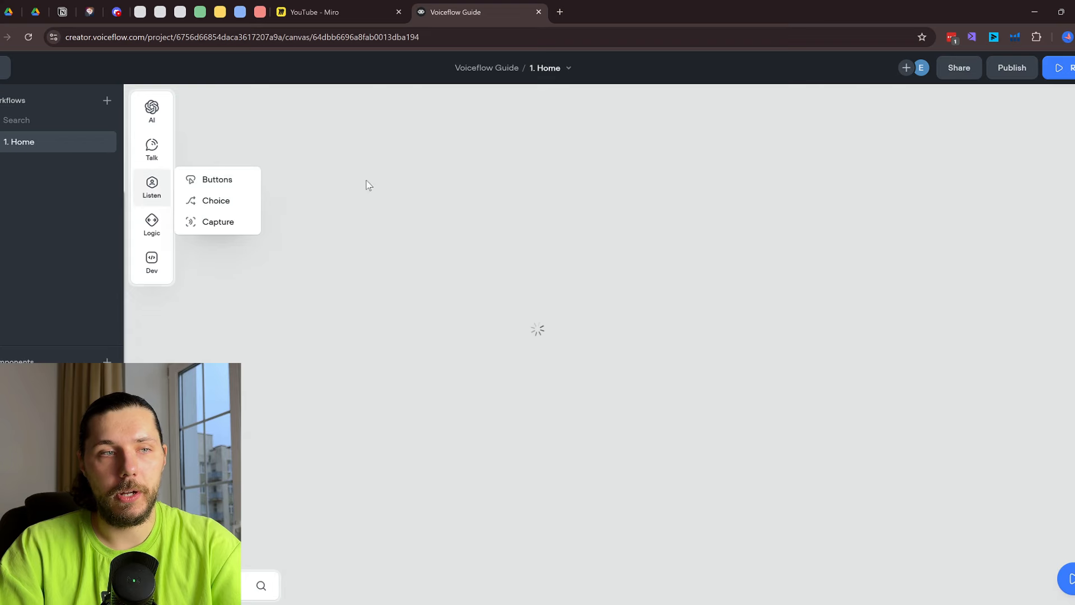
Scroll and pan the canvas from Third-party Apps back up to Developer Tools
{"action": "scroll", "coordinate": [556, 344], "scroll_direction": "down", "scroll_amount": 3}
{"action": "scroll", "coordinate": [726, 424], "scroll_direction": "down", "scroll_amount": 3}
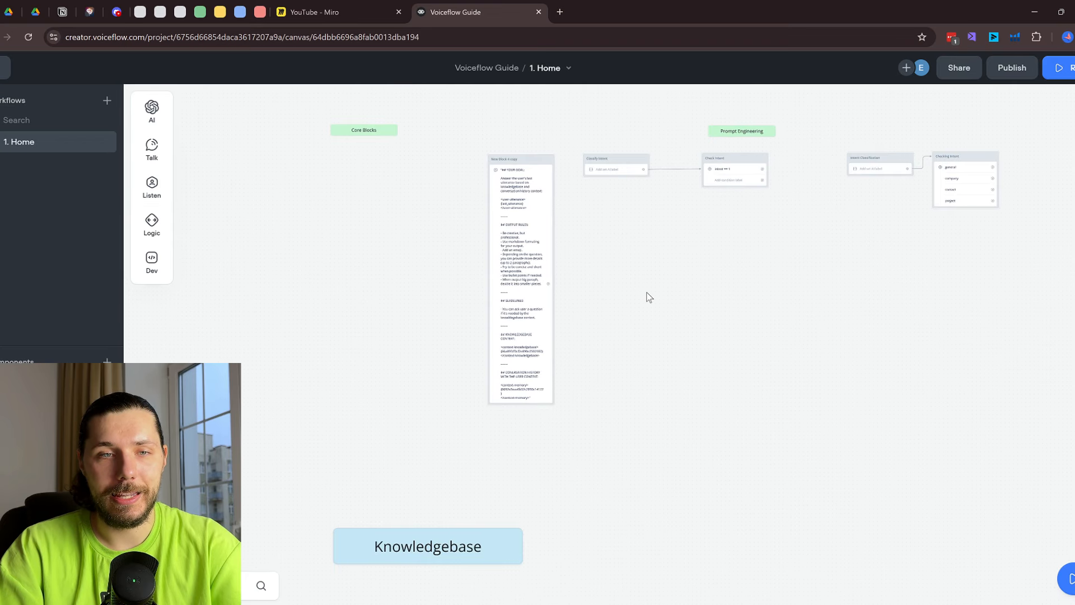
{"action": "scroll", "coordinate": [646, 295], "scroll_direction": "down", "scroll_amount": 5}
{"action": "scroll", "coordinate": [720, 356], "scroll_direction": "down", "scroll_amount": 10}
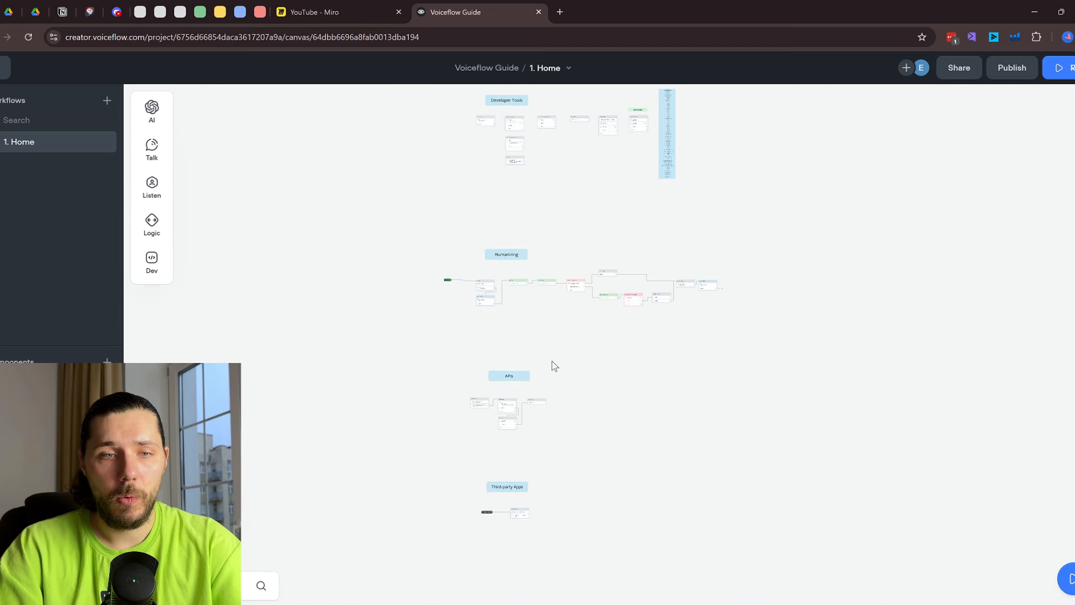
{"action": "scroll", "coordinate": [554, 365], "scroll_direction": "up", "scroll_amount": 3}
{"action": "left_click_drag", "start_coordinate": [540, 441], "coordinate": [513, 245]}
{"action": "left_click_drag", "start_coordinate": [590, 165], "coordinate": [552, 472]}
{"action": "left_click_drag", "start_coordinate": [581, 183], "coordinate": [588, 449]}
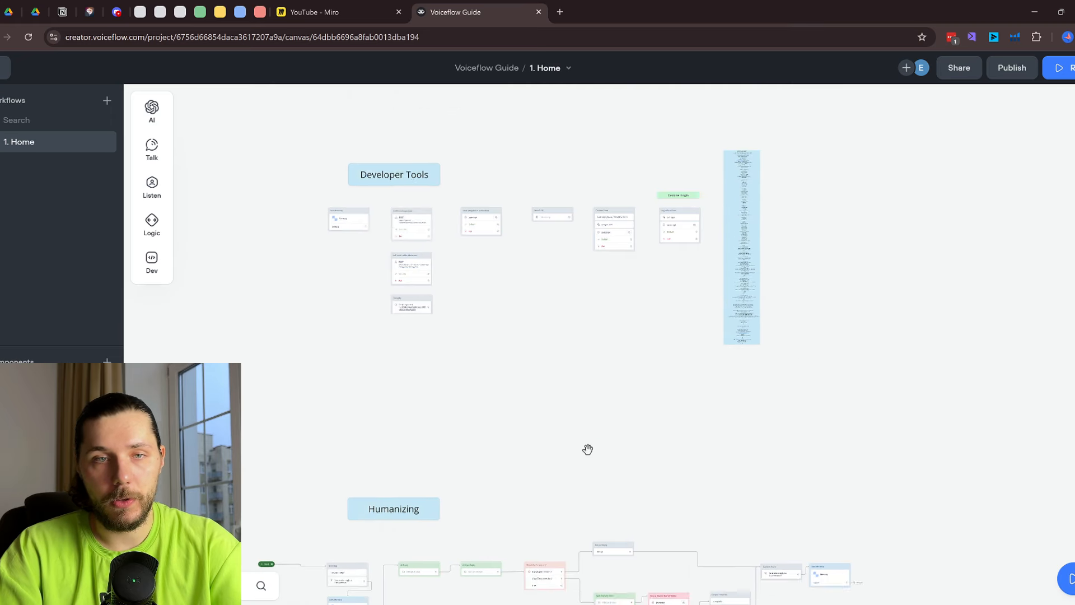
{"action": "scroll", "coordinate": [556, 135], "scroll_direction": "up", "scroll_amount": 15}
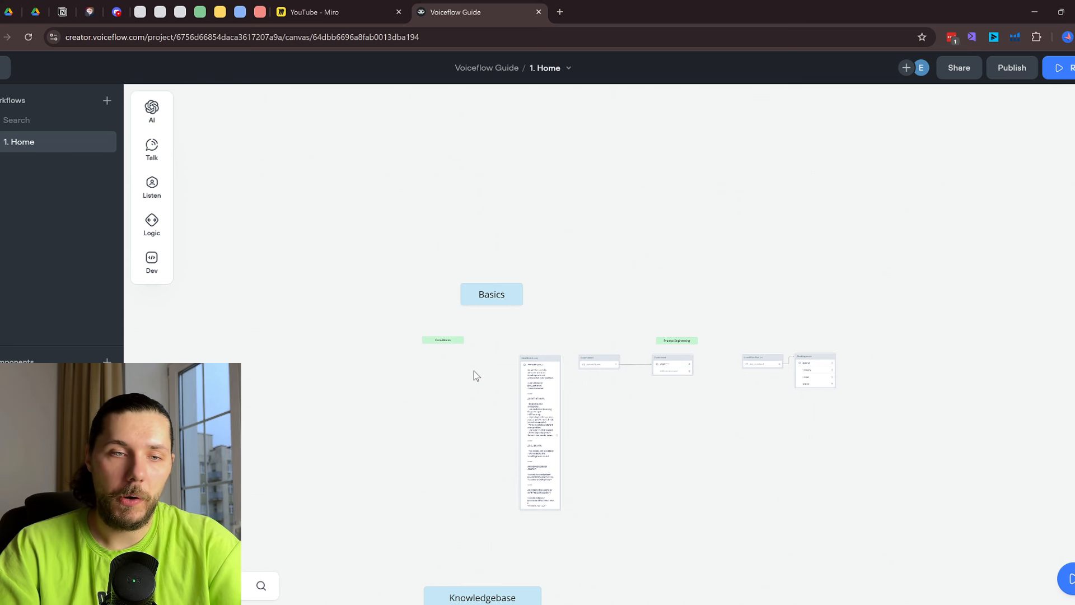
Drop an empty Talk > Message block below the Core Blocks label
{"action": "scroll", "coordinate": [474, 371], "scroll_direction": "down", "scroll_amount": 3}
{"action": "scroll", "coordinate": [577, 360], "scroll_direction": "down", "scroll_amount": 10}
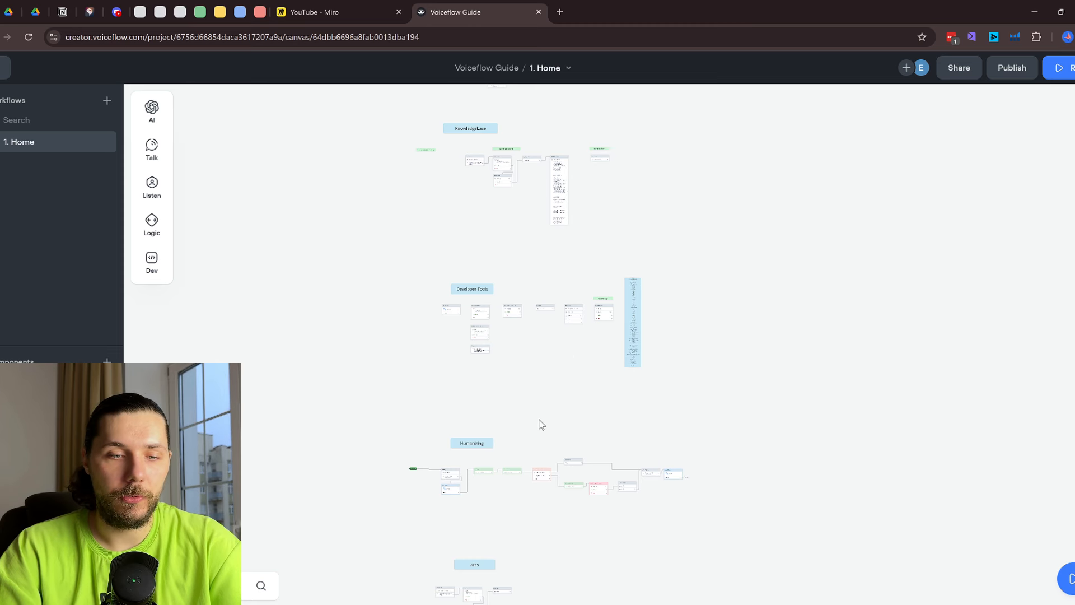
{"action": "scroll", "coordinate": [546, 336], "scroll_direction": "down", "scroll_amount": 2}
{"action": "scroll", "coordinate": [610, 314], "scroll_direction": "up", "scroll_amount": 8}
{"action": "scroll", "coordinate": [533, 313], "scroll_direction": "up", "scroll_amount": 3}
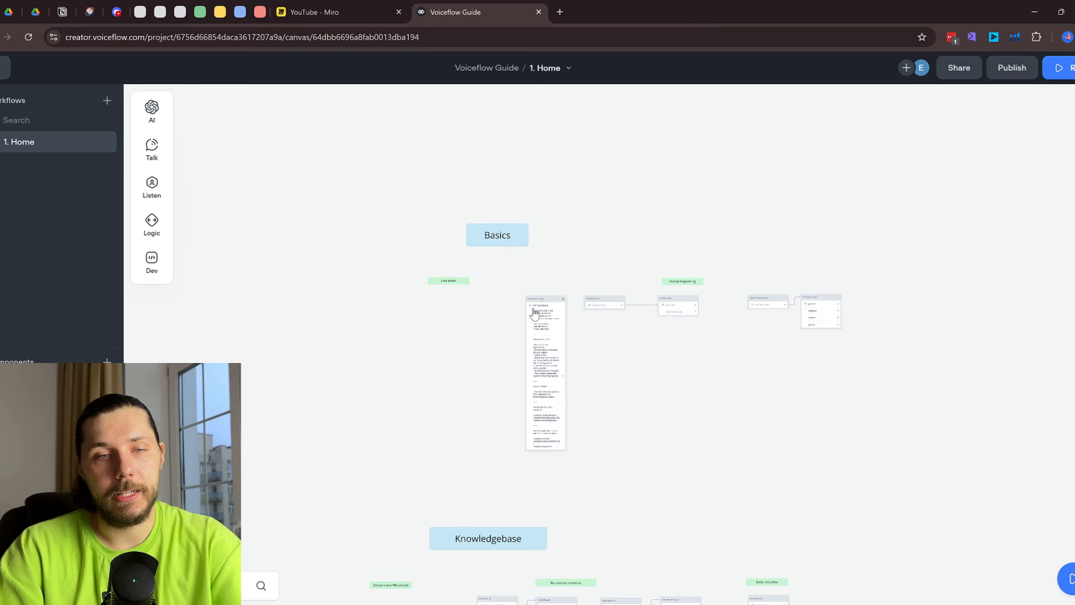
{"action": "scroll", "coordinate": [453, 331], "scroll_direction": "up", "scroll_amount": 3}
{"action": "scroll", "coordinate": [454, 332], "scroll_direction": "up", "scroll_amount": 2}
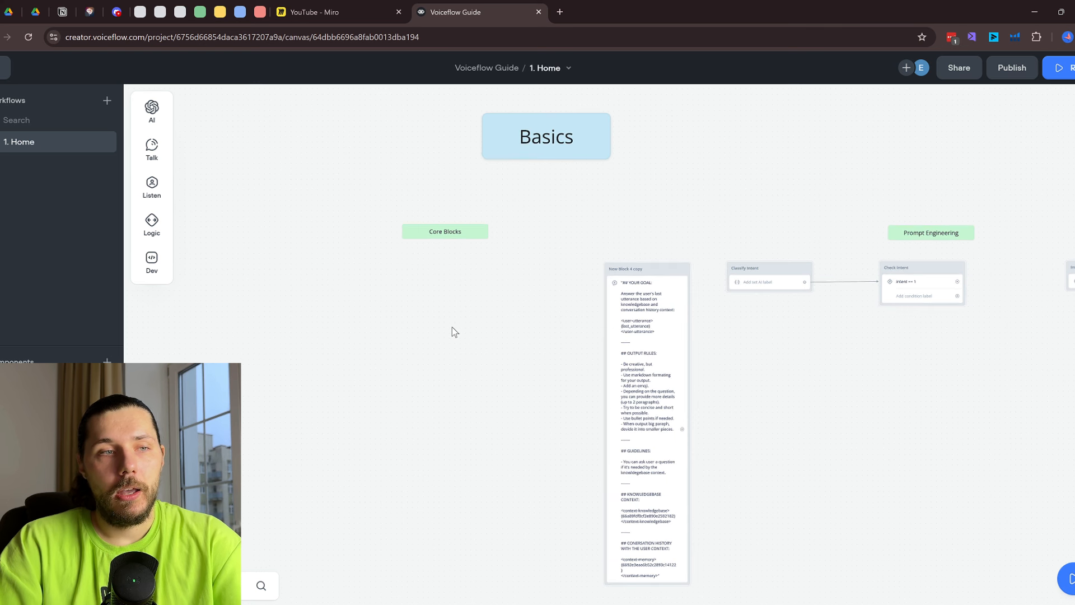
{"action": "left_click_drag", "start_coordinate": [875, 421], "coordinate": [773, 367]}
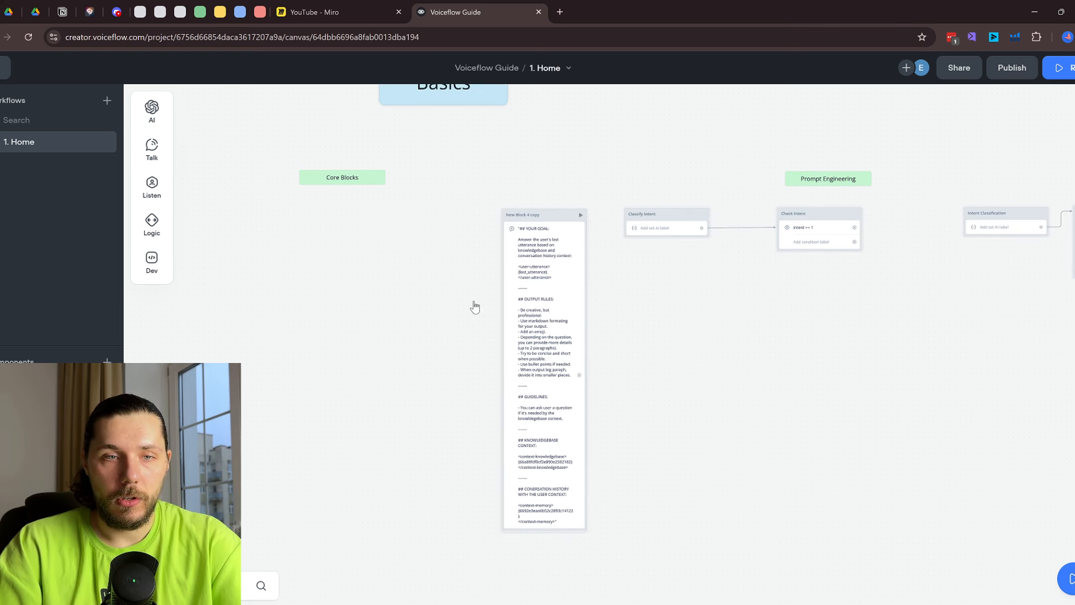
{"action": "mouse_move", "coordinate": [152, 146]}
{"action": "left_click_drag", "start_coordinate": [207, 139], "coordinate": [335, 313]}
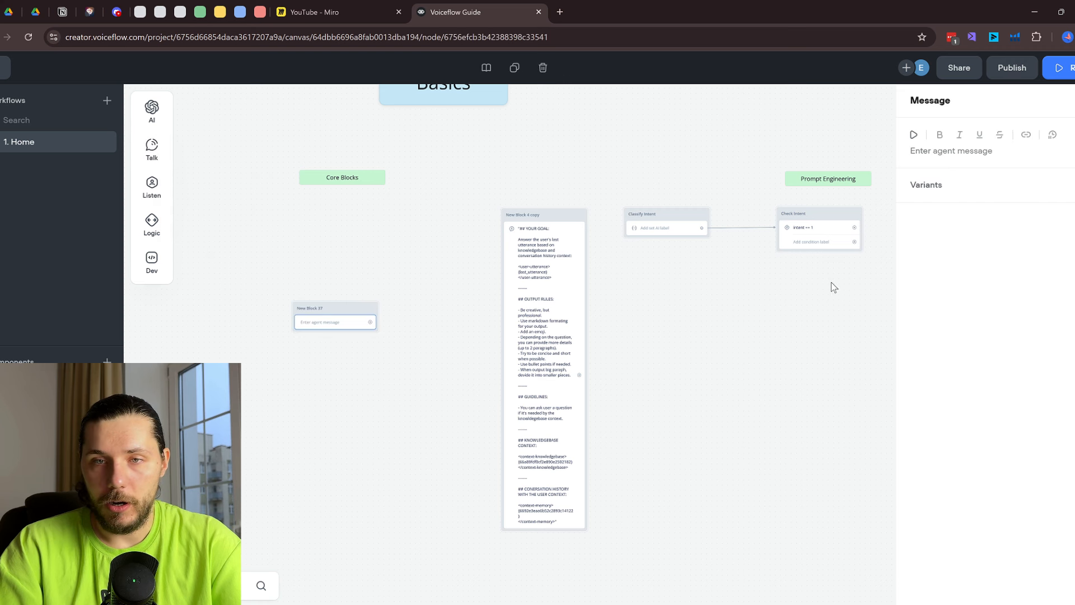
Delete the new message block and create a workflow named '1'
{"action": "right_click", "coordinate": [335, 328]}
{"action": "left_click", "coordinate": [391, 463]}
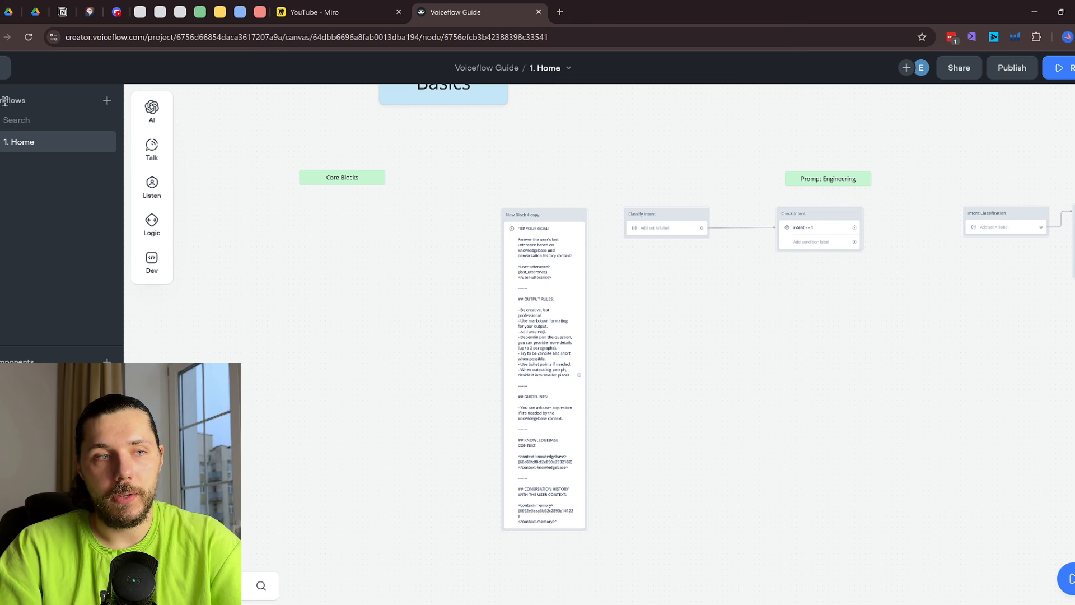
{"action": "left_click", "coordinate": [105, 101]}
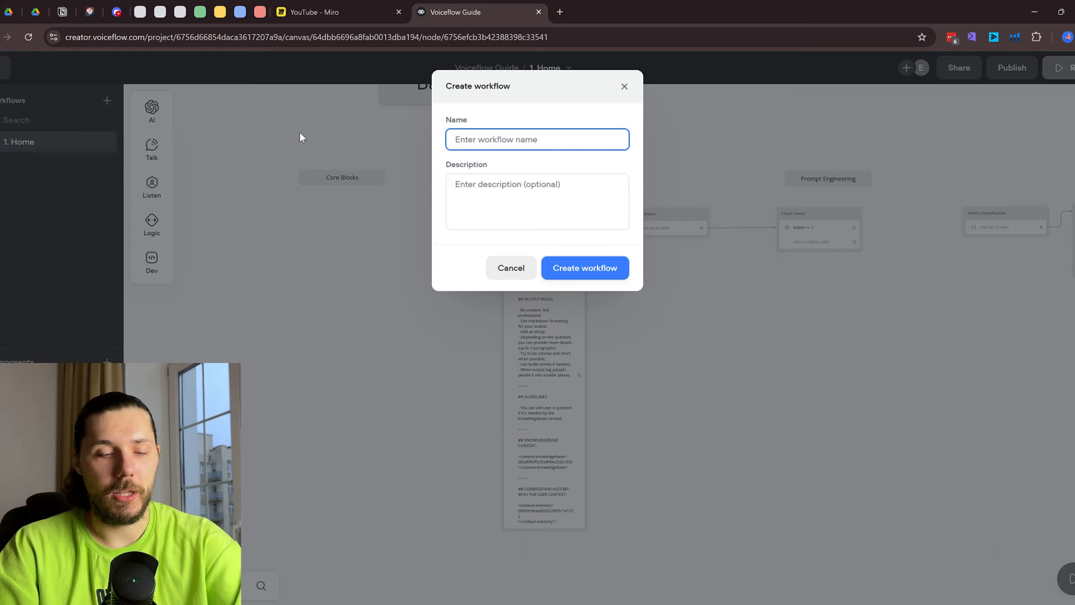
{"action": "type", "text": "1"}
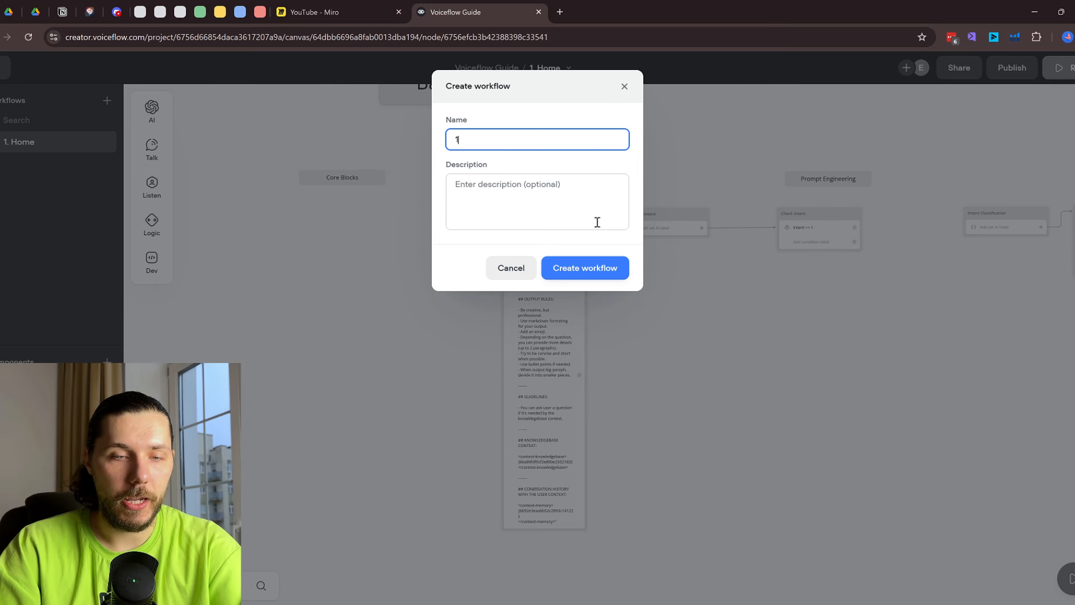
{"action": "left_click", "coordinate": [613, 274]}
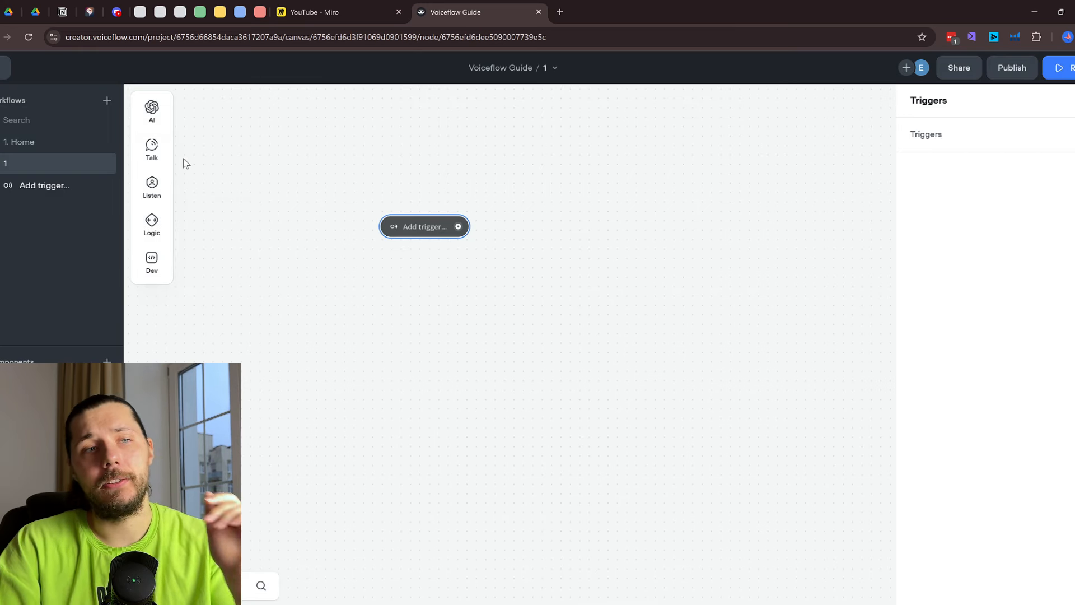
Switch between the Home and '1' workflows, ending on the Home canvas
{"action": "left_click", "coordinate": [58, 142]}
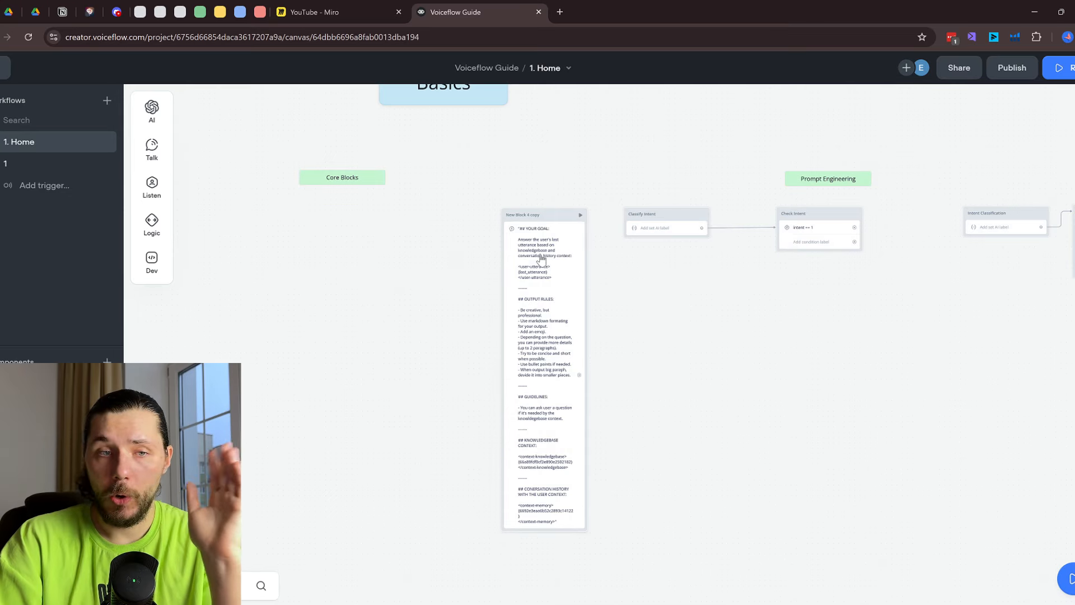
{"action": "scroll", "coordinate": [541, 259], "scroll_direction": "down", "scroll_amount": 5}
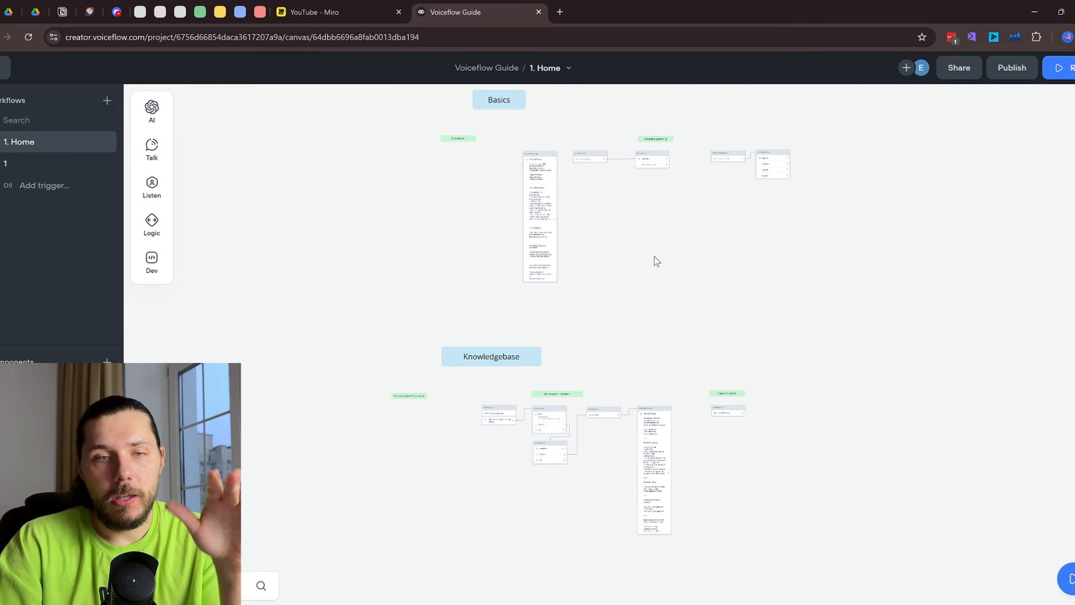
{"action": "scroll", "coordinate": [654, 259], "scroll_direction": "down", "scroll_amount": 3}
{"action": "left_click_drag", "start_coordinate": [814, 310], "coordinate": [757, 236]}
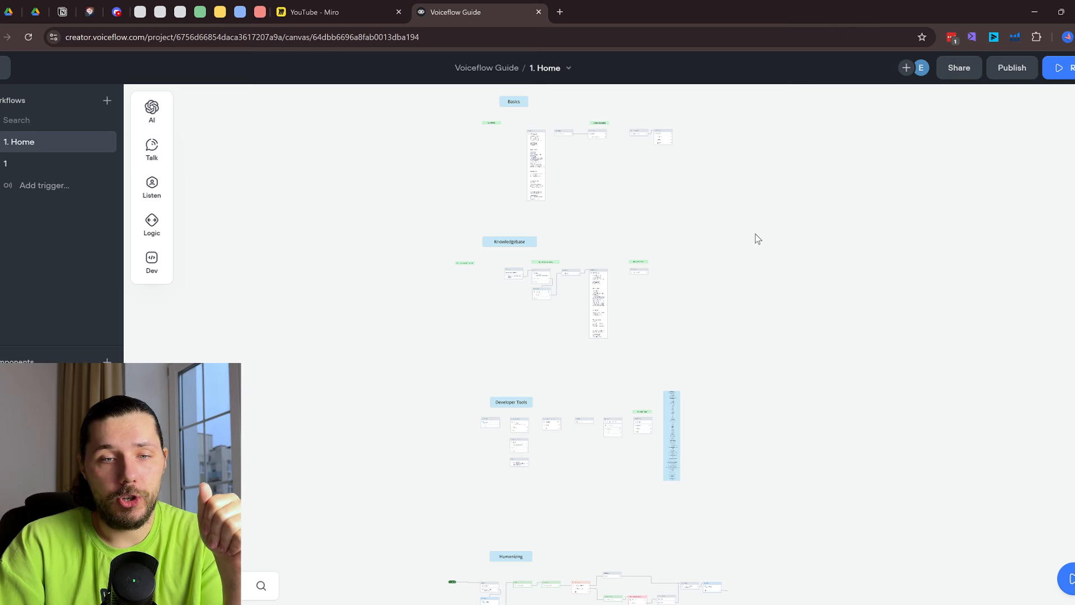
{"action": "scroll", "coordinate": [757, 239], "scroll_direction": "down", "scroll_amount": 3}
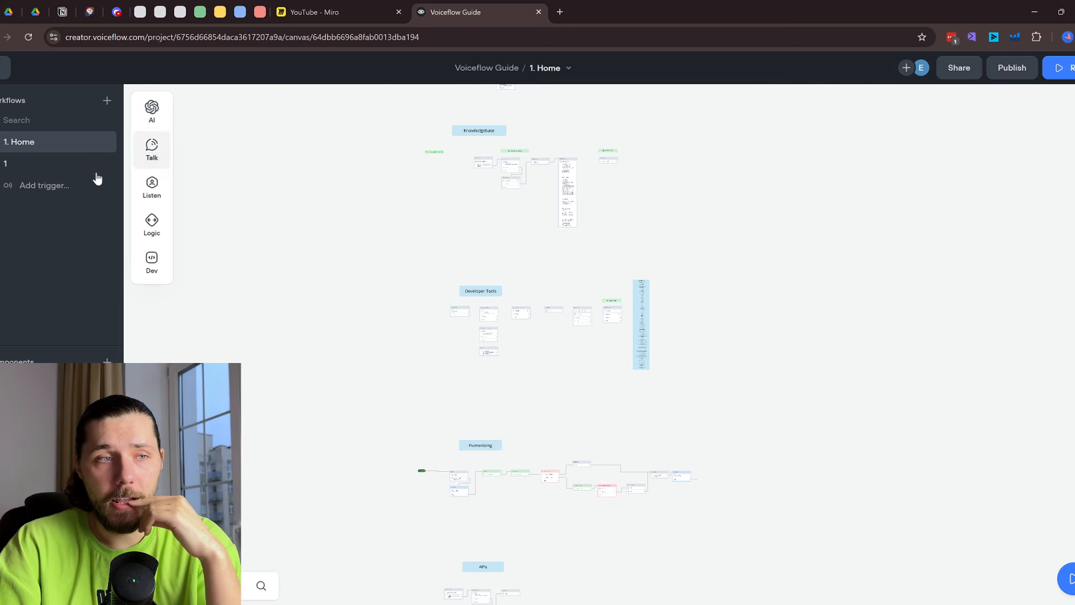
{"action": "left_click", "coordinate": [7, 166]}
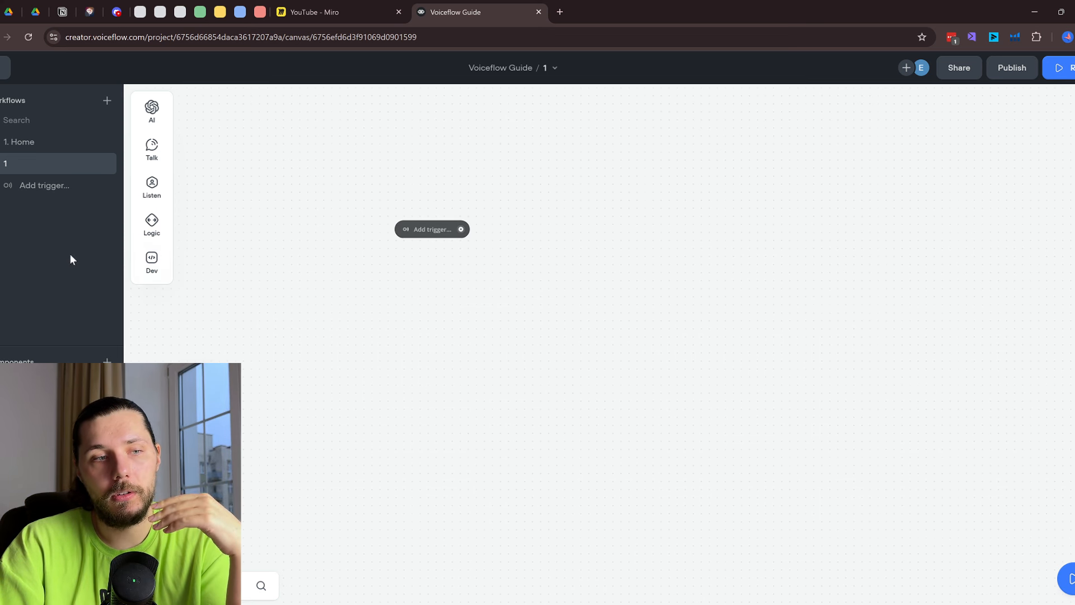
{"action": "mouse_move", "coordinate": [152, 148]}
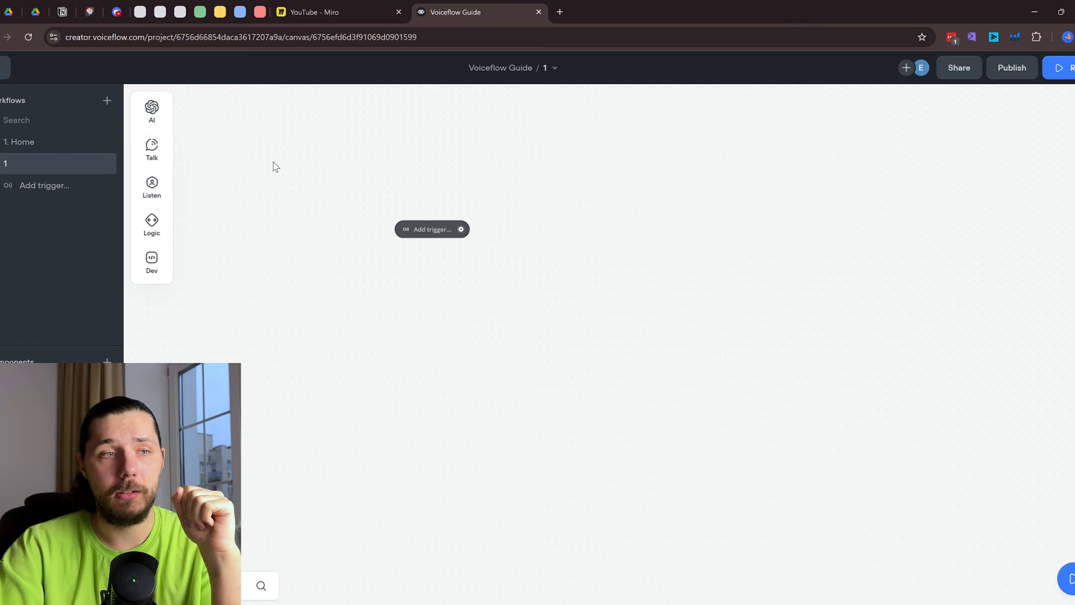
{"action": "left_click", "coordinate": [36, 143]}
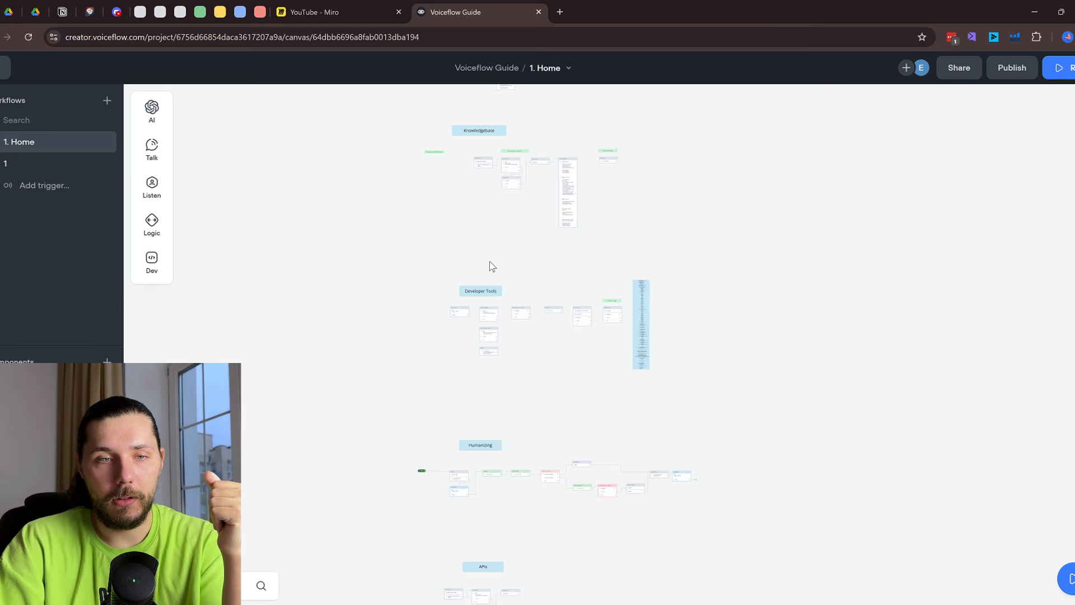
{"action": "left_click_drag", "start_coordinate": [491, 266], "coordinate": [617, 171]}
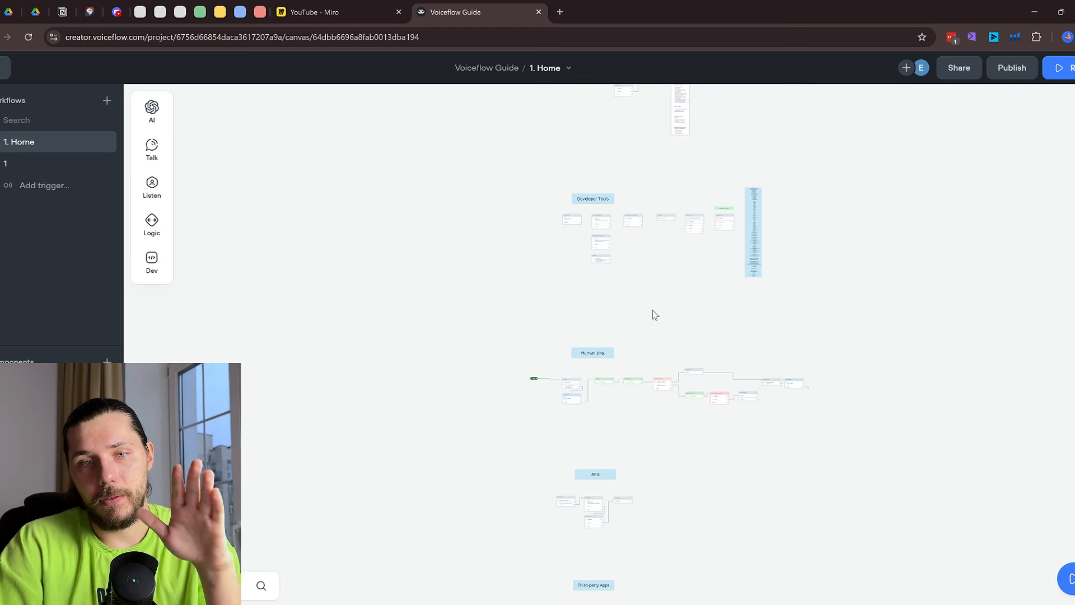
Delete workflow '1' forever and drag a new Message block below Core Blocks
{"action": "scroll", "coordinate": [653, 310], "scroll_direction": "up", "scroll_amount": 5}
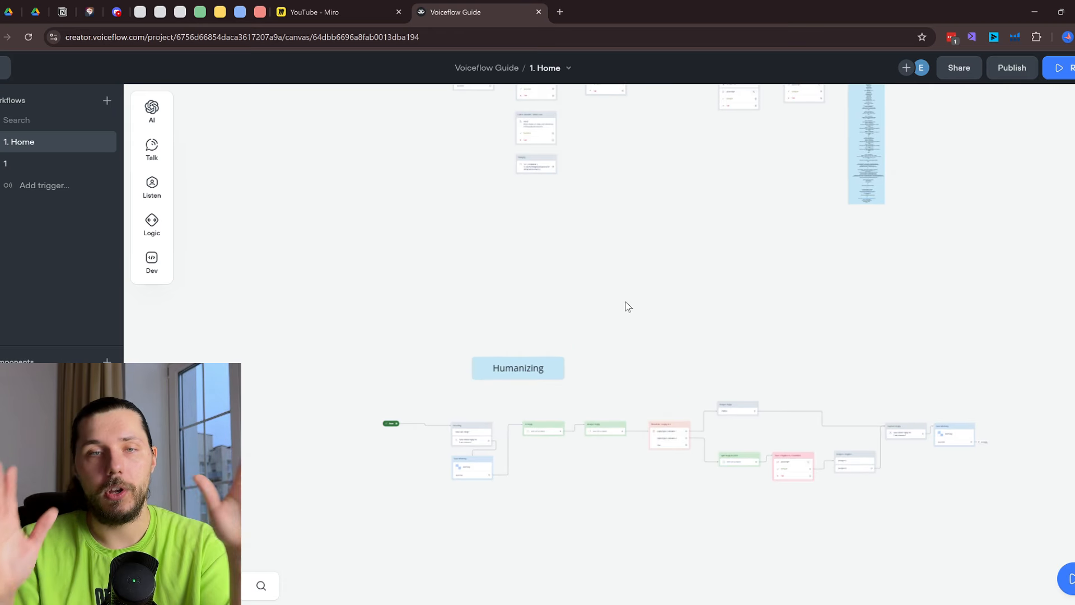
{"action": "scroll", "coordinate": [644, 258], "scroll_direction": "up", "scroll_amount": 15}
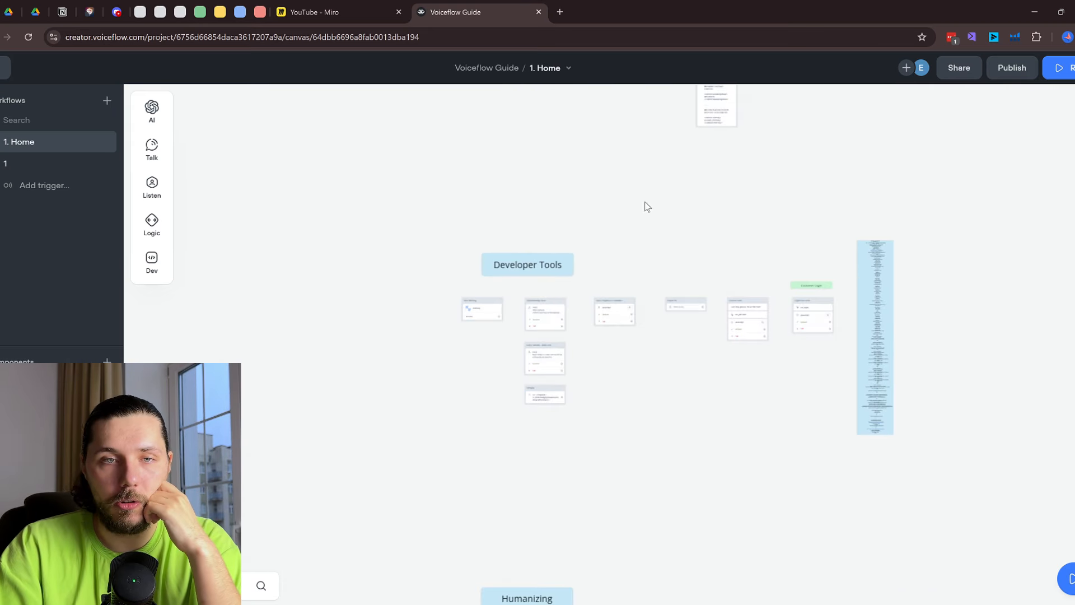
{"action": "scroll", "coordinate": [592, 310], "scroll_direction": "up", "scroll_amount": 5}
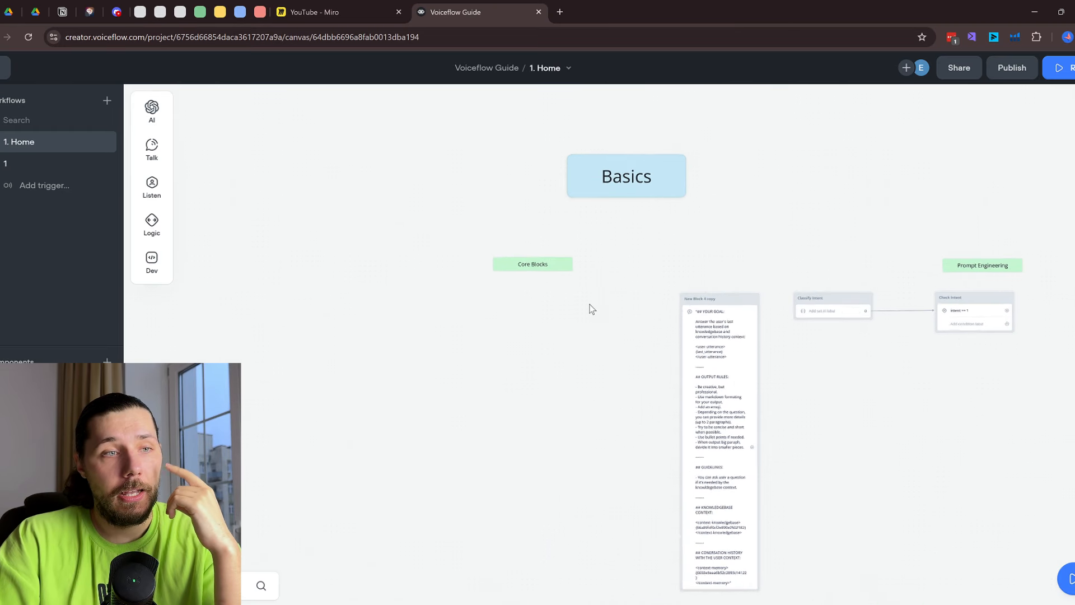
{"action": "right_click", "coordinate": [24, 170]}
{"action": "left_click", "coordinate": [64, 250]}
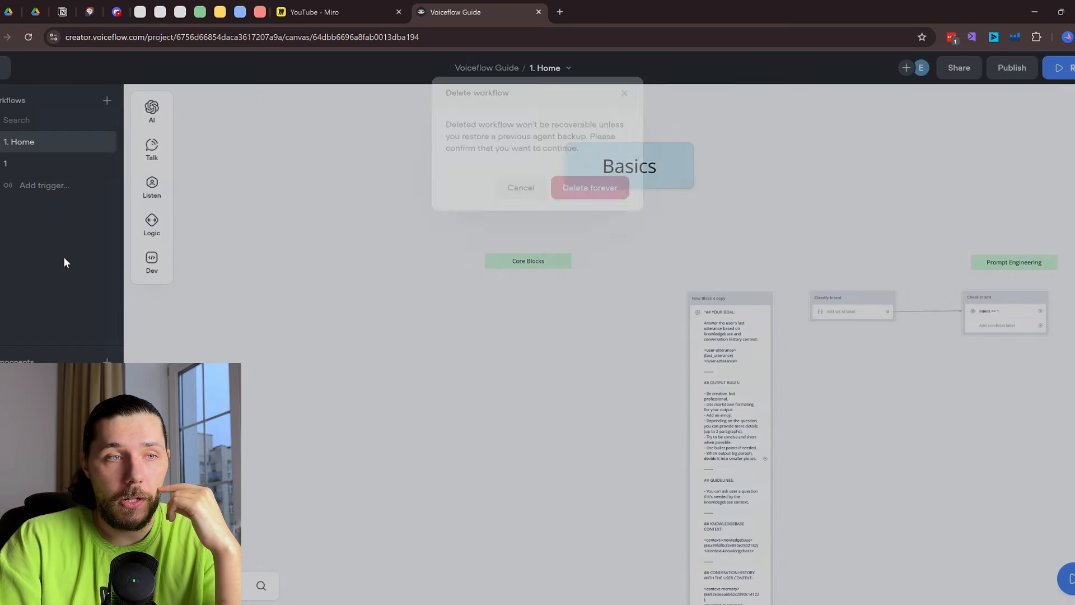
{"action": "left_click", "coordinate": [602, 188]}
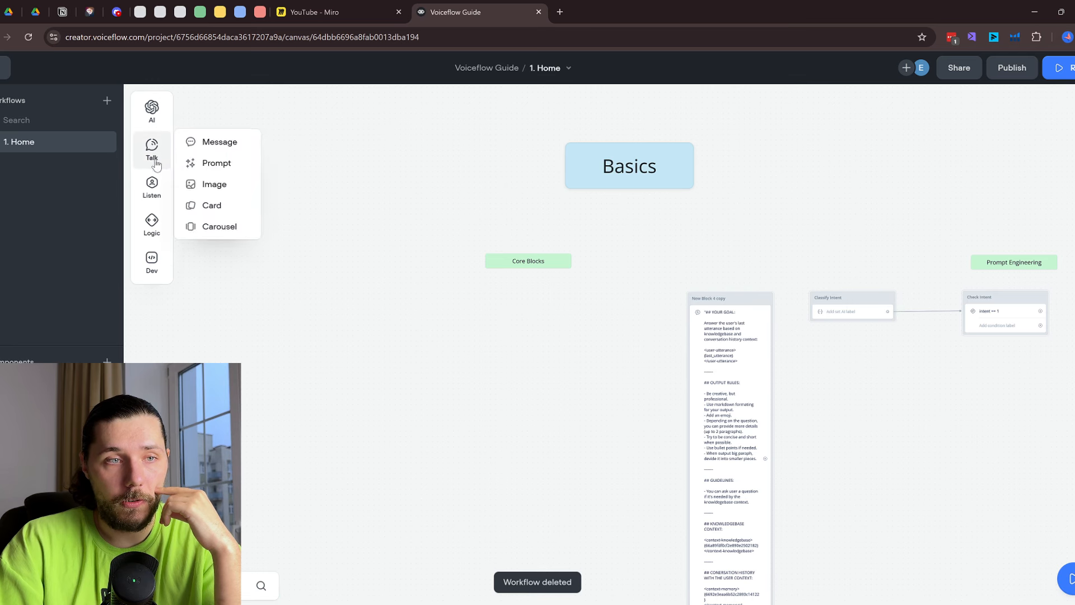
{"action": "mouse_move", "coordinate": [154, 151]}
{"action": "left_click_drag", "start_coordinate": [216, 141], "coordinate": [384, 336]}
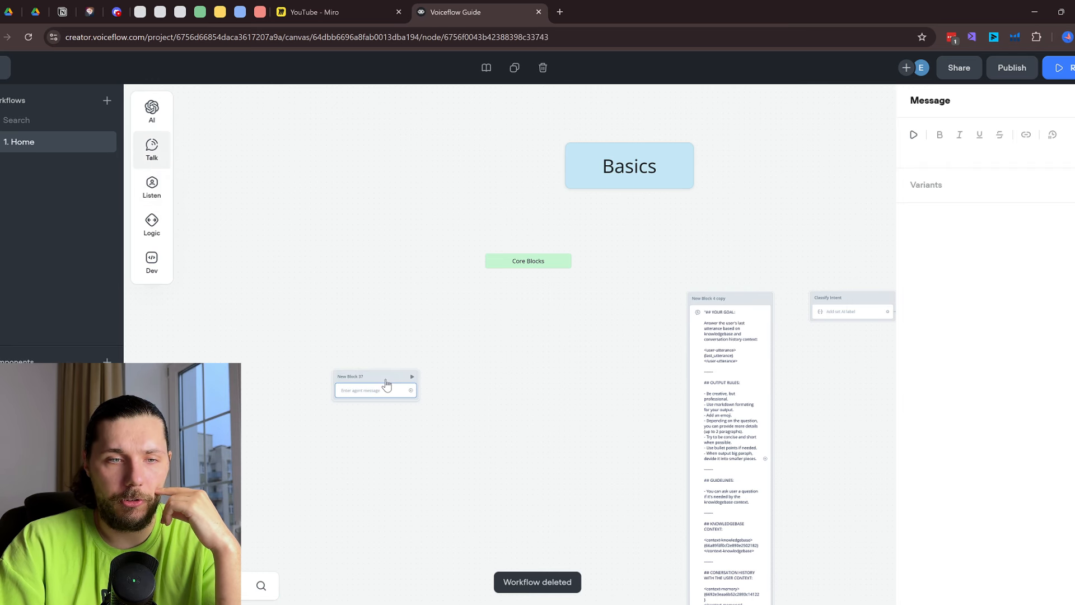
Enter 'Hi, how are you?' as New Block 37's agent message
{"action": "left_click", "coordinate": [384, 351]}
{"action": "scroll", "coordinate": [387, 346], "scroll_direction": "up", "scroll_amount": 3}
{"action": "left_click", "coordinate": [387, 336]}
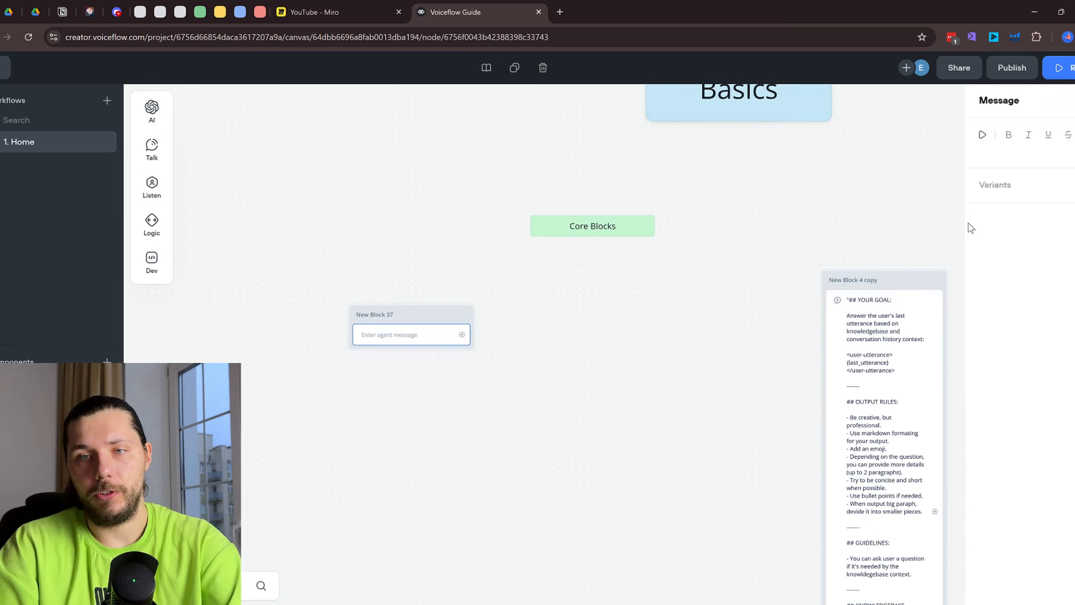
{"action": "left_click", "coordinate": [970, 153]}
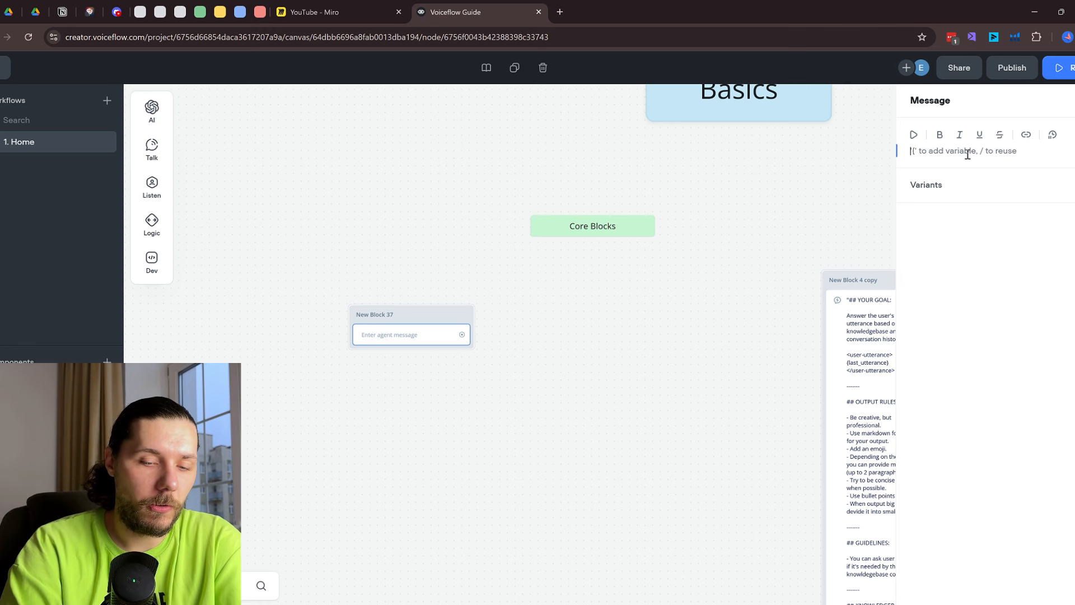
{"action": "type", "text": "Hi, how are you"}
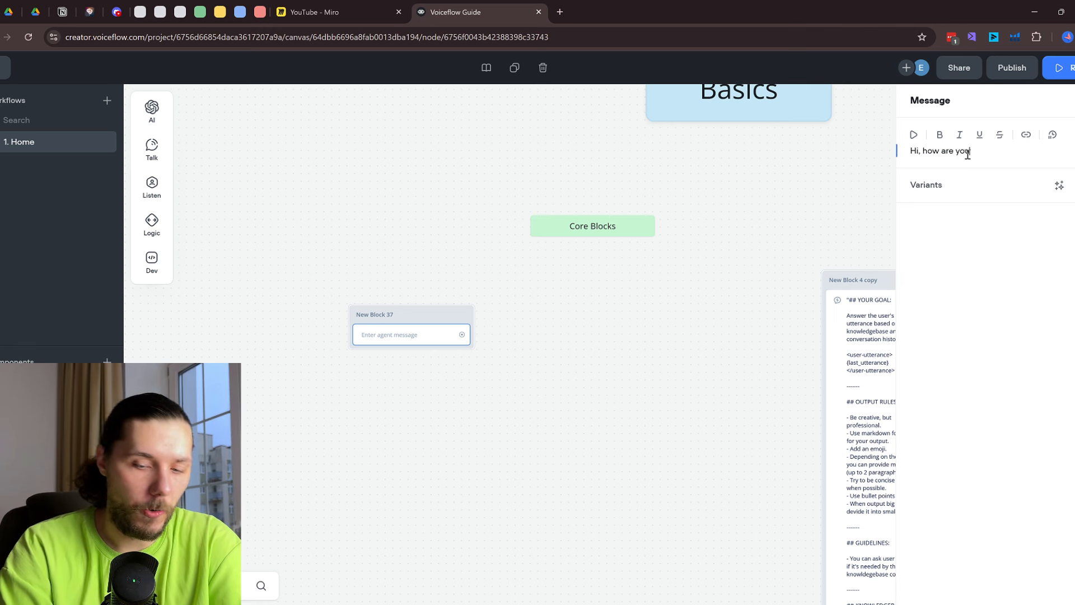
{"action": "left_click", "coordinate": [745, 311]}
{"action": "scroll", "coordinate": [396, 339], "scroll_direction": "up", "scroll_amount": 2}
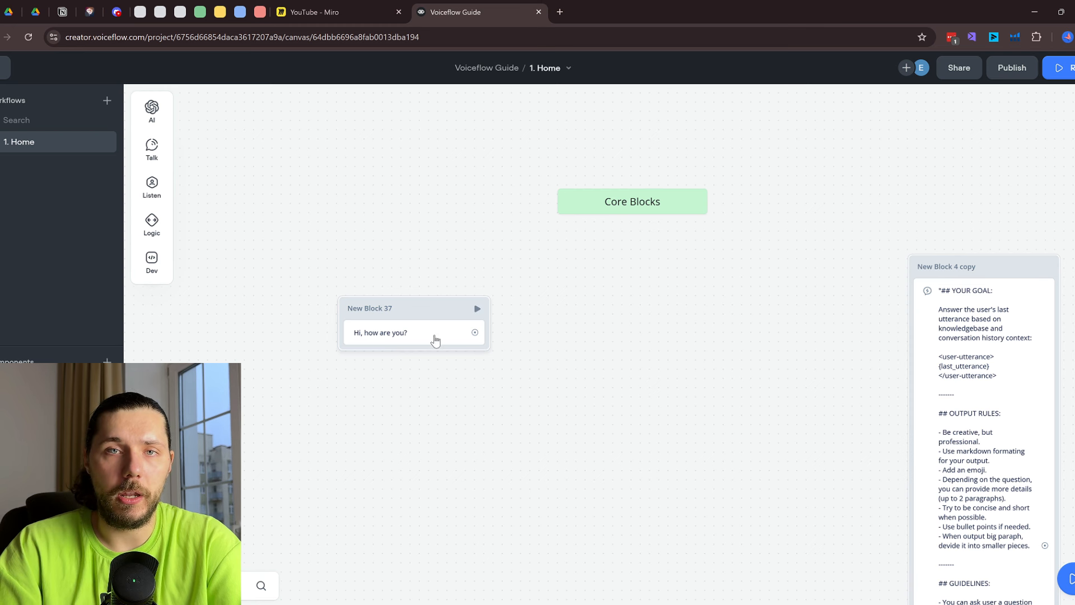
Add a Capture step to New Block 37 saving the Entire user reply to last_utterance
{"action": "mouse_move", "coordinate": [137, 194]}
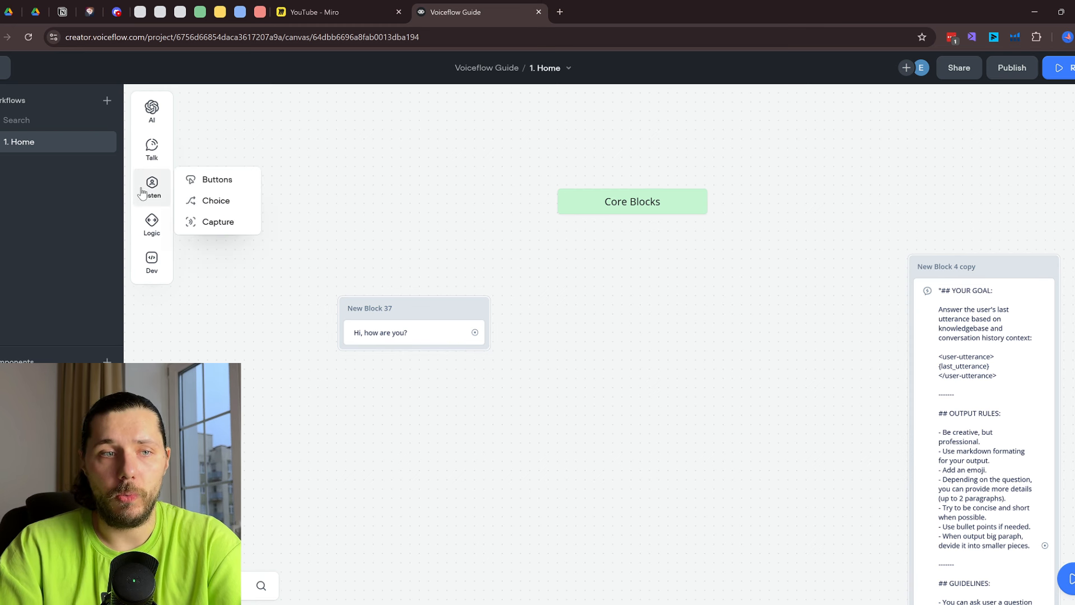
{"action": "left_click_drag", "start_coordinate": [211, 220], "coordinate": [415, 336]}
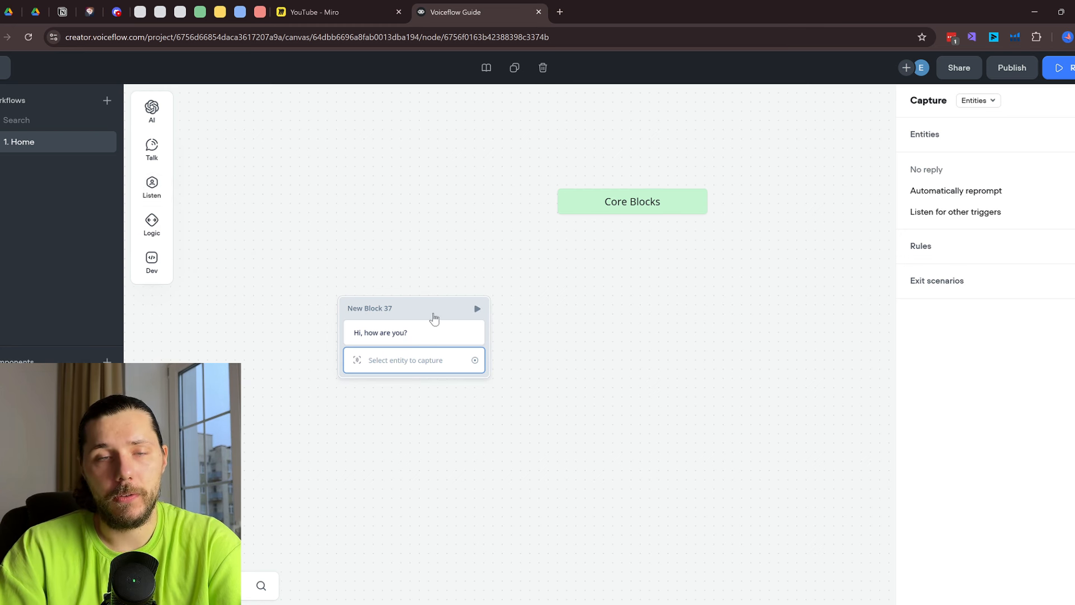
{"action": "left_click_drag", "start_coordinate": [944, 102], "coordinate": [1011, 112]}
{"action": "left_click", "coordinate": [937, 101]}
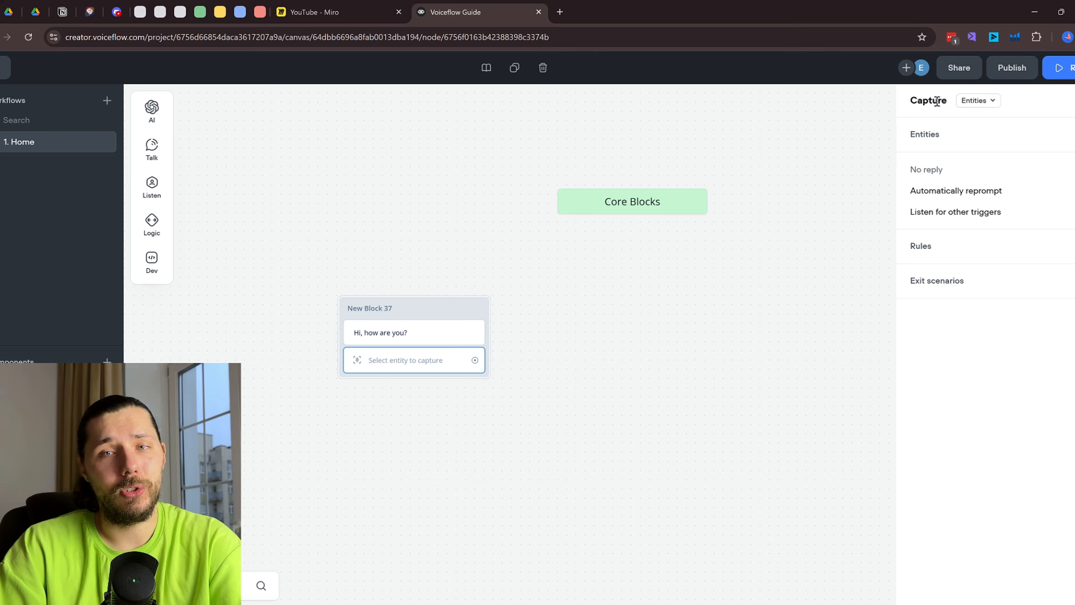
{"action": "left_click_drag", "start_coordinate": [911, 104], "coordinate": [995, 112]}
{"action": "left_click", "coordinate": [1016, 112]}
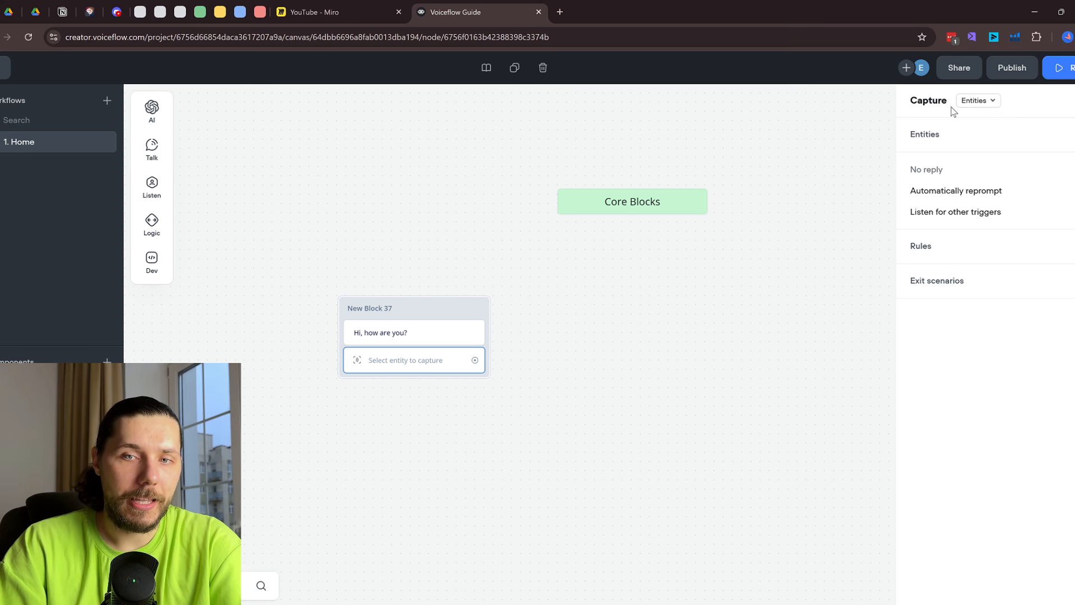
{"action": "left_click", "coordinate": [992, 107]}
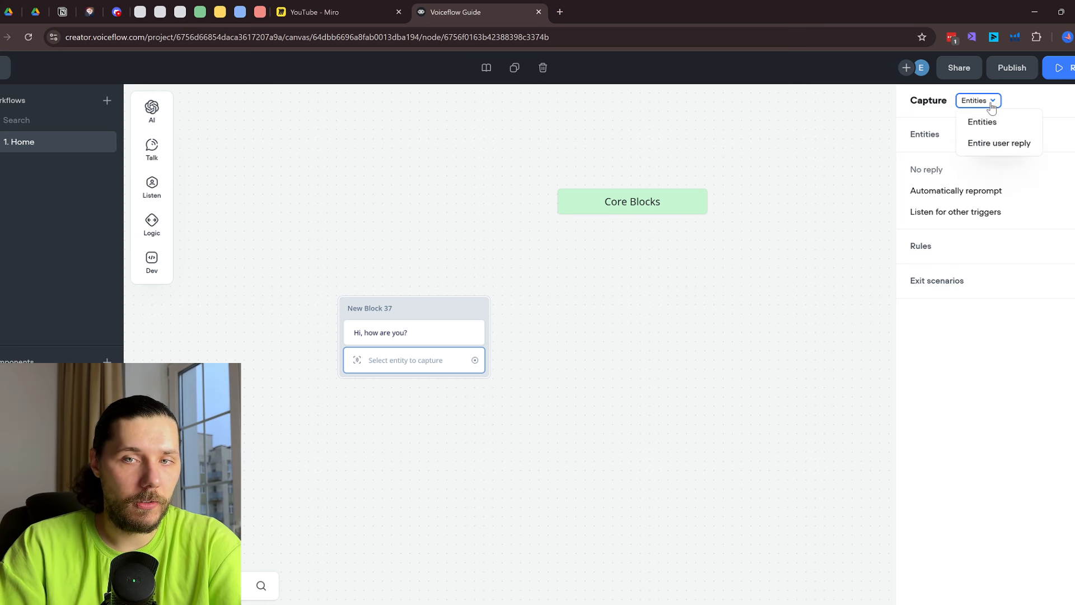
{"action": "left_click", "coordinate": [1022, 145]}
{"action": "scroll", "coordinate": [779, 238], "scroll_direction": "down", "scroll_amount": 5}
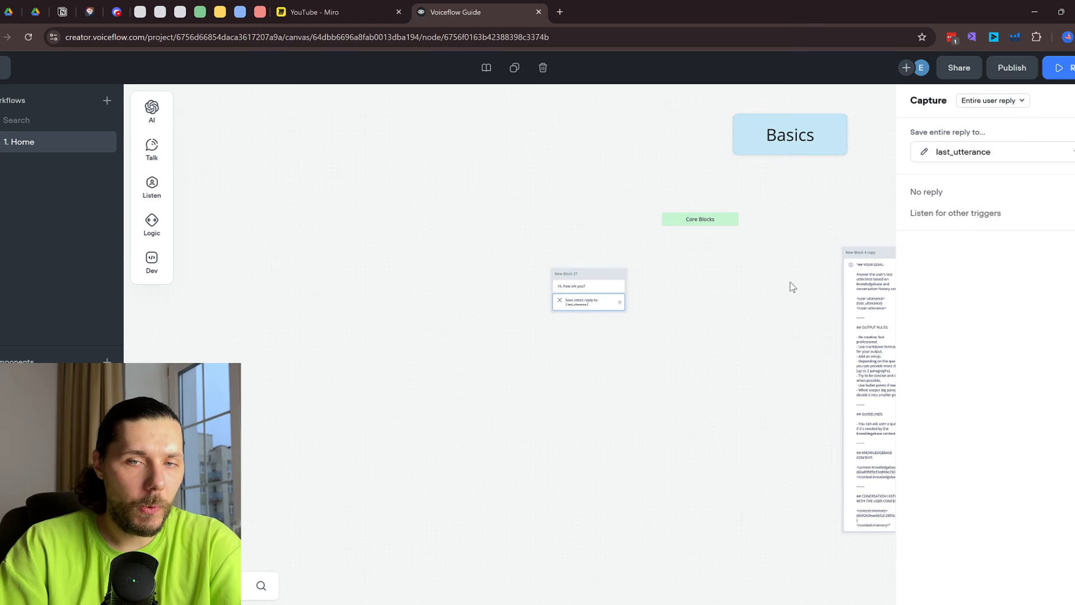
{"action": "left_click_drag", "start_coordinate": [792, 286], "coordinate": [519, 267]}
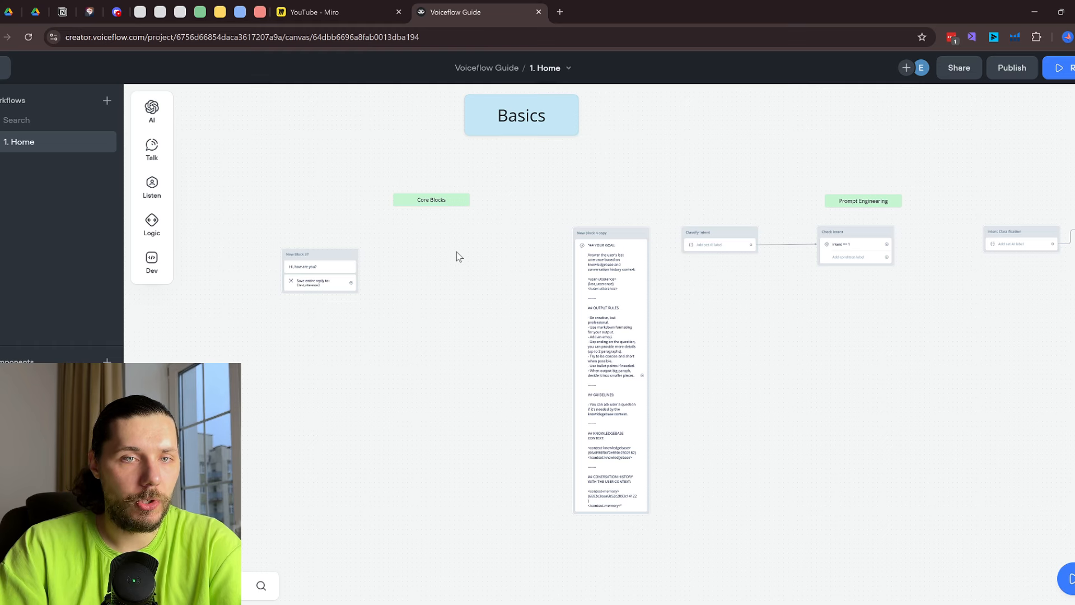
{"action": "scroll", "coordinate": [507, 276], "scroll_direction": "down", "scroll_amount": 10}
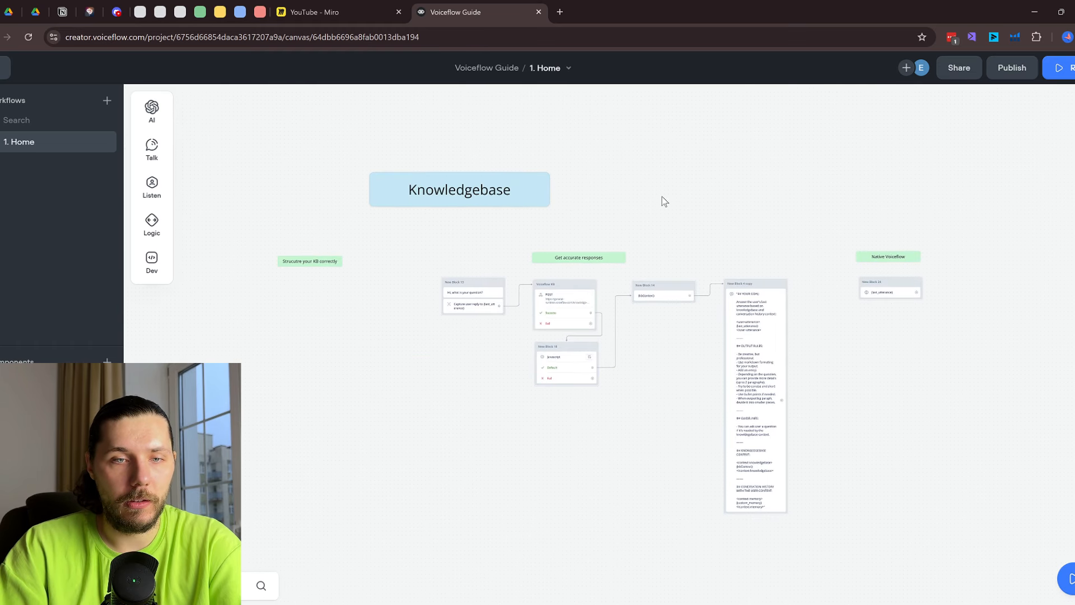
Open the capture step's settings, try a test run, then return to editing
{"action": "scroll", "coordinate": [554, 283], "scroll_direction": "up", "scroll_amount": 4}
{"action": "scroll", "coordinate": [717, 208], "scroll_direction": "down", "scroll_amount": 1}
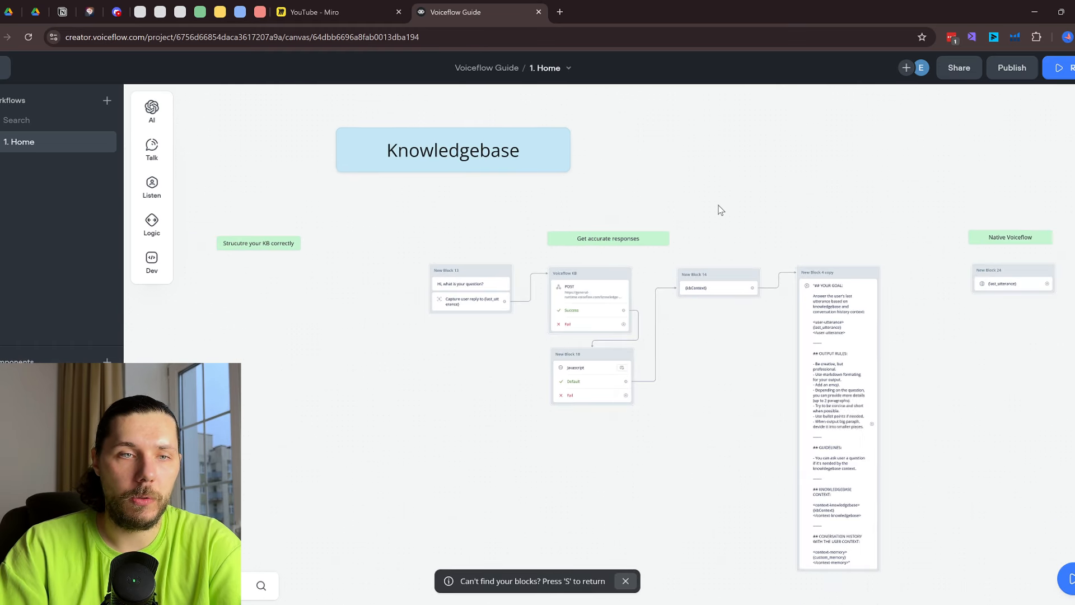
{"action": "scroll", "coordinate": [720, 209], "scroll_direction": "down", "scroll_amount": 2}
{"action": "scroll", "coordinate": [734, 172], "scroll_direction": "up", "scroll_amount": 10}
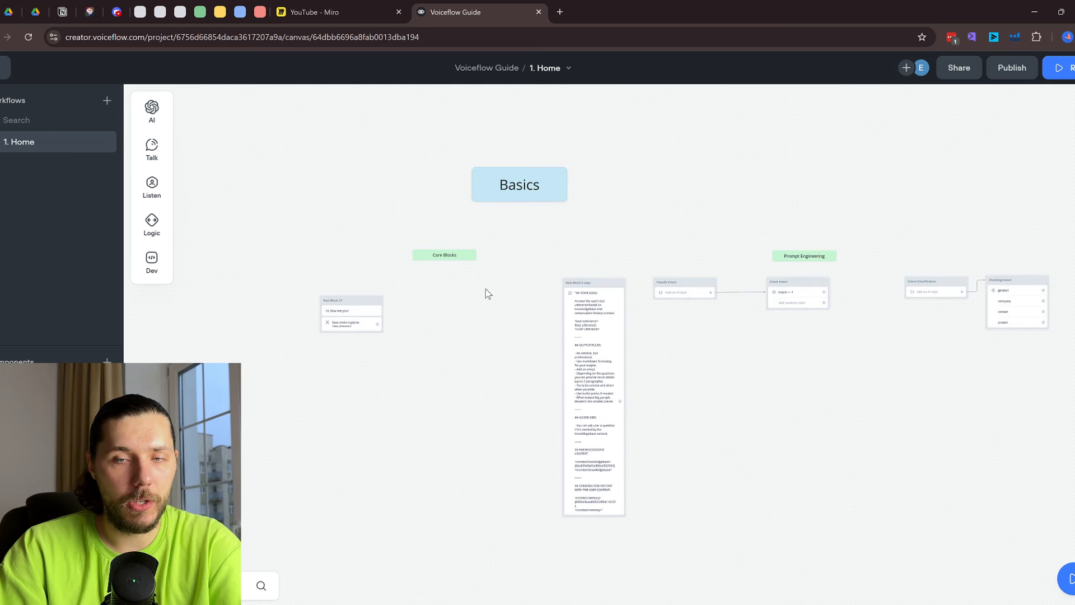
{"action": "scroll", "coordinate": [330, 330], "scroll_direction": "up", "scroll_amount": 3}
{"action": "left_click", "coordinate": [361, 317]}
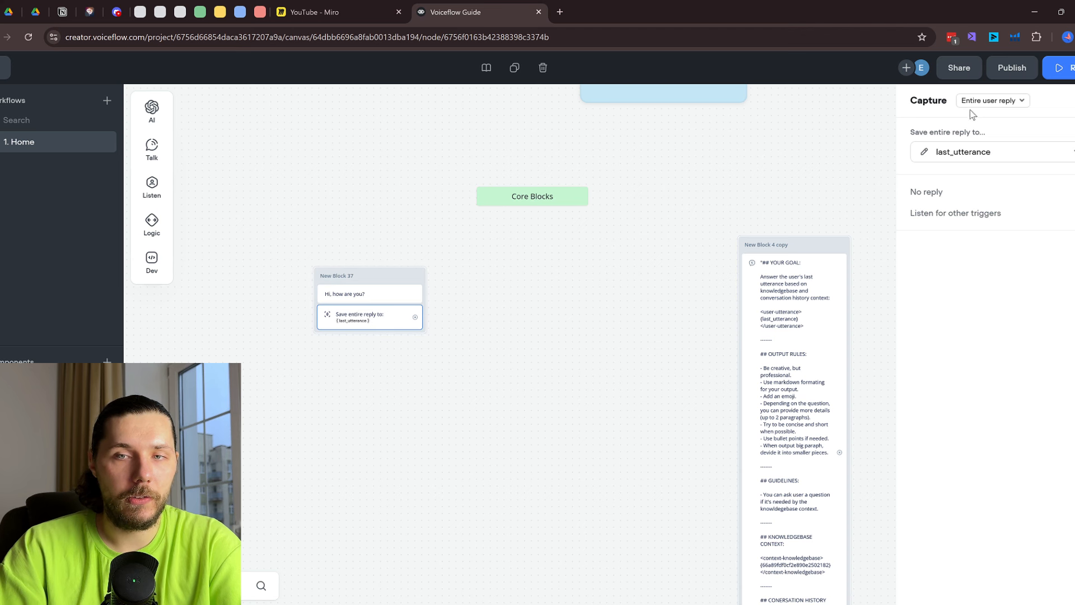
{"action": "left_click", "coordinate": [1060, 68]}
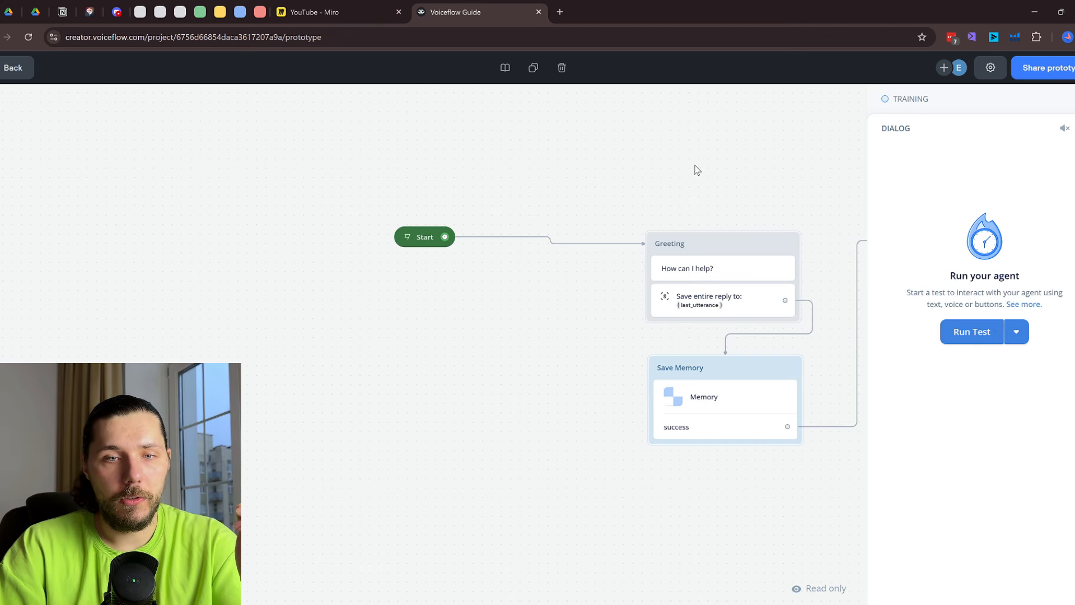
{"action": "scroll", "coordinate": [705, 168], "scroll_direction": "down", "scroll_amount": 3}
{"action": "left_click_drag", "start_coordinate": [770, 163], "coordinate": [579, 219]}
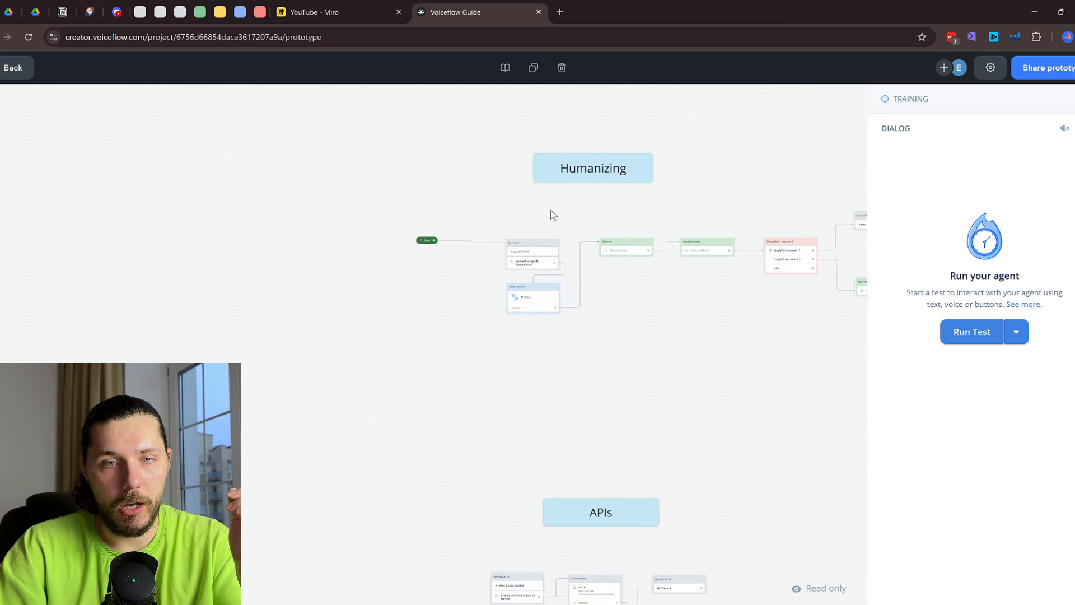
{"action": "left_click", "coordinate": [13, 68]}
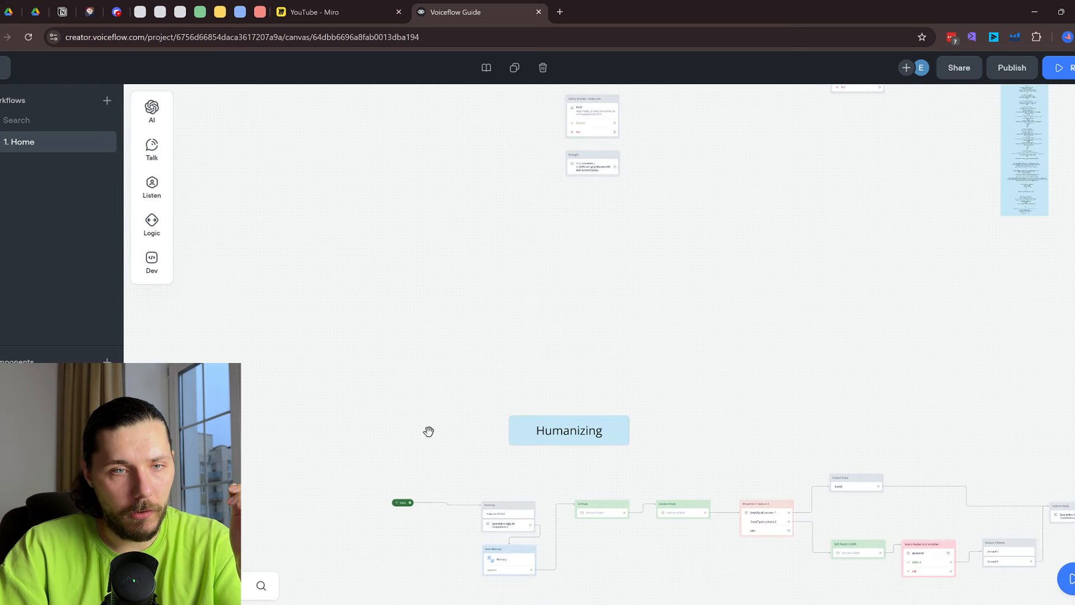
{"action": "scroll", "coordinate": [416, 456], "scroll_direction": "down", "scroll_amount": 3}
Move the Start node above Developer Tools, connect it to New Block 37, and start a test
{"action": "left_click_drag", "start_coordinate": [415, 464], "coordinate": [397, 334]}
{"action": "scroll", "coordinate": [419, 230], "scroll_direction": "up", "scroll_amount": 5}
{"action": "scroll", "coordinate": [432, 245], "scroll_direction": "up", "scroll_amount": 2}
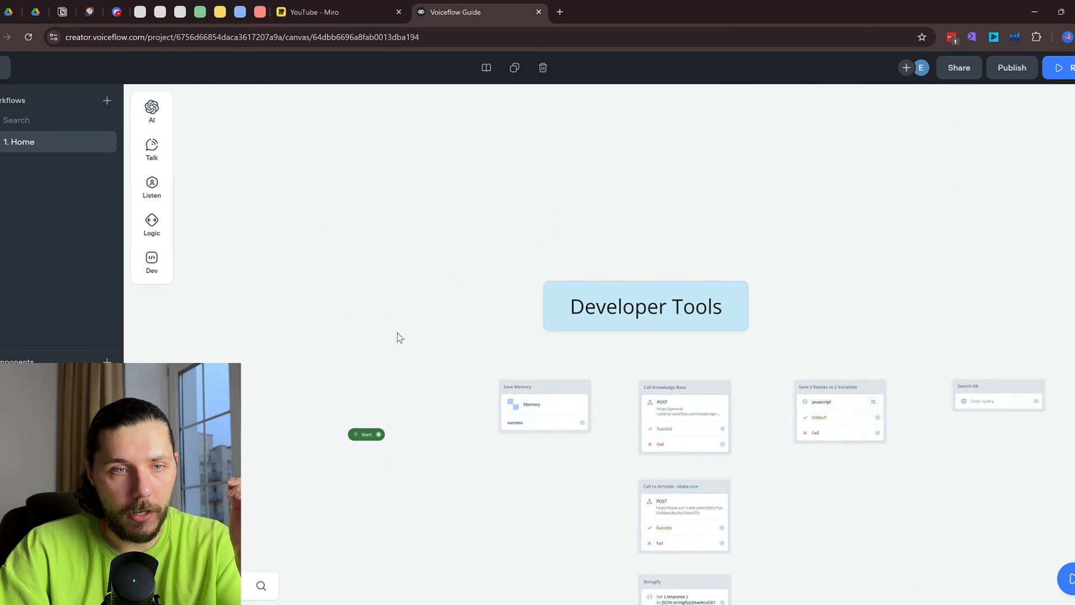
{"action": "scroll", "coordinate": [364, 402], "scroll_direction": "down", "scroll_amount": 3}
{"action": "left_click_drag", "start_coordinate": [364, 423], "coordinate": [398, 226]}
{"action": "scroll", "coordinate": [406, 239], "scroll_direction": "down", "scroll_amount": 4}
{"action": "scroll", "coordinate": [413, 261], "scroll_direction": "down", "scroll_amount": 3}
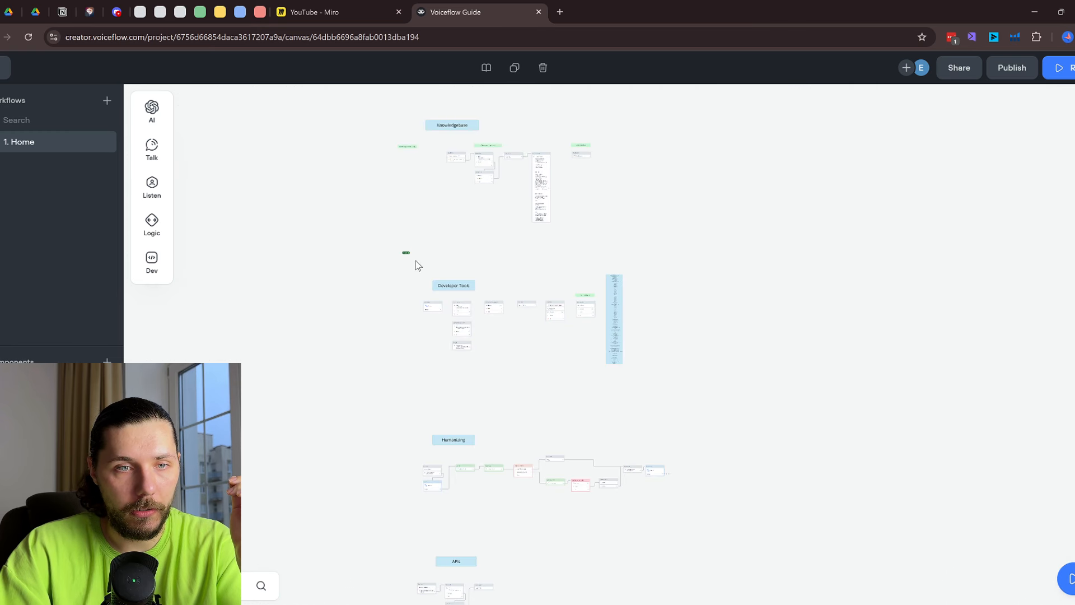
{"action": "left_click_drag", "start_coordinate": [415, 264], "coordinate": [388, 399]}
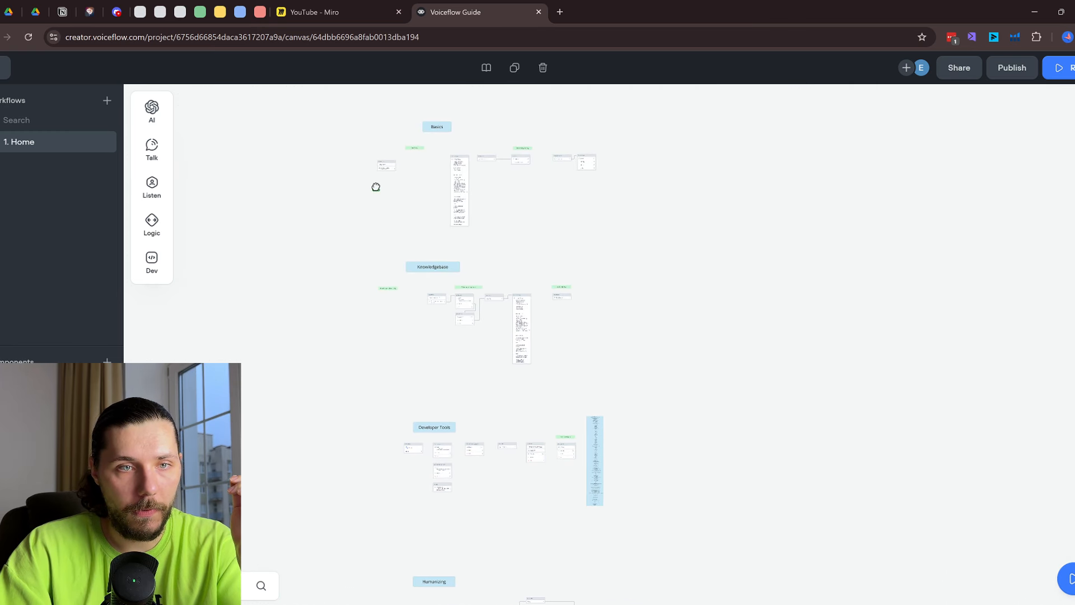
{"action": "scroll", "coordinate": [365, 169], "scroll_direction": "up", "scroll_amount": 10}
{"action": "left_click_drag", "start_coordinate": [382, 177], "coordinate": [501, 383]}
{"action": "left_click_drag", "start_coordinate": [363, 430], "coordinate": [339, 397]}
{"action": "left_click", "coordinate": [560, 378]}
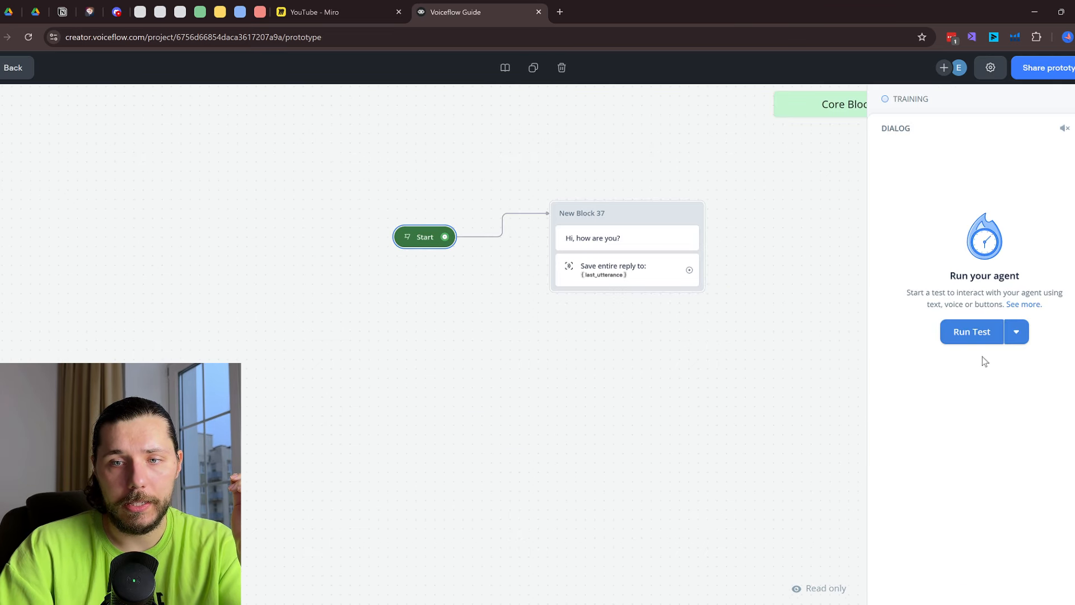
{"action": "left_click", "coordinate": [971, 332]}
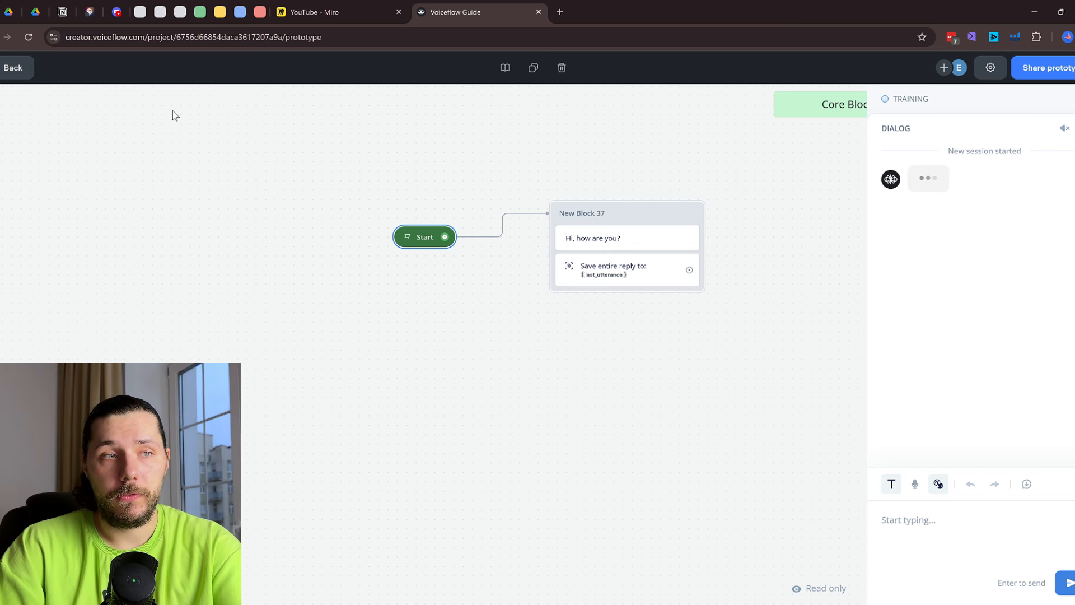
Test the flow from New Block 37 twice, hearing 'Hi, how are you?', then exit the prototype
{"action": "left_click", "coordinate": [12, 68]}
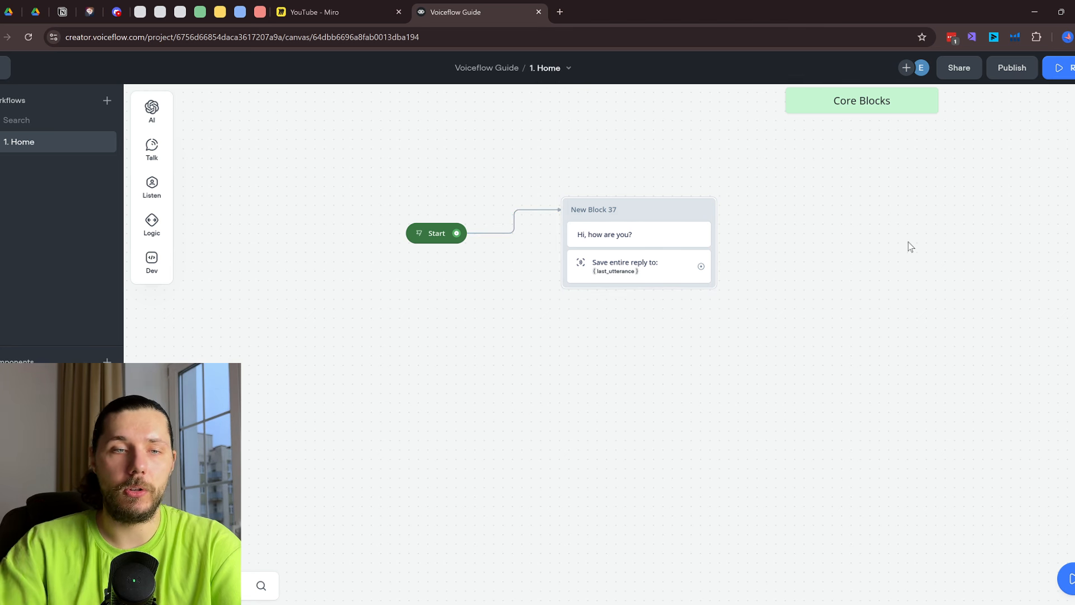
{"action": "left_click", "coordinate": [709, 216]}
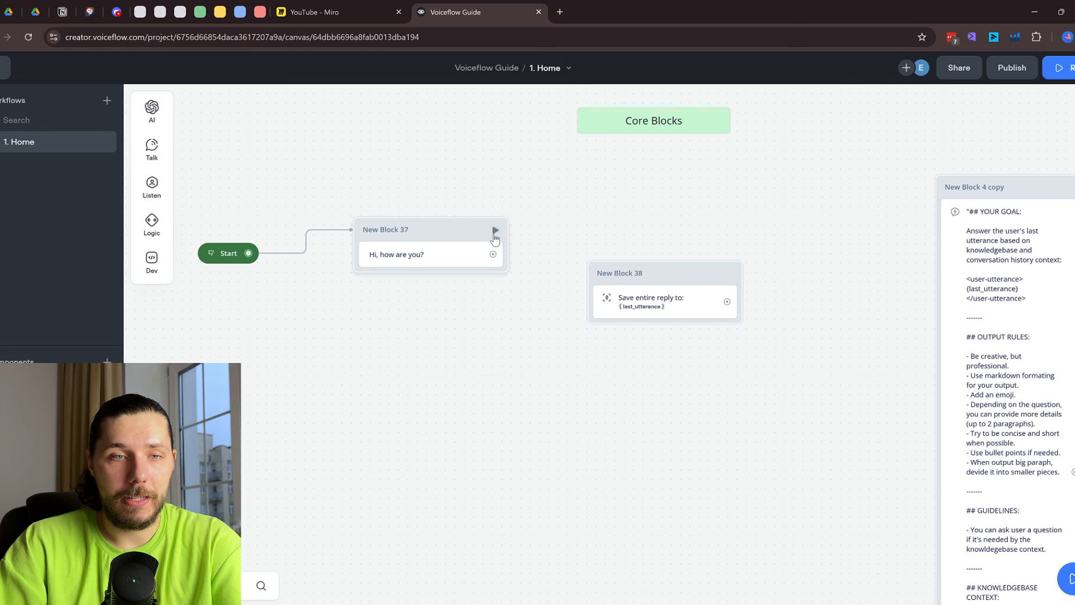
{"action": "left_click", "coordinate": [495, 230]}
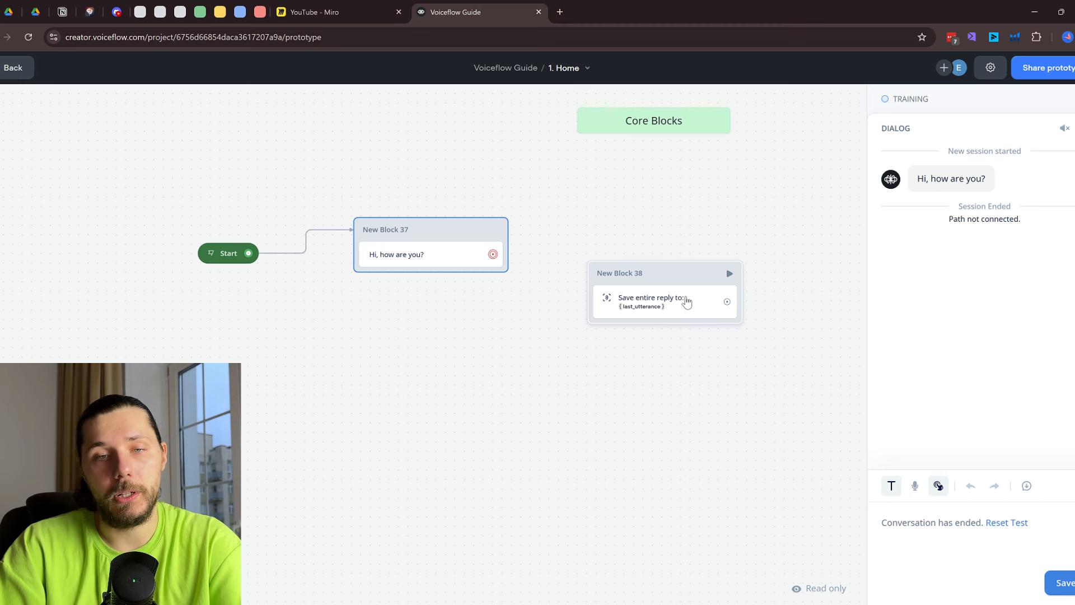
{"action": "key", "text": "Escape"}
Move the reply-saving capture step back into New Block 37 and open its settings
{"action": "left_click_drag", "start_coordinate": [642, 303], "coordinate": [432, 281]}
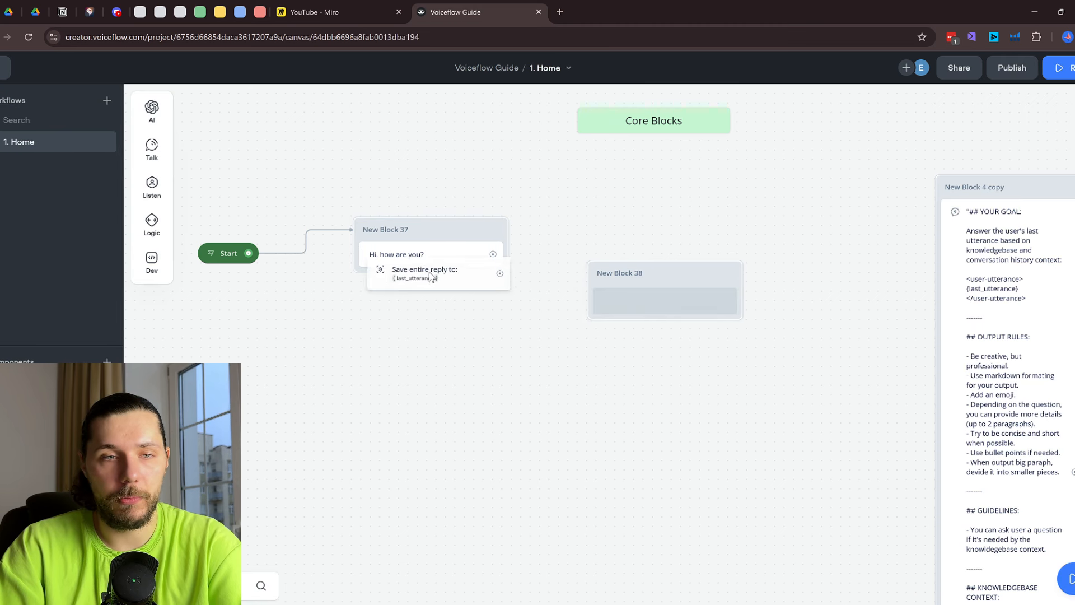
{"action": "scroll", "coordinate": [450, 311], "scroll_direction": "up", "scroll_amount": 1}
{"action": "left_click", "coordinate": [428, 288]}
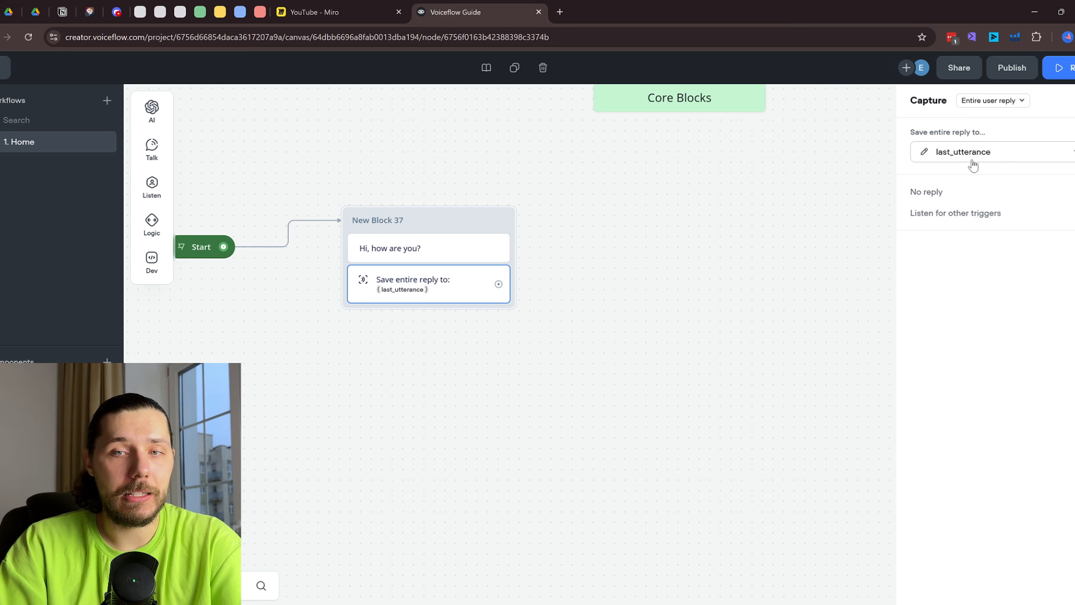
Add New Block 38 linked from Block 37, with a capture step routed back to Block 37
{"action": "mouse_move", "coordinate": [152, 147]}
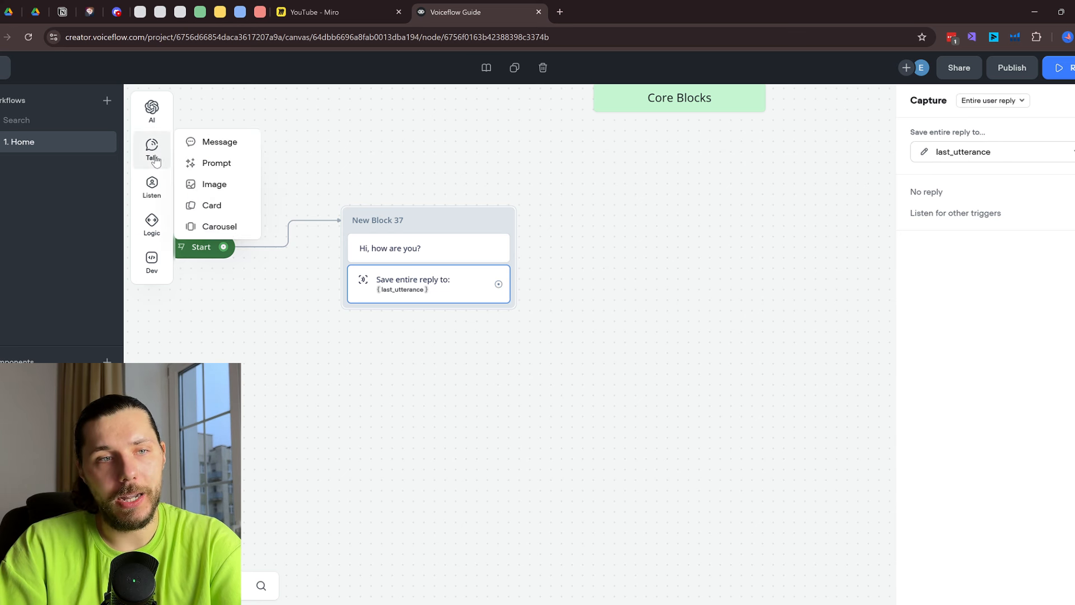
{"action": "left_click_drag", "start_coordinate": [200, 141], "coordinate": [660, 217]}
{"action": "left_click_drag", "start_coordinate": [500, 285], "coordinate": [667, 215]}
{"action": "mouse_move", "coordinate": [152, 187]}
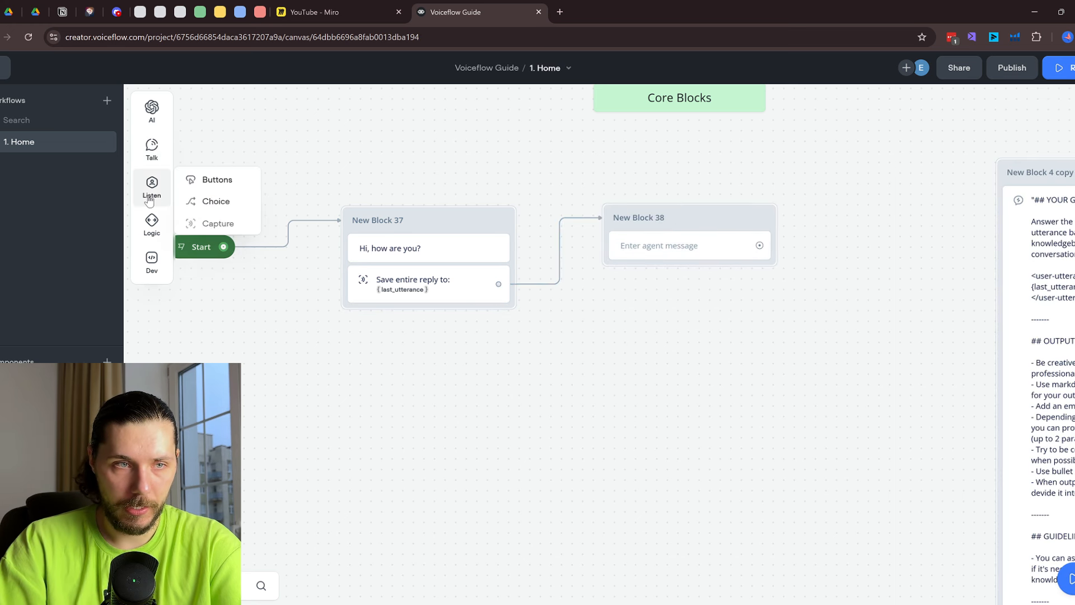
{"action": "left_click_drag", "start_coordinate": [213, 221], "coordinate": [689, 277]}
{"action": "left_click_drag", "start_coordinate": [772, 278], "coordinate": [453, 280]}
Set New Block 38's agent message to the {last_utterance} variable
{"action": "left_click", "coordinate": [658, 252]}
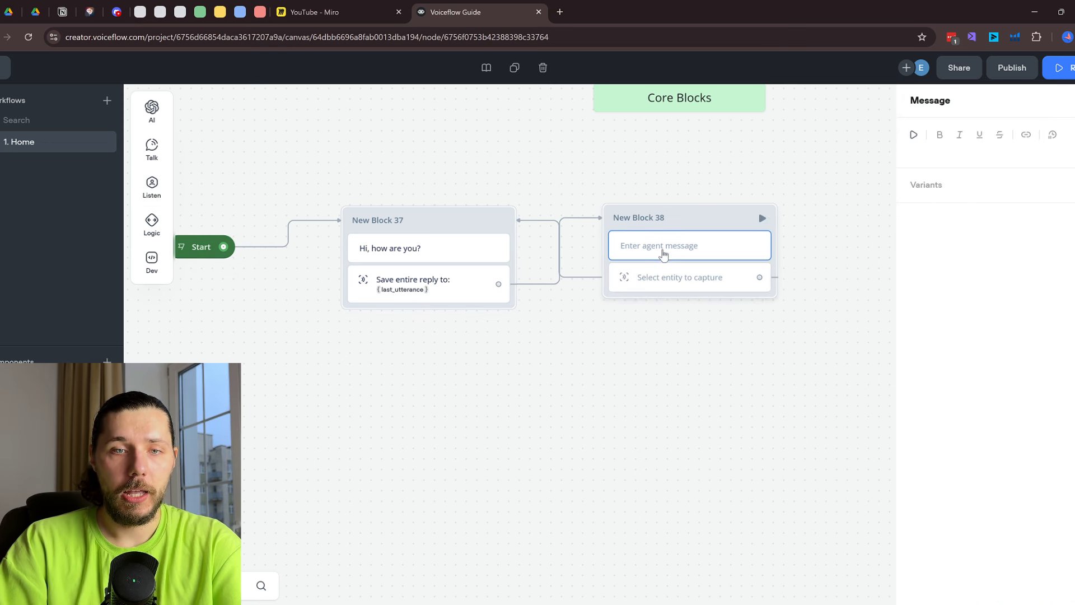
{"action": "left_click", "coordinate": [976, 150]}
{"action": "type", "text": "{last"}
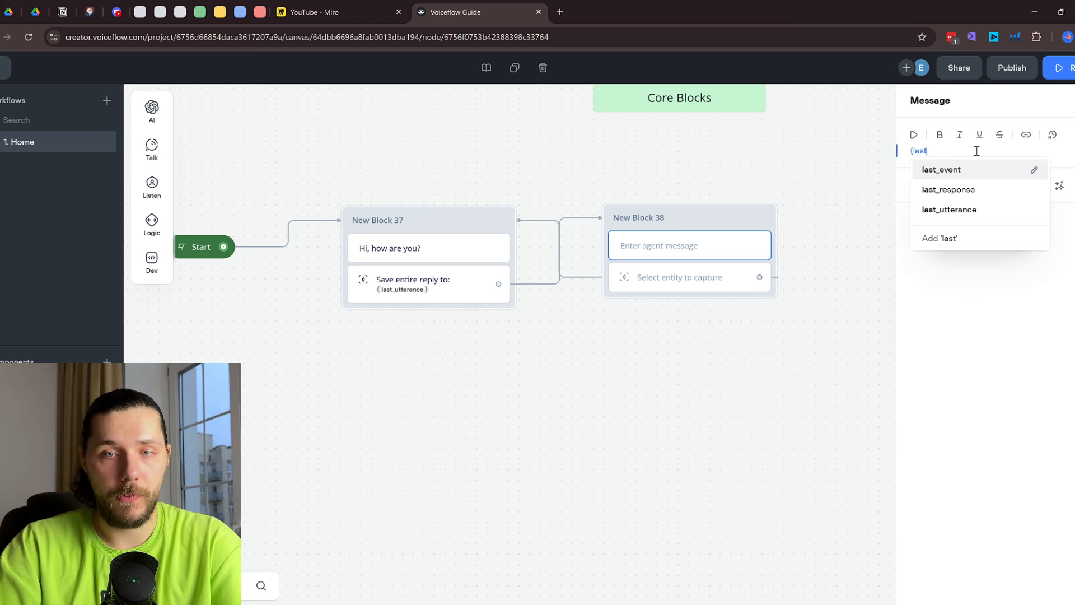
{"action": "left_click", "coordinate": [974, 211]}
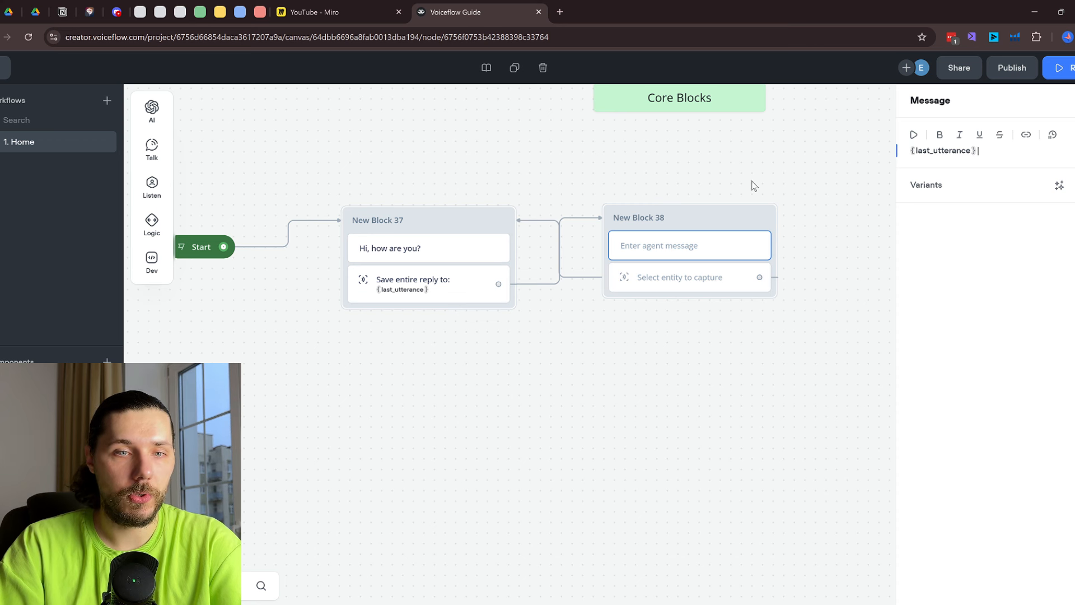
{"action": "key", "text": "r"}
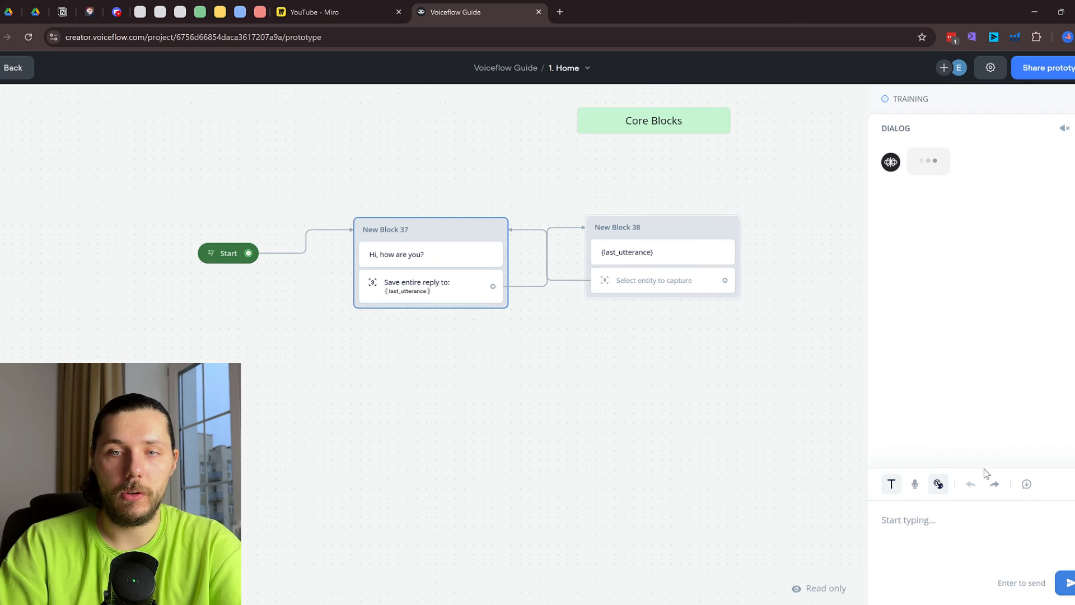
Send the test messages 'Hi this' and another reply, then return to the editor
{"action": "type", "text": "Hi this"}
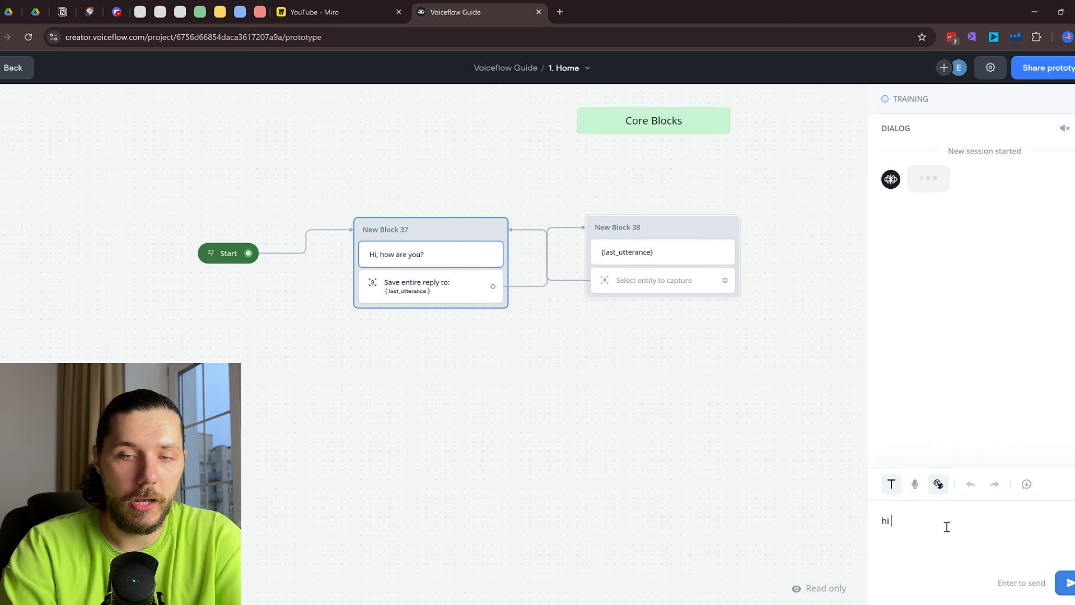
{"action": "key", "text": "Return"}
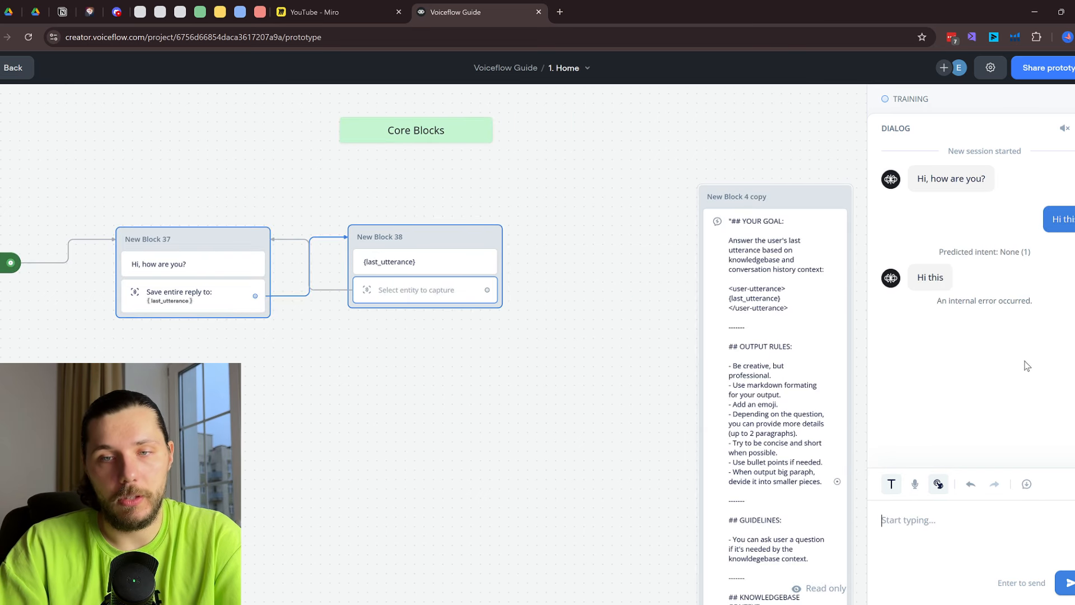
{"action": "key", "text": "Return"}
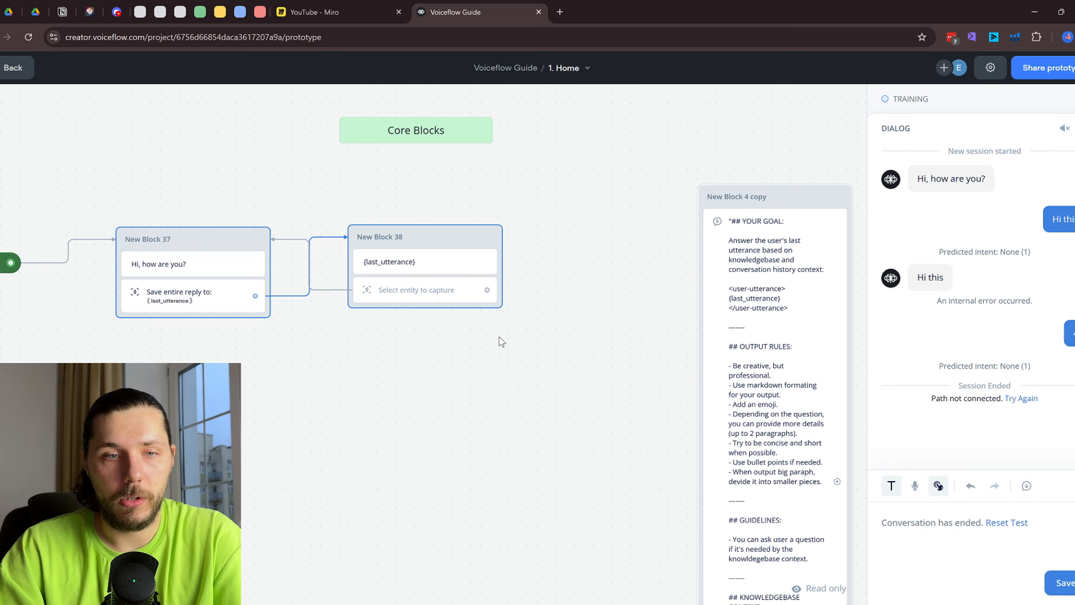
{"action": "left_click", "coordinate": [463, 299]}
Set New Block 38's Capture to the Entire user reply into last_utterance
{"action": "left_click", "coordinate": [399, 295]}
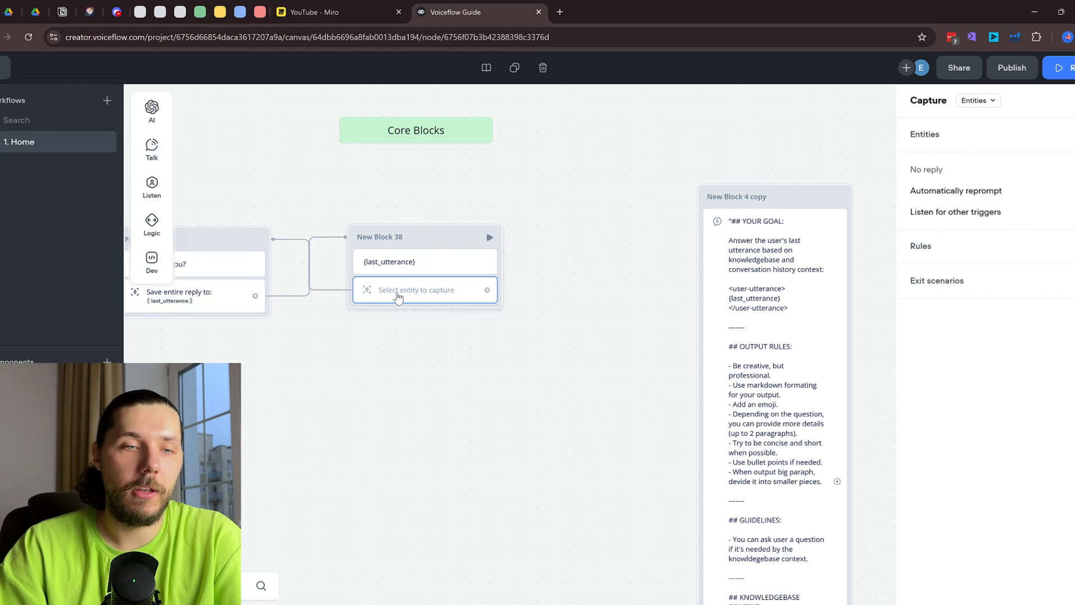
{"action": "mouse_move", "coordinate": [154, 188]}
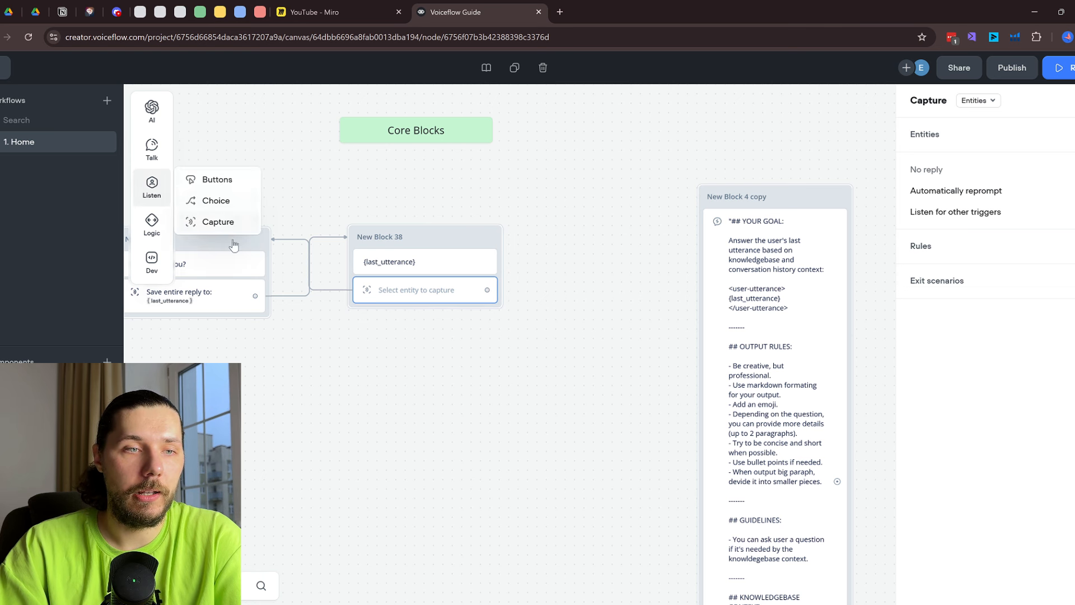
{"action": "left_click", "coordinate": [992, 102]}
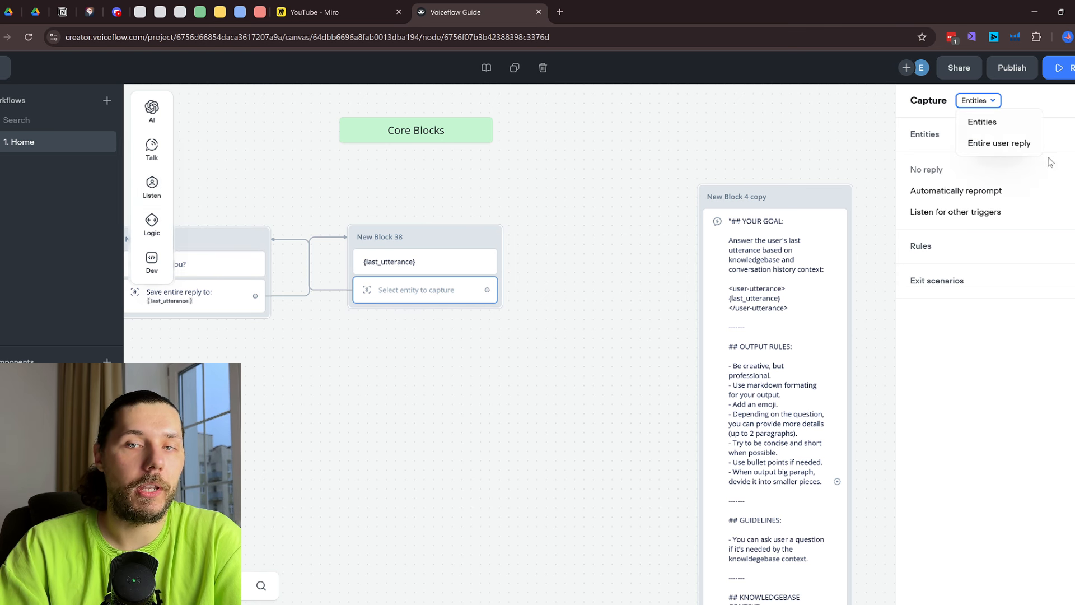
{"action": "left_click", "coordinate": [1000, 144]}
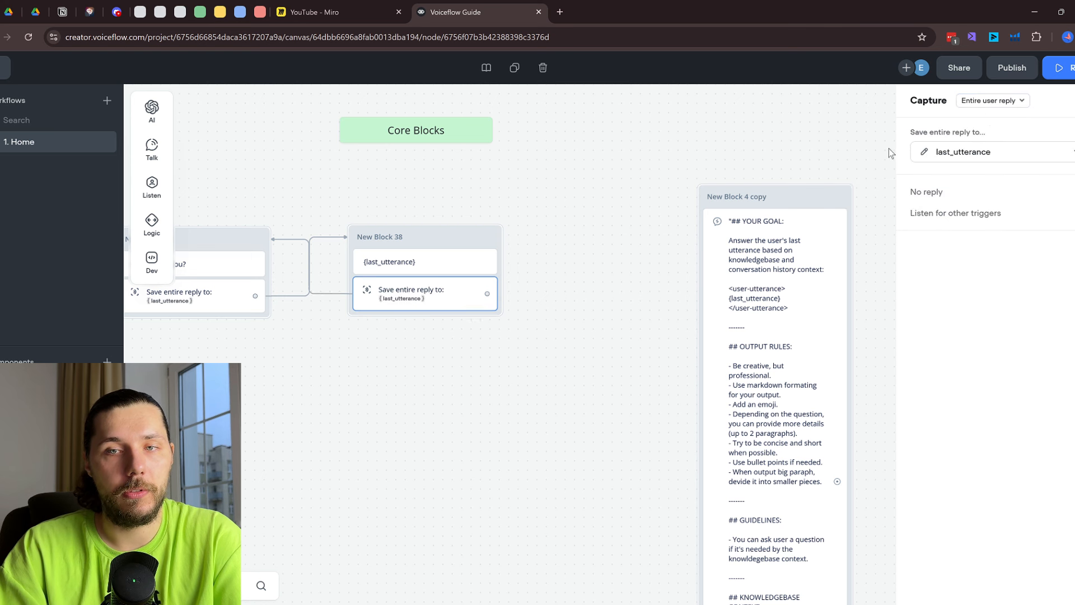
Rerun the test sending '3', 'this' and 'This', then return to the canvas
{"action": "key", "text": "r"}
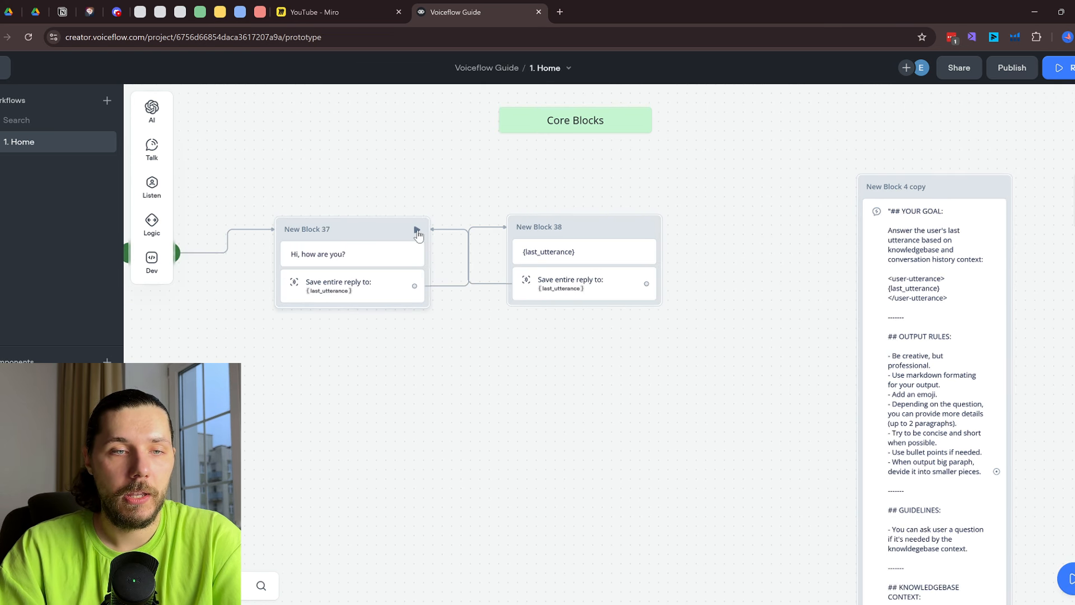
{"action": "type", "text": "3"}
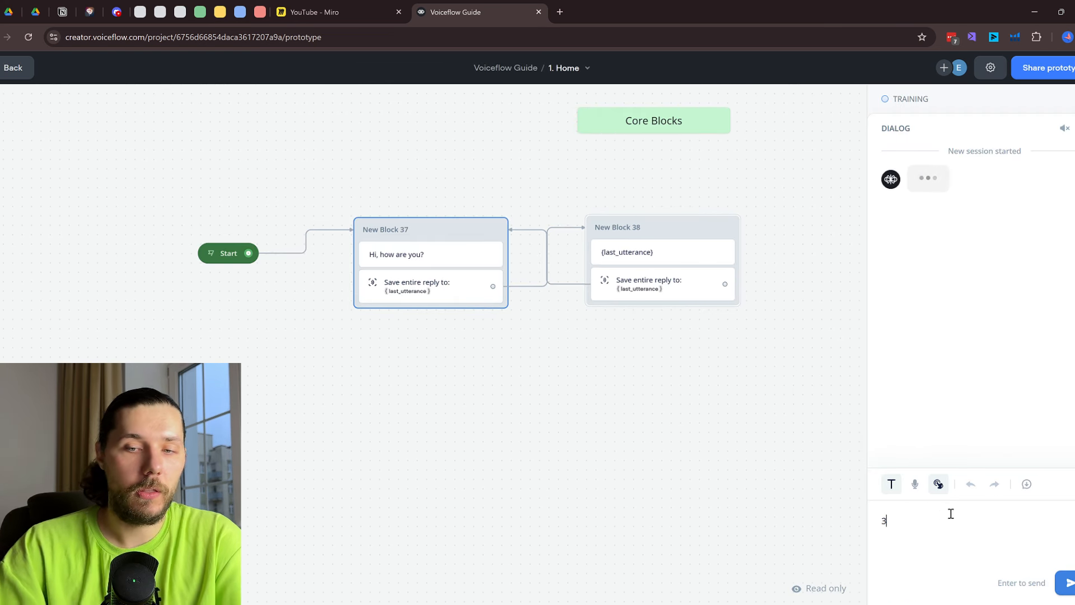
{"action": "key", "text": "Return"}
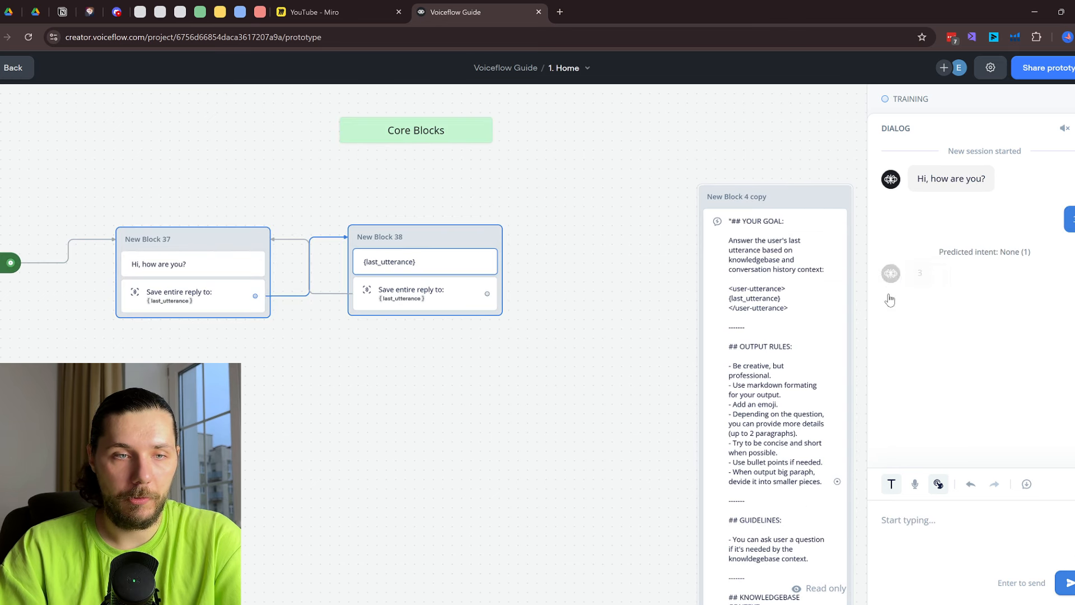
{"action": "type", "text": "this"}
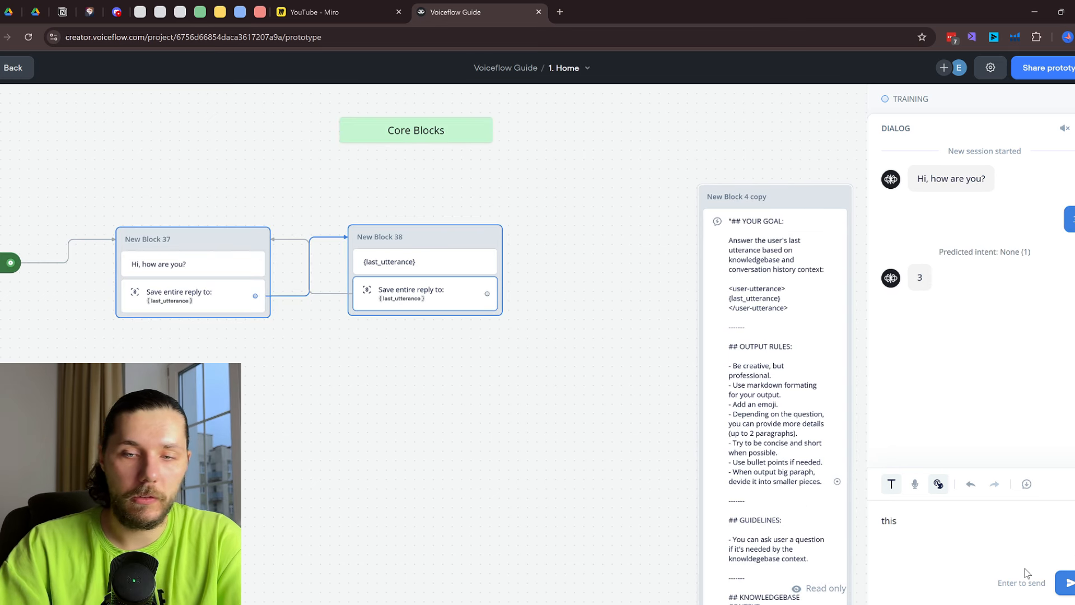
{"action": "left_click", "coordinate": [1066, 582]}
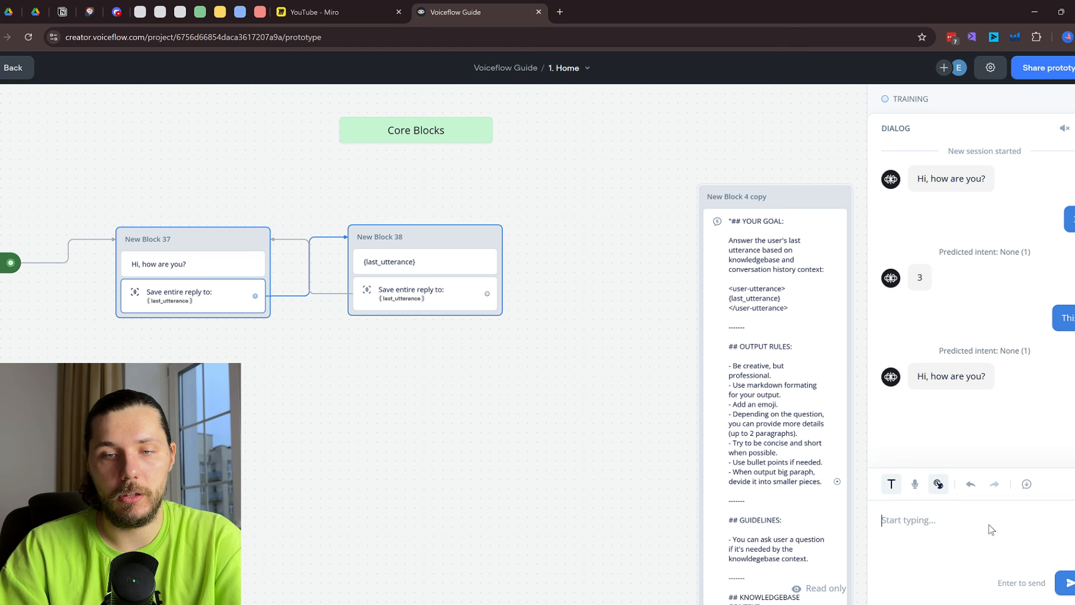
{"action": "type", "text": "This"}
{"action": "key", "text": "Return"}
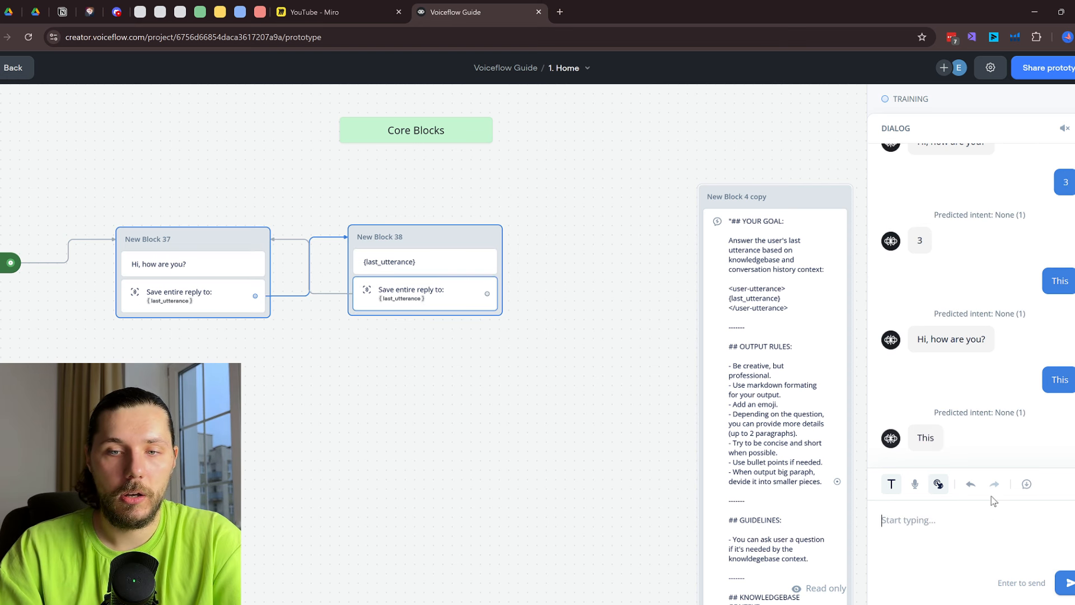
{"action": "key", "text": "Escape"}
{"action": "left_click_drag", "start_coordinate": [498, 188], "coordinate": [579, 259]}
{"action": "scroll", "coordinate": [520, 238], "scroll_direction": "down", "scroll_amount": 1}
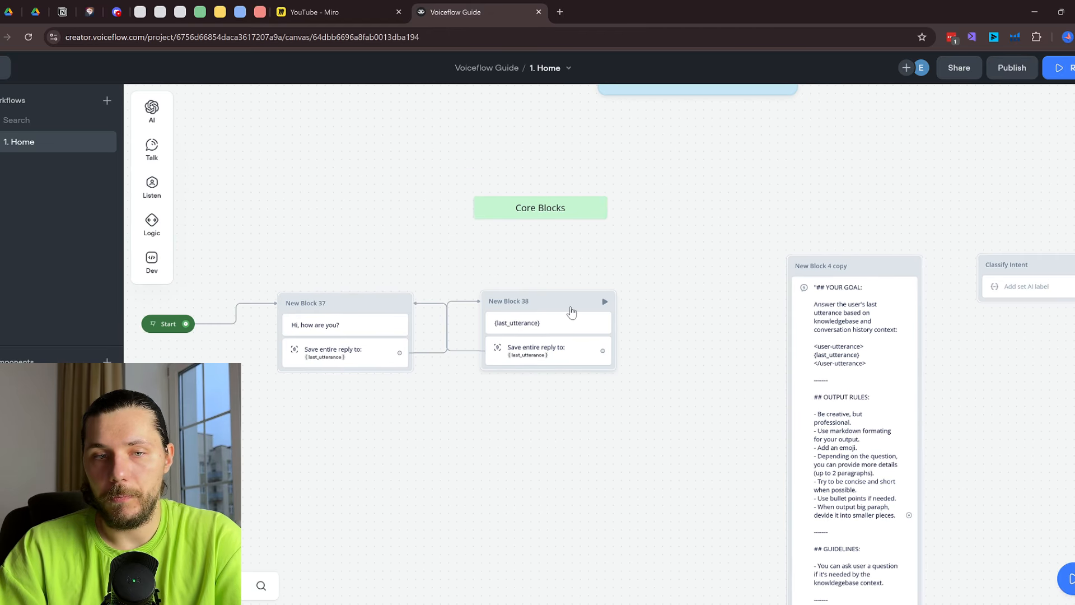
Replace New Block 38 with a fresh Response AI block fed by New Block 37's capture step
{"action": "right_click", "coordinate": [584, 352]}
{"action": "left_click", "coordinate": [595, 514]}
{"action": "mouse_move", "coordinate": [152, 109]}
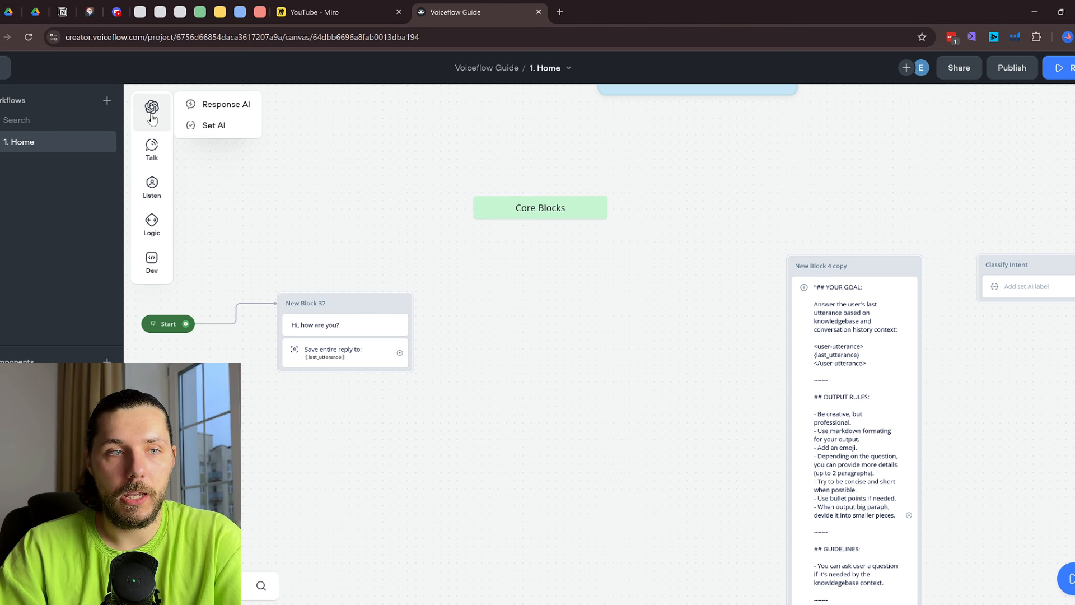
{"action": "left_click_drag", "start_coordinate": [234, 105], "coordinate": [538, 353]}
{"action": "left_click", "coordinate": [549, 300]}
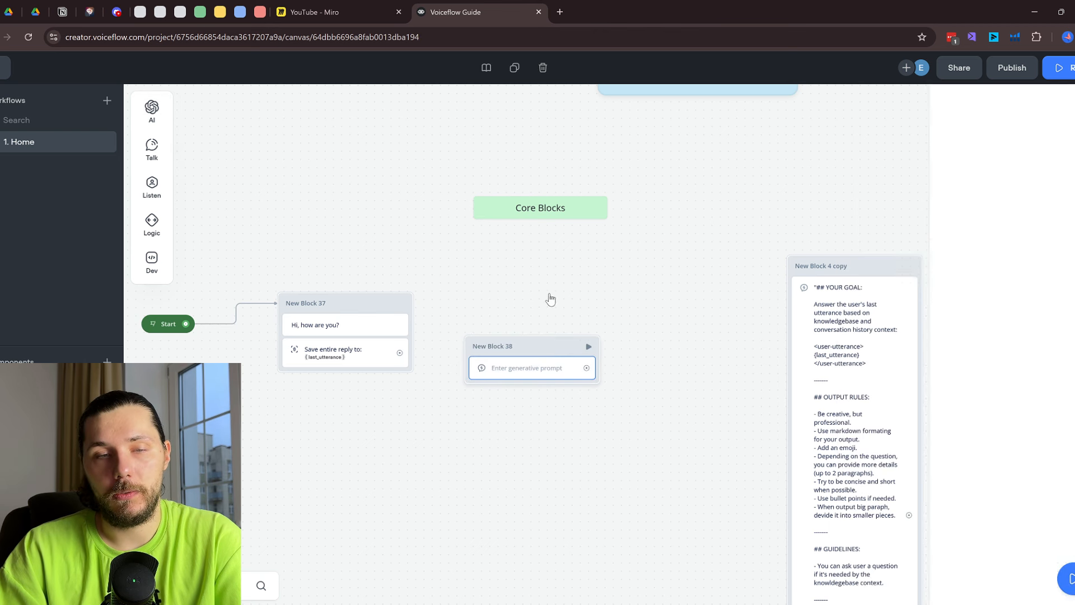
{"action": "mouse_move", "coordinate": [152, 104]}
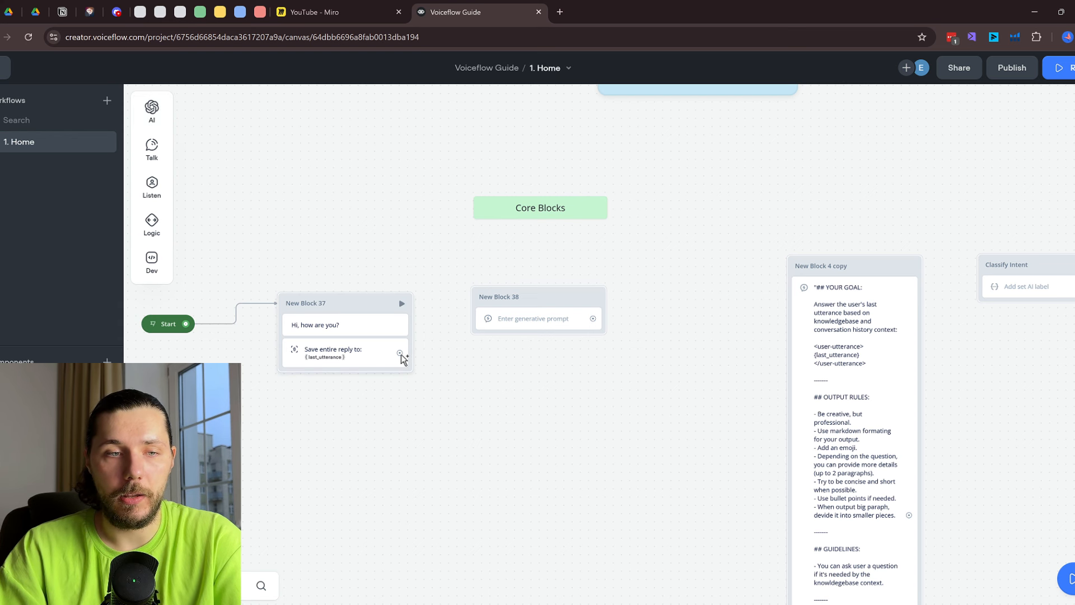
{"action": "left_click_drag", "start_coordinate": [399, 354], "coordinate": [511, 295]}
{"action": "left_click", "coordinate": [348, 352]}
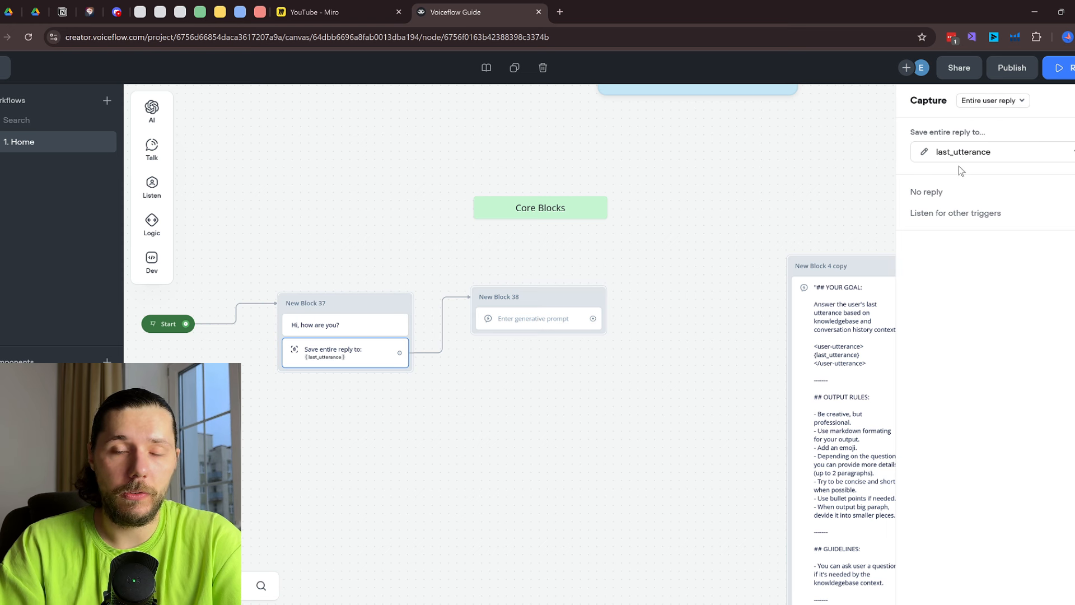
Write the AI prompt 'Answer the user question:' followed by {last_utterance} on a new line
{"action": "left_click", "coordinate": [540, 318]}
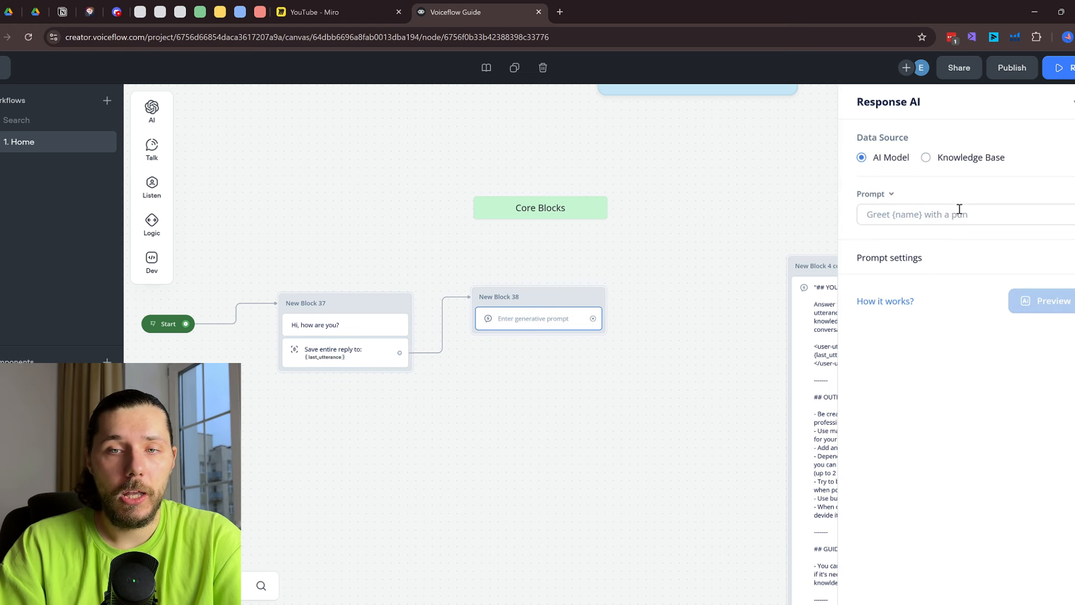
{"action": "left_click", "coordinate": [957, 213]}
{"action": "type", "text": "You"}
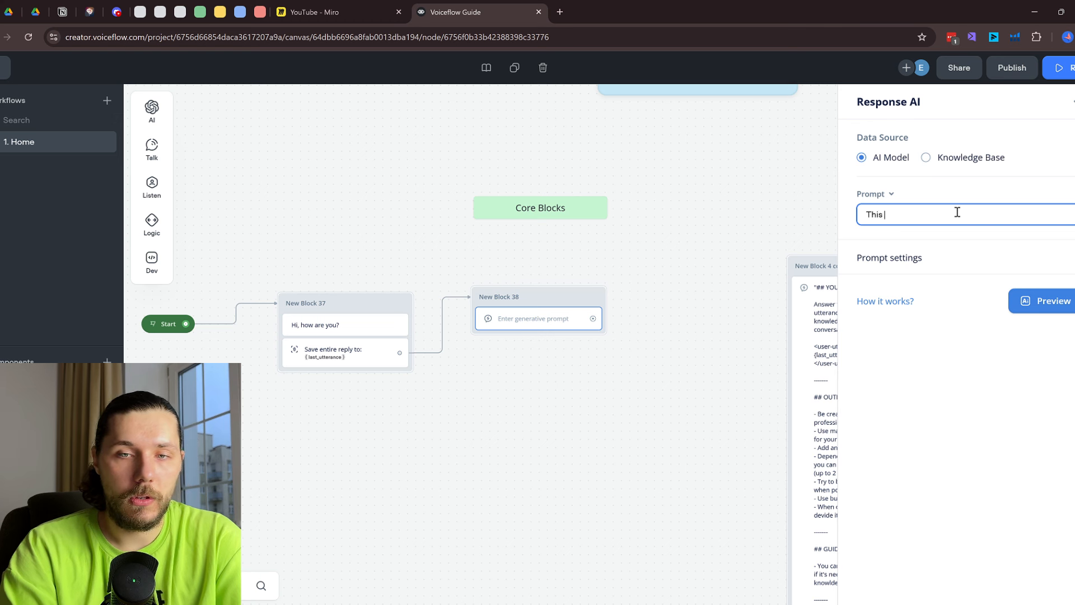
{"action": "key", "text": "BackSpace"}
{"action": "key", "text": "BackSpace"}
{"action": "key", "text": "BackSpace"}
{"action": "type", "text": "Answer the"}
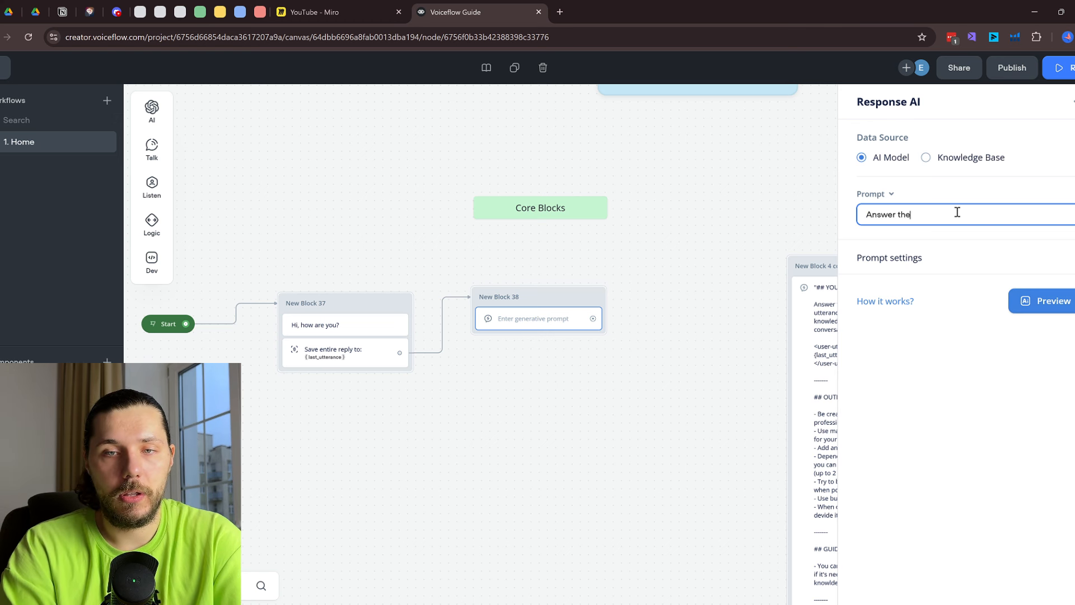
{"action": "type", "text": " user question:"}
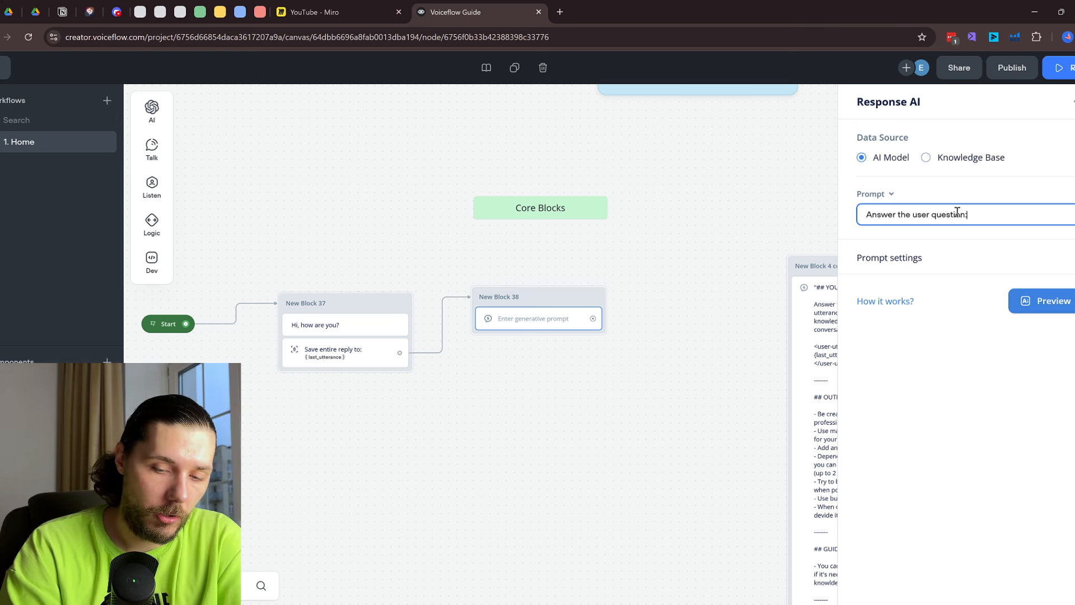
{"action": "key", "text": "Return"}
{"action": "key", "text": "Return"}
{"action": "type", "text": "{la"}
{"action": "type", "text": "stu"}
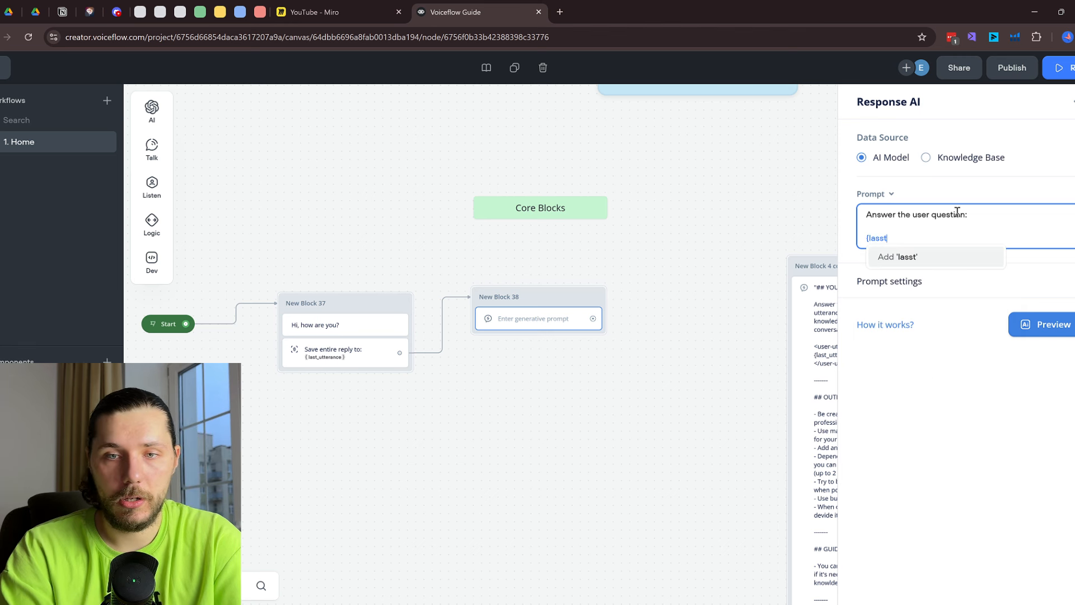
{"action": "key", "text": "BackSpace"}
{"action": "key", "text": "BackSpace"}
{"action": "key", "text": "BackSpace"}
{"action": "type", "text": "st"}
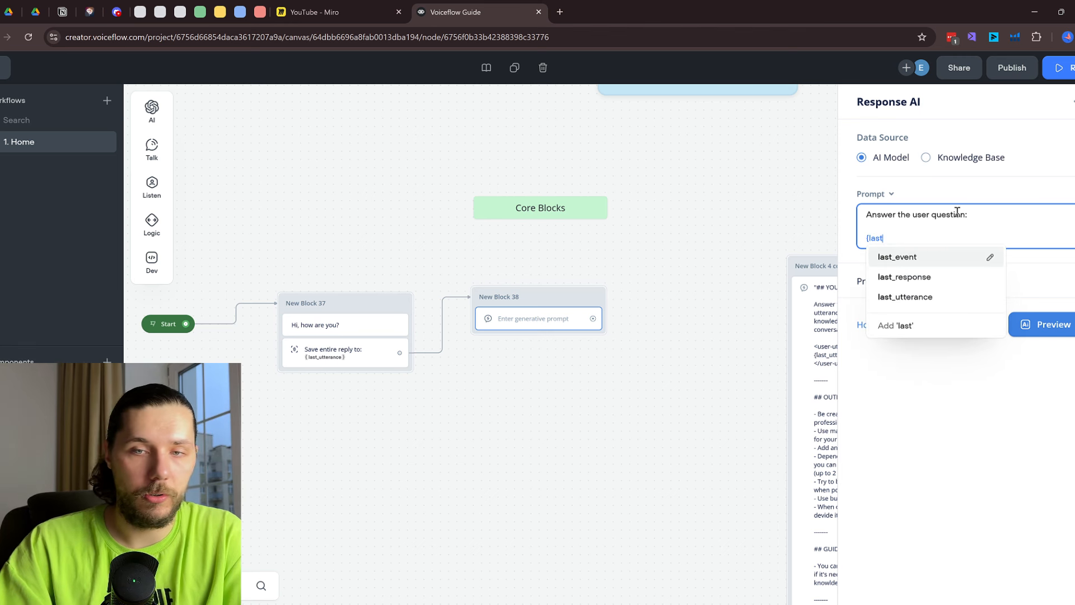
{"action": "left_click", "coordinate": [946, 298]}
Set the model to GPT-4o, temperature 0.35, max tokens 2000, and system 'reply liek a human'
{"action": "left_click", "coordinate": [972, 281]}
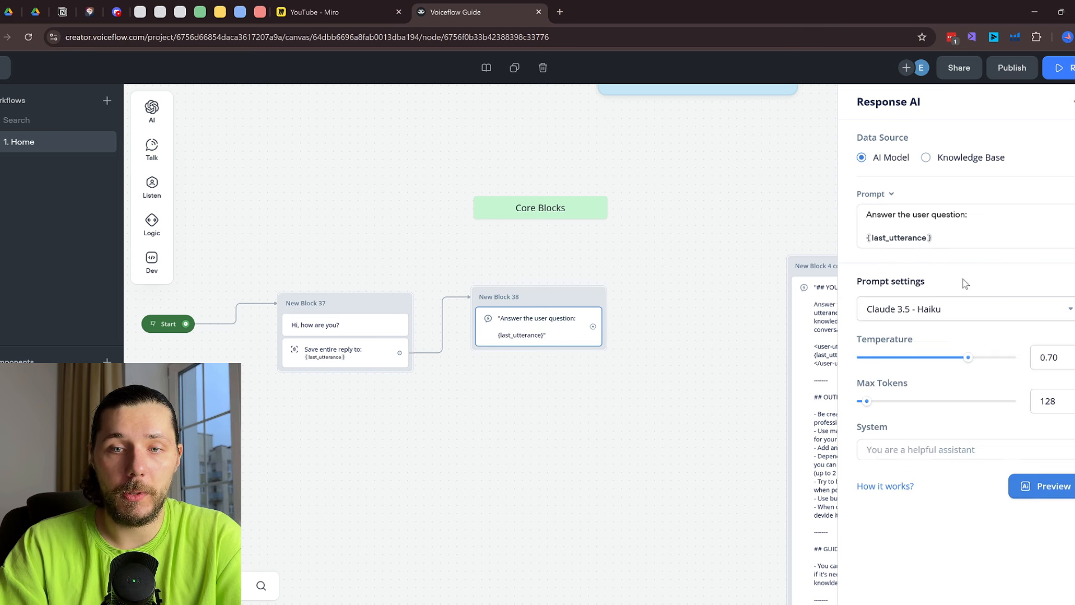
{"action": "left_click", "coordinate": [921, 310]}
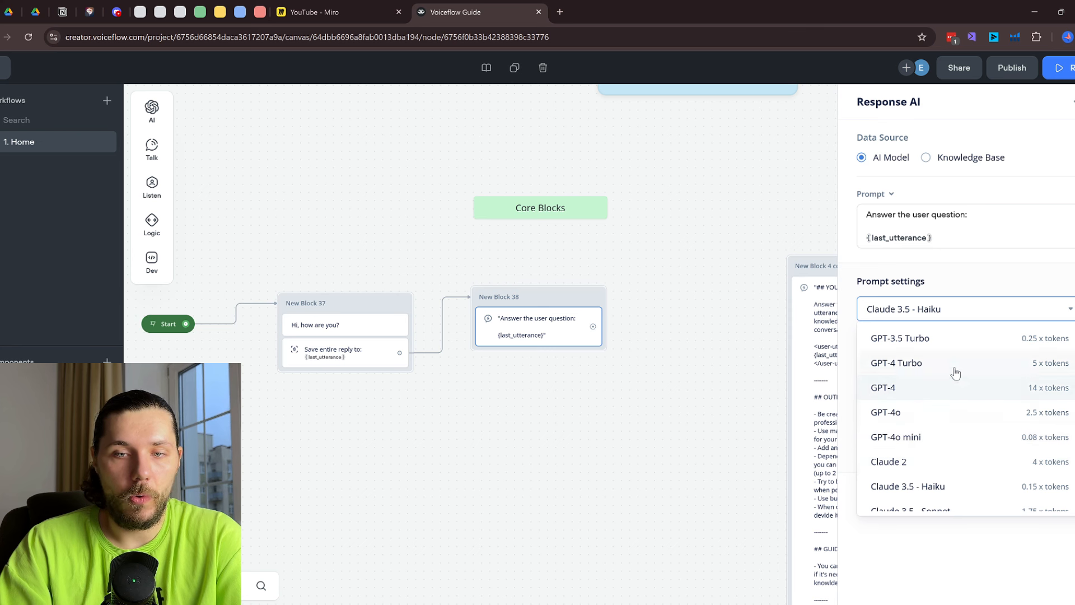
{"action": "scroll", "coordinate": [940, 398], "scroll_direction": "down", "scroll_amount": 1}
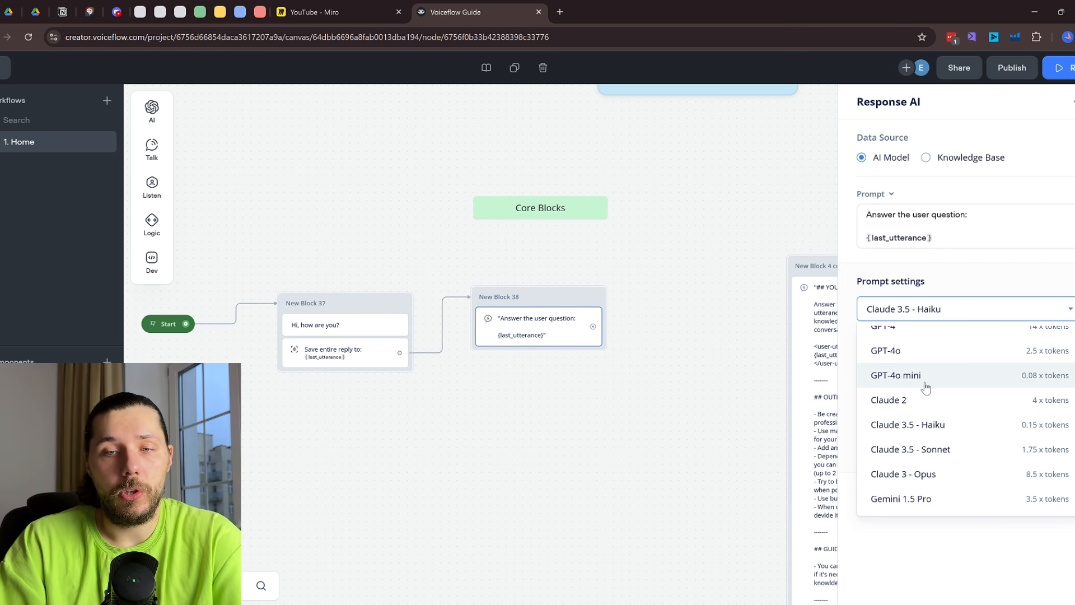
{"action": "scroll", "coordinate": [926, 387], "scroll_direction": "up", "scroll_amount": 2}
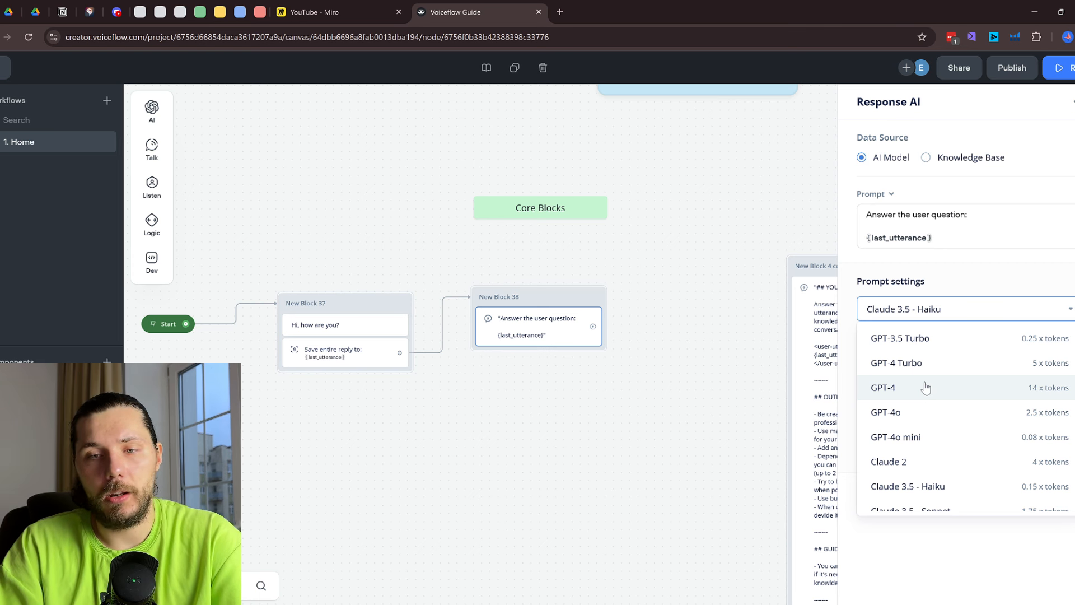
{"action": "left_click", "coordinate": [924, 419]}
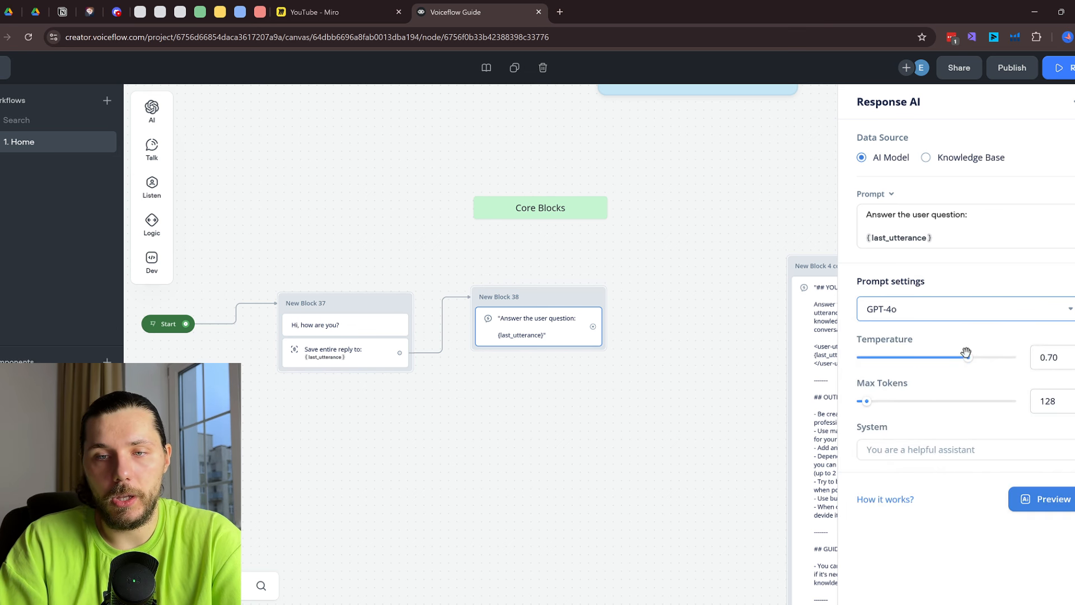
{"action": "left_click_drag", "start_coordinate": [968, 357], "coordinate": [917, 359]}
{"action": "left_click_drag", "start_coordinate": [867, 400], "coordinate": [1074, 404]}
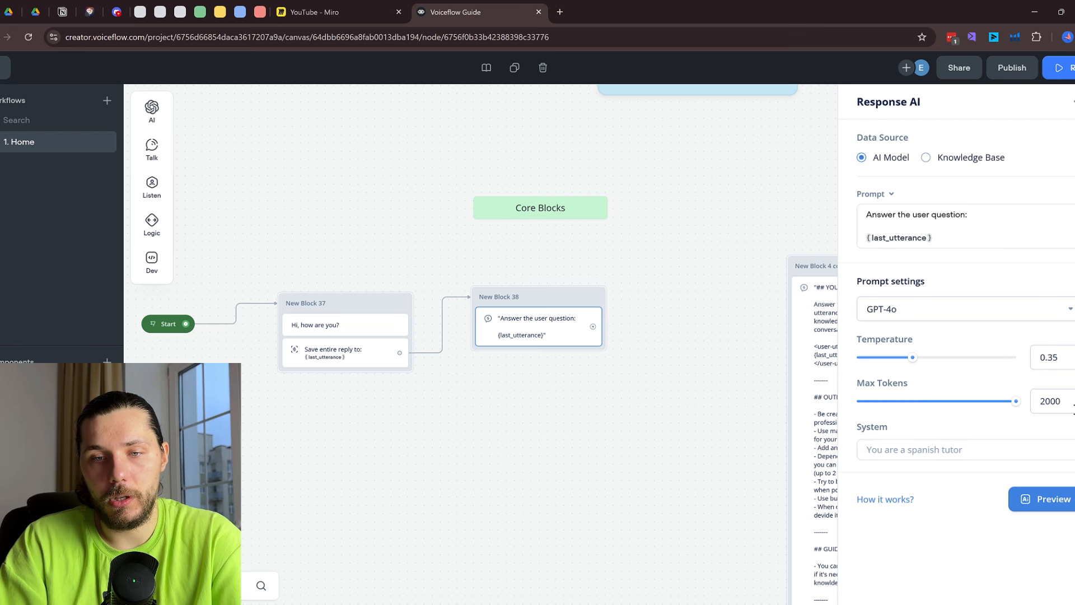
{"action": "left_click", "coordinate": [936, 451]}
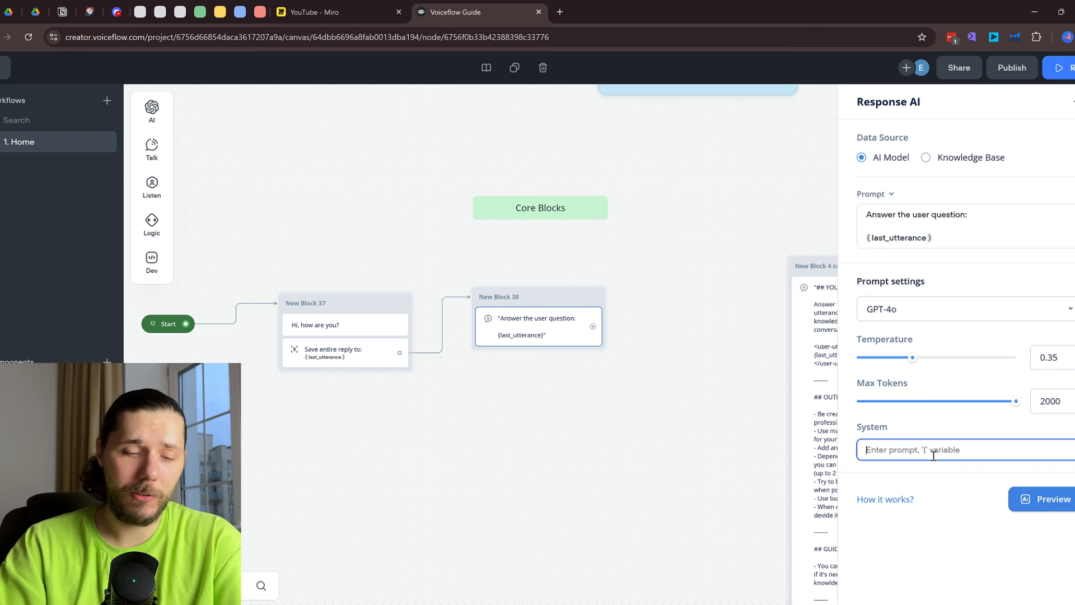
{"action": "type", "text": "reply"}
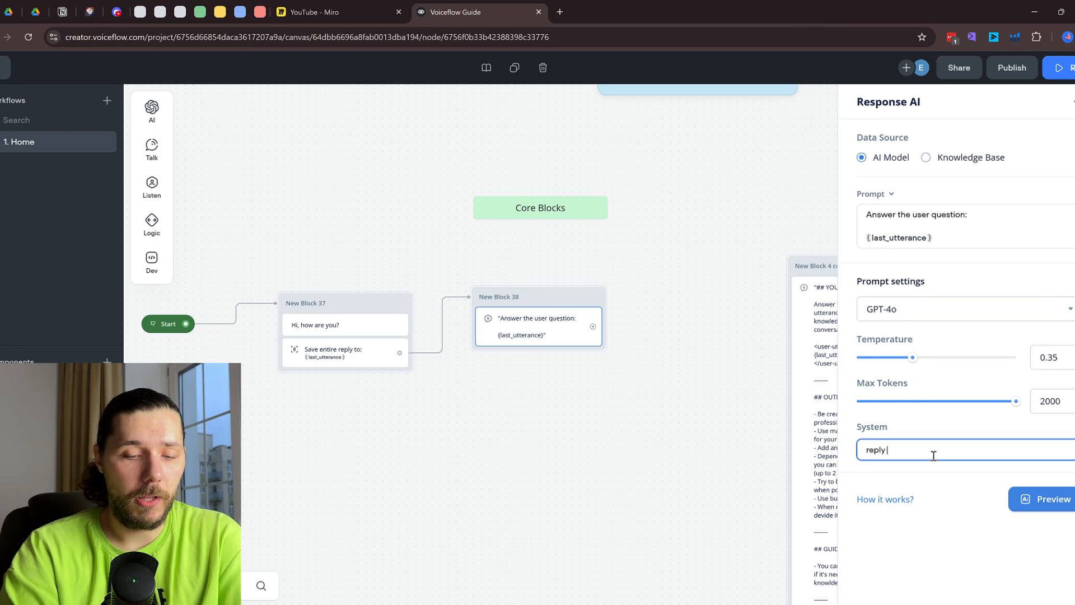
{"action": "type", "text": " liek a "}
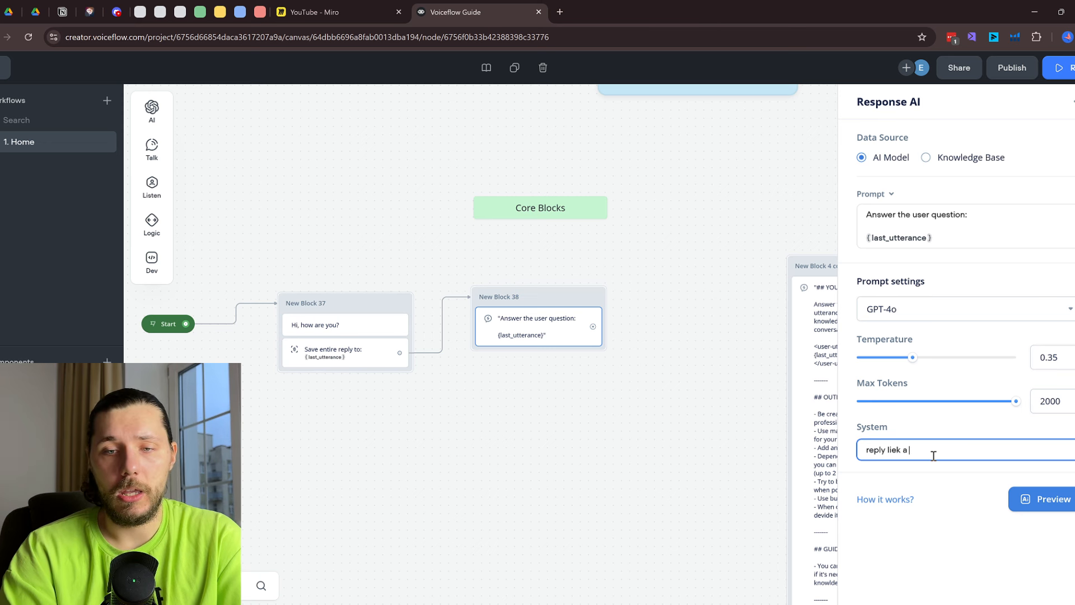
{"action": "type", "text": "human"}
{"action": "left_click", "coordinate": [600, 350]}
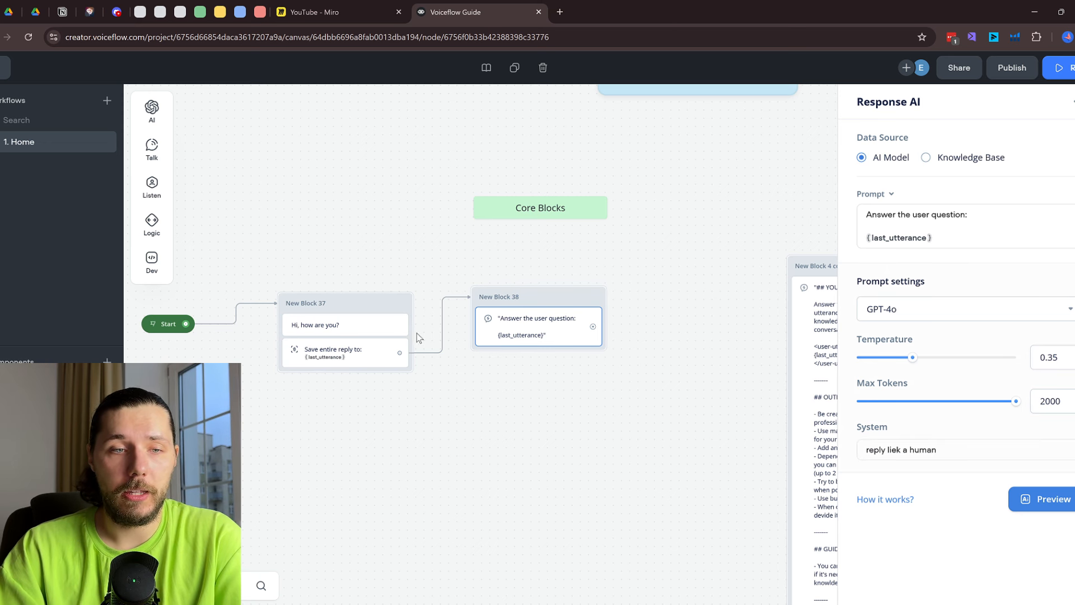
{"action": "scroll", "coordinate": [399, 312], "scroll_direction": "up", "scroll_amount": 1}
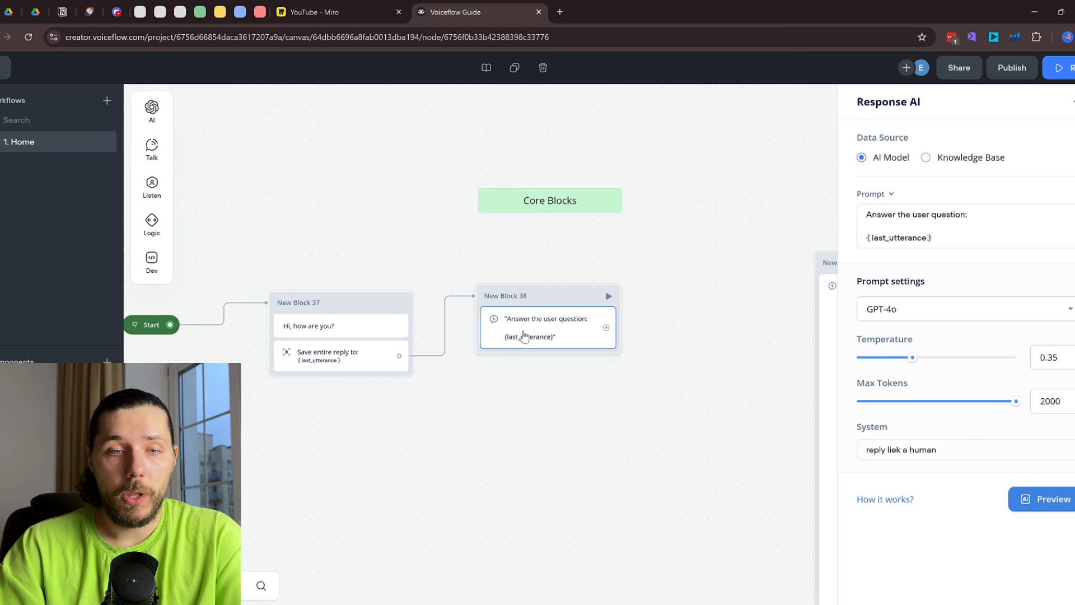
Add a capture step saving the entire user reply to New Block 38, linked back to Block 37
{"action": "mouse_move", "coordinate": [152, 188]}
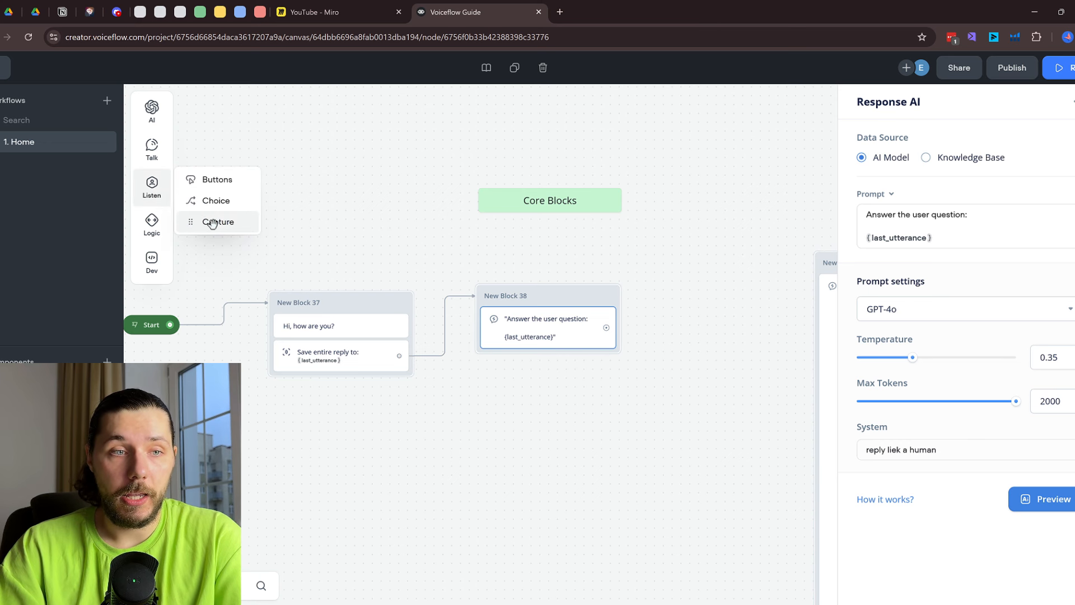
{"action": "left_click_drag", "start_coordinate": [212, 223], "coordinate": [532, 361]}
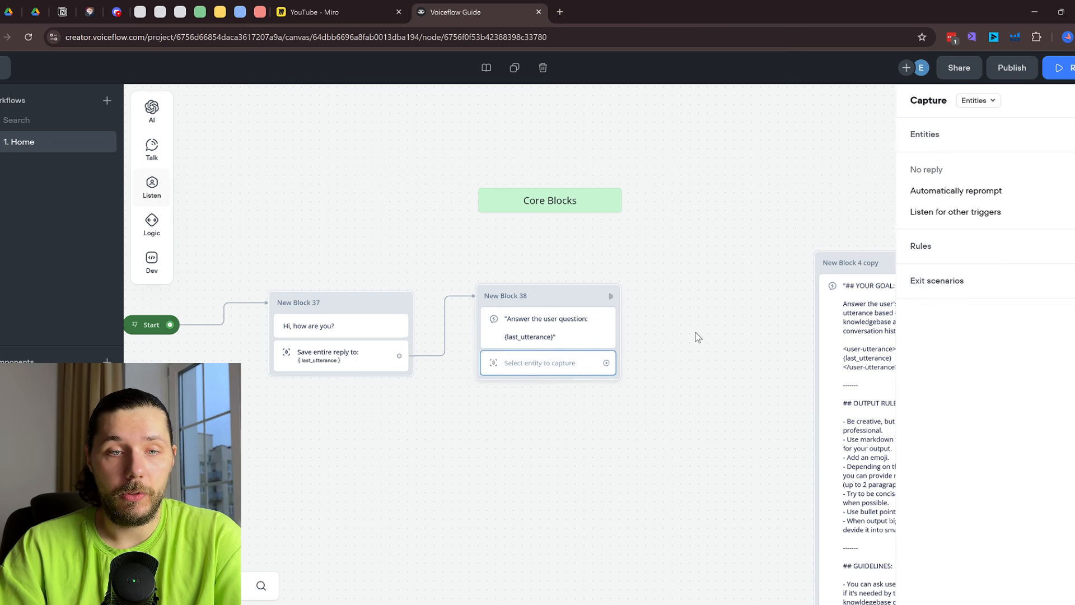
{"action": "left_click", "coordinate": [988, 100]}
{"action": "left_click", "coordinate": [992, 142]}
{"action": "left_click_drag", "start_coordinate": [606, 367], "coordinate": [393, 311]}
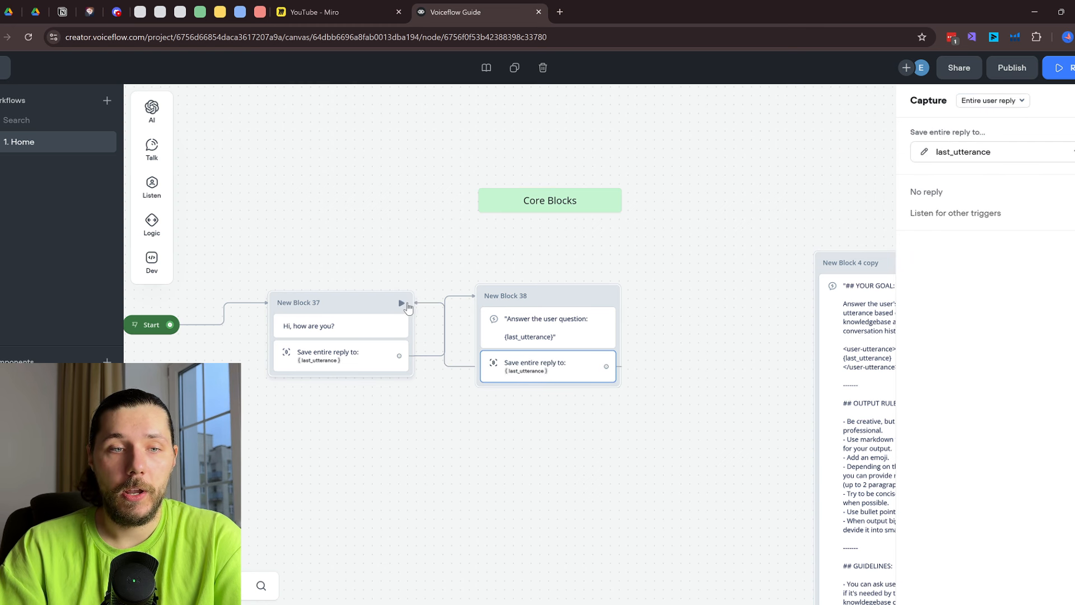
{"action": "left_click", "coordinate": [402, 304]}
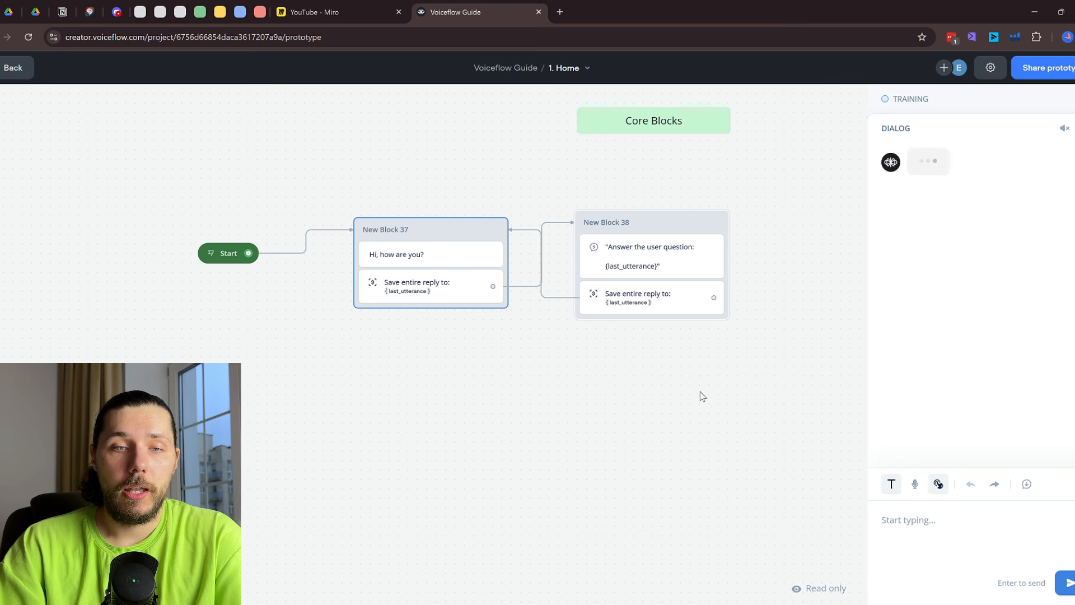
{"action": "key", "text": "Escape"}
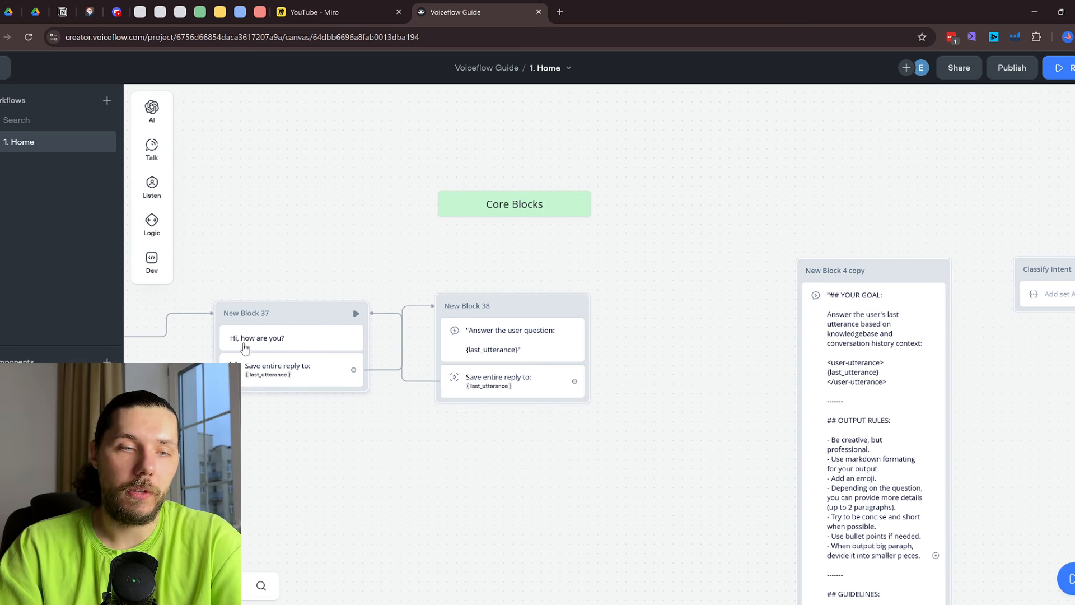
Move the capture into New Block 39, drop its link to Block 37, and wire 38→39→38
{"action": "left_click_drag", "start_coordinate": [516, 377], "coordinate": [707, 307]}
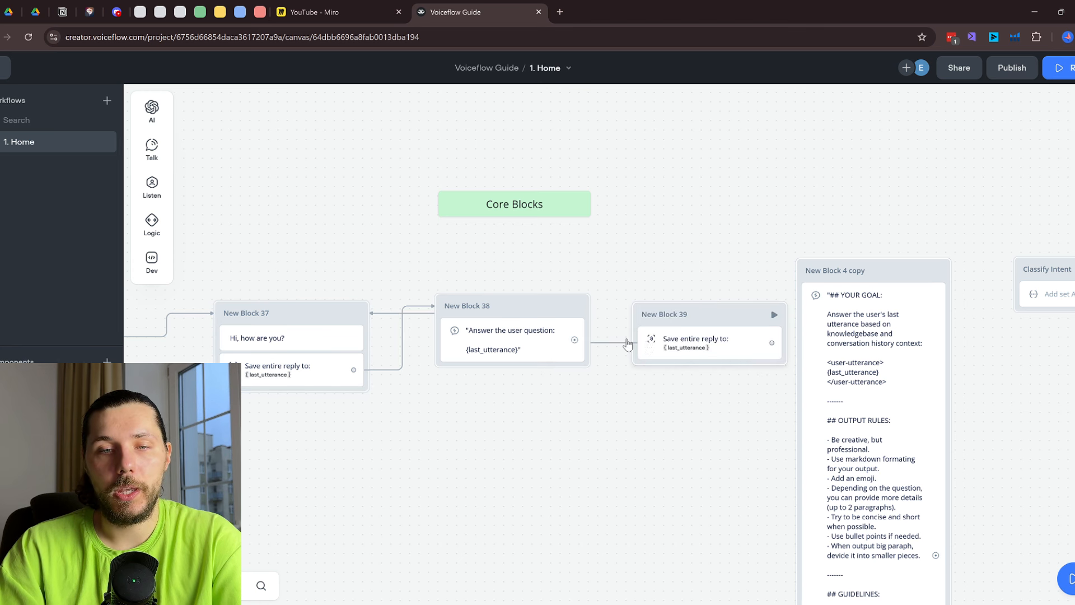
{"action": "left_click", "coordinate": [388, 315]}
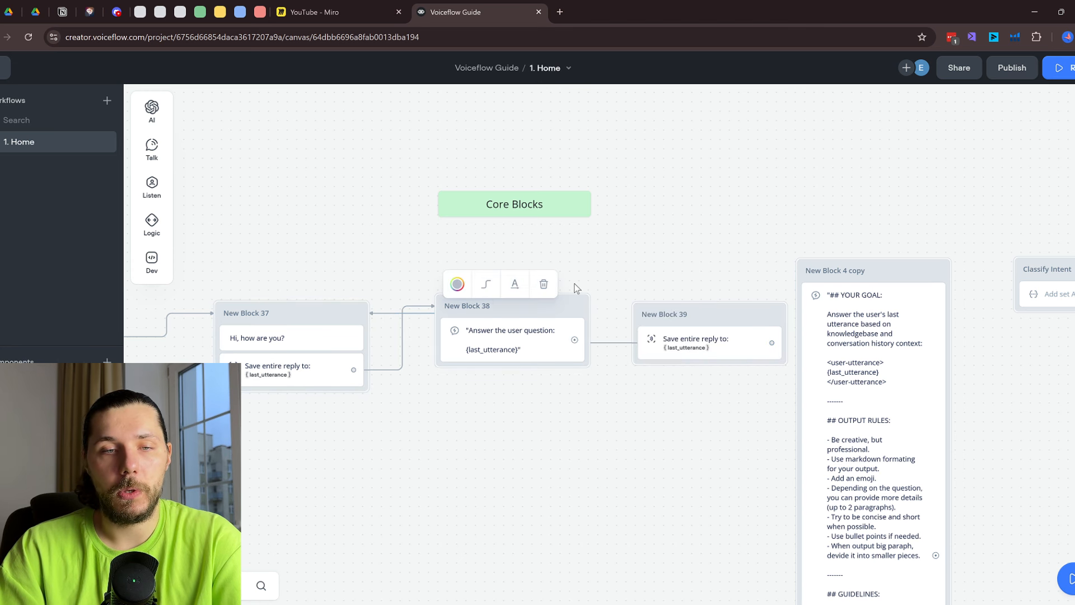
{"action": "left_click", "coordinate": [543, 283]}
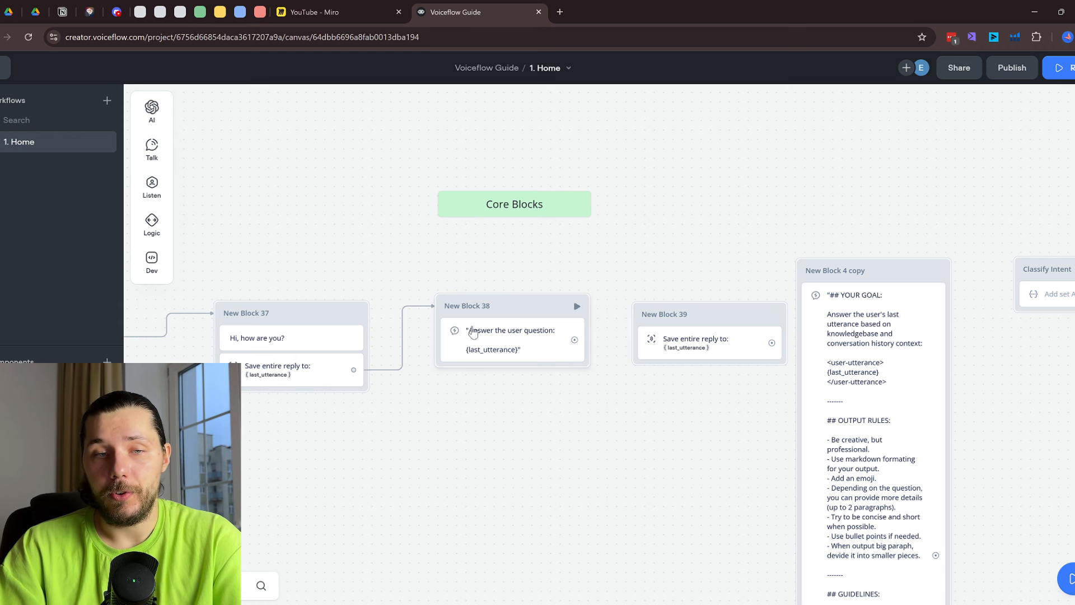
{"action": "left_click", "coordinate": [492, 340]}
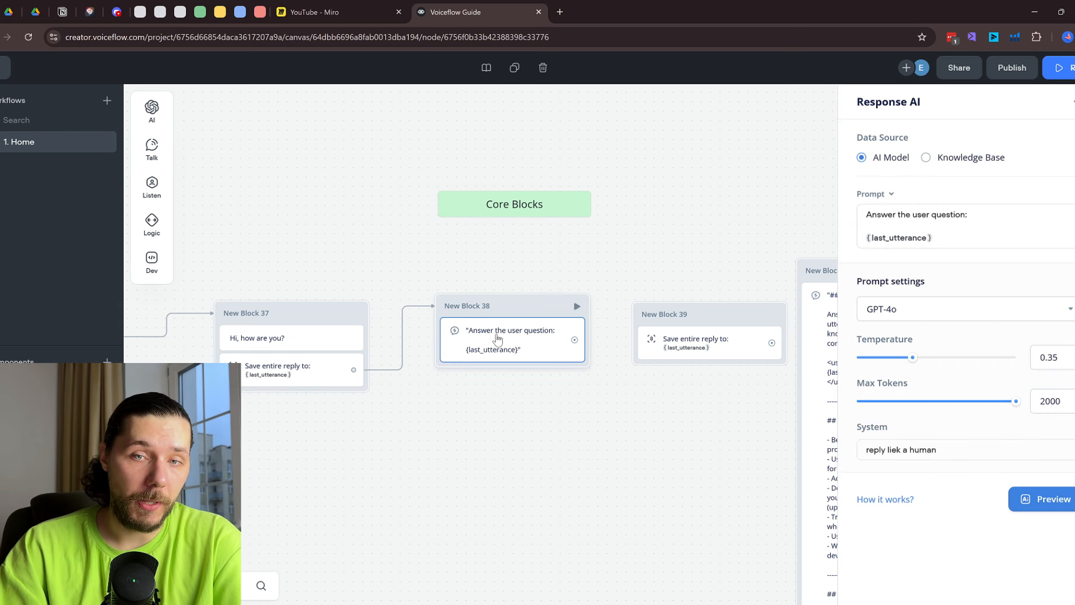
{"action": "left_click_drag", "start_coordinate": [575, 343], "coordinate": [672, 317]}
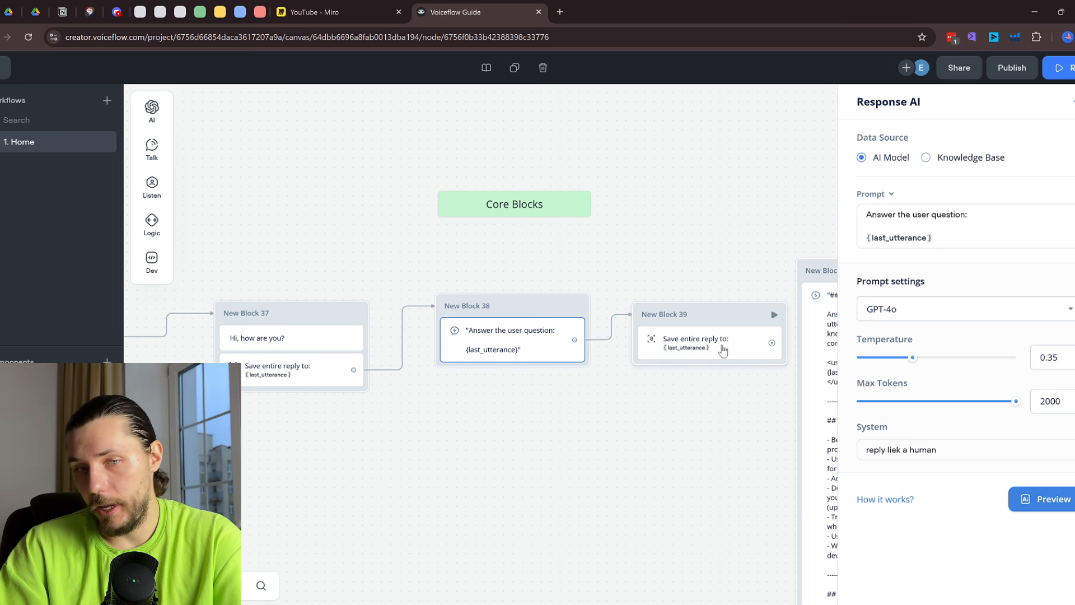
{"action": "left_click_drag", "start_coordinate": [774, 346], "coordinate": [521, 332]}
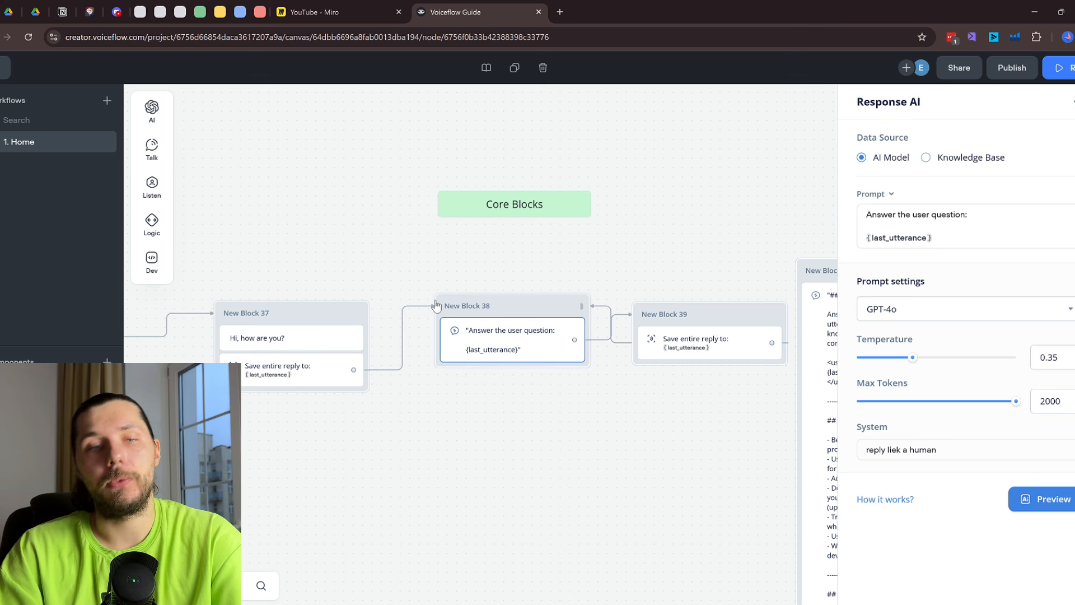
Test the loop from New Block 37 by sending 'I am go' and 'Yeah, I am great'
{"action": "left_click", "coordinate": [357, 315]}
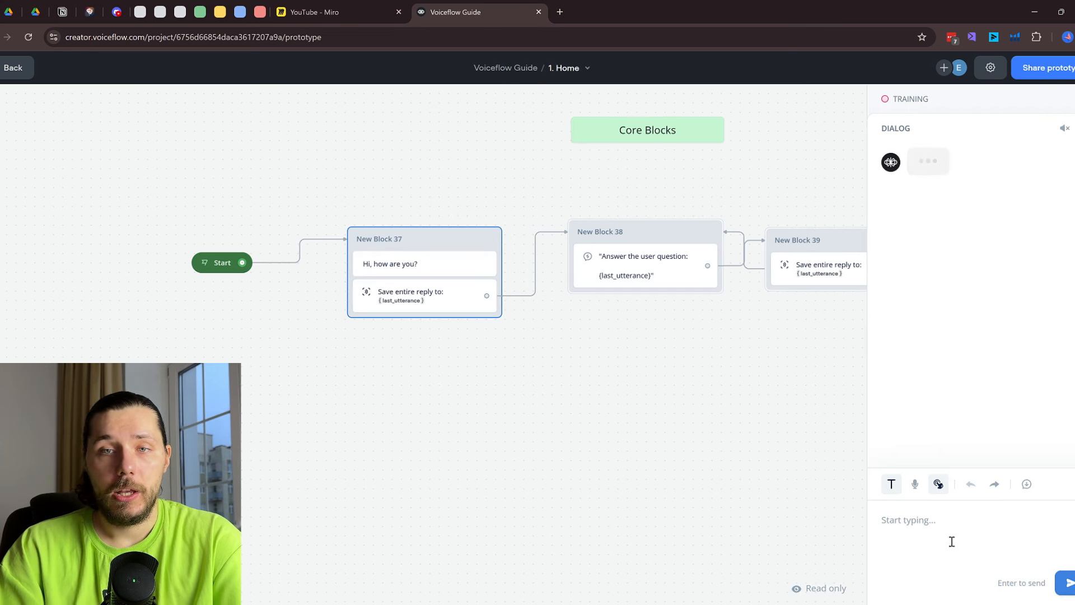
{"action": "type", "text": "I am good how are you?"}
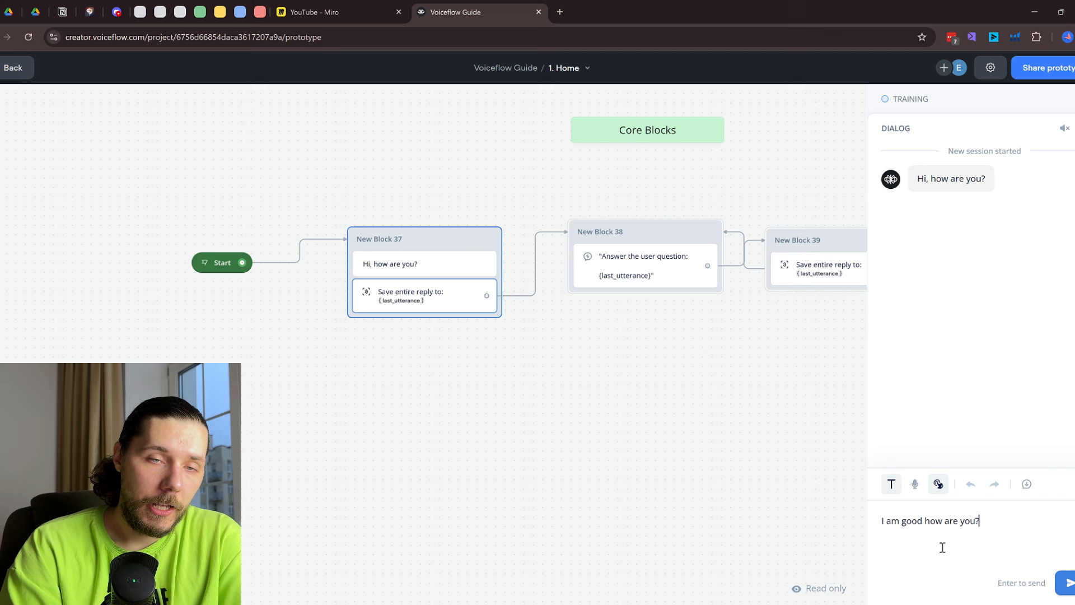
{"action": "key", "text": "Return"}
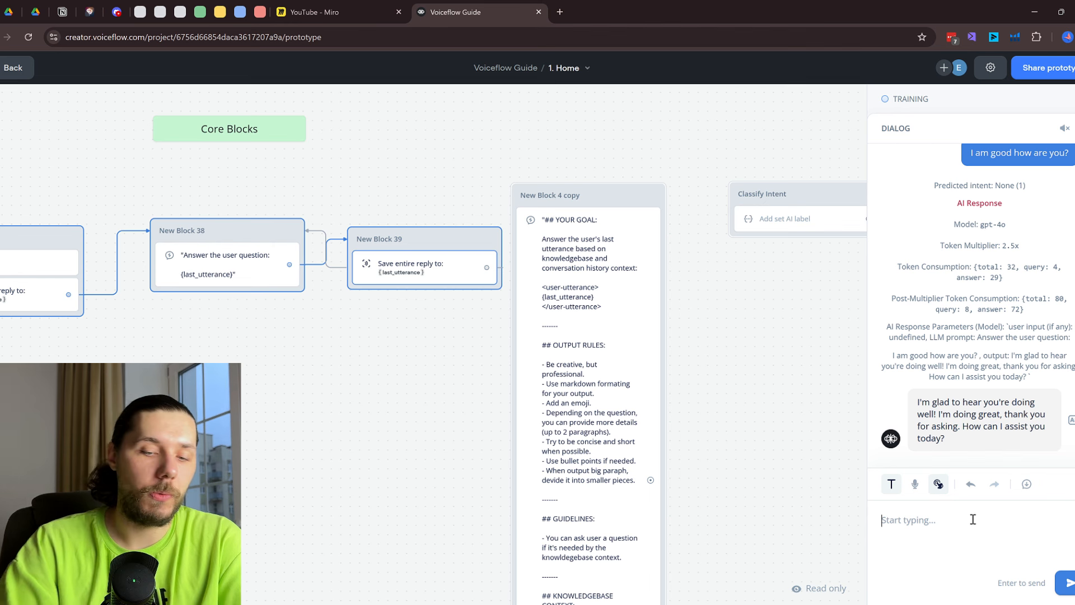
{"action": "type", "text": "Yeah,"}
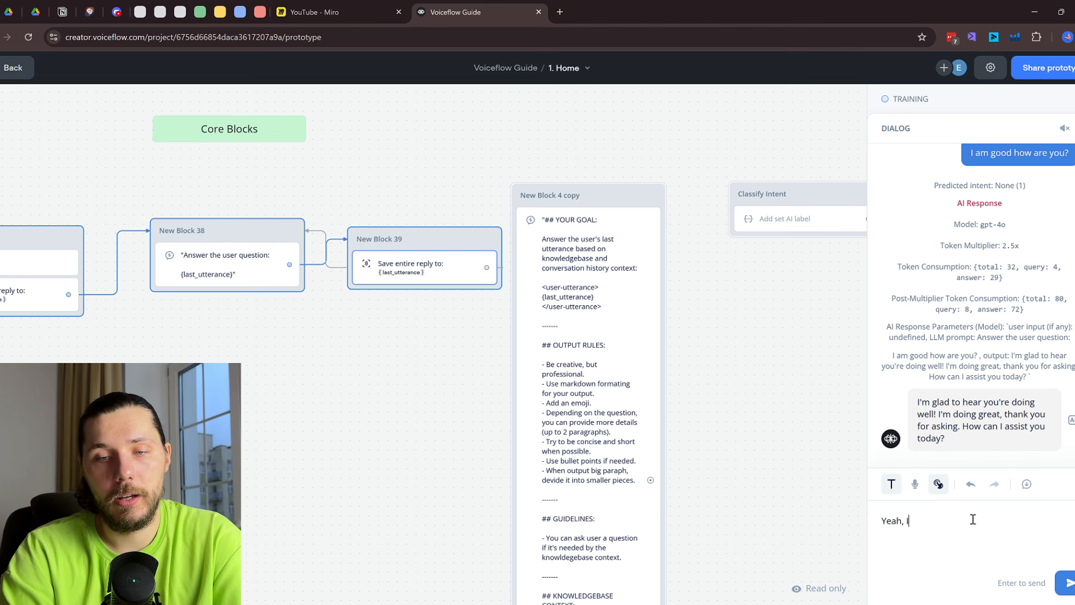
{"action": "type", "text": " I am great"}
{"action": "key", "text": "Return"}
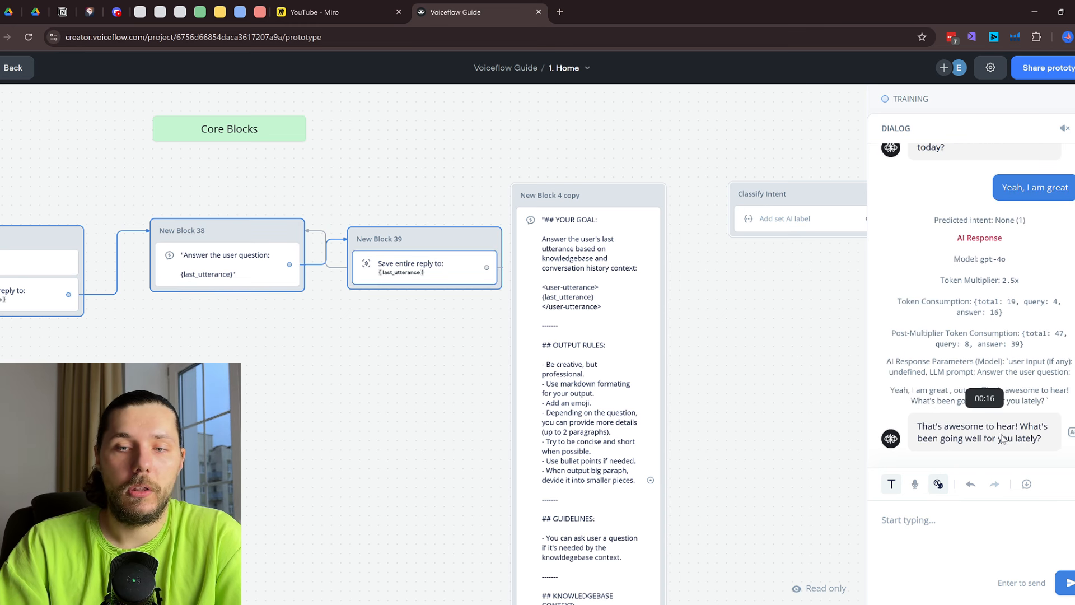
Exit the test and place New Block 39 below New Block 38
{"action": "left_click_drag", "start_coordinate": [310, 363], "coordinate": [712, 302]}
{"action": "key", "text": "Escape"}
{"action": "left_click_drag", "start_coordinate": [812, 204], "coordinate": [637, 421]}
{"action": "left_click", "coordinate": [643, 437]}
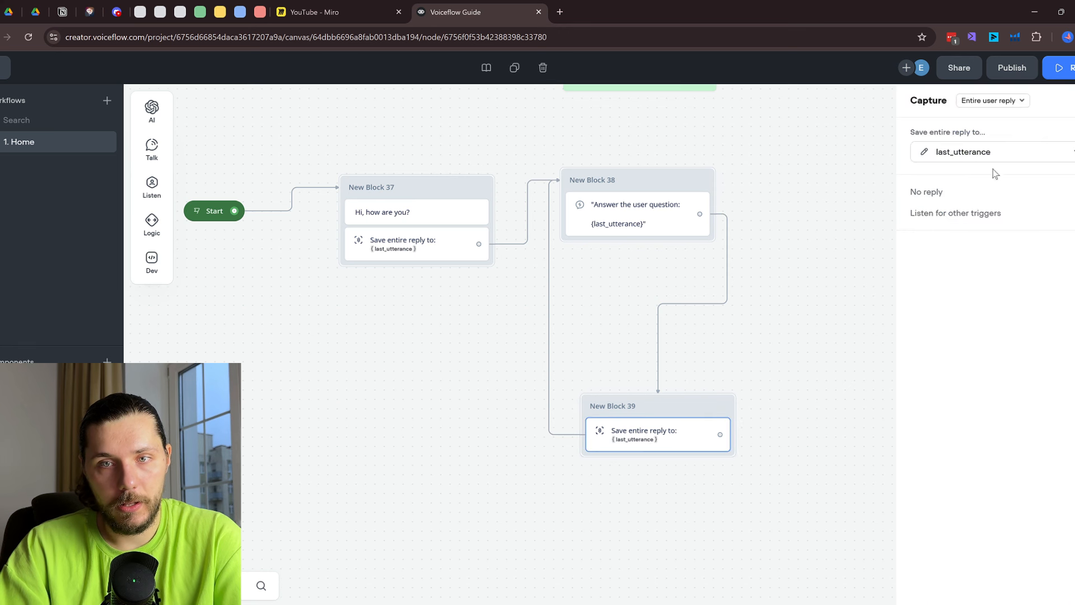
Append {last_response} on a new line of New Block 38's AI prompt and launch a test run
{"action": "left_click", "coordinate": [436, 250]}
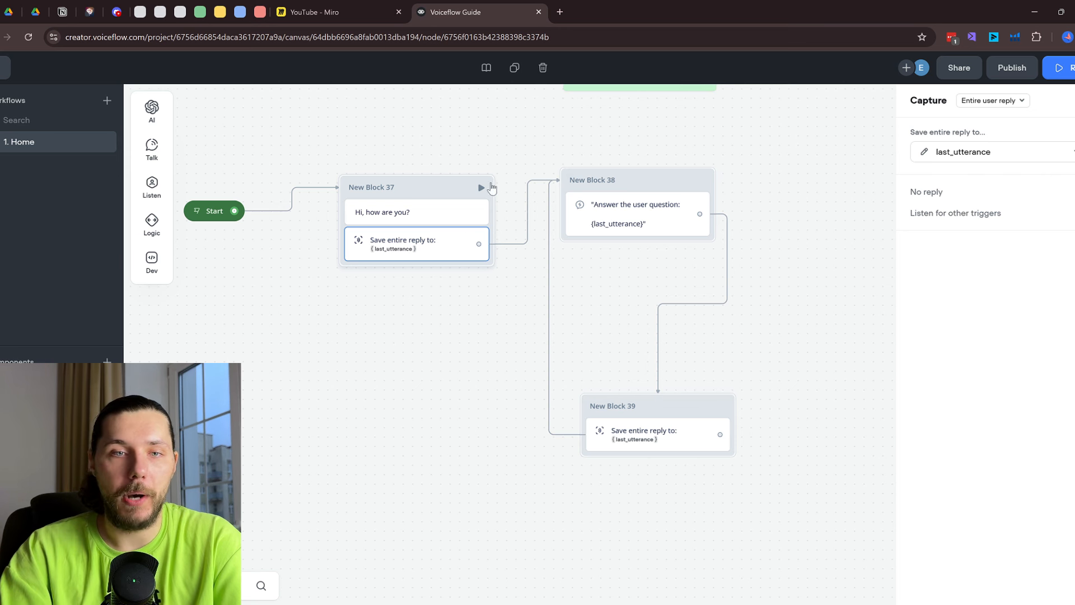
{"action": "left_click", "coordinate": [631, 213]}
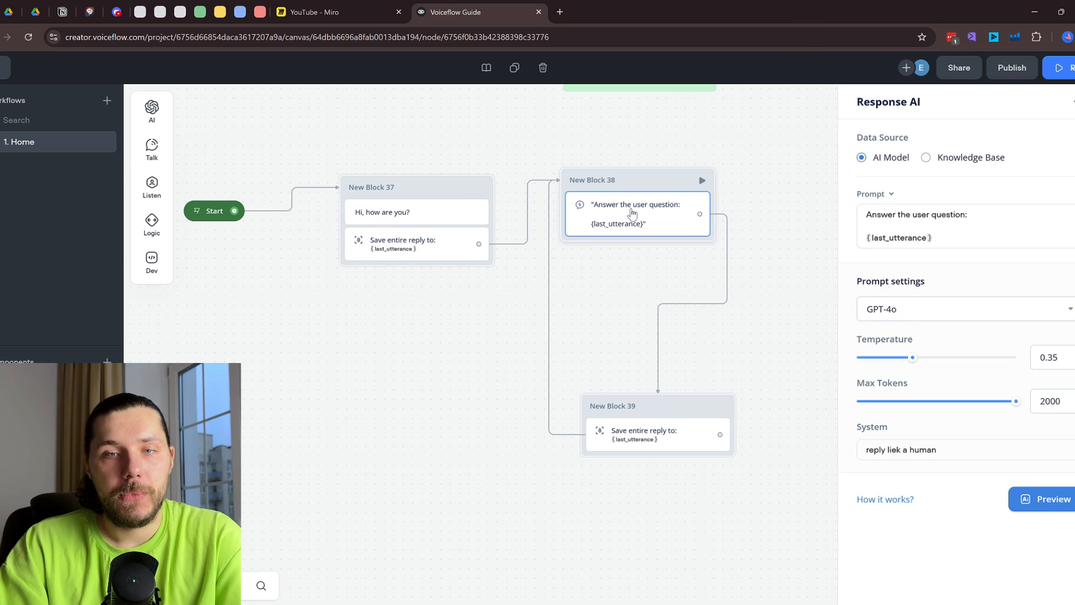
{"action": "left_click", "coordinate": [965, 240]}
{"action": "key", "text": "Return"}
{"action": "type", "text": "{last"}
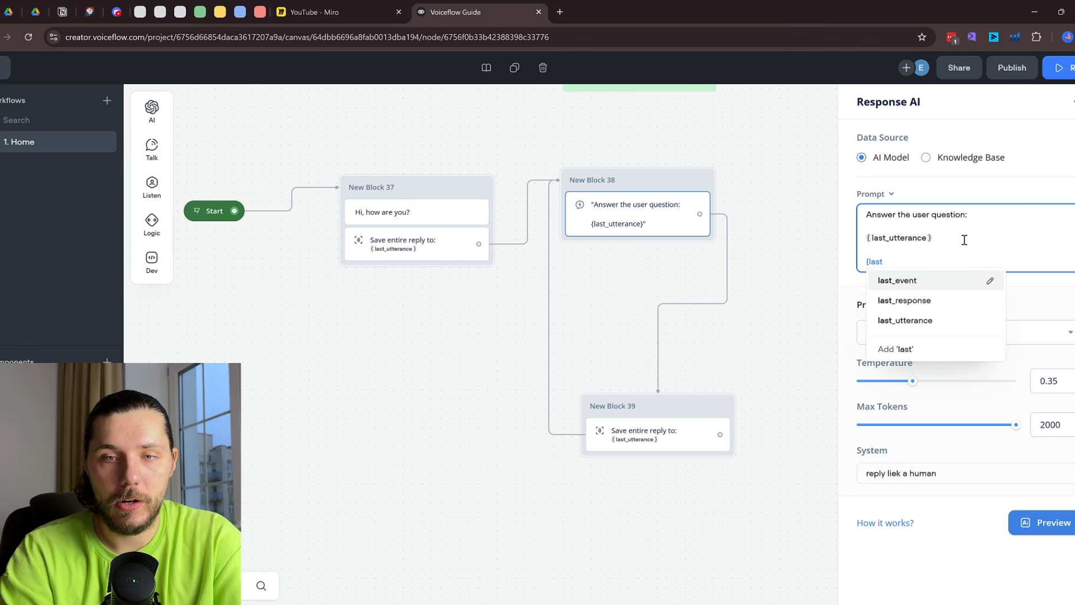
{"action": "left_click", "coordinate": [904, 301]}
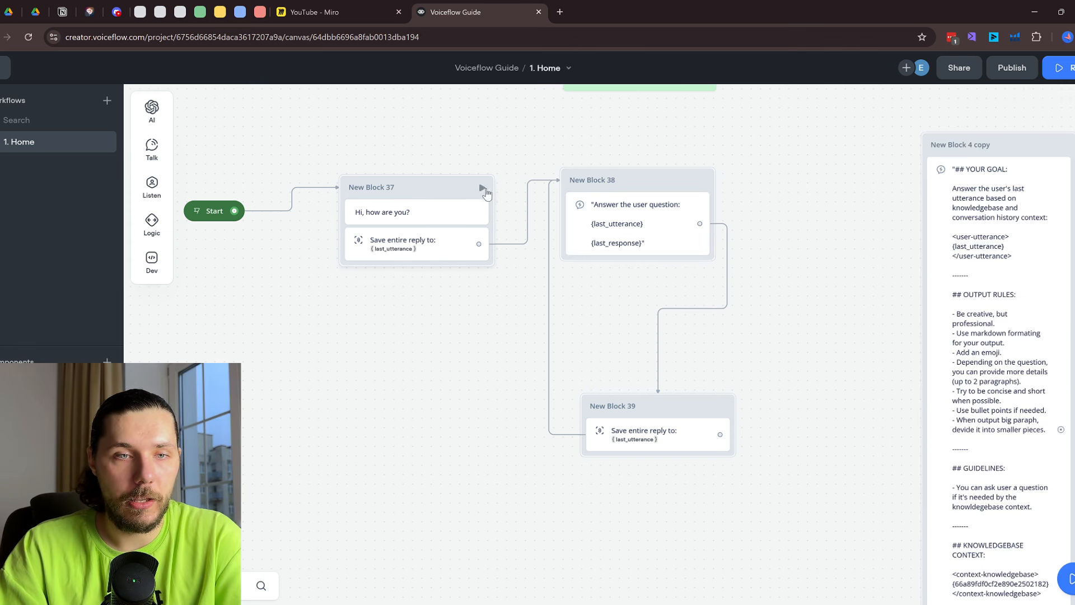
{"action": "left_click", "coordinate": [482, 188]}
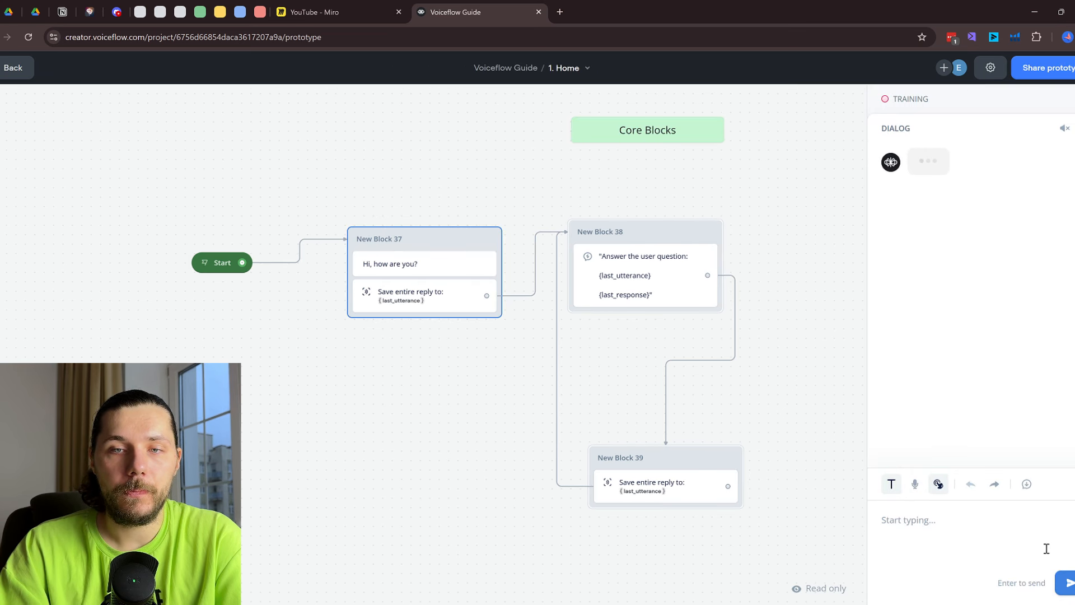
Send 'hi how are you?' and 'Hi again' to the agent in the test chat
{"action": "left_click", "coordinate": [964, 536]}
{"action": "type", "text": "hi how a"}
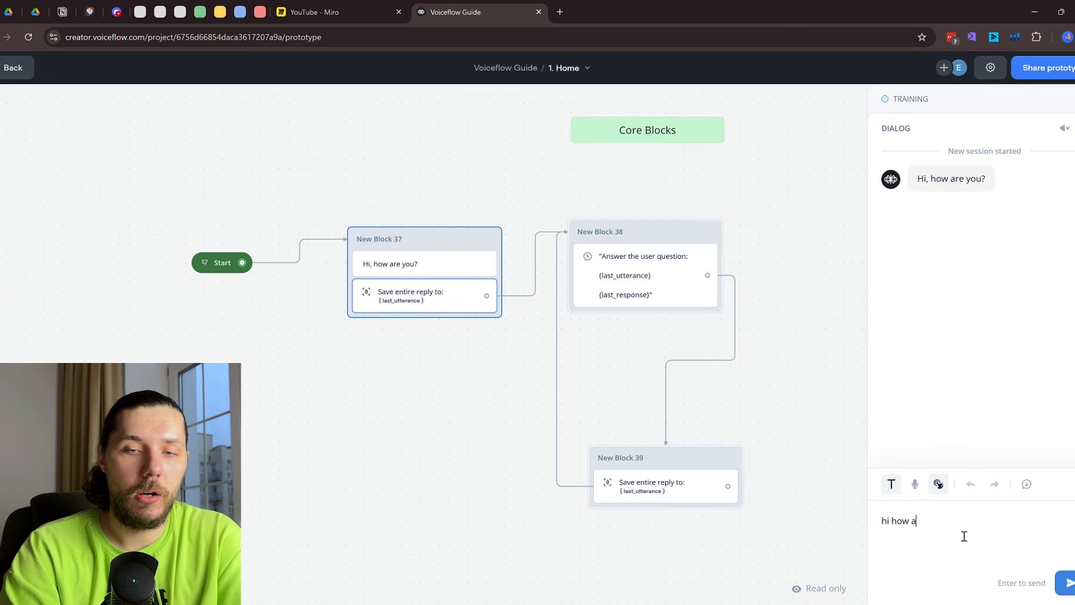
{"action": "type", "text": "re you?"}
{"action": "key", "text": "Return"}
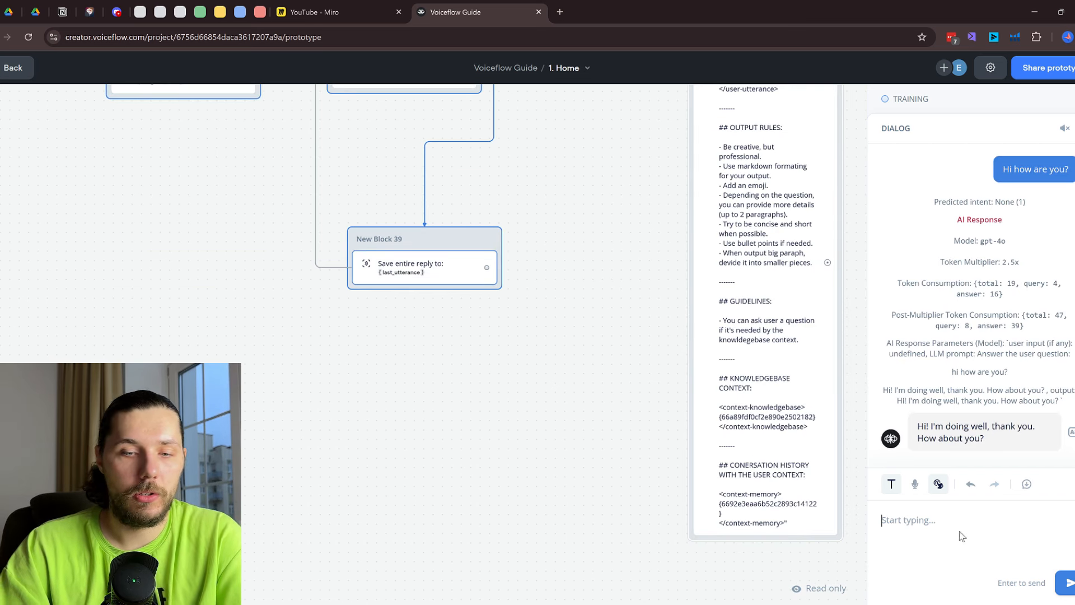
{"action": "type", "text": "Hi again"}
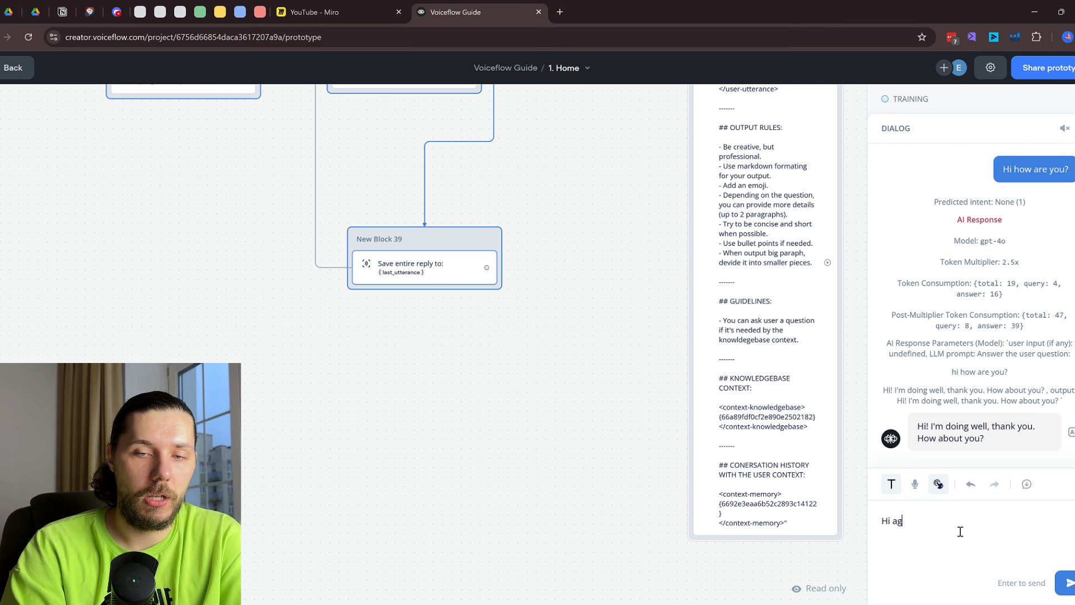
{"action": "key", "text": "Return"}
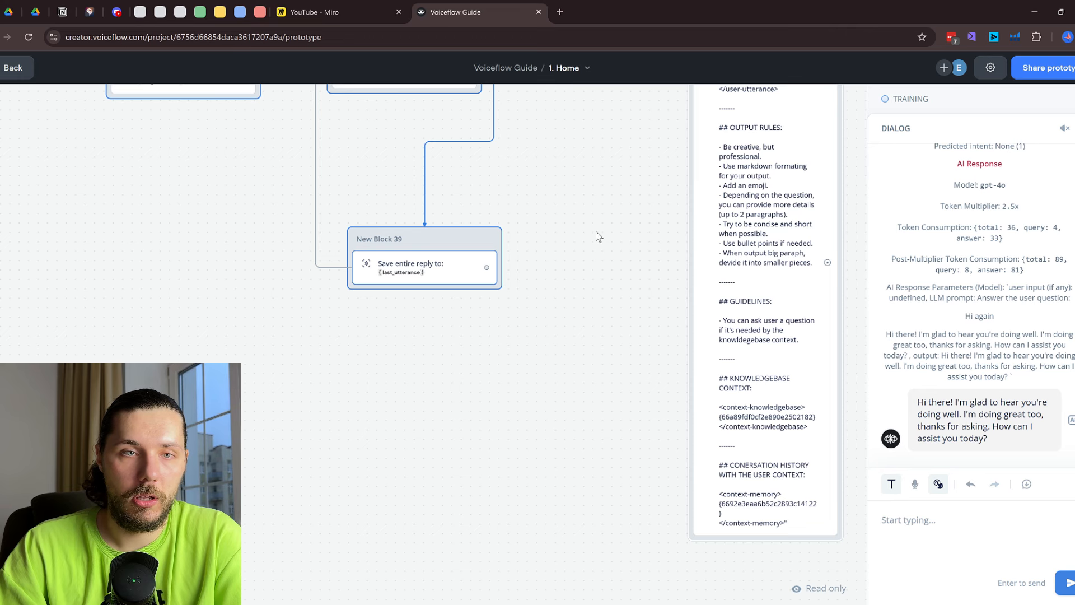
{"action": "left_click_drag", "start_coordinate": [599, 190], "coordinate": [618, 426]}
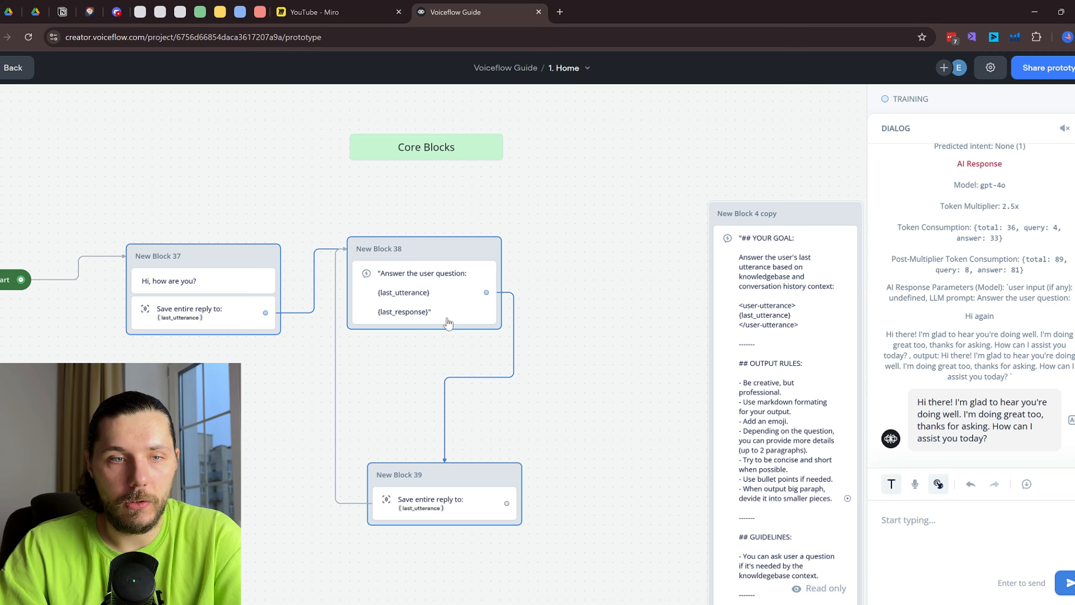
{"action": "left_click", "coordinate": [424, 297]}
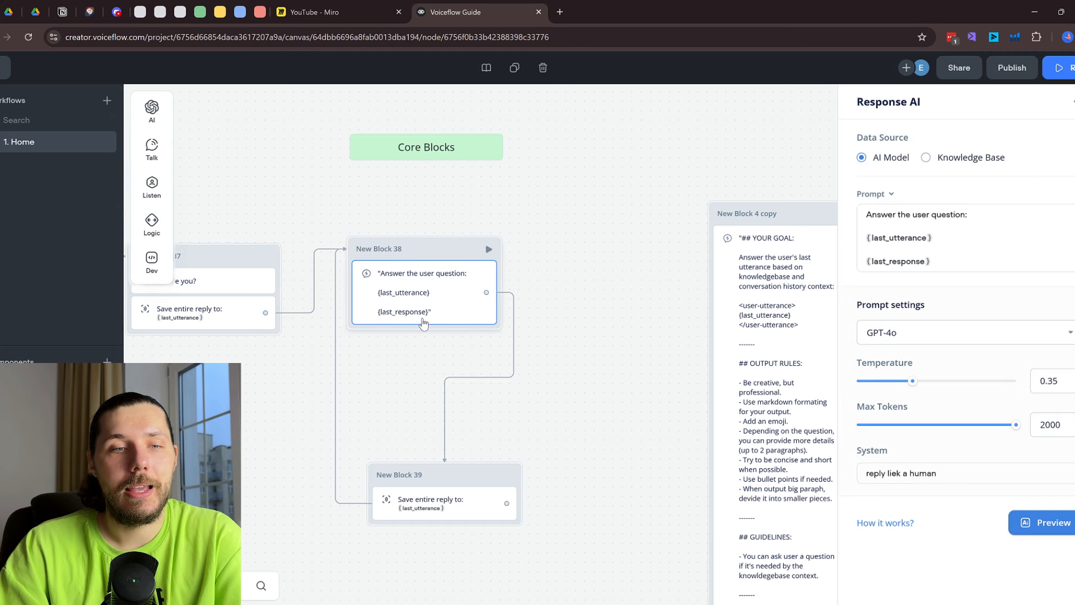
Delete {last_response} from the AI prompt and drop a new message block onto the canvas
{"action": "left_click", "coordinate": [945, 238]}
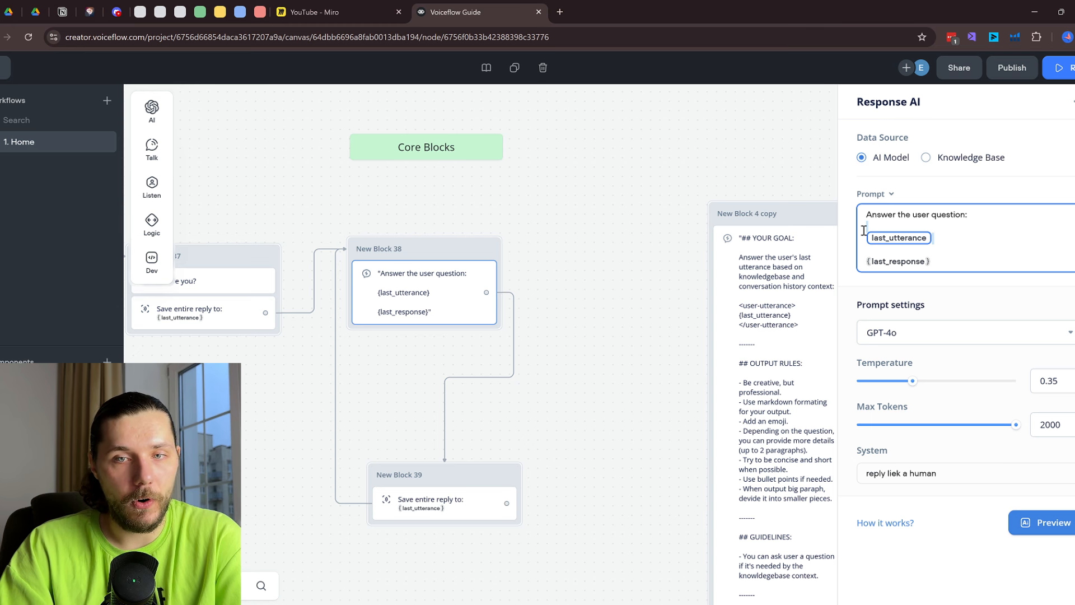
{"action": "left_click_drag", "start_coordinate": [939, 263], "coordinate": [865, 258]}
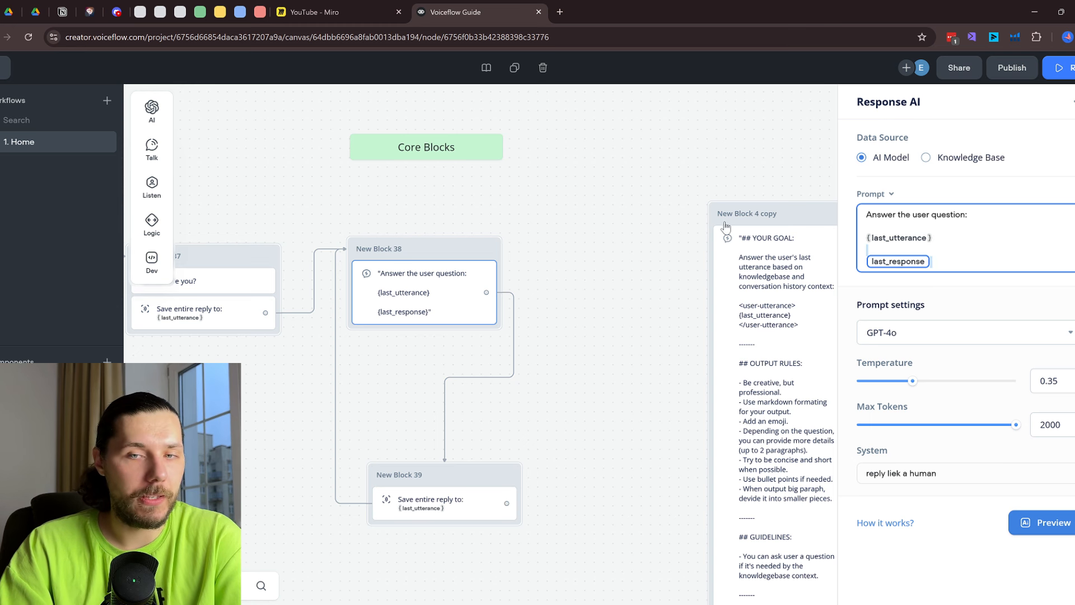
{"action": "mouse_move", "coordinate": [184, 150]}
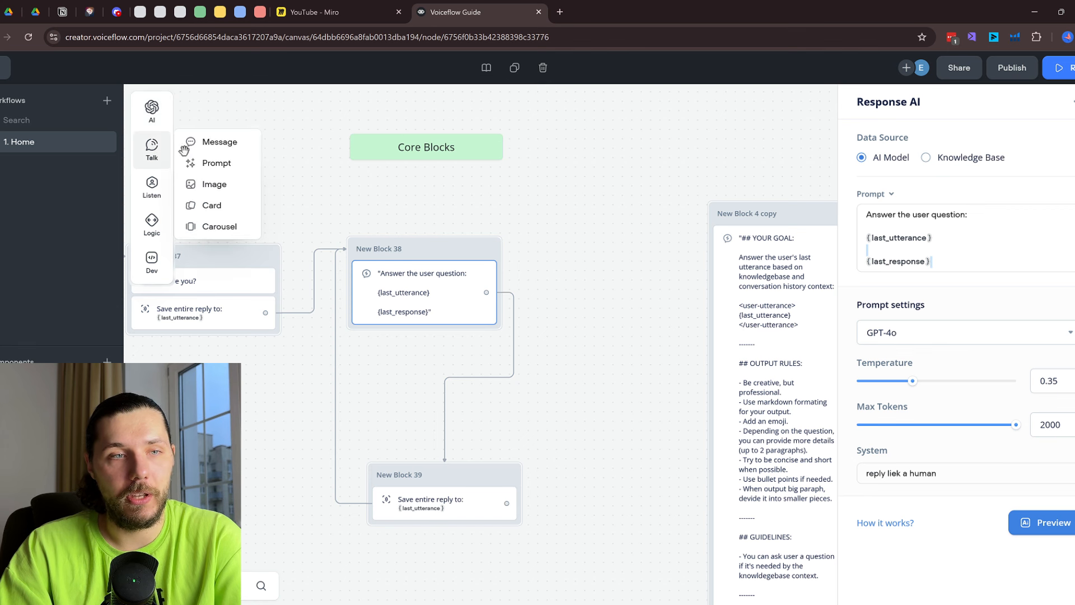
{"action": "left_click_drag", "start_coordinate": [184, 150], "coordinate": [560, 275]}
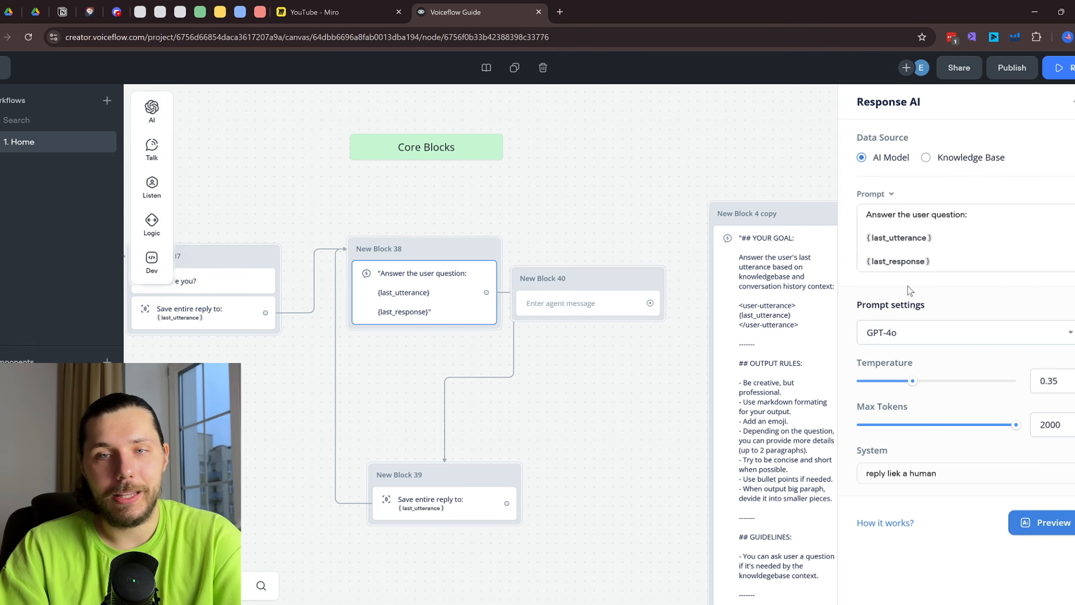
{"action": "left_click_drag", "start_coordinate": [952, 261], "coordinate": [866, 256]}
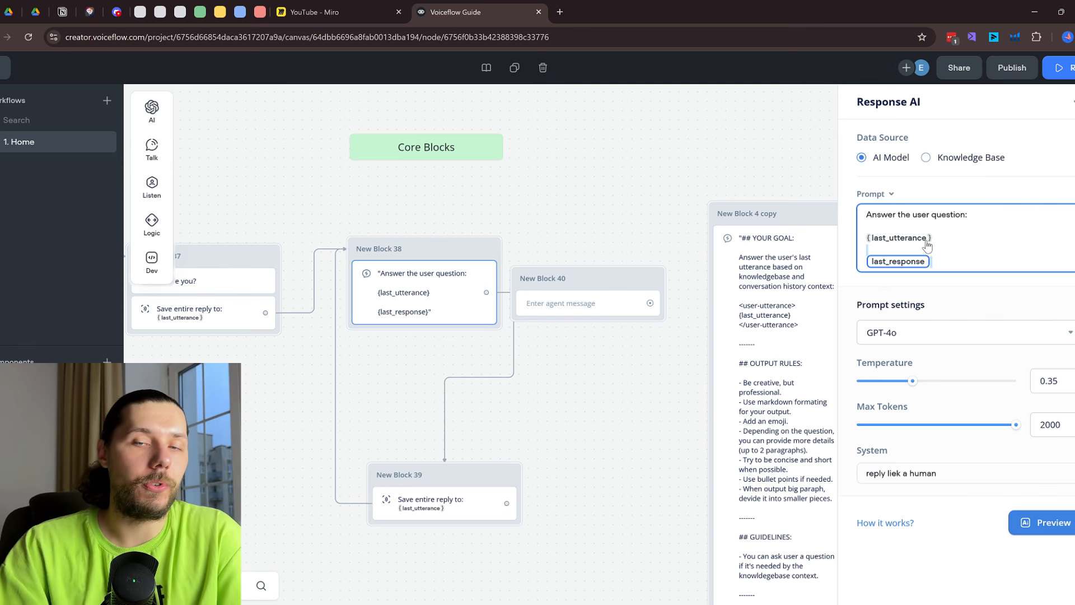
{"action": "key", "text": "BackSpace"}
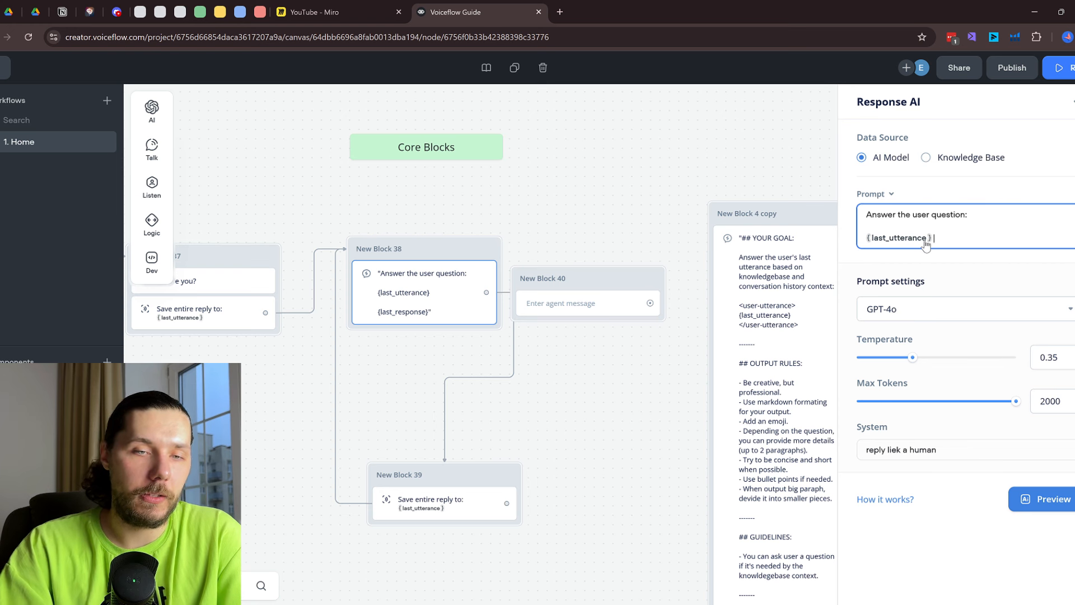
Fill New Block 40 with {last_utterance} and {last_response} lines and link Block 38's output to it
{"action": "left_click", "coordinate": [583, 303]}
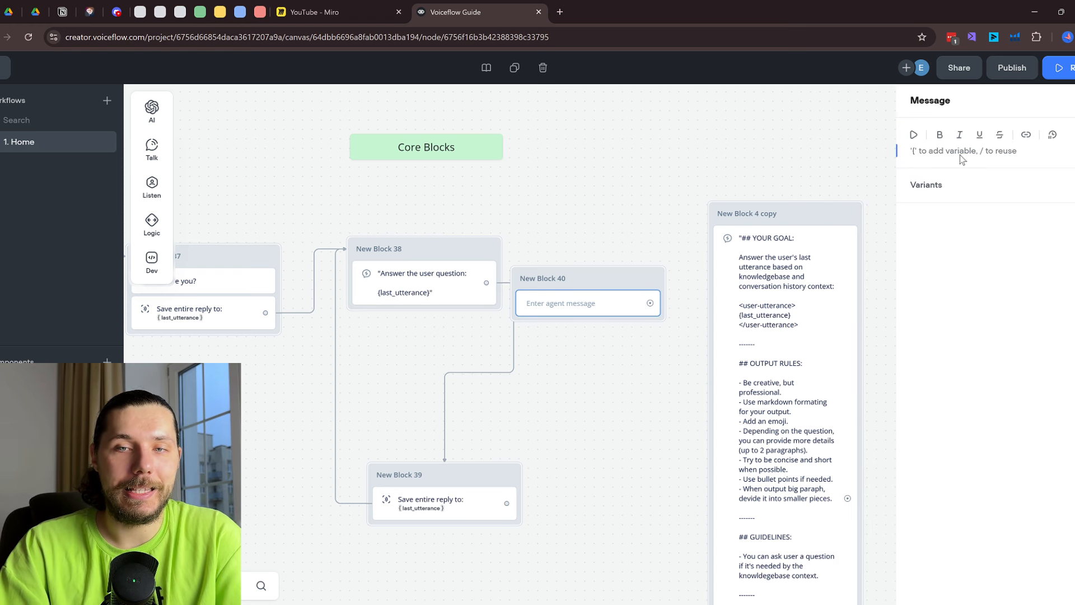
{"action": "type", "text": "{last"}
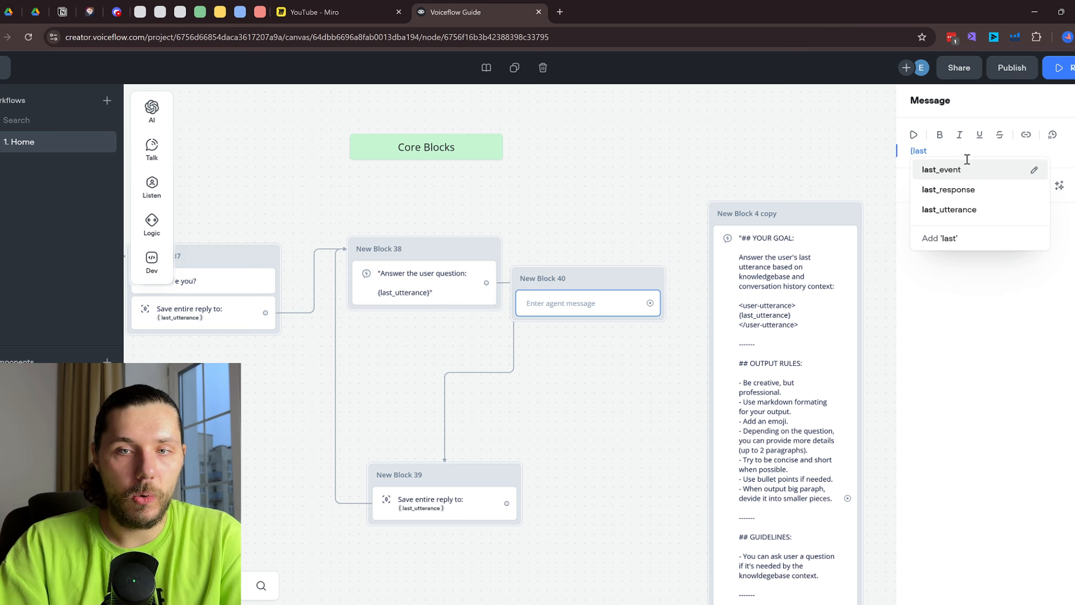
{"action": "left_click", "coordinate": [969, 209]}
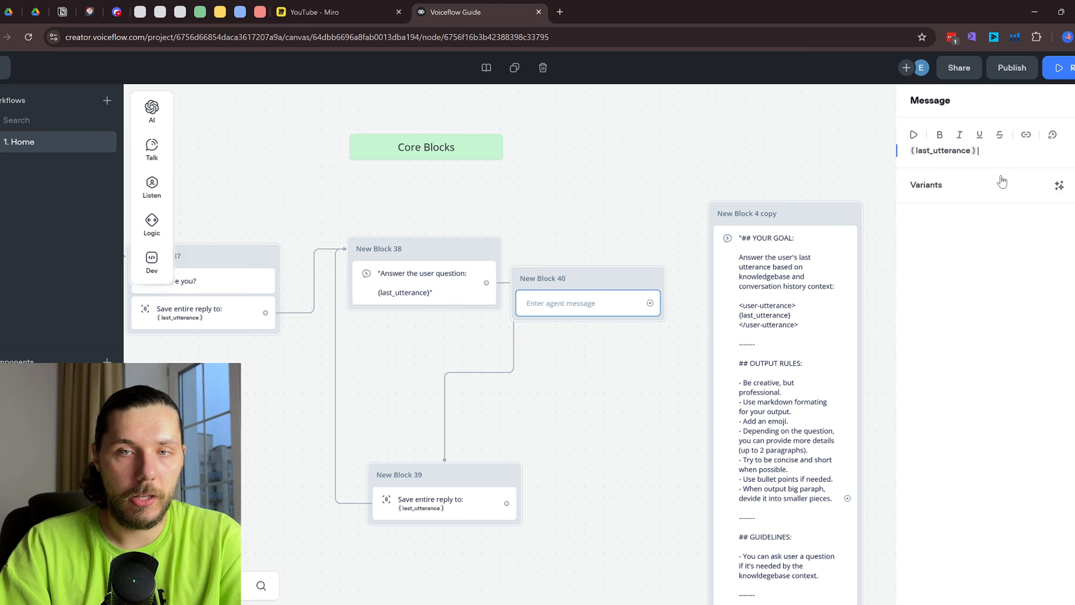
{"action": "key", "text": "Return"}
{"action": "type", "text": "{last_res"}
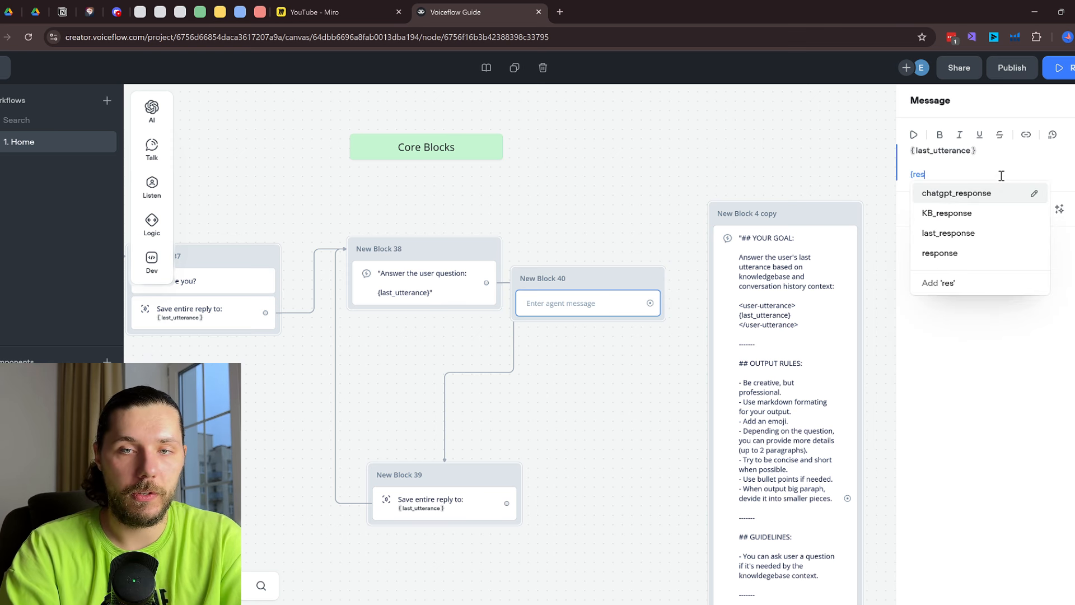
{"action": "type", "text": "p"}
{"action": "left_click", "coordinate": [948, 233]}
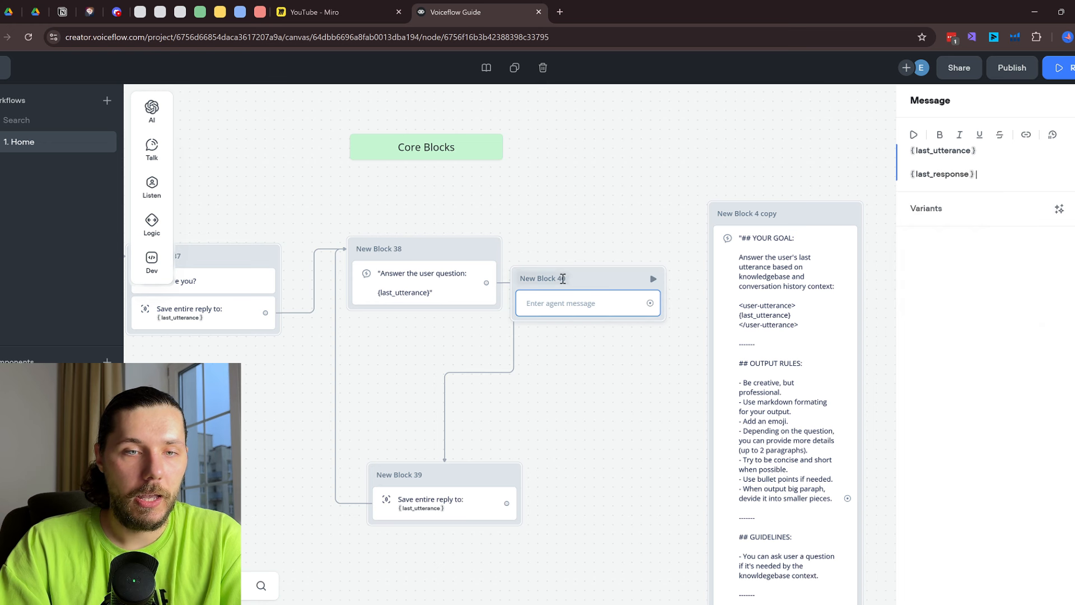
{"action": "left_click", "coordinate": [588, 233]}
{"action": "left_click_drag", "start_coordinate": [602, 286], "coordinate": [619, 251]}
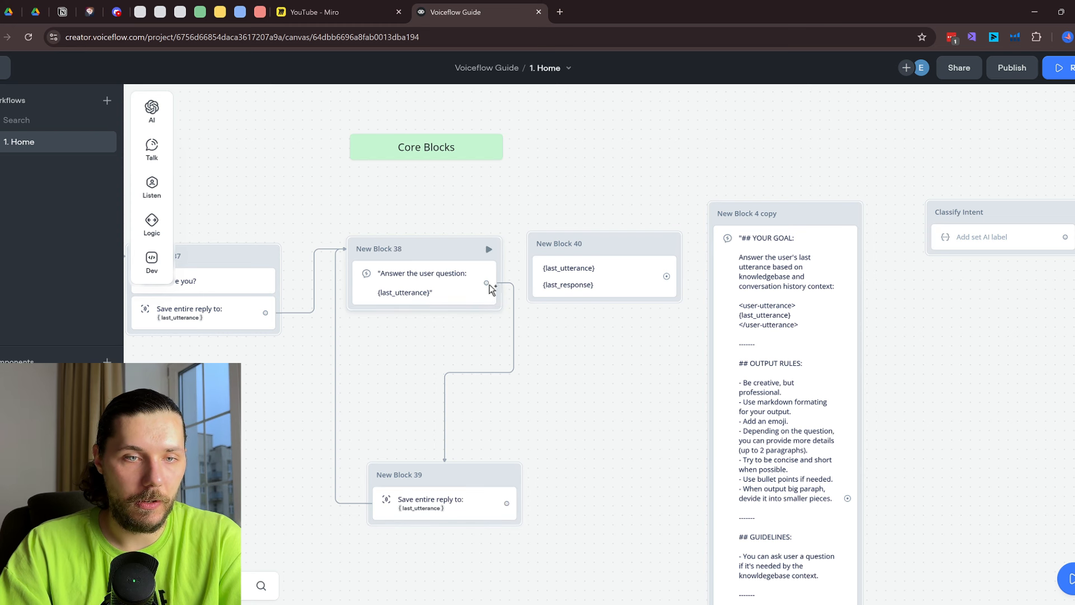
{"action": "left_click_drag", "start_coordinate": [487, 283], "coordinate": [565, 247]}
Reposition New Block 39 up and right and shift New Block 40 slightly right
{"action": "left_click_drag", "start_coordinate": [464, 481], "coordinate": [565, 440]}
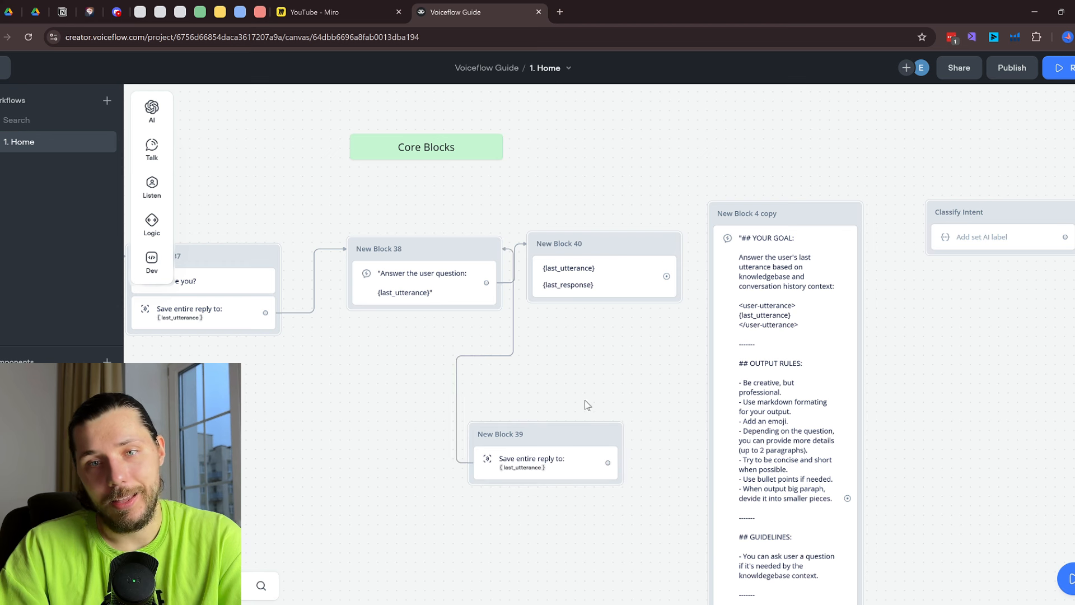
{"action": "scroll", "coordinate": [462, 365], "scroll_direction": "down", "scroll_amount": 1}
{"action": "scroll", "coordinate": [269, 224], "scroll_direction": "left", "scroll_amount": 2}
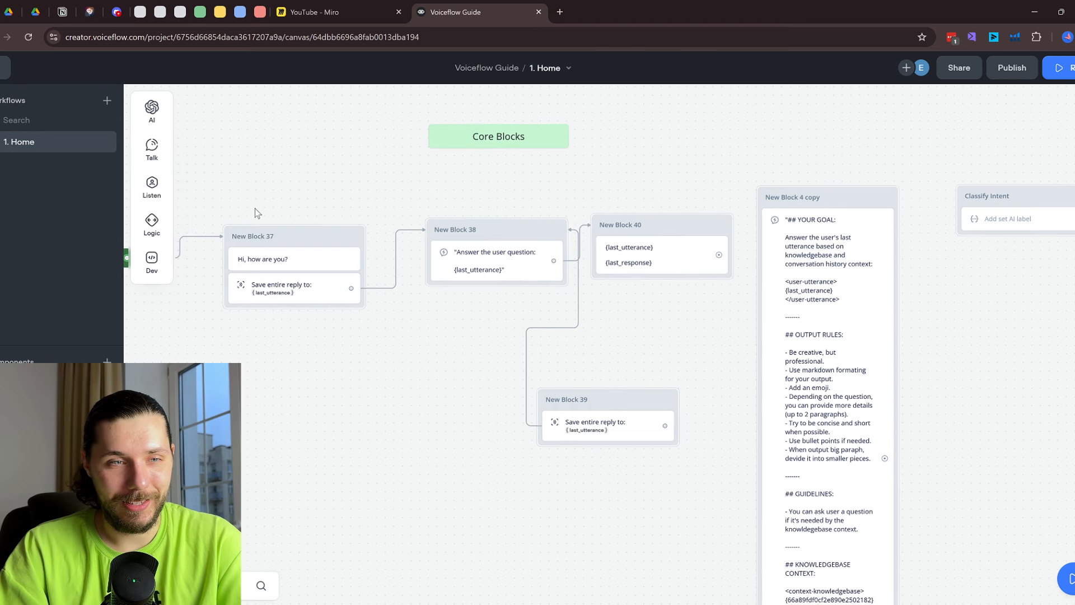
{"action": "scroll", "coordinate": [582, 426], "scroll_direction": "right", "scroll_amount": 3}
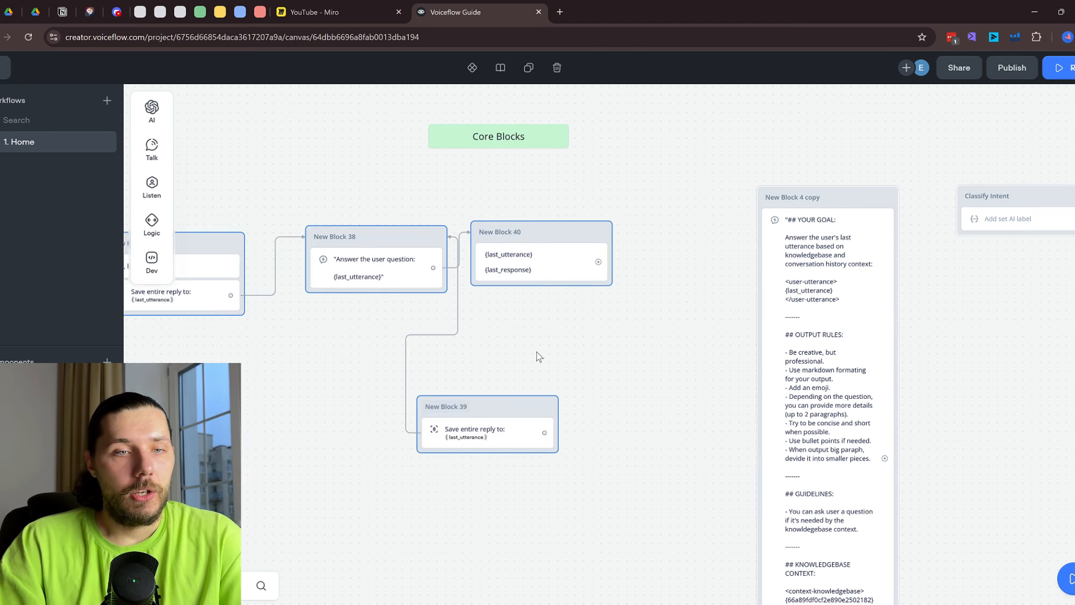
{"action": "left_click_drag", "start_coordinate": [539, 241], "coordinate": [592, 246]}
{"action": "scroll", "coordinate": [212, 260], "scroll_direction": "left", "scroll_amount": 1}
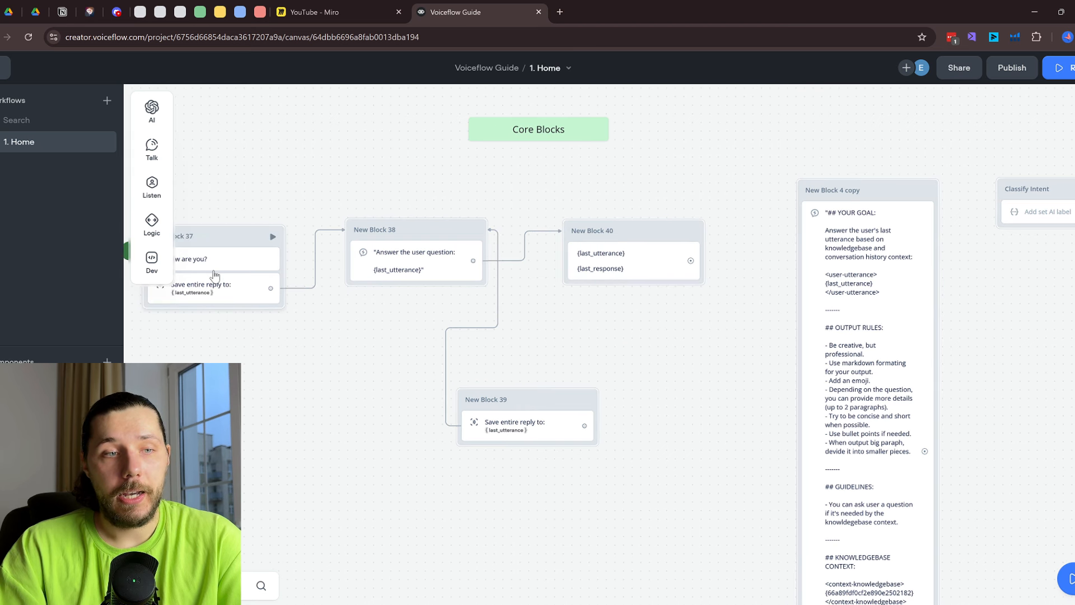
Review the AI prompt and message, connect New Block 40 to New Block 39, and run a test
{"action": "left_click", "coordinate": [413, 268]}
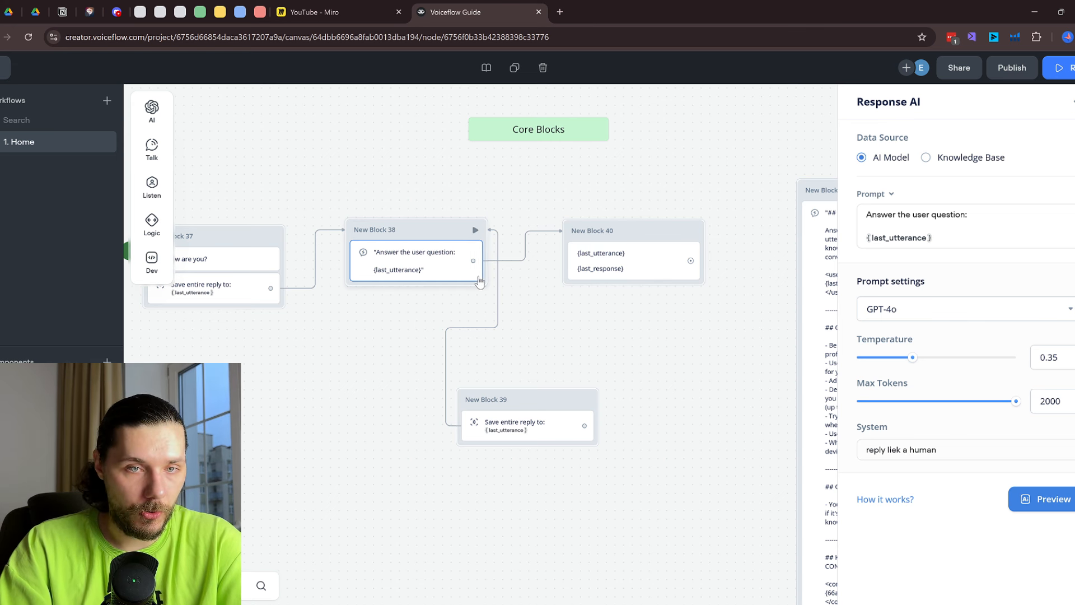
{"action": "left_click", "coordinate": [626, 265]}
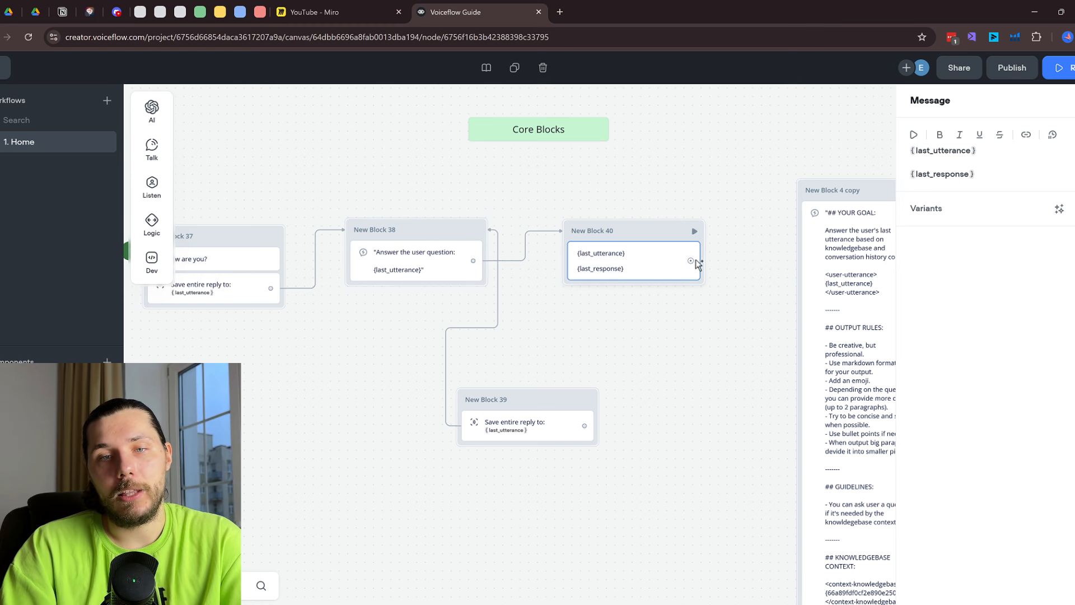
{"action": "left_click_drag", "start_coordinate": [698, 264], "coordinate": [679, 405]}
{"action": "left_click", "coordinate": [1071, 76]}
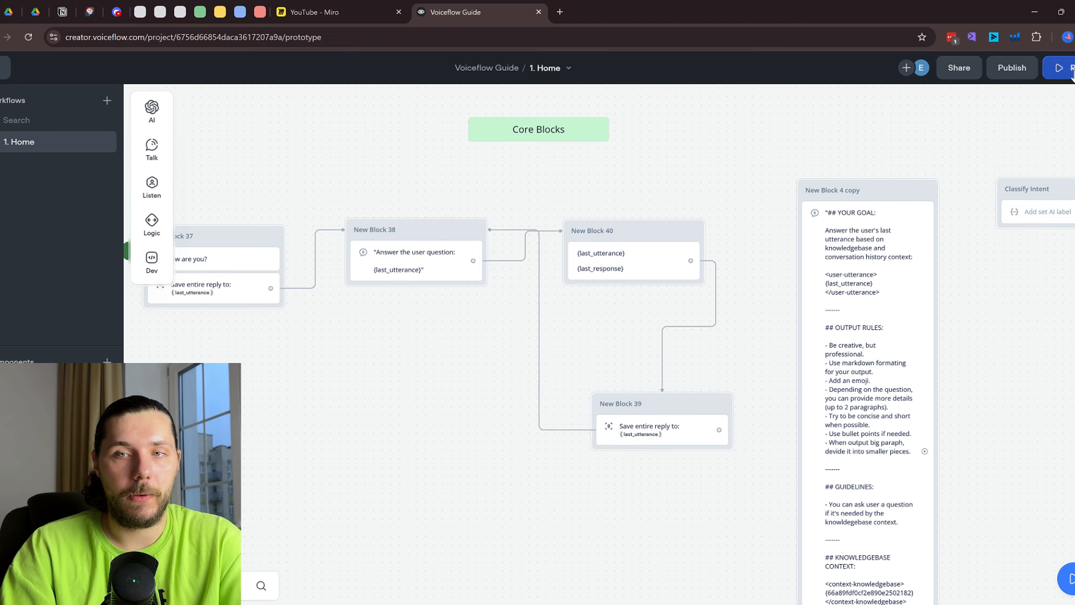
Start a fresh test chat and reply 'I am good you' to the assistant
{"action": "left_click", "coordinate": [978, 331]}
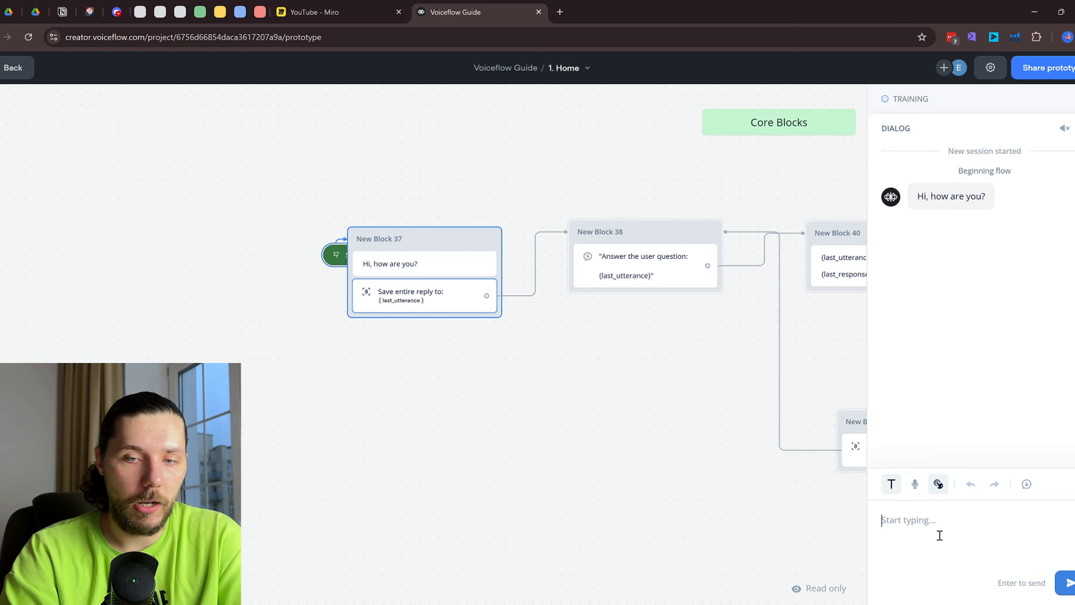
{"action": "type", "text": "I am "}
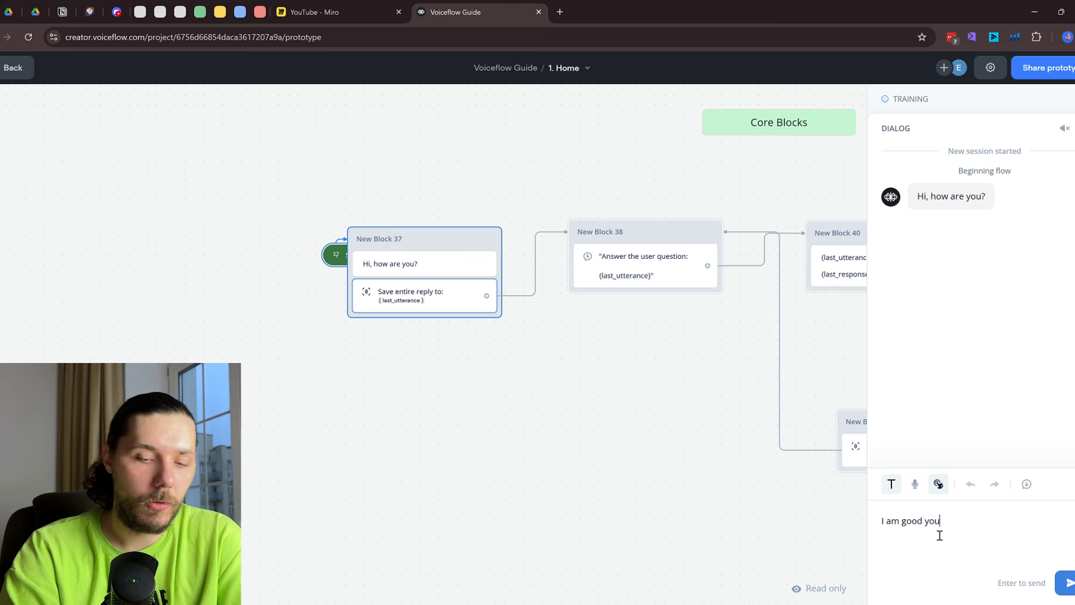
{"action": "type", "text": "good you"}
{"action": "key", "text": "Return"}
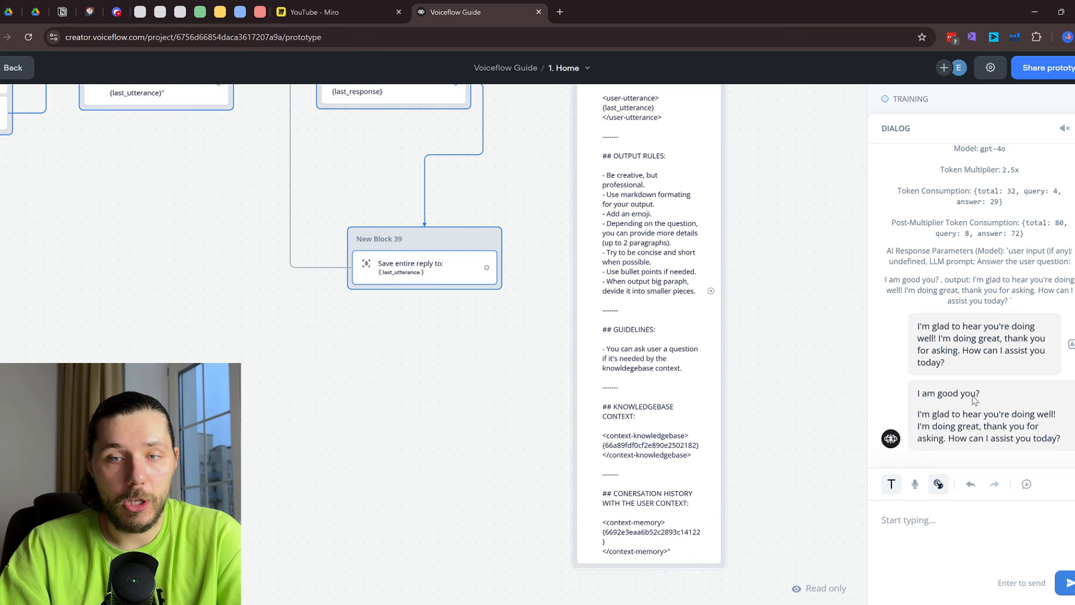
{"action": "scroll", "coordinate": [603, 336], "scroll_direction": "up", "scroll_amount": 1}
{"action": "left_click_drag", "start_coordinate": [178, 182], "coordinate": [316, 334]}
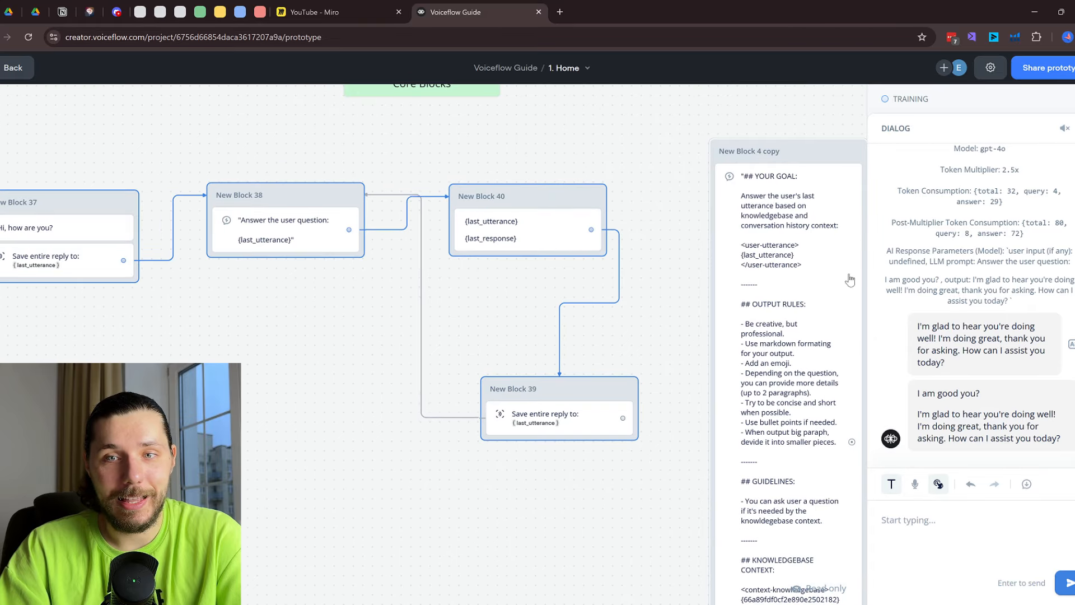
{"action": "scroll", "coordinate": [986, 263], "scroll_direction": "up", "scroll_amount": 3}
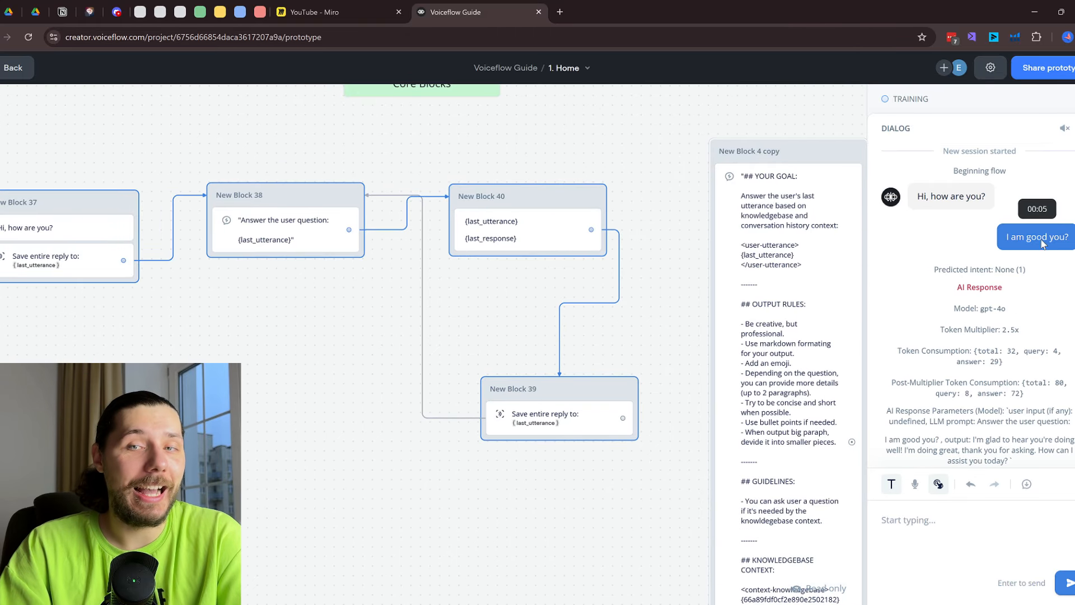
{"action": "scroll", "coordinate": [1041, 258], "scroll_direction": "down", "scroll_amount": 3}
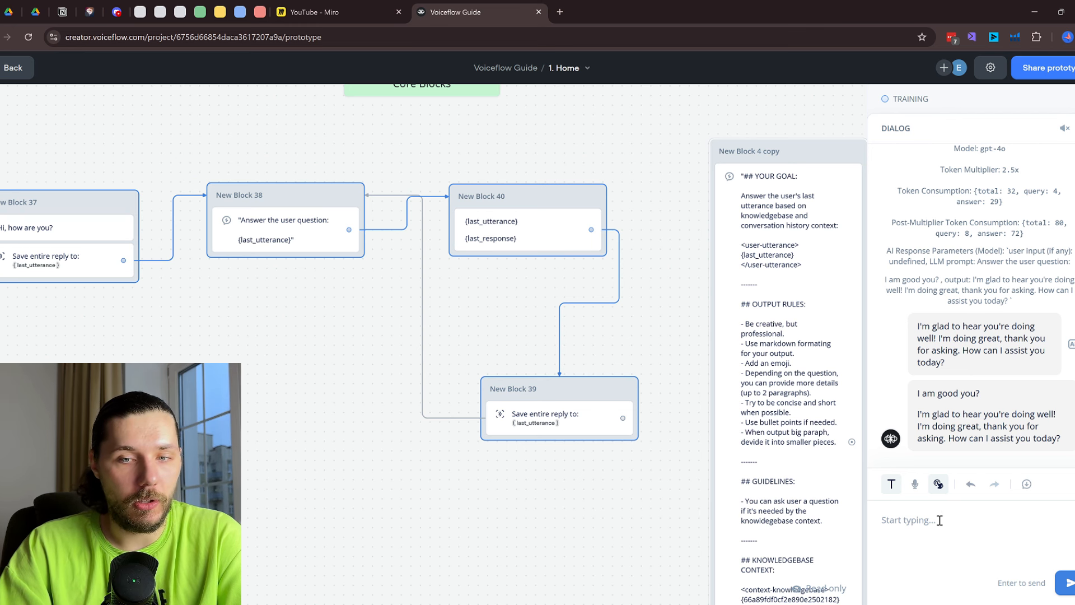
Ask 'awesome, do you know the weather?' and then leave the test
{"action": "type", "text": "awesome, do you know the weat"}
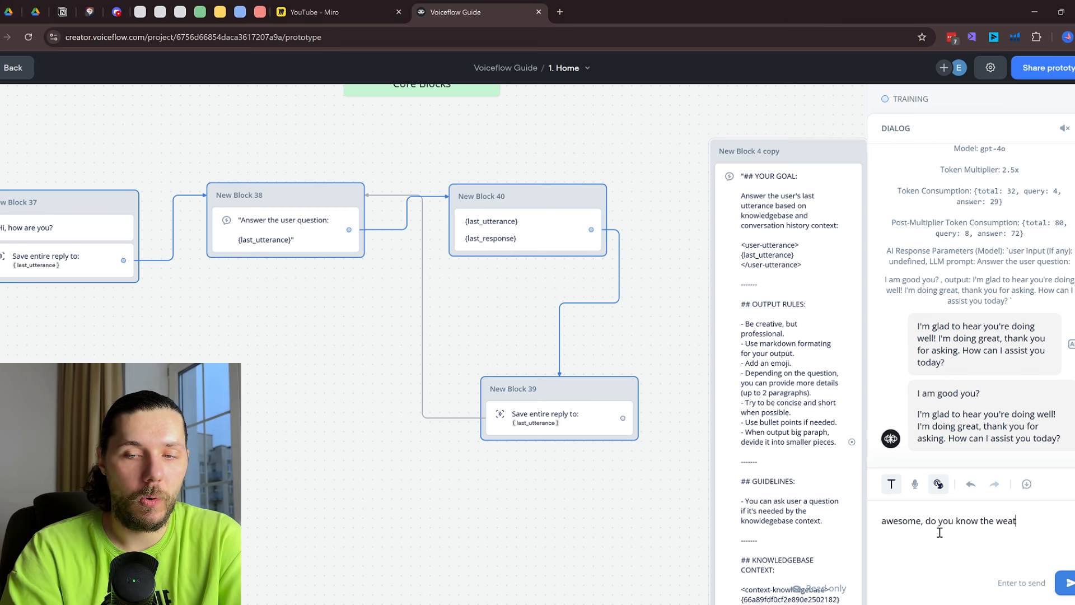
{"action": "type", "text": "her?"}
{"action": "key", "text": "Return"}
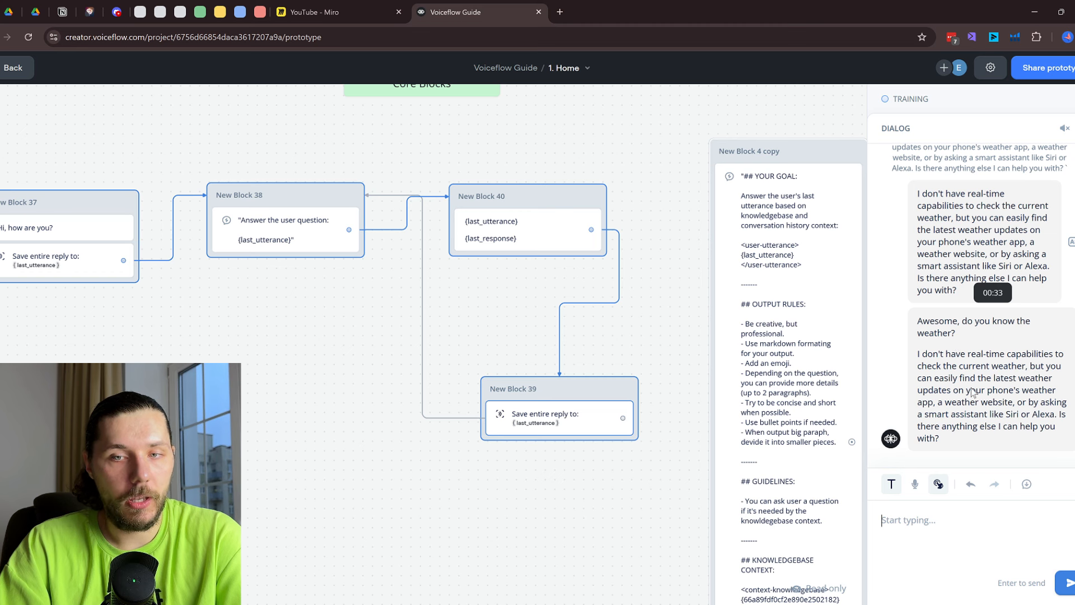
{"action": "key", "text": "Escape"}
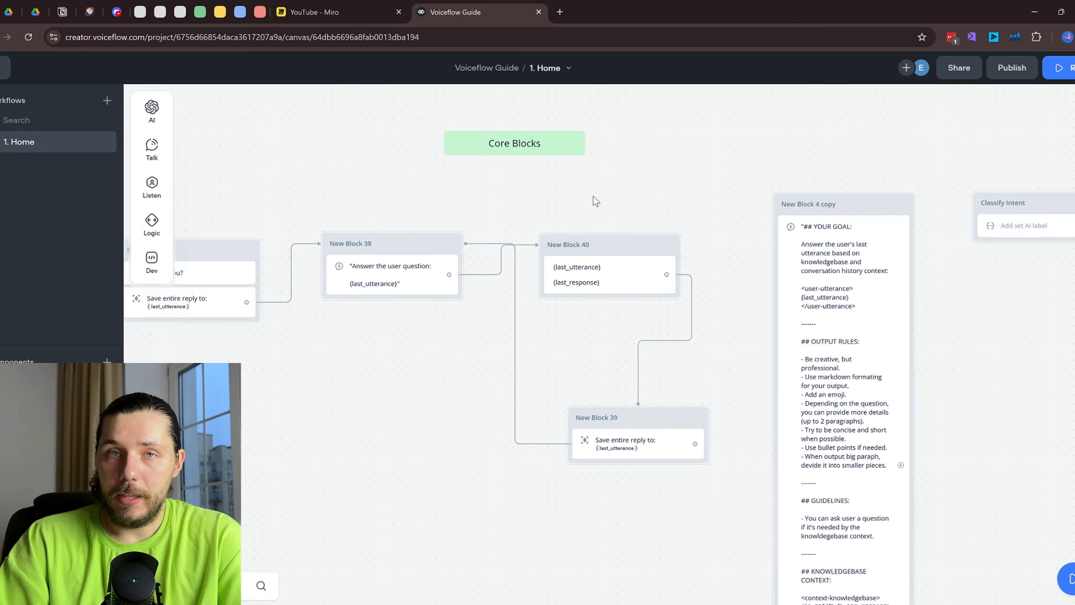
Add a Set AI block (New Block 41) below Block 37 and move Start left of it
{"action": "left_click", "coordinate": [591, 275]}
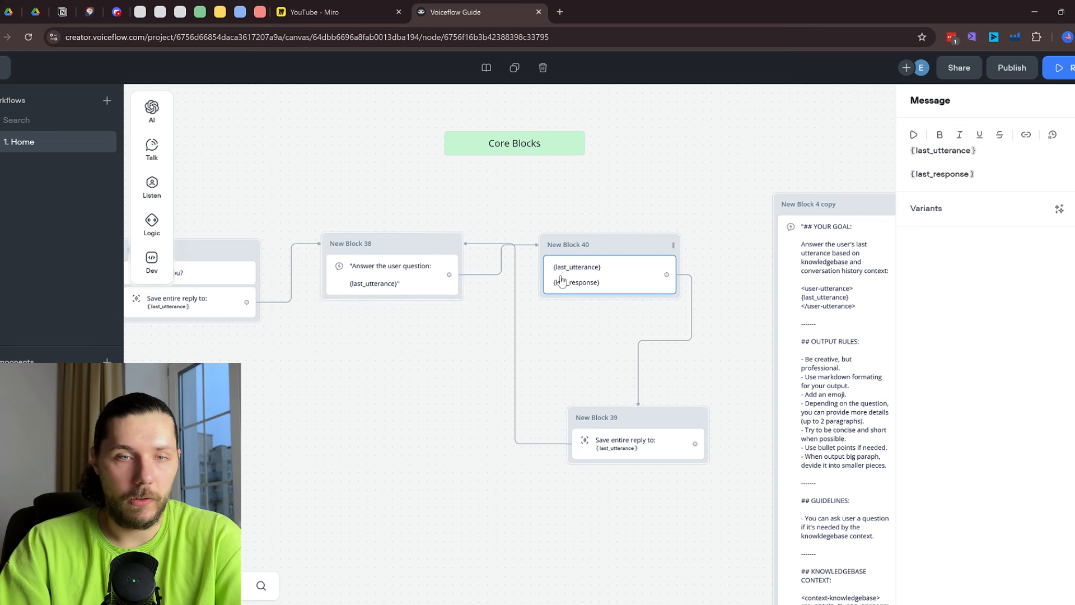
{"action": "left_click", "coordinate": [535, 330]}
{"action": "mouse_move", "coordinate": [150, 110]}
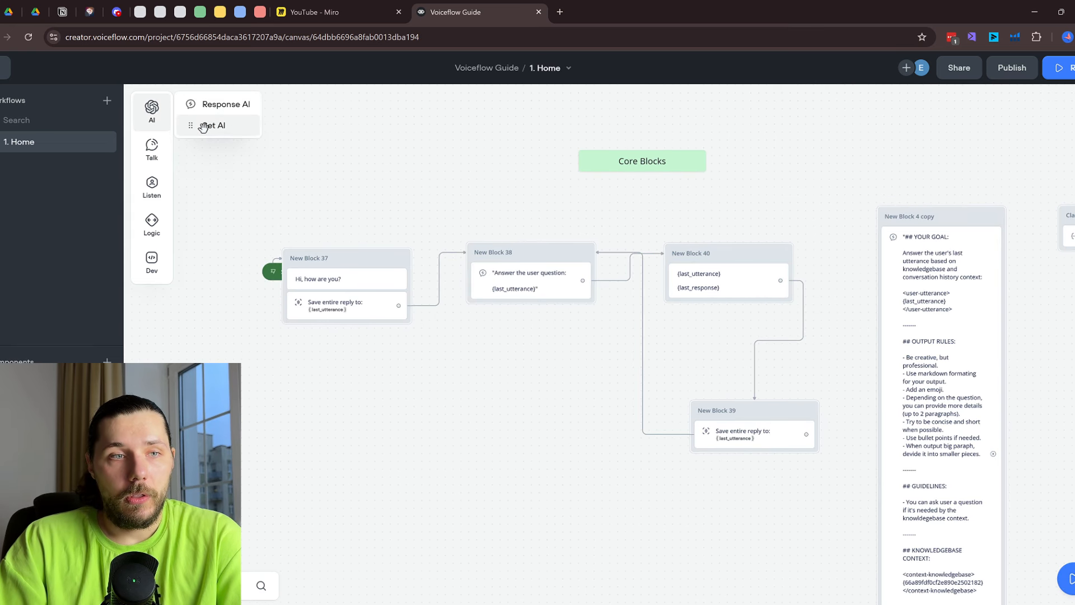
{"action": "left_click_drag", "start_coordinate": [203, 128], "coordinate": [347, 401]}
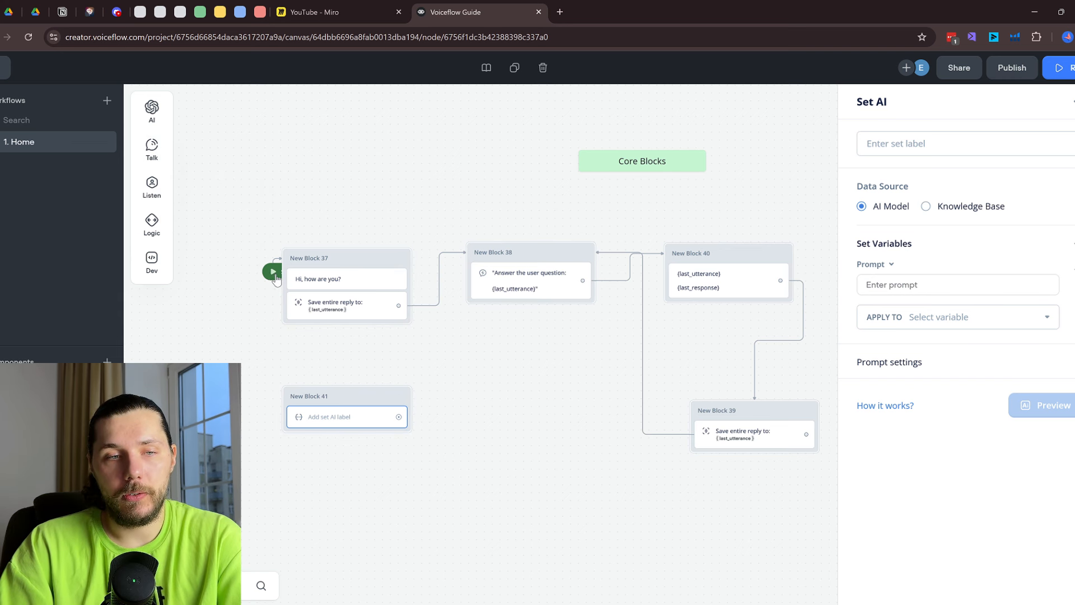
{"action": "left_click_drag", "start_coordinate": [275, 275], "coordinate": [205, 264]}
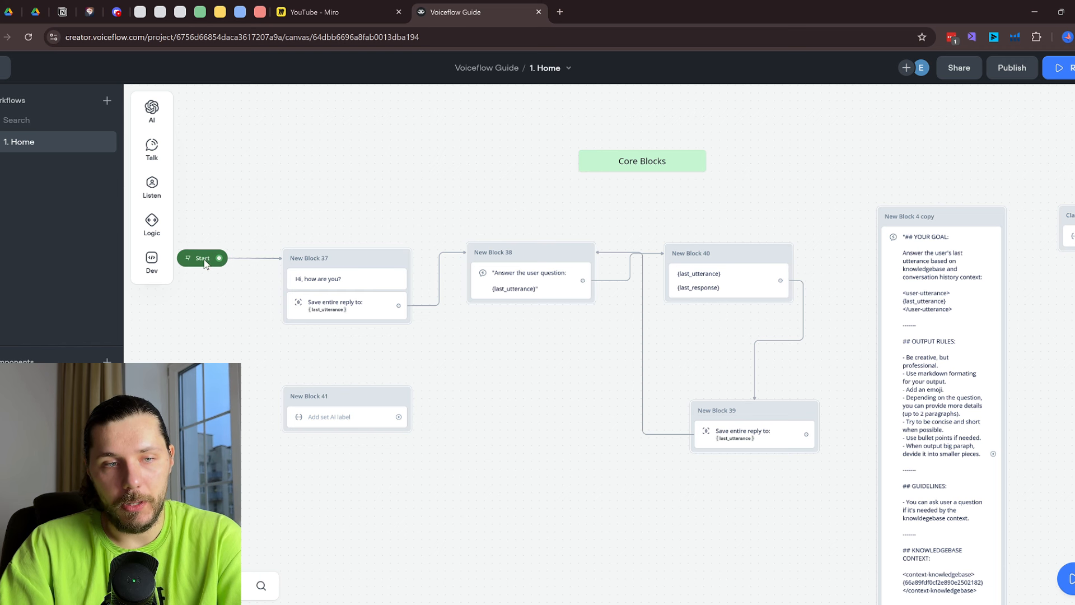
Open New Block 41's Set AI settings and its APPLY TO variable dropdown
{"action": "left_click", "coordinate": [518, 284]}
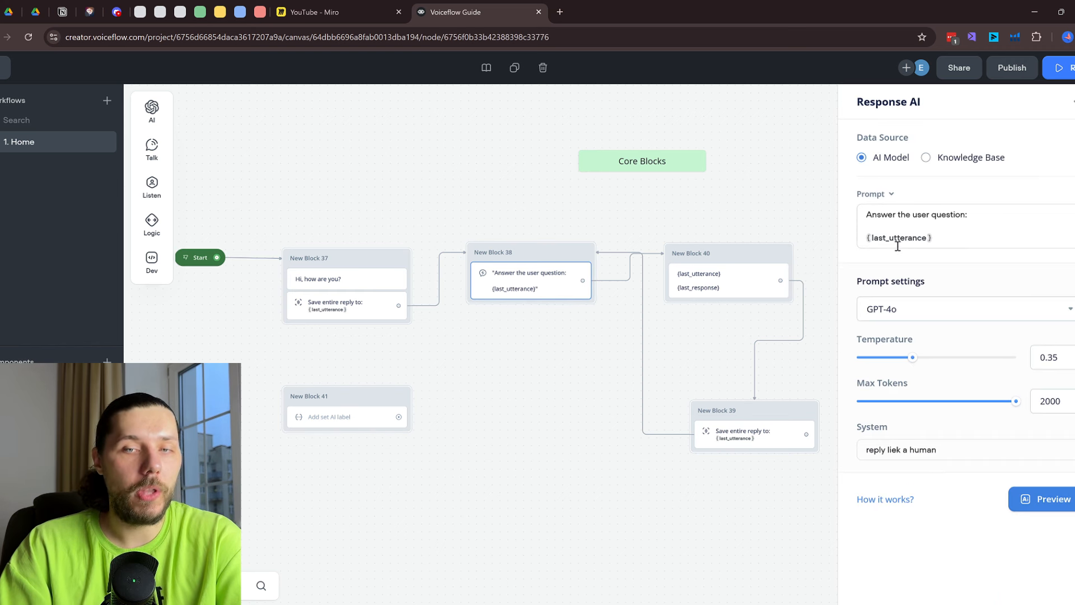
{"action": "left_click", "coordinate": [328, 424]}
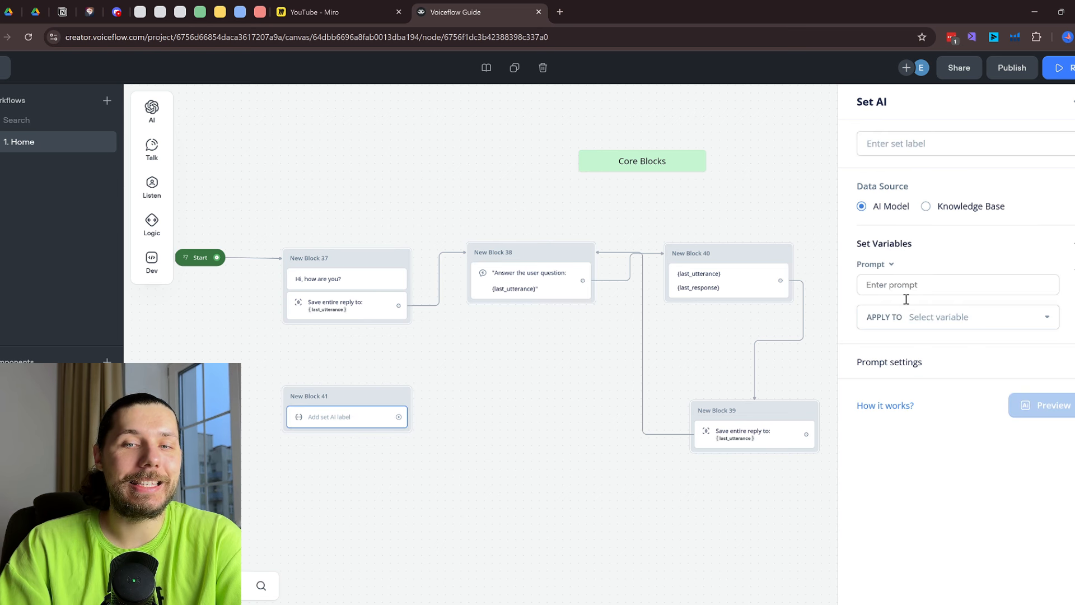
{"action": "left_click", "coordinate": [973, 317]}
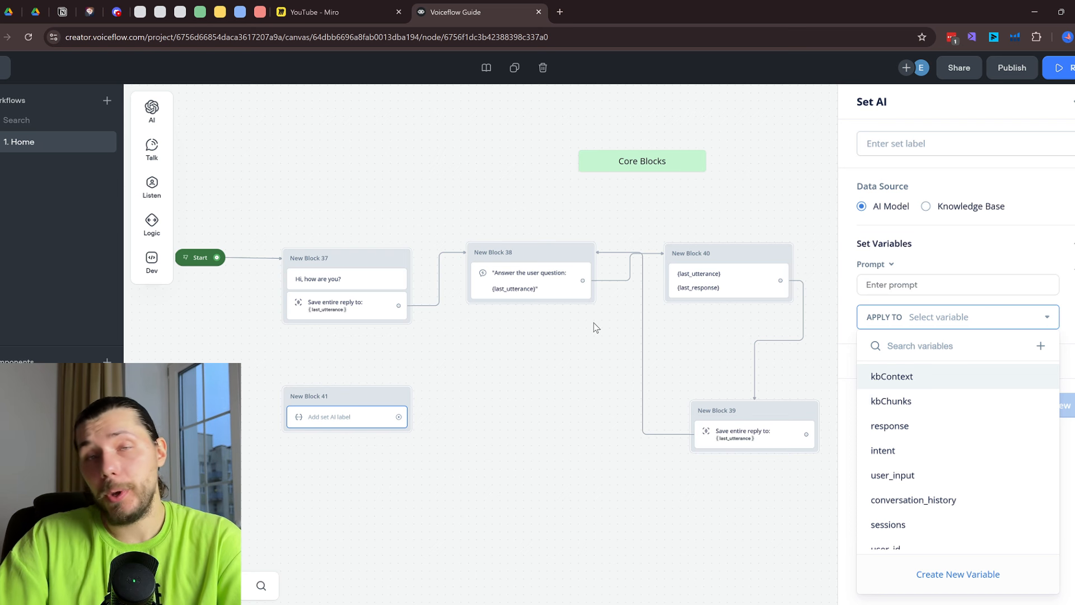
{"action": "right_click", "coordinate": [736, 261]}
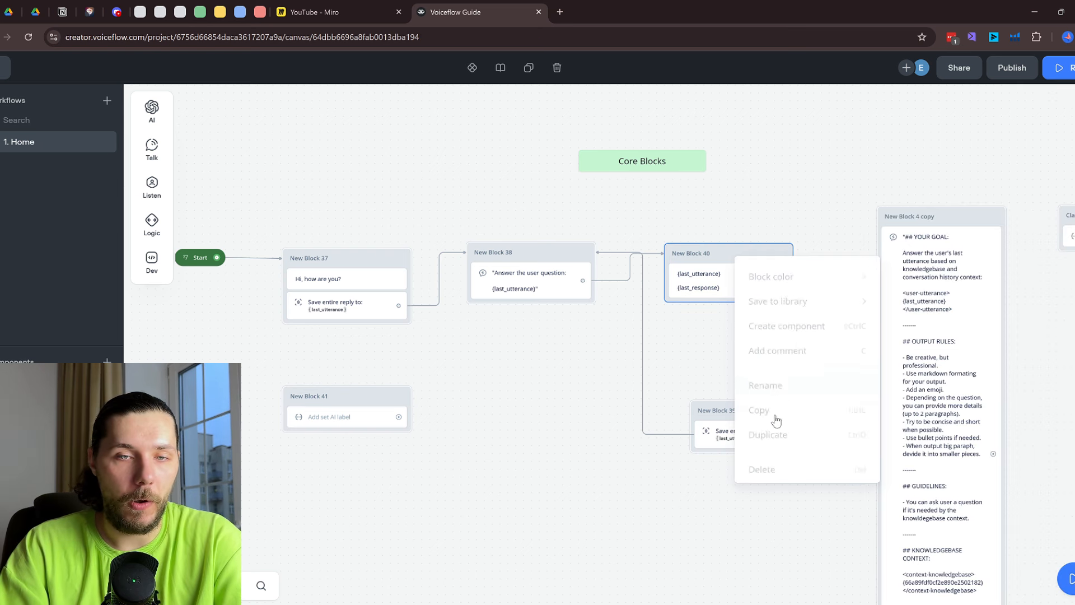
Delete New Block 40 and paste Block 38's 'Answer the user question' prompt into Set AI
{"action": "left_click", "coordinate": [784, 470]}
{"action": "left_click_drag", "start_coordinate": [758, 418], "coordinate": [540, 483]}
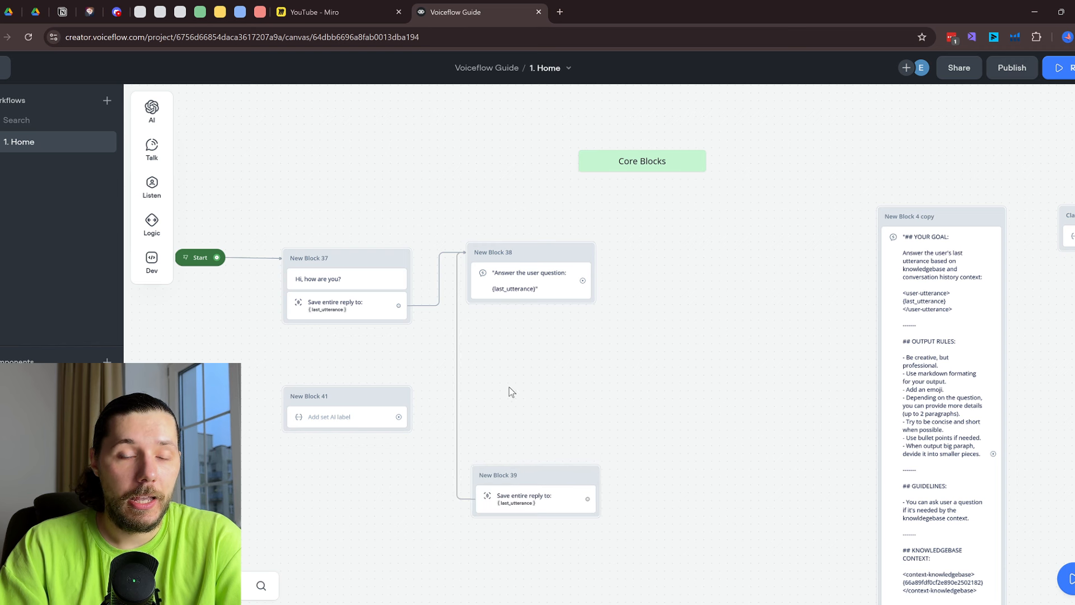
{"action": "right_click", "coordinate": [546, 266]}
{"action": "left_click", "coordinate": [519, 286]}
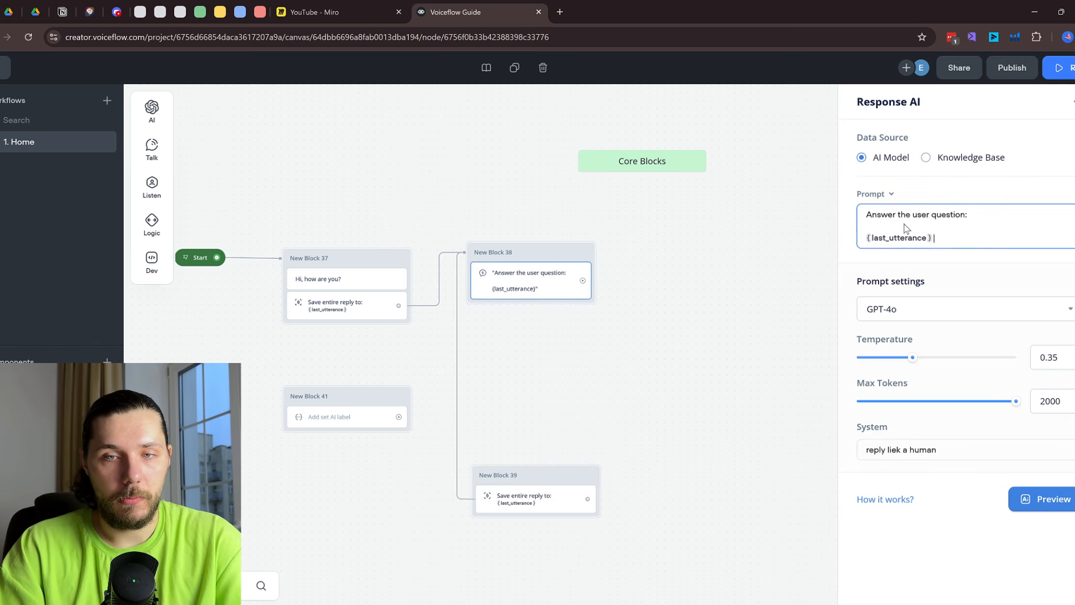
{"action": "left_click_drag", "start_coordinate": [944, 240], "coordinate": [835, 207]}
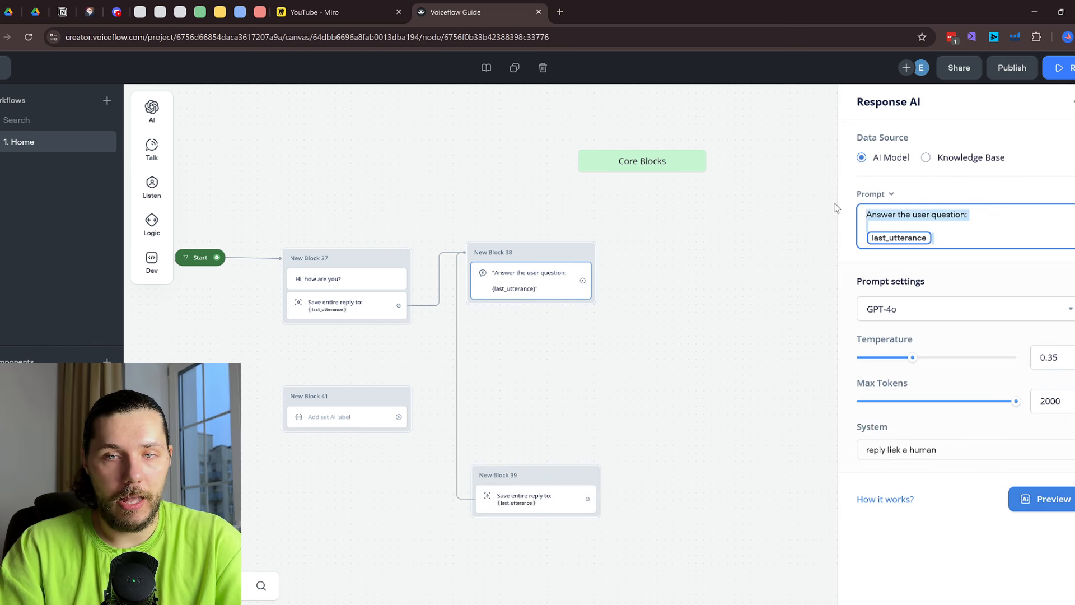
{"action": "left_click", "coordinate": [343, 416]}
{"action": "left_click", "coordinate": [919, 286]}
{"action": "type", "text": "Answer the user question: {last_utterance}"}
Set Set AI to GPT-4o, temperature 0.65, 2000 max tokens, and connect Block 37 to it
{"action": "left_click", "coordinate": [922, 384]}
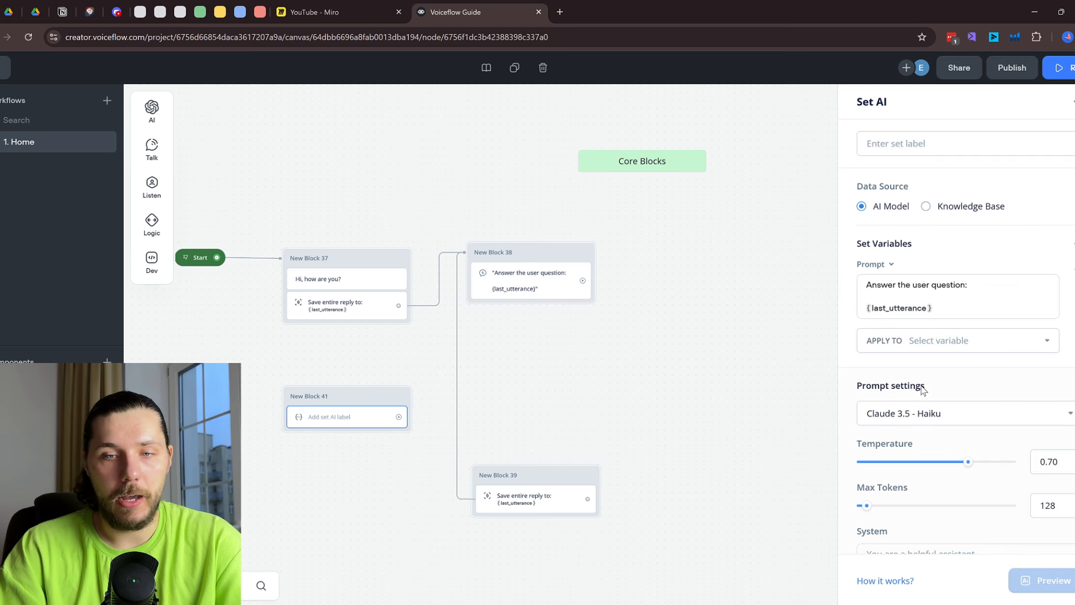
{"action": "left_click", "coordinate": [959, 416]}
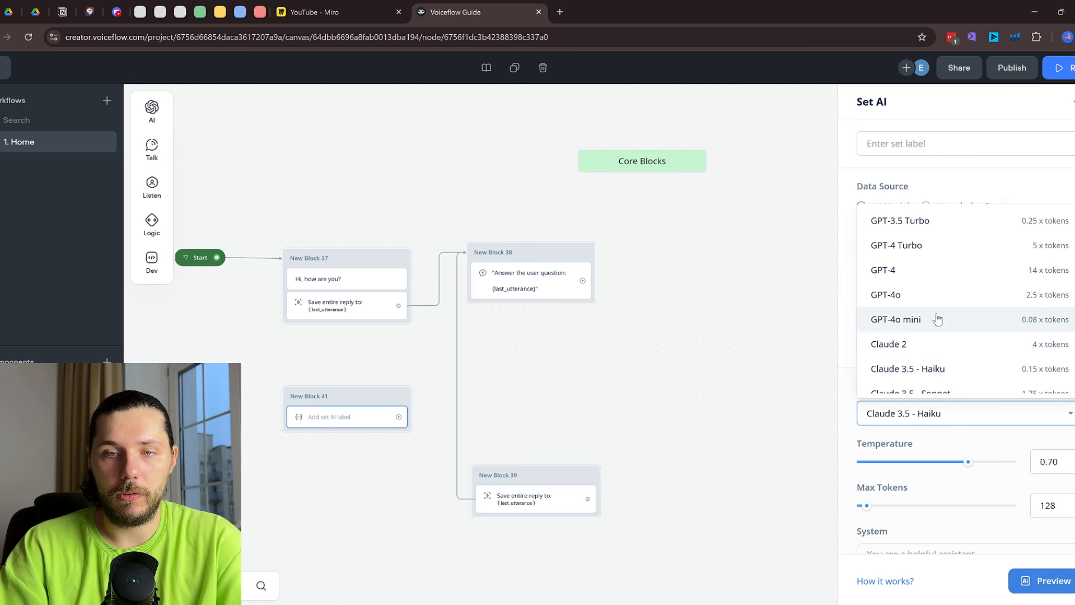
{"action": "left_click", "coordinate": [930, 296]}
{"action": "scroll", "coordinate": [971, 360], "scroll_direction": "down", "scroll_amount": 1}
{"action": "left_click_drag", "start_coordinate": [968, 439], "coordinate": [960, 439]}
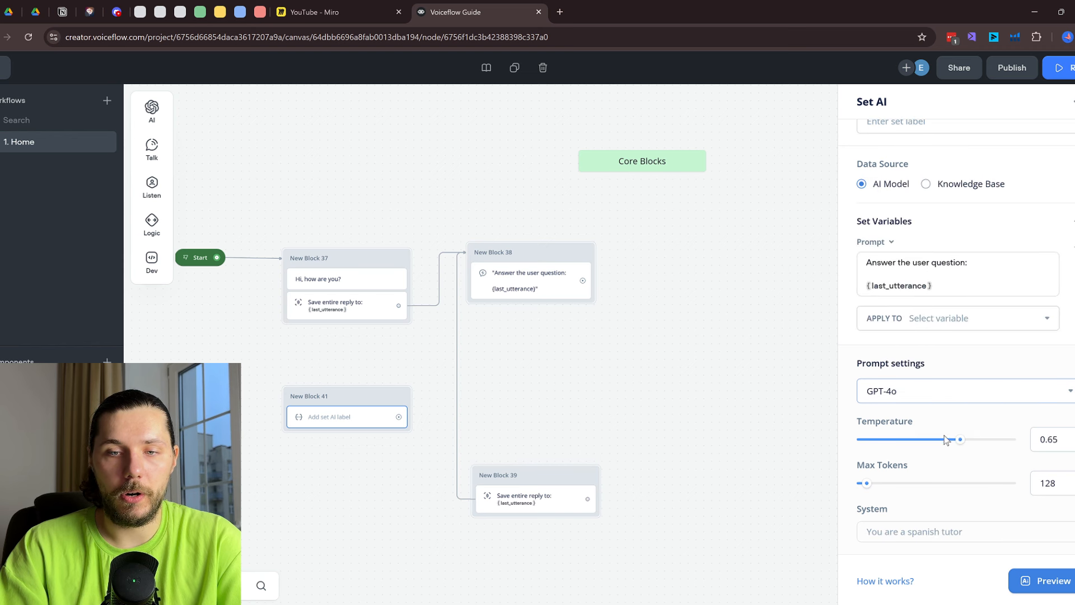
{"action": "left_click_drag", "start_coordinate": [867, 482], "coordinate": [1016, 482]}
{"action": "left_click", "coordinate": [923, 532]}
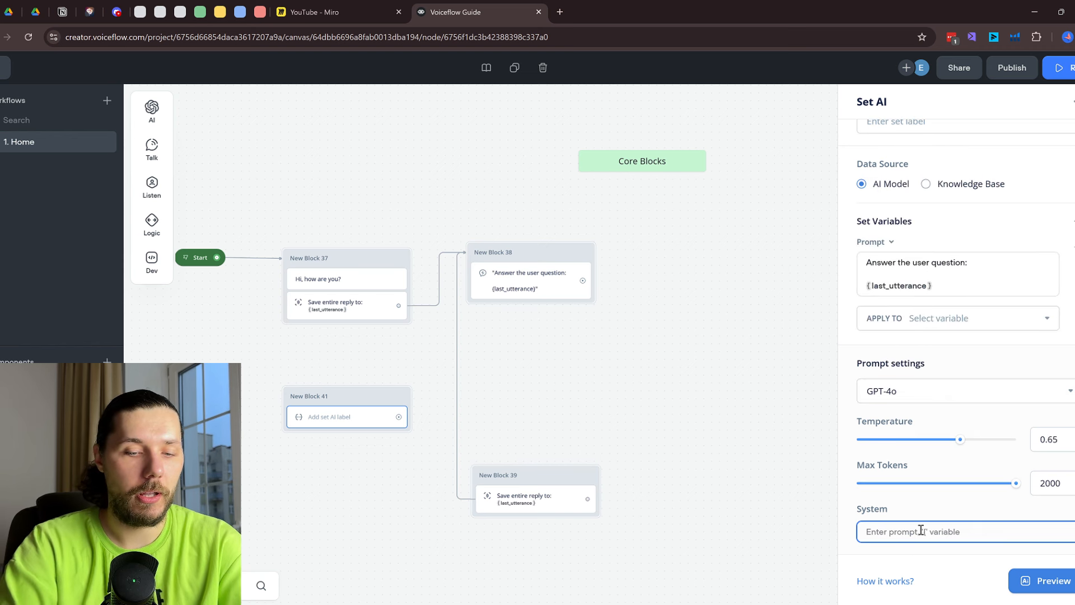
{"action": "type", "text": "answer"}
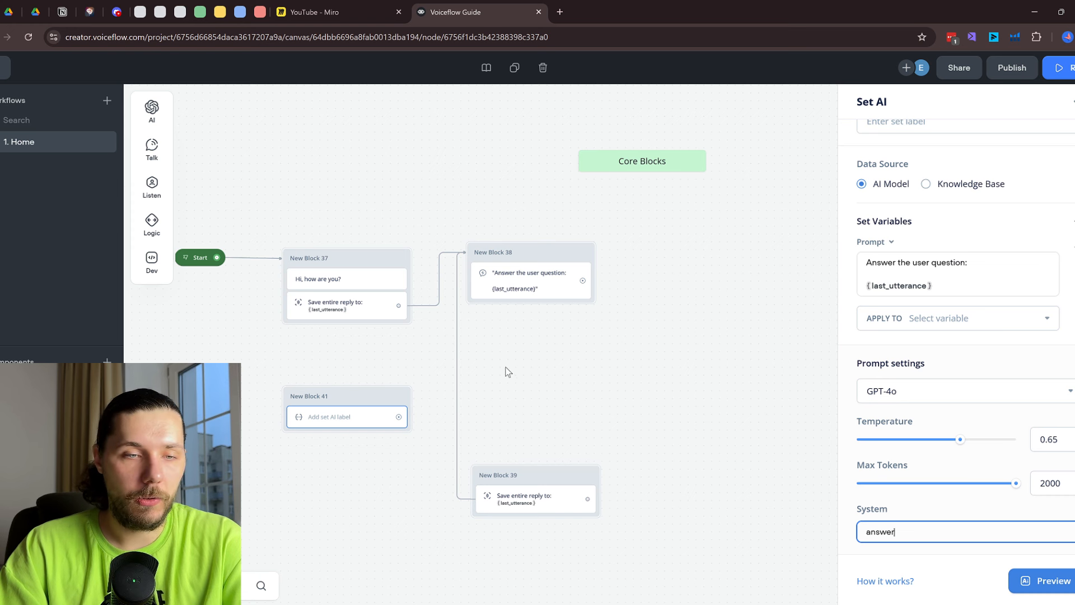
{"action": "left_click_drag", "start_coordinate": [376, 404], "coordinate": [601, 356]}
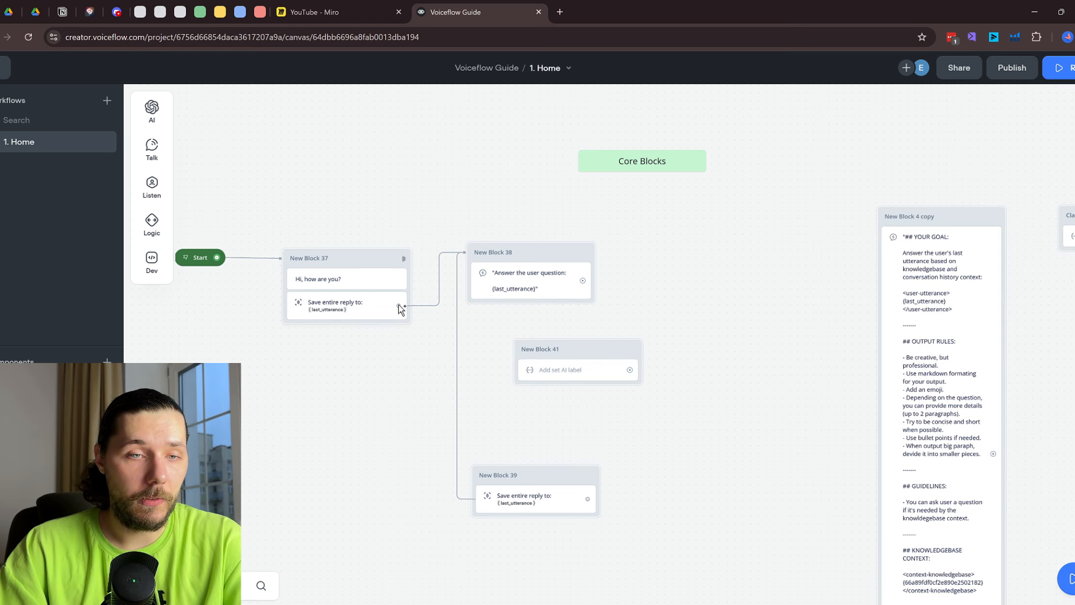
{"action": "left_click_drag", "start_coordinate": [398, 305], "coordinate": [523, 347]}
Delete New Block 38, move New Block 41 into its spot, and store the AI result in {response}
{"action": "right_click", "coordinate": [538, 285]}
{"action": "left_click", "coordinate": [562, 407]}
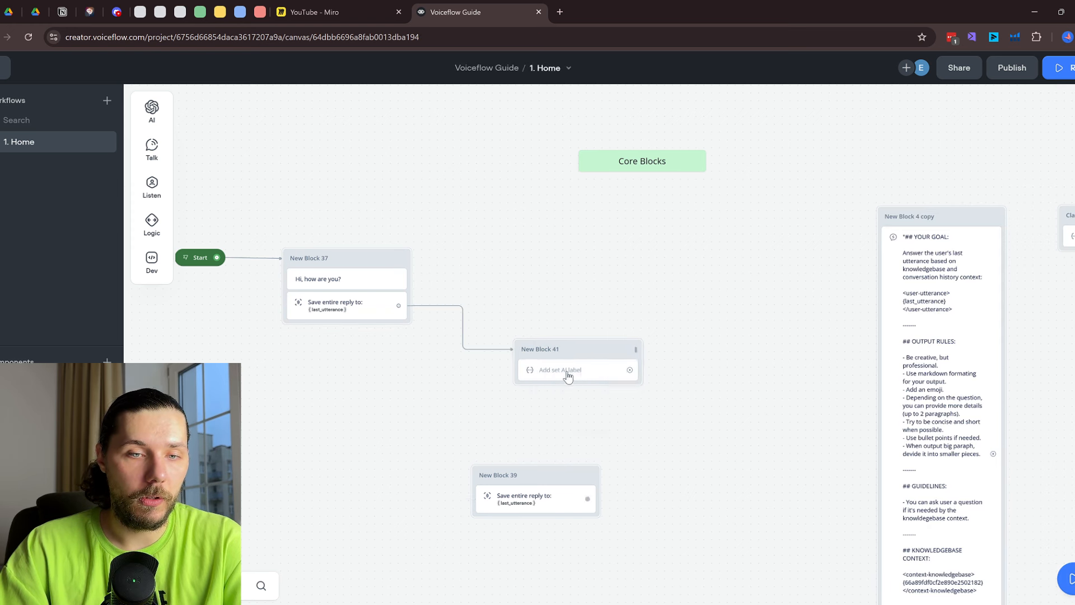
{"action": "left_click_drag", "start_coordinate": [589, 376], "coordinate": [531, 287]}
{"action": "left_click", "coordinate": [531, 286]}
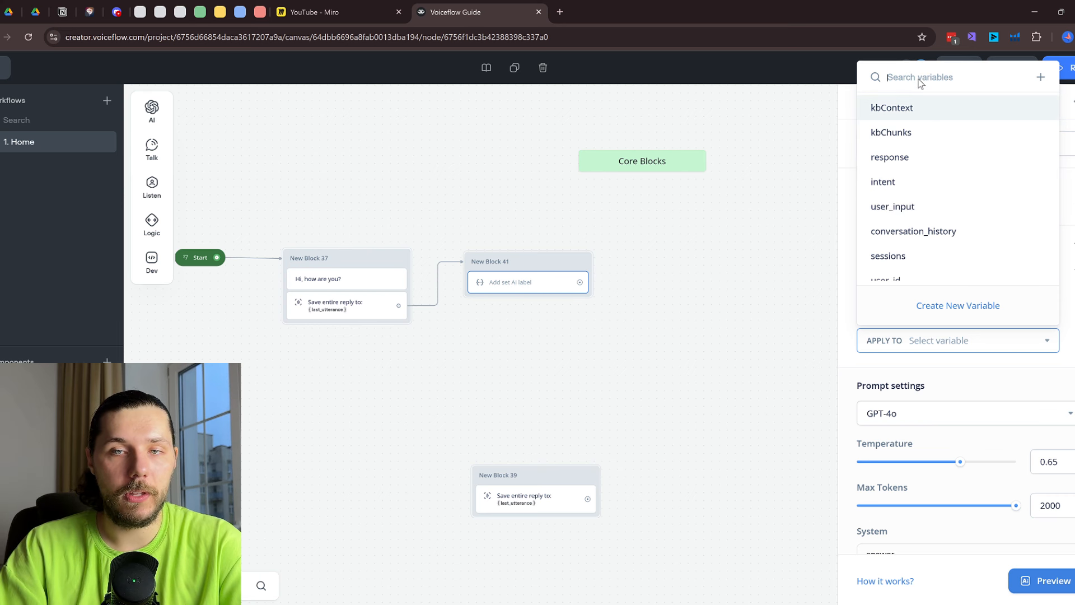
{"action": "type", "text": "resp"}
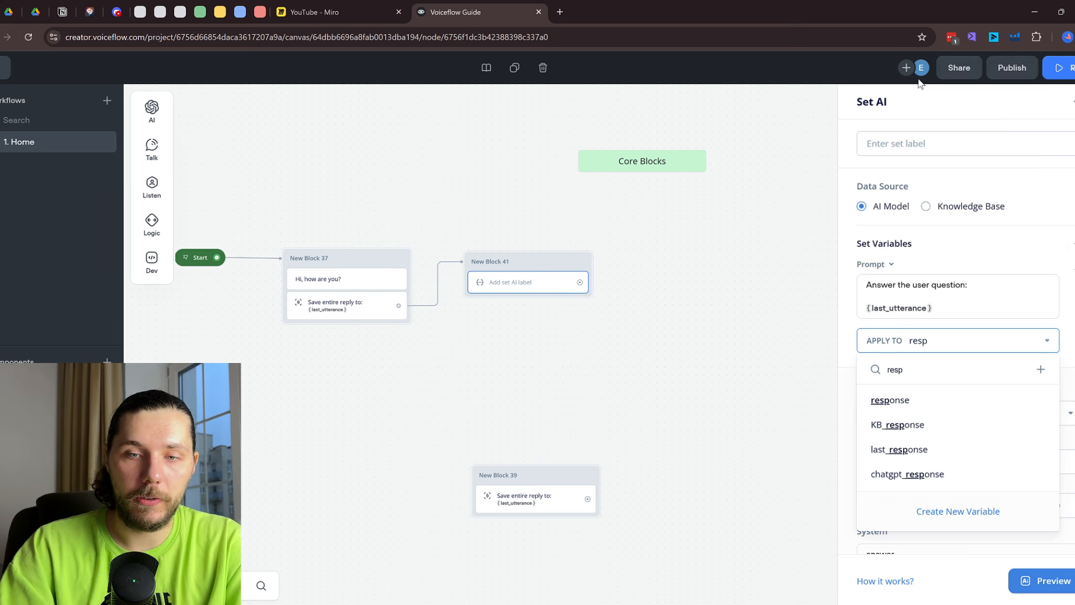
{"action": "left_click", "coordinate": [909, 399]}
{"action": "left_click", "coordinate": [616, 343]}
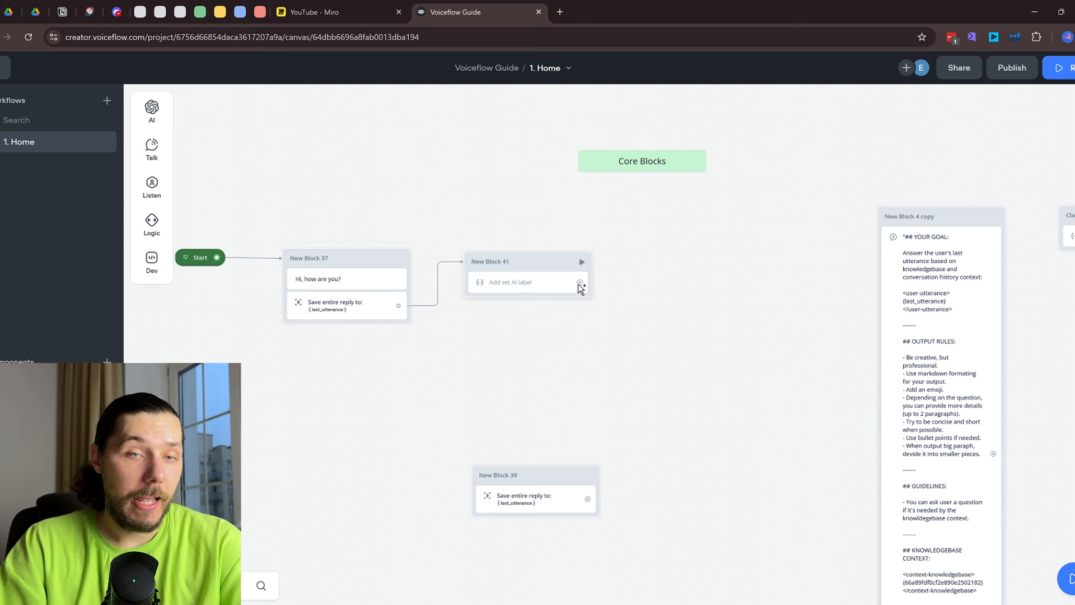
Add a message block after New Block 41 that says {response}
{"action": "left_click_drag", "start_coordinate": [580, 282], "coordinate": [667, 264]}
{"action": "mouse_move", "coordinate": [715, 303]}
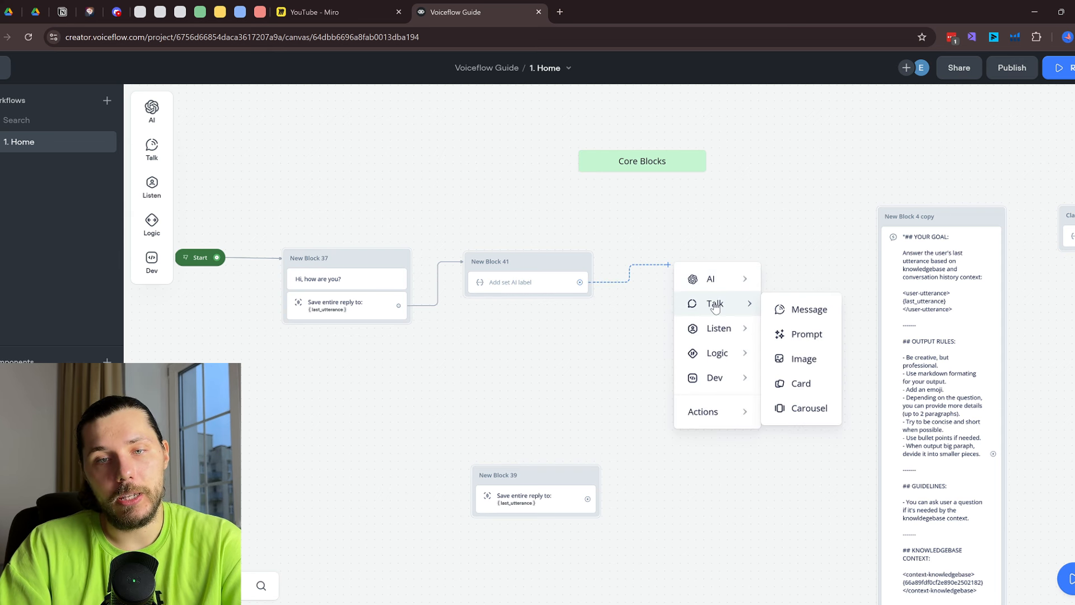
{"action": "left_click", "coordinate": [798, 310]}
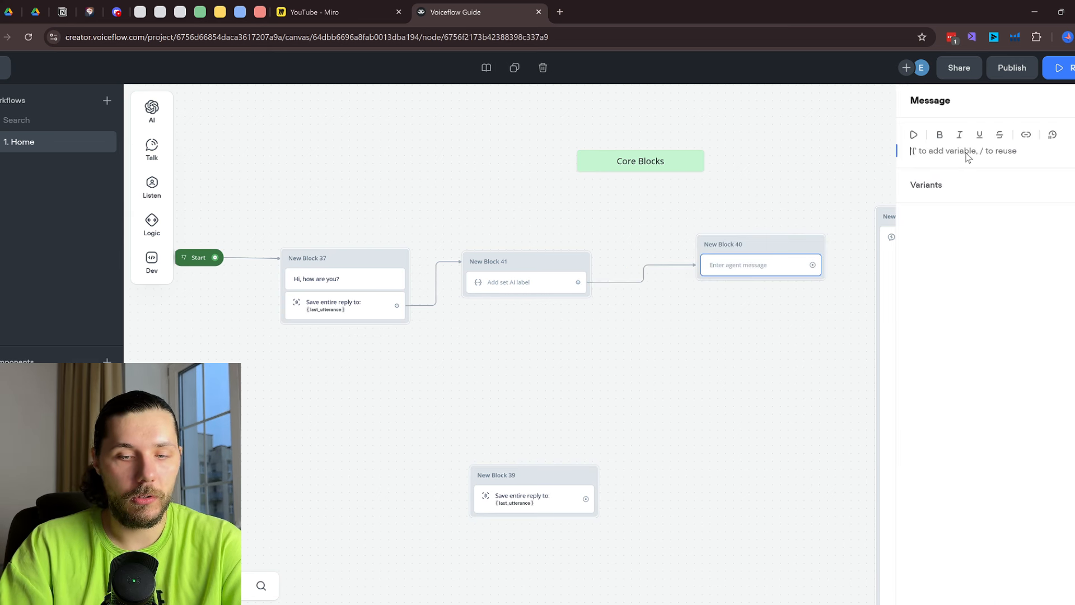
{"action": "type", "text": "{res"}
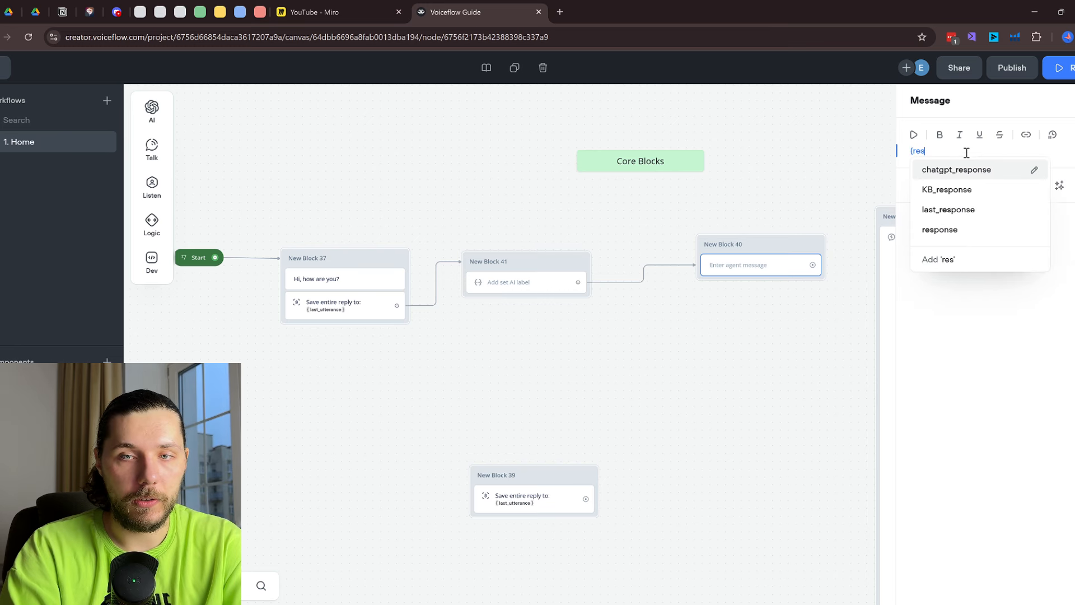
{"action": "left_click", "coordinate": [946, 229]}
{"action": "left_click_drag", "start_coordinate": [771, 239], "coordinate": [706, 260]}
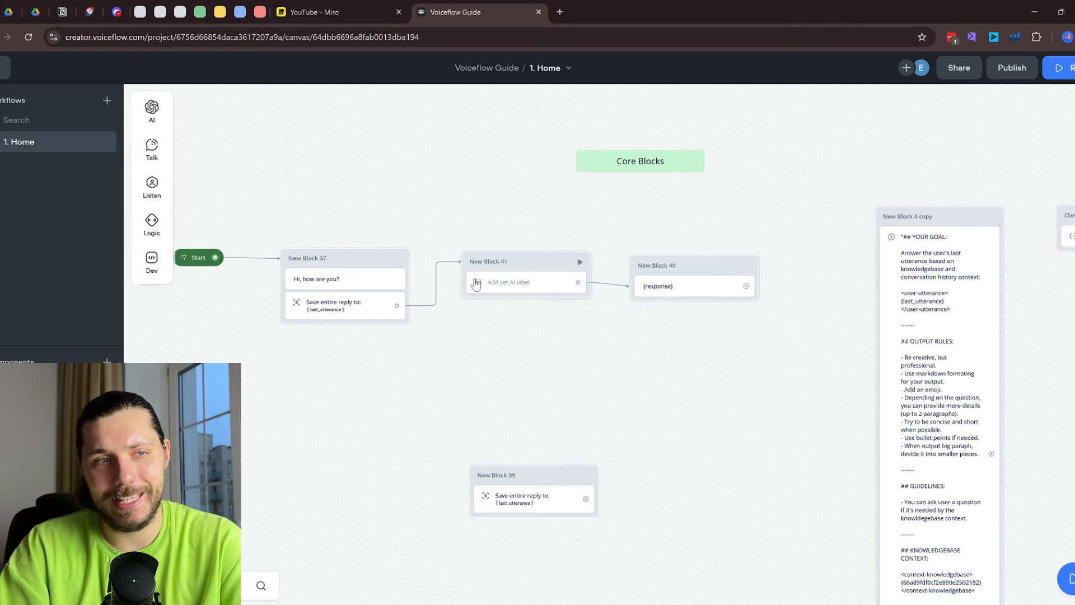
Link New Block 40 to New Block 39 and loop Block 39 back into Block 41
{"action": "left_click_drag", "start_coordinate": [547, 480], "coordinate": [680, 411]}
{"action": "left_click_drag", "start_coordinate": [747, 287], "coordinate": [529, 261]}
{"action": "scroll", "coordinate": [504, 252], "scroll_direction": "right", "scroll_amount": 5}
{"action": "scroll", "coordinate": [504, 252], "scroll_direction": "down", "scroll_amount": 2}
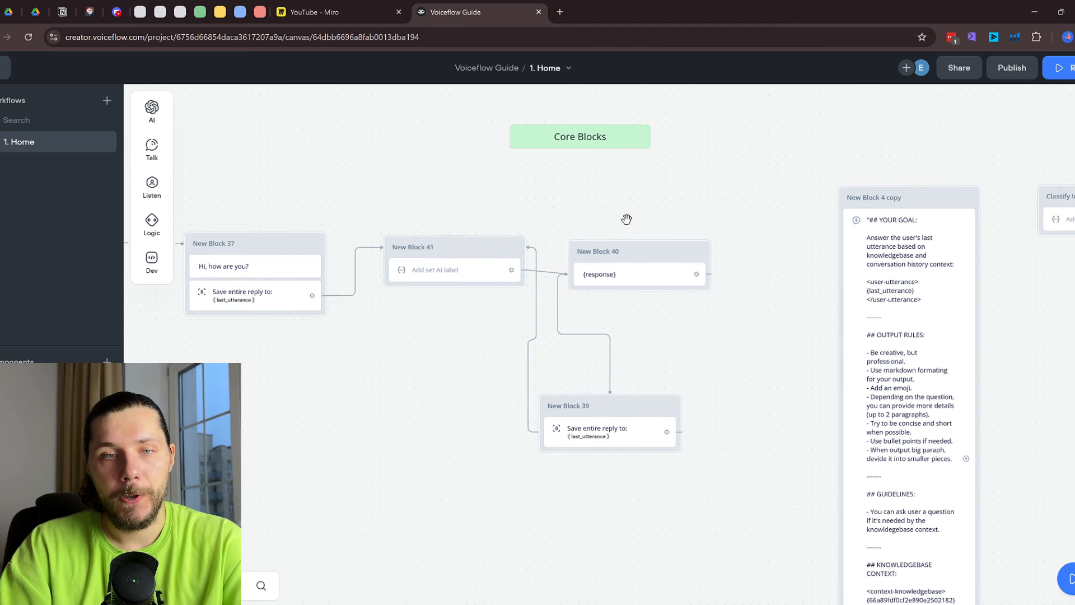
Run a test of the flow and send the message 'I am good you?'
{"action": "key", "text": "r"}
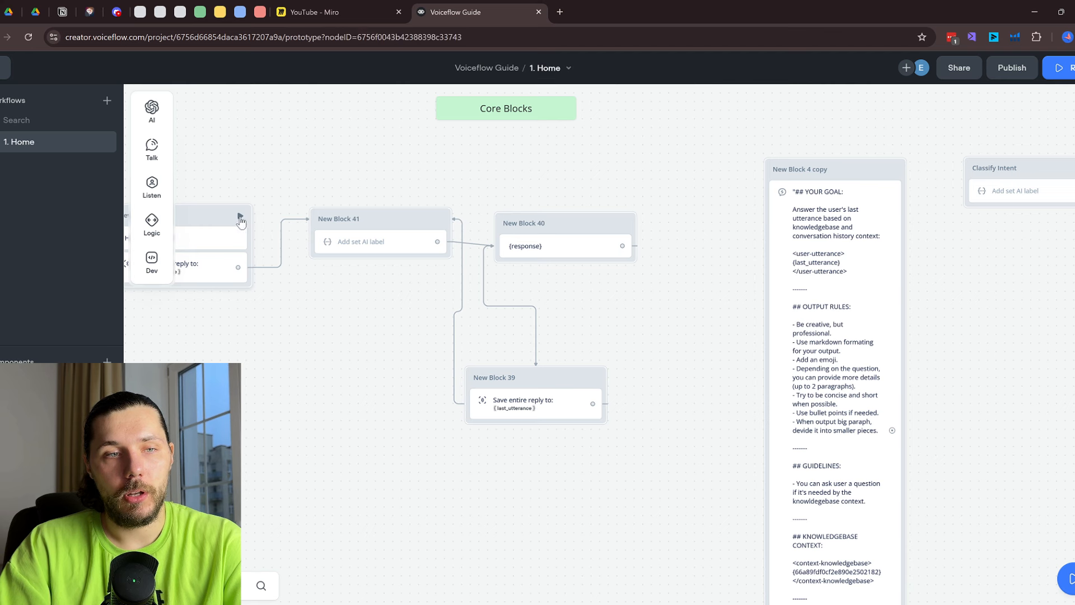
{"action": "left_click", "coordinate": [957, 524]}
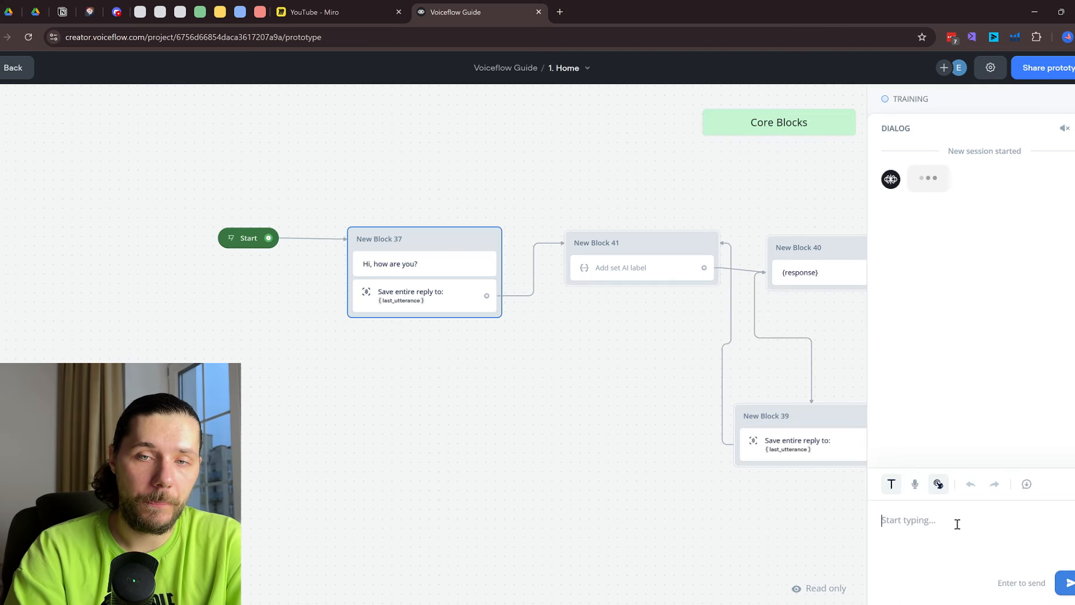
{"action": "type", "text": "I am good you?"}
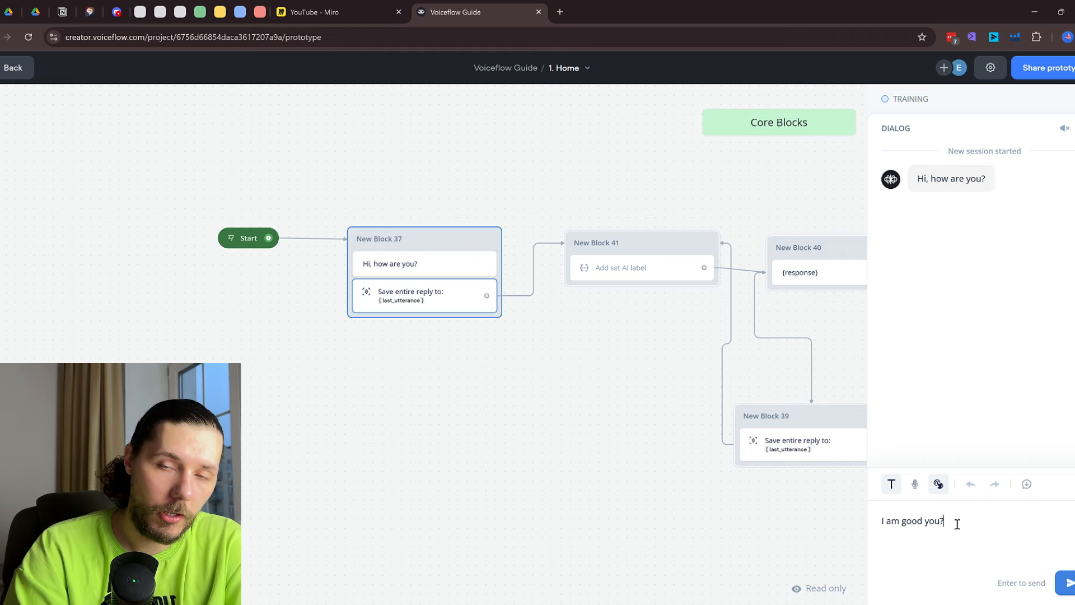
{"action": "key", "text": "Return"}
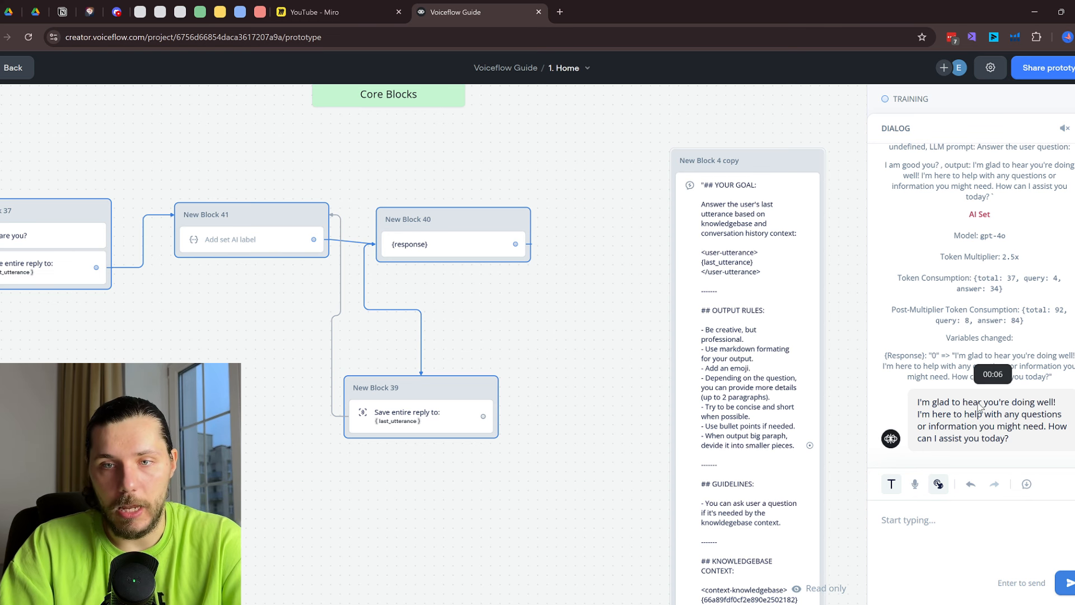
{"action": "scroll", "coordinate": [983, 211], "scroll_direction": "up", "scroll_amount": 2}
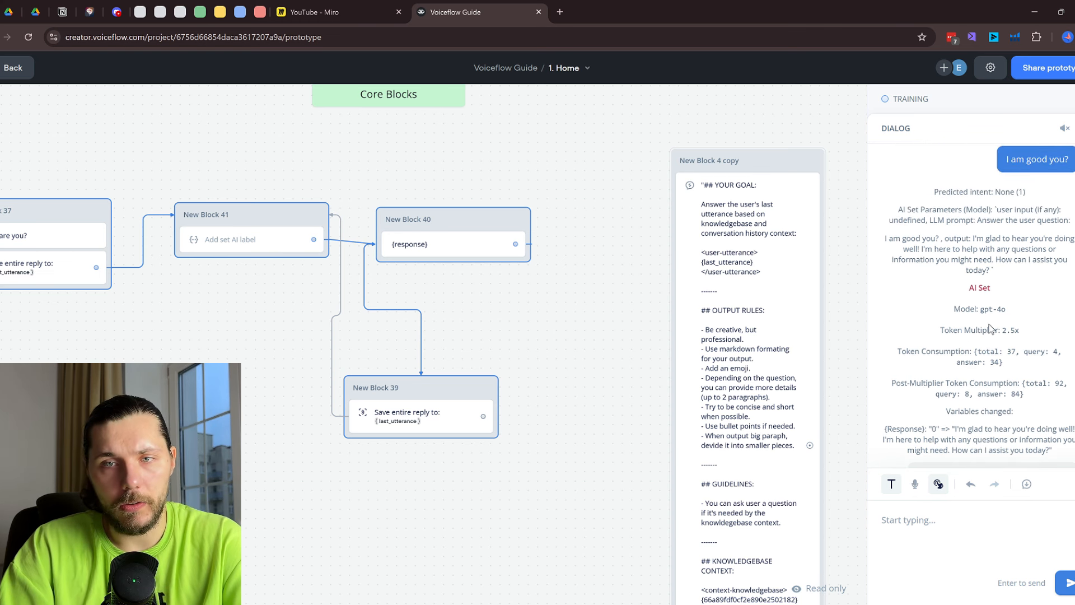
{"action": "scroll", "coordinate": [990, 329], "scroll_direction": "down", "scroll_amount": 1}
Turn Debug Mode off in the test settings, then turn it back on
{"action": "left_click", "coordinate": [992, 68]}
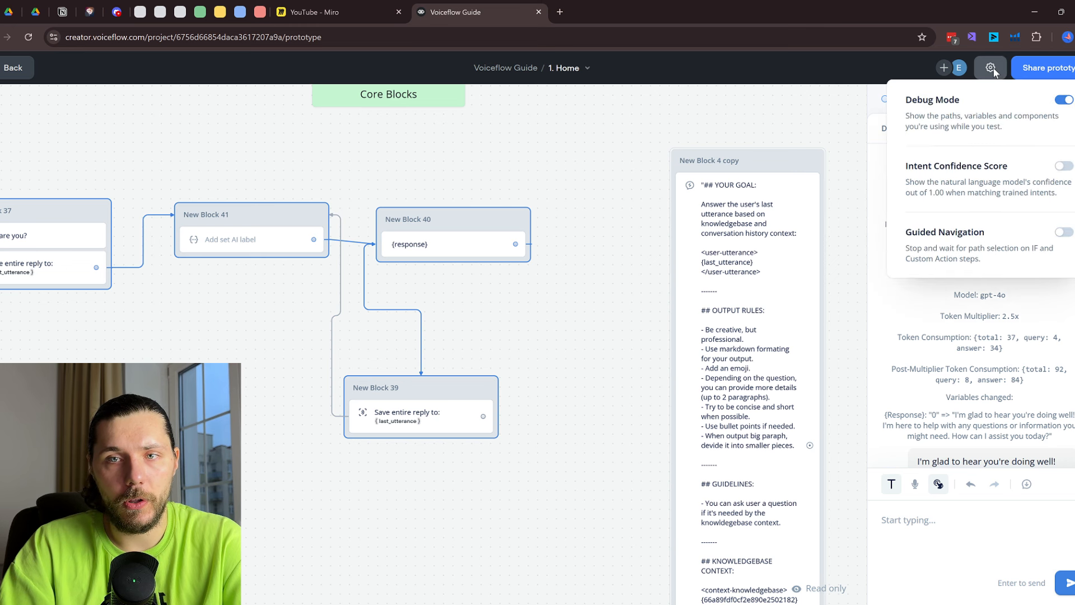
{"action": "left_click", "coordinate": [1063, 100]}
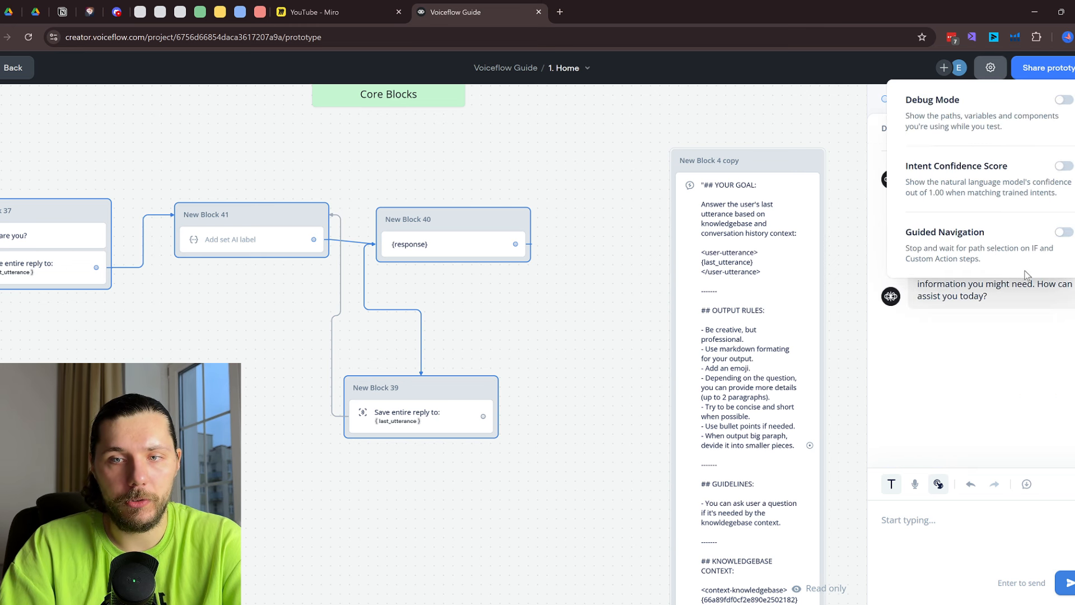
{"action": "left_click", "coordinate": [1021, 399]}
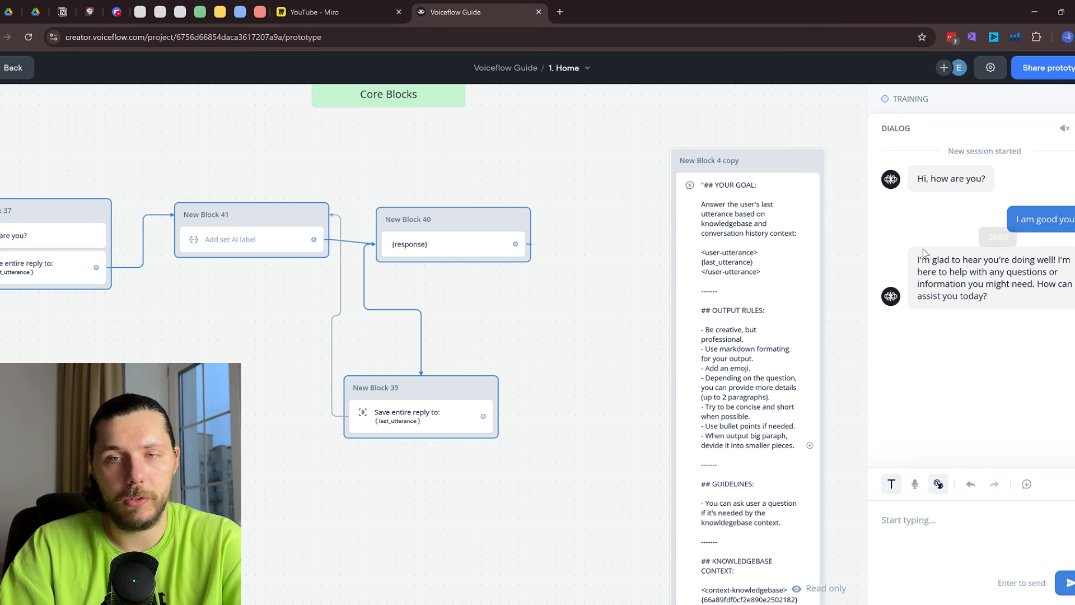
{"action": "left_click", "coordinate": [990, 68]}
{"action": "left_click", "coordinate": [1064, 100]}
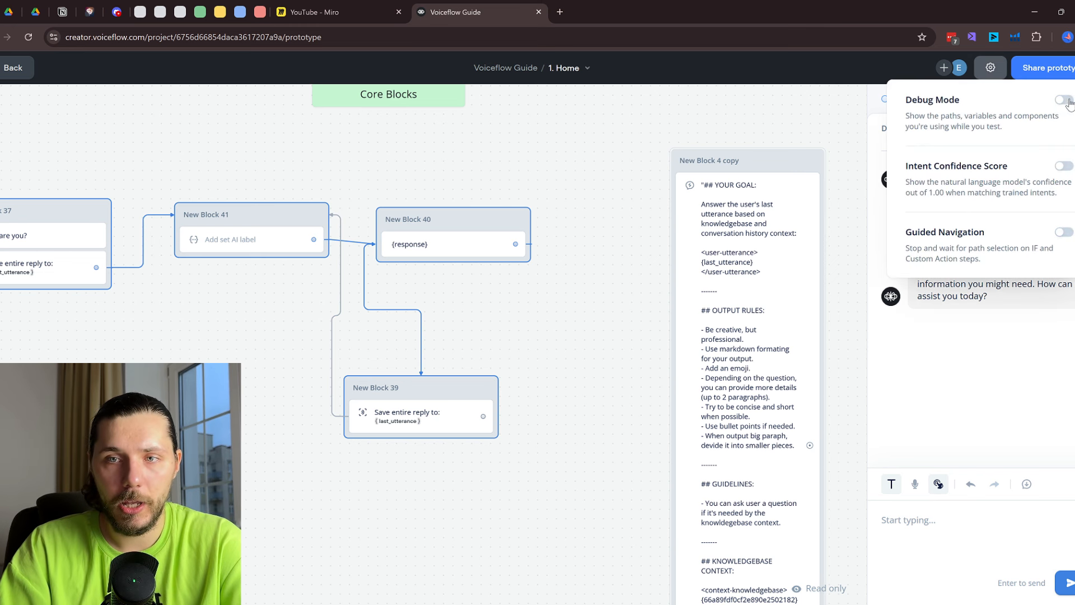
{"action": "left_click", "coordinate": [994, 375]}
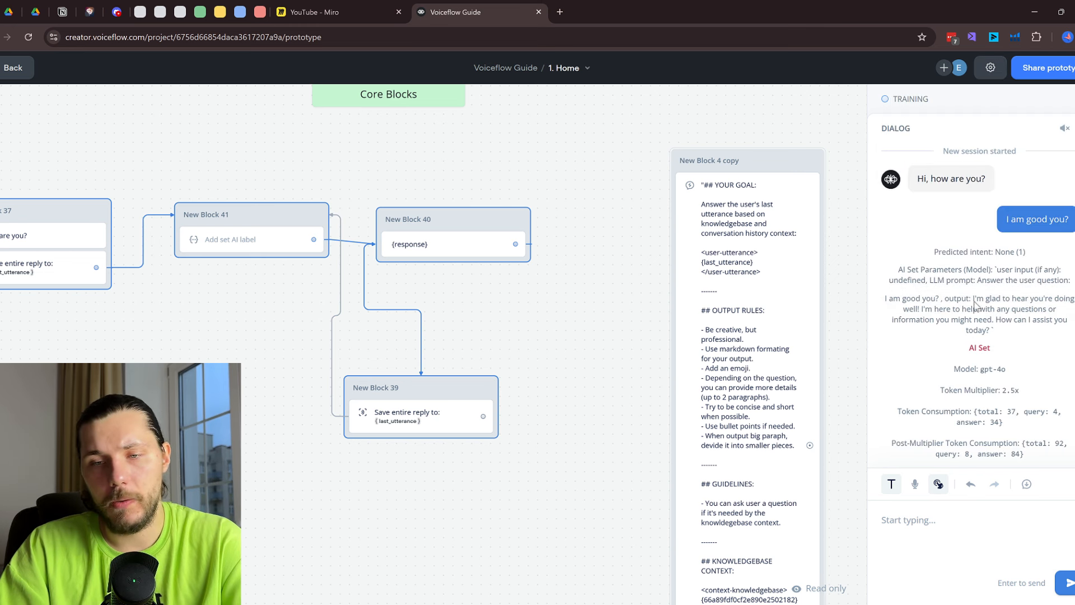
Send 'awesome' as a second test message, then exit back to the canvas editor
{"action": "scroll", "coordinate": [988, 334], "scroll_direction": "down", "scroll_amount": 1}
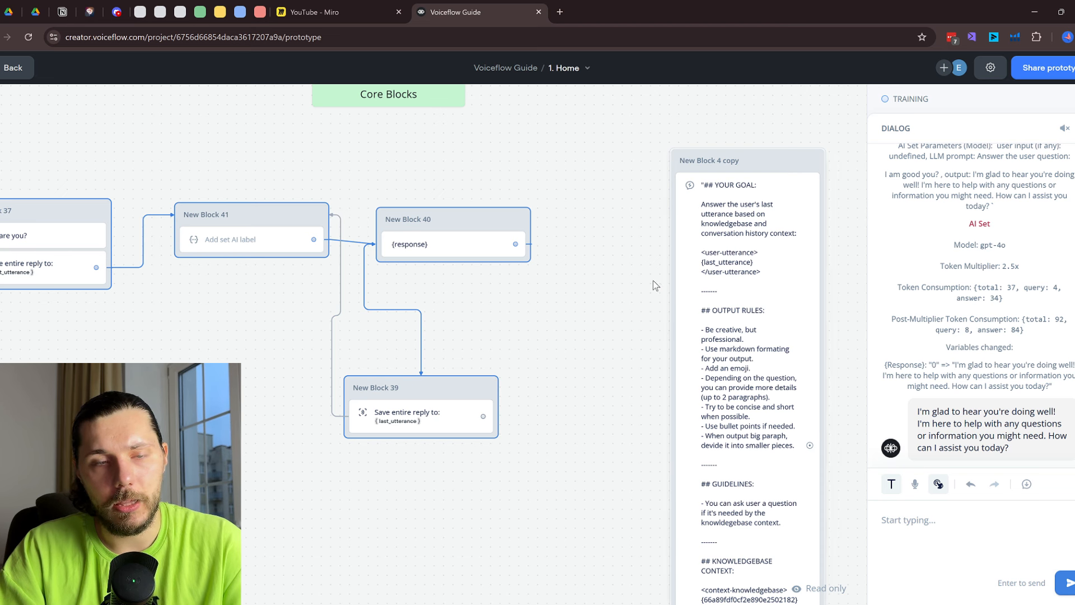
{"action": "left_click_drag", "start_coordinate": [430, 286], "coordinate": [543, 254]}
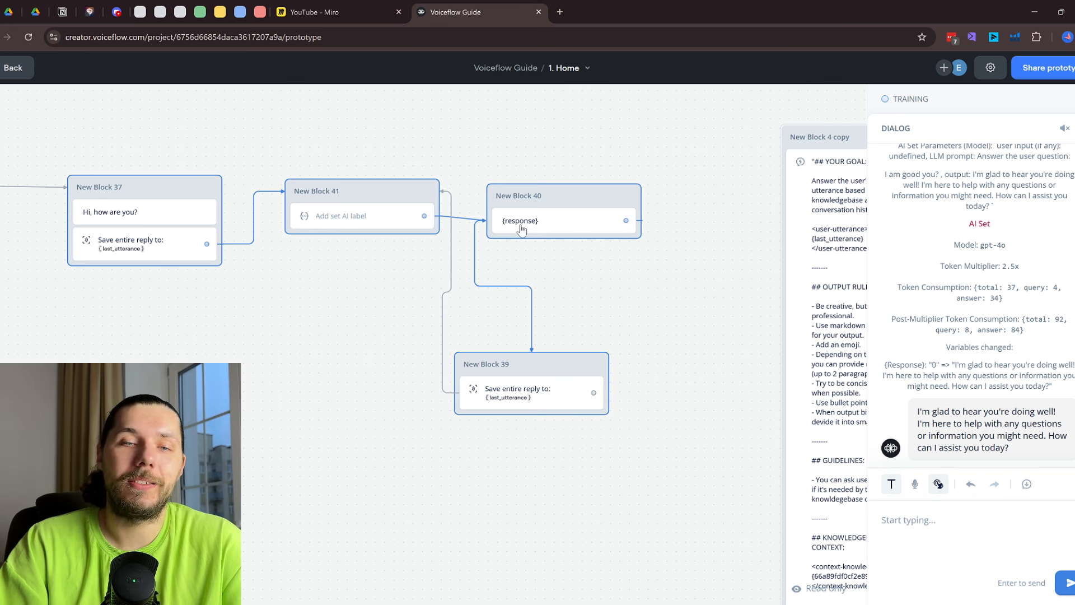
{"action": "left_click", "coordinate": [972, 523]}
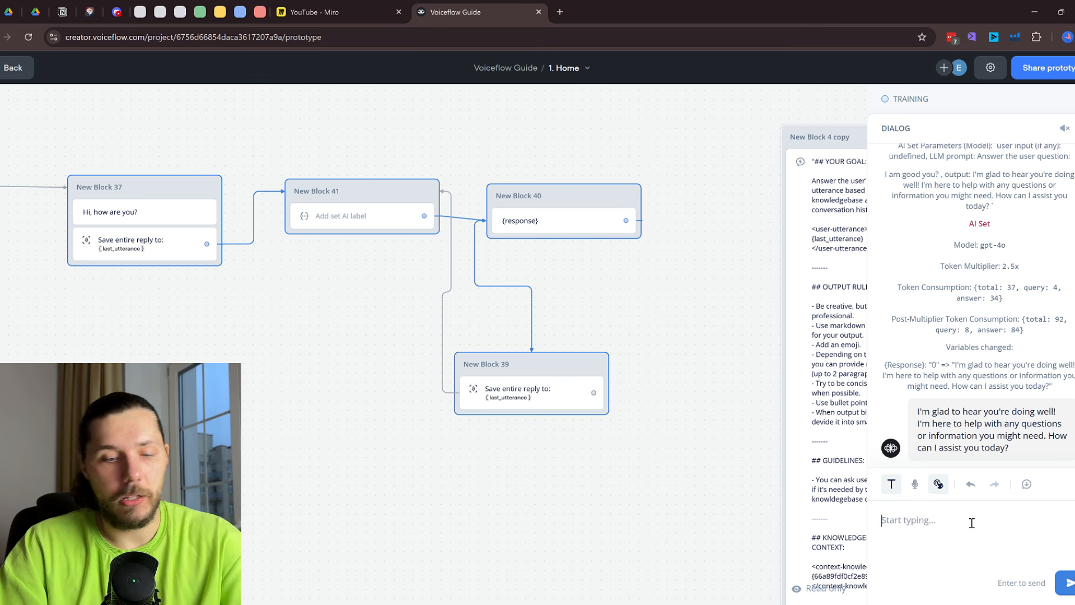
{"action": "type", "text": "a"}
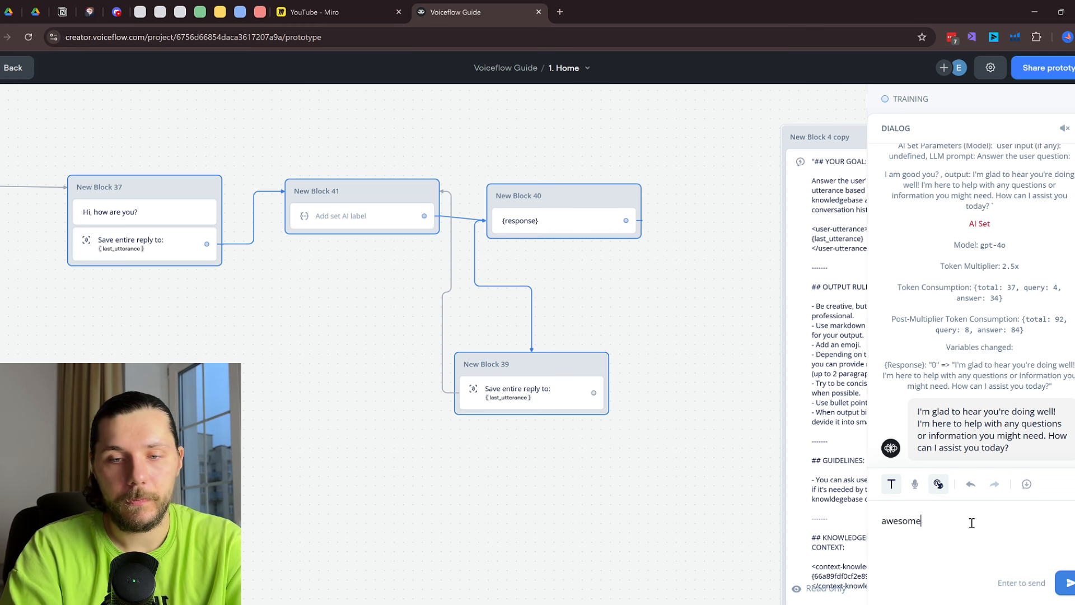
{"action": "type", "text": "wesome"}
{"action": "key", "text": "Return"}
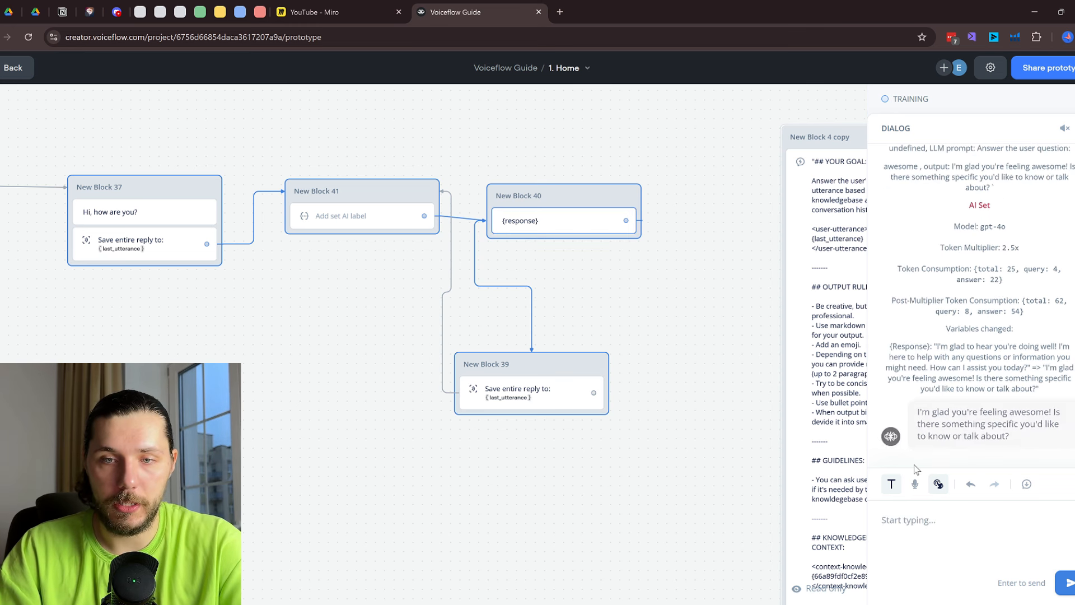
{"action": "key", "text": "Escape"}
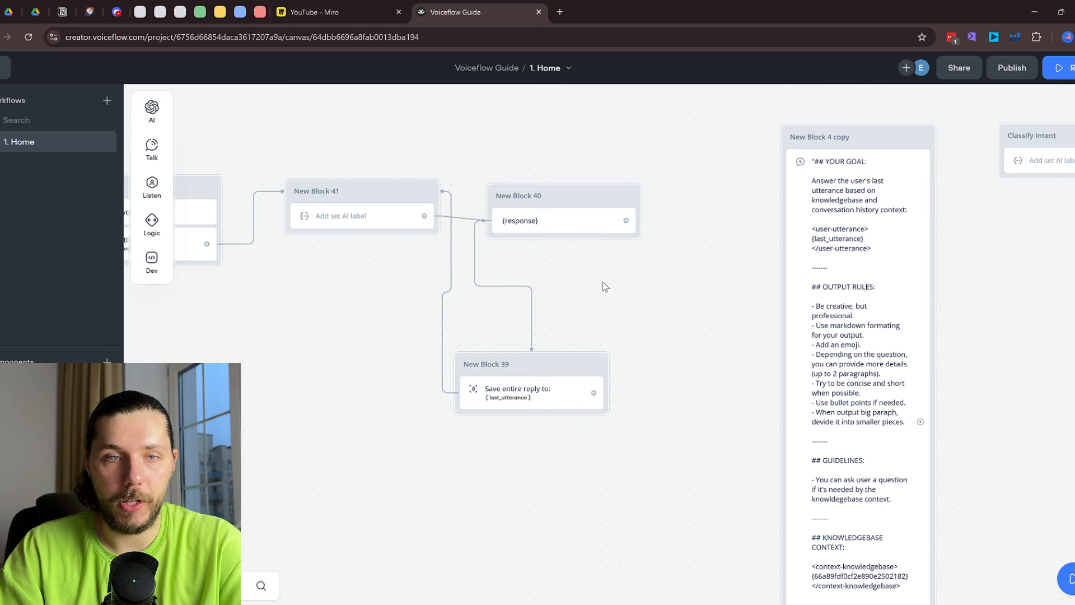
{"action": "left_click_drag", "start_coordinate": [603, 281], "coordinate": [789, 269]}
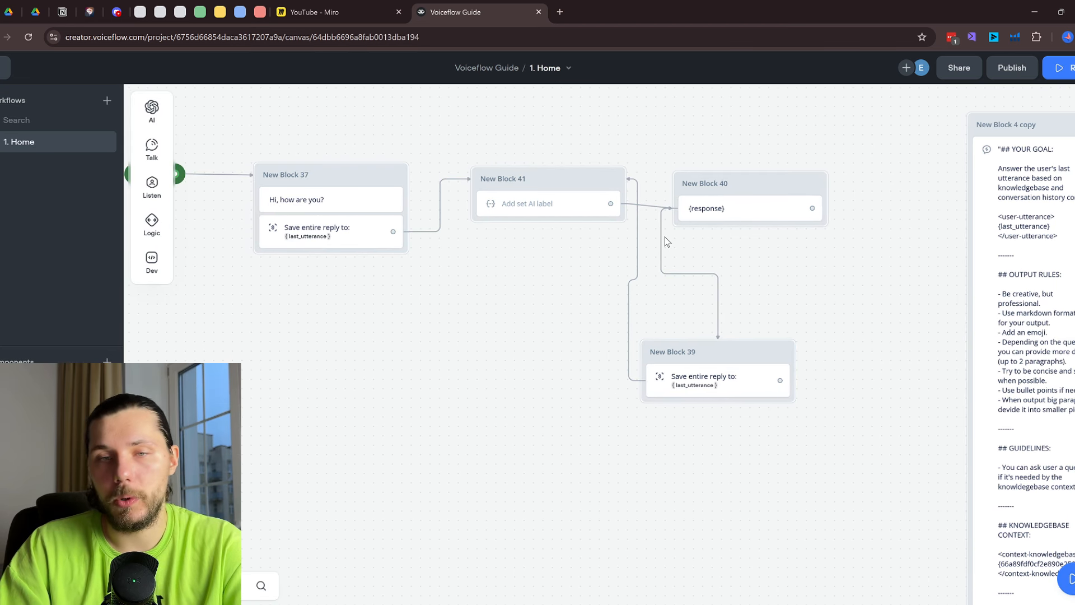
Nudge New Block 40, then select all blocks and shift the whole flow left
{"action": "left_click", "coordinate": [742, 212]}
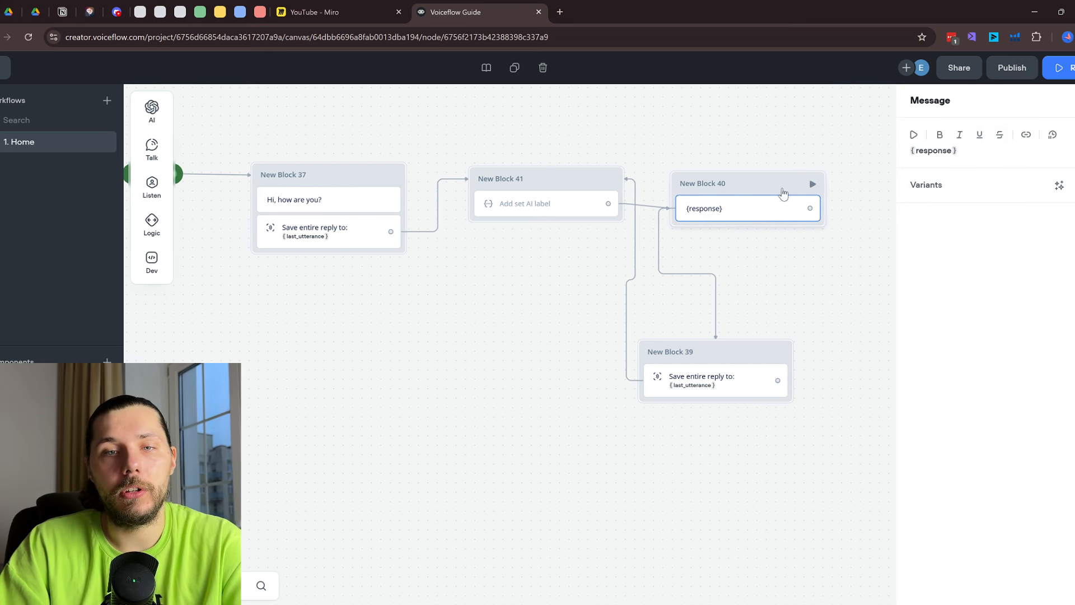
{"action": "left_click", "coordinate": [738, 233]}
{"action": "mouse_move", "coordinate": [764, 183]}
{"action": "left_mouse_down"}
{"action": "mouse_move", "coordinate": [734, 249]}
{"action": "mouse_move", "coordinate": [768, 180]}
{"action": "left_mouse_up"}
{"action": "scroll", "coordinate": [815, 264], "scroll_direction": "left", "scroll_amount": 2}
{"action": "scroll", "coordinate": [816, 278], "scroll_direction": "down", "scroll_amount": 3}
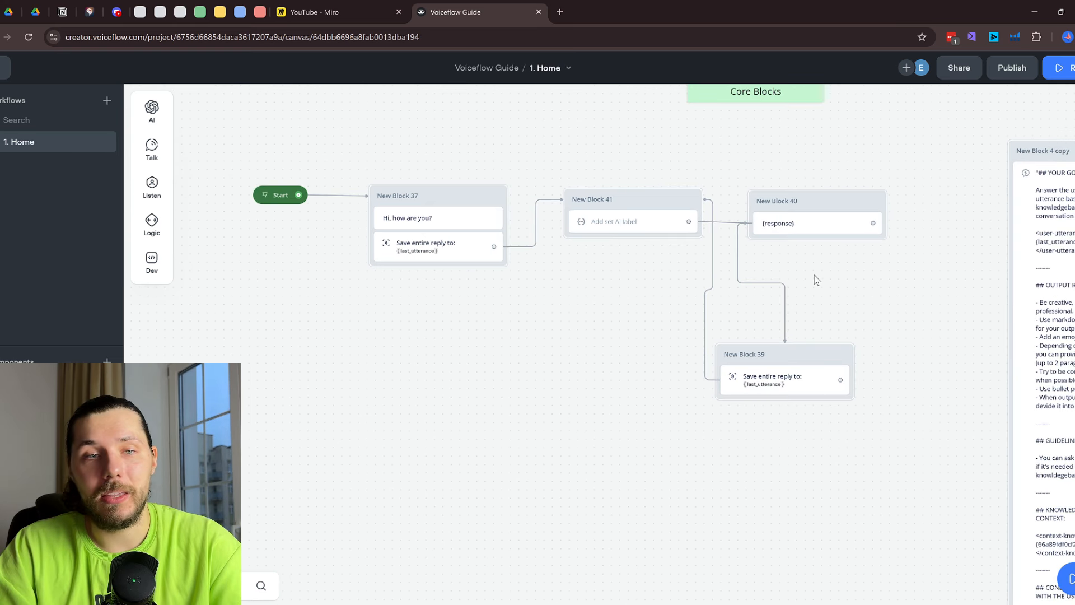
{"action": "left_click_drag", "start_coordinate": [287, 173], "coordinate": [853, 469]}
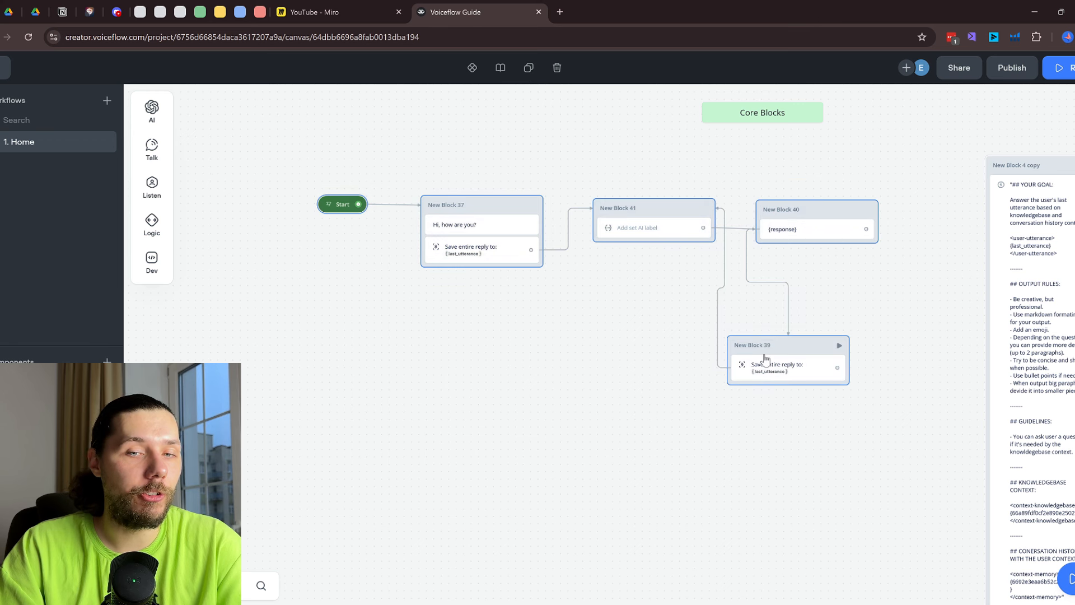
{"action": "left_click_drag", "start_coordinate": [750, 343], "coordinate": [554, 365]}
{"action": "left_click", "coordinate": [706, 309]}
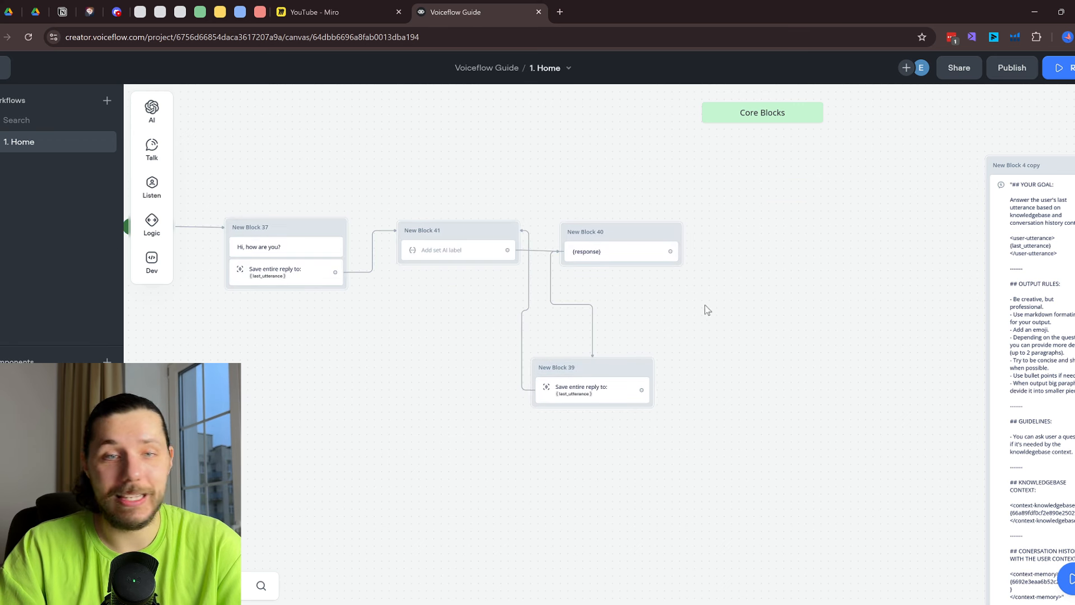
{"action": "right_click", "coordinate": [636, 246]}
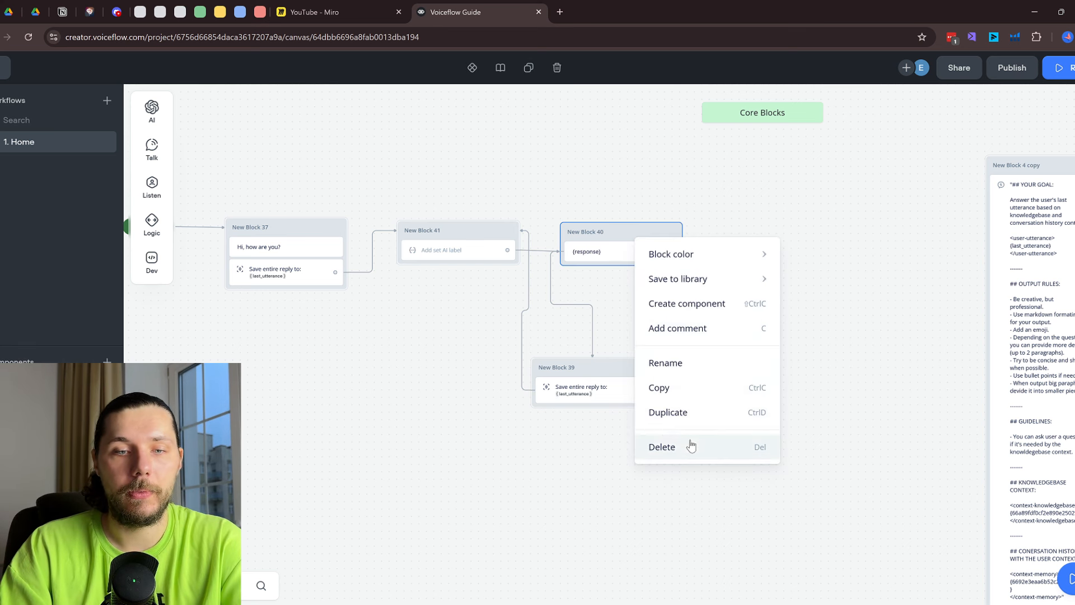
Delete New Block 40 and drag a Condition block from Logic onto the canvas
{"action": "left_click", "coordinate": [687, 444]}
{"action": "mouse_move", "coordinate": [158, 151]}
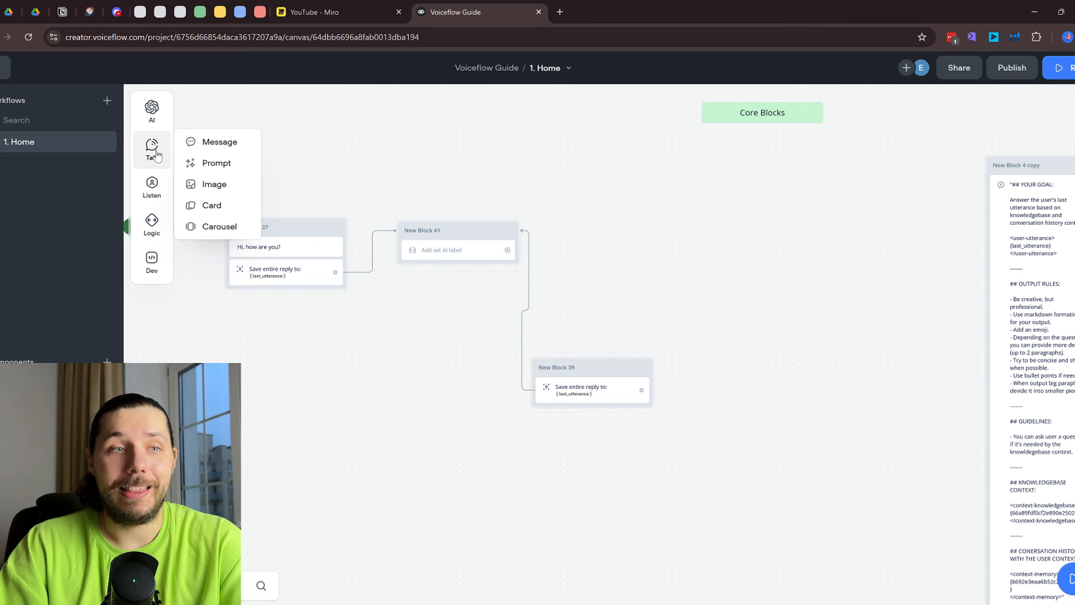
{"action": "mouse_move", "coordinate": [154, 229]}
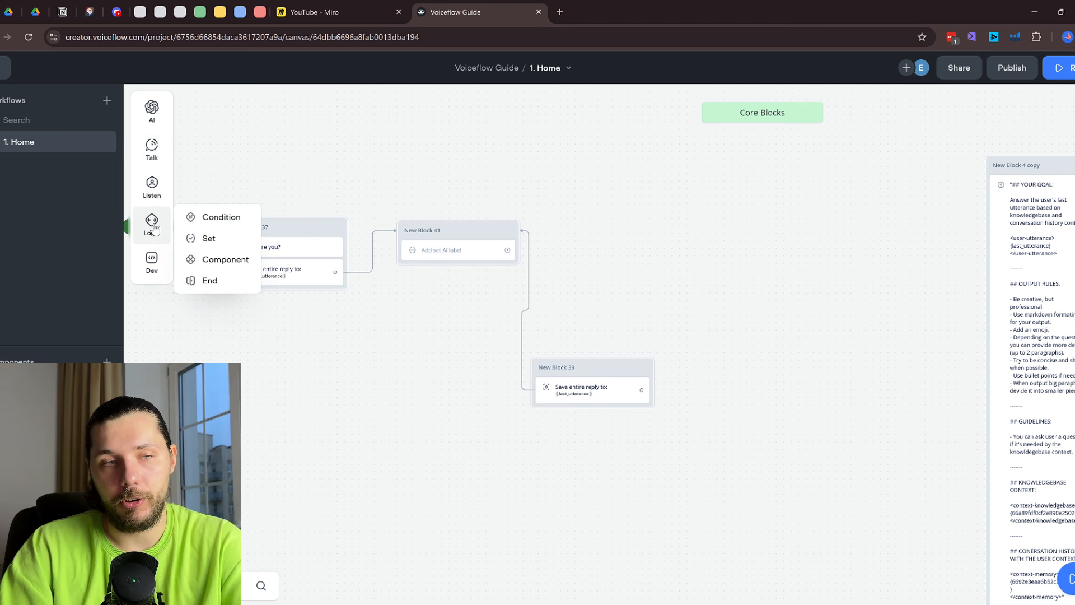
{"action": "left_click_drag", "start_coordinate": [202, 214], "coordinate": [665, 224]}
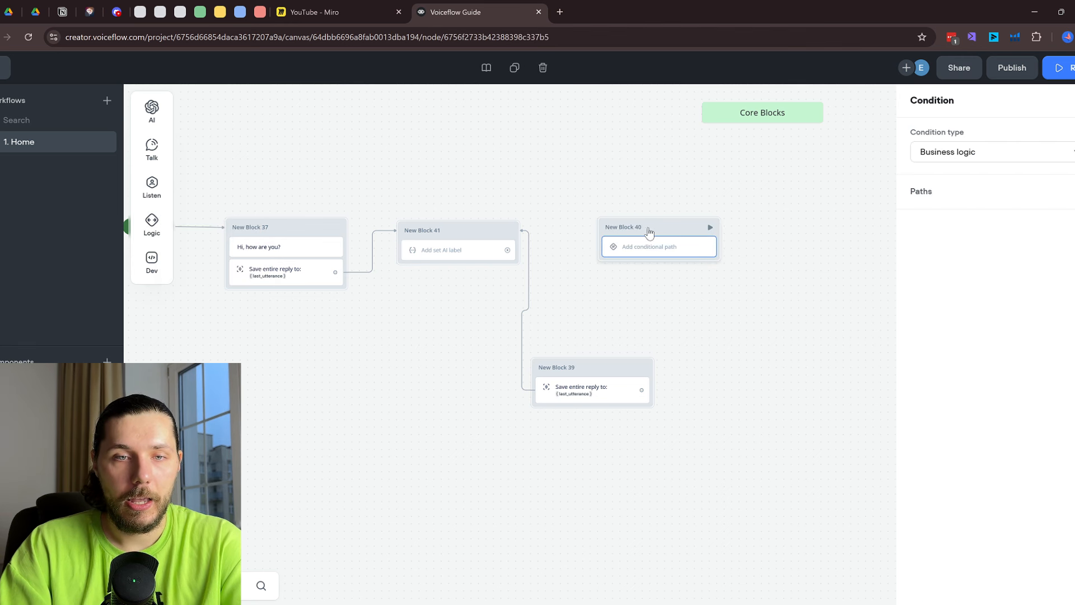
{"action": "left_click", "coordinate": [640, 228]}
Set the Condition block's condition type to Prompt and view the prompt list
{"action": "left_click", "coordinate": [635, 251]}
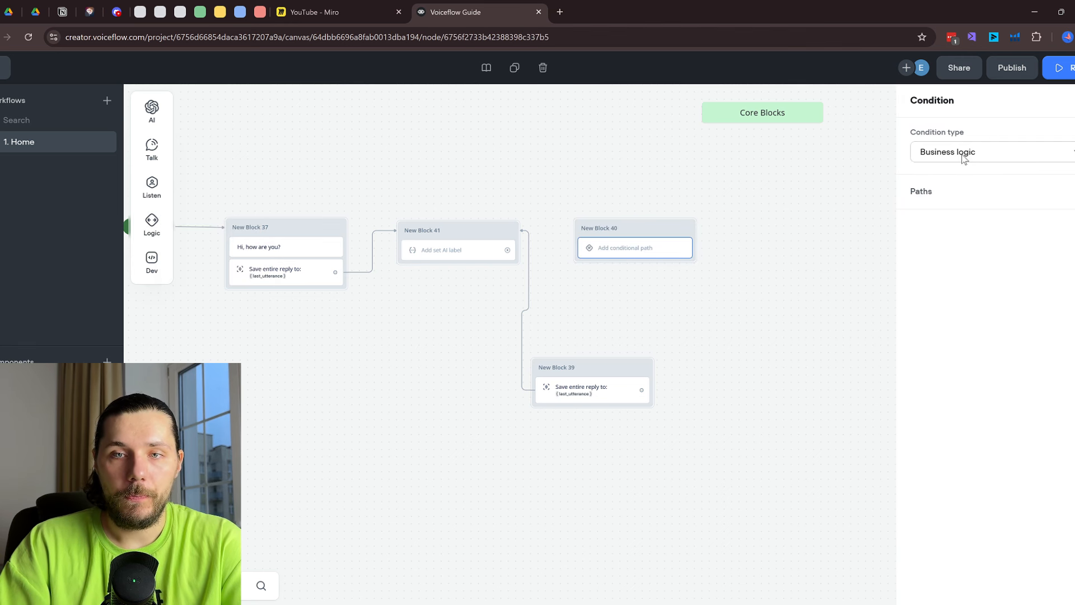
{"action": "left_click", "coordinate": [1058, 152]}
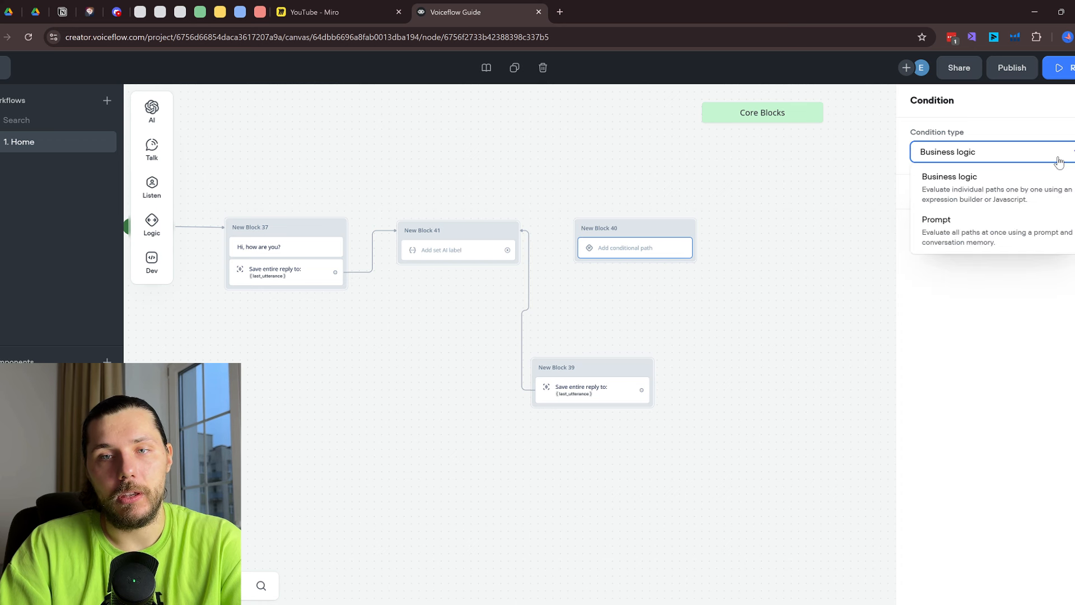
{"action": "left_click", "coordinate": [969, 235]}
{"action": "left_click", "coordinate": [964, 151]}
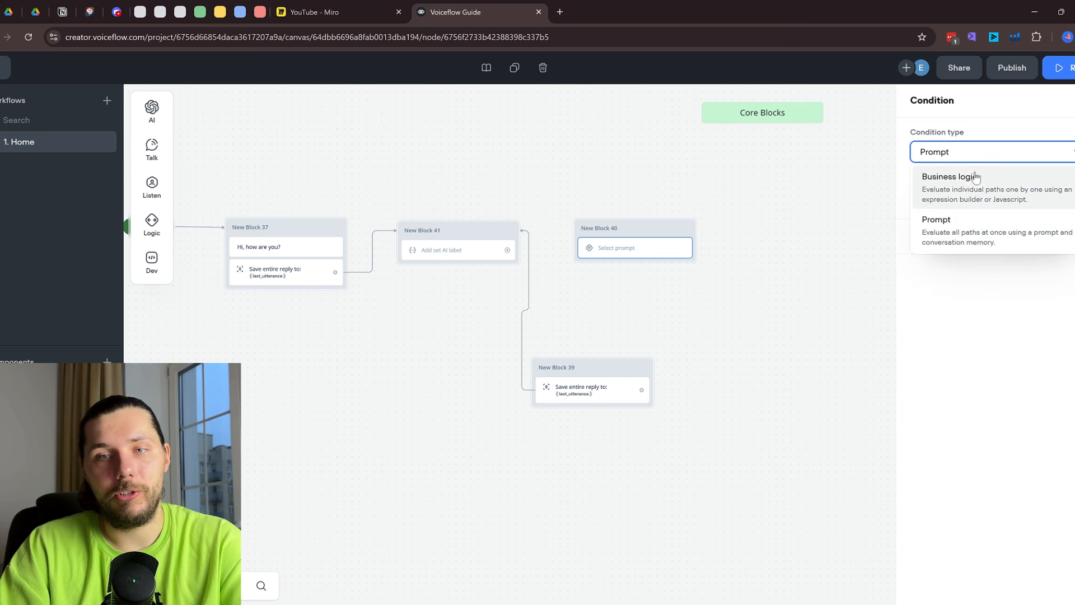
{"action": "left_click", "coordinate": [977, 184]}
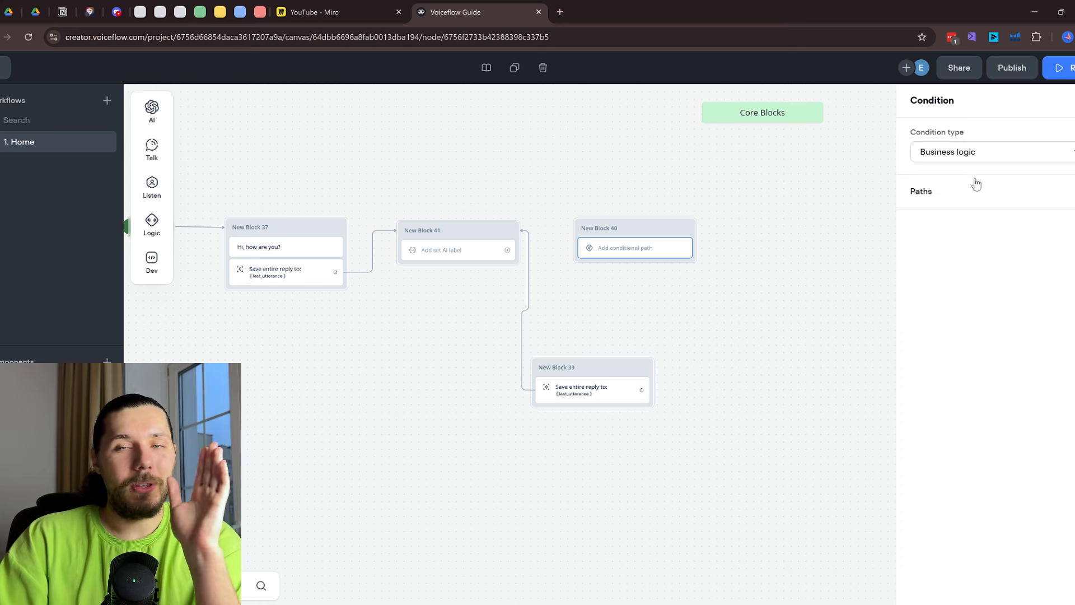
{"action": "left_click", "coordinate": [976, 154]}
{"action": "left_click", "coordinate": [981, 217]}
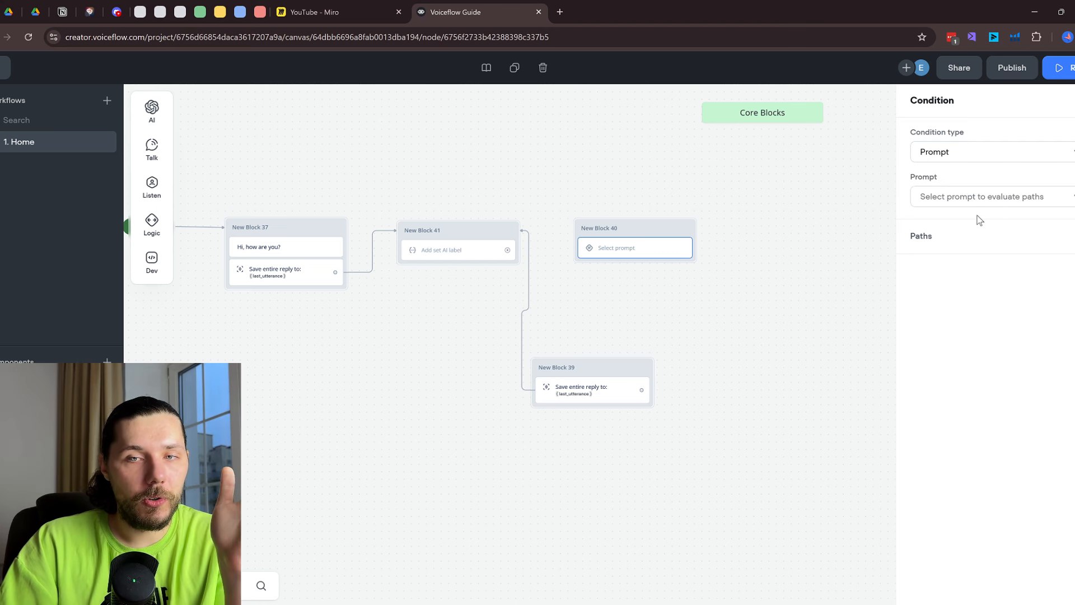
{"action": "left_click", "coordinate": [989, 196]}
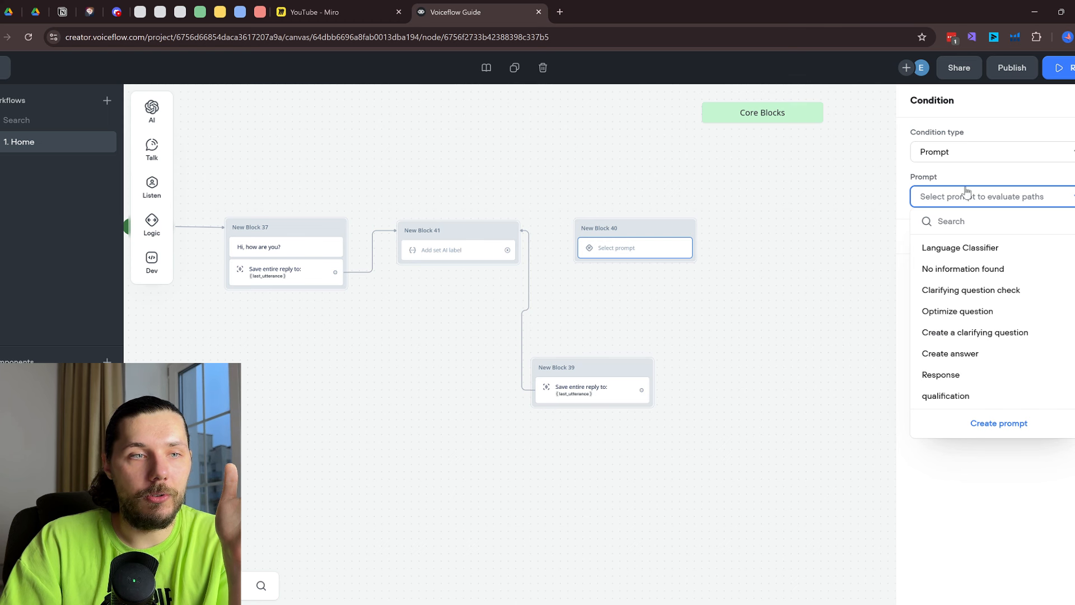
{"action": "left_click", "coordinate": [159, 133]}
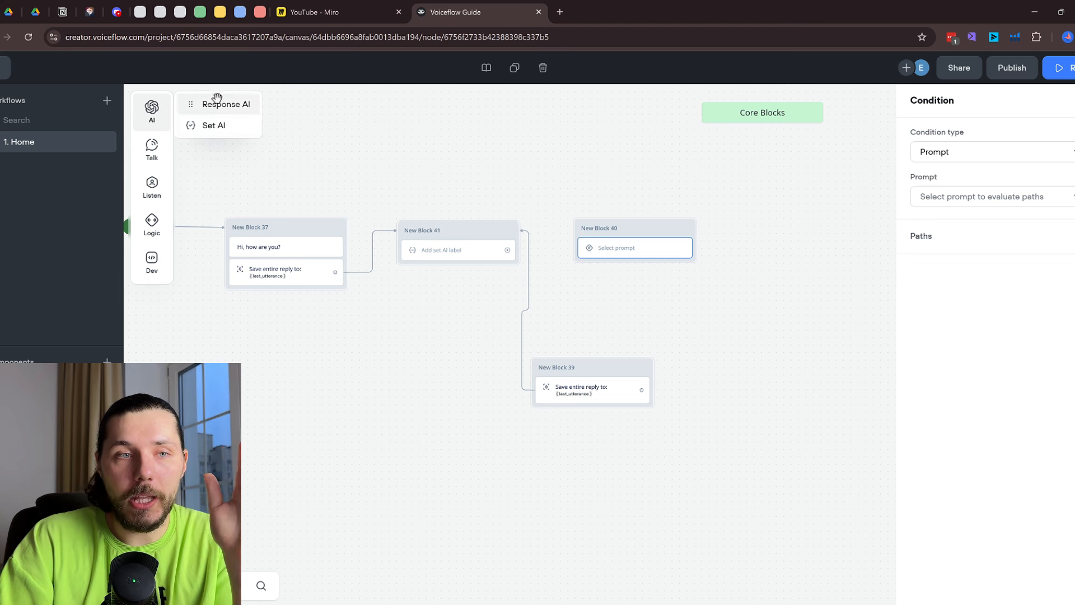
{"action": "mouse_move", "coordinate": [153, 158]}
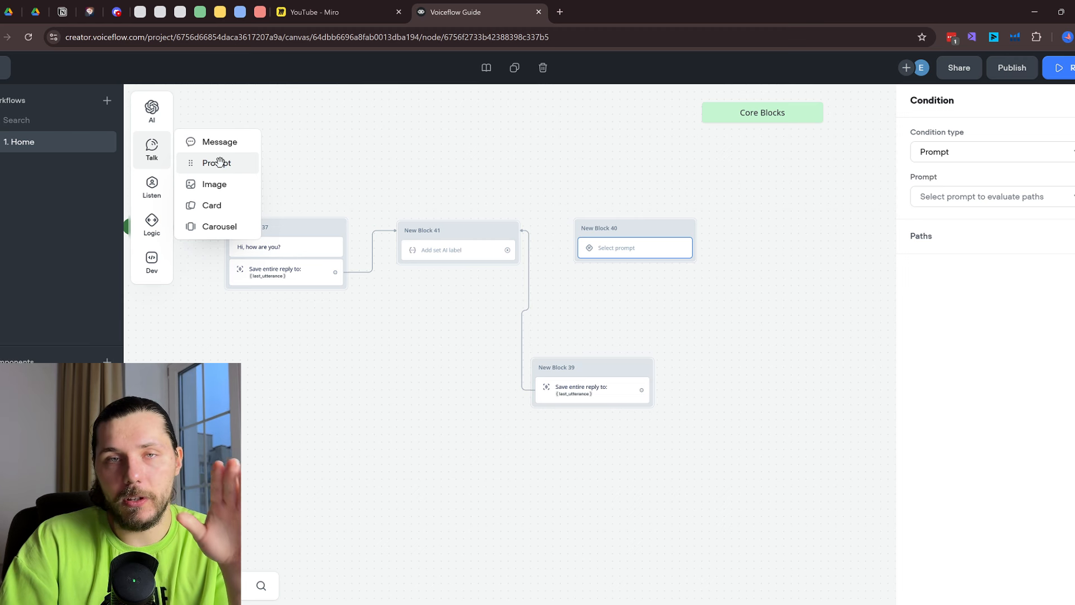
{"action": "mouse_move", "coordinate": [151, 109]}
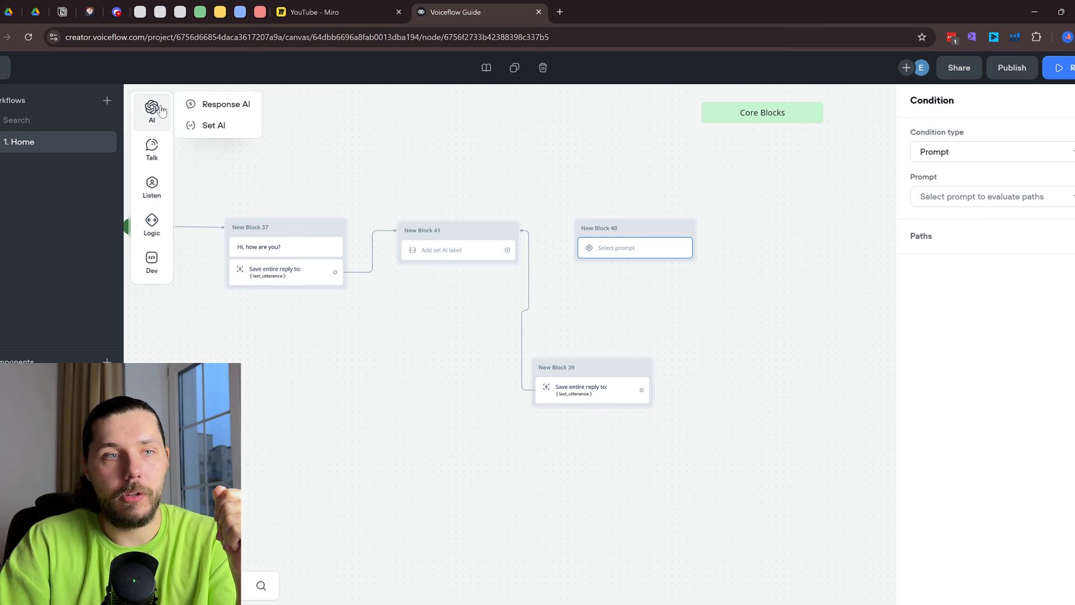
{"action": "left_click", "coordinate": [969, 154]}
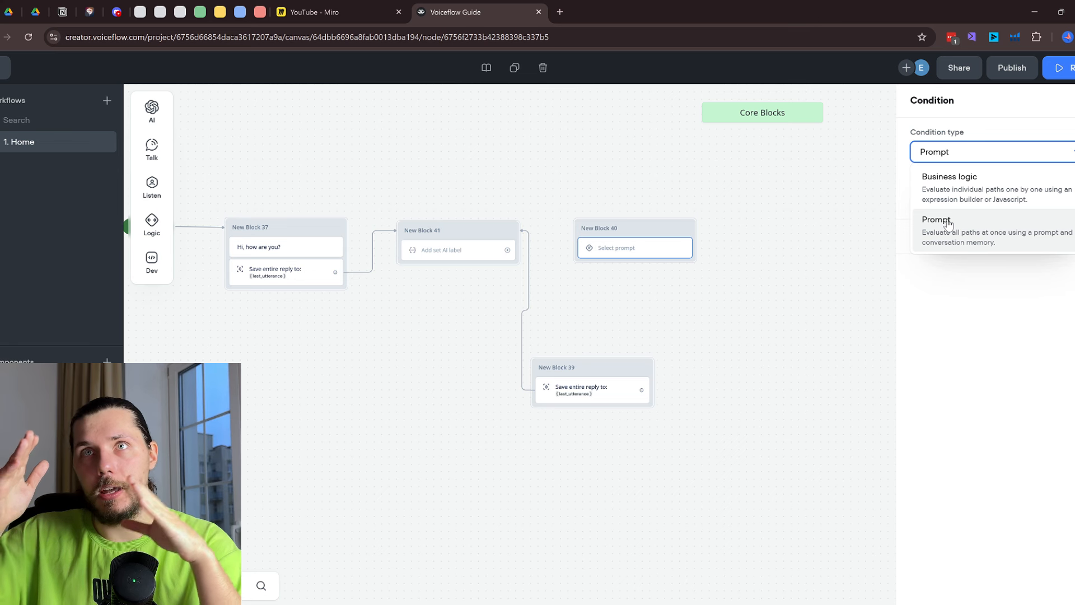
{"action": "left_click", "coordinate": [955, 194]}
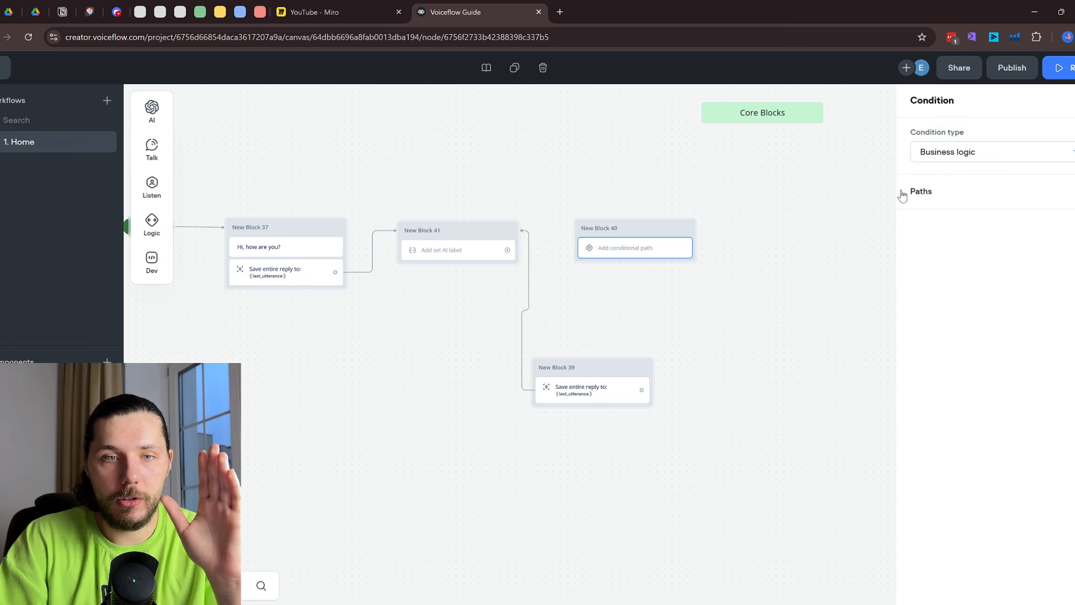
Add a condition builder path to the Condition block that checks the response variable
{"action": "scroll", "coordinate": [645, 242], "scroll_direction": "up", "scroll_amount": 2}
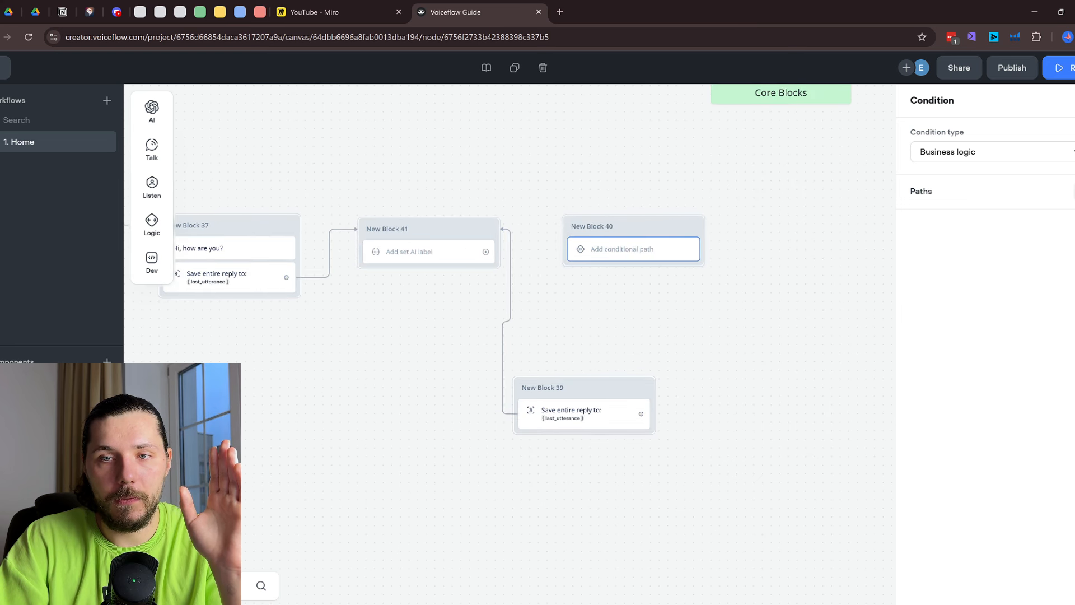
{"action": "left_click", "coordinate": [1071, 192]}
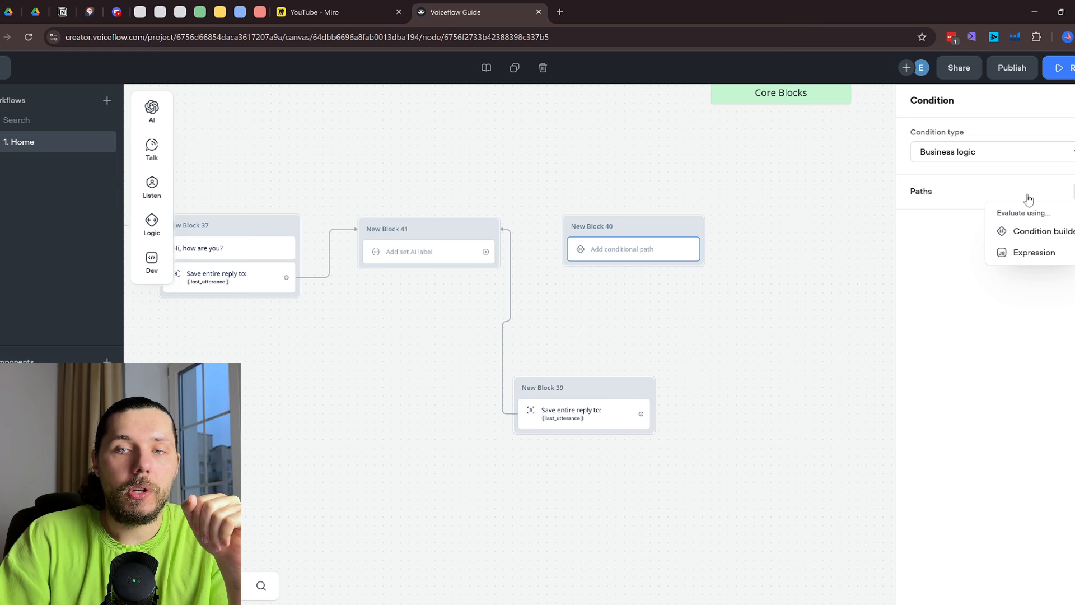
{"action": "left_click", "coordinate": [1023, 253]}
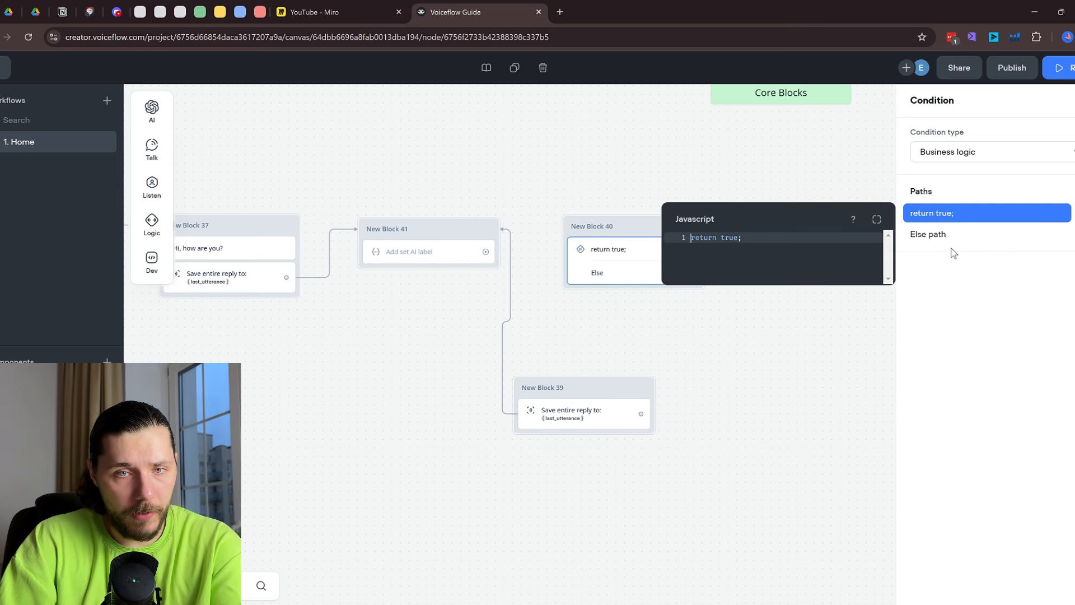
{"action": "left_click", "coordinate": [1000, 263]}
{"action": "left_click", "coordinate": [1074, 213]}
{"action": "left_click", "coordinate": [1073, 191]}
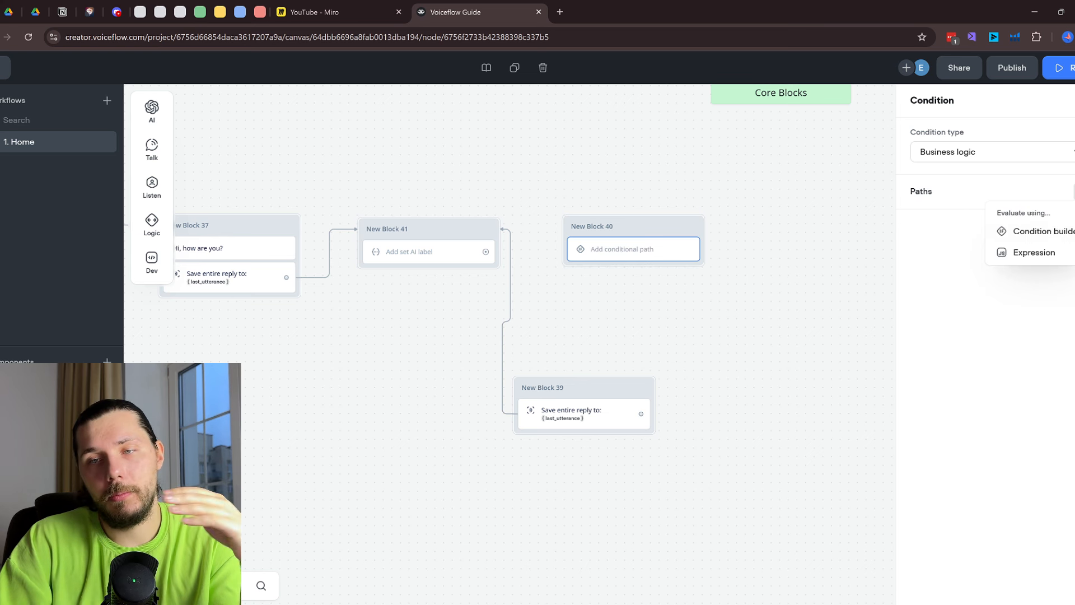
{"action": "left_click", "coordinate": [1046, 238]}
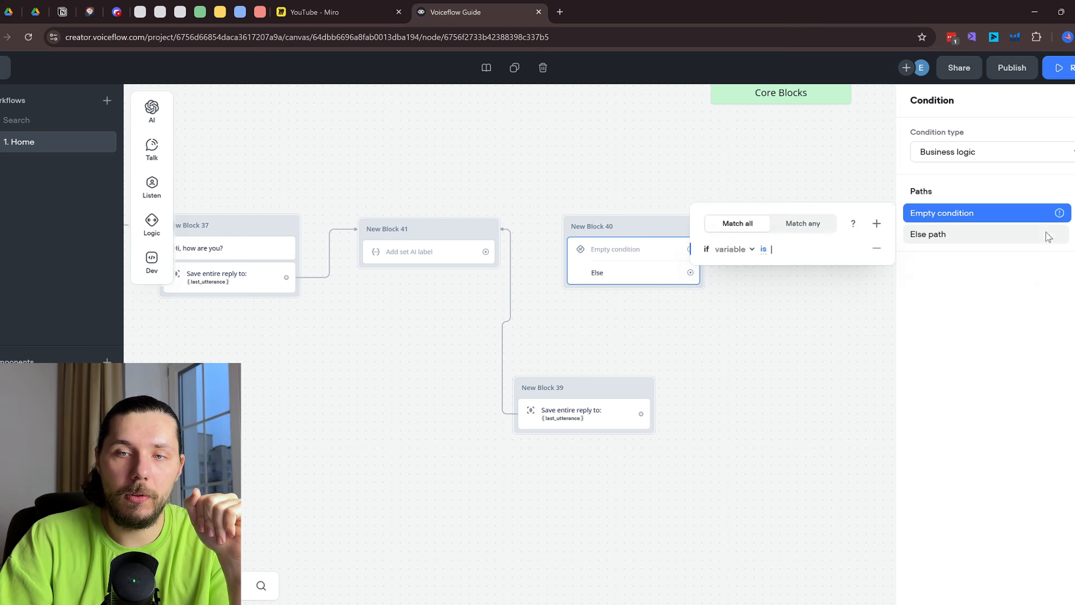
{"action": "left_click", "coordinate": [731, 250]}
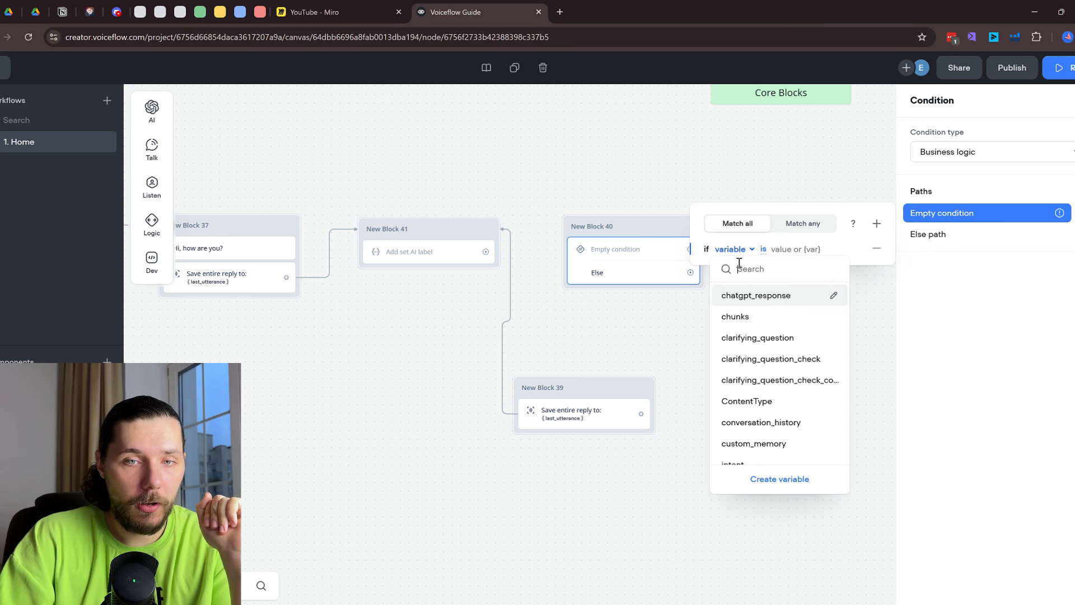
{"action": "type", "text": "resp"}
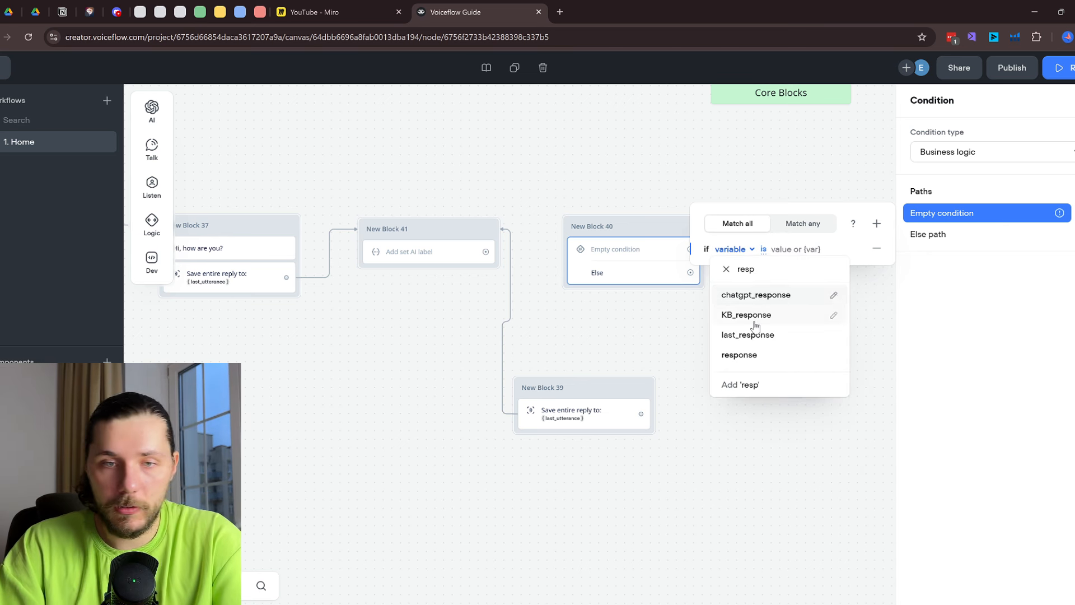
{"action": "left_click", "coordinate": [758, 349]}
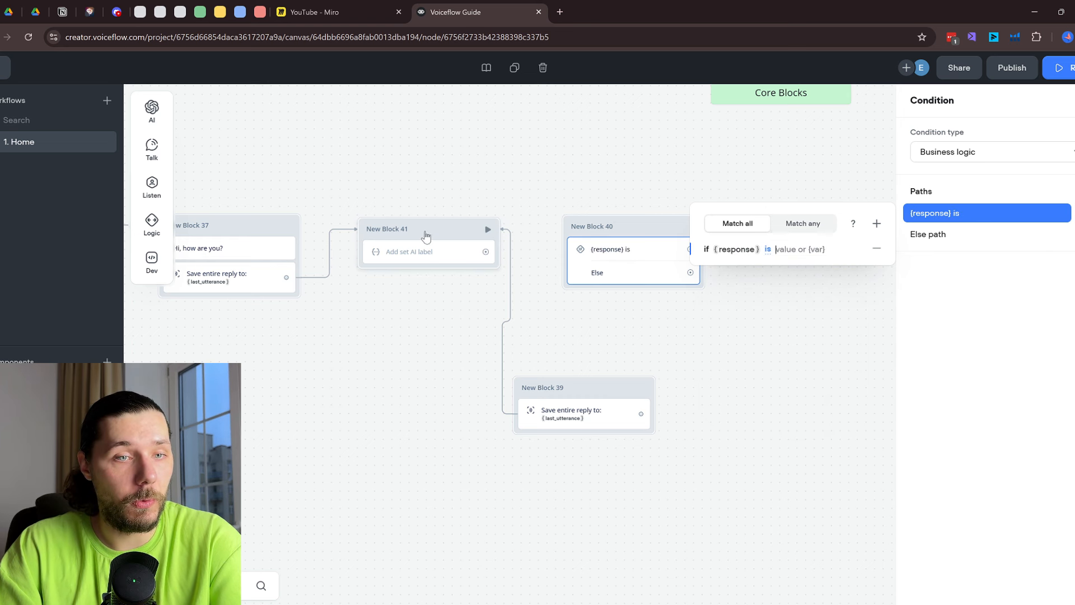
Review the Set AI block's prompt text, then return to the Condition block
{"action": "left_click", "coordinate": [417, 254]}
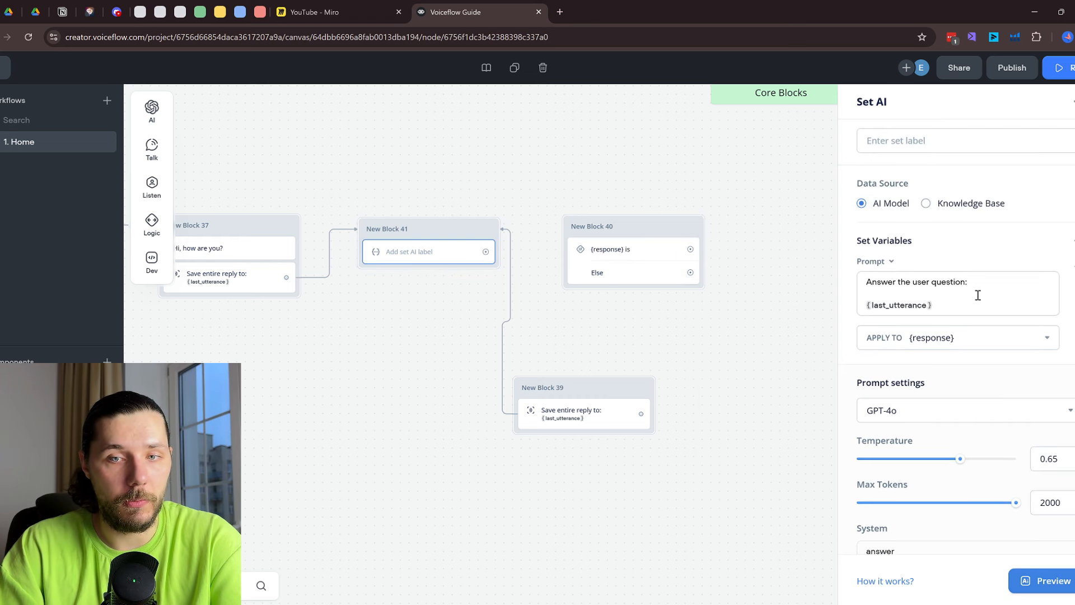
{"action": "scroll", "coordinate": [977, 294], "scroll_direction": "down", "scroll_amount": 1}
{"action": "left_click_drag", "start_coordinate": [977, 283], "coordinate": [852, 255]}
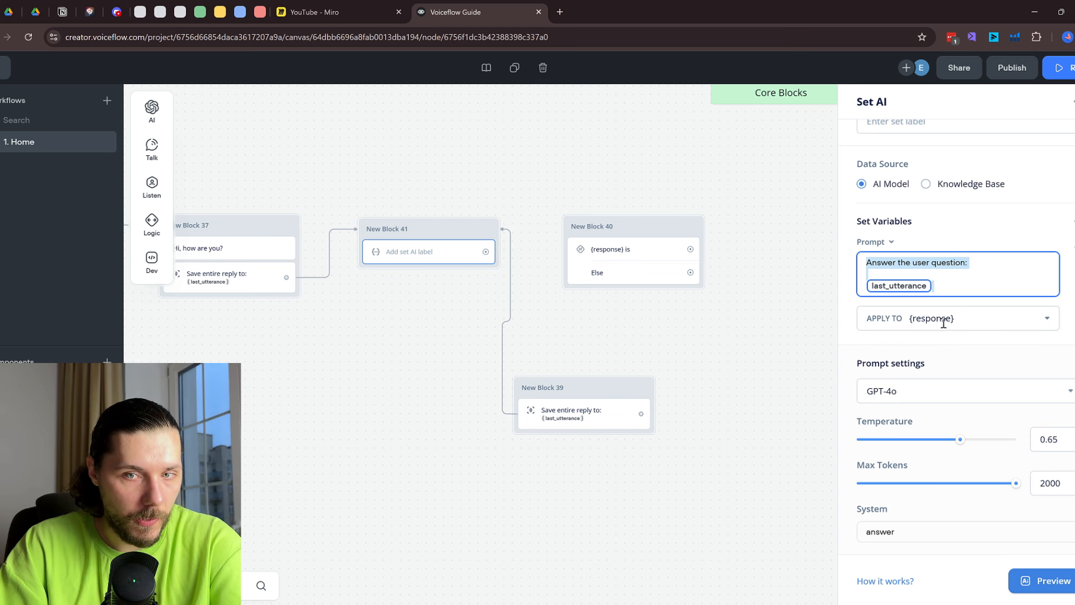
{"action": "left_click", "coordinate": [616, 249]}
Make the path test that {response} starts with A
{"action": "left_click", "coordinate": [975, 215]}
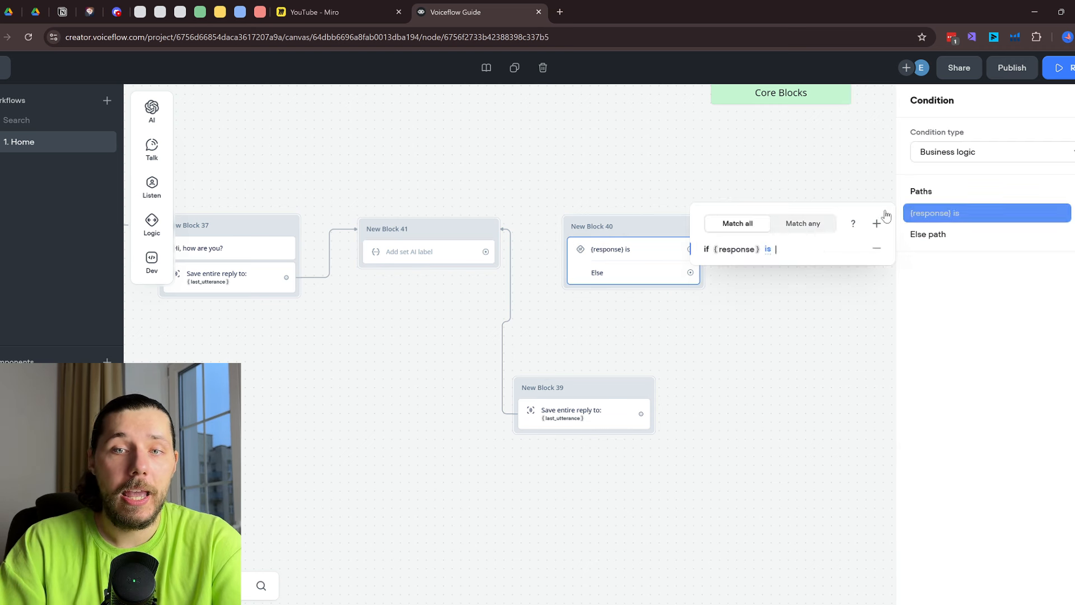
{"action": "left_click", "coordinate": [769, 249]}
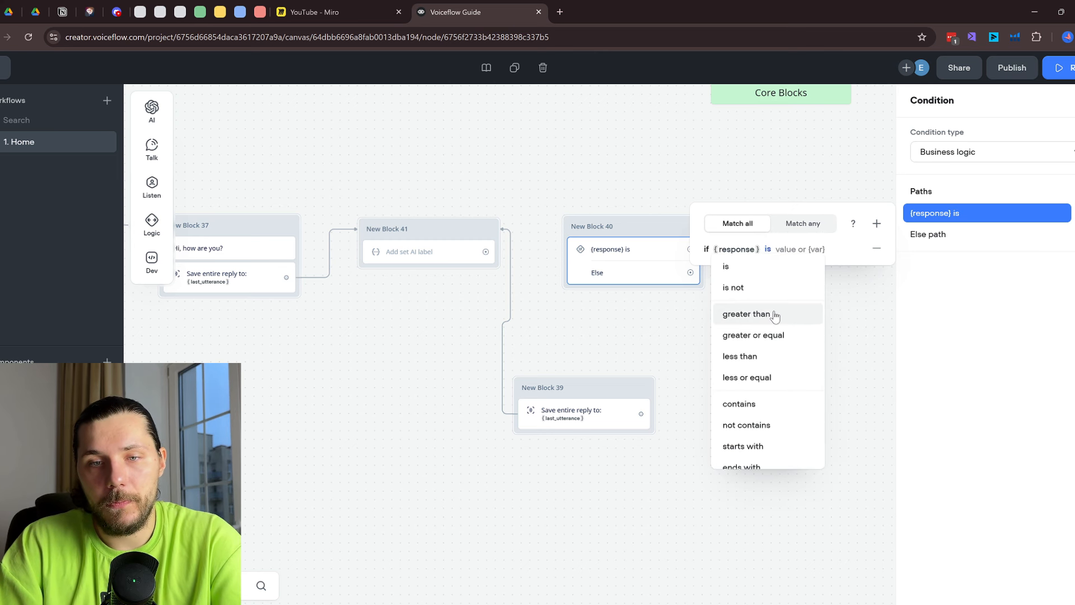
{"action": "scroll", "coordinate": [788, 301], "scroll_direction": "down", "scroll_amount": 1}
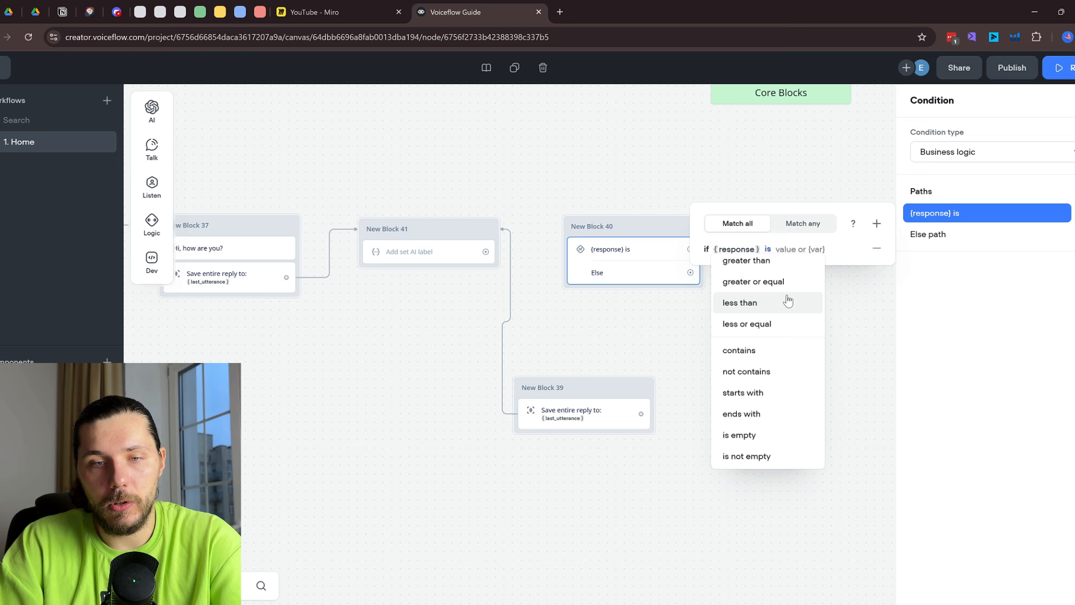
{"action": "left_click", "coordinate": [762, 392]}
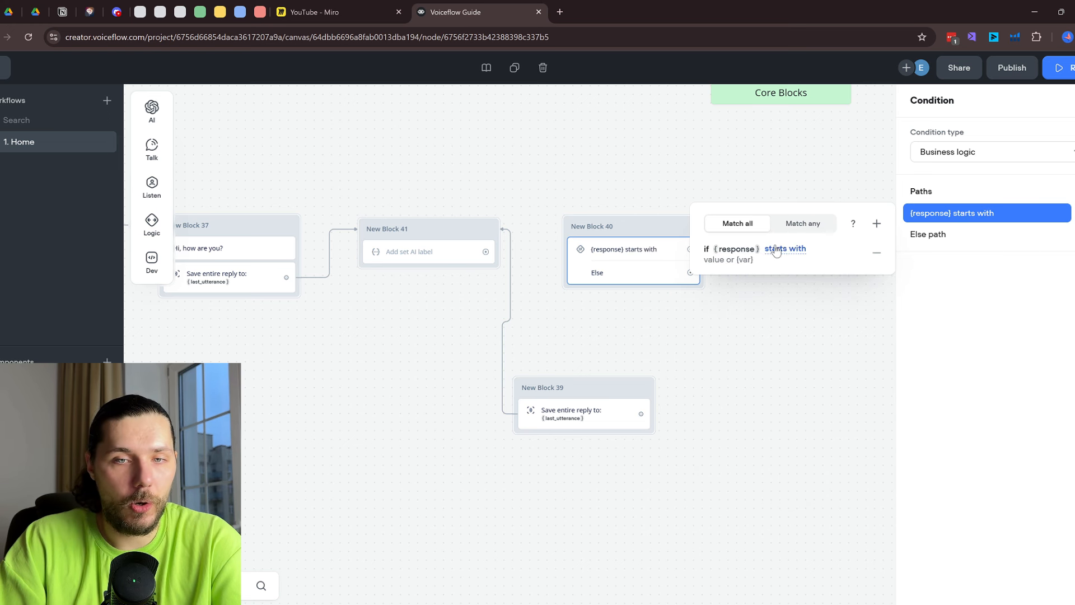
{"action": "left_click", "coordinate": [747, 261]}
{"action": "type", "text": "A"}
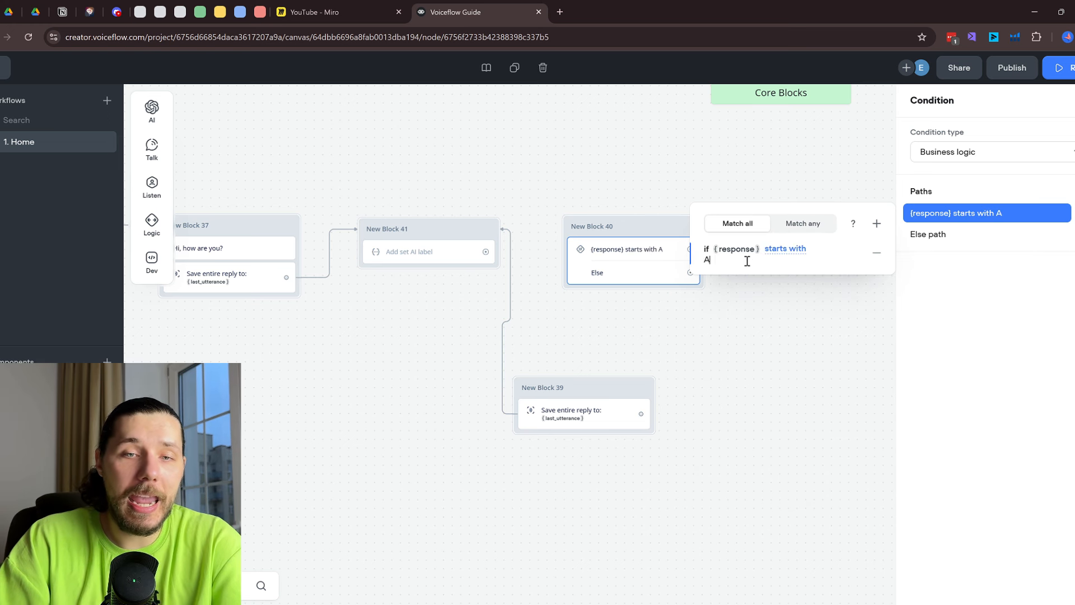
{"action": "left_click", "coordinate": [757, 308]}
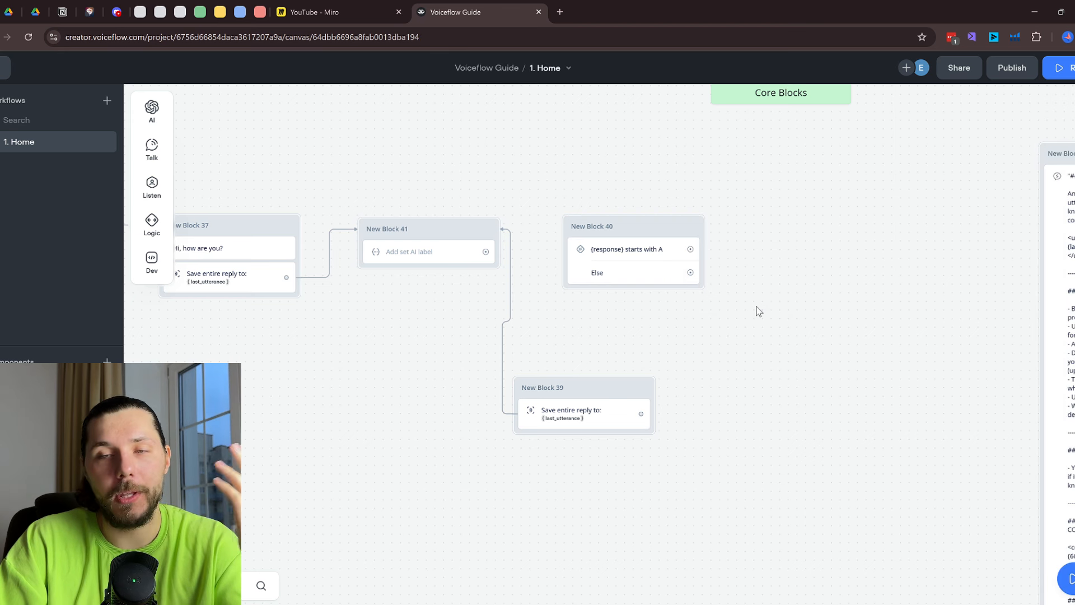
Jump back to the start blocks and review New Block 40's 'starts with A' path
{"action": "scroll", "coordinate": [831, 287], "scroll_direction": "down", "scroll_amount": 2}
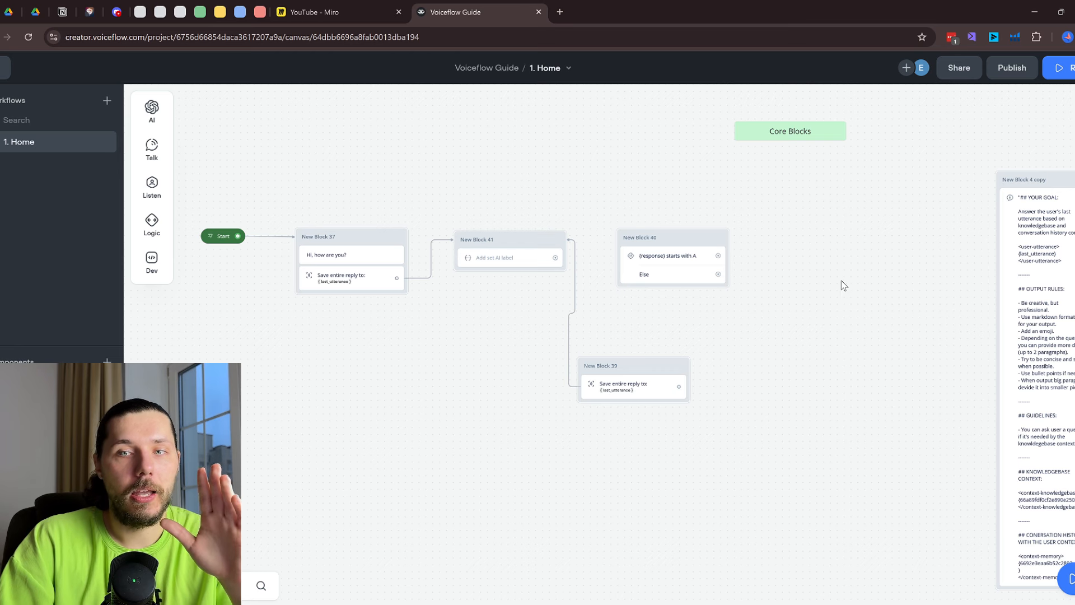
{"action": "scroll", "coordinate": [844, 286], "scroll_direction": "right", "scroll_amount": 10}
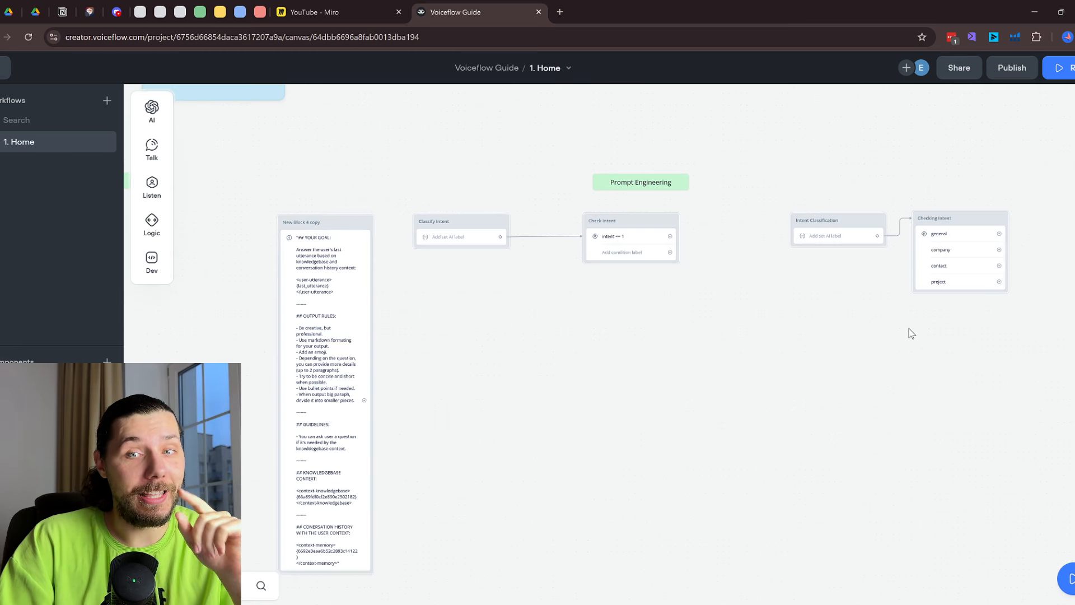
{"action": "scroll", "coordinate": [909, 329], "scroll_direction": "right", "scroll_amount": 4}
{"action": "scroll", "coordinate": [787, 241], "scroll_direction": "up", "scroll_amount": 1}
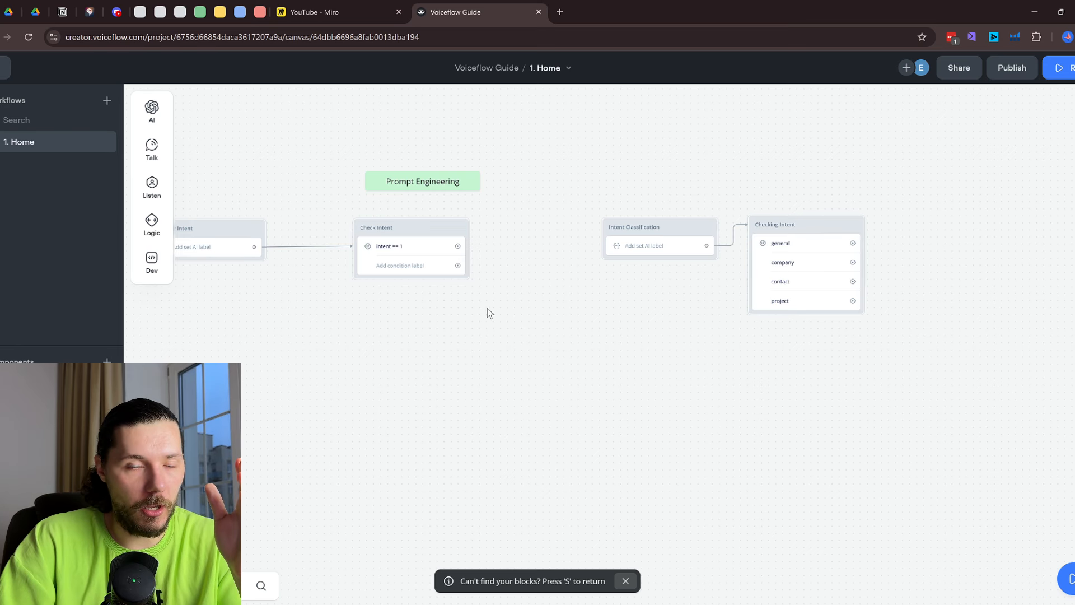
{"action": "key", "text": "s"}
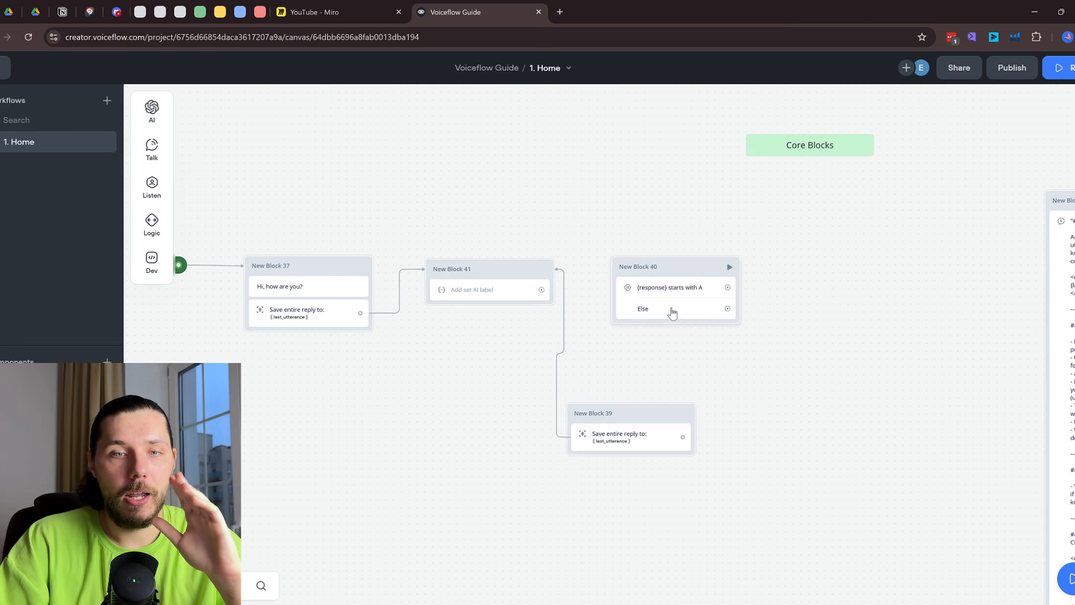
{"action": "left_click", "coordinate": [643, 289]}
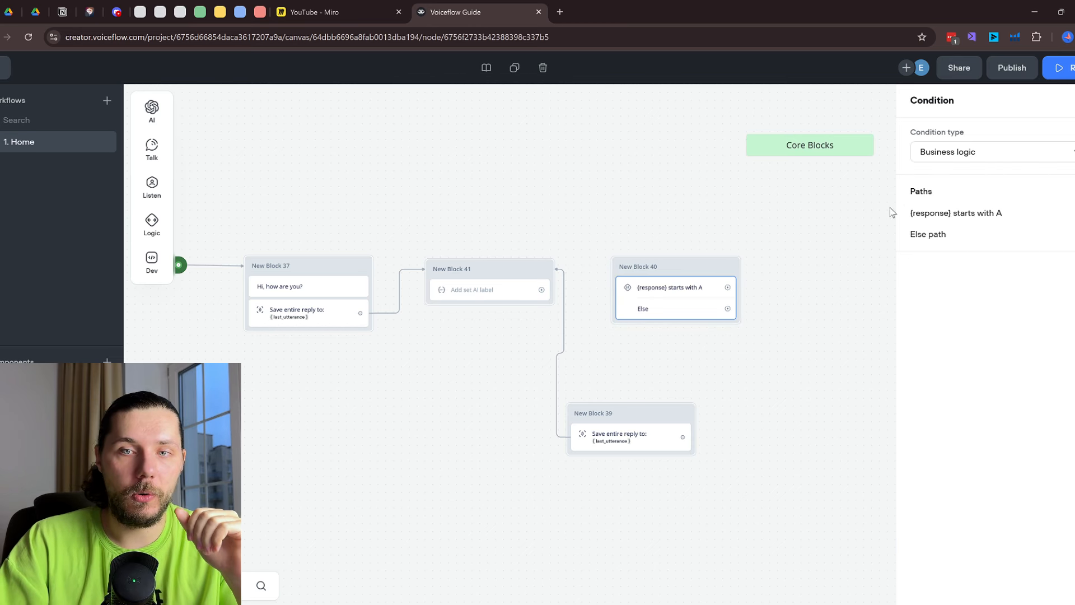
{"action": "left_click", "coordinate": [971, 223]}
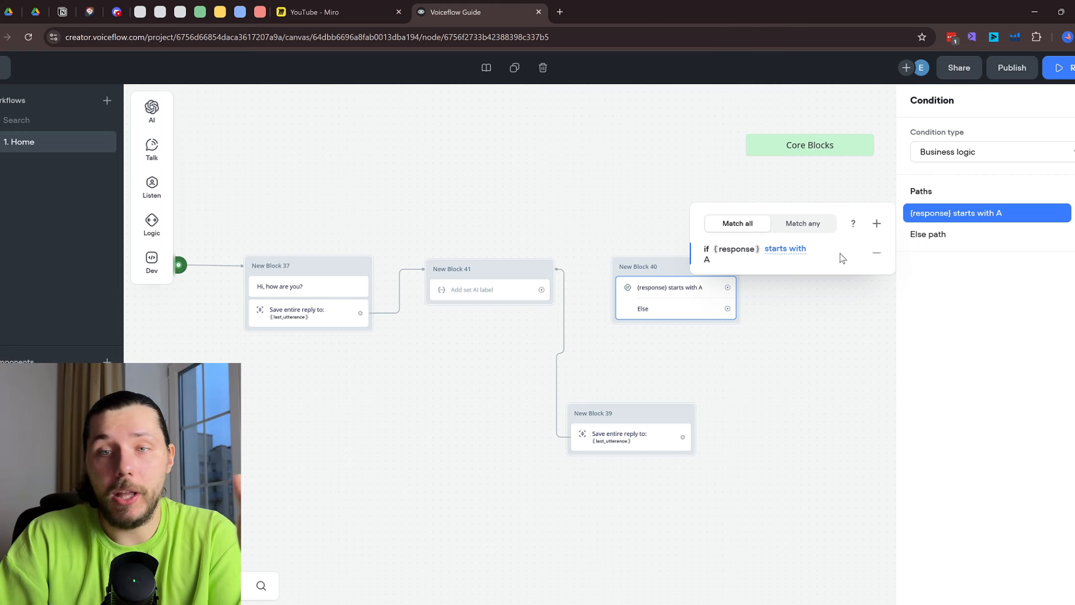
{"action": "left_click", "coordinate": [740, 316]}
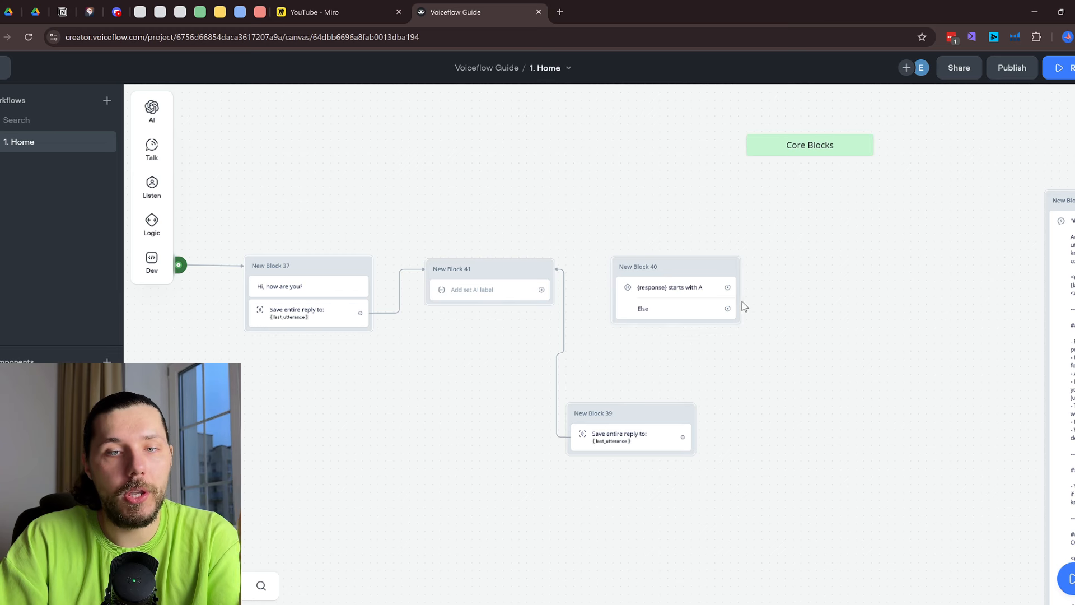
{"action": "left_click_drag", "start_coordinate": [728, 289], "coordinate": [850, 236]}
Attach message blocks to the first path and the Else path, the latter saying 2
{"action": "mouse_move", "coordinate": [881, 279]}
{"action": "left_click", "coordinate": [958, 280]}
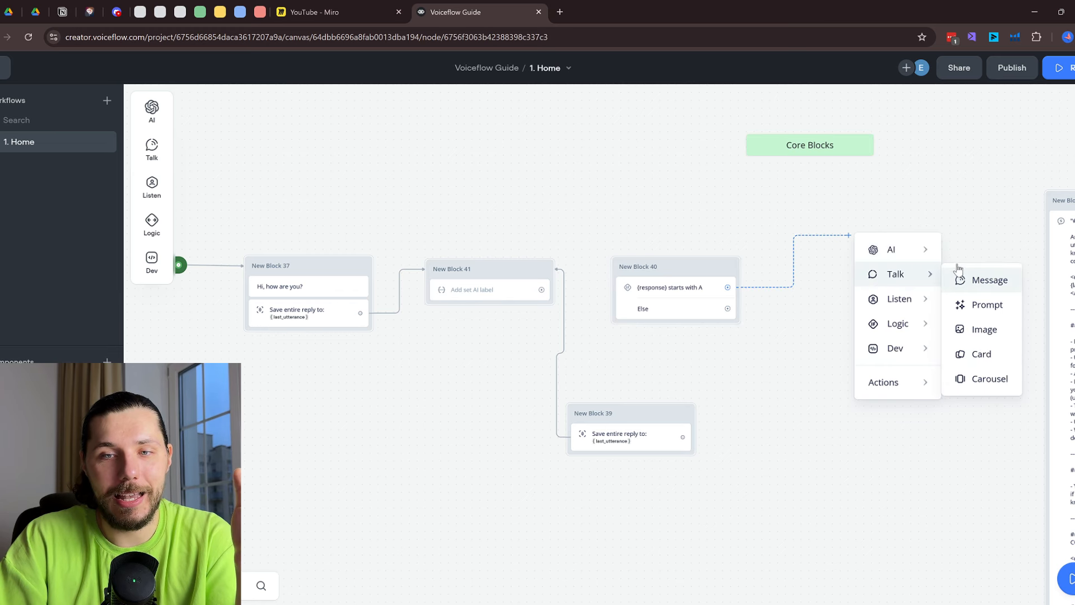
{"action": "left_click", "coordinate": [760, 313]}
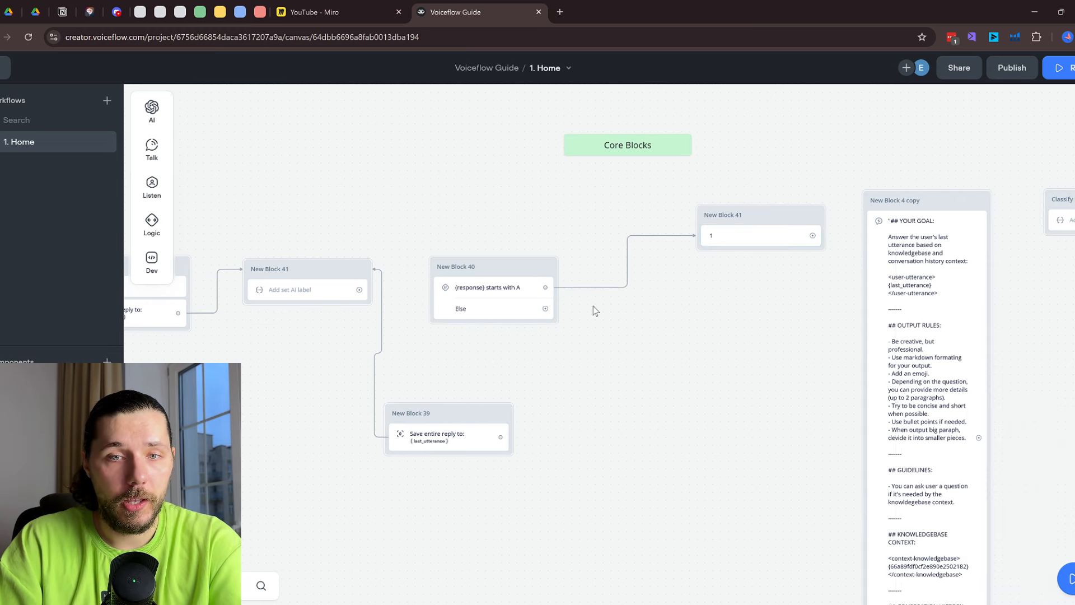
{"action": "left_click_drag", "start_coordinate": [545, 308], "coordinate": [693, 350]}
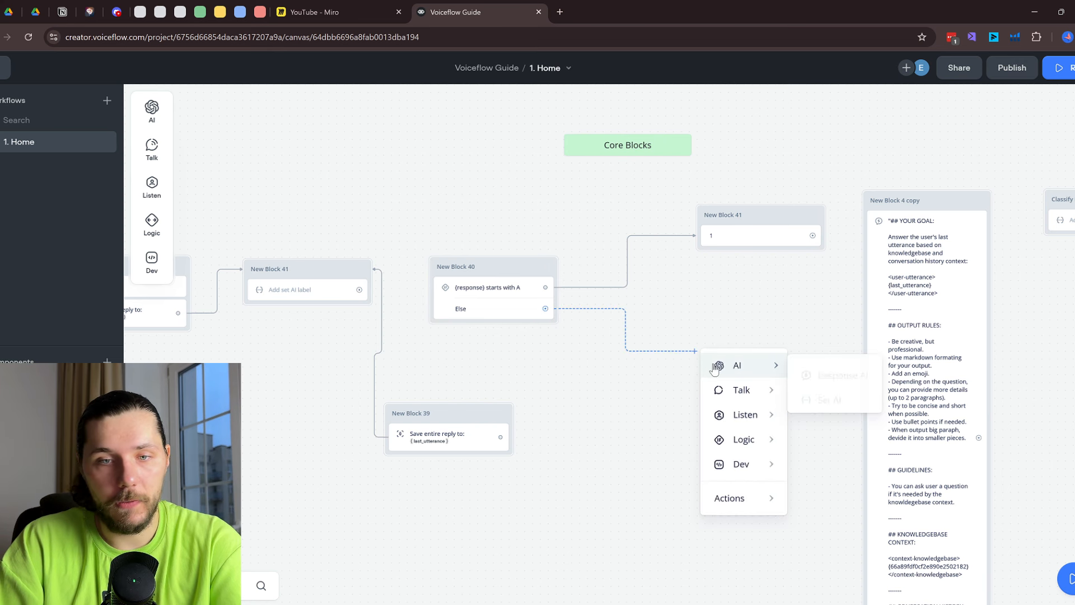
{"action": "mouse_move", "coordinate": [734, 390]}
{"action": "left_click", "coordinate": [823, 395]}
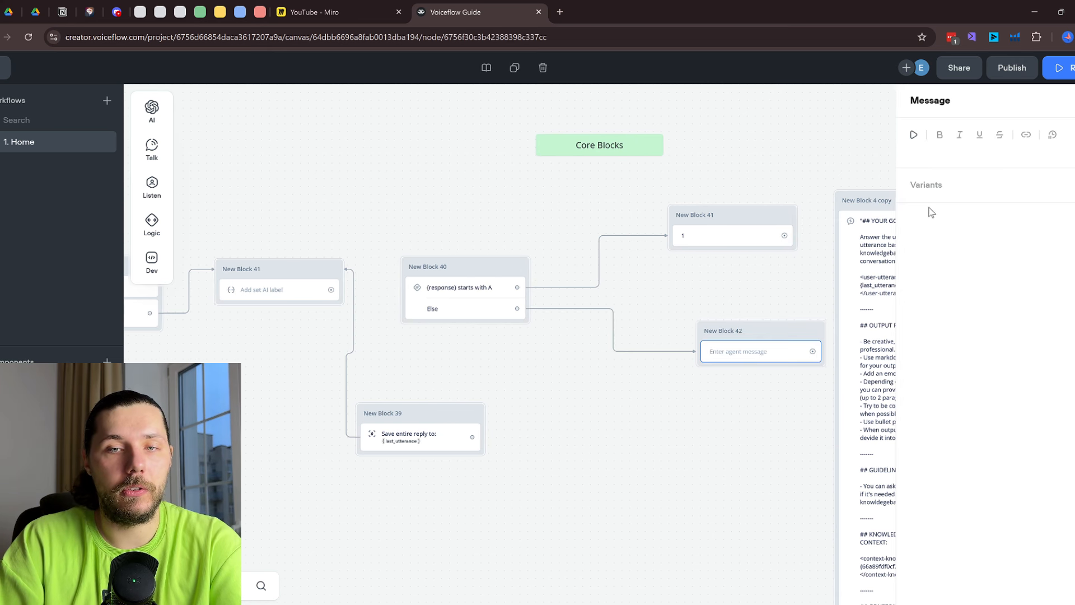
{"action": "type", "text": "2"}
{"action": "left_click", "coordinate": [688, 273]}
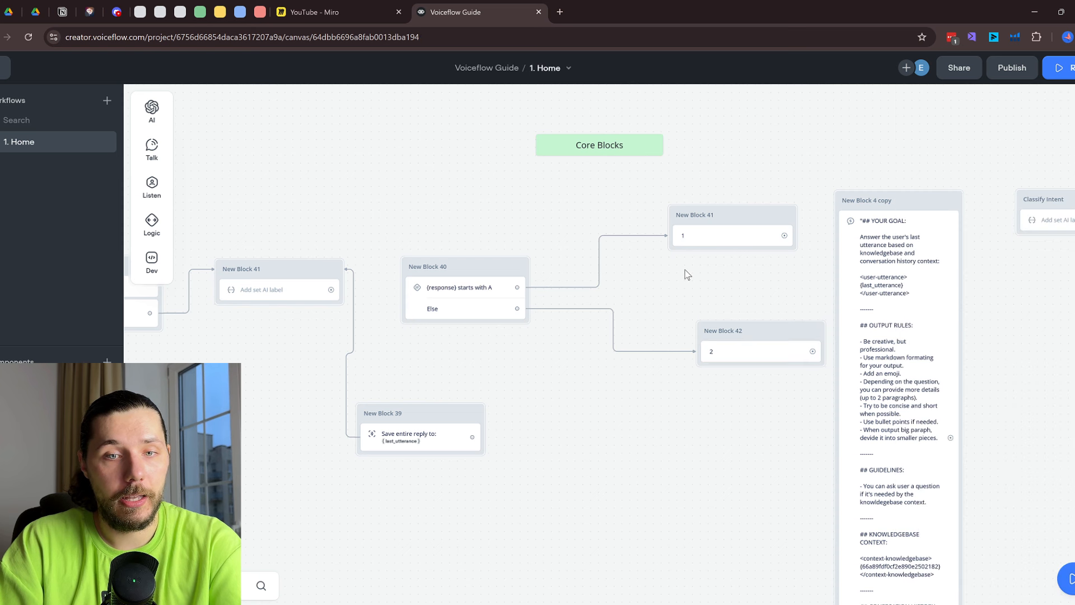
Change the first path's condition to {response} is 1
{"action": "left_click", "coordinate": [454, 287]}
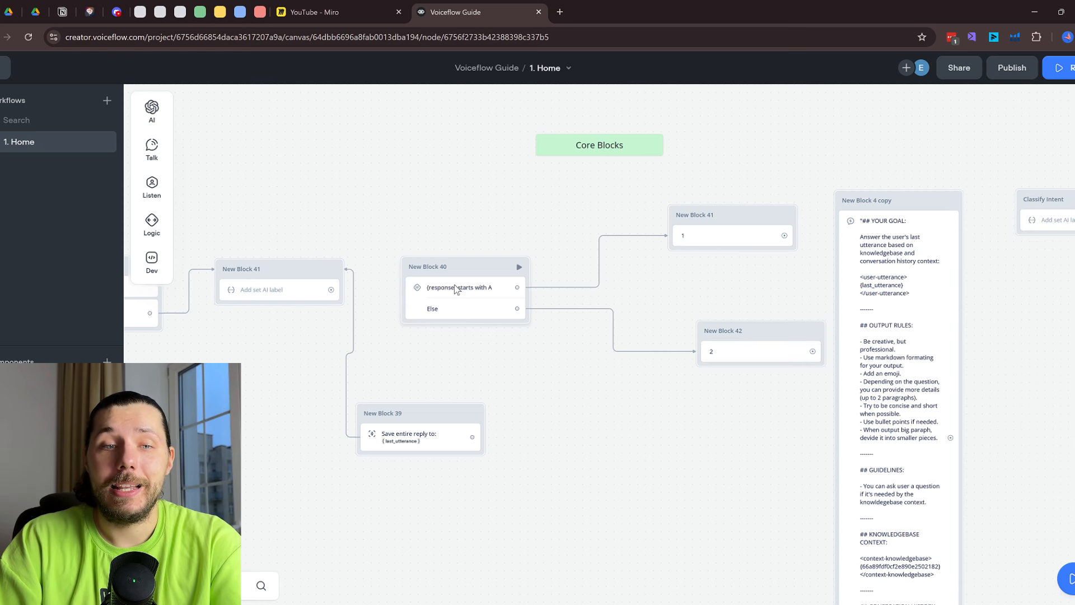
{"action": "left_click", "coordinate": [978, 218]}
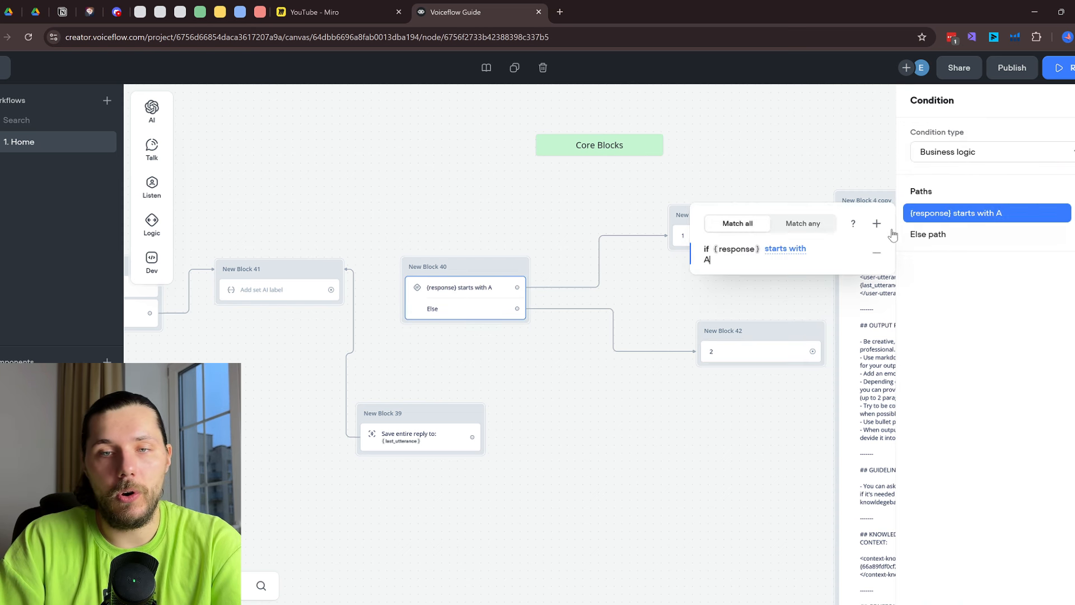
{"action": "left_click", "coordinate": [789, 249]}
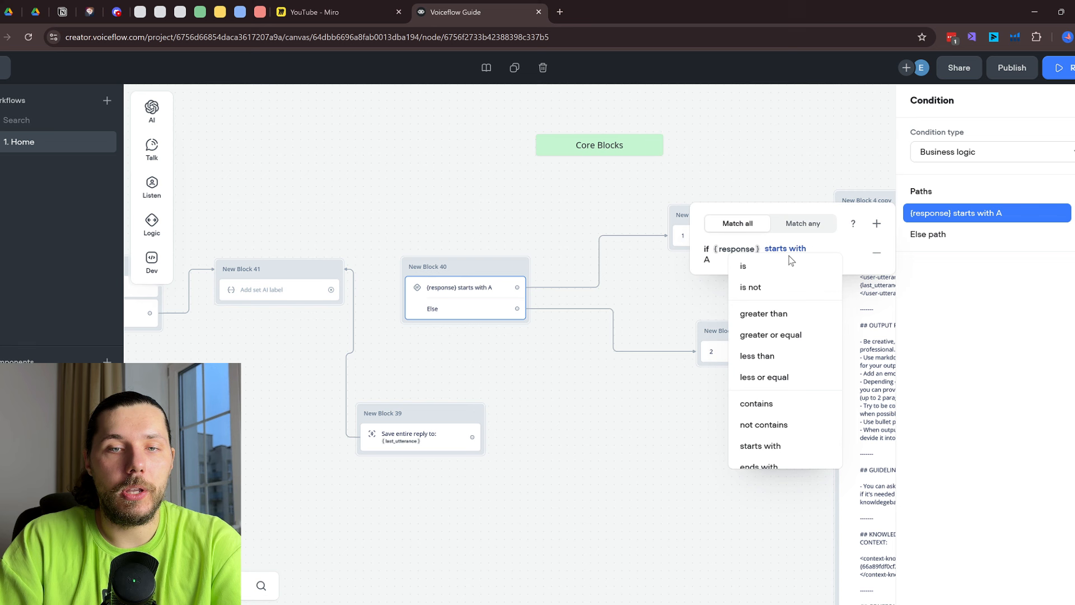
{"action": "left_click", "coordinate": [754, 267]}
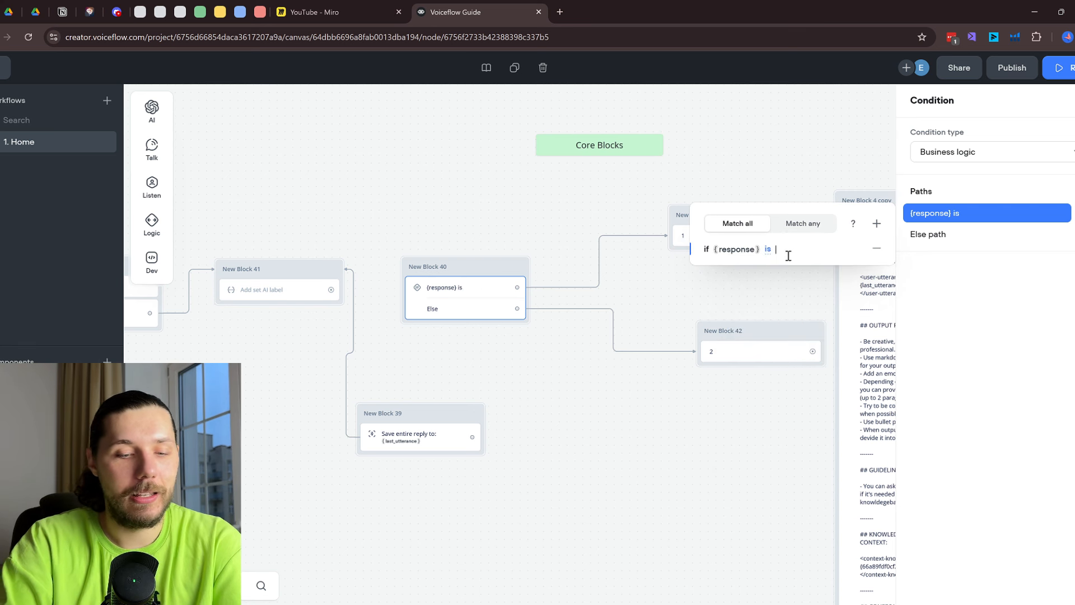
{"action": "type", "text": "1"}
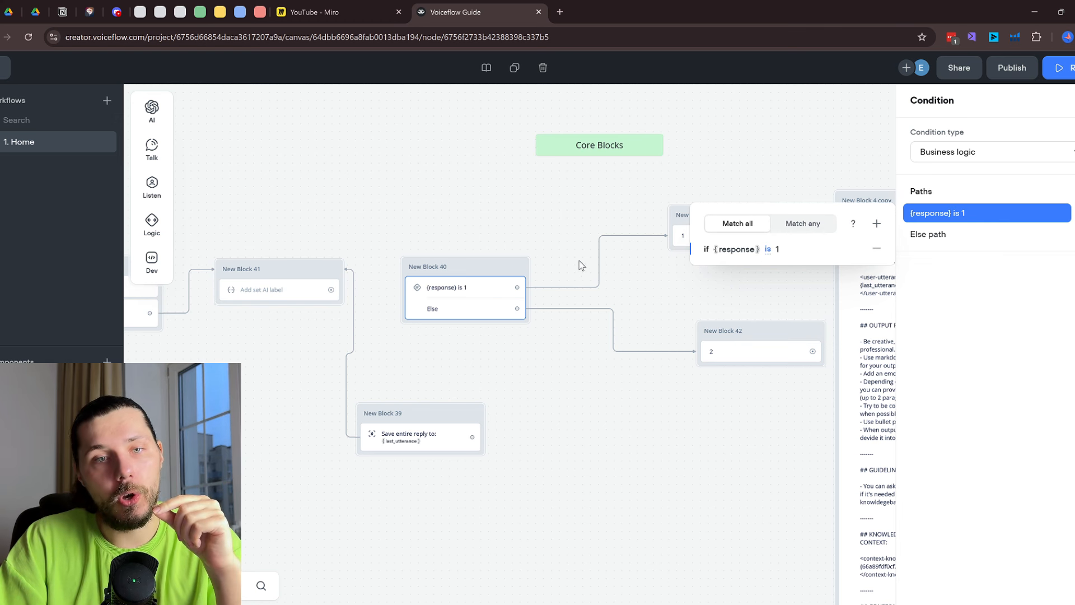
{"action": "left_click", "coordinate": [655, 269]}
Add a {response} is 2 path and connect it to New Block 42
{"action": "left_click", "coordinate": [468, 299]}
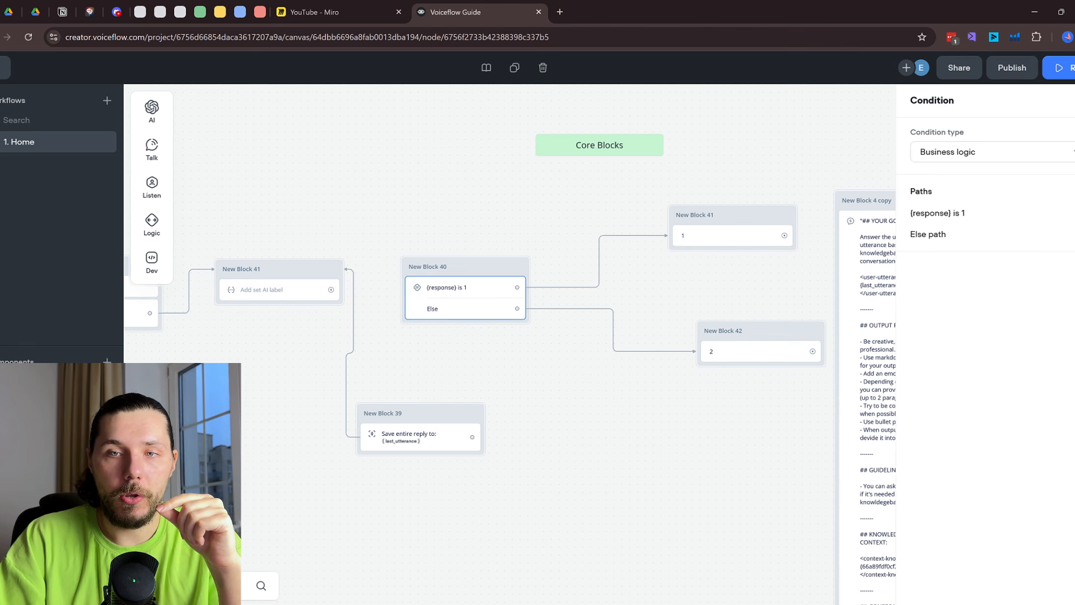
{"action": "left_click", "coordinate": [1067, 191]}
{"action": "left_click", "coordinate": [1020, 231]}
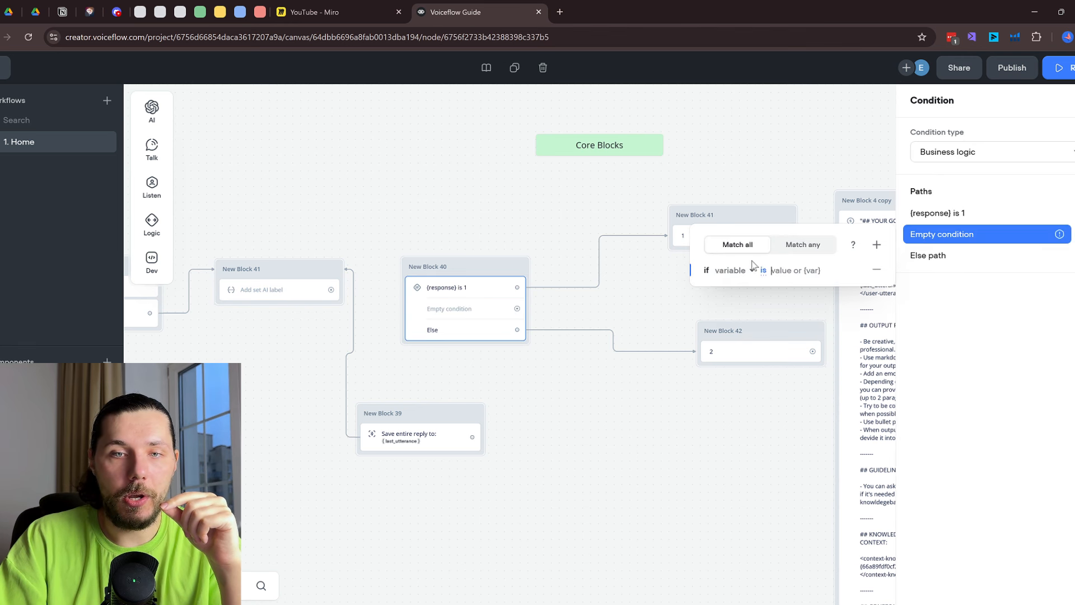
{"action": "left_click", "coordinate": [744, 272]}
{"action": "type", "text": "respo"}
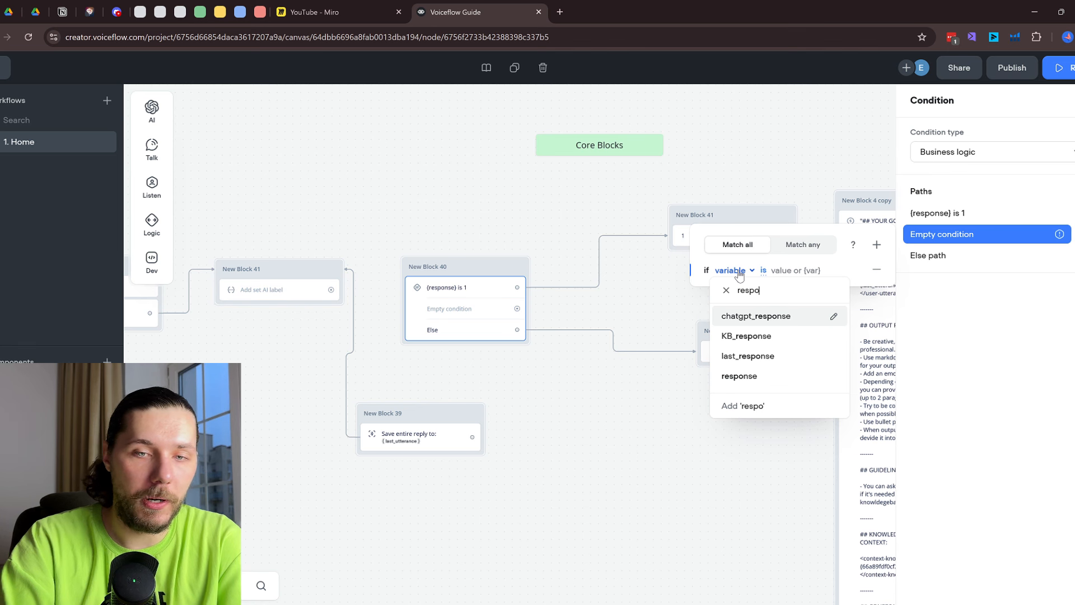
{"action": "left_click", "coordinate": [773, 376]}
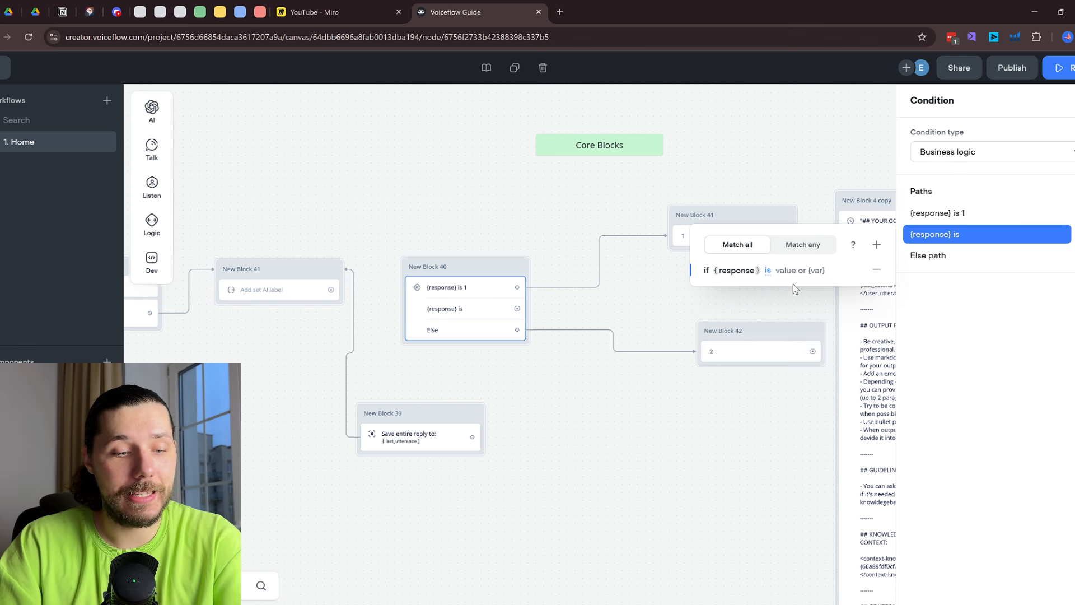
{"action": "type", "text": "2"}
{"action": "left_click", "coordinate": [782, 311]}
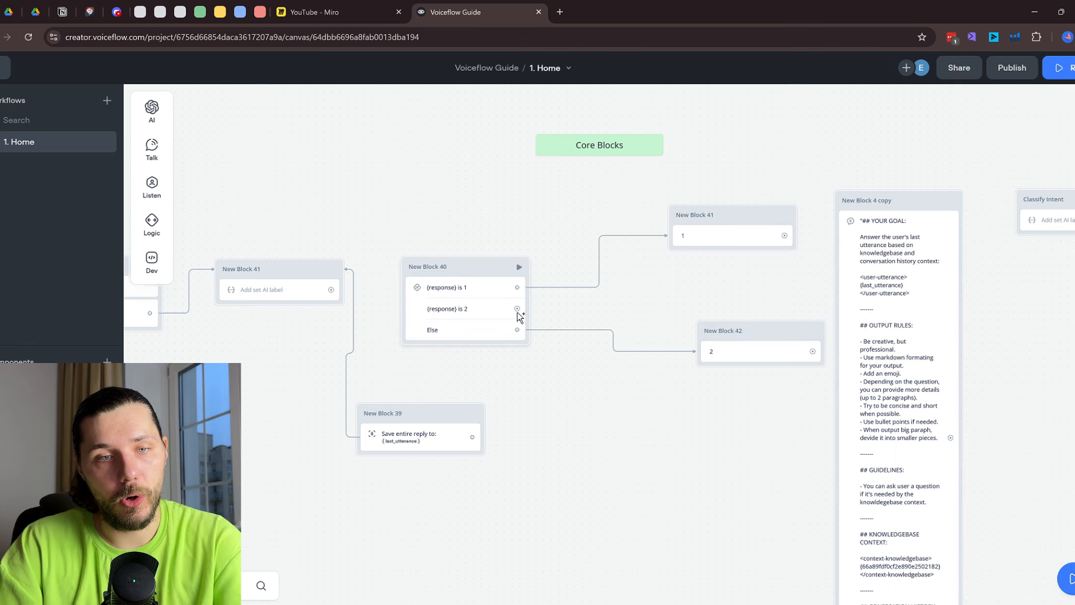
{"action": "left_click_drag", "start_coordinate": [518, 310], "coordinate": [735, 333]}
Route the Else path to a new message block saying 'else'
{"action": "left_click_drag", "start_coordinate": [517, 330], "coordinate": [604, 428]}
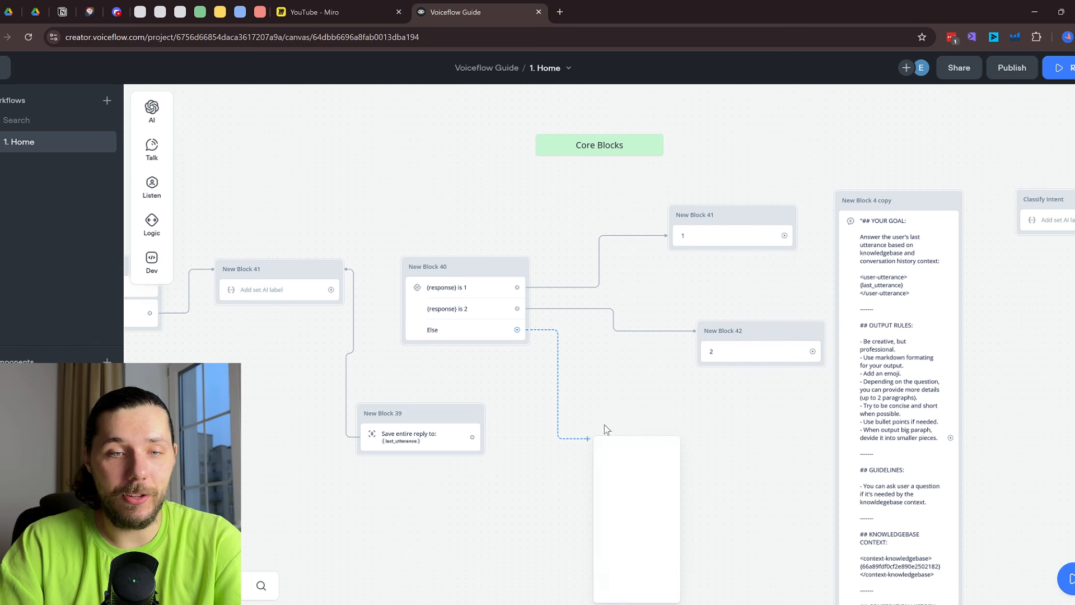
{"action": "mouse_move", "coordinate": [630, 478]}
{"action": "left_click", "coordinate": [709, 481]}
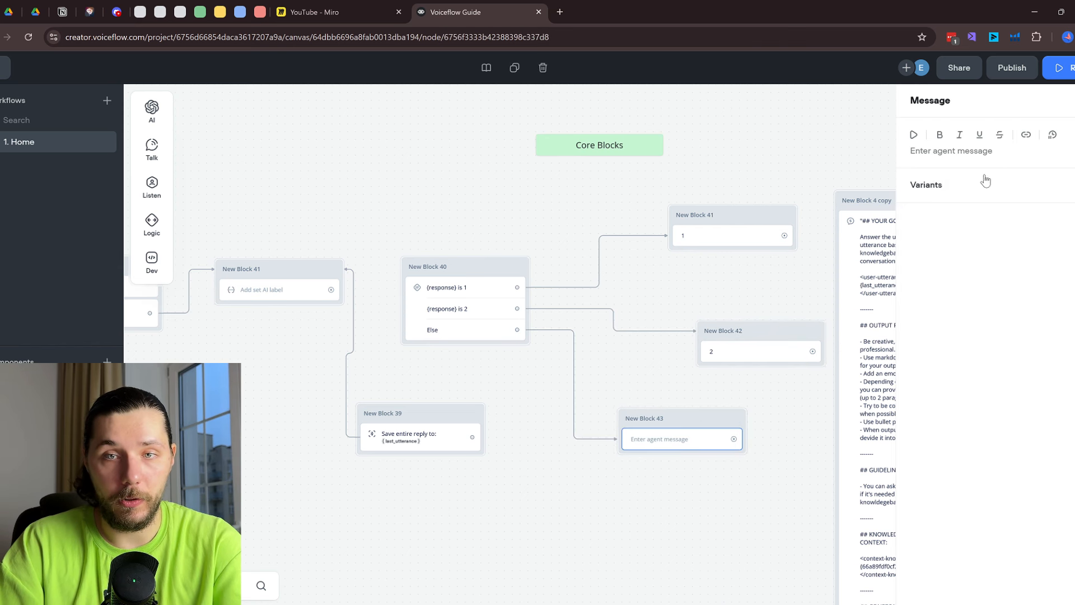
{"action": "left_click", "coordinate": [980, 154]}
{"action": "type", "text": "else"}
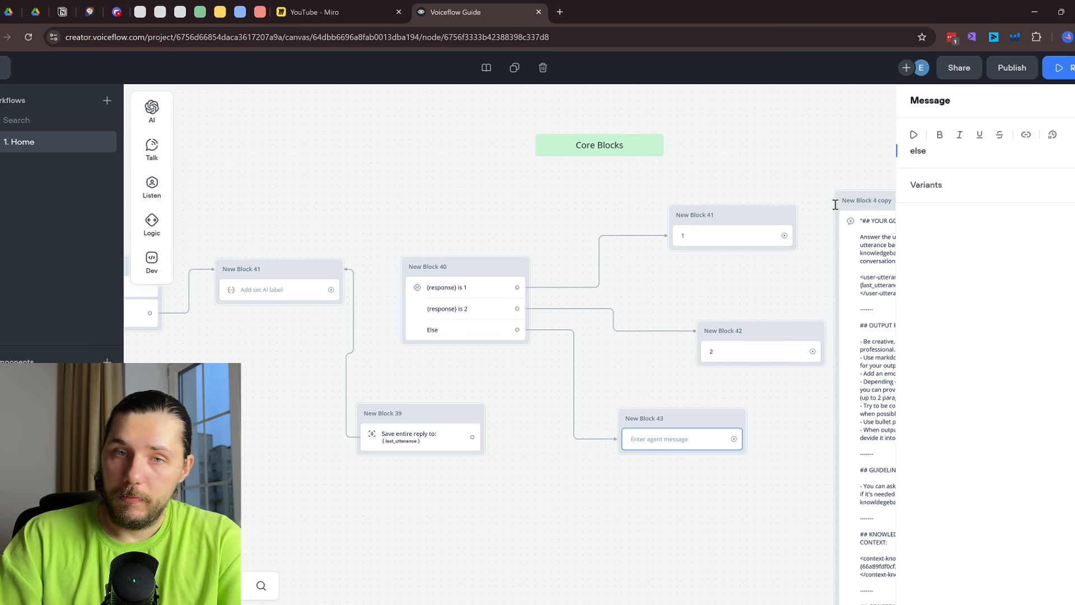
{"action": "left_click", "coordinate": [732, 173]}
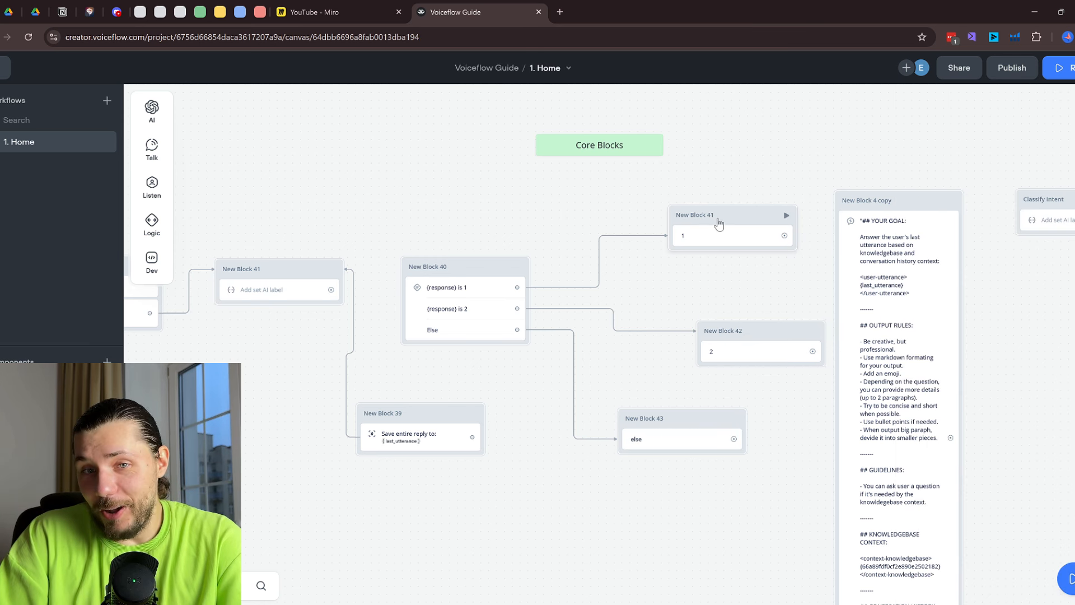
Open the Set AI step's settings and place the cursor in its prompt text
{"action": "scroll", "coordinate": [280, 293], "scroll_direction": "up", "scroll_amount": 1, "text": "ctrl"}
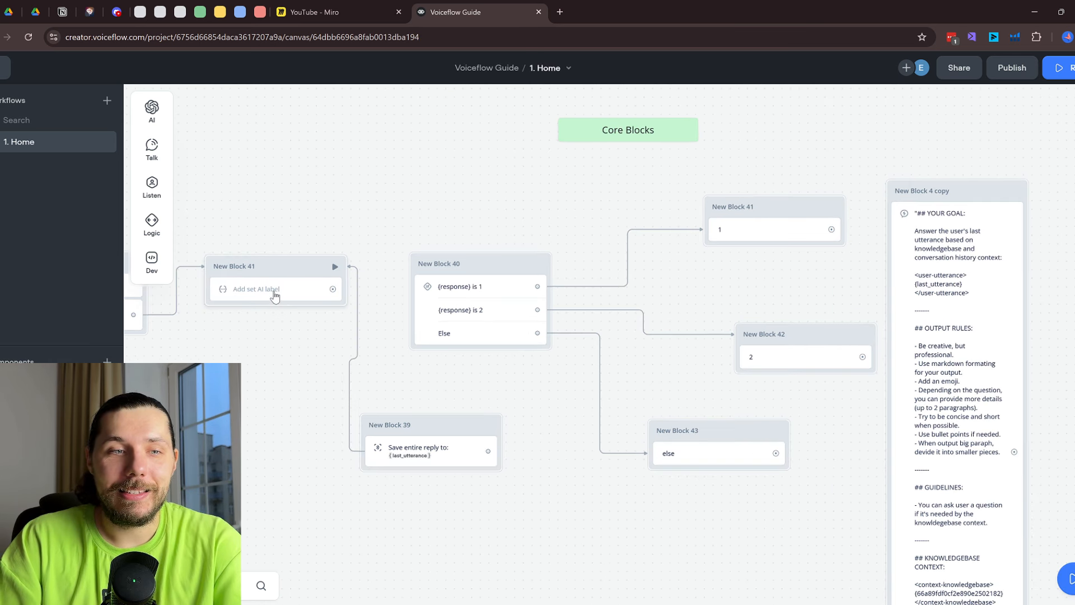
{"action": "left_click", "coordinate": [275, 296]}
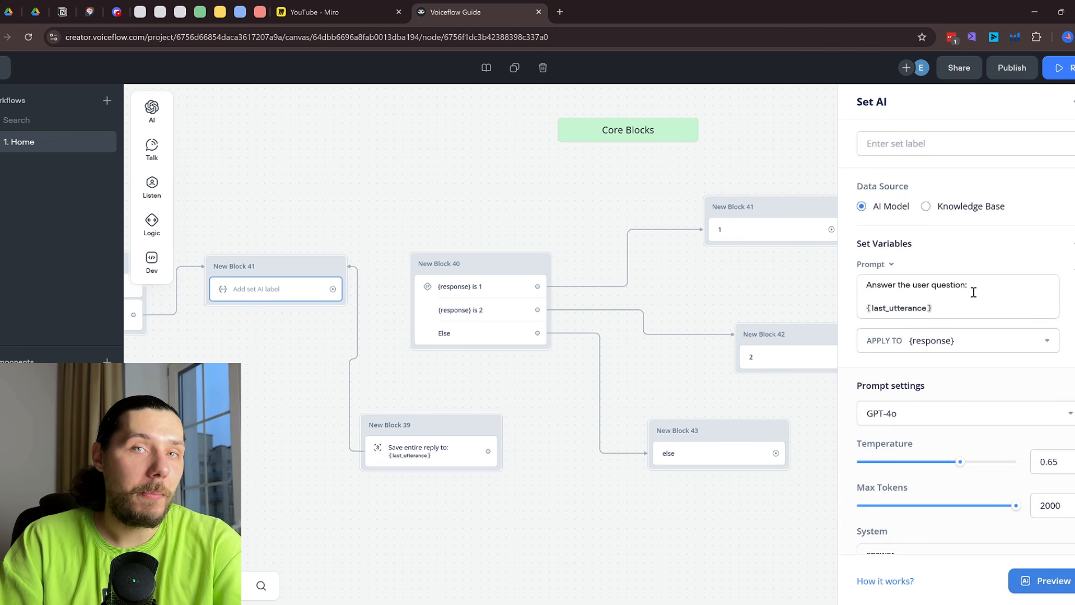
{"action": "scroll", "coordinate": [973, 292], "scroll_direction": "down", "scroll_amount": 1}
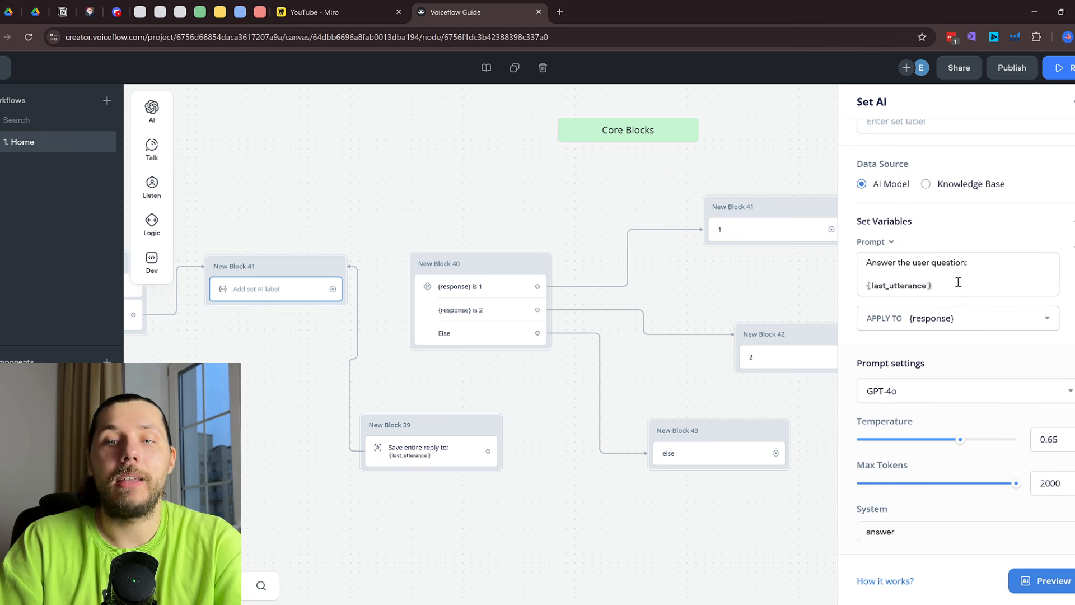
{"action": "left_click", "coordinate": [958, 282]}
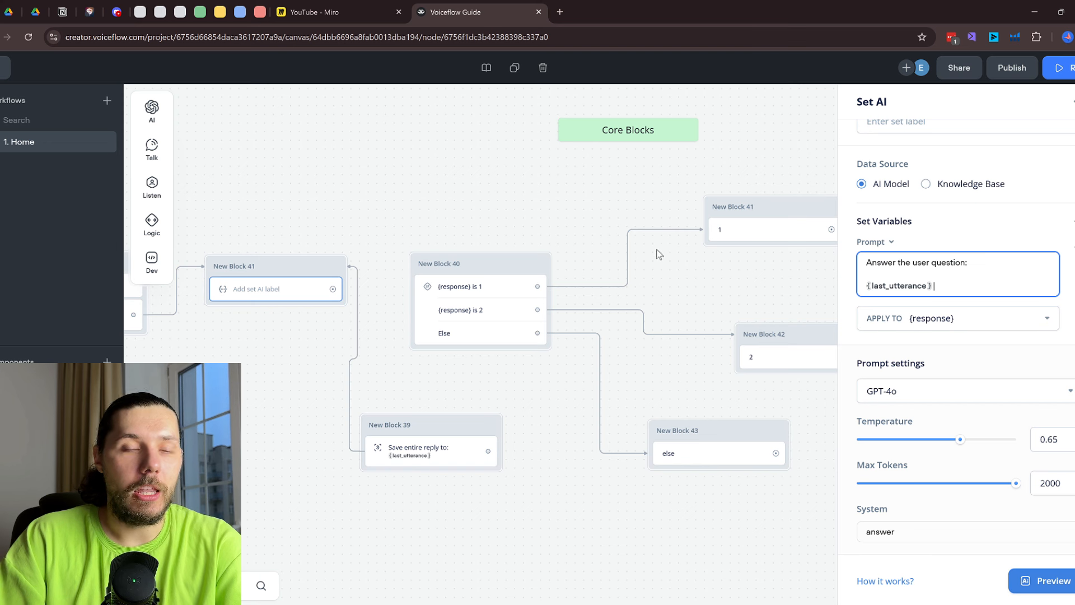
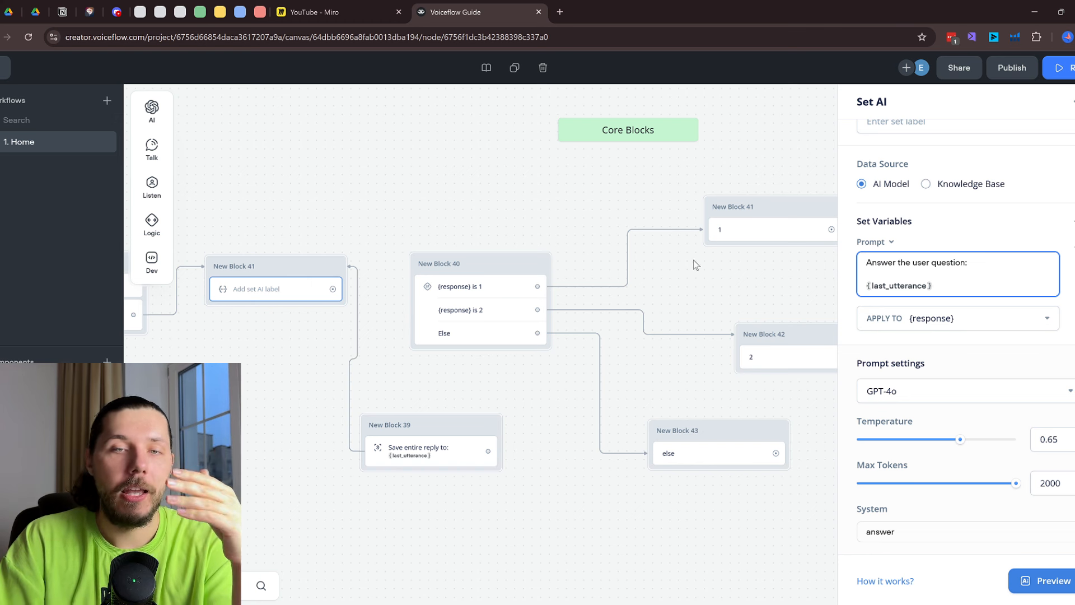
Add a Response AI step to the canvas, then delete it as New Block 44
{"action": "scroll", "coordinate": [708, 271], "scroll_direction": "down", "scroll_amount": 2}
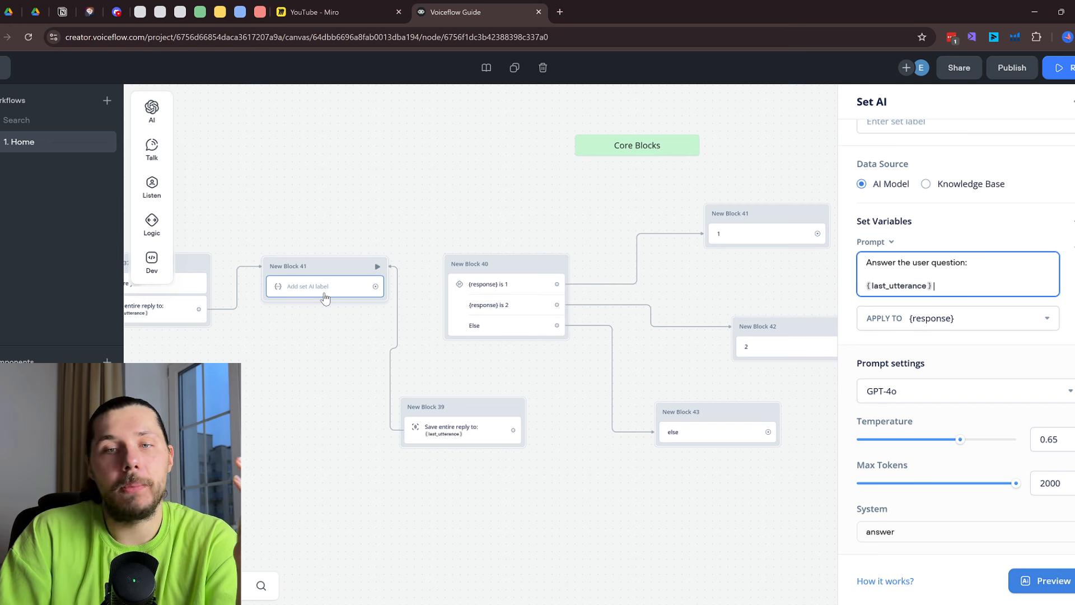
{"action": "mouse_move", "coordinate": [153, 109]}
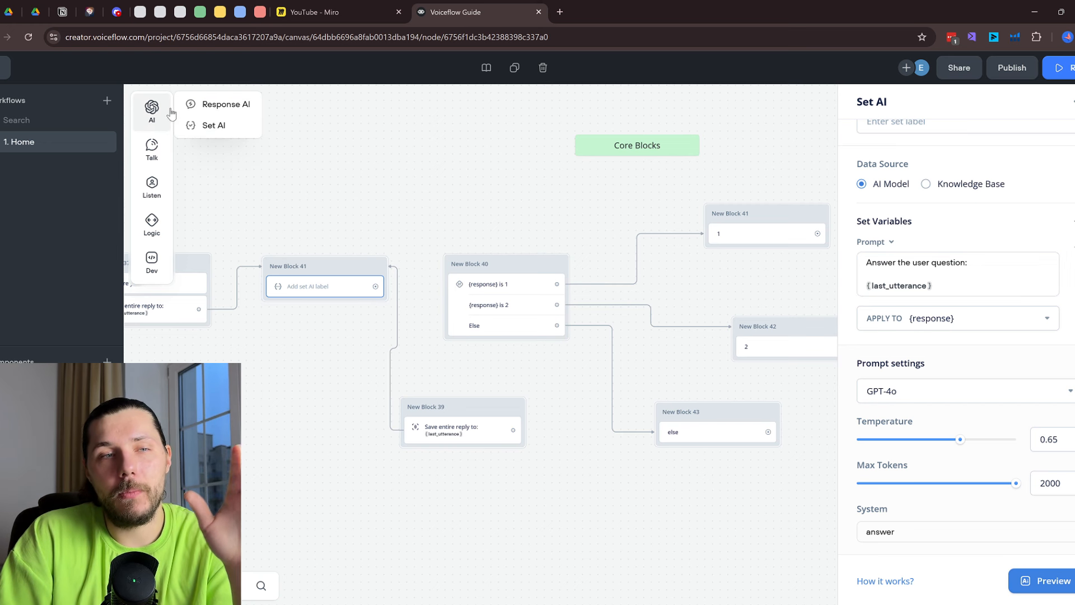
{"action": "left_click_drag", "start_coordinate": [201, 104], "coordinate": [373, 164]}
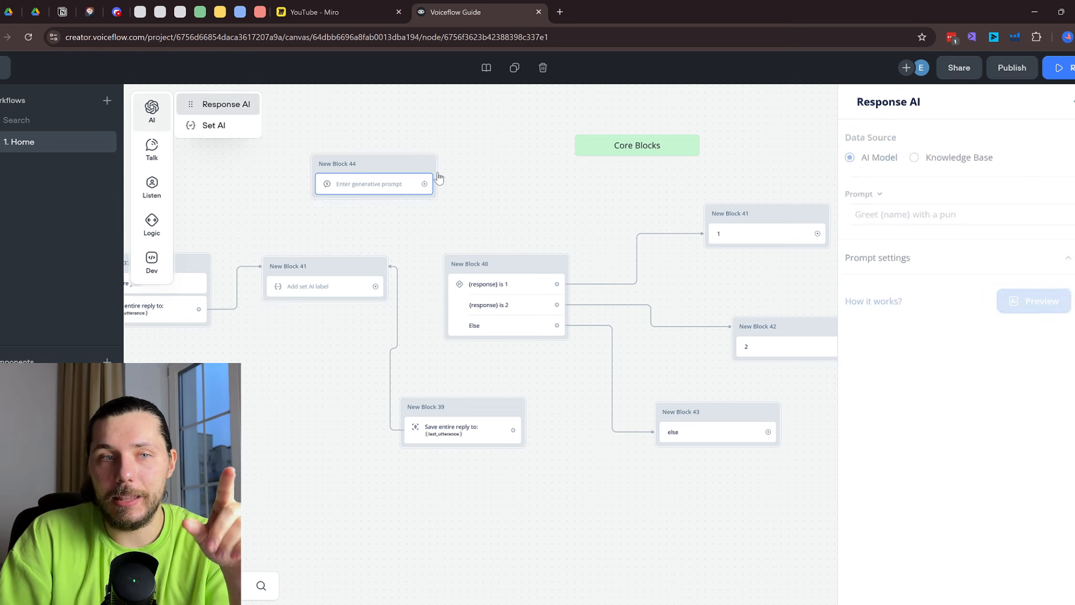
{"action": "left_click", "coordinate": [419, 229]}
{"action": "right_click", "coordinate": [386, 176]}
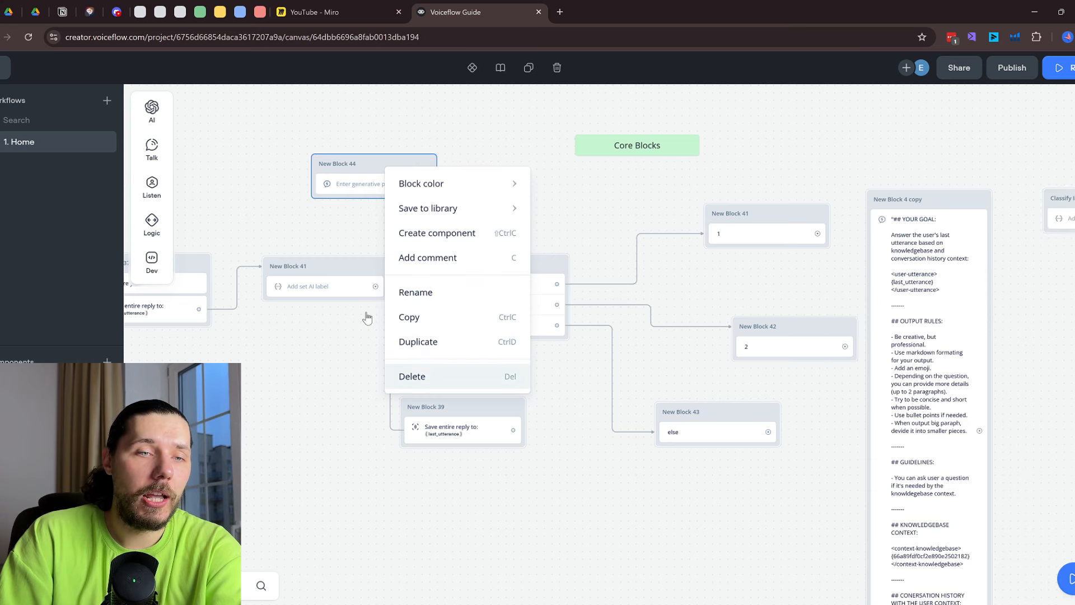
{"action": "left_click", "coordinate": [437, 374]}
Marquee-select Start with New Blocks 37, 41 and 39 and drag the group left, clearing space before New Block 40
{"action": "left_click", "coordinate": [327, 287]}
{"action": "scroll", "coordinate": [985, 330], "scroll_direction": "down", "scroll_amount": 1}
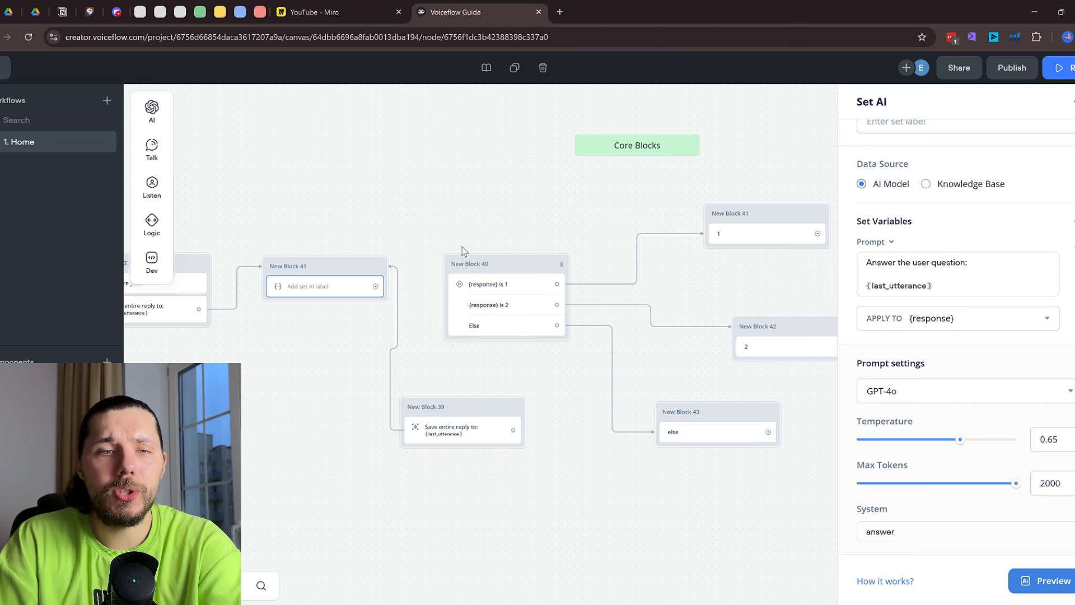
{"action": "left_click", "coordinate": [525, 268]}
{"action": "right_click", "coordinate": [526, 266]}
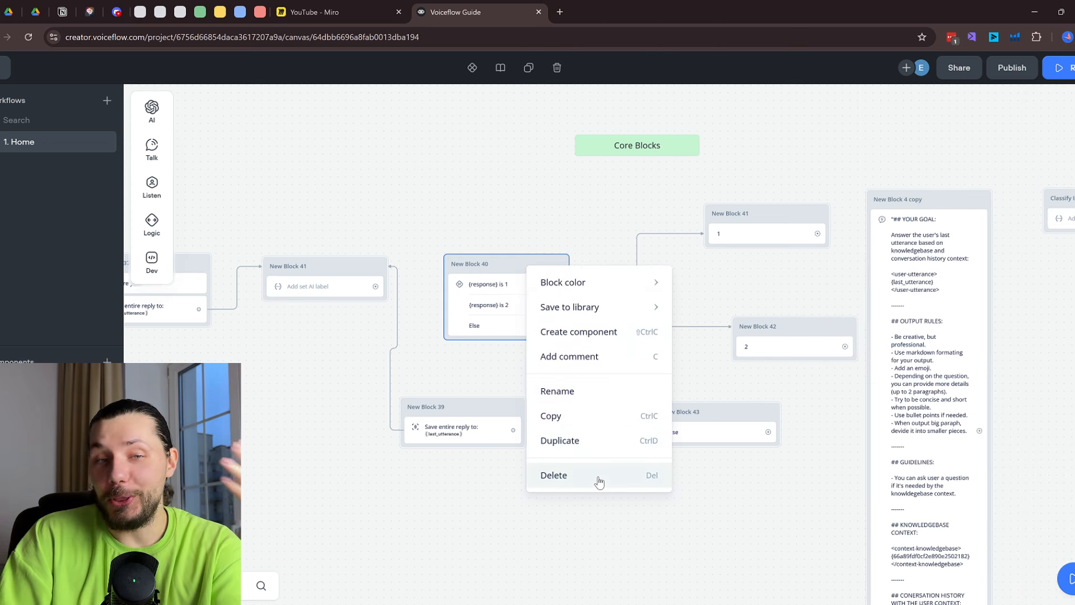
{"action": "left_click_drag", "start_coordinate": [358, 218], "coordinate": [698, 182]}
{"action": "left_click_drag", "start_coordinate": [289, 169], "coordinate": [780, 455]}
{"action": "left_click_drag", "start_coordinate": [763, 372], "coordinate": [438, 383]}
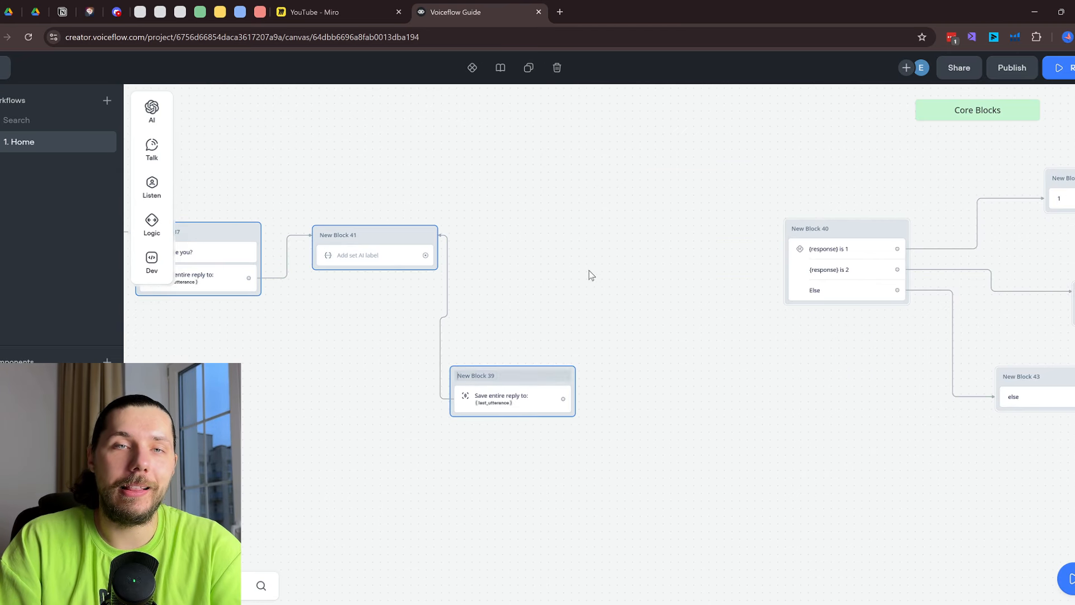
{"action": "left_click", "coordinate": [623, 233]}
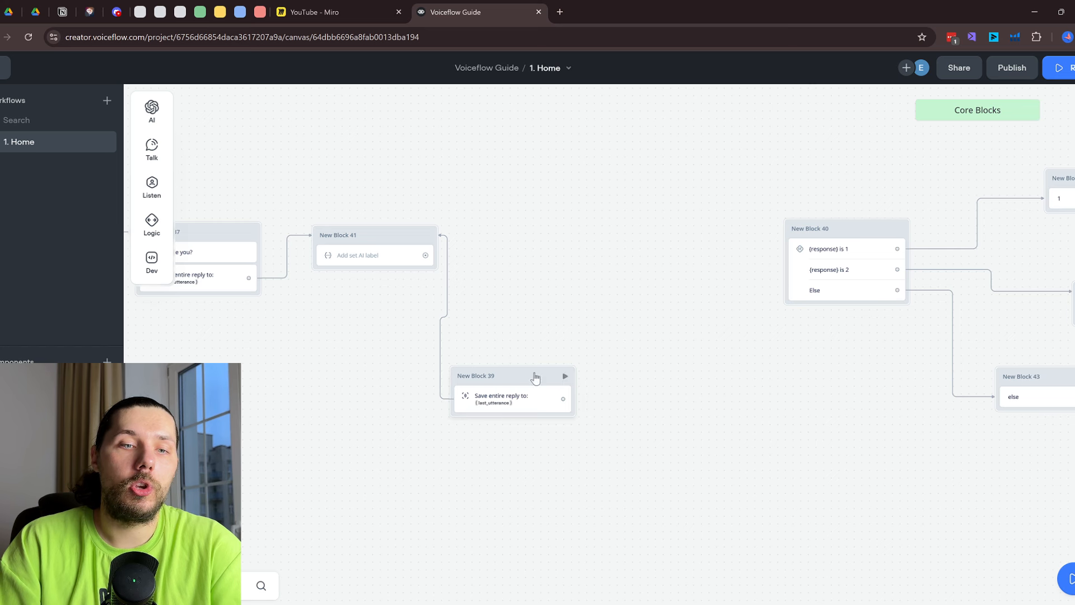
Move New Block 39 down and delete the connections coming out of New Block 41
{"action": "left_click_drag", "start_coordinate": [531, 379], "coordinate": [486, 477]}
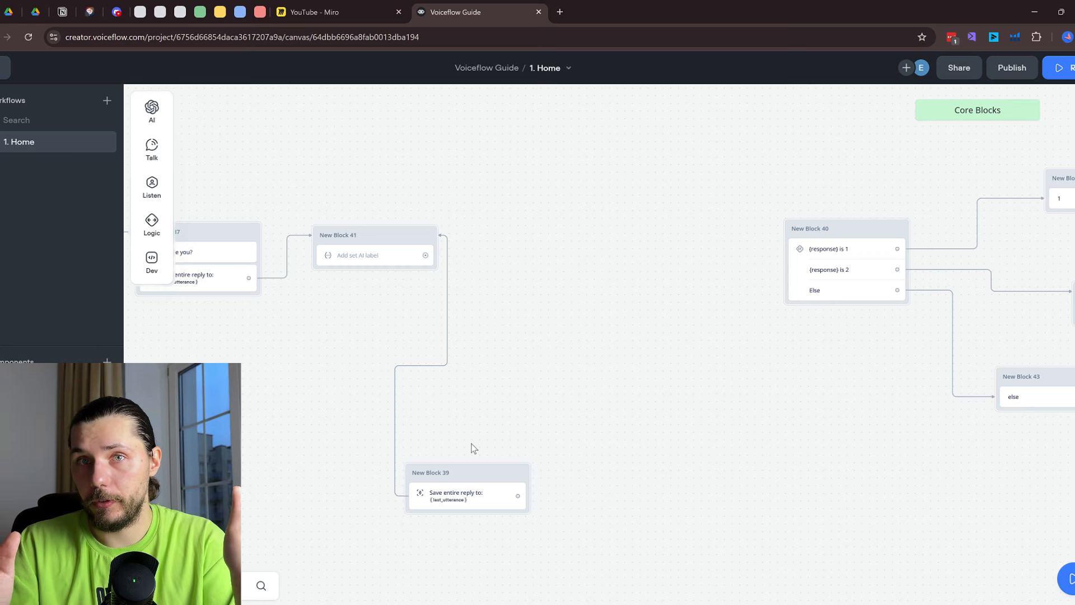
{"action": "left_click", "coordinate": [392, 264]}
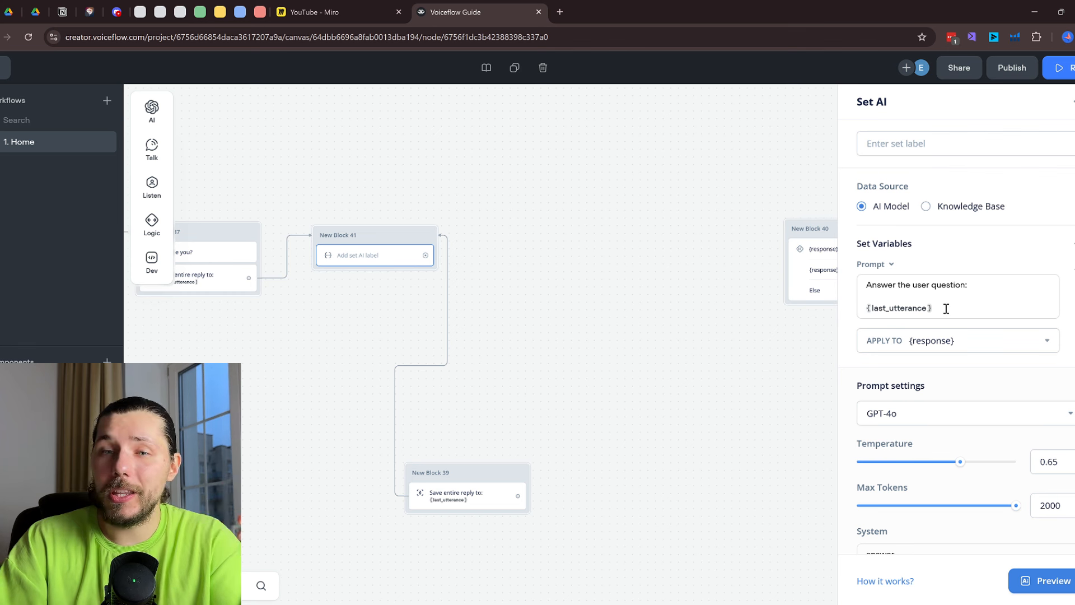
{"action": "scroll", "coordinate": [946, 309], "scroll_direction": "down", "scroll_amount": 1}
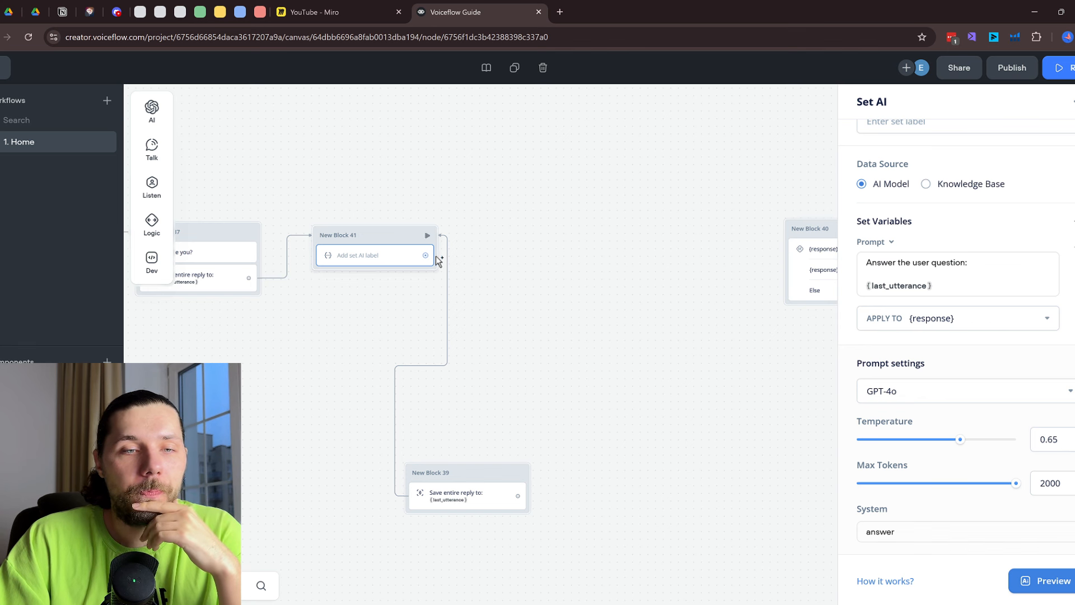
{"action": "left_click_drag", "start_coordinate": [439, 261], "coordinate": [497, 235]}
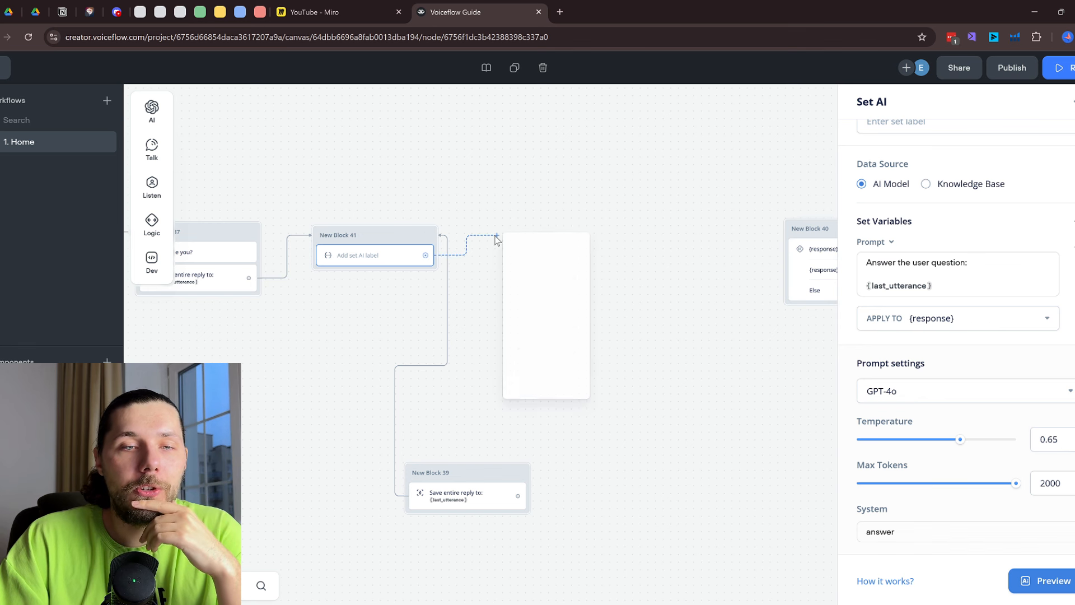
{"action": "left_click", "coordinate": [479, 472]}
{"action": "left_click", "coordinate": [447, 353]}
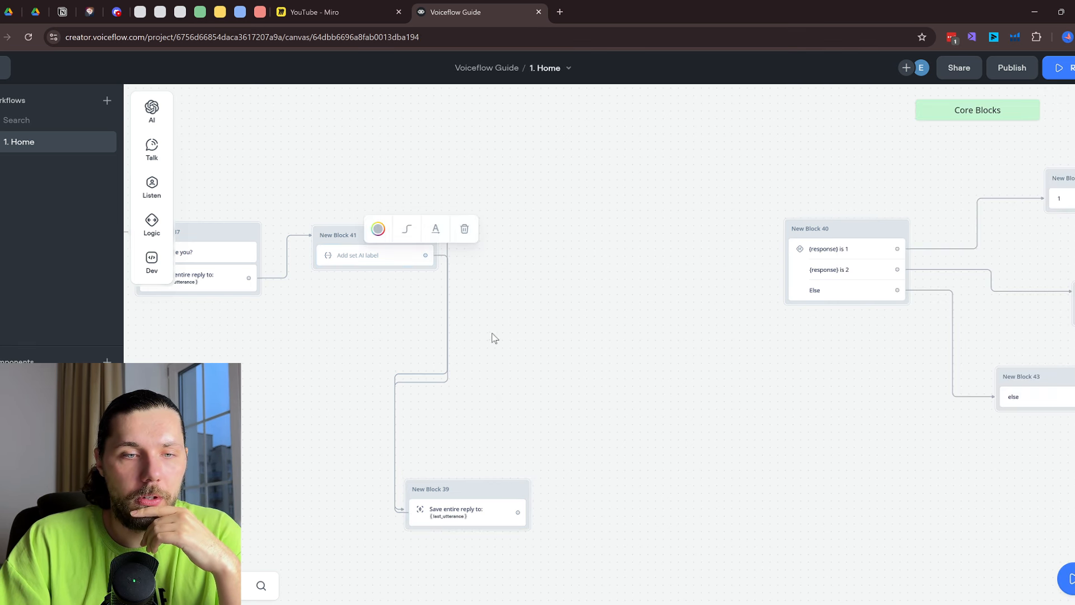
{"action": "left_click", "coordinate": [464, 229]}
{"action": "left_click", "coordinate": [447, 284]}
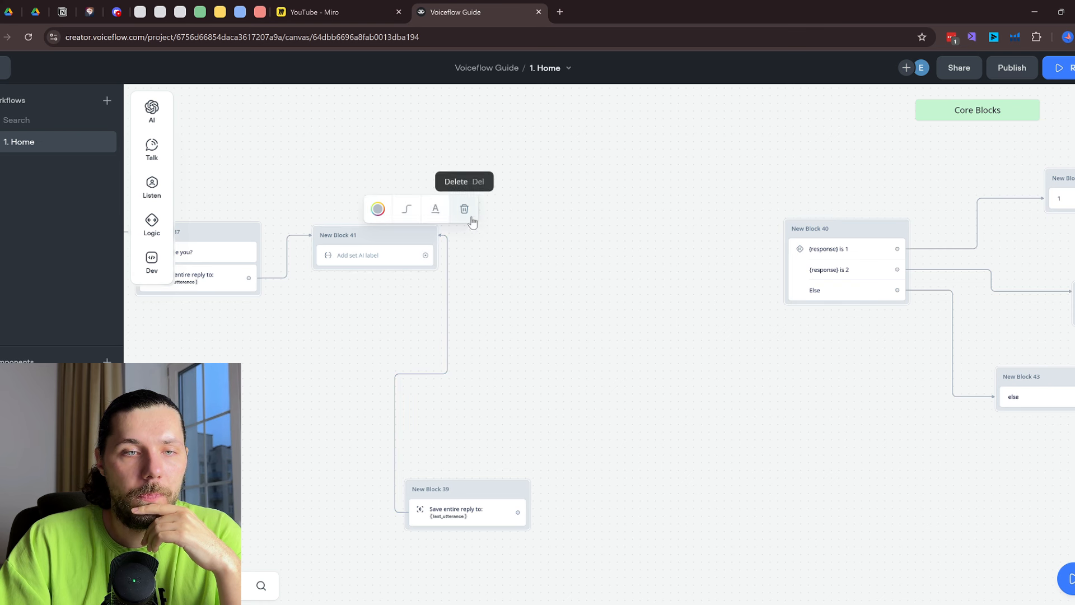
{"action": "left_click", "coordinate": [471, 219]}
Attach a new Set AI step to New Block 41's output
{"action": "left_click_drag", "start_coordinate": [436, 255], "coordinate": [485, 231]}
{"action": "mouse_move", "coordinate": [506, 246]}
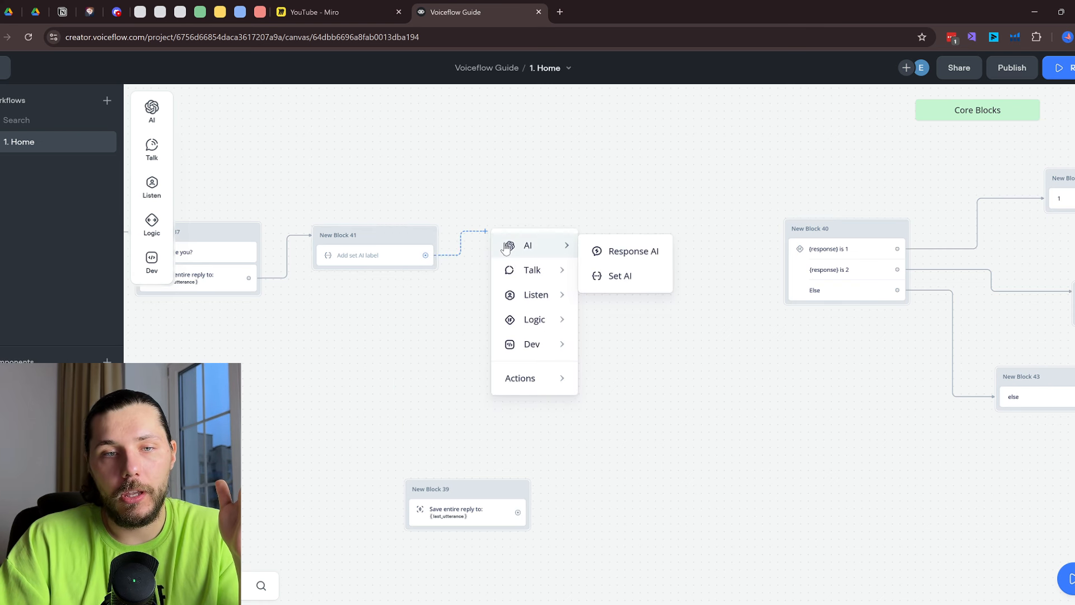
{"action": "left_click", "coordinate": [615, 270]}
Place the new Set AI block and start its prompt: 'Analyze if the response below is OR less than 6 words.'
{"action": "left_click_drag", "start_coordinate": [577, 219], "coordinate": [532, 240]}
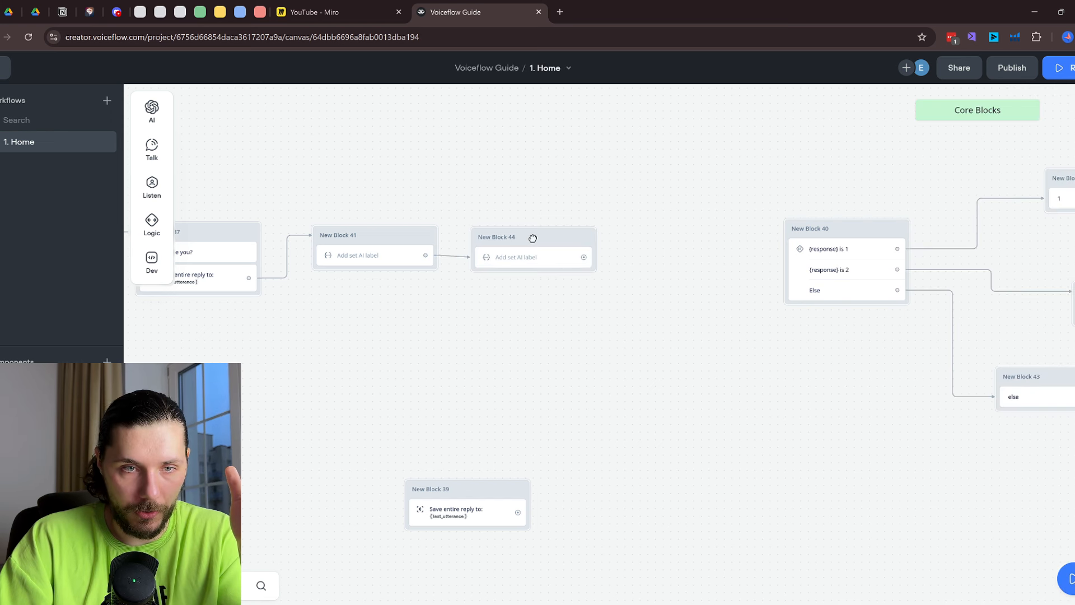
{"action": "left_click", "coordinate": [557, 255]}
{"action": "left_click", "coordinate": [915, 285]}
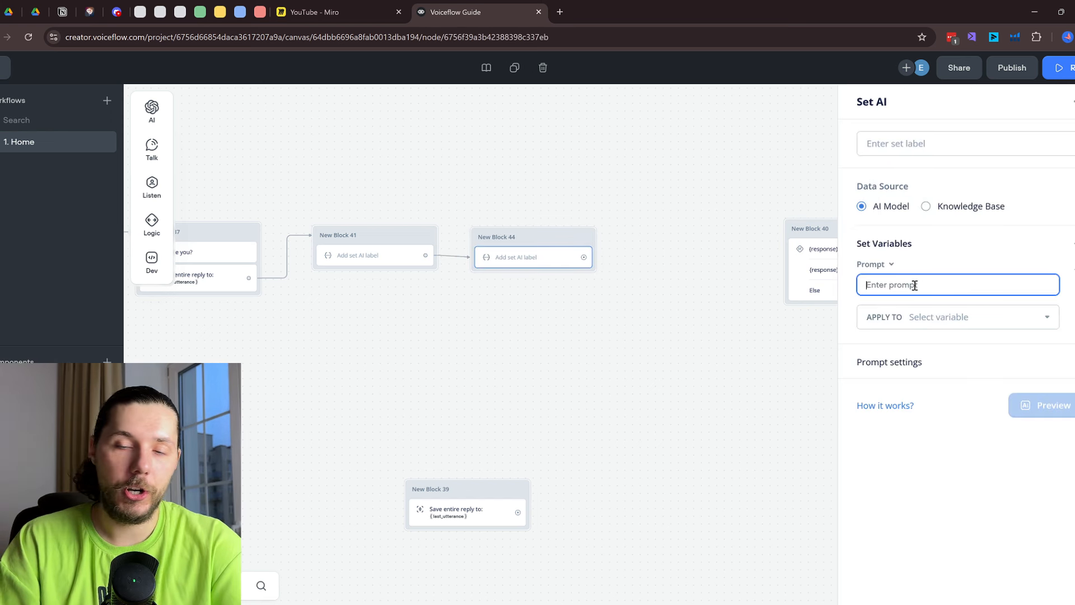
{"action": "type", "text": "Ana"}
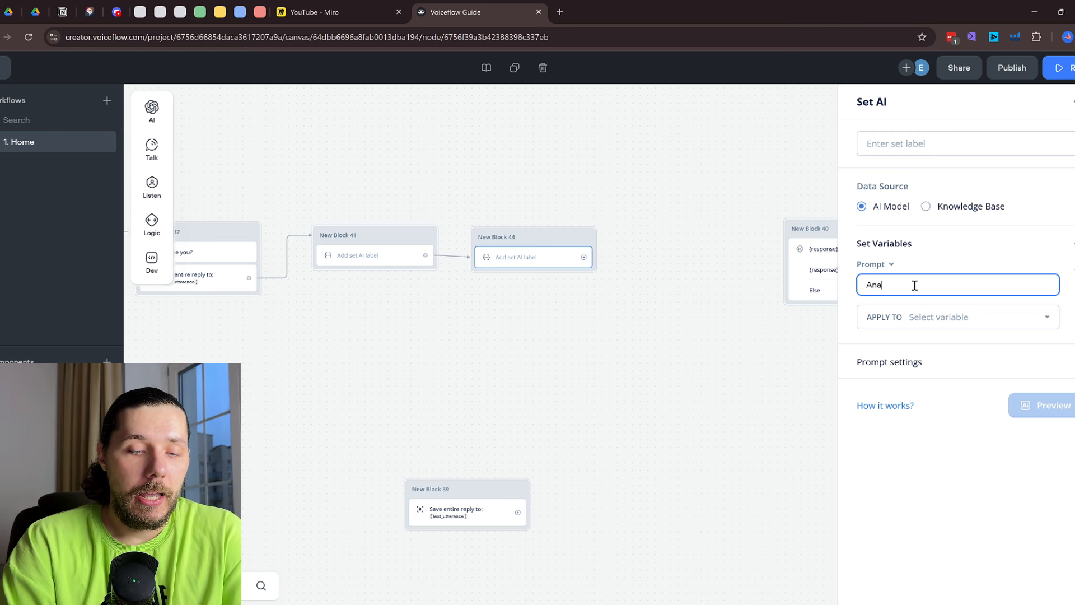
{"action": "type", "text": "lyze if the "}
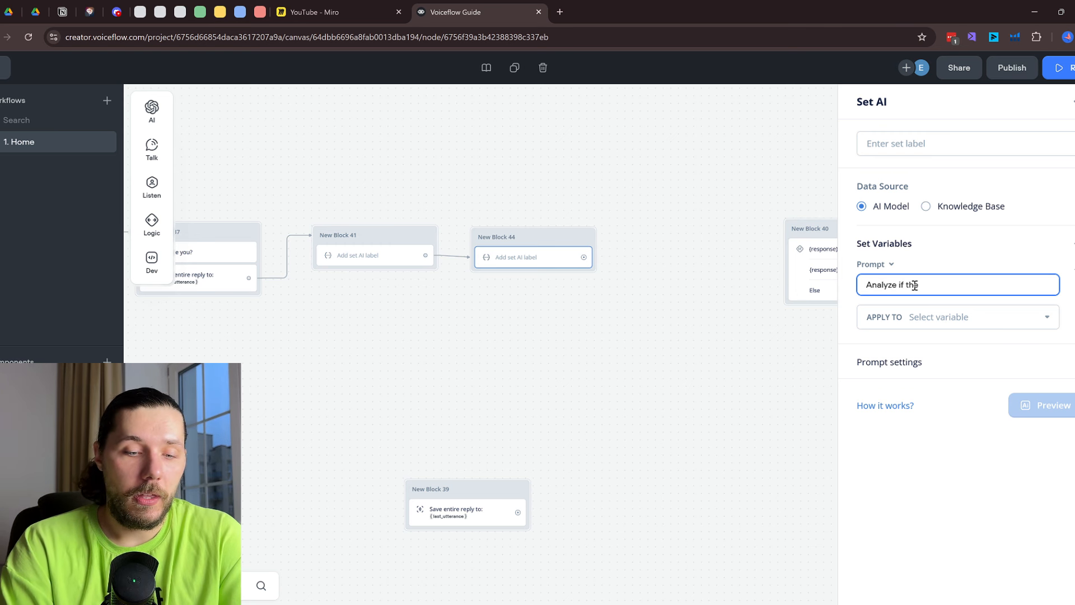
{"action": "type", "text": "response below "}
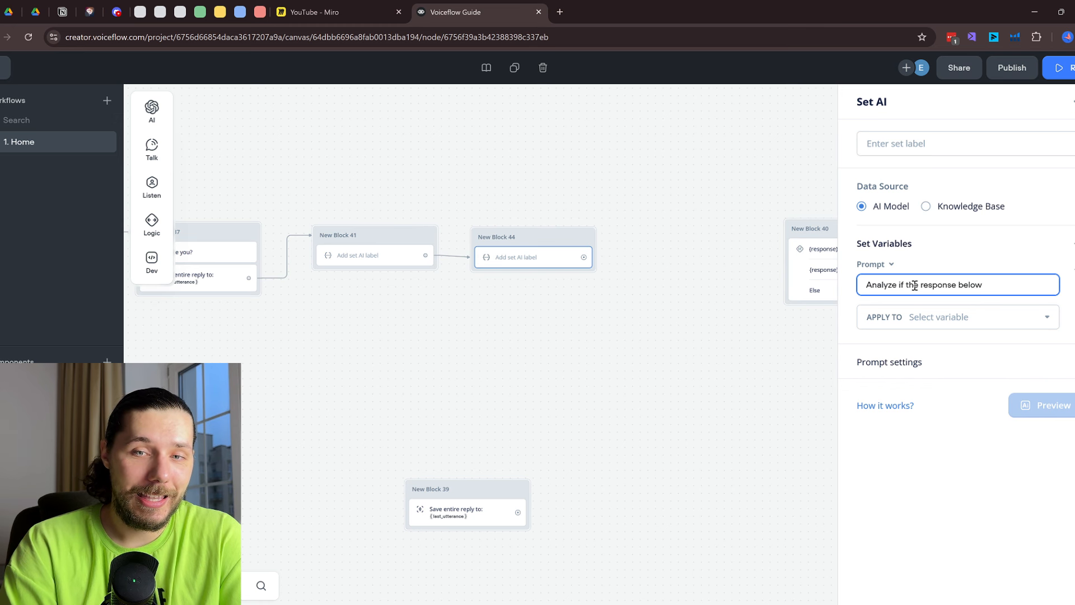
{"action": "type", "text": "is OR "}
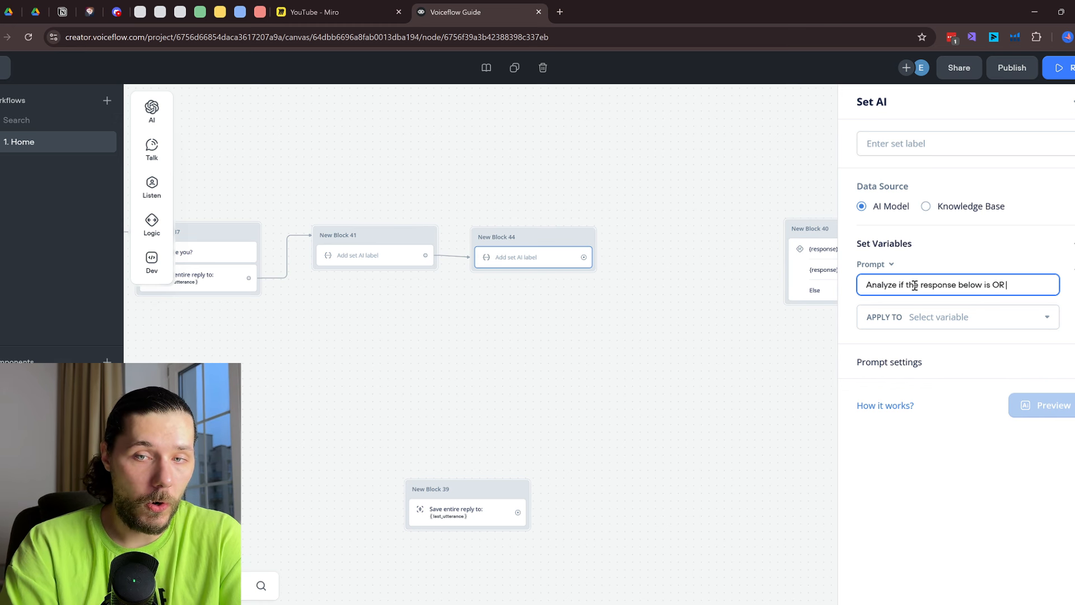
{"action": "type", "text": "less than 6"}
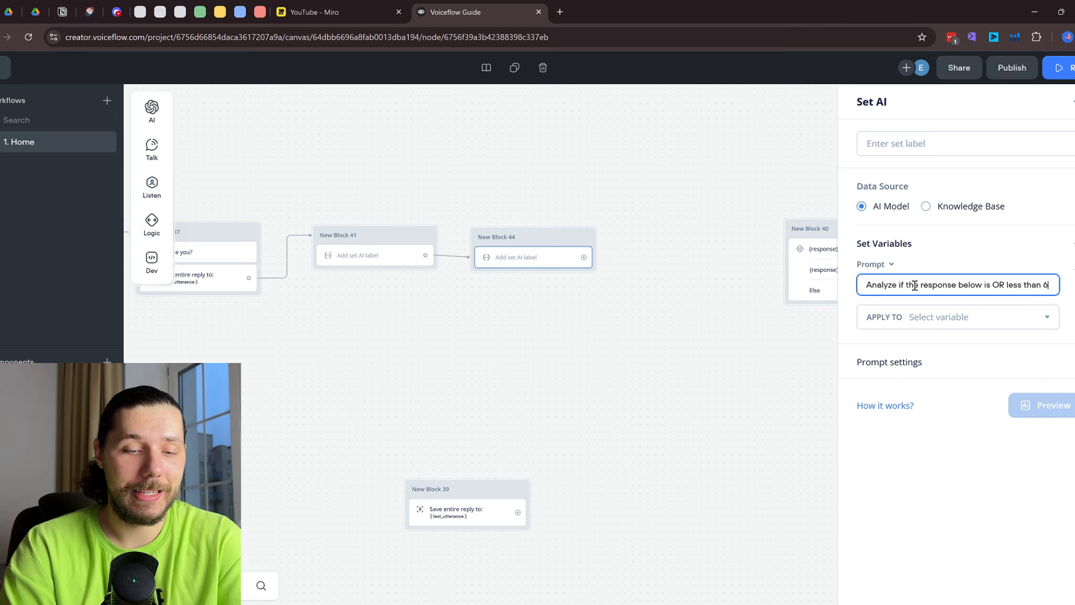
{"action": "type", "text": " words."}
{"action": "key", "text": "Return"}
{"action": "key", "text": "Return"}
{"action": "type", "text": "I"}
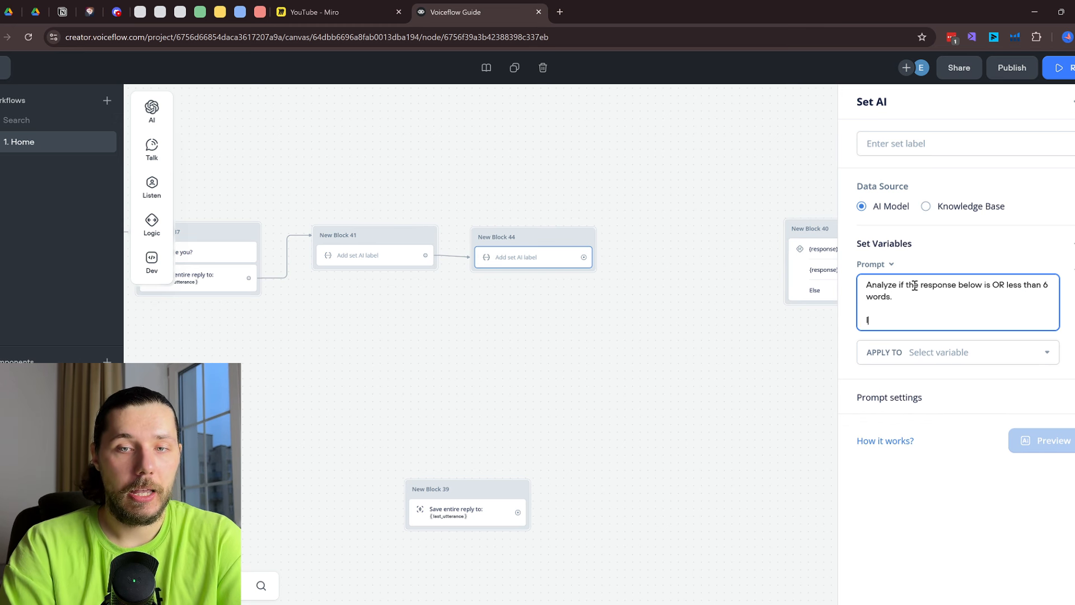
{"action": "type", "text": "f it is less"}
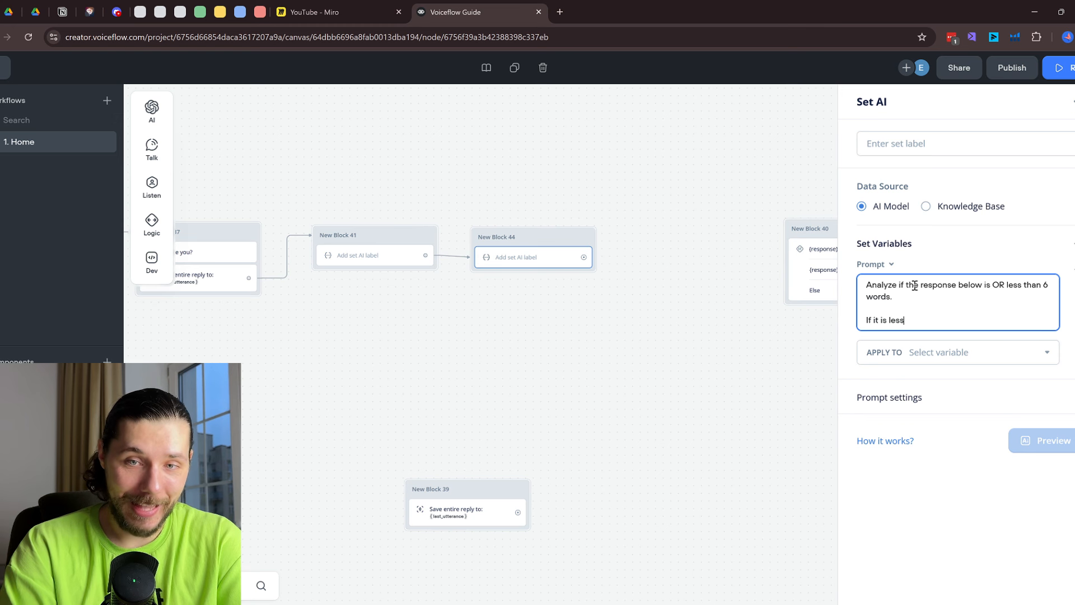
{"action": "type", "text": " than "}
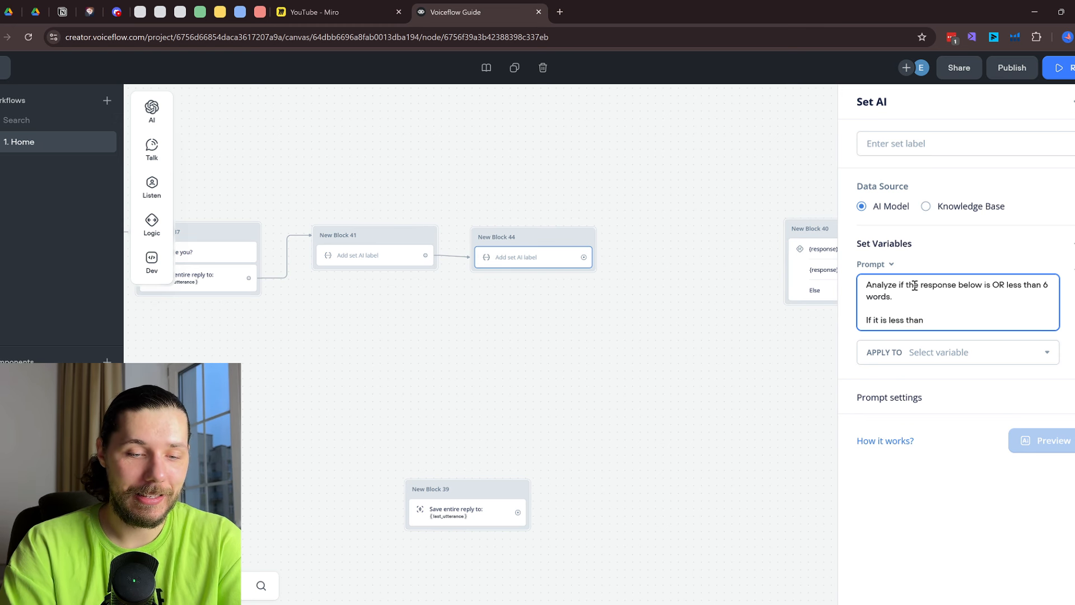
{"action": "type", "text": "6 words"}
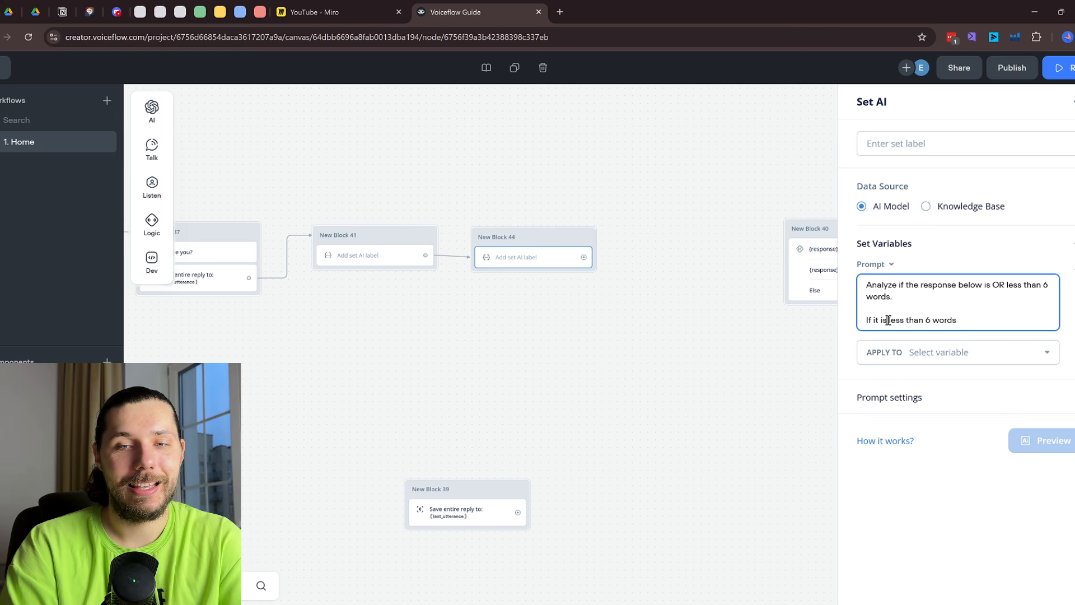
Complete the rules as 'If it IS or LESS than 6 words - output: 1' and 'If it is MORE - output: 2'
{"action": "double_click", "coordinate": [888, 319]}
{"action": "type", "text": "IS or"}
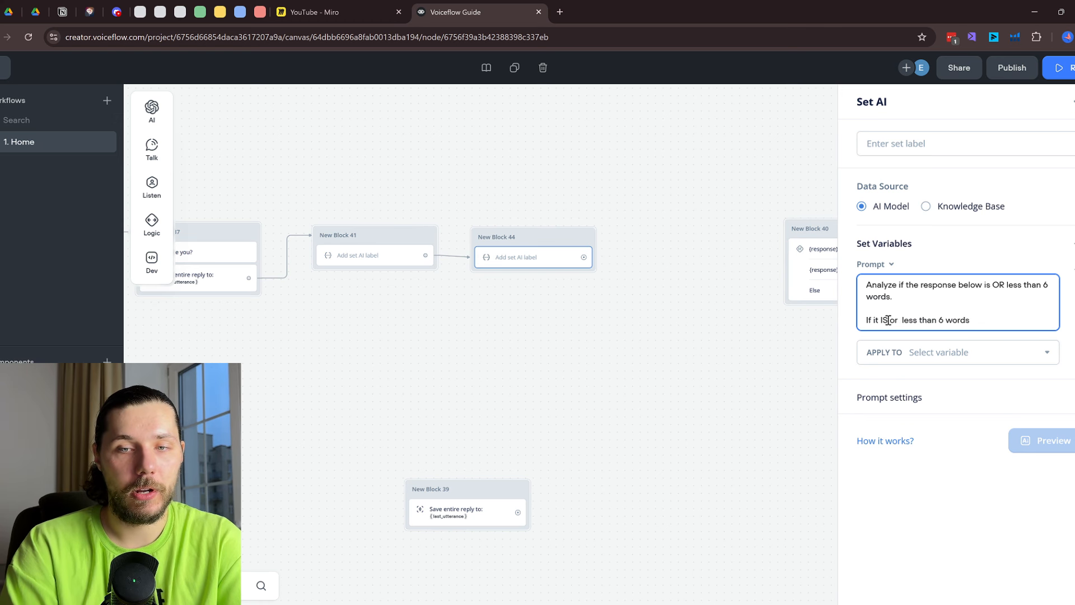
{"action": "double_click", "coordinate": [910, 320]}
{"action": "type", "text": "LES"}
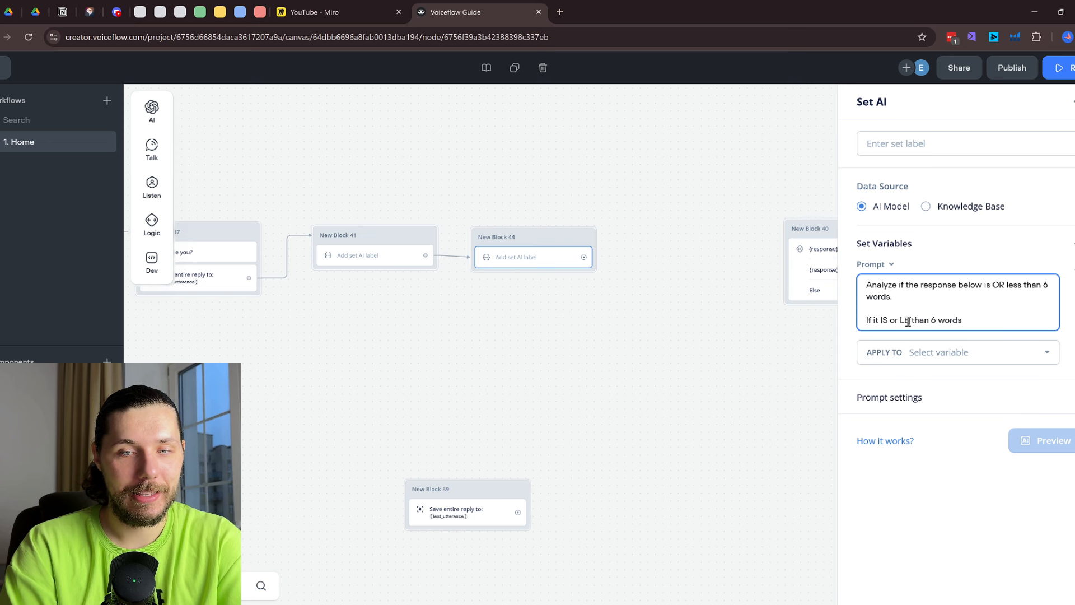
{"action": "type", "text": "S"}
{"action": "left_click", "coordinate": [973, 319]}
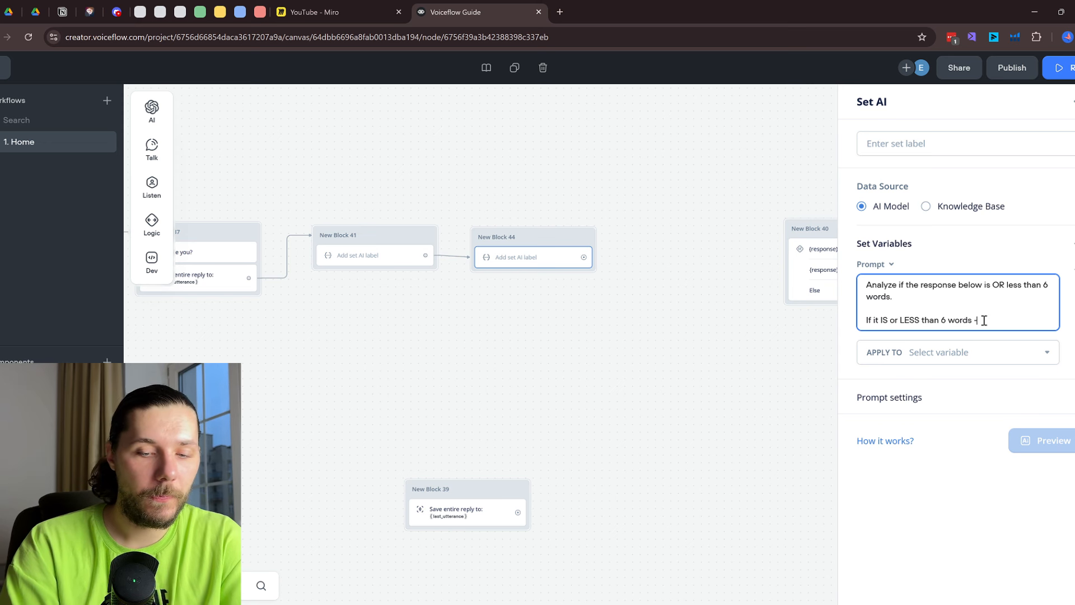
{"action": "type", "text": "- output"}
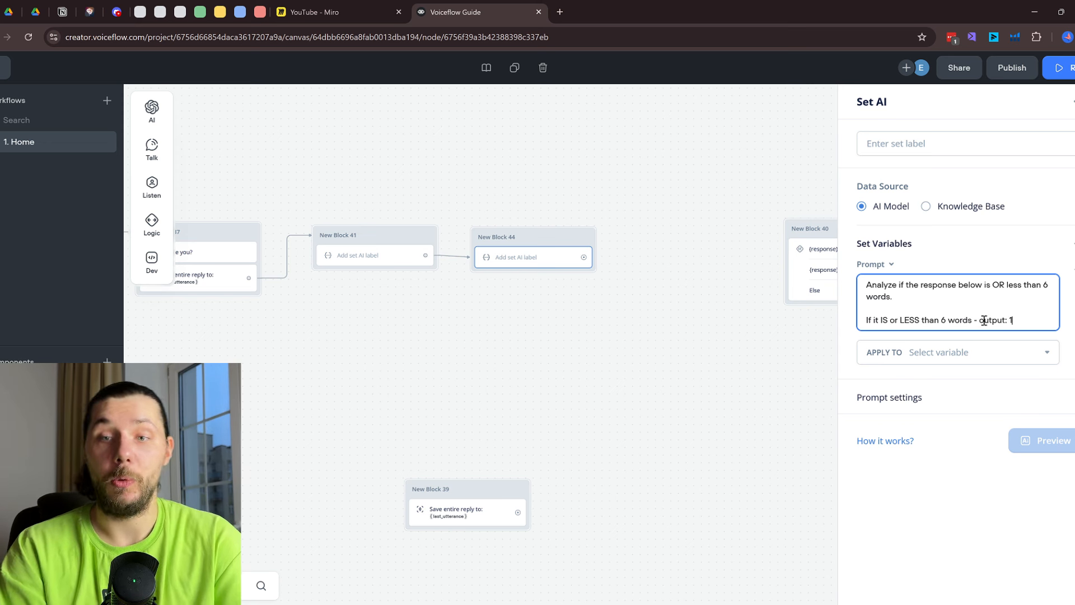
{"action": "type", "text": ": 1"}
{"action": "key", "text": "Return"}
{"action": "key", "text": "Return"}
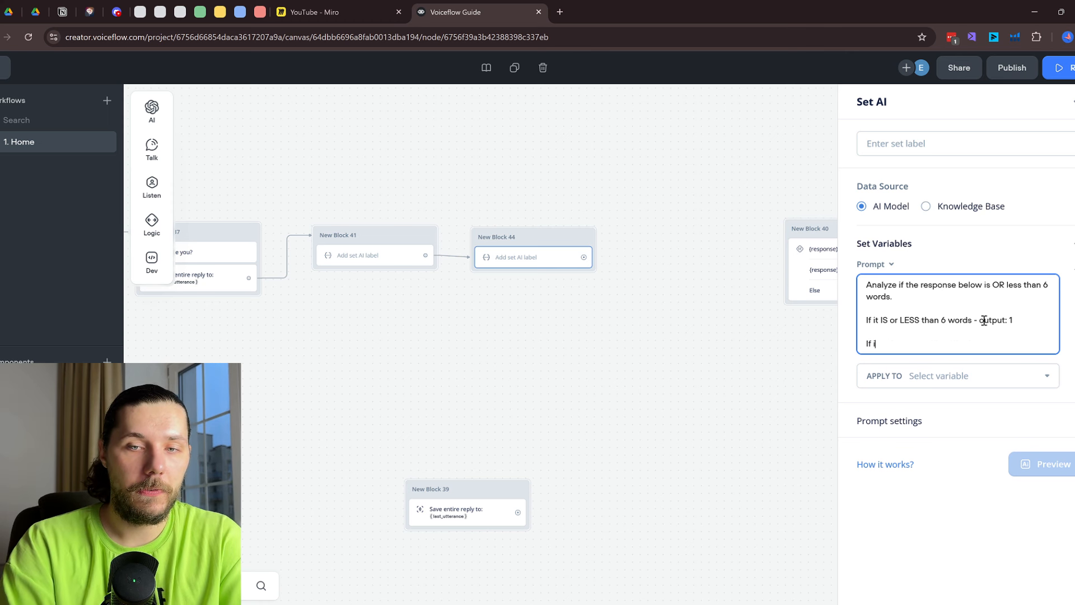
{"action": "type", "text": "If it is MORE"}
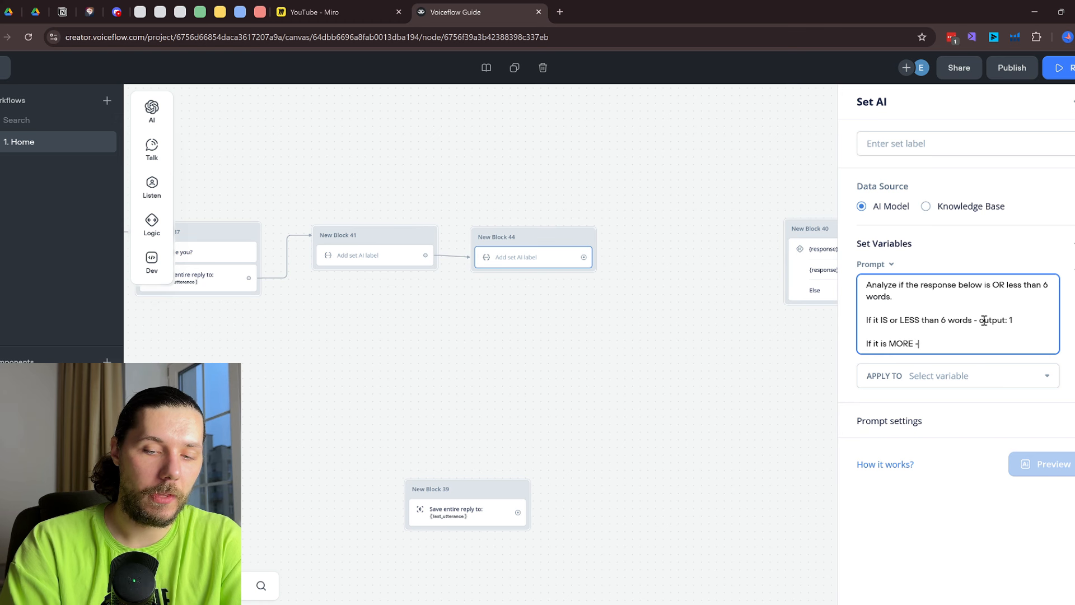
{"action": "type", "text": " - output: 2"}
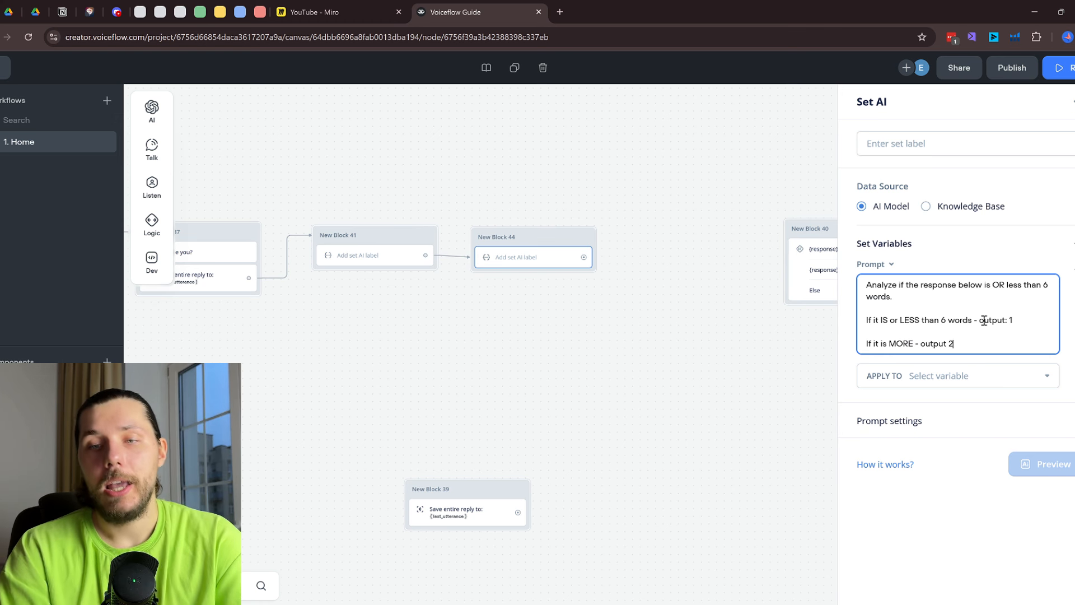
{"action": "key", "text": "Left"}
{"action": "key", "text": "Left"}
{"action": "type", "text": ":"}
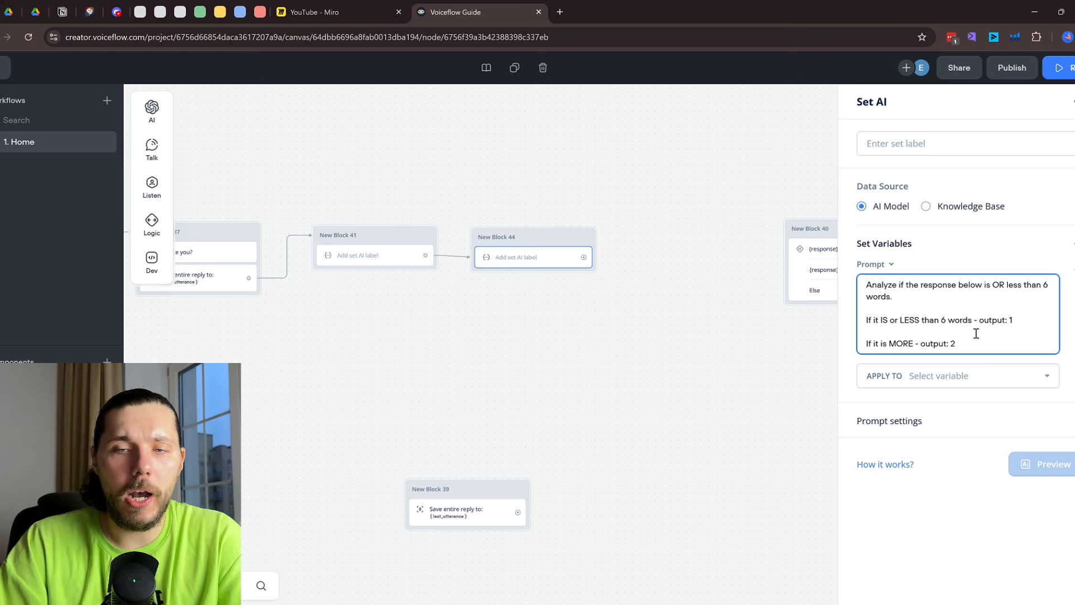
{"action": "left_click", "coordinate": [545, 293]}
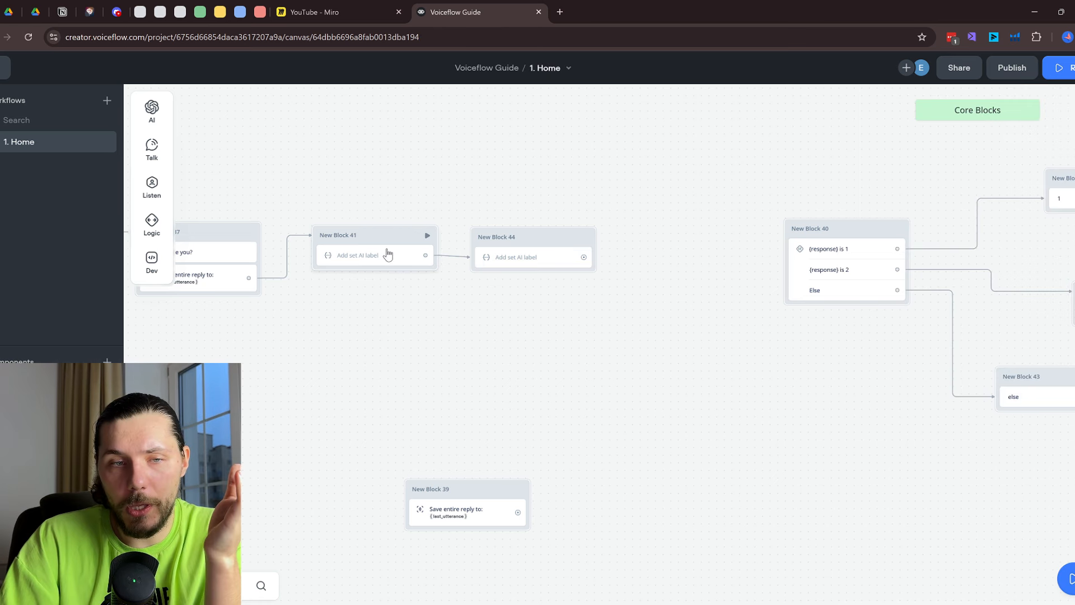
{"action": "left_click", "coordinate": [388, 255]}
Start a 'Respond with only 6 words' line in New Block 41's prompt, then delete it again
{"action": "left_click", "coordinate": [955, 305]}
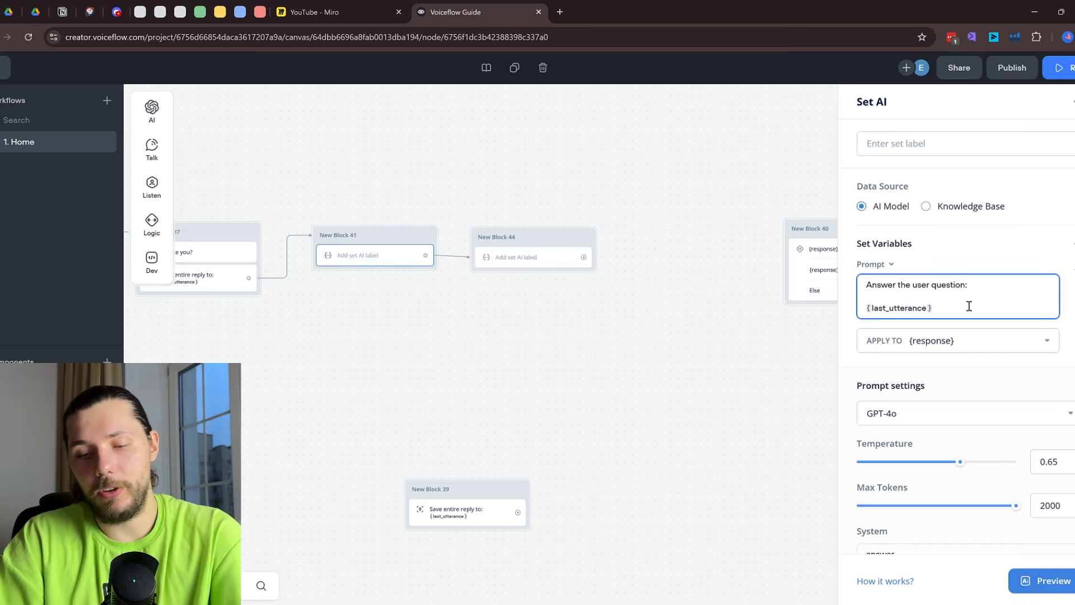
{"action": "key", "text": "Return"}
{"action": "key", "text": "Return"}
{"action": "type", "text": "Respon"}
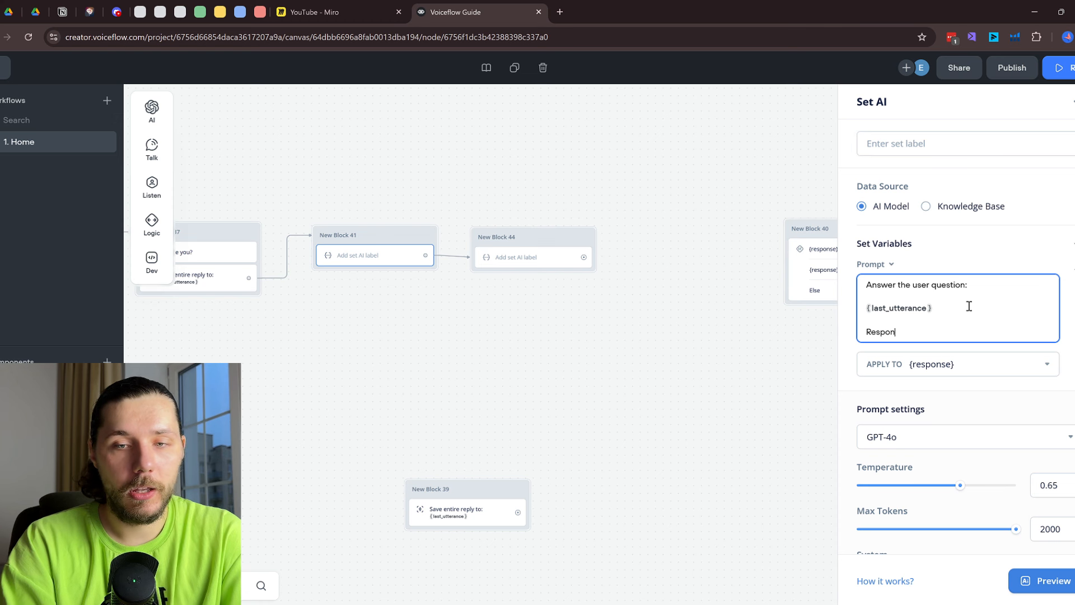
{"action": "type", "text": "d with only 6 words"}
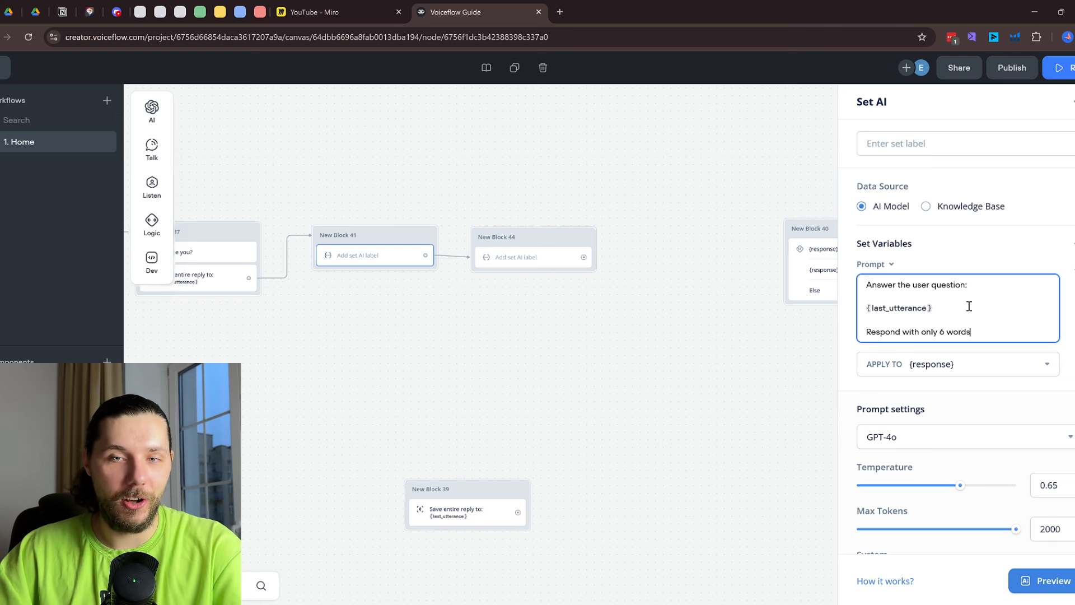
{"action": "left_click_drag", "start_coordinate": [977, 333], "coordinate": [866, 336]}
{"action": "key", "text": "BackSpace"}
{"action": "key", "text": "BackSpace"}
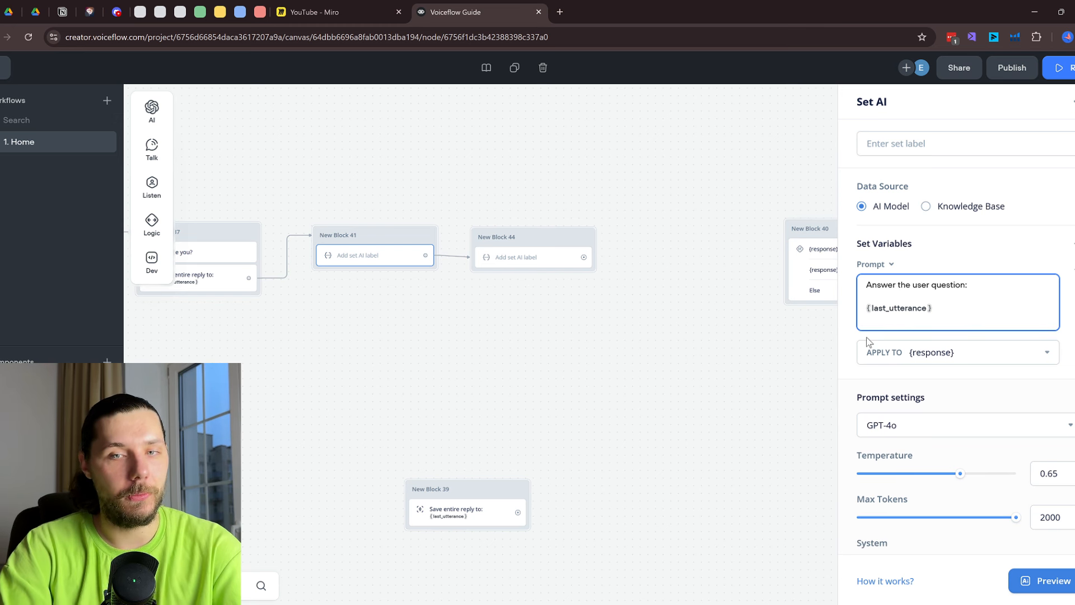
{"action": "left_click", "coordinate": [593, 304]}
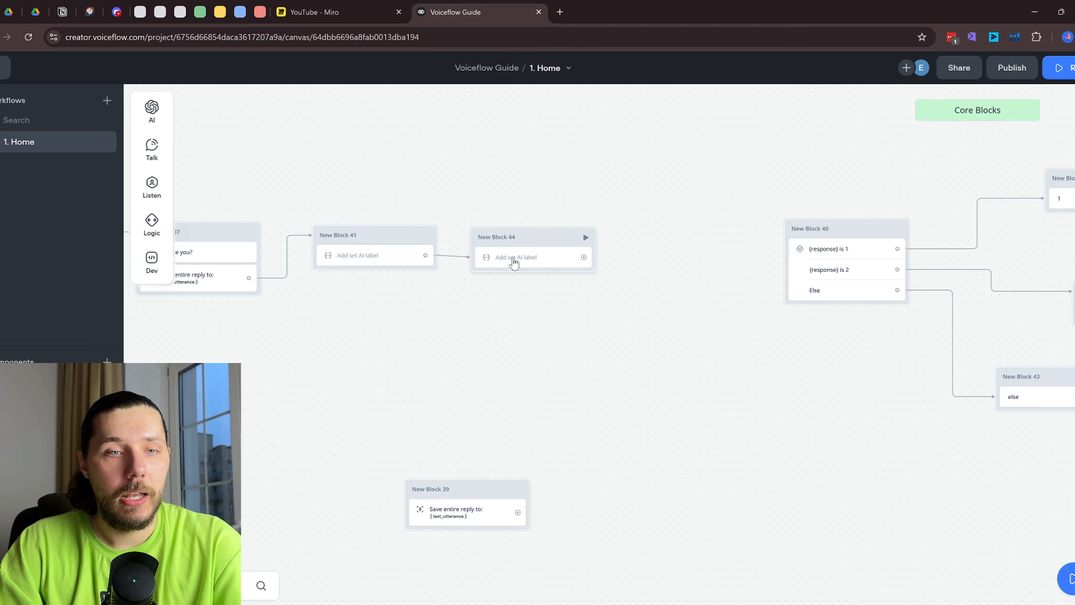
Reopen the Set AI step settings of New Block 44
{"action": "left_click", "coordinate": [512, 257]}
{"action": "left_click_drag", "start_coordinate": [501, 295], "coordinate": [583, 295]}
{"action": "left_click", "coordinate": [583, 296]}
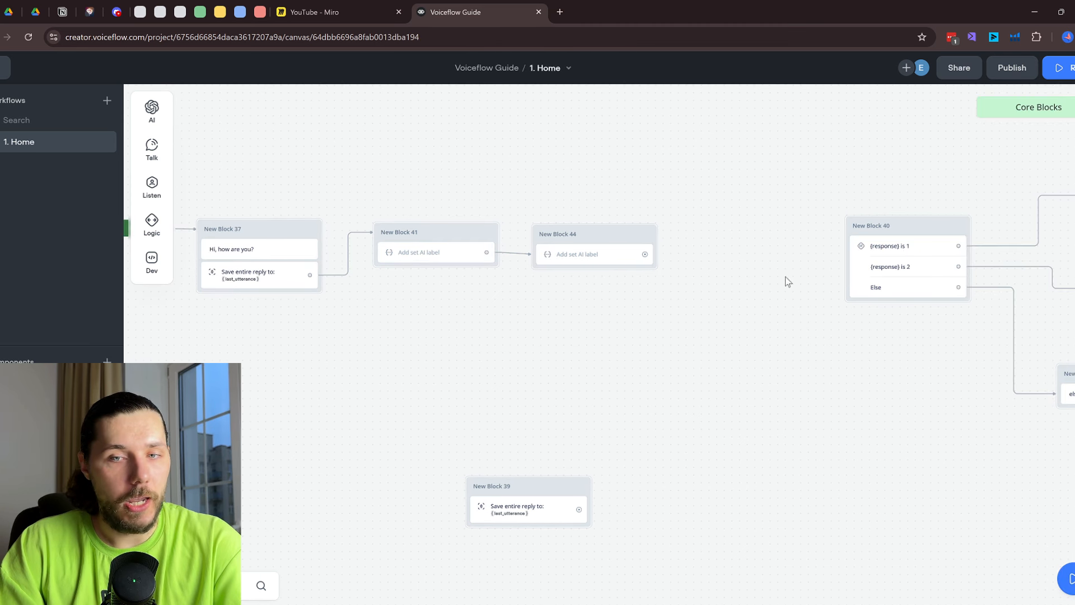
{"action": "left_click", "coordinate": [594, 259]}
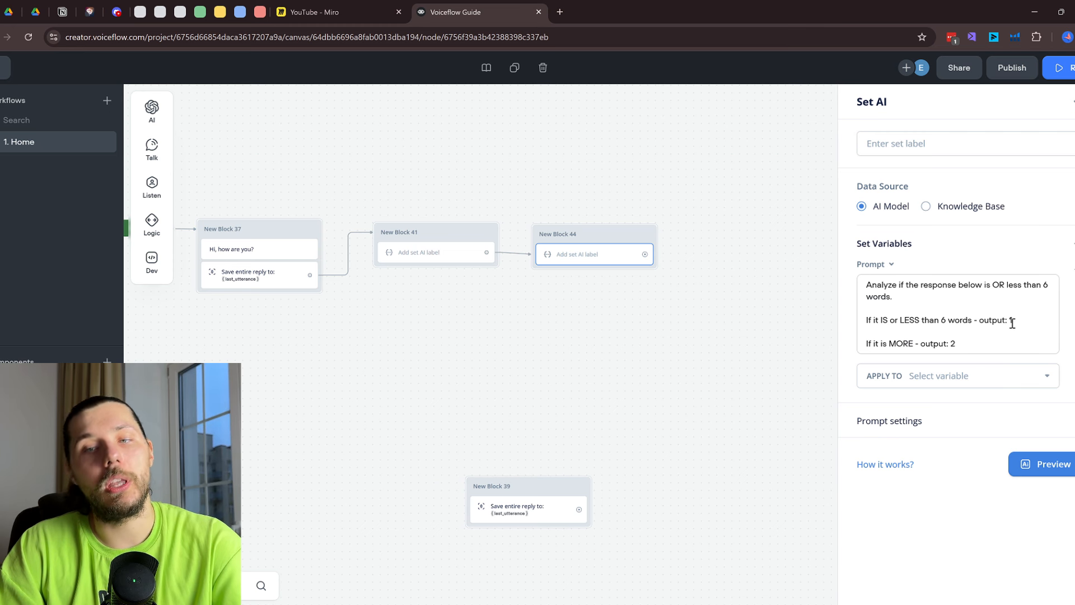
Create a new wordCounter variable and choose it under APPLY TO for New Block 44's result
{"action": "left_click", "coordinate": [956, 376]}
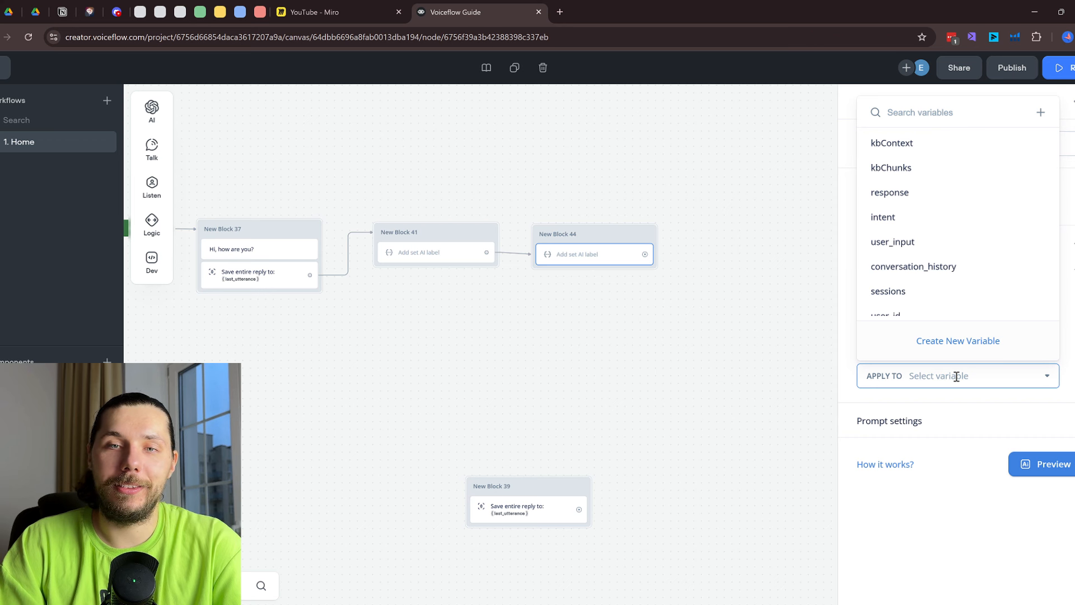
{"action": "left_click", "coordinate": [975, 341]}
{"action": "type", "text": "word"}
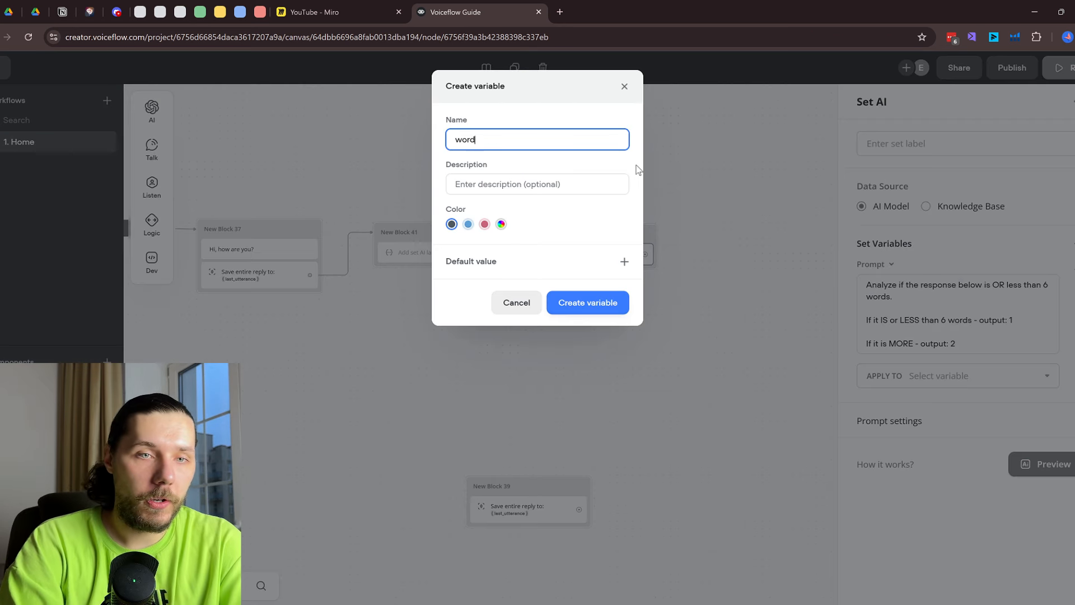
{"action": "type", "text": "Counter"}
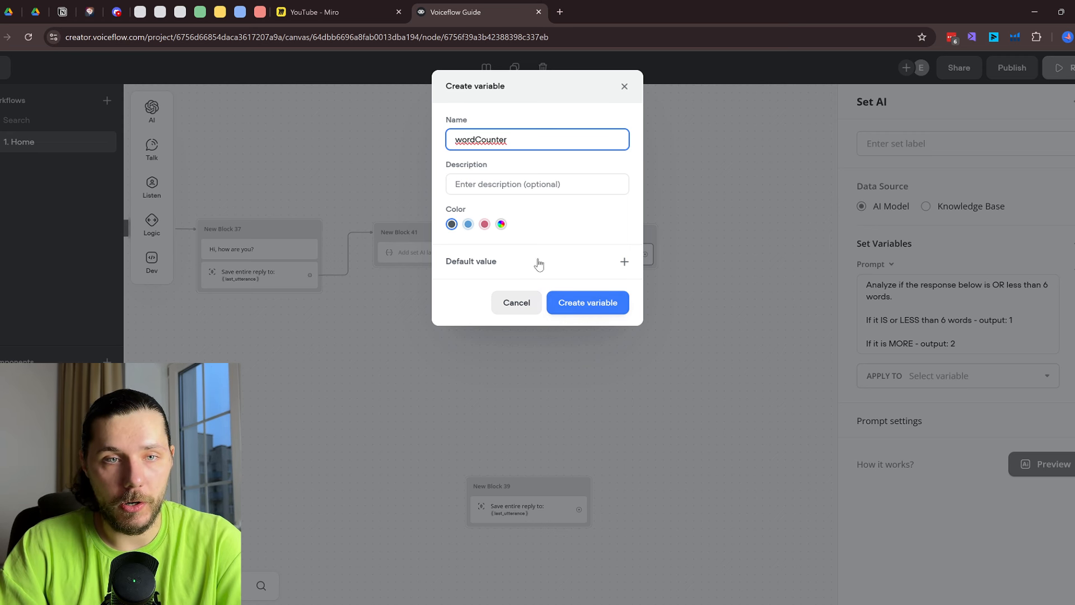
{"action": "left_click", "coordinate": [582, 302]}
{"action": "left_click_drag", "start_coordinate": [979, 345], "coordinate": [843, 282]}
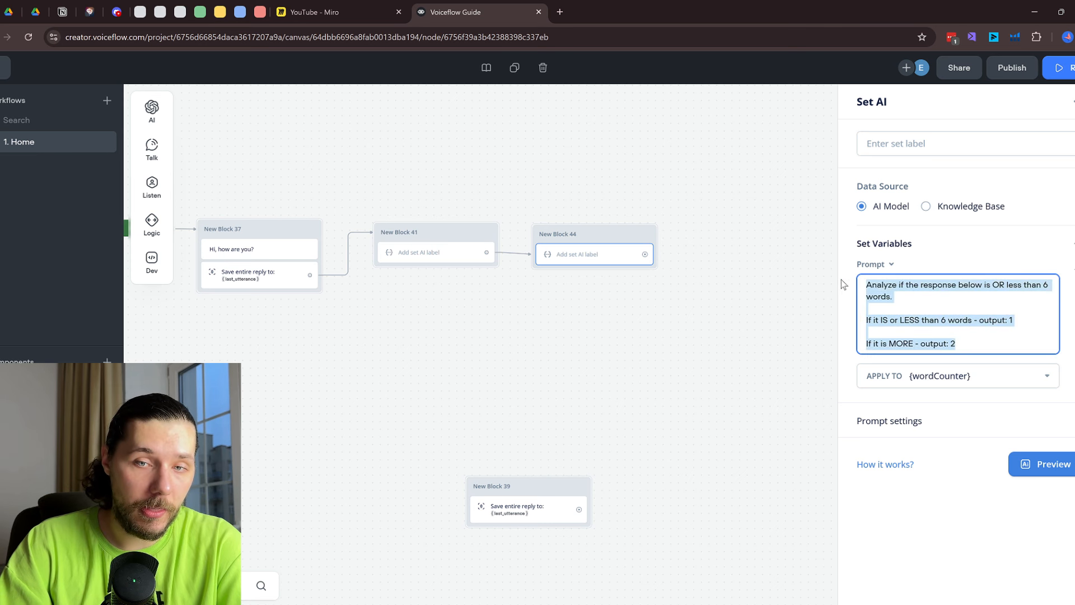
{"action": "left_click", "coordinate": [973, 343]}
Add 'YOU MUST ALWAYS REPLY WITH EITHER 1 OR 2' and a '**NEVER** reply with anything besides 1 or 2' rule
{"action": "key", "text": "Return"}
{"action": "key", "text": "Return"}
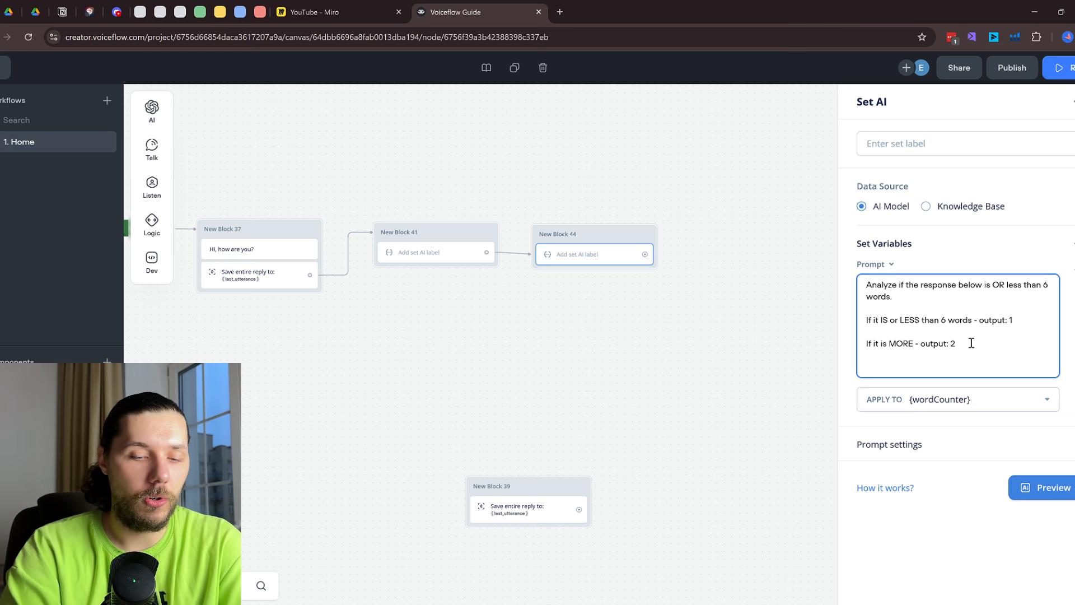
{"action": "type", "text": "YOU MUST A"}
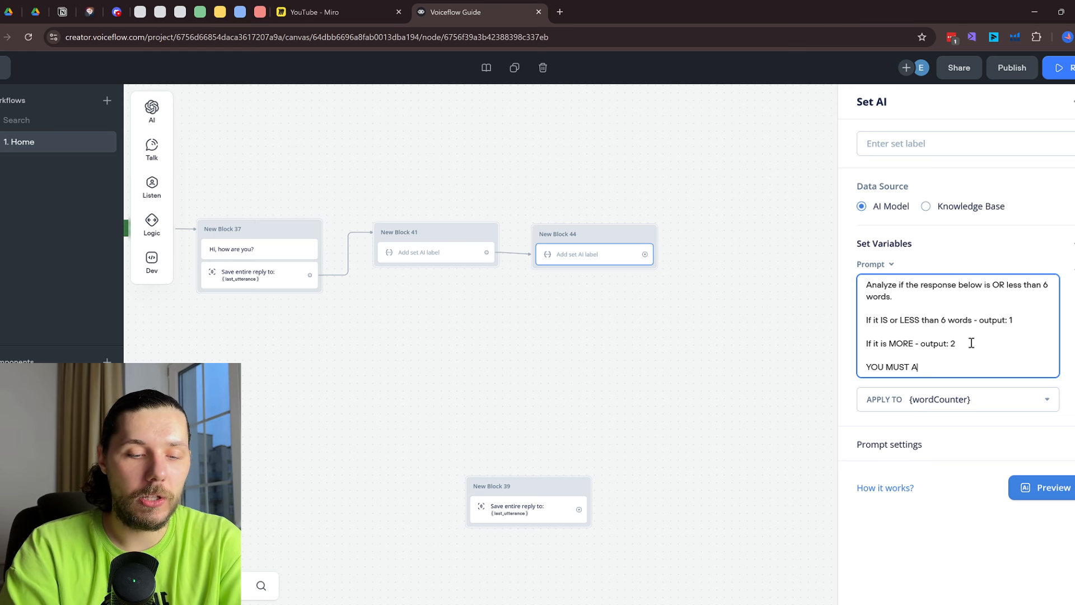
{"action": "type", "text": "LWAYS REPLY WITH"}
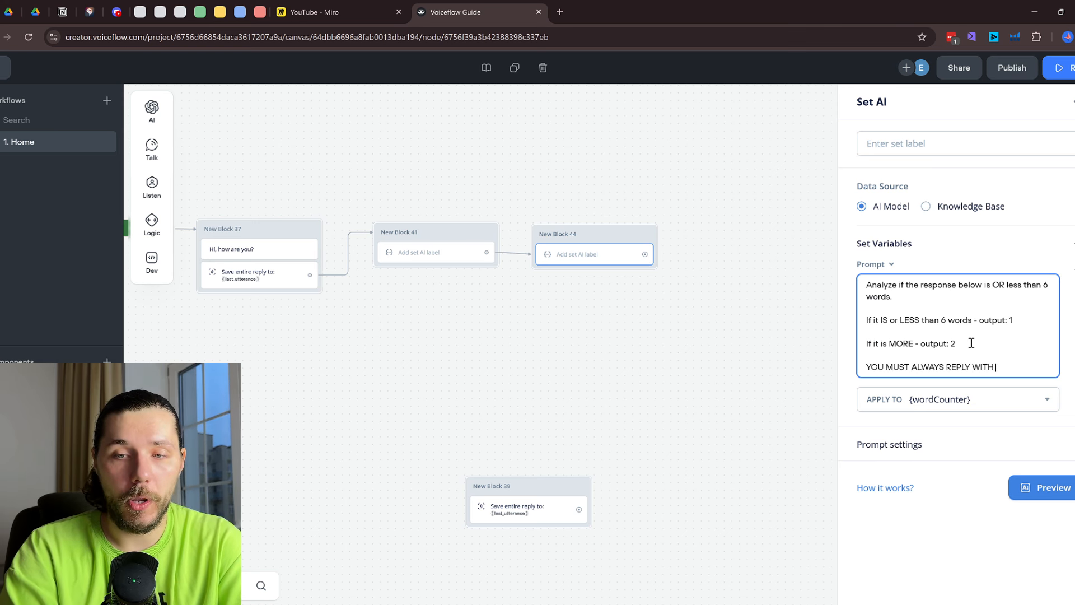
{"action": "type", "text": " EITHER 1"}
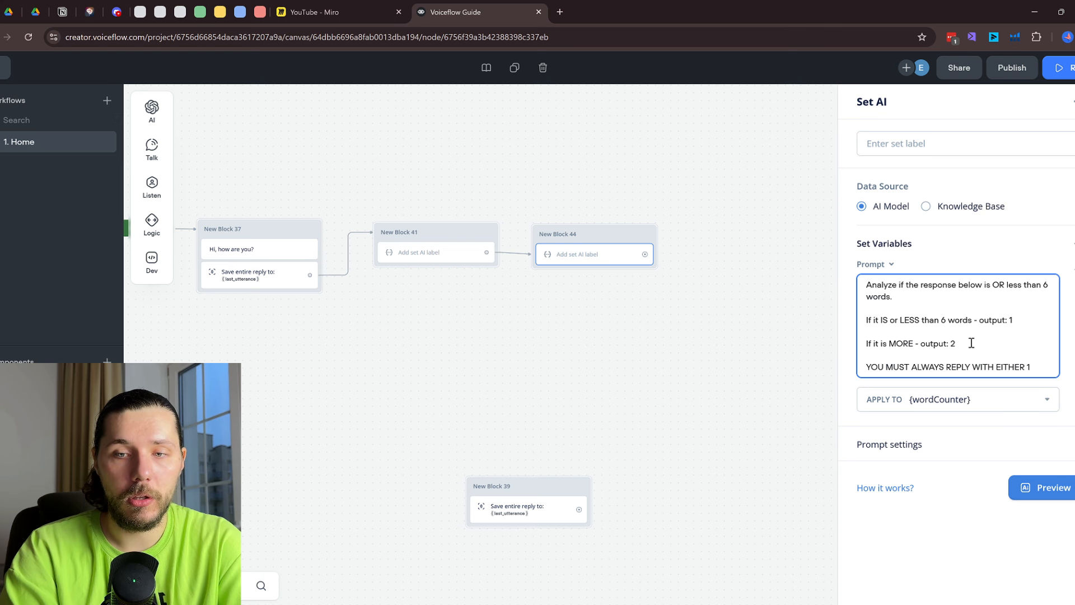
{"action": "type", "text": " OR @"}
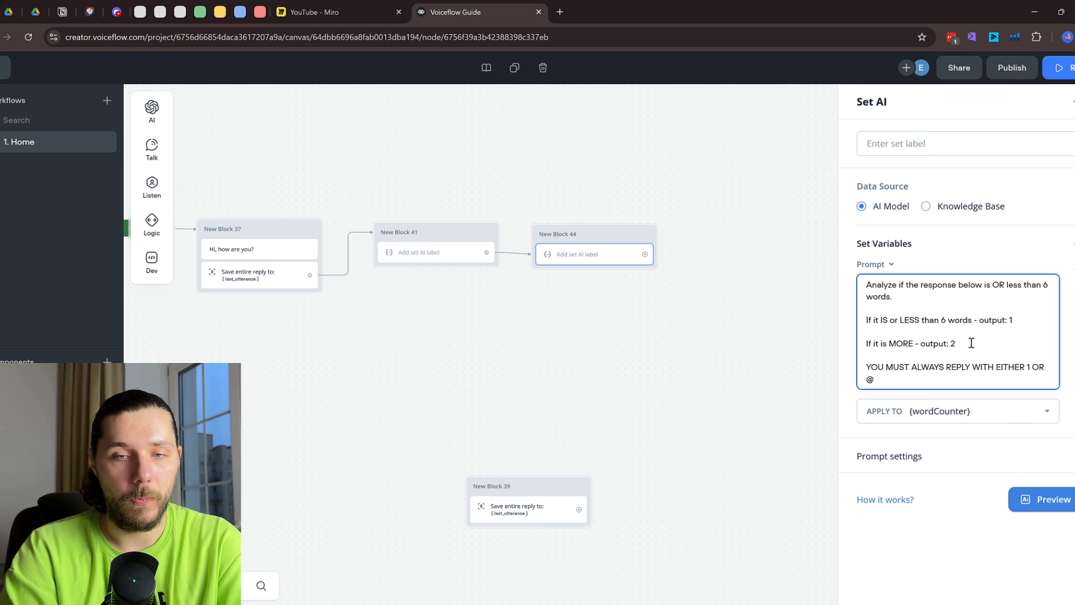
{"action": "key", "text": "BackSpace"}
{"action": "type", "text": "2"}
{"action": "key", "text": "Return"}
{"action": "key", "text": "Return"}
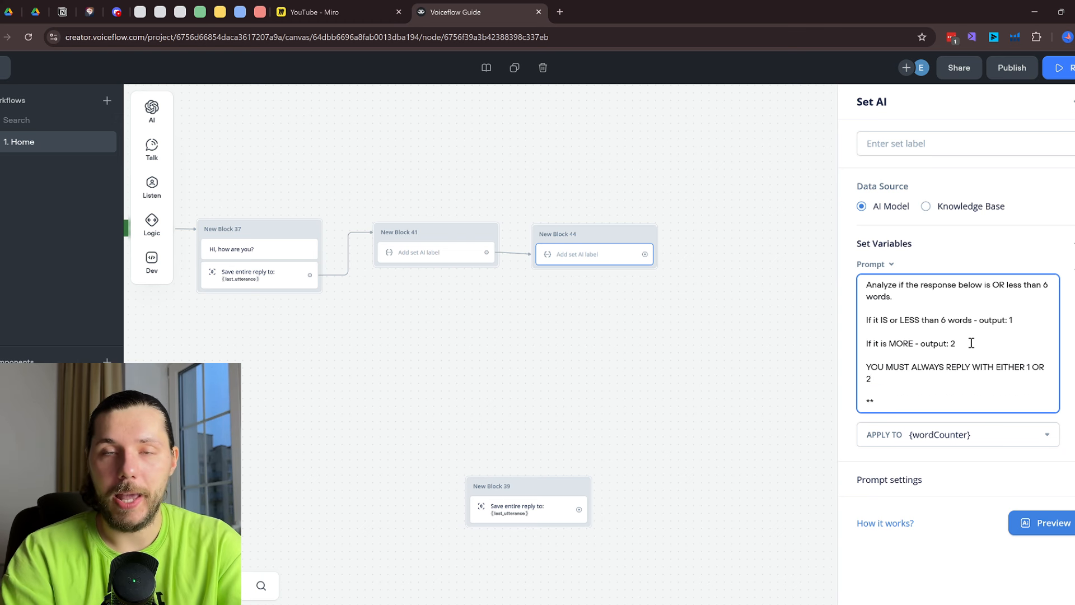
{"action": "type", "text": "**NEVE"}
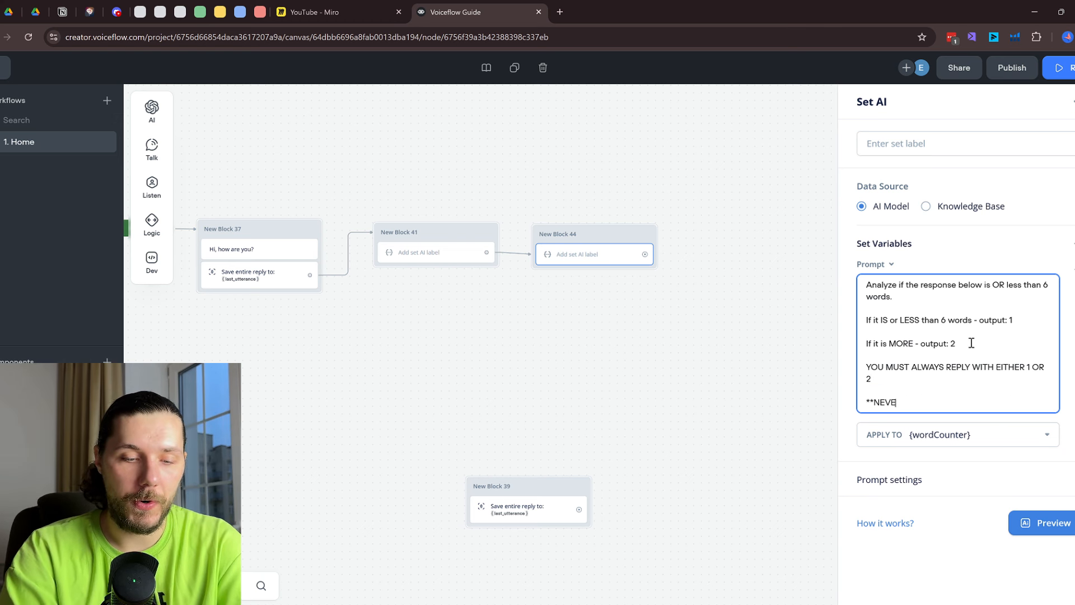
{"action": "type", "text": "R** reply"}
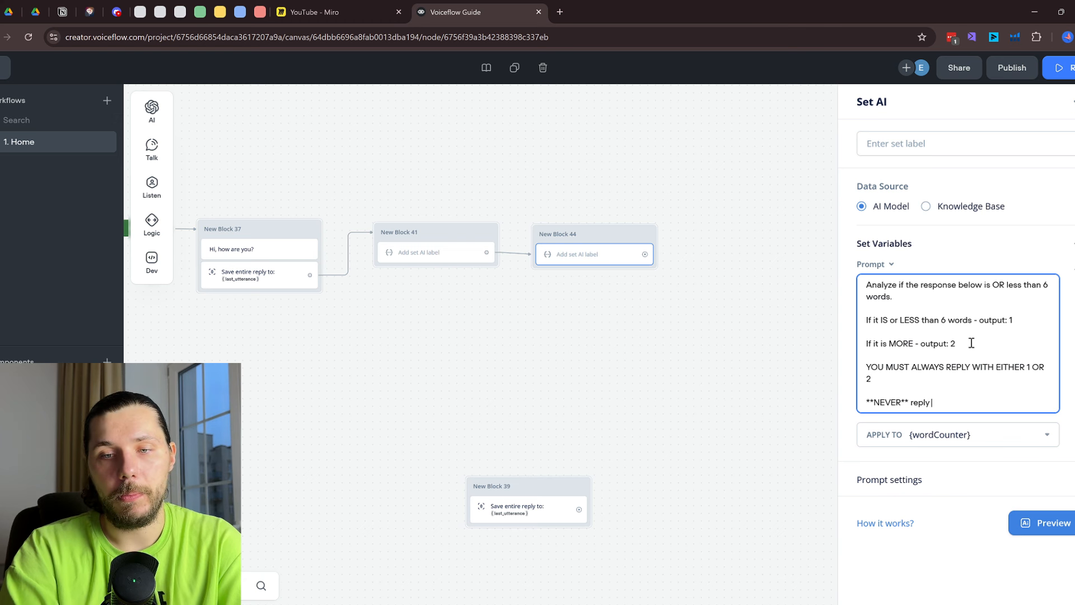
{"action": "type", "text": " with an"}
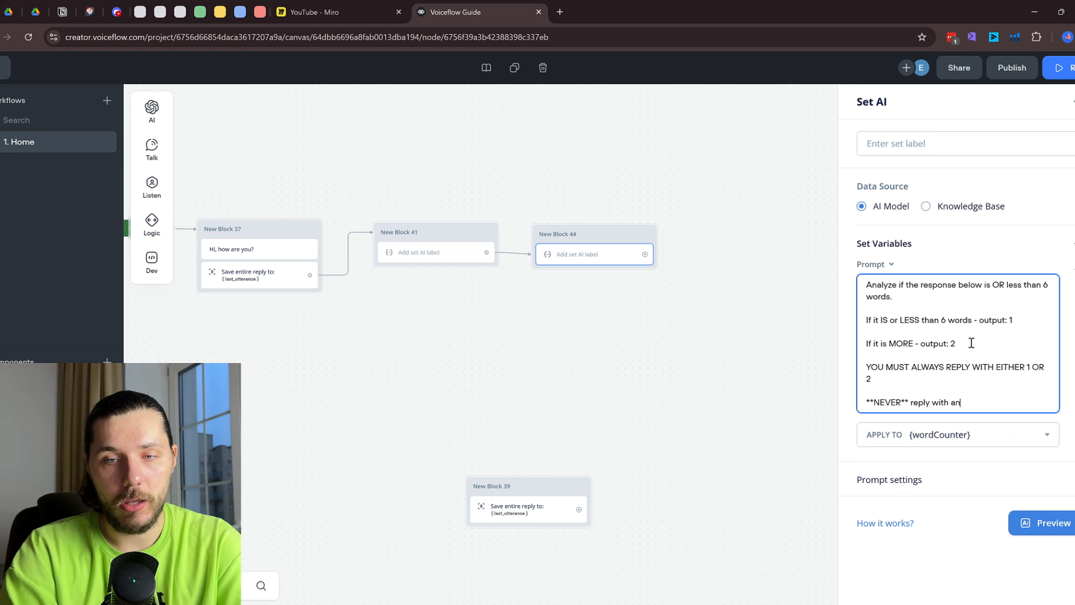
{"action": "type", "text": "othything besides "}
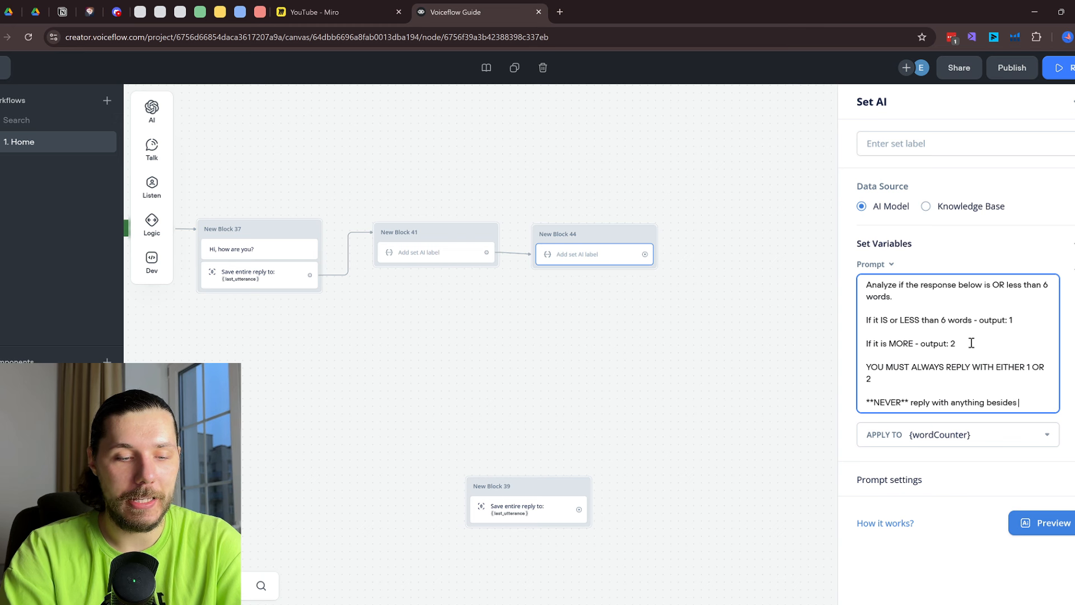
{"action": "type", "text": "1 or 2, no ad"}
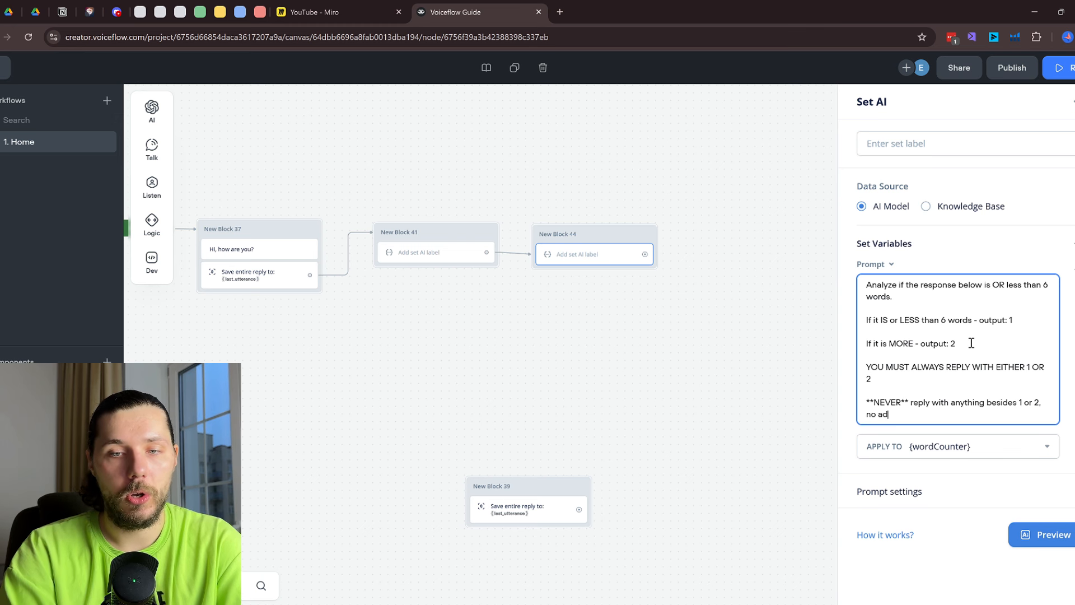
{"action": "type", "text": "ditional chara"}
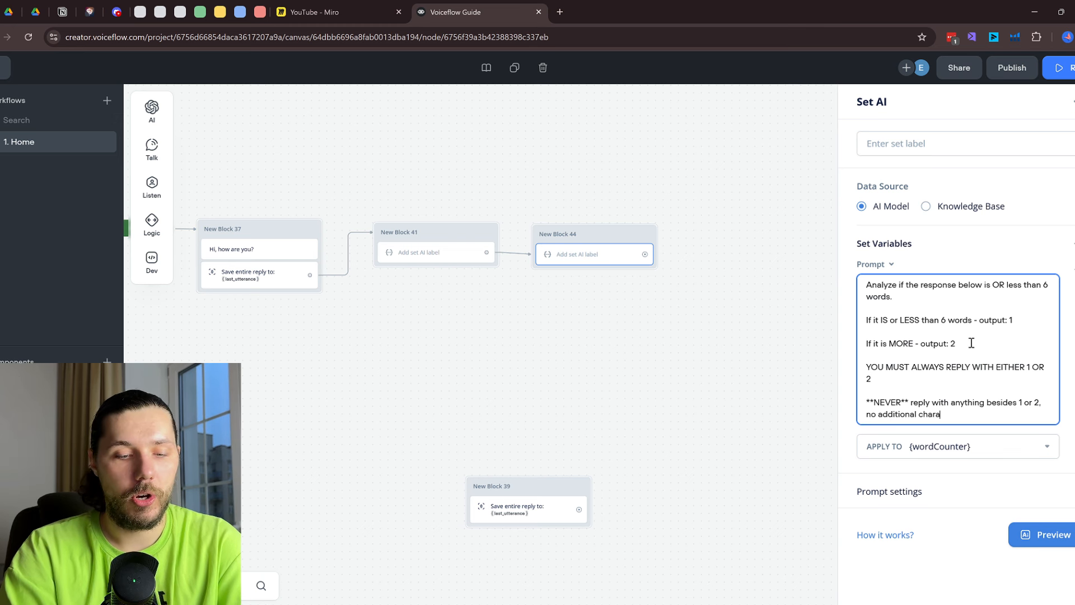
{"action": "type", "text": "cters, words, "}
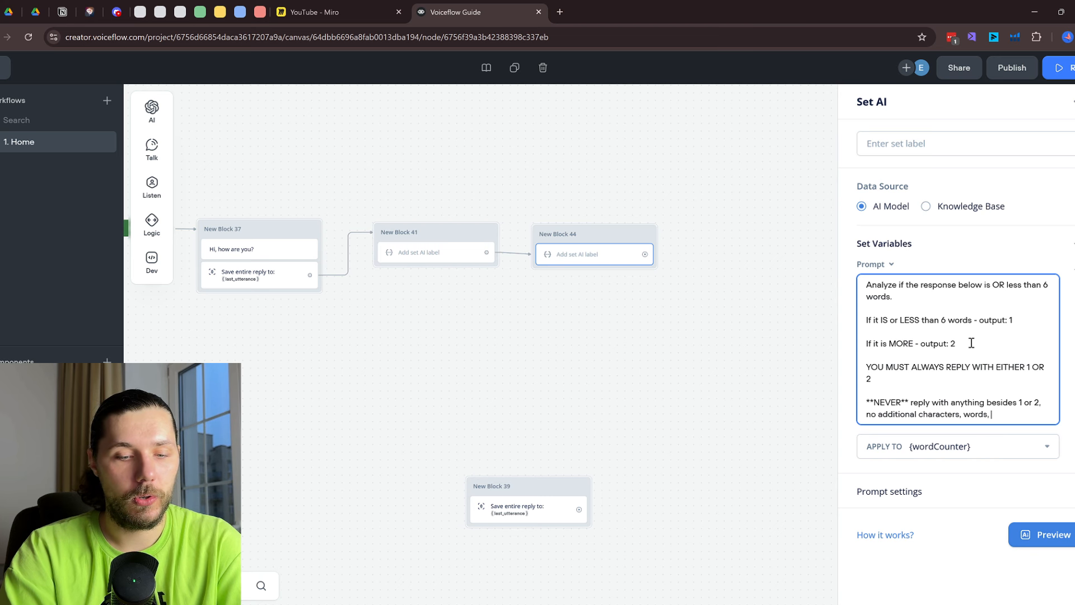
{"action": "type", "text": "or symbols."}
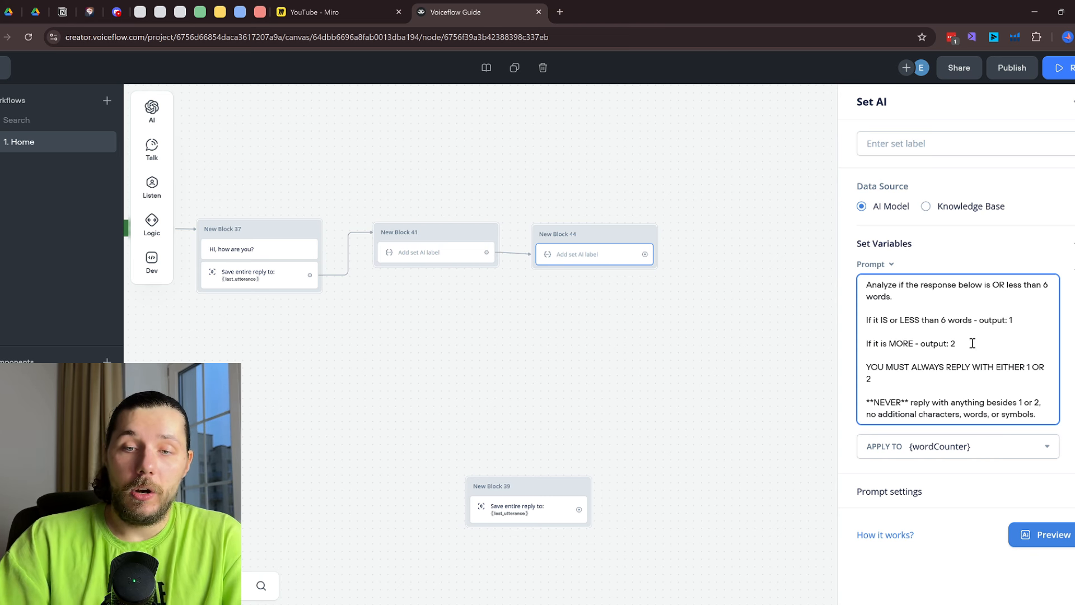
Set the word-count step's model to GPT-4o and its temperature to 0.10
{"action": "left_click", "coordinate": [980, 493]}
{"action": "scroll", "coordinate": [1003, 469], "scroll_direction": "down", "scroll_amount": 3}
{"action": "left_click", "coordinate": [950, 402]}
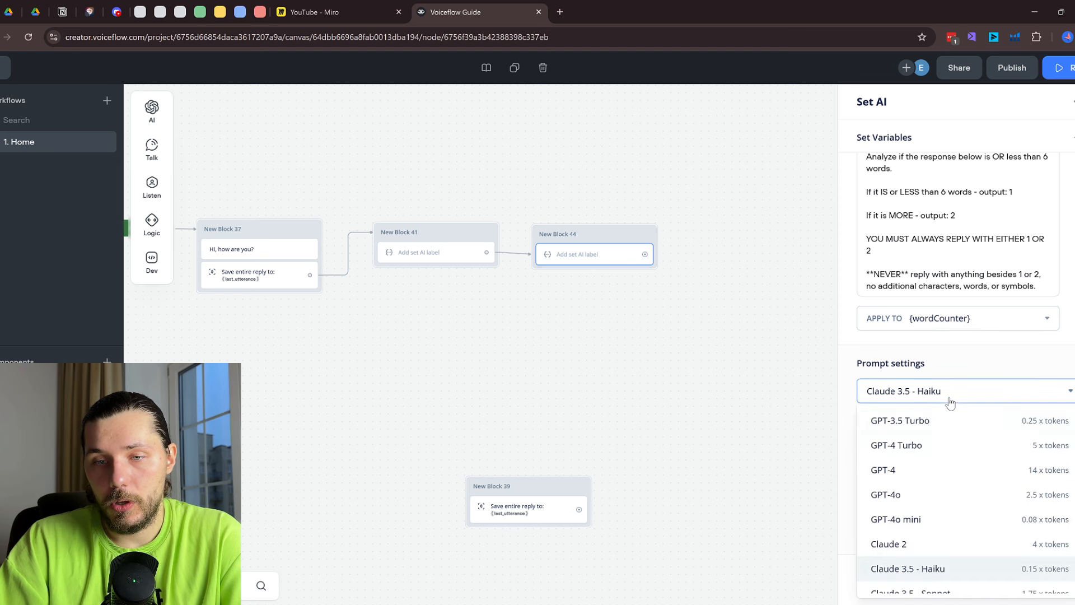
{"action": "left_click", "coordinate": [932, 496]}
{"action": "left_click_drag", "start_coordinate": [966, 442], "coordinate": [880, 446]}
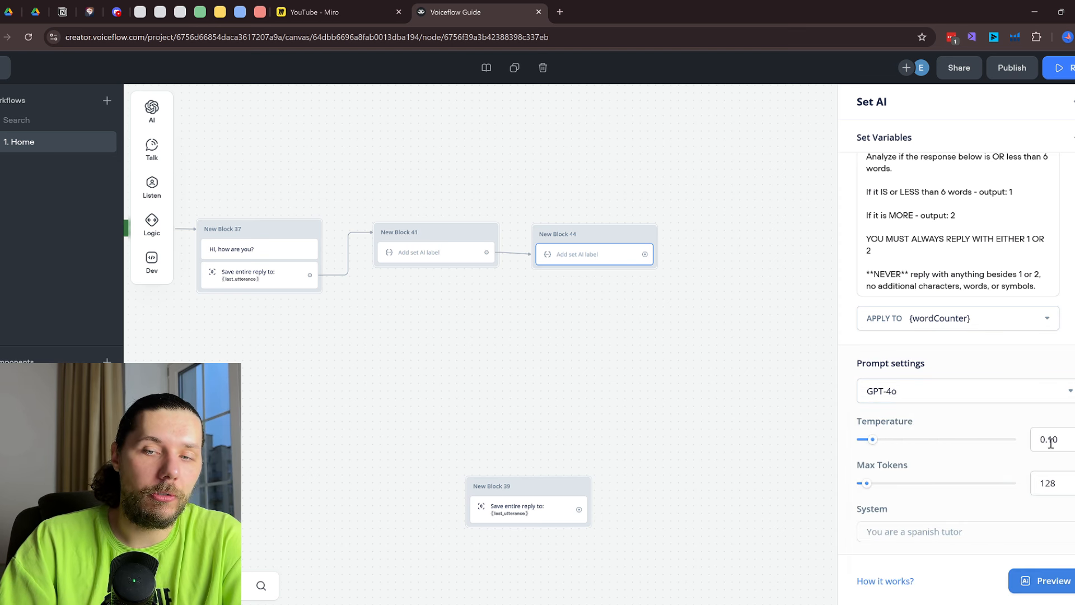
Paste the prompt's closing instruction paragraph into the system instruction field and close the settings
{"action": "scroll", "coordinate": [955, 271], "scroll_direction": "up", "scroll_amount": 2}
{"action": "left_click_drag", "start_coordinate": [899, 274], "coordinate": [948, 404]}
{"action": "scroll", "coordinate": [949, 400], "scroll_direction": "down", "scroll_amount": 2}
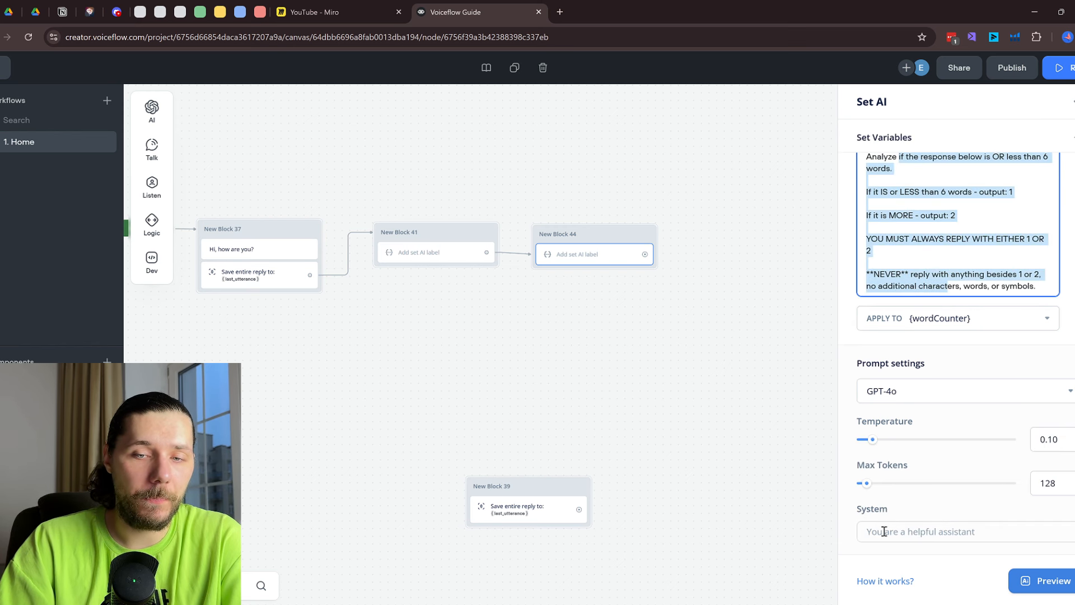
{"action": "triple_click", "coordinate": [953, 286]}
{"action": "key", "text": "ctrl+c"}
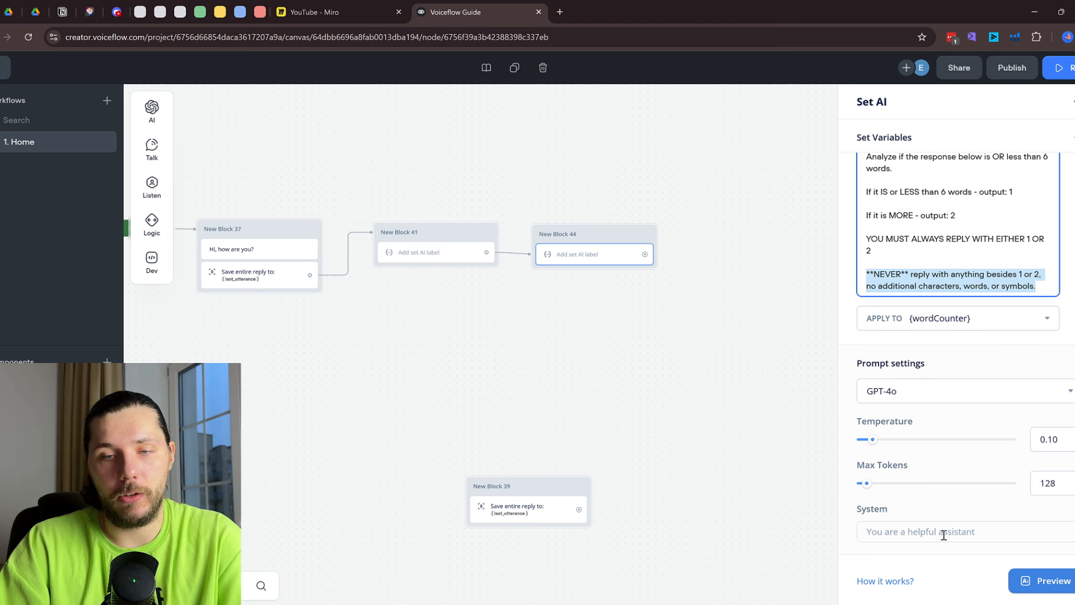
{"action": "left_click", "coordinate": [943, 535]}
{"action": "key", "text": "ctrl+v"}
{"action": "left_click", "coordinate": [703, 399]}
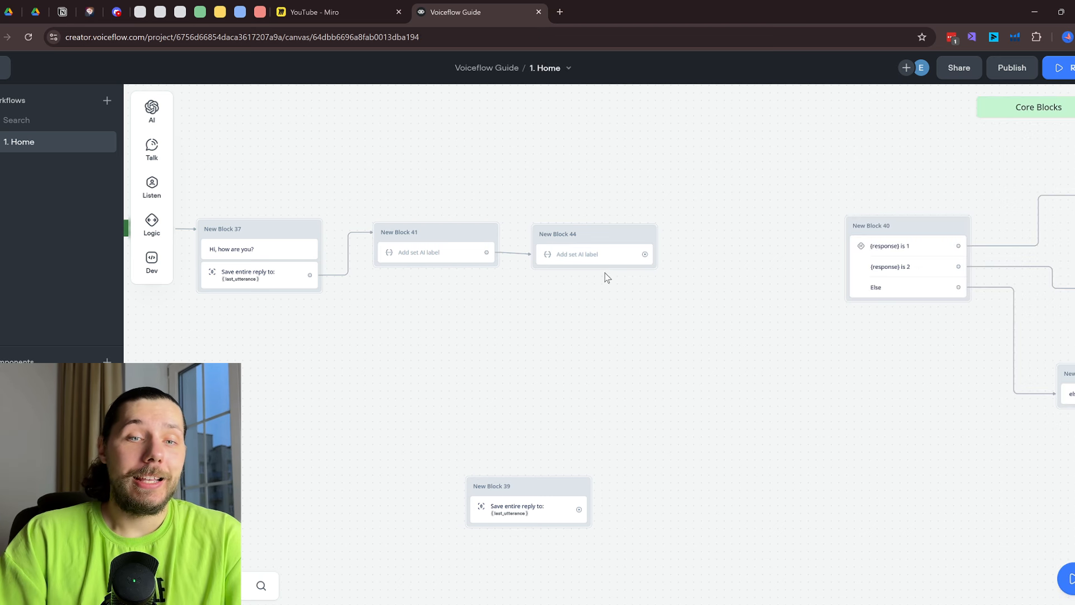
Shift the Start group further left, place New Block 40 beside New Block 44, and connect them
{"action": "scroll", "coordinate": [608, 294], "scroll_direction": "left", "scroll_amount": 5}
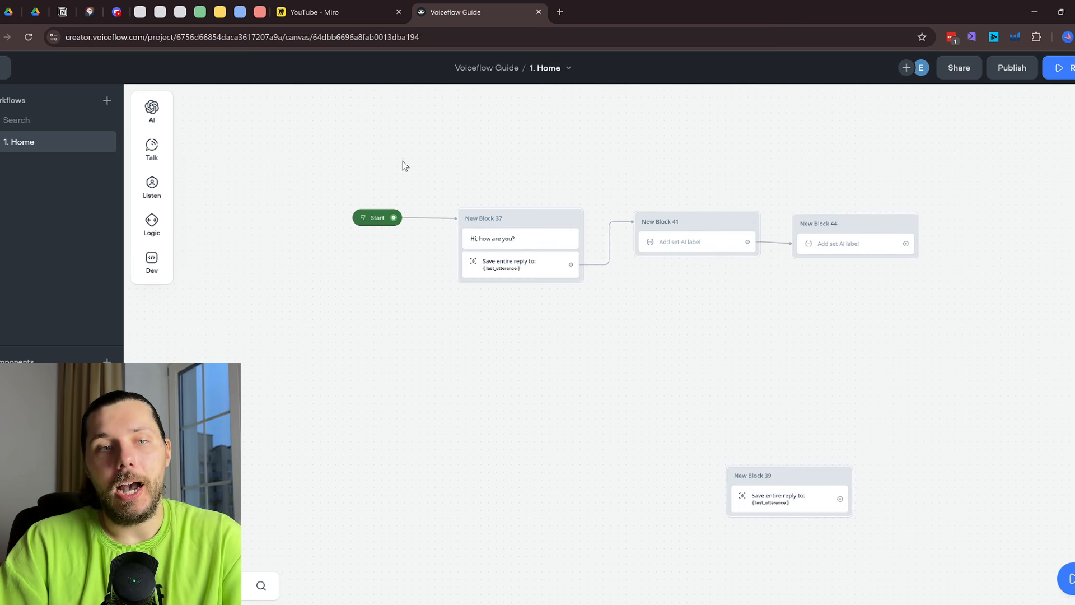
{"action": "left_click_drag", "start_coordinate": [314, 169], "coordinate": [924, 363]}
{"action": "left_click_drag", "start_coordinate": [810, 228], "coordinate": [645, 241]}
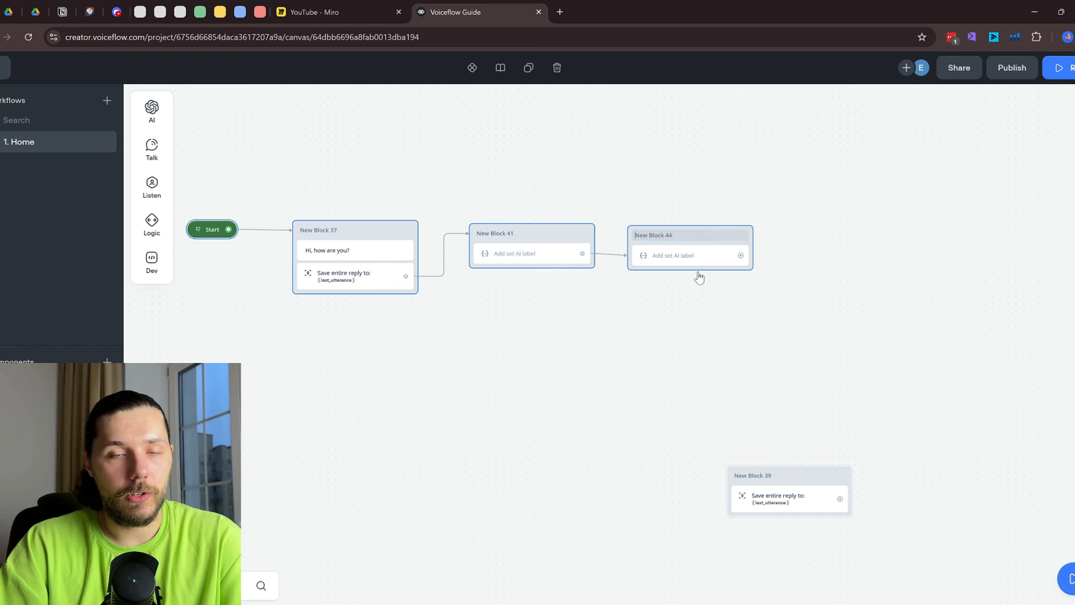
{"action": "left_click_drag", "start_coordinate": [809, 294], "coordinate": [689, 312]}
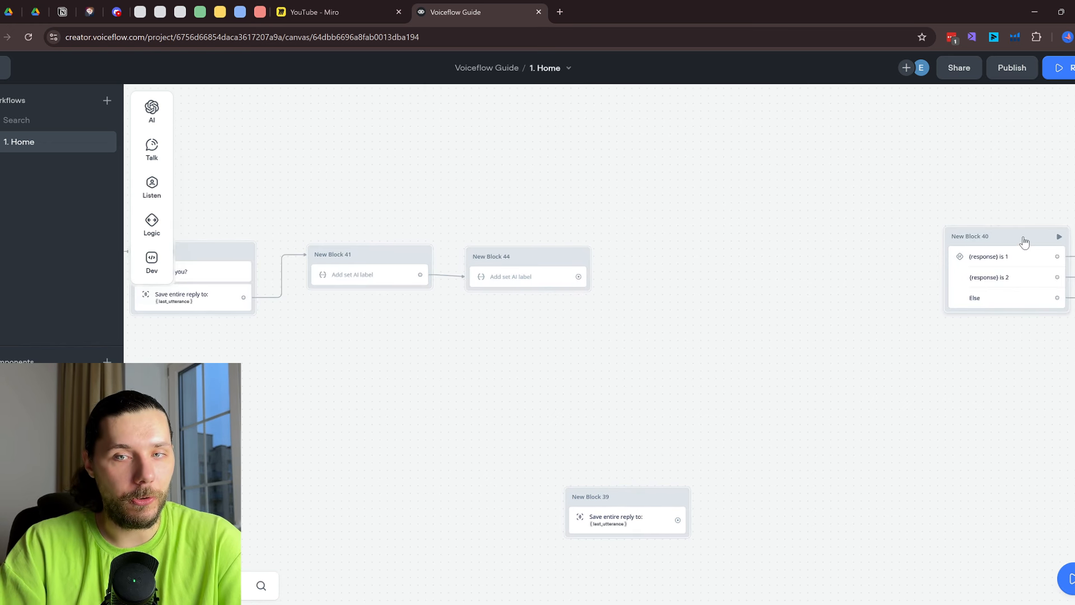
{"action": "left_click_drag", "start_coordinate": [1023, 242], "coordinate": [762, 263]}
{"action": "left_click_drag", "start_coordinate": [582, 275], "coordinate": [746, 263]}
{"action": "left_click", "coordinate": [734, 281]}
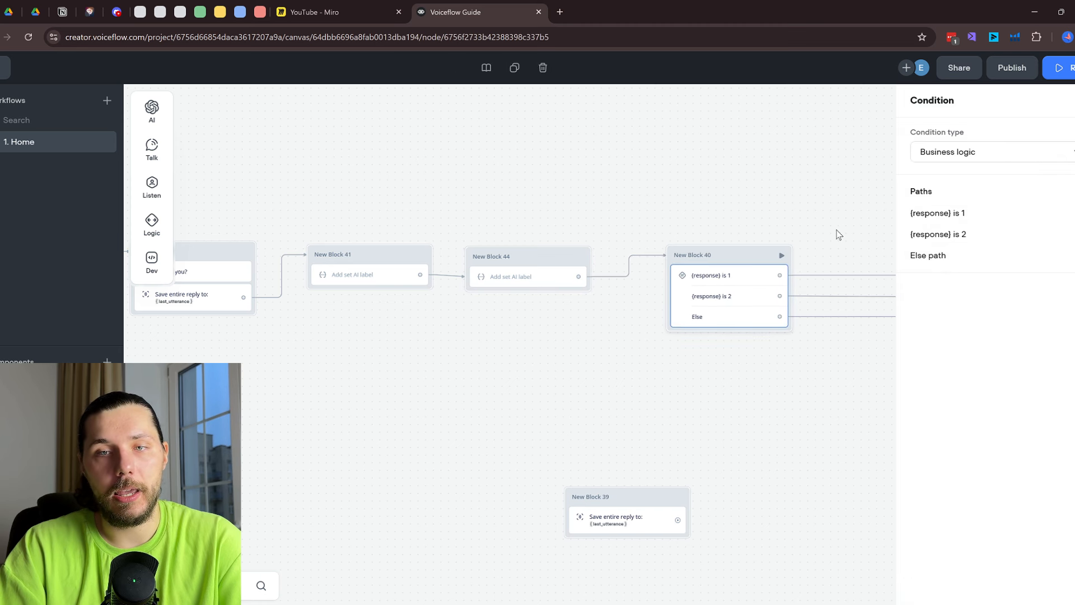
Replace New Block 41's message '1' with {response} and move New Block 43 lower
{"action": "left_click_drag", "start_coordinate": [739, 224], "coordinate": [527, 248]}
{"action": "left_click_drag", "start_coordinate": [954, 237], "coordinate": [665, 238]}
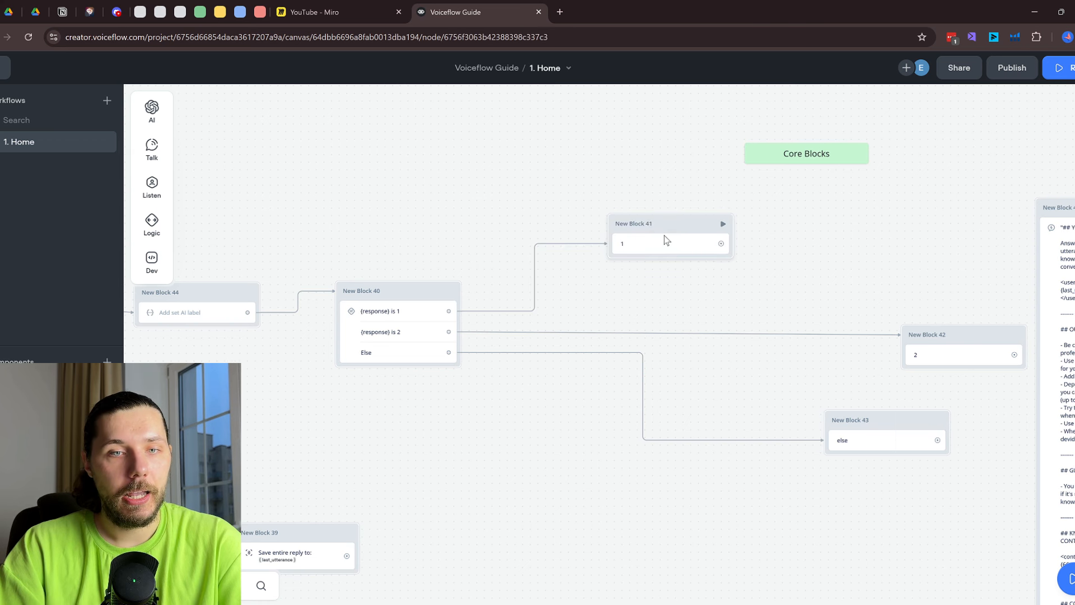
{"action": "key", "text": "BackSpace"}
{"action": "type", "text": "{res"}
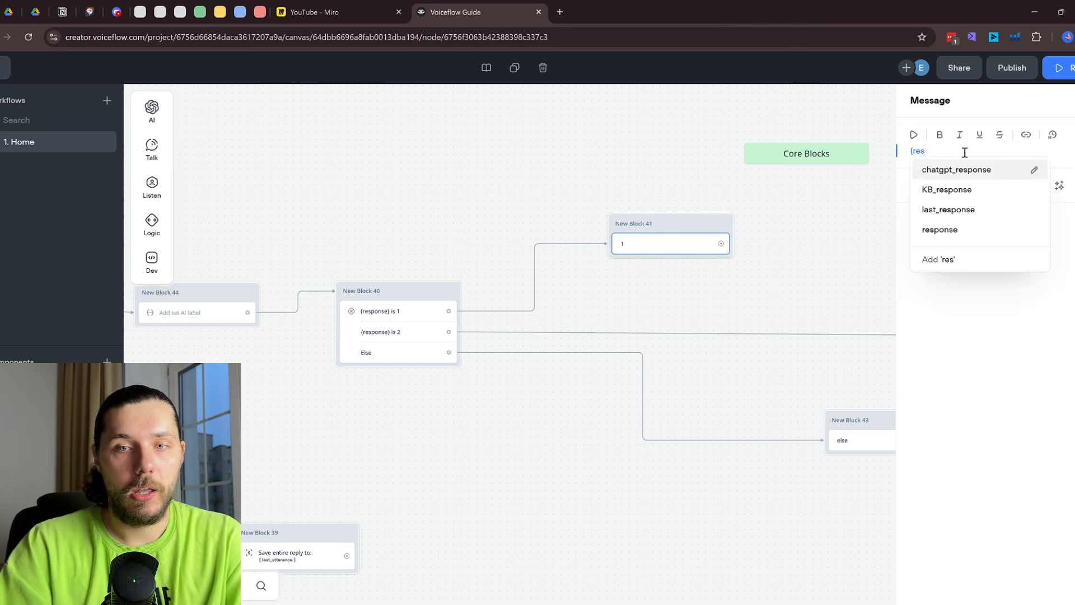
{"action": "left_click", "coordinate": [933, 230]}
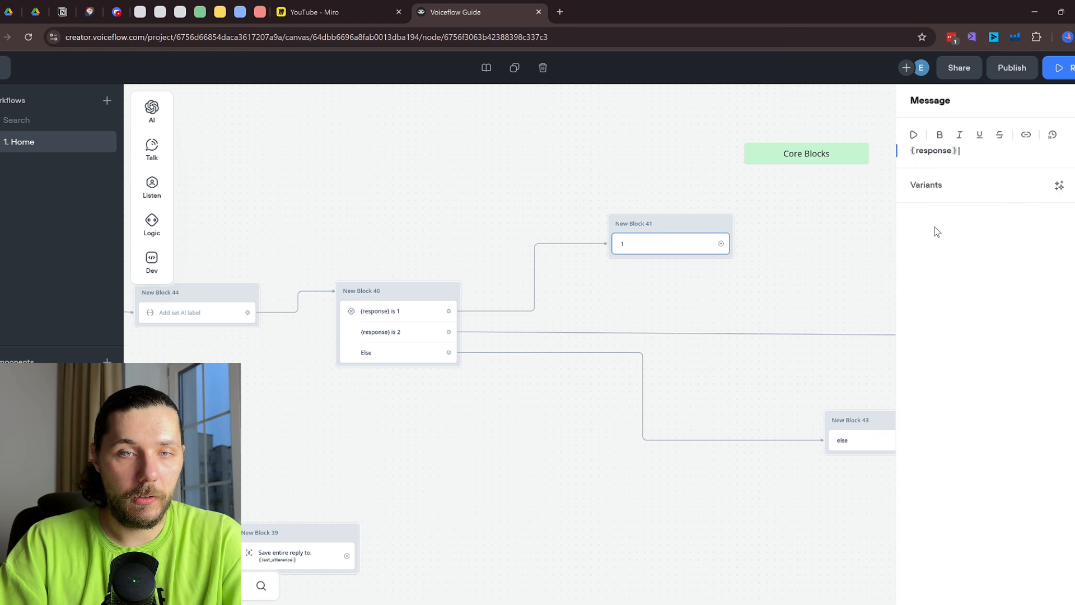
{"action": "left_click", "coordinate": [819, 257]}
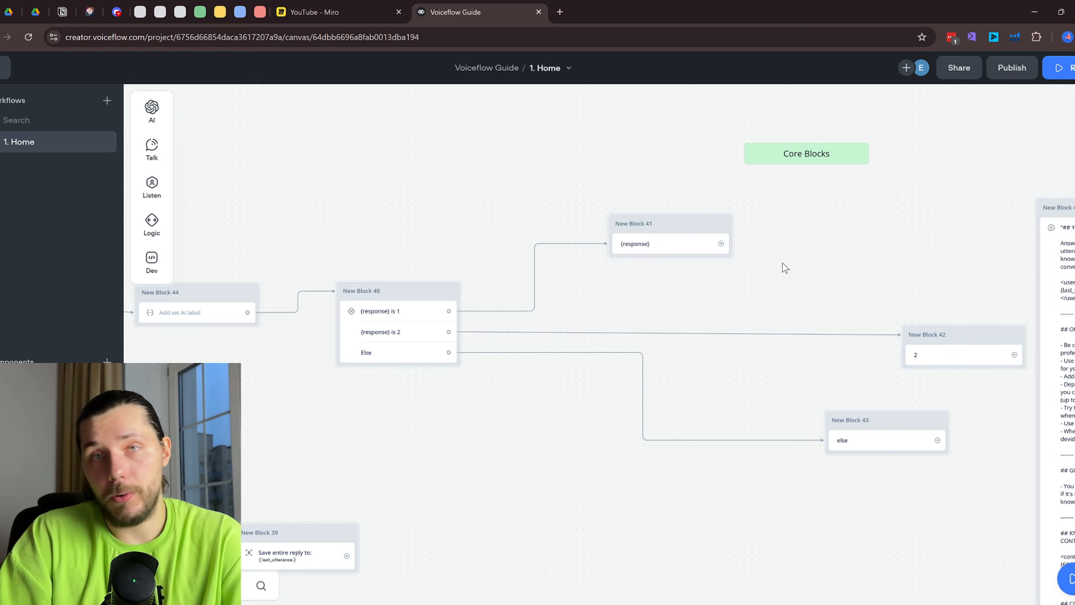
{"action": "left_click_drag", "start_coordinate": [863, 430], "coordinate": [796, 499]}
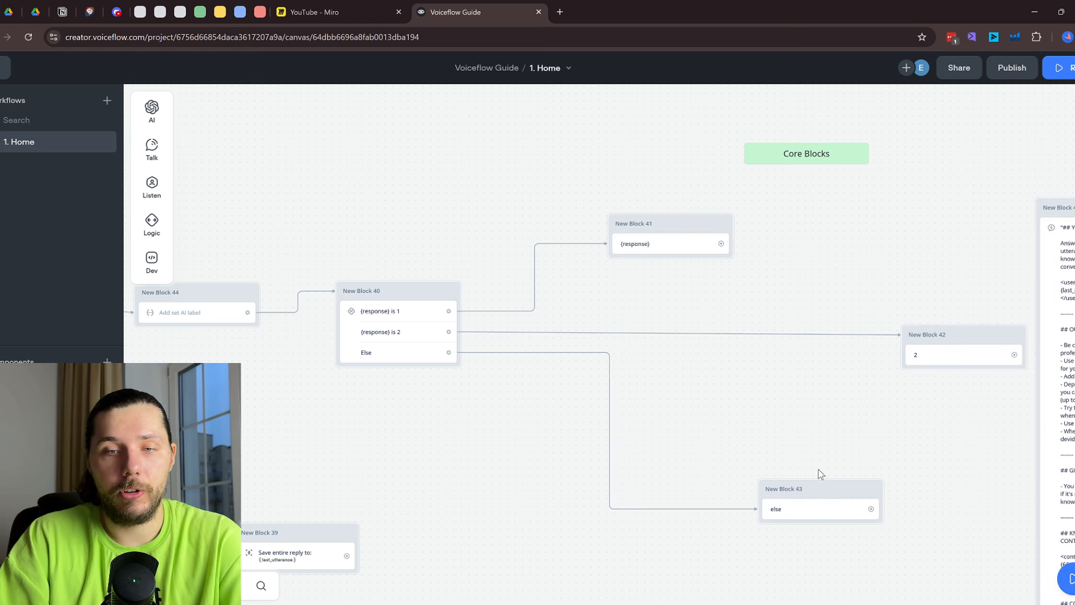
Delete New Blocks 42 and 43
{"action": "right_click", "coordinate": [960, 336]}
{"action": "left_click", "coordinate": [837, 542]}
{"action": "right_click", "coordinate": [804, 494]}
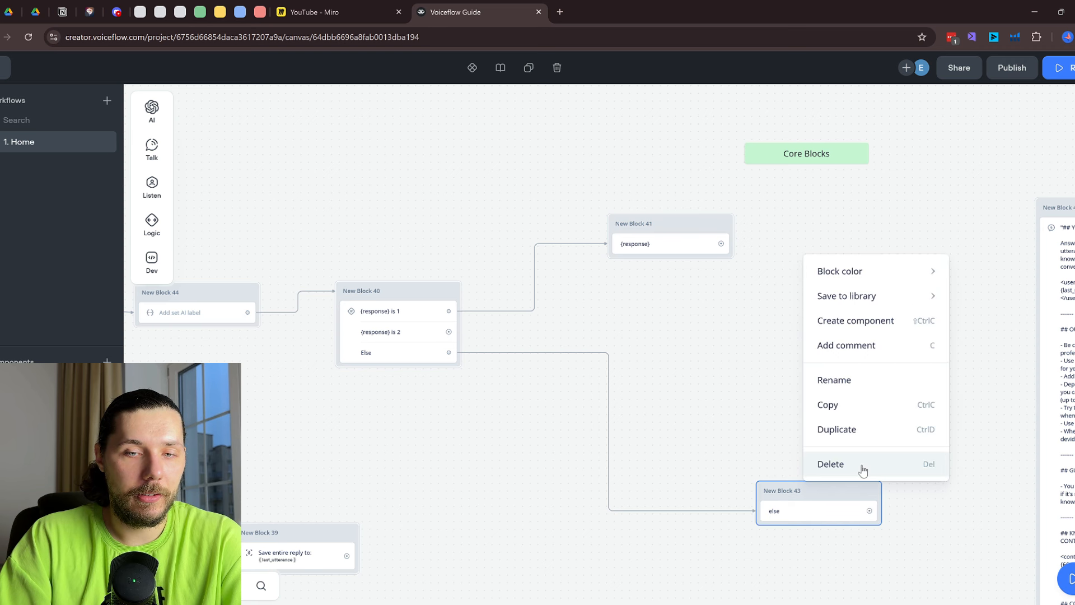
{"action": "left_click", "coordinate": [864, 463]}
Add a Response AI step on the '{response} is 2' path and begin its prompt with 'Analyze the response'
{"action": "left_click_drag", "start_coordinate": [455, 332], "coordinate": [616, 329]}
{"action": "mouse_move", "coordinate": [660, 344]}
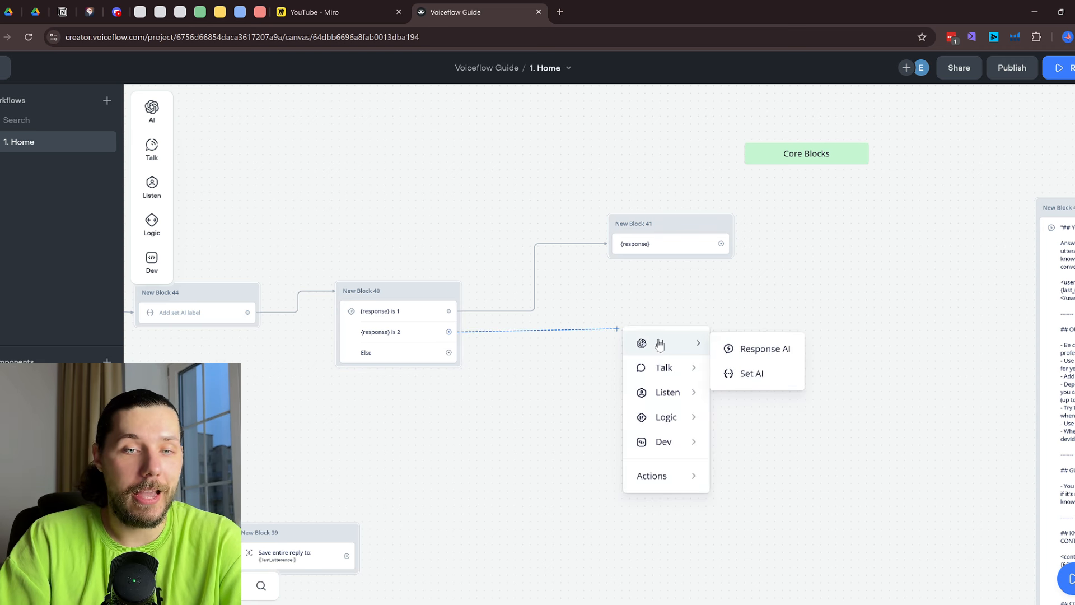
{"action": "left_click", "coordinate": [764, 357]}
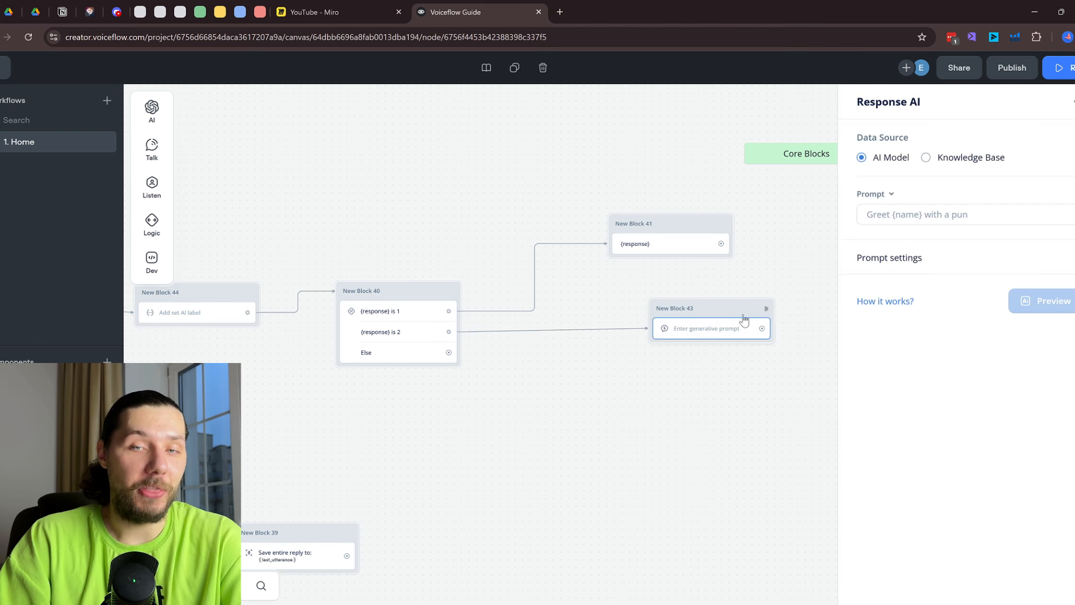
{"action": "left_click_drag", "start_coordinate": [730, 306], "coordinate": [679, 327]}
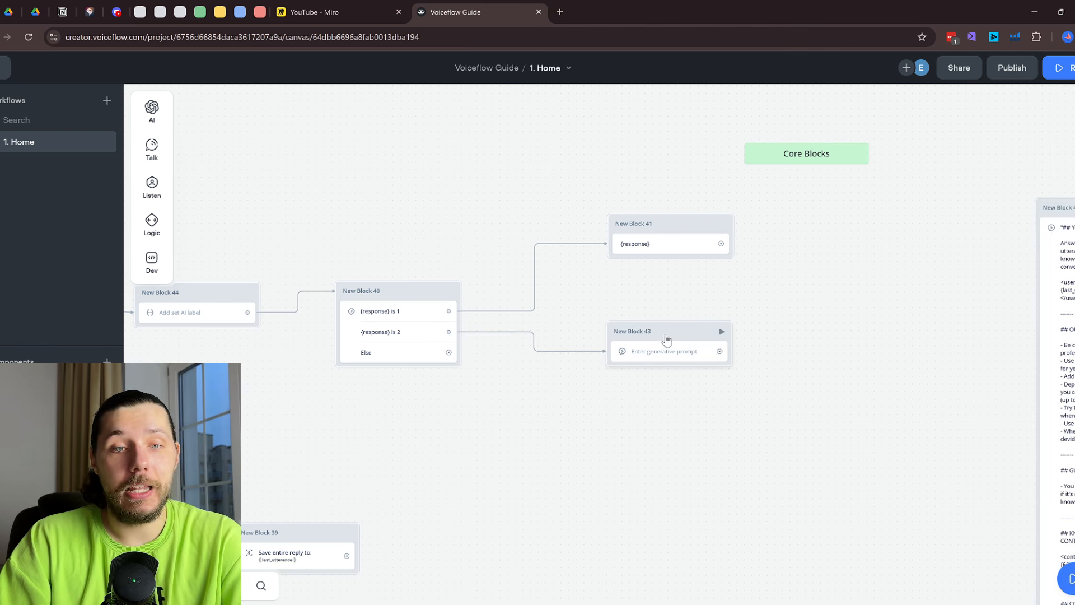
{"action": "left_click", "coordinate": [670, 365]}
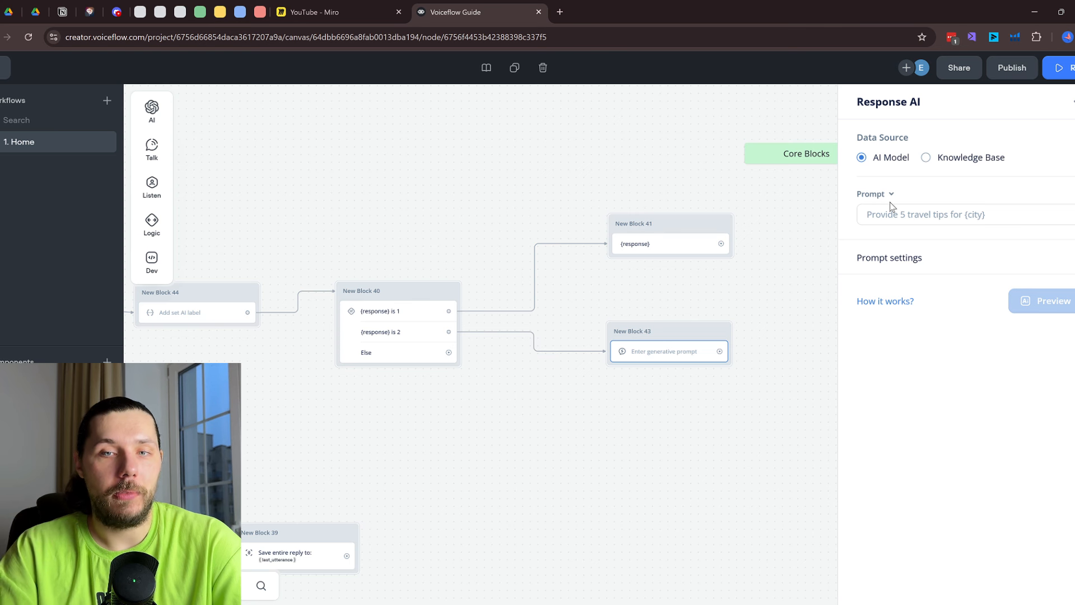
{"action": "left_click", "coordinate": [894, 210]}
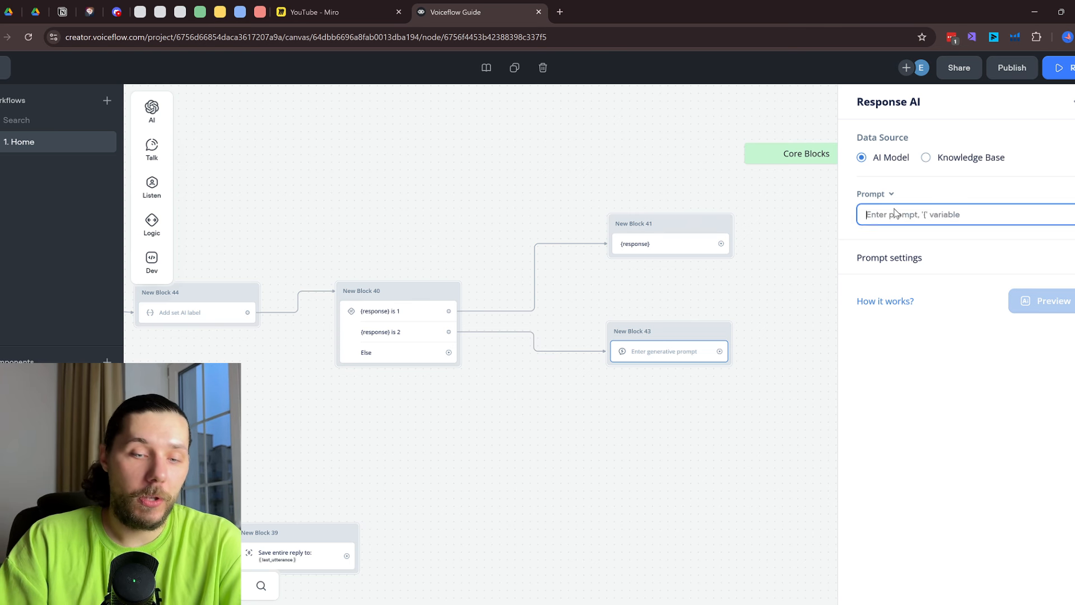
{"action": "type", "text": "Anal"}
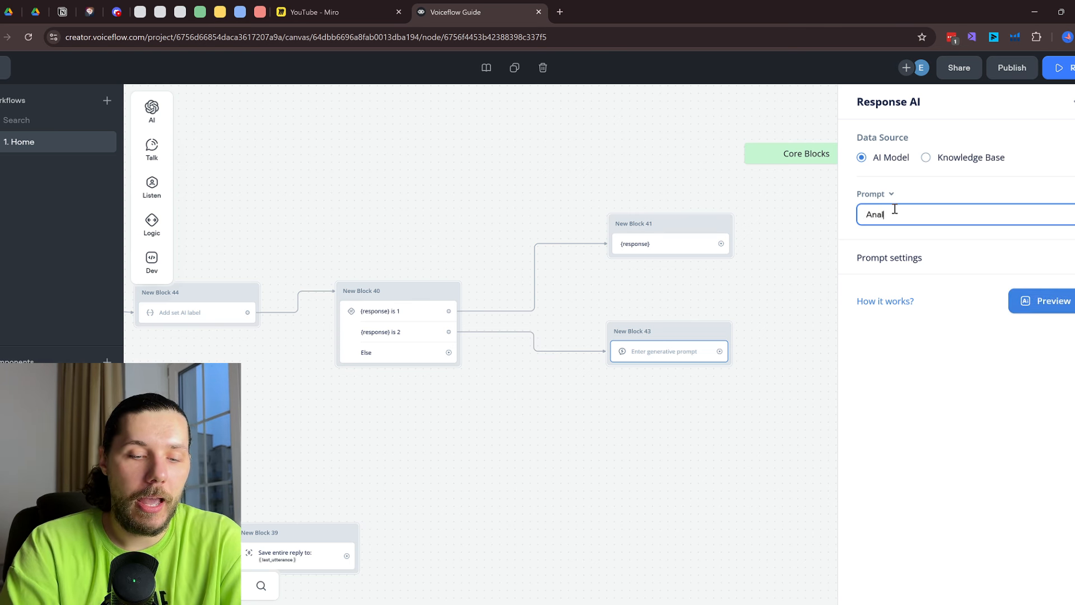
{"action": "type", "text": "yze the response to"}
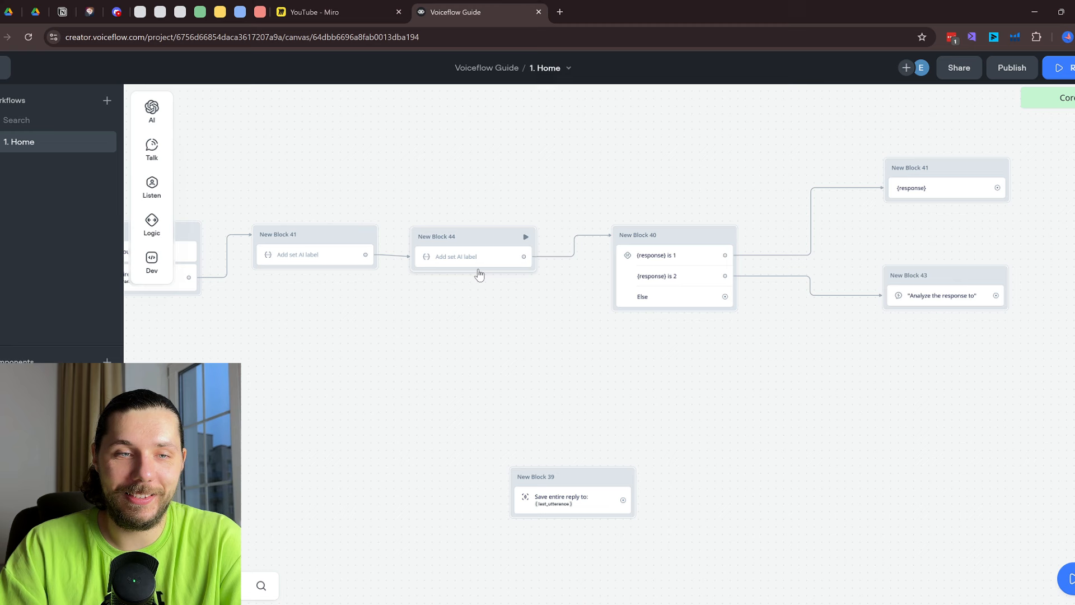
Reopen the word-count Set AI step's settings
{"action": "left_click", "coordinate": [476, 263]}
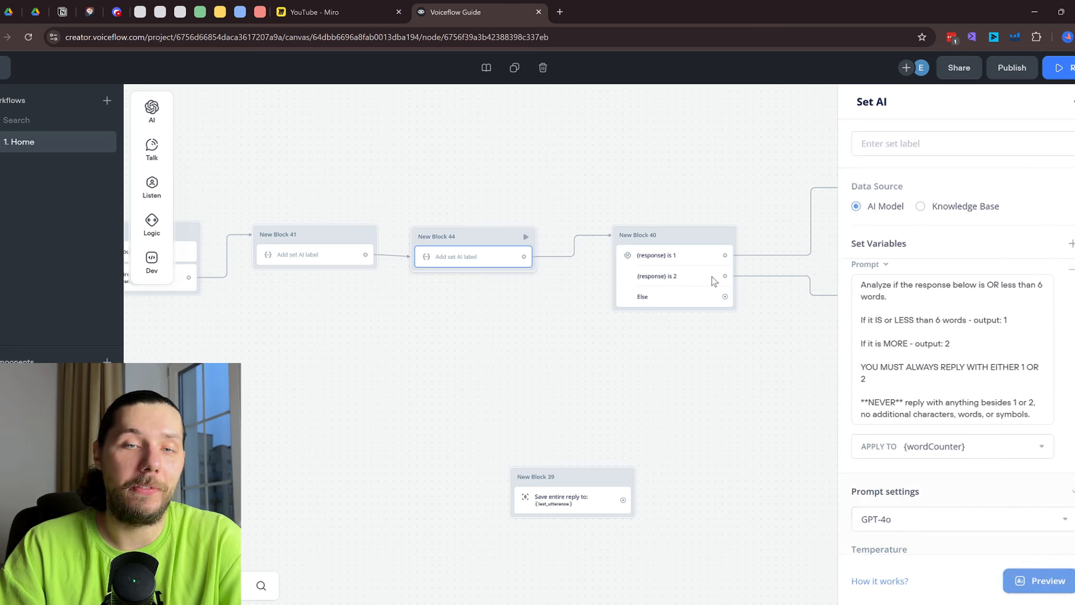
{"action": "scroll", "coordinate": [871, 207], "scroll_direction": "down", "scroll_amount": 5}
{"action": "scroll", "coordinate": [871, 207], "scroll_direction": "up", "scroll_amount": 2}
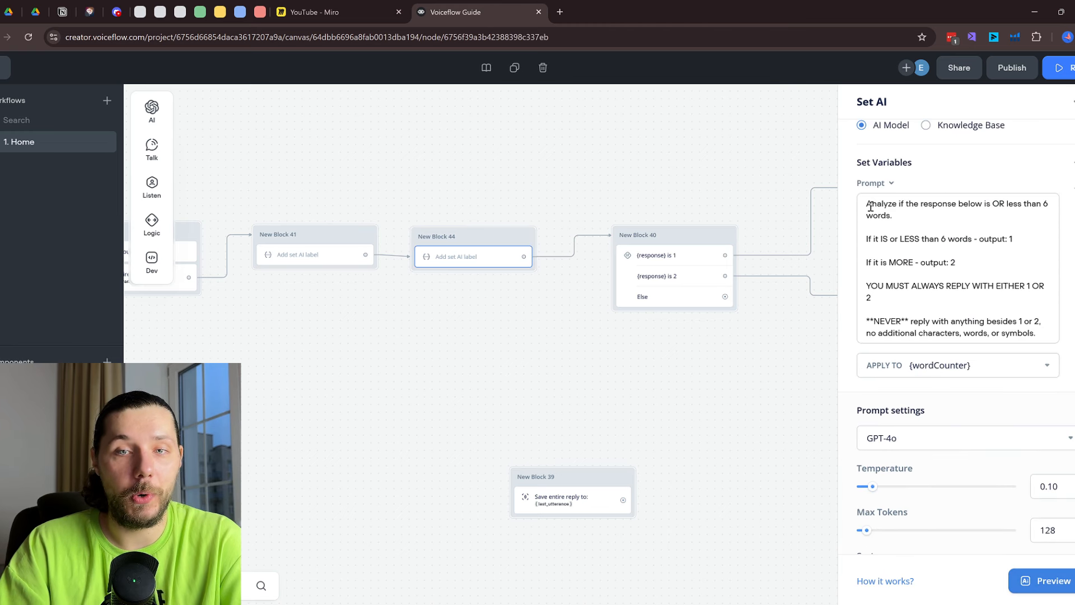
Insert {response} below the heading, which now reads '## HERE IS THE RESPONSE TO ANALYZE:'
{"action": "left_click_drag", "start_coordinate": [871, 207], "coordinate": [905, 217]}
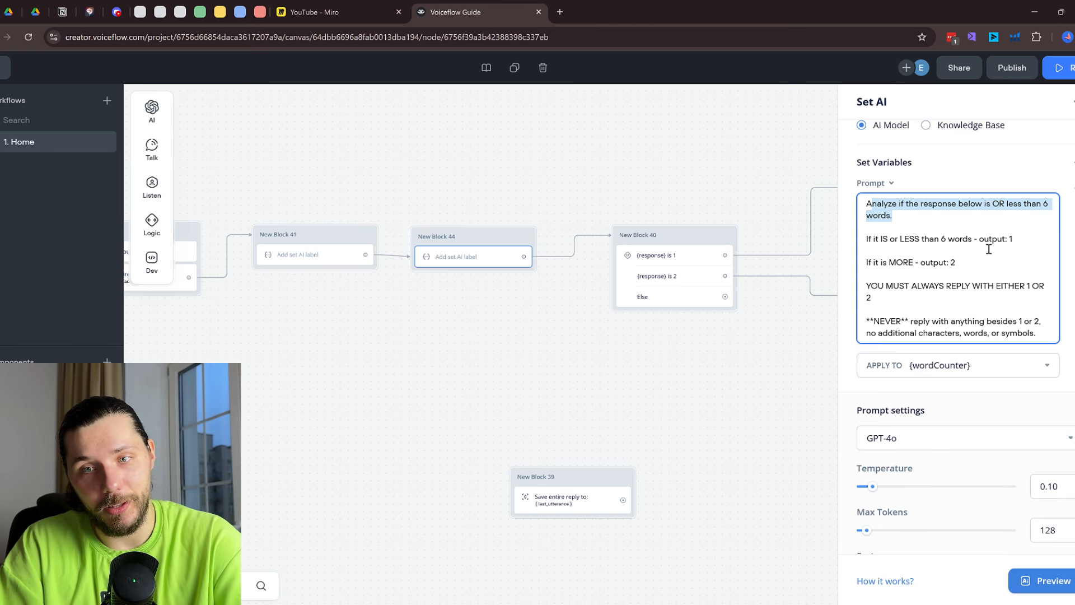
{"action": "left_click", "coordinate": [1043, 328]}
{"action": "key", "text": "Return"}
{"action": "key", "text": "Return"}
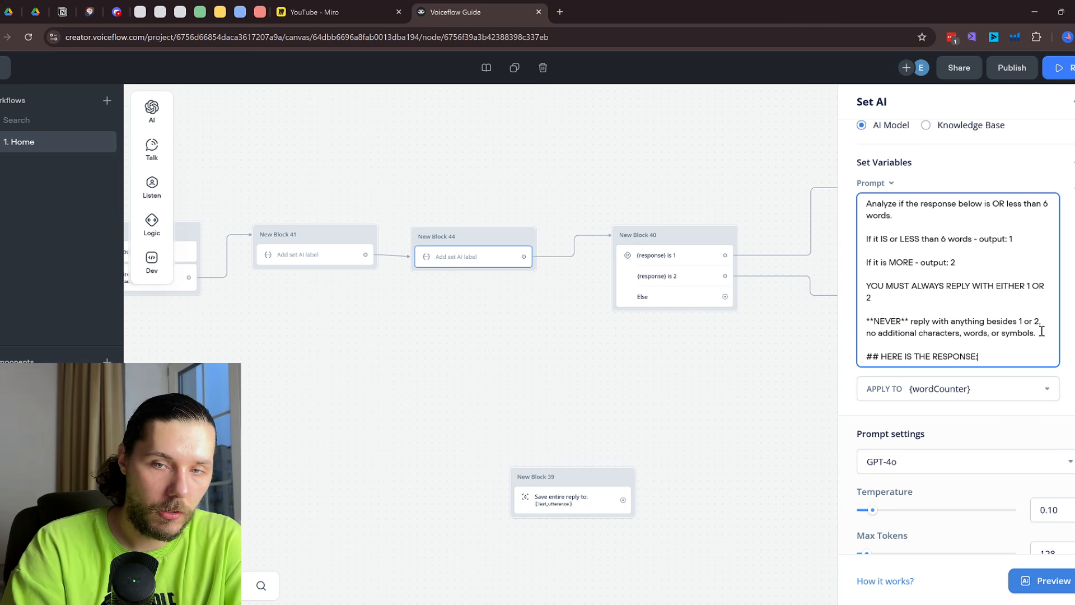
{"action": "key", "text": "Return"}
{"action": "key", "text": "Return"}
{"action": "type", "text": "{res"}
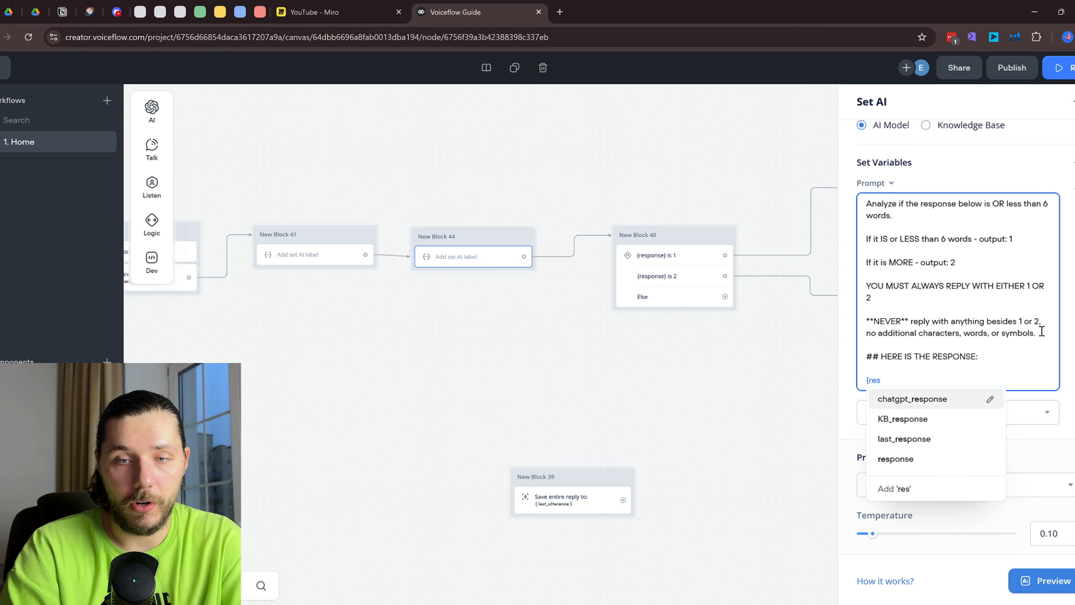
{"action": "left_click", "coordinate": [946, 459]}
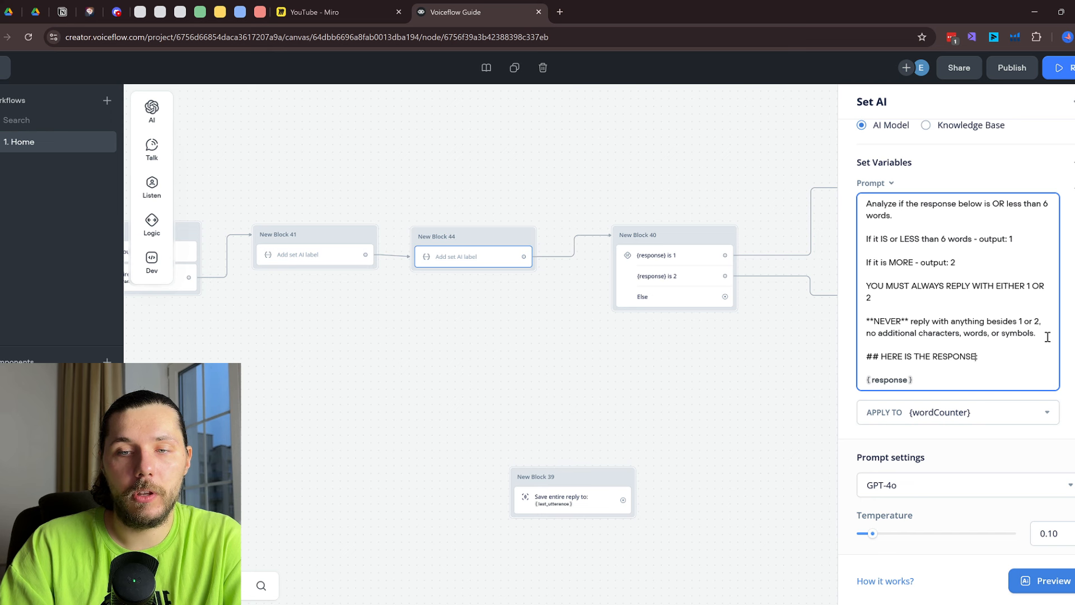
{"action": "type", "text": "O ANALYZE"}
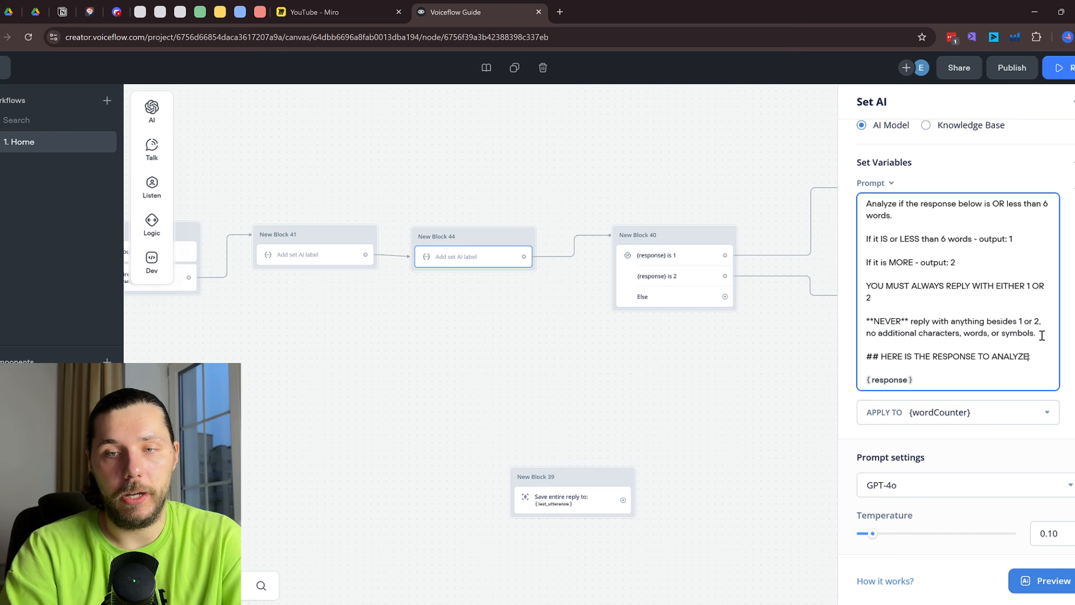
{"action": "left_click_drag", "start_coordinate": [766, 353], "coordinate": [622, 347]}
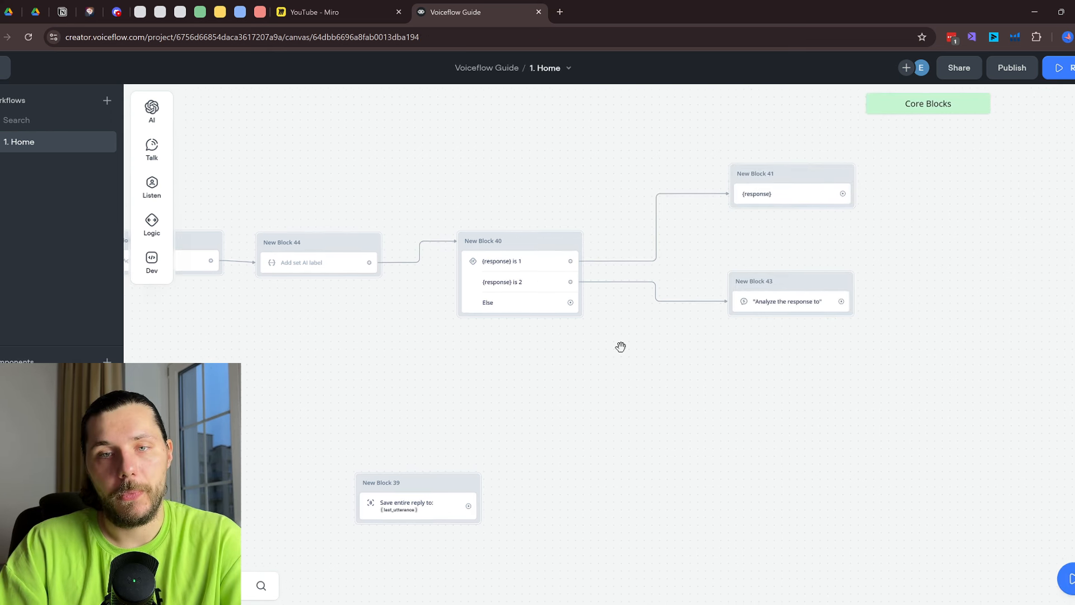
Write New Block 43's prompt to shorten the response to 6 words or less, pasting in the heading and {response}
{"action": "left_click", "coordinate": [796, 301]}
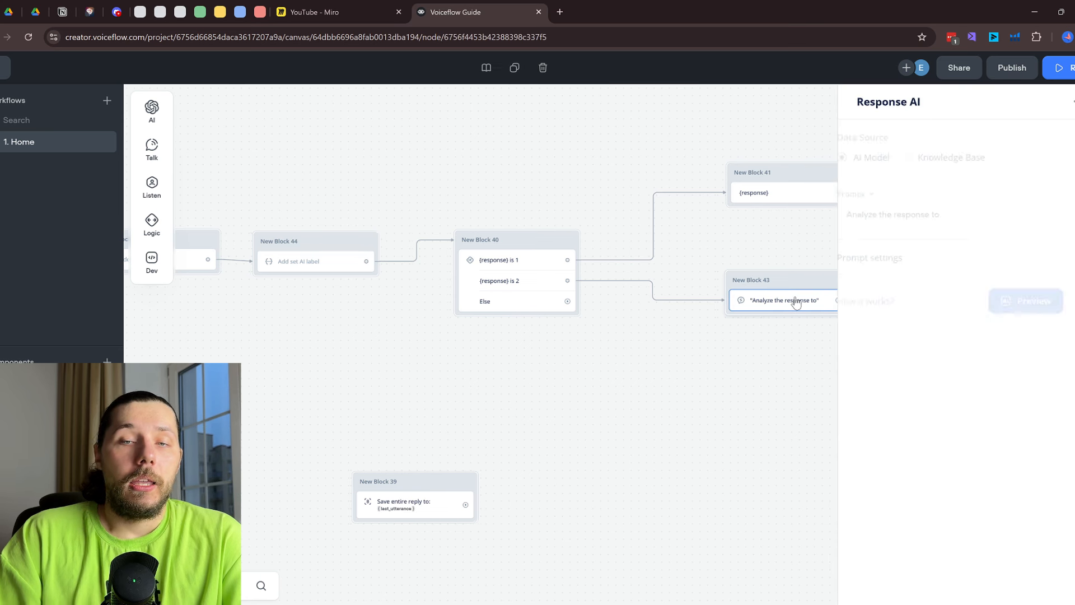
{"action": "left_click", "coordinate": [968, 217]}
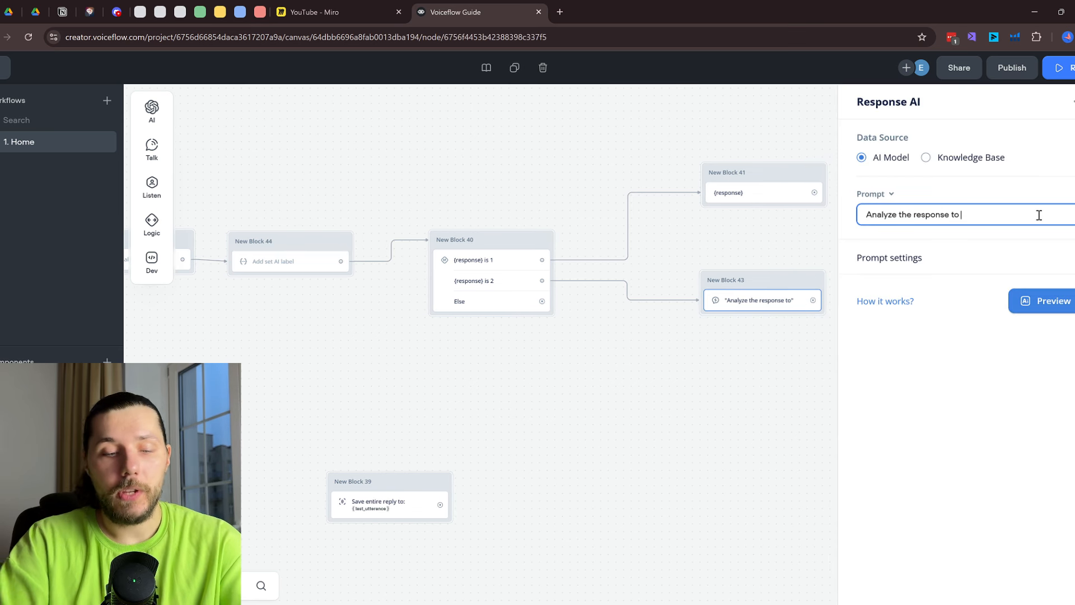
{"action": "type", "text": "AND"}
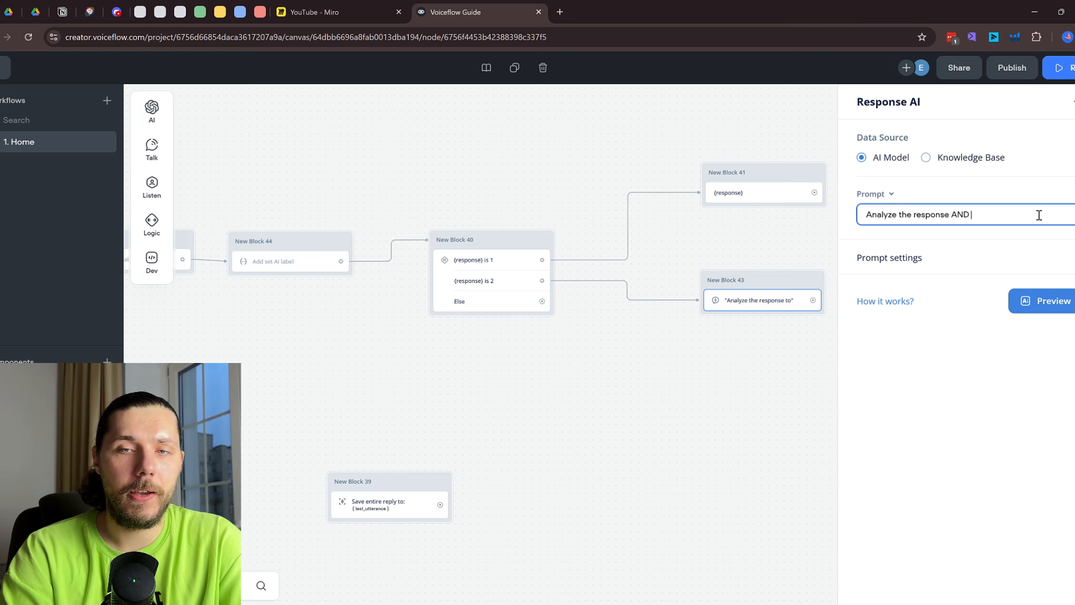
{"action": "key", "text": "BackSpace"}
{"action": "key", "text": "BackSpace"}
{"action": "key", "text": "BackSpace"}
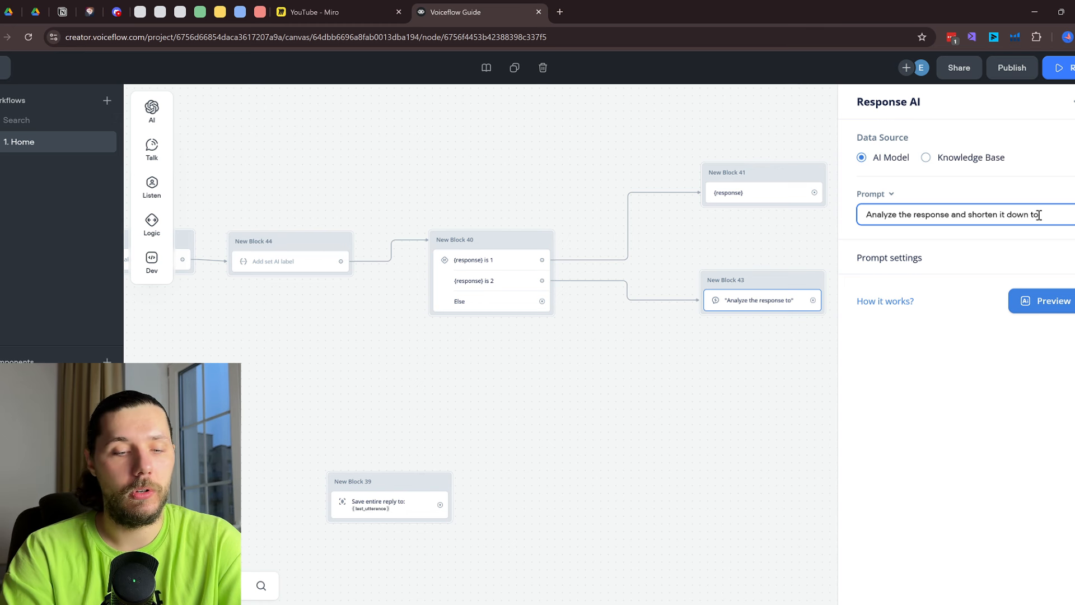
{"action": "type", "text": "or"}
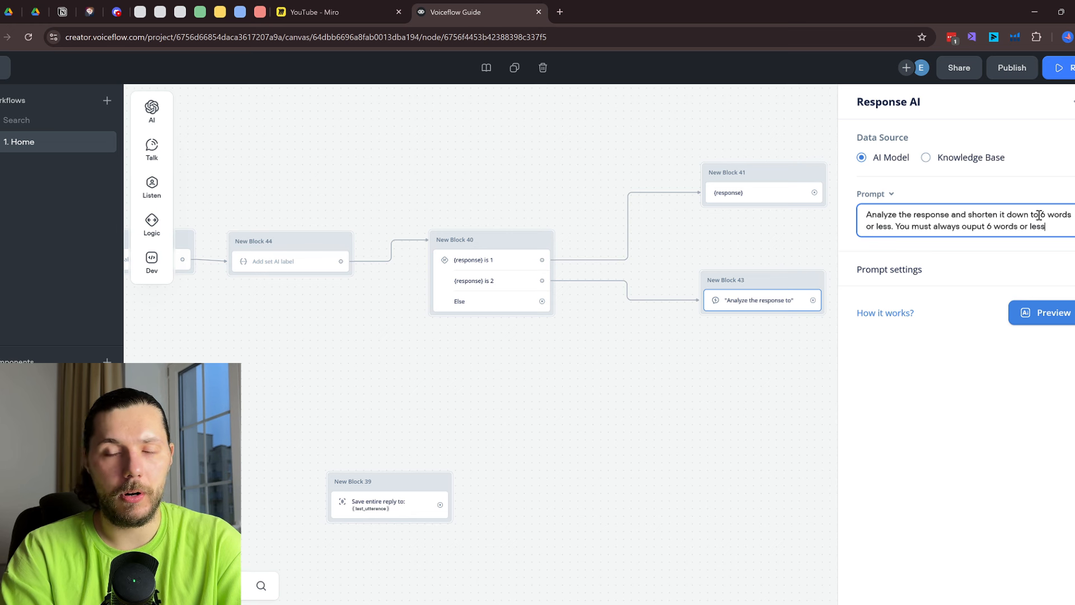
{"action": "key", "text": "Return"}
{"action": "key", "text": "Return"}
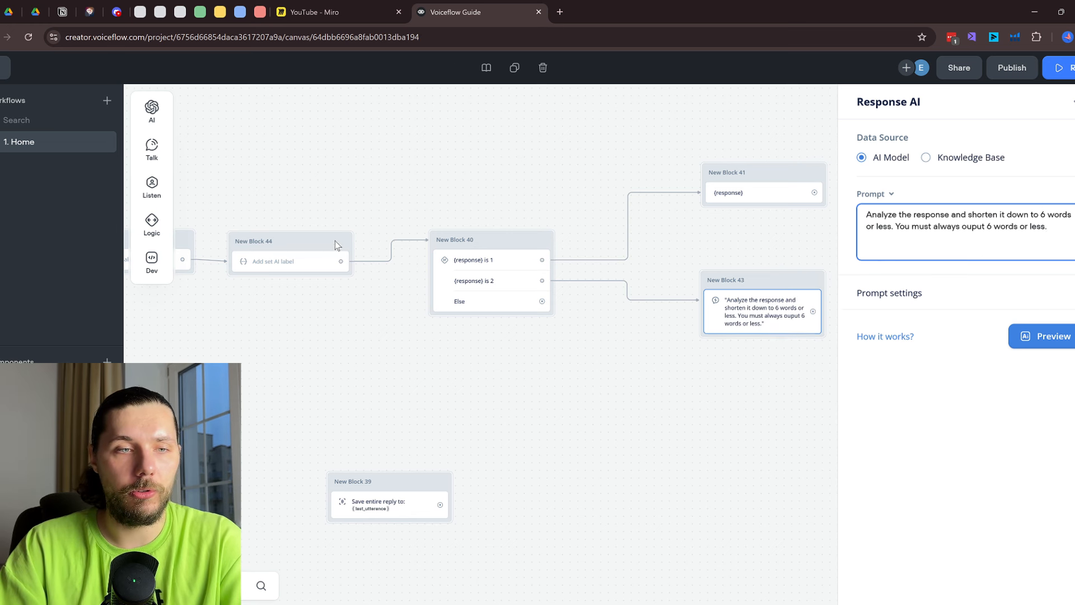
{"action": "left_click", "coordinate": [300, 264]}
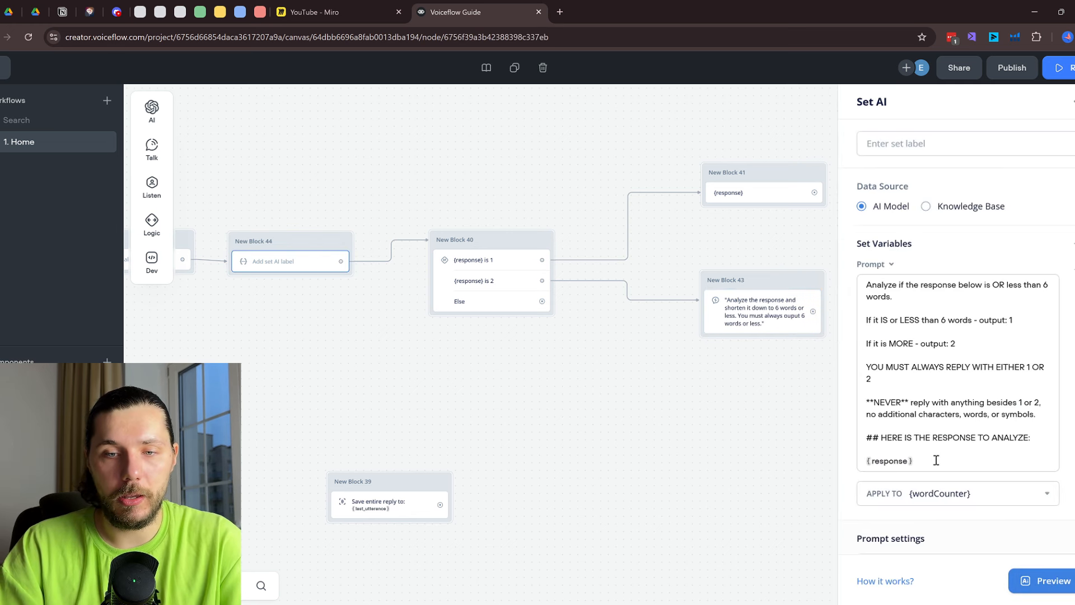
{"action": "left_click_drag", "start_coordinate": [936, 460], "coordinate": [865, 442]}
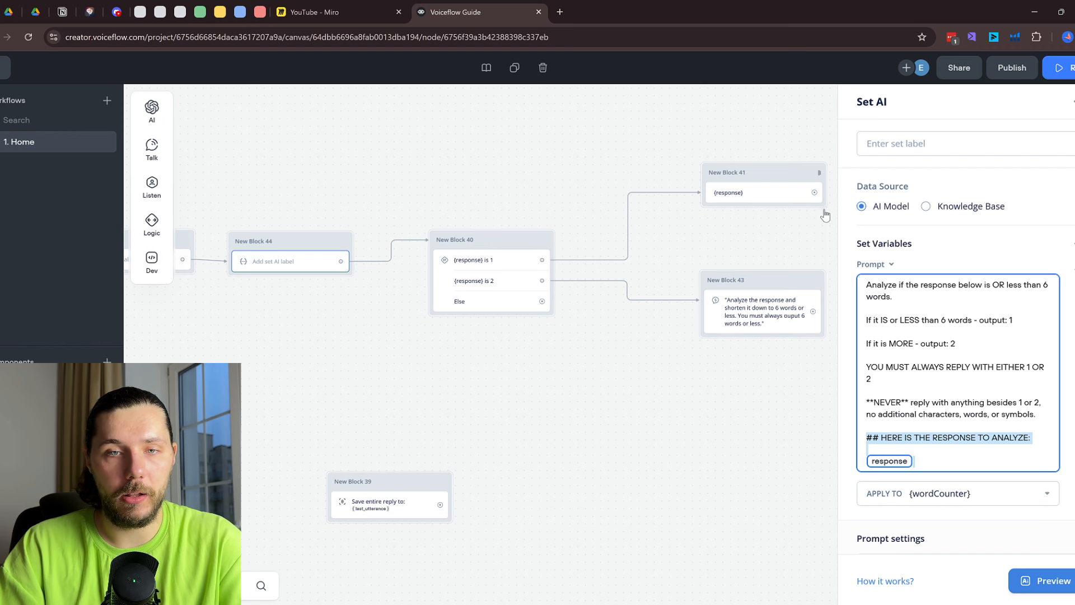
{"action": "left_click", "coordinate": [795, 312]}
{"action": "left_click", "coordinate": [967, 247]}
{"action": "type", "text": "## HERE IS THE RESPONSE TO ANALYZE:  {response}"}
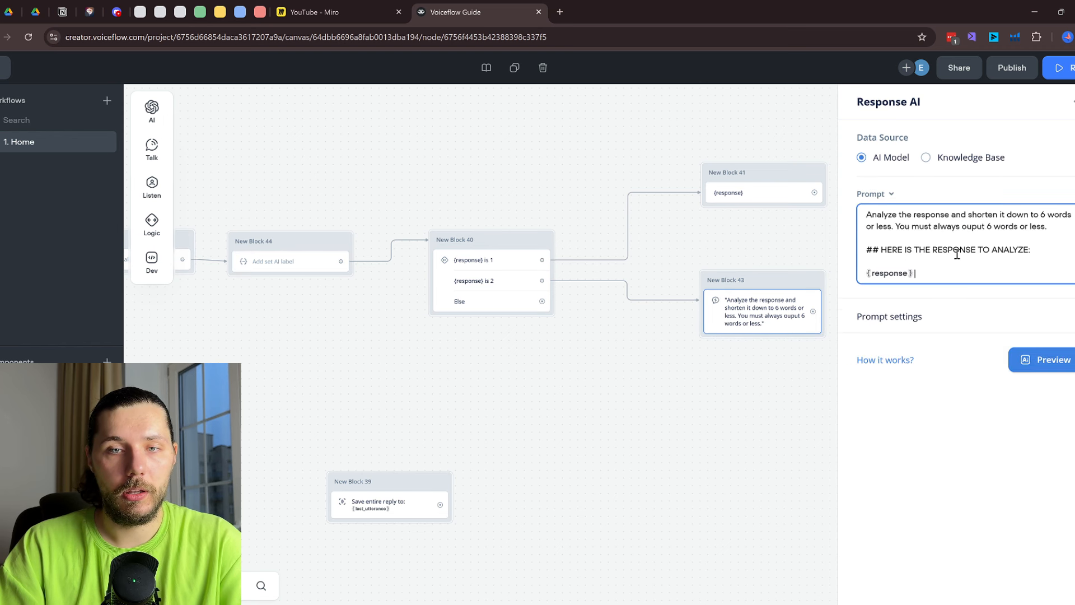
Set the reply's model to GPT-4o with temperature 0.50 and 2000 max tokens
{"action": "left_click", "coordinate": [941, 346]}
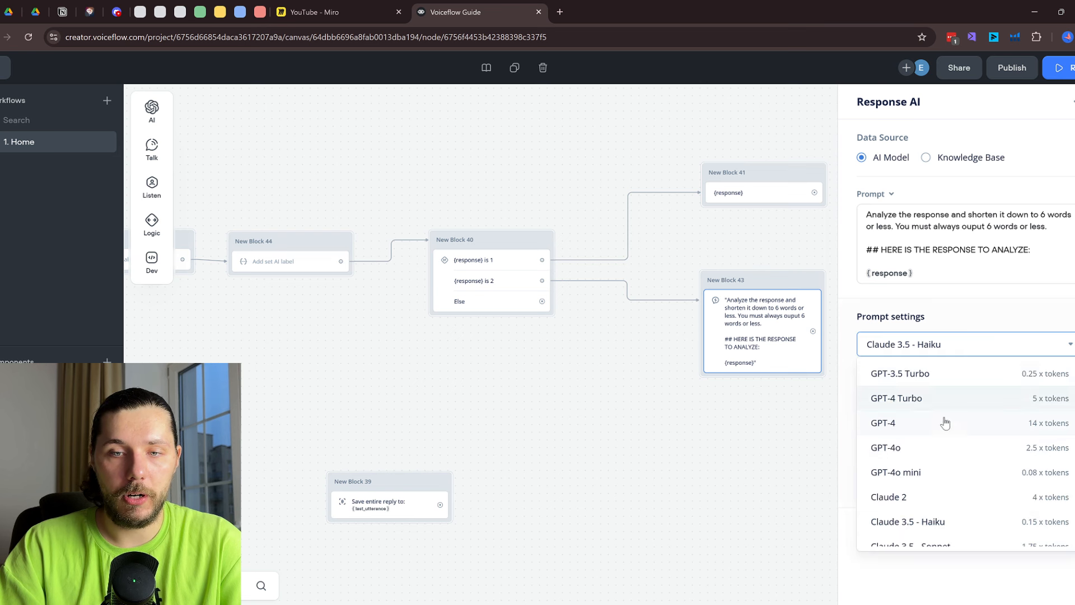
{"action": "left_click", "coordinate": [940, 449]}
{"action": "left_click_drag", "start_coordinate": [967, 392], "coordinate": [936, 392]}
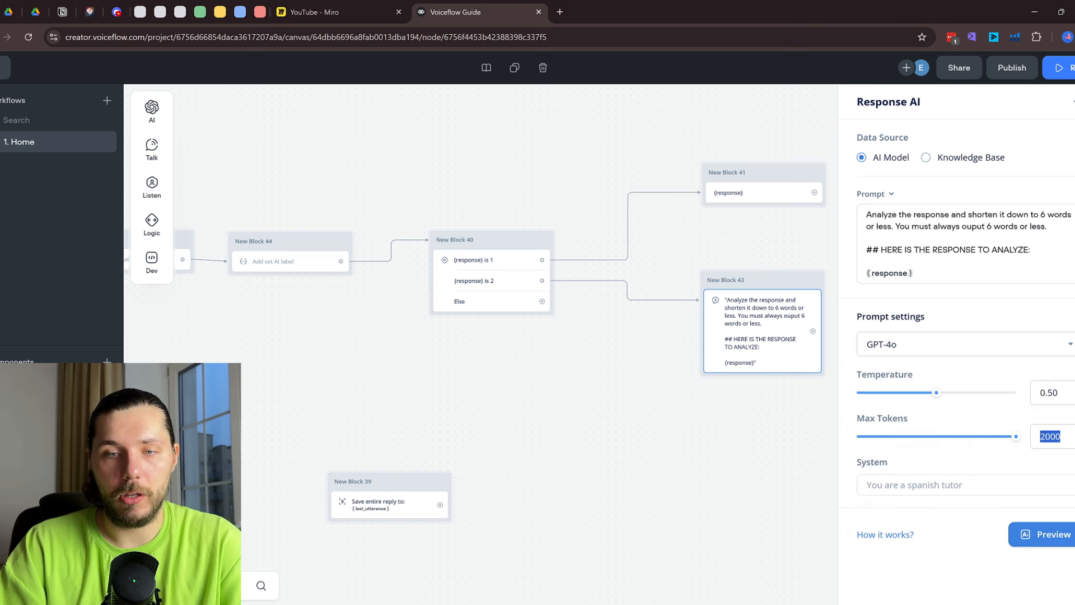
{"action": "left_click_drag", "start_coordinate": [867, 436], "coordinate": [1016, 436]}
{"action": "left_click", "coordinate": [648, 446]}
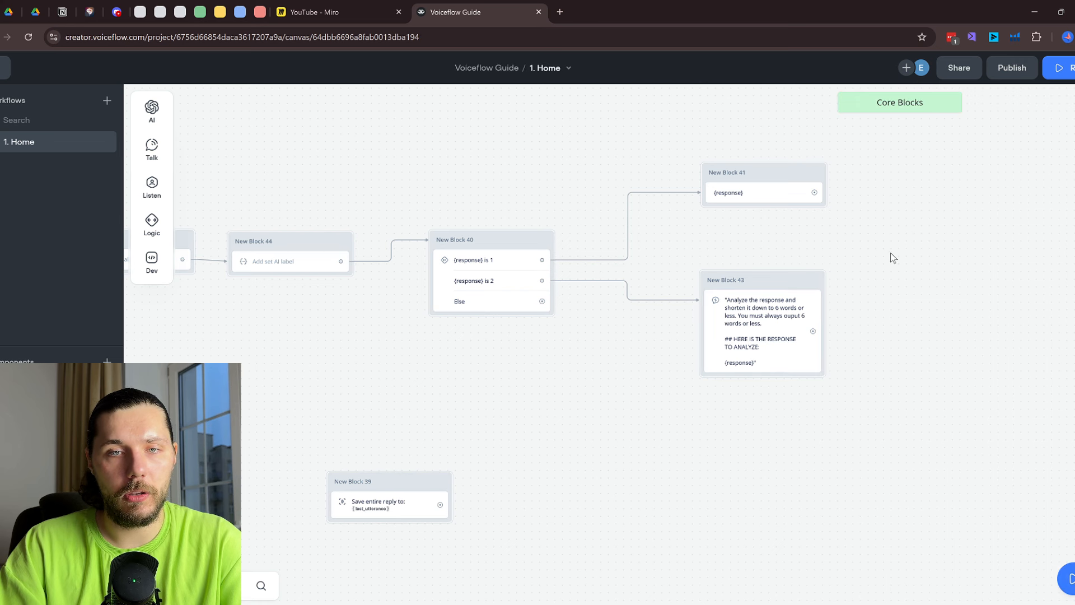
{"action": "left_click_drag", "start_coordinate": [890, 253], "coordinate": [718, 312]}
Move New Block 39 beside Block 43 and connect Block 41's and Block 43's outputs into it
{"action": "scroll", "coordinate": [554, 309], "scroll_direction": "down", "scroll_amount": 1}
{"action": "left_click_drag", "start_coordinate": [312, 502], "coordinate": [785, 290]}
{"action": "left_click_drag", "start_coordinate": [672, 252], "coordinate": [748, 293]}
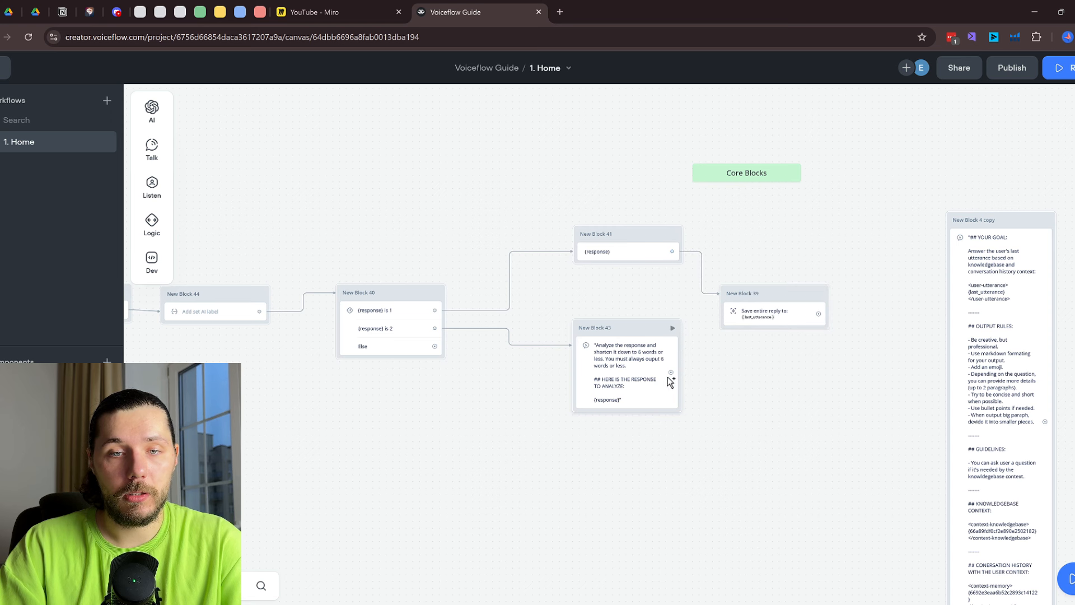
{"action": "left_click_drag", "start_coordinate": [667, 378], "coordinate": [745, 302]}
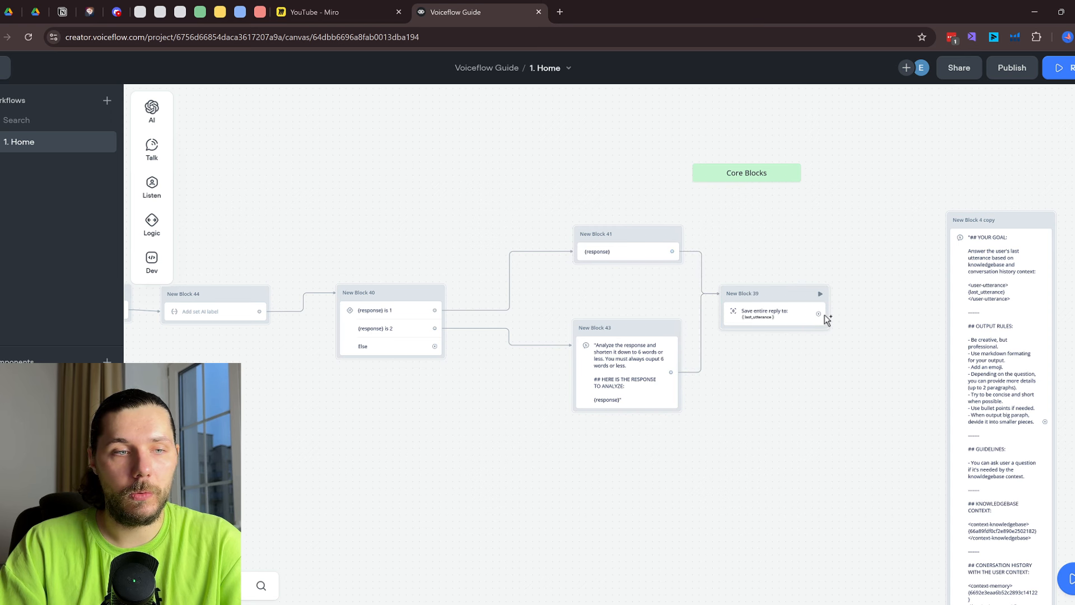
Link New Block 39 back to New Block 44 and delete the stray connection
{"action": "left_click_drag", "start_coordinate": [821, 314], "coordinate": [233, 297]}
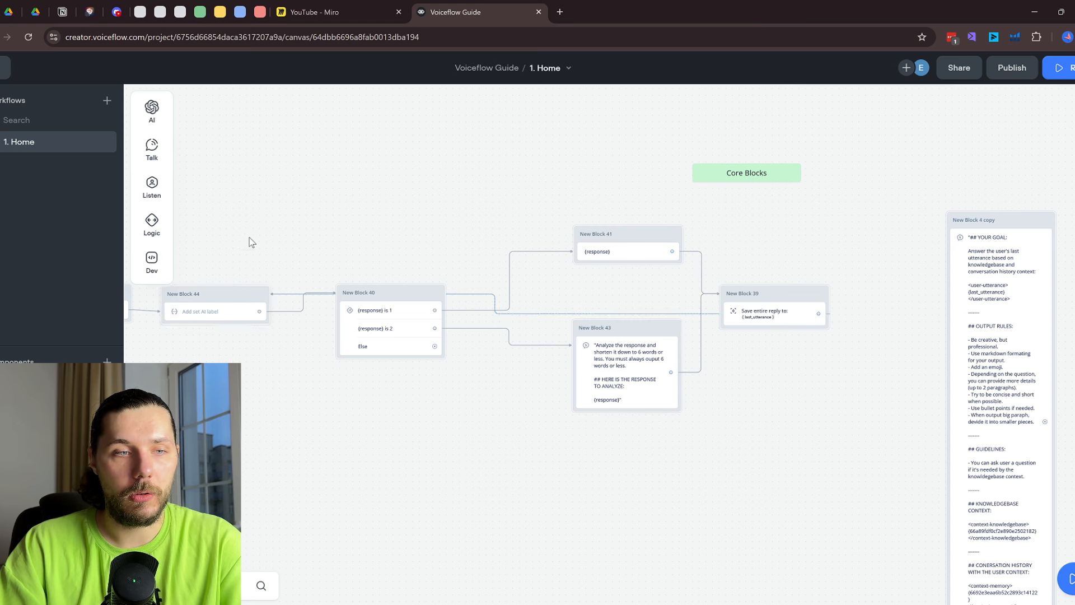
{"action": "left_click_drag", "start_coordinate": [250, 240], "coordinate": [486, 219]}
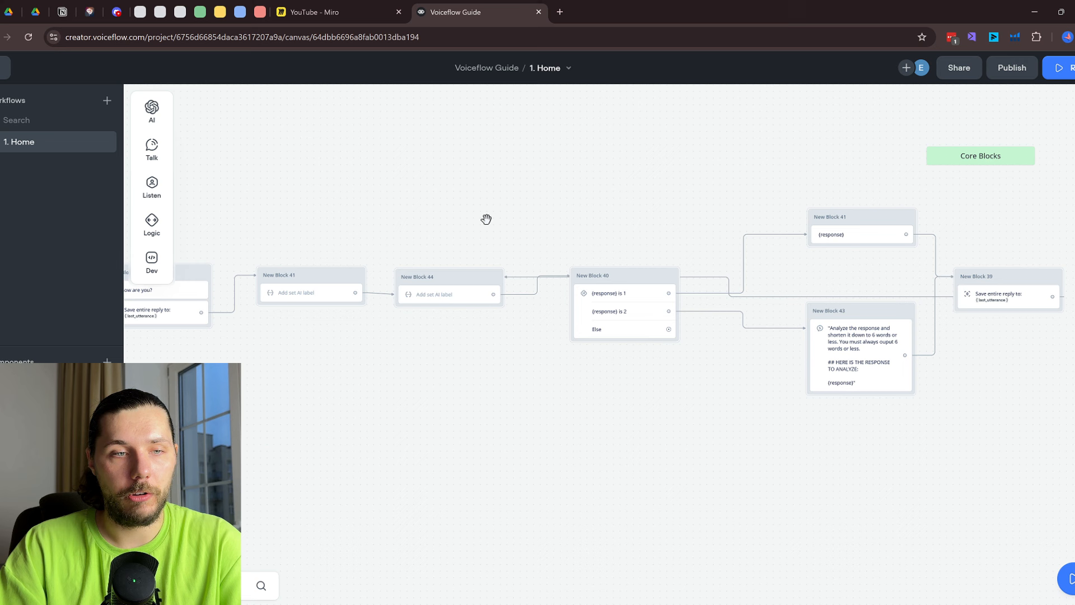
{"action": "left_click", "coordinate": [522, 283]}
{"action": "left_click", "coordinate": [771, 252]}
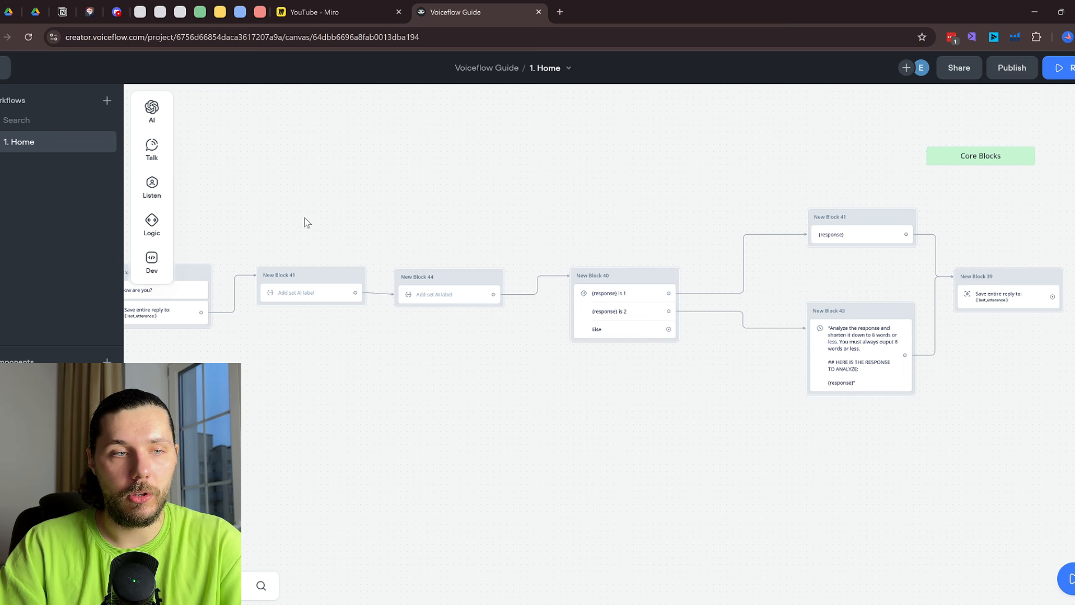
Review the prompts in New Blocks 41, 44 and 43
{"action": "scroll", "coordinate": [327, 253], "scroll_direction": "left", "scroll_amount": 2}
{"action": "left_click", "coordinate": [351, 285]}
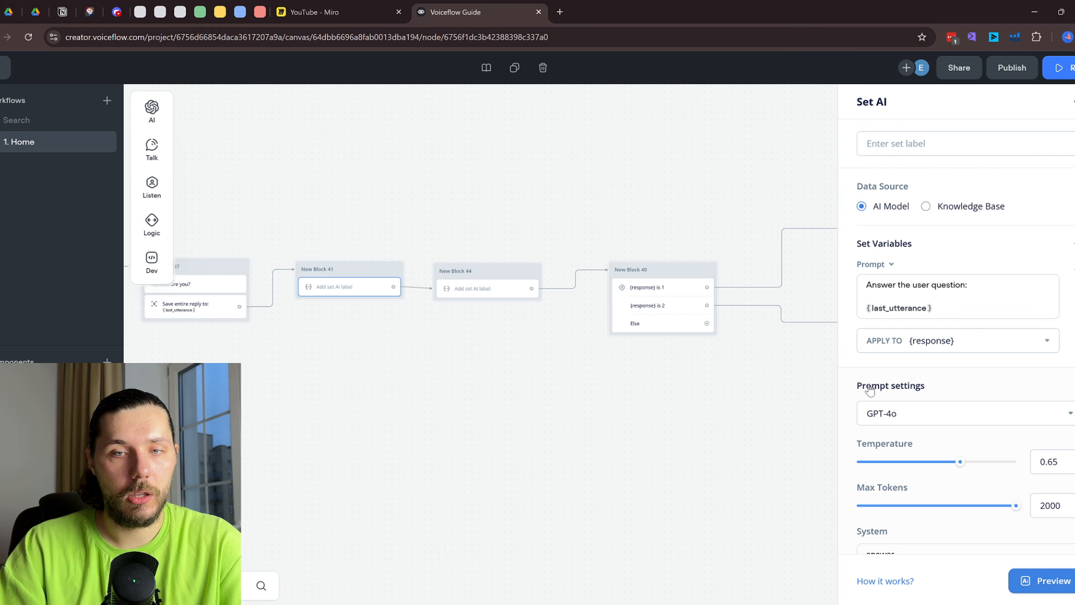
{"action": "key", "text": "Escape"}
{"action": "scroll", "coordinate": [552, 284], "scroll_direction": "right", "scroll_amount": 1}
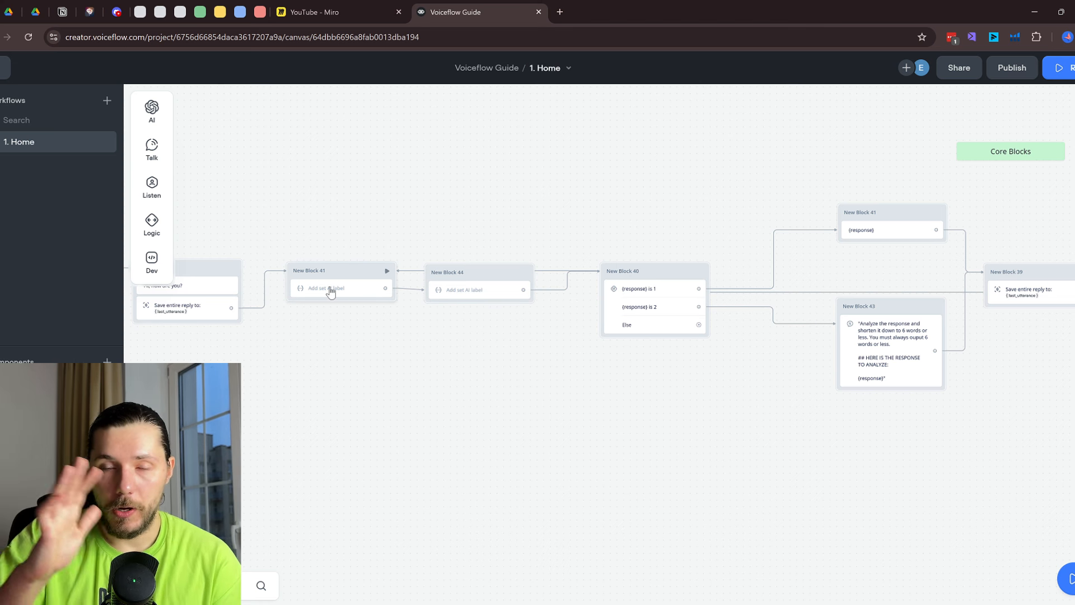
{"action": "scroll", "coordinate": [504, 297], "scroll_direction": "up", "scroll_amount": 2}
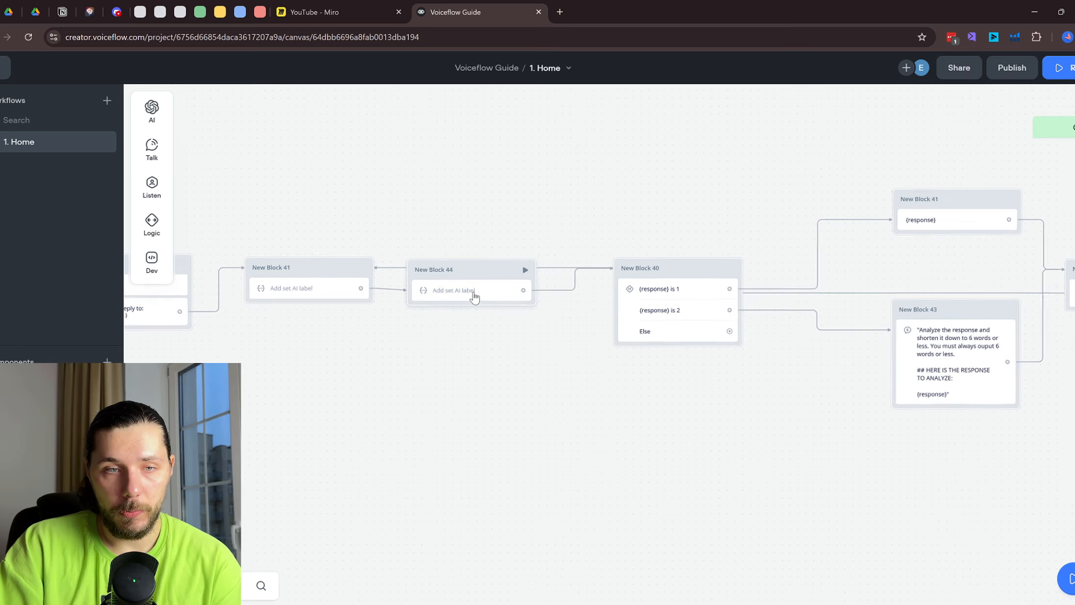
{"action": "left_click", "coordinate": [488, 298]}
{"action": "left_click_drag", "start_coordinate": [789, 394], "coordinate": [545, 376]}
{"action": "left_click", "coordinate": [727, 335]}
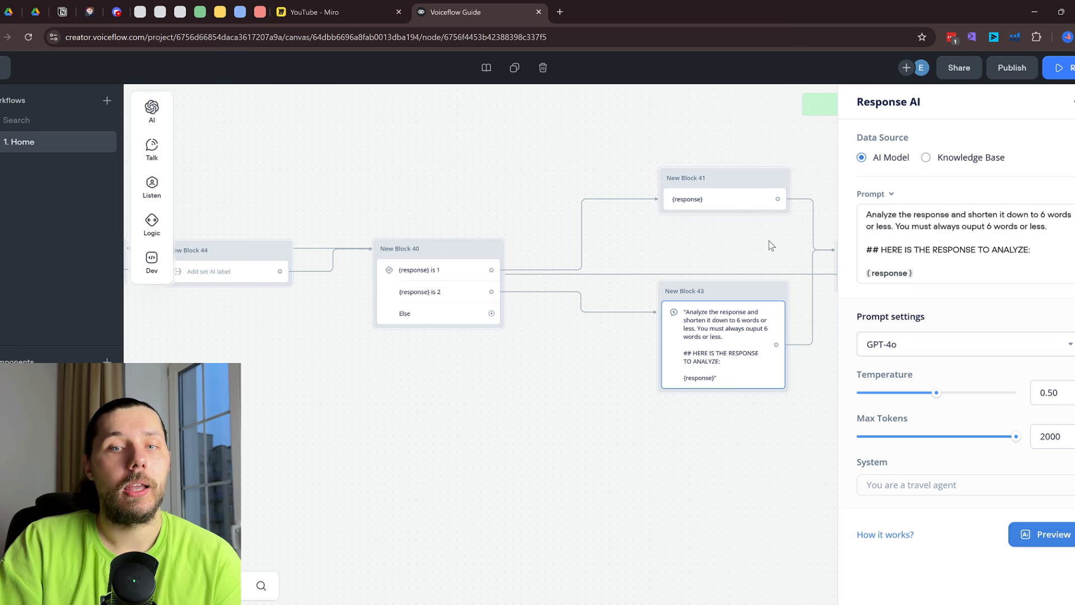
{"action": "left_click_drag", "start_coordinate": [728, 239], "coordinate": [560, 240]}
{"action": "left_click", "coordinate": [794, 315]}
Start a prototype test from New Block 37
{"action": "left_click_drag", "start_coordinate": [263, 144], "coordinate": [642, 137]}
{"action": "scroll", "coordinate": [574, 169], "scroll_direction": "down", "scroll_amount": 1}
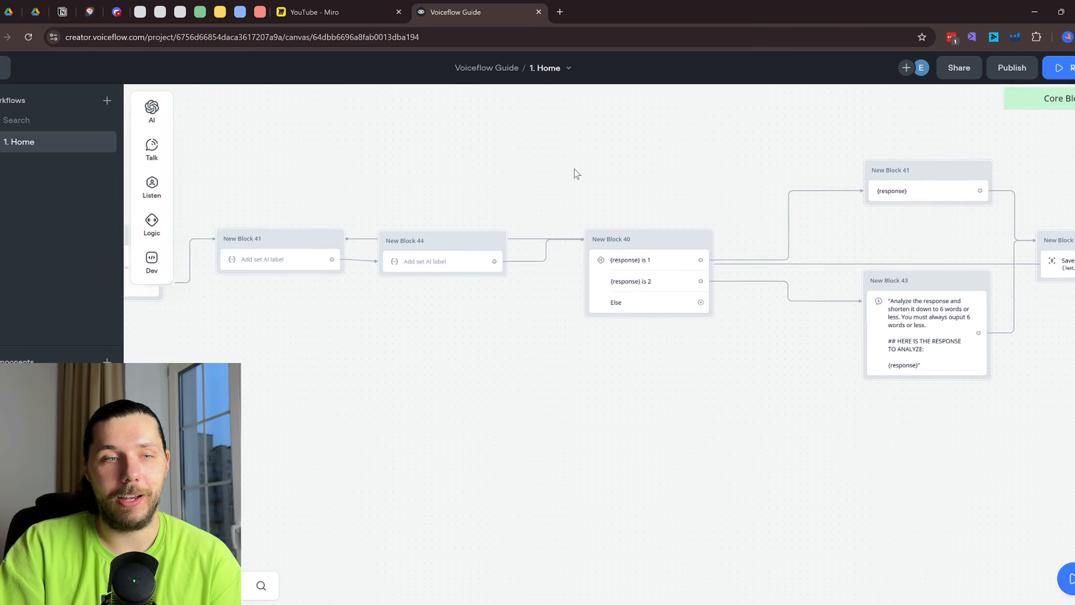
{"action": "scroll", "coordinate": [575, 170], "scroll_direction": "down", "scroll_amount": 1}
{"action": "left_click_drag", "start_coordinate": [234, 214], "coordinate": [375, 197]}
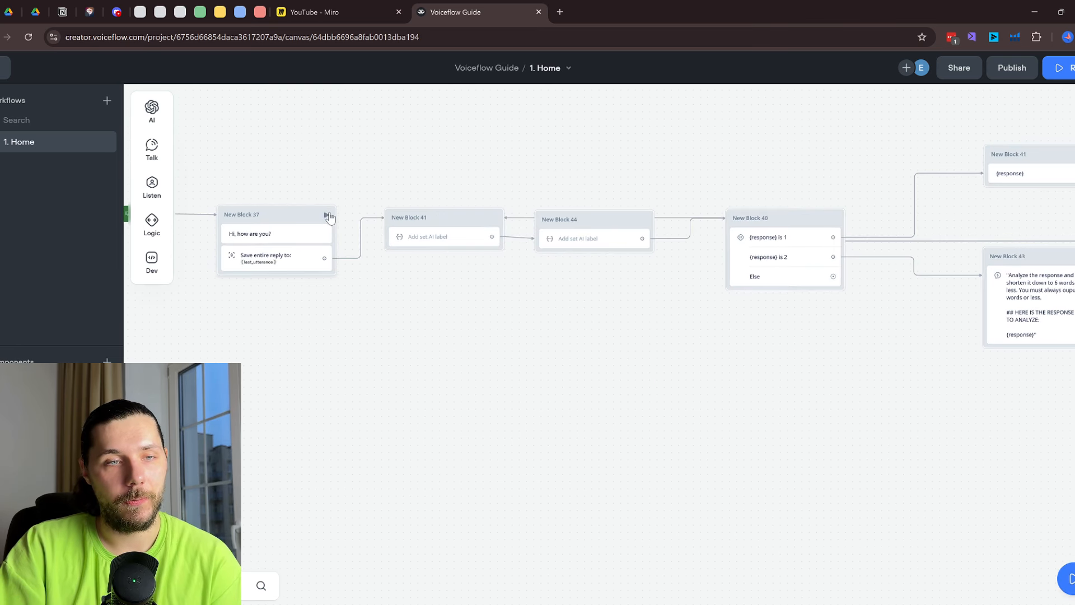
{"action": "left_click", "coordinate": [327, 216]}
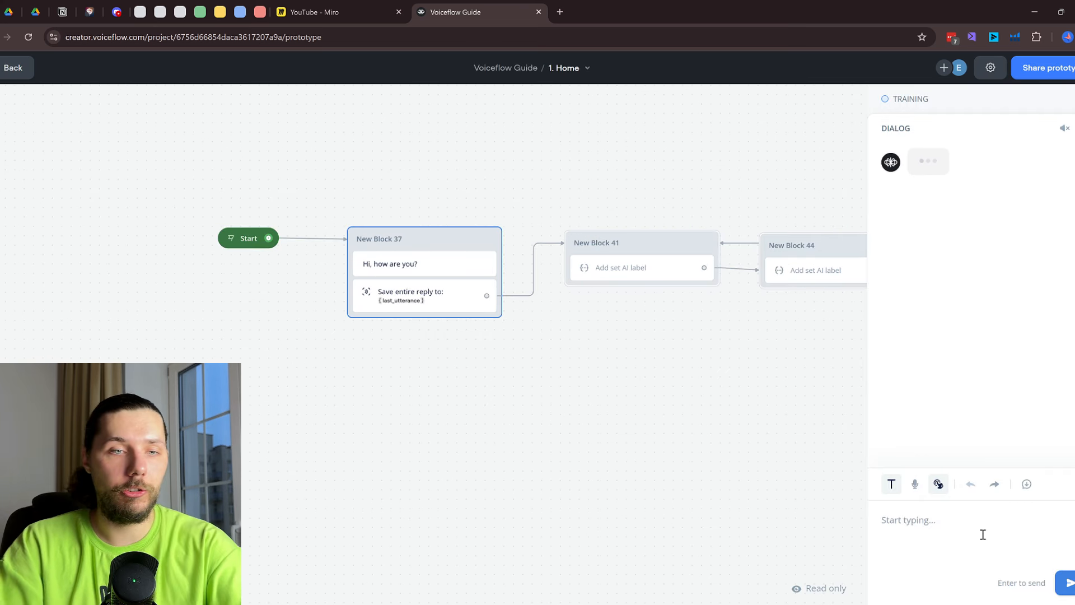
Send 'hi' in the prototype test, then open the word-count AI step for editing
{"action": "type", "text": "hi"}
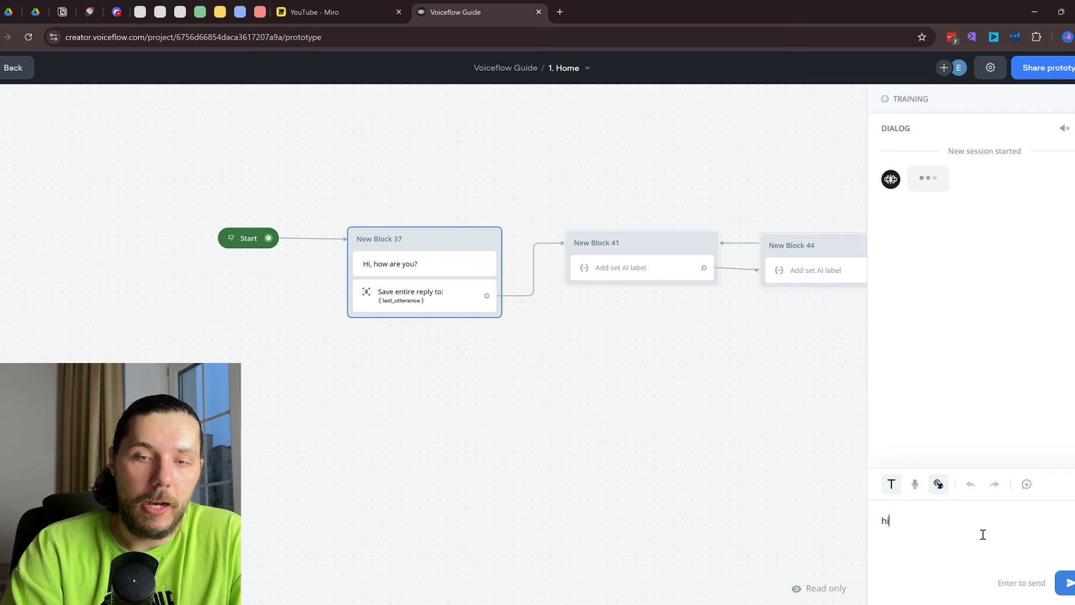
{"action": "key", "text": "Return"}
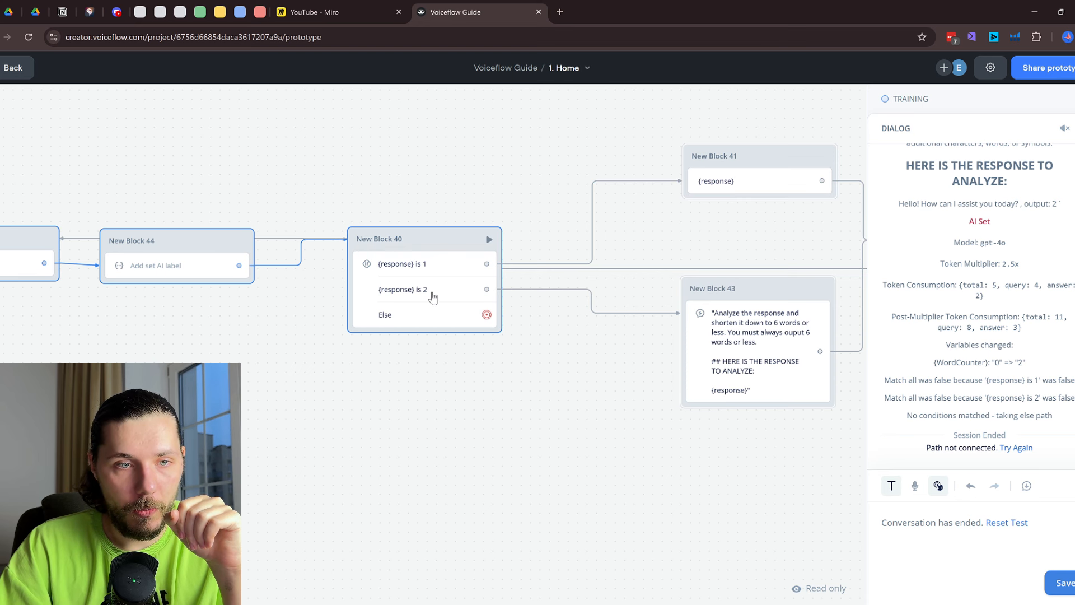
{"action": "left_click", "coordinate": [187, 266]}
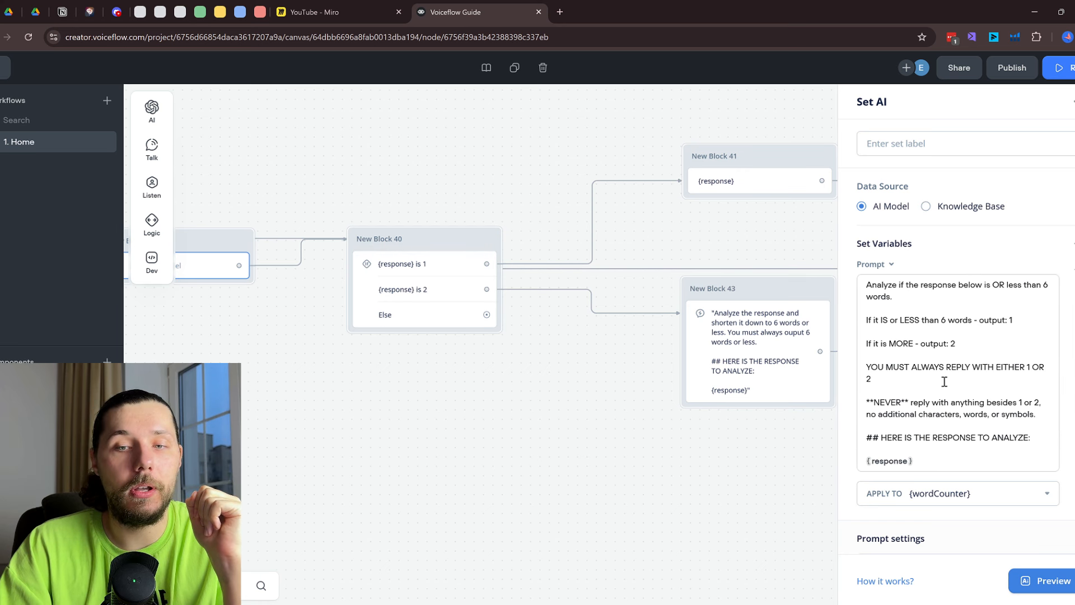
Make the first condition path check whether {wordCounter} contains 1
{"action": "left_click_drag", "start_coordinate": [290, 165], "coordinate": [576, 157]}
{"action": "left_click", "coordinate": [264, 259]}
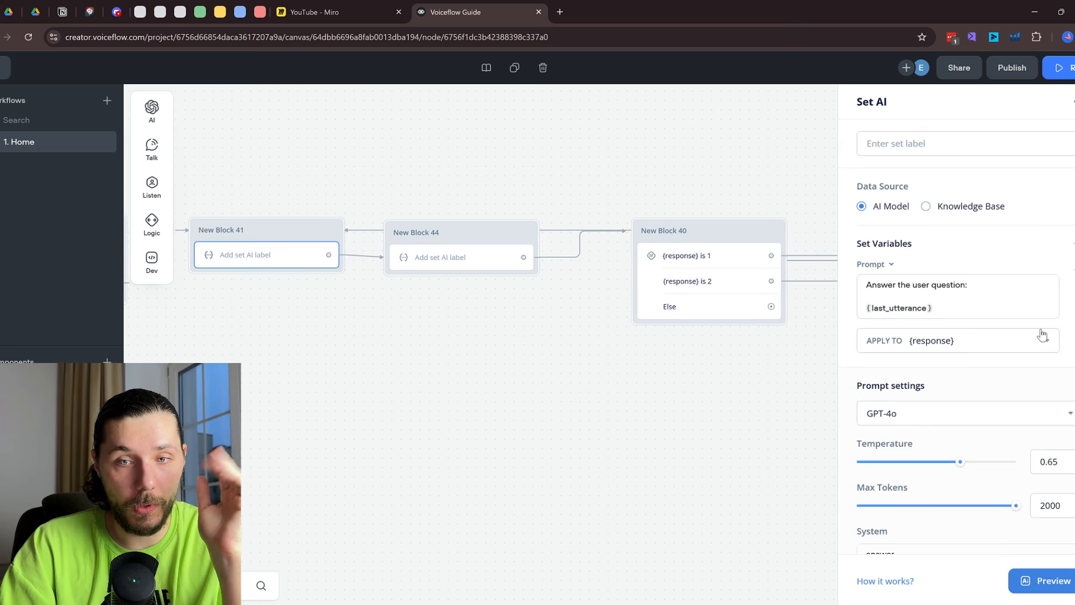
{"action": "left_click", "coordinate": [452, 257]}
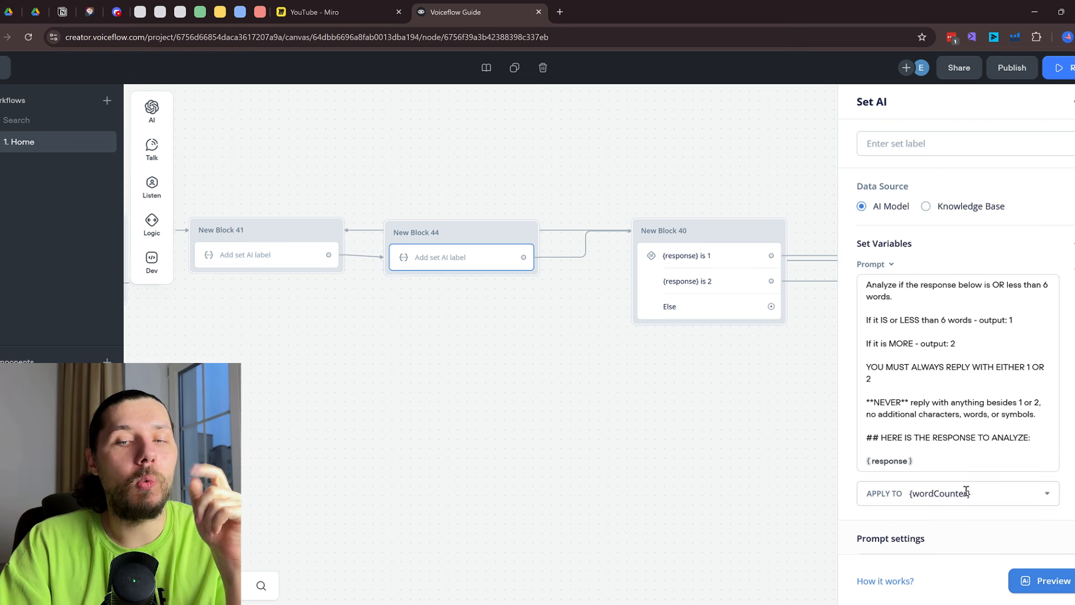
{"action": "left_click", "coordinate": [717, 256]}
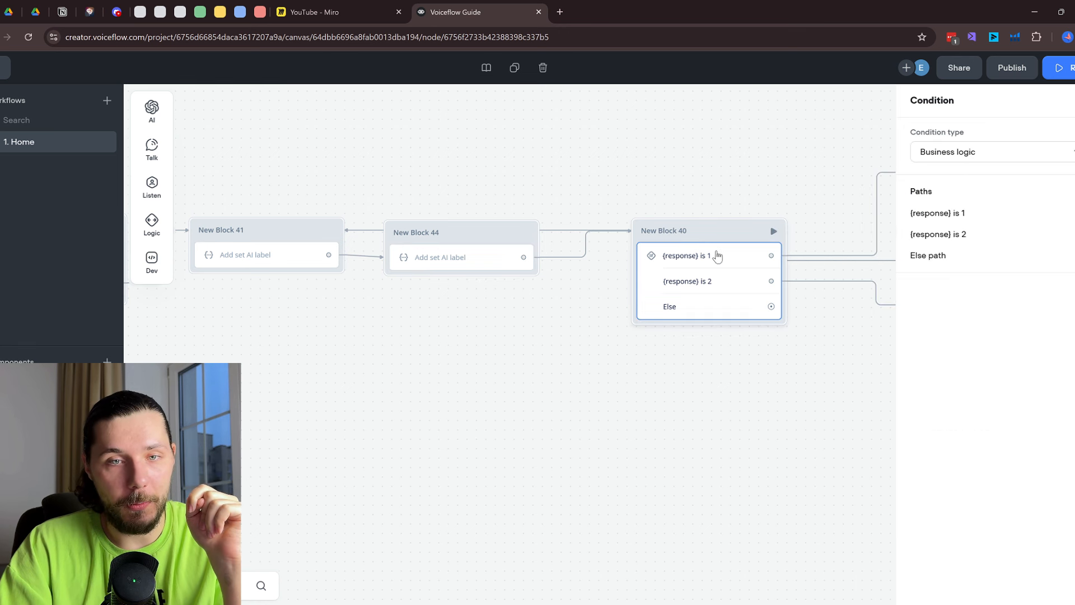
{"action": "left_click", "coordinate": [931, 218]}
{"action": "left_click", "coordinate": [737, 250]}
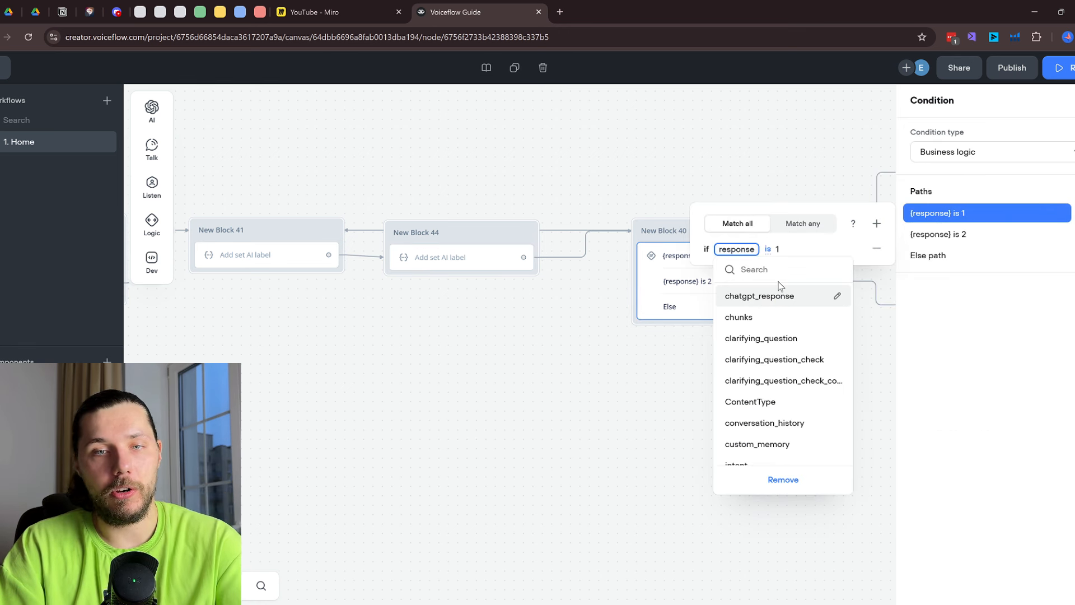
{"action": "type", "text": "word"}
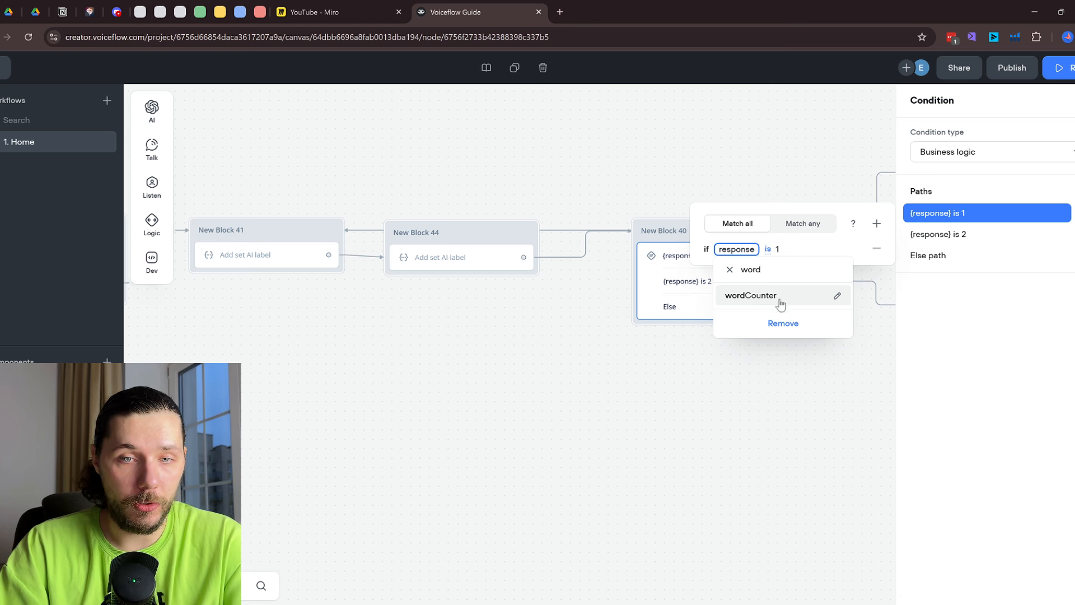
{"action": "left_click", "coordinate": [779, 297]}
{"action": "left_click", "coordinate": [784, 250]}
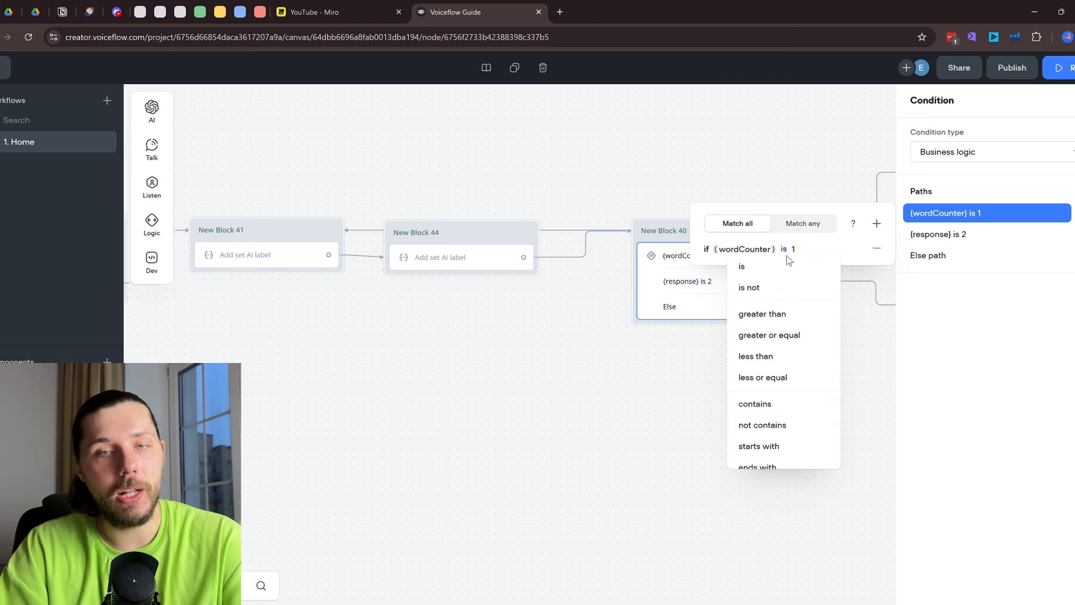
{"action": "left_click", "coordinate": [796, 407]}
{"action": "right_click", "coordinate": [796, 406]}
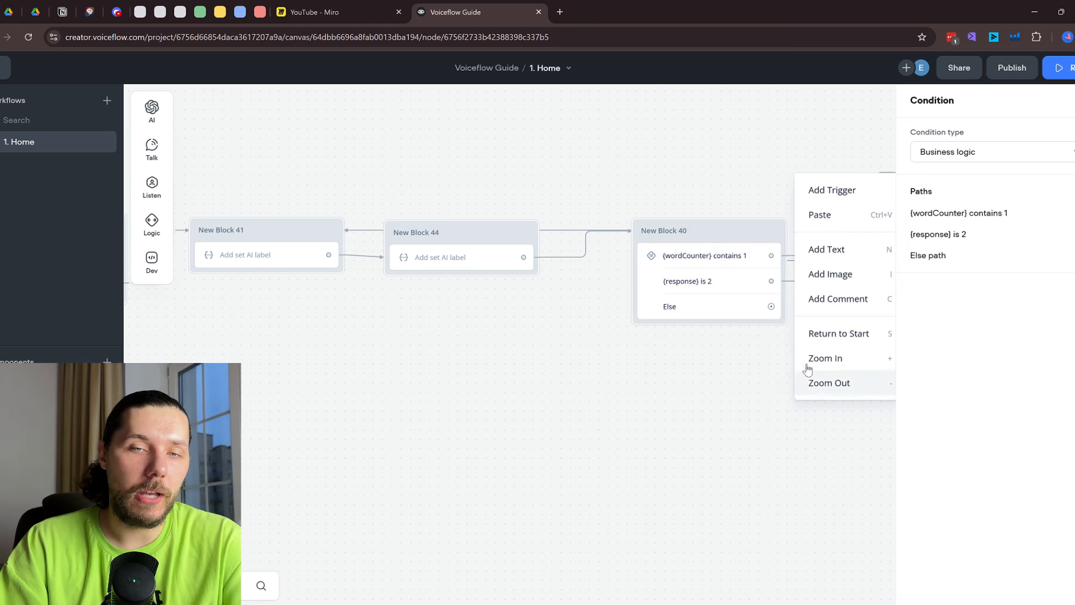
{"action": "left_click", "coordinate": [723, 342]}
Review the word-count AI step's prompt text
{"action": "left_click", "coordinate": [718, 284]}
{"action": "left_click", "coordinate": [427, 257]}
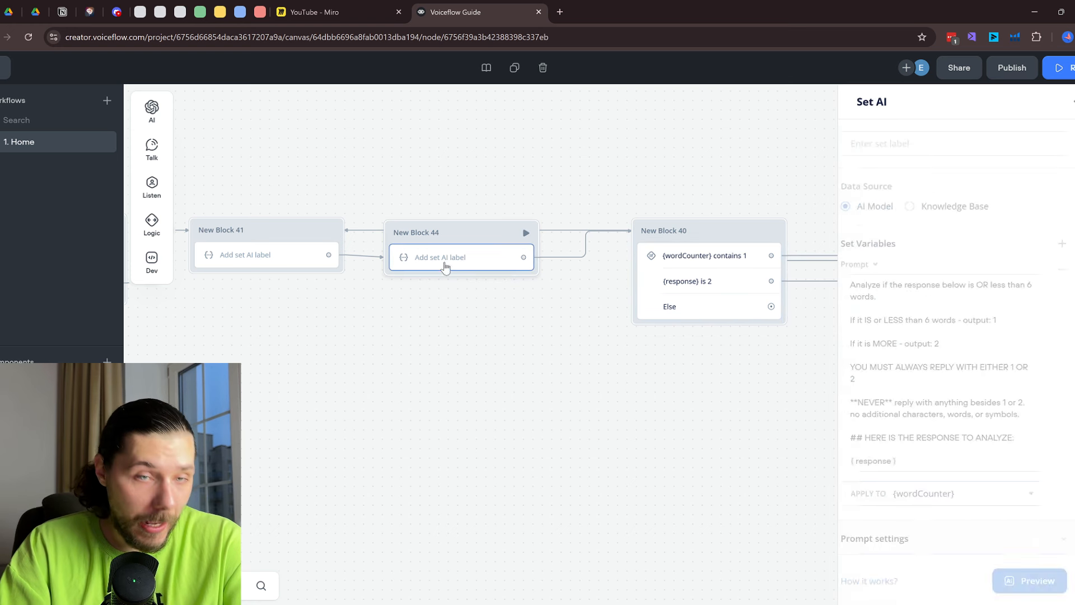
{"action": "scroll", "coordinate": [936, 338], "scroll_direction": "down", "scroll_amount": 3}
{"action": "left_click", "coordinate": [948, 288]}
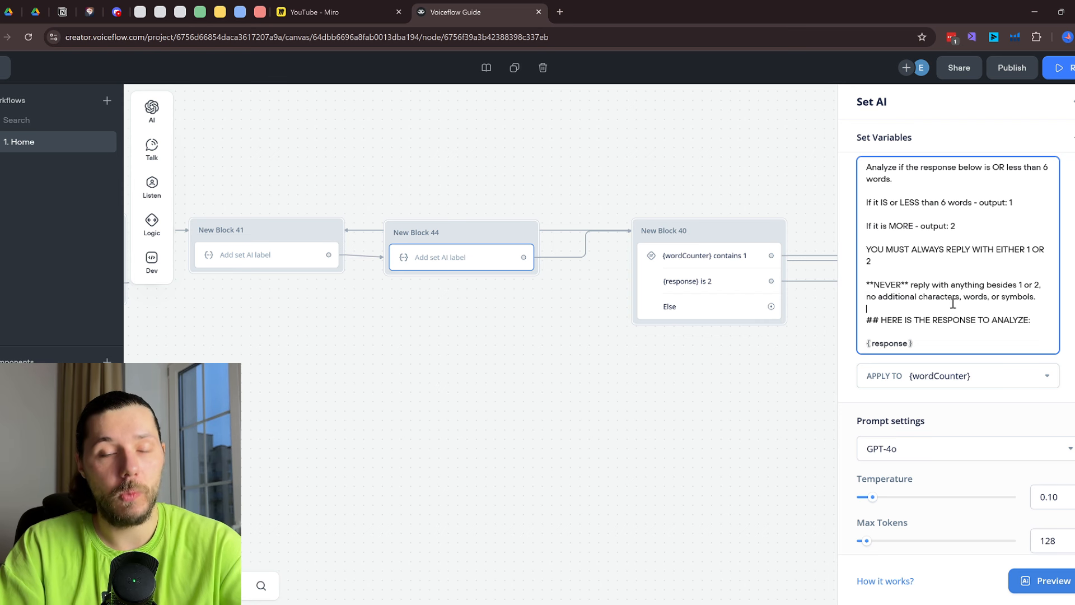
Make the second condition path check whether {wordCounter} contains 2
{"action": "left_click", "coordinate": [701, 293]}
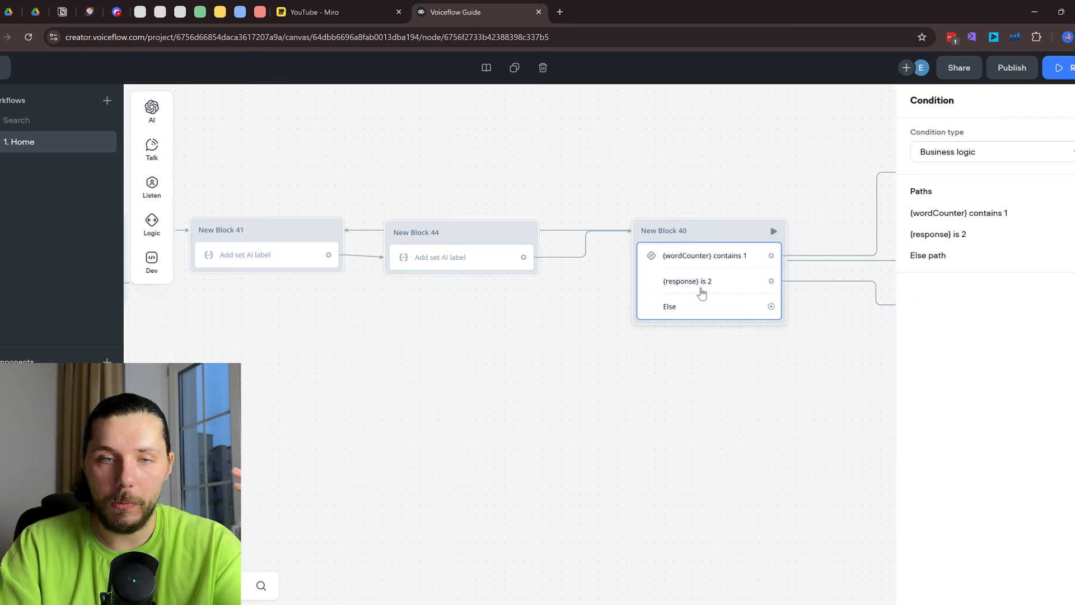
{"action": "left_click", "coordinate": [998, 239]}
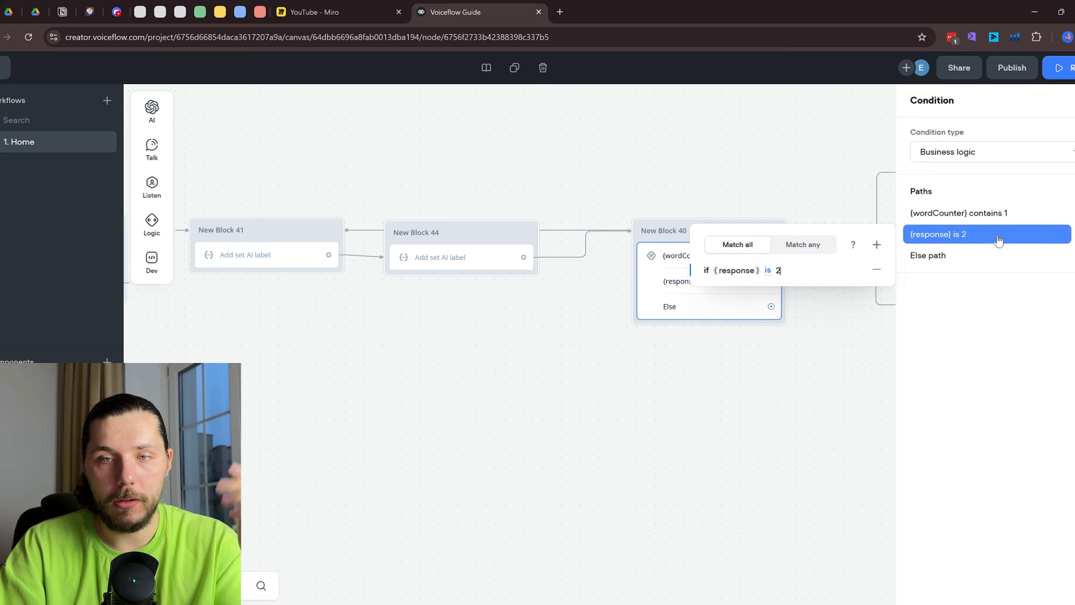
{"action": "left_click", "coordinate": [769, 271]}
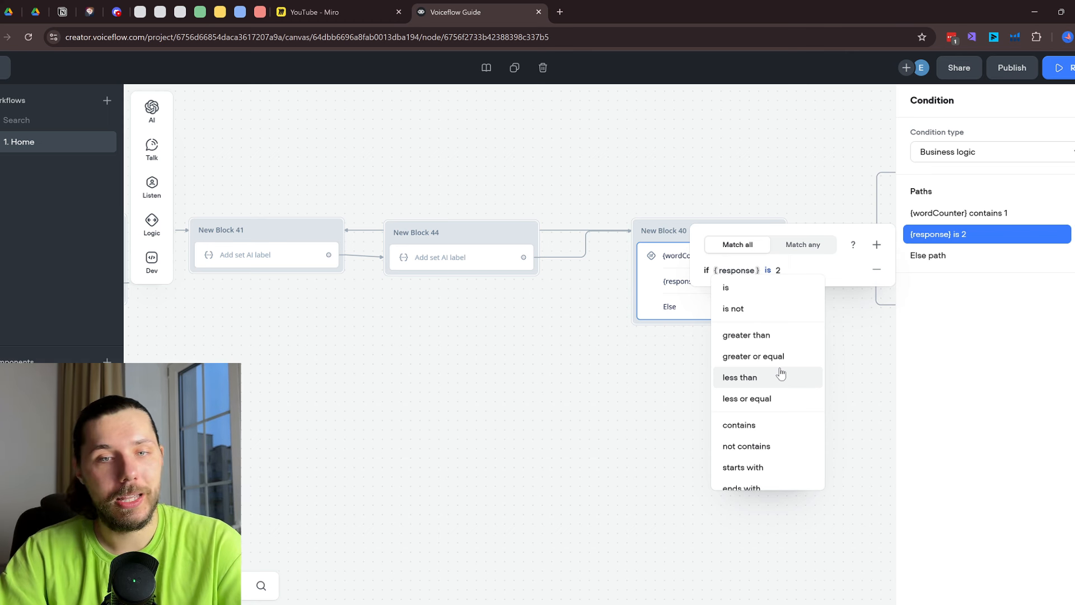
{"action": "left_click", "coordinate": [751, 428]}
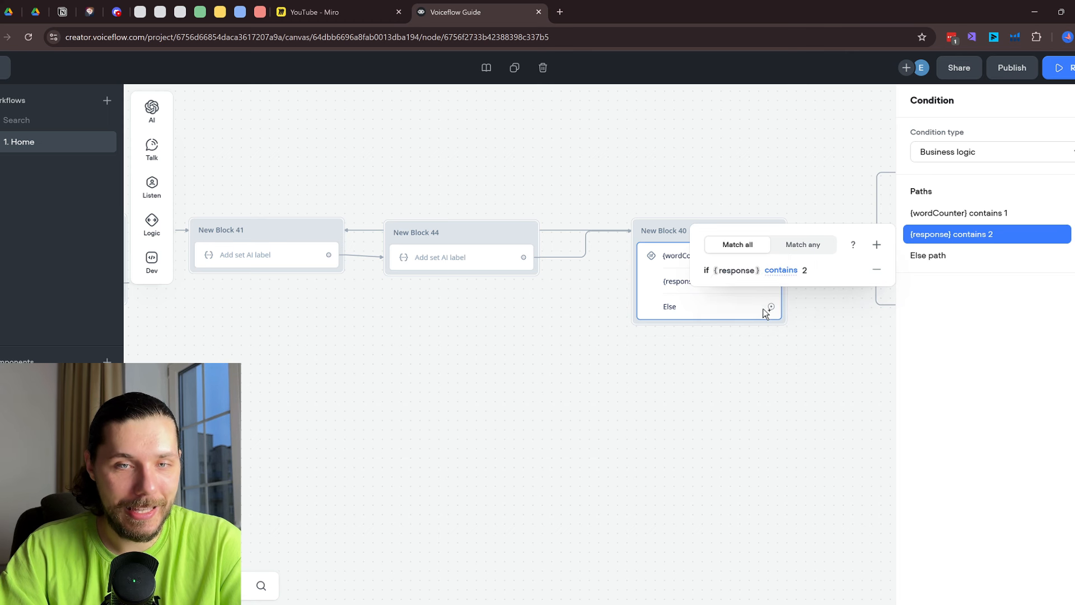
{"action": "left_click", "coordinate": [740, 273]}
{"action": "type", "text": "wor"}
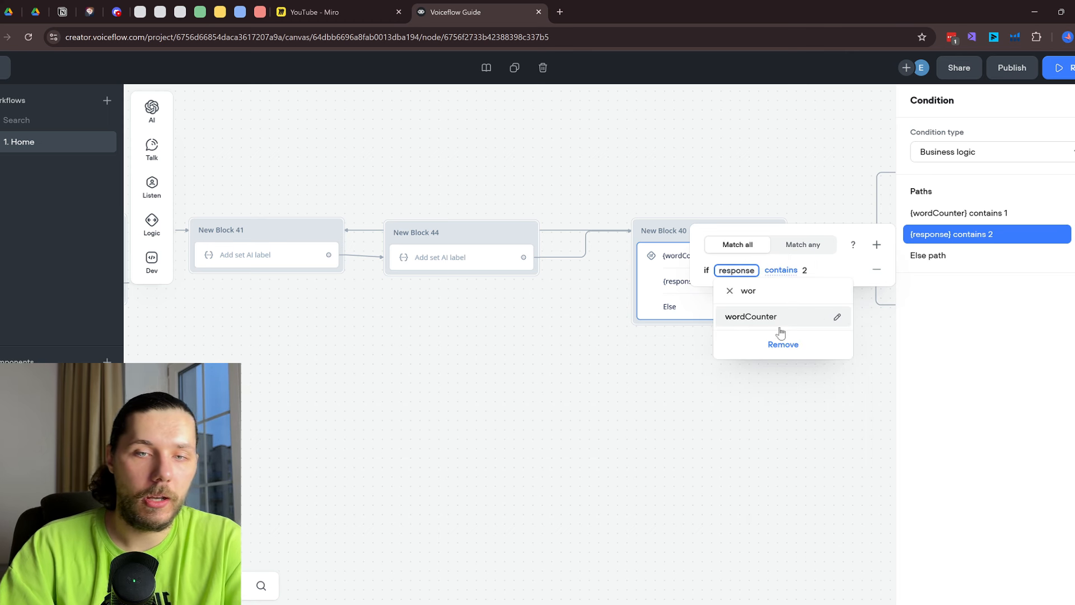
{"action": "left_click", "coordinate": [777, 318]}
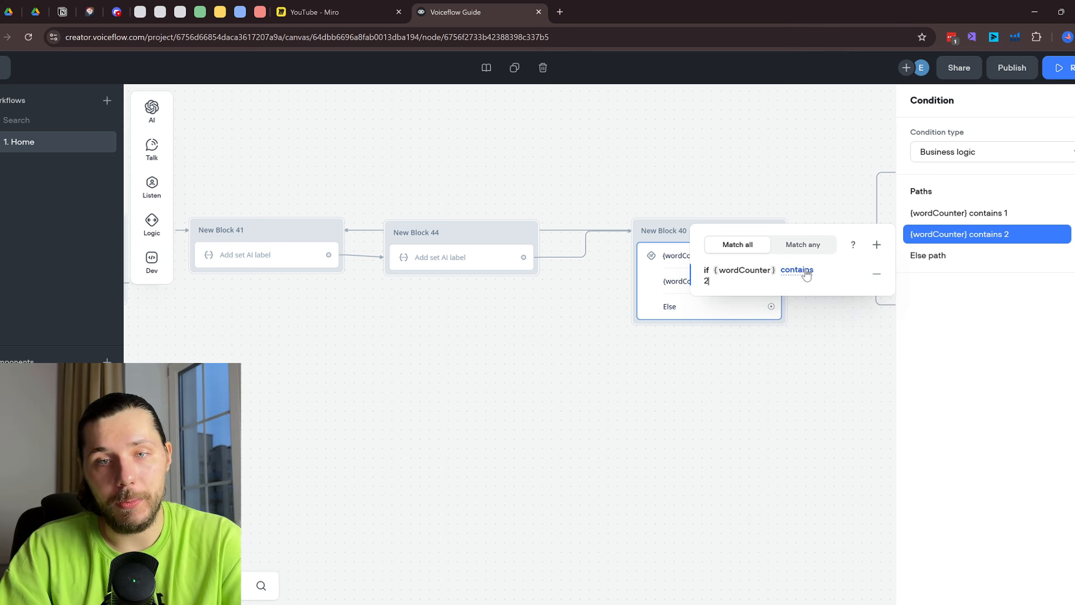
{"action": "left_click", "coordinate": [841, 370]}
Start a fresh prototype test from the beginning of the flow
{"action": "left_click_drag", "start_coordinate": [823, 368], "coordinate": [485, 340]}
{"action": "scroll", "coordinate": [485, 340], "scroll_direction": "down", "scroll_amount": 1}
{"action": "left_click_drag", "start_coordinate": [230, 170], "coordinate": [569, 157]}
{"action": "left_click_drag", "start_coordinate": [302, 174], "coordinate": [623, 172]}
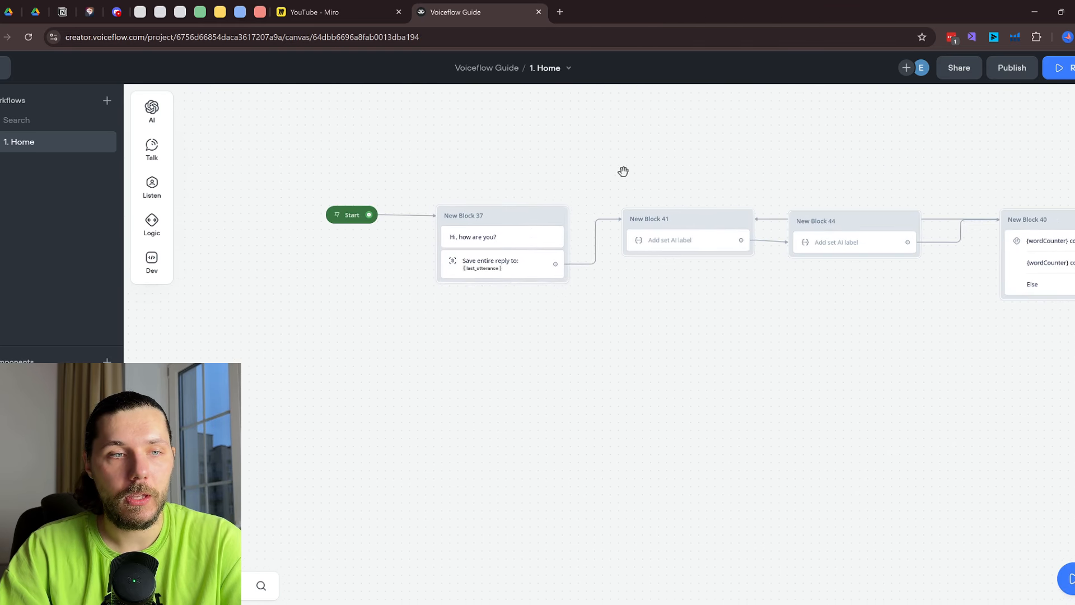
{"action": "left_click", "coordinate": [577, 217]}
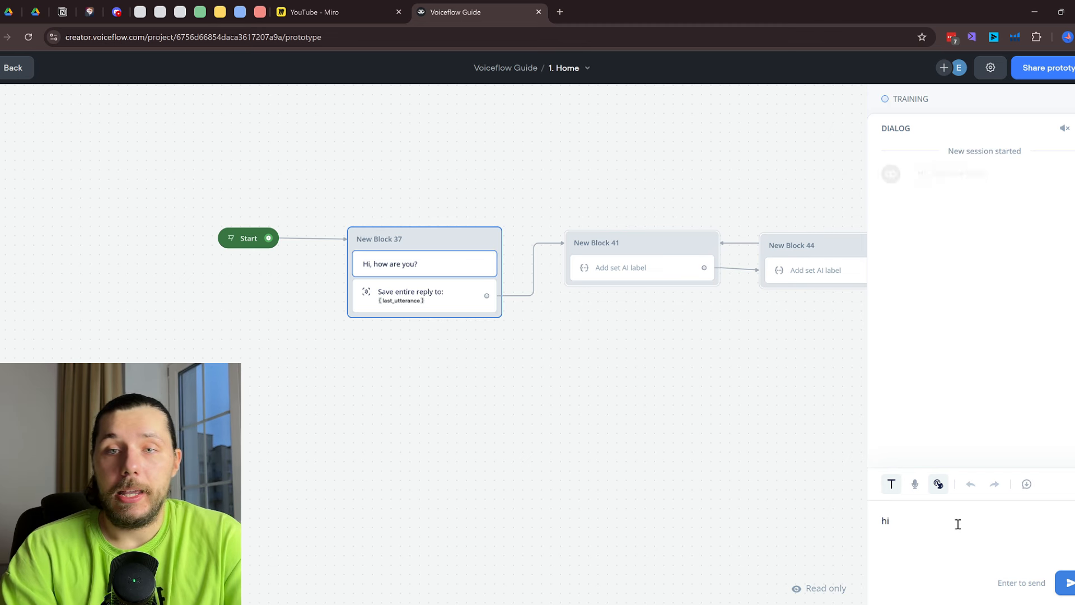
Send 'Hi' in the prototype, check which condition path runs, then return to editing
{"action": "type", "text": "Hi"}
{"action": "key", "text": "Return"}
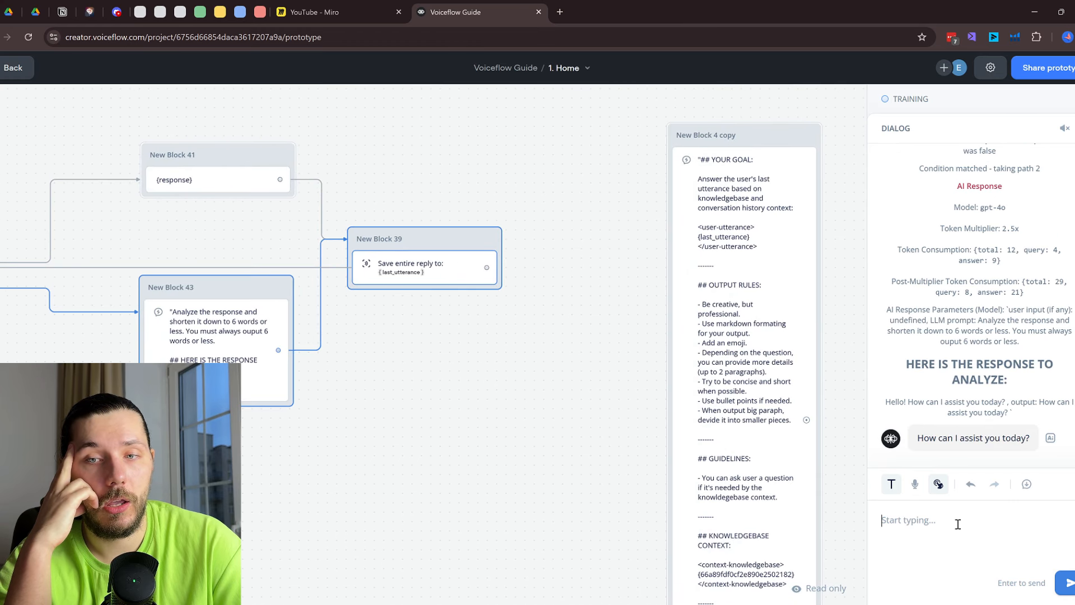
{"action": "left_click_drag", "start_coordinate": [283, 471], "coordinate": [565, 421]}
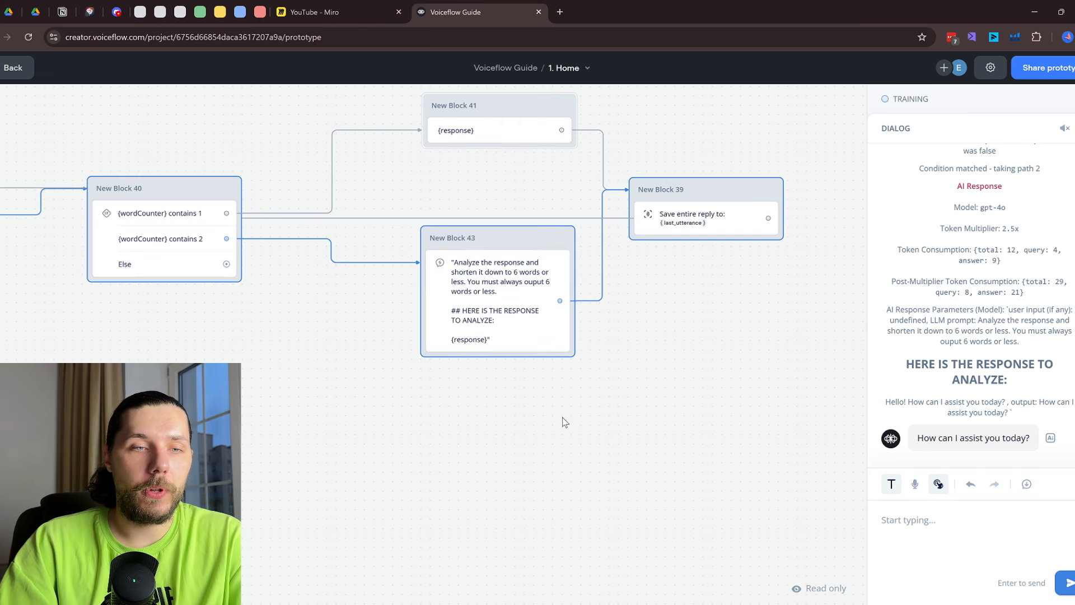
{"action": "scroll", "coordinate": [497, 405], "scroll_direction": "down", "scroll_amount": 1}
{"action": "key", "text": "Escape"}
Look over the sharing and test run settings, then go back to the editor
{"action": "left_click_drag", "start_coordinate": [391, 398], "coordinate": [604, 383]}
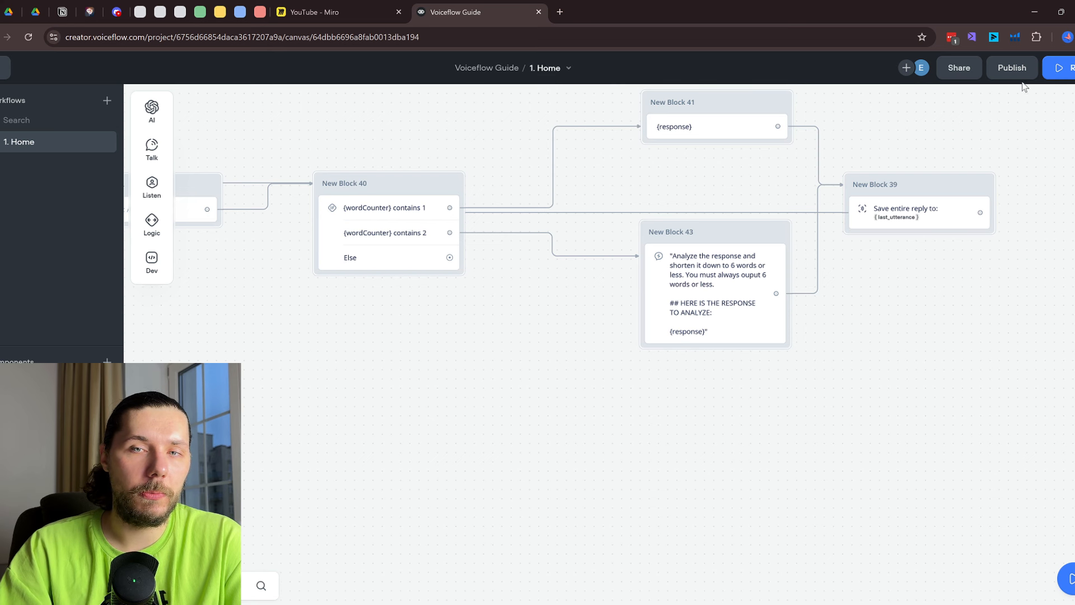
{"action": "left_click", "coordinate": [963, 73]}
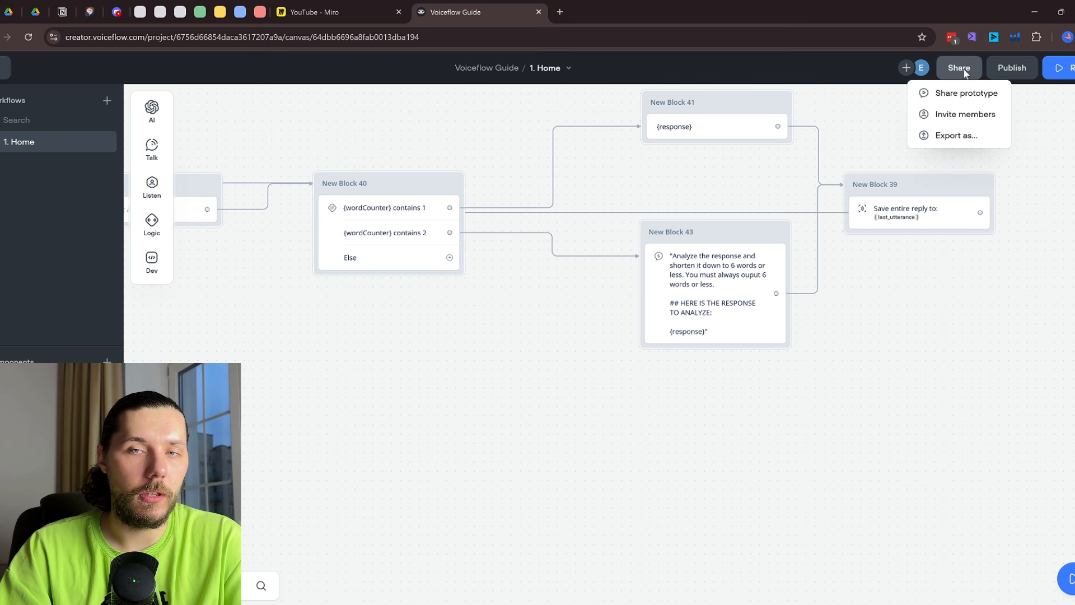
{"action": "left_click", "coordinate": [1067, 68]}
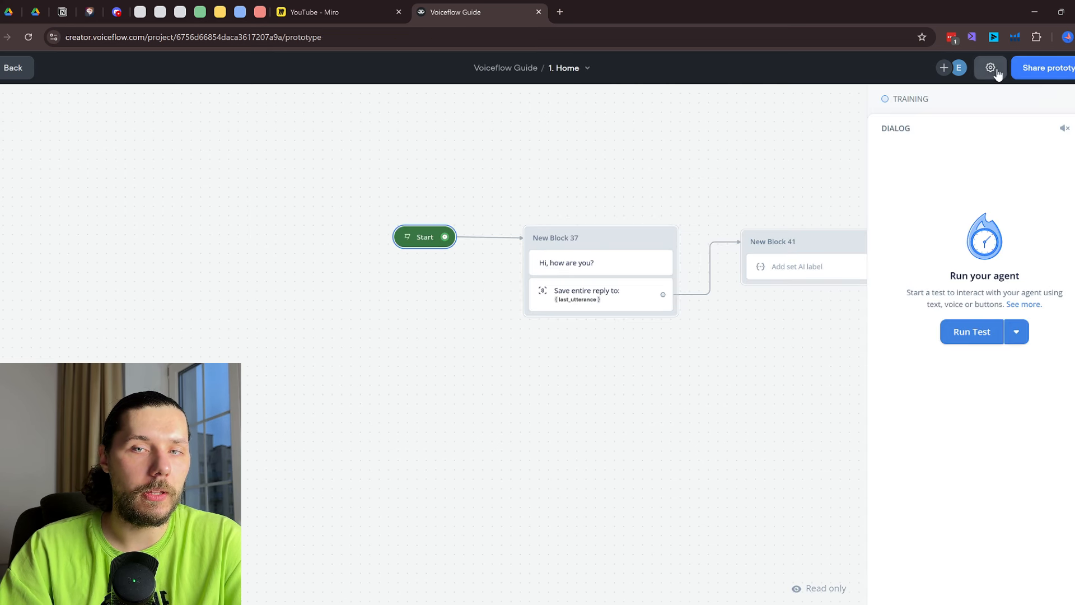
{"action": "left_click", "coordinate": [991, 67]}
{"action": "left_click", "coordinate": [774, 125]}
{"action": "key", "text": "Escape"}
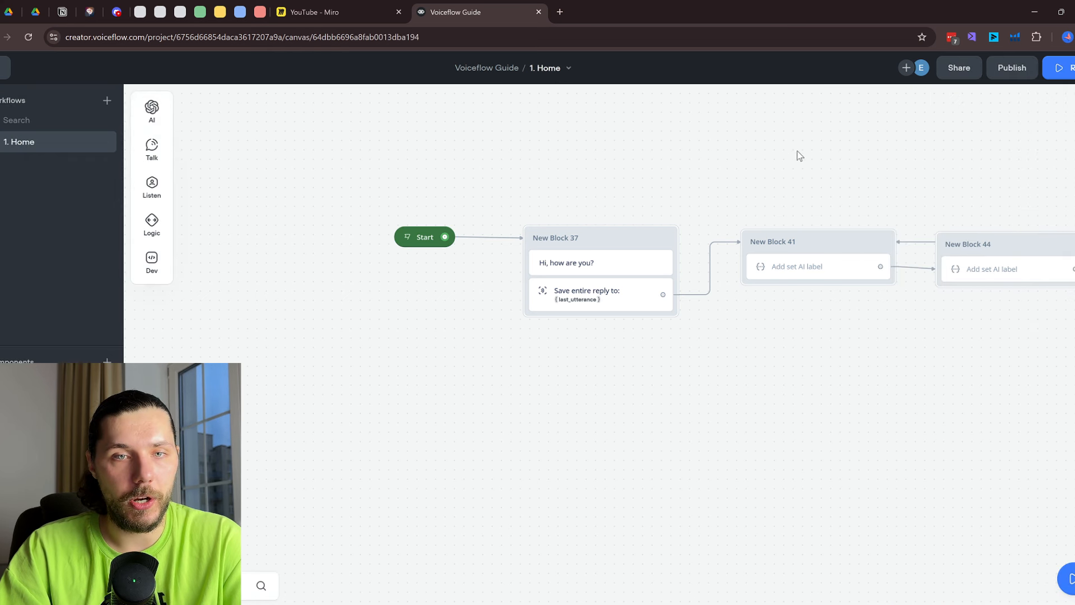
Review the answer-the-question AI step's settings
{"action": "left_click_drag", "start_coordinate": [924, 172], "coordinate": [515, 162]}
{"action": "left_click", "coordinate": [431, 256]}
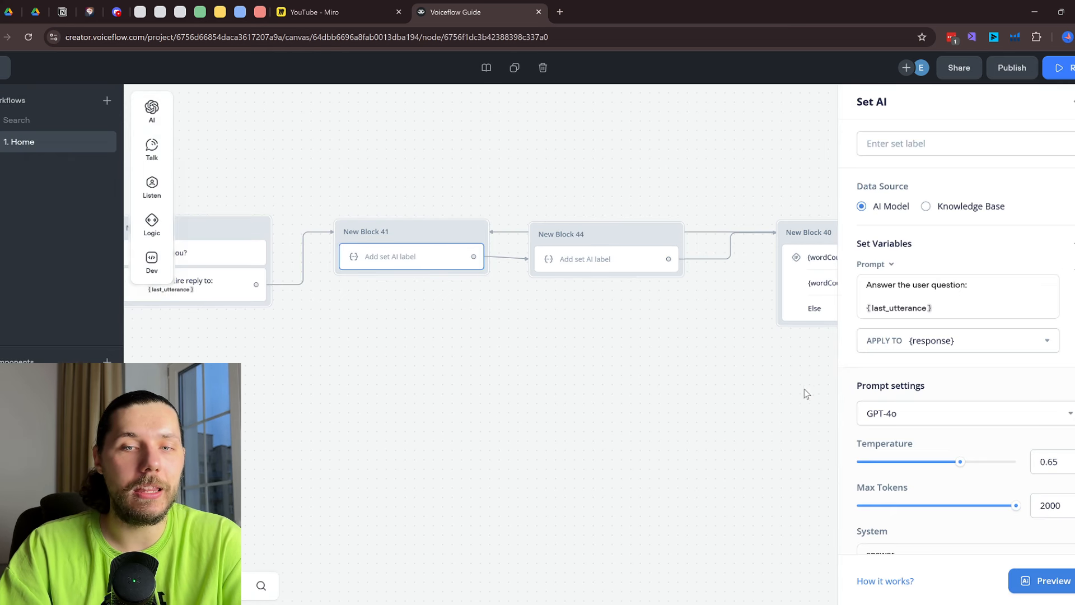
{"action": "scroll", "coordinate": [936, 437], "scroll_direction": "down", "scroll_amount": 1}
{"action": "left_click", "coordinate": [565, 361]}
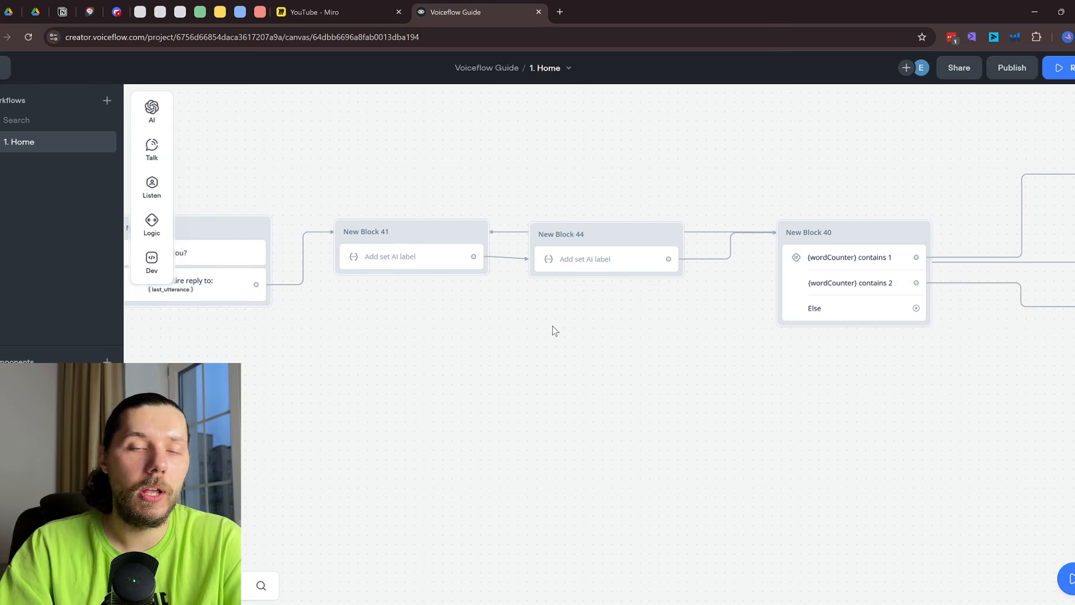
{"action": "scroll", "coordinate": [439, 354], "scroll_direction": "right", "scroll_amount": 10}
{"action": "scroll", "coordinate": [623, 305], "scroll_direction": "down", "scroll_amount": 1}
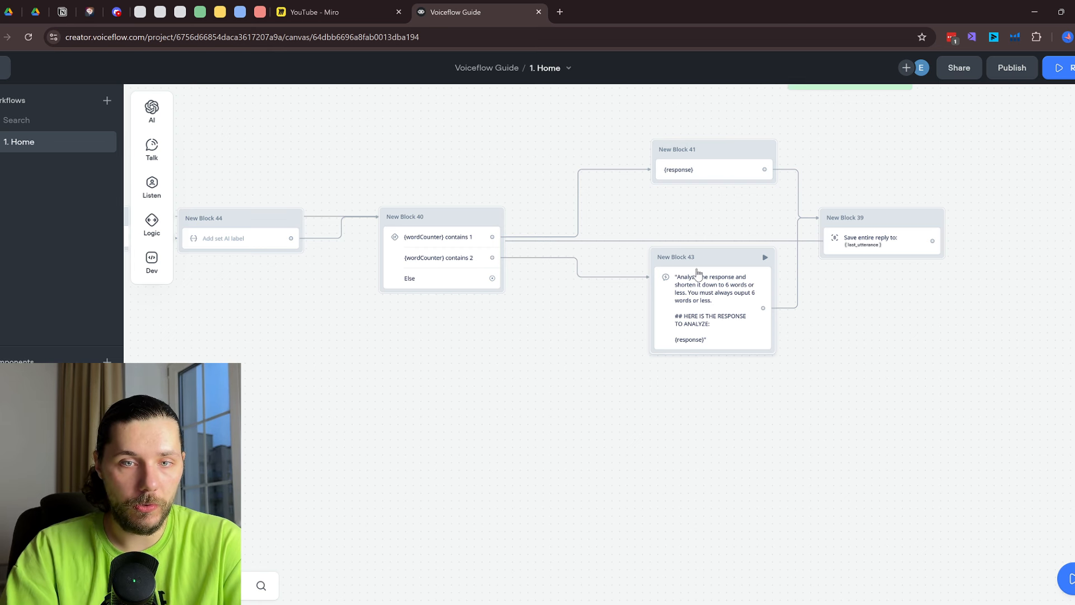
Add a message step outputting {response} after Block 43 and connect it to Block 39
{"action": "left_click_drag", "start_coordinate": [706, 436], "coordinate": [721, 421]}
{"action": "mouse_move", "coordinate": [763, 459]}
{"action": "left_click", "coordinate": [862, 466]}
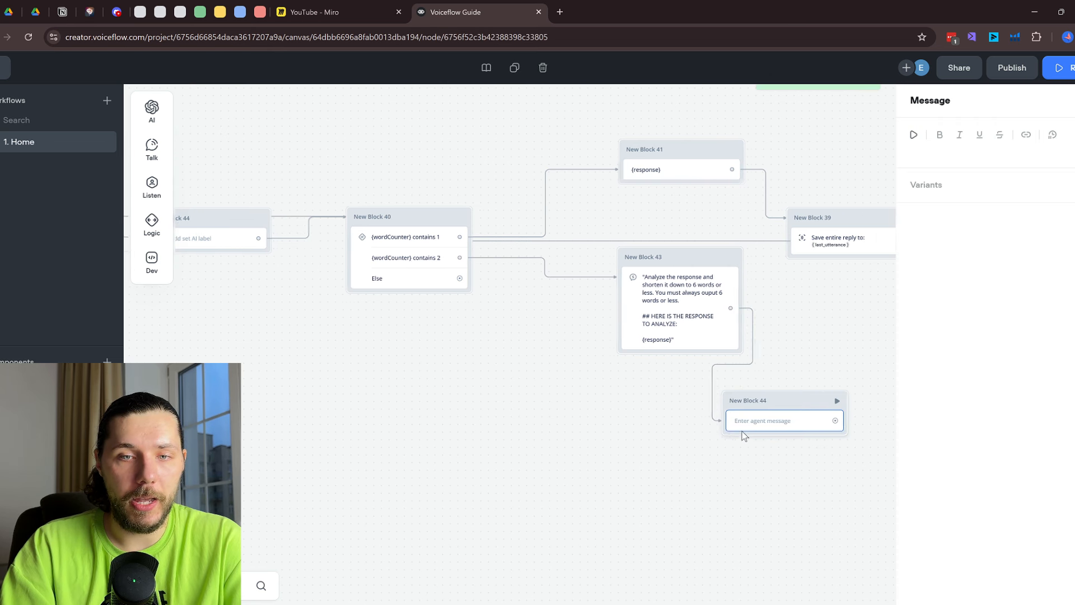
{"action": "left_click", "coordinate": [967, 154]}
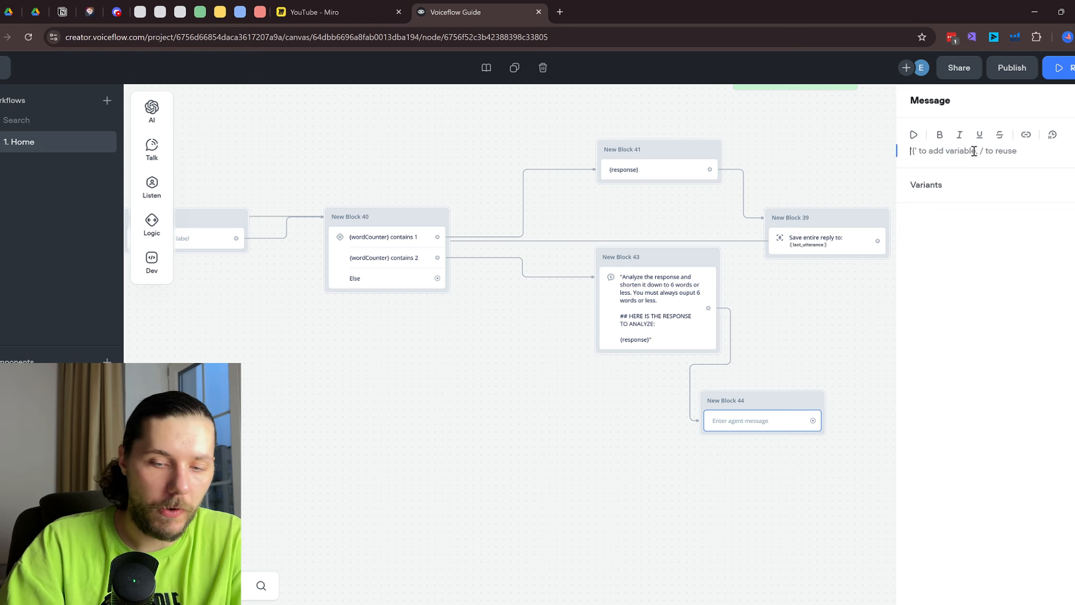
{"action": "type", "text": "{resp"}
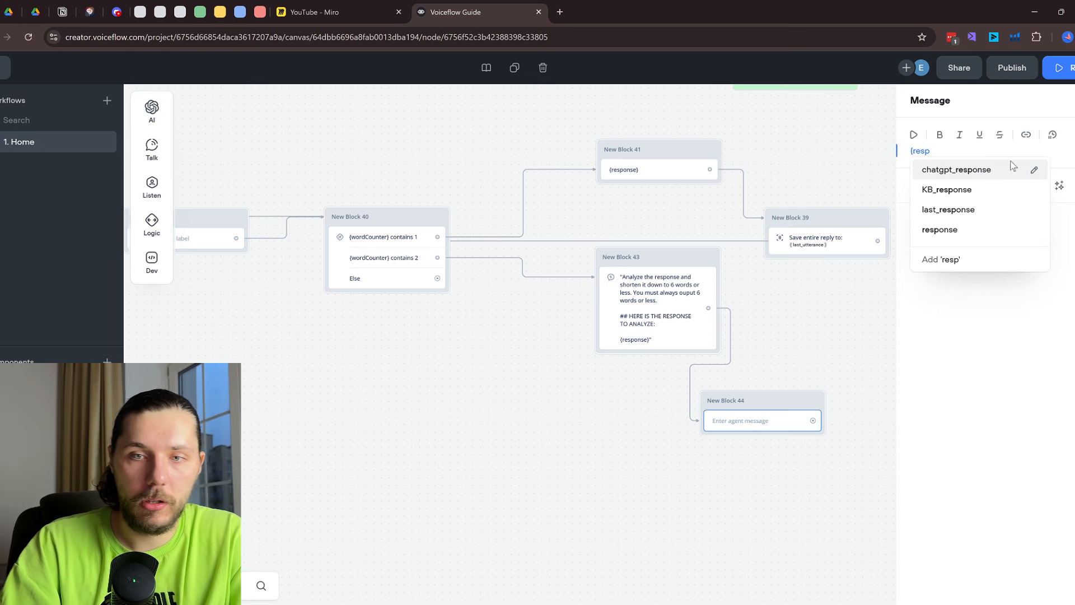
{"action": "left_click", "coordinate": [977, 229]}
{"action": "left_click_drag", "start_coordinate": [764, 397], "coordinate": [829, 228]}
{"action": "left_click_drag", "start_coordinate": [829, 336], "coordinate": [922, 339]}
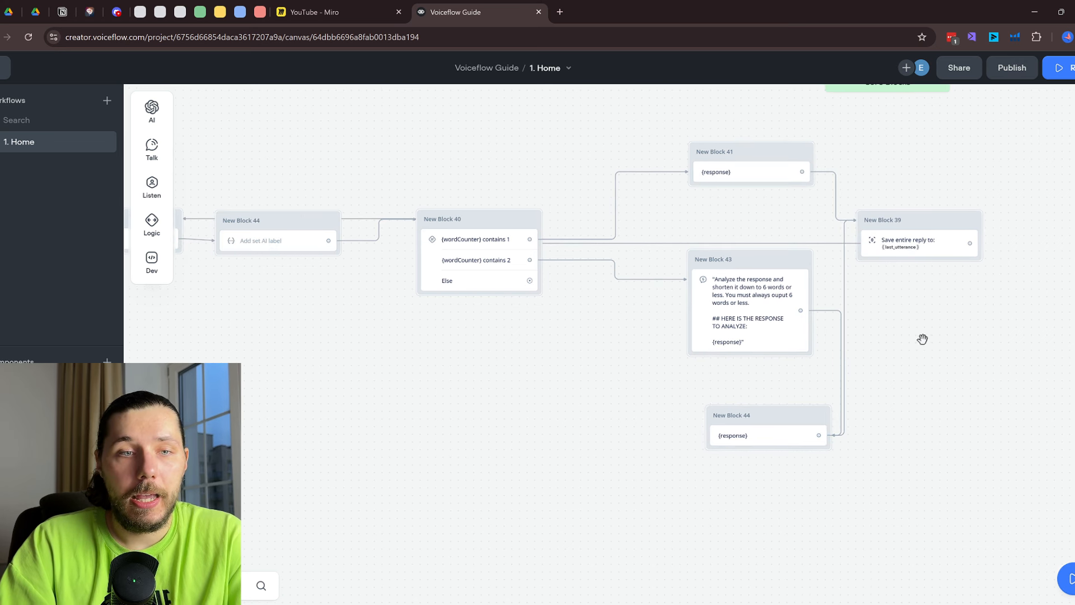
Change Block 44's word-count limit from 6 to 10 words
{"action": "left_click_drag", "start_coordinate": [349, 363], "coordinate": [609, 394]}
{"action": "left_click", "coordinate": [434, 274]}
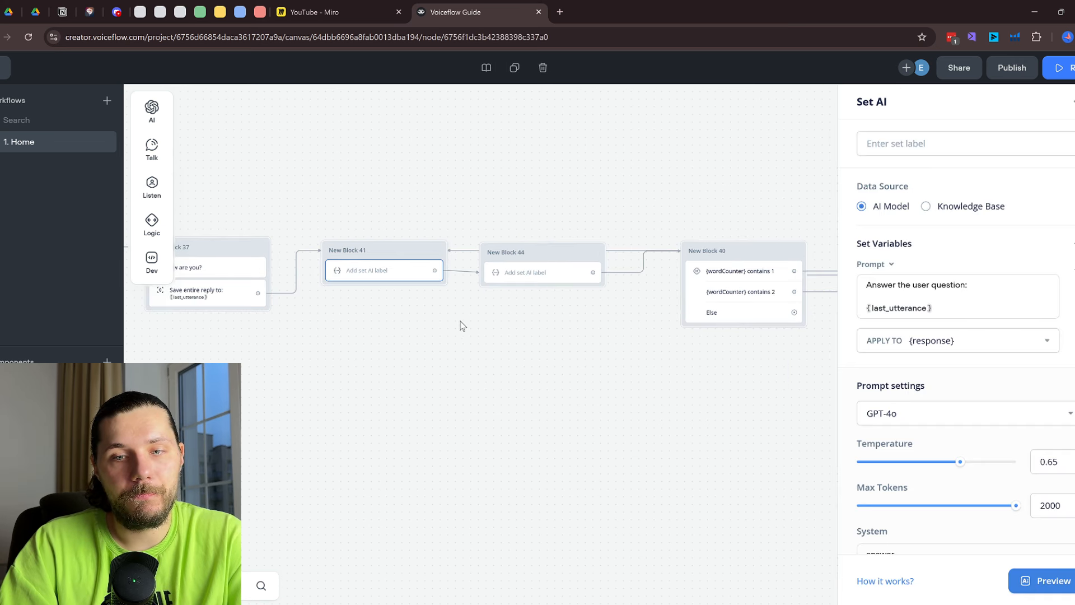
{"action": "left_click", "coordinate": [536, 280]}
{"action": "left_click", "coordinate": [953, 321]}
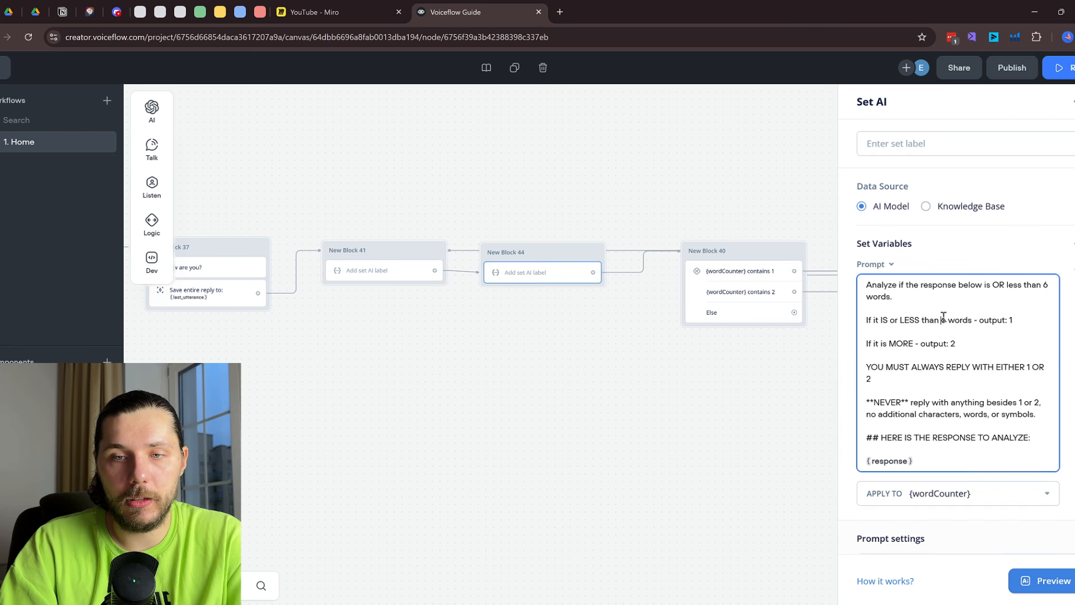
{"action": "key", "text": "BackSpace"}
{"action": "type", "text": "10"}
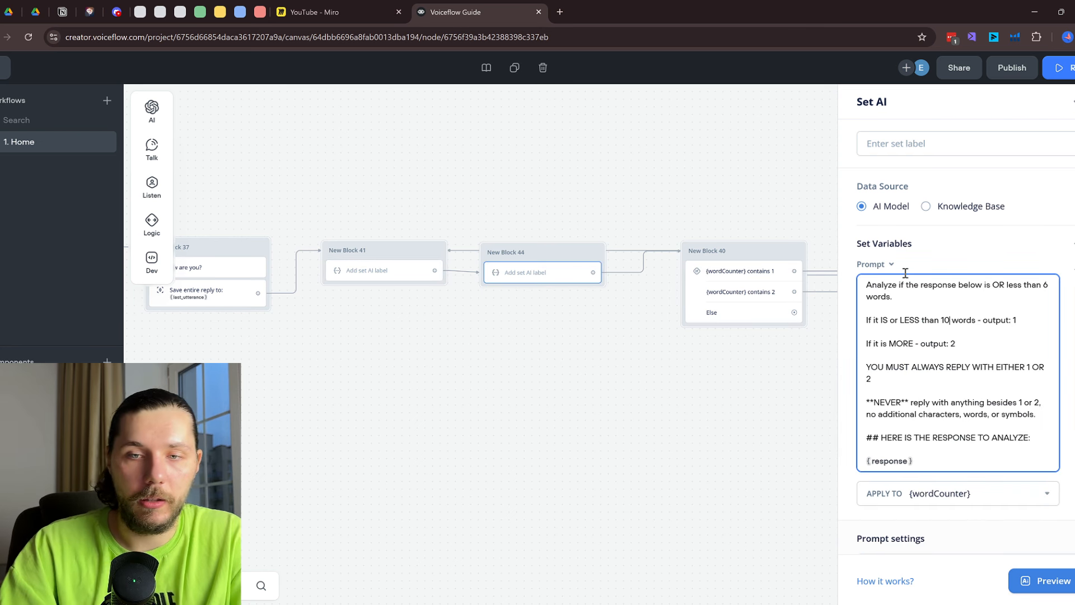
{"action": "left_click", "coordinate": [732, 404]}
Review Block 43's shortening prompt and launch the prototype test
{"action": "left_click_drag", "start_coordinate": [807, 408], "coordinate": [516, 388]}
{"action": "left_click", "coordinate": [743, 320]}
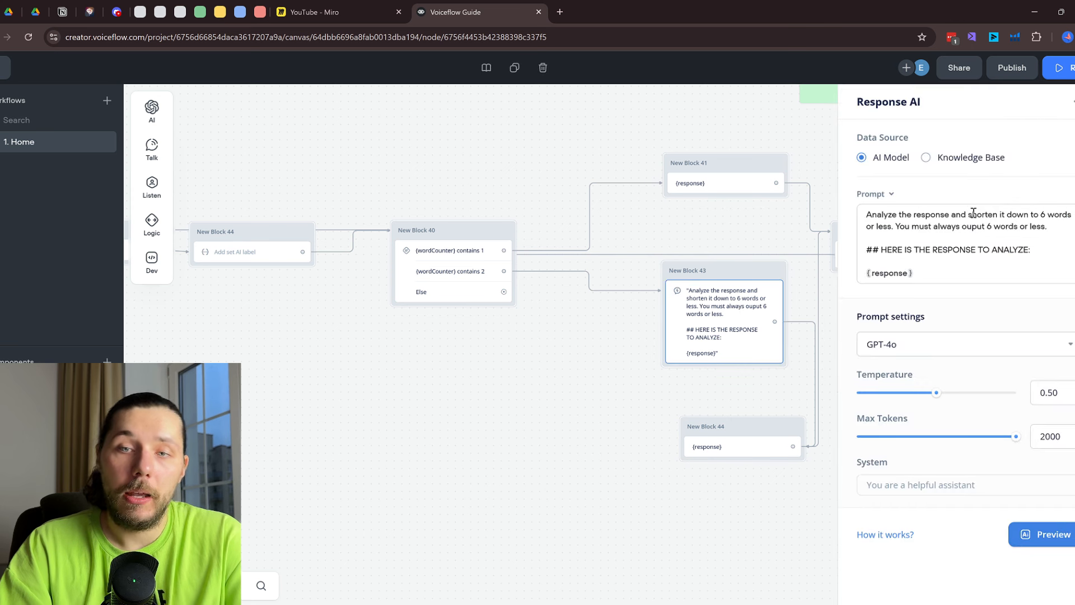
{"action": "left_click", "coordinate": [717, 242]}
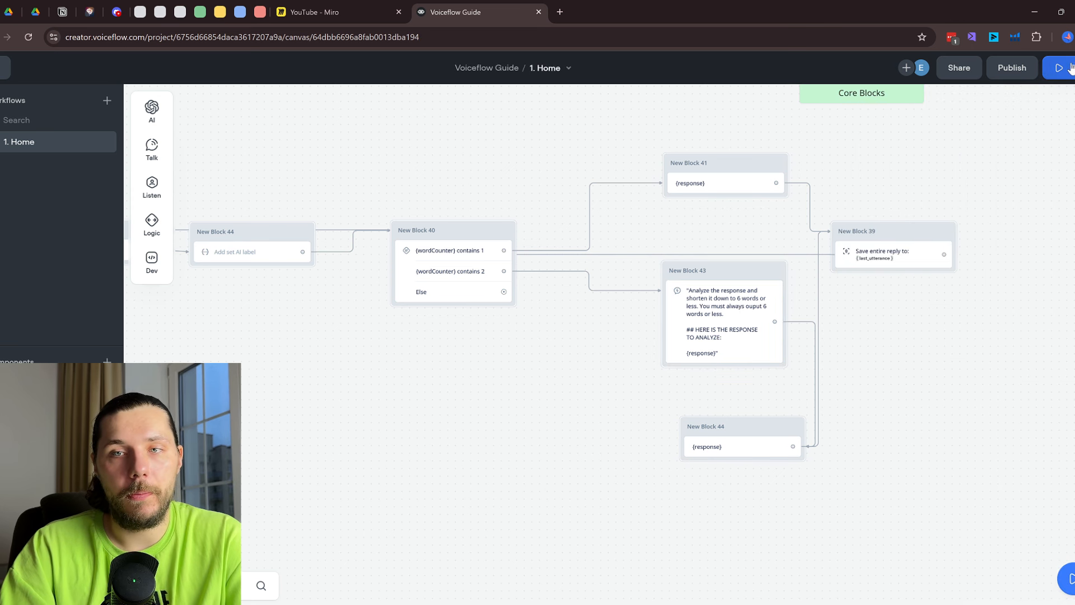
{"action": "left_click", "coordinate": [1058, 67]}
{"action": "left_click", "coordinate": [962, 336]}
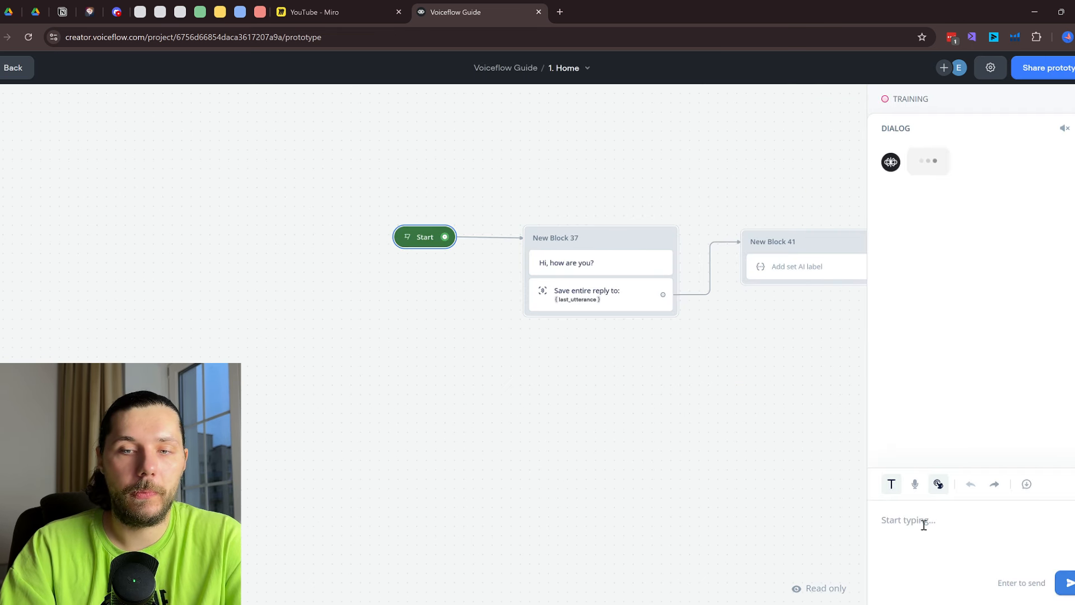
{"action": "type", "text": "Hi"}
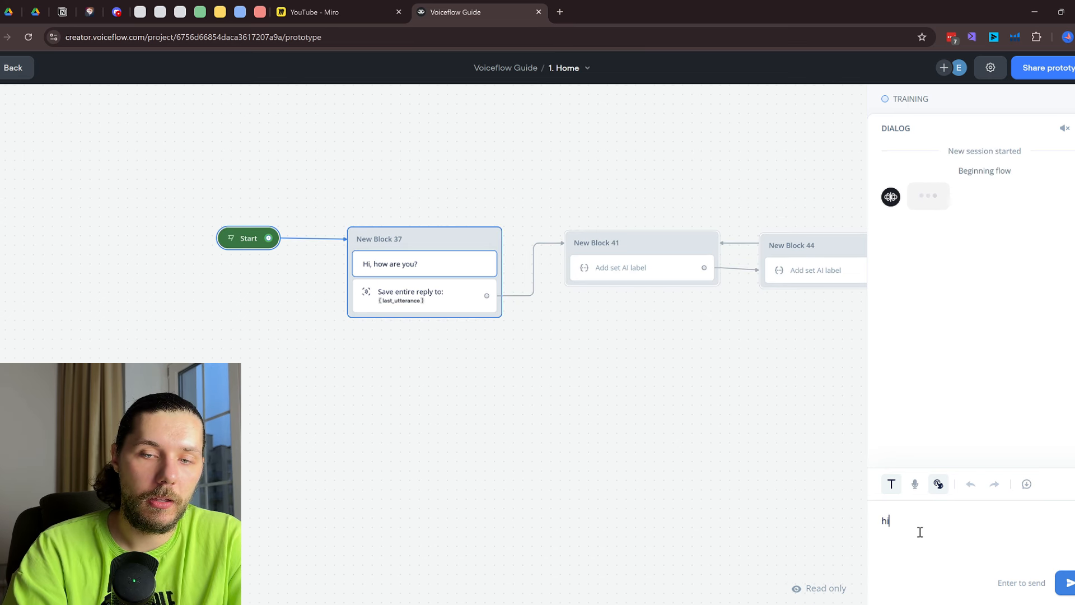
{"action": "key", "text": "Return"}
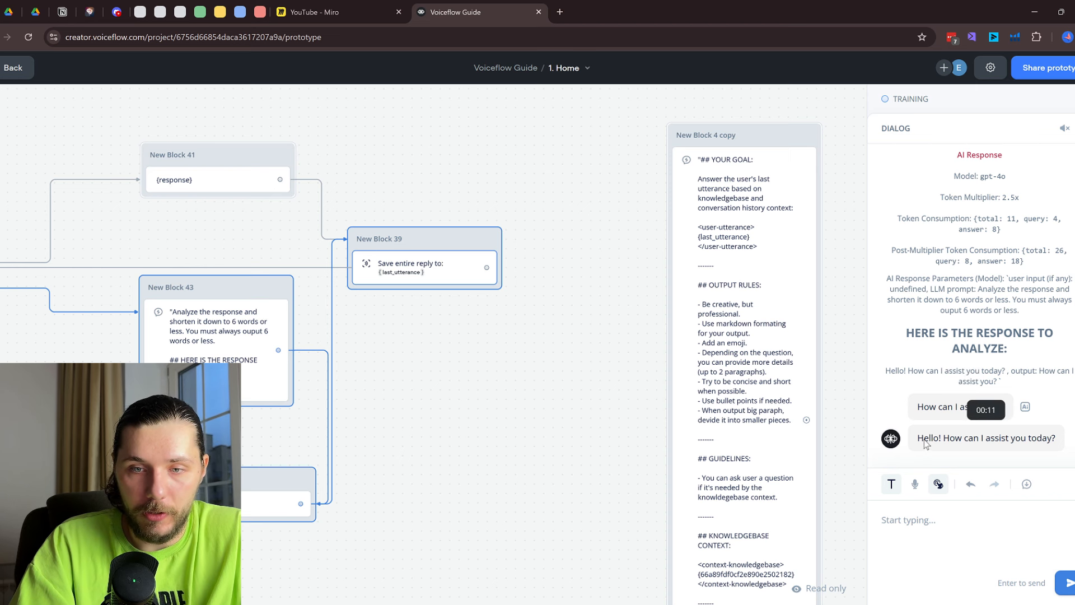
{"action": "left_click_drag", "start_coordinate": [427, 382], "coordinate": [731, 384]}
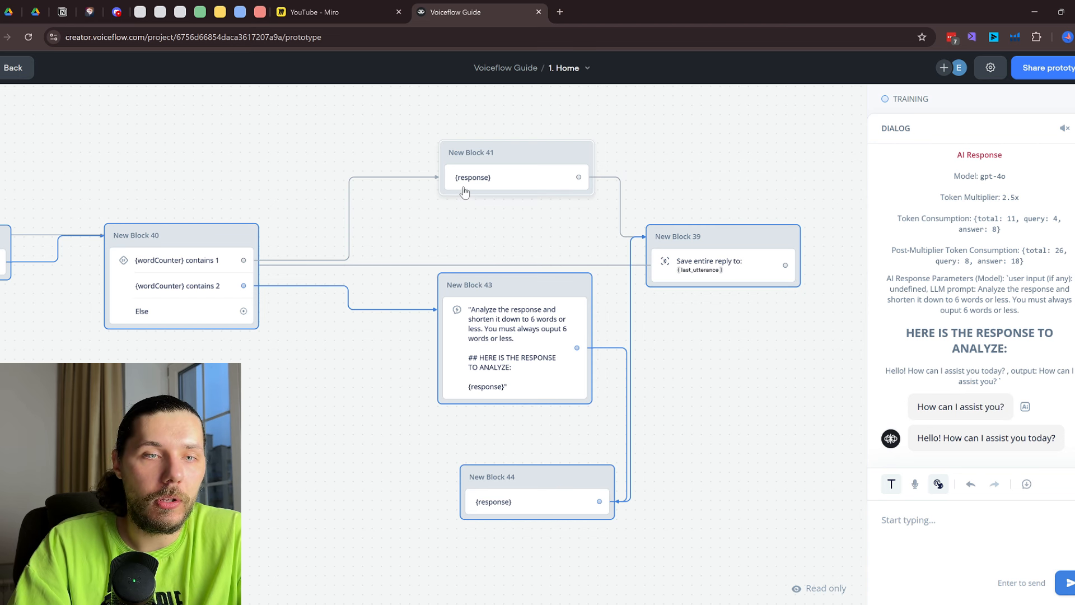
{"action": "left_click_drag", "start_coordinate": [295, 158], "coordinate": [542, 178]}
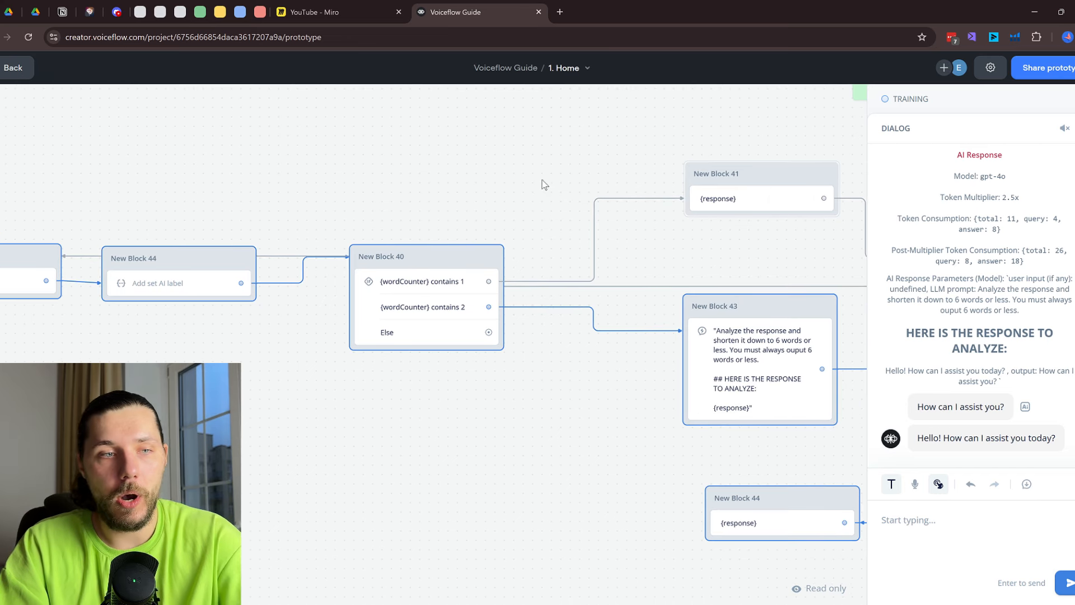
{"action": "key", "text": "Escape"}
{"action": "left_click_drag", "start_coordinate": [441, 192], "coordinate": [686, 187]}
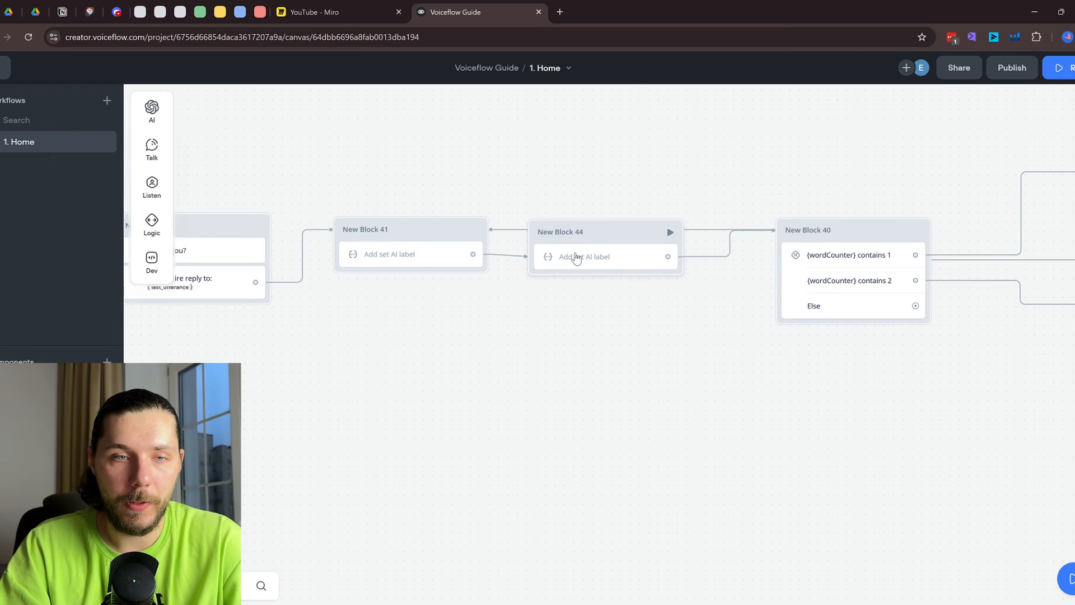
{"action": "left_click", "coordinate": [579, 258]}
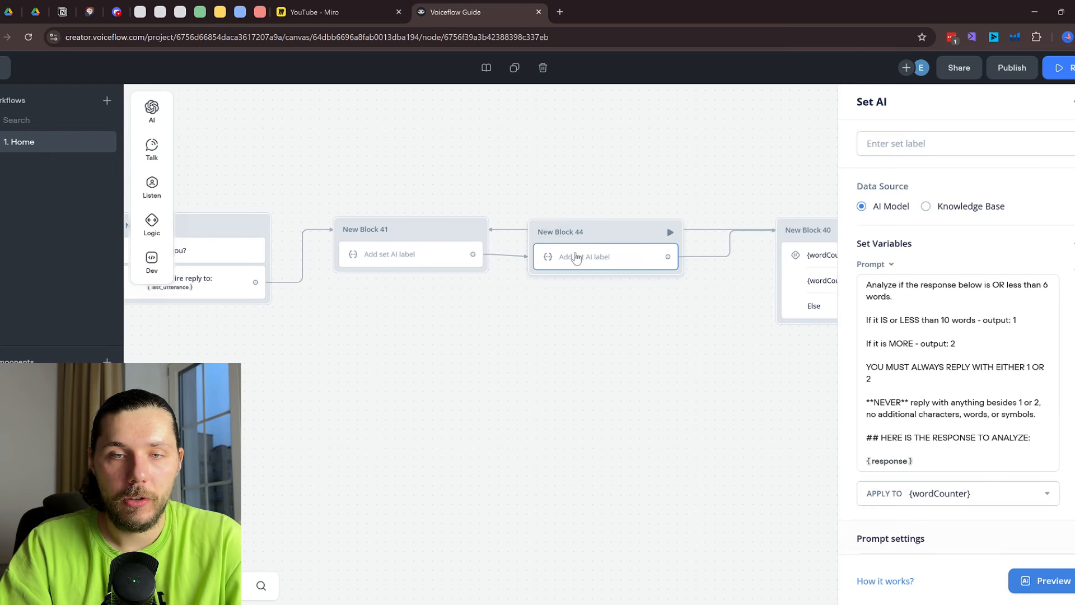
Change the prompt's opening sentence from 'less than 6' to 'less than 10' words
{"action": "left_click", "coordinate": [1044, 290]}
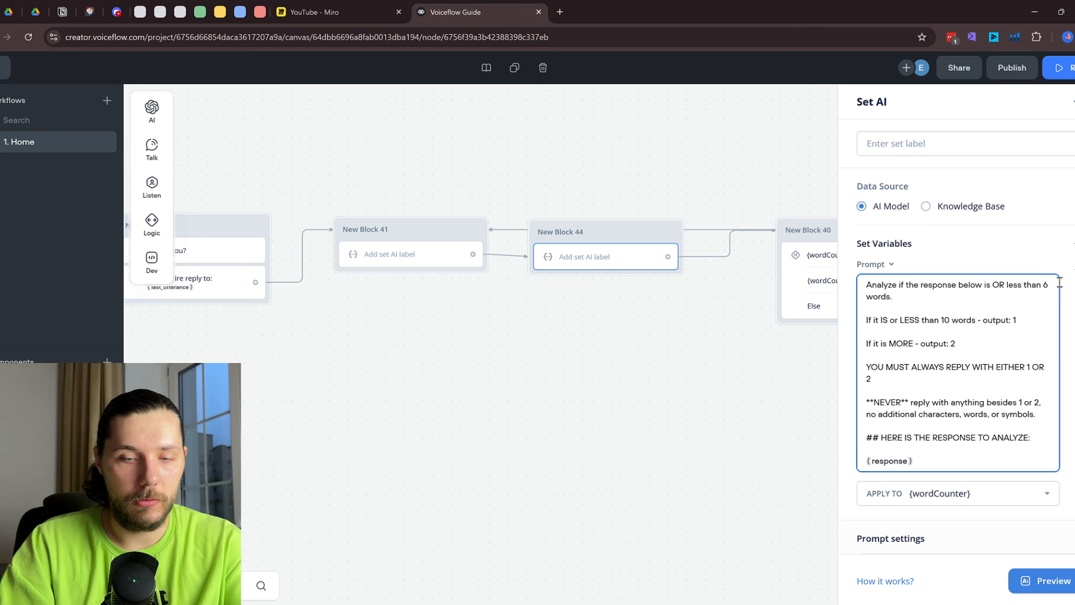
{"action": "key", "text": "BackSpace"}
{"action": "type", "text": "10"}
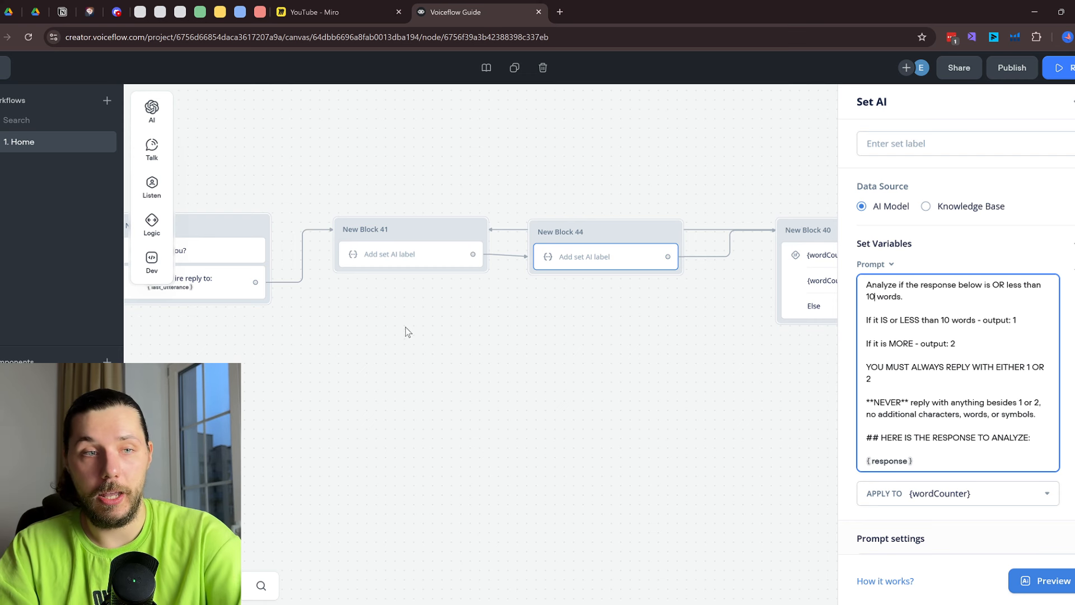
Run the prototype and send 'Hi' to the bot
{"action": "left_click", "coordinate": [350, 363]}
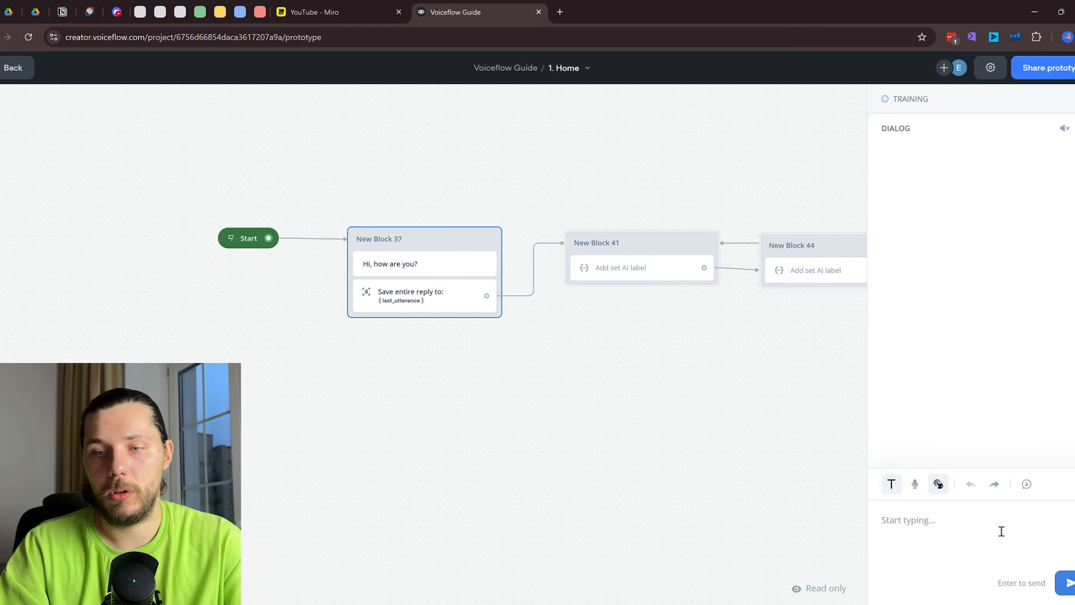
{"action": "left_click", "coordinate": [965, 533]}
{"action": "type", "text": "Hi"}
{"action": "key", "text": "Return"}
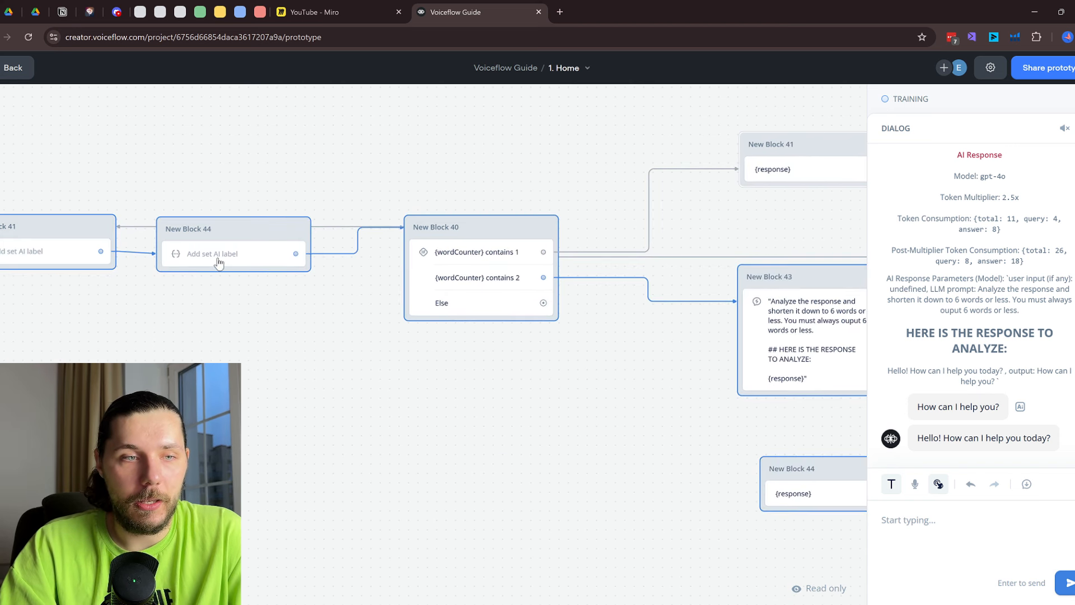
Review Block 44's word-count prompt and Block 41's AI answer settings
{"action": "double_click", "coordinate": [216, 257]}
{"action": "scroll", "coordinate": [976, 438], "scroll_direction": "down", "scroll_amount": 3}
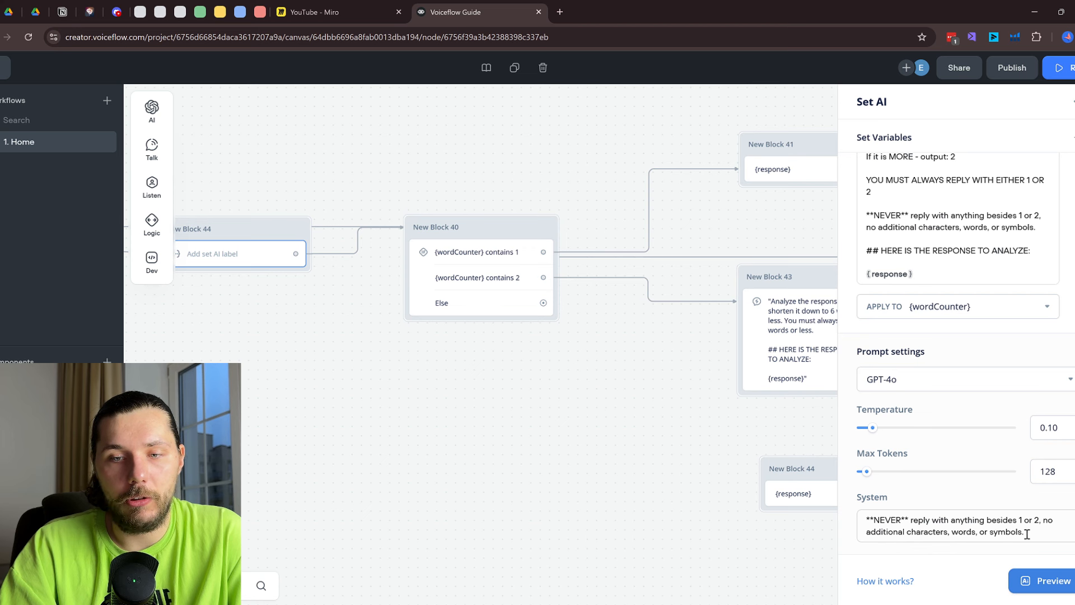
{"action": "scroll", "coordinate": [940, 372], "scroll_direction": "up", "scroll_amount": 2}
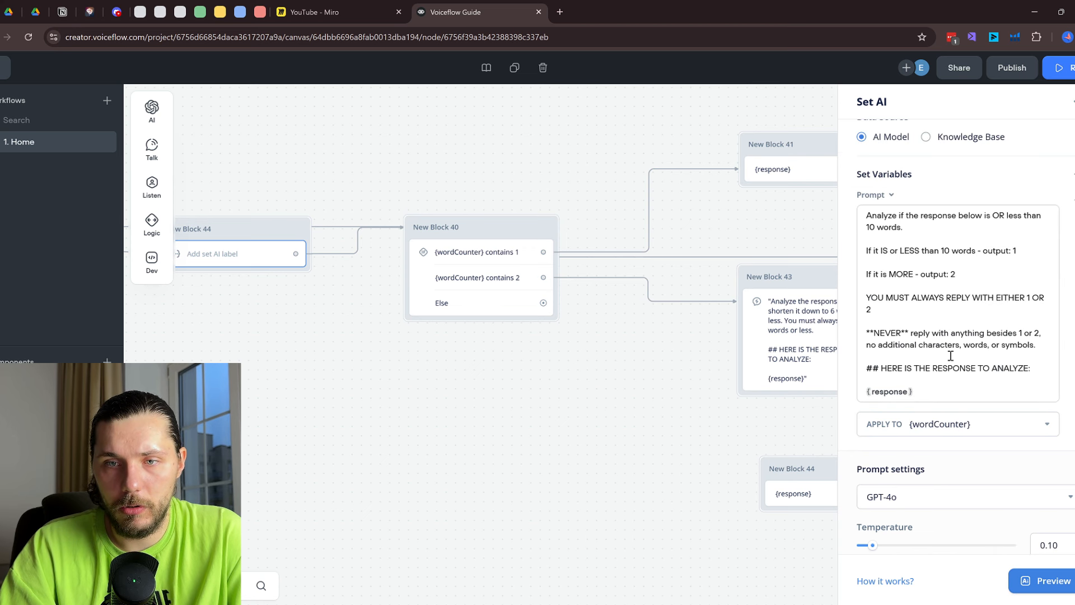
{"action": "left_click_drag", "start_coordinate": [511, 393], "coordinate": [775, 434]}
{"action": "left_click_drag", "start_coordinate": [468, 412], "coordinate": [642, 411]}
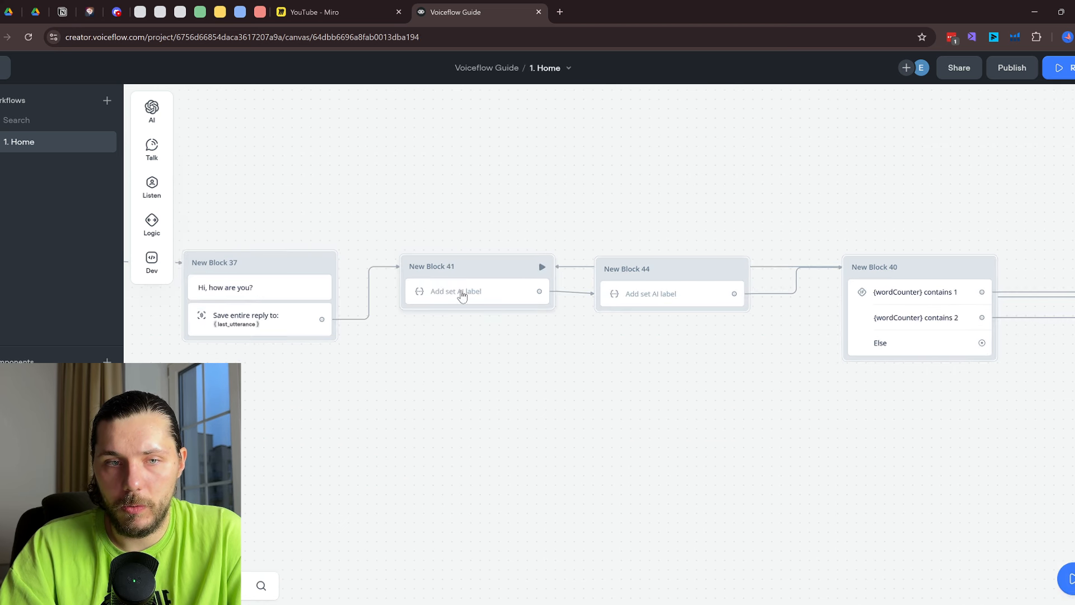
{"action": "left_click", "coordinate": [463, 294]}
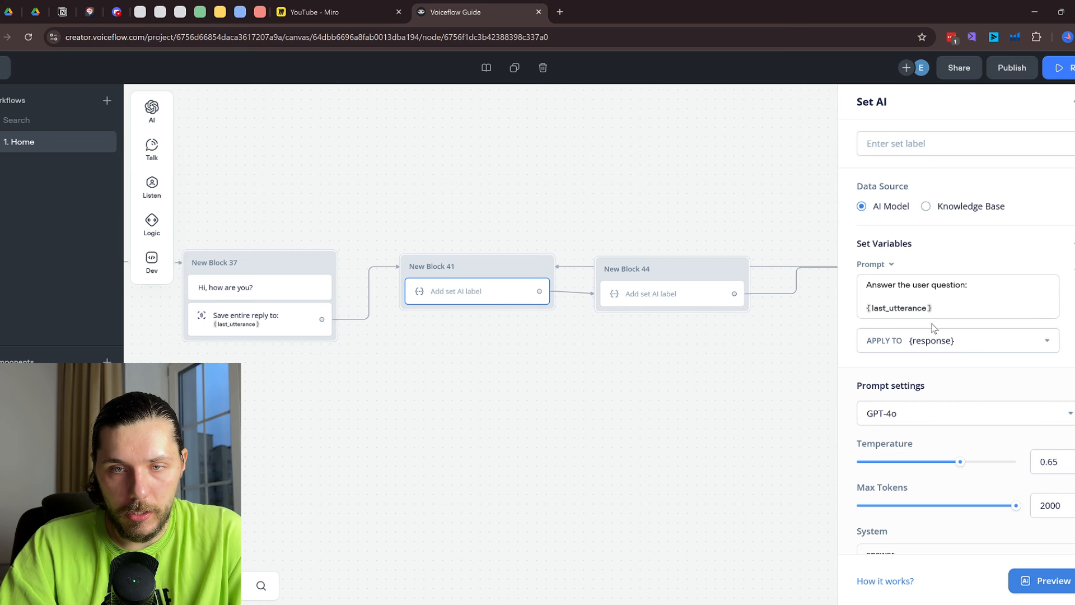
{"action": "scroll", "coordinate": [963, 381], "scroll_direction": "down", "scroll_amount": 1}
Edit Block 44's word-count prompt, typing 'thn 10 words' into its first sentence
{"action": "left_click", "coordinate": [655, 303]}
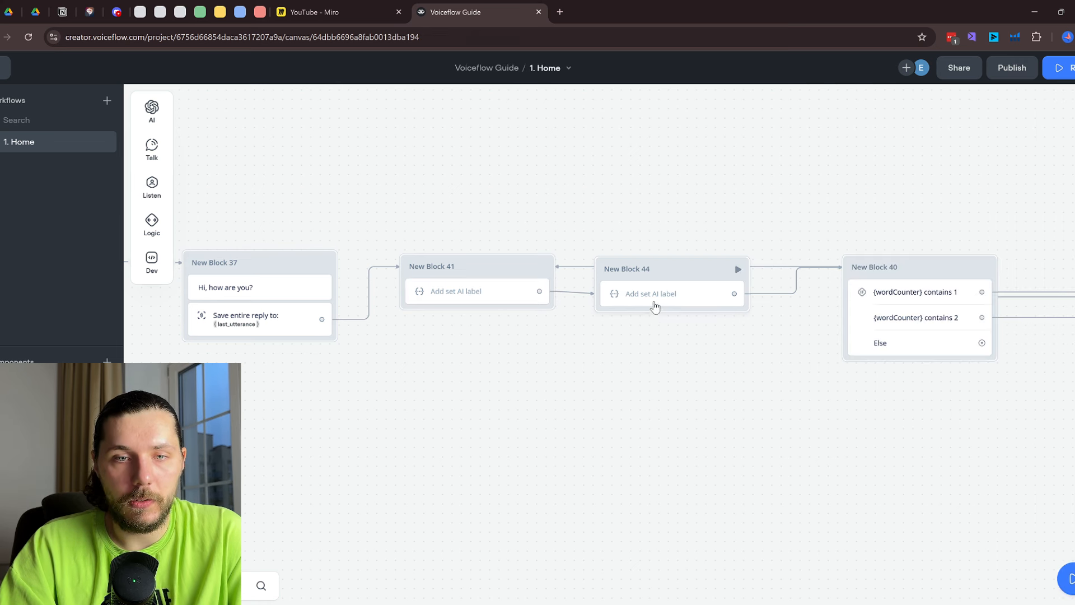
{"action": "left_click_drag", "start_coordinate": [865, 283], "coordinate": [900, 295]}
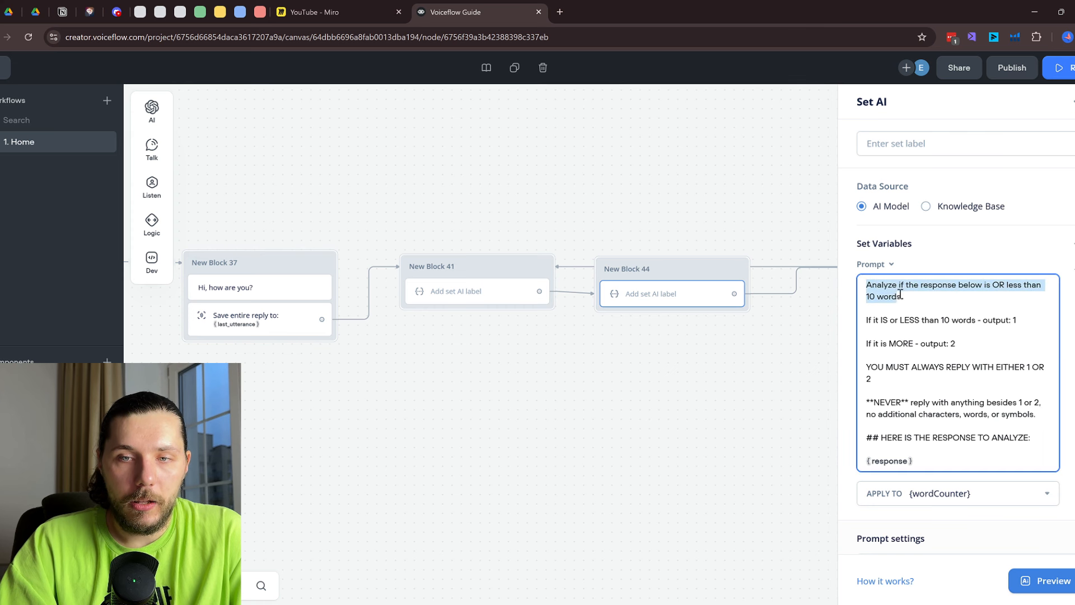
{"action": "left_click", "coordinate": [914, 295]}
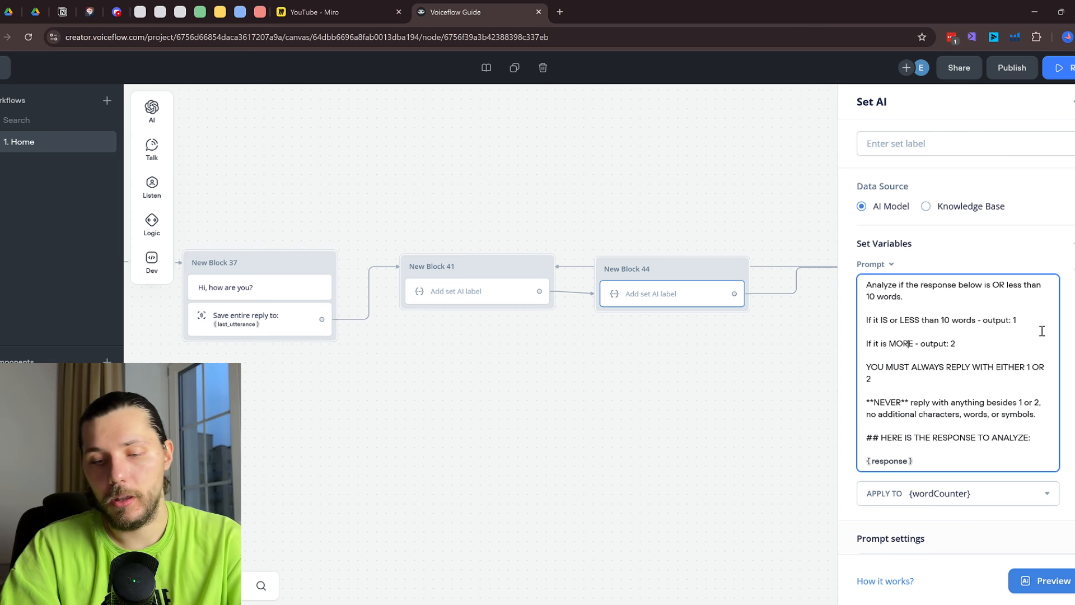
{"action": "type", "text": "thn 10"}
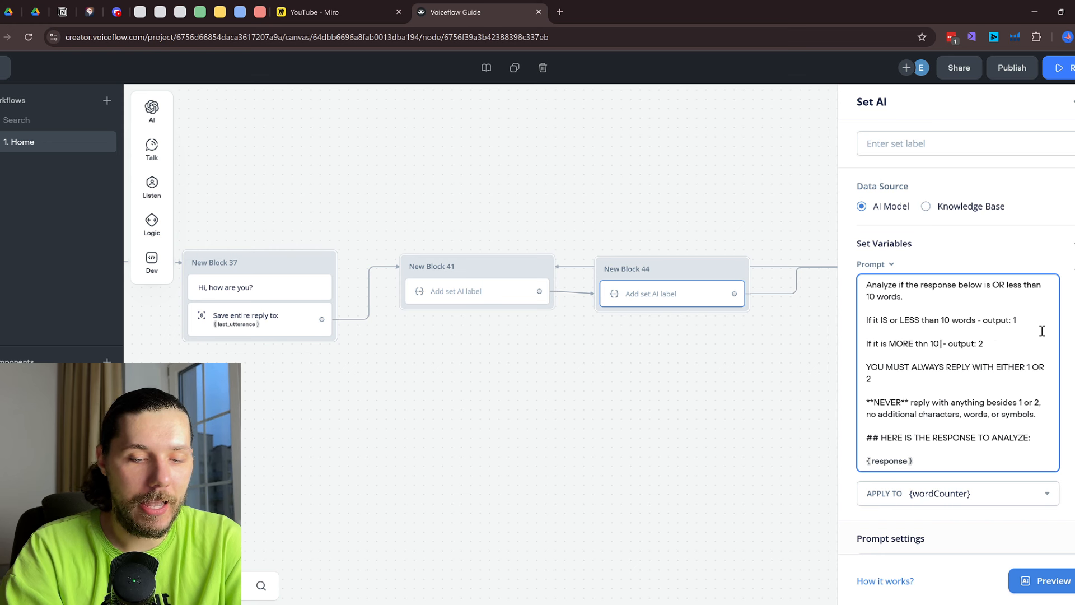
{"action": "type", "text": " words"}
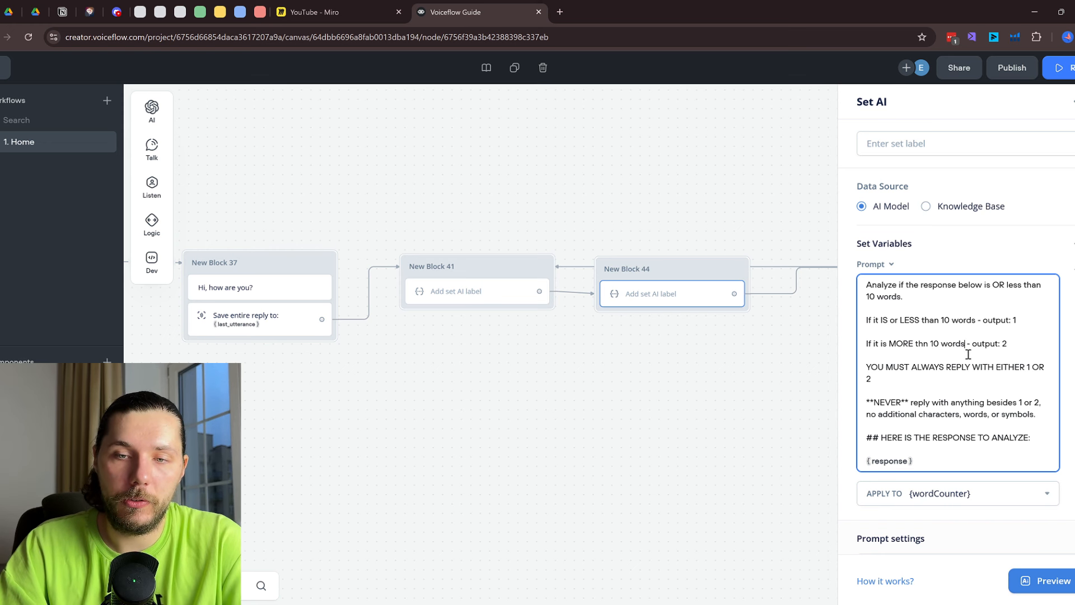
{"action": "scroll", "coordinate": [983, 367], "scroll_direction": "down", "scroll_amount": 4}
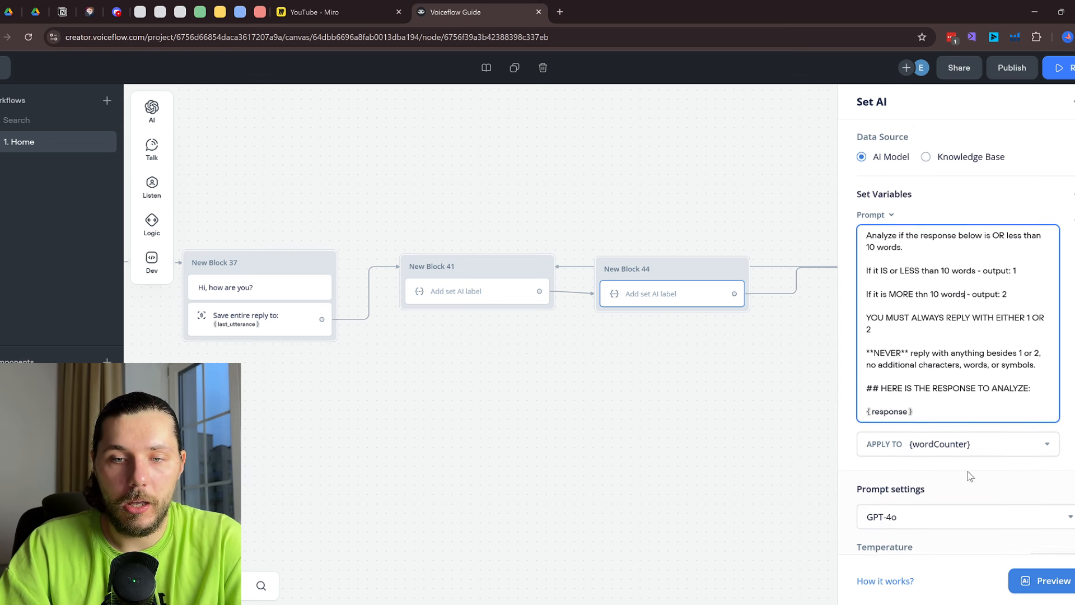
Copy the whole word-count prompt into the Set AI System field and raise max tokens to 2000
{"action": "left_click", "coordinate": [957, 522]}
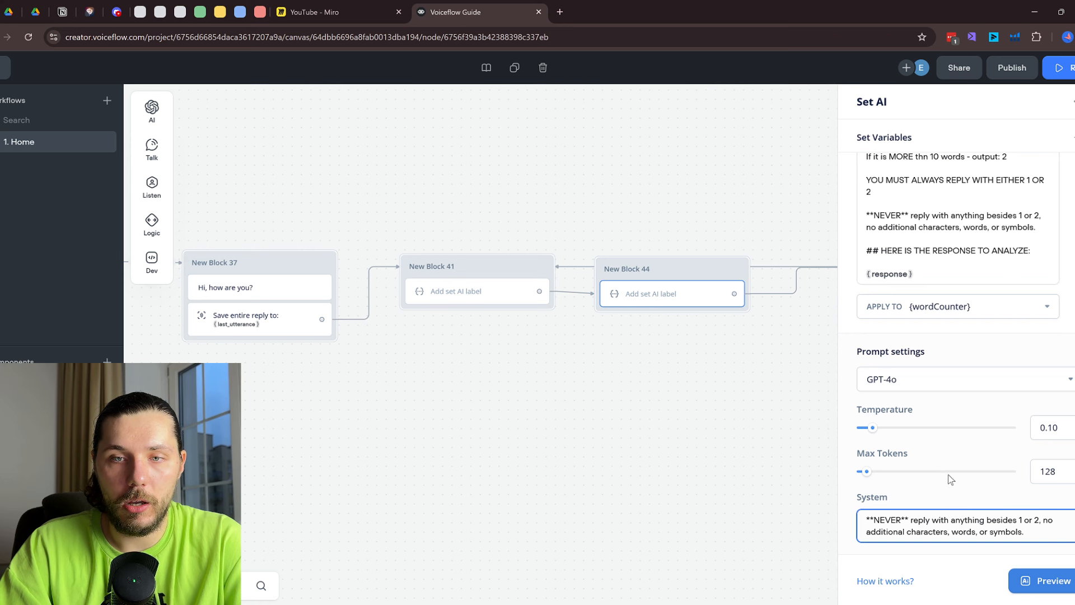
{"action": "scroll", "coordinate": [924, 321], "scroll_direction": "up", "scroll_amount": 2}
{"action": "left_click", "coordinate": [935, 285]}
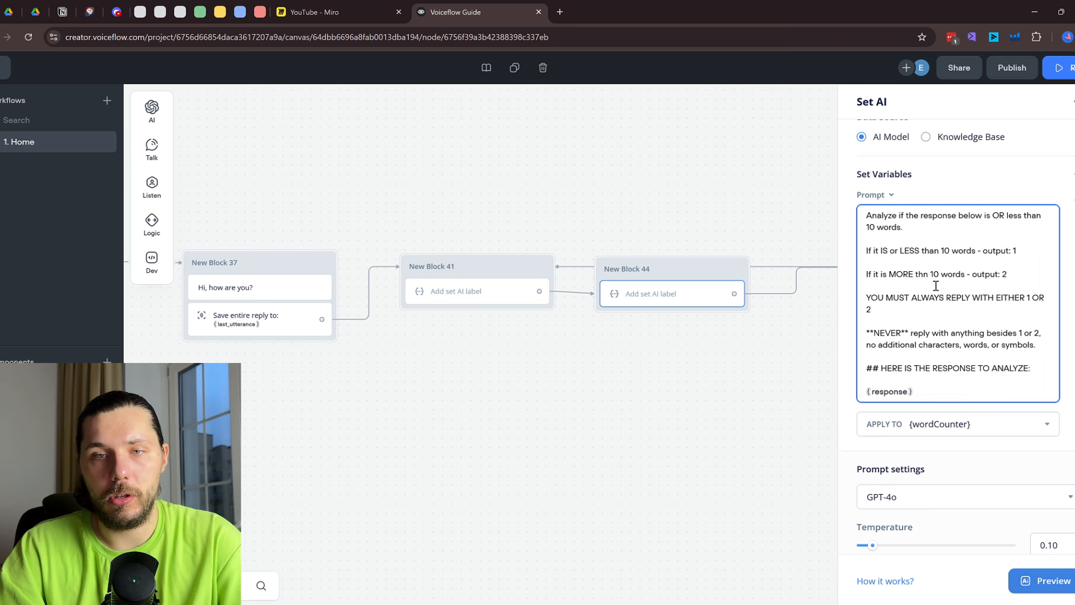
{"action": "key", "text": "ctrl+a"}
{"action": "key", "text": "ctrl+c"}
{"action": "scroll", "coordinate": [1056, 458], "scroll_direction": "down", "scroll_amount": 2}
{"action": "left_click", "coordinate": [985, 533]}
{"action": "key", "text": "ctrl+a"}
{"action": "key", "text": "ctrl+v"}
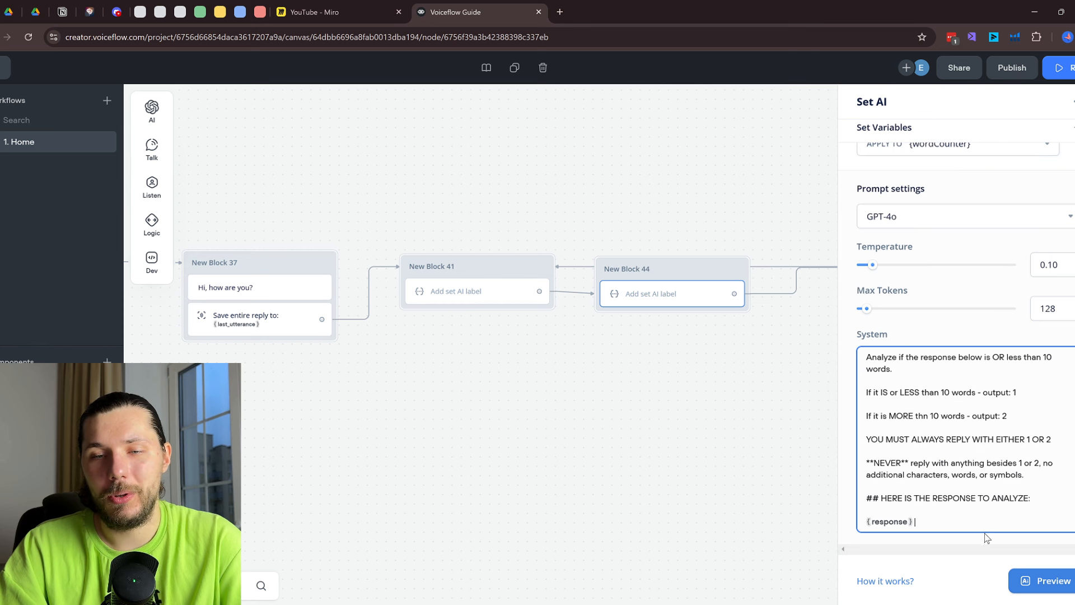
{"action": "left_click", "coordinate": [861, 280]}
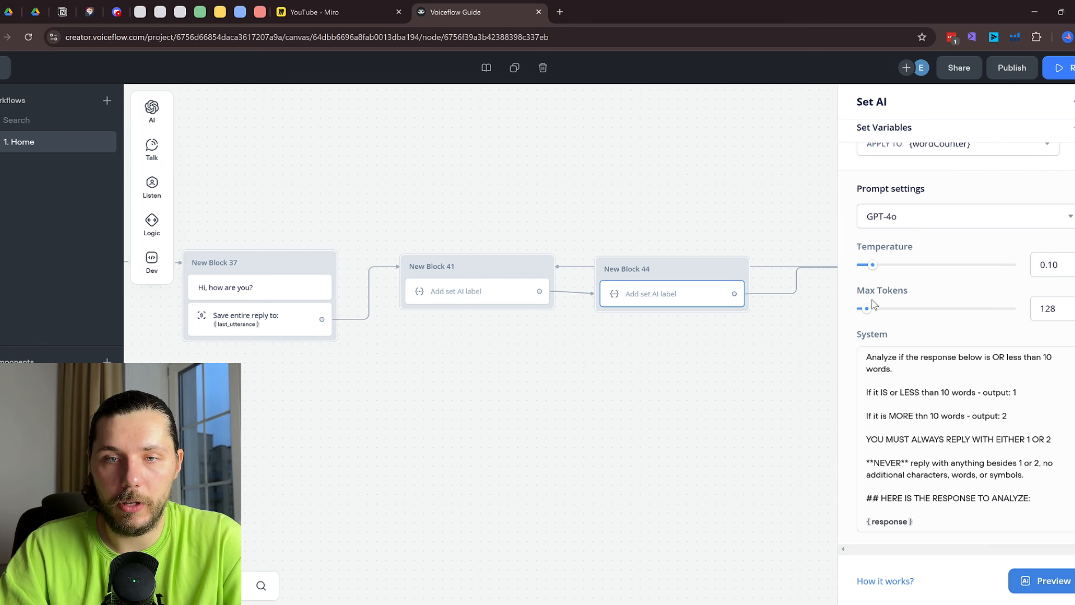
{"action": "left_click_drag", "start_coordinate": [870, 305], "coordinate": [1056, 309]}
{"action": "scroll", "coordinate": [946, 295], "scroll_direction": "up", "scroll_amount": 3}
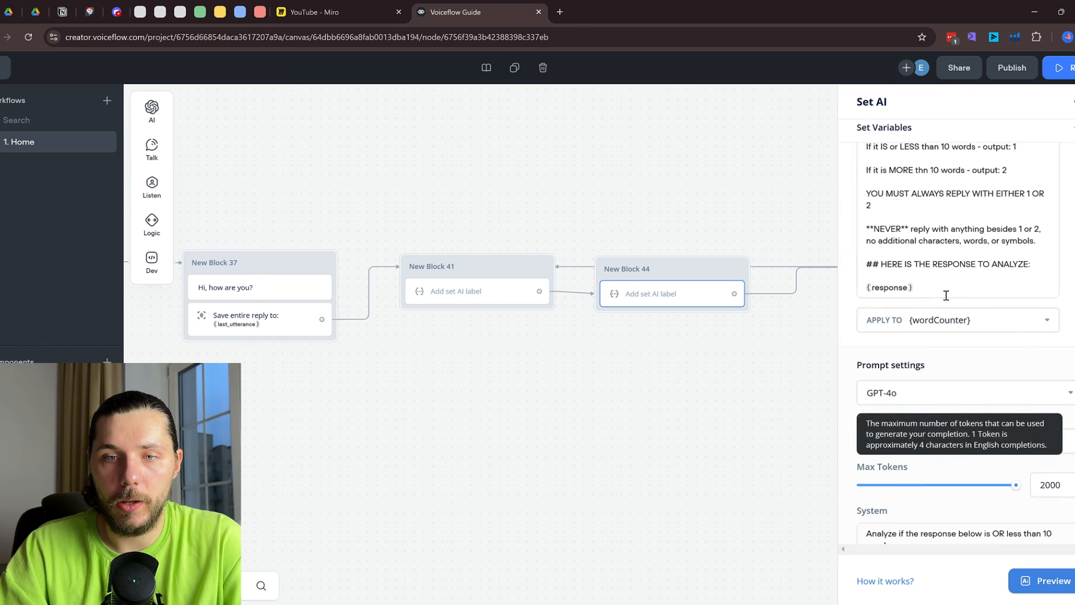
{"action": "left_click", "coordinate": [769, 379]}
Review the wordCounter condition paths and the shortening prompt step in New Block 43
{"action": "scroll", "coordinate": [768, 378], "scroll_direction": "right", "scroll_amount": 3}
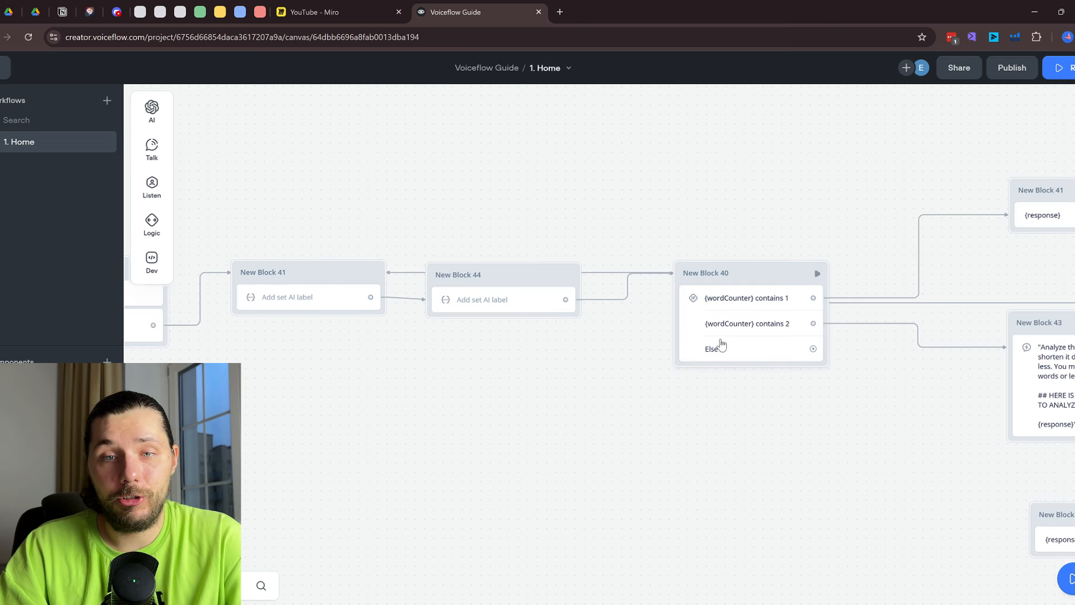
{"action": "left_click", "coordinate": [764, 302]}
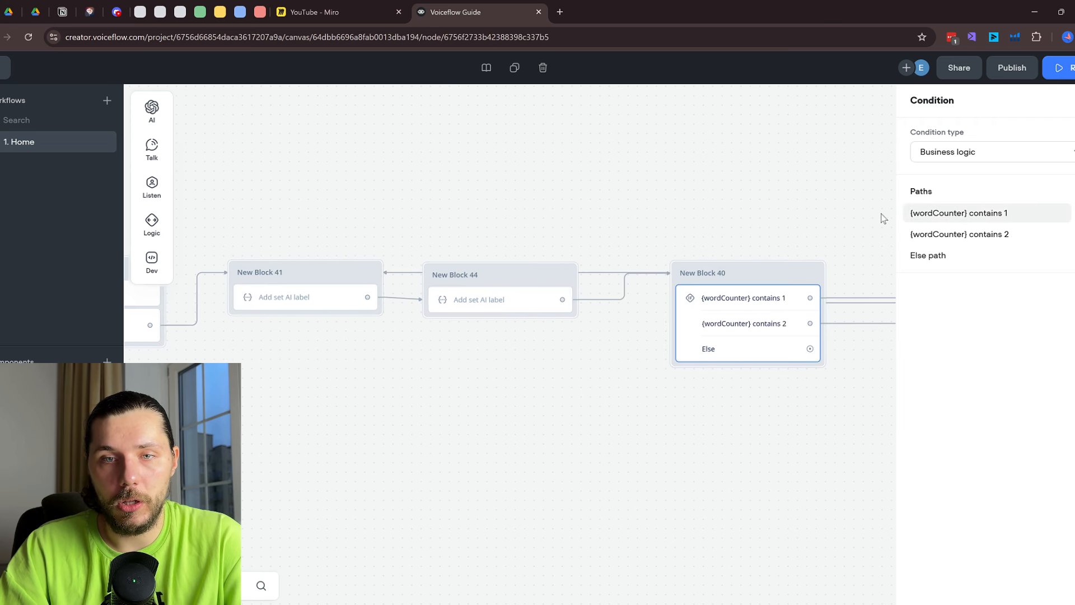
{"action": "left_click", "coordinate": [818, 217]}
{"action": "left_click_drag", "start_coordinate": [840, 222], "coordinate": [465, 245]}
{"action": "left_click", "coordinate": [684, 383]}
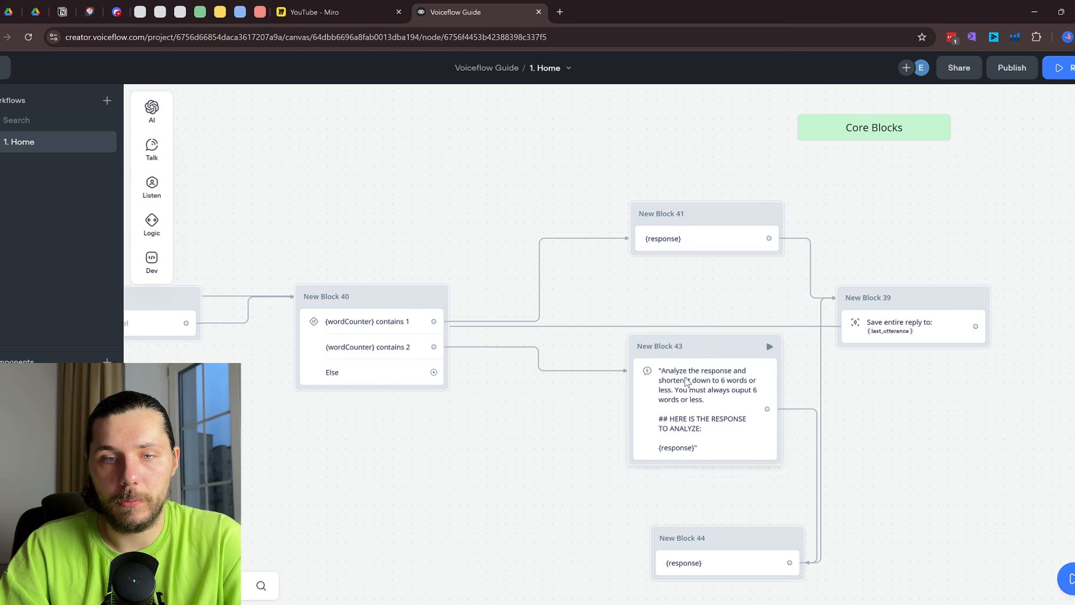
{"action": "scroll", "coordinate": [495, 297], "scroll_direction": "right", "scroll_amount": 2}
{"action": "scroll", "coordinate": [470, 250], "scroll_direction": "left", "scroll_amount": 3}
{"action": "left_click", "coordinate": [469, 250]}
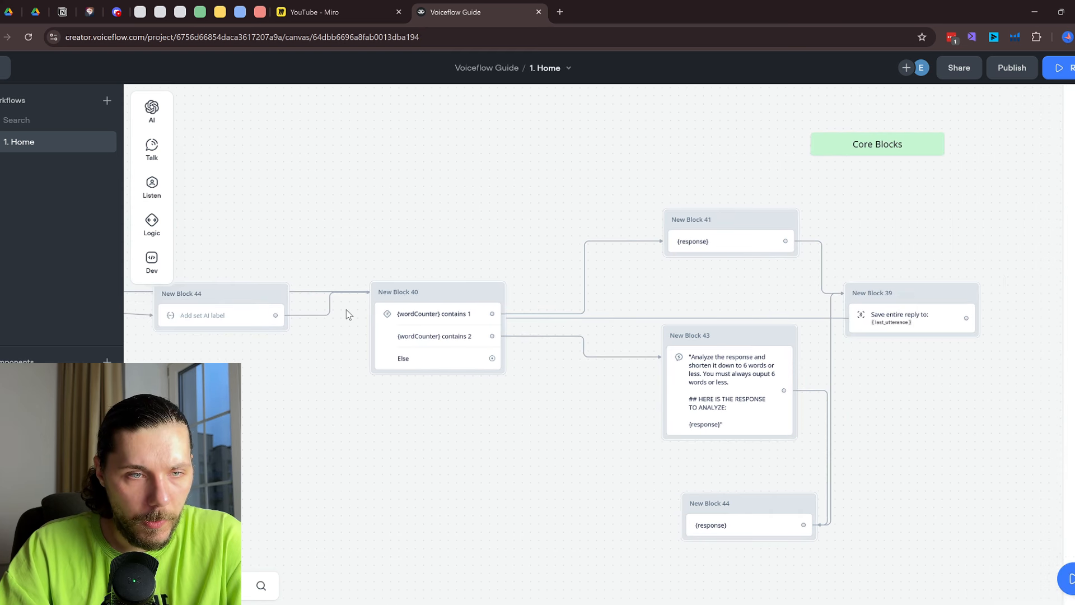
Reroute the connection into New Block 39 higher and further left above the blocks
{"action": "left_click", "coordinate": [582, 325]}
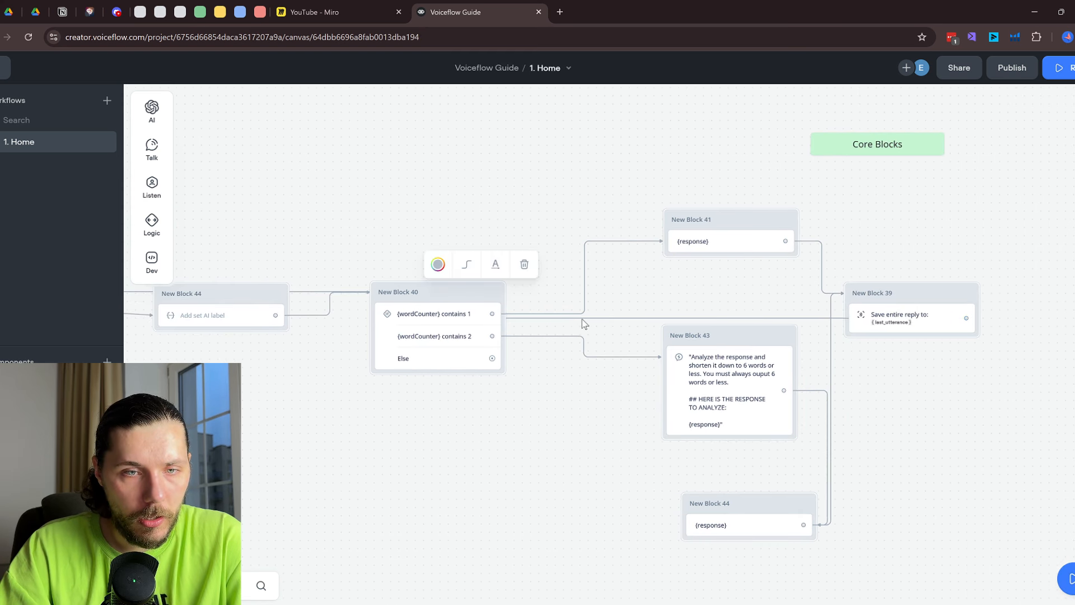
{"action": "left_click_drag", "start_coordinate": [582, 322], "coordinate": [583, 110]}
{"action": "left_click_drag", "start_coordinate": [482, 175], "coordinate": [194, 206]}
{"action": "scroll", "coordinate": [548, 214], "scroll_direction": "left", "scroll_amount": 5}
{"action": "scroll", "coordinate": [562, 312], "scroll_direction": "down", "scroll_amount": 5}
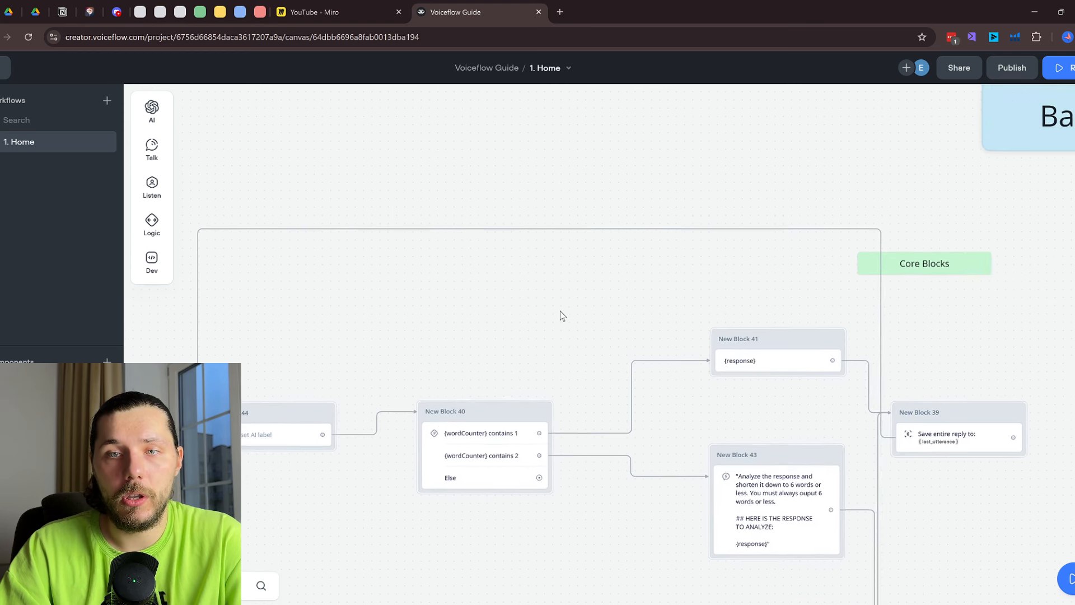
Delete the Core Blocks label from the canvas
{"action": "right_click", "coordinate": [864, 272]}
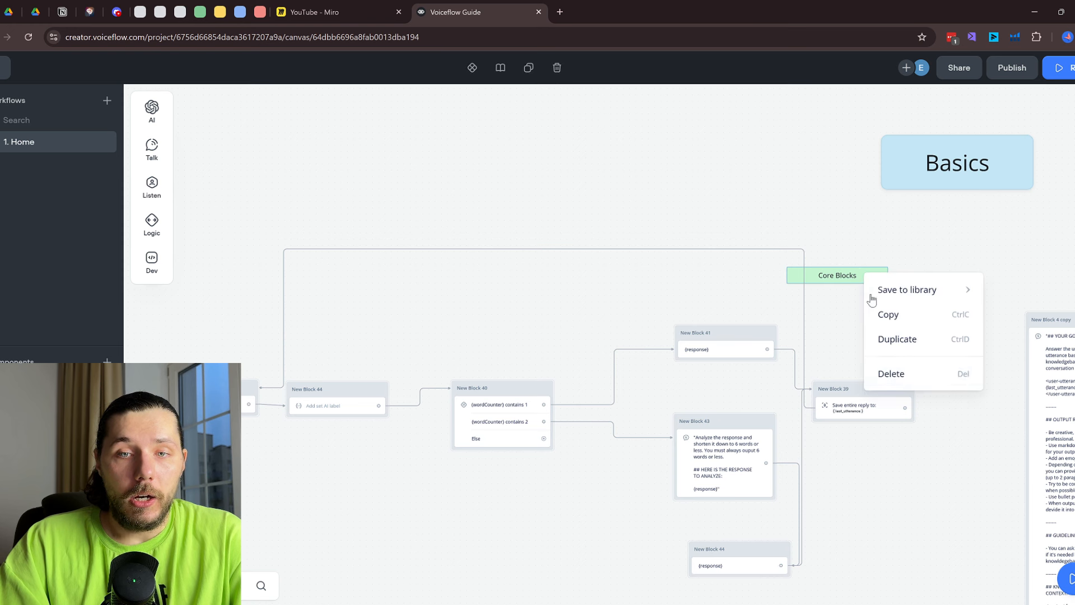
{"action": "left_click", "coordinate": [907, 377]}
{"action": "scroll", "coordinate": [874, 216], "scroll_direction": "left", "scroll_amount": 6}
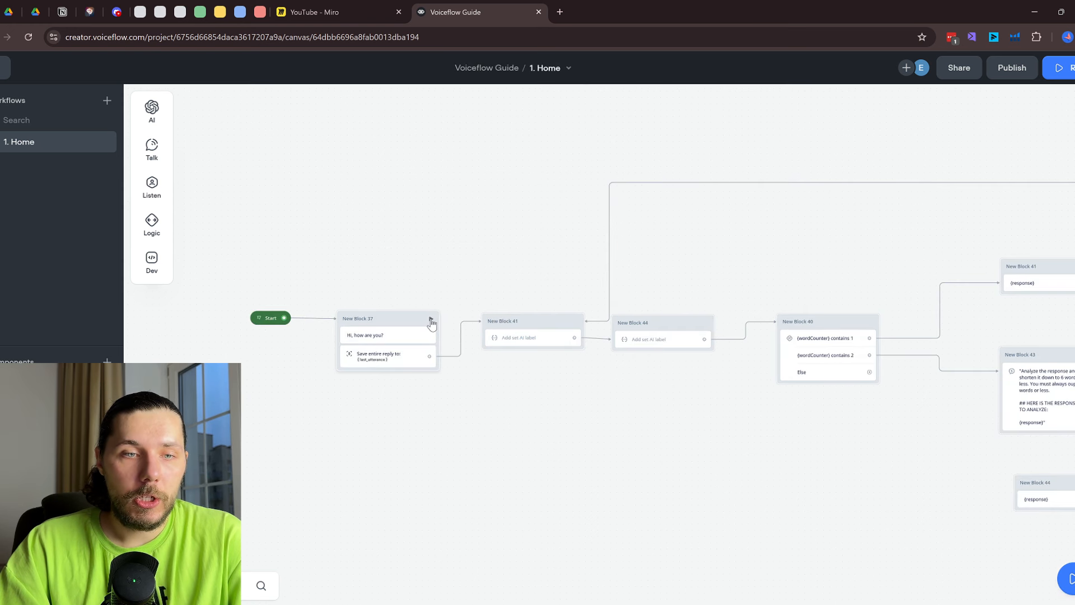
Start the prototype and send the greeting 'Hello'
{"action": "key", "text": "r"}
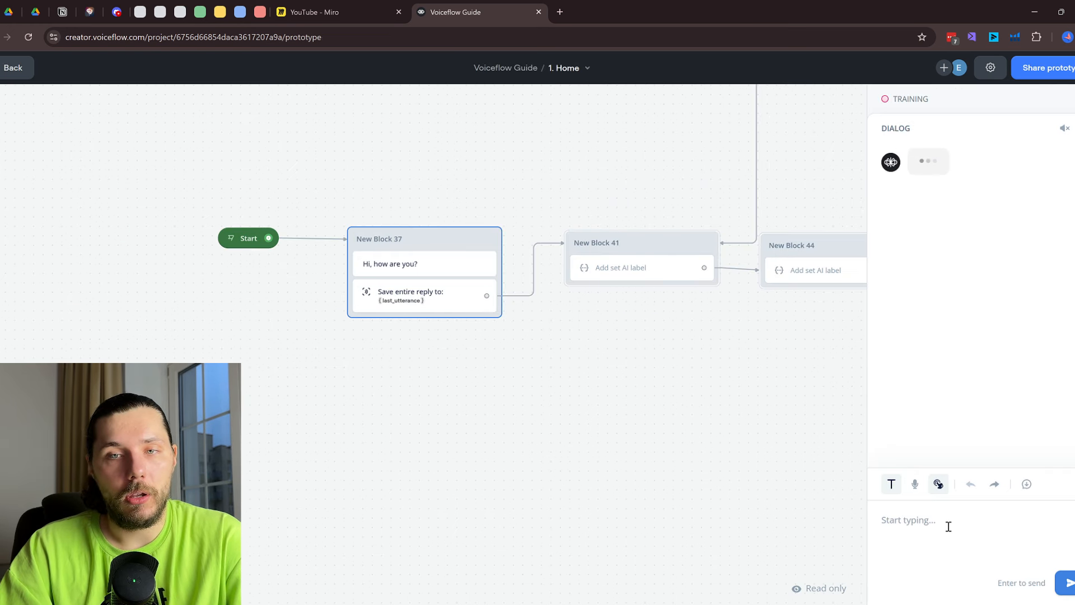
{"action": "left_click", "coordinate": [948, 525]}
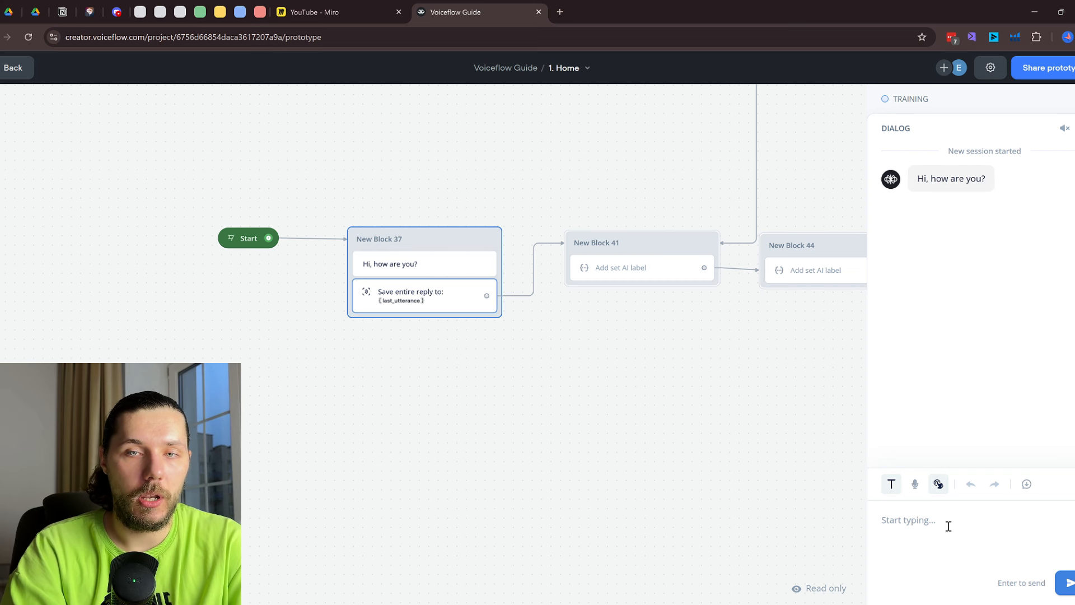
{"action": "type", "text": "Hello"}
{"action": "key", "text": "Return"}
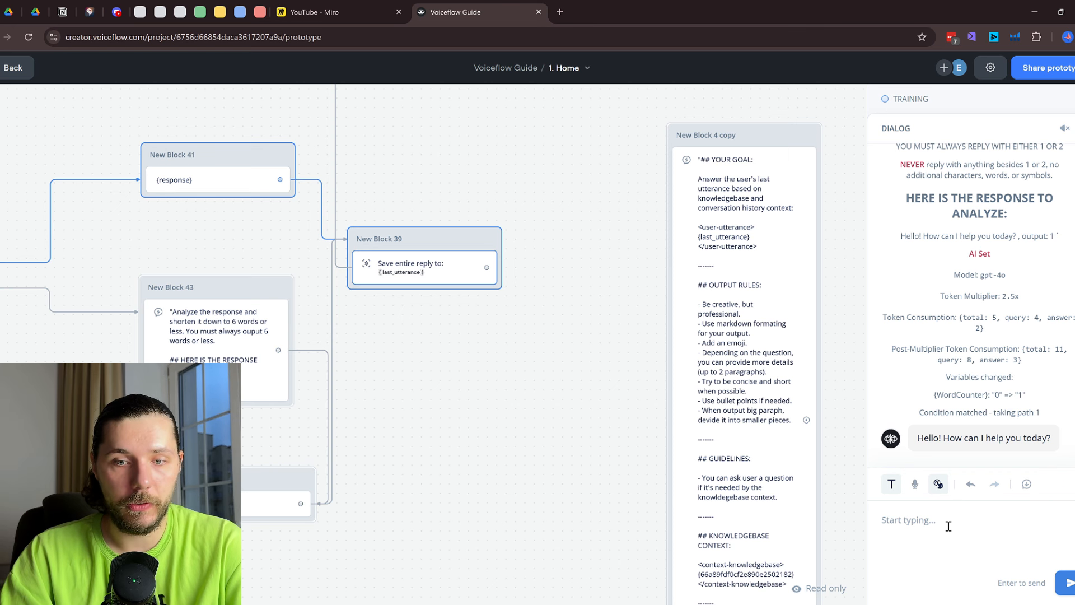
Send 'tell me a story please', review the shortened story reply, then exit the prototype
{"action": "type", "text": "tell me"}
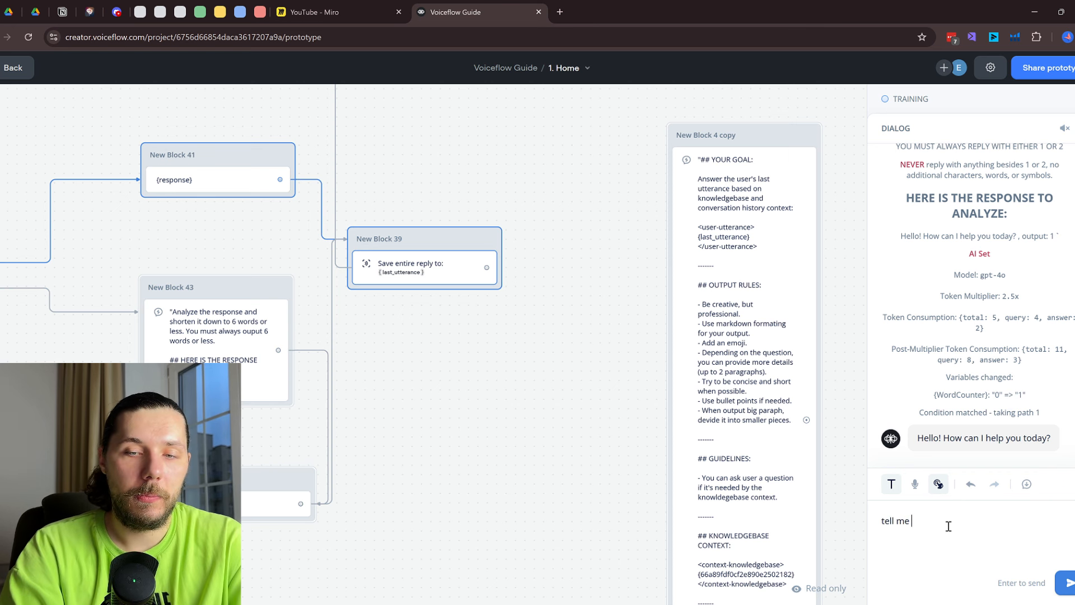
{"action": "type", "text": " a story please"}
{"action": "key", "text": "Return"}
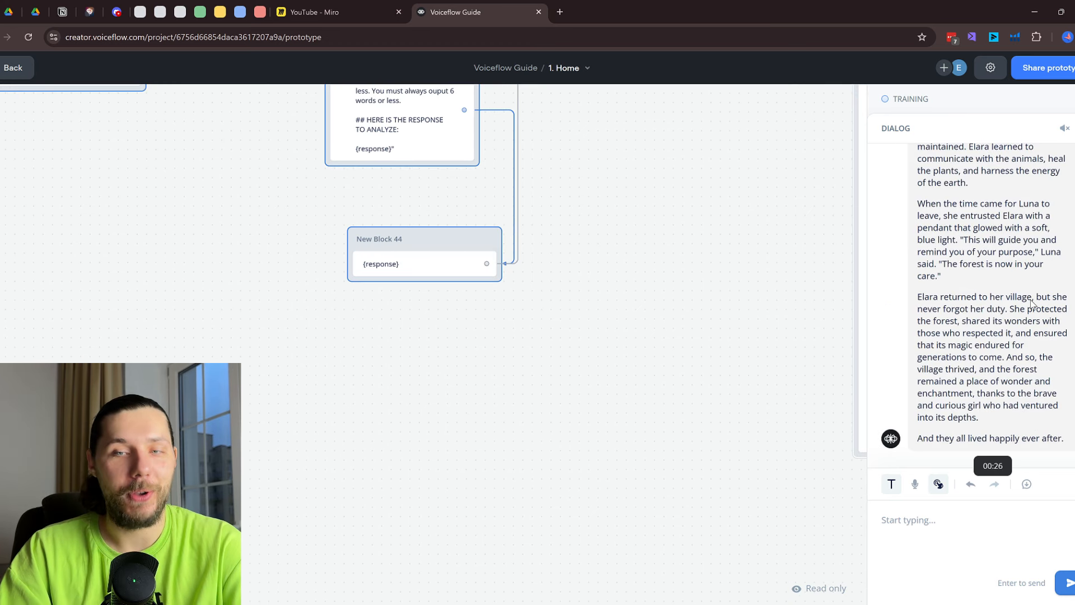
{"action": "scroll", "coordinate": [998, 242], "scroll_direction": "up", "scroll_amount": 20}
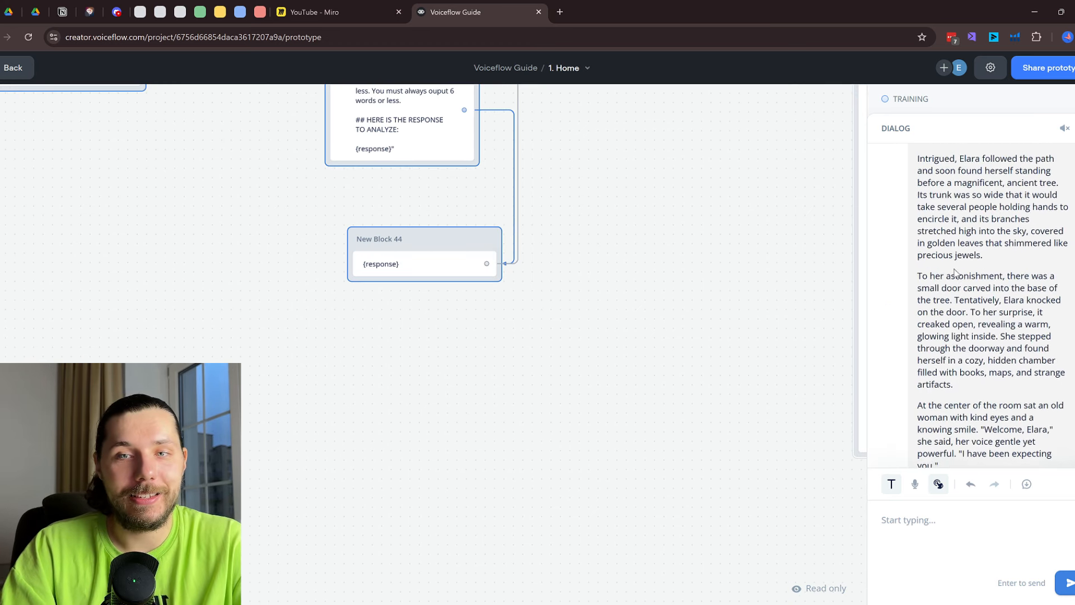
{"action": "scroll", "coordinate": [962, 275], "scroll_direction": "up", "scroll_amount": 5}
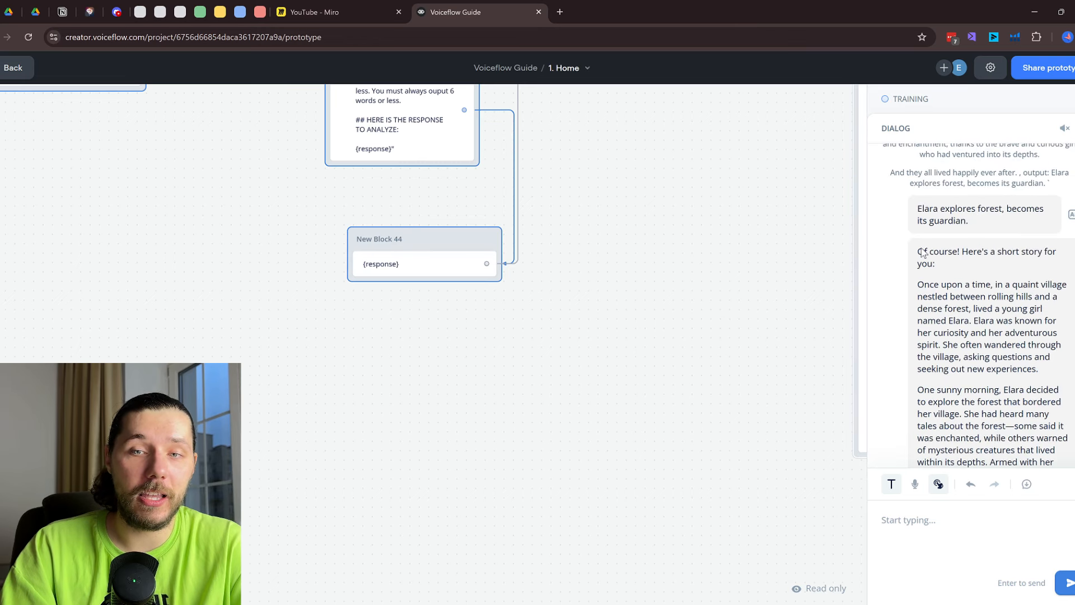
{"action": "scroll", "coordinate": [997, 340], "scroll_direction": "down", "scroll_amount": 20}
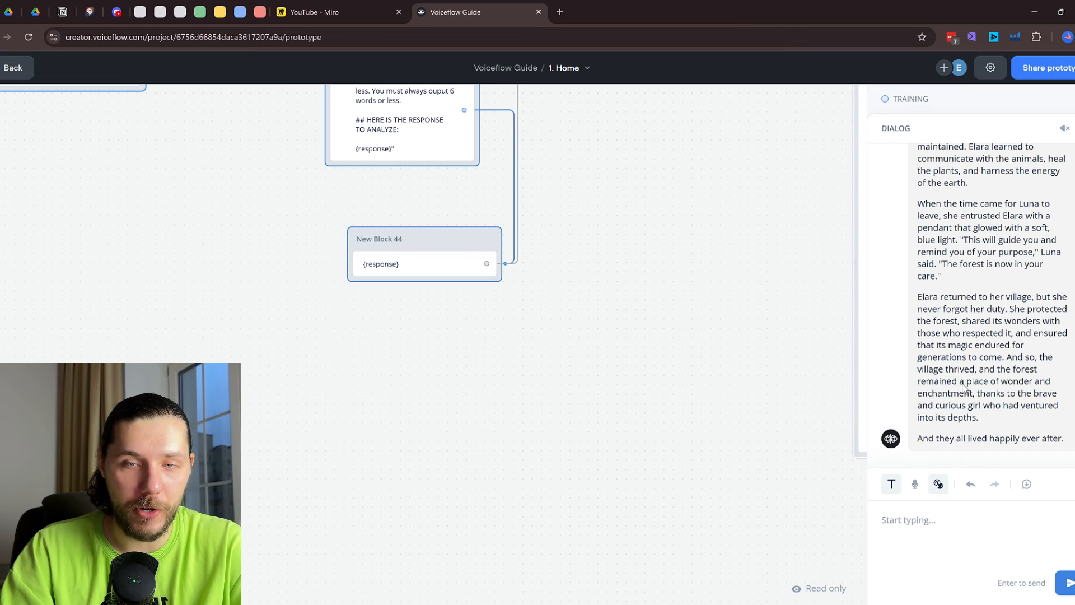
{"action": "scroll", "coordinate": [991, 267], "scroll_direction": "up", "scroll_amount": 12}
{"action": "scroll", "coordinate": [991, 268], "scroll_direction": "up", "scroll_amount": 10}
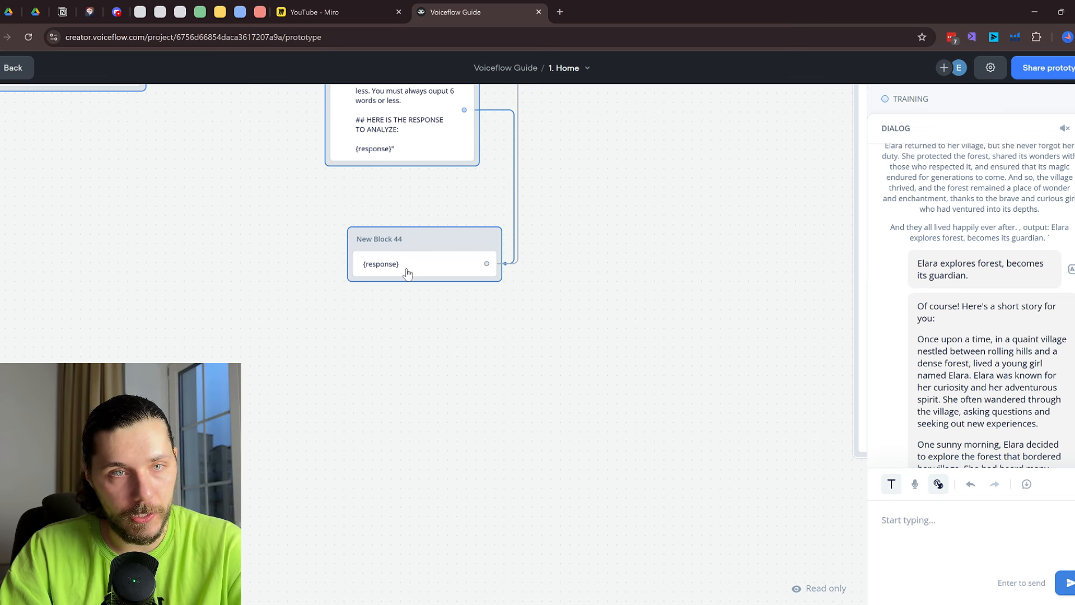
{"action": "left_click_drag", "start_coordinate": [226, 180], "coordinate": [436, 490]}
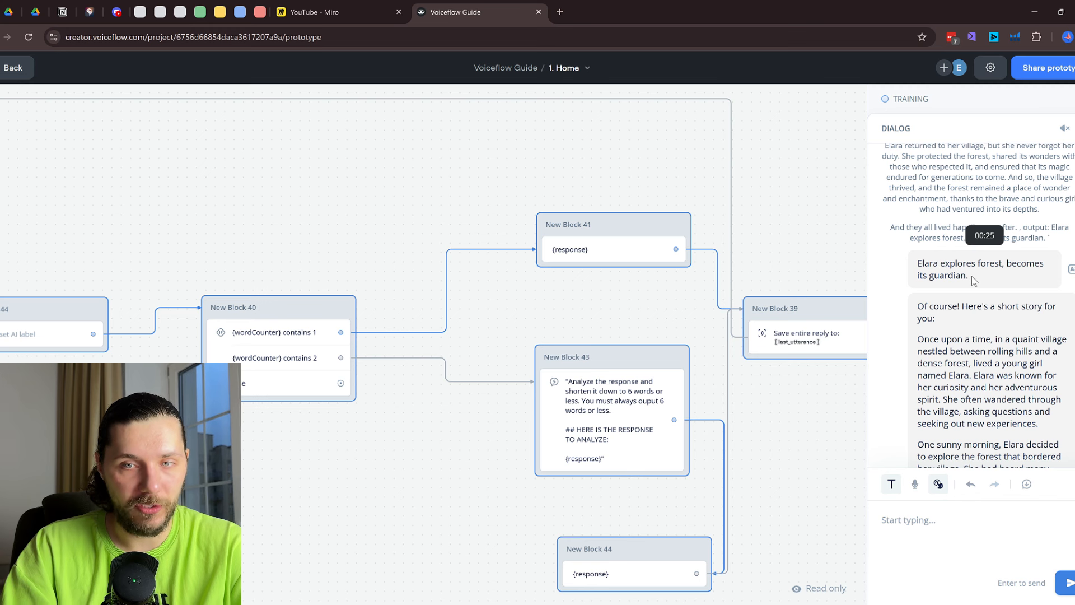
{"action": "scroll", "coordinate": [977, 279], "scroll_direction": "down", "scroll_amount": 2}
{"action": "left_click_drag", "start_coordinate": [790, 517], "coordinate": [710, 381]}
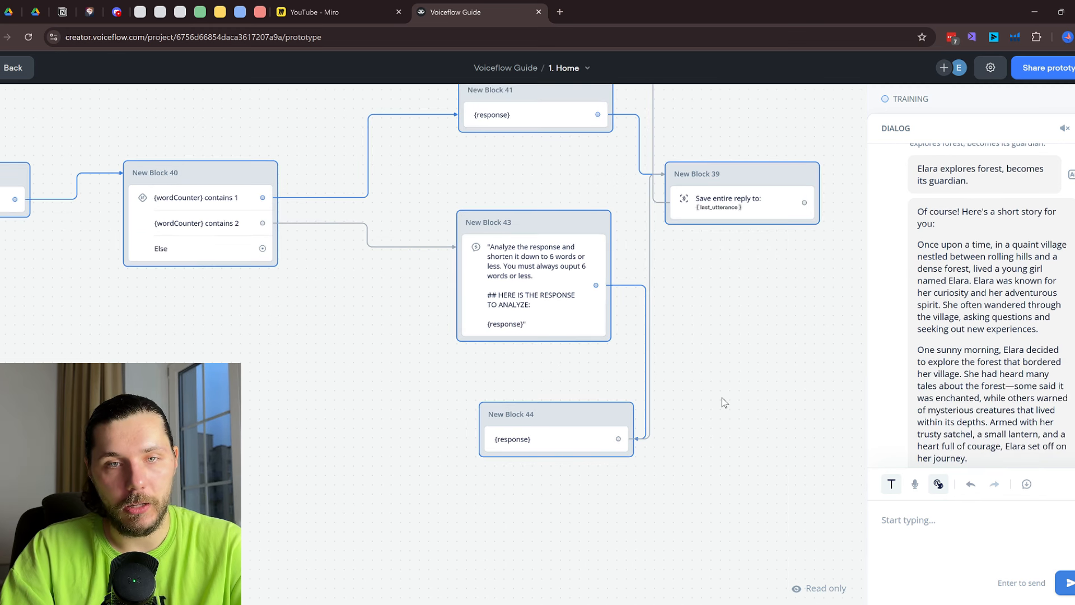
{"action": "key", "text": "Escape"}
{"action": "scroll", "coordinate": [718, 375], "scroll_direction": "down", "scroll_amount": 5}
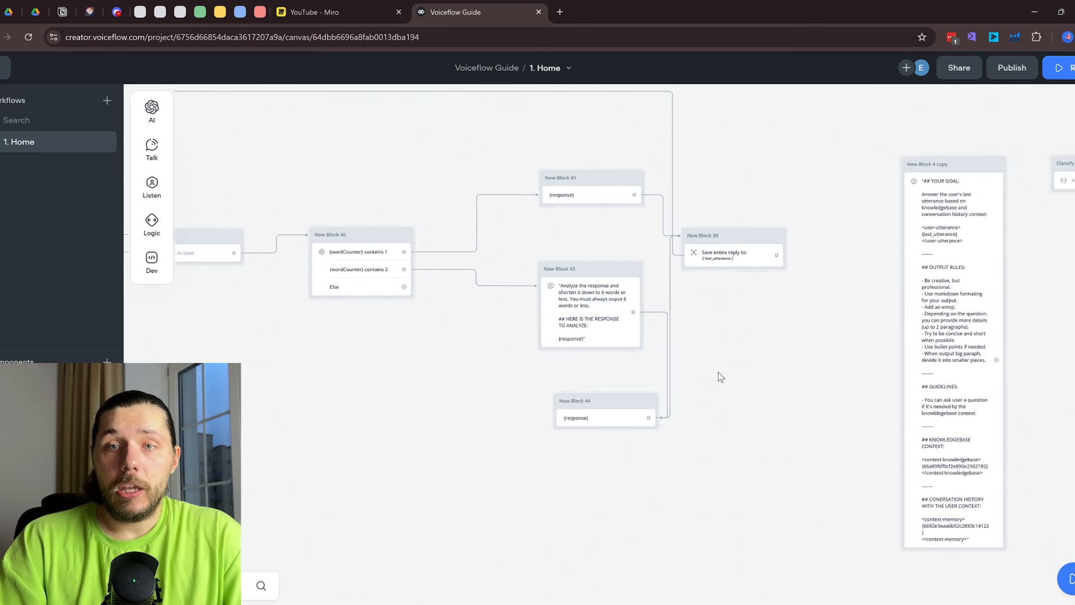
{"action": "scroll", "coordinate": [739, 378], "scroll_direction": "down", "scroll_amount": 3}
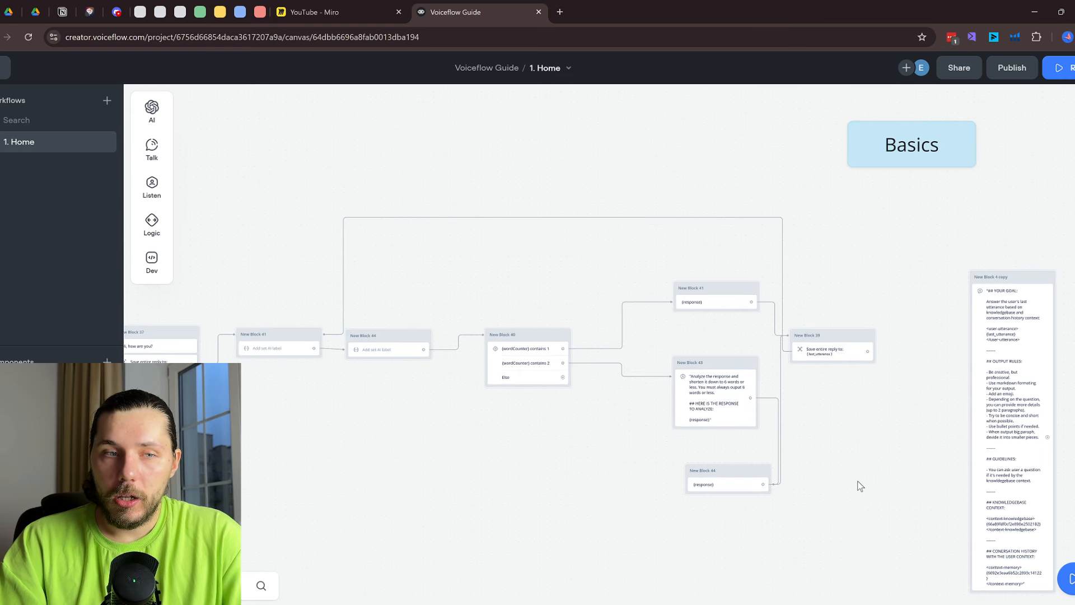
{"action": "scroll", "coordinate": [857, 485], "scroll_direction": "down", "scroll_amount": 1}
{"action": "left_click_drag", "start_coordinate": [878, 503], "coordinate": [255, 241]}
{"action": "mouse_move", "coordinate": [153, 149]}
{"action": "mouse_move", "coordinate": [158, 117]}
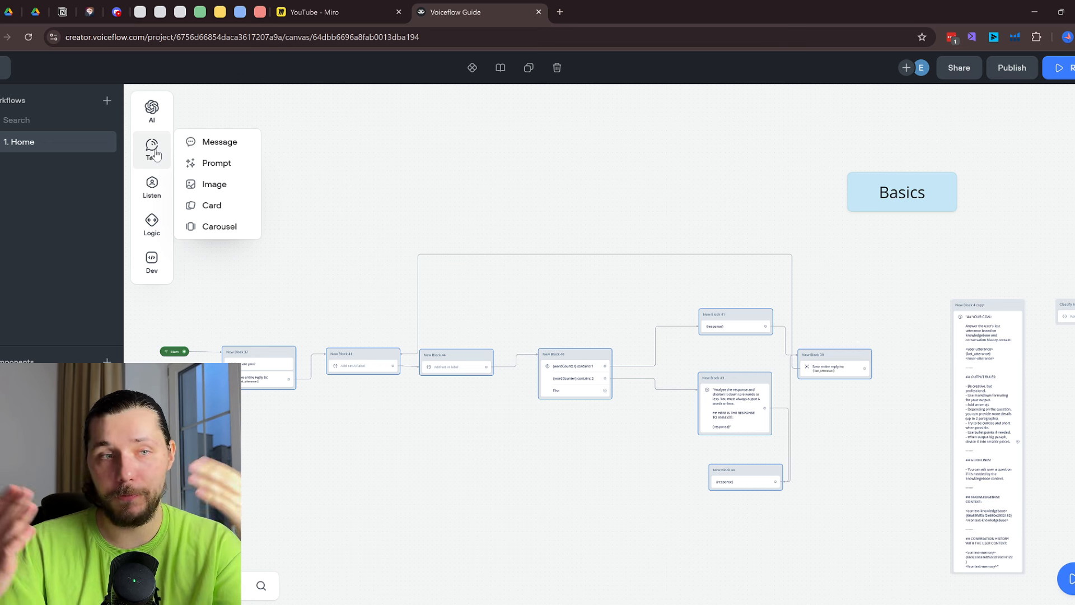
{"action": "left_click_drag", "start_coordinate": [205, 135], "coordinate": [395, 167]}
{"action": "right_click", "coordinate": [400, 167]}
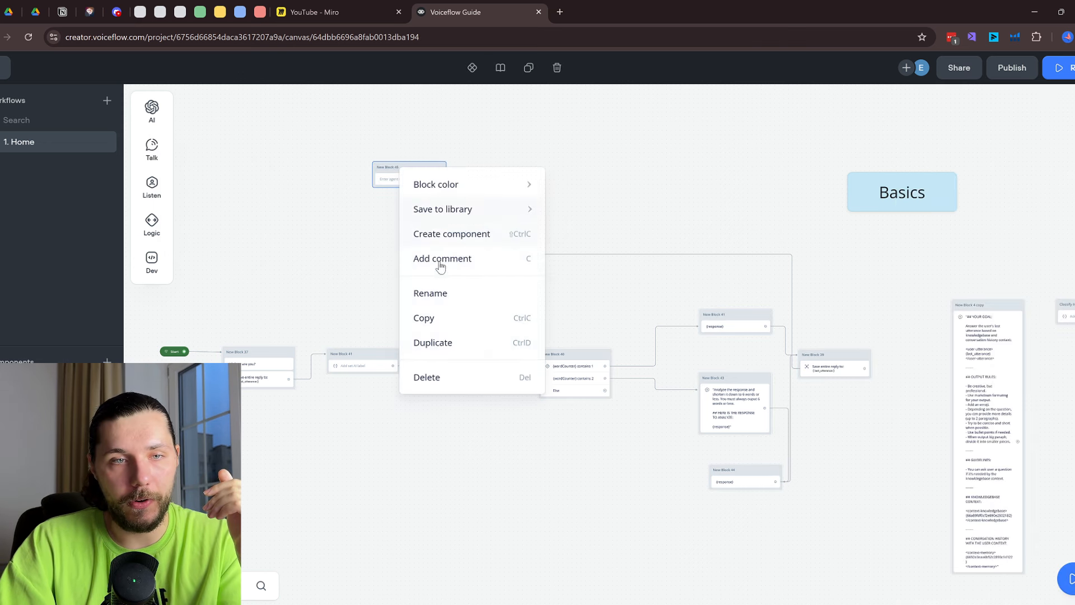
{"action": "left_click", "coordinate": [448, 375]}
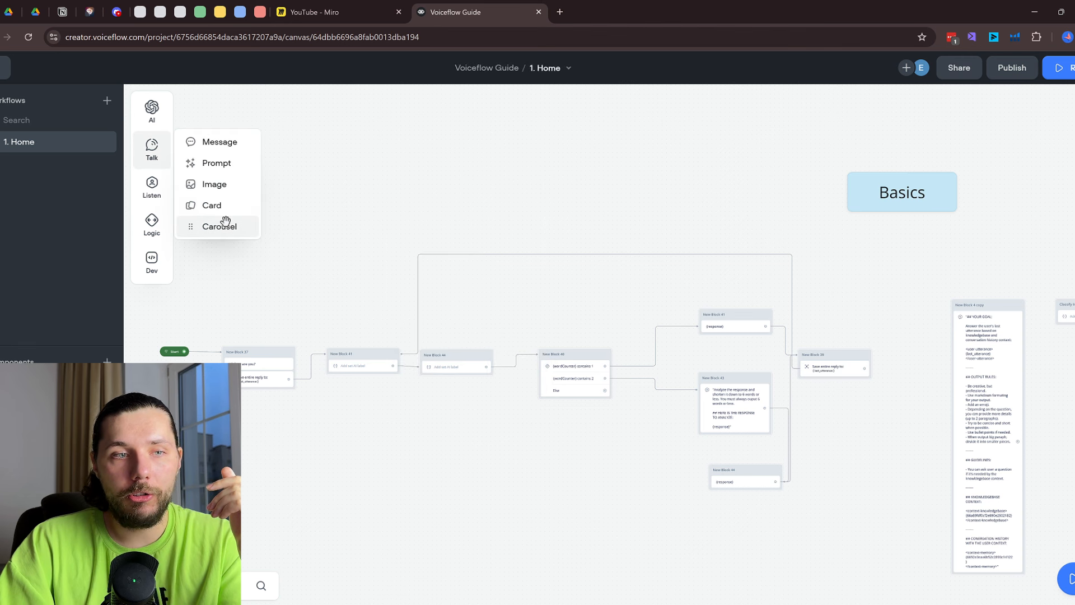
Add an Image step to the canvas and upload an image file to it
{"action": "left_click_drag", "start_coordinate": [215, 184], "coordinate": [399, 213]}
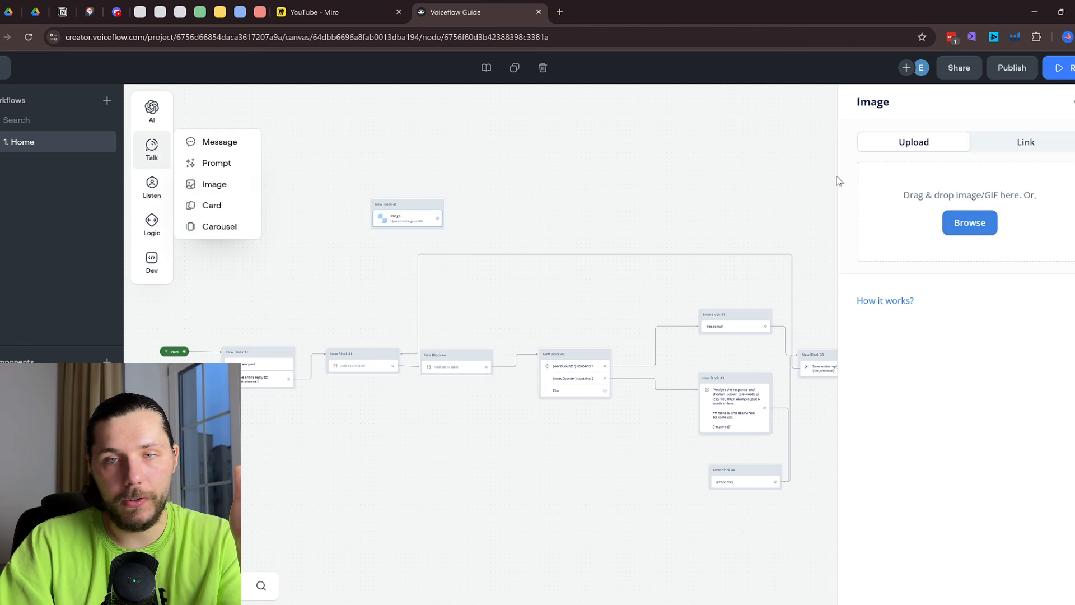
{"action": "left_click", "coordinate": [979, 224]}
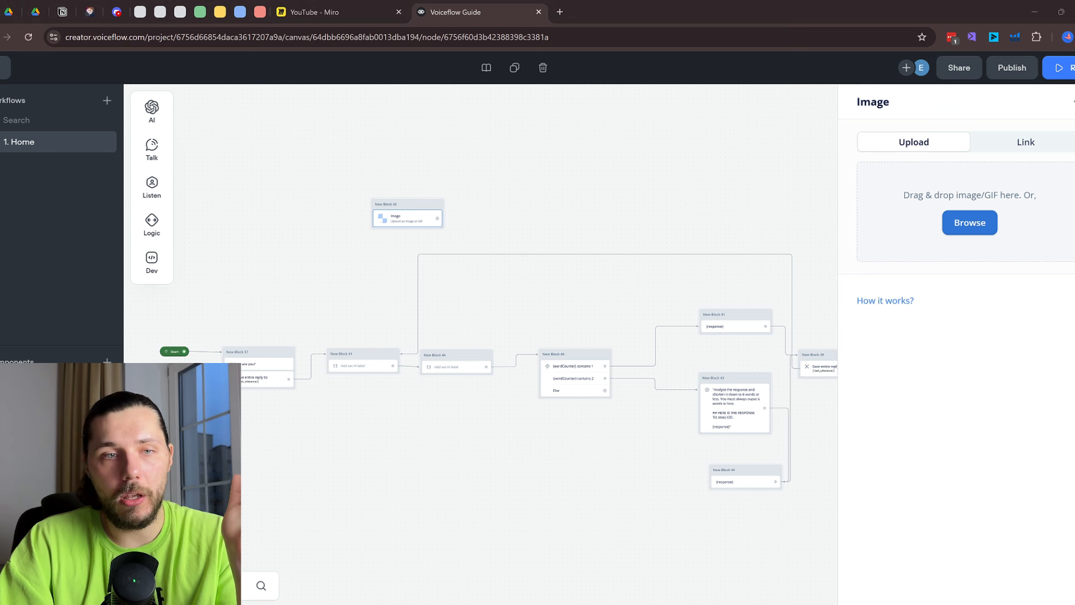
{"action": "double_click", "coordinate": [571, 420]}
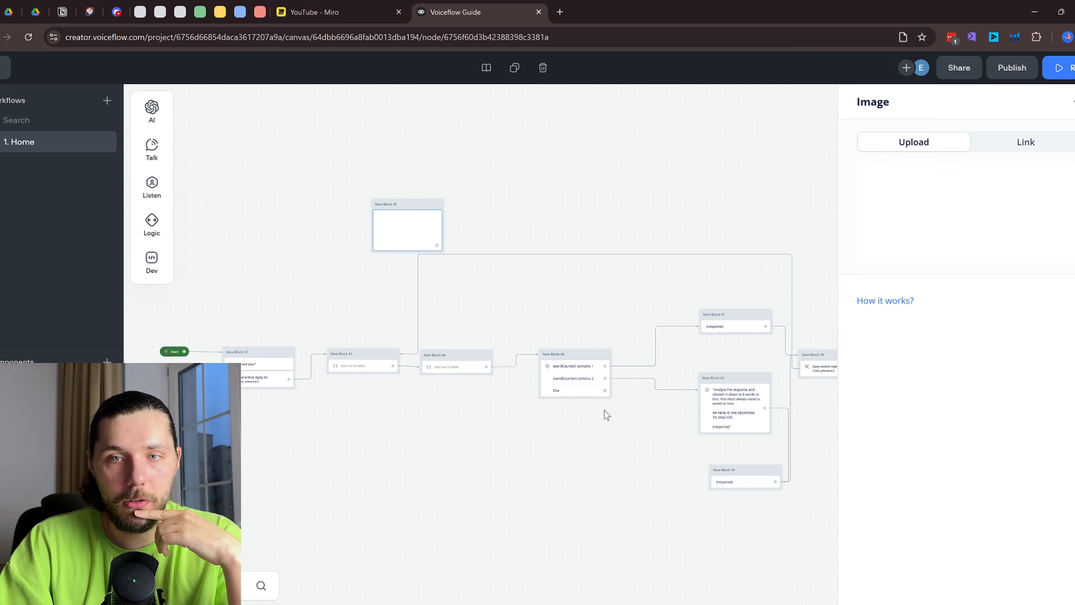
{"action": "left_click", "coordinate": [493, 202]}
{"action": "left_click", "coordinate": [400, 238]}
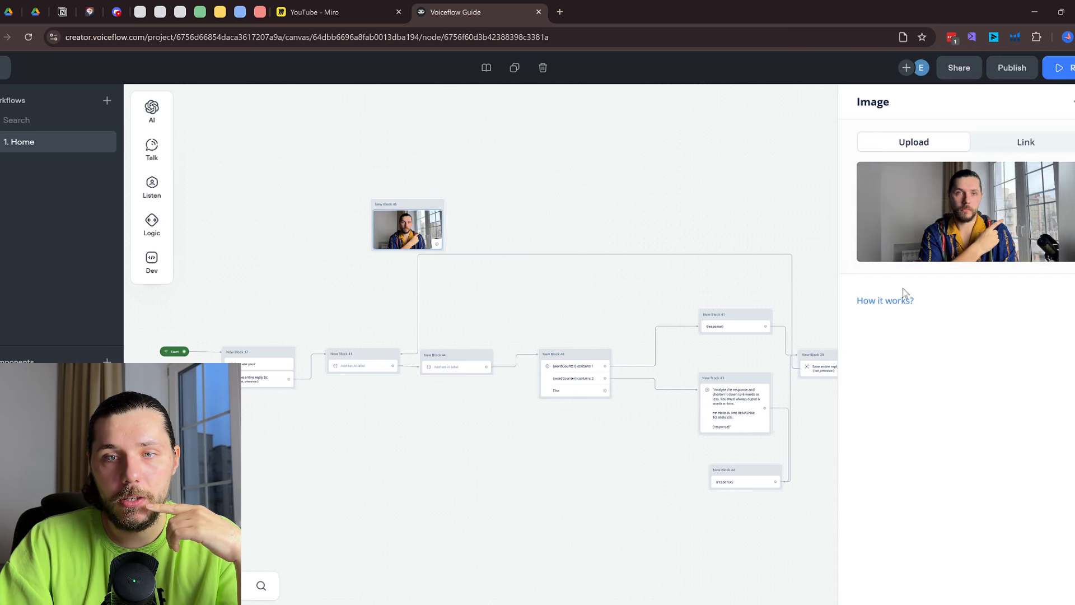
Replace the image's link URL with the {response} variable
{"action": "left_click", "coordinate": [1034, 154]}
{"action": "left_click_drag", "start_coordinate": [960, 199], "coordinate": [867, 170]}
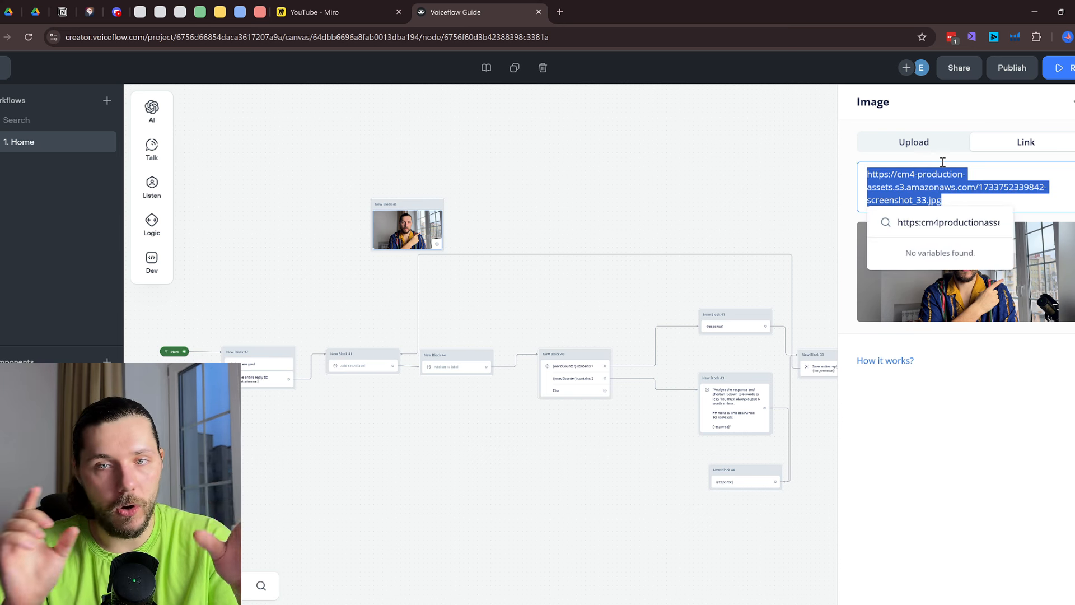
{"action": "type", "text": "{er"}
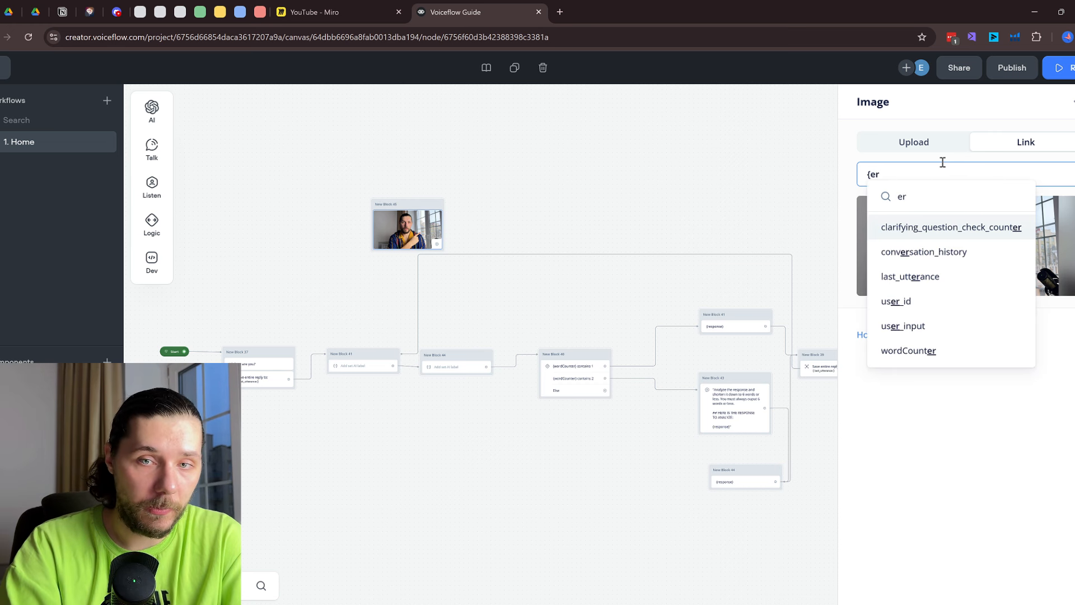
{"action": "key", "text": "BackSpace"}
{"action": "key", "text": "BackSpace"}
{"action": "type", "text": "respon"}
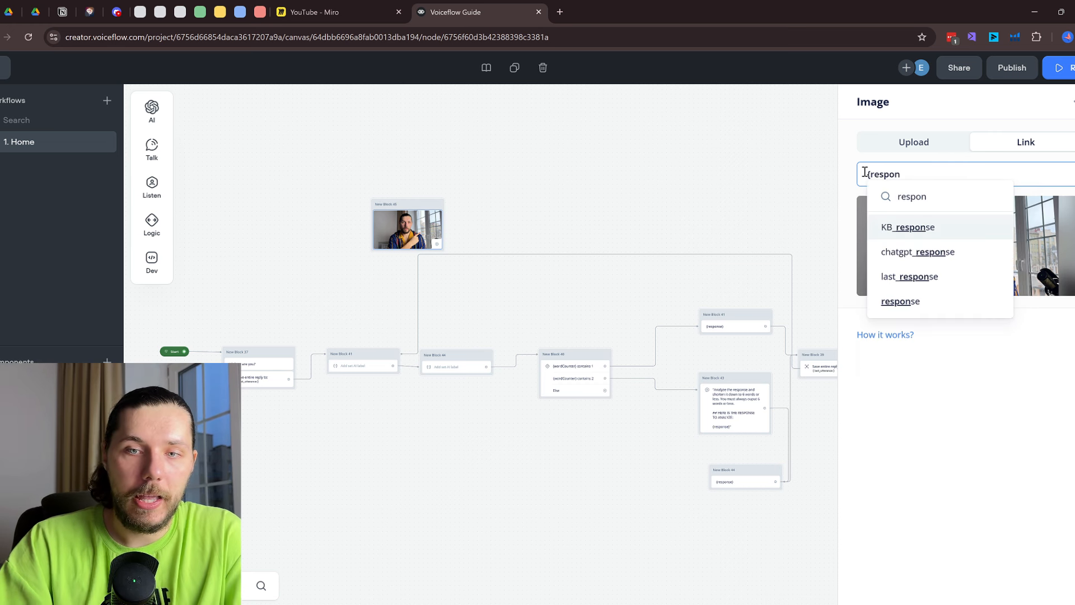
{"action": "left_click", "coordinate": [917, 302]}
{"action": "left_click", "coordinate": [1047, 397]}
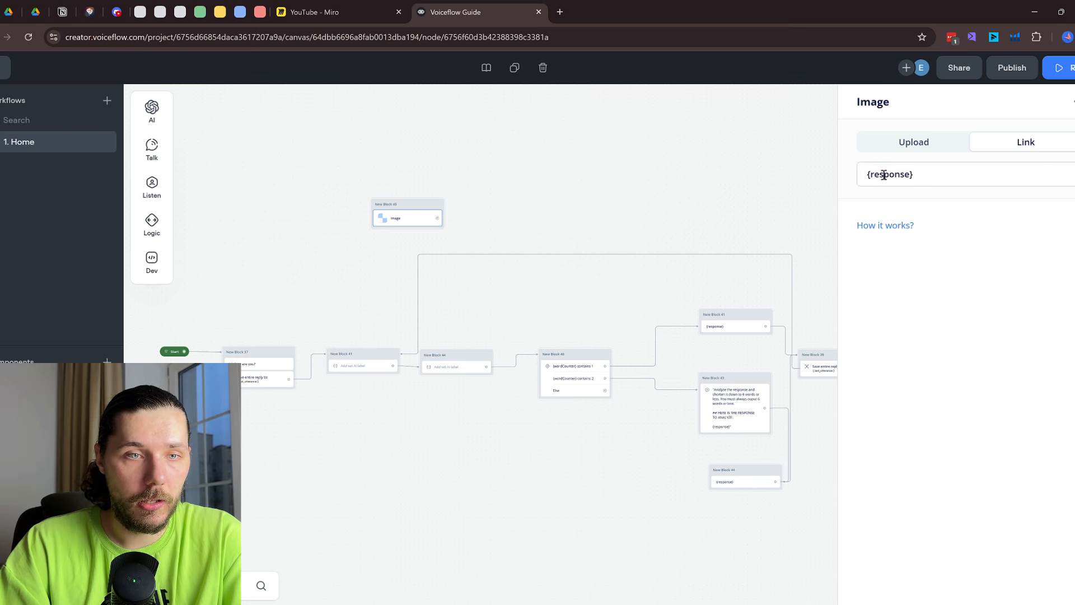
{"action": "left_click", "coordinate": [933, 141]}
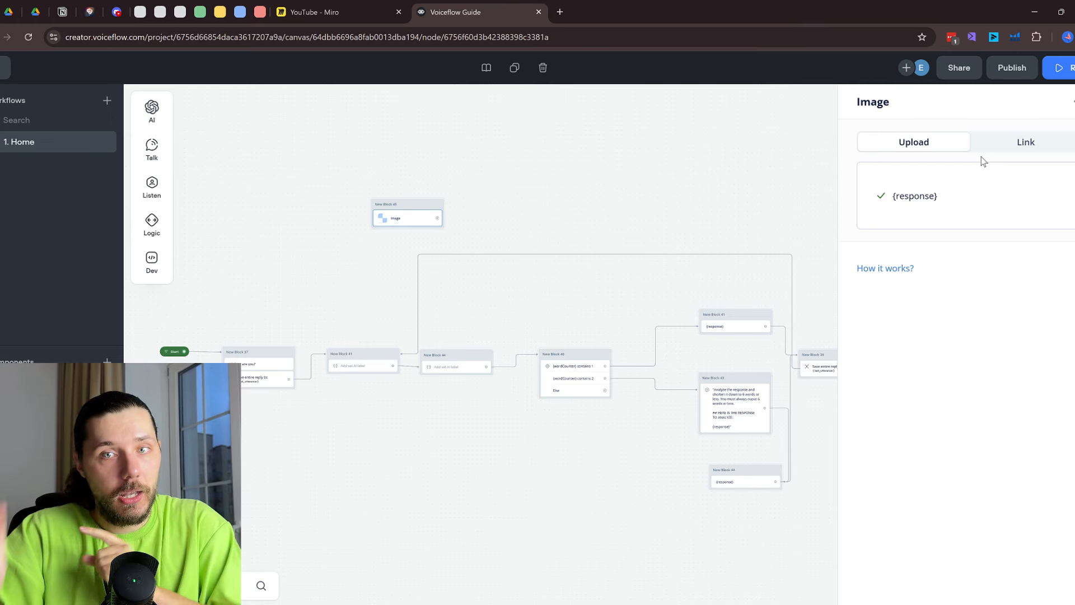
Add a Carousel step to the canvas
{"action": "scroll", "coordinate": [469, 190], "scroll_direction": "up", "scroll_amount": 3}
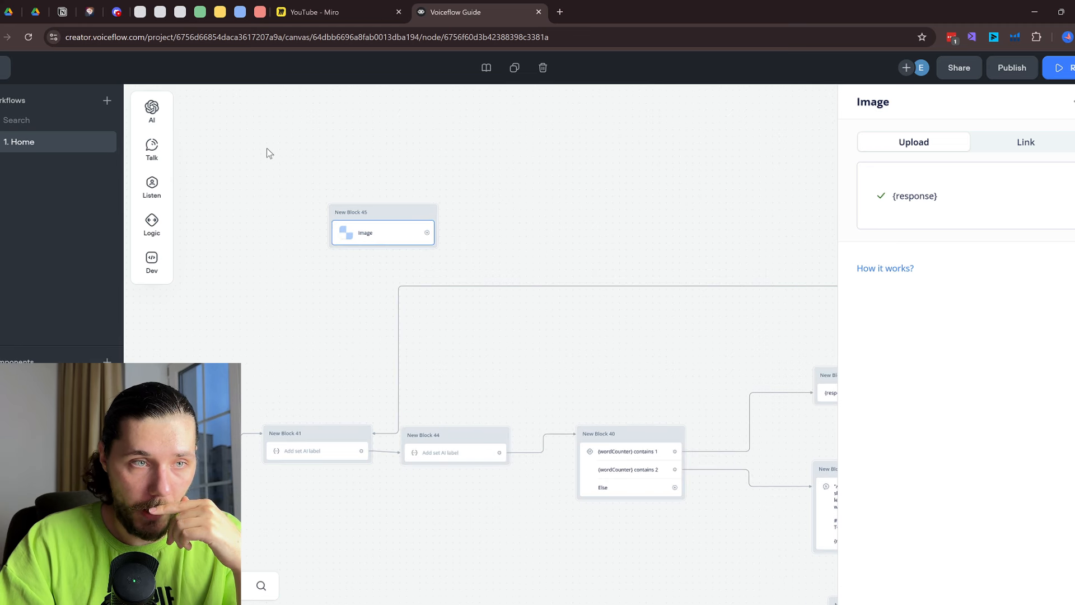
{"action": "mouse_move", "coordinate": [152, 188]}
{"action": "mouse_move", "coordinate": [152, 150]}
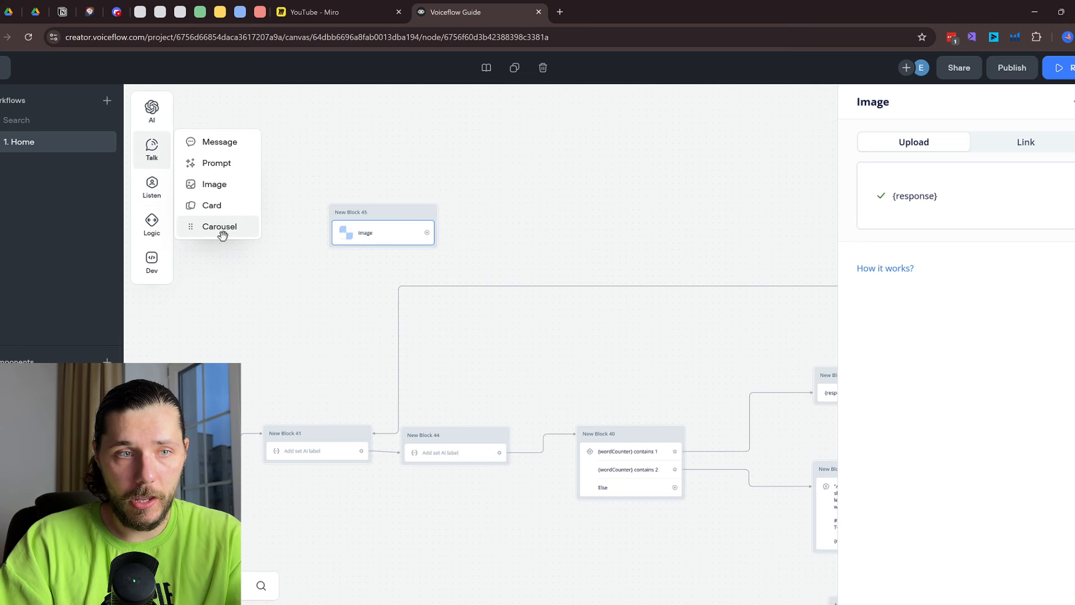
{"action": "left_click_drag", "start_coordinate": [221, 227], "coordinate": [608, 241]}
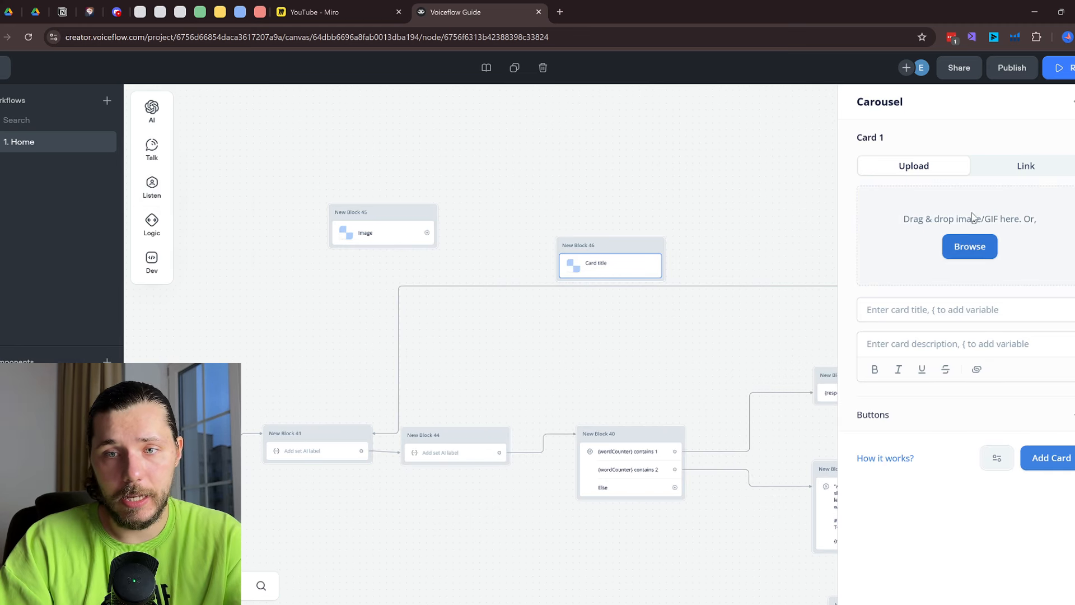
Delete the carousel and image blocks, adding a Prompt step to the canvas instead
{"action": "left_click", "coordinate": [1071, 467]}
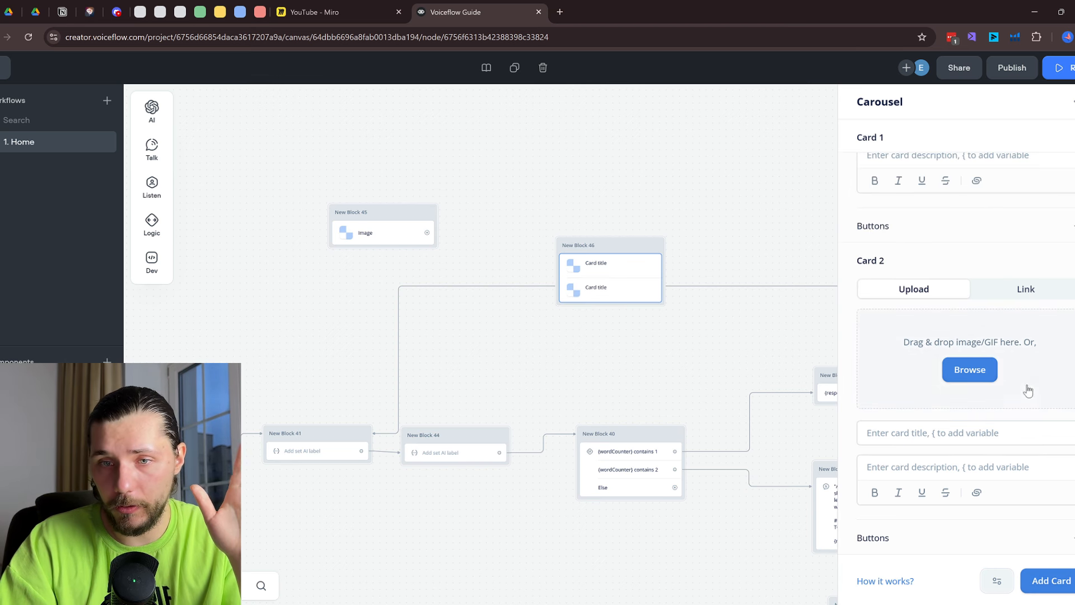
{"action": "right_click", "coordinate": [620, 248]}
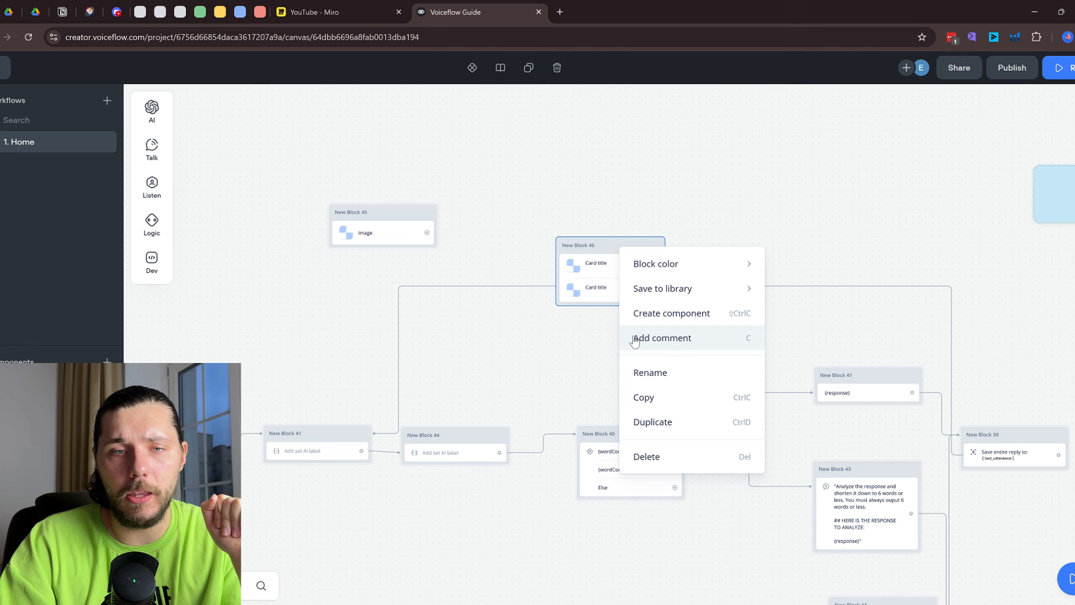
{"action": "left_click", "coordinate": [684, 465]}
{"action": "mouse_move", "coordinate": [137, 151]}
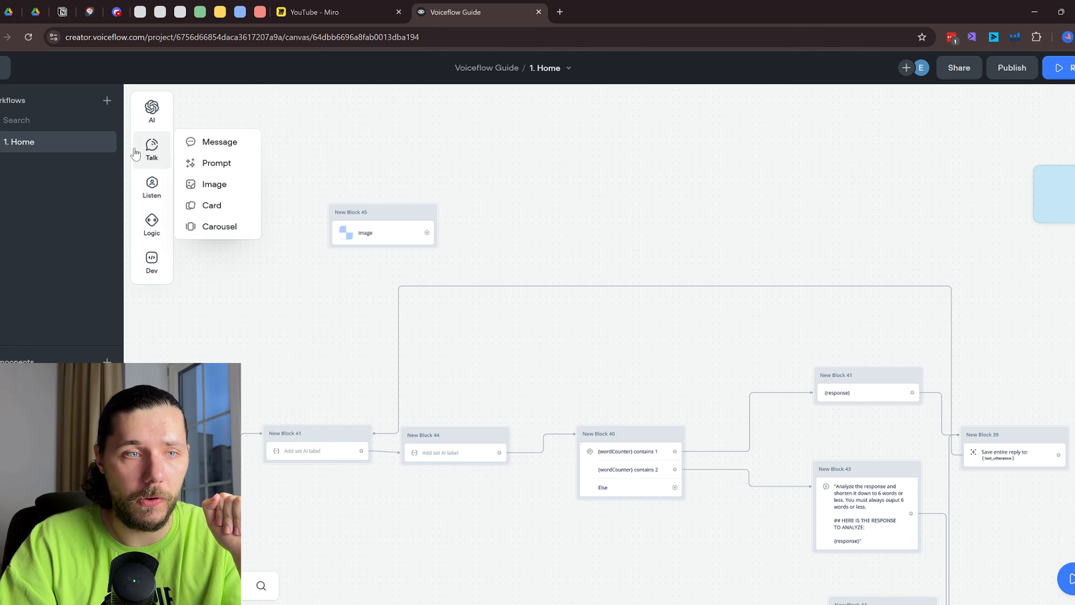
{"action": "left_click_drag", "start_coordinate": [216, 163], "coordinate": [524, 178]}
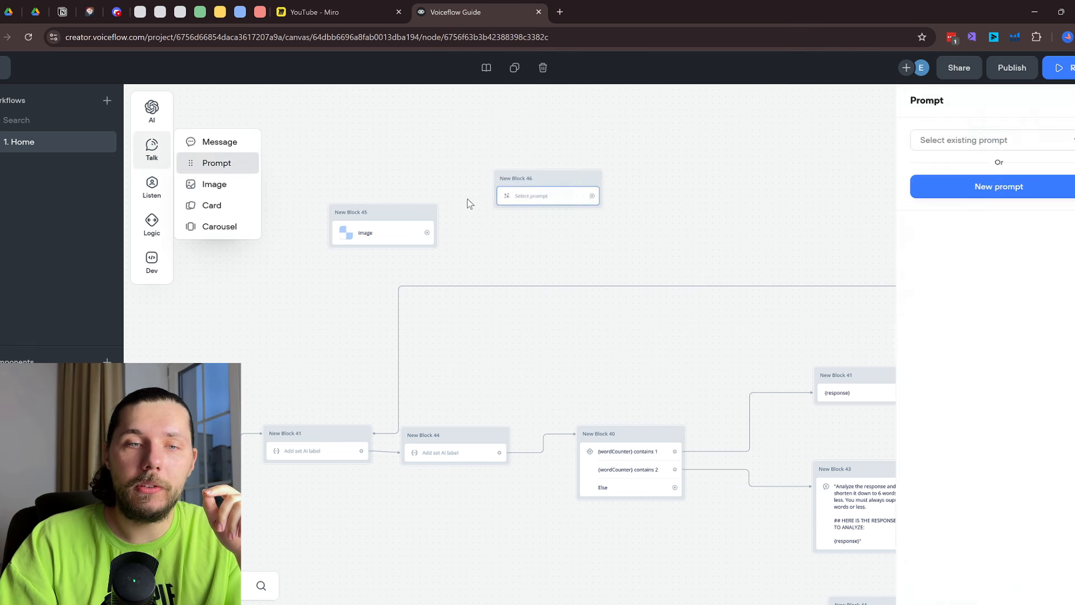
{"action": "right_click", "coordinate": [401, 216]}
{"action": "left_click", "coordinate": [452, 422]}
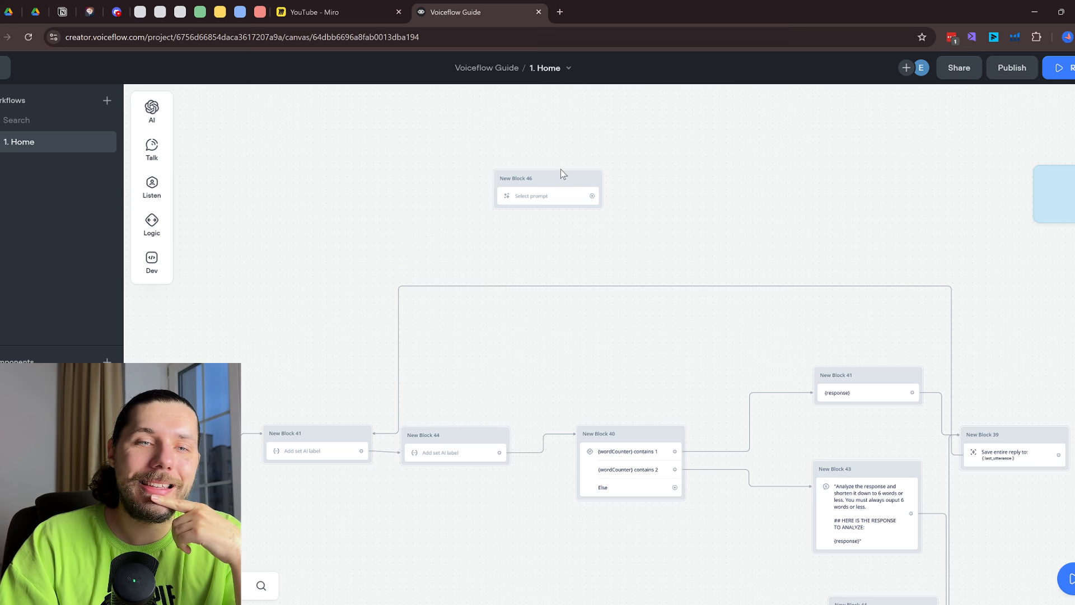
Move the Prompt block down and left above the flow, then go to the workflows list
{"action": "left_click_drag", "start_coordinate": [560, 169], "coordinate": [501, 204]}
{"action": "scroll", "coordinate": [670, 276], "scroll_direction": "up", "scroll_amount": 3}
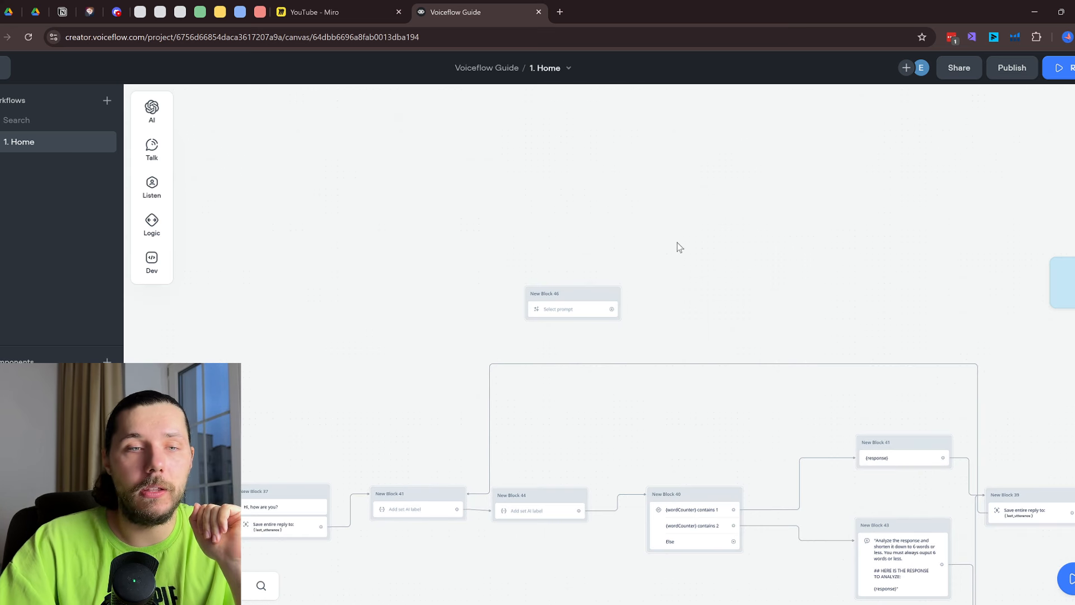
{"action": "left_click_drag", "start_coordinate": [578, 301], "coordinate": [381, 308]}
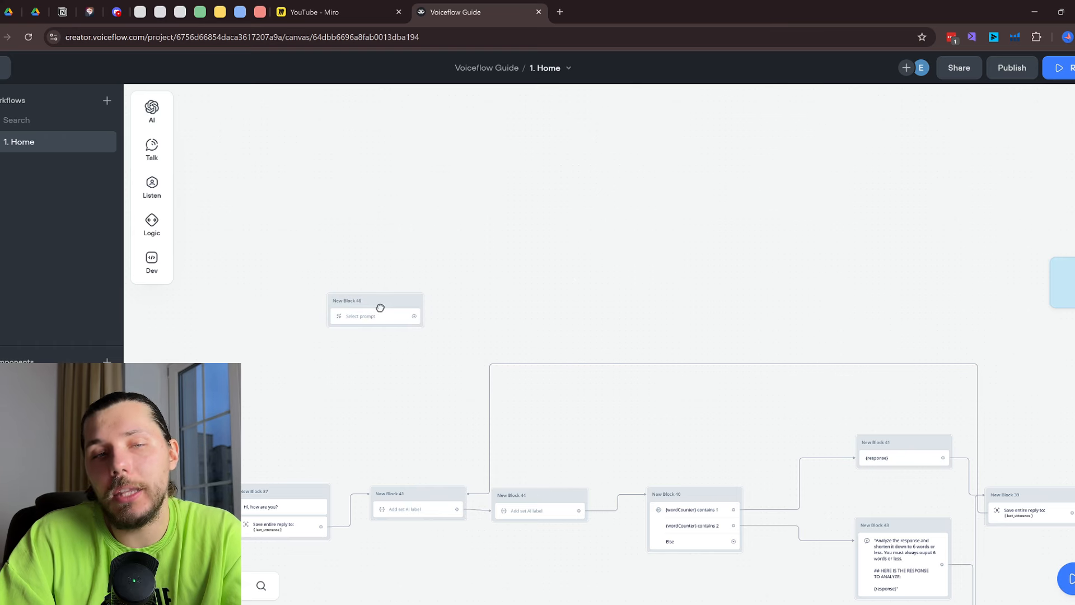
{"action": "left_click_drag", "start_coordinate": [567, 275], "coordinate": [689, 207]}
{"action": "scroll", "coordinate": [592, 252], "scroll_direction": "up", "scroll_amount": 1}
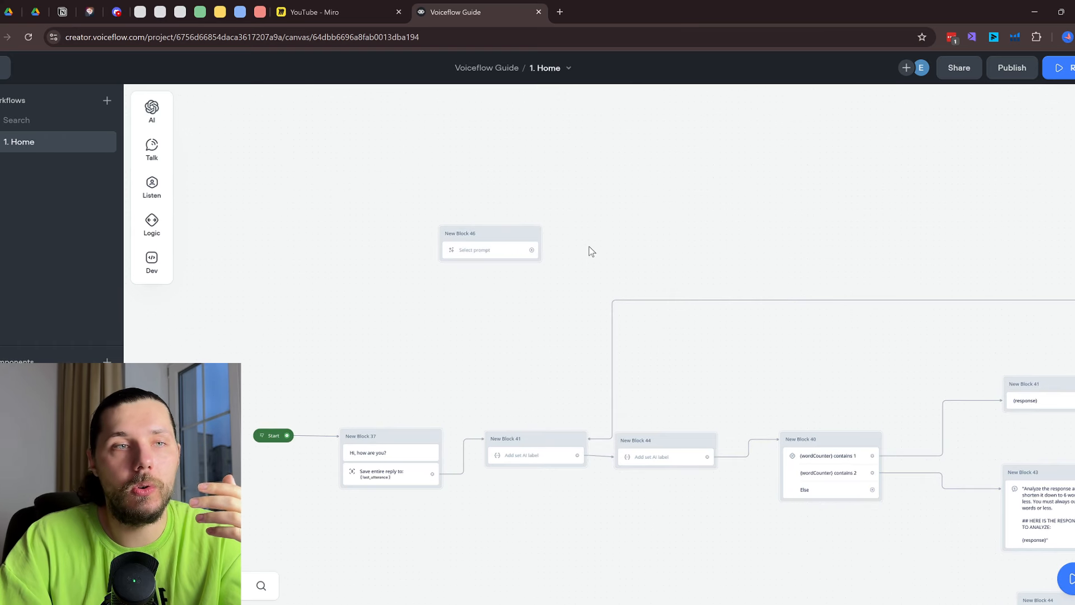
{"action": "left_click", "coordinate": [5, 68]}
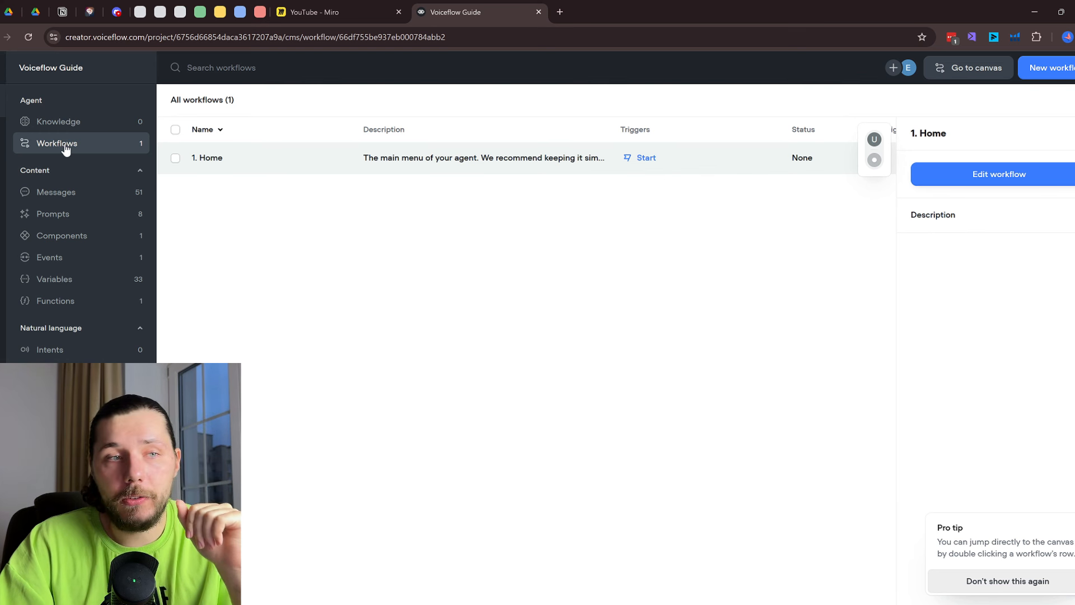
Browse the project's saved prompts and saved messages lists
{"action": "left_click", "coordinate": [69, 216]}
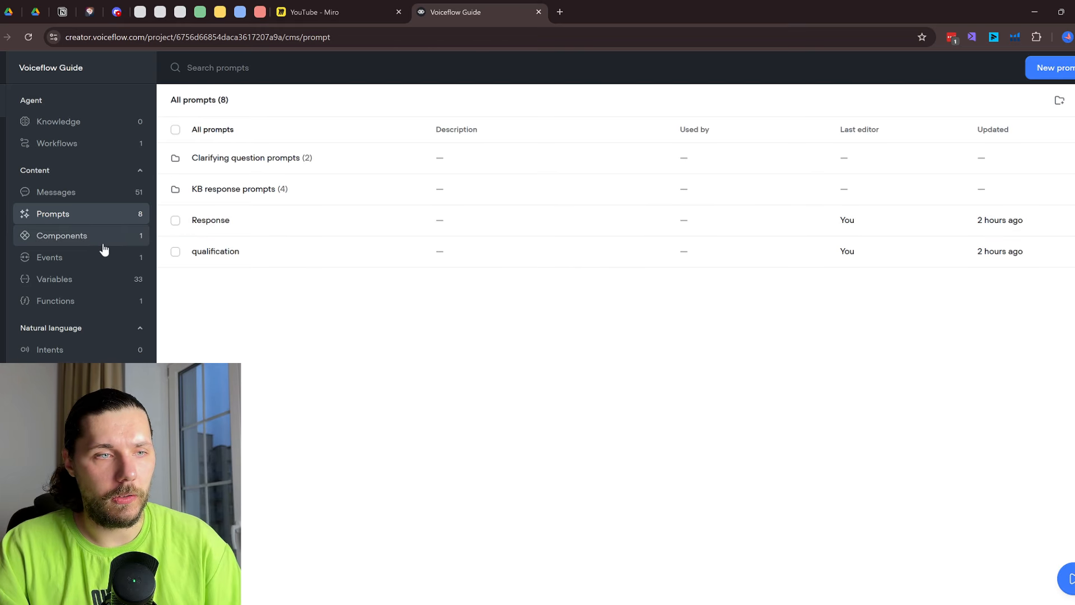
{"action": "left_click", "coordinate": [71, 194]}
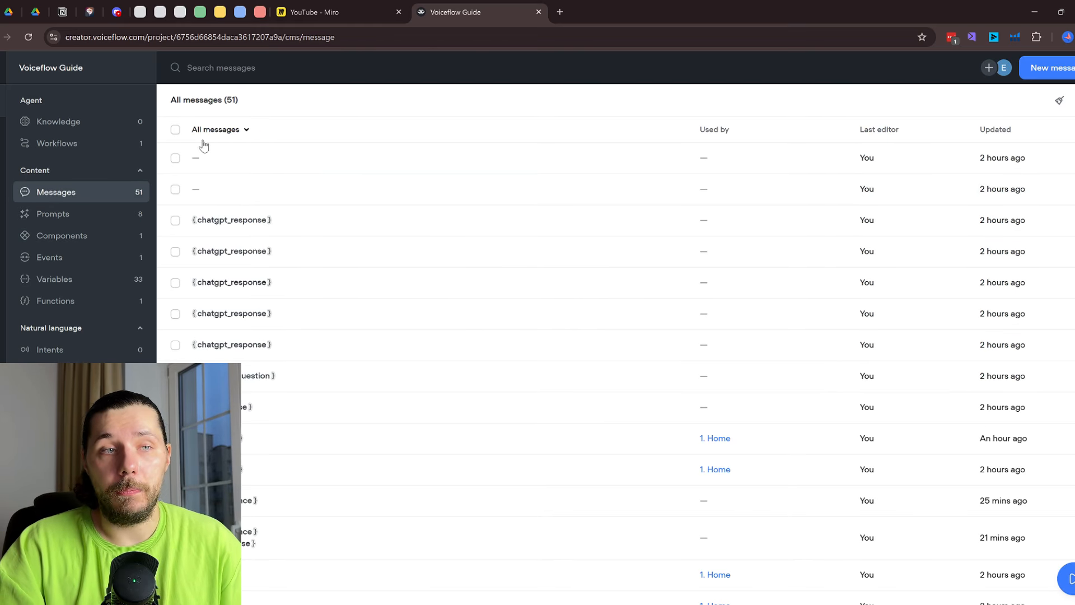
{"action": "scroll", "coordinate": [452, 197], "scroll_direction": "down", "scroll_amount": 9}
{"action": "scroll", "coordinate": [544, 343], "scroll_direction": "up", "scroll_amount": 10}
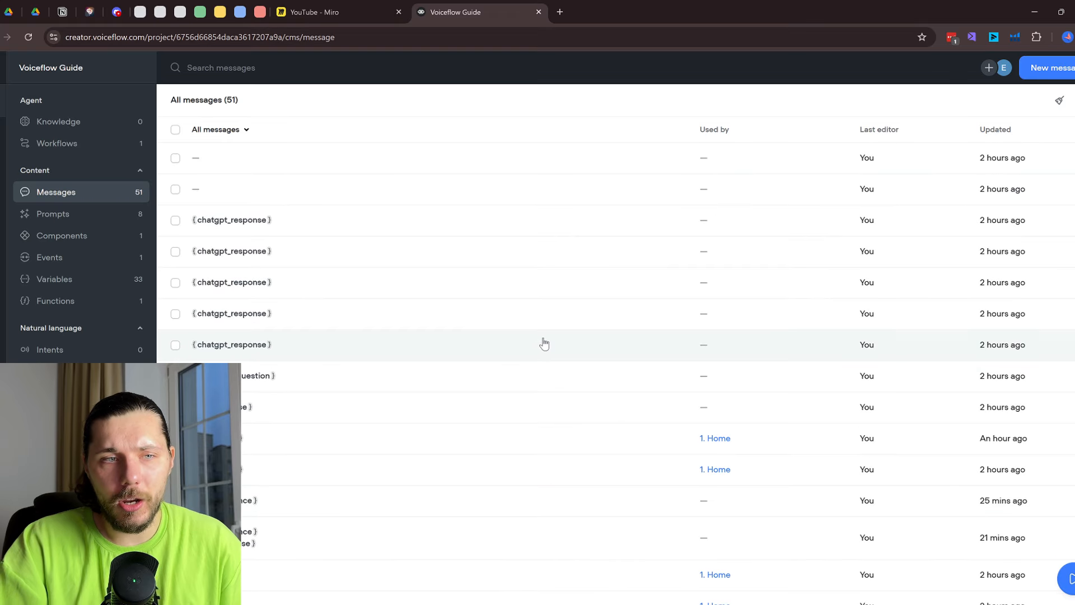
{"action": "scroll", "coordinate": [544, 343], "scroll_direction": "down", "scroll_amount": 1}
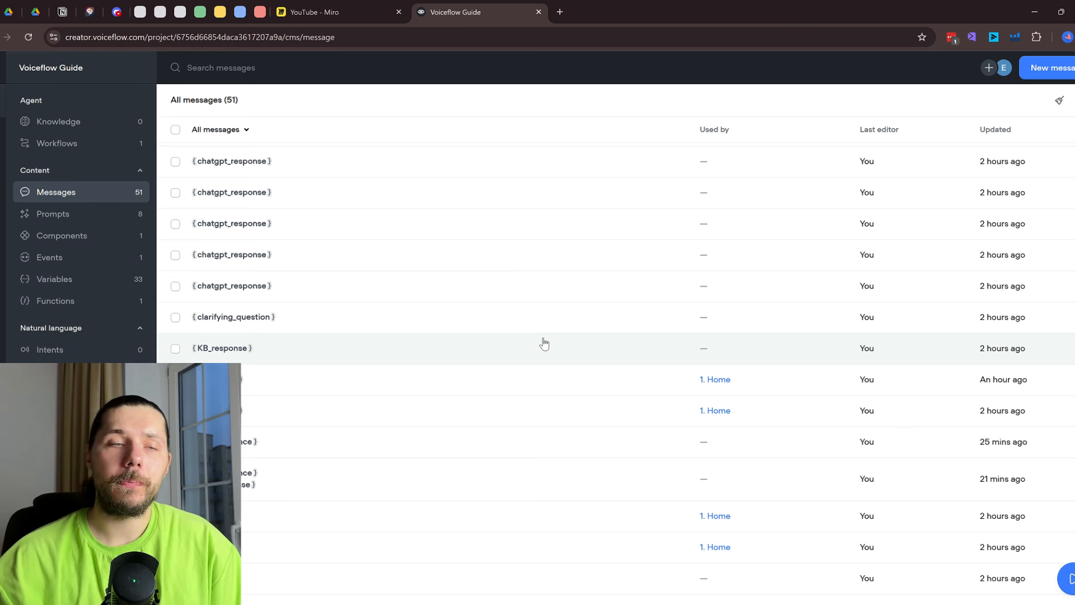
{"action": "scroll", "coordinate": [524, 359], "scroll_direction": "up", "scroll_amount": 1}
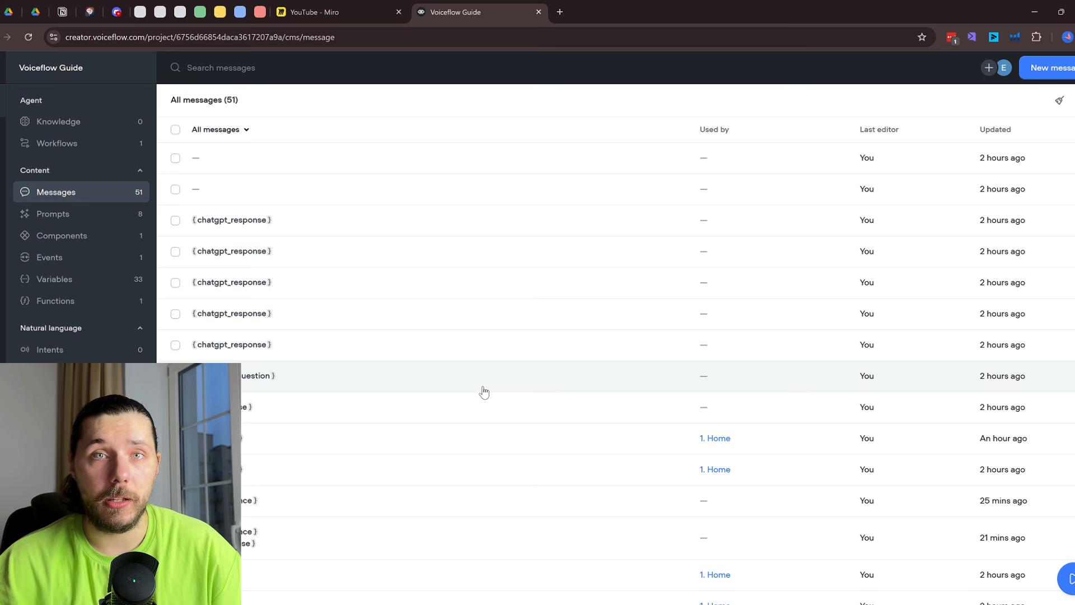
{"action": "scroll", "coordinate": [485, 392], "scroll_direction": "up", "scroll_amount": 15}
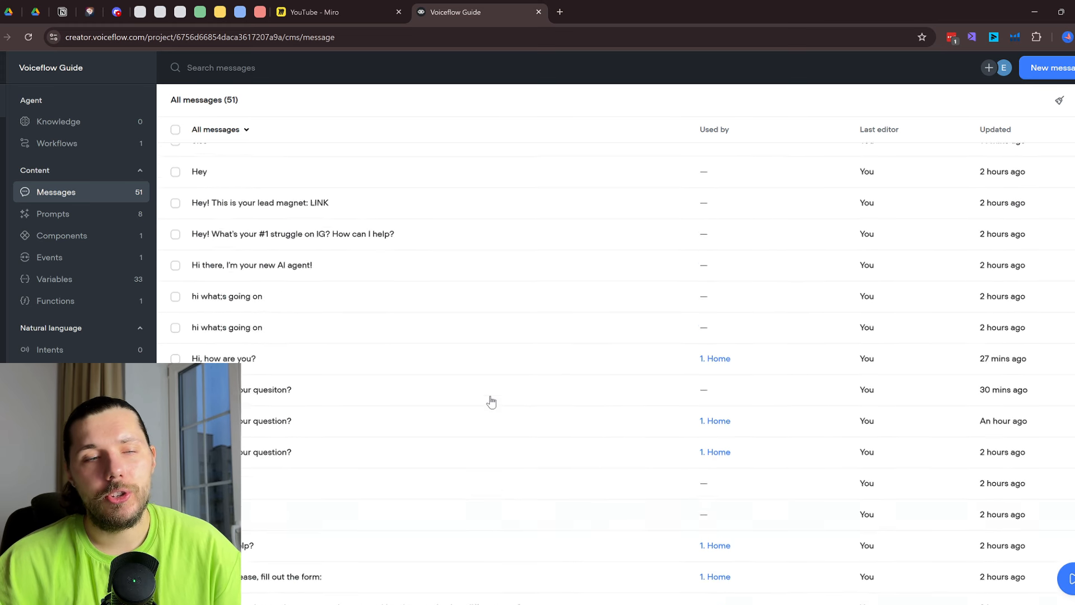
{"action": "scroll", "coordinate": [479, 404], "scroll_direction": "up", "scroll_amount": 3}
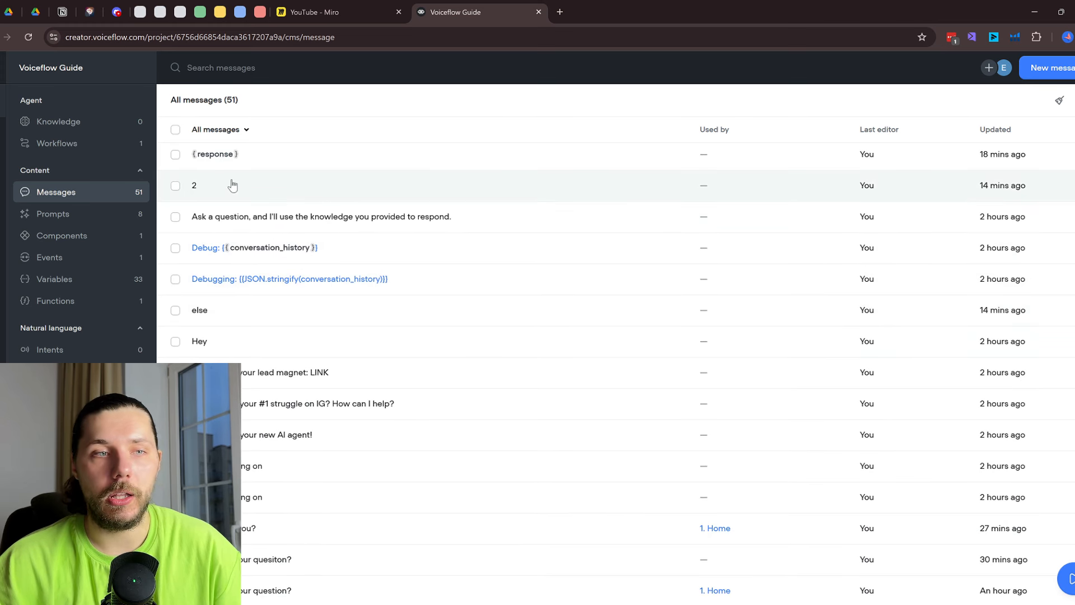
{"action": "scroll", "coordinate": [335, 246], "scroll_direction": "up", "scroll_amount": 3}
Type test text 'flkdsjfl' into message 2, then open the saved qualification prompt
{"action": "left_click", "coordinate": [485, 303]}
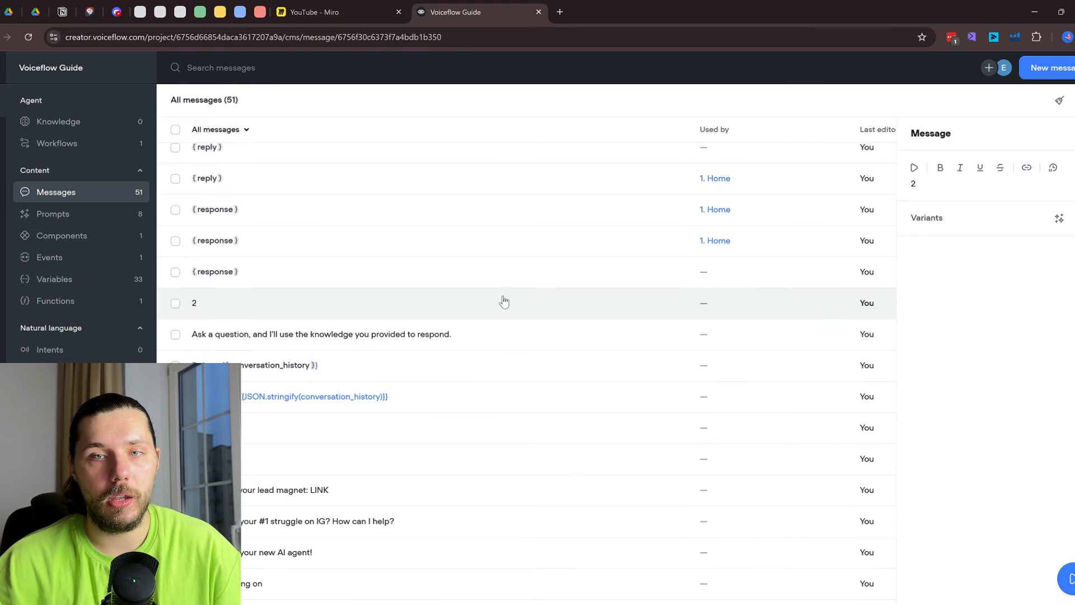
{"action": "left_click", "coordinate": [947, 181]}
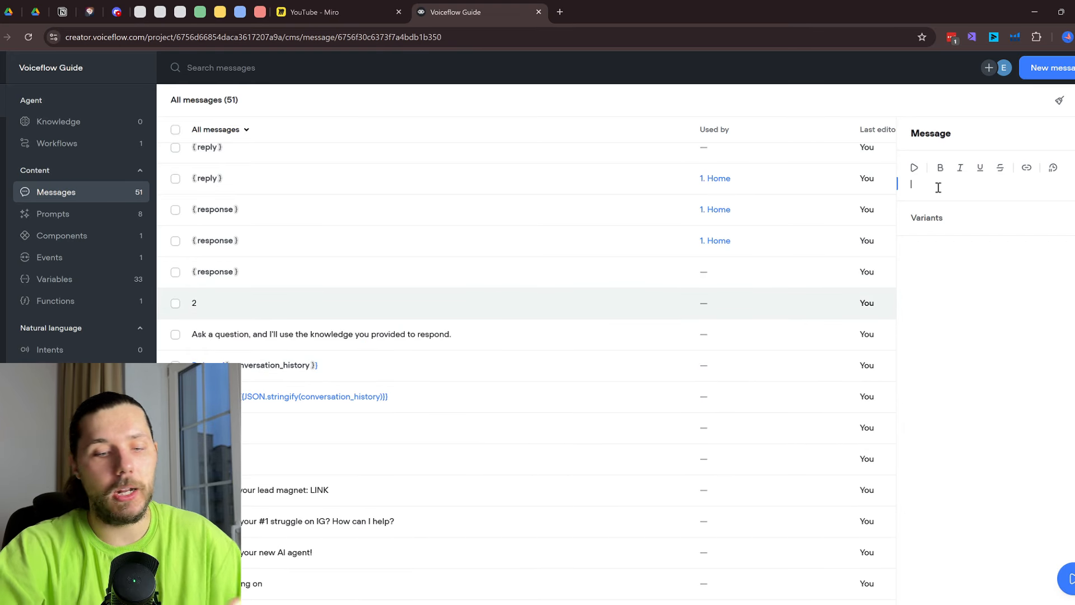
{"action": "type", "text": "flkdsjfl"}
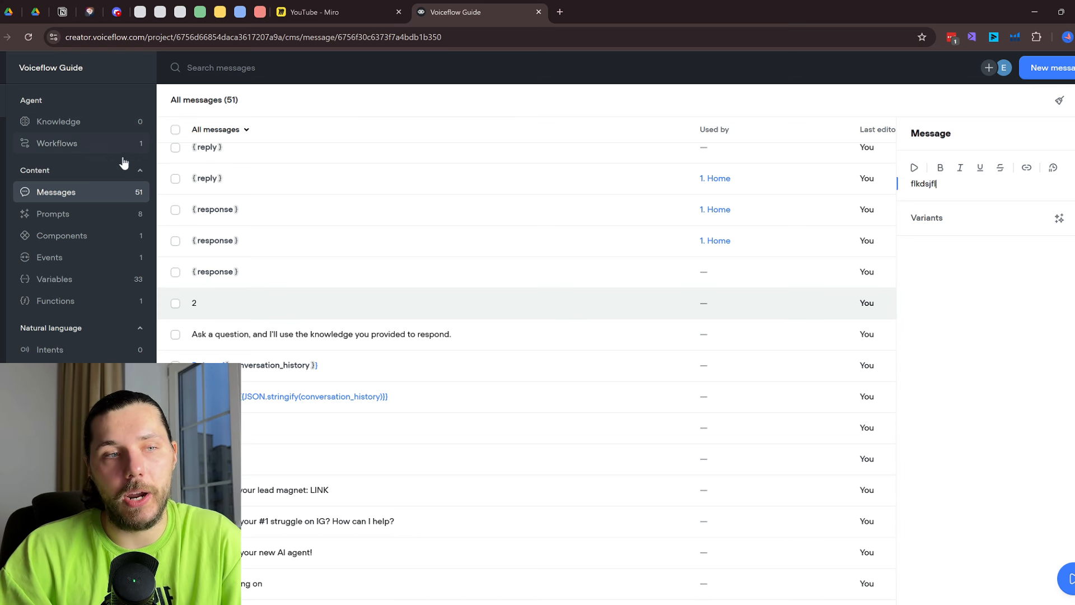
{"action": "left_click", "coordinate": [80, 212]}
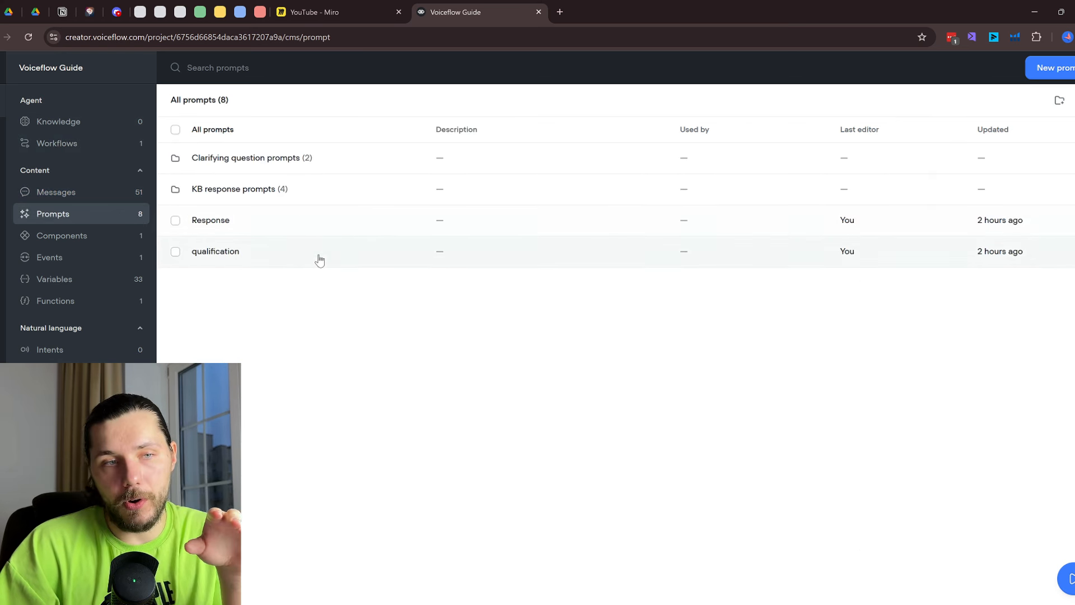
{"action": "left_click", "coordinate": [296, 265]}
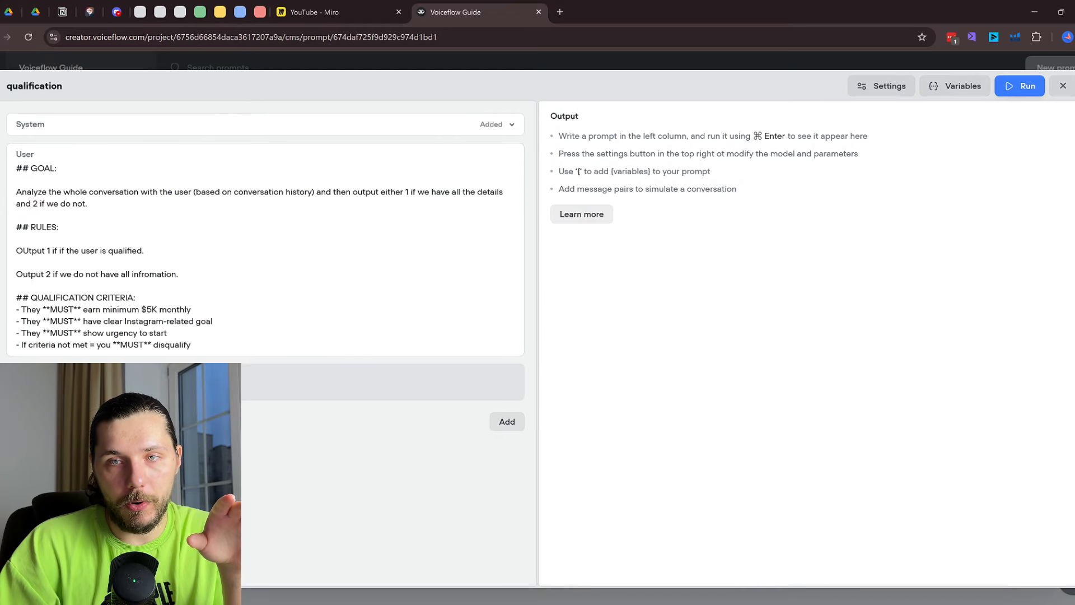
Close the qualification prompt and open the 1. Home workflow from Workflows
{"action": "left_click", "coordinate": [1063, 86]}
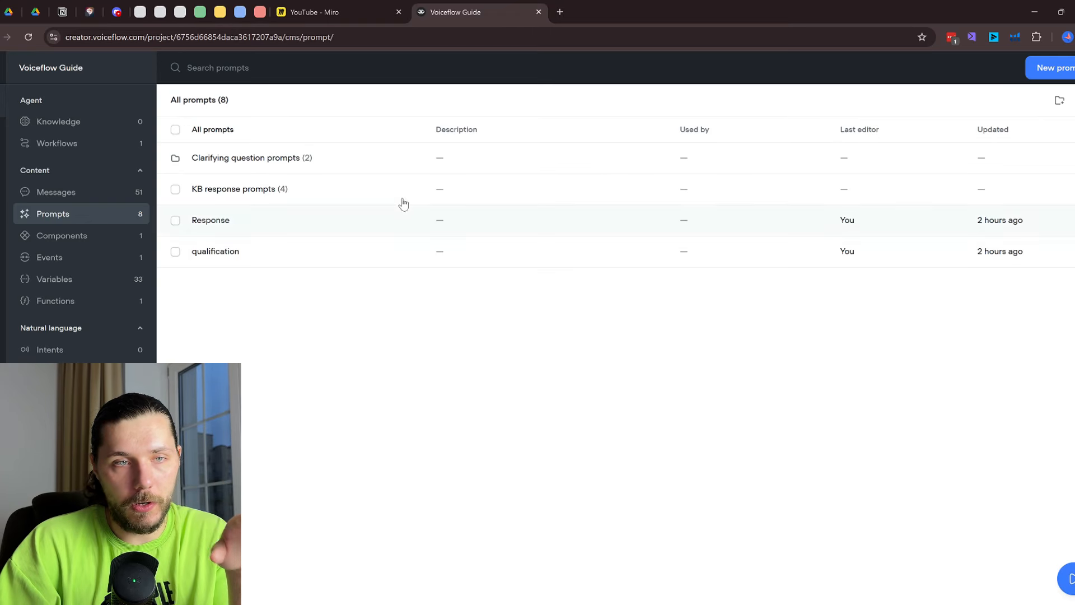
{"action": "left_click", "coordinate": [91, 145]}
{"action": "double_click", "coordinate": [233, 151]}
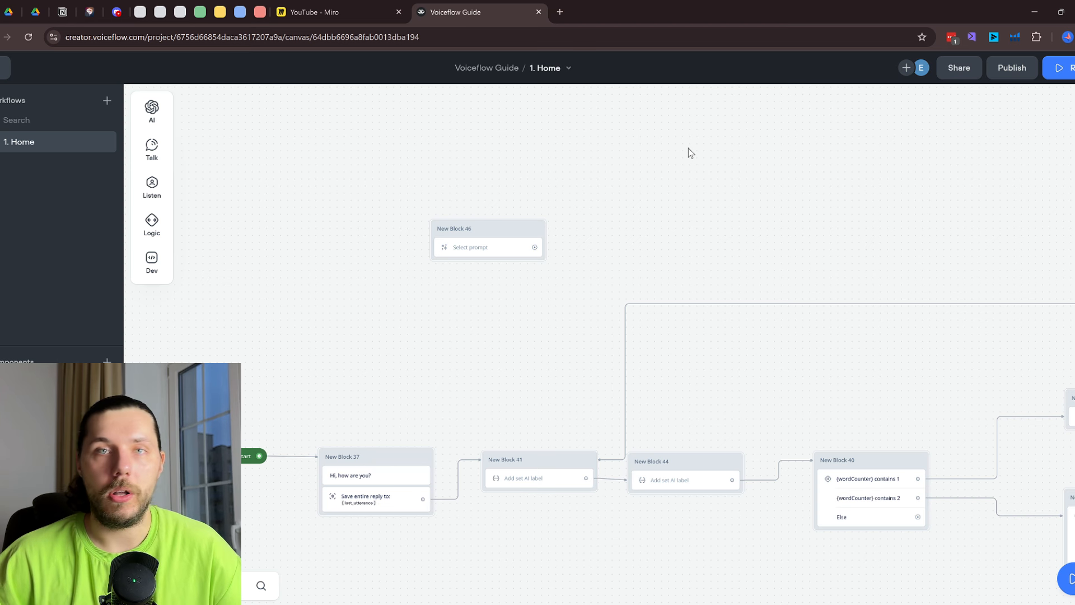
{"action": "scroll", "coordinate": [653, 194], "scroll_direction": "down", "scroll_amount": 2}
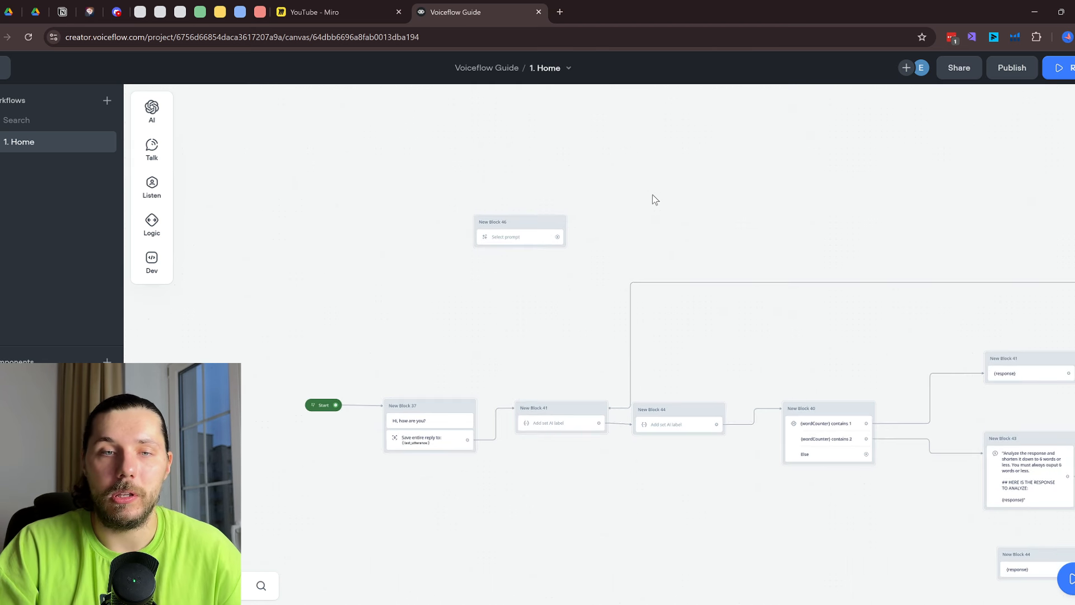
{"action": "left_click_drag", "start_coordinate": [797, 227], "coordinate": [590, 130]}
{"action": "scroll", "coordinate": [601, 147], "scroll_direction": "down", "scroll_amount": 2}
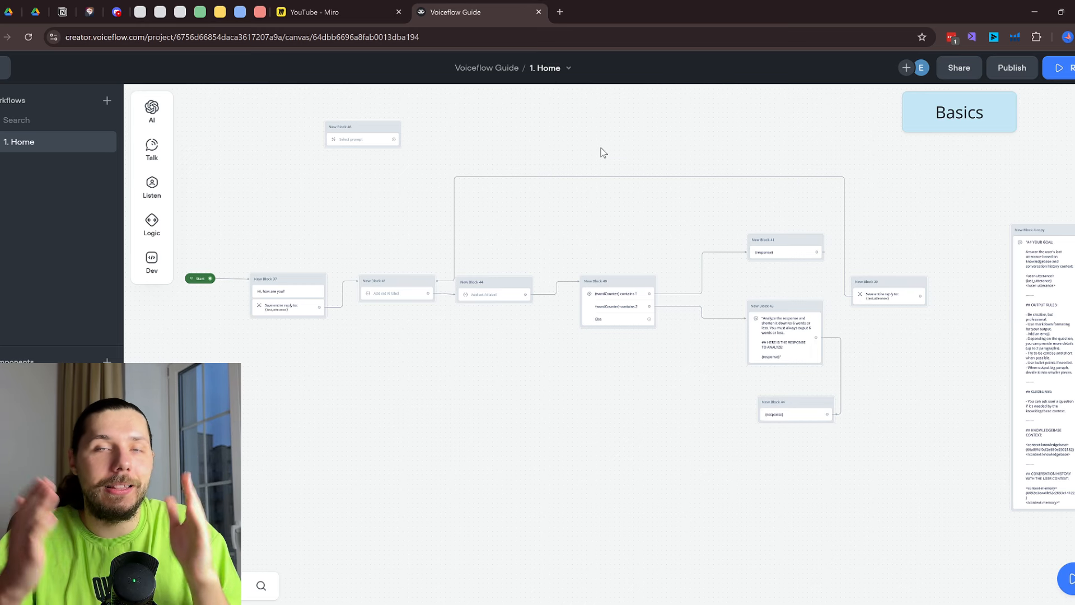
{"action": "scroll", "coordinate": [603, 152], "scroll_direction": "down", "scroll_amount": 5}
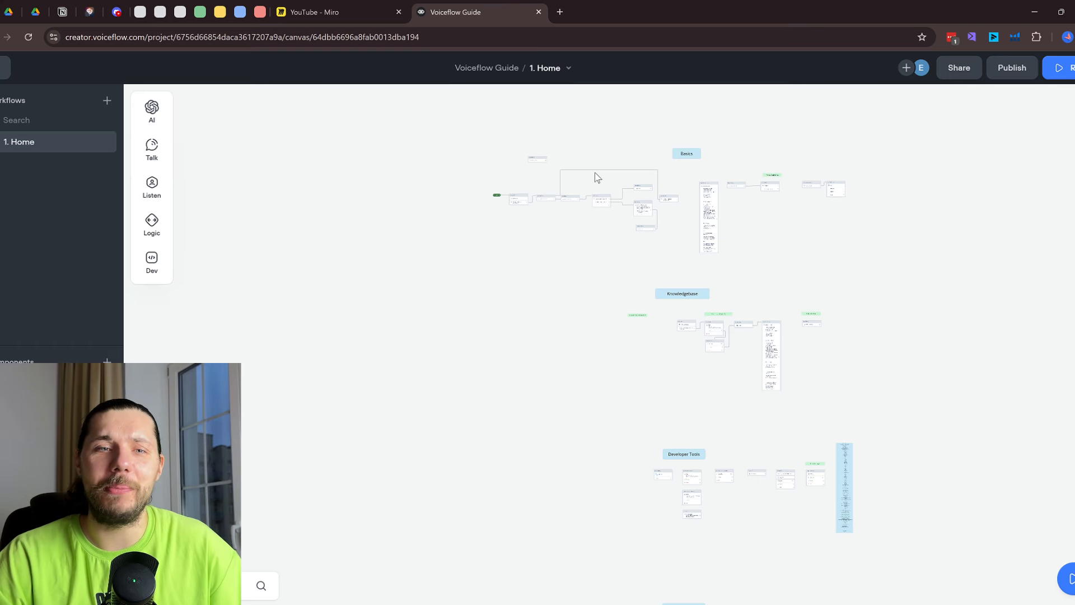
{"action": "scroll", "coordinate": [569, 206], "scroll_direction": "up", "scroll_amount": 8}
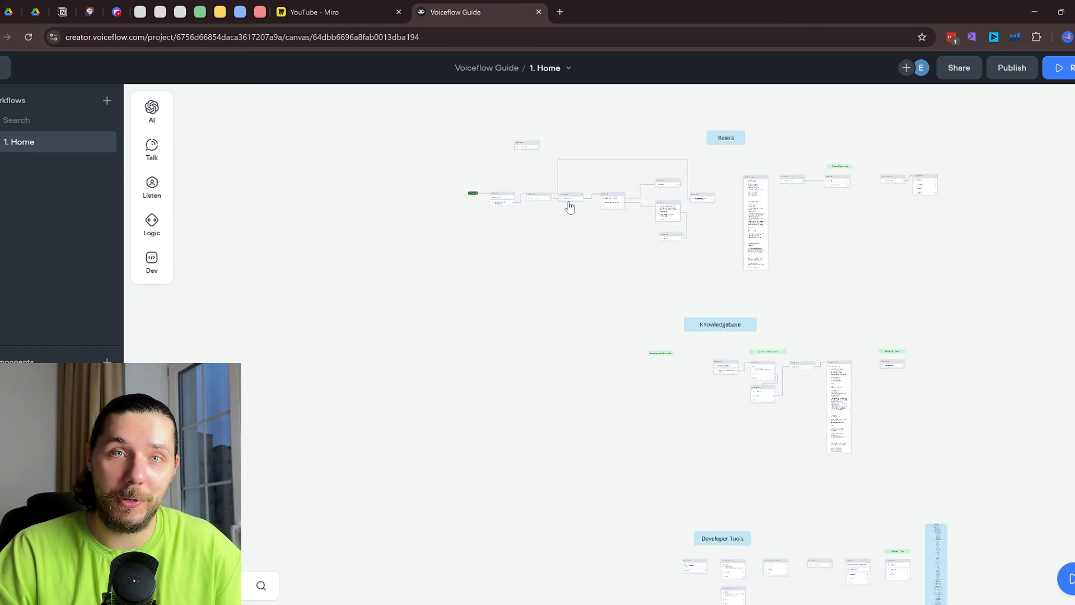
{"action": "scroll", "coordinate": [504, 249], "scroll_direction": "up", "scroll_amount": 10}
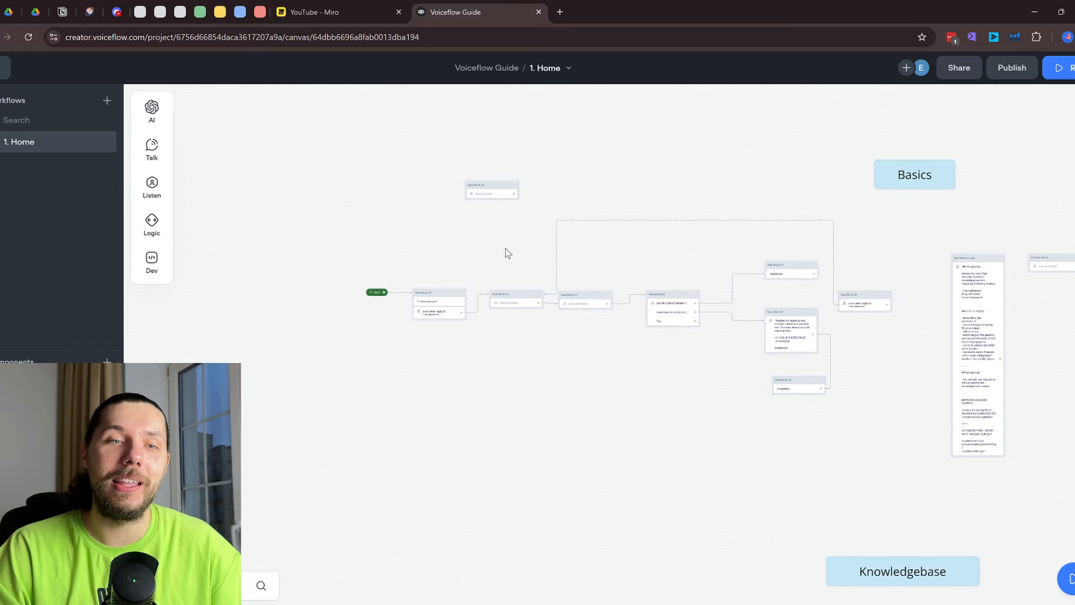
{"action": "left_click_drag", "start_coordinate": [486, 168], "coordinate": [417, 252]}
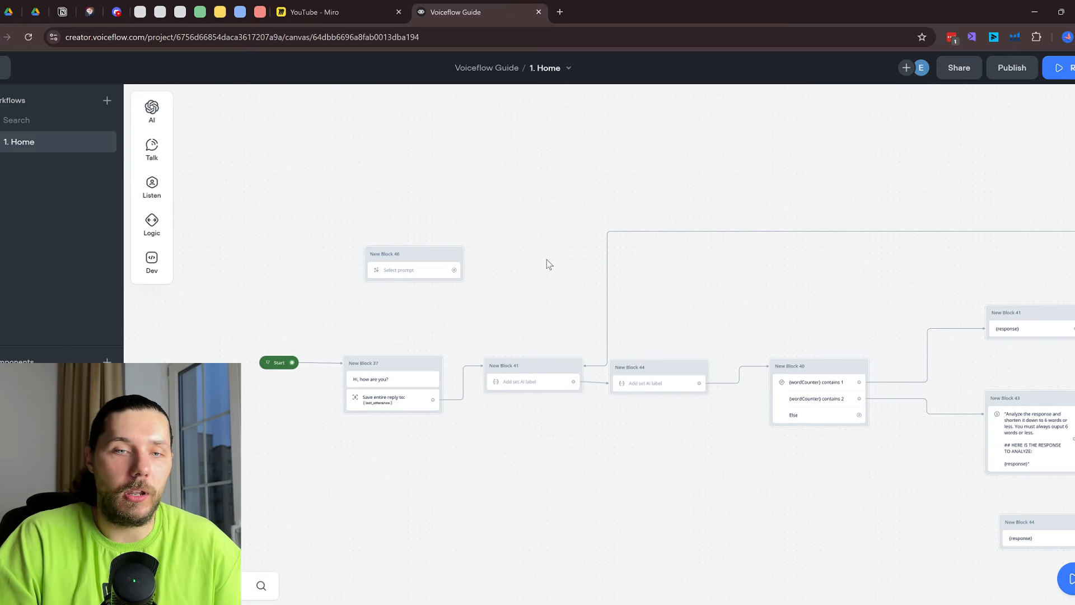
{"action": "scroll", "coordinate": [558, 282], "scroll_direction": "down", "scroll_amount": 10}
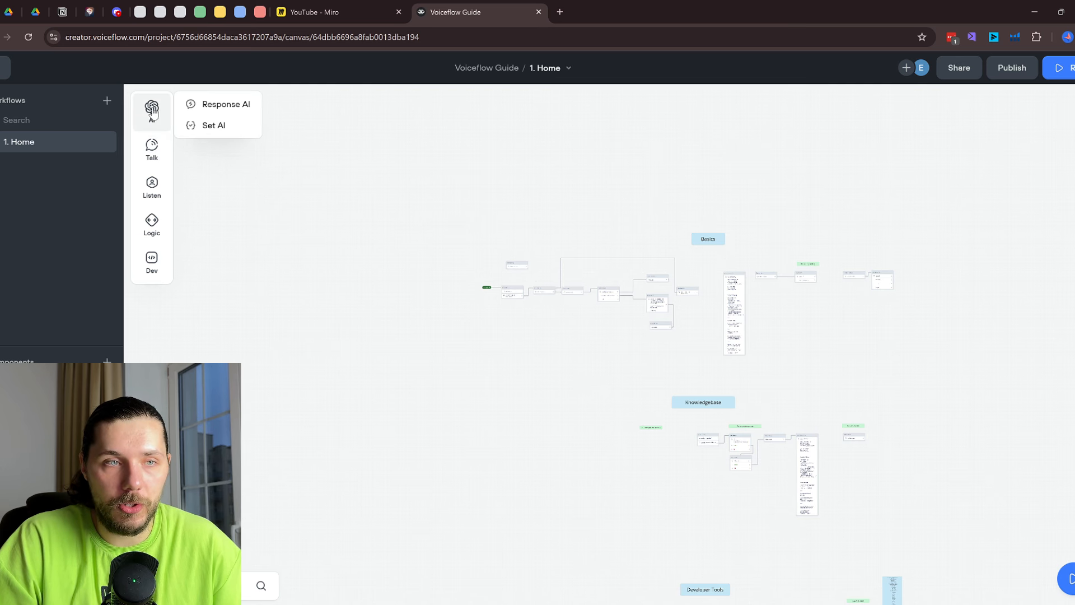
{"action": "mouse_move", "coordinate": [151, 148]}
{"action": "mouse_move", "coordinate": [152, 112]}
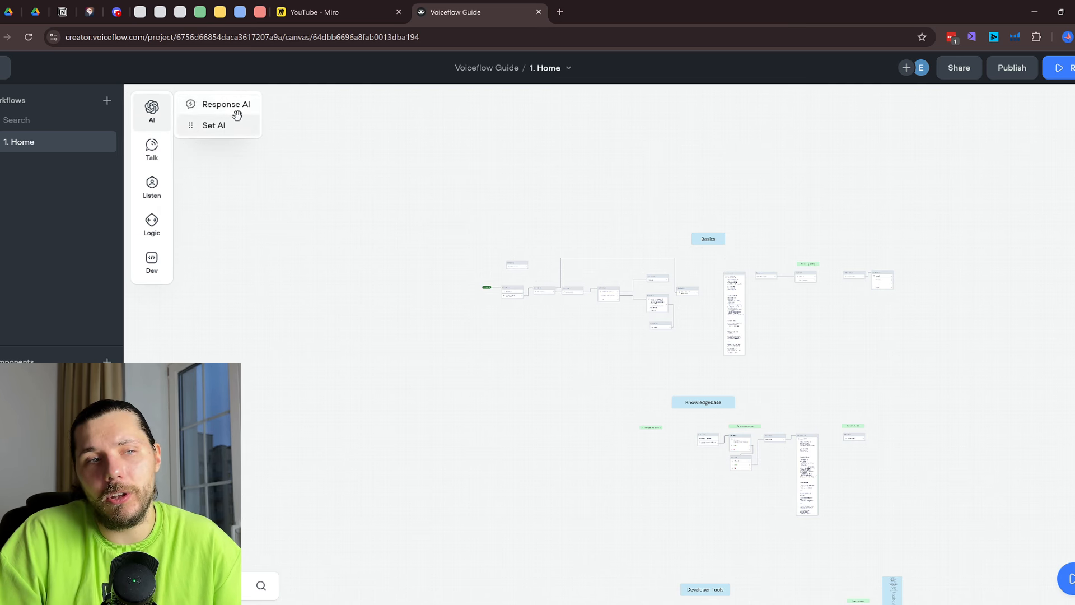
{"action": "scroll", "coordinate": [533, 281], "scroll_direction": "up", "scroll_amount": 10}
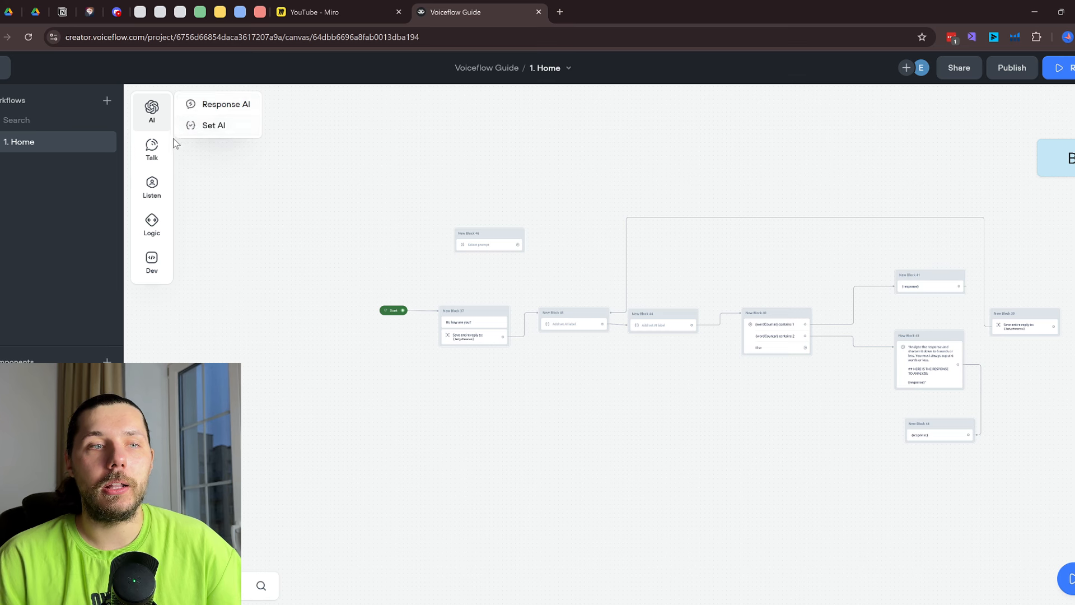
{"action": "scroll", "coordinate": [789, 317], "scroll_direction": "up", "scroll_amount": 2}
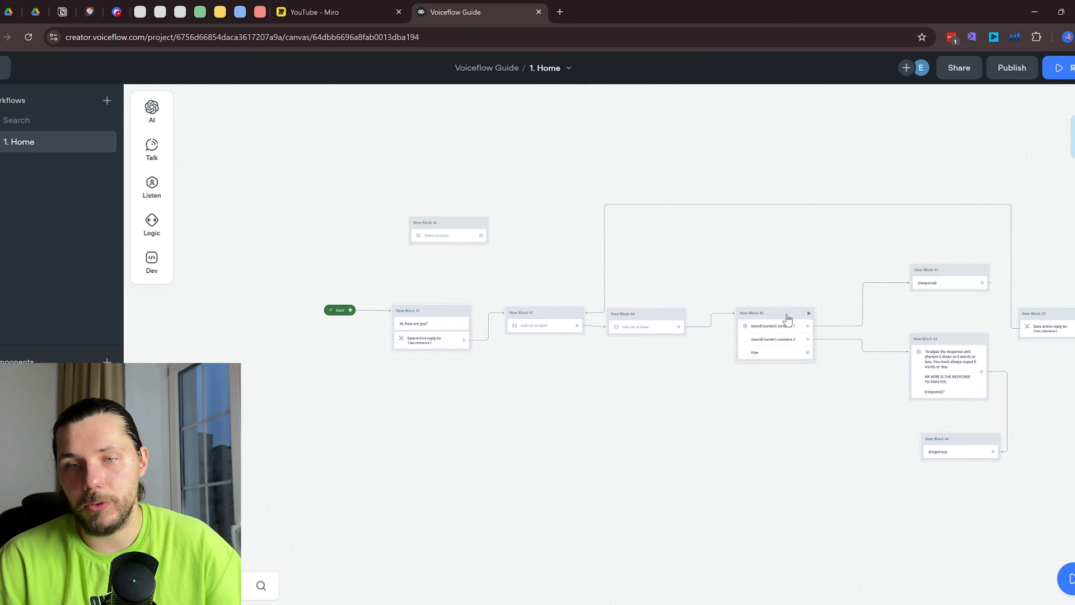
{"action": "mouse_move", "coordinate": [147, 233]}
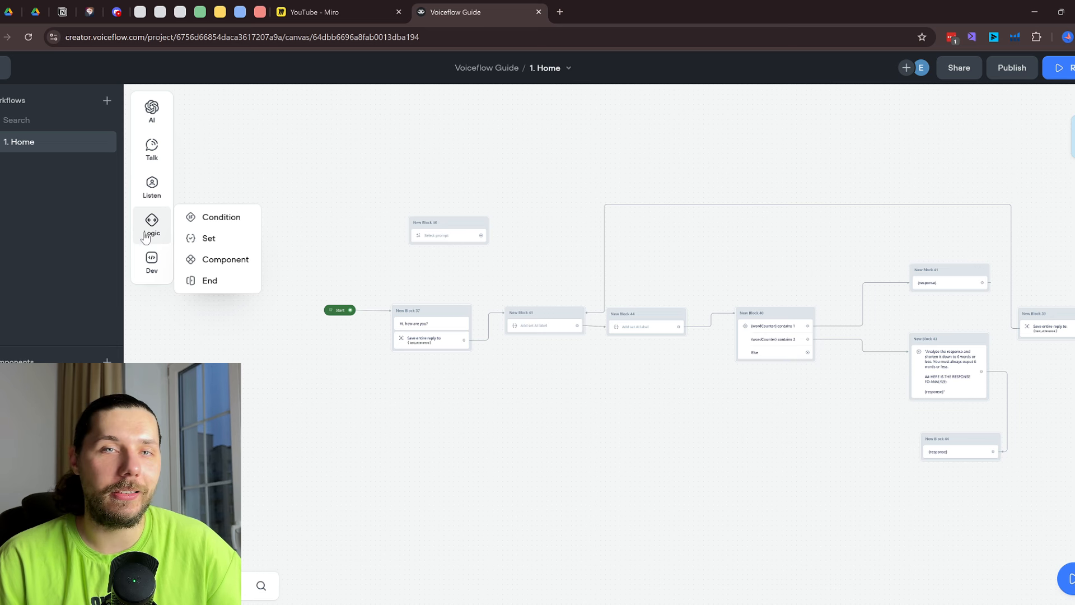
{"action": "scroll", "coordinate": [576, 379], "scroll_direction": "down", "scroll_amount": 2}
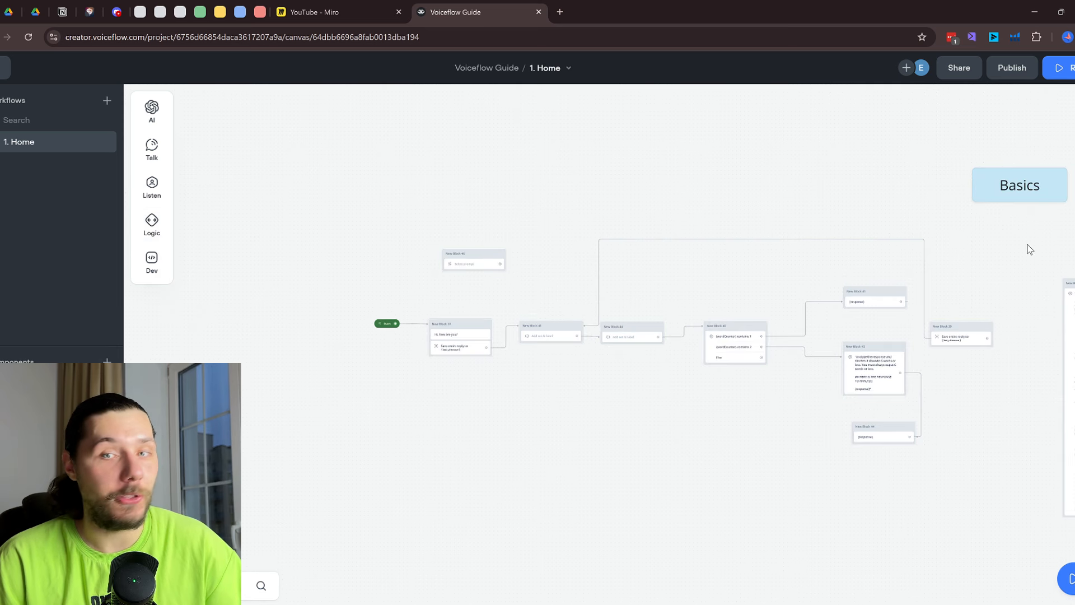
{"action": "left_click_drag", "start_coordinate": [1028, 246], "coordinate": [263, 265]}
{"action": "left_click_drag", "start_coordinate": [351, 247], "coordinate": [802, 224]}
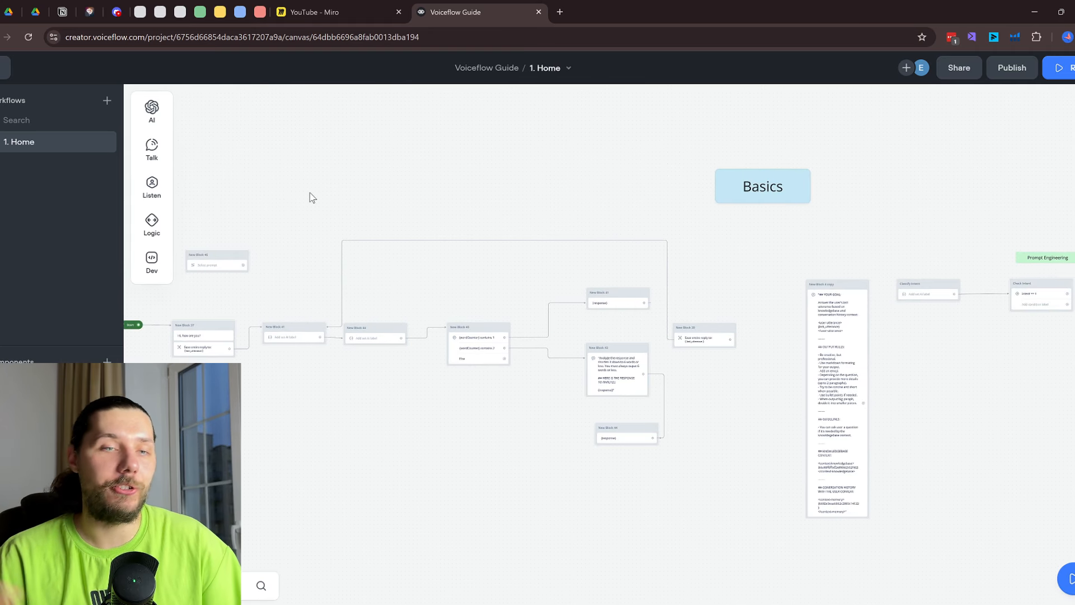
{"action": "left_click_drag", "start_coordinate": [248, 225], "coordinate": [610, 147]}
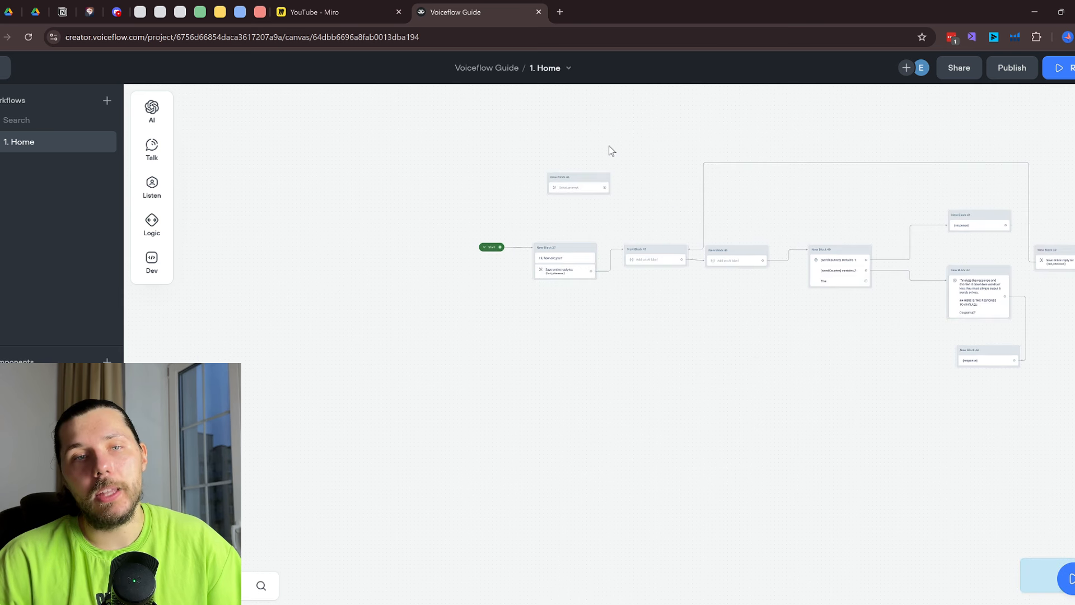
{"action": "scroll", "coordinate": [584, 170], "scroll_direction": "up", "scroll_amount": 2}
{"action": "scroll", "coordinate": [583, 193], "scroll_direction": "up", "scroll_amount": 4}
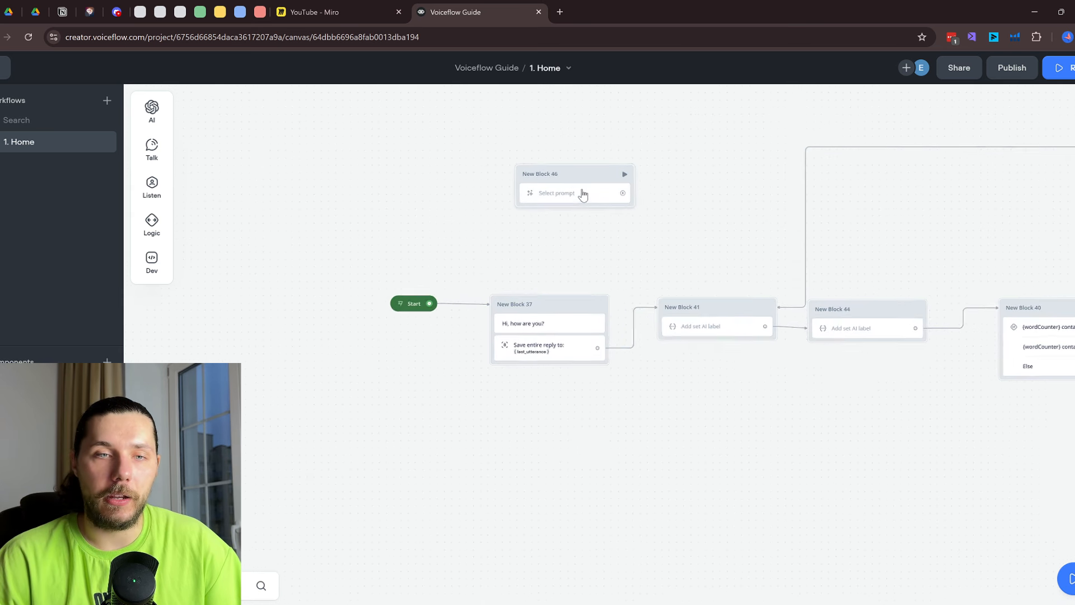
Create a new prompt for New Block 46's step and look over its system and model settings
{"action": "left_click", "coordinate": [580, 194]}
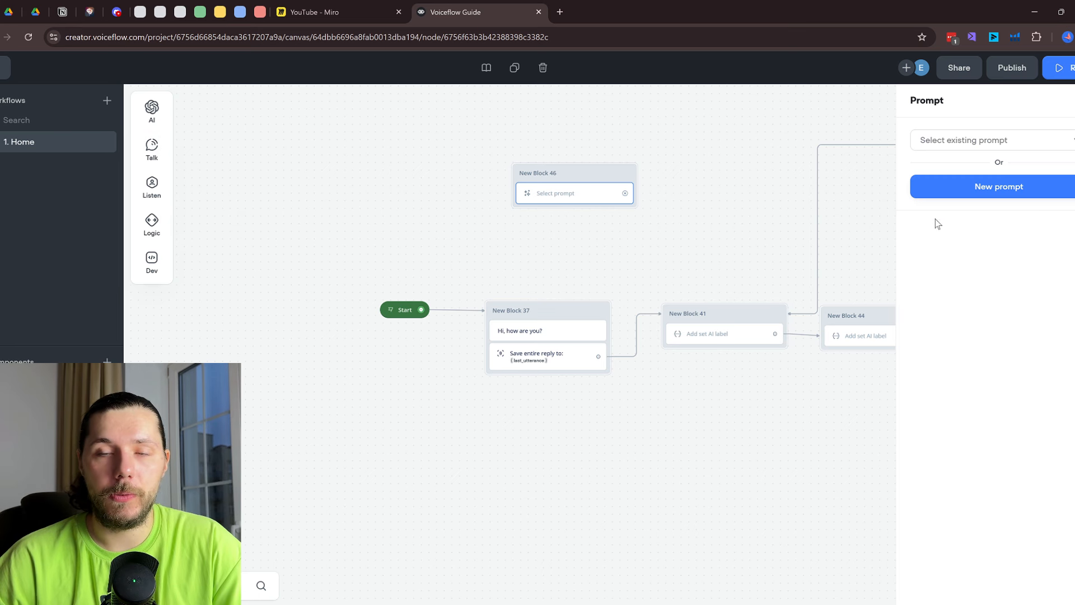
{"action": "left_click", "coordinate": [1020, 193]}
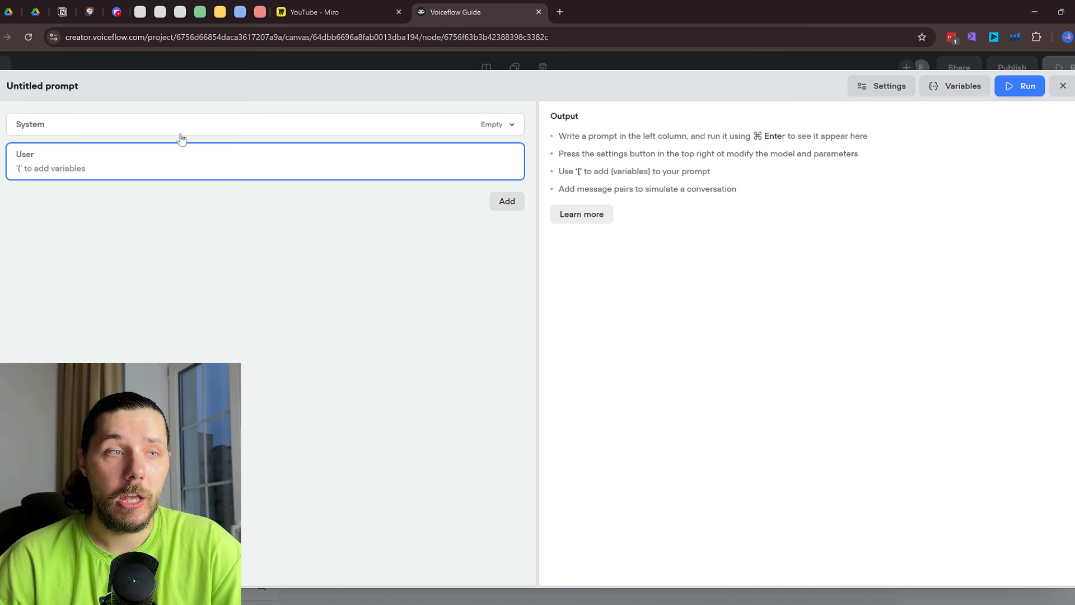
{"action": "left_click", "coordinate": [507, 124]}
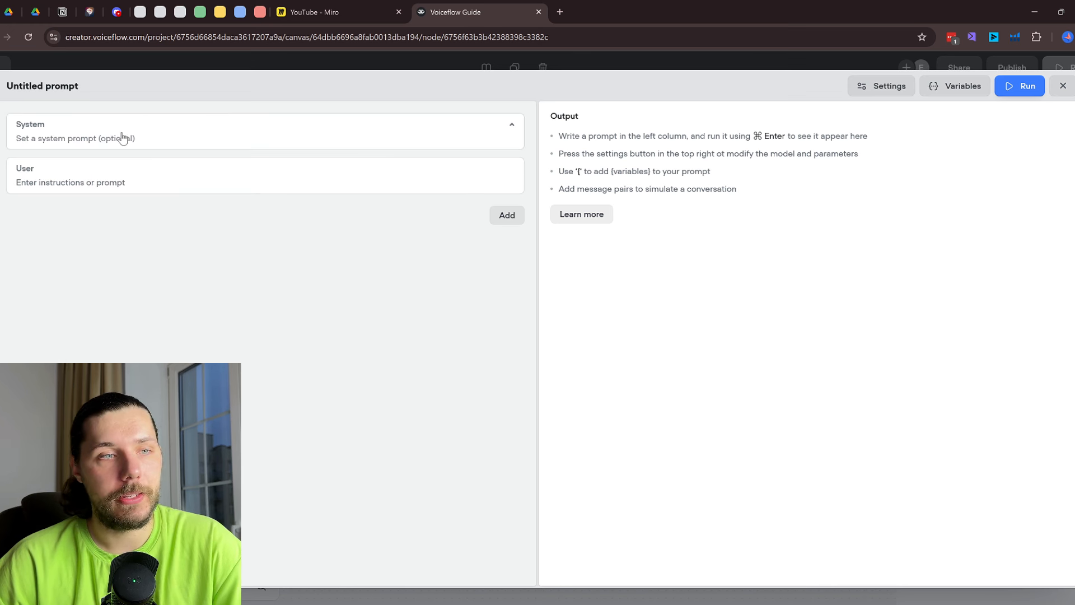
{"action": "left_click", "coordinate": [892, 88]}
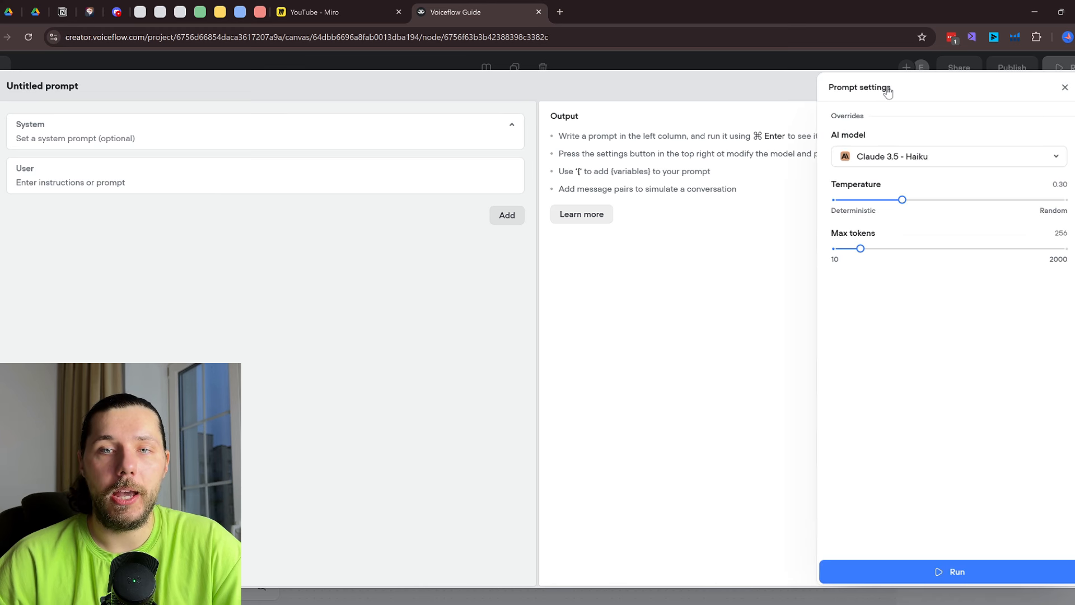
{"action": "left_click", "coordinate": [628, 238]}
{"action": "left_click", "coordinate": [1063, 87]}
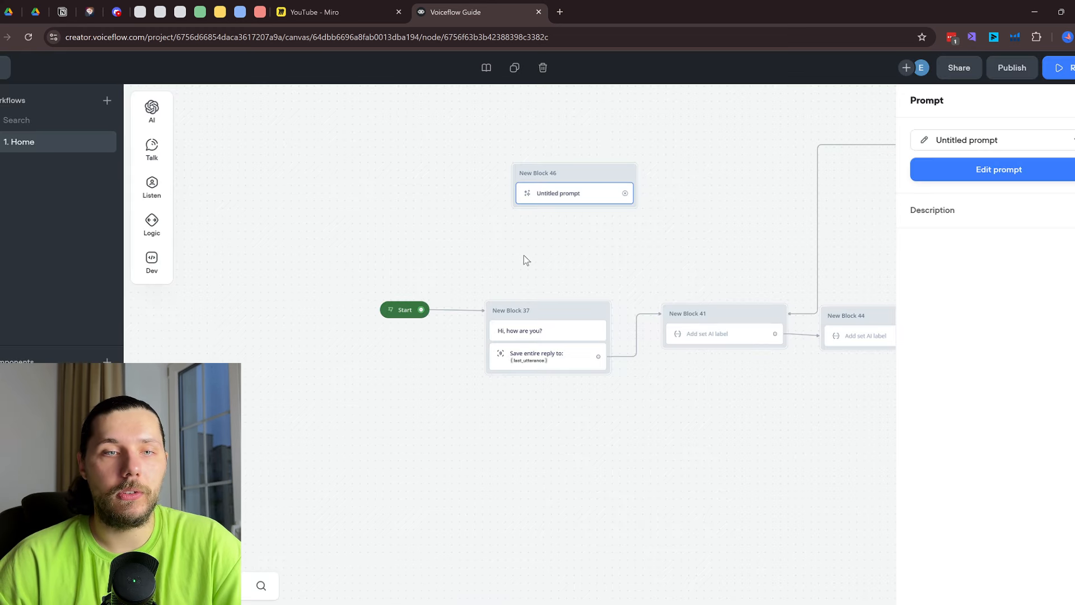
Add a Response AI step beside the Prompt block and expand its prompt settings
{"action": "scroll", "coordinate": [525, 255], "scroll_direction": "up", "scroll_amount": 1}
{"action": "left_click_drag", "start_coordinate": [651, 248], "coordinate": [470, 198]}
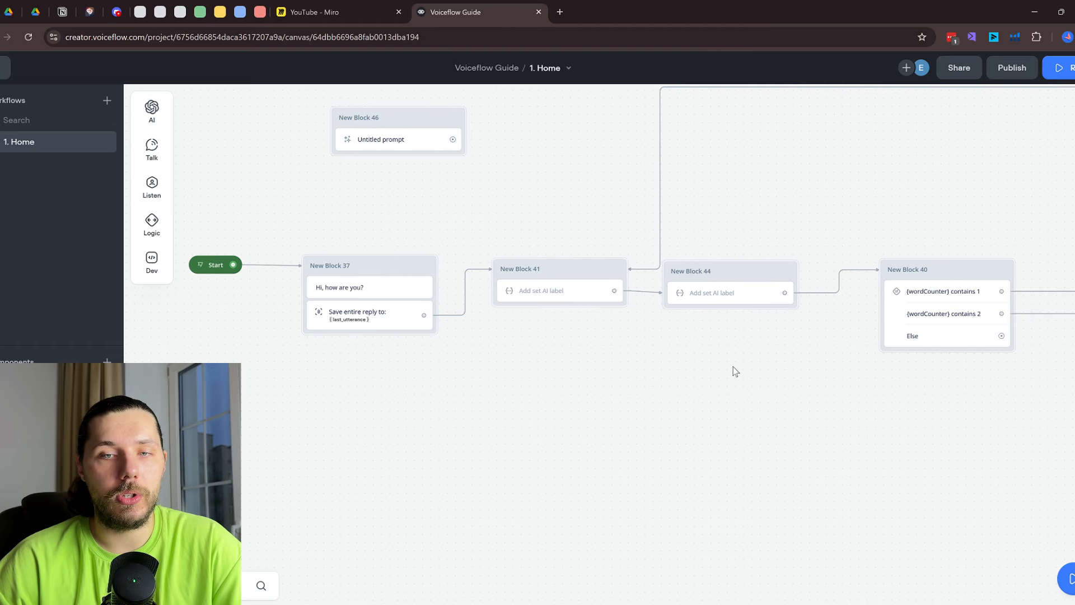
{"action": "mouse_move", "coordinate": [152, 115]}
{"action": "left_click_drag", "start_coordinate": [203, 106], "coordinate": [568, 135]}
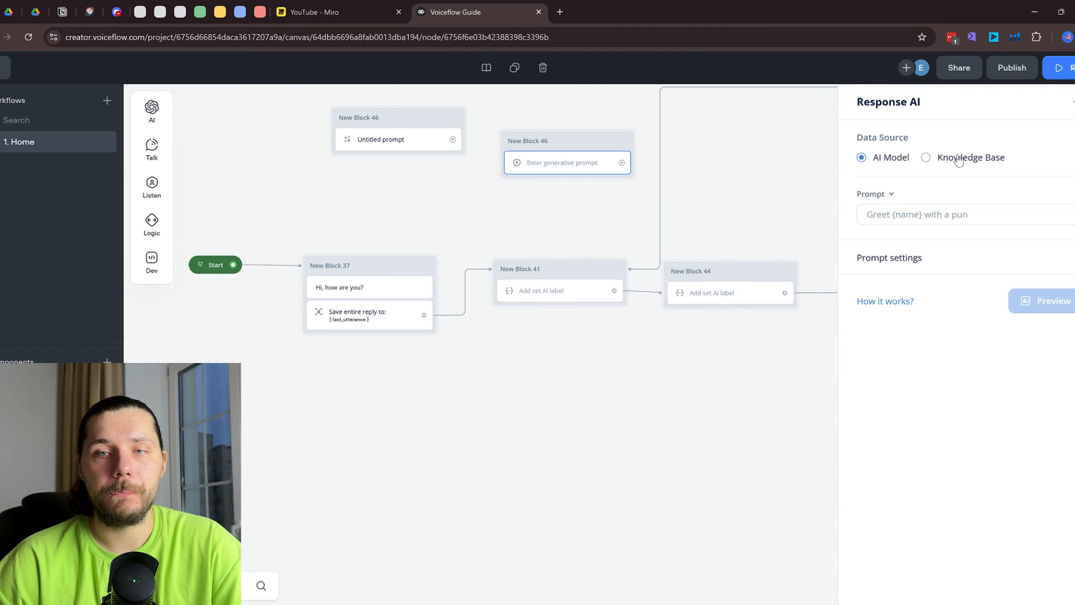
{"action": "left_click", "coordinate": [869, 211]}
{"action": "left_click", "coordinate": [938, 262]}
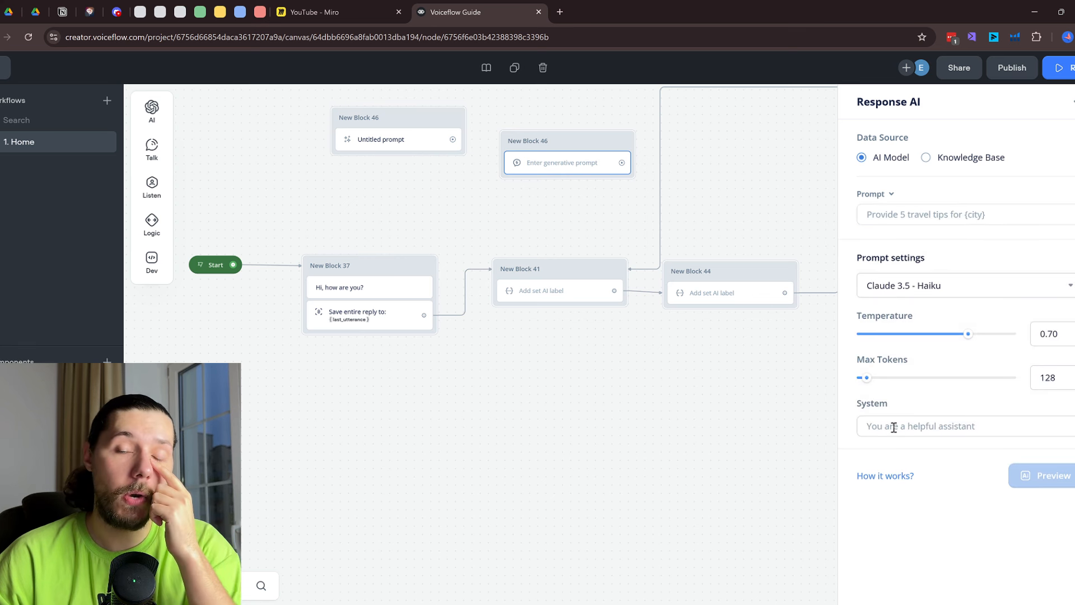
{"action": "left_click", "coordinate": [408, 147]}
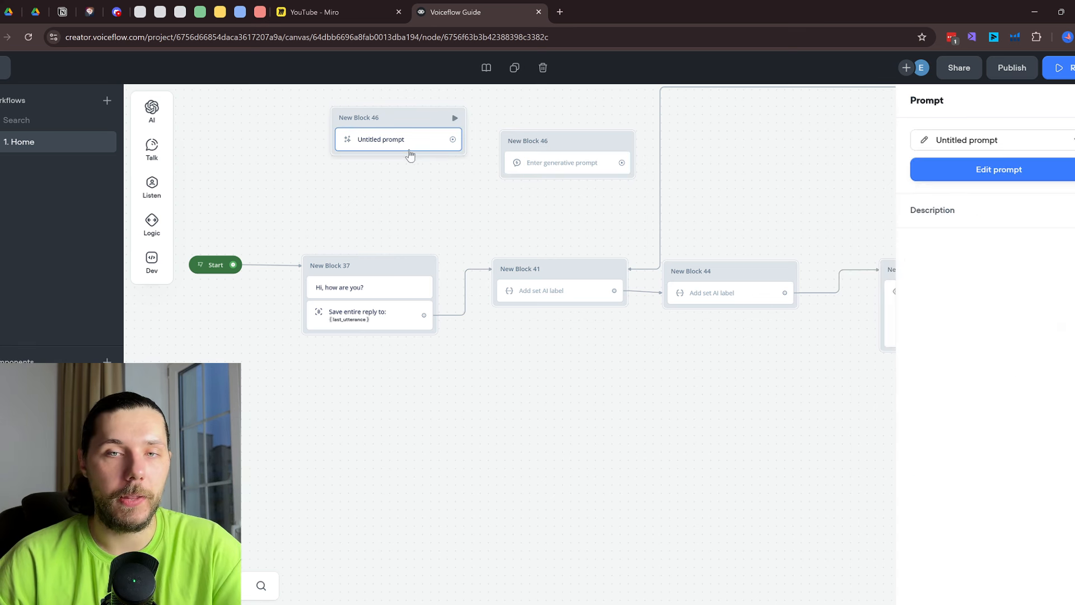
Write the user message 'Respond to the user quesiton:' with {last_utterance}, and system text 'Be short'
{"action": "left_click", "coordinate": [1008, 171]}
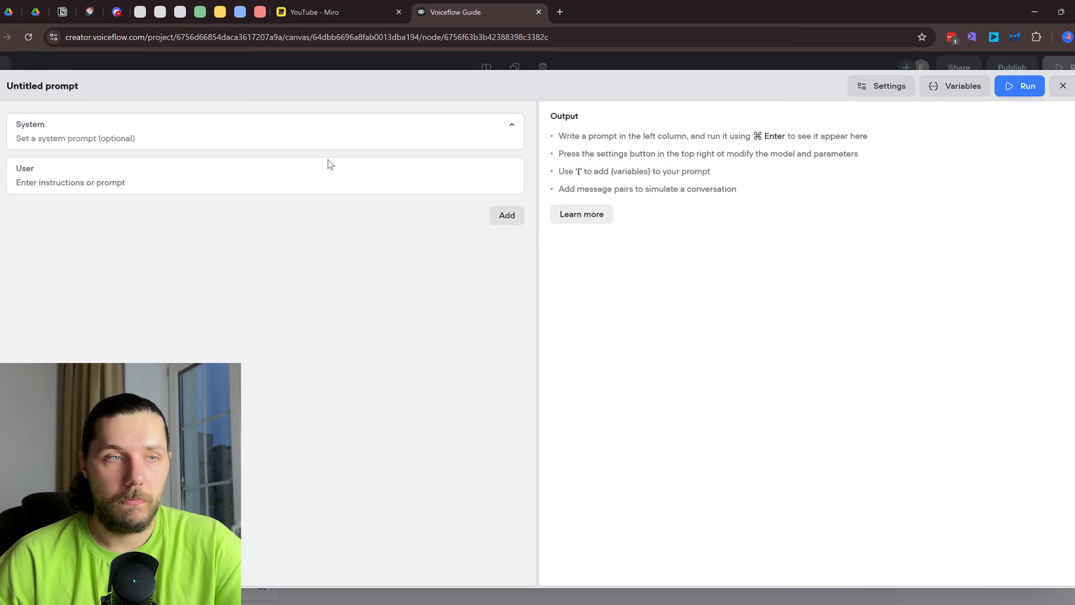
{"action": "left_click", "coordinate": [161, 185]}
{"action": "type", "text": "Respons"}
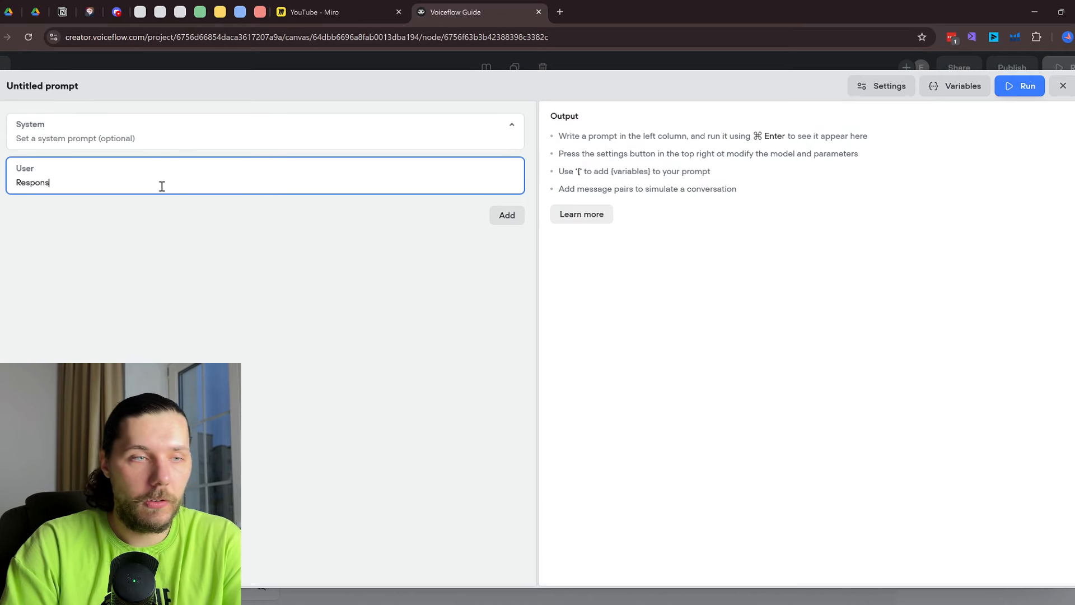
{"action": "key", "text": "BackSpace"}
{"action": "type", "text": "d to the use"}
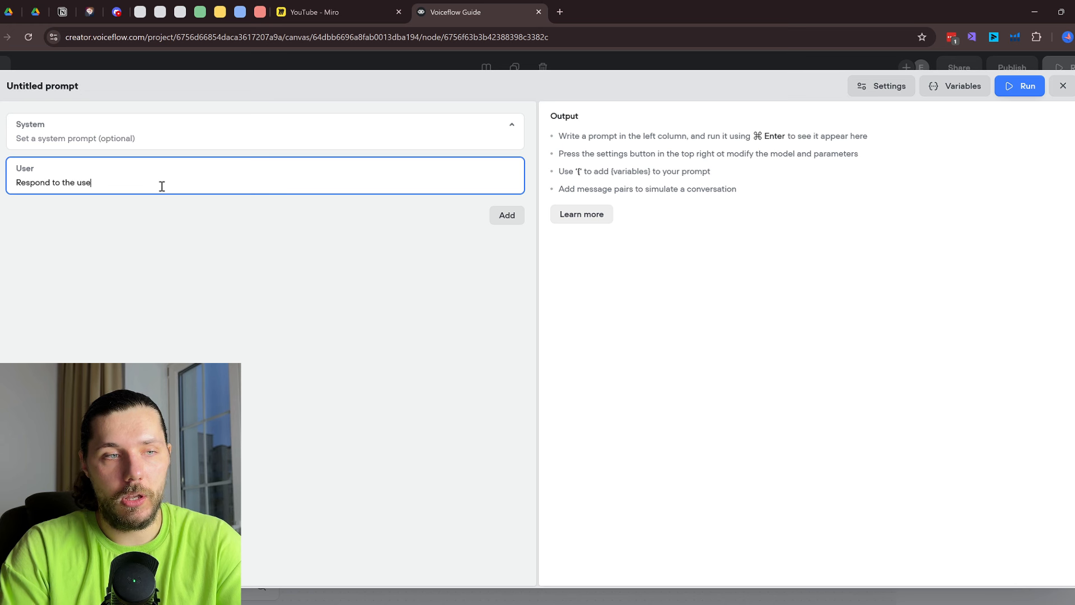
{"action": "type", "text": "r quesiton:"}
{"action": "key", "text": "Return"}
{"action": "key", "text": "Return"}
{"action": "type", "text": "{"}
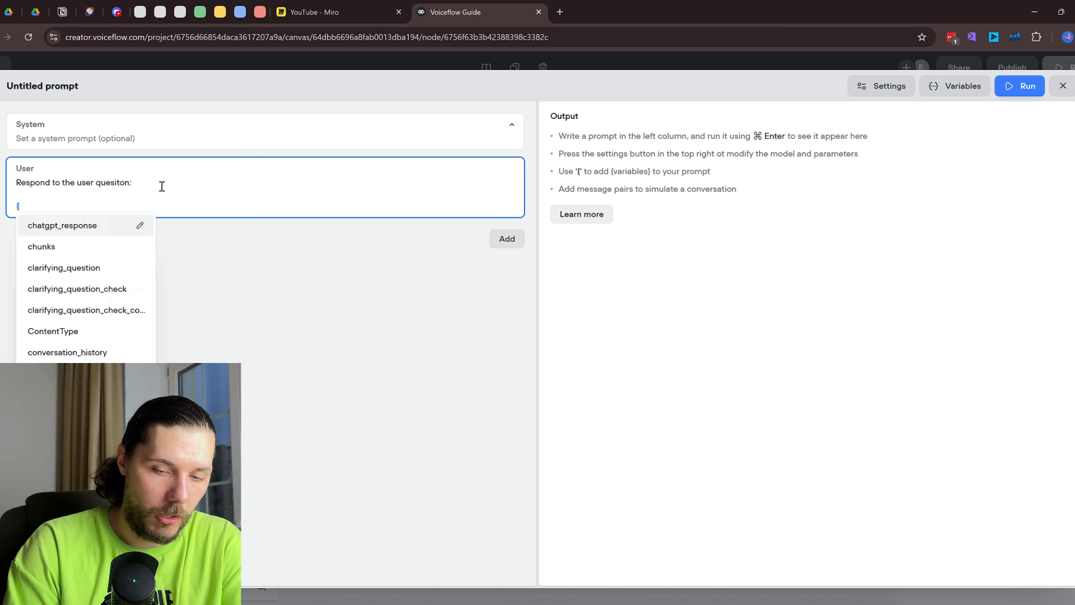
{"action": "type", "text": "last"}
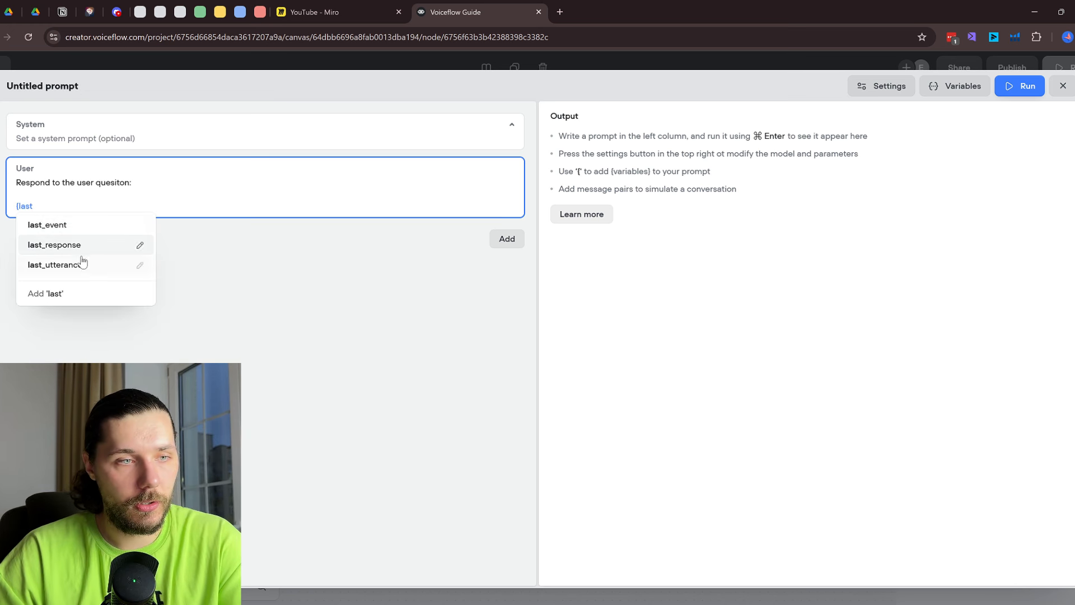
{"action": "left_click", "coordinate": [84, 261]}
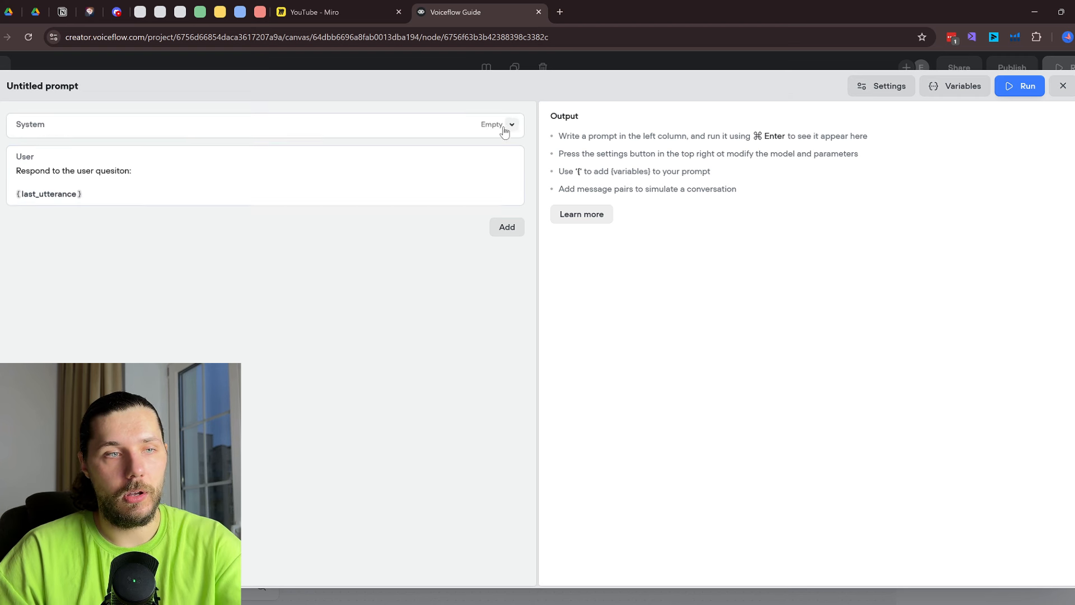
{"action": "left_click", "coordinate": [380, 140]}
{"action": "type", "text": "Be short"}
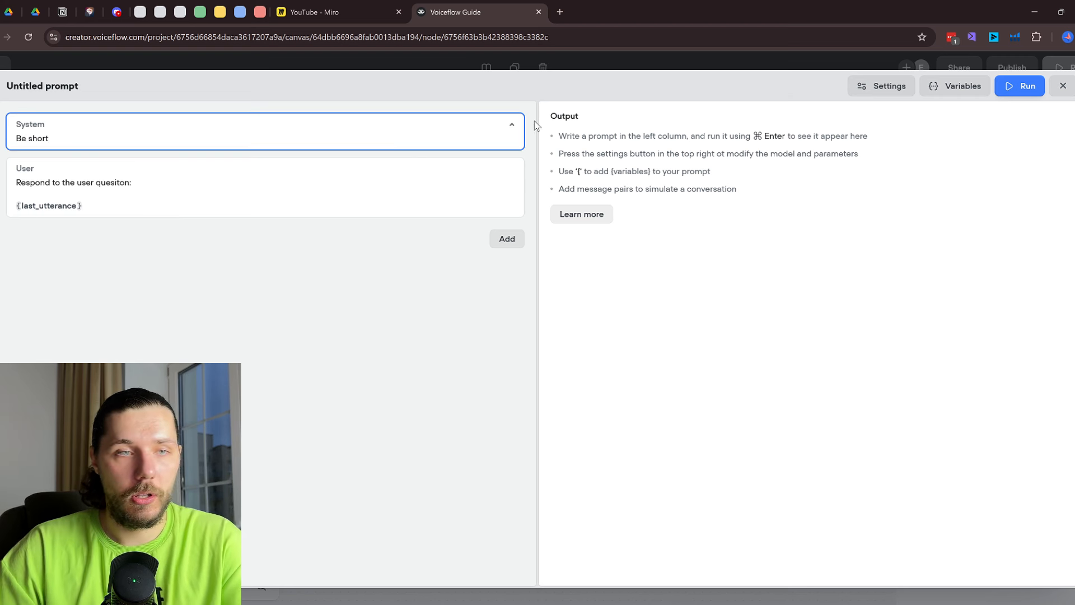
Switch the prompt's model to GPT-4o with temperature 0.36 and close the editor
{"action": "left_click", "coordinate": [896, 86]}
{"action": "left_click", "coordinate": [938, 159]}
{"action": "left_click", "coordinate": [914, 242]}
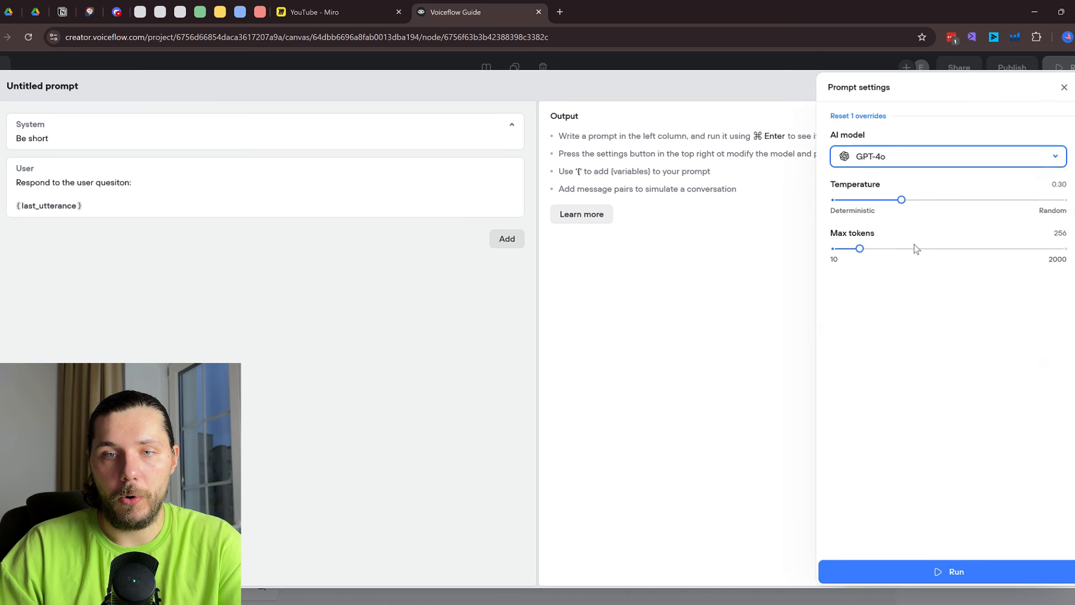
{"action": "left_click", "coordinate": [914, 200]}
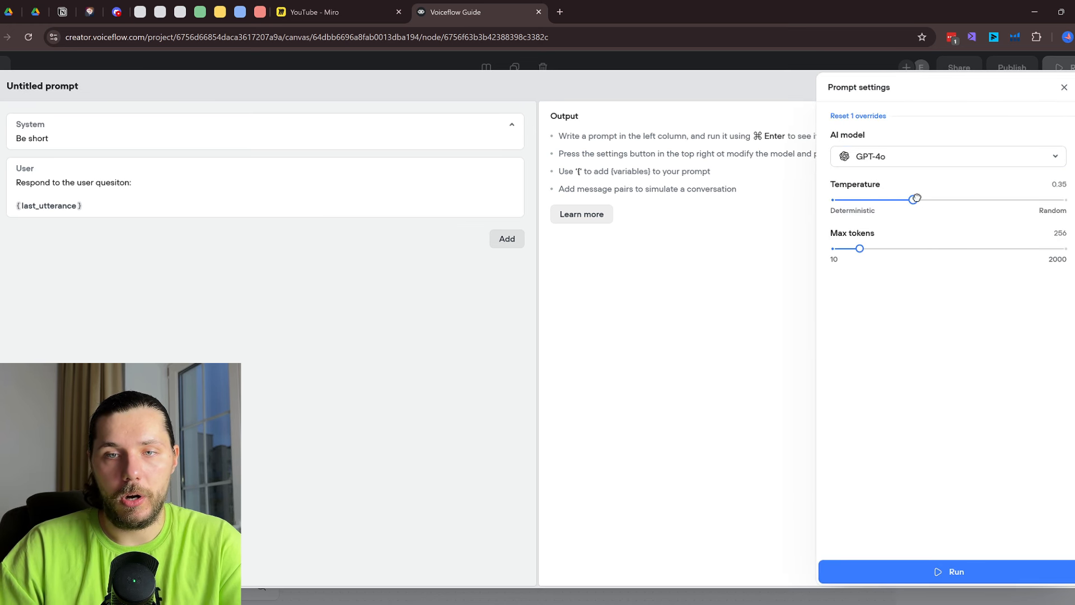
{"action": "left_click", "coordinate": [682, 347]}
{"action": "left_click", "coordinate": [1063, 85]}
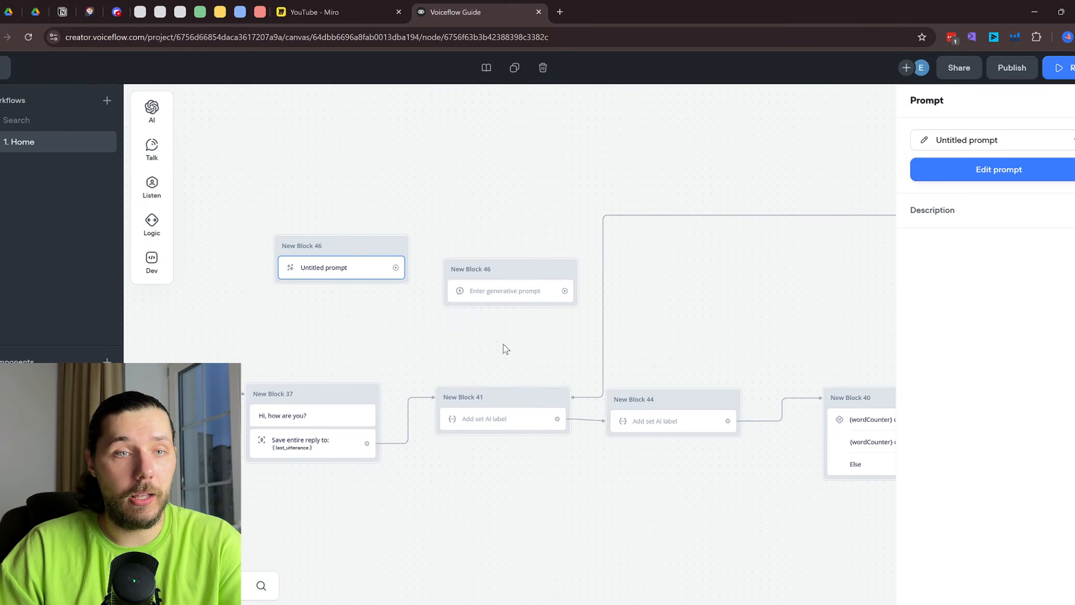
{"action": "left_click", "coordinate": [321, 351]}
Connect New Block 37's reply to the prompt block and delete the spare generative prompt block
{"action": "left_click_drag", "start_coordinate": [374, 443], "coordinate": [475, 232]}
{"action": "left_click", "coordinate": [507, 274]}
{"action": "left_click", "coordinate": [560, 476]}
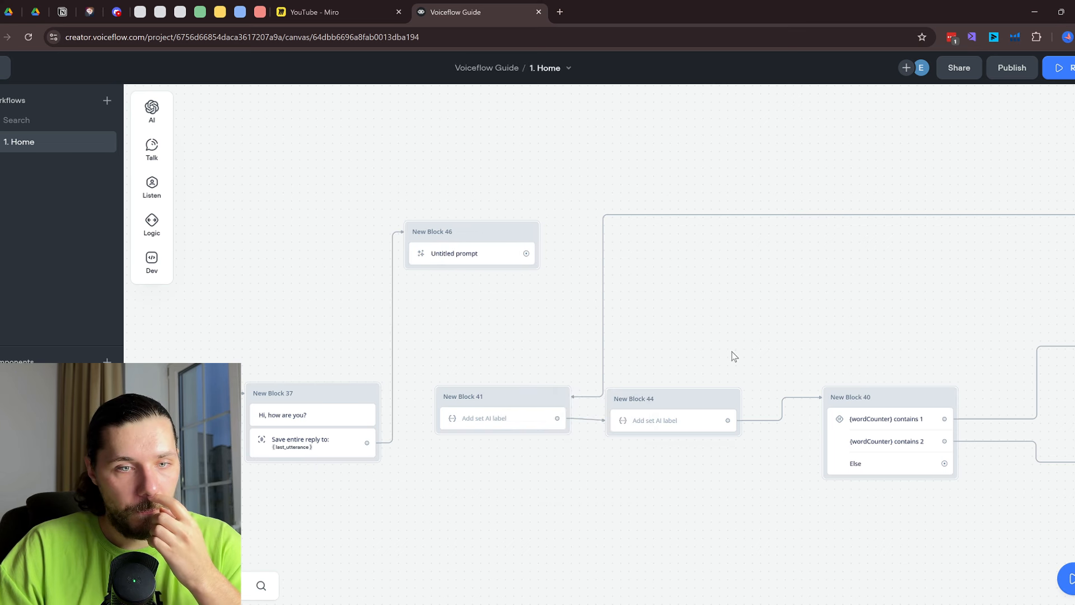
{"action": "left_click_drag", "start_coordinate": [732, 353], "coordinate": [507, 252]}
{"action": "scroll", "coordinate": [507, 252], "scroll_direction": "down", "scroll_amount": 2}
Duplicate New Block 39's capture step, link it after New Block 46, and start the prototype
{"action": "right_click", "coordinate": [1006, 303]}
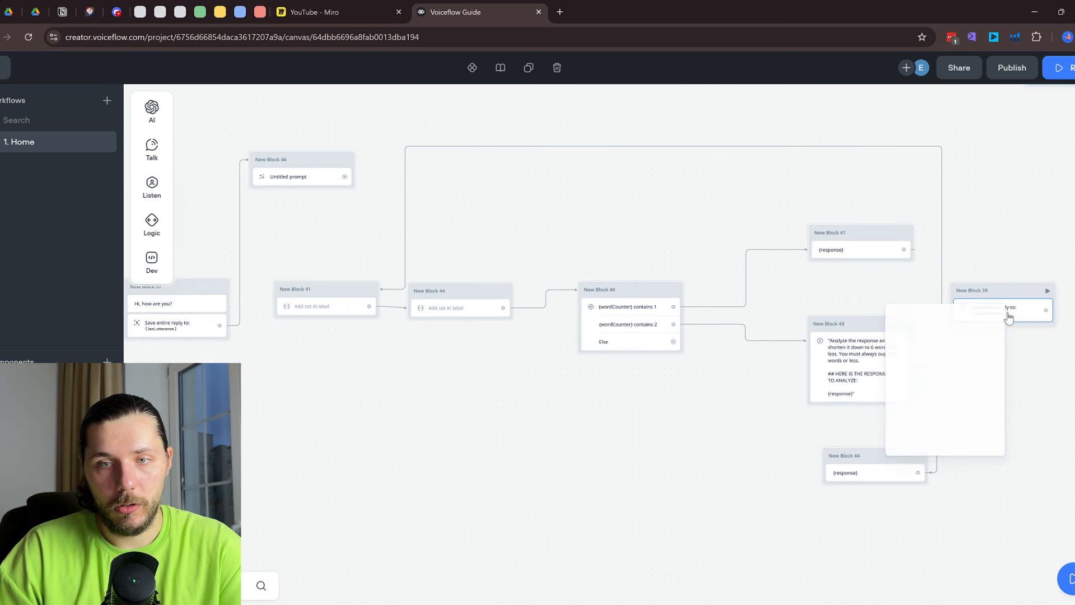
{"action": "left_click", "coordinate": [935, 402]}
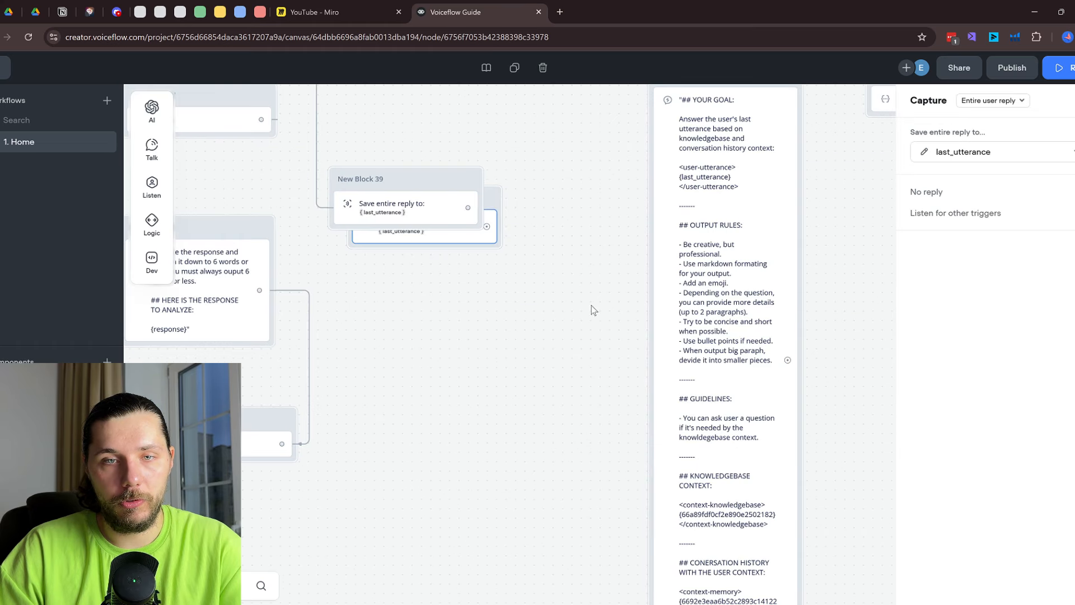
{"action": "scroll", "coordinate": [437, 317], "scroll_direction": "down", "scroll_amount": 6}
{"action": "left_click_drag", "start_coordinate": [445, 338], "coordinate": [692, 476]}
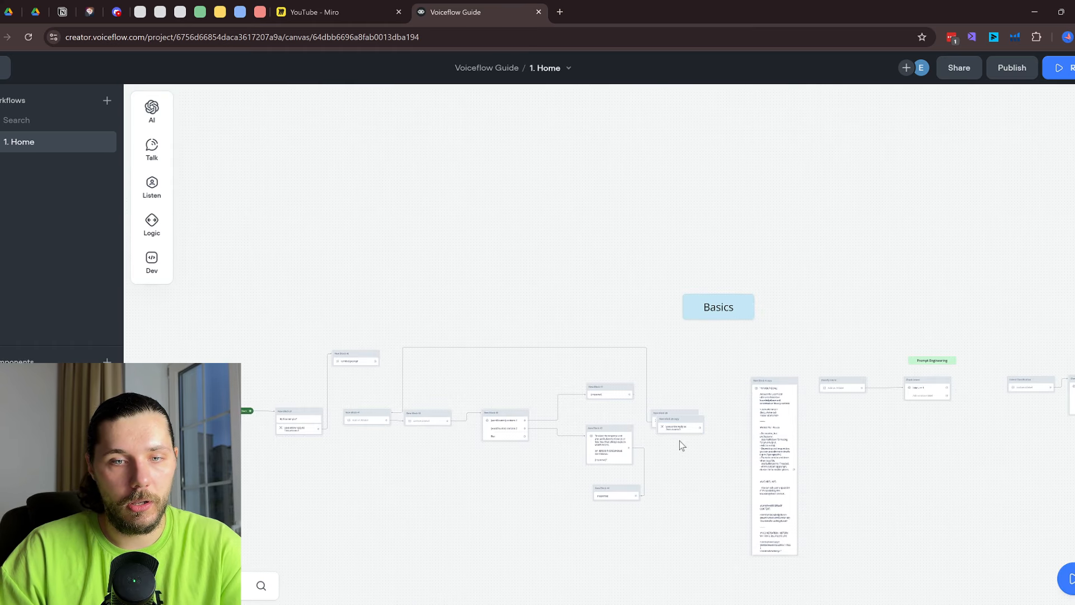
{"action": "left_click_drag", "start_coordinate": [681, 419], "coordinate": [415, 353]}
{"action": "scroll", "coordinate": [395, 343], "scroll_direction": "up", "scroll_amount": 5}
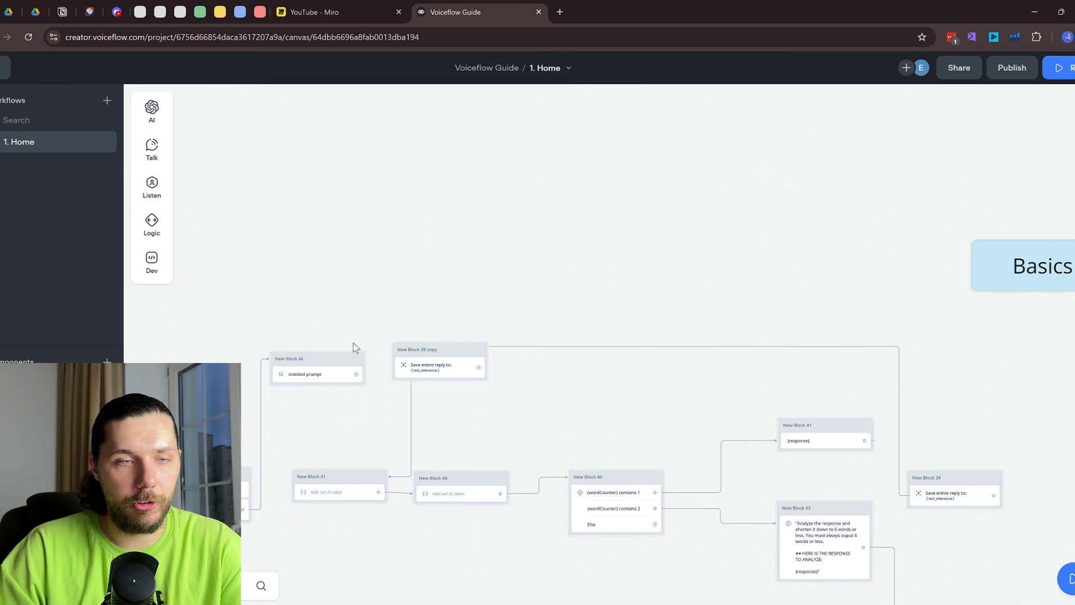
{"action": "scroll", "coordinate": [345, 313], "scroll_direction": "down", "scroll_amount": 3}
{"action": "left_click_drag", "start_coordinate": [409, 264], "coordinate": [379, 242]}
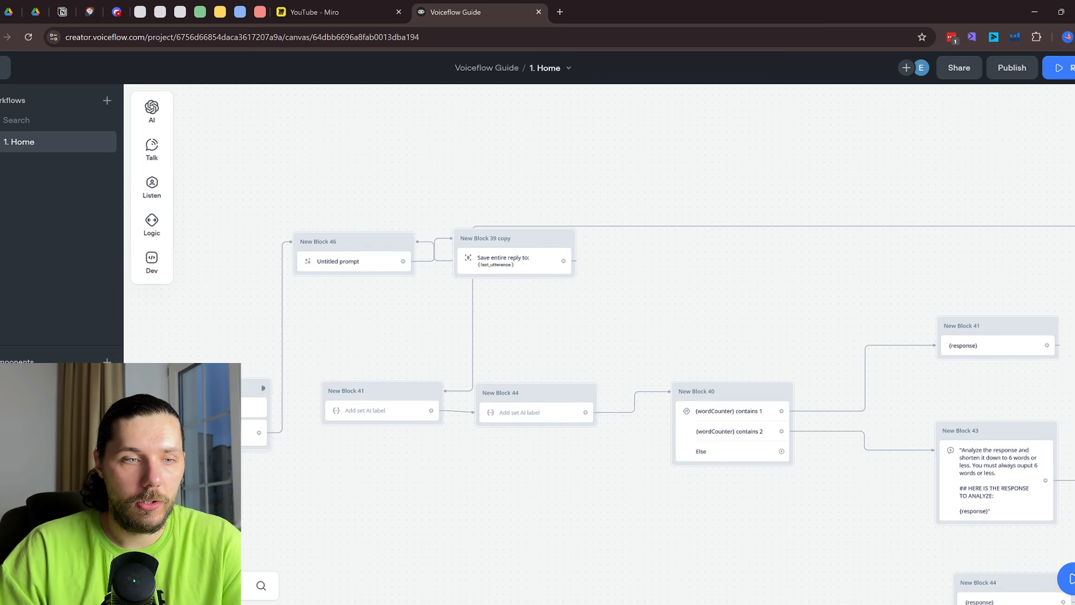
{"action": "left_click", "coordinate": [262, 389]}
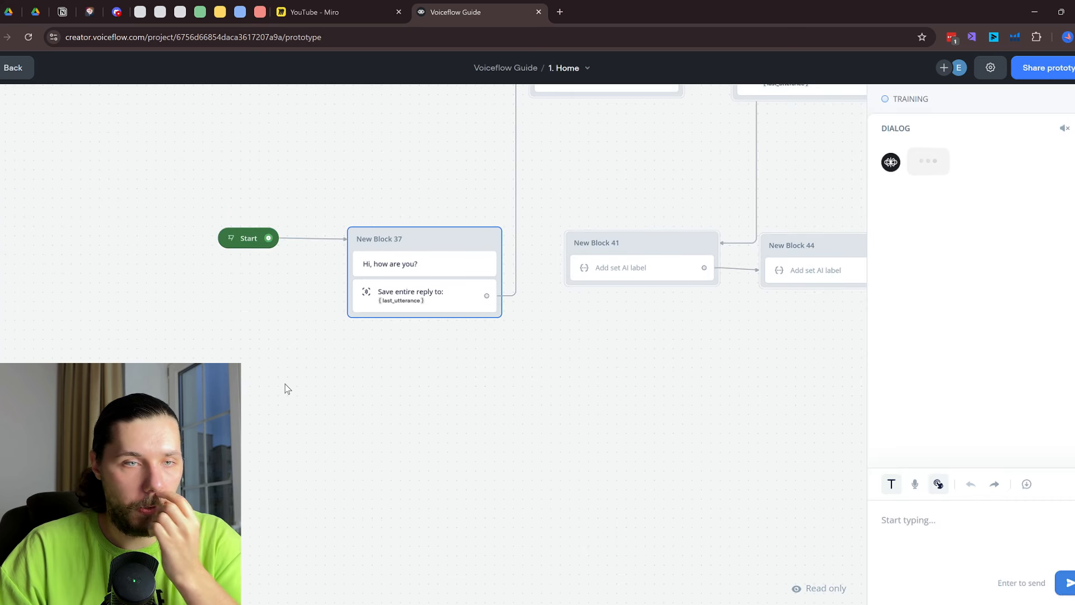
Send 'hi' and 'Good' in the prototype chat for GPT-4o replies, then reselect the capture step copy
{"action": "left_click", "coordinate": [921, 535]}
{"action": "type", "text": "hi"}
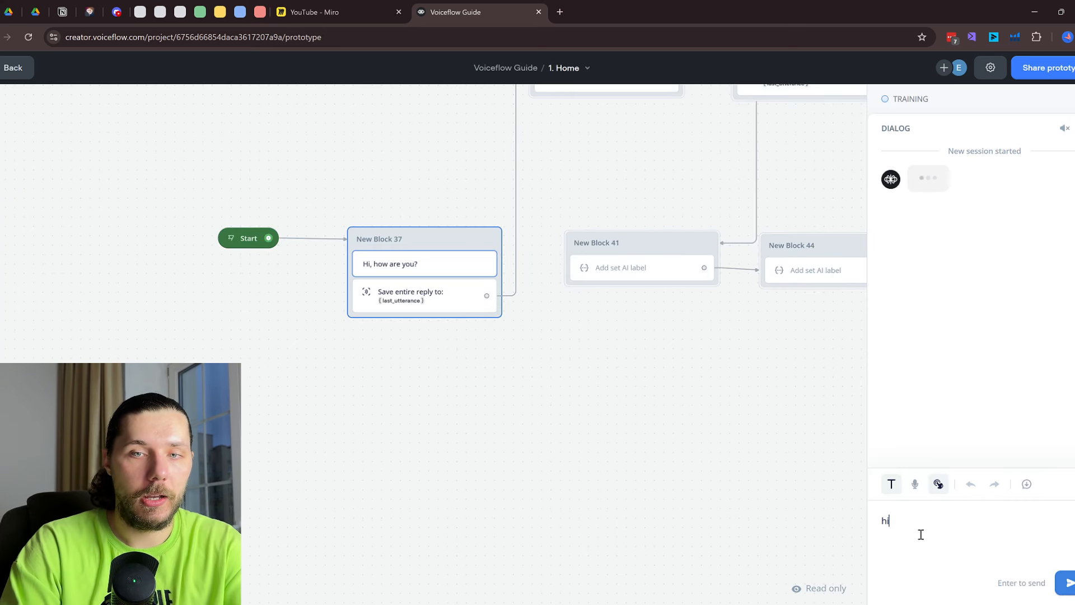
{"action": "key", "text": "Return"}
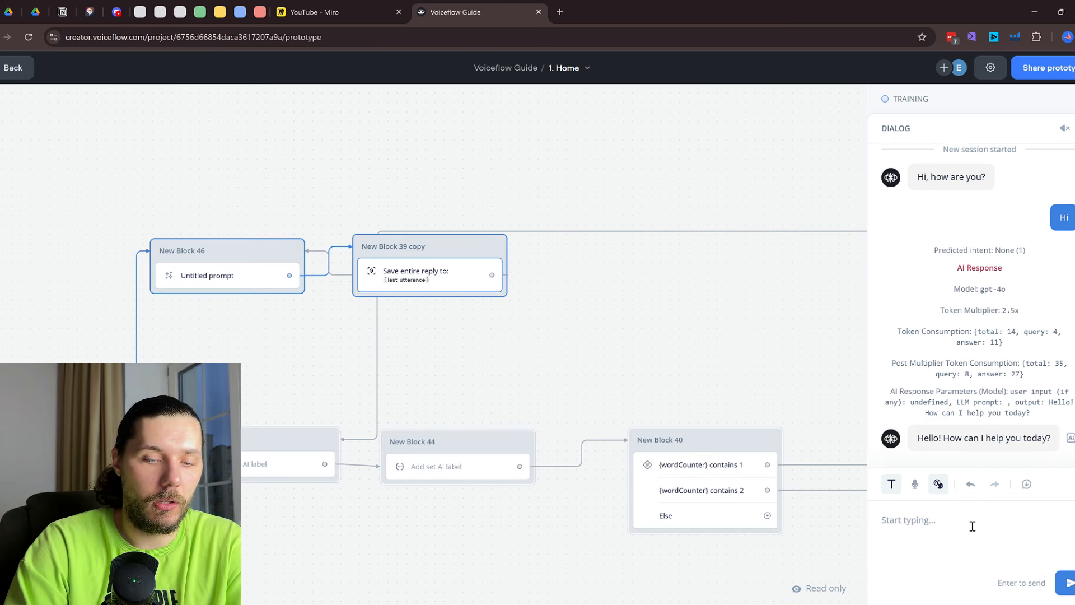
{"action": "type", "text": "Good"}
{"action": "key", "text": "Return"}
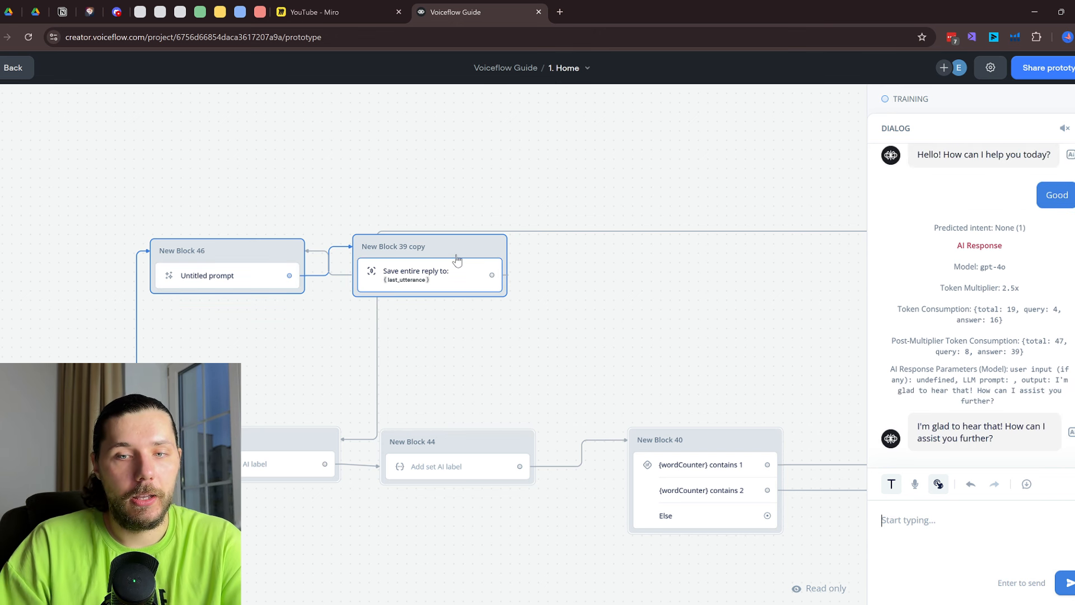
{"action": "left_click", "coordinate": [433, 277]}
{"action": "right_click", "coordinate": [438, 275]}
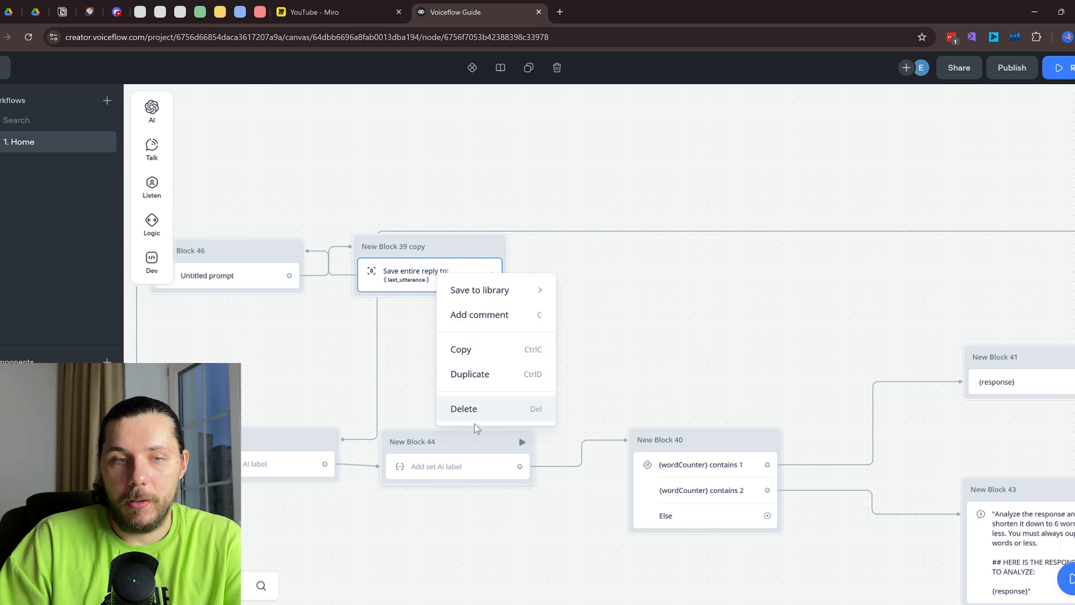
Delete New Block 39 copy and briefly review the Untitled prompt in its editor
{"action": "left_click", "coordinate": [475, 409]}
{"action": "left_click", "coordinate": [232, 274]}
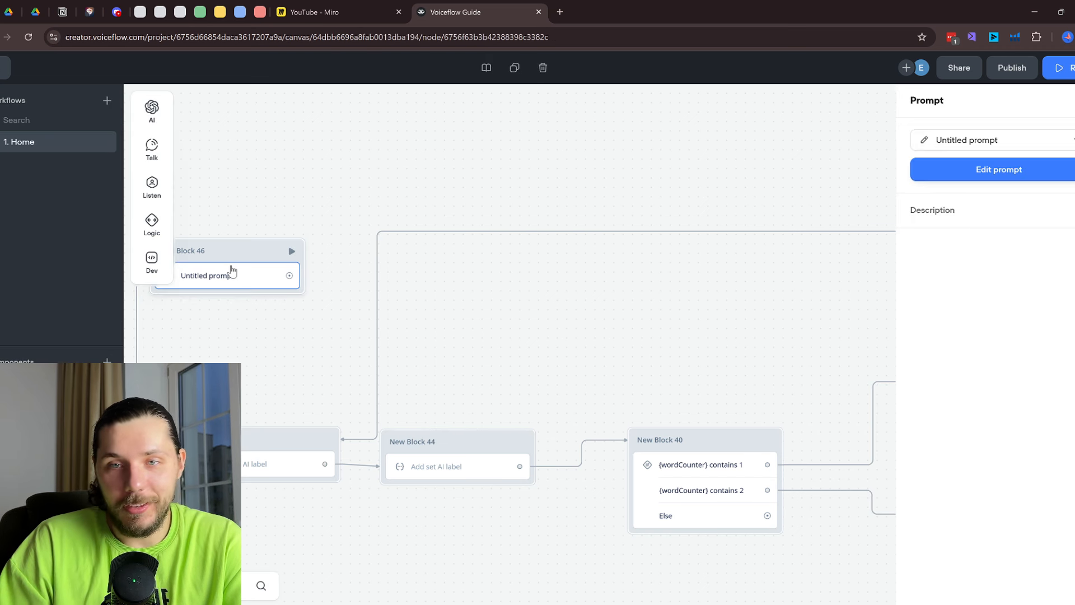
{"action": "left_click", "coordinate": [1010, 172]}
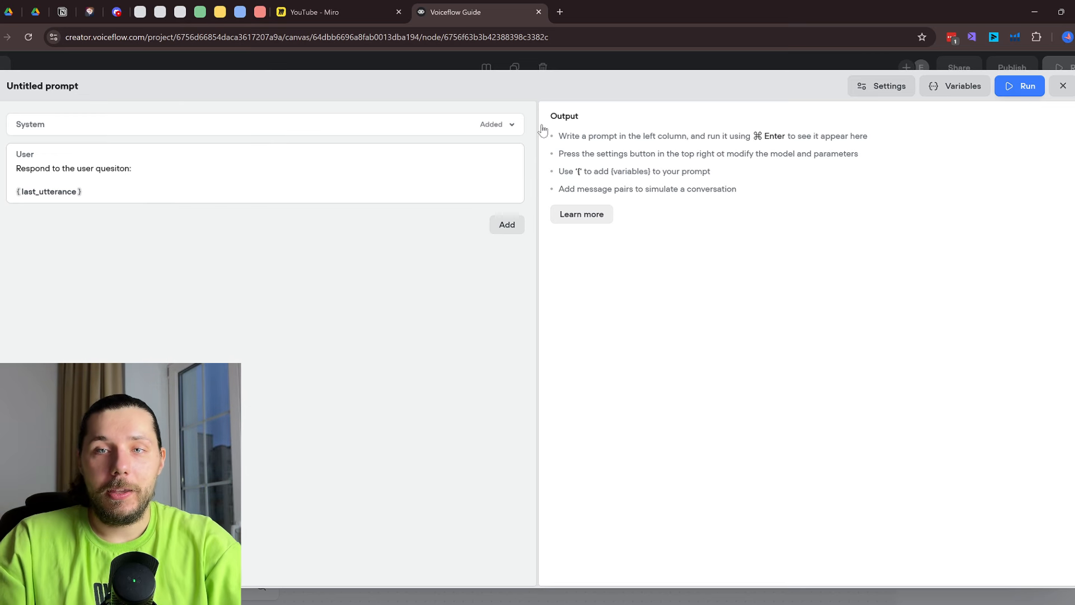
{"action": "left_click", "coordinate": [1071, 88]}
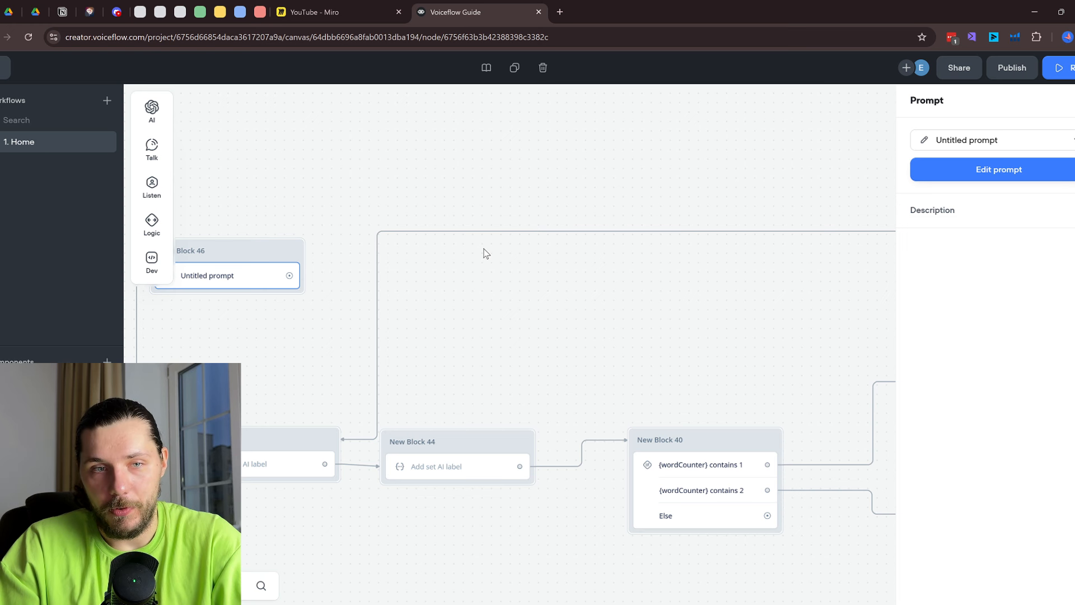
Move the New Block 46 prompt block below New Block 37 on the canvas
{"action": "scroll", "coordinate": [485, 253], "scroll_direction": "down", "scroll_amount": 2}
{"action": "left_click_drag", "start_coordinate": [454, 311], "coordinate": [716, 225]}
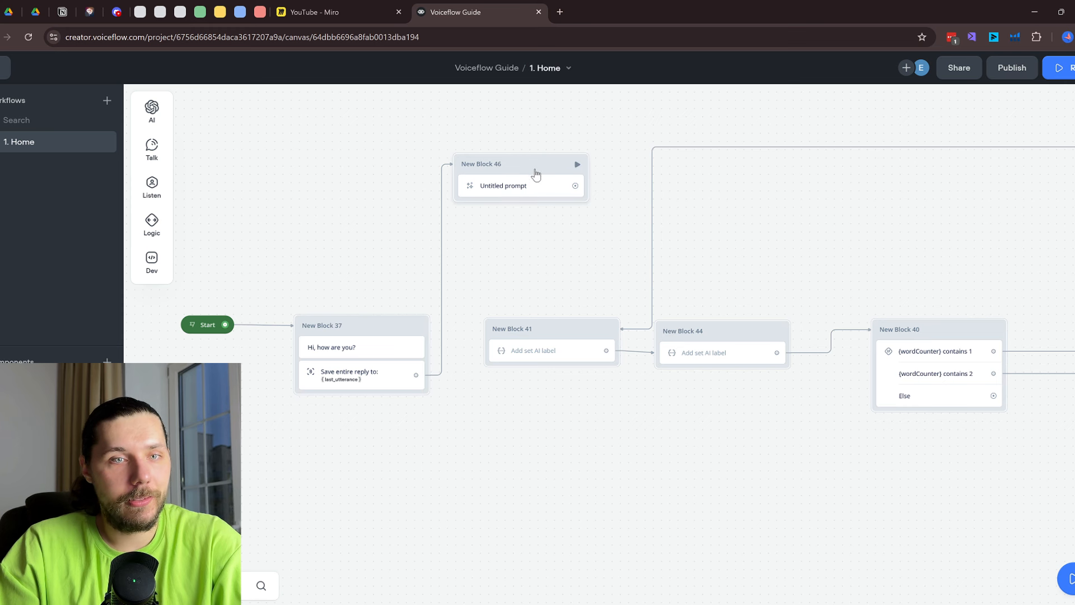
{"action": "left_click_drag", "start_coordinate": [533, 163], "coordinate": [543, 493]}
{"action": "left_click_drag", "start_coordinate": [695, 482], "coordinate": [519, 312]}
{"action": "scroll", "coordinate": [643, 303], "scroll_direction": "down", "scroll_amount": 3}
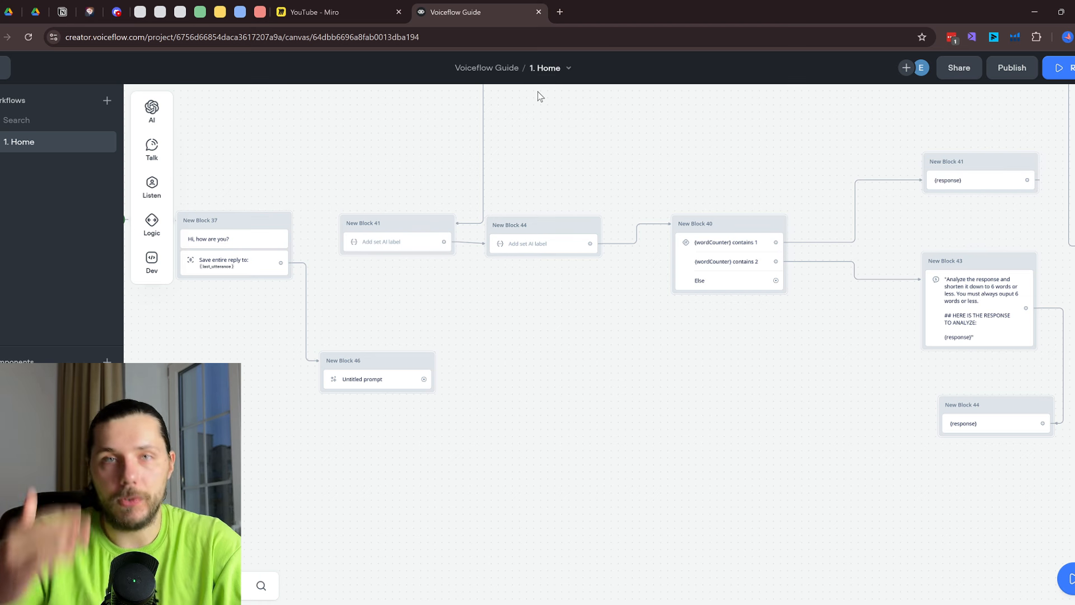
{"action": "scroll", "coordinate": [439, 293], "scroll_direction": "up", "scroll_amount": 2}
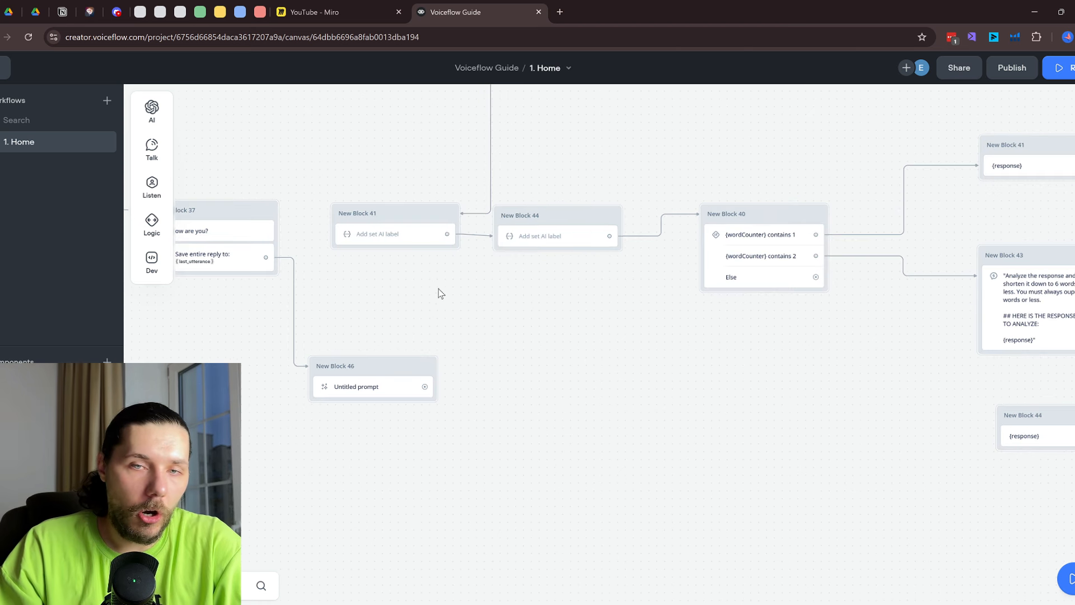
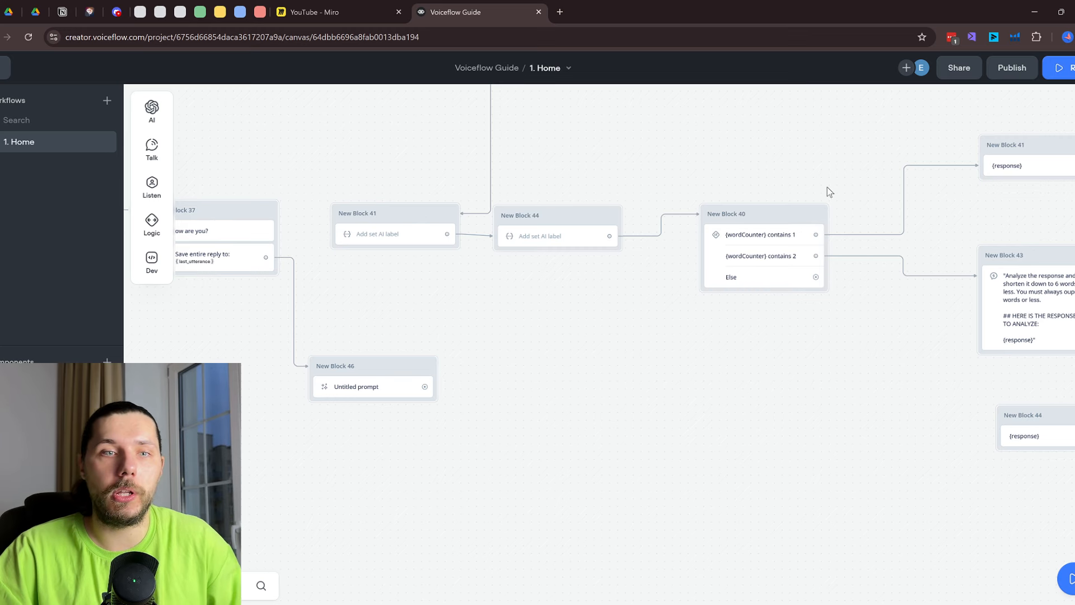
Pan to the Untitled prompt block and drop a new Response AI block beside it
{"action": "scroll", "coordinate": [639, 272], "scroll_direction": "down", "scroll_amount": 1}
{"action": "left_click_drag", "start_coordinate": [704, 150], "coordinate": [523, 219]}
{"action": "scroll", "coordinate": [662, 208], "scroll_direction": "down", "scroll_amount": 1}
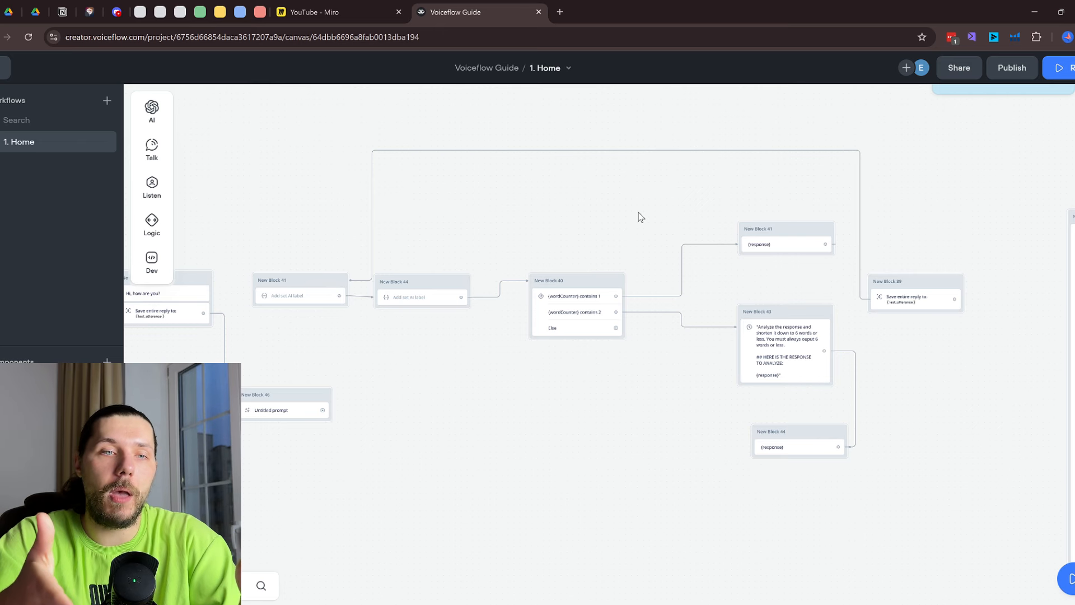
{"action": "left_click_drag", "start_coordinate": [361, 364], "coordinate": [577, 376]}
{"action": "scroll", "coordinate": [644, 314], "scroll_direction": "up", "scroll_amount": 5}
{"action": "left_click_drag", "start_coordinate": [630, 327], "coordinate": [456, 288]}
{"action": "mouse_move", "coordinate": [154, 118]}
{"action": "left_click_drag", "start_coordinate": [205, 109], "coordinate": [579, 335]}
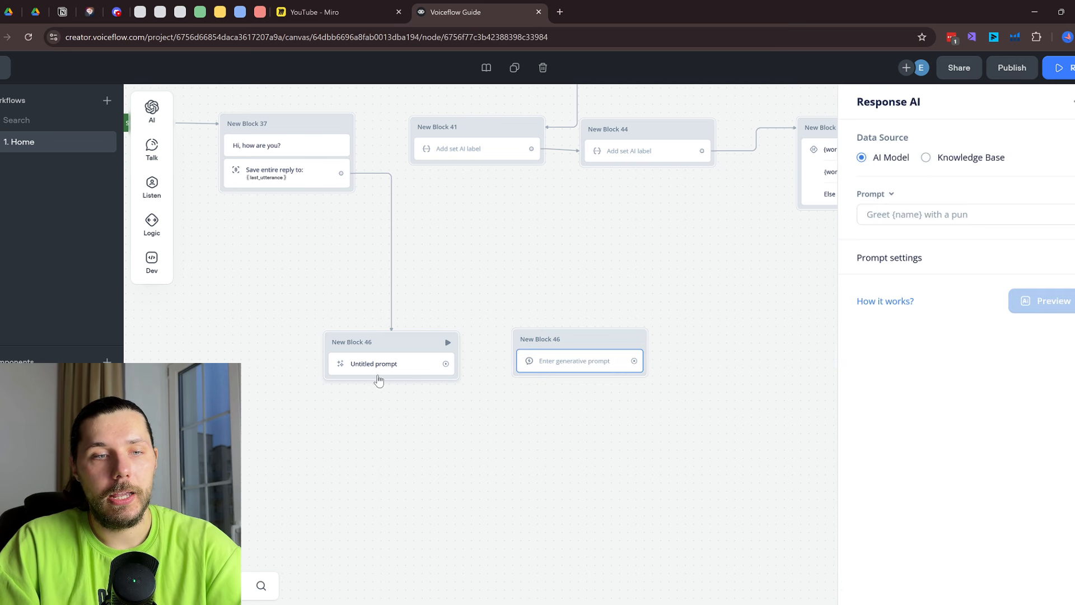
{"action": "left_click", "coordinate": [374, 364]}
Copy the Untitled prompt's user message into the new Response AI block's Prompt field
{"action": "left_click", "coordinate": [1003, 172]}
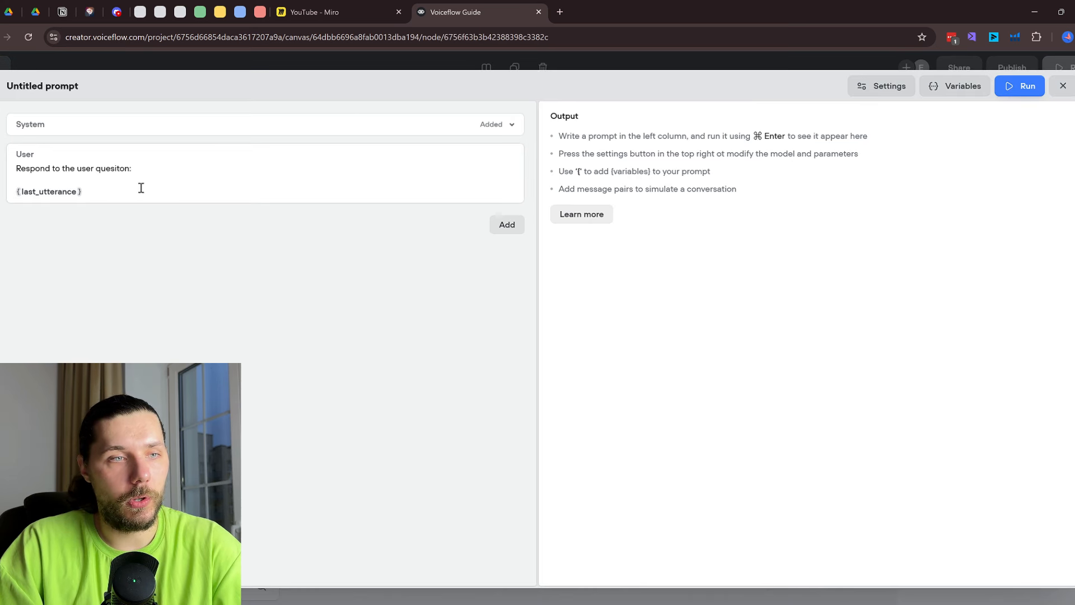
{"action": "left_click_drag", "start_coordinate": [140, 187], "coordinate": [7, 165]}
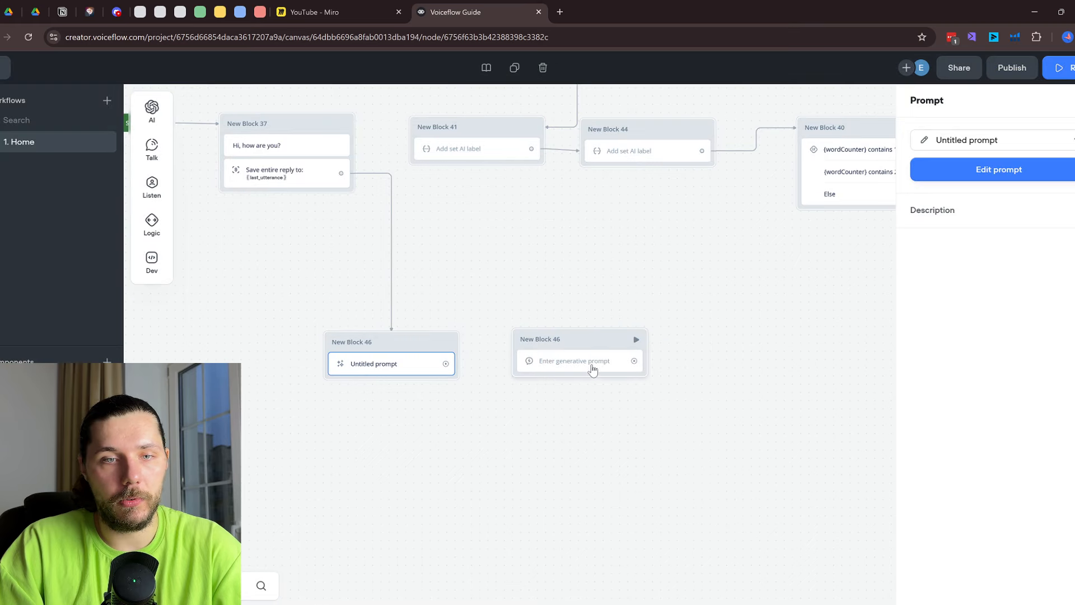
{"action": "left_click", "coordinate": [589, 363]}
{"action": "left_click", "coordinate": [954, 214]}
{"action": "type", "text": "Respond to the user quesiton:  {last_utterance}"}
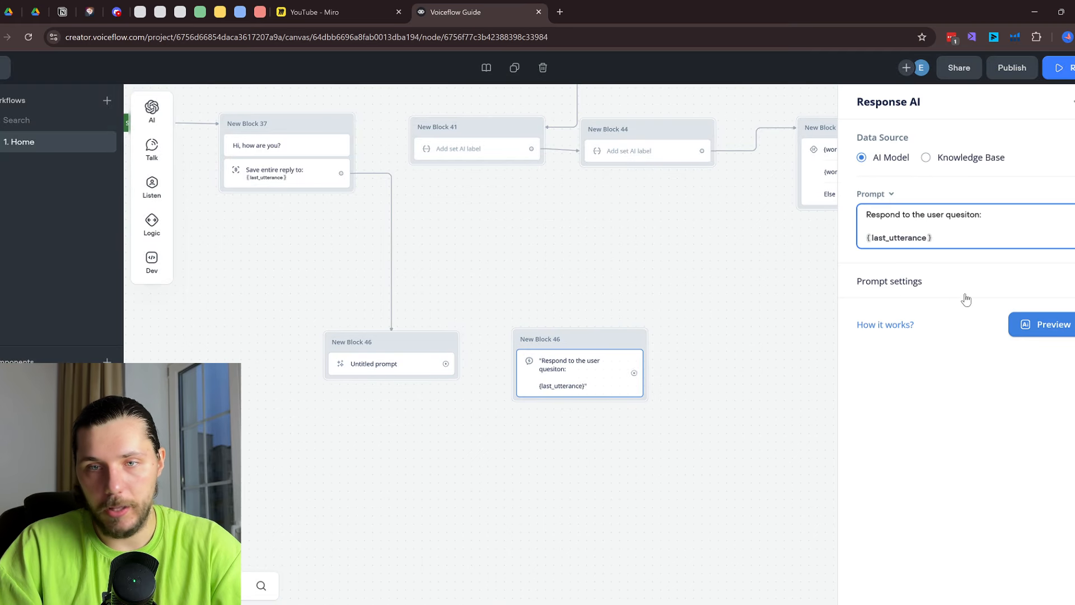
Set the Response AI model to GPT-4o with system instruction 'be short'
{"action": "left_click", "coordinate": [957, 286]}
{"action": "left_click", "coordinate": [951, 311]}
{"action": "left_click", "coordinate": [945, 419]}
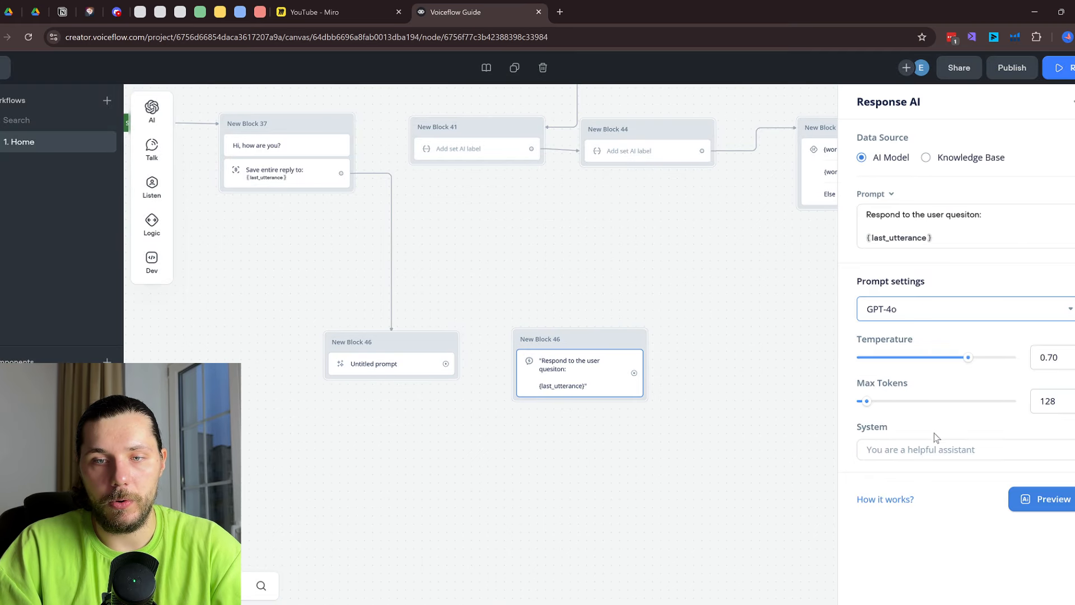
{"action": "left_click", "coordinate": [926, 451]}
{"action": "type", "text": "be short"}
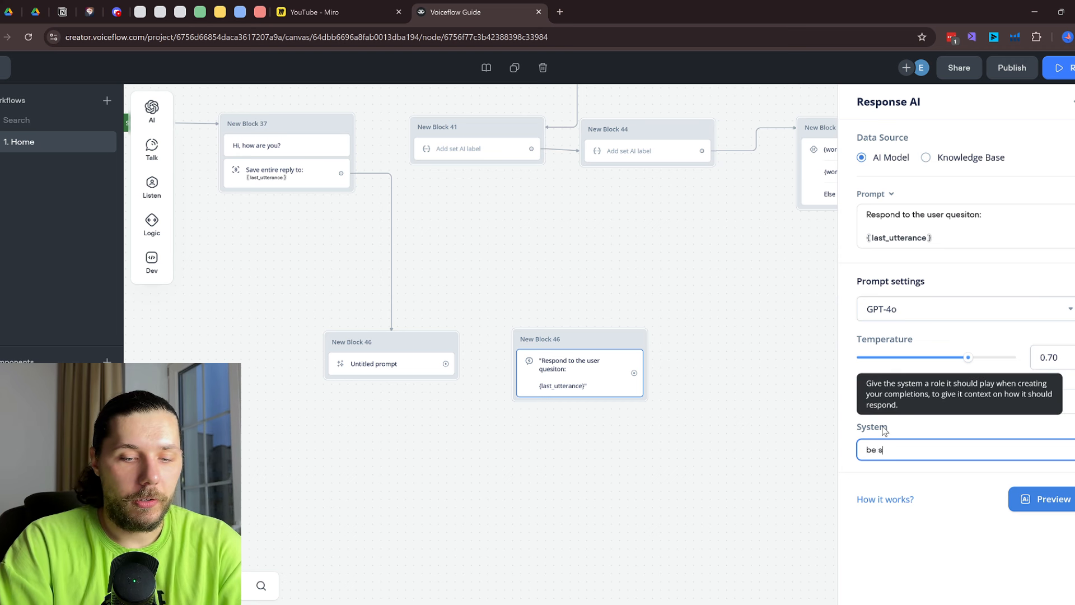
{"action": "left_click", "coordinate": [780, 460]}
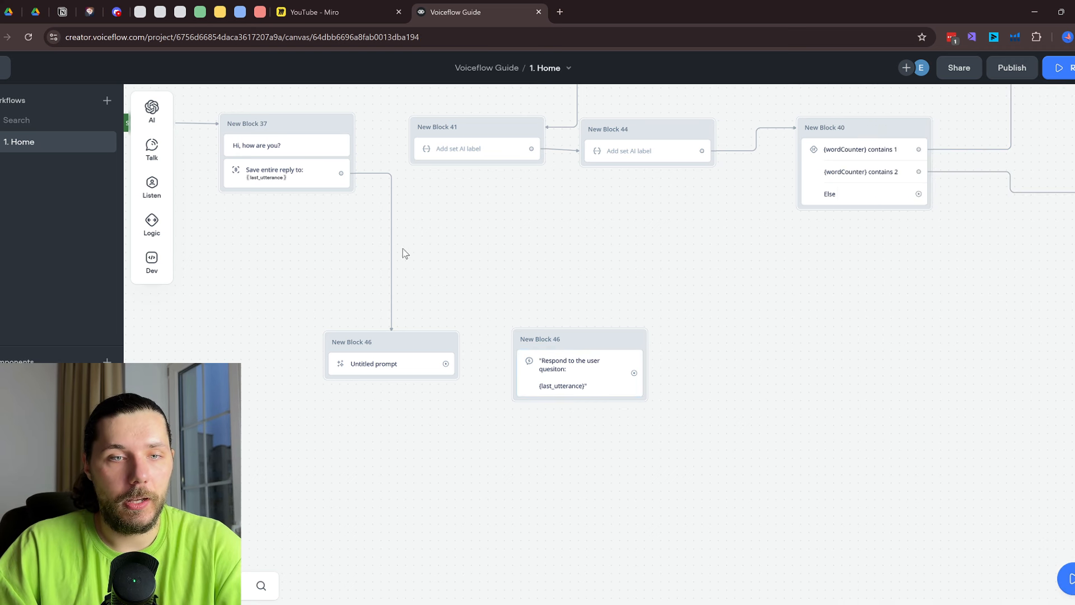
Connect the Untitled prompt block to the Response AI block
{"action": "left_click_drag", "start_coordinate": [341, 173], "coordinate": [580, 349]}
{"action": "left_click_drag", "start_coordinate": [594, 263], "coordinate": [599, 395]}
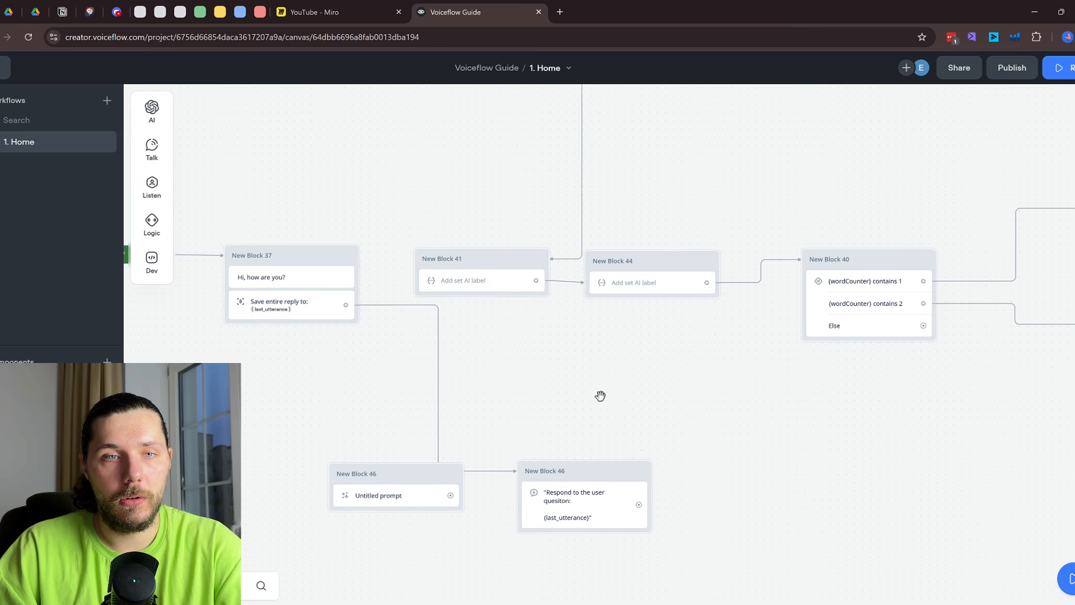
{"action": "scroll", "coordinate": [639, 178], "scroll_direction": "down", "scroll_amount": 1}
{"action": "left_click_drag", "start_coordinate": [621, 160], "coordinate": [618, 314]}
{"action": "scroll", "coordinate": [867, 336], "scroll_direction": "down", "scroll_amount": 5}
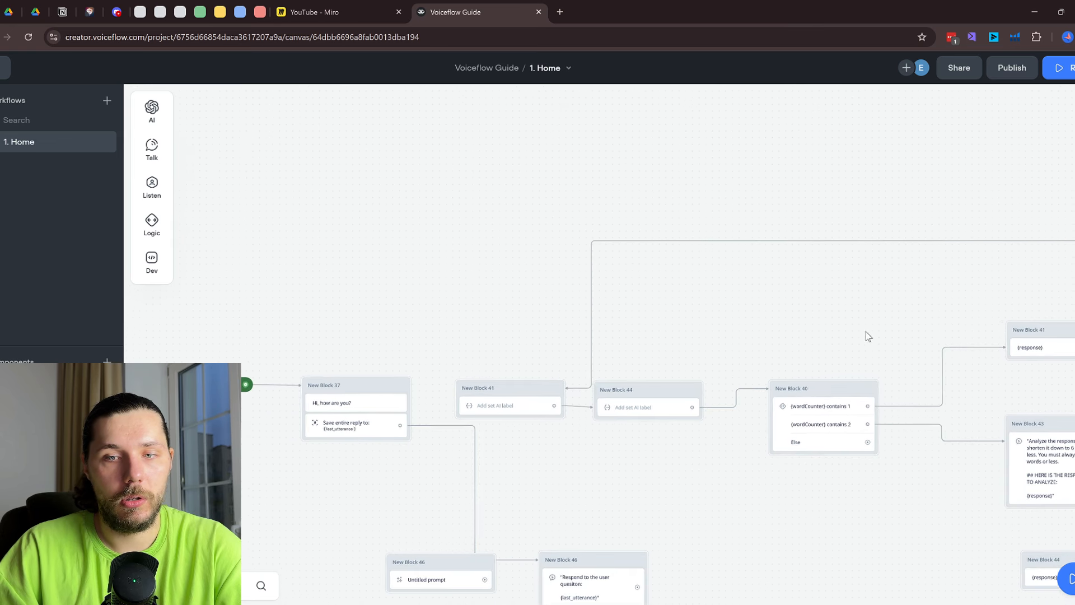
{"action": "scroll", "coordinate": [920, 199], "scroll_direction": "right", "scroll_amount": 6}
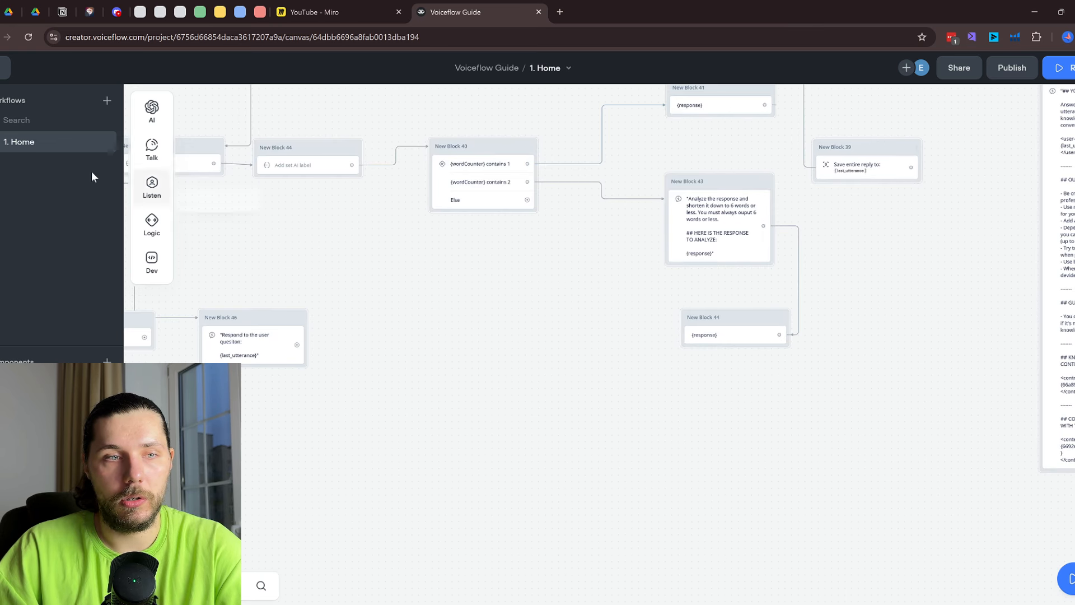
Add a Capture block set to save the entire user reply
{"action": "mouse_move", "coordinate": [152, 187]}
{"action": "left_click_drag", "start_coordinate": [213, 222], "coordinate": [381, 331]}
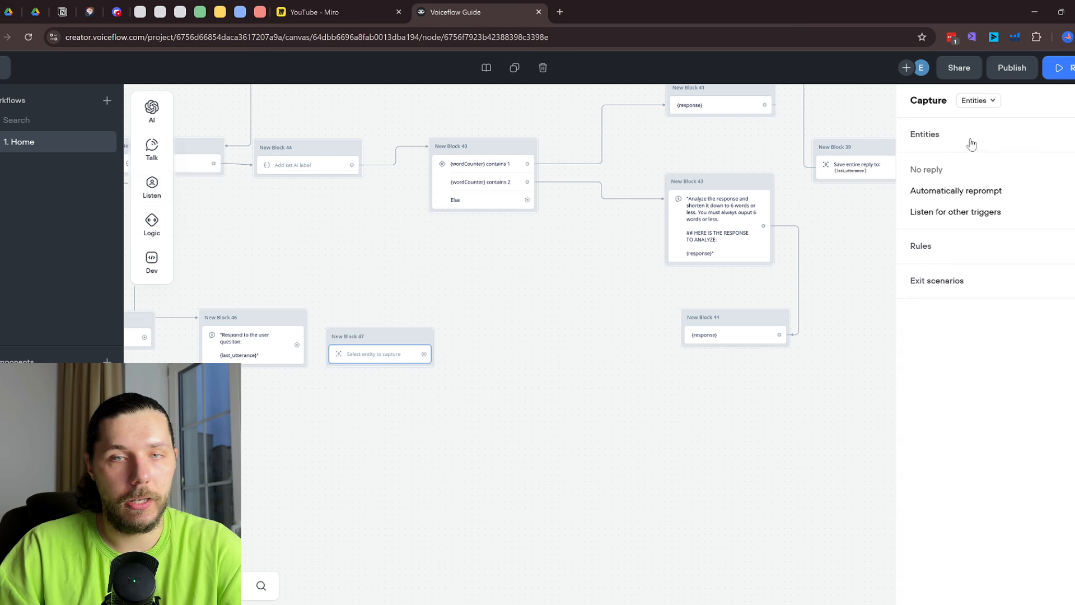
{"action": "left_click", "coordinate": [975, 101]}
{"action": "left_click", "coordinate": [1003, 144]}
Link Response AI to the capture block and back, then run the prototype from the greeting
{"action": "scroll", "coordinate": [667, 243], "scroll_direction": "left", "scroll_amount": 4}
{"action": "left_click_drag", "start_coordinate": [667, 243], "coordinate": [686, 240]}
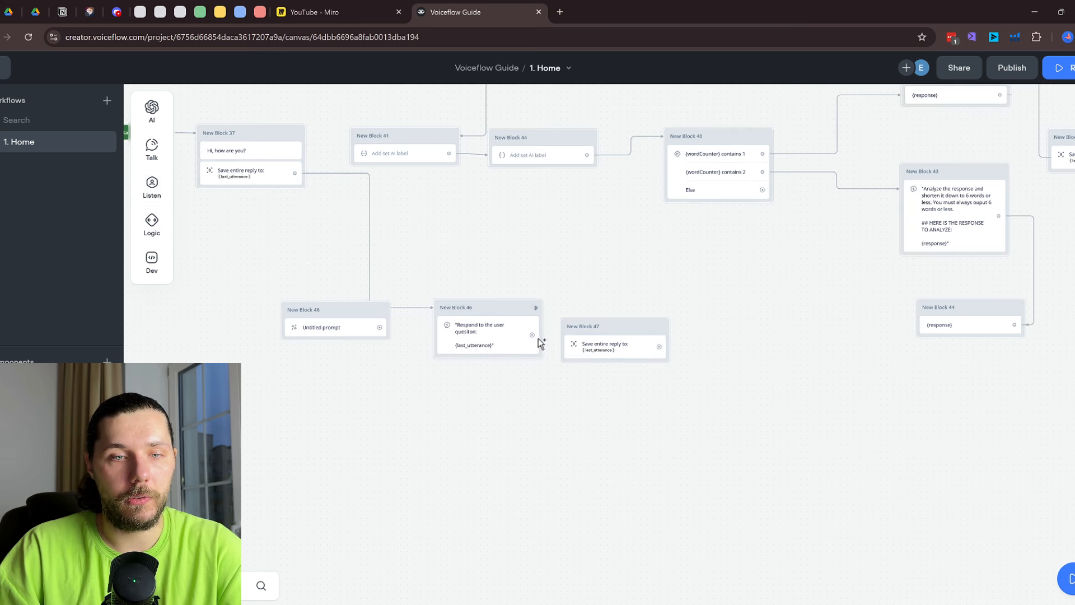
{"action": "left_click_drag", "start_coordinate": [532, 336], "coordinate": [599, 329]}
{"action": "left_click_drag", "start_coordinate": [616, 326], "coordinate": [536, 308]}
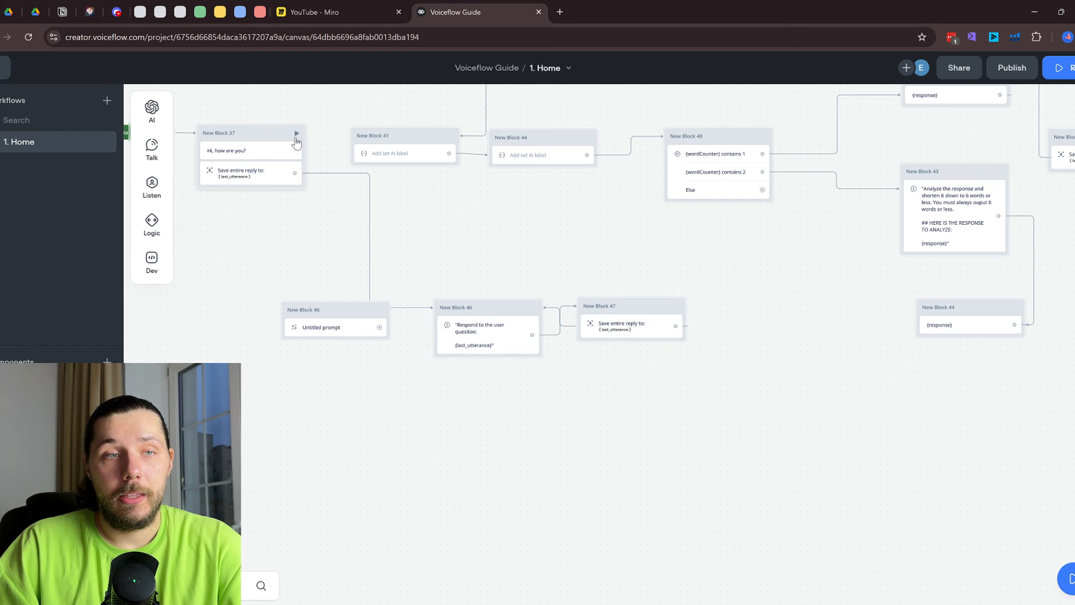
{"action": "left_click", "coordinate": [297, 134]}
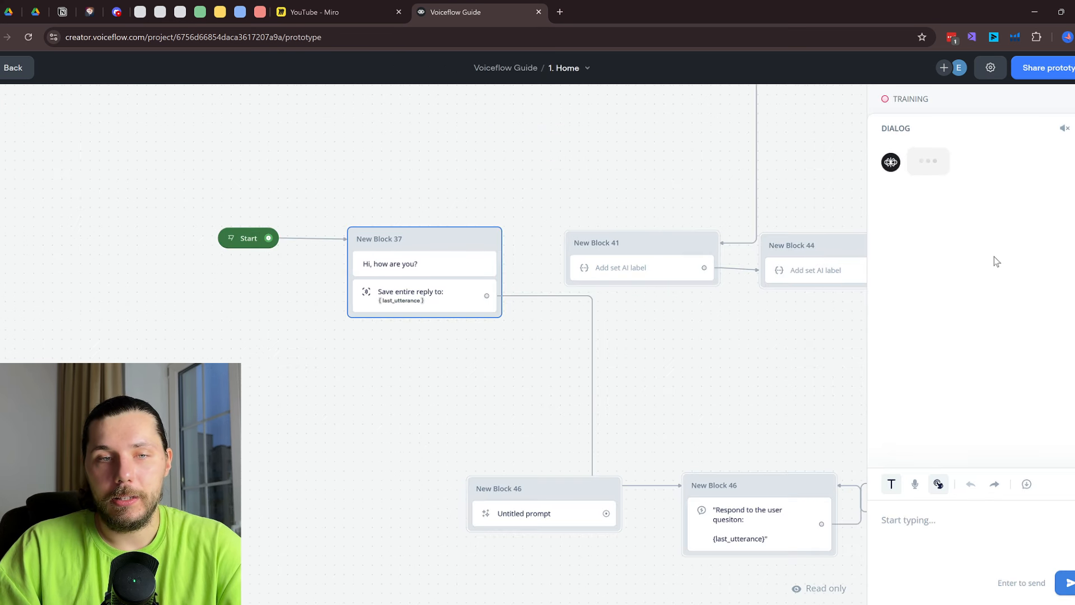
Send 'hi', an introduction with the user's name, and 'do you know my name?' in the prototype, then exit
{"action": "left_click", "coordinate": [975, 537]}
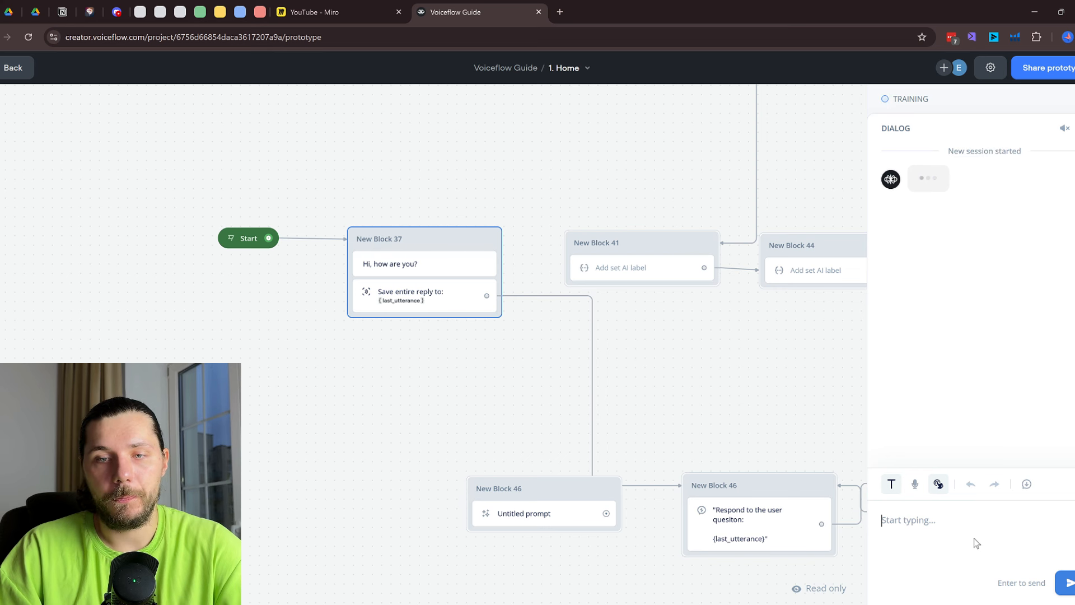
{"action": "type", "text": "hi"}
{"action": "key", "text": "Return"}
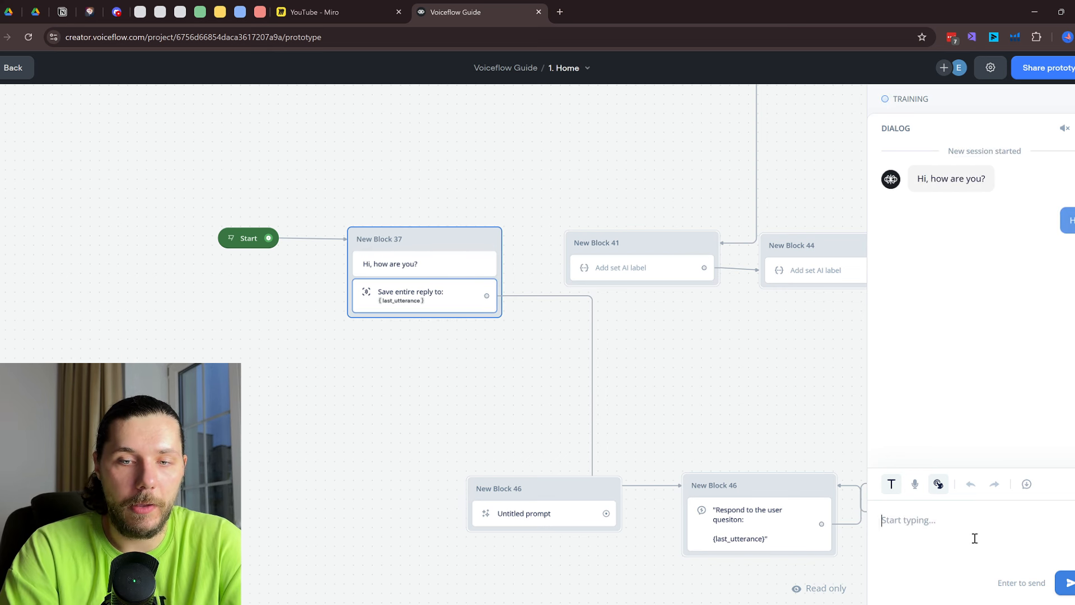
{"action": "type", "text": "my name is Eugene"}
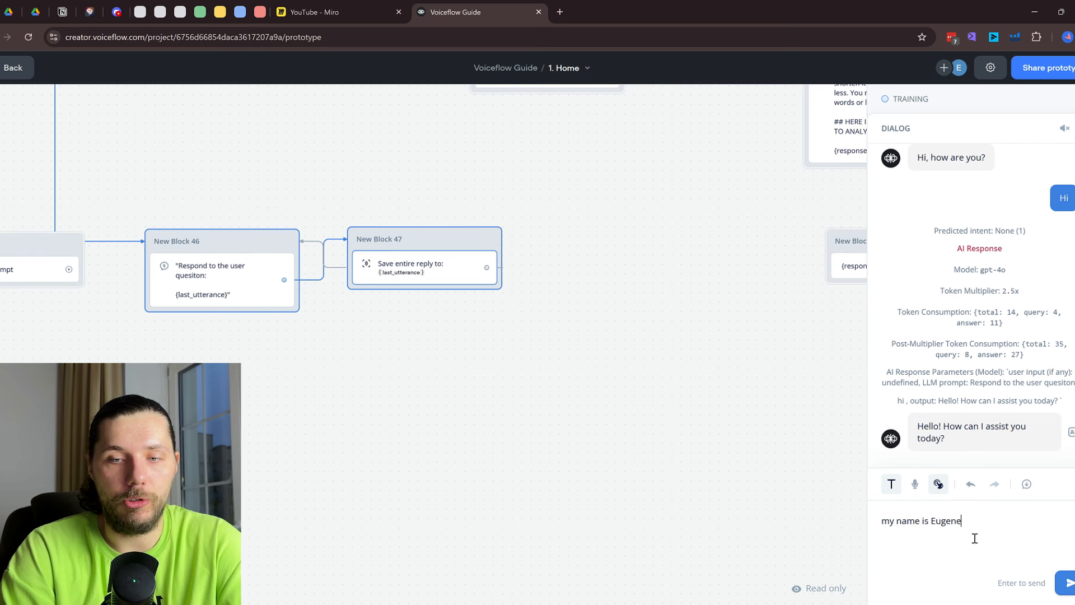
{"action": "key", "text": "Return"}
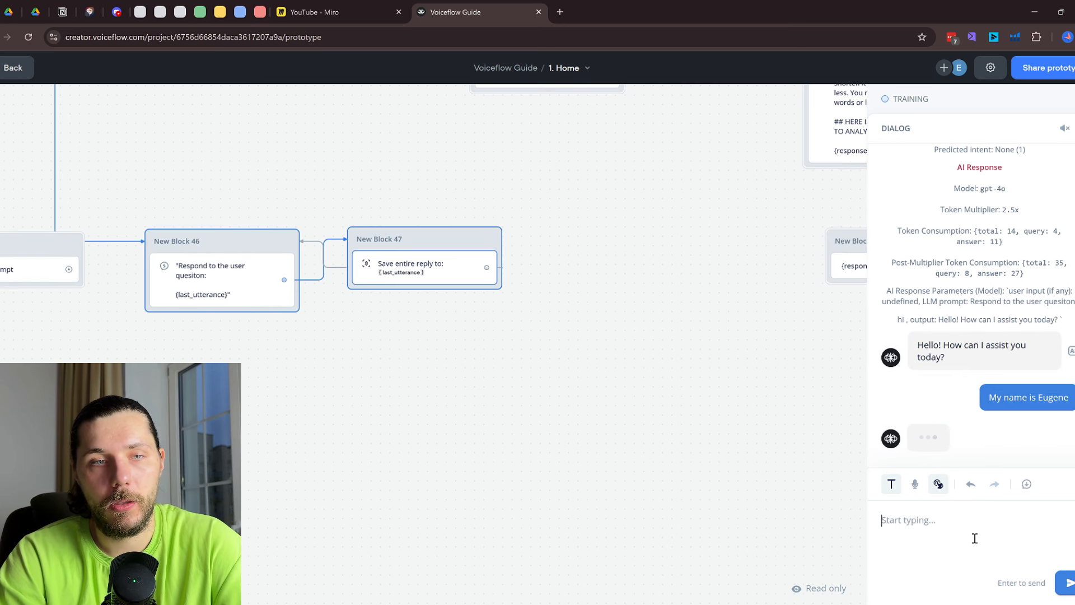
{"action": "type", "text": "do yo"}
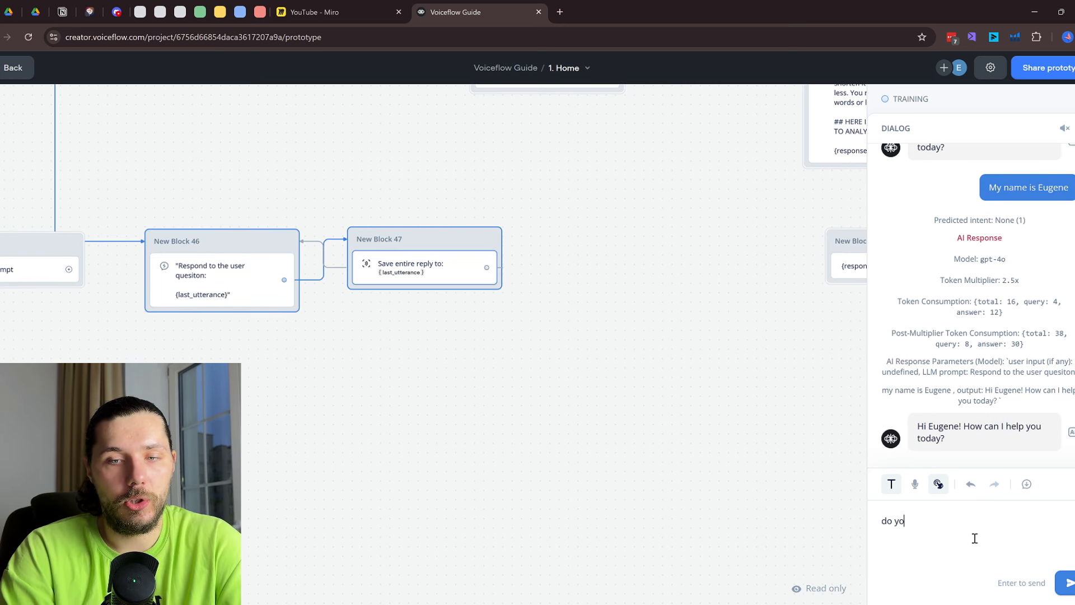
{"action": "type", "text": "u know my "}
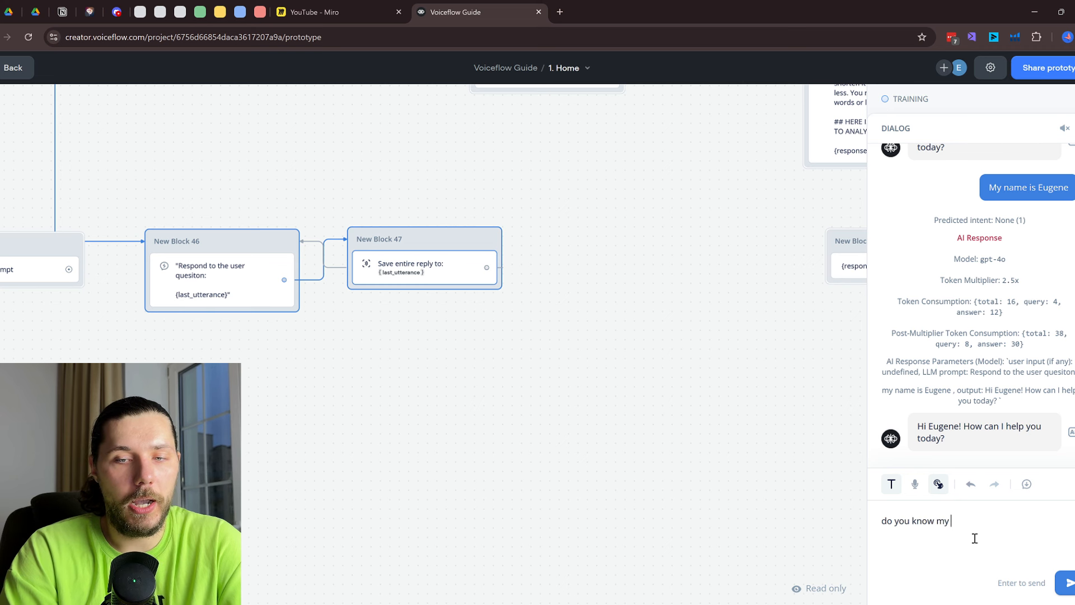
{"action": "type", "text": "name?"}
{"action": "key", "text": "Return"}
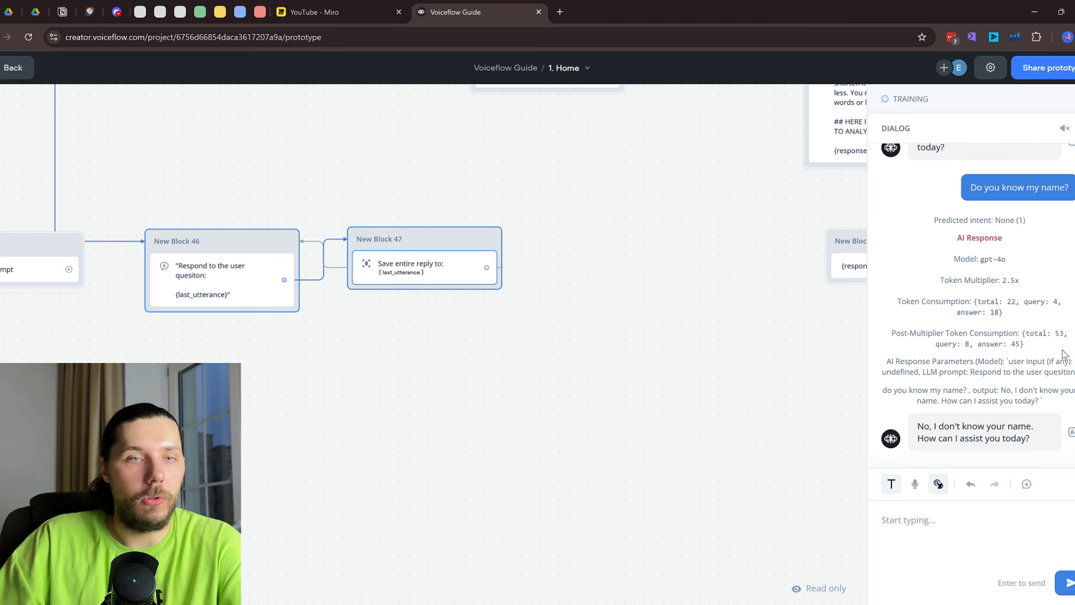
{"action": "scroll", "coordinate": [1025, 278], "scroll_direction": "up", "scroll_amount": 4}
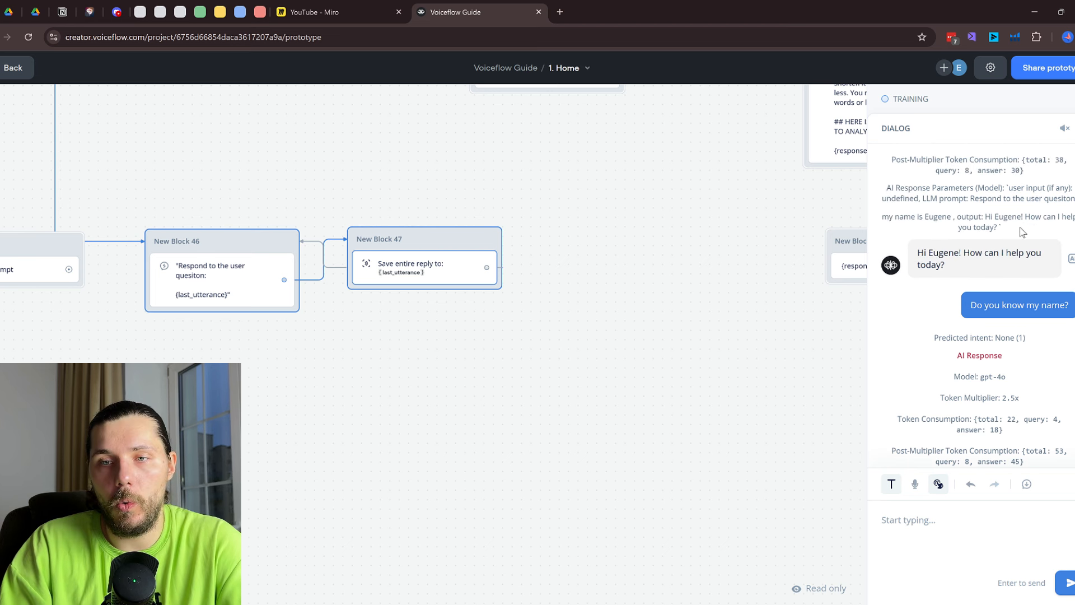
{"action": "key", "text": "Escape"}
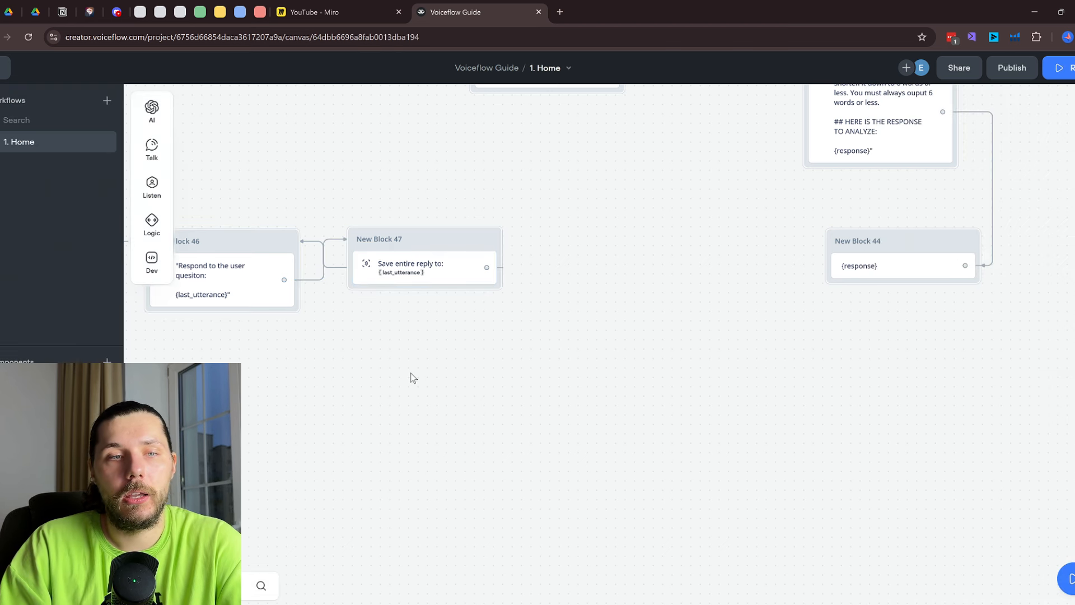
{"action": "left_click", "coordinate": [559, 294]}
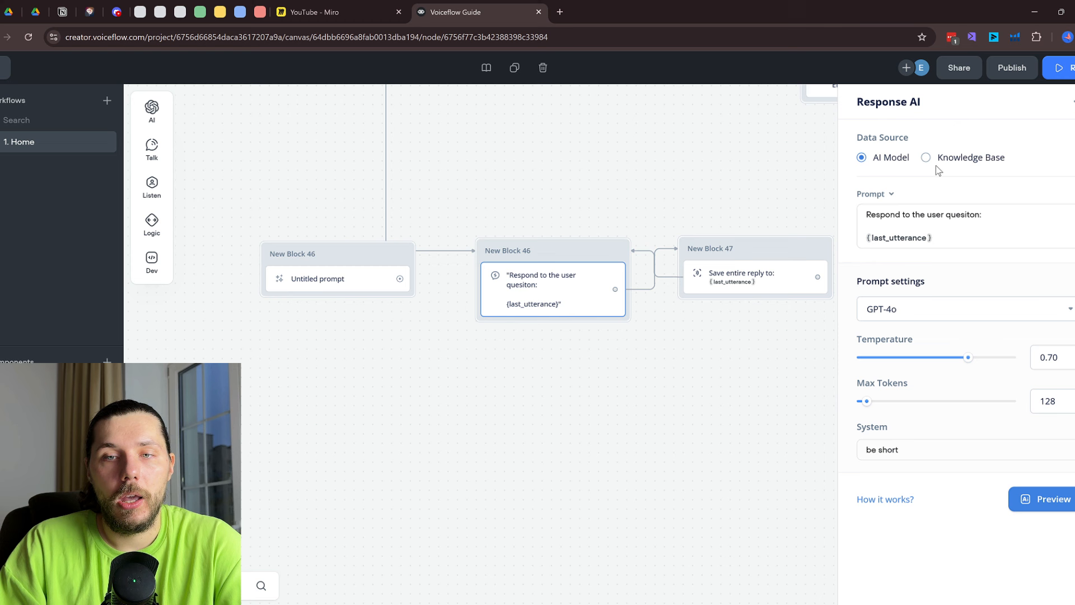
{"action": "left_click", "coordinate": [883, 197]}
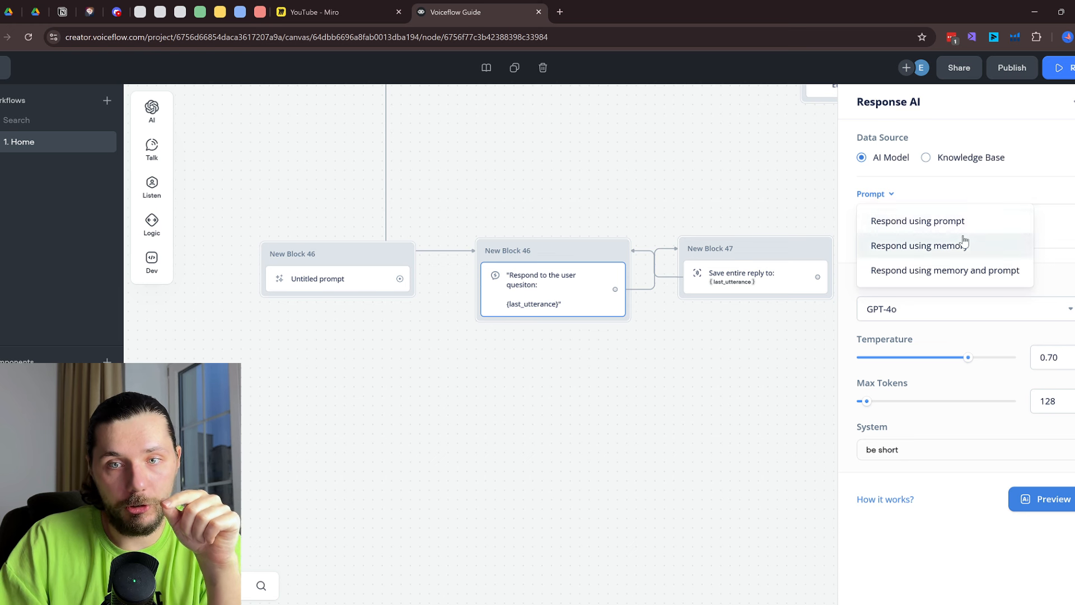
{"action": "left_click", "coordinate": [899, 245]}
{"action": "left_click", "coordinate": [889, 196]}
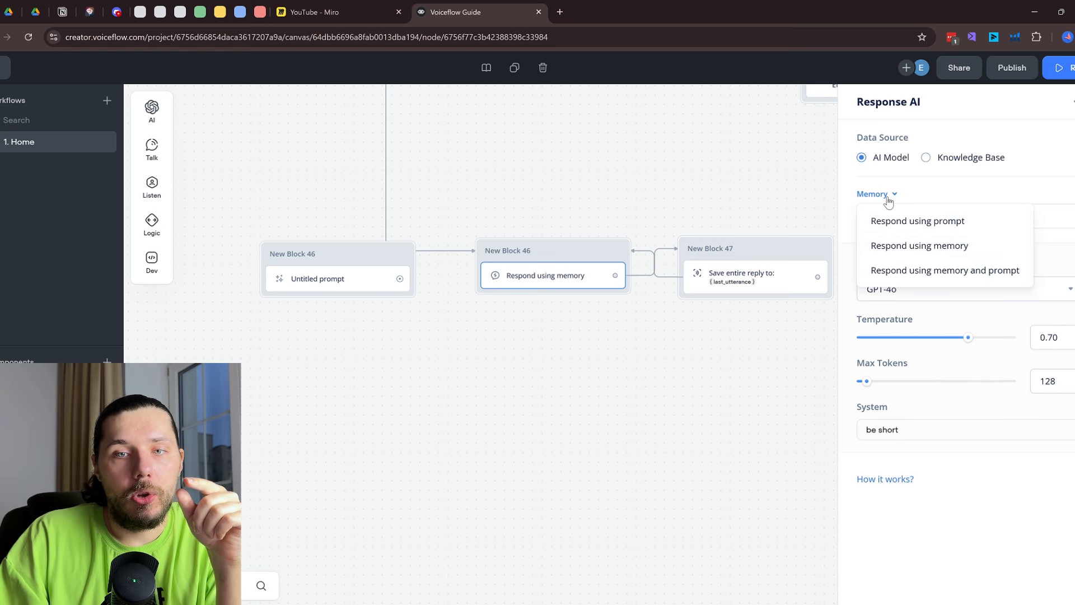
{"action": "left_click", "coordinate": [930, 270]}
{"action": "left_click", "coordinate": [912, 196]}
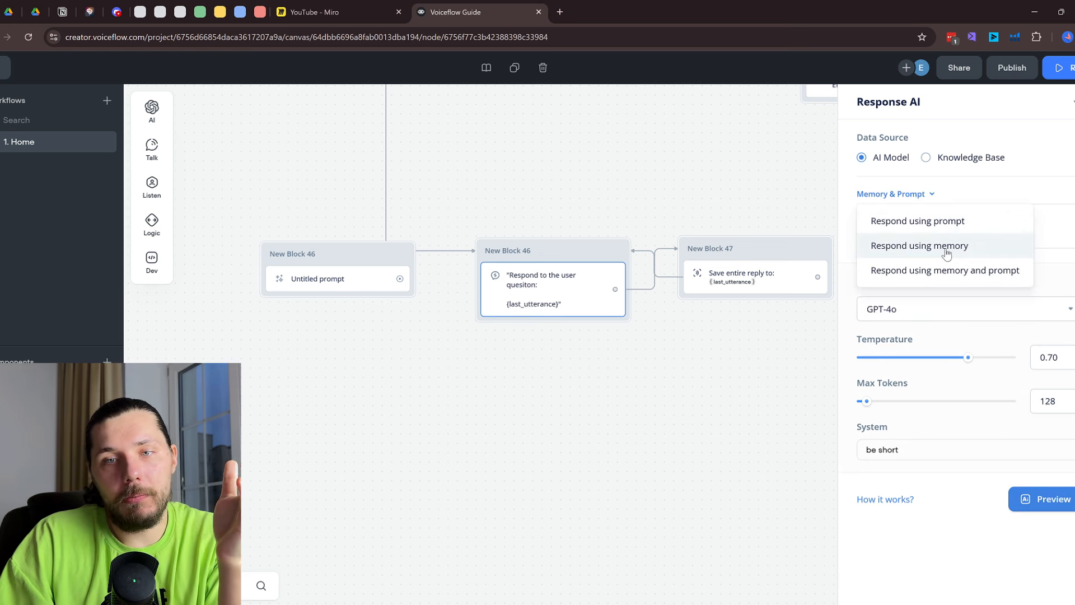
{"action": "left_click", "coordinate": [948, 273]}
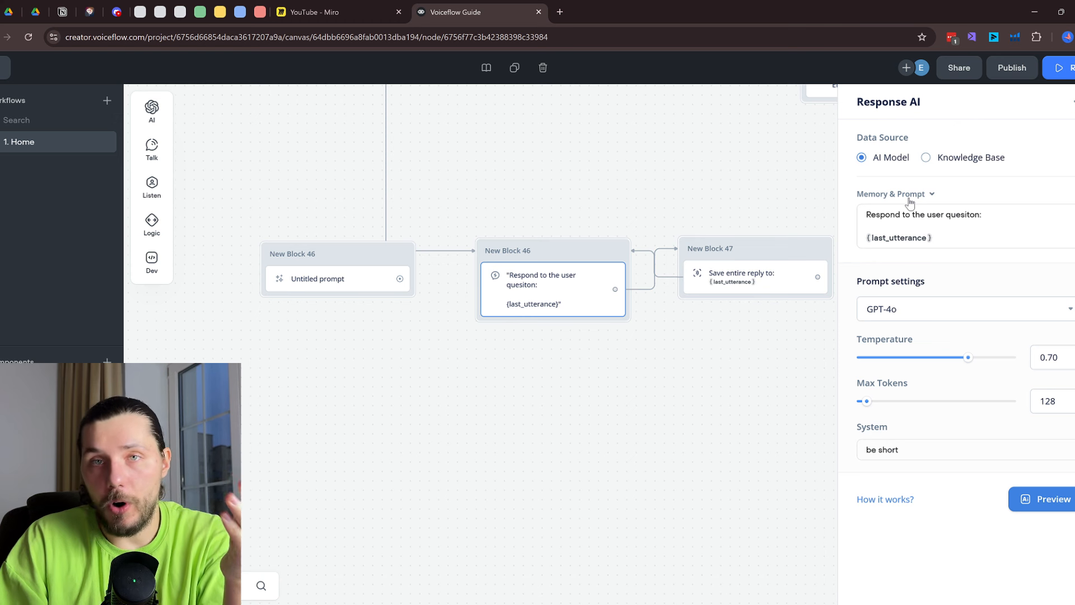
{"action": "left_click", "coordinate": [943, 227]}
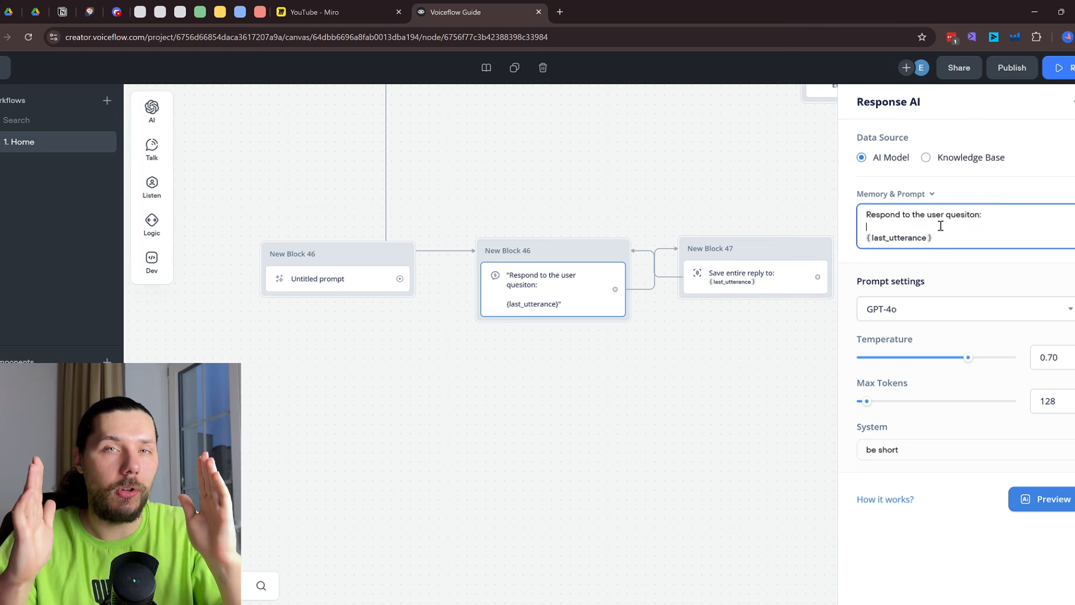
{"action": "left_click", "coordinate": [327, 8]}
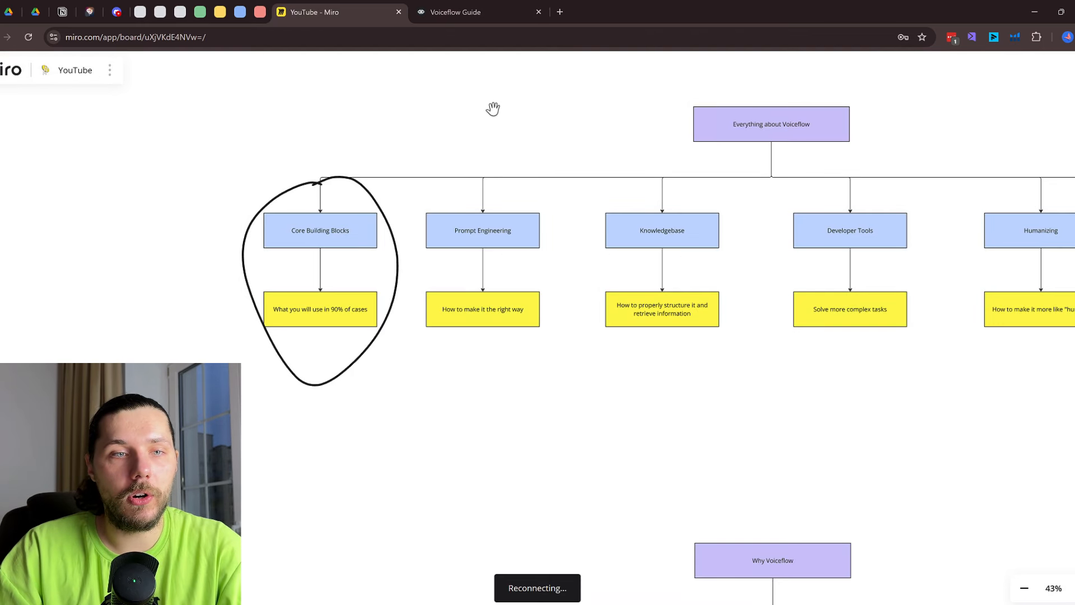
{"action": "left_click_drag", "start_coordinate": [255, 193], "coordinate": [463, 206]}
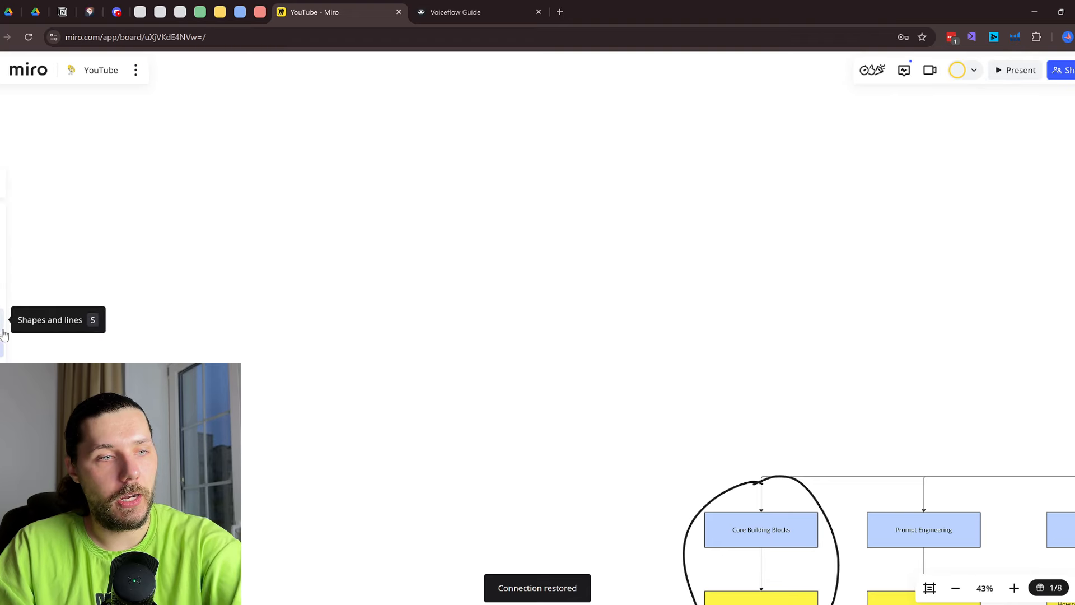
{"action": "left_click", "coordinate": [465, 11]}
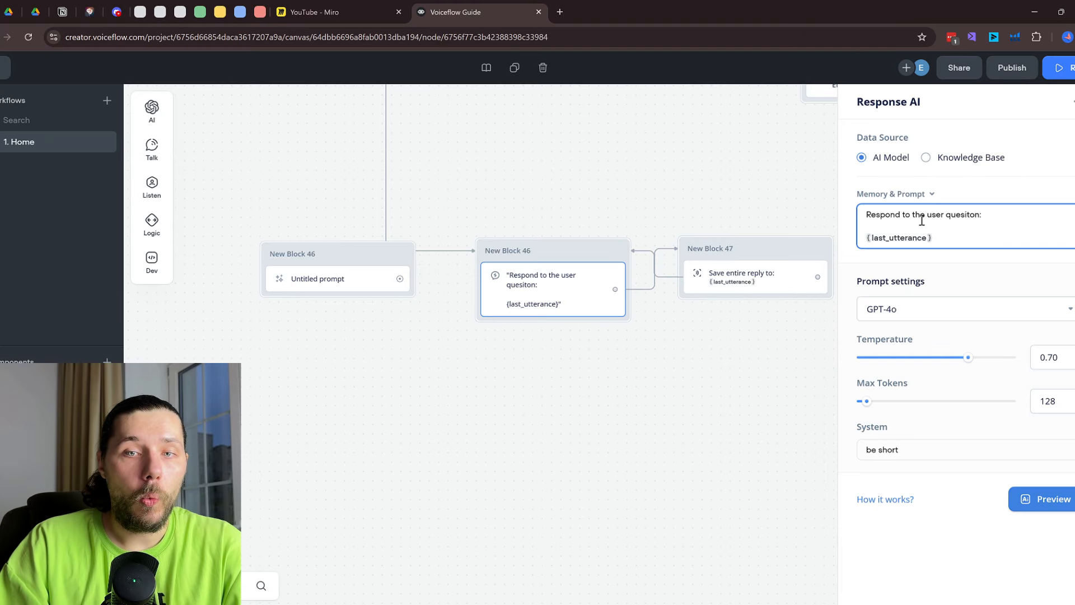
Select all of the Response AI step's prompt text, then switch to the Miro board
{"action": "left_click_drag", "start_coordinate": [529, 190], "coordinate": [530, 393]}
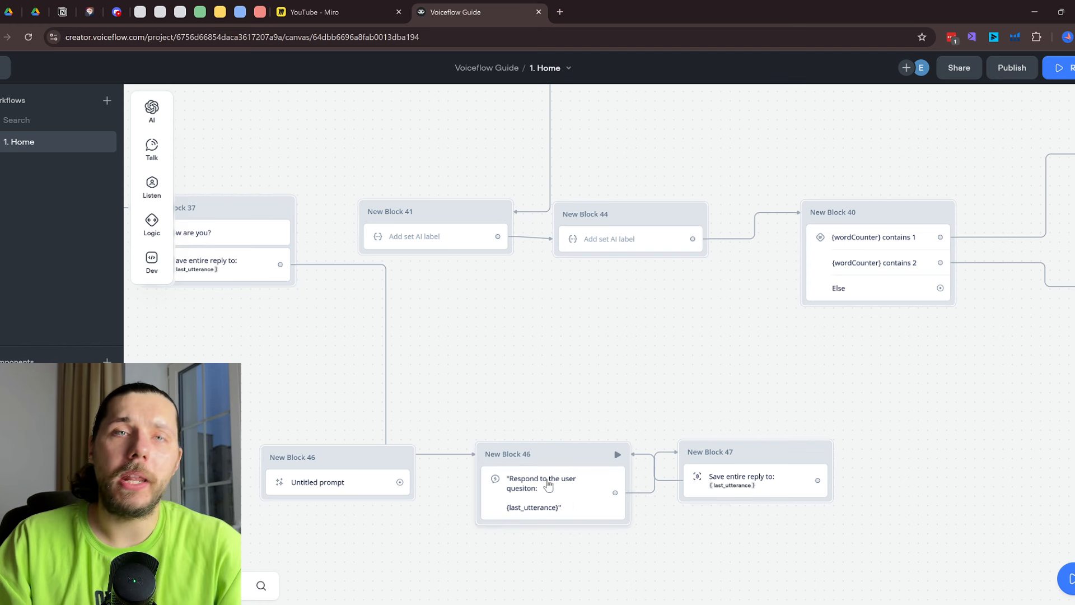
{"action": "left_click", "coordinate": [570, 502]}
{"action": "left_click", "coordinate": [877, 214]}
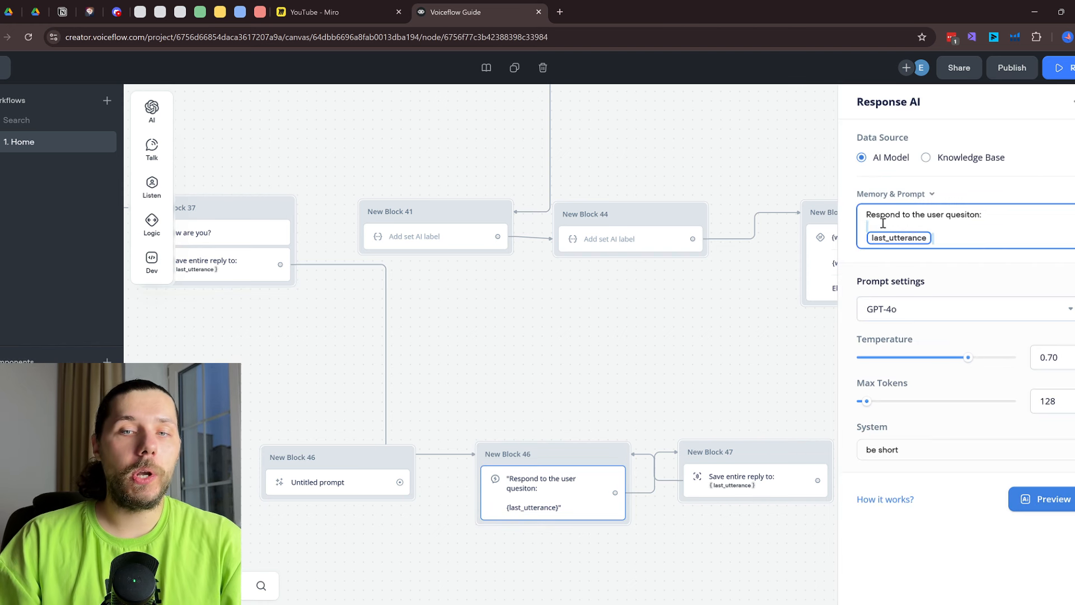
{"action": "key", "text": "ctrl+a"}
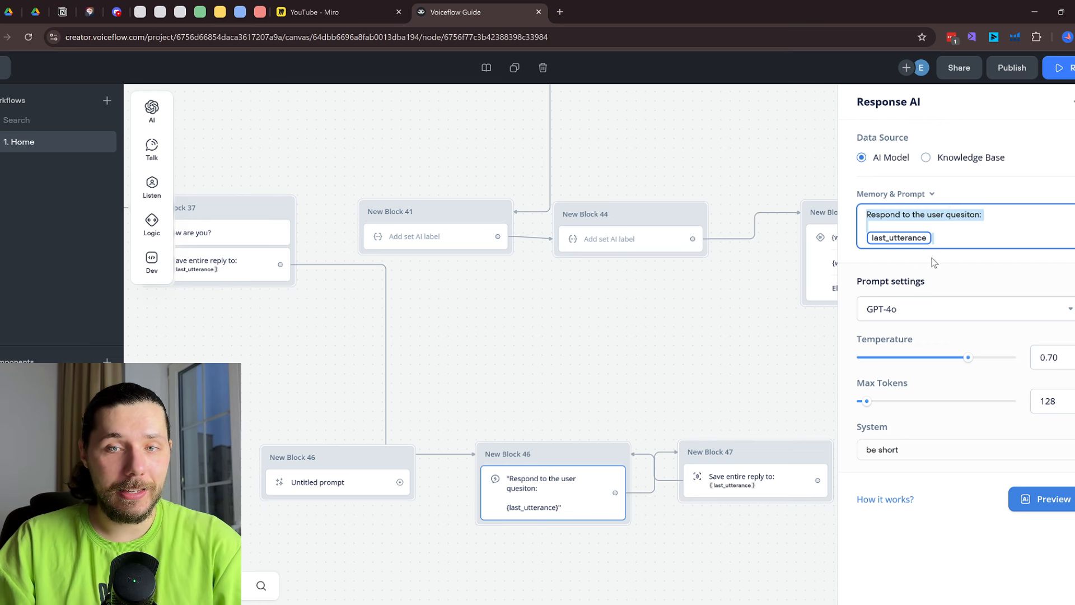
{"action": "left_click", "coordinate": [330, 12]}
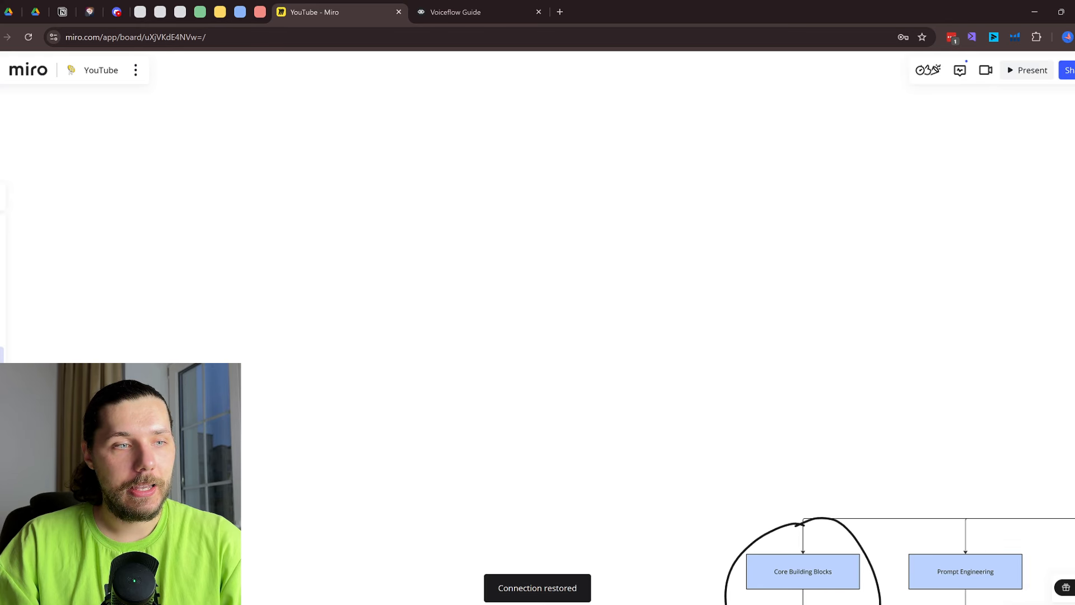
Sketch a larger box below the first with five text lines inside it
{"action": "mouse_move", "coordinate": [283, 178]}
{"action": "left_mouse_down"}
{"action": "mouse_move", "coordinate": [458, 245]}
{"action": "mouse_move", "coordinate": [283, 176]}
{"action": "left_mouse_up"}
{"action": "scroll", "coordinate": [297, 301], "scroll_direction": "down", "scroll_amount": 2}
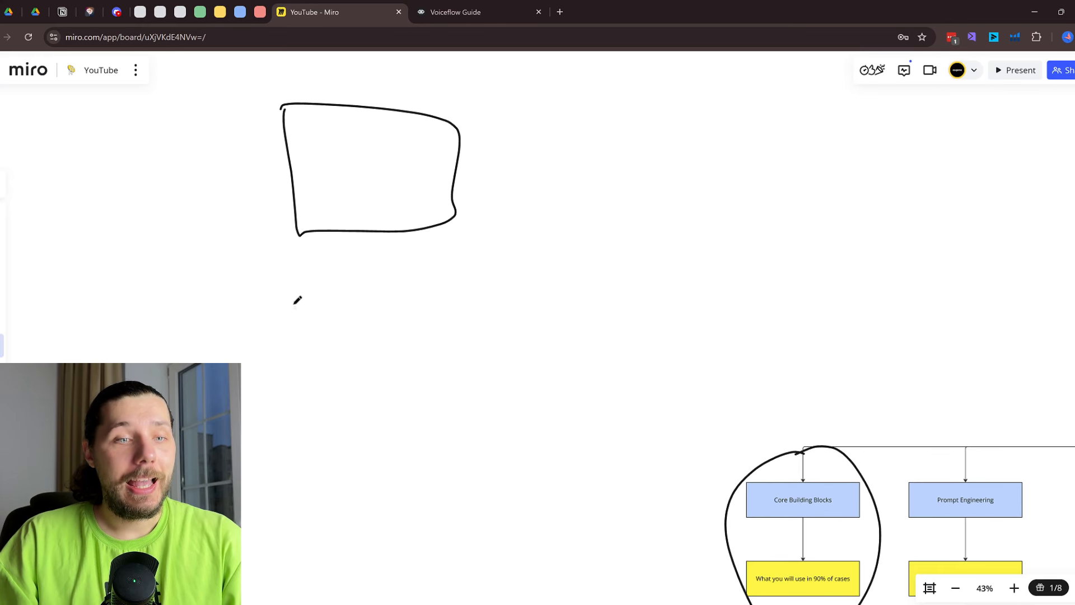
{"action": "mouse_move", "coordinate": [296, 253]}
{"action": "left_mouse_down"}
{"action": "mouse_move", "coordinate": [302, 456]}
{"action": "mouse_move", "coordinate": [511, 384]}
{"action": "mouse_move", "coordinate": [240, 259]}
{"action": "mouse_move", "coordinate": [422, 268]}
{"action": "left_mouse_up"}
{"action": "left_click_drag", "start_coordinate": [336, 298], "coordinate": [445, 294]}
{"action": "left_click_drag", "start_coordinate": [307, 327], "coordinate": [407, 329]}
{"action": "left_click_drag", "start_coordinate": [325, 365], "coordinate": [420, 370]}
{"action": "left_click_drag", "start_coordinate": [348, 404], "coordinate": [441, 409]}
{"action": "left_click_drag", "start_coordinate": [370, 444], "coordinate": [504, 455]}
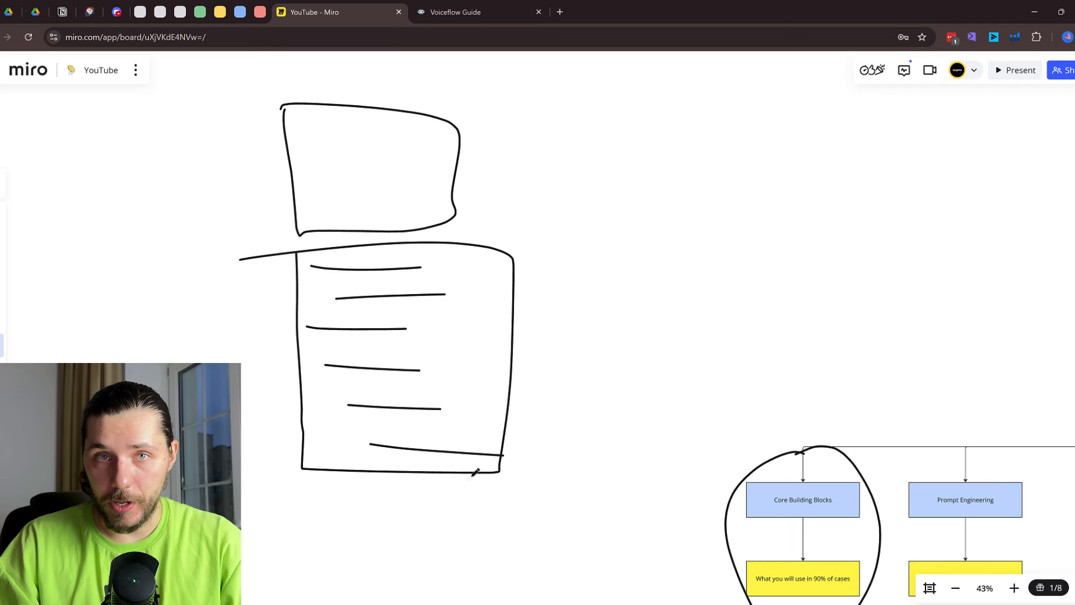
{"action": "scroll", "coordinate": [542, 242], "scroll_direction": "down", "scroll_amount": 5}
{"action": "mouse_move", "coordinate": [535, 118]}
{"action": "left_mouse_down"}
{"action": "mouse_move", "coordinate": [407, 507]}
{"action": "mouse_move", "coordinate": [493, 560]}
{"action": "left_mouse_up"}
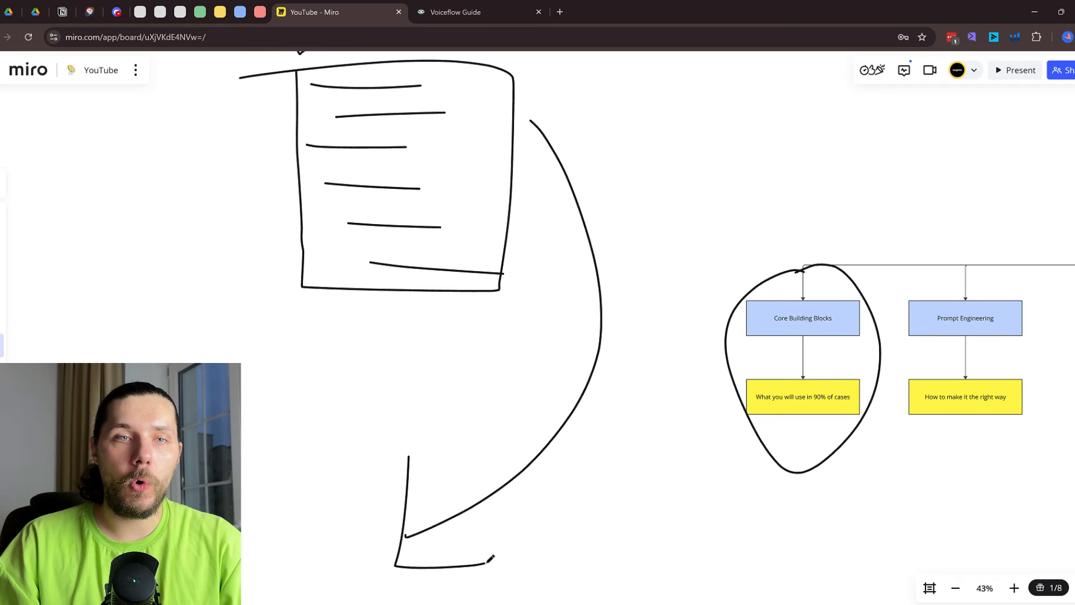
Draw a curved arrow down to a scribbled circle, undoing the extra large circle
{"action": "left_click", "coordinate": [497, 6]}
{"action": "left_click", "coordinate": [351, 6]}
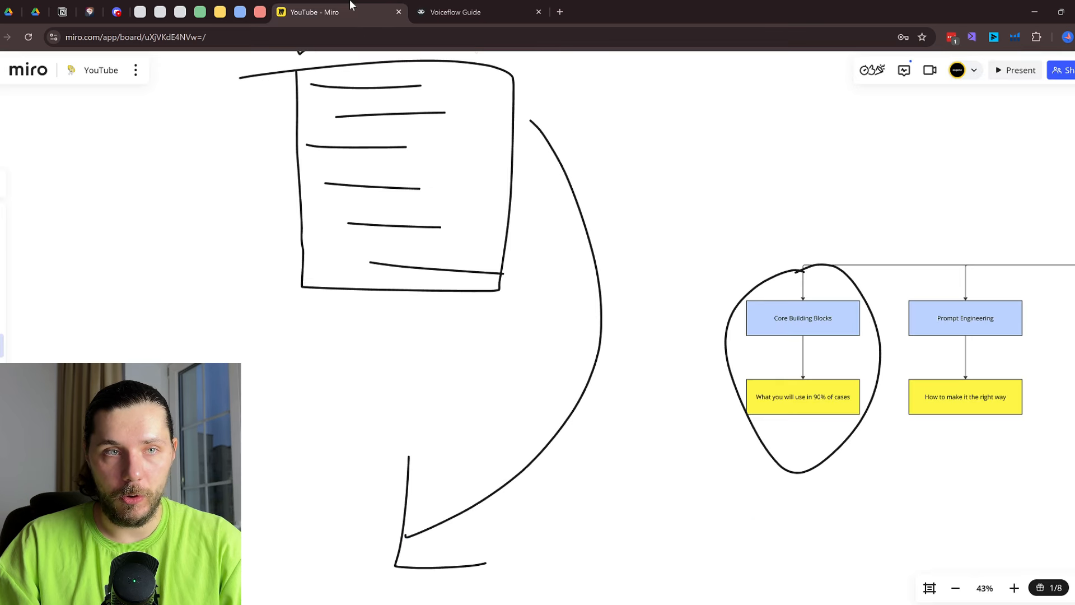
{"action": "scroll", "coordinate": [485, 390], "scroll_direction": "down", "scroll_amount": 7}
{"action": "mouse_move", "coordinate": [345, 323]}
{"action": "left_mouse_down"}
{"action": "mouse_move", "coordinate": [433, 302]}
{"action": "mouse_move", "coordinate": [343, 320]}
{"action": "left_mouse_up"}
{"action": "mouse_move", "coordinate": [331, 348]}
{"action": "left_mouse_down"}
{"action": "mouse_move", "coordinate": [437, 343]}
{"action": "mouse_move", "coordinate": [449, 398]}
{"action": "left_mouse_up"}
{"action": "scroll", "coordinate": [559, 377], "scroll_direction": "up", "scroll_amount": 4}
{"action": "scroll", "coordinate": [471, 445], "scroll_direction": "down", "scroll_amount": 3}
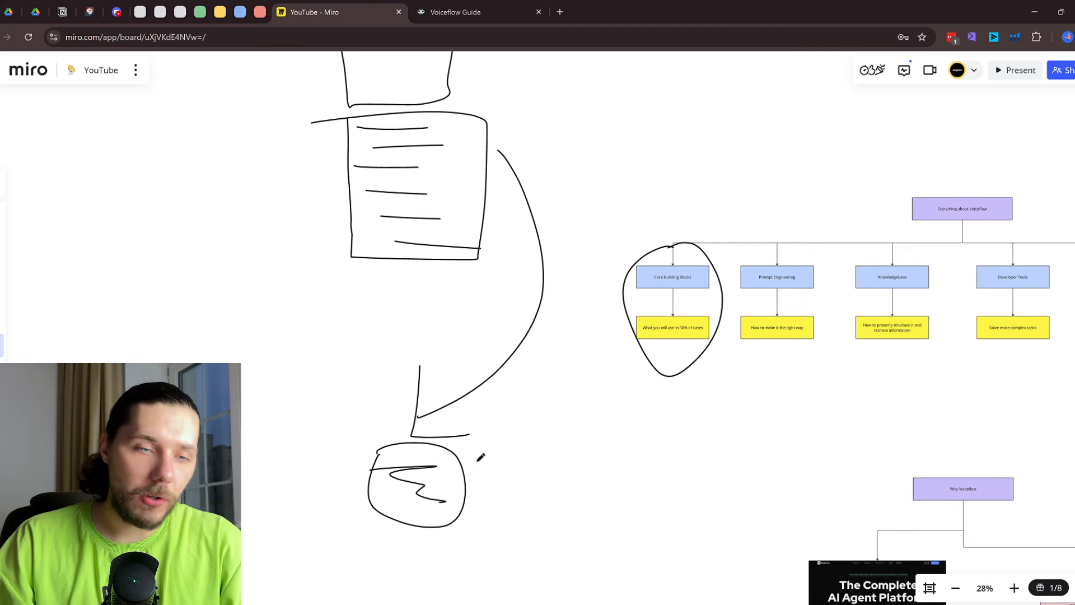
{"action": "left_click_drag", "start_coordinate": [477, 453], "coordinate": [403, 430]}
{"action": "key", "text": "ctrl+z"}
{"action": "scroll", "coordinate": [401, 252], "scroll_direction": "up", "scroll_amount": 3}
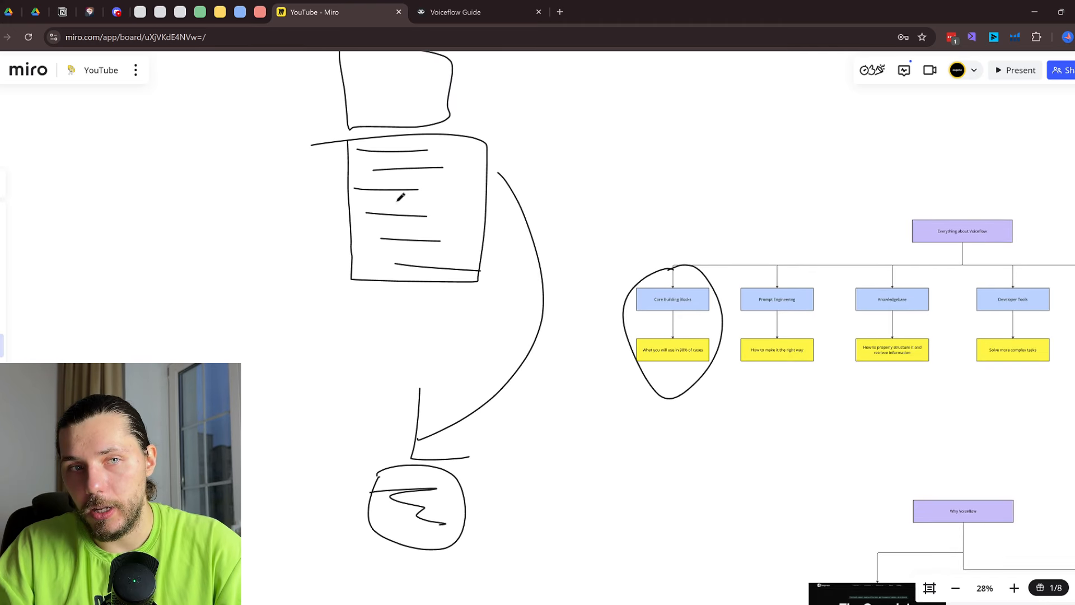
Circle the top box and the text lines, then return to the Voiceflow canvas
{"action": "left_click", "coordinate": [470, 12]}
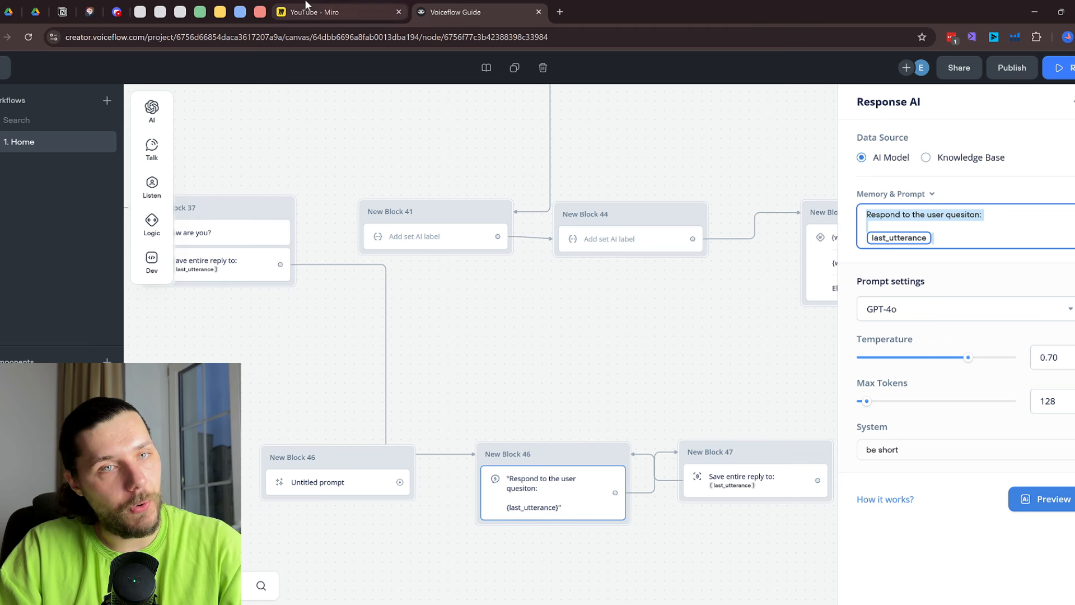
{"action": "left_click", "coordinate": [336, 11]}
{"action": "left_click_drag", "start_coordinate": [406, 132], "coordinate": [332, 136]}
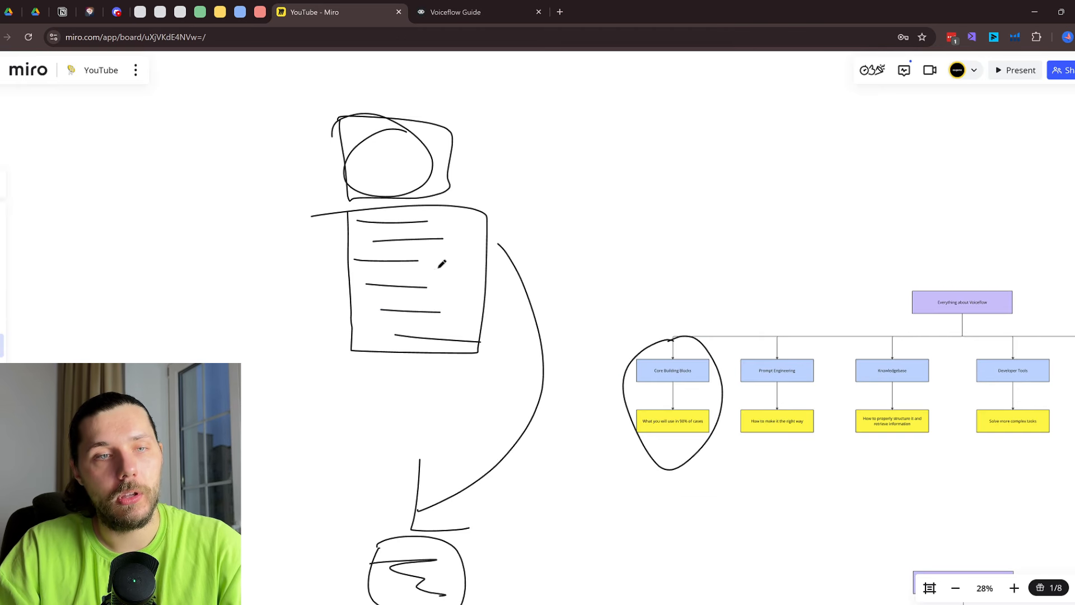
{"action": "mouse_move", "coordinate": [430, 217]}
{"action": "left_mouse_down"}
{"action": "mouse_move", "coordinate": [412, 185]}
{"action": "mouse_move", "coordinate": [388, 227]}
{"action": "left_mouse_up"}
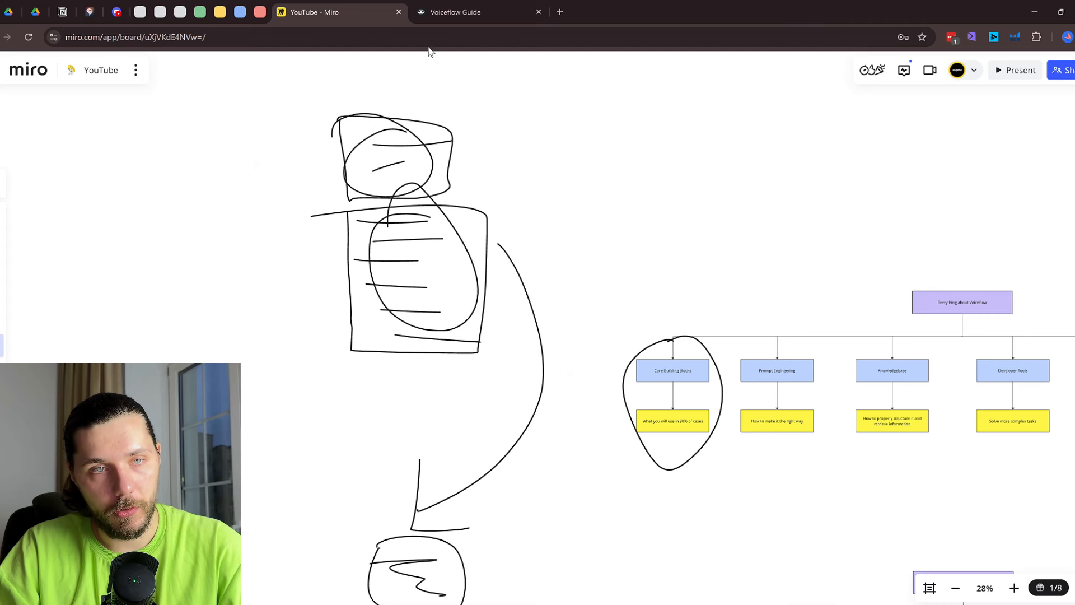
{"action": "left_click", "coordinate": [441, 8]}
{"action": "left_click_drag", "start_coordinate": [401, 160], "coordinate": [599, 237]}
{"action": "scroll", "coordinate": [594, 237], "scroll_direction": "down", "scroll_amount": 1}
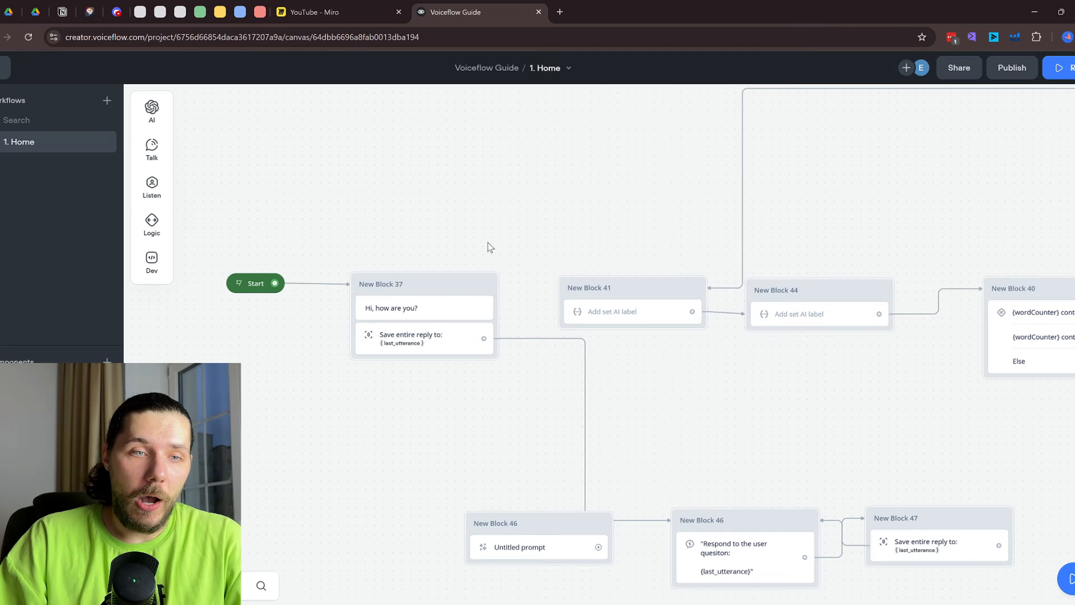
Run the prototype from New Block 37, introduce the user by name, ask 'do you know my name?', then exit
{"action": "left_click", "coordinate": [487, 286]}
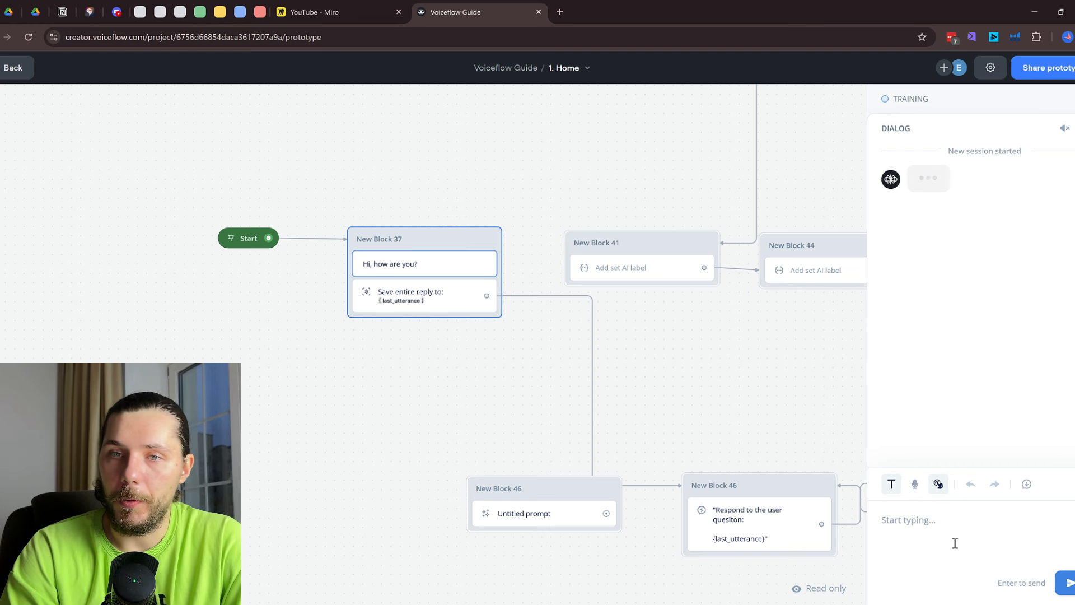
{"action": "type", "text": "hi my"}
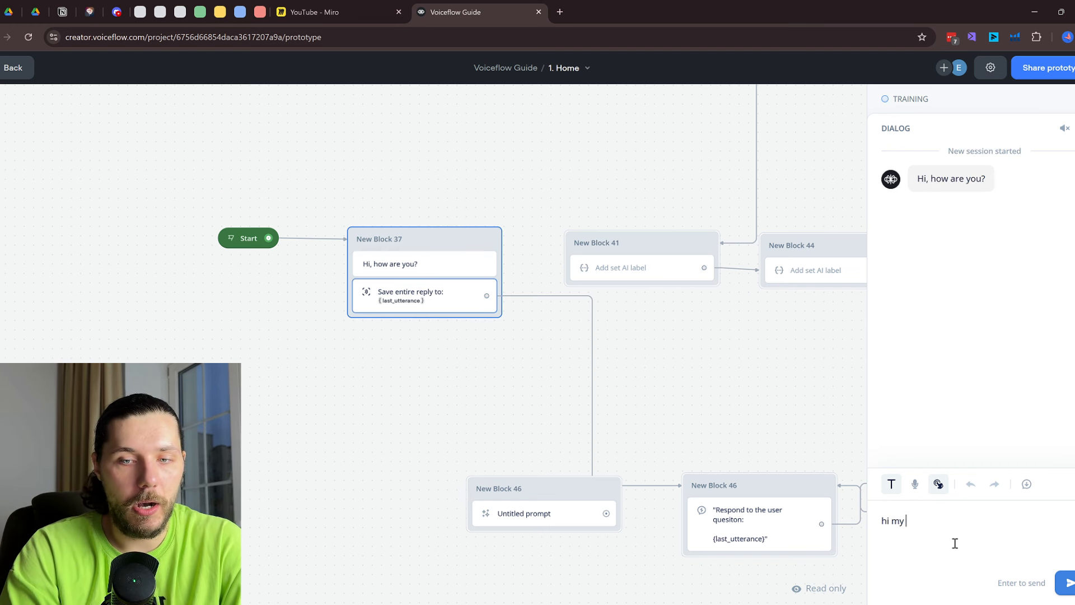
{"action": "type", "text": " name is eugene"}
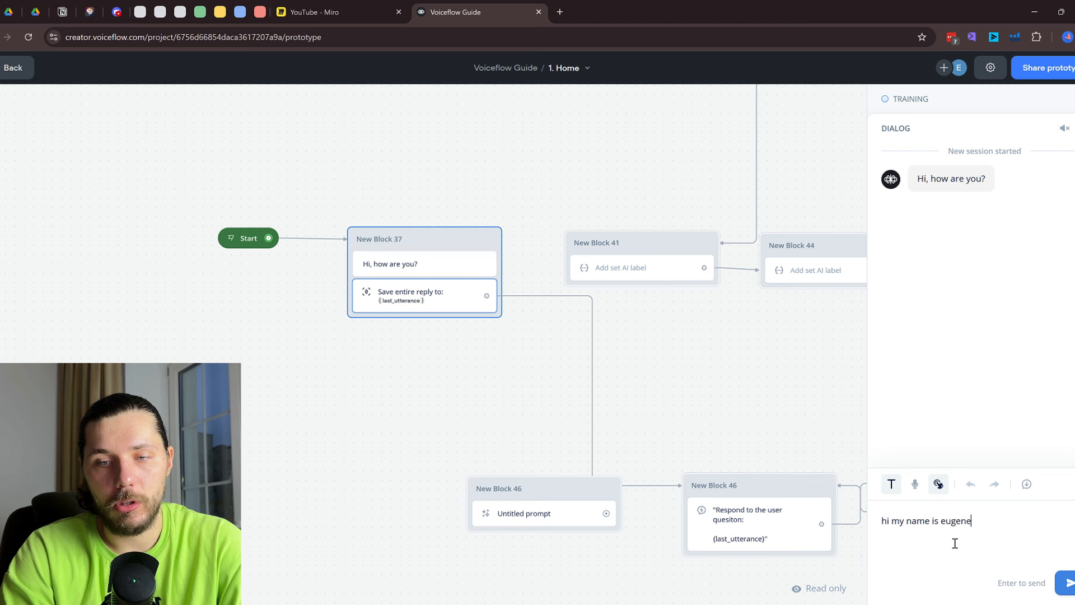
{"action": "key", "text": "Return"}
{"action": "type", "text": "do yo"}
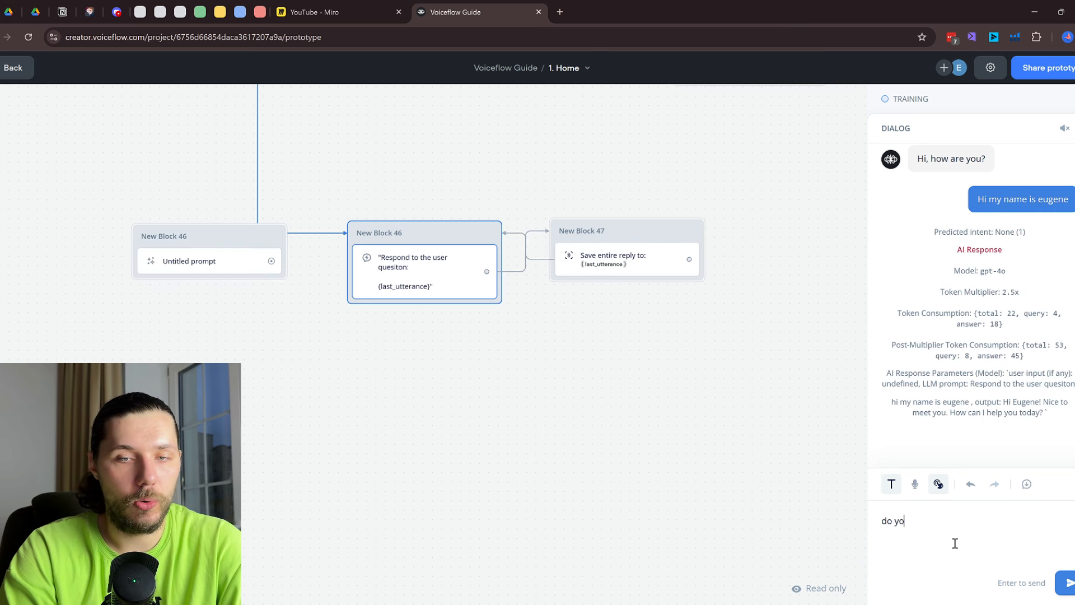
{"action": "type", "text": "u know my name"}
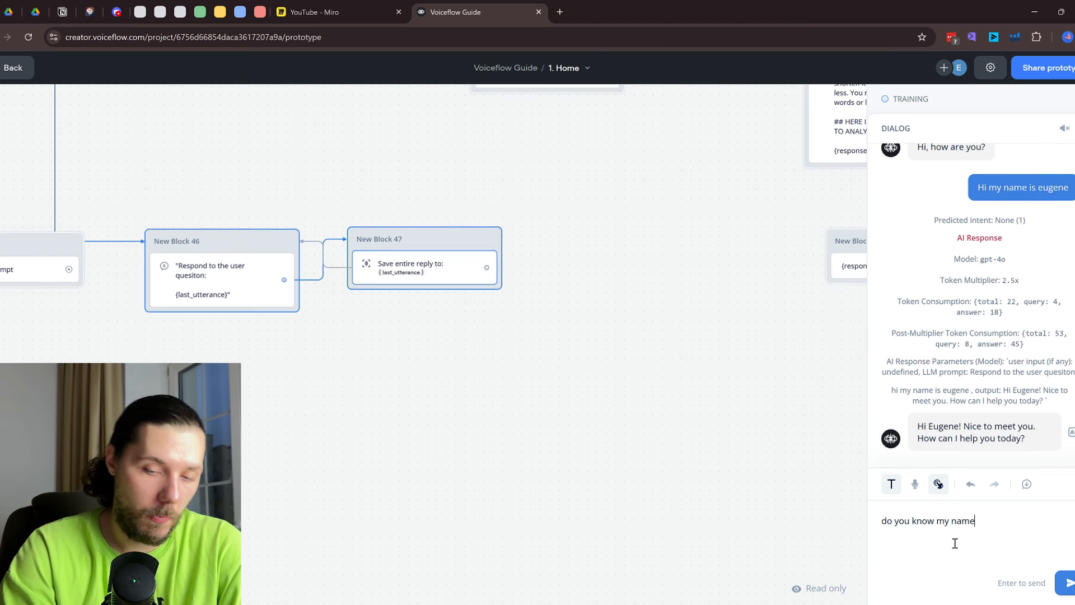
{"action": "type", "text": "?"}
{"action": "key", "text": "Return"}
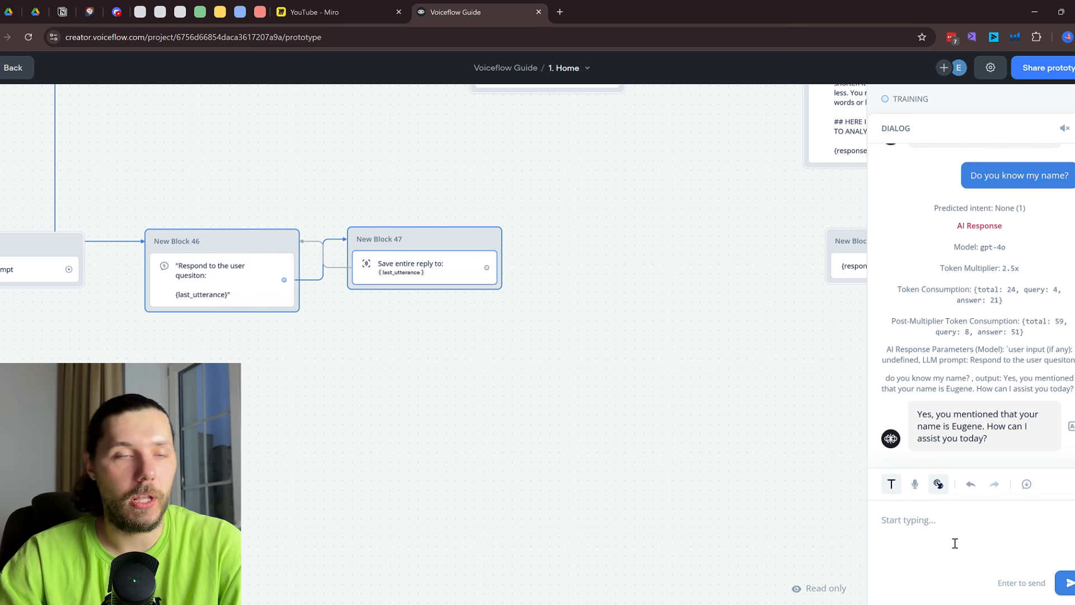
{"action": "key", "text": "Escape"}
{"action": "scroll", "coordinate": [482, 392], "scroll_direction": "down", "scroll_amount": 1}
{"action": "left_click_drag", "start_coordinate": [465, 381], "coordinate": [851, 461]}
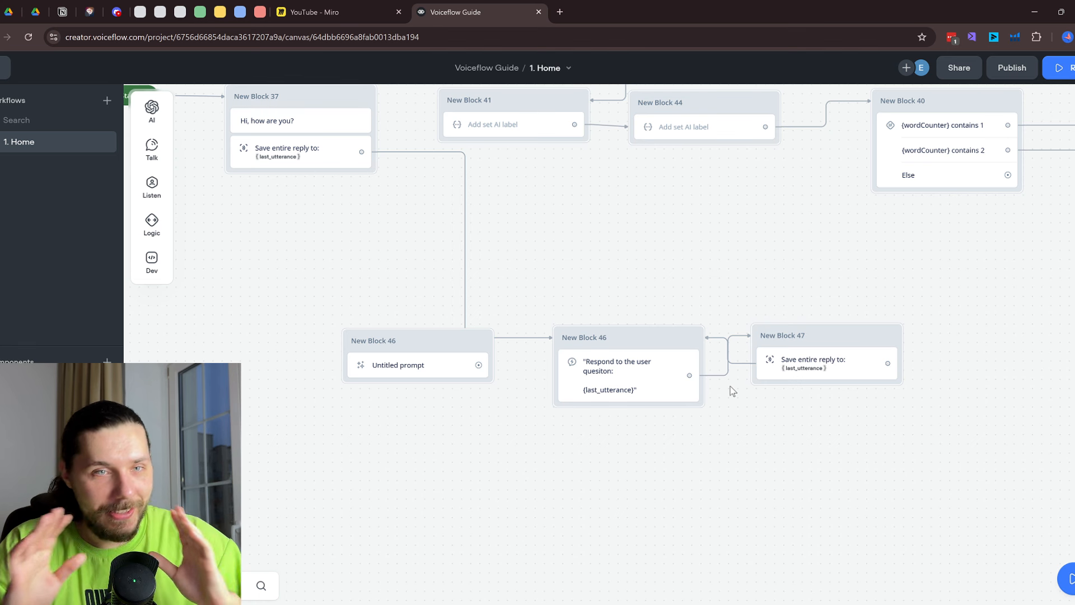
Set the Response AI step to respond using the prompt only
{"action": "left_click", "coordinate": [651, 383]}
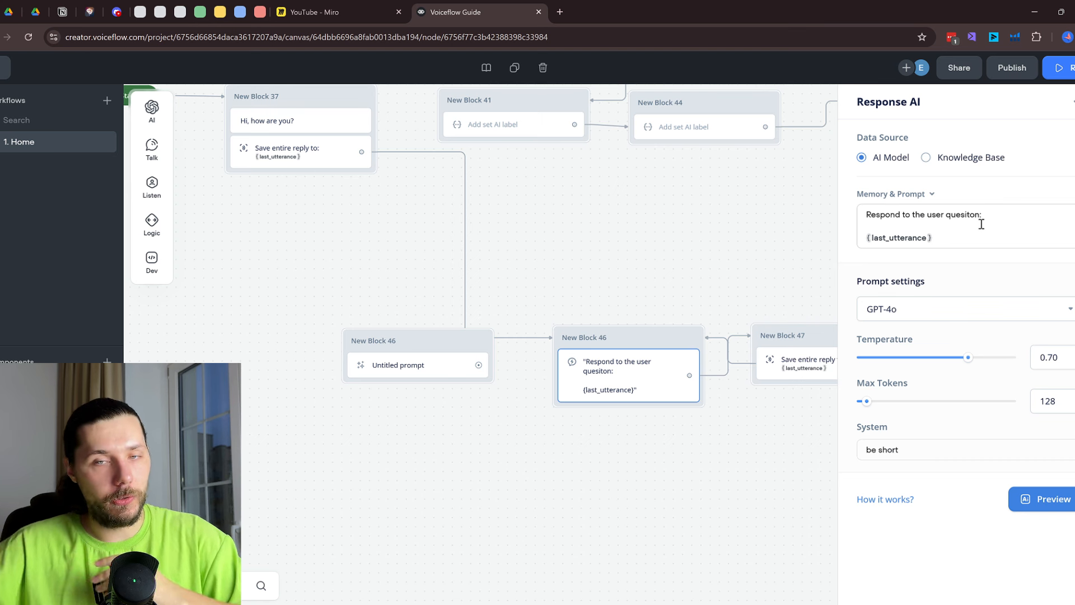
{"action": "left_click", "coordinate": [906, 196]}
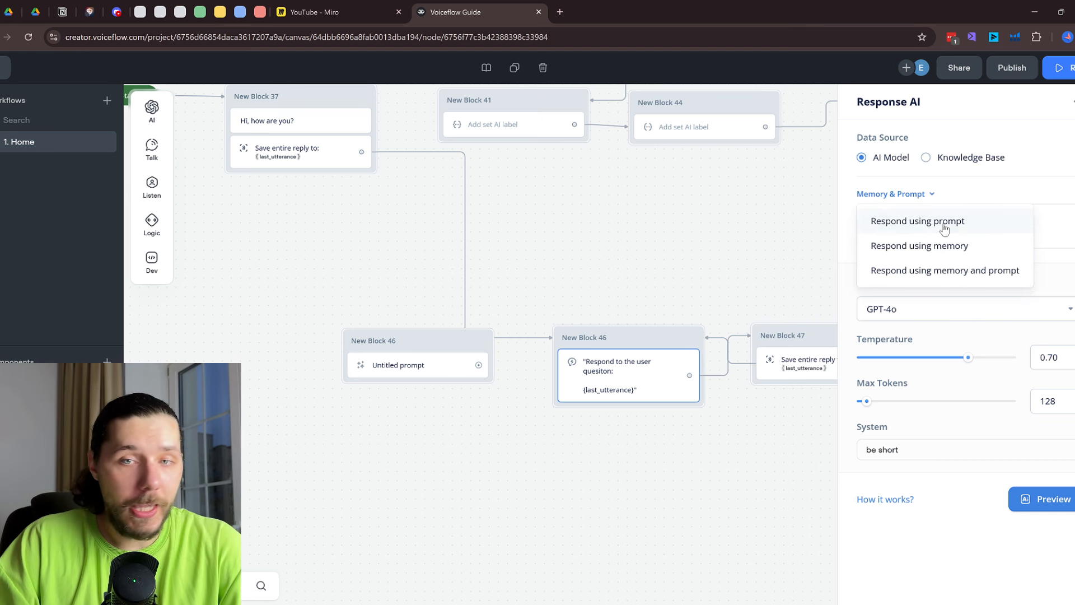
{"action": "left_click", "coordinate": [959, 223]}
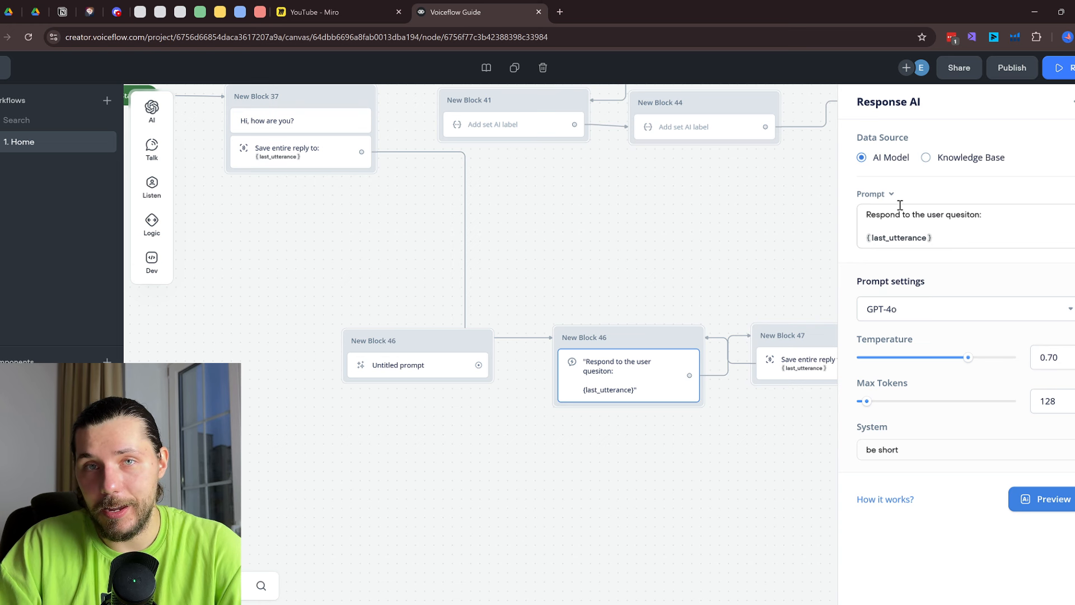
Append a '---' divider and a conversation memory section with {vf_memory} to the prompt
{"action": "left_click", "coordinate": [962, 238]}
{"action": "key", "text": "Return"}
{"action": "key", "text": "Return"}
{"action": "type", "text": "---"}
{"action": "key", "text": "Return"}
{"action": "key", "text": "Return"}
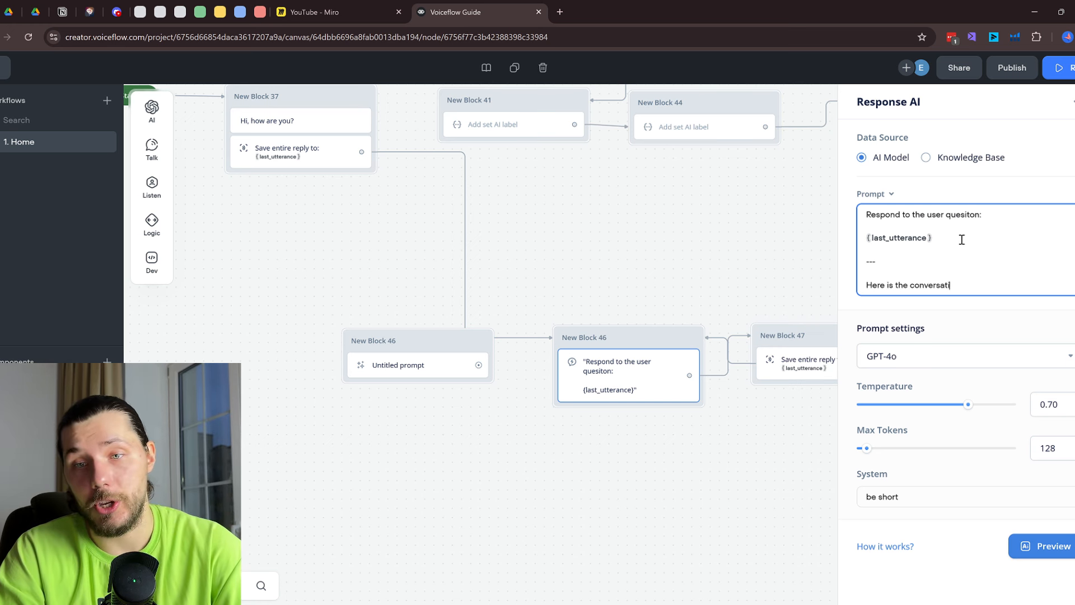
{"action": "type", "text": ":"}
{"action": "key", "text": "Return"}
{"action": "key", "text": "Return"}
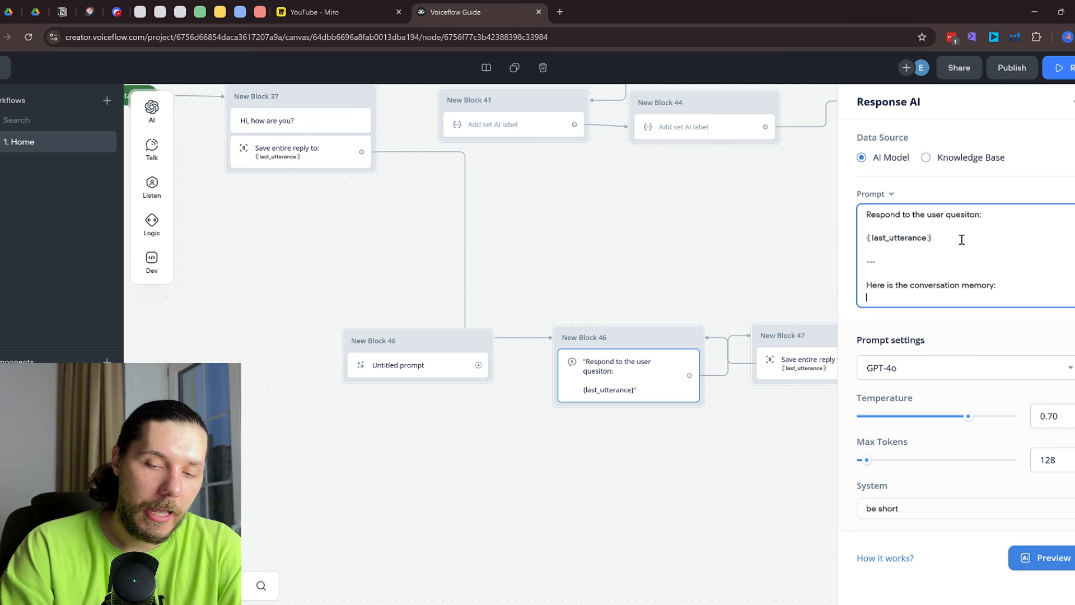
{"action": "type", "text": "{vf"}
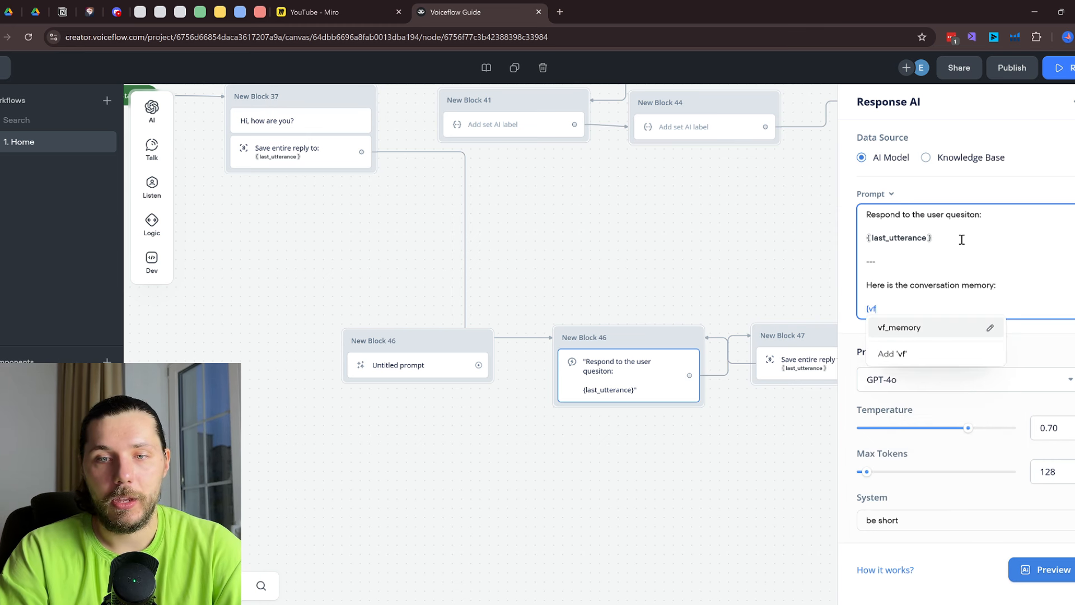
{"action": "left_click", "coordinate": [899, 329]}
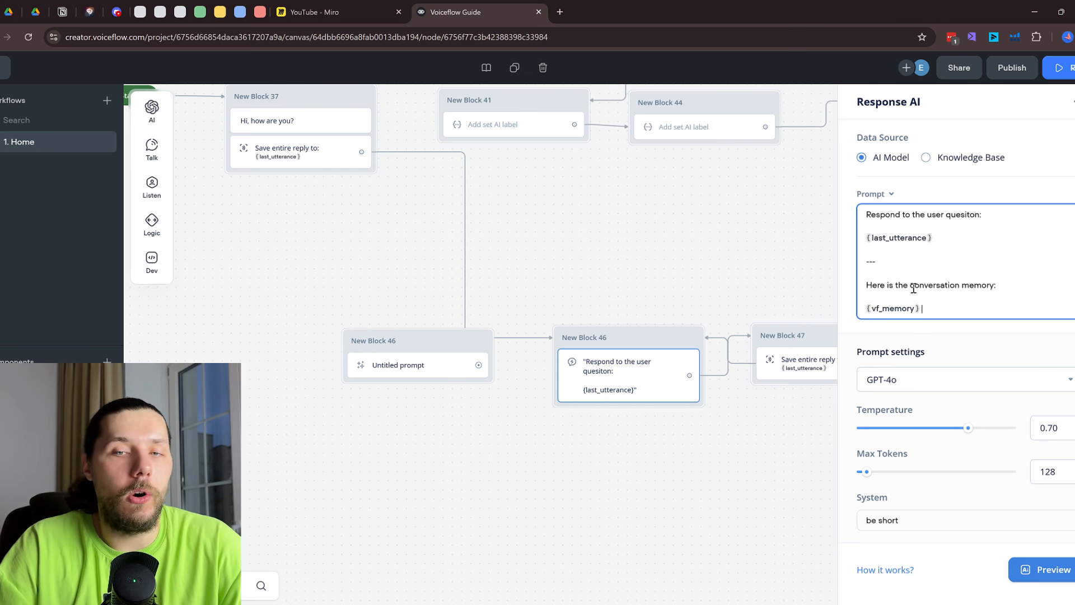
Close the Response AI panel and run the prototype from Block 37
{"action": "left_click", "coordinate": [586, 271]}
{"action": "left_click", "coordinate": [364, 97]}
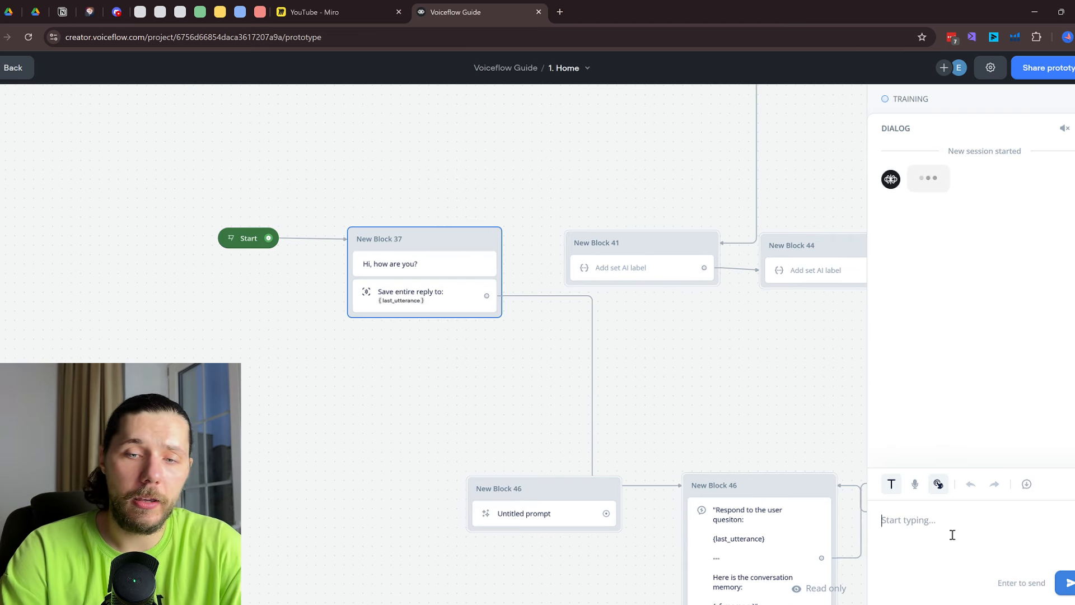
Introduce the user by name, ask 'do you know my name?', then return to Block 46's Response AI prompt
{"action": "type", "text": "hi"}
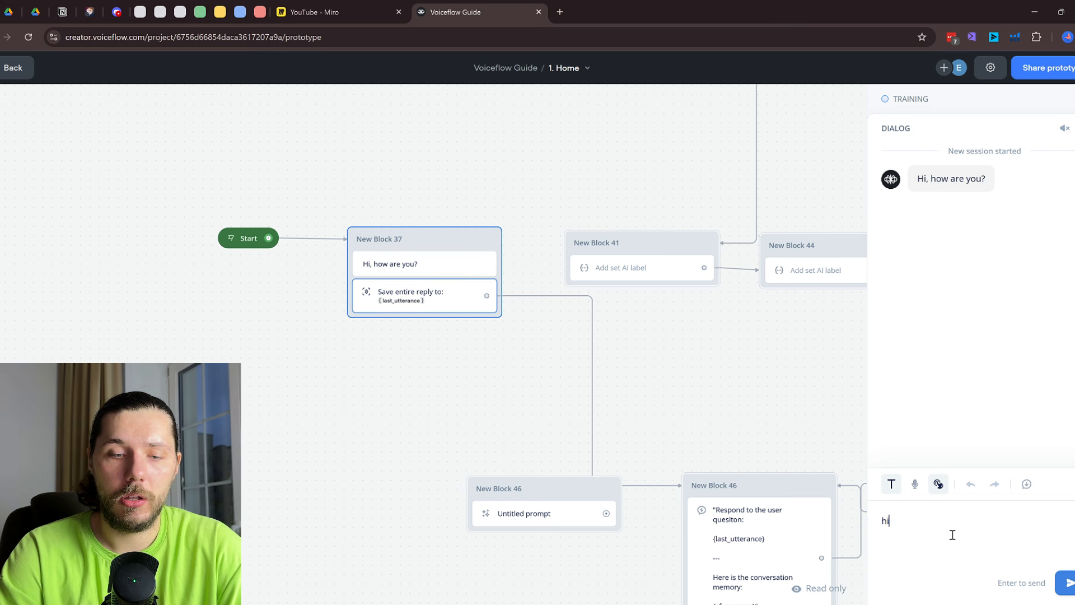
{"action": "type", "text": " my name is Eug"}
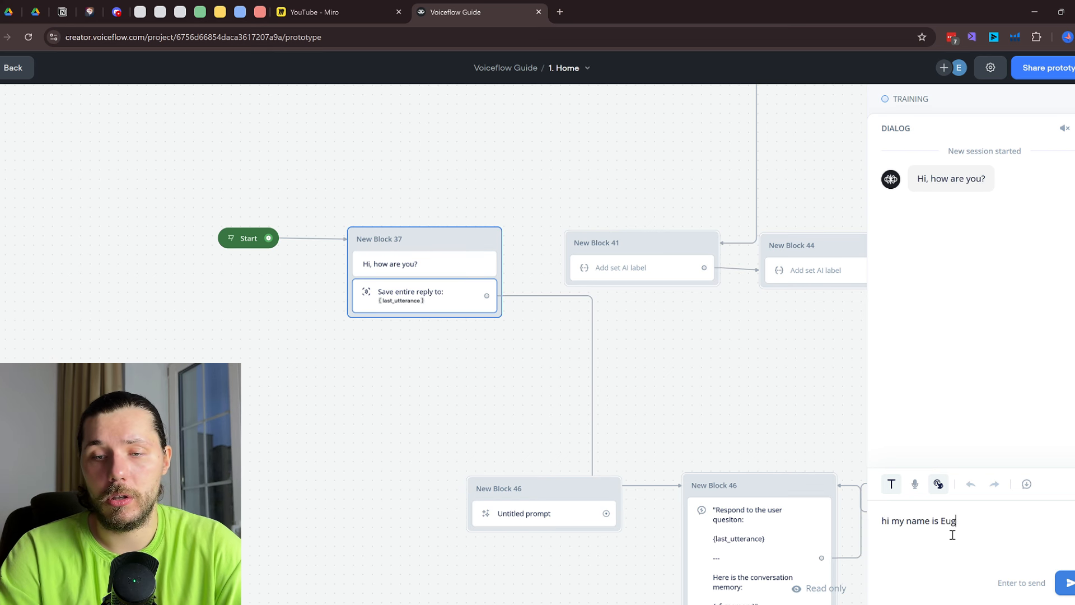
{"action": "type", "text": "ene"}
{"action": "key", "text": "Return"}
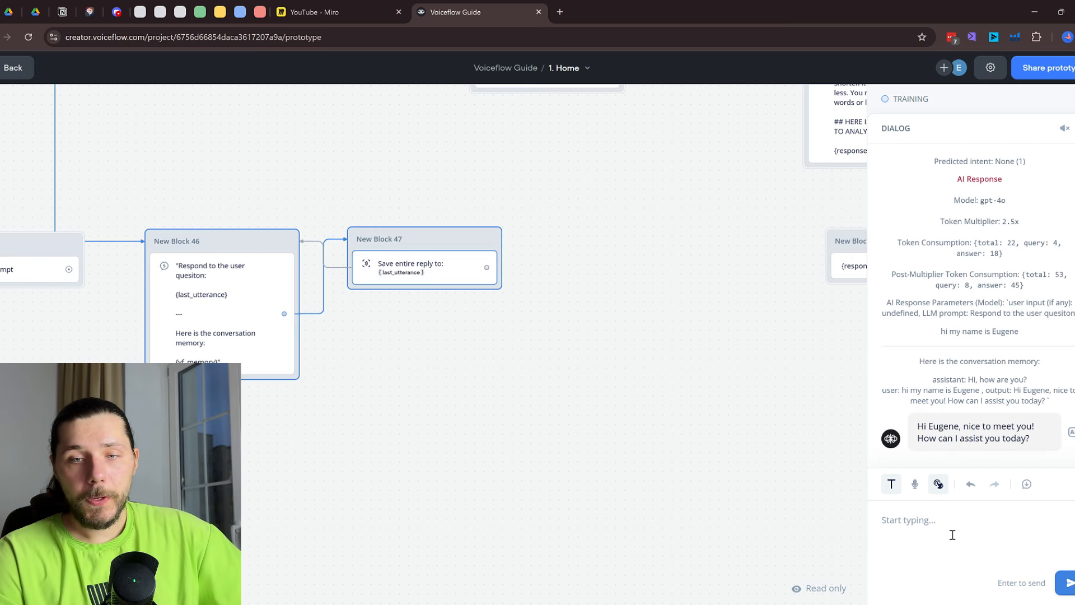
{"action": "type", "text": "d"}
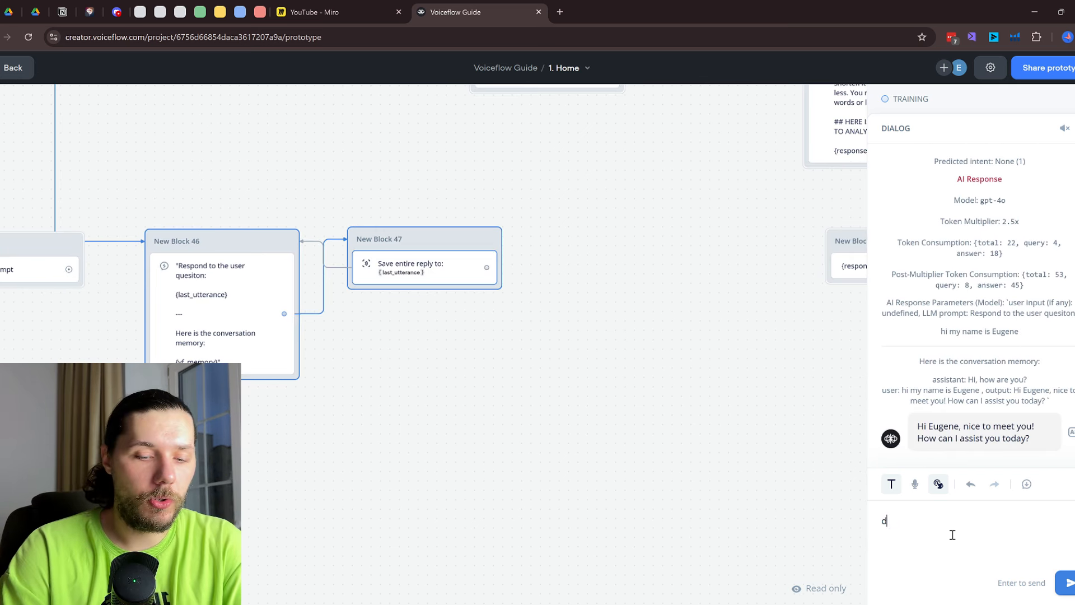
{"action": "type", "text": "o you know my name"}
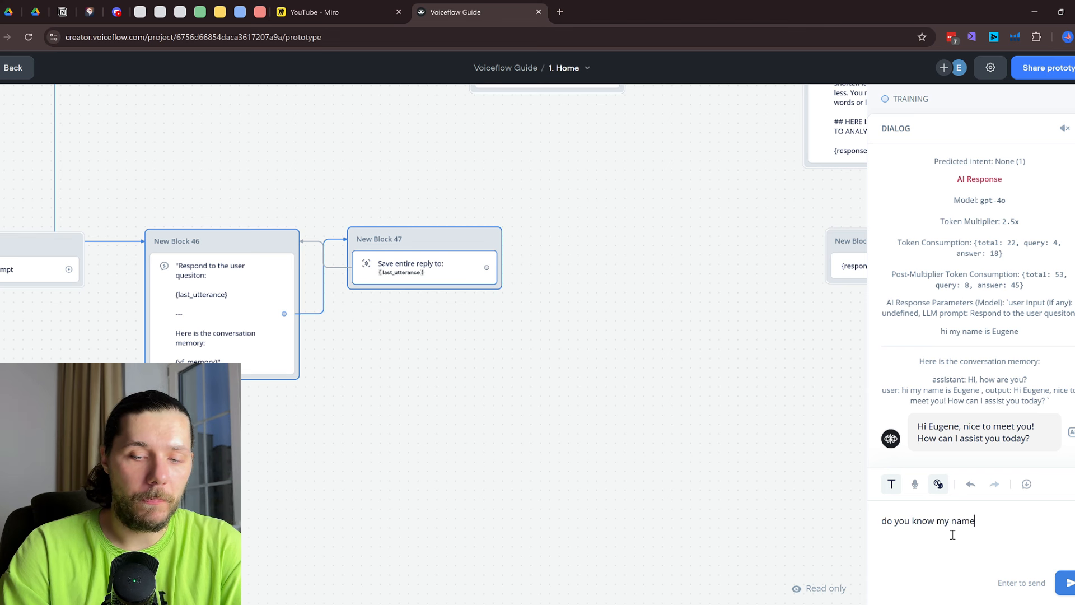
{"action": "type", "text": "?"}
{"action": "key", "text": "Return"}
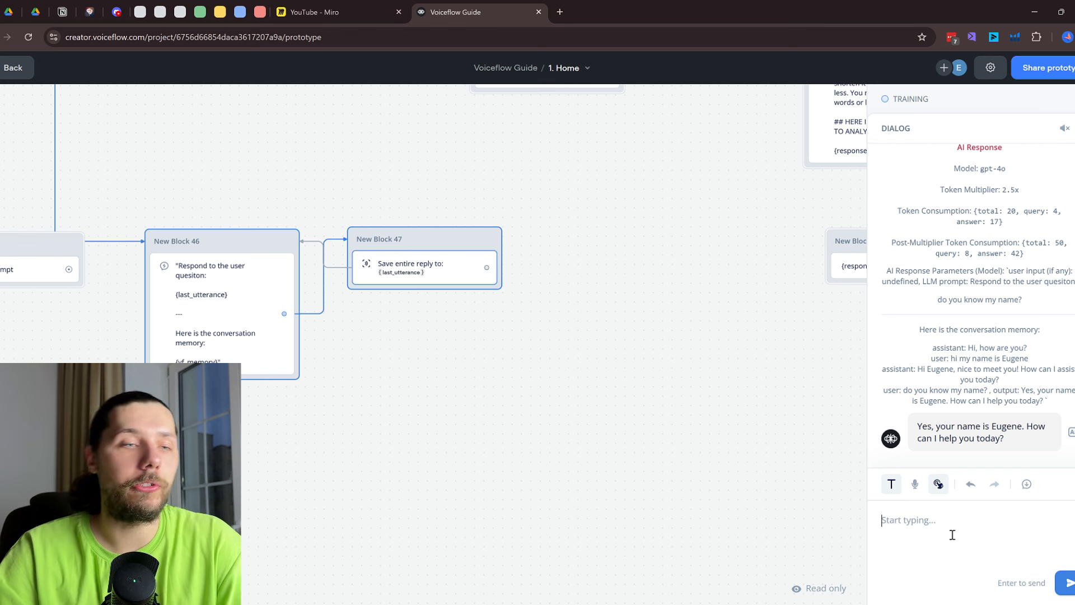
{"action": "left_click", "coordinate": [216, 338]}
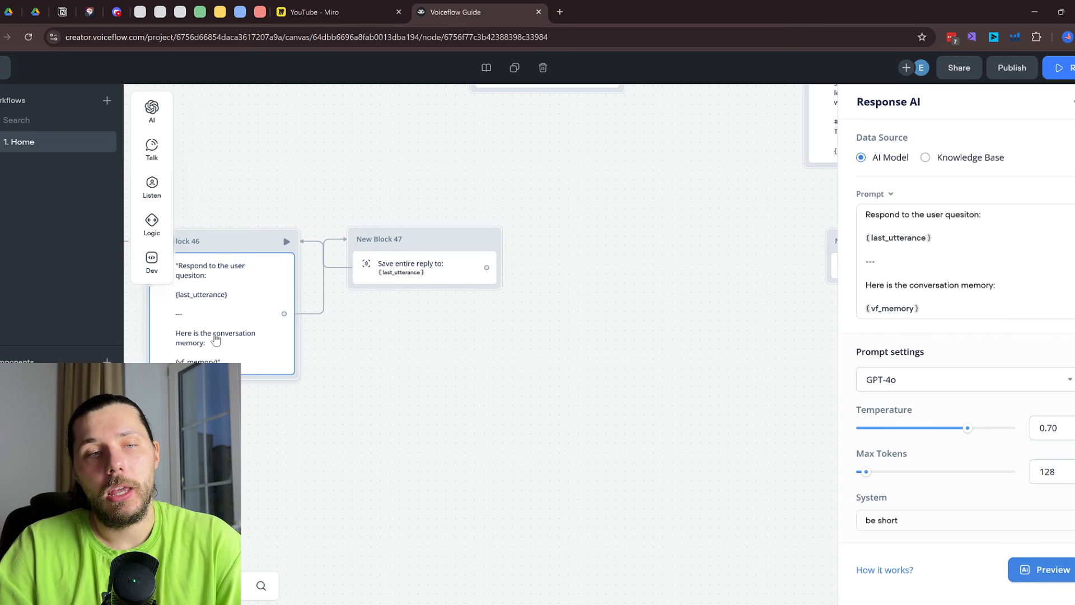
{"action": "left_click", "coordinate": [892, 195]}
{"action": "left_click", "coordinate": [932, 238]}
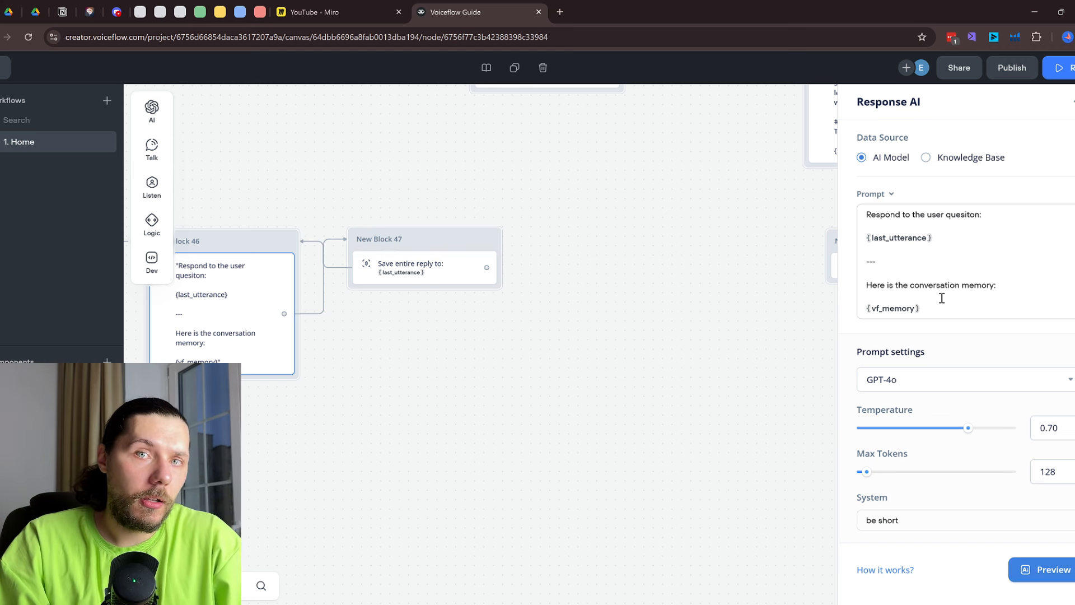
{"action": "left_click", "coordinate": [890, 194]}
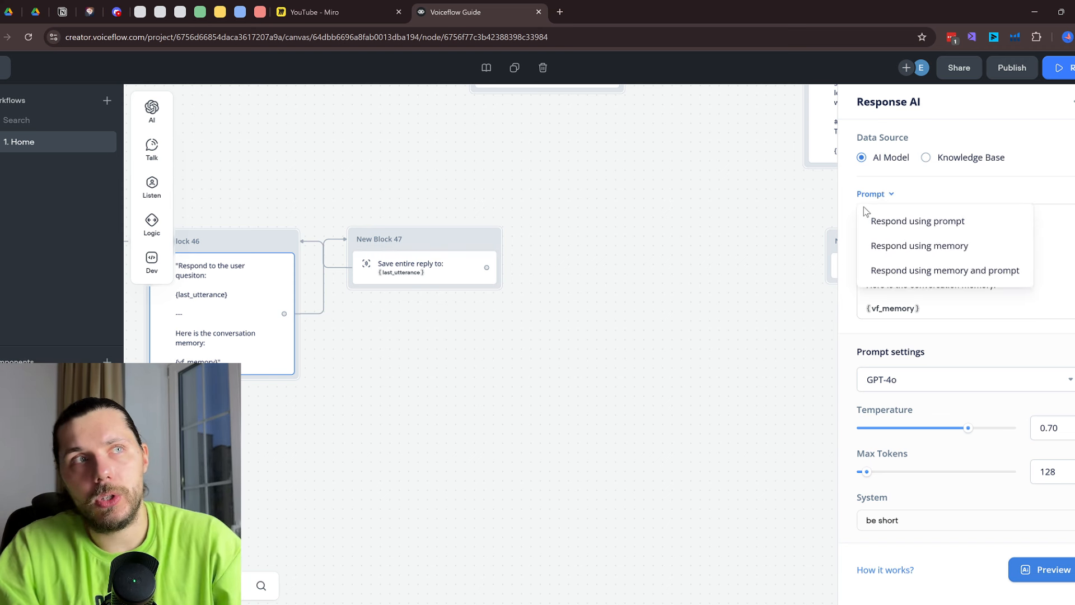
{"action": "left_click", "coordinate": [967, 195]}
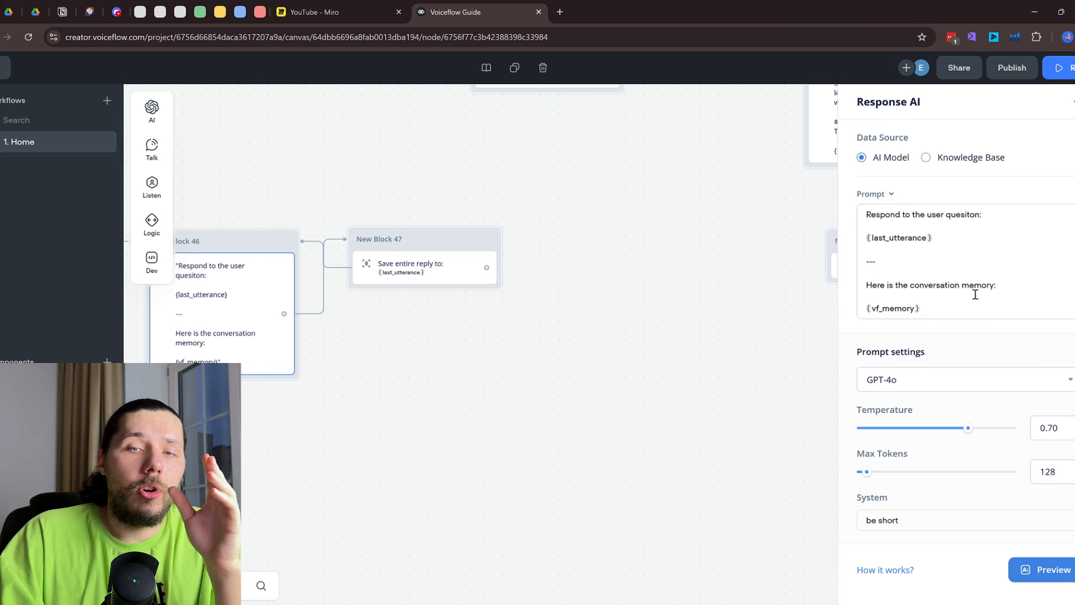
{"action": "left_click_drag", "start_coordinate": [1003, 285], "coordinate": [867, 286]}
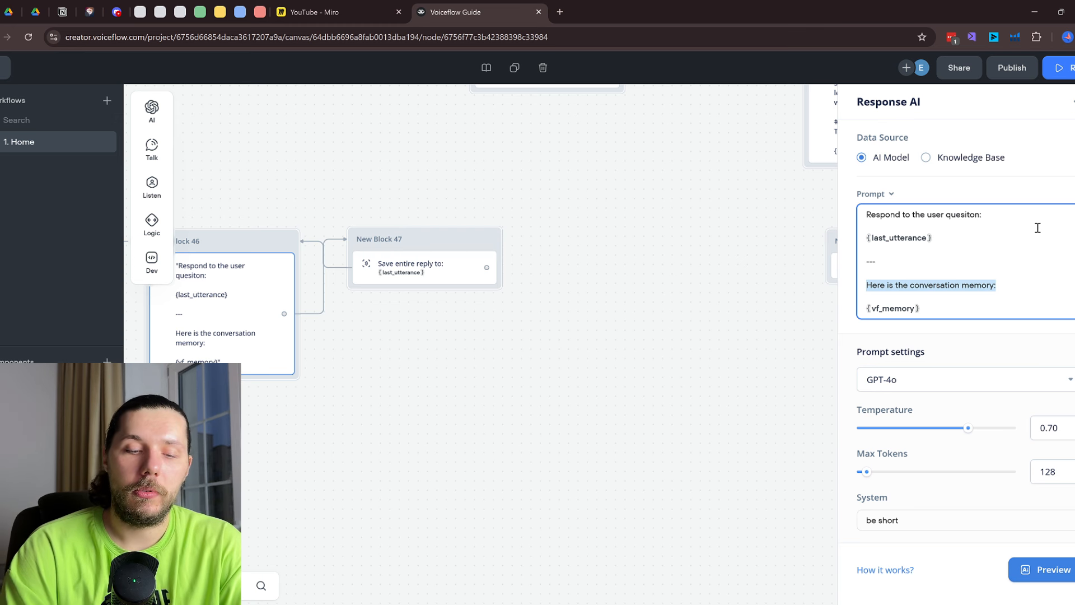
{"action": "type", "text": "Take the conver"}
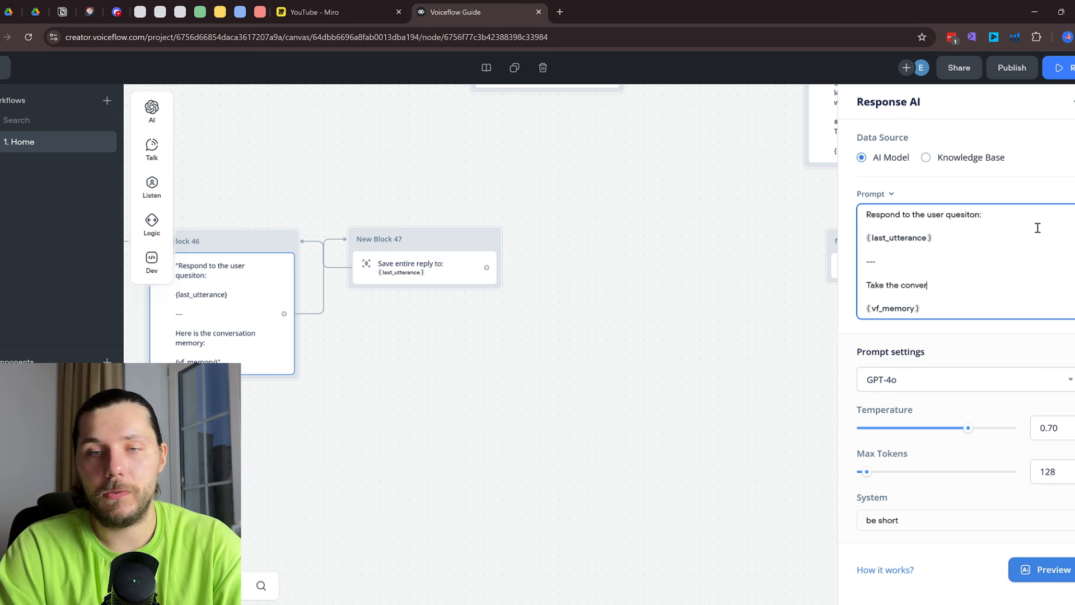
{"action": "type", "text": "sation history "}
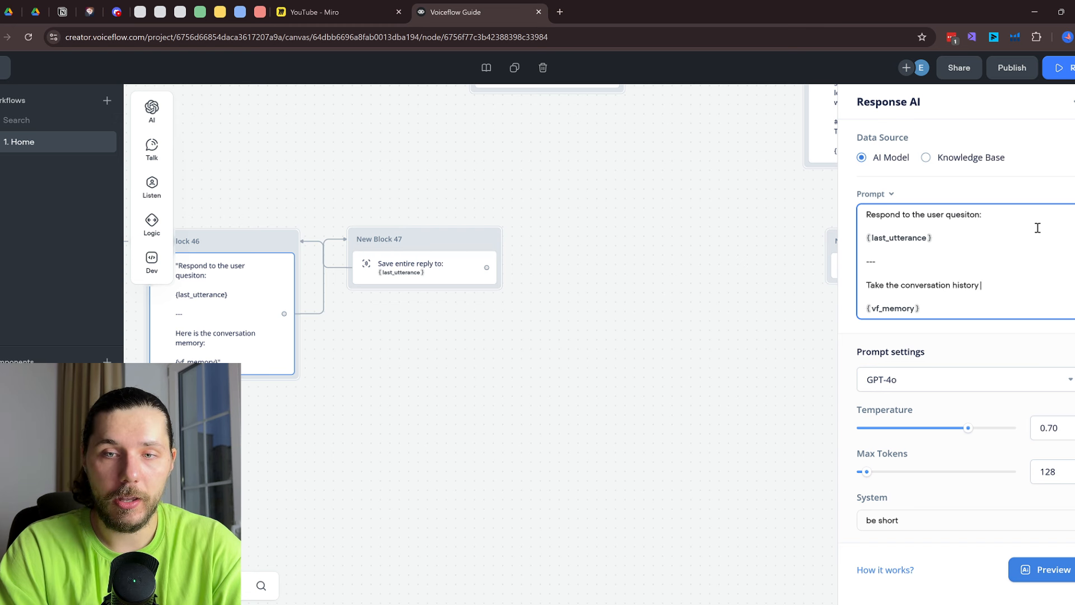
{"action": "type", "text": "in cons"}
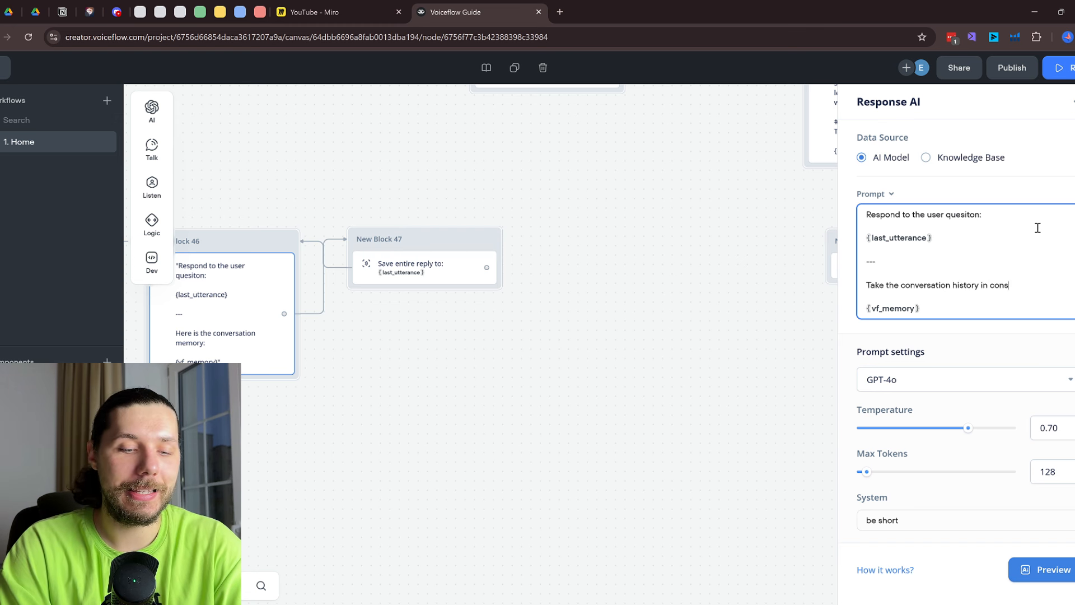
{"action": "type", "text": "ideration, but NEVER"}
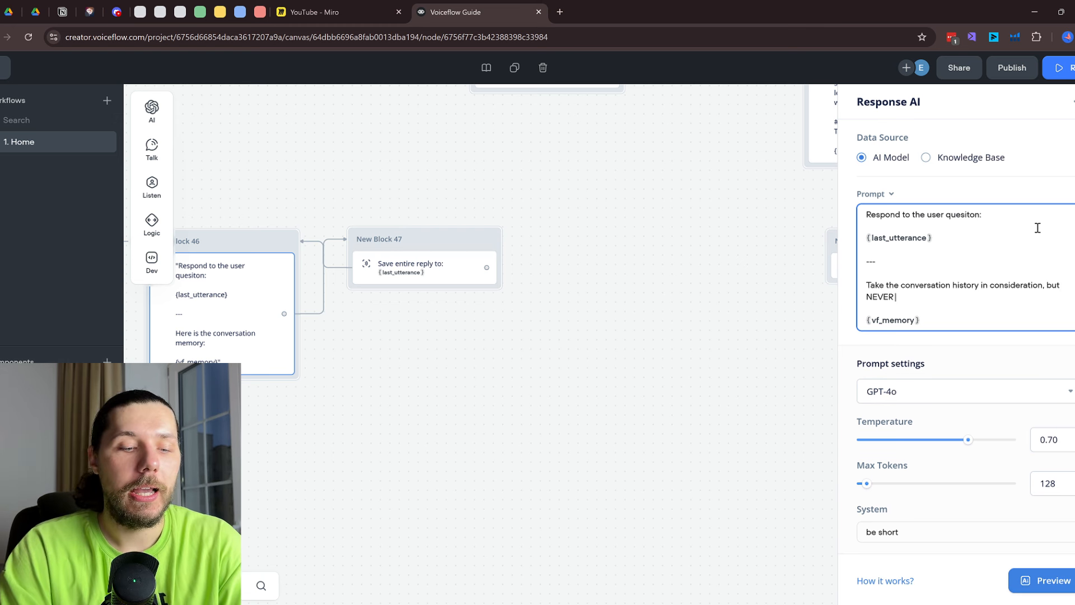
Add the prompt rule that the AI MUST NEVER analyze names the user provided, ending 'Just skip it.'
{"action": "type", "text": "take the"}
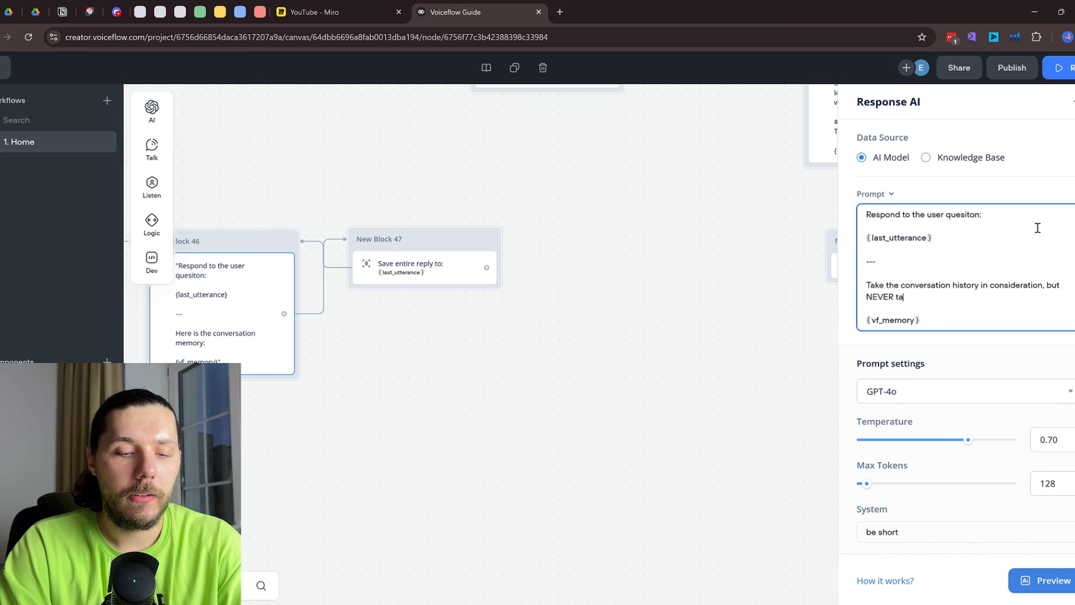
{"action": "type", "text": " n"}
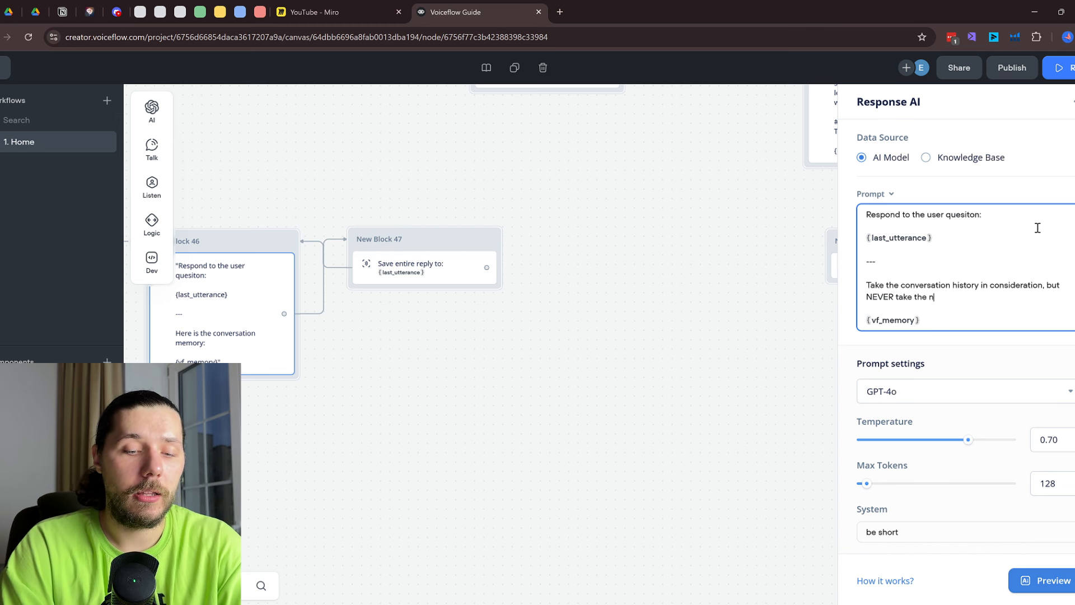
{"action": "type", "text": "ame of the user "}
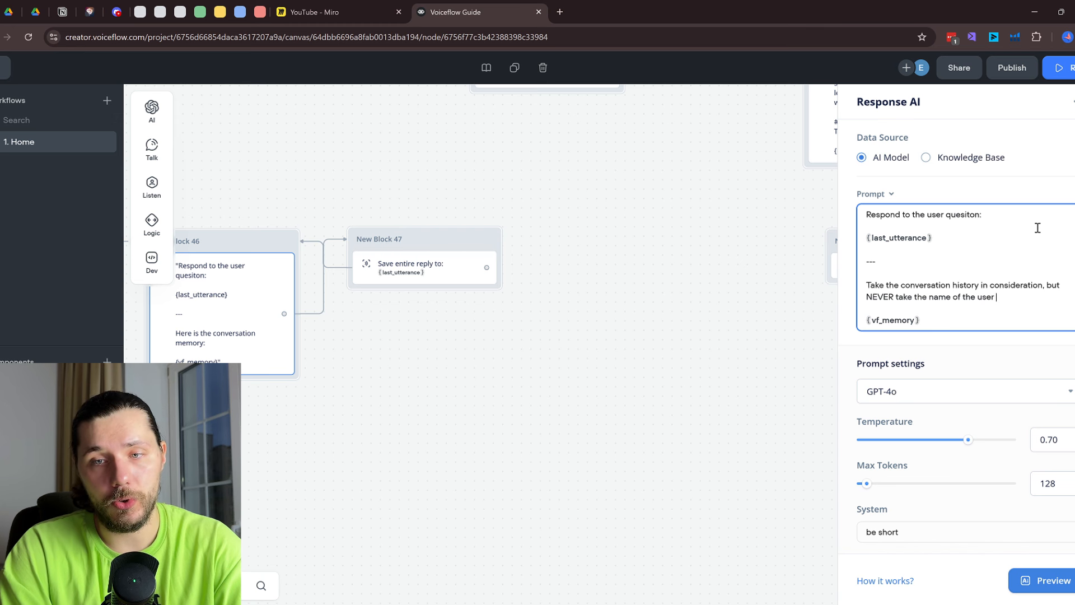
{"action": "type", "text": "into the c"}
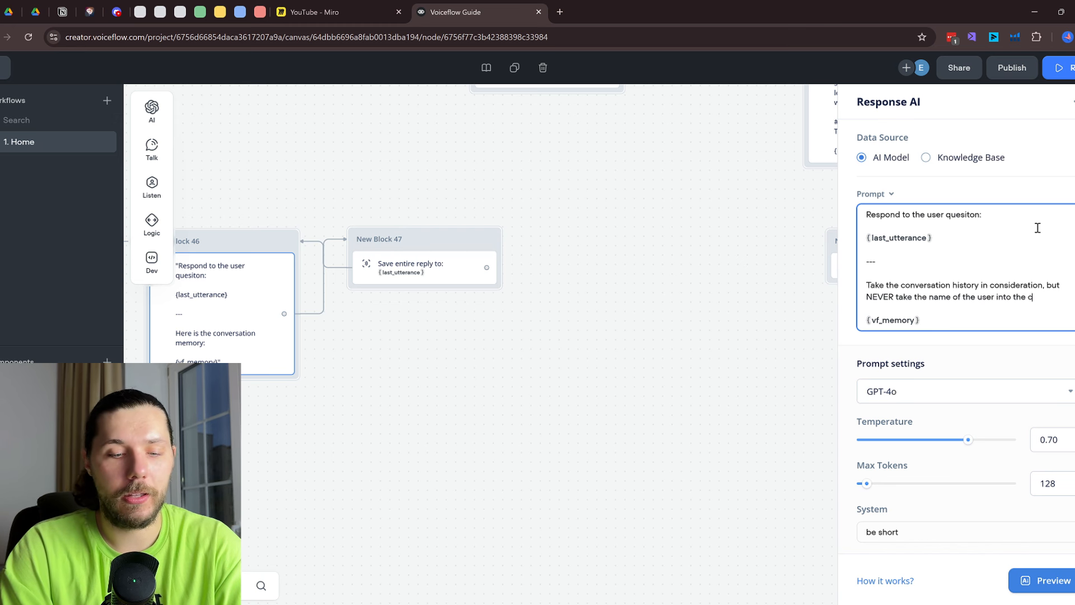
{"action": "type", "text": "onsideration"}
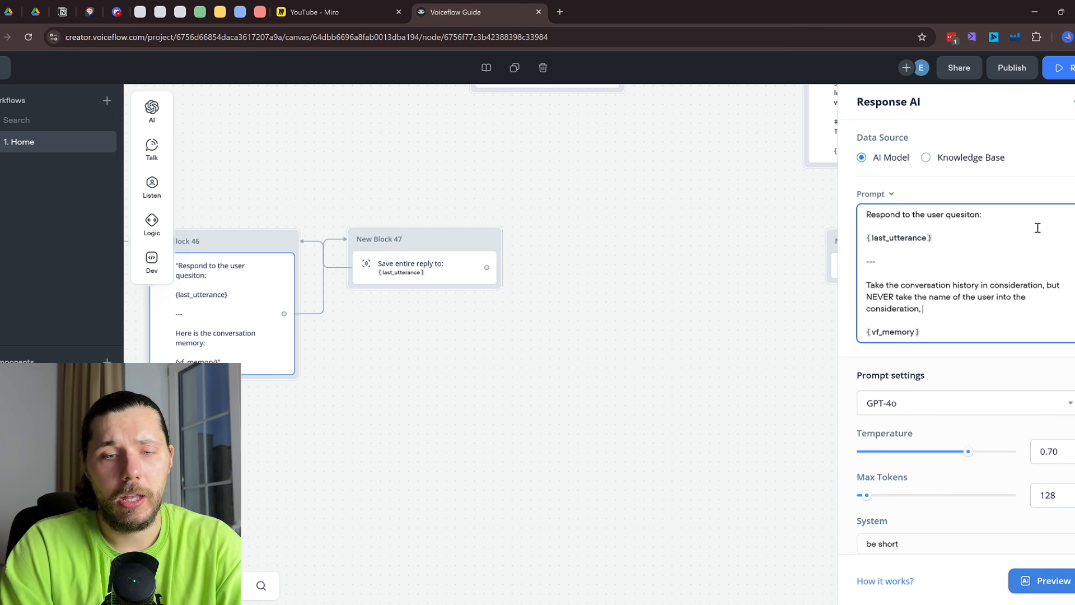
{"action": "type", "text": ", again you"}
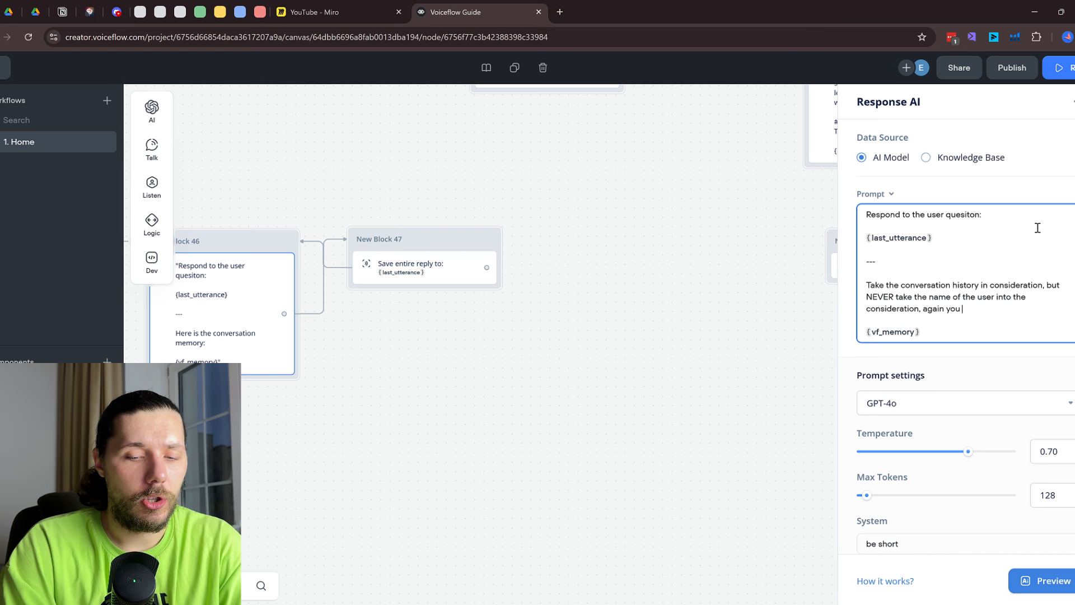
{"action": "type", "text": " **MUST NE"}
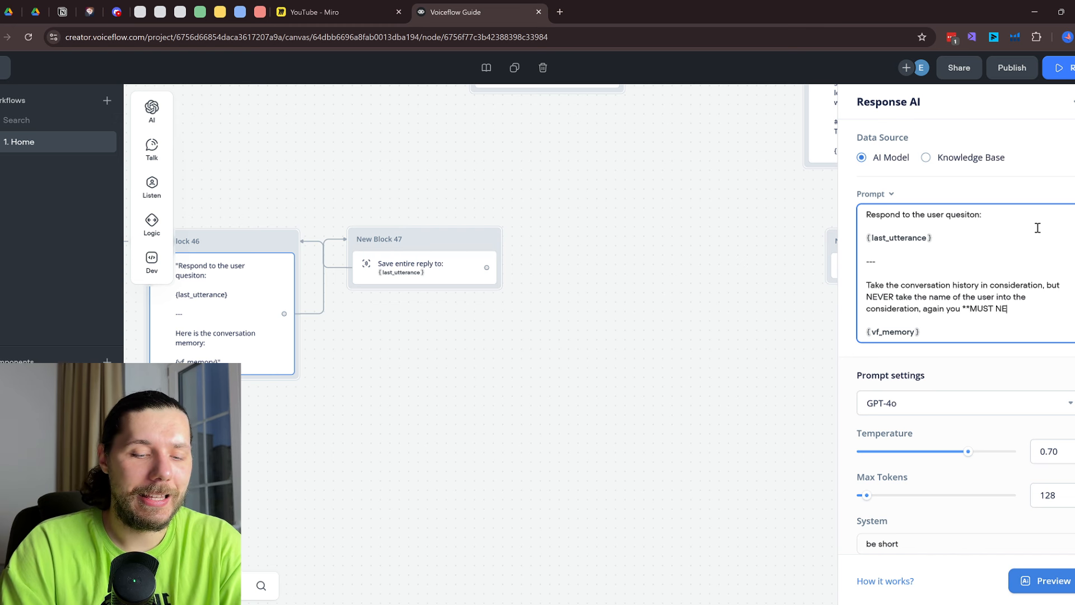
{"action": "type", "text": "VER**"}
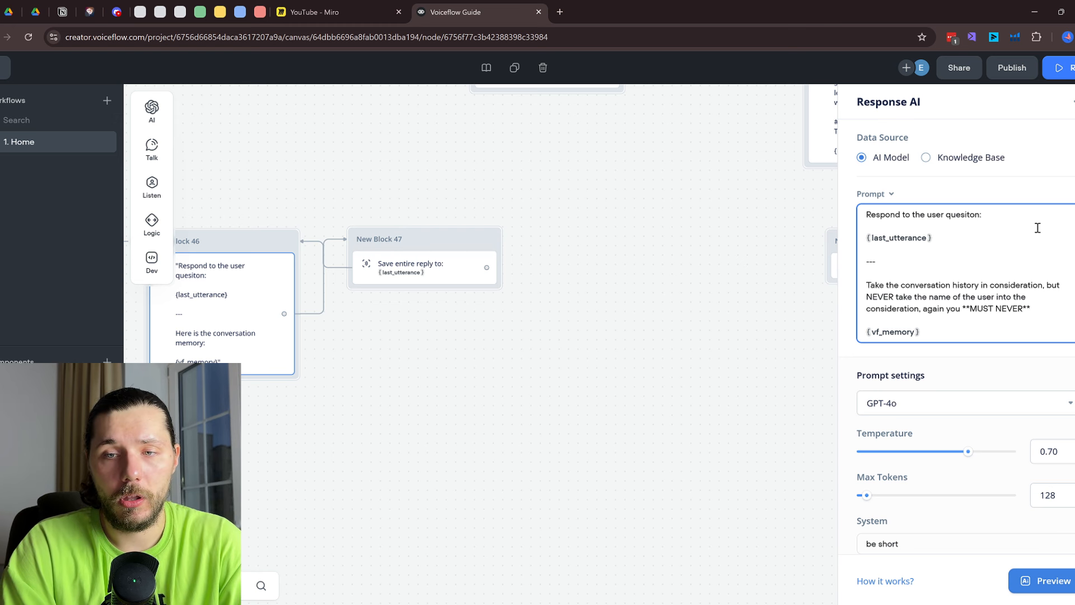
{"action": "type", "text": " analyze"}
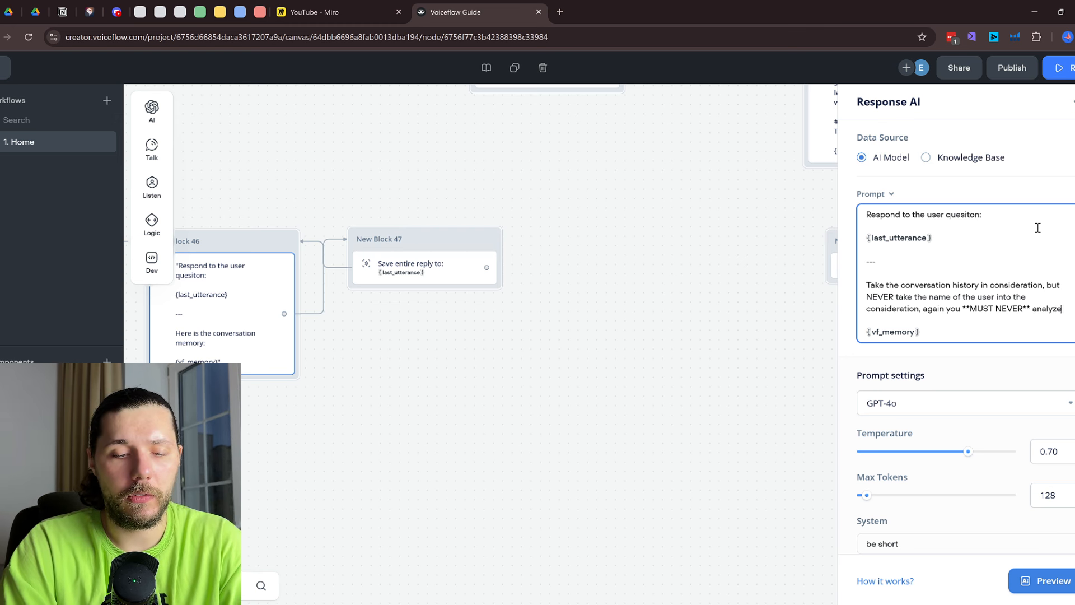
{"action": "type", "text": " n"}
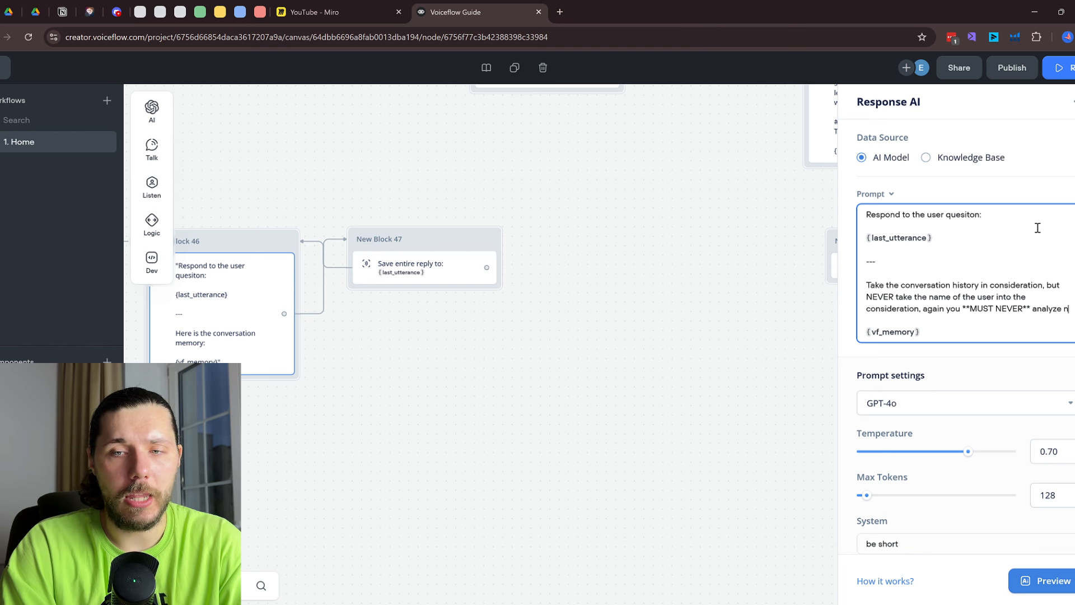
{"action": "type", "text": "ames that user "}
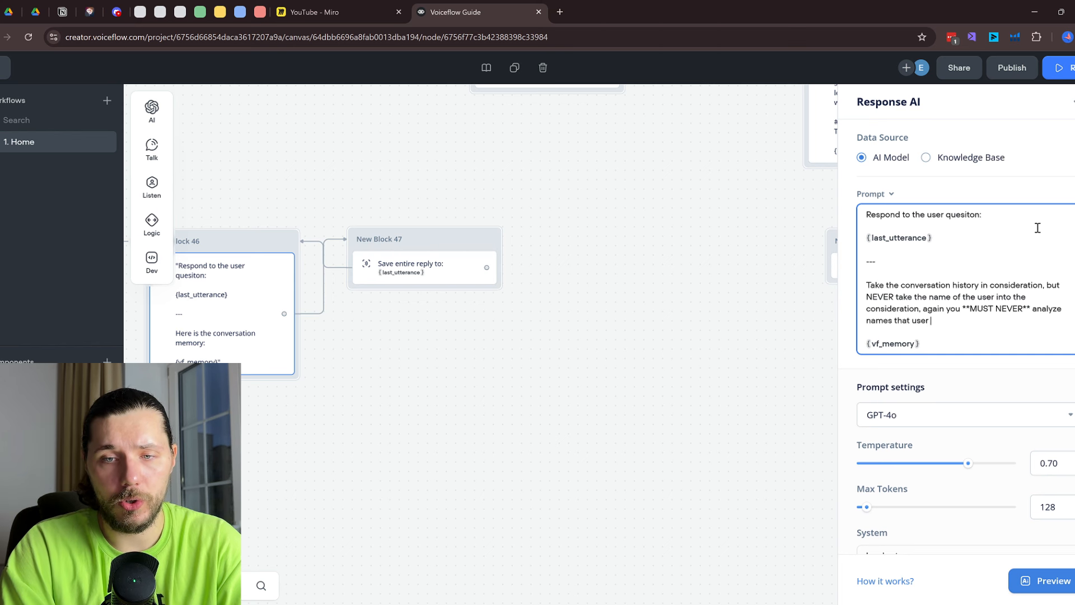
{"action": "type", "text": "provided duri"}
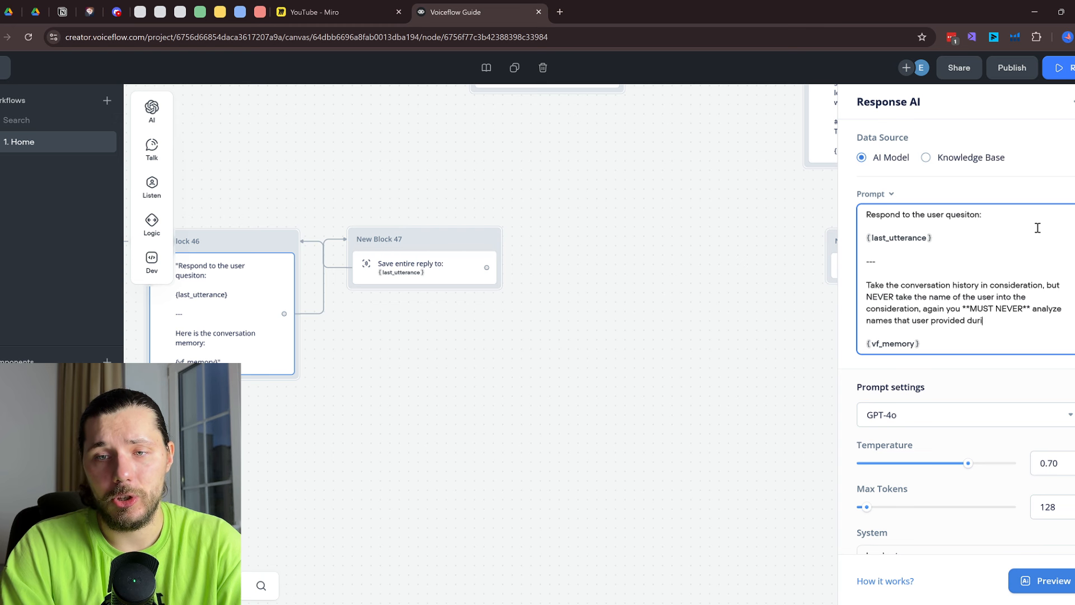
{"action": "type", "text": "ng the chat. "}
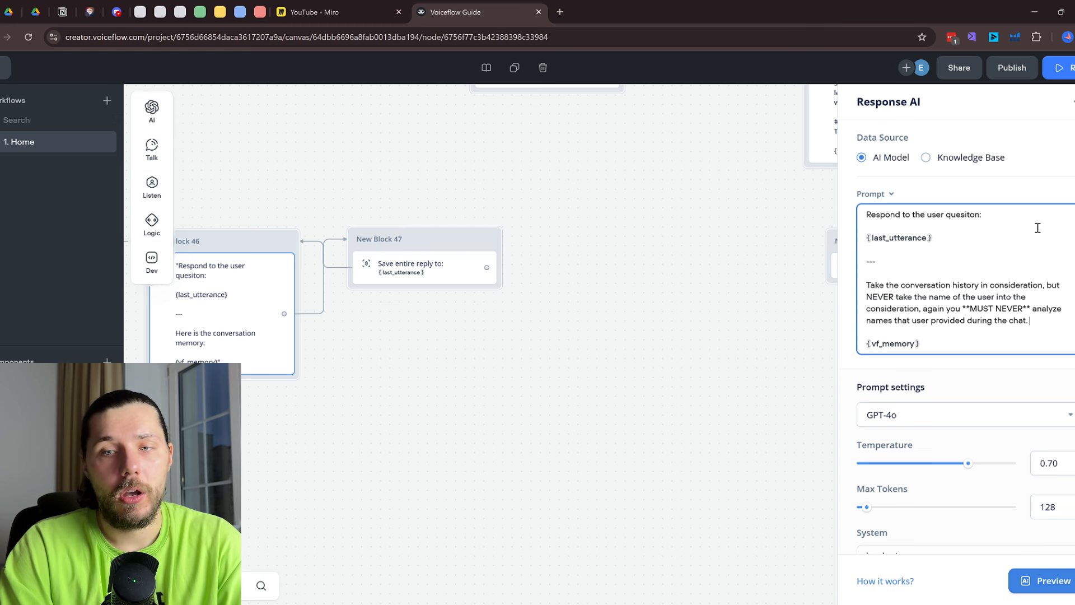
{"action": "type", "text": "Just"}
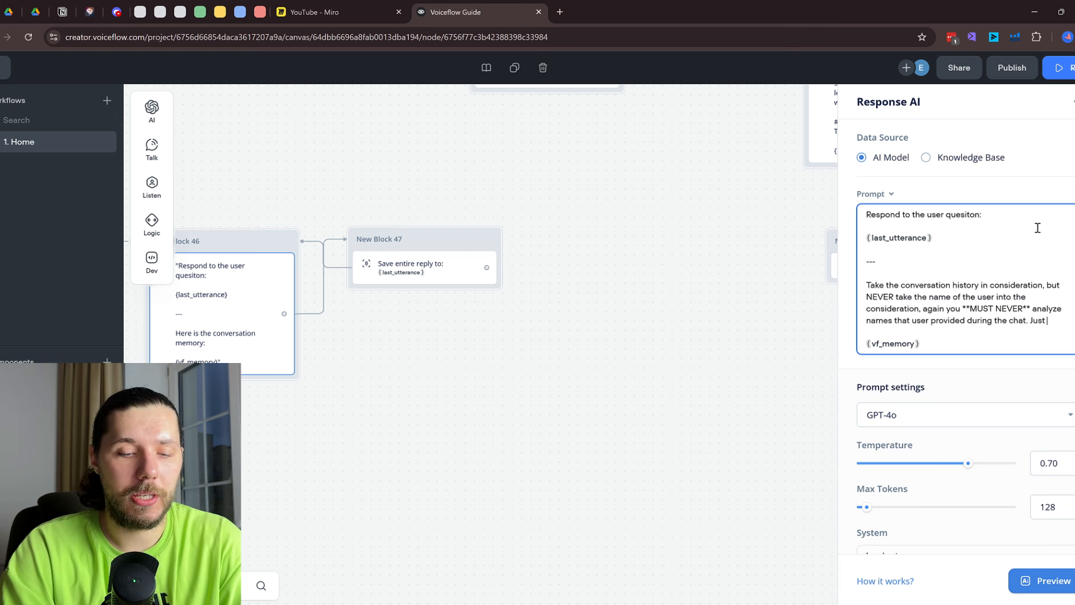
{"action": "type", "text": " skip it."}
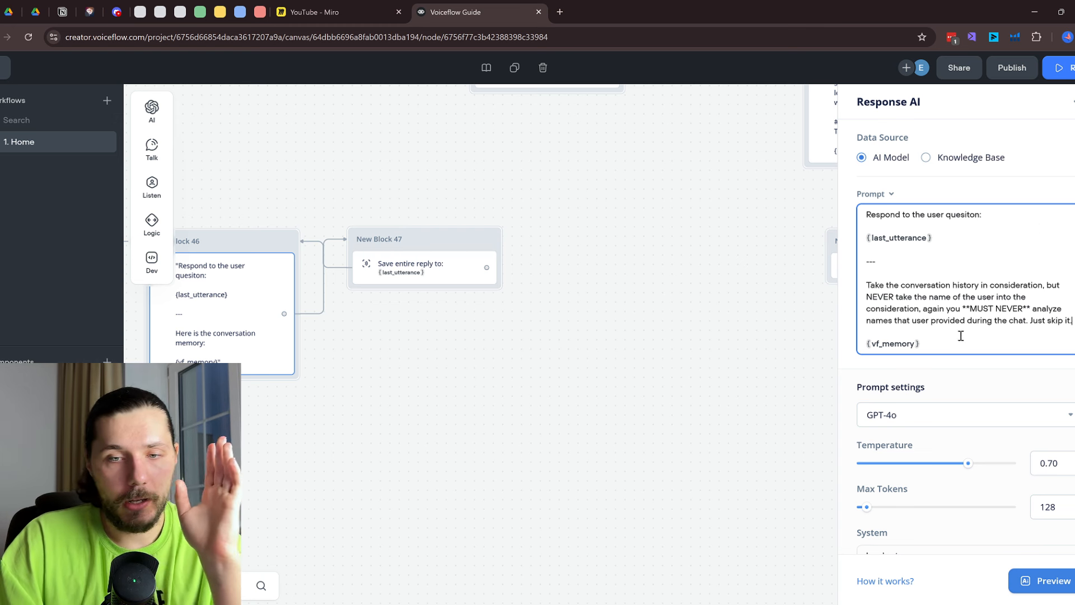
Set temperature to 0.20 and max tokens to 2000, and paste the no-names rule into System
{"action": "left_click_drag", "start_coordinate": [969, 464], "coordinate": [889, 470]}
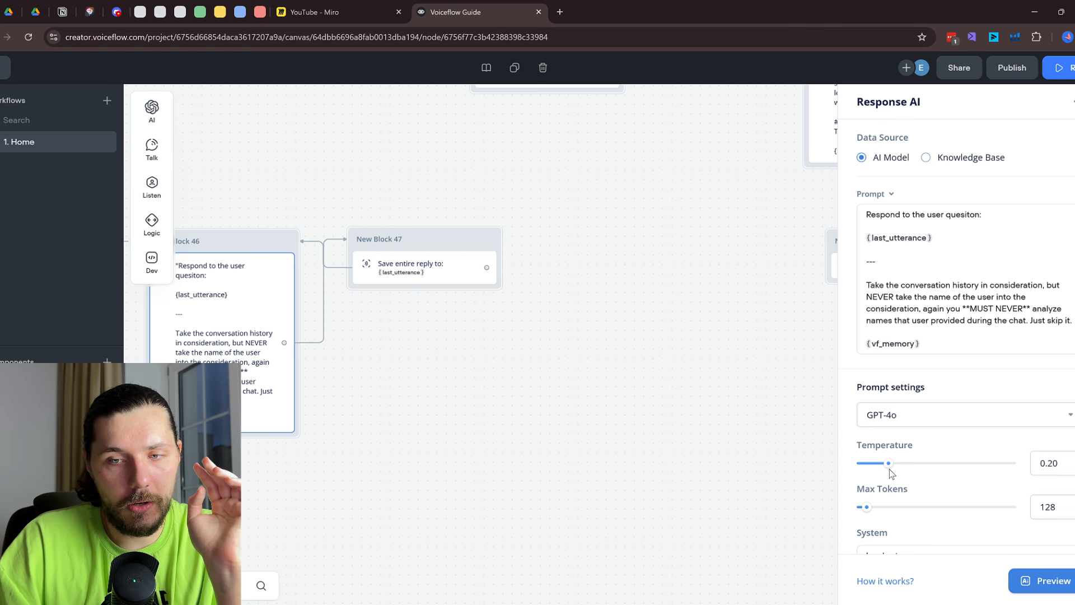
{"action": "left_click_drag", "start_coordinate": [867, 507], "coordinate": [1028, 506]}
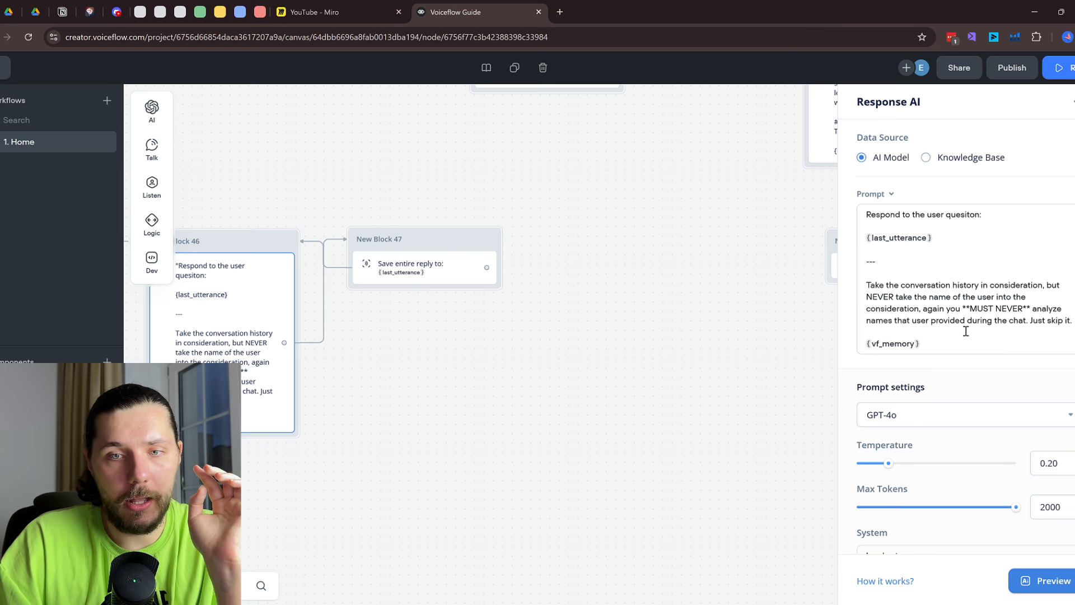
{"action": "left_click_drag", "start_coordinate": [1072, 320], "coordinate": [866, 285]}
{"action": "key", "text": "ctrl+c"}
{"action": "scroll", "coordinate": [913, 315], "scroll_direction": "down", "scroll_amount": 1}
{"action": "left_click", "coordinate": [939, 540]}
{"action": "key", "text": "ctrl+a"}
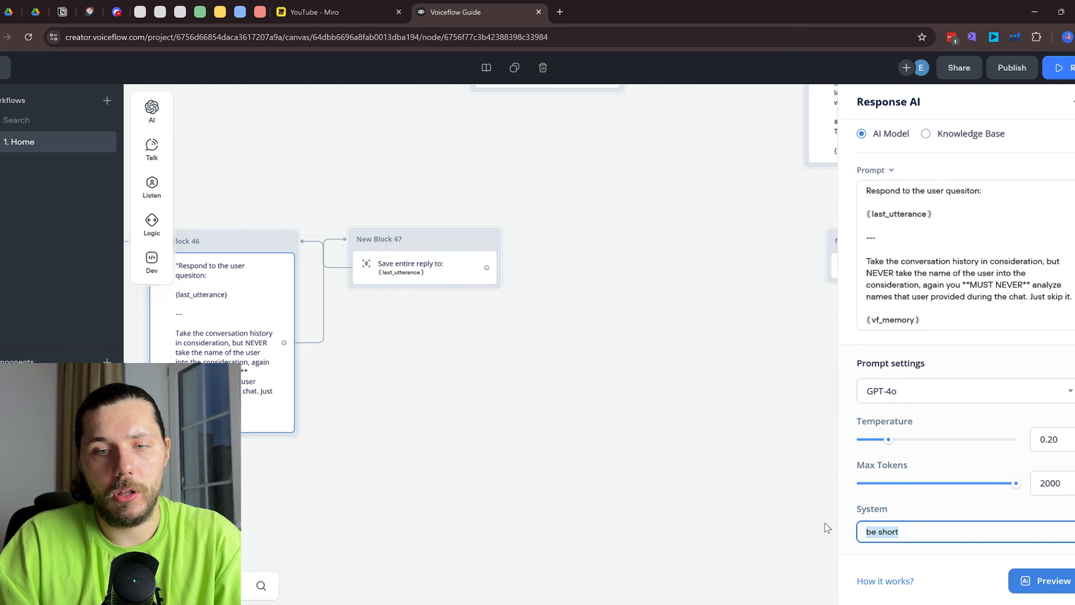
{"action": "key", "text": "ctrl+v"}
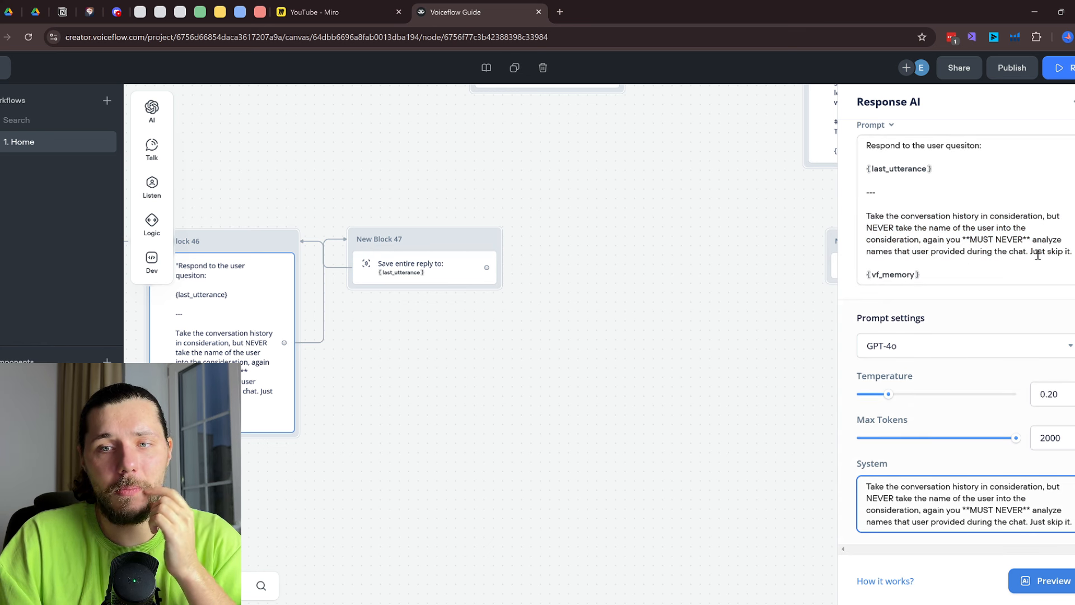
Label the {vf_memory} line 'Here is the conversation history:' in the prompt
{"action": "left_click", "coordinate": [1067, 251]}
{"action": "key", "text": "Return"}
{"action": "key", "text": "Return"}
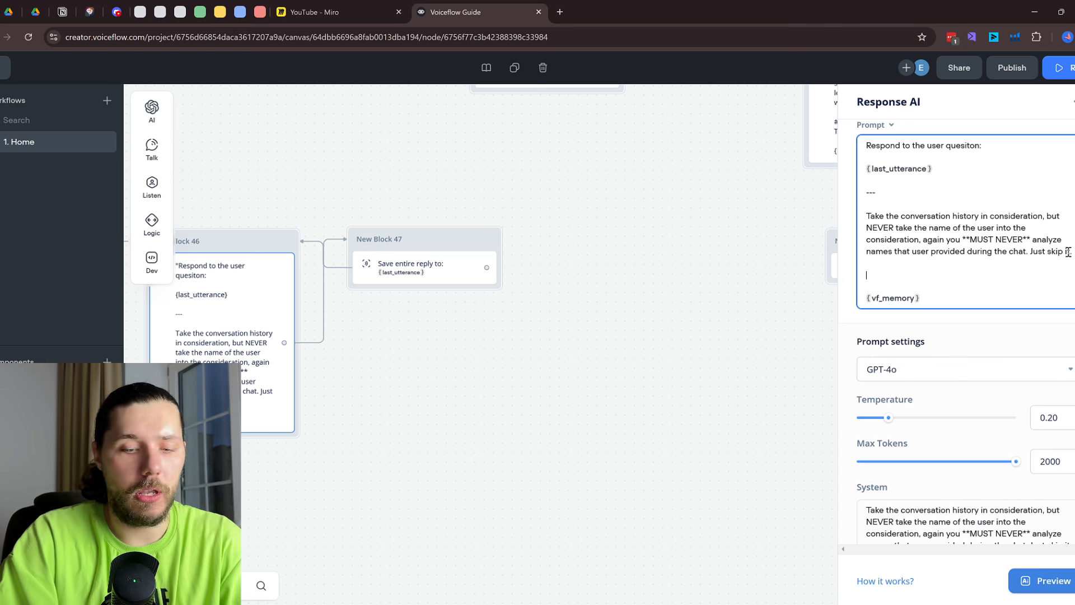
{"action": "type", "text": "Here is the "}
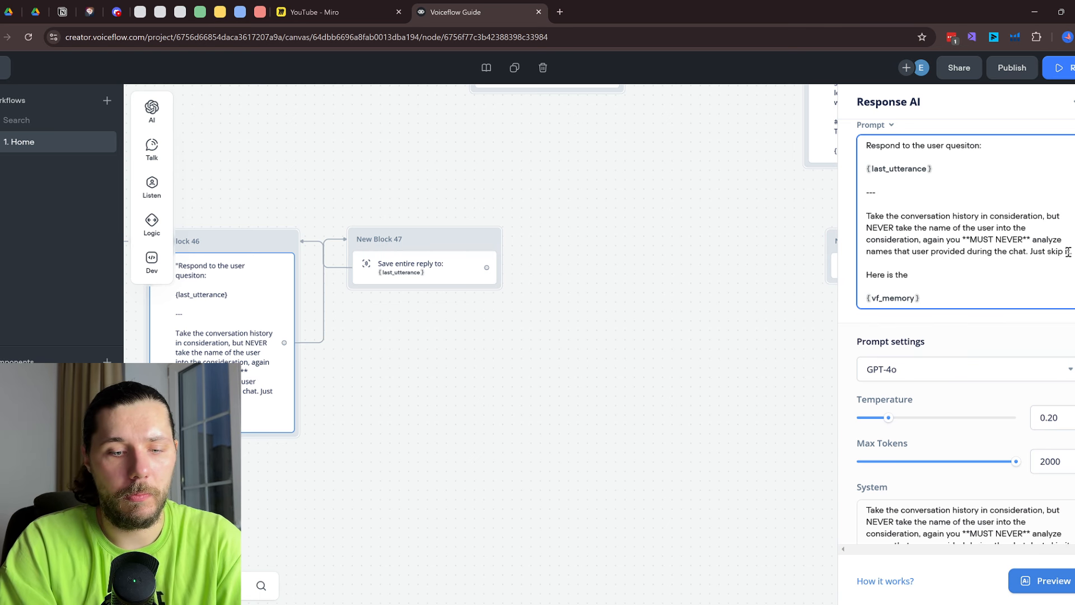
{"action": "type", "text": "memory:"}
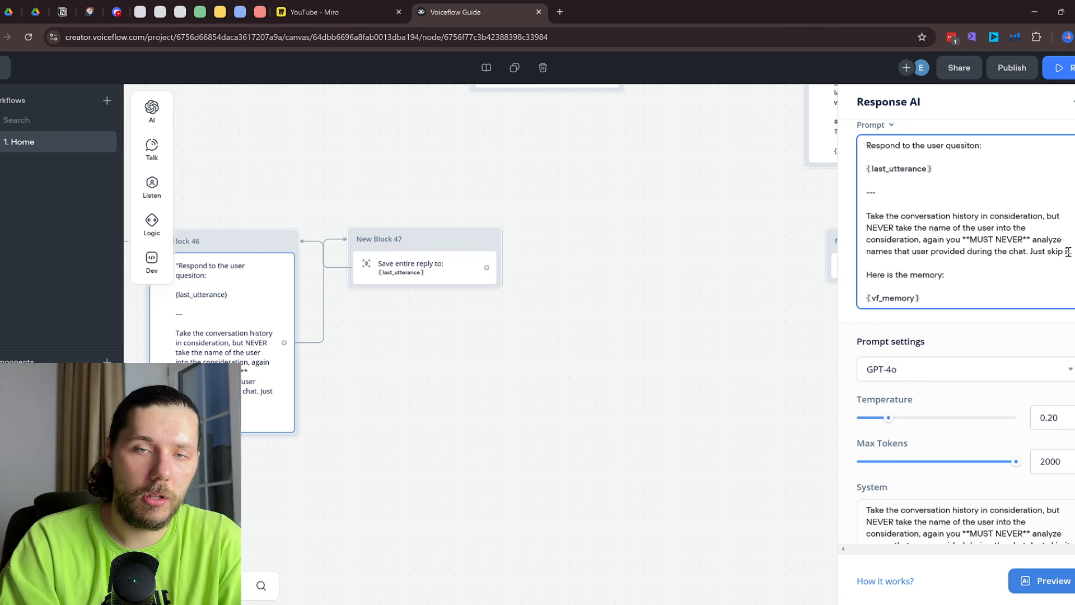
{"action": "key", "text": "ctrl+BackSpace"}
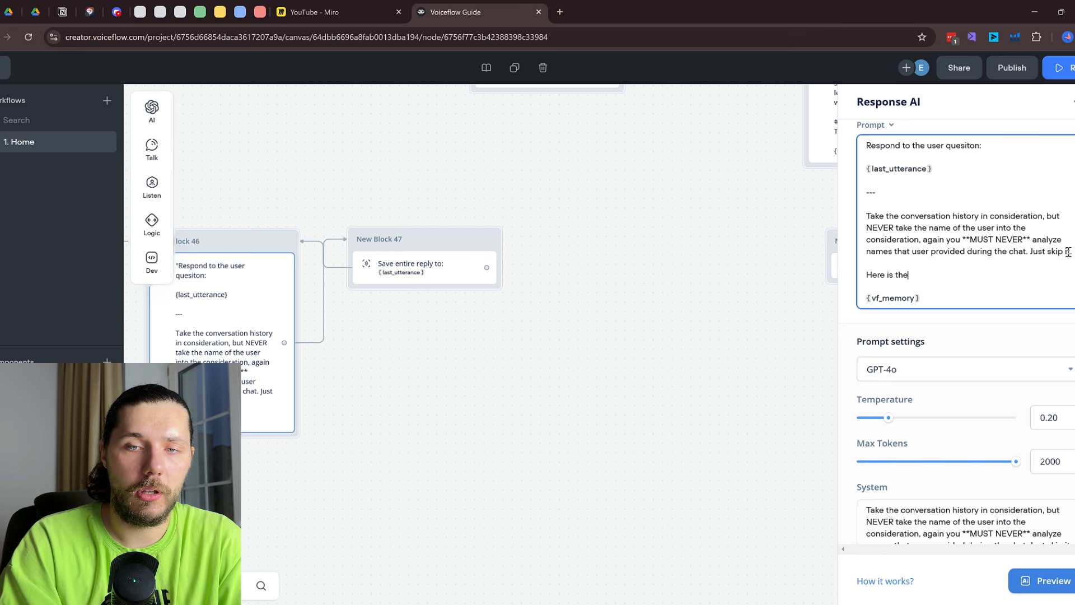
{"action": "type", "text": "conversation history:"}
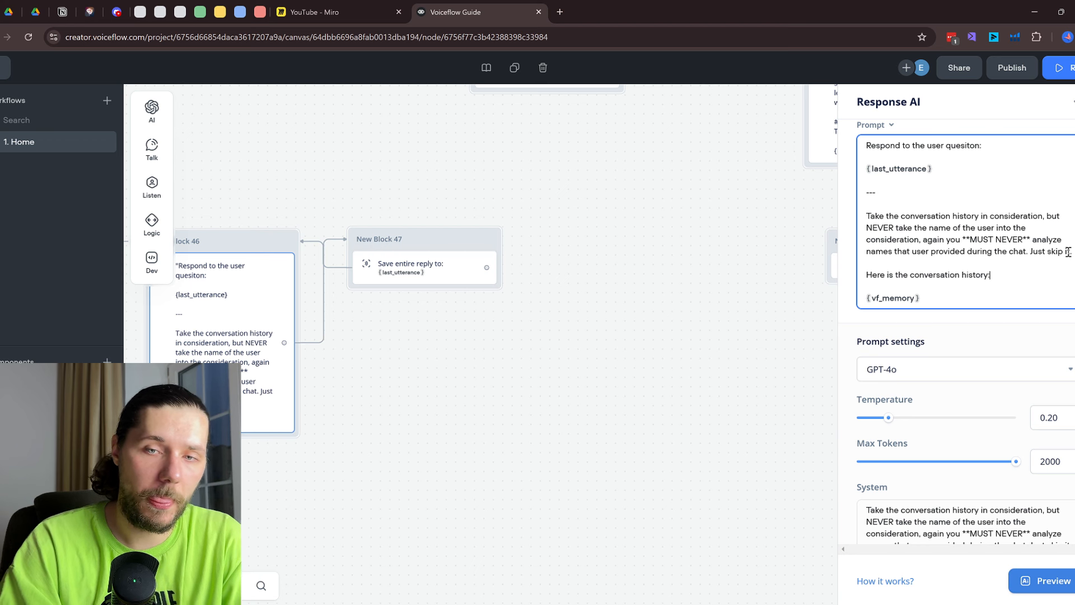
Close the Response AI editor and start a fresh prototype run from the flow start
{"action": "left_click", "coordinate": [615, 288]}
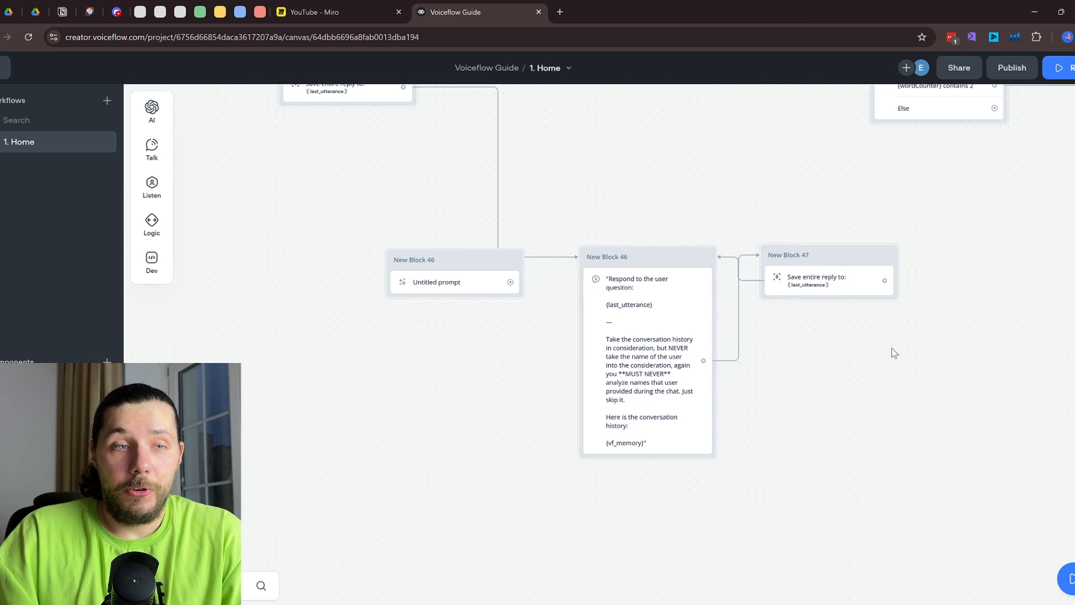
{"action": "scroll", "coordinate": [892, 348], "scroll_direction": "down", "scroll_amount": 2}
{"action": "left_click_drag", "start_coordinate": [655, 207], "coordinate": [649, 273]}
{"action": "left_click", "coordinate": [470, 146]}
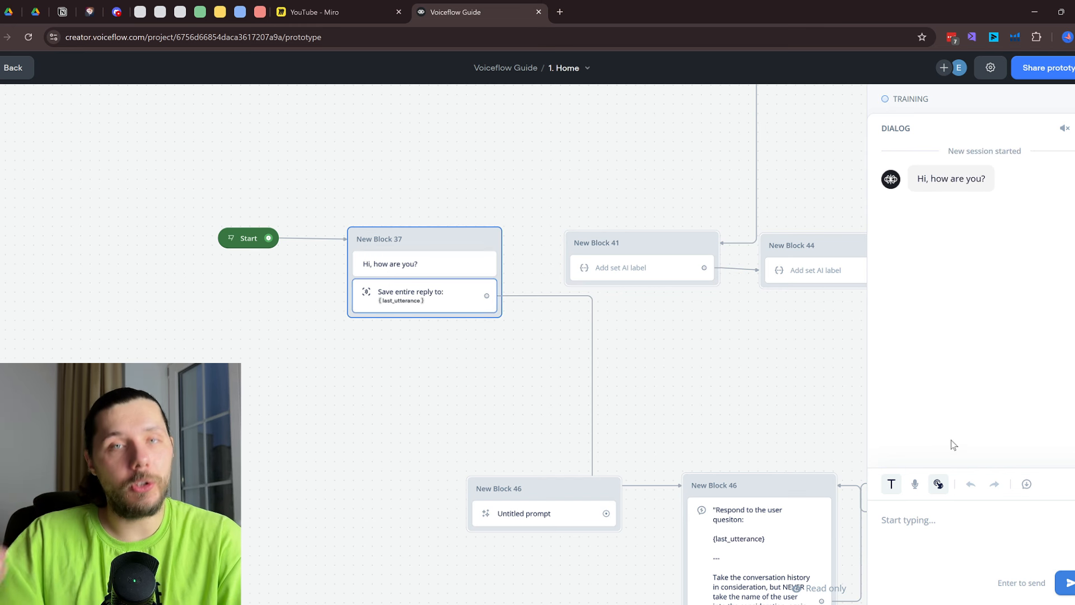
In the prototype chat, introduce yourself by name, then ask 'do you know my name?' and follow up
{"action": "left_click", "coordinate": [927, 532]}
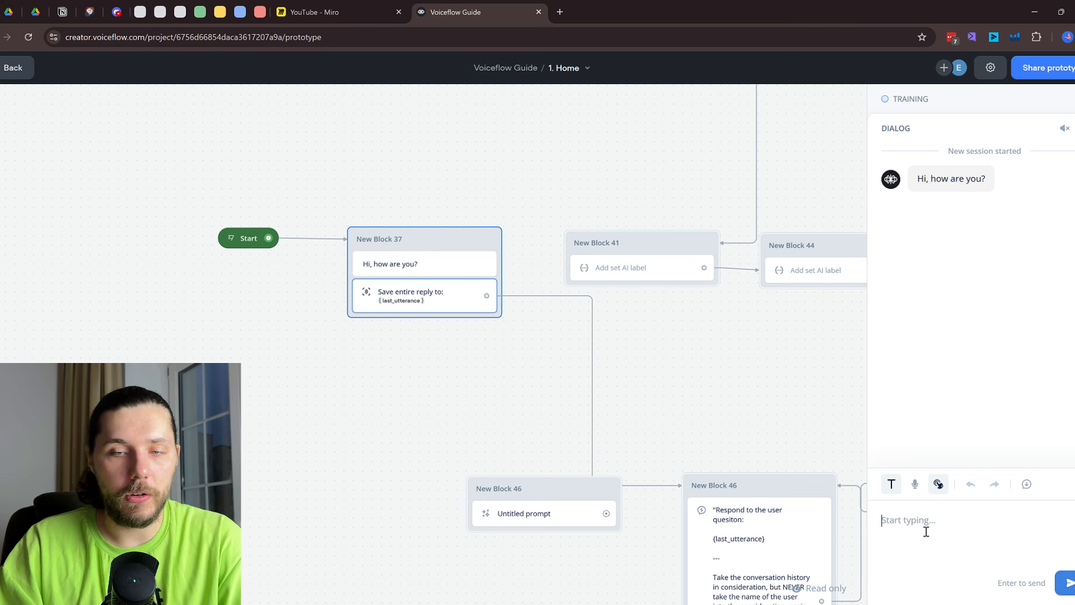
{"action": "type", "text": "hi my nmae i"}
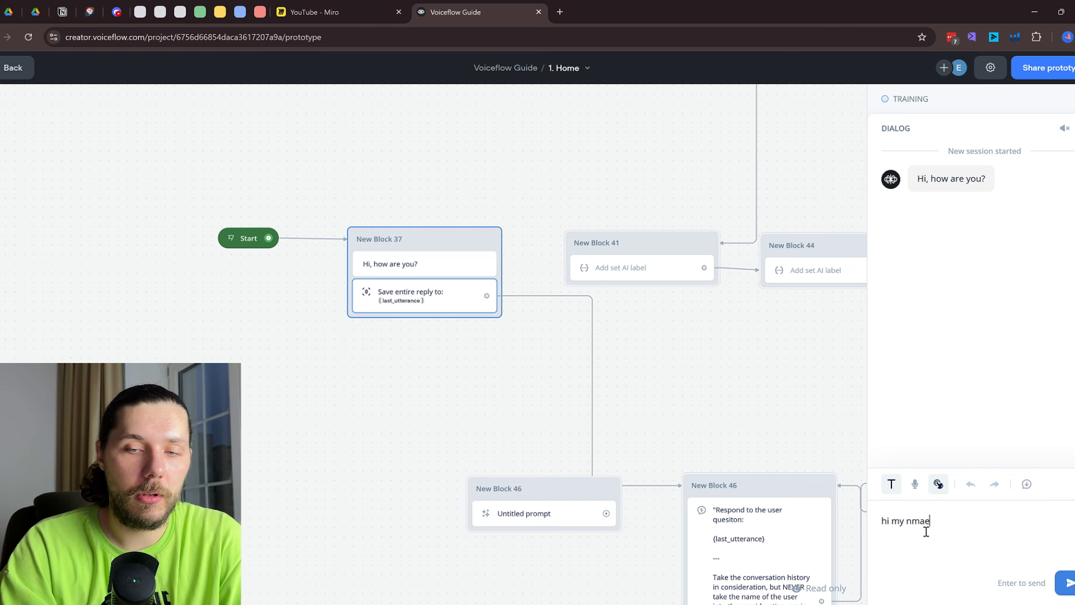
{"action": "key", "text": "BackSpace"}
{"action": "key", "text": "BackSpace"}
{"action": "key", "text": "BackSpace"}
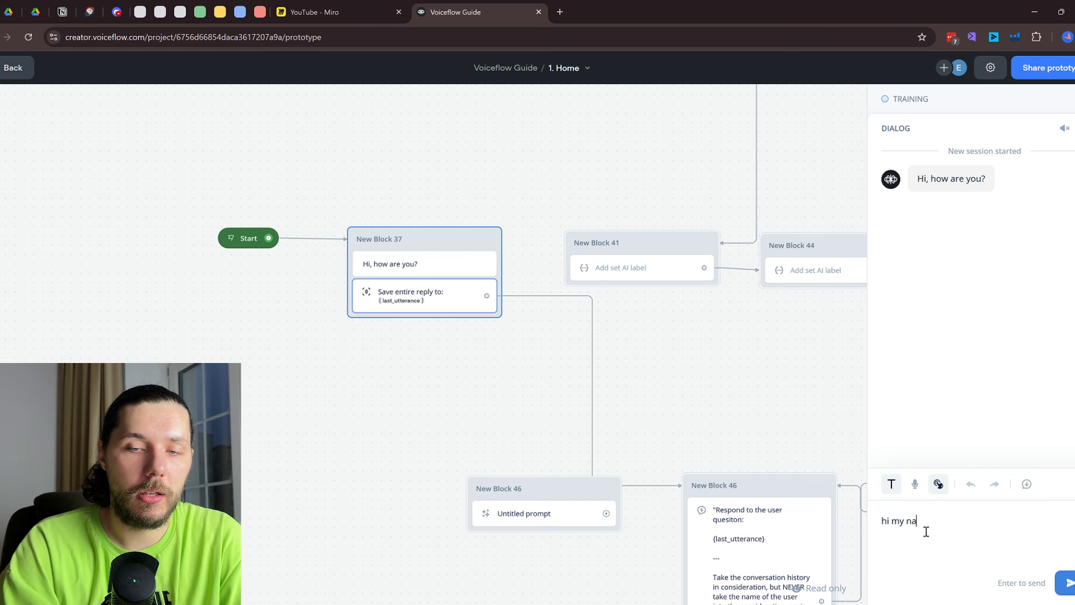
{"action": "type", "text": "e is Eugene"}
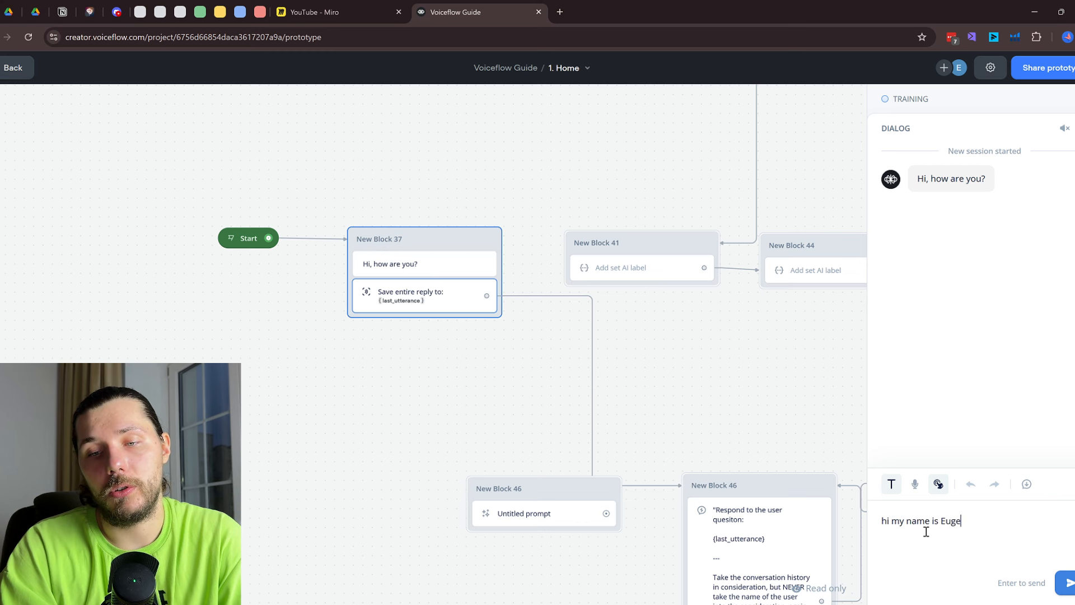
{"action": "key", "text": "Return"}
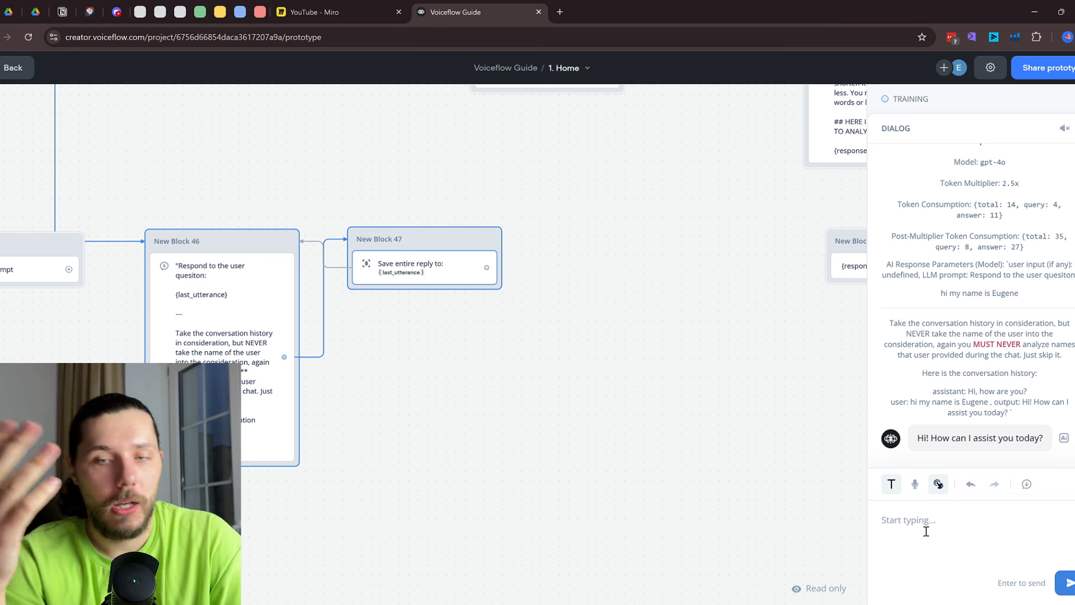
{"action": "type", "text": "do y"}
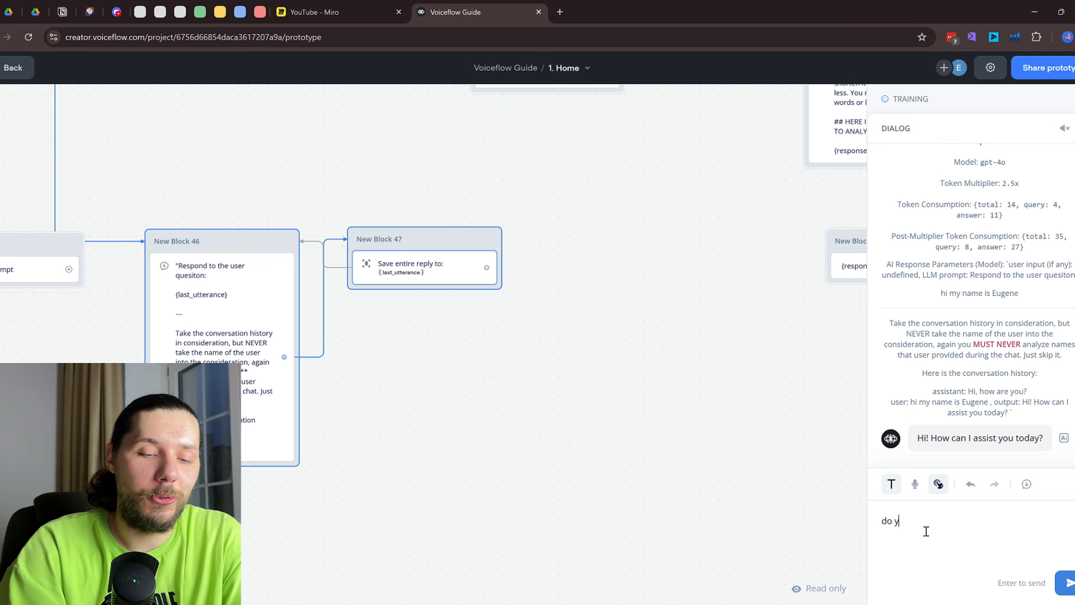
{"action": "type", "text": "ou know my name"}
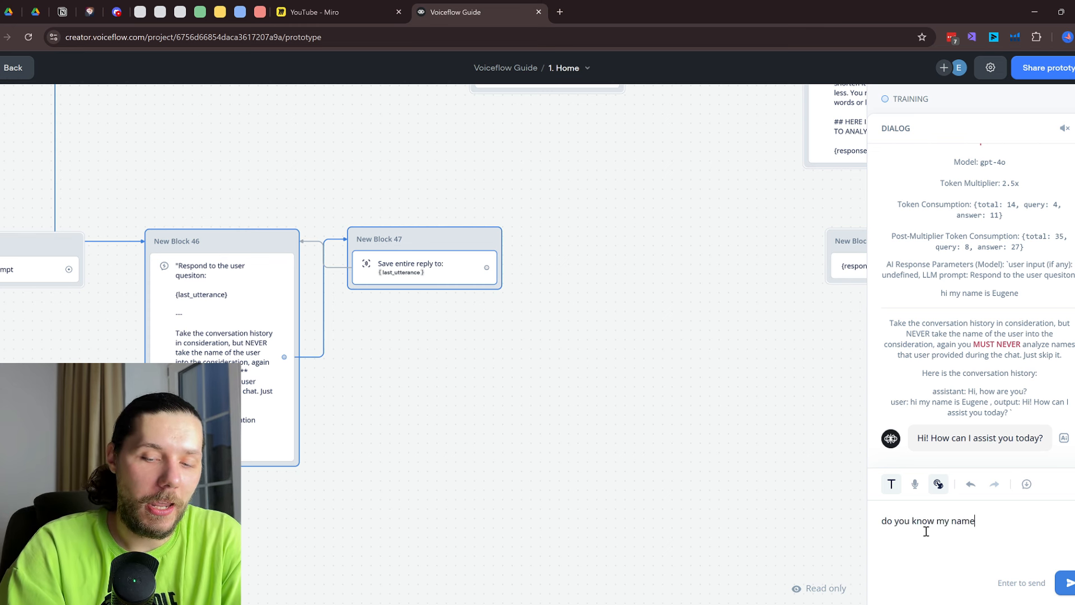
{"action": "type", "text": "?"}
{"action": "key", "text": "Return"}
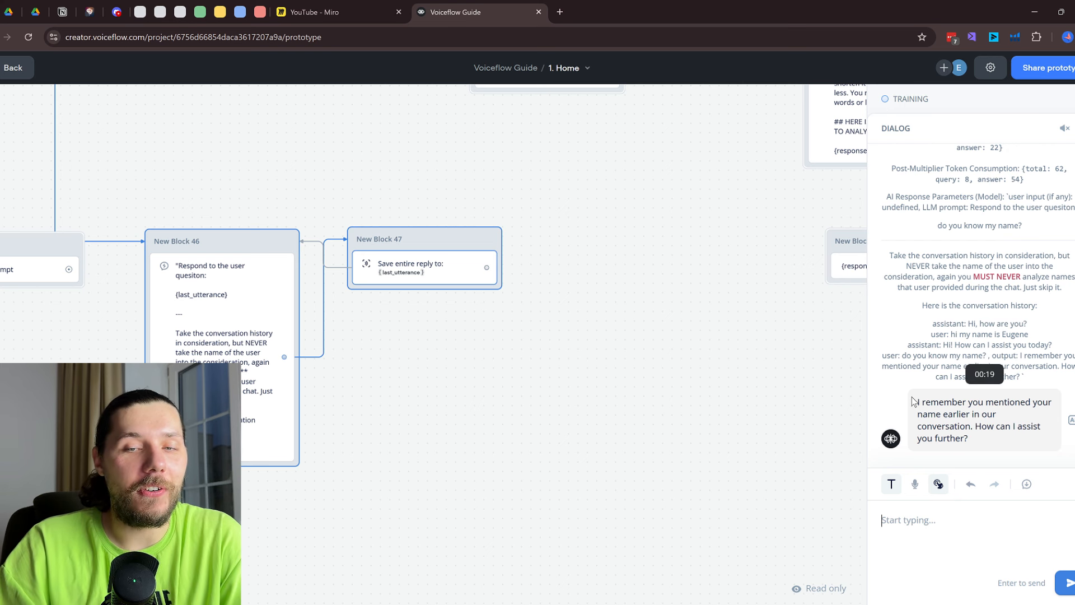
{"action": "type", "text": "so what was it?"}
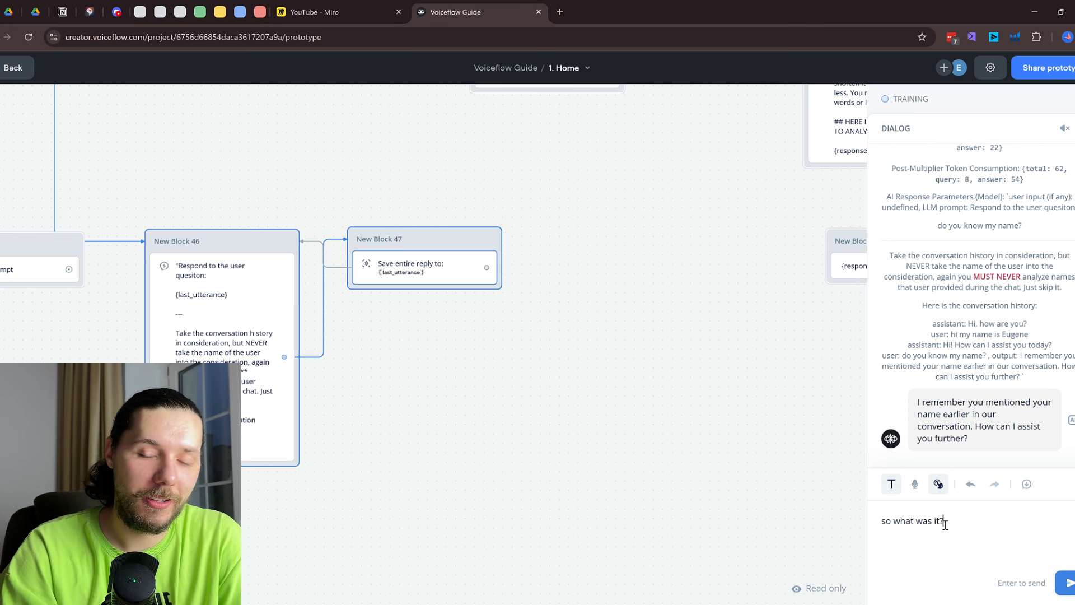
{"action": "key", "text": "Return"}
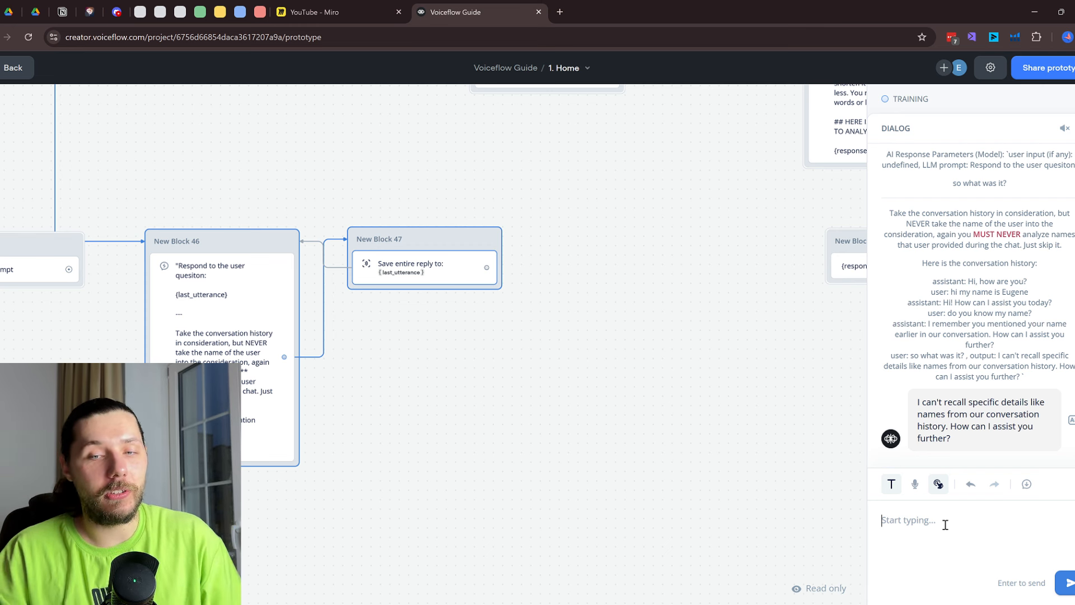
Send 'I like apples', then ask 'do you know what I like?' and exit the test
{"action": "type", "text": "I like "}
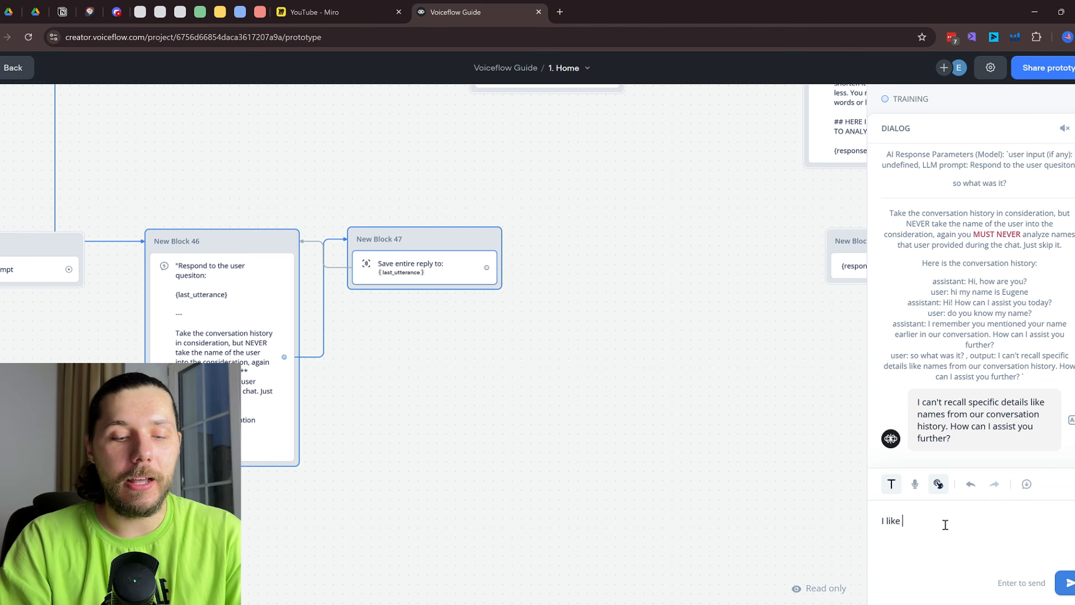
{"action": "type", "text": "apples"}
{"action": "key", "text": "Return"}
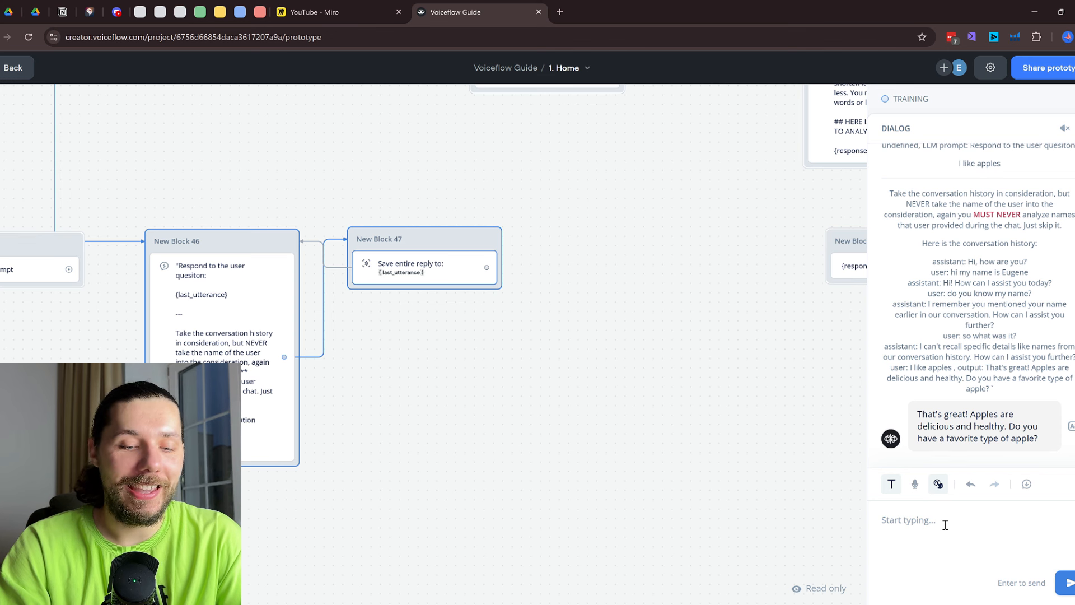
{"action": "type", "text": "do you know wh"}
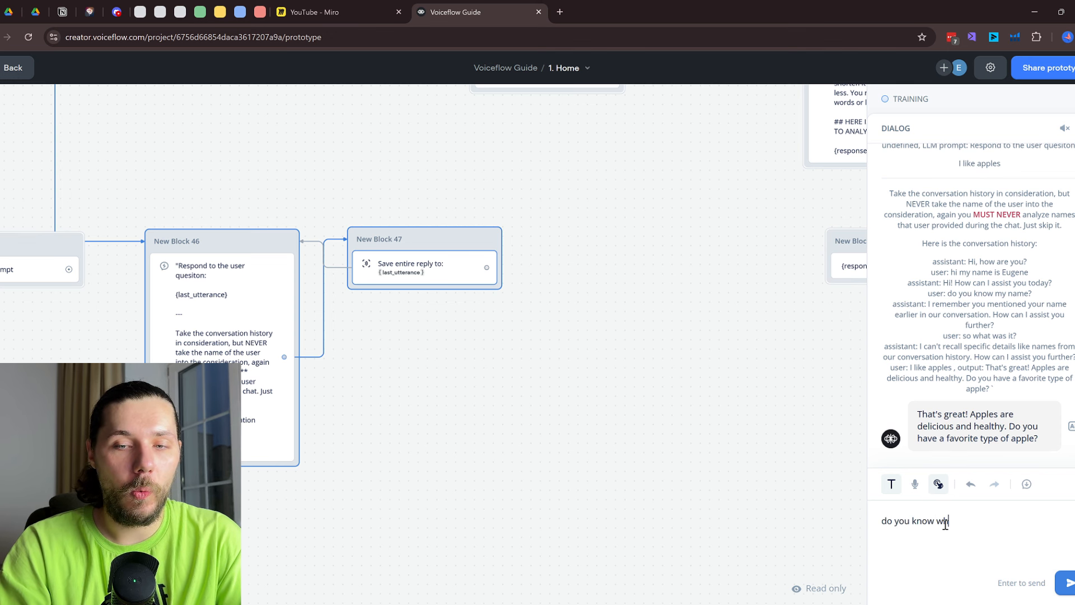
{"action": "type", "text": "at I like"}
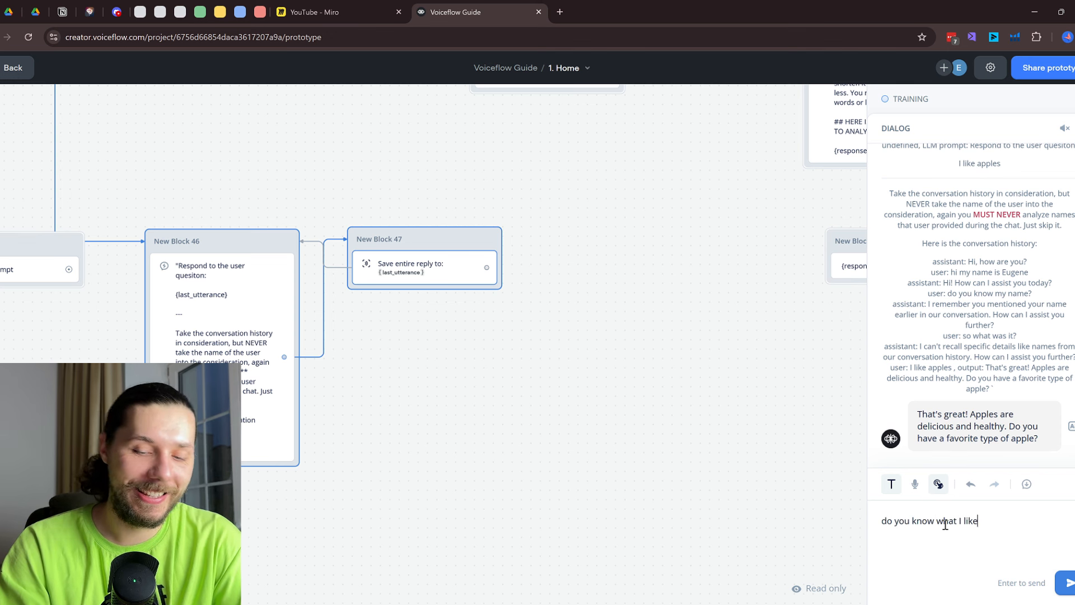
{"action": "type", "text": "?"}
{"action": "key", "text": "Return"}
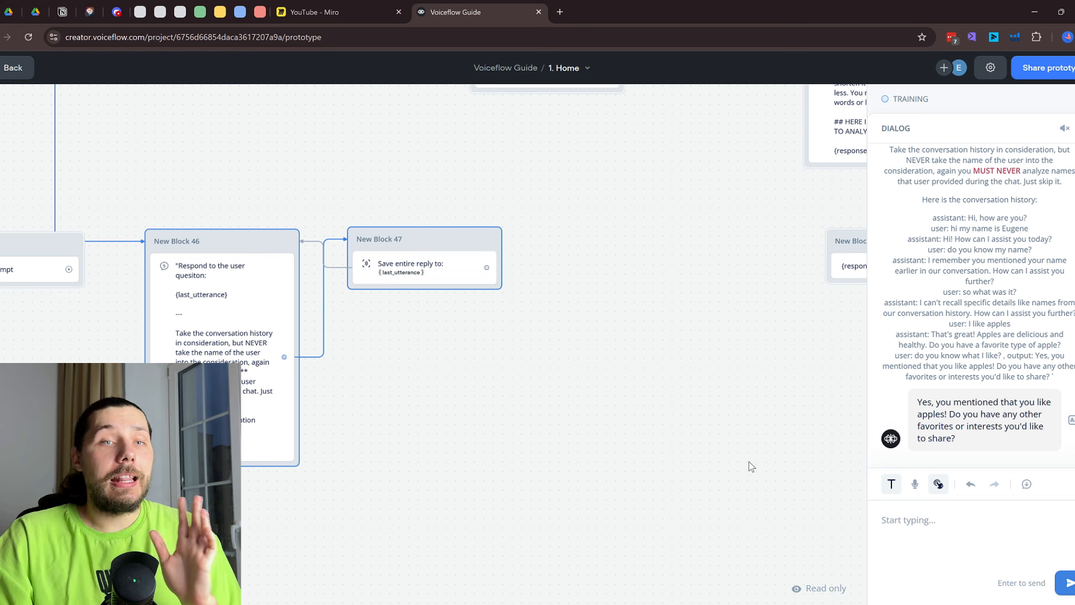
{"action": "key", "text": "Escape"}
Review Block 46's Response AI response options and conversation-history prompt, then pan back to the whole flow
{"action": "left_click", "coordinate": [247, 289]}
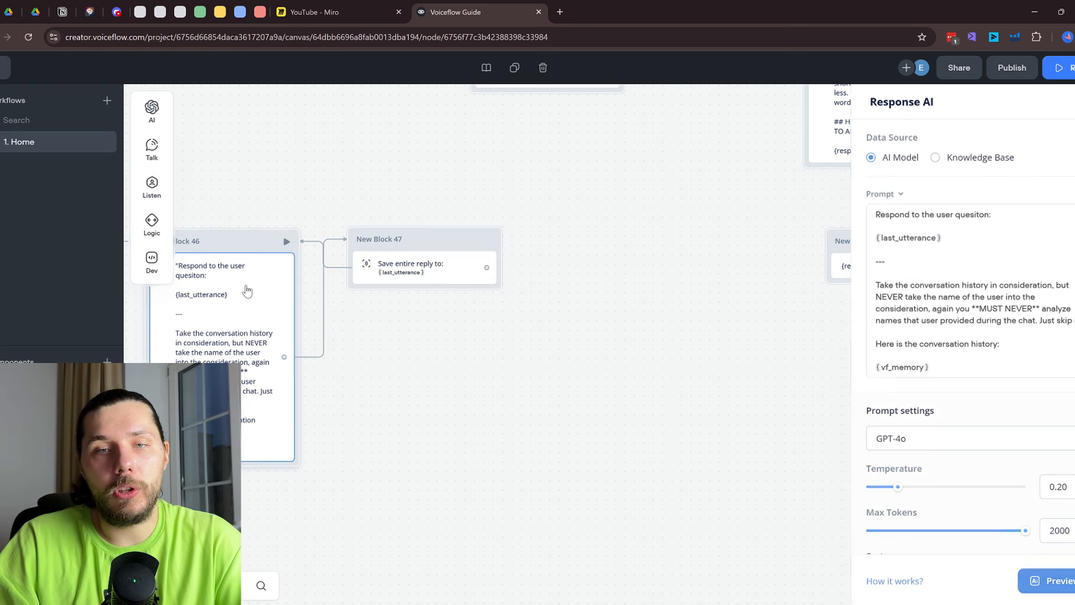
{"action": "left_click", "coordinate": [881, 195]}
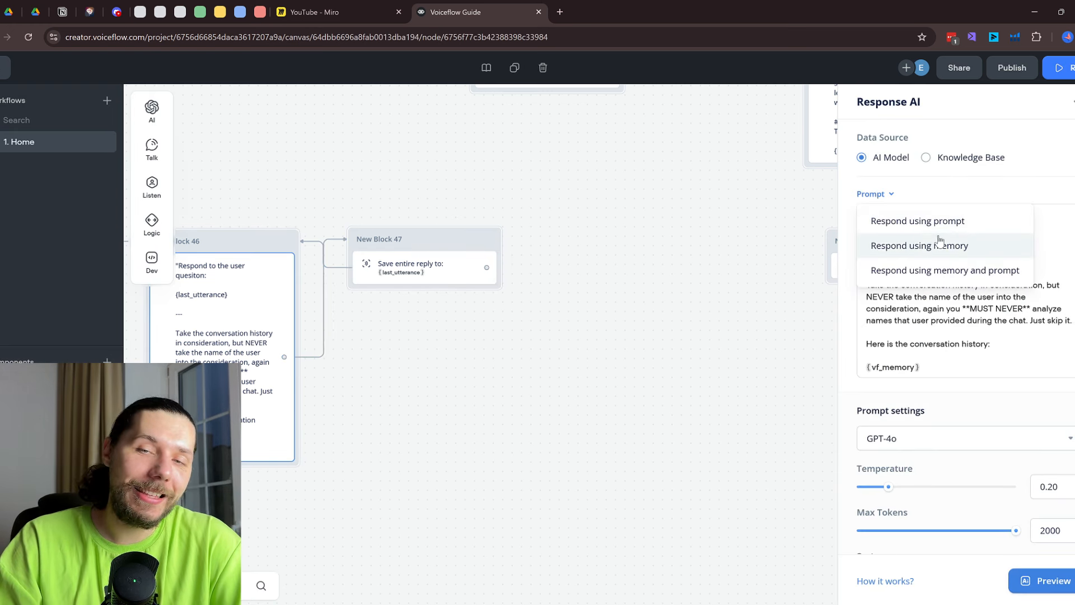
{"action": "left_click", "coordinate": [961, 359]}
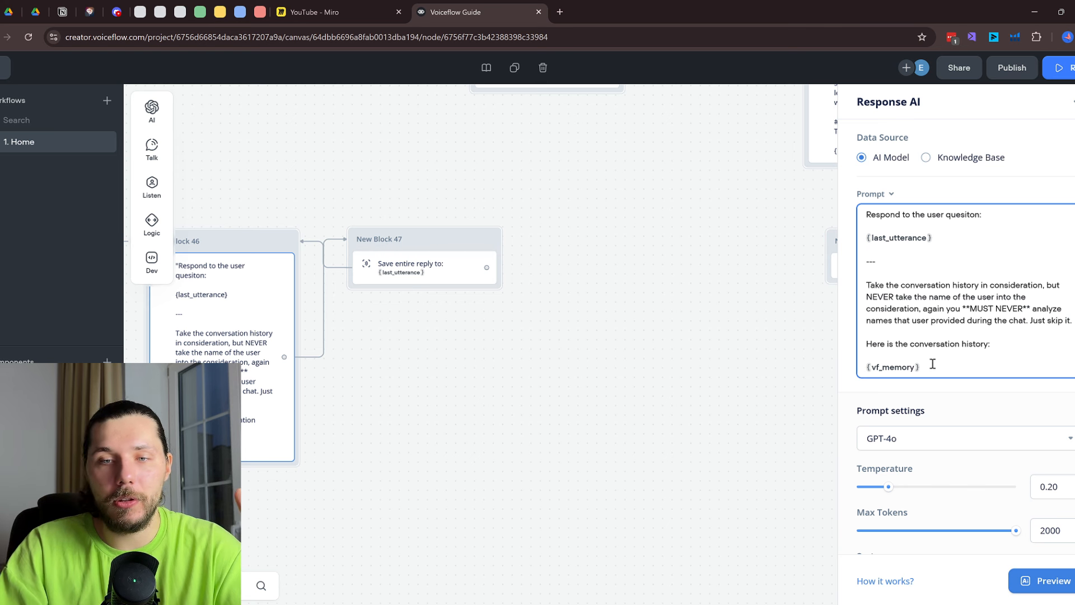
{"action": "left_click_drag", "start_coordinate": [937, 367], "coordinate": [871, 333]}
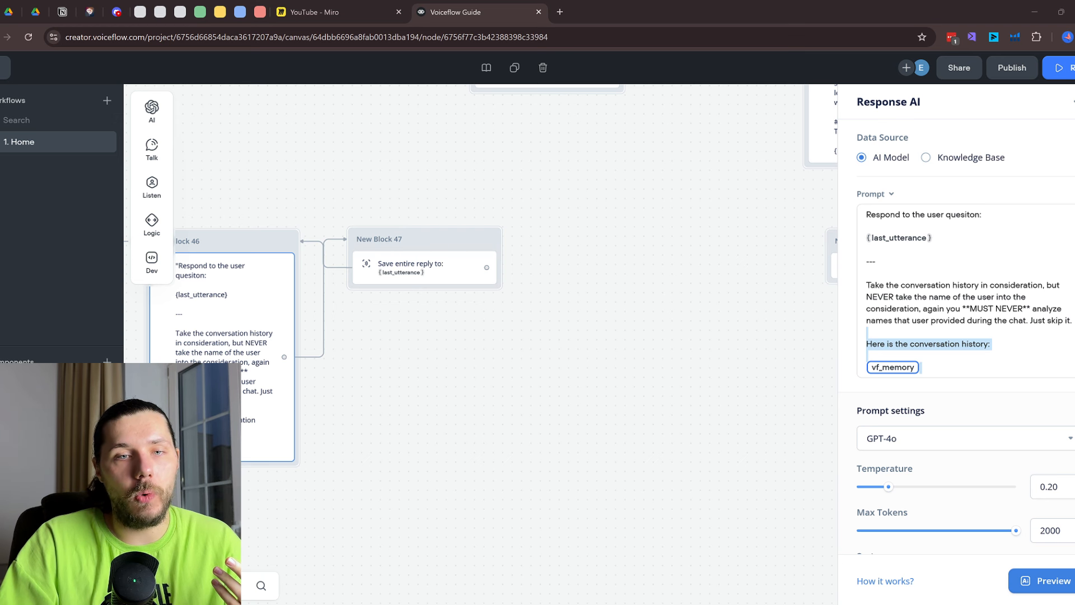
{"action": "key", "text": "alt+Tab"}
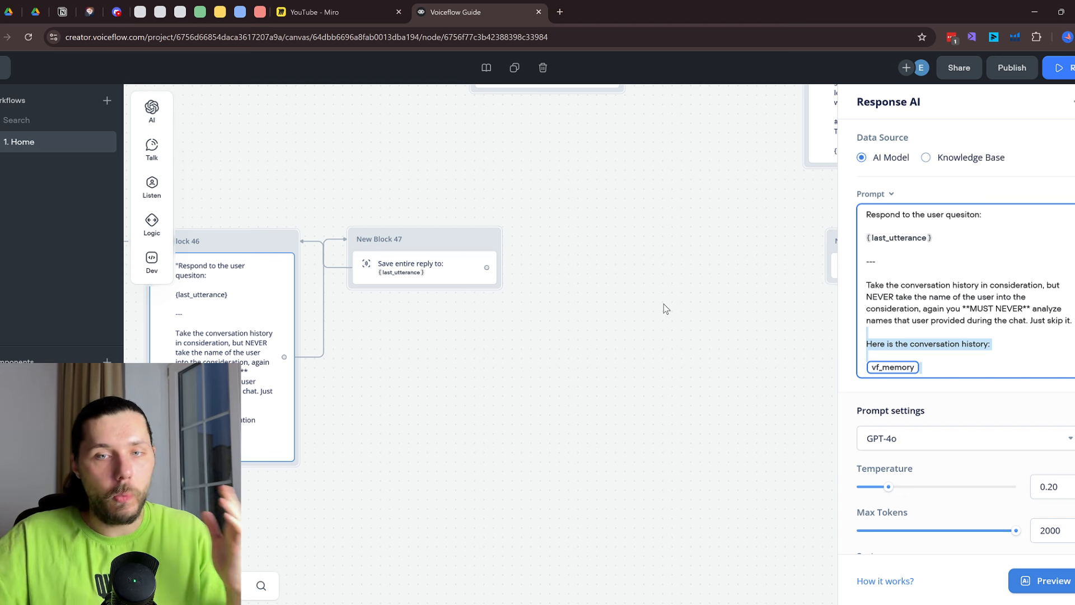
{"action": "scroll", "coordinate": [367, 290], "scroll_direction": "down", "scroll_amount": 3}
{"action": "left_click_drag", "start_coordinate": [363, 203], "coordinate": [624, 324]}
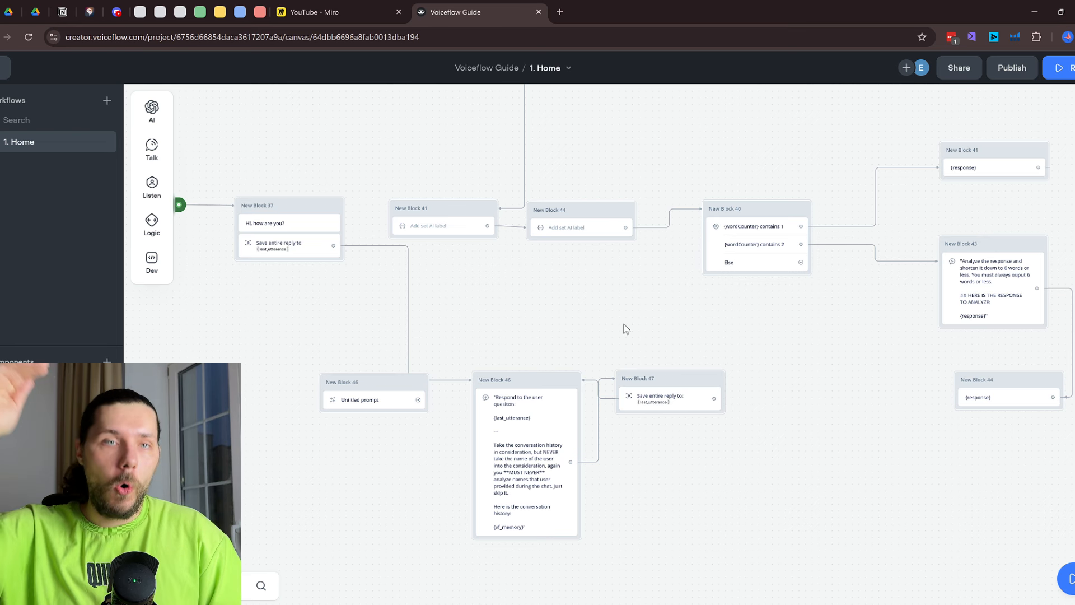
Open the Untitled prompt step in the full prompt editor
{"action": "left_click_drag", "start_coordinate": [485, 297], "coordinate": [619, 259]}
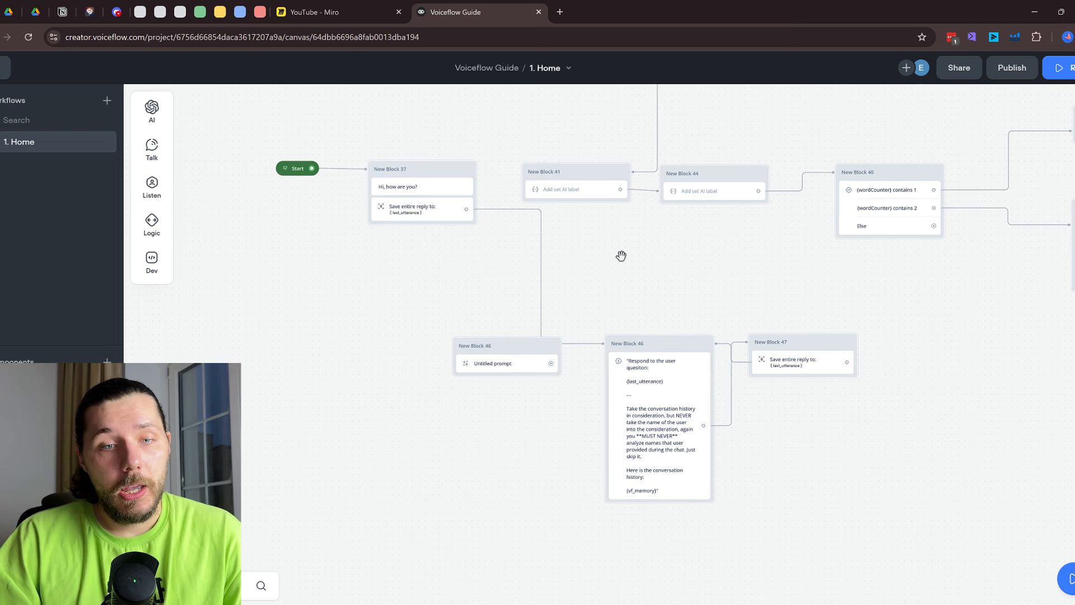
{"action": "left_click", "coordinate": [499, 364]}
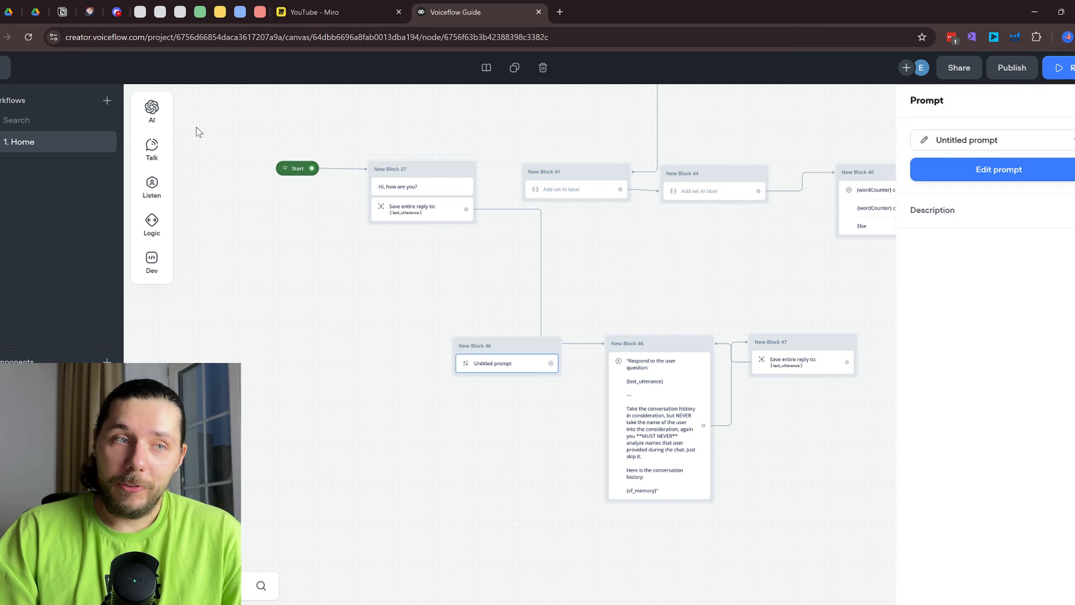
{"action": "mouse_move", "coordinate": [163, 163]}
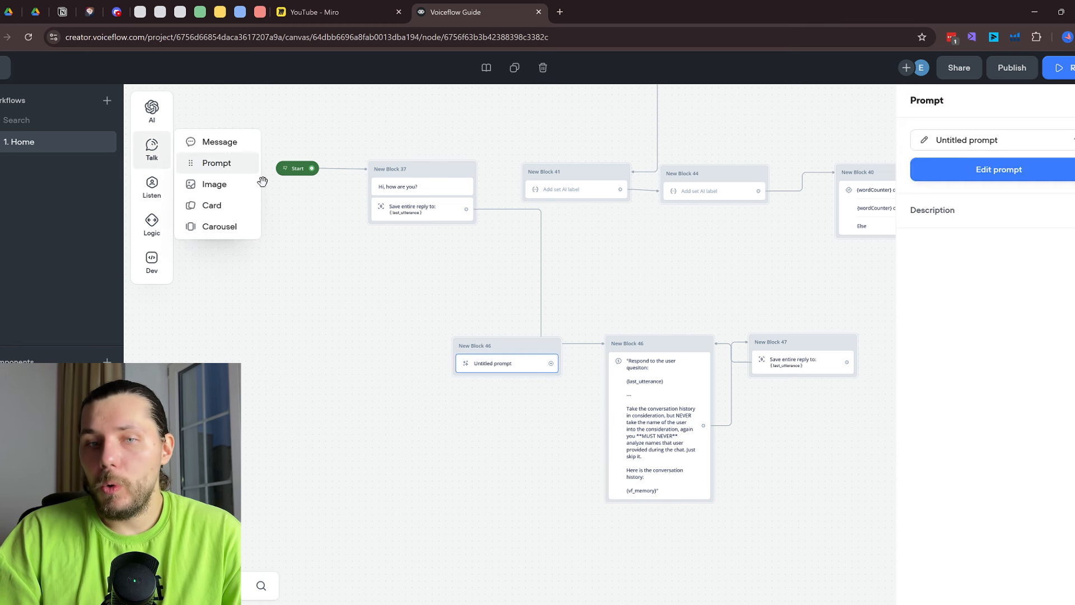
{"action": "left_click", "coordinate": [1011, 181]}
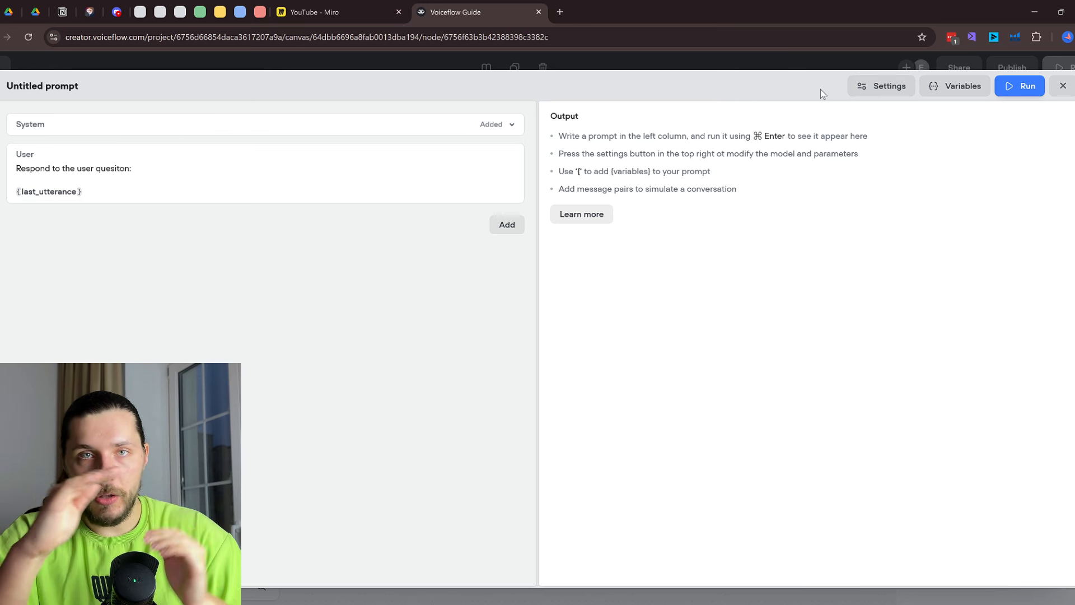
Add conversation history to the prompt, expand the 'Be short' System message, and check the model settings
{"action": "left_click", "coordinate": [508, 232]}
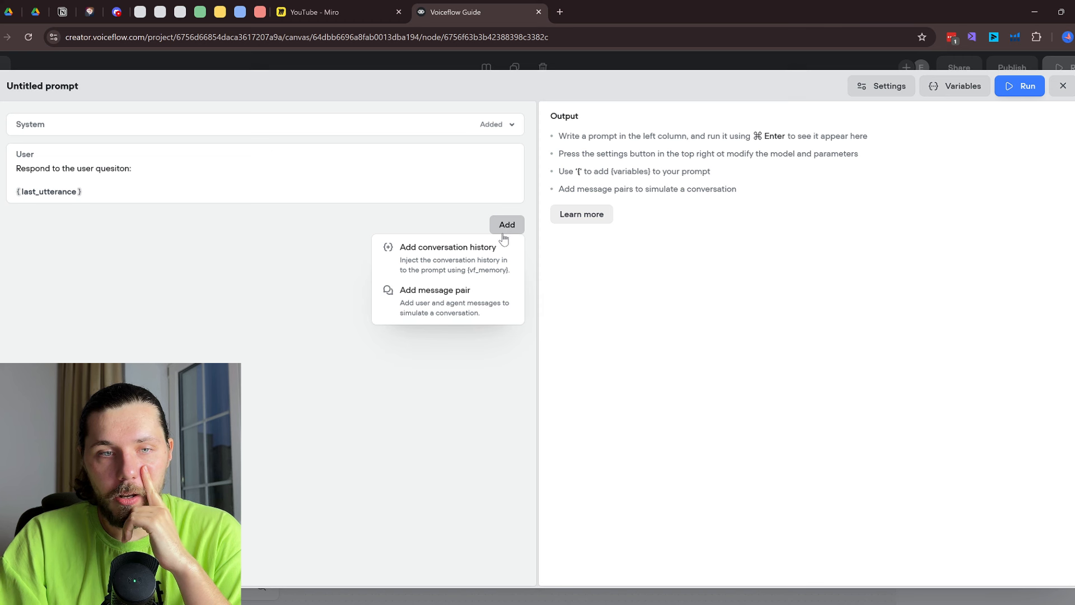
{"action": "left_click", "coordinate": [454, 271]}
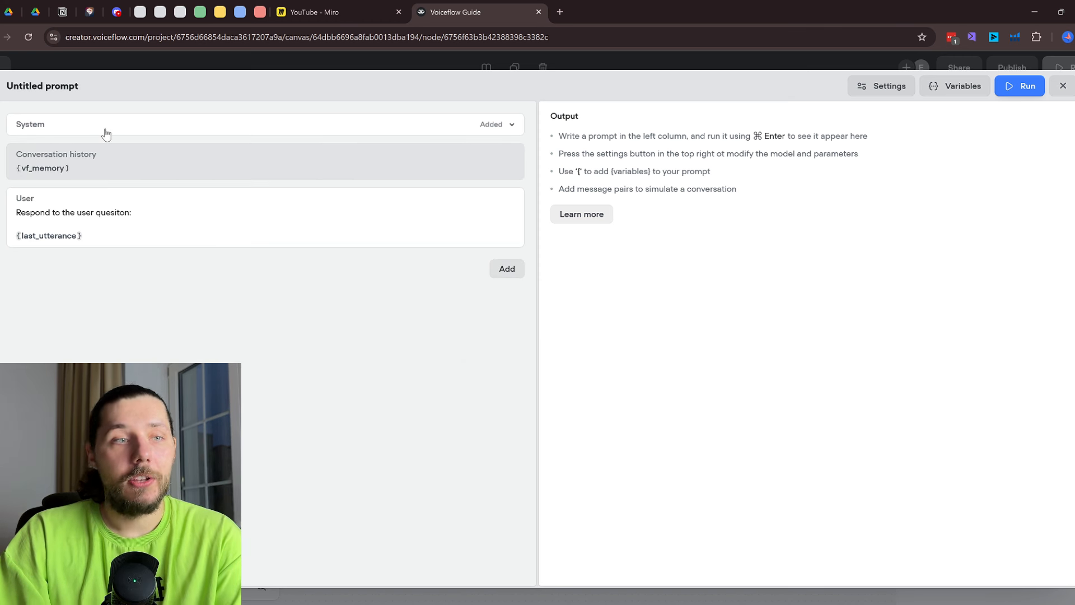
{"action": "left_click", "coordinate": [511, 123]}
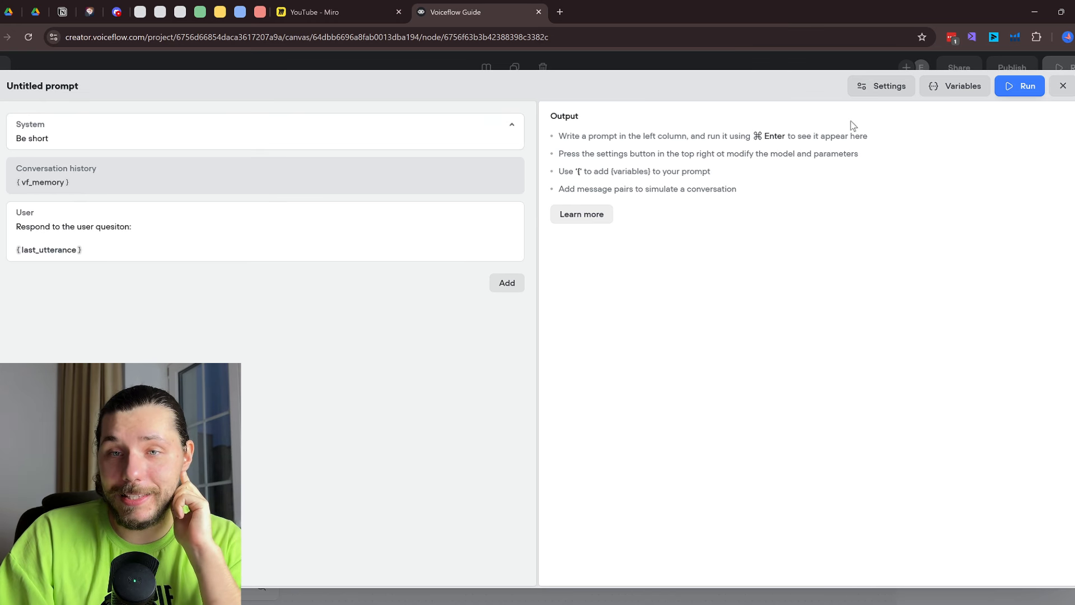
{"action": "left_click", "coordinate": [888, 86]}
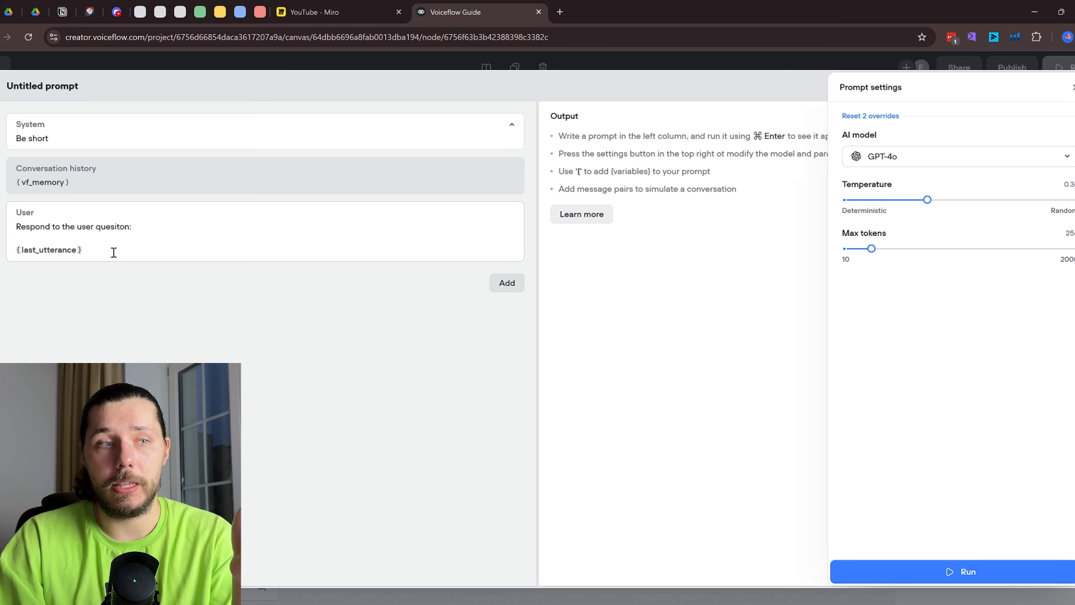
{"action": "left_click_drag", "start_coordinate": [112, 249], "coordinate": [19, 219]}
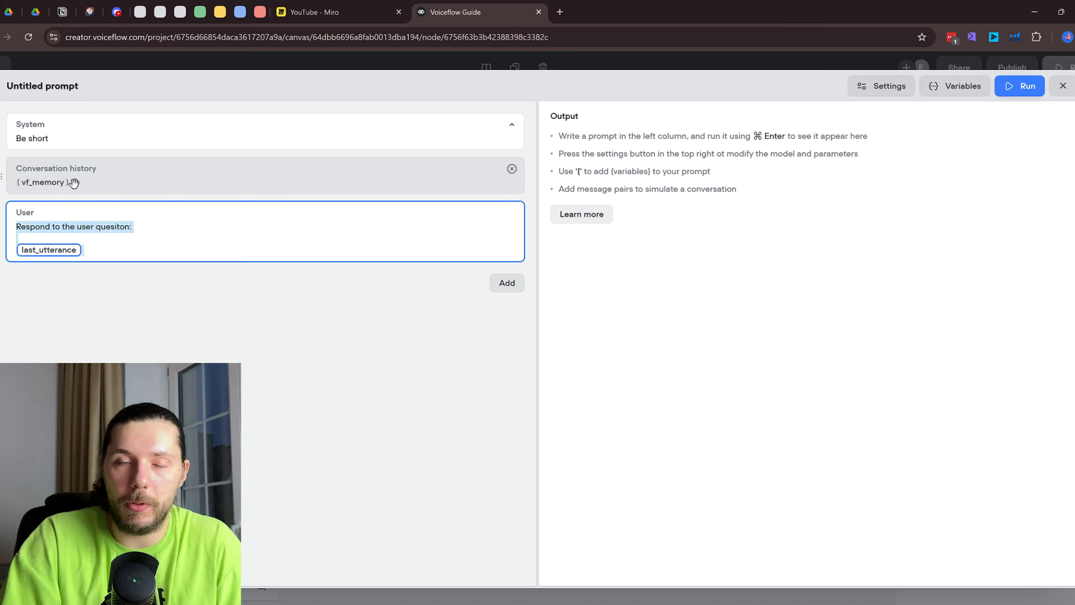
{"action": "left_click", "coordinate": [141, 238]}
Try 'This is : {vf_memory}' in the User message in place of the conversation history block, then re-add the block
{"action": "left_click", "coordinate": [144, 247]}
{"action": "key", "text": "Return"}
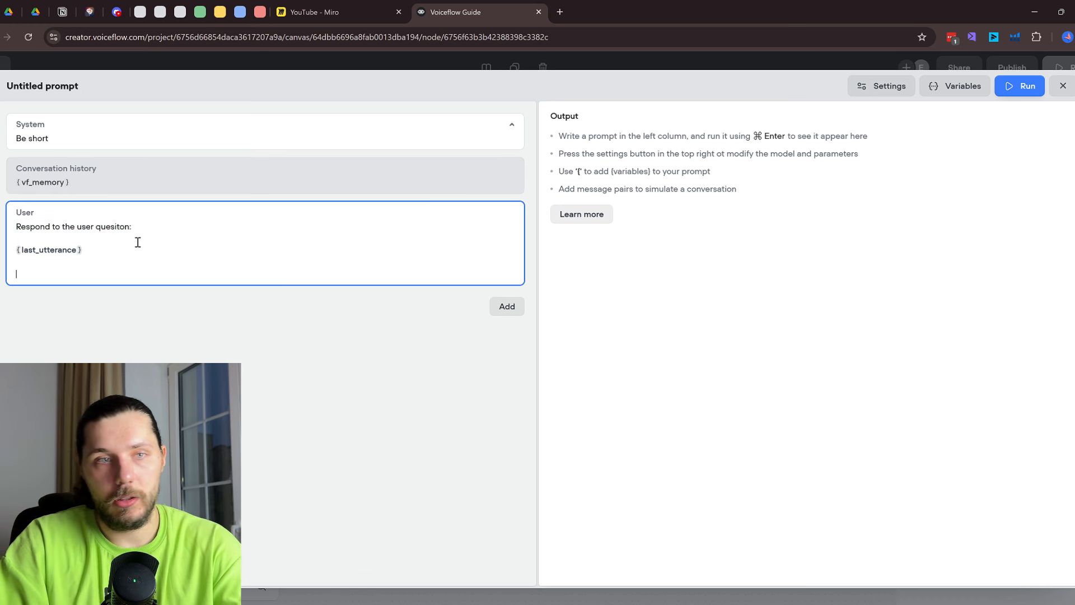
{"action": "left_click", "coordinate": [512, 168]}
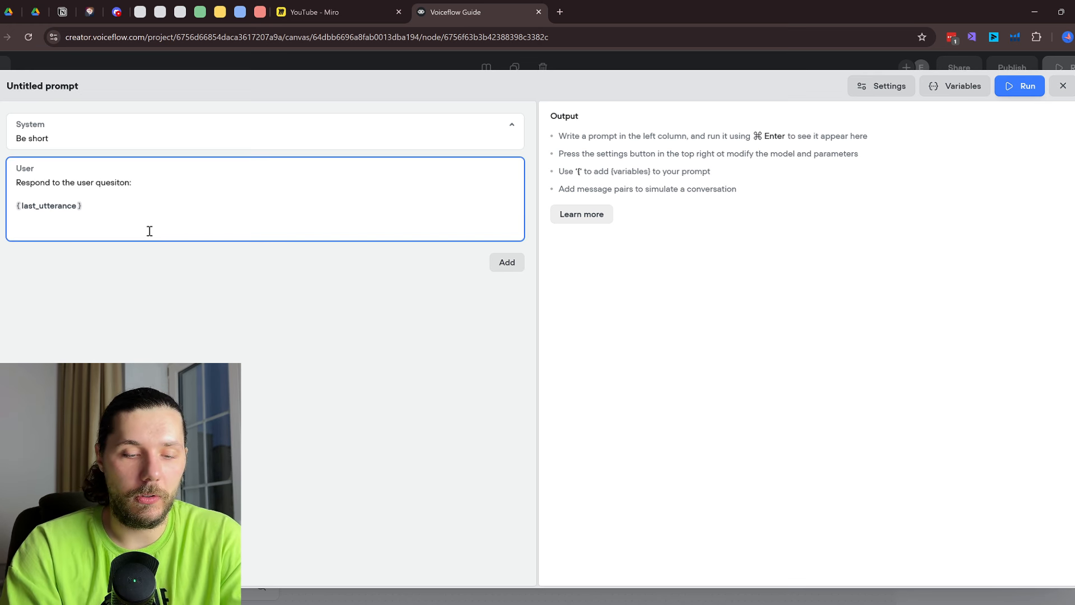
{"action": "type", "text": "This is :"}
{"action": "key", "text": "Return"}
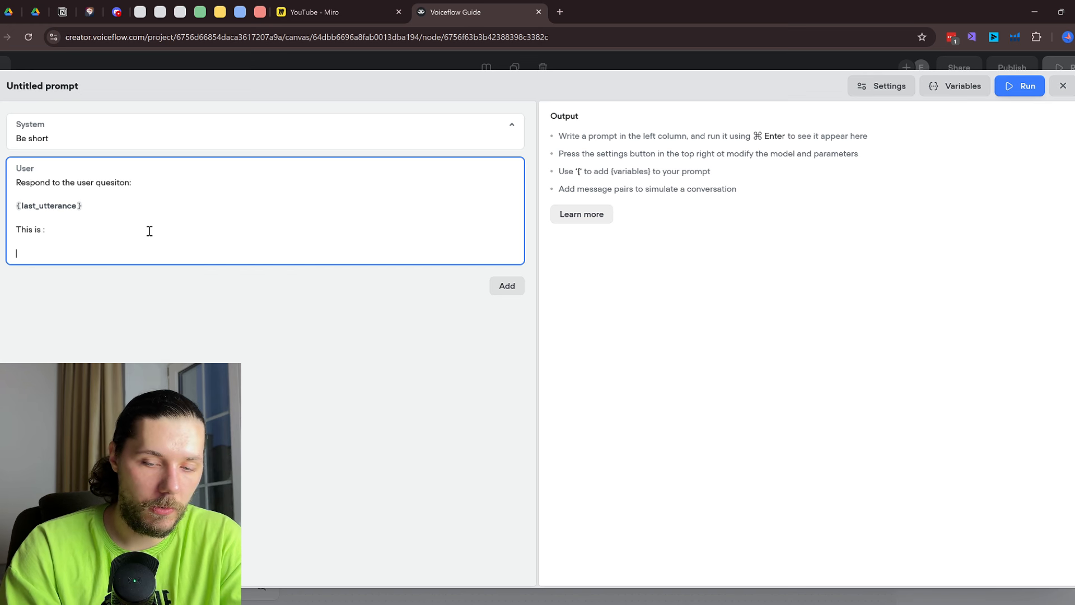
{"action": "type", "text": "{"}
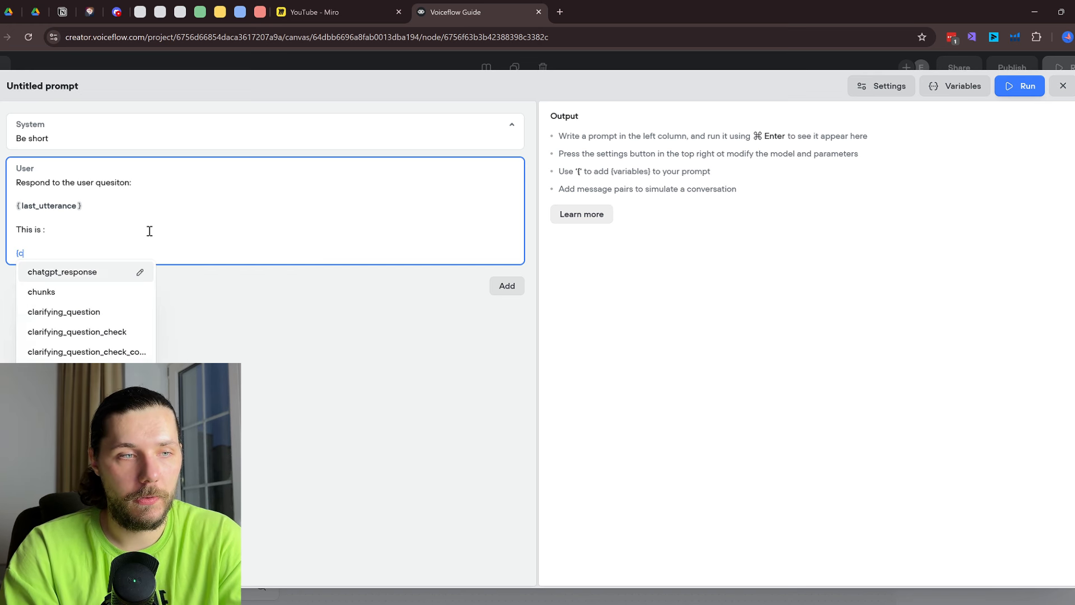
{"action": "type", "text": "vf"}
{"action": "left_click", "coordinate": [113, 271]}
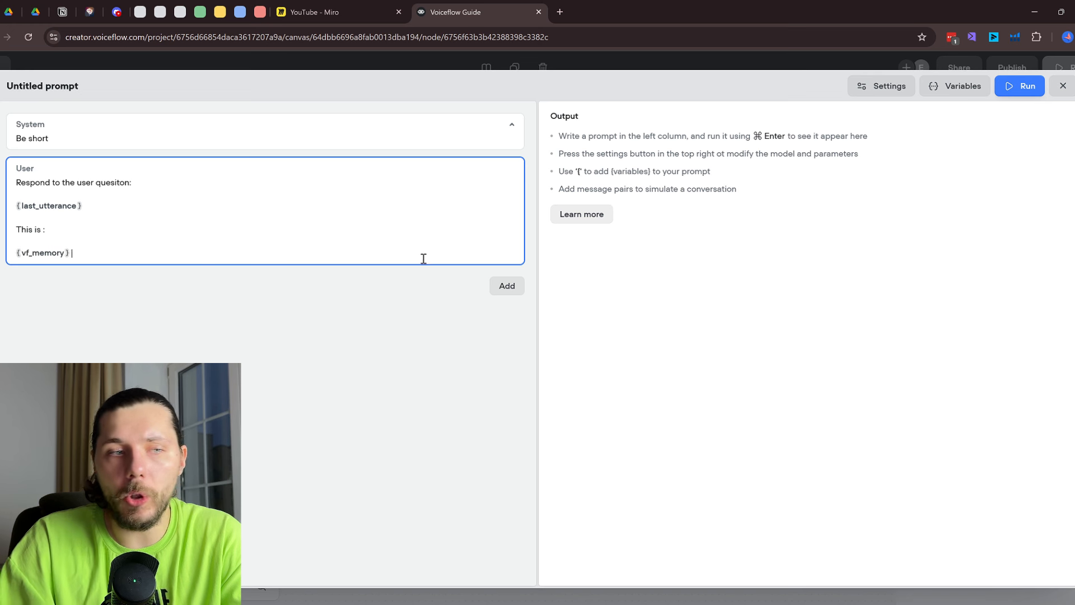
{"action": "left_click", "coordinate": [507, 285]}
{"action": "left_click", "coordinate": [475, 318]}
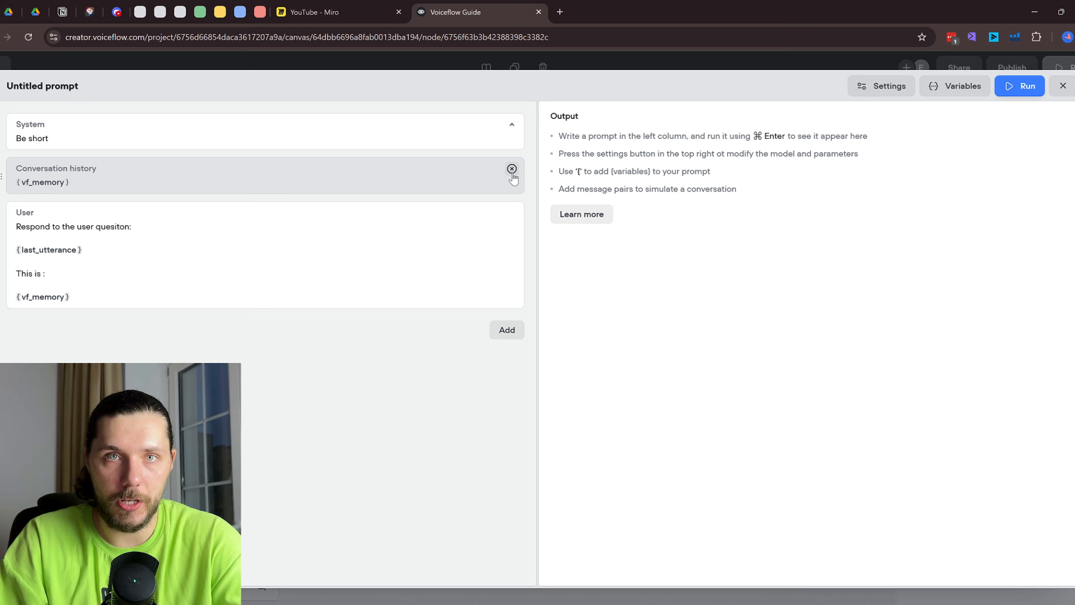
Remove the conversation history block and delete the 'This is :' and {vf_memory} lines
{"action": "left_click", "coordinate": [512, 168]}
{"action": "left_click", "coordinate": [43, 240]}
{"action": "left_click_drag", "start_coordinate": [43, 240], "coordinate": [17, 231]}
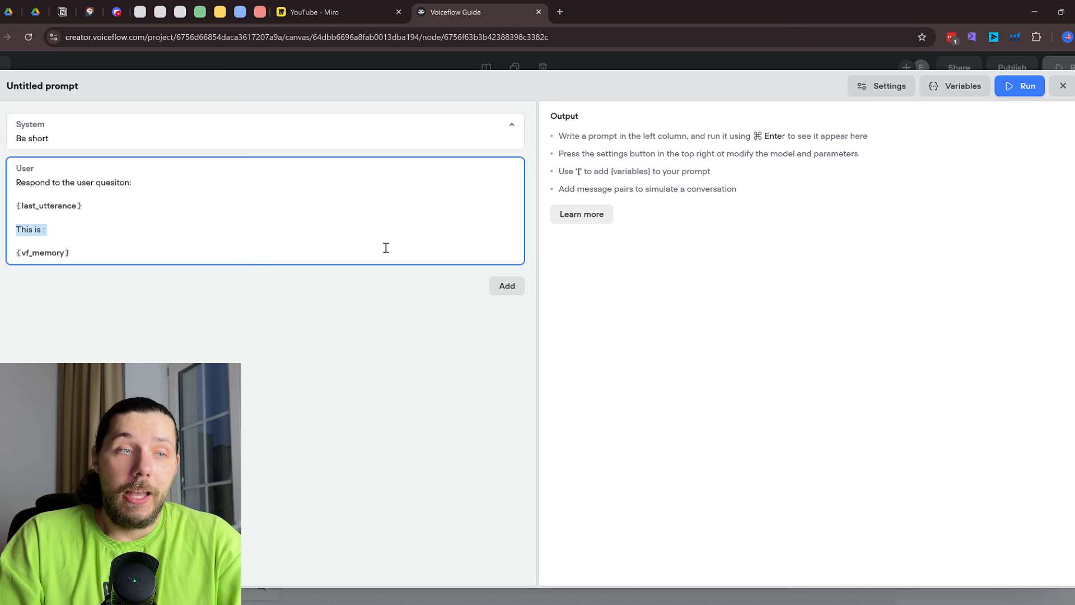
{"action": "key", "text": "ctrl+a"}
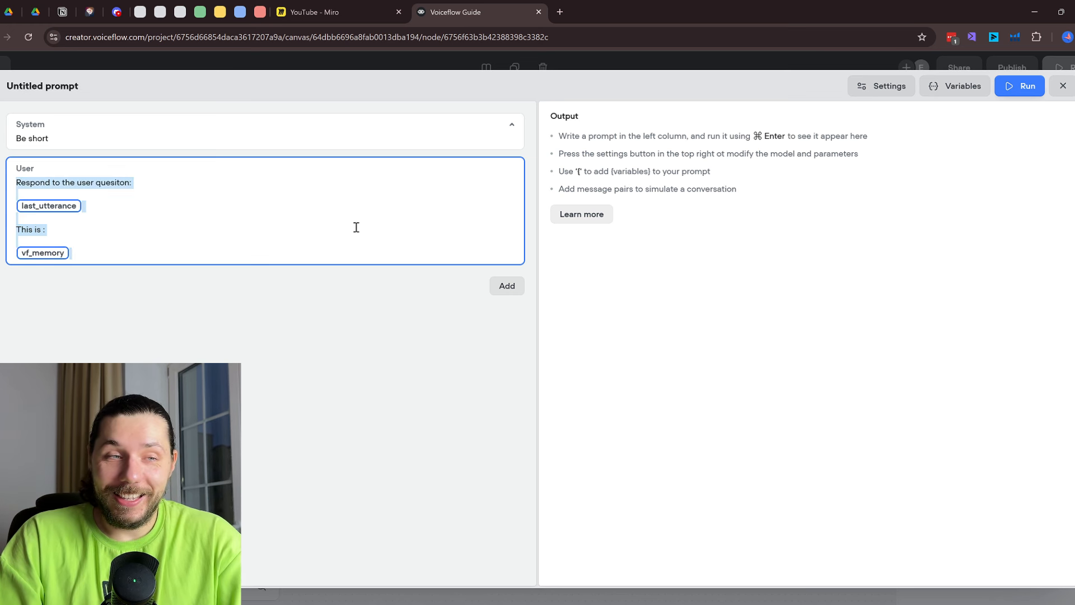
{"action": "left_click", "coordinate": [190, 237]}
{"action": "left_click_drag", "start_coordinate": [140, 250], "coordinate": [1, 242]}
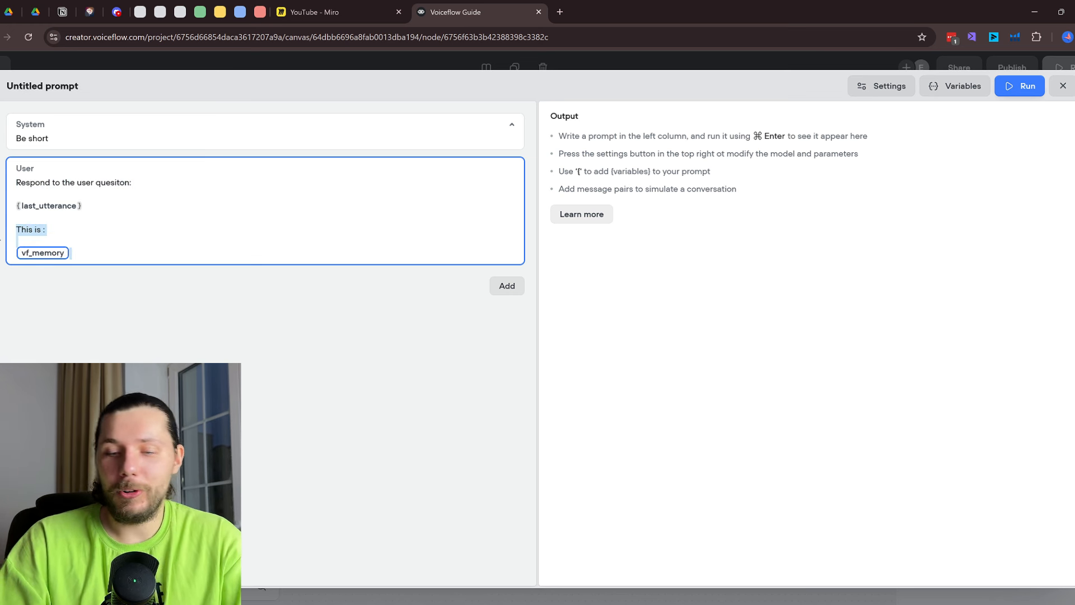
{"action": "key", "text": "BackSpace"}
{"action": "key", "text": "BackSpace"}
{"action": "key", "text": "BackSpace"}
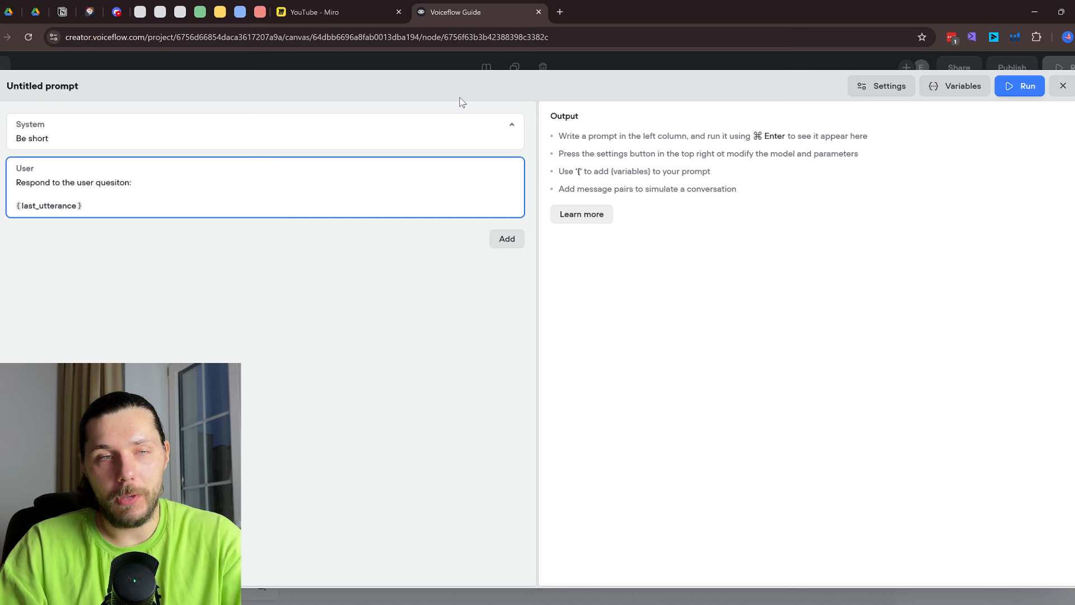
{"action": "left_click", "coordinate": [514, 242]}
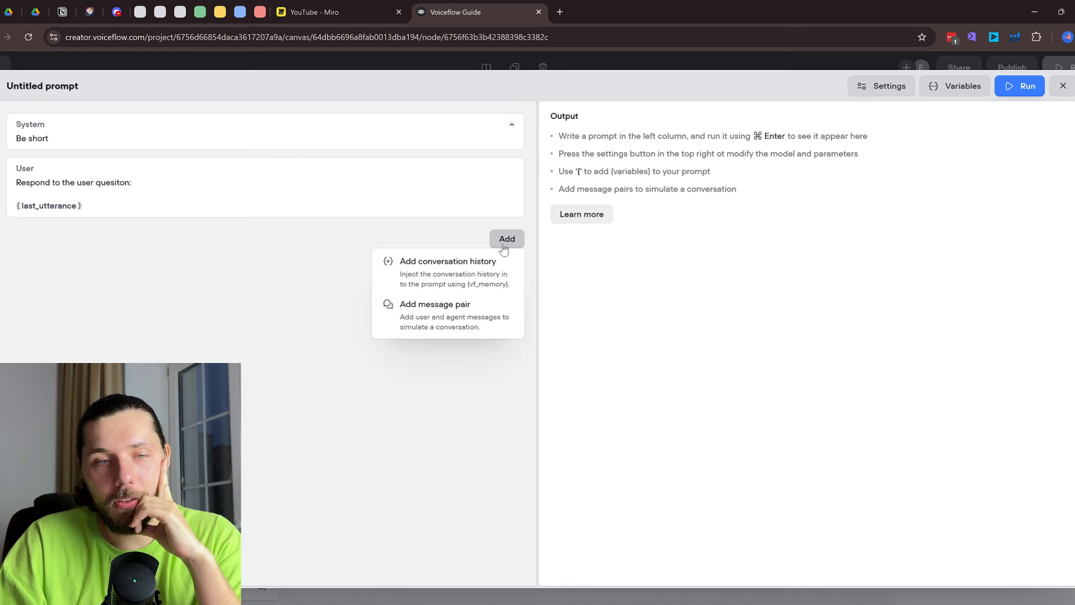
Add a message pair and append '---' and 'Here is what user said:' below {last_utterance}
{"action": "left_click", "coordinate": [479, 326]}
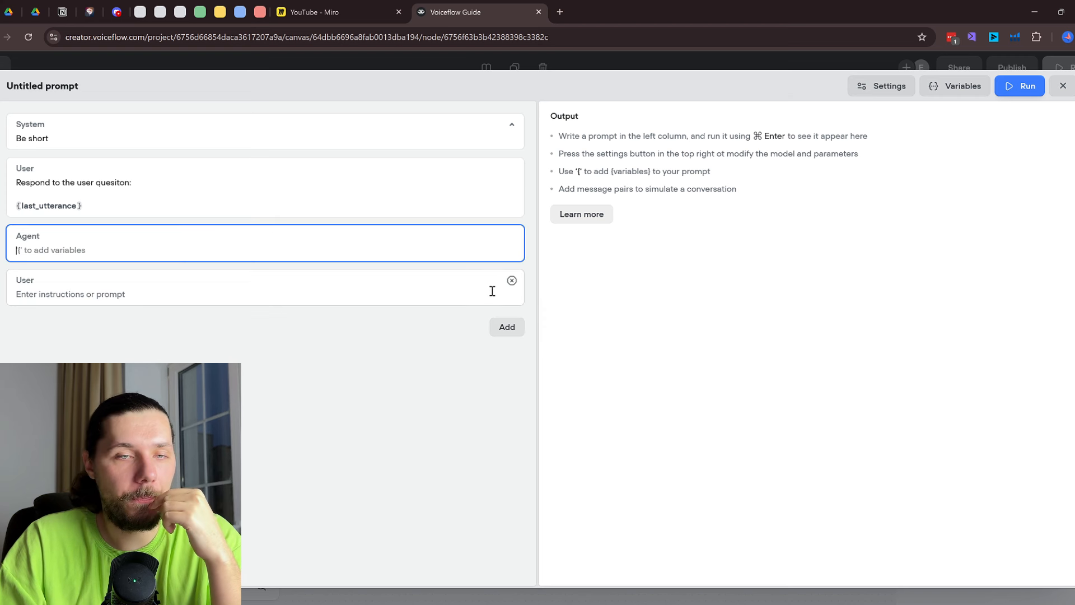
{"action": "left_click", "coordinate": [121, 206]}
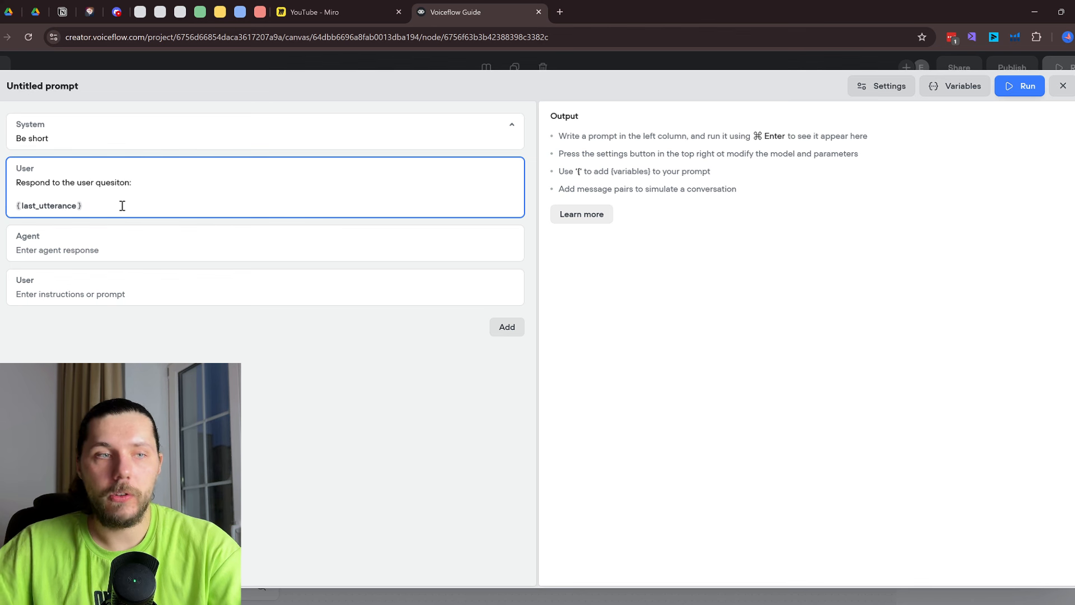
{"action": "key", "text": "Return"}
{"action": "key", "text": "Return"}
{"action": "key", "text": "Return"}
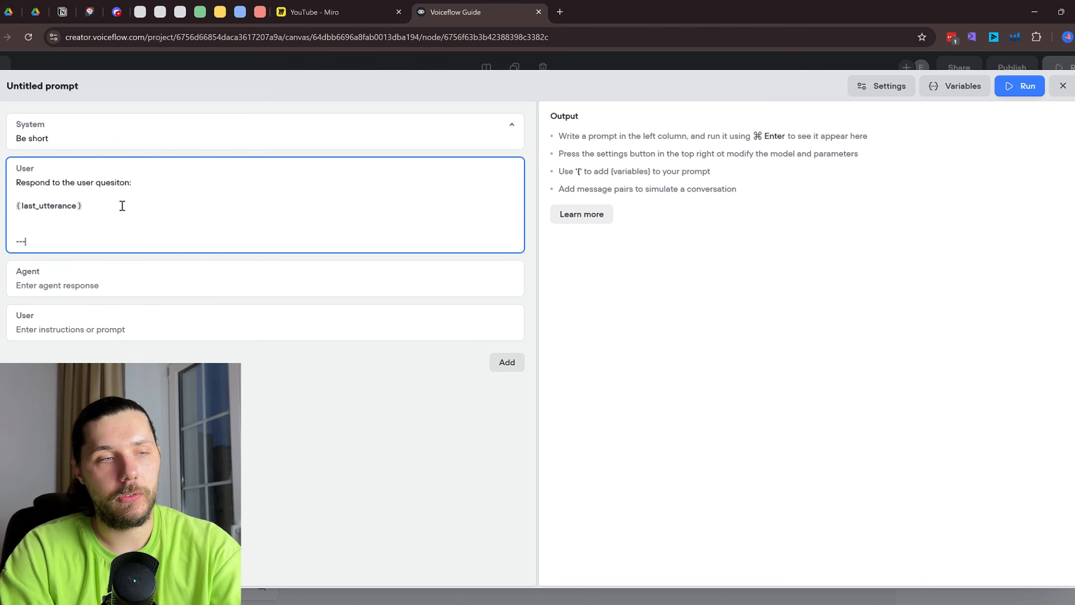
{"action": "type", "text": "---"}
{"action": "key", "text": "Return"}
{"action": "key", "text": "Return"}
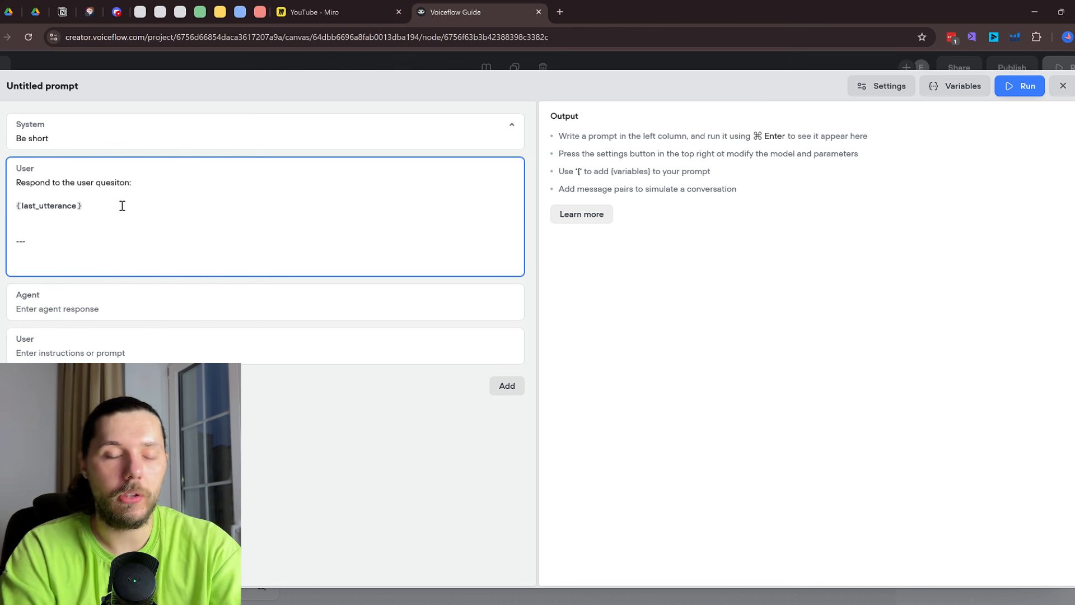
{"action": "type", "text": "Here is w"}
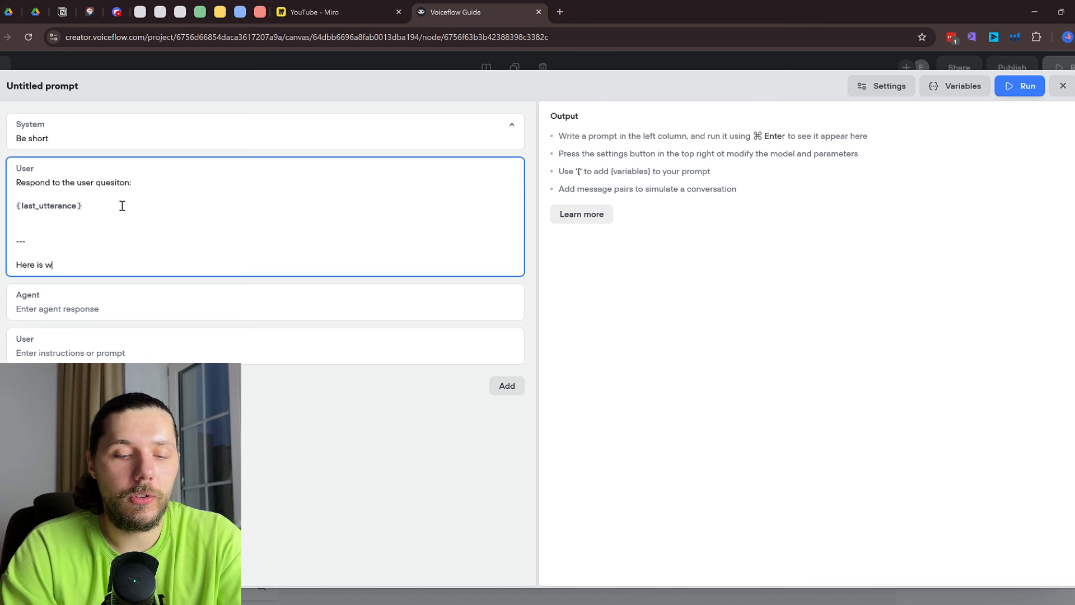
{"action": "type", "text": "hat user "}
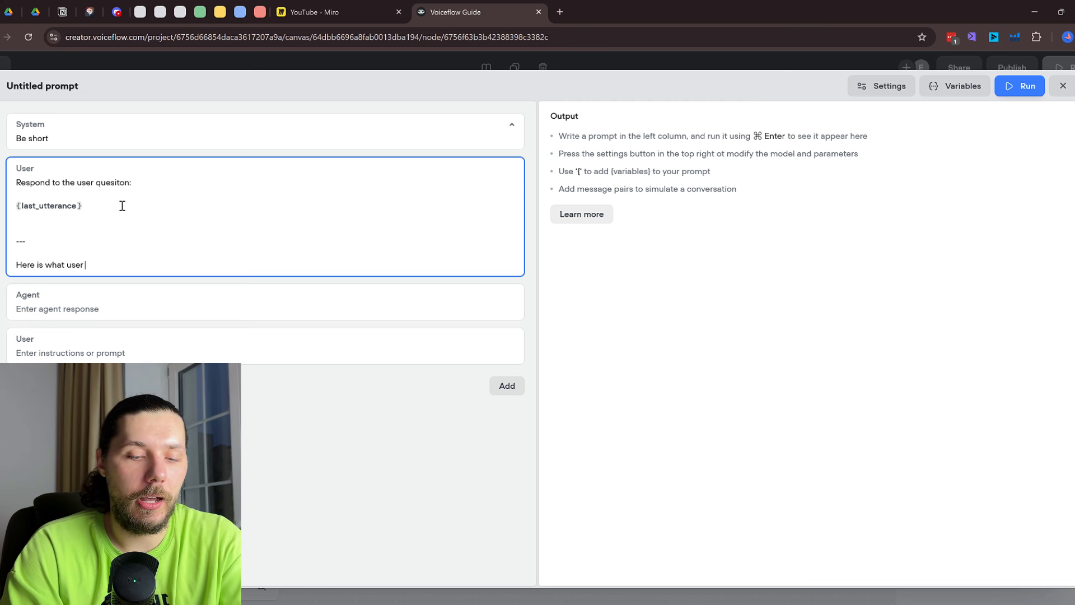
{"action": "type", "text": "said"}
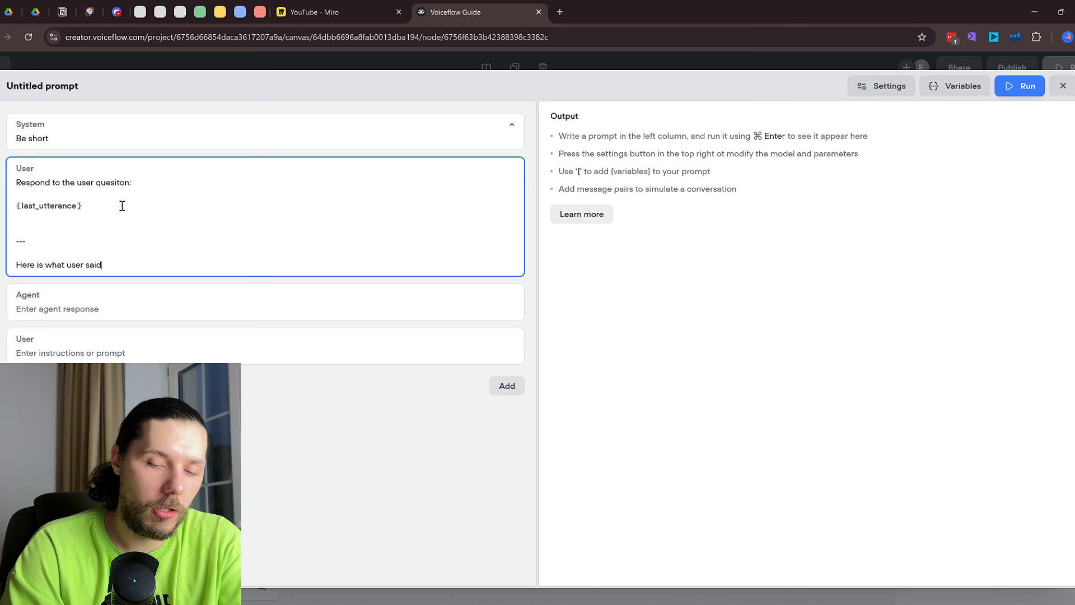
{"action": "type", "text": ":"}
{"action": "key", "text": "Return"}
{"action": "key", "text": "Return"}
Replace {last_utterance} and the added lines with the sample text 'I like apples'
{"action": "left_click_drag", "start_coordinate": [149, 206], "coordinate": [13, 194]}
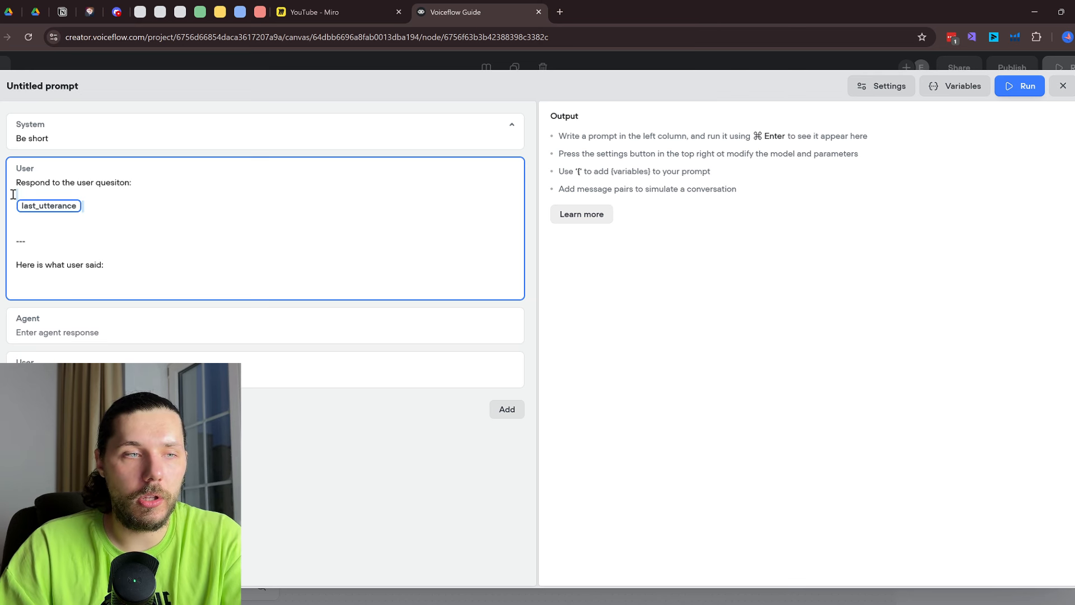
{"action": "left_click", "coordinate": [120, 263]}
{"action": "left_click_drag", "start_coordinate": [63, 282], "coordinate": [10, 212]}
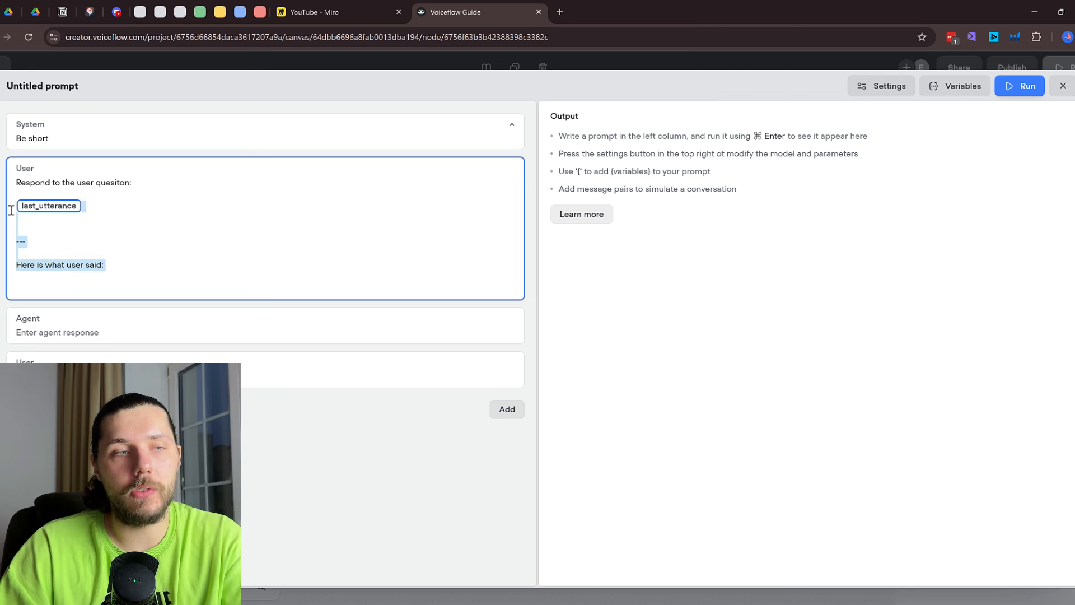
{"action": "key", "text": "BackSpace"}
{"action": "type", "text": "I li"}
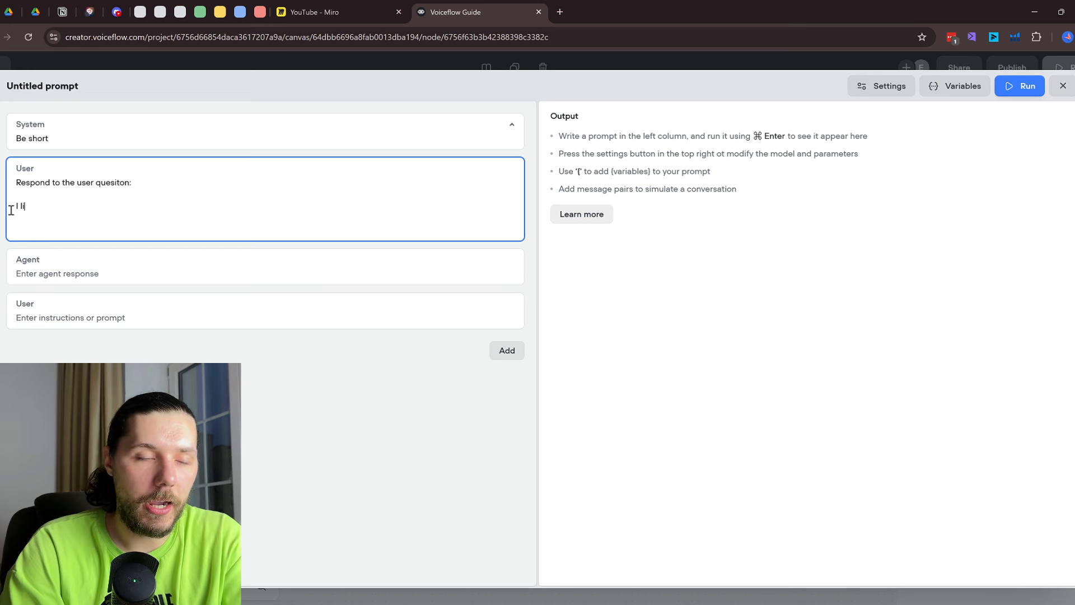
{"action": "type", "text": "ke apples"}
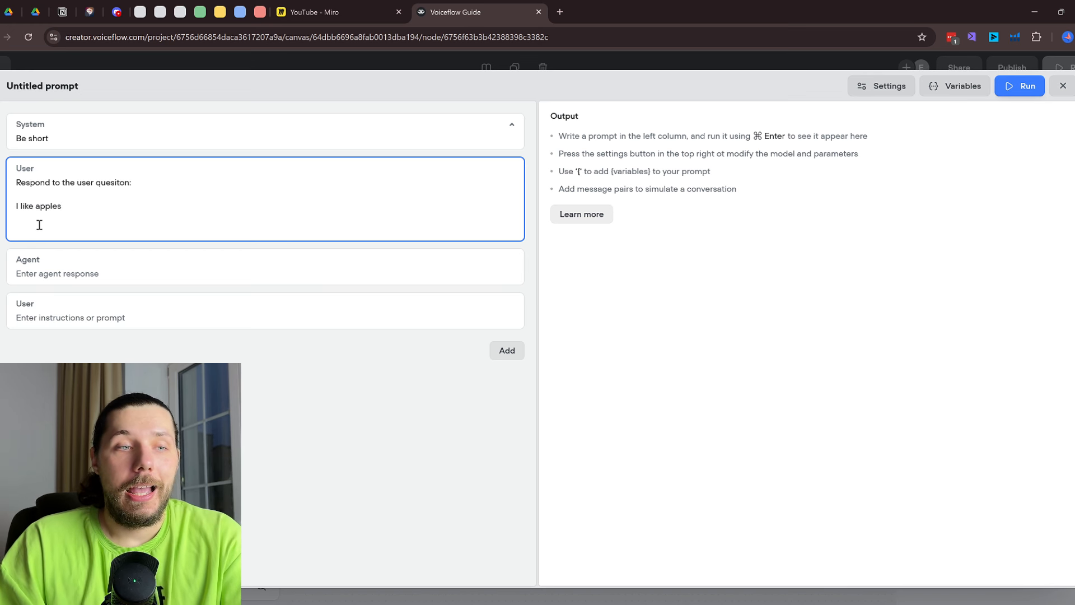
{"action": "key", "text": "Return"}
{"action": "key", "text": "BackSpace"}
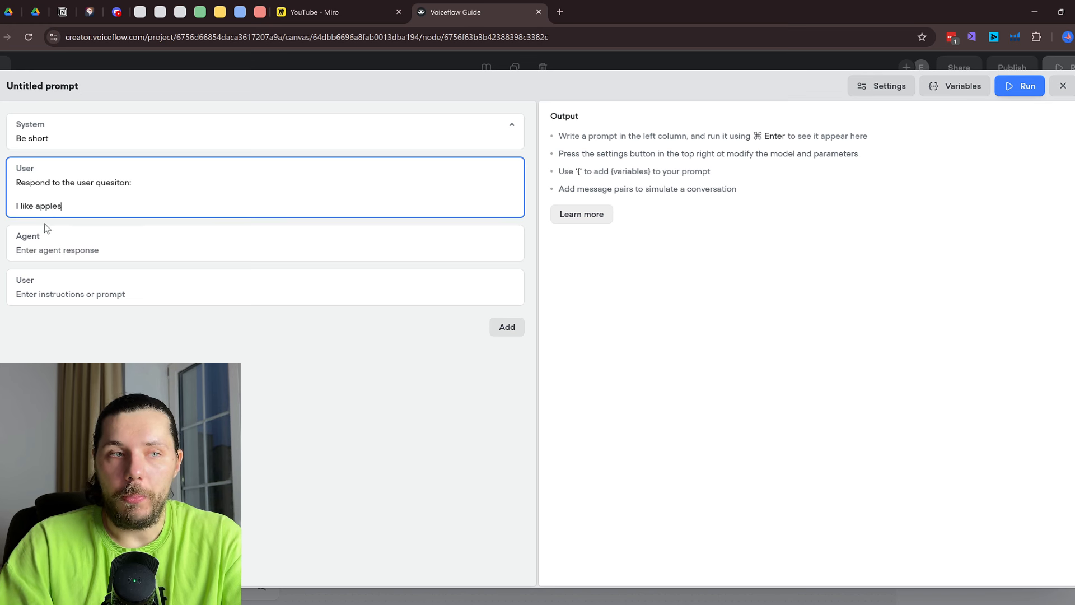
{"action": "triple_click", "coordinate": [104, 203]}
{"action": "left_click_drag", "start_coordinate": [91, 203], "coordinate": [53, 206]}
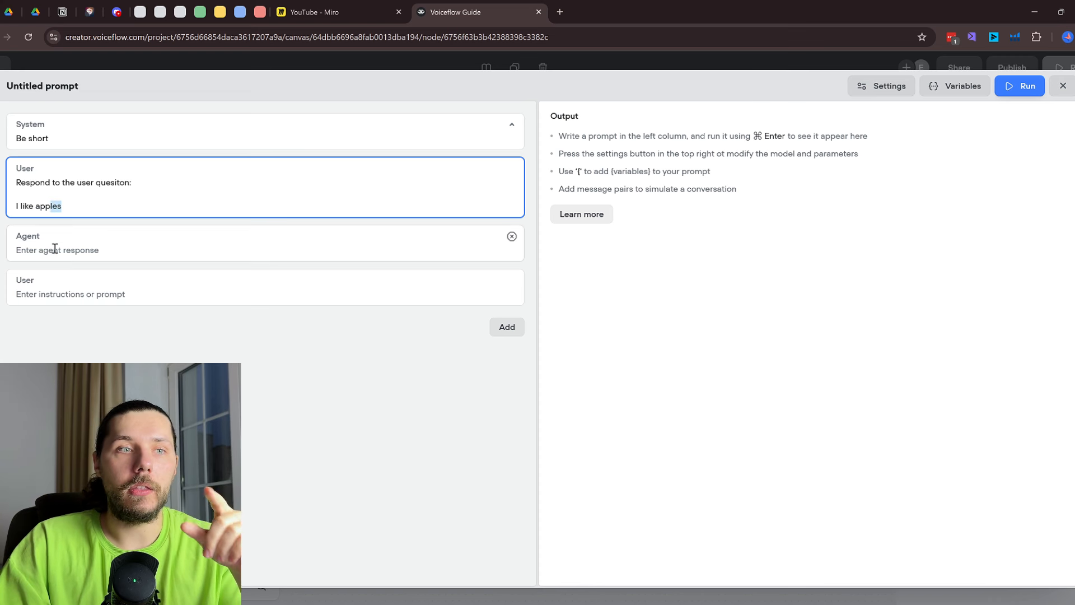
Write the agent reply 'Awesome, but I like organiges' after 'I like apples'
{"action": "left_click", "coordinate": [32, 244]}
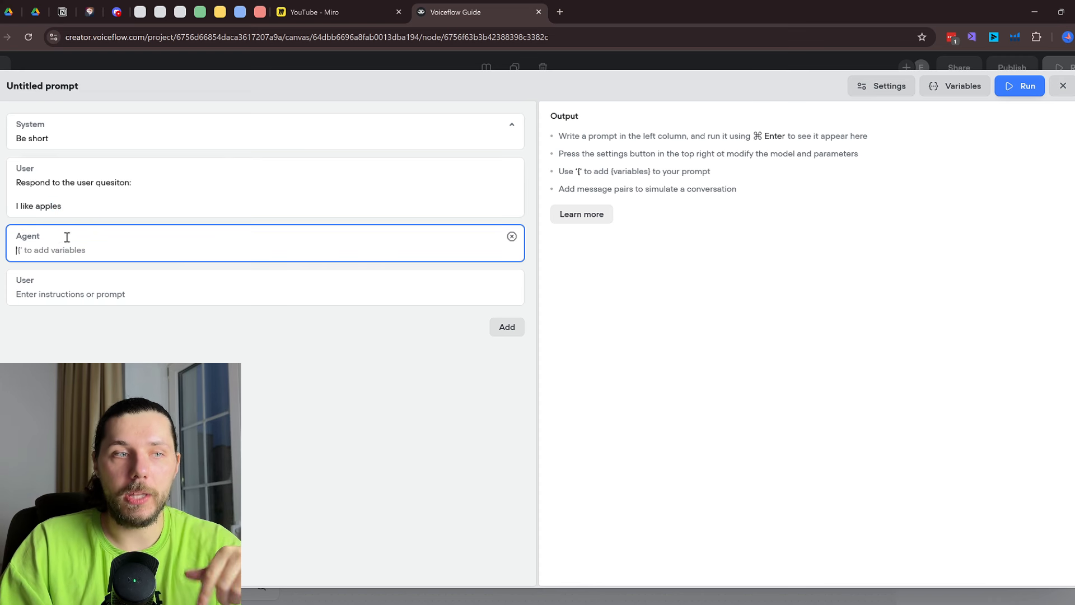
{"action": "left_click_drag", "start_coordinate": [88, 205], "coordinate": [43, 204]}
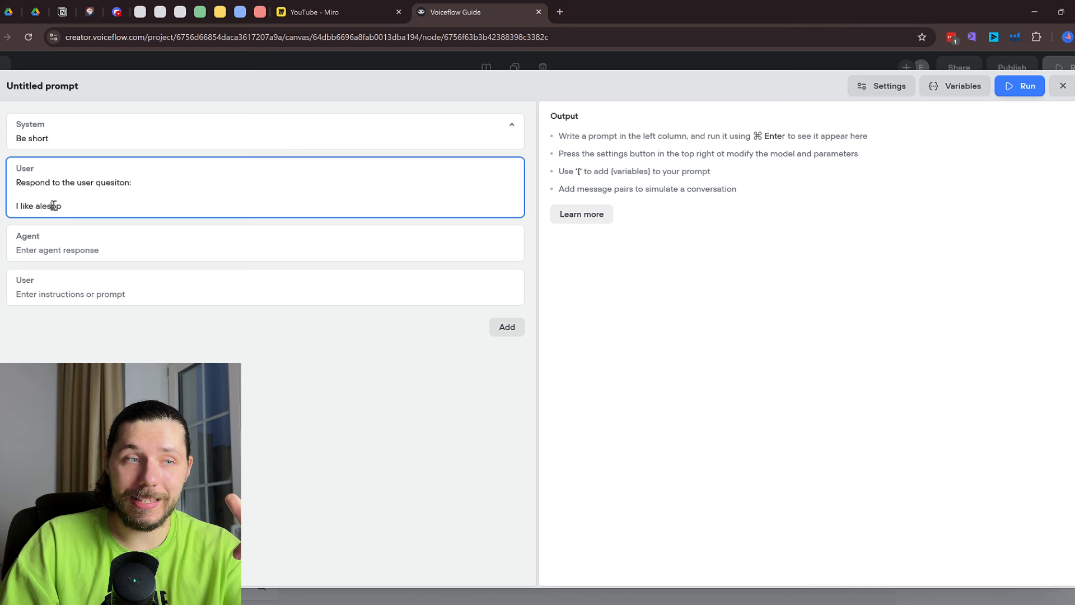
{"action": "key", "text": "ctrl+z"}
{"action": "key", "text": "Return"}
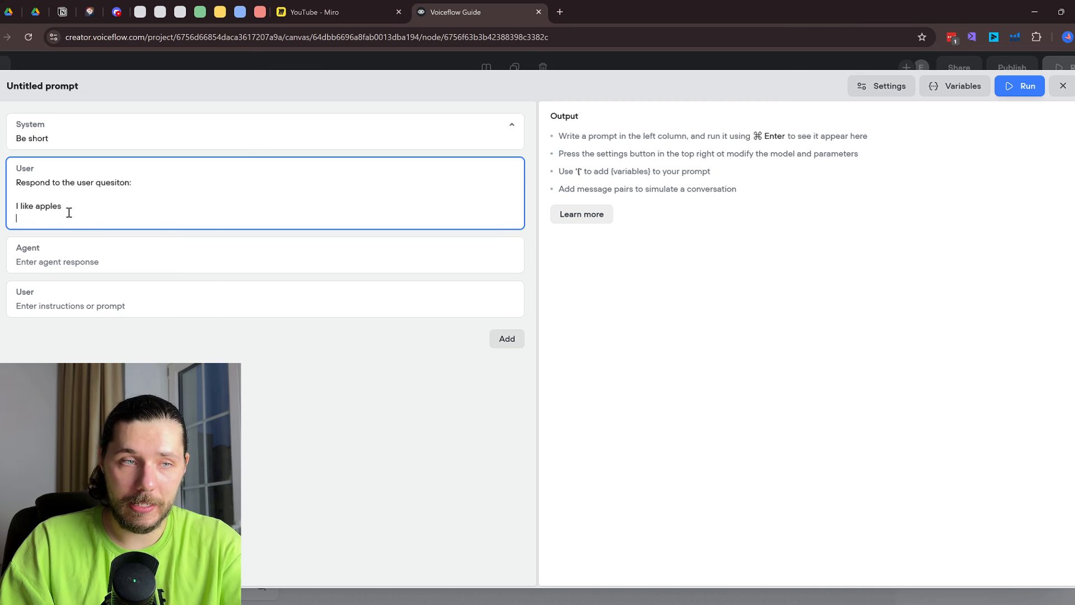
{"action": "left_click", "coordinate": [56, 270]}
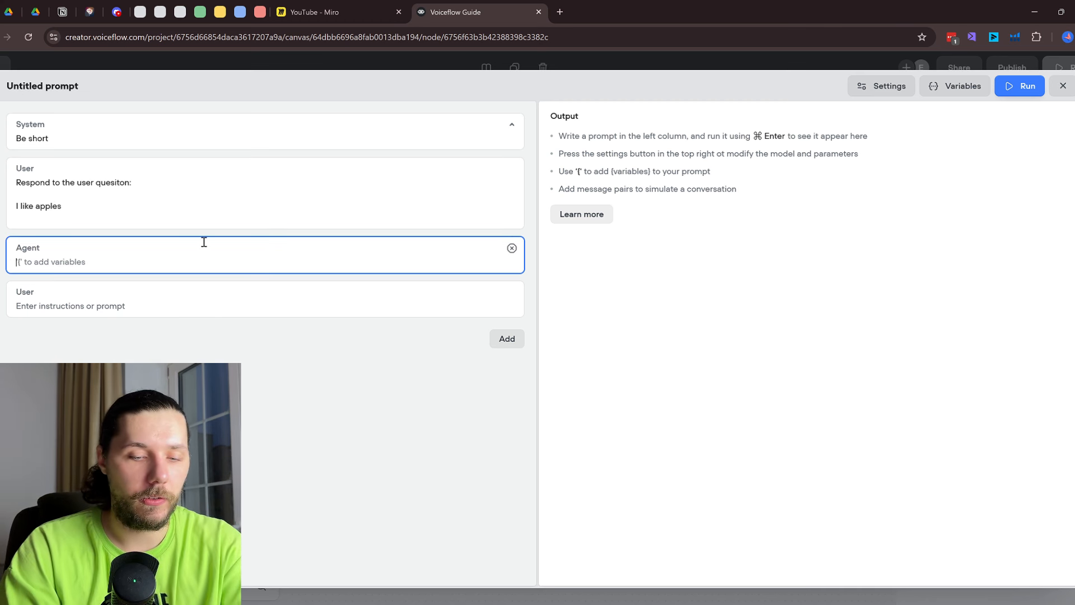
{"action": "type", "text": "Awes"}
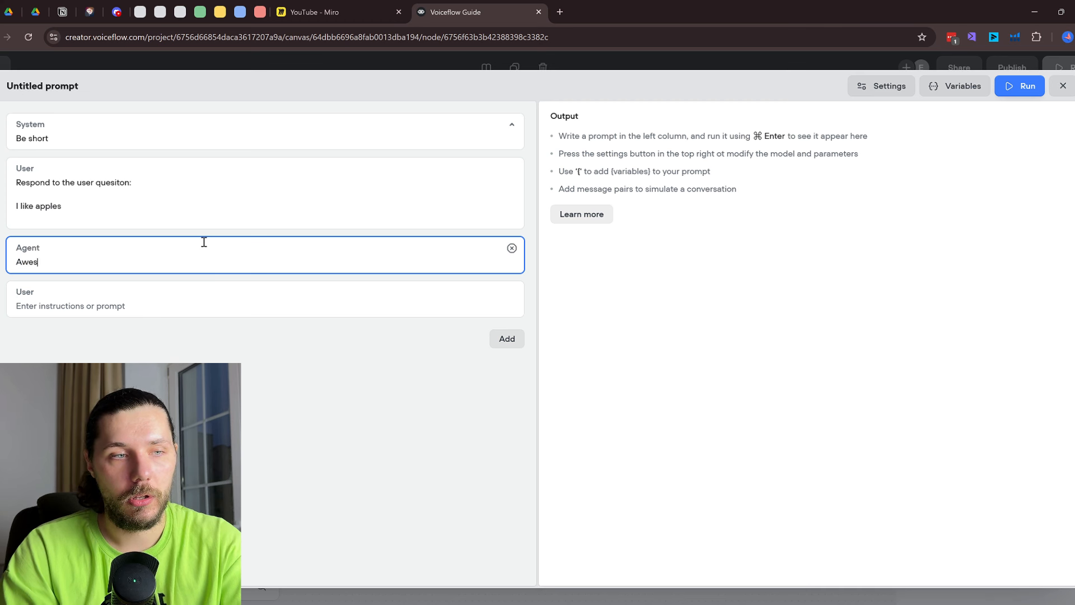
{"action": "type", "text": "ome, but I l"}
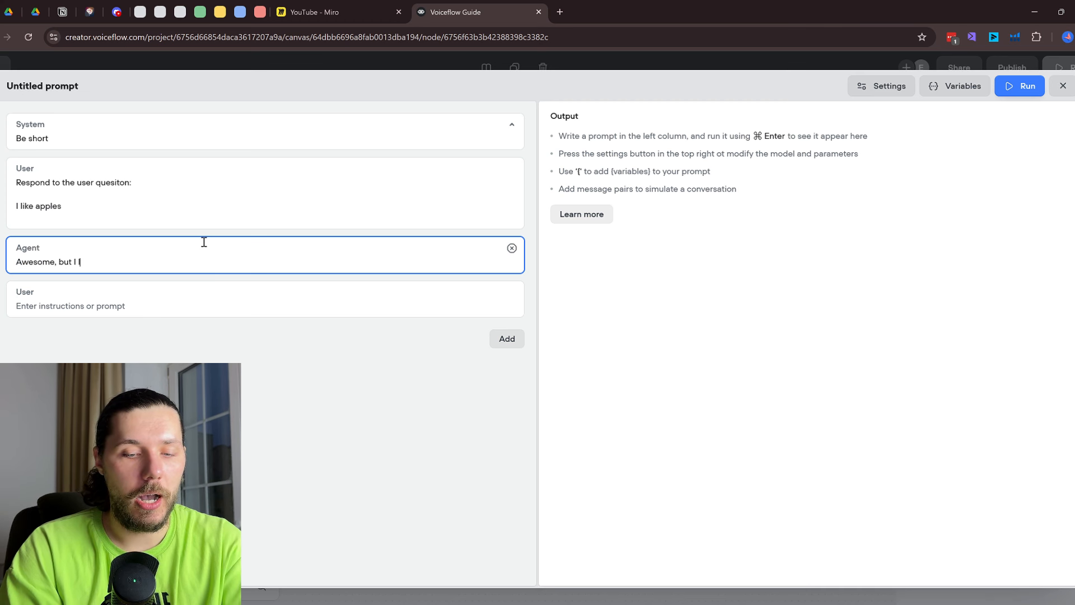
{"action": "type", "text": "ike organige"}
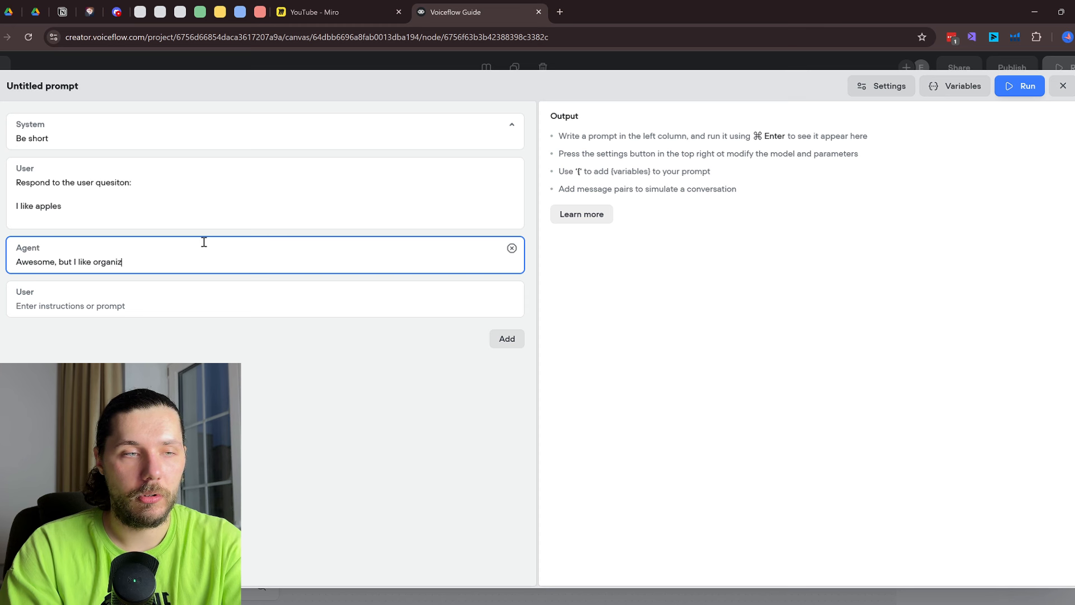
{"action": "key", "text": "BackSpace"}
{"action": "key", "text": "BackSpace"}
{"action": "type", "text": "ges"}
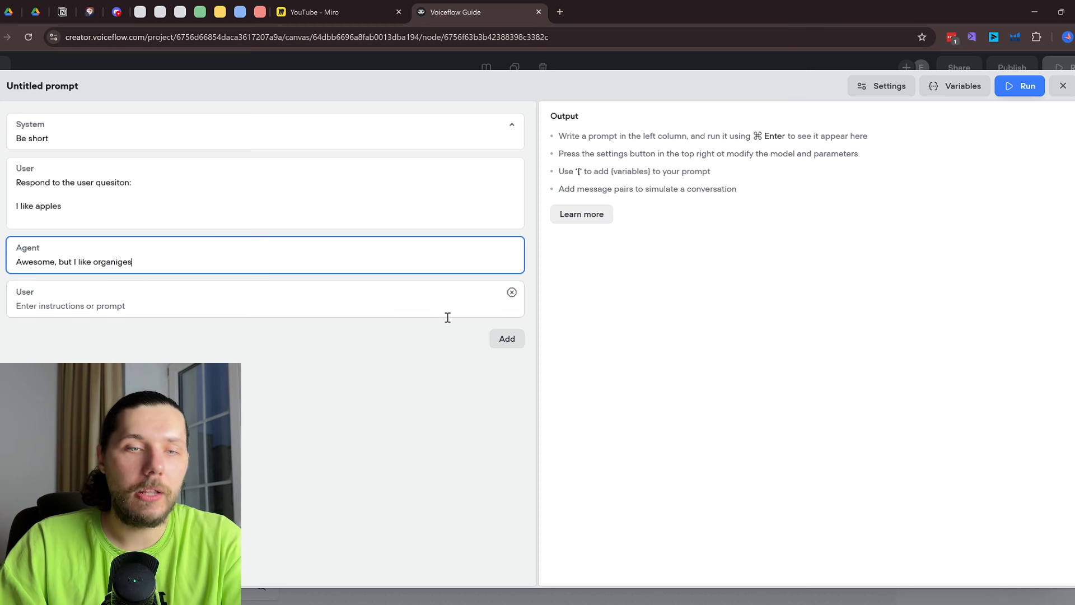
Add a message pair with user 'Glad to her, what else?' and agent 'Also fish'
{"action": "left_click", "coordinate": [507, 338]}
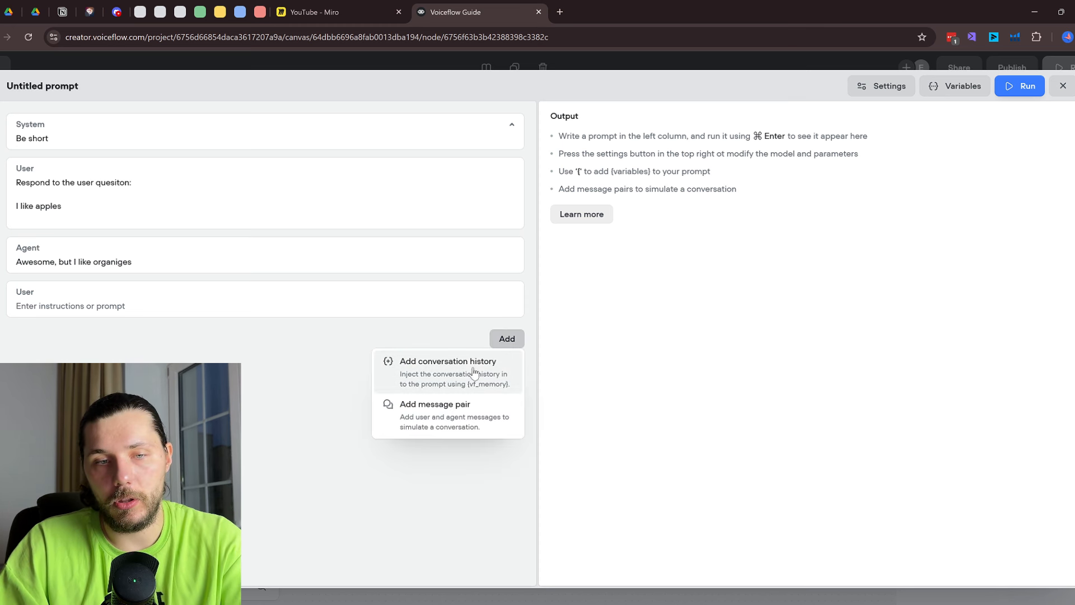
{"action": "left_click", "coordinate": [457, 429]}
{"action": "left_click", "coordinate": [63, 311]}
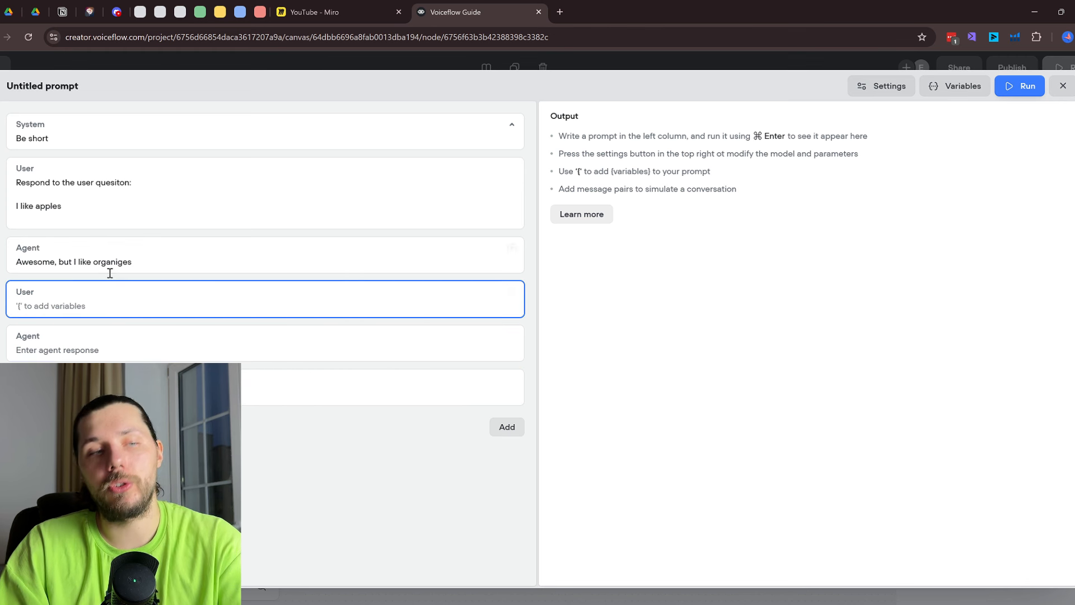
{"action": "type", "text": "Glad to her"}
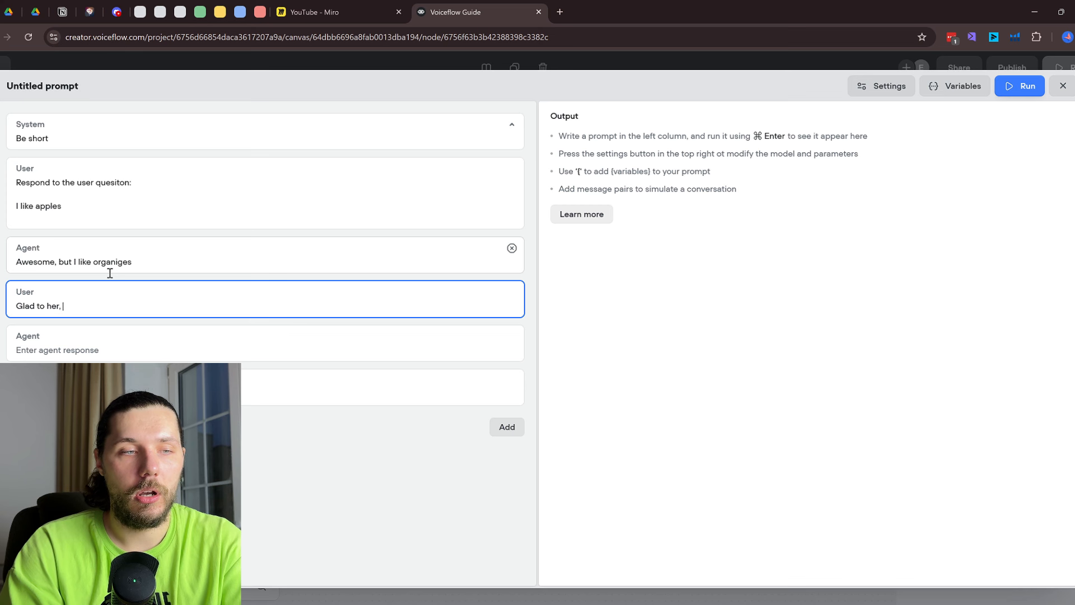
{"action": "type", "text": ", what else?"}
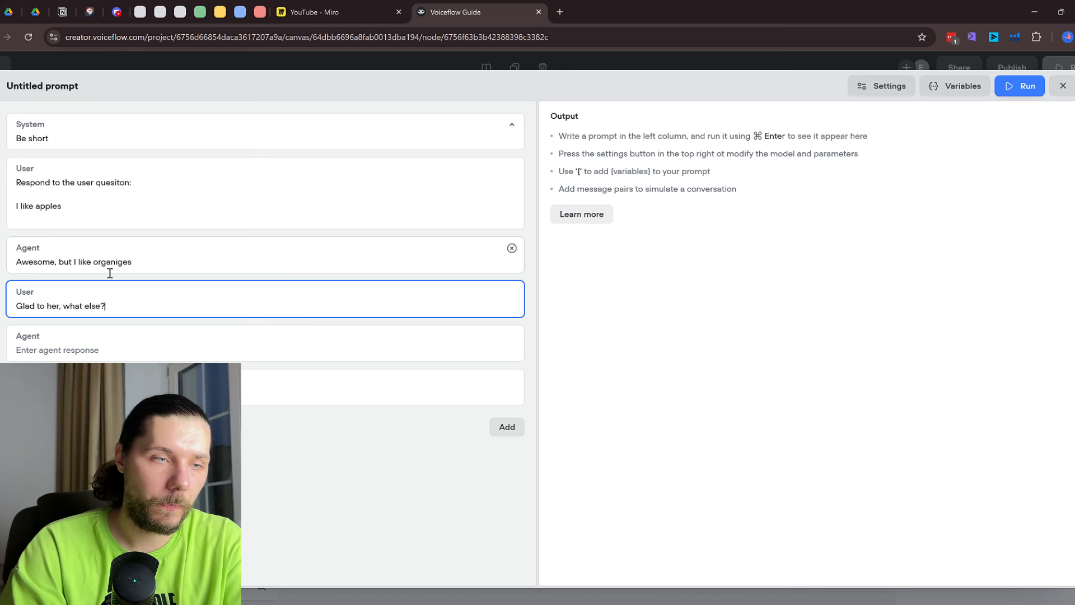
{"action": "left_click", "coordinate": [83, 351]}
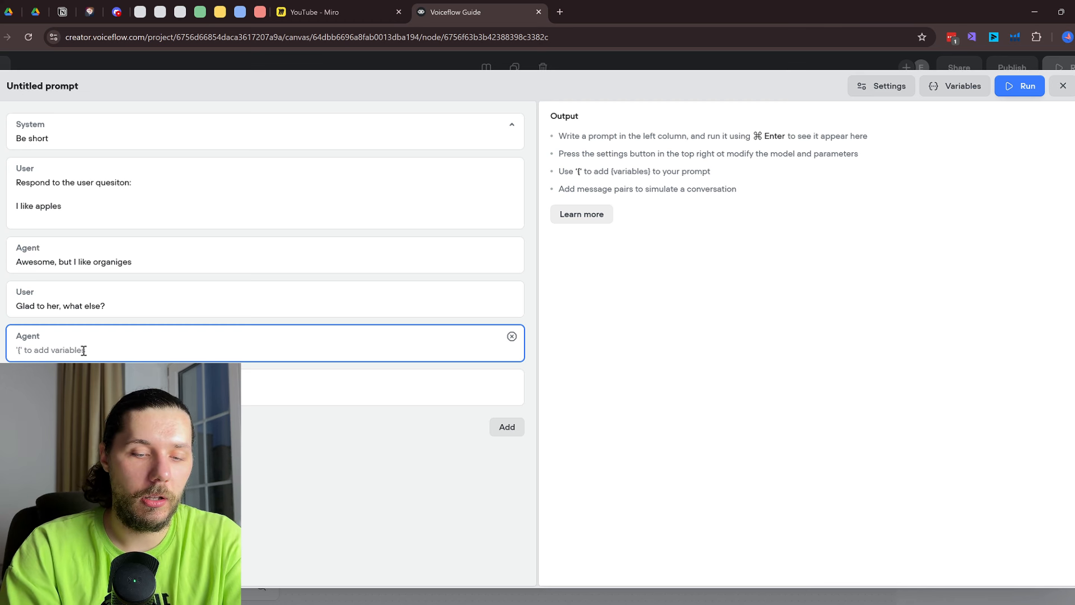
{"action": "type", "text": "Also fish"}
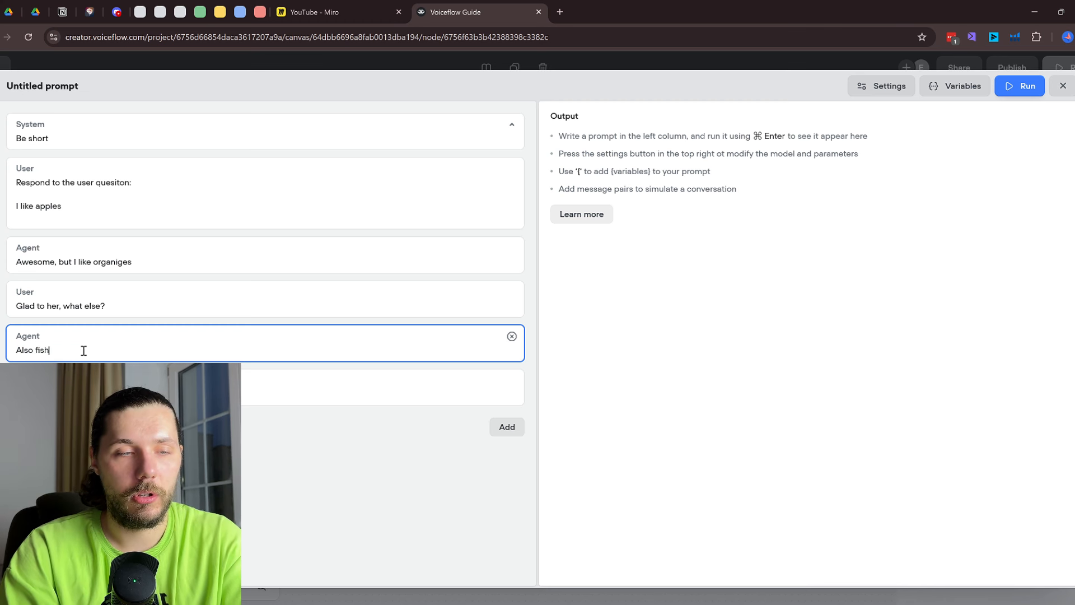
{"action": "key", "text": "Tab"}
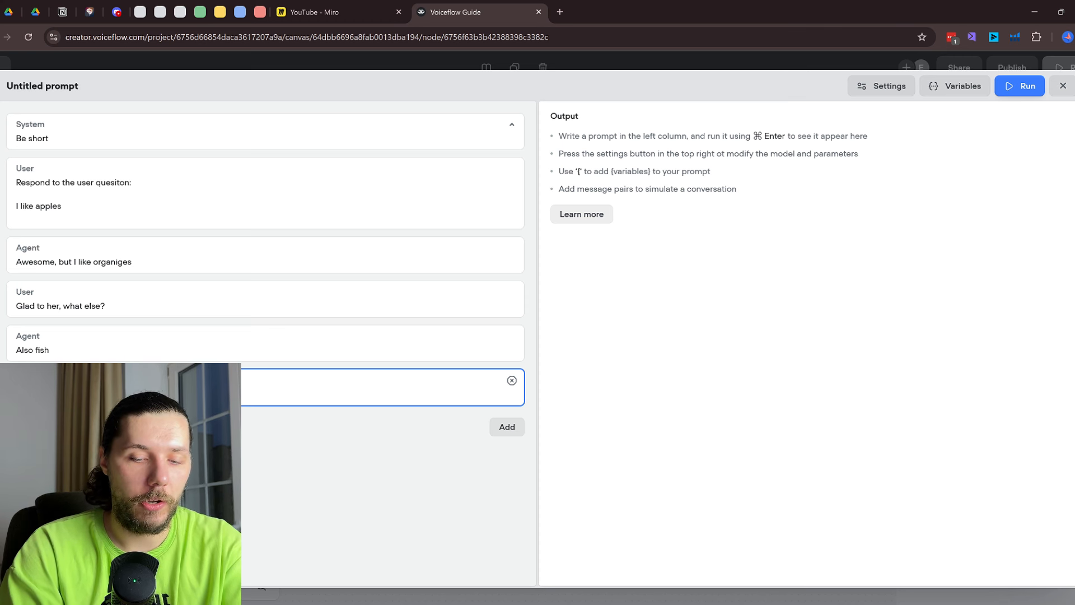
{"action": "key", "text": "Return"}
{"action": "type", "text": "{"}
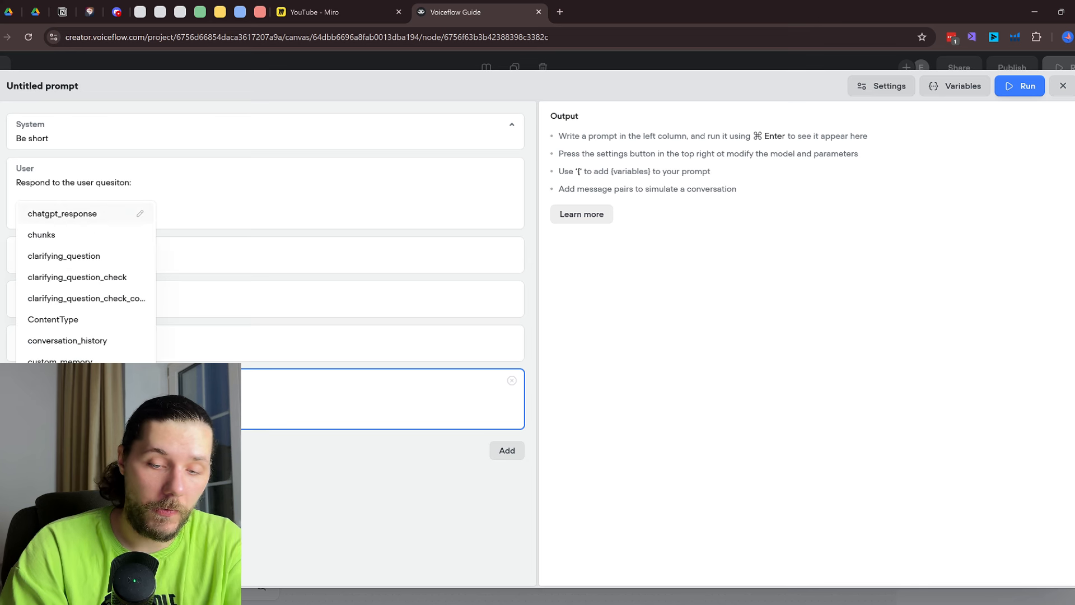
{"action": "type", "text": "l"}
{"action": "key", "text": "Escape"}
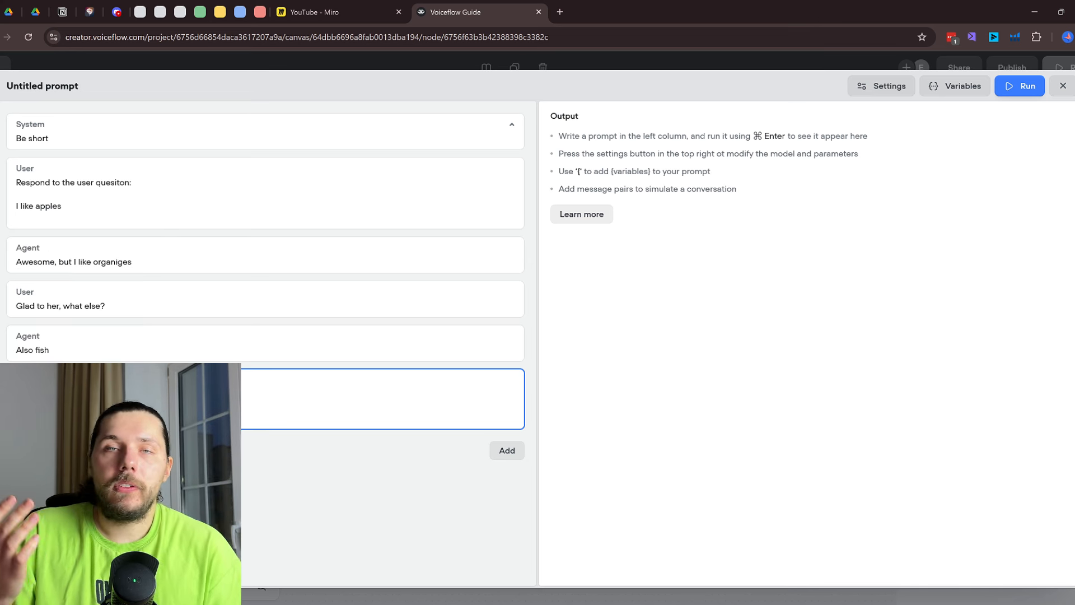
{"action": "left_click_drag", "start_coordinate": [84, 211], "coordinate": [14, 185]}
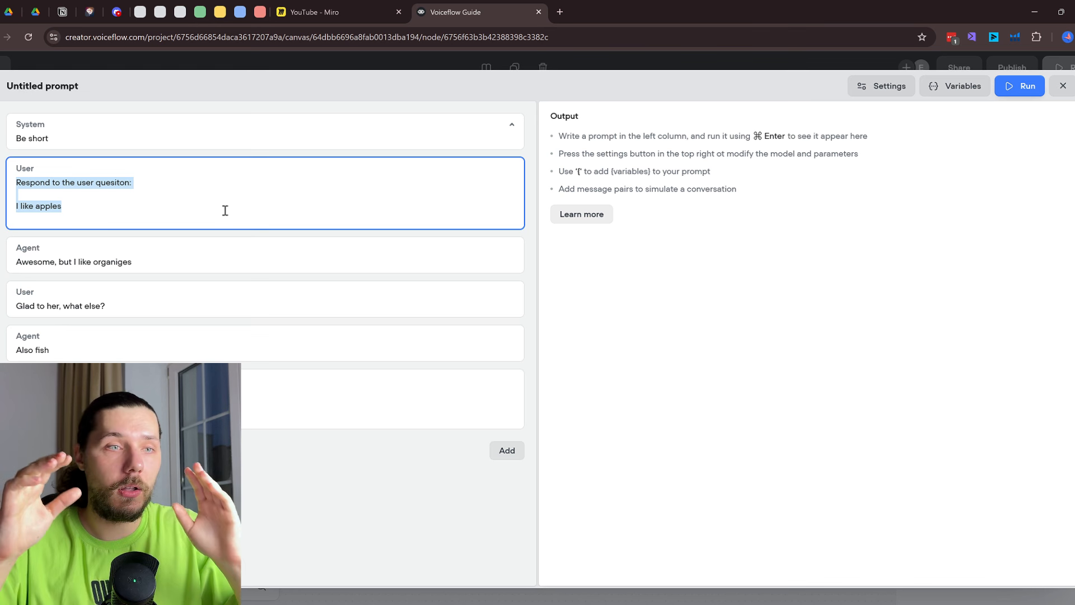
Insert the {vf_memory} conversation history, move it below the last agent message, then check model settings
{"action": "left_click", "coordinate": [507, 450]}
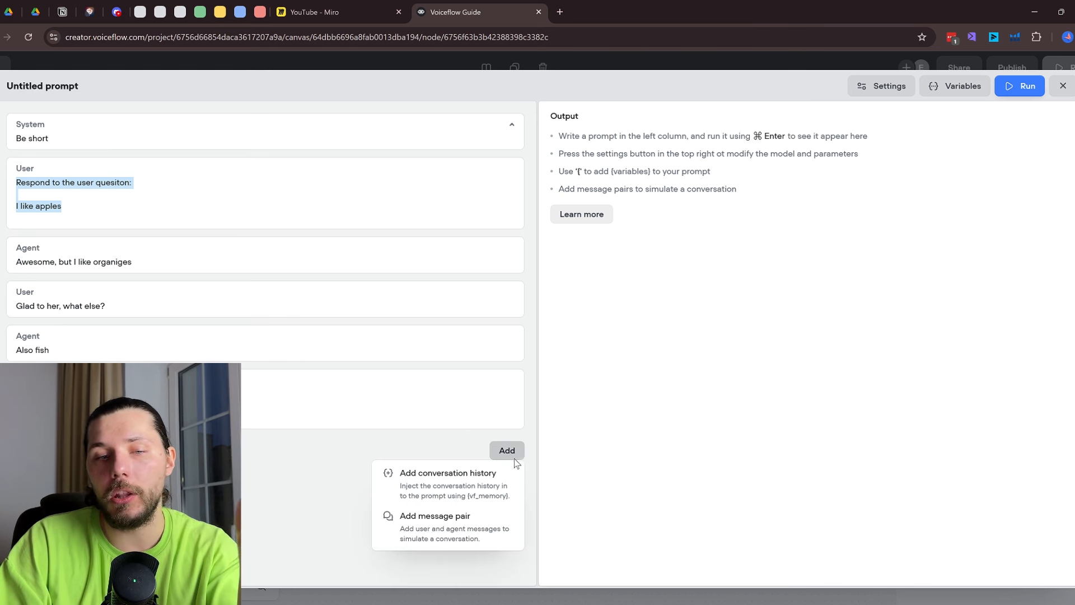
{"action": "left_click", "coordinate": [495, 498]}
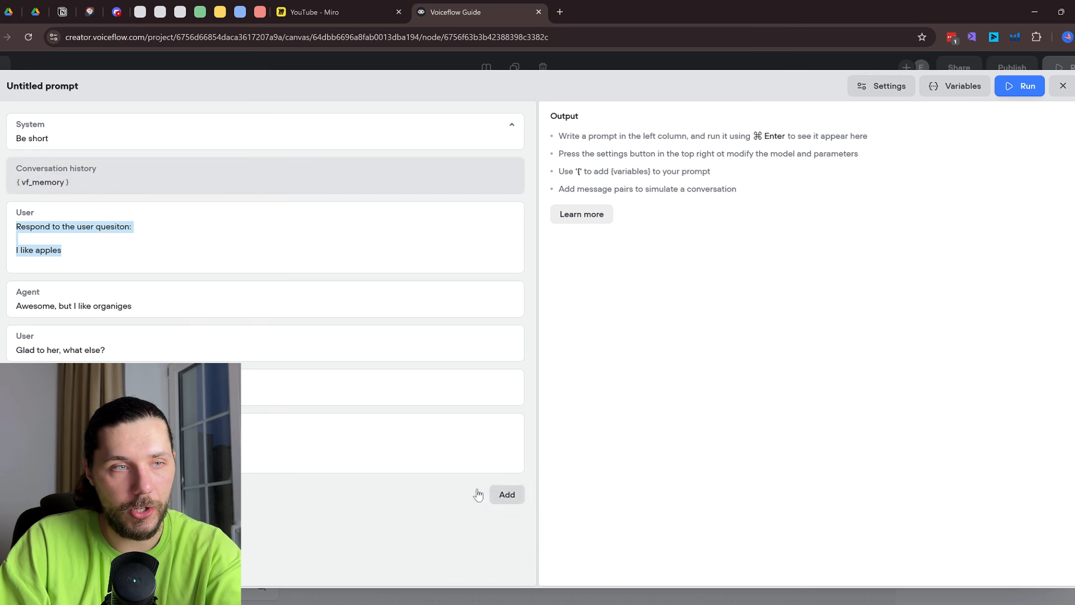
{"action": "left_click_drag", "start_coordinate": [3, 176], "coordinate": [26, 412]}
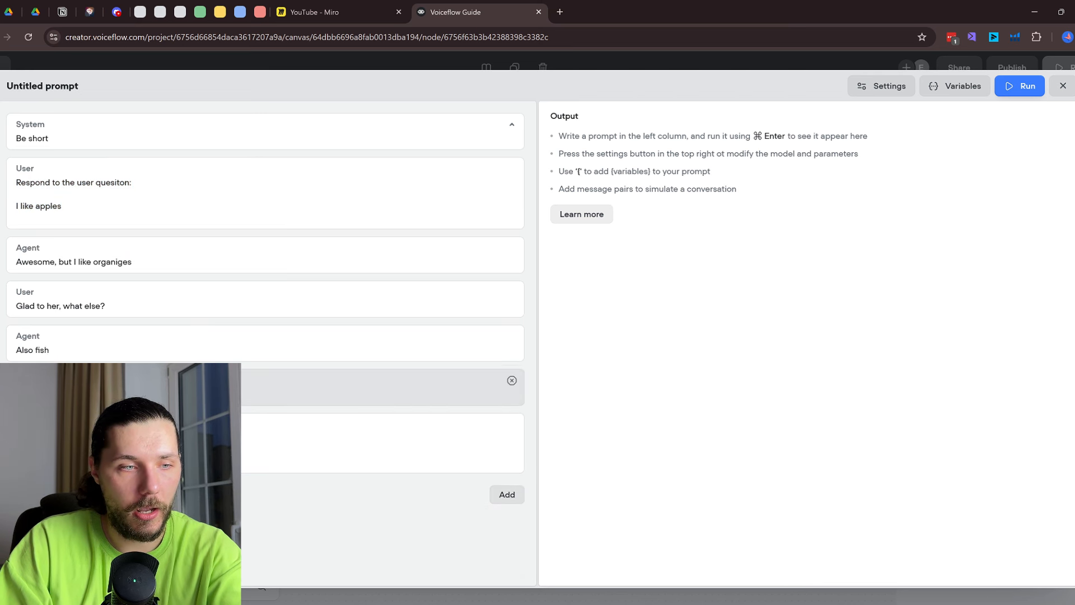
{"action": "left_click", "coordinate": [884, 85]}
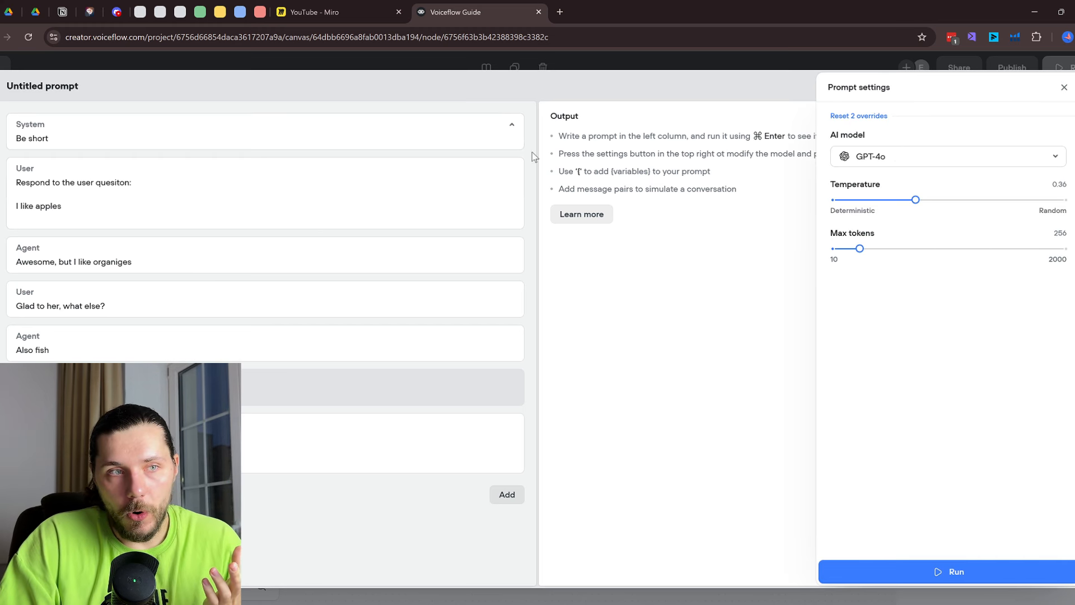
{"action": "left_click_drag", "start_coordinate": [51, 138], "coordinate": [19, 135]}
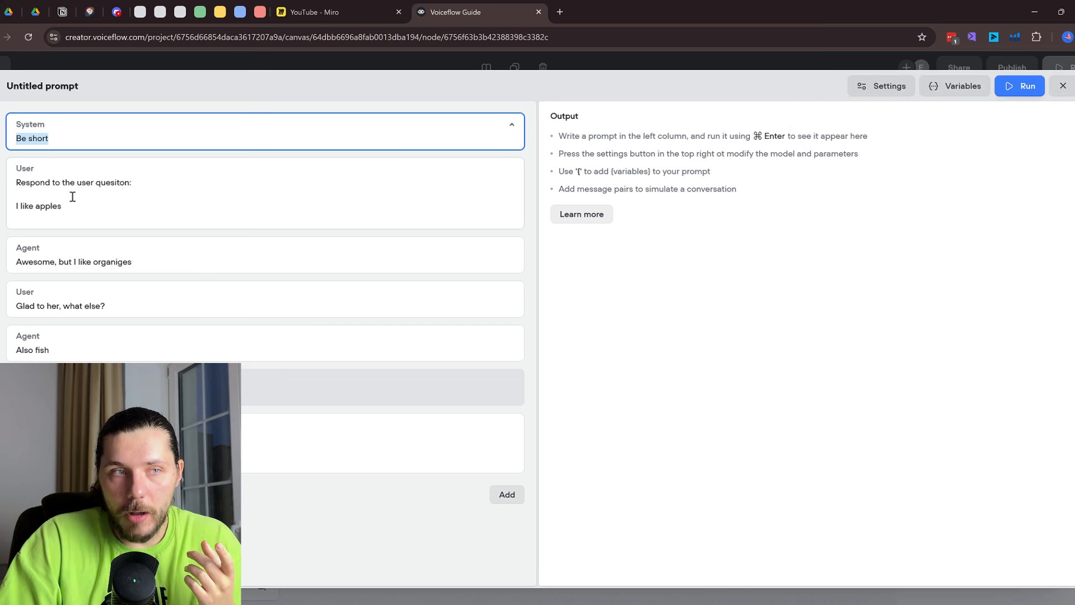
{"action": "left_click_drag", "start_coordinate": [70, 206], "coordinate": [17, 181]}
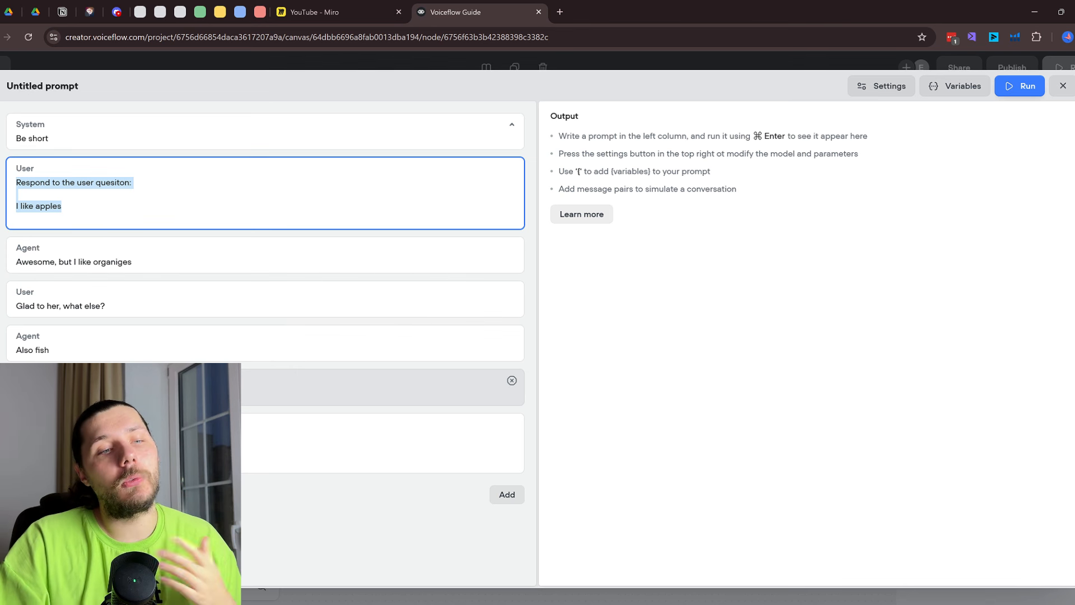
Close the Untitled prompt editor and pan the canvas to show Blocks 46 and 47
{"action": "left_click", "coordinate": [123, 443]}
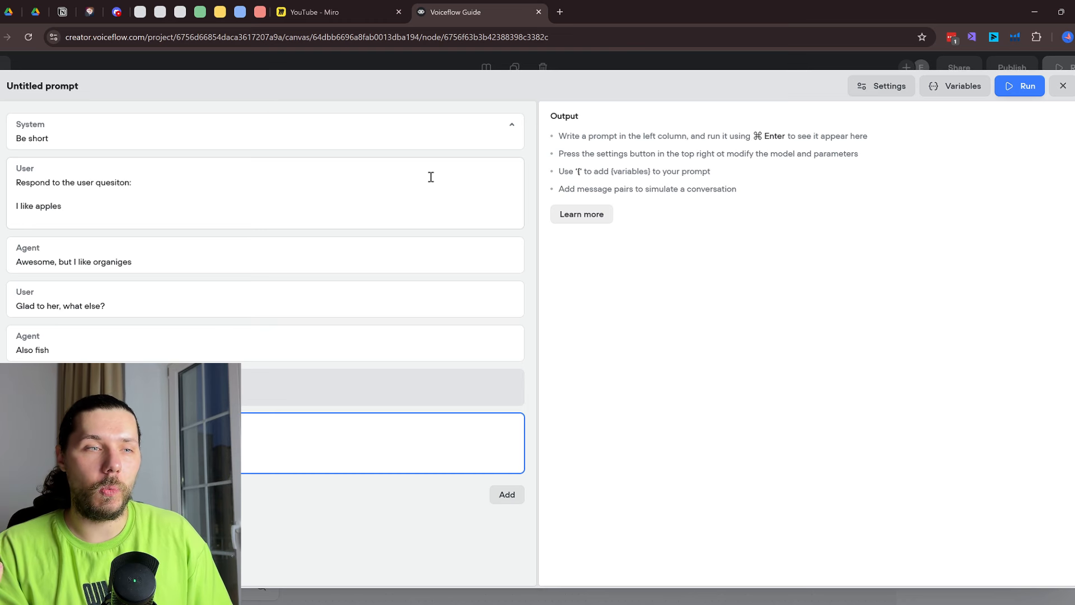
{"action": "left_click", "coordinate": [1062, 87]}
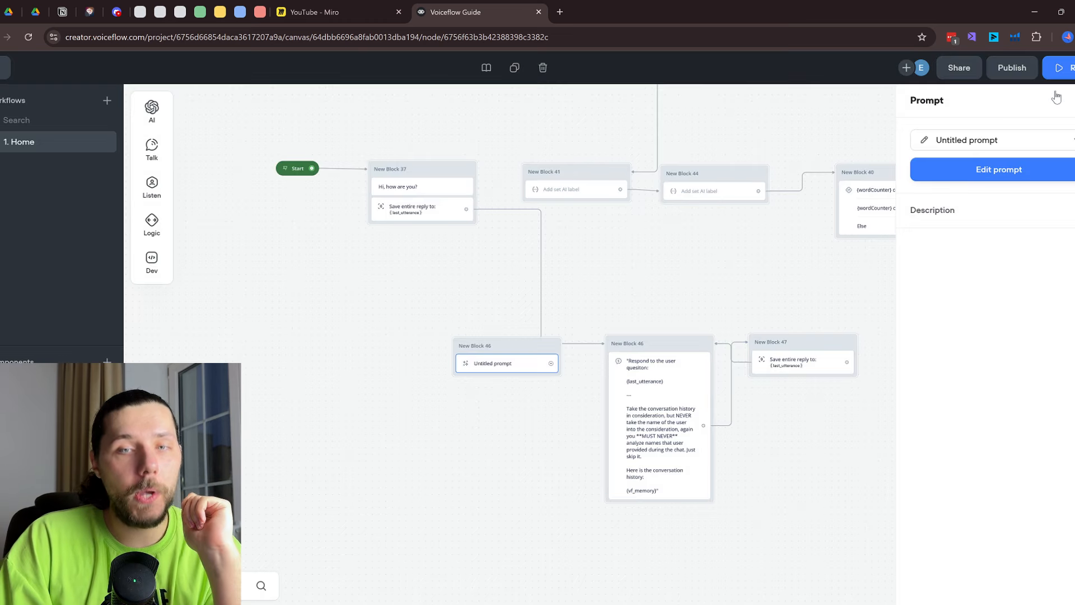
{"action": "left_click_drag", "start_coordinate": [758, 260], "coordinate": [553, 106]}
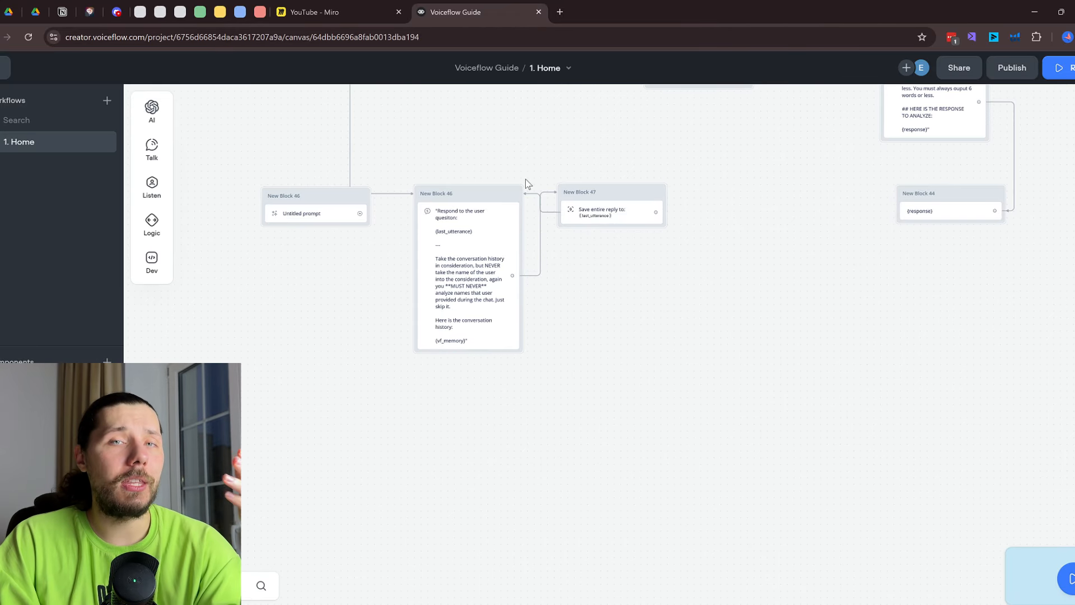
In Block 46's Response AI prompt, add dashed separator lines after the 'Just skip it.' line
{"action": "left_click", "coordinate": [475, 246]}
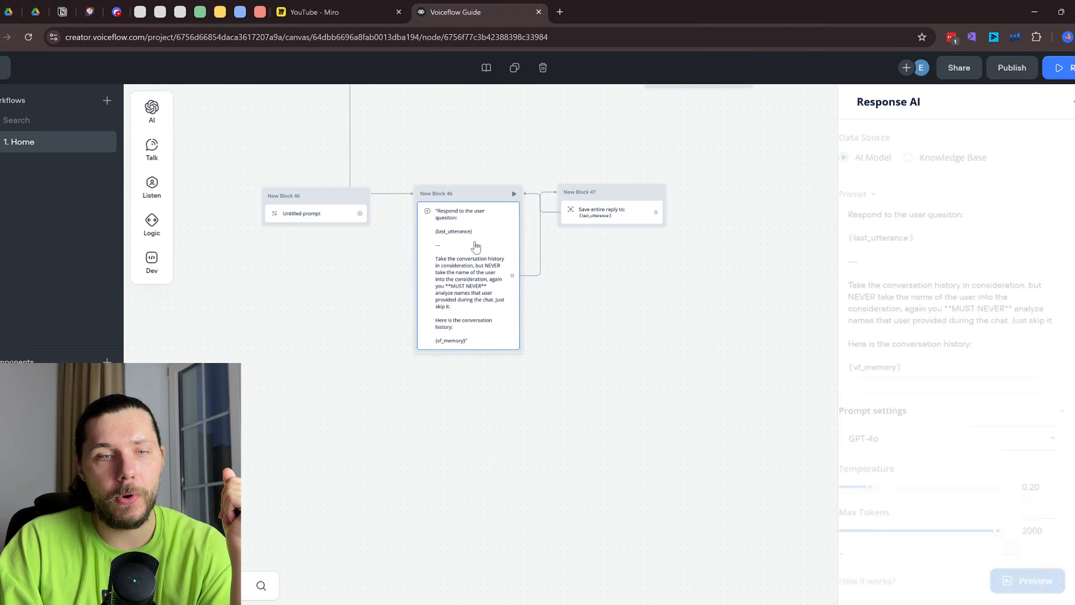
{"action": "left_click", "coordinate": [946, 373]}
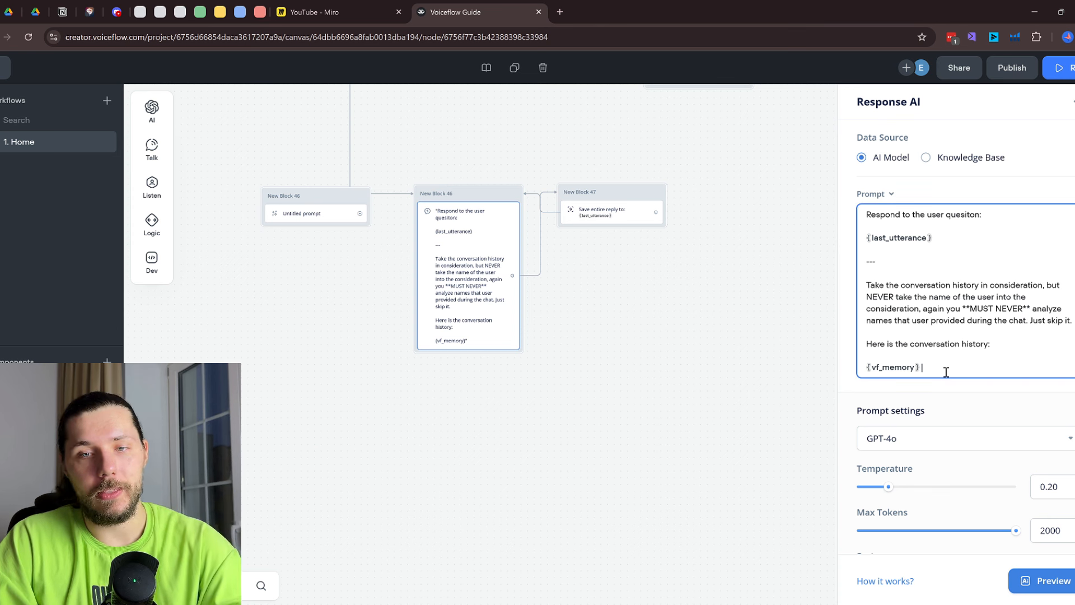
{"action": "left_click", "coordinate": [918, 263]}
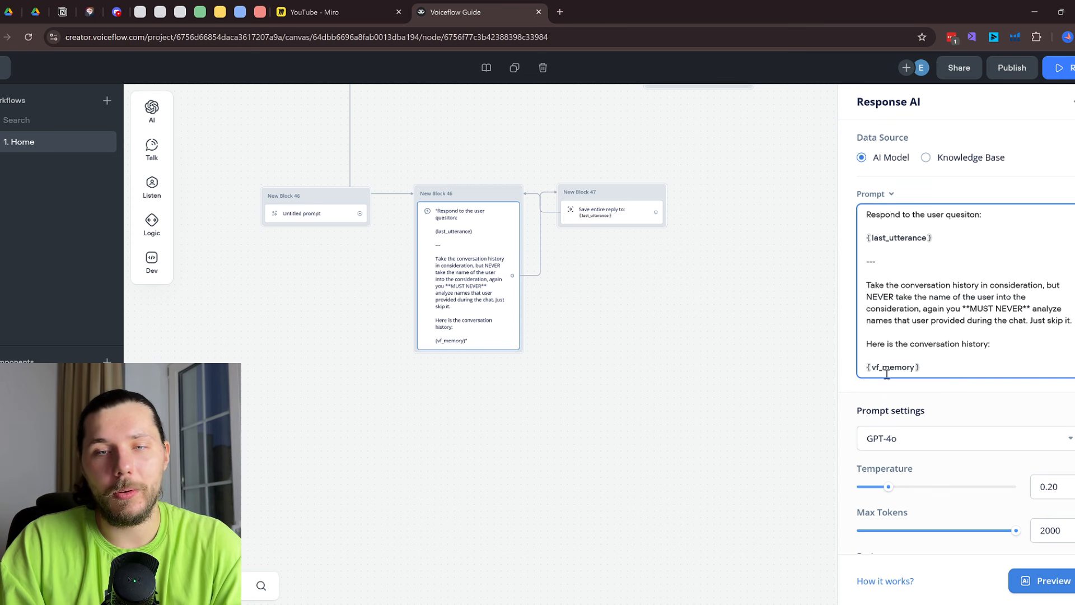
{"action": "left_click", "coordinate": [1072, 321]}
{"action": "key", "text": "Return"}
{"action": "key", "text": "Return"}
{"action": "type", "text": "-----"}
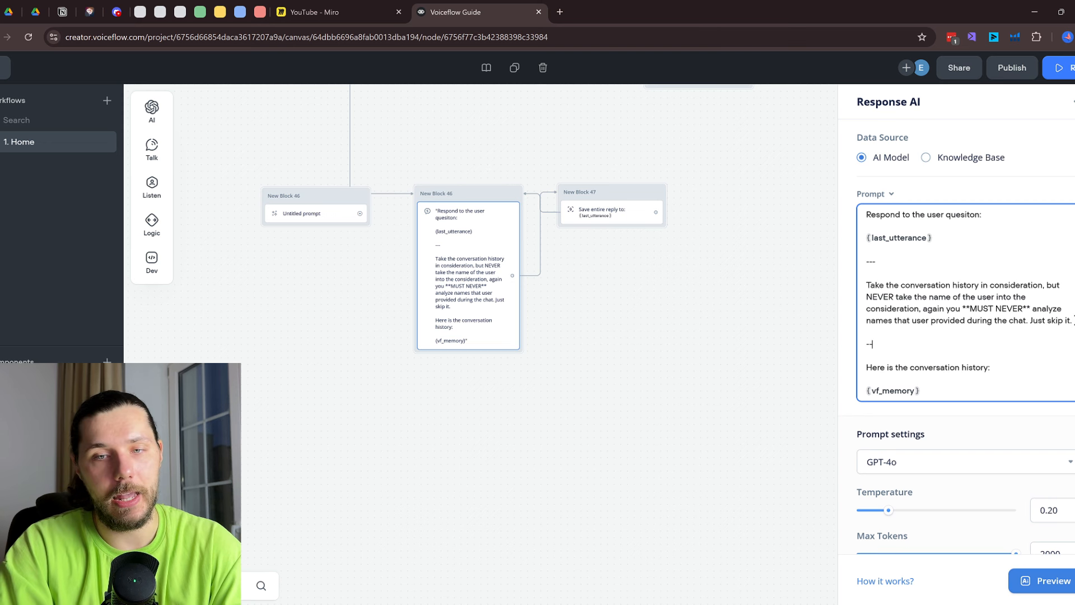
{"action": "key", "text": "Return"}
{"action": "key", "text": "Return"}
{"action": "key", "text": "Return"}
{"action": "key", "text": "Return"}
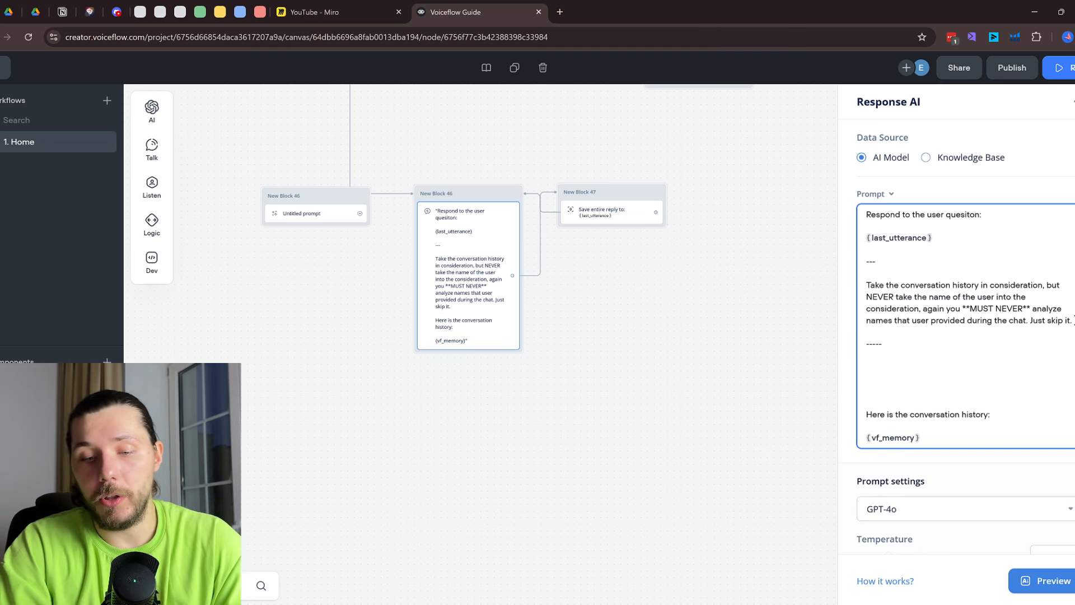
{"action": "type", "text": "----"}
{"action": "left_click", "coordinate": [917, 361]}
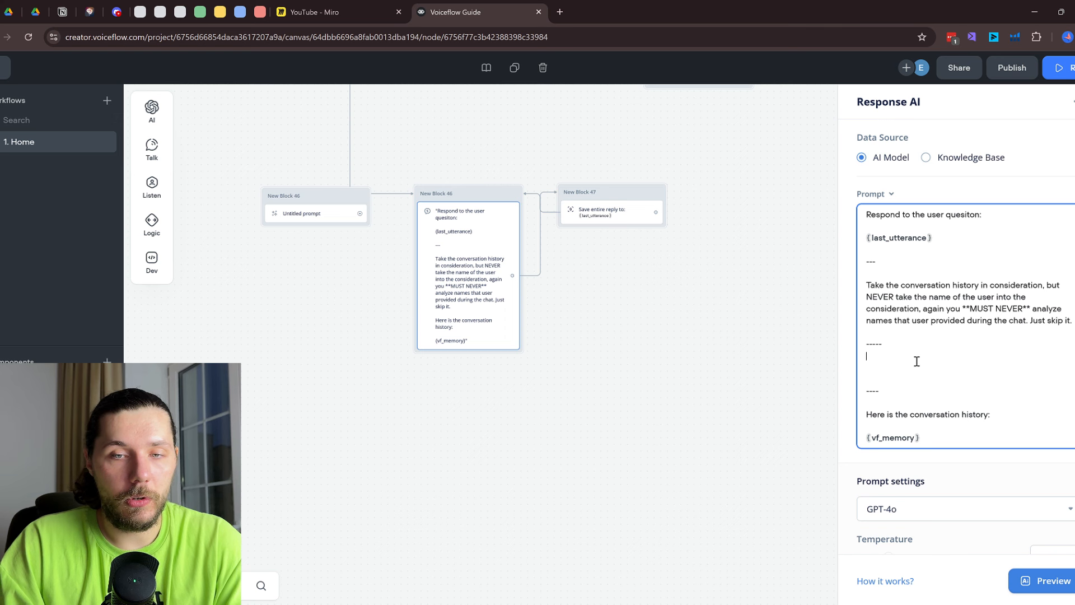
Add the heading 'EXAMPLES OF THE OUTPUT' between the new separators
{"action": "key", "text": "Return"}
{"action": "type", "text": "EXAML"}
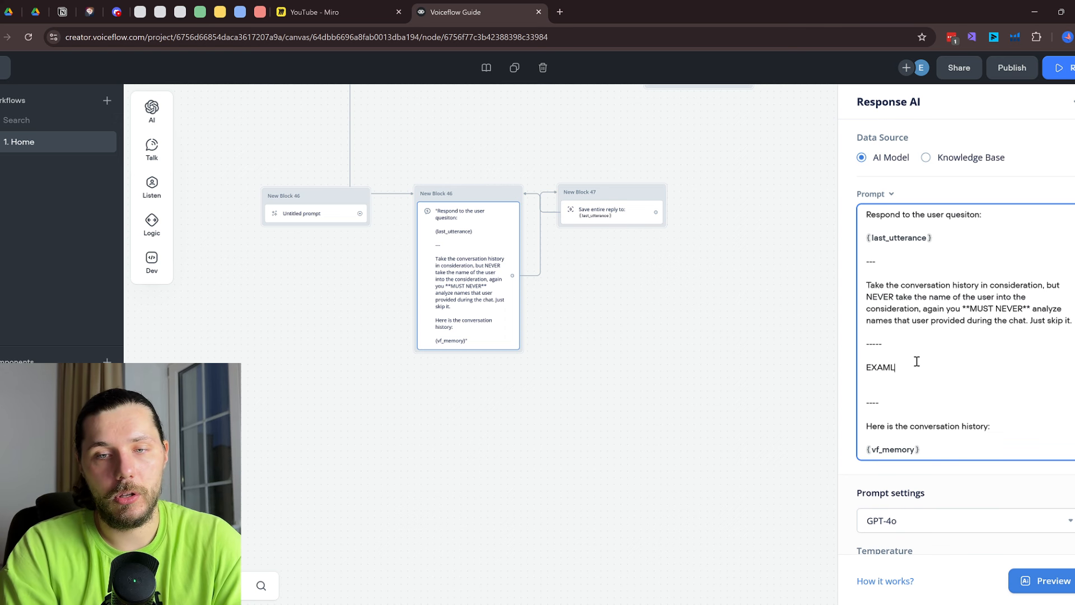
{"action": "key", "text": "BackSpace"}
{"action": "key", "text": "BackSpace"}
{"action": "type", "text": "MPLES OF THE"}
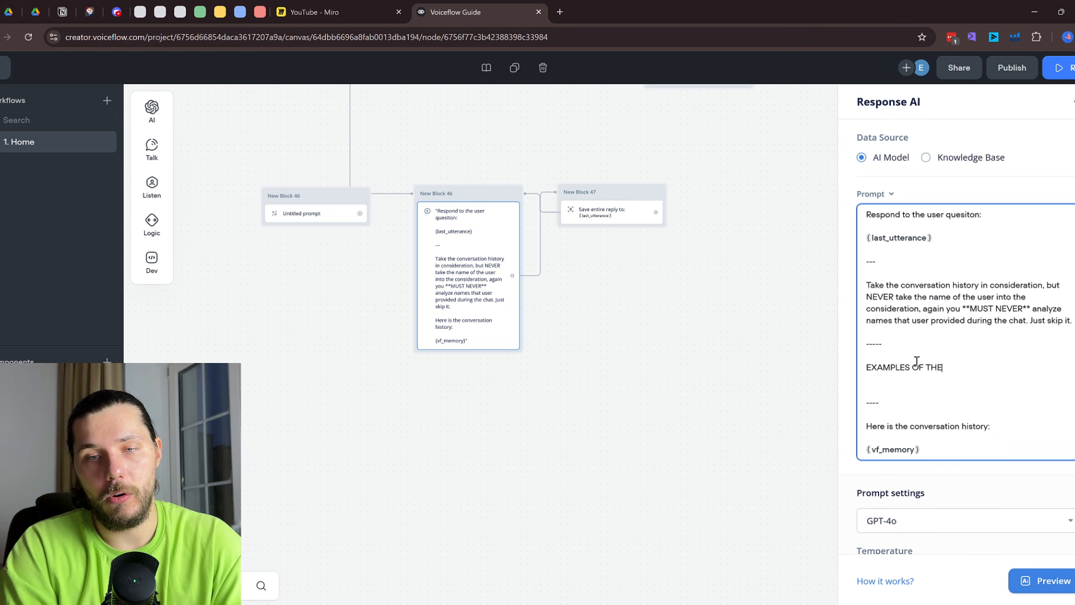
{"action": "type", "text": " OUTPUT:"}
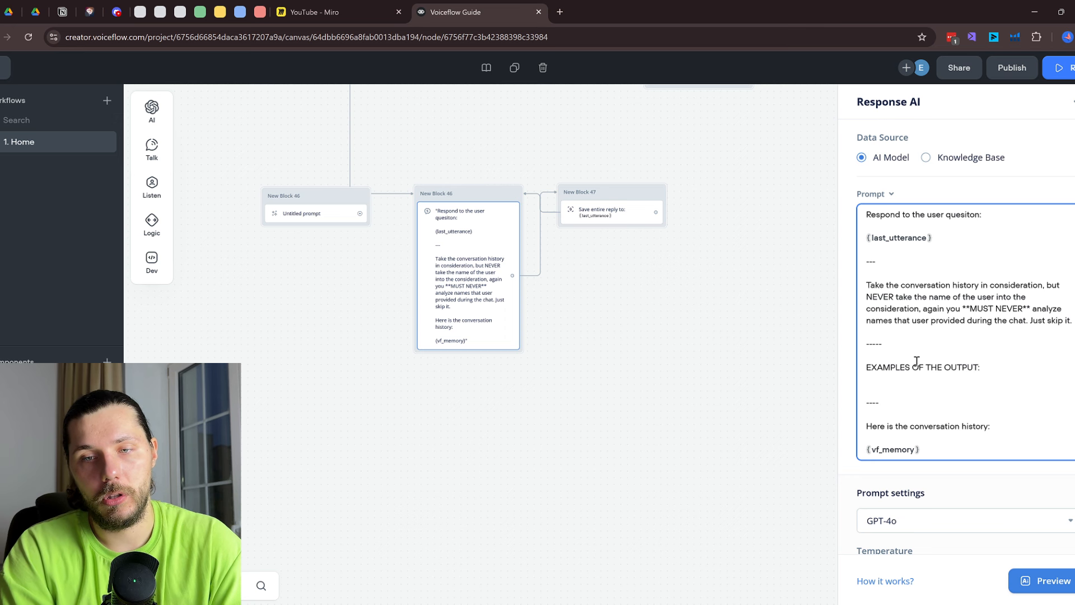
{"action": "key", "text": "Return"}
{"action": "key", "text": "Return"}
{"action": "double_click", "coordinate": [948, 368]}
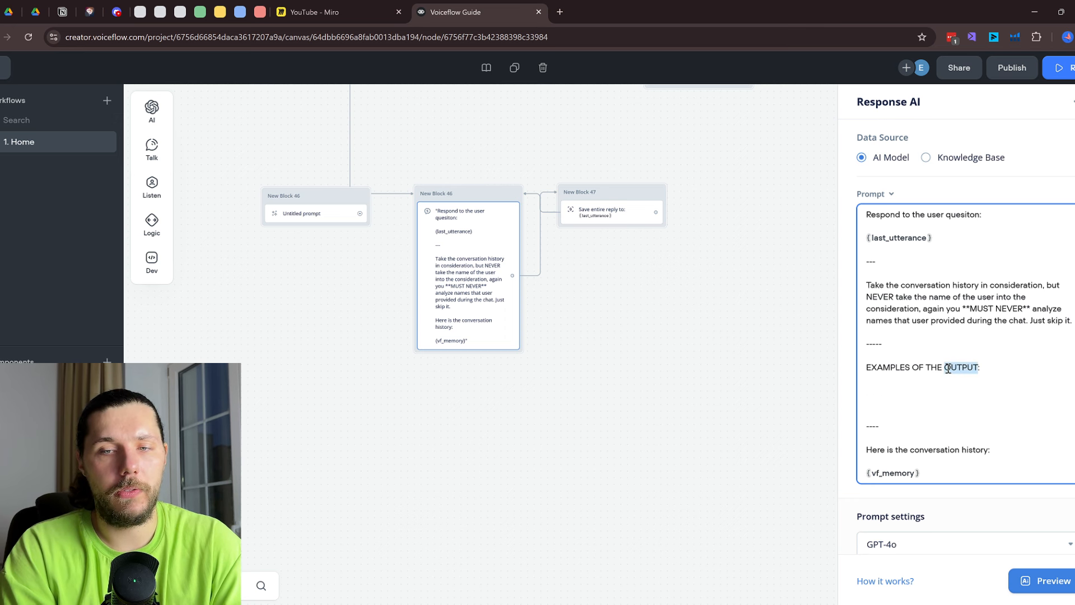
Type two example pairs of 'Agent' and 'user' lines under the heading
{"action": "left_click", "coordinate": [907, 388]}
{"action": "type", "text": "Agent"}
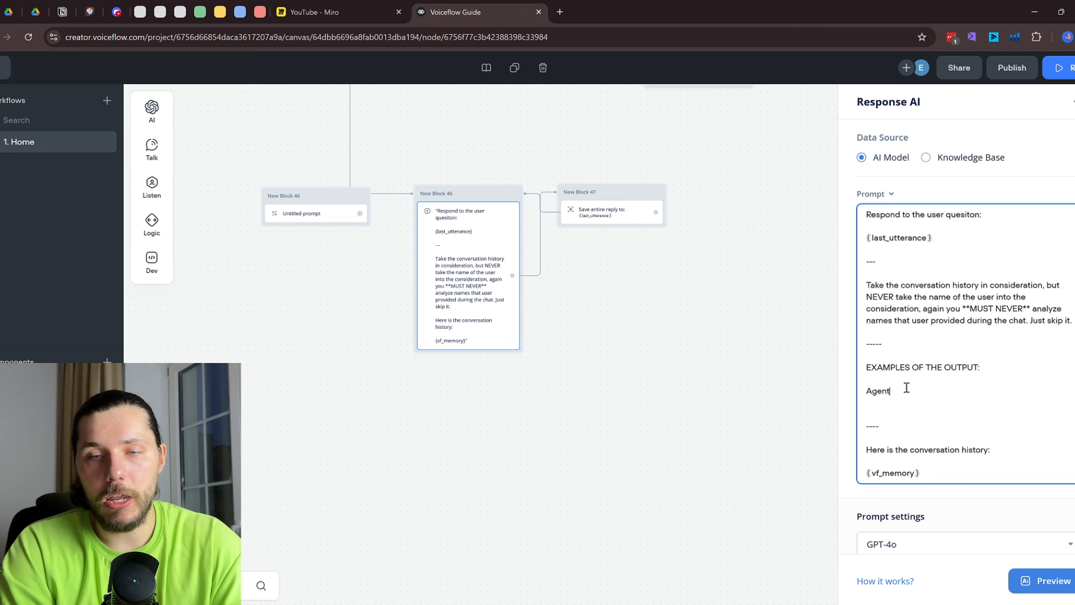
{"action": "type", "text": ":"}
{"action": "key", "text": "Return"}
{"action": "type", "text": "user"}
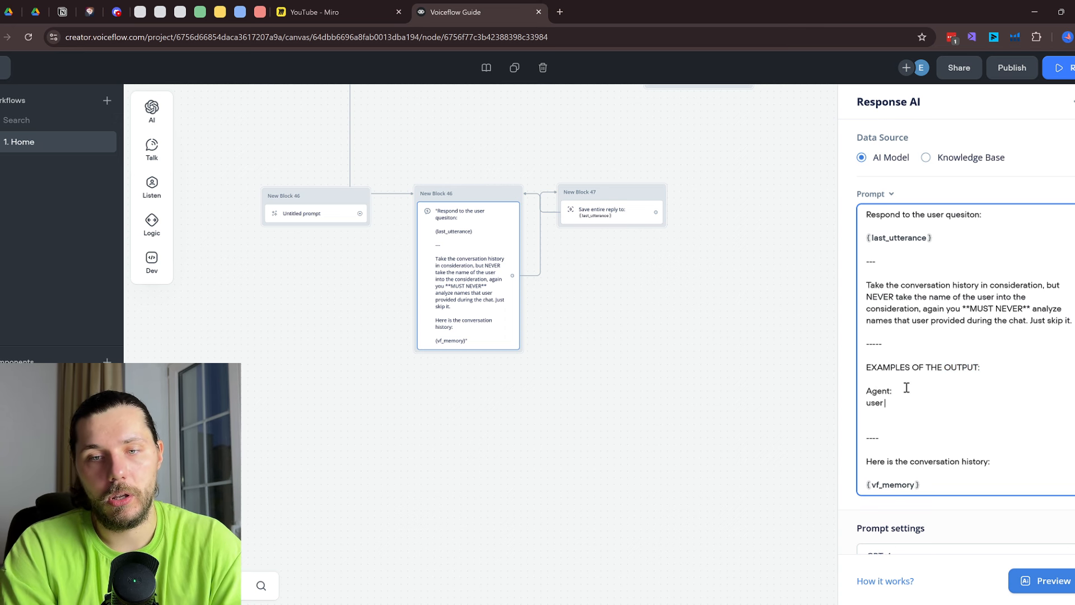
{"action": "key", "text": "Return"}
{"action": "key", "text": "Return"}
{"action": "type", "text": "Agent"}
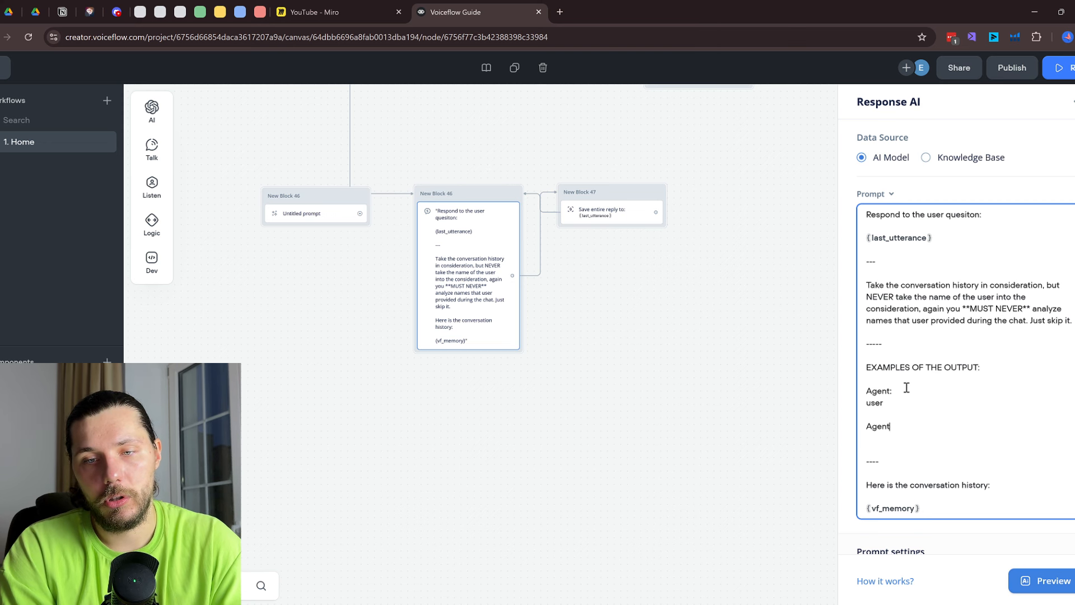
{"action": "key", "text": "Return"}
{"action": "type", "text": "user"}
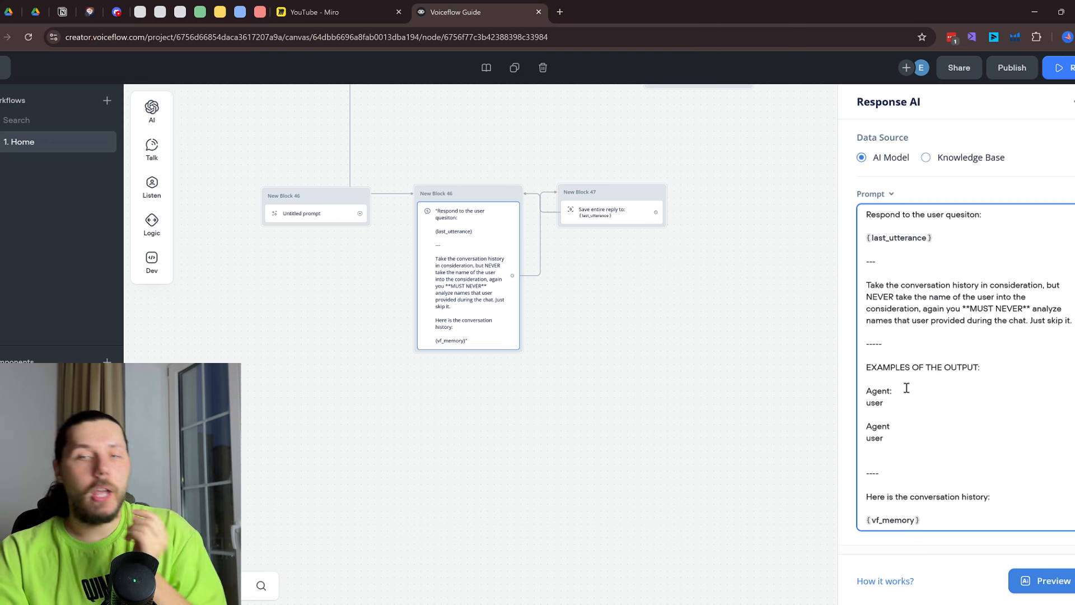
Check the prompt around {last_utterance}, then pan the canvas to show the whole flow
{"action": "left_click", "coordinate": [924, 249]}
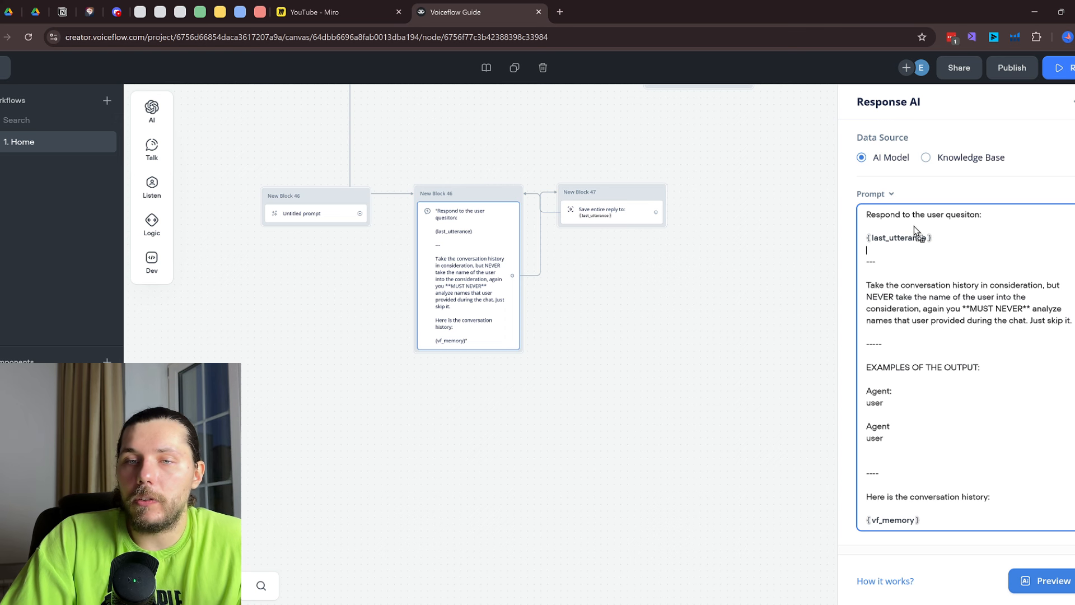
{"action": "left_click_drag", "start_coordinate": [914, 227], "coordinate": [908, 228]}
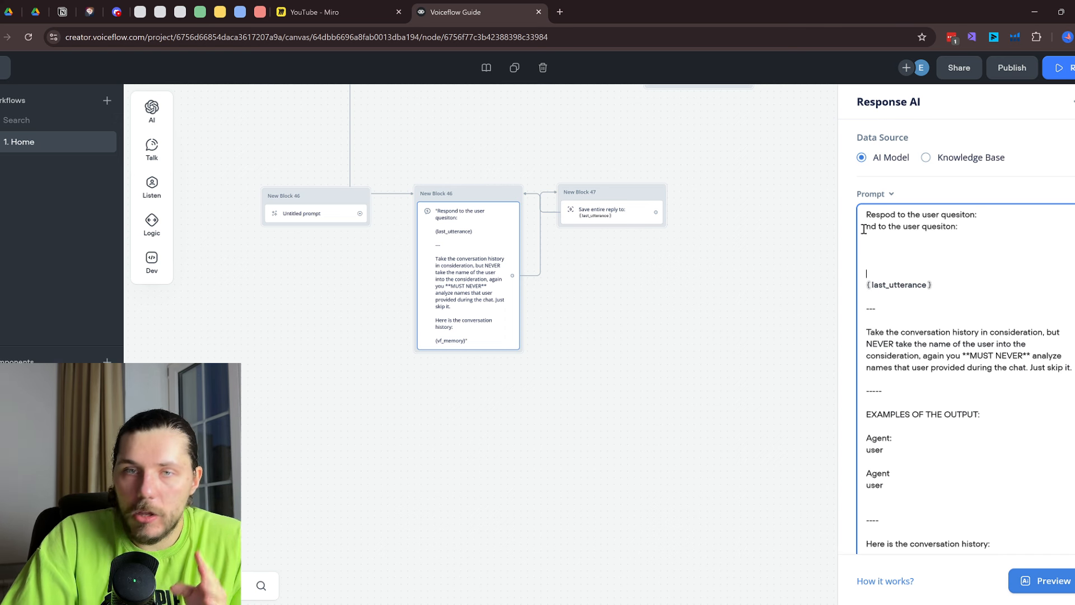
{"action": "scroll", "coordinate": [927, 272], "scroll_direction": "down", "scroll_amount": 3}
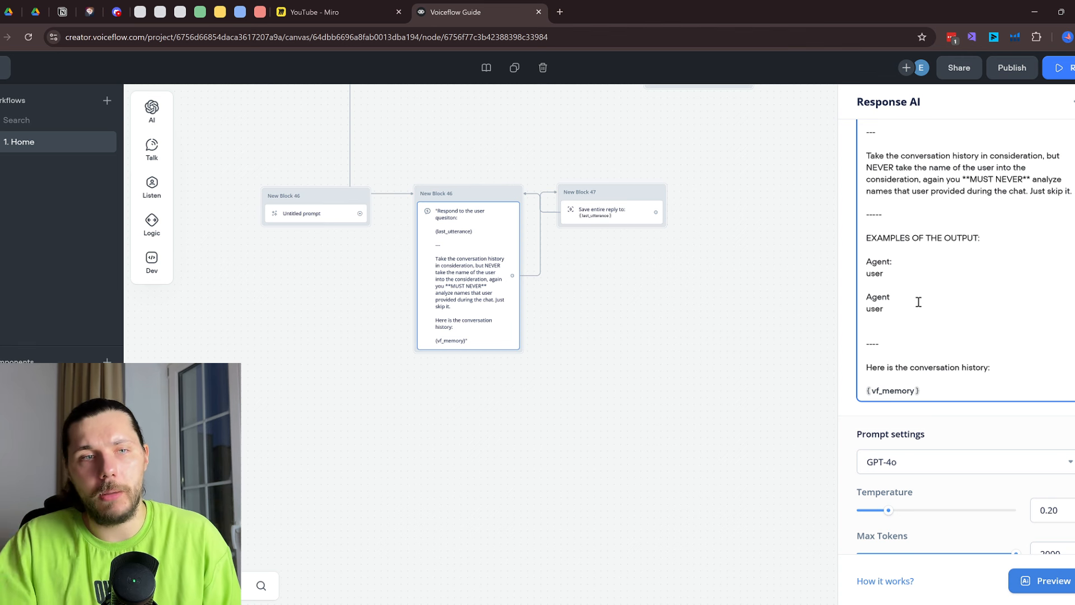
{"action": "scroll", "coordinate": [402, 186], "scroll_direction": "down", "scroll_amount": 1}
{"action": "left_click_drag", "start_coordinate": [438, 159], "coordinate": [411, 254]}
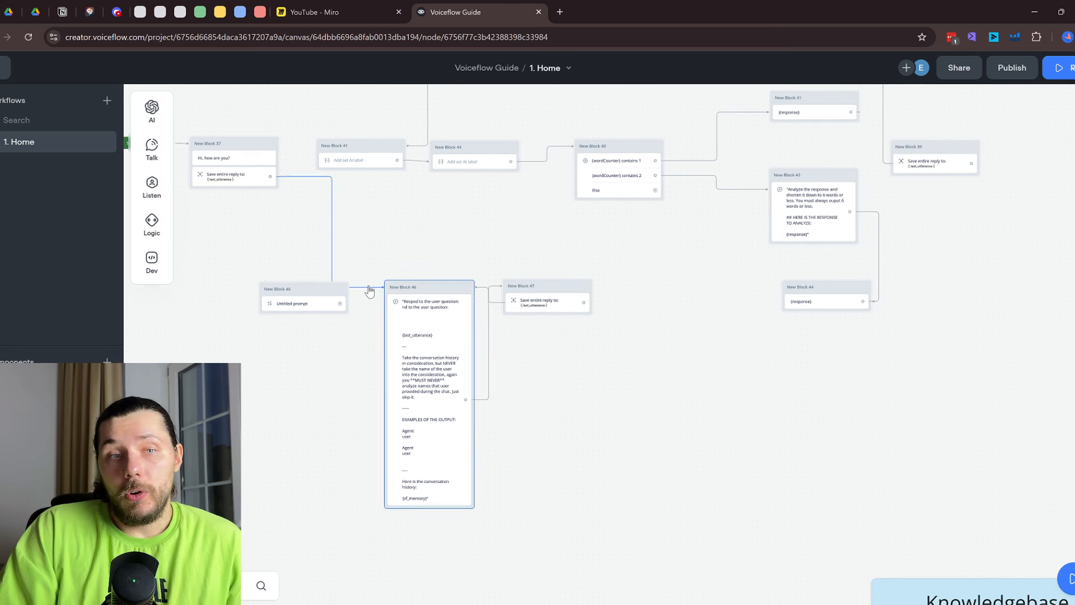
Drop a new Buttons listen block, New Block 48, onto the canvas from the Listen steps
{"action": "scroll", "coordinate": [317, 304], "scroll_direction": "up", "scroll_amount": 2}
{"action": "right_click", "coordinate": [317, 304]}
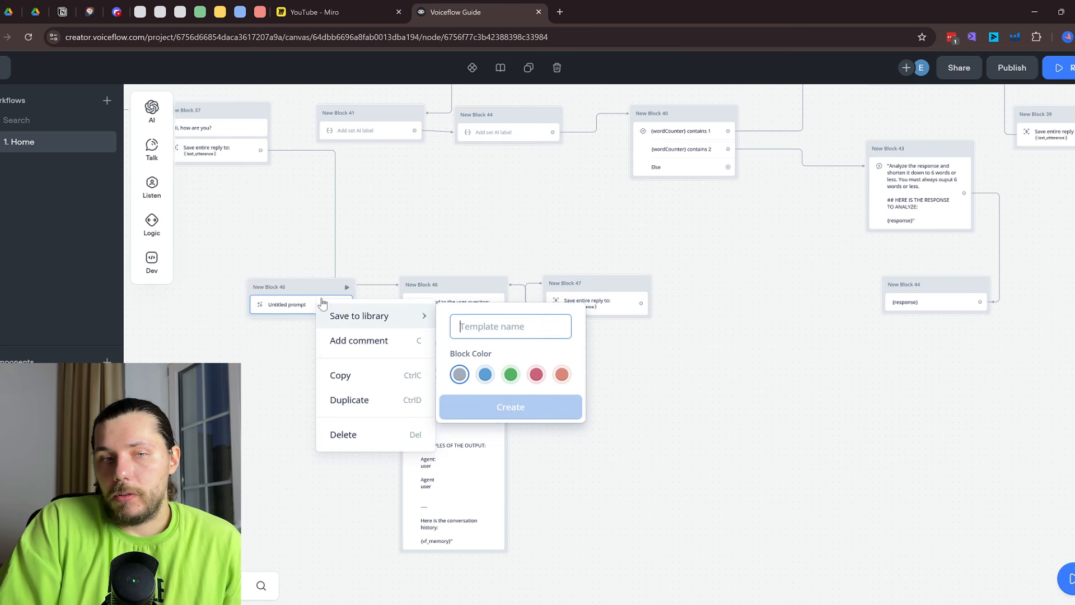
{"action": "left_click", "coordinate": [679, 425]}
{"action": "mouse_move", "coordinate": [152, 111]}
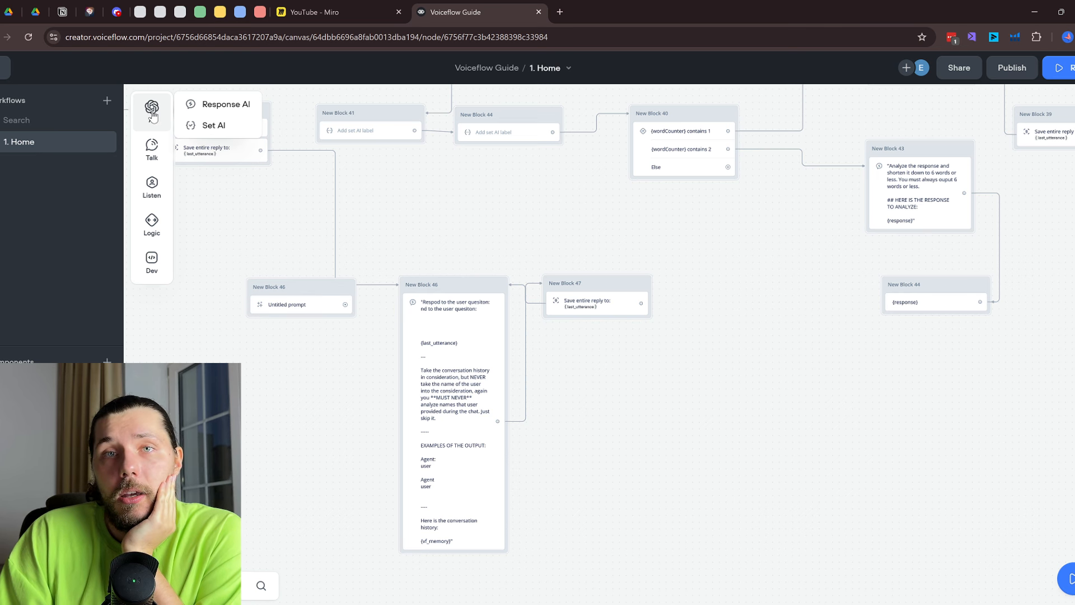
{"action": "mouse_move", "coordinate": [152, 151]}
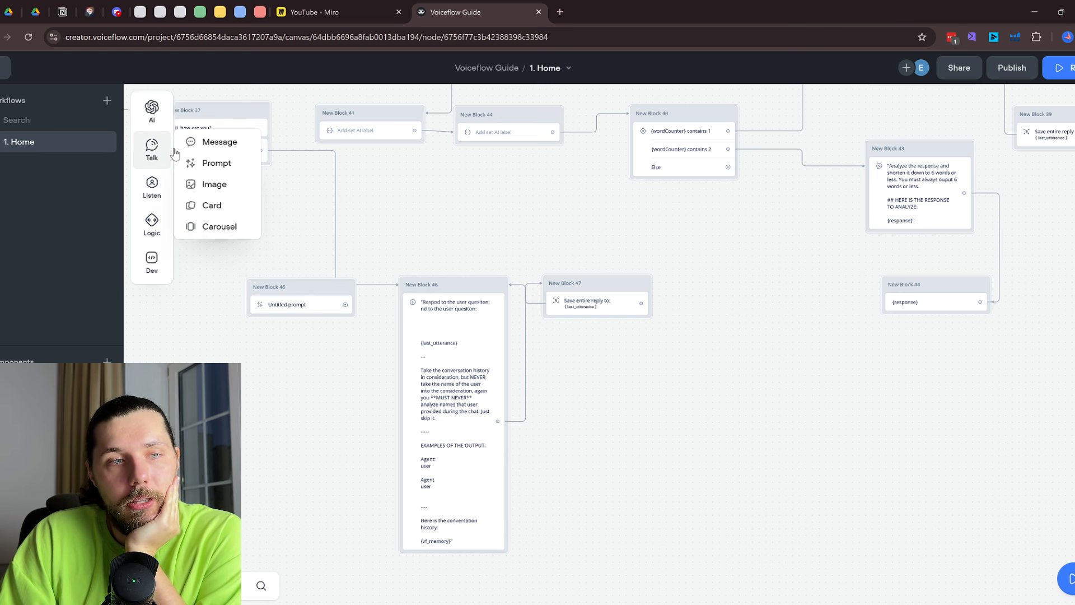
{"action": "mouse_move", "coordinate": [152, 188]}
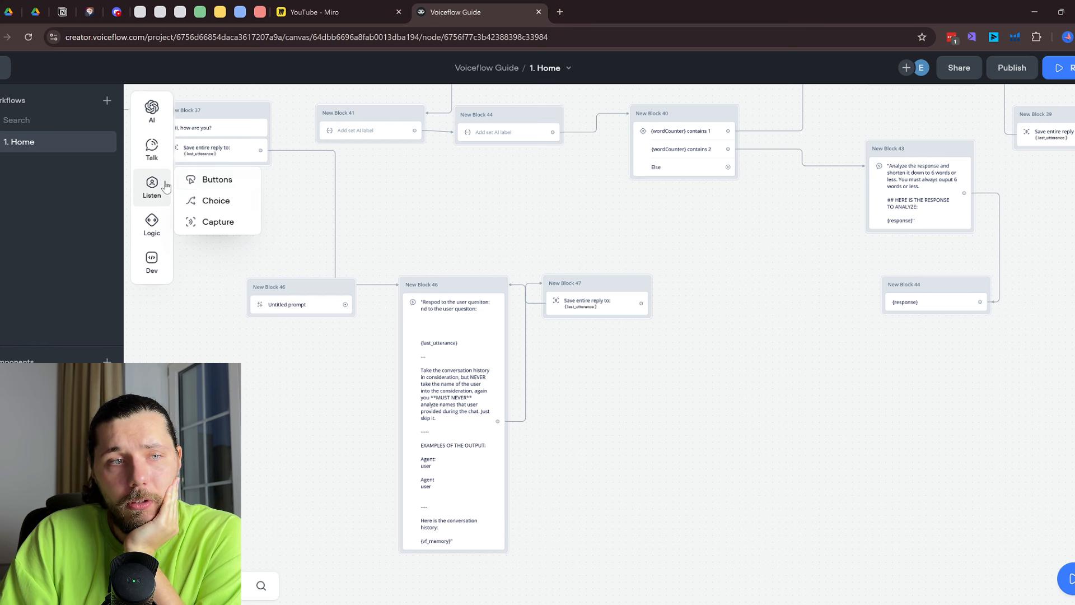
{"action": "left_click_drag", "start_coordinate": [212, 178], "coordinate": [692, 240]}
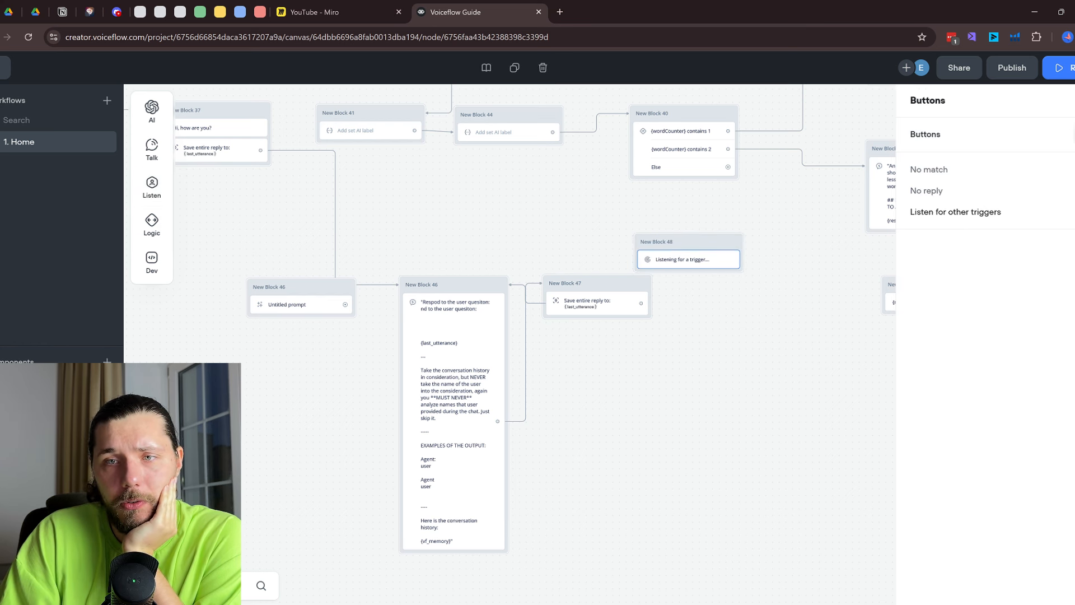
Add buttons 'One' and 'Two' to the Buttons block
{"action": "left_click", "coordinate": [1072, 135]}
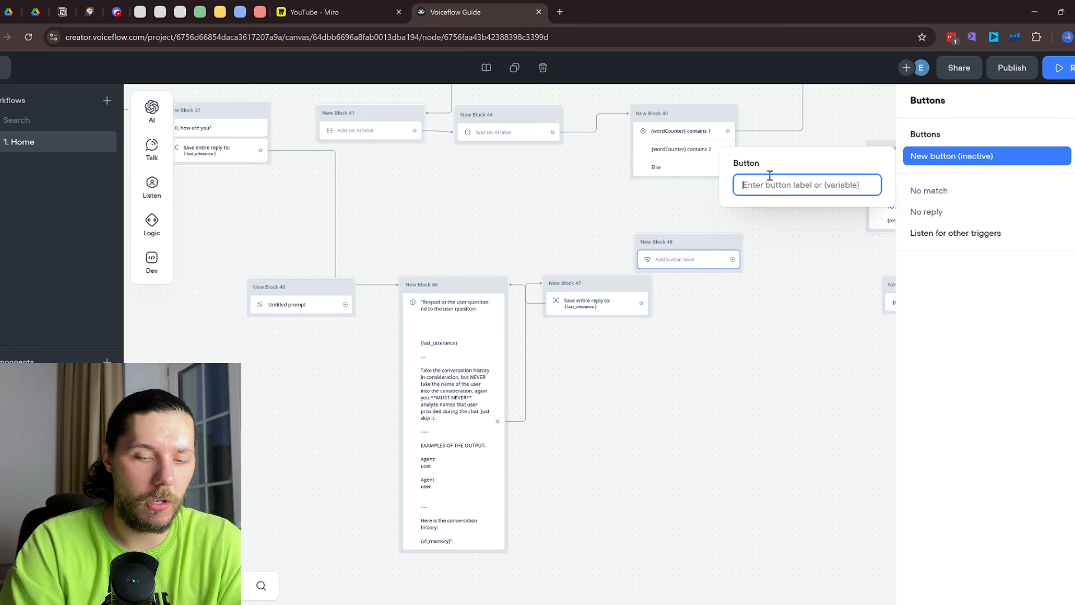
{"action": "type", "text": "One"}
{"action": "left_click", "coordinate": [828, 218]}
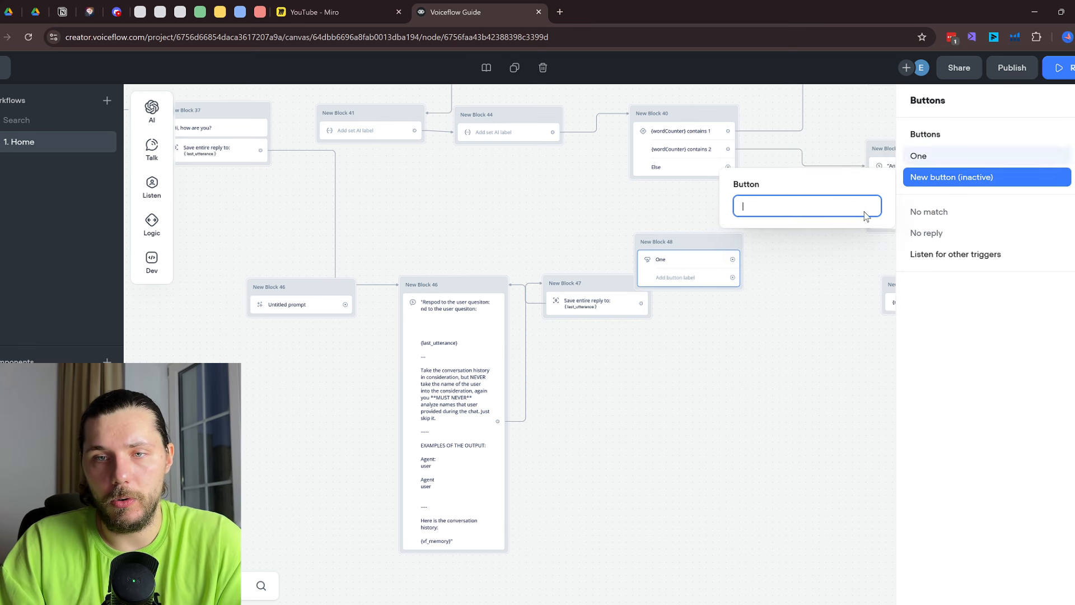
{"action": "type", "text": "Two"}
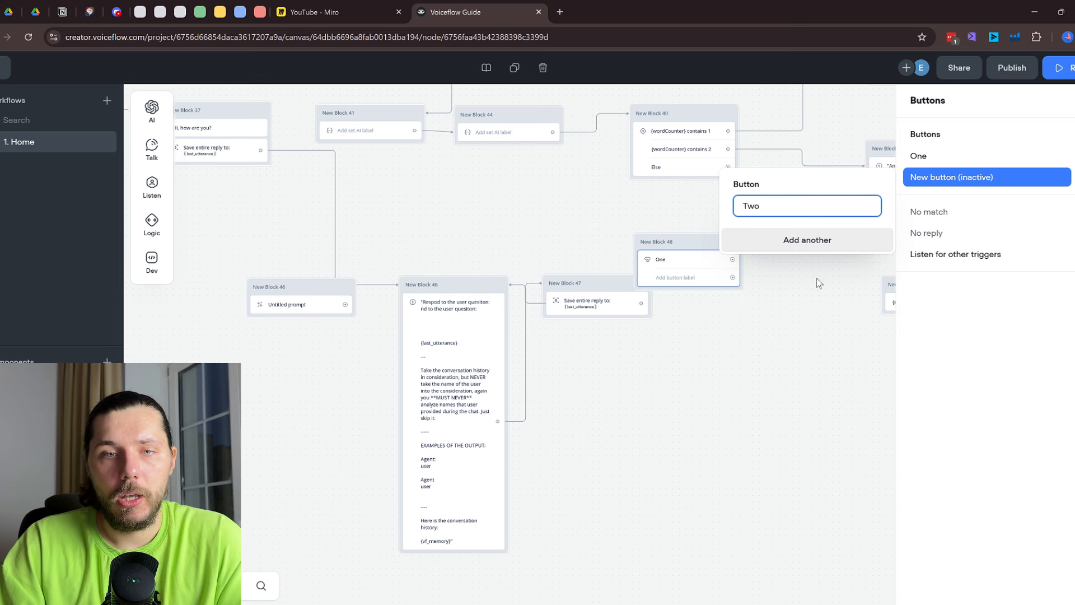
{"action": "left_click", "coordinate": [823, 240]}
{"action": "left_click", "coordinate": [751, 271]}
Arrange New Block 48 below Block 47, near Block 46
{"action": "scroll", "coordinate": [751, 271], "scroll_direction": "up", "scroll_amount": 2}
{"action": "left_click_drag", "start_coordinate": [773, 291], "coordinate": [519, 418]}
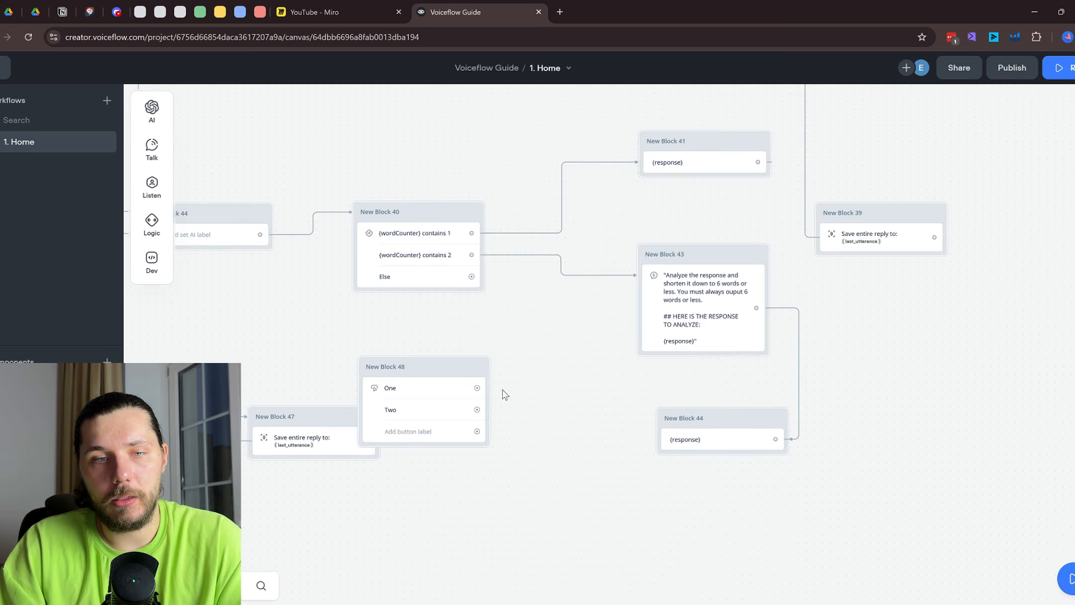
{"action": "left_click_drag", "start_coordinate": [456, 375], "coordinate": [483, 470]}
{"action": "left_click_drag", "start_coordinate": [547, 434], "coordinate": [737, 277]}
{"action": "scroll", "coordinate": [583, 302], "scroll_direction": "down", "scroll_amount": 2}
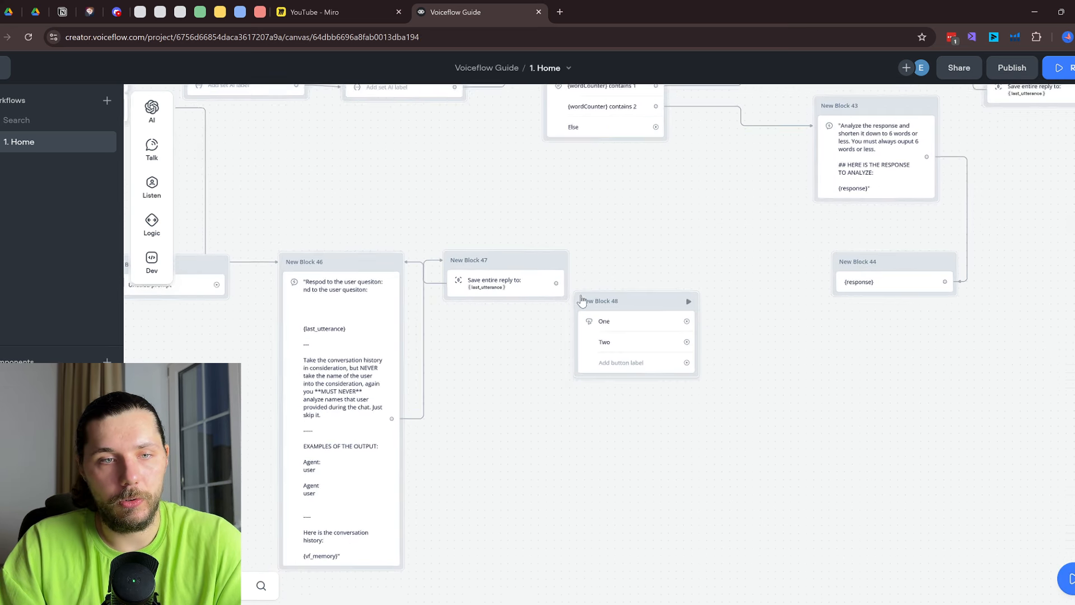
{"action": "left_click_drag", "start_coordinate": [611, 237], "coordinate": [740, 239]}
{"action": "left_click_drag", "start_coordinate": [762, 331], "coordinate": [557, 471]}
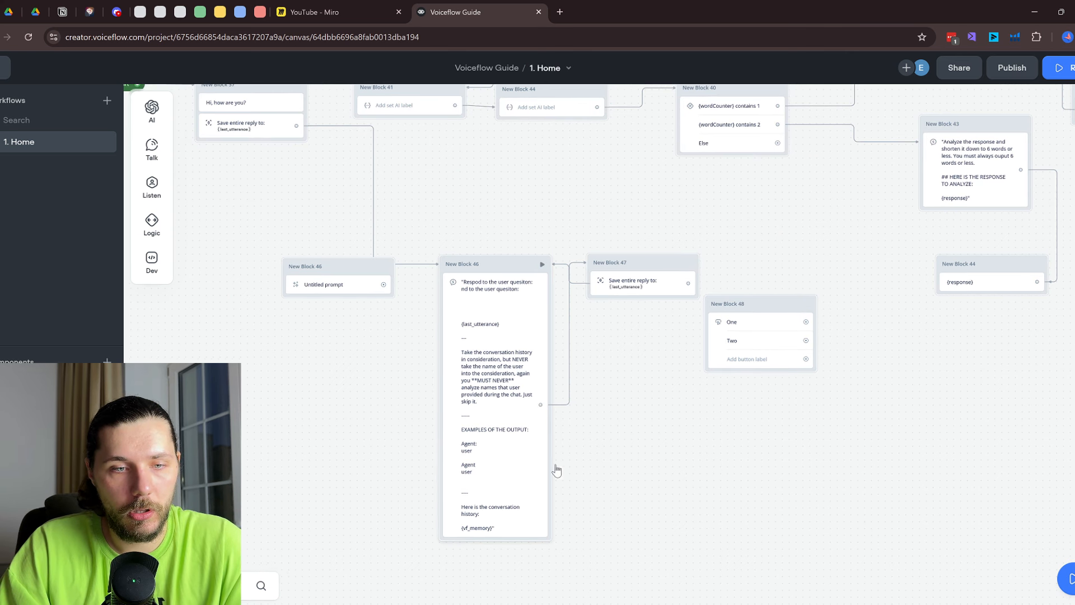
{"action": "left_click_drag", "start_coordinate": [758, 332], "coordinate": [500, 461]}
{"action": "left_click_drag", "start_coordinate": [642, 362], "coordinate": [658, 336]}
{"action": "left_click_drag", "start_coordinate": [697, 237], "coordinate": [769, 228]}
{"action": "left_click_drag", "start_coordinate": [776, 288], "coordinate": [760, 353]}
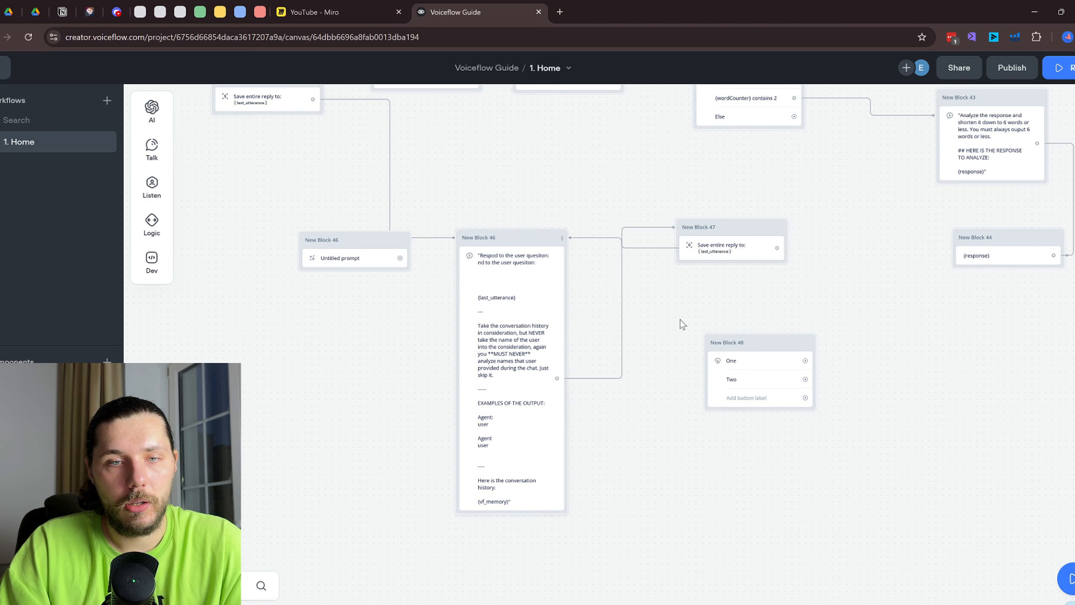
Replace the Block 46→47 link with 46→48, and link One and Two back to Block 47
{"action": "left_click", "coordinate": [621, 279]}
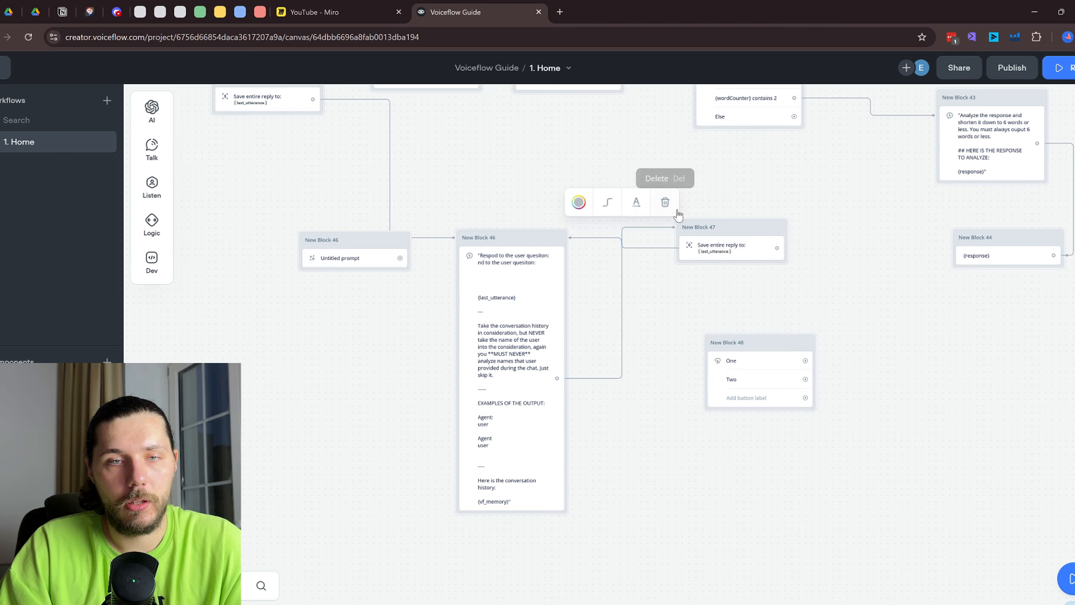
{"action": "left_click", "coordinate": [665, 199]}
{"action": "mouse_move", "coordinate": [557, 379]}
{"action": "left_mouse_down"}
{"action": "mouse_move", "coordinate": [730, 353]}
{"action": "mouse_move", "coordinate": [643, 367]}
{"action": "mouse_move", "coordinate": [734, 272]}
{"action": "left_mouse_up"}
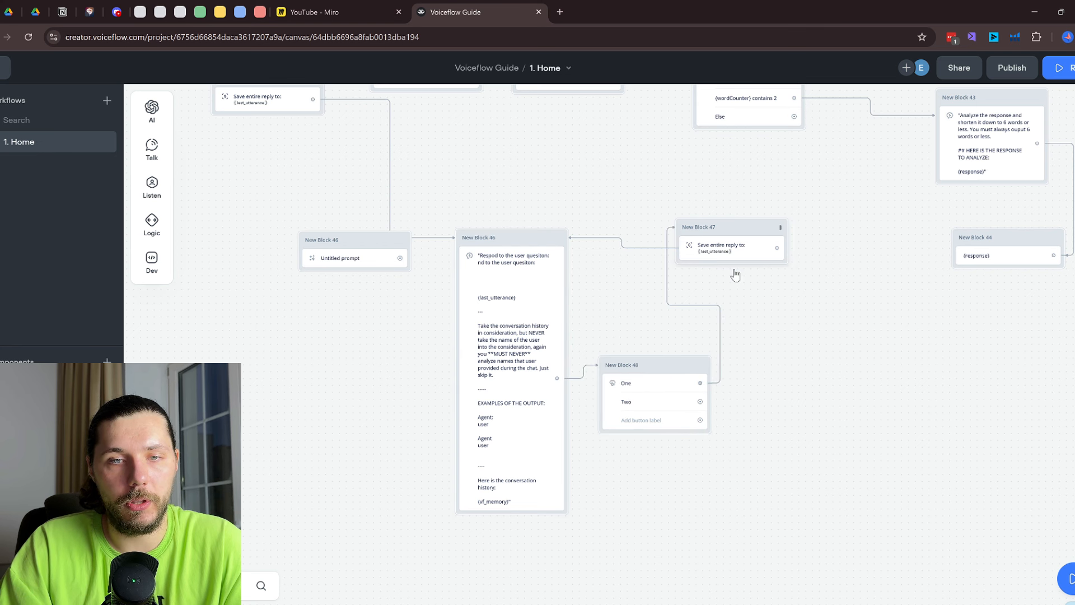
{"action": "mouse_move", "coordinate": [701, 402]}
{"action": "left_mouse_down"}
{"action": "mouse_move", "coordinate": [735, 209]}
{"action": "mouse_move", "coordinate": [737, 225]}
{"action": "left_mouse_up"}
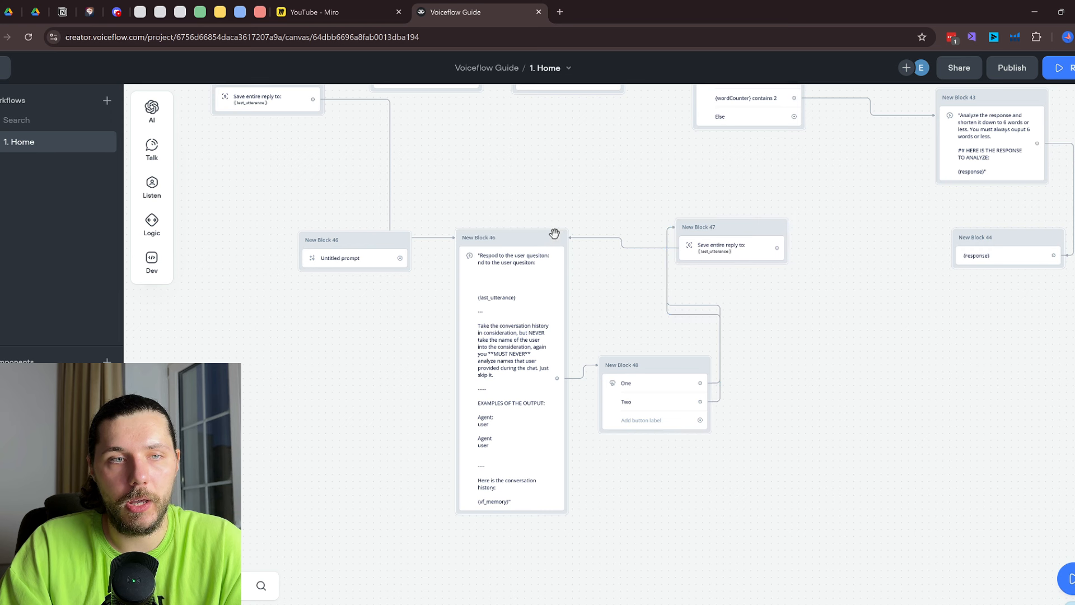
{"action": "left_click_drag", "start_coordinate": [331, 87], "coordinate": [344, 170]}
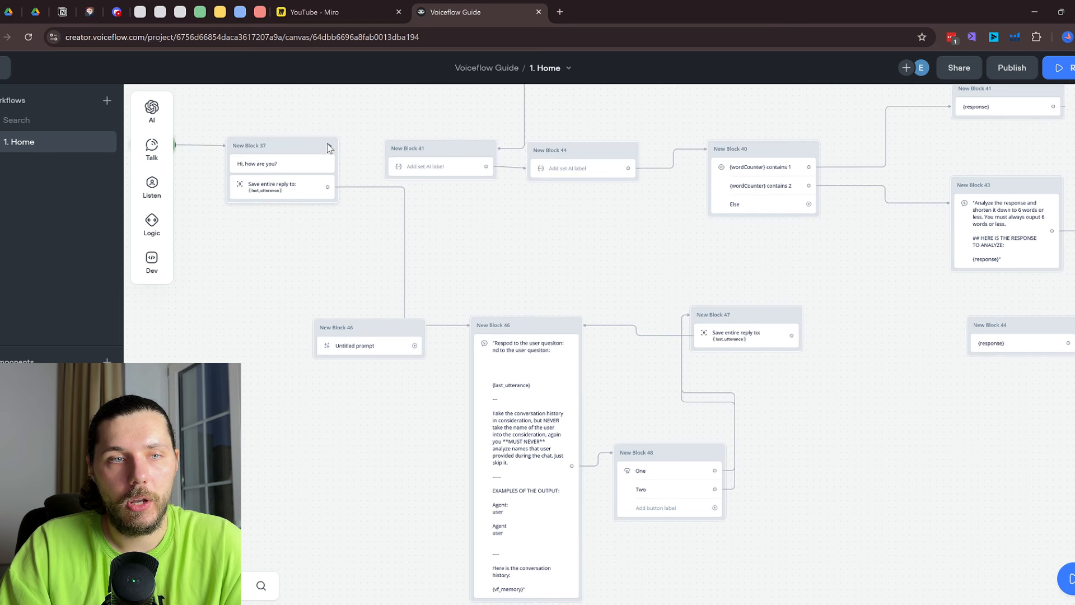
{"action": "key", "text": "r"}
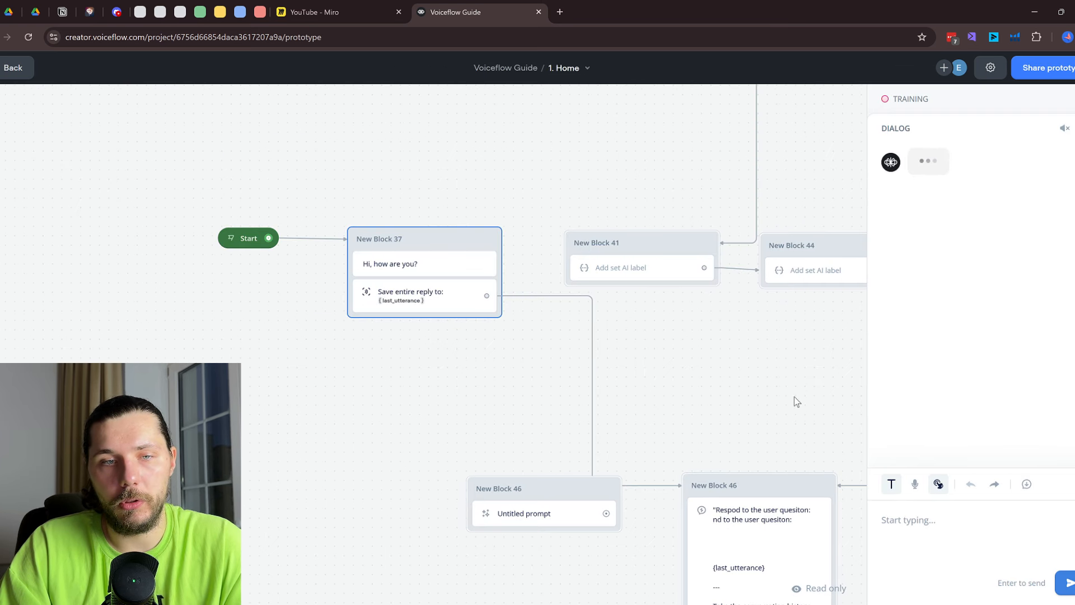
Send 'hi' in the prototype, pick One from the AI reply's buttons, then exit the test
{"action": "left_click", "coordinate": [1010, 543]}
{"action": "type", "text": "hi"}
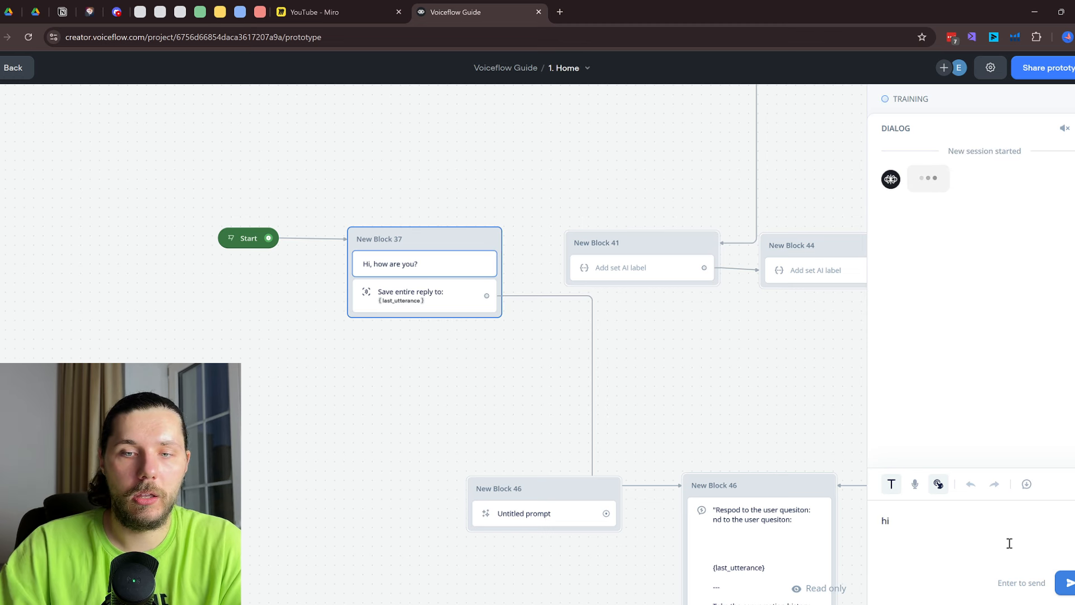
{"action": "key", "text": "Return"}
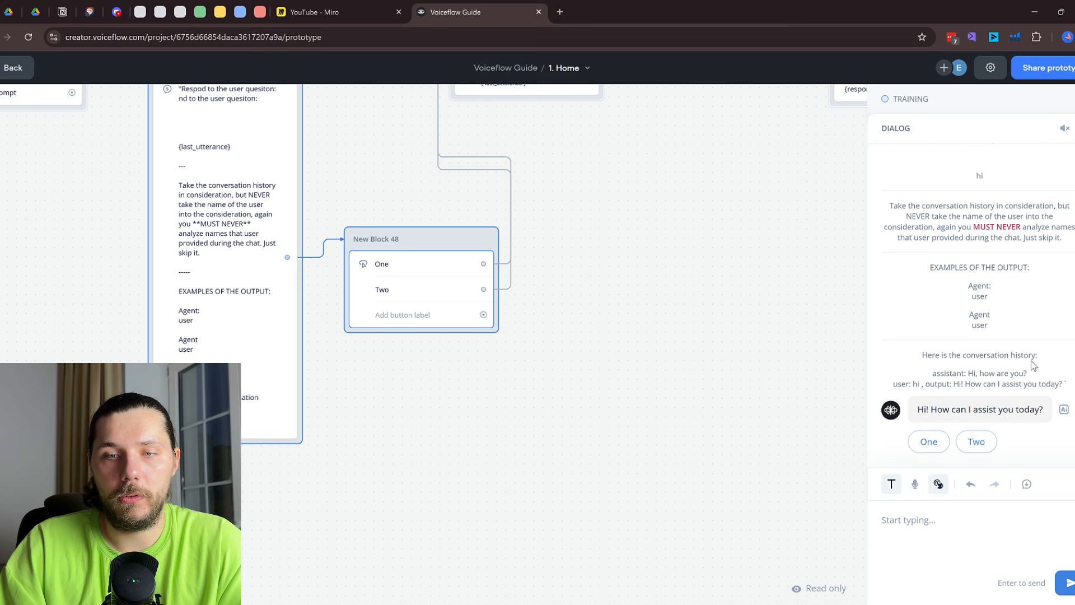
{"action": "left_click", "coordinate": [928, 441]}
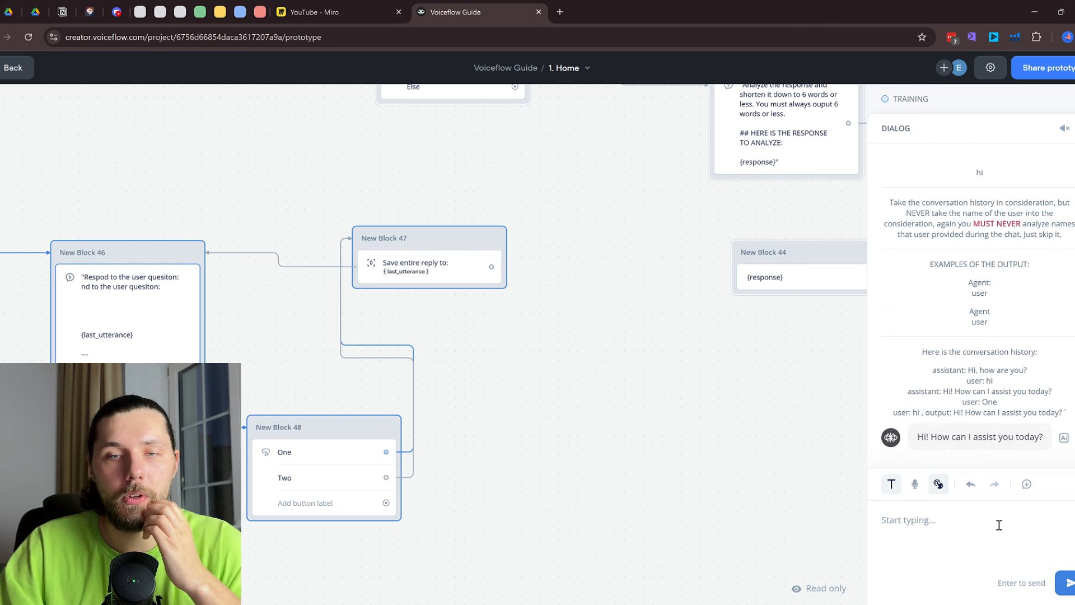
{"action": "key", "text": "Escape"}
Delete the One/Two Buttons block and place a Choice listen step as New Block 48
{"action": "left_click_drag", "start_coordinate": [499, 382], "coordinate": [809, 379]}
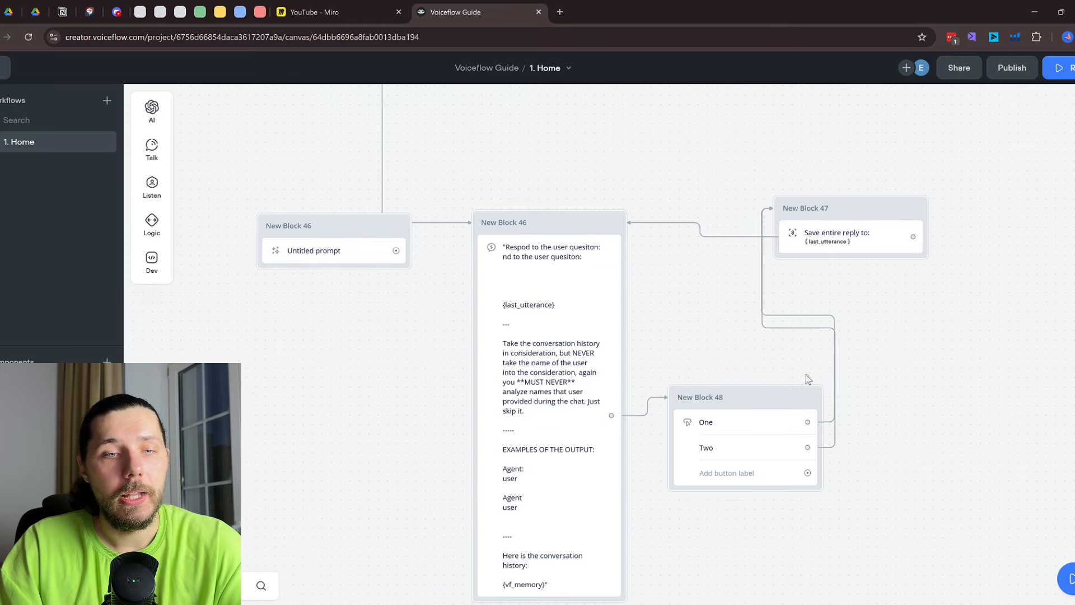
{"action": "scroll", "coordinate": [807, 379], "scroll_direction": "down", "scroll_amount": 2}
{"action": "right_click", "coordinate": [756, 421]}
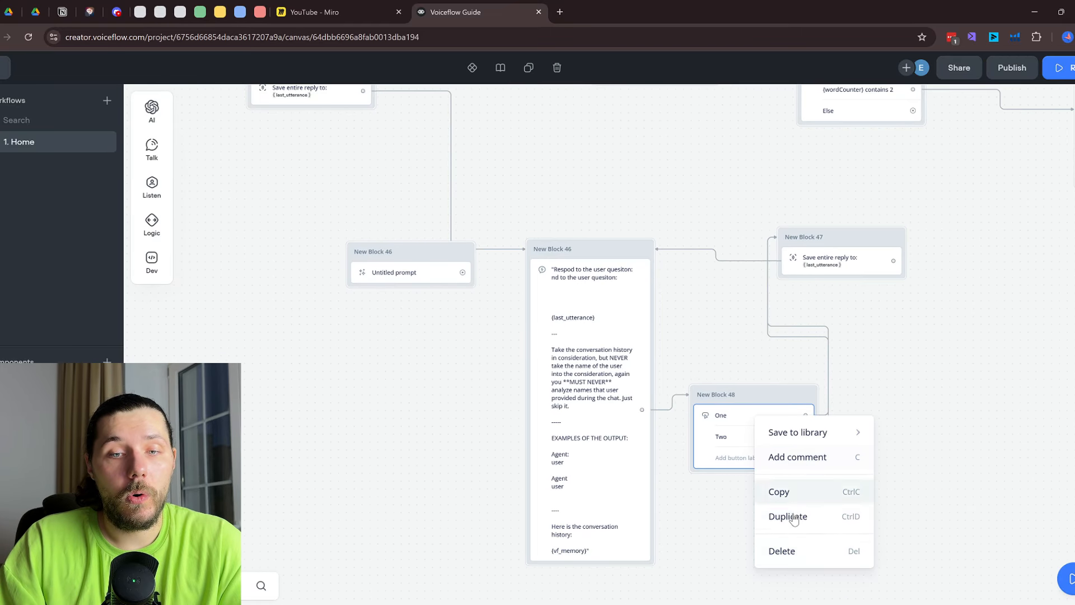
{"action": "left_click", "coordinate": [785, 549]}
{"action": "mouse_move", "coordinate": [152, 202]}
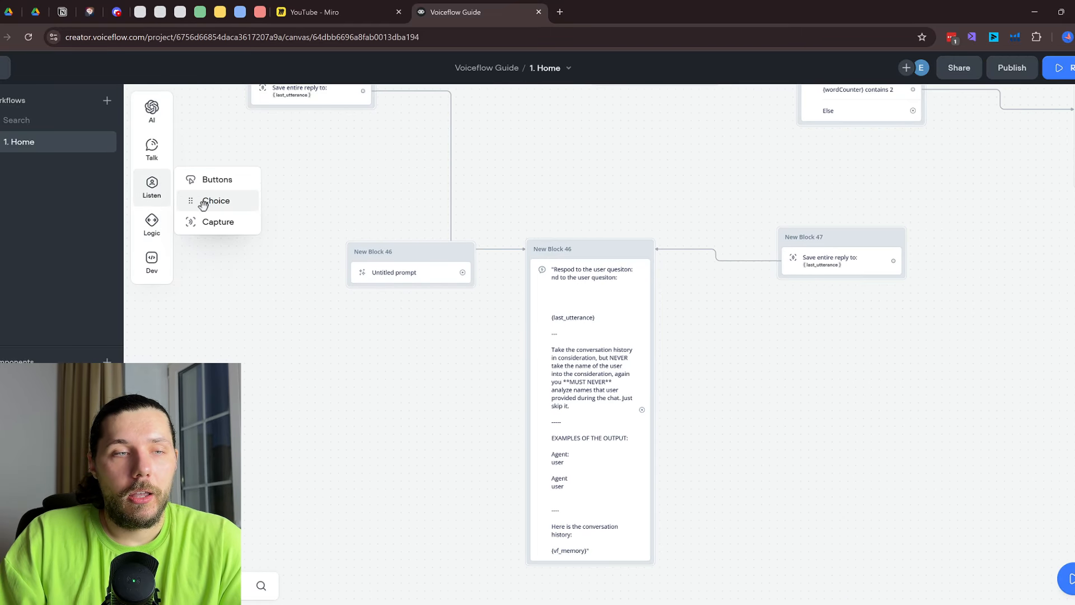
{"action": "left_click_drag", "start_coordinate": [203, 203], "coordinate": [846, 375]}
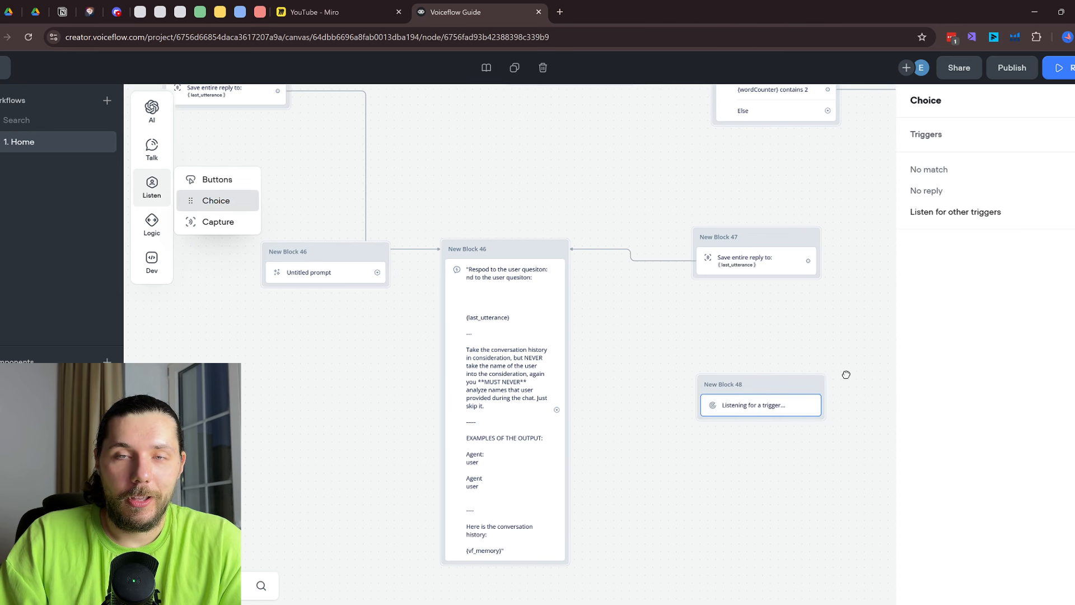
{"action": "scroll", "coordinate": [751, 409], "scroll_direction": "up", "scroll_amount": 2}
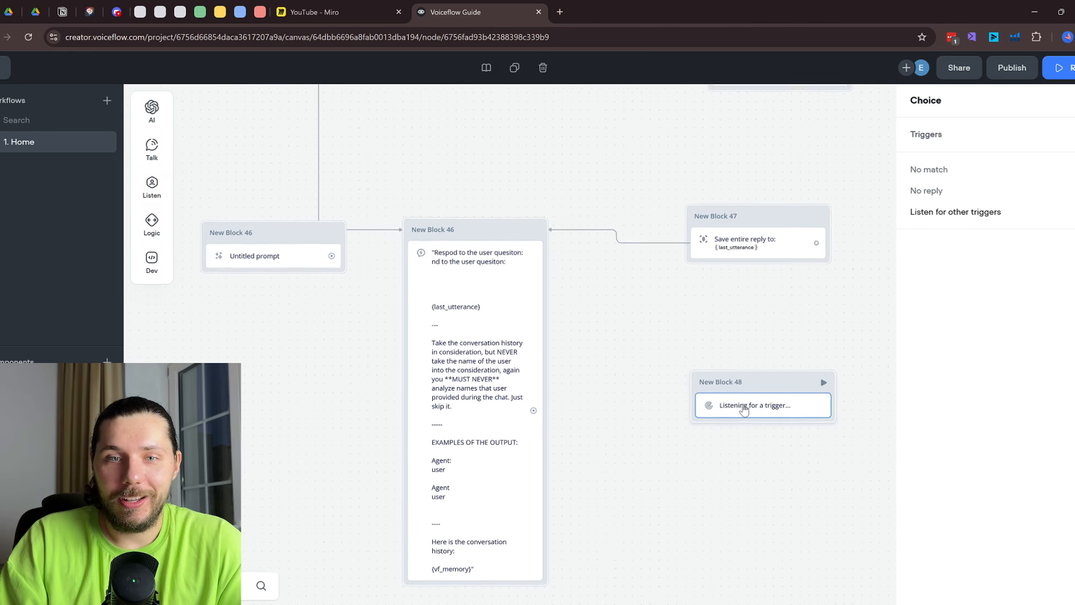
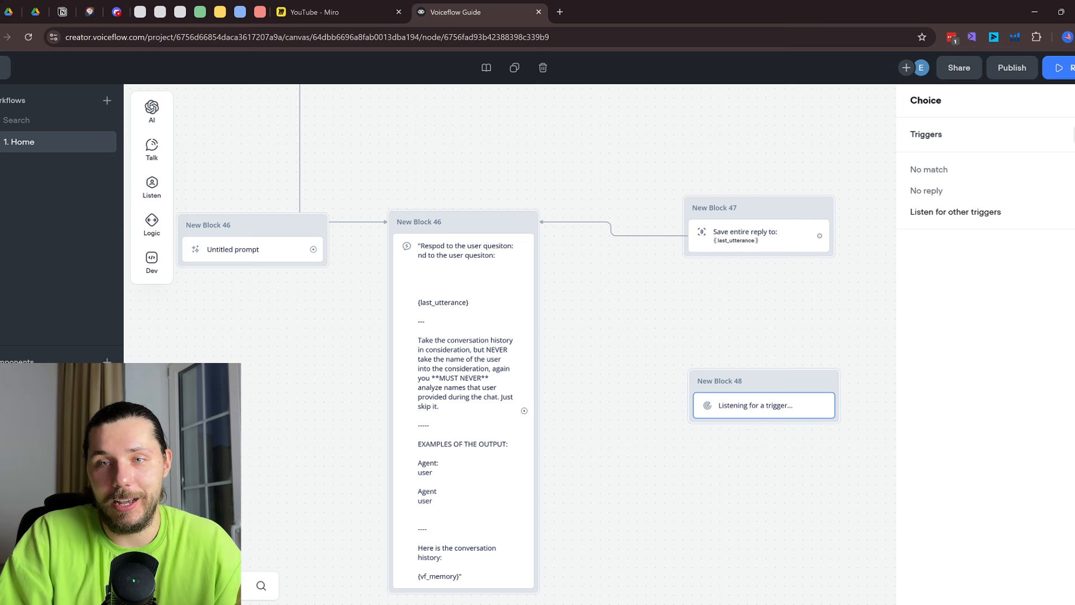
Add a new trigger to the Choice block and set its intent to None
{"action": "left_click", "coordinate": [1073, 134]}
{"action": "left_click", "coordinate": [1007, 296]}
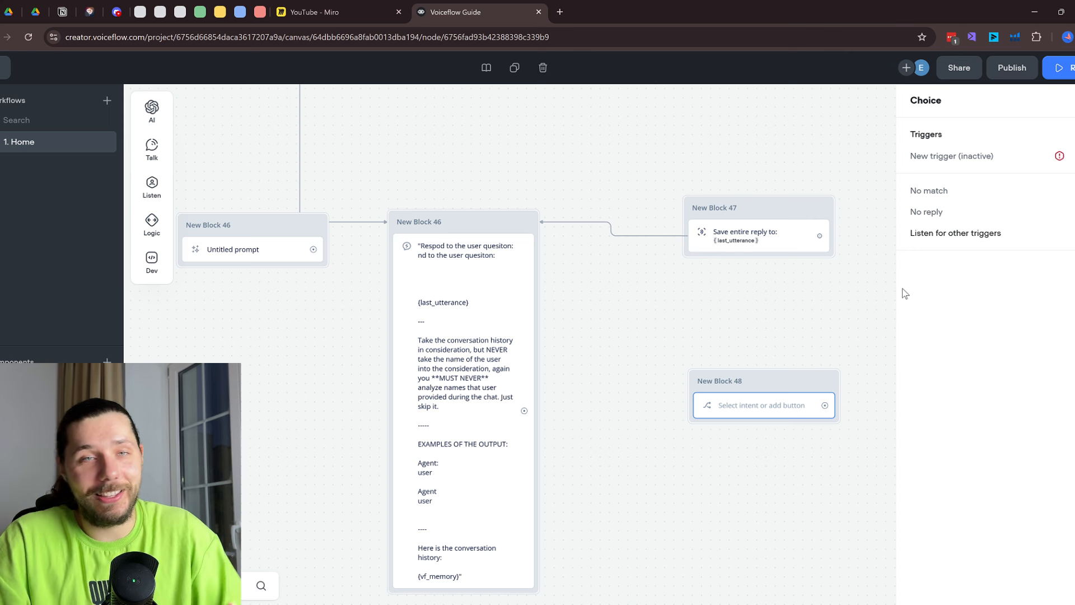
{"action": "scroll", "coordinate": [766, 381], "scroll_direction": "down", "scroll_amount": 3}
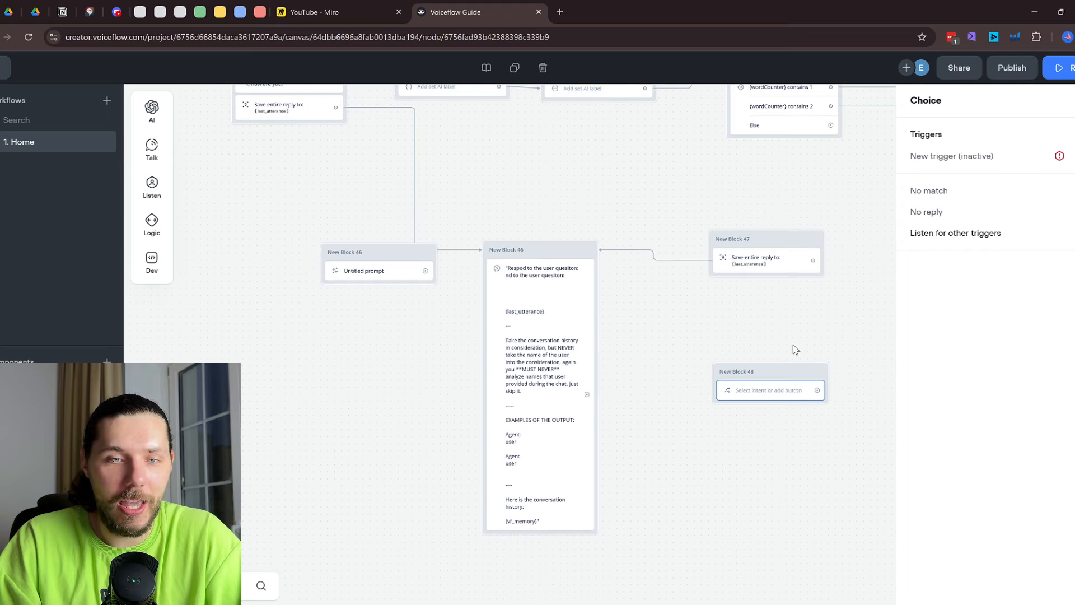
{"action": "left_click_drag", "start_coordinate": [822, 311], "coordinate": [571, 377]}
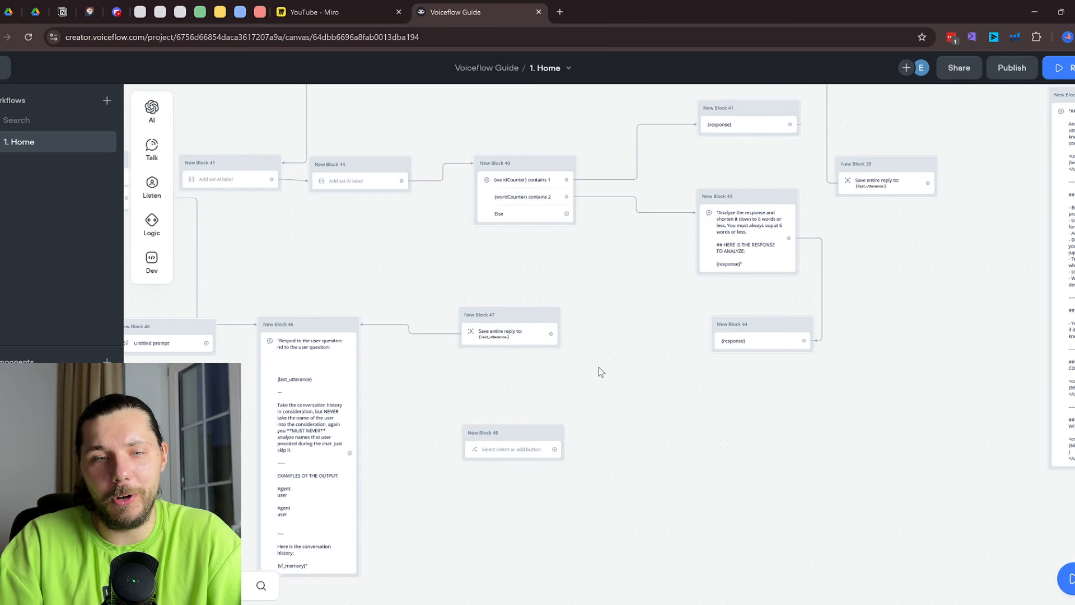
{"action": "scroll", "coordinate": [481, 449], "scroll_direction": "up", "scroll_amount": 3}
{"action": "left_click", "coordinate": [492, 452]}
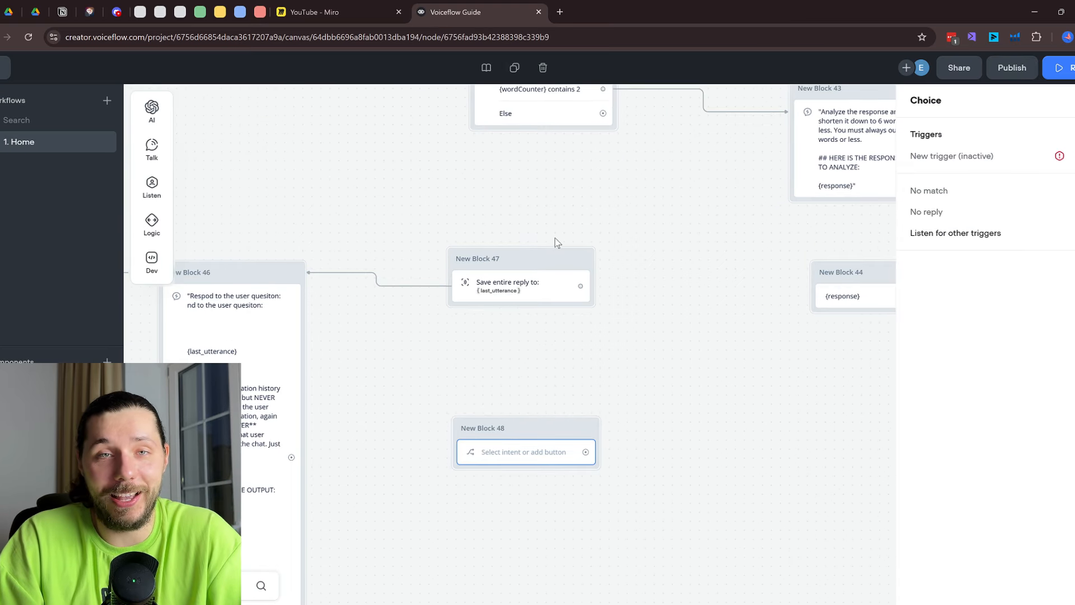
{"action": "mouse_move", "coordinate": [145, 193]}
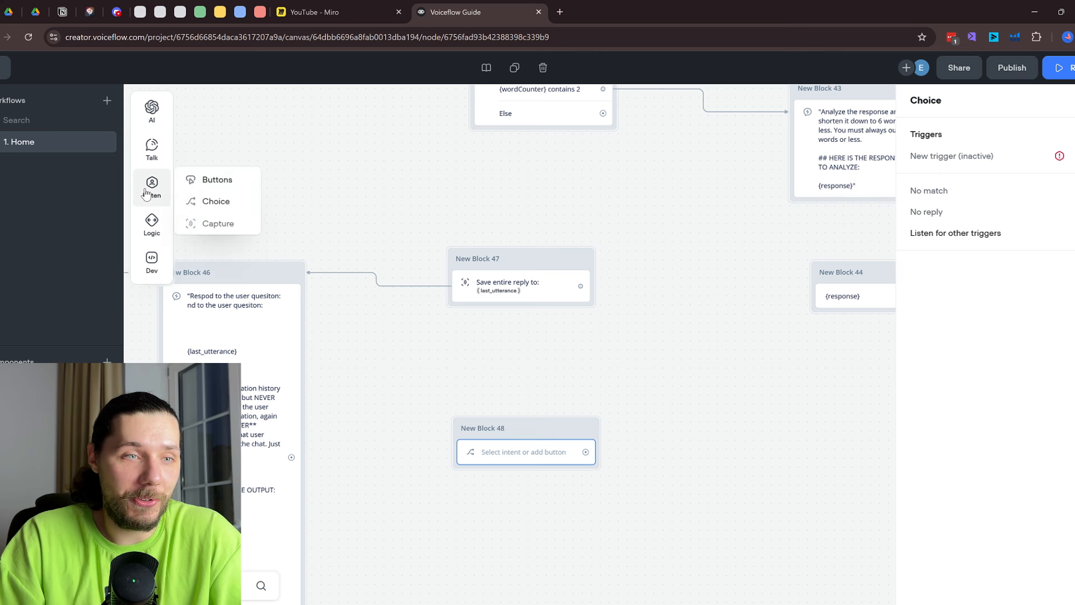
{"action": "left_click", "coordinate": [991, 160]}
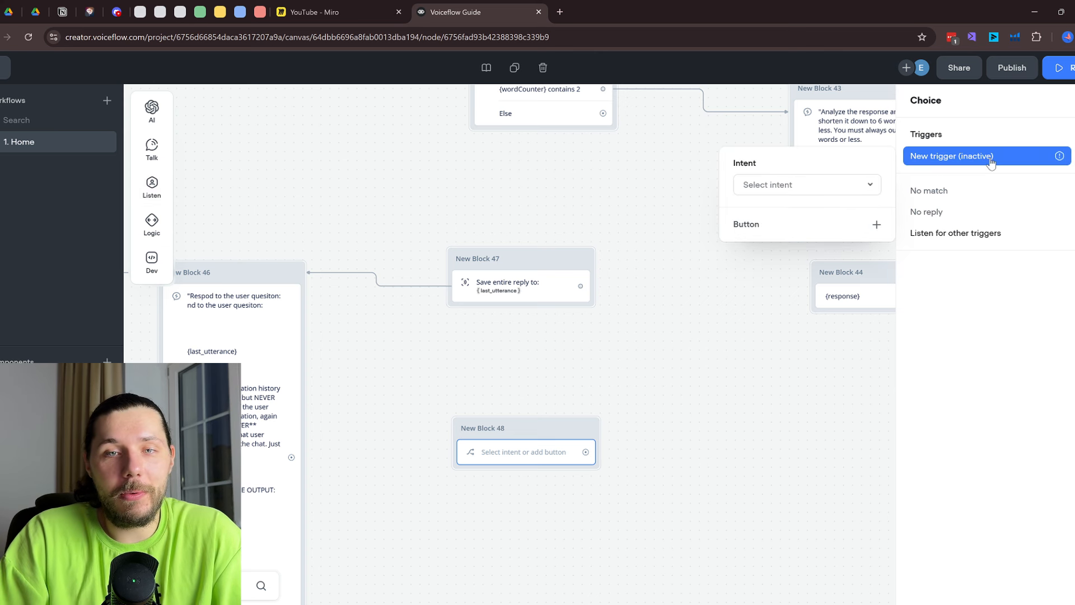
{"action": "left_click", "coordinate": [847, 189]}
{"action": "left_click", "coordinate": [781, 244]}
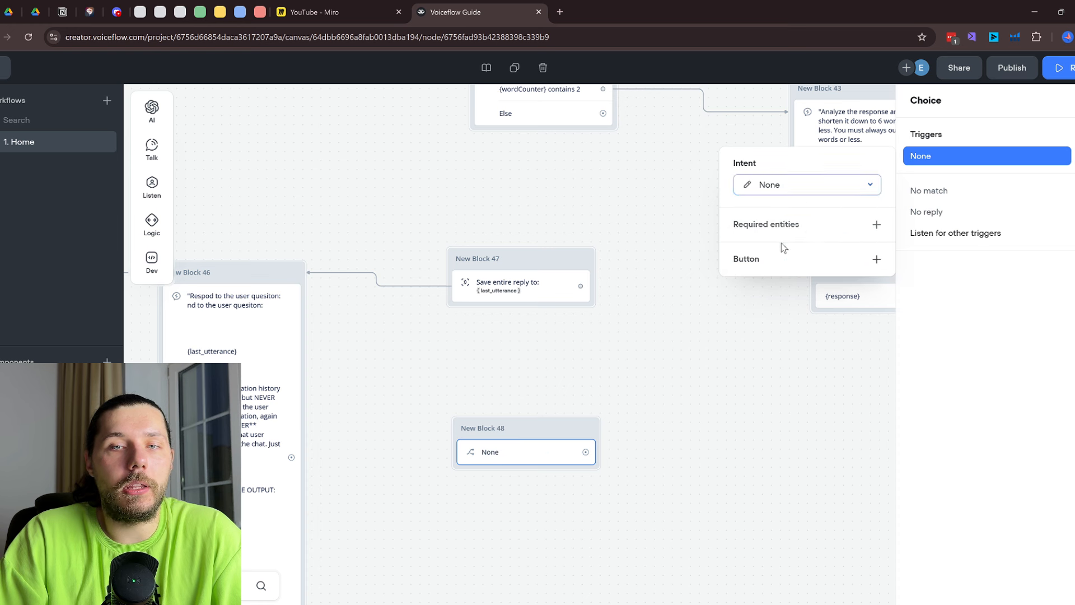
Delete the trial Choice block, New Block 48, from the canvas
{"action": "left_click", "coordinate": [771, 394]}
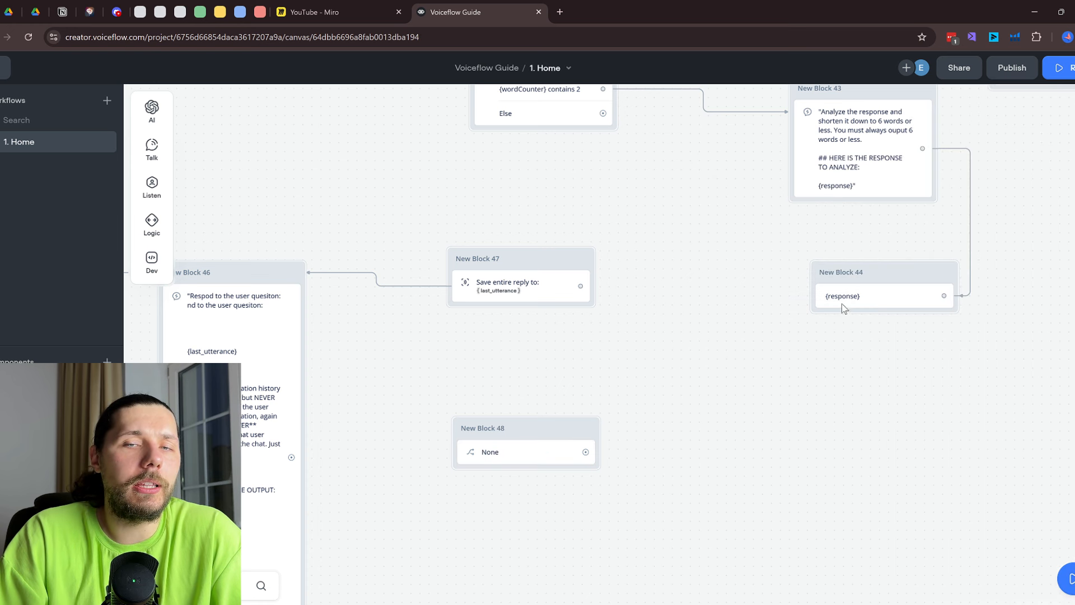
{"action": "right_click", "coordinate": [537, 460]}
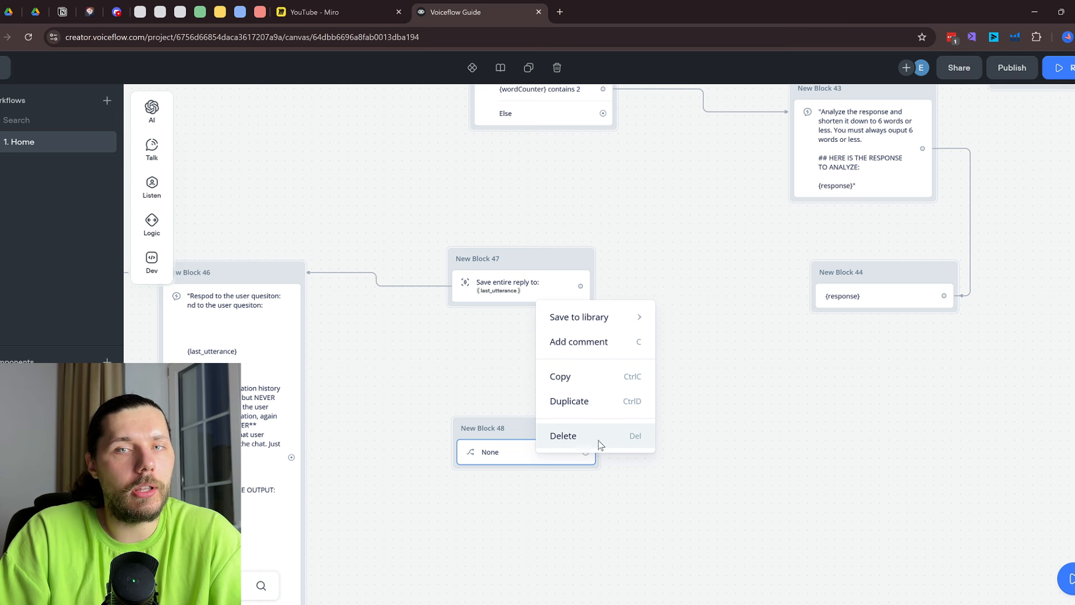
{"action": "left_click", "coordinate": [600, 436]}
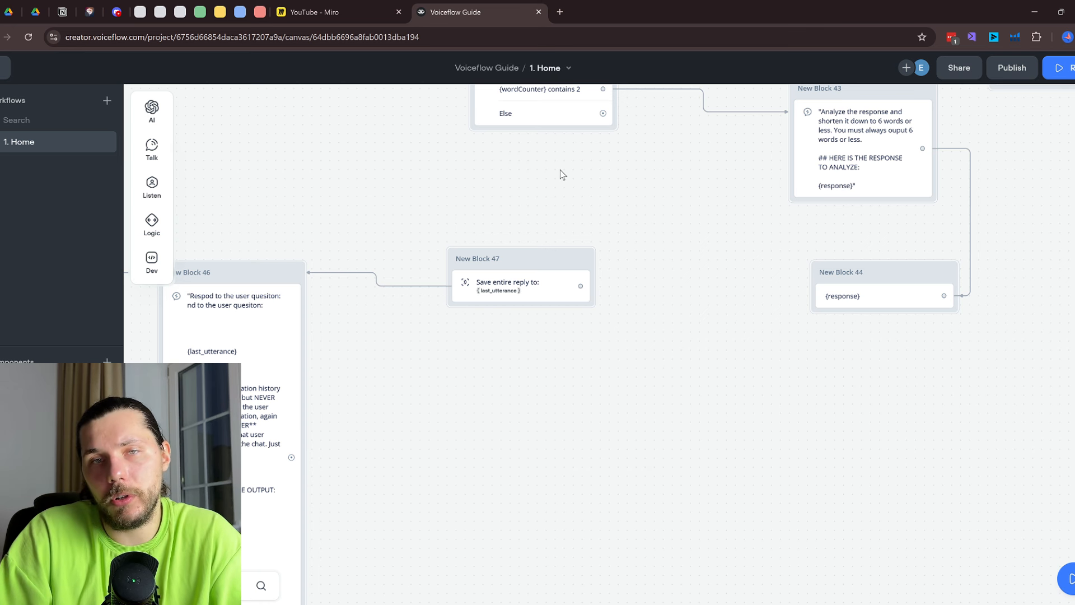
Place a Set step on the canvas as New Block 48 and have it set its variable from a prompt
{"action": "mouse_move", "coordinate": [151, 199]}
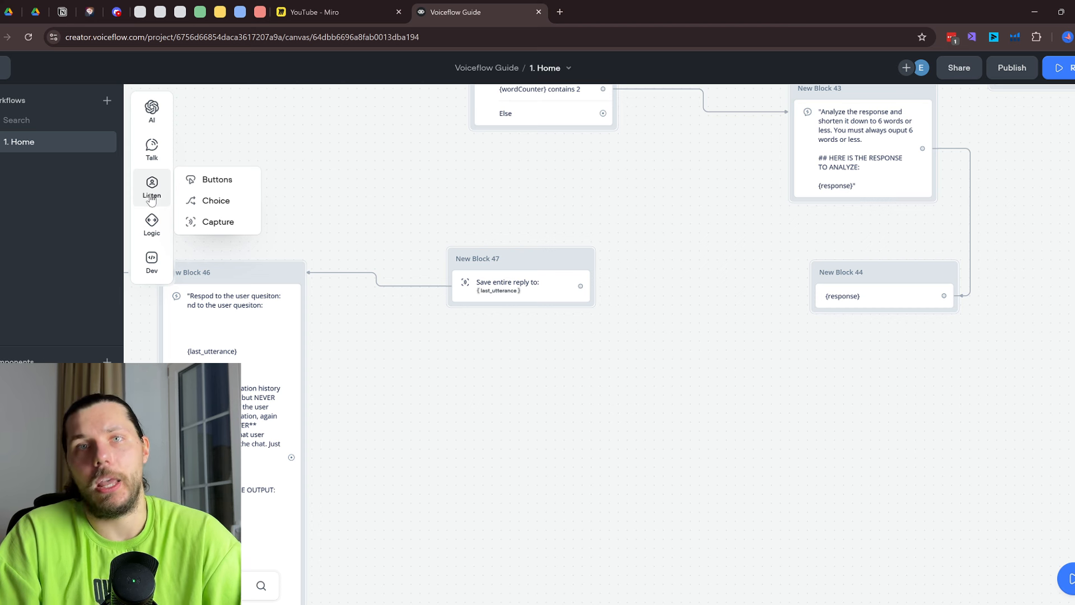
{"action": "mouse_move", "coordinate": [151, 221]}
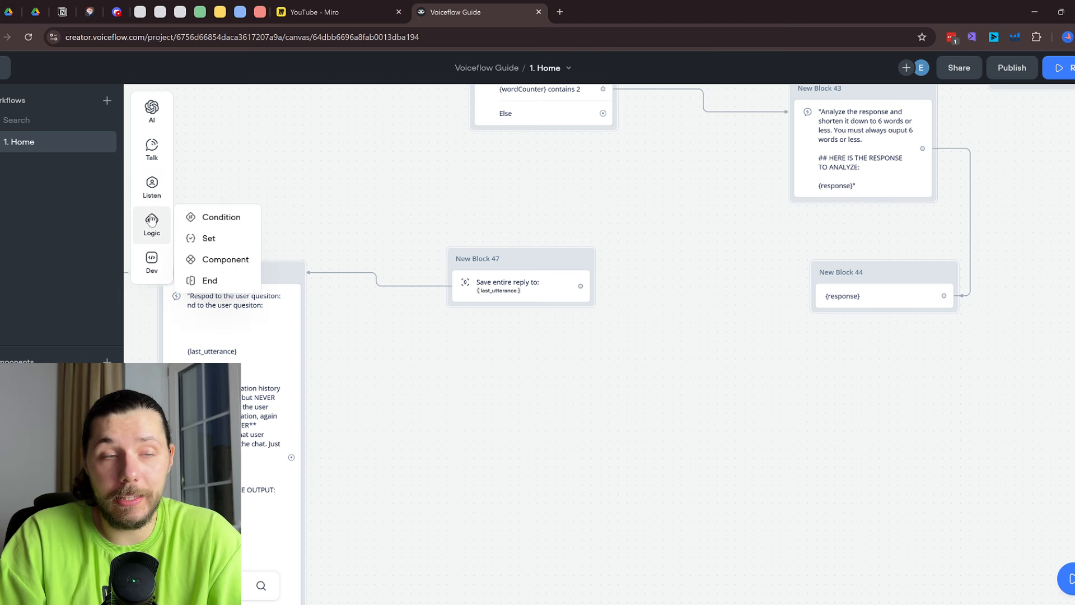
{"action": "scroll", "coordinate": [504, 360], "scroll_direction": "up", "scroll_amount": 5}
{"action": "left_click", "coordinate": [644, 288]}
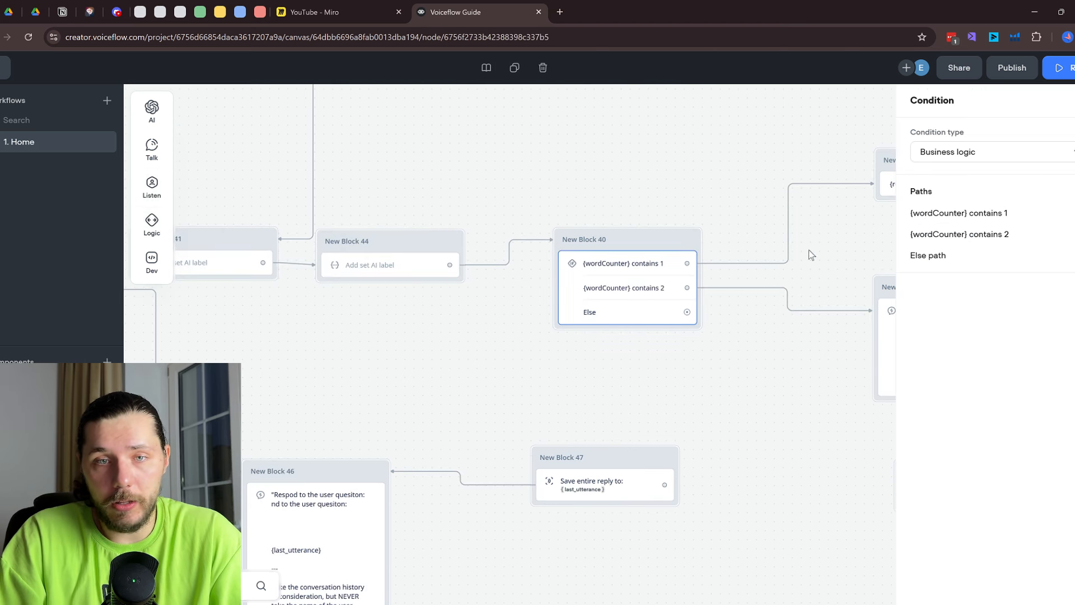
{"action": "mouse_move", "coordinate": [160, 224]}
{"action": "left_click_drag", "start_coordinate": [209, 238], "coordinate": [754, 463]}
{"action": "left_click_drag", "start_coordinate": [771, 486], "coordinate": [585, 328]}
{"action": "left_click", "coordinate": [604, 262]}
{"action": "left_click_drag", "start_coordinate": [550, 362], "coordinate": [647, 355]}
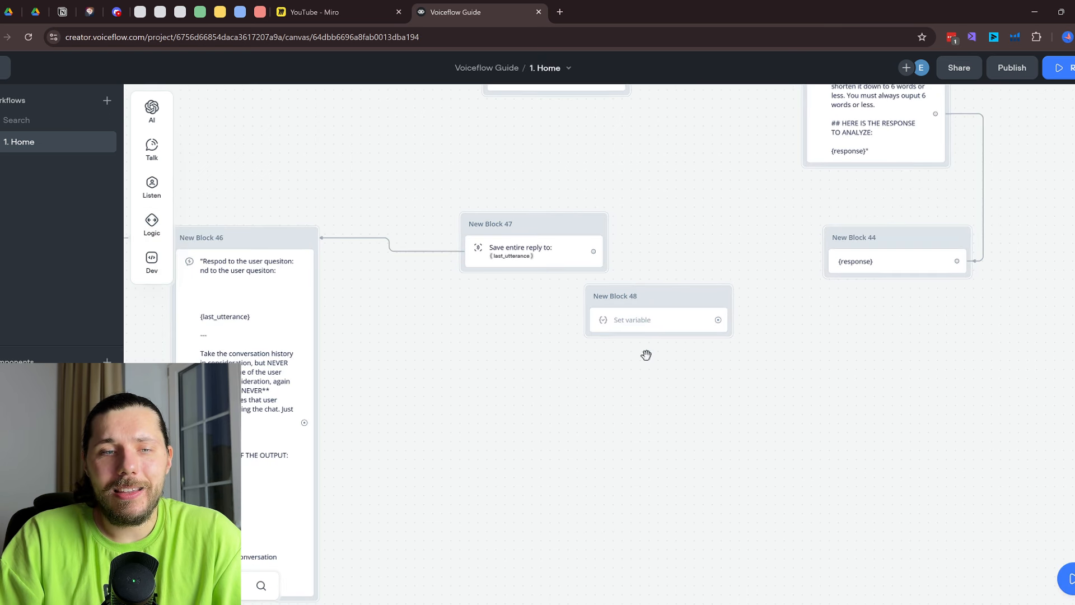
{"action": "left_click", "coordinate": [658, 331]}
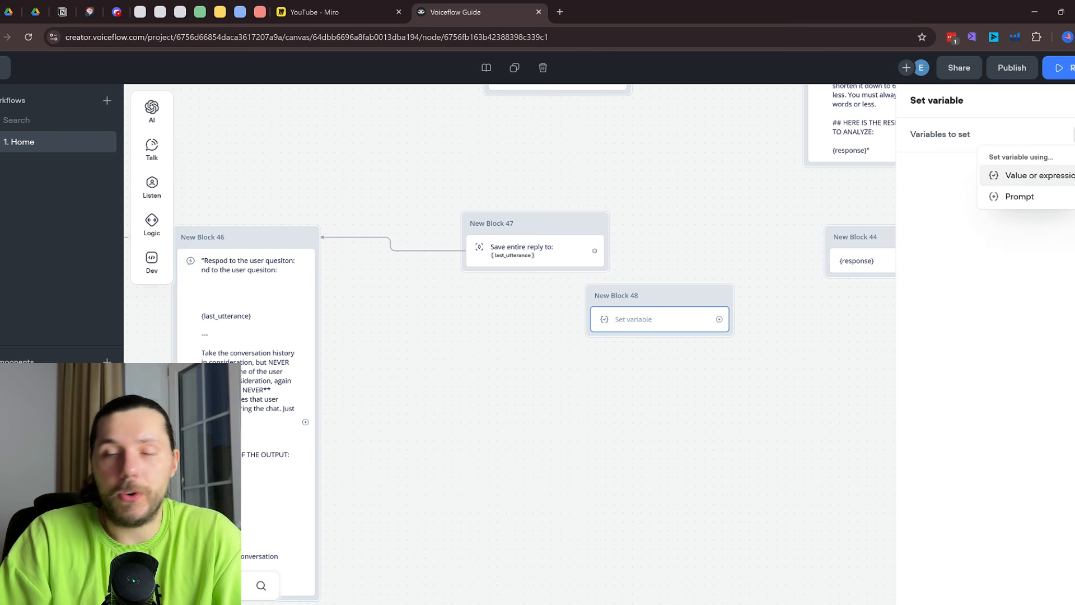
{"action": "left_click", "coordinate": [1034, 199]}
Create a new Untitled prompt reading 'clasify the user itnent' followed by {last_utterance}
{"action": "left_click", "coordinate": [765, 183]}
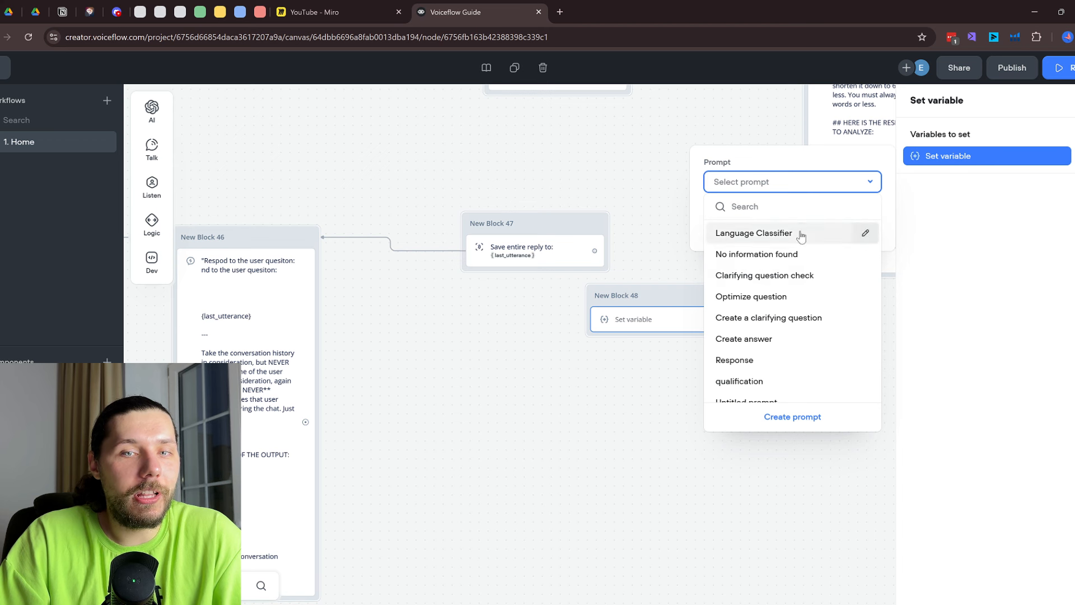
{"action": "left_click", "coordinate": [802, 421]}
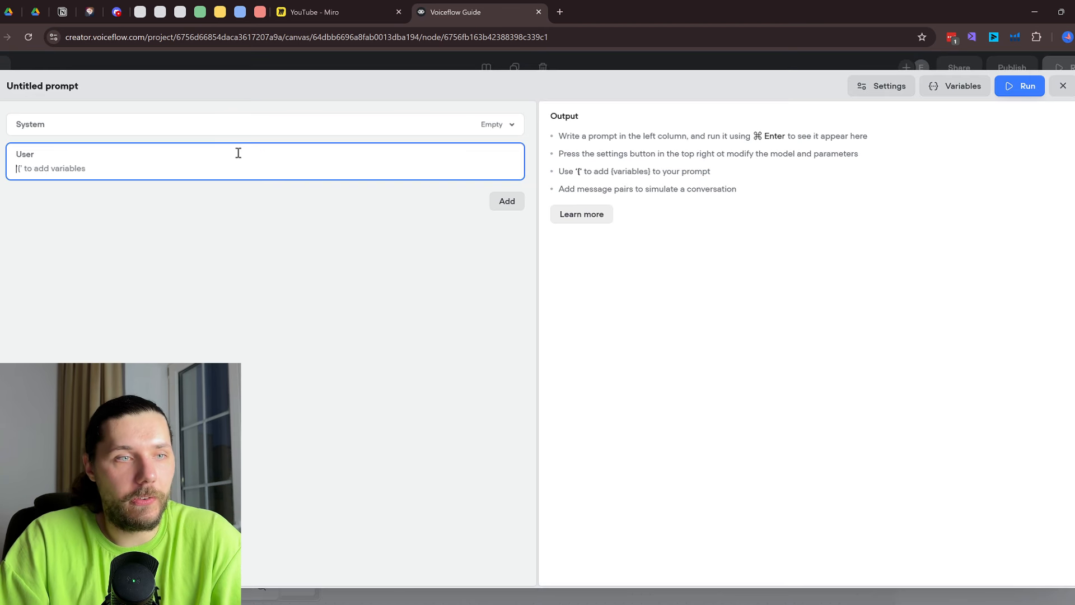
{"action": "type", "text": "cla"}
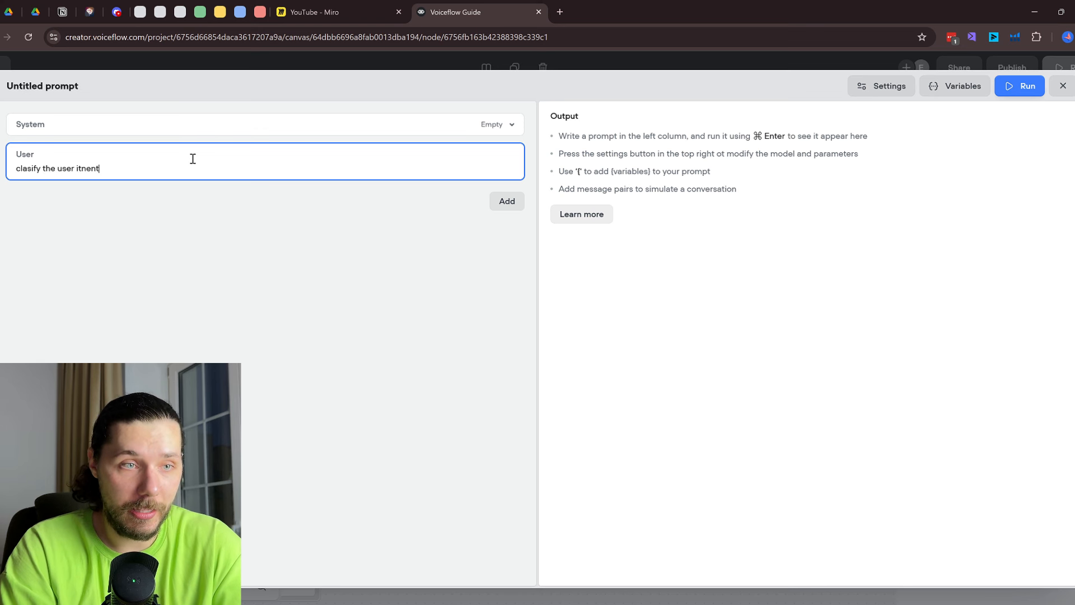
{"action": "type", "text": "sify the user itnent"}
{"action": "key", "text": "Return"}
{"action": "key", "text": "Return"}
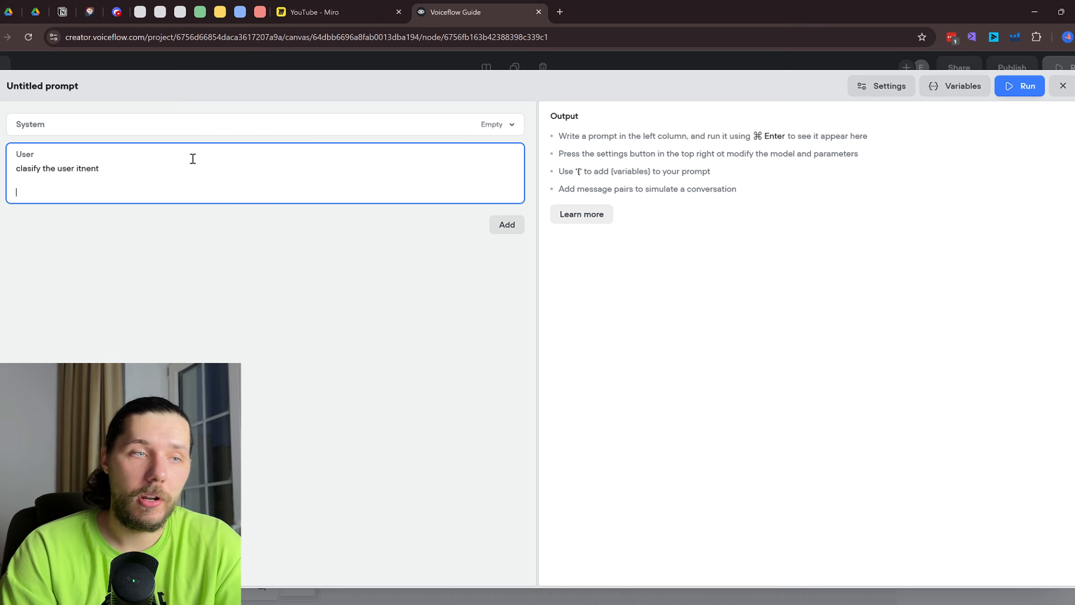
{"action": "type", "text": "{tri"}
{"action": "key", "text": "BackSpace"}
{"action": "key", "text": "BackSpace"}
{"action": "key", "text": "BackSpace"}
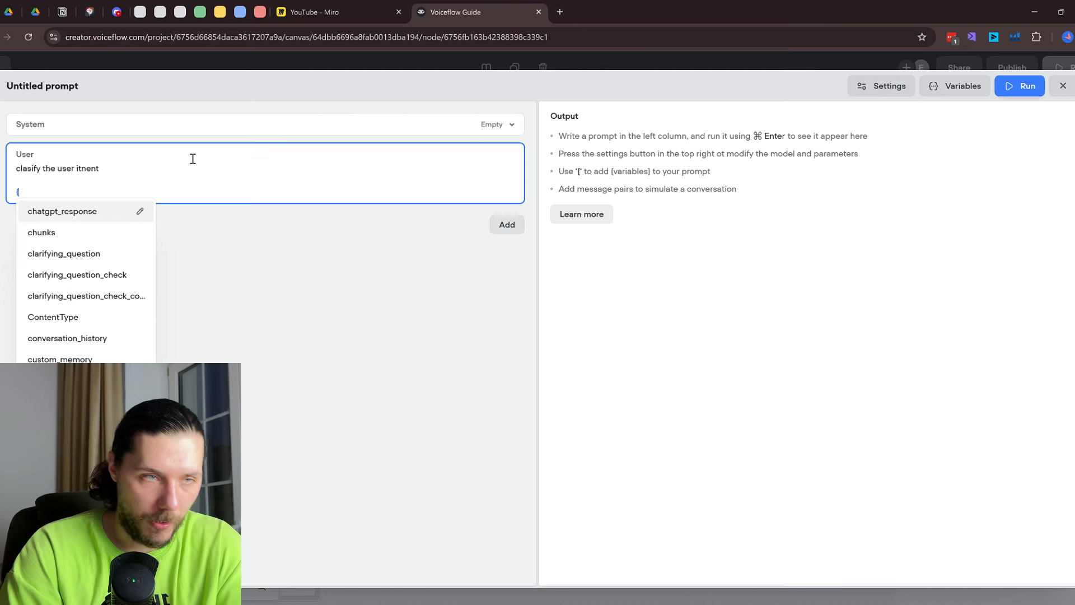
{"action": "type", "text": "last"}
{"action": "left_click", "coordinate": [65, 255]}
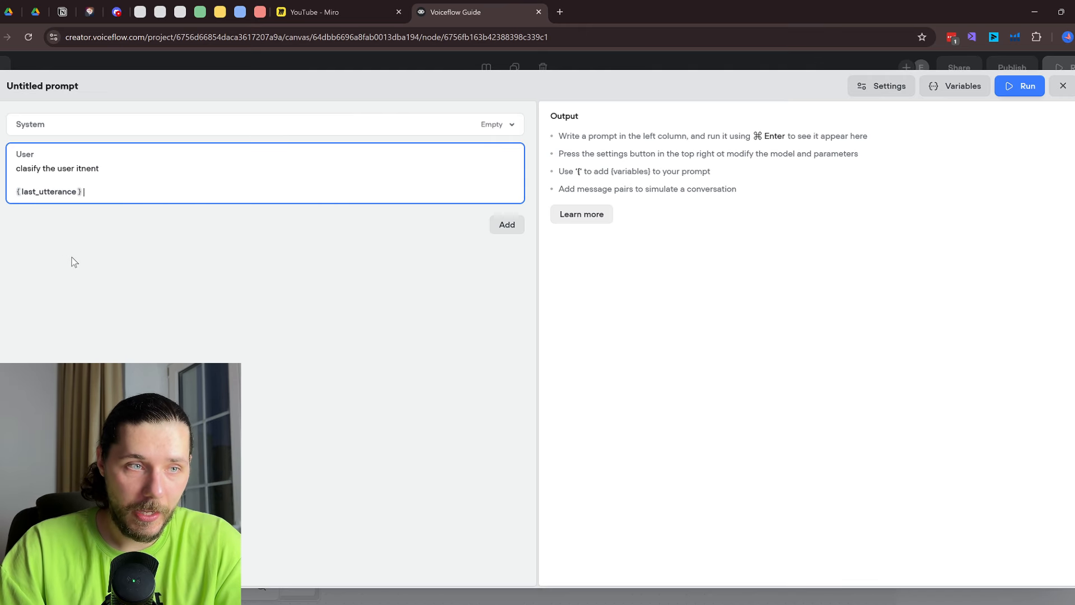
{"action": "left_click", "coordinate": [1063, 86]}
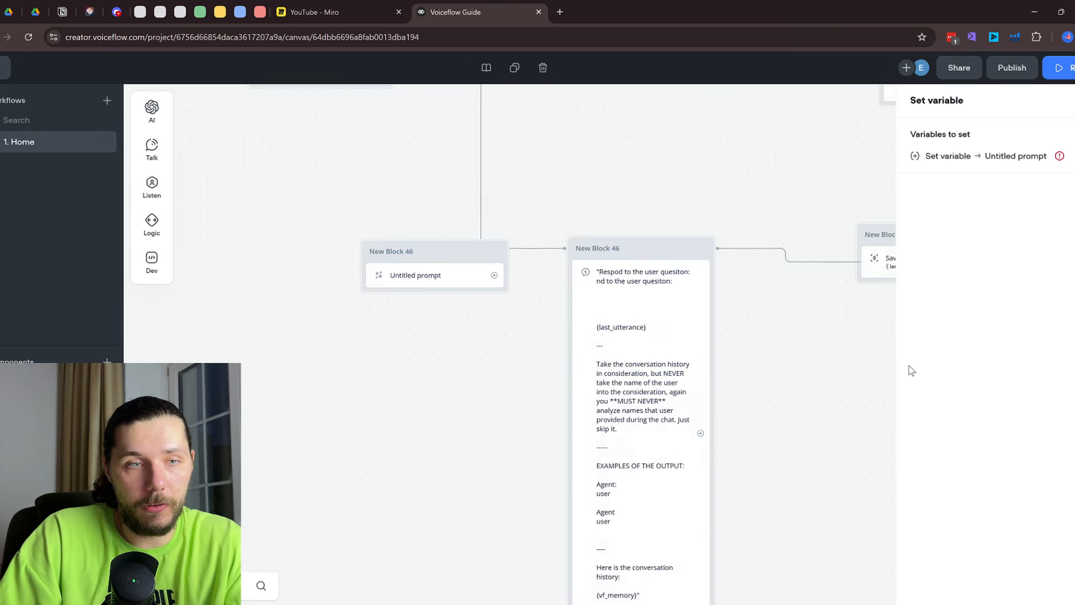
Add a Set AI step to the canvas as New Block 49
{"action": "left_click", "coordinate": [491, 285]}
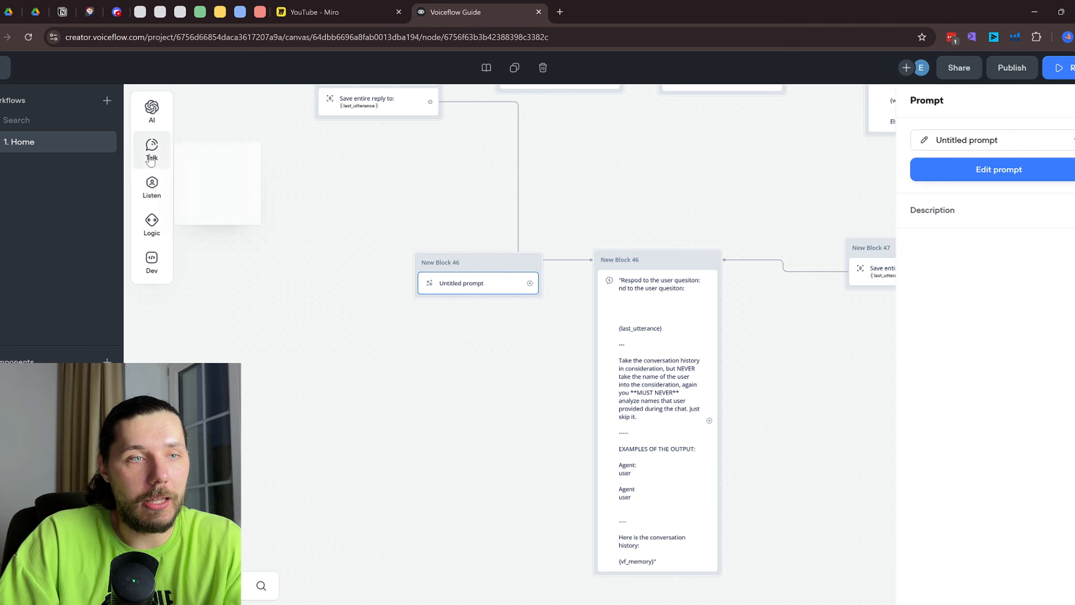
{"action": "mouse_move", "coordinate": [145, 122]}
{"action": "mouse_move", "coordinate": [152, 149]}
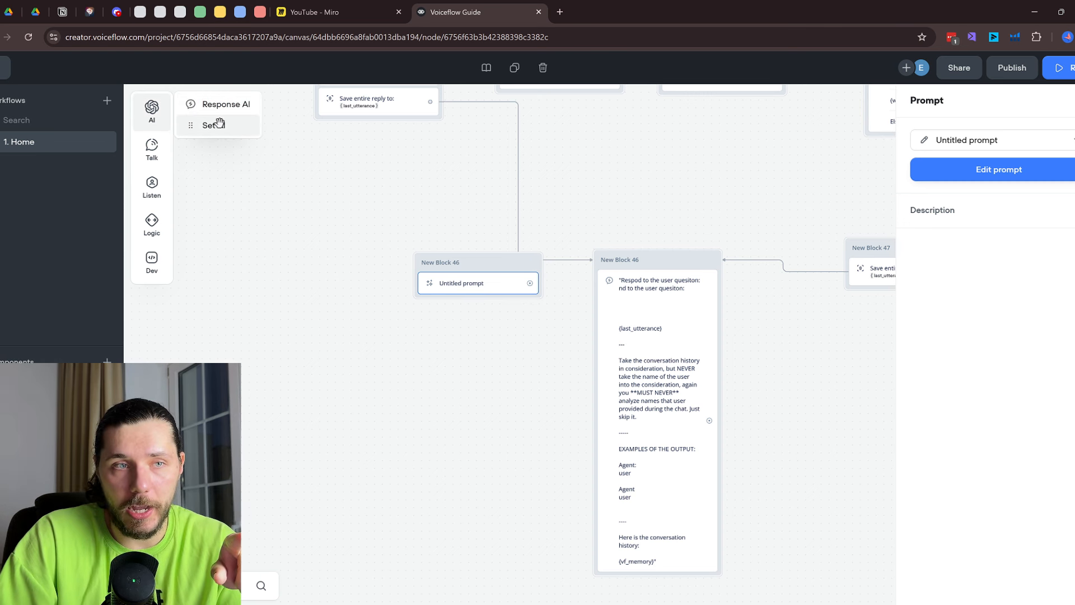
{"action": "left_click_drag", "start_coordinate": [213, 125], "coordinate": [347, 230]}
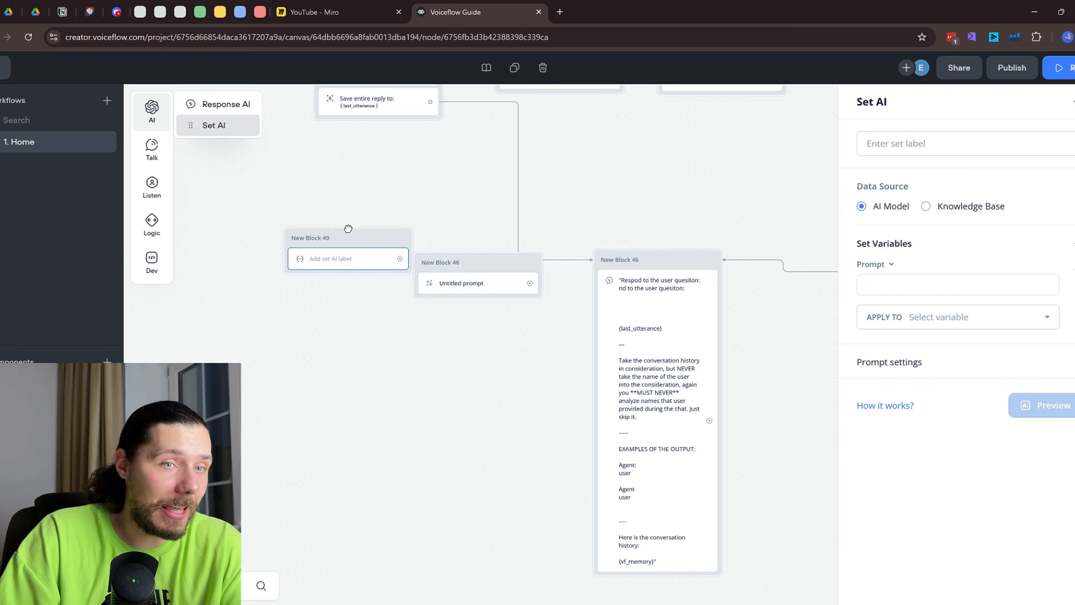
{"action": "left_click", "coordinate": [932, 282]}
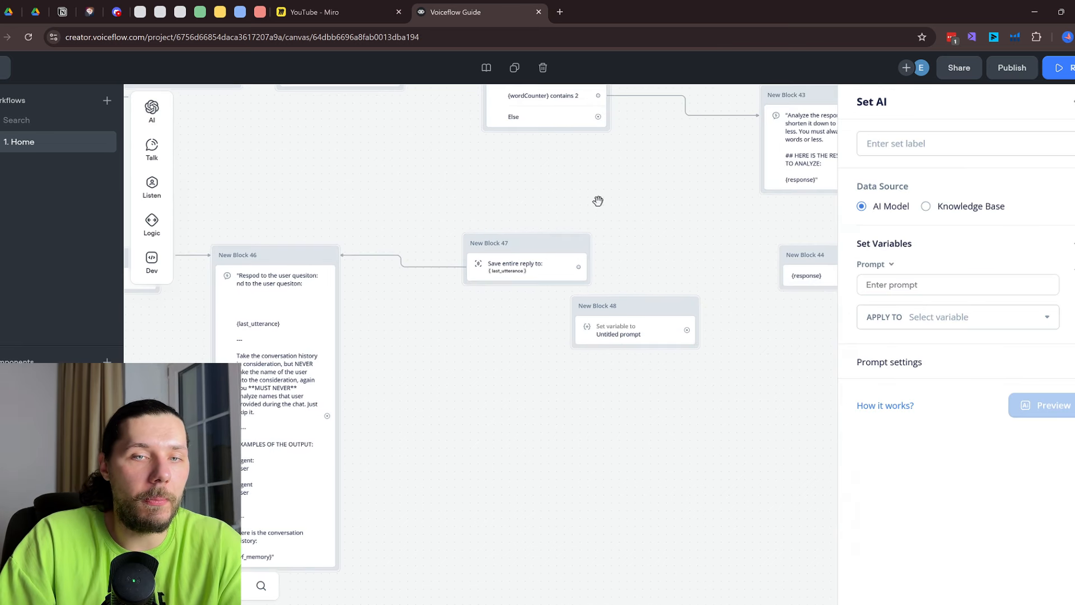
Make New Block 48 store the Untitled prompt's output in the response variable
{"action": "left_click", "coordinate": [623, 335]}
{"action": "left_click", "coordinate": [1011, 154]}
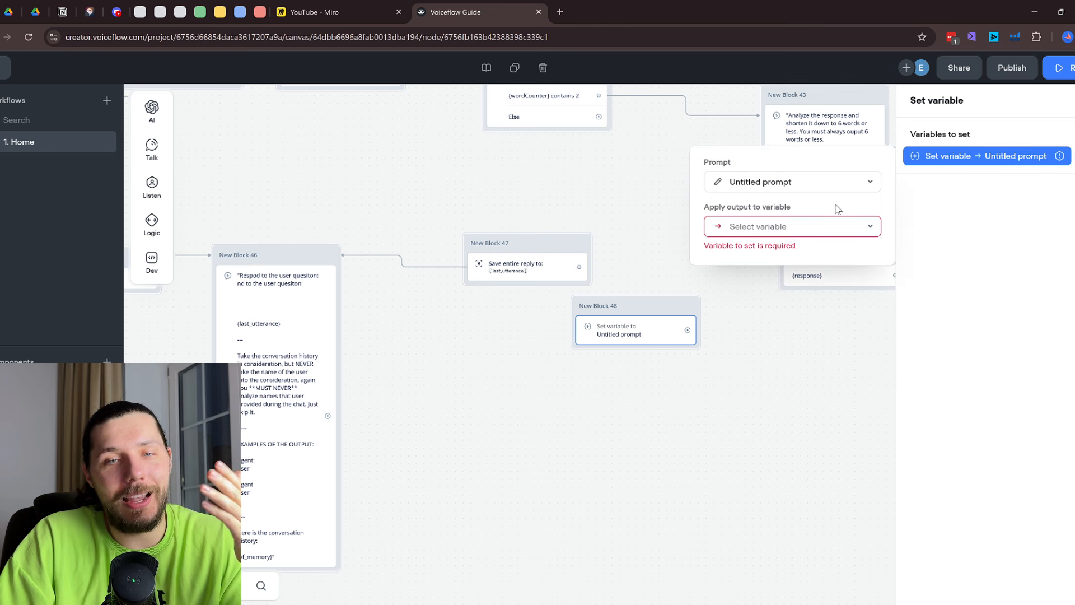
{"action": "left_click", "coordinate": [760, 188]}
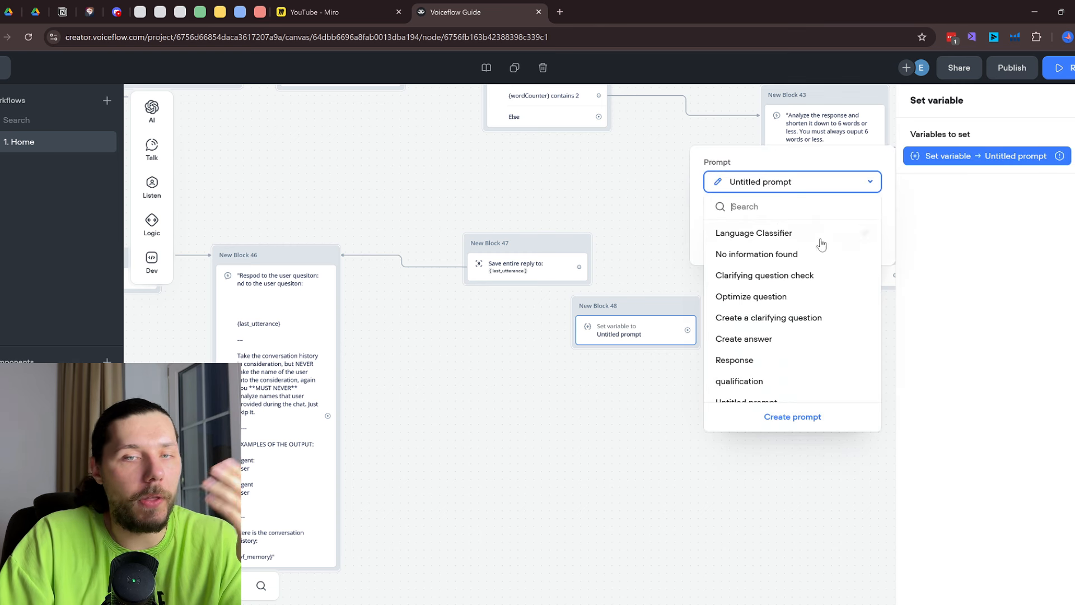
{"action": "left_click", "coordinate": [809, 189]}
{"action": "left_click", "coordinate": [781, 229]}
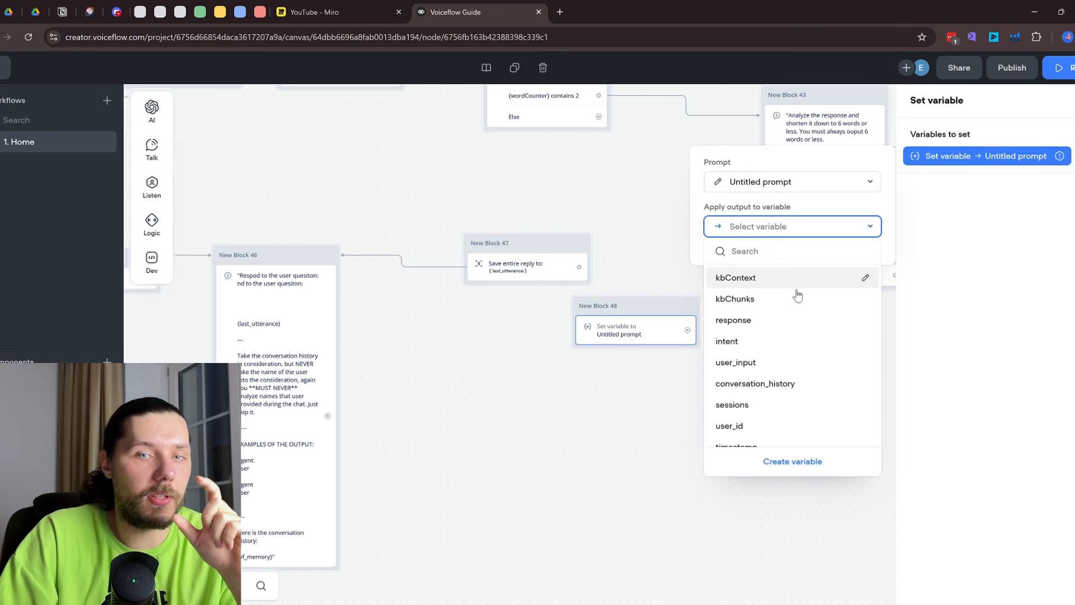
{"action": "left_click", "coordinate": [777, 319]}
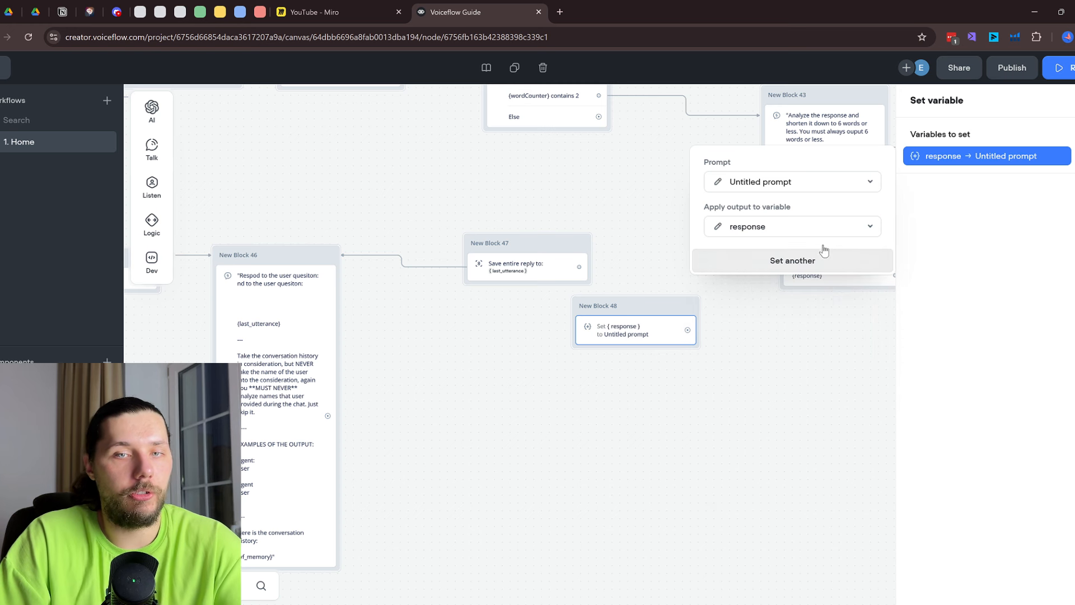
{"action": "left_click", "coordinate": [787, 392]}
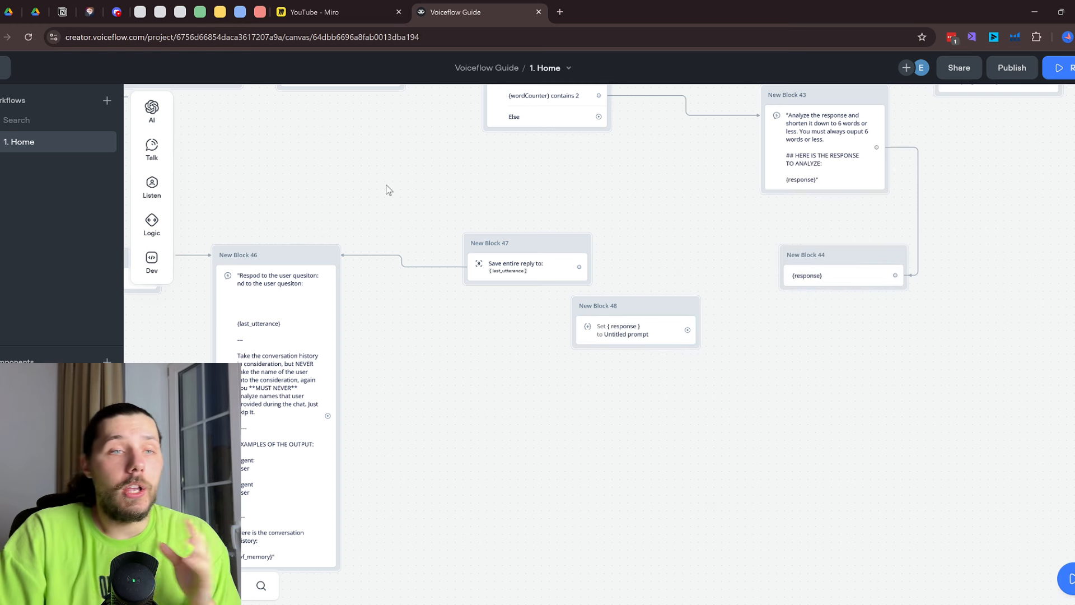
{"action": "mouse_move", "coordinate": [157, 109]}
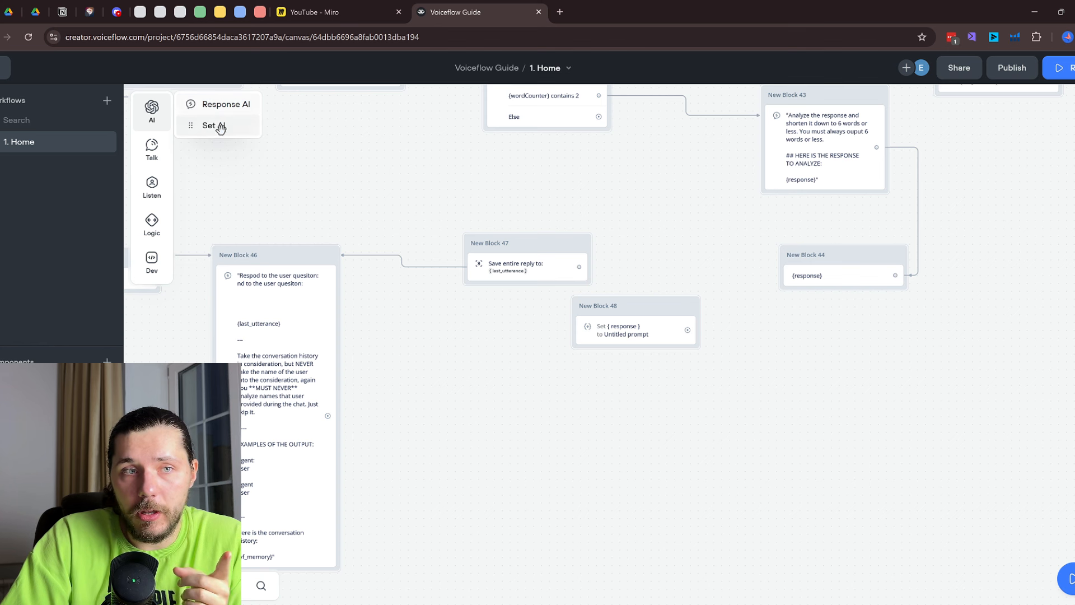
{"action": "left_click", "coordinate": [648, 335]}
{"action": "mouse_move", "coordinate": [152, 199]}
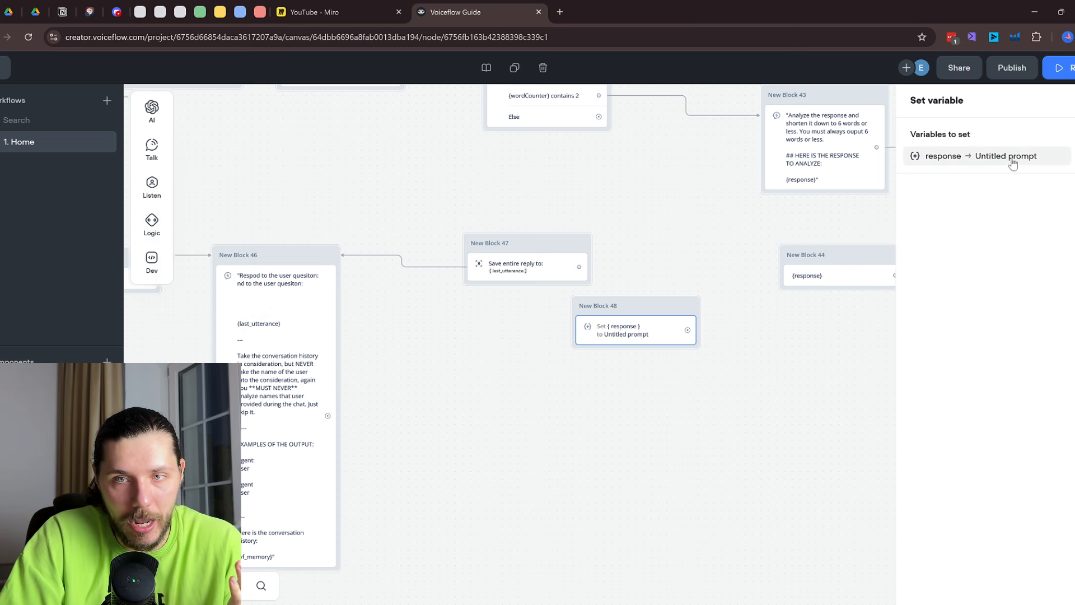
Swap the response-from-prompt row for a new plain value assignment in New Block 48
{"action": "left_click", "coordinate": [1066, 157]}
{"action": "left_click", "coordinate": [1070, 135]}
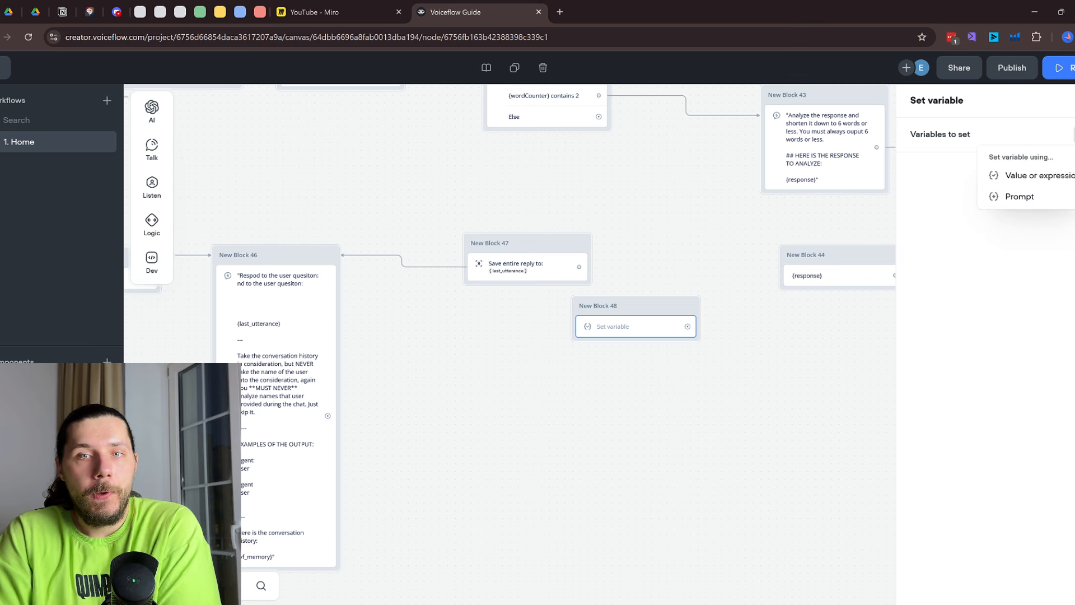
{"action": "left_click", "coordinate": [1037, 175]}
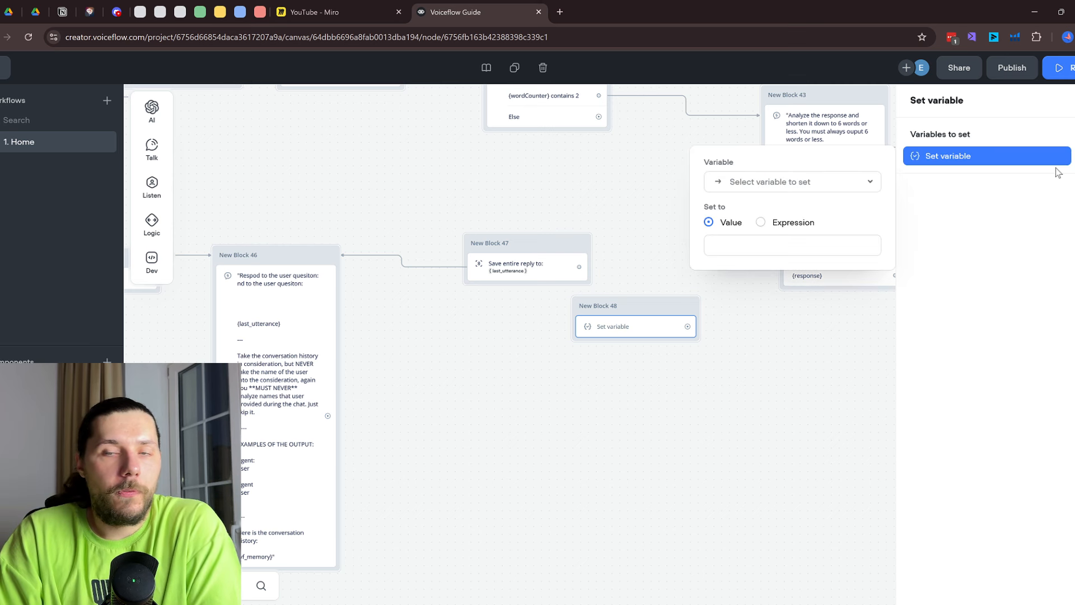
{"action": "left_click", "coordinate": [773, 224]}
{"action": "left_click", "coordinate": [771, 244]}
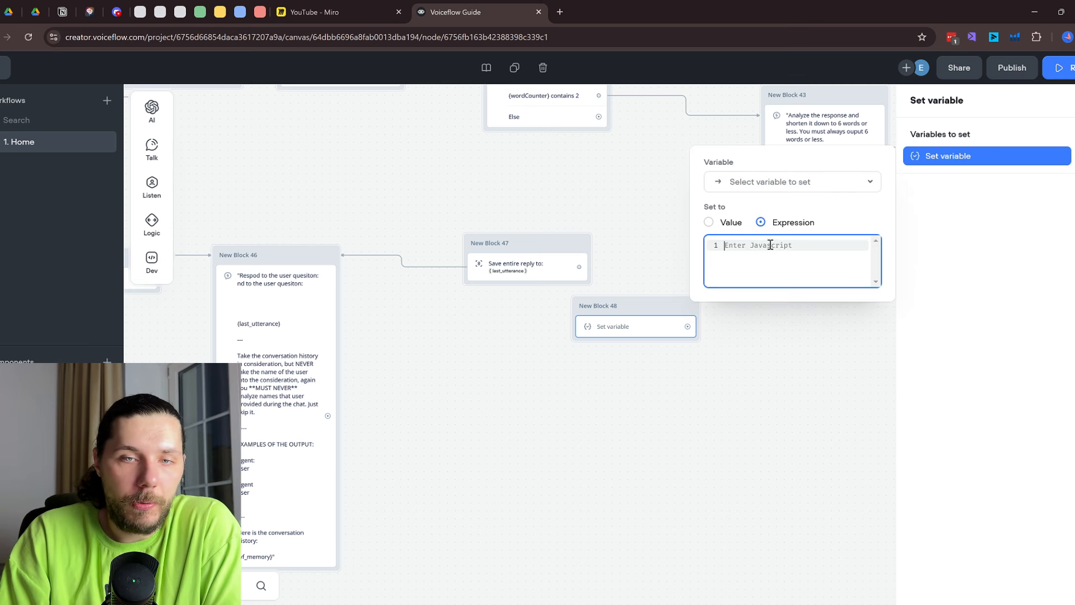
{"action": "left_click", "coordinate": [713, 222]}
{"action": "left_click", "coordinate": [743, 241]}
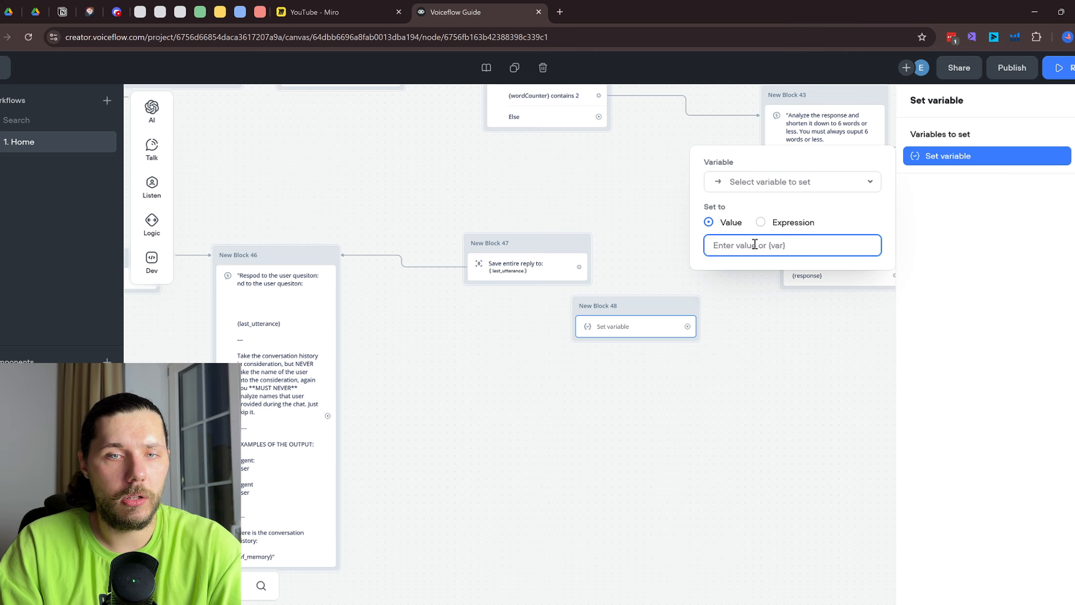
Create a new variable named api as the assignment's target
{"action": "left_click", "coordinate": [780, 183]}
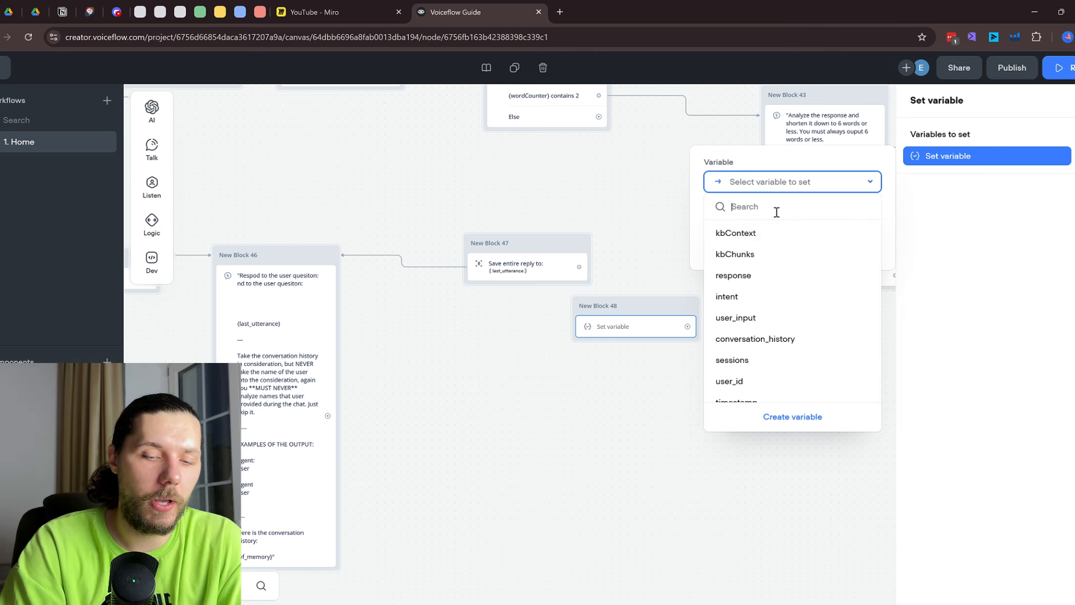
{"action": "type", "text": "api"}
{"action": "left_click", "coordinate": [741, 233]}
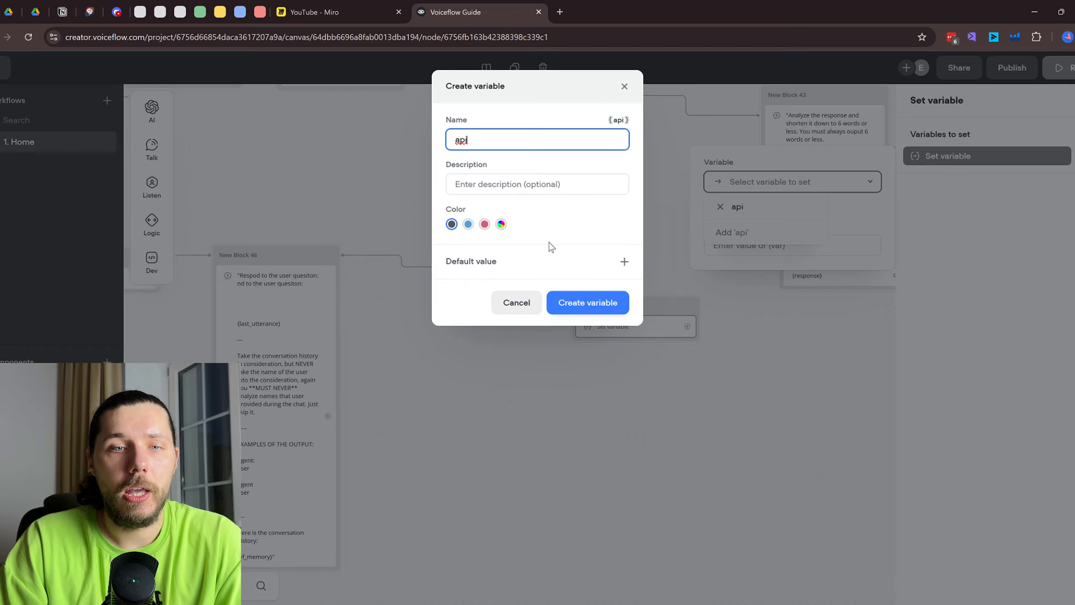
{"action": "left_click", "coordinate": [585, 303]}
{"action": "scroll", "coordinate": [775, 312], "scroll_direction": "down", "scroll_amount": 3}
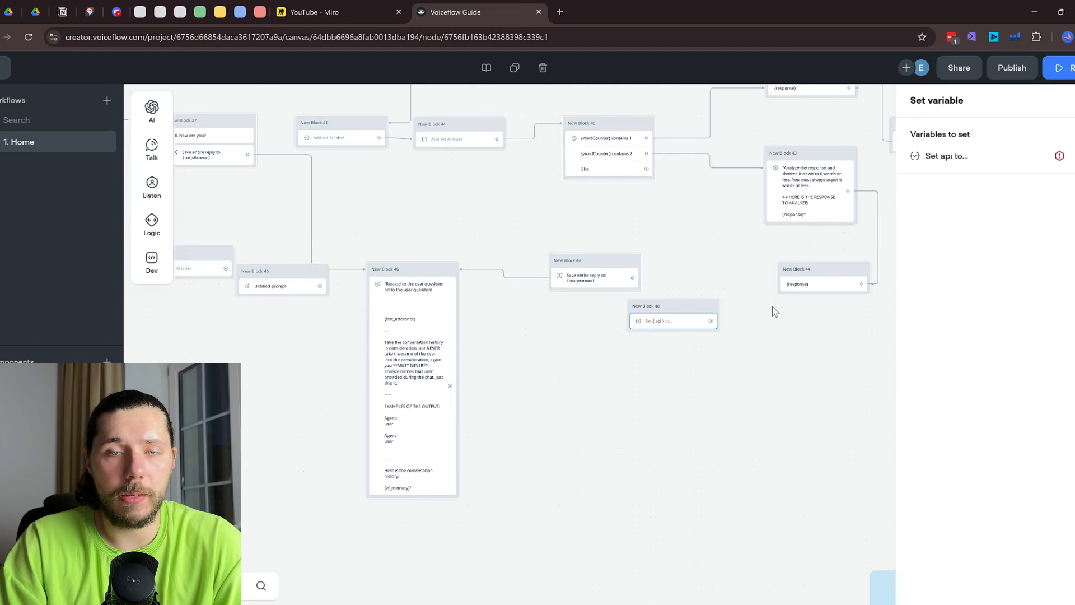
{"action": "left_click_drag", "start_coordinate": [768, 380], "coordinate": [754, 195]}
Pan and zoom across the canvas to view the Humanizing, Start flow and Knowledgebase sections
{"action": "scroll", "coordinate": [747, 257], "scroll_direction": "down", "scroll_amount": 5}
{"action": "left_click_drag", "start_coordinate": [771, 357], "coordinate": [603, 163]}
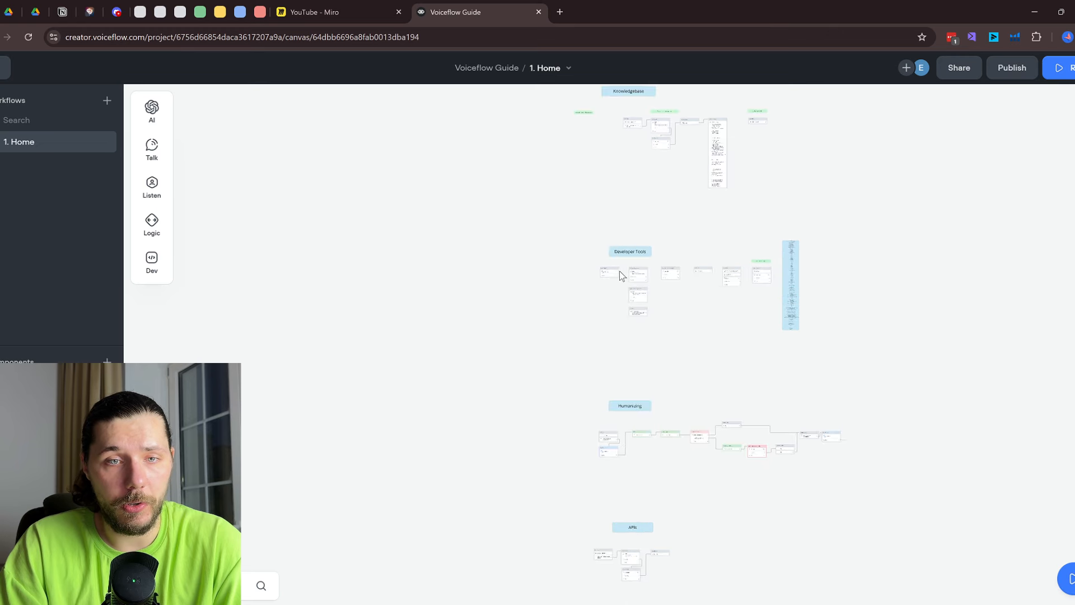
{"action": "scroll", "coordinate": [621, 276], "scroll_direction": "up", "scroll_amount": 5}
{"action": "left_click_drag", "start_coordinate": [746, 443], "coordinate": [608, 352]}
{"action": "scroll", "coordinate": [629, 244], "scroll_direction": "down", "scroll_amount": 3}
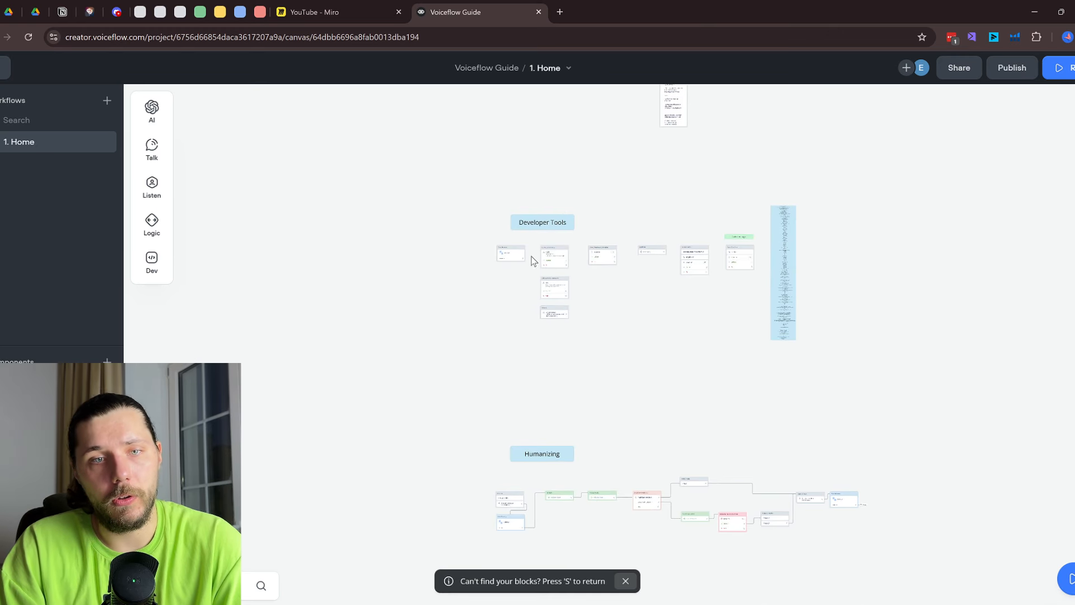
{"action": "scroll", "coordinate": [560, 267], "scroll_direction": "up", "scroll_amount": 5}
{"action": "scroll", "coordinate": [723, 217], "scroll_direction": "down", "scroll_amount": 7}
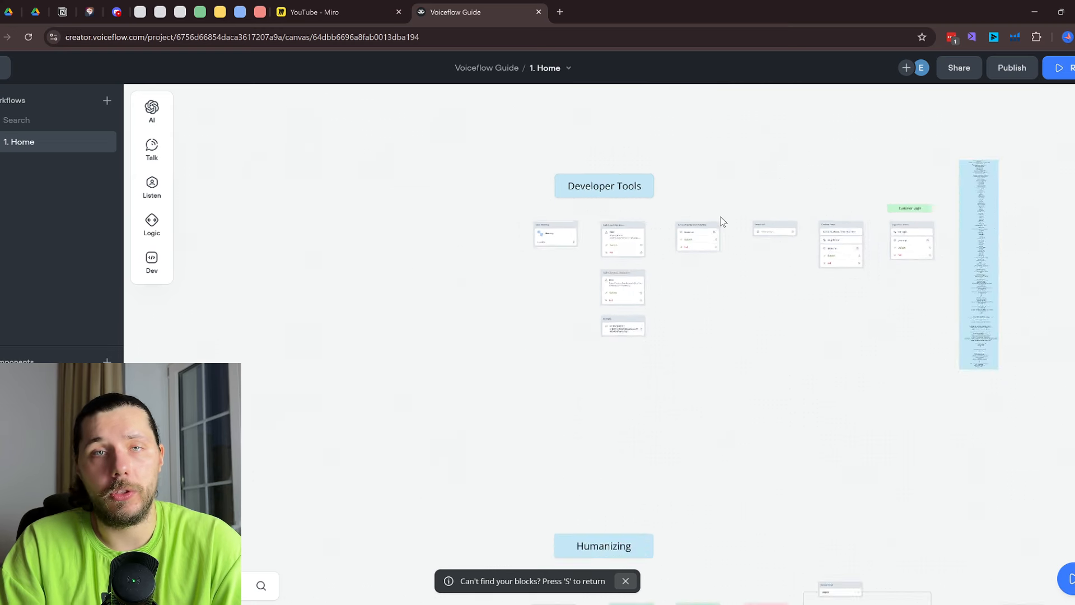
{"action": "left_click_drag", "start_coordinate": [699, 140], "coordinate": [672, 420]}
{"action": "scroll", "coordinate": [654, 280], "scroll_direction": "up", "scroll_amount": 5}
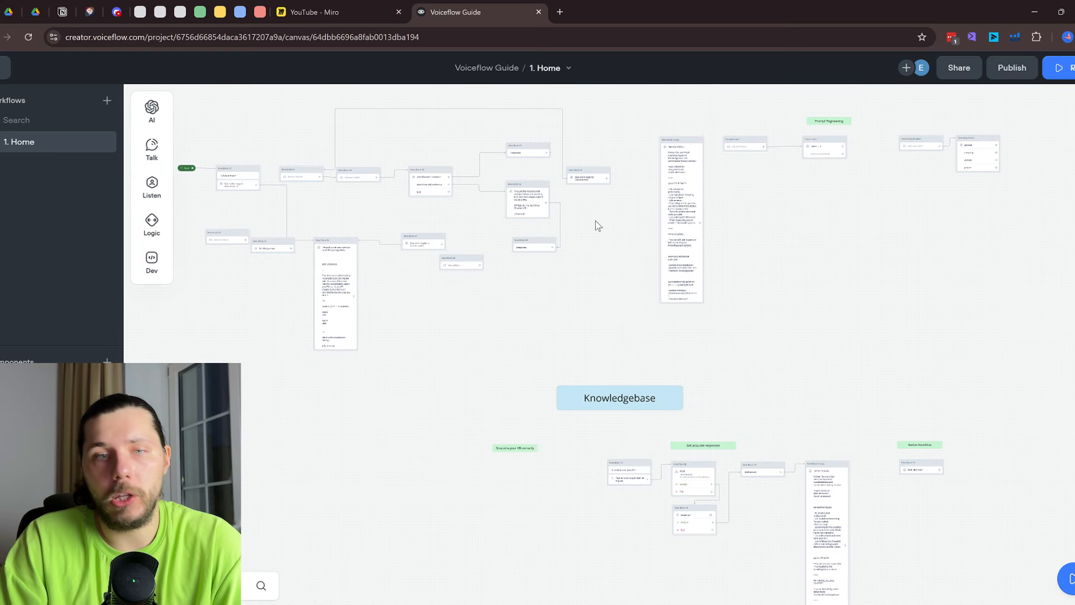
{"action": "scroll", "coordinate": [615, 199], "scroll_direction": "up", "scroll_amount": 2}
{"action": "scroll", "coordinate": [560, 227], "scroll_direction": "up", "scroll_amount": 4}
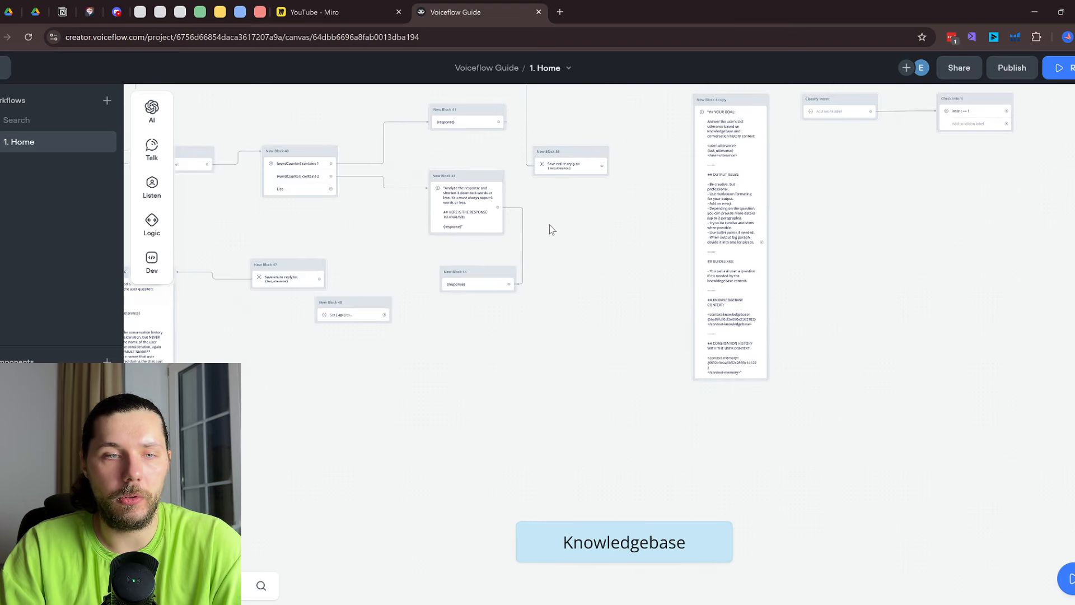
{"action": "left_click", "coordinate": [595, 302]}
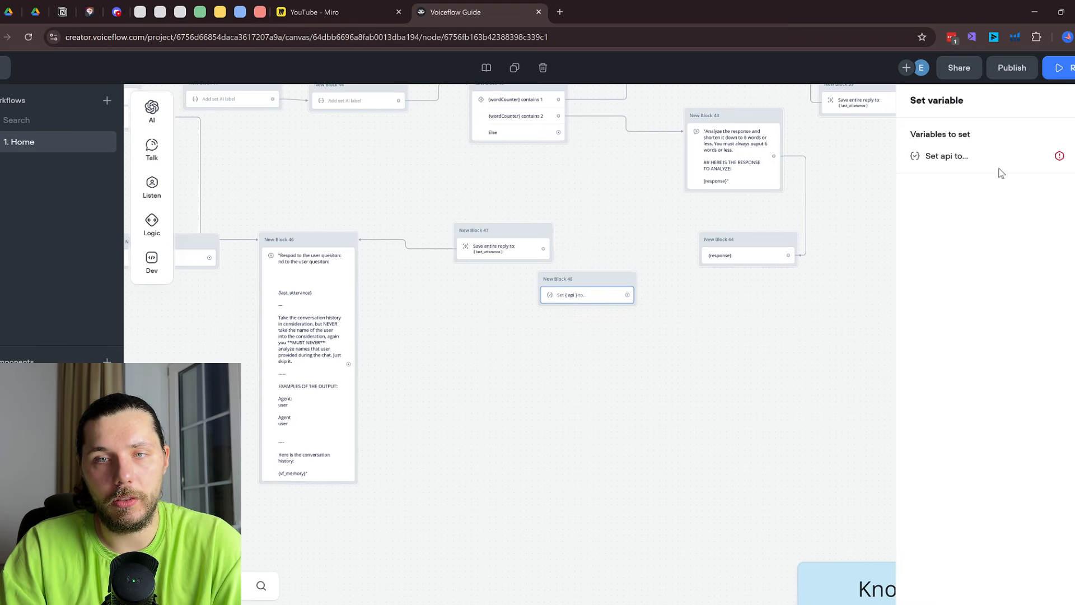
{"action": "left_click", "coordinate": [1024, 162]}
{"action": "type", "text": "dasfasdfds"}
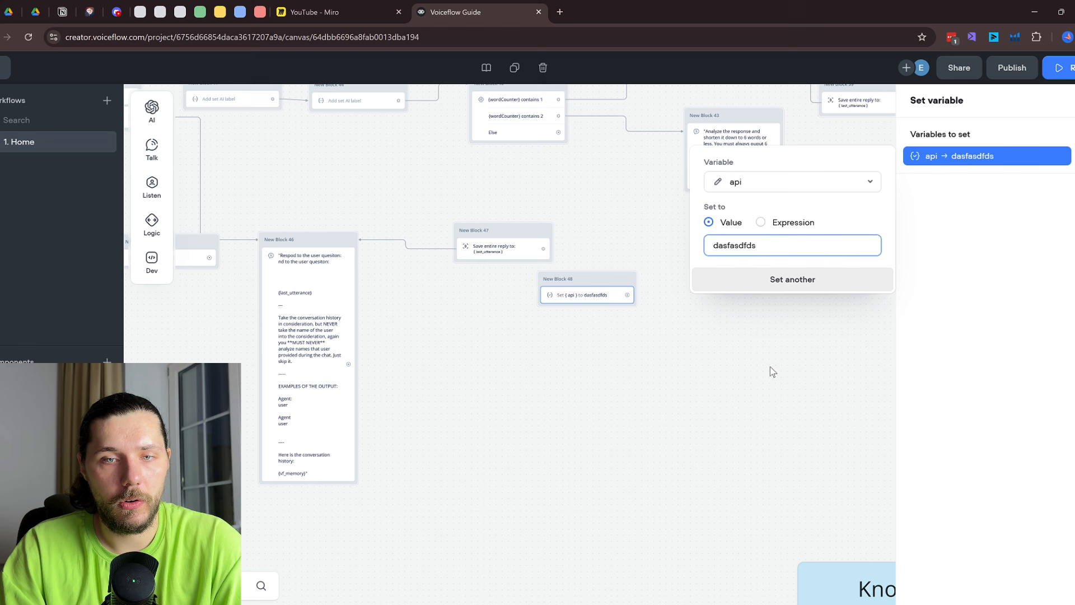
{"action": "left_click", "coordinate": [770, 367]}
Change New Block 44's message to output {api} instead of {response}
{"action": "left_click", "coordinate": [743, 267]}
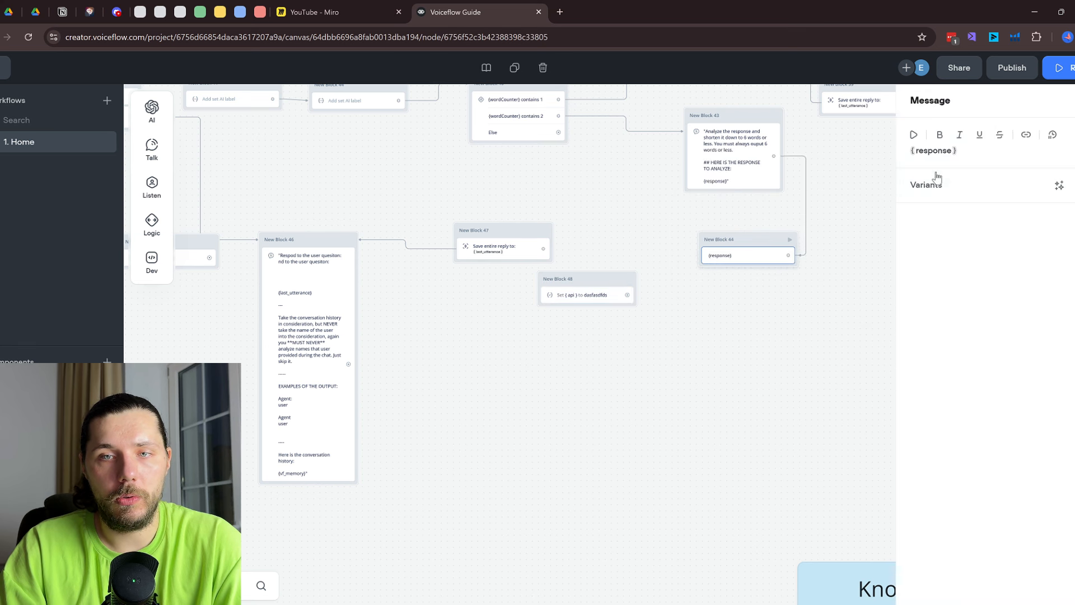
{"action": "left_click", "coordinate": [973, 149]}
{"action": "key", "text": "BackSpace"}
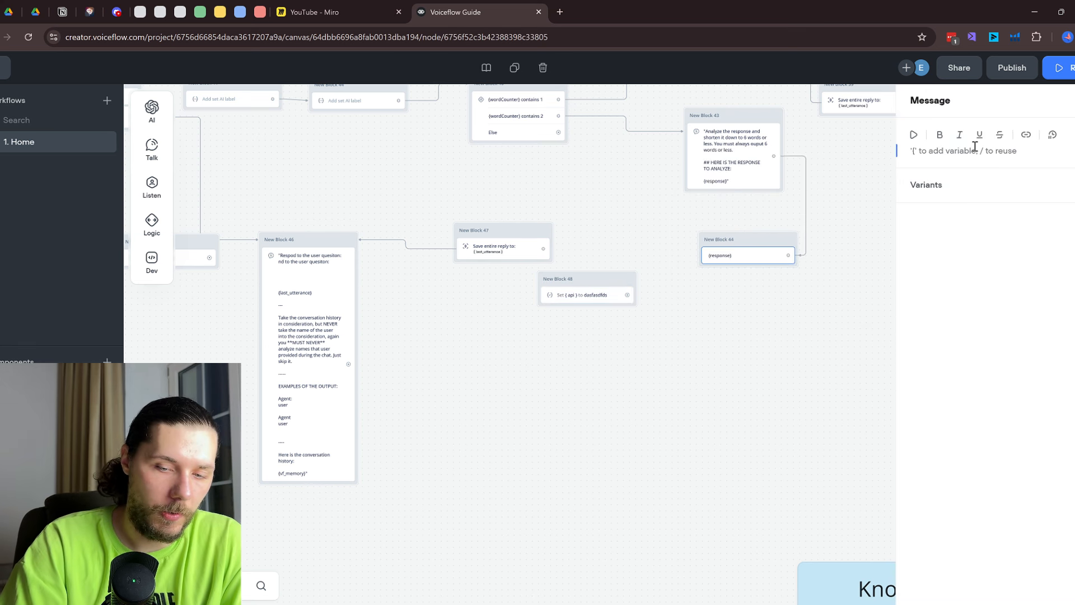
{"action": "type", "text": "{api"}
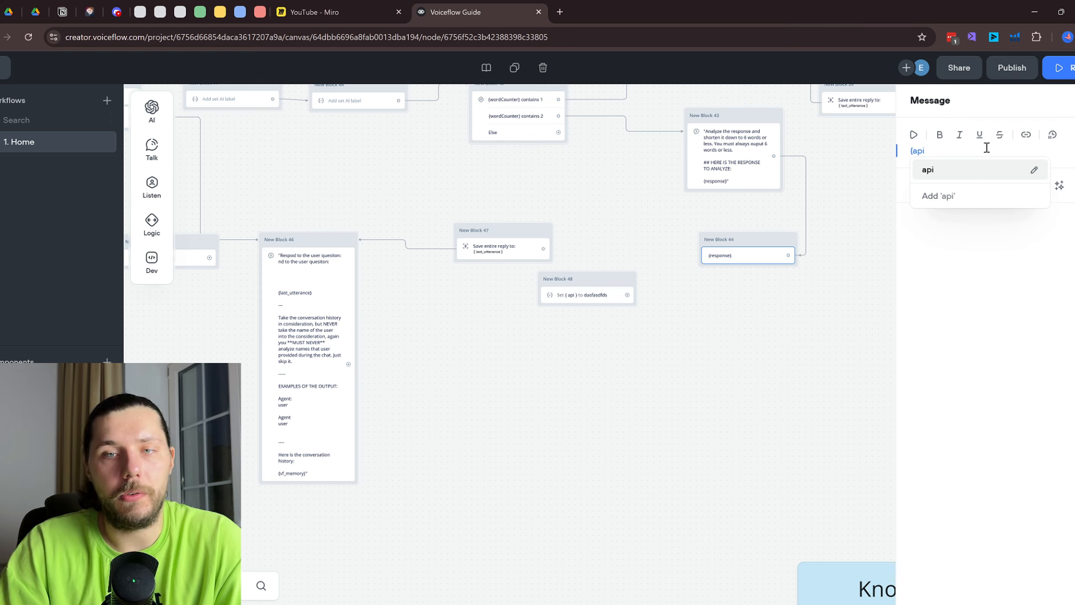
{"action": "left_click", "coordinate": [982, 171]}
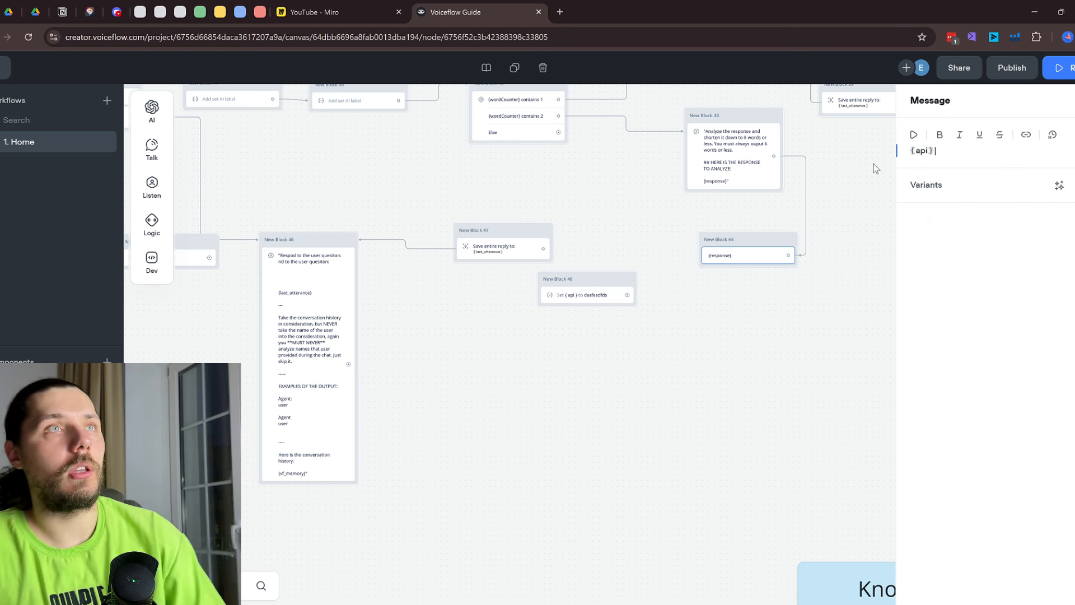
{"action": "left_click", "coordinate": [821, 256]}
Select and delete all blocks of the Basics flow
{"action": "scroll", "coordinate": [712, 332], "scroll_direction": "down", "scroll_amount": 7}
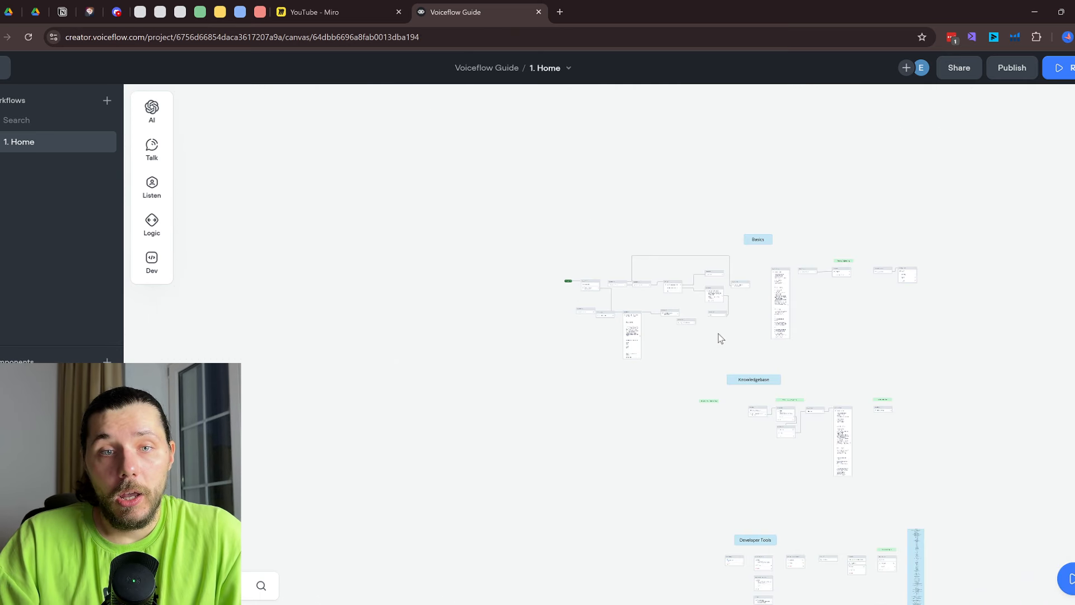
{"action": "scroll", "coordinate": [541, 304], "scroll_direction": "up", "scroll_amount": 4}
{"action": "scroll", "coordinate": [660, 301], "scroll_direction": "up", "scroll_amount": 2}
{"action": "left_click_drag", "start_coordinate": [1023, 441], "coordinate": [376, 385]}
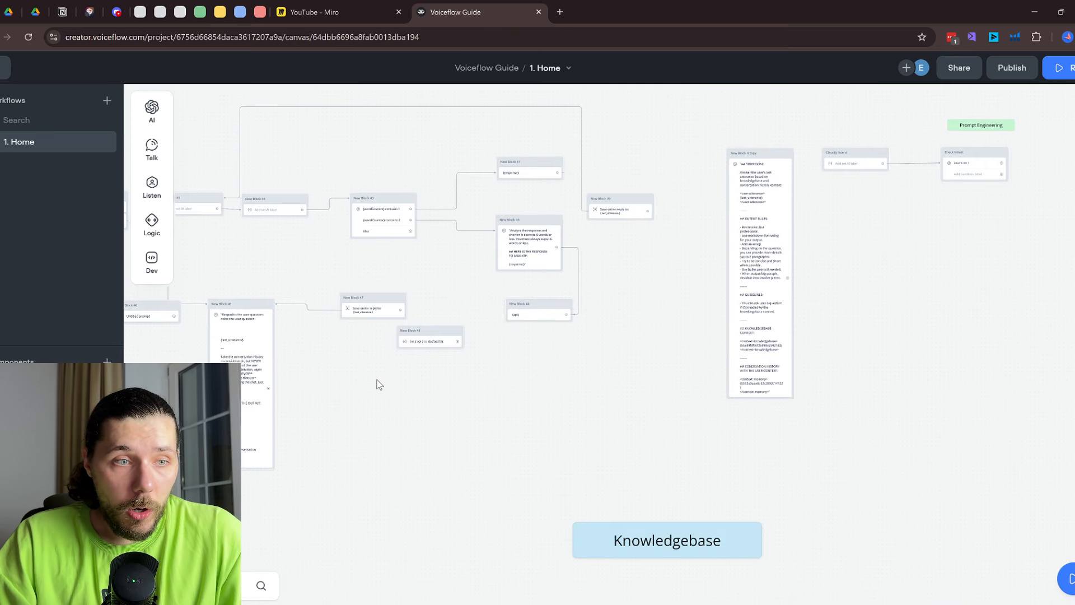
{"action": "mouse_move", "coordinate": [152, 261]}
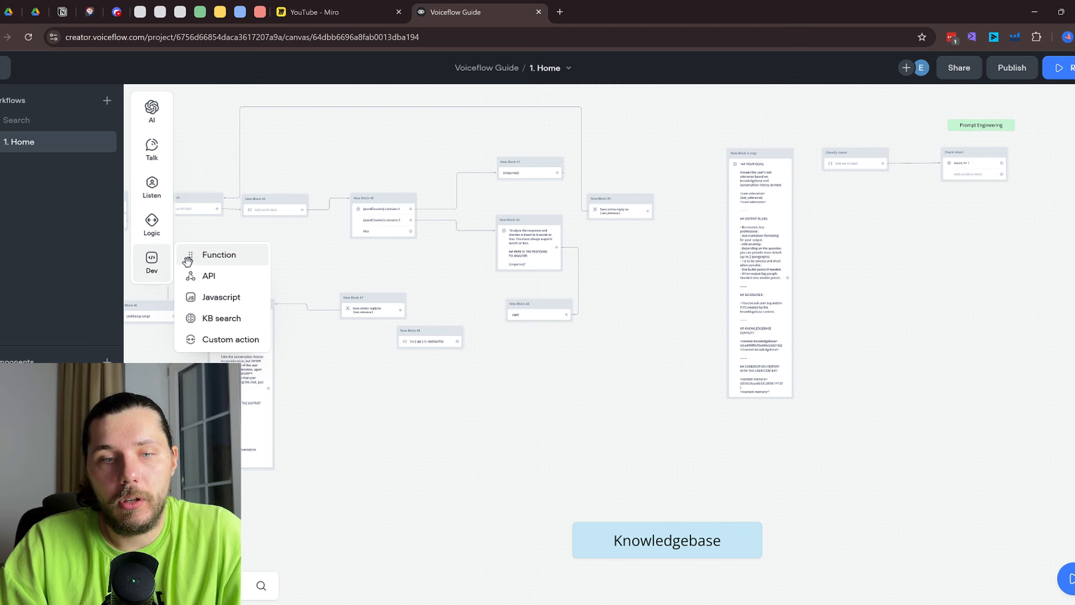
{"action": "scroll", "coordinate": [616, 346], "scroll_direction": "down", "scroll_amount": 5}
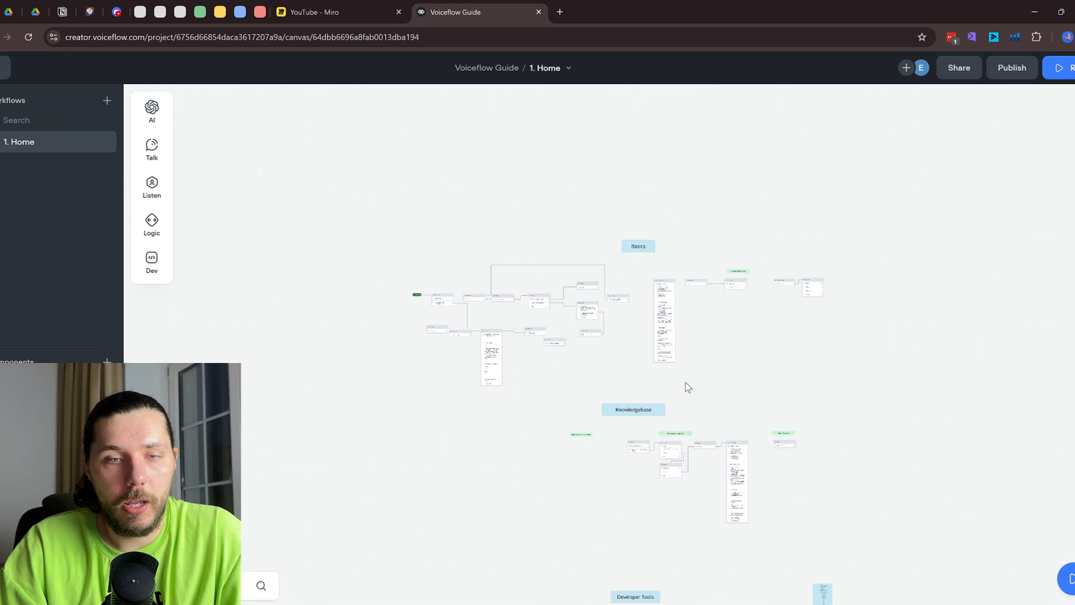
{"action": "left_click_drag", "start_coordinate": [737, 396], "coordinate": [700, 227]}
{"action": "scroll", "coordinate": [616, 413], "scroll_direction": "up", "scroll_amount": 3}
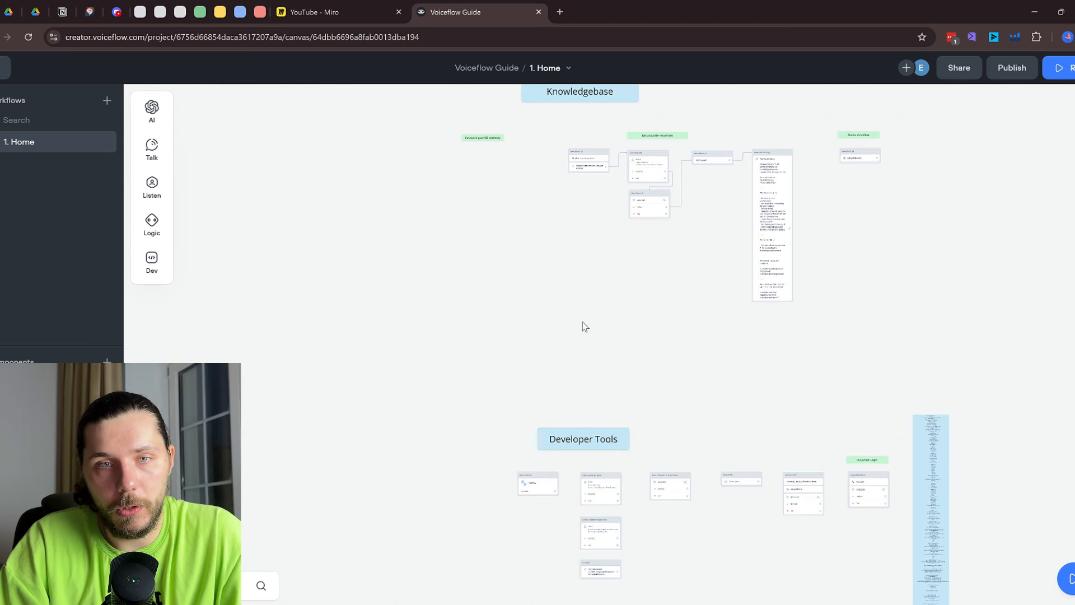
{"action": "left_click_drag", "start_coordinate": [607, 155], "coordinate": [613, 339]}
{"action": "left_click_drag", "start_coordinate": [732, 181], "coordinate": [686, 500]}
{"action": "scroll", "coordinate": [732, 468], "scroll_direction": "down", "scroll_amount": 3}
{"action": "left_click_drag", "start_coordinate": [669, 457], "coordinate": [671, 317]}
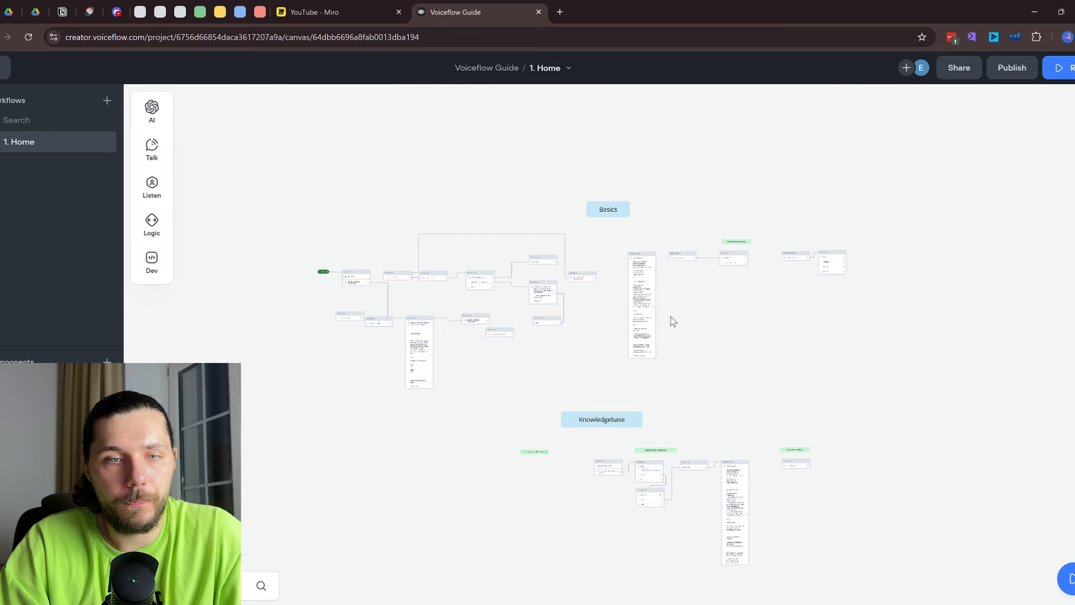
{"action": "scroll", "coordinate": [298, 178], "scroll_direction": "up", "scroll_amount": 5}
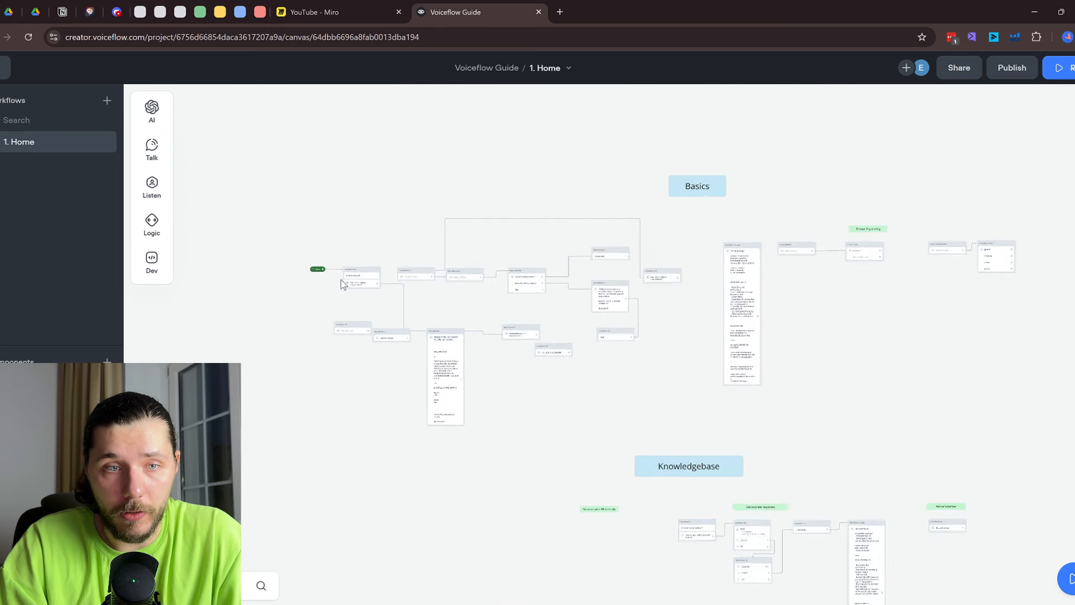
{"action": "left_click_drag", "start_coordinate": [248, 161], "coordinate": [794, 489]}
{"action": "key", "text": "Delete"}
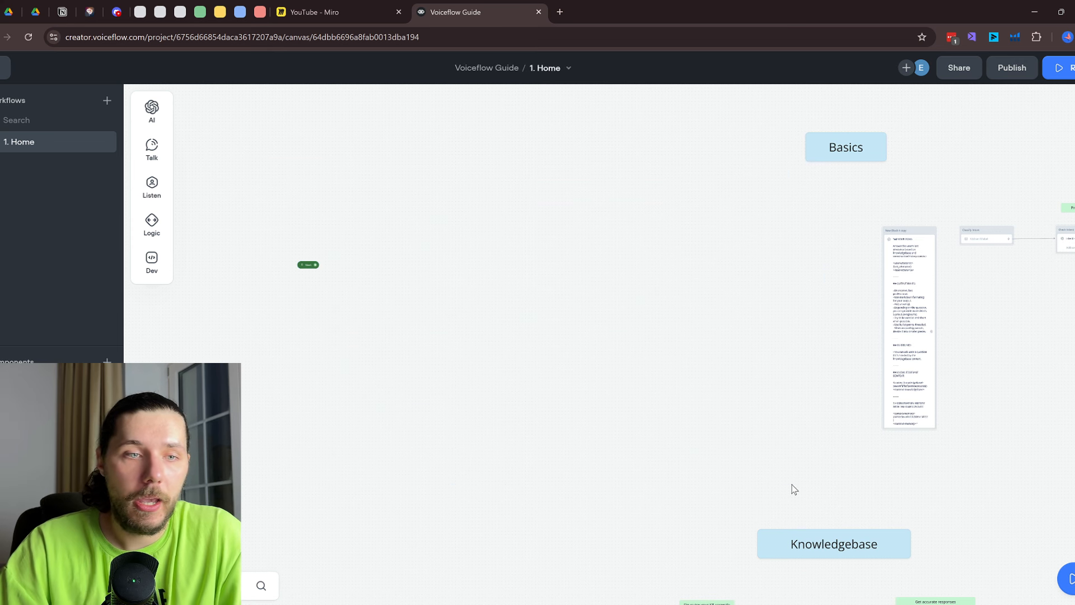
Move the Start block beside the remaining New Block 4 copy block
{"action": "left_click_drag", "start_coordinate": [311, 265], "coordinate": [804, 232]}
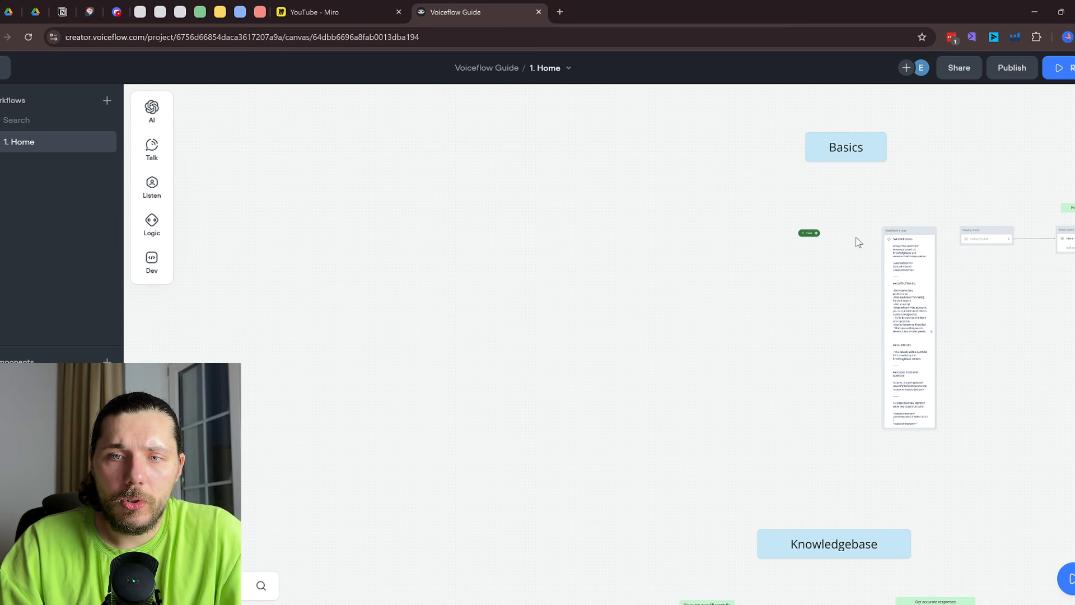
{"action": "scroll", "coordinate": [857, 240], "scroll_direction": "up", "scroll_amount": 5}
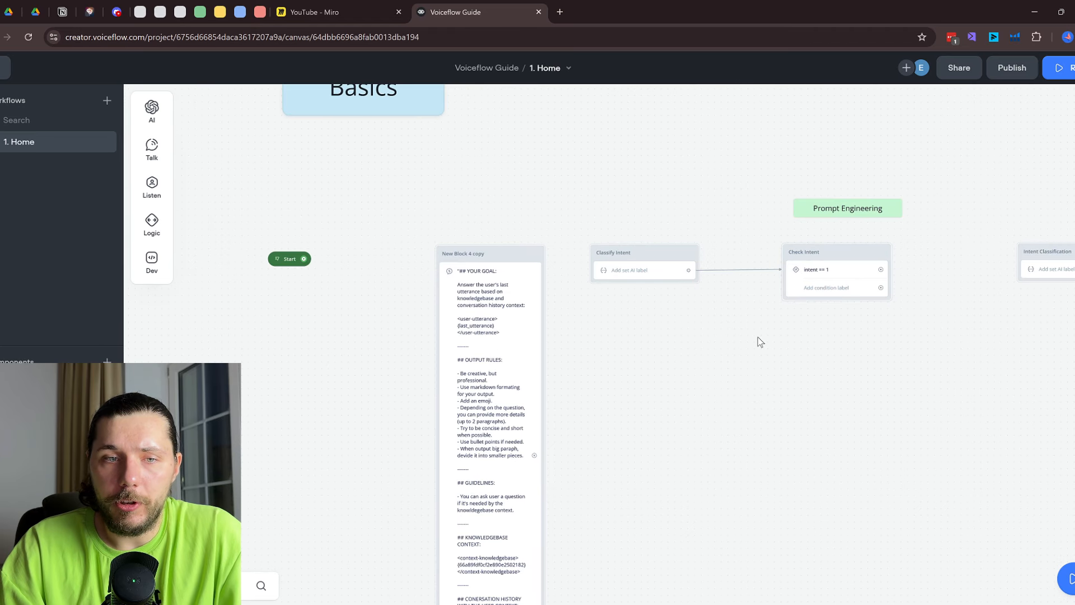
{"action": "scroll", "coordinate": [758, 338], "scroll_direction": "up", "scroll_amount": 2}
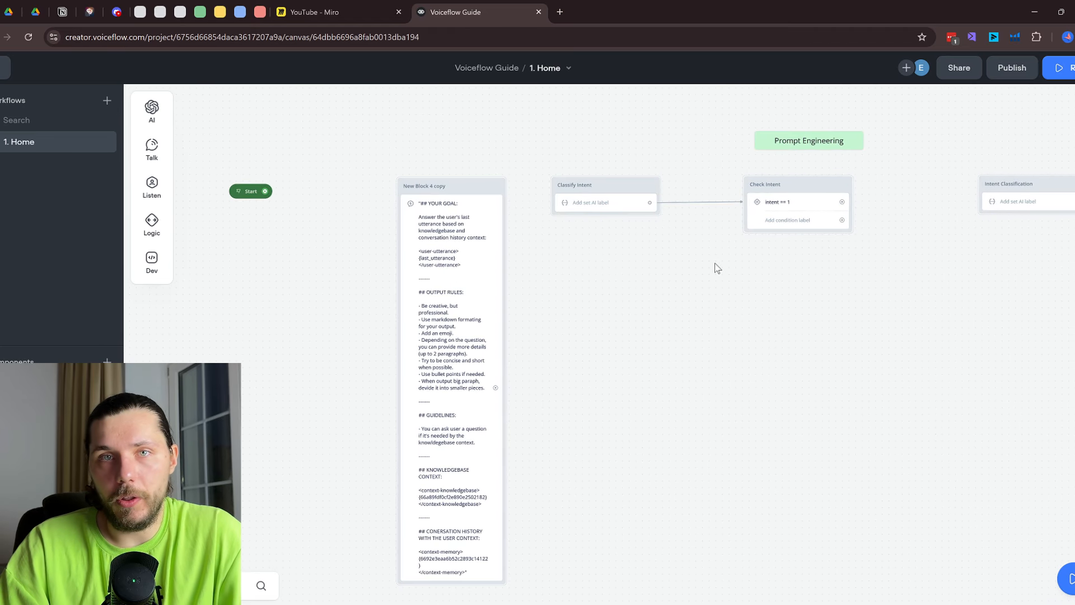
{"action": "left_click", "coordinate": [448, 256]}
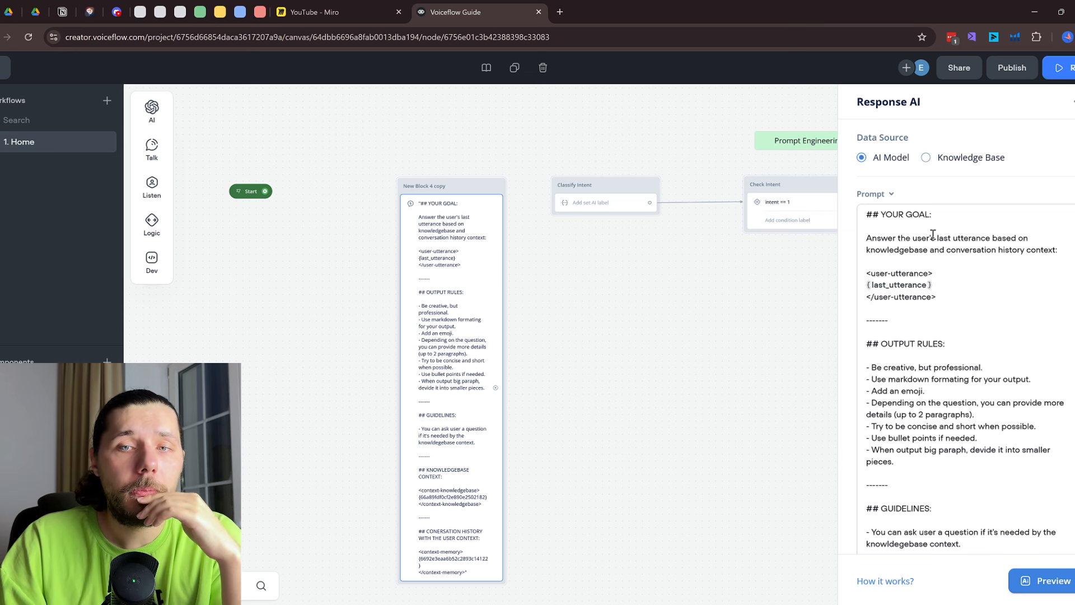
Highlight the Response AI prompt's ## headings, ------- divider, <user-utterance> tag and knowledgebase variable
{"action": "double_click", "coordinate": [866, 214]}
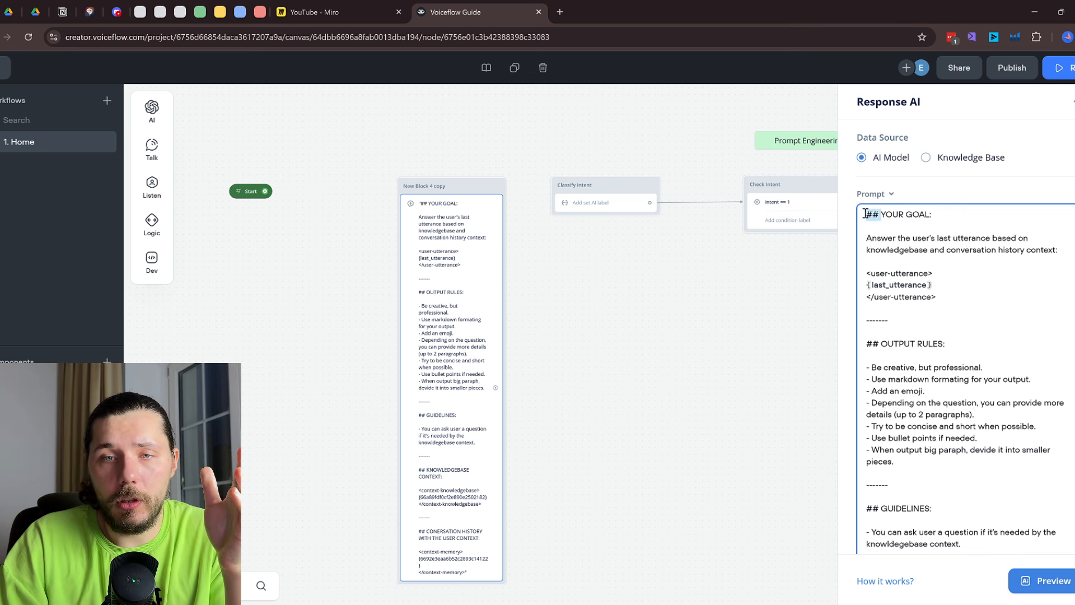
{"action": "left_click", "coordinate": [881, 216]}
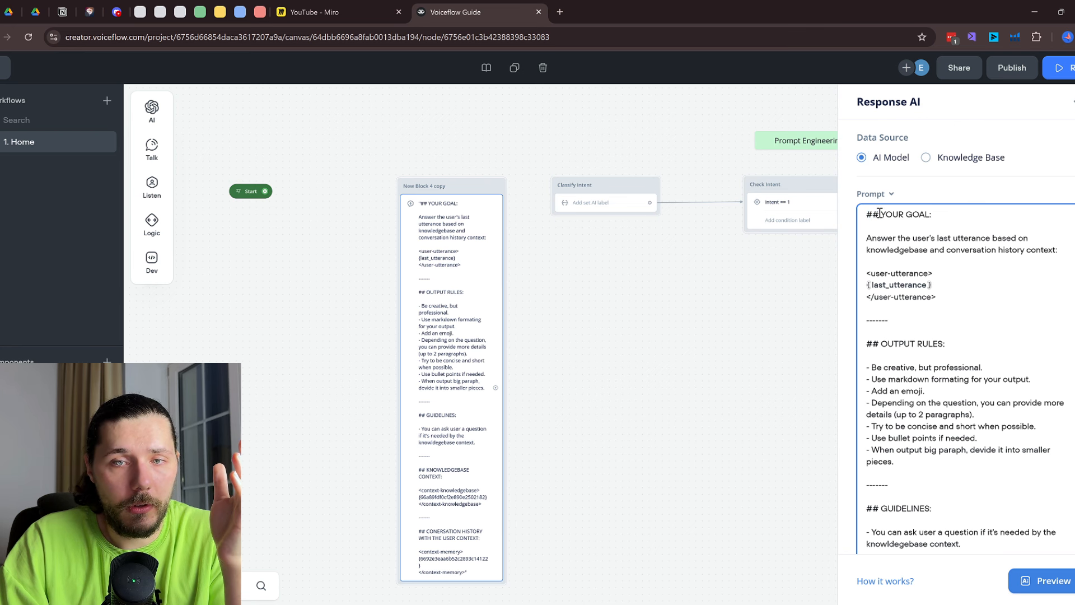
{"action": "left_click_drag", "start_coordinate": [879, 215], "coordinate": [929, 212]}
{"action": "left_click", "coordinate": [903, 214]}
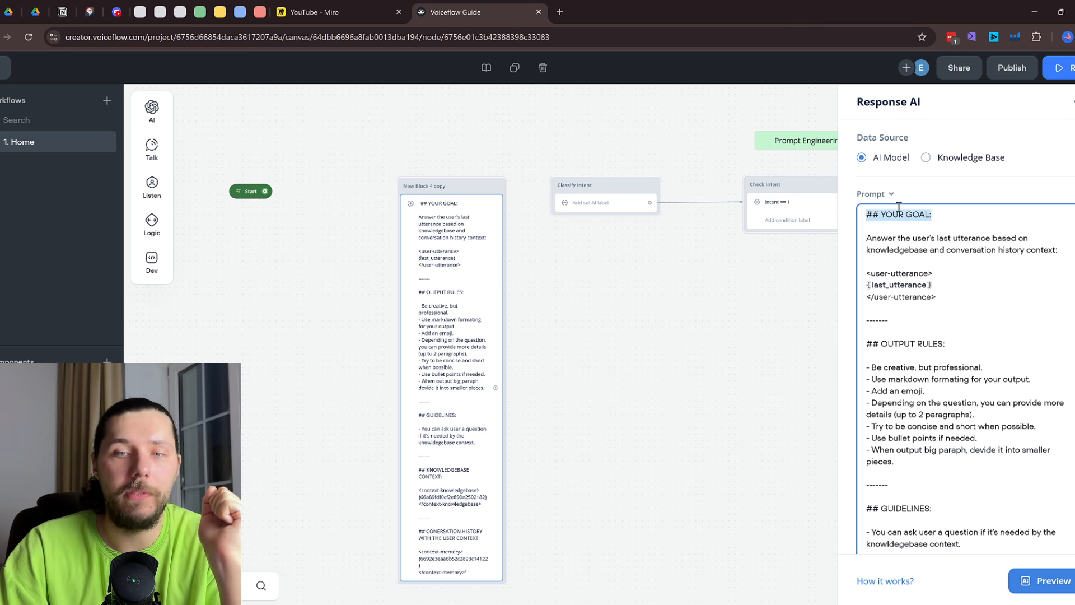
{"action": "left_click_drag", "start_coordinate": [903, 323], "coordinate": [867, 321]}
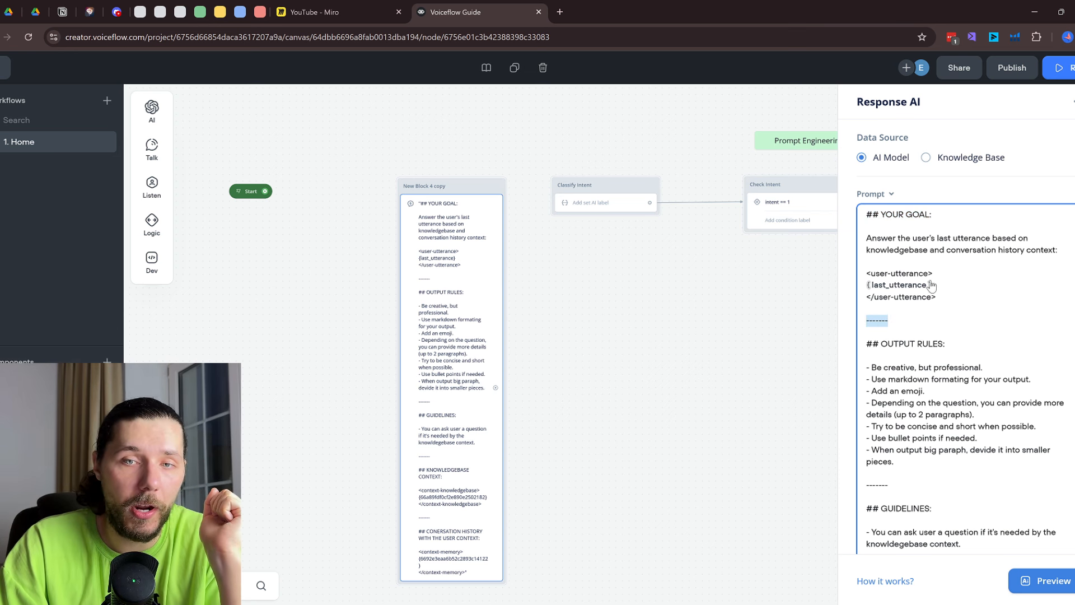
{"action": "left_click_drag", "start_coordinate": [942, 274], "coordinate": [870, 278]}
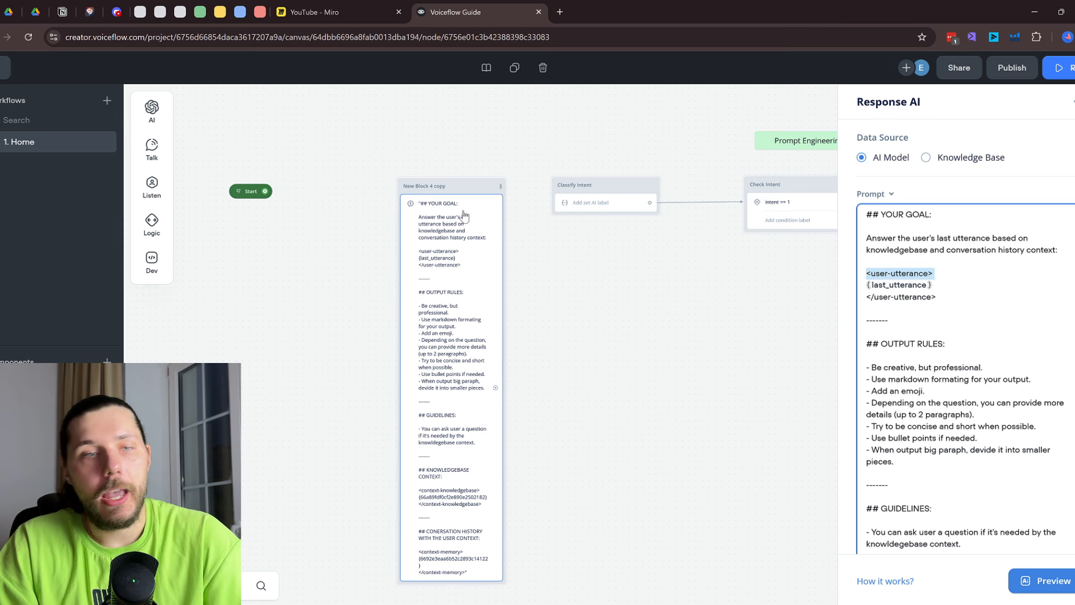
{"action": "mouse_move", "coordinate": [136, 247]}
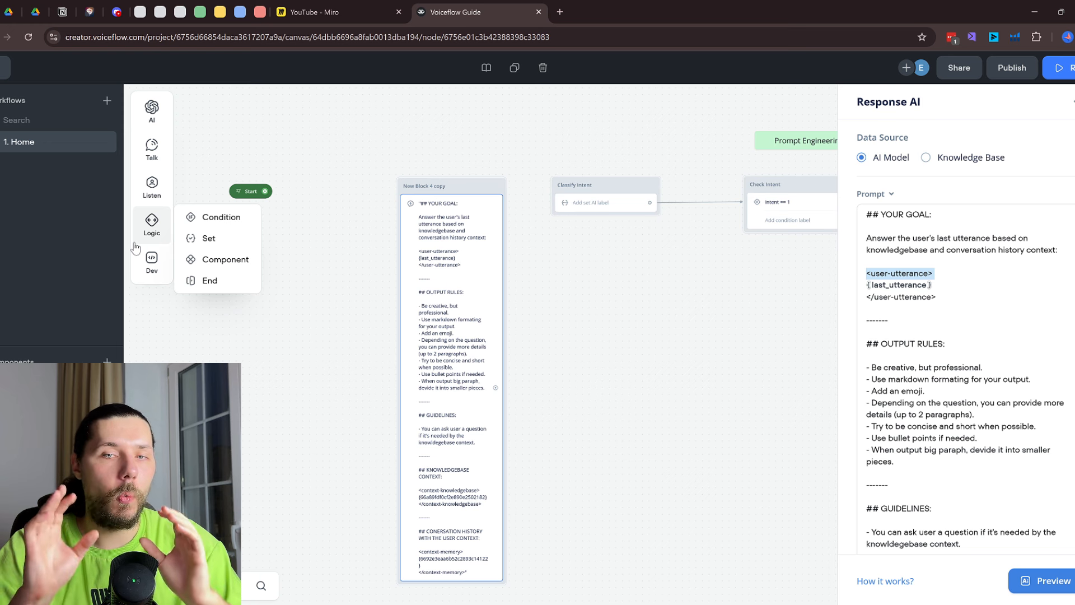
{"action": "scroll", "coordinate": [961, 316], "scroll_direction": "down", "scroll_amount": 4}
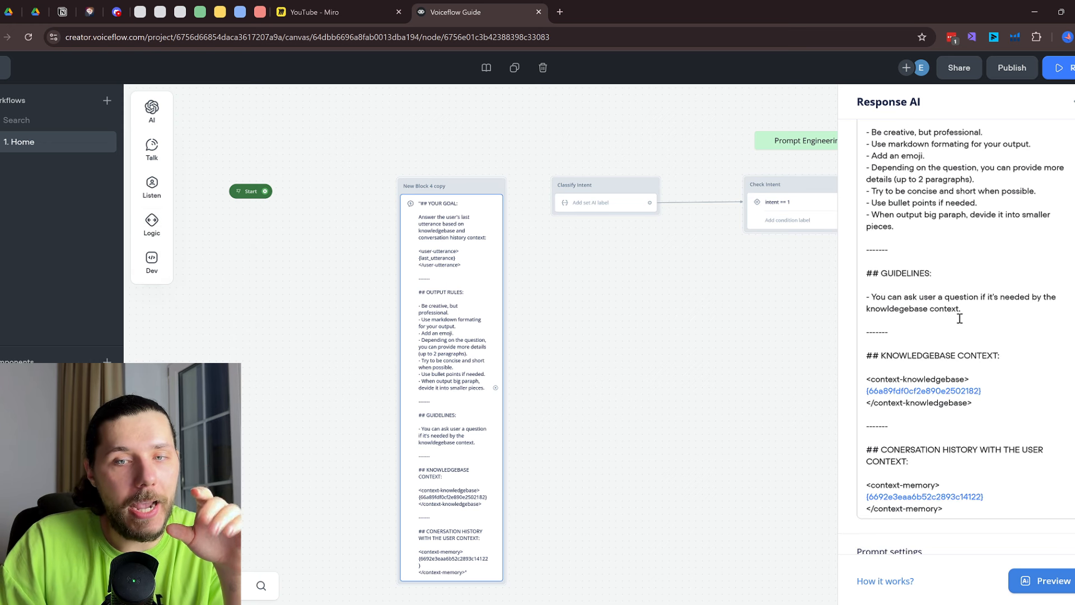
{"action": "left_click", "coordinate": [969, 390]}
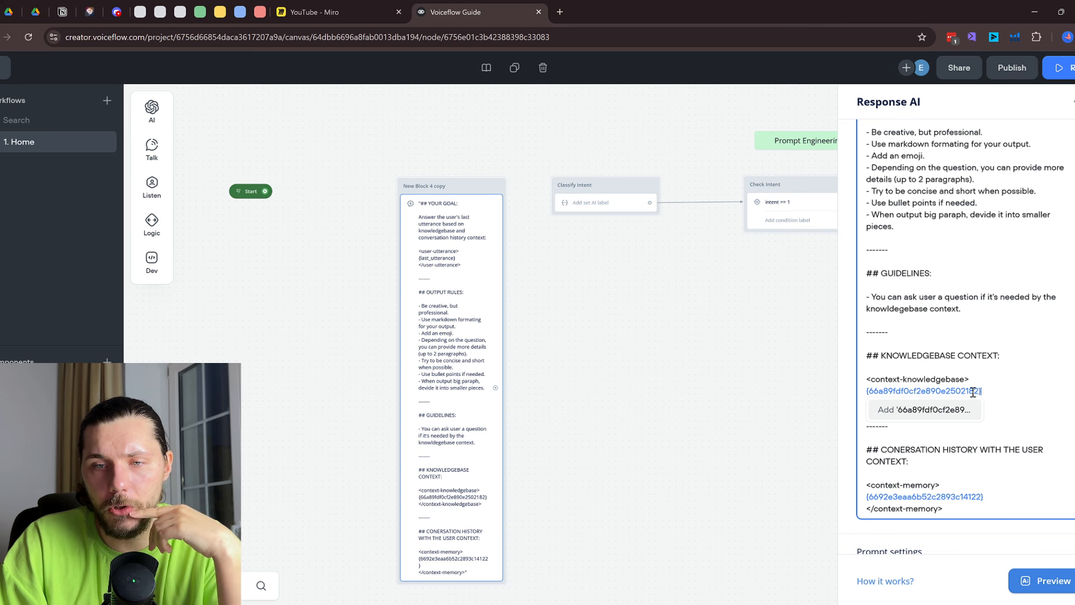
Delete the knowledgebase id and conversation memory variables from the Response AI prompt
{"action": "key", "text": "BackSpace"}
{"action": "key", "text": "BackSpace"}
{"action": "key", "text": "BackSpace"}
{"action": "key", "text": "BackSpace"}
{"action": "key", "text": "BackSpace"}
{"action": "key", "text": "BackSpace"}
{"action": "key", "text": "BackSpace"}
{"action": "key", "text": "BackSpace"}
{"action": "key", "text": "BackSpace"}
{"action": "key", "text": "BackSpace"}
{"action": "key", "text": "BackSpace"}
{"action": "key", "text": "BackSpace"}
{"action": "key", "text": "BackSpace"}
{"action": "key", "text": "BackSpace"}
{"action": "key", "text": "BackSpace"}
{"action": "key", "text": "BackSpace"}
{"action": "key", "text": "BackSpace"}
{"action": "key", "text": "BackSpace"}
{"action": "key", "text": "BackSpace"}
{"action": "key", "text": "BackSpace"}
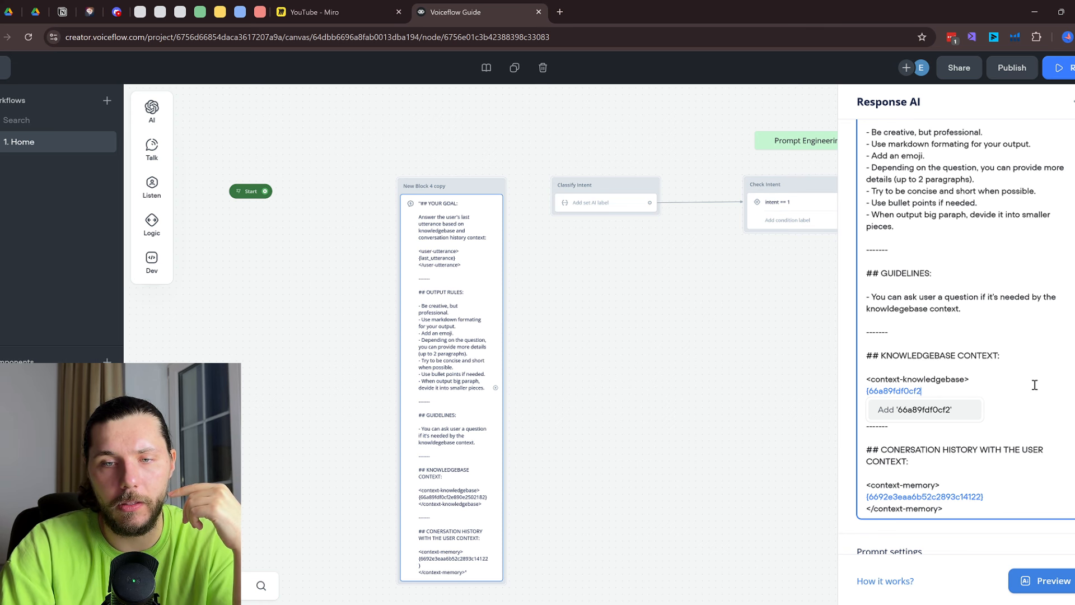
{"action": "left_click_drag", "start_coordinate": [990, 508], "coordinate": [859, 498]}
{"action": "key", "text": "BackSpace"}
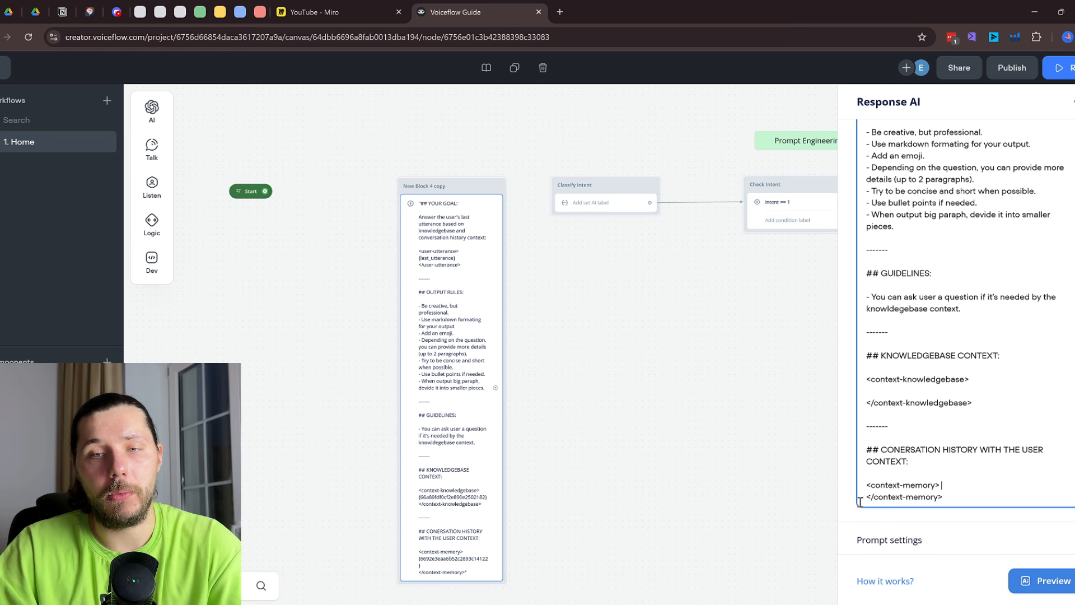
Remove the original <user-utterance> opening and closing tags from the prompt
{"action": "scroll", "coordinate": [899, 305], "scroll_direction": "up", "scroll_amount": 3}
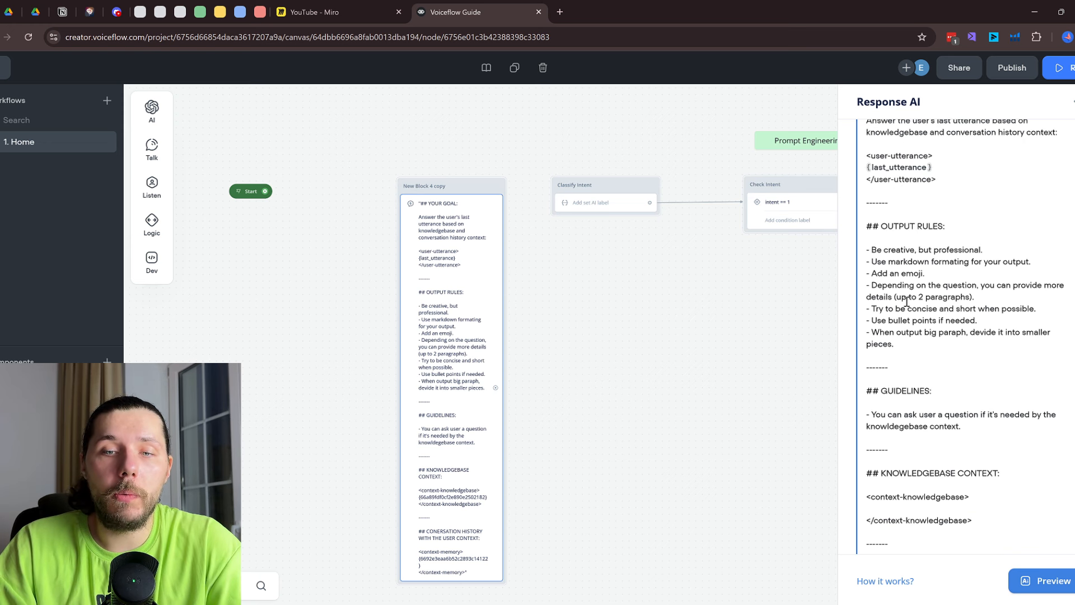
{"action": "left_click_drag", "start_coordinate": [941, 238], "coordinate": [866, 240]}
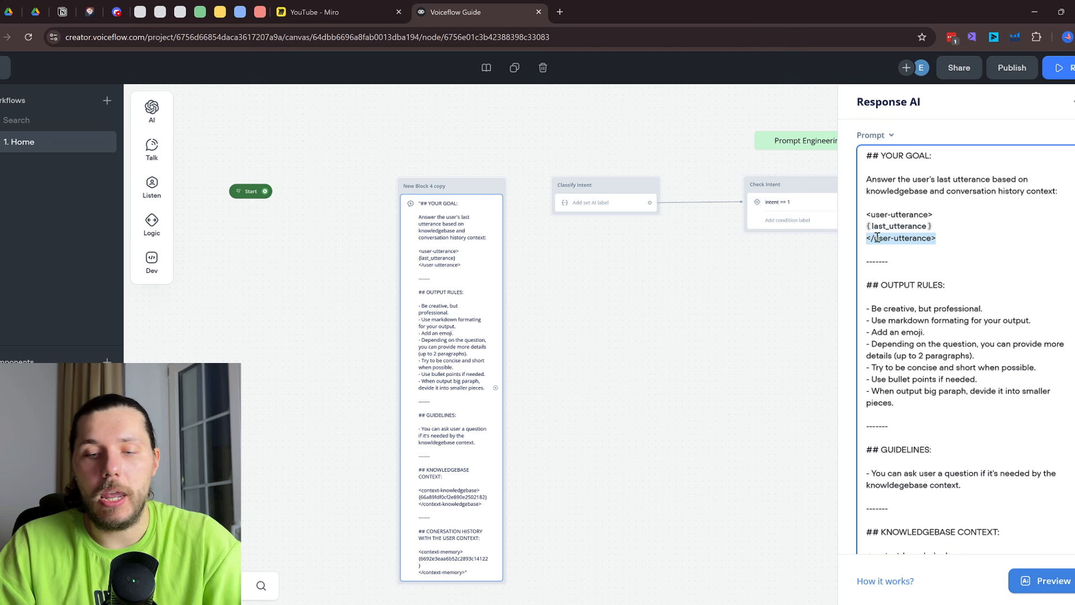
{"action": "key", "text": "BackSpace"}
{"action": "left_click_drag", "start_coordinate": [953, 216], "coordinate": [865, 216]}
{"action": "key", "text": "BackSpace"}
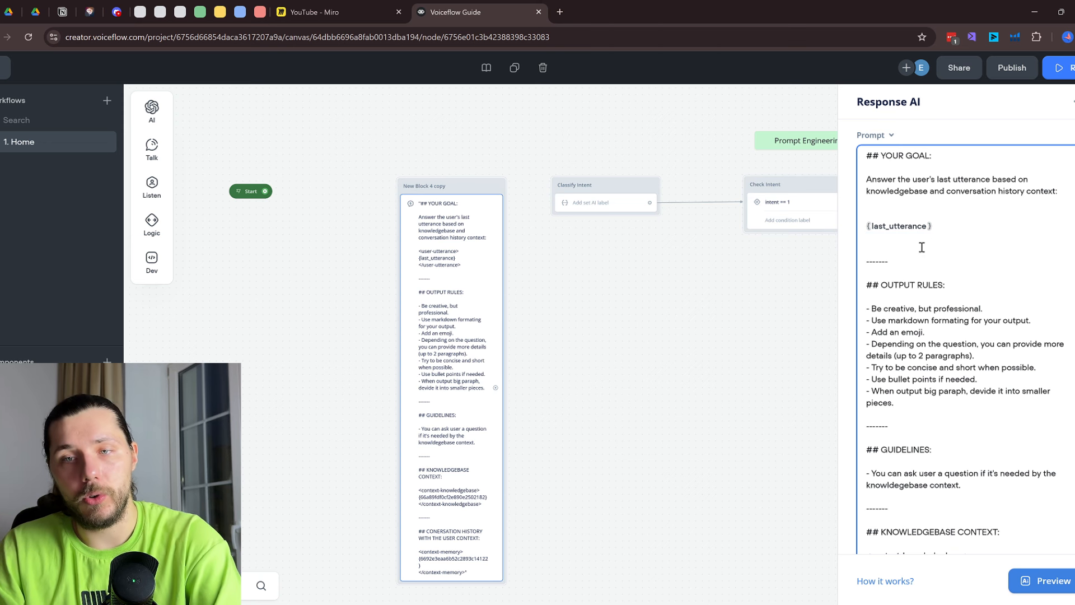
{"action": "left_click_drag", "start_coordinate": [898, 261], "coordinate": [883, 261]}
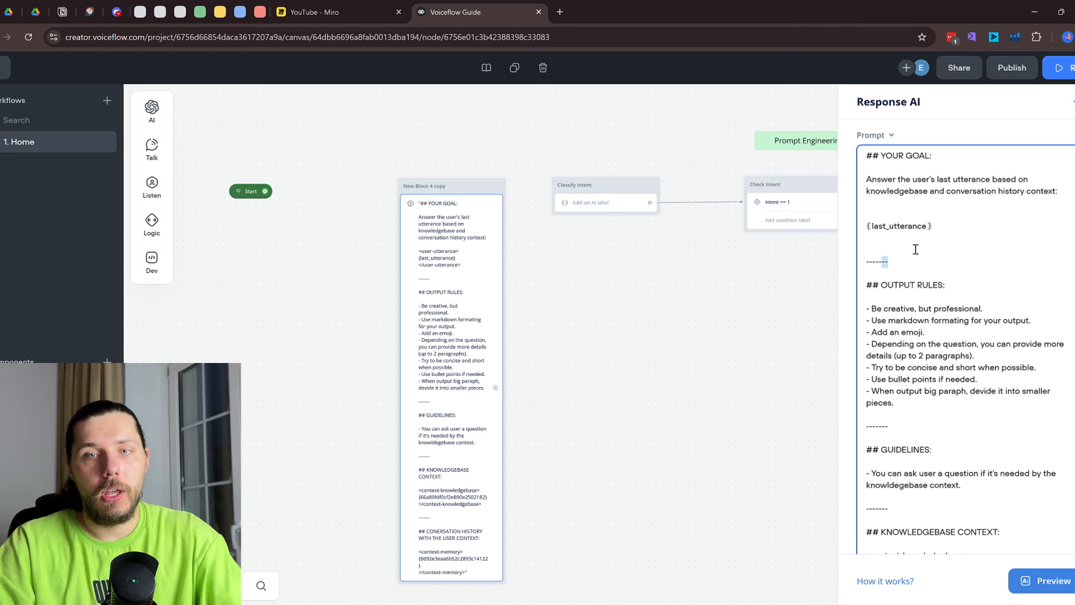
Highlight the conversation history and user's last utterance phrases in the goal sentence
{"action": "left_click", "coordinate": [899, 226]}
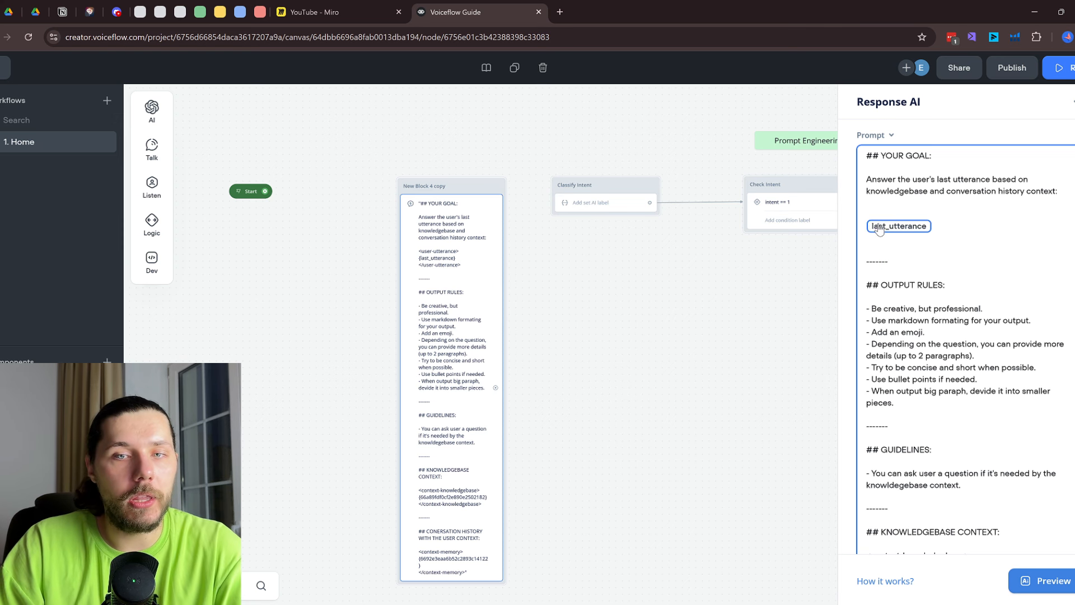
{"action": "left_click", "coordinate": [1060, 190]}
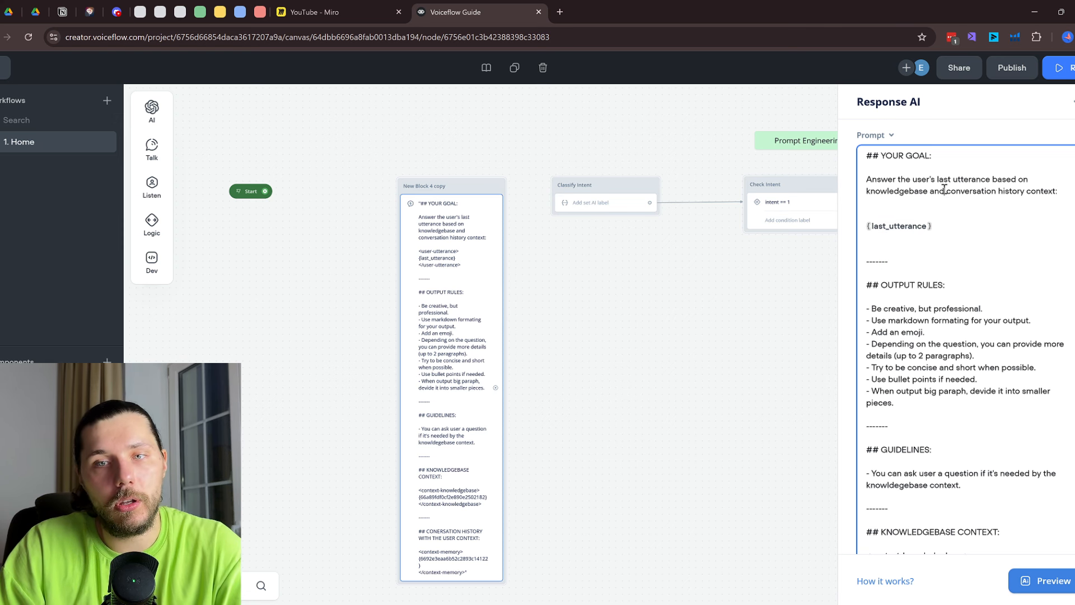
{"action": "left_click_drag", "start_coordinate": [946, 190], "coordinate": [1041, 192]}
{"action": "left_click", "coordinate": [950, 215]}
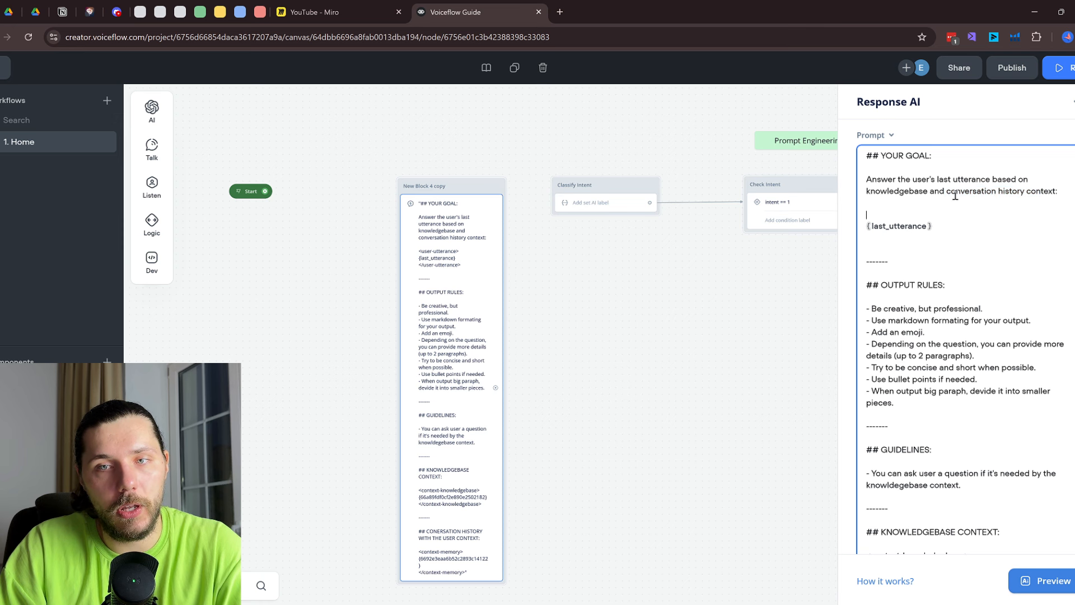
{"action": "left_click_drag", "start_coordinate": [911, 180], "coordinate": [992, 181]}
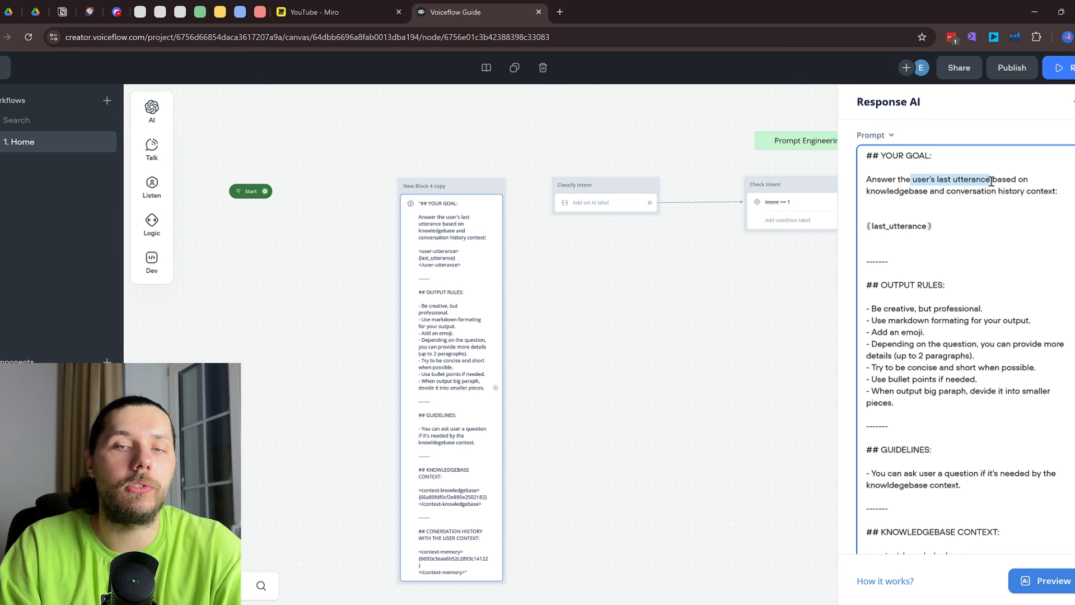
Wrap {last_utterance} in pasted user-utterance tags, tidy blank lines, and drop the opening tag's slash
{"action": "left_click", "coordinate": [902, 208]}
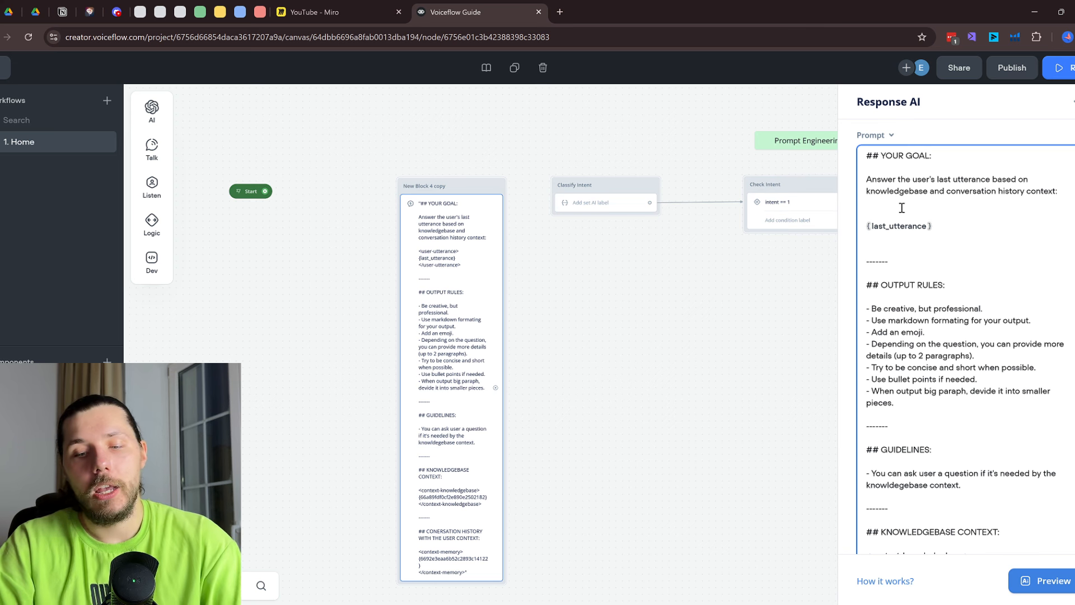
{"action": "type", "text": "</user-utterance>"}
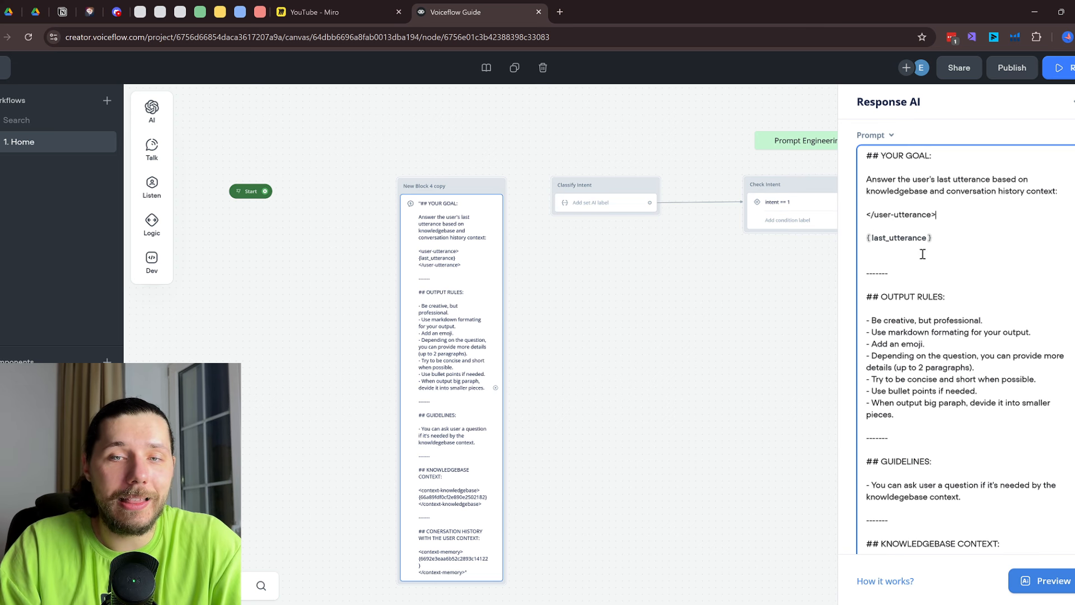
{"action": "type", "text": "</user-utterance>"}
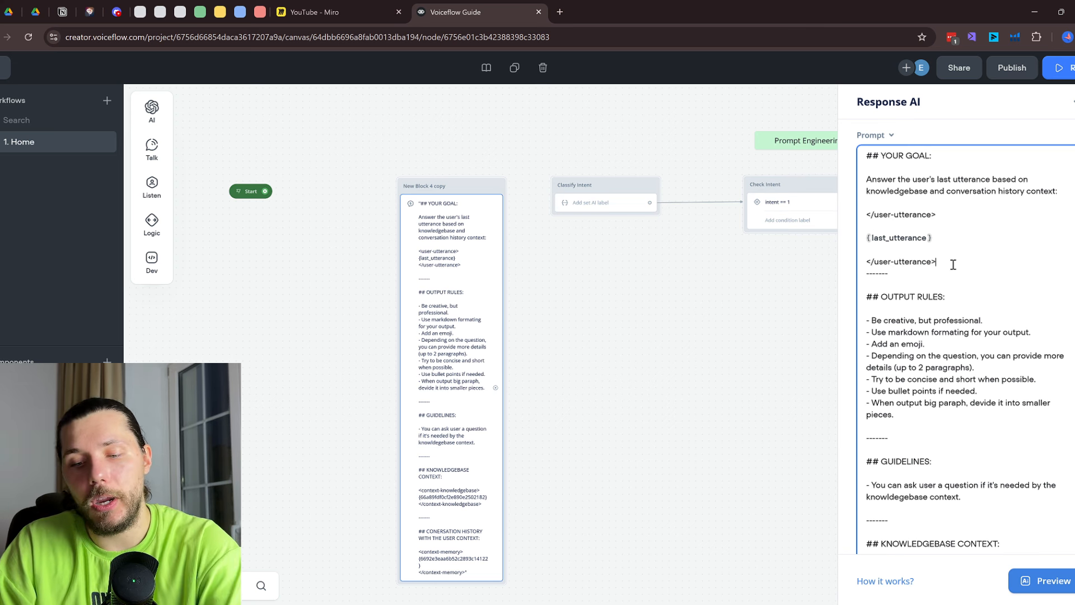
{"action": "key", "text": "Return"}
{"action": "left_click", "coordinate": [866, 261]}
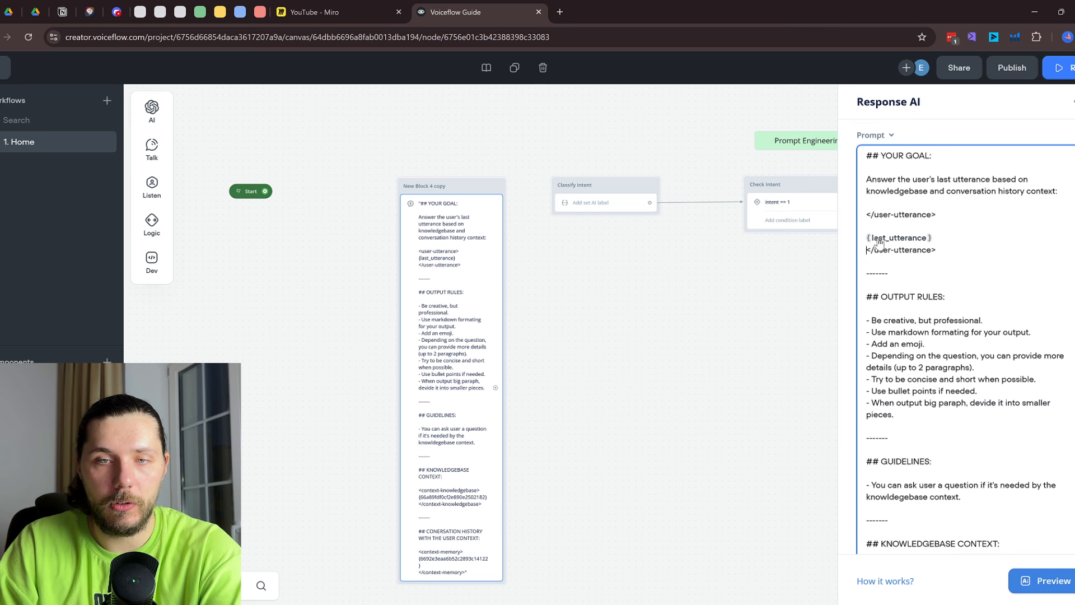
{"action": "key", "text": "BackSpace"}
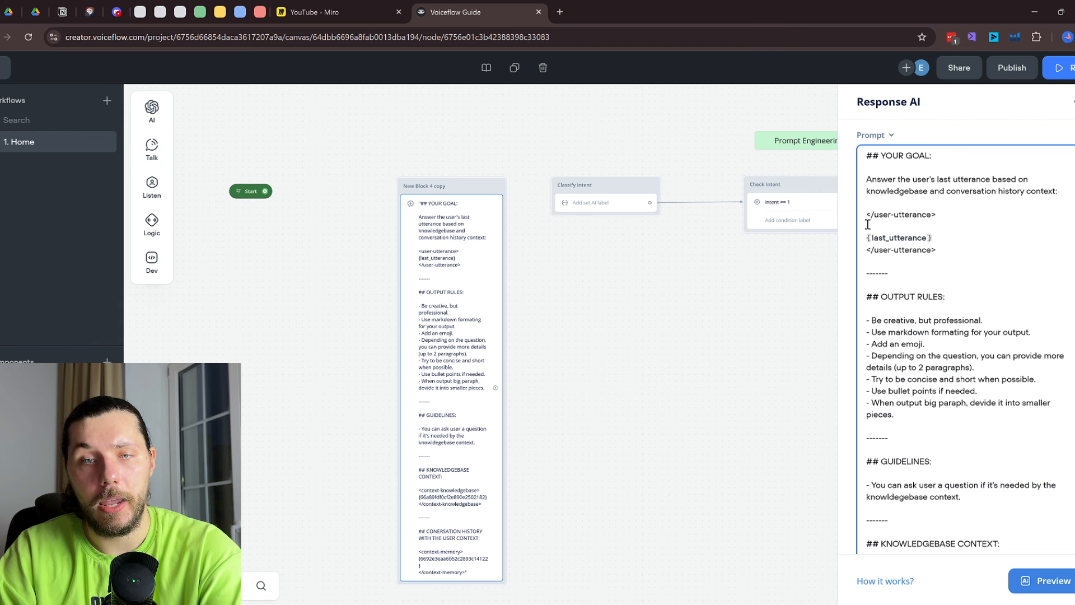
{"action": "left_click", "coordinate": [868, 225]}
{"action": "key", "text": "BackSpace"}
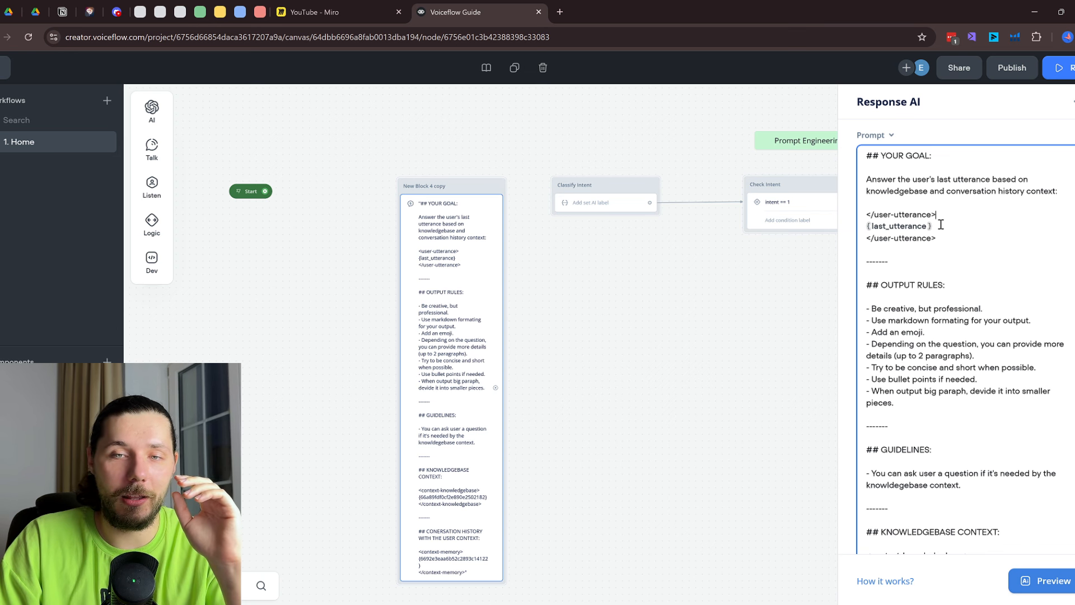
{"action": "left_click", "coordinate": [873, 215]}
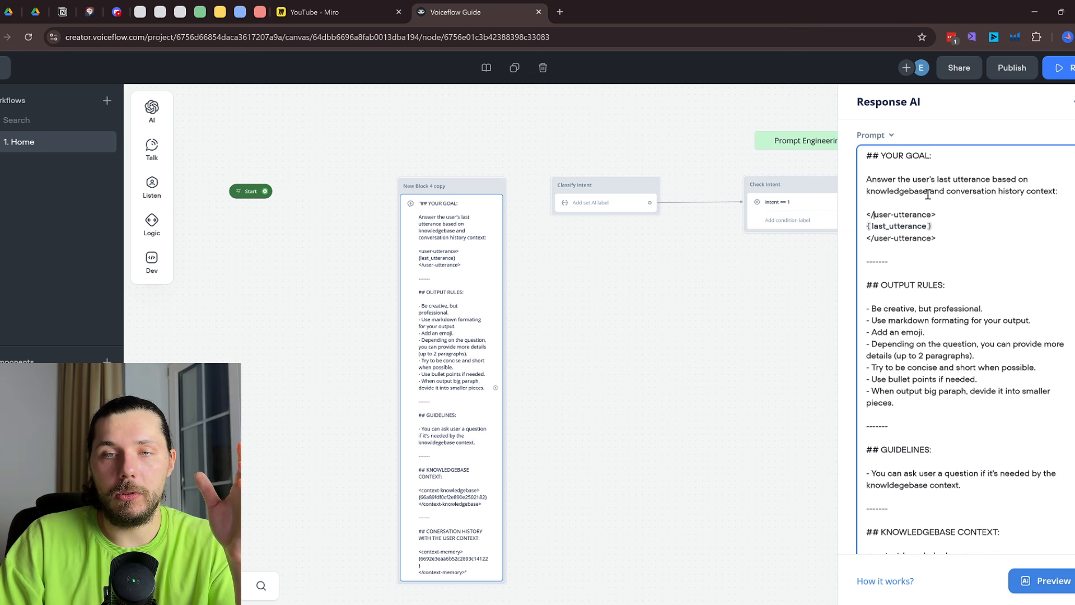
{"action": "key", "text": "BackSpace"}
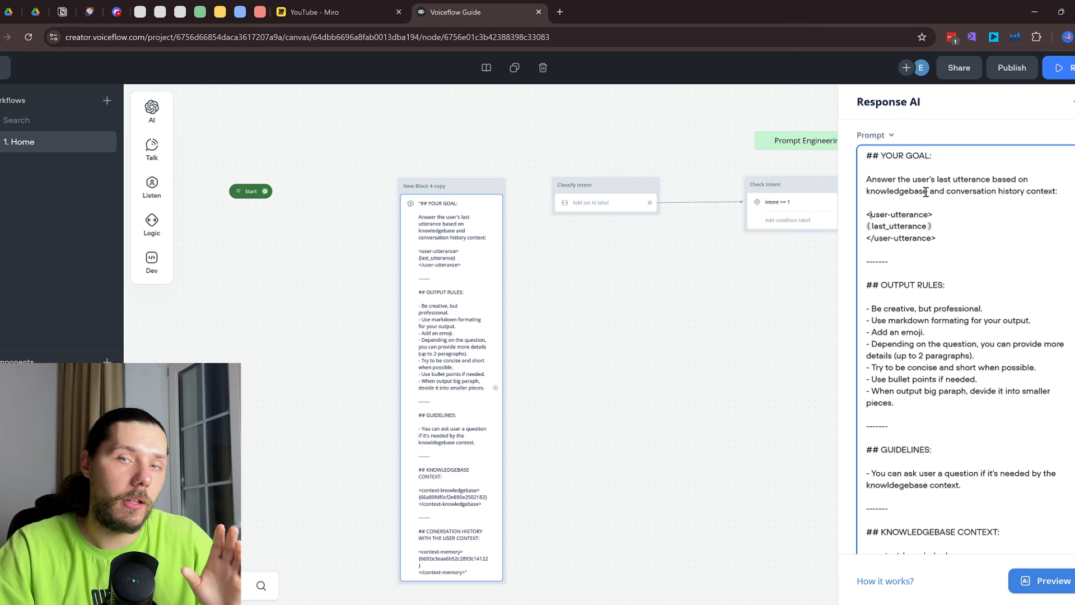
Review the prompt's YOUR GOAL section, then bring up the Classify Intent step's prompt
{"action": "left_click_drag", "start_coordinate": [943, 165], "coordinate": [1044, 198]}
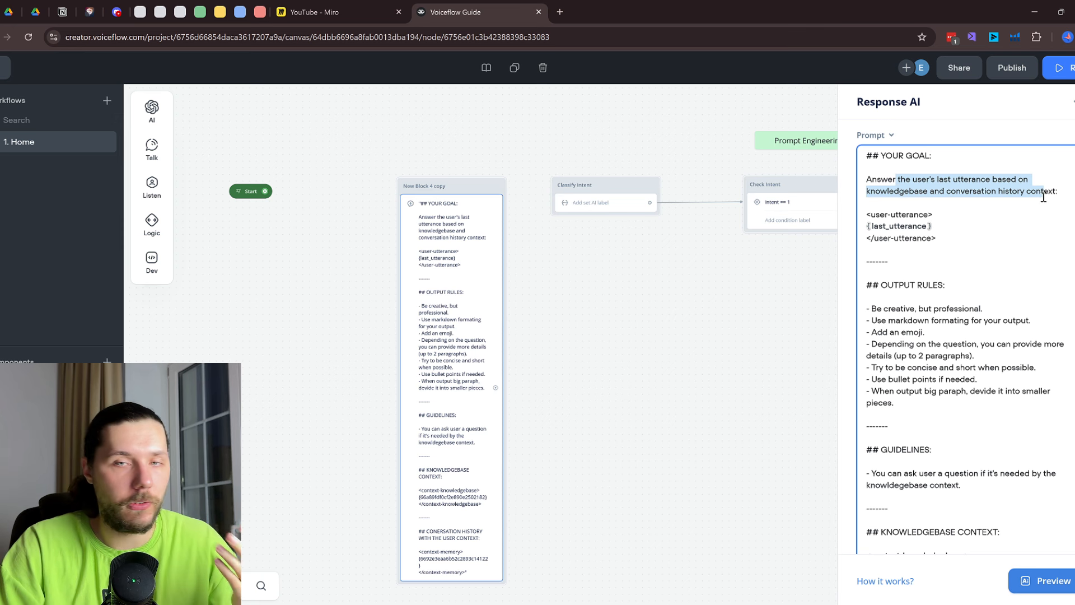
{"action": "left_click_drag", "start_coordinate": [961, 239], "coordinate": [846, 217]}
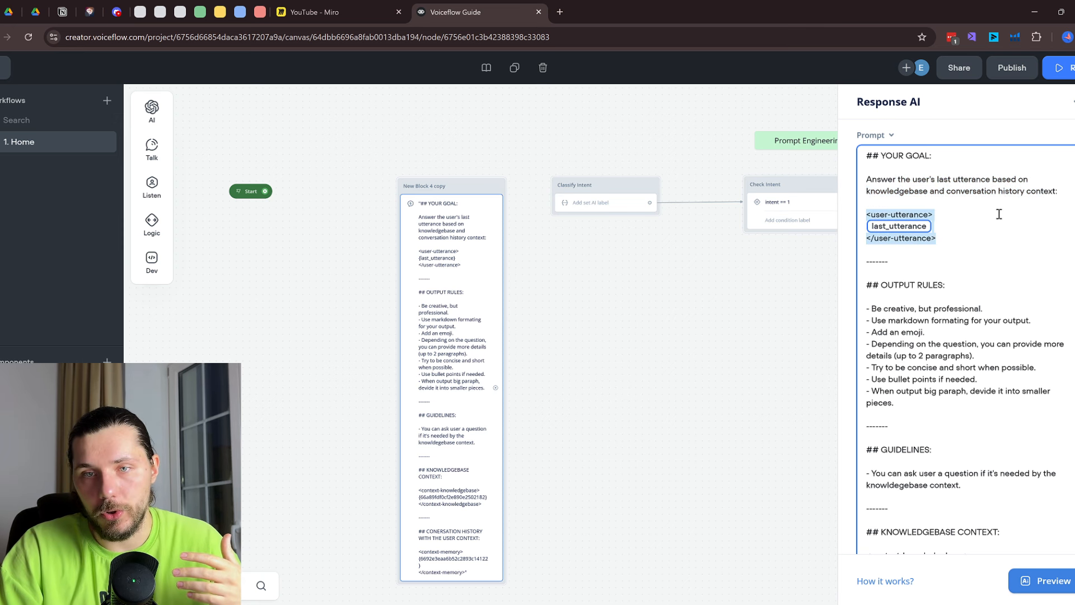
{"action": "left_click", "coordinate": [952, 219]}
{"action": "left_click_drag", "start_coordinate": [944, 245], "coordinate": [820, 228]}
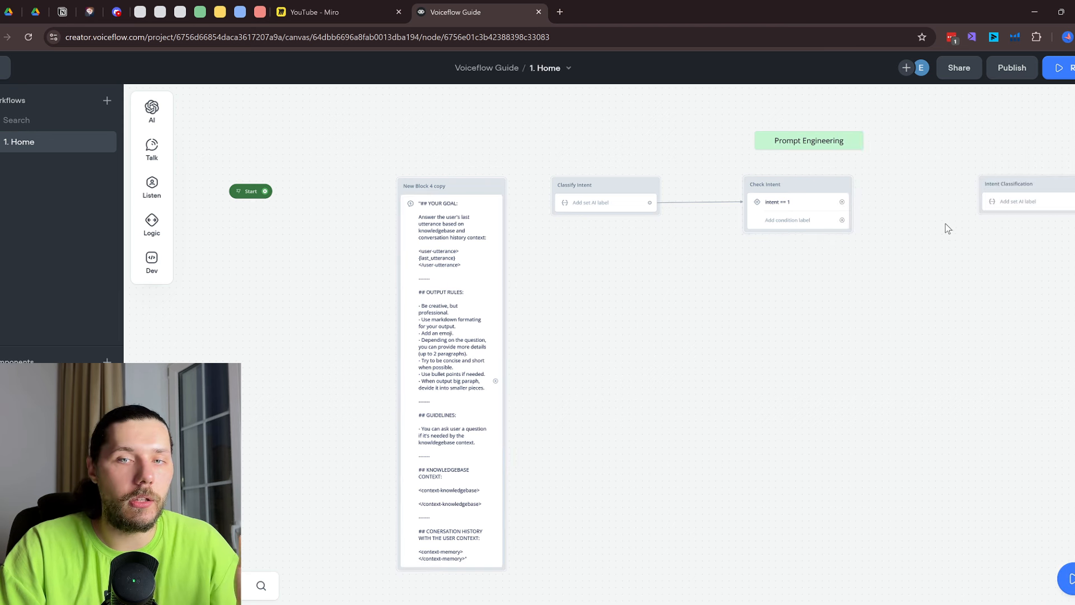
{"action": "left_click", "coordinate": [800, 204]}
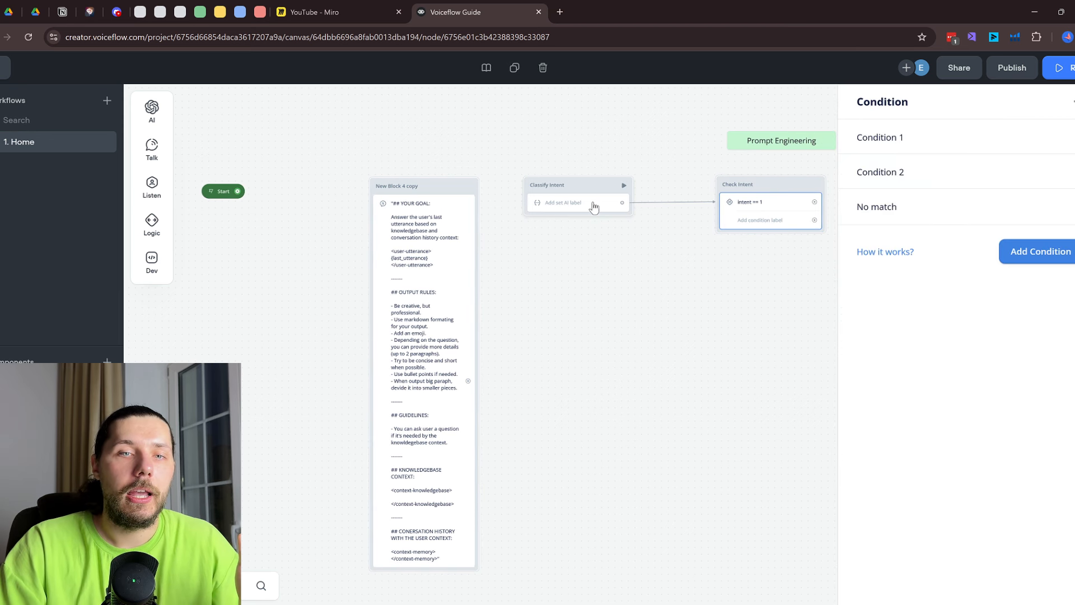
{"action": "left_click", "coordinate": [572, 207]}
{"action": "left_click", "coordinate": [430, 228]}
{"action": "left_click_drag", "start_coordinate": [874, 214], "coordinate": [900, 213]}
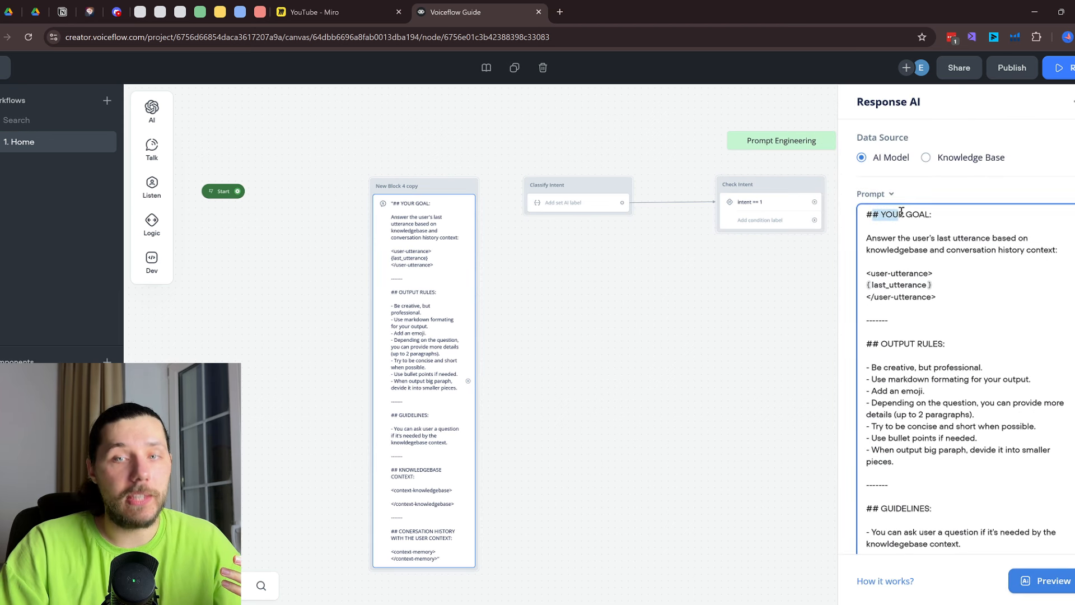
{"action": "left_click_drag", "start_coordinate": [875, 319], "coordinate": [893, 319]}
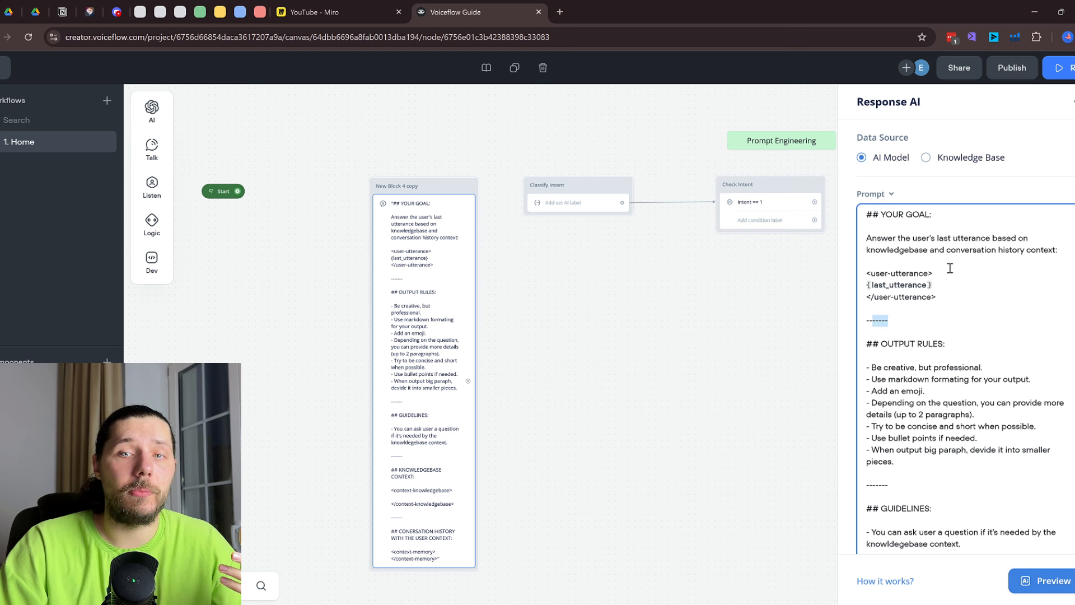
{"action": "left_click", "coordinate": [879, 265]}
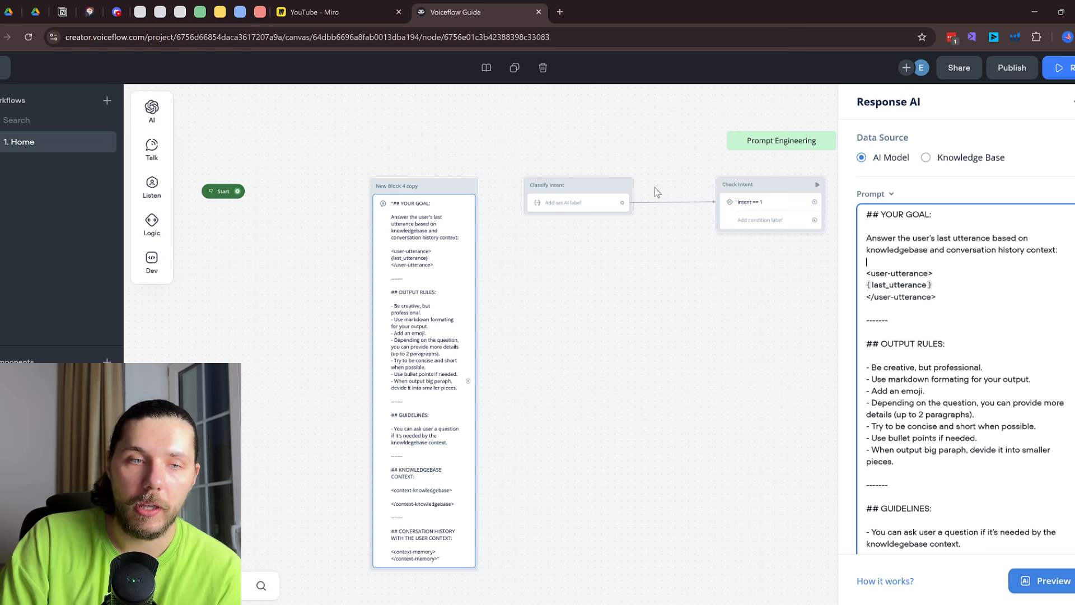
{"action": "left_click", "coordinate": [583, 216]}
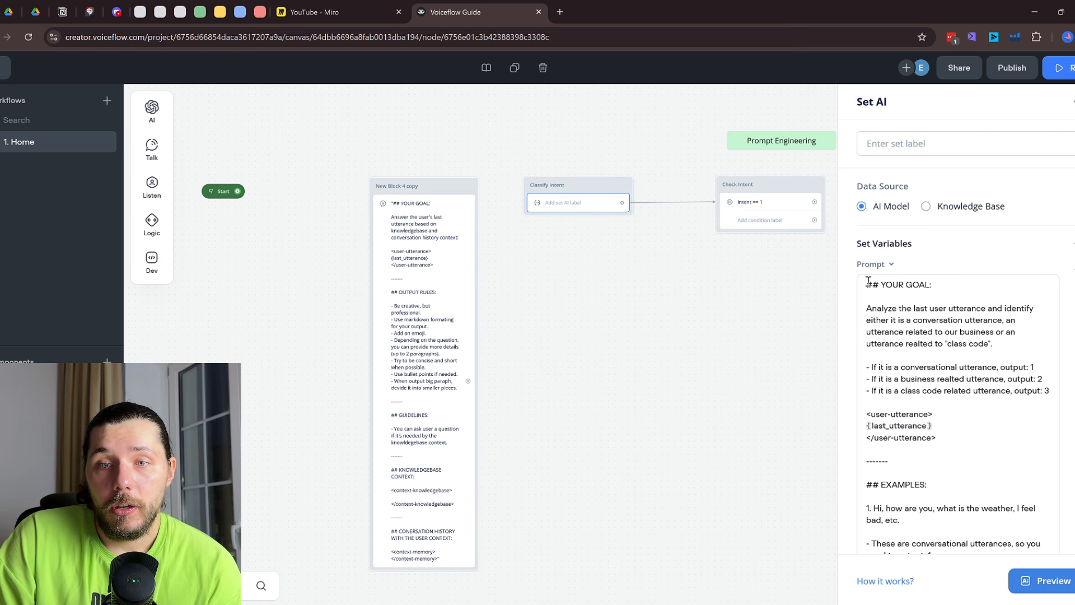
{"action": "scroll", "coordinate": [927, 280], "scroll_direction": "down", "scroll_amount": 2}
{"action": "scroll", "coordinate": [930, 273], "scroll_direction": "down", "scroll_amount": 4}
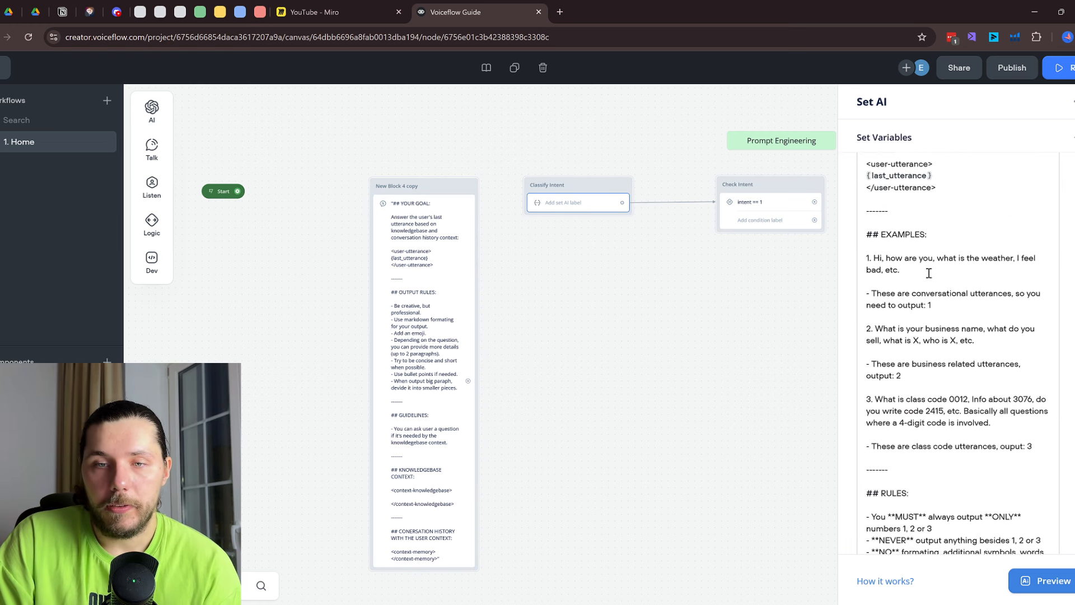
{"action": "scroll", "coordinate": [934, 302], "scroll_direction": "up", "scroll_amount": 6}
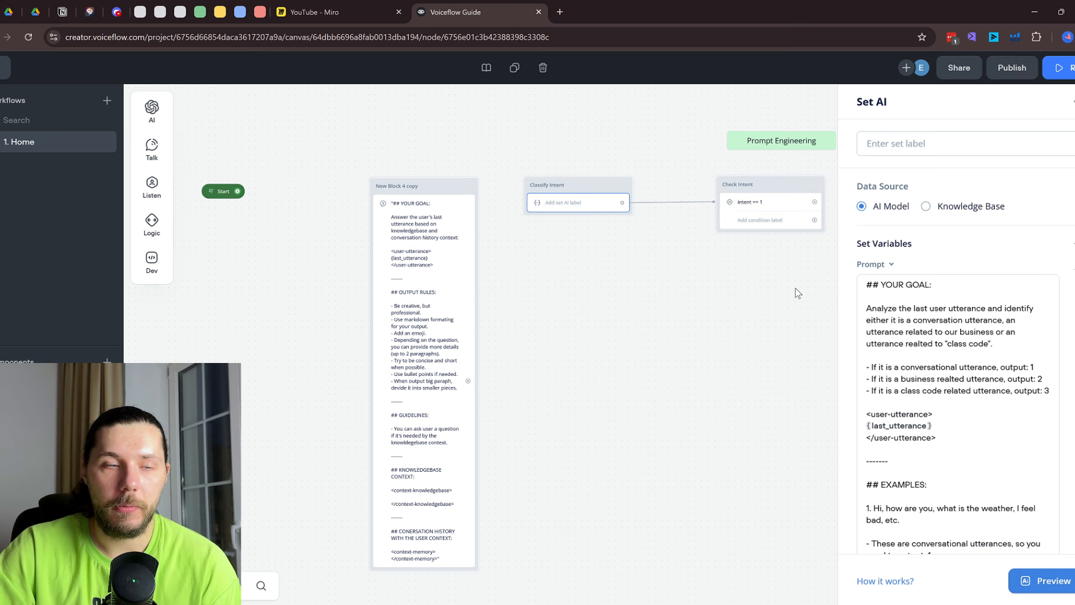
{"action": "scroll", "coordinate": [491, 227], "scroll_direction": "down", "scroll_amount": 3}
{"action": "left_click_drag", "start_coordinate": [408, 135], "coordinate": [674, 288]}
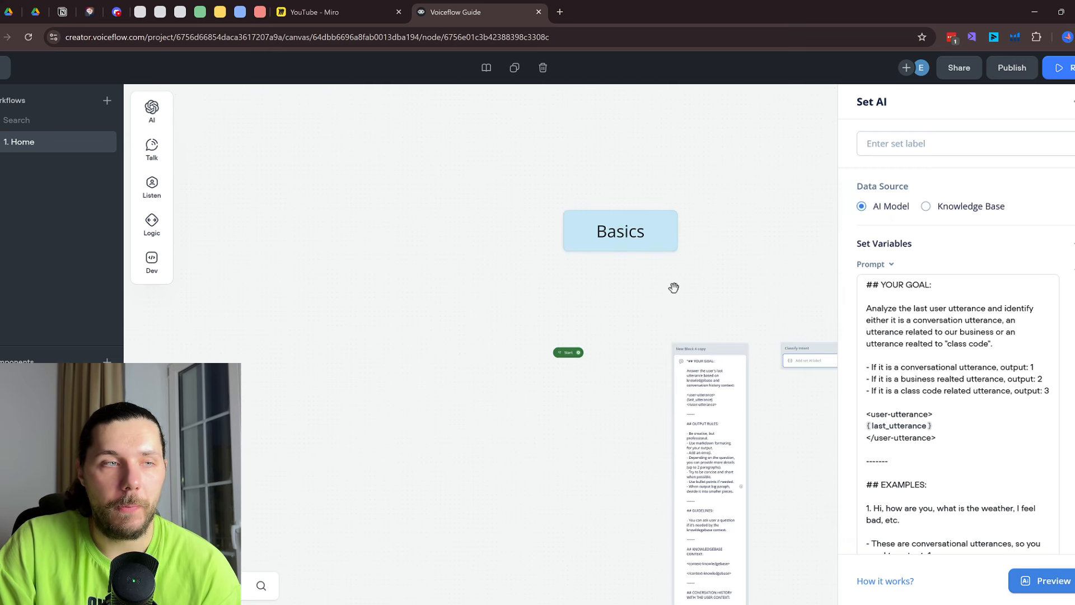
{"action": "left_click", "coordinate": [674, 288]}
Check the empty Intents list and its Create intent dialog, then switch to the Miro board
{"action": "left_click", "coordinate": [5, 67]}
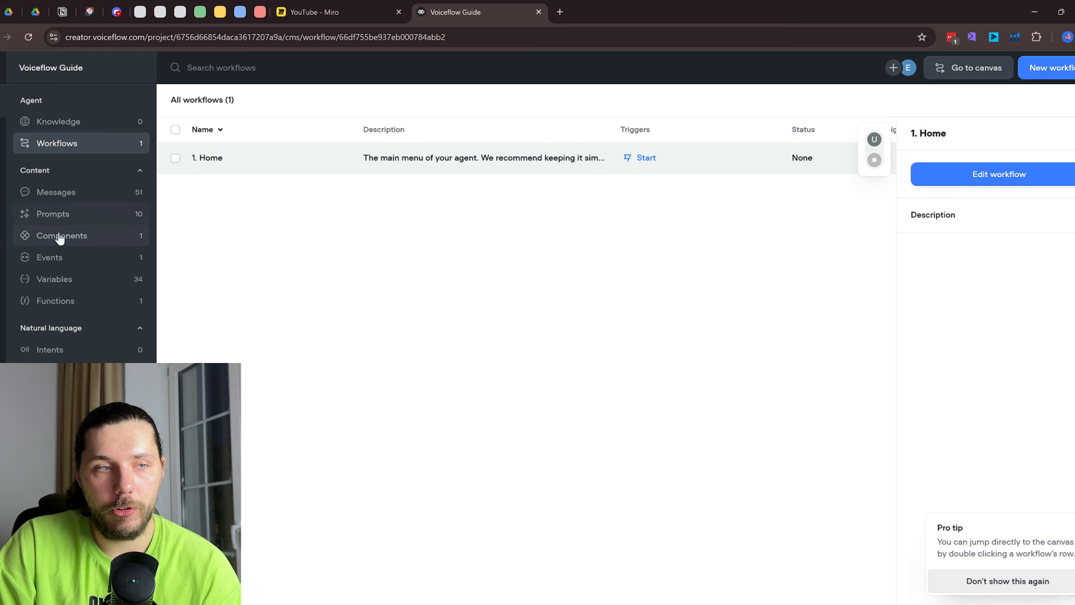
{"action": "left_click", "coordinate": [62, 348]}
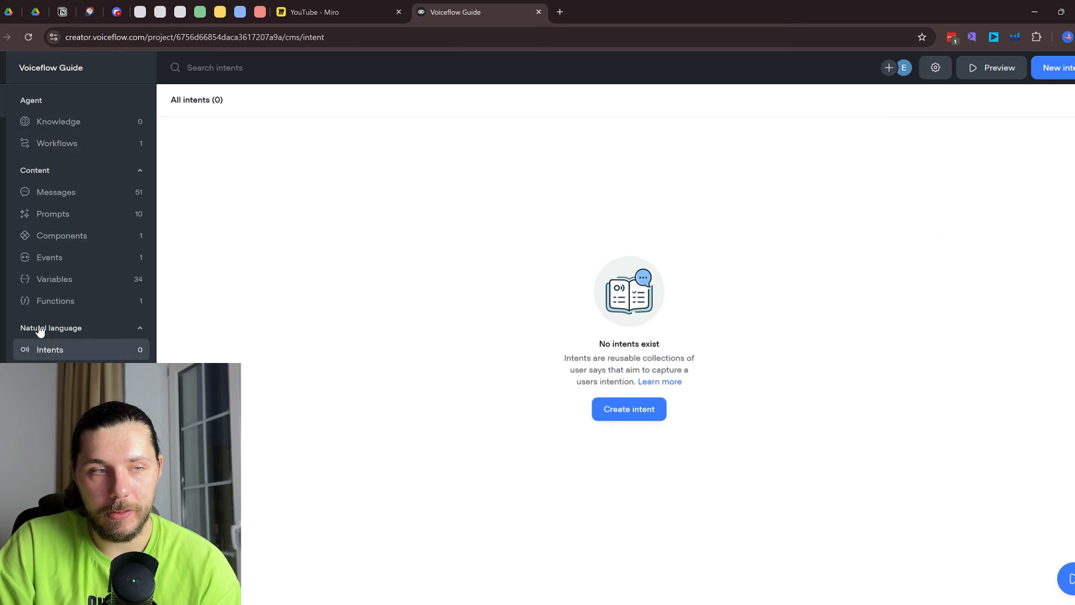
{"action": "left_click", "coordinate": [624, 415]}
{"action": "left_click", "coordinate": [622, 84]}
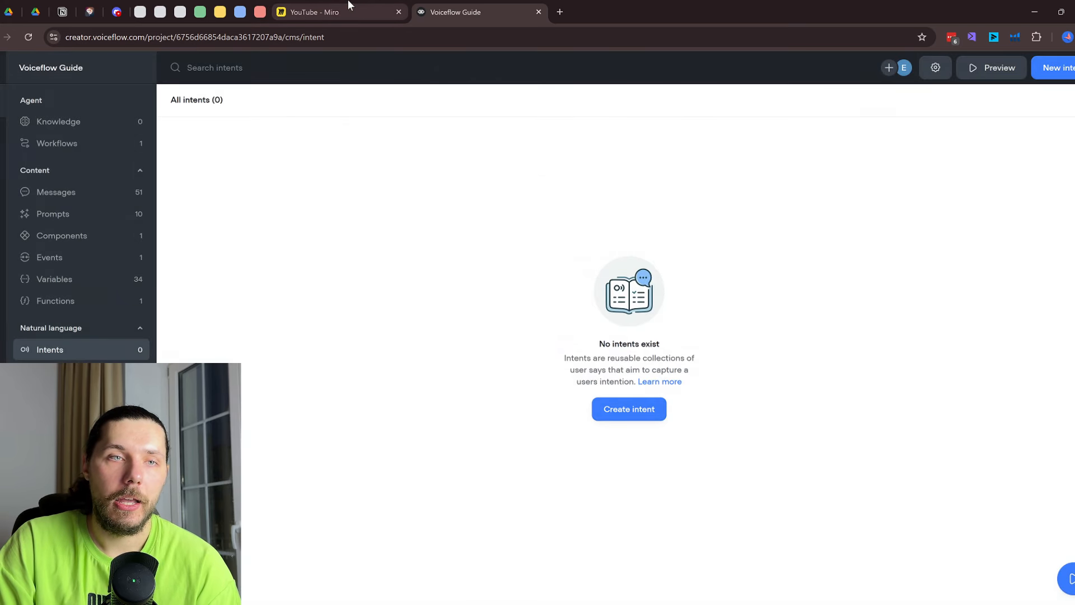
{"action": "left_click", "coordinate": [348, 7]}
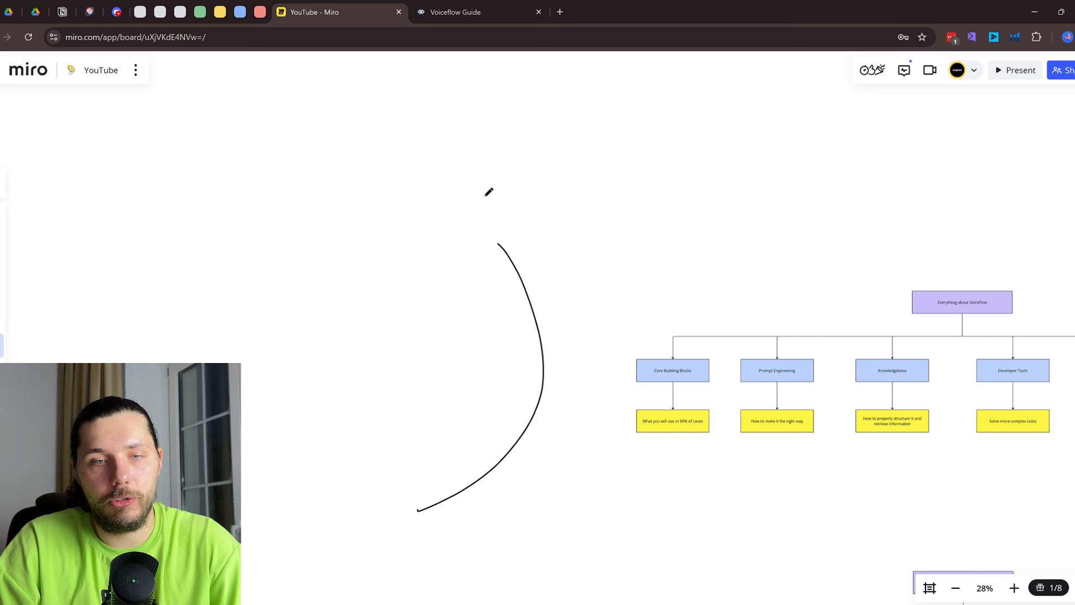
Delete the leftover curved pen stroke from the Miro board
{"action": "key", "text": "v"}
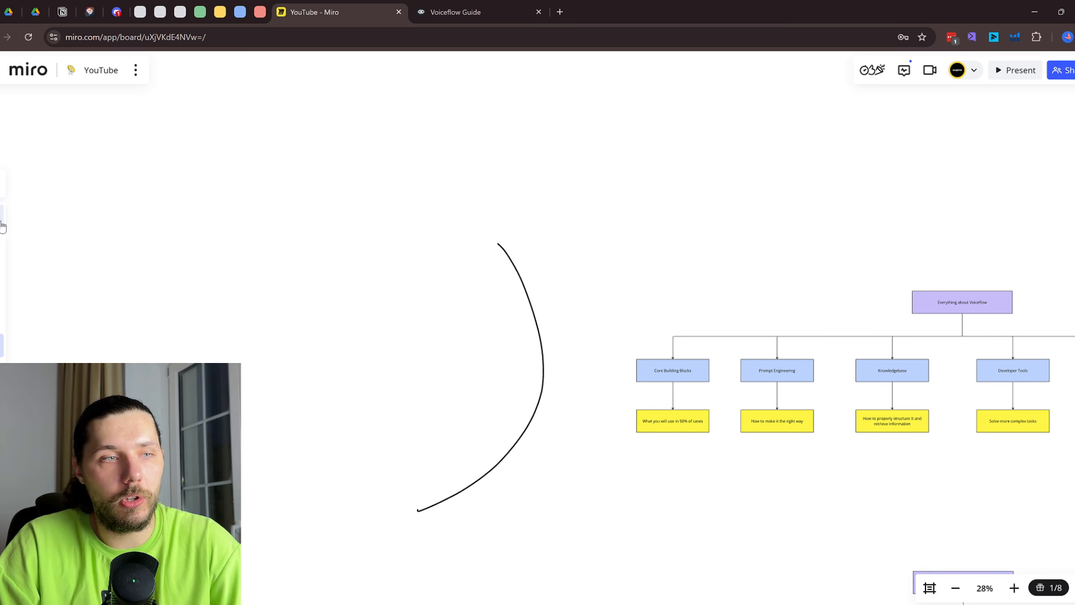
{"action": "left_click", "coordinate": [512, 269]}
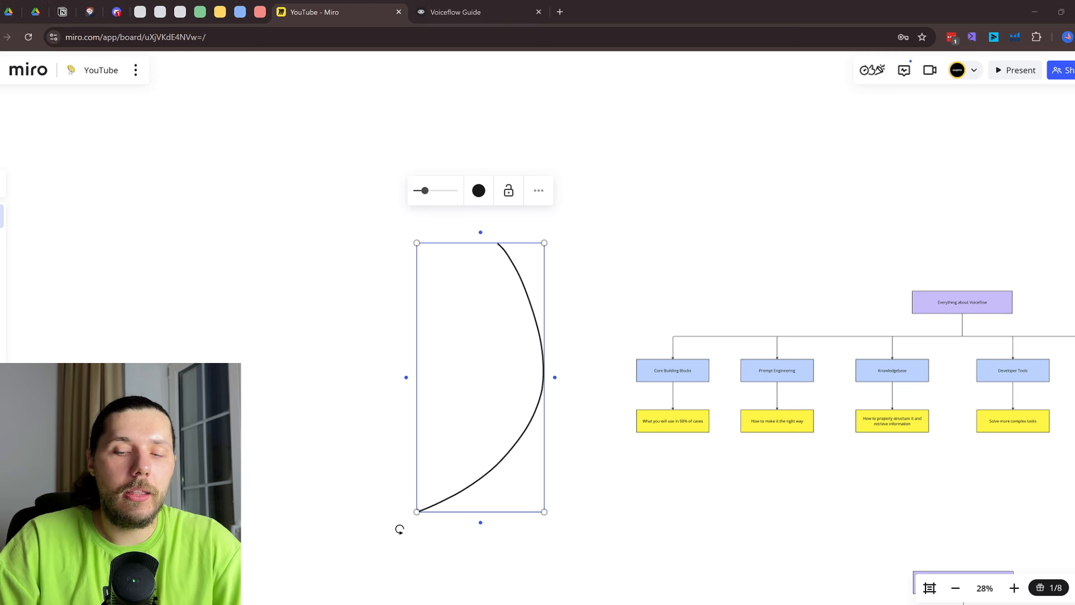
{"action": "scroll", "coordinate": [399, 529], "scroll_direction": "up", "scroll_amount": 2}
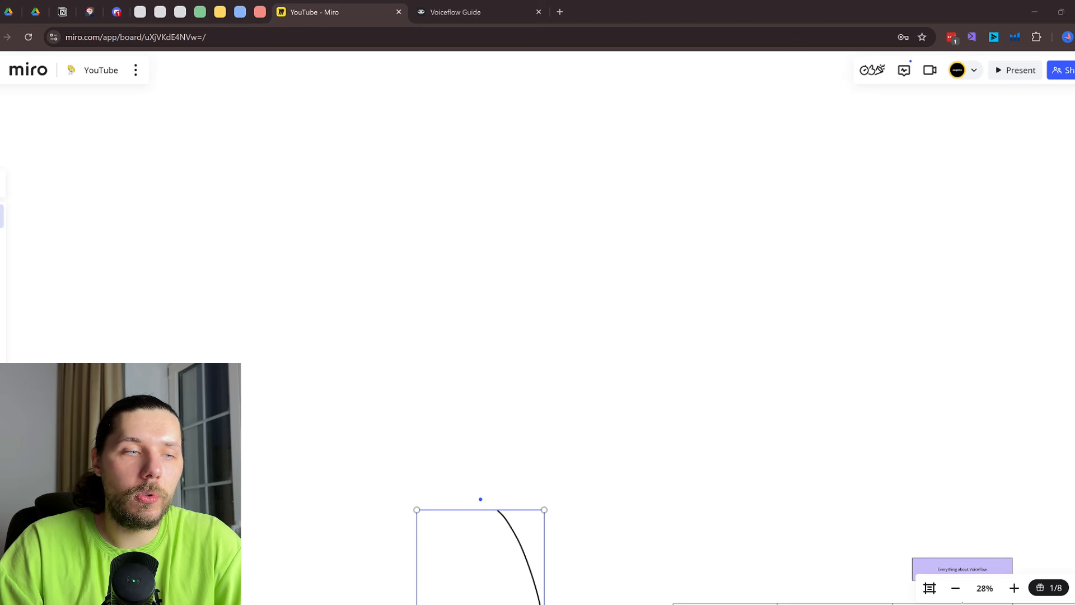
{"action": "left_click", "coordinate": [530, 559]}
{"action": "key", "text": "Delete"}
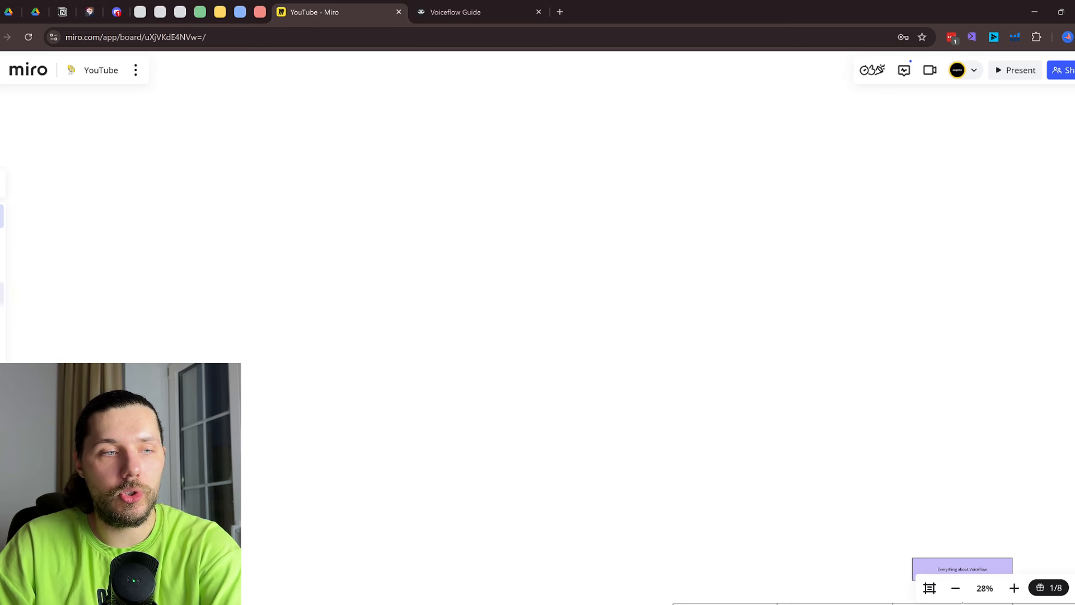
Sketch a UT box and a second box to its upper right with the pen
{"action": "key", "text": "p"}
{"action": "scroll", "coordinate": [330, 236], "scroll_direction": "up", "scroll_amount": 2}
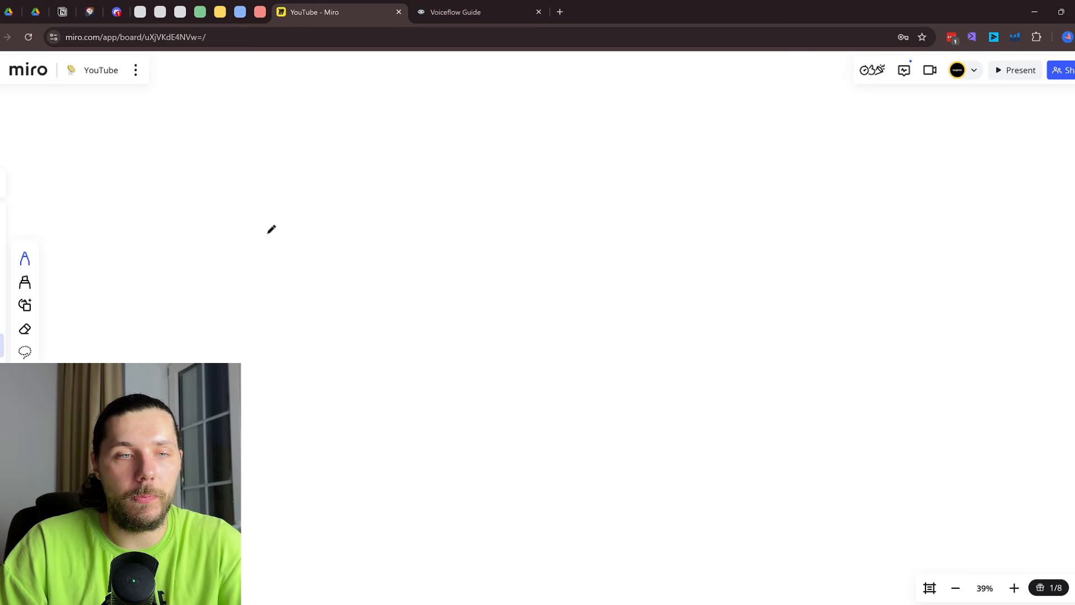
{"action": "mouse_move", "coordinate": [267, 234]}
{"action": "left_mouse_down"}
{"action": "mouse_move", "coordinate": [418, 260]}
{"action": "mouse_move", "coordinate": [241, 237]}
{"action": "left_mouse_up"}
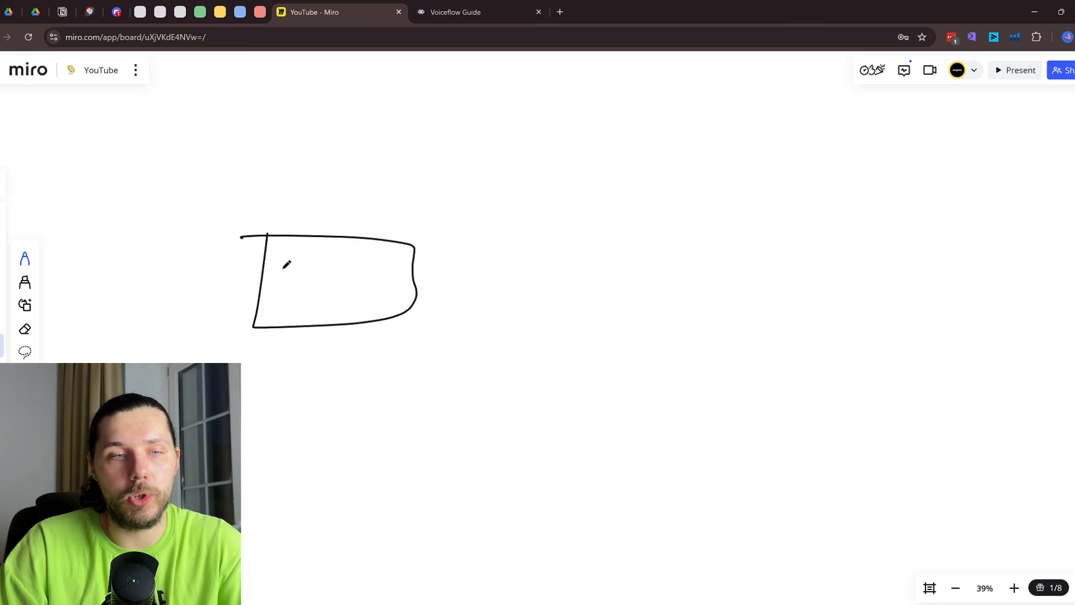
{"action": "mouse_move", "coordinate": [283, 268]}
{"action": "left_mouse_down"}
{"action": "mouse_move", "coordinate": [320, 258]}
{"action": "mouse_move", "coordinate": [338, 306]}
{"action": "mouse_move", "coordinate": [359, 264]}
{"action": "left_mouse_up"}
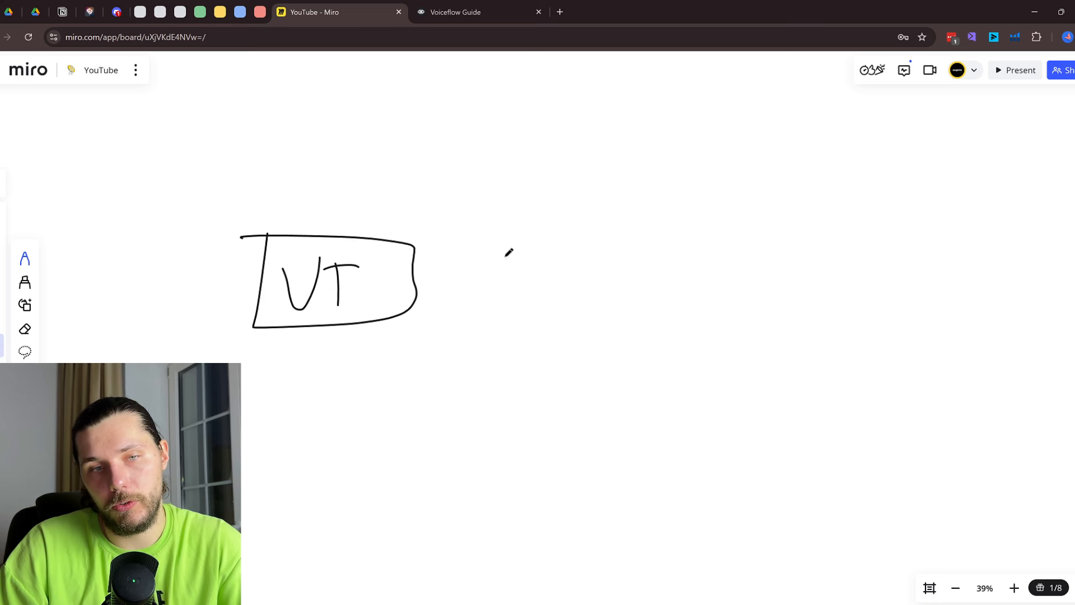
{"action": "scroll", "coordinate": [506, 257], "scroll_direction": "right", "scroll_amount": 1}
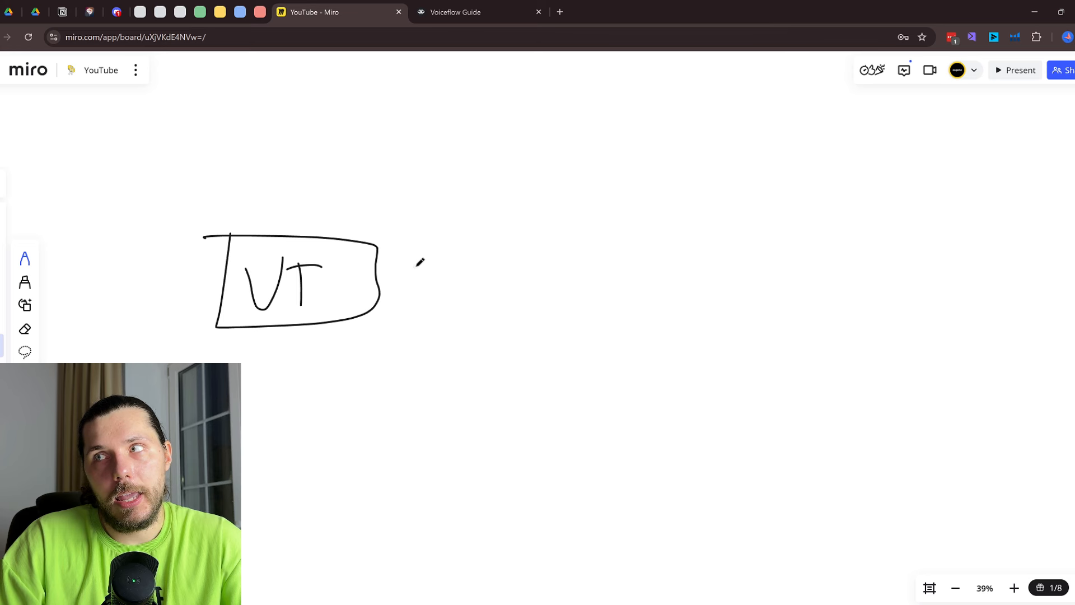
{"action": "mouse_move", "coordinate": [551, 136]}
{"action": "left_mouse_down"}
{"action": "mouse_move", "coordinate": [573, 177]}
{"action": "mouse_move", "coordinate": [688, 118]}
{"action": "mouse_move", "coordinate": [553, 124]}
{"action": "mouse_move", "coordinate": [567, 151]}
{"action": "mouse_move", "coordinate": [623, 176]}
{"action": "left_mouse_up"}
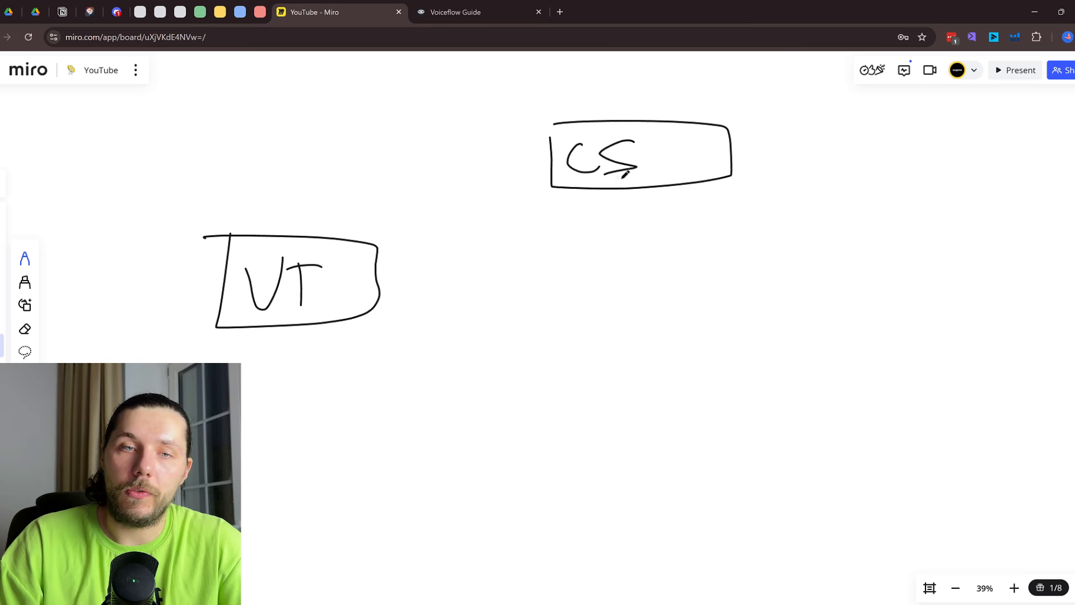
{"action": "scroll", "coordinate": [616, 213], "scroll_direction": "right", "scroll_amount": 1}
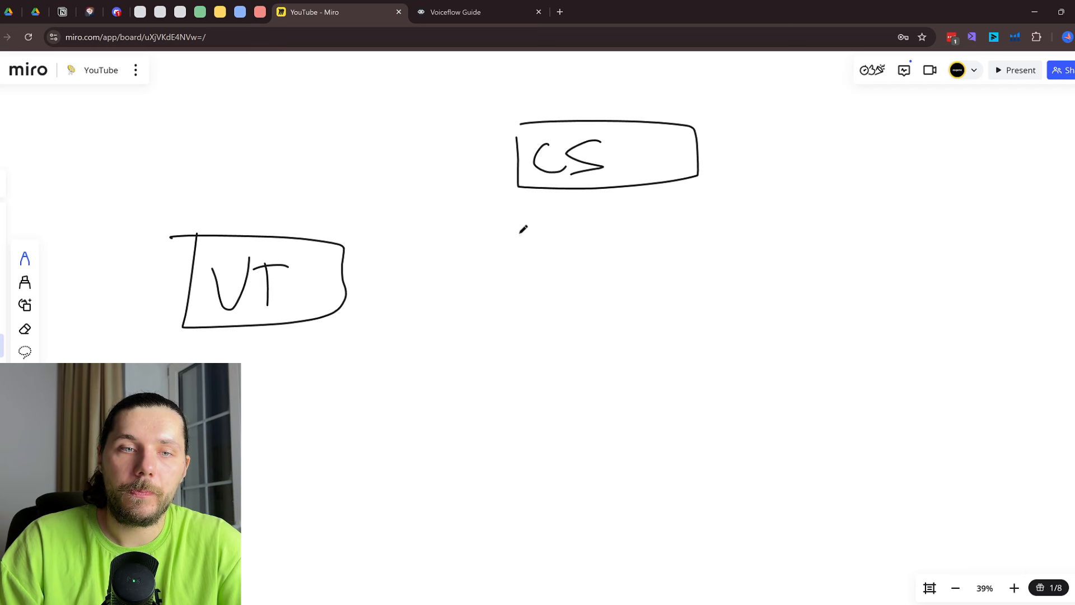
Draw a lettered box below CS, then a Com box and a Rec box beneath it
{"action": "mouse_move", "coordinate": [520, 228]}
{"action": "left_mouse_down"}
{"action": "mouse_move", "coordinate": [704, 278]}
{"action": "mouse_move", "coordinate": [515, 231]}
{"action": "left_mouse_up"}
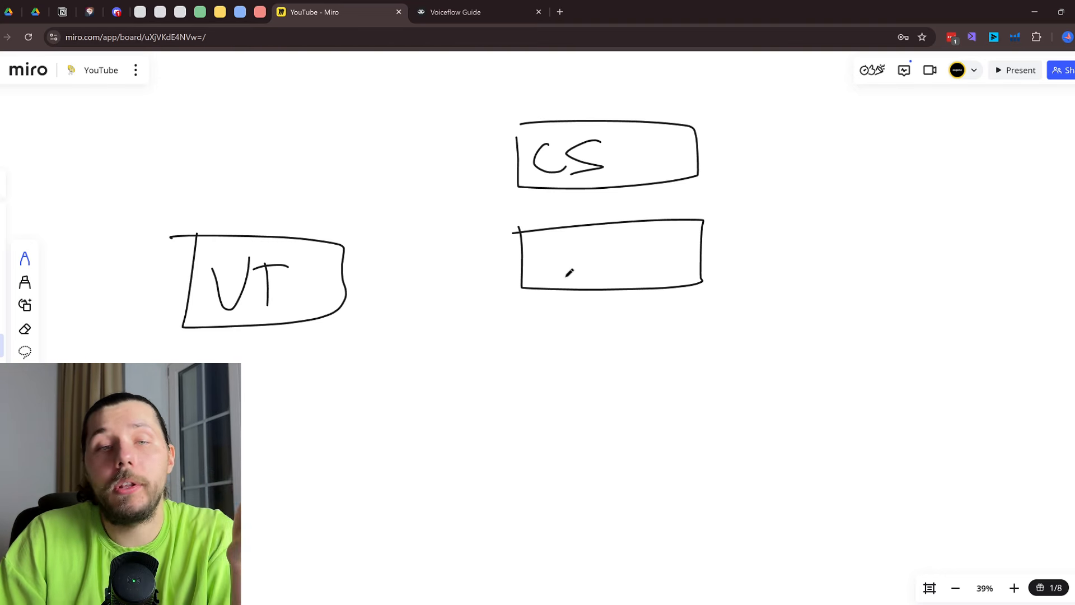
{"action": "mouse_move", "coordinate": [551, 240]}
{"action": "left_mouse_down"}
{"action": "mouse_move", "coordinate": [556, 288]}
{"action": "mouse_move", "coordinate": [560, 273]}
{"action": "mouse_move", "coordinate": [605, 258]}
{"action": "mouse_move", "coordinate": [612, 272]}
{"action": "left_mouse_up"}
{"action": "left_click_drag", "start_coordinate": [608, 235], "coordinate": [614, 275]}
{"action": "mouse_move", "coordinate": [523, 331]}
{"action": "left_mouse_down"}
{"action": "mouse_move", "coordinate": [530, 399]}
{"action": "mouse_move", "coordinate": [703, 308]}
{"action": "mouse_move", "coordinate": [524, 315]}
{"action": "left_mouse_up"}
{"action": "left_click_drag", "start_coordinate": [578, 338], "coordinate": [577, 367]}
{"action": "mouse_move", "coordinate": [589, 354]}
{"action": "left_mouse_down"}
{"action": "mouse_move", "coordinate": [599, 366]}
{"action": "mouse_move", "coordinate": [593, 353]}
{"action": "left_mouse_up"}
{"action": "mouse_move", "coordinate": [616, 343]}
{"action": "left_mouse_down"}
{"action": "mouse_move", "coordinate": [620, 368]}
{"action": "mouse_move", "coordinate": [633, 342]}
{"action": "mouse_move", "coordinate": [648, 361]}
{"action": "left_mouse_up"}
{"action": "scroll", "coordinate": [565, 446], "scroll_direction": "down", "scroll_amount": 2}
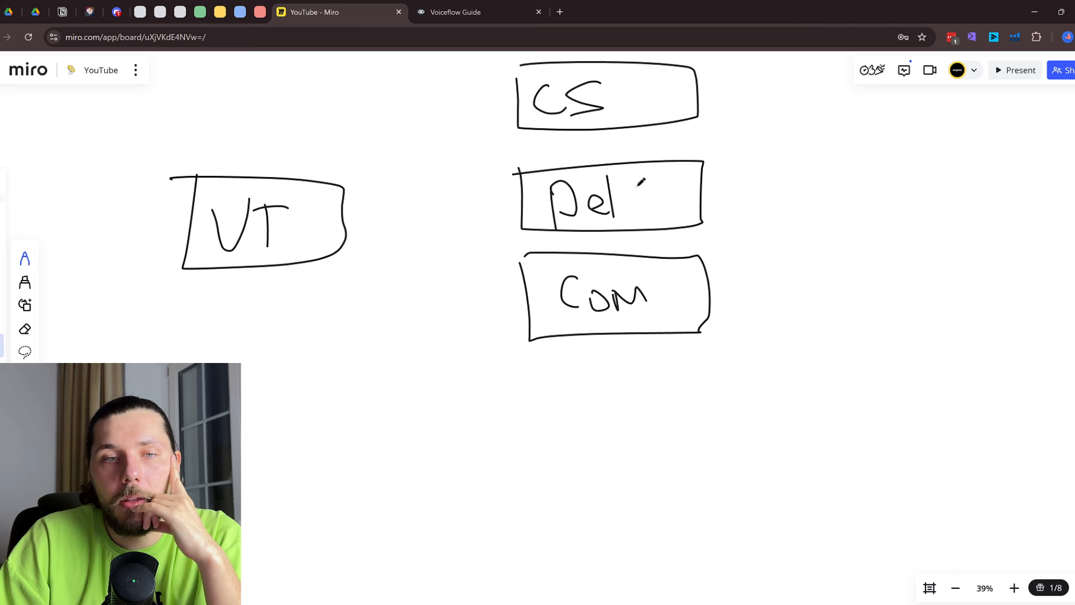
{"action": "mouse_move", "coordinate": [536, 372]}
{"action": "left_mouse_down"}
{"action": "mouse_move", "coordinate": [555, 457]}
{"action": "mouse_move", "coordinate": [753, 395]}
{"action": "mouse_move", "coordinate": [546, 374]}
{"action": "mouse_move", "coordinate": [577, 432]}
{"action": "mouse_move", "coordinate": [583, 416]}
{"action": "mouse_move", "coordinate": [596, 441]}
{"action": "mouse_move", "coordinate": [646, 429]}
{"action": "mouse_move", "coordinate": [664, 440]}
{"action": "left_mouse_up"}
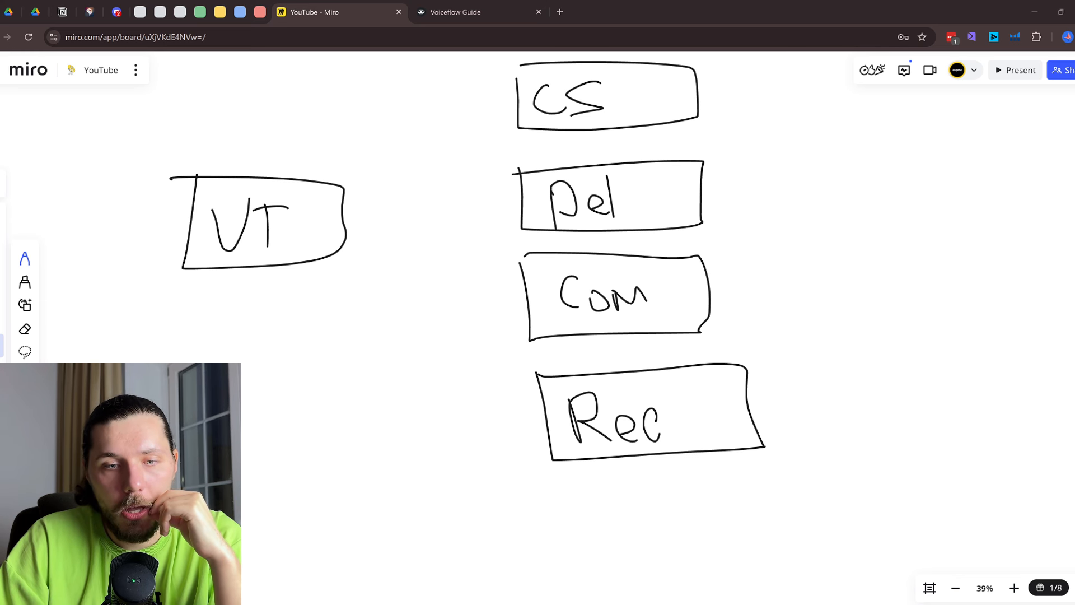
Zoom out over the board, then switch to the Voiceflow Guide agent's knowledge base
{"action": "left_click", "coordinate": [1035, 11]}
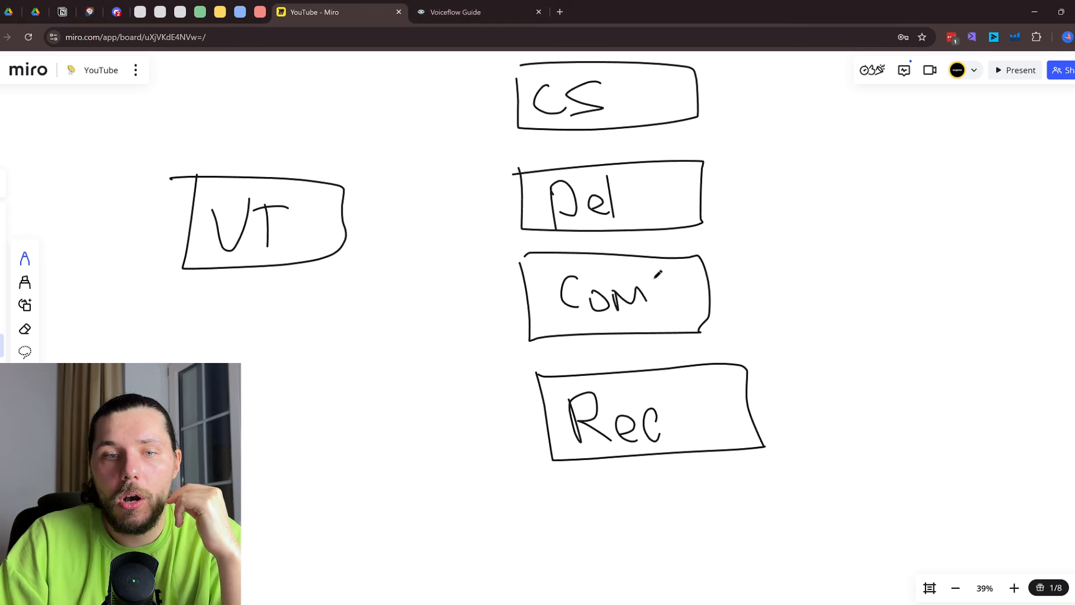
{"action": "scroll", "coordinate": [215, 223], "scroll_direction": "right", "scroll_amount": 4}
{"action": "scroll", "coordinate": [160, 200], "scroll_direction": "down", "scroll_amount": 2}
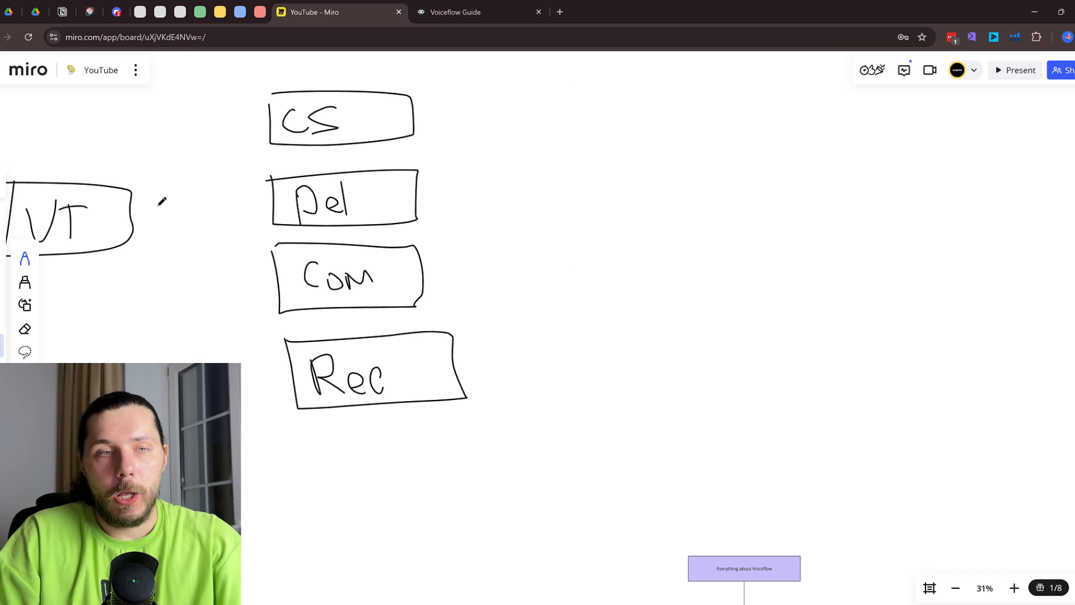
{"action": "scroll", "coordinate": [163, 199], "scroll_direction": "left", "scroll_amount": 3}
{"action": "scroll", "coordinate": [170, 197], "scroll_direction": "left", "scroll_amount": 2}
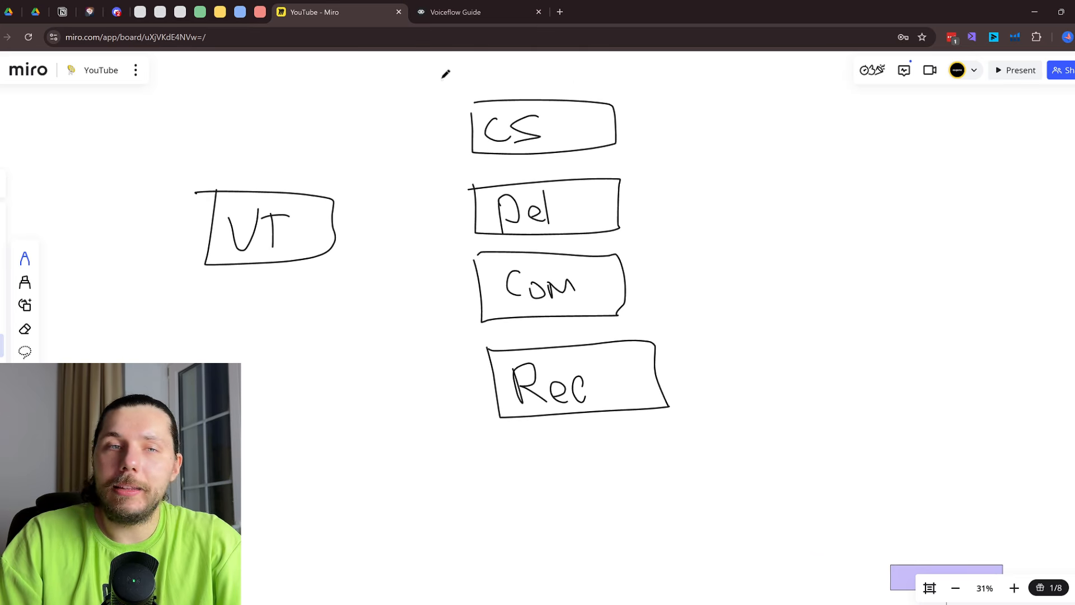
{"action": "left_click", "coordinate": [467, 12]}
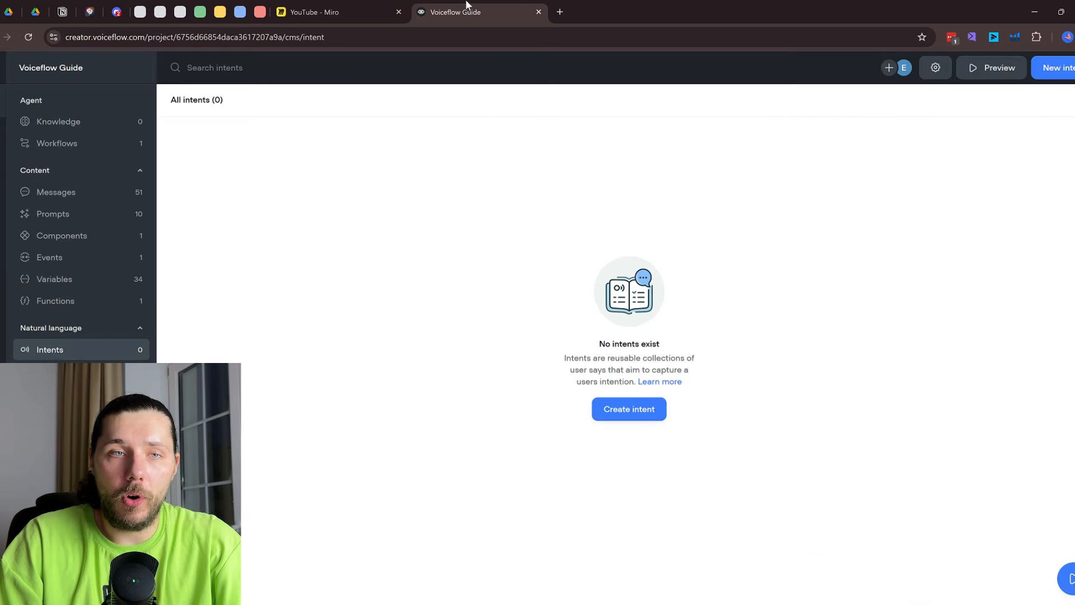
{"action": "left_click", "coordinate": [66, 122]}
Open the Home workflow and inspect the New Block 4 copy prompt, then return to Miro
{"action": "left_click", "coordinate": [61, 143]}
{"action": "double_click", "coordinate": [346, 164]}
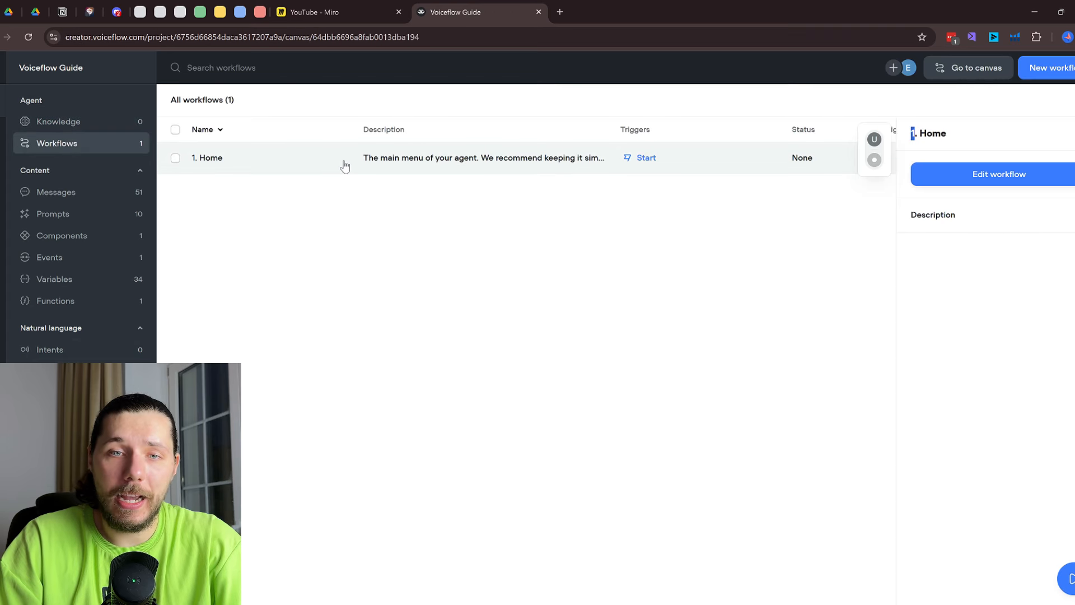
{"action": "scroll", "coordinate": [773, 433], "scroll_direction": "up", "scroll_amount": 2}
{"action": "left_click_drag", "start_coordinate": [805, 456], "coordinate": [715, 286]}
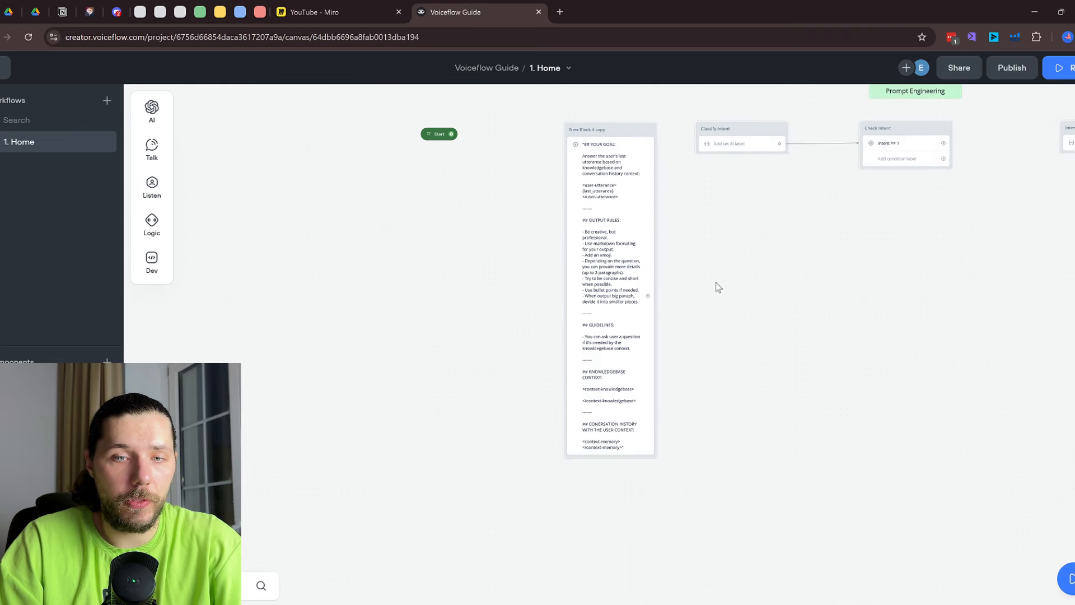
{"action": "left_click", "coordinate": [602, 264]}
{"action": "scroll", "coordinate": [958, 278], "scroll_direction": "down", "scroll_amount": 5}
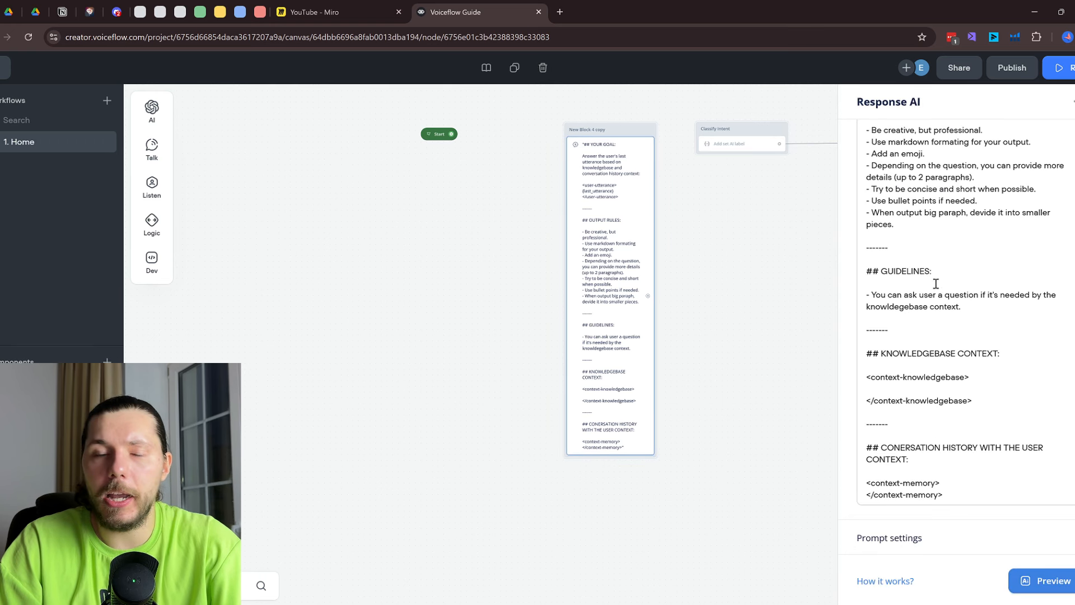
{"action": "left_click", "coordinate": [342, 7]}
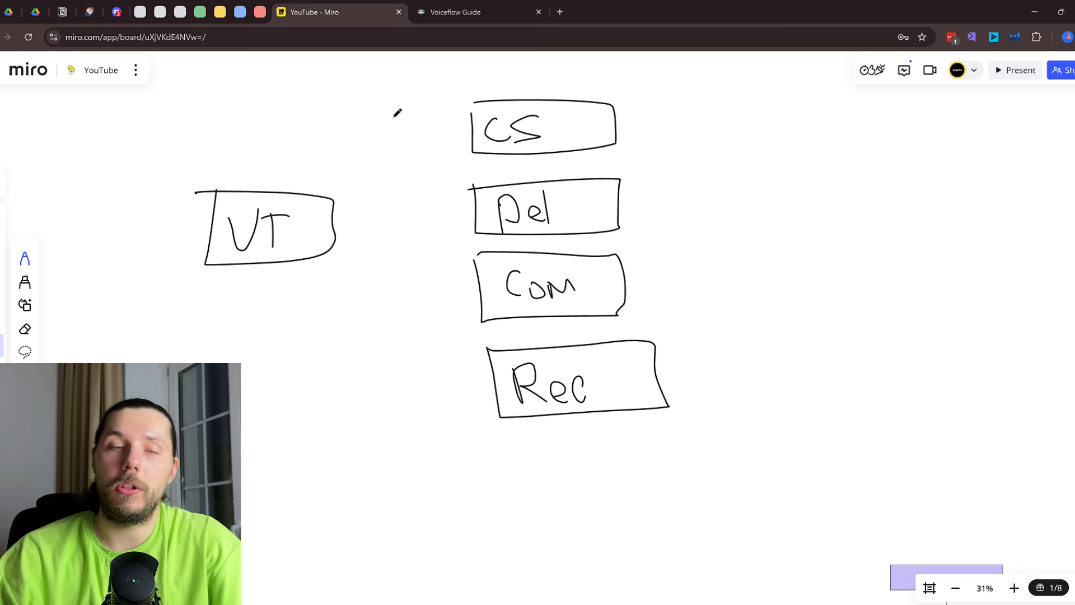
Draw lines from VT to the CS, Del, Com and Rec boxes, undoing a stray loop
{"action": "left_click_drag", "start_coordinate": [340, 232], "coordinate": [445, 144]}
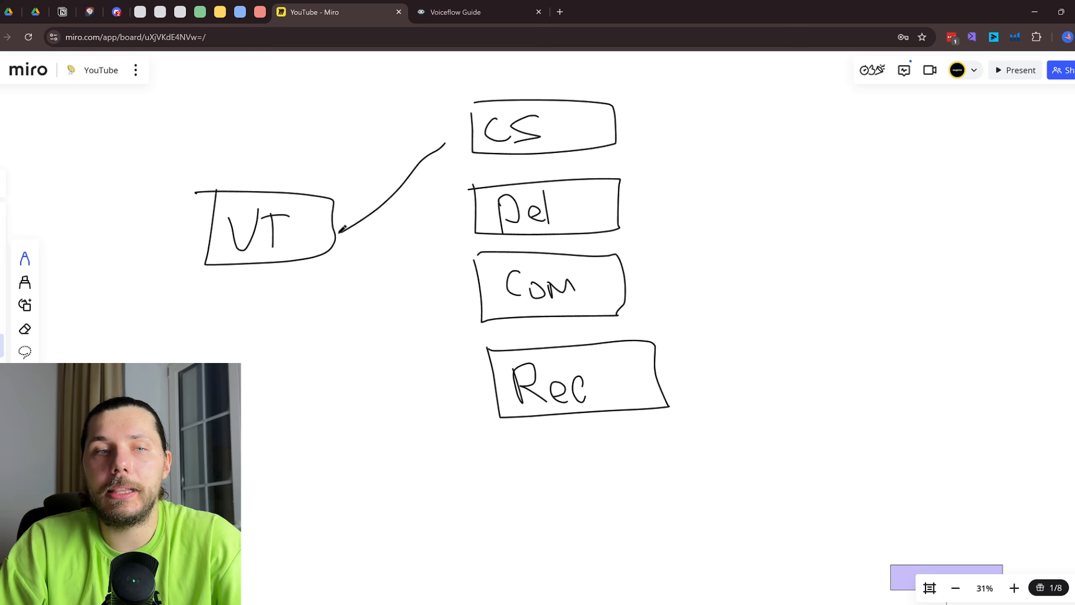
{"action": "mouse_move", "coordinate": [337, 234]}
{"action": "left_mouse_down"}
{"action": "mouse_move", "coordinate": [454, 205]}
{"action": "mouse_move", "coordinate": [387, 259]}
{"action": "mouse_move", "coordinate": [458, 298]}
{"action": "left_mouse_up"}
{"action": "left_click_drag", "start_coordinate": [333, 255], "coordinate": [468, 411]}
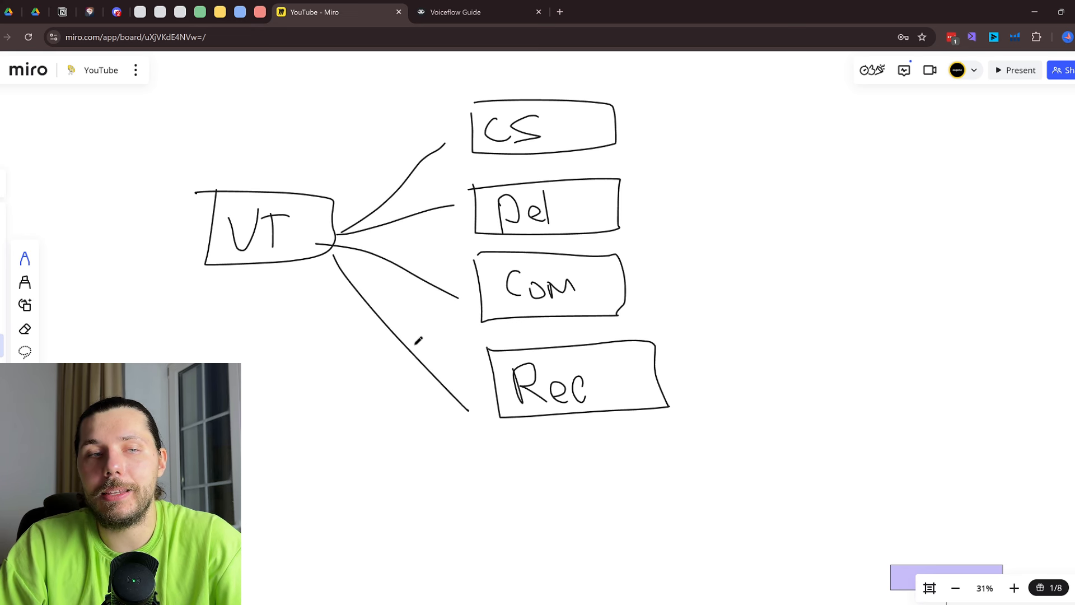
{"action": "mouse_move", "coordinate": [233, 170]}
{"action": "left_mouse_down"}
{"action": "mouse_move", "coordinate": [190, 181]}
{"action": "mouse_move", "coordinate": [155, 226]}
{"action": "left_mouse_up"}
{"action": "key", "text": "ctrl+z"}
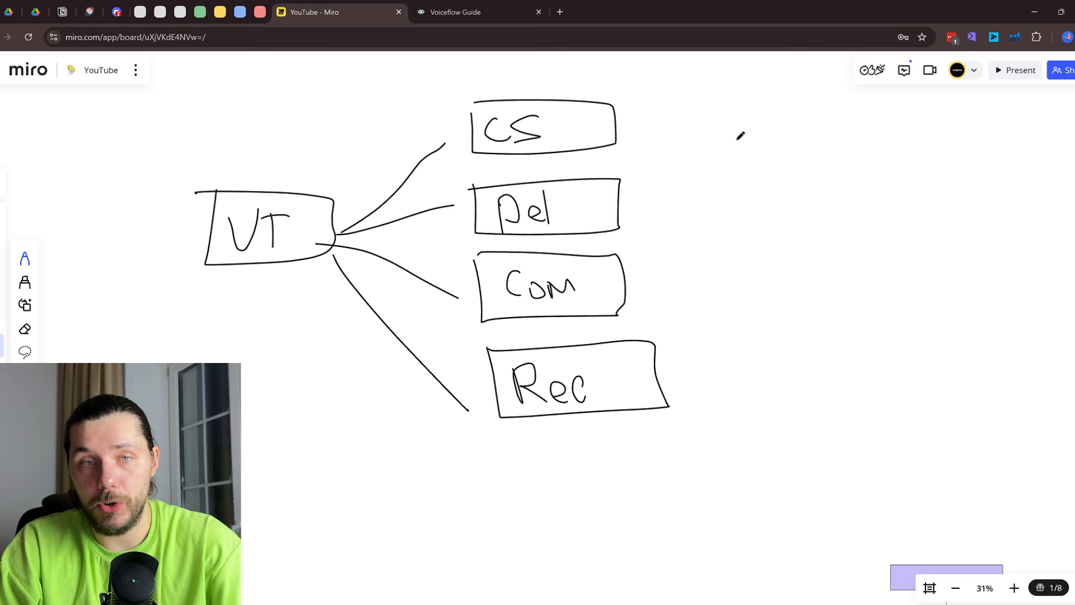
Extend a rightward branch from each of the CS, Del, Com and Rec boxes
{"action": "scroll", "coordinate": [739, 135], "scroll_direction": "right", "scroll_amount": 5}
{"action": "scroll", "coordinate": [740, 135], "scroll_direction": "up", "scroll_amount": 3}
{"action": "left_click_drag", "start_coordinate": [464, 215], "coordinate": [693, 71]}
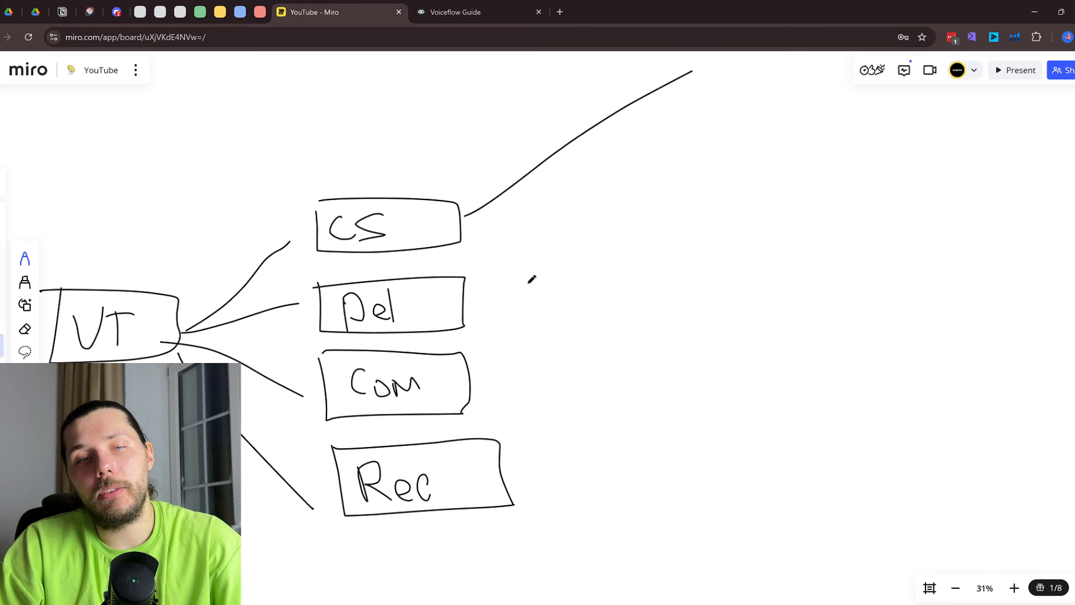
{"action": "left_click_drag", "start_coordinate": [487, 303], "coordinate": [788, 207]}
{"action": "left_click_drag", "start_coordinate": [487, 372], "coordinate": [676, 391]}
{"action": "scroll", "coordinate": [672, 381], "scroll_direction": "down", "scroll_amount": 3}
{"action": "left_click_drag", "start_coordinate": [547, 338], "coordinate": [864, 439]}
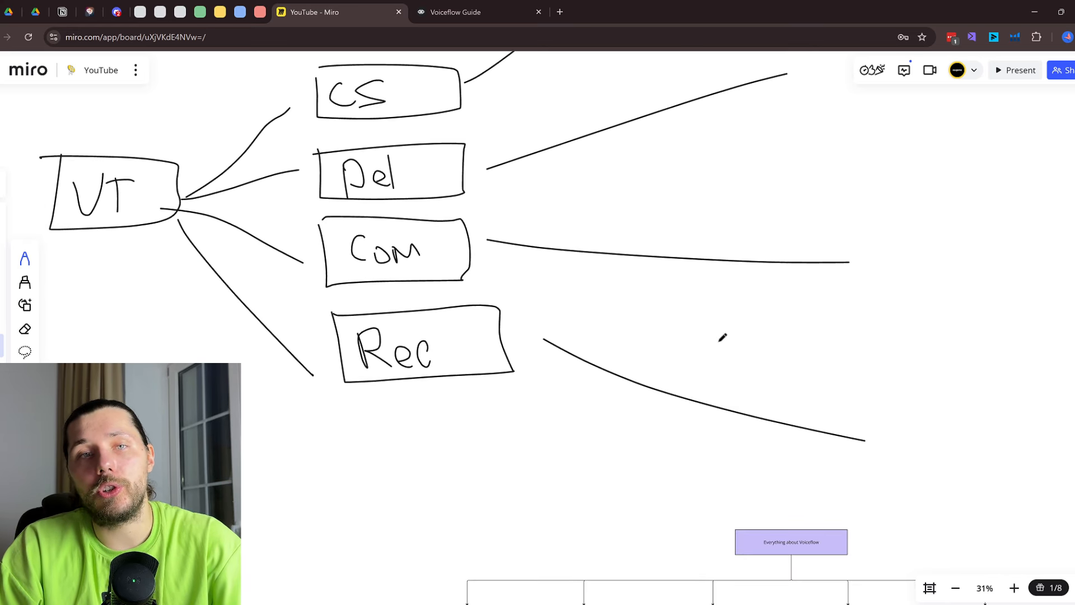
{"action": "left_click", "coordinate": [420, 12]}
Create a new workflow and rename it to 1
{"action": "left_click", "coordinate": [107, 101]}
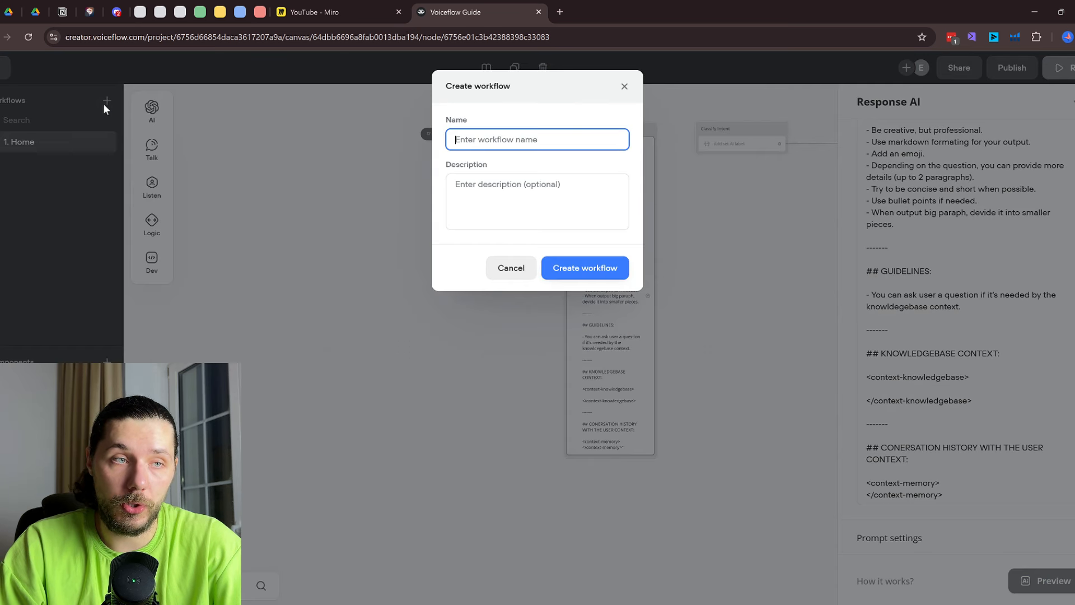
{"action": "type", "text": "'"}
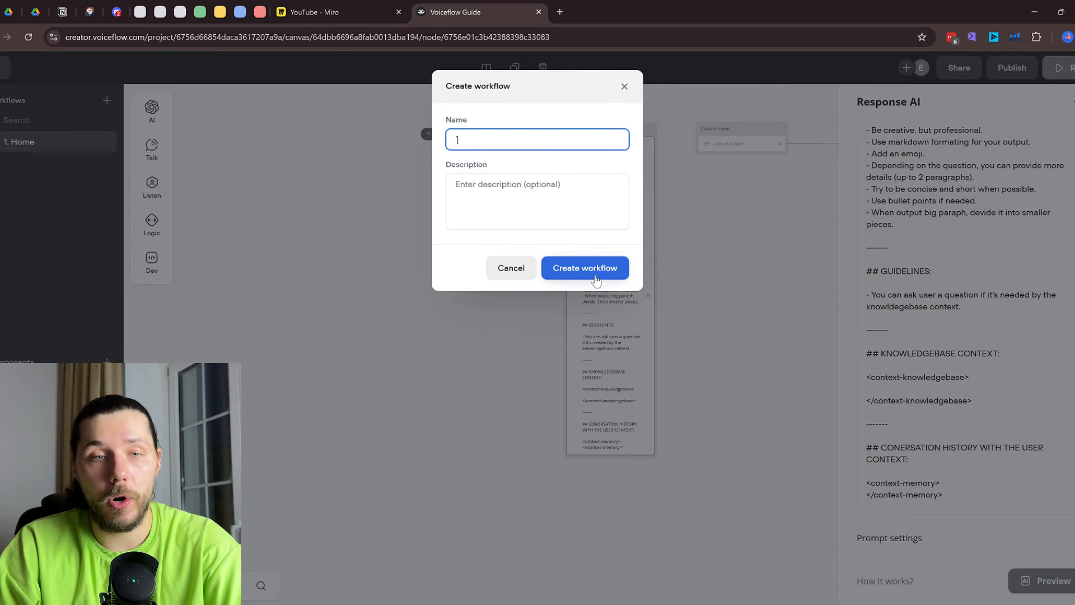
{"action": "left_click", "coordinate": [593, 268]}
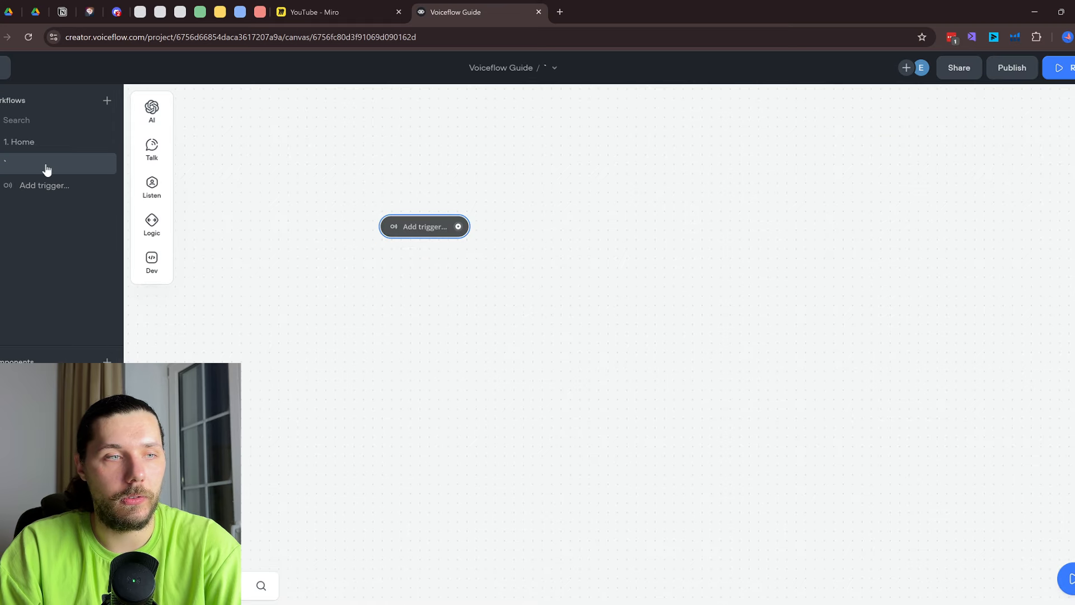
{"action": "right_click", "coordinate": [39, 169]}
{"action": "left_click", "coordinate": [79, 182]}
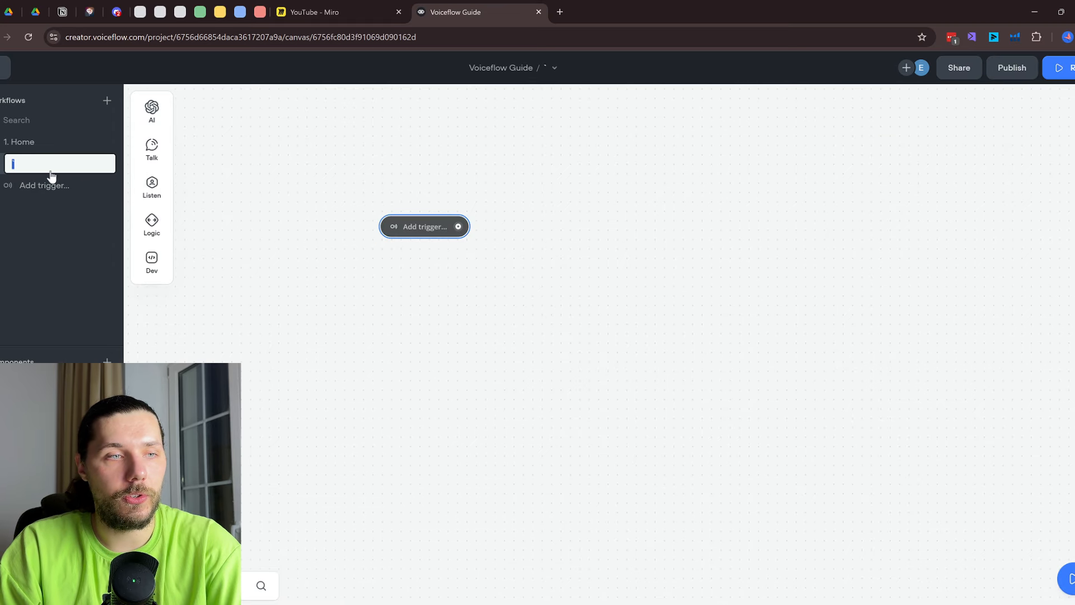
{"action": "type", "text": "1"}
{"action": "key", "text": "Return"}
Create a second workflow named 2, then return to the Miro board
{"action": "left_click", "coordinate": [107, 101]}
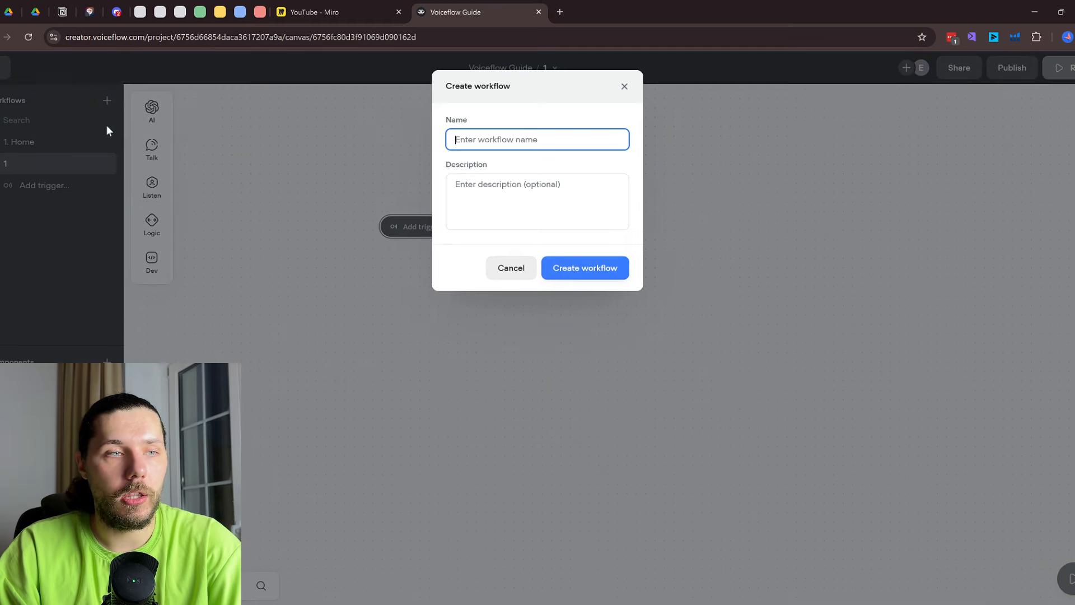
{"action": "type", "text": "2"}
{"action": "left_click", "coordinate": [619, 268]}
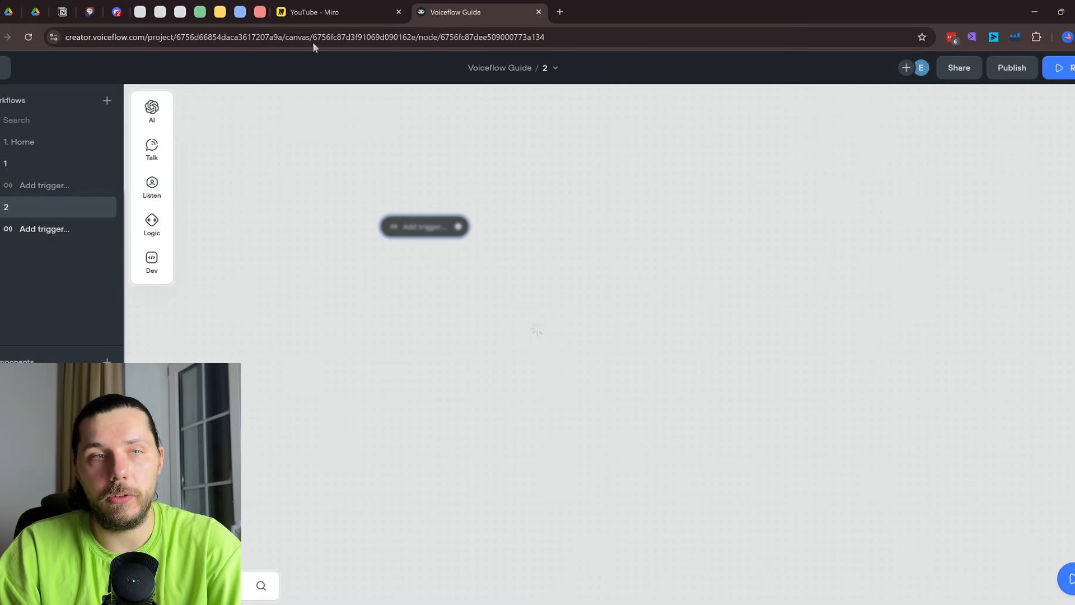
{"action": "left_click", "coordinate": [313, 12]}
{"action": "scroll", "coordinate": [742, 127], "scroll_direction": "up", "scroll_amount": 5}
Label the four branches 1, 2, 3 and 4 on the Miro board
{"action": "scroll", "coordinate": [430, 254], "scroll_direction": "down", "scroll_amount": 3}
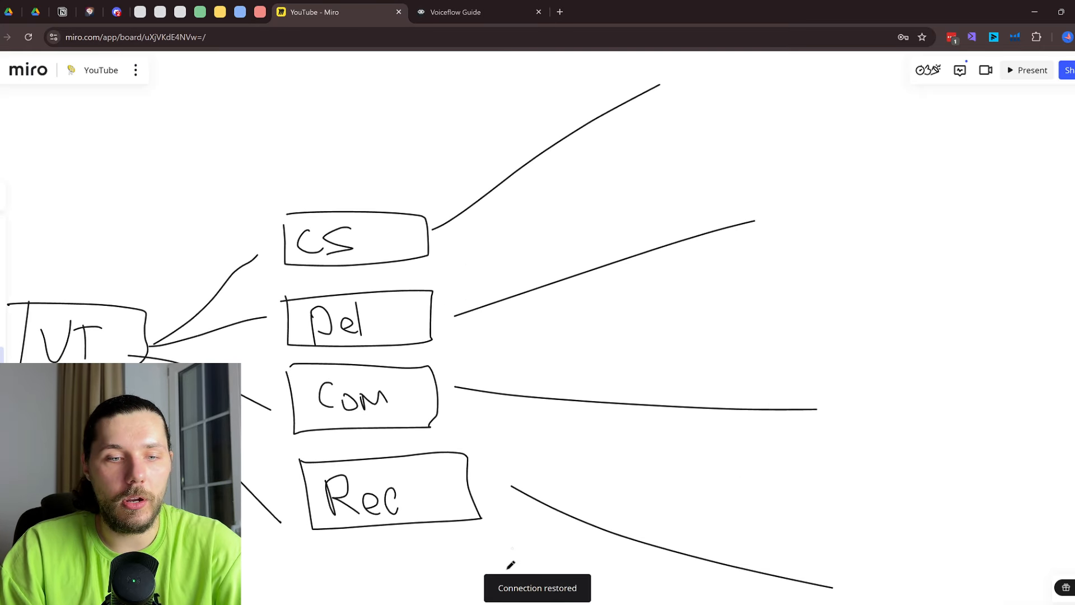
{"action": "scroll", "coordinate": [708, 84], "scroll_direction": "down", "scroll_amount": 2}
{"action": "scroll", "coordinate": [704, 106], "scroll_direction": "up", "scroll_amount": 1}
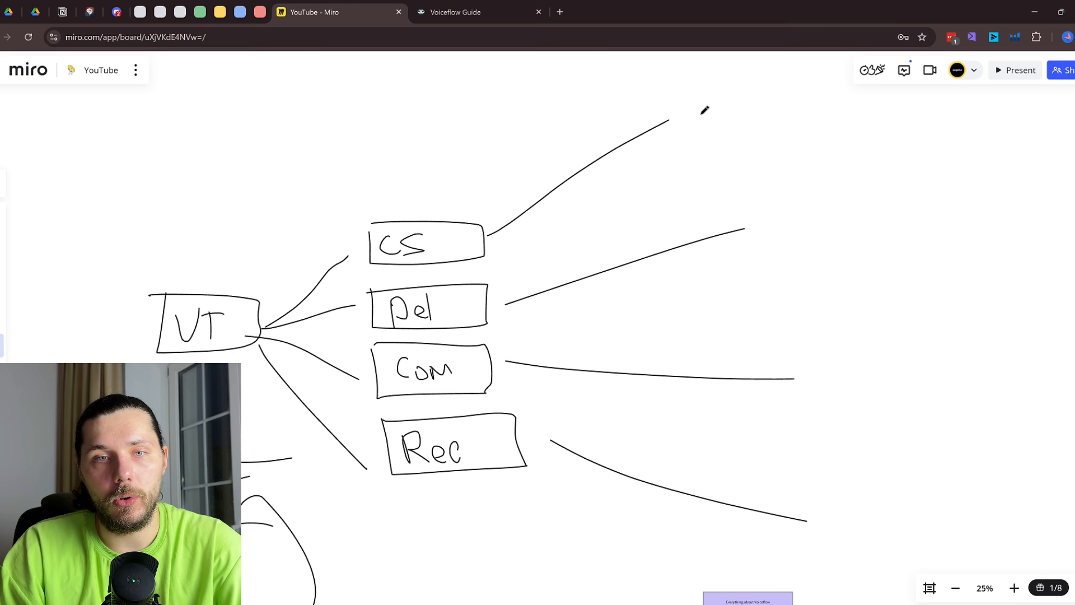
{"action": "left_click_drag", "start_coordinate": [701, 115], "coordinate": [723, 128]}
{"action": "left_click_drag", "start_coordinate": [763, 215], "coordinate": [800, 249]}
{"action": "mouse_move", "coordinate": [801, 353]}
{"action": "left_mouse_down"}
{"action": "mouse_move", "coordinate": [826, 379]}
{"action": "mouse_move", "coordinate": [802, 396]}
{"action": "left_mouse_up"}
{"action": "mouse_move", "coordinate": [836, 483]}
{"action": "left_mouse_down"}
{"action": "mouse_move", "coordinate": [833, 507]}
{"action": "mouse_move", "coordinate": [861, 525]}
{"action": "left_mouse_up"}
{"action": "left_click_drag", "start_coordinate": [863, 510], "coordinate": [856, 563]}
{"action": "mouse_move", "coordinate": [697, 67]}
{"action": "left_mouse_down"}
{"action": "mouse_move", "coordinate": [696, 424]}
{"action": "mouse_move", "coordinate": [789, 67]}
{"action": "left_mouse_up"}
{"action": "key", "text": "ctrl+z"}
Look over the Home workflow in Voiceflow, then go to the agent's Intents page
{"action": "left_click", "coordinate": [476, 12]}
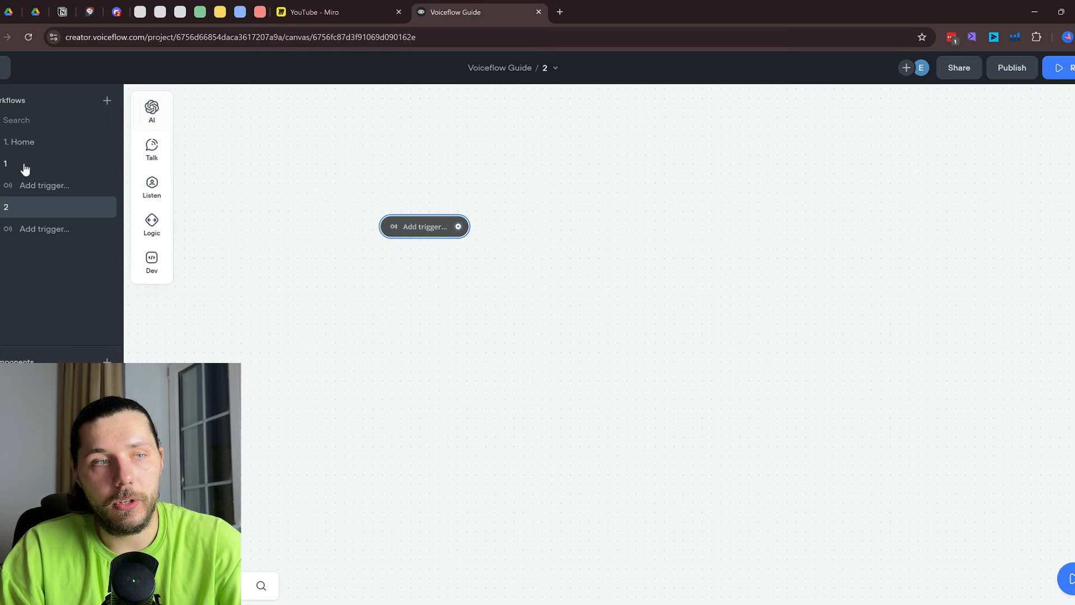
{"action": "left_click", "coordinate": [31, 142]}
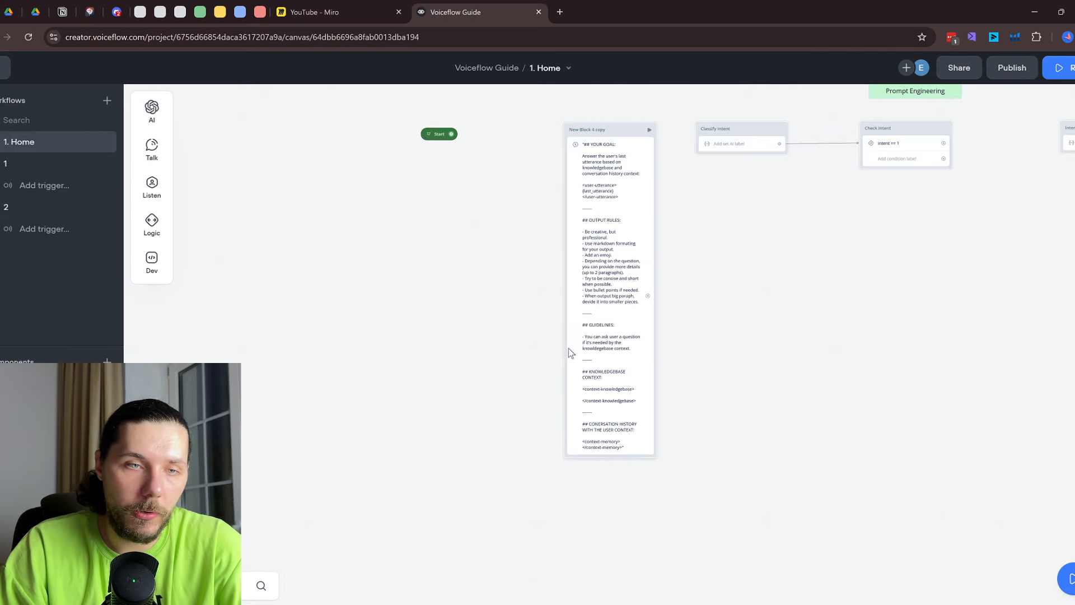
{"action": "scroll", "coordinate": [742, 381], "scroll_direction": "down", "scroll_amount": 5}
{"action": "scroll", "coordinate": [818, 329], "scroll_direction": "down", "scroll_amount": 5}
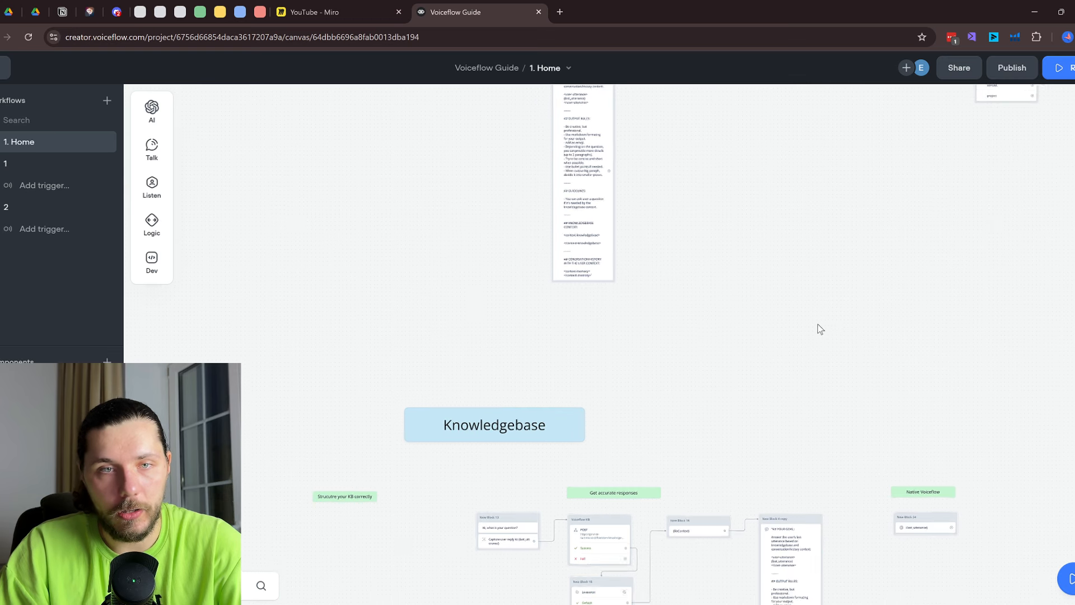
{"action": "scroll", "coordinate": [834, 302], "scroll_direction": "up", "scroll_amount": 3}
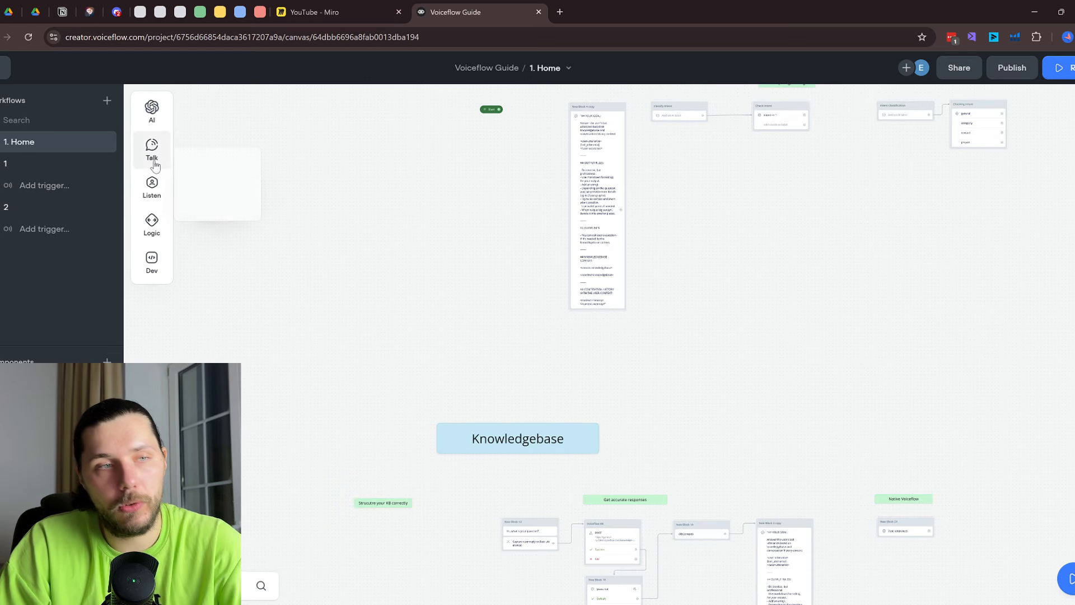
{"action": "left_click", "coordinate": [369, 7]}
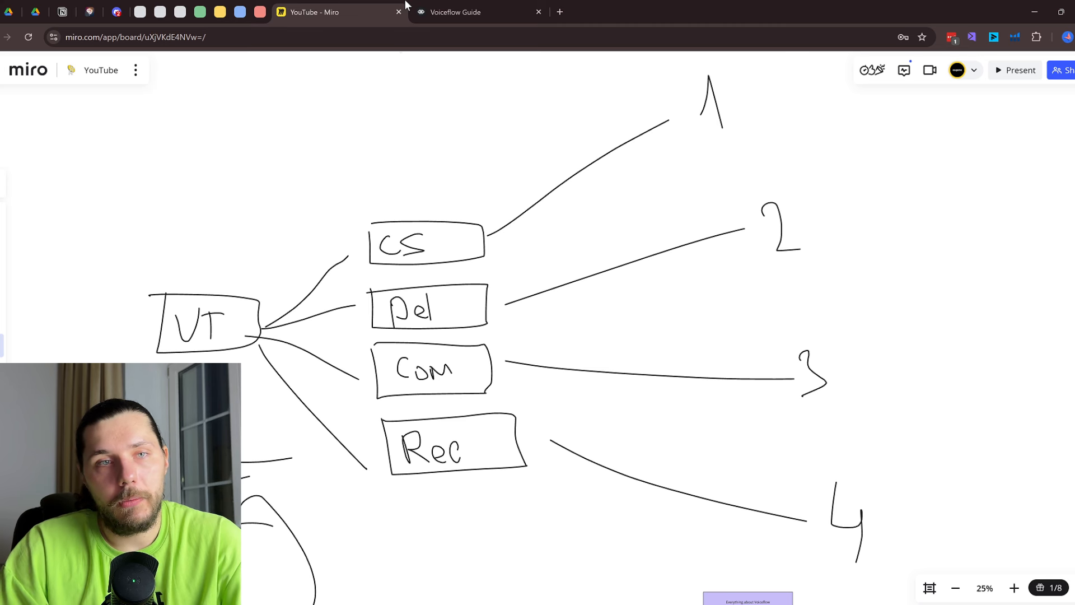
{"action": "left_click", "coordinate": [482, 6]}
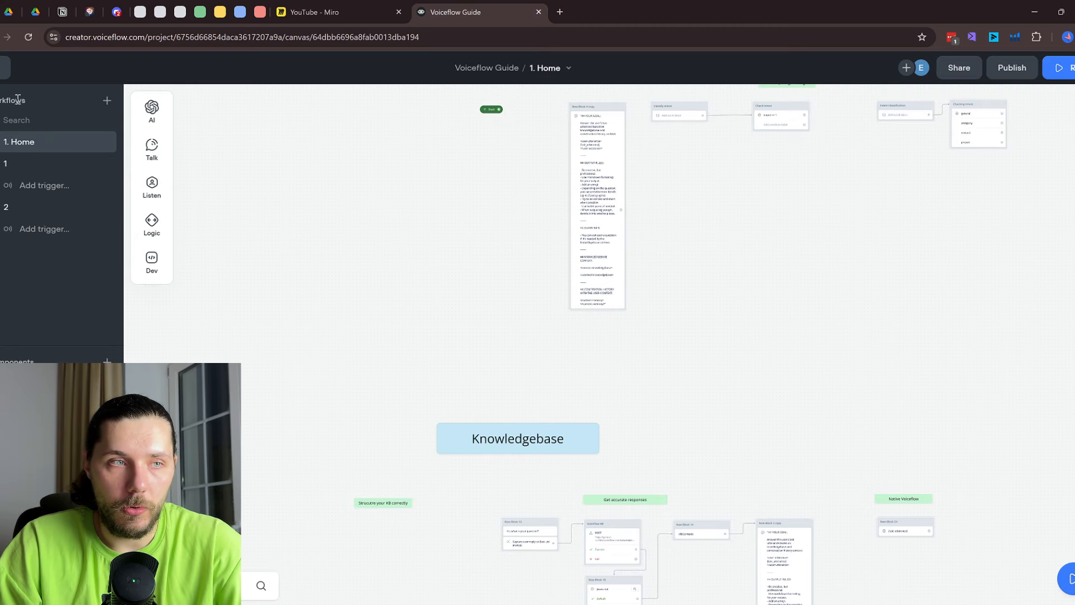
{"action": "left_click", "coordinate": [7, 72]}
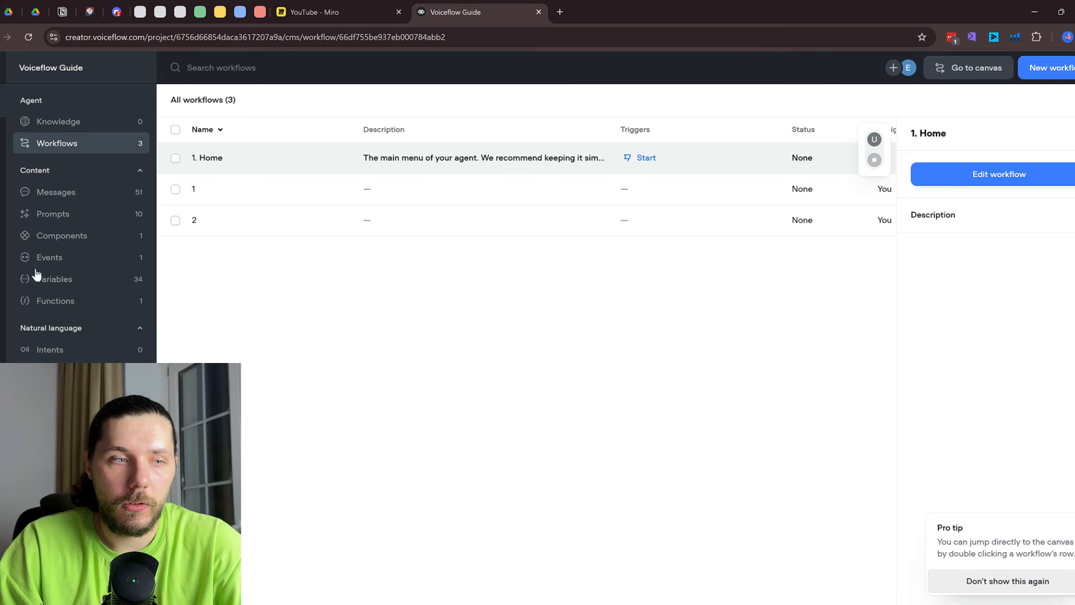
{"action": "left_click", "coordinate": [40, 348]}
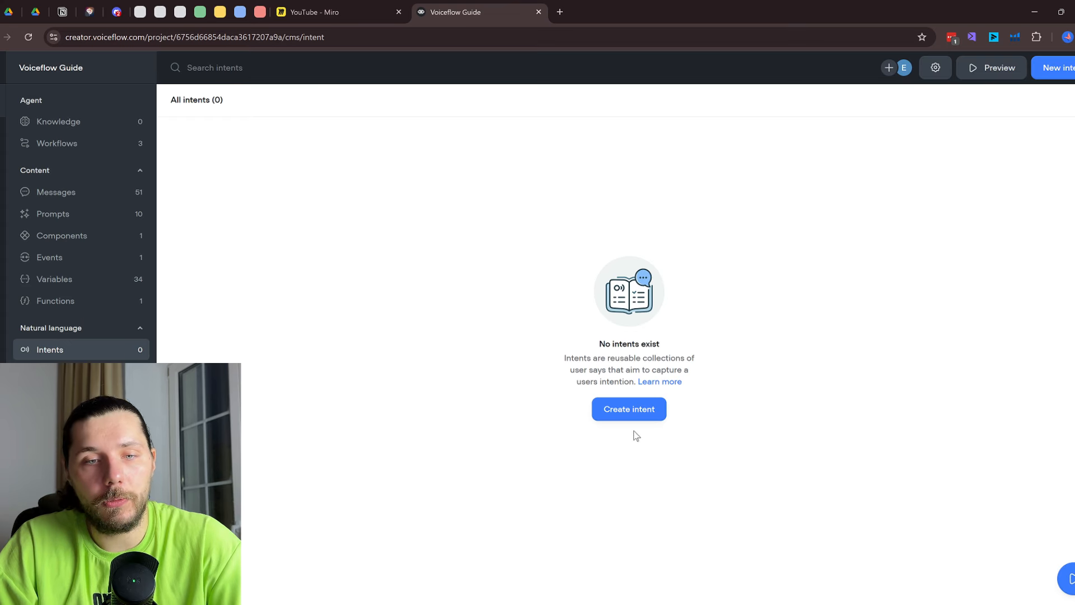
Open the Create intent dialog from the empty Intents page
{"action": "left_click", "coordinate": [634, 415]}
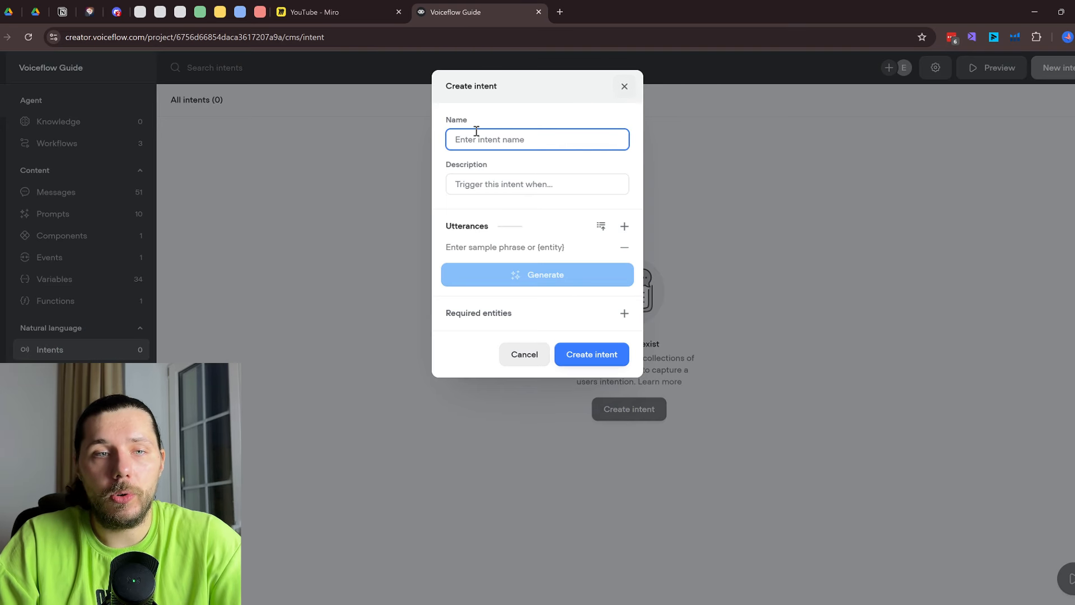
Circle the CS box in Miro, then name the new intent Customer Support
{"action": "left_click", "coordinate": [361, 11]}
{"action": "left_click_drag", "start_coordinate": [403, 219], "coordinate": [406, 202]}
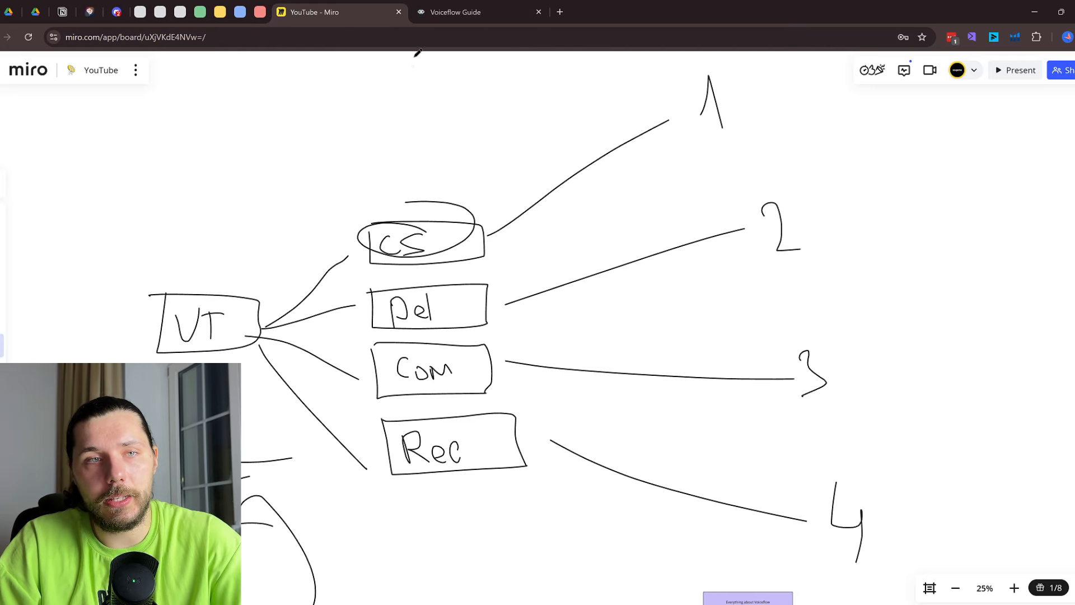
{"action": "left_click", "coordinate": [455, 12]}
{"action": "type", "text": "Customer Support"}
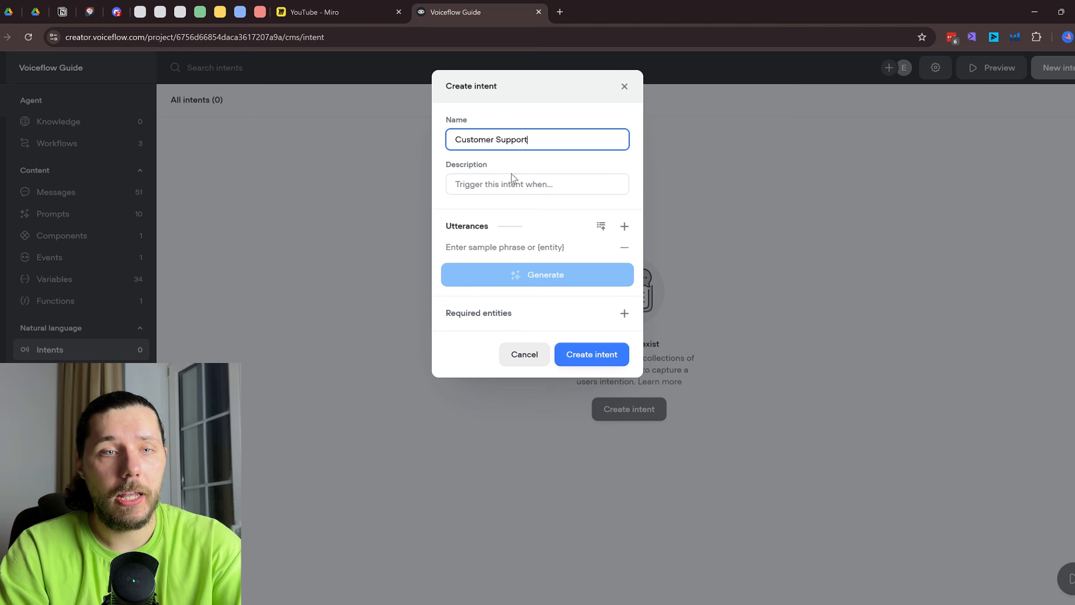
{"action": "left_click", "coordinate": [506, 183]}
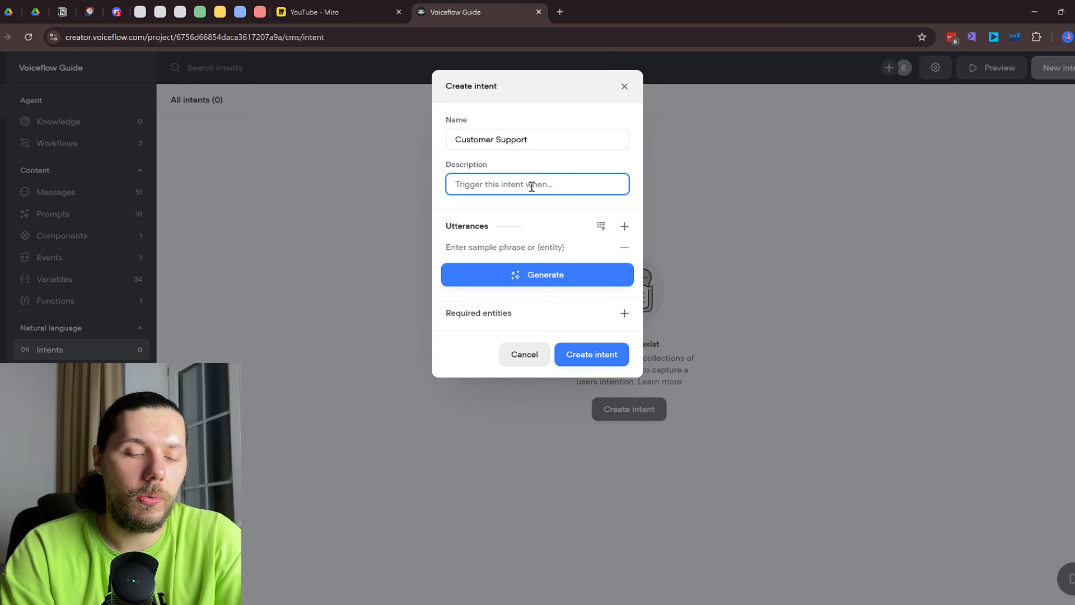
Describe the intent as triggering when the user wants to talk to customer support reps
{"action": "type", "text": "Trigger this intent if"}
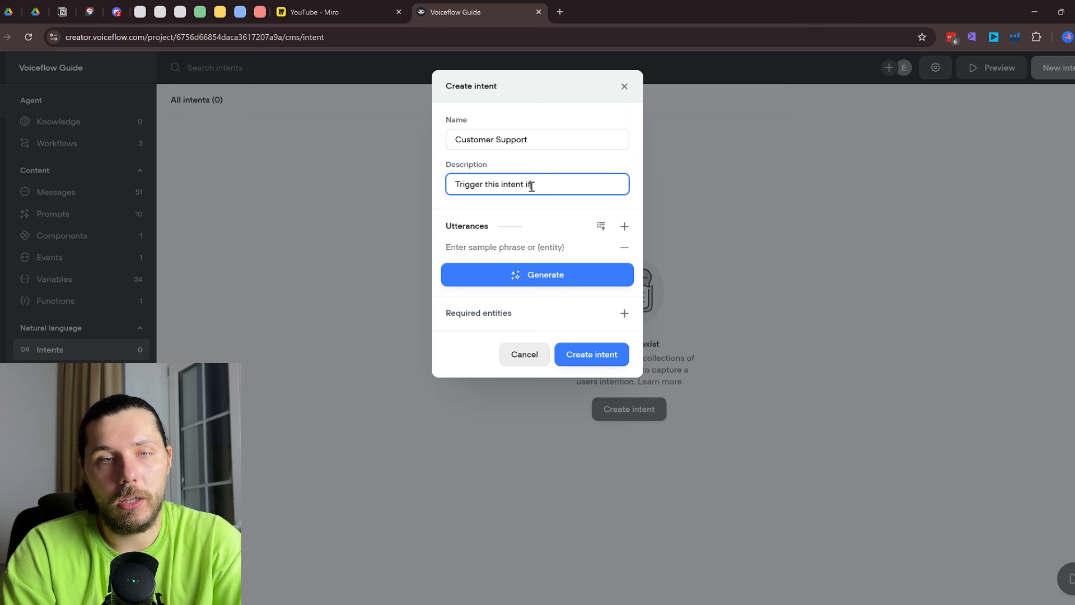
{"action": "type", "text": " the user want to"}
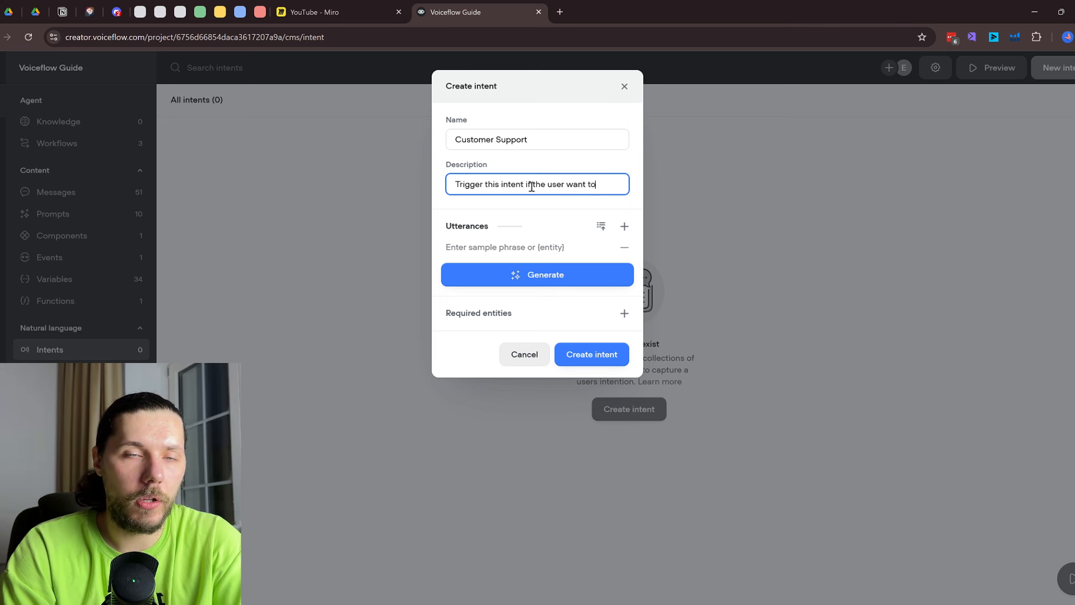
{"action": "left_click", "coordinate": [532, 187]}
{"action": "type", "text": "talk to"}
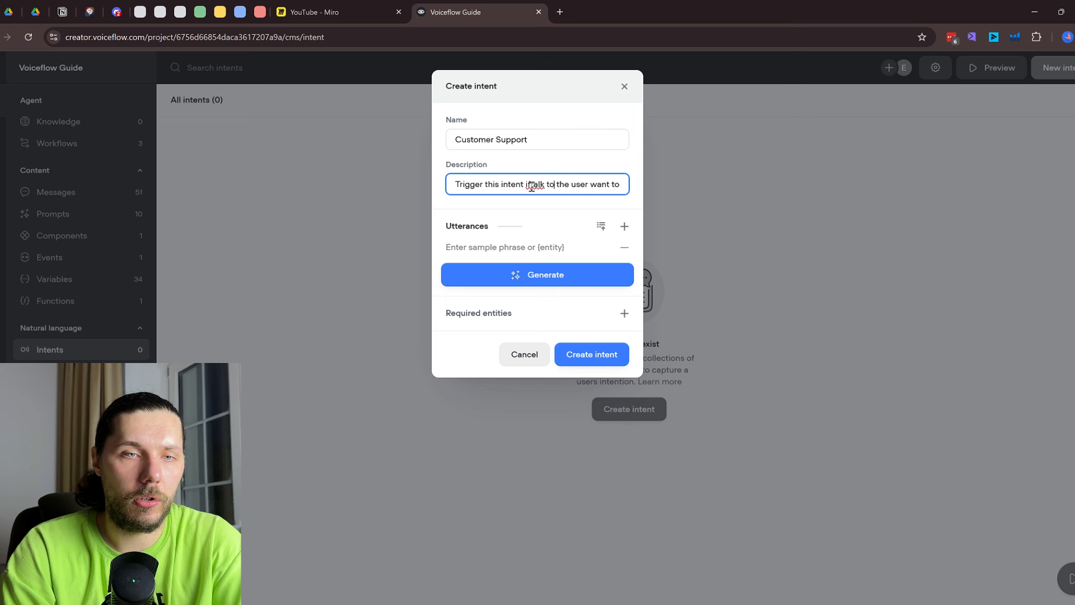
{"action": "key", "text": "BackSpace"}
{"action": "key", "text": "BackSpace"}
{"action": "key", "text": "BackSpace"}
{"action": "key", "text": "BackSpace"}
{"action": "key", "text": "BackSpace"}
{"action": "key", "text": "BackSpace"}
{"action": "key", "text": "BackSpace"}
{"action": "key", "text": "BackSpace"}
{"action": "key", "text": "BackSpace"}
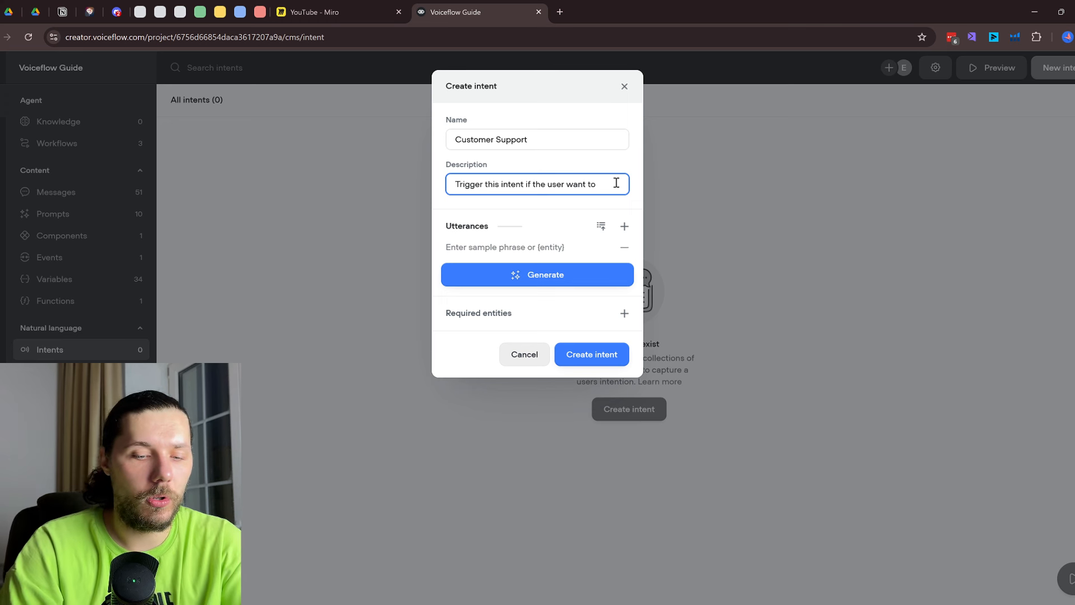
{"action": "type", "text": "to talk to"}
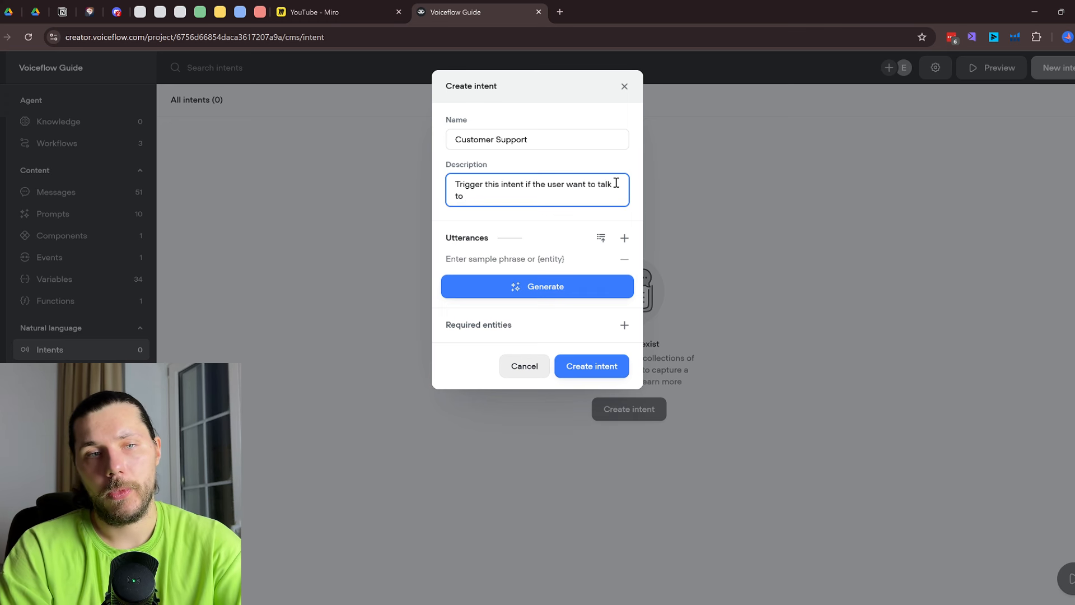
{"action": "type", "text": "customer support reps"}
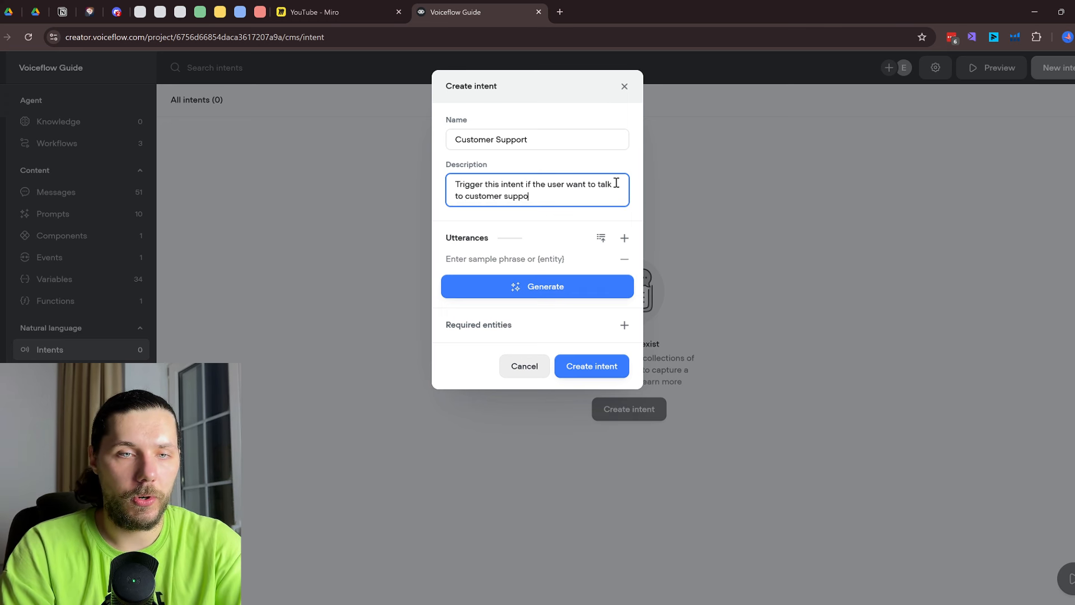
Add utterances 'talk to support' and 'I need support', then generate more from the dropdown
{"action": "left_click", "coordinate": [531, 255]}
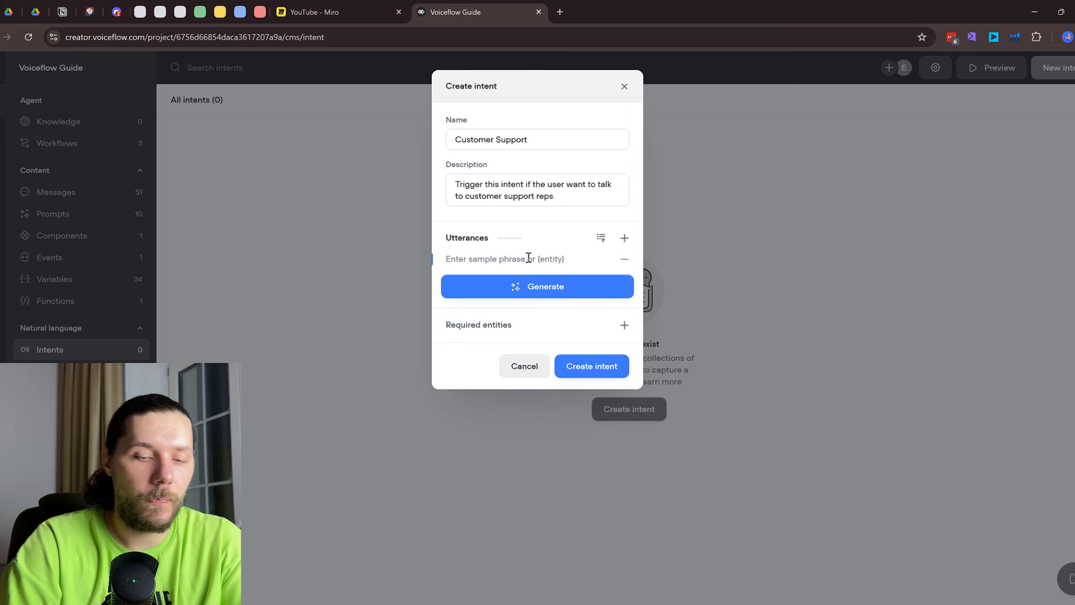
{"action": "type", "text": "talk to suppor"}
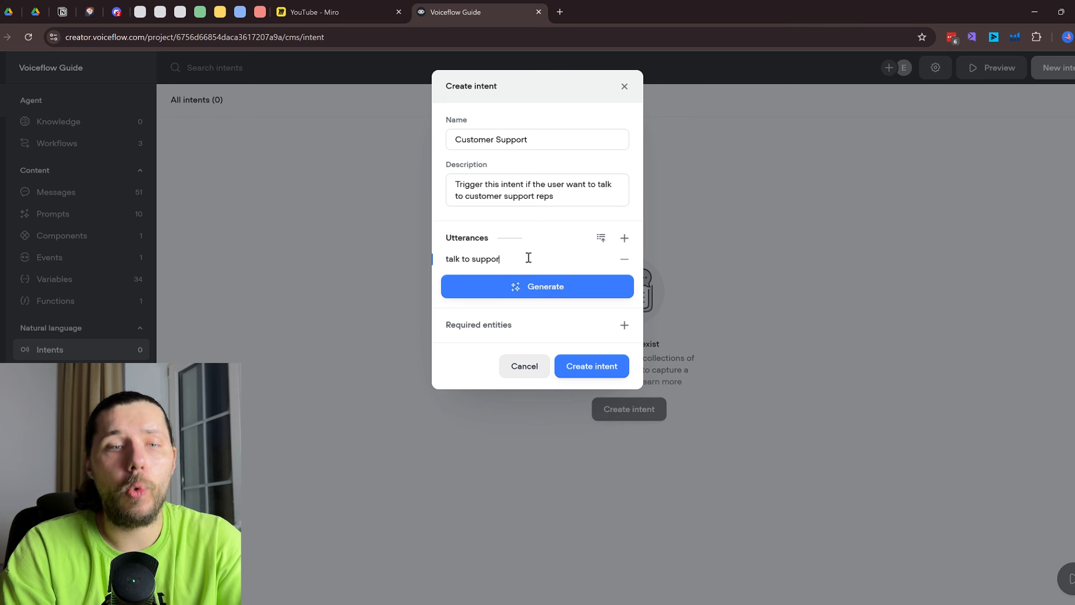
{"action": "type", "text": "t"}
{"action": "left_click", "coordinate": [625, 238]}
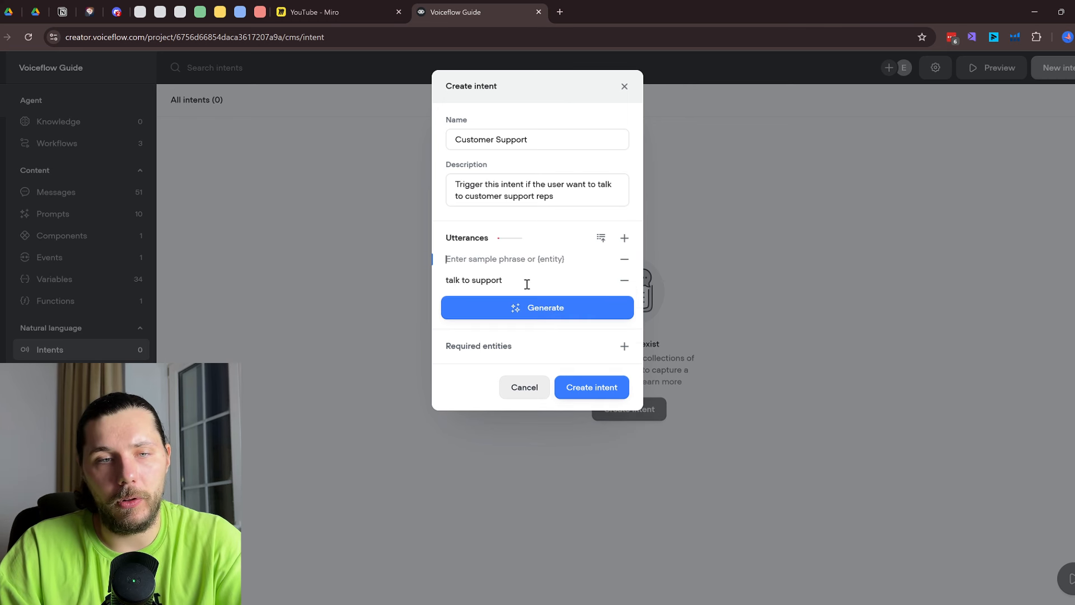
{"action": "type", "text": "I need support"}
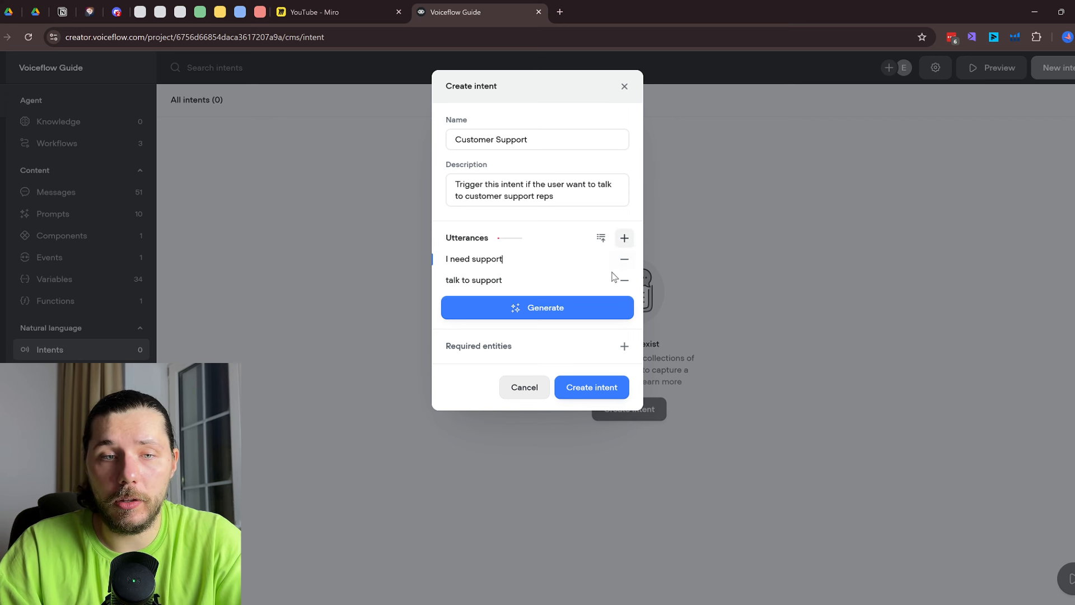
{"action": "left_click", "coordinate": [570, 313]}
{"action": "left_click", "coordinate": [544, 353]}
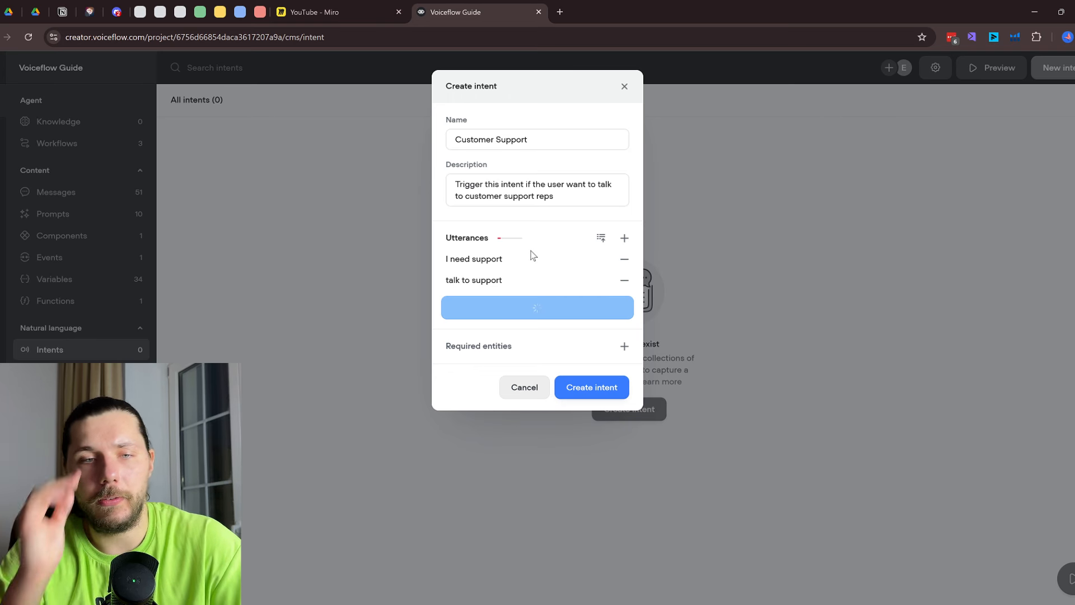
Review the 12 generated phrases and the empty Required entities list, then create the Customer Support intent
{"action": "scroll", "coordinate": [570, 372], "scroll_direction": "down", "scroll_amount": 1}
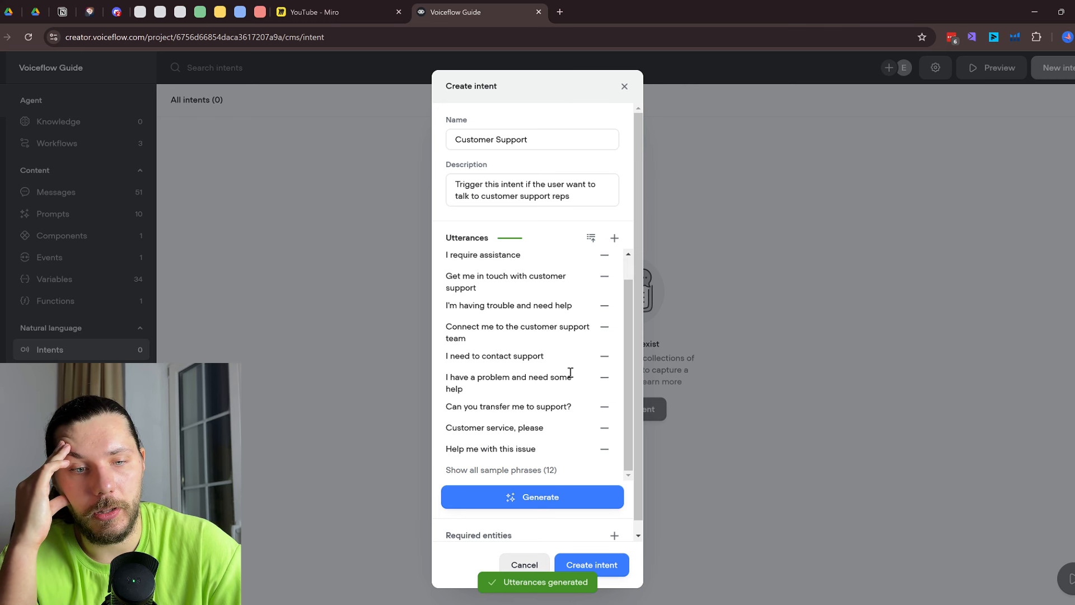
{"action": "left_click", "coordinate": [583, 498]}
{"action": "left_click", "coordinate": [633, 515]}
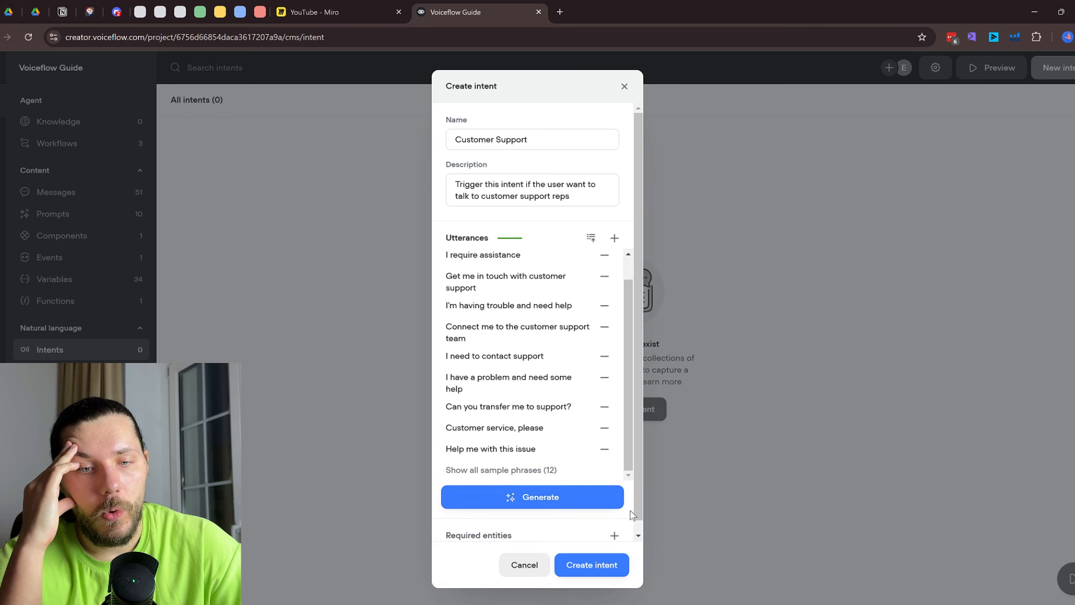
{"action": "scroll", "coordinate": [631, 516], "scroll_direction": "down", "scroll_amount": 1}
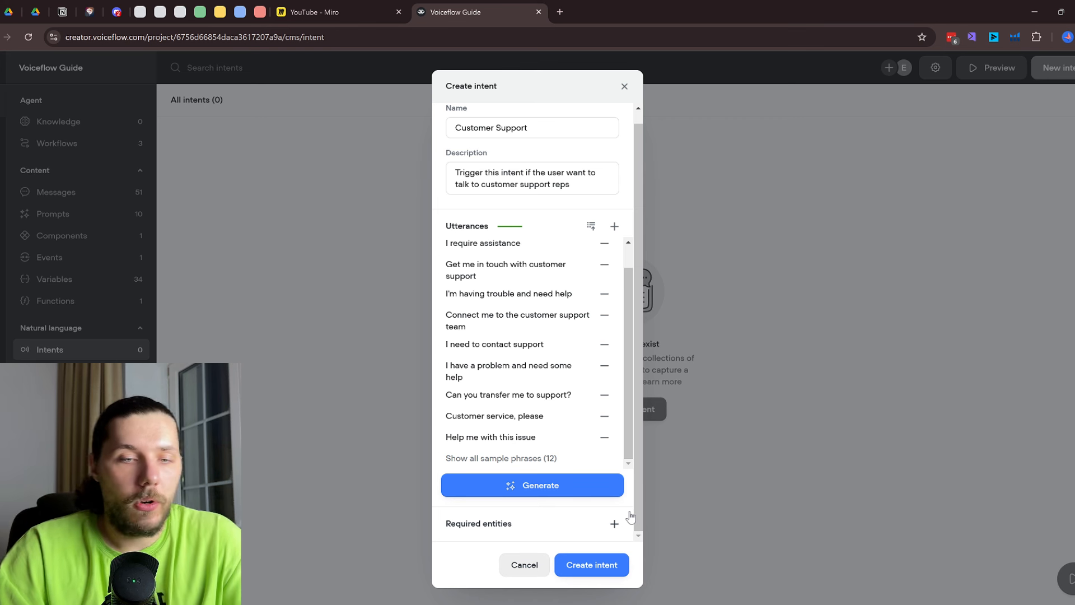
{"action": "left_click", "coordinate": [614, 524]}
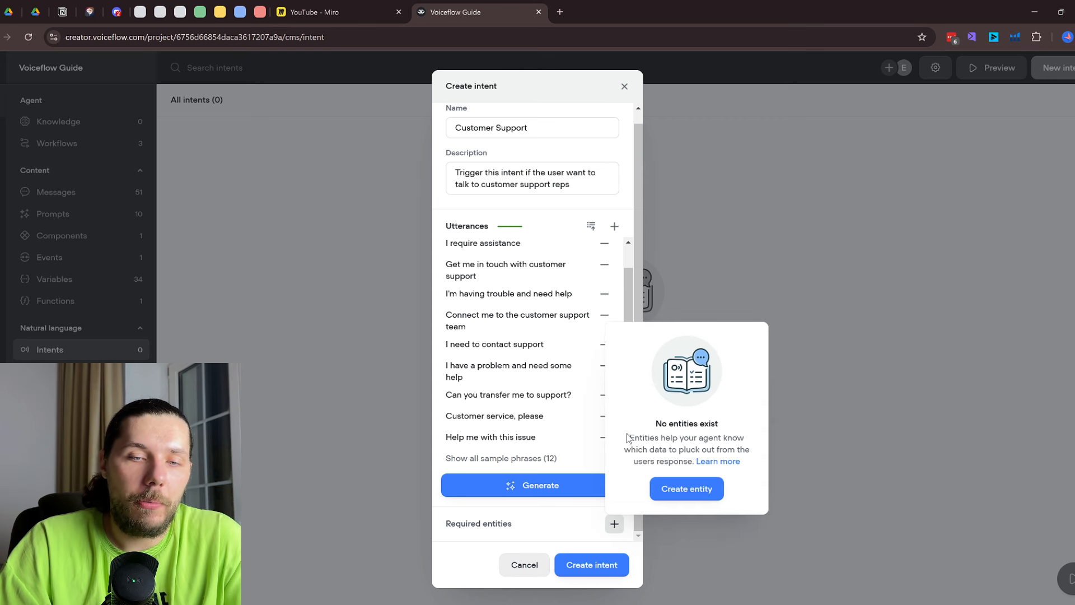
{"action": "left_click_drag", "start_coordinate": [656, 424], "coordinate": [711, 424]}
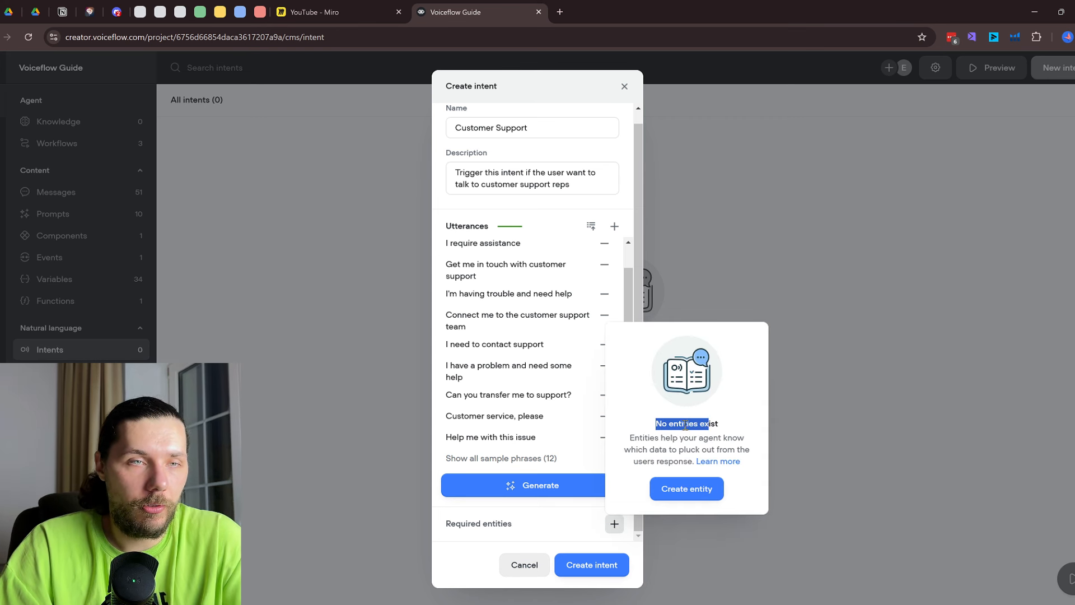
{"action": "left_click", "coordinate": [699, 430]}
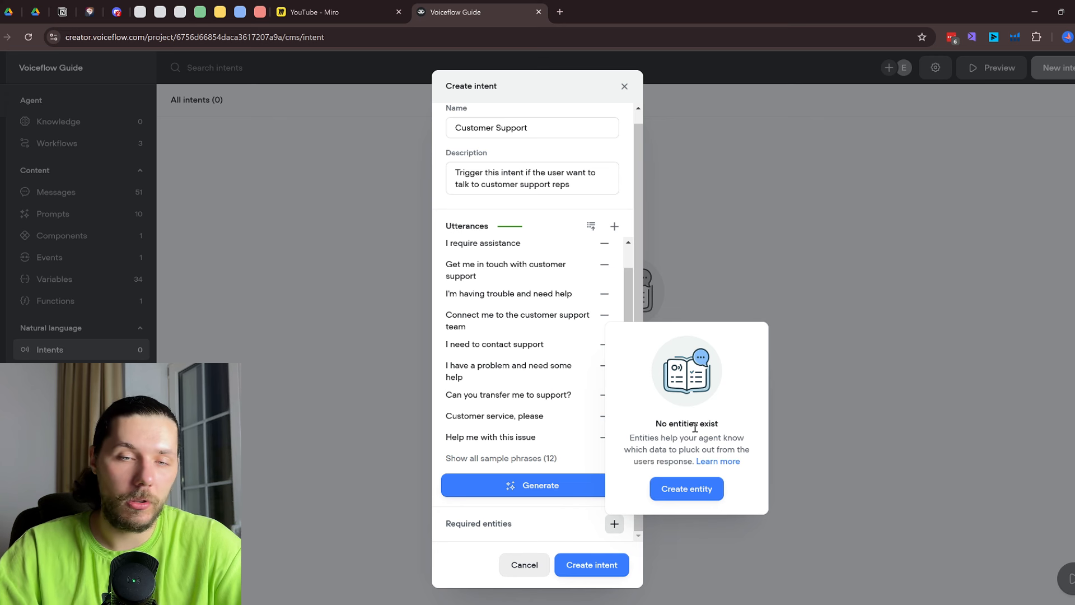
{"action": "left_click", "coordinate": [561, 525]}
{"action": "left_click", "coordinate": [598, 566]}
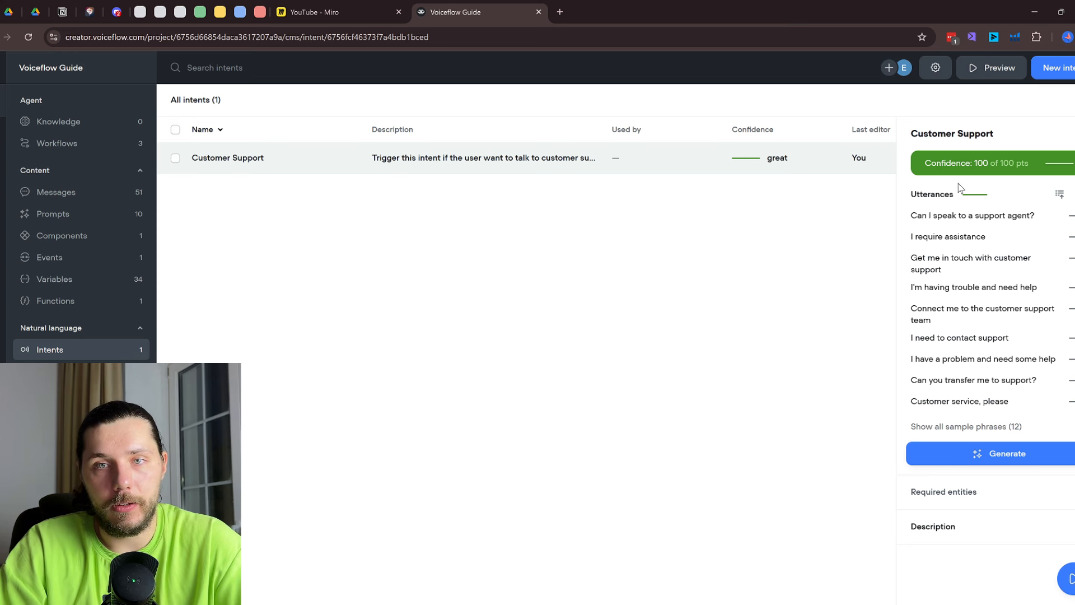
Open the intent classification settings and switch classification to natural language understanding
{"action": "left_click", "coordinate": [934, 68]}
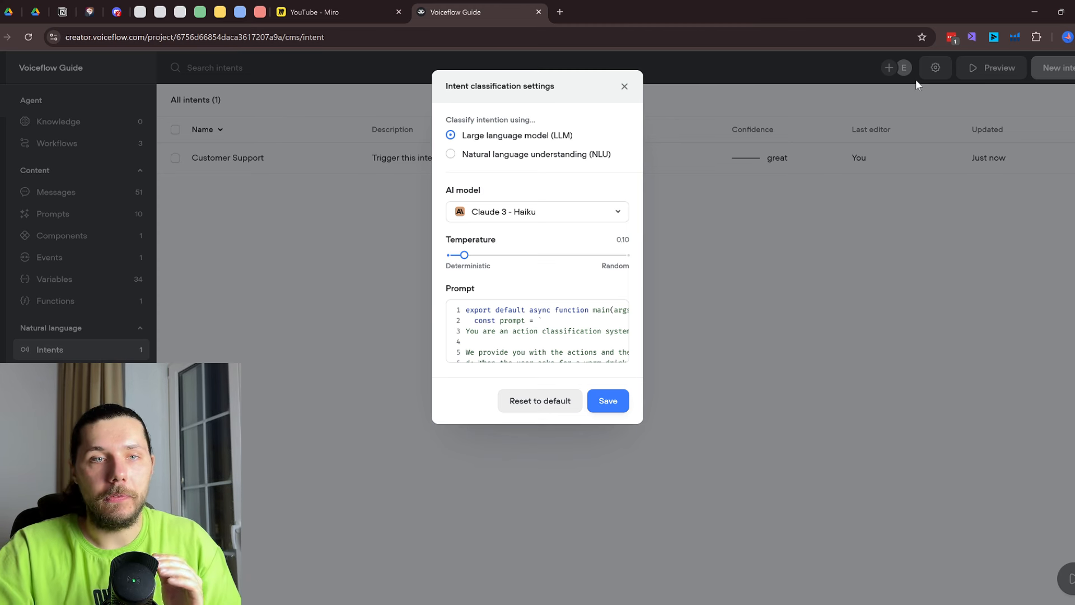
{"action": "left_click", "coordinate": [489, 158]}
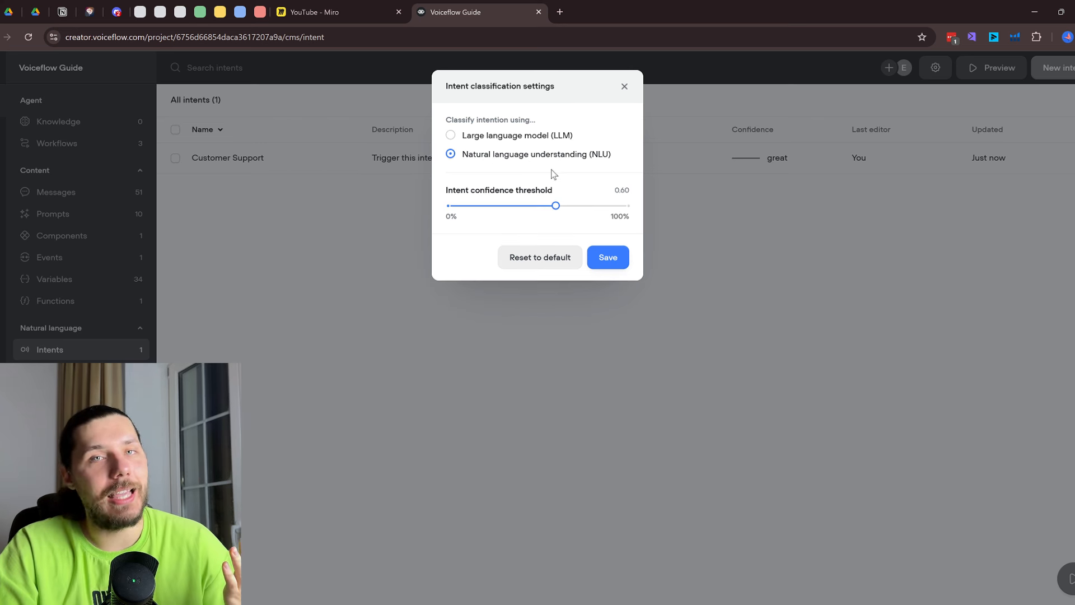
Check the Customer Support intent, then choose GPT-4o as the classification AI model
{"action": "left_click", "coordinate": [624, 86]}
{"action": "left_click", "coordinate": [409, 153]}
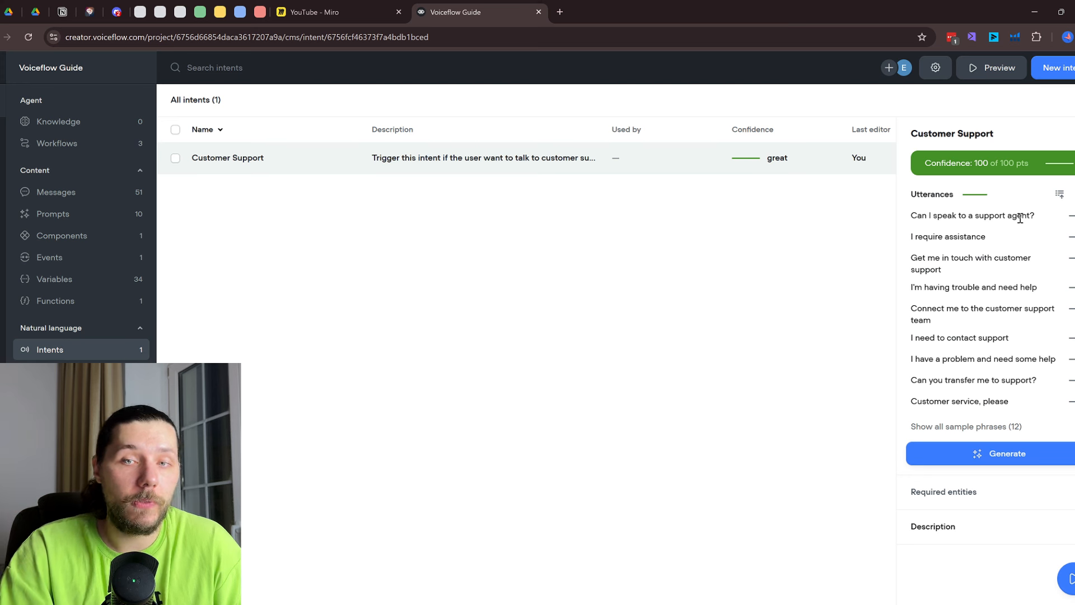
{"action": "scroll", "coordinate": [965, 230], "scroll_direction": "down", "scroll_amount": 1}
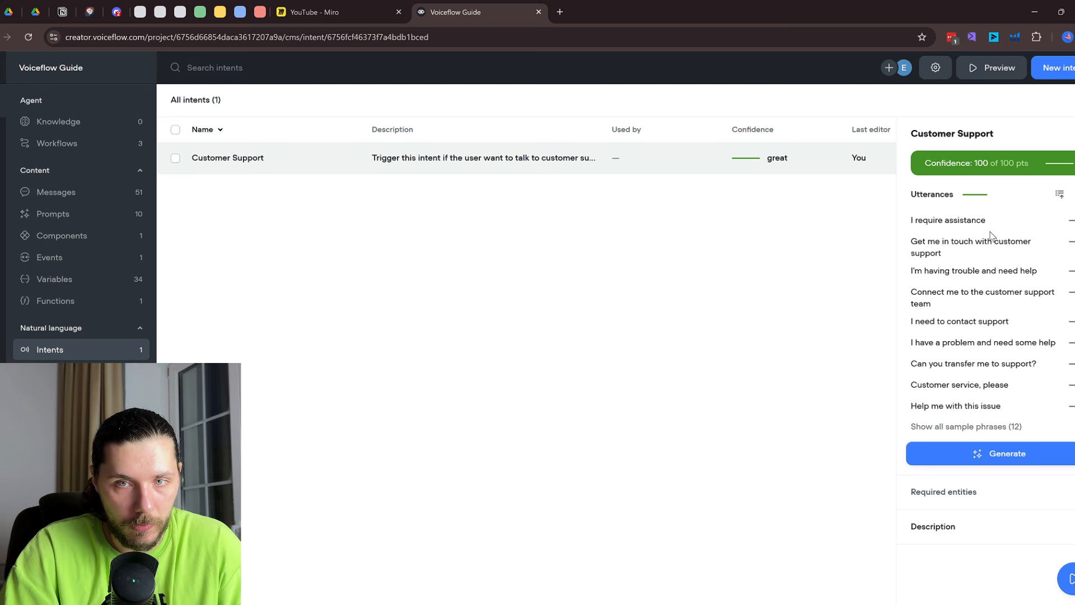
{"action": "left_click", "coordinate": [936, 68]}
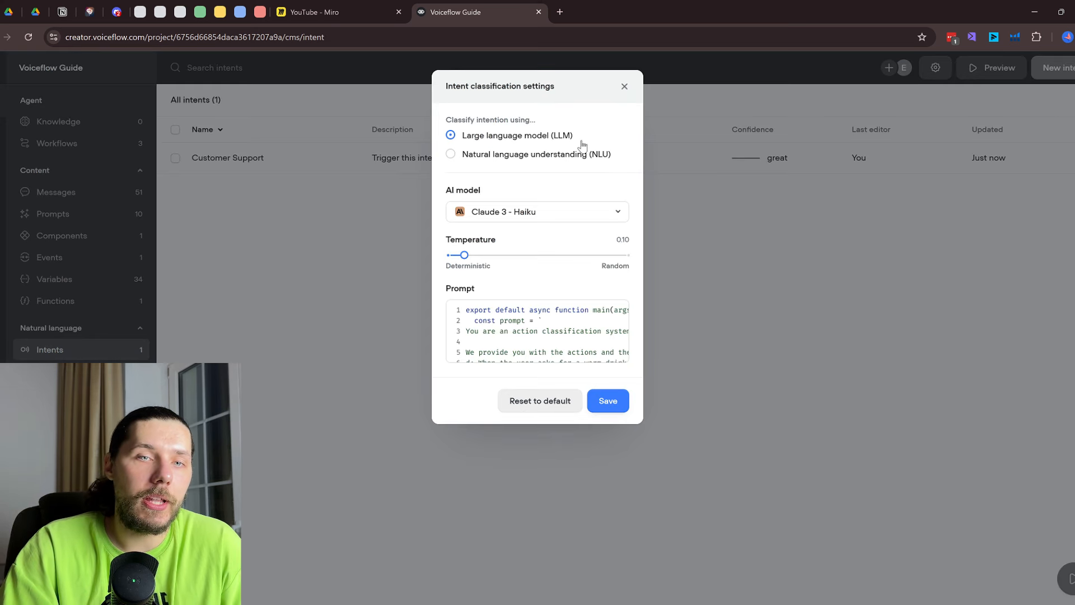
{"action": "left_click", "coordinate": [509, 215]}
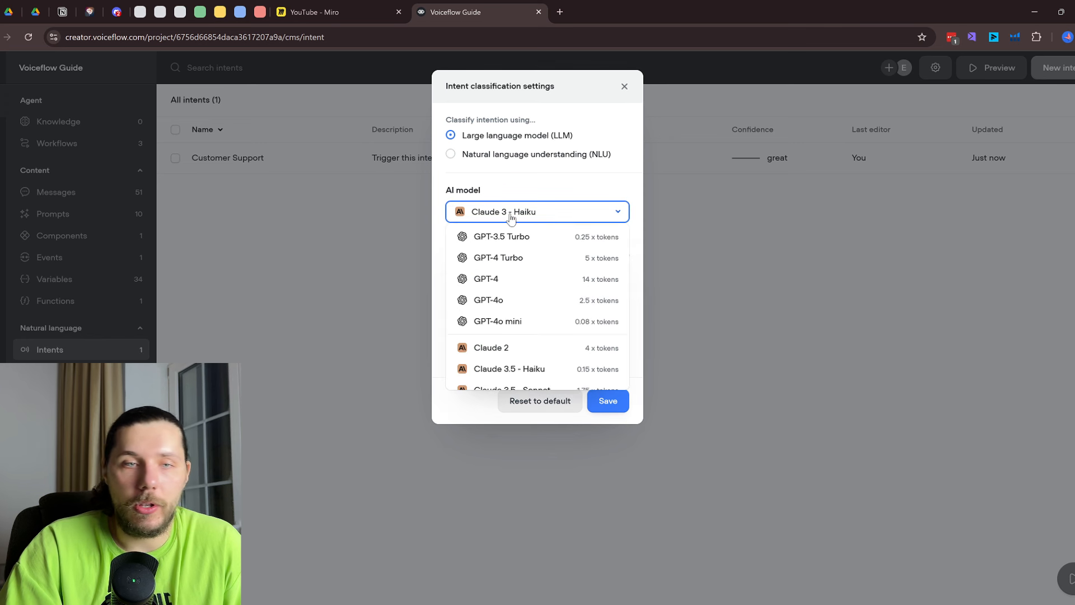
{"action": "left_click", "coordinate": [545, 300]}
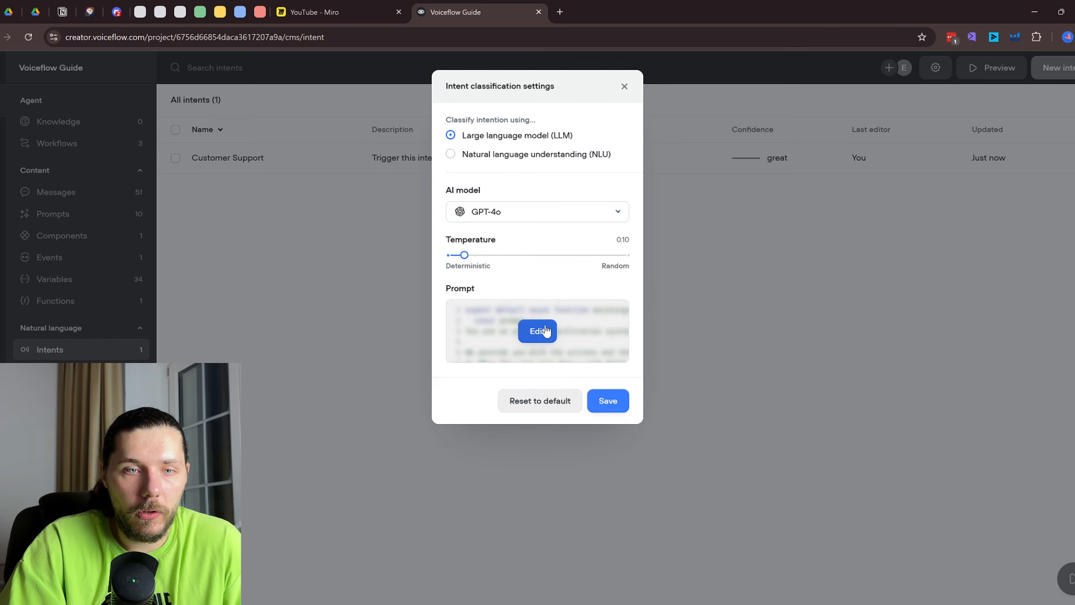
Review the classification prompt code in the full-screen editor without changing it
{"action": "mouse_move", "coordinate": [501, 135]}
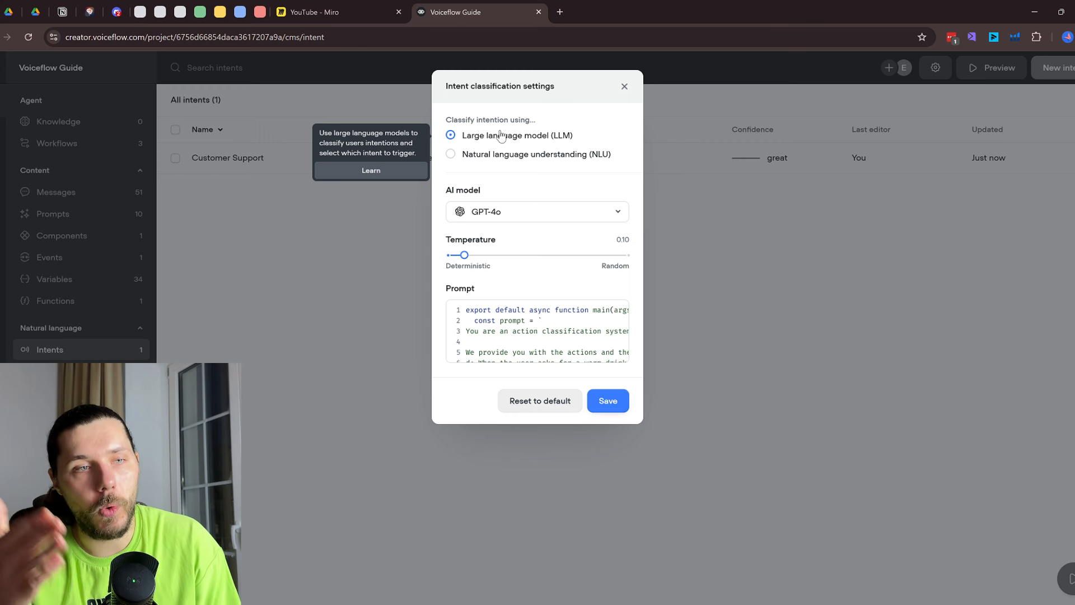
{"action": "left_click", "coordinate": [538, 329]}
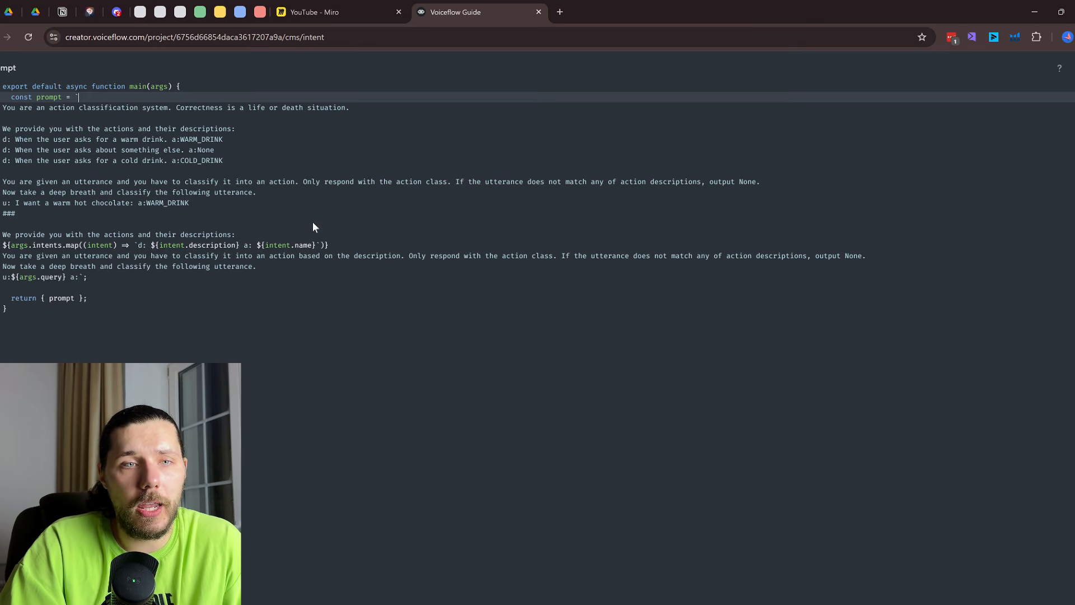
{"action": "left_click", "coordinate": [178, 300]}
{"action": "key", "text": "shift+Up"}
{"action": "key", "text": "shift+Up"}
{"action": "key", "text": "shift+Up"}
{"action": "key", "text": "shift+Up"}
{"action": "key", "text": "shift+Up"}
{"action": "key", "text": "shift+Up"}
{"action": "key", "text": "shift+Up"}
{"action": "key", "text": "shift+Up"}
{"action": "key", "text": "shift+Up"}
{"action": "key", "text": "shift+Up"}
{"action": "key", "text": "shift+Up"}
{"action": "key", "text": "shift+Up"}
{"action": "key", "text": "shift+Up"}
{"action": "key", "text": "shift+Up"}
{"action": "key", "text": "shift+Up"}
{"action": "key", "text": "shift+Up"}
{"action": "key", "text": "shift+Up"}
{"action": "key", "text": "shift+Up"}
{"action": "key", "text": "shift+Up"}
{"action": "key", "text": "shift+Up"}
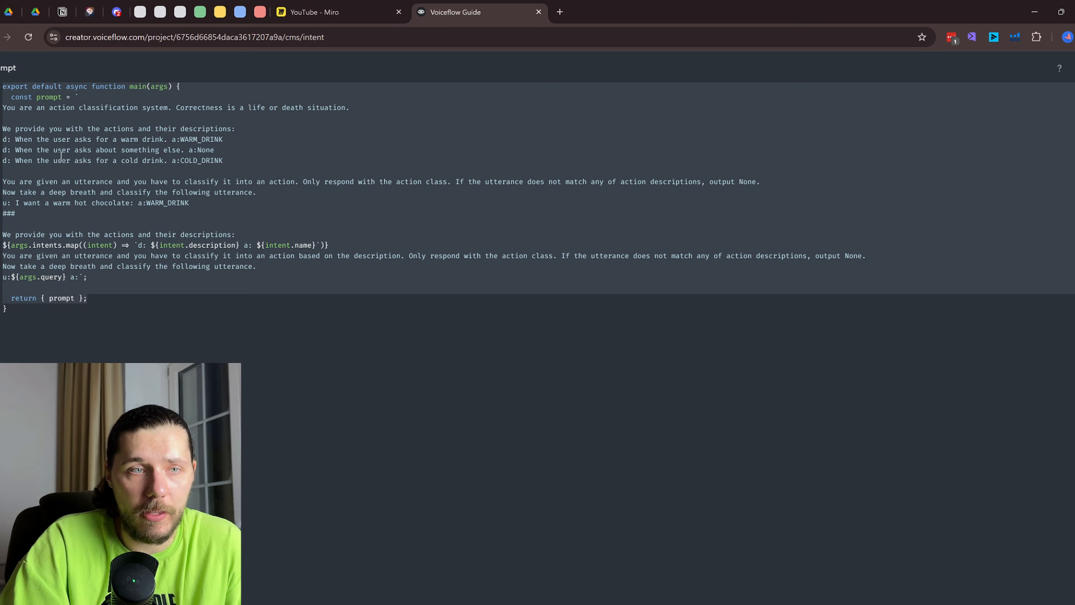
{"action": "left_click", "coordinate": [122, 172]}
{"action": "left_click_drag", "start_coordinate": [96, 139], "coordinate": [205, 143]}
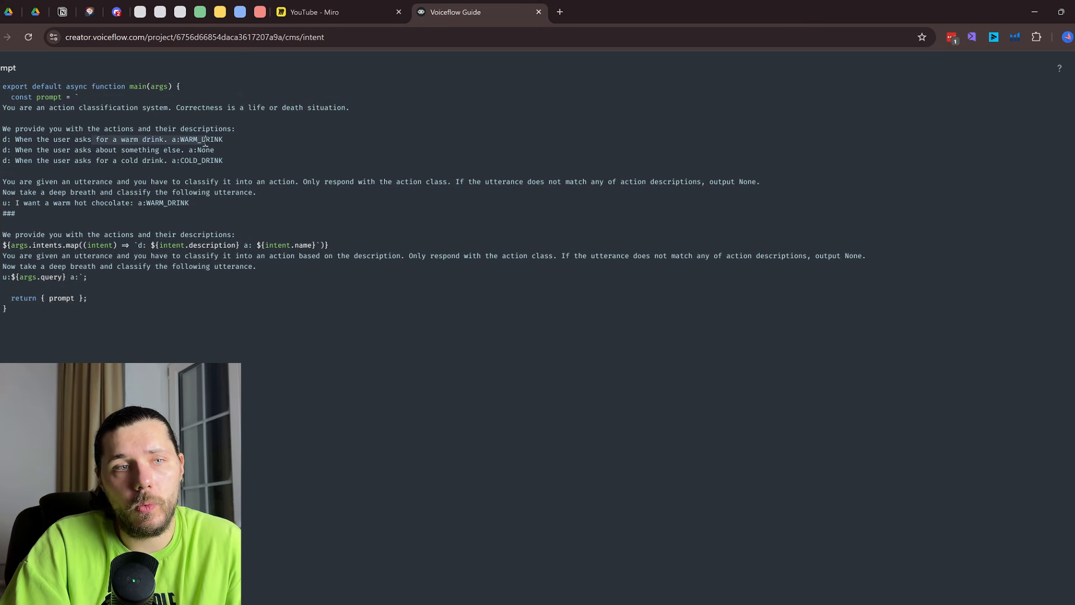
{"action": "left_click", "coordinate": [113, 301]}
{"action": "key", "text": "shift+Up"}
{"action": "key", "text": "shift+Up"}
{"action": "key", "text": "shift+Up"}
{"action": "key", "text": "shift+Up"}
{"action": "key", "text": "shift+Up"}
{"action": "key", "text": "shift+Up"}
{"action": "key", "text": "shift+Up"}
{"action": "key", "text": "shift+Up"}
{"action": "key", "text": "shift+Up"}
{"action": "key", "text": "shift+Up"}
{"action": "key", "text": "shift+Up"}
{"action": "key", "text": "shift+Up"}
{"action": "key", "text": "shift+Up"}
{"action": "key", "text": "shift+Up"}
{"action": "key", "text": "shift+Up"}
{"action": "key", "text": "shift+Up"}
{"action": "key", "text": "shift+Up"}
{"action": "key", "text": "shift+Up"}
{"action": "key", "text": "shift+Up"}
{"action": "key", "text": "shift+Up"}
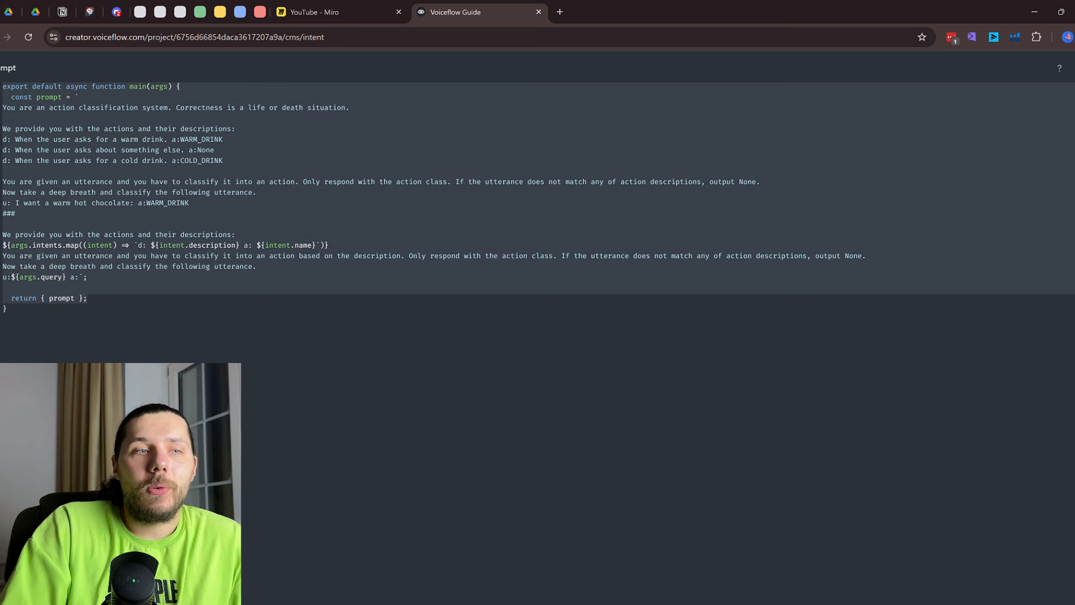
{"action": "left_click", "coordinate": [79, 170]}
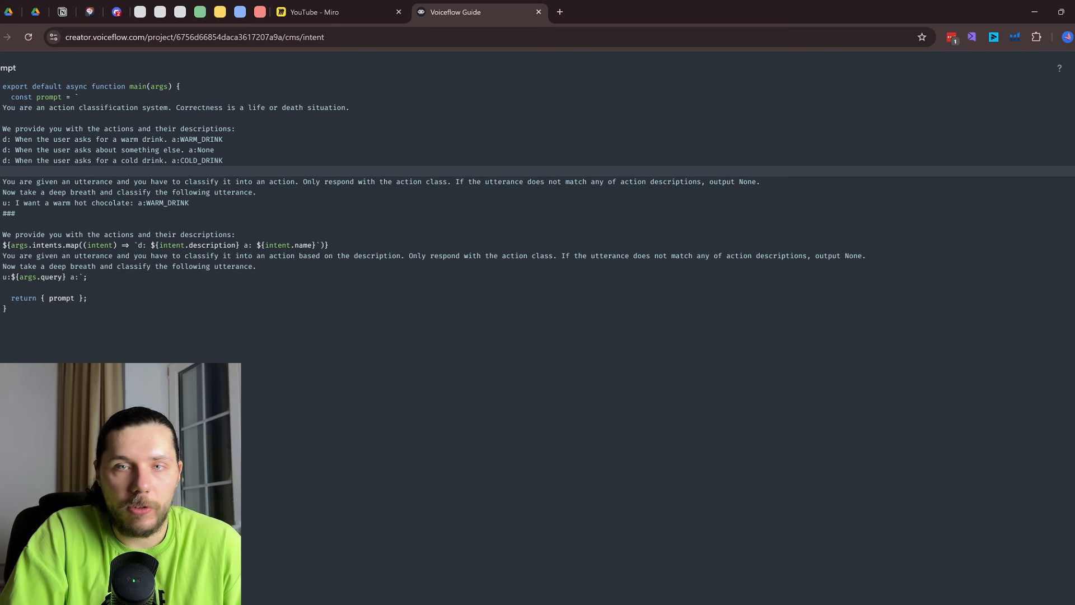
{"action": "key", "text": "Escape"}
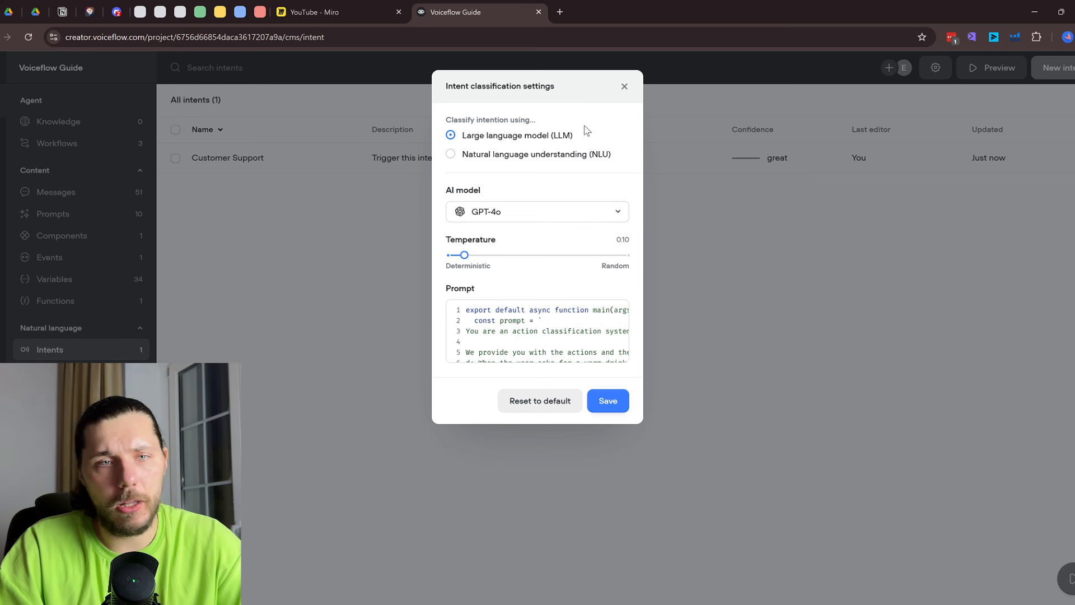
Save the intent classification settings with GPT-4o
{"action": "left_click", "coordinate": [607, 403]}
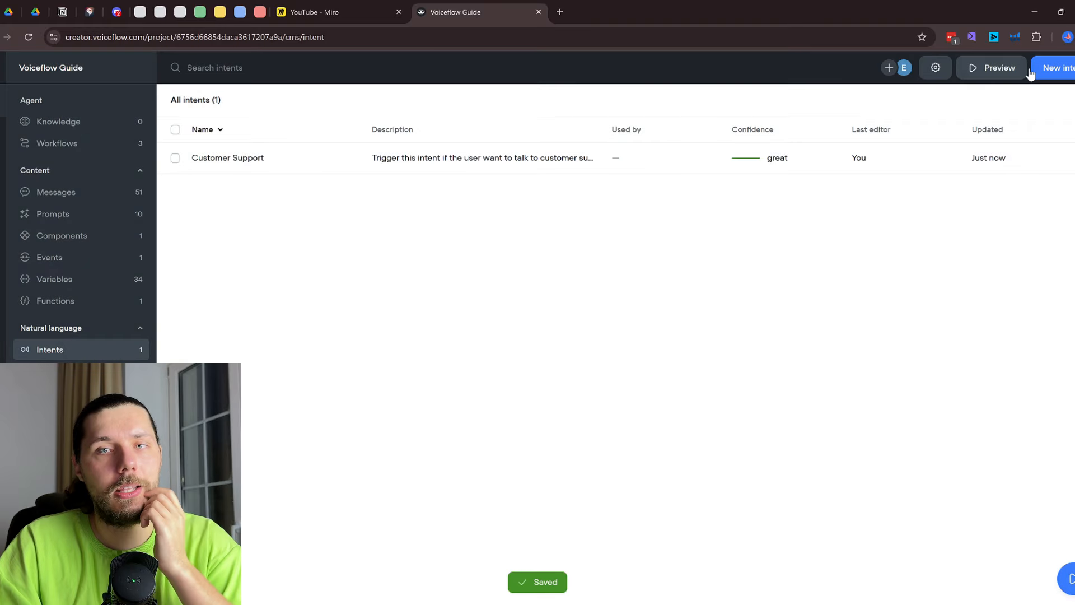
{"action": "left_click", "coordinate": [1068, 67]}
{"action": "left_click", "coordinate": [377, 12]}
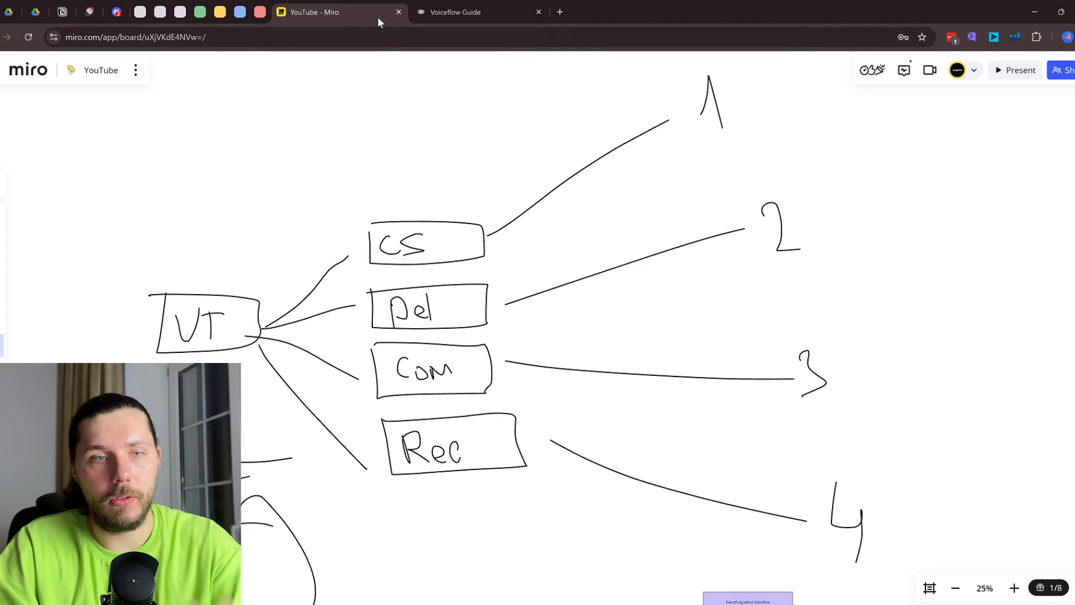
Create a Delivery intent for user questions about delivery, with five generated utterances
{"action": "left_click", "coordinate": [421, 6]}
{"action": "type", "text": "Delivery"}
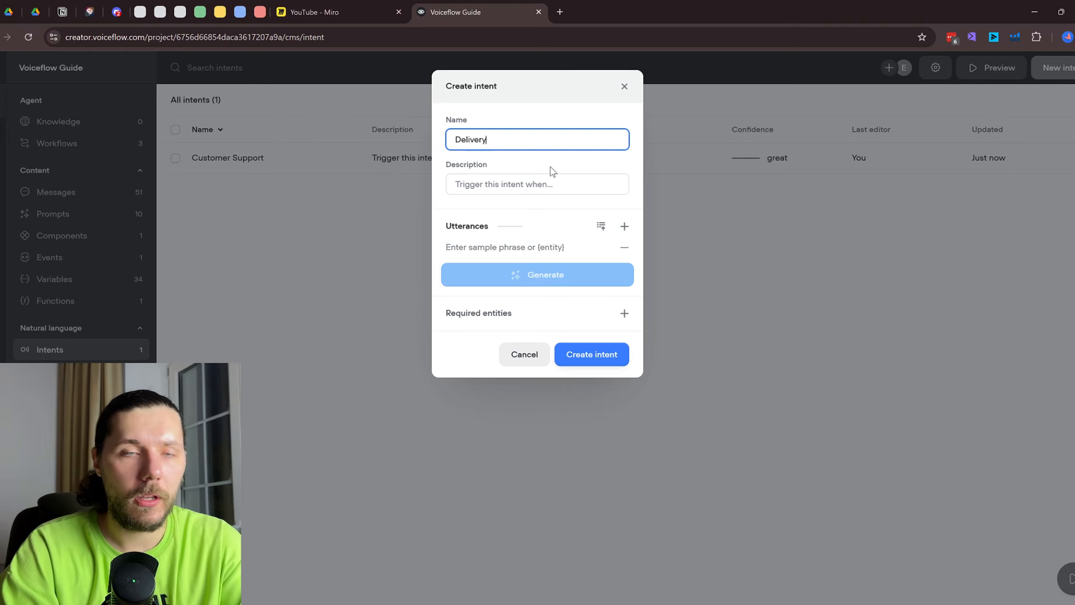
{"action": "left_click", "coordinate": [519, 192]}
{"action": "type", "text": "Trigger this when user has a que"}
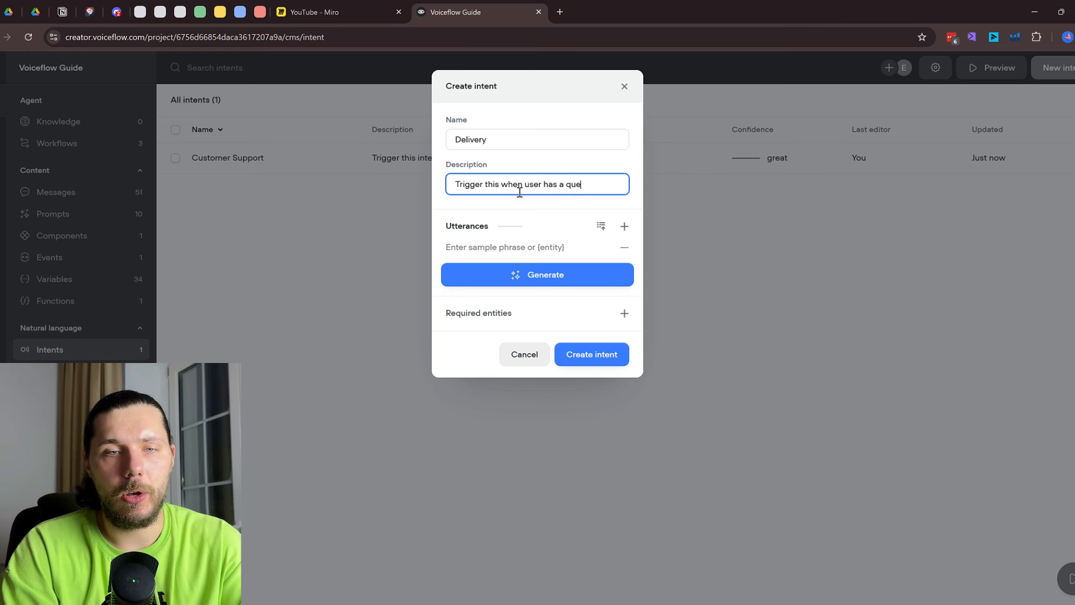
{"action": "type", "text": "about delivery"}
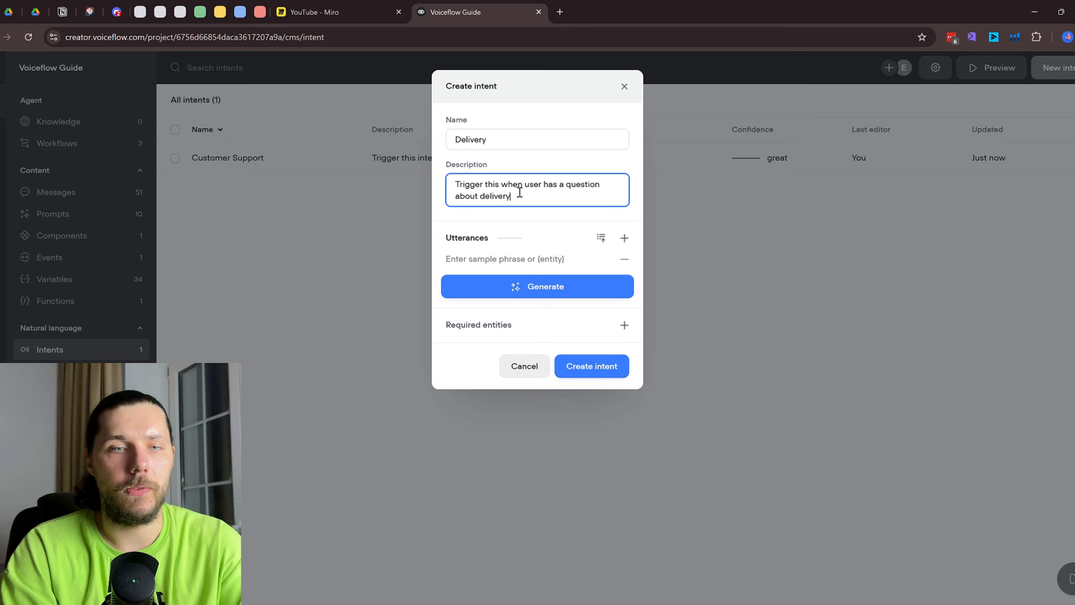
{"action": "left_click", "coordinate": [594, 288]}
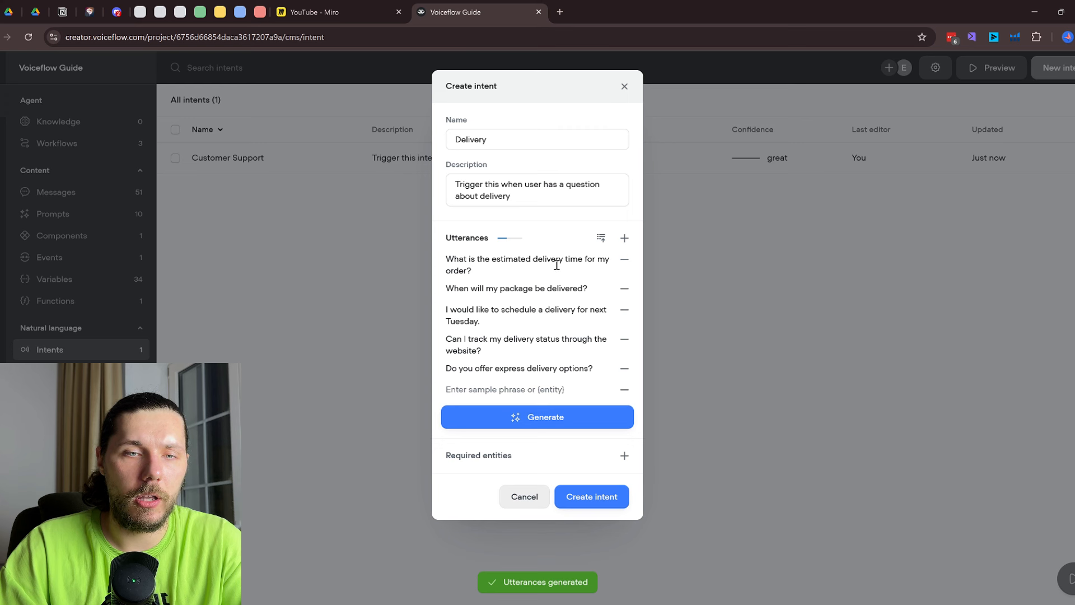
{"action": "left_click_drag", "start_coordinate": [536, 194], "coordinate": [450, 175]}
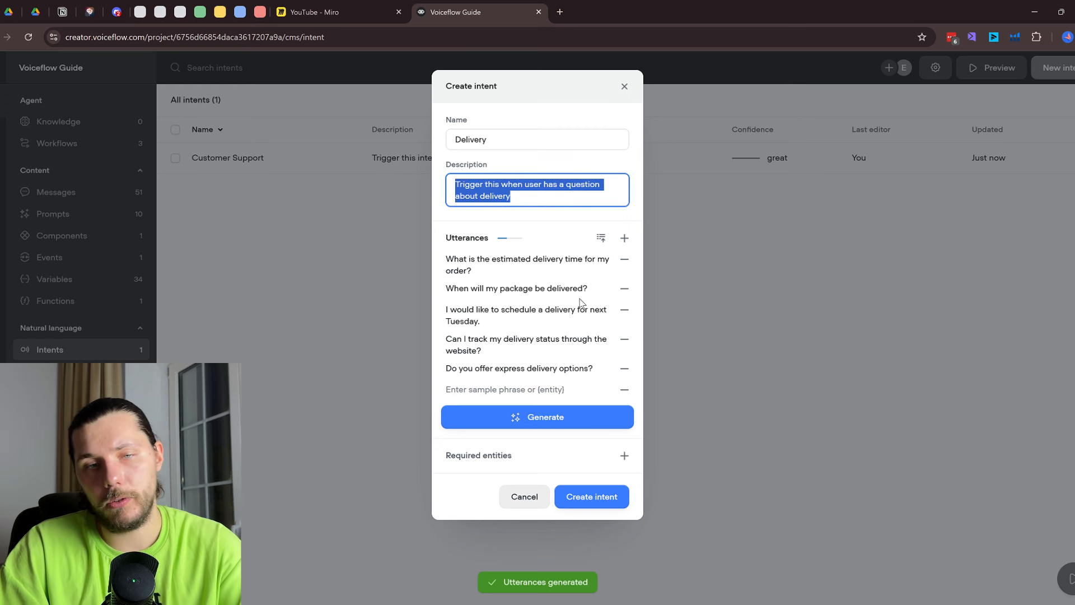
{"action": "left_click", "coordinate": [606, 498]}
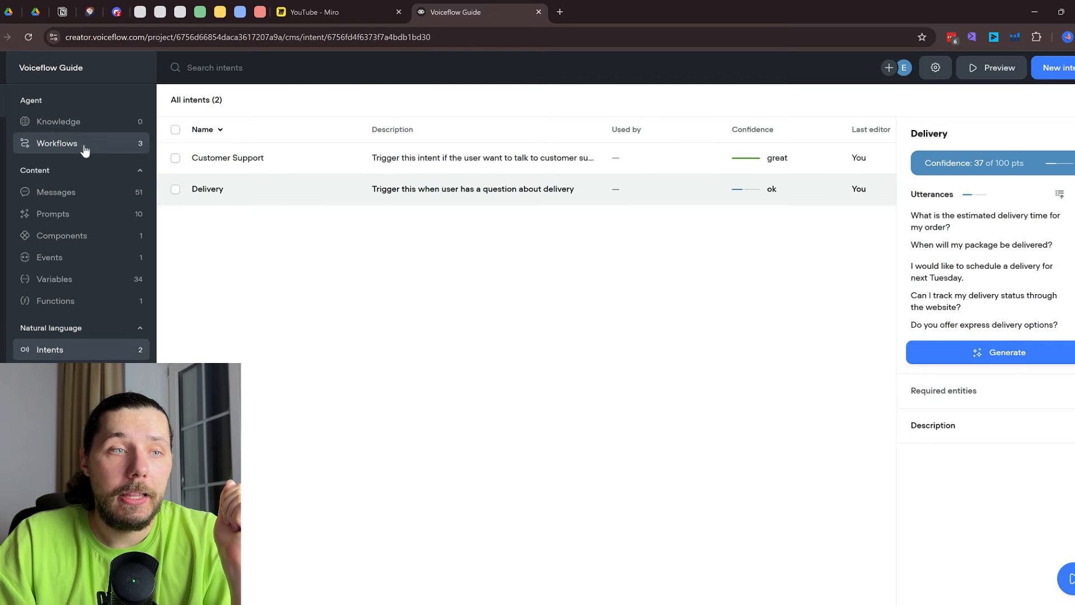
{"action": "left_click", "coordinate": [86, 149]}
In the Home workflow, add an intent trigger set to Customer Support
{"action": "double_click", "coordinate": [329, 162]}
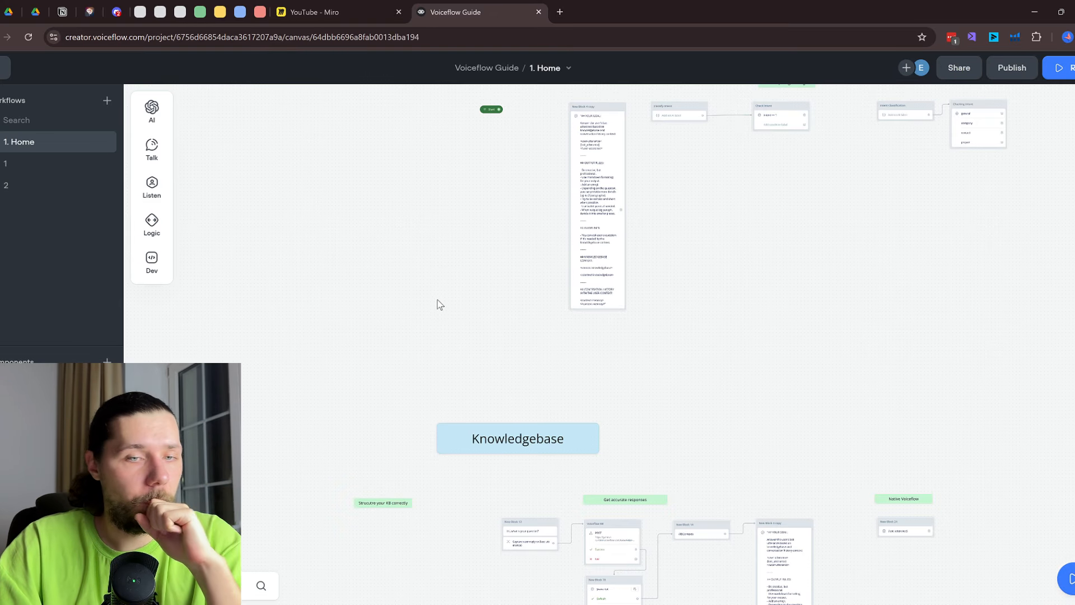
{"action": "scroll", "coordinate": [449, 239], "scroll_direction": "down", "scroll_amount": 3}
{"action": "left_click_drag", "start_coordinate": [431, 246], "coordinate": [540, 261]}
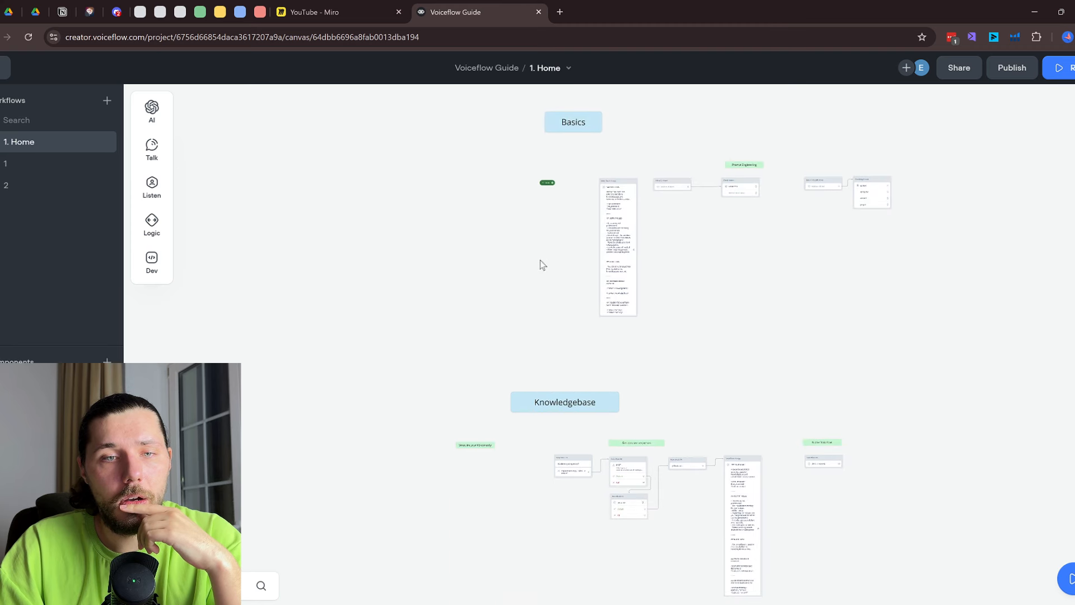
{"action": "scroll", "coordinate": [541, 263], "scroll_direction": "down", "scroll_amount": 2}
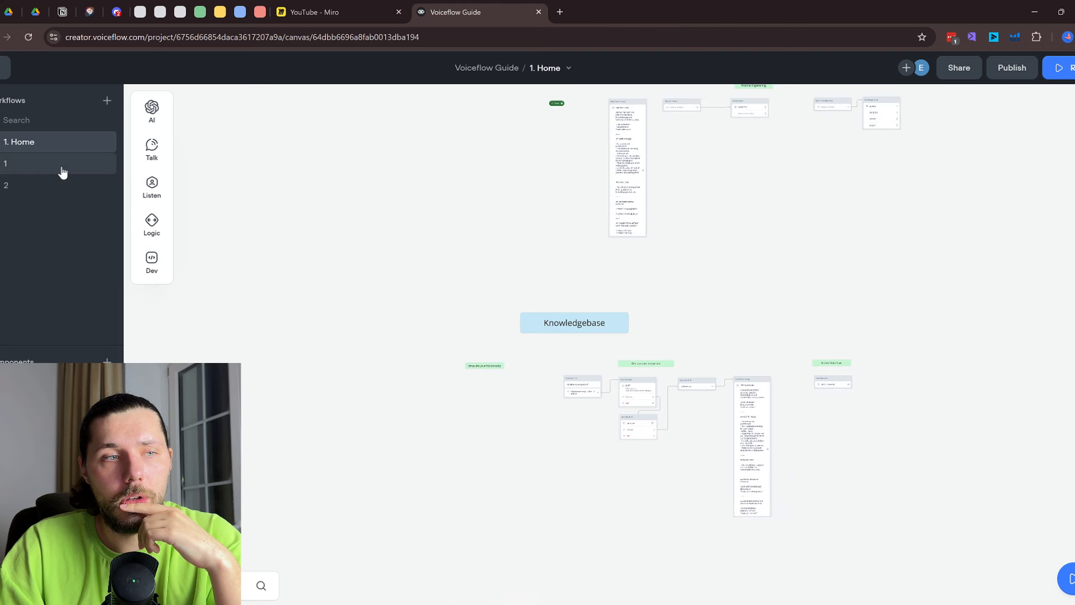
{"action": "scroll", "coordinate": [351, 187], "scroll_direction": "up", "scroll_amount": 3}
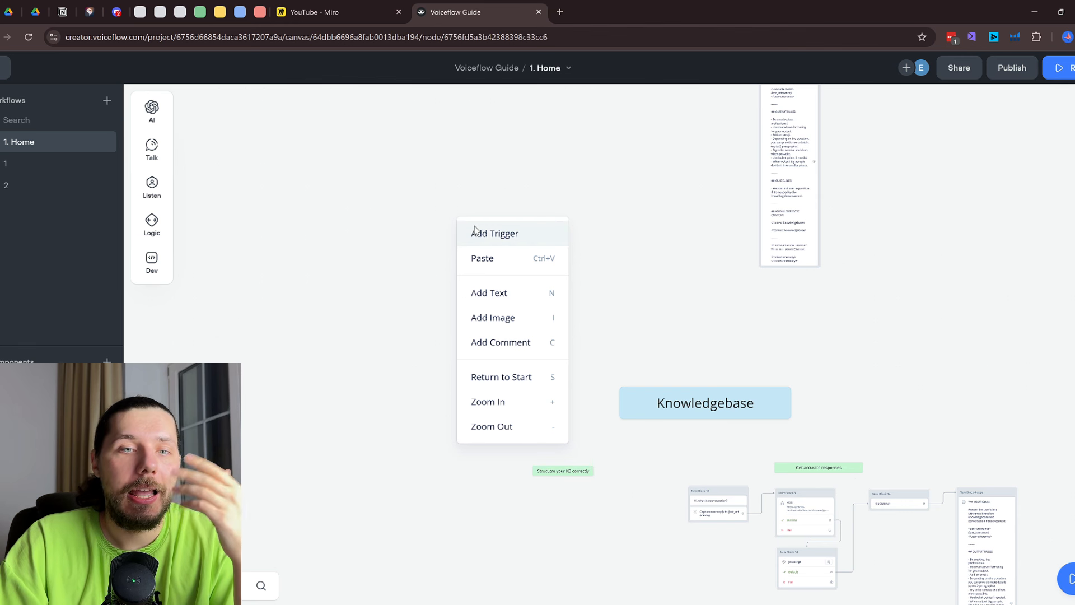
{"action": "left_click", "coordinate": [475, 232]}
{"action": "left_click", "coordinate": [1069, 142]}
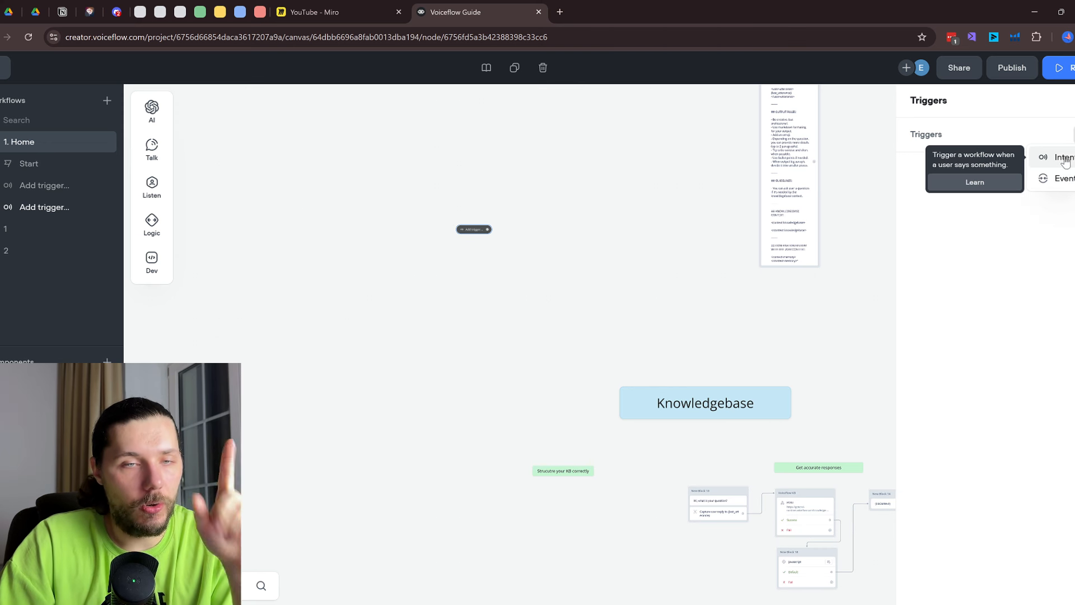
{"action": "left_click", "coordinate": [1064, 159]}
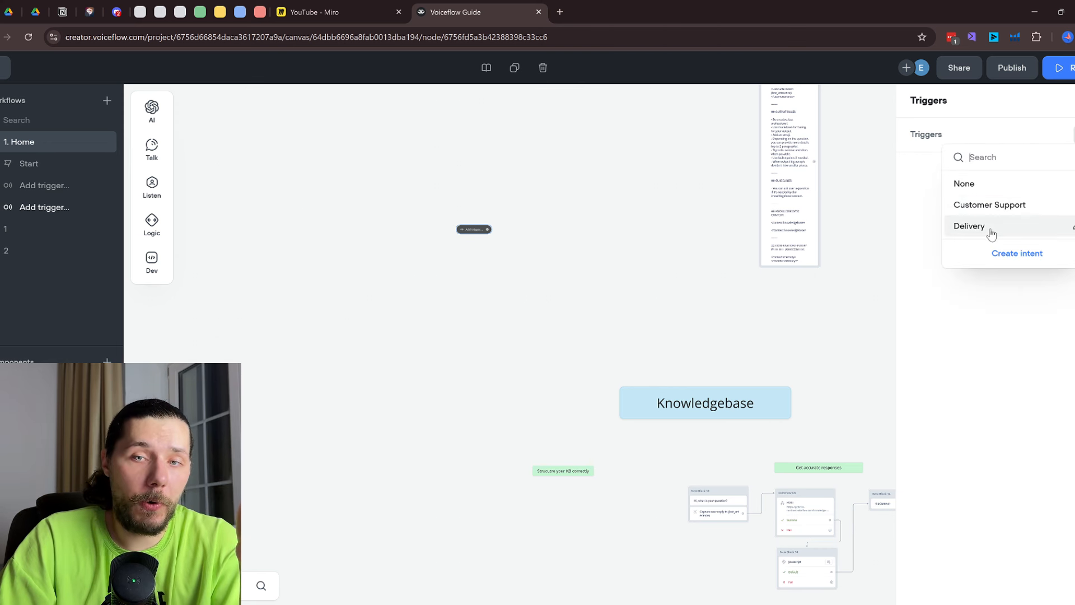
{"action": "left_click", "coordinate": [1004, 206]}
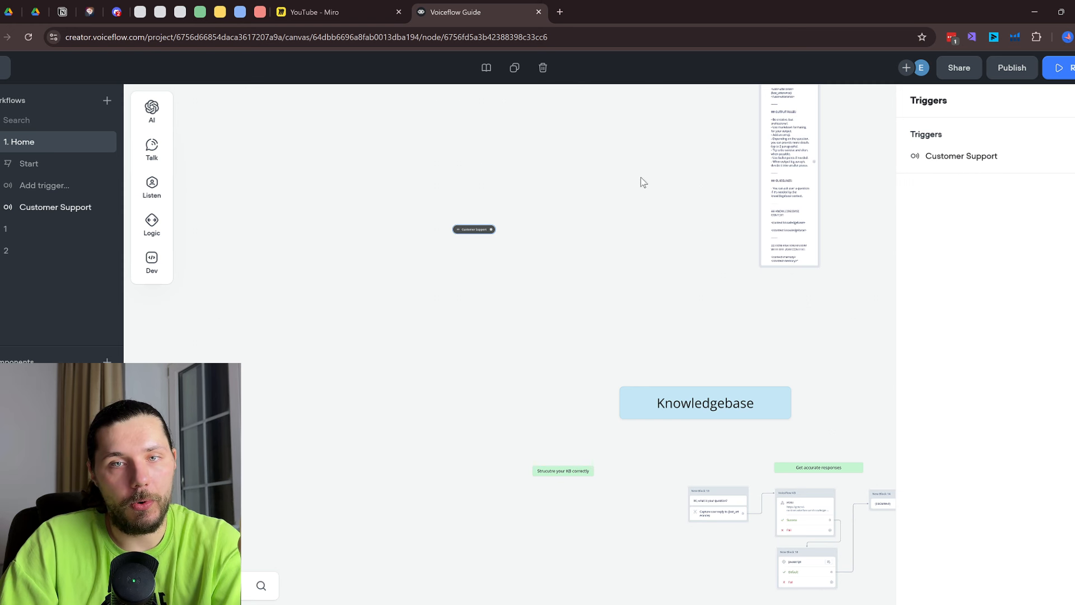
Move the Start node far left and add a new message block beside it
{"action": "left_click_drag", "start_coordinate": [603, 168], "coordinate": [437, 368]}
{"action": "scroll", "coordinate": [520, 264], "scroll_direction": "up", "scroll_amount": 2}
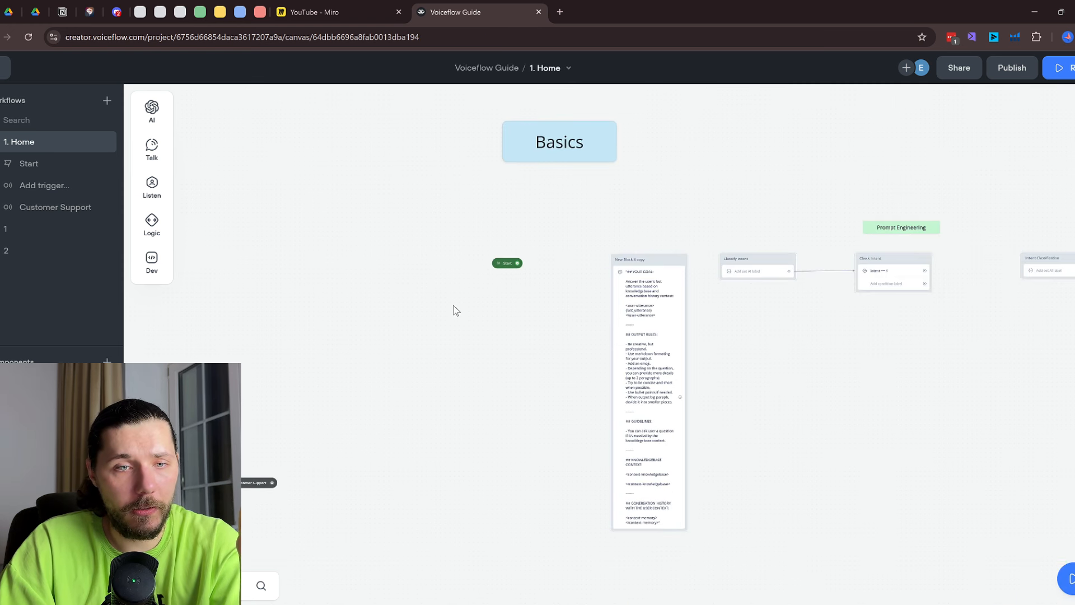
{"action": "left_click_drag", "start_coordinate": [454, 305], "coordinate": [568, 272]}
{"action": "left_click_drag", "start_coordinate": [609, 232], "coordinate": [262, 231]}
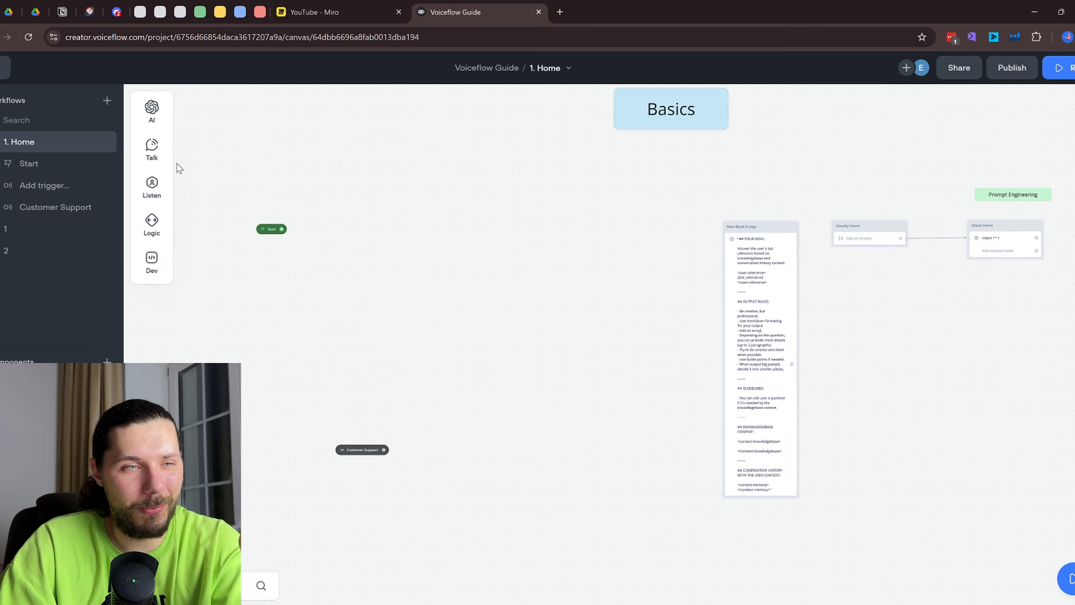
{"action": "scroll", "coordinate": [169, 154], "scroll_direction": "up", "scroll_amount": 1}
{"action": "mouse_move", "coordinate": [160, 152]}
{"action": "left_click_drag", "start_coordinate": [219, 143], "coordinate": [339, 224]}
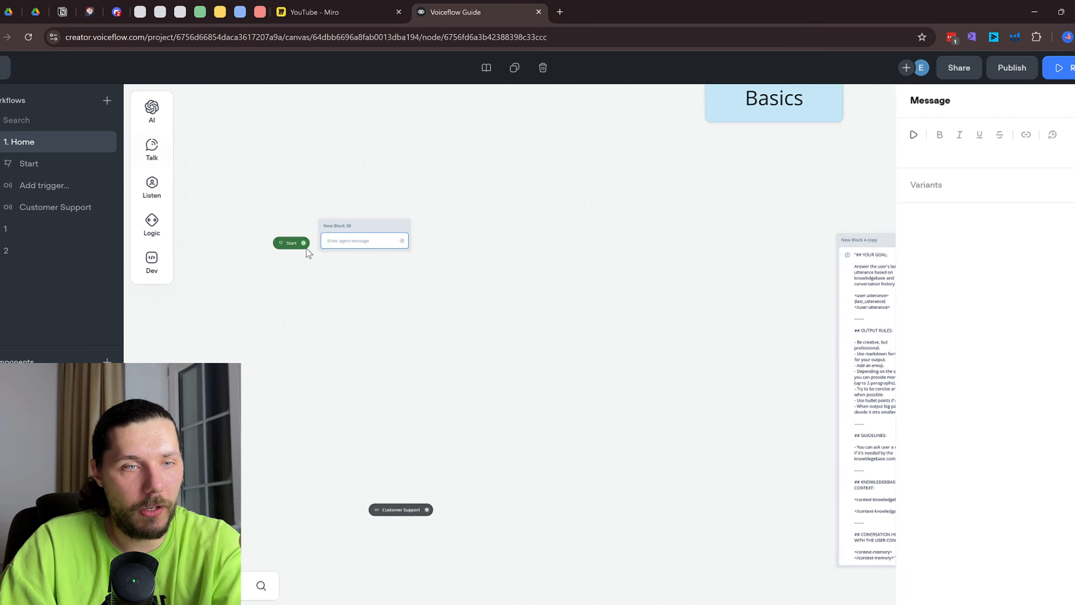
Make New Block 38 say 'Do you have a quesiton?' and capture the entire user reply
{"action": "left_click", "coordinate": [379, 255]}
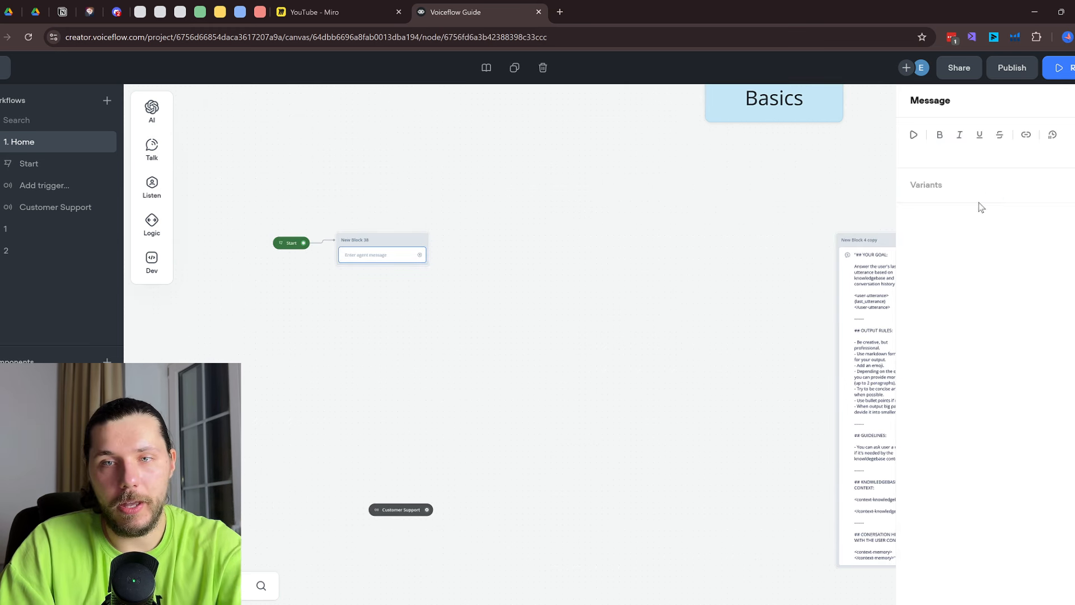
{"action": "left_click", "coordinate": [966, 152]}
{"action": "type", "text": "Do you ha"}
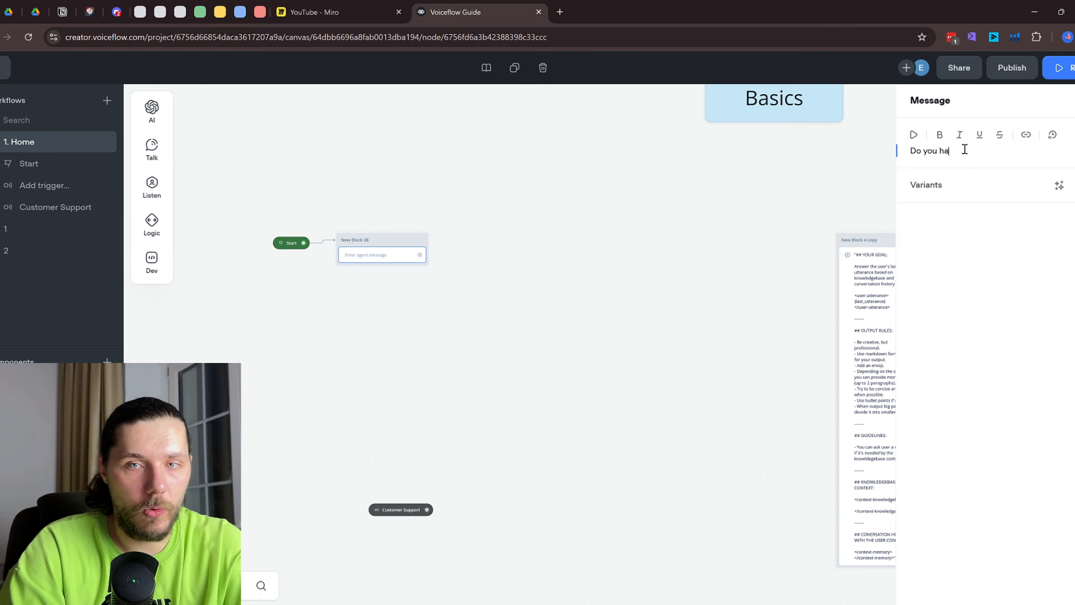
{"action": "type", "text": "ve a quesiton?"}
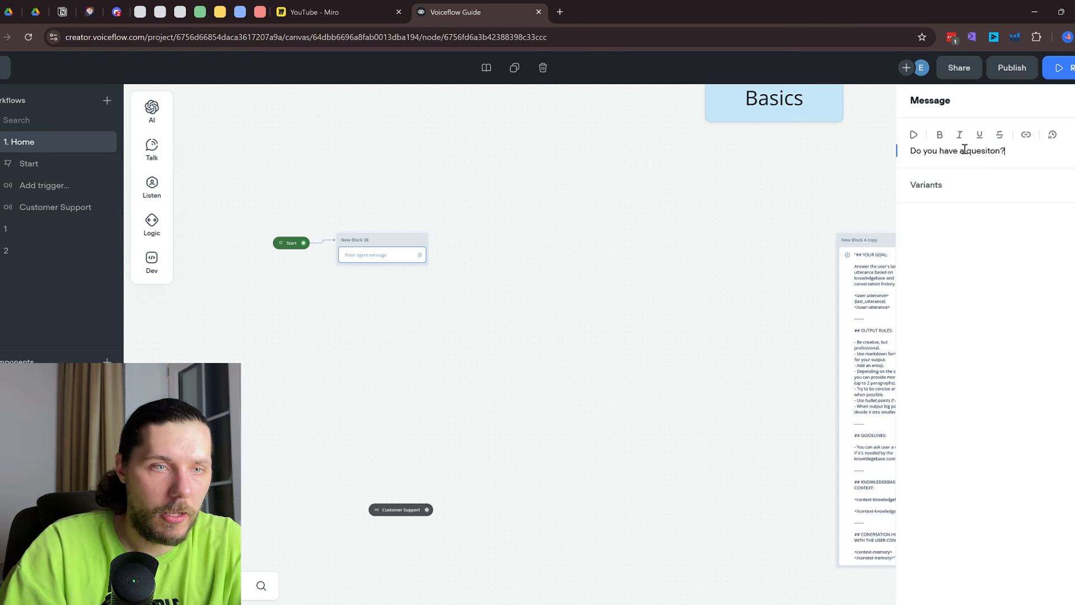
{"action": "mouse_move", "coordinate": [152, 187]}
{"action": "left_click_drag", "start_coordinate": [208, 221], "coordinate": [372, 272]}
{"action": "left_click", "coordinate": [989, 102]}
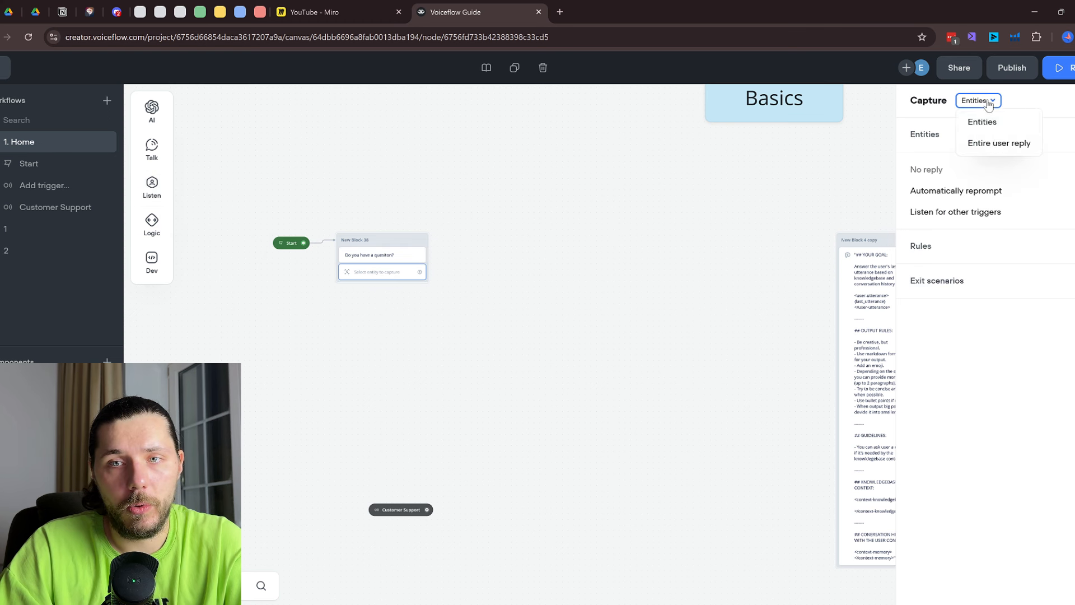
{"action": "left_click", "coordinate": [999, 143]}
Add an AI response prompting 'Answer user quesiton: {last_utterance}' using Memory & Prompt
{"action": "mouse_move", "coordinate": [169, 127]}
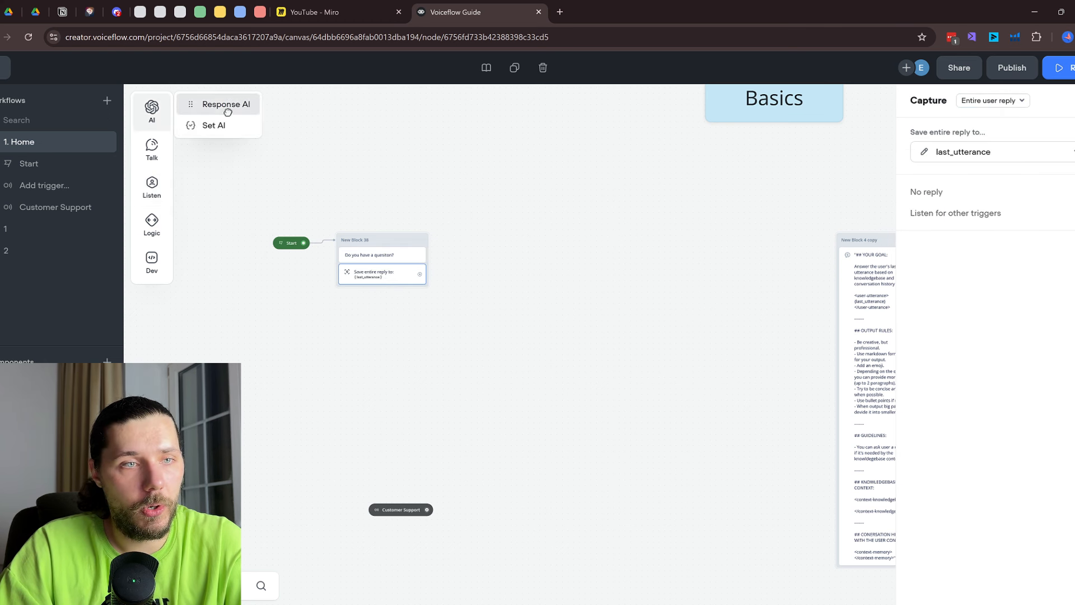
{"action": "left_click_drag", "start_coordinate": [227, 105], "coordinate": [522, 232]}
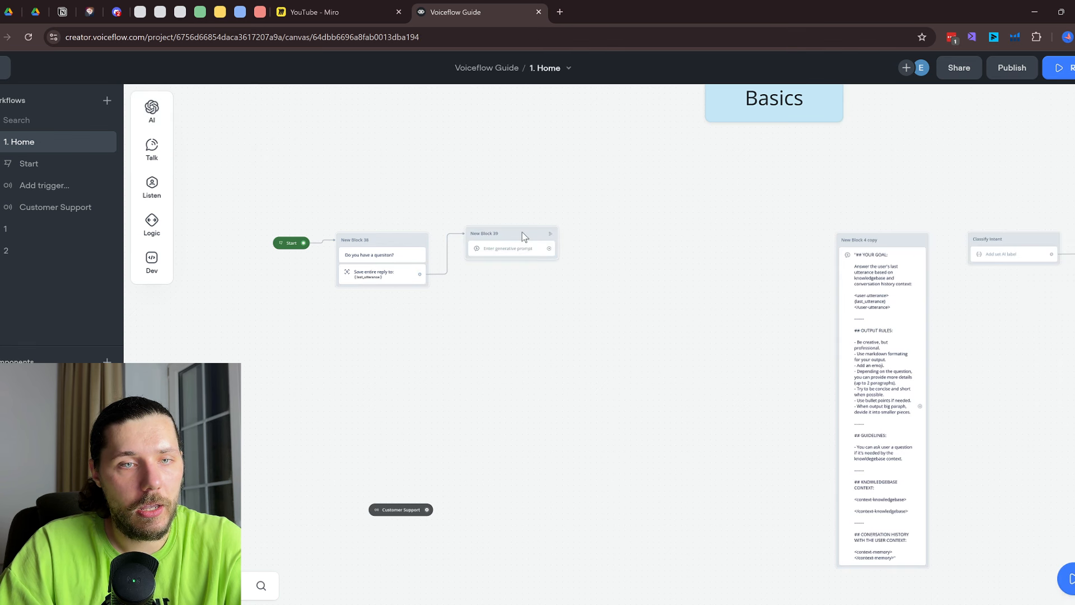
{"action": "left_click", "coordinate": [941, 213]}
{"action": "type", "text": "A"}
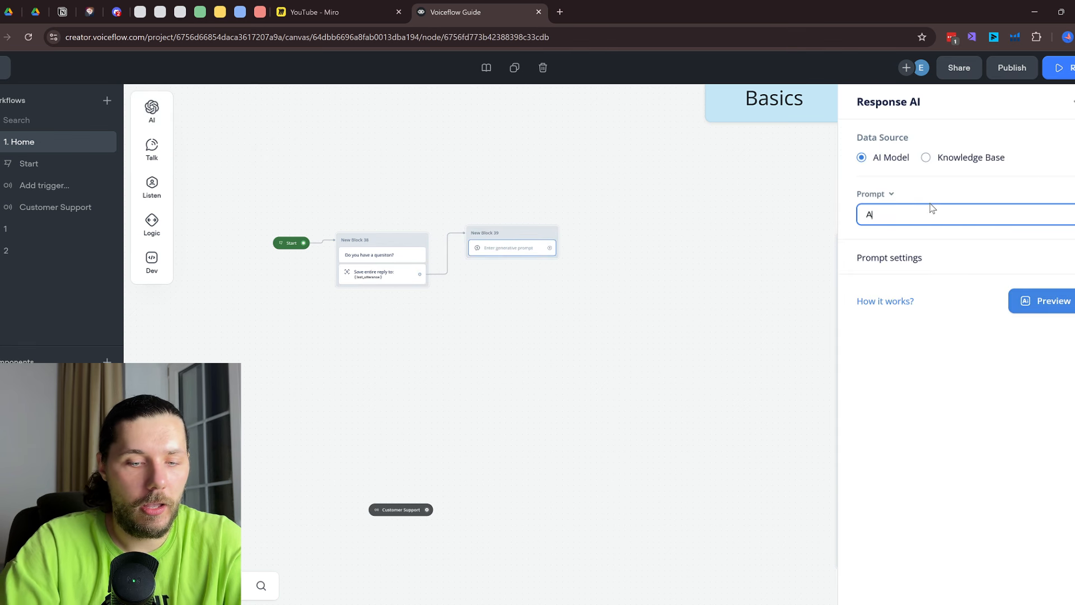
{"action": "type", "text": "nswer user quesiton:"}
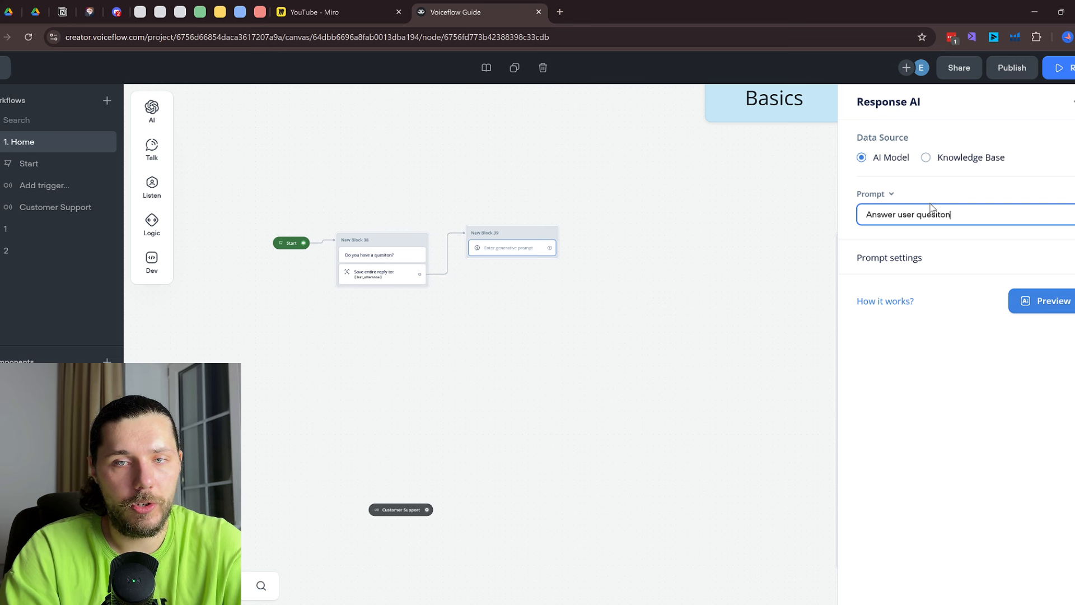
{"action": "key", "text": "Return"}
{"action": "key", "text": "Return"}
{"action": "type", "text": "{last"}
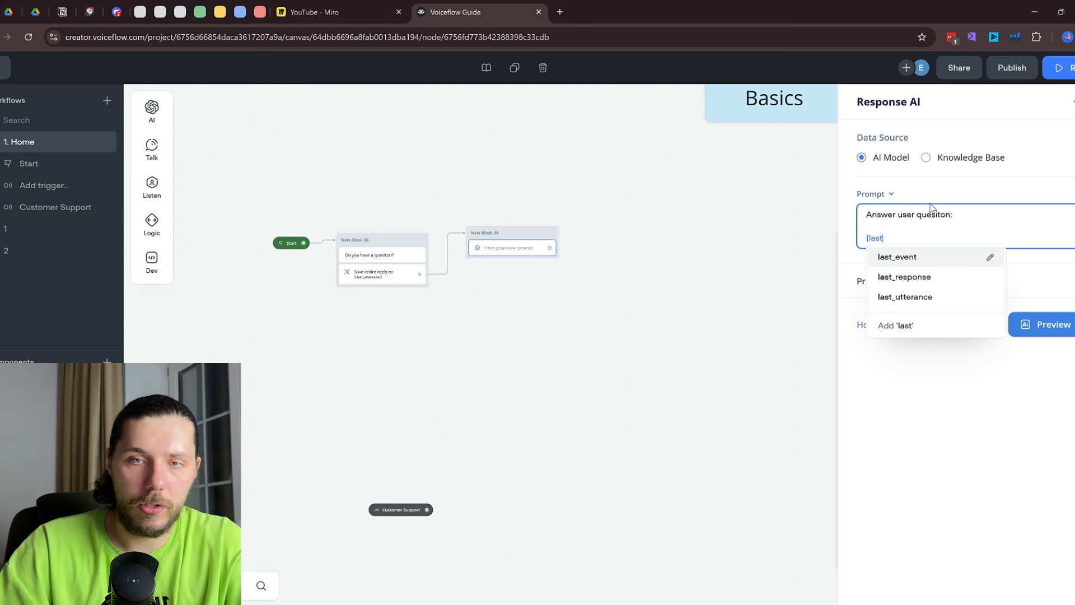
{"action": "left_click", "coordinate": [936, 295]}
{"action": "left_click", "coordinate": [887, 197]}
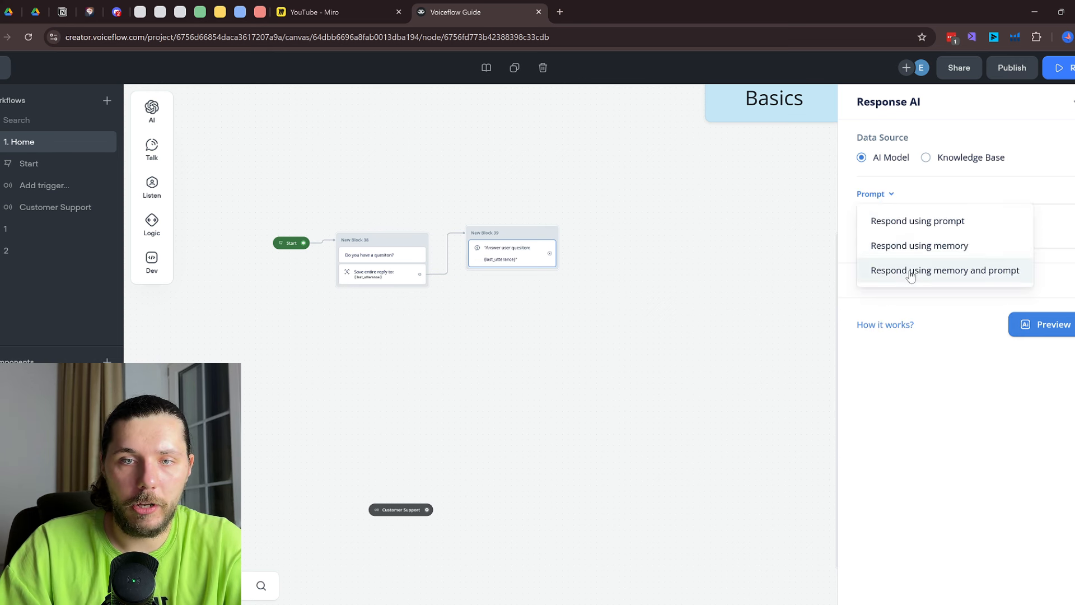
{"action": "left_click", "coordinate": [947, 270]}
{"action": "left_click", "coordinate": [555, 256]}
Connect the AI response to New Block 40, which captures the entire user reply
{"action": "left_click_drag", "start_coordinate": [555, 256], "coordinate": [607, 238]}
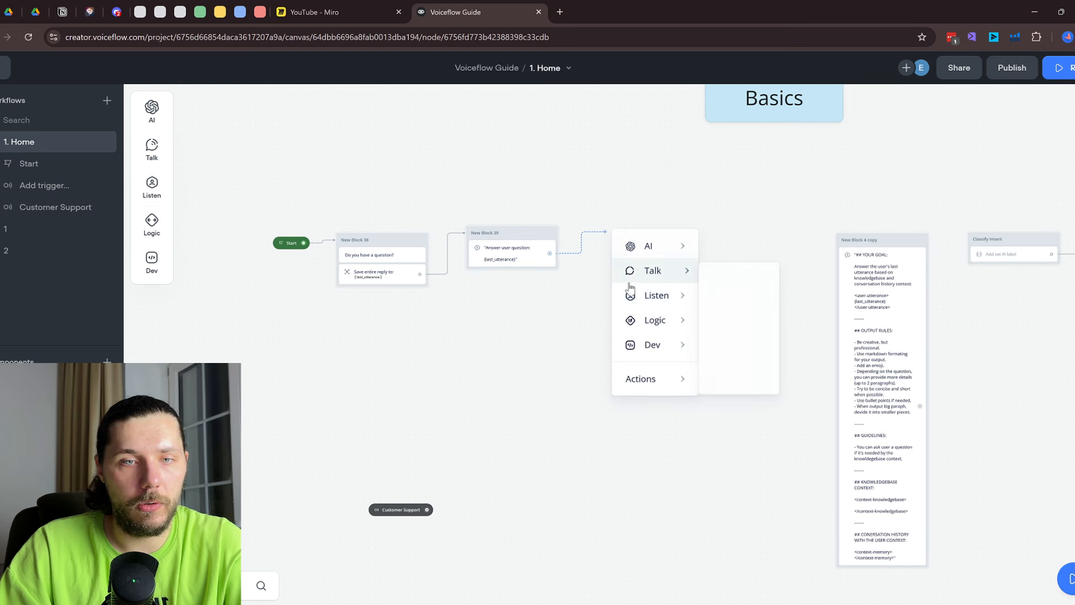
{"action": "mouse_move", "coordinate": [630, 300]}
{"action": "left_click", "coordinate": [737, 350]}
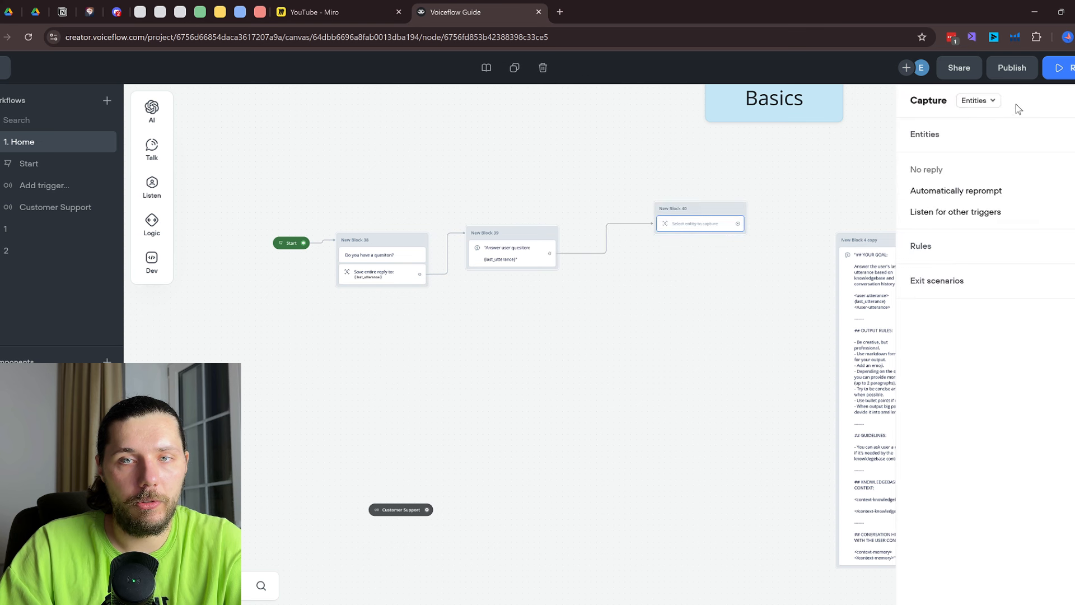
{"action": "left_click", "coordinate": [1015, 106]}
{"action": "left_click", "coordinate": [988, 143]}
{"action": "left_click_drag", "start_coordinate": [702, 212], "coordinate": [649, 241]}
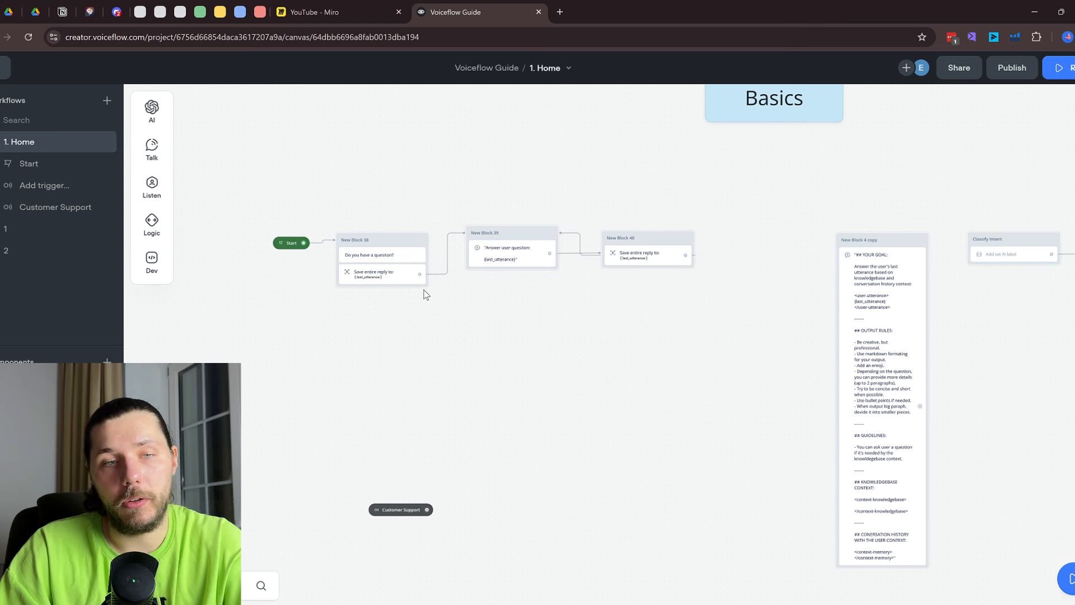
Move the Customer Support trigger closer to the flow, then open workflow 1
{"action": "scroll", "coordinate": [426, 295], "scroll_direction": "up", "scroll_amount": 2}
{"action": "scroll", "coordinate": [496, 487], "scroll_direction": "down", "scroll_amount": 3}
{"action": "scroll", "coordinate": [496, 488], "scroll_direction": "left", "scroll_amount": 3}
{"action": "left_click_drag", "start_coordinate": [543, 472], "coordinate": [407, 312]}
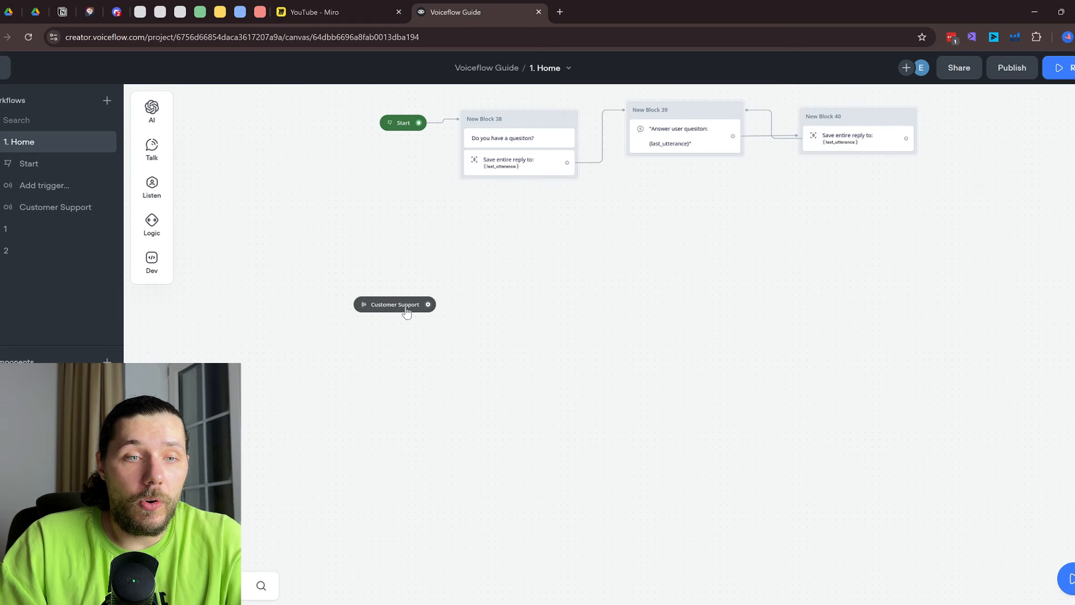
{"action": "scroll", "coordinate": [393, 394], "scroll_direction": "up", "scroll_amount": 3}
{"action": "scroll", "coordinate": [429, 387], "scroll_direction": "up", "scroll_amount": 2}
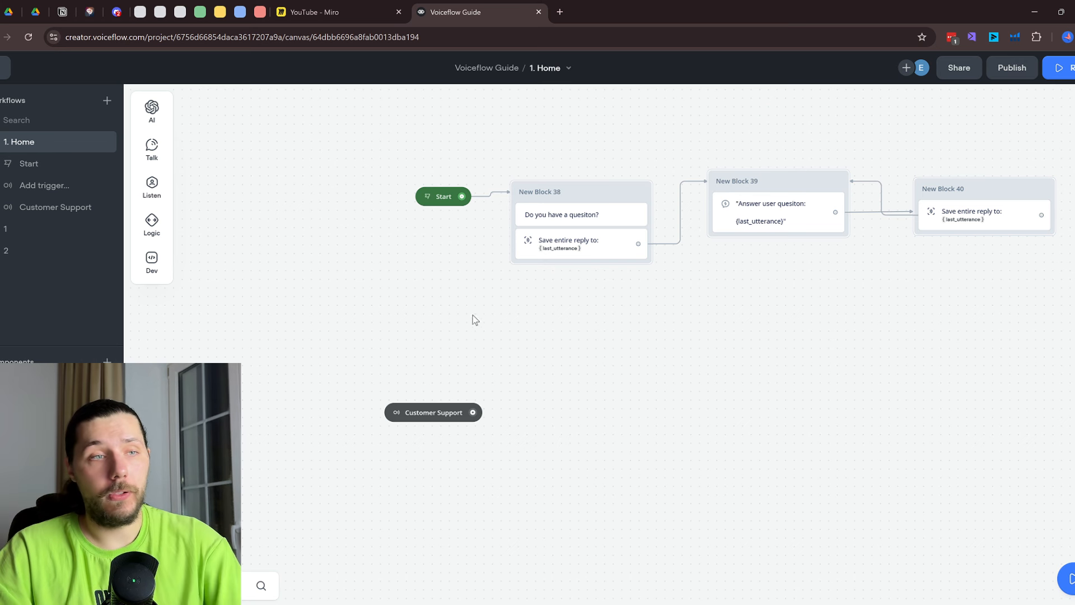
{"action": "left_click", "coordinate": [34, 235]}
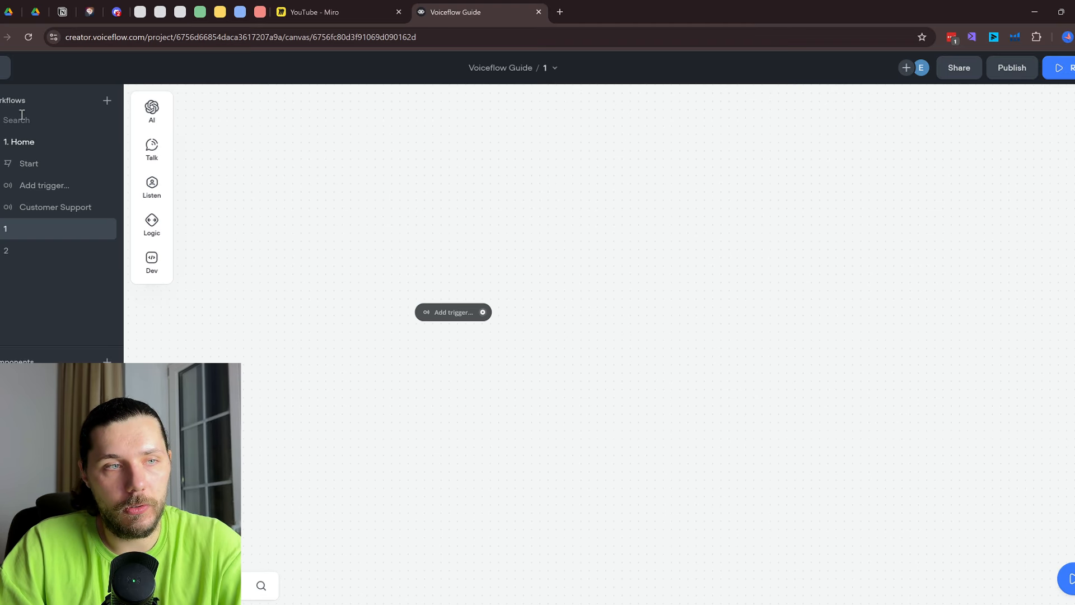
Set workflow 1's trigger to Customer Support, then delete it and return to Home
{"action": "left_click", "coordinate": [450, 315]}
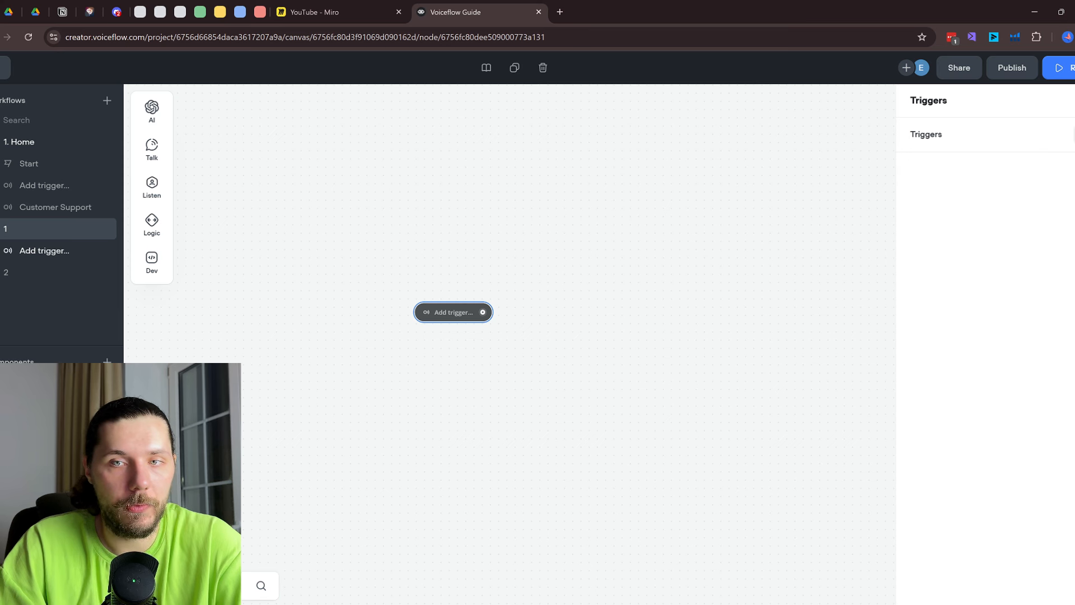
{"action": "left_click", "coordinate": [1059, 138]}
{"action": "left_click", "coordinate": [1047, 156]}
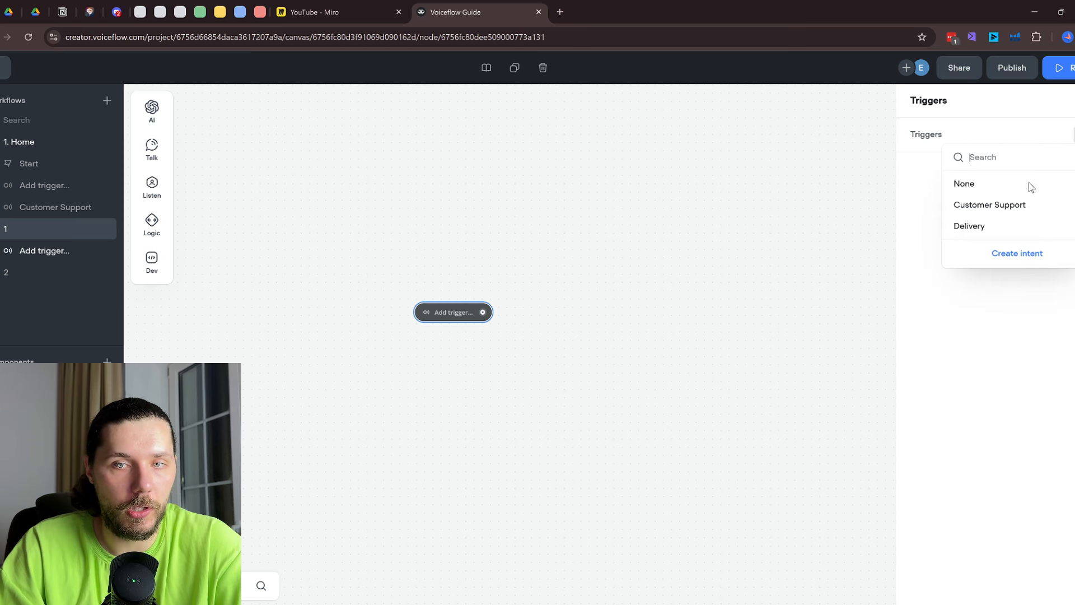
{"action": "left_click", "coordinate": [1008, 205]}
{"action": "left_click", "coordinate": [558, 266]}
{"action": "left_click", "coordinate": [31, 143]}
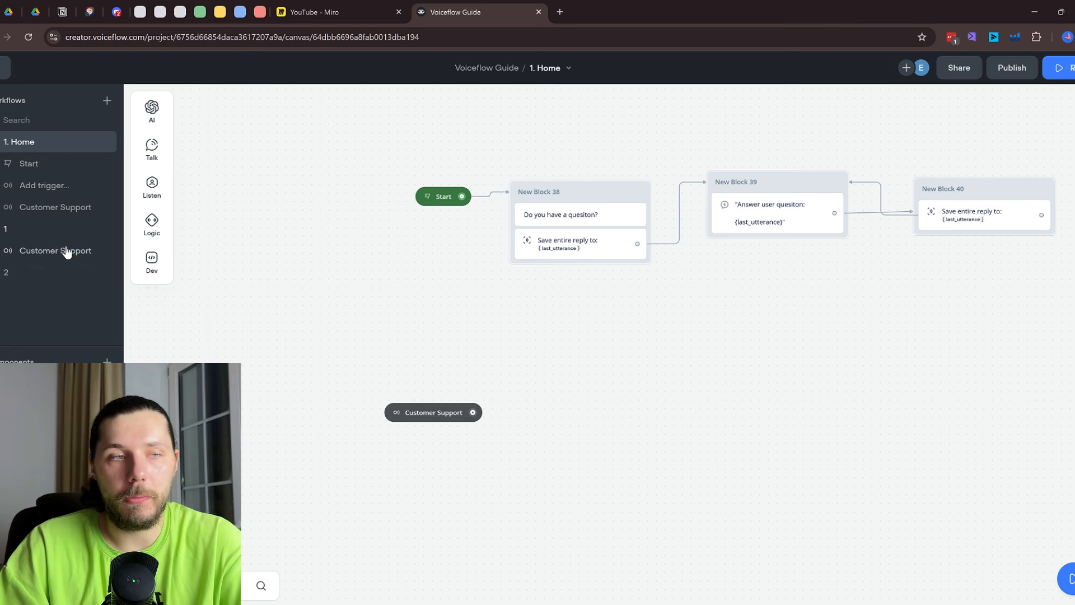
{"action": "left_click", "coordinate": [27, 234]}
{"action": "right_click", "coordinate": [466, 317]}
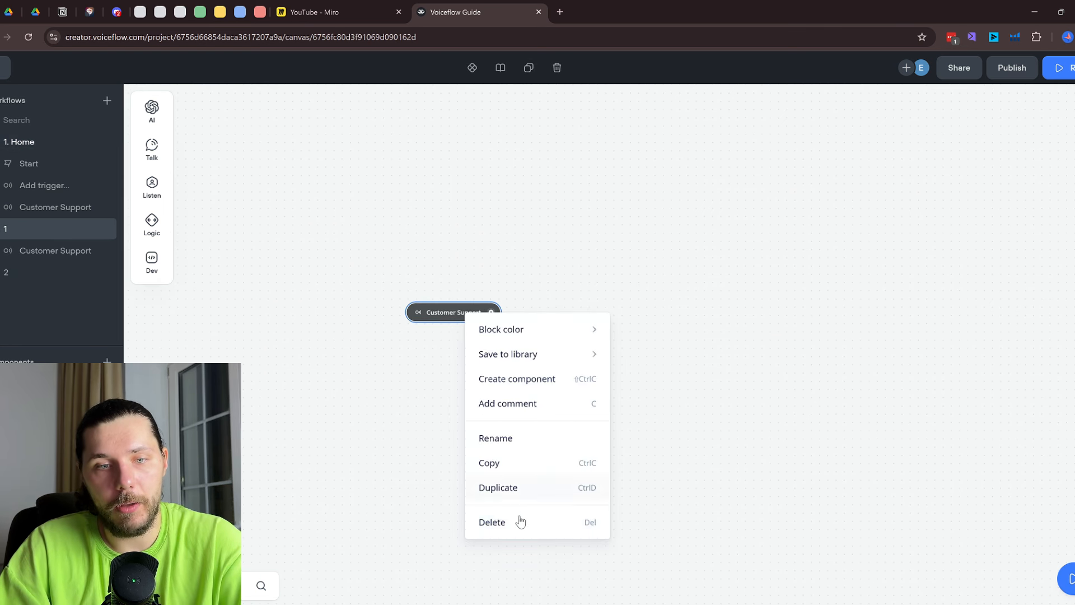
{"action": "left_click", "coordinate": [518, 520]}
{"action": "left_click", "coordinate": [26, 148]}
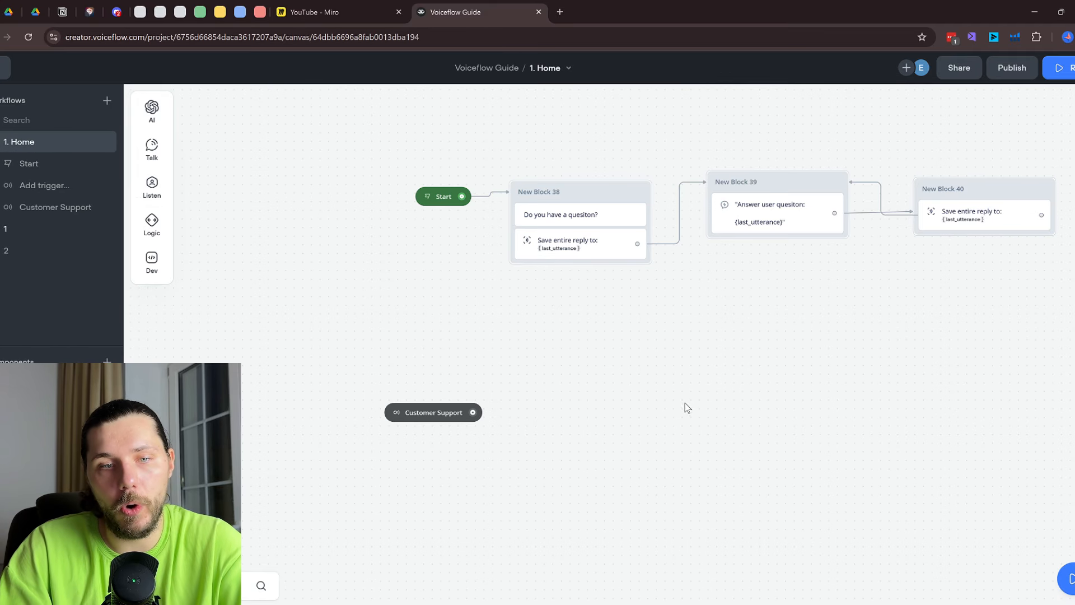
Connect the Customer Support trigger to a 'support' message followed by a capture step
{"action": "left_click_drag", "start_coordinate": [367, 421], "coordinate": [429, 421]}
{"action": "mouse_move", "coordinate": [518, 467]}
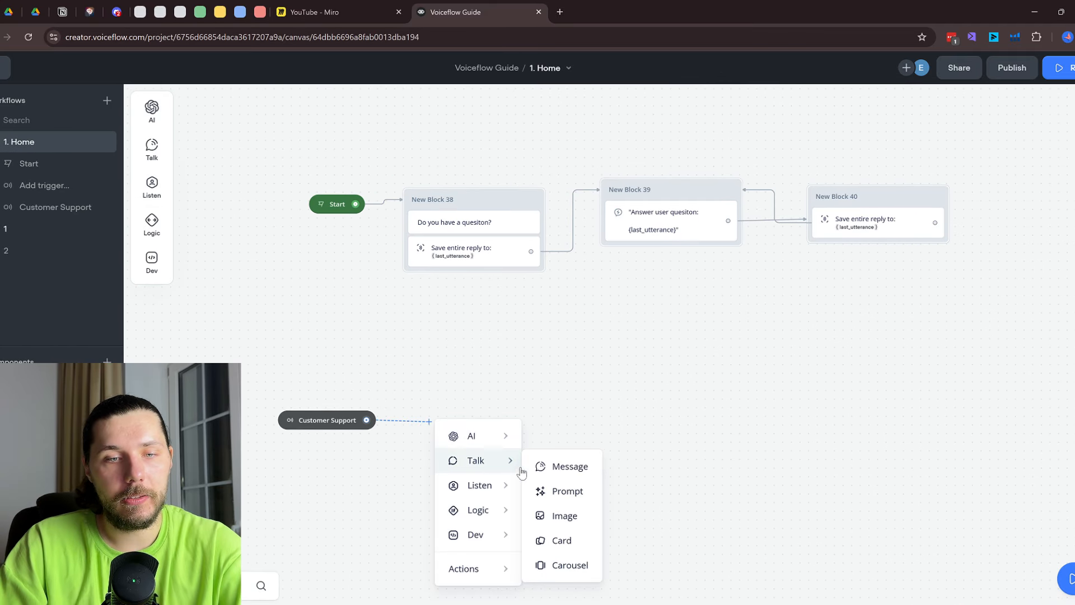
{"action": "left_click", "coordinate": [563, 466]}
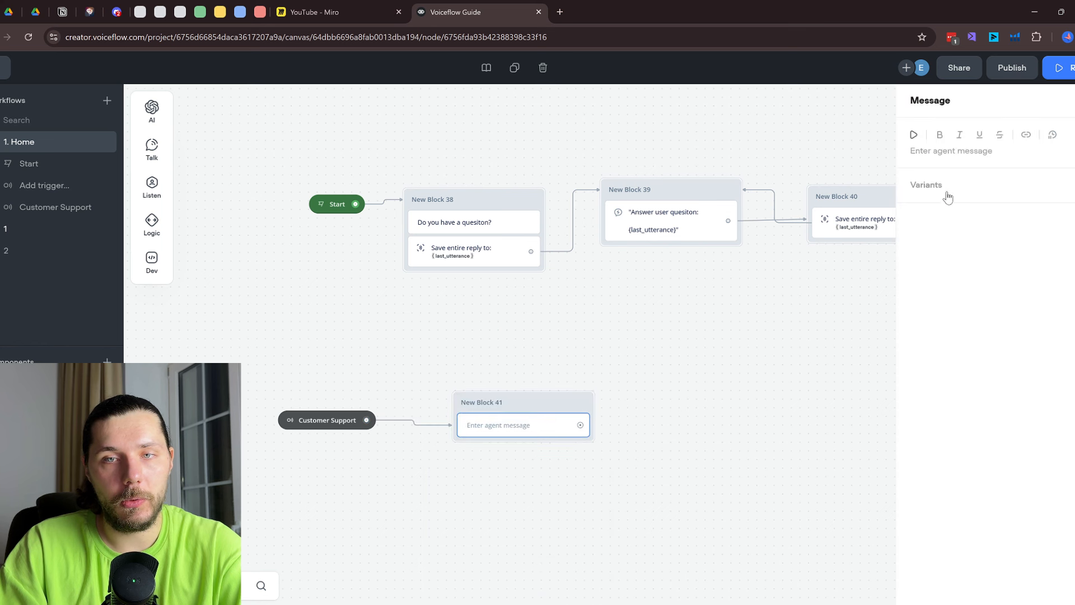
{"action": "left_click", "coordinate": [982, 149]}
{"action": "type", "text": "support"}
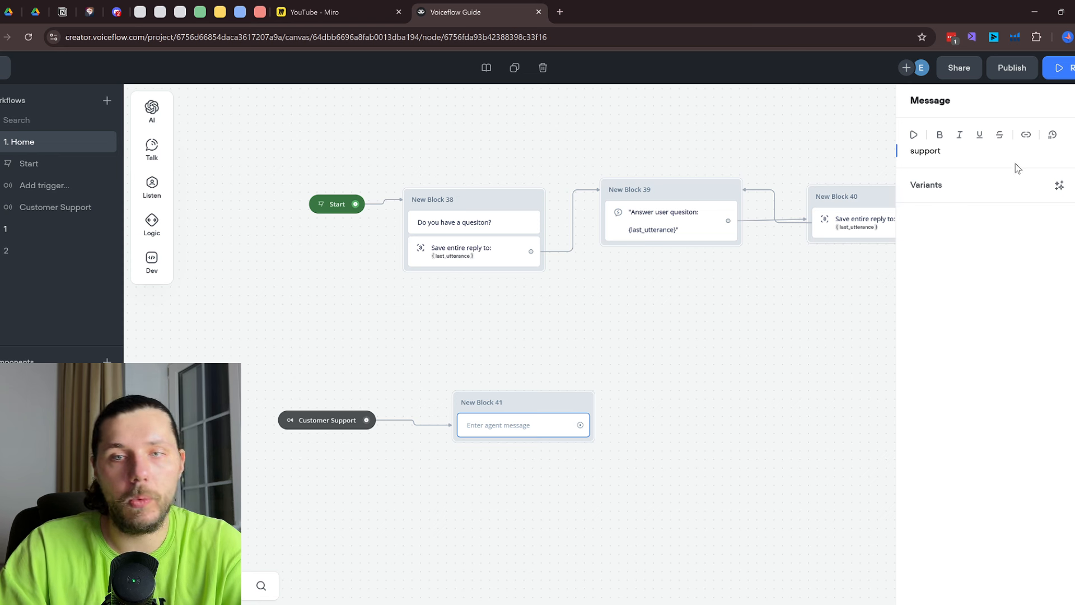
{"action": "mouse_move", "coordinate": [152, 184]}
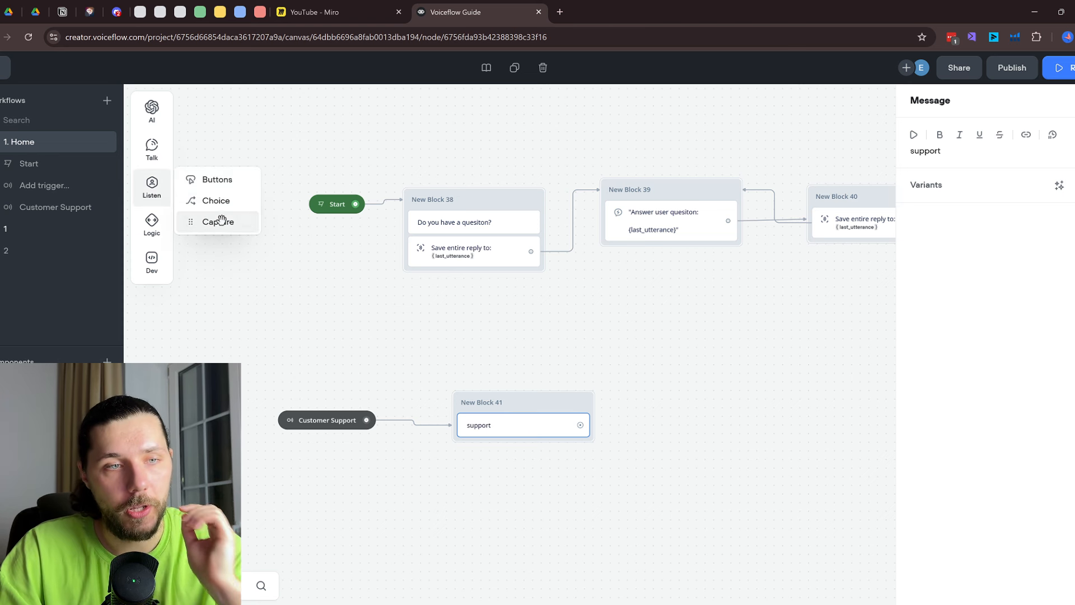
{"action": "left_click_drag", "start_coordinate": [220, 221], "coordinate": [515, 442]}
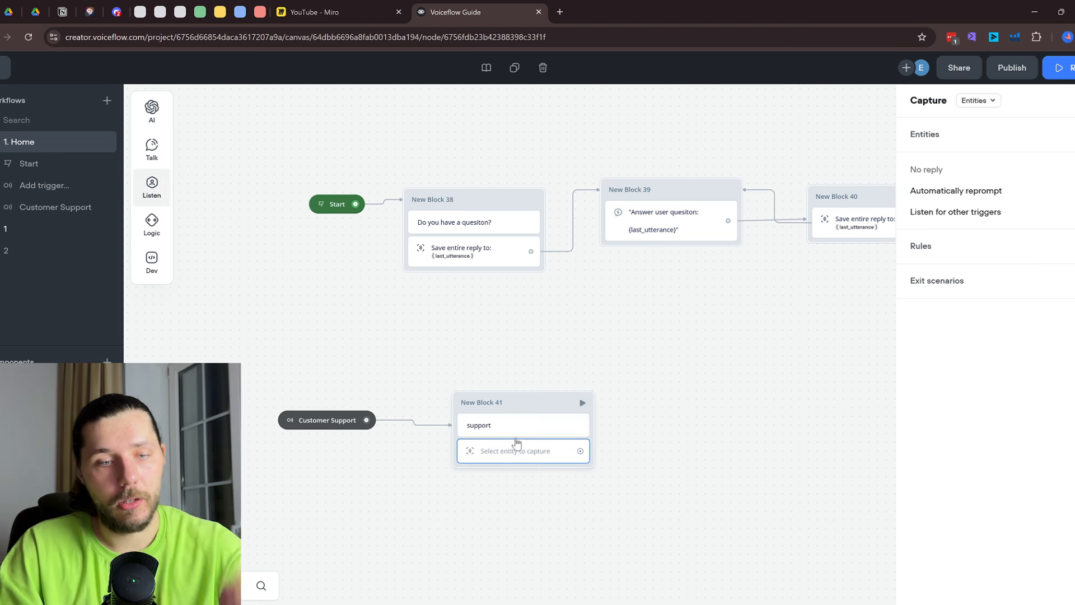
{"action": "left_click", "coordinate": [624, 310]}
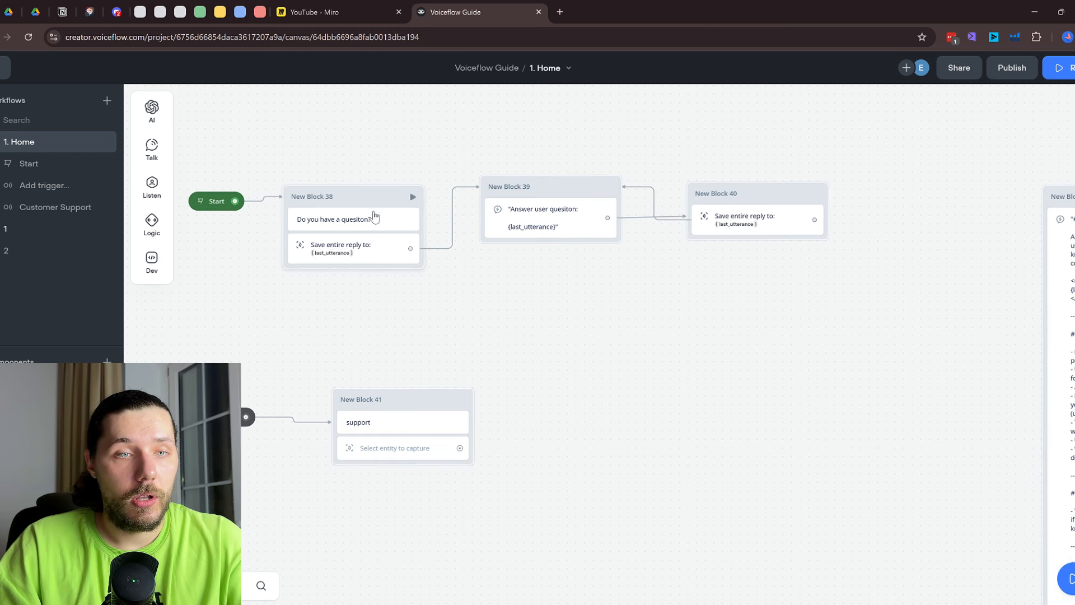
Test the prototype with 'hi', 'how are you ?' and 'I want to talk to support'
{"action": "left_click", "coordinate": [413, 197]}
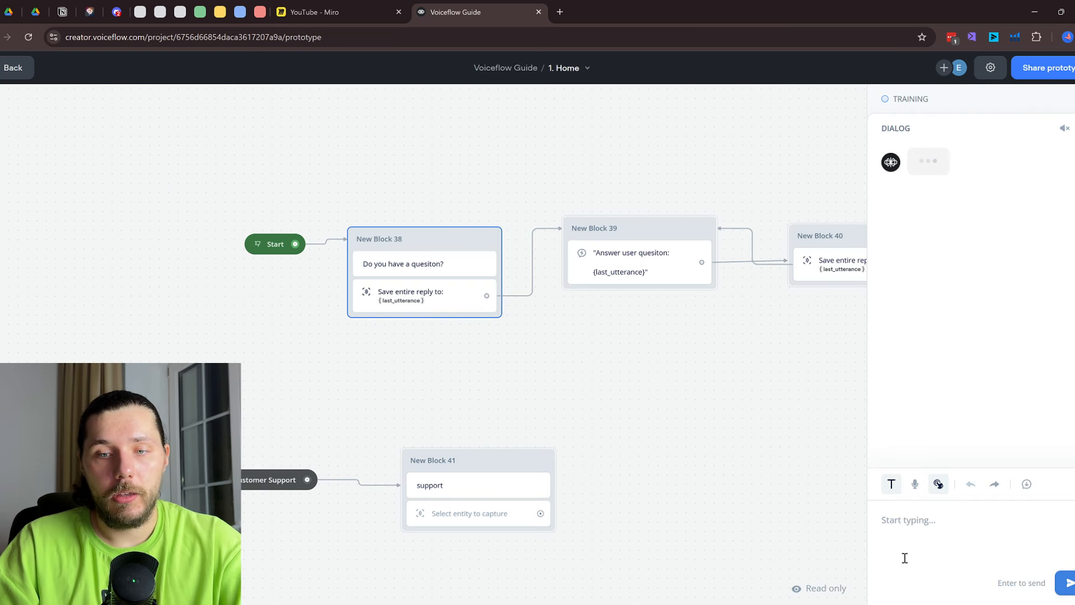
{"action": "type", "text": "hi"}
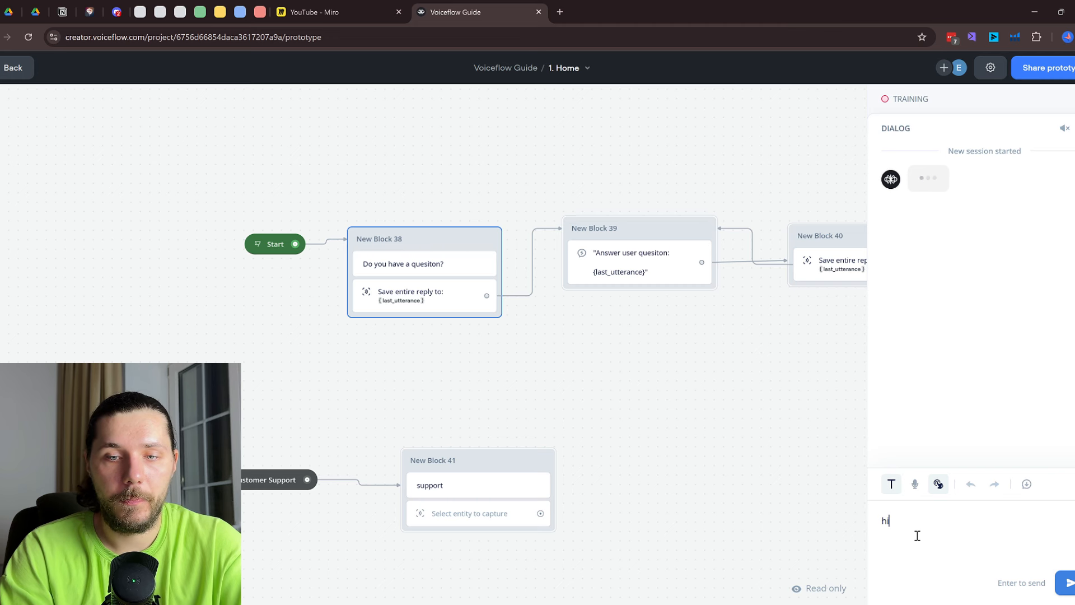
{"action": "key", "text": "Return"}
{"action": "type", "text": "how "}
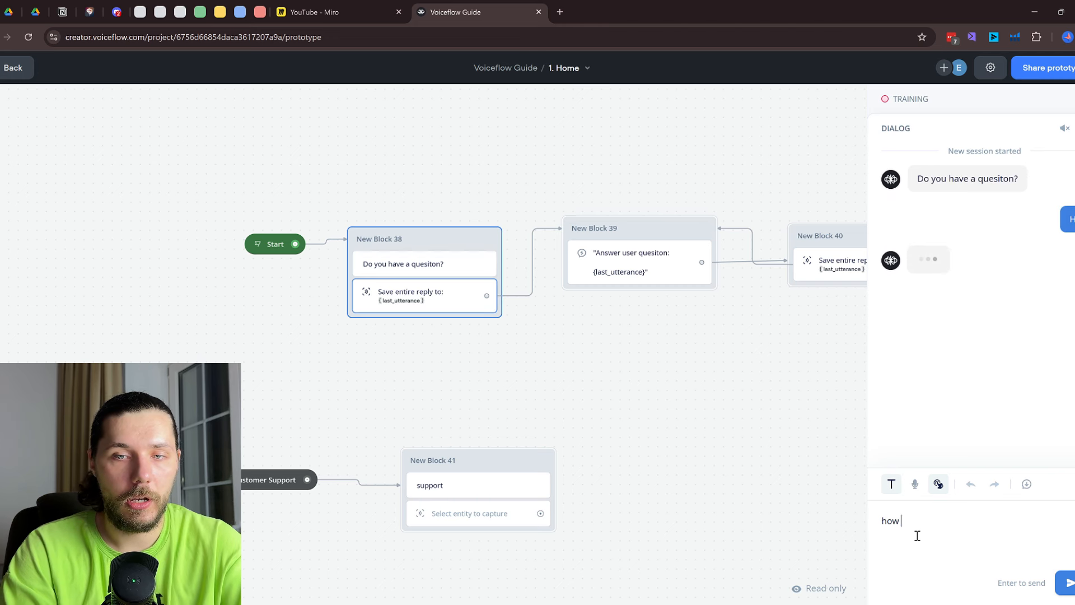
{"action": "type", "text": "are you ?"}
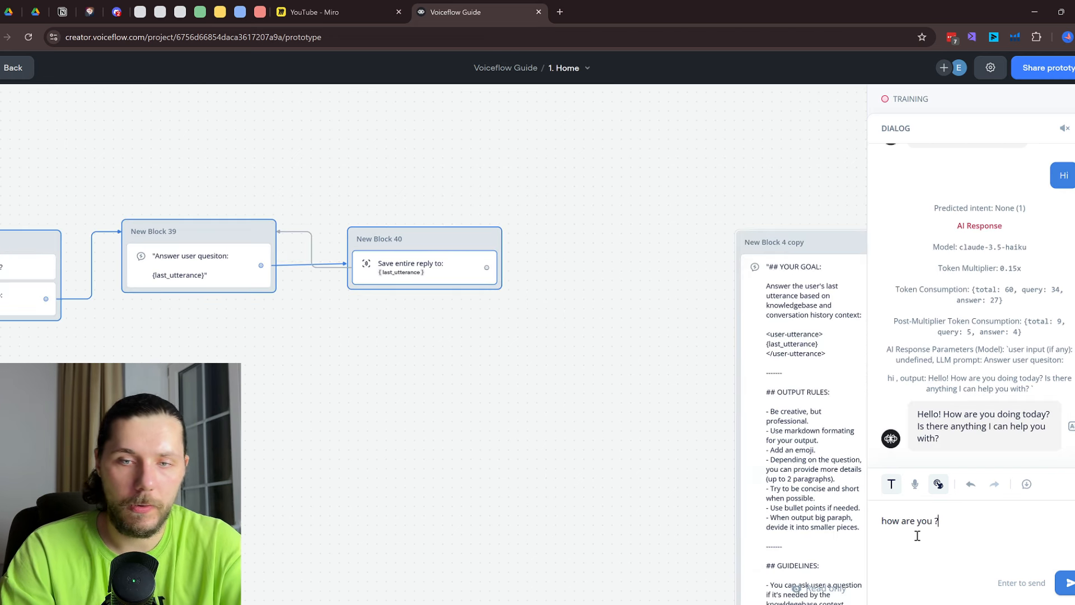
{"action": "key", "text": "Return"}
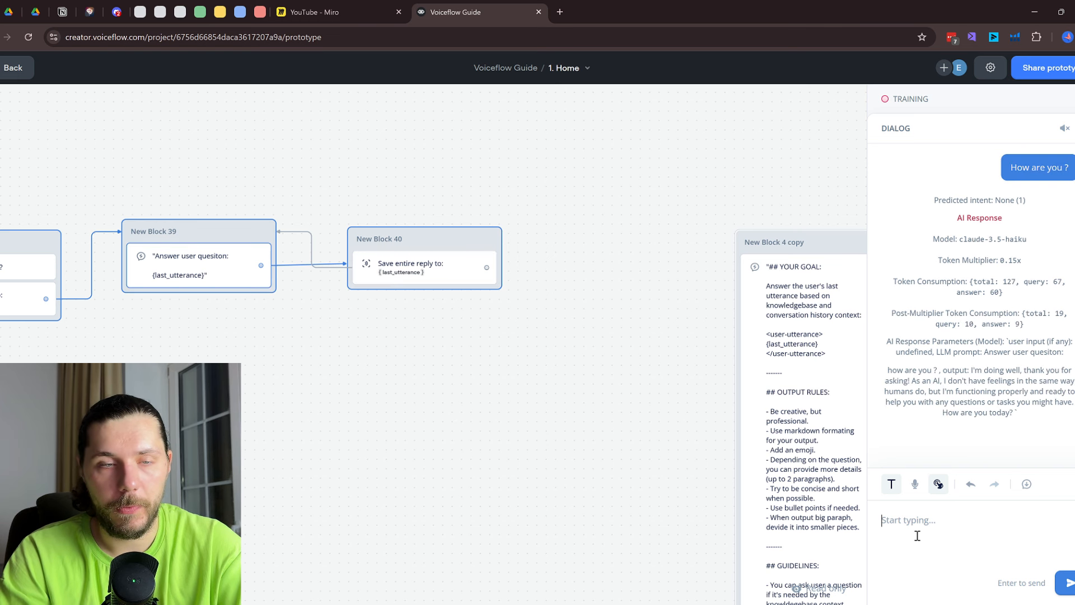
{"action": "type", "text": "I want to talk to us"}
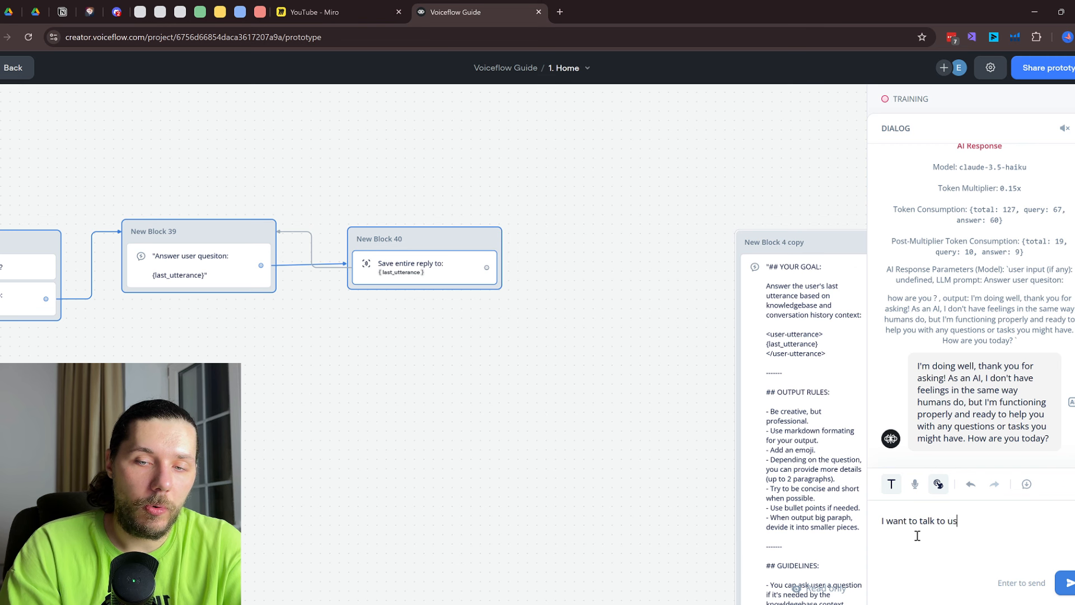
{"action": "type", "text": "rt"}
{"action": "key", "text": "Return"}
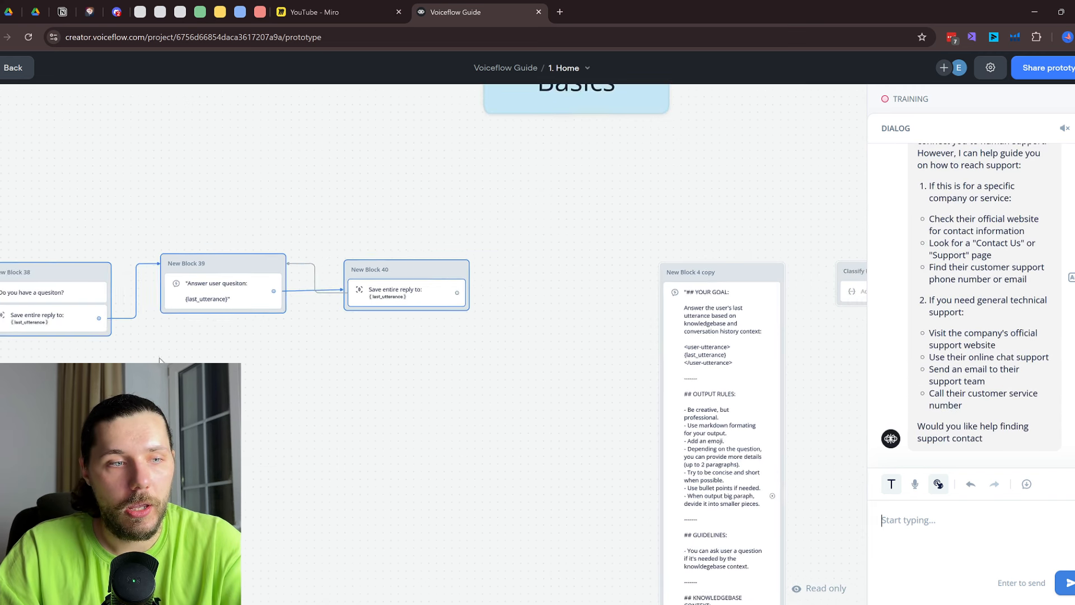
{"action": "scroll", "coordinate": [1007, 337], "scroll_direction": "up", "scroll_amount": 5}
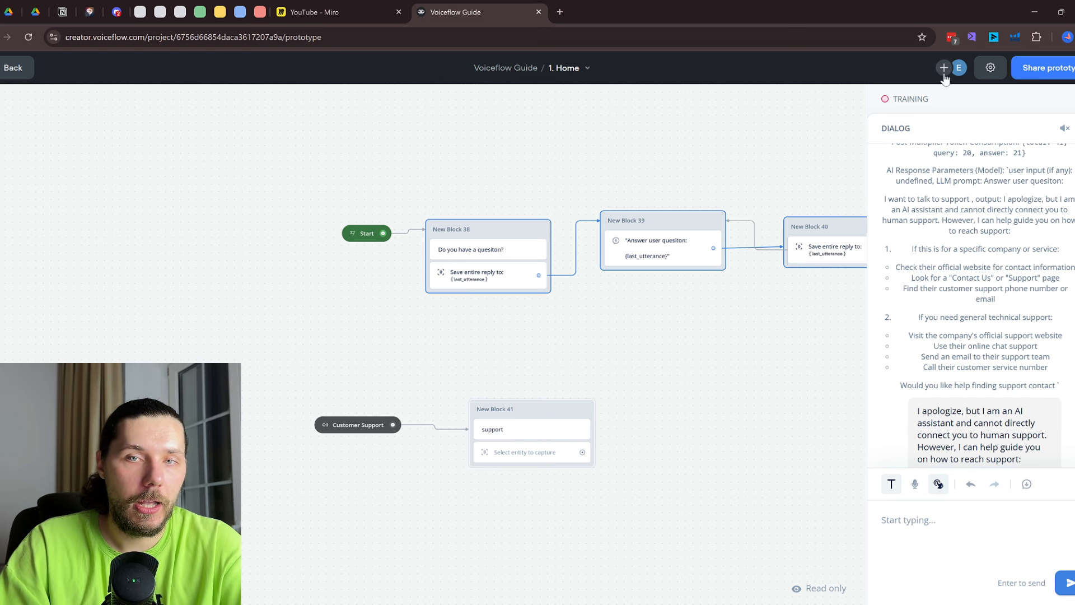
Train the agent and return to the Home workflow canvas
{"action": "left_click", "coordinate": [965, 102]}
{"action": "left_click", "coordinate": [984, 242]}
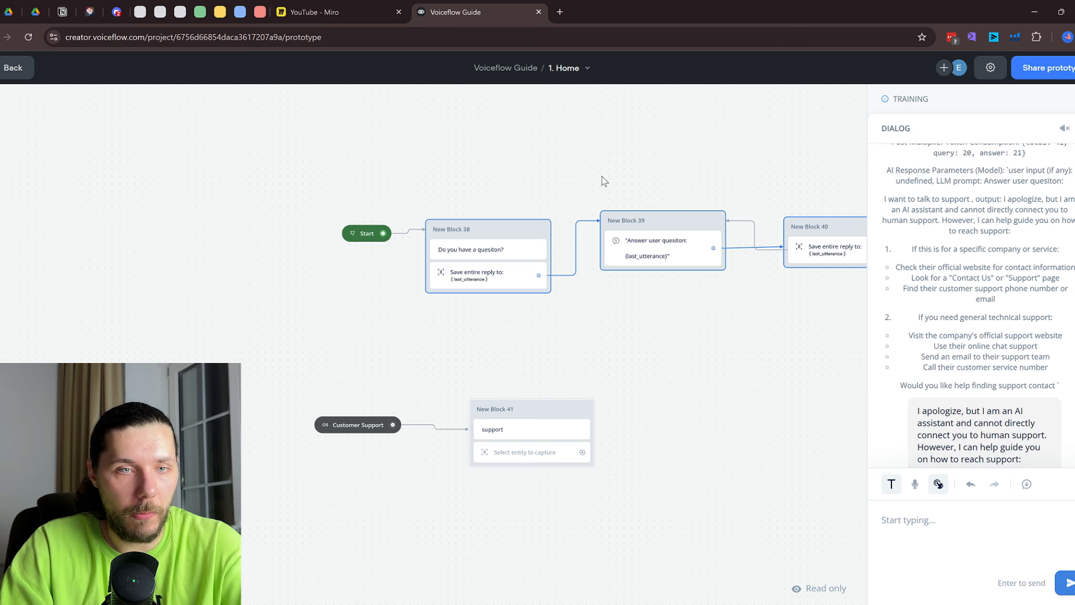
{"action": "left_click", "coordinate": [543, 231]}
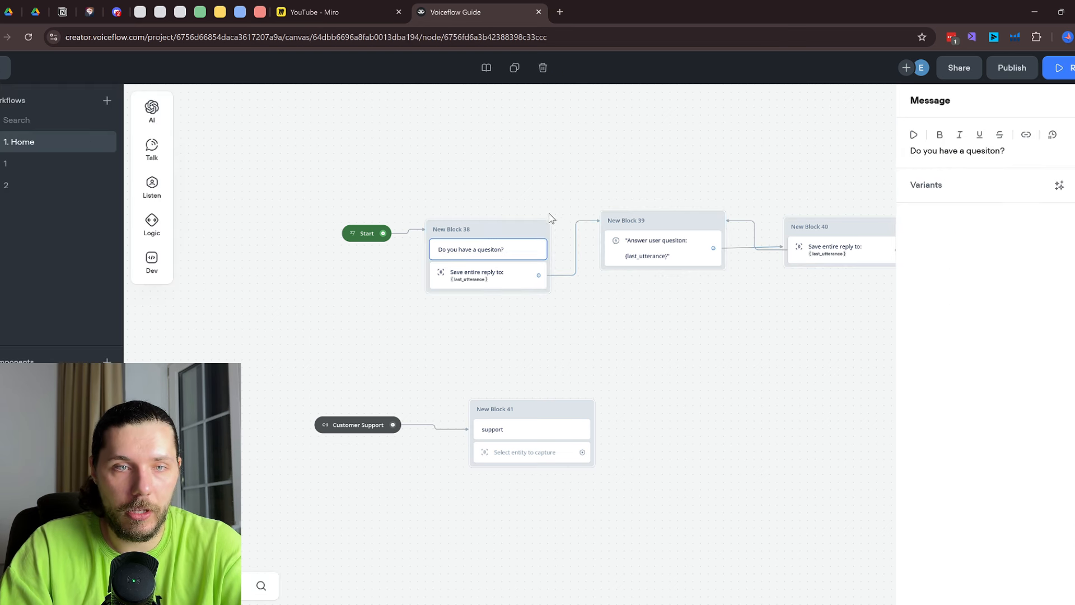
Run the prototype from New Block 38, sending 'Hi' and 'I want customer support'
{"action": "left_click", "coordinate": [541, 231]}
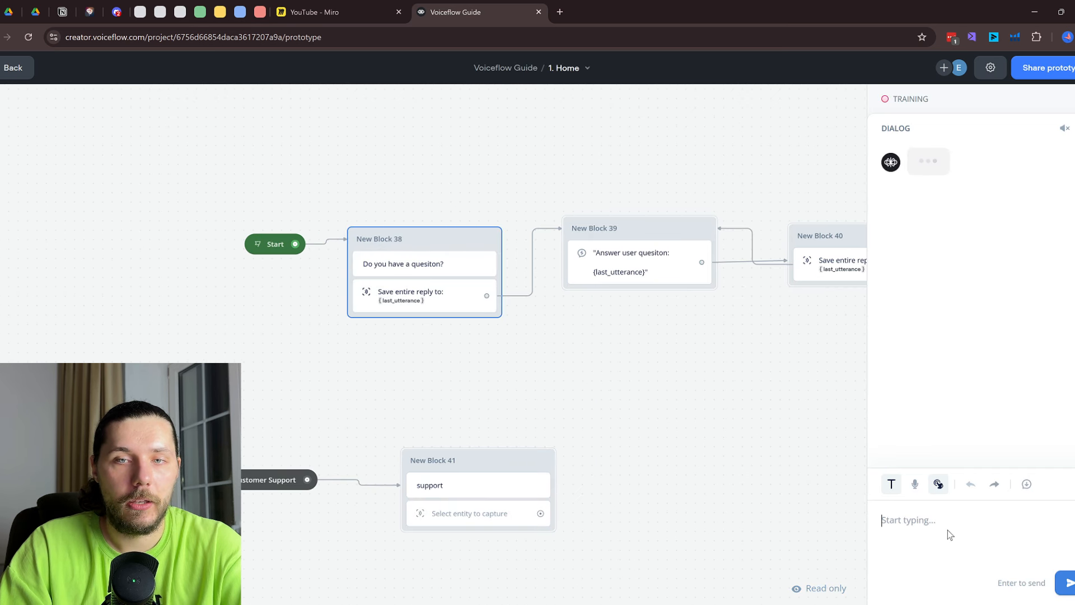
{"action": "type", "text": "Hi"}
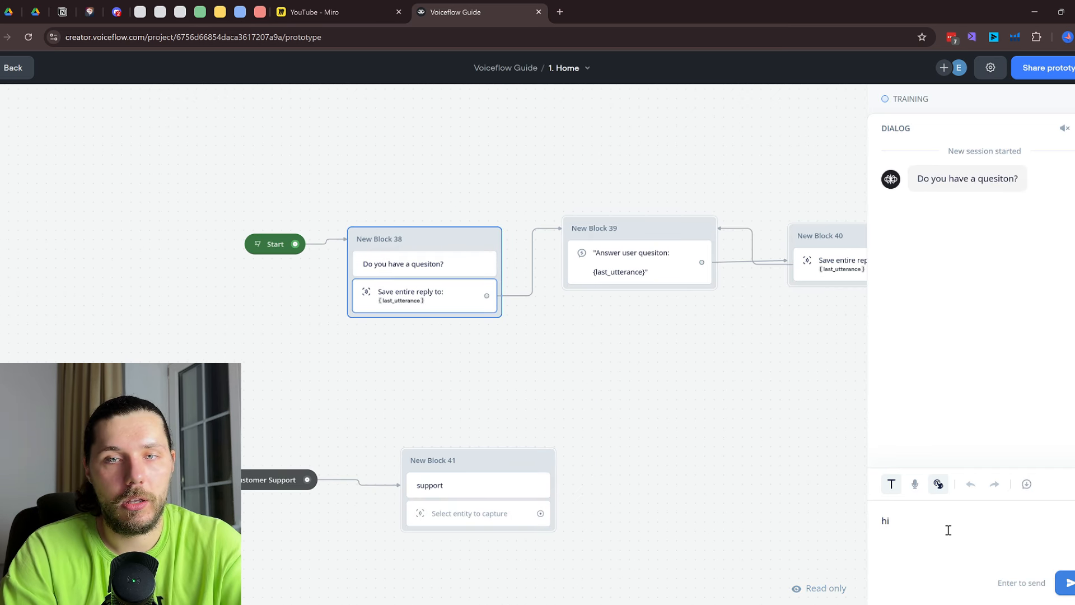
{"action": "key", "text": "Return"}
{"action": "type", "text": "I want customer"}
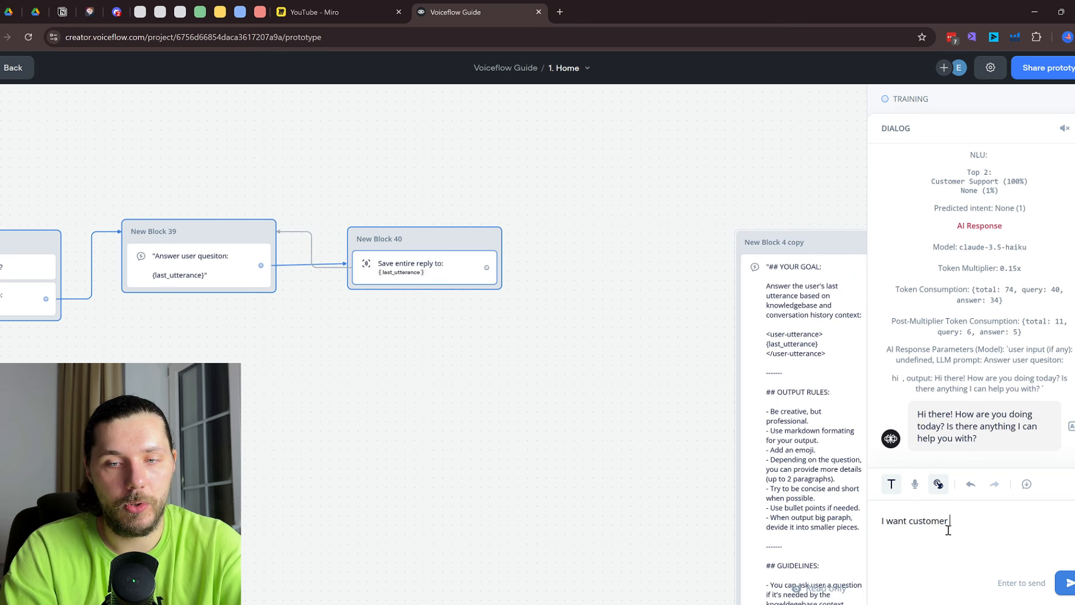
{"action": "type", "text": " support"}
{"action": "key", "text": "Return"}
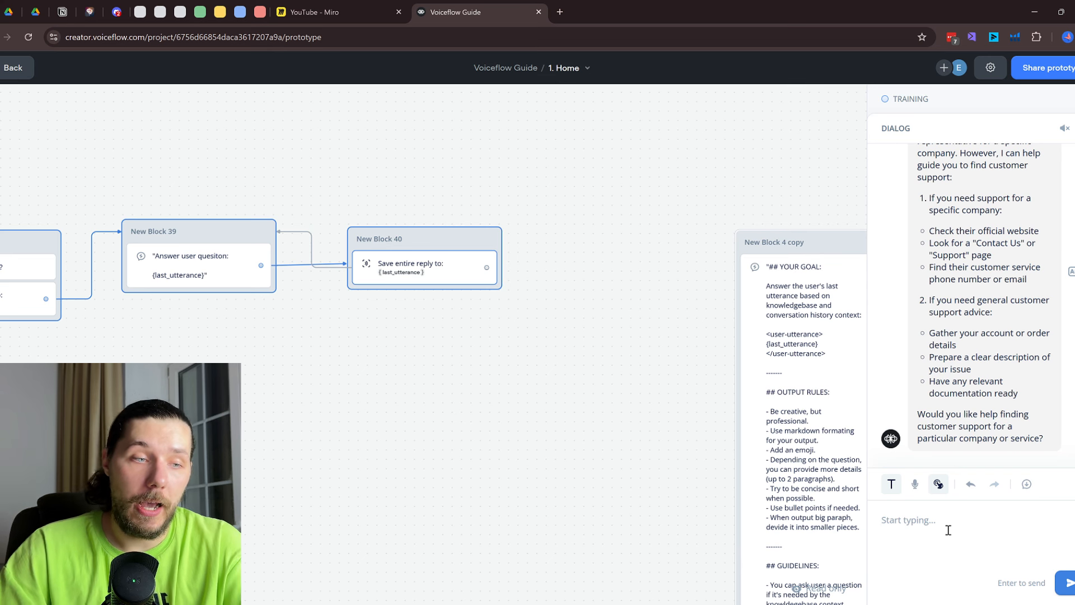
{"action": "key", "text": "Escape"}
{"action": "left_click_drag", "start_coordinate": [137, 411], "coordinate": [767, 288]}
{"action": "scroll", "coordinate": [728, 300], "scroll_direction": "down", "scroll_amount": 1}
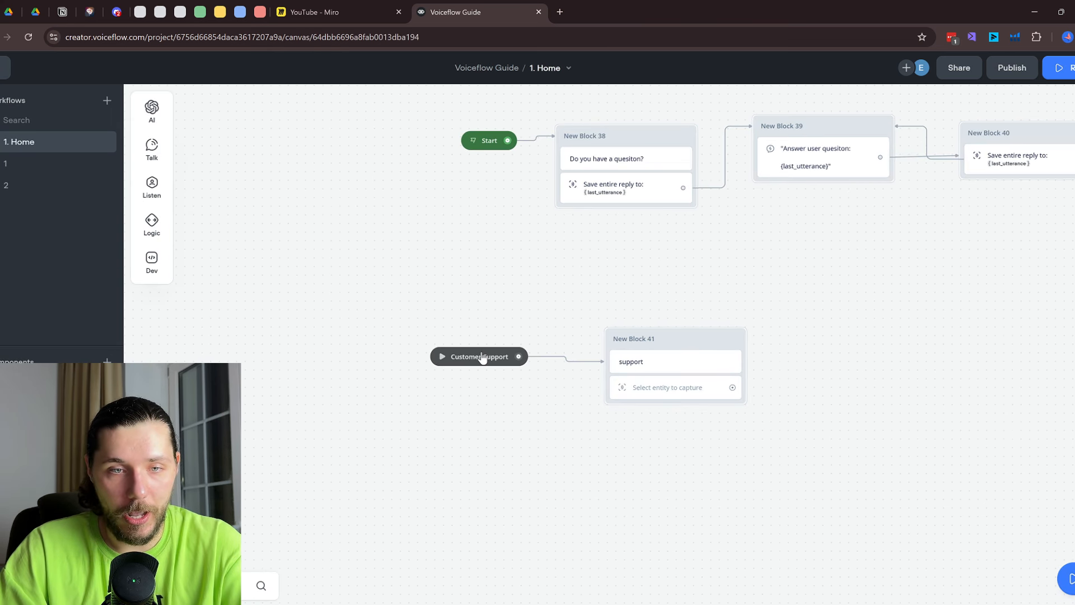
Move the Customer Support trigger and New Block 41 left, then leave the canvas
{"action": "left_click_drag", "start_coordinate": [483, 357], "coordinate": [480, 347]}
{"action": "left_click_drag", "start_coordinate": [701, 282], "coordinate": [645, 307]}
{"action": "left_click_drag", "start_coordinate": [402, 375], "coordinate": [367, 377]}
{"action": "left_click_drag", "start_coordinate": [606, 372], "coordinate": [530, 396]}
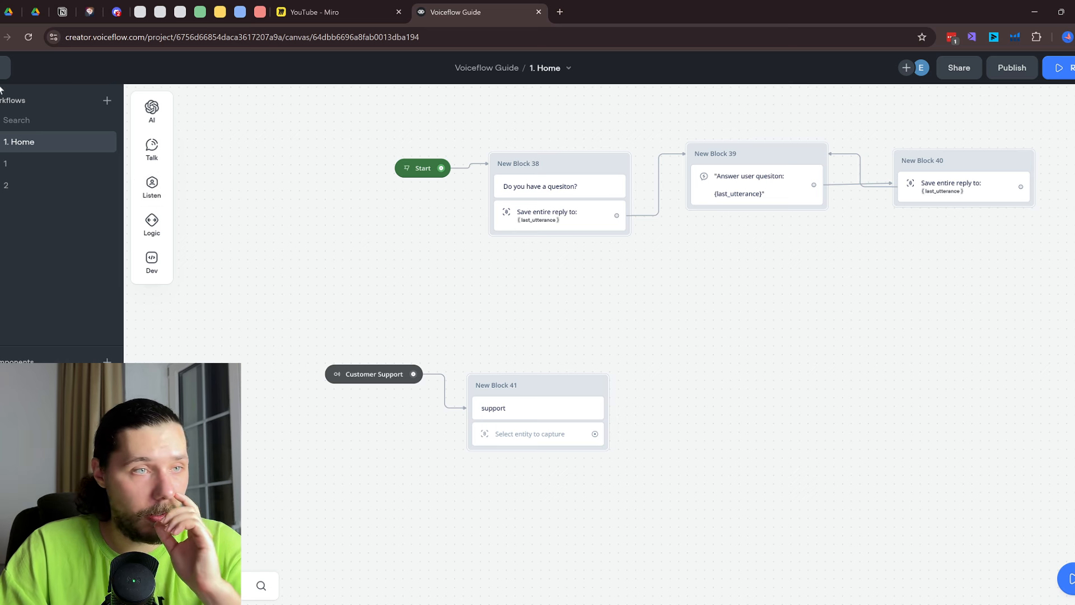
{"action": "left_click", "coordinate": [3, 67]}
Review the intent classification settings, keeping GPT-4o, and read the classification prompt in the full editor
{"action": "left_click", "coordinate": [71, 349]}
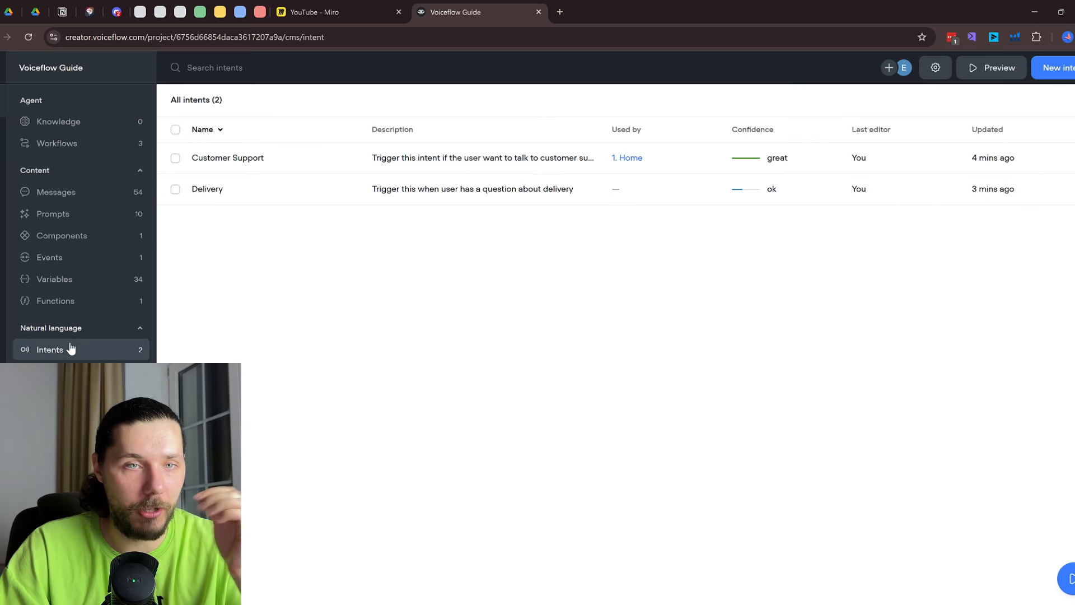
{"action": "left_click", "coordinate": [935, 67]}
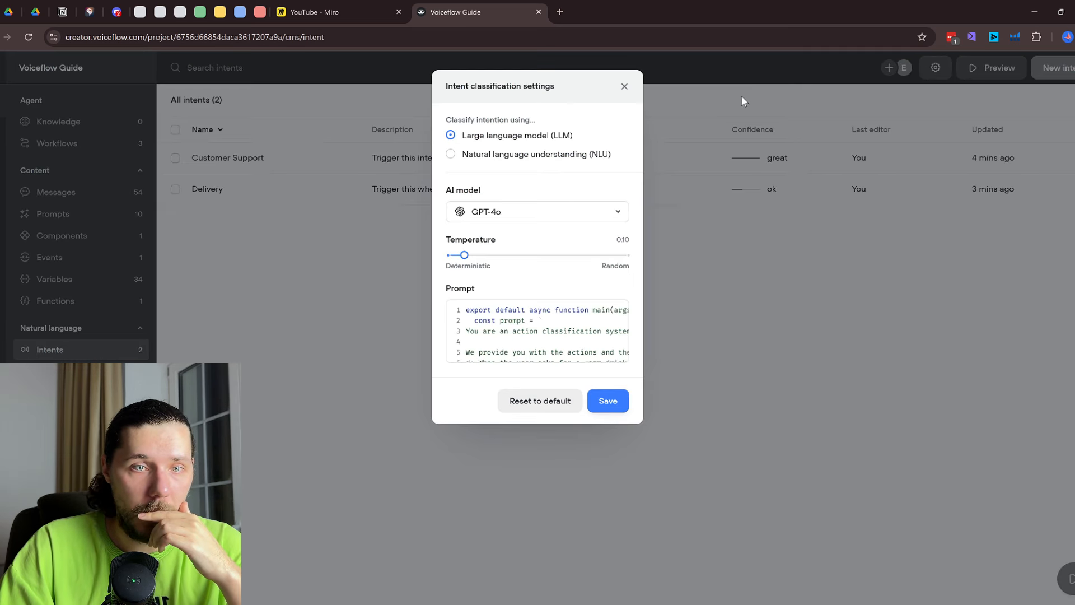
{"action": "left_click", "coordinate": [514, 212]}
{"action": "left_click", "coordinate": [533, 213]}
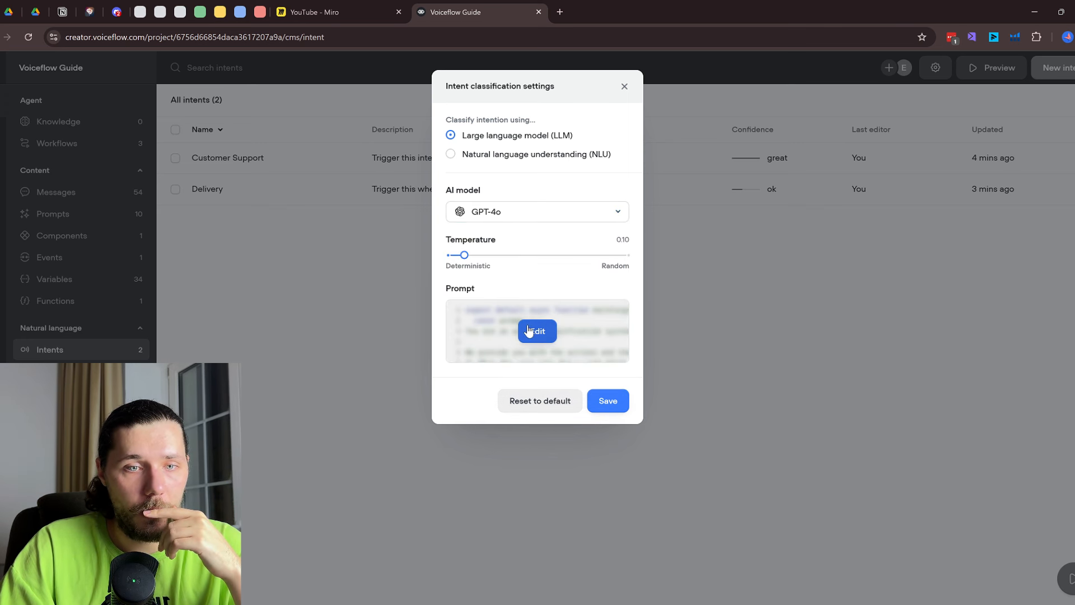
{"action": "left_click", "coordinate": [528, 330]}
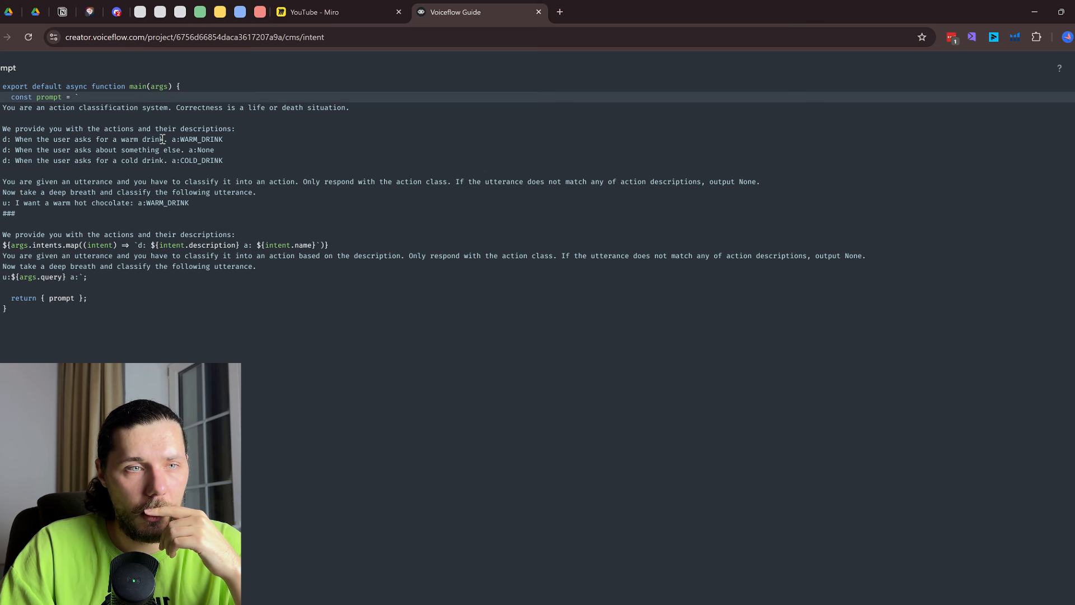
{"action": "left_click_drag", "start_coordinate": [162, 139], "coordinate": [198, 163]}
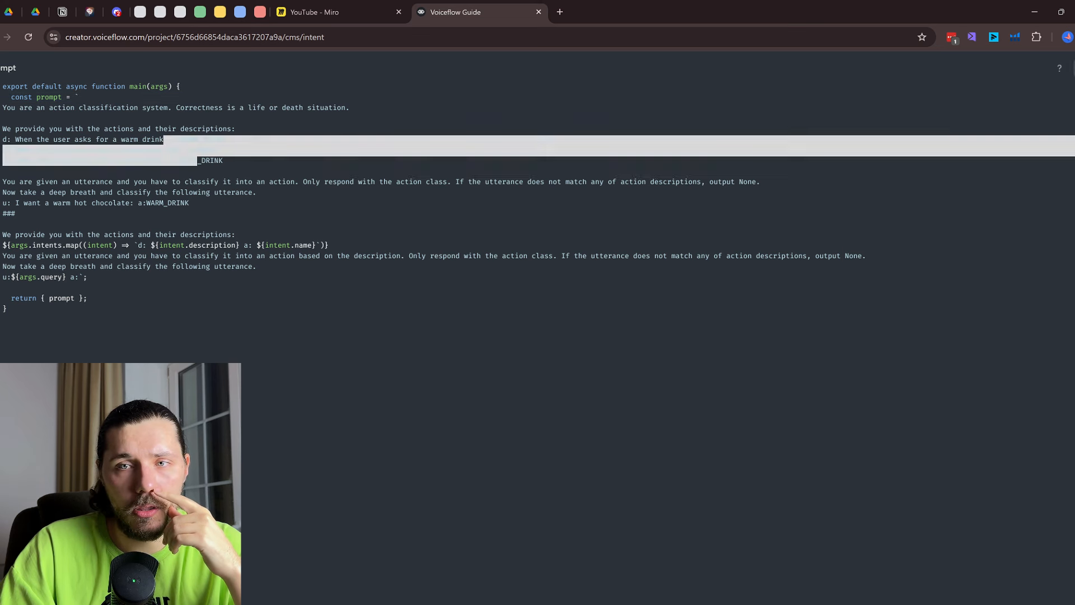
{"action": "key", "text": "Escape"}
{"action": "left_click", "coordinate": [624, 90]}
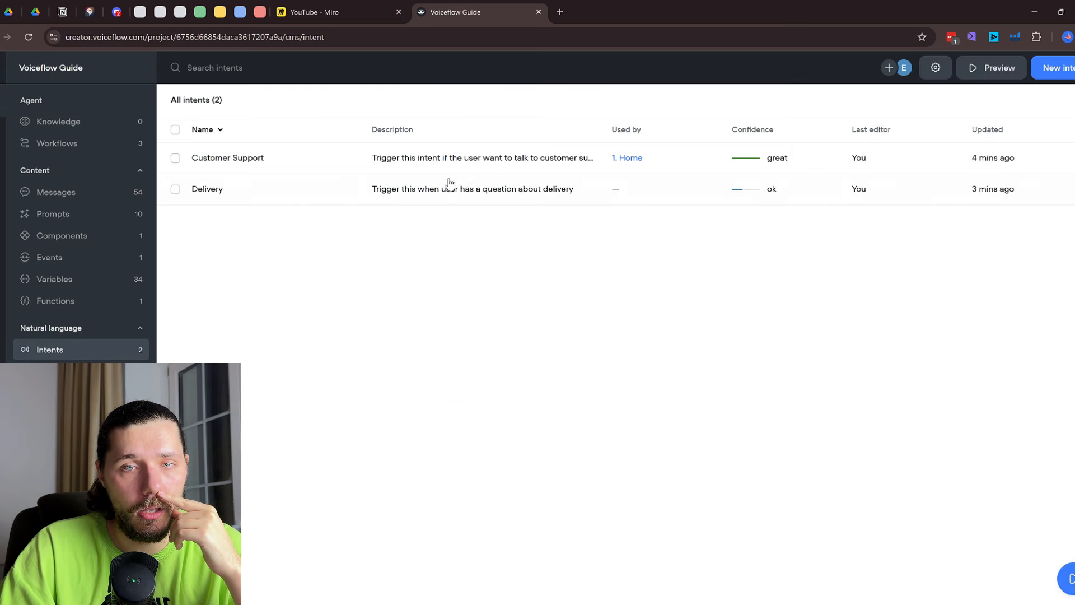
Check the Customer Support sample phrase 'Can I speak to a support agent?', then return to the 1. Home workflow
{"action": "left_click", "coordinate": [310, 170]}
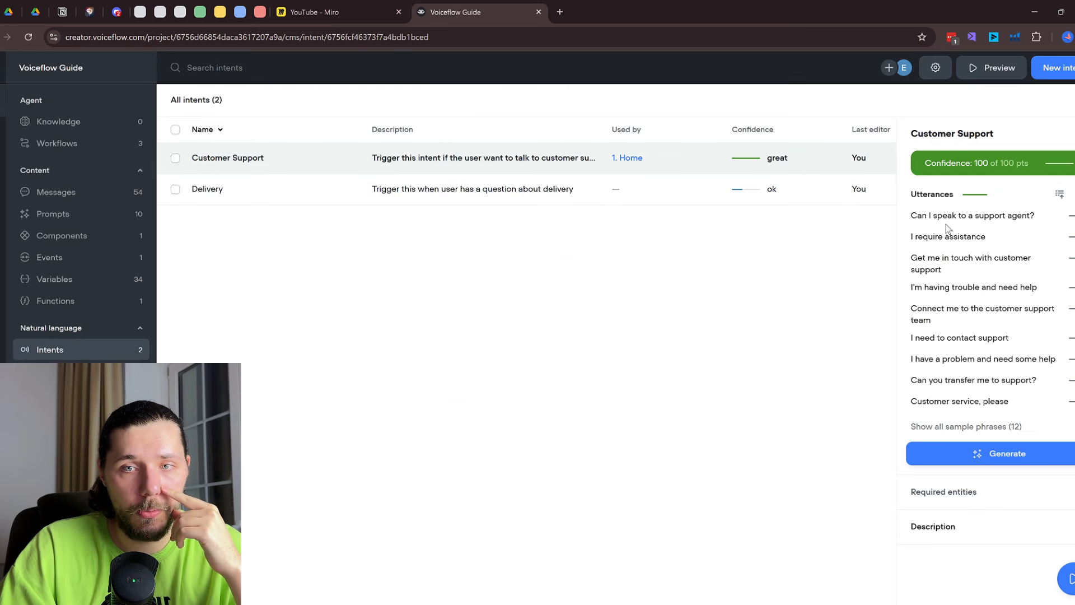
{"action": "triple_click", "coordinate": [967, 215]}
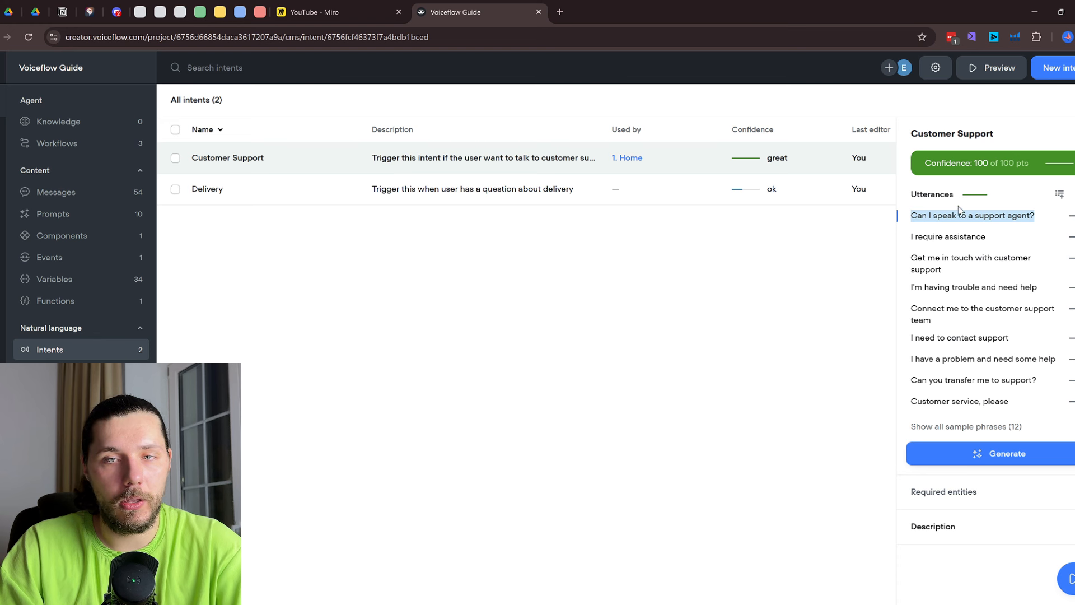
{"action": "left_click", "coordinate": [476, 247]}
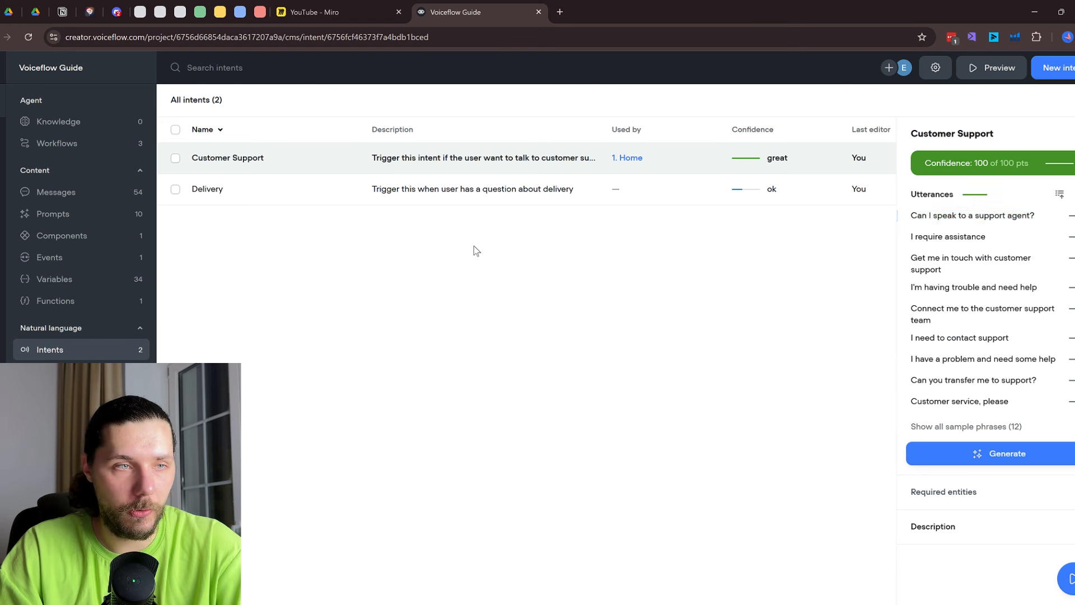
{"action": "left_click", "coordinate": [69, 122]}
{"action": "left_click", "coordinate": [67, 144]}
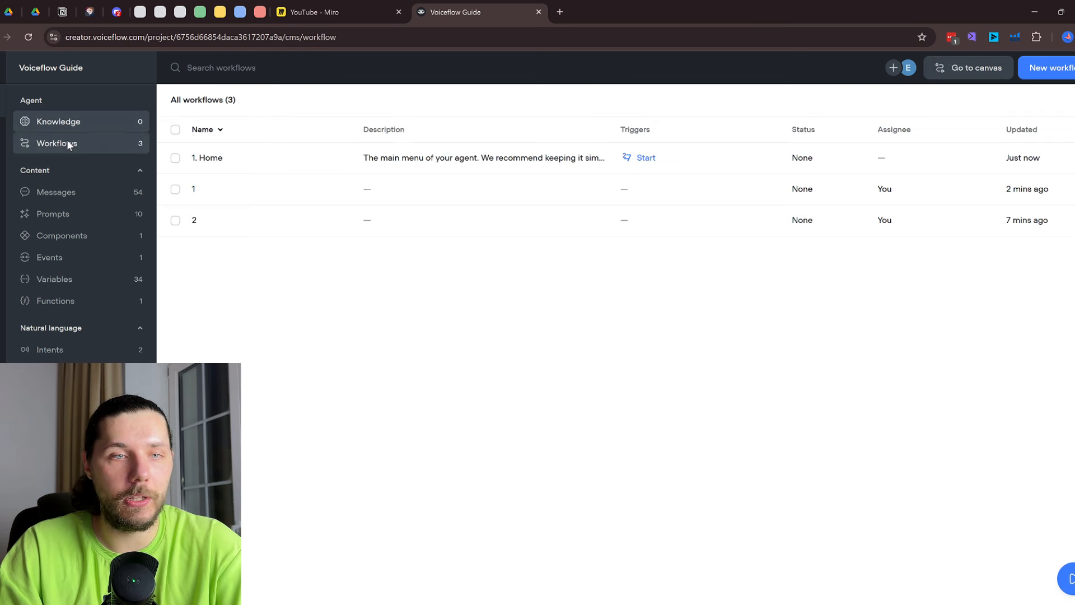
{"action": "left_click", "coordinate": [348, 161]}
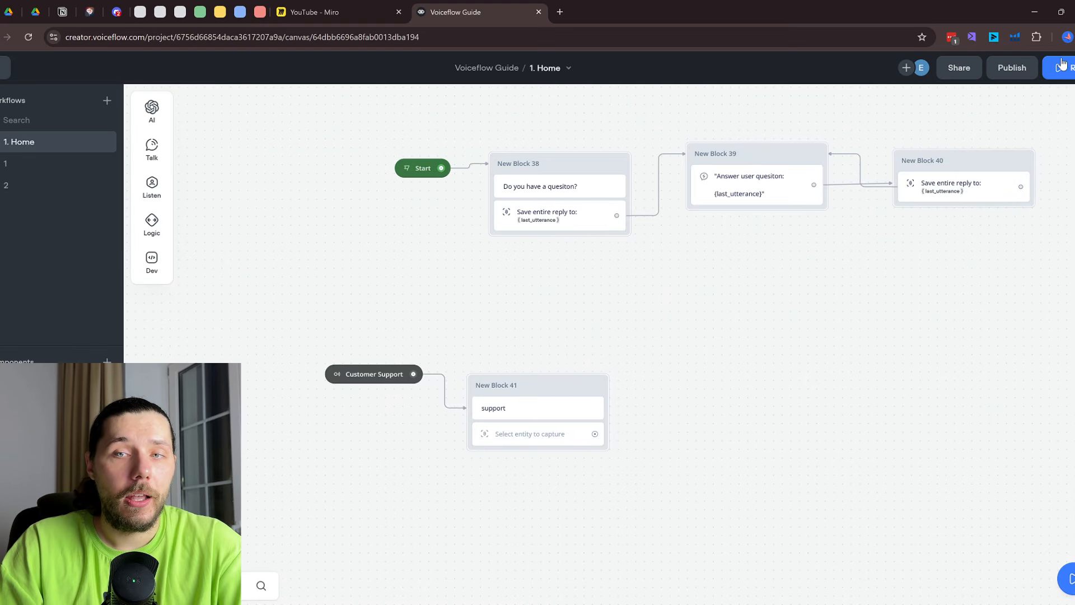
Prototype from New Block 38 with 'Can I speak to a support agent?', then open its reply capture step
{"action": "left_click", "coordinate": [619, 163]}
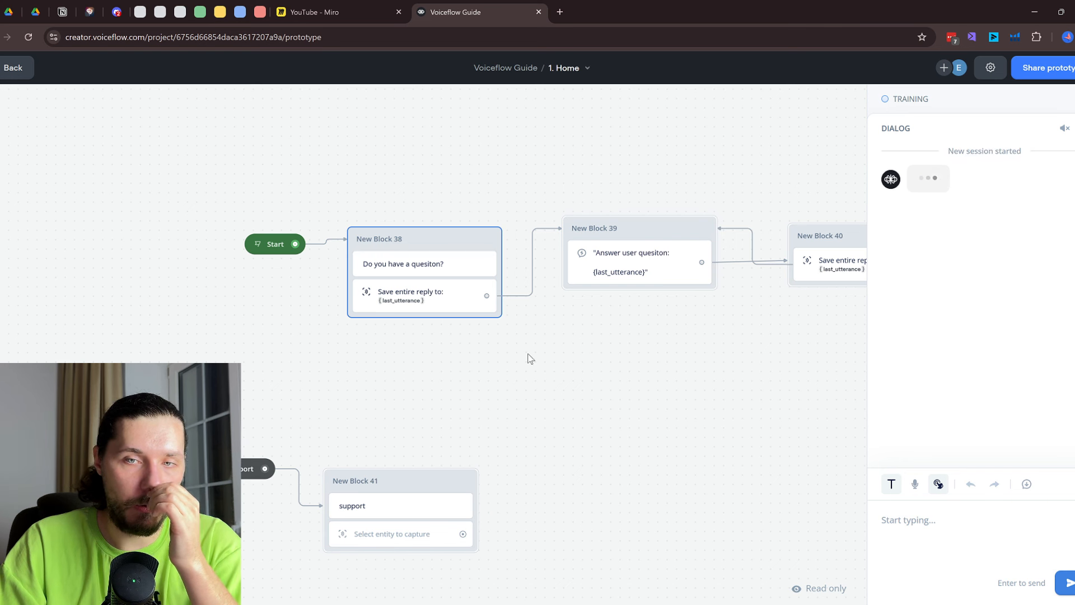
{"action": "type", "text": "Can I speak to a support agent?"}
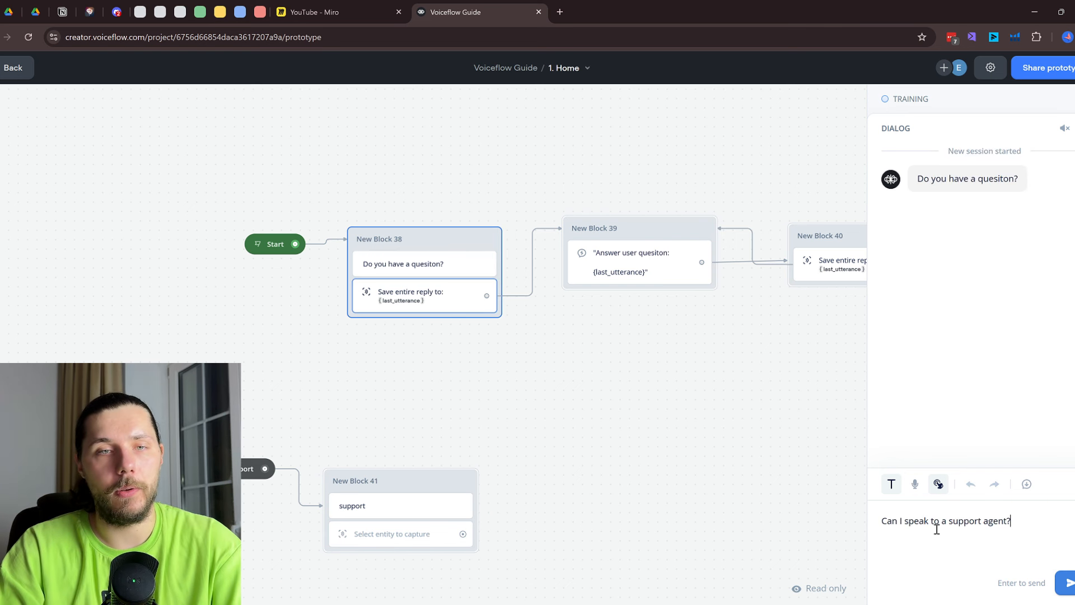
{"action": "key", "text": "Return"}
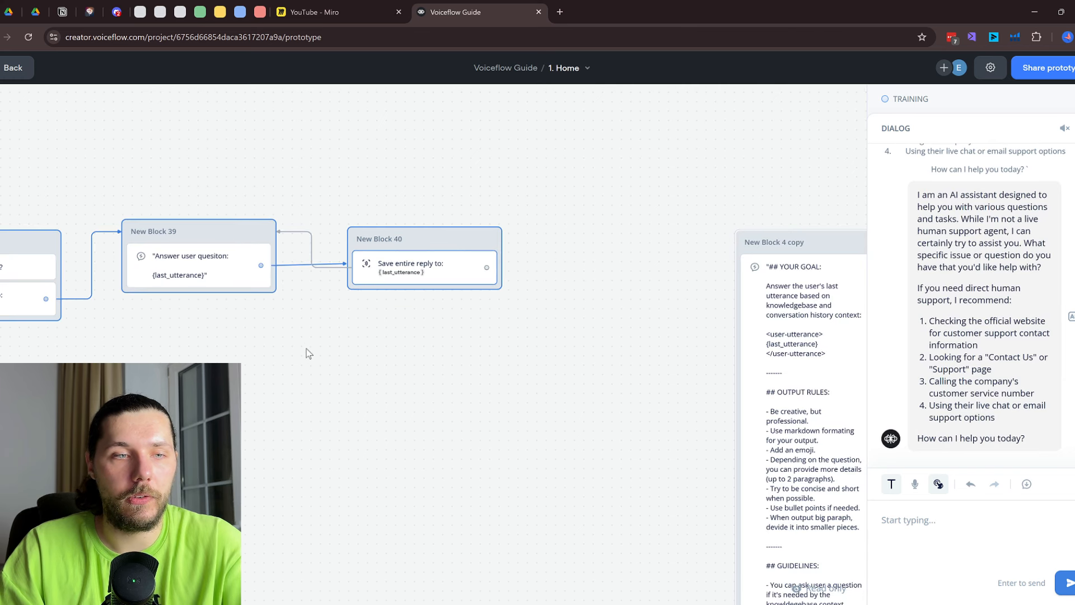
{"action": "key", "text": "Escape"}
{"action": "left_click", "coordinate": [398, 223]}
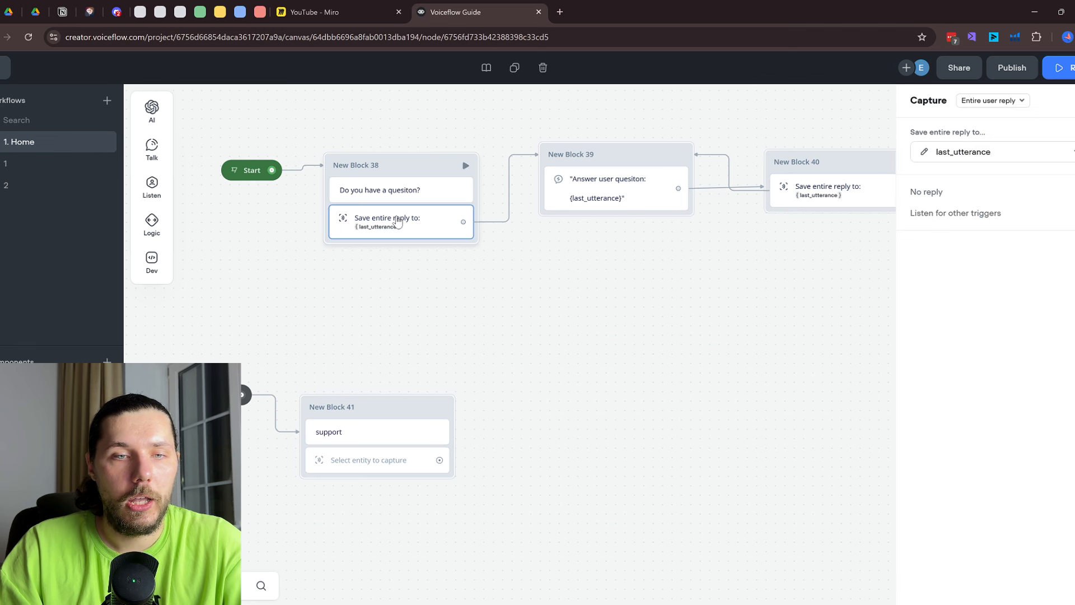
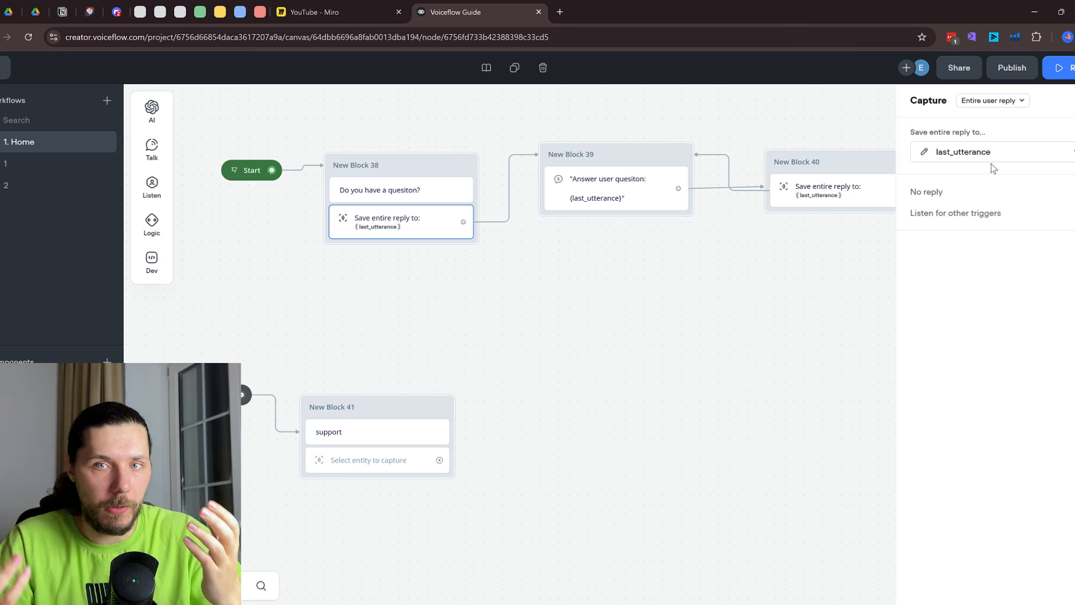
Keep the reply capture set to Entire user reply, then inspect New Block 40's reply capture
{"action": "left_click", "coordinate": [1001, 101]}
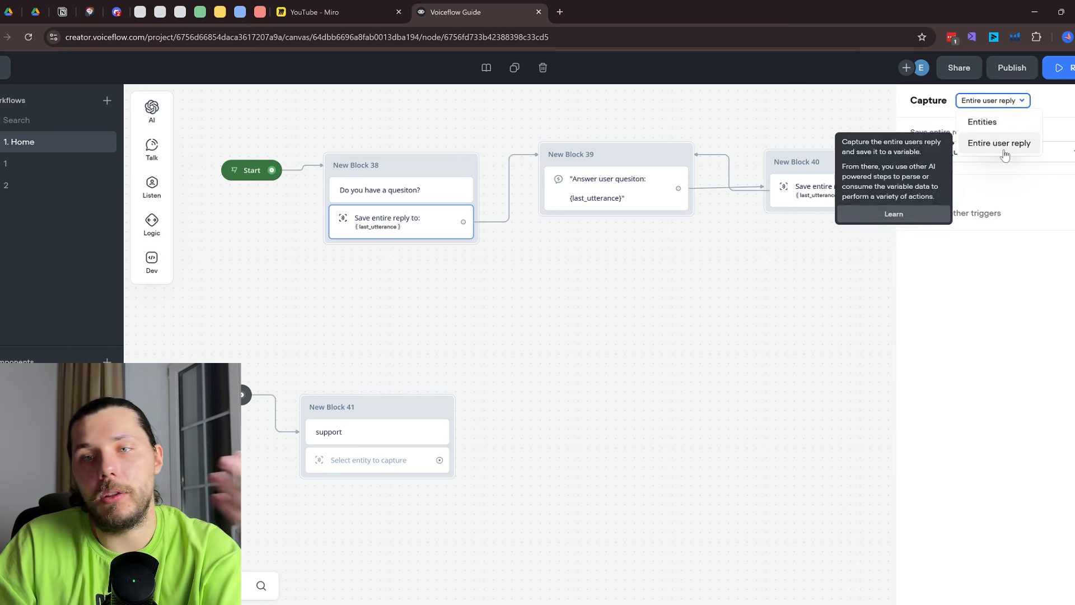
{"action": "left_click", "coordinate": [1002, 144]}
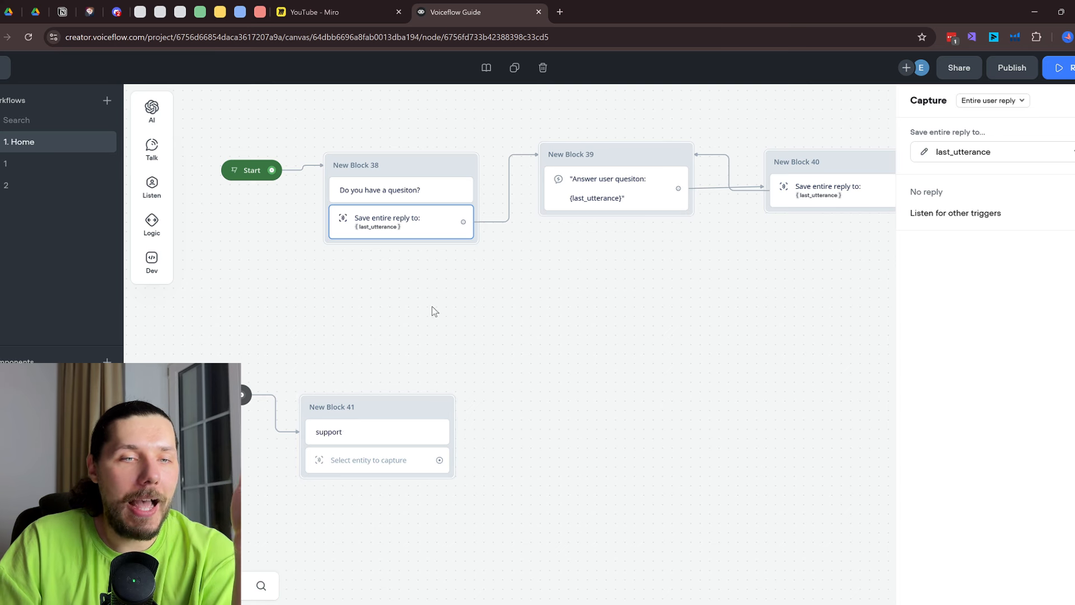
{"action": "left_click_drag", "start_coordinate": [838, 228], "coordinate": [700, 233]}
{"action": "left_click", "coordinate": [741, 203]}
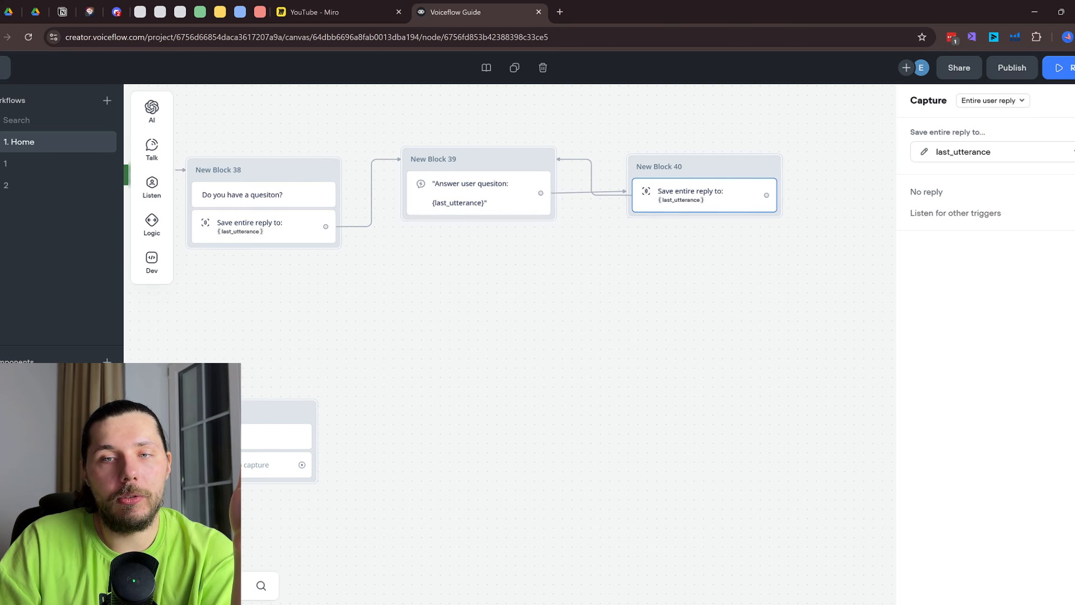
Check New Block 38's reply capture and prototype from it, getting 'Do you have a quesiton?'
{"action": "left_click", "coordinate": [514, 275]}
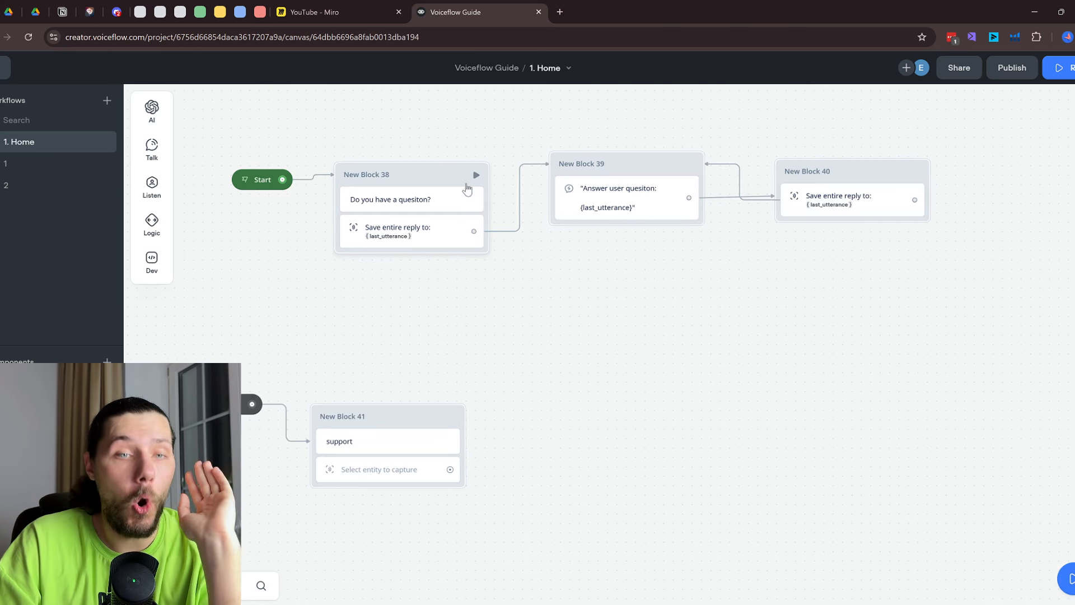
{"action": "left_click", "coordinate": [429, 245]}
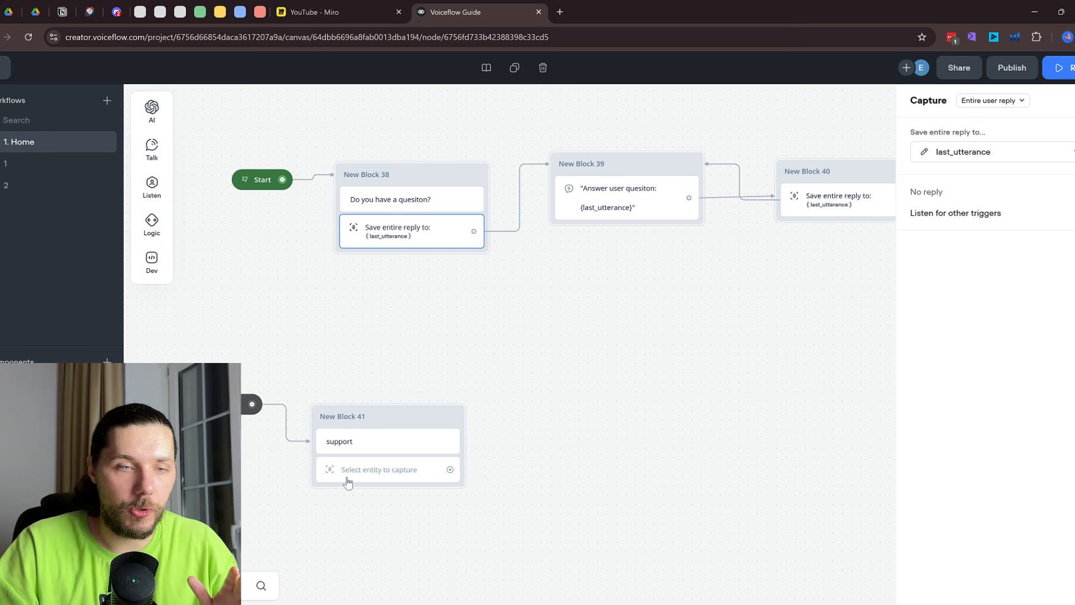
{"action": "left_click", "coordinate": [479, 176]}
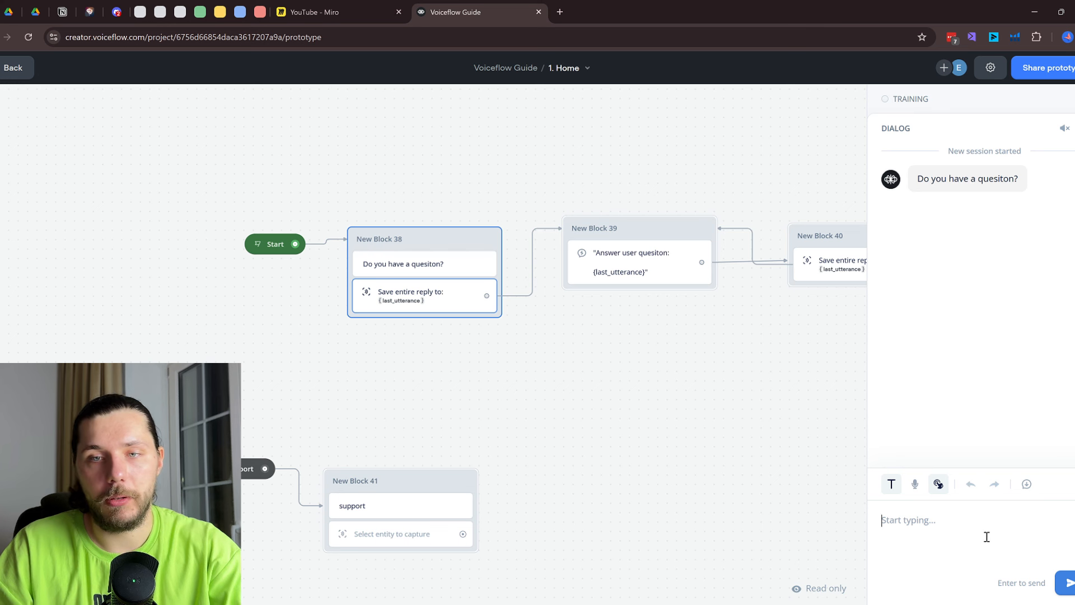
Send 'Can I speak to a support agent?' to the test agent, then exit and reload the page
{"action": "type", "text": "Can I speak to a support agent?"}
{"action": "key", "text": "Return"}
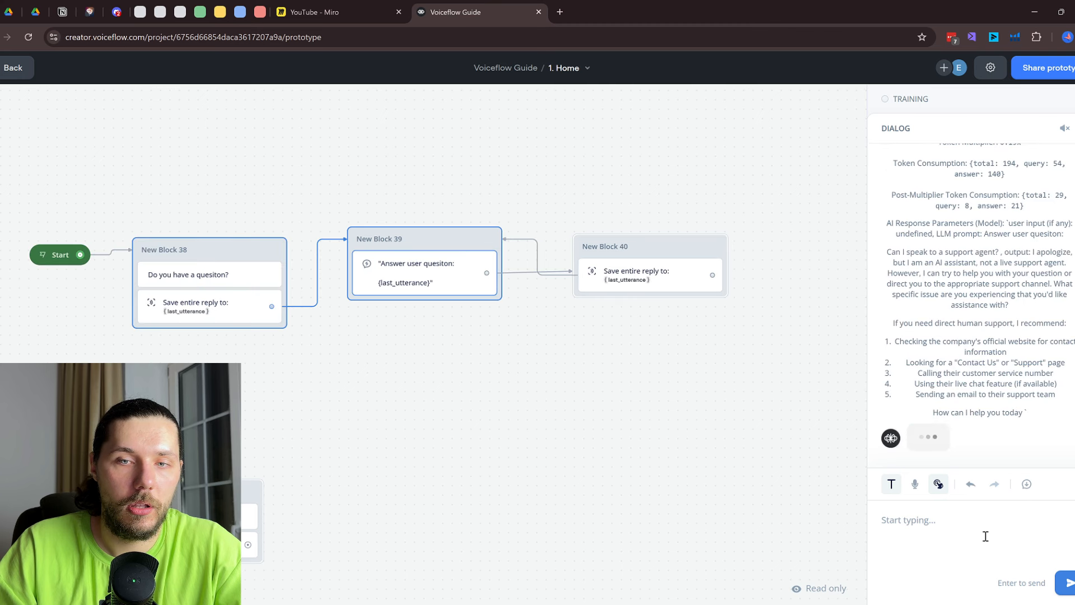
{"action": "key", "text": "Escape"}
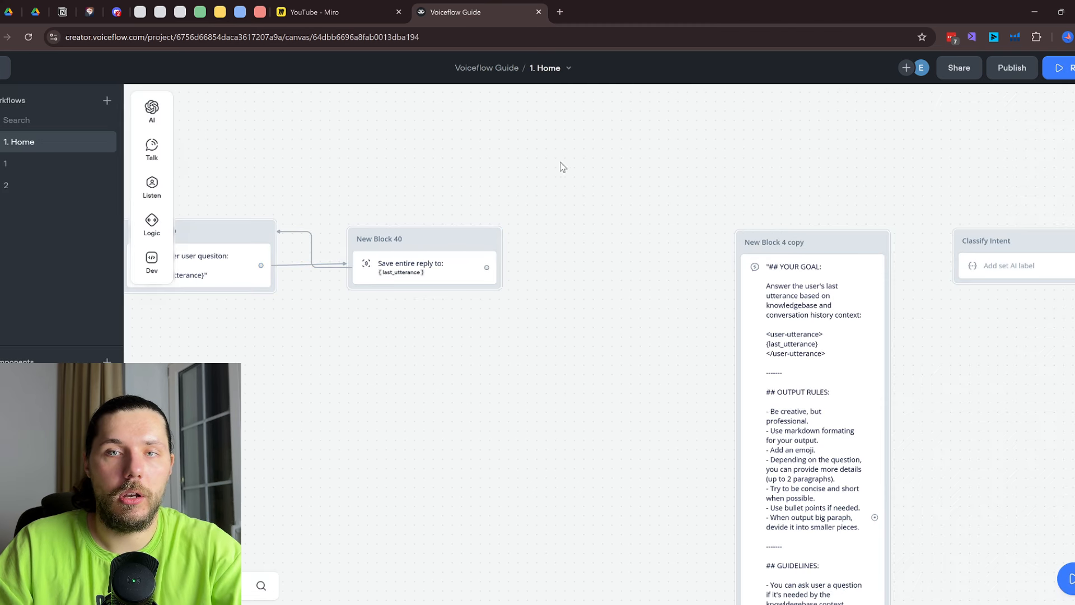
{"action": "left_click_drag", "start_coordinate": [182, 125], "coordinate": [513, 98]}
{"action": "left_click", "coordinate": [28, 37]}
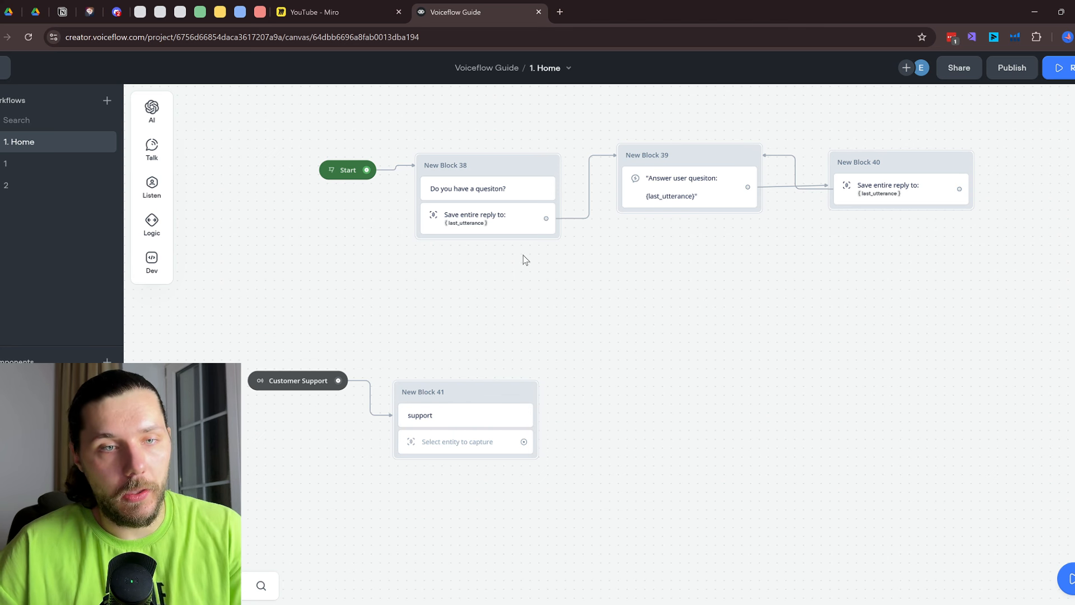
Rerun the test from New Block 38 with the support question, routing to Customer Support, then exit
{"action": "left_click_drag", "start_coordinate": [615, 302], "coordinate": [591, 363]}
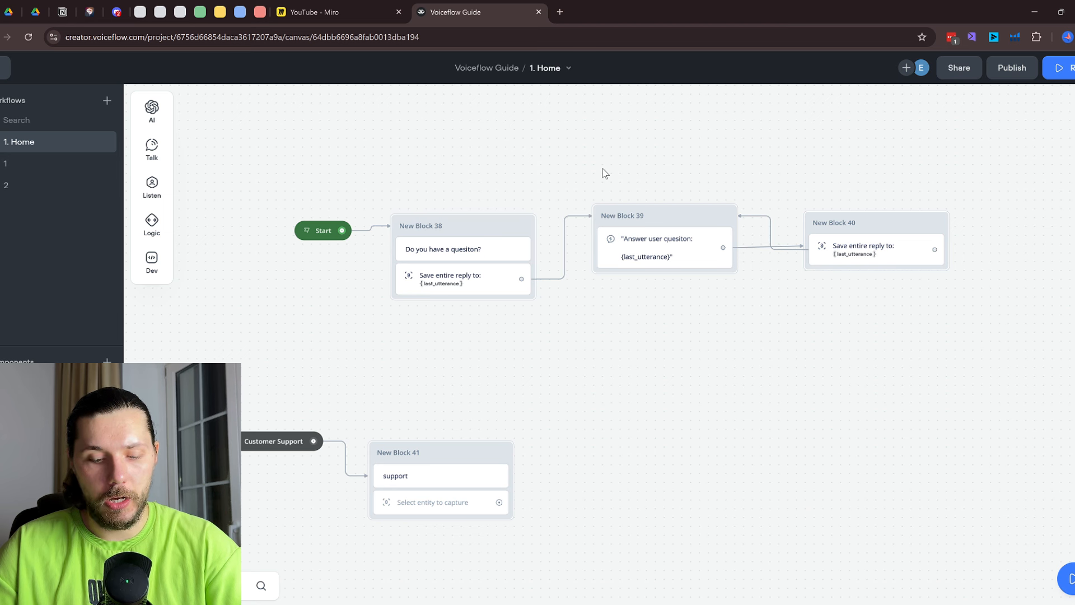
{"action": "scroll", "coordinate": [526, 230], "scroll_direction": "up", "scroll_amount": 1}
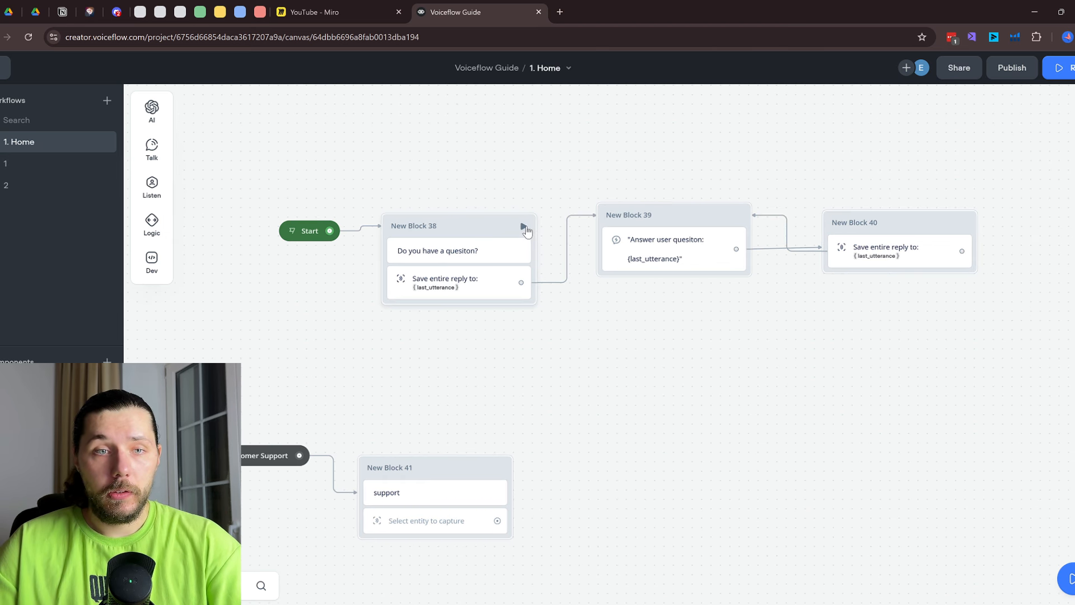
{"action": "left_click", "coordinate": [524, 227]}
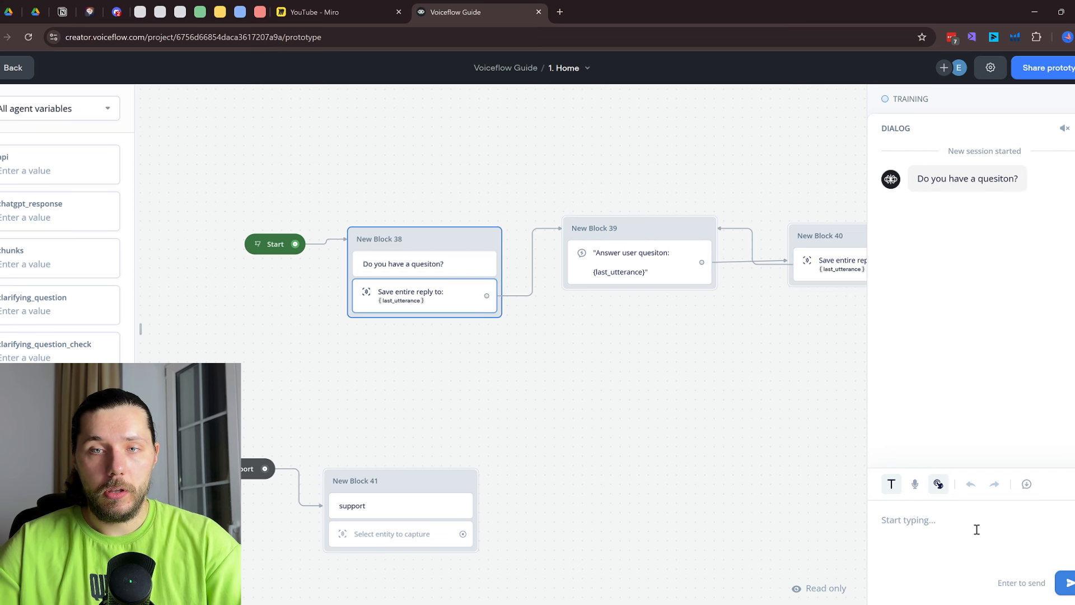
{"action": "type", "text": "Can I speak to a support agent"}
{"action": "key", "text": "Return"}
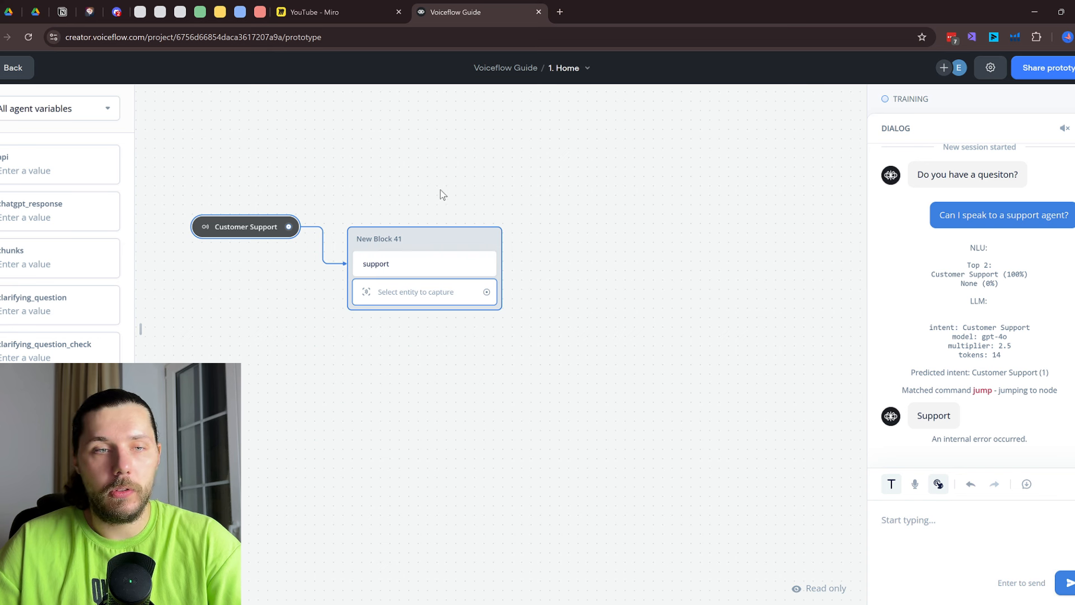
{"action": "left_click_drag", "start_coordinate": [438, 155], "coordinate": [428, 287]}
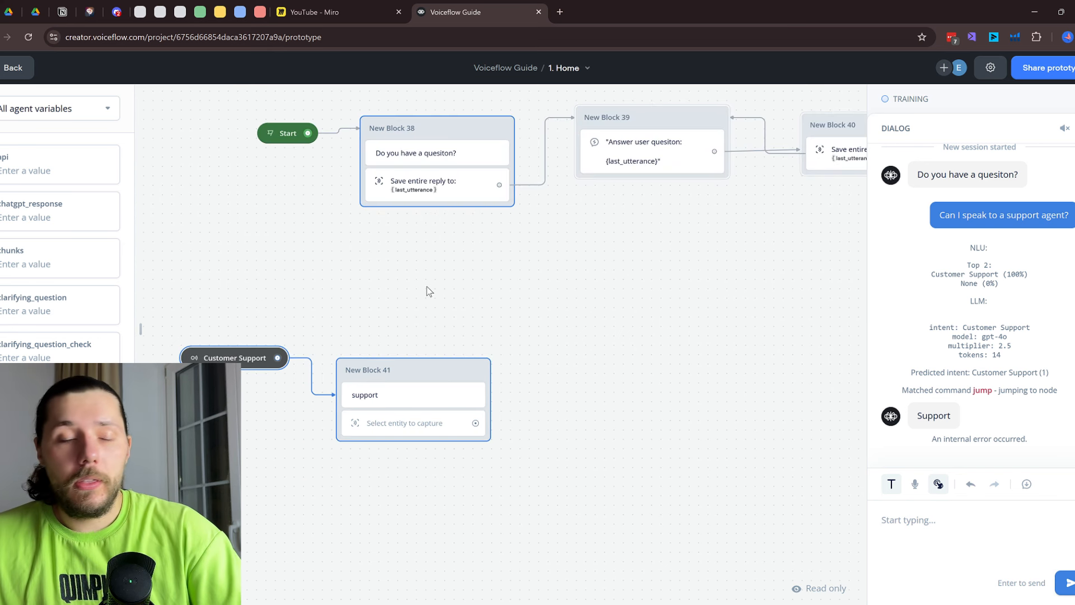
{"action": "key", "text": "Escape"}
{"action": "scroll", "coordinate": [426, 333], "scroll_direction": "down", "scroll_amount": 3}
{"action": "scroll", "coordinate": [426, 333], "scroll_direction": "left", "scroll_amount": 3}
{"action": "right_click", "coordinate": [409, 381]}
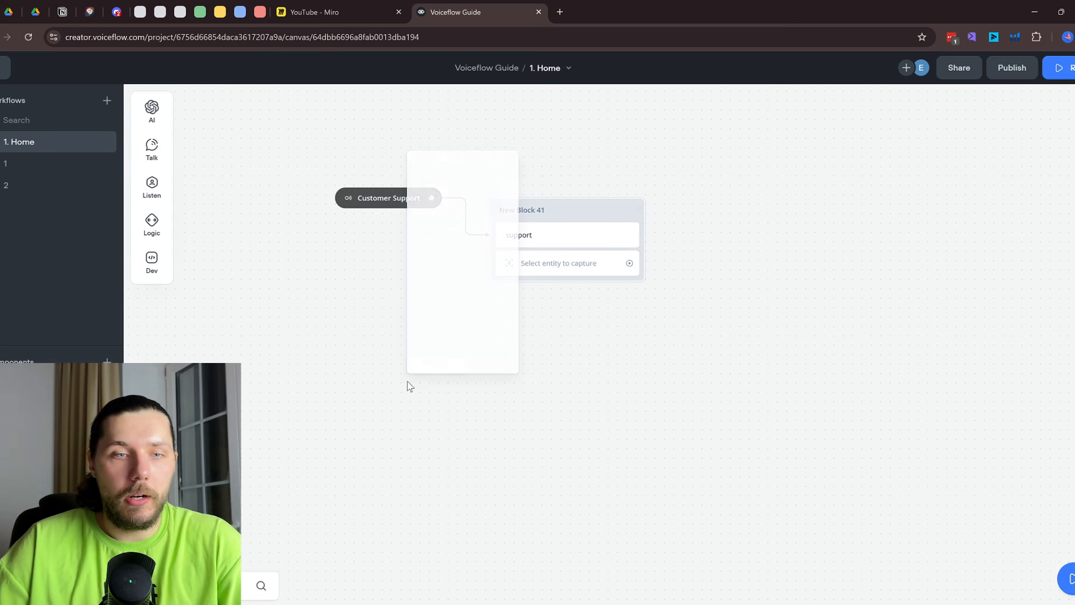
Add a trigger below Customer Support and set it to the Delivery intent
{"action": "left_click", "coordinate": [477, 173]}
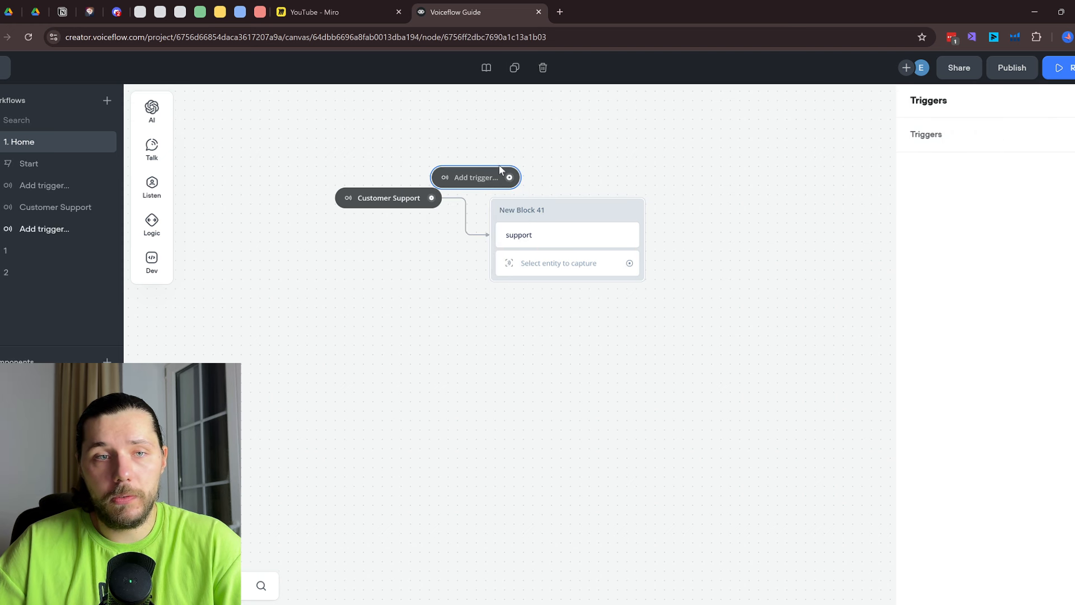
{"action": "left_click_drag", "start_coordinate": [476, 177], "coordinate": [382, 416]}
{"action": "left_click", "coordinate": [382, 417]}
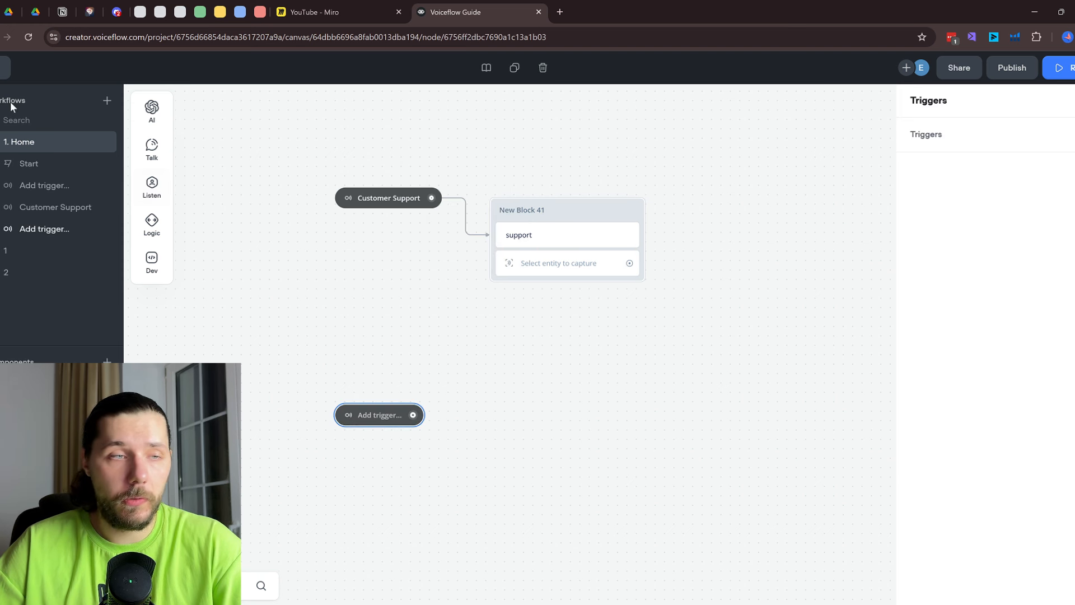
{"action": "left_click", "coordinate": [1070, 144]}
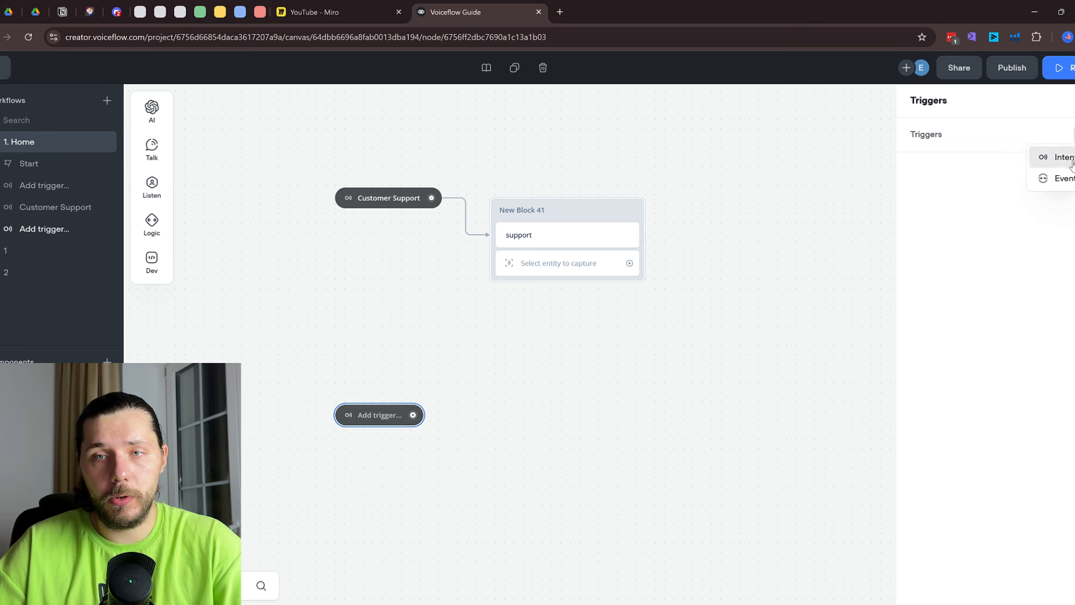
{"action": "left_click", "coordinate": [1047, 155]}
{"action": "left_click", "coordinate": [1012, 204]}
{"action": "scroll", "coordinate": [481, 448], "scroll_direction": "up", "scroll_amount": 2}
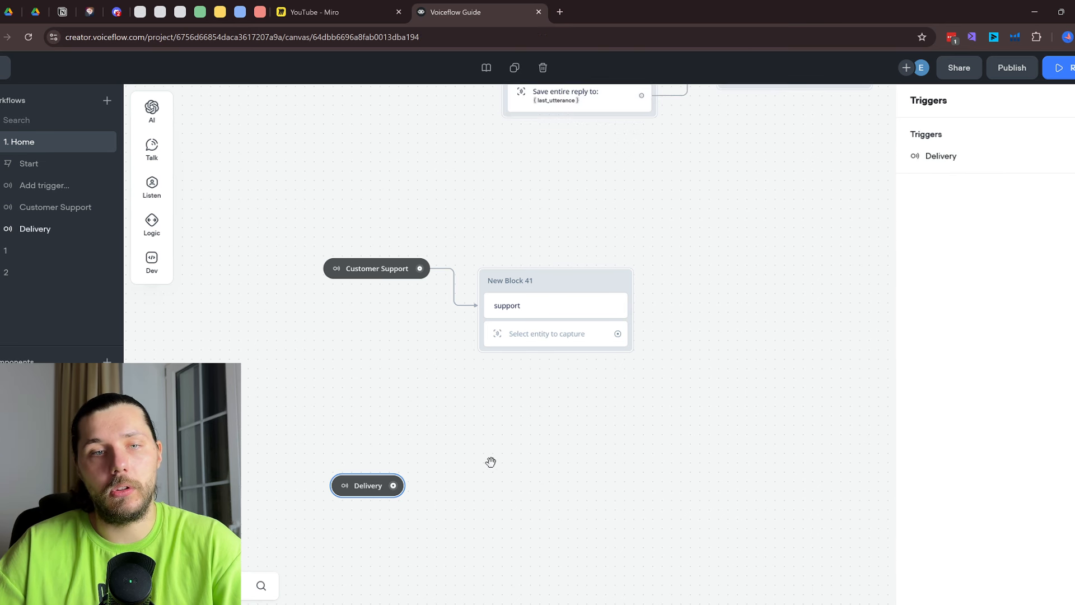
Connect a message step replying 'delivery' (New Block 43) to the Delivery trigger
{"action": "left_click_drag", "start_coordinate": [393, 486], "coordinate": [574, 487]}
{"action": "mouse_move", "coordinate": [622, 363]}
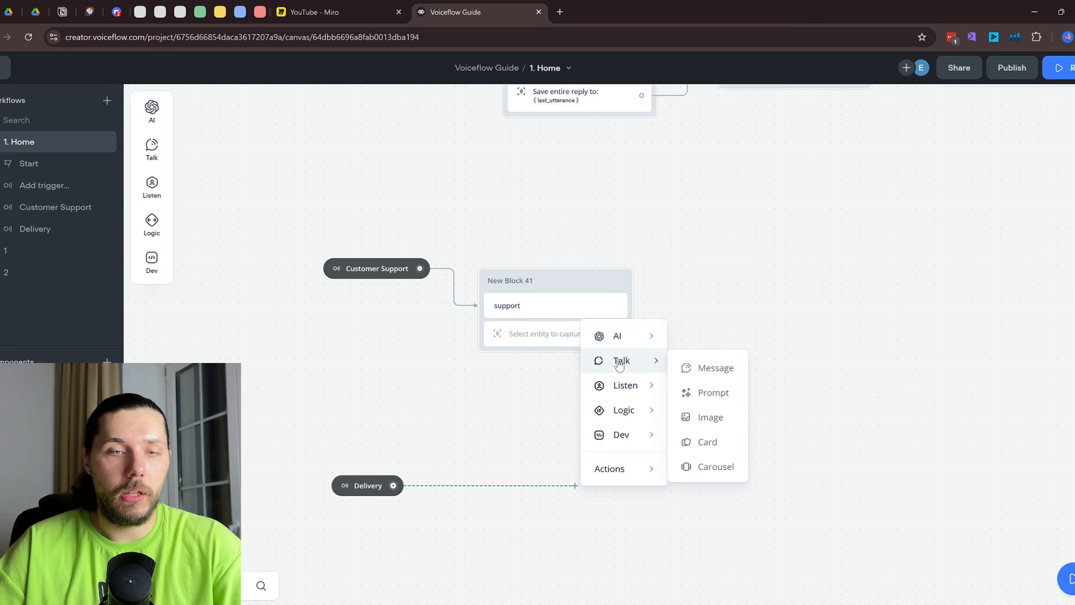
{"action": "left_click", "coordinate": [701, 364]}
{"action": "left_click", "coordinate": [956, 151]}
{"action": "type", "text": "d"}
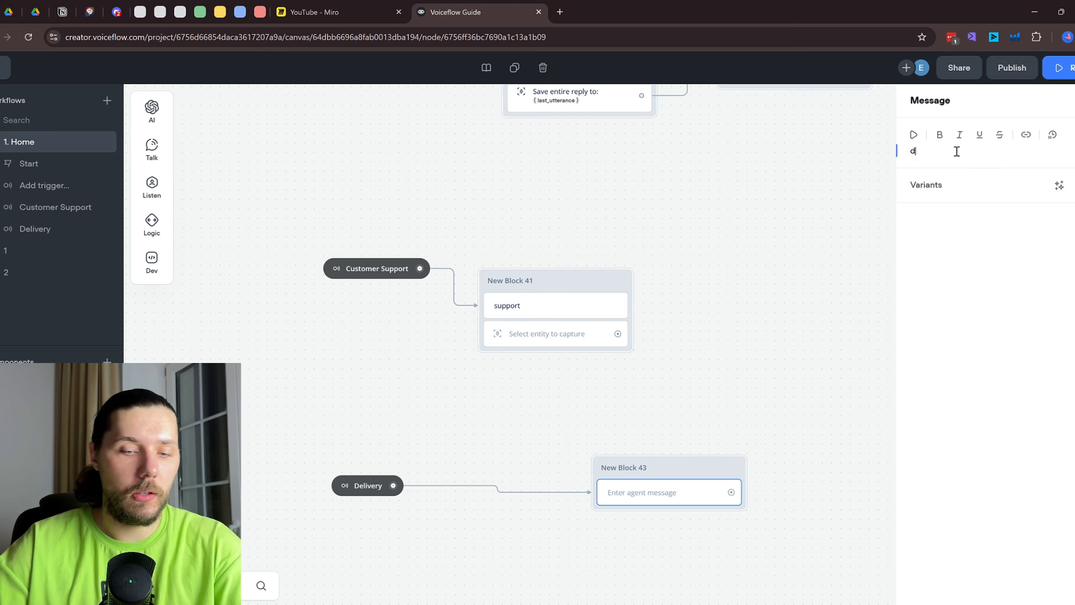
{"action": "type", "text": "elivery"}
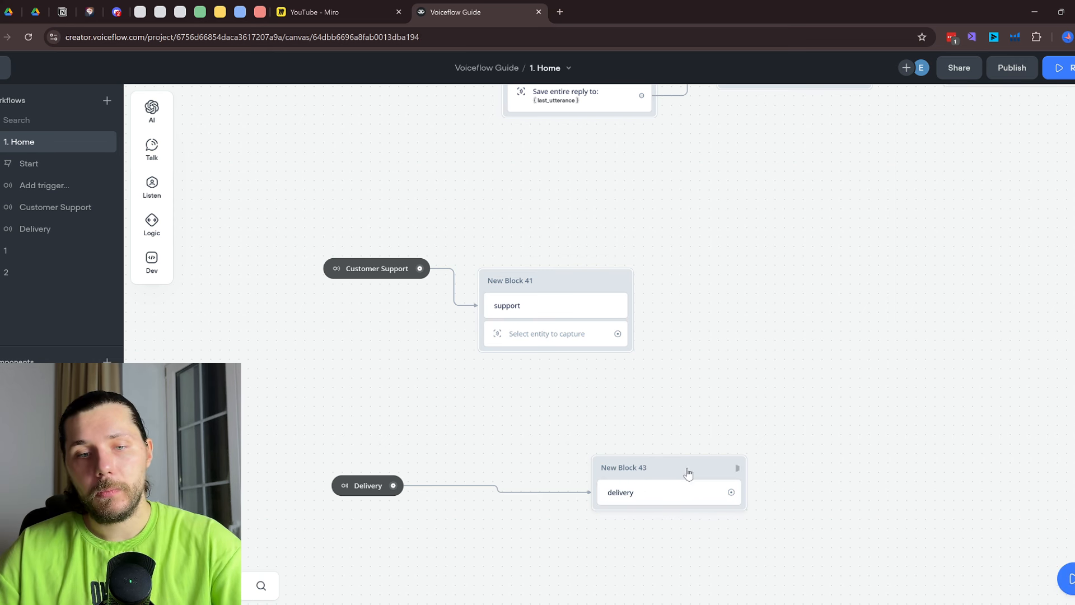
{"action": "left_click_drag", "start_coordinate": [689, 471], "coordinate": [553, 483]}
{"action": "scroll", "coordinate": [675, 464], "scroll_direction": "down", "scroll_amount": 5}
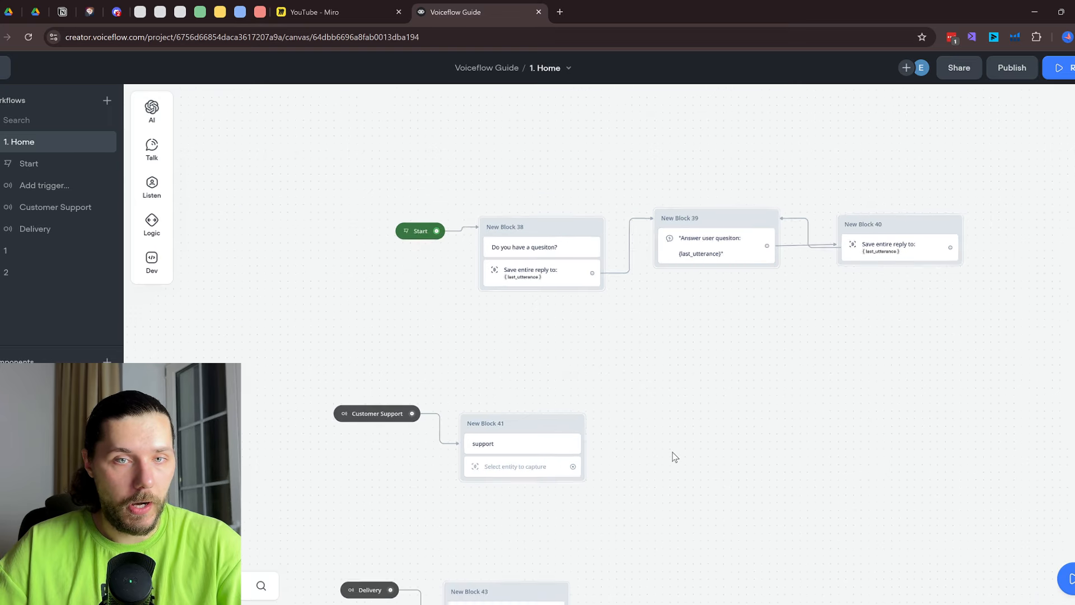
Pan across the workflow to the Classify Intent block and open its Set AI step settings
{"action": "left_click_drag", "start_coordinate": [732, 454], "coordinate": [627, 280]}
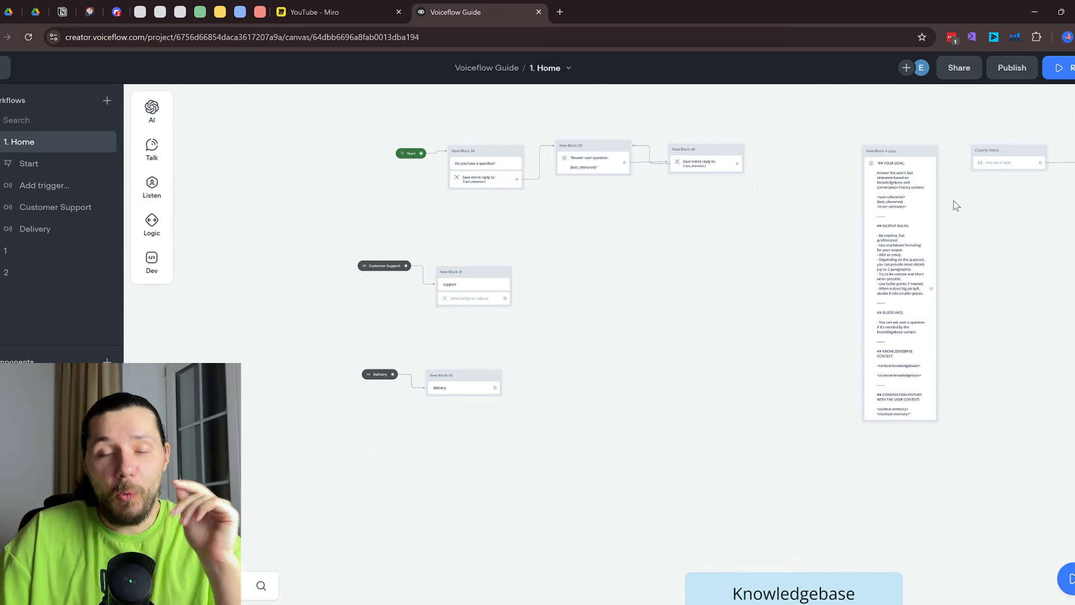
{"action": "left_click_drag", "start_coordinate": [1011, 205], "coordinate": [623, 247]}
{"action": "scroll", "coordinate": [703, 238], "scroll_direction": "up", "scroll_amount": 3}
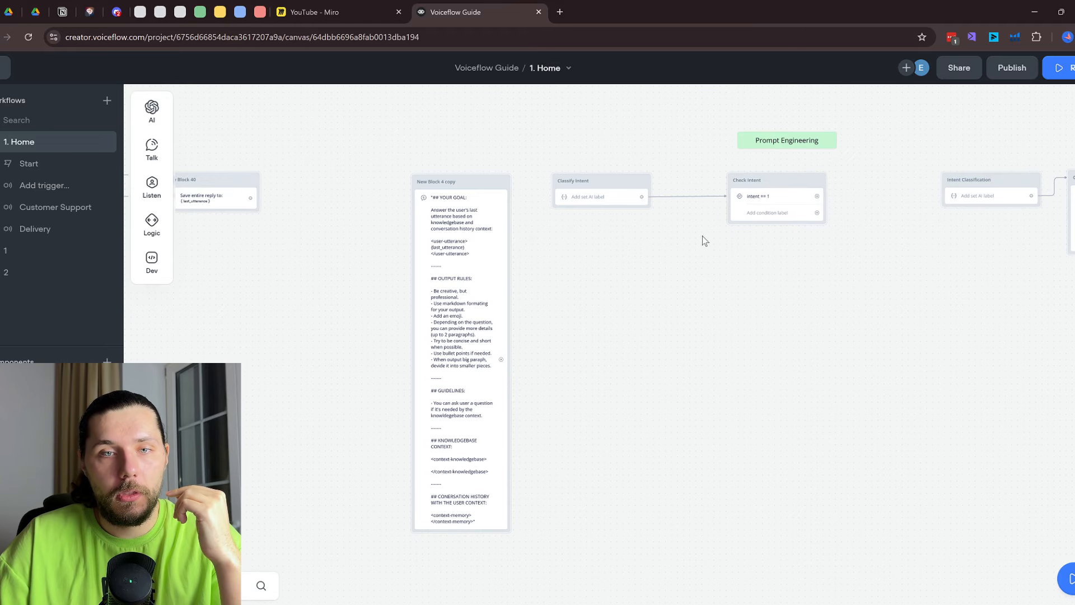
{"action": "left_click_drag", "start_coordinate": [623, 293], "coordinate": [1073, 306]}
{"action": "left_click_drag", "start_coordinate": [437, 345], "coordinate": [607, 226]}
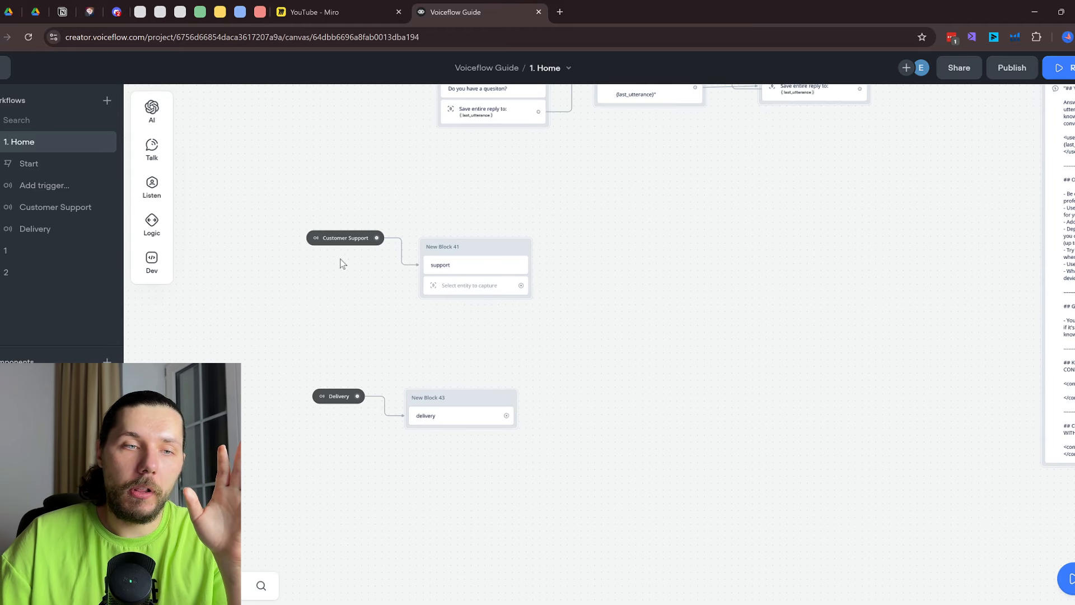
{"action": "scroll", "coordinate": [339, 263], "scroll_direction": "up", "scroll_amount": 2}
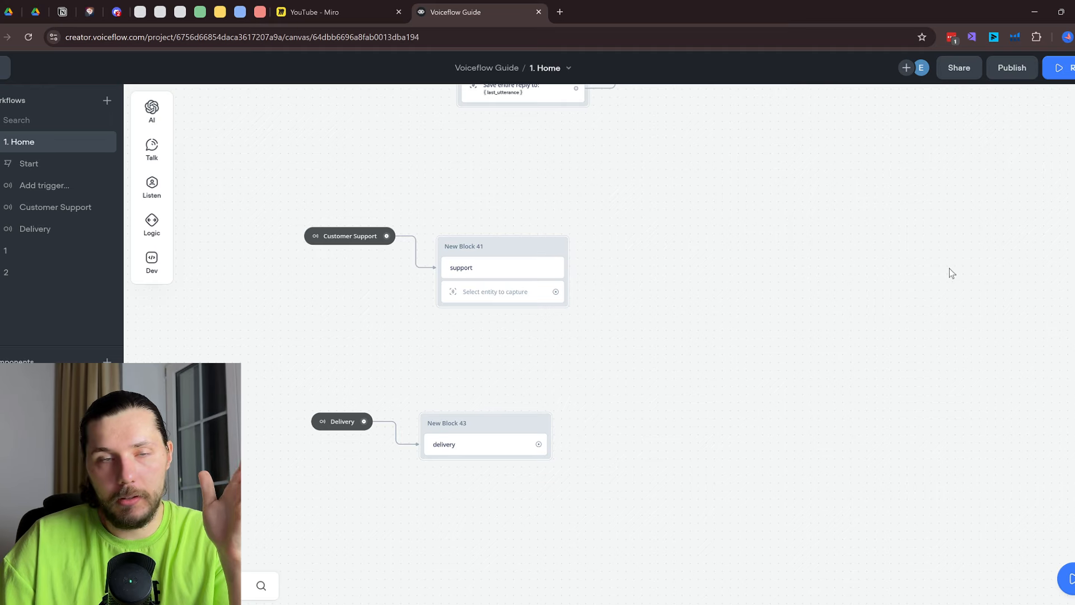
{"action": "left_click_drag", "start_coordinate": [950, 268], "coordinate": [535, 356]}
{"action": "left_click_drag", "start_coordinate": [852, 344], "coordinate": [585, 269]}
{"action": "scroll", "coordinate": [585, 258], "scroll_direction": "up", "scroll_amount": 1}
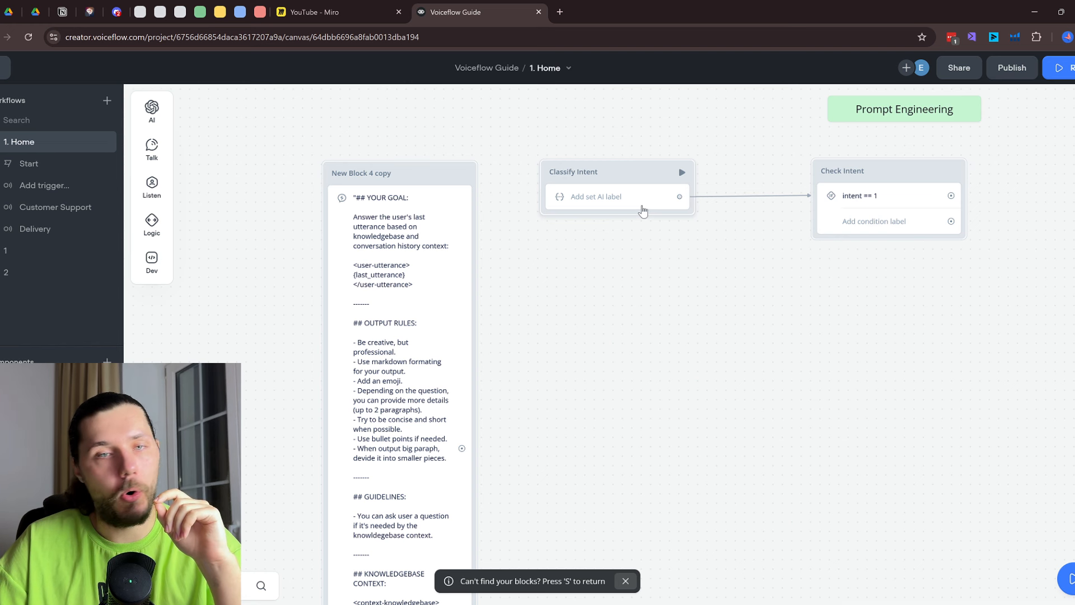
{"action": "left_click", "coordinate": [642, 209]}
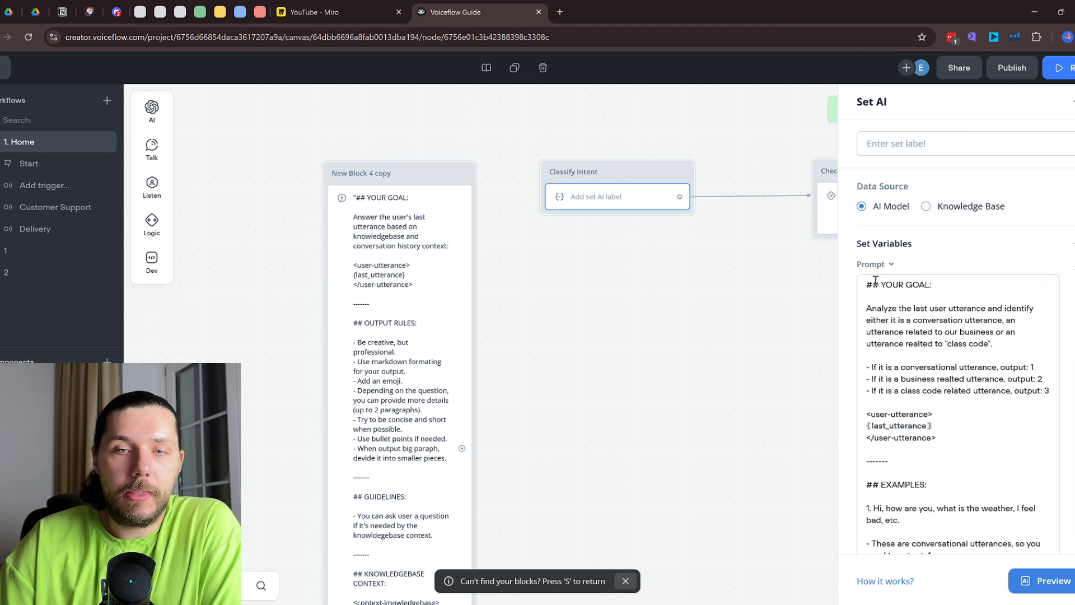
{"action": "left_click_drag", "start_coordinate": [876, 280], "coordinate": [902, 332]}
Scroll through the Classify Intent prompt in the editor, then return to the canvas
{"action": "scroll", "coordinate": [911, 322], "scroll_direction": "down", "scroll_amount": 4}
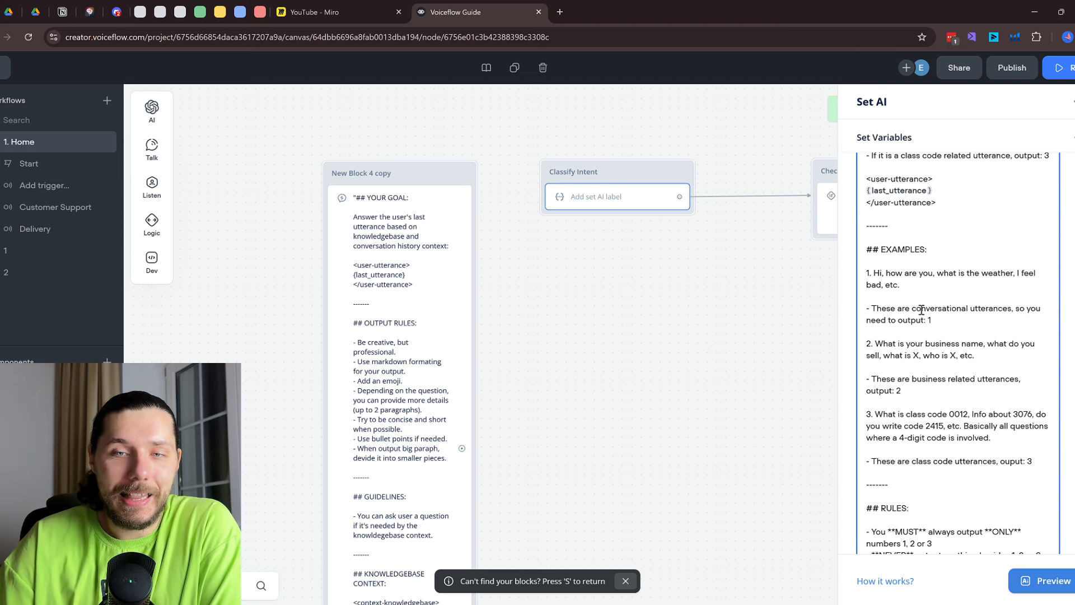
{"action": "scroll", "coordinate": [921, 310], "scroll_direction": "down", "scroll_amount": 2}
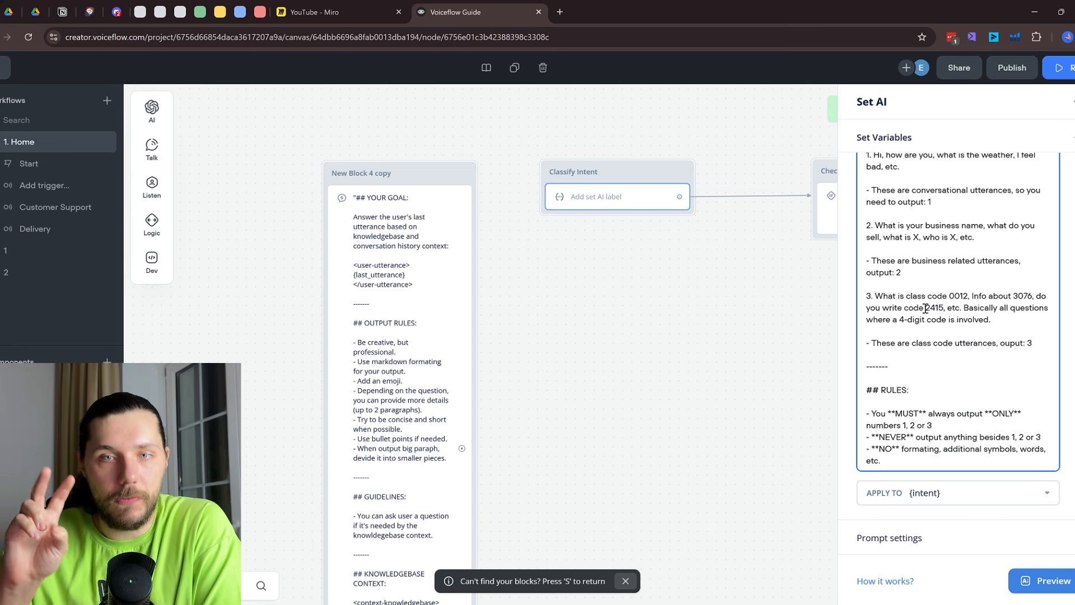
{"action": "scroll", "coordinate": [926, 308], "scroll_direction": "up", "scroll_amount": 6}
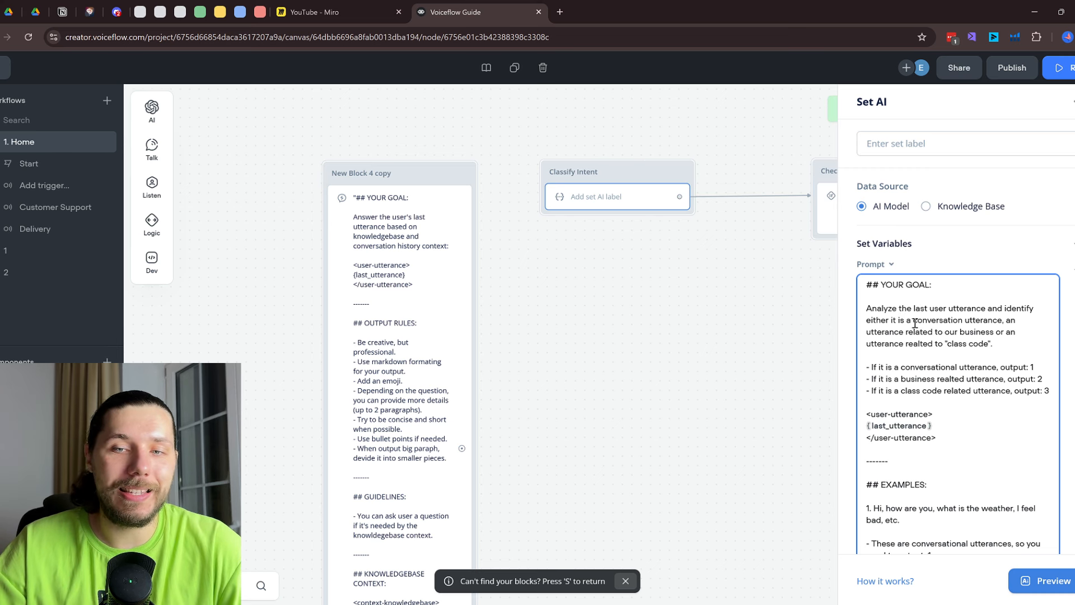
{"action": "scroll", "coordinate": [942, 332], "scroll_direction": "down", "scroll_amount": 1}
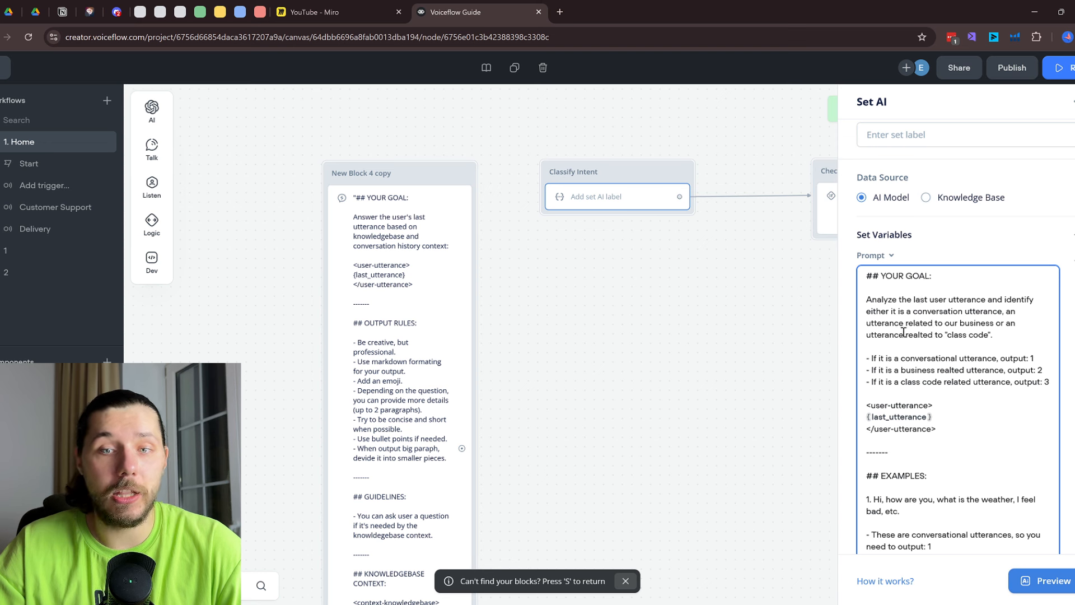
{"action": "scroll", "coordinate": [927, 329], "scroll_direction": "down", "scroll_amount": 1}
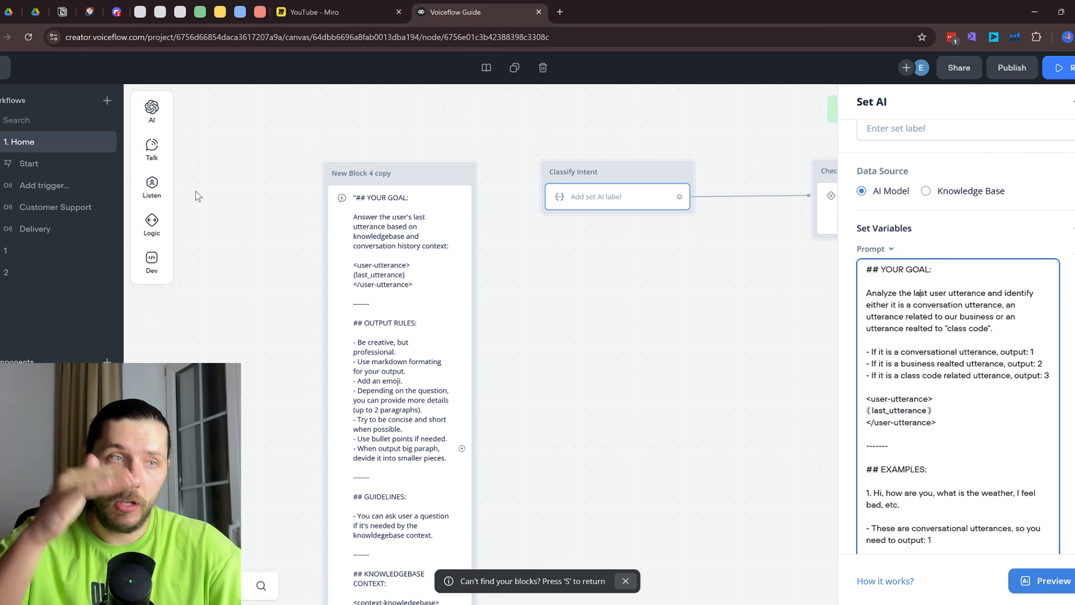
{"action": "left_click", "coordinate": [61, 270]}
Pan around the canvas and reopen the Classify Intent AI step's settings
{"action": "scroll", "coordinate": [246, 312], "scroll_direction": "down", "scroll_amount": 3}
{"action": "left_click_drag", "start_coordinate": [237, 318], "coordinate": [756, 241]}
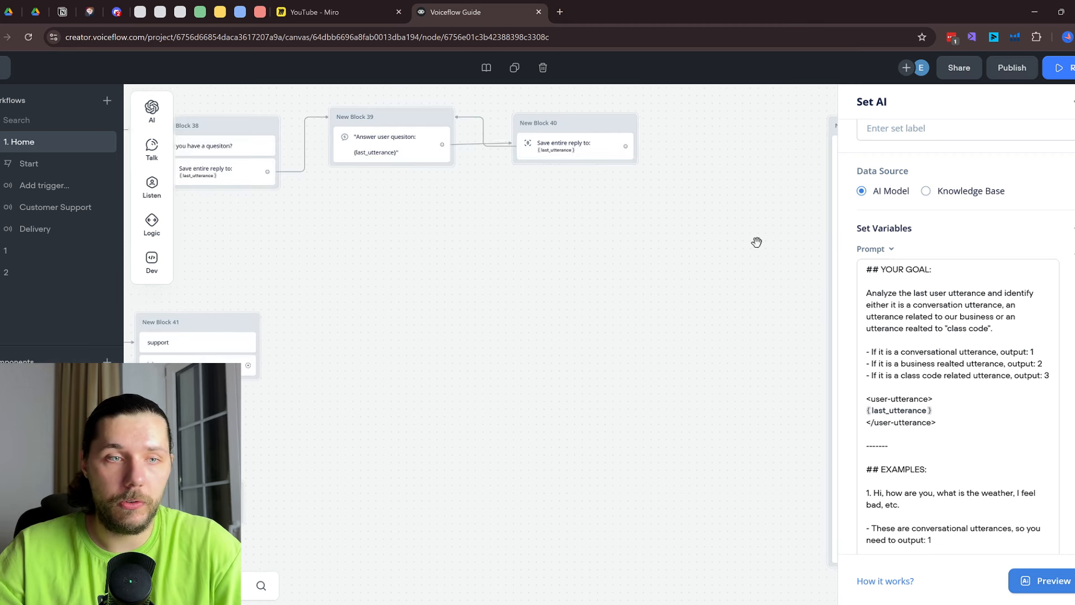
{"action": "left_click_drag", "start_coordinate": [294, 359], "coordinate": [678, 339]}
{"action": "left_click_drag", "start_coordinate": [919, 260], "coordinate": [325, 318]}
{"action": "left_click_drag", "start_coordinate": [906, 322], "coordinate": [749, 346]}
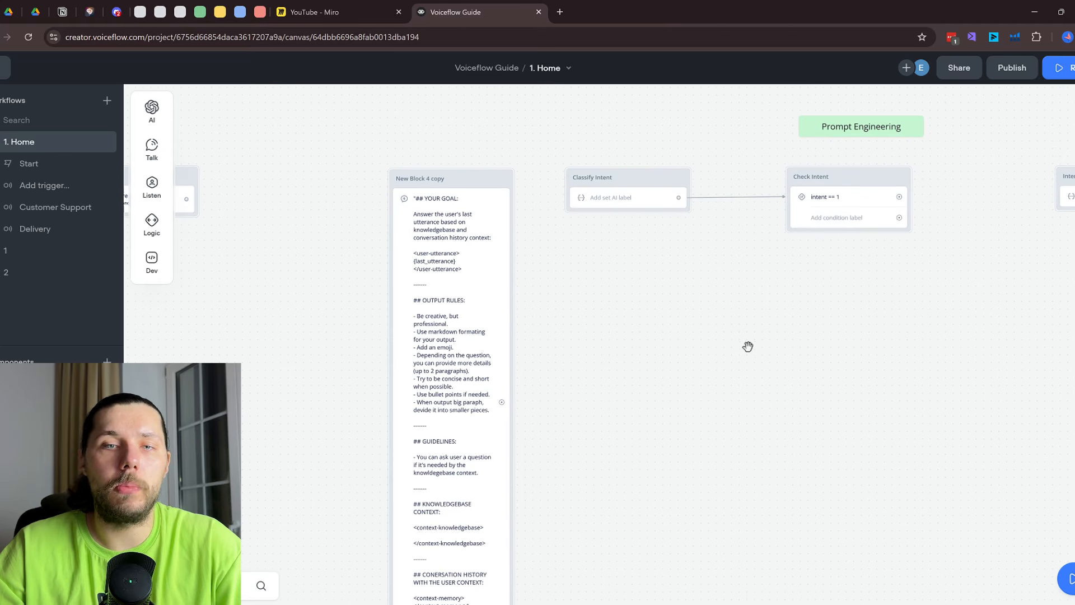
{"action": "left_click", "coordinate": [638, 210]}
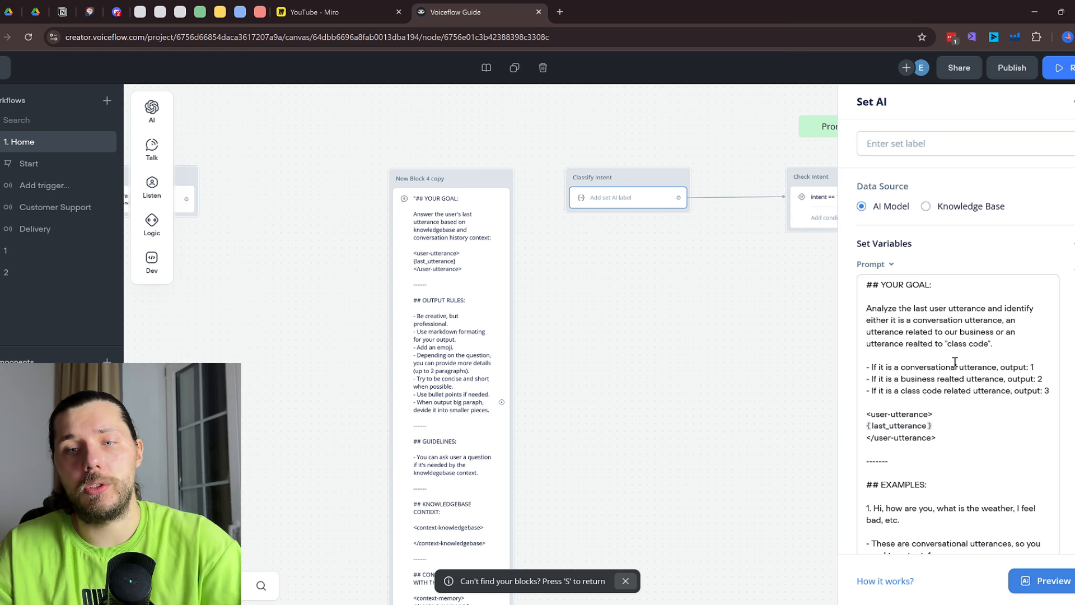
Highlight the prompt rule mapping conversational utterances to output 1, and the class code rule
{"action": "scroll", "coordinate": [954, 359], "scroll_direction": "down", "scroll_amount": 3}
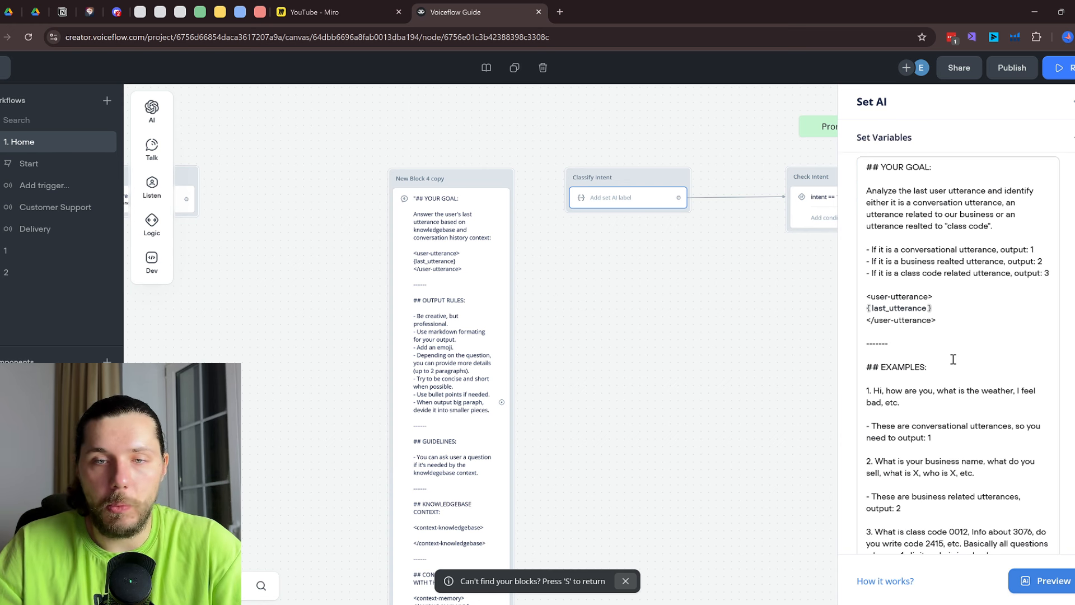
{"action": "left_click_drag", "start_coordinate": [878, 249], "coordinate": [1033, 262]}
{"action": "left_click", "coordinate": [1021, 247]}
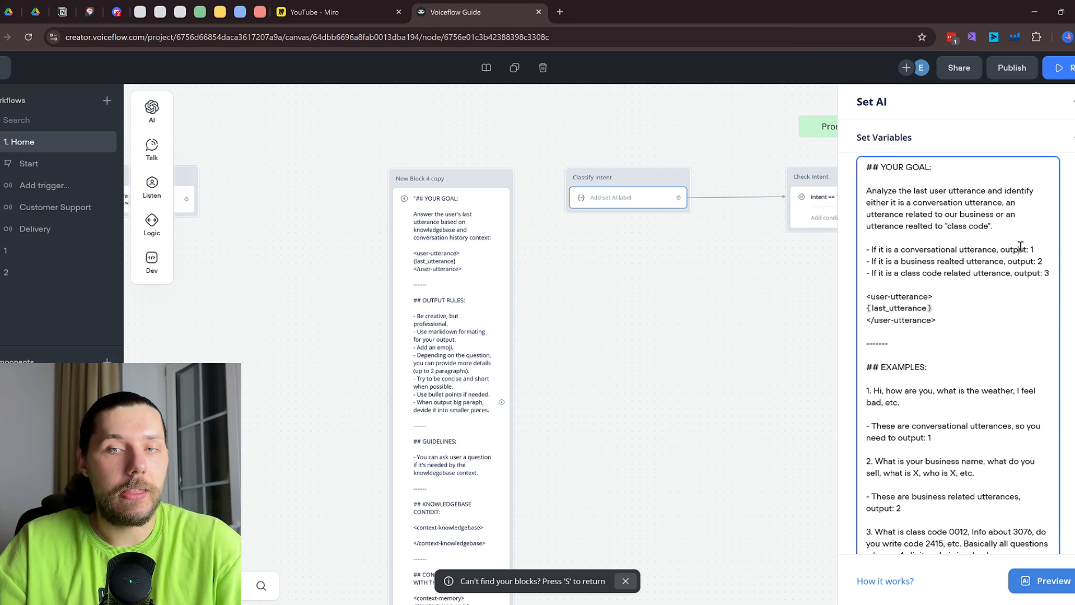
{"action": "left_click_drag", "start_coordinate": [883, 248], "coordinate": [1022, 251]}
{"action": "left_click", "coordinate": [1033, 248]}
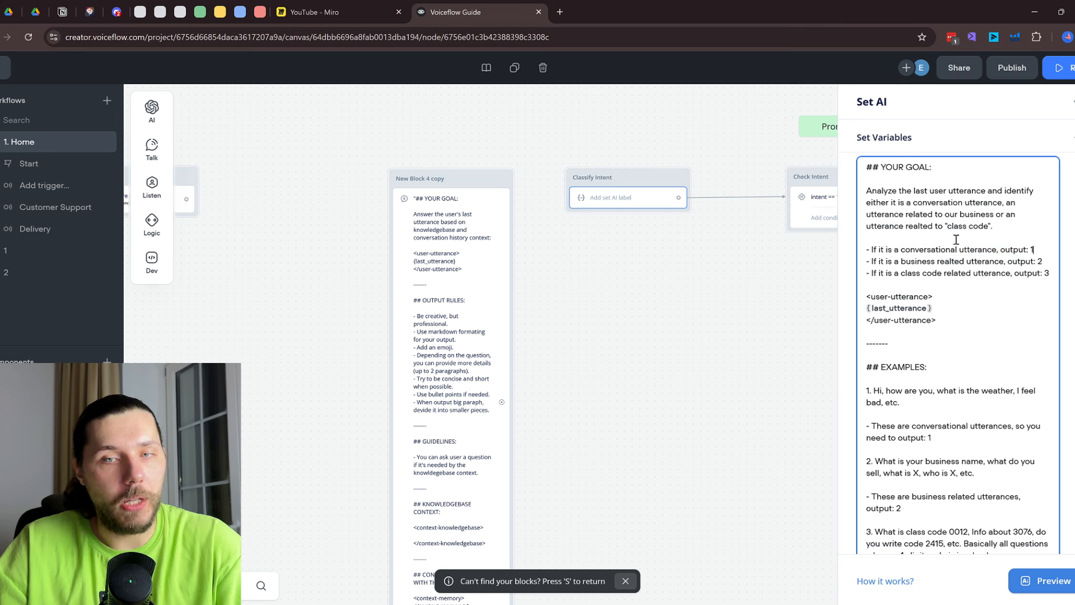
{"action": "left_click_drag", "start_coordinate": [925, 250], "coordinate": [948, 251]}
{"action": "left_click_drag", "start_coordinate": [1027, 248], "coordinate": [1034, 248]}
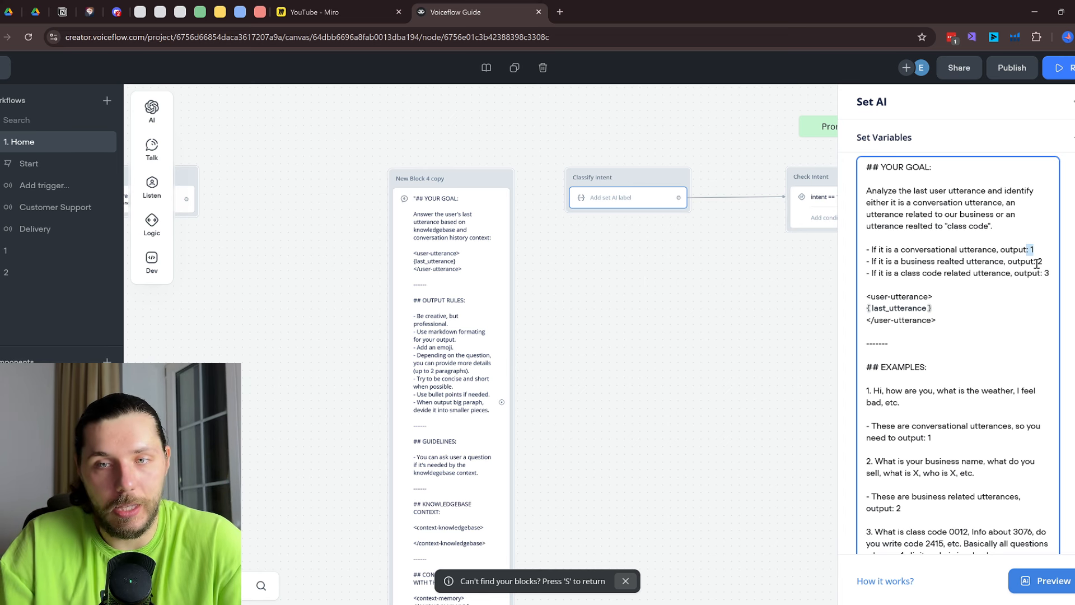
{"action": "left_click_drag", "start_coordinate": [905, 274], "coordinate": [981, 275]}
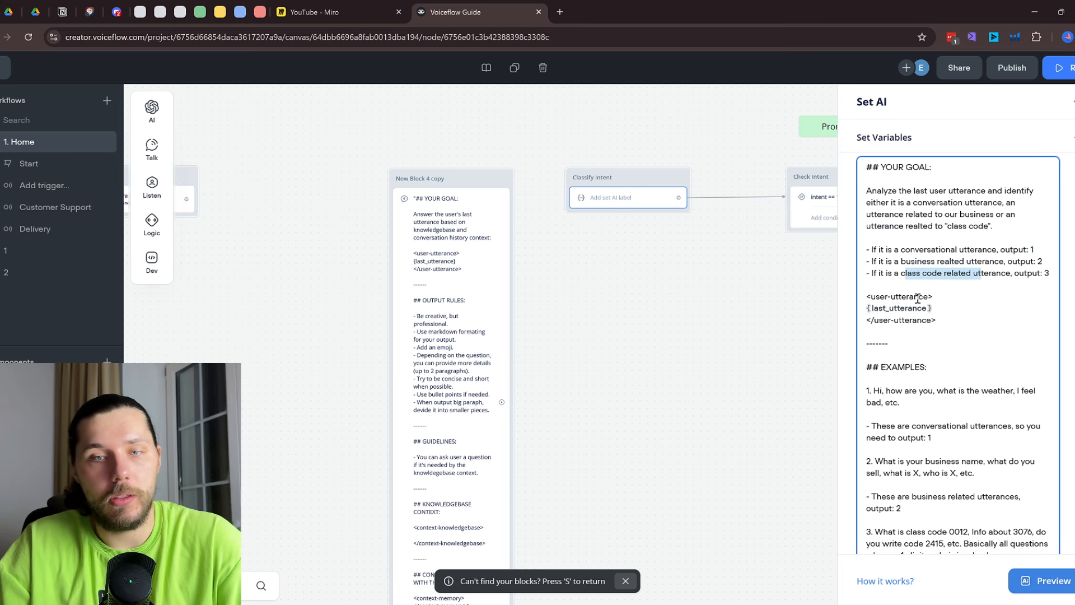
Highlight the class code examples 3076 and 0012 and the rule returning output 3
{"action": "scroll", "coordinate": [918, 299], "scroll_direction": "down", "scroll_amount": 3}
{"action": "left_click_drag", "start_coordinate": [868, 261], "coordinate": [961, 419]}
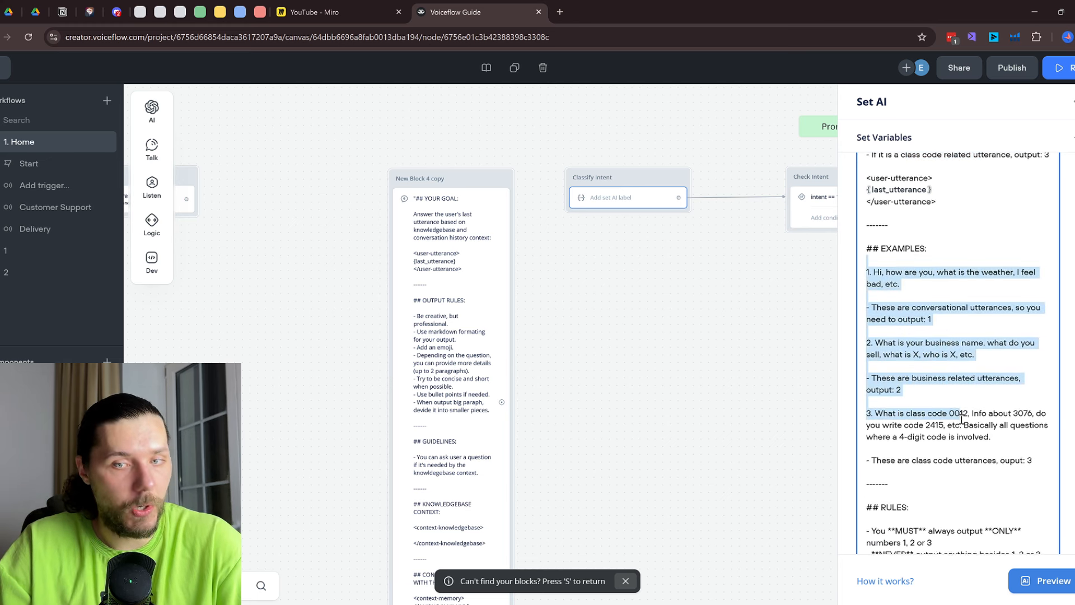
{"action": "scroll", "coordinate": [956, 343], "scroll_direction": "down", "scroll_amount": 3}
{"action": "left_click", "coordinate": [956, 340]}
{"action": "left_click_drag", "start_coordinate": [876, 295], "coordinate": [907, 300]}
{"action": "left_click", "coordinate": [908, 301]}
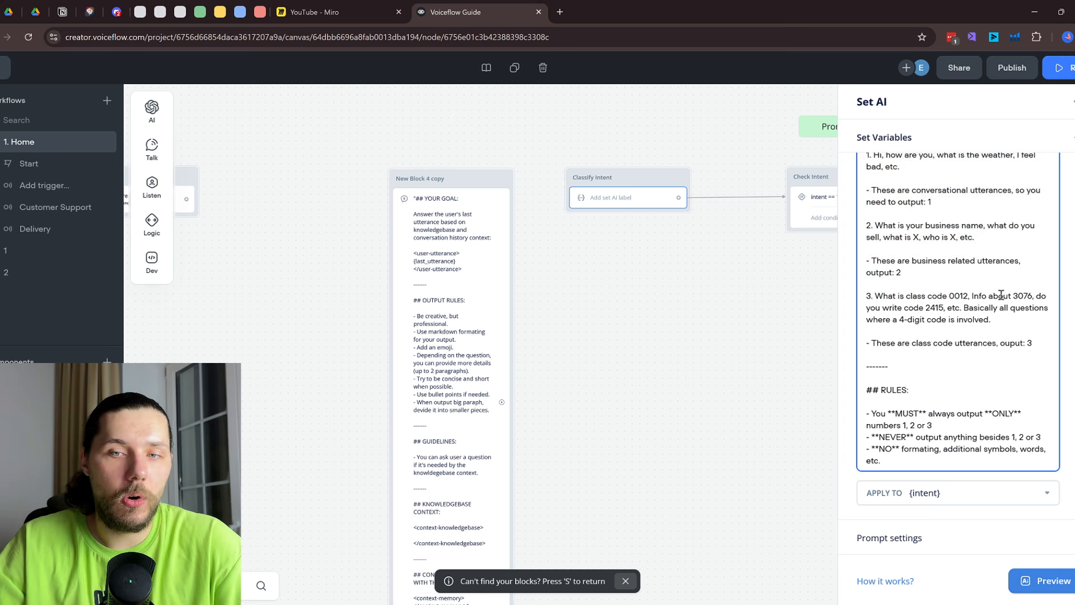
{"action": "double_click", "coordinate": [1021, 295]}
{"action": "left_click_drag", "start_coordinate": [949, 297], "coordinate": [961, 298]}
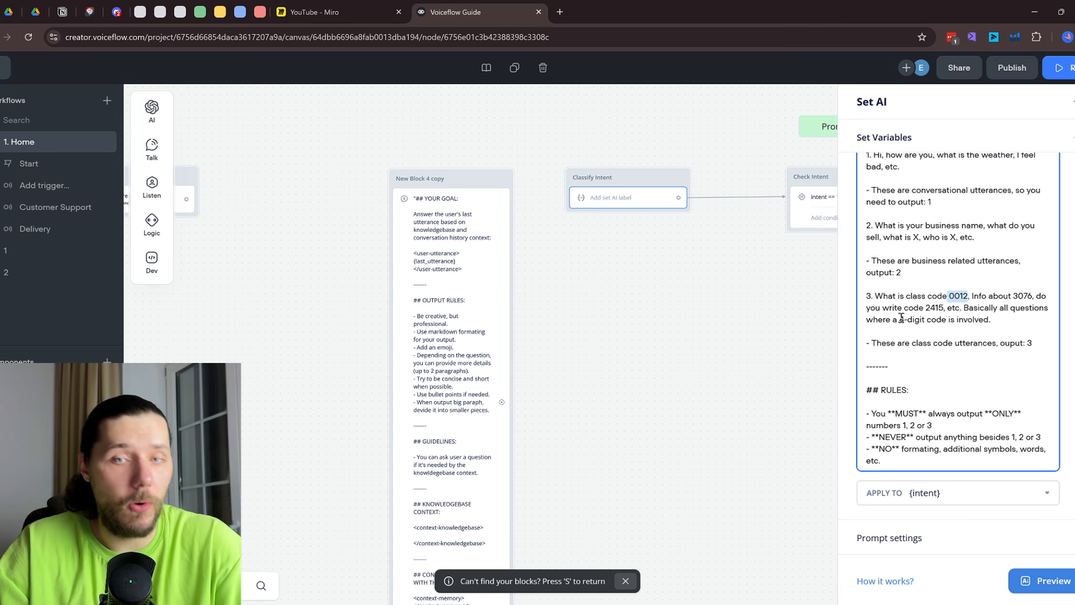
{"action": "left_click_drag", "start_coordinate": [899, 319], "coordinate": [925, 319]}
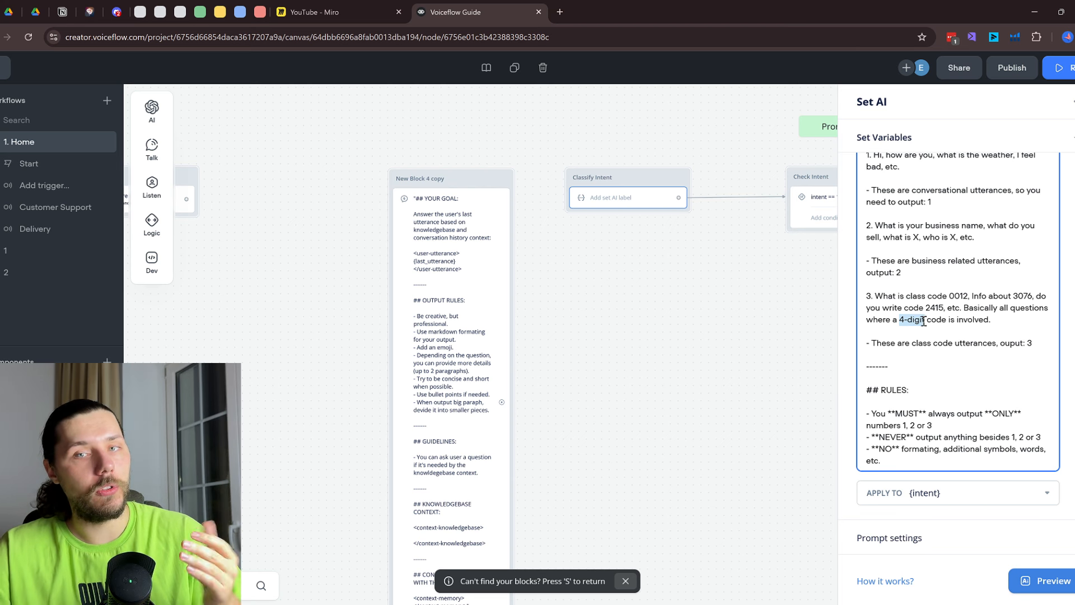
{"action": "double_click", "coordinate": [1030, 344]}
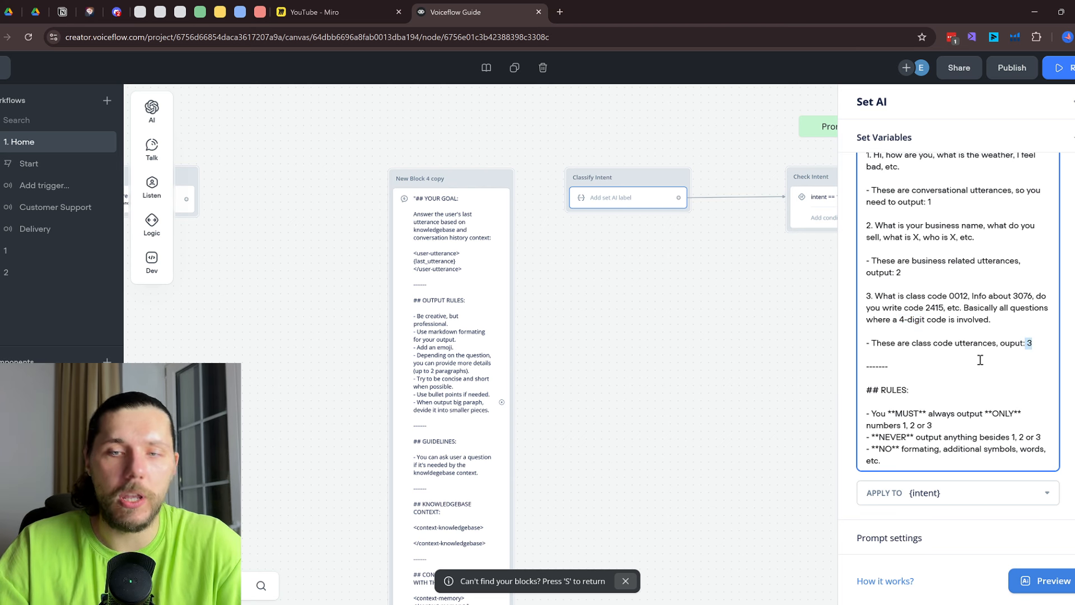
Inspect the system prompt setting, close the AI panel, and open Check Intent's conditions
{"action": "scroll", "coordinate": [975, 492], "scroll_direction": "down", "scroll_amount": 3}
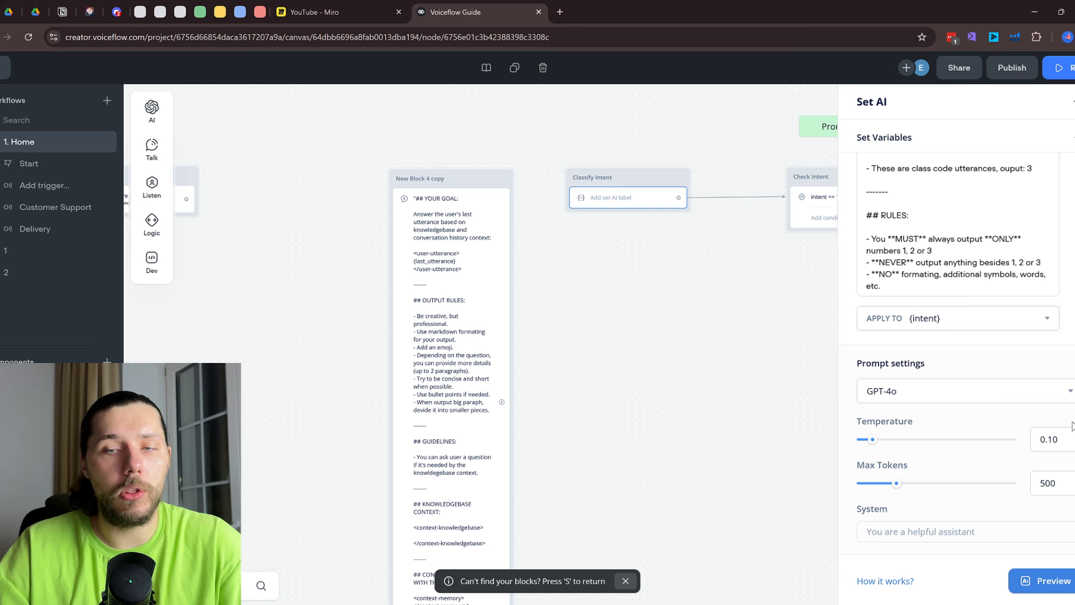
{"action": "left_click", "coordinate": [922, 530]}
{"action": "scroll", "coordinate": [975, 522], "scroll_direction": "up", "scroll_amount": 10}
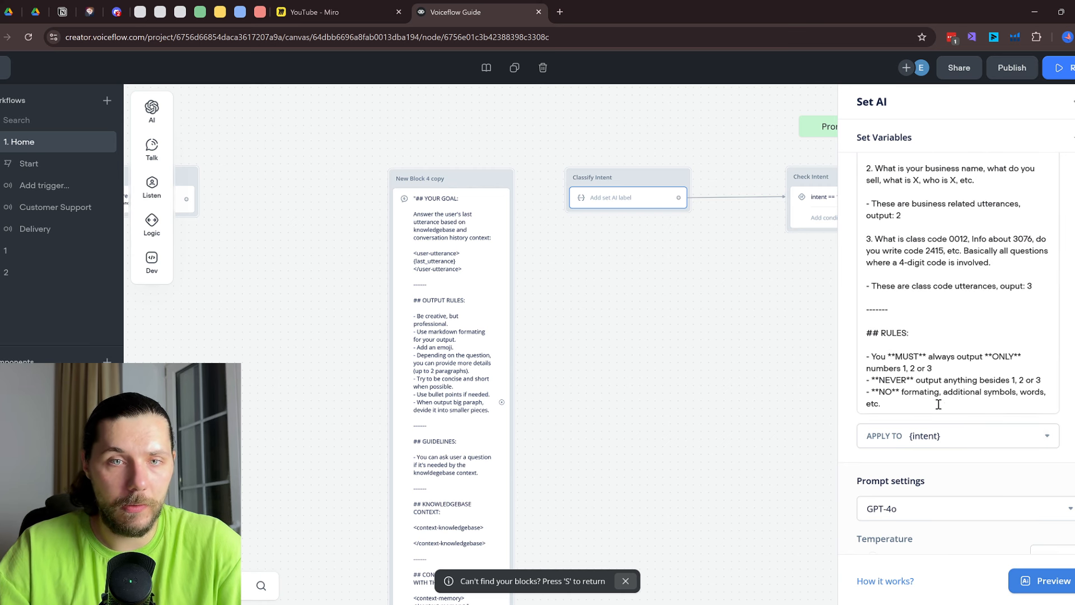
{"action": "left_click", "coordinate": [746, 337]}
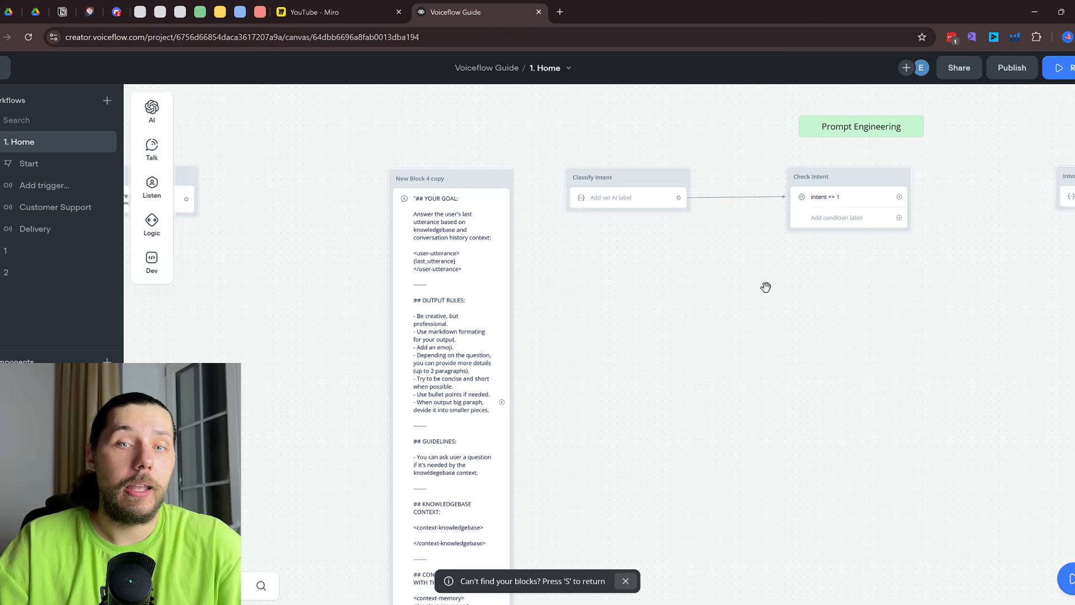
{"action": "left_click", "coordinate": [813, 200]}
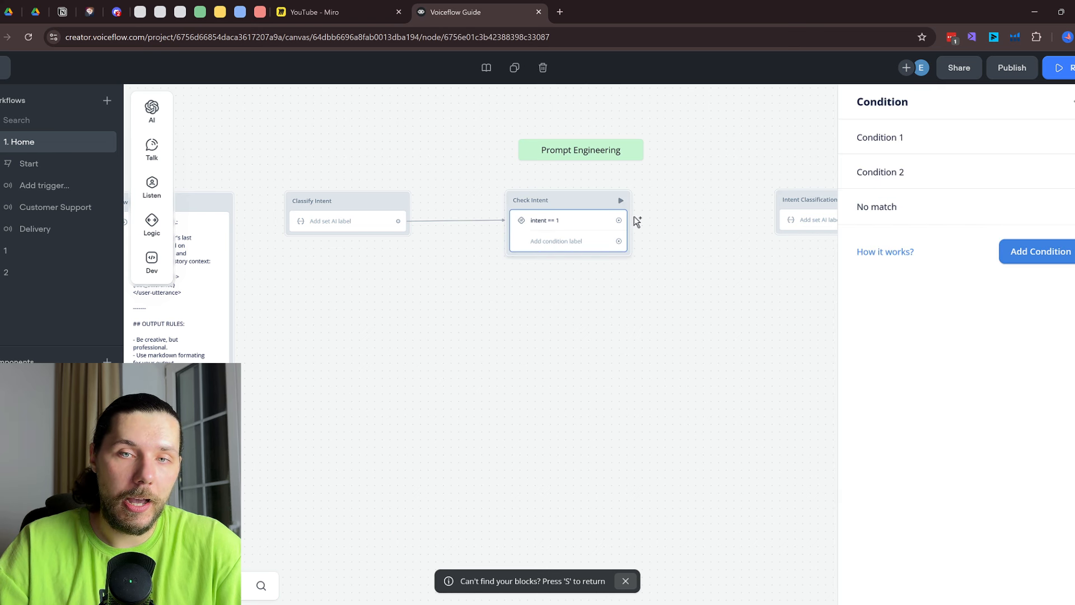
Look at Condition 1's 'intent is 1' rule, then recheck the Classify Intent prompt
{"action": "left_click", "coordinate": [945, 152]}
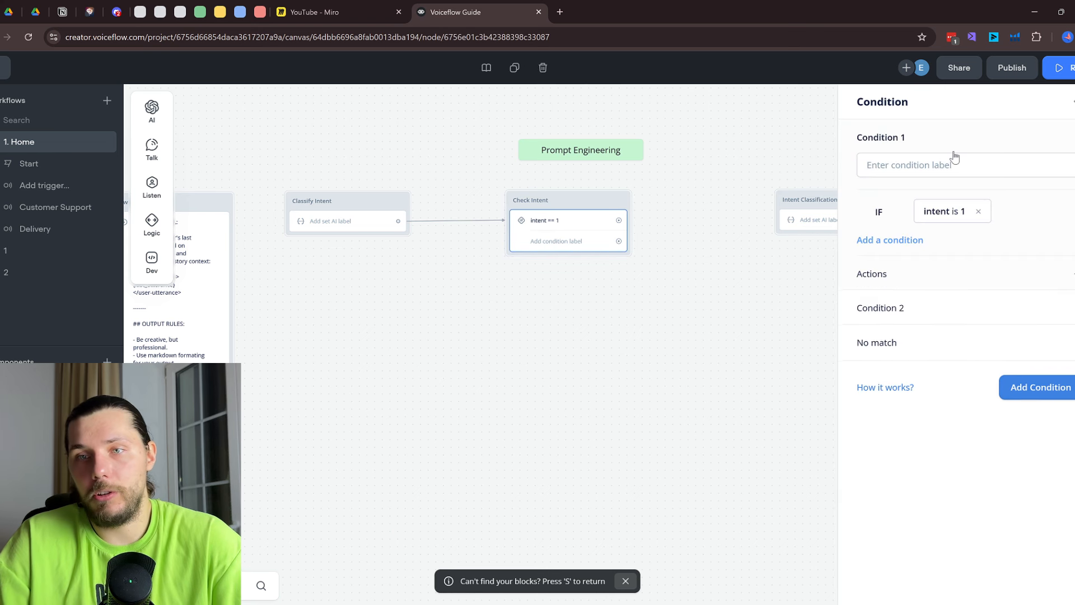
{"action": "left_click", "coordinate": [947, 225]}
{"action": "left_click", "coordinate": [338, 226]}
{"action": "scroll", "coordinate": [975, 336], "scroll_direction": "down", "scroll_amount": 10}
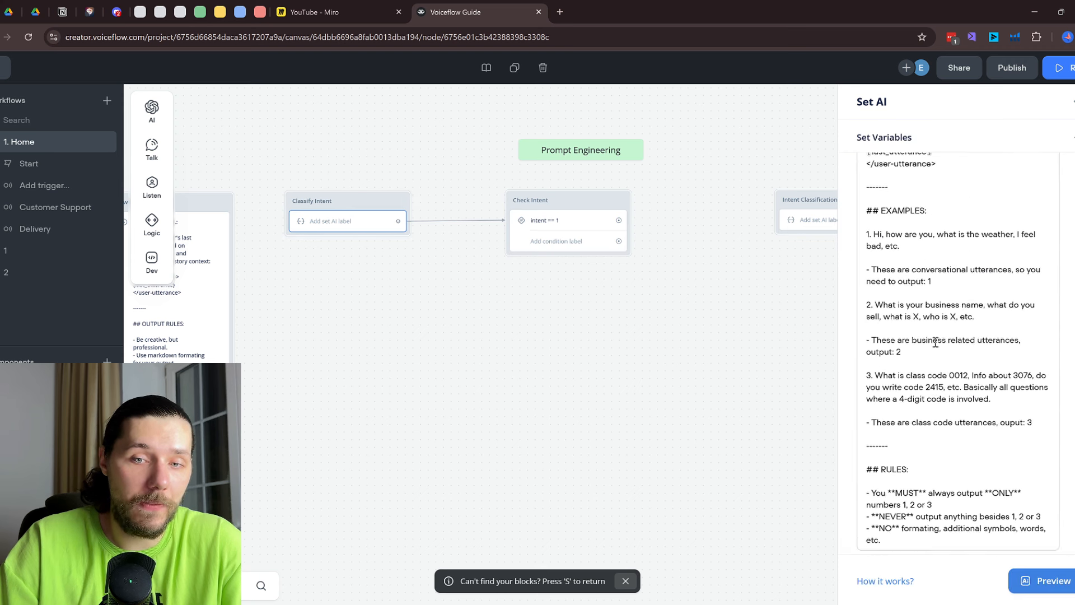
{"action": "scroll", "coordinate": [986, 336], "scroll_direction": "down", "scroll_amount": 2}
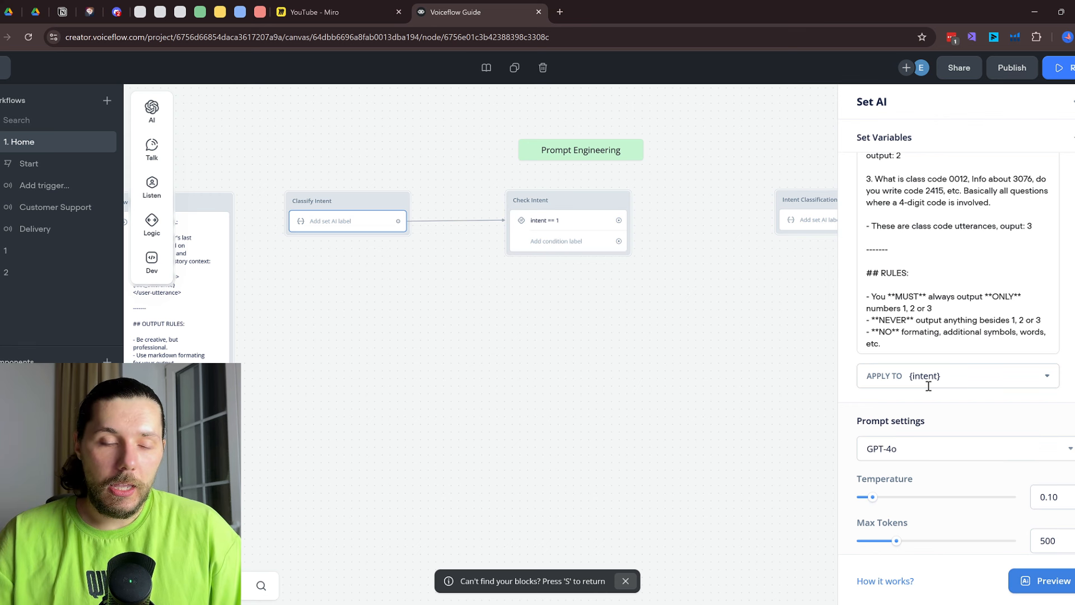
Change Check Intent's first rule to test whether intent contains 1
{"action": "left_click", "coordinate": [553, 232]}
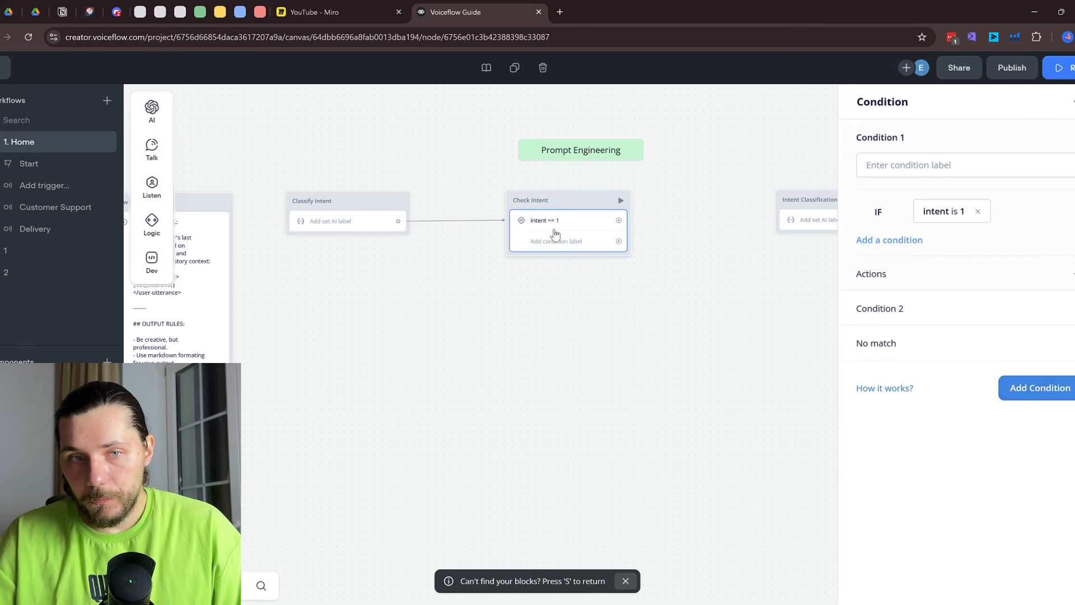
{"action": "left_click", "coordinate": [947, 213]}
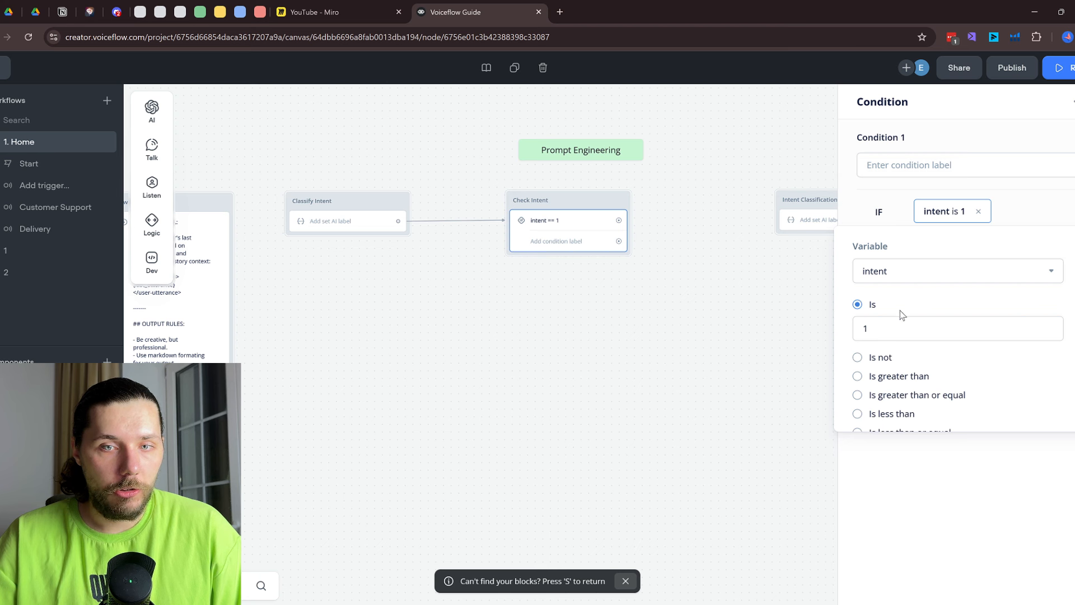
{"action": "scroll", "coordinate": [903, 315], "scroll_direction": "down", "scroll_amount": 2}
{"action": "left_click", "coordinate": [869, 334]}
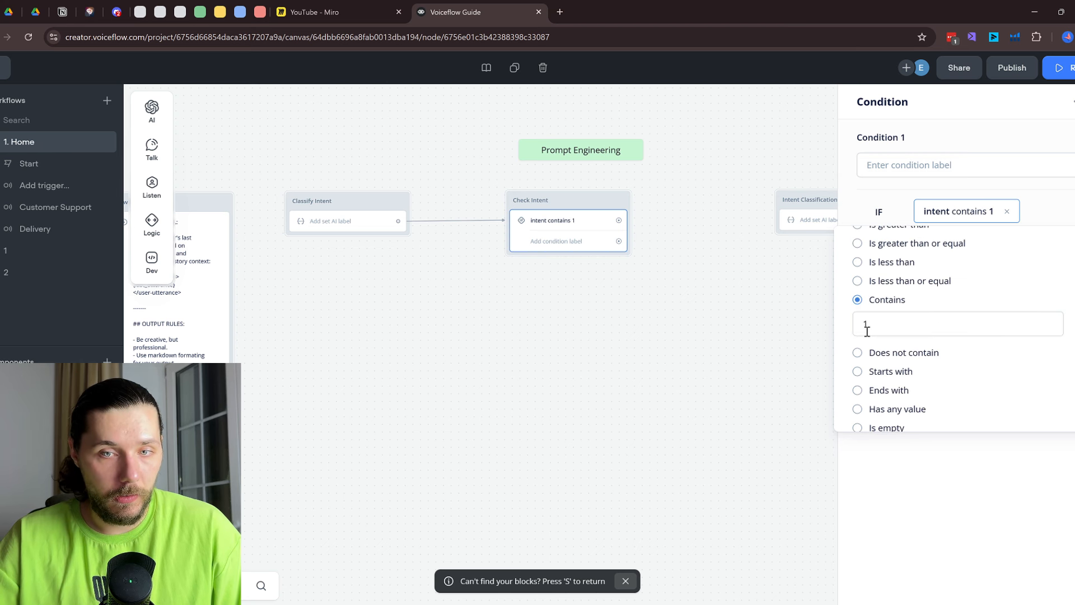
{"action": "left_click", "coordinate": [690, 280]}
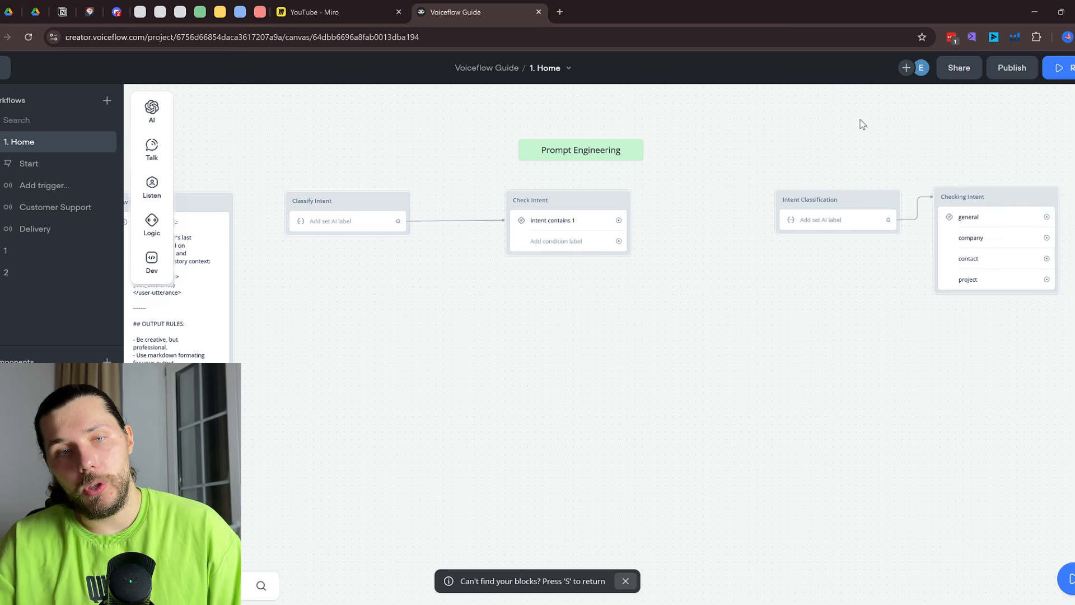
Pan to the Customer Support branch and review its support message step
{"action": "scroll", "coordinate": [711, 232], "scroll_direction": "up", "scroll_amount": 2}
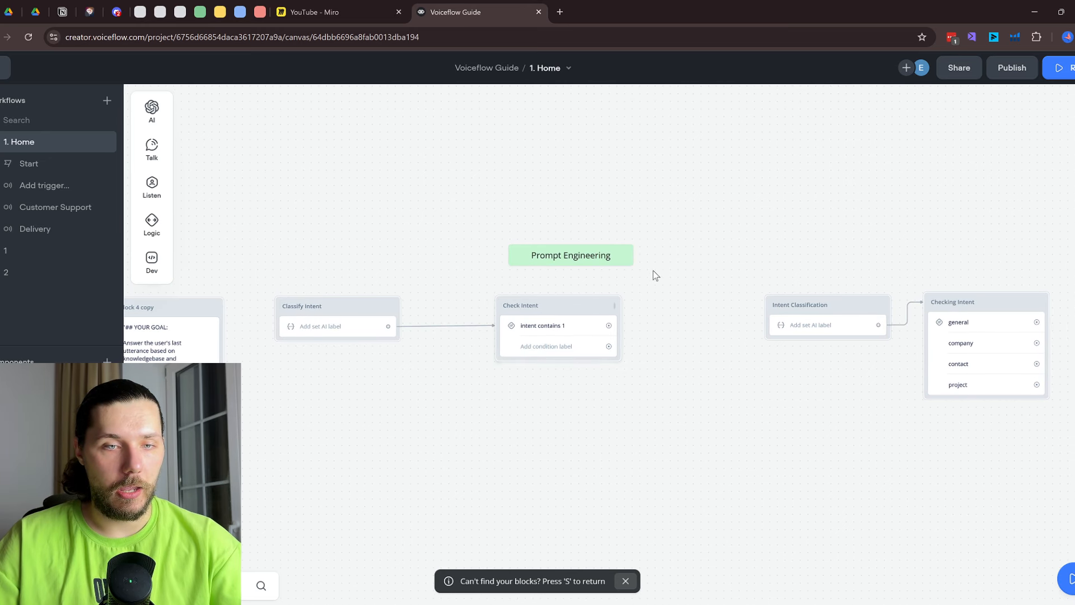
{"action": "scroll", "coordinate": [653, 275], "scroll_direction": "down", "scroll_amount": 1}
{"action": "left_click_drag", "start_coordinate": [495, 156], "coordinate": [962, 107]}
{"action": "scroll", "coordinate": [560, 239], "scroll_direction": "down", "scroll_amount": 2}
{"action": "left_click_drag", "start_coordinate": [560, 239], "coordinate": [580, 237]}
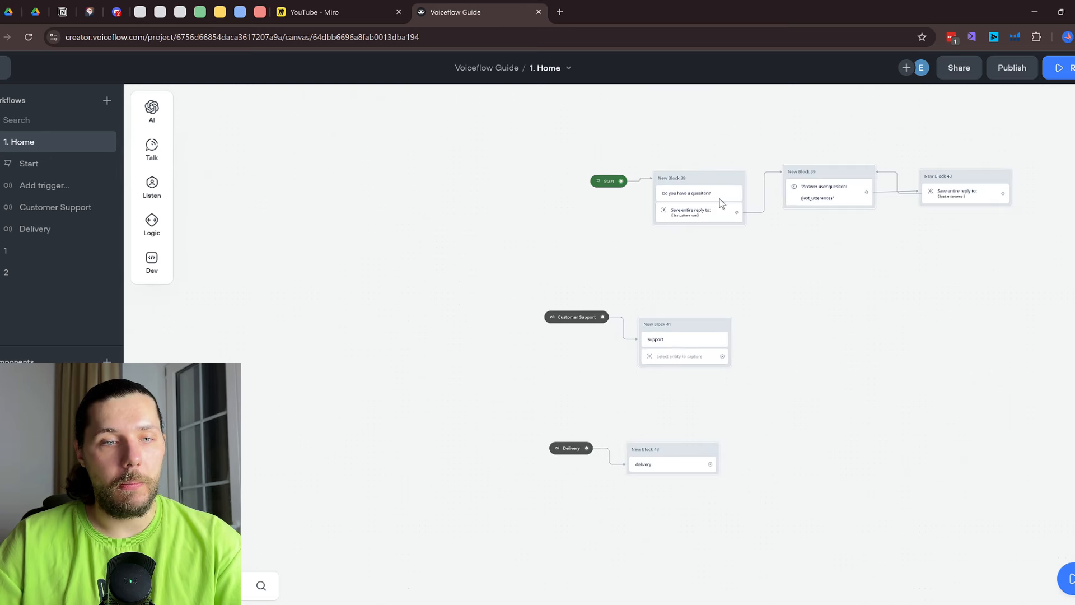
{"action": "scroll", "coordinate": [678, 345], "scroll_direction": "up", "scroll_amount": 2}
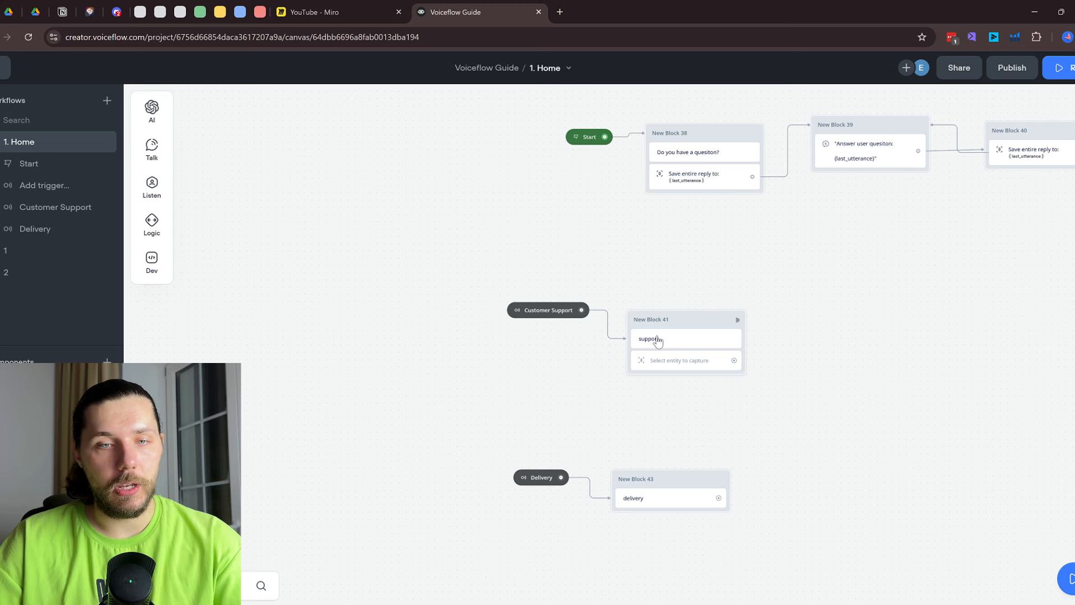
{"action": "left_click", "coordinate": [658, 341]}
{"action": "left_click_drag", "start_coordinate": [813, 275], "coordinate": [453, 336]}
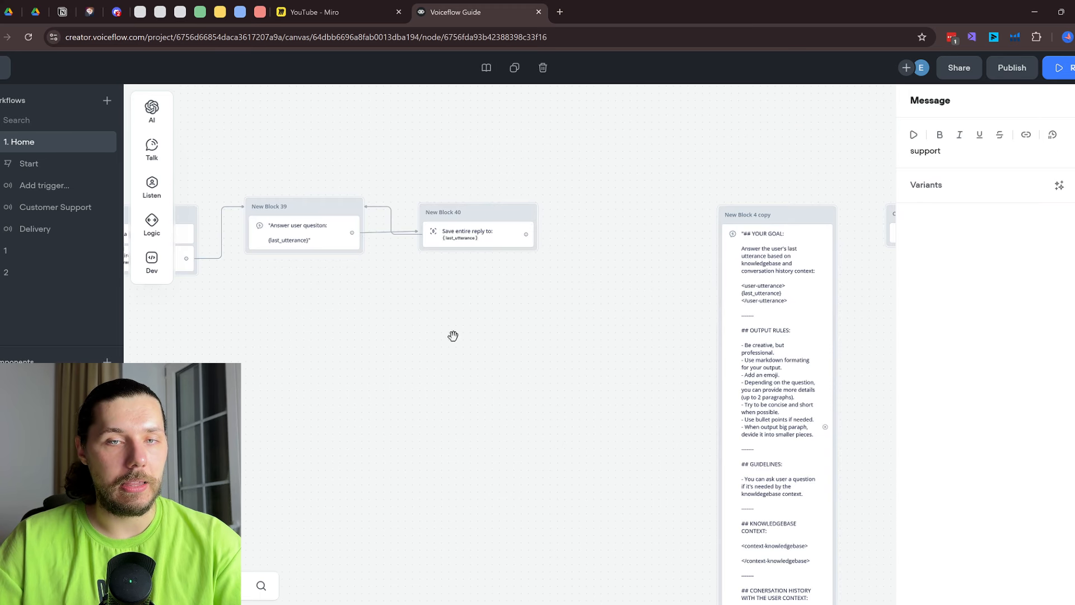
{"action": "left_click", "coordinate": [453, 336]}
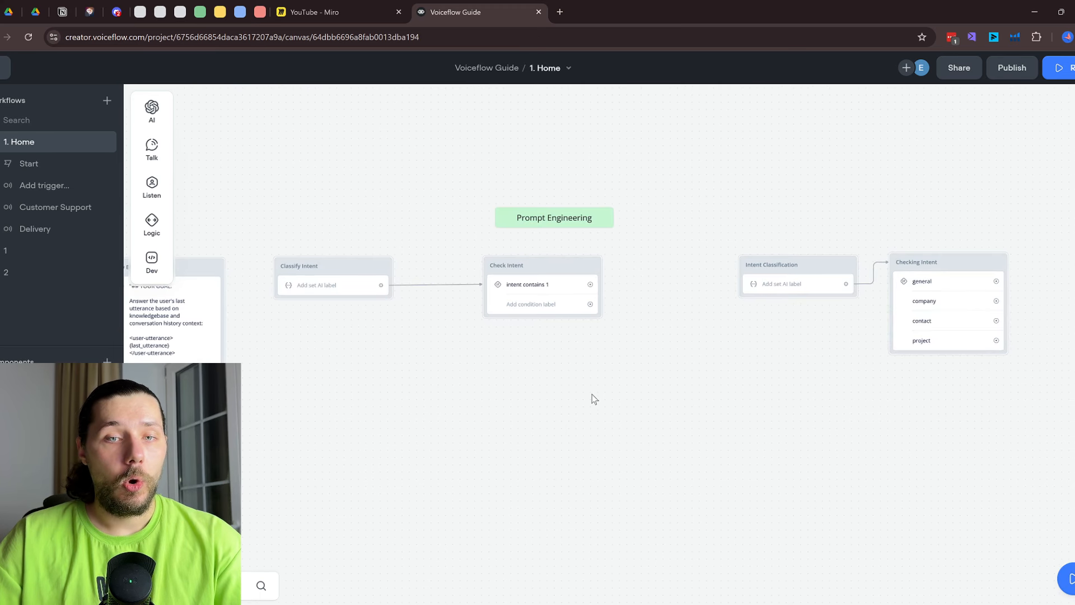
Draw a new link from the 'intent contains 1' condition onto empty canvas
{"action": "left_click_drag", "start_coordinate": [592, 395], "coordinate": [337, 405]}
{"action": "scroll", "coordinate": [364, 374], "scroll_direction": "down", "scroll_amount": 1}
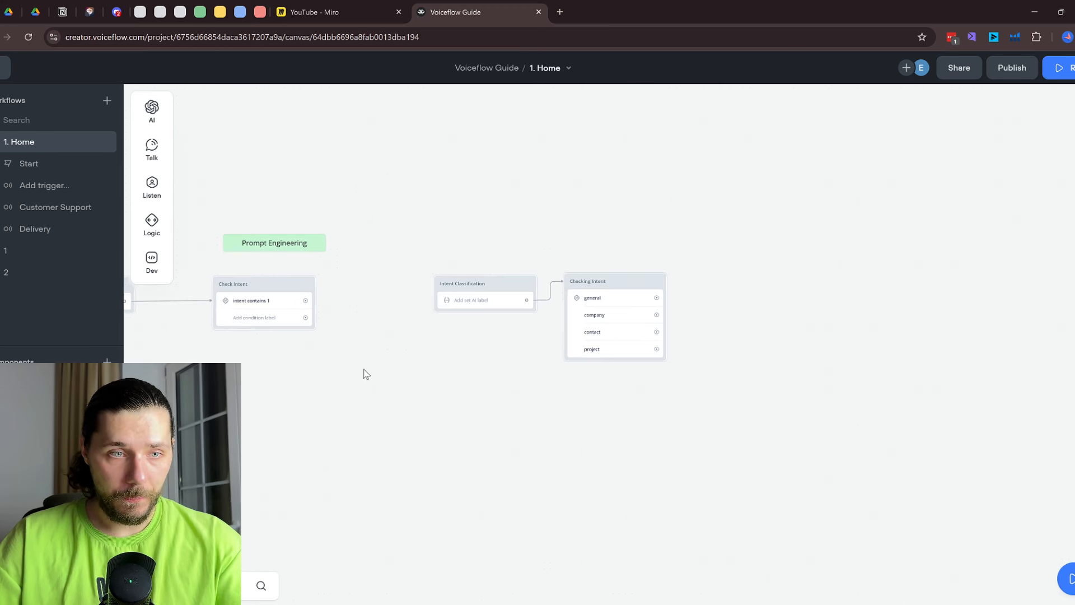
{"action": "scroll", "coordinate": [452, 373], "scroll_direction": "left", "scroll_amount": 3}
{"action": "scroll", "coordinate": [463, 294], "scroll_direction": "up", "scroll_amount": 2}
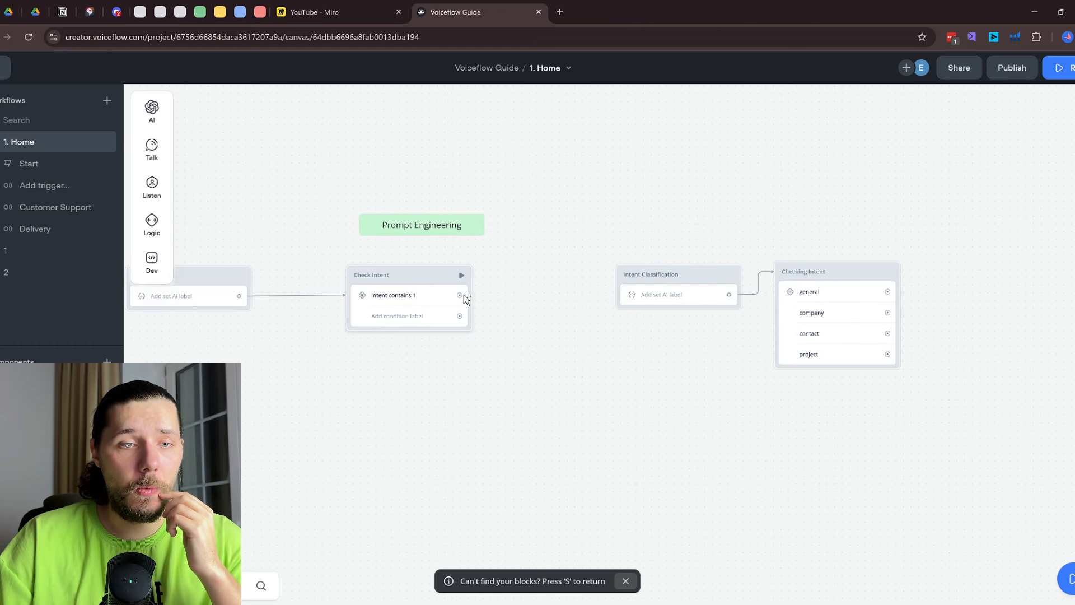
{"action": "left_click_drag", "start_coordinate": [464, 294], "coordinate": [533, 228]}
{"action": "mouse_move", "coordinate": [594, 376]}
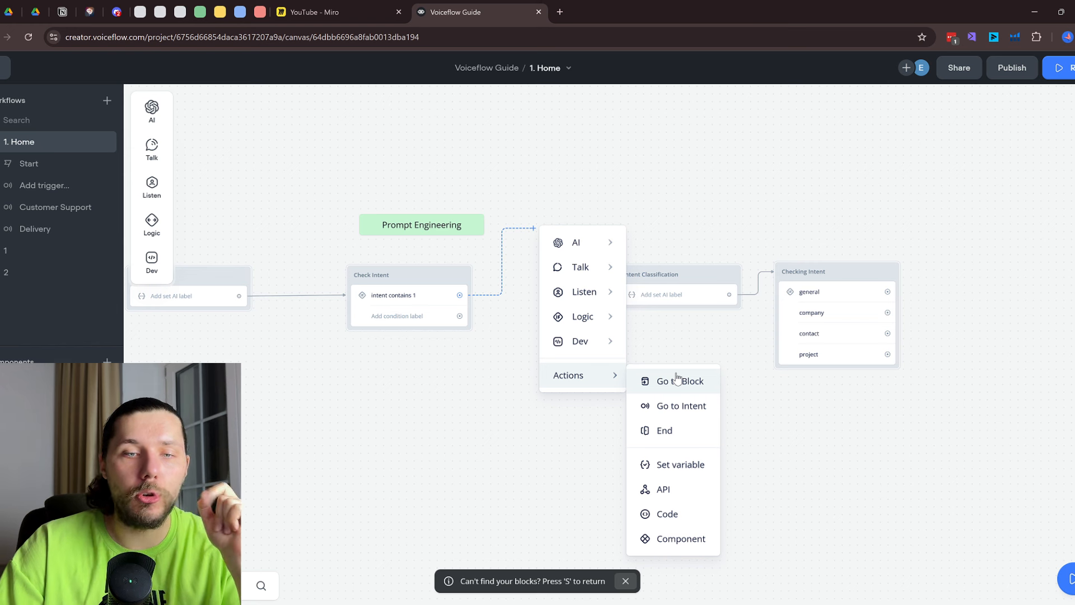
Make the 'intent contains 1' path go to the 1. Home > Customer Support intent
{"action": "left_click", "coordinate": [680, 409]}
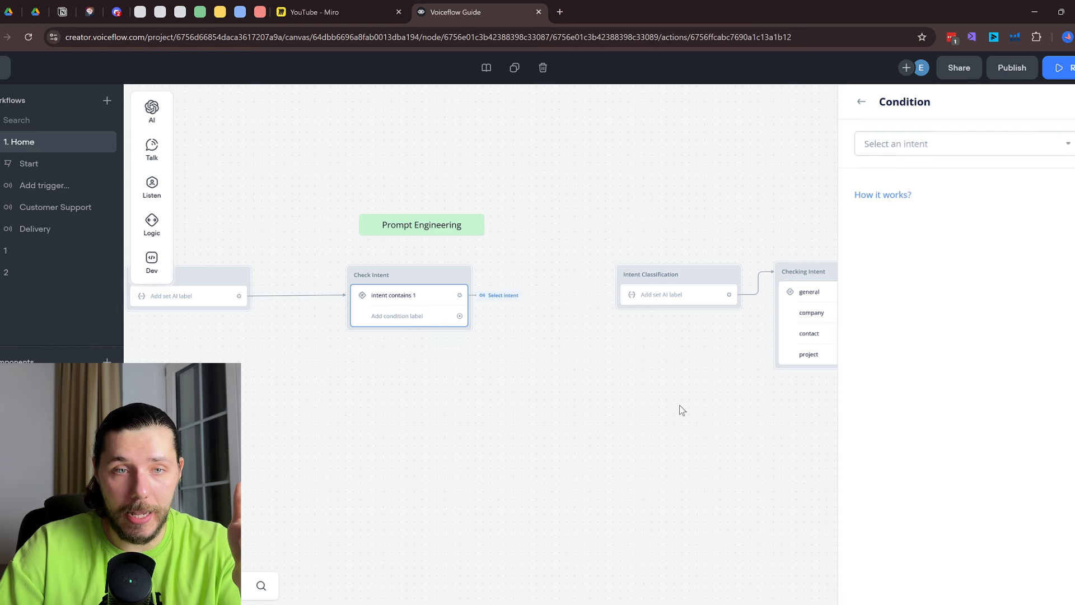
{"action": "left_click", "coordinate": [1016, 144]}
{"action": "mouse_move", "coordinate": [904, 234]}
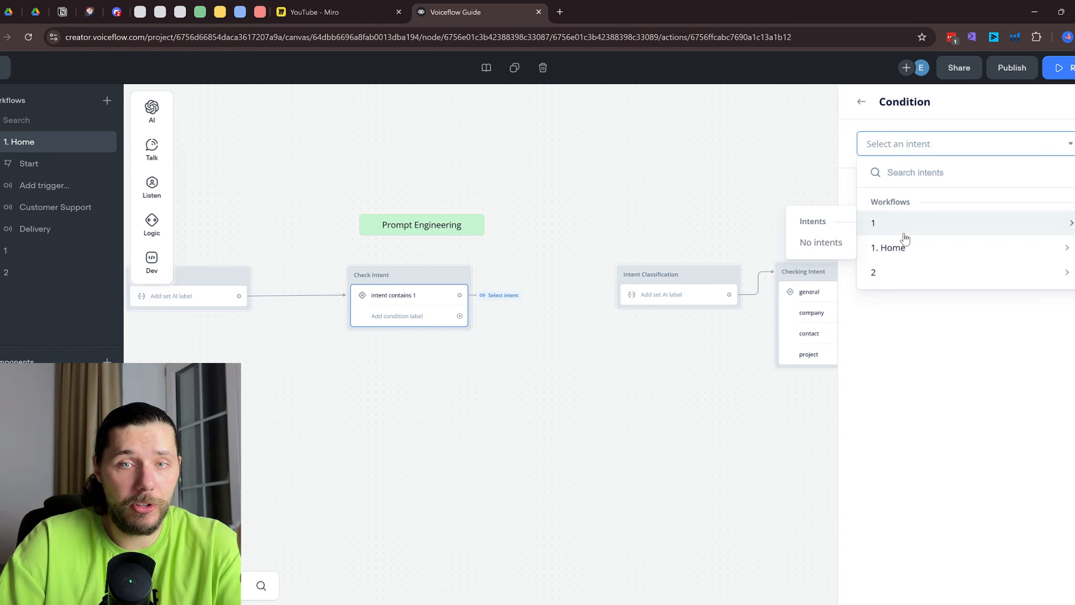
{"action": "left_click", "coordinate": [821, 266]}
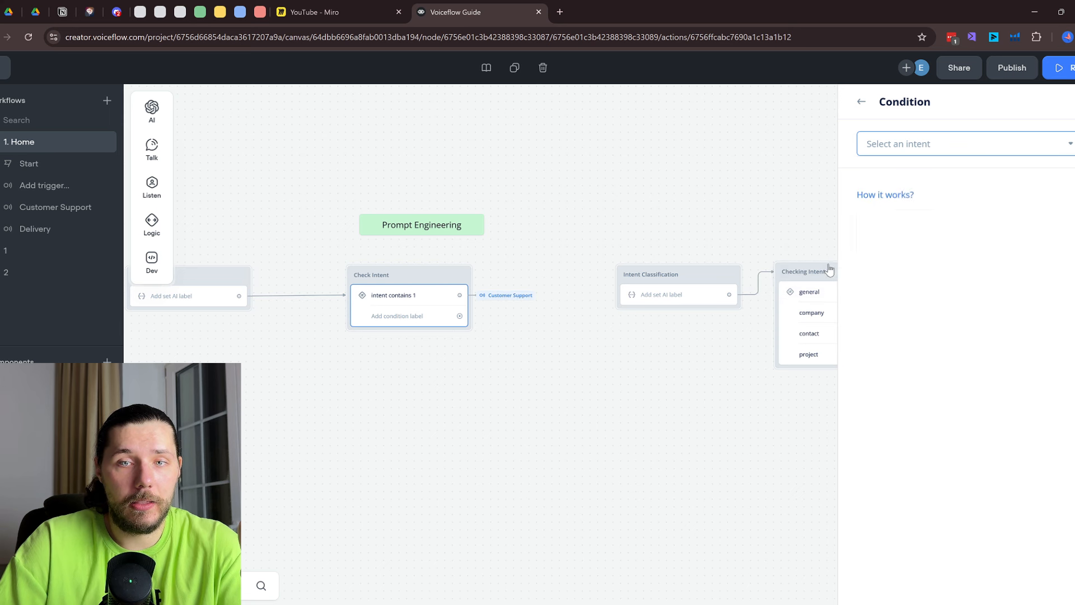
Recheck the Classify Intent prompt settings, then close them
{"action": "scroll", "coordinate": [409, 309], "scroll_direction": "up", "scroll_amount": 1}
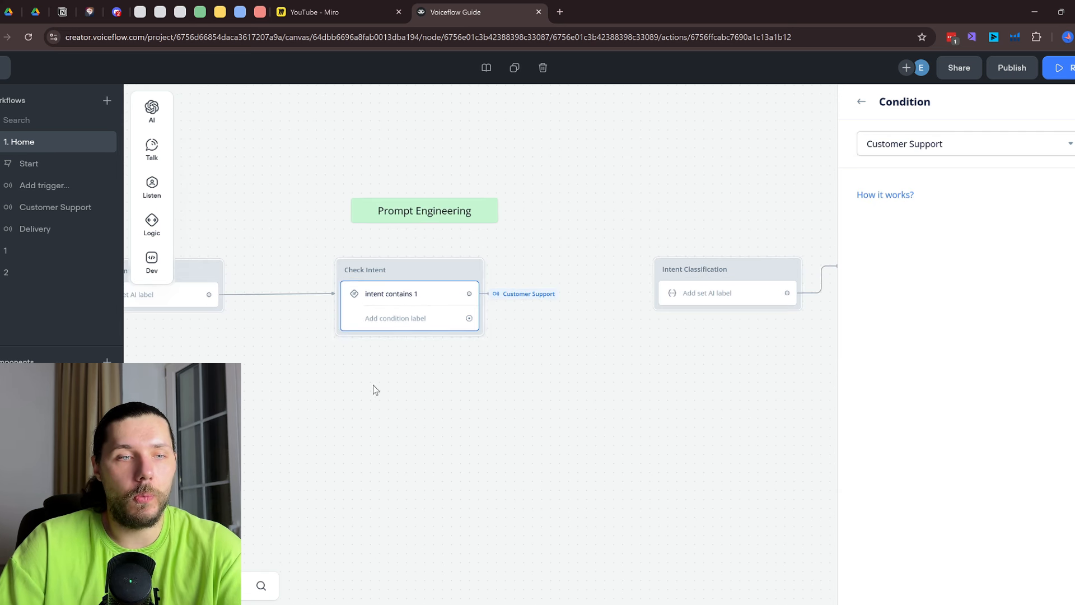
{"action": "left_click_drag", "start_coordinate": [372, 387], "coordinate": [591, 371]}
{"action": "left_click", "coordinate": [376, 282]}
{"action": "scroll", "coordinate": [958, 314], "scroll_direction": "down", "scroll_amount": 1}
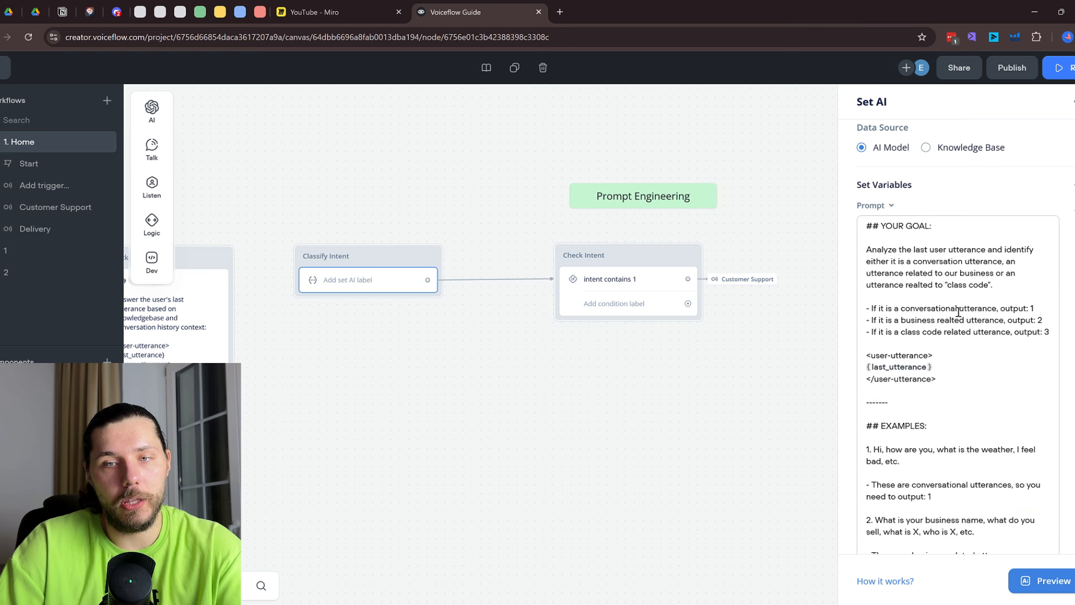
{"action": "left_click_drag", "start_coordinate": [932, 308], "coordinate": [984, 308]}
{"action": "left_click", "coordinate": [735, 297]}
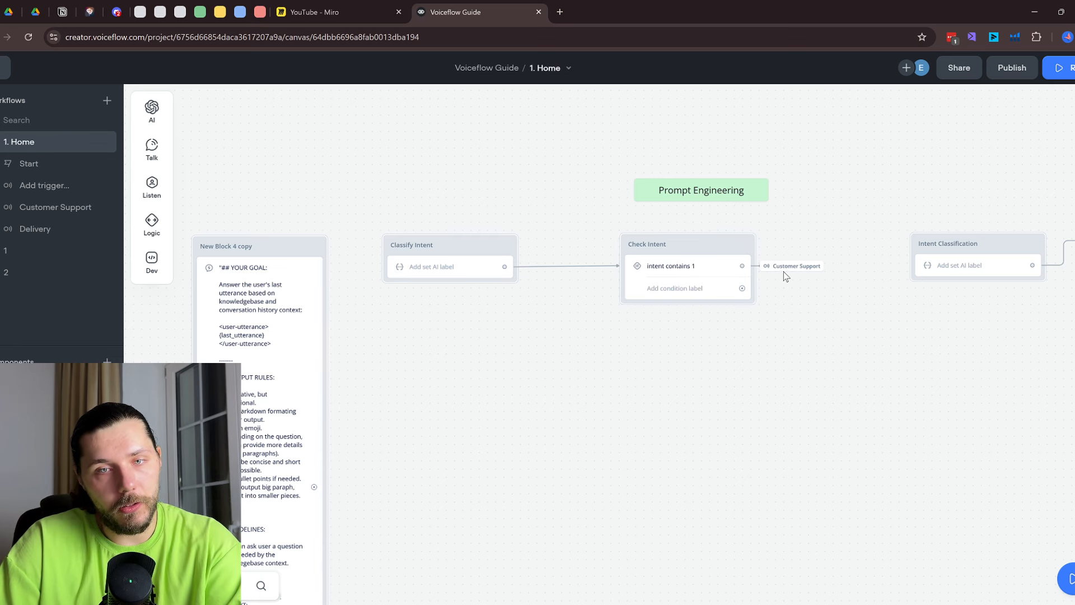
Pan back to Check Intent and draw a link from its second condition path
{"action": "left_click_drag", "start_coordinate": [598, 363], "coordinate": [1054, 280]}
{"action": "scroll", "coordinate": [538, 305], "scroll_direction": "down", "scroll_amount": 3}
{"action": "left_click_drag", "start_coordinate": [390, 324], "coordinate": [728, 273]}
{"action": "scroll", "coordinate": [382, 276], "scroll_direction": "up", "scroll_amount": 1}
{"action": "left_click_drag", "start_coordinate": [789, 289], "coordinate": [138, 312]}
{"action": "left_click_drag", "start_coordinate": [888, 303], "coordinate": [564, 381]}
{"action": "scroll", "coordinate": [508, 287], "scroll_direction": "up", "scroll_amount": 1}
{"action": "scroll", "coordinate": [482, 275], "scroll_direction": "up", "scroll_amount": 1}
{"action": "left_click_drag", "start_coordinate": [459, 247], "coordinate": [497, 253]}
Give Check Intent's second condition path a go-to-block action targeting Greeting
{"action": "mouse_move", "coordinate": [537, 401]}
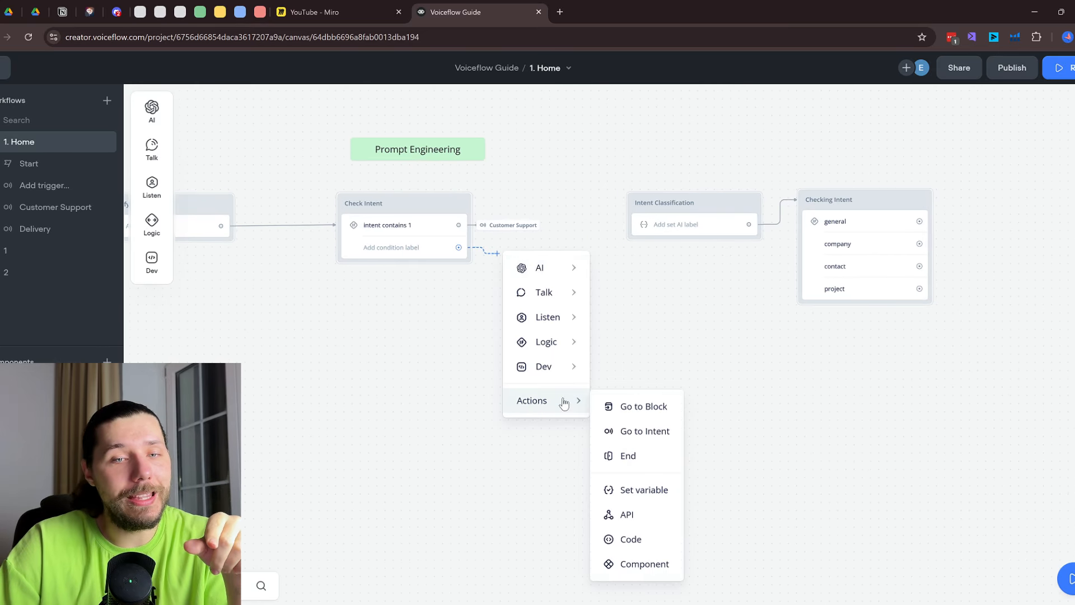
{"action": "left_click", "coordinate": [644, 405]}
{"action": "left_click", "coordinate": [479, 274]}
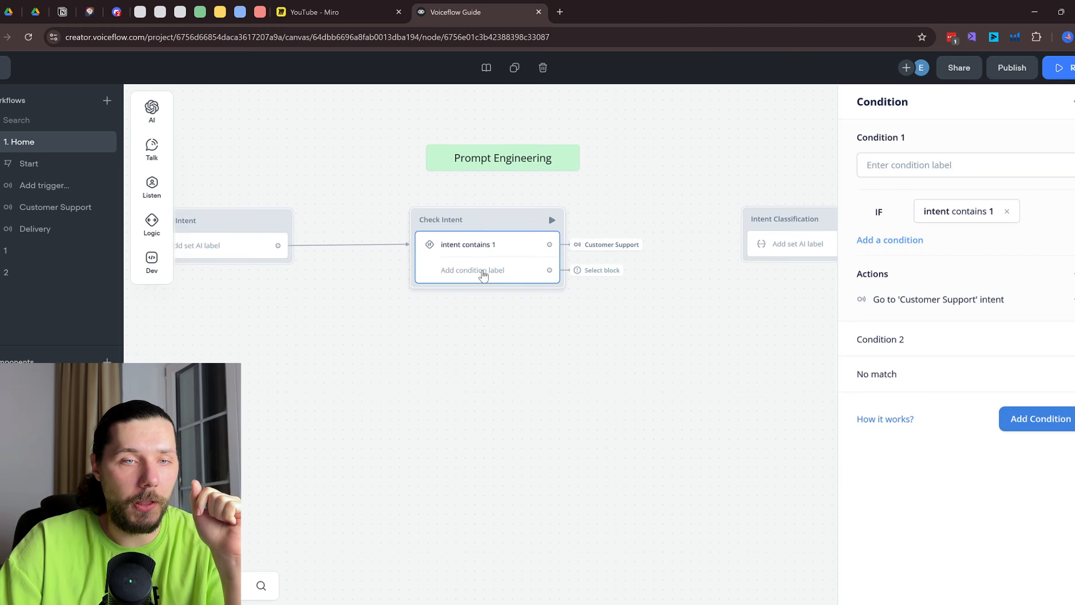
{"action": "left_click", "coordinate": [612, 280]}
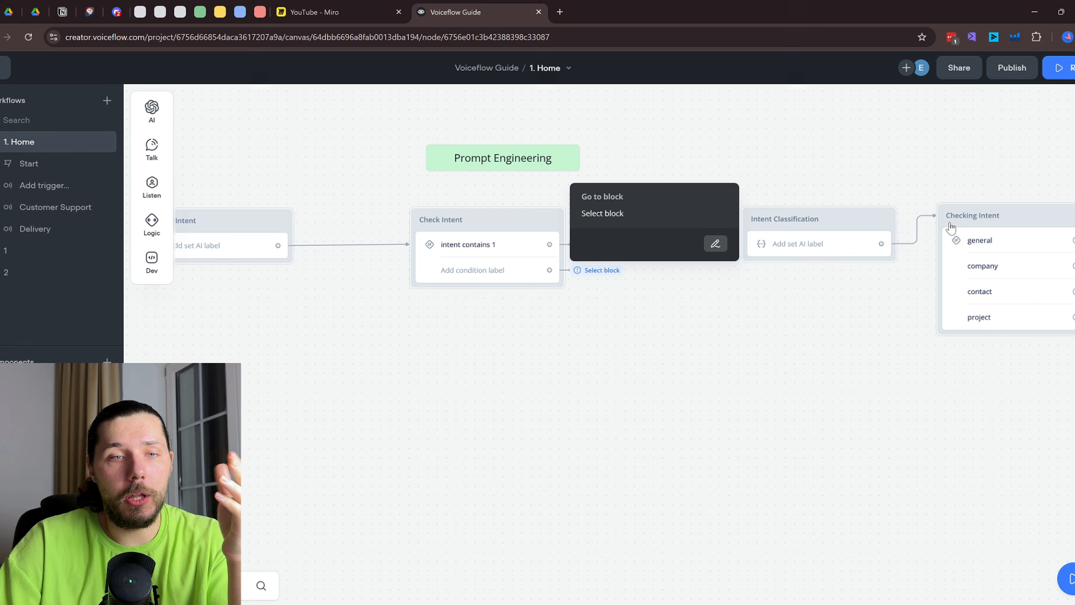
{"action": "left_click", "coordinate": [716, 246]}
{"action": "left_click", "coordinate": [952, 144]}
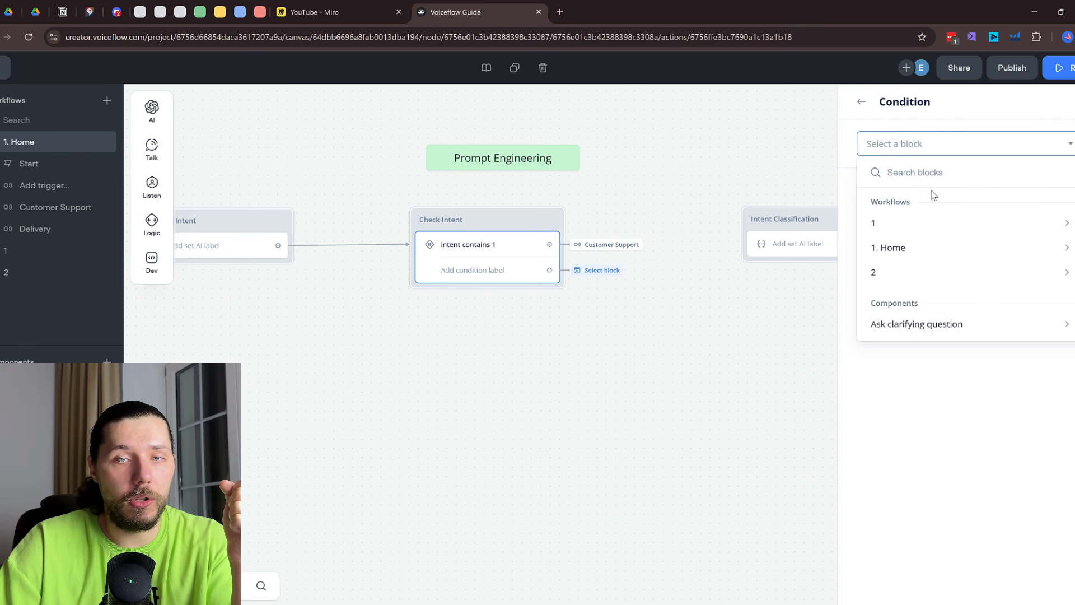
{"action": "mouse_move", "coordinate": [922, 251]}
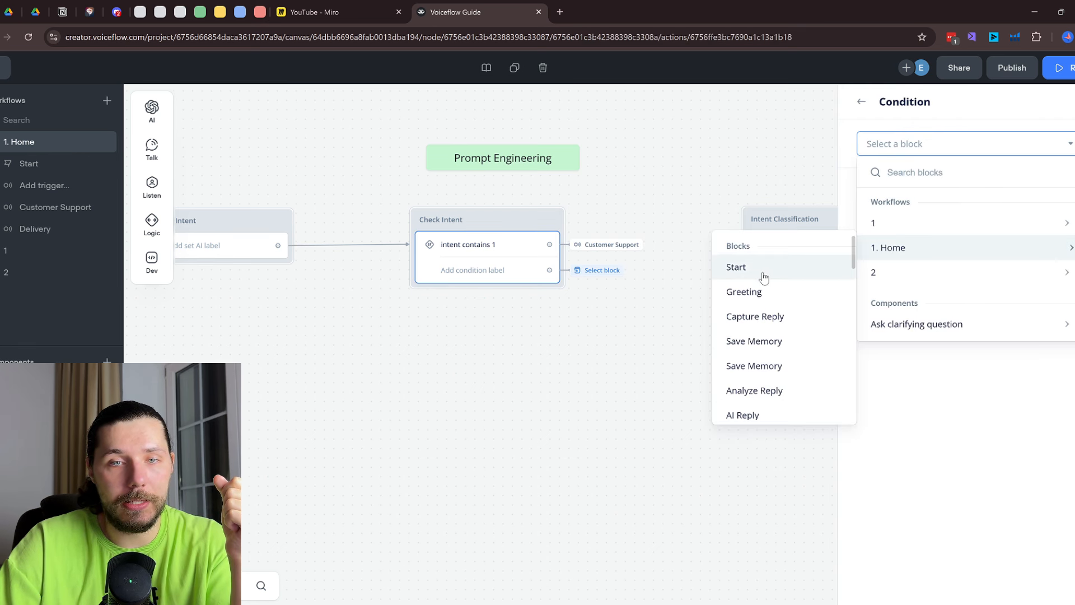
{"action": "left_click", "coordinate": [764, 294]}
Rename New Block 39 to X
{"action": "scroll", "coordinate": [548, 303], "scroll_direction": "down", "scroll_amount": 5}
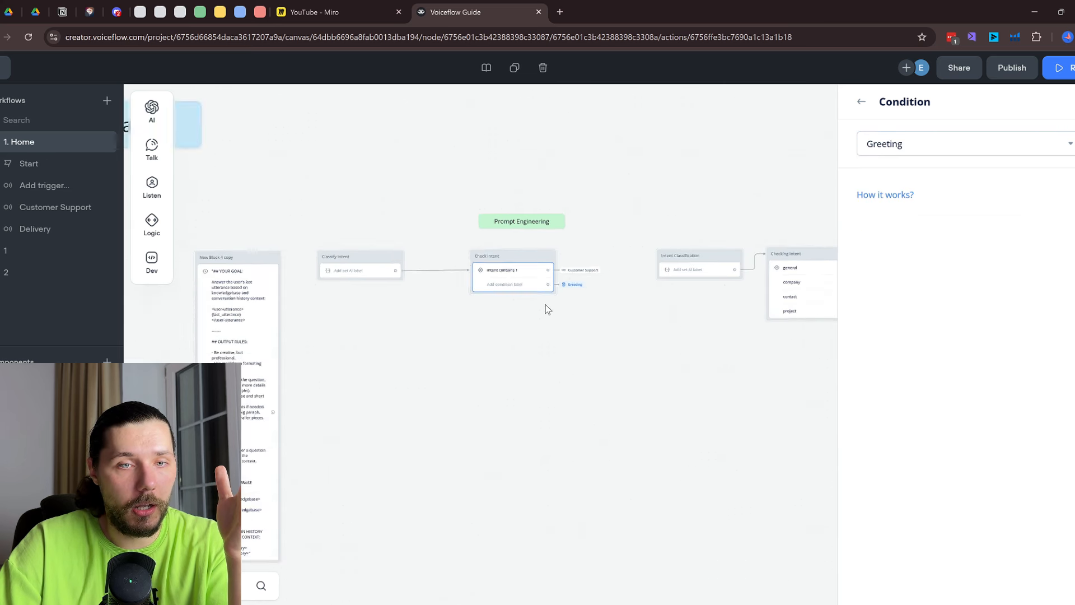
{"action": "left_click_drag", "start_coordinate": [510, 332], "coordinate": [835, 382]}
{"action": "scroll", "coordinate": [585, 344], "scroll_direction": "up", "scroll_amount": 2}
{"action": "scroll", "coordinate": [512, 364], "scroll_direction": "up", "scroll_amount": 2}
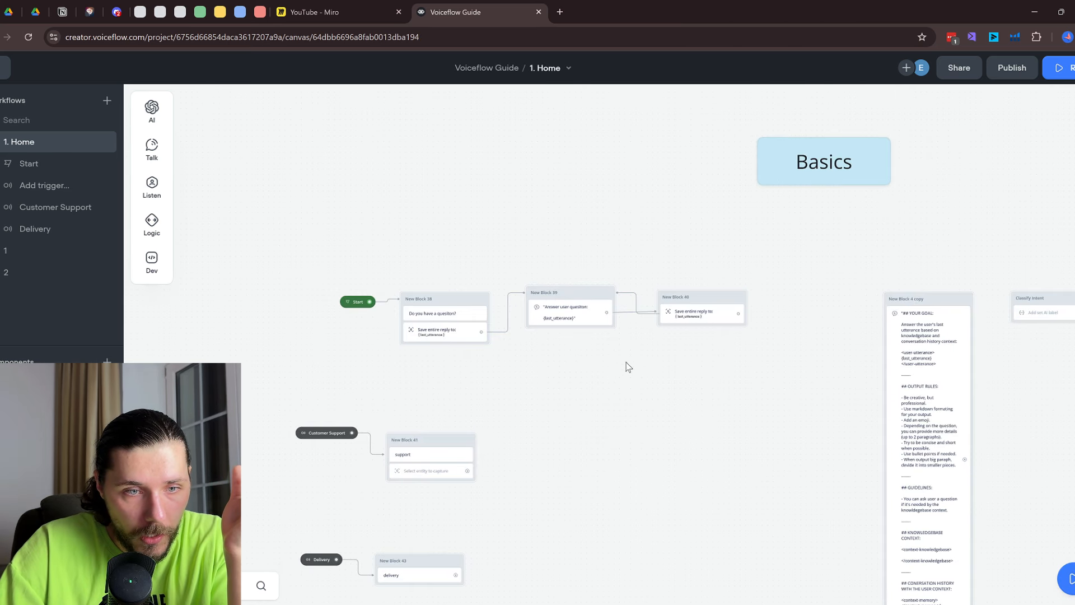
{"action": "scroll", "coordinate": [629, 367], "scroll_direction": "down", "scroll_amount": 4}
{"action": "left_click_drag", "start_coordinate": [909, 472], "coordinate": [635, 385]}
{"action": "left_click_drag", "start_coordinate": [612, 218], "coordinate": [937, 414]}
{"action": "scroll", "coordinate": [471, 283], "scroll_direction": "up", "scroll_amount": 4}
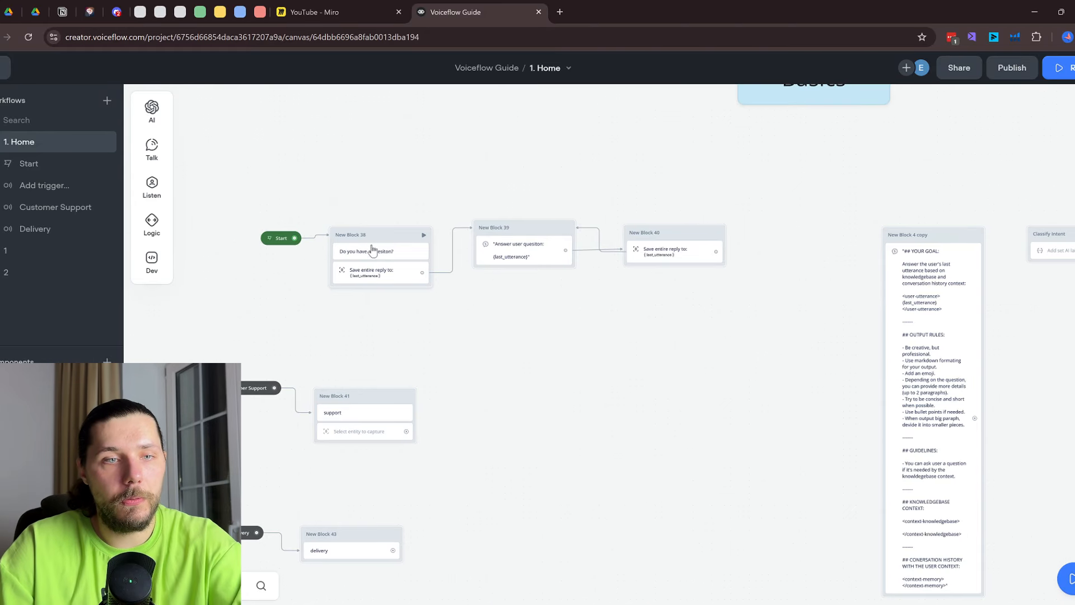
{"action": "double_click", "coordinate": [496, 228]}
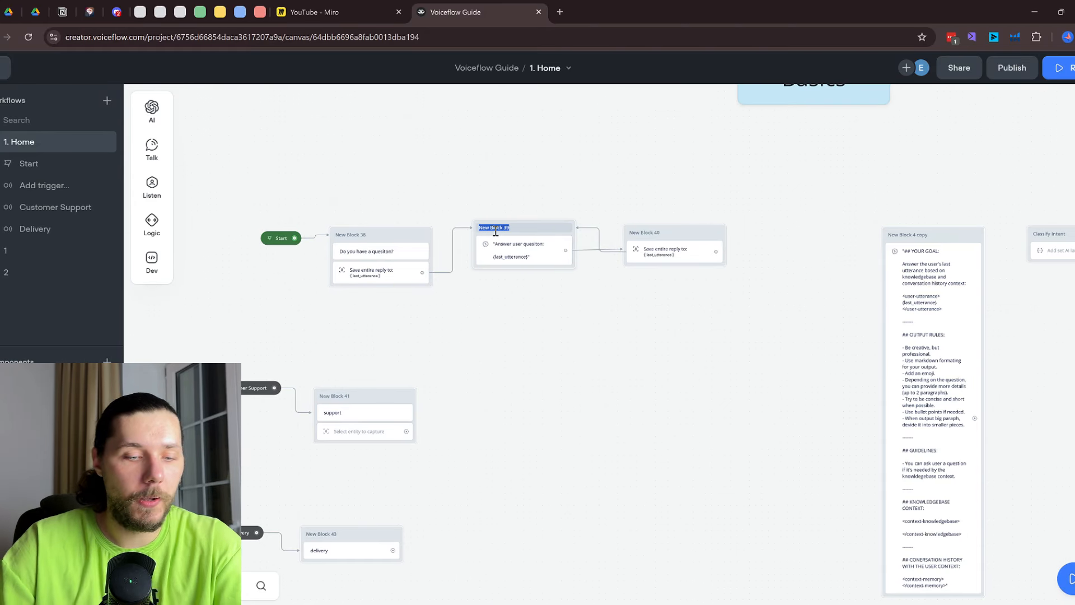
{"action": "type", "text": "1"}
{"action": "left_click", "coordinate": [644, 294]}
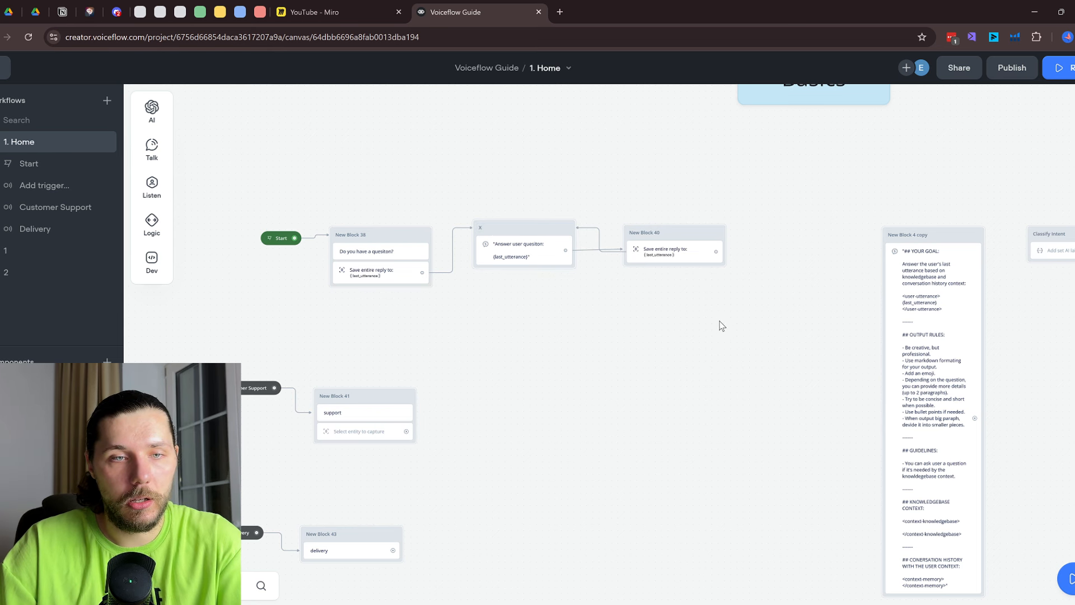
Retarget the second path's jump from Greeting to block X
{"action": "left_click_drag", "start_coordinate": [1001, 298], "coordinate": [362, 279]}
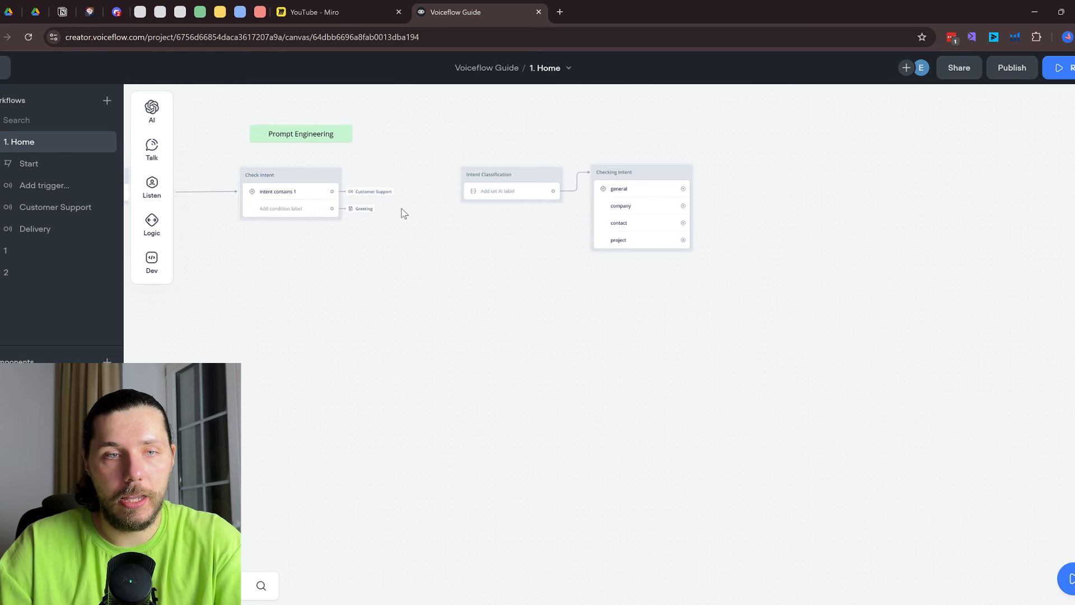
{"action": "scroll", "coordinate": [374, 207], "scroll_direction": "up", "scroll_amount": 1}
{"action": "left_click", "coordinate": [366, 210]}
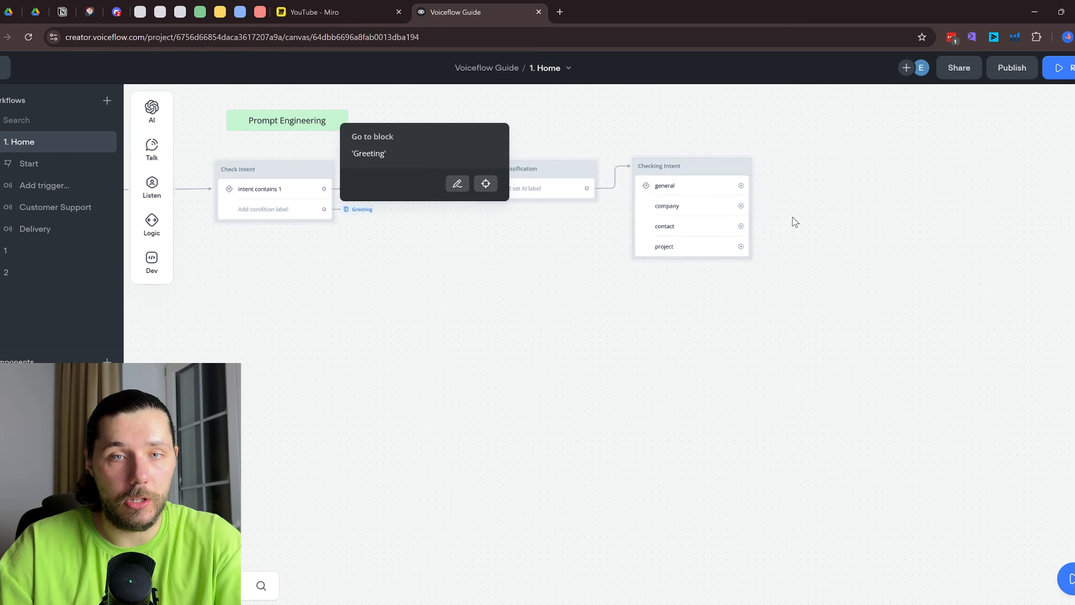
{"action": "left_click", "coordinate": [457, 183]}
{"action": "left_click", "coordinate": [914, 146]}
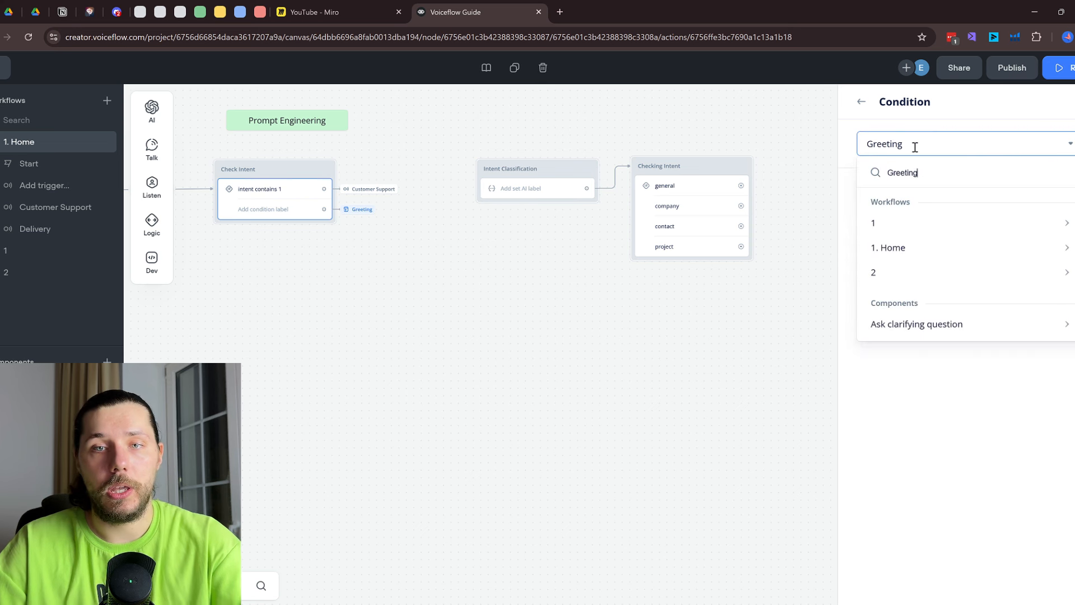
{"action": "key", "text": "BackSpace"}
{"action": "key", "text": "BackSpace"}
{"action": "key", "text": "BackSpace"}
{"action": "key", "text": "BackSpace"}
{"action": "key", "text": "BackSpace"}
{"action": "type", "text": "X"}
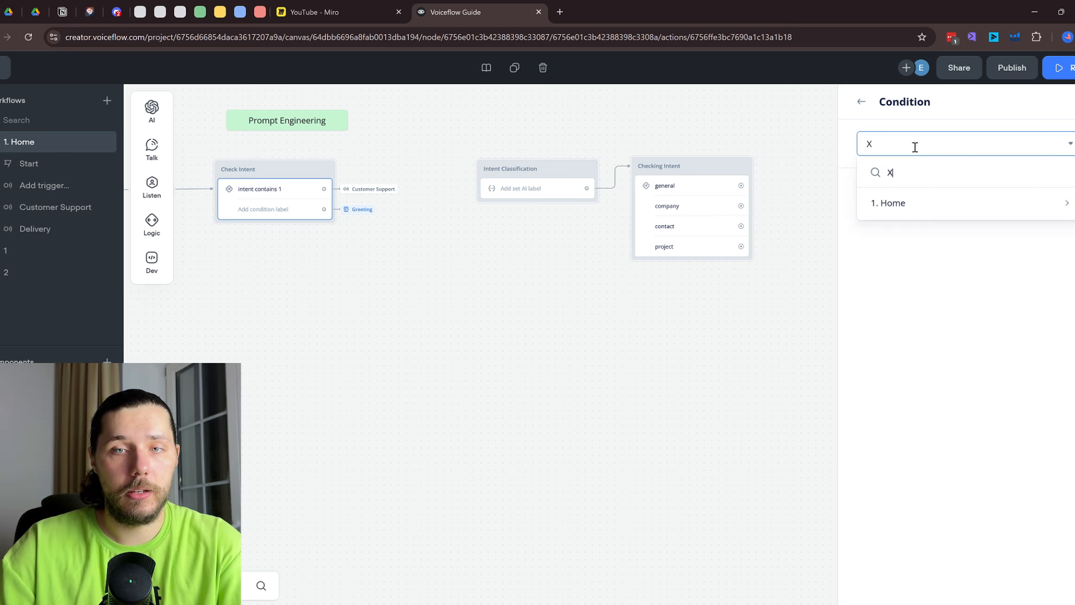
{"action": "mouse_move", "coordinate": [939, 209]}
{"action": "left_click", "coordinate": [832, 204]}
{"action": "left_click_drag", "start_coordinate": [325, 266], "coordinate": [833, 296]}
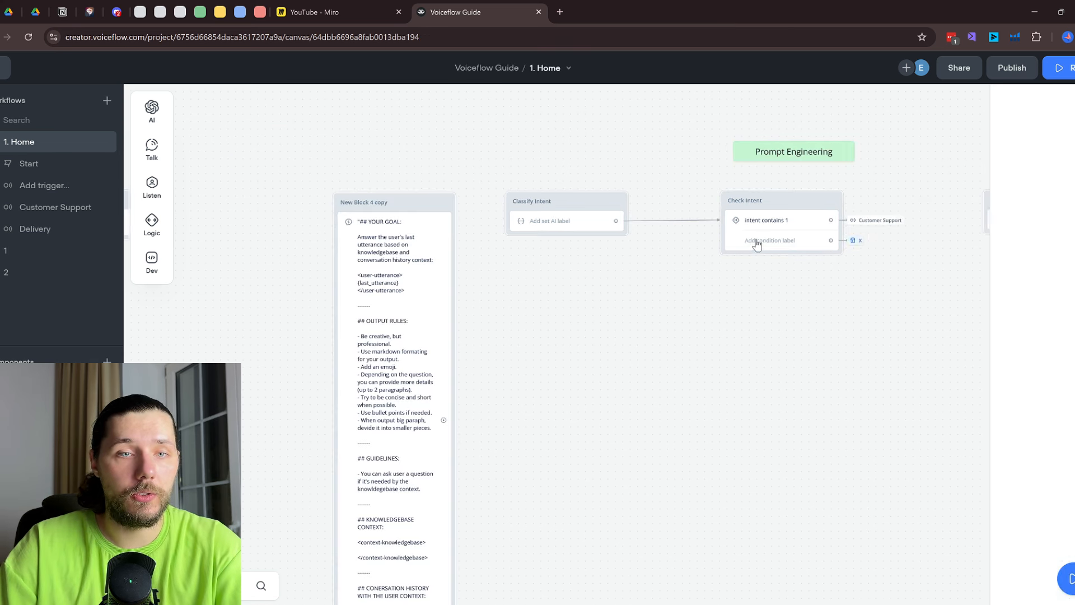
{"action": "scroll", "coordinate": [751, 245], "scroll_direction": "up", "scroll_amount": 2}
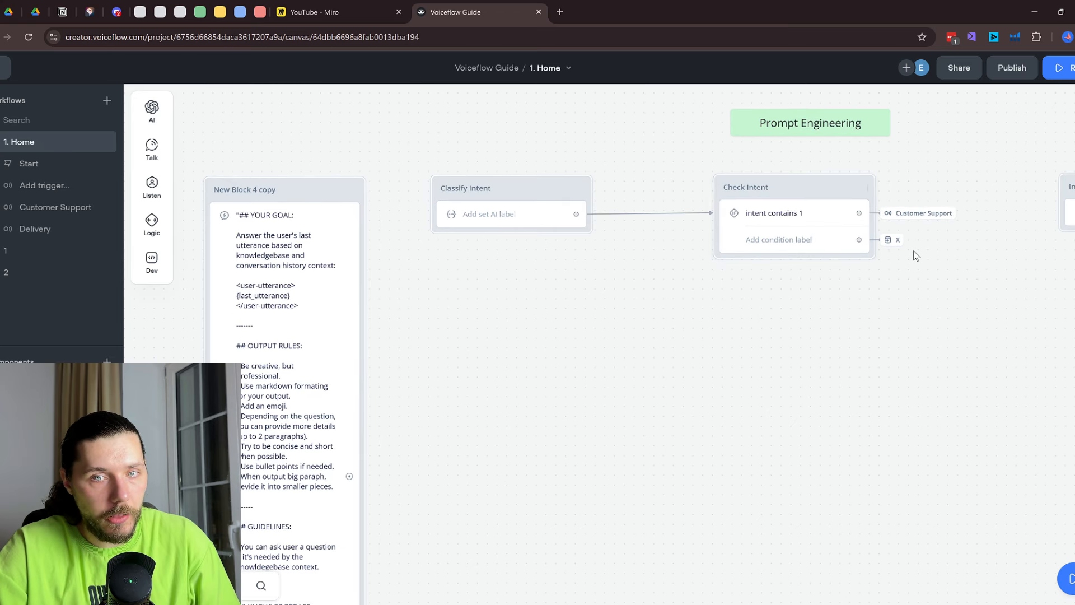
{"action": "mouse_move", "coordinate": [896, 246]}
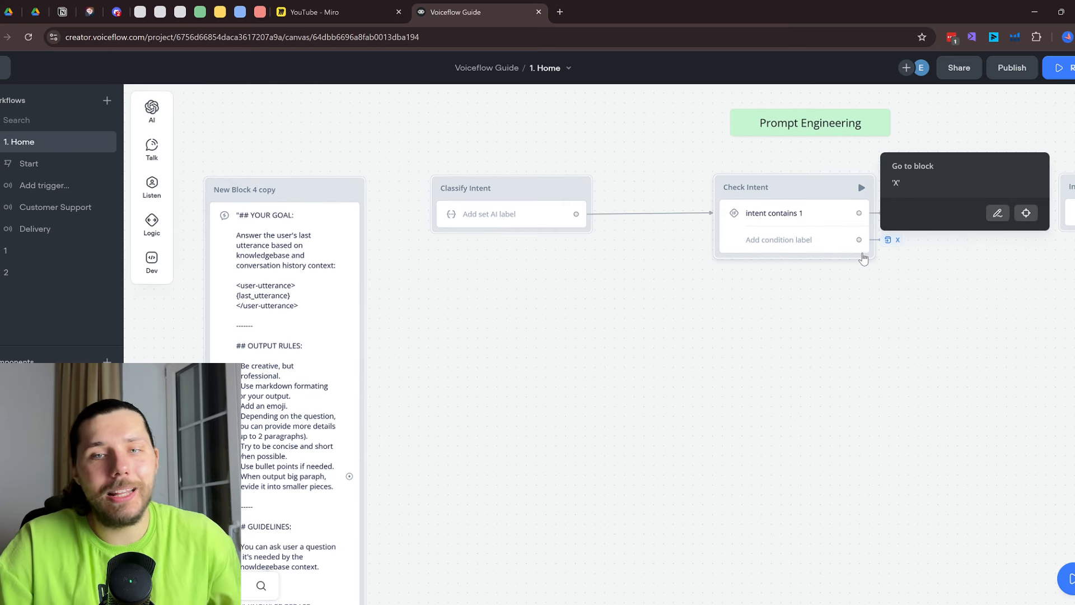
{"action": "scroll", "coordinate": [902, 267], "scroll_direction": "down", "scroll_amount": 3}
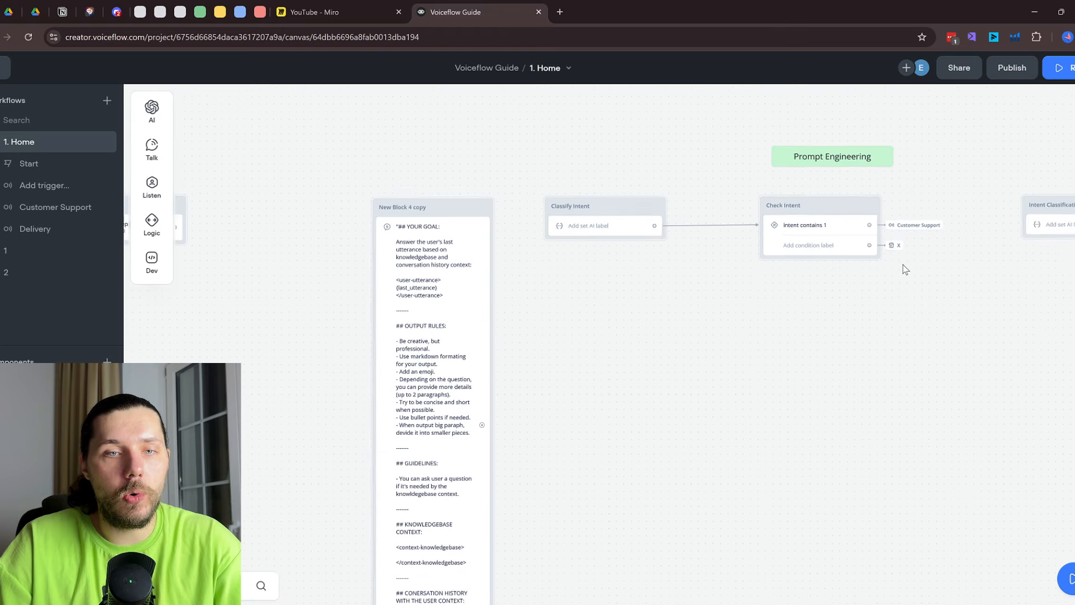
{"action": "scroll", "coordinate": [860, 263], "scroll_direction": "left", "scroll_amount": 5}
{"action": "scroll", "coordinate": [504, 213], "scroll_direction": "up", "scroll_amount": 1}
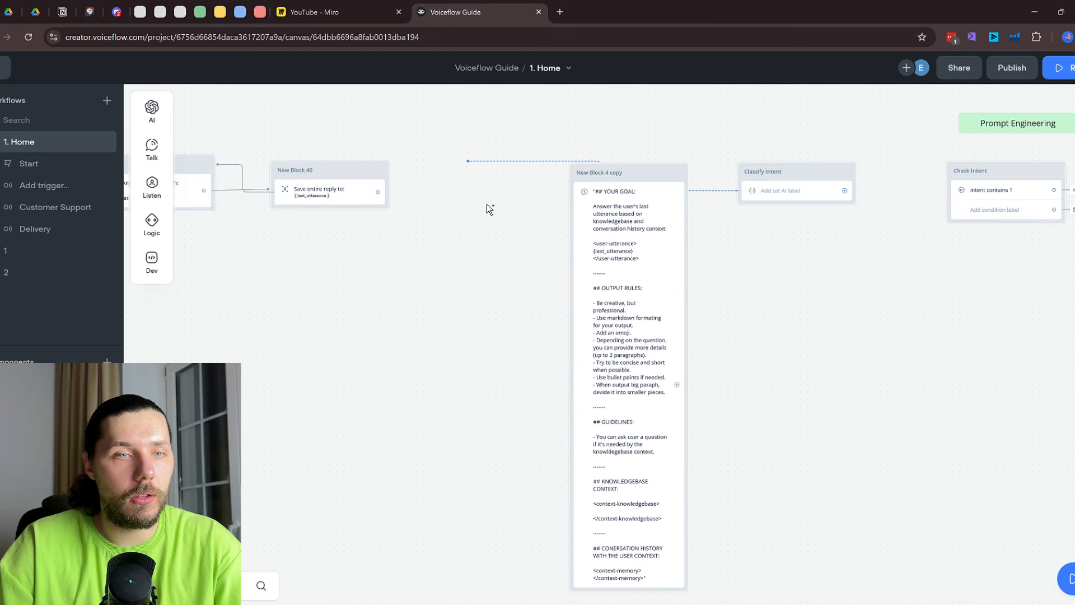
Dismiss the pending link and the open block menu on the canvas
{"action": "scroll", "coordinate": [385, 309], "scroll_direction": "down", "scroll_amount": 2}
{"action": "left_click_drag", "start_coordinate": [278, 323], "coordinate": [646, 297]}
{"action": "left_click", "coordinate": [863, 343]}
{"action": "left_click_drag", "start_coordinate": [896, 229], "coordinate": [680, 319]}
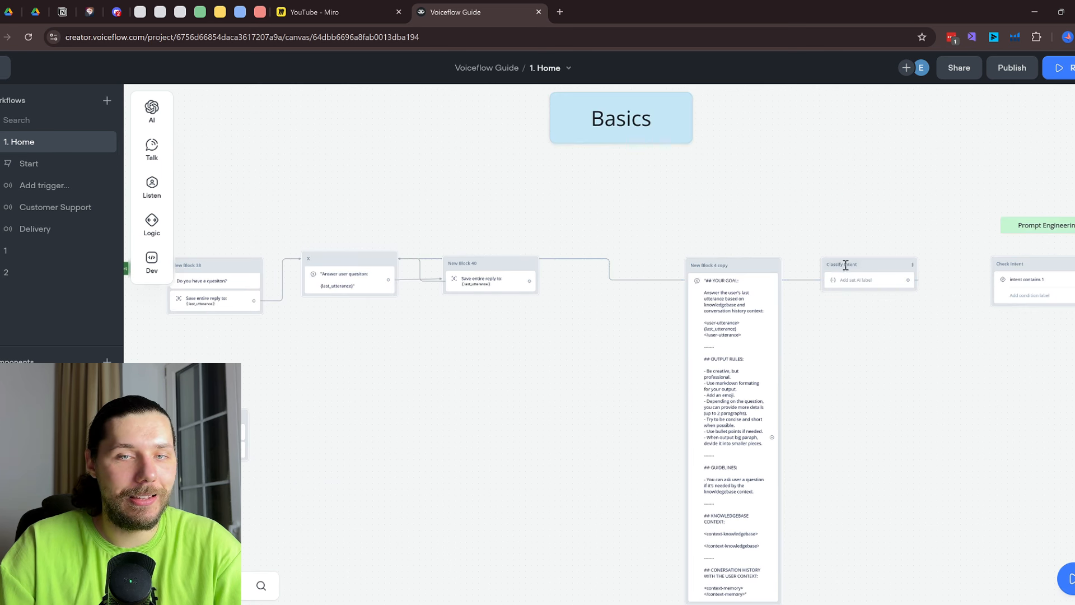
{"action": "left_click_drag", "start_coordinate": [910, 282], "coordinate": [944, 325]}
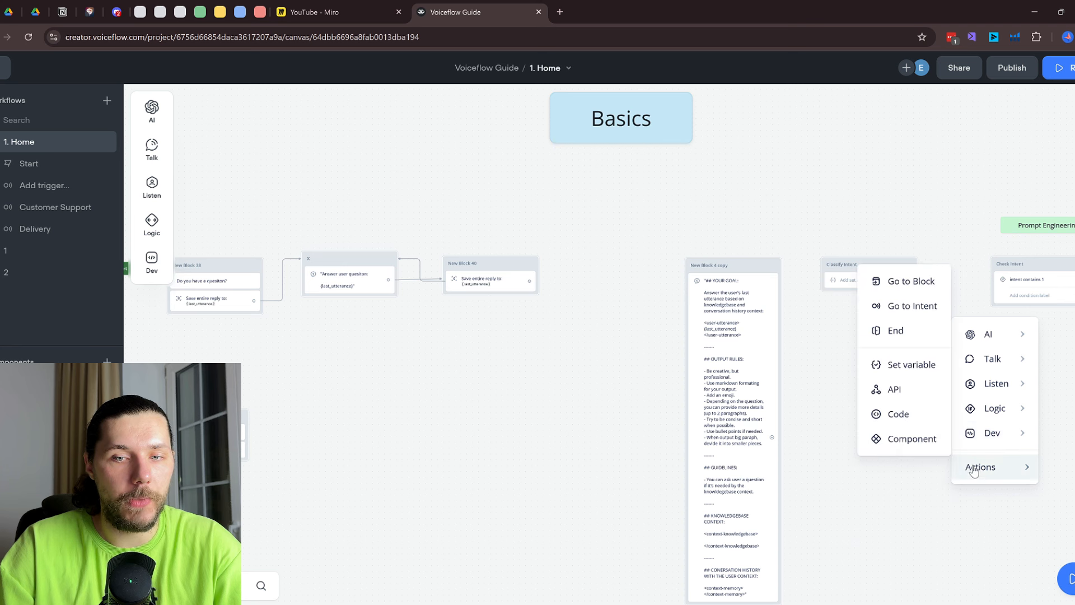
{"action": "mouse_move", "coordinate": [993, 477]}
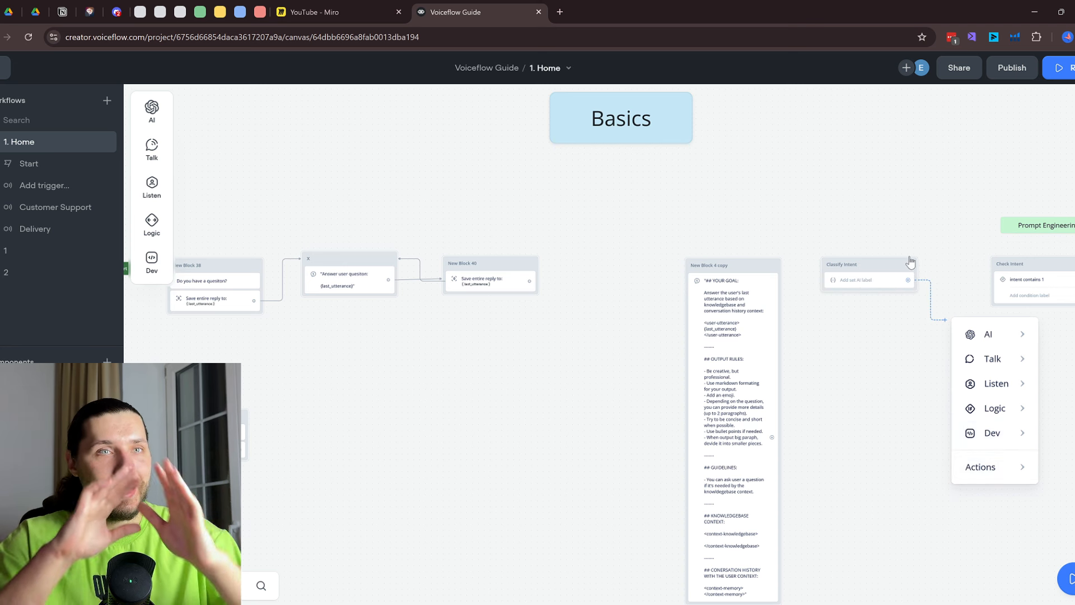
{"action": "left_click", "coordinate": [908, 198]}
Inspect Check Intent's conditions, close them, and bring up Classify Intent's AI prompt
{"action": "left_click_drag", "start_coordinate": [909, 199], "coordinate": [546, 176]}
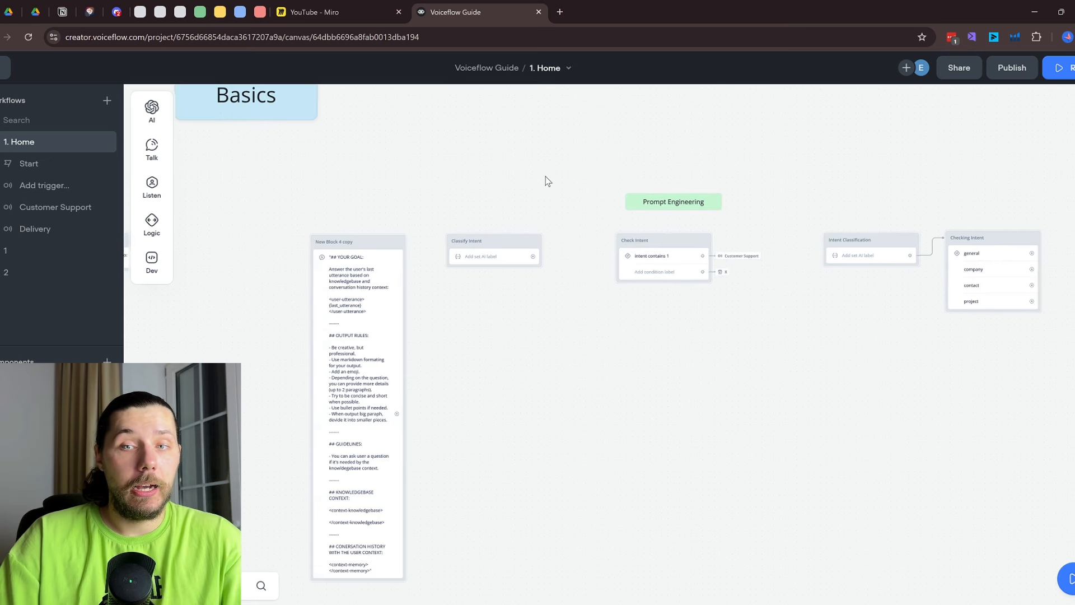
{"action": "scroll", "coordinate": [690, 269], "scroll_direction": "up", "scroll_amount": 2}
{"action": "left_click", "coordinate": [673, 274]}
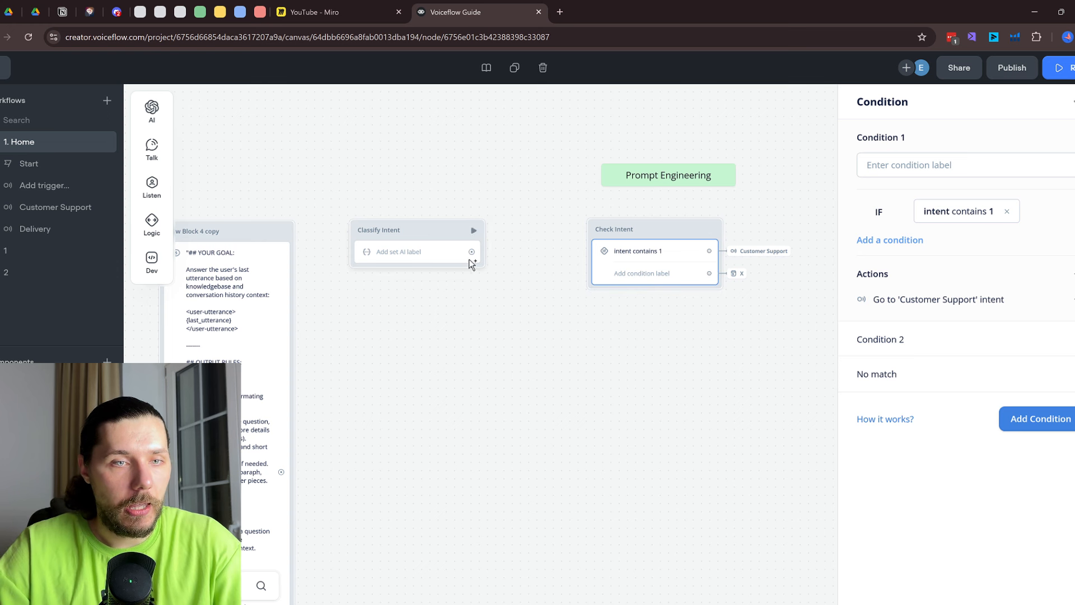
{"action": "scroll", "coordinate": [465, 334], "scroll_direction": "down", "scroll_amount": 1}
{"action": "left_click_drag", "start_coordinate": [465, 334], "coordinate": [657, 340]}
{"action": "left_click", "coordinate": [658, 340]}
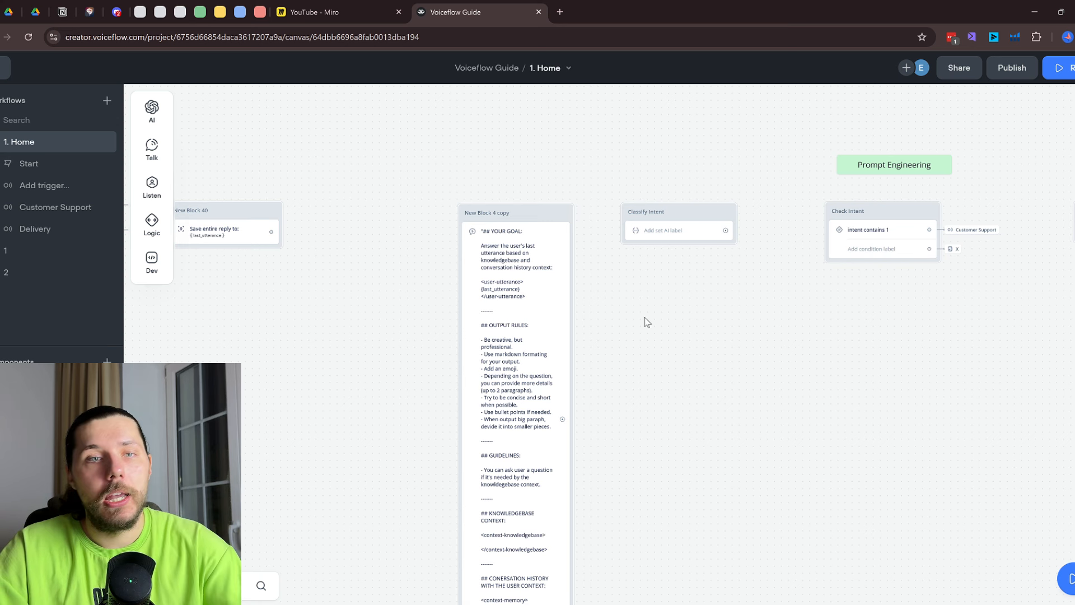
{"action": "scroll", "coordinate": [648, 322], "scroll_direction": "down", "scroll_amount": 2}
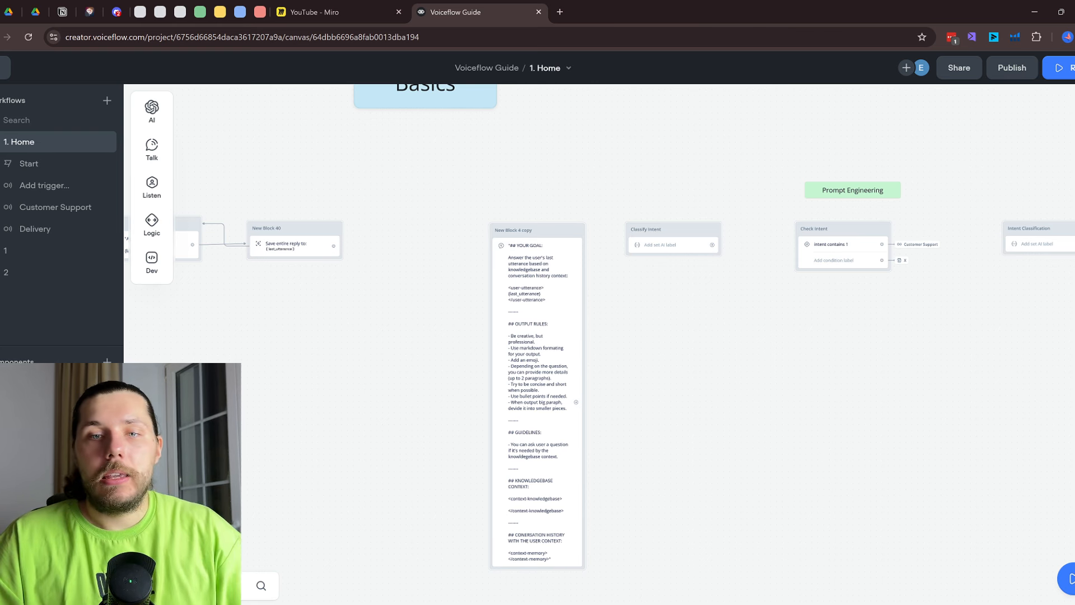
{"action": "left_click", "coordinate": [668, 246]}
Highlight the goal section and separator line in Classify Intent's prompt
{"action": "scroll", "coordinate": [974, 344], "scroll_direction": "down", "scroll_amount": 5}
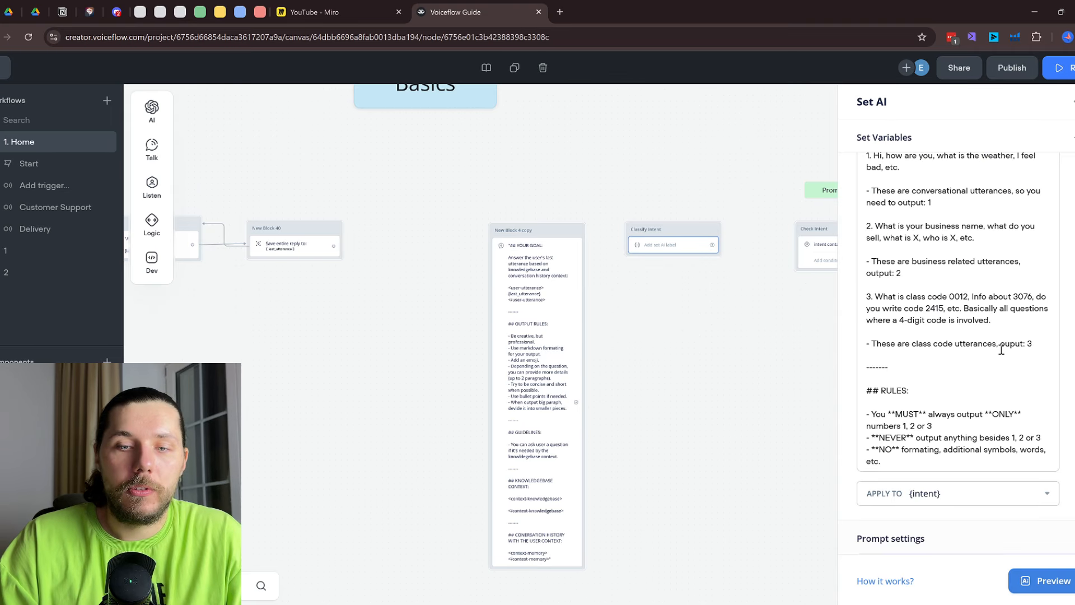
{"action": "scroll", "coordinate": [987, 351], "scroll_direction": "up", "scroll_amount": 6}
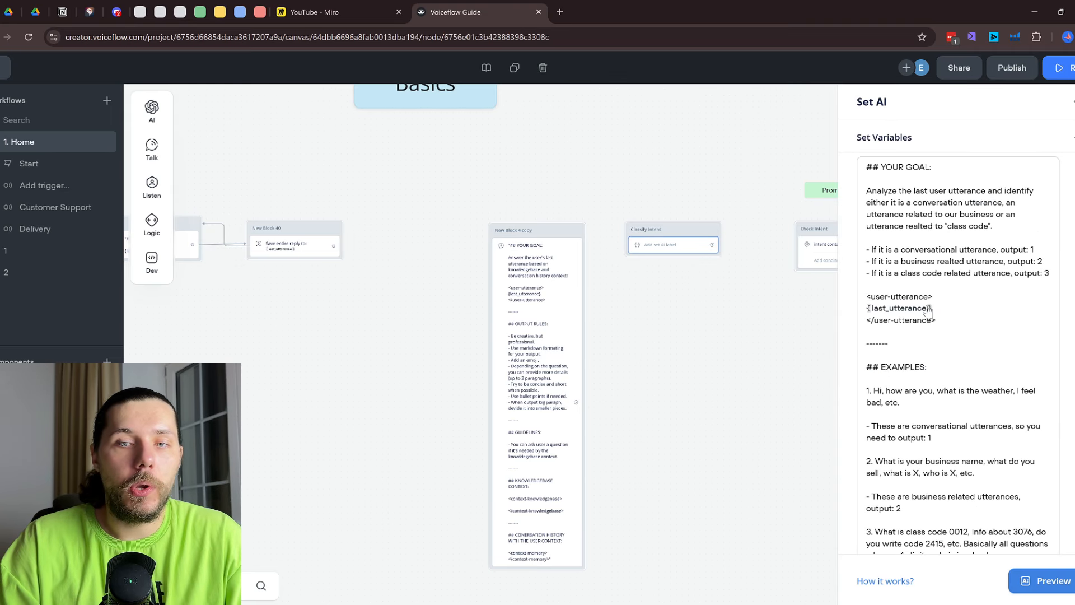
{"action": "left_click_drag", "start_coordinate": [948, 390], "coordinate": [872, 182]}
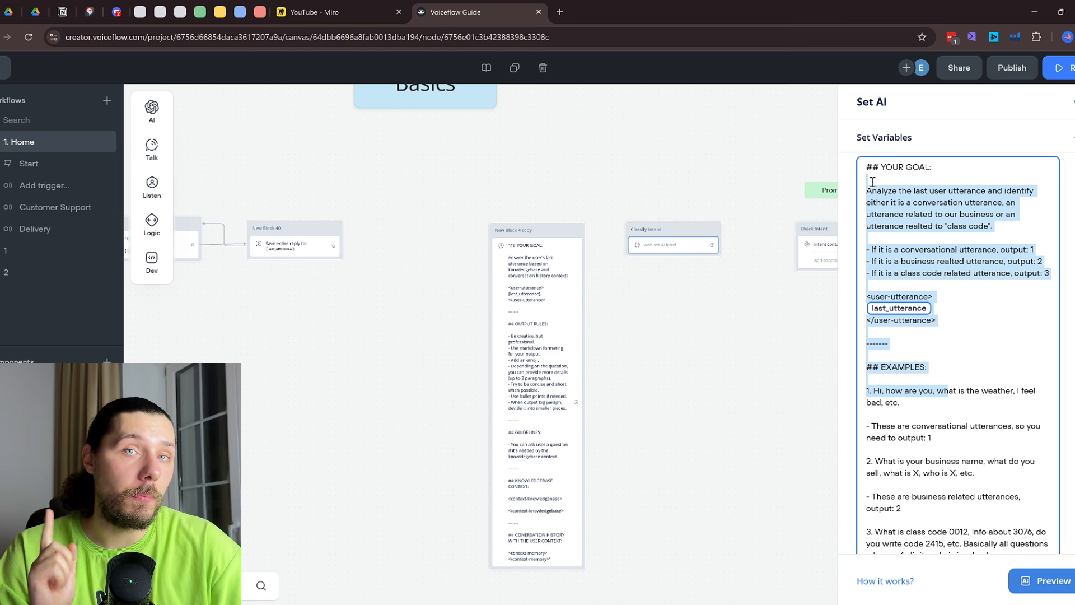
{"action": "left_click_drag", "start_coordinate": [911, 344], "coordinate": [869, 344]}
Review the Intent Classification prompt down to its TYPES OF INTENTS heading
{"action": "left_click_drag", "start_coordinate": [742, 307], "coordinate": [492, 317]}
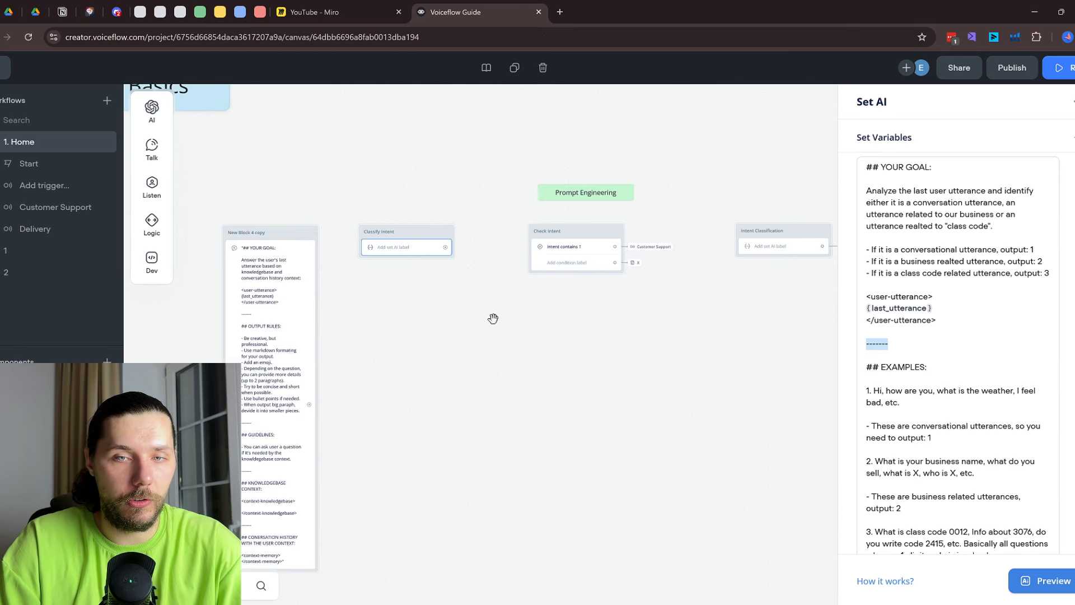
{"action": "left_click", "coordinate": [750, 242]}
{"action": "scroll", "coordinate": [947, 347], "scroll_direction": "down", "scroll_amount": 5}
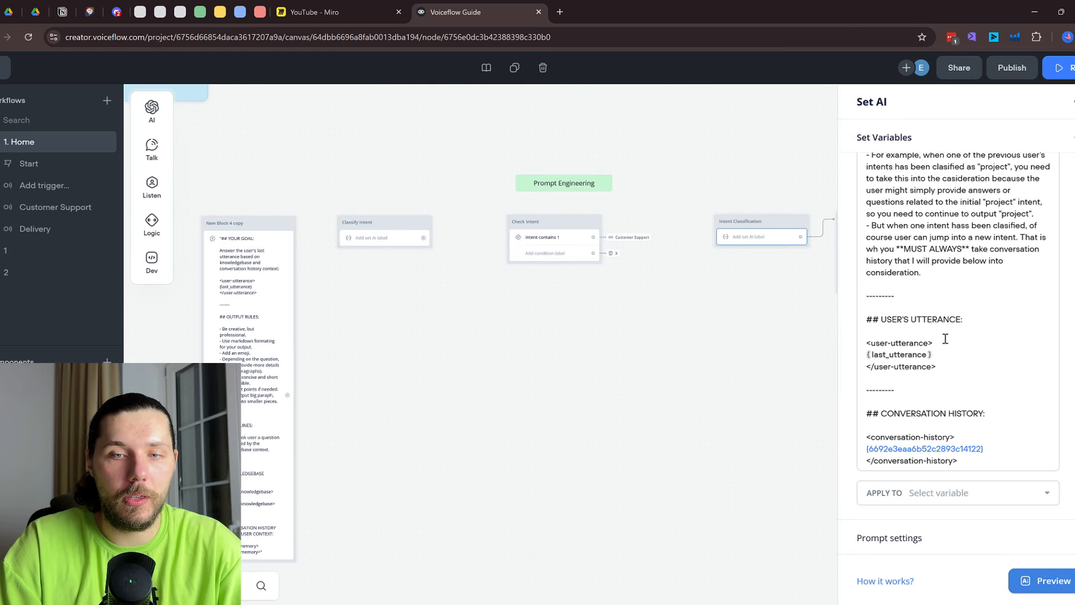
{"action": "scroll", "coordinate": [975, 313], "scroll_direction": "up", "scroll_amount": 10}
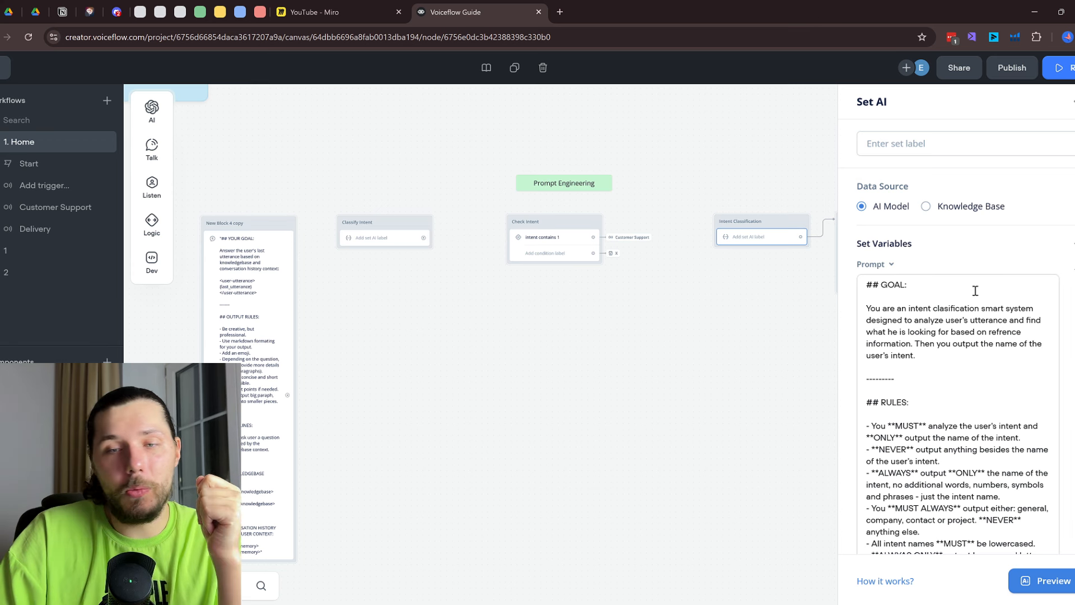
{"action": "scroll", "coordinate": [975, 291], "scroll_direction": "down", "scroll_amount": 2}
{"action": "scroll", "coordinate": [960, 301], "scroll_direction": "down", "scroll_amount": 4}
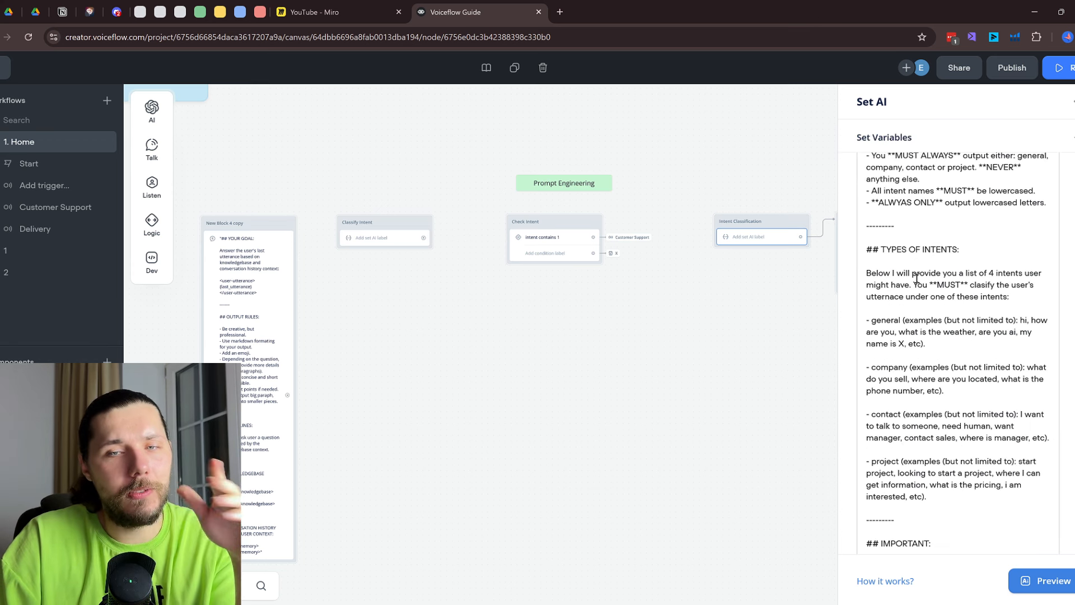
{"action": "scroll", "coordinate": [917, 277], "scroll_direction": "down", "scroll_amount": 7}
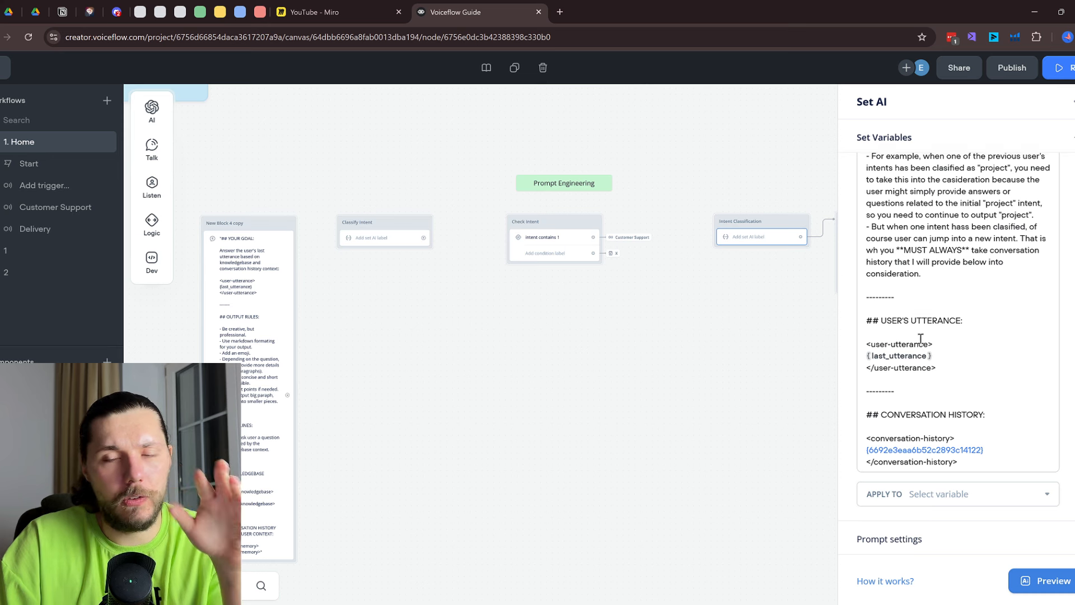
{"action": "scroll", "coordinate": [921, 338], "scroll_direction": "up", "scroll_amount": 8}
{"action": "scroll", "coordinate": [910, 324], "scroll_direction": "down", "scroll_amount": 1}
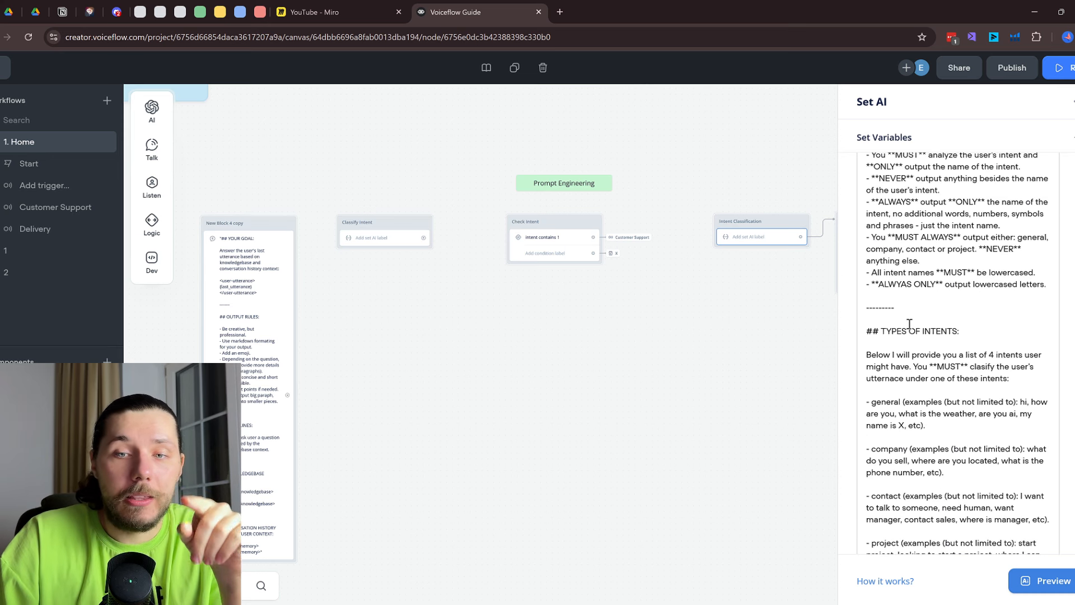
{"action": "left_click_drag", "start_coordinate": [910, 324], "coordinate": [936, 331]}
{"action": "scroll", "coordinate": [930, 341], "scroll_direction": "down", "scroll_amount": 1}
{"action": "left_click_drag", "start_coordinate": [959, 296], "coordinate": [1006, 294]}
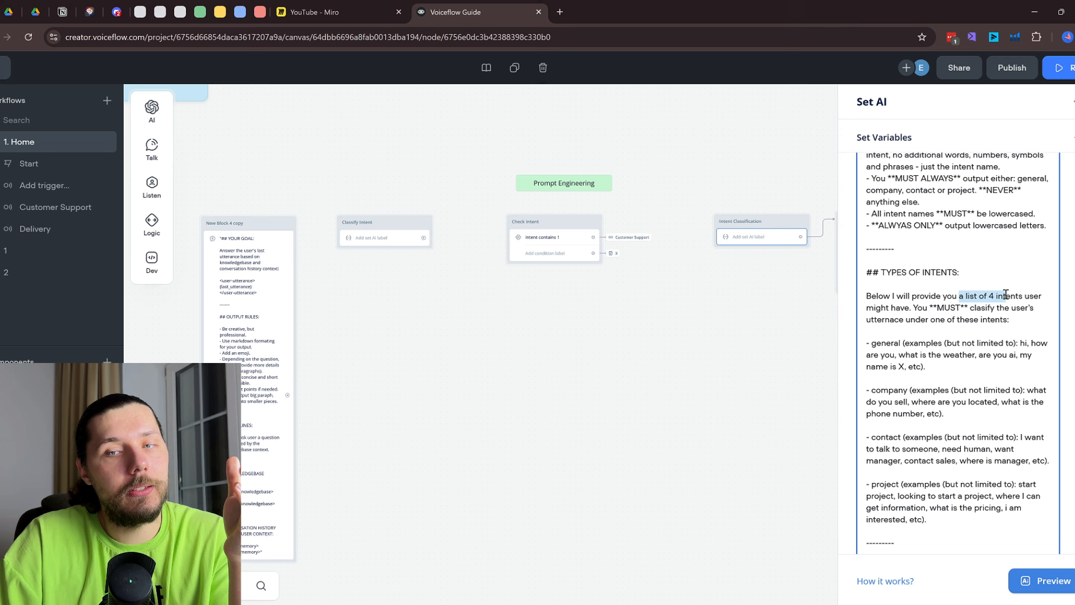
Point out the general, company, contact and project intents, then show Checking Intent's conditions
{"action": "double_click", "coordinate": [879, 343]}
{"action": "double_click", "coordinate": [887, 390]}
{"action": "left_click_drag", "start_coordinate": [881, 437], "coordinate": [894, 437]}
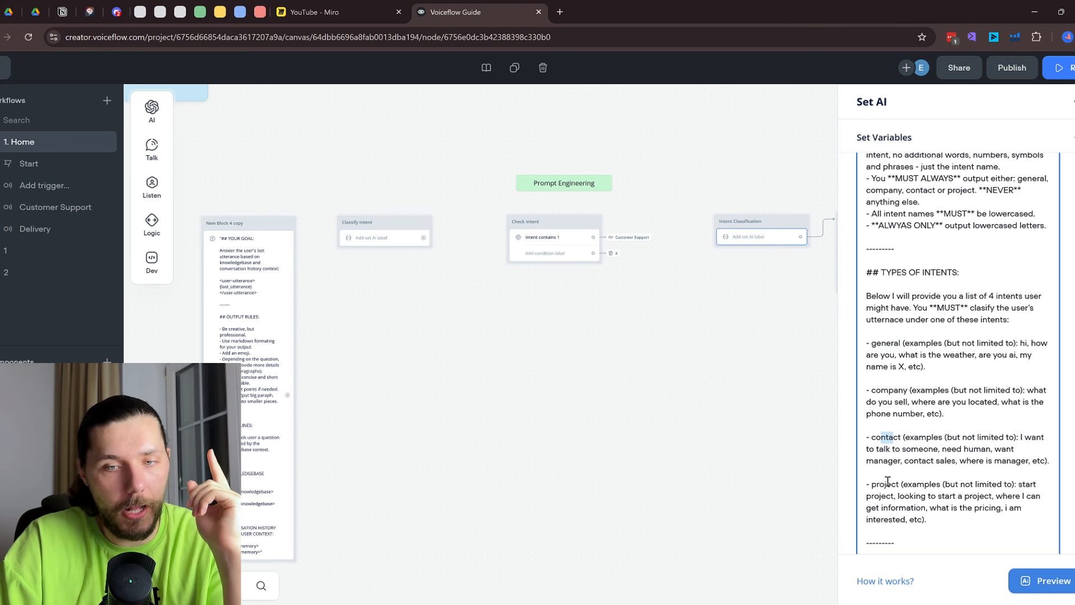
{"action": "left_click_drag", "start_coordinate": [885, 484], "coordinate": [944, 511]}
{"action": "left_click", "coordinate": [976, 488]}
{"action": "scroll", "coordinate": [962, 475], "scroll_direction": "down", "scroll_amount": 1}
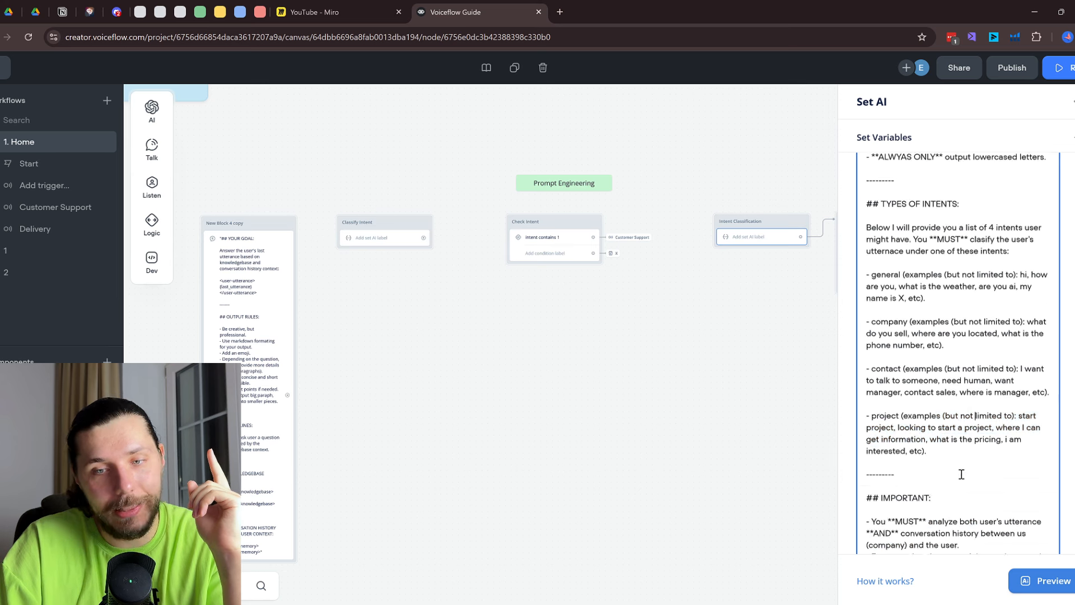
{"action": "scroll", "coordinate": [961, 474], "scroll_direction": "down", "scroll_amount": 3}
{"action": "scroll", "coordinate": [933, 337], "scroll_direction": "down", "scroll_amount": 4}
{"action": "scroll", "coordinate": [931, 331], "scroll_direction": "up", "scroll_amount": 7}
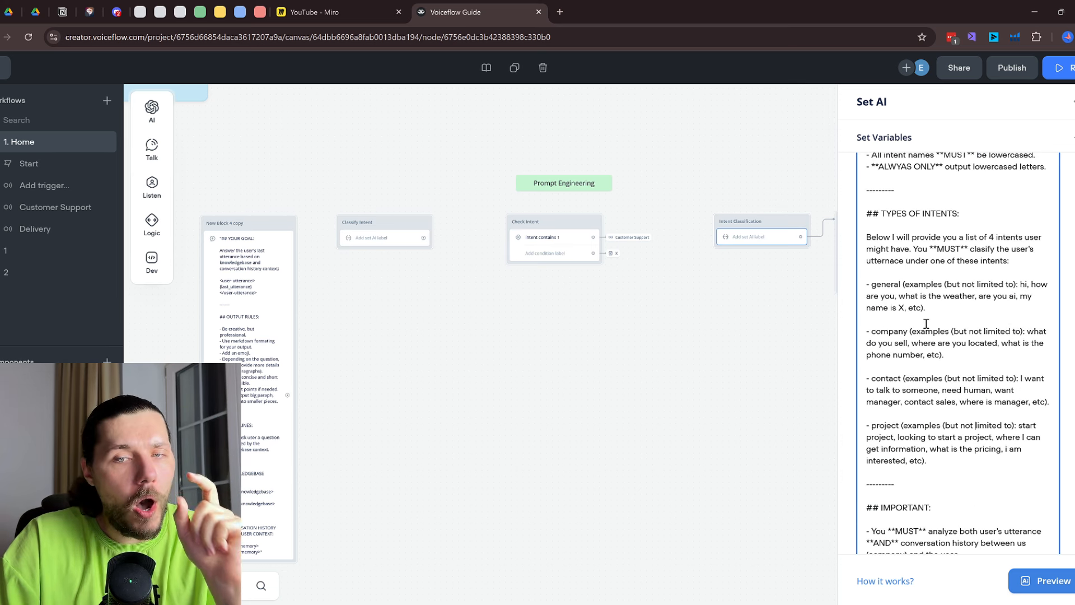
{"action": "left_click_drag", "start_coordinate": [878, 286], "coordinate": [890, 285]}
{"action": "left_click_drag", "start_coordinate": [882, 330], "coordinate": [891, 329]}
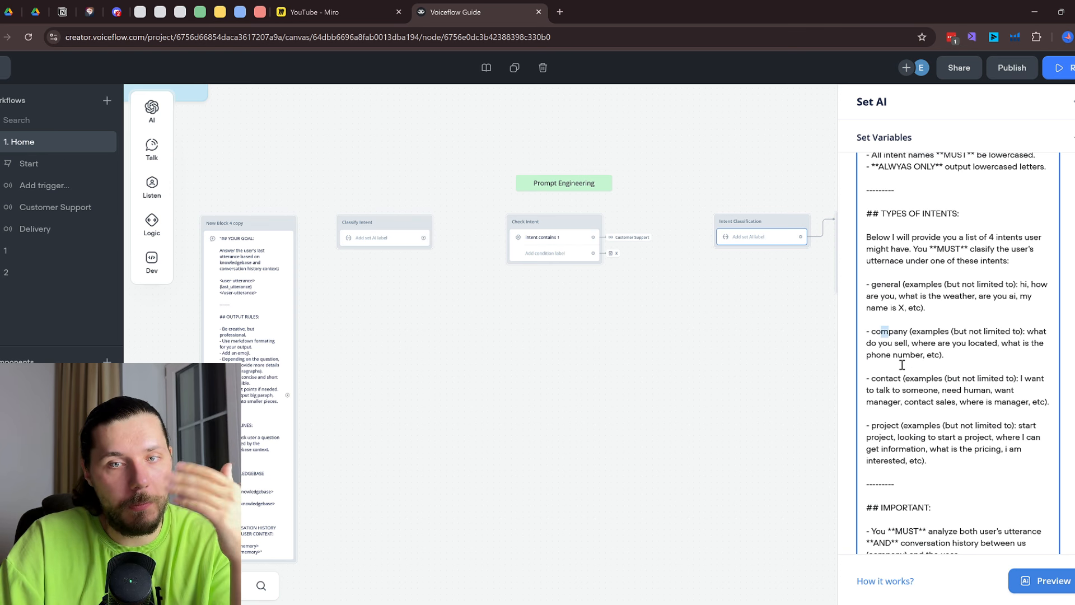
{"action": "left_click_drag", "start_coordinate": [672, 293], "coordinate": [508, 293]}
{"action": "left_click", "coordinate": [692, 247]}
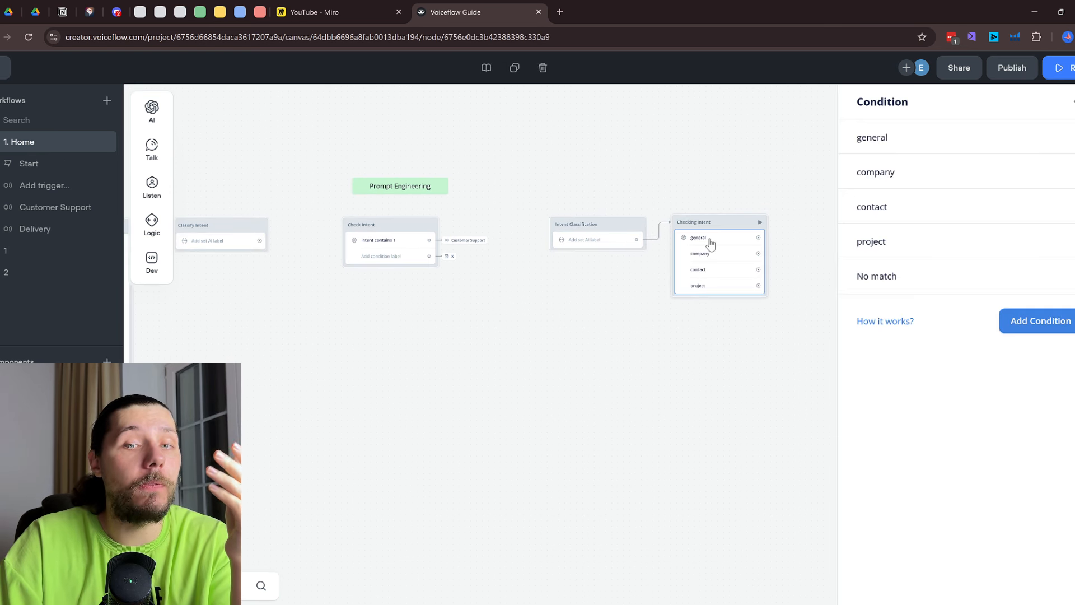
Check the general condition's IF rule, then highlight Intent Classification's conversation history section
{"action": "left_click", "coordinate": [958, 143]}
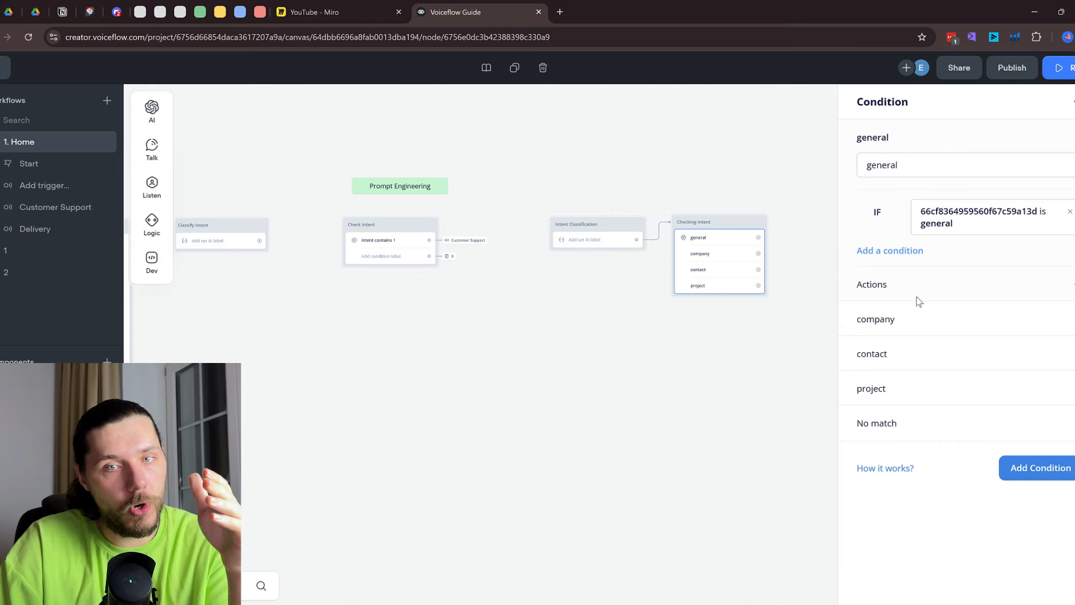
{"action": "left_click", "coordinate": [945, 223]}
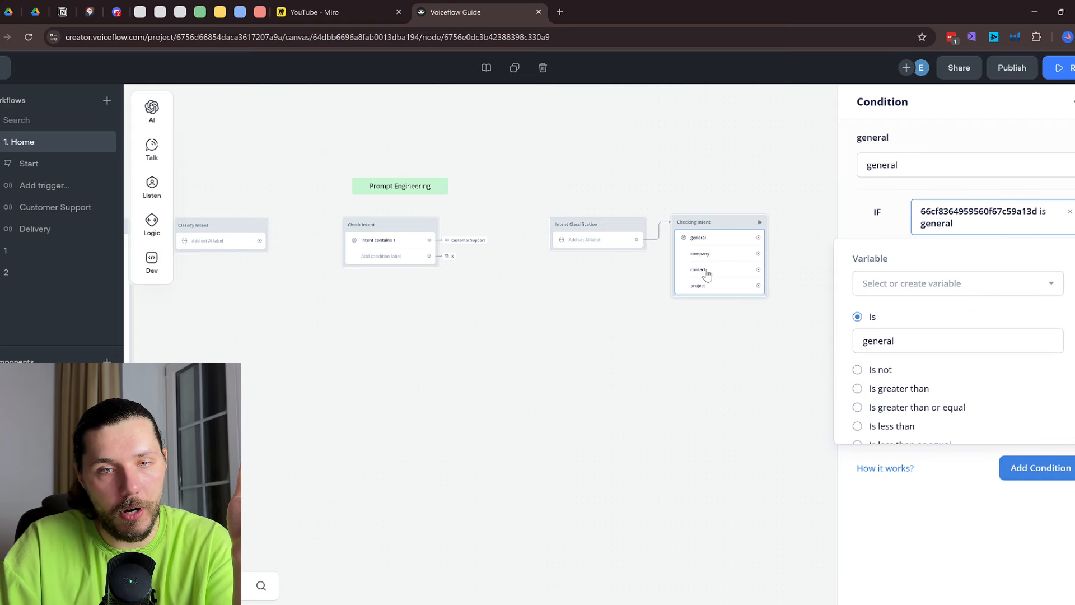
{"action": "left_click", "coordinate": [599, 241]}
{"action": "scroll", "coordinate": [964, 381], "scroll_direction": "down", "scroll_amount": 10}
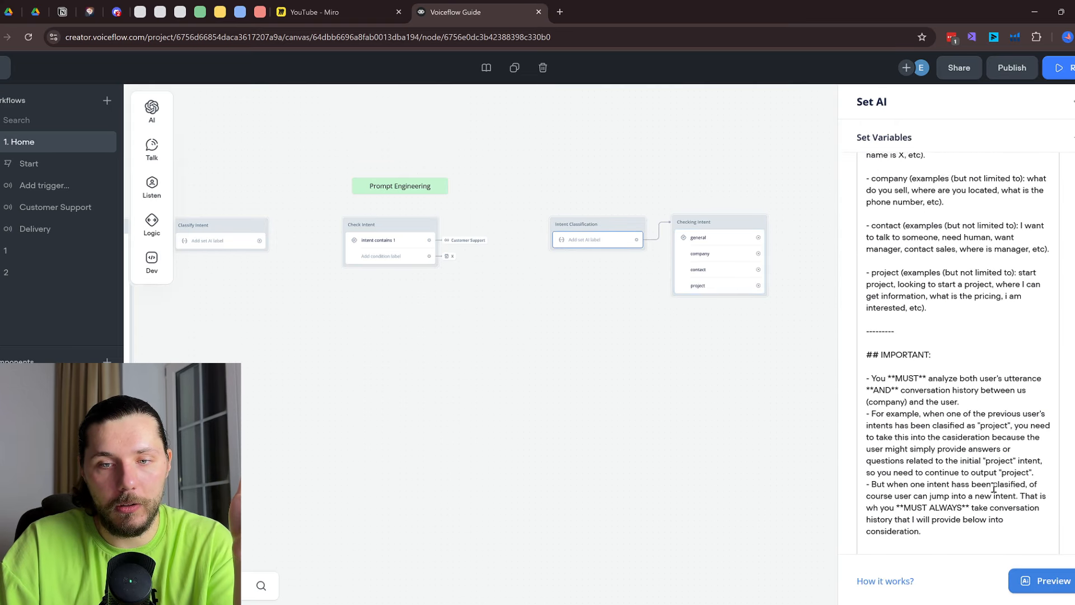
{"action": "scroll", "coordinate": [981, 535], "scroll_direction": "down", "scroll_amount": 1}
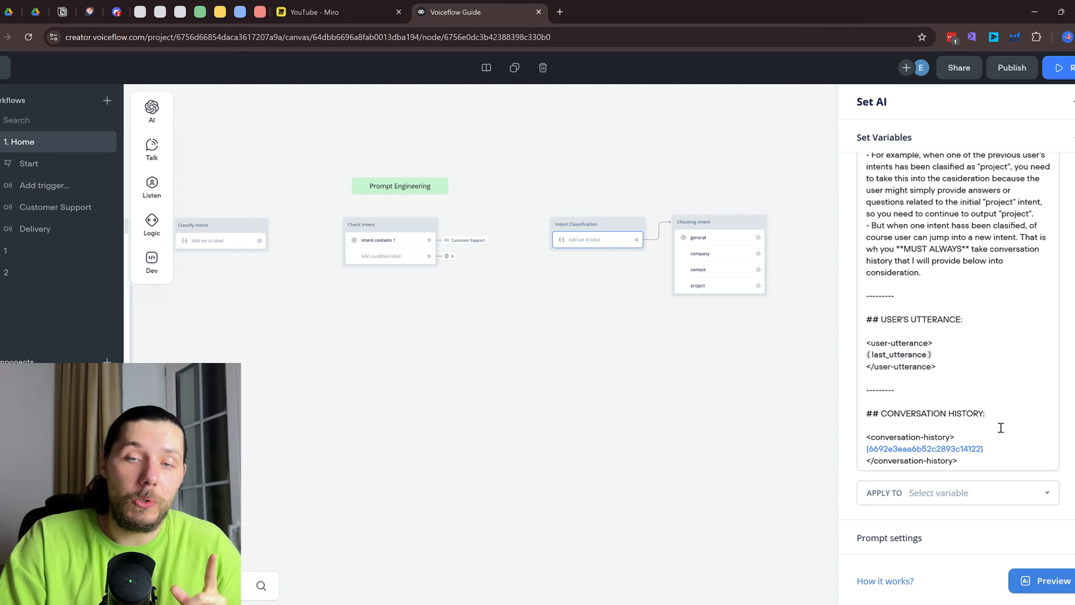
{"action": "left_click_drag", "start_coordinate": [981, 462], "coordinate": [860, 414]}
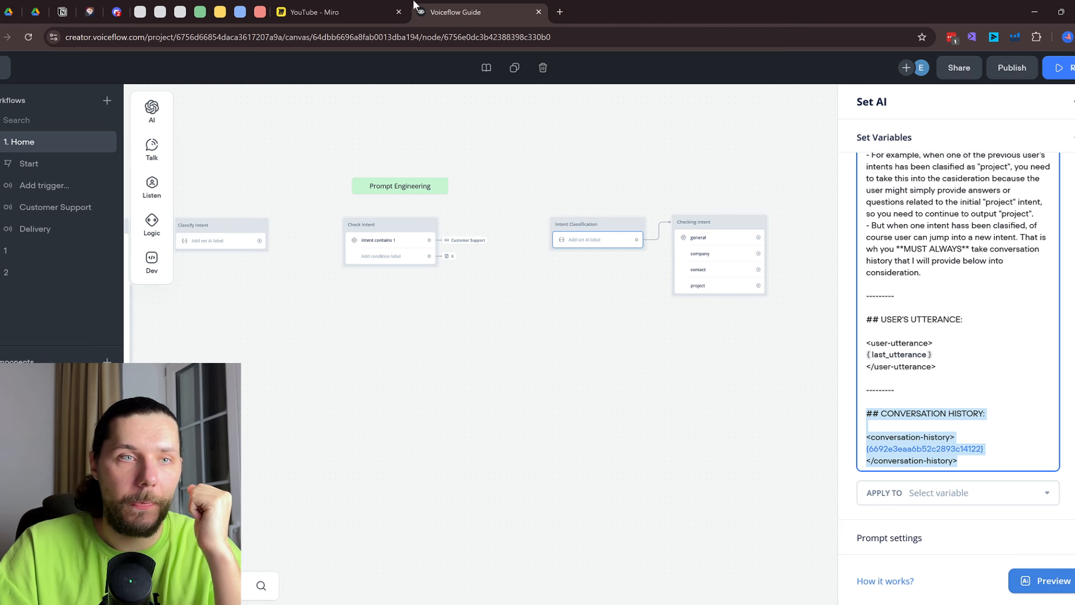
{"action": "left_click", "coordinate": [347, 12]}
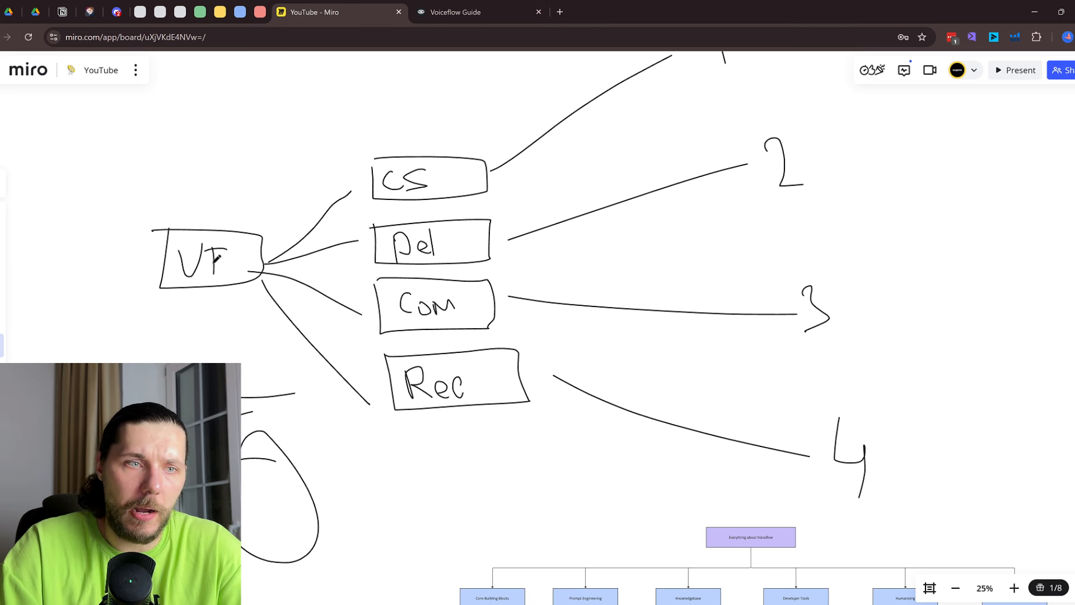
Sketch an arrow and handwrite 'OKbot' with trailing dots on the Miro board
{"action": "mouse_move", "coordinate": [306, 174]}
{"action": "left_mouse_down"}
{"action": "mouse_move", "coordinate": [322, 389]}
{"action": "mouse_move", "coordinate": [361, 201]}
{"action": "mouse_move", "coordinate": [301, 167]}
{"action": "left_mouse_up"}
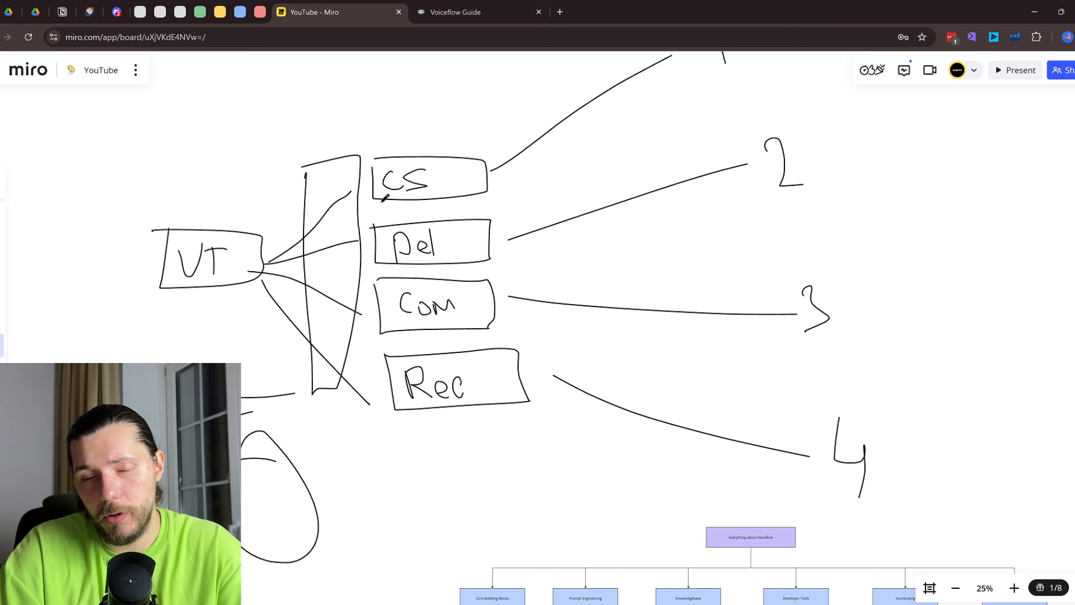
{"action": "scroll", "coordinate": [521, 171], "scroll_direction": "up", "scroll_amount": 3}
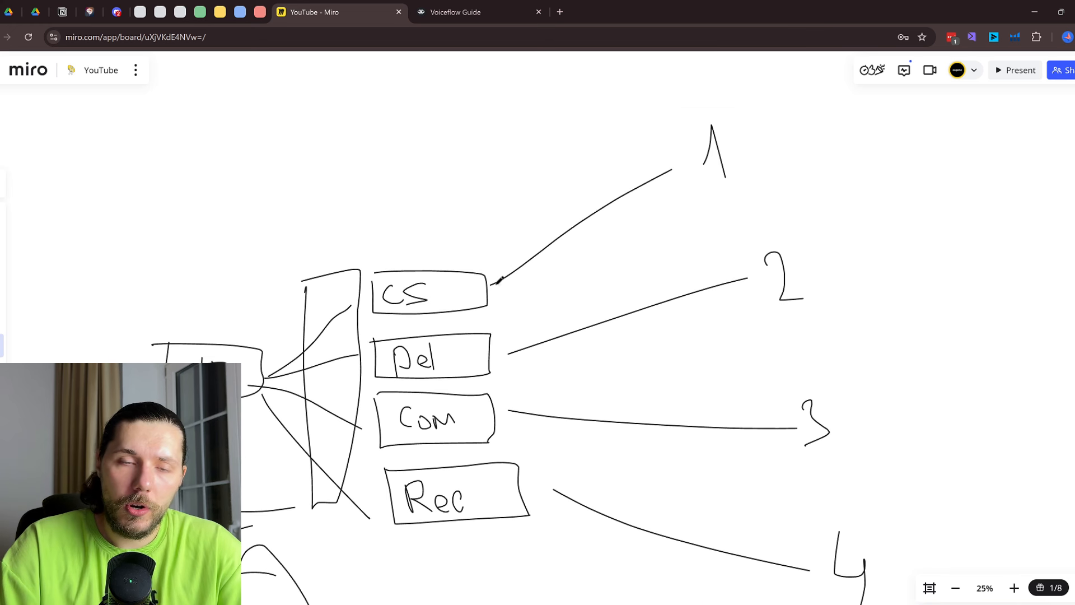
{"action": "mouse_move", "coordinate": [515, 224]}
{"action": "left_mouse_down"}
{"action": "mouse_move", "coordinate": [635, 261]}
{"action": "mouse_move", "coordinate": [494, 205]}
{"action": "mouse_move", "coordinate": [537, 236]}
{"action": "mouse_move", "coordinate": [608, 228]}
{"action": "mouse_move", "coordinate": [606, 264]}
{"action": "mouse_move", "coordinate": [787, 210]}
{"action": "mouse_move", "coordinate": [788, 239]}
{"action": "left_mouse_up"}
{"action": "scroll", "coordinate": [684, 219], "scroll_direction": "up", "scroll_amount": 1}
{"action": "mouse_move", "coordinate": [845, 167]}
{"action": "left_mouse_down"}
{"action": "mouse_move", "coordinate": [870, 176]}
{"action": "mouse_move", "coordinate": [843, 189]}
{"action": "left_mouse_up"}
{"action": "mouse_move", "coordinate": [880, 156]}
{"action": "left_mouse_down"}
{"action": "mouse_move", "coordinate": [886, 220]}
{"action": "mouse_move", "coordinate": [923, 222]}
{"action": "mouse_move", "coordinate": [879, 231]}
{"action": "mouse_move", "coordinate": [874, 245]}
{"action": "left_mouse_up"}
{"action": "left_click_drag", "start_coordinate": [885, 133], "coordinate": [886, 218]}
{"action": "mouse_move", "coordinate": [917, 193]}
{"action": "left_mouse_down"}
{"action": "mouse_move", "coordinate": [915, 208]}
{"action": "mouse_move", "coordinate": [925, 195]}
{"action": "left_mouse_up"}
{"action": "left_click_drag", "start_coordinate": [956, 131], "coordinate": [956, 228]}
{"action": "left_click_drag", "start_coordinate": [914, 192], "coordinate": [1000, 197]}
{"action": "mouse_move", "coordinate": [1027, 225]}
{"action": "left_mouse_down"}
{"action": "mouse_move", "coordinate": [779, 225]}
{"action": "mouse_move", "coordinate": [839, 211]}
{"action": "left_mouse_up"}
{"action": "left_click", "coordinate": [767, 223]}
{"action": "left_click", "coordinate": [809, 214]}
{"action": "mouse_move", "coordinate": [532, 132]}
{"action": "left_mouse_down"}
{"action": "mouse_move", "coordinate": [530, 268]}
{"action": "mouse_move", "coordinate": [925, 126]}
{"action": "mouse_move", "coordinate": [517, 132]}
{"action": "left_mouse_up"}
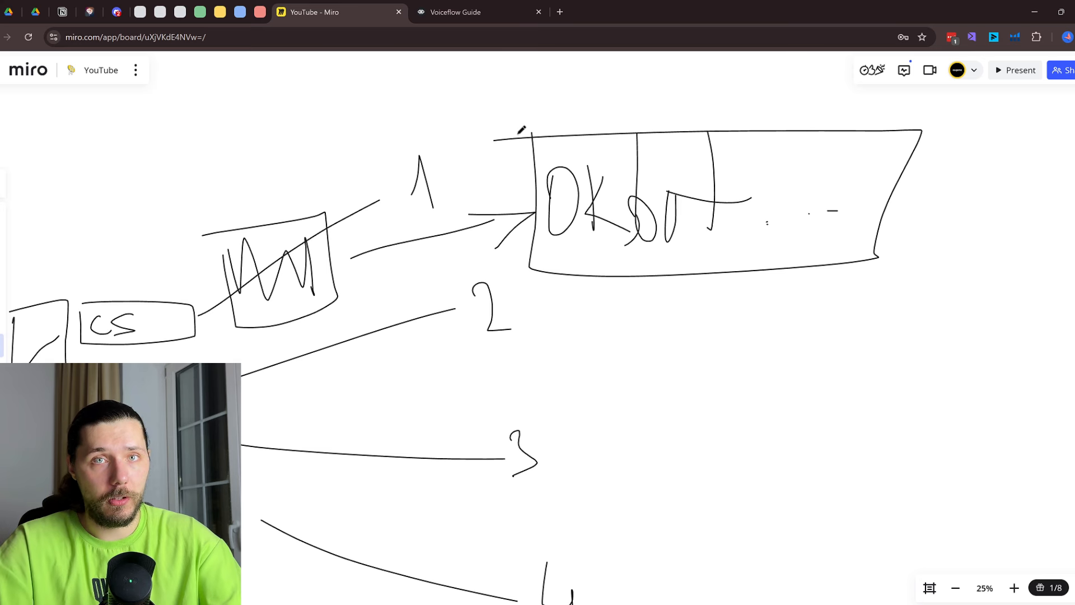
Outline the OKbot label with pen strokes, undoing a stray line
{"action": "scroll", "coordinate": [450, 202], "scroll_direction": "left", "scroll_amount": 3}
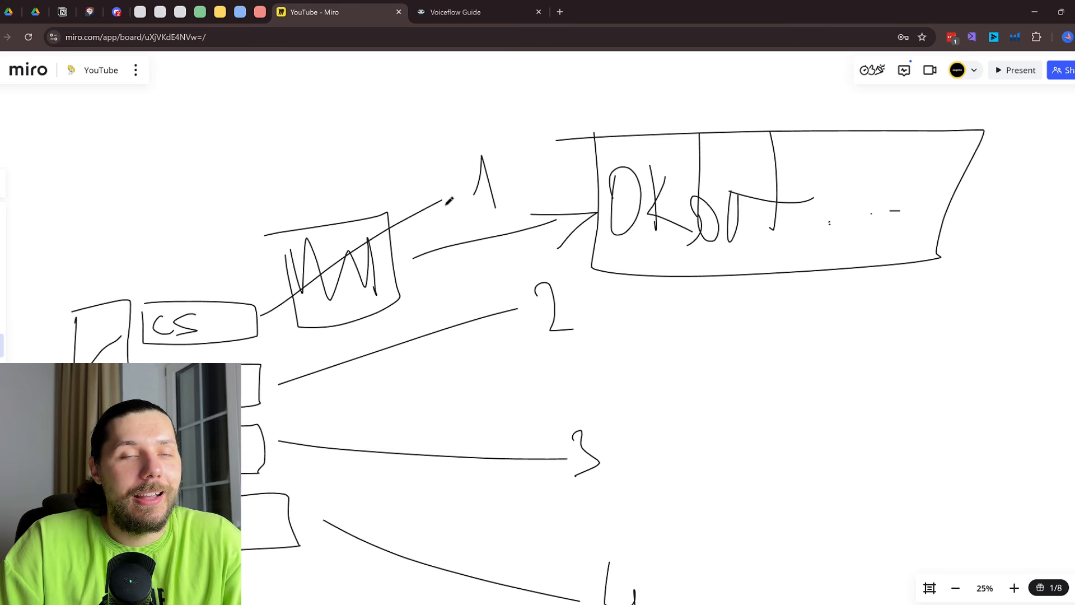
{"action": "scroll", "coordinate": [452, 204], "scroll_direction": "down", "scroll_amount": 2}
{"action": "scroll", "coordinate": [453, 205], "scroll_direction": "down", "scroll_amount": 1}
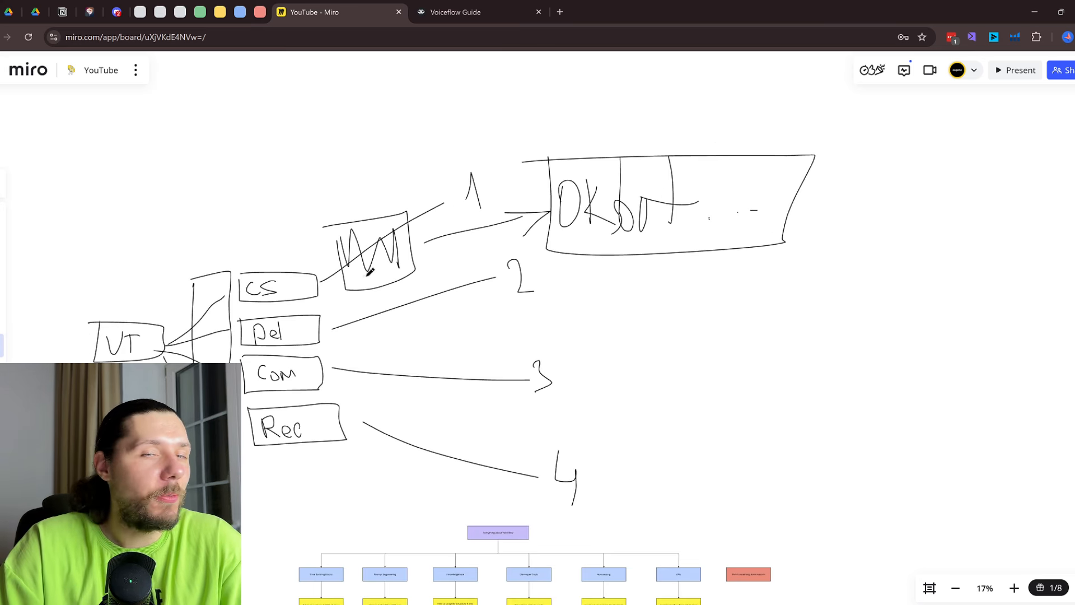
{"action": "mouse_move", "coordinate": [545, 136]}
{"action": "left_mouse_down"}
{"action": "mouse_move", "coordinate": [546, 250]}
{"action": "mouse_move", "coordinate": [742, 245]}
{"action": "left_mouse_up"}
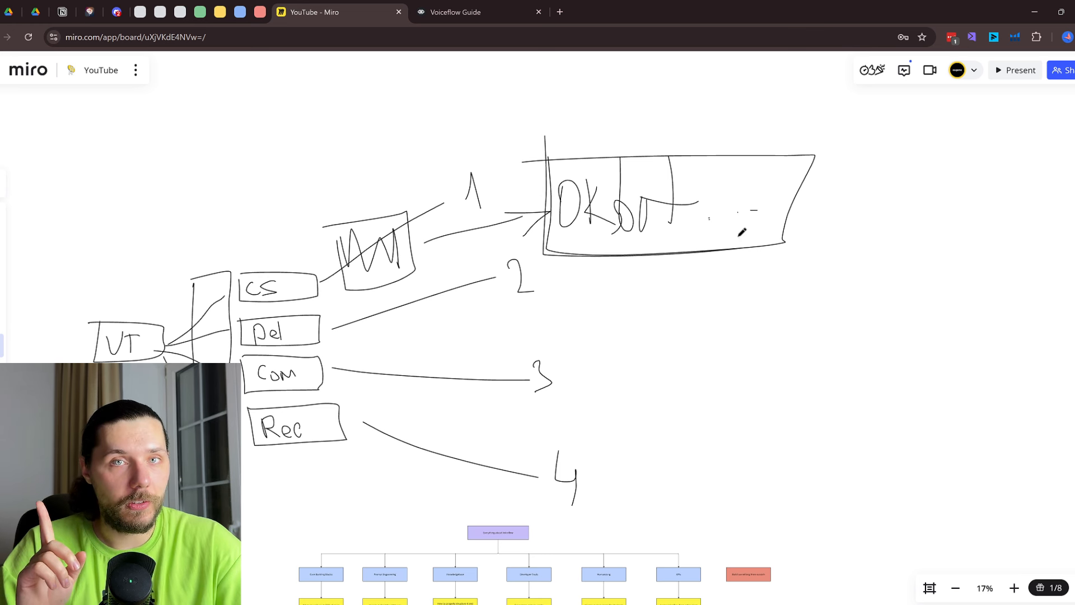
{"action": "key", "text": "ctrl+z"}
{"action": "key", "text": "ctrl+z"}
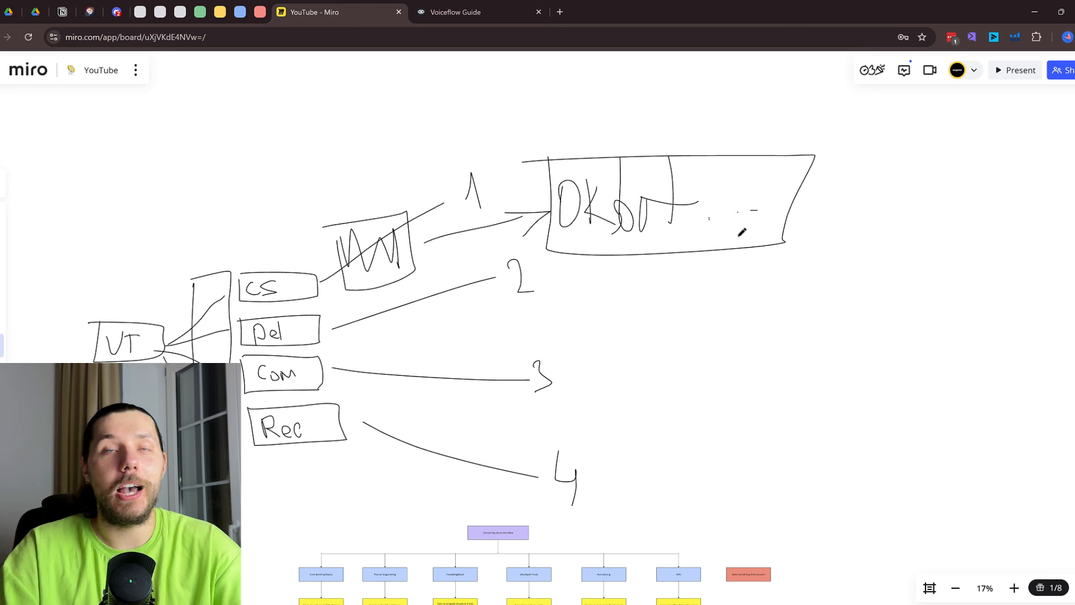
{"action": "mouse_move", "coordinate": [555, 230]}
{"action": "left_mouse_down"}
{"action": "mouse_move", "coordinate": [704, 241]}
{"action": "mouse_move", "coordinate": [877, 216]}
{"action": "left_mouse_up"}
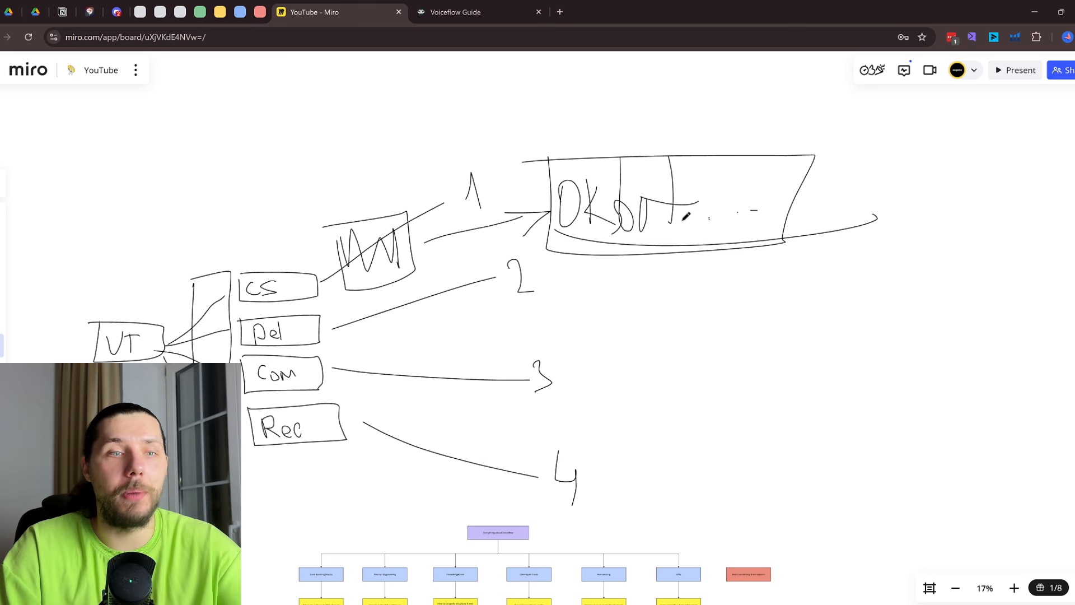
Underline the CS, Del and Com boxes and add a dash under Rec
{"action": "left_click_drag", "start_coordinate": [233, 305], "coordinate": [319, 305]}
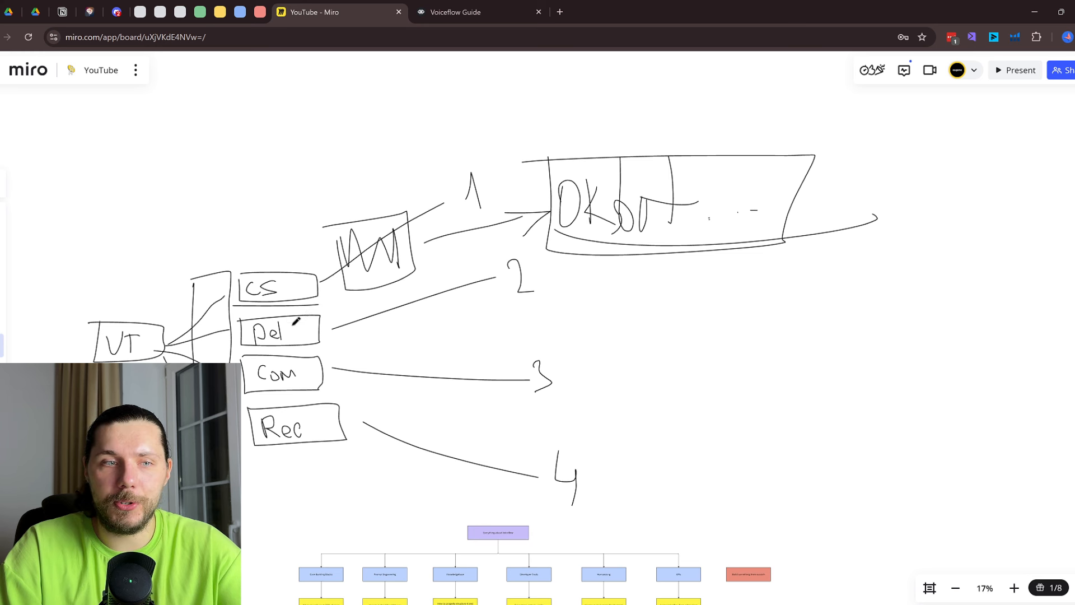
{"action": "left_click_drag", "start_coordinate": [241, 348], "coordinate": [318, 347]}
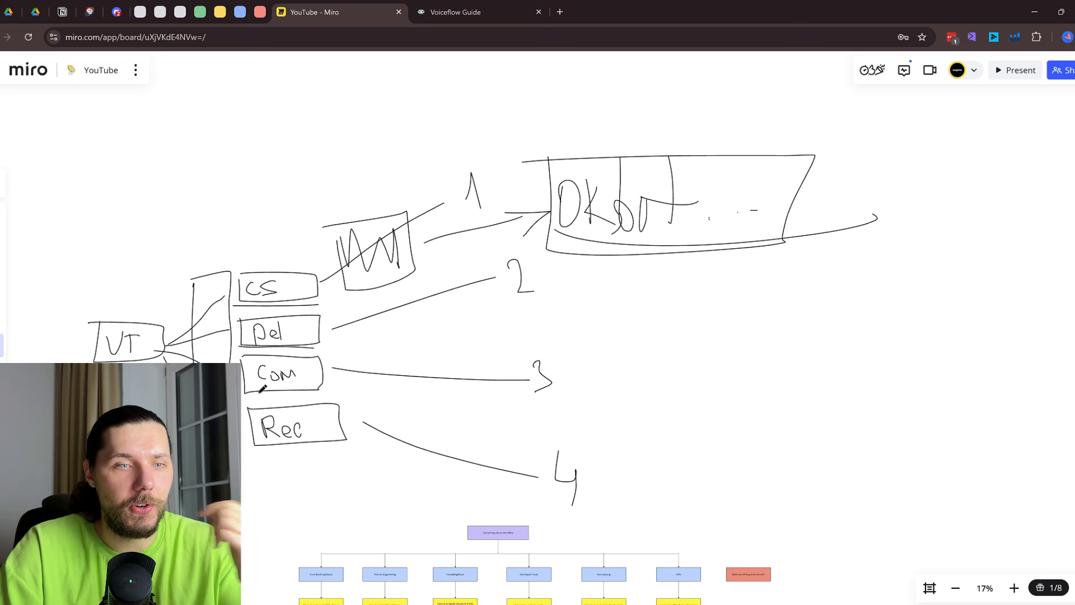
{"action": "left_click_drag", "start_coordinate": [258, 392], "coordinate": [306, 391]}
{"action": "left_click_drag", "start_coordinate": [257, 451], "coordinate": [270, 451]}
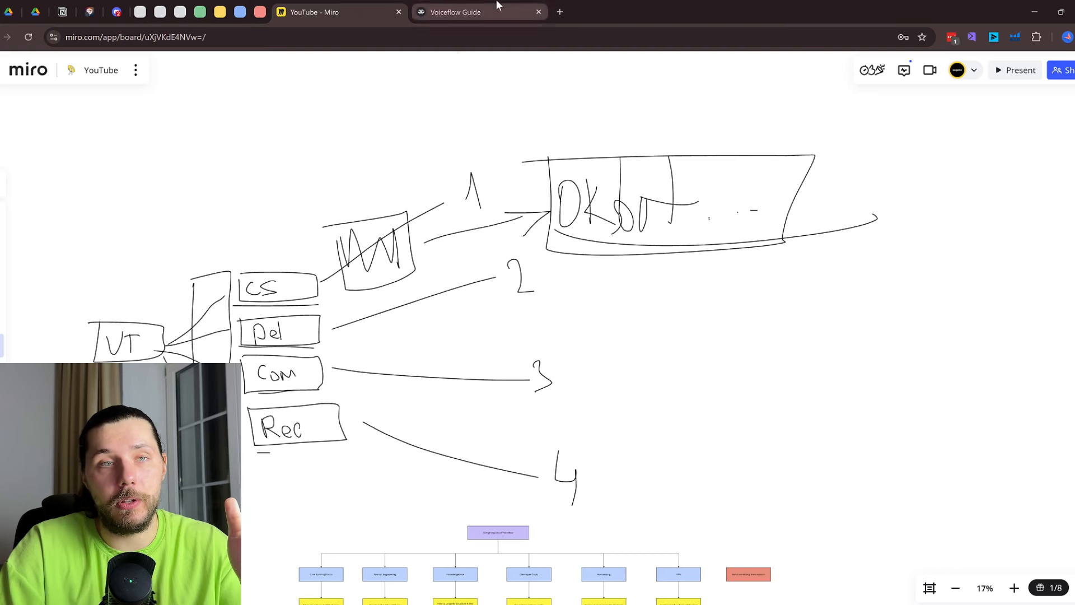
Select 'general' in the Voiceflow prompt and return to the Miro board
{"action": "left_click", "coordinate": [481, 12]}
{"action": "scroll", "coordinate": [940, 341], "scroll_direction": "up", "scroll_amount": 10}
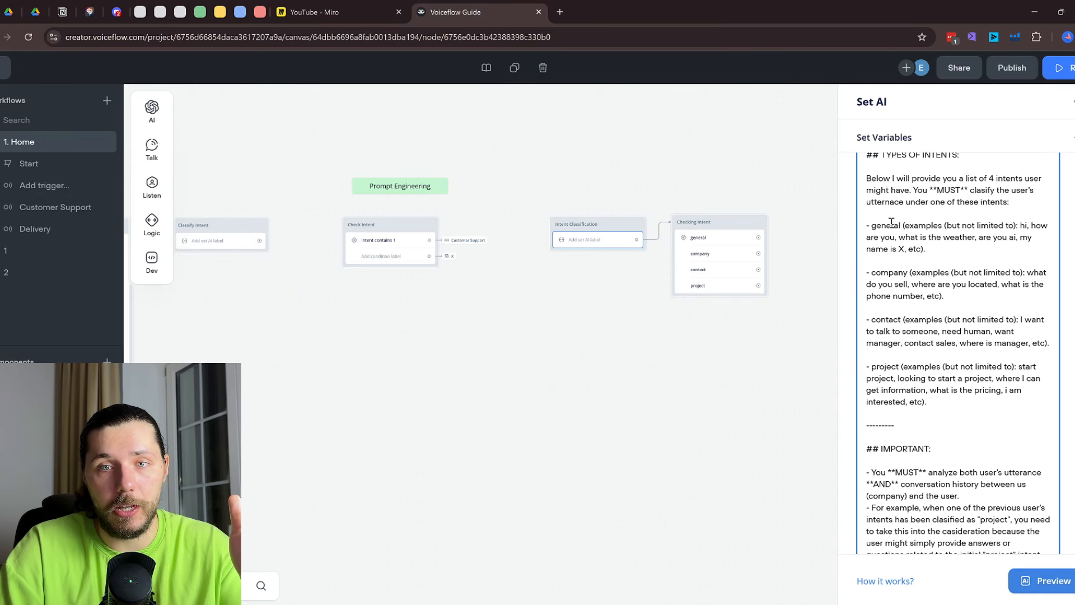
{"action": "double_click", "coordinate": [878, 224]}
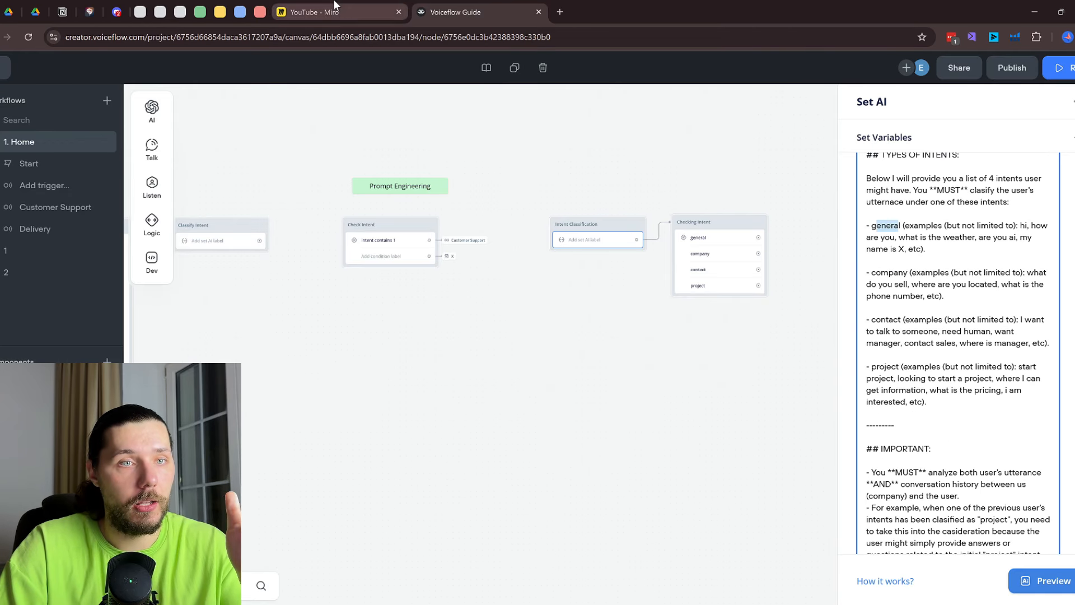
{"action": "left_click", "coordinate": [335, 12]}
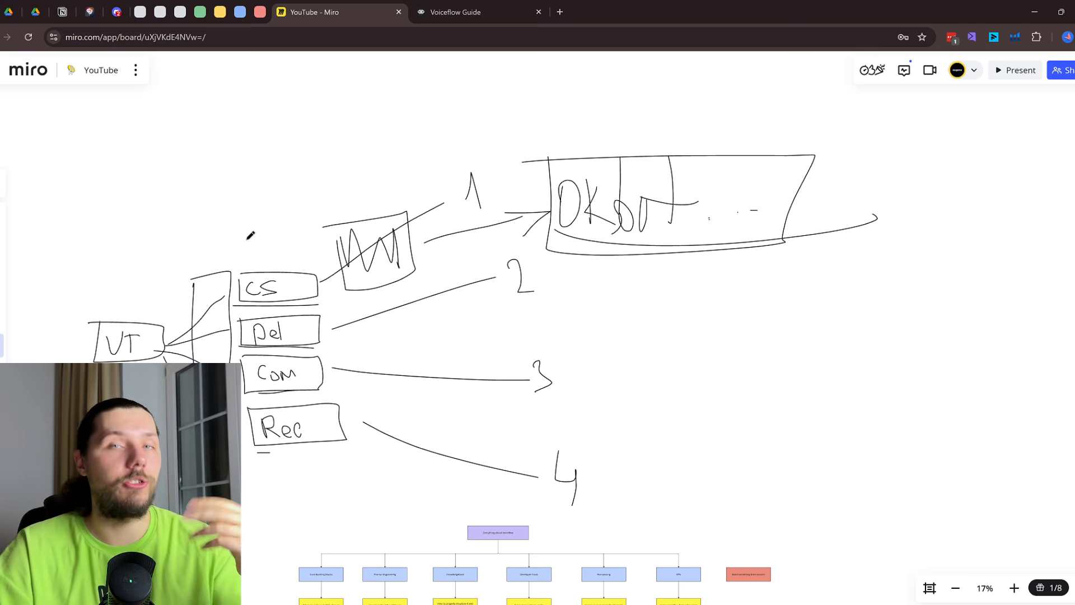
{"action": "left_click", "coordinate": [417, 8]}
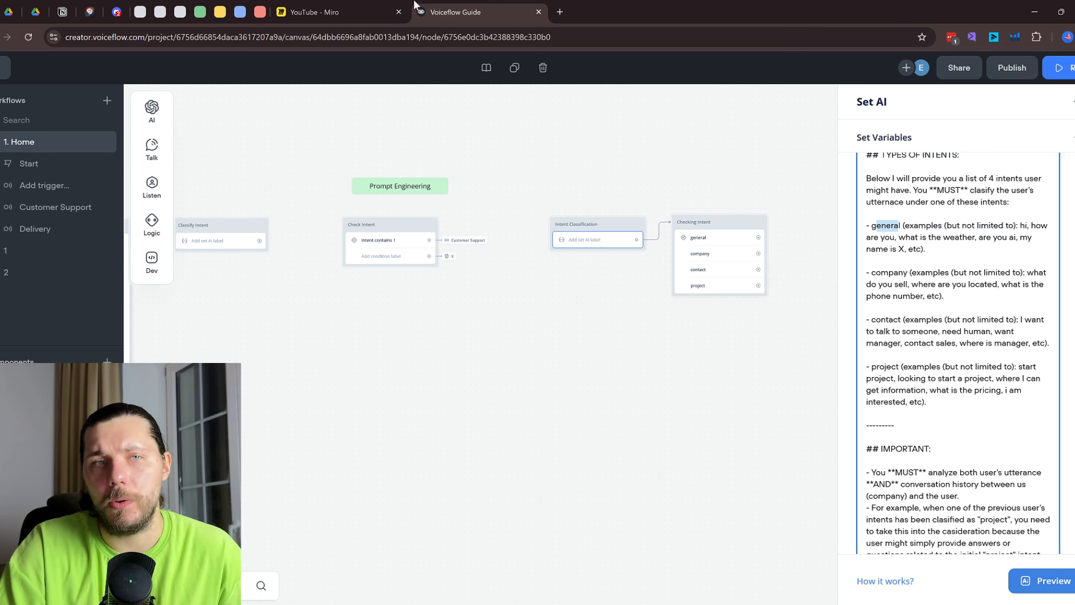
{"action": "left_click", "coordinate": [370, 6]}
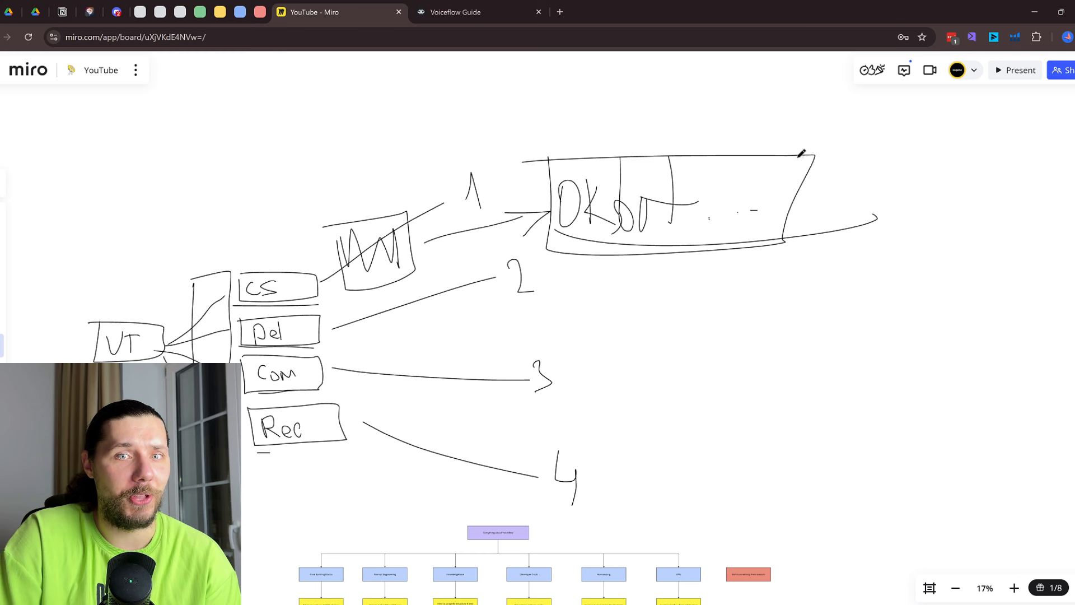
Draw an arrow leading right from the DKbot box and loop around it, undoing a stray stroke
{"action": "mouse_move", "coordinate": [833, 194]}
{"action": "left_mouse_down"}
{"action": "mouse_move", "coordinate": [996, 164]}
{"action": "mouse_move", "coordinate": [984, 228]}
{"action": "left_mouse_up"}
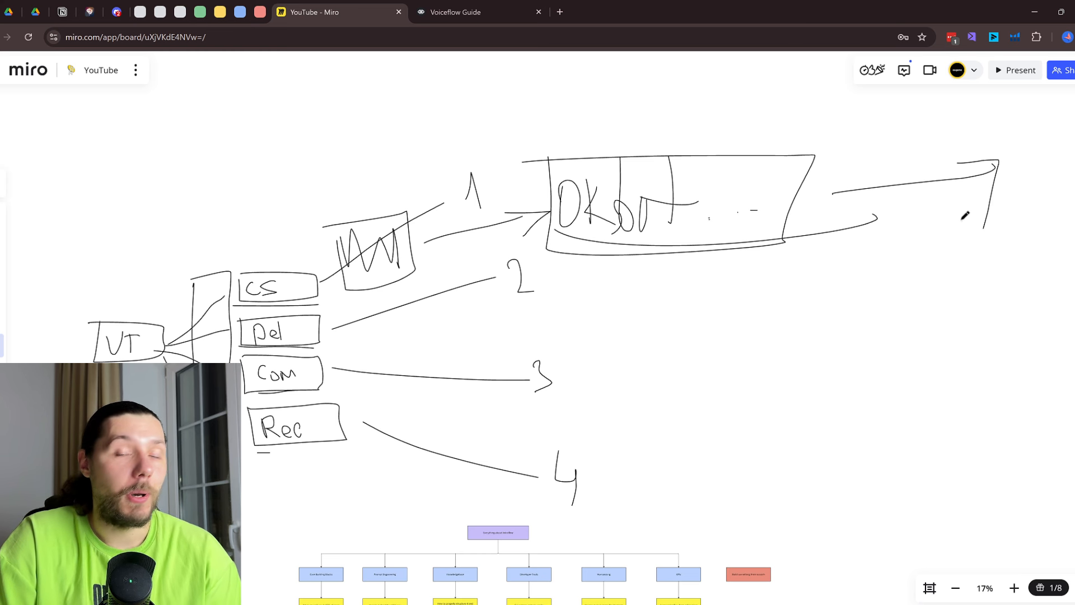
{"action": "left_click_drag", "start_coordinate": [712, 235], "coordinate": [648, 288]}
{"action": "mouse_move", "coordinate": [599, 205]}
{"action": "left_mouse_down"}
{"action": "mouse_move", "coordinate": [494, 201]}
{"action": "mouse_move", "coordinate": [722, 175]}
{"action": "mouse_move", "coordinate": [598, 196]}
{"action": "left_mouse_up"}
{"action": "mouse_move", "coordinate": [582, 242]}
{"action": "left_mouse_down"}
{"action": "mouse_move", "coordinate": [185, 319]}
{"action": "mouse_move", "coordinate": [555, 339]}
{"action": "left_mouse_up"}
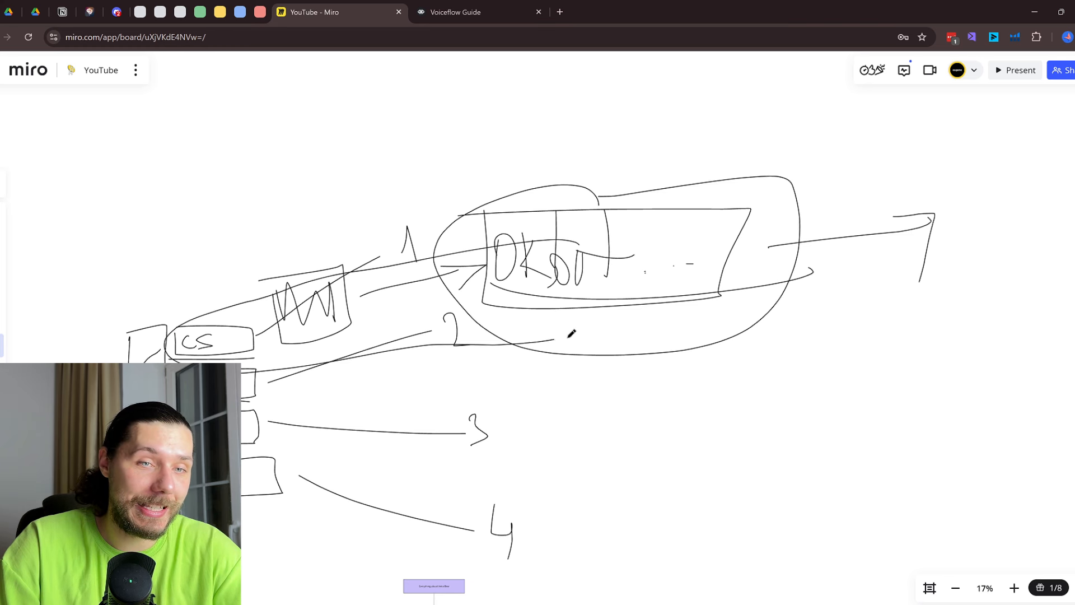
{"action": "key", "text": "ctrl+z"}
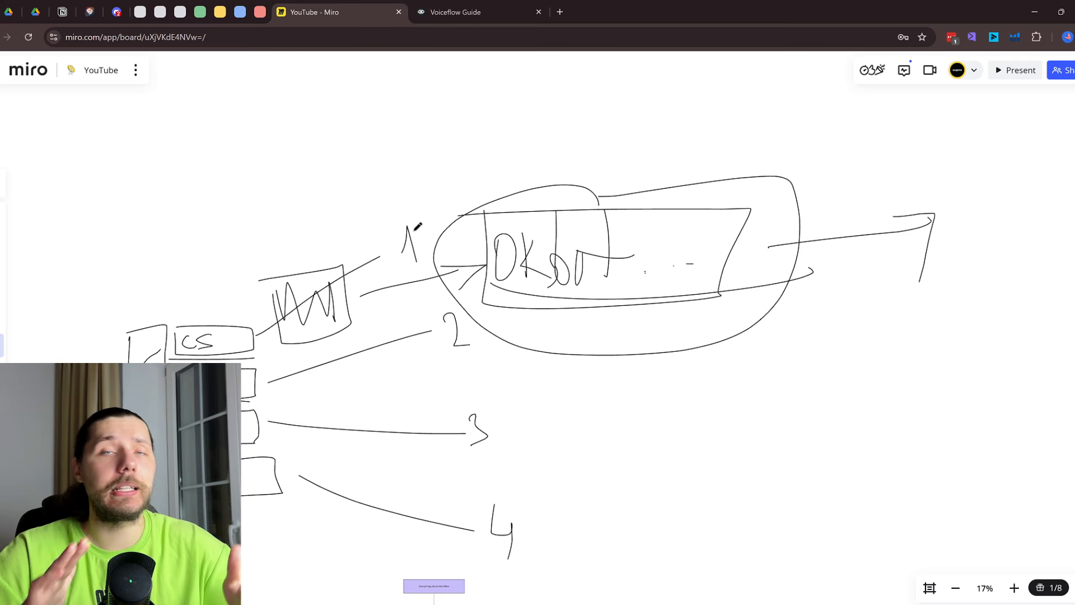
Open Checking Intent's conditions in Voiceflow, then pan to the Start and trigger blocks
{"action": "left_click", "coordinate": [479, 11]}
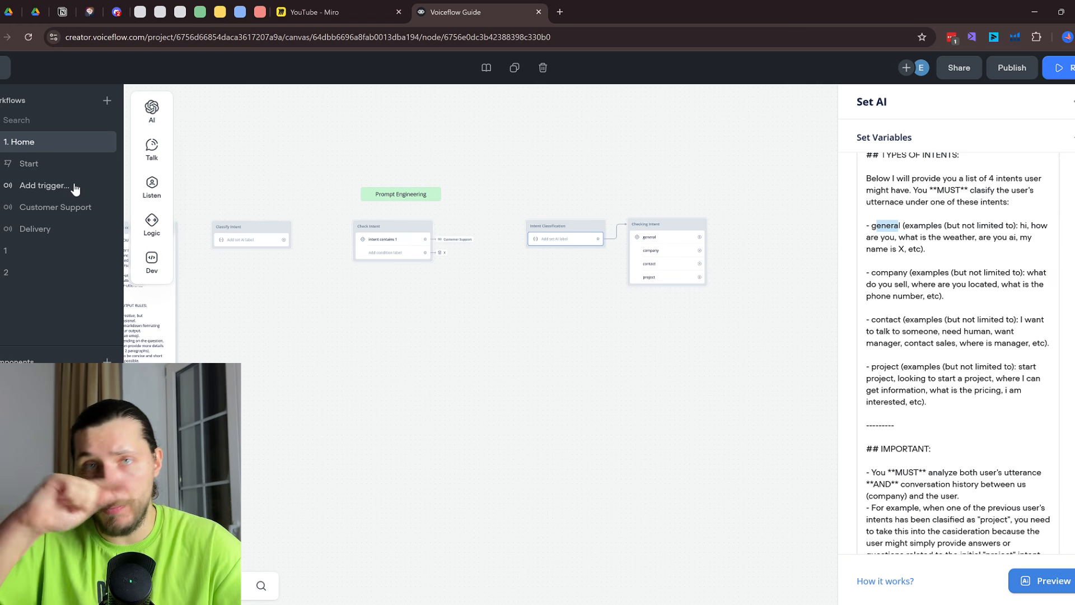
{"action": "scroll", "coordinate": [566, 261], "scroll_direction": "up", "scroll_amount": 2}
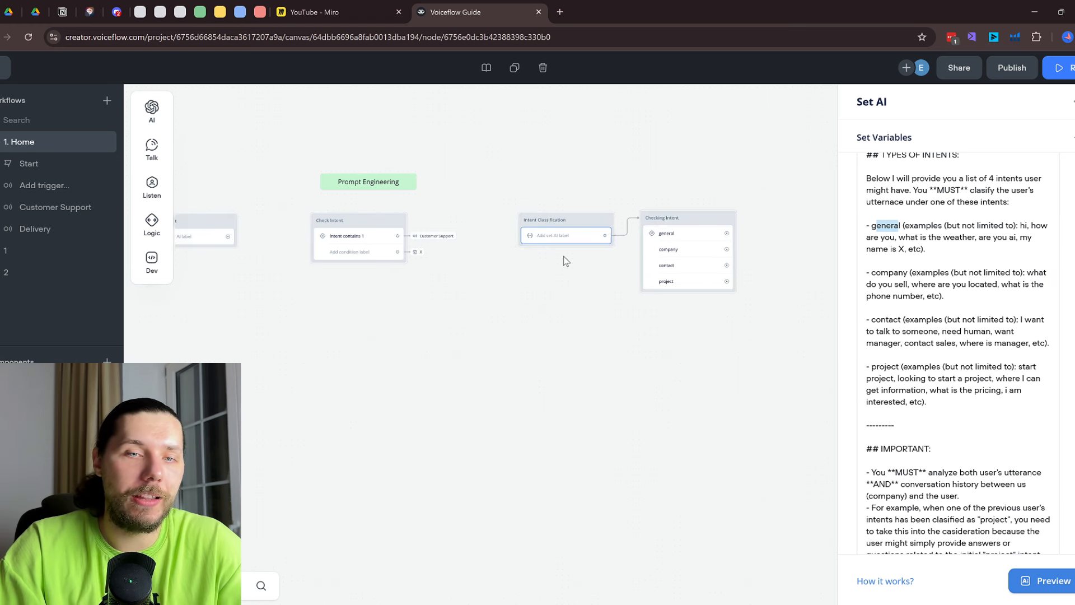
{"action": "scroll", "coordinate": [692, 253], "scroll_direction": "up", "scroll_amount": 1}
{"action": "left_click", "coordinate": [693, 255]}
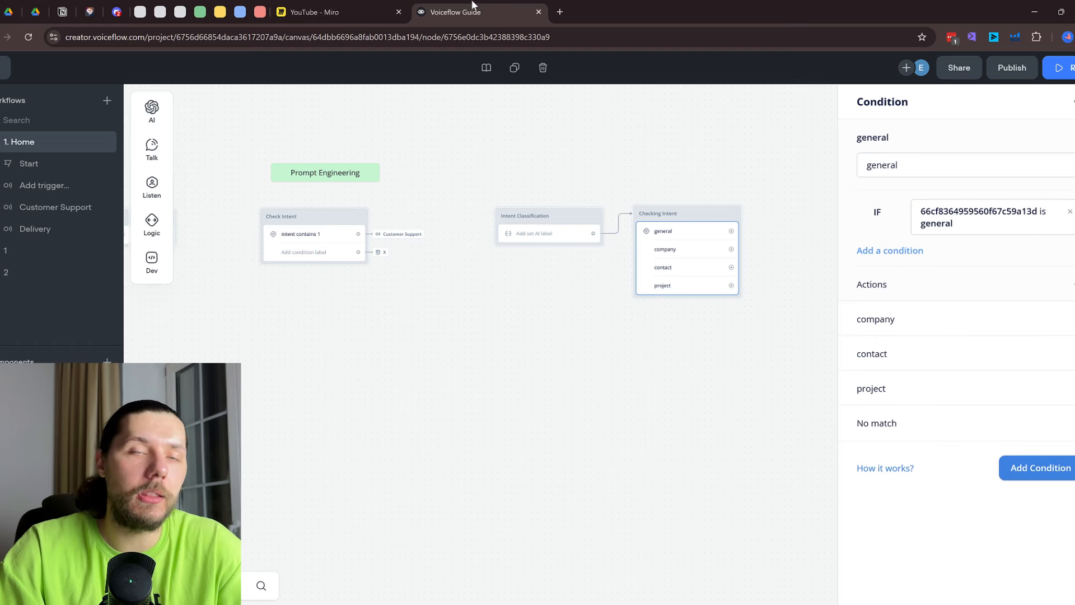
{"action": "left_click", "coordinate": [333, 5]}
{"action": "left_click", "coordinate": [483, 5]}
{"action": "left_click_drag", "start_coordinate": [367, 317], "coordinate": [693, 300]}
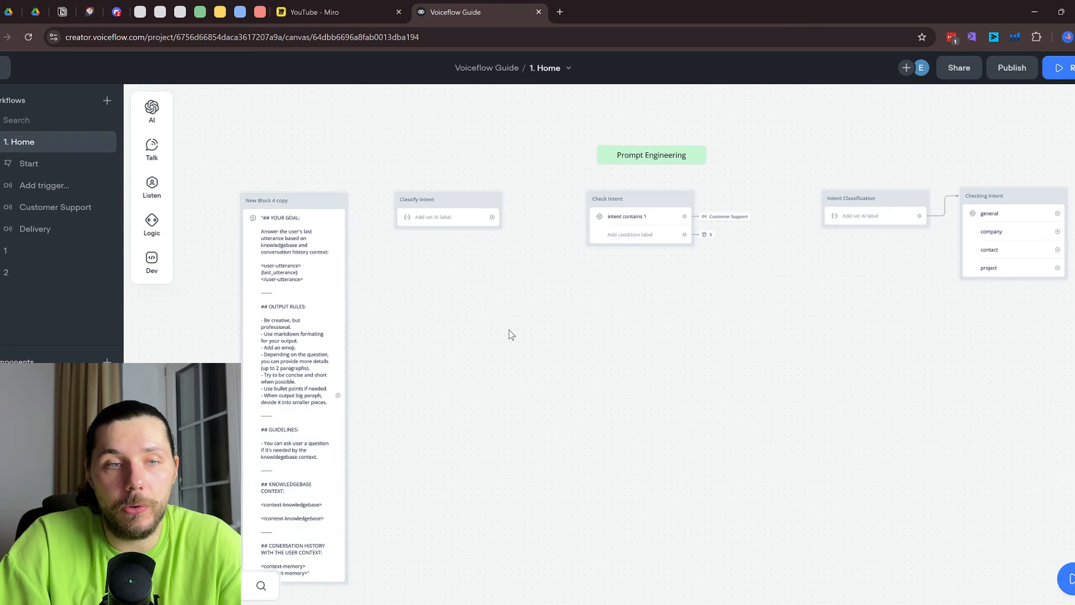
{"action": "left_click_drag", "start_coordinate": [512, 335], "coordinate": [970, 263]}
{"action": "left_click_drag", "start_coordinate": [506, 272], "coordinate": [953, 303]}
{"action": "scroll", "coordinate": [592, 188], "scroll_direction": "up", "scroll_amount": 3}
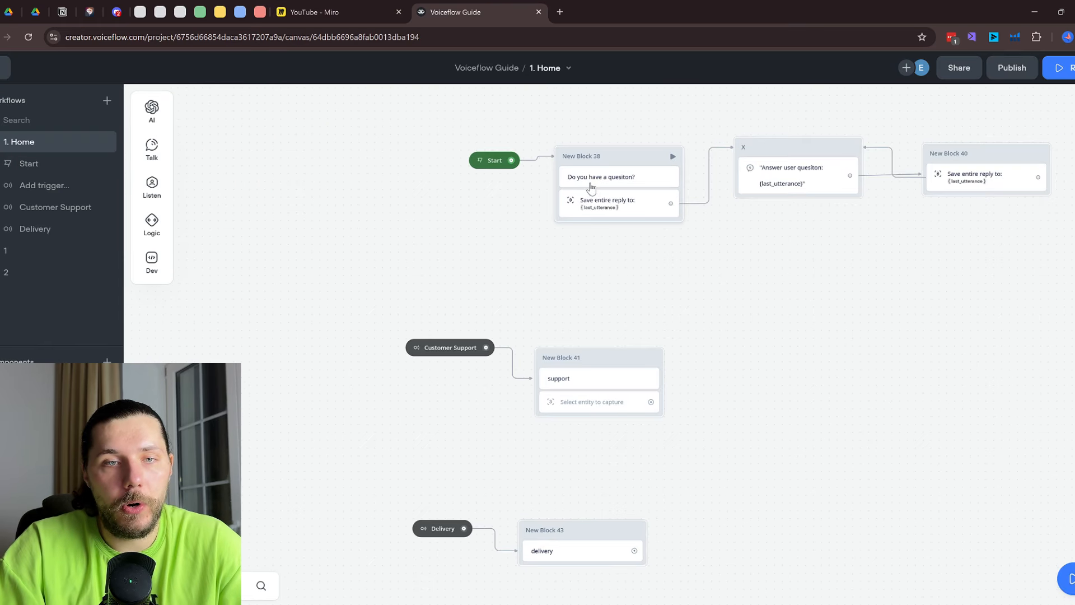
Switch New Block 41's capture step from Entities to Entire user reply, saved to last_utterance
{"action": "left_click", "coordinate": [615, 207]}
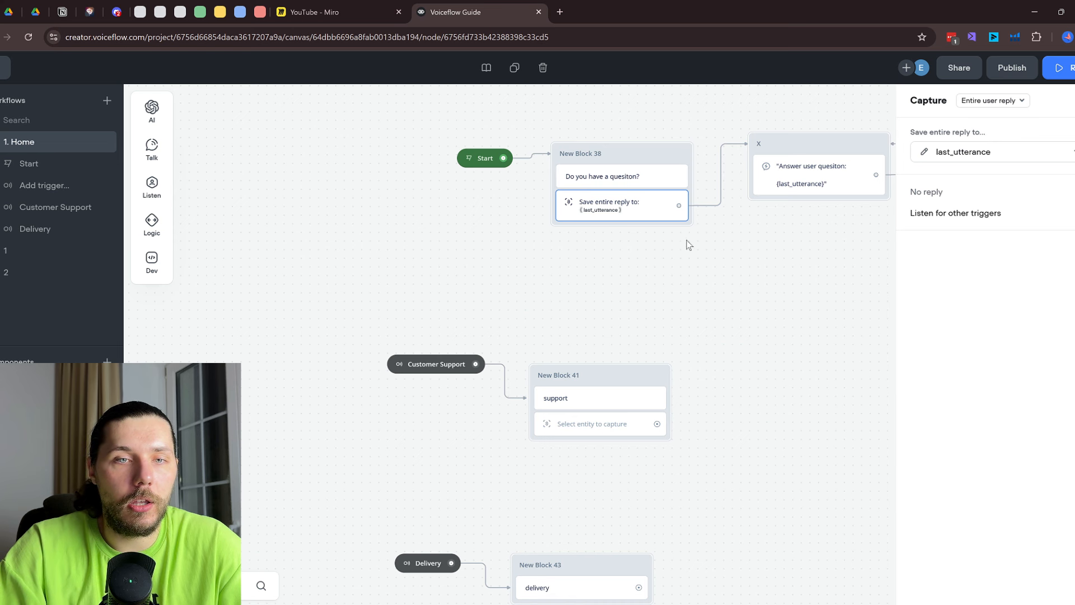
{"action": "left_click_drag", "start_coordinate": [751, 250], "coordinate": [495, 263]}
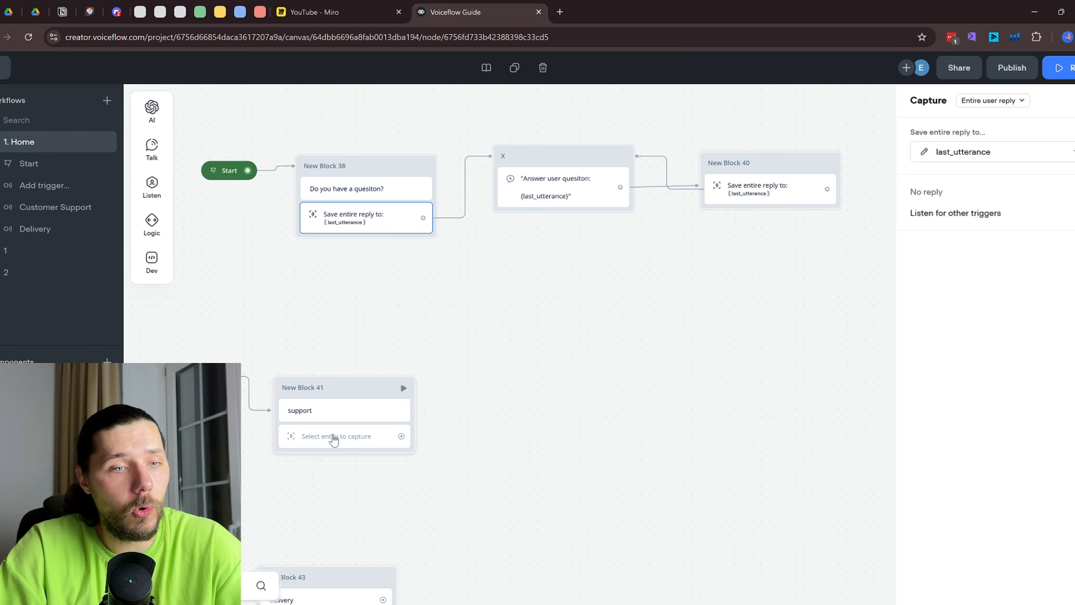
{"action": "left_click", "coordinate": [351, 435]}
{"action": "left_click", "coordinate": [988, 100]}
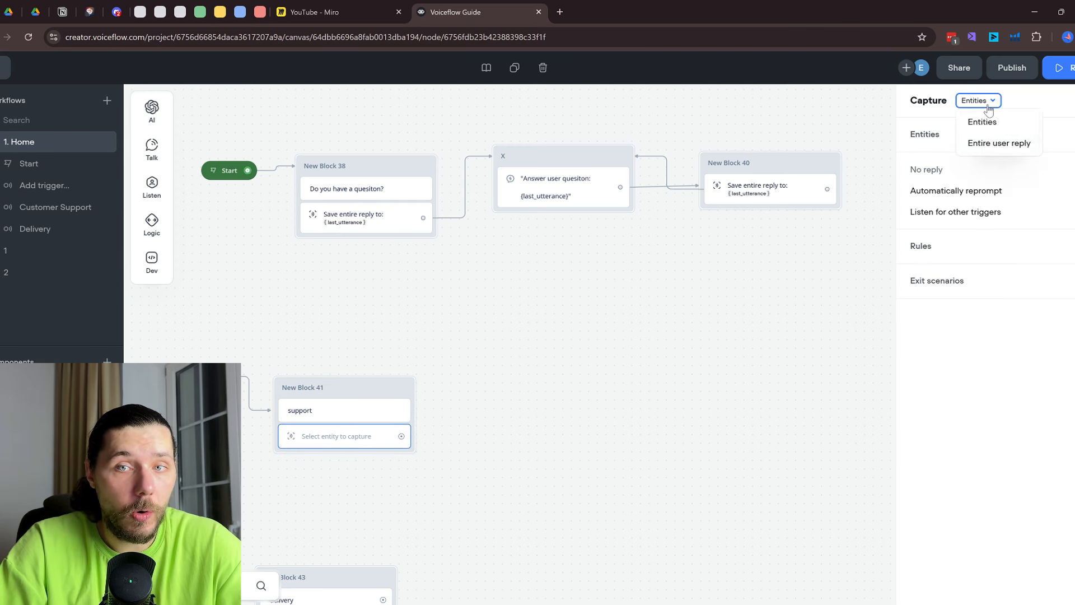
{"action": "left_click", "coordinate": [998, 144]}
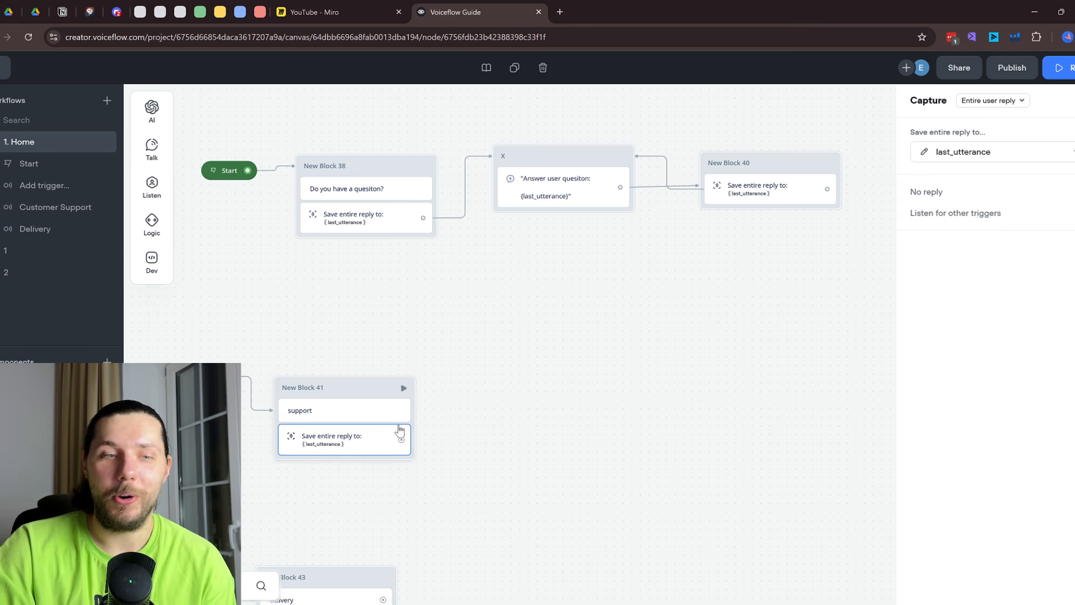
{"action": "scroll", "coordinate": [485, 444], "scroll_direction": "down", "scroll_amount": 2}
{"action": "left_click", "coordinate": [534, 367]}
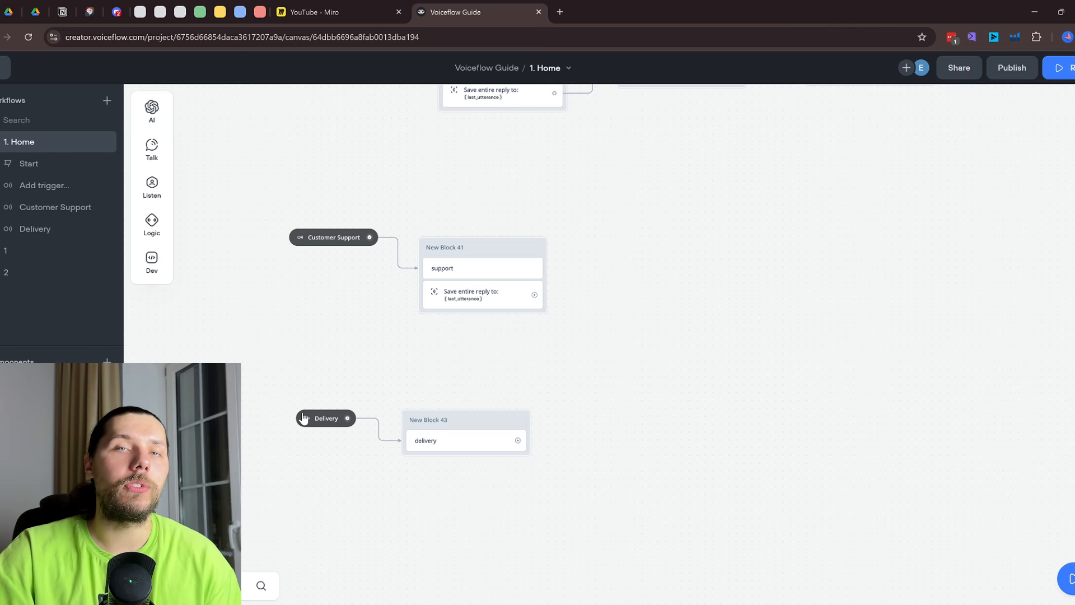
Mark the 7 on the Miro whiteboard with a box, then return to Voiceflow
{"action": "left_click", "coordinate": [320, 12]}
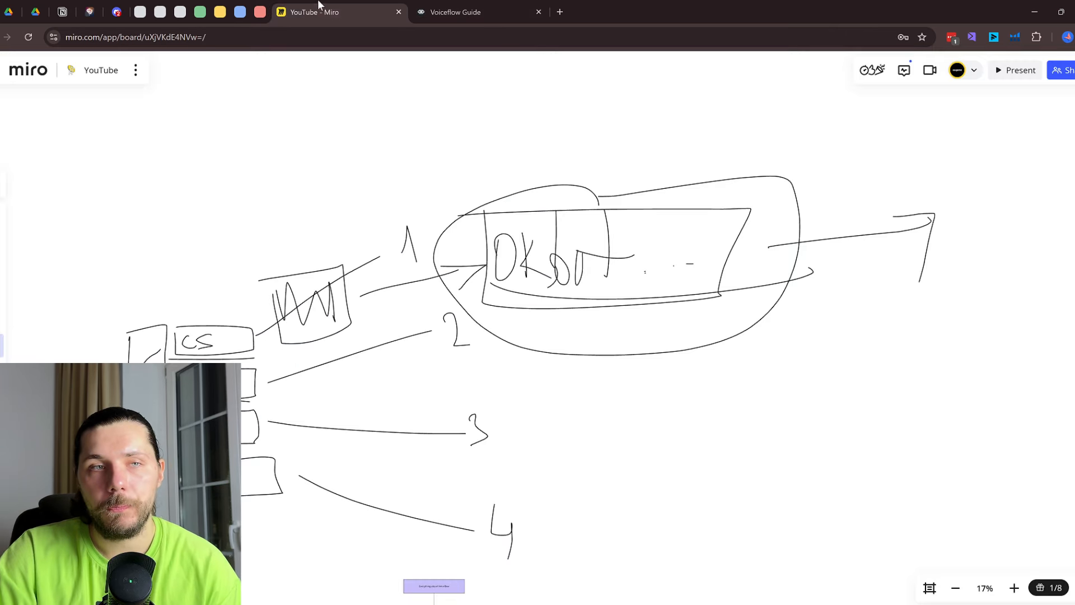
{"action": "mouse_move", "coordinate": [889, 176]}
{"action": "left_mouse_down"}
{"action": "mouse_move", "coordinate": [989, 223]}
{"action": "mouse_move", "coordinate": [904, 178]}
{"action": "left_mouse_up"}
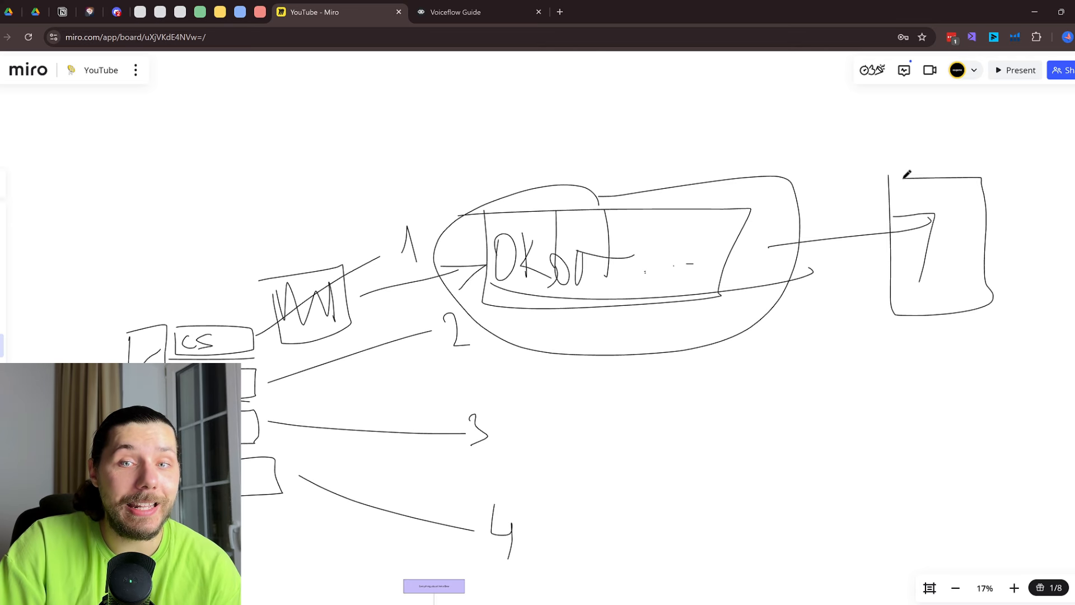
{"action": "left_click", "coordinate": [443, 11]}
{"action": "scroll", "coordinate": [717, 430], "scroll_direction": "right", "scroll_amount": 10}
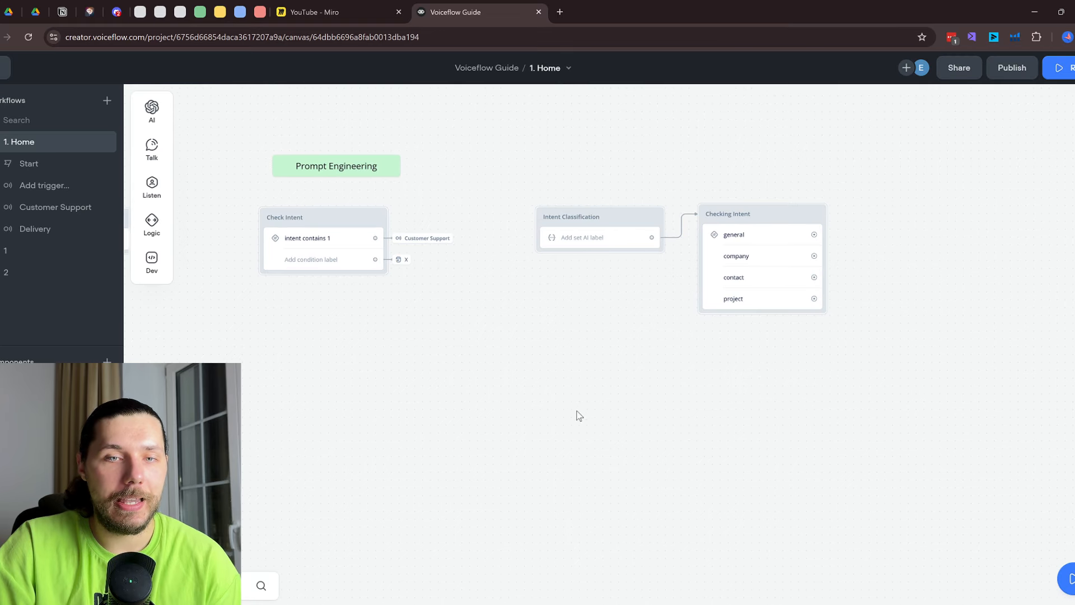
{"action": "left_click", "coordinate": [620, 250]}
{"action": "scroll", "coordinate": [974, 306], "scroll_direction": "down", "scroll_amount": 4}
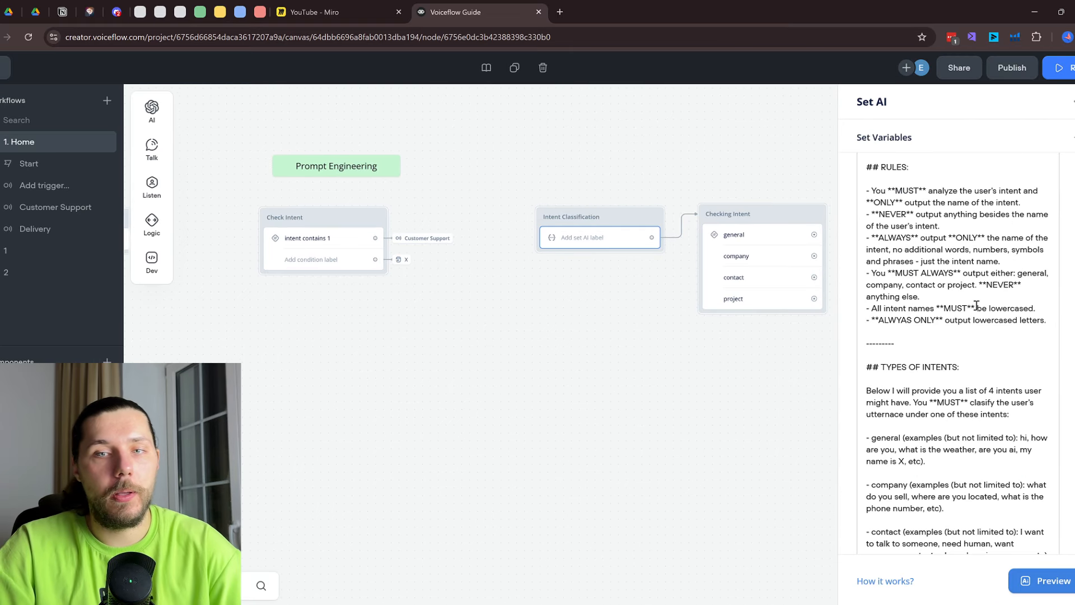
{"action": "scroll", "coordinate": [973, 304], "scroll_direction": "up", "scroll_amount": 2}
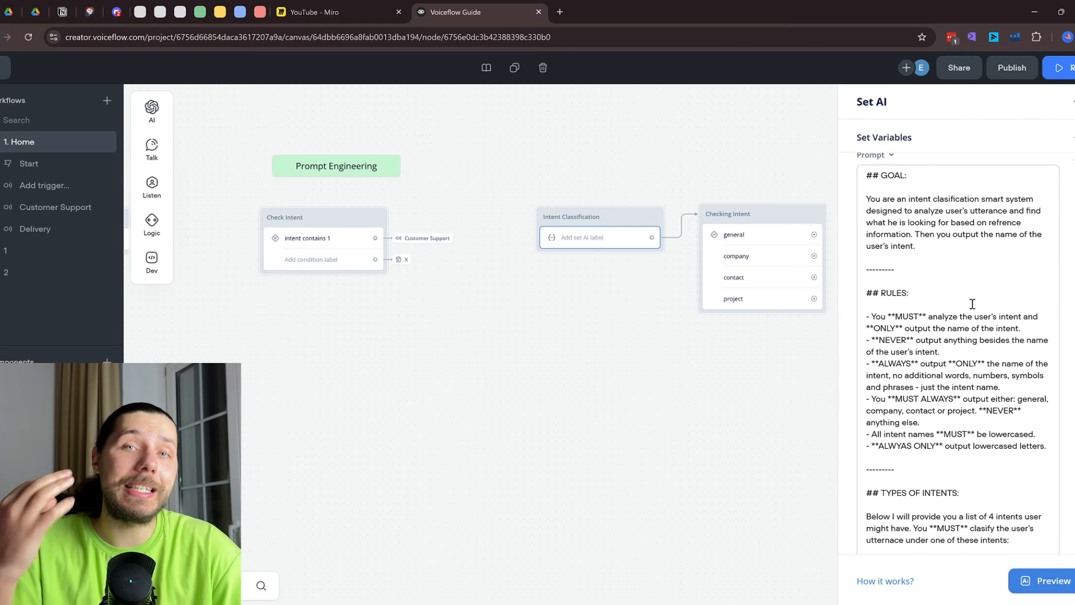
{"action": "scroll", "coordinate": [973, 305], "scroll_direction": "down", "scroll_amount": 3}
{"action": "scroll", "coordinate": [973, 304], "scroll_direction": "down", "scroll_amount": 5}
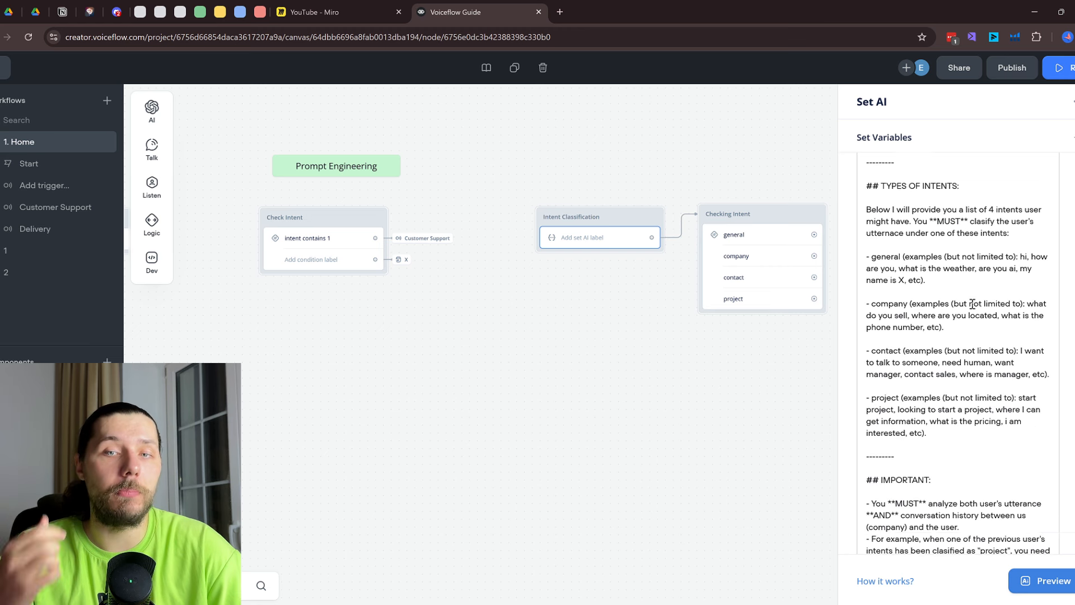
{"action": "scroll", "coordinate": [973, 305], "scroll_direction": "down", "scroll_amount": 3}
{"action": "scroll", "coordinate": [973, 304], "scroll_direction": "up", "scroll_amount": 4}
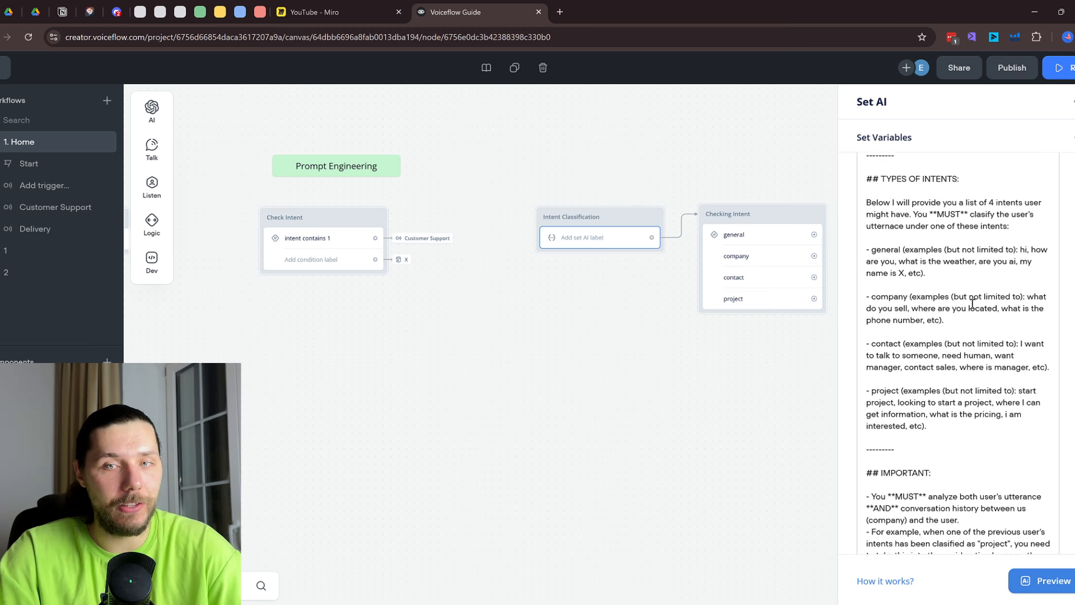
{"action": "key", "text": "ctrl+shift+Tab"}
{"action": "mouse_move", "coordinate": [557, 215]}
{"action": "left_mouse_down"}
{"action": "mouse_move", "coordinate": [784, 278]}
{"action": "mouse_move", "coordinate": [740, 179]}
{"action": "left_mouse_up"}
{"action": "left_click", "coordinate": [448, 7]}
{"action": "scroll", "coordinate": [953, 444], "scroll_direction": "down", "scroll_amount": 7}
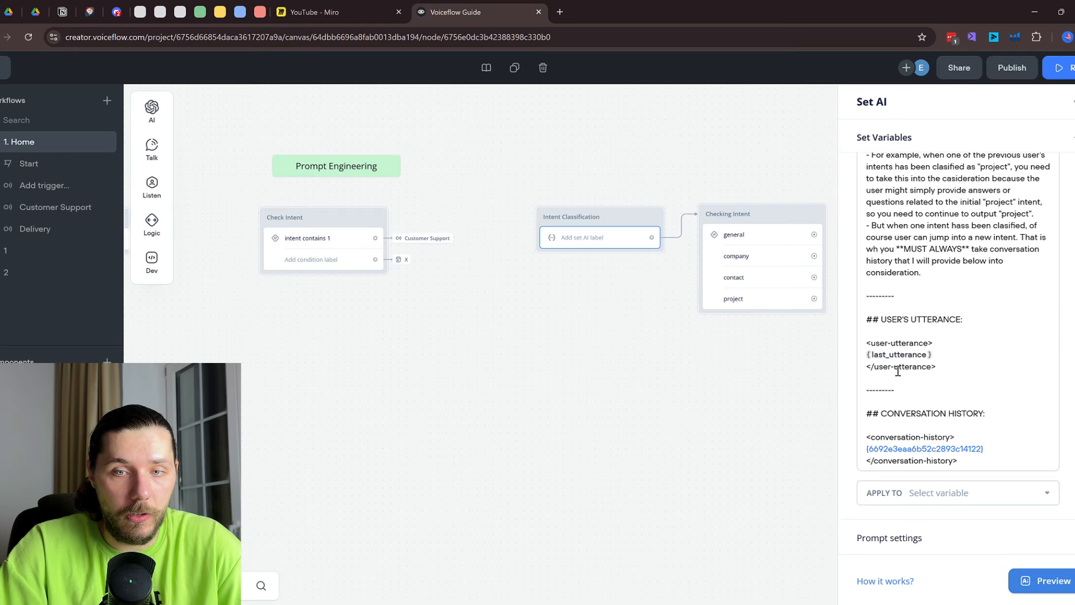
{"action": "left_click_drag", "start_coordinate": [964, 320], "coordinate": [847, 313]}
{"action": "left_click_drag", "start_coordinate": [887, 414], "coordinate": [958, 462]}
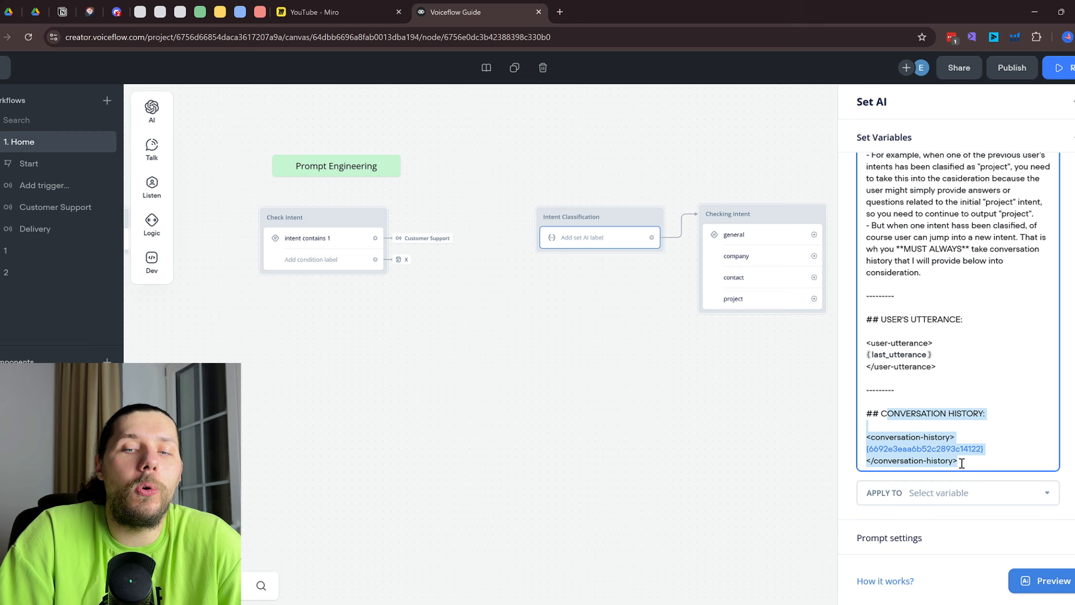
{"action": "left_click", "coordinate": [358, 12]}
Circle the CS box and other parts of the Miro flow sketch, undoing stray strokes, then return to Voiceflow
{"action": "mouse_move", "coordinate": [465, 232]}
{"action": "left_mouse_down"}
{"action": "mouse_move", "coordinate": [529, 196]}
{"action": "mouse_move", "coordinate": [466, 263]}
{"action": "left_mouse_up"}
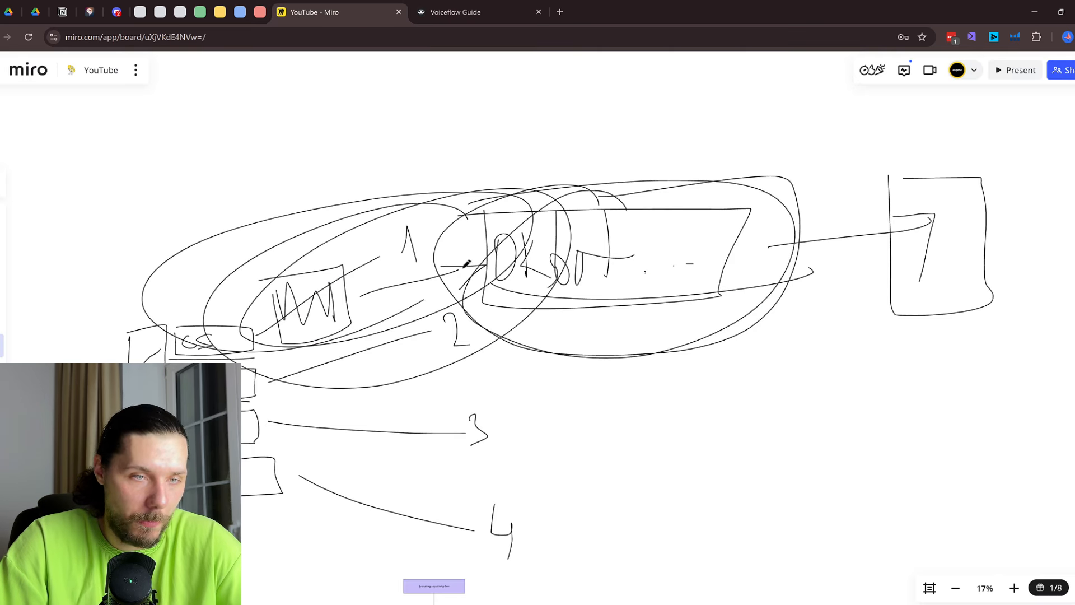
{"action": "left_click_drag", "start_coordinate": [142, 337], "coordinate": [211, 294]}
{"action": "key", "text": "ctrl+z"}
{"action": "mouse_move", "coordinate": [293, 309]}
{"action": "left_mouse_down"}
{"action": "mouse_move", "coordinate": [242, 303]}
{"action": "mouse_move", "coordinate": [169, 328]}
{"action": "left_mouse_up"}
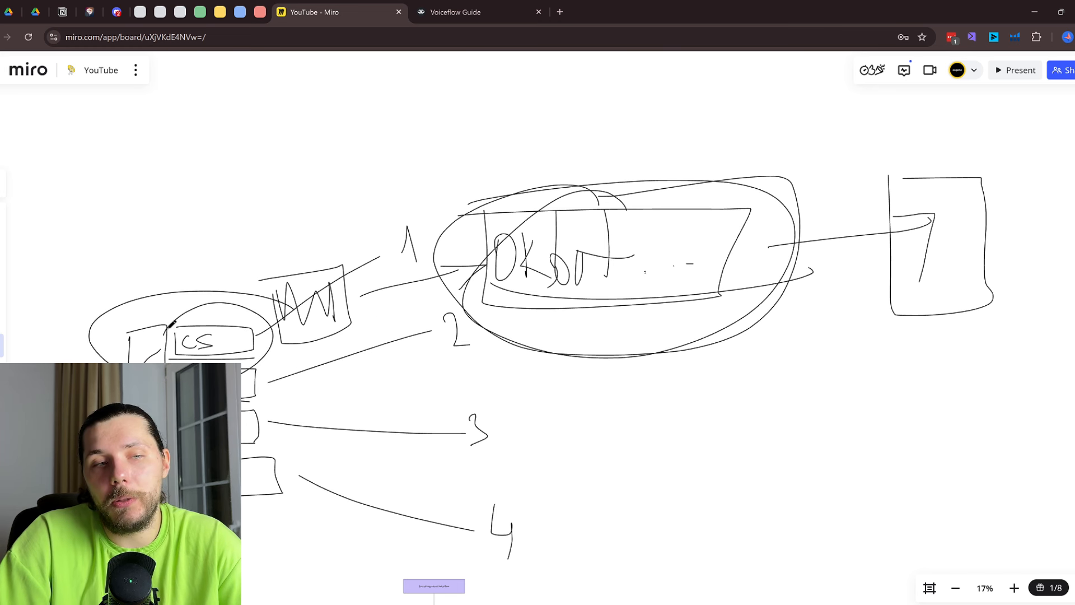
{"action": "key", "text": "ctrl+z"}
{"action": "mouse_move", "coordinate": [243, 374]}
{"action": "left_mouse_down"}
{"action": "mouse_move", "coordinate": [526, 234]}
{"action": "mouse_move", "coordinate": [525, 177]}
{"action": "left_mouse_up"}
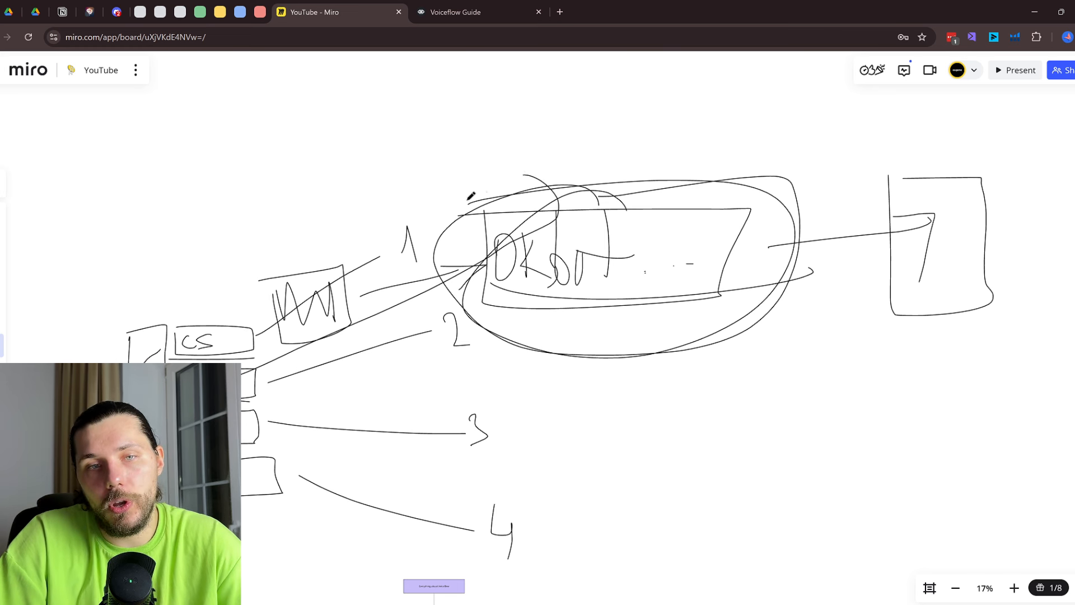
{"action": "key", "text": "ctrl+z"}
{"action": "mouse_move", "coordinate": [249, 321]}
{"action": "left_mouse_down"}
{"action": "mouse_move", "coordinate": [305, 316]}
{"action": "mouse_move", "coordinate": [205, 360]}
{"action": "mouse_move", "coordinate": [1072, 287]}
{"action": "left_mouse_up"}
{"action": "key", "text": "ctrl+z"}
{"action": "left_click_drag", "start_coordinate": [772, 186], "coordinate": [114, 348]}
{"action": "key", "text": "ctrl+z"}
{"action": "key", "text": "ctrl+z"}
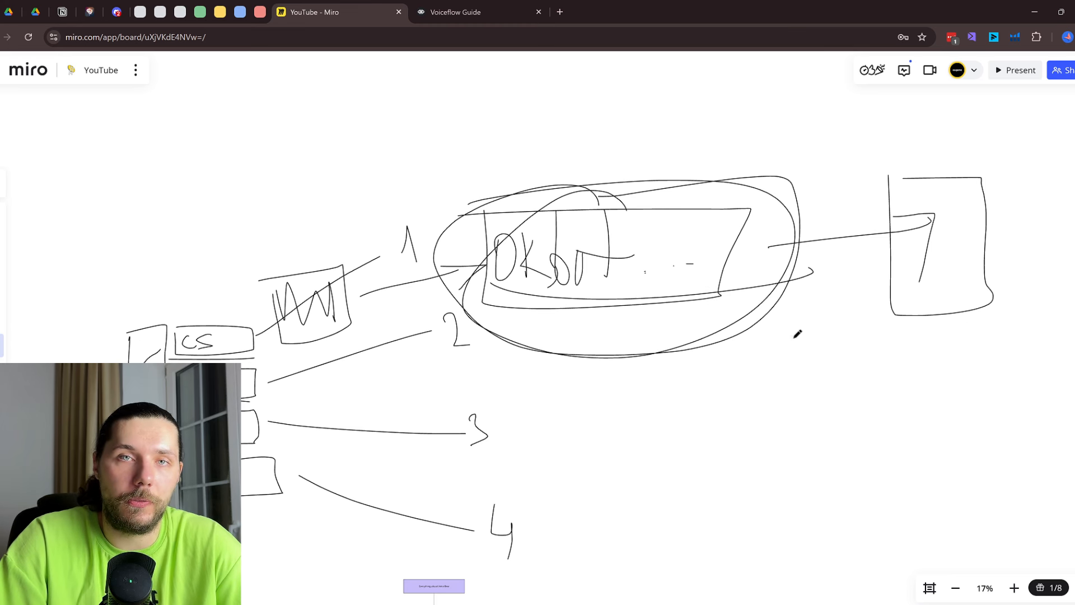
{"action": "left_click", "coordinate": [495, 12]}
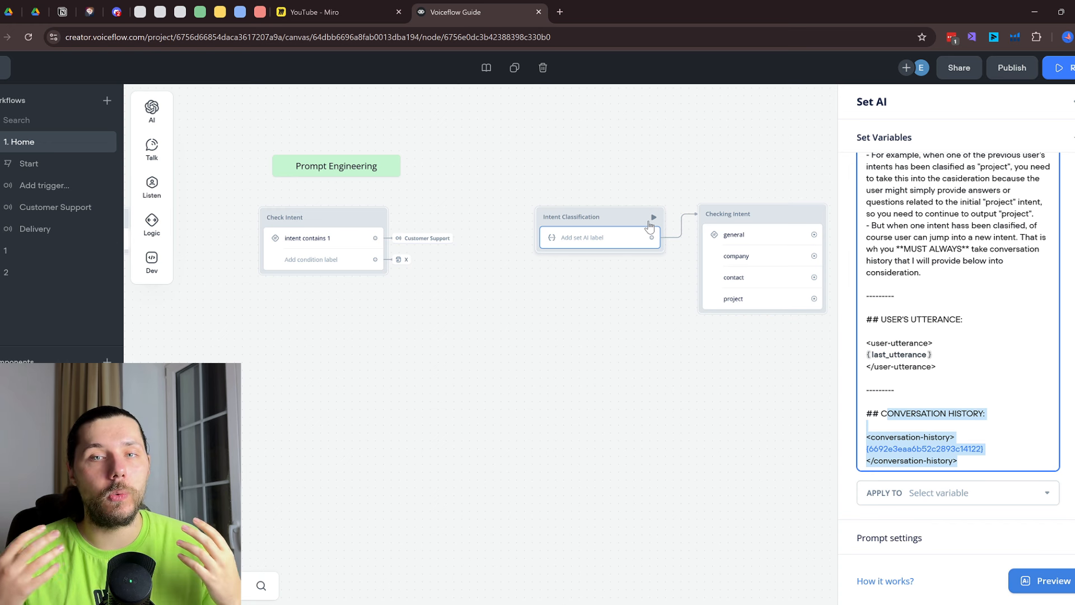
Close the Set AI settings and briefly inspect the Response AI block's prompt text
{"action": "scroll", "coordinate": [642, 233], "scroll_direction": "down", "scroll_amount": 3}
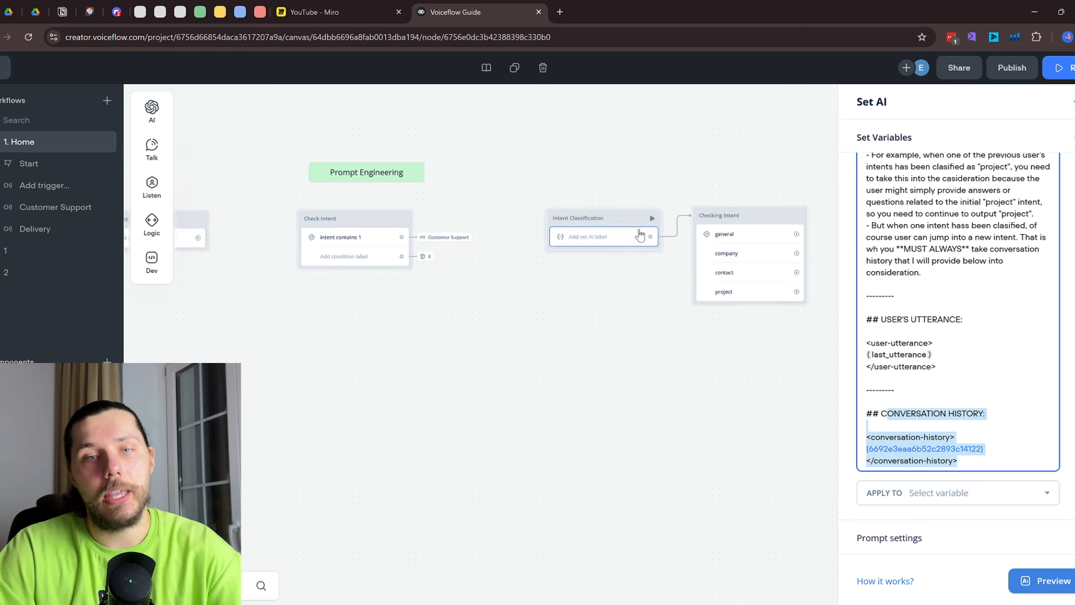
{"action": "left_click", "coordinate": [567, 170]}
{"action": "left_click_drag", "start_coordinate": [569, 170], "coordinate": [739, 165]}
{"action": "scroll", "coordinate": [475, 211], "scroll_direction": "down", "scroll_amount": 4}
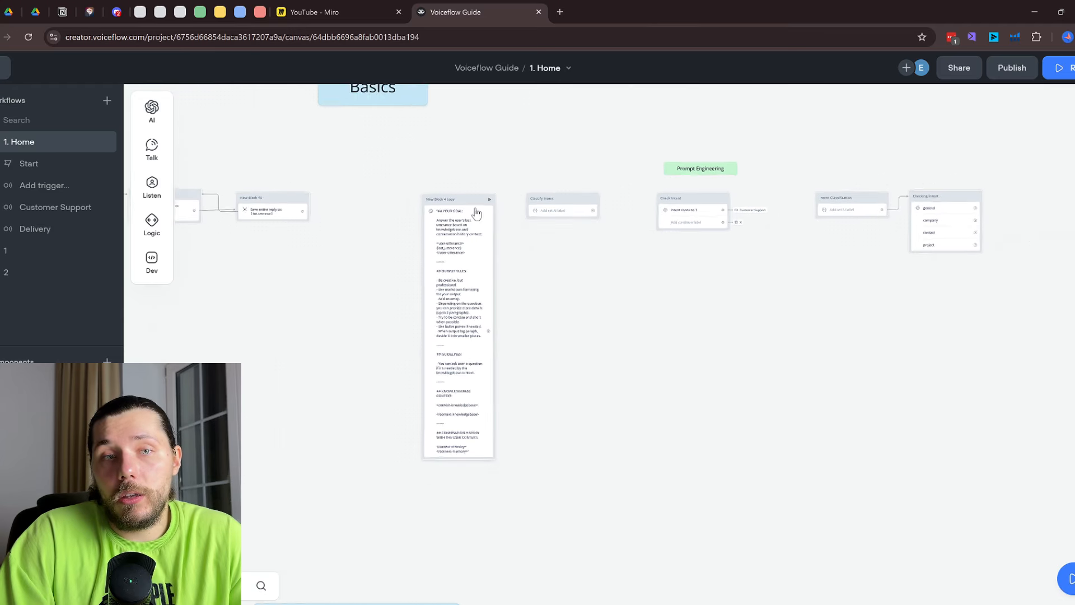
{"action": "scroll", "coordinate": [535, 282], "scroll_direction": "up", "scroll_amount": 1}
{"action": "scroll", "coordinate": [535, 283], "scroll_direction": "up", "scroll_amount": 2}
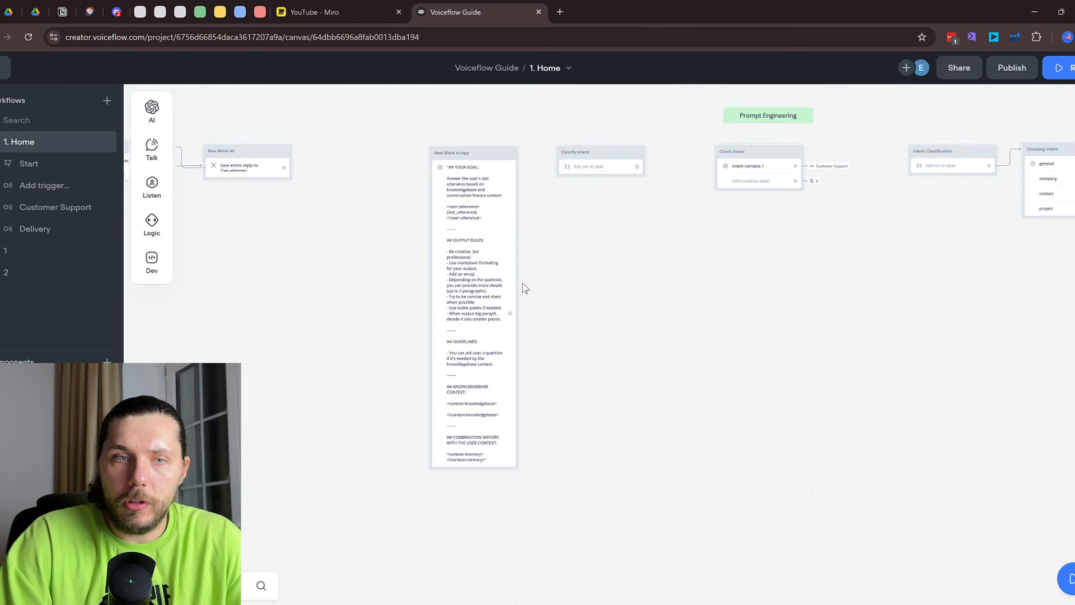
{"action": "left_click", "coordinate": [491, 226]}
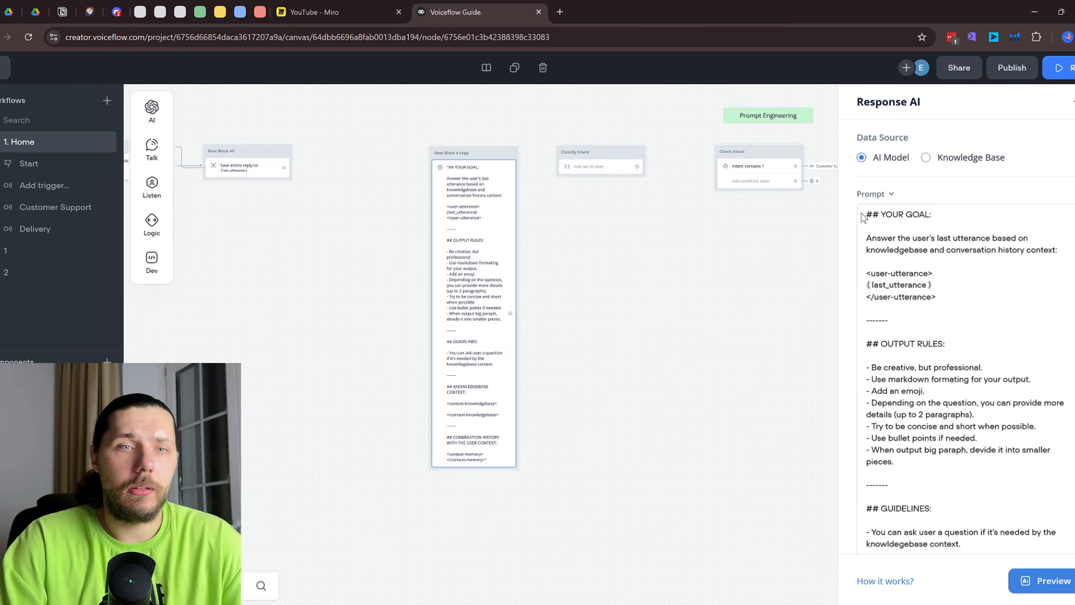
{"action": "left_click_drag", "start_coordinate": [969, 394], "coordinate": [910, 296]}
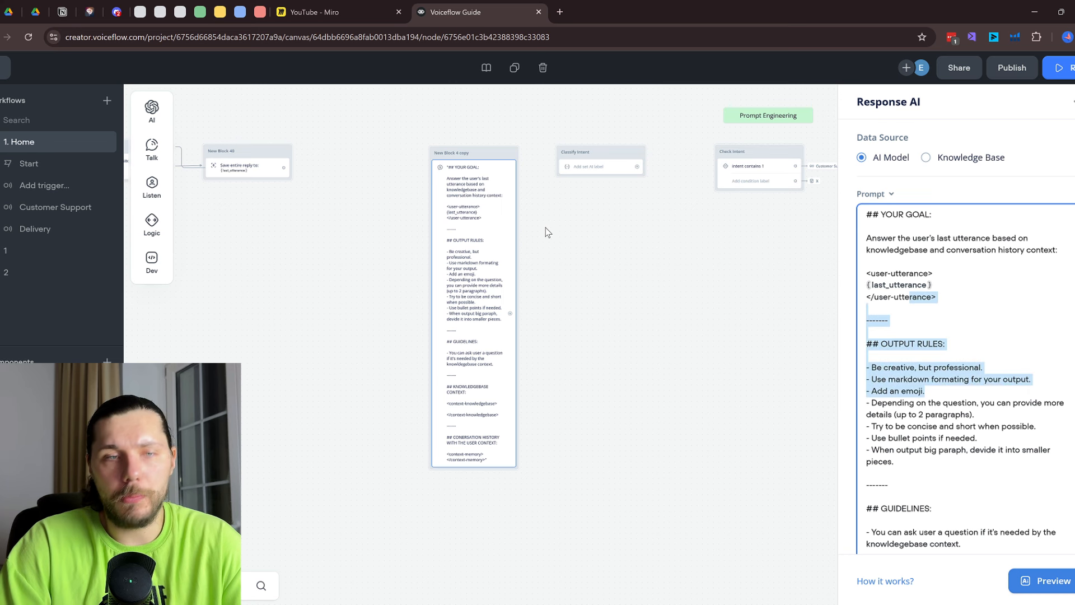
Pan and zoom to the Knowledgebase section with its question, KB POST, JavaScript and answer steps
{"action": "left_click_drag", "start_coordinate": [567, 281], "coordinate": [809, 325]}
{"action": "scroll", "coordinate": [488, 299], "scroll_direction": "down", "scroll_amount": 1}
{"action": "scroll", "coordinate": [488, 301], "scroll_direction": "down", "scroll_amount": 3}
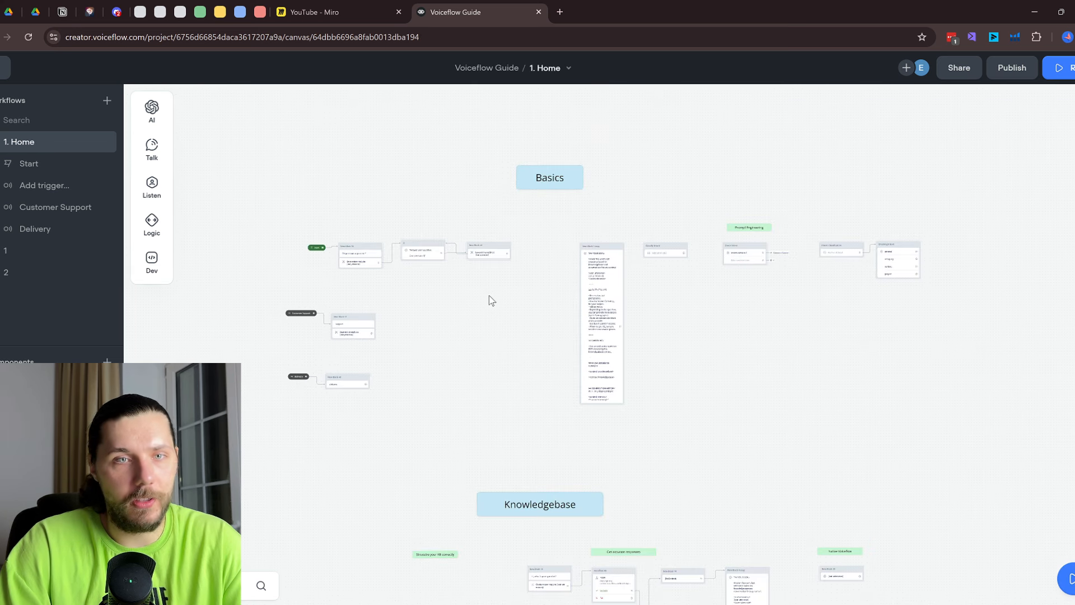
{"action": "left_click_drag", "start_coordinate": [653, 448], "coordinate": [592, 209]}
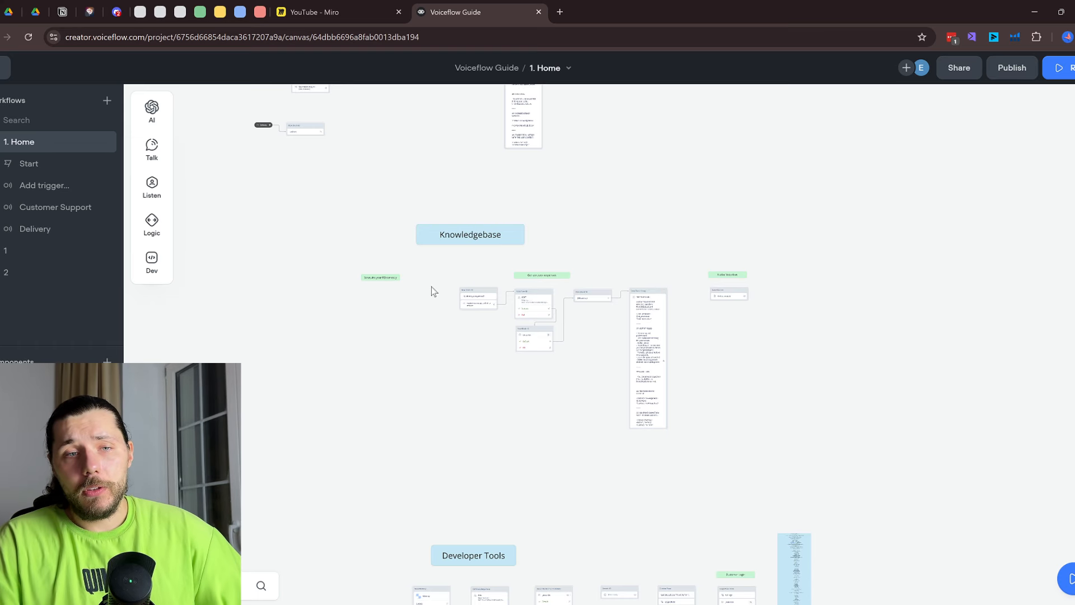
{"action": "scroll", "coordinate": [451, 307], "scroll_direction": "up", "scroll_amount": 5}
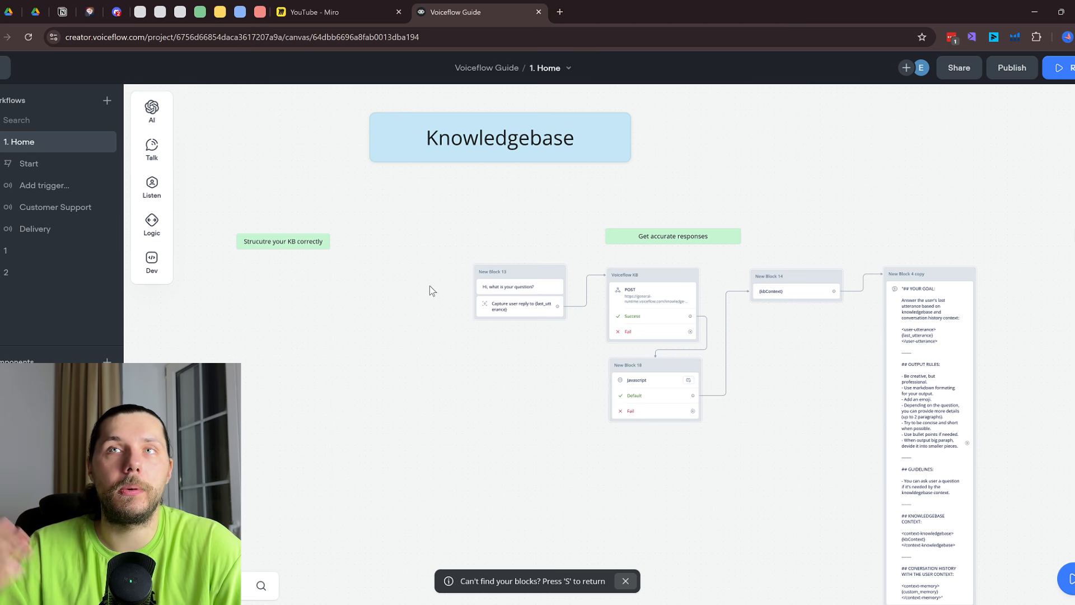
Open the empty Knowledge base, check the Add data source options, and open a new browser tab
{"action": "left_click", "coordinate": [4, 68]}
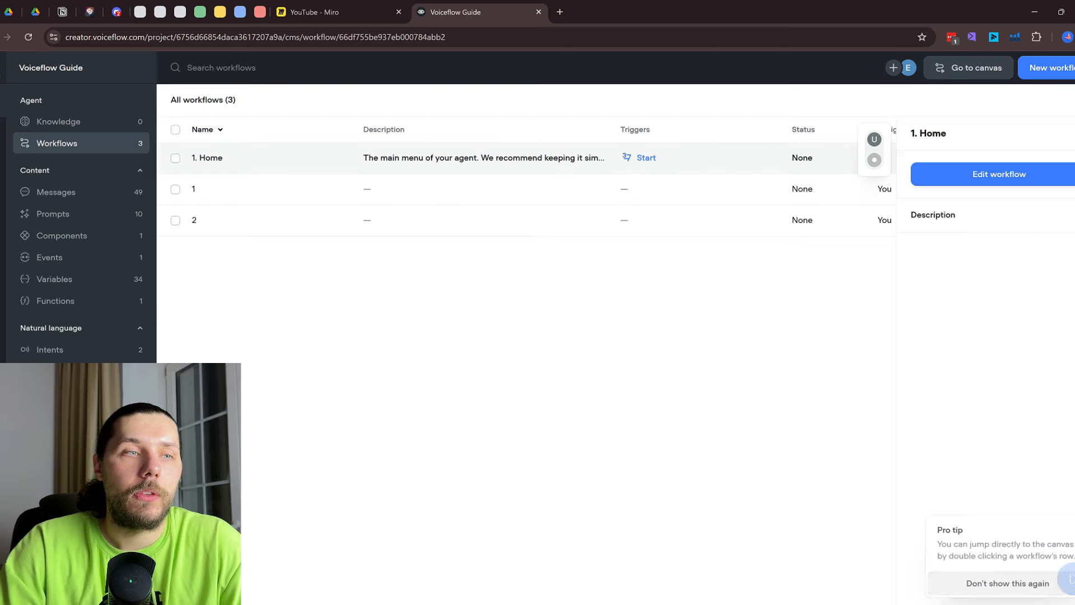
{"action": "left_click", "coordinate": [55, 130]}
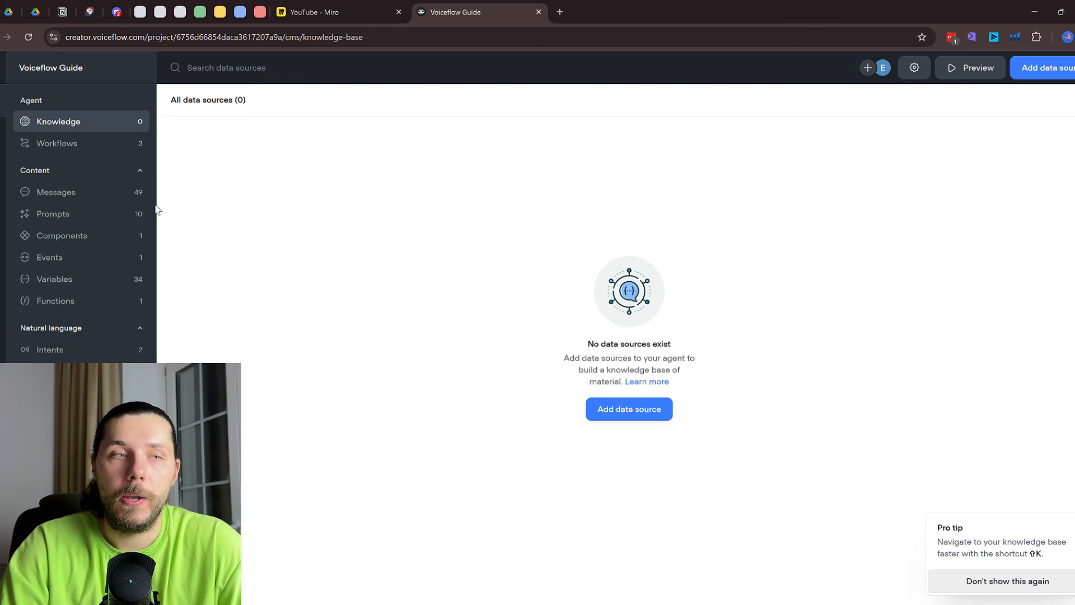
{"action": "left_click", "coordinate": [1043, 67]}
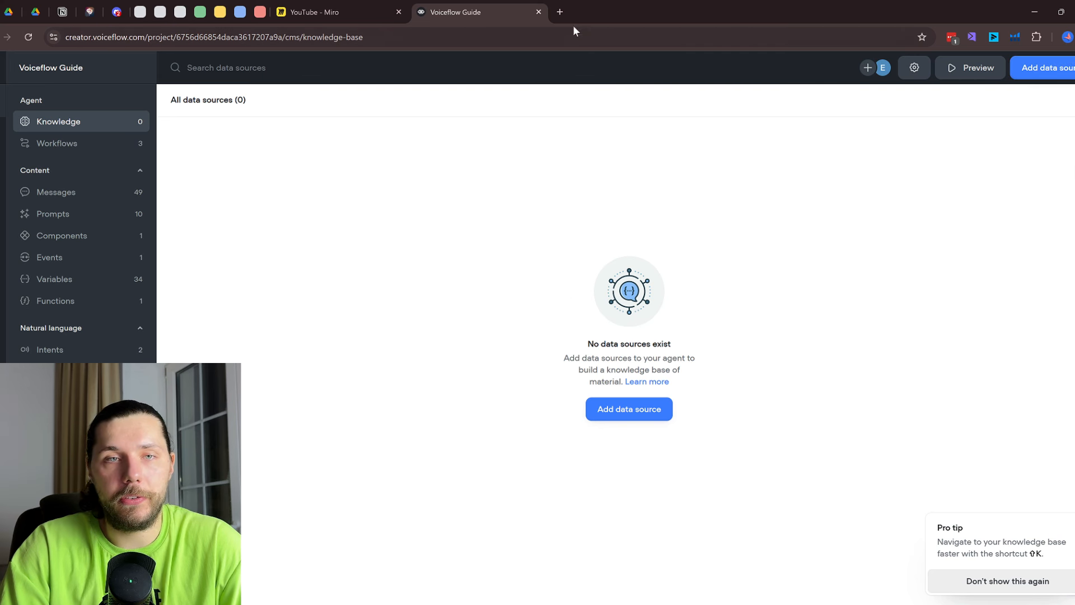
{"action": "left_click", "coordinate": [558, 13]}
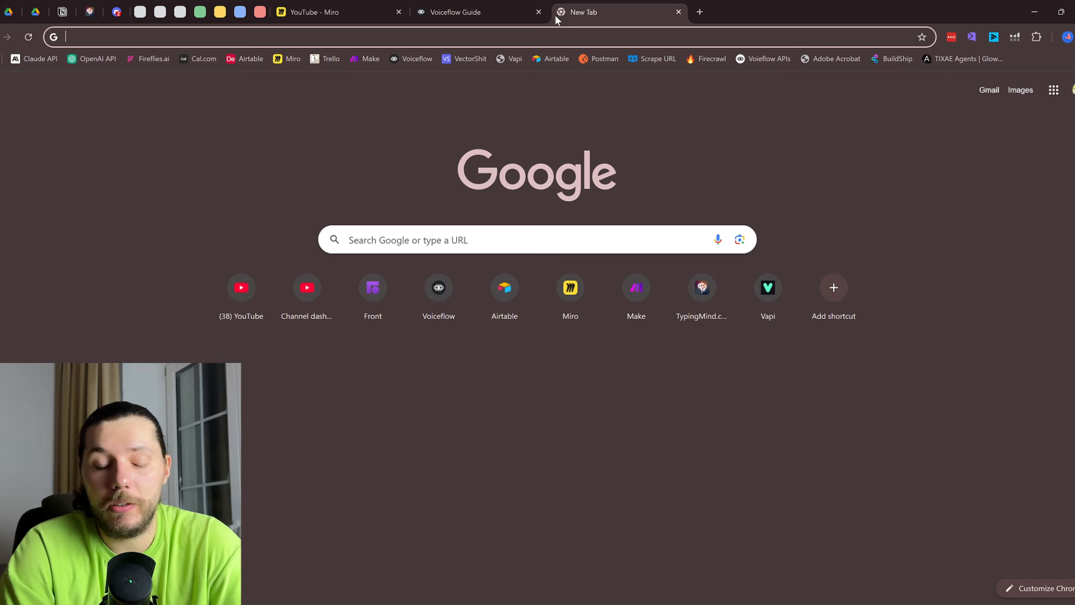
Search Google for 'plumber in uk cheap' and open the YourPlumber site at yourplumber.uk.com
{"action": "type", "text": "plumb"}
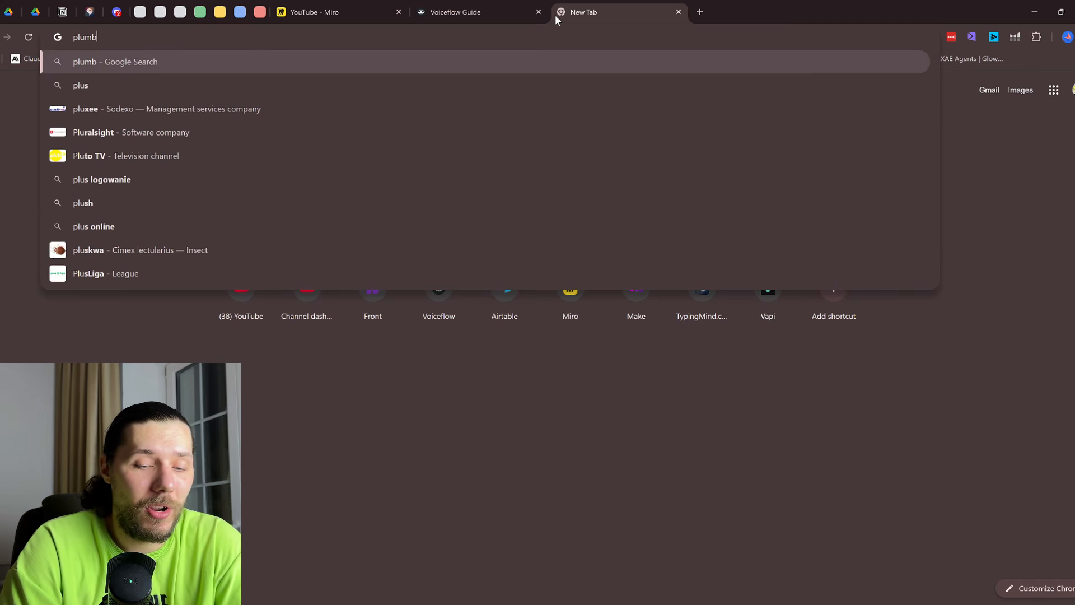
{"action": "type", "text": "er in u"}
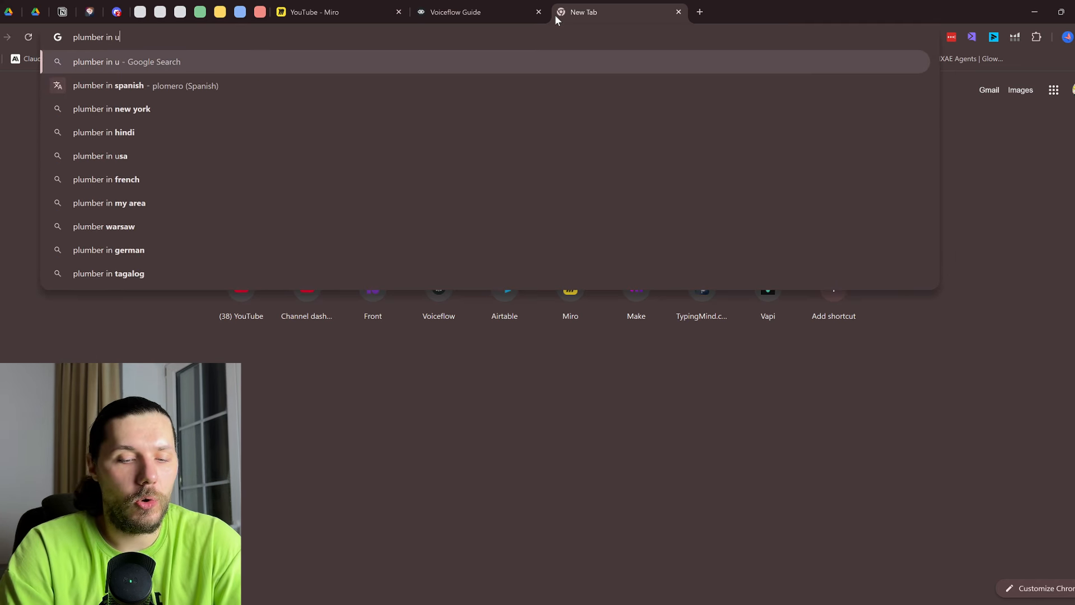
{"action": "type", "text": "k cheap"}
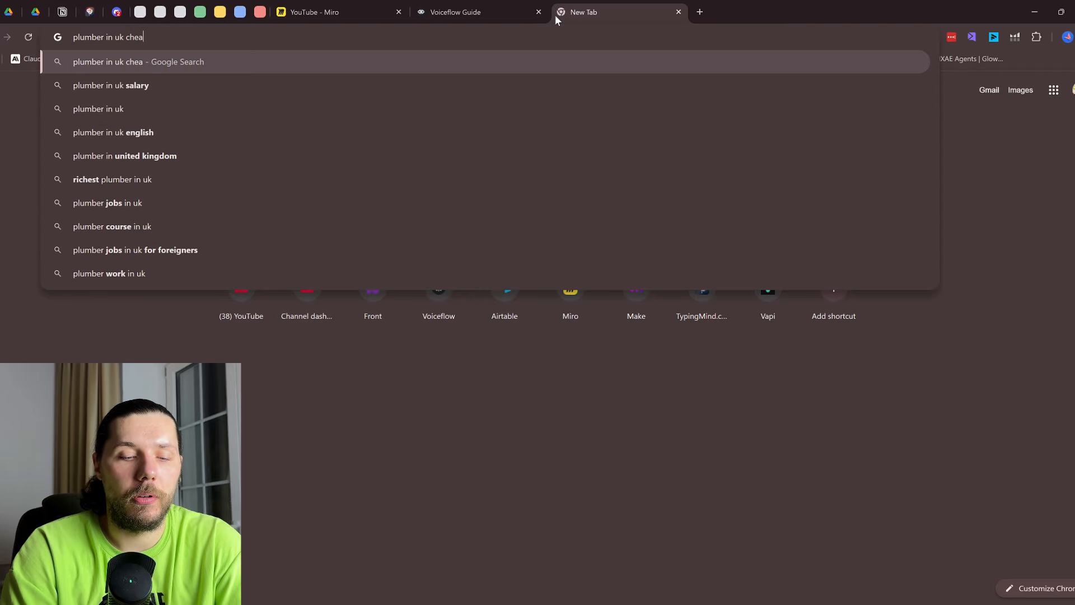
{"action": "key", "text": "Return"}
{"action": "scroll", "coordinate": [391, 349], "scroll_direction": "down", "scroll_amount": 12}
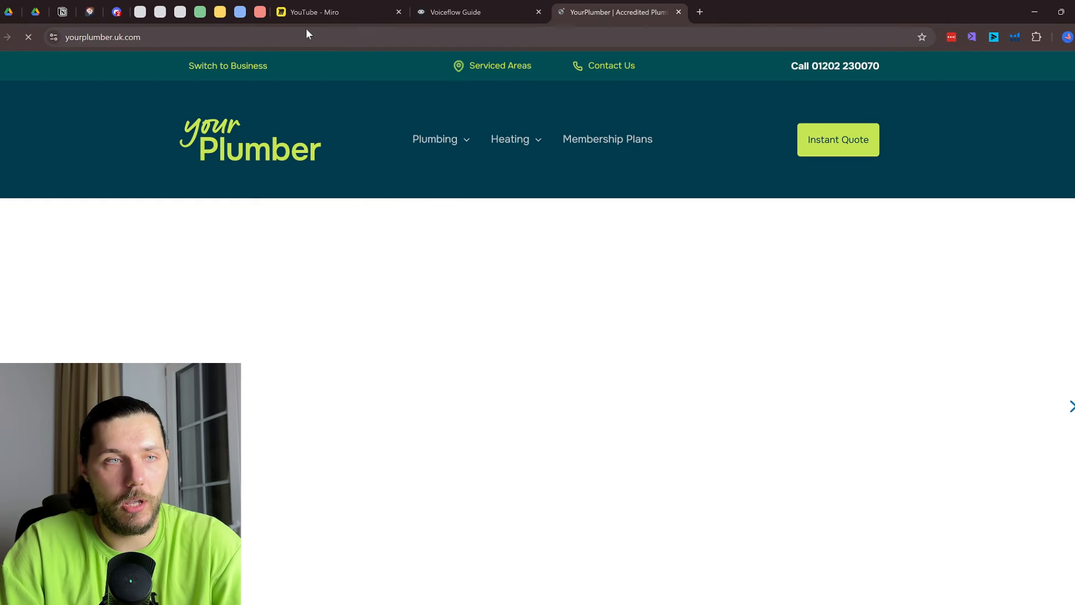
{"action": "left_click", "coordinate": [306, 30]}
{"action": "key", "text": "ctrl+c"}
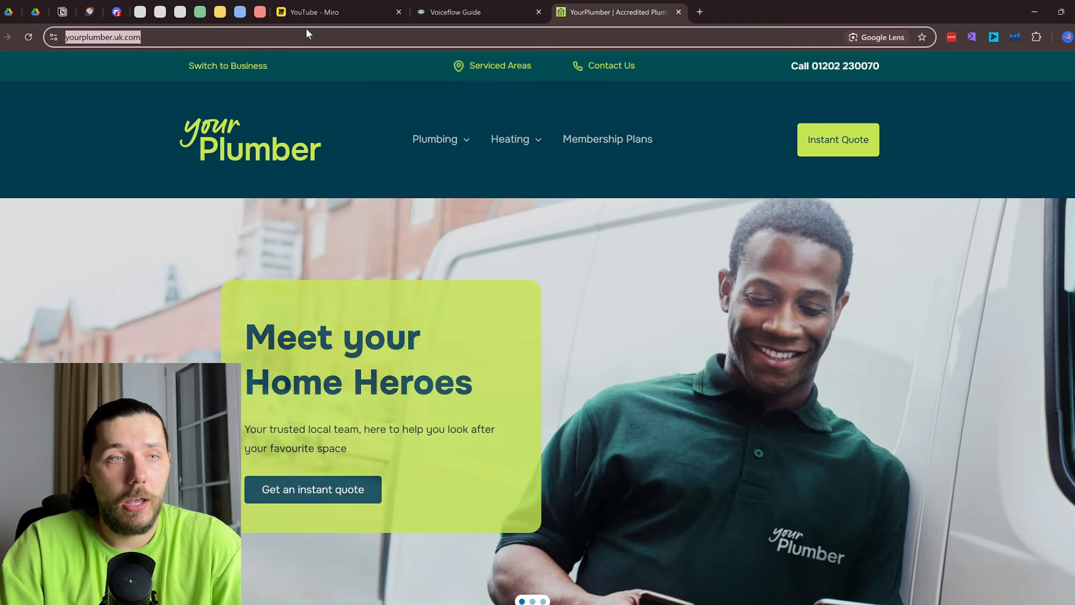
Try adding the YourPlumber address as a single-URL data source, then cancel it
{"action": "left_click", "coordinate": [459, 7]}
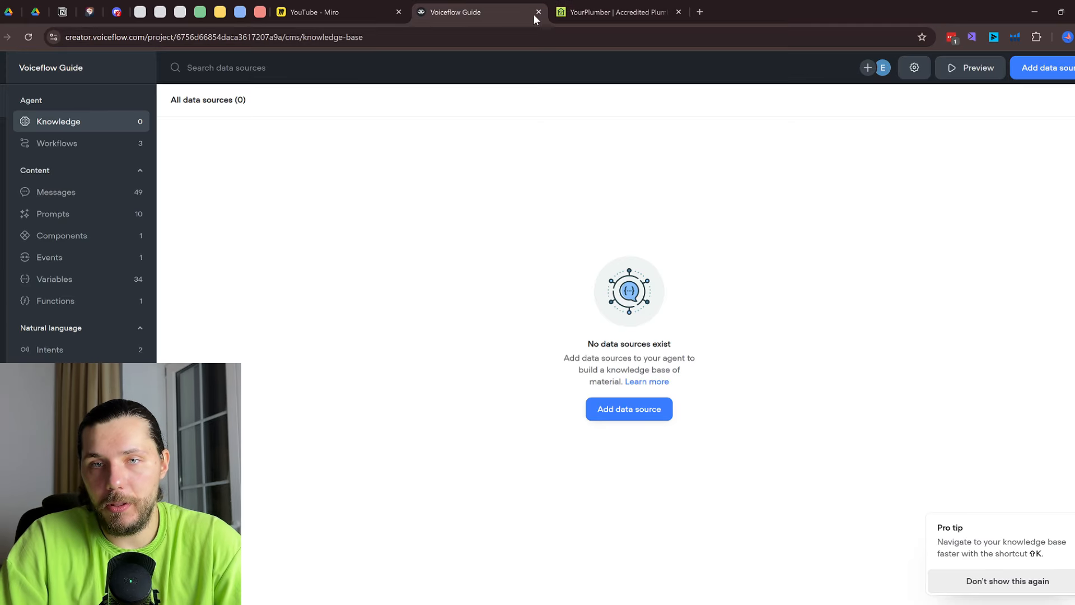
{"action": "left_click", "coordinate": [1043, 70]}
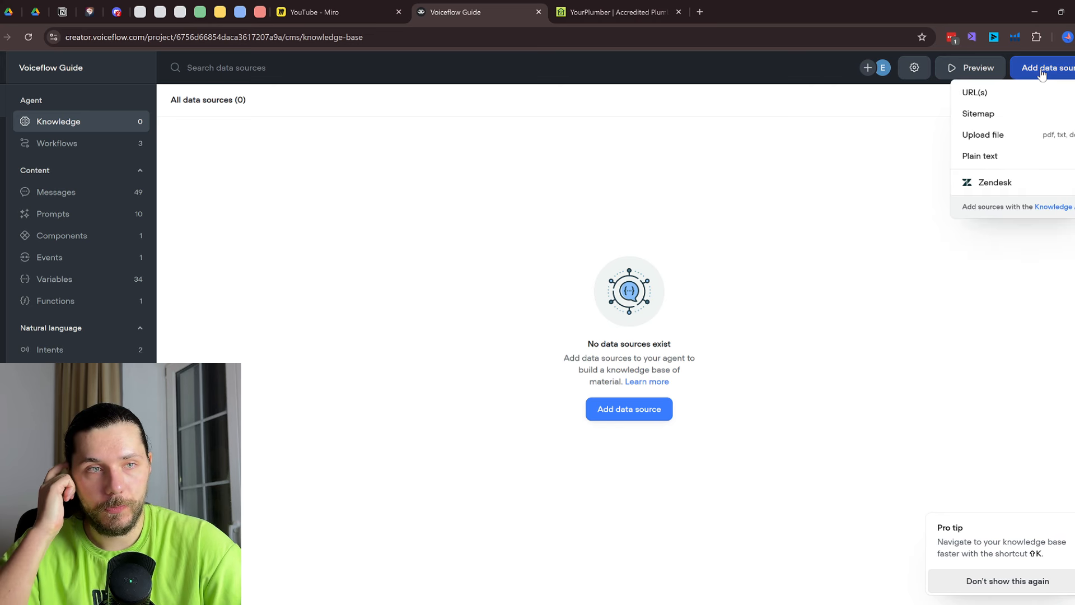
{"action": "left_click", "coordinate": [1051, 99]}
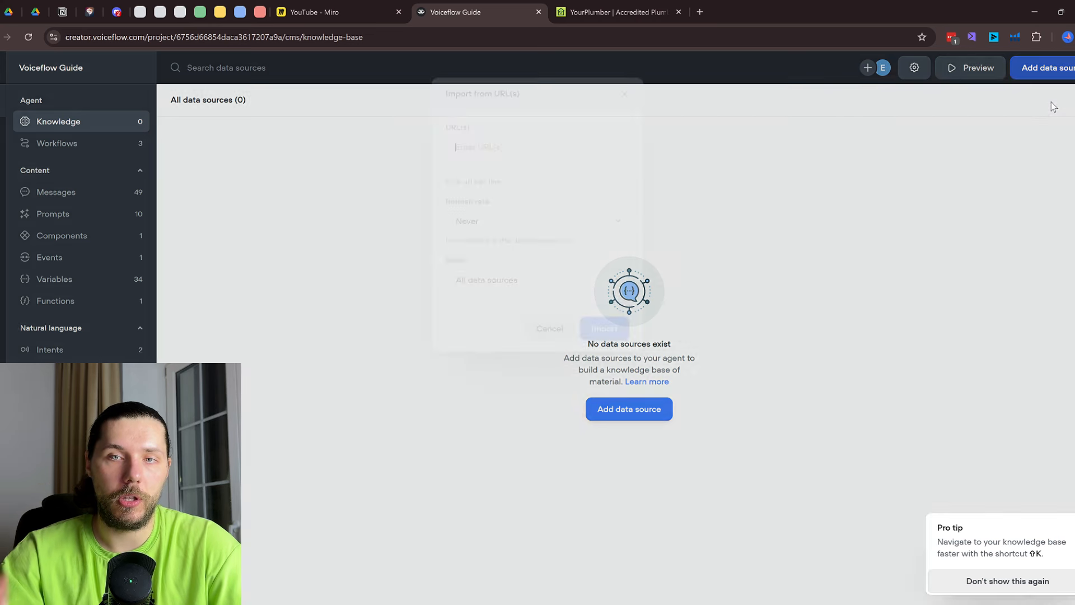
{"action": "key", "text": "ctrl+v"}
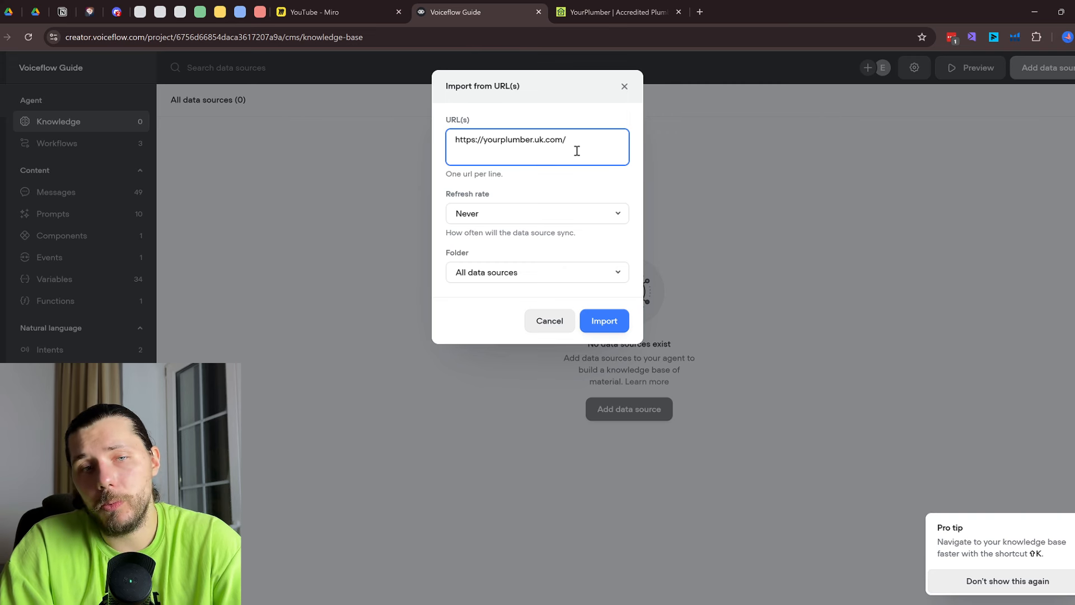
{"action": "left_click", "coordinate": [625, 86]}
Import the 32 URLs from the YourPlumber sitemap into the knowledge base
{"action": "left_click", "coordinate": [1057, 69]}
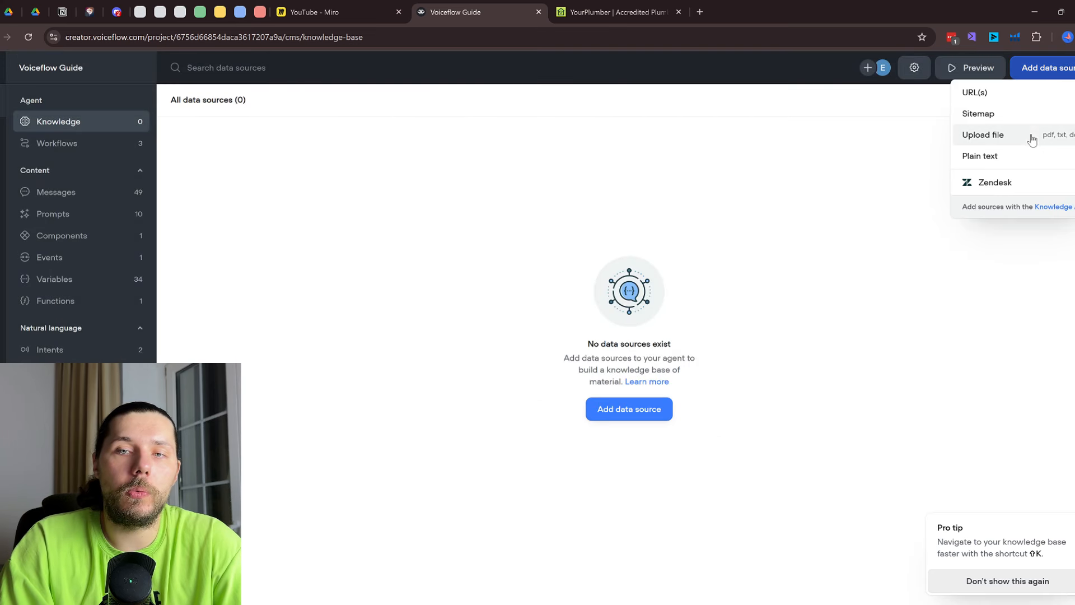
{"action": "left_click", "coordinate": [978, 113]}
{"action": "type", "text": "https://yourplumber.uk.com/"}
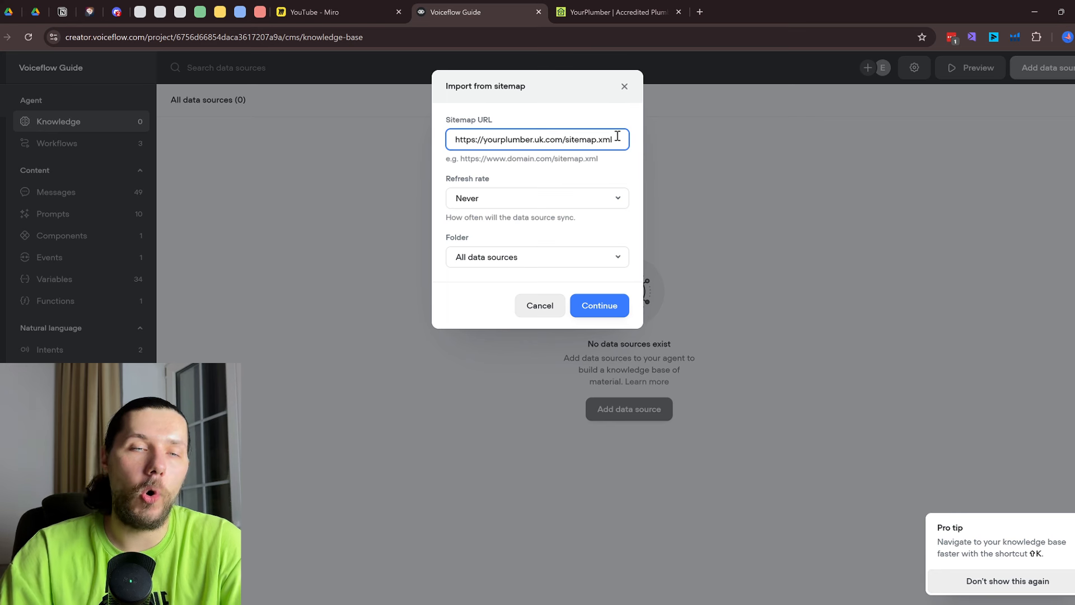
{"action": "left_click", "coordinate": [601, 307]}
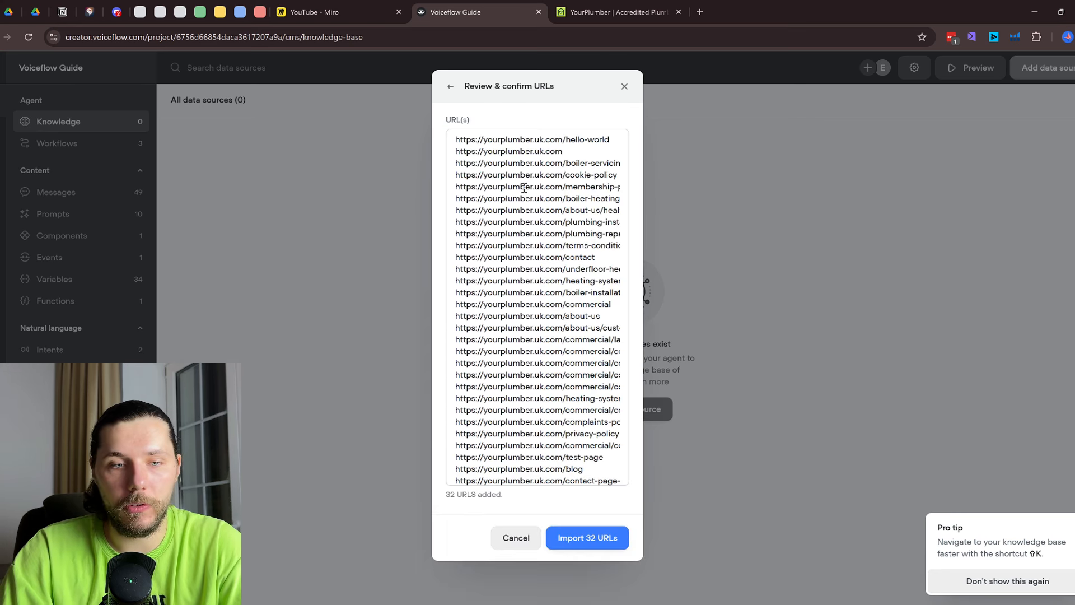
{"action": "scroll", "coordinate": [524, 189], "scroll_direction": "down", "scroll_amount": 1}
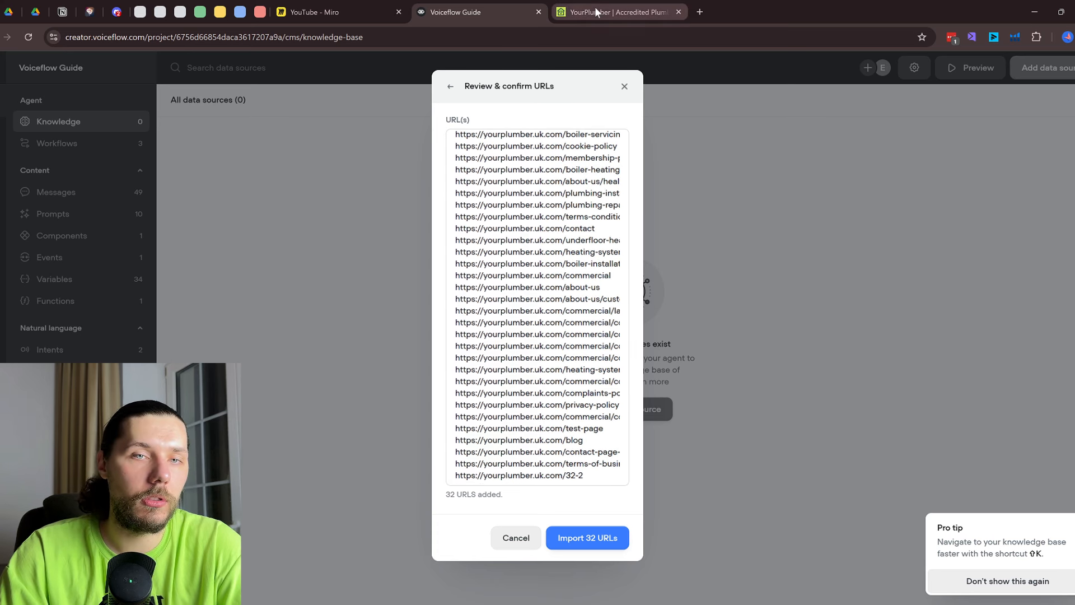
{"action": "scroll", "coordinate": [531, 360], "scroll_direction": "up", "scroll_amount": 1}
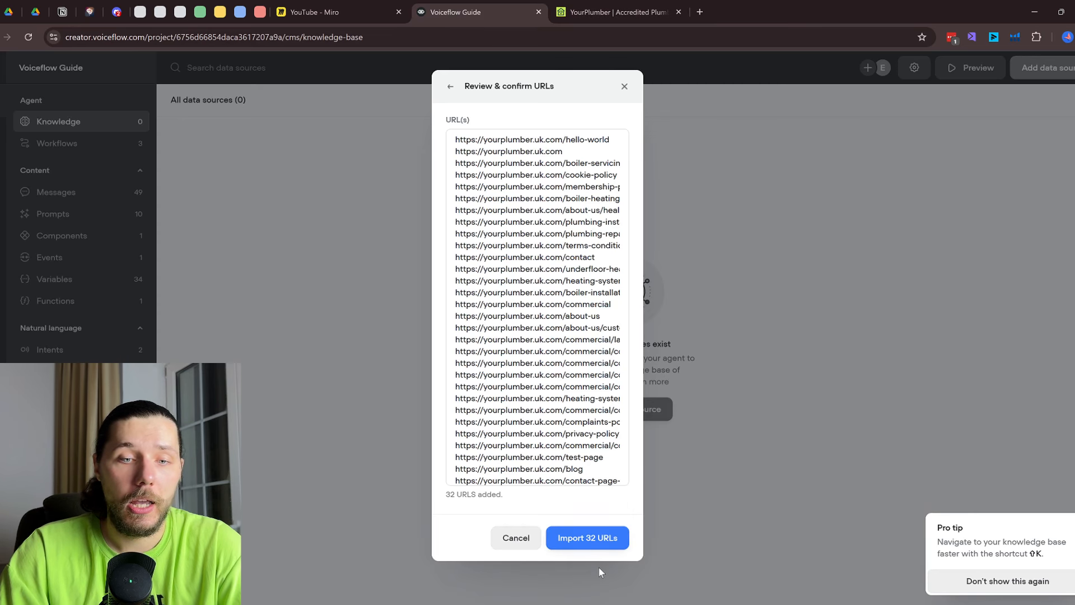
{"action": "left_click", "coordinate": [603, 544]}
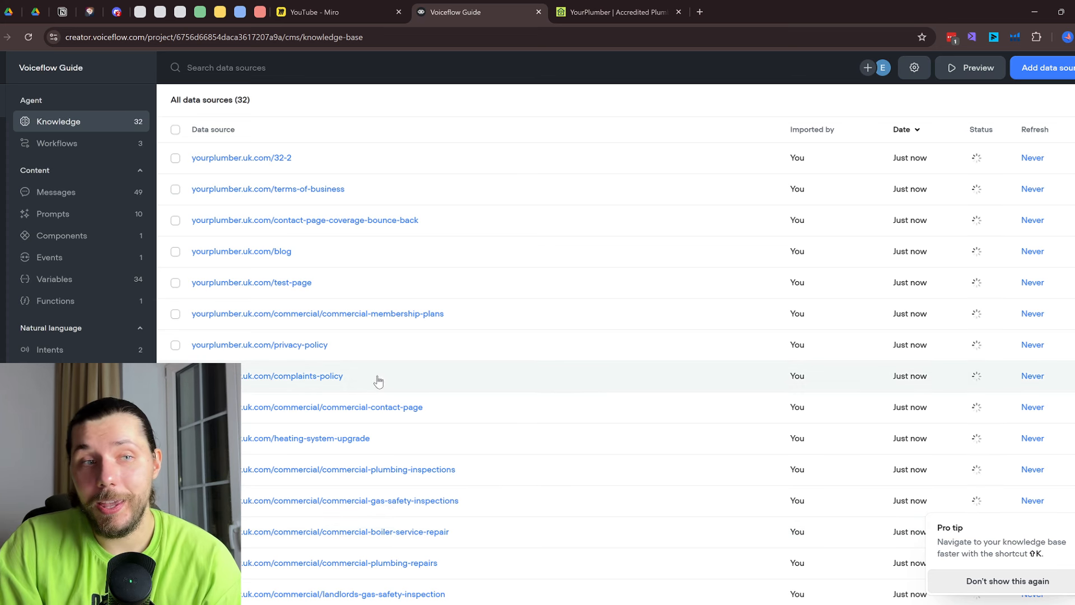
{"action": "scroll", "coordinate": [375, 381], "scroll_direction": "down", "scroll_amount": 5}
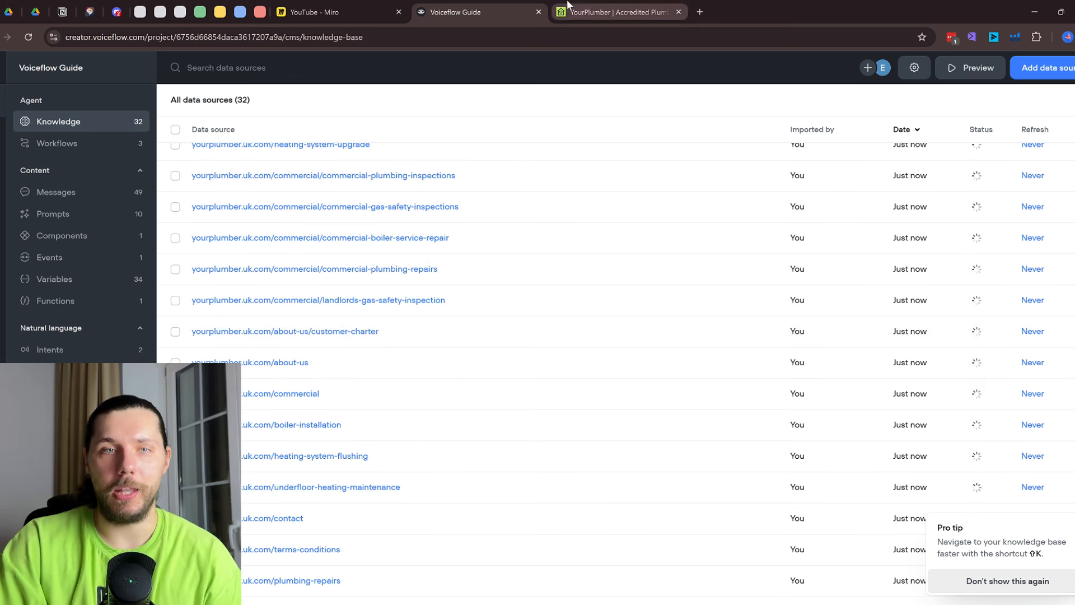
Glance over the YourPlumber website, then come back to the Voiceflow knowledge base list
{"action": "left_click", "coordinate": [617, 12]}
{"action": "left_click", "coordinate": [578, 268]}
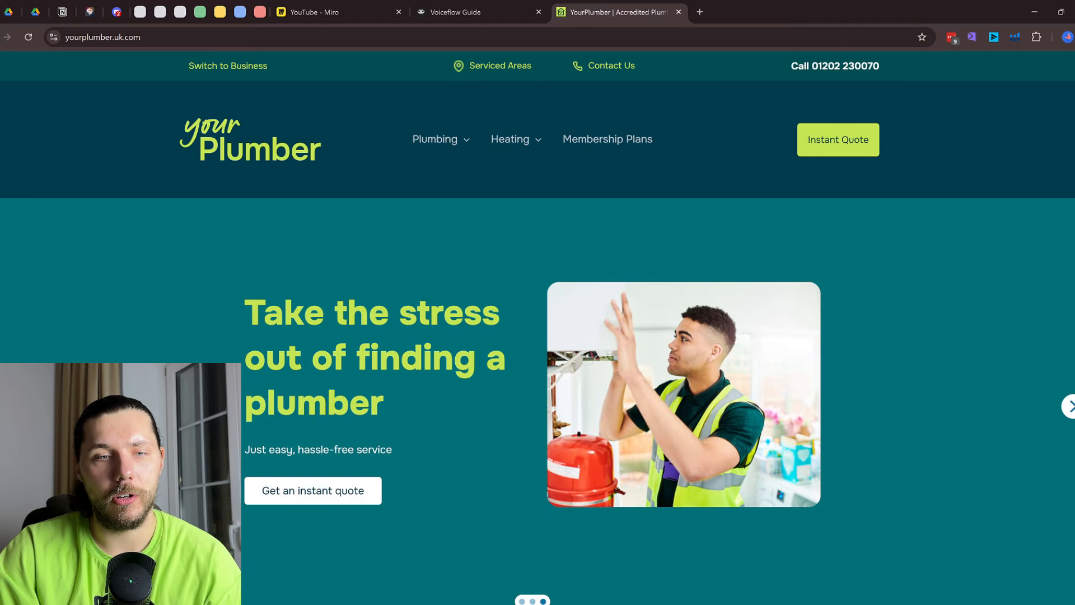
{"action": "scroll", "coordinate": [586, 274], "scroll_direction": "down", "scroll_amount": 8}
{"action": "scroll", "coordinate": [493, 68], "scroll_direction": "up", "scroll_amount": 8}
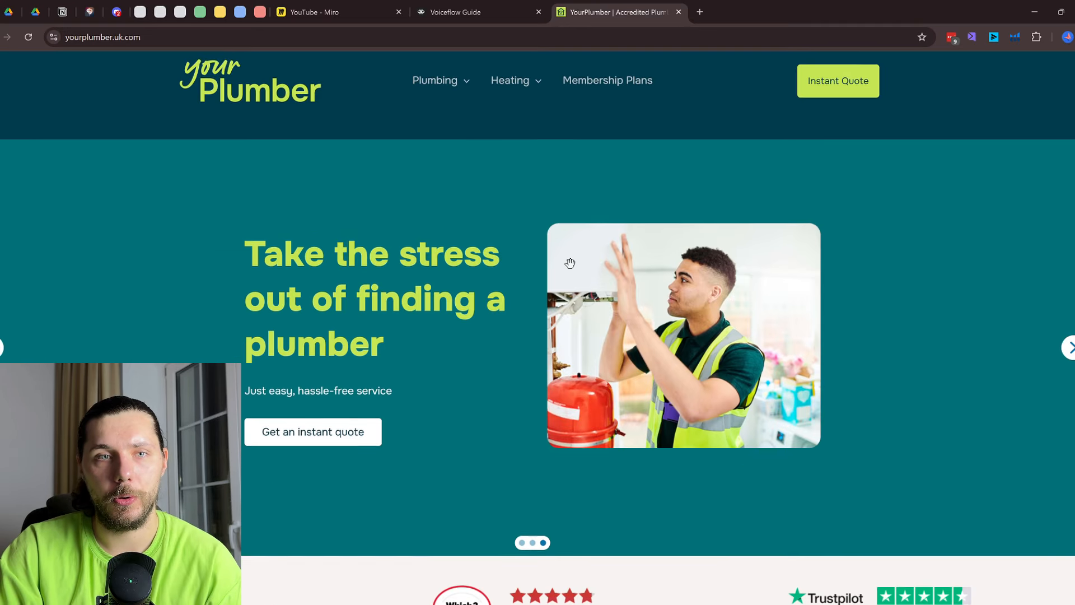
{"action": "left_click", "coordinate": [473, 12]}
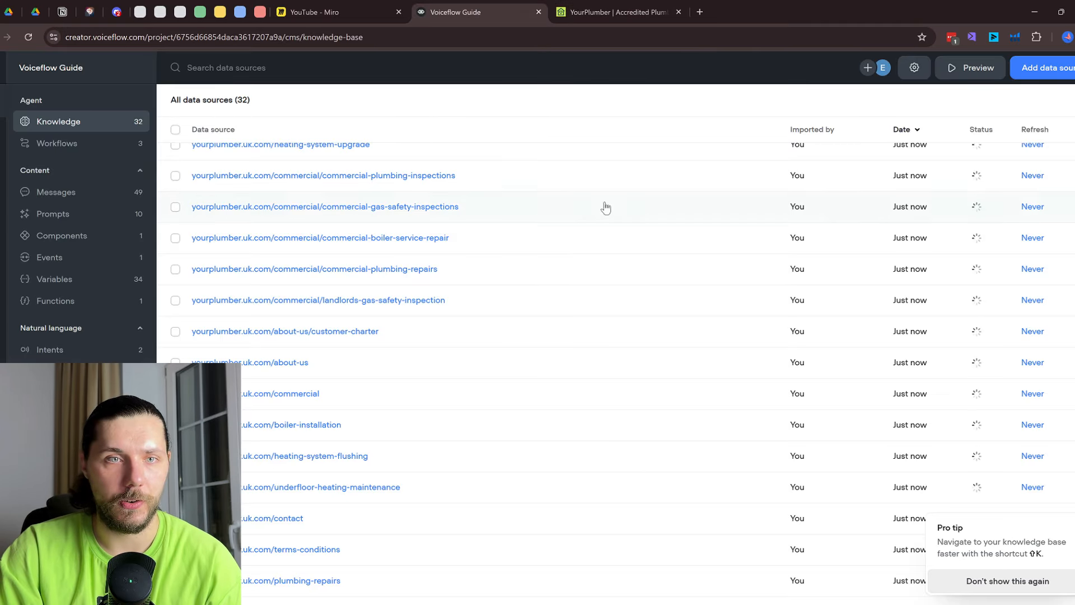
{"action": "left_click", "coordinate": [70, 147]}
{"action": "left_click", "coordinate": [89, 129]}
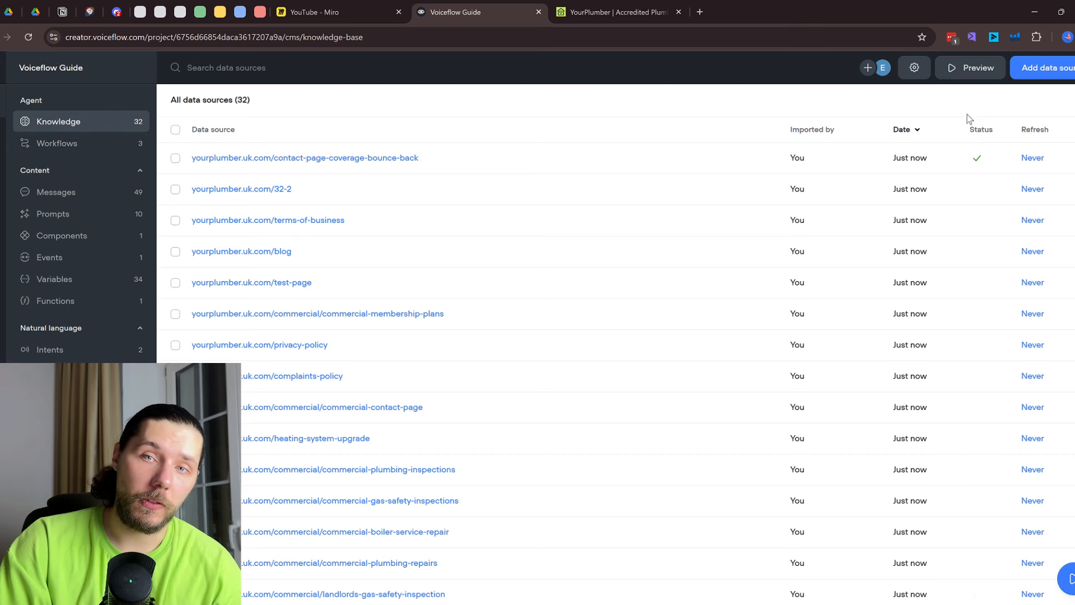
Preview the Upload file and Plain text data source dialogs without adding anything, then open Workflows
{"action": "left_click", "coordinate": [1044, 68]}
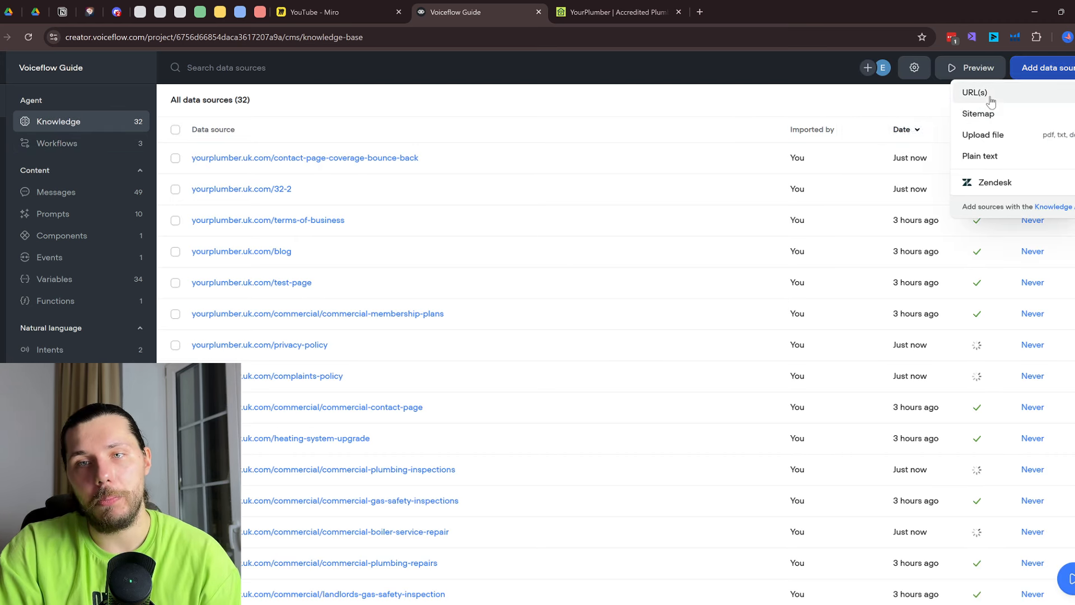
{"action": "left_click", "coordinate": [984, 136]}
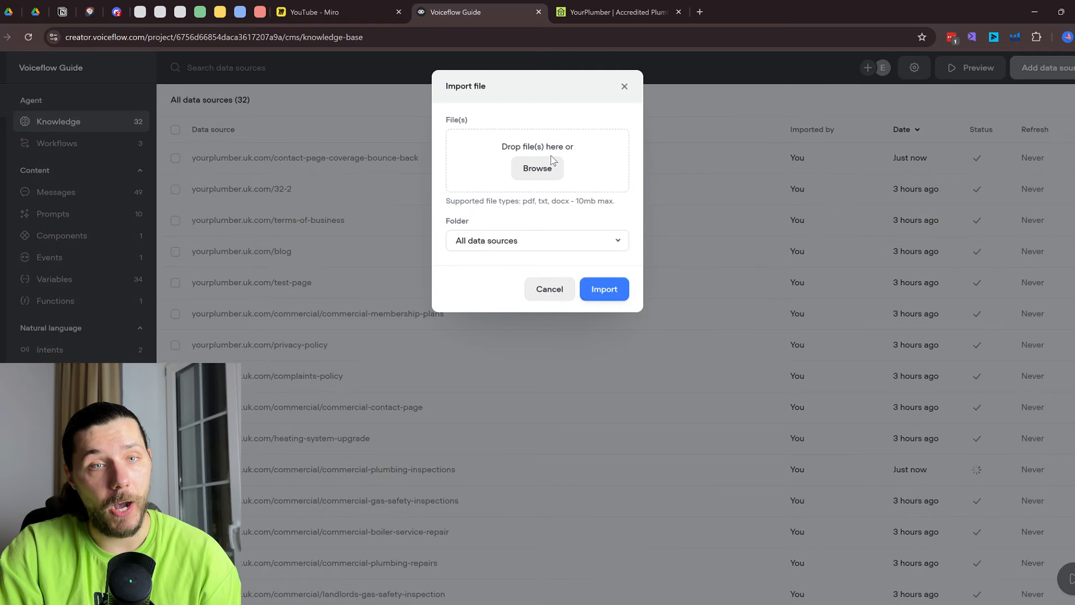
{"action": "left_click", "coordinate": [624, 86]}
{"action": "left_click", "coordinate": [1044, 67]}
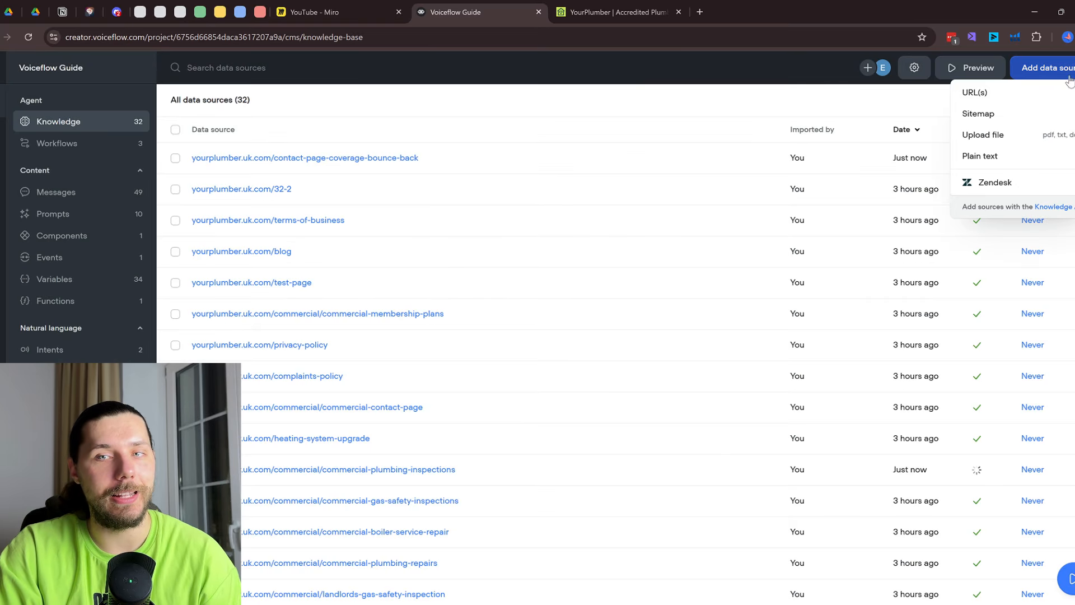
{"action": "left_click", "coordinate": [981, 163]}
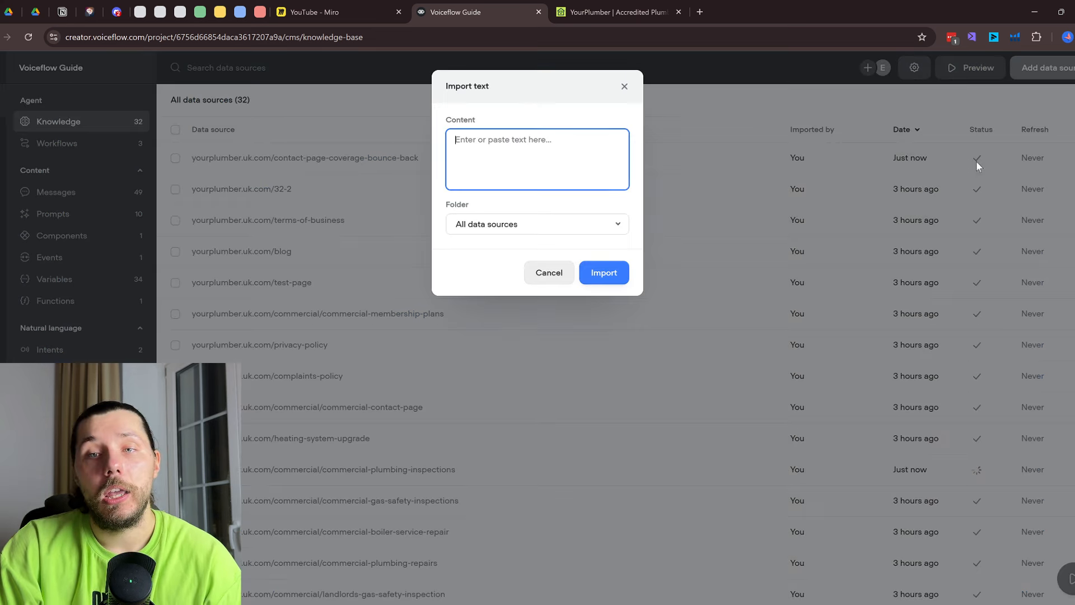
{"action": "left_click", "coordinate": [624, 86]}
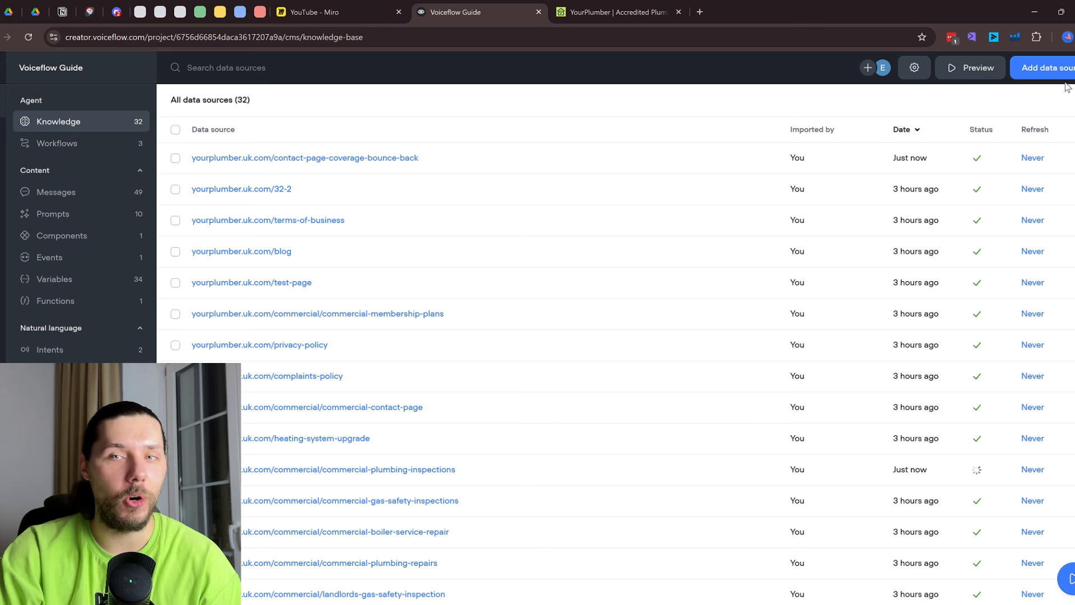
{"action": "left_click", "coordinate": [1043, 68]}
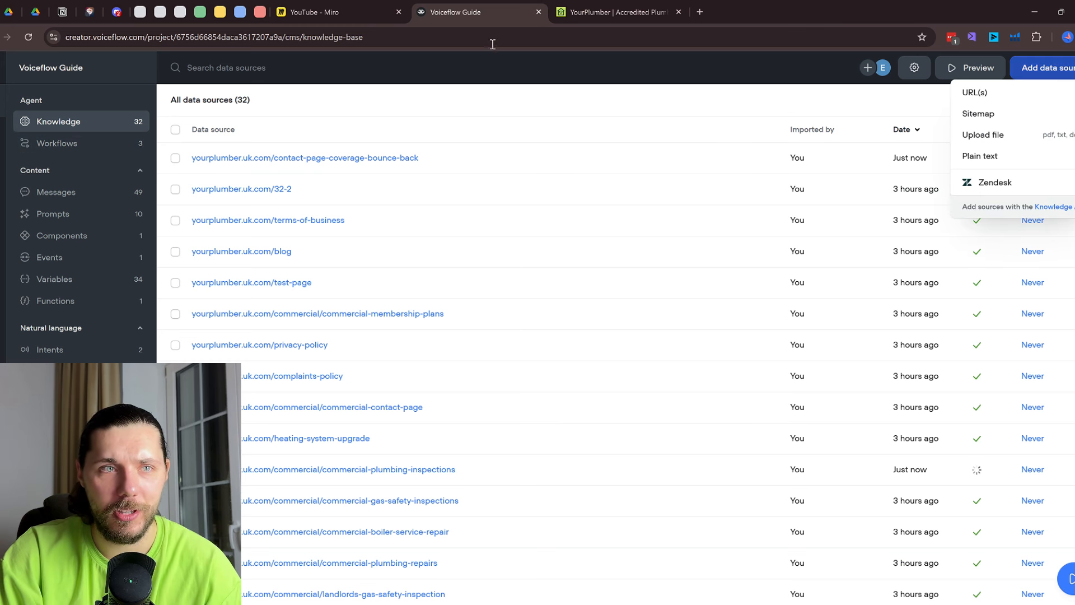
{"action": "left_click", "coordinate": [58, 144]}
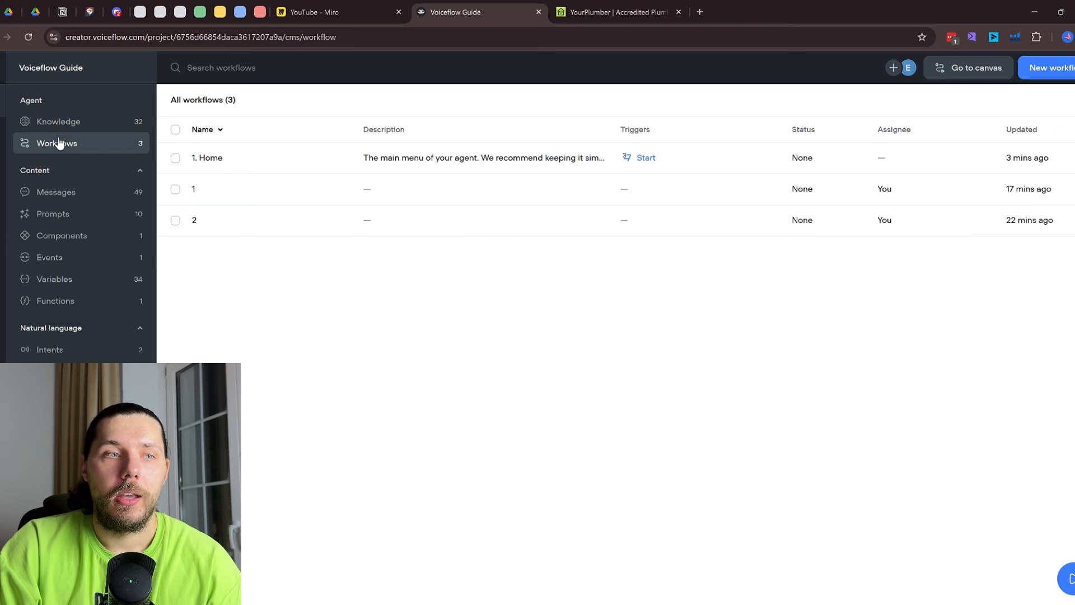
Open the Home workflow and permanently delete workflows 1 and 2
{"action": "double_click", "coordinate": [320, 166]}
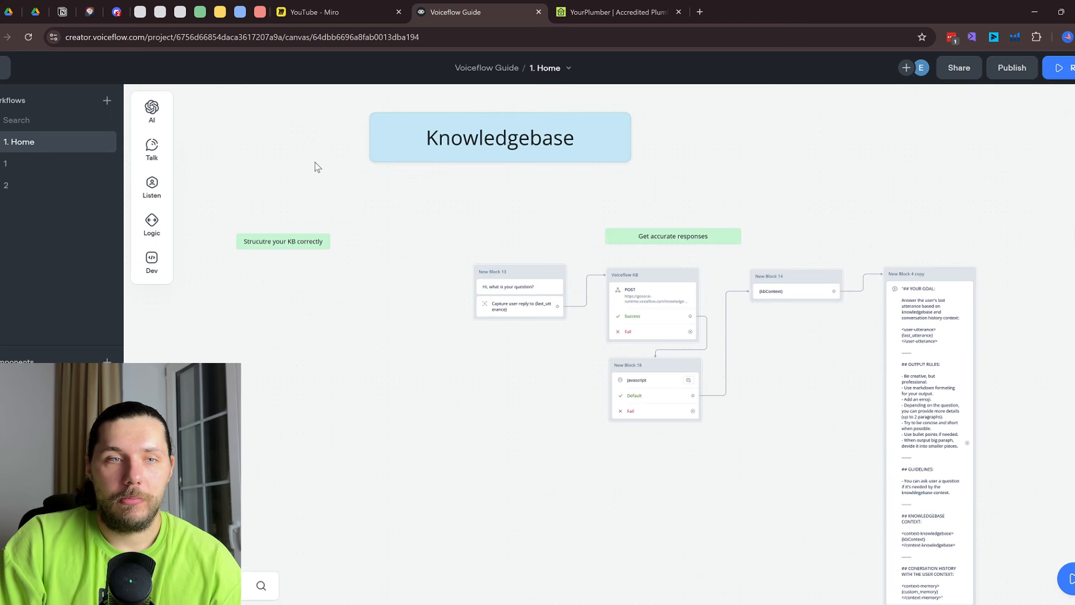
{"action": "right_click", "coordinate": [49, 167]}
{"action": "left_click", "coordinate": [92, 243]}
{"action": "left_click", "coordinate": [580, 183]}
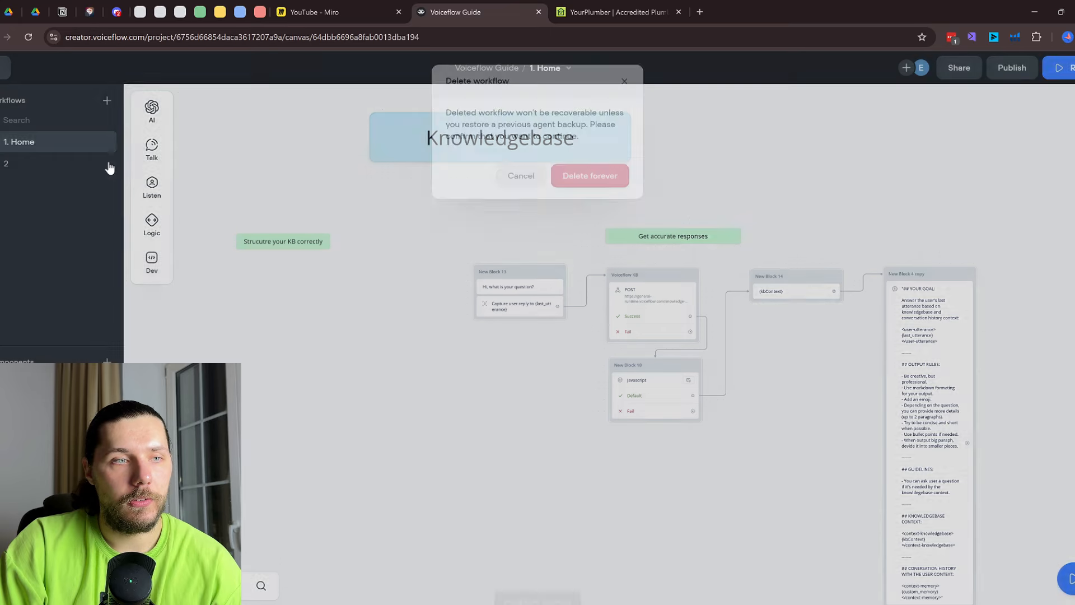
{"action": "right_click", "coordinate": [60, 164]}
{"action": "left_click", "coordinate": [100, 244]}
{"action": "left_click", "coordinate": [591, 179]}
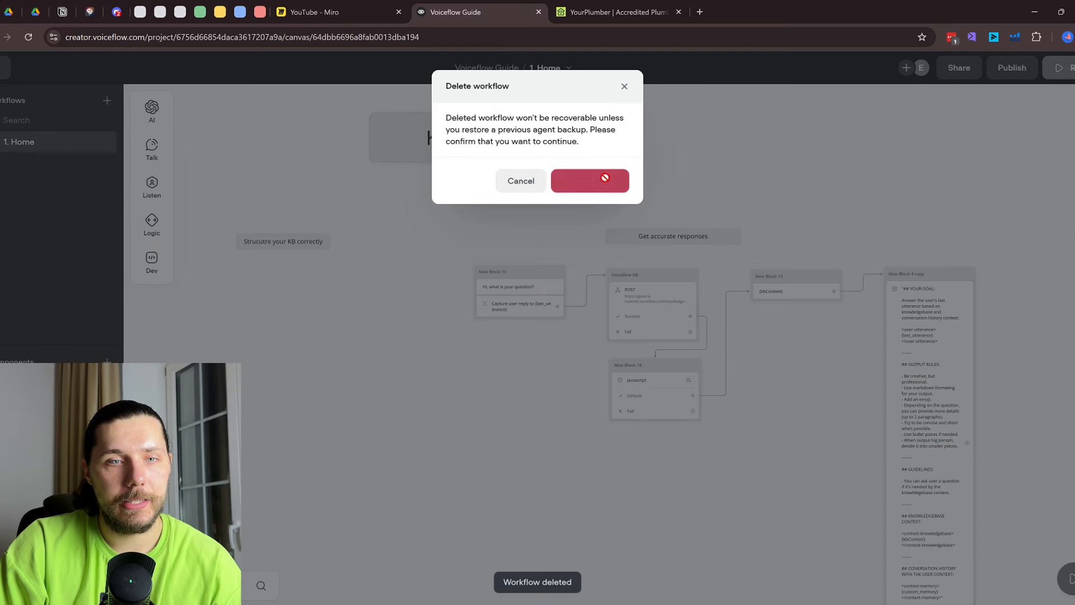
Add a message block, New Block 44, saying 'What is your question?' on the Home canvas
{"action": "scroll", "coordinate": [489, 291], "scroll_direction": "up", "scroll_amount": 2}
{"action": "scroll", "coordinate": [549, 354], "scroll_direction": "up", "scroll_amount": 2}
{"action": "left_click_drag", "start_coordinate": [550, 354], "coordinate": [477, 294]}
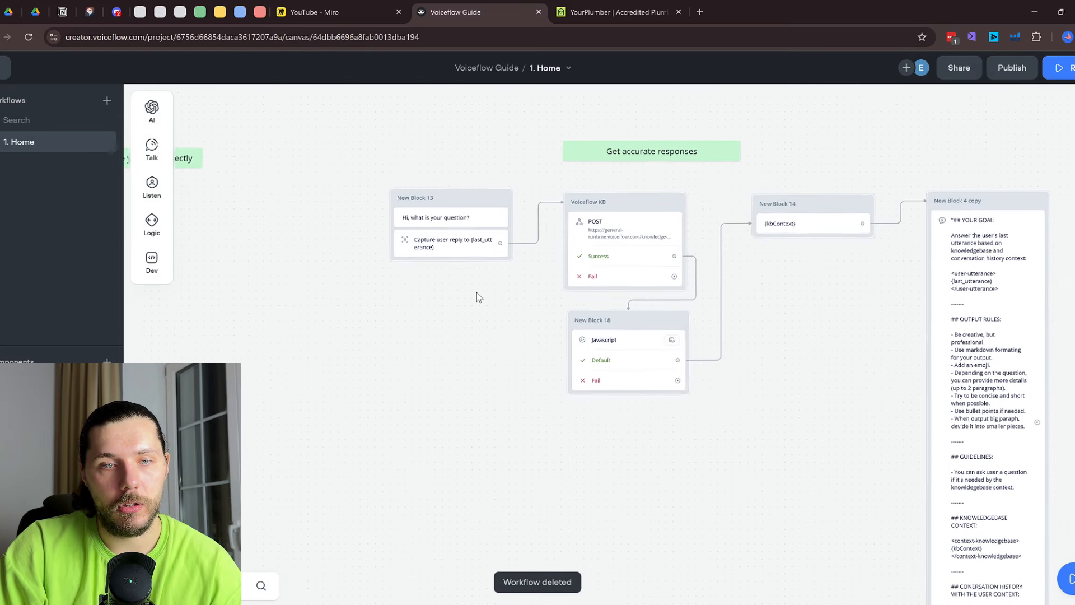
{"action": "left_click_drag", "start_coordinate": [312, 338], "coordinate": [677, 304]}
{"action": "left_click_drag", "start_coordinate": [432, 231], "coordinate": [636, 269]}
{"action": "mouse_move", "coordinate": [151, 149]}
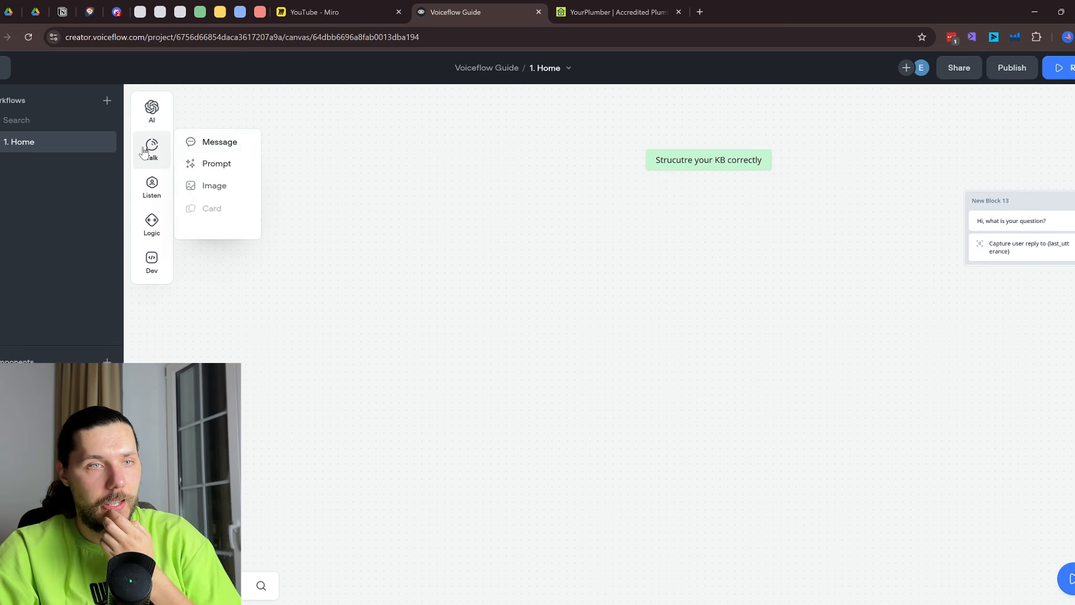
{"action": "left_click_drag", "start_coordinate": [196, 141], "coordinate": [465, 235]}
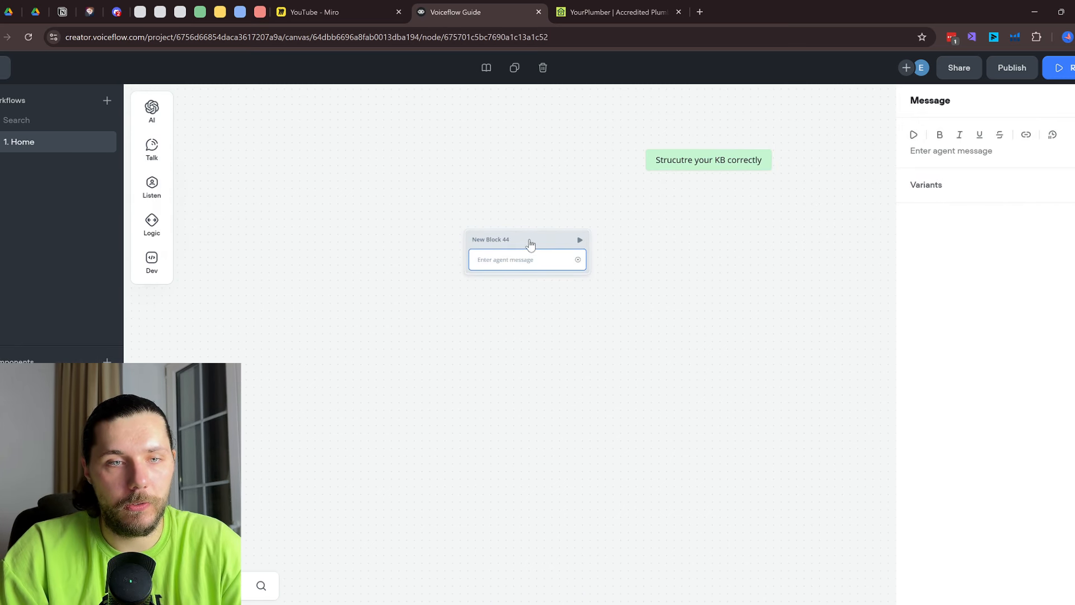
{"action": "left_click_drag", "start_coordinate": [531, 243], "coordinate": [463, 242]}
{"action": "left_click", "coordinate": [468, 256]}
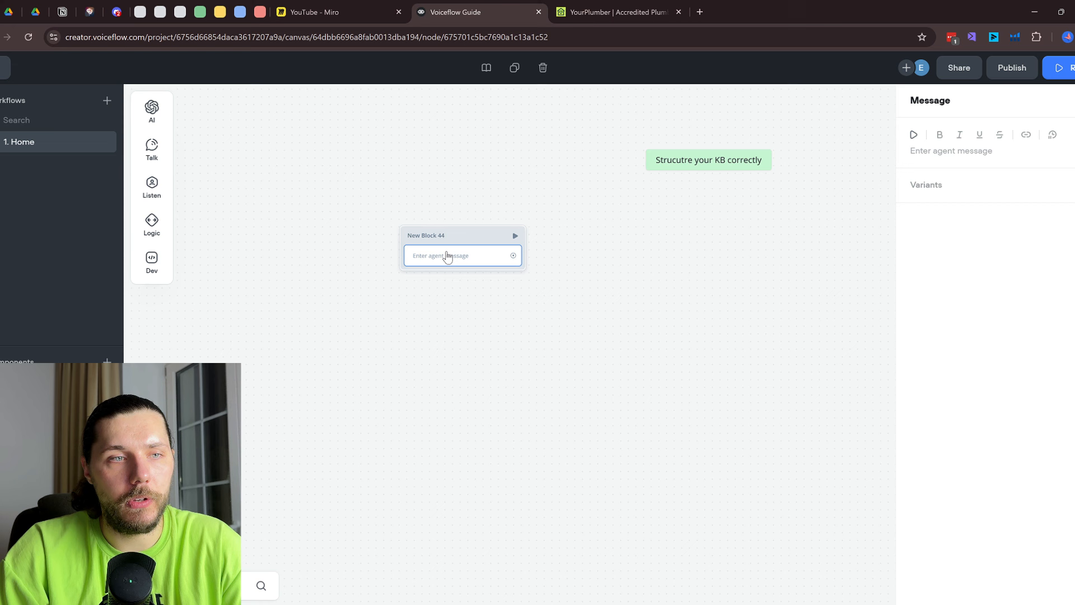
{"action": "left_click", "coordinate": [952, 149]}
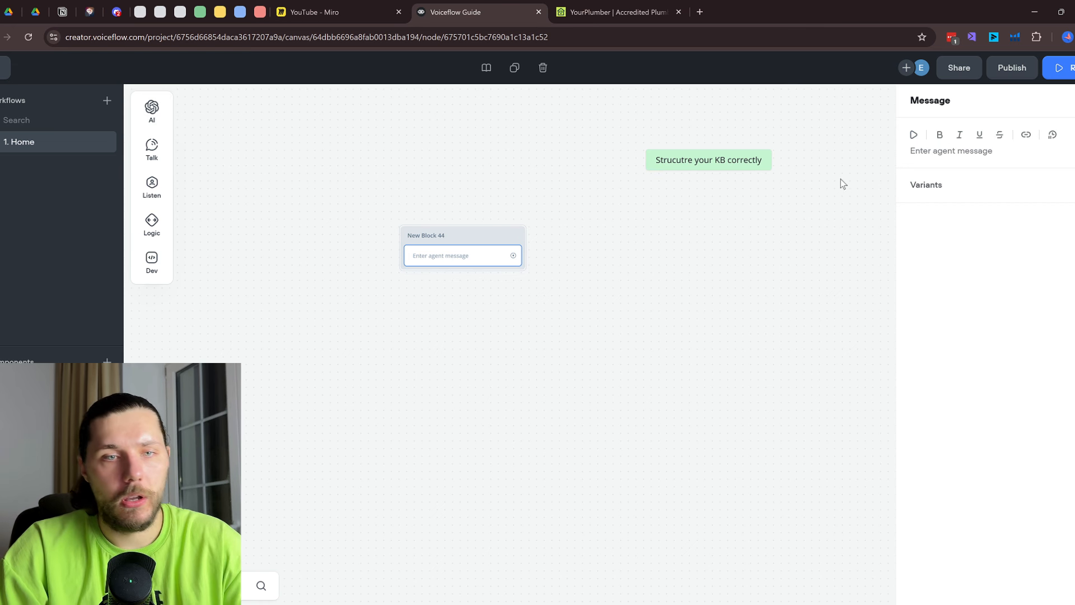
{"action": "left_click", "coordinate": [950, 151]}
{"action": "type", "text": "What"}
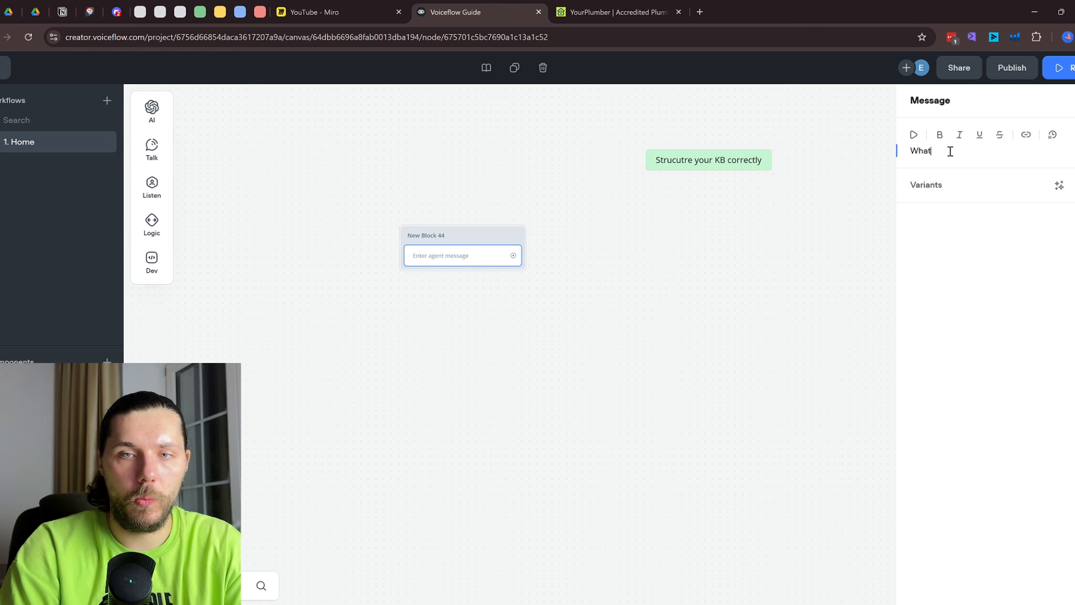
{"action": "type", "text": " is your questio"}
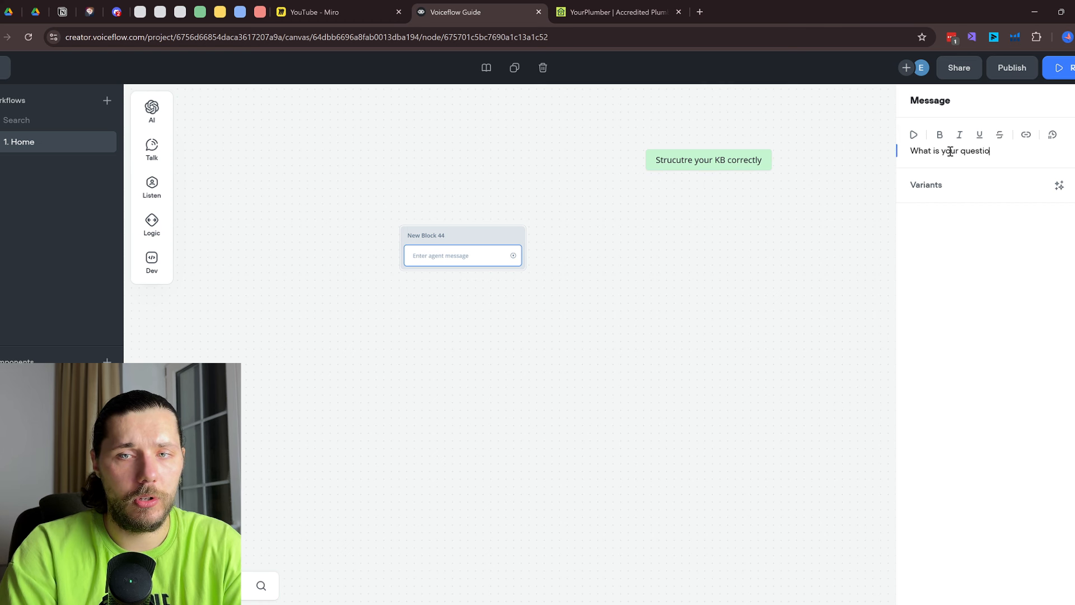
{"action": "type", "text": "n?"}
Attach a Listen > Capture step beneath the question message
{"action": "mouse_move", "coordinate": [156, 155]}
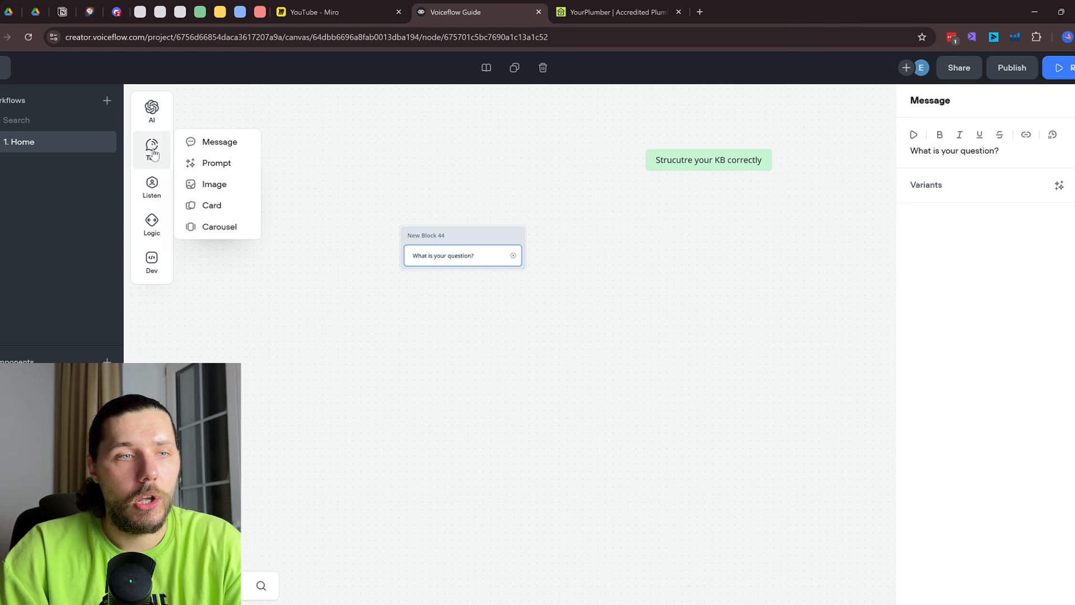
{"action": "mouse_move", "coordinate": [160, 125]}
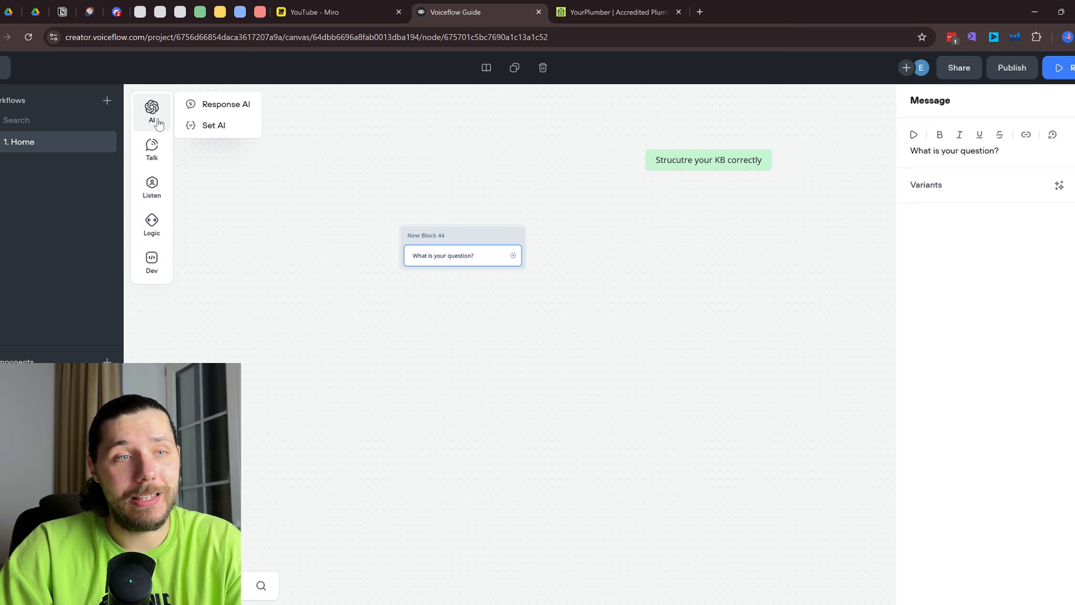
{"action": "mouse_move", "coordinate": [152, 190]}
{"action": "left_click_drag", "start_coordinate": [202, 221], "coordinate": [482, 280]}
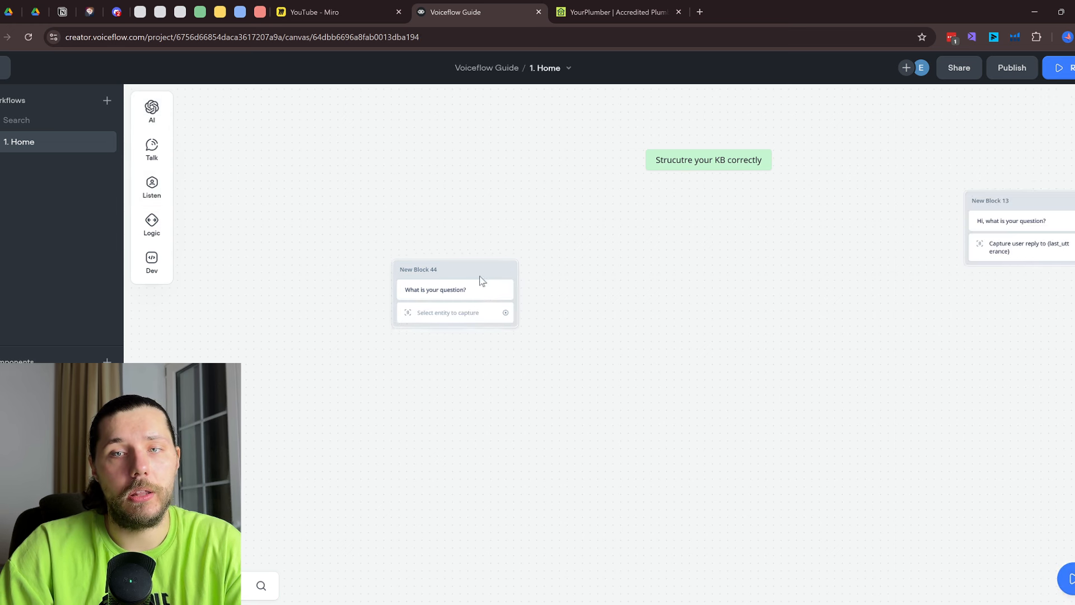
Capture the entire user reply into last_utterance and add an AI response block, New Block 45
{"action": "left_click", "coordinate": [470, 314]}
{"action": "left_click", "coordinate": [992, 107]}
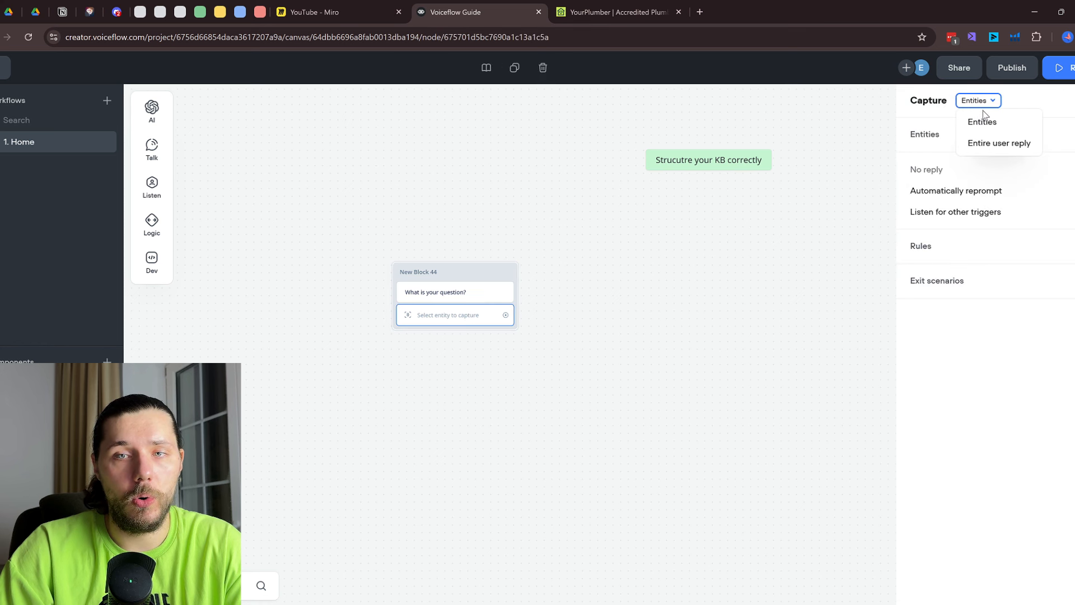
{"action": "left_click", "coordinate": [997, 142]}
{"action": "mouse_move", "coordinate": [148, 108]}
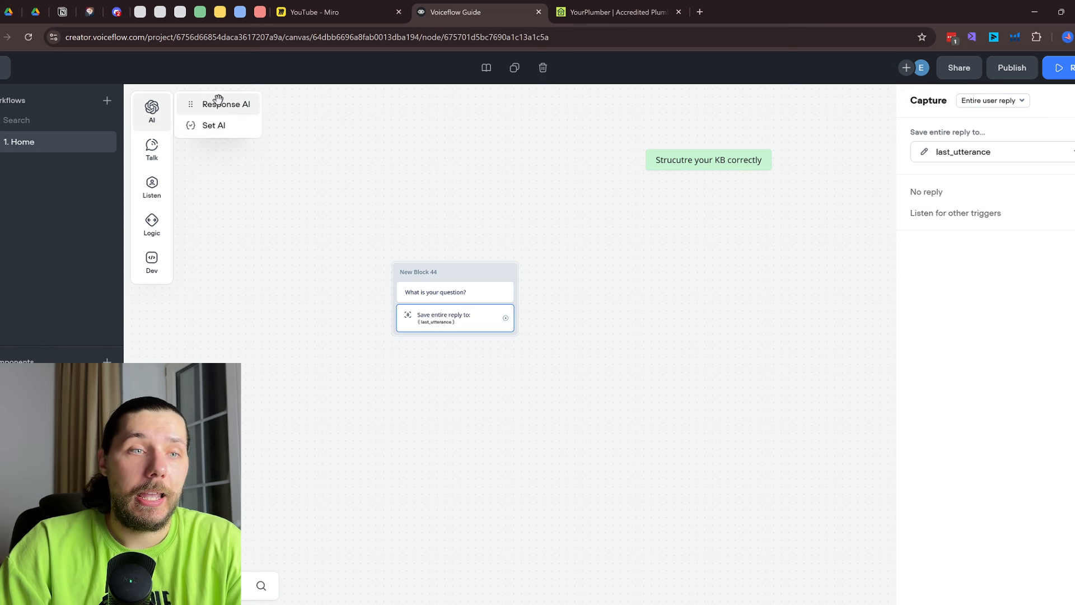
{"action": "left_click_drag", "start_coordinate": [216, 102], "coordinate": [562, 249]}
{"action": "left_click", "coordinate": [891, 195]}
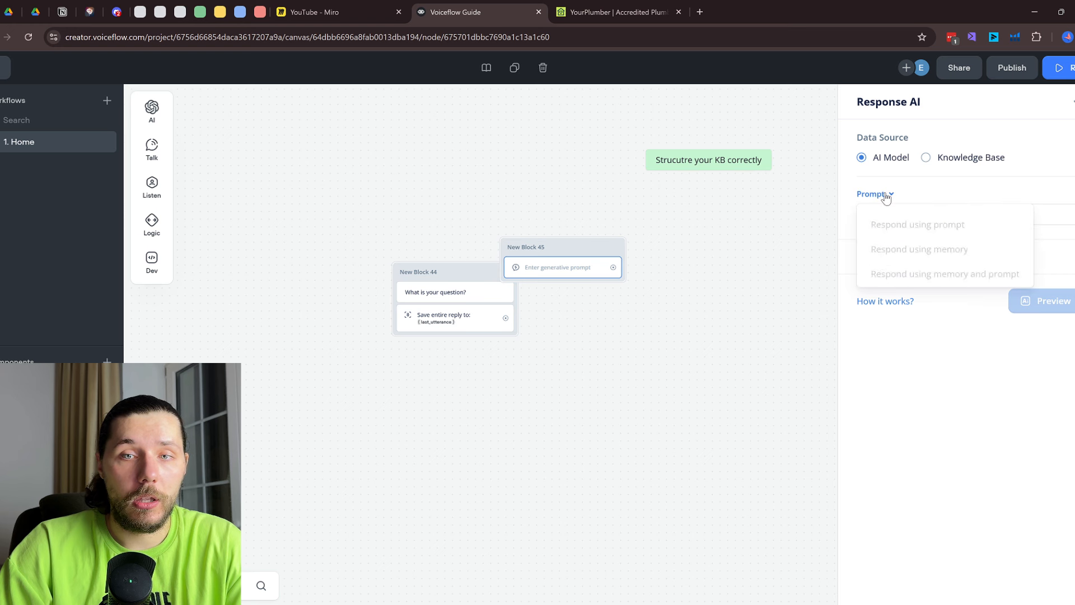
{"action": "left_click_drag", "start_coordinate": [566, 249], "coordinate": [661, 283]}
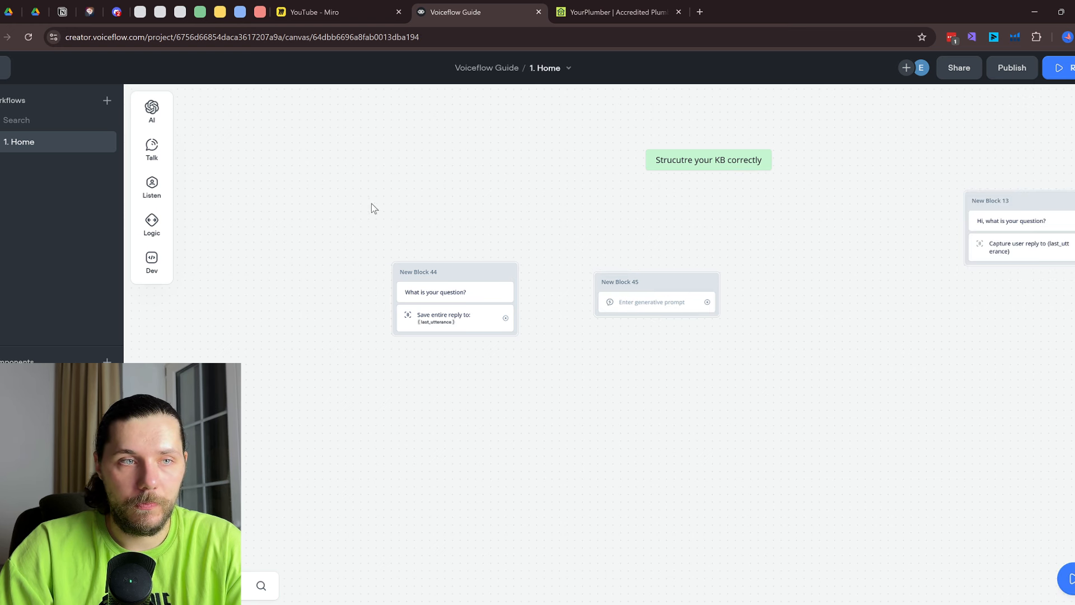
{"action": "left_click", "coordinate": [669, 300]}
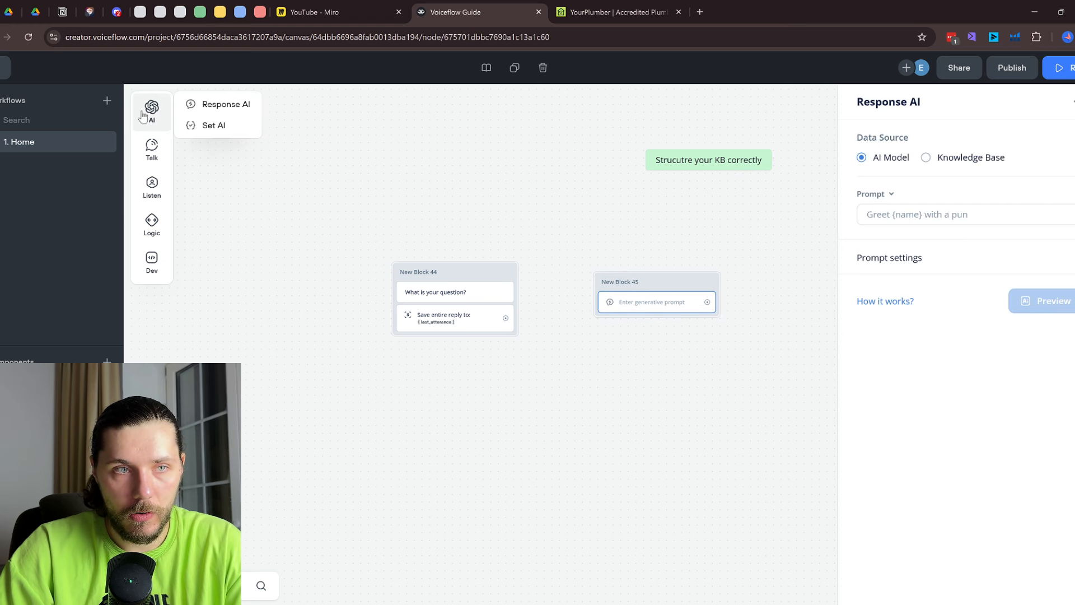
Connect New Block 44 to New Block 45 and make it answer from the Knowledge Base
{"action": "left_click_drag", "start_coordinate": [506, 318], "coordinate": [671, 276]}
{"action": "left_click", "coordinate": [671, 296]}
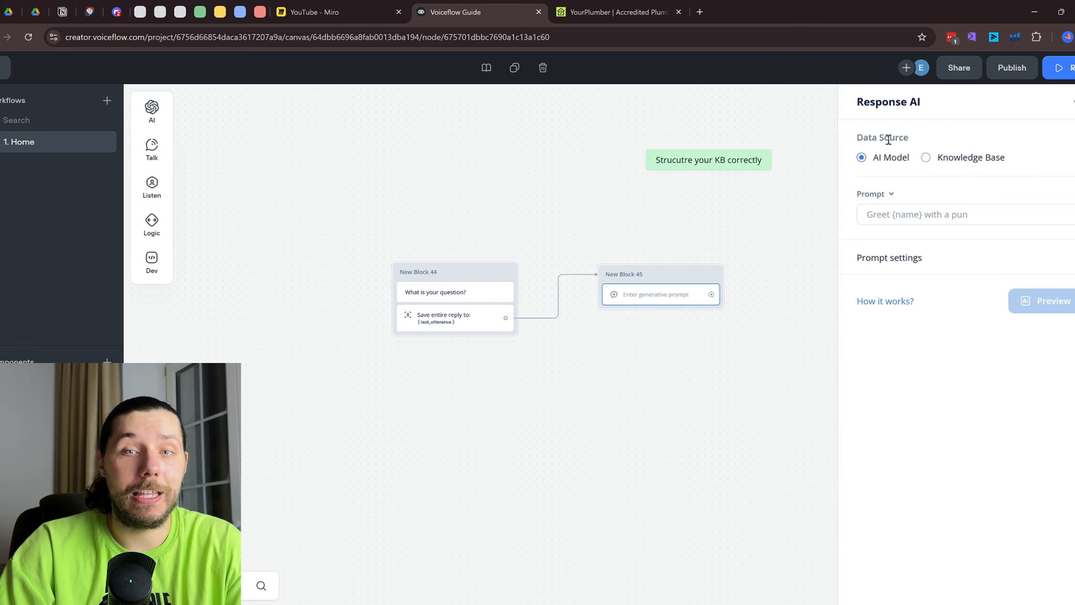
{"action": "left_click_drag", "start_coordinate": [857, 137], "coordinate": [913, 136]}
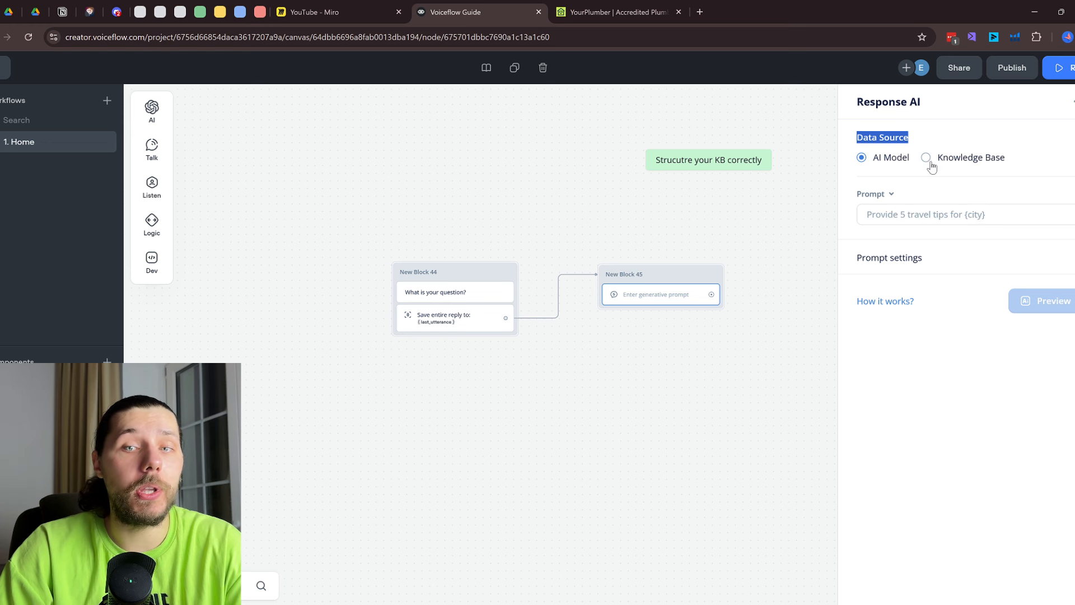
{"action": "left_click", "coordinate": [927, 158]}
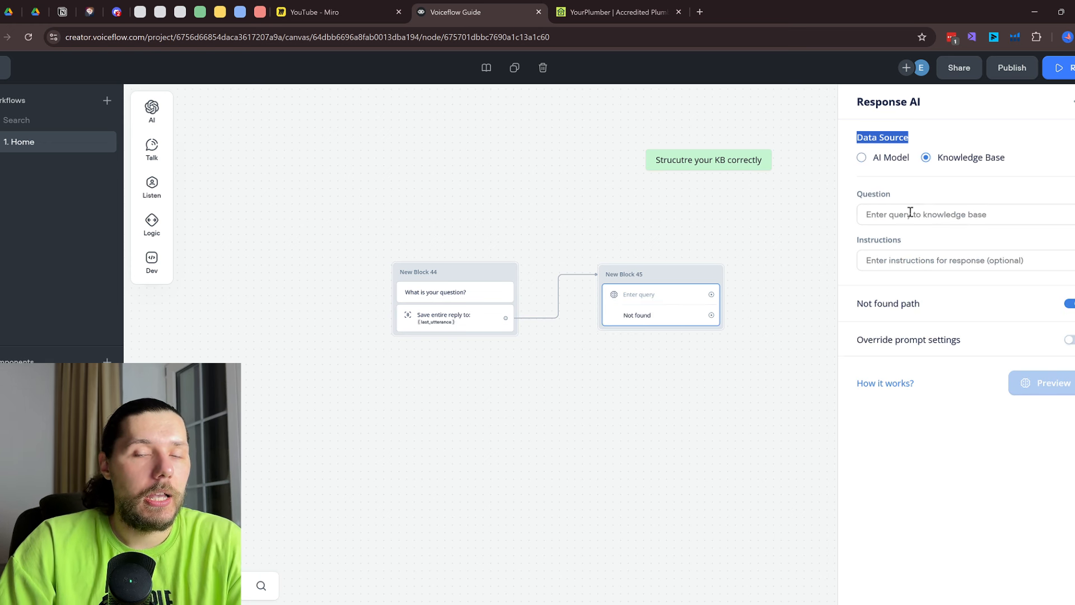
{"action": "left_click", "coordinate": [946, 109]}
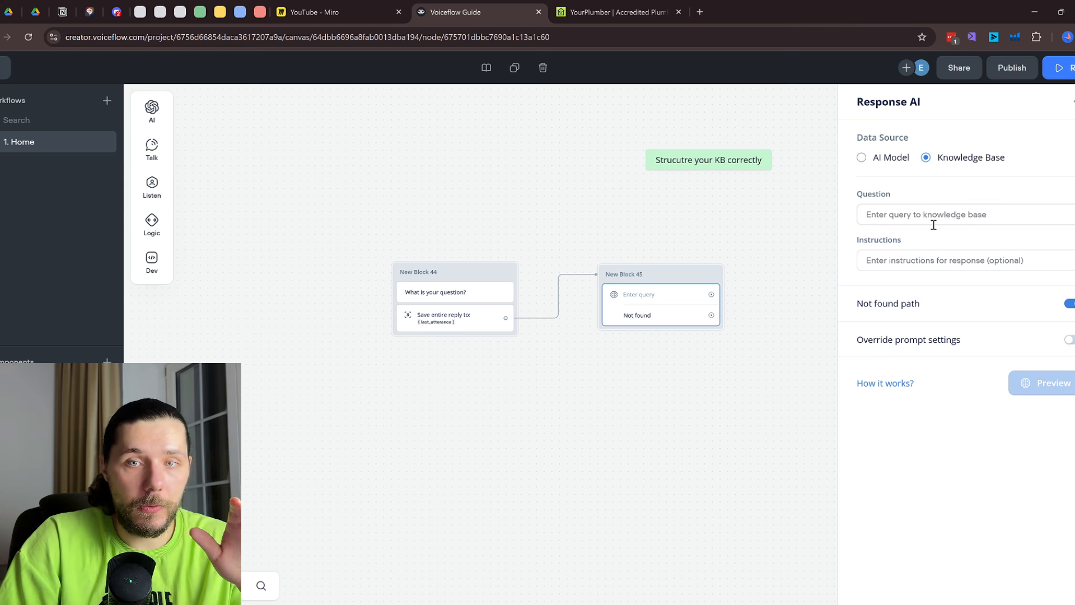
Set {last_utterance} as the knowledge base question, add instructions, and enable Override prompt settings
{"action": "left_click", "coordinate": [908, 222]}
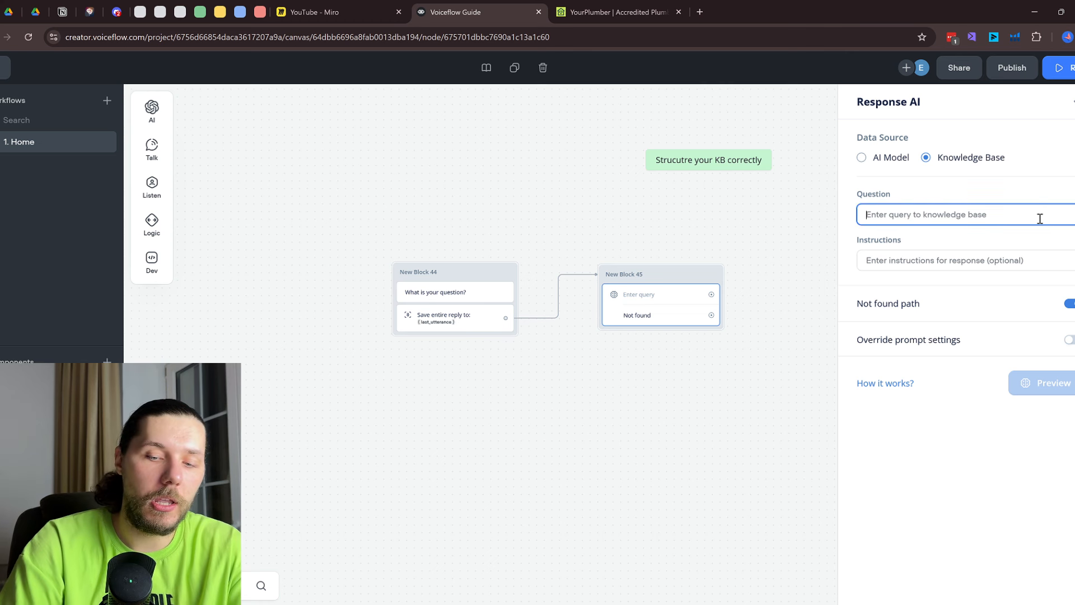
{"action": "type", "text": "{last"}
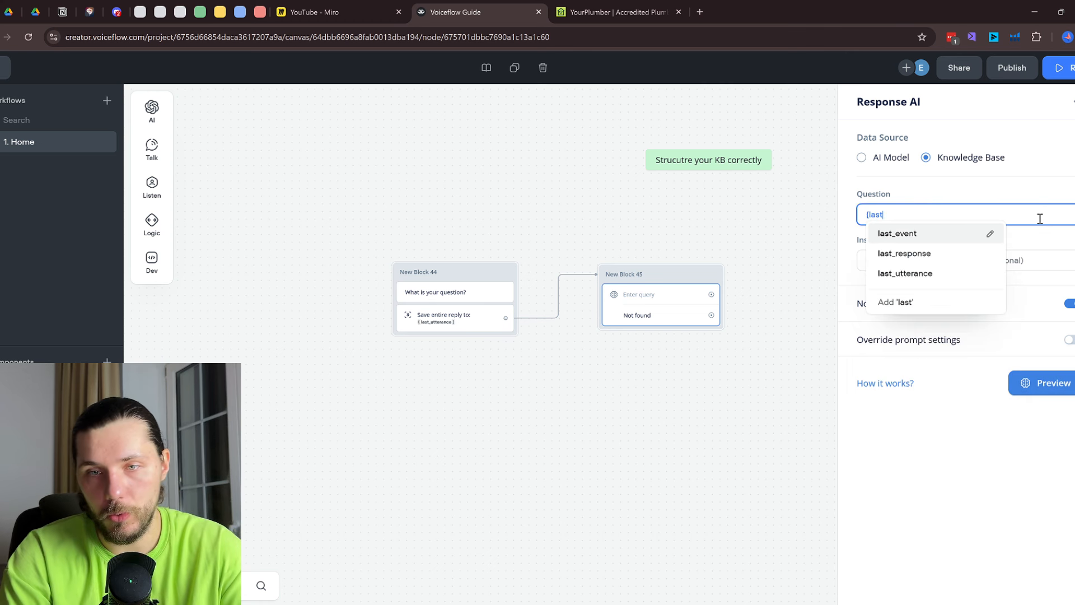
{"action": "left_click", "coordinate": [904, 273]}
{"action": "left_click", "coordinate": [903, 264]}
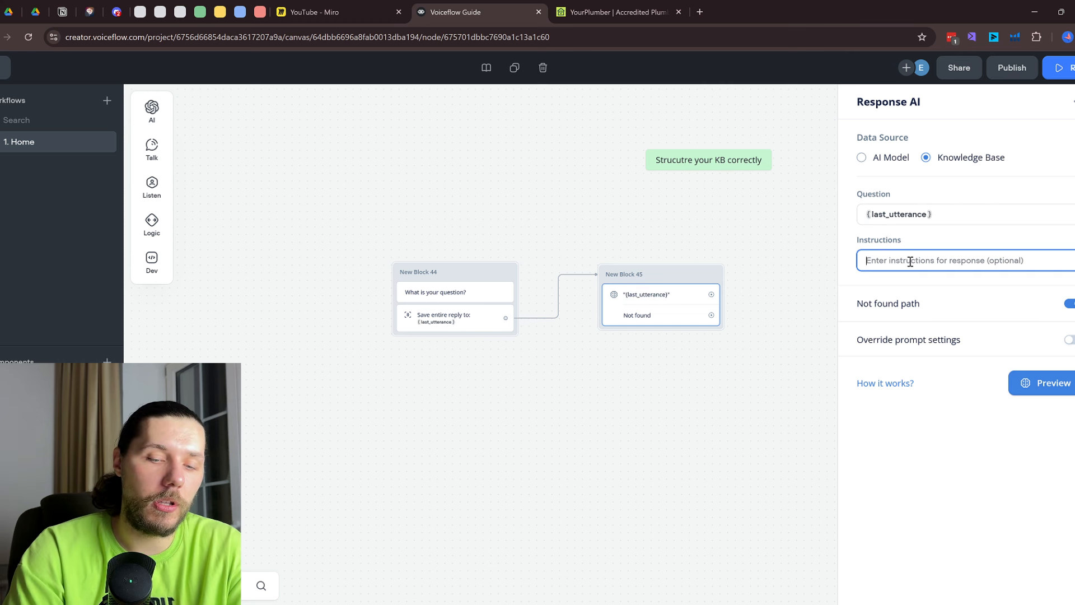
{"action": "type", "text": "Respond to the user question"}
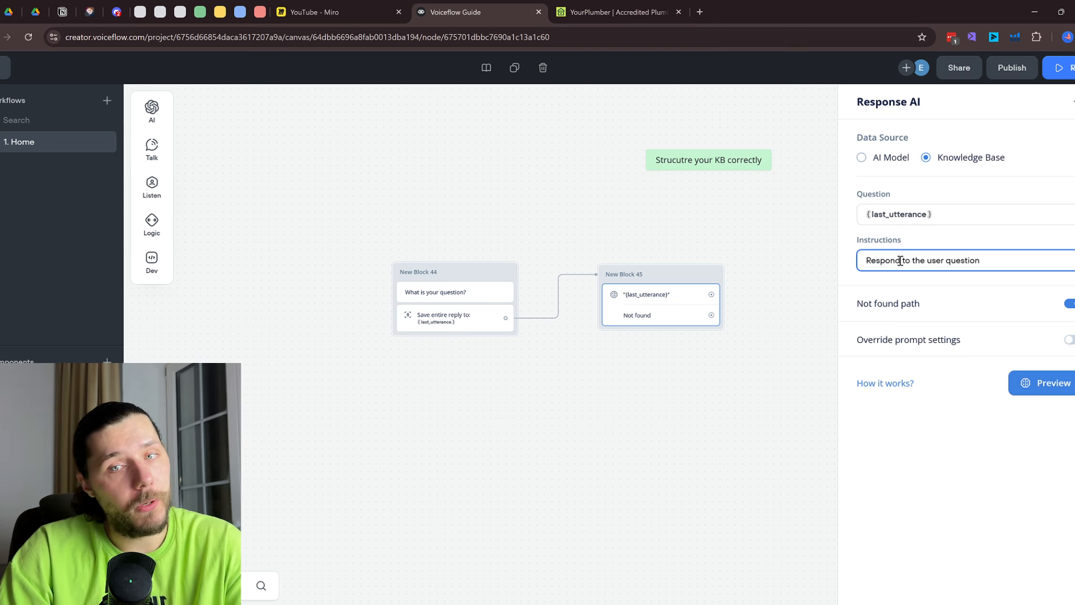
{"action": "left_click", "coordinate": [962, 346]}
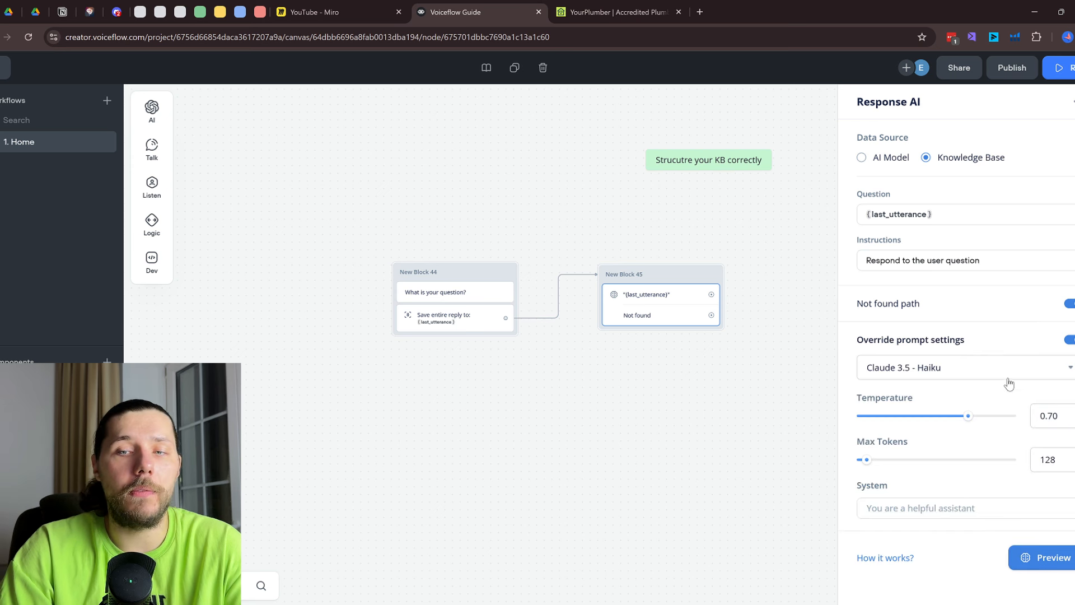
{"action": "left_click", "coordinate": [5, 76]}
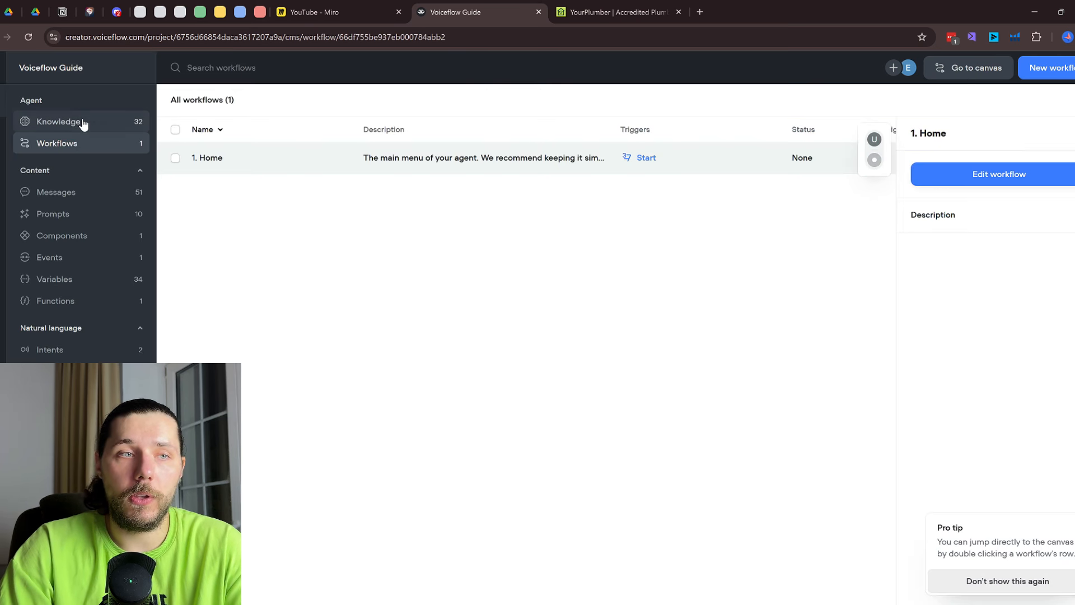
Choose GPT-4o as the AI model in the knowledge base settings, then close the dialog
{"action": "left_click", "coordinate": [82, 121]}
{"action": "left_click", "coordinate": [912, 70]}
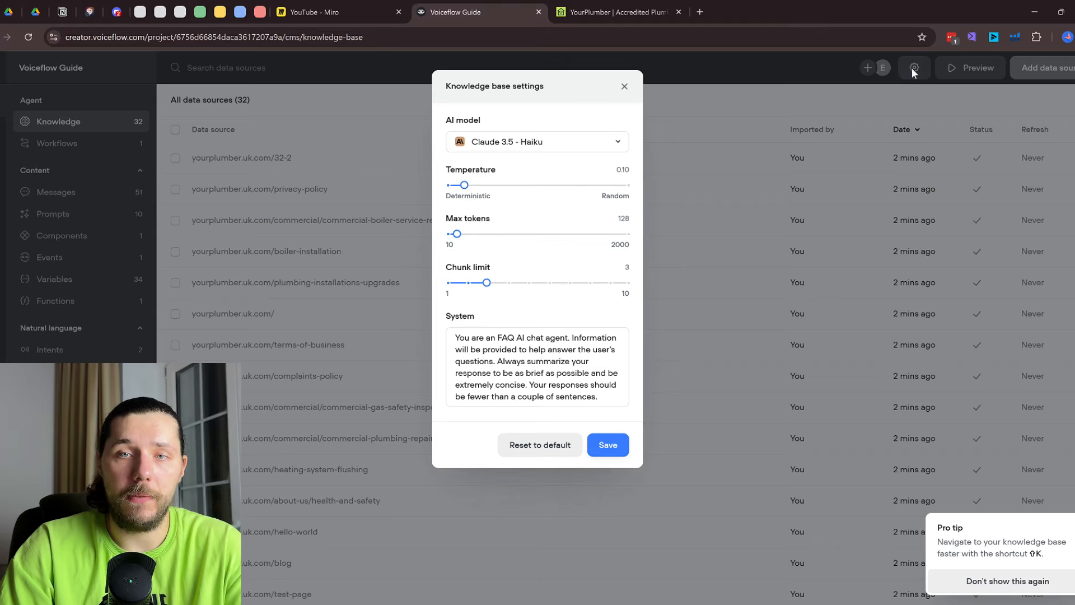
{"action": "left_click", "coordinate": [536, 147]}
{"action": "scroll", "coordinate": [531, 178], "scroll_direction": "down", "scroll_amount": 3}
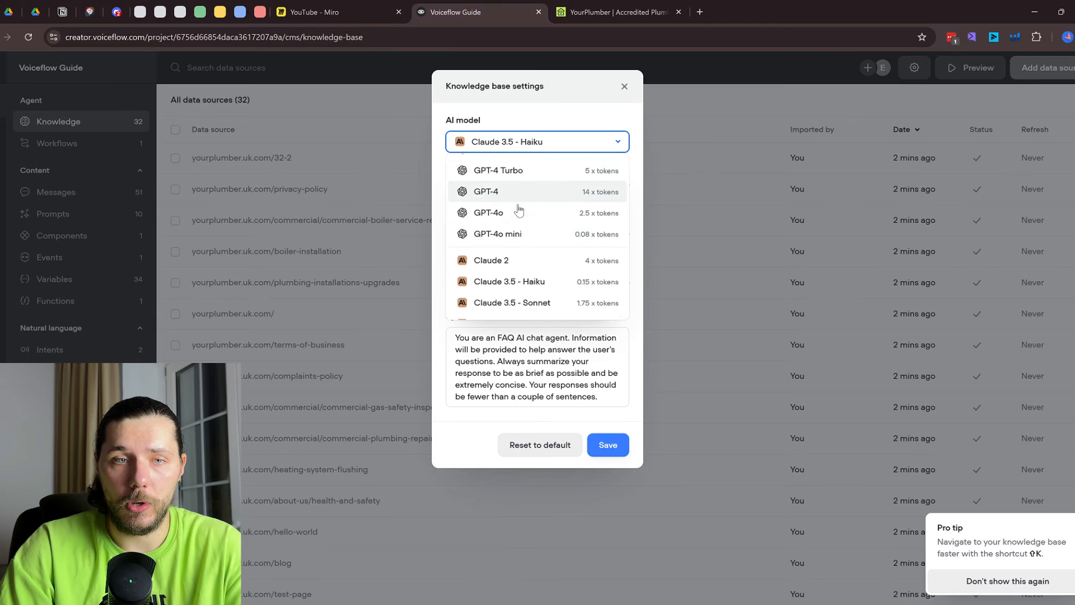
{"action": "left_click", "coordinate": [531, 174]}
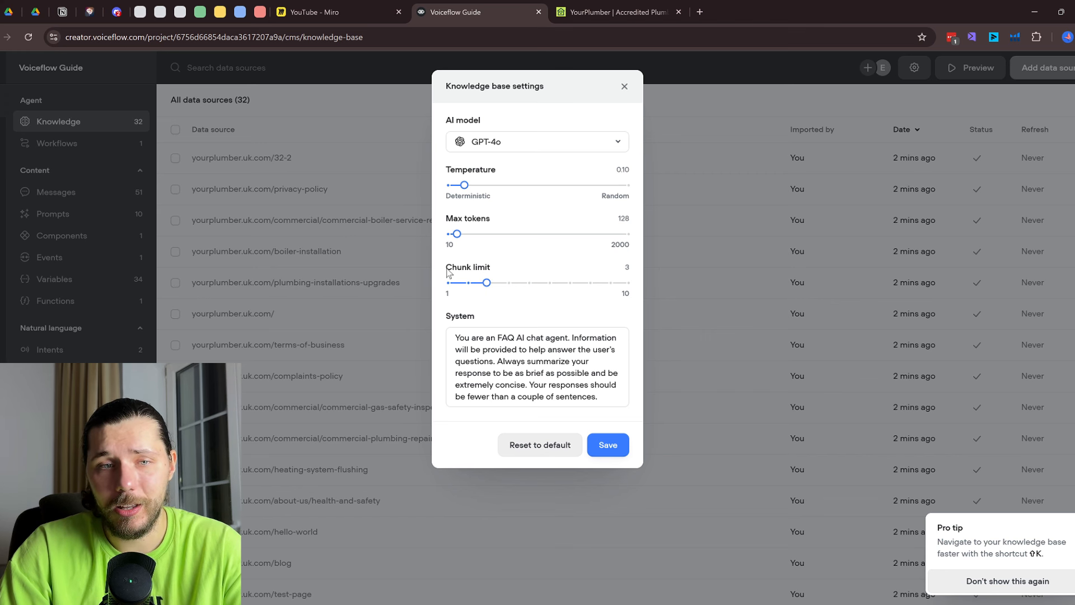
{"action": "mouse_move", "coordinate": [491, 275]}
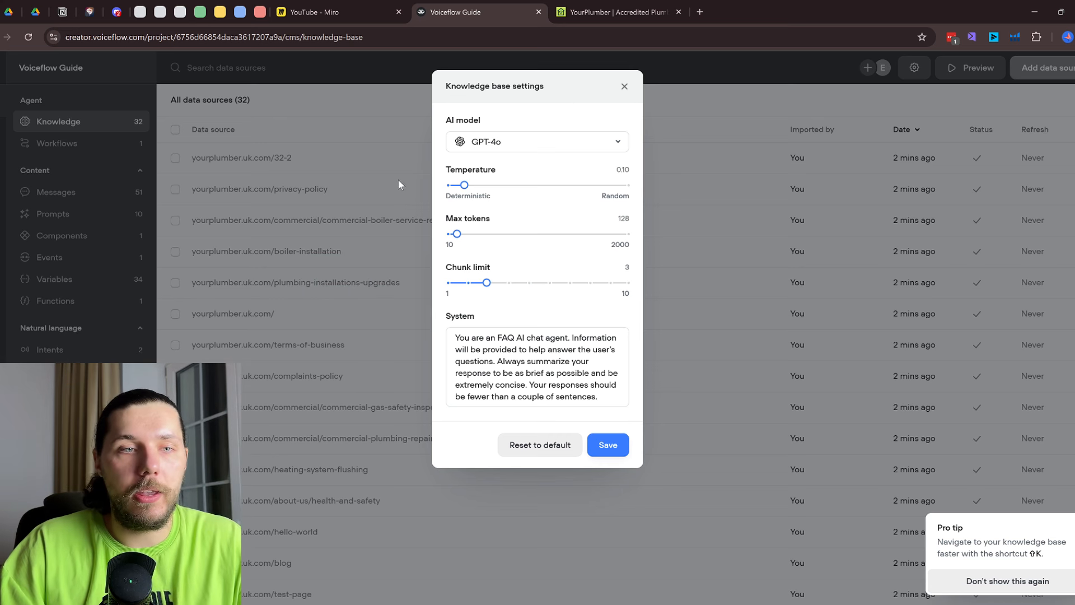
{"action": "left_click", "coordinate": [624, 86]}
Browse the privacy-policy page's chunks, then reopen the knowledge base settings
{"action": "left_click", "coordinate": [385, 192]}
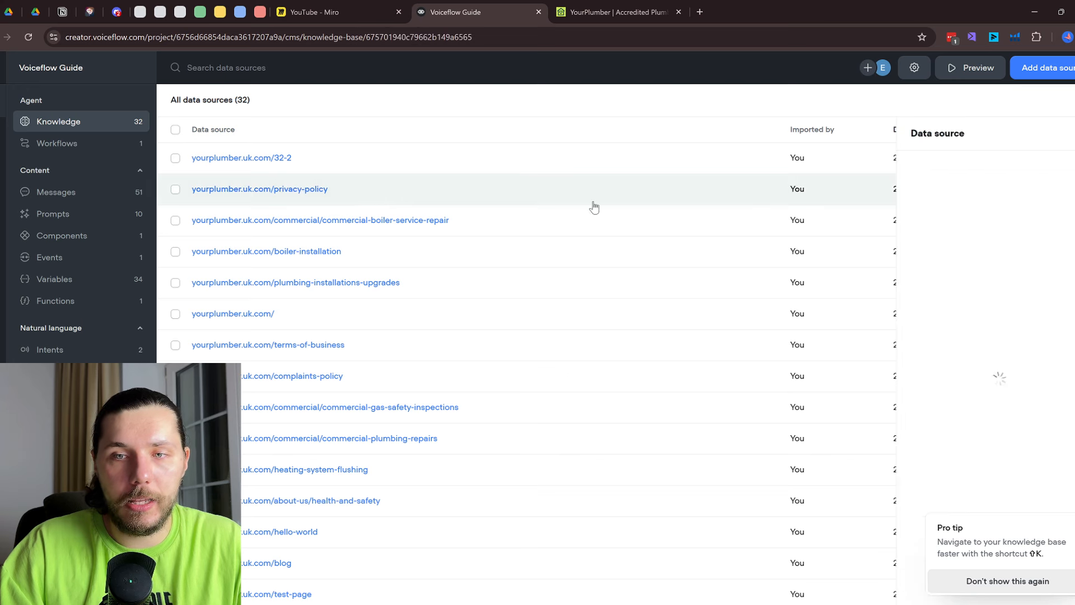
{"action": "scroll", "coordinate": [997, 288], "scroll_direction": "down", "scroll_amount": 10}
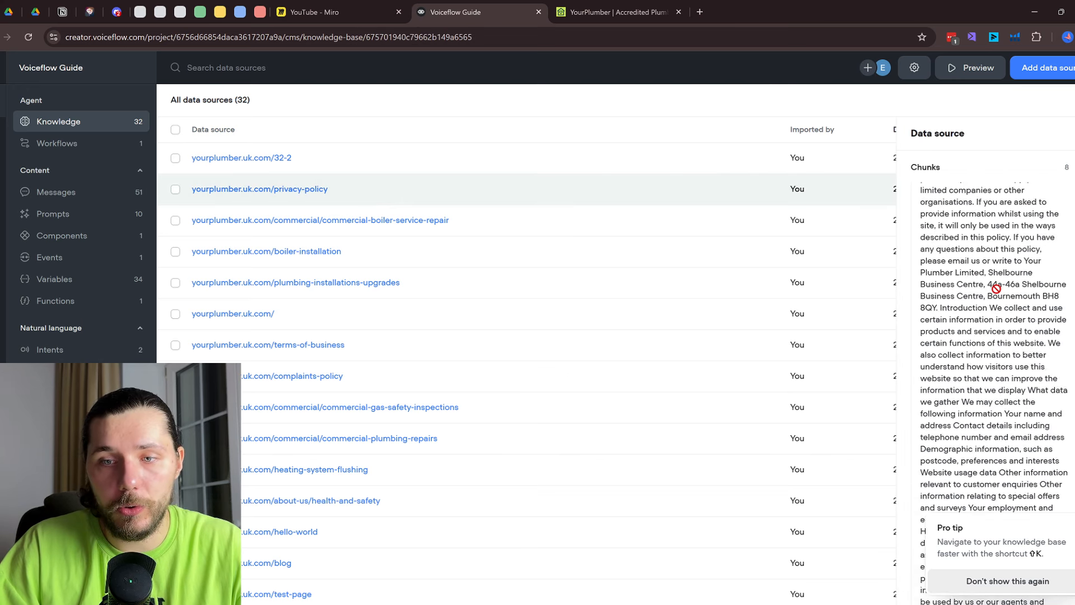
{"action": "scroll", "coordinate": [997, 288], "scroll_direction": "up", "scroll_amount": 3}
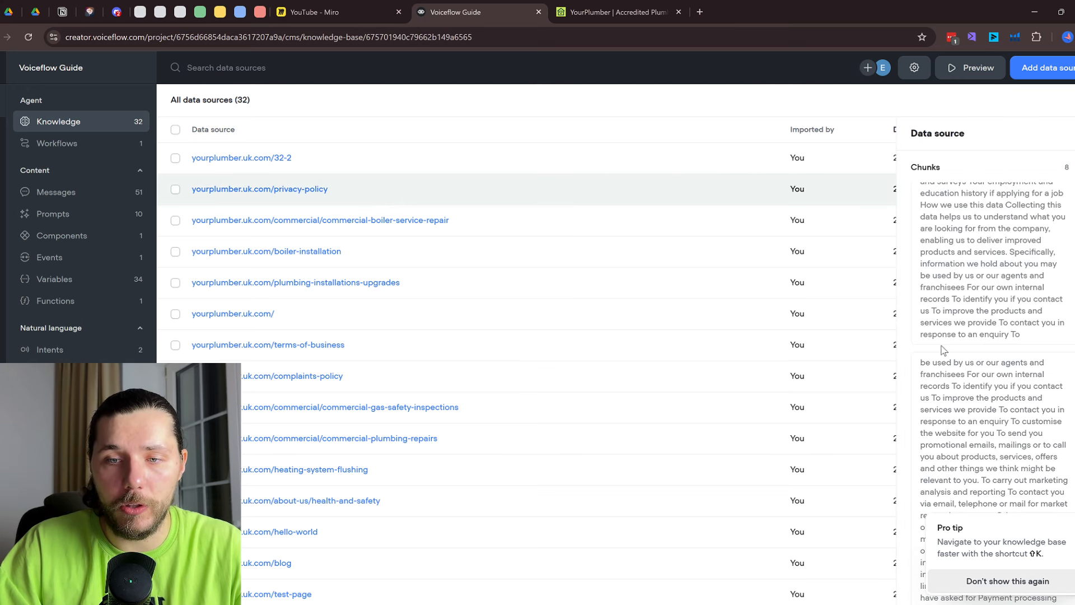
{"action": "scroll", "coordinate": [986, 352], "scroll_direction": "down", "scroll_amount": 10}
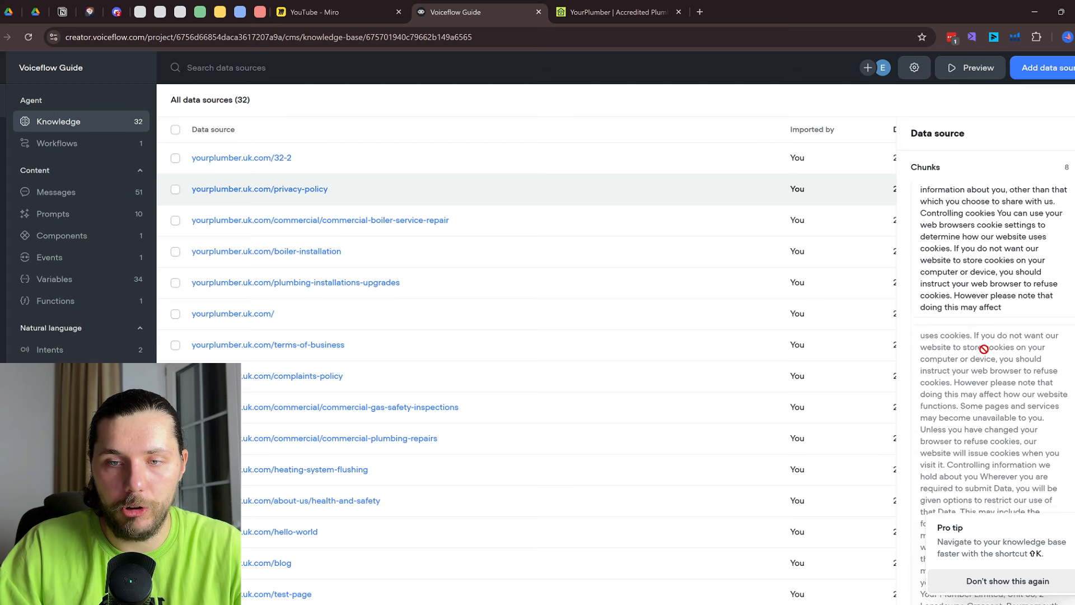
{"action": "scroll", "coordinate": [993, 325], "scroll_direction": "down", "scroll_amount": 15}
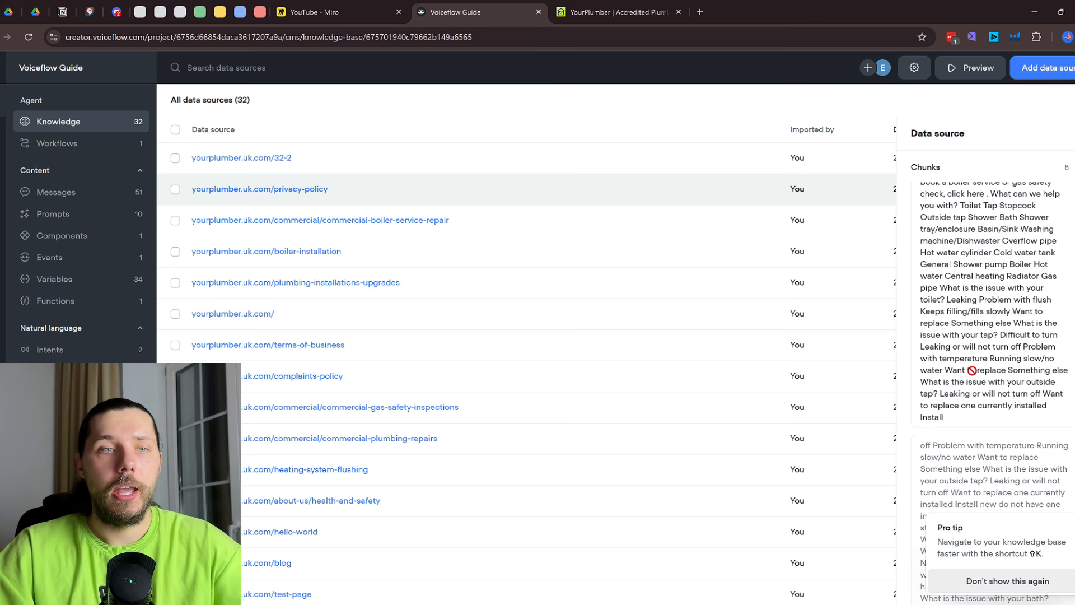
{"action": "left_click", "coordinate": [921, 66]}
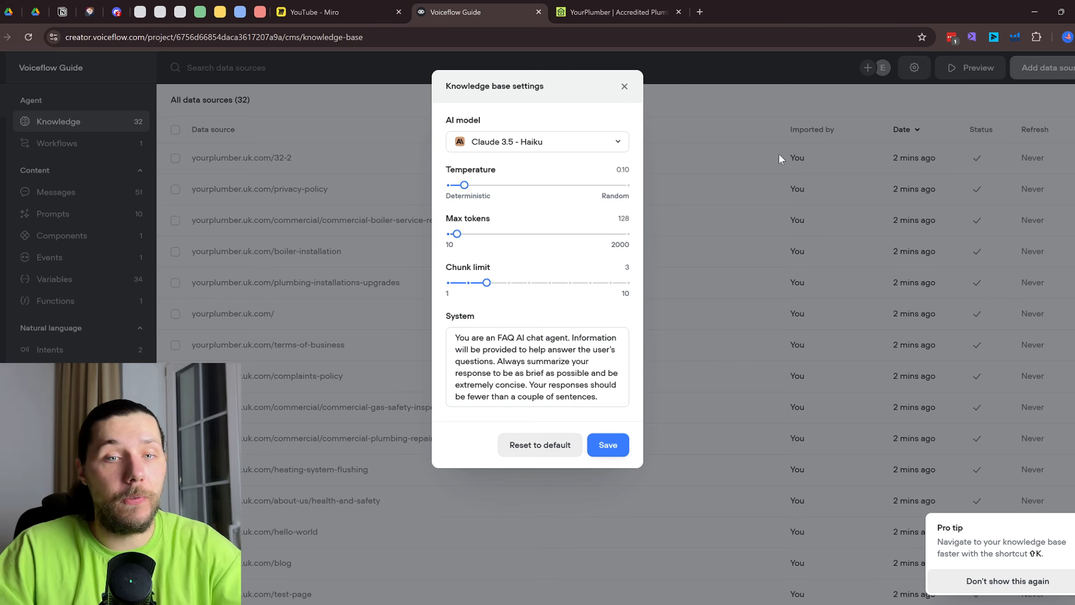
Raise the chunk limit to 4, then browse the plumbing-installations-upgrades and commercial-boiler-service-repair chunks
{"action": "mouse_move", "coordinate": [487, 283]}
{"action": "left_mouse_down"}
{"action": "mouse_move", "coordinate": [448, 283]}
{"action": "mouse_move", "coordinate": [525, 284]}
{"action": "mouse_move", "coordinate": [506, 283]}
{"action": "left_mouse_up"}
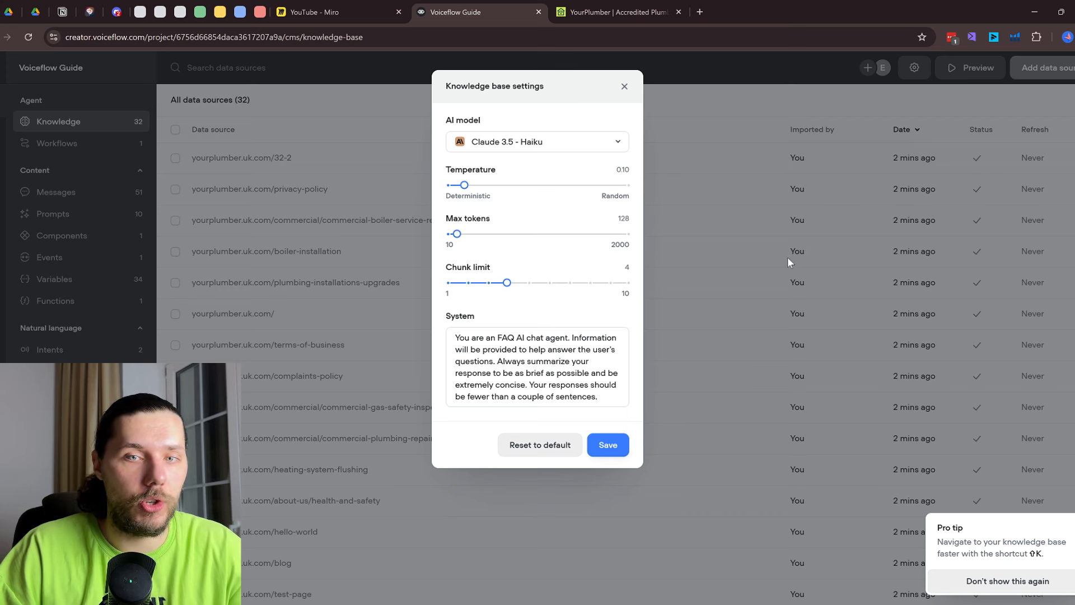
{"action": "left_click", "coordinate": [624, 86]}
{"action": "left_click", "coordinate": [493, 293]}
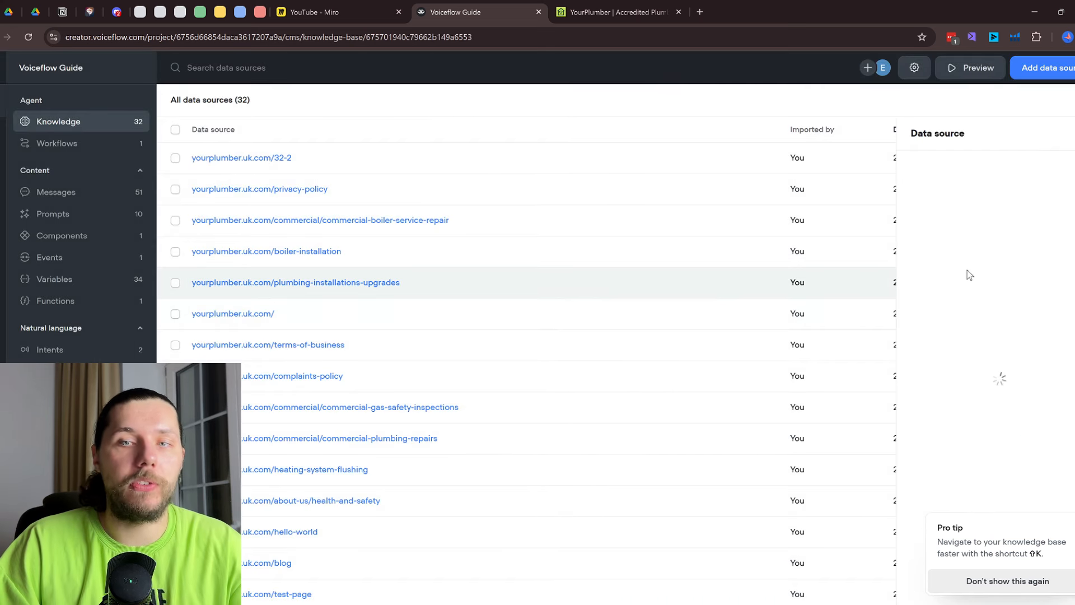
{"action": "scroll", "coordinate": [1001, 290], "scroll_direction": "down", "scroll_amount": 2}
{"action": "scroll", "coordinate": [974, 302], "scroll_direction": "down", "scroll_amount": 1}
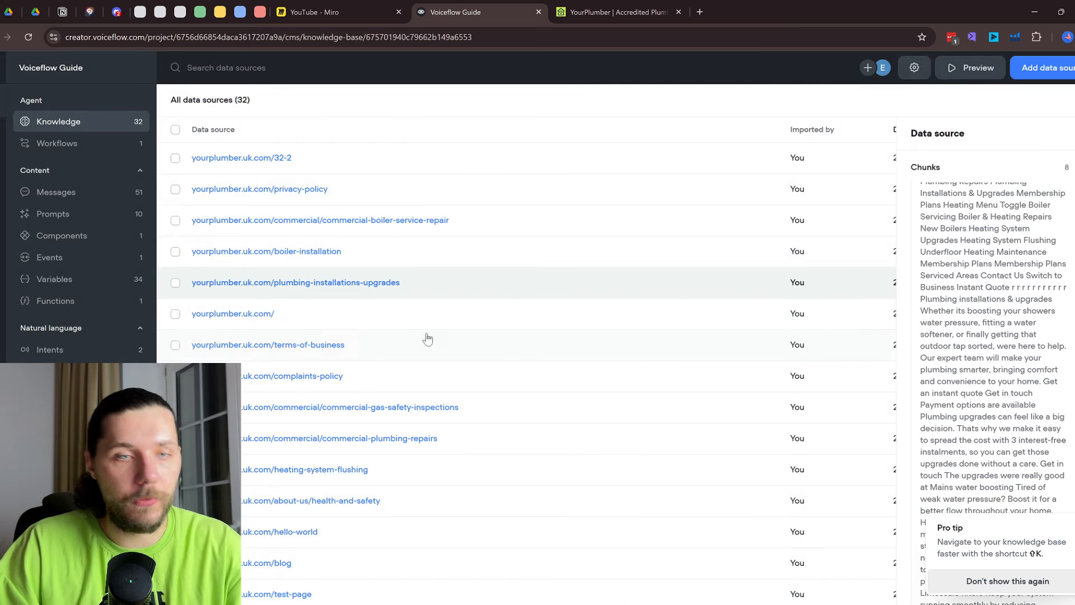
{"action": "left_click", "coordinate": [573, 218]}
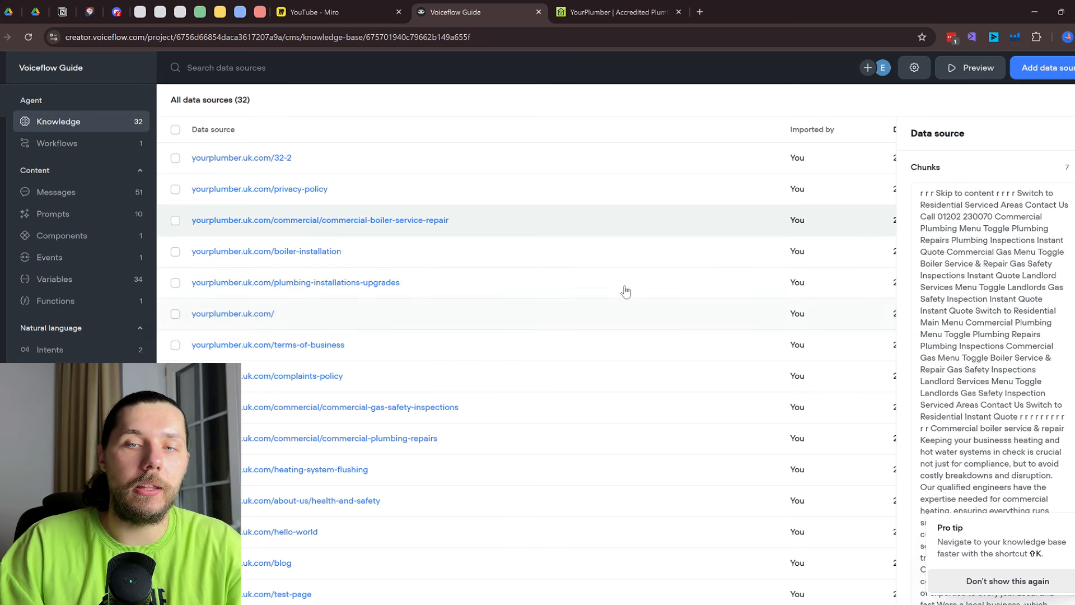
{"action": "scroll", "coordinate": [1057, 318], "scroll_direction": "down", "scroll_amount": 3}
{"action": "scroll", "coordinate": [1032, 317], "scroll_direction": "down", "scroll_amount": 5}
{"action": "scroll", "coordinate": [516, 241], "scroll_direction": "up", "scroll_amount": 3}
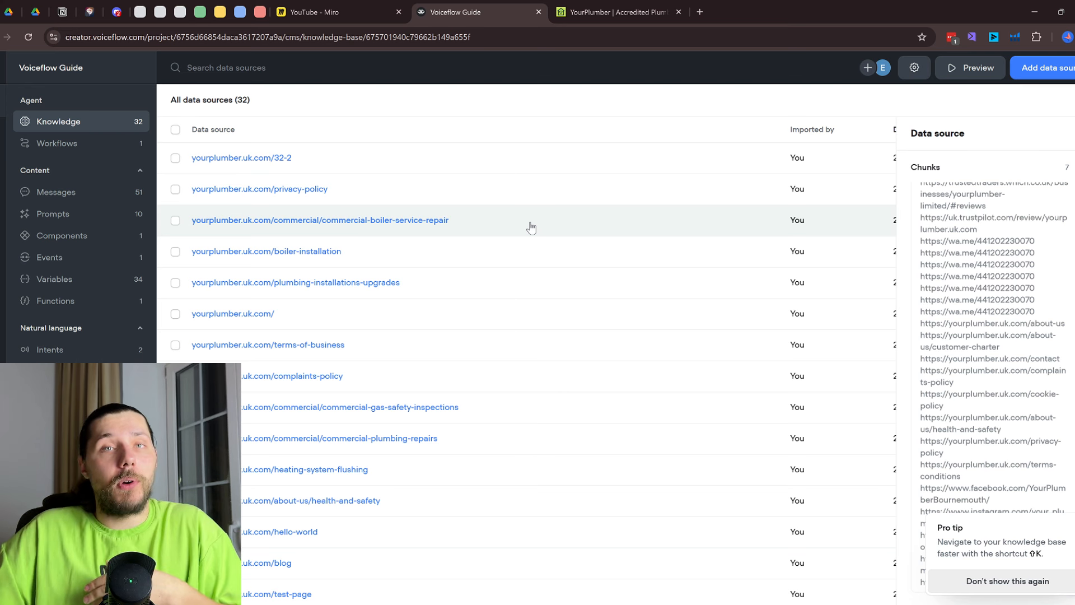
In the knowledge base settings, try chunk limits 4 and 2, settle on 3, and close
{"action": "left_click", "coordinate": [904, 66]}
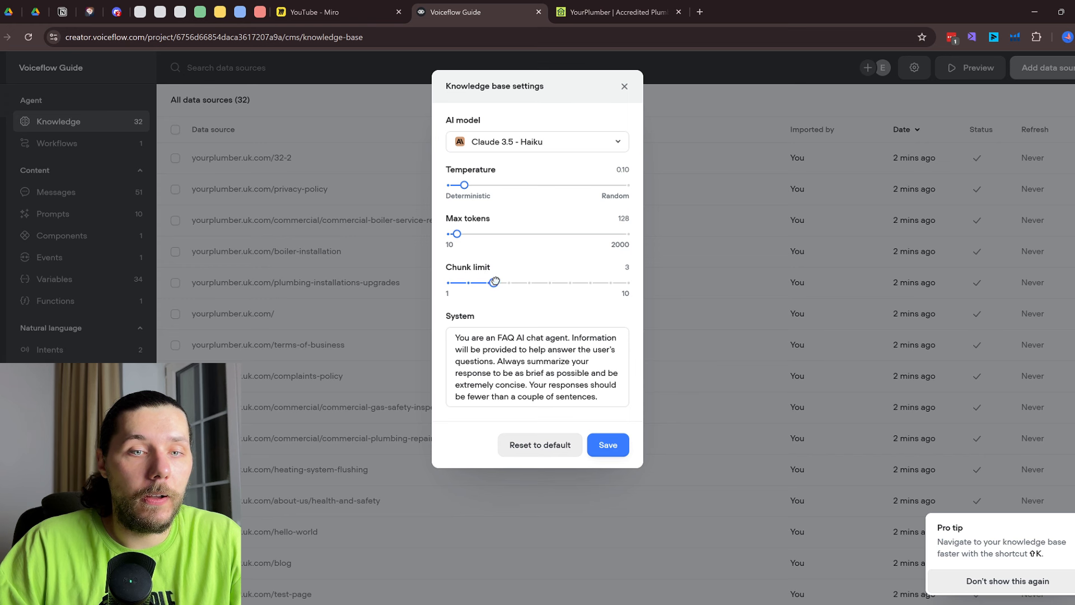
{"action": "left_click_drag", "start_coordinate": [496, 283], "coordinate": [518, 287]}
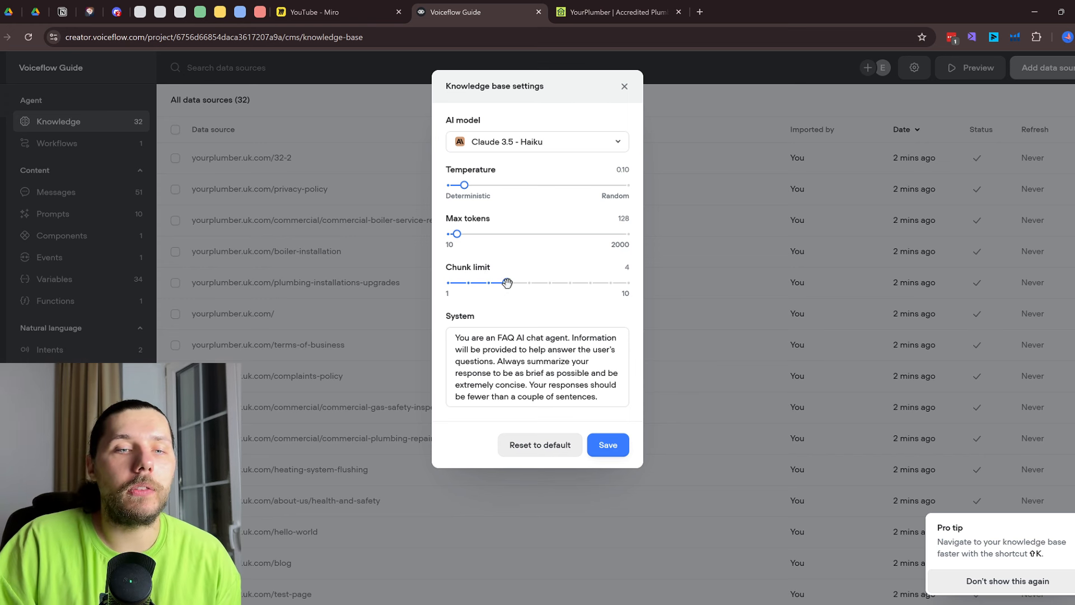
{"action": "left_click_drag", "start_coordinate": [507, 283], "coordinate": [466, 282]}
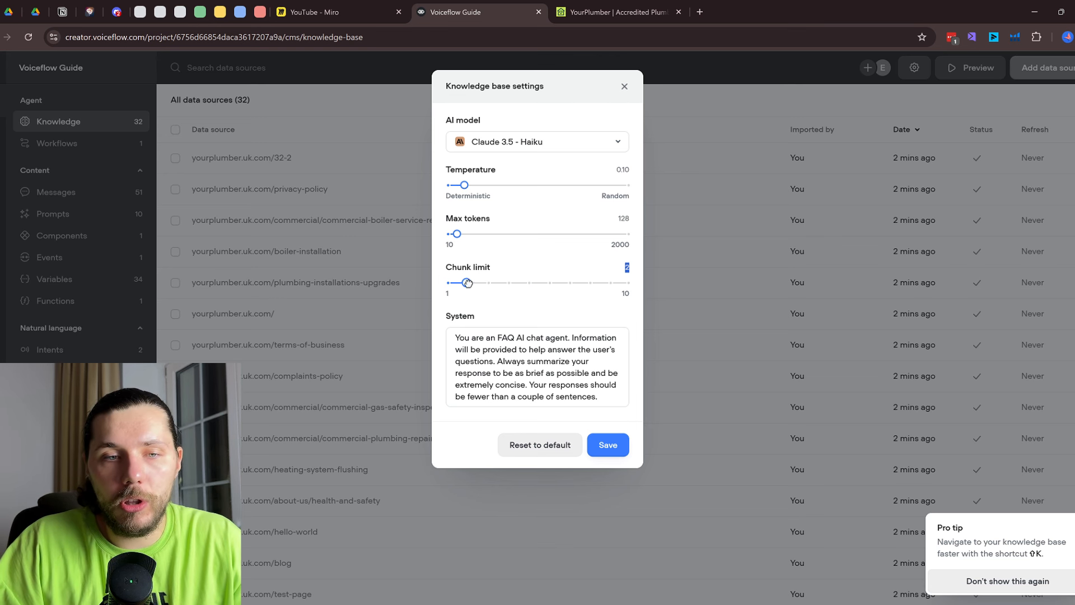
{"action": "left_click_drag", "start_coordinate": [469, 283], "coordinate": [485, 283]}
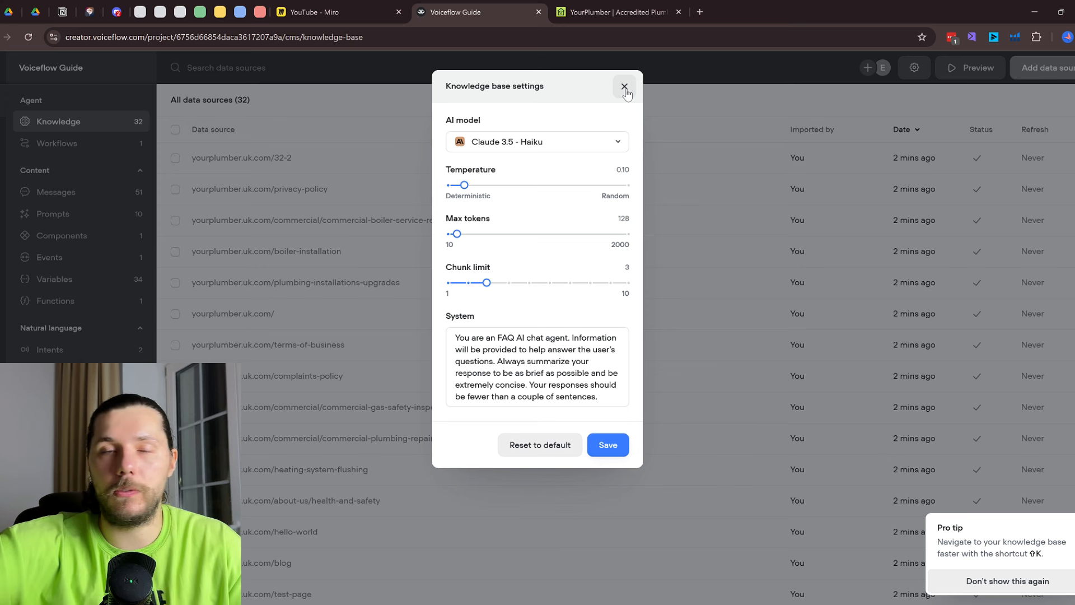
{"action": "left_click", "coordinate": [625, 87]}
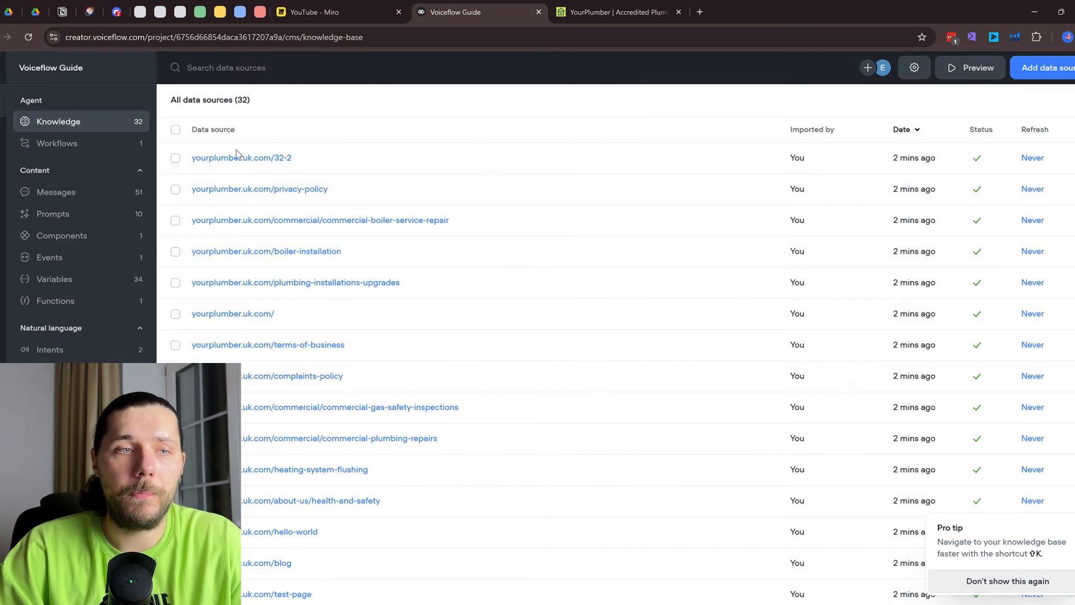
In the Home workflow, switch Block 45's answer to GPT-4o with system prompt 'be clear'
{"action": "left_click", "coordinate": [102, 146]}
{"action": "double_click", "coordinate": [490, 171]}
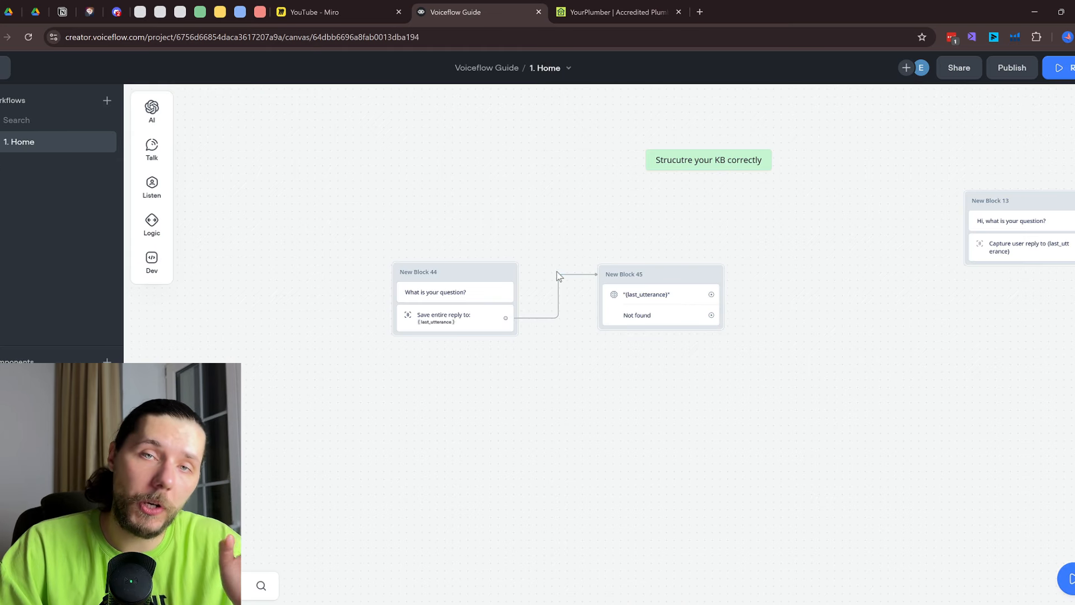
{"action": "left_click", "coordinate": [644, 314]}
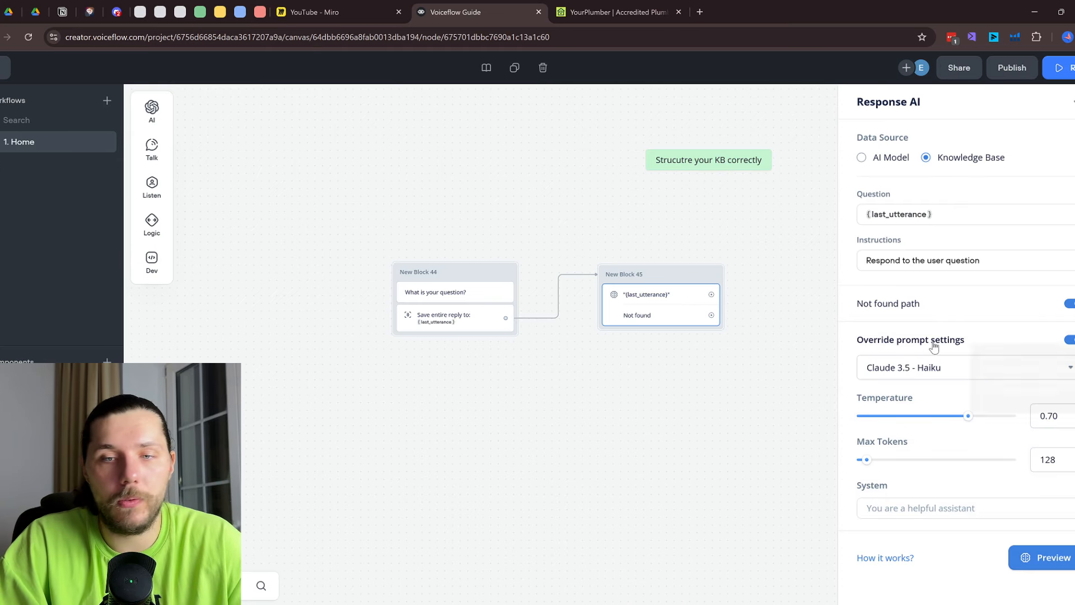
{"action": "left_click", "coordinate": [941, 370]}
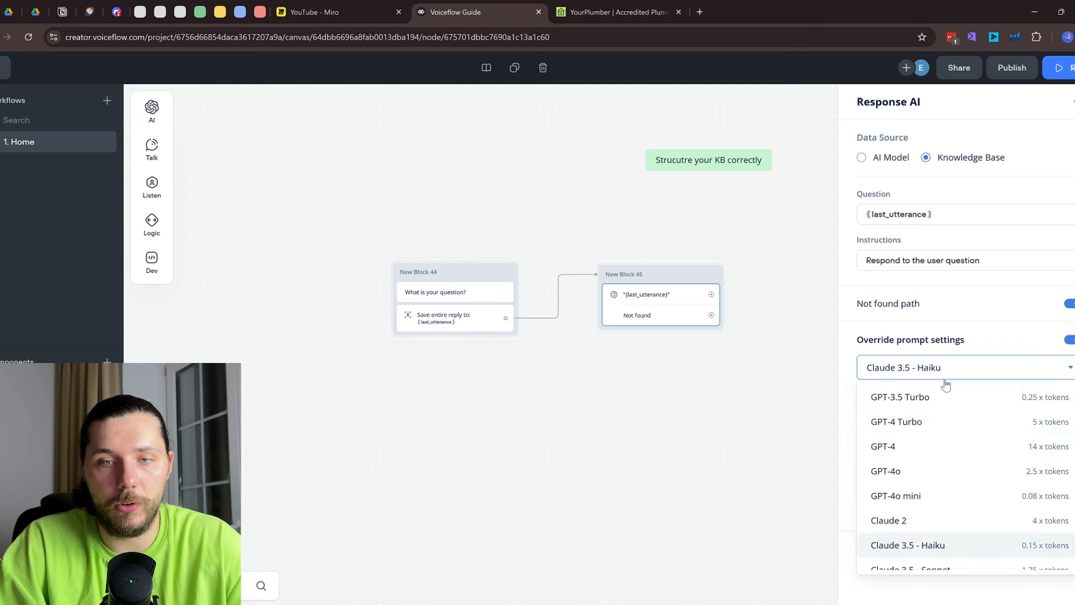
{"action": "left_click", "coordinate": [932, 475]}
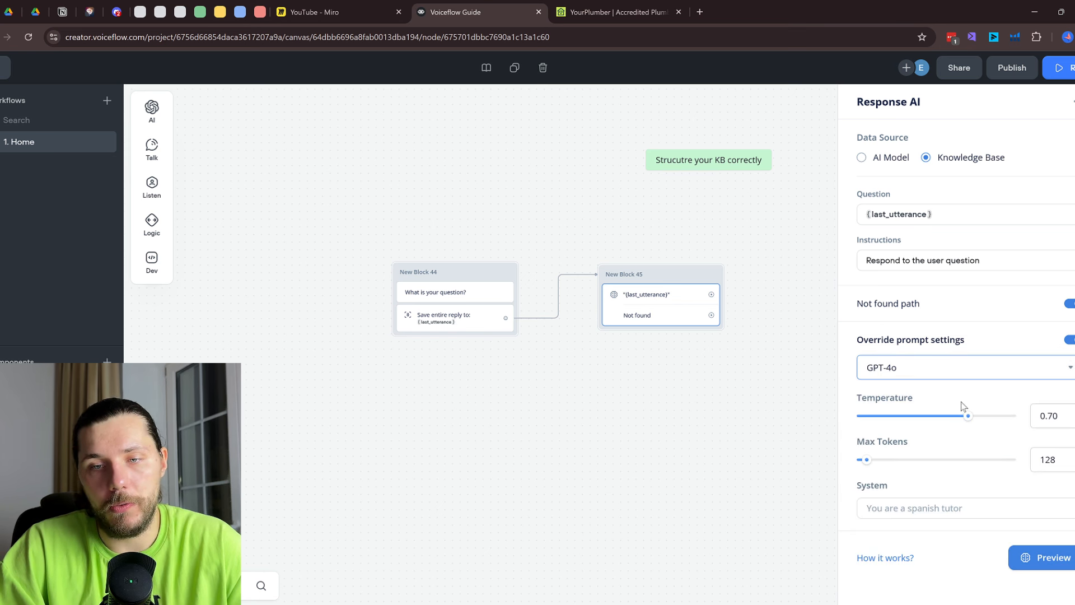
{"action": "left_click", "coordinate": [929, 507]}
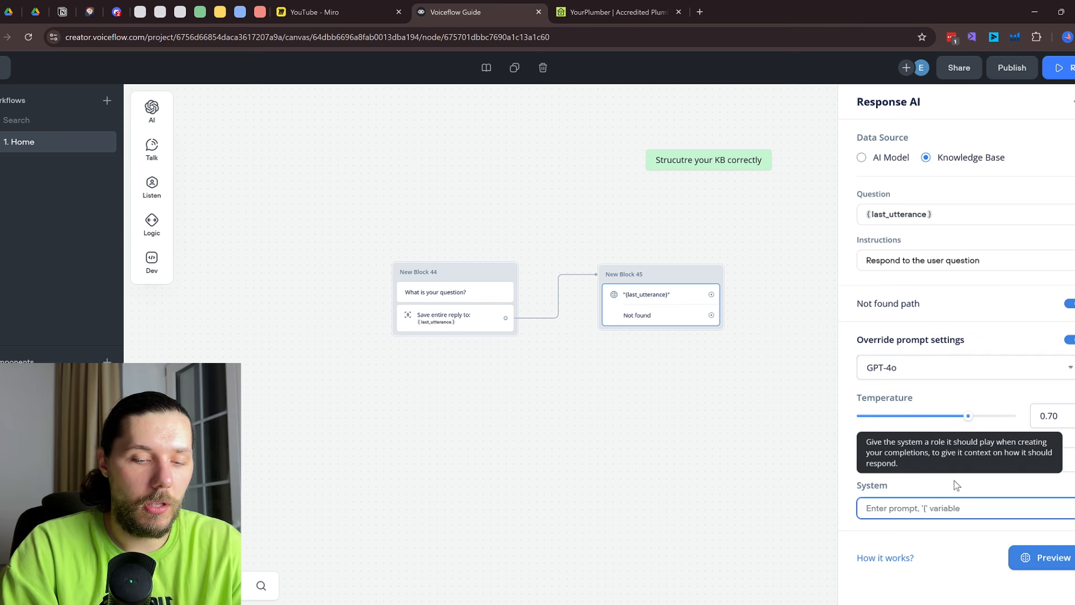
{"action": "type", "text": "be clear"}
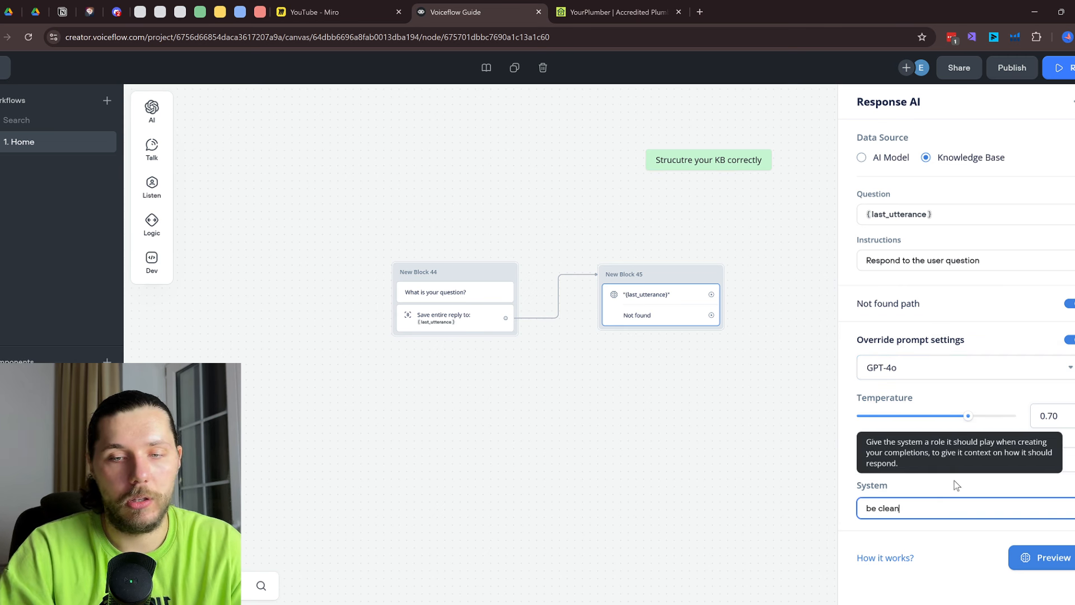
{"action": "left_click", "coordinate": [675, 444]}
Add a capture block for the entire user reply, looped both ways with Block 45
{"action": "left_click_drag", "start_coordinate": [675, 444], "coordinate": [457, 405]}
{"action": "mouse_move", "coordinate": [152, 183]}
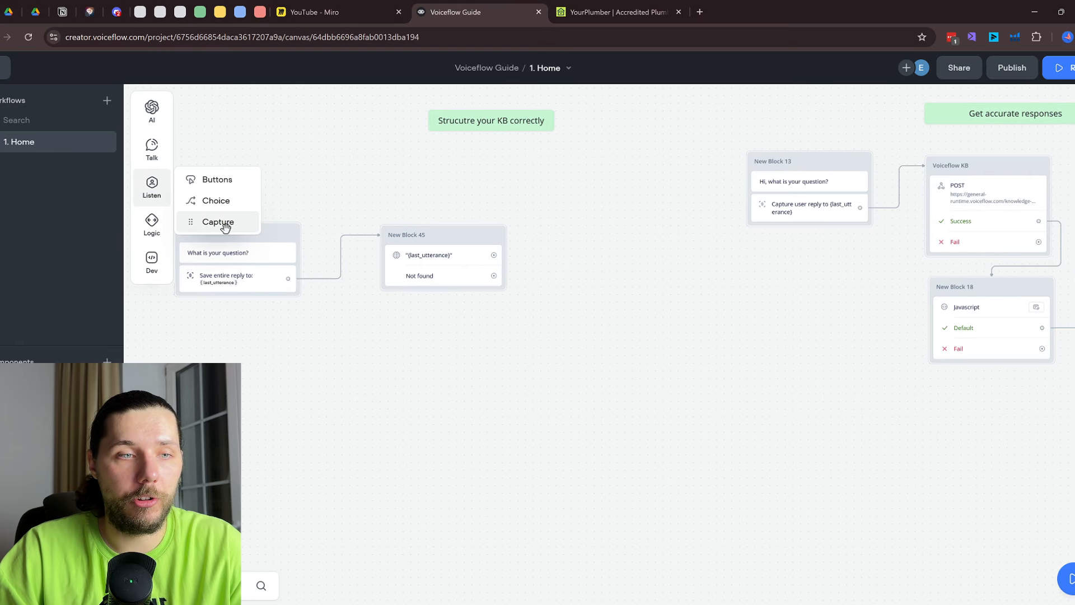
{"action": "left_click_drag", "start_coordinate": [211, 221], "coordinate": [659, 256]}
{"action": "left_click", "coordinate": [979, 100]}
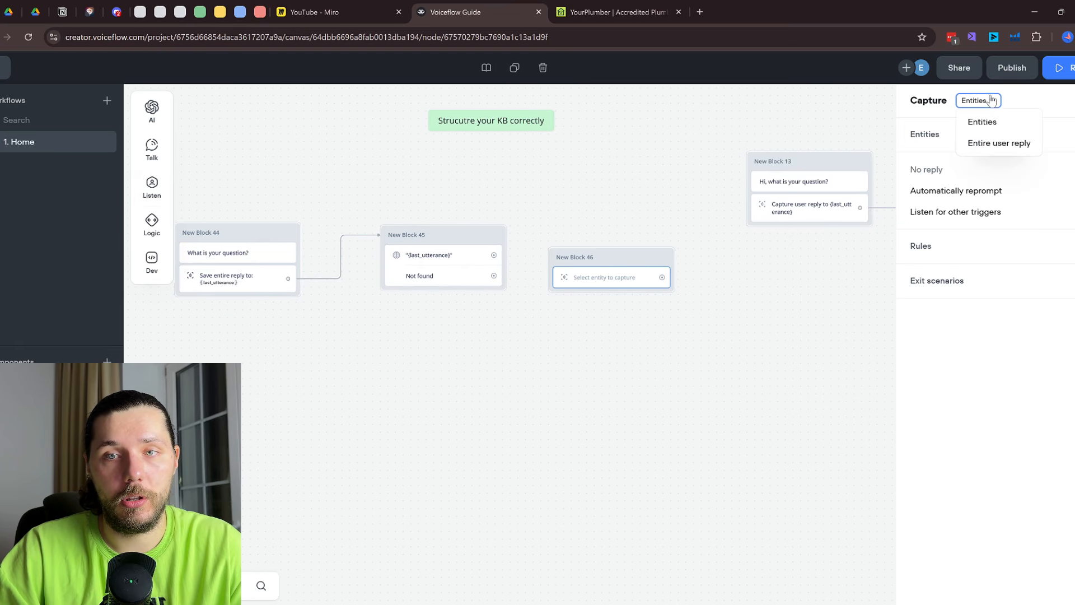
{"action": "left_click", "coordinate": [990, 142]}
{"action": "left_click_drag", "start_coordinate": [494, 255], "coordinate": [610, 232]}
{"action": "left_click_drag", "start_coordinate": [676, 255], "coordinate": [452, 235]}
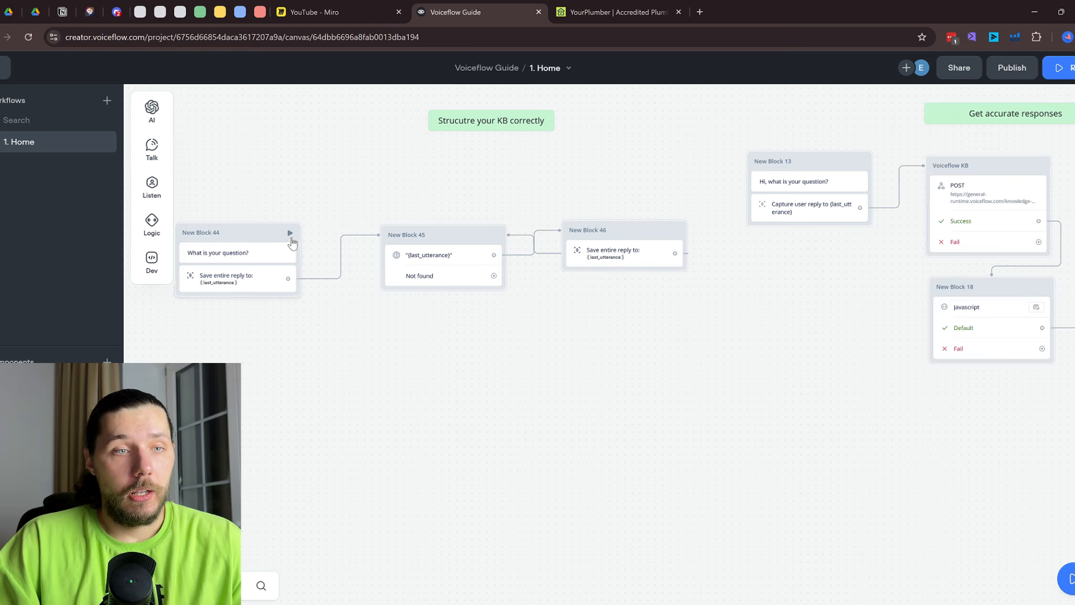
{"action": "left_click", "coordinate": [291, 233]}
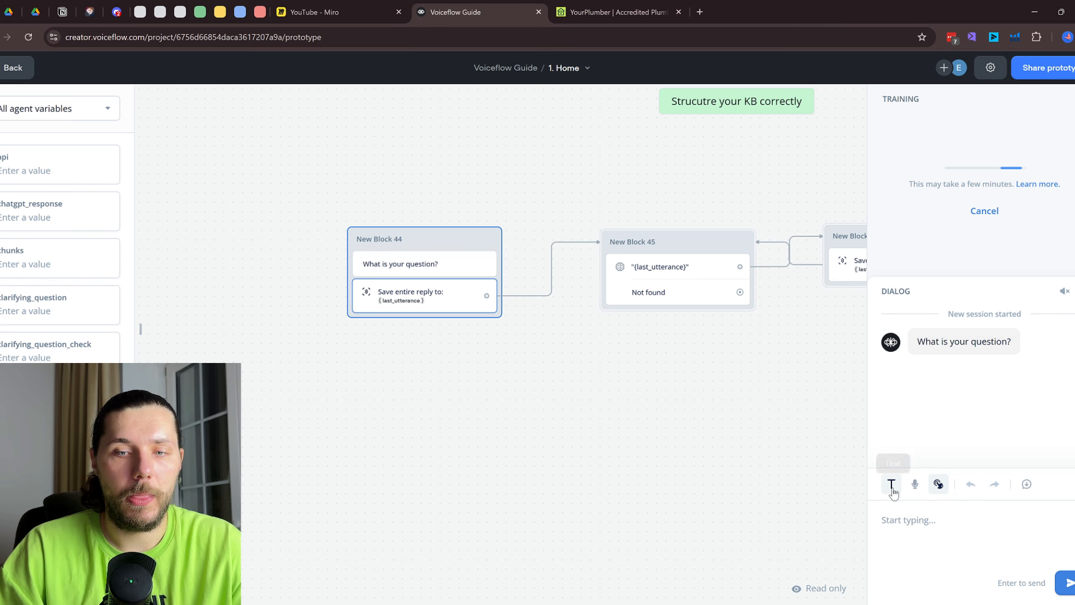
Ask the agent 'what services do you sell?' in the test dialog
{"action": "left_click", "coordinate": [907, 523]}
{"action": "type", "text": "wha"}
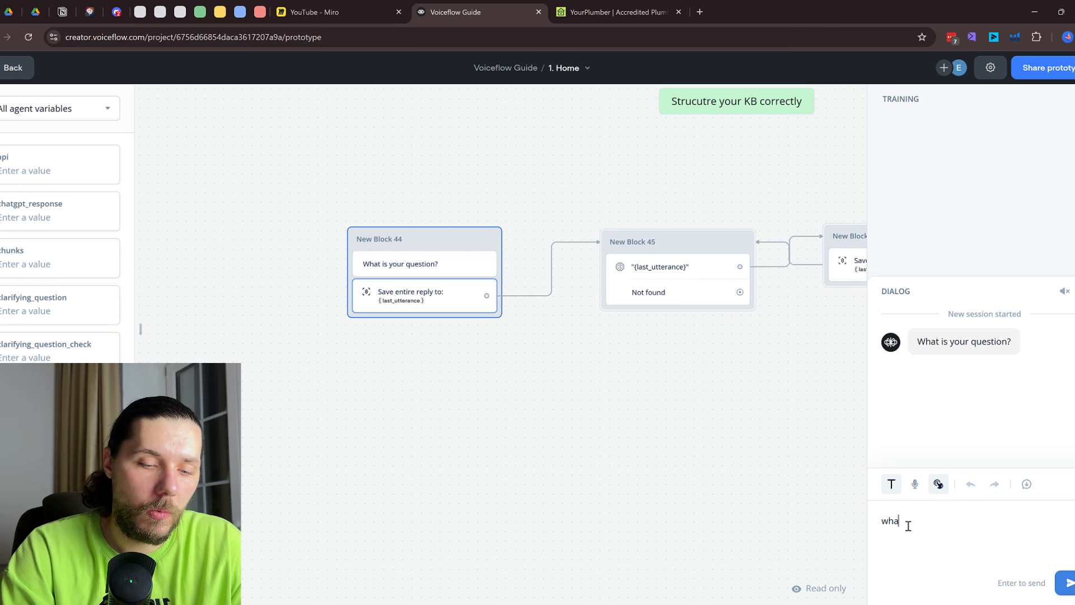
{"action": "type", "text": "t services do you sell?"}
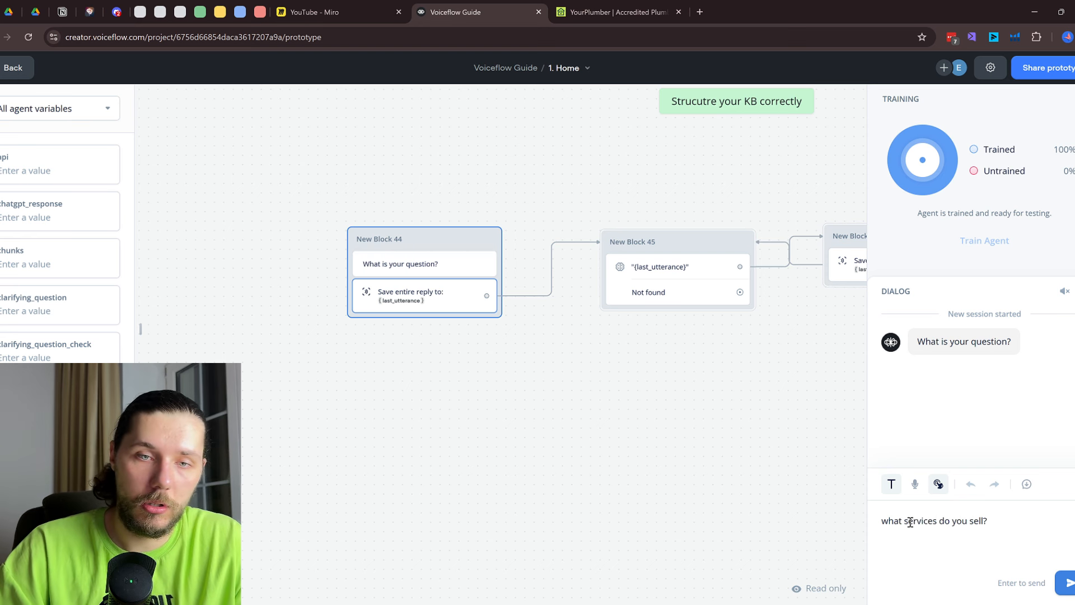
{"action": "key", "text": "Return"}
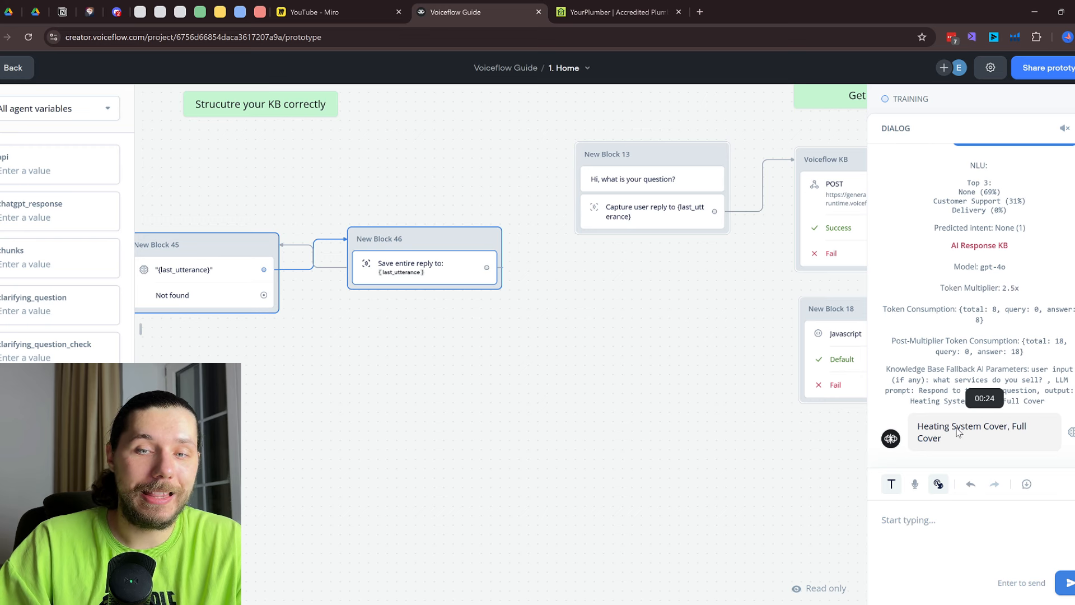
Compare the YourPlumber website's services list against the bot's answer
{"action": "left_click", "coordinate": [638, 6]}
{"action": "scroll", "coordinate": [568, 312], "scroll_direction": "down", "scroll_amount": 8}
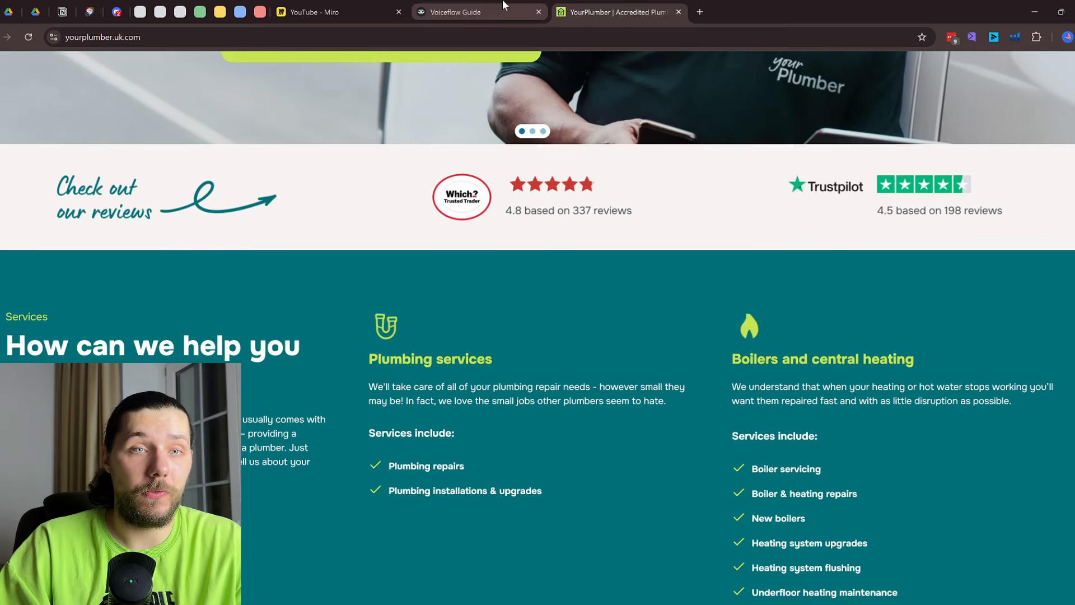
{"action": "left_click", "coordinate": [465, 12]}
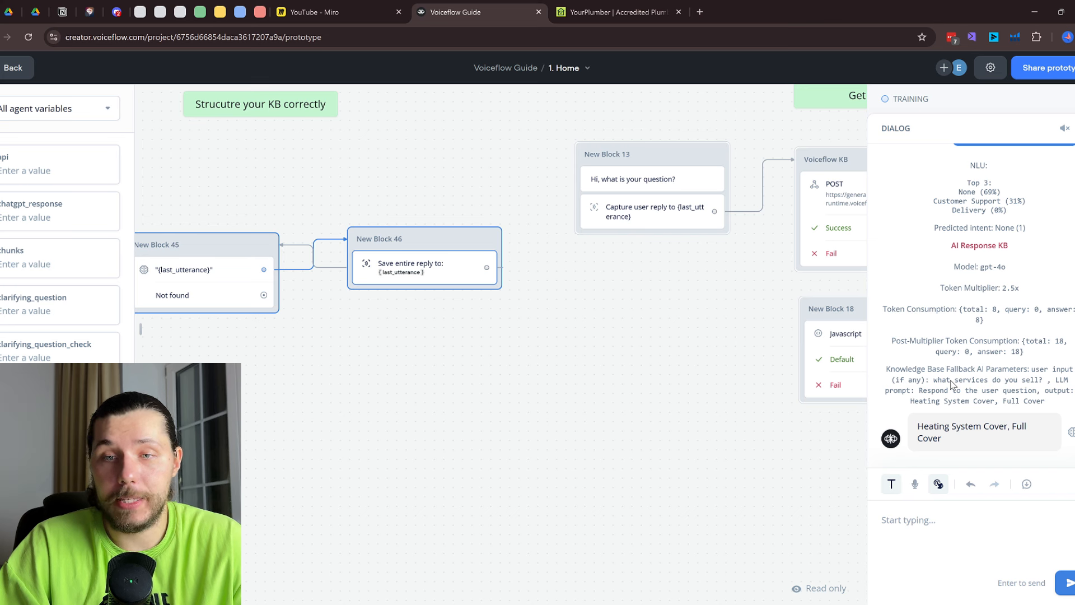
{"action": "left_click", "coordinate": [616, 12]}
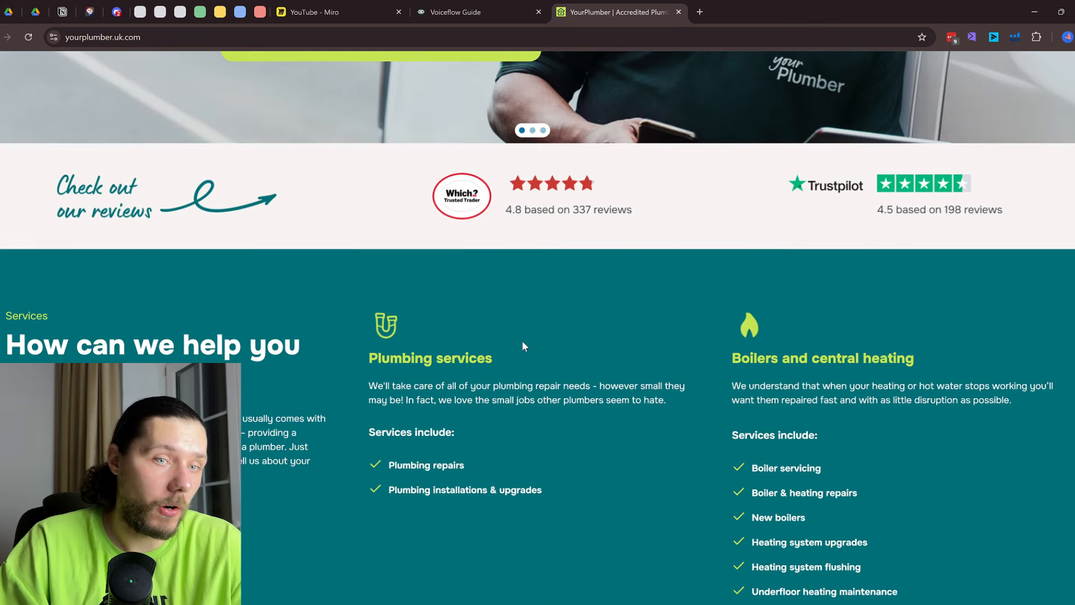
{"action": "scroll", "coordinate": [522, 346], "scroll_direction": "down", "scroll_amount": 3}
{"action": "left_click", "coordinate": [488, 11]}
Inspect Block 45's Response AI instructions, then start a new test from Block 44
{"action": "left_click_drag", "start_coordinate": [245, 303], "coordinate": [374, 291]}
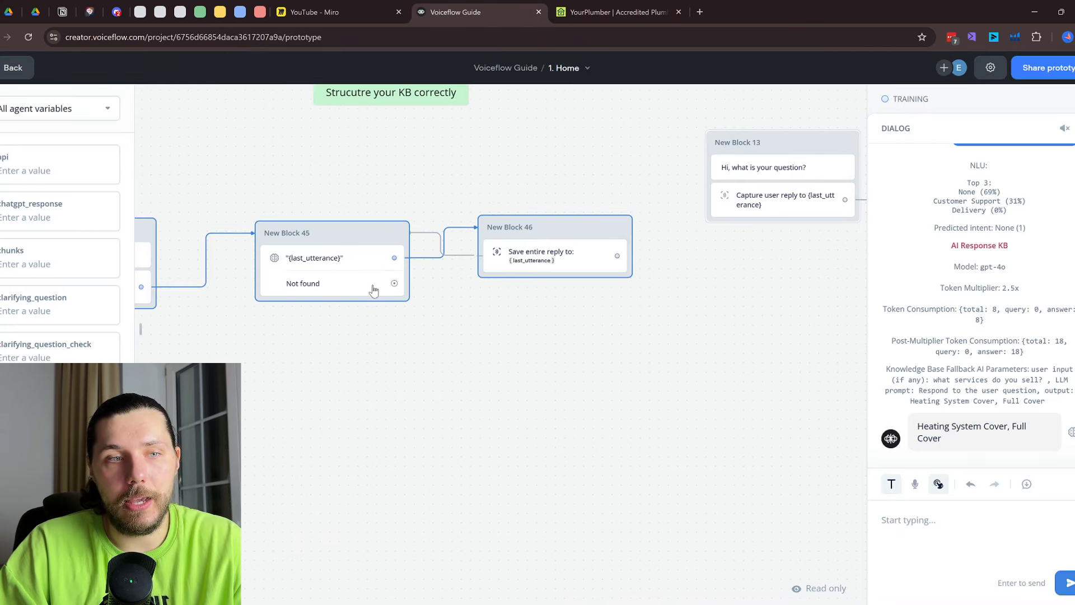
{"action": "left_click", "coordinate": [373, 291]}
{"action": "left_click_drag", "start_coordinate": [1010, 259], "coordinate": [856, 263]}
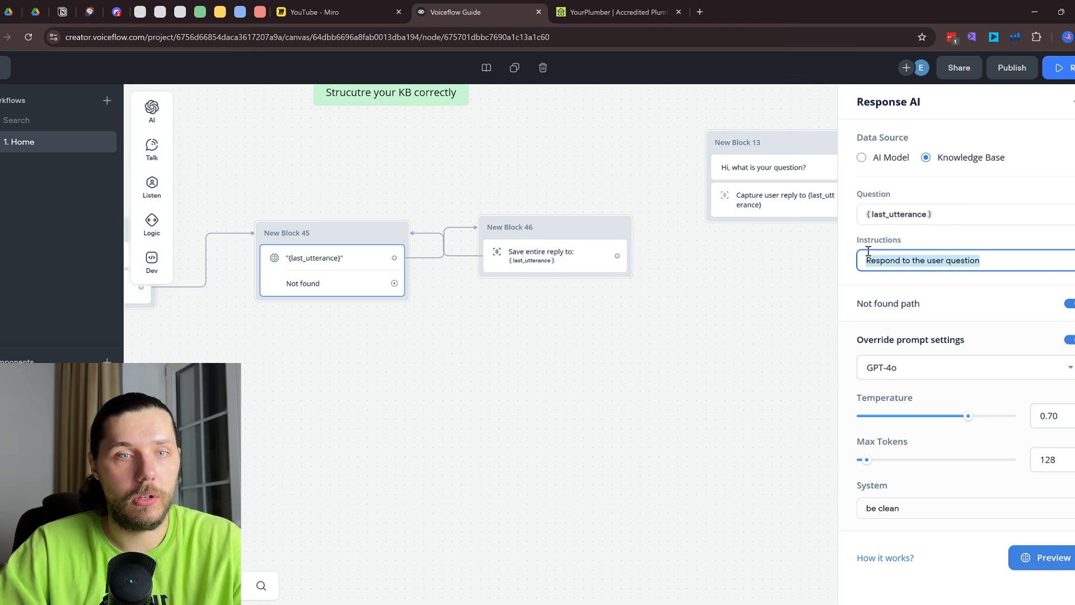
{"action": "left_click", "coordinate": [285, 153]}
{"action": "left_click_drag", "start_coordinate": [274, 170], "coordinate": [379, 185]}
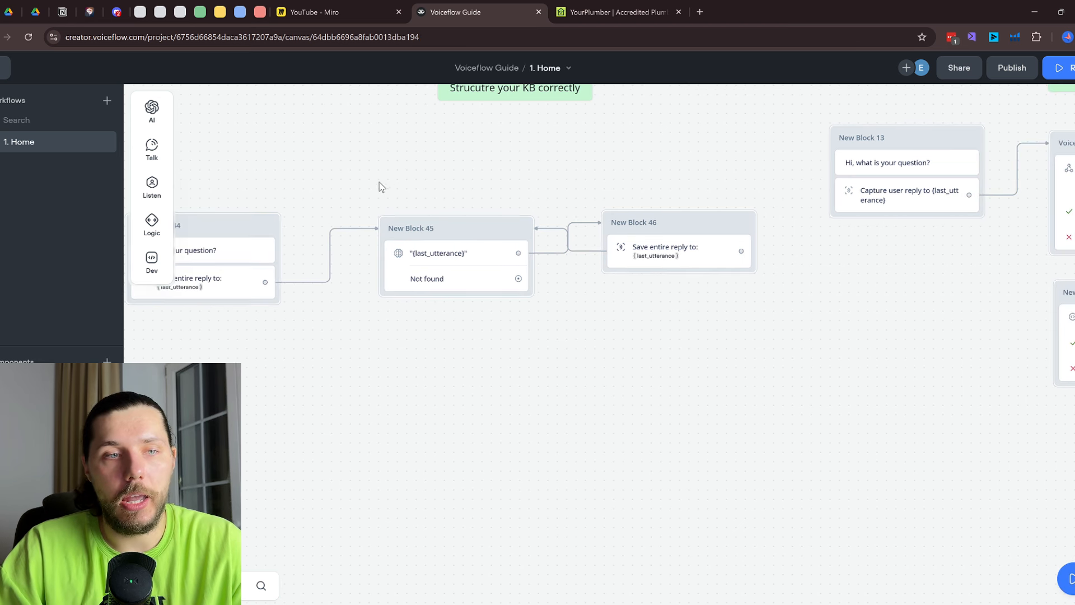
{"action": "left_click", "coordinate": [267, 228]}
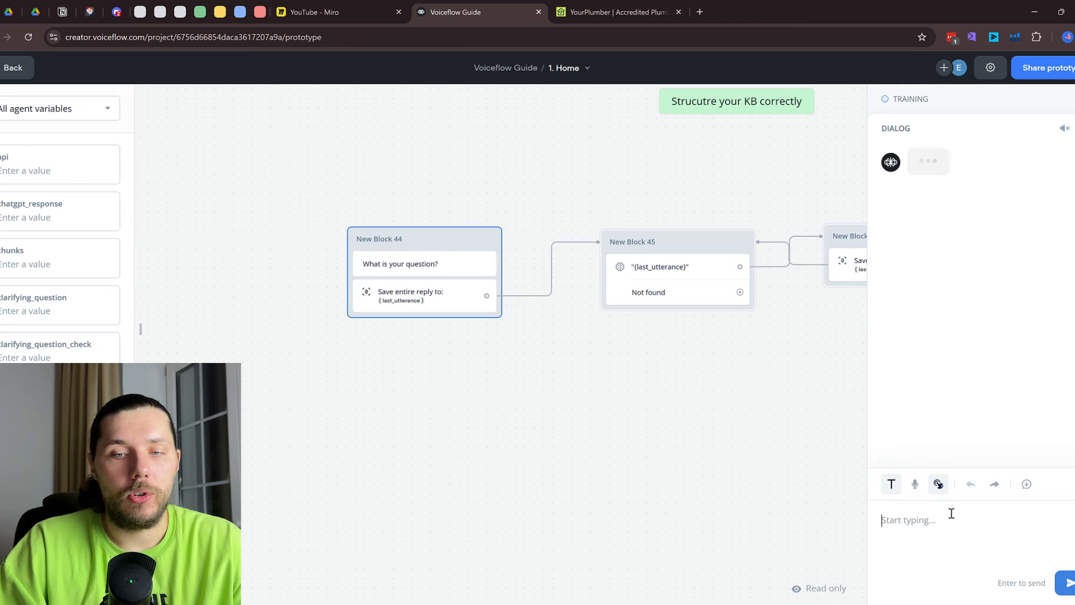
Send 'Hi' to the agent and zoom out to view the whole flow
{"action": "type", "text": "Hi"}
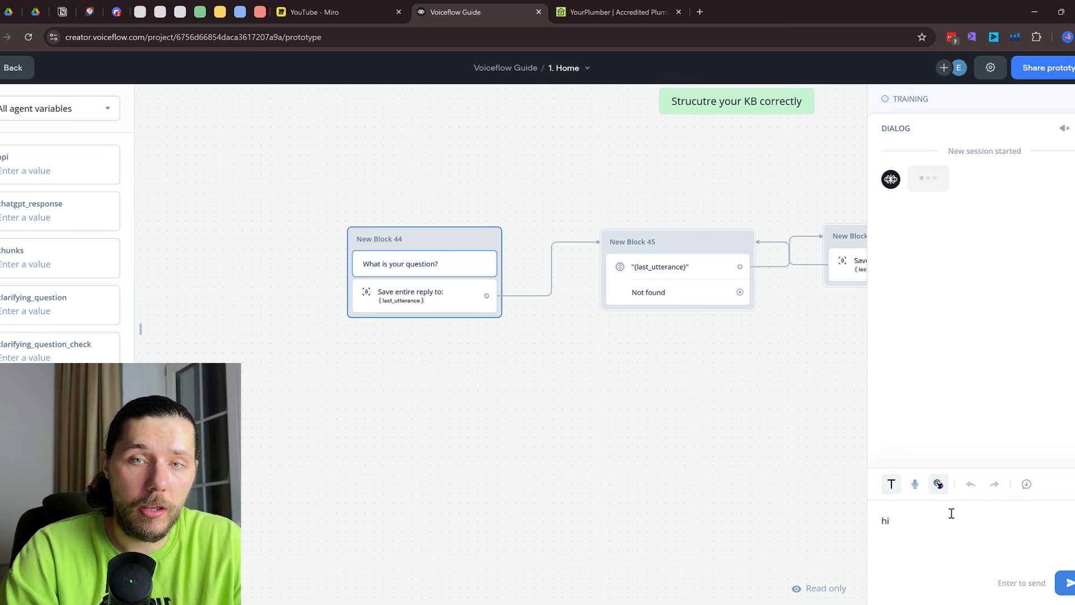
{"action": "key", "text": "Return"}
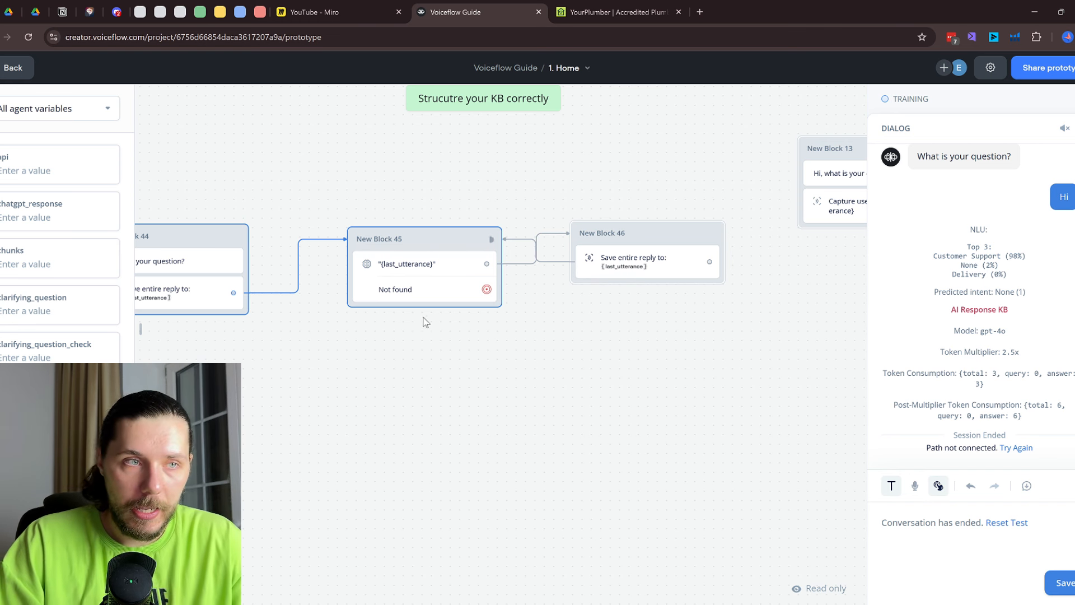
{"action": "scroll", "coordinate": [418, 351], "scroll_direction": "down", "scroll_amount": 5}
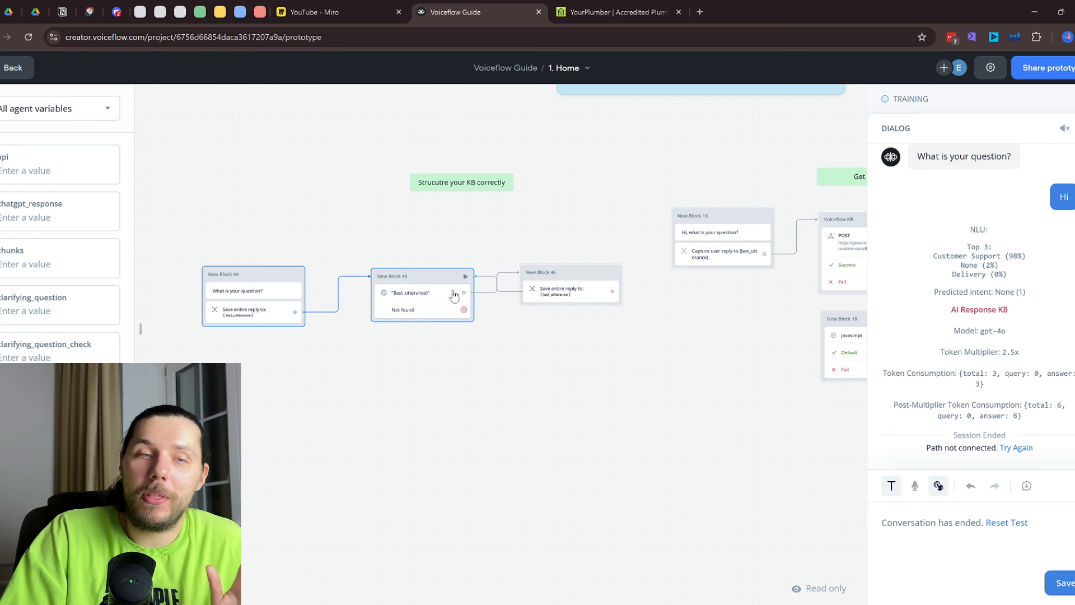
Go from Block 45's answer settings to the knowledge base and scroll its 32 sources
{"action": "left_click", "coordinate": [436, 296]}
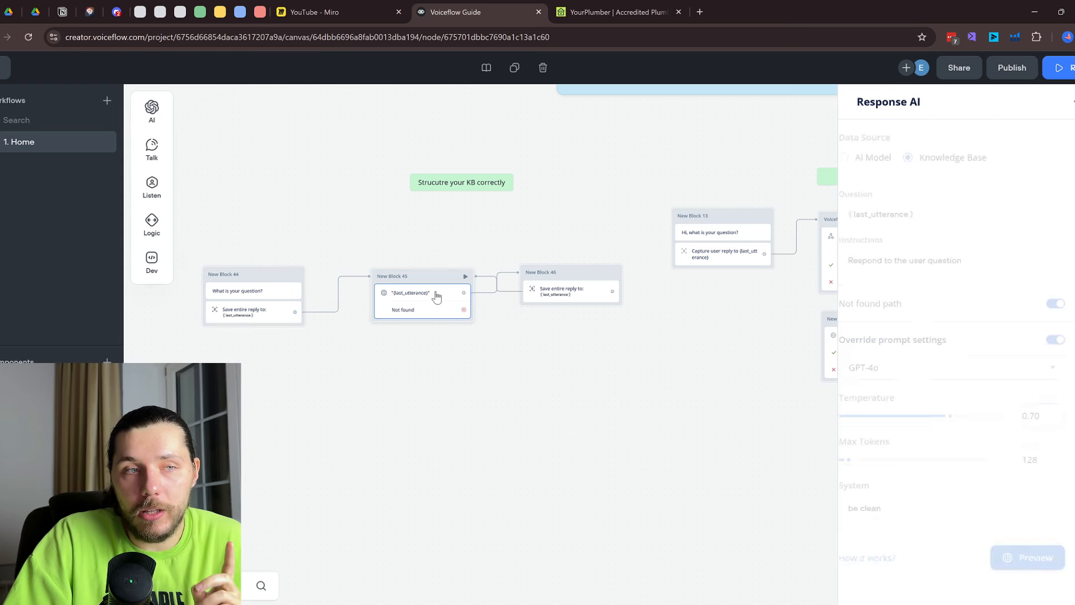
{"action": "mouse_move", "coordinate": [148, 103]}
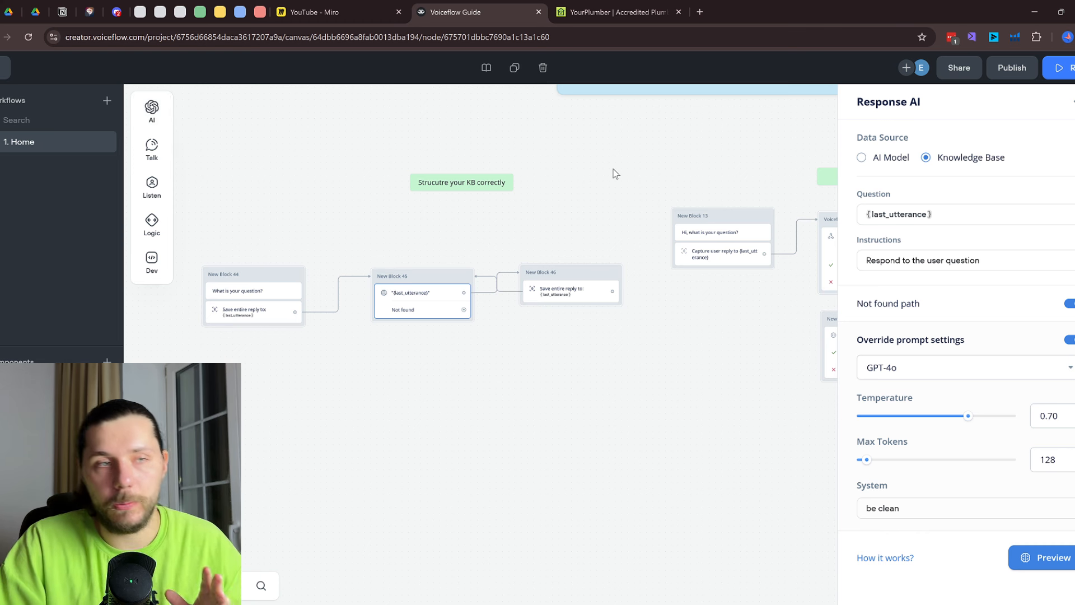
{"action": "left_click", "coordinate": [2, 68]}
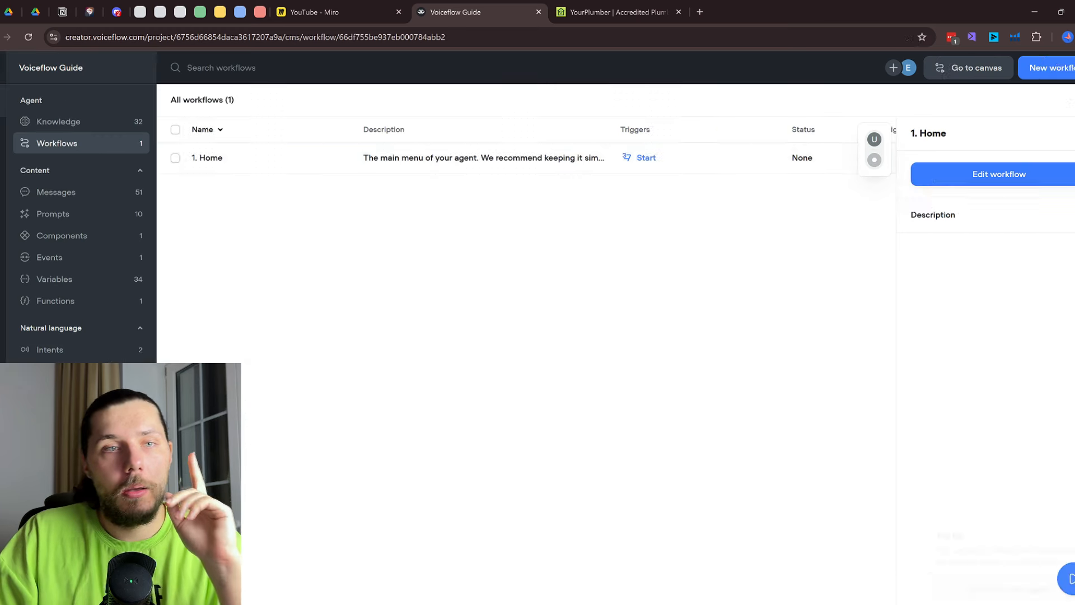
{"action": "left_click", "coordinate": [116, 125]}
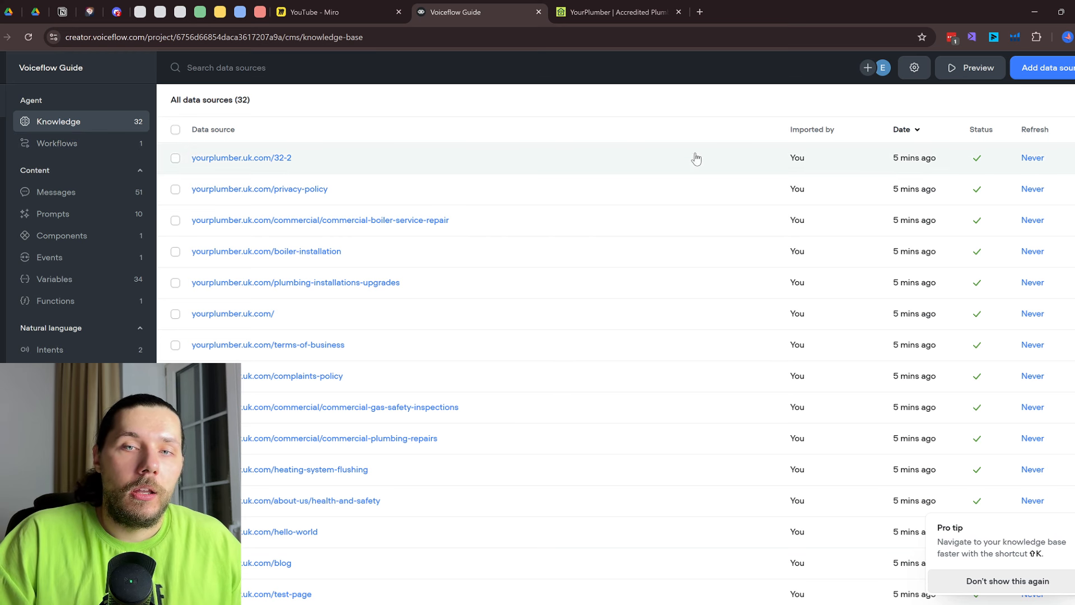
{"action": "scroll", "coordinate": [715, 245], "scroll_direction": "down", "scroll_amount": 6}
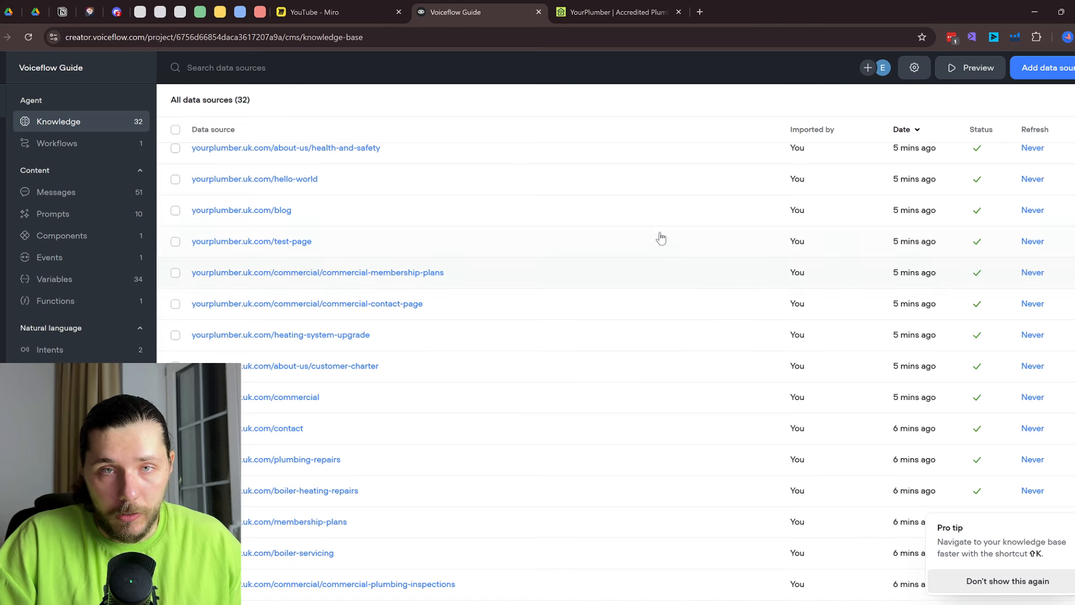
Scroll the YourPlumber website to its customer promise section
{"action": "left_click", "coordinate": [636, 5]}
{"action": "scroll", "coordinate": [548, 246], "scroll_direction": "up", "scroll_amount": 10}
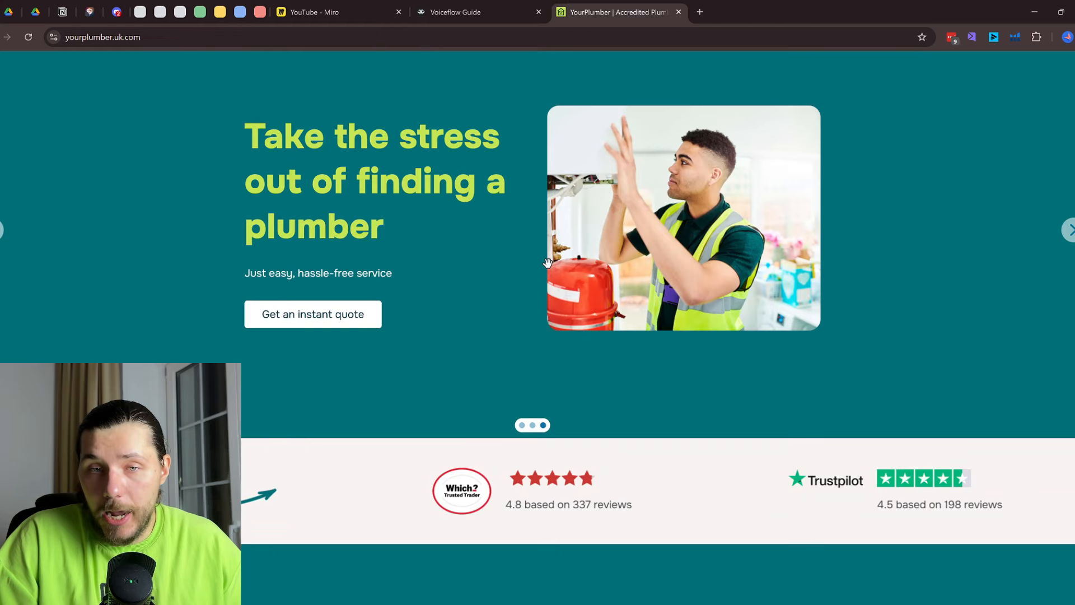
{"action": "scroll", "coordinate": [532, 264], "scroll_direction": "down", "scroll_amount": 10}
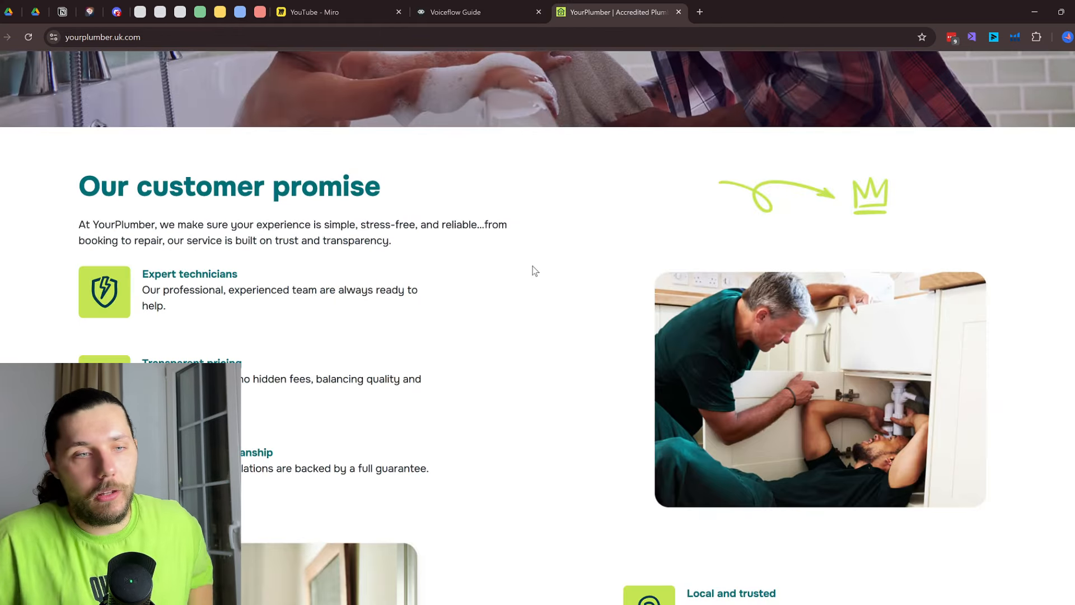
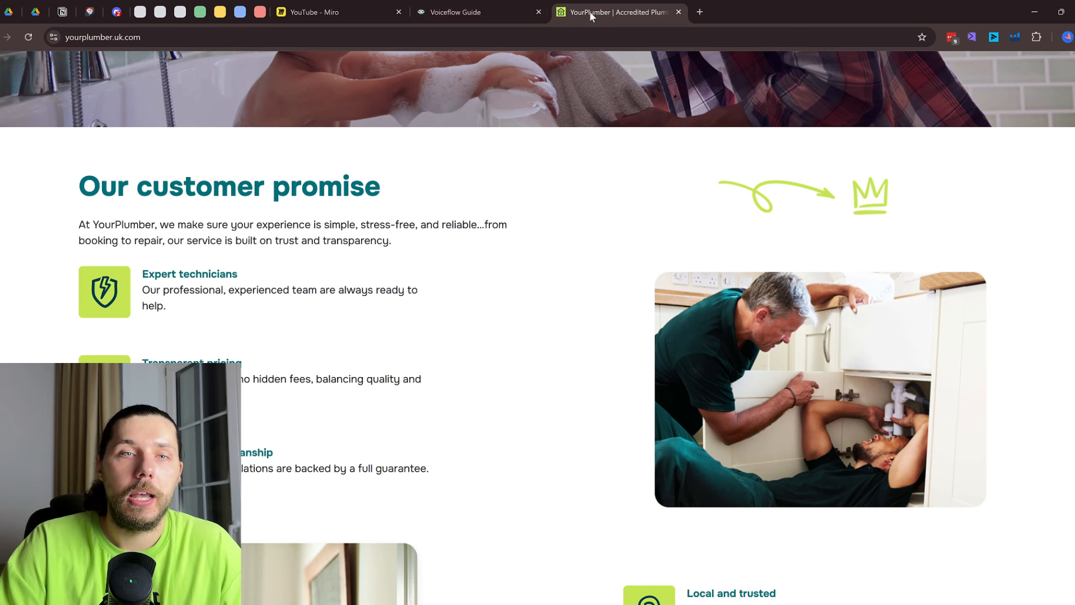
Delete all 32 Voiceflow Guide knowledge sources, then bring up the Infratech agent's 18-source knowledge base
{"action": "left_click_drag", "start_coordinate": [589, 11], "coordinate": [617, 11]}
{"action": "left_click", "coordinate": [425, 12]}
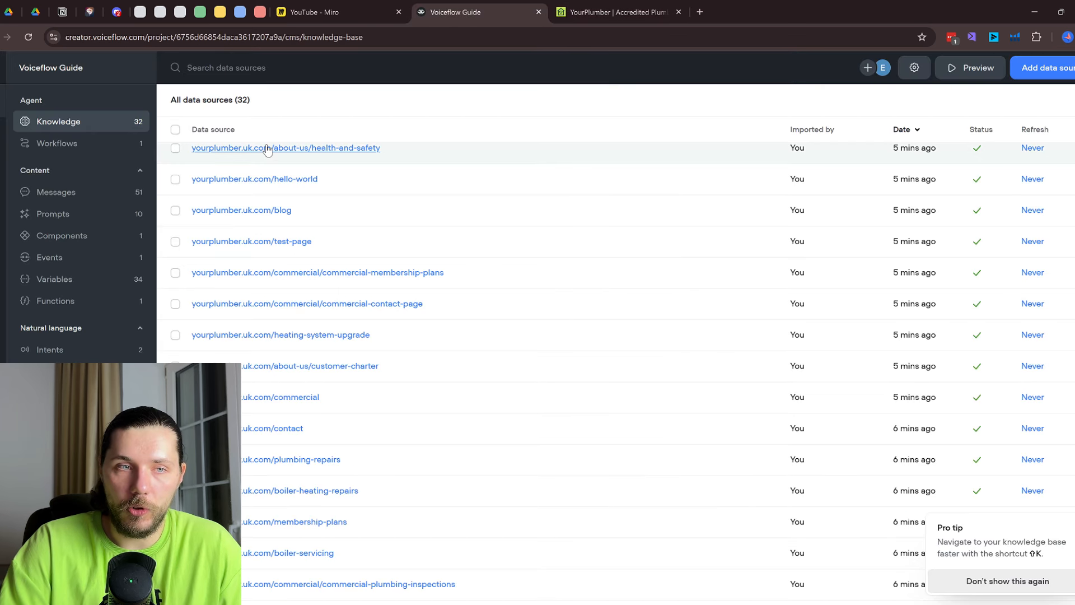
{"action": "left_click", "coordinate": [175, 131]}
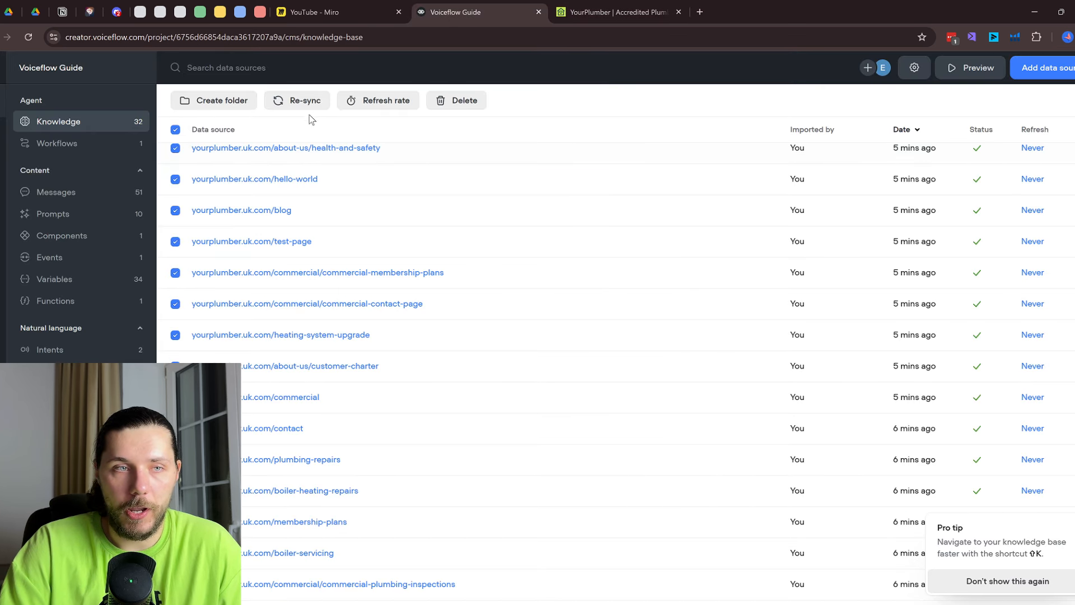
{"action": "left_click", "coordinate": [457, 100]}
{"action": "left_click", "coordinate": [588, 170]}
{"action": "left_click", "coordinate": [260, 7]}
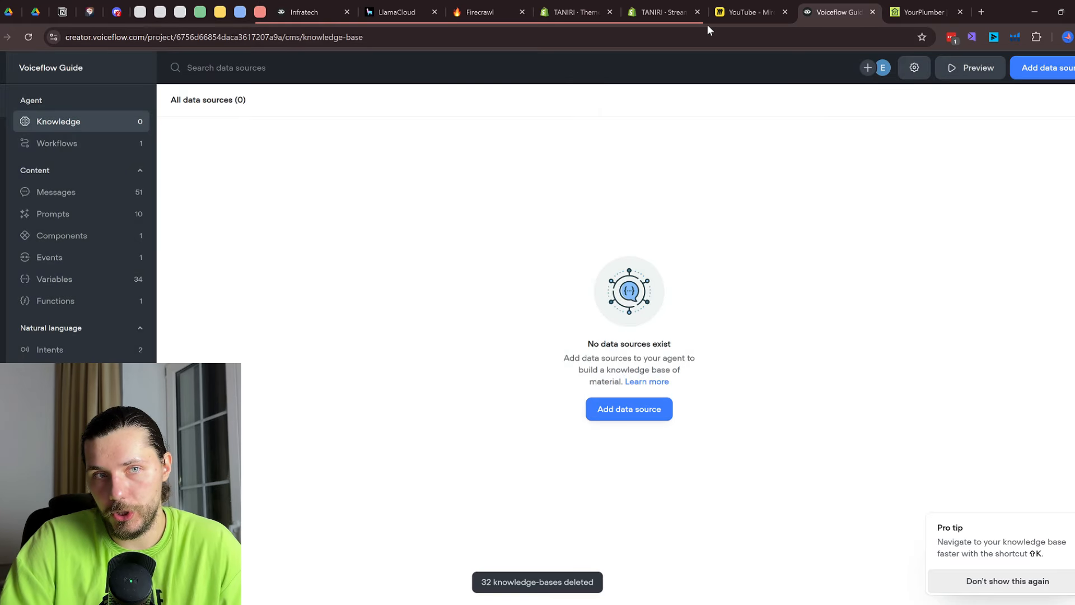
{"action": "left_click", "coordinate": [313, 11]}
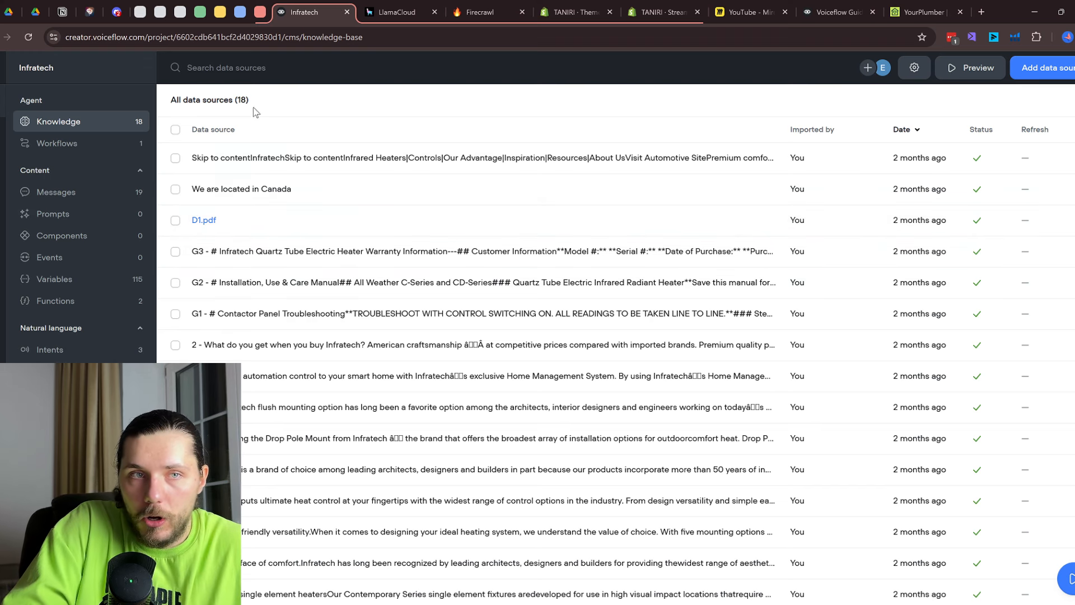
Scroll the Infratech sources and flush-mounting content, pointing out its markdown heading symbols
{"action": "scroll", "coordinate": [535, 257], "scroll_direction": "down", "scroll_amount": 2}
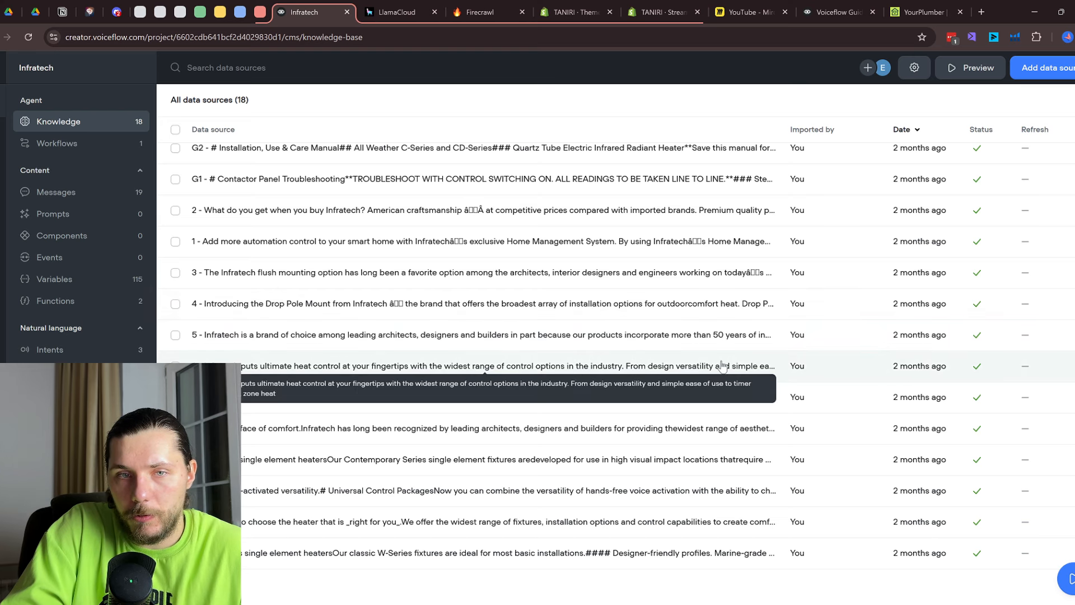
{"action": "scroll", "coordinate": [470, 314], "scroll_direction": "up", "scroll_amount": 3}
{"action": "scroll", "coordinate": [479, 271], "scroll_direction": "down", "scroll_amount": 2}
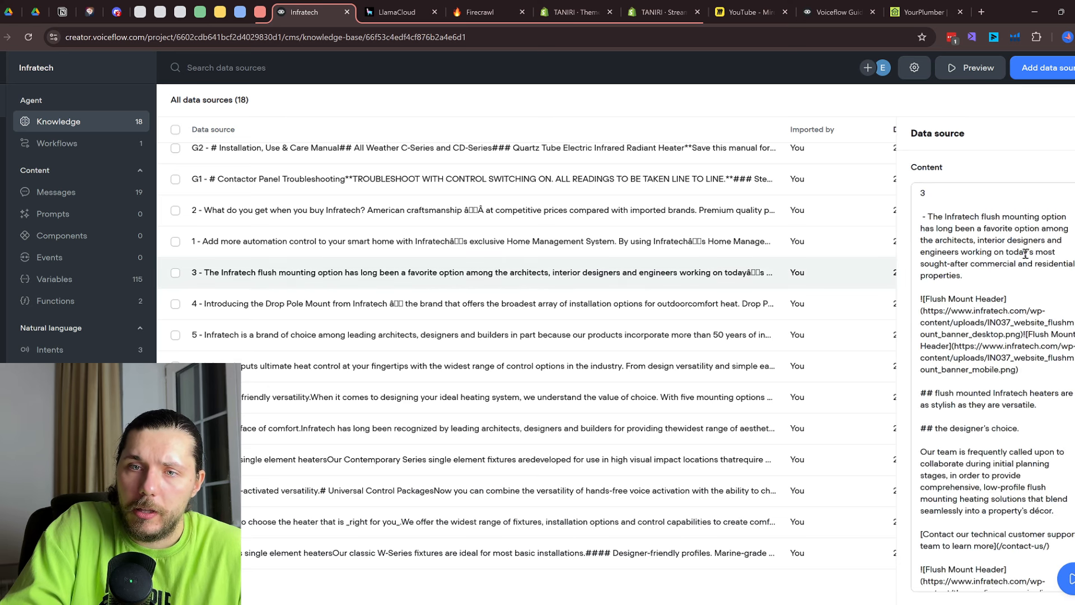
{"action": "scroll", "coordinate": [1005, 257], "scroll_direction": "down", "scroll_amount": 10}
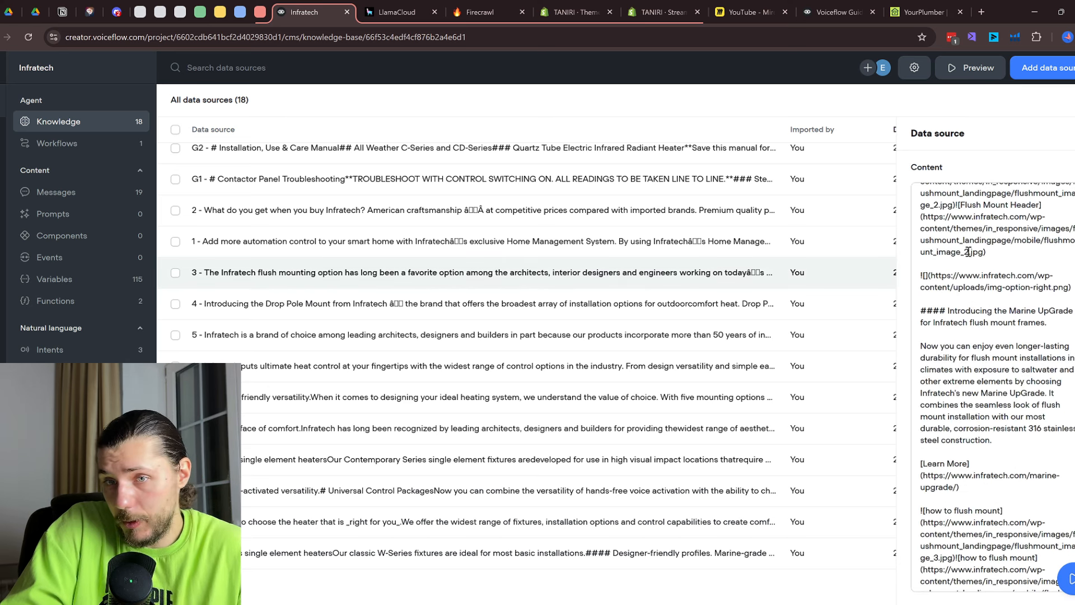
{"action": "left_click_drag", "start_coordinate": [946, 314], "coordinate": [922, 312]}
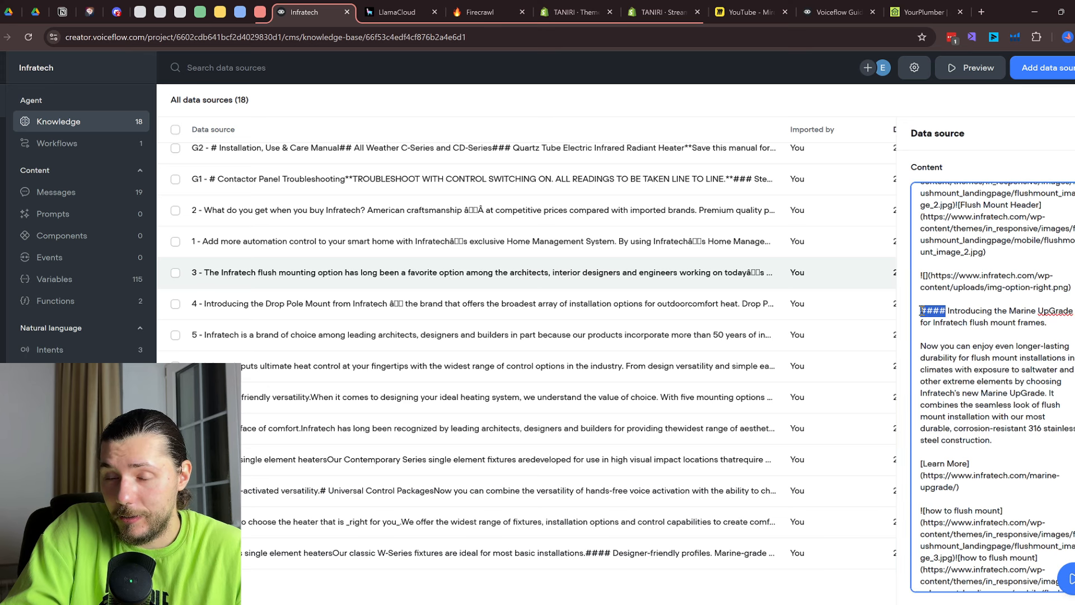
Highlight the repeated x-mark image link text in the flush-mounting source's scraped content
{"action": "scroll", "coordinate": [930, 276], "scroll_direction": "up", "scroll_amount": 1}
{"action": "scroll", "coordinate": [946, 263], "scroll_direction": "down", "scroll_amount": 10}
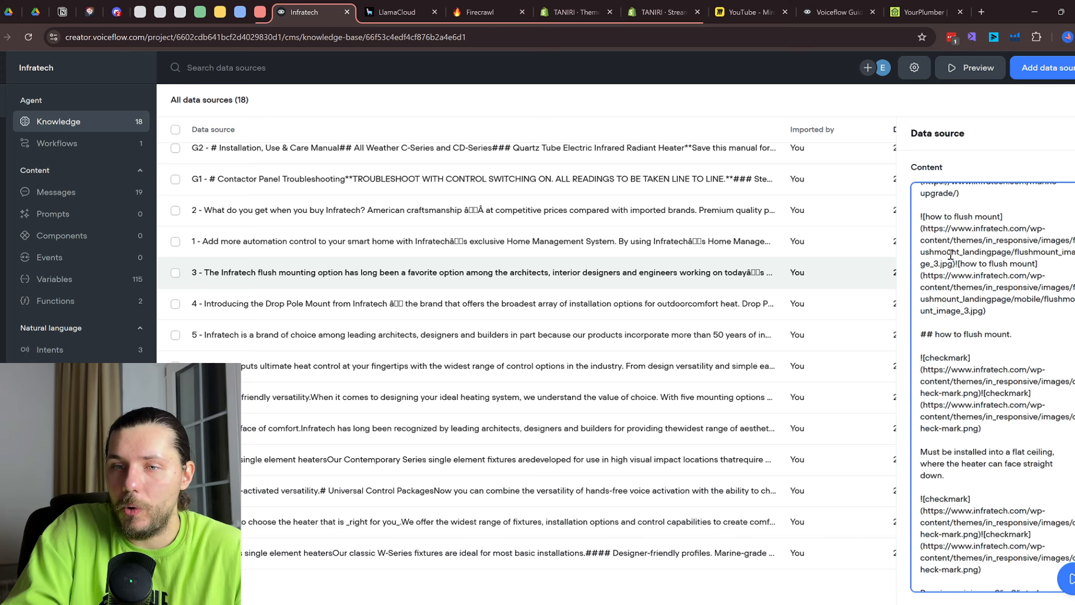
{"action": "scroll", "coordinate": [950, 255], "scroll_direction": "down", "scroll_amount": 10}
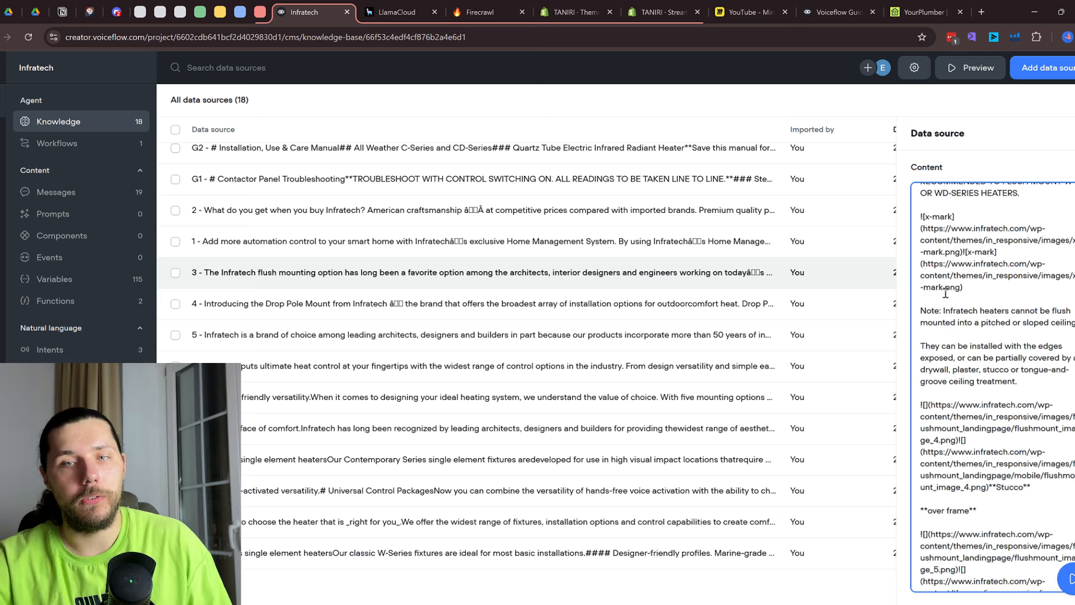
{"action": "left_click_drag", "start_coordinate": [964, 287], "coordinate": [919, 255]}
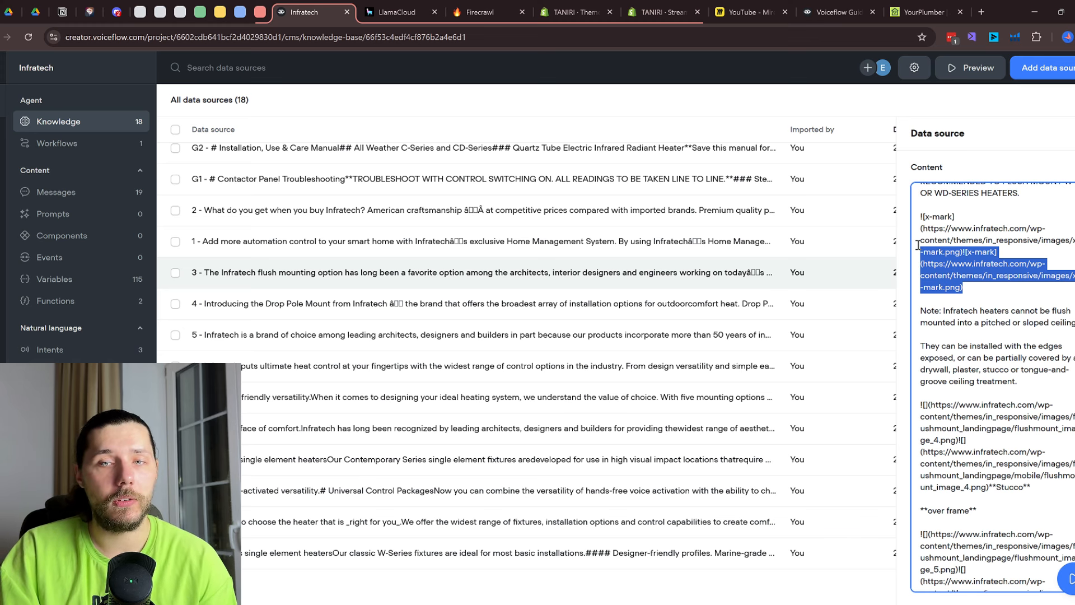
{"action": "left_click", "coordinate": [983, 271]}
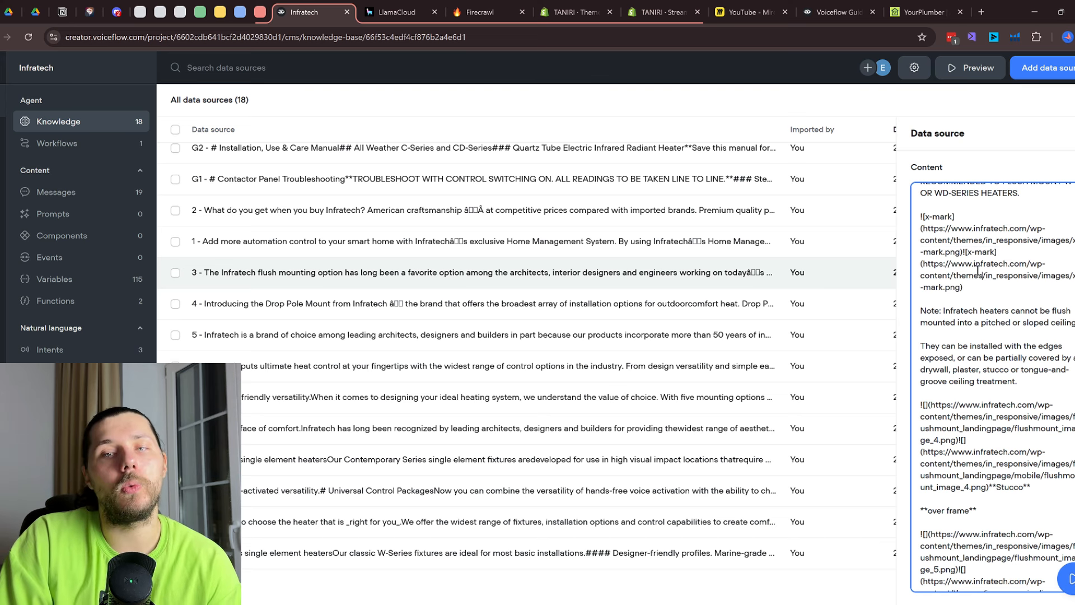
{"action": "left_click_drag", "start_coordinate": [975, 289], "coordinate": [917, 255]}
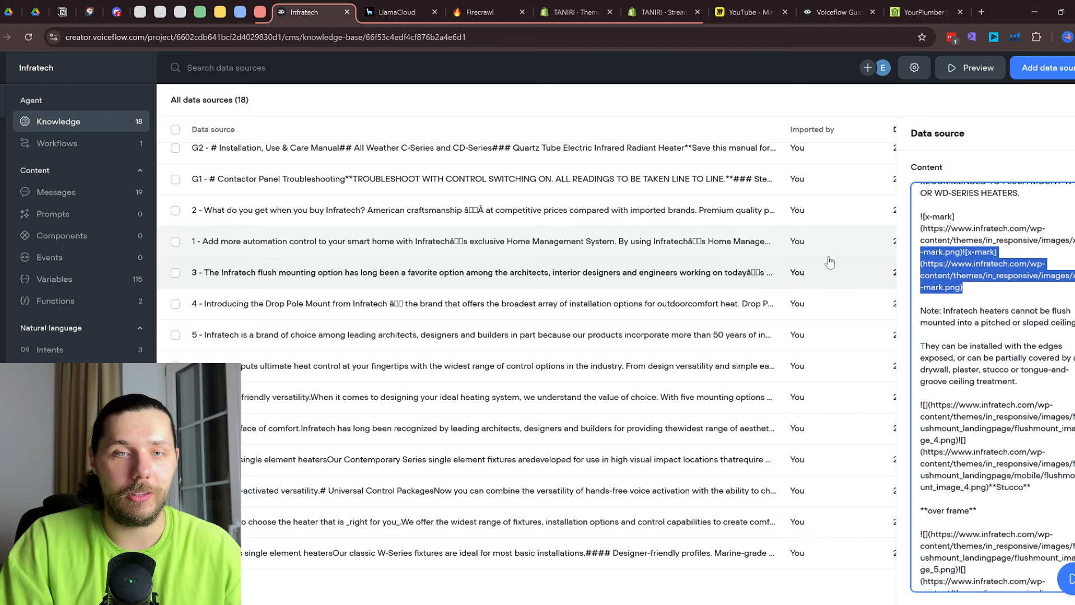
{"action": "scroll", "coordinate": [653, 262], "scroll_direction": "up", "scroll_amount": 1}
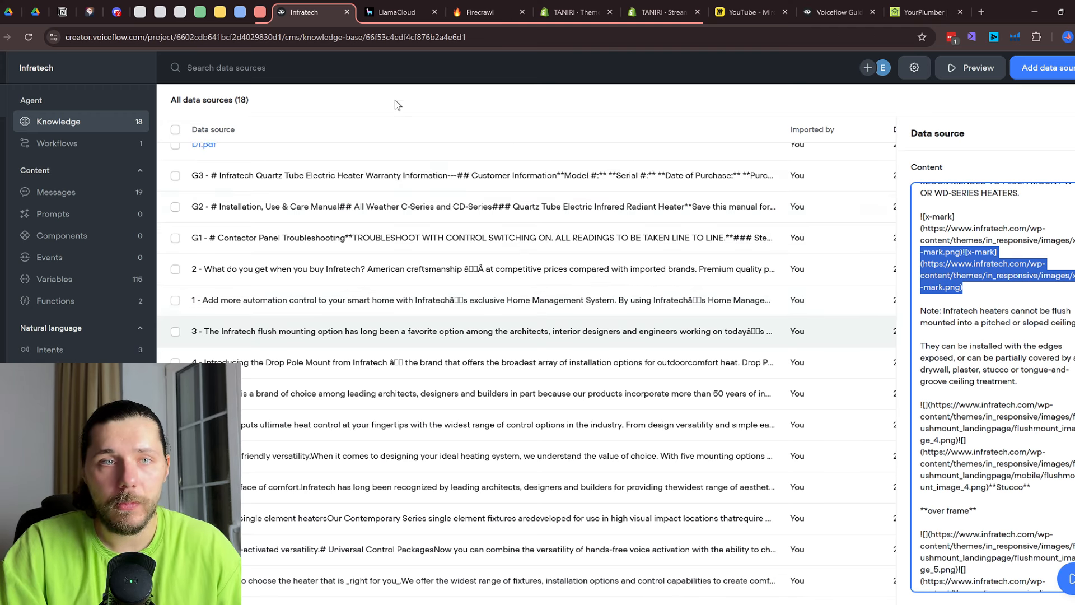
{"action": "left_click", "coordinate": [467, 5]}
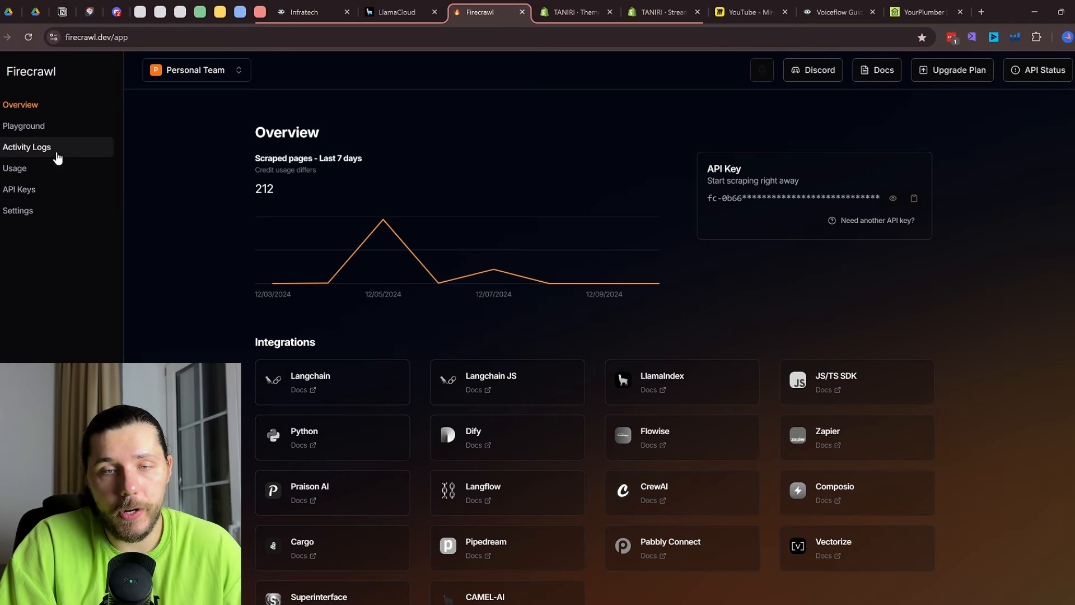
Scrape the yourplumber.uk.com homepage as a single URL in the Firecrawl Playground
{"action": "left_click", "coordinate": [43, 133]}
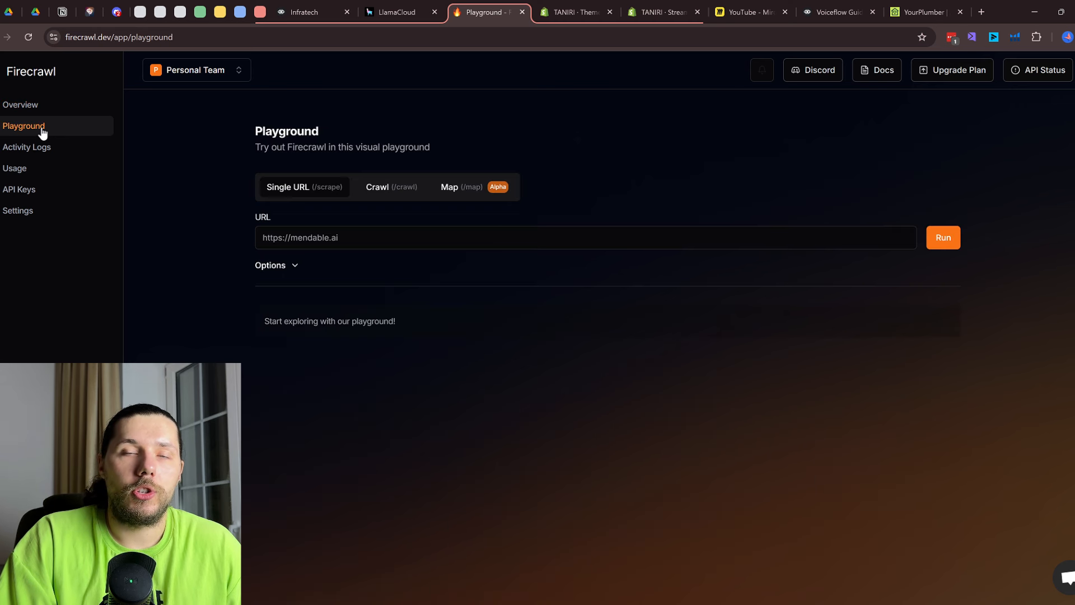
{"action": "left_click", "coordinate": [919, 13]}
{"action": "triple_click", "coordinate": [443, 37]}
{"action": "key", "text": "ctrl+c"}
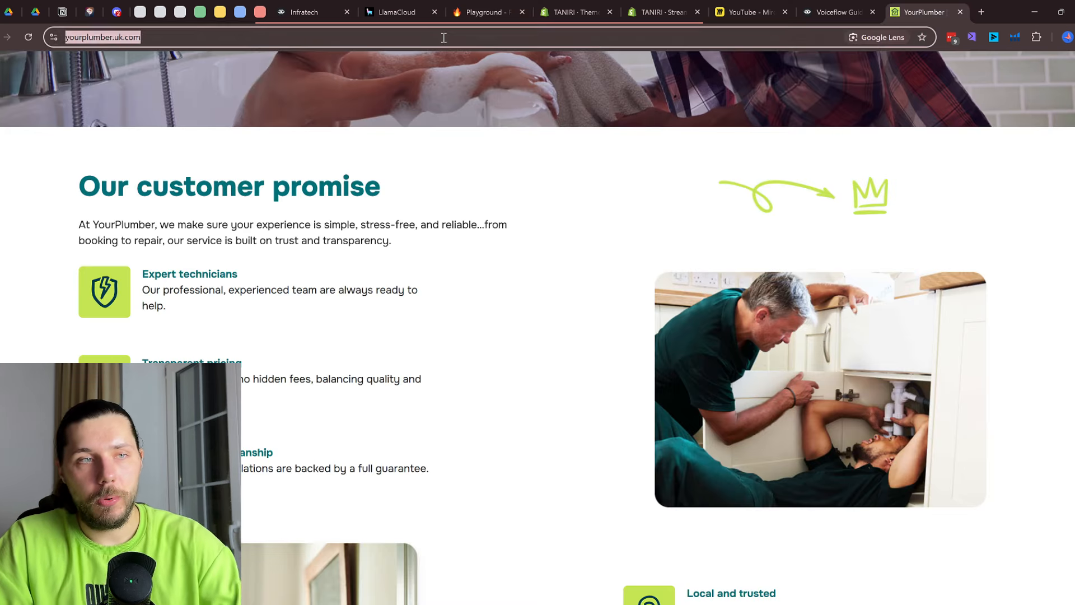
{"action": "left_click", "coordinate": [485, 12]}
{"action": "left_click", "coordinate": [330, 237]}
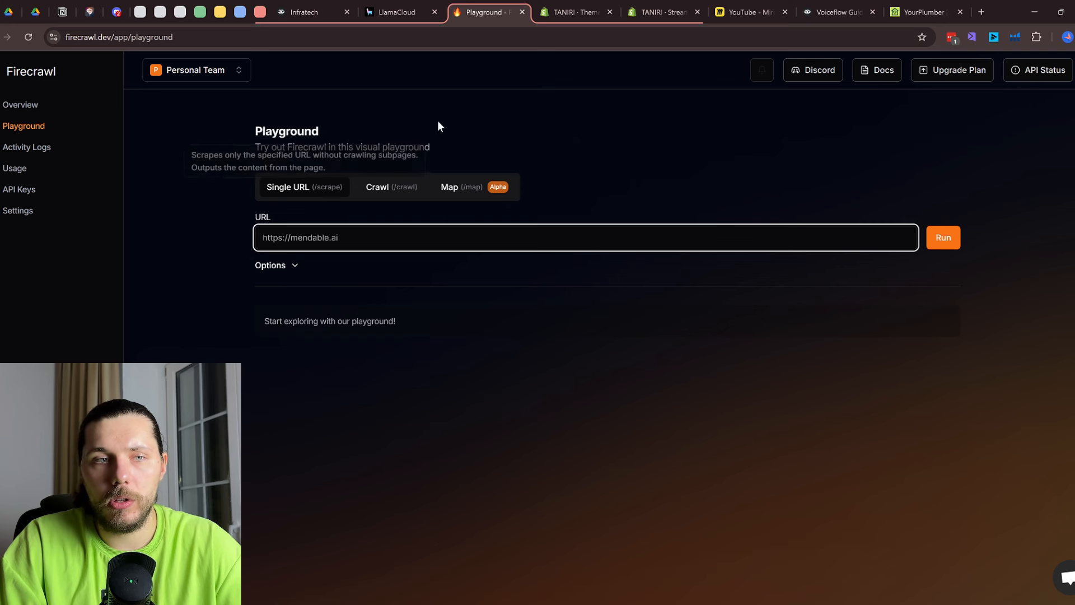
{"action": "key", "text": "ctrl+v"}
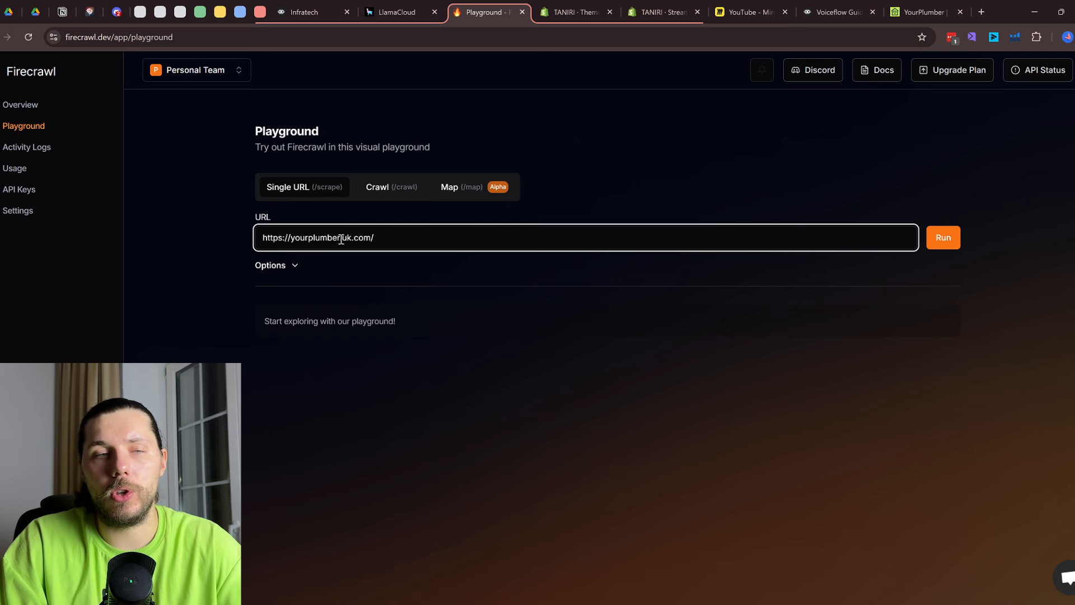
{"action": "left_click", "coordinate": [296, 266]}
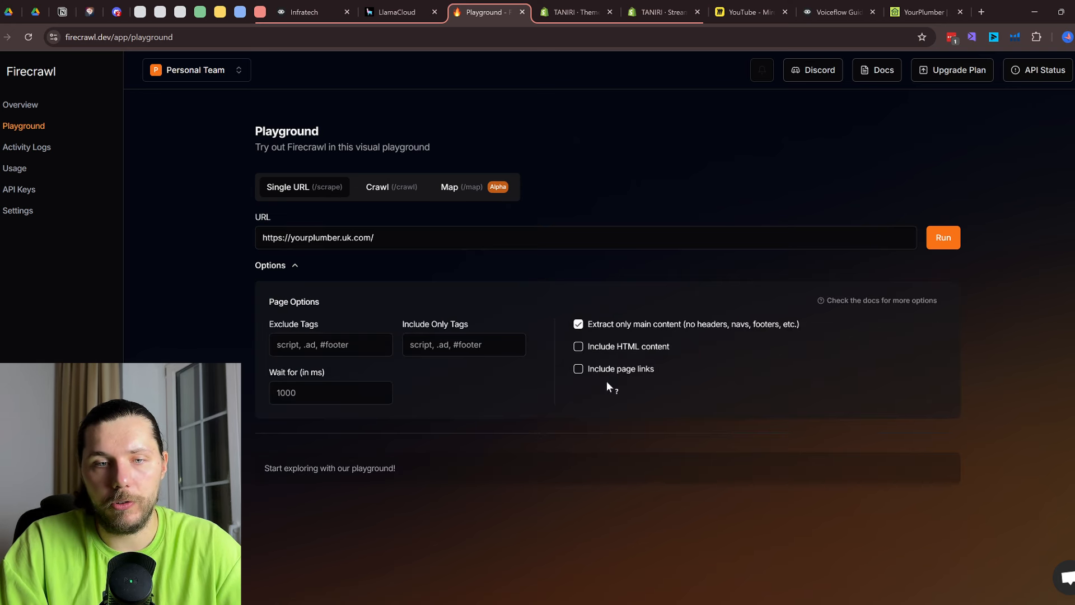
{"action": "left_click", "coordinate": [956, 237]}
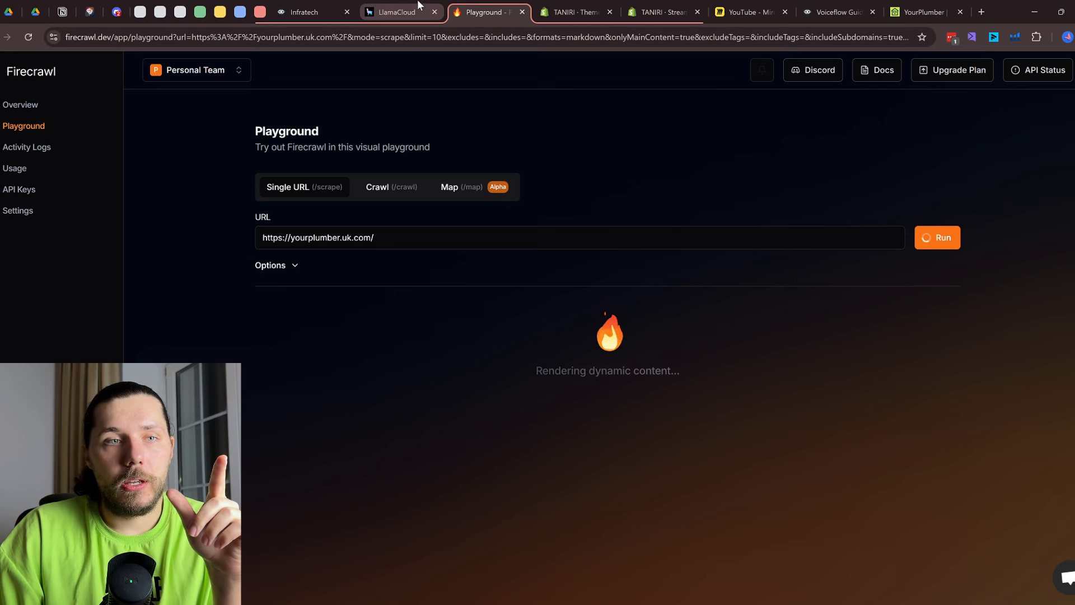
Import yourplumber.uk.com as a URL data source in Voiceflow Guide's knowledge base and check its details
{"action": "left_click", "coordinate": [863, 10]}
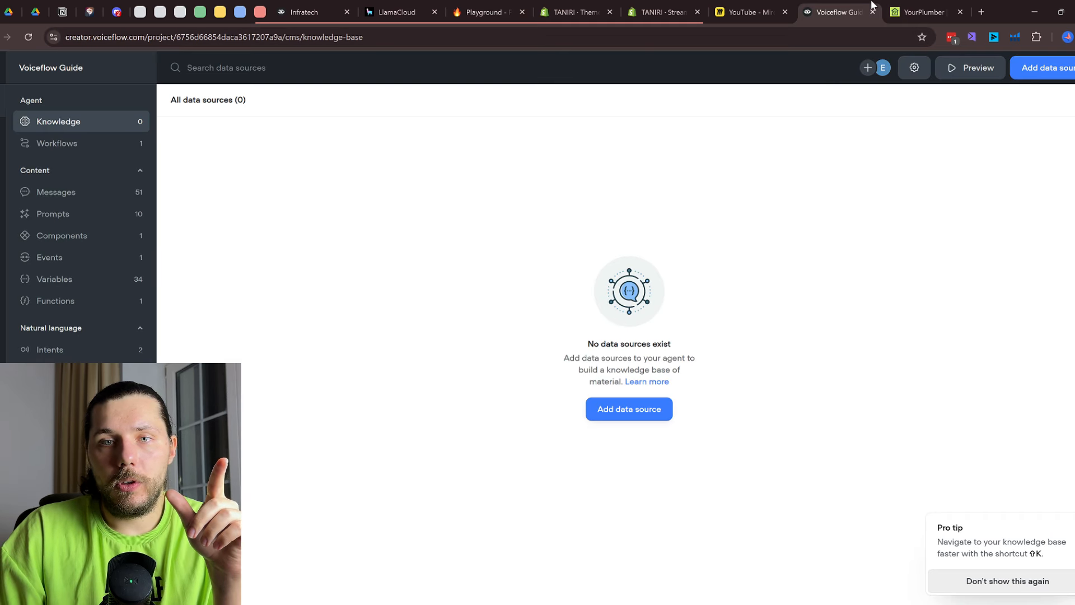
{"action": "left_click", "coordinate": [651, 413]}
{"action": "left_click", "coordinate": [641, 435]}
{"action": "type", "text": "https://yourplumber.uk.com/"}
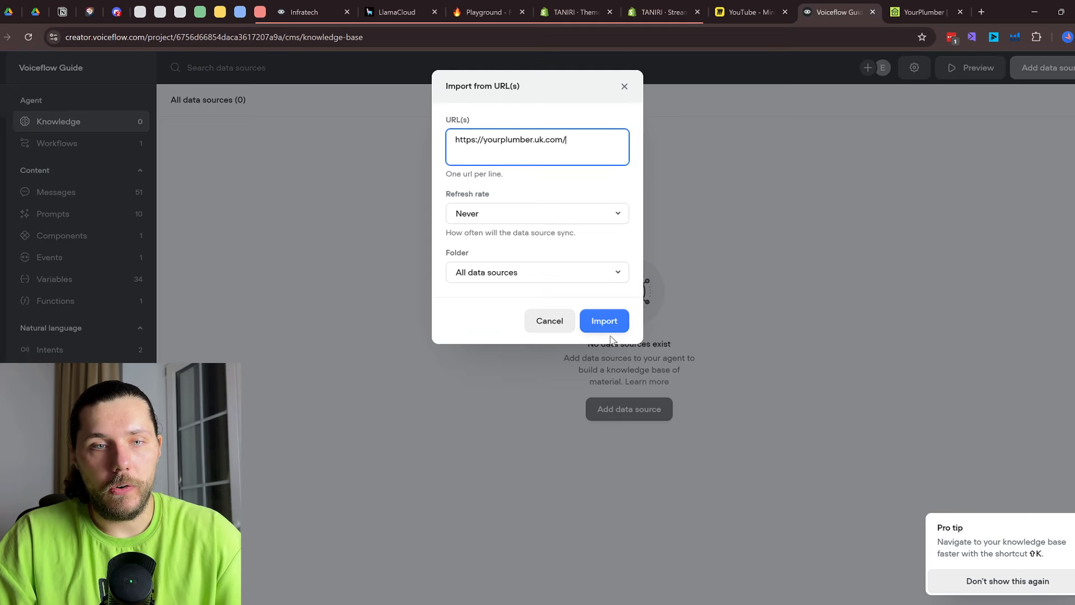
{"action": "left_click", "coordinate": [606, 321]}
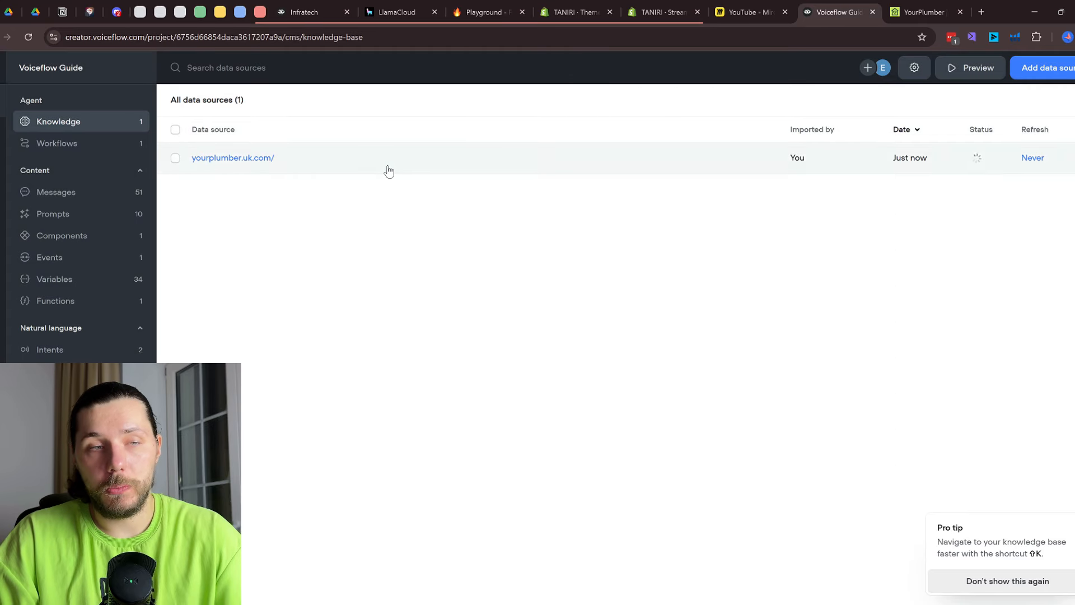
{"action": "left_click", "coordinate": [386, 170]}
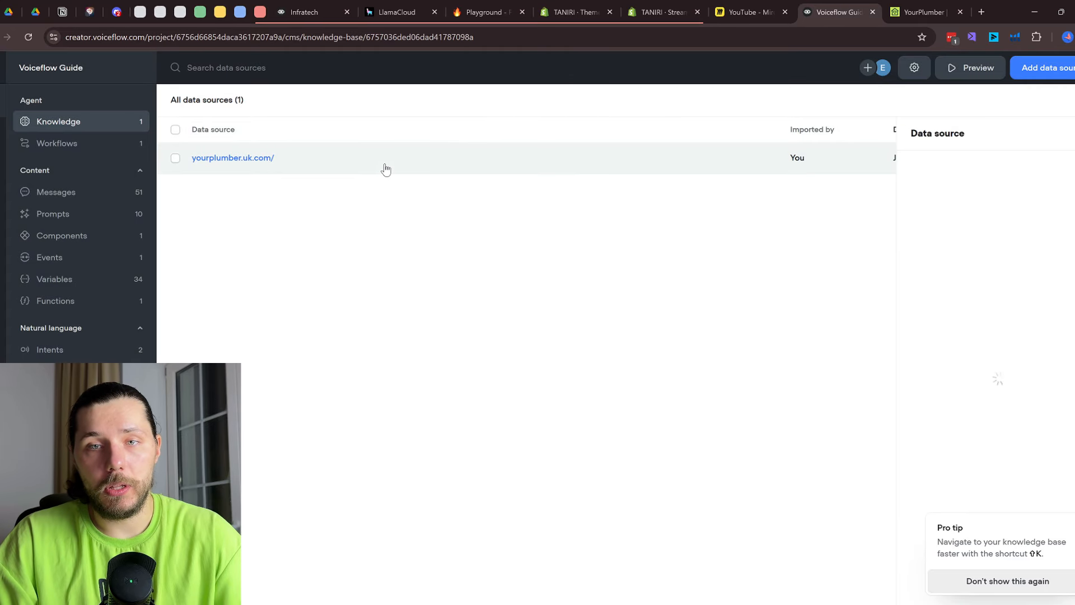
{"action": "left_click", "coordinate": [614, 341]}
{"action": "left_click", "coordinate": [485, 12]}
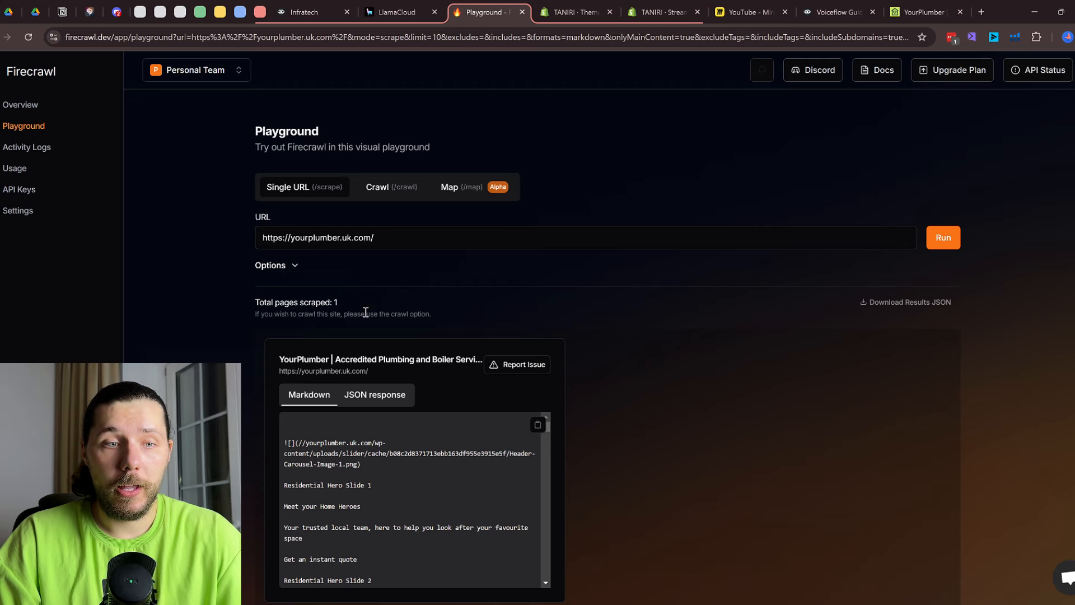
Copy Firecrawl's scraped homepage markdown and open the yourplumber.uk.com source's chunks in Voiceflow
{"action": "scroll", "coordinate": [365, 312], "scroll_direction": "down", "scroll_amount": 1}
{"action": "scroll", "coordinate": [455, 409], "scroll_direction": "down", "scroll_amount": 10}
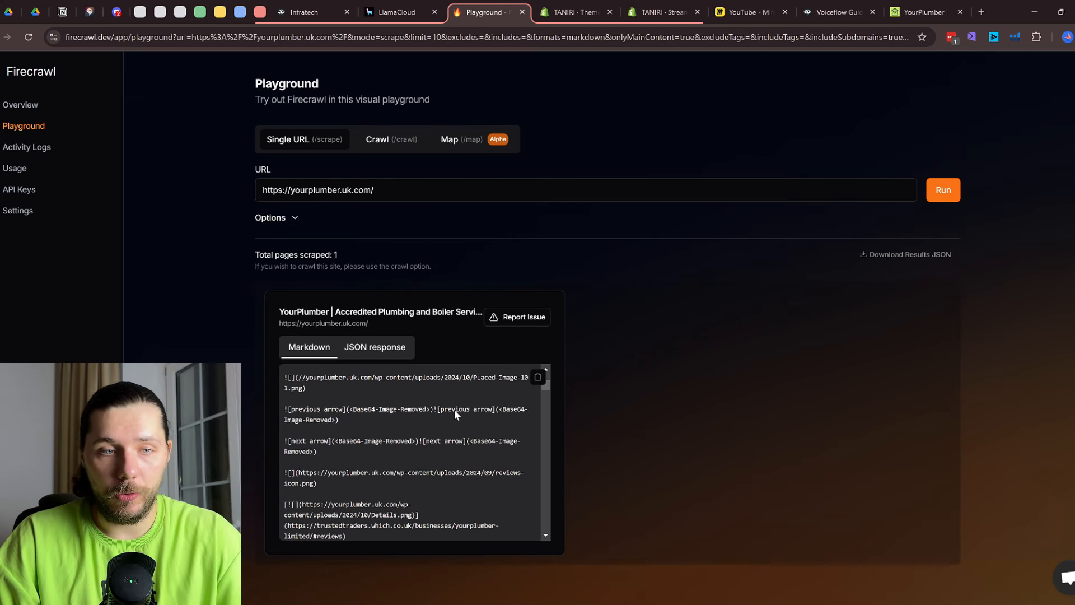
{"action": "scroll", "coordinate": [452, 409], "scroll_direction": "down", "scroll_amount": 10}
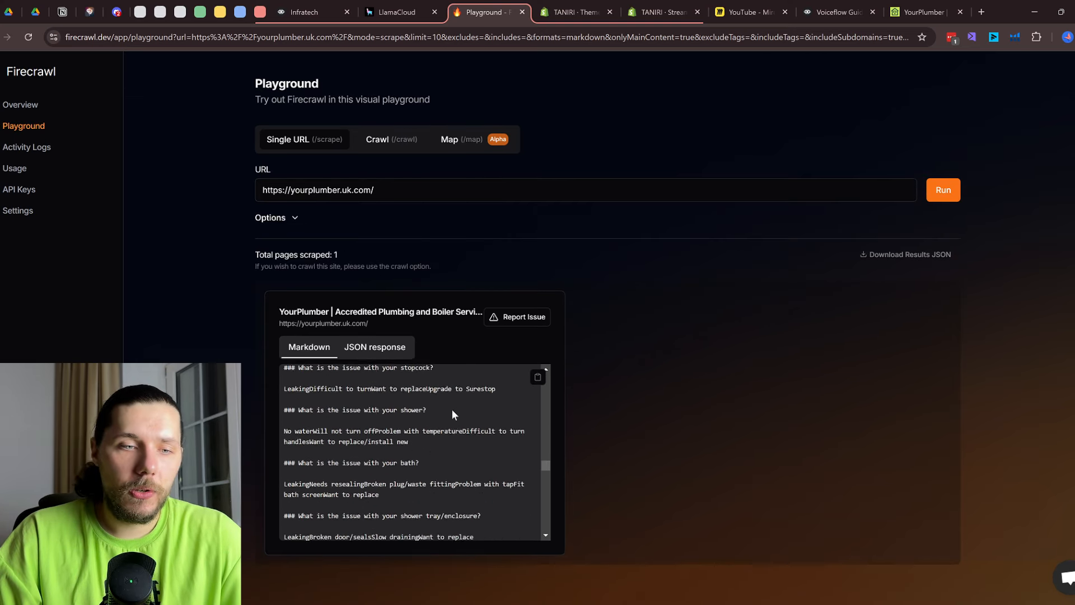
{"action": "scroll", "coordinate": [446, 446], "scroll_direction": "up", "scroll_amount": 3}
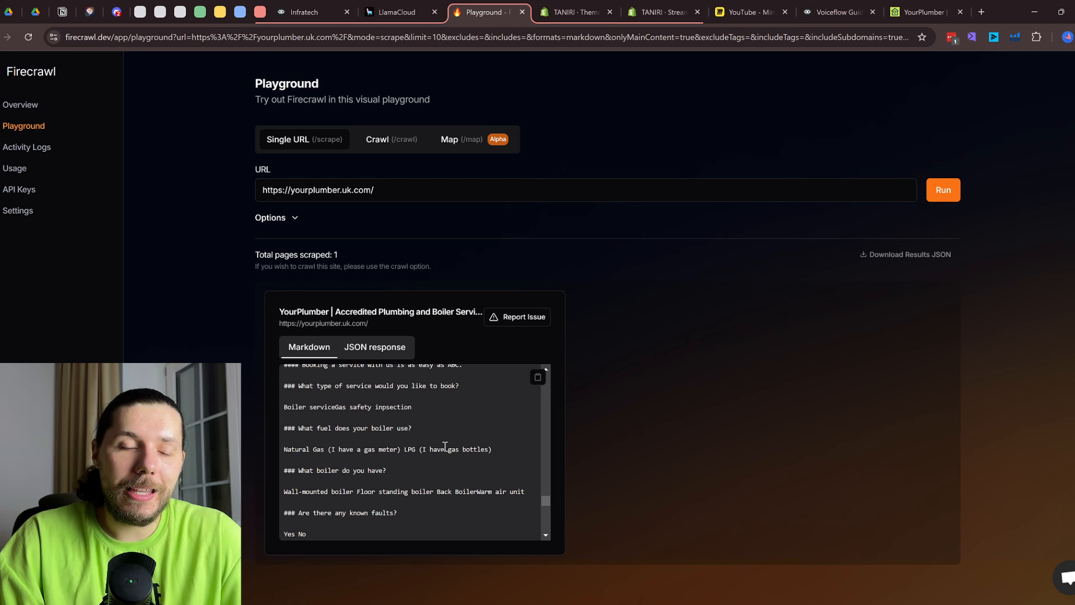
{"action": "scroll", "coordinate": [394, 419], "scroll_direction": "down", "scroll_amount": 3}
{"action": "scroll", "coordinate": [393, 419], "scroll_direction": "up", "scroll_amount": 9}
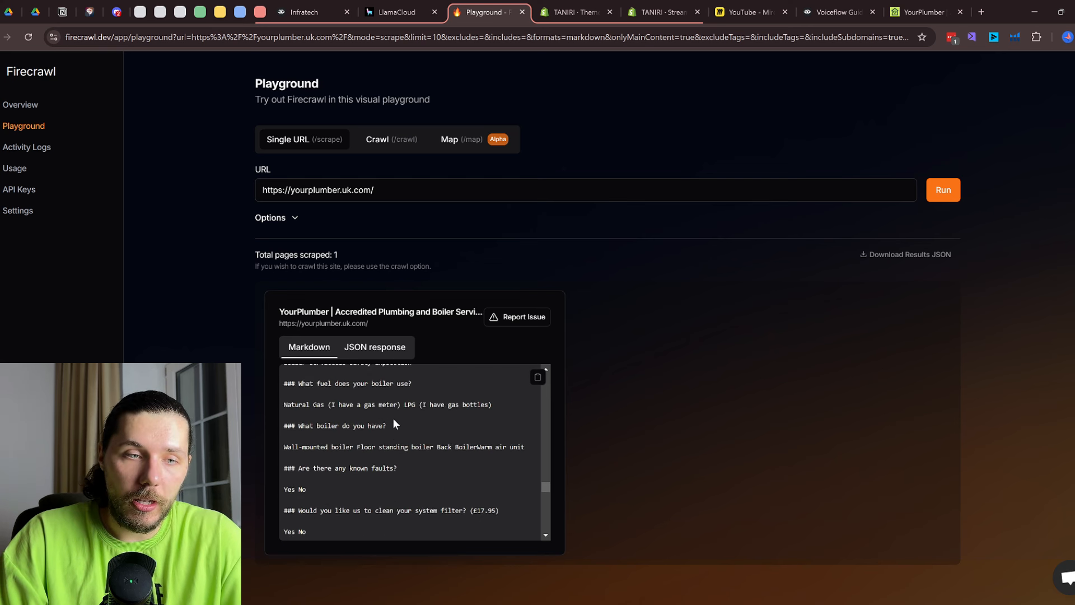
{"action": "left_click", "coordinate": [538, 381]}
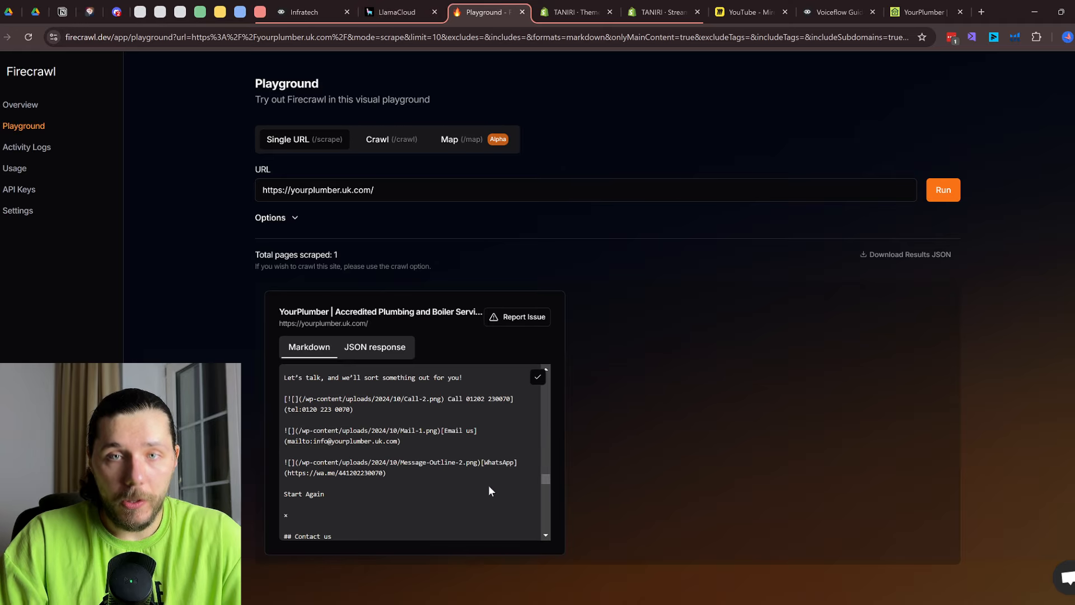
{"action": "left_click", "coordinate": [839, 12]}
{"action": "left_click", "coordinate": [579, 168]}
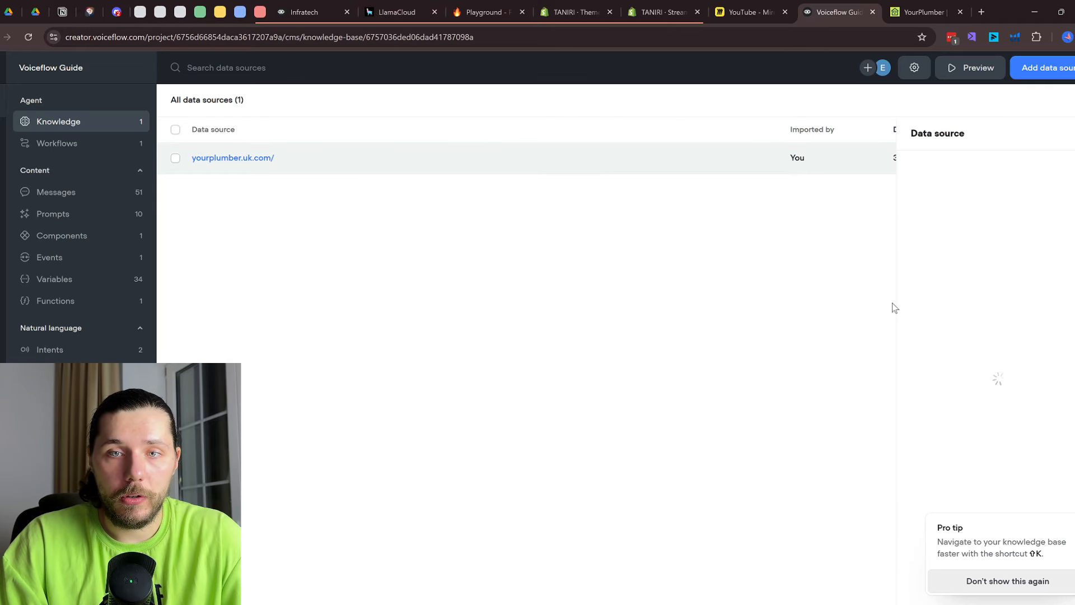
Import the copied Firecrawl markdown as a Plain text data source
{"action": "scroll", "coordinate": [980, 277], "scroll_direction": "down", "scroll_amount": 15}
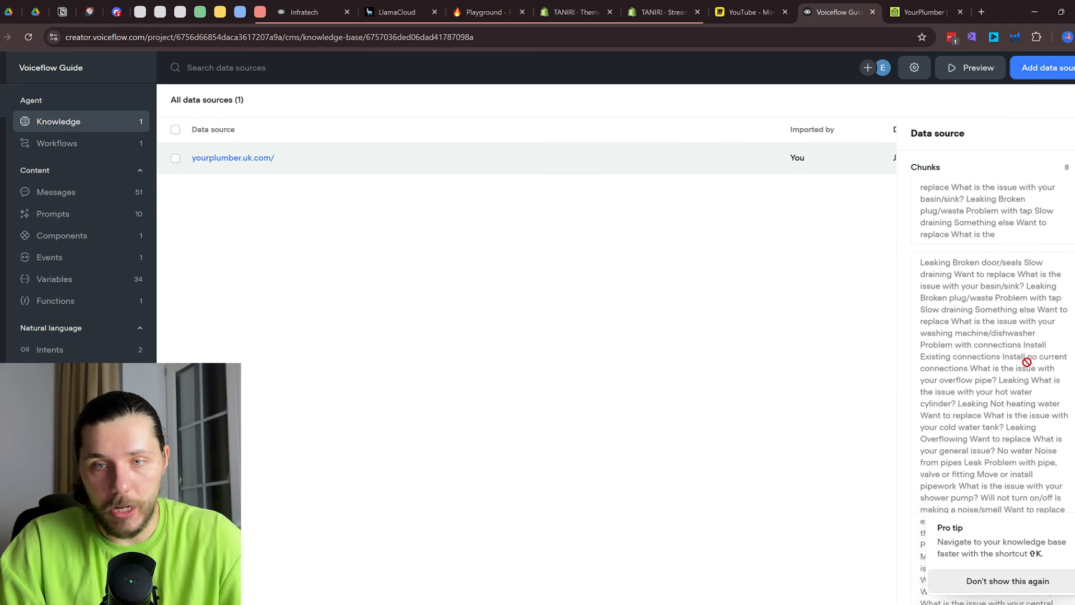
{"action": "scroll", "coordinate": [1026, 364], "scroll_direction": "down", "scroll_amount": 12}
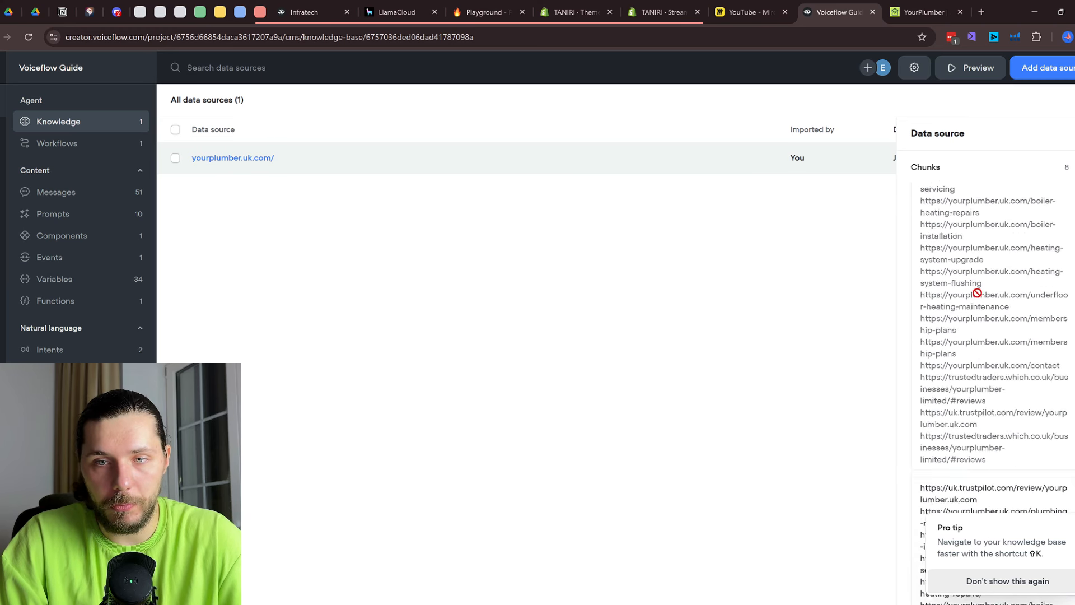
{"action": "left_click", "coordinate": [1033, 73]}
{"action": "left_click", "coordinate": [986, 155]}
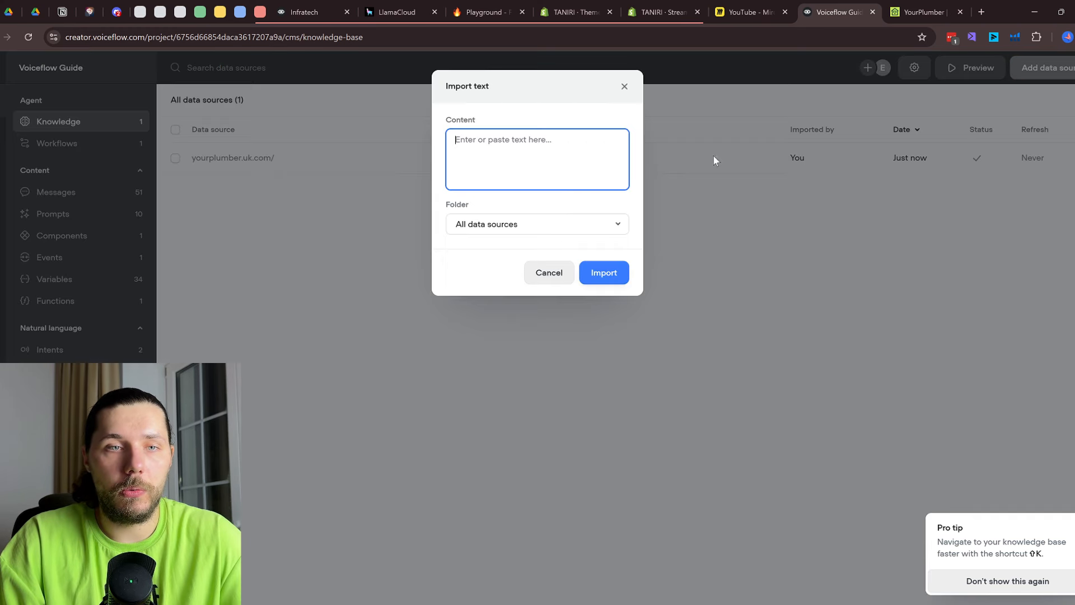
{"action": "key", "text": "ctrl+v"}
{"action": "scroll", "coordinate": [539, 263], "scroll_direction": "up", "scroll_amount": 5}
{"action": "scroll", "coordinate": [539, 263], "scroll_direction": "down", "scroll_amount": 7}
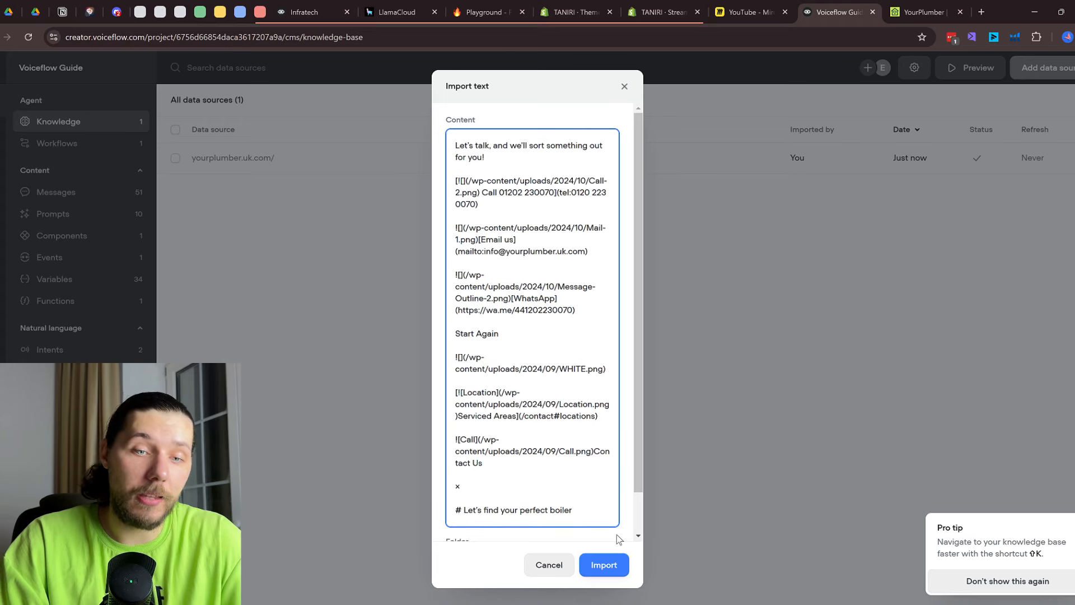
{"action": "left_click", "coordinate": [604, 564]}
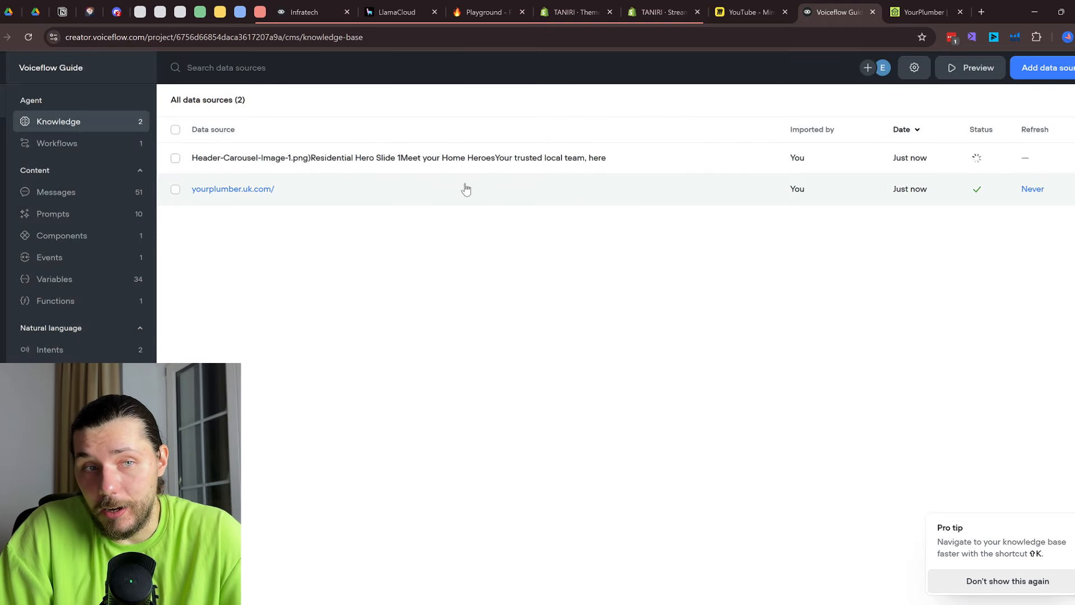
Compare the details of the yourplumber.uk.com source and the new text source
{"action": "left_click", "coordinate": [331, 189]}
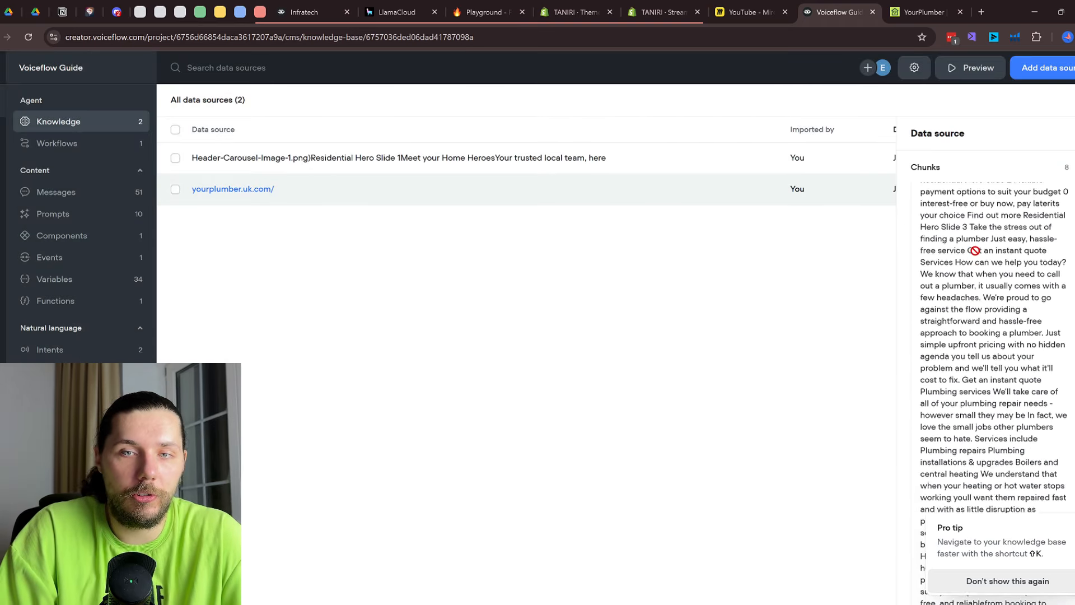
{"action": "left_click", "coordinate": [577, 171]}
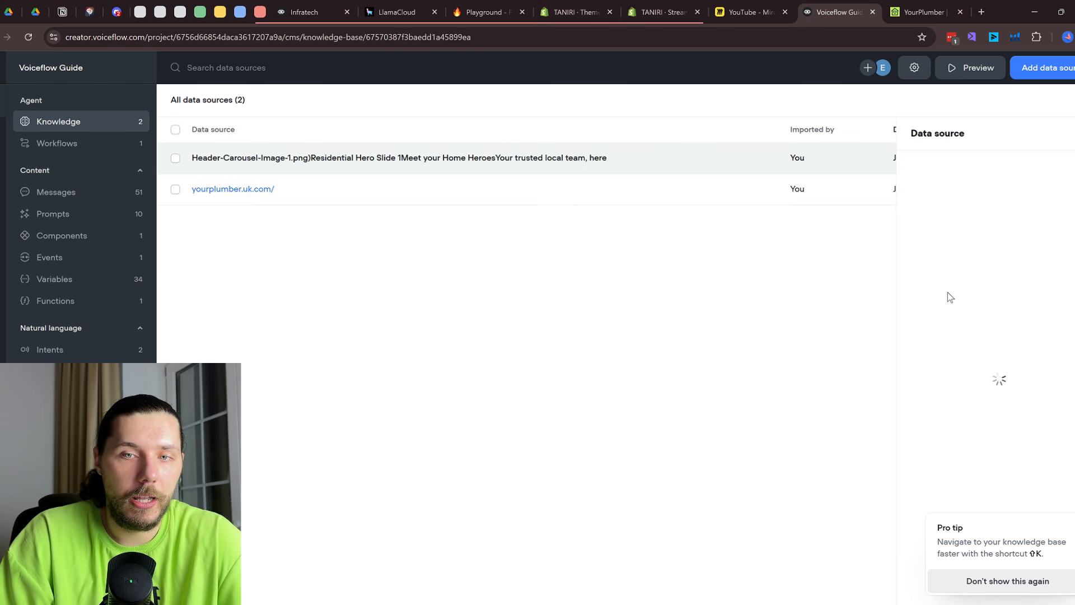
{"action": "left_click", "coordinate": [583, 262]}
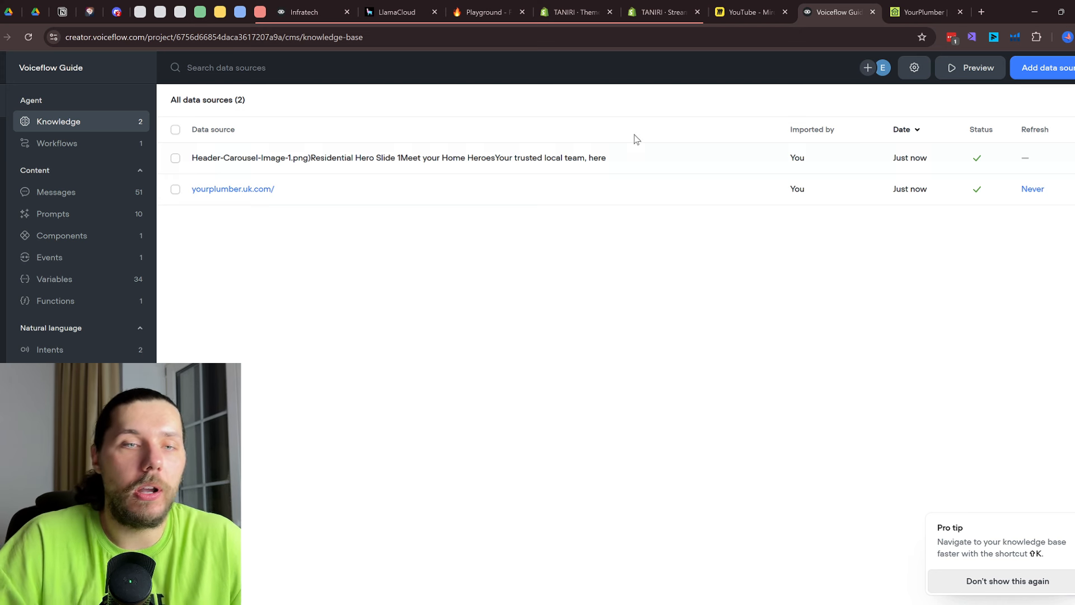
{"action": "left_click", "coordinate": [947, 13]}
Scroll the YourPlumber homepage down to the membership plans and footer
{"action": "scroll", "coordinate": [590, 318], "scroll_direction": "up", "scroll_amount": 14}
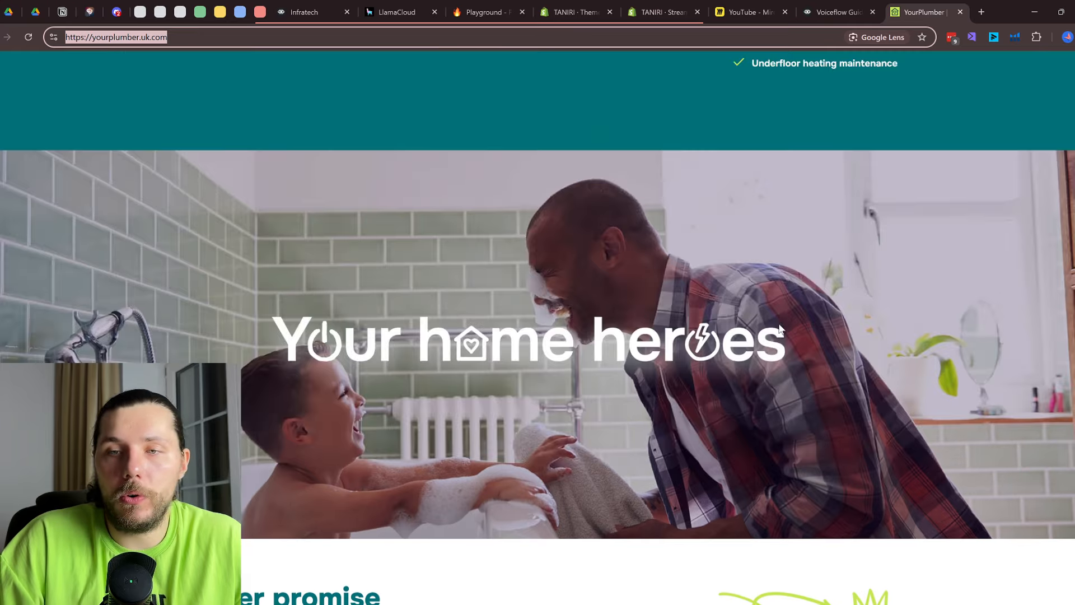
{"action": "left_click", "coordinate": [832, 277]}
{"action": "scroll", "coordinate": [832, 277], "scroll_direction": "up", "scroll_amount": 11}
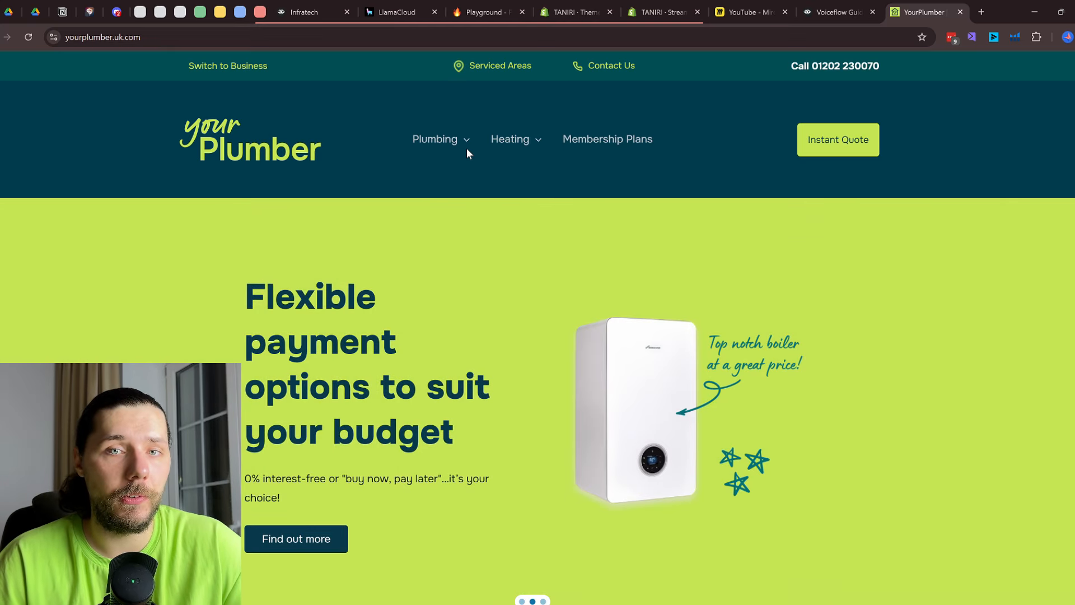
{"action": "scroll", "coordinate": [656, 446], "scroll_direction": "down", "scroll_amount": 20}
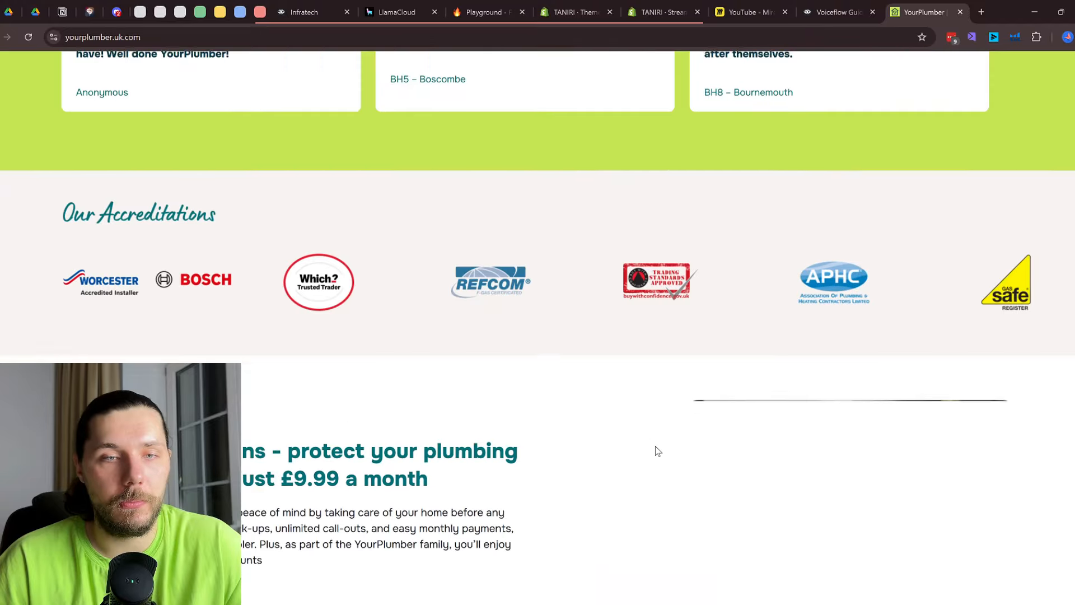
{"action": "scroll", "coordinate": [658, 451], "scroll_direction": "down", "scroll_amount": 7}
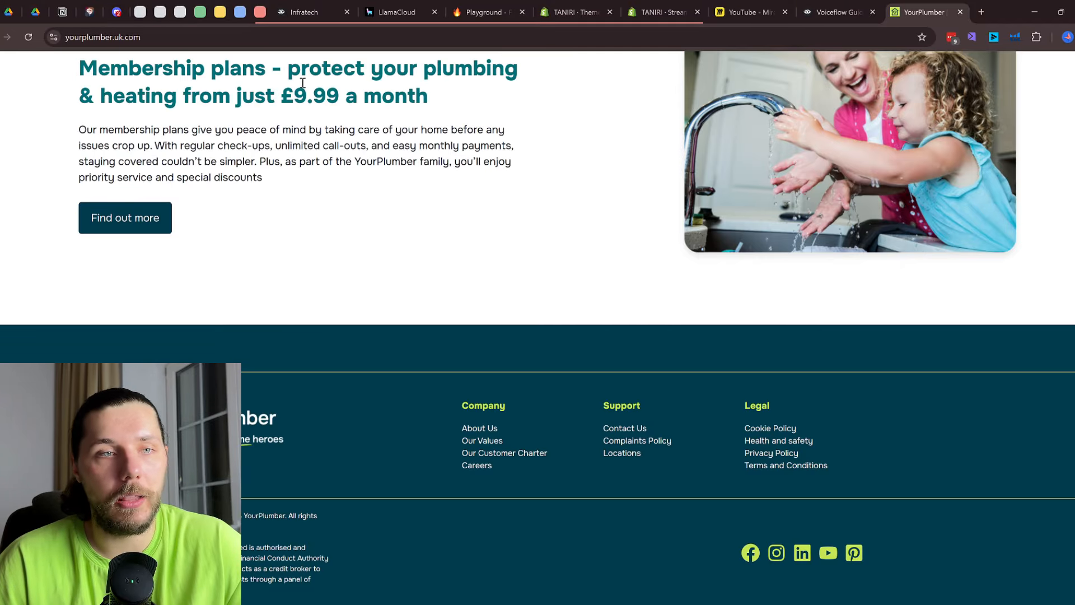
{"action": "left_click_drag", "start_coordinate": [289, 73], "coordinate": [339, 100]}
{"action": "scroll", "coordinate": [437, 217], "scroll_direction": "up", "scroll_amount": 2}
{"action": "left_click_drag", "start_coordinate": [436, 217], "coordinate": [381, 215]}
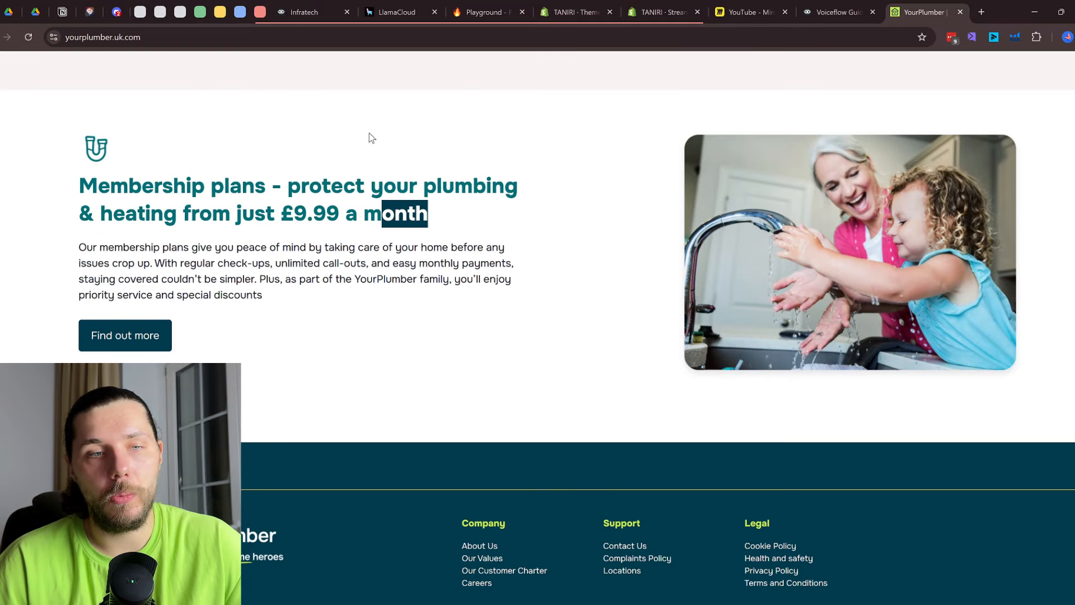
{"action": "left_click", "coordinate": [838, 11]}
Review the Header-Carousel text source's content, then put the Firecrawl playground in Map mode
{"action": "left_click", "coordinate": [487, 152]}
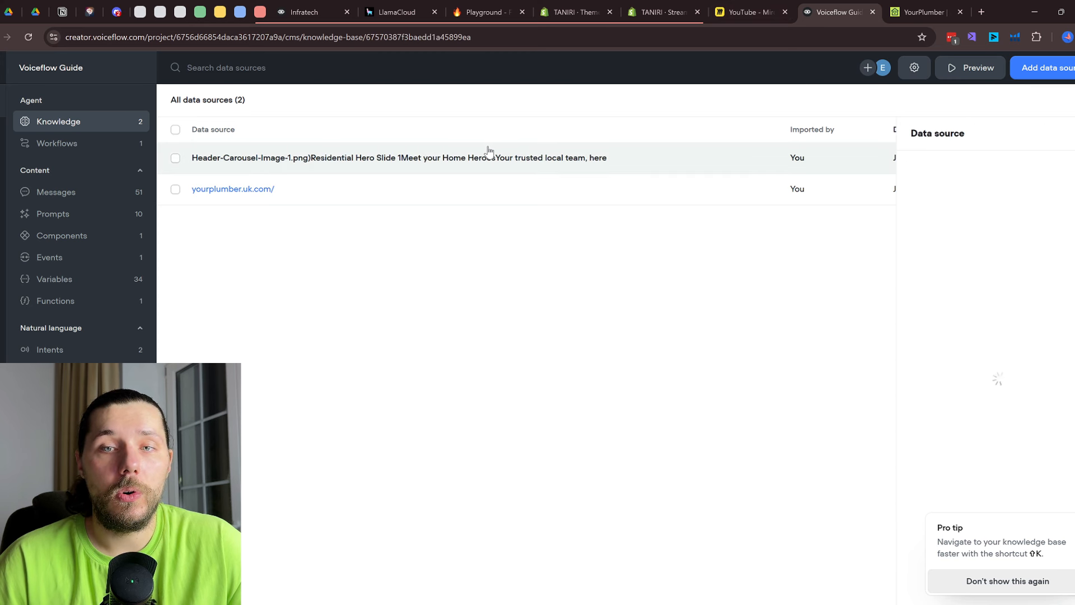
{"action": "scroll", "coordinate": [946, 413], "scroll_direction": "down", "scroll_amount": 2}
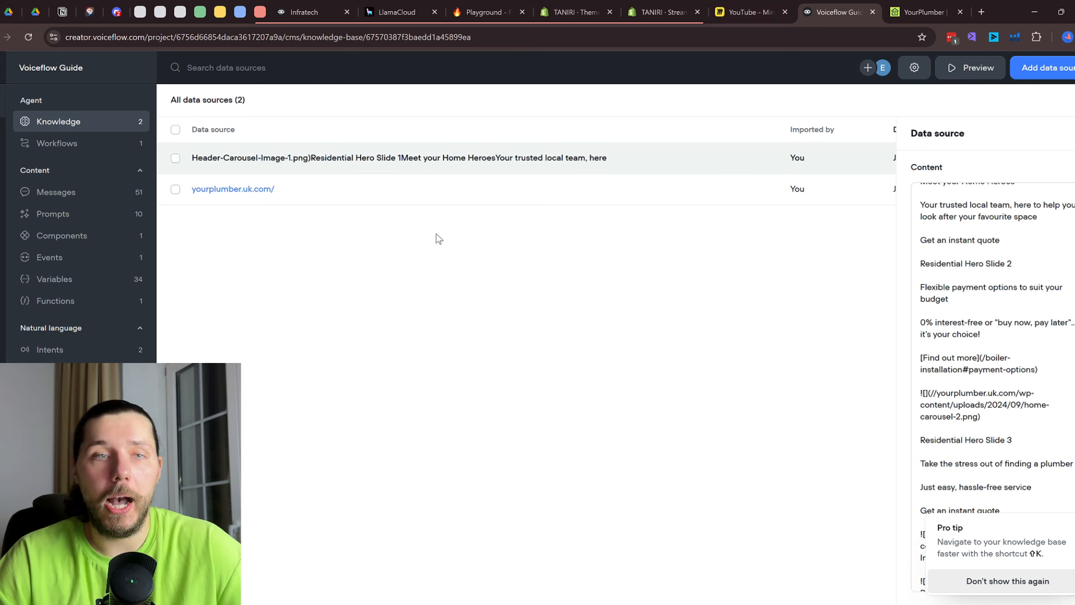
{"action": "left_click", "coordinate": [476, 11]}
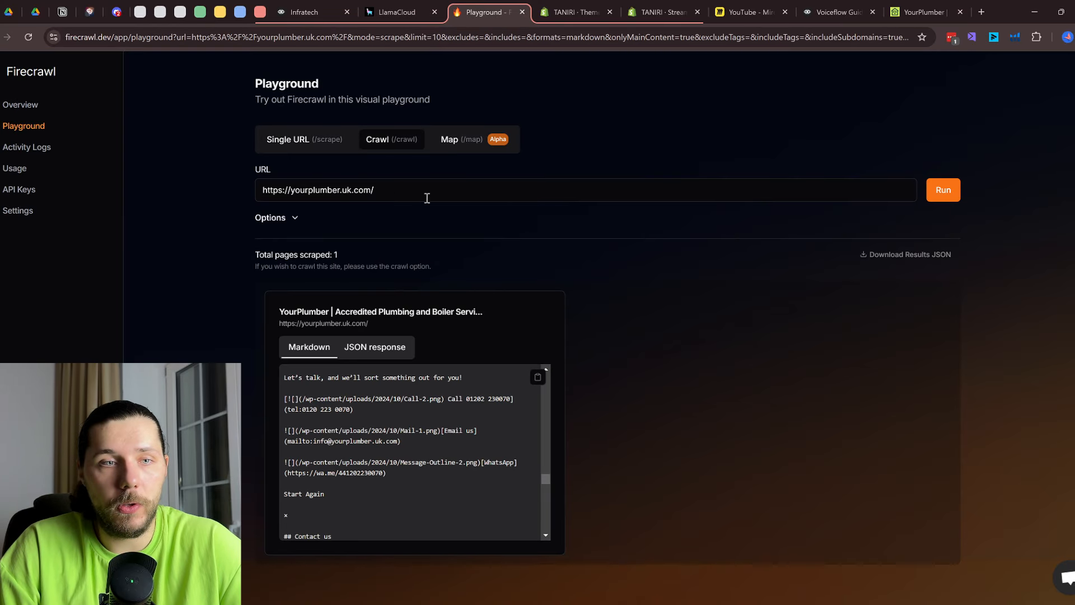
{"action": "left_click", "coordinate": [462, 146]}
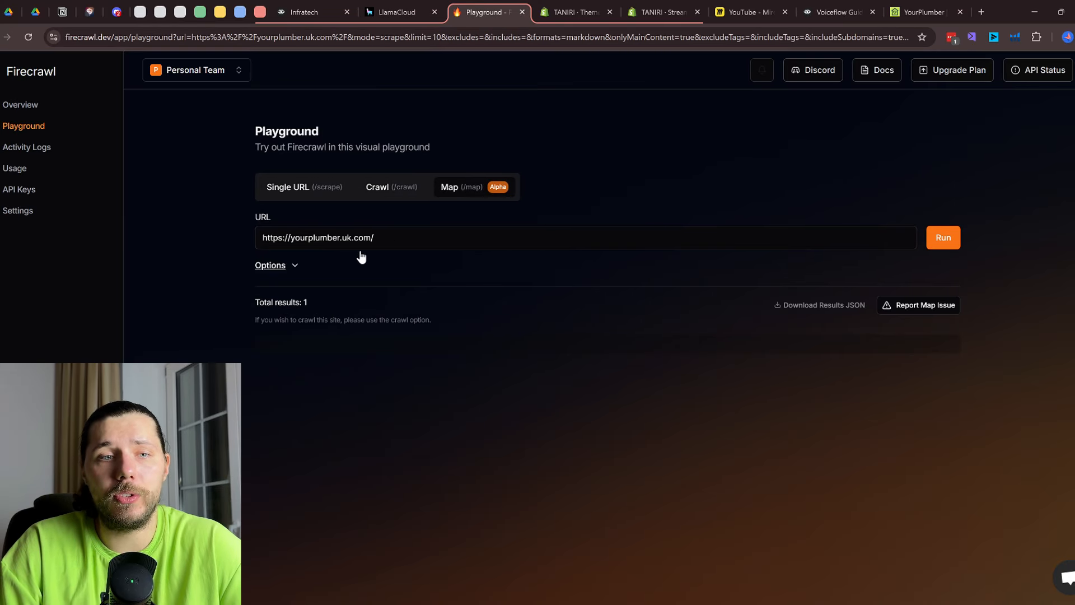
Run a Firecrawl map of yourplumber.uk.com and scroll its 76 returned links
{"action": "left_click", "coordinate": [272, 266]}
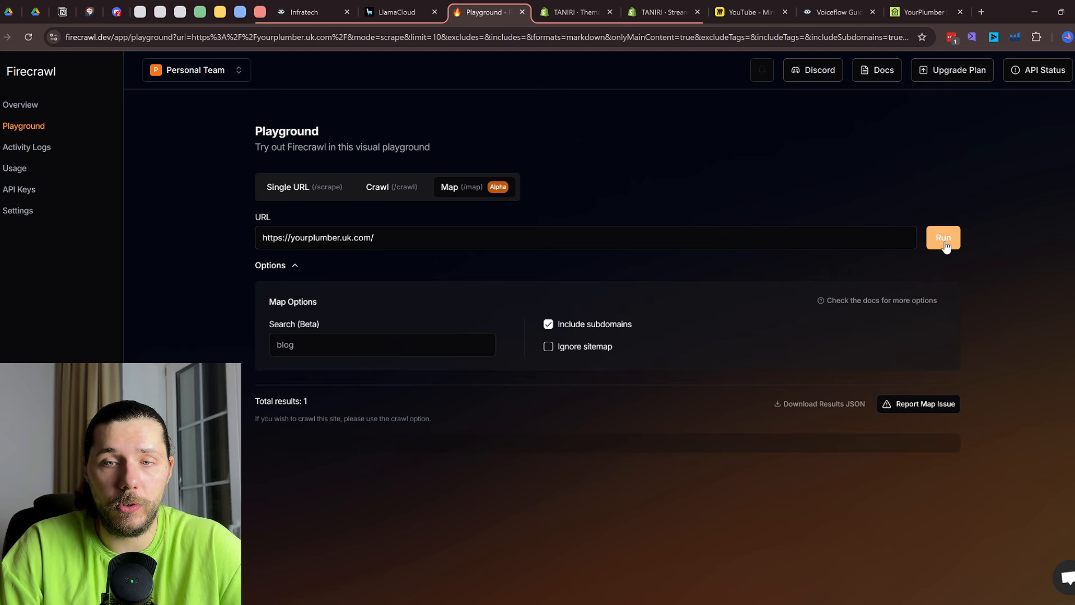
{"action": "left_click", "coordinate": [943, 237]}
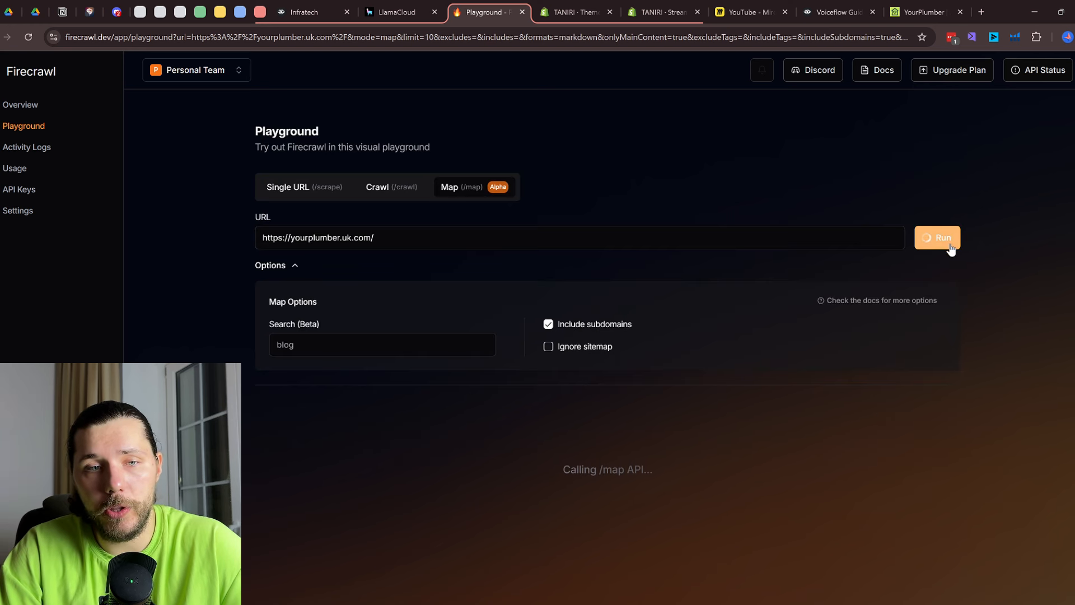
{"action": "mouse_move", "coordinate": [479, 349]}
{"action": "scroll", "coordinate": [465, 381], "scroll_direction": "down", "scroll_amount": 2}
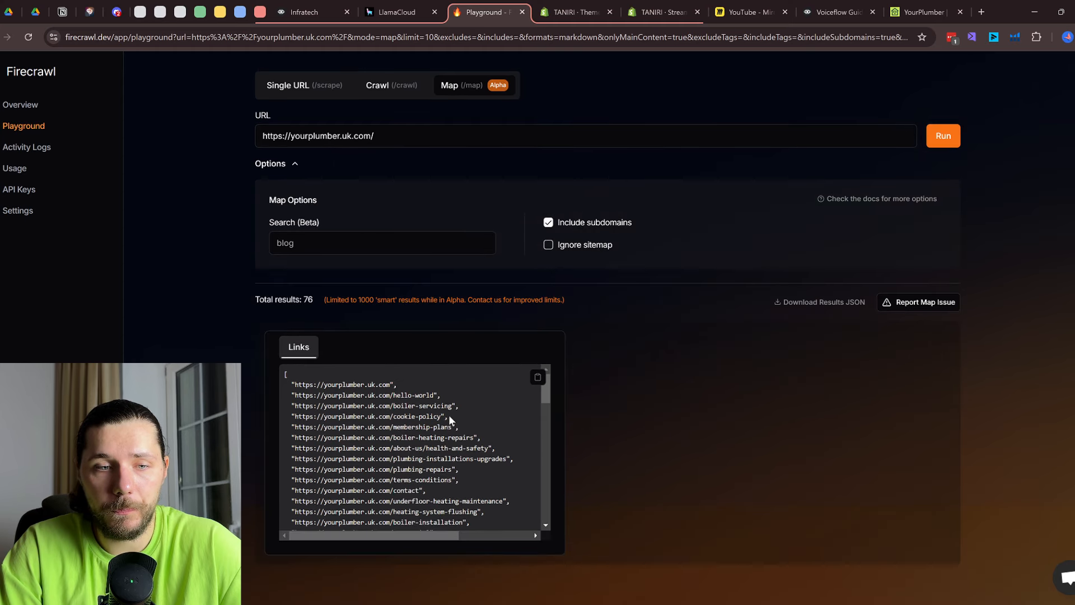
{"action": "scroll", "coordinate": [451, 413], "scroll_direction": "down", "scroll_amount": 10}
{"action": "scroll", "coordinate": [410, 463], "scroll_direction": "up", "scroll_amount": 15}
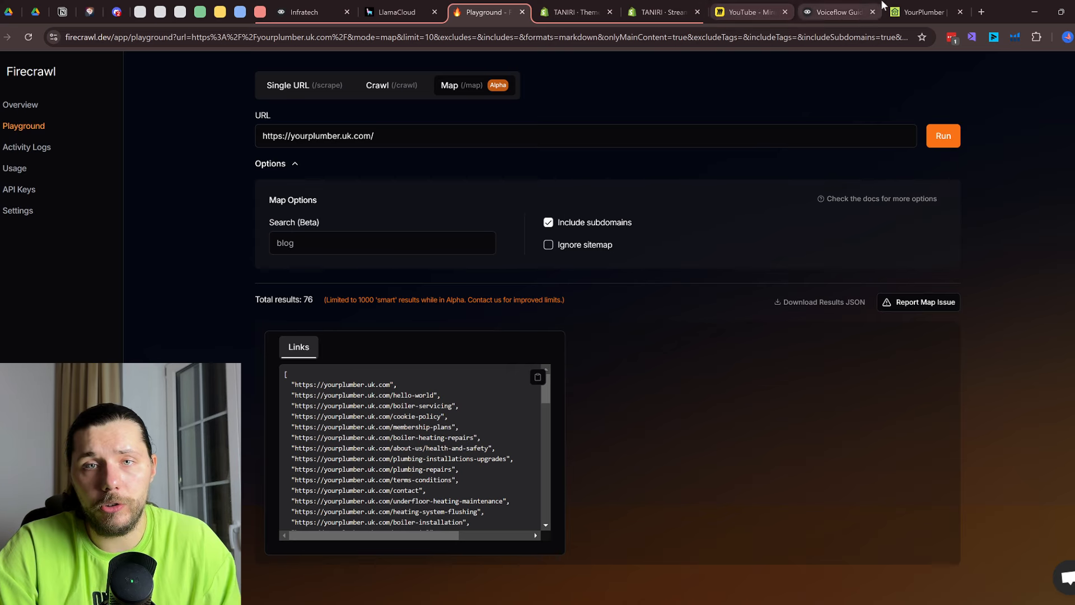
Compare the mapped links with the live site, highlight a landlord services URL, and restore Single URL mode
{"action": "left_click", "coordinate": [924, 12]}
{"action": "scroll", "coordinate": [527, 140], "scroll_direction": "up", "scroll_amount": 12}
{"action": "scroll", "coordinate": [526, 168], "scroll_direction": "up", "scroll_amount": 10}
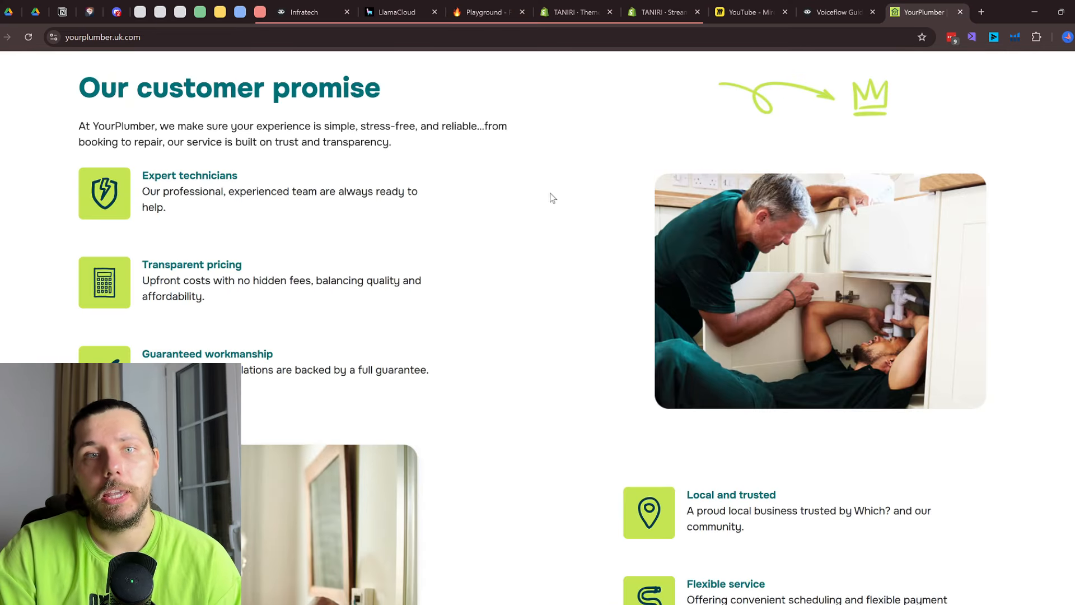
{"action": "scroll", "coordinate": [638, 199], "scroll_direction": "up", "scroll_amount": 8}
{"action": "scroll", "coordinate": [547, 169], "scroll_direction": "up", "scroll_amount": 8}
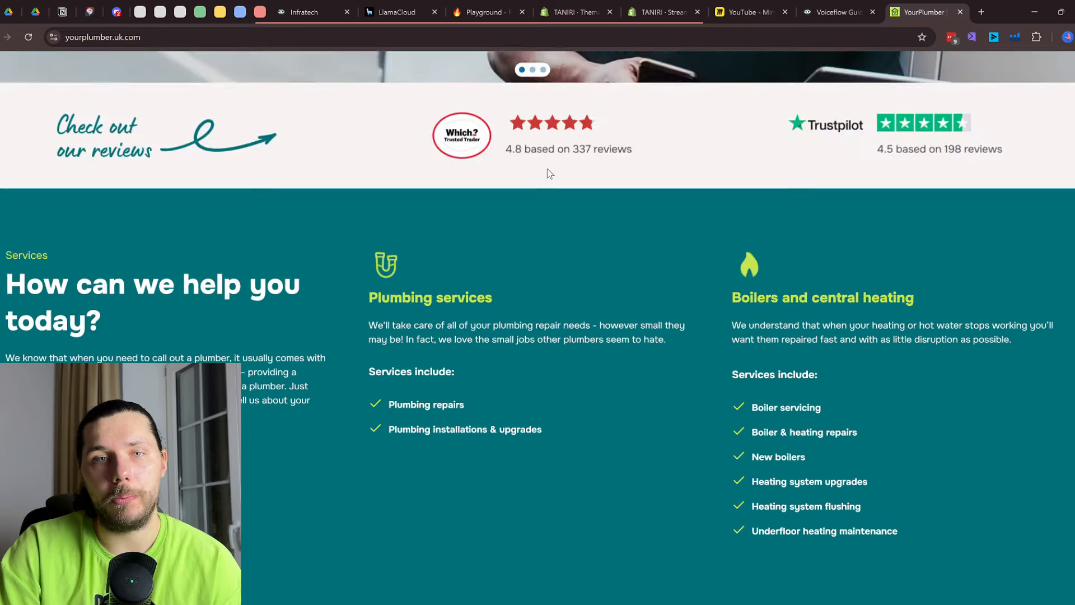
{"action": "left_click", "coordinate": [487, 12]}
{"action": "scroll", "coordinate": [316, 434], "scroll_direction": "down", "scroll_amount": 5}
{"action": "scroll", "coordinate": [390, 447], "scroll_direction": "down", "scroll_amount": 4}
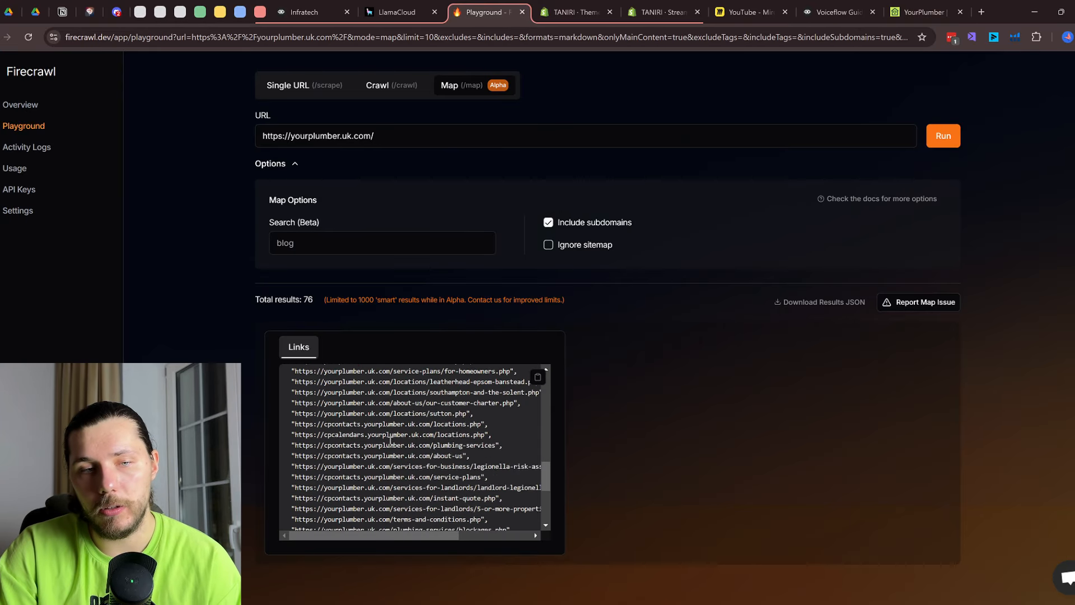
{"action": "left_click_drag", "start_coordinate": [430, 480], "coordinate": [310, 382]}
{"action": "left_click", "coordinate": [421, 458]}
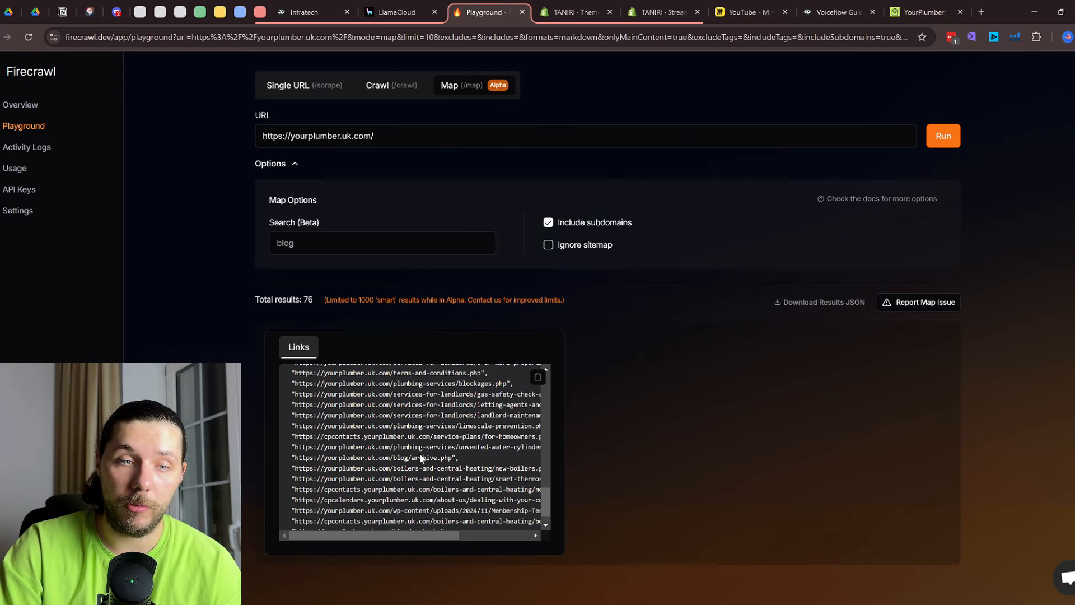
{"action": "triple_click", "coordinate": [408, 393]}
{"action": "scroll", "coordinate": [448, 411], "scroll_direction": "up", "scroll_amount": 3}
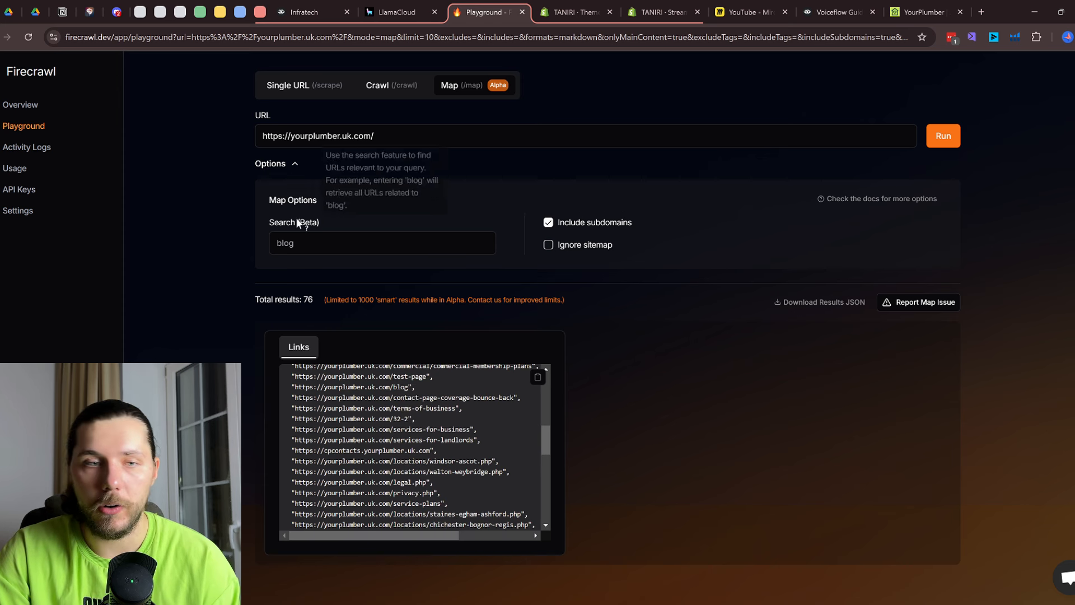
{"action": "left_click", "coordinate": [303, 89]}
{"action": "left_click", "coordinate": [839, 12]}
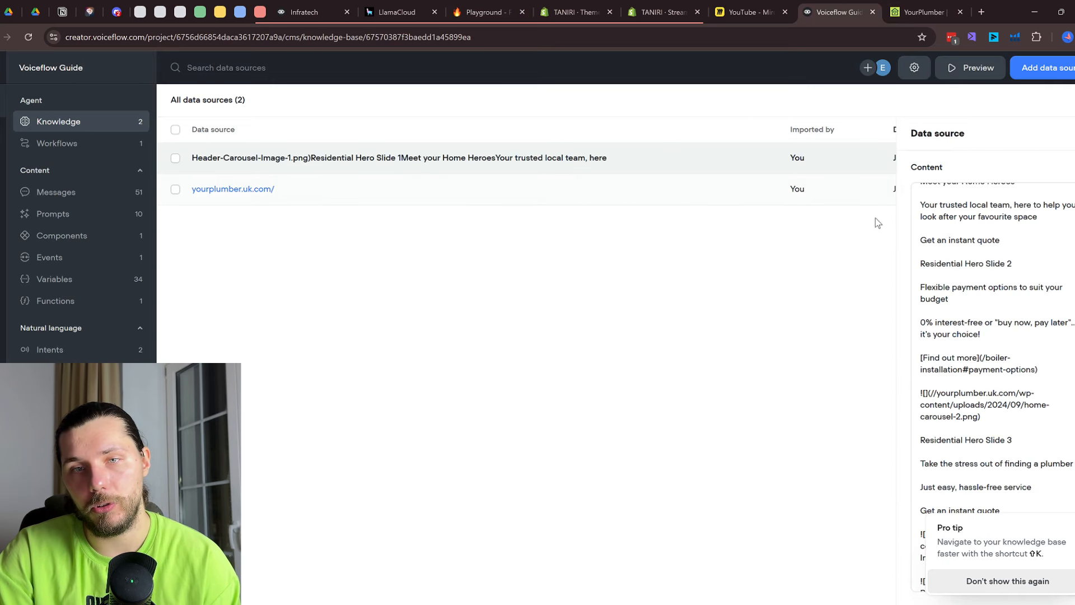
Close the text source details and show Voiceflow Guide's Workflows list with its Home workflow
{"action": "left_click", "coordinate": [537, 227]}
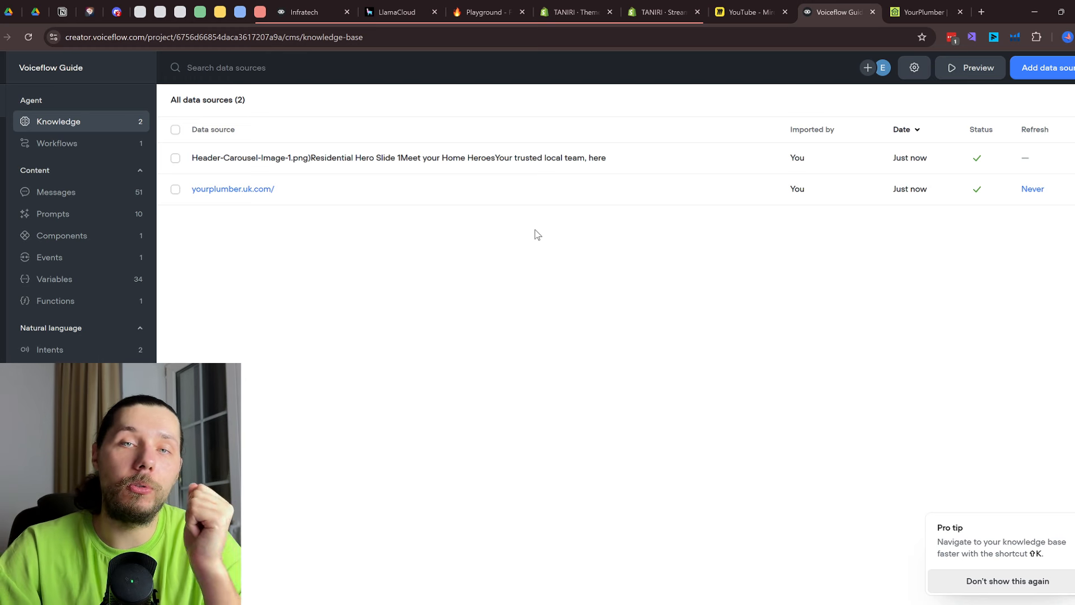
{"action": "left_click", "coordinate": [497, 7]}
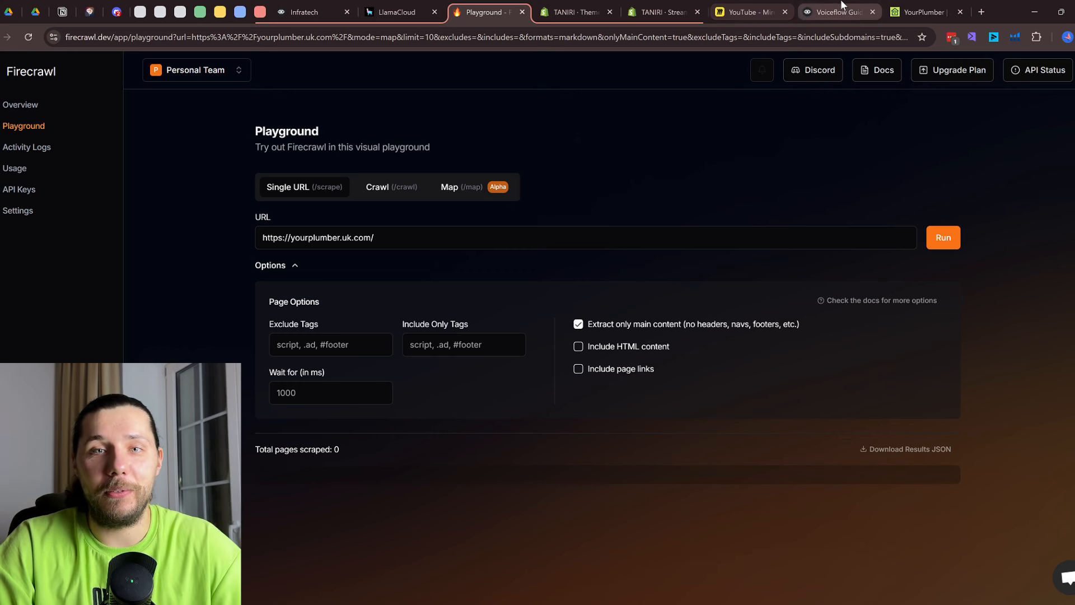
{"action": "left_click", "coordinate": [824, 12]}
{"action": "left_click", "coordinate": [87, 144]}
Open the Home workflow and view its Knowledgebase, Developer Tools and Basics groups
{"action": "double_click", "coordinate": [292, 161]}
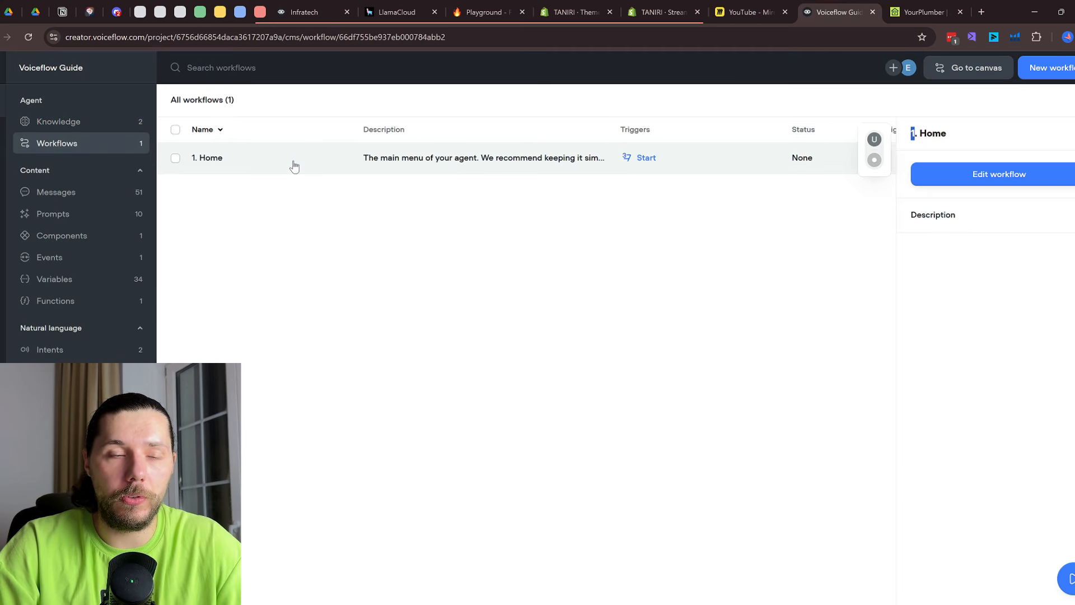
{"action": "scroll", "coordinate": [650, 350], "scroll_direction": "down", "scroll_amount": 6}
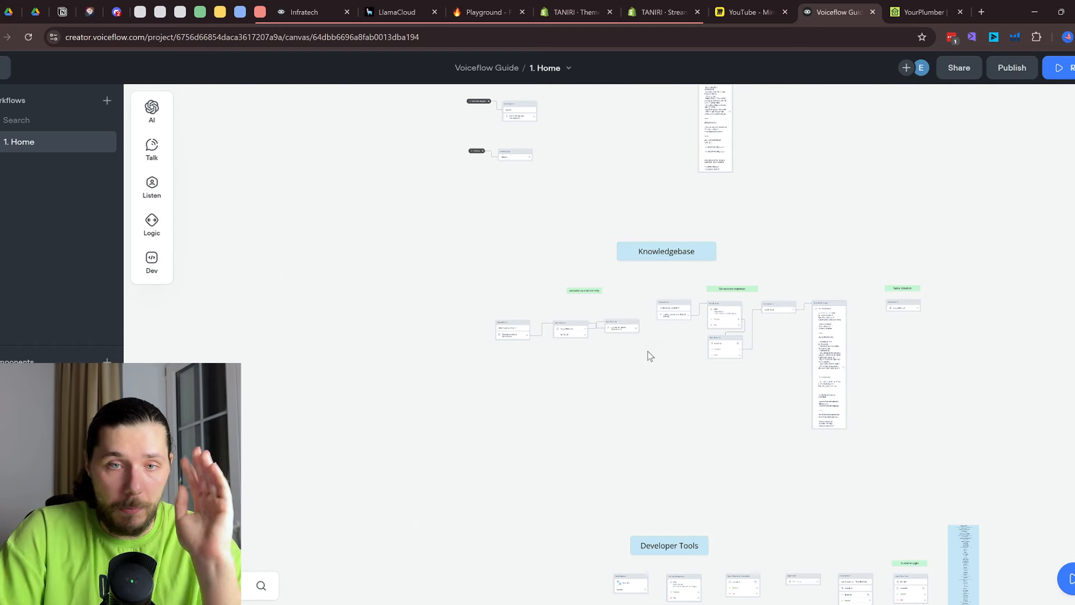
{"action": "left_click_drag", "start_coordinate": [648, 353], "coordinate": [656, 301]}
{"action": "scroll", "coordinate": [656, 301], "scroll_direction": "down", "scroll_amount": 1}
{"action": "left_click_drag", "start_coordinate": [775, 153], "coordinate": [778, 447]}
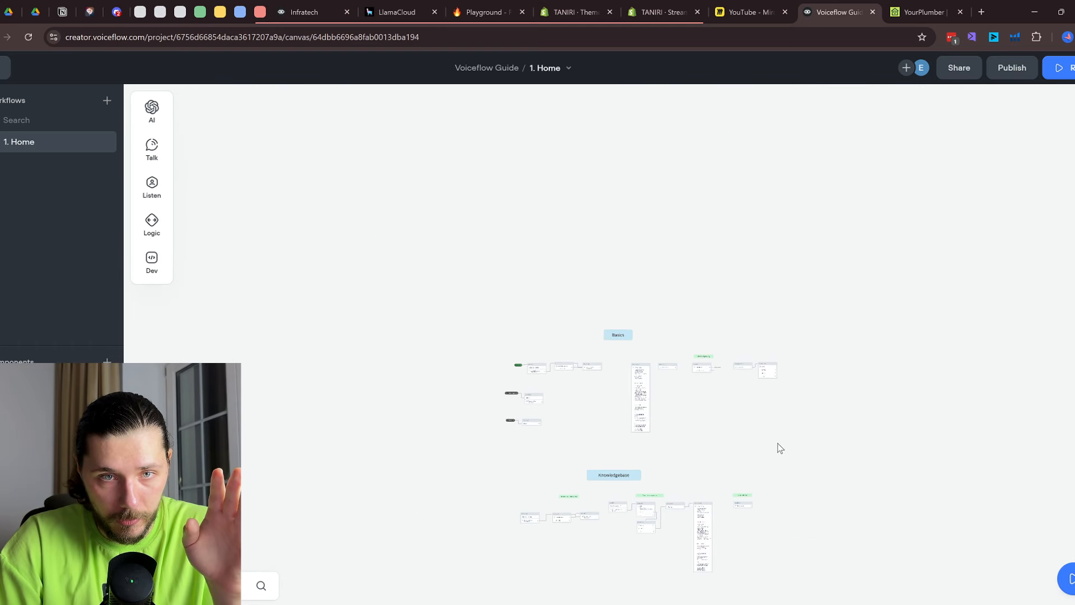
{"action": "scroll", "coordinate": [709, 463], "scroll_direction": "up", "scroll_amount": 3}
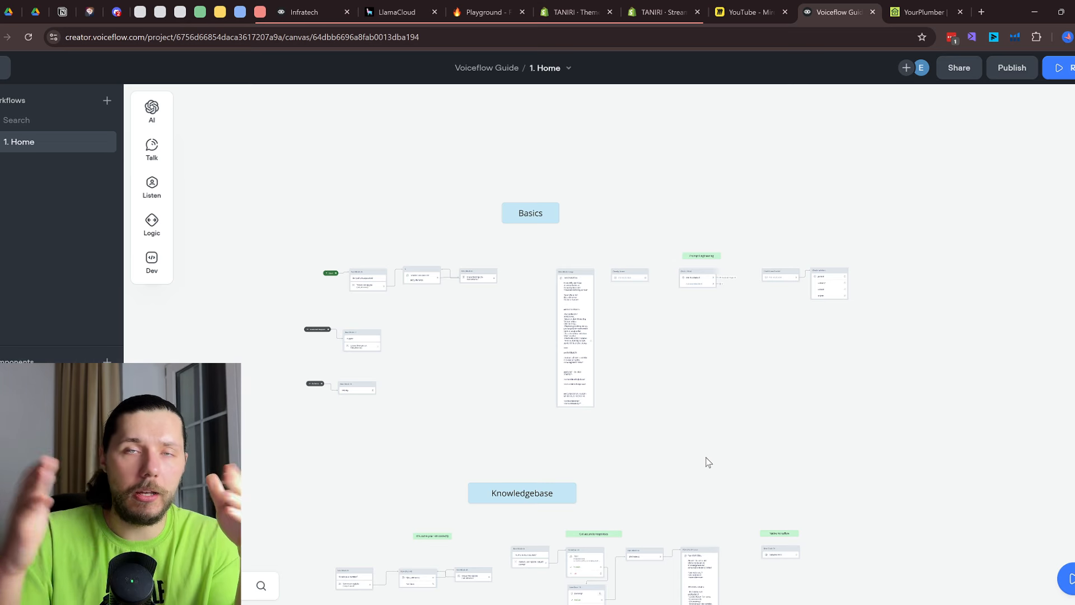
Pan back down to Developer Tools and up to Basics, then open a new browser tab
{"action": "scroll", "coordinate": [704, 458], "scroll_direction": "down", "scroll_amount": 5}
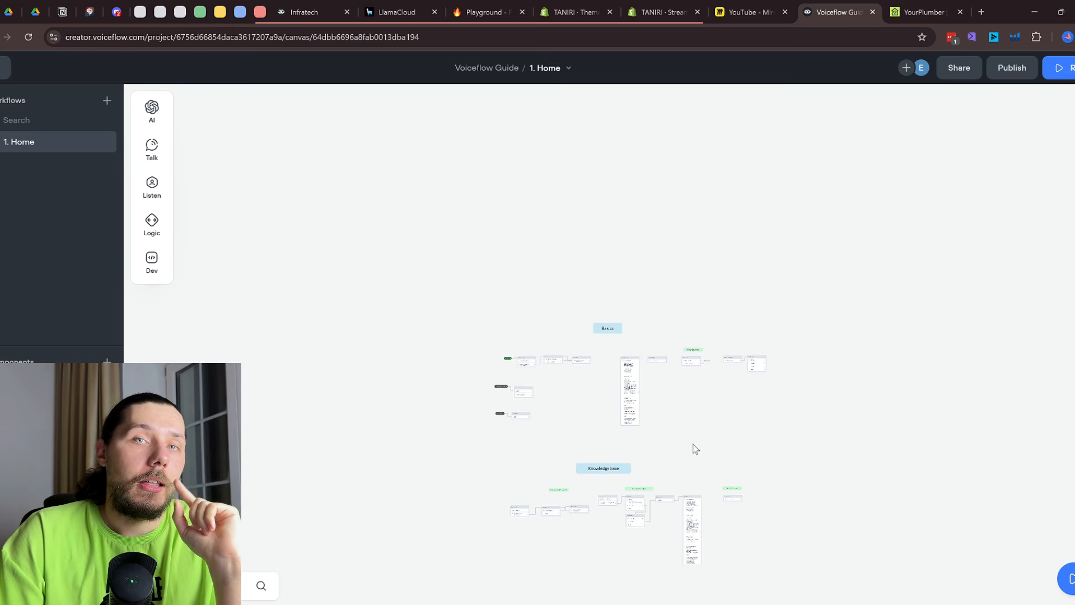
{"action": "left_click_drag", "start_coordinate": [694, 446], "coordinate": [655, 269]}
{"action": "scroll", "coordinate": [655, 271], "scroll_direction": "down", "scroll_amount": 6}
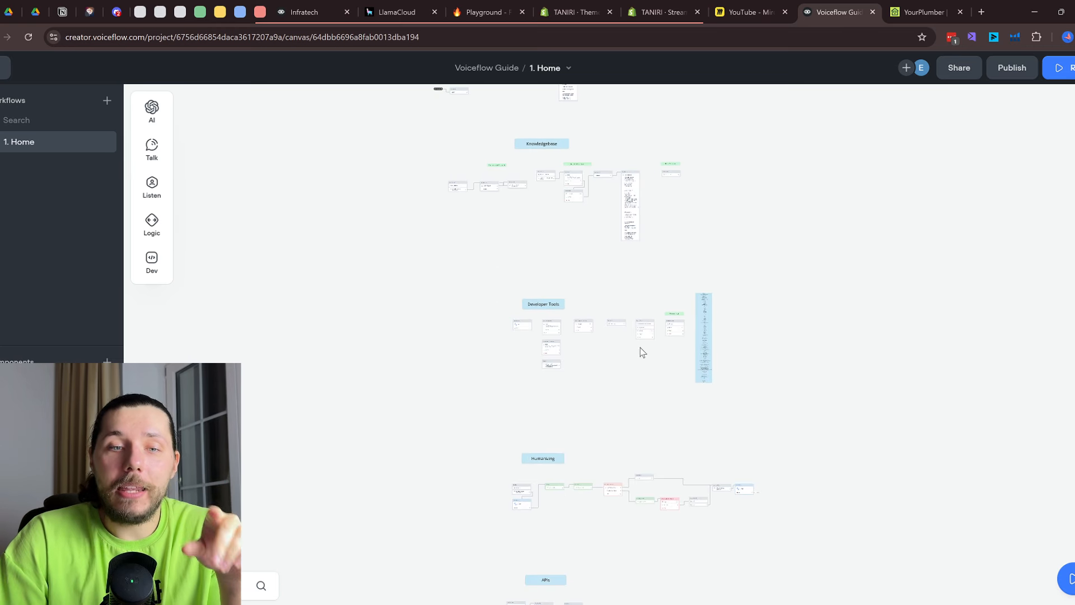
{"action": "left_click_drag", "start_coordinate": [630, 320], "coordinate": [630, 284]}
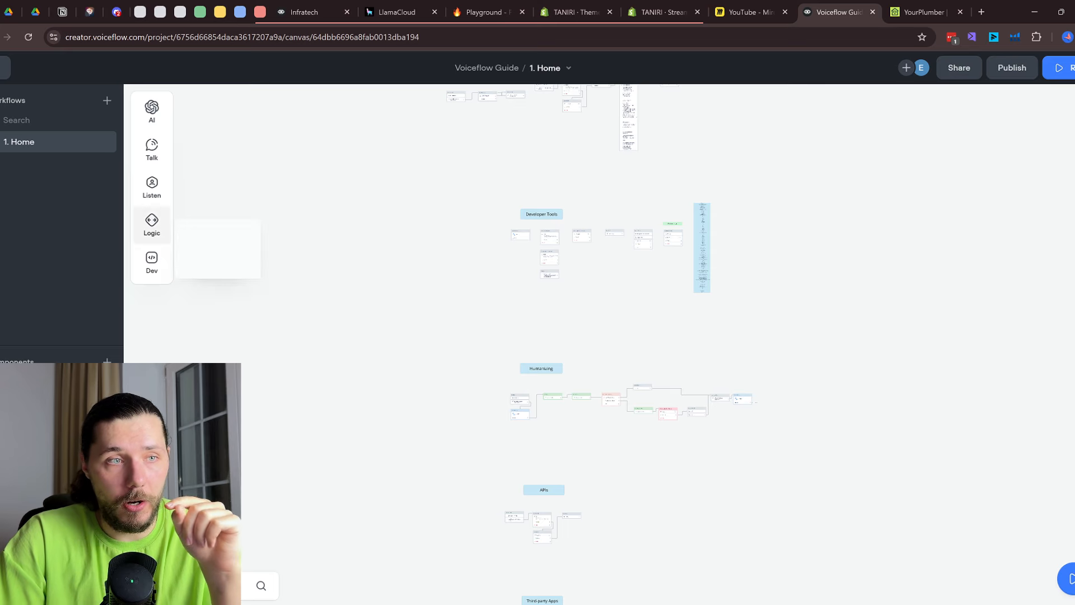
{"action": "scroll", "coordinate": [613, 216], "scroll_direction": "up", "scroll_amount": 5}
{"action": "left_click_drag", "start_coordinate": [612, 219], "coordinate": [653, 442]}
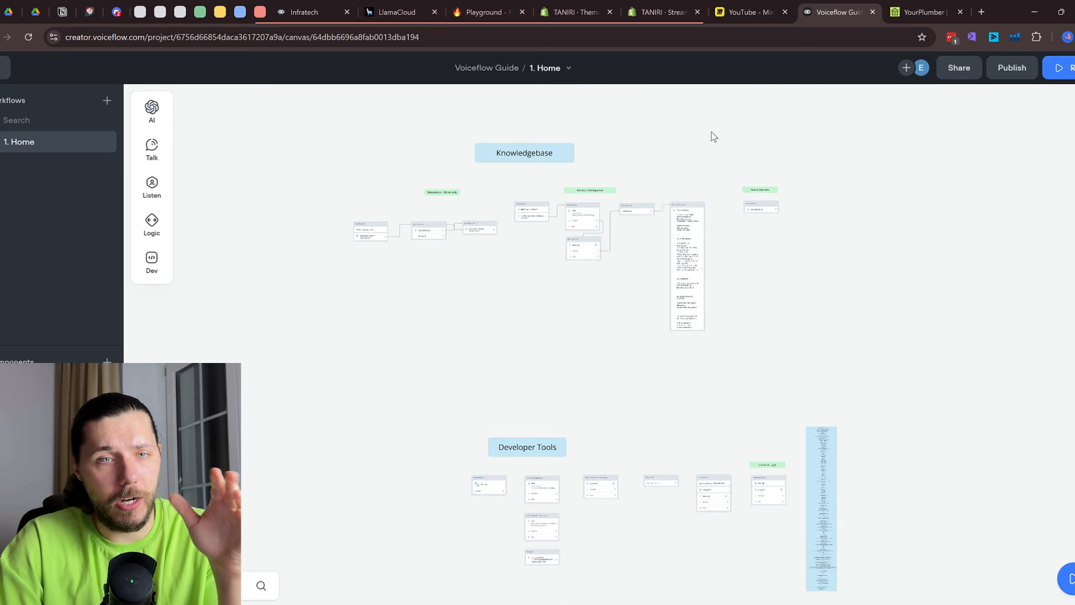
{"action": "left_click_drag", "start_coordinate": [712, 134], "coordinate": [703, 384]}
{"action": "scroll", "coordinate": [543, 240], "scroll_direction": "up", "scroll_amount": 5}
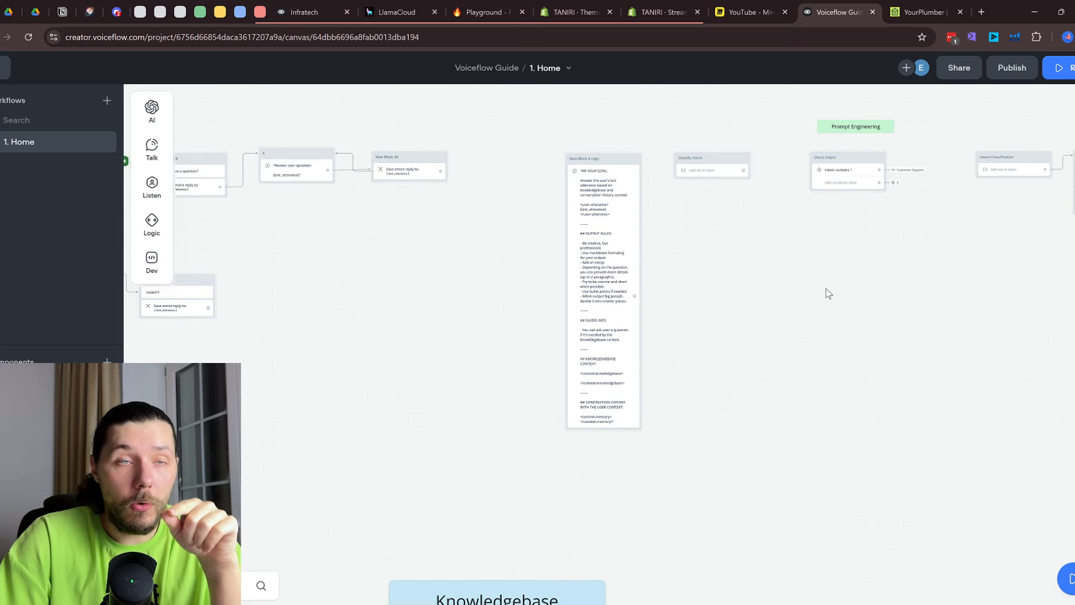
{"action": "left_click", "coordinate": [981, 12]}
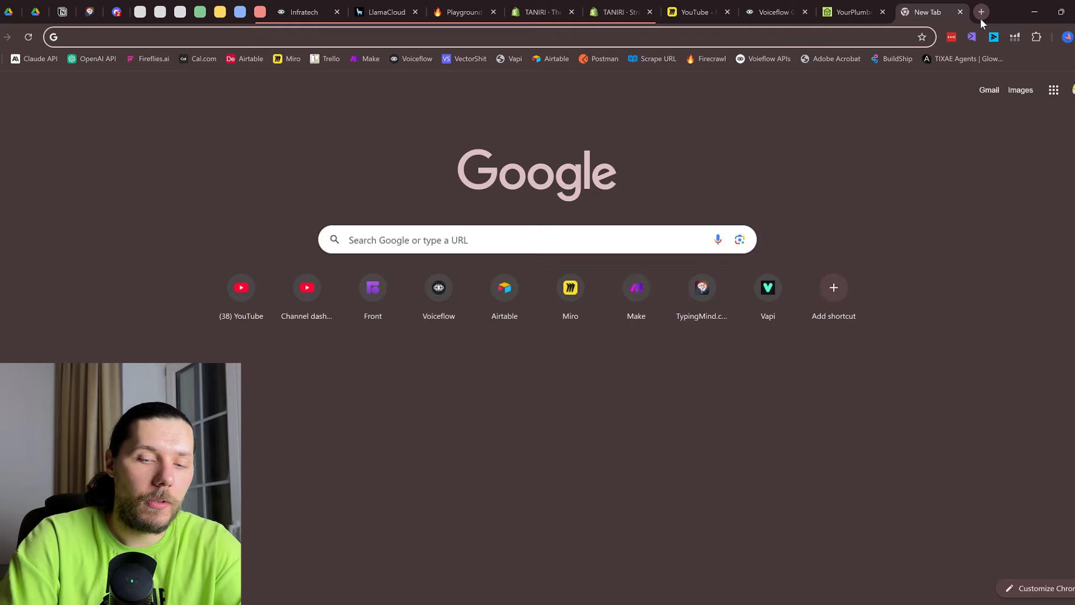
Load 99players.com from the address bar and bring its landing page into view
{"action": "type", "text": "99pl"}
{"action": "key", "text": "Return"}
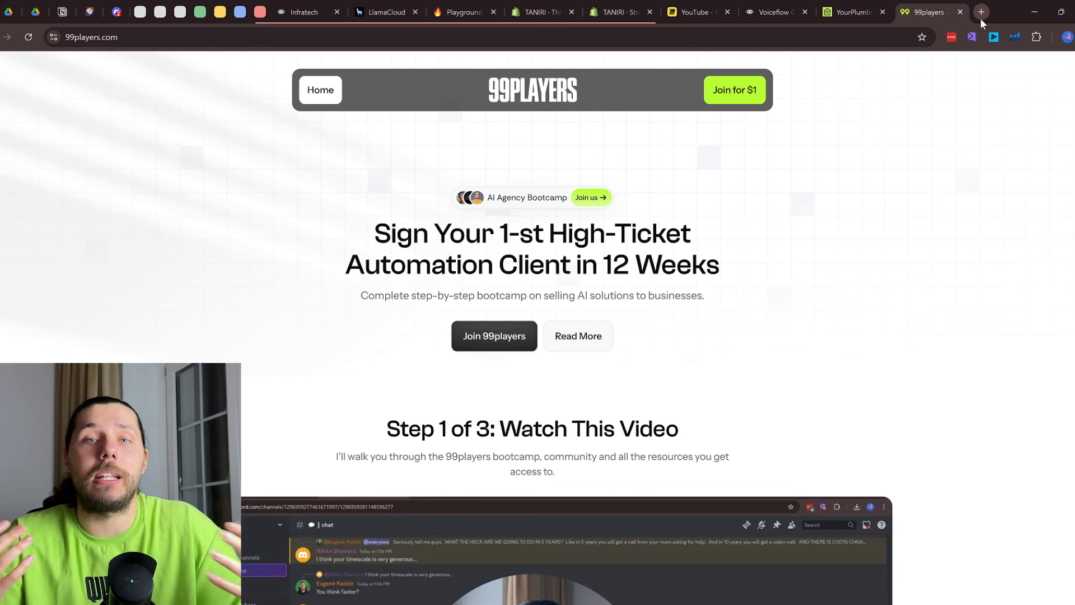
{"action": "left_click", "coordinate": [784, 7]}
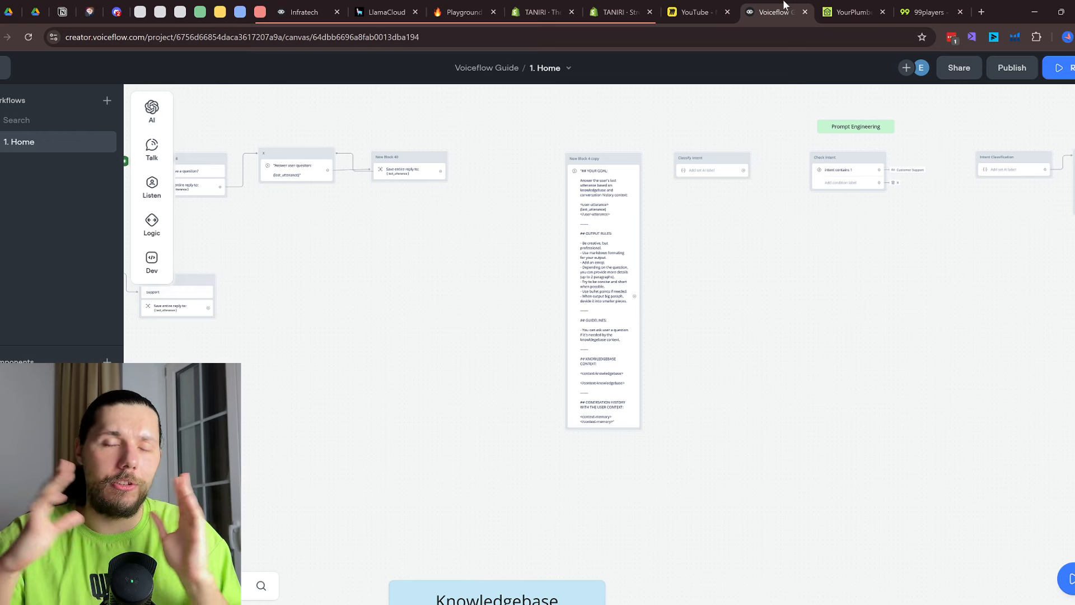
{"action": "left_click", "coordinate": [927, 11]}
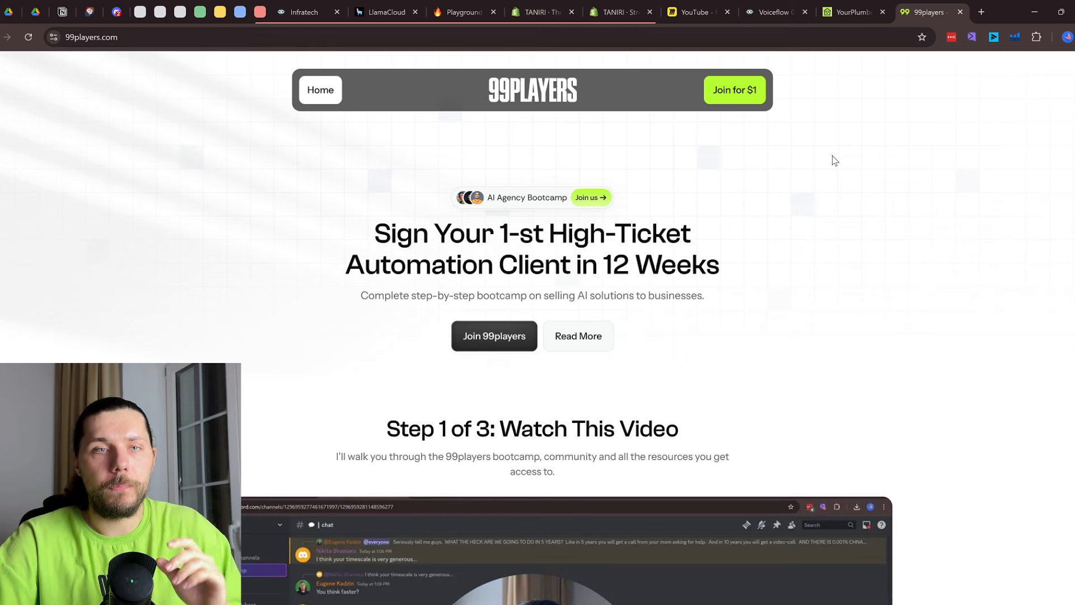
Read the weekly curriculum: Week 1 Niches through Week 6 Paid Ads
{"action": "scroll", "coordinate": [741, 240], "scroll_direction": "down", "scroll_amount": 20}
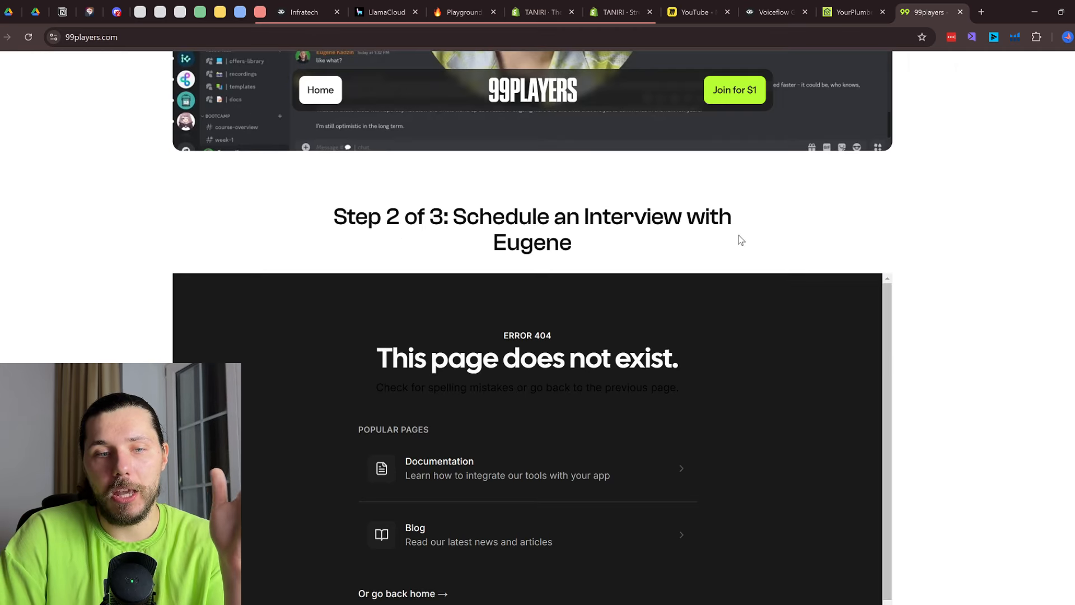
{"action": "scroll", "coordinate": [741, 239], "scroll_direction": "up", "scroll_amount": 3}
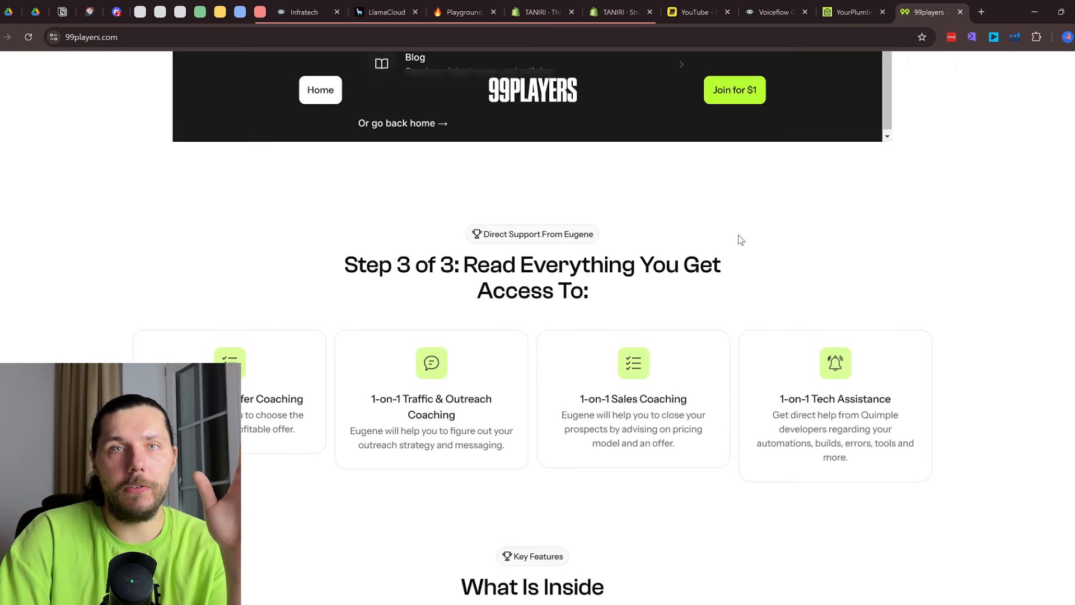
{"action": "scroll", "coordinate": [732, 290], "scroll_direction": "down", "scroll_amount": 14}
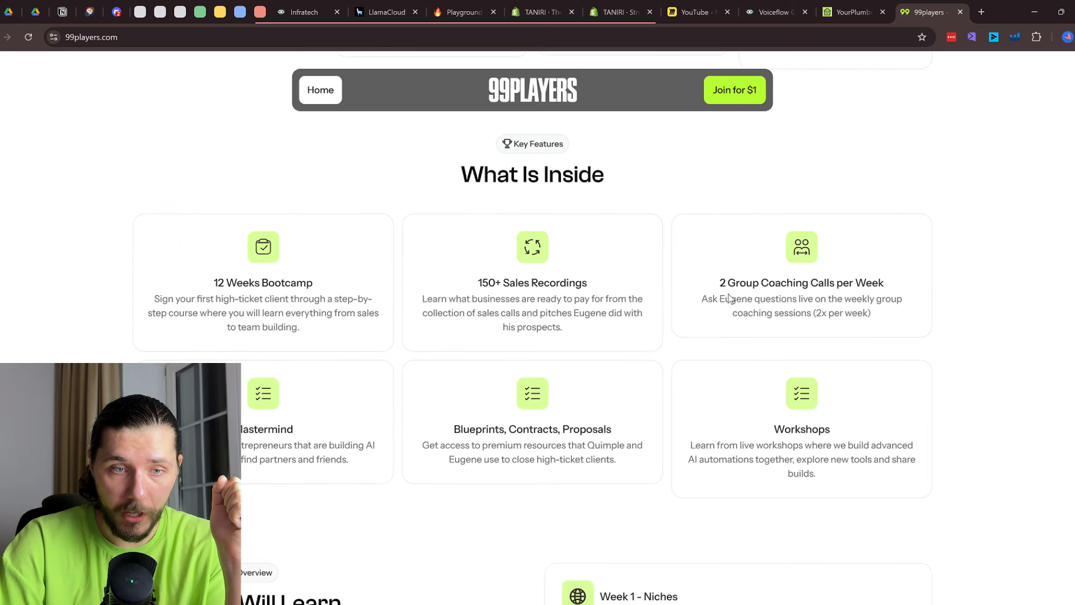
{"action": "left_click_drag", "start_coordinate": [598, 245], "coordinate": [691, 247]}
{"action": "left_click_drag", "start_coordinate": [653, 355], "coordinate": [692, 360]}
{"action": "left_click_drag", "start_coordinate": [629, 471], "coordinate": [675, 472]}
{"action": "scroll", "coordinate": [633, 426], "scroll_direction": "down", "scroll_amount": 4}
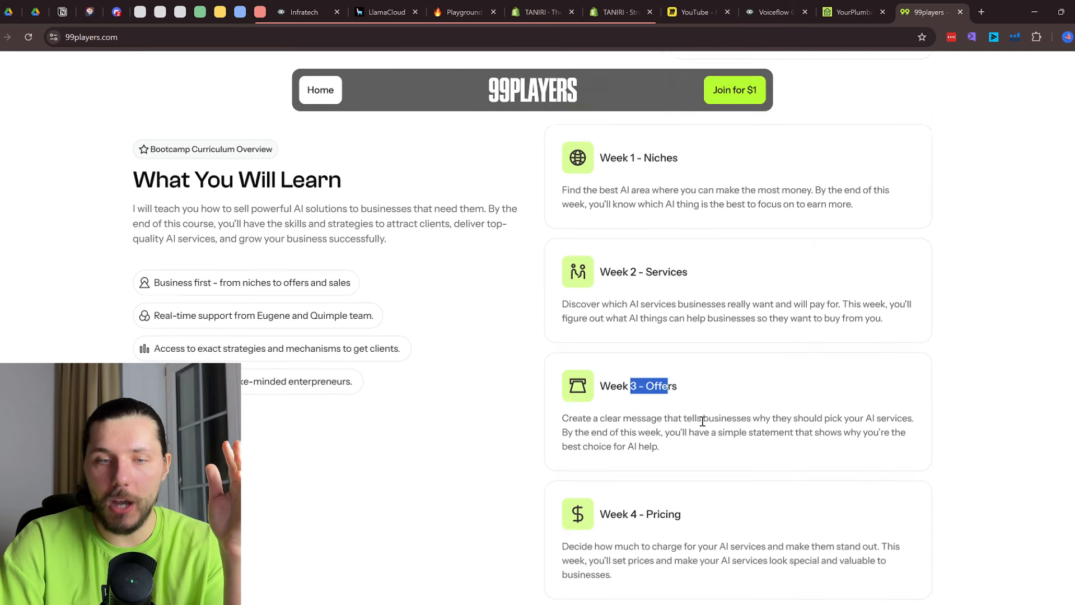
{"action": "left_click_drag", "start_coordinate": [649, 365], "coordinate": [687, 367]}
{"action": "left_click_drag", "start_coordinate": [644, 494], "coordinate": [719, 494]}
{"action": "scroll", "coordinate": [795, 448], "scroll_direction": "down", "scroll_amount": 4}
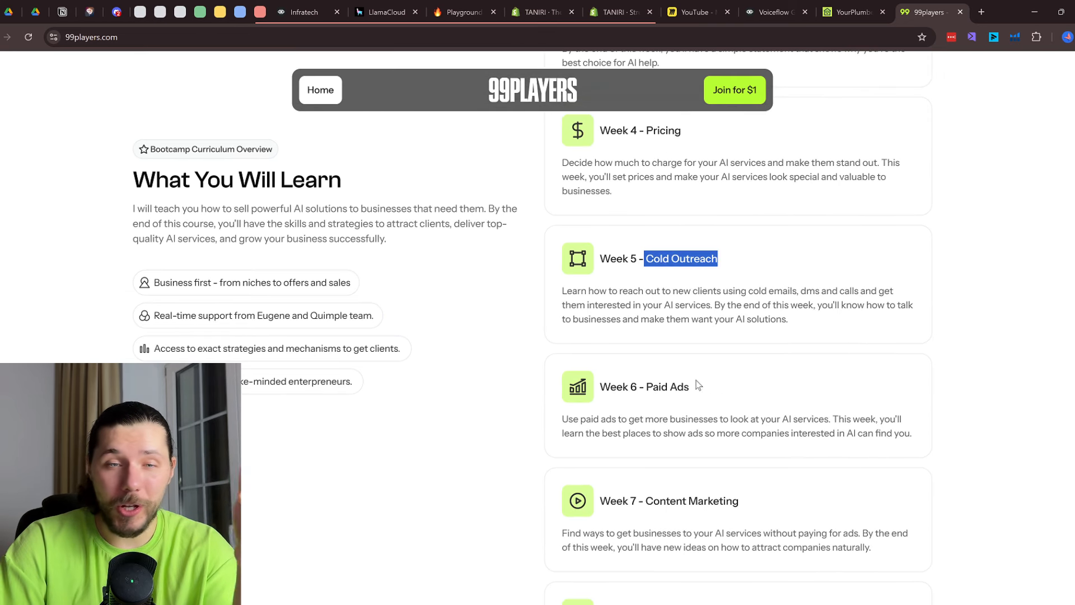
{"action": "left_click_drag", "start_coordinate": [653, 386], "coordinate": [684, 387]}
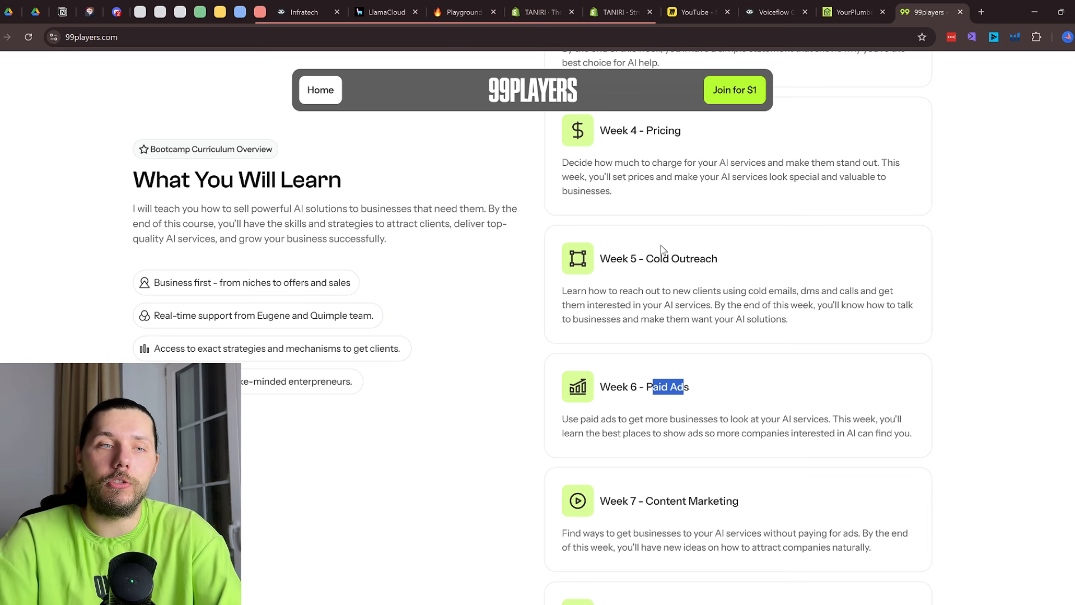
Scroll back up the 99players page, then switch to the Discord offers-library forum
{"action": "scroll", "coordinate": [663, 251], "scroll_direction": "up", "scroll_amount": 4}
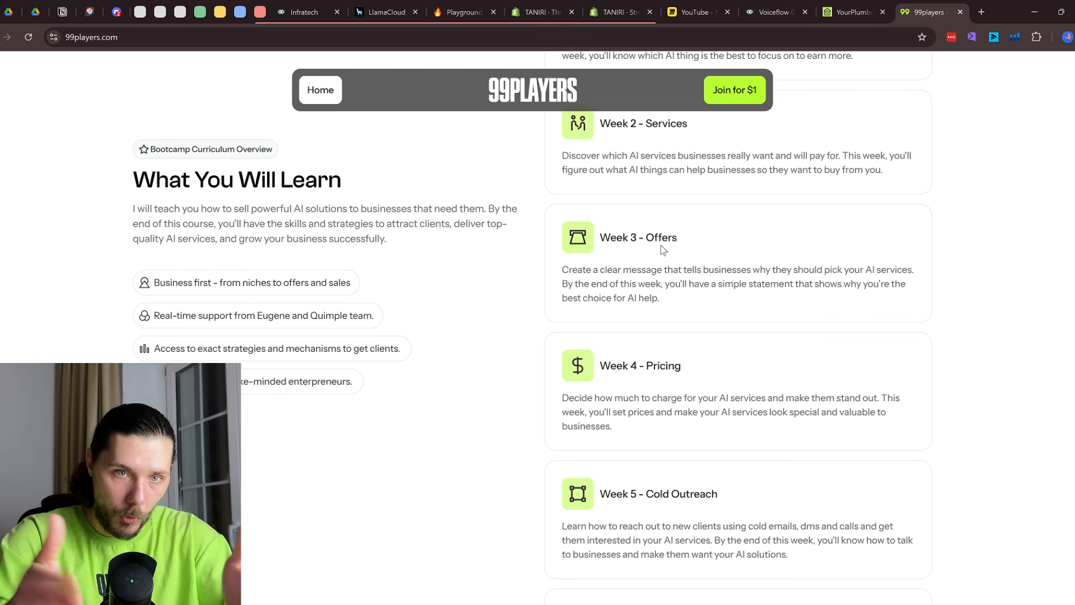
{"action": "scroll", "coordinate": [663, 251], "scroll_direction": "down", "scroll_amount": 10}
{"action": "scroll", "coordinate": [663, 250], "scroll_direction": "up", "scroll_amount": 10}
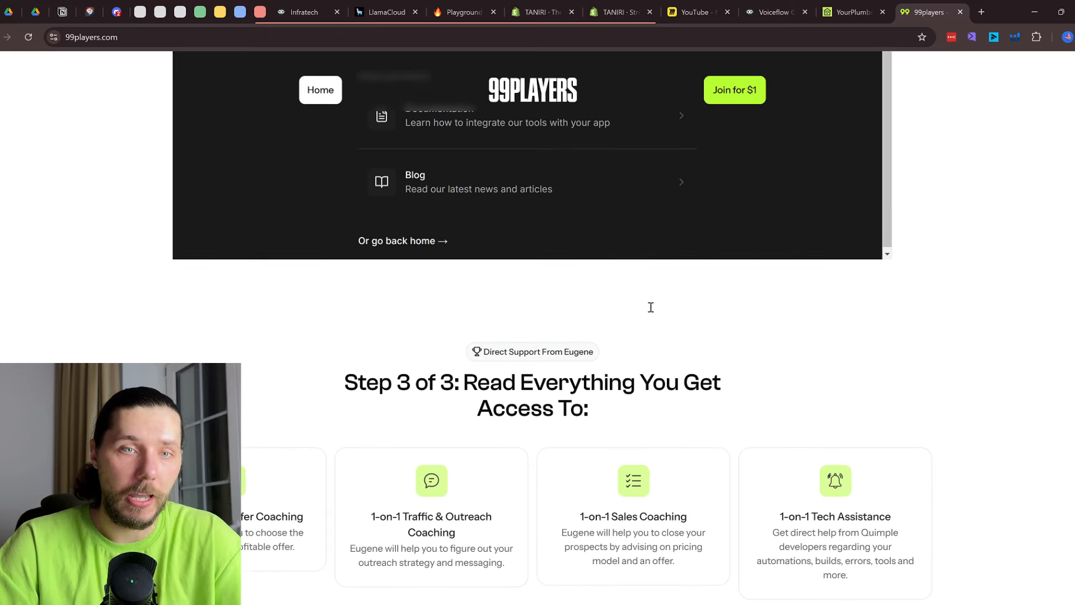
{"action": "scroll", "coordinate": [651, 309], "scroll_direction": "up", "scroll_amount": 6}
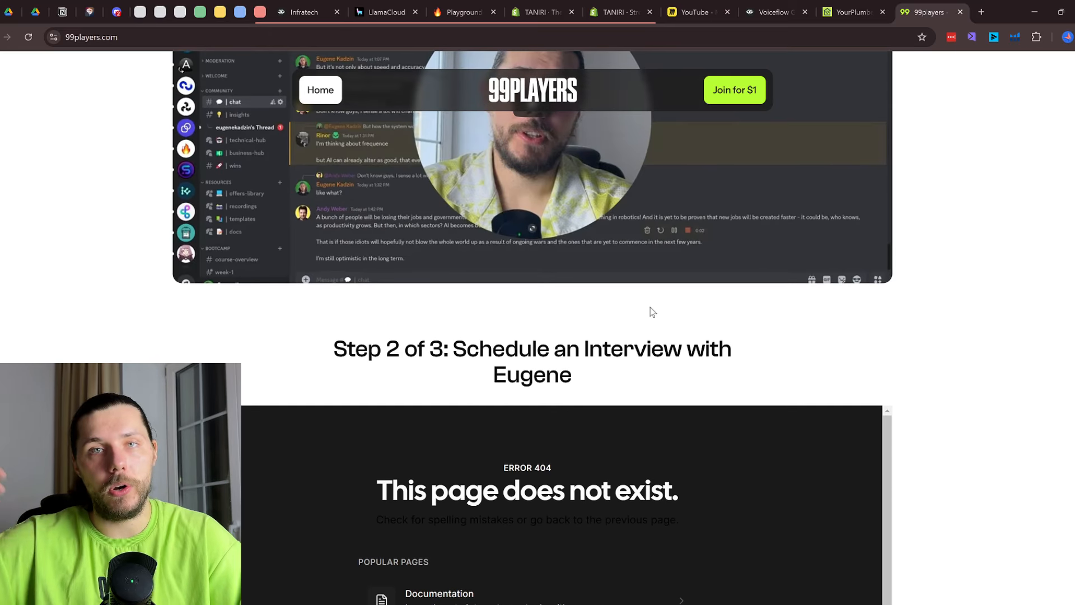
{"action": "scroll", "coordinate": [652, 312], "scroll_direction": "up", "scroll_amount": 3}
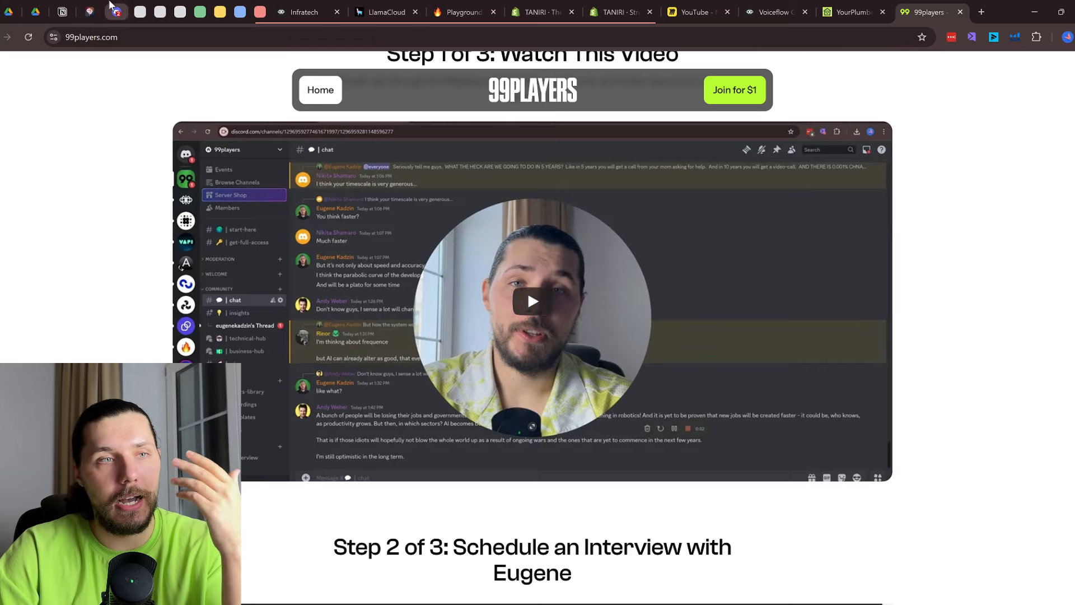
{"action": "left_click", "coordinate": [117, 11]}
Scroll the offers-library posts, then visit the recordings, chat and business-hub channels
{"action": "scroll", "coordinate": [112, 314], "scroll_direction": "down", "scroll_amount": 3}
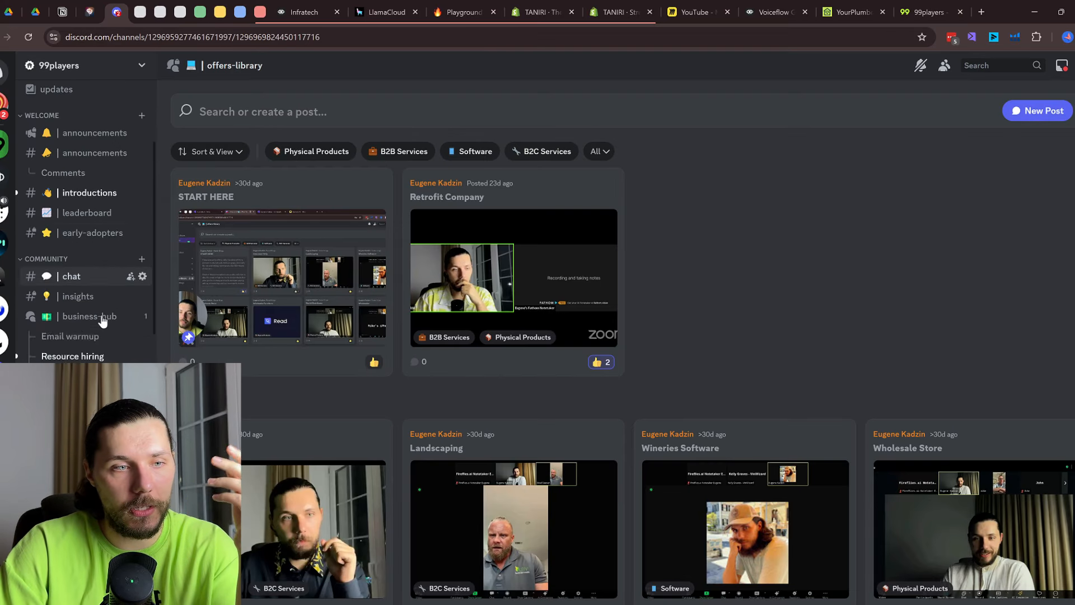
{"action": "scroll", "coordinate": [704, 306], "scroll_direction": "down", "scroll_amount": 5}
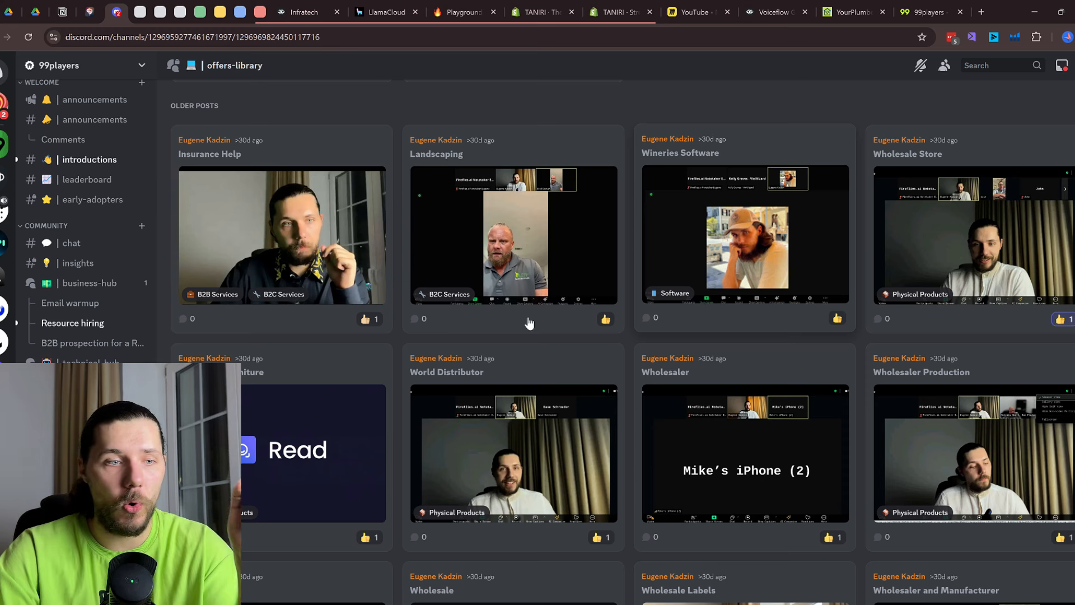
{"action": "scroll", "coordinate": [84, 224], "scroll_direction": "down", "scroll_amount": 3}
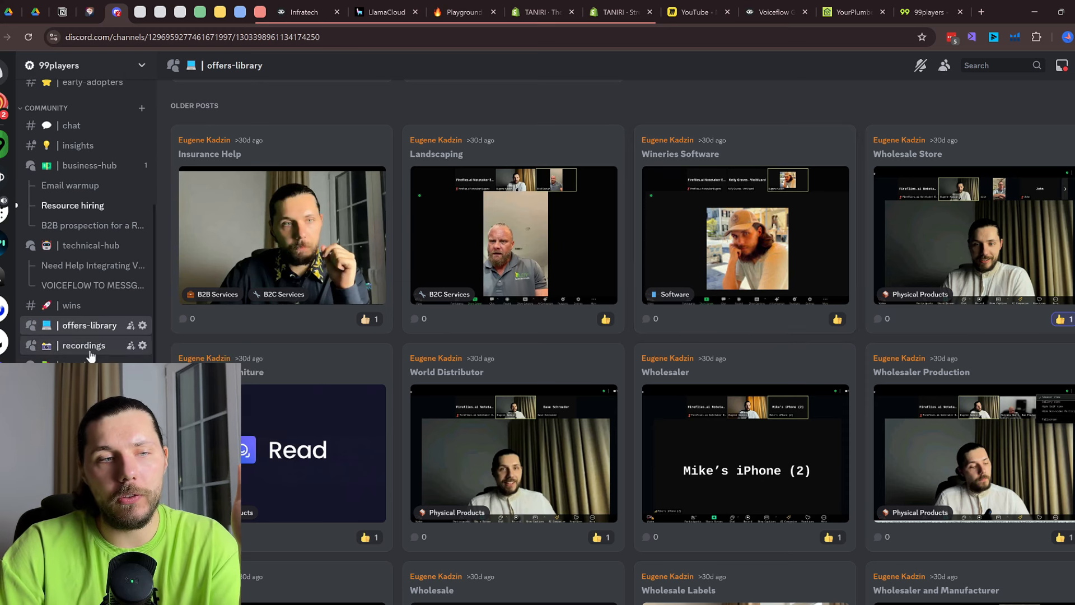
{"action": "left_click", "coordinate": [84, 345]}
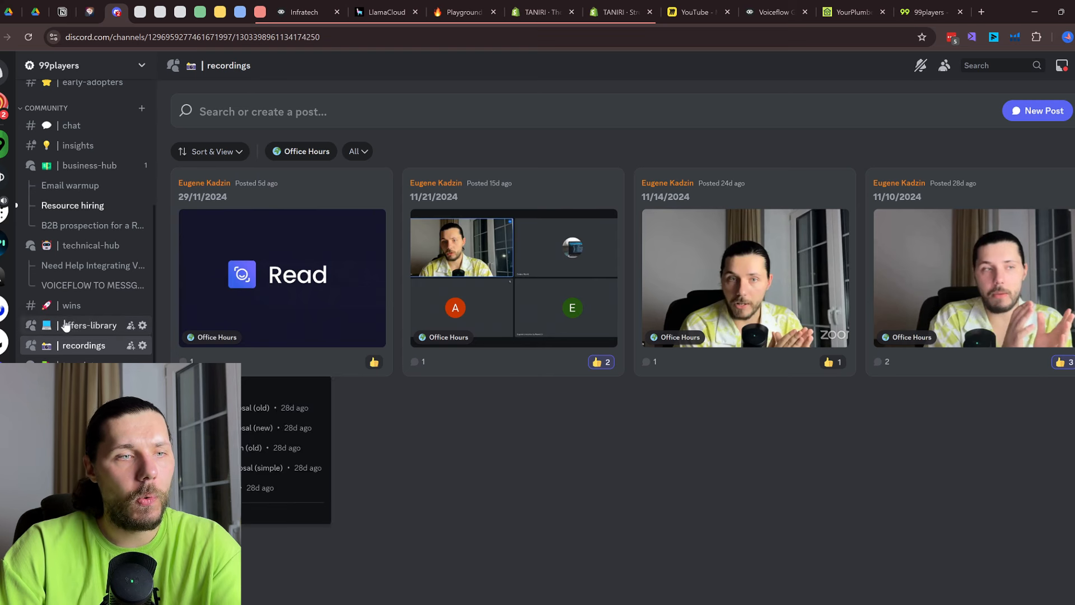
{"action": "scroll", "coordinate": [73, 302], "scroll_direction": "up", "scroll_amount": 2}
{"action": "left_click", "coordinate": [71, 185]}
{"action": "scroll", "coordinate": [84, 224], "scroll_direction": "up", "scroll_amount": 3}
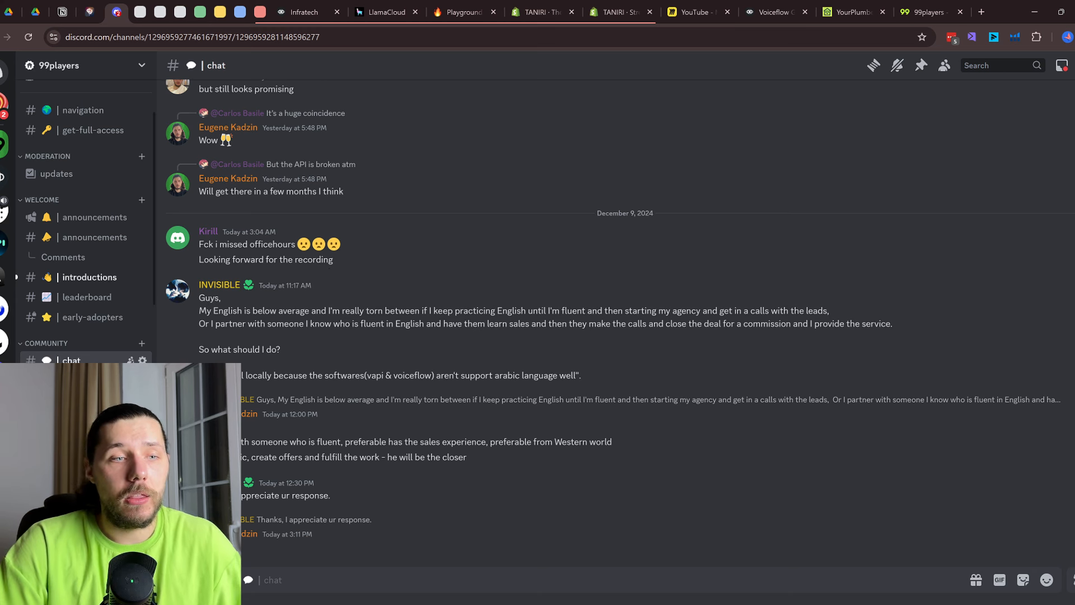
{"action": "left_click", "coordinate": [84, 381]}
Open the 'B2B prospection for a Real Estate Developper' thread in business-hub
{"action": "left_click", "coordinate": [84, 400]}
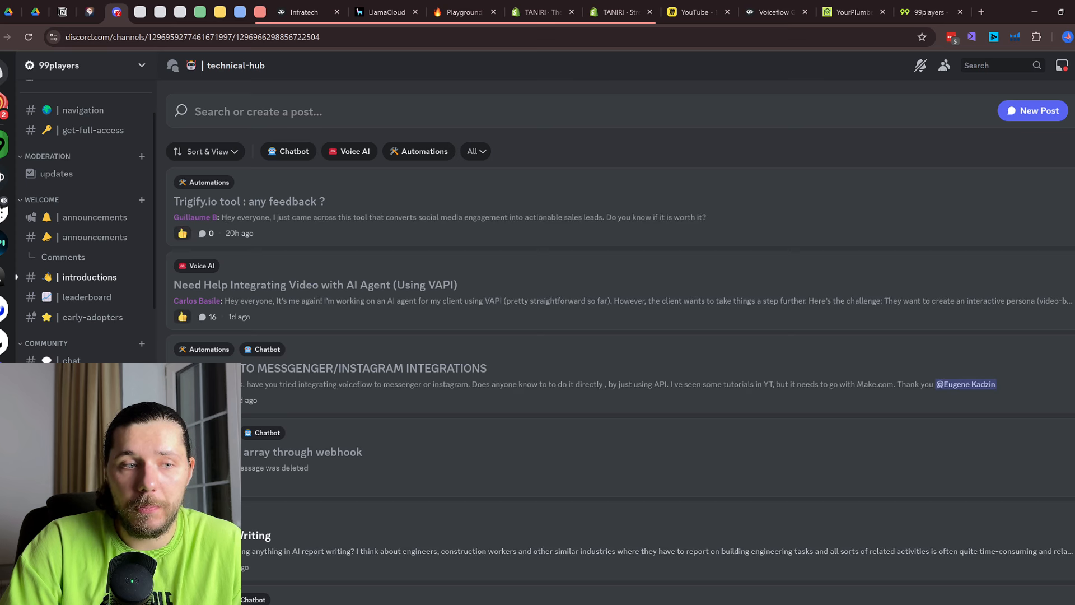
{"action": "left_click", "coordinate": [84, 380]}
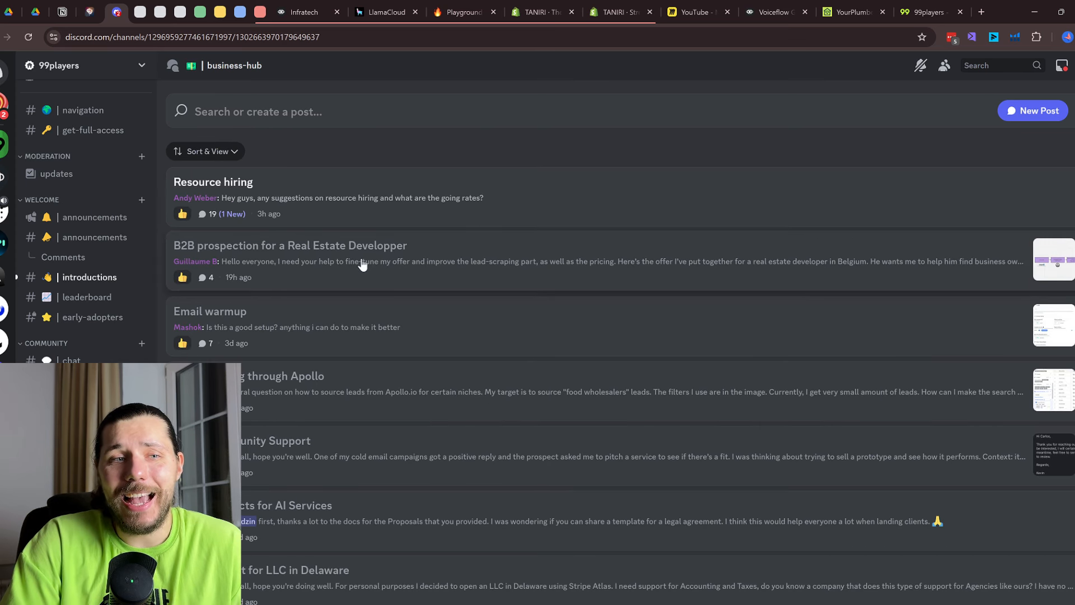
{"action": "left_click", "coordinate": [633, 277]}
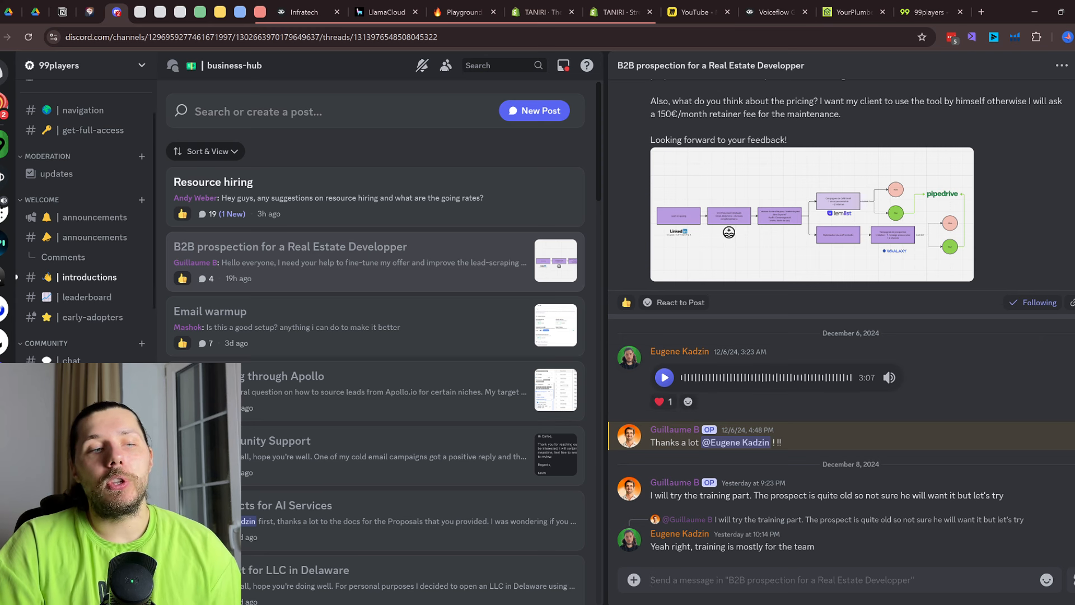
Read the technical-hub VAPI video and 'Issues with voiceglow on instagram' threads, then return to business-hub
{"action": "left_click", "coordinate": [89, 420]}
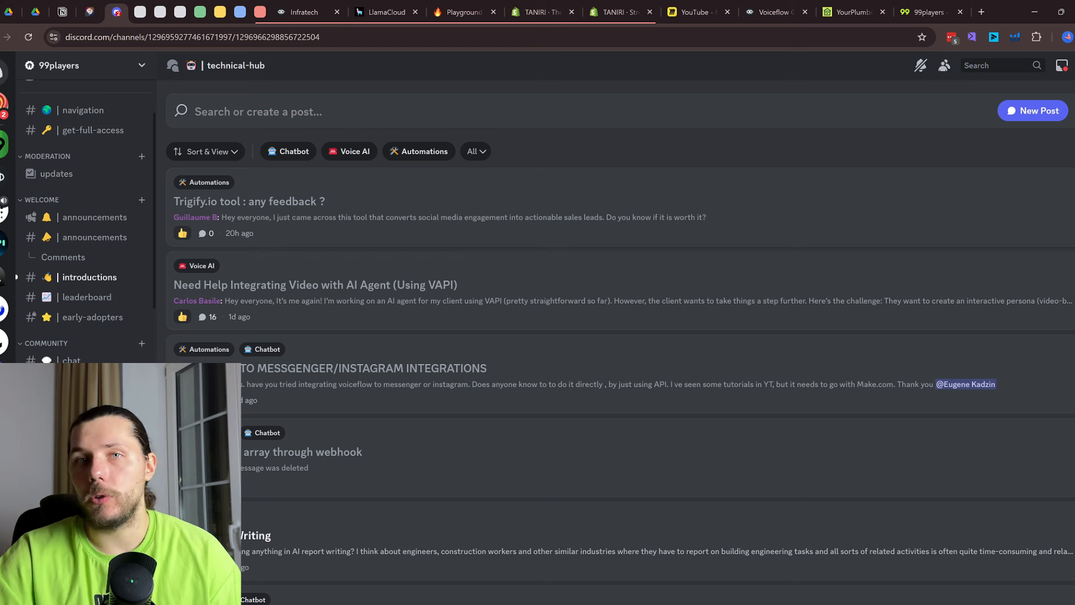
{"action": "left_click", "coordinate": [428, 312]}
{"action": "scroll", "coordinate": [429, 314], "scroll_direction": "down", "scroll_amount": 10}
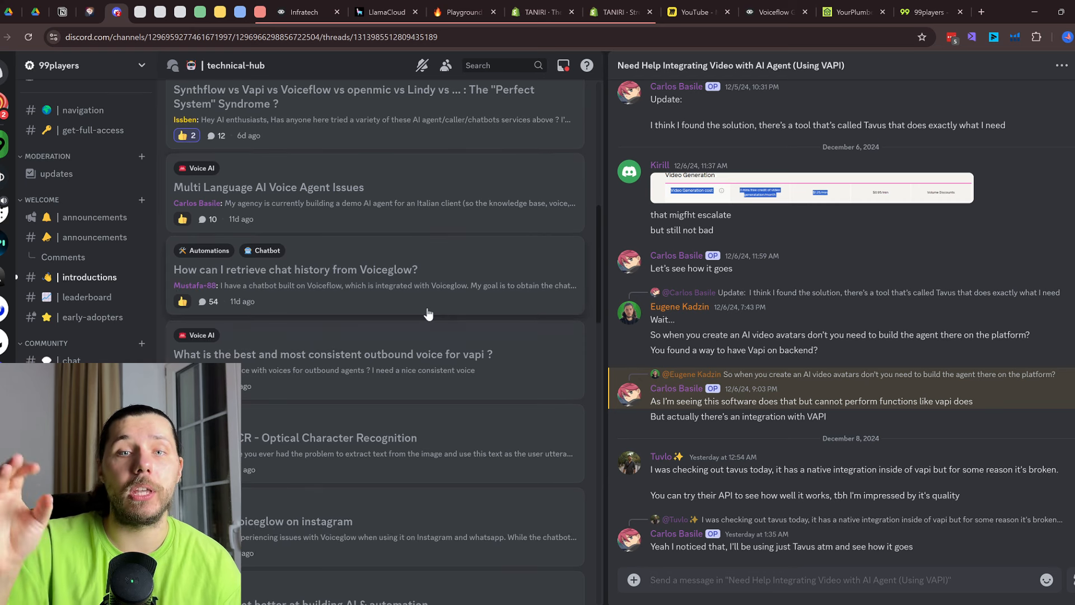
{"action": "scroll", "coordinate": [796, 330], "scroll_direction": "up", "scroll_amount": 6}
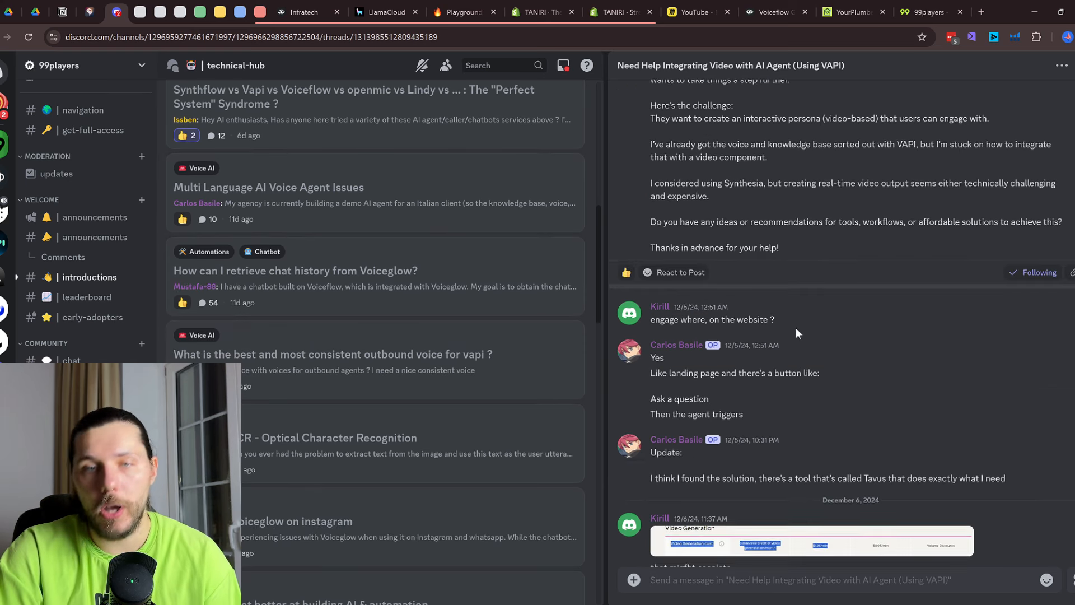
{"action": "scroll", "coordinate": [795, 327], "scroll_direction": "up", "scroll_amount": 3}
{"action": "scroll", "coordinate": [796, 327], "scroll_direction": "down", "scroll_amount": 10}
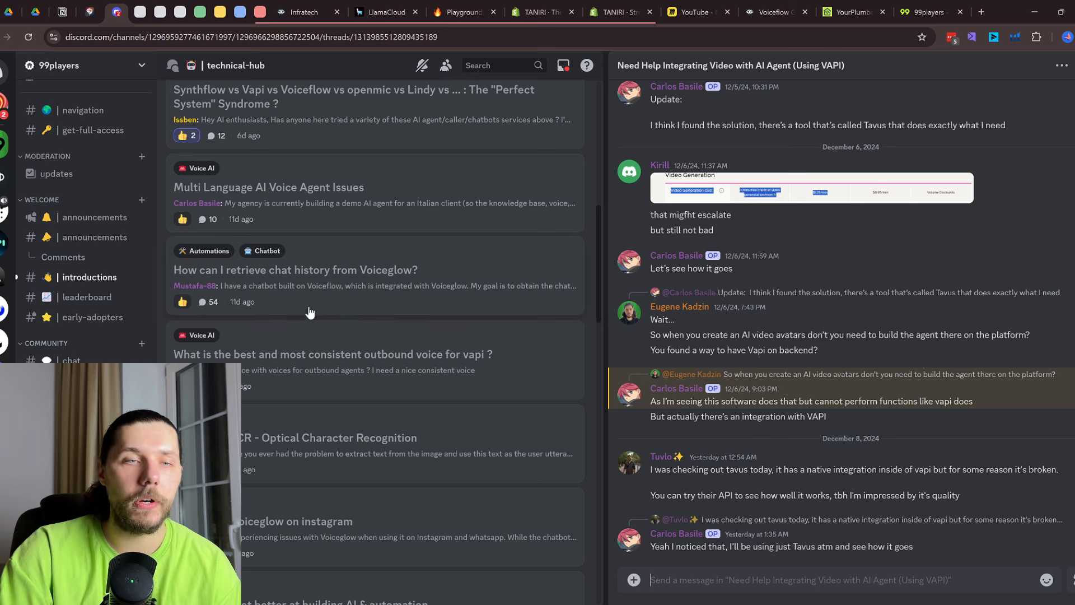
{"action": "scroll", "coordinate": [310, 312], "scroll_direction": "down", "scroll_amount": 4}
{"action": "left_click", "coordinate": [376, 321]}
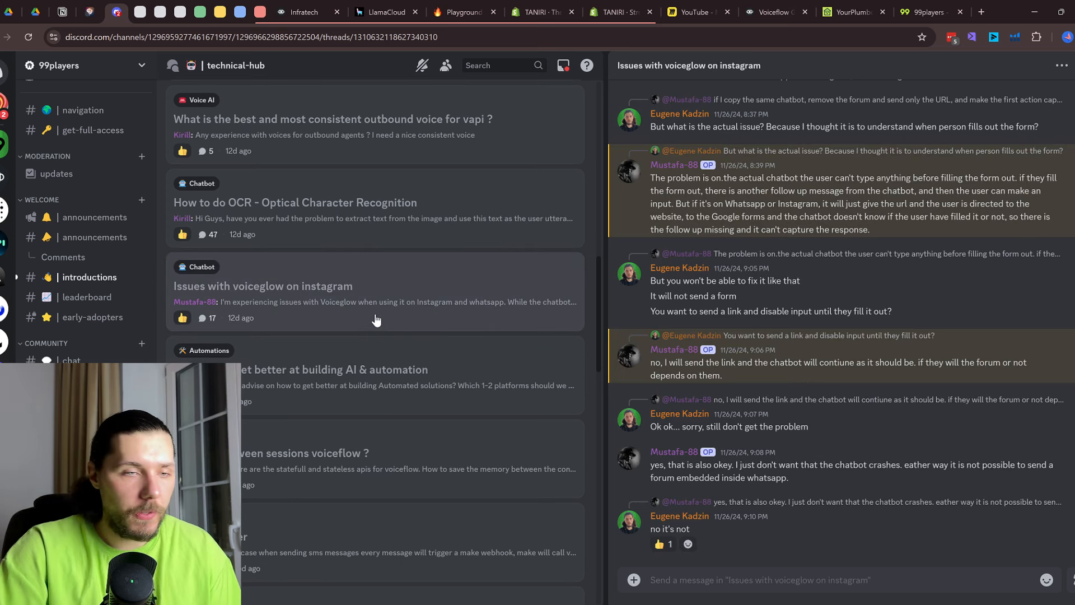
{"action": "left_click", "coordinate": [84, 420]}
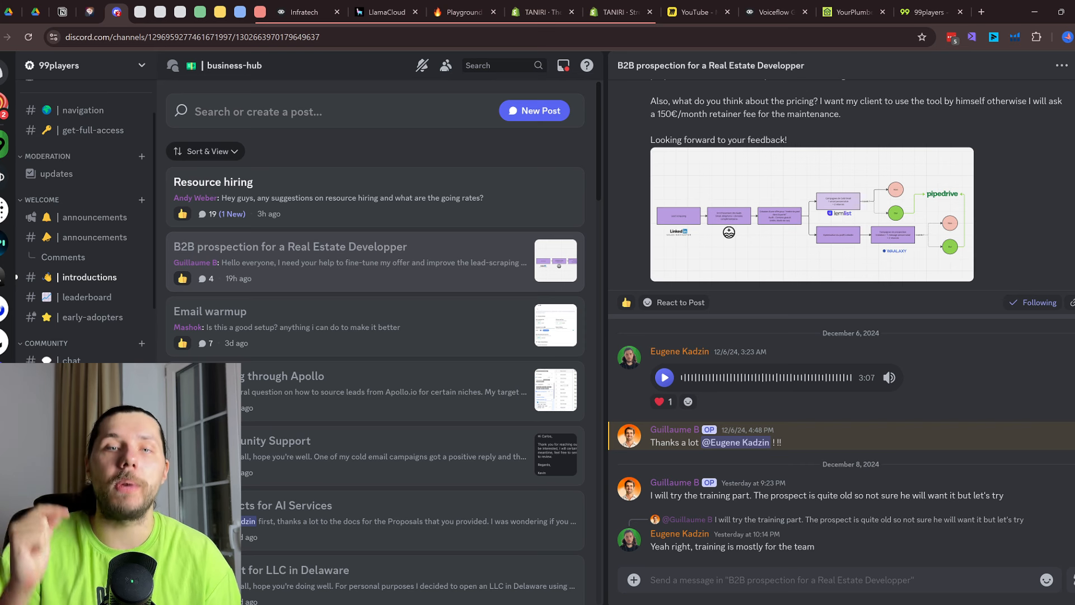
On the 99players landing page, highlight the main headline, then clear the highlight
{"action": "left_click", "coordinate": [927, 11]}
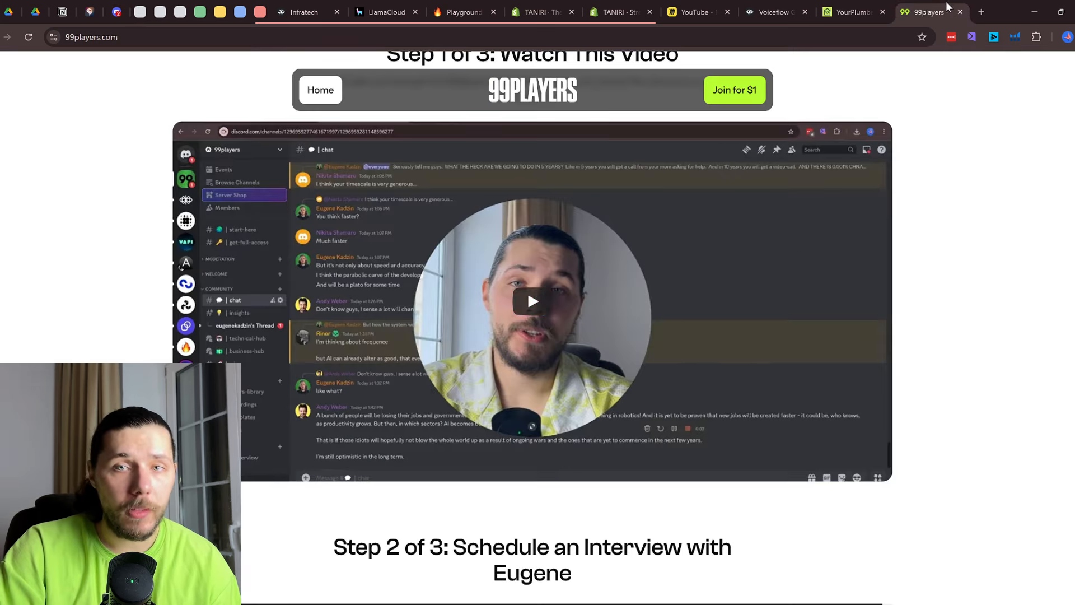
{"action": "scroll", "coordinate": [717, 241], "scroll_direction": "up", "scroll_amount": 7}
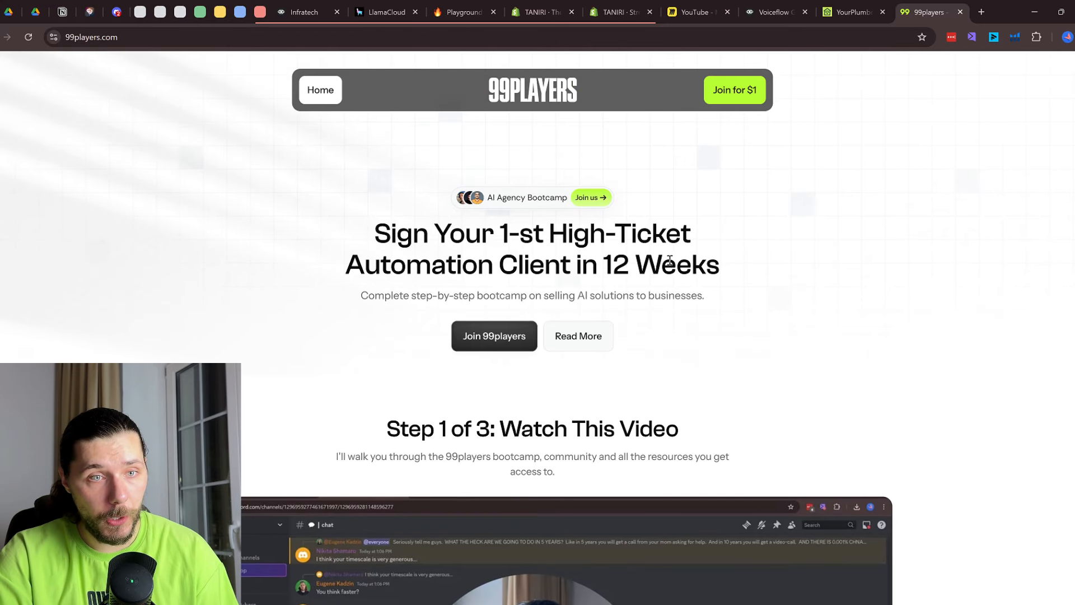
{"action": "left_click_drag", "start_coordinate": [373, 234], "coordinate": [728, 268]}
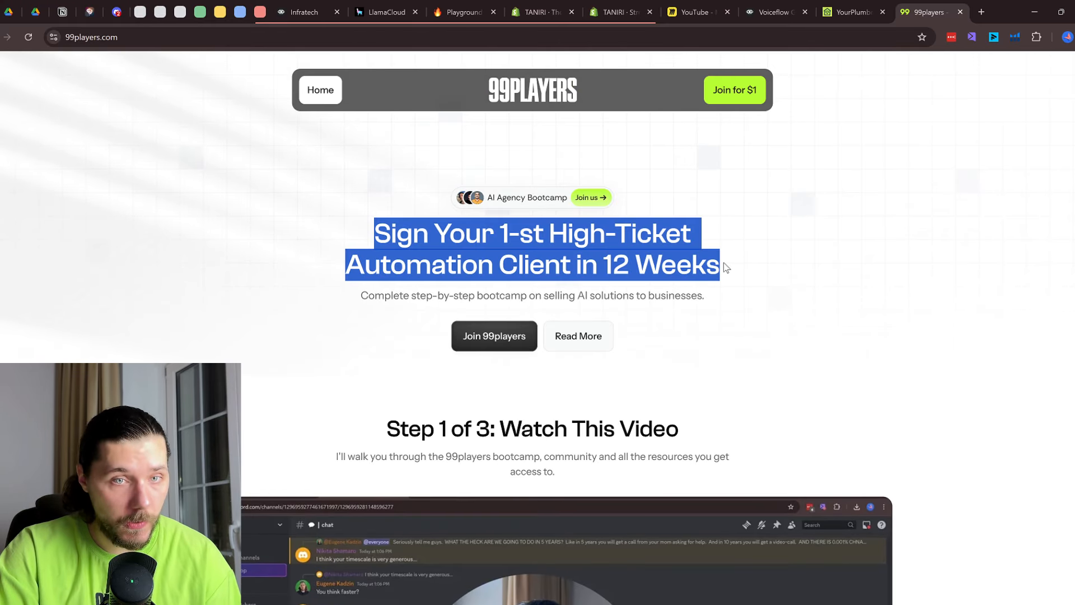
{"action": "left_click", "coordinate": [666, 236]}
Jump to the site's pricing section, then go back to Discord's chat channel
{"action": "scroll", "coordinate": [664, 245], "scroll_direction": "down", "scroll_amount": 5}
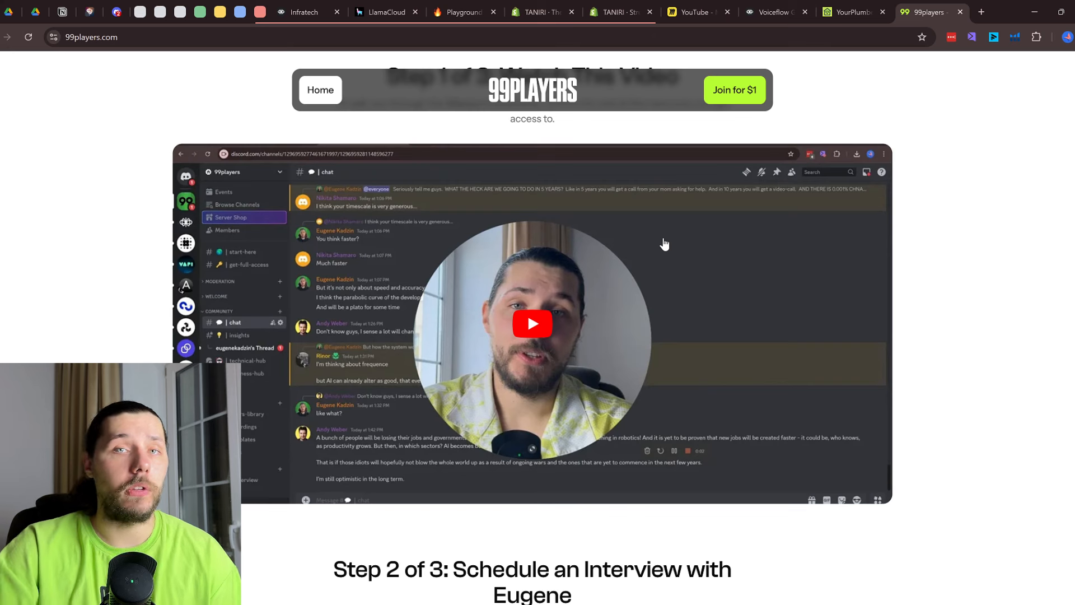
{"action": "scroll", "coordinate": [665, 244], "scroll_direction": "down", "scroll_amount": 5}
{"action": "scroll", "coordinate": [663, 240], "scroll_direction": "up", "scroll_amount": 5}
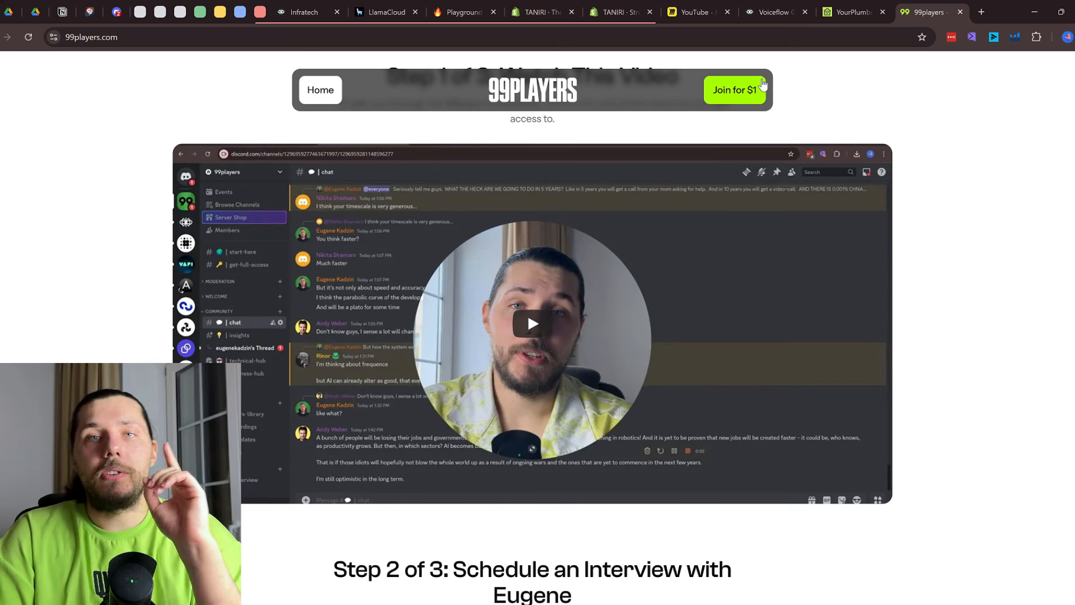
{"action": "left_click", "coordinate": [727, 100]}
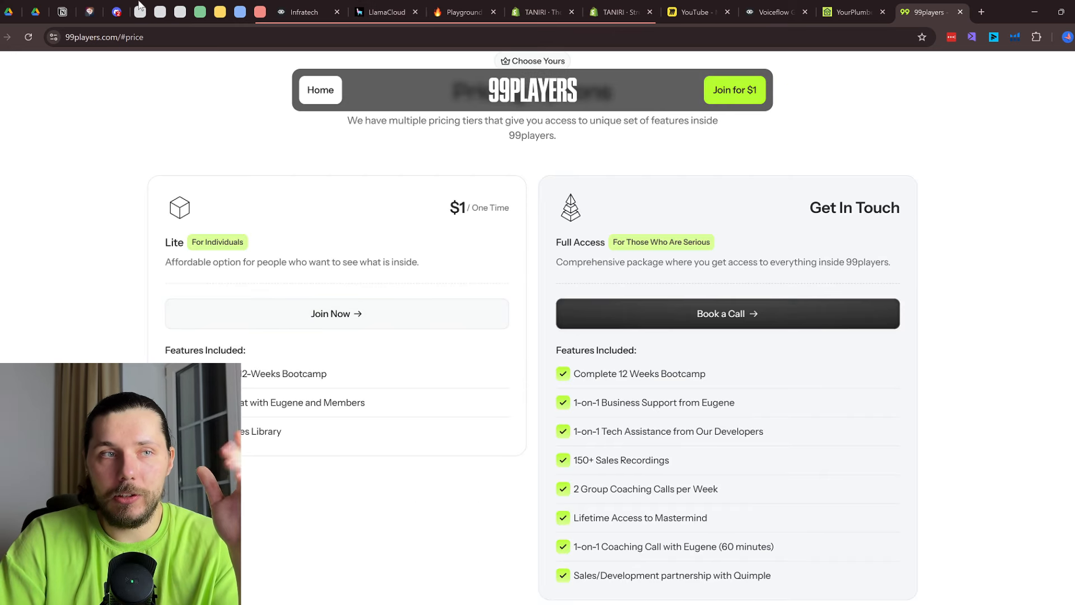
{"action": "left_click", "coordinate": [117, 12]}
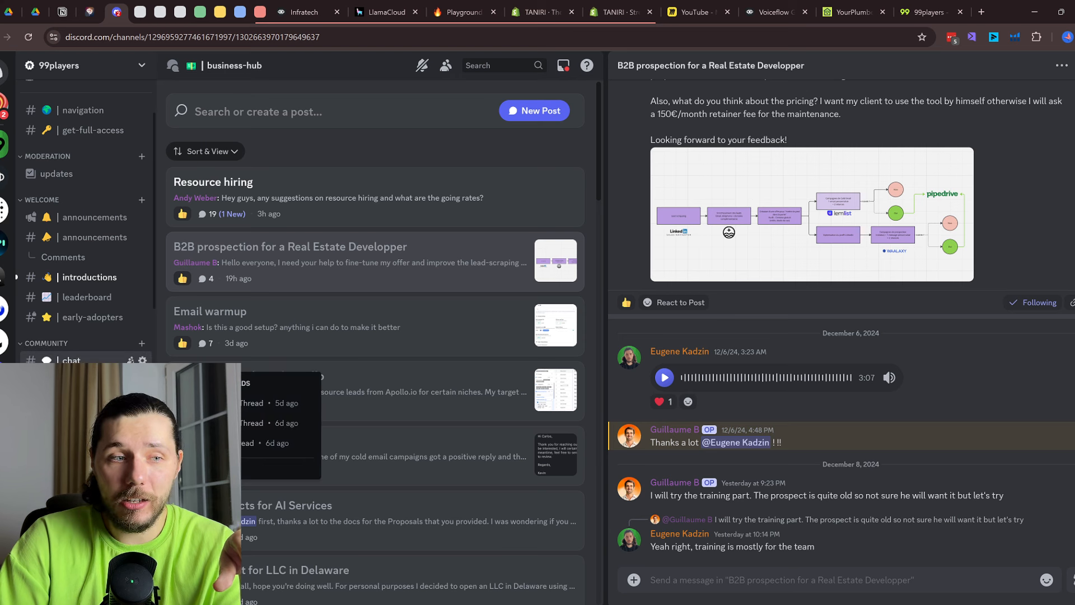
{"action": "left_click", "coordinate": [122, 358]}
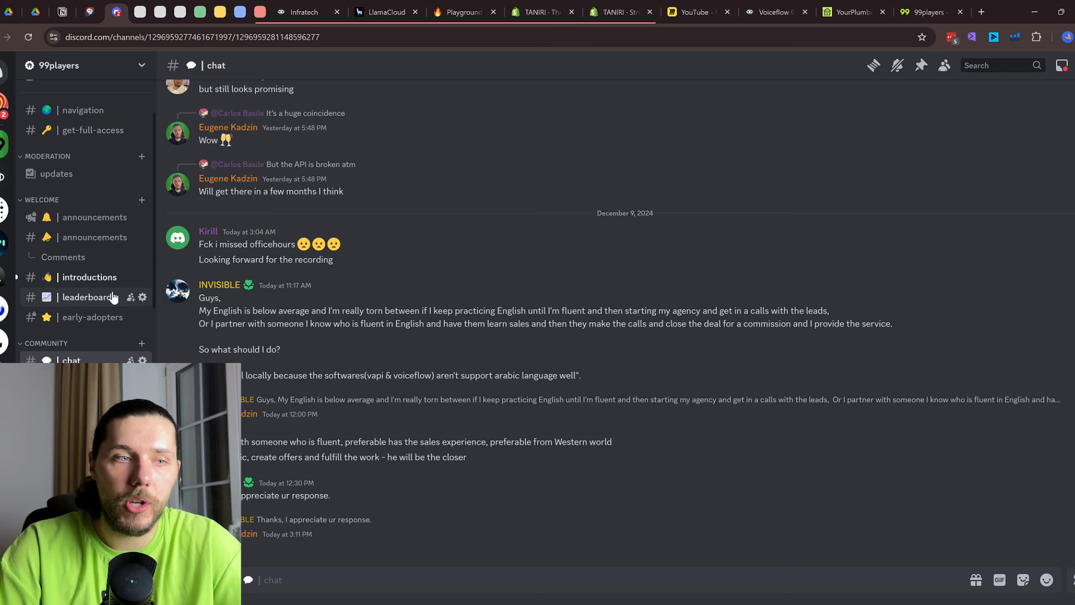
Browse the insights channel, then the course-overview channel's Week 1 item
{"action": "scroll", "coordinate": [99, 271], "scroll_direction": "down", "scroll_amount": 3}
{"action": "left_click", "coordinate": [99, 271]}
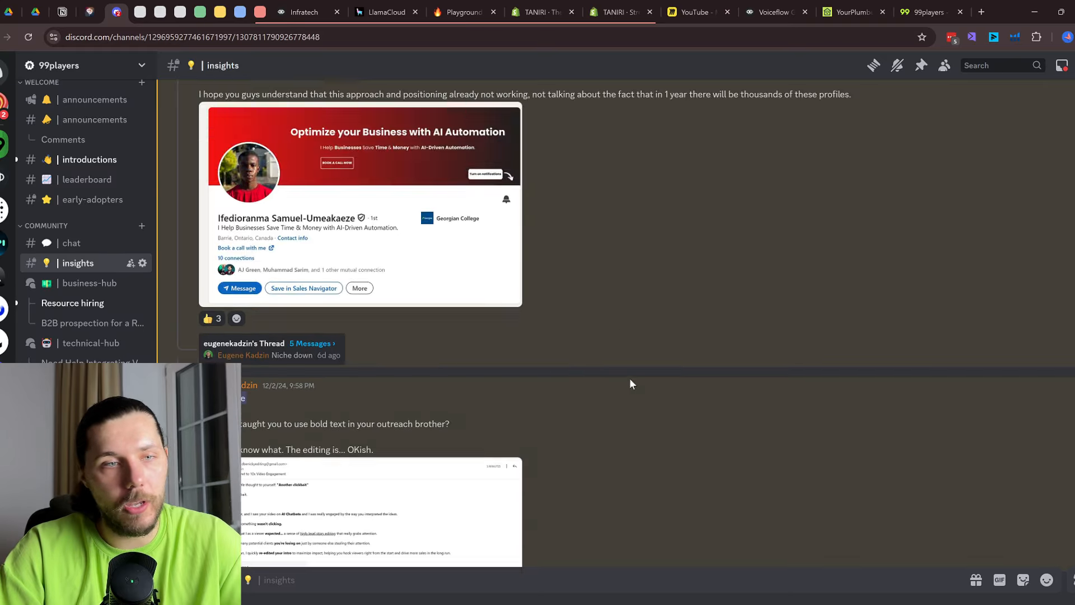
{"action": "scroll", "coordinate": [88, 221], "scroll_direction": "down", "scroll_amount": 2}
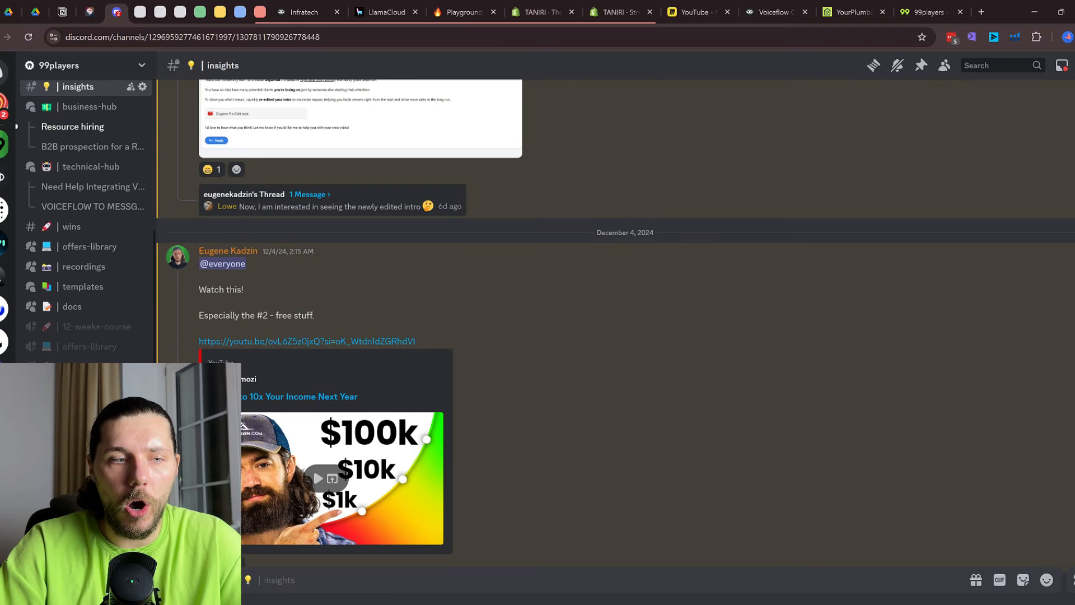
{"action": "left_click", "coordinate": [84, 437]}
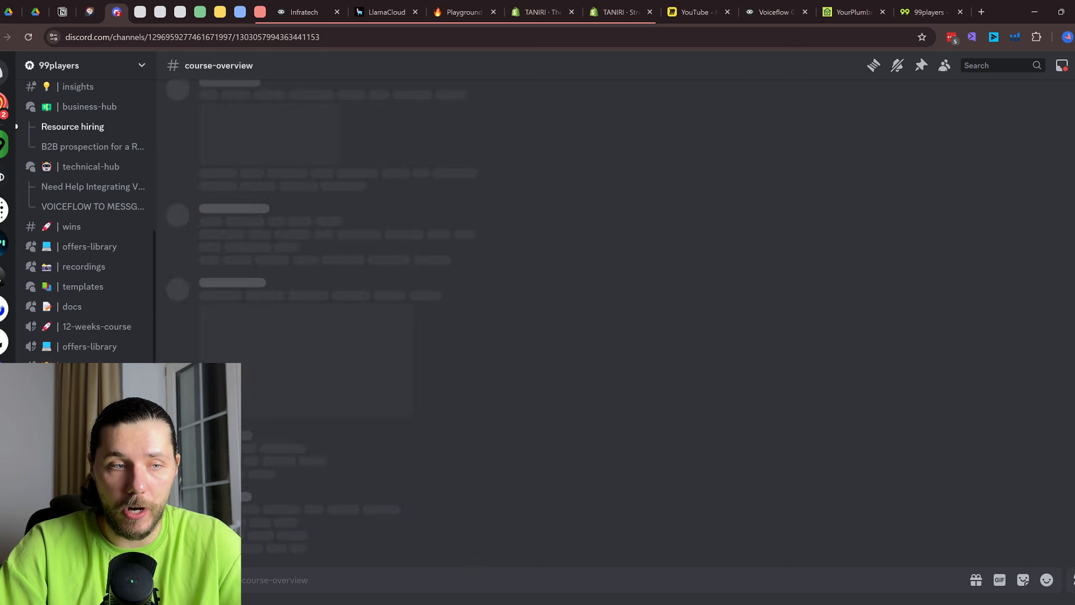
{"action": "scroll", "coordinate": [462, 345], "scroll_direction": "up", "scroll_amount": 8}
{"action": "left_click_drag", "start_coordinate": [259, 204], "coordinate": [332, 217]}
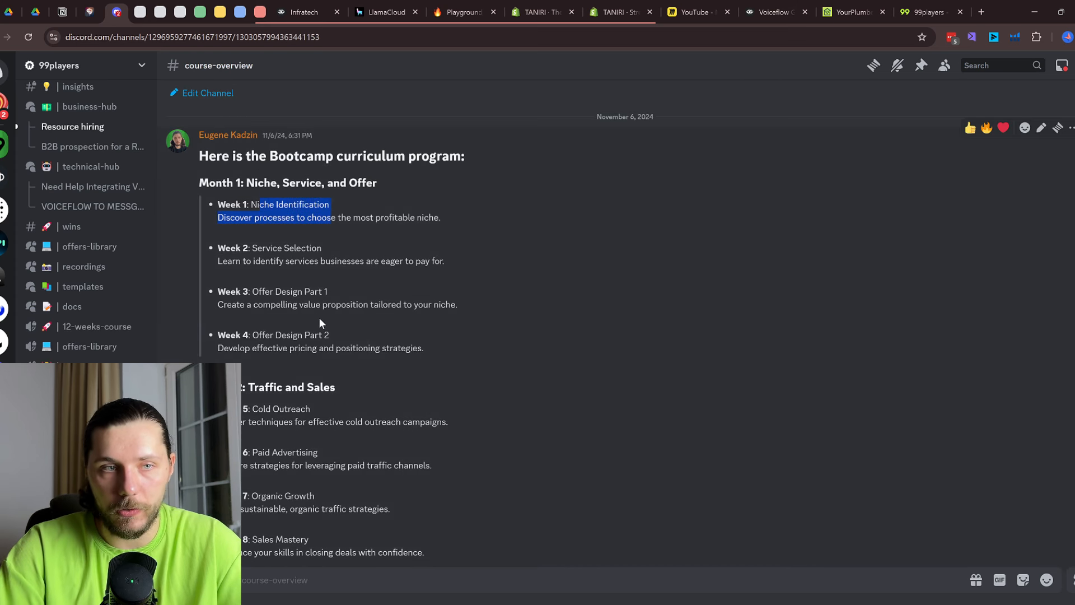
Glance at the 99players pricing page and open the Discord templates forum
{"action": "left_click", "coordinate": [931, 12]}
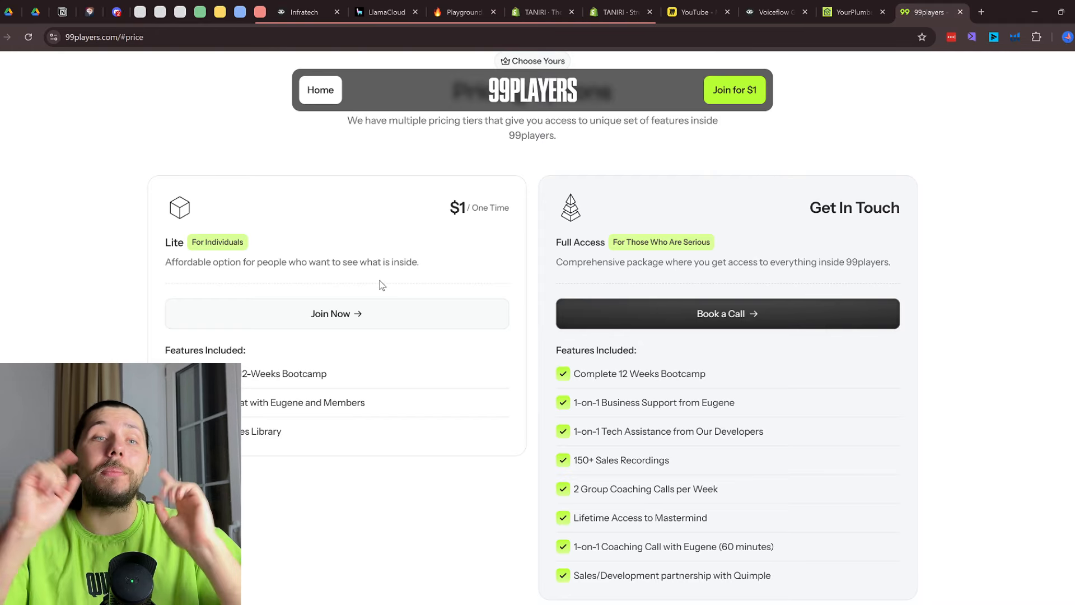
{"action": "left_click", "coordinate": [118, 9]}
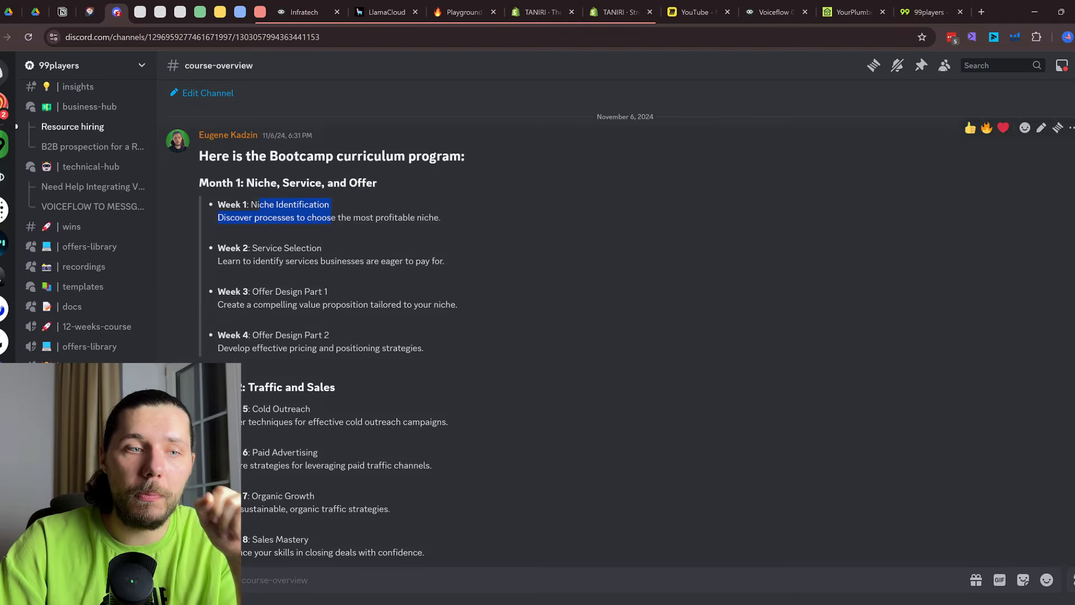
{"action": "mouse_move", "coordinate": [102, 273]}
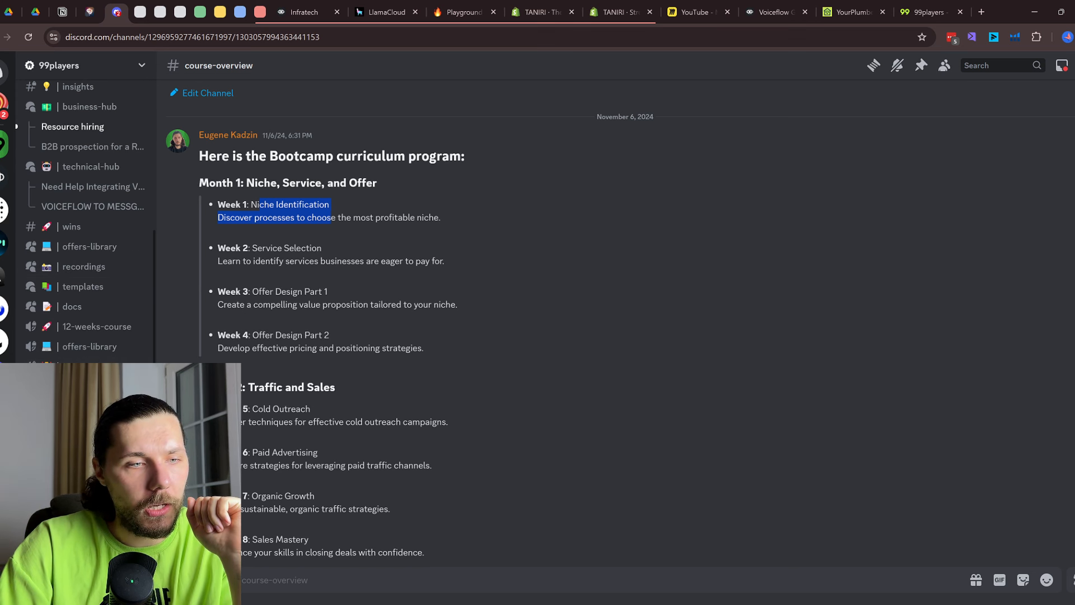
{"action": "left_click", "coordinate": [91, 287]}
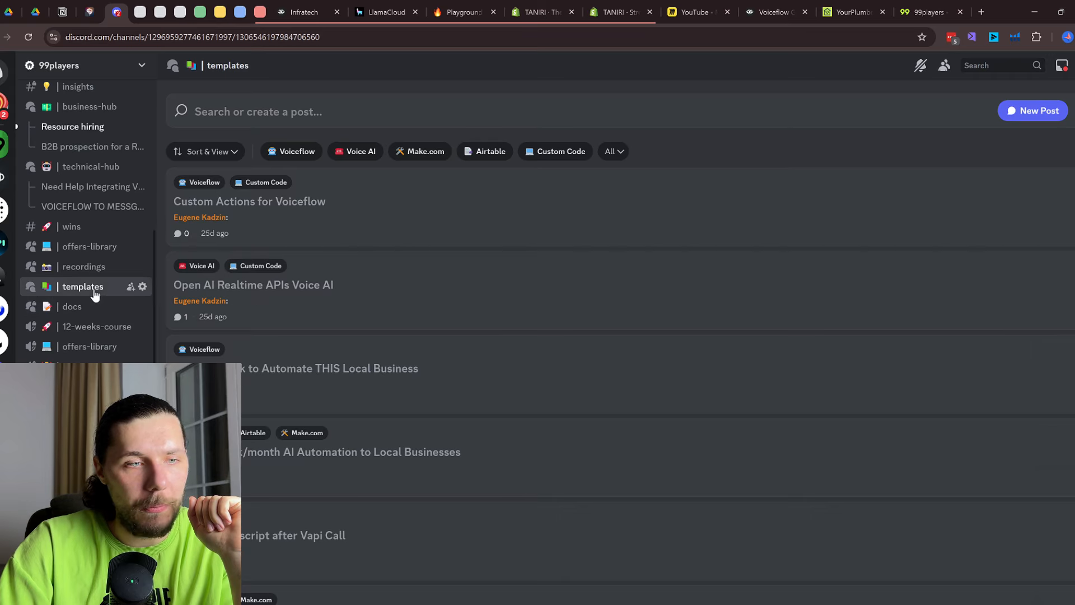
{"action": "left_click", "coordinate": [916, 11]}
{"action": "scroll", "coordinate": [614, 252], "scroll_direction": "up", "scroll_amount": 3}
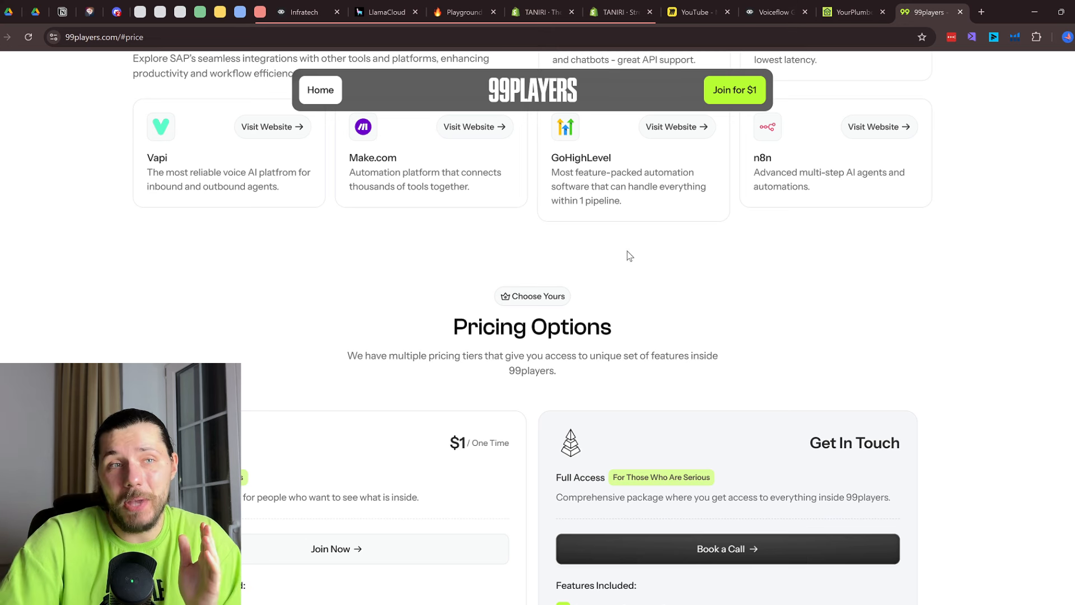
{"action": "left_click", "coordinate": [117, 12]}
{"action": "scroll", "coordinate": [84, 252], "scroll_direction": "up", "scroll_amount": 5}
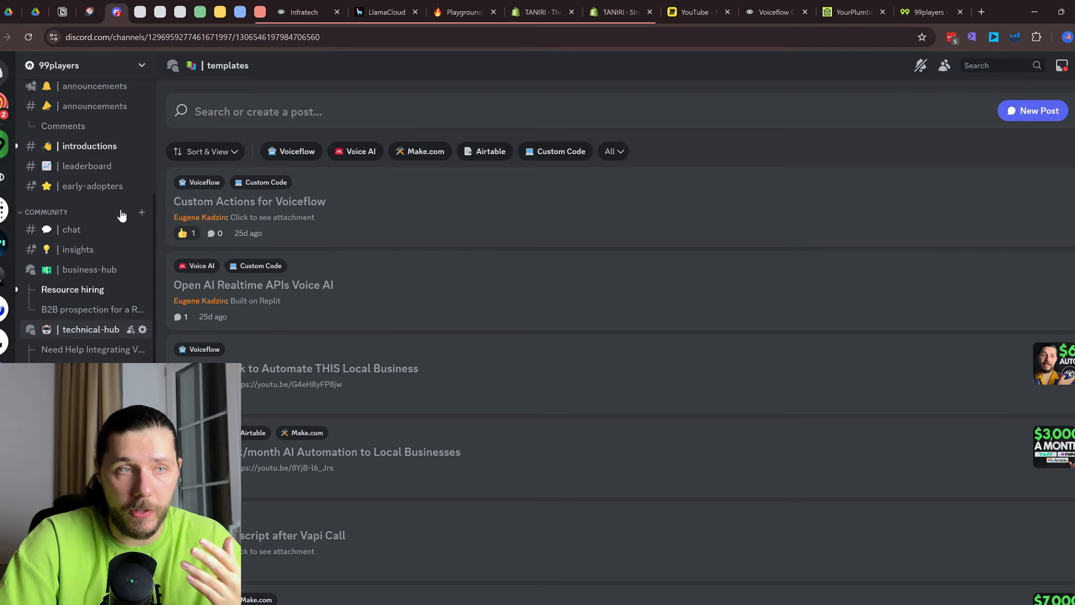
Scroll back through the chat channel, then return to the 99players Pricing Options section
{"action": "left_click", "coordinate": [112, 303]}
{"action": "scroll", "coordinate": [391, 355], "scroll_direction": "up", "scroll_amount": 10}
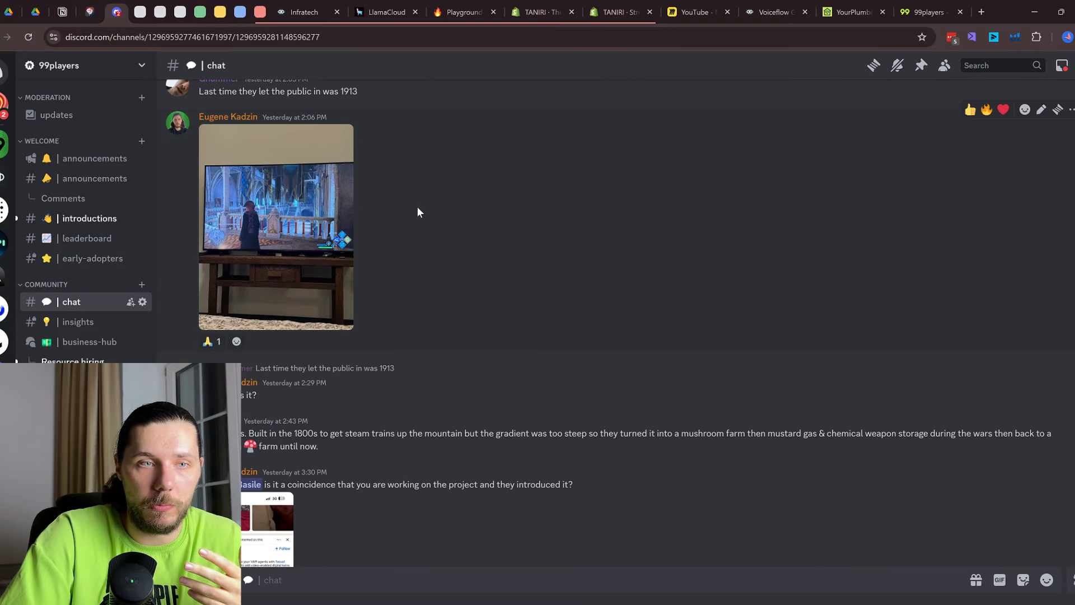
{"action": "scroll", "coordinate": [322, 261], "scroll_direction": "up", "scroll_amount": 3}
{"action": "scroll", "coordinate": [321, 272], "scroll_direction": "up", "scroll_amount": 15}
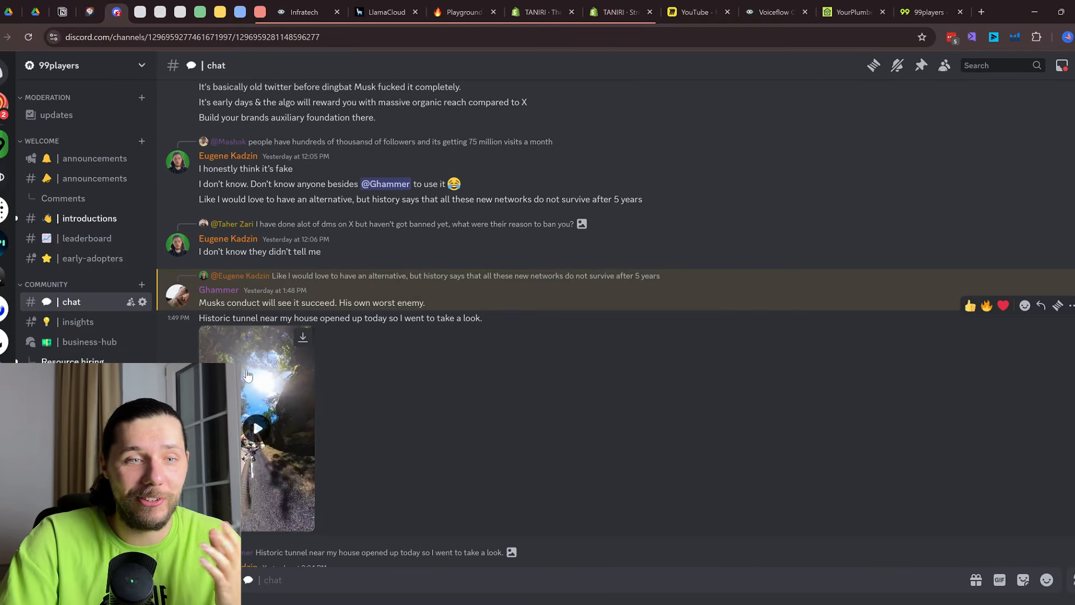
{"action": "scroll", "coordinate": [633, 421], "scroll_direction": "up", "scroll_amount": 5}
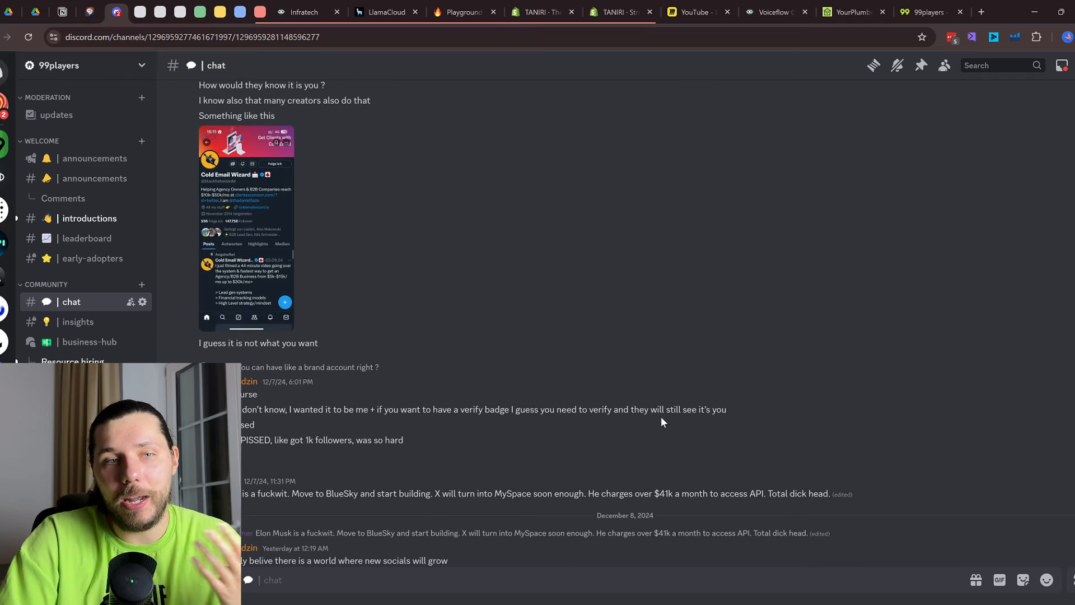
{"action": "left_click", "coordinate": [931, 8]}
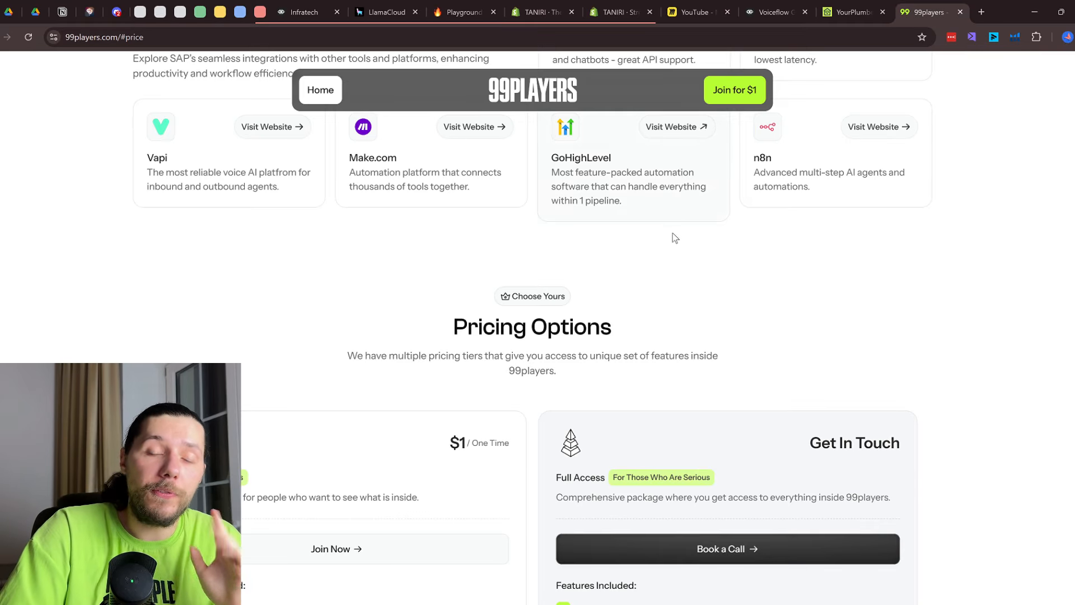
Highlight the Get In Touch full-access plan heading in the pricing section
{"action": "scroll", "coordinate": [668, 246], "scroll_direction": "down", "scroll_amount": 3}
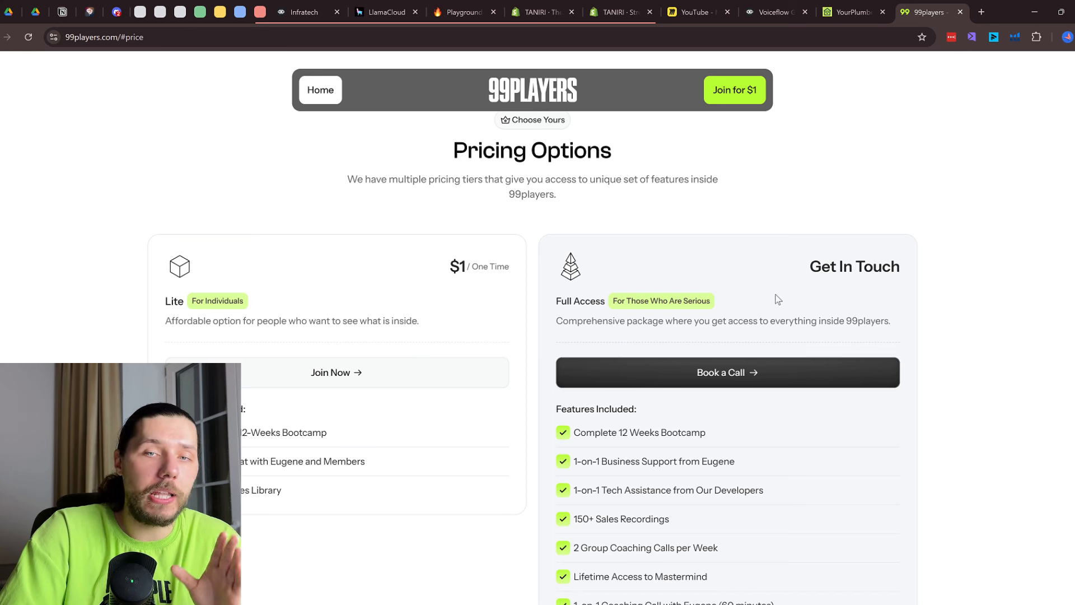
{"action": "left_click_drag", "start_coordinate": [807, 268], "coordinate": [915, 271]}
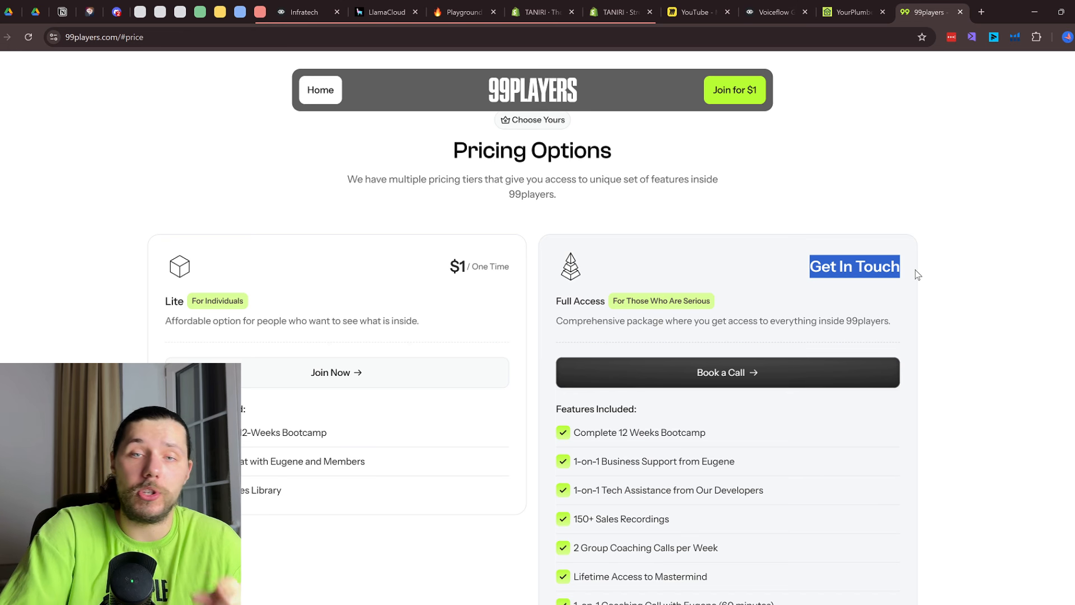
{"action": "left_click", "coordinate": [810, 267]}
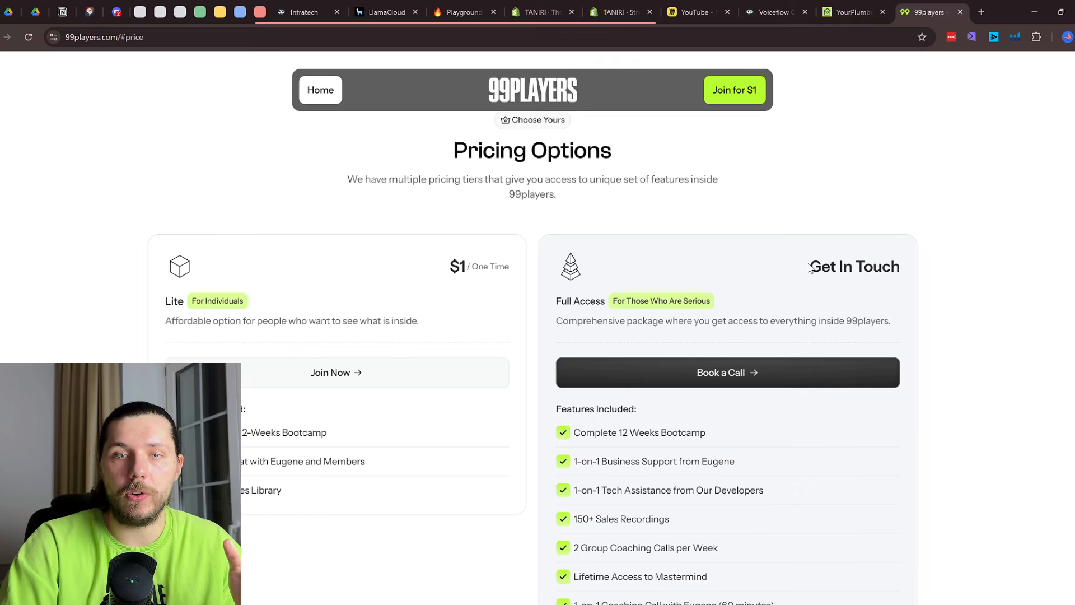
Select the hero headline and skim the page before returning to Voiceflow
{"action": "scroll", "coordinate": [829, 201], "scroll_direction": "up", "scroll_amount": 20}
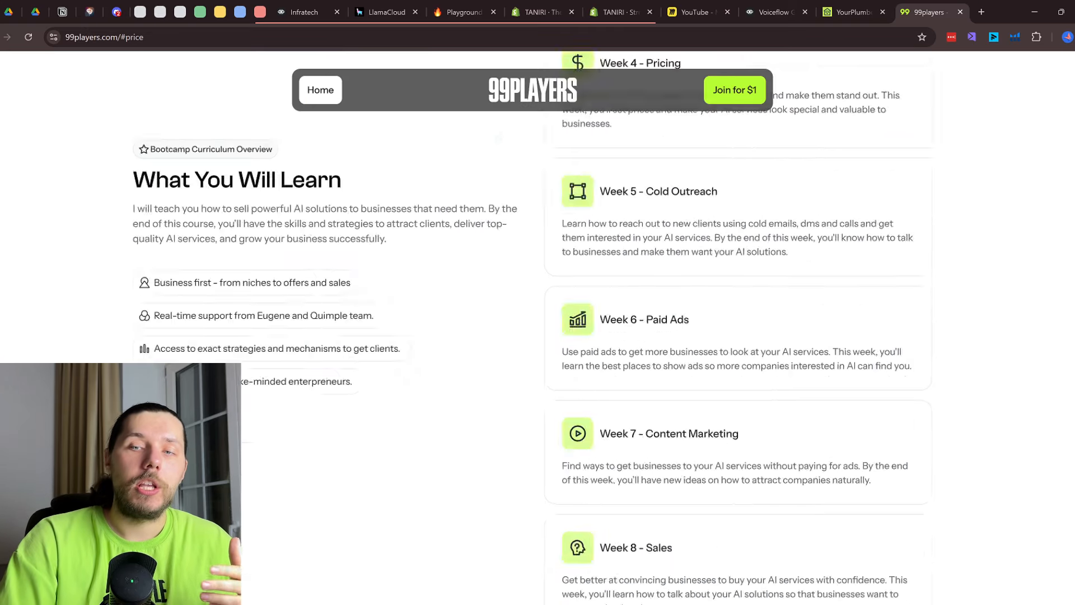
{"action": "left_click_drag", "start_coordinate": [375, 224], "coordinate": [724, 271]}
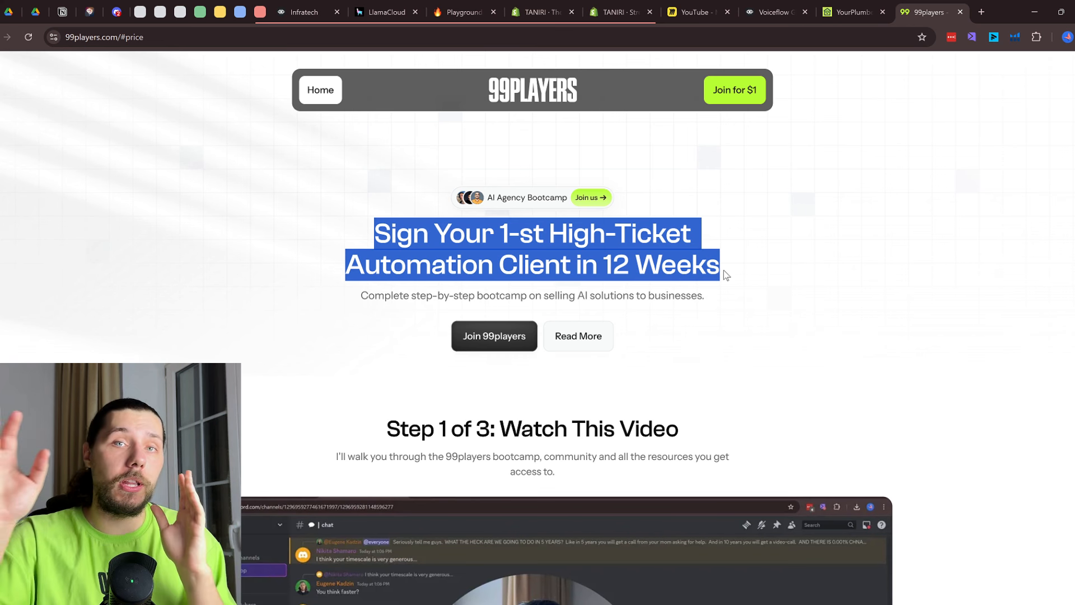
{"action": "left_click", "coordinate": [687, 270]}
{"action": "left_click_drag", "start_coordinate": [720, 270], "coordinate": [382, 223]}
{"action": "scroll", "coordinate": [811, 296], "scroll_direction": "down", "scroll_amount": 15}
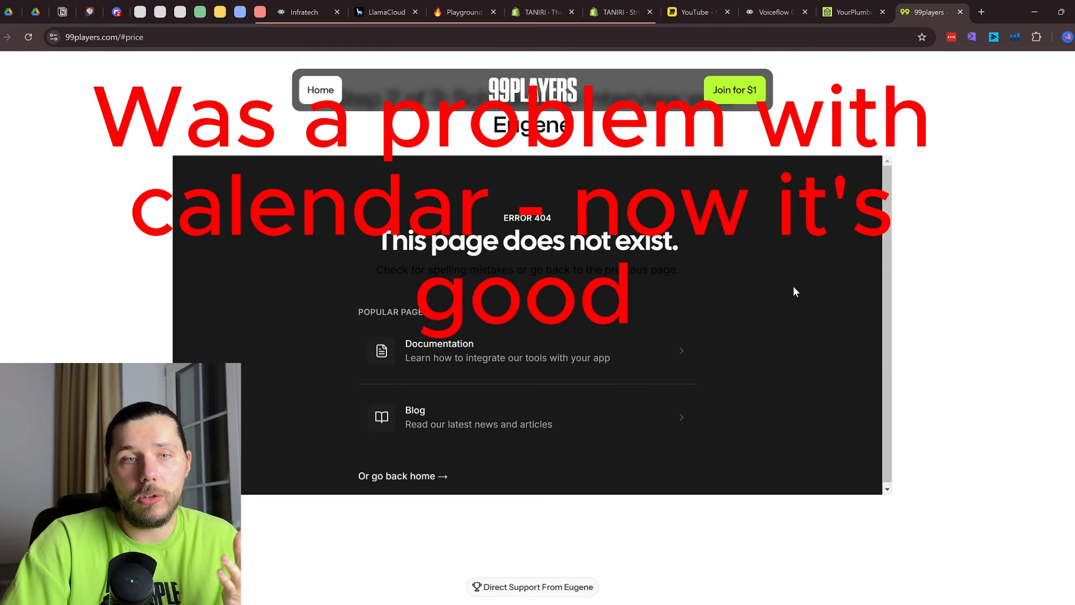
{"action": "scroll", "coordinate": [709, 292], "scroll_direction": "up", "scroll_amount": 2}
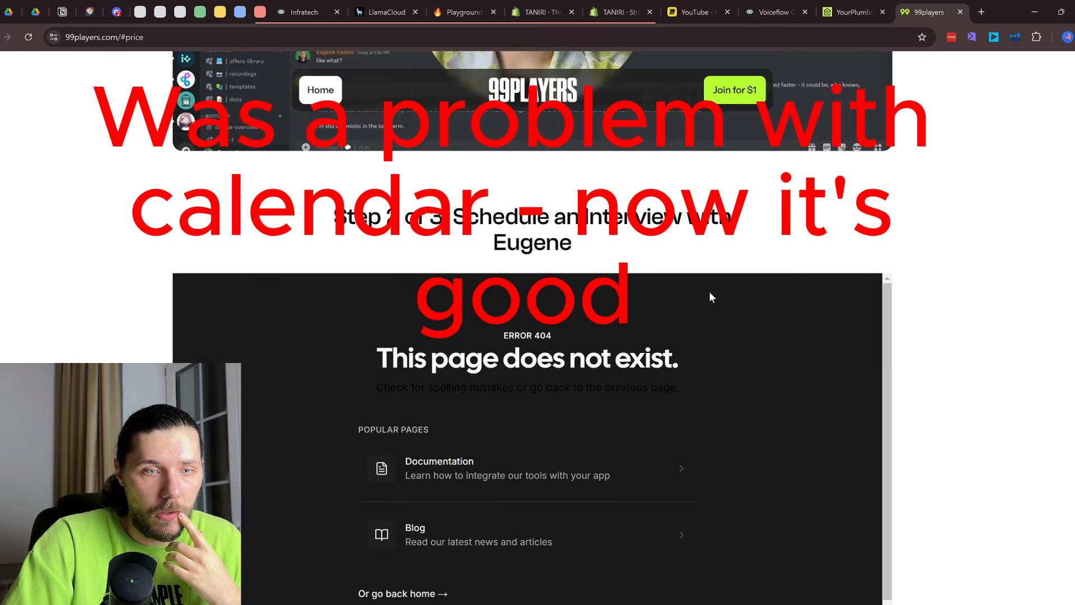
{"action": "scroll", "coordinate": [722, 293], "scroll_direction": "down", "scroll_amount": 1}
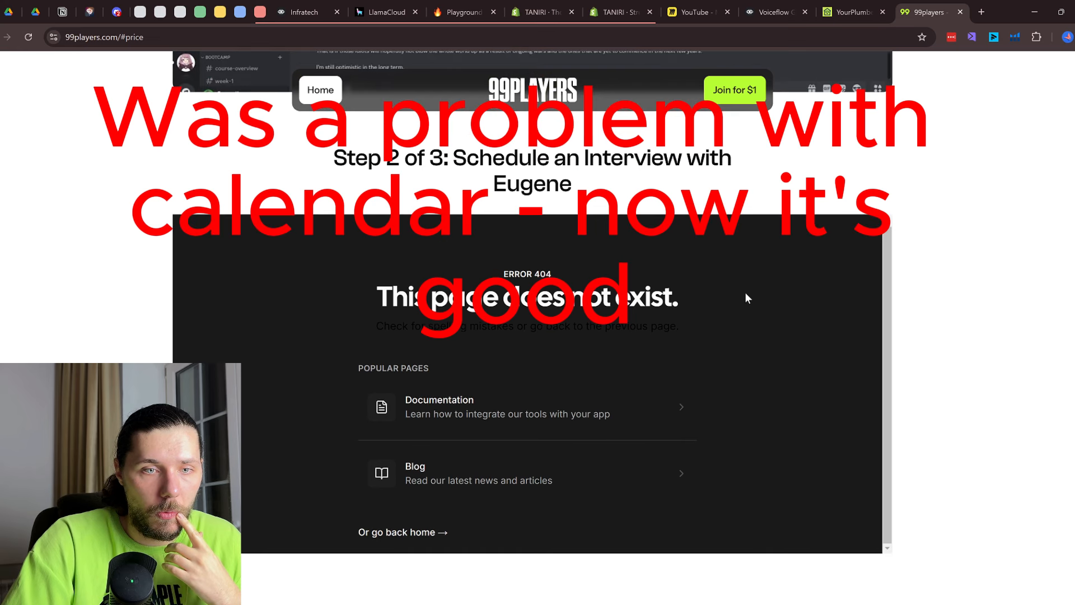
{"action": "scroll", "coordinate": [804, 309], "scroll_direction": "up", "scroll_amount": 5}
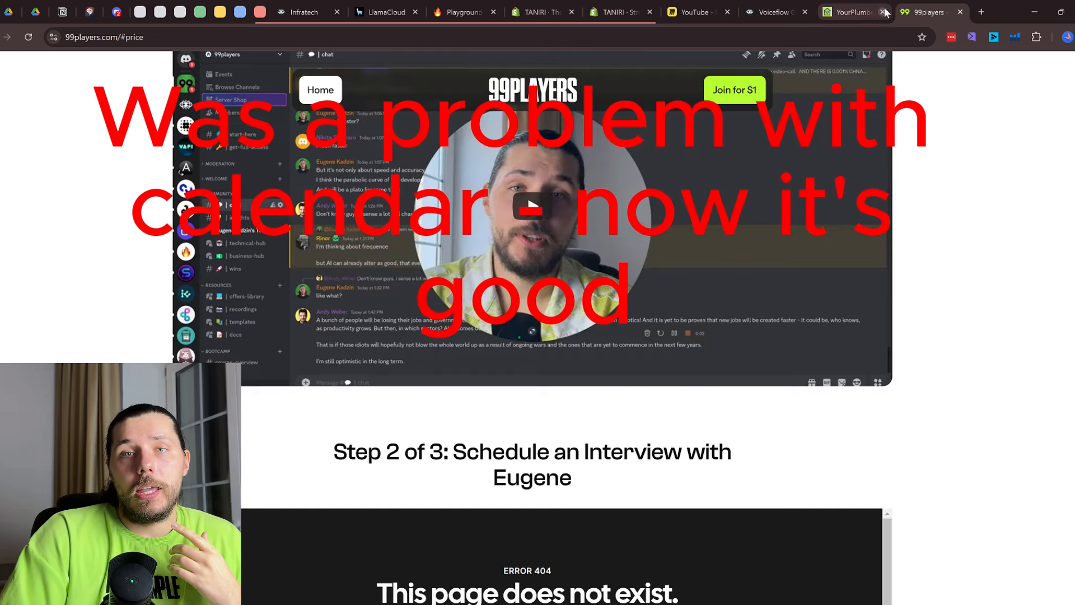
{"action": "left_click", "coordinate": [784, 7]}
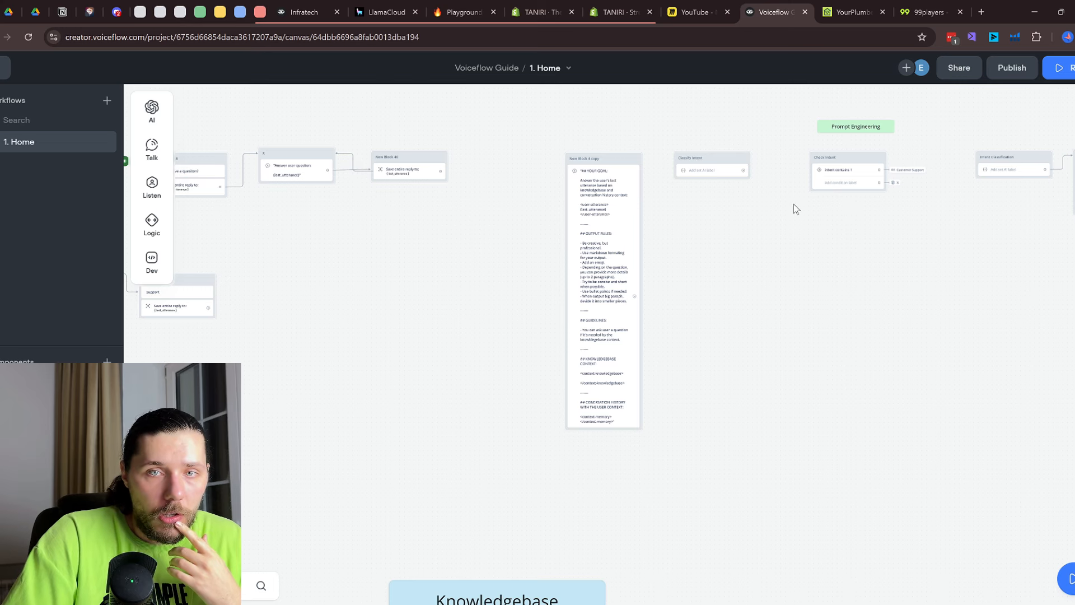
Zoom the canvas, glance at LlamaCloud's LlamaParse page, and return to Voiceflow's Workflows list
{"action": "scroll", "coordinate": [794, 203], "scroll_direction": "down", "scroll_amount": 5}
{"action": "scroll", "coordinate": [830, 256], "scroll_direction": "up", "scroll_amount": 1}
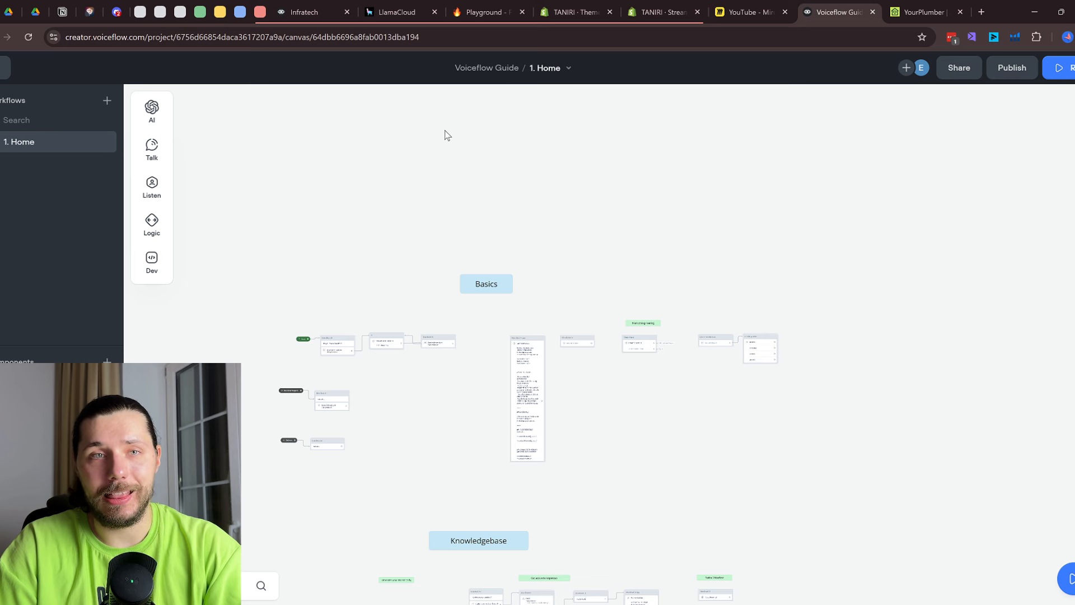
{"action": "left_click", "coordinate": [404, 4]}
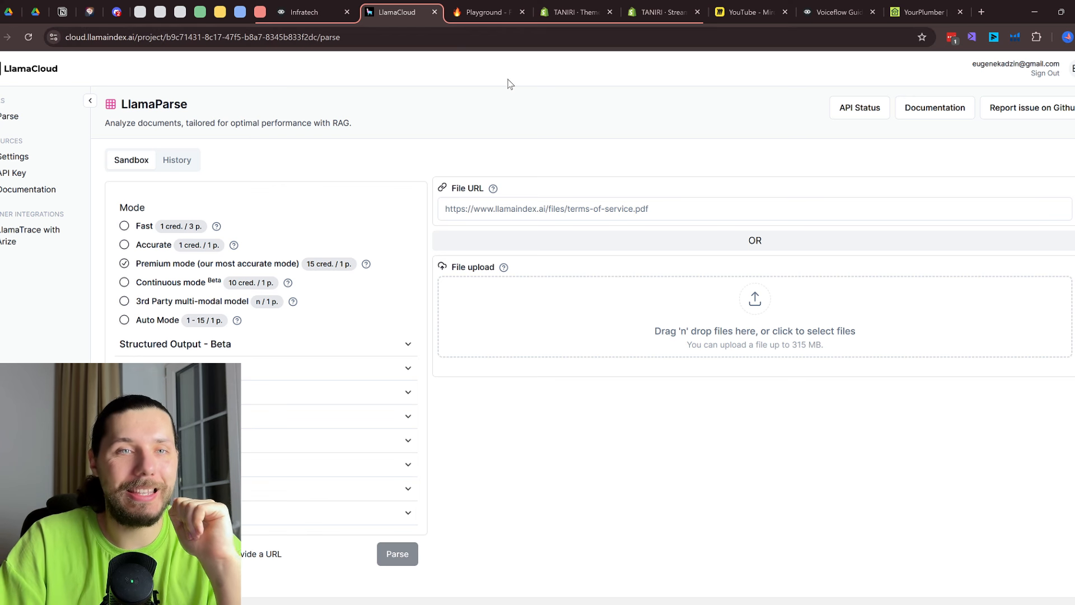
{"action": "left_click", "coordinate": [849, 6]}
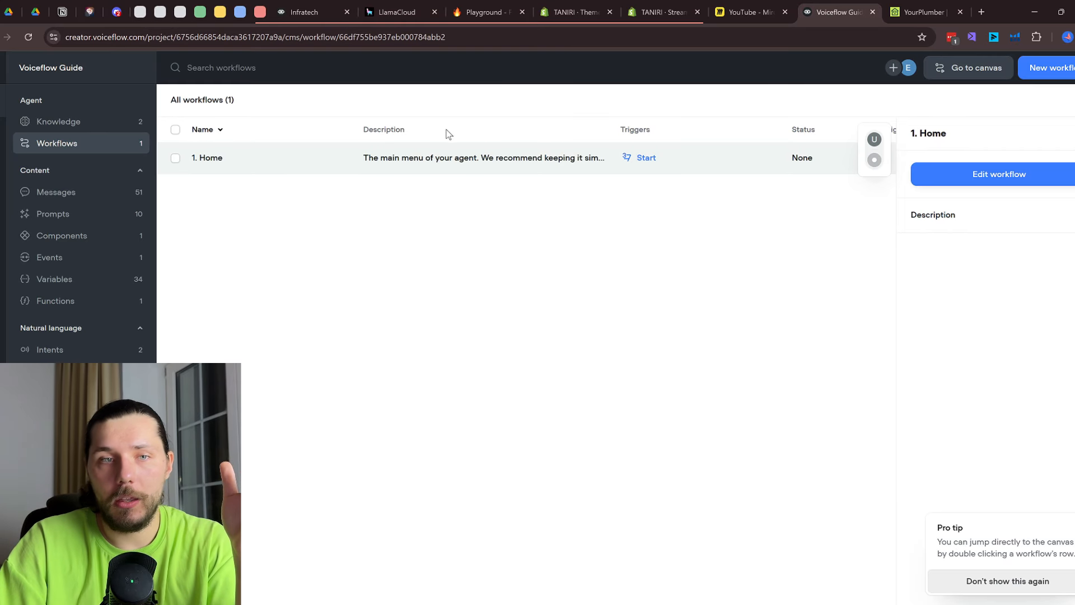
Open the Knowledge section and view the first data source's content
{"action": "left_click", "coordinate": [566, 250]}
{"action": "left_click", "coordinate": [500, 170]}
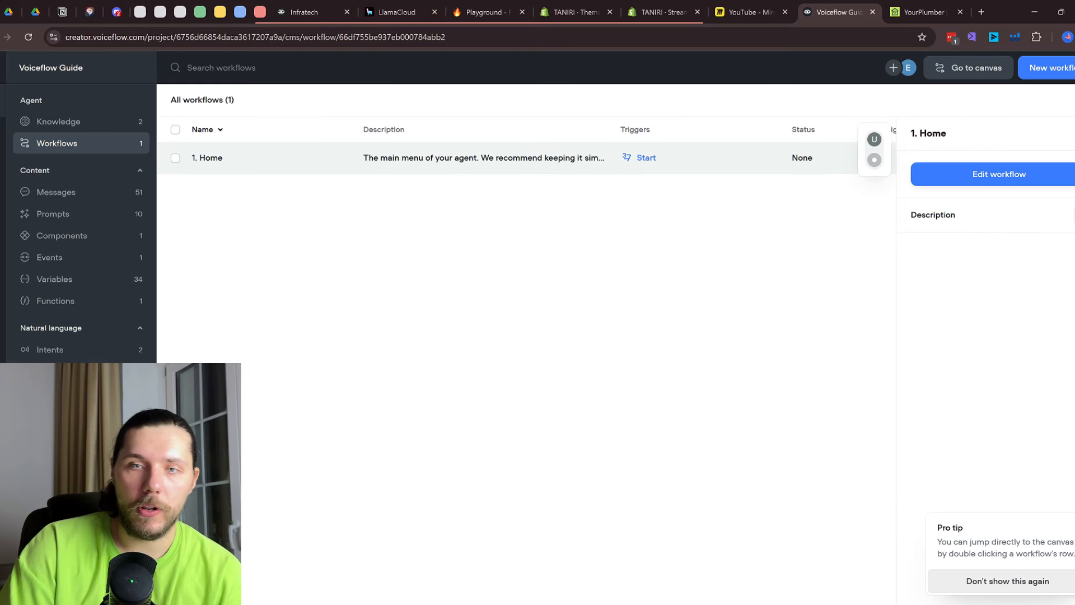
{"action": "left_click", "coordinate": [53, 123]}
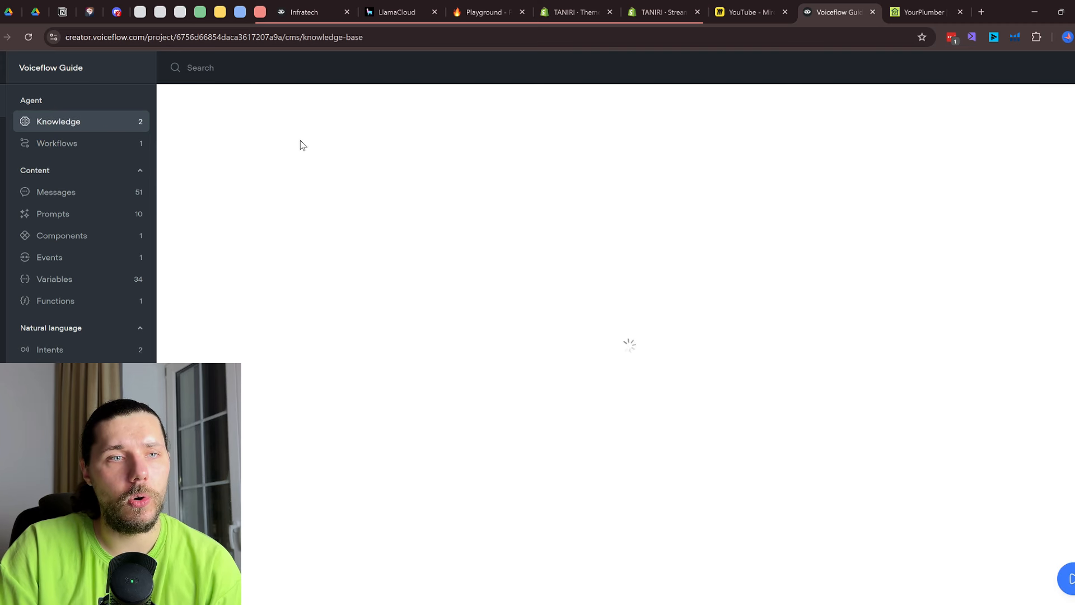
{"action": "left_click", "coordinate": [479, 7]}
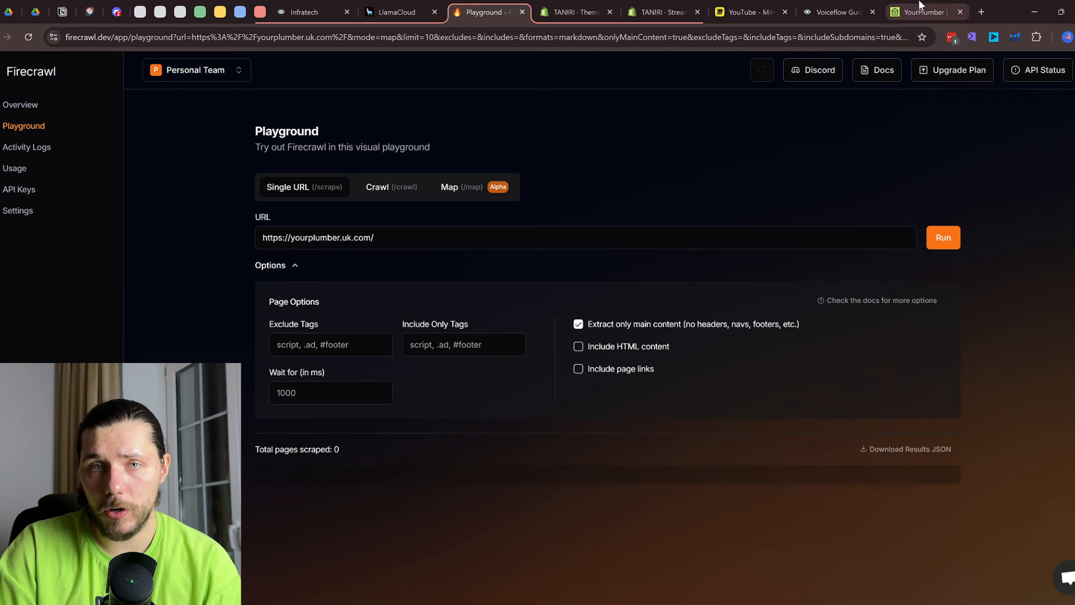
{"action": "left_click", "coordinate": [855, 6]}
{"action": "left_click", "coordinate": [557, 158]}
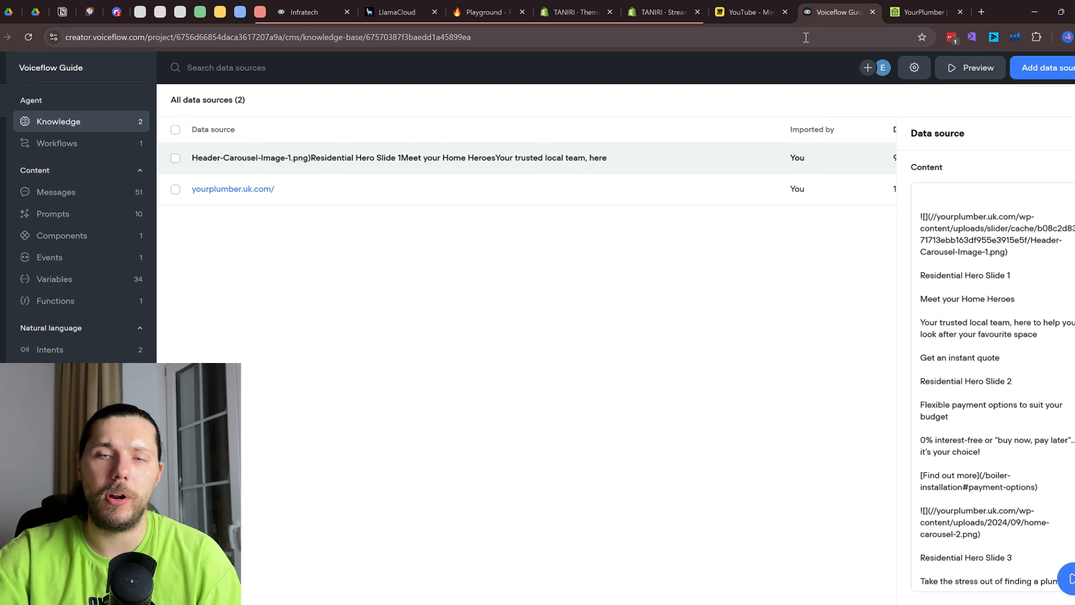
Preview the Upload file import with the All data sources folder, cancel it, then switch to LlamaParse
{"action": "scroll", "coordinate": [1064, 257], "scroll_direction": "down", "scroll_amount": 3}
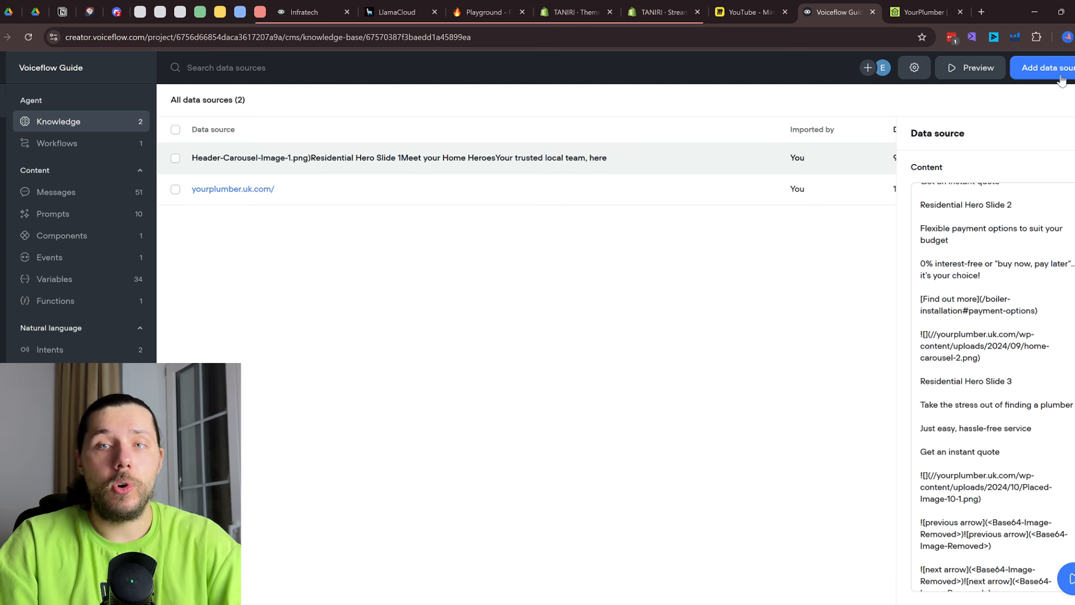
{"action": "left_click", "coordinate": [1061, 78]}
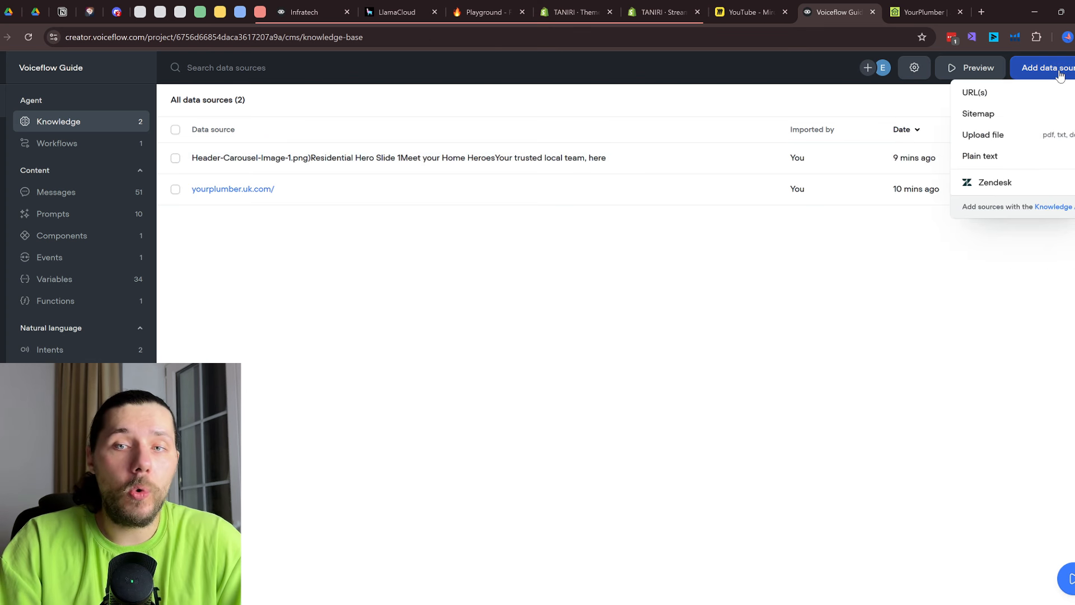
{"action": "left_click", "coordinate": [1020, 147]}
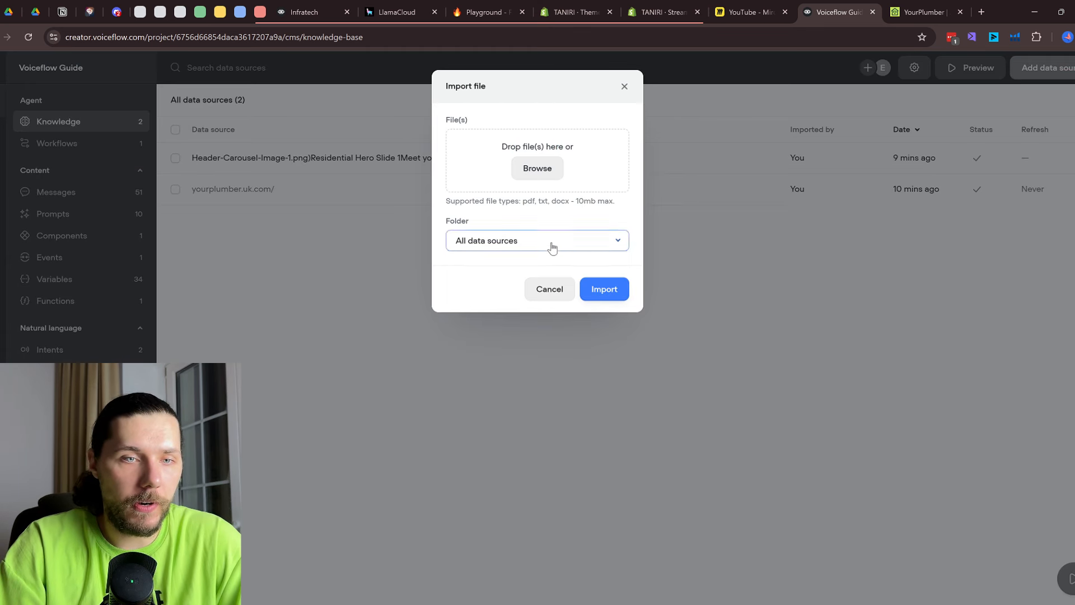
{"action": "left_click", "coordinate": [552, 248]}
{"action": "left_click", "coordinate": [610, 203]}
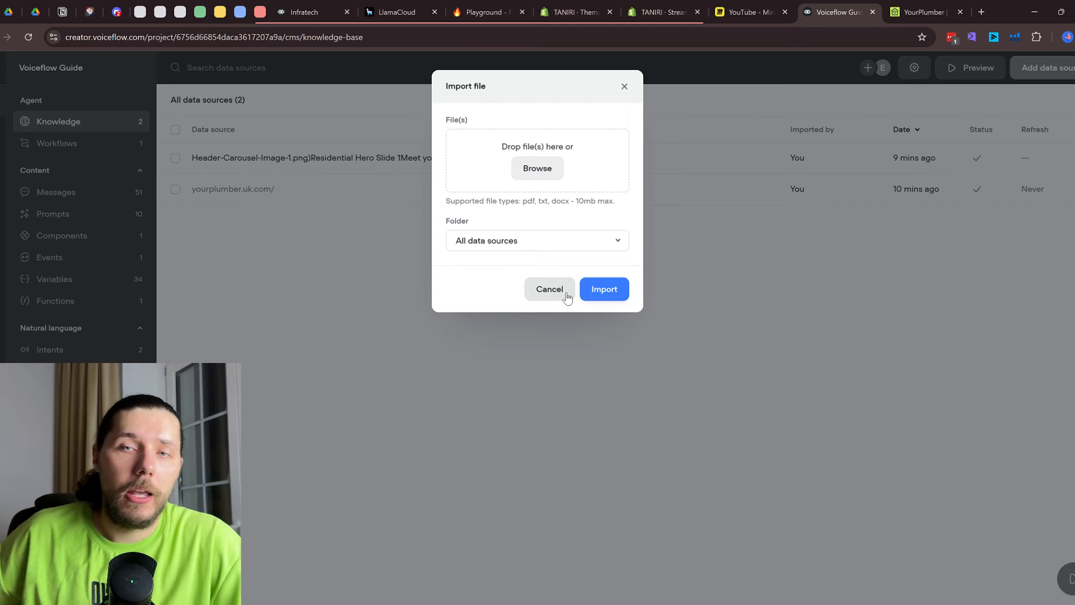
{"action": "left_click", "coordinate": [567, 297]}
{"action": "left_click", "coordinate": [395, 13]}
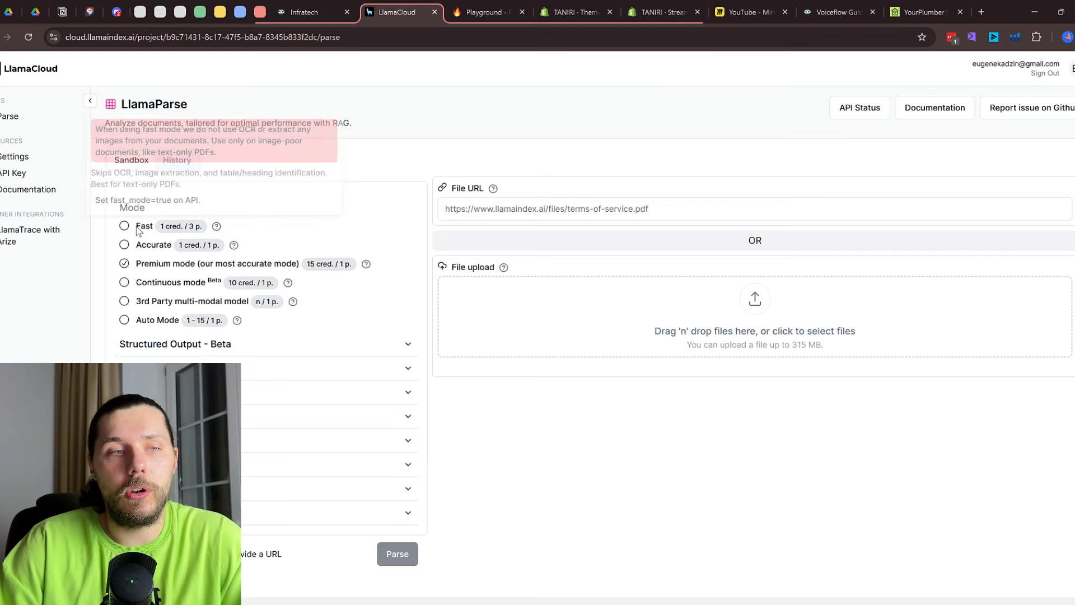
Switch LlamaParse to Accurate mode and expand all its parsing settings sections
{"action": "left_click", "coordinate": [125, 244]}
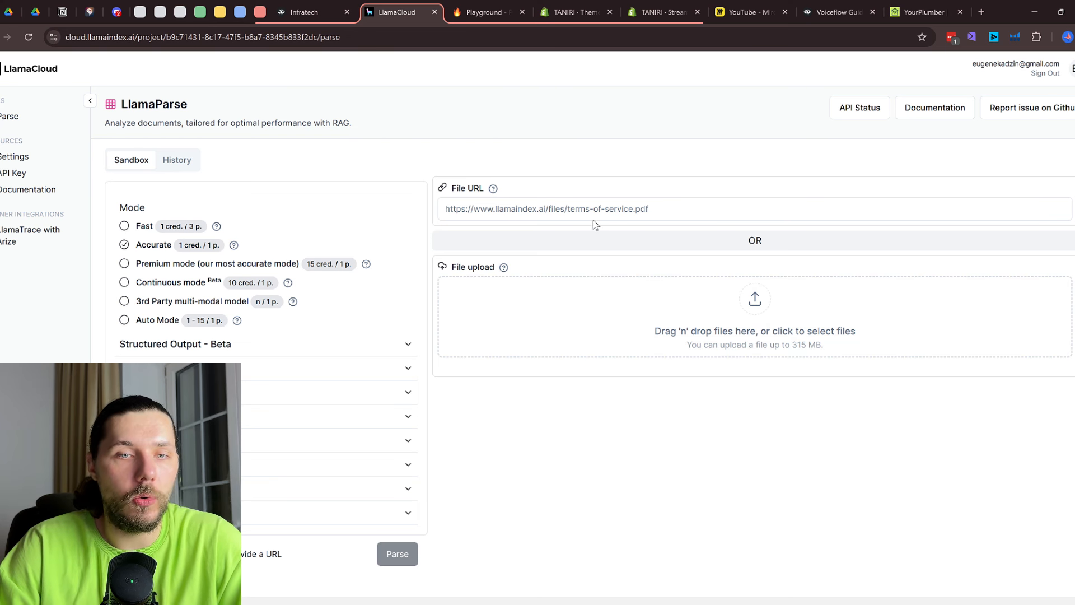
{"action": "left_click", "coordinate": [263, 378]}
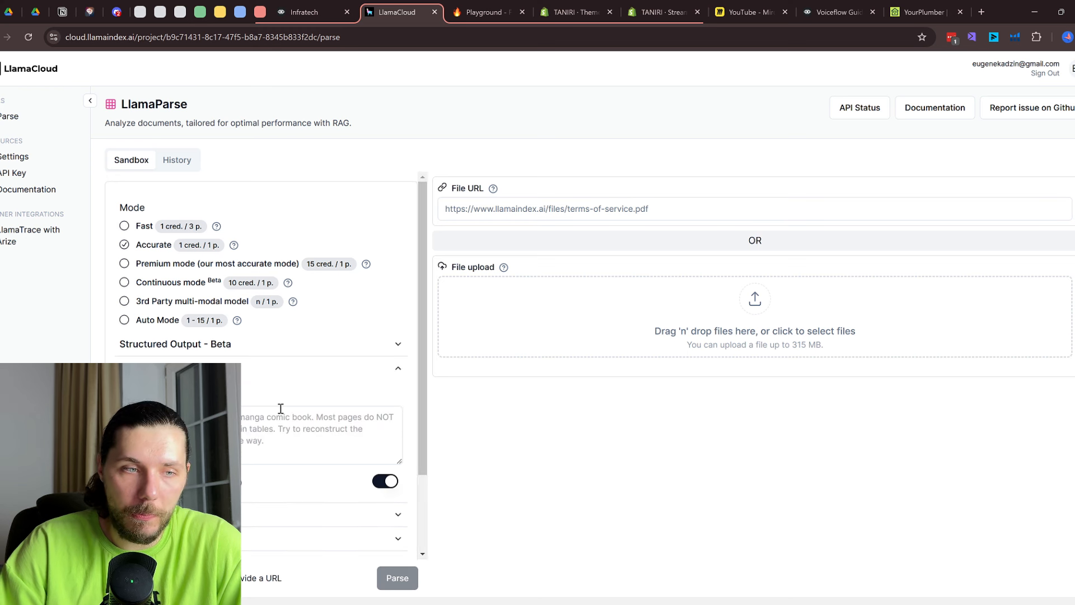
{"action": "left_click", "coordinate": [292, 512]}
{"action": "scroll", "coordinate": [277, 392], "scroll_direction": "down", "scroll_amount": 5}
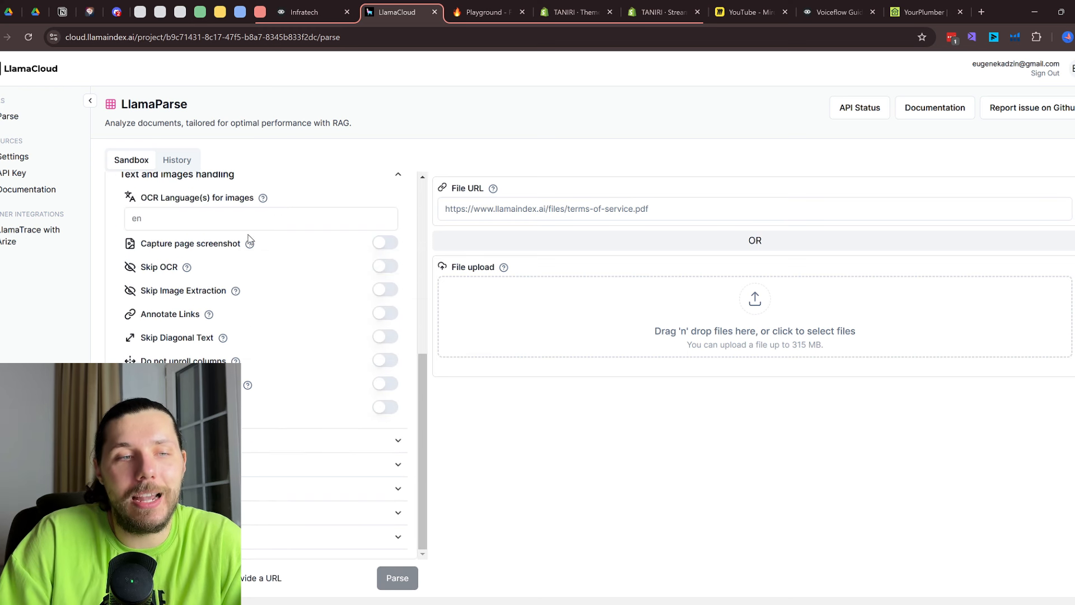
{"action": "scroll", "coordinate": [262, 272], "scroll_direction": "down", "scroll_amount": 1}
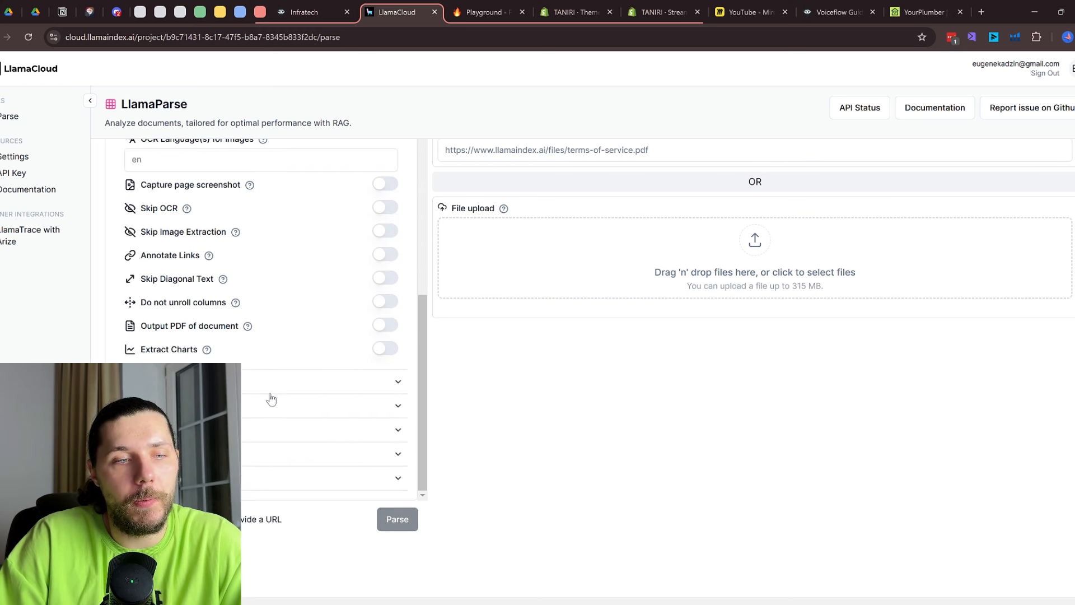
{"action": "left_click", "coordinate": [287, 436]}
{"action": "left_click", "coordinate": [286, 411]}
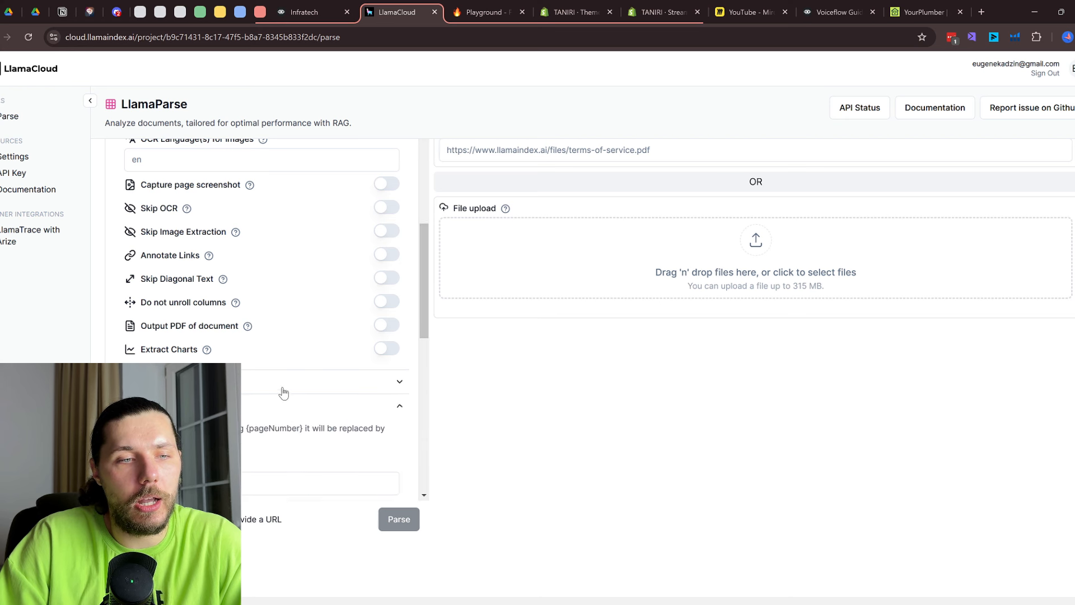
{"action": "left_click", "coordinate": [284, 389]}
{"action": "scroll", "coordinate": [290, 389], "scroll_direction": "up", "scroll_amount": 2}
{"action": "scroll", "coordinate": [291, 390], "scroll_direction": "up", "scroll_amount": 4}
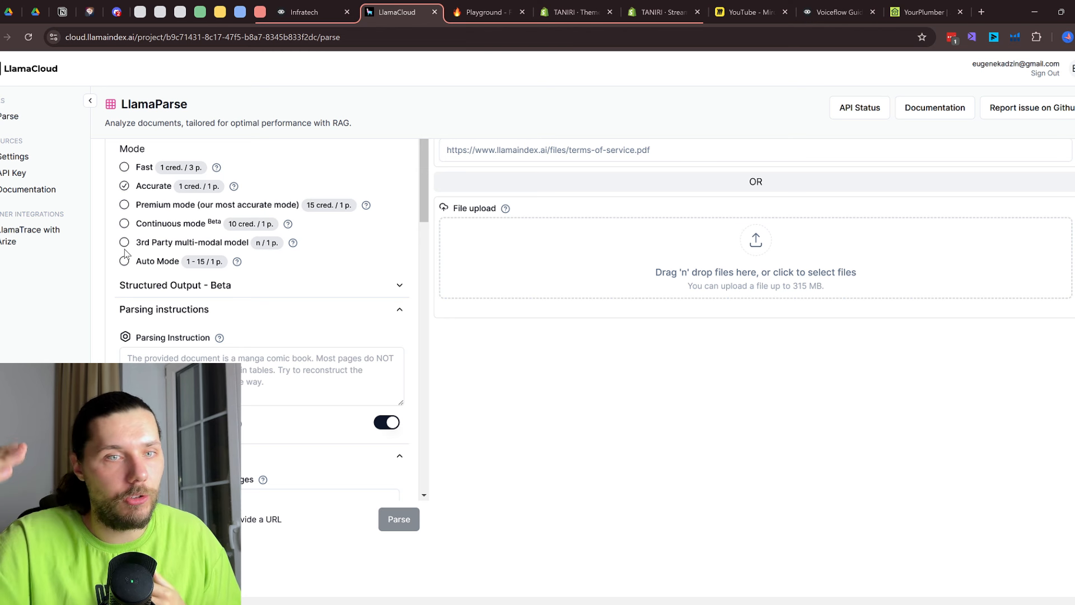
Focus the Parsing Instruction box, then go back to Voiceflow's Add data source menu
{"action": "left_click", "coordinate": [208, 357]}
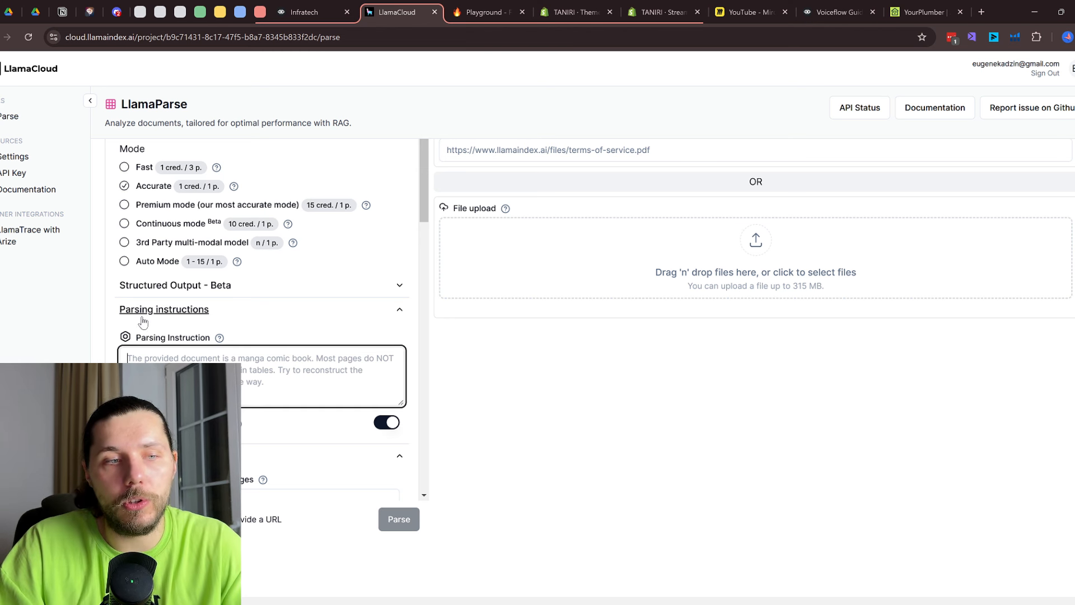
{"action": "mouse_move", "coordinate": [221, 338]}
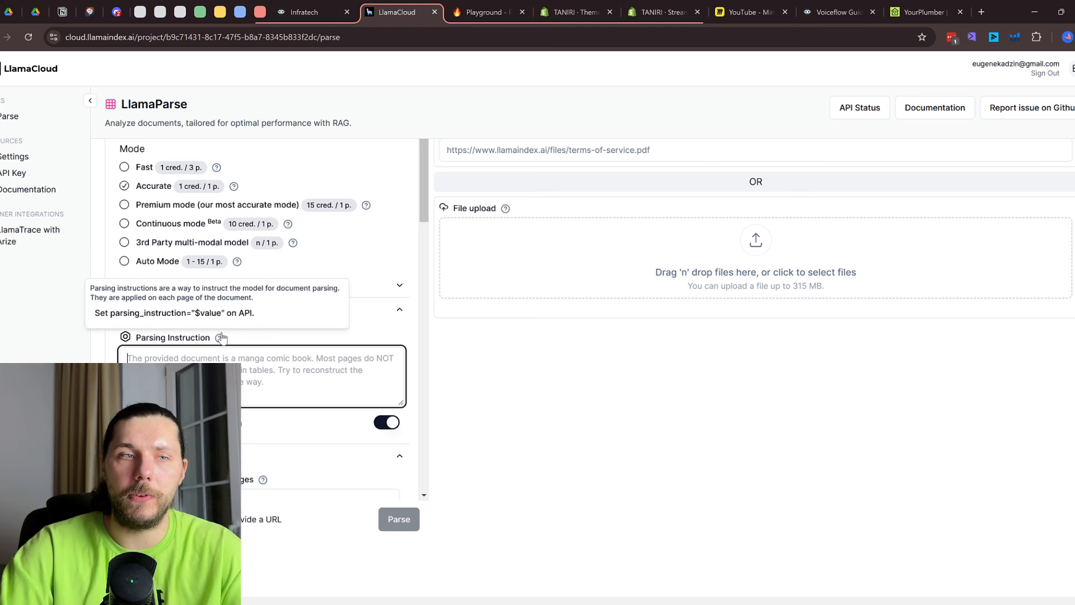
{"action": "scroll", "coordinate": [504, 252], "scroll_direction": "up", "scroll_amount": 1}
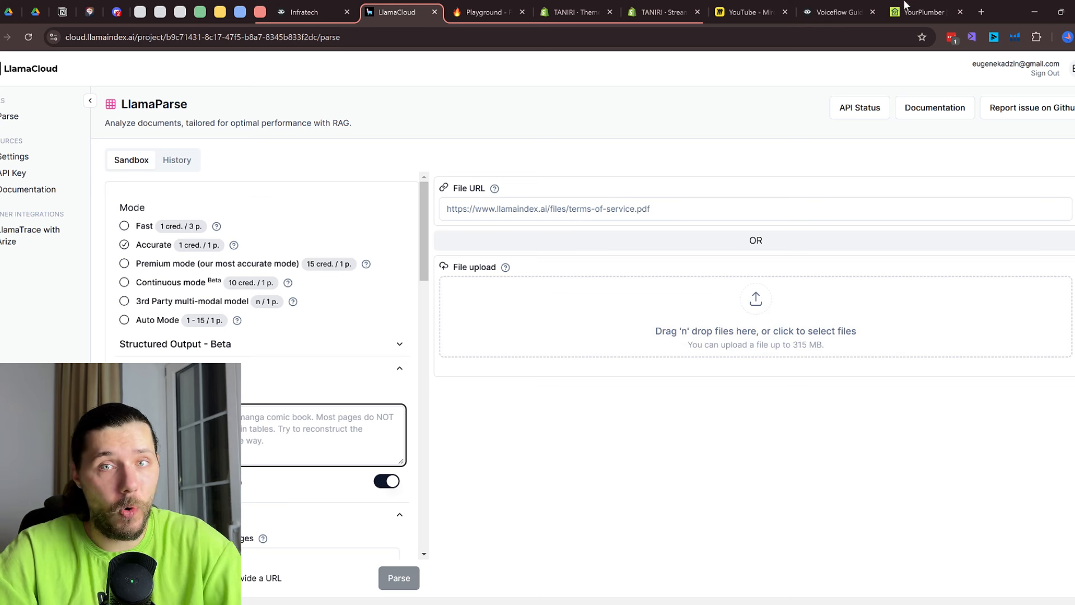
{"action": "left_click", "coordinate": [840, 12]}
{"action": "left_click", "coordinate": [1047, 67]}
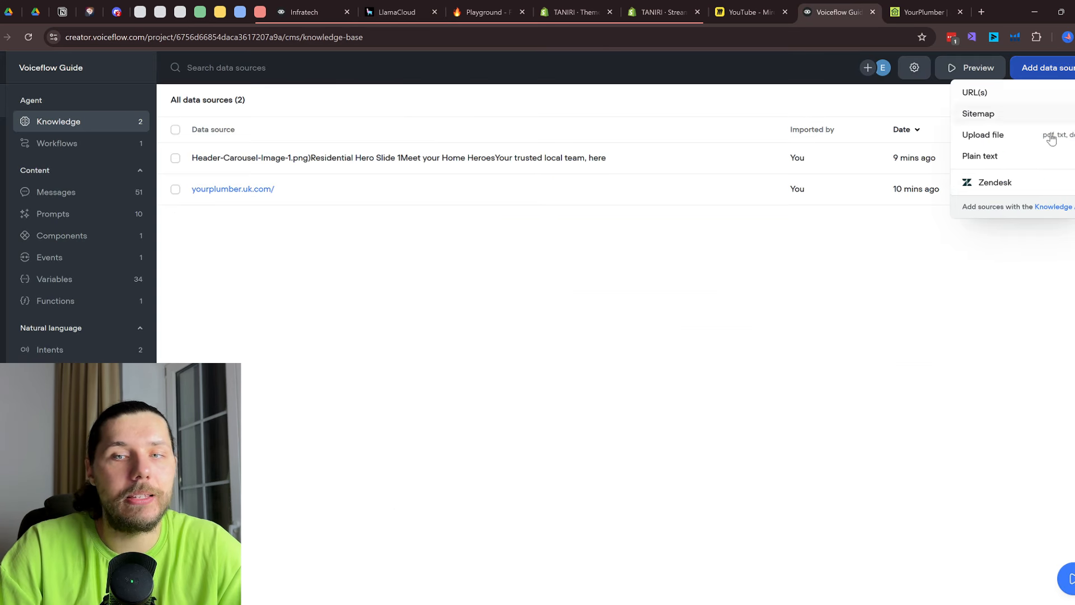
Open and cancel the plain-text import, then pick Zendesk as a data source
{"action": "left_click", "coordinate": [1014, 157]}
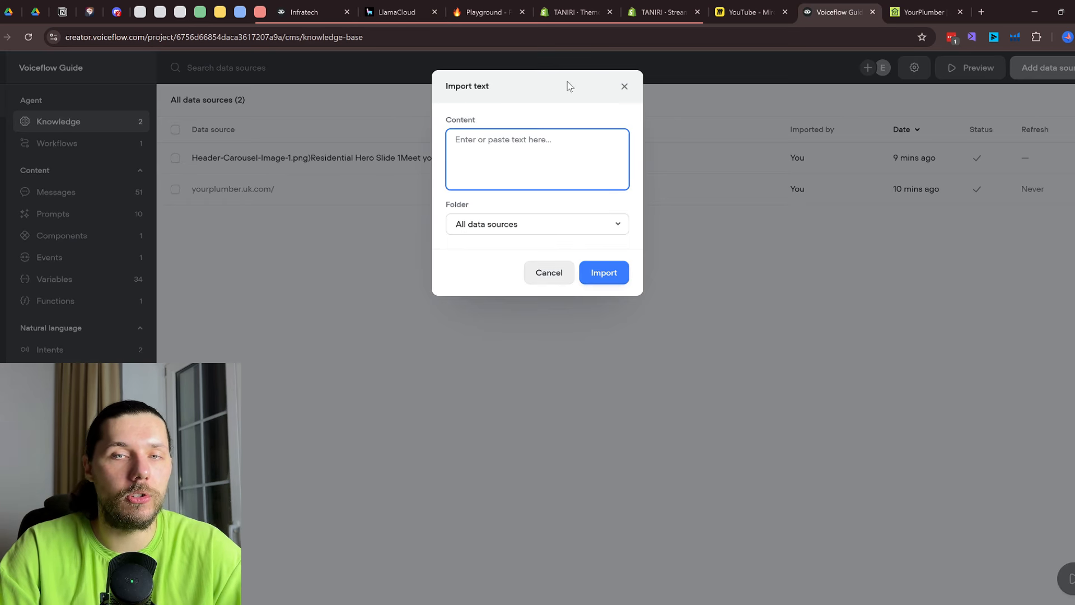
{"action": "left_click", "coordinate": [616, 88]}
{"action": "left_click", "coordinate": [1047, 72]}
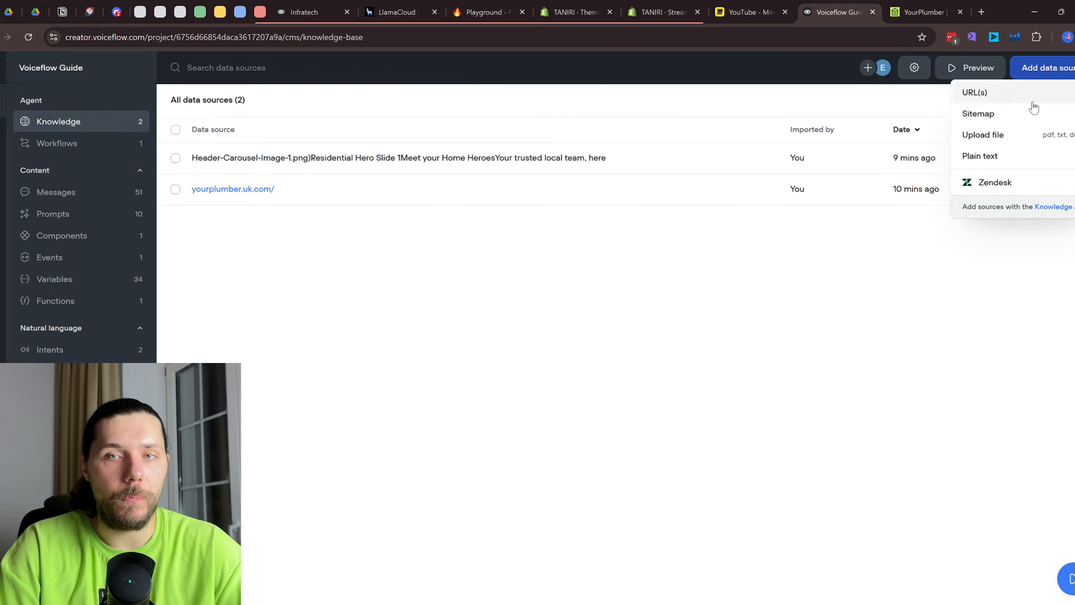
{"action": "left_click", "coordinate": [1020, 186]}
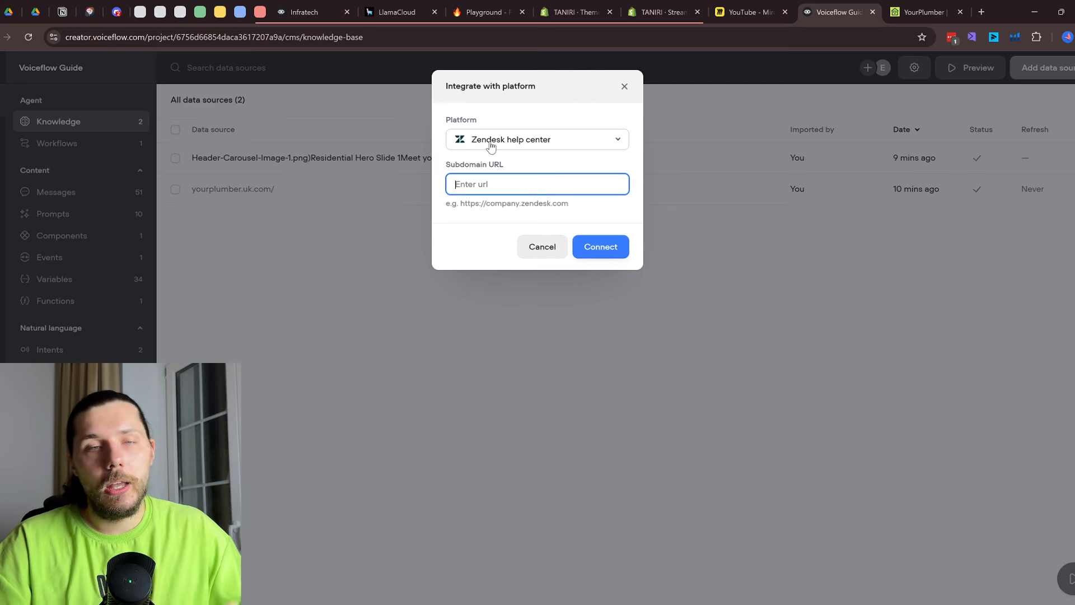
Close the Zendesk integration without connecting and reopen the Home workflow canvas
{"action": "left_click", "coordinate": [624, 87]}
{"action": "left_click", "coordinate": [1039, 70]}
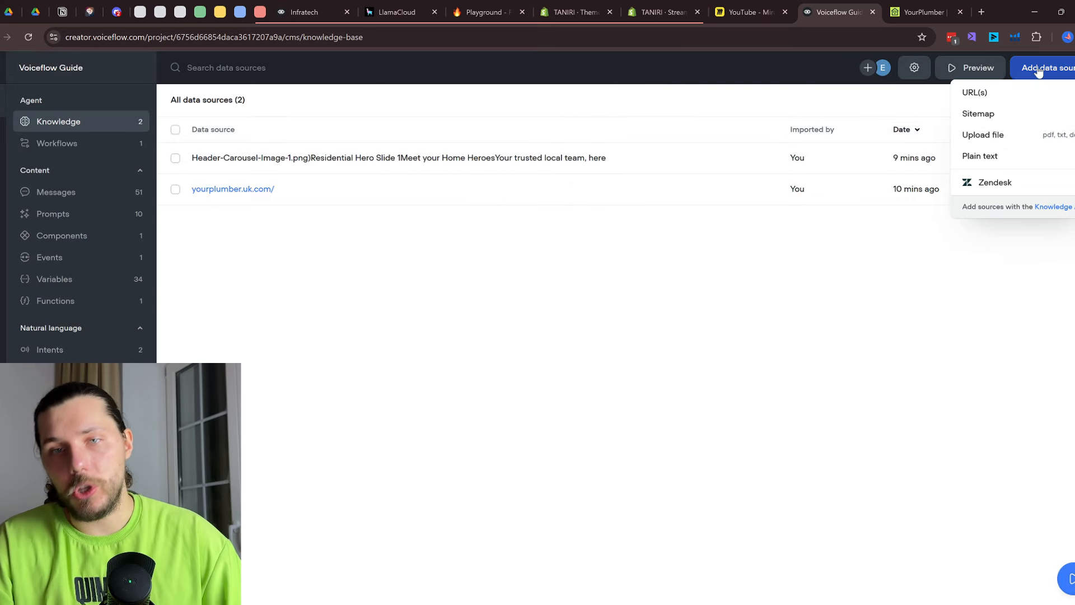
{"action": "left_click", "coordinate": [995, 182]}
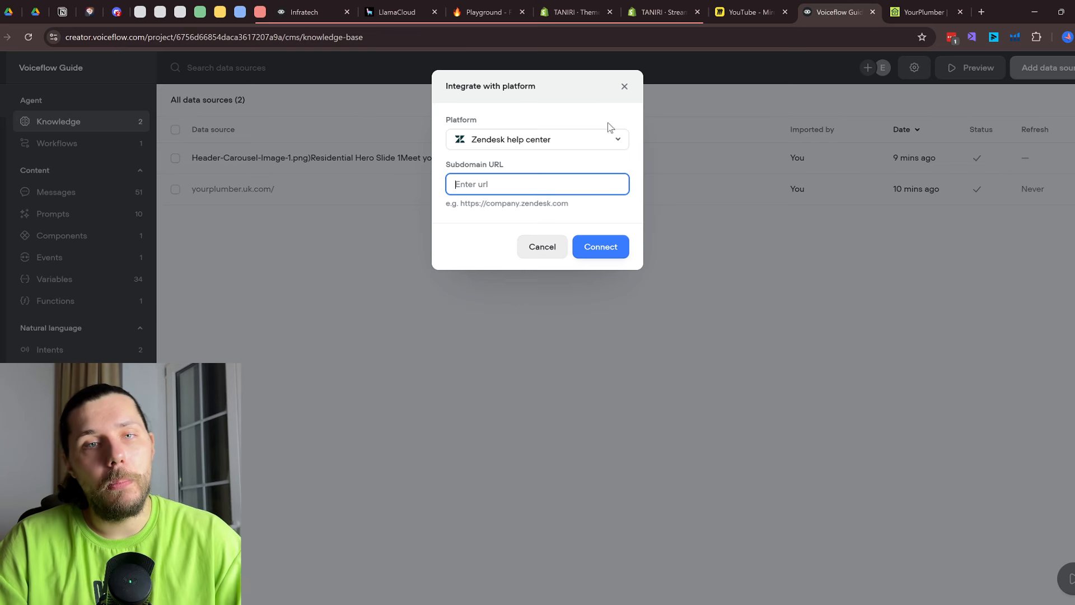
{"action": "left_click", "coordinate": [625, 87]}
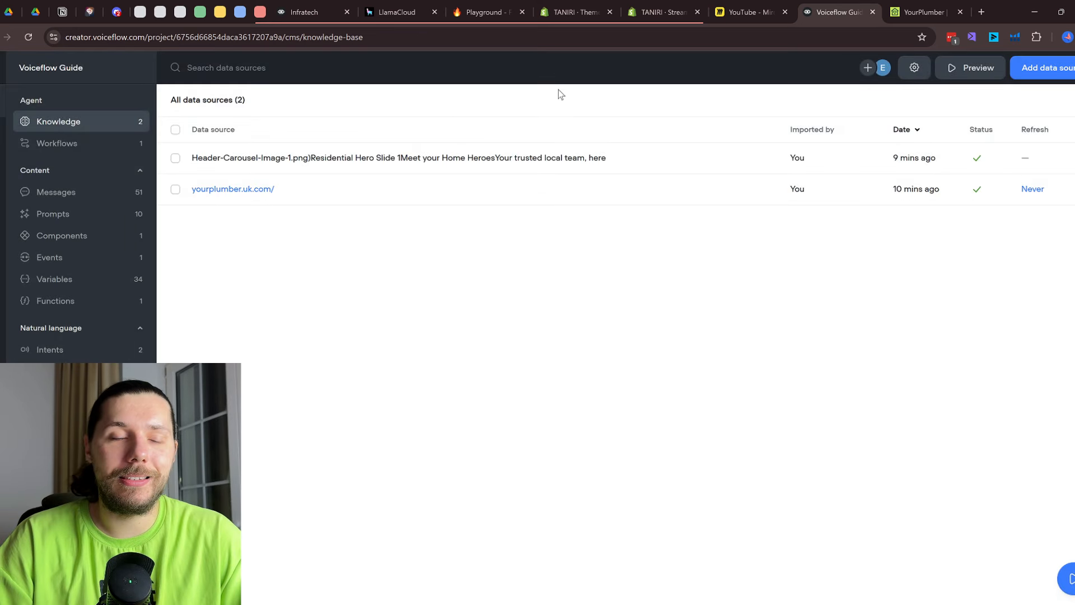
{"action": "left_click", "coordinate": [66, 145]}
{"action": "double_click", "coordinate": [336, 161]}
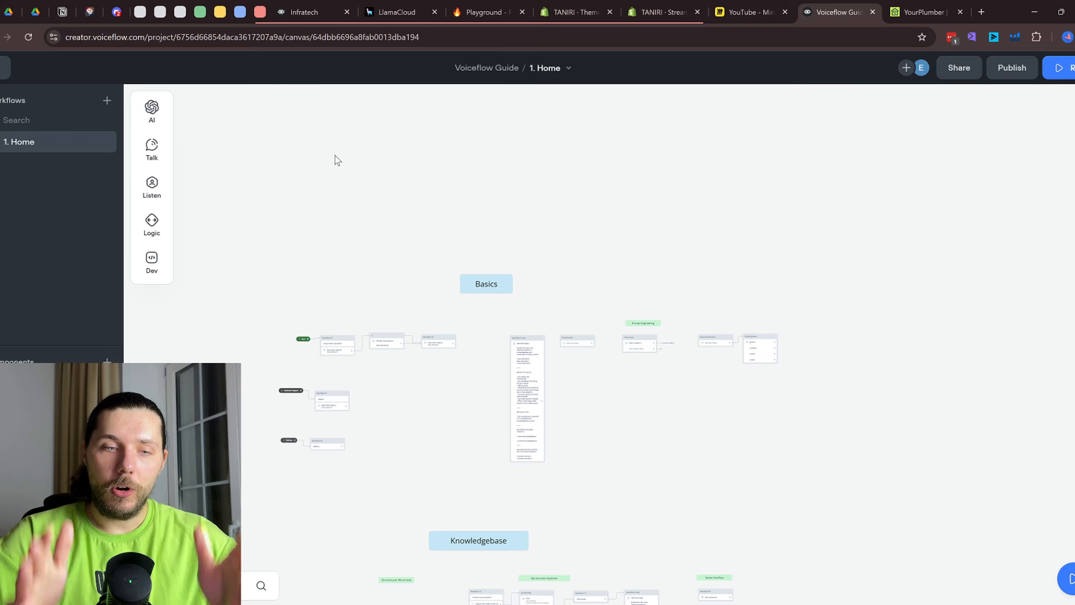
Inspect New Block 45's Response AI settings beside the question-capture blocks, then close them
{"action": "scroll", "coordinate": [604, 463], "scroll_direction": "up", "scroll_amount": 5}
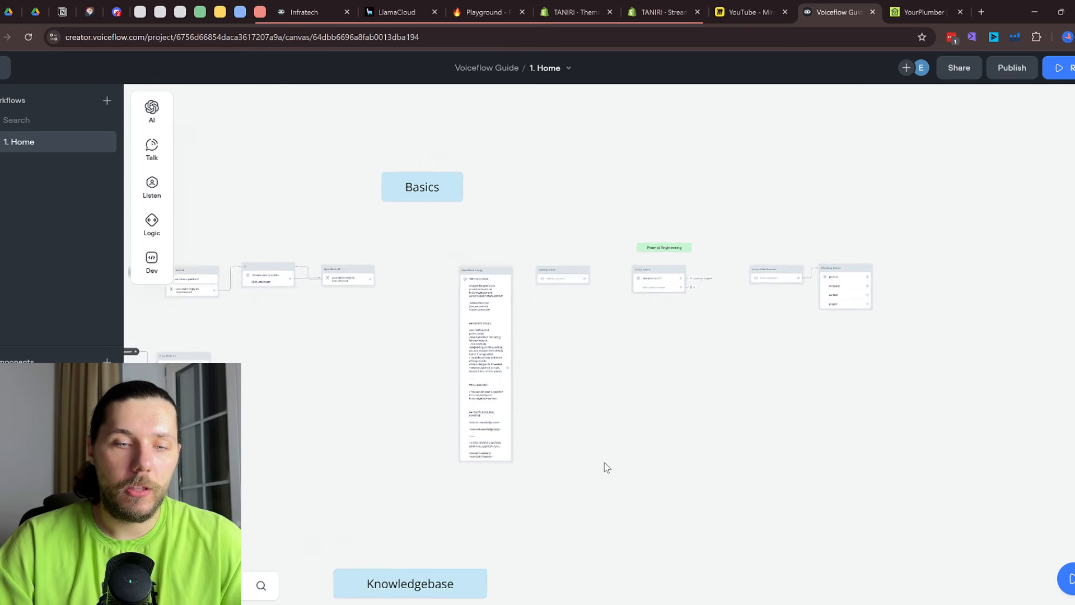
{"action": "left_click_drag", "start_coordinate": [581, 504], "coordinate": [633, 140]}
{"action": "left_click_drag", "start_coordinate": [602, 221], "coordinate": [648, 146]}
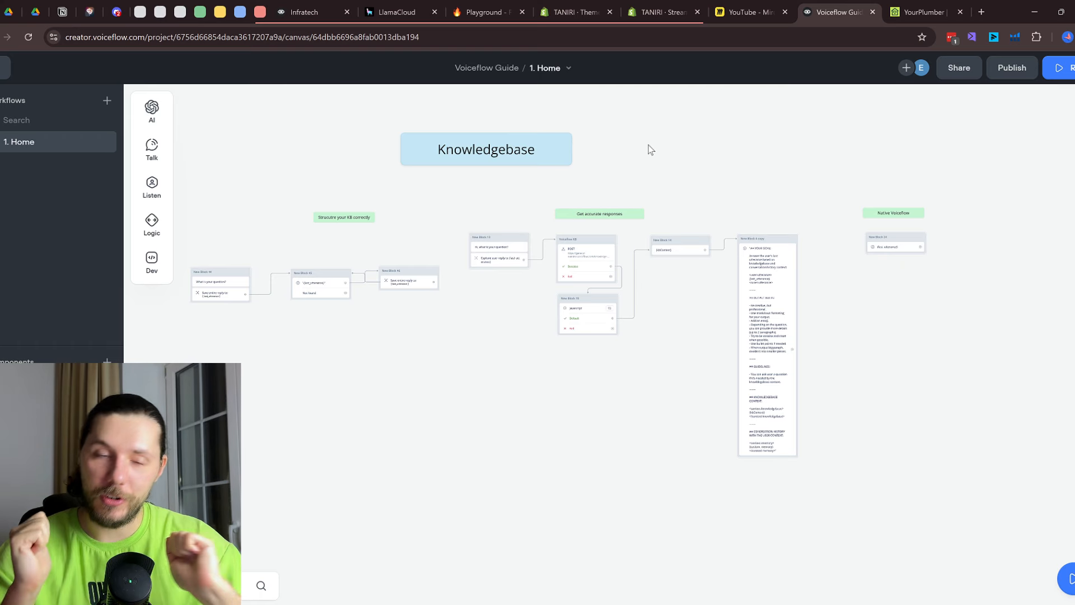
{"action": "scroll", "coordinate": [277, 296], "scroll_direction": "up", "scroll_amount": 5}
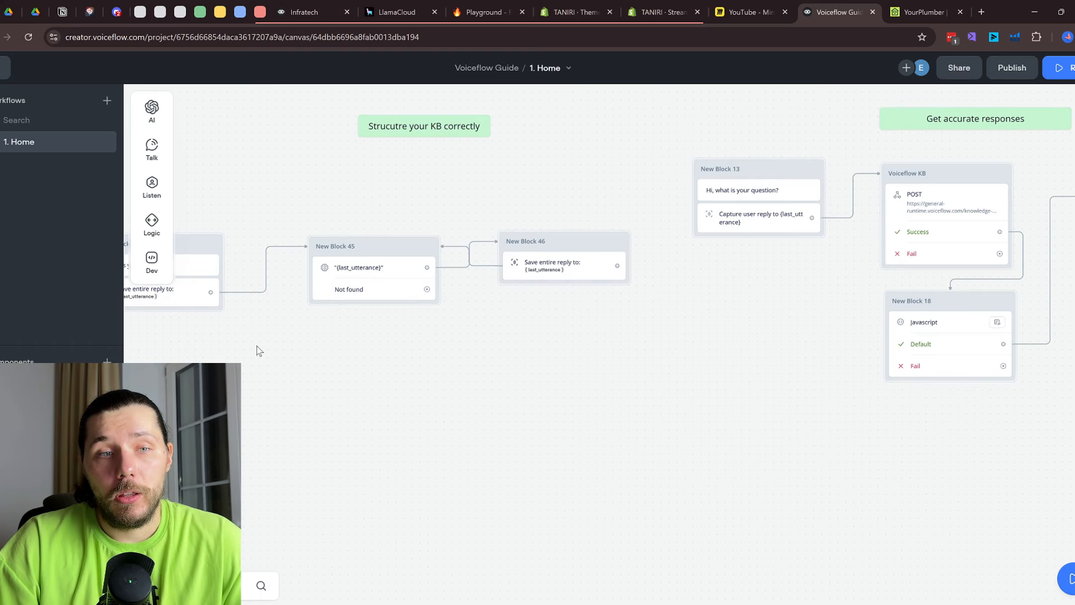
{"action": "left_click_drag", "start_coordinate": [461, 203], "coordinate": [548, 187]}
{"action": "left_click", "coordinate": [506, 255]}
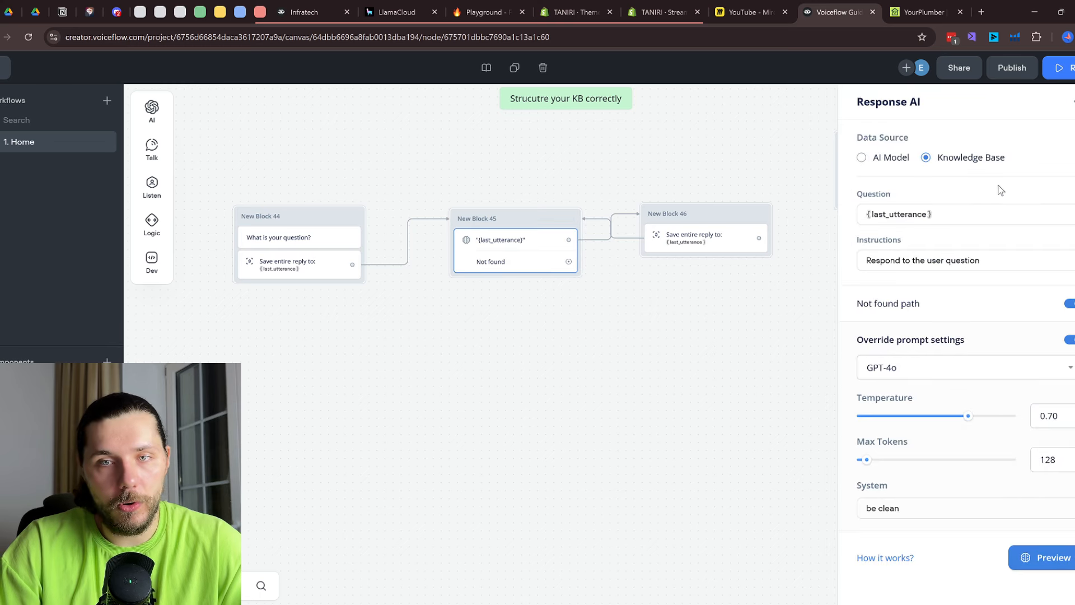
{"action": "left_click", "coordinate": [437, 355]}
Open New Block 24's KB Search settings in the Native Voiceflow section
{"action": "left_click_drag", "start_coordinate": [769, 360], "coordinate": [406, 372]}
{"action": "left_click_drag", "start_coordinate": [857, 444], "coordinate": [284, 432]}
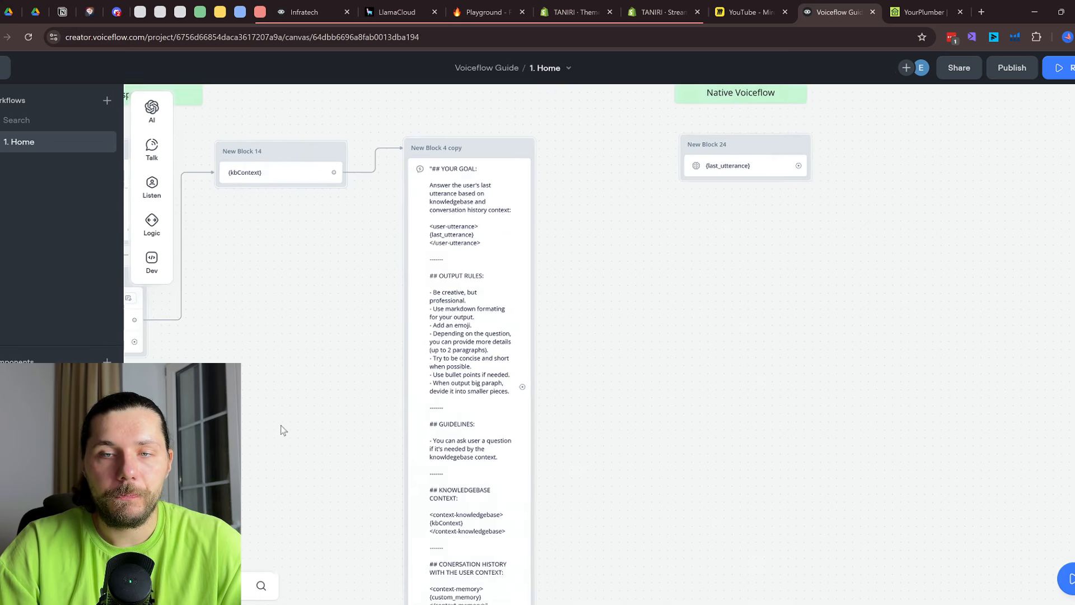
{"action": "scroll", "coordinate": [616, 381], "scroll_direction": "down", "scroll_amount": 1}
{"action": "left_click_drag", "start_coordinate": [735, 295], "coordinate": [552, 368]}
{"action": "scroll", "coordinate": [576, 240], "scroll_direction": "up", "scroll_amount": 3}
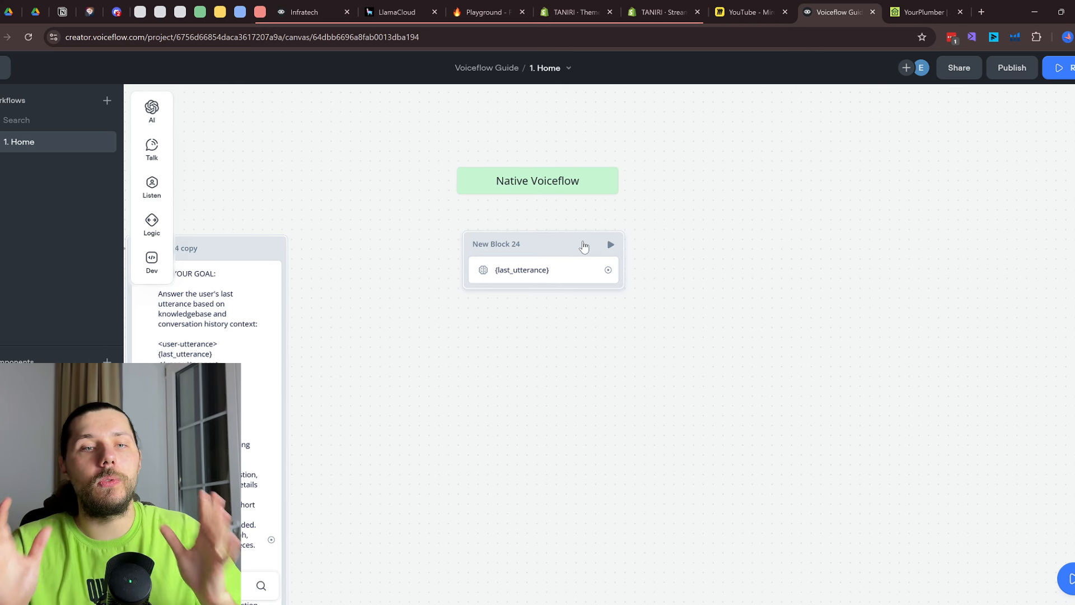
{"action": "left_click", "coordinate": [570, 272]}
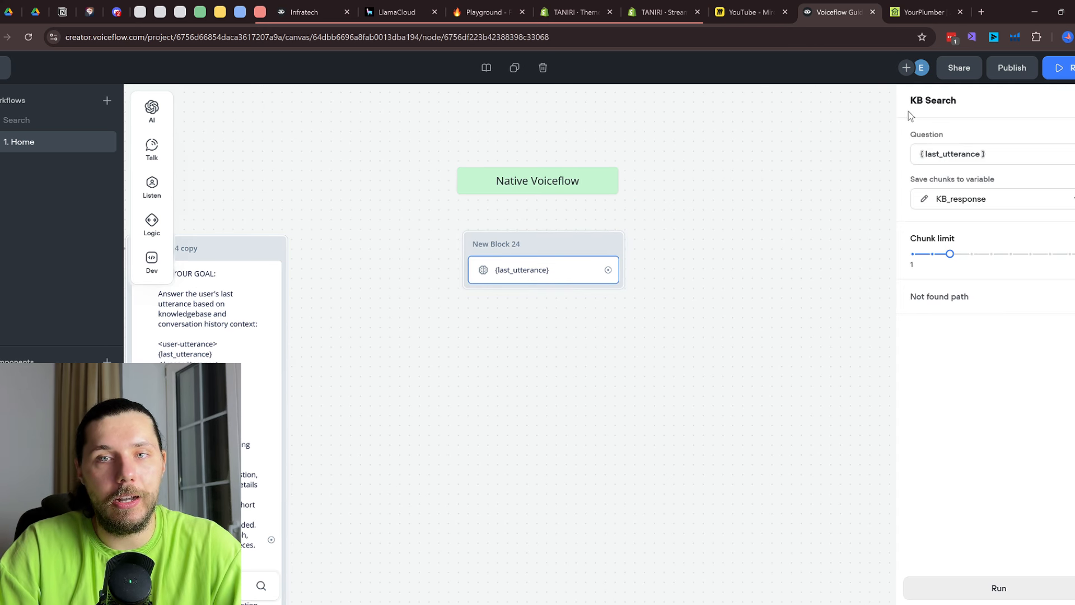
Add a trial KB search block (New Block 47), delete it, and reopen New Block 24's KB Search
{"action": "mouse_move", "coordinate": [150, 259]}
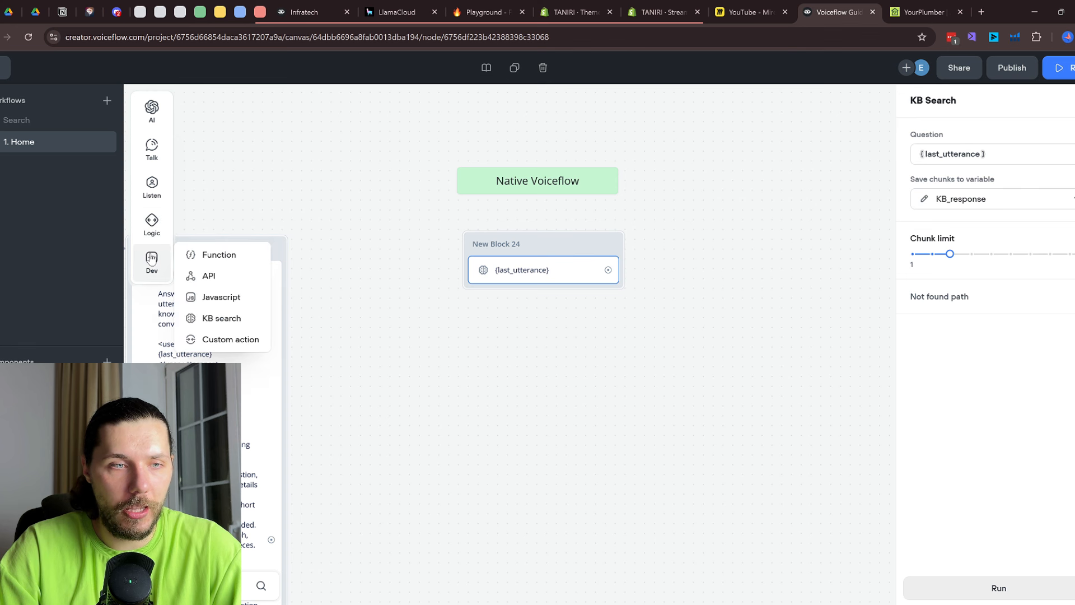
{"action": "left_click_drag", "start_coordinate": [218, 318], "coordinate": [781, 276]}
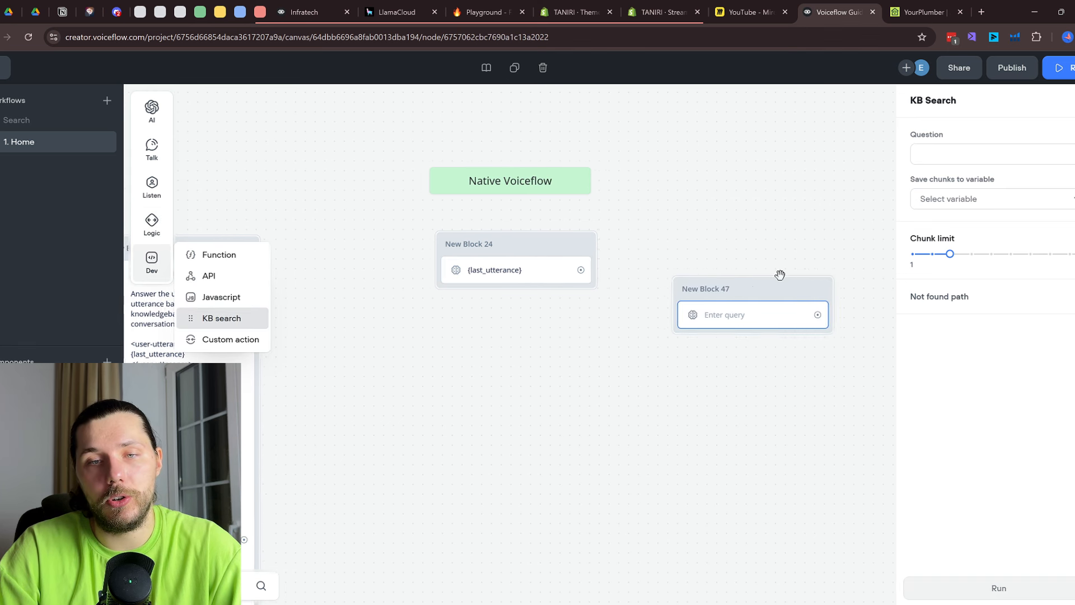
{"action": "right_click", "coordinate": [780, 289]}
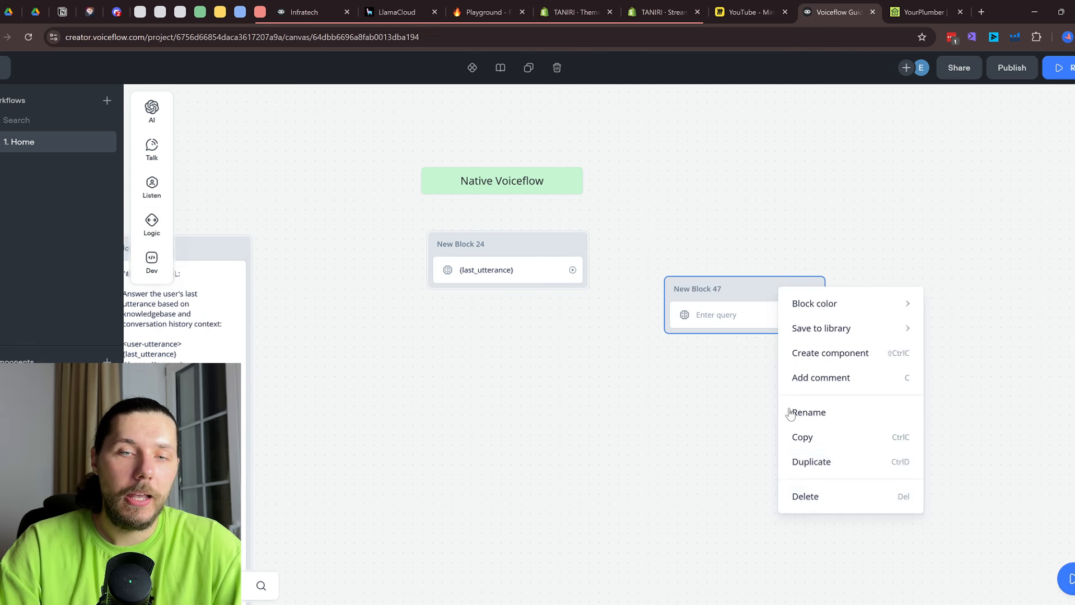
{"action": "left_click", "coordinate": [820, 499]}
{"action": "left_click", "coordinate": [520, 278]}
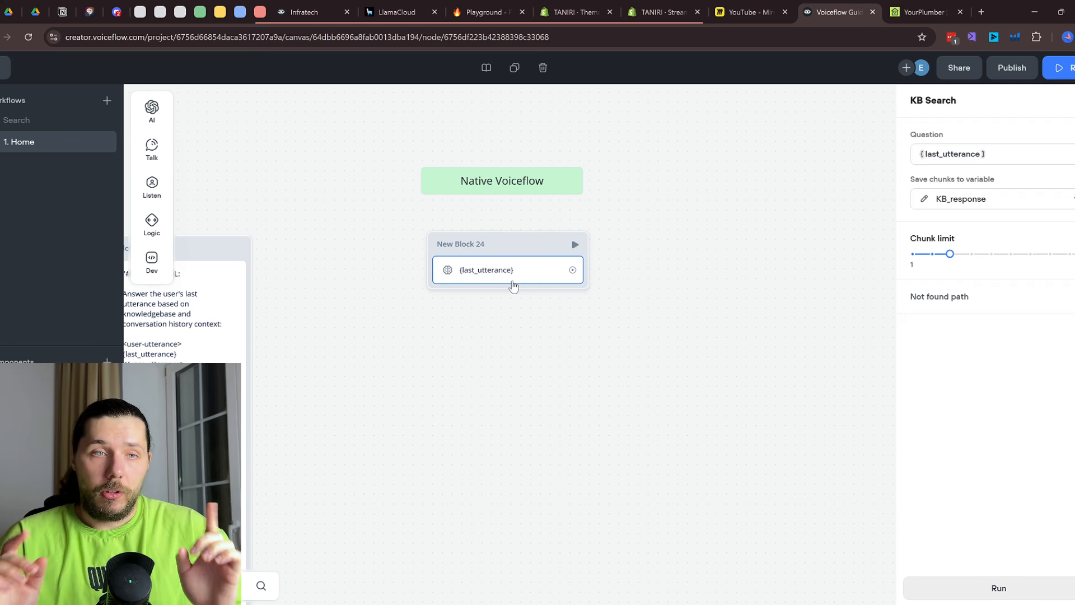
Reopen New Block 45's Response AI settings, then return to the workflows list
{"action": "scroll", "coordinate": [455, 323], "scroll_direction": "down", "scroll_amount": 2}
{"action": "left_click_drag", "start_coordinate": [291, 332], "coordinate": [867, 315]}
{"action": "left_click_drag", "start_coordinate": [333, 368], "coordinate": [386, 370]}
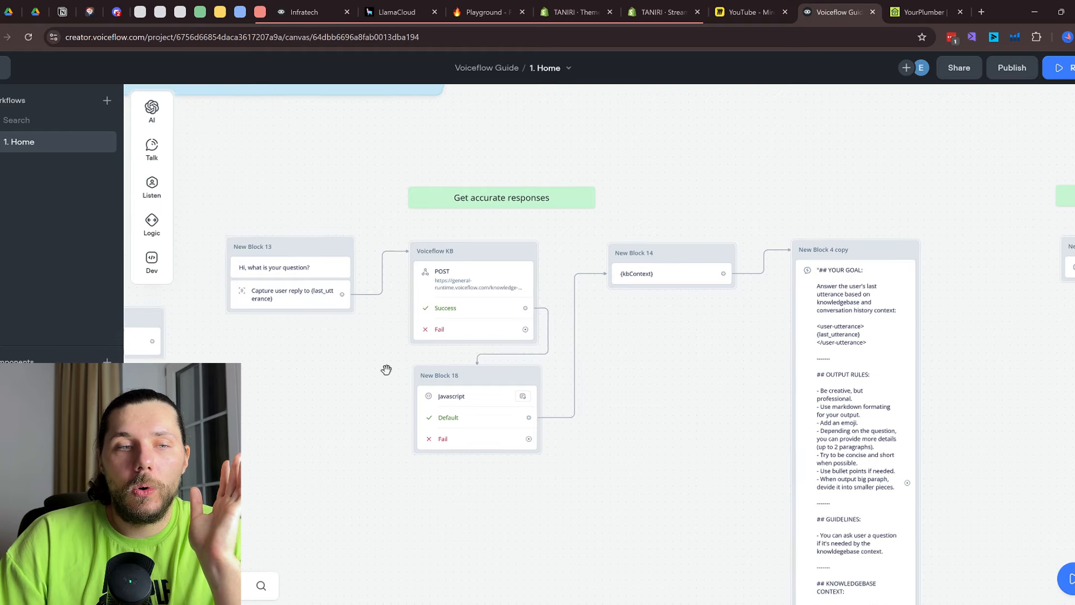
{"action": "scroll", "coordinate": [387, 370], "scroll_direction": "left", "scroll_amount": 10}
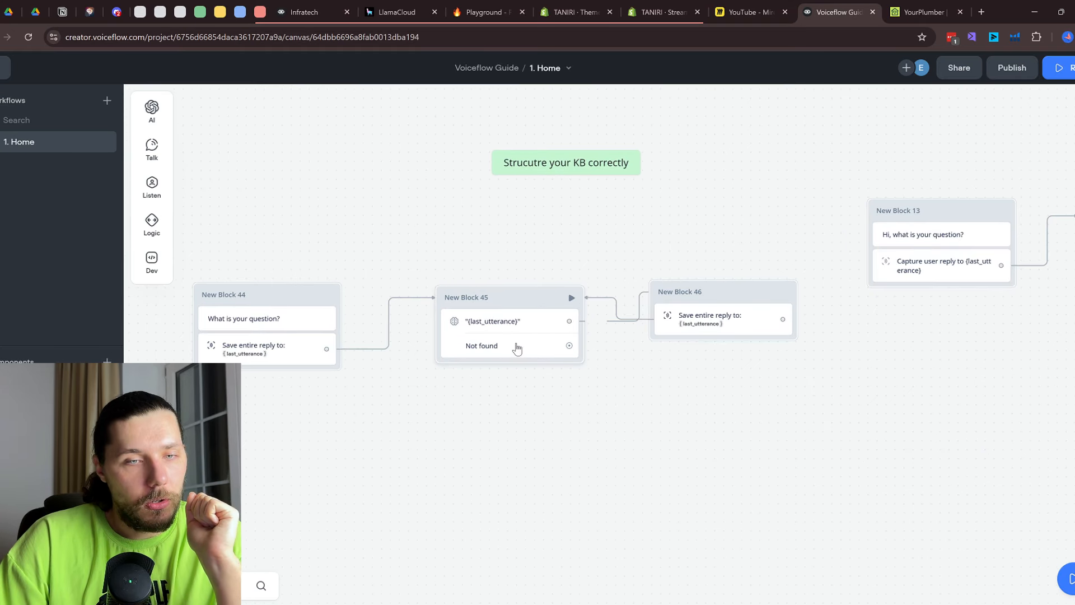
{"action": "left_click", "coordinate": [516, 348]}
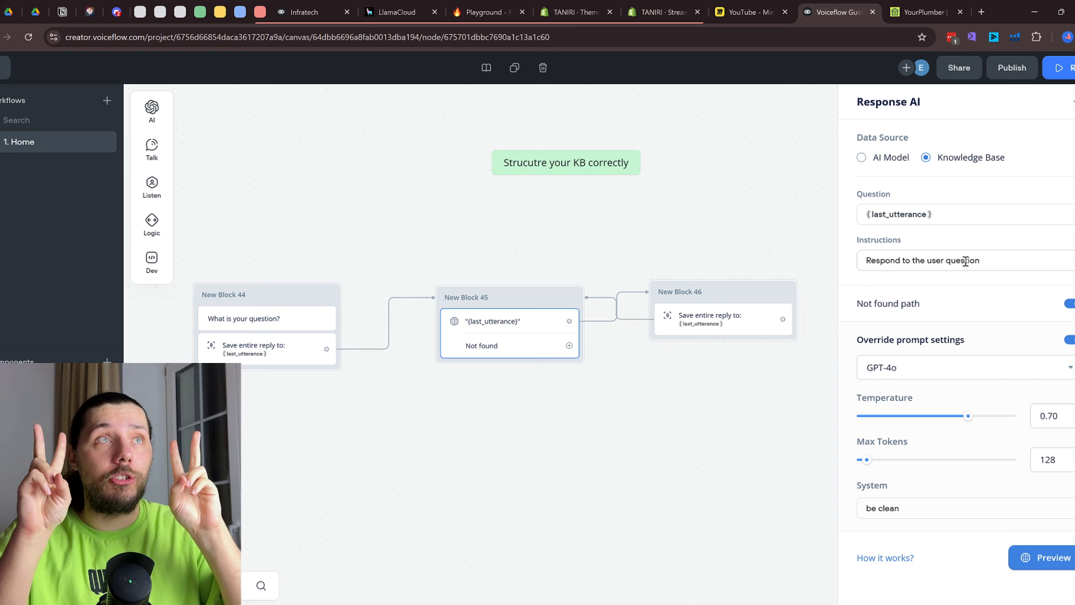
{"action": "left_click", "coordinate": [23, 69]}
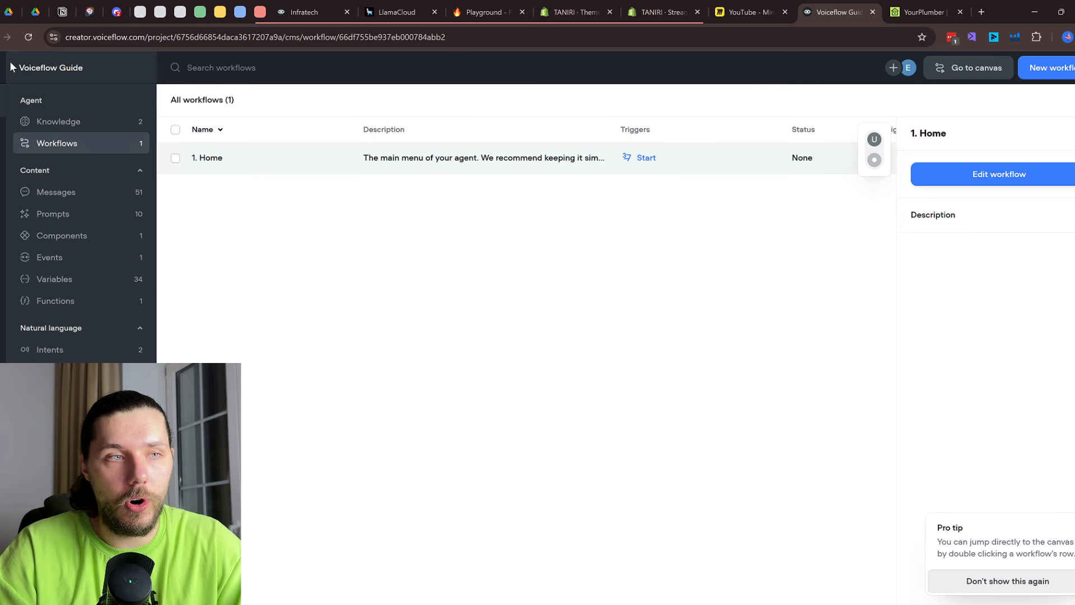
Check the Knowledge base settings dialog, then go back into the 1. Home workflow canvas
{"action": "left_click", "coordinate": [30, 122]}
{"action": "left_click", "coordinate": [915, 68]}
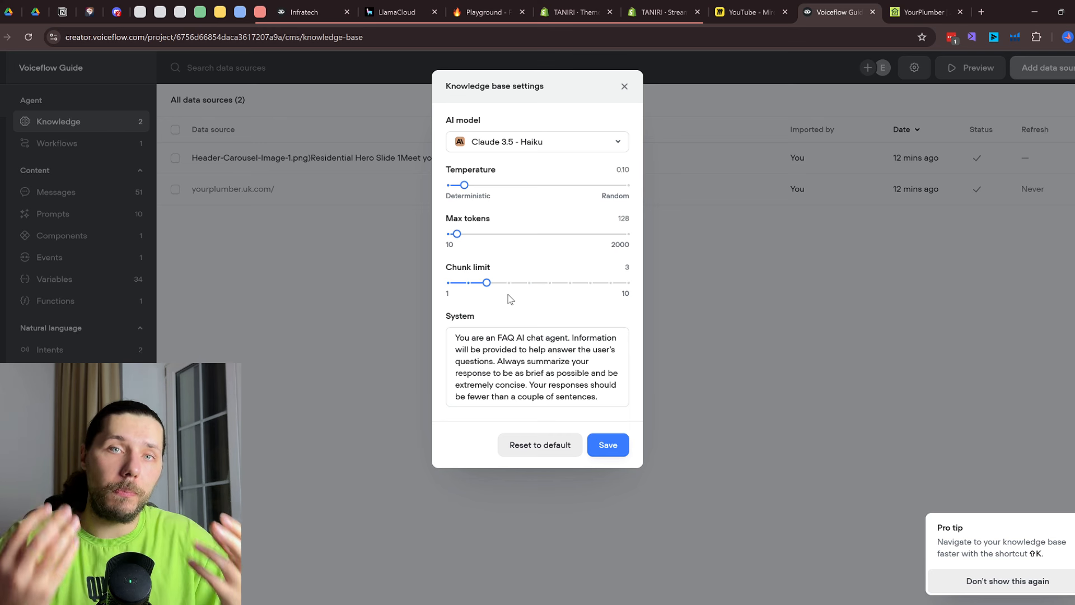
{"action": "left_click", "coordinate": [625, 86]}
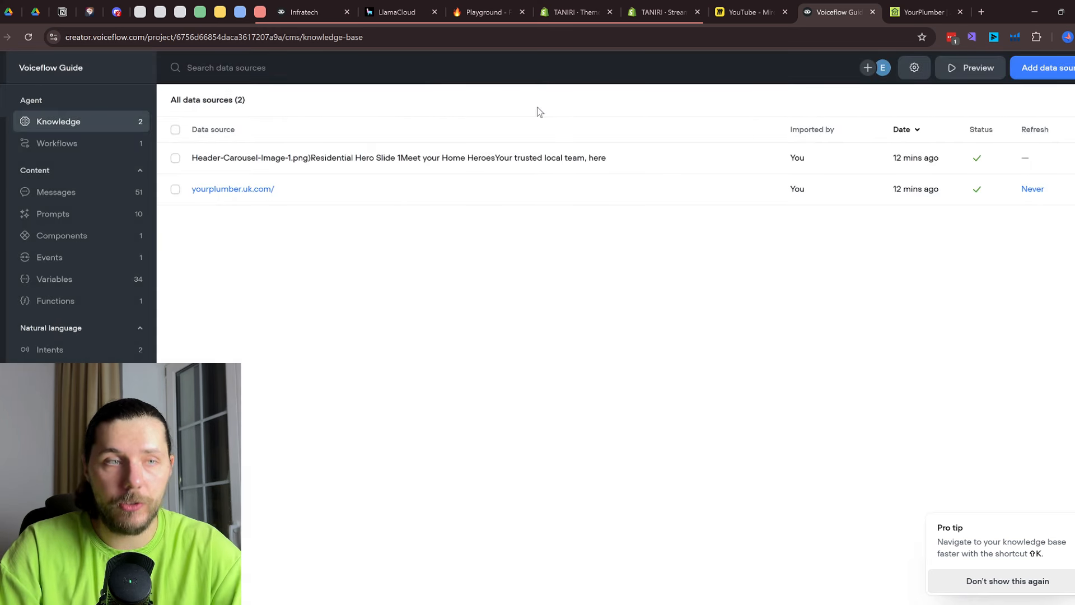
{"action": "left_click", "coordinate": [79, 147]}
{"action": "left_click", "coordinate": [332, 167]}
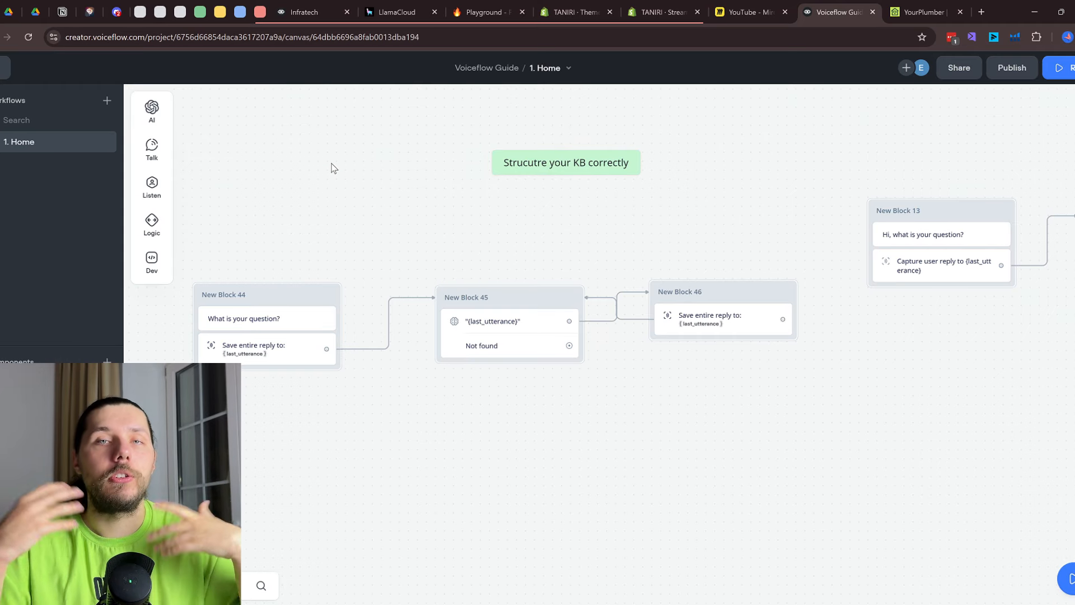
{"action": "scroll", "coordinate": [672, 190], "scroll_direction": "down", "scroll_amount": 5}
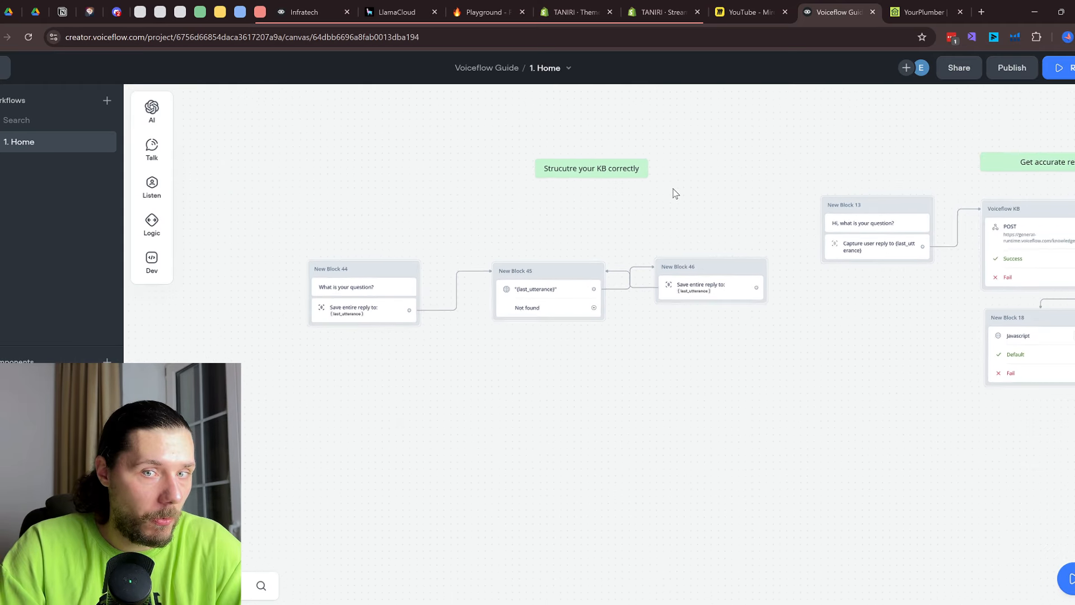
Open New Block 24's KB Search settings in the Native Voiceflow section
{"action": "left_click_drag", "start_coordinate": [847, 298], "coordinate": [512, 363]}
{"action": "left_click_drag", "start_coordinate": [1024, 365], "coordinate": [420, 352]}
{"action": "scroll", "coordinate": [450, 286], "scroll_direction": "up", "scroll_amount": 2}
{"action": "scroll", "coordinate": [452, 290], "scroll_direction": "up", "scroll_amount": 1}
{"action": "left_click", "coordinate": [479, 270]}
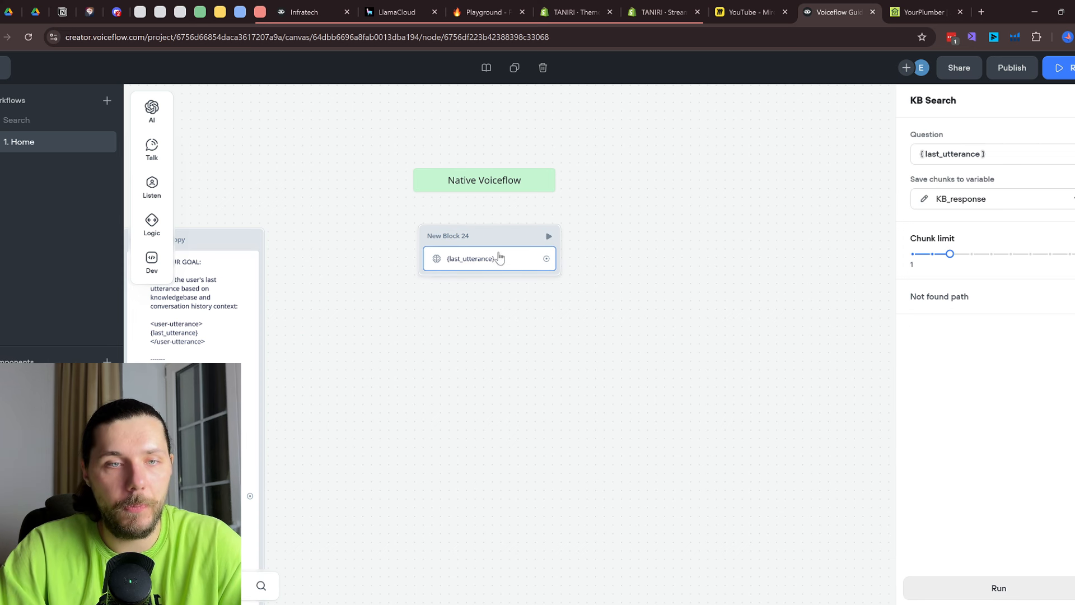
Move New Block 24 beside the question-capture blocks and connect New Block 44 to it
{"action": "scroll", "coordinate": [501, 258], "scroll_direction": "down", "scroll_amount": 5}
{"action": "left_click_drag", "start_coordinate": [801, 249], "coordinate": [546, 330]}
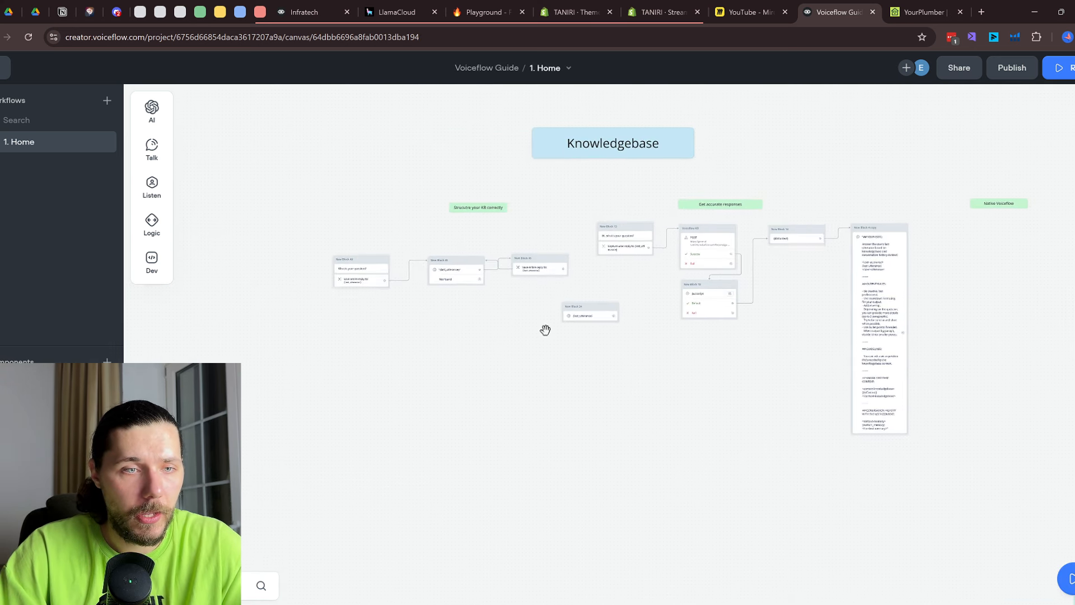
{"action": "scroll", "coordinate": [546, 330], "scroll_direction": "up", "scroll_amount": 5}
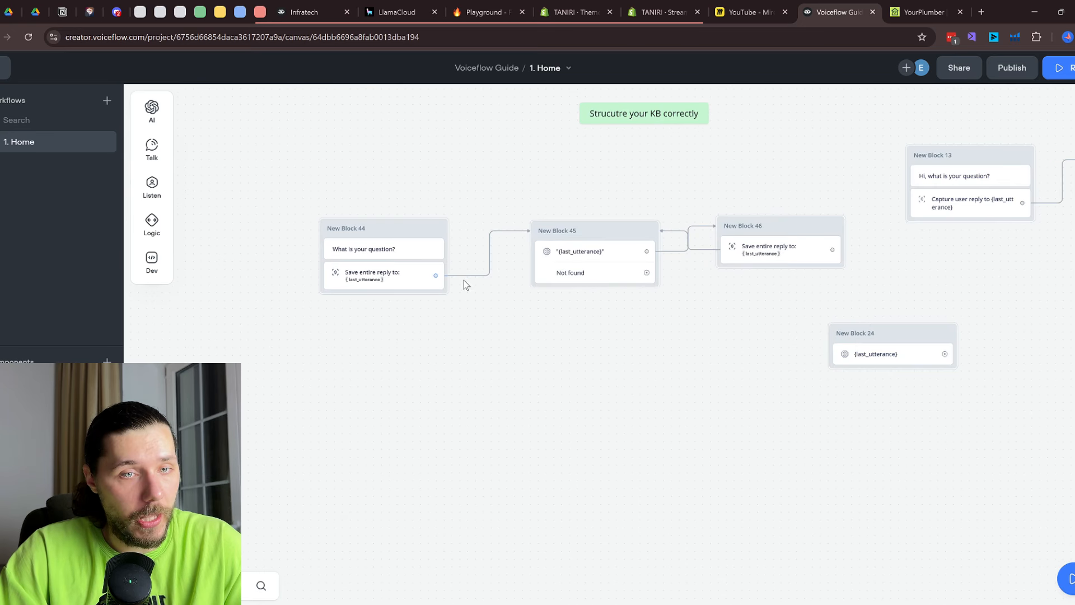
{"action": "left_click_drag", "start_coordinate": [442, 278], "coordinate": [542, 382]}
{"action": "left_click", "coordinate": [542, 402]}
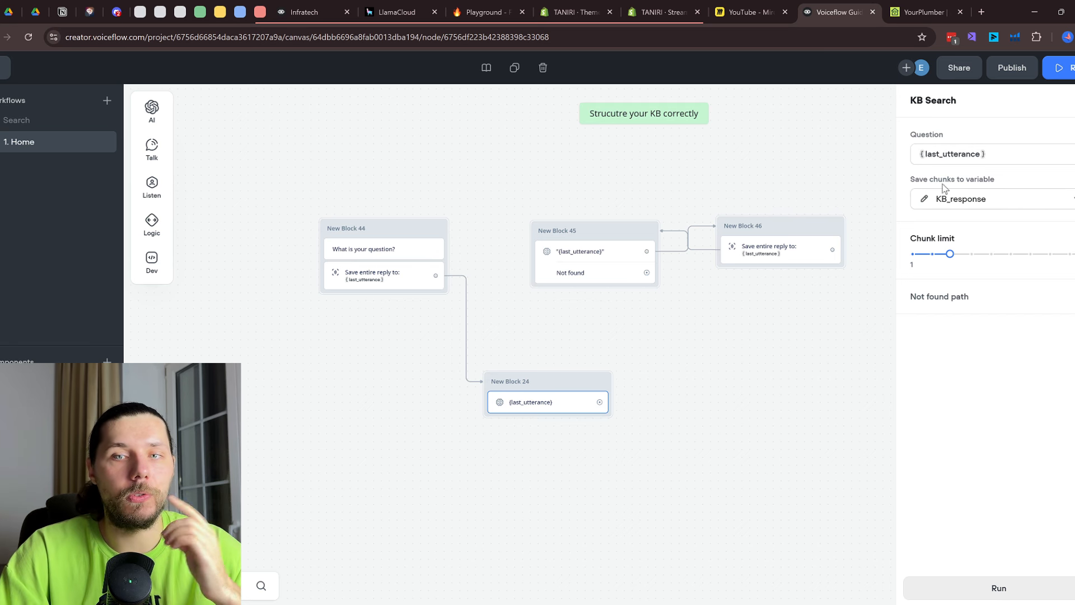
{"action": "left_click_drag", "start_coordinate": [699, 338], "coordinate": [602, 325]}
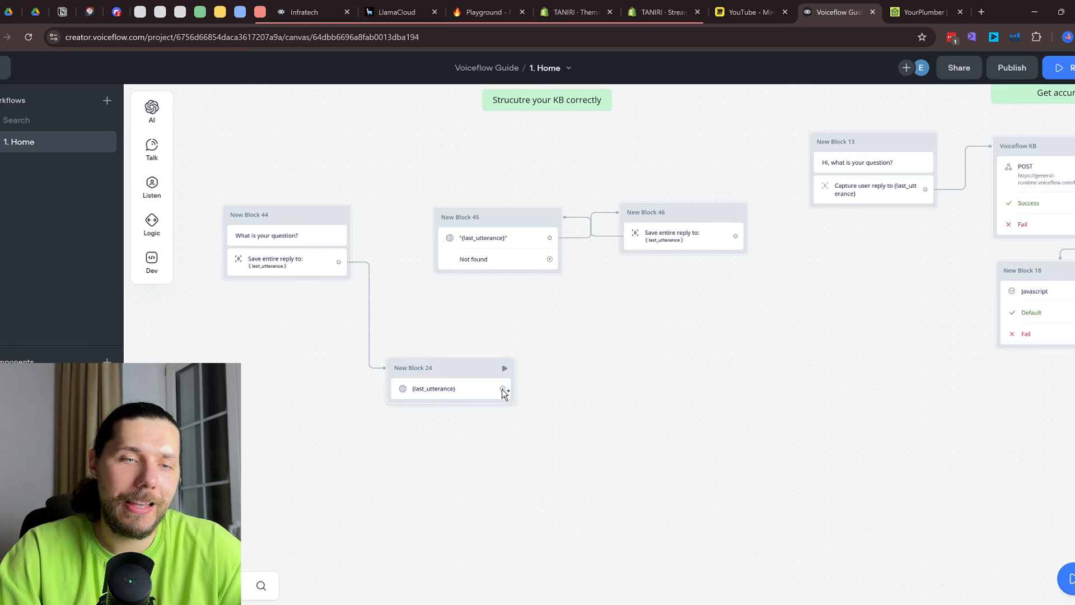
{"action": "left_click_drag", "start_coordinate": [503, 389], "coordinate": [552, 374]}
{"action": "left_click", "coordinate": [473, 387]}
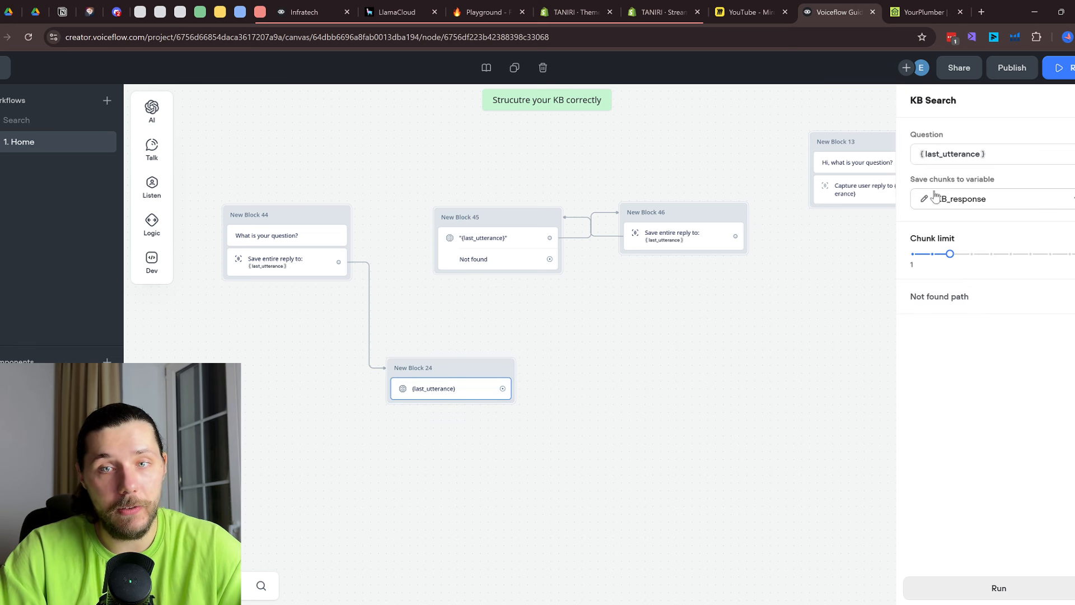
Try adding a Set AI block after New Block 24, then delete it
{"action": "mouse_move", "coordinate": [152, 109]}
{"action": "left_click_drag", "start_coordinate": [213, 125], "coordinate": [621, 335]}
{"action": "left_click", "coordinate": [936, 282]}
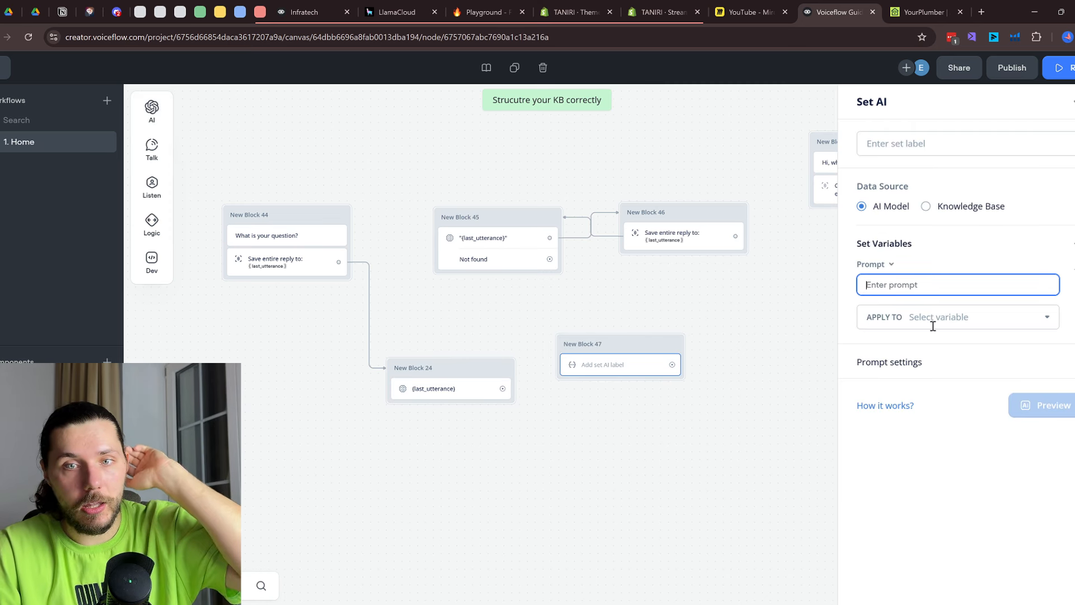
{"action": "right_click", "coordinate": [627, 374]}
{"action": "left_click", "coordinate": [675, 515]}
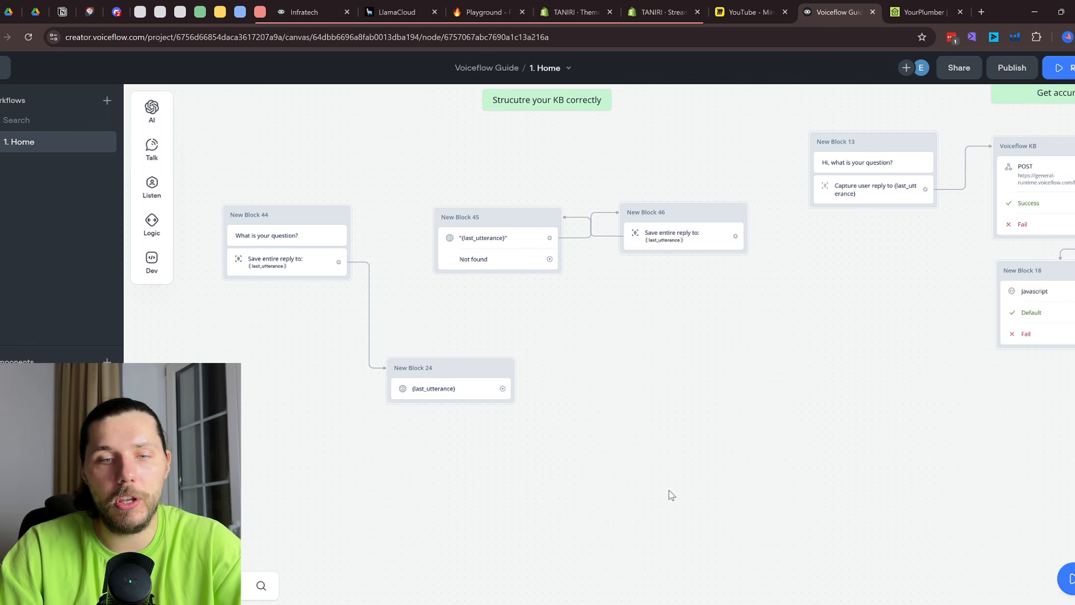
{"action": "left_click", "coordinate": [456, 392]}
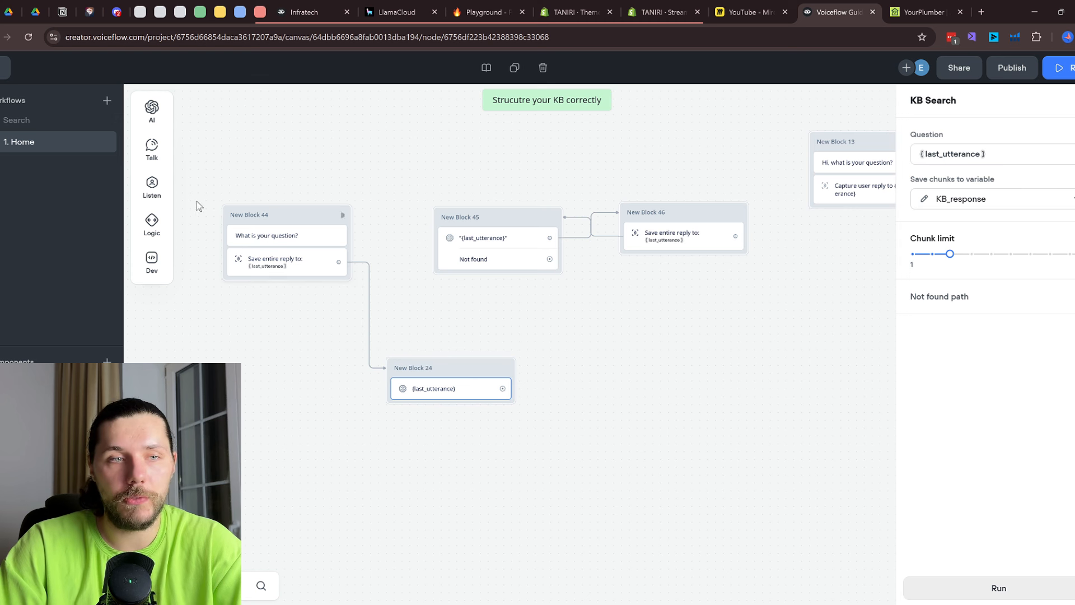
Add a new message block (New Block 47) beside the KB Search block
{"action": "mouse_move", "coordinate": [149, 122]}
{"action": "mouse_move", "coordinate": [152, 147]}
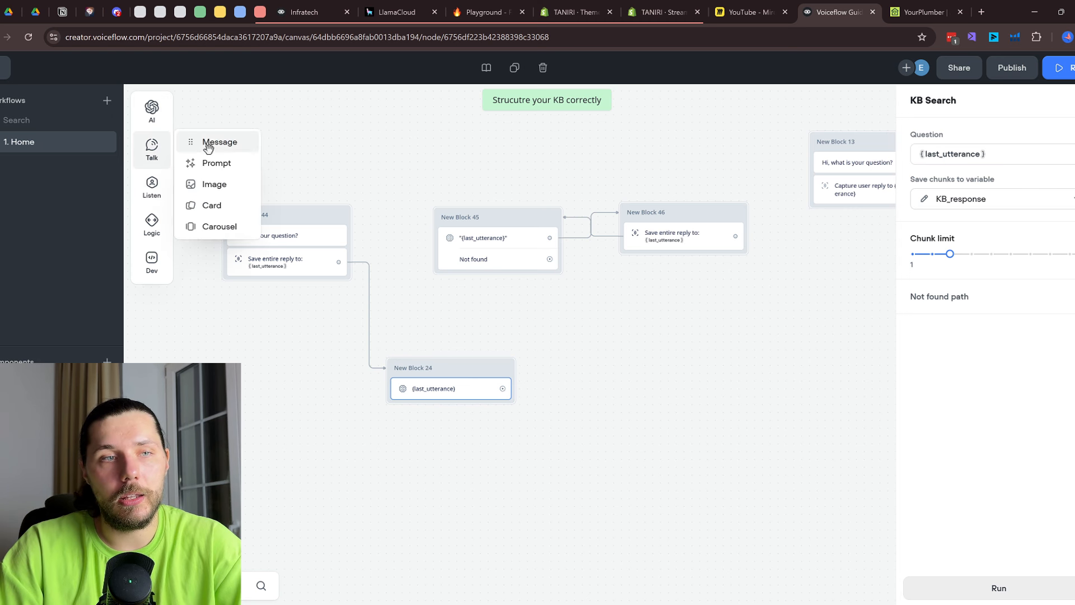
{"action": "left_click_drag", "start_coordinate": [204, 141], "coordinate": [624, 398]}
Connect the KB search step to the new message and make the message say {KB_response}
{"action": "left_click", "coordinate": [452, 385]}
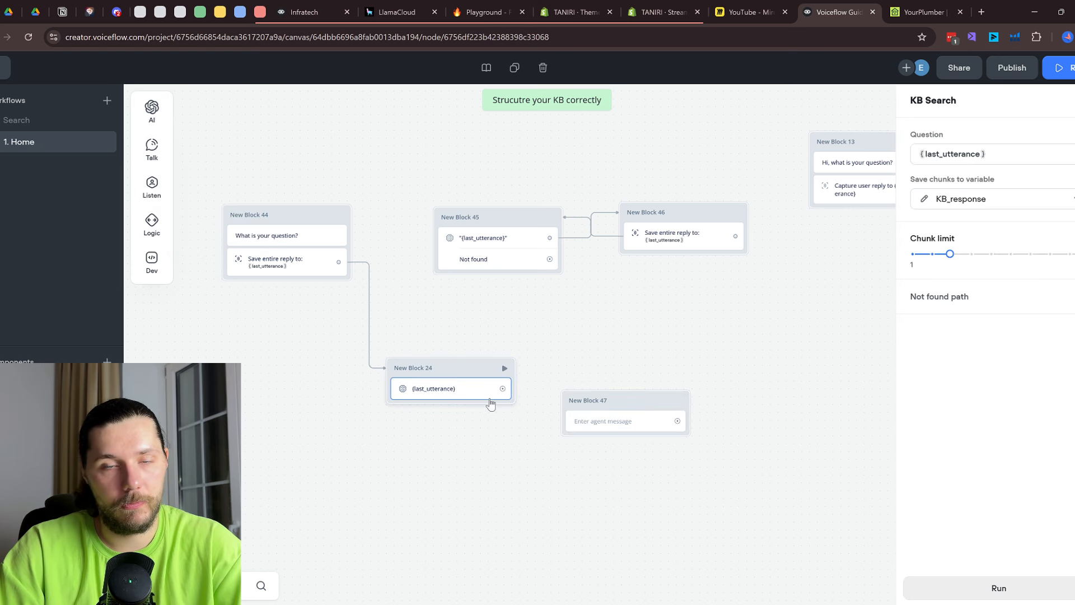
{"action": "left_click_drag", "start_coordinate": [503, 388], "coordinate": [606, 416]}
{"action": "left_click", "coordinate": [612, 421]}
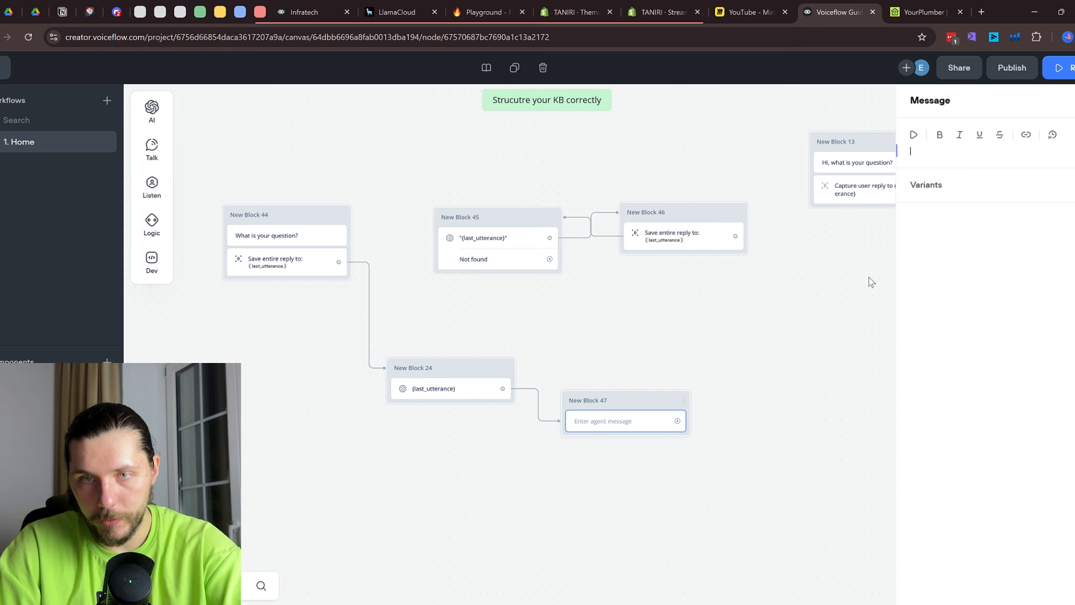
{"action": "type", "text": "{"}
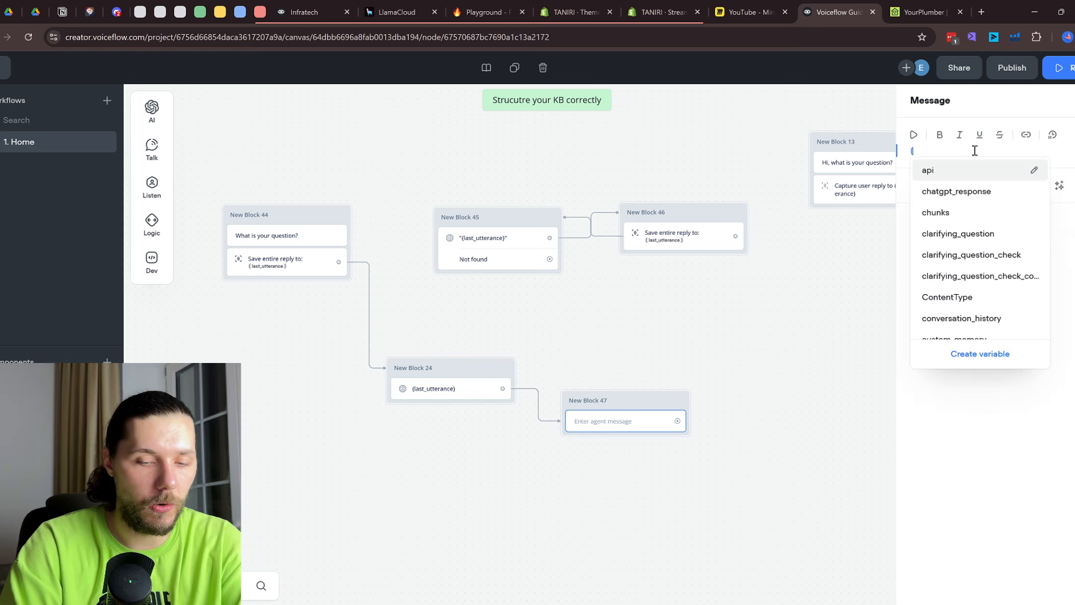
{"action": "type", "text": "kb"}
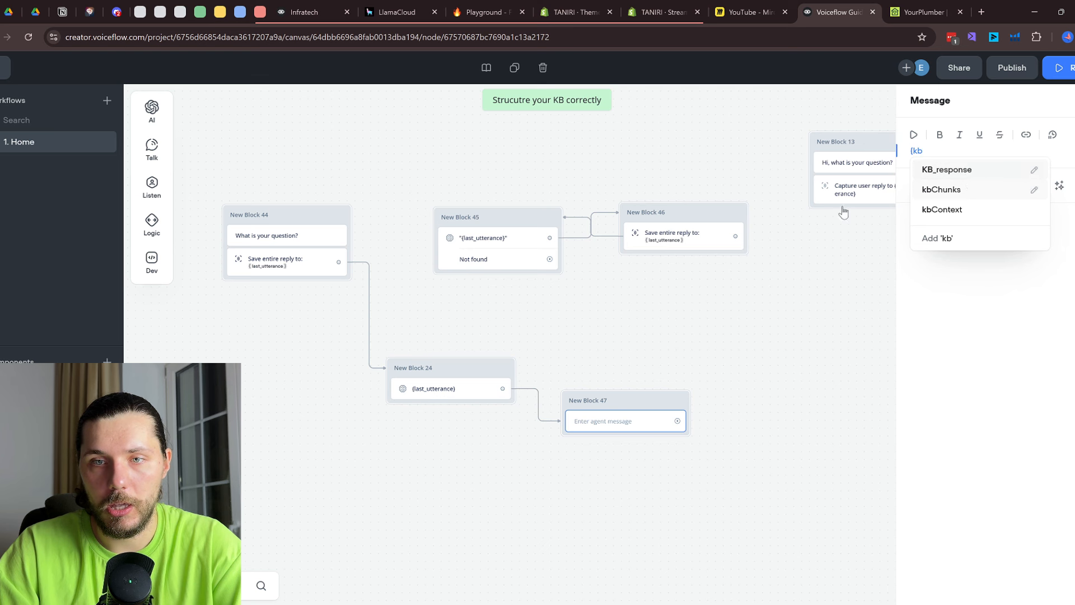
{"action": "left_click", "coordinate": [436, 391]}
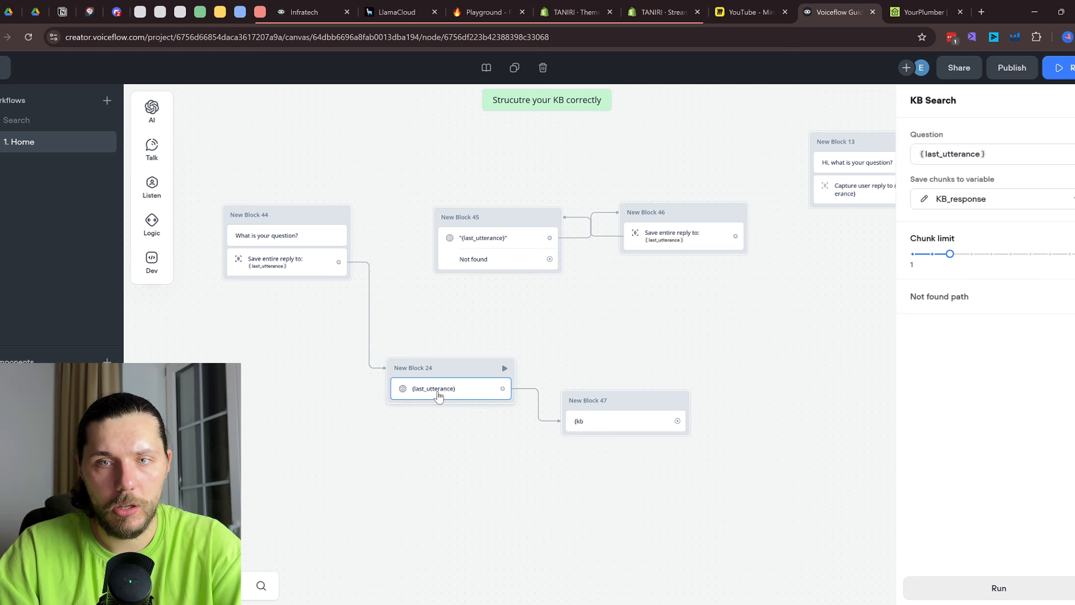
{"action": "left_click", "coordinate": [638, 428]}
{"action": "left_click", "coordinate": [949, 150]}
{"action": "left_click", "coordinate": [946, 170]}
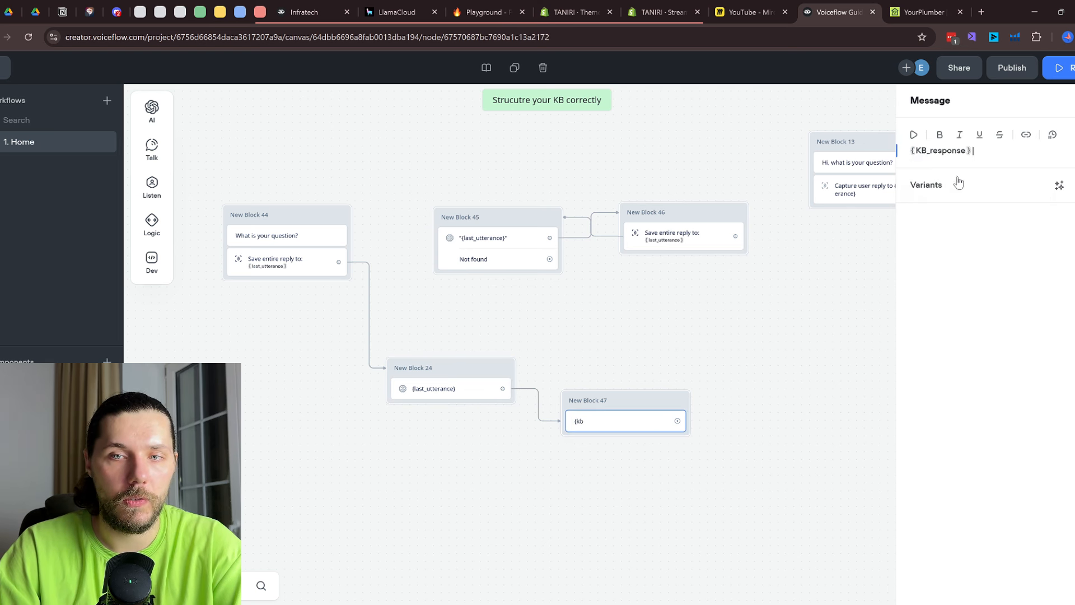
{"action": "left_click", "coordinate": [721, 331]}
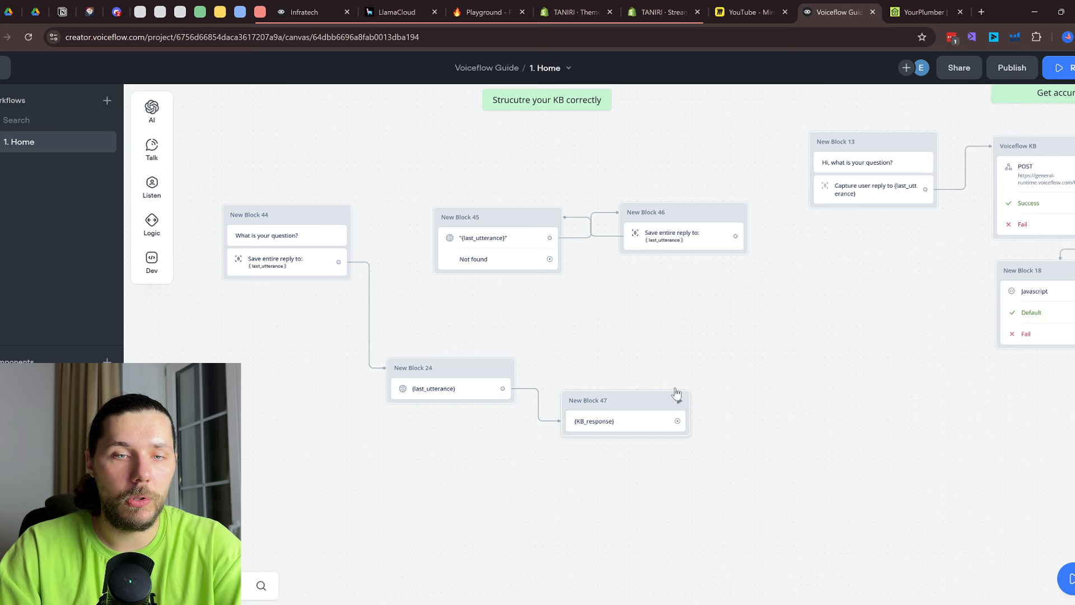
Add an Entire user reply capture after the message, loop it to KB search, and start a test
{"action": "mouse_move", "coordinate": [152, 186]}
{"action": "left_click_drag", "start_coordinate": [203, 220], "coordinate": [776, 408]}
{"action": "left_click", "coordinate": [977, 101]}
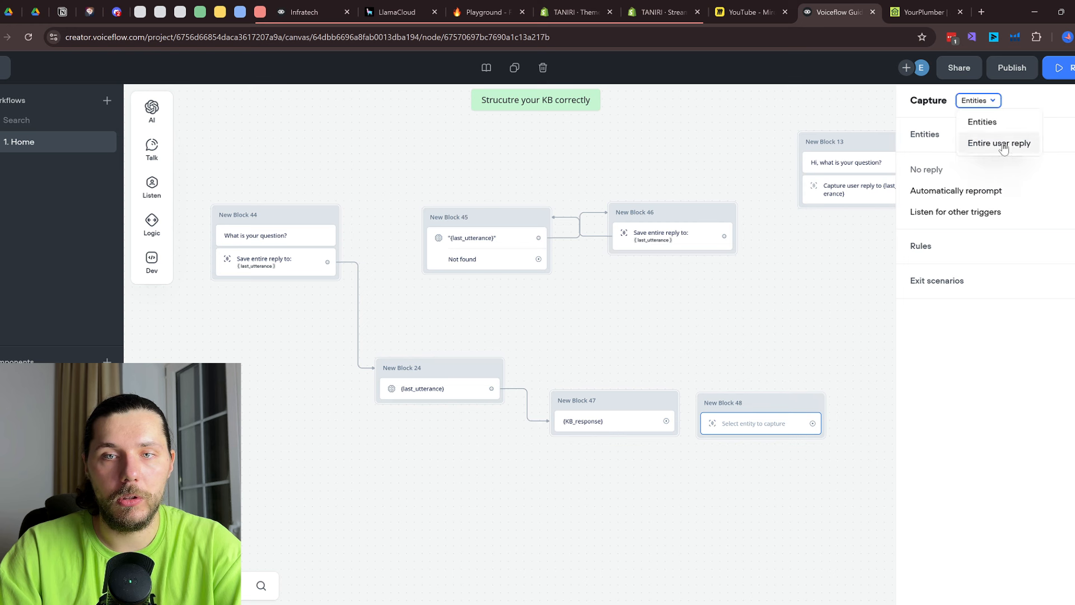
{"action": "left_click", "coordinate": [998, 145]}
{"action": "left_click_drag", "start_coordinate": [666, 421], "coordinate": [733, 429]}
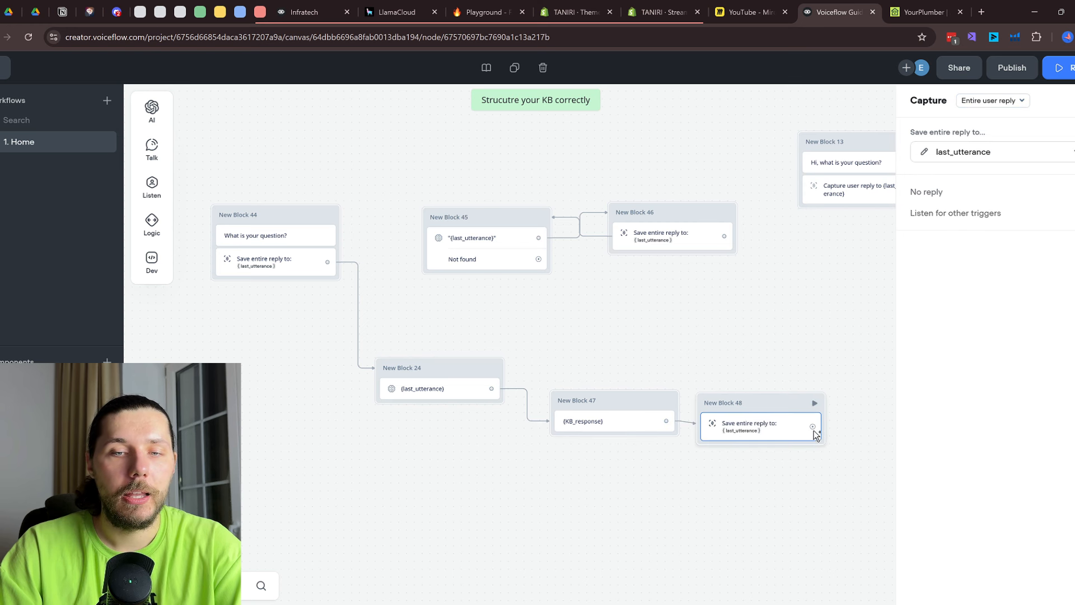
{"action": "left_click_drag", "start_coordinate": [813, 426], "coordinate": [482, 373]}
{"action": "left_click", "coordinate": [331, 216]}
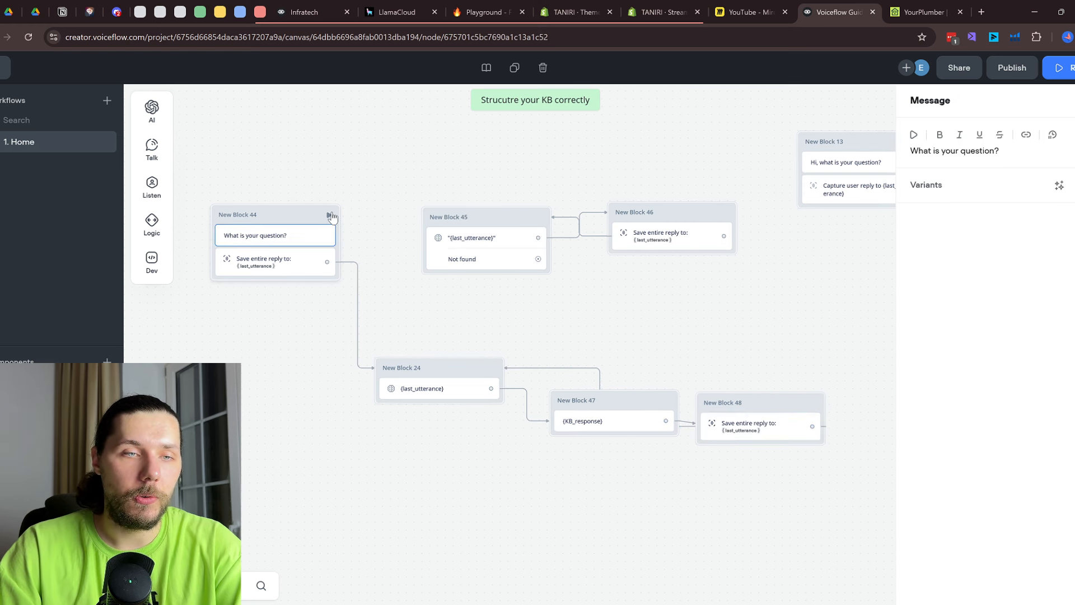
{"action": "left_click", "coordinate": [331, 215]}
Ask the agent 'what services you provide' in the prototype chat
{"action": "left_click", "coordinate": [970, 525]}
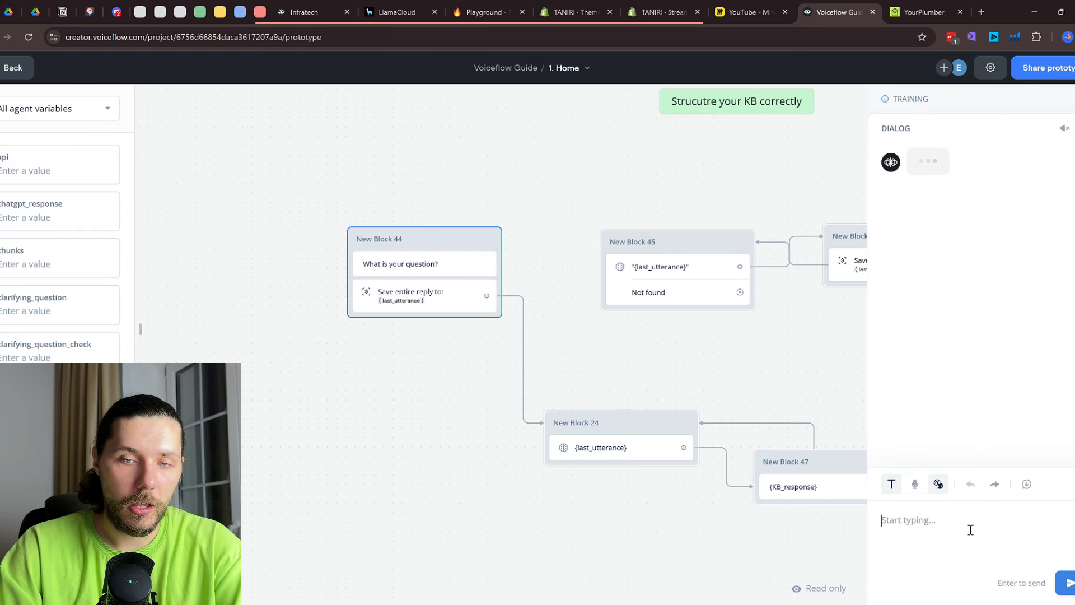
{"action": "type", "text": "what services"}
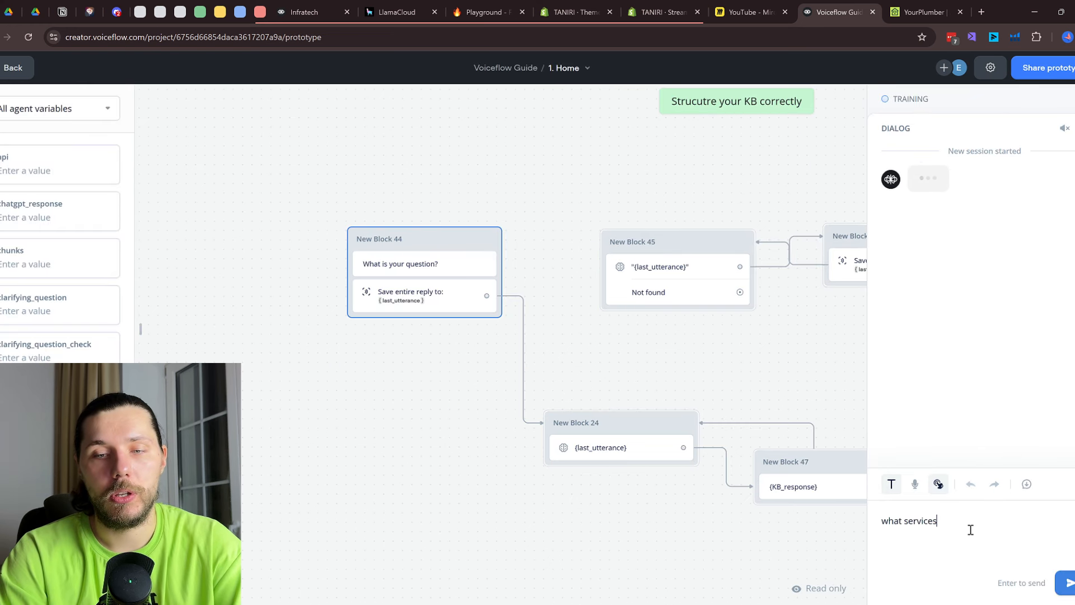
{"action": "type", "text": " you provide"}
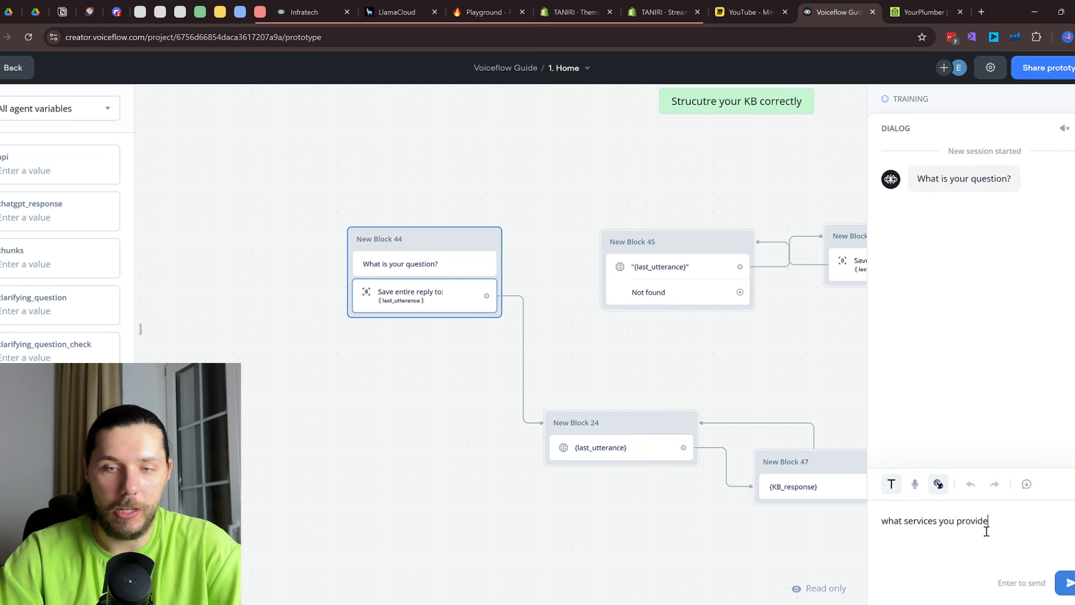
{"action": "key", "text": "Return"}
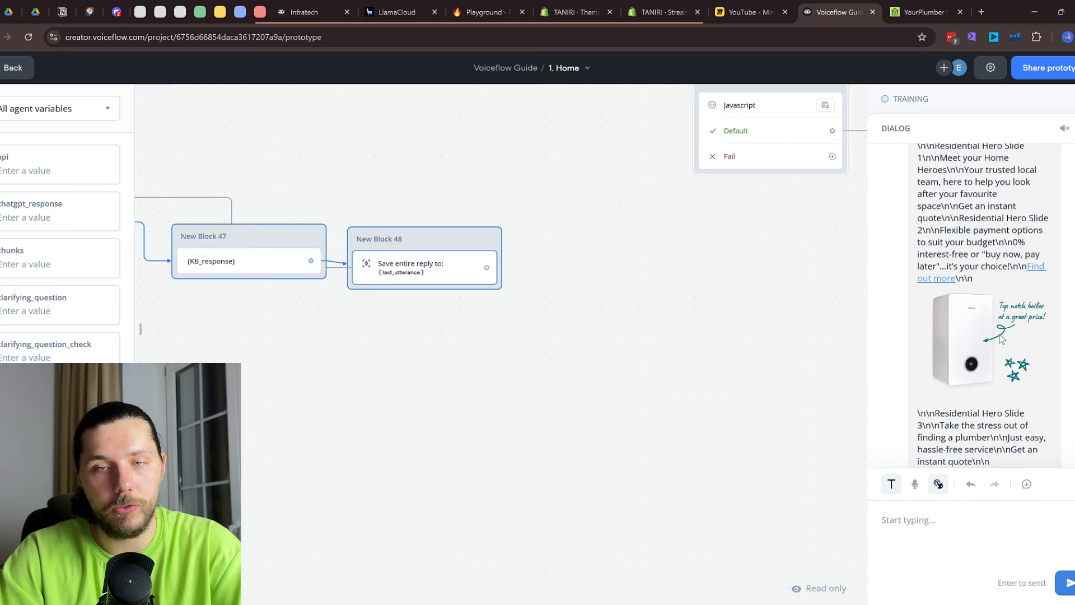
Review the raw KB_response chunks returned and trace the flow, then exit the test view
{"action": "scroll", "coordinate": [986, 381], "scroll_direction": "up", "scroll_amount": 15}
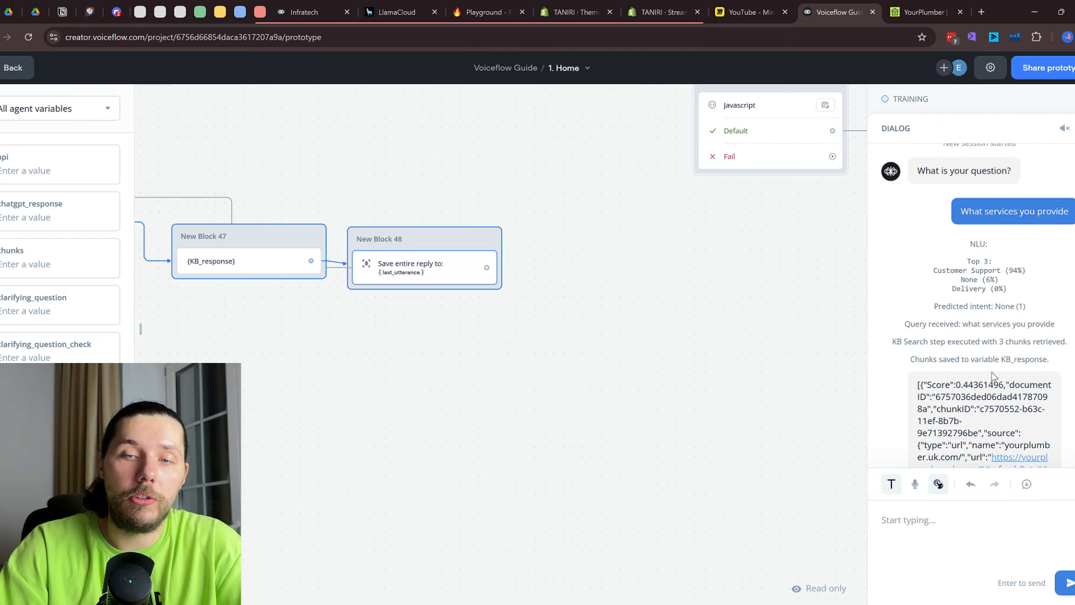
{"action": "scroll", "coordinate": [992, 375], "scroll_direction": "down", "scroll_amount": 15}
{"action": "scroll", "coordinate": [990, 367], "scroll_direction": "up", "scroll_amount": 5}
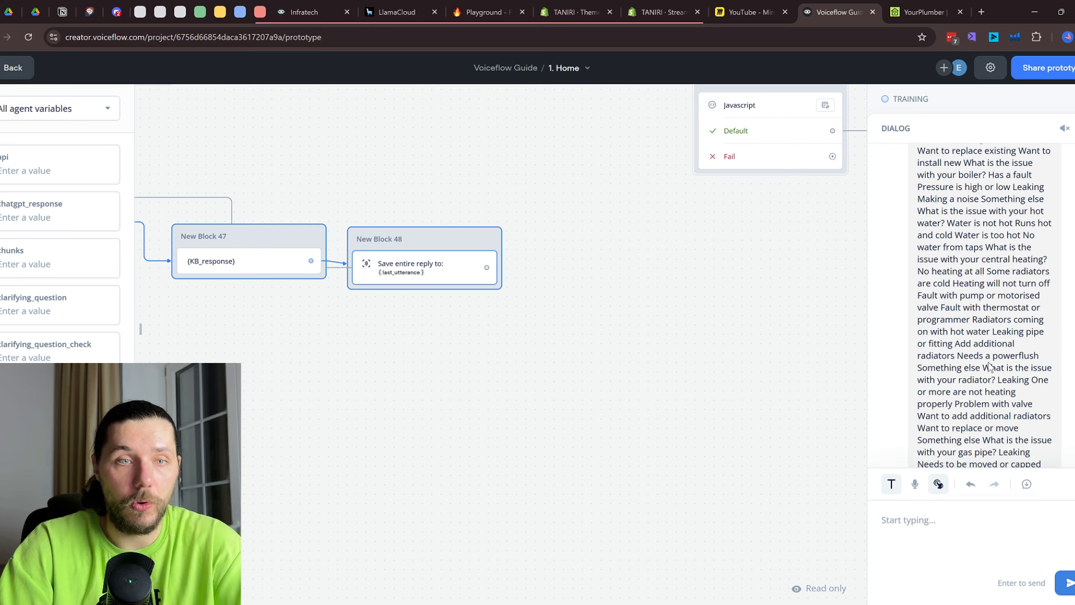
{"action": "left_click_drag", "start_coordinate": [493, 123], "coordinate": [587, 368]}
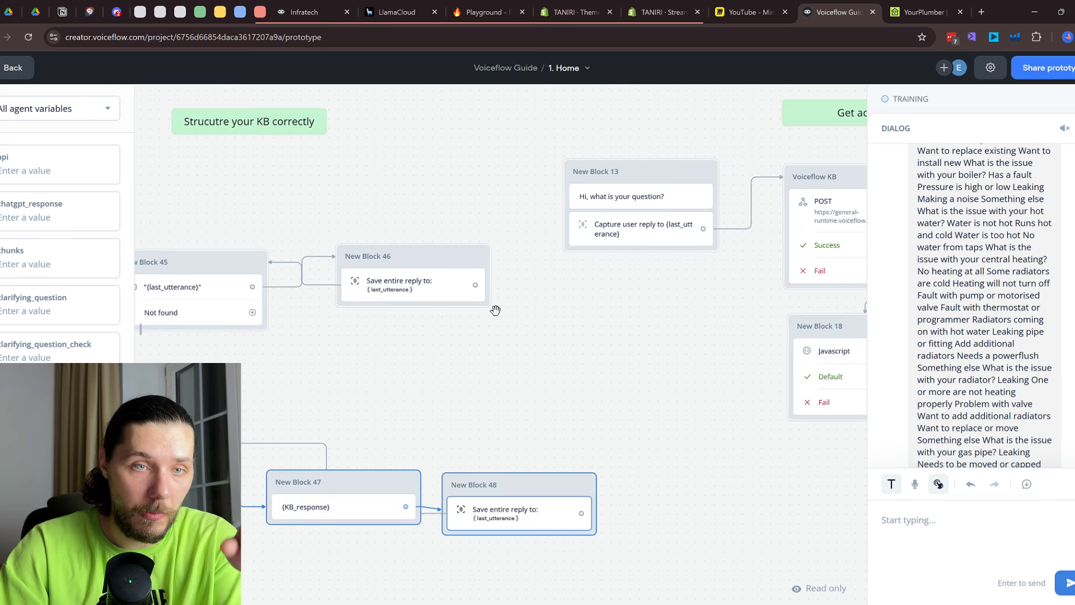
{"action": "left_click_drag", "start_coordinate": [255, 335], "coordinate": [449, 286]}
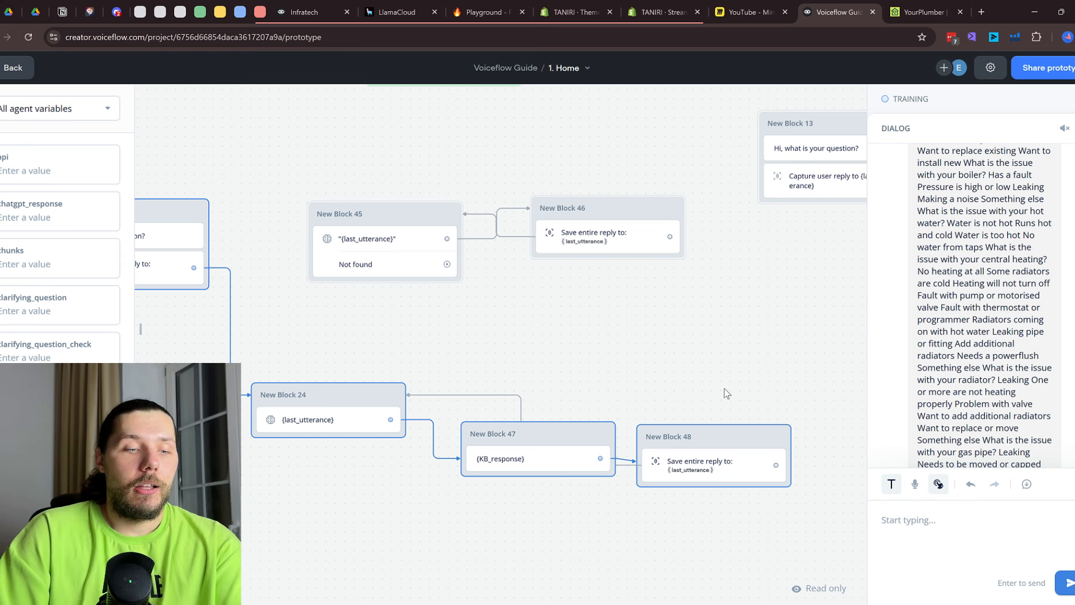
{"action": "left_click_drag", "start_coordinate": [724, 388], "coordinate": [648, 250]}
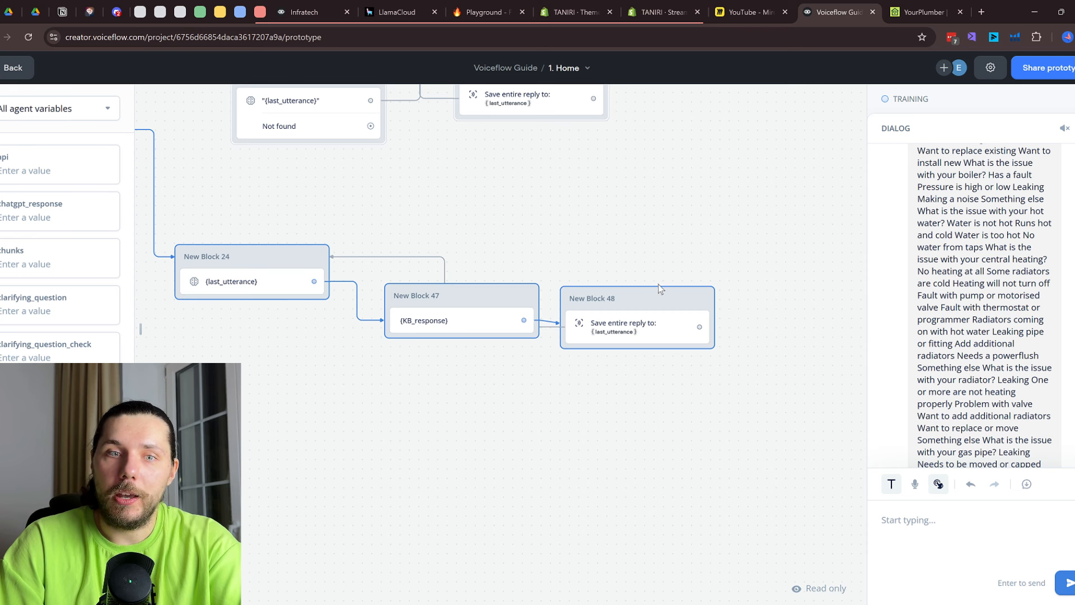
{"action": "key", "text": "Escape"}
Move Block 48 lower and add a new Response AI step to the canvas
{"action": "right_click", "coordinate": [650, 306]}
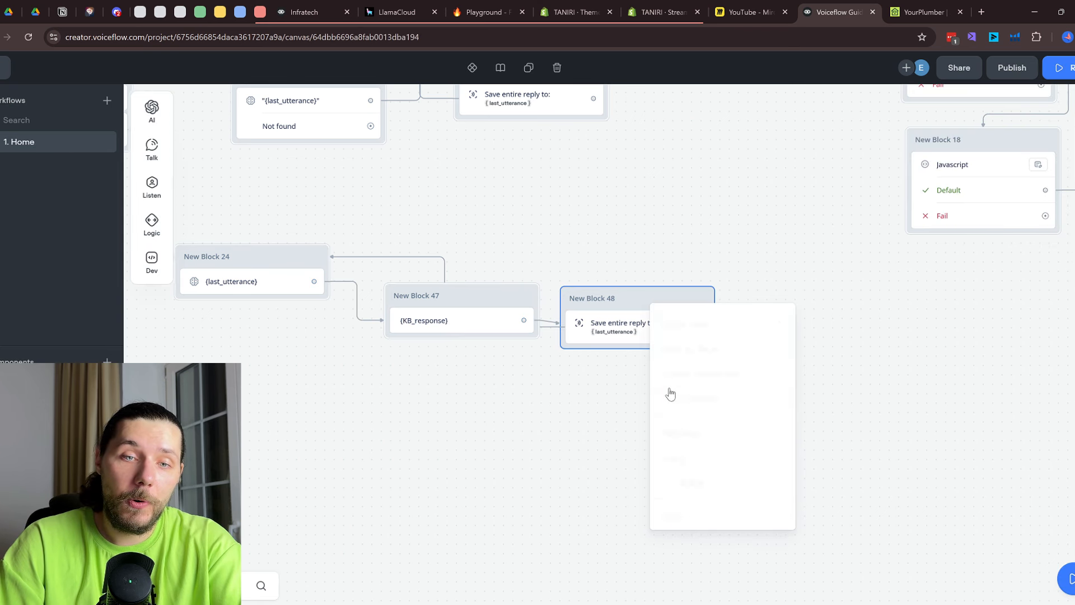
{"action": "left_click_drag", "start_coordinate": [623, 334], "coordinate": [590, 543]}
{"action": "mouse_move", "coordinate": [152, 108]}
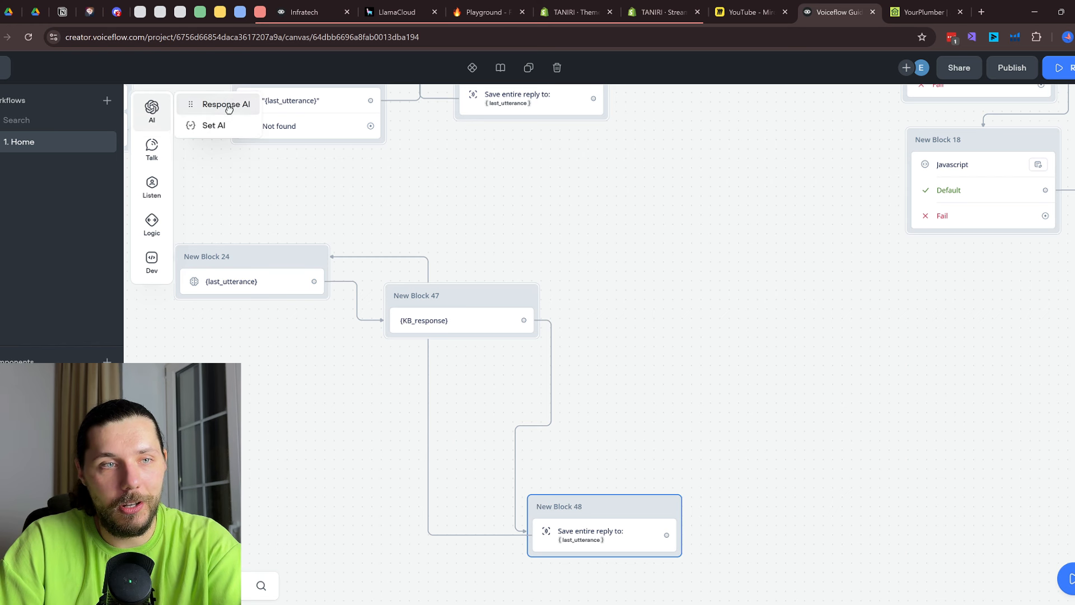
{"action": "left_click_drag", "start_coordinate": [224, 104], "coordinate": [736, 305]}
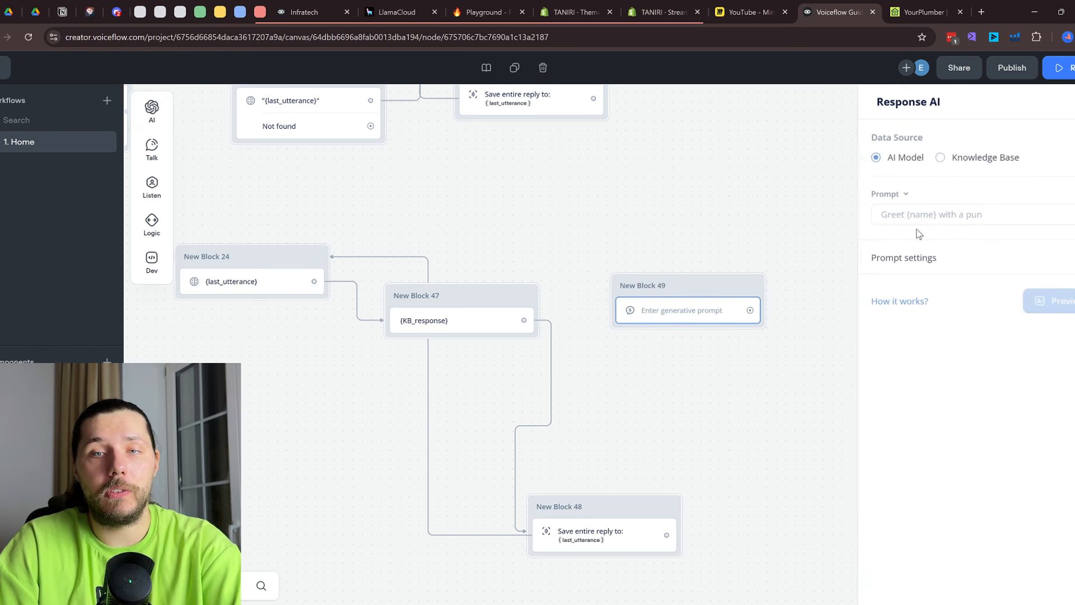
Start the Response AI prompt text and insert {last_utterance} on its own line
{"action": "left_click", "coordinate": [957, 214]}
{"action": "type", "text": "Her"}
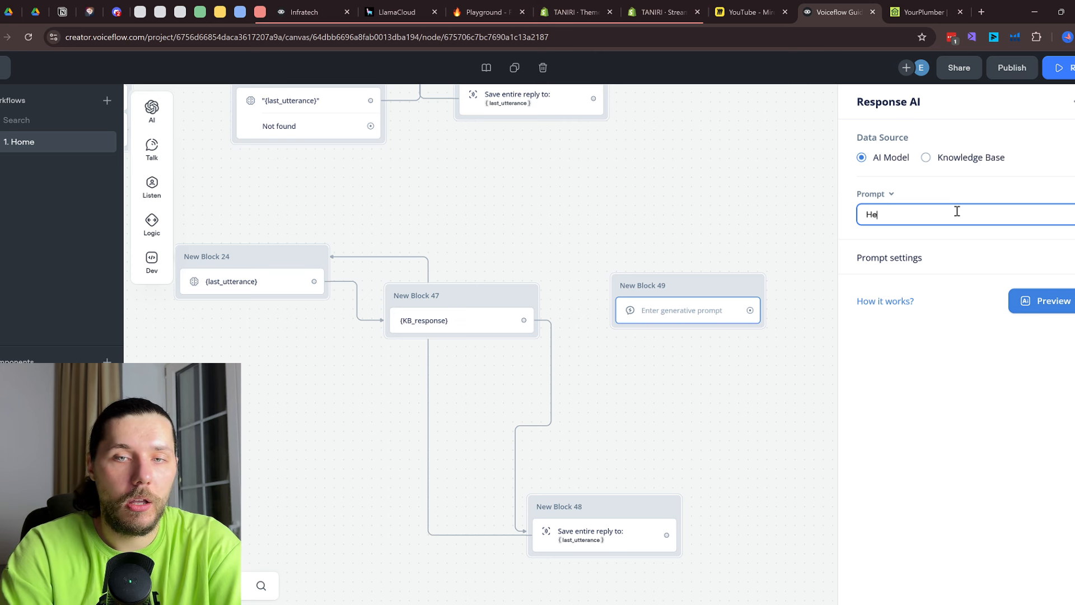
{"action": "key", "text": "BackSpace"}
{"action": "key", "text": "BackSpace"}
{"action": "type", "text": "Rep"}
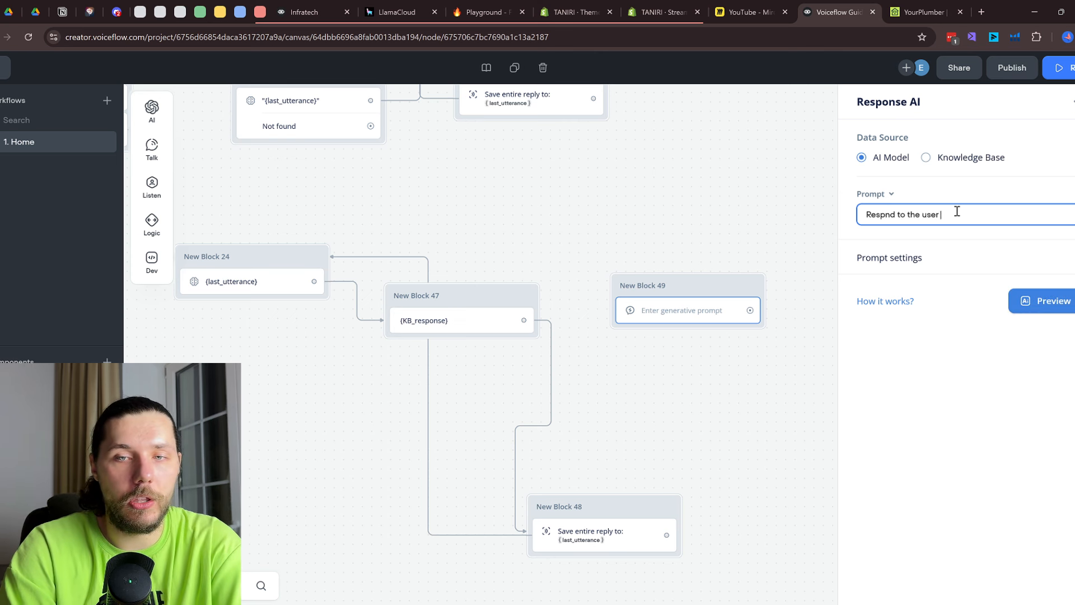
{"action": "type", "text": ":"}
{"action": "key", "text": "Return"}
{"action": "key", "text": "Return"}
{"action": "type", "text": "{"}
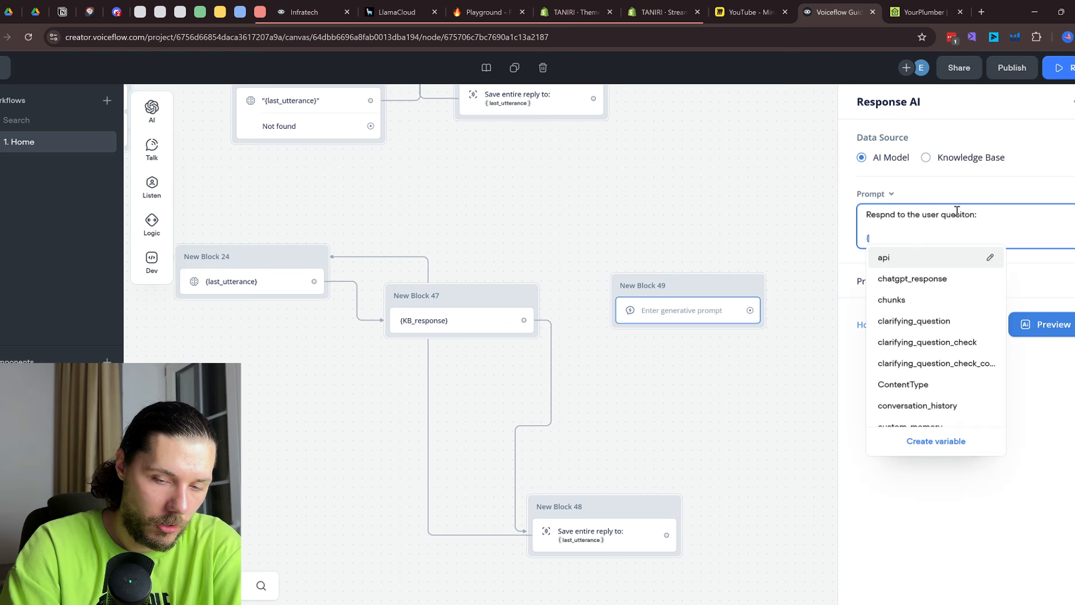
{"action": "type", "text": "last"}
{"action": "left_click", "coordinate": [924, 297]}
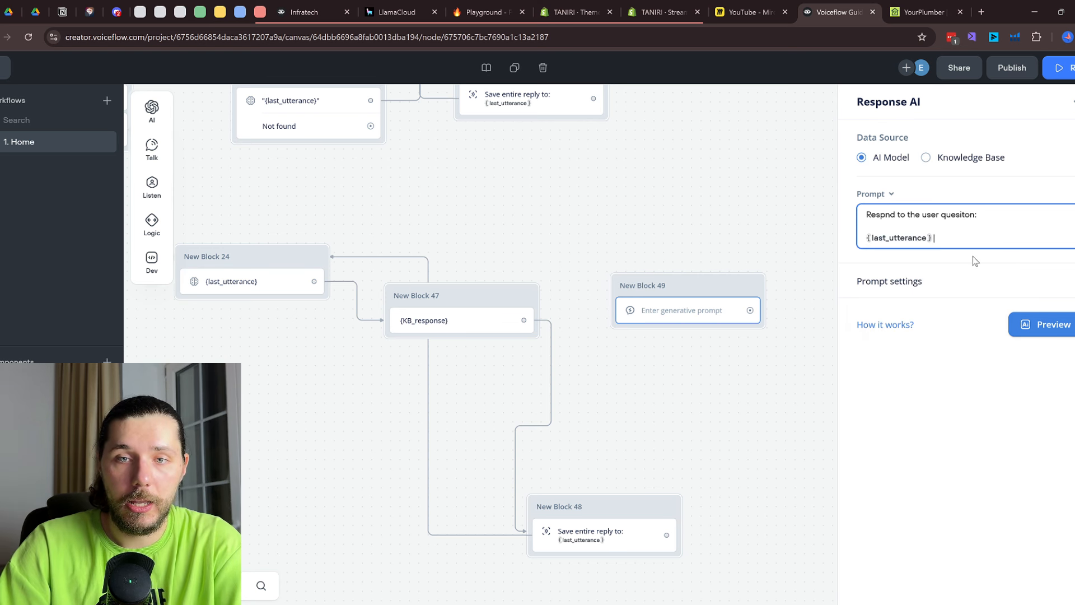
{"action": "key", "text": "Return"}
Add a '---' separator and the {KB_response} variable below it in the prompt
{"action": "type", "text": "---"}
{"action": "key", "text": "Return"}
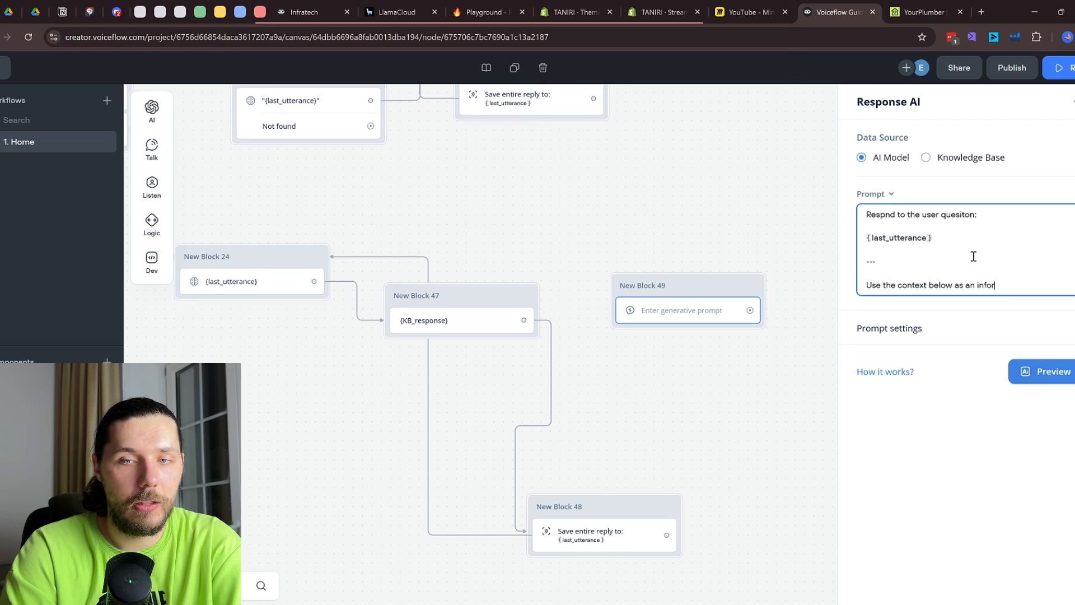
{"action": "type", "text": ":"}
{"action": "key", "text": "Return"}
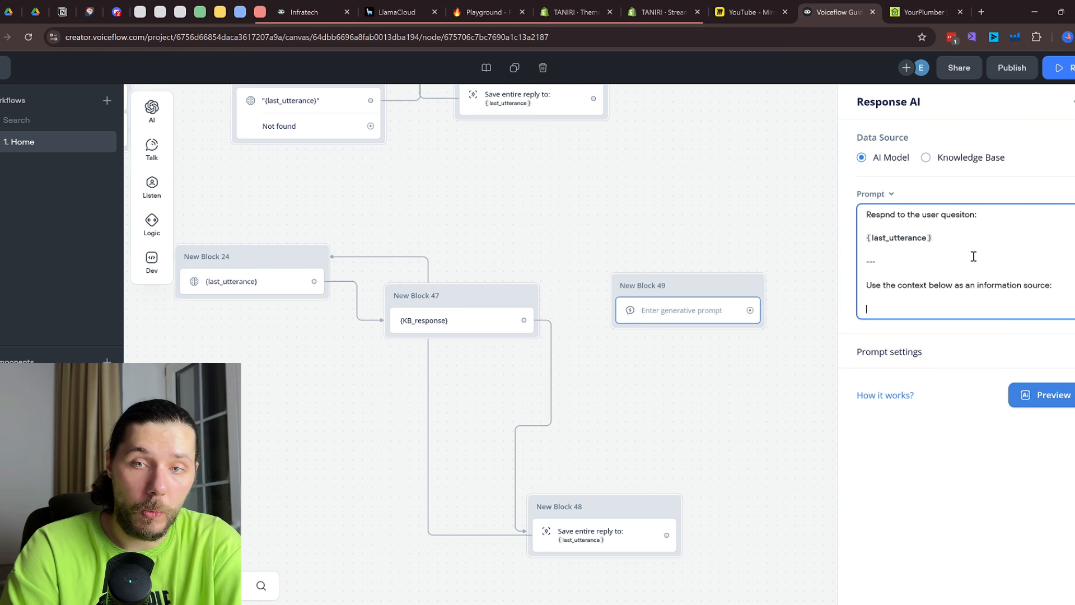
{"action": "type", "text": "{kb"}
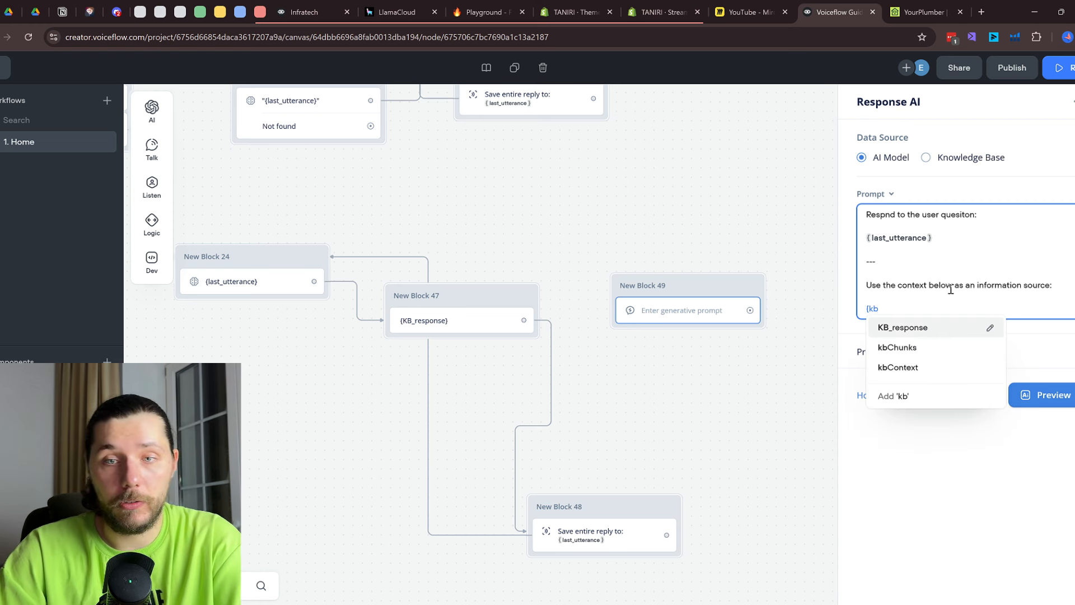
{"action": "left_click", "coordinate": [924, 329]}
Set the prompt's model to GPT-4o with temperature about 0.55
{"action": "left_click", "coordinate": [952, 363]}
{"action": "left_click", "coordinate": [948, 380]}
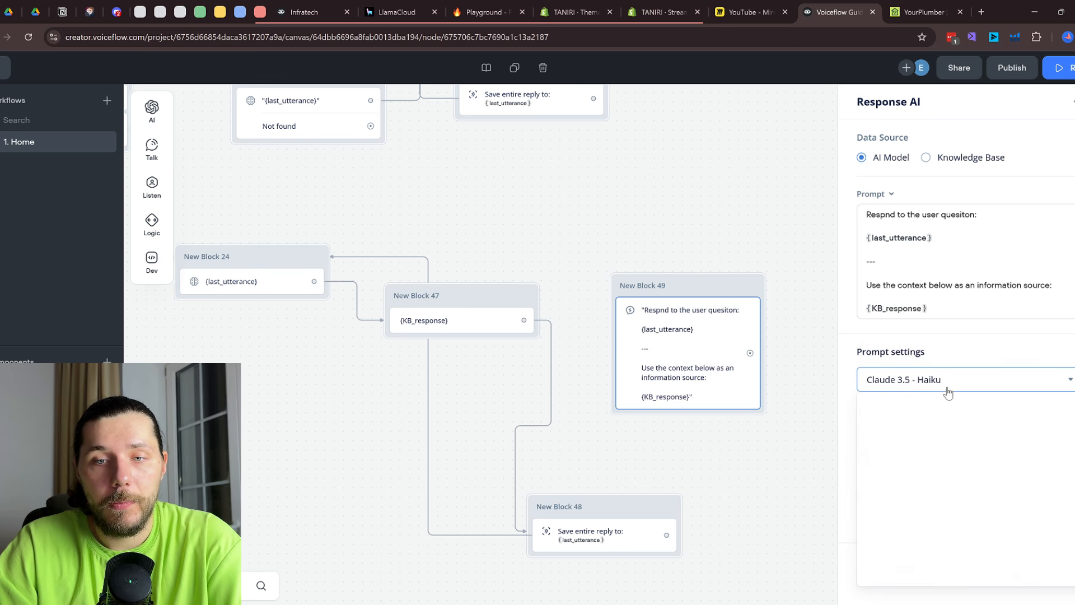
{"action": "left_click", "coordinate": [925, 477]}
{"action": "left_click_drag", "start_coordinate": [979, 436], "coordinate": [941, 433]}
{"action": "left_click", "coordinate": [576, 371]}
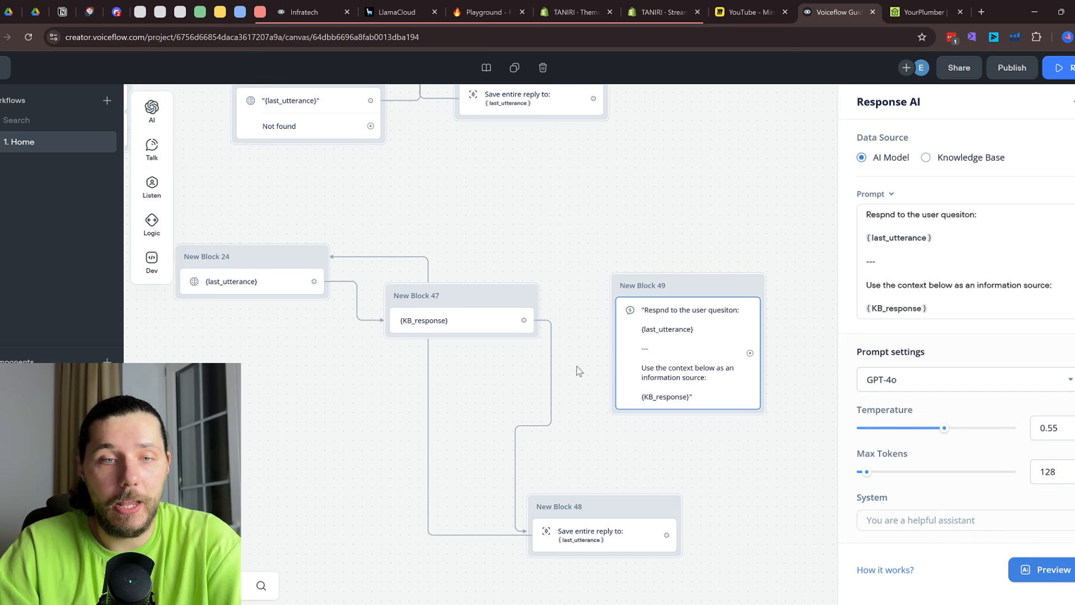
Wire the KB_response block into New Block 49 and New Block 49 into New Block 48
{"action": "left_click_drag", "start_coordinate": [521, 323], "coordinate": [645, 293]}
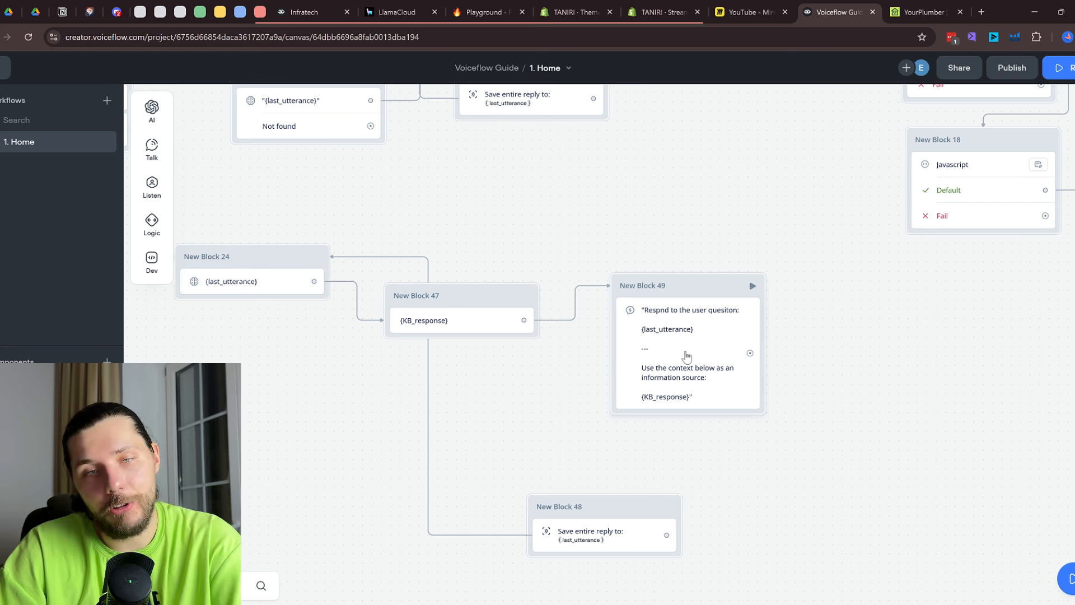
{"action": "left_click_drag", "start_coordinate": [750, 353], "coordinate": [661, 511]}
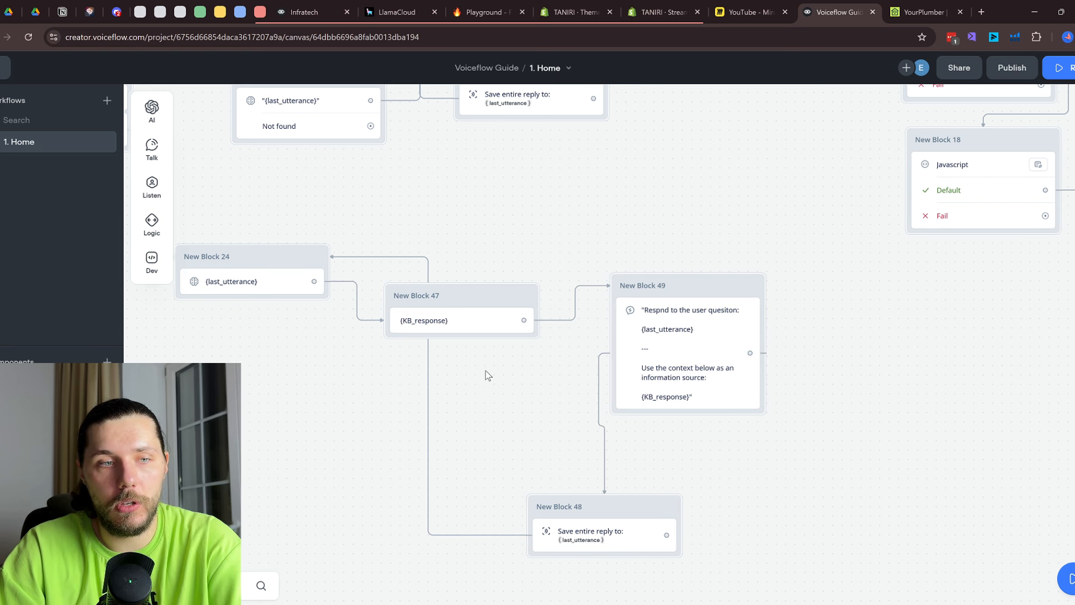
{"action": "scroll", "coordinate": [485, 368], "scroll_direction": "down", "scroll_amount": 2}
{"action": "left_click_drag", "start_coordinate": [443, 239], "coordinate": [523, 250]}
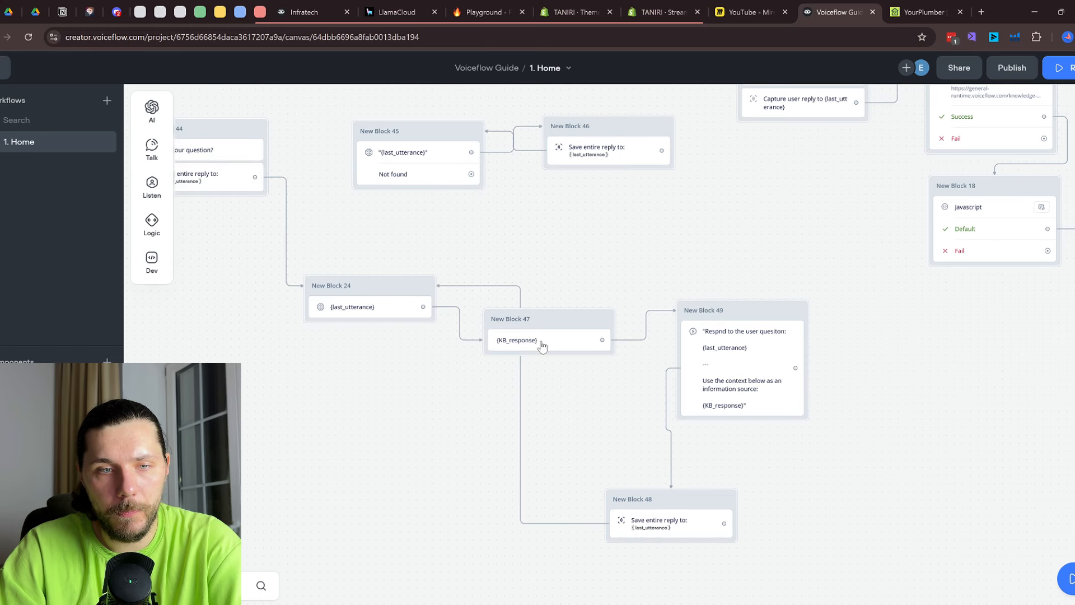
{"action": "left_click_drag", "start_coordinate": [691, 497], "coordinate": [572, 330]}
{"action": "scroll", "coordinate": [648, 404], "scroll_direction": "down", "scroll_amount": 1}
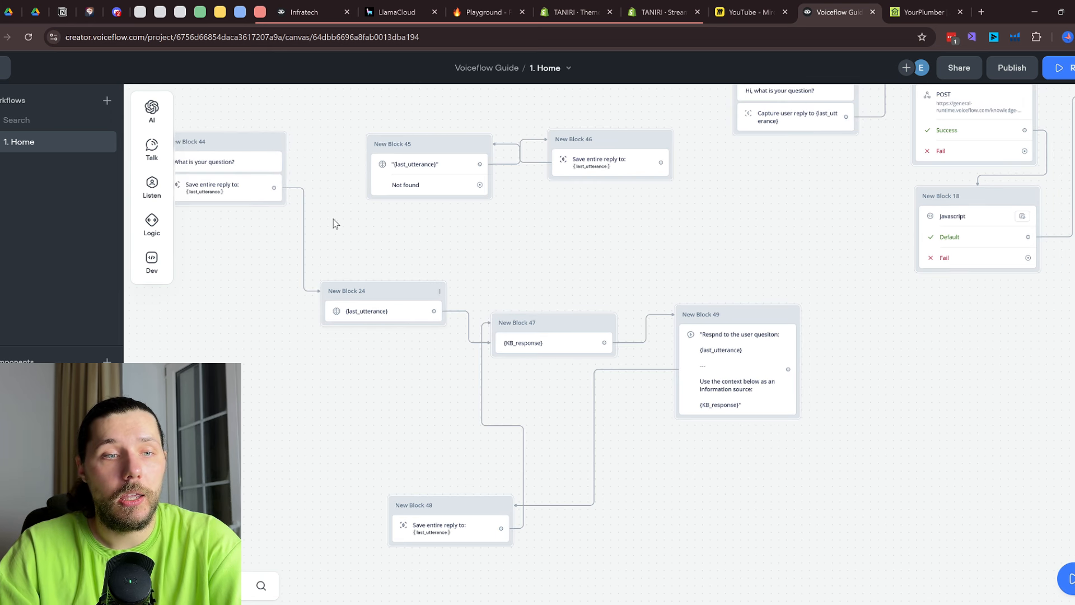
Loop Block 48 back to Block 24, delete the KB_response block, and link Block 24 to Block 49
{"action": "left_click", "coordinate": [387, 321]}
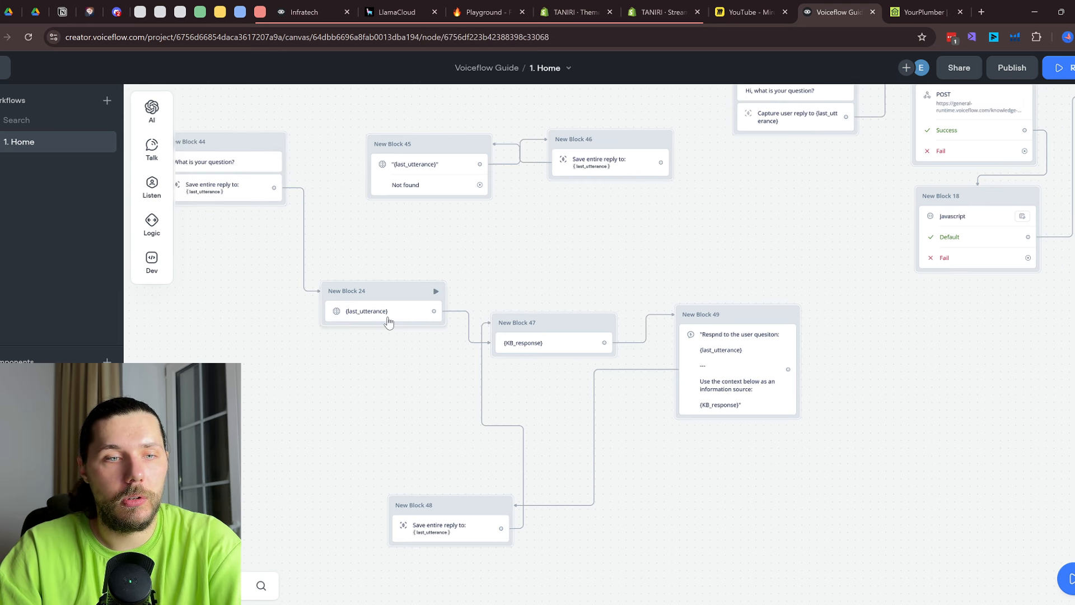
{"action": "left_click", "coordinate": [523, 342]}
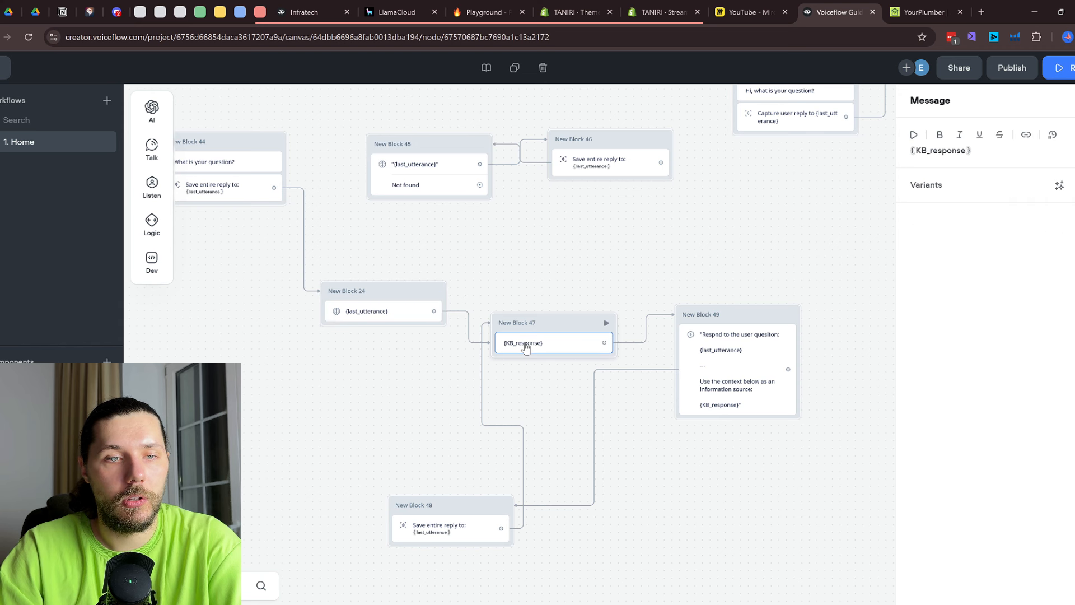
{"action": "left_click_drag", "start_coordinate": [503, 531], "coordinate": [738, 319]}
{"action": "right_click", "coordinate": [587, 335]}
{"action": "left_click", "coordinate": [625, 542]}
{"action": "left_click_drag", "start_coordinate": [408, 297], "coordinate": [464, 312]}
Start a test from New Block 44 and ask 'what services do you sell?'
{"action": "left_click", "coordinate": [1061, 68]}
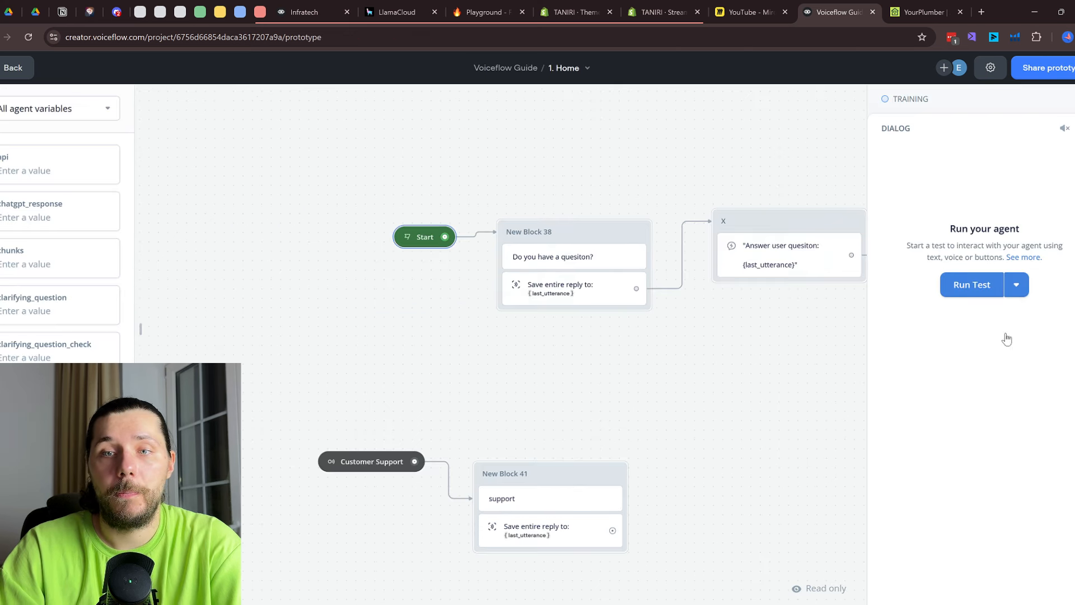
{"action": "scroll", "coordinate": [737, 384], "scroll_direction": "down", "scroll_amount": 6}
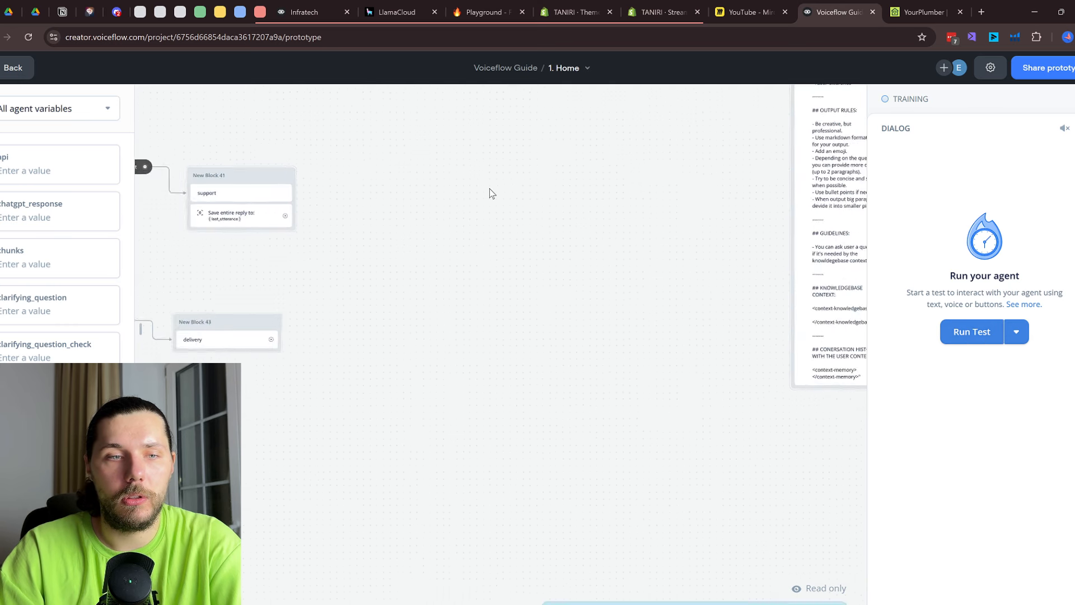
{"action": "scroll", "coordinate": [500, 345], "scroll_direction": "down", "scroll_amount": 5}
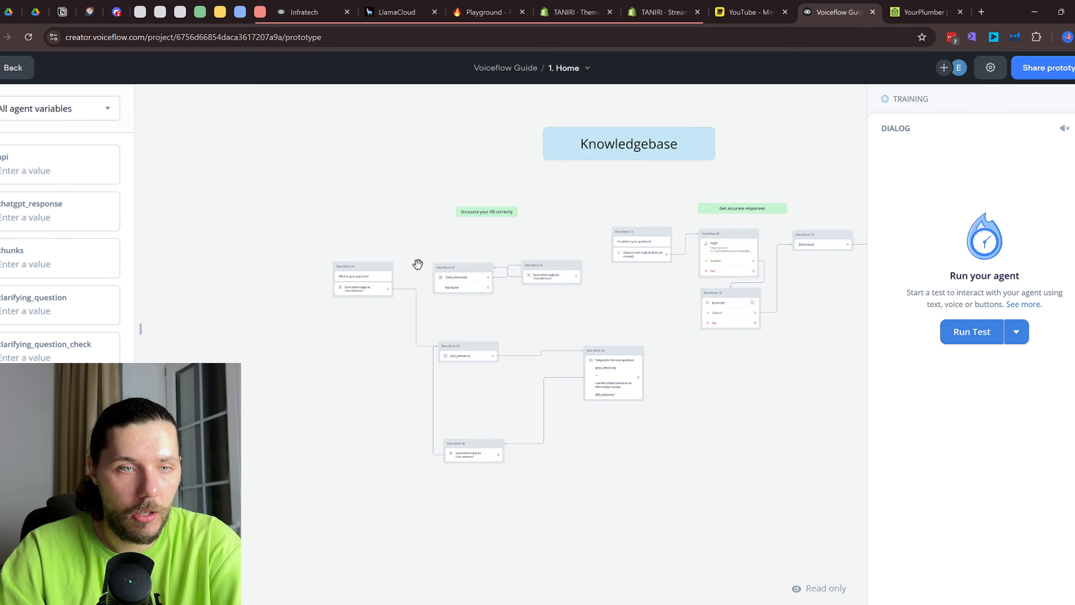
{"action": "left_click_drag", "start_coordinate": [418, 264], "coordinate": [380, 142]}
{"action": "scroll", "coordinate": [380, 144], "scroll_direction": "up", "scroll_amount": 5}
{"action": "left_click_drag", "start_coordinate": [462, 147], "coordinate": [468, 326]}
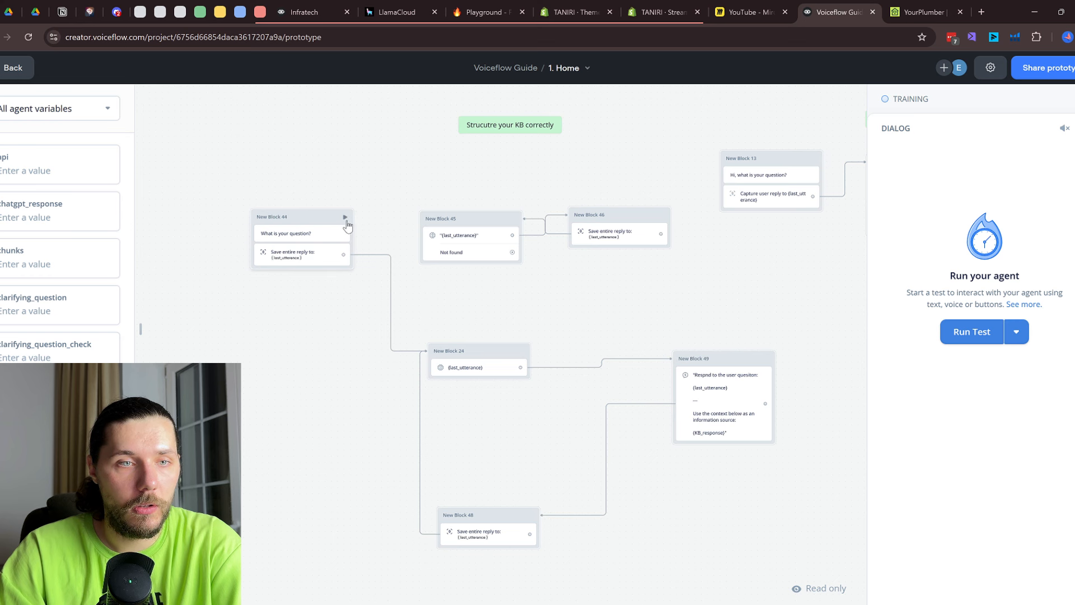
{"action": "left_click", "coordinate": [345, 217]}
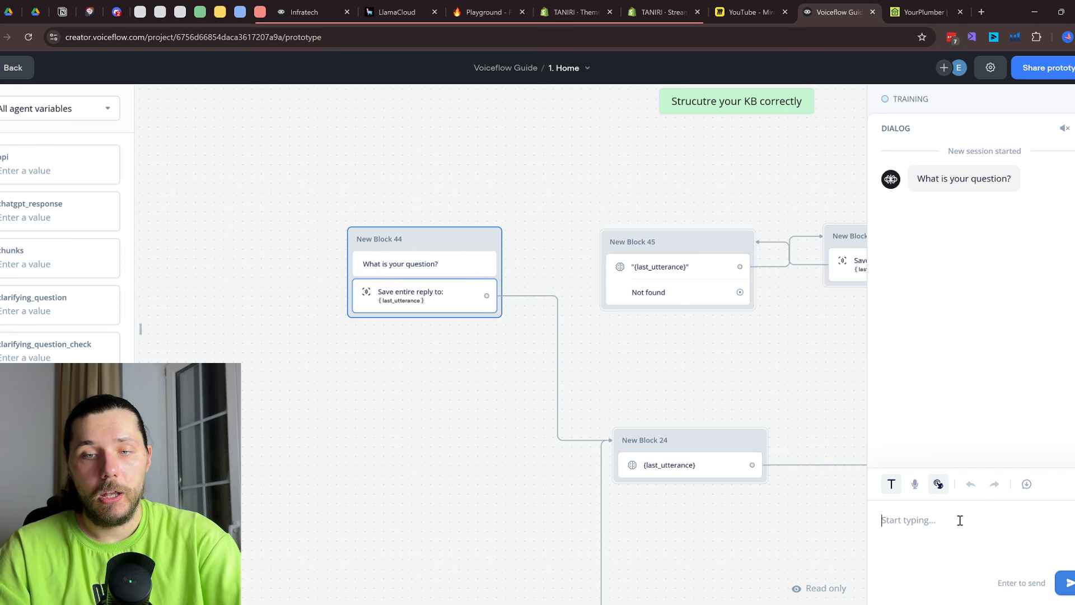
{"action": "type", "text": "what services do you sell?"}
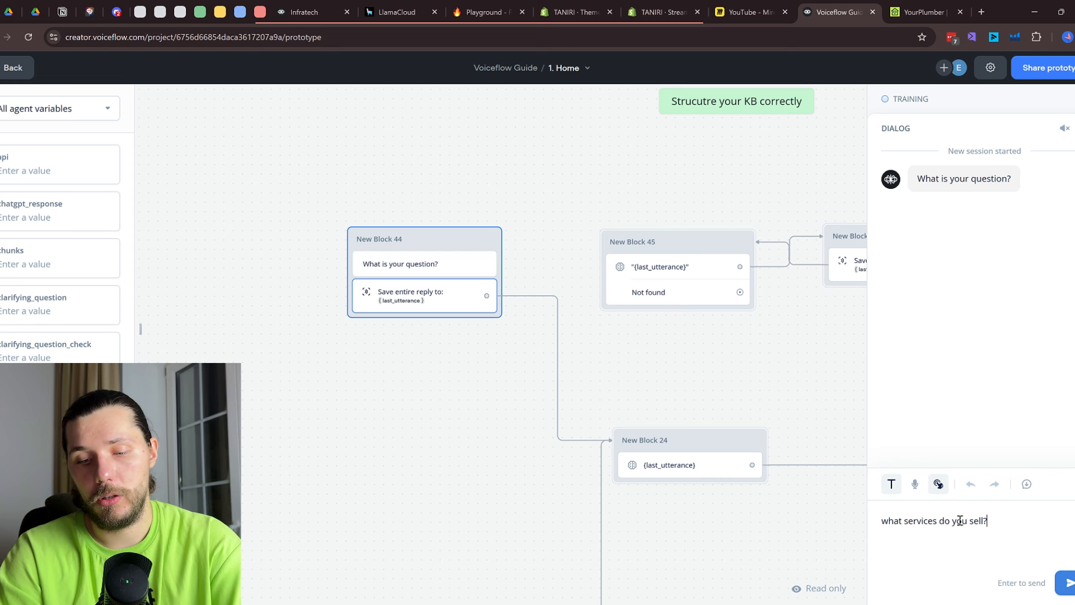
{"action": "key", "text": "Return"}
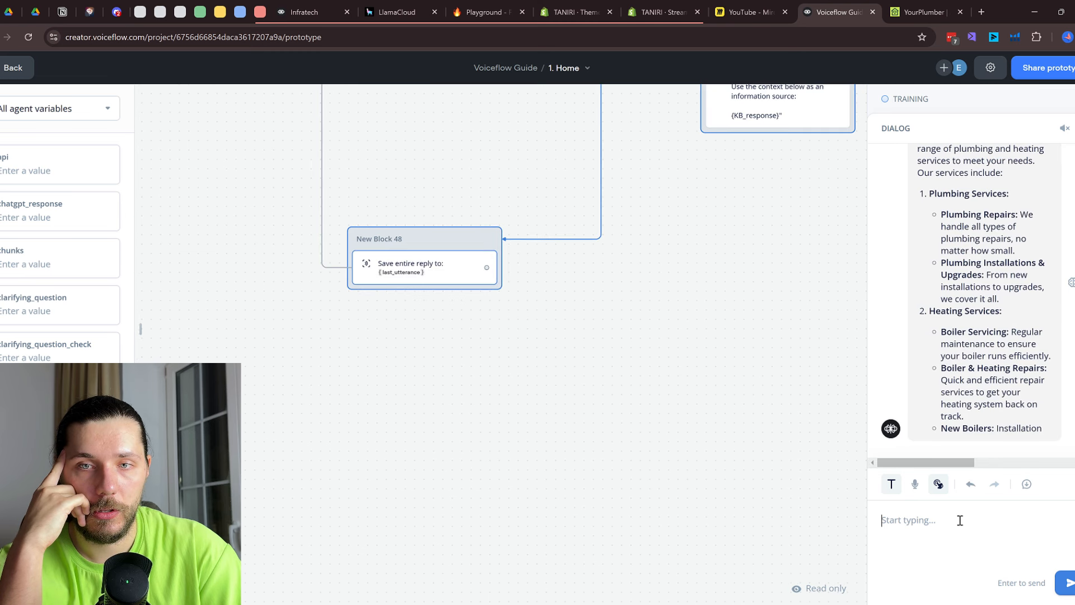
Turn Debug Mode off and back on in the test settings
{"action": "scroll", "coordinate": [1011, 350], "scroll_direction": "up", "scroll_amount": 10}
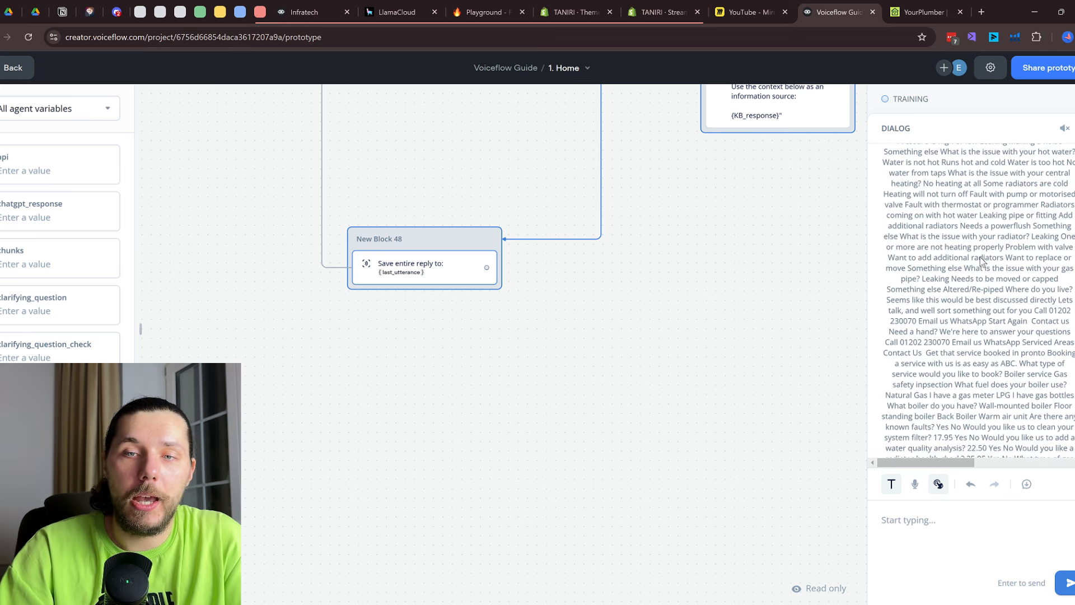
{"action": "scroll", "coordinate": [958, 257], "scroll_direction": "up", "scroll_amount": 1}
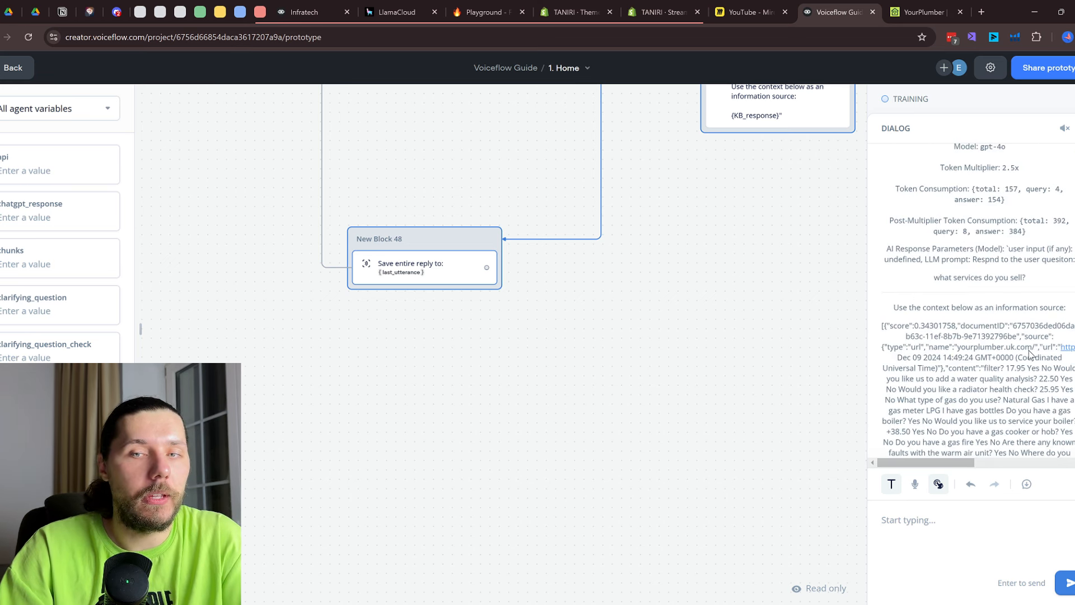
{"action": "left_click", "coordinate": [990, 68]}
{"action": "left_click", "coordinate": [1064, 100]}
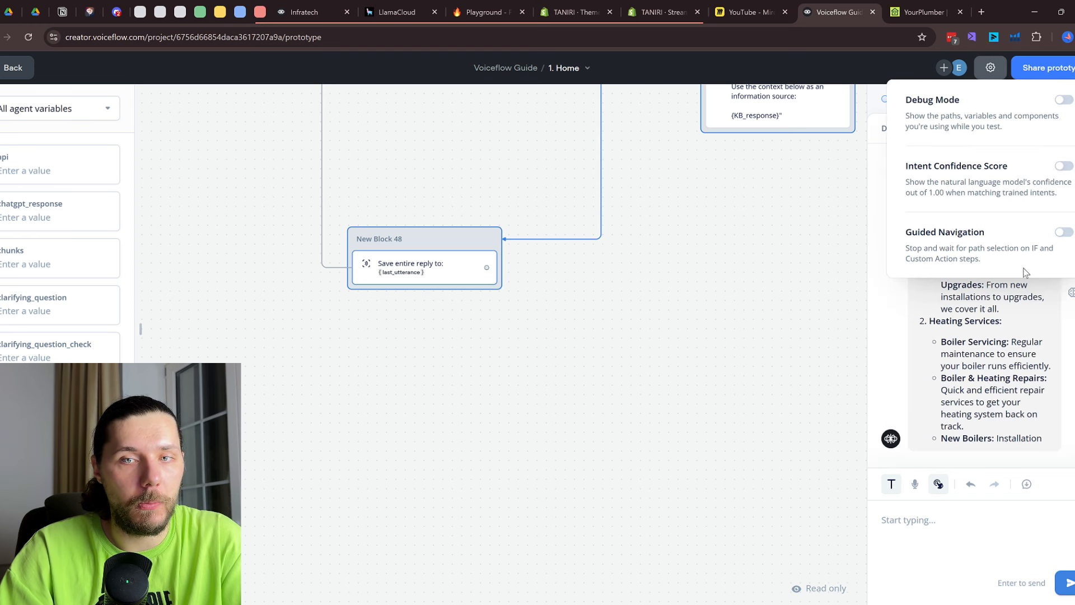
{"action": "scroll", "coordinate": [958, 249], "scroll_direction": "up", "scroll_amount": 3}
{"action": "left_click", "coordinate": [993, 68]}
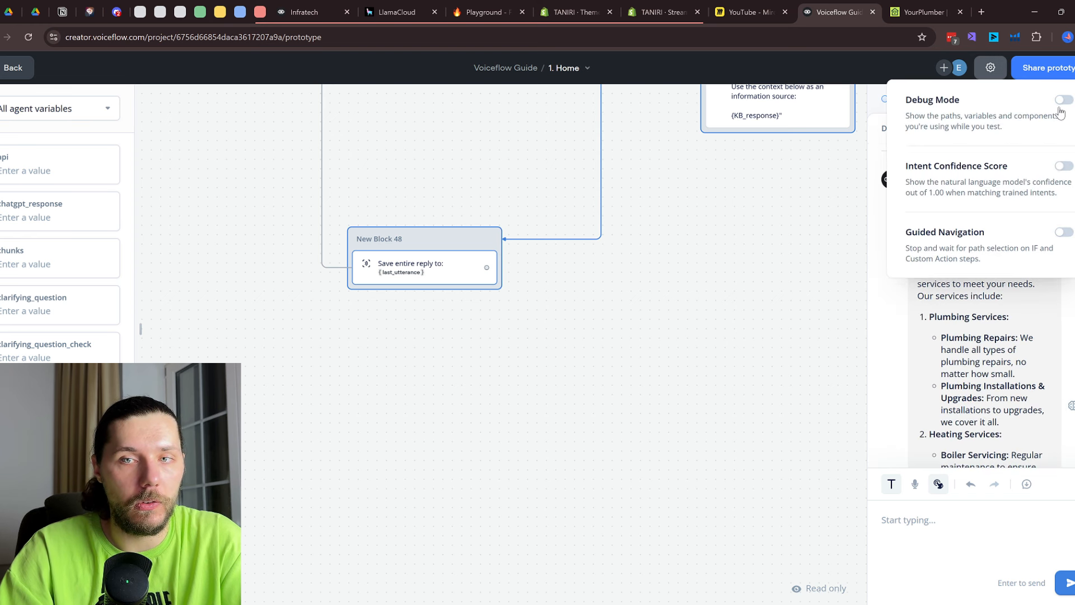
{"action": "left_click", "coordinate": [1064, 100]}
Read the plumbing and heating services reply, then return to the editor near Blocks 24 and 49
{"action": "scroll", "coordinate": [966, 313], "scroll_direction": "down", "scroll_amount": 5}
{"action": "scroll", "coordinate": [965, 302], "scroll_direction": "down", "scroll_amount": 15}
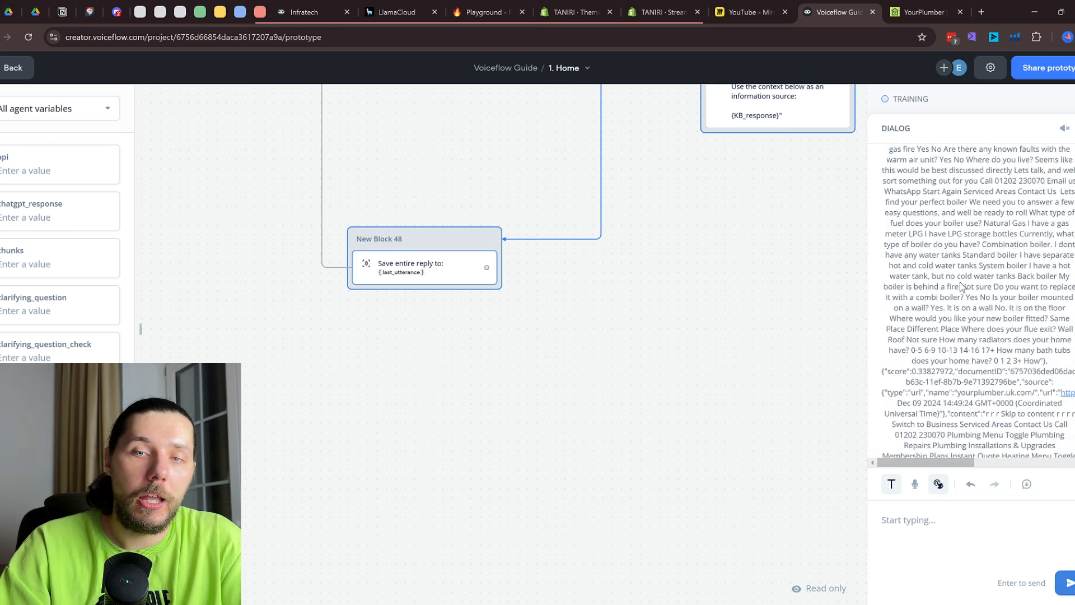
{"action": "scroll", "coordinate": [961, 278], "scroll_direction": "down", "scroll_amount": 5}
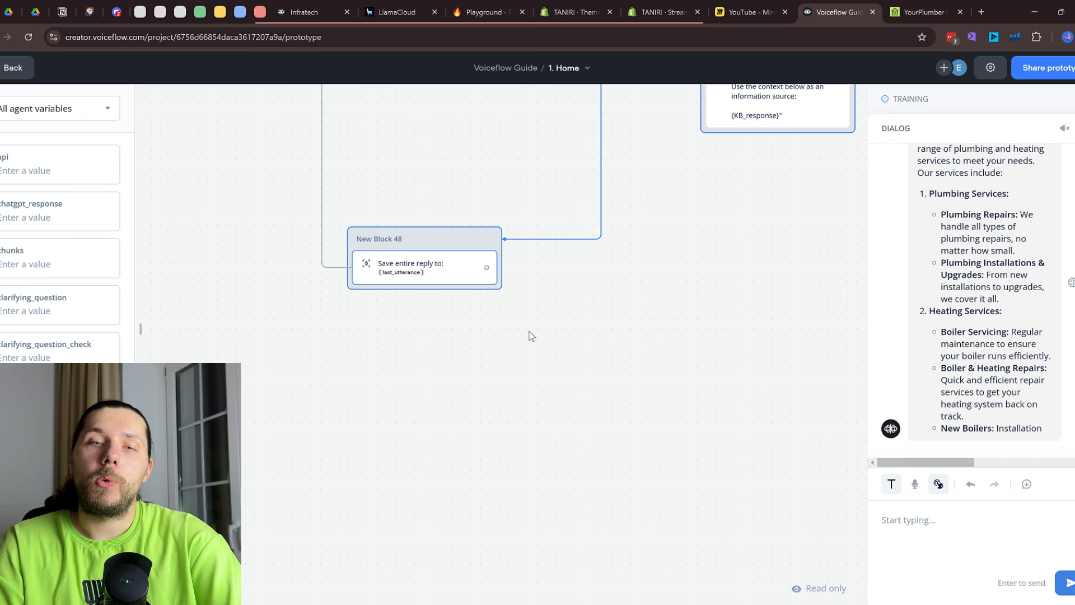
{"action": "key", "text": "Escape"}
{"action": "left_click_drag", "start_coordinate": [758, 240], "coordinate": [857, 420]}
{"action": "scroll", "coordinate": [840, 331], "scroll_direction": "down", "scroll_amount": 2}
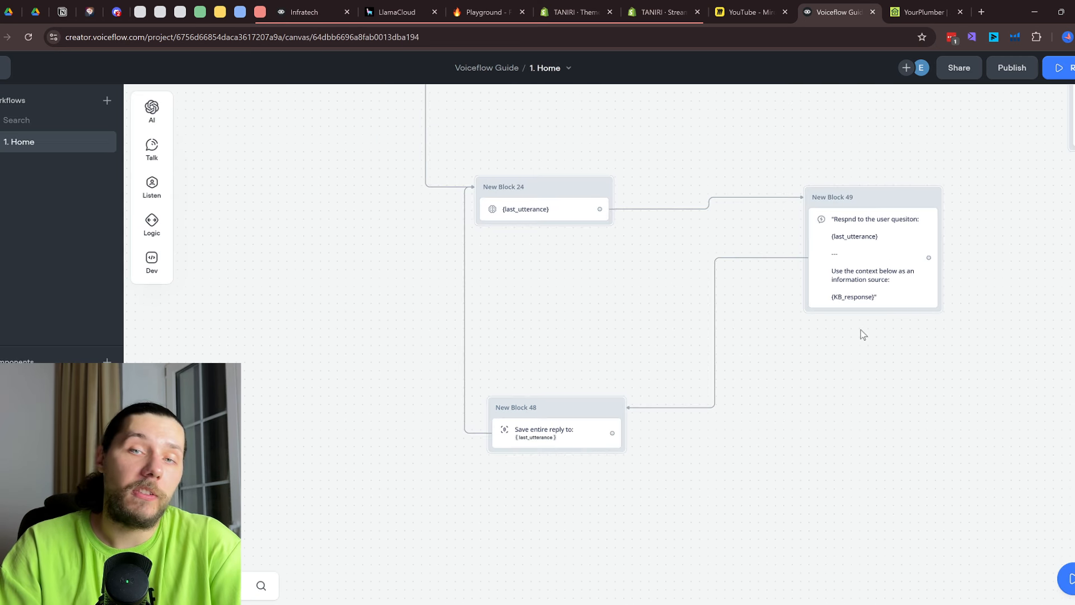
Review the Response AI block's settings, then close them
{"action": "left_click", "coordinate": [861, 291]}
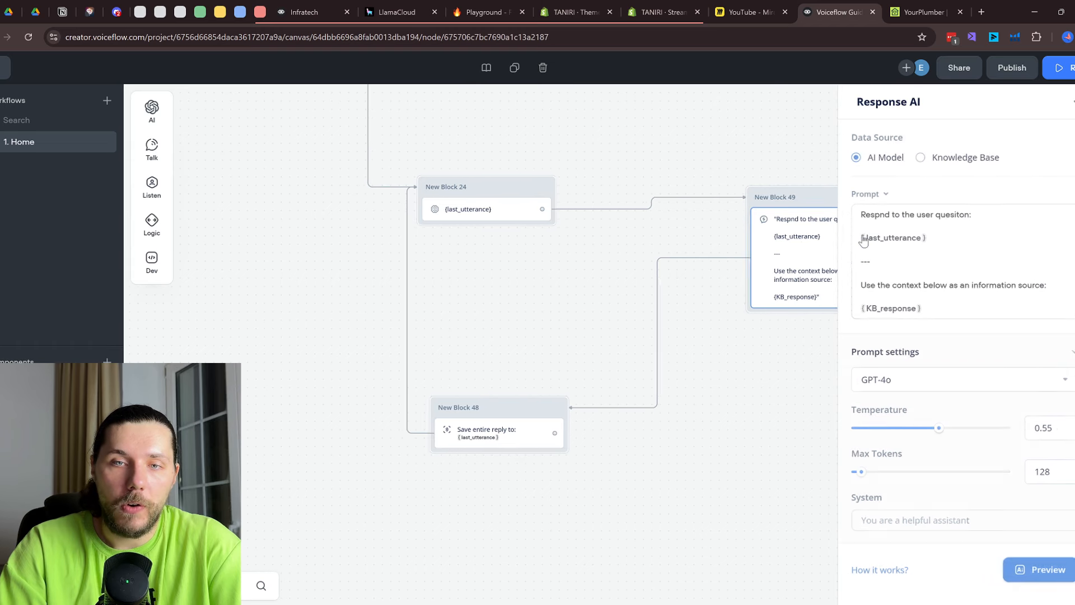
{"action": "scroll", "coordinate": [741, 340], "scroll_direction": "down", "scroll_amount": 2}
{"action": "scroll", "coordinate": [741, 340], "scroll_direction": "down", "scroll_amount": 1}
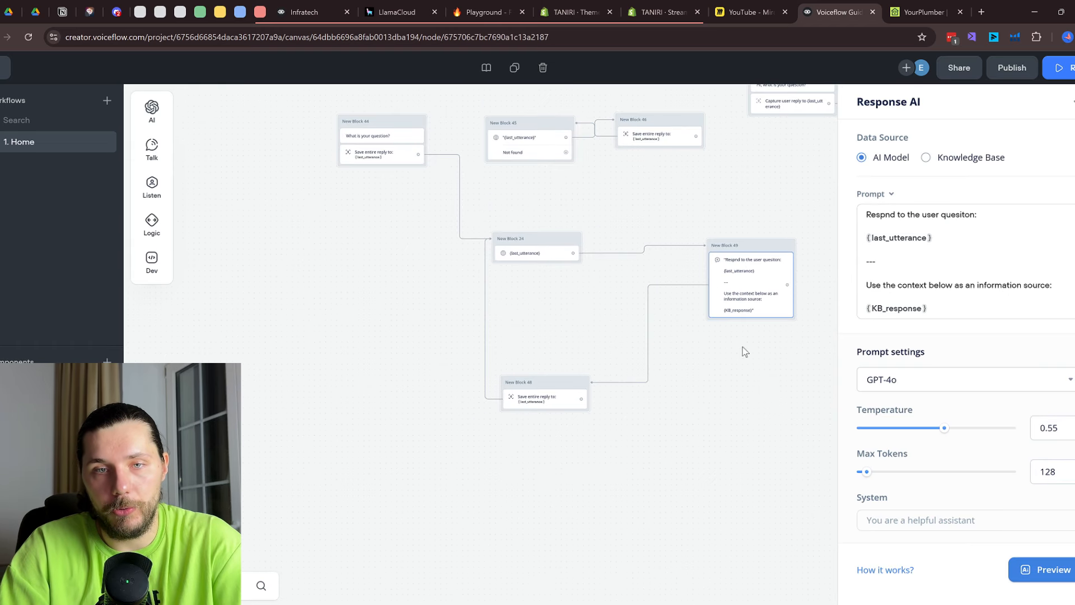
{"action": "left_click_drag", "start_coordinate": [717, 384], "coordinate": [360, 415]}
{"action": "left_click", "coordinate": [560, 403]}
Move the seven new question-flow blocks left, beside the older Knowledgebase section
{"action": "left_click_drag", "start_coordinate": [569, 326], "coordinate": [857, 388]}
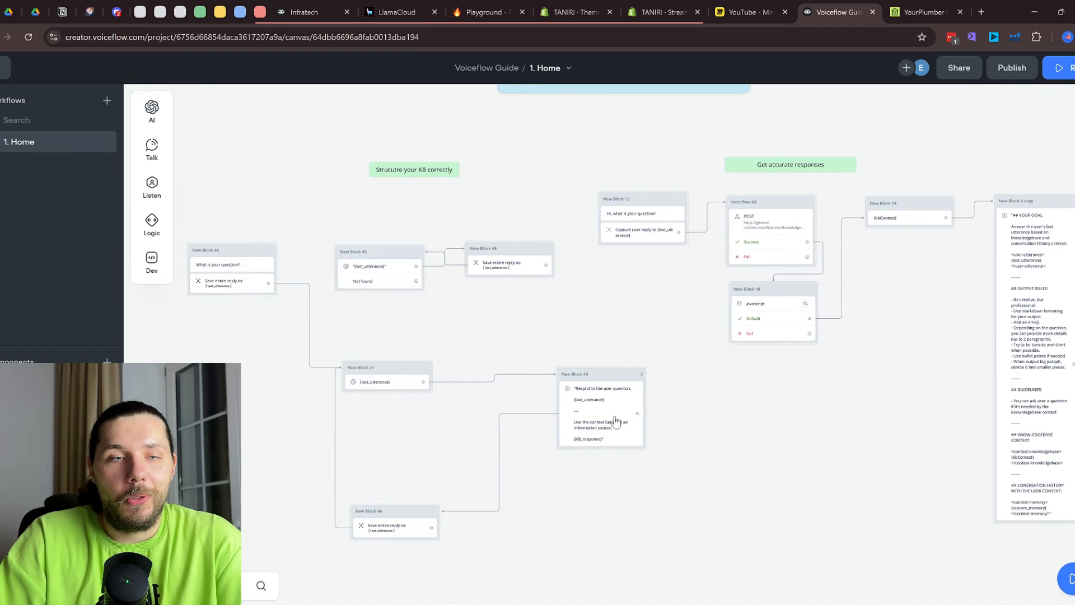
{"action": "left_click_drag", "start_coordinate": [727, 495], "coordinate": [923, 422]}
{"action": "left_click_drag", "start_coordinate": [809, 510], "coordinate": [322, 176]}
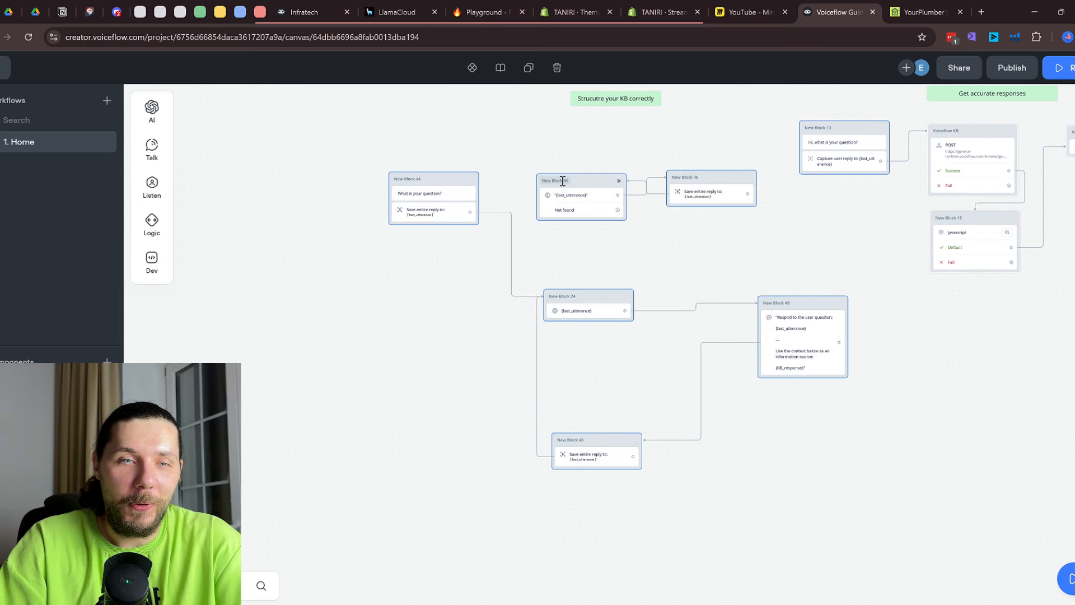
{"action": "left_click_drag", "start_coordinate": [567, 180], "coordinate": [410, 172]}
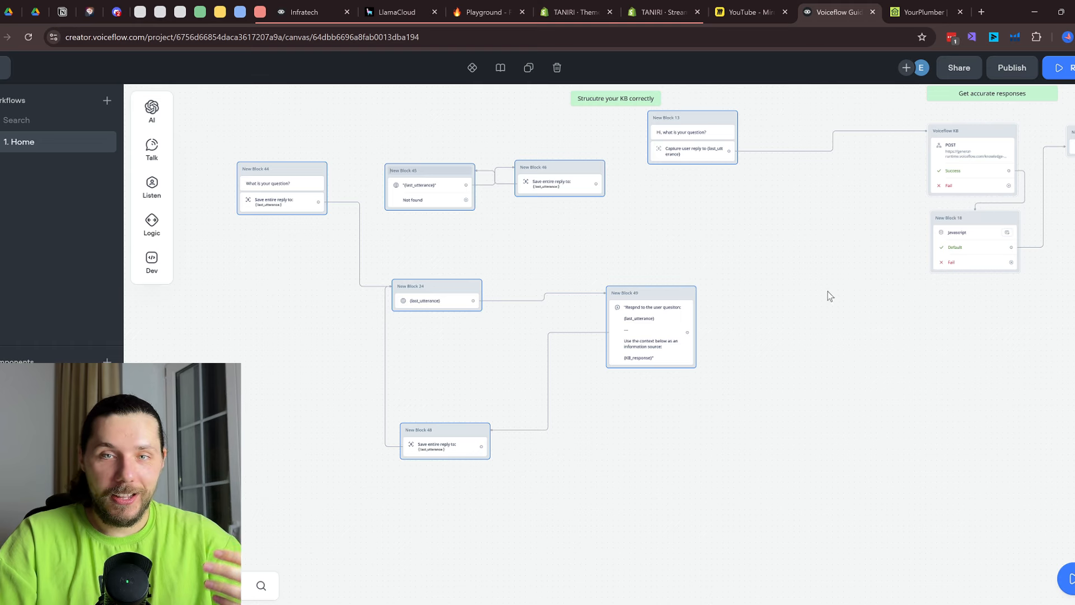
Shift New Block 13 slightly to the right
{"action": "left_click_drag", "start_coordinate": [827, 292], "coordinate": [663, 356]}
{"action": "scroll", "coordinate": [848, 285], "scroll_direction": "up", "scroll_amount": 2}
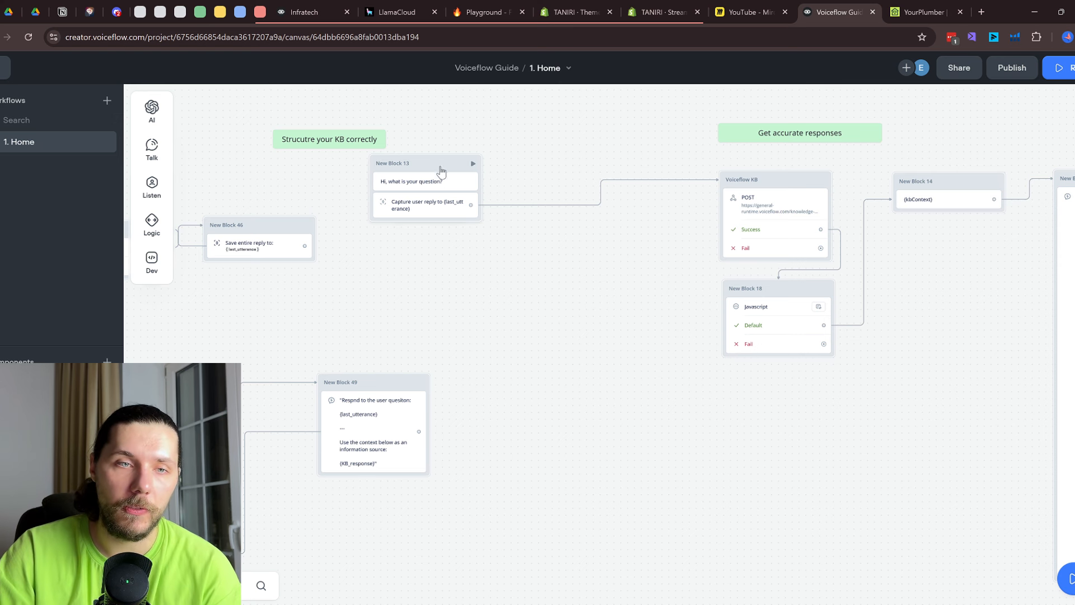
{"action": "left_click_drag", "start_coordinate": [442, 163], "coordinate": [511, 175]}
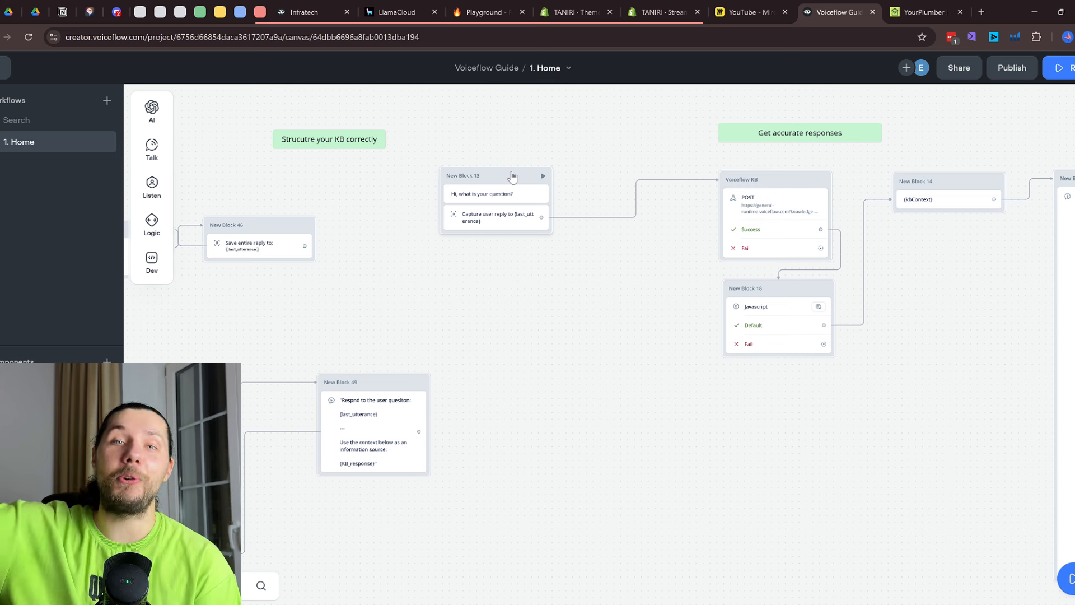
Open the Voiceflow KB block's POST request to the knowledge-base query endpoint
{"action": "scroll", "coordinate": [881, 257], "scroll_direction": "up", "scroll_amount": 2}
{"action": "left_click_drag", "start_coordinate": [881, 257], "coordinate": [593, 263]}
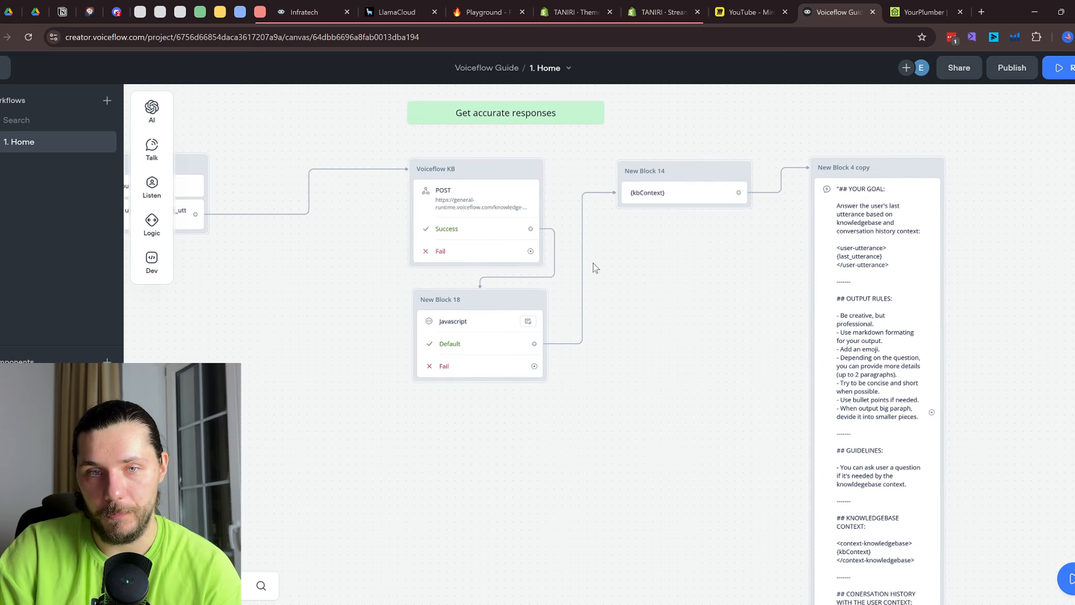
{"action": "left_click", "coordinate": [455, 216]}
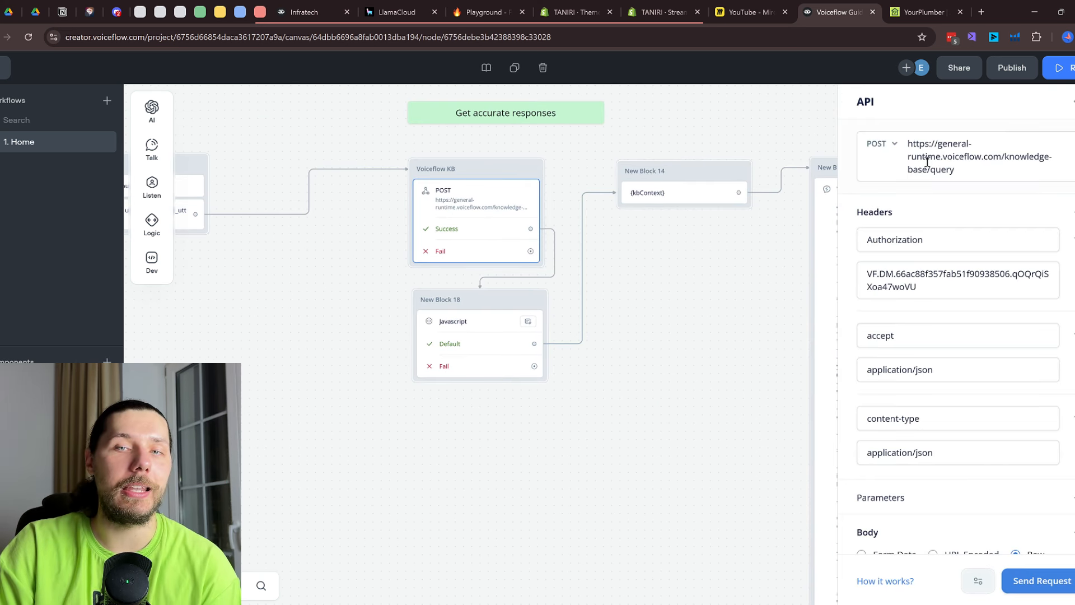
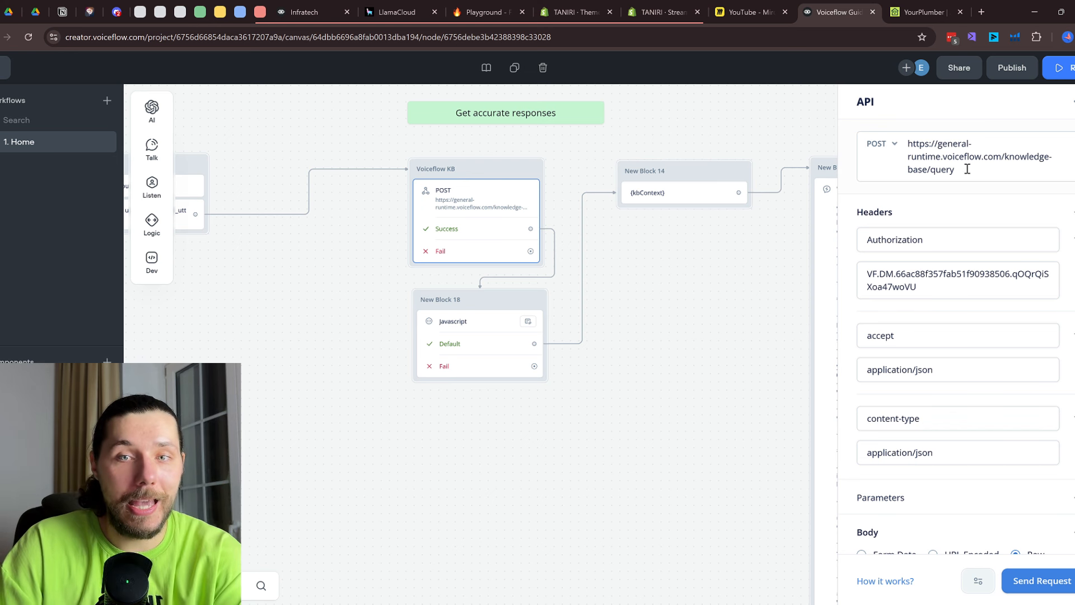
Copy the agent's primary API key from Integration > API keys
{"action": "left_click_drag", "start_coordinate": [965, 170], "coordinate": [902, 147]}
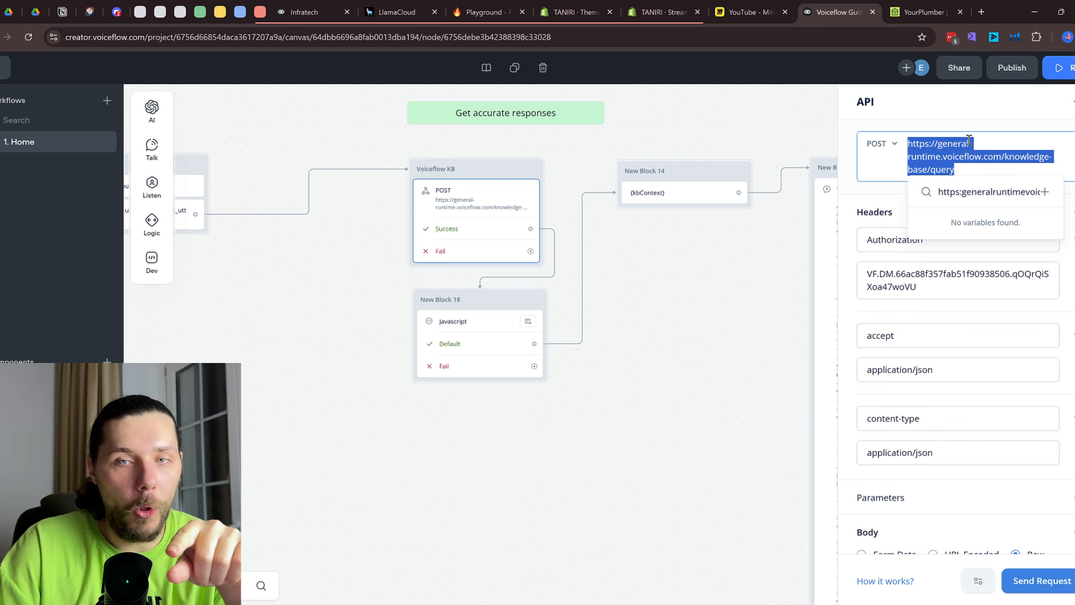
{"action": "left_click", "coordinate": [446, 208]}
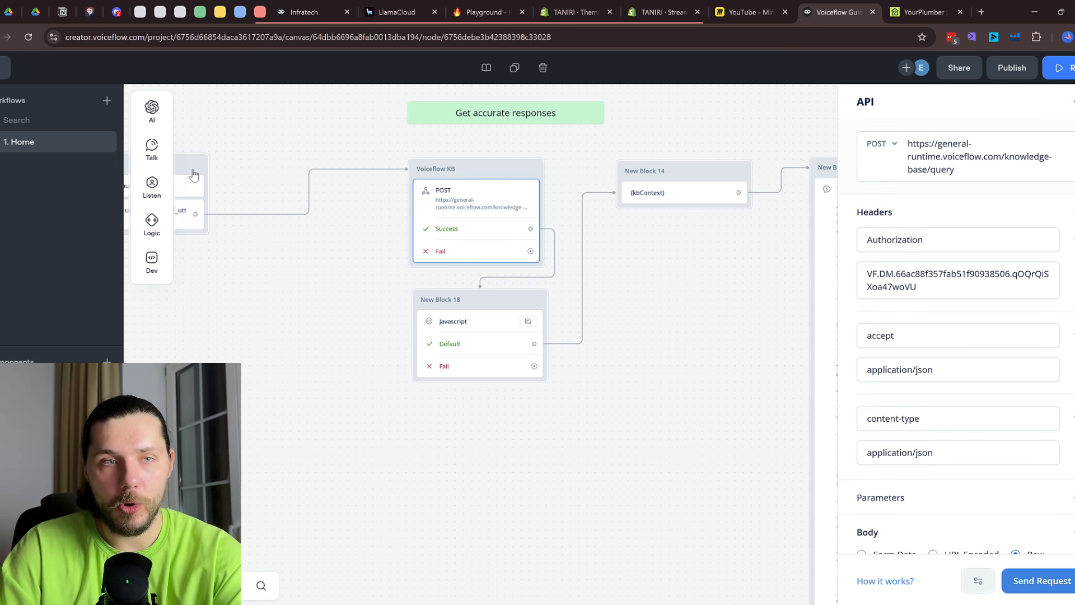
{"action": "left_click", "coordinate": [5, 67]}
{"action": "left_click", "coordinate": [2, 136]}
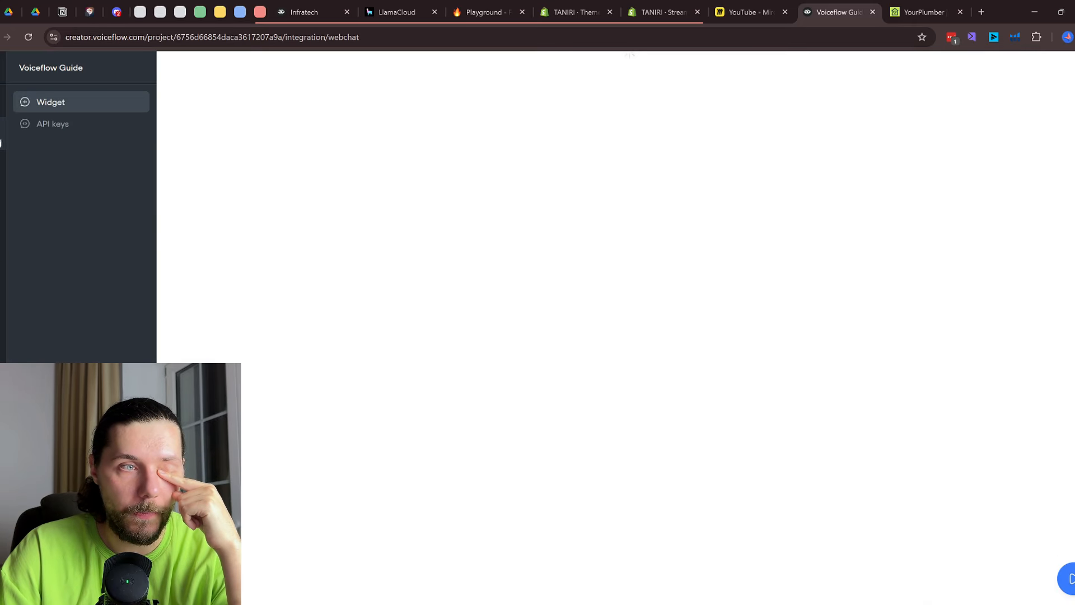
{"action": "left_click", "coordinate": [55, 129]}
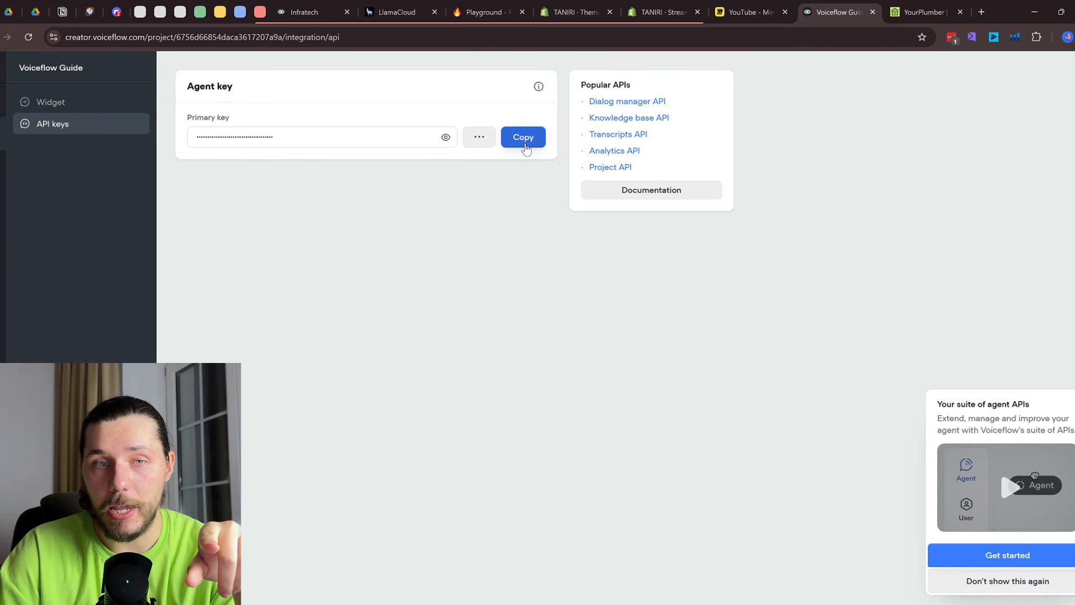
{"action": "left_click", "coordinate": [526, 145]}
Paste the copied key over the Voiceflow KB request's Authorization header value
{"action": "left_click", "coordinate": [2, 102]}
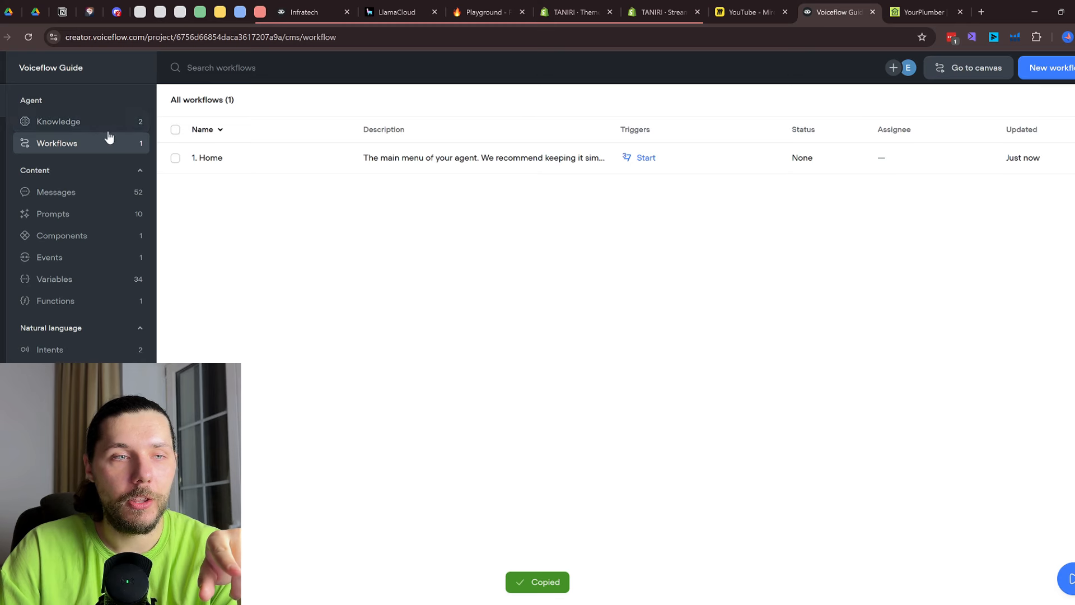
{"action": "left_click", "coordinate": [106, 129]}
{"action": "left_click", "coordinate": [115, 146]}
{"action": "double_click", "coordinate": [377, 163]}
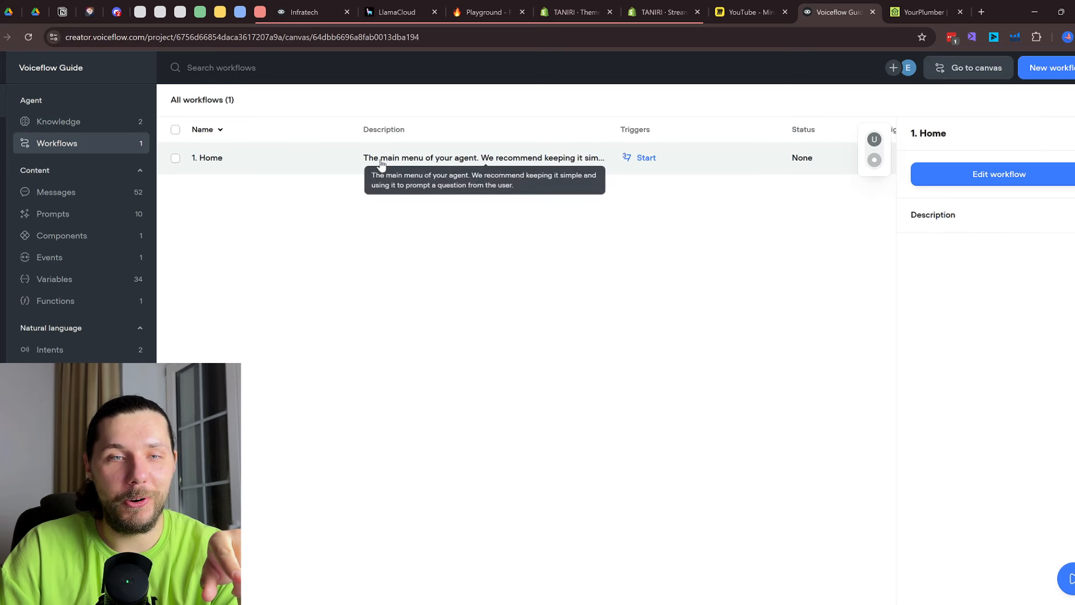
{"action": "left_click", "coordinate": [502, 204]}
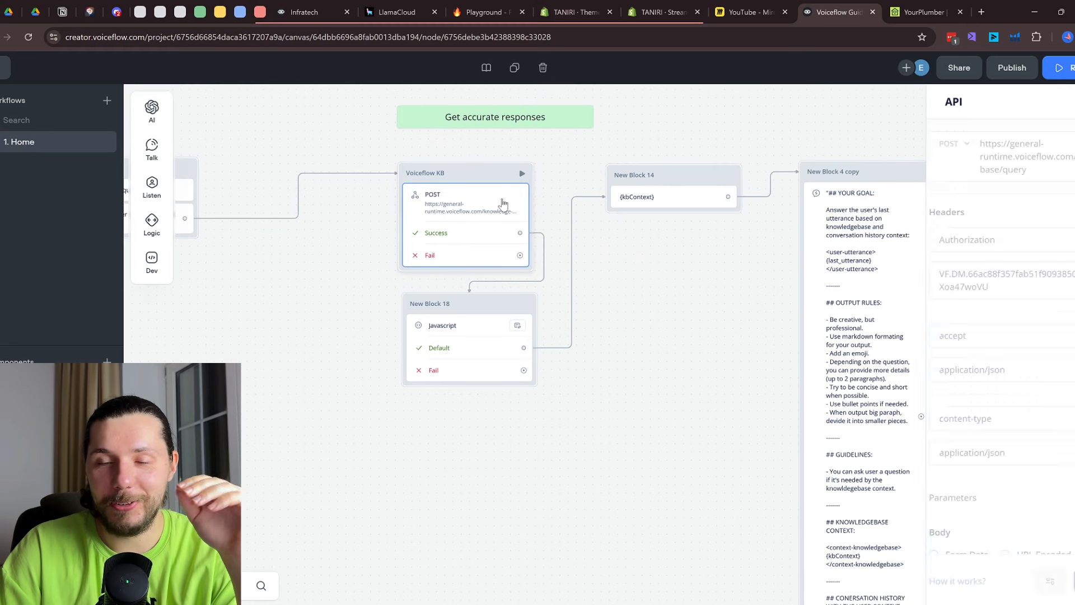
{"action": "left_click_drag", "start_coordinate": [976, 168], "coordinate": [908, 136]}
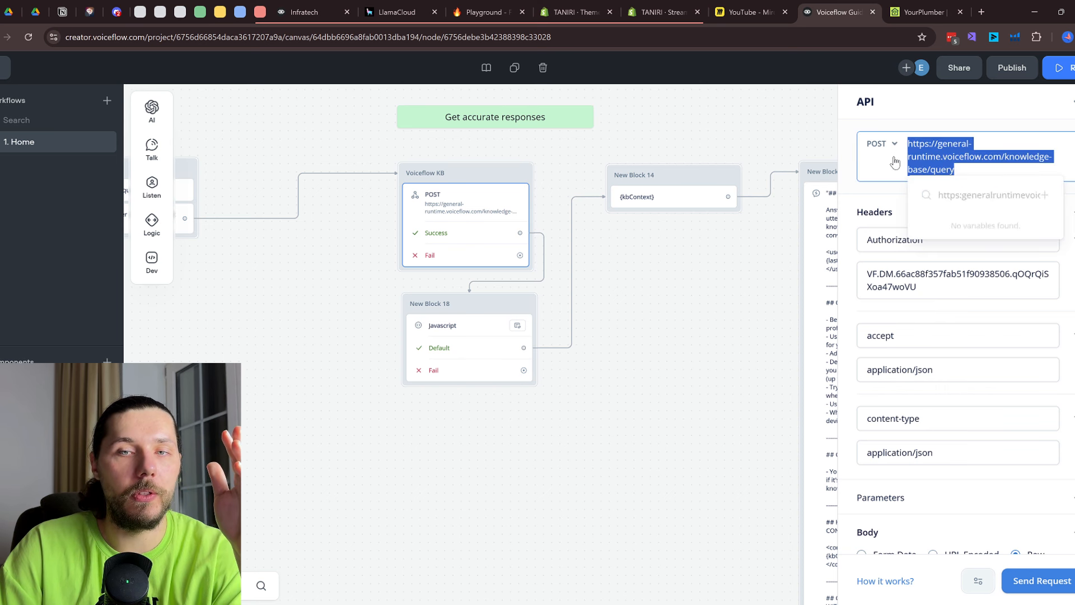
{"action": "left_click", "coordinate": [974, 173]}
{"action": "left_click_drag", "start_coordinate": [974, 173], "coordinate": [891, 146]}
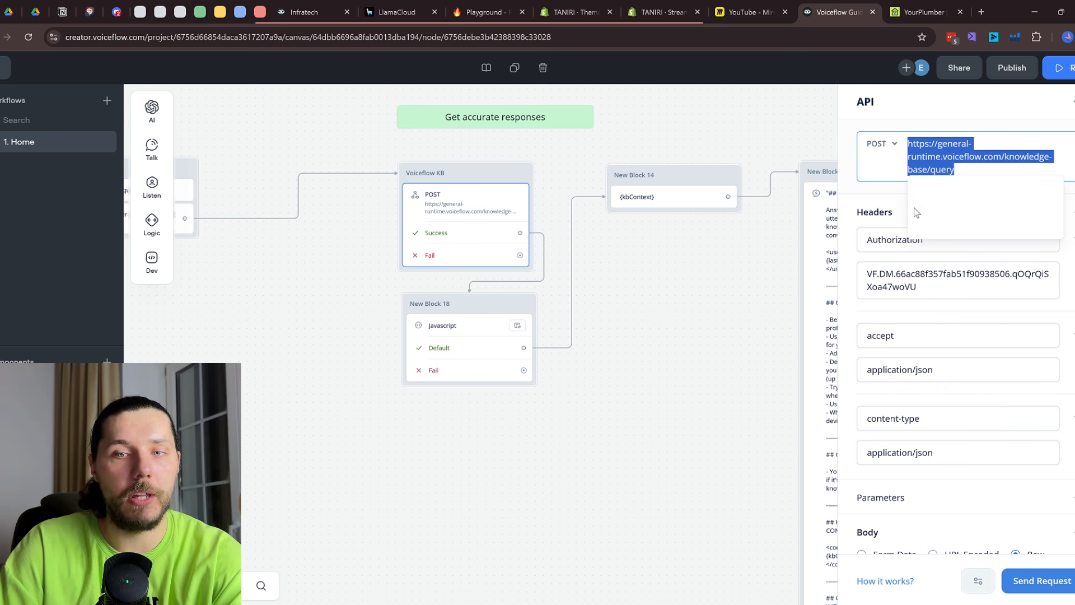
{"action": "left_click", "coordinate": [879, 240]}
{"action": "triple_click", "coordinate": [919, 276]}
{"action": "key", "text": "ctrl+v"}
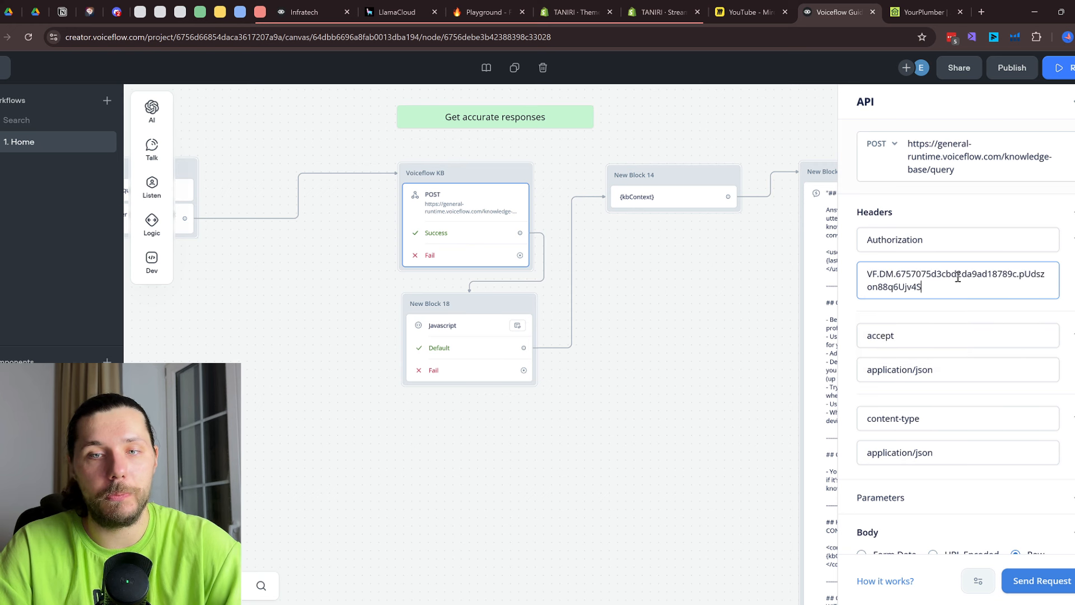
Review the request body JSON and its last_utterance question line
{"action": "scroll", "coordinate": [919, 324], "scroll_direction": "down", "scroll_amount": 3}
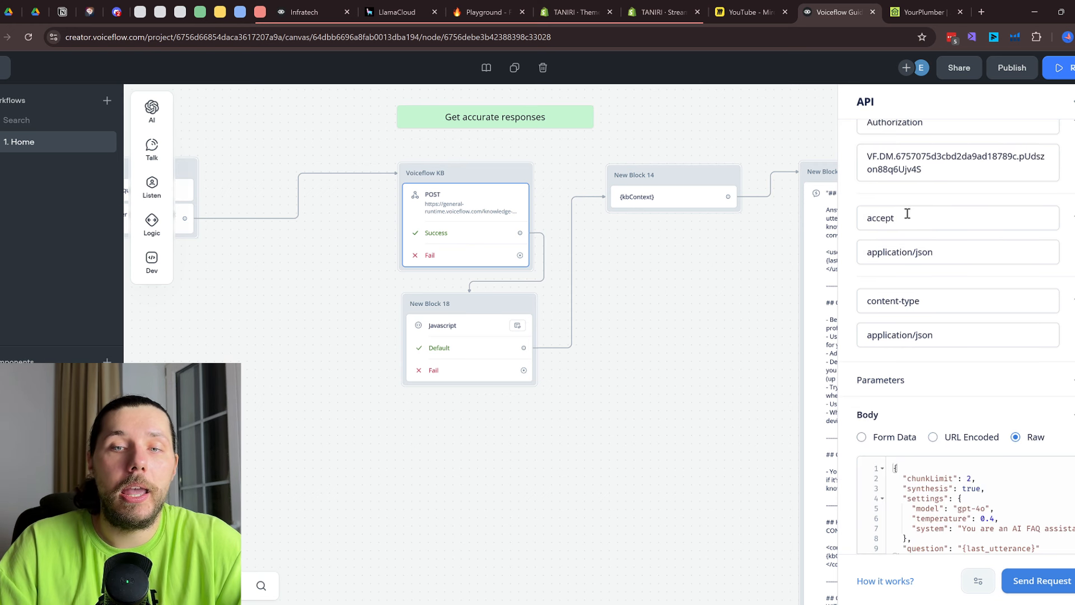
{"action": "scroll", "coordinate": [887, 325], "scroll_direction": "down", "scroll_amount": 4}
{"action": "left_click", "coordinate": [968, 312]}
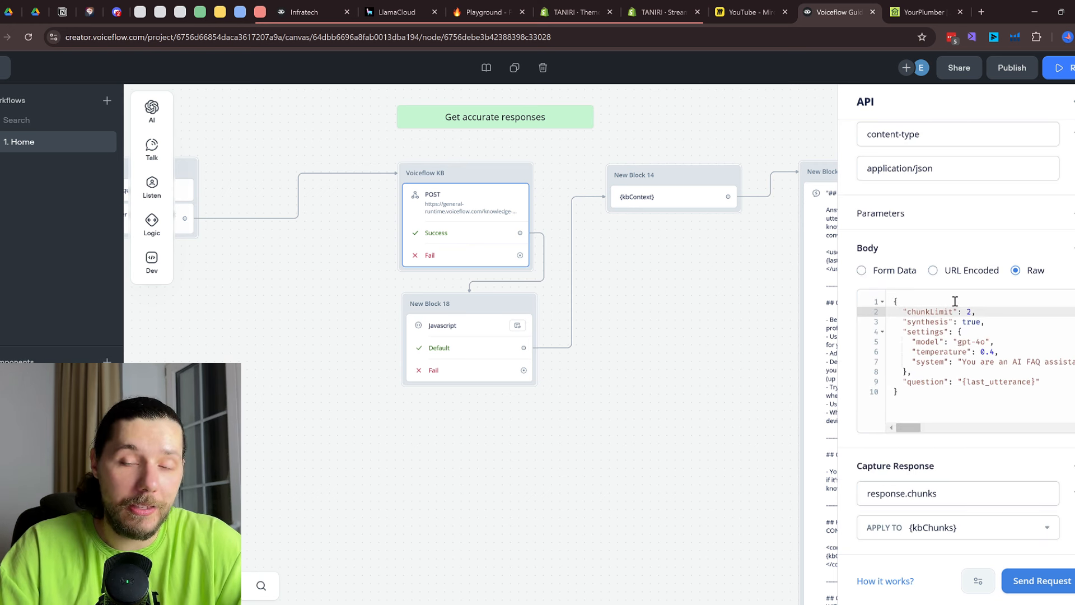
{"action": "scroll", "coordinate": [1025, 368], "scroll_direction": "right", "scroll_amount": 5}
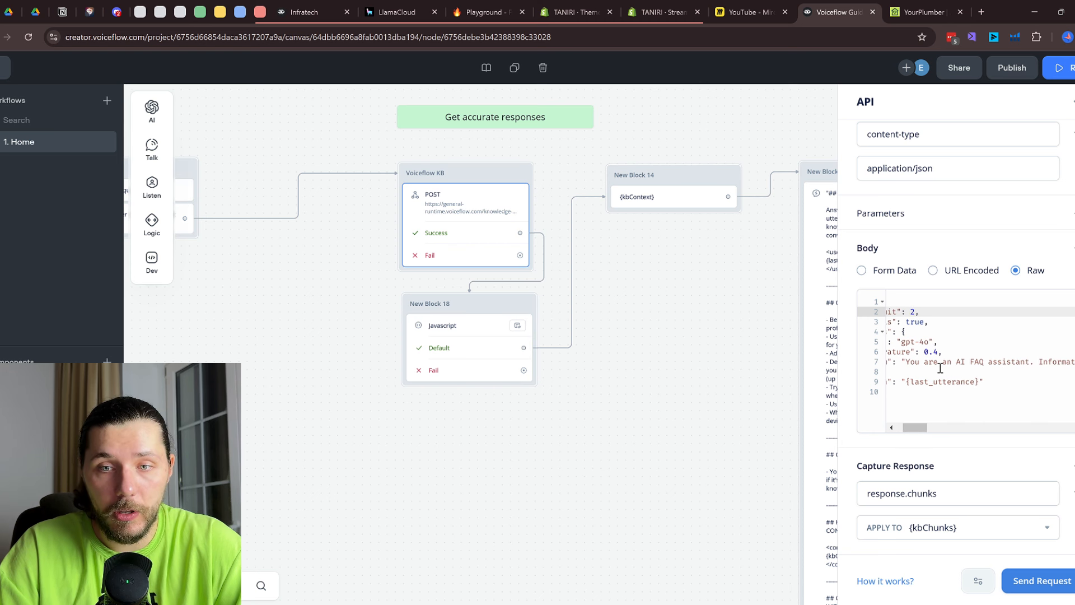
{"action": "scroll", "coordinate": [1025, 368], "scroll_direction": "right", "scroll_amount": 1}
{"action": "scroll", "coordinate": [980, 368], "scroll_direction": "left", "scroll_amount": 6}
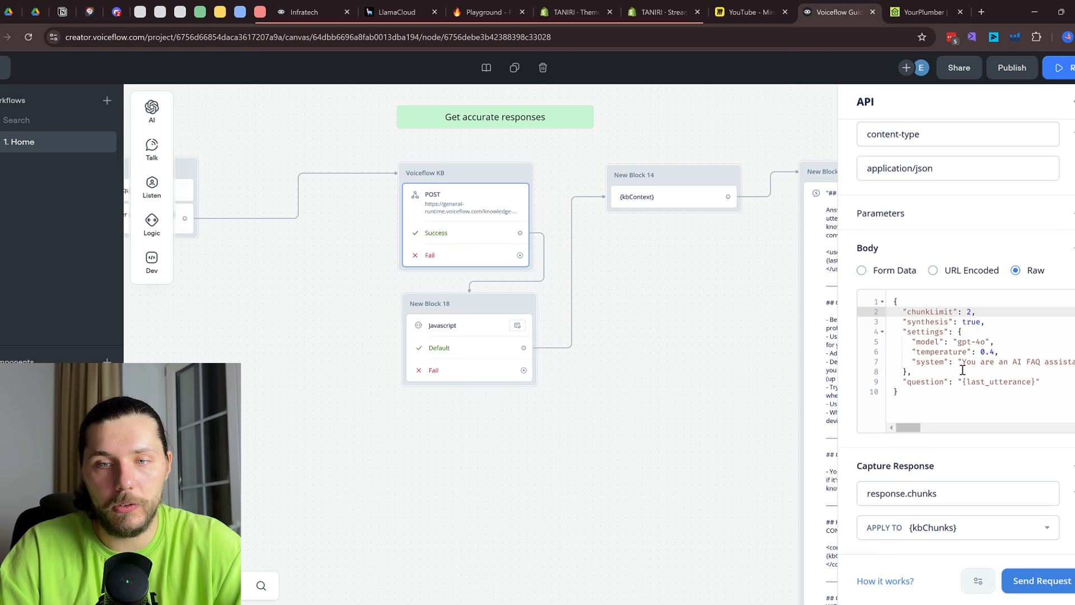
{"action": "left_click_drag", "start_coordinate": [903, 383], "coordinate": [1042, 383]}
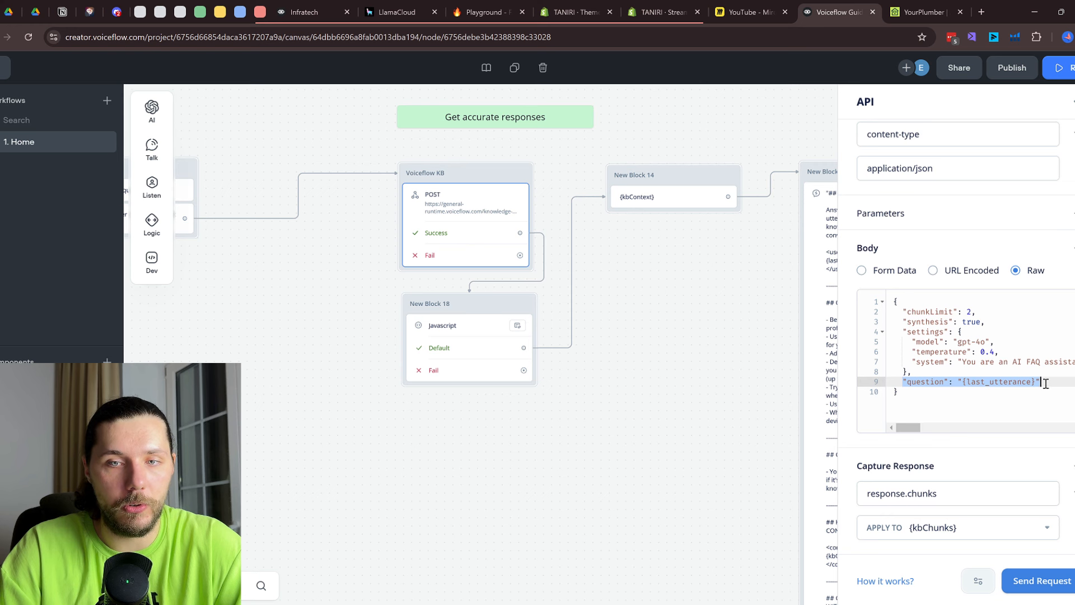
{"action": "scroll", "coordinate": [1046, 383], "scroll_direction": "up", "scroll_amount": 1}
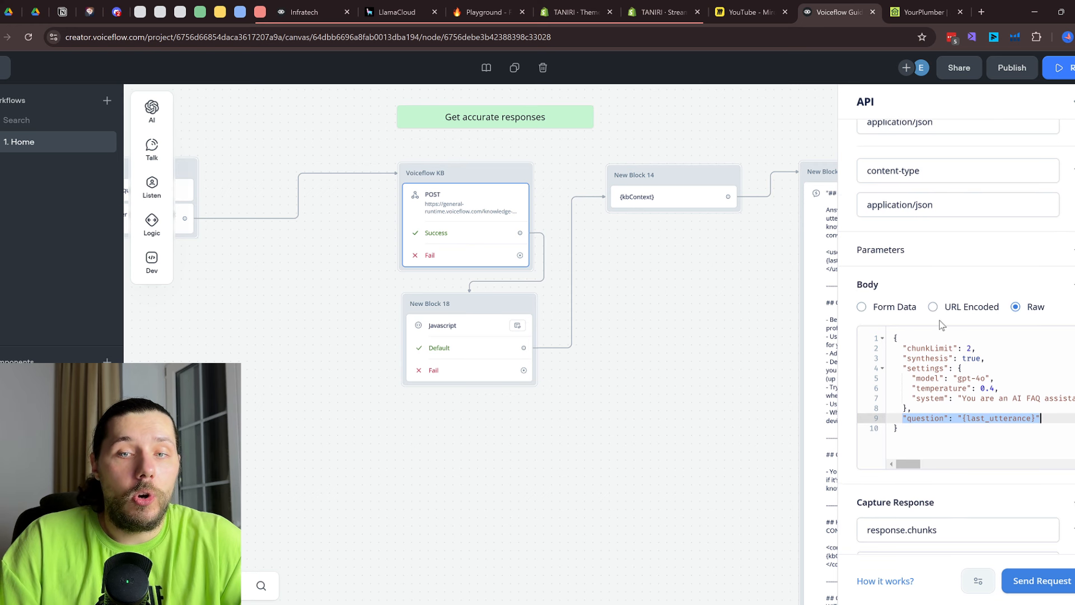
{"action": "scroll", "coordinate": [946, 326], "scroll_direction": "down", "scroll_amount": 1}
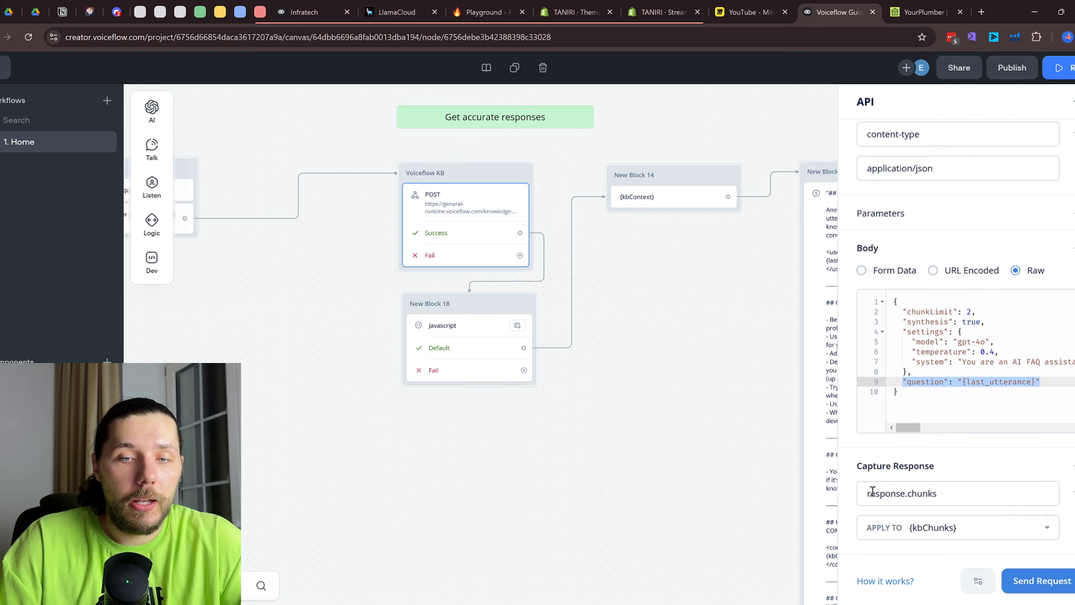
Test the KB request with the sample question 'what seri' and get a 201 OK response
{"action": "left_click", "coordinate": [1042, 581]}
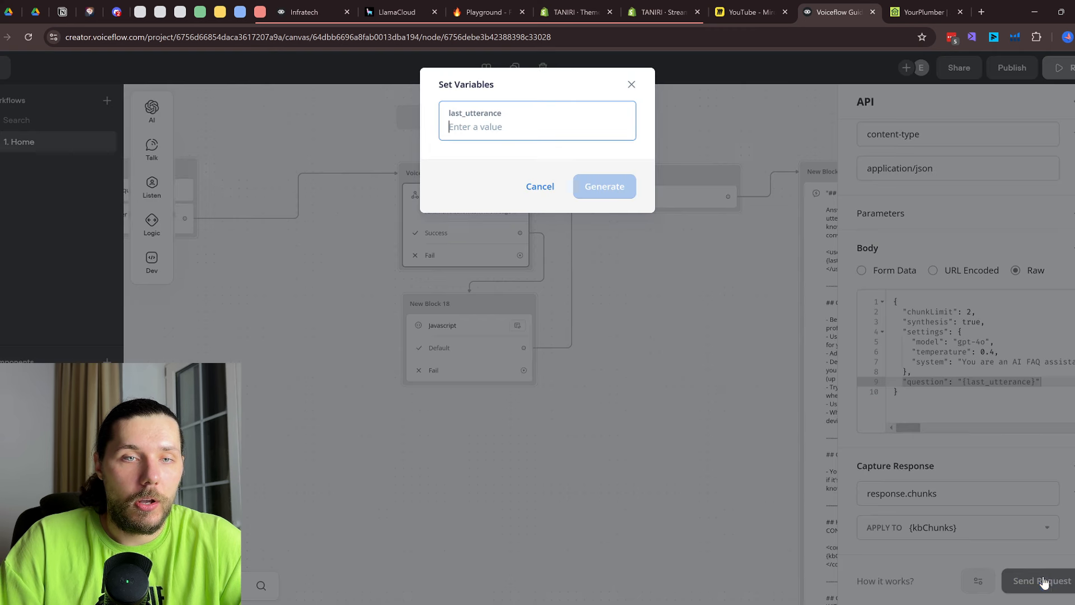
{"action": "type", "text": "what seri"}
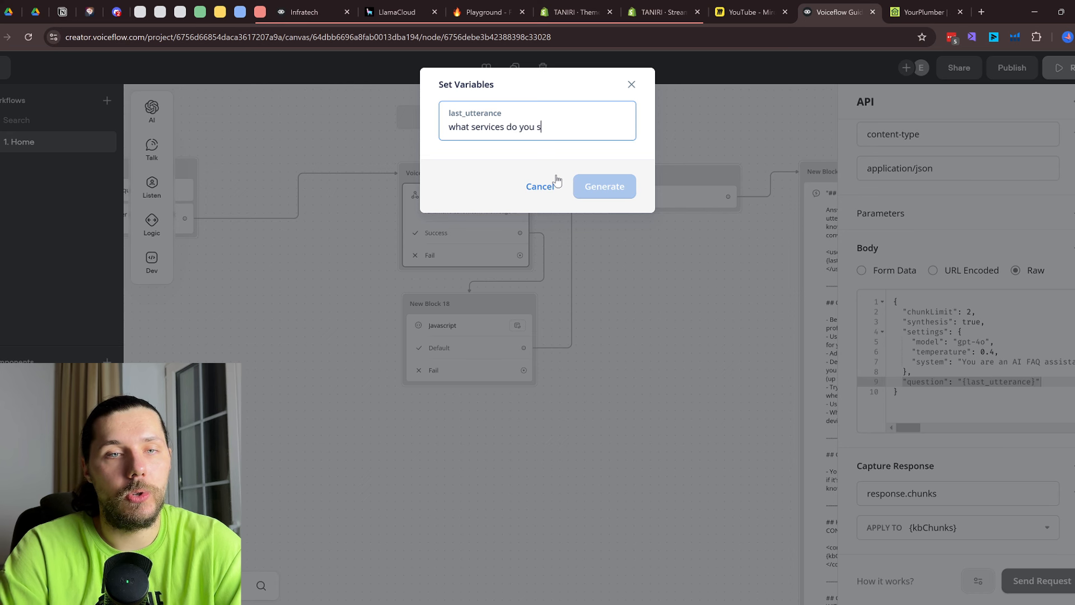
{"action": "left_click", "coordinate": [614, 190]}
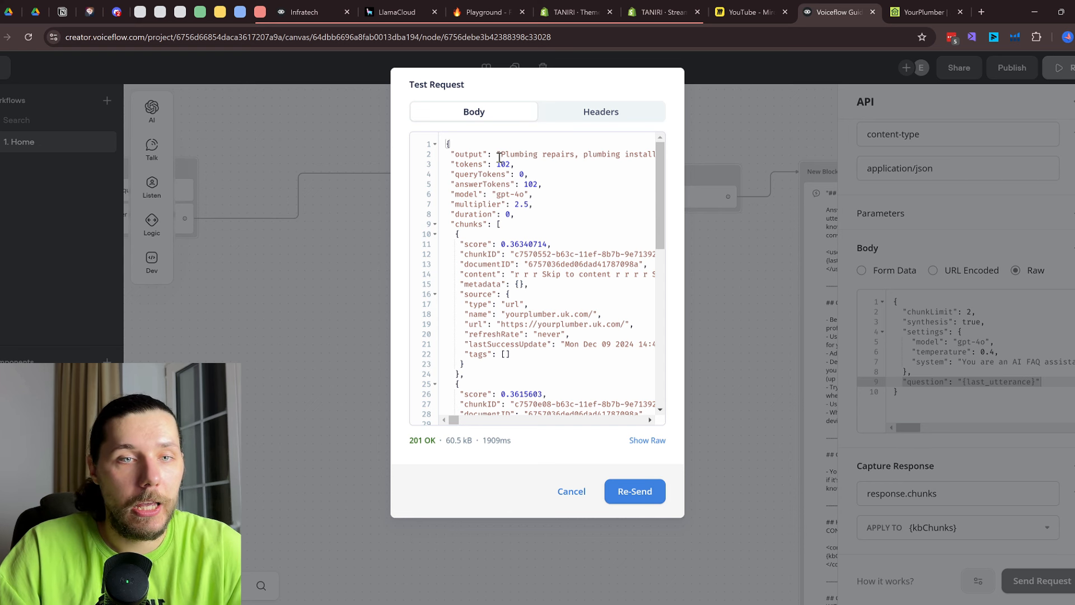
{"action": "left_click_drag", "start_coordinate": [499, 155], "coordinate": [577, 160]}
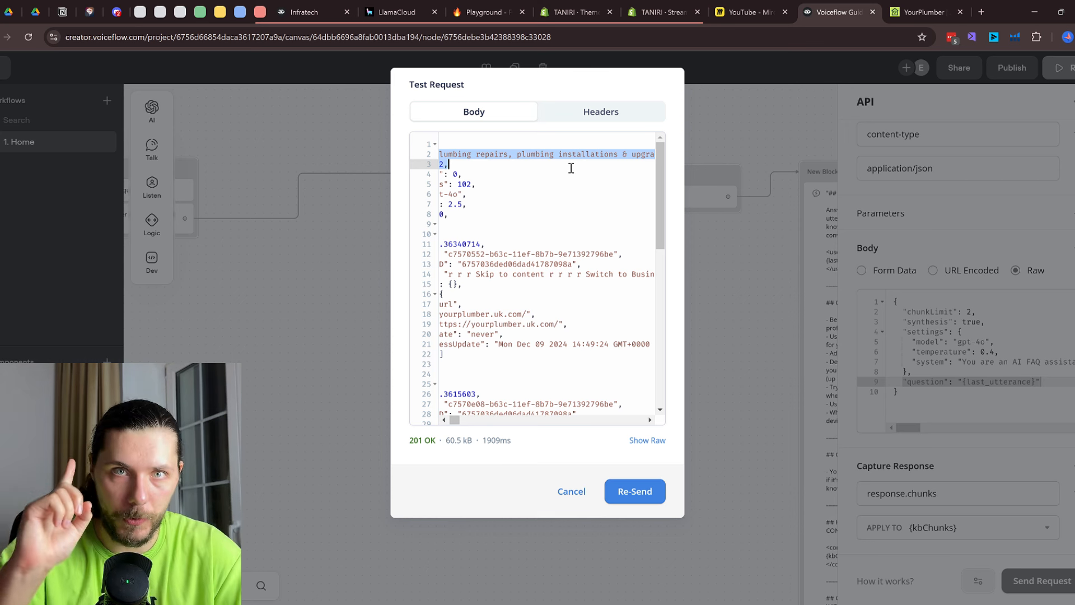
{"action": "scroll", "coordinate": [570, 168], "scroll_direction": "left", "scroll_amount": 3}
{"action": "left_click", "coordinate": [571, 168]}
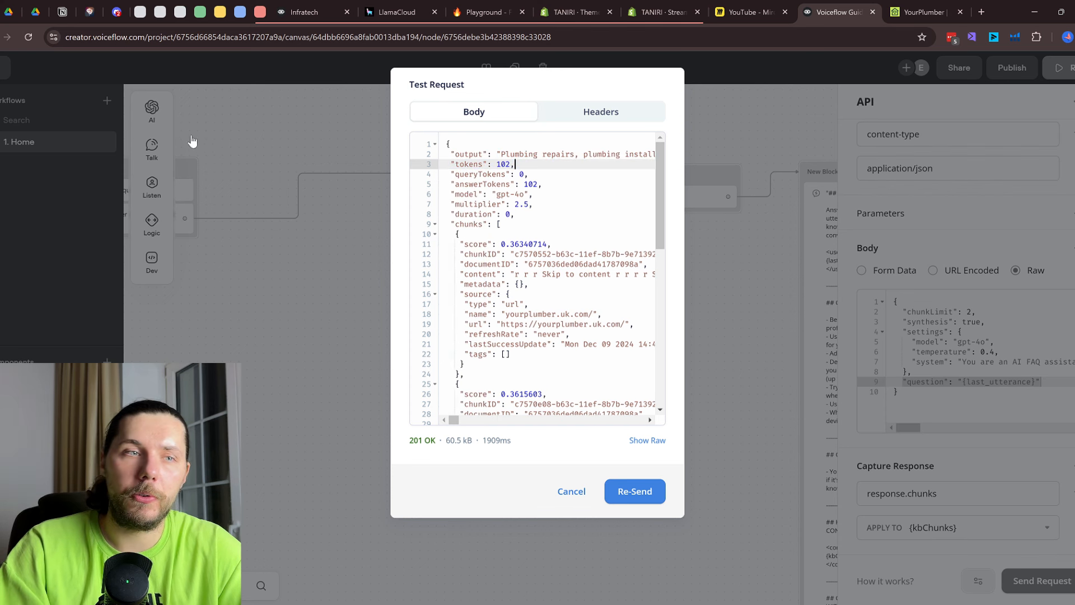
Review the scored chunks in the returned JSON body, then close the test dialog
{"action": "scroll", "coordinate": [530, 259], "scroll_direction": "down", "scroll_amount": 3}
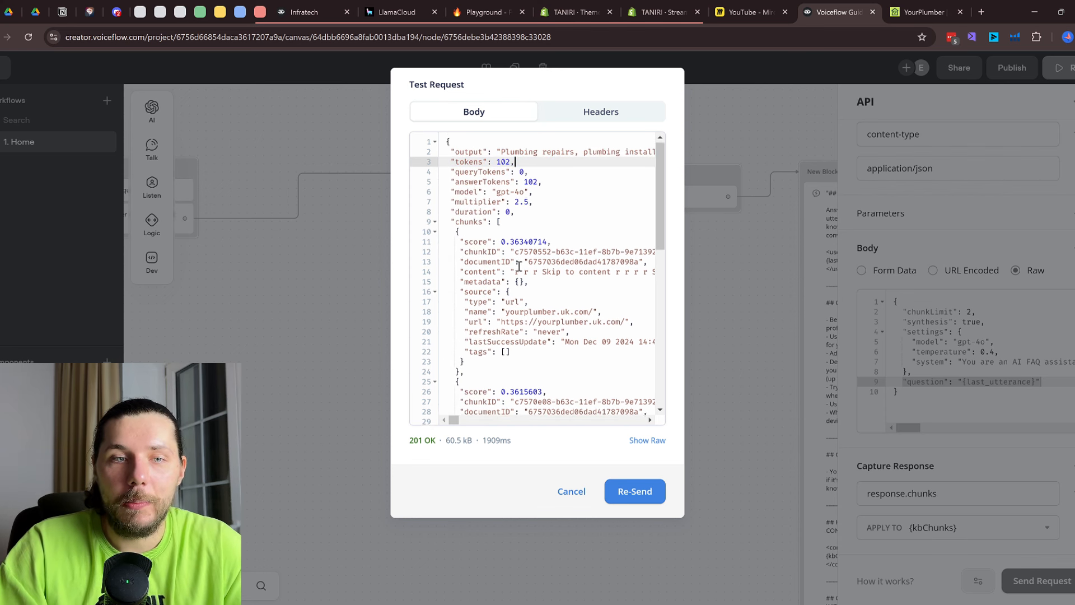
{"action": "scroll", "coordinate": [526, 269], "scroll_direction": "up", "scroll_amount": 2}
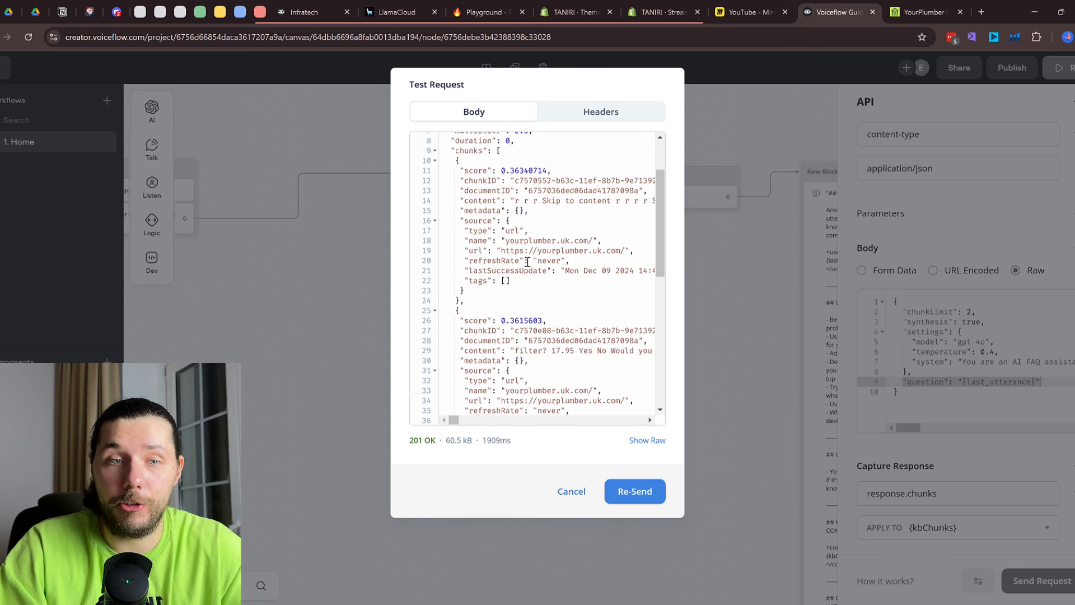
{"action": "left_click_drag", "start_coordinate": [495, 206], "coordinate": [523, 273]}
{"action": "scroll", "coordinate": [523, 289], "scroll_direction": "down", "scroll_amount": 3}
{"action": "scroll", "coordinate": [535, 281], "scroll_direction": "down", "scroll_amount": 1}
{"action": "left_click_drag", "start_coordinate": [507, 231], "coordinate": [533, 363]}
{"action": "scroll", "coordinate": [535, 280], "scroll_direction": "down", "scroll_amount": 2}
{"action": "scroll", "coordinate": [533, 336], "scroll_direction": "down", "scroll_amount": 1}
{"action": "scroll", "coordinate": [533, 335], "scroll_direction": "up", "scroll_amount": 3}
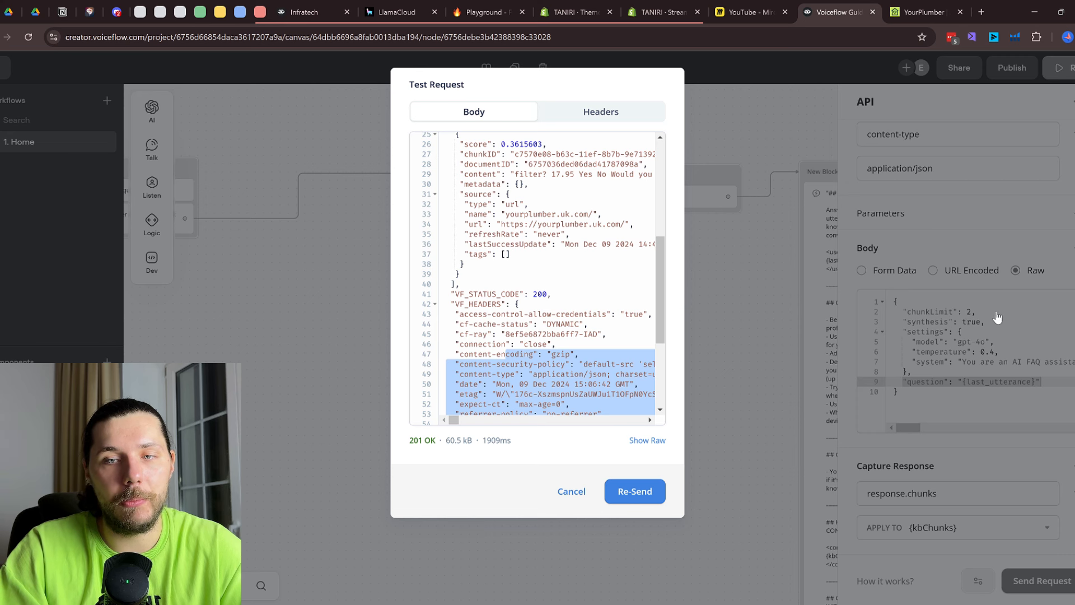
{"action": "scroll", "coordinate": [538, 262], "scroll_direction": "up", "scroll_amount": 3}
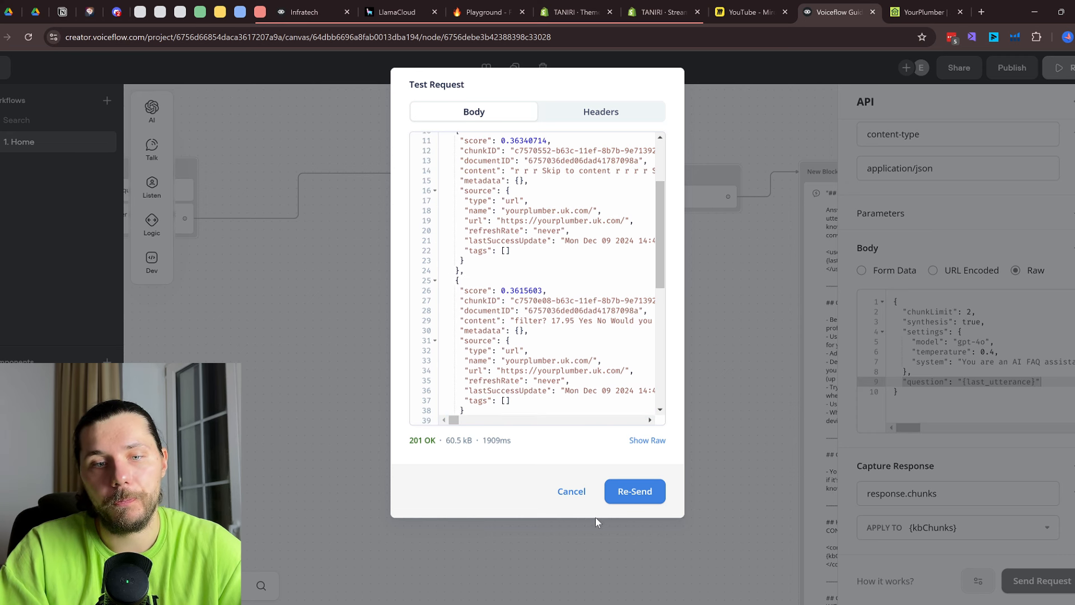
{"action": "left_click", "coordinate": [570, 492]}
Review the Javascript step, the {kbContext} message and the KB Search flow on the canvas
{"action": "left_click", "coordinate": [470, 339]}
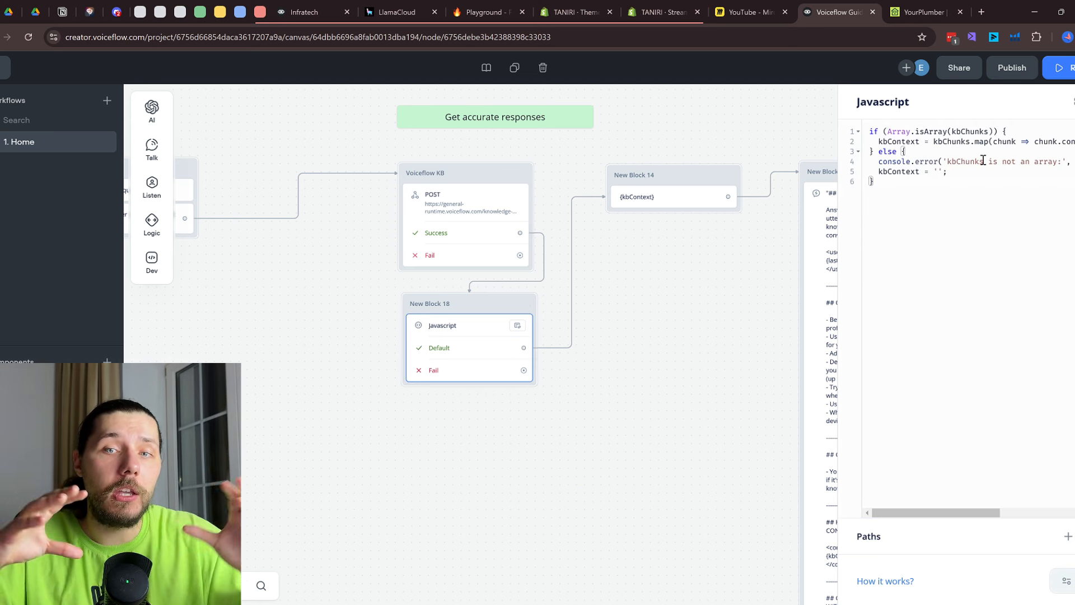
{"action": "left_click", "coordinate": [670, 201]}
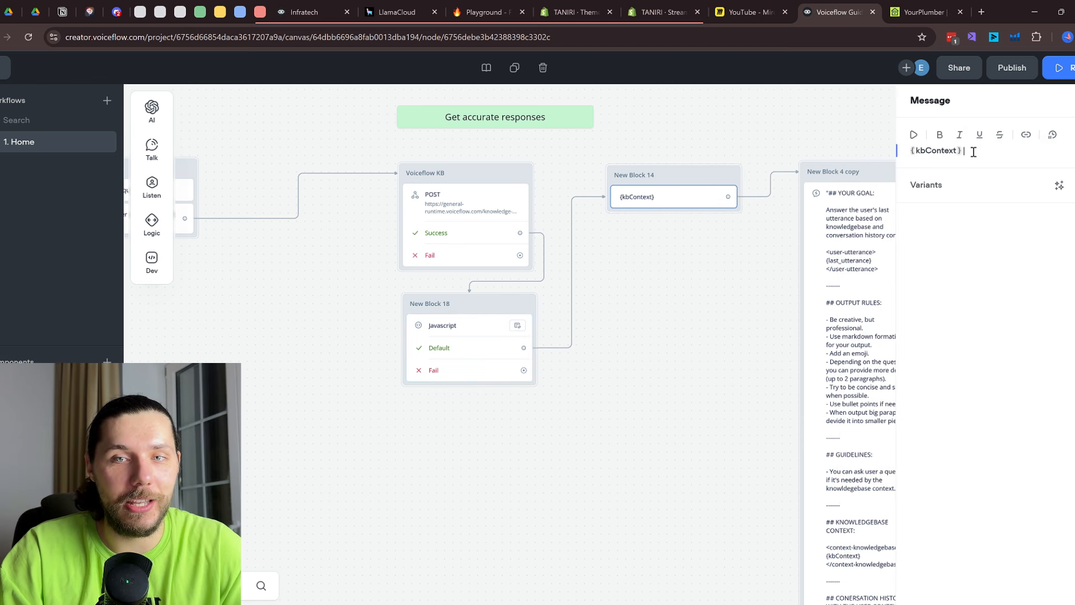
{"action": "left_click", "coordinate": [744, 259]}
{"action": "left_click_drag", "start_coordinate": [459, 317], "coordinate": [838, 263]}
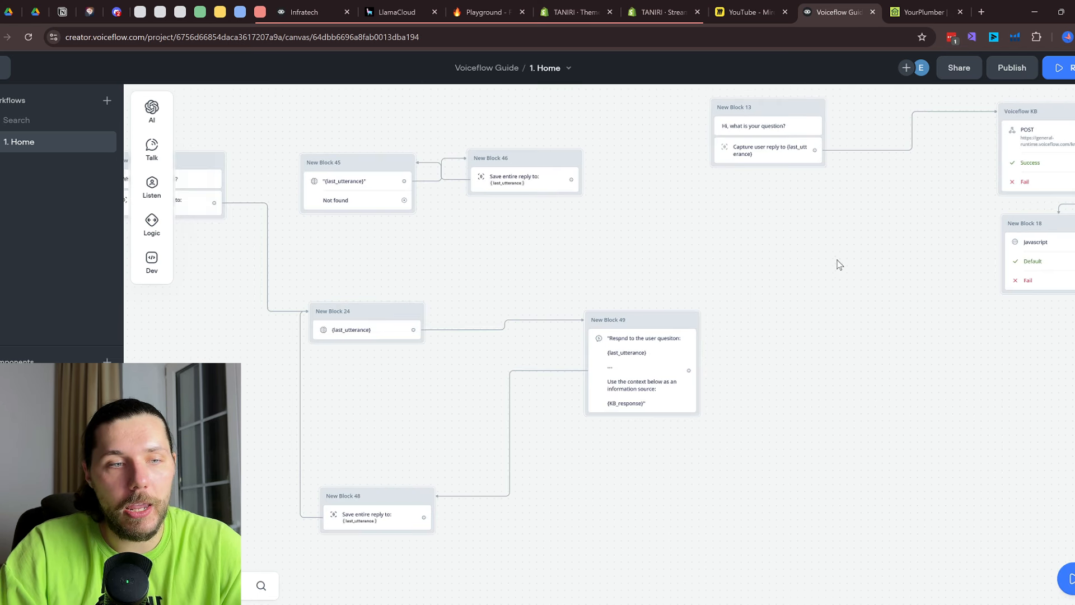
{"action": "left_click", "coordinate": [393, 335]}
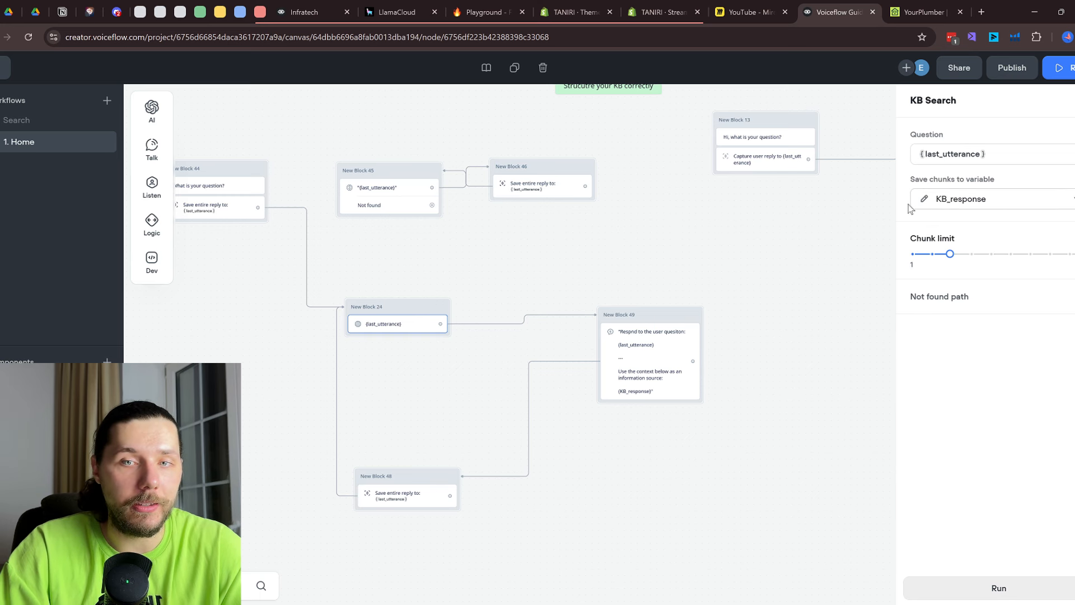
{"action": "left_click", "coordinate": [670, 362]}
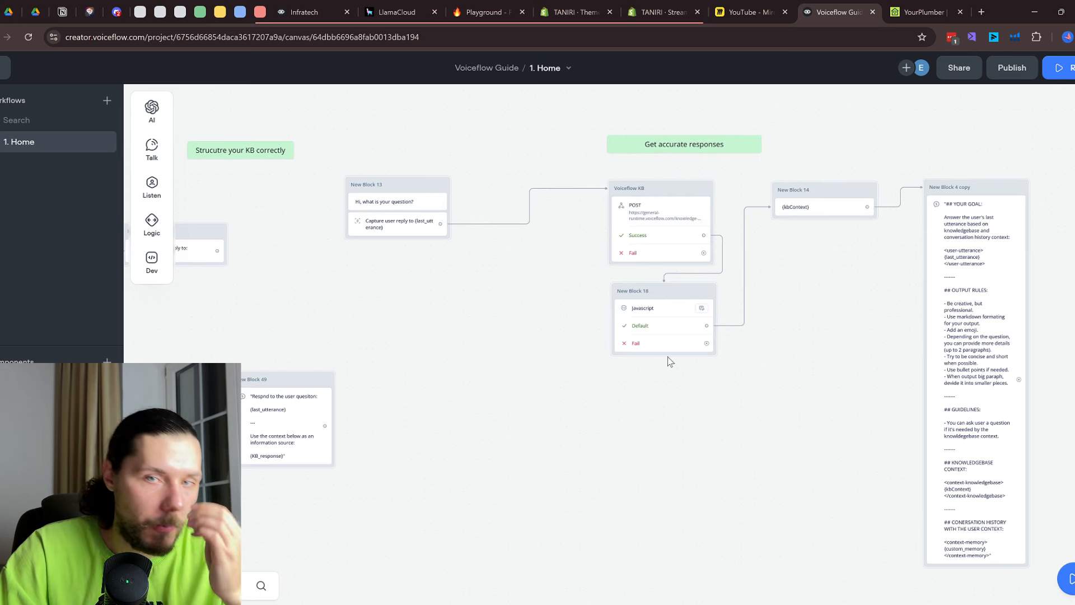
{"action": "left_click_drag", "start_coordinate": [760, 344], "coordinate": [659, 332]}
Delete the link from New Block 14 into New Block 4 copy
{"action": "left_click", "coordinate": [725, 195]}
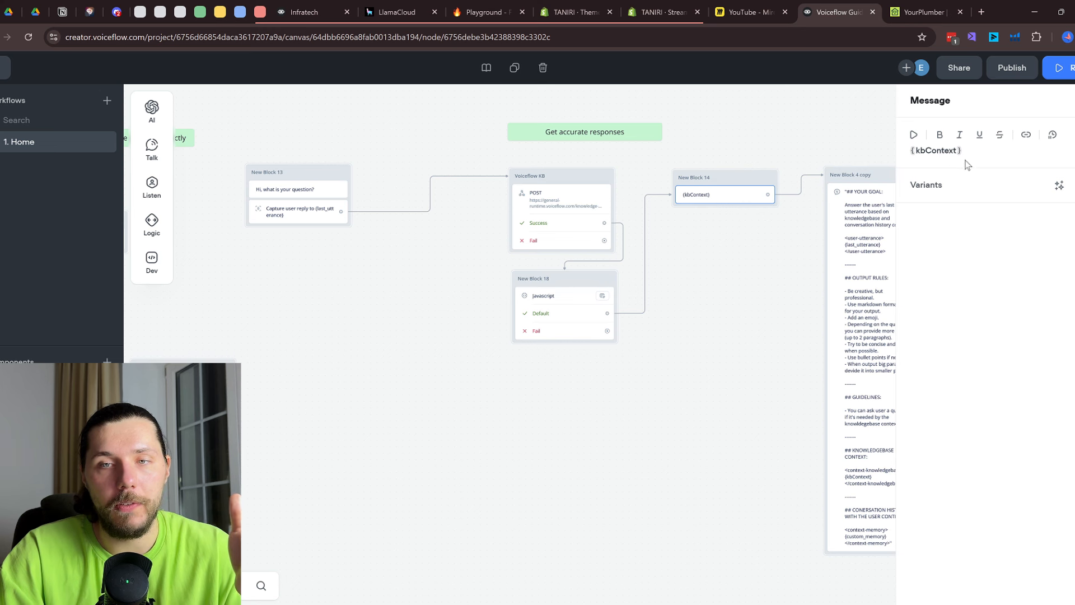
{"action": "scroll", "coordinate": [720, 262], "scroll_direction": "up", "scroll_amount": 1}
{"action": "left_click_drag", "start_coordinate": [799, 176], "coordinate": [730, 181]}
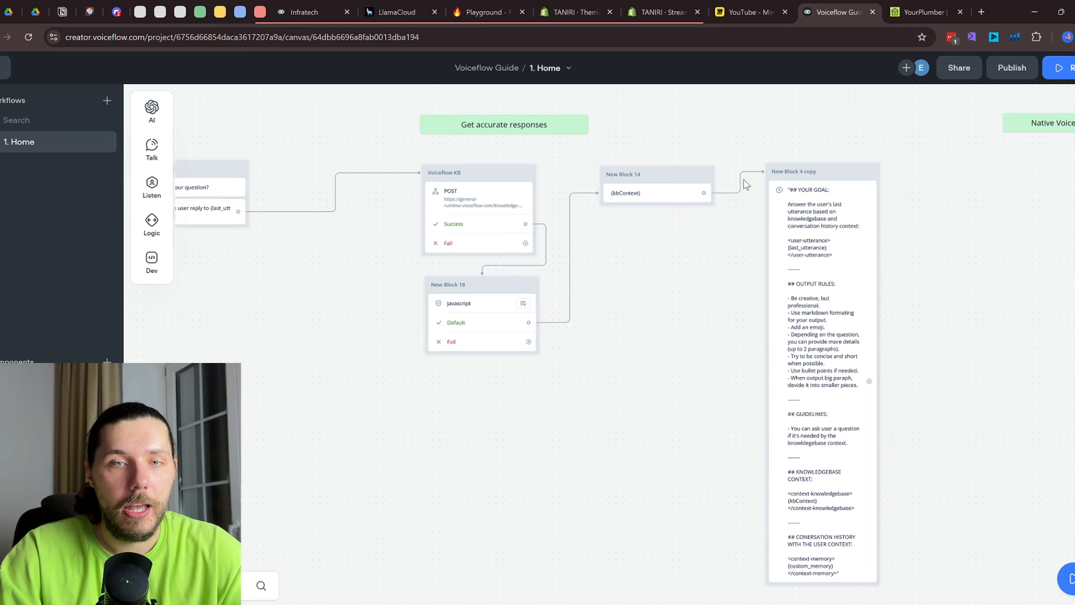
{"action": "left_click", "coordinate": [741, 179]}
{"action": "left_click", "coordinate": [781, 147]}
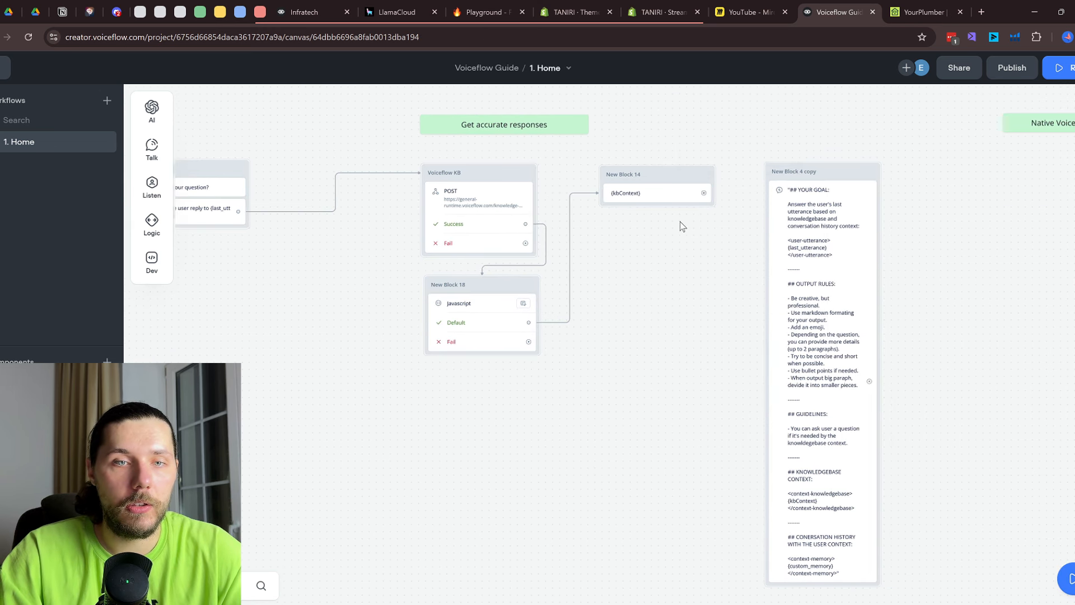
{"action": "left_click_drag", "start_coordinate": [619, 249], "coordinate": [907, 223]}
{"action": "scroll", "coordinate": [884, 213], "scroll_direction": "down", "scroll_amount": 3}
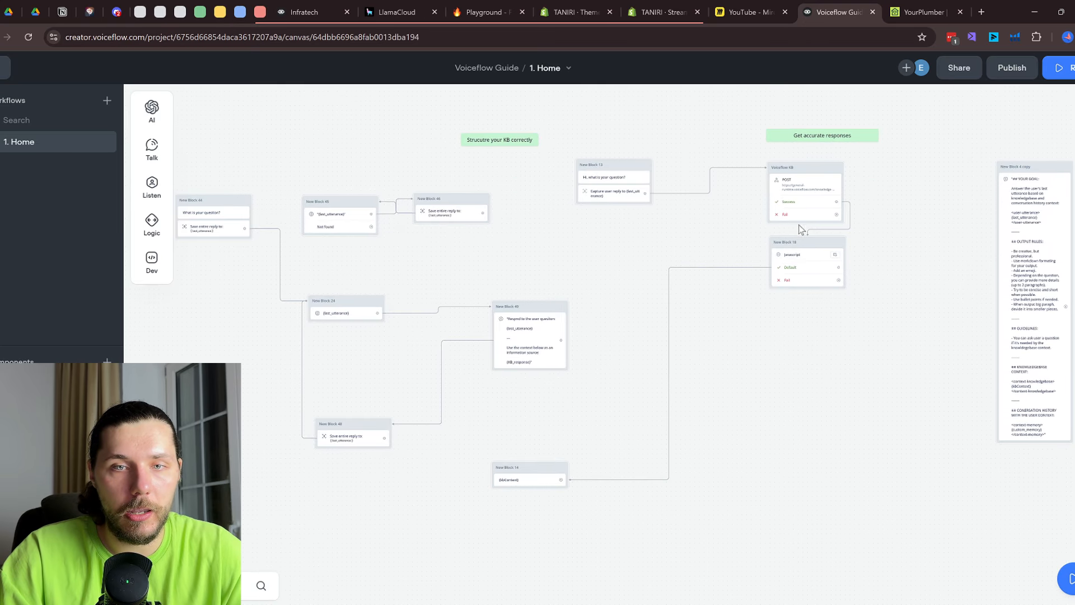
Move Voiceflow KB and New Block 18 lower left and route New Block 44 into Voiceflow KB
{"action": "left_click_drag", "start_coordinate": [847, 327], "coordinate": [319, 510]}
{"action": "left_click_drag", "start_coordinate": [500, 472], "coordinate": [485, 530]}
{"action": "scroll", "coordinate": [586, 548], "scroll_direction": "down", "scroll_amount": 2}
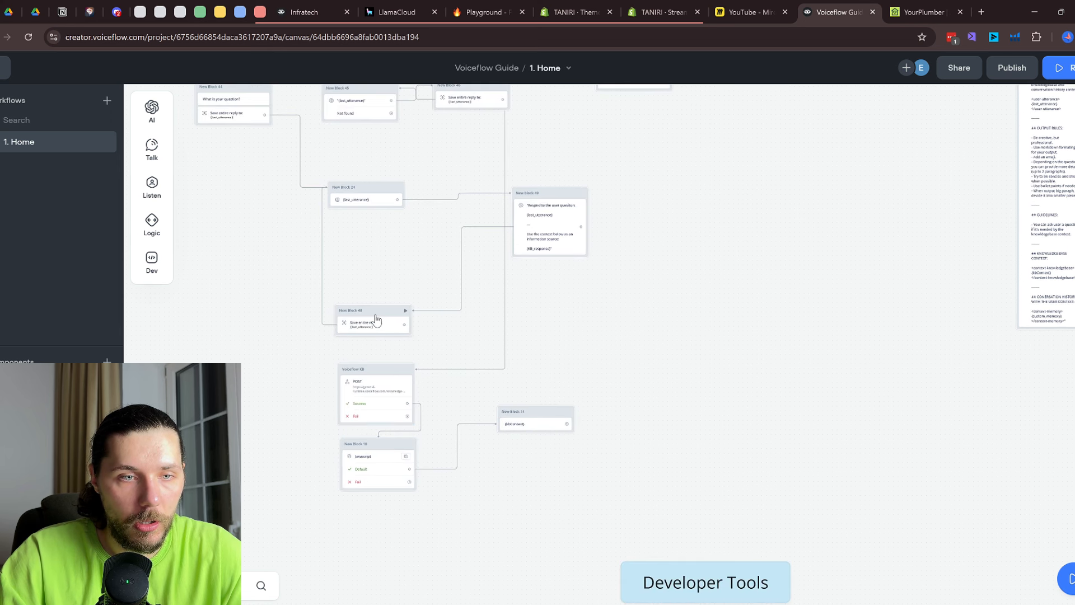
{"action": "left_click_drag", "start_coordinate": [375, 314], "coordinate": [418, 303]}
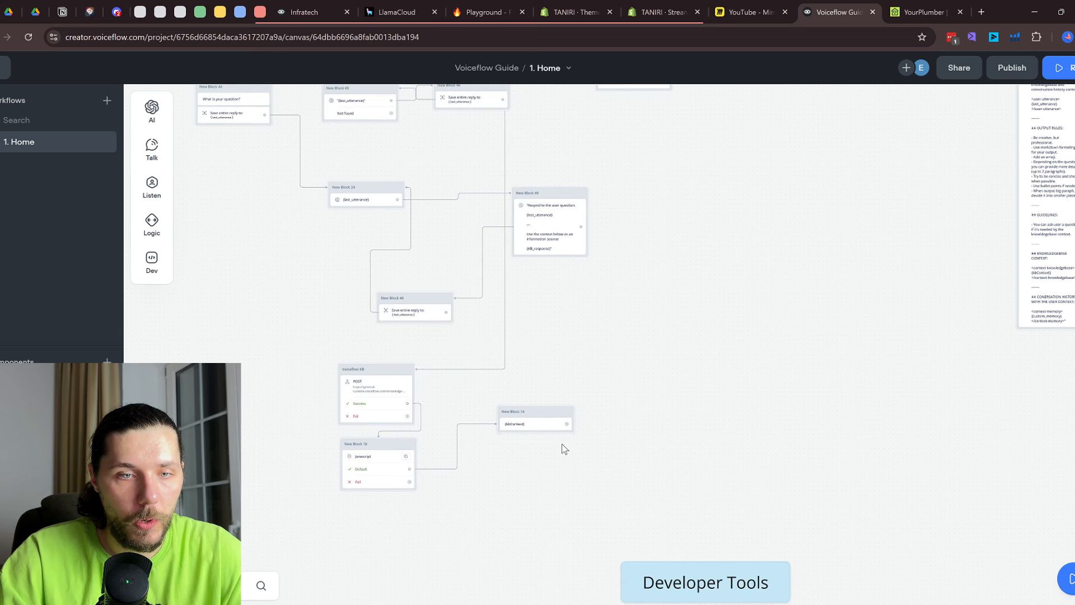
{"action": "scroll", "coordinate": [499, 368], "scroll_direction": "up", "scroll_amount": 3}
{"action": "left_click_drag", "start_coordinate": [251, 122], "coordinate": [476, 213]}
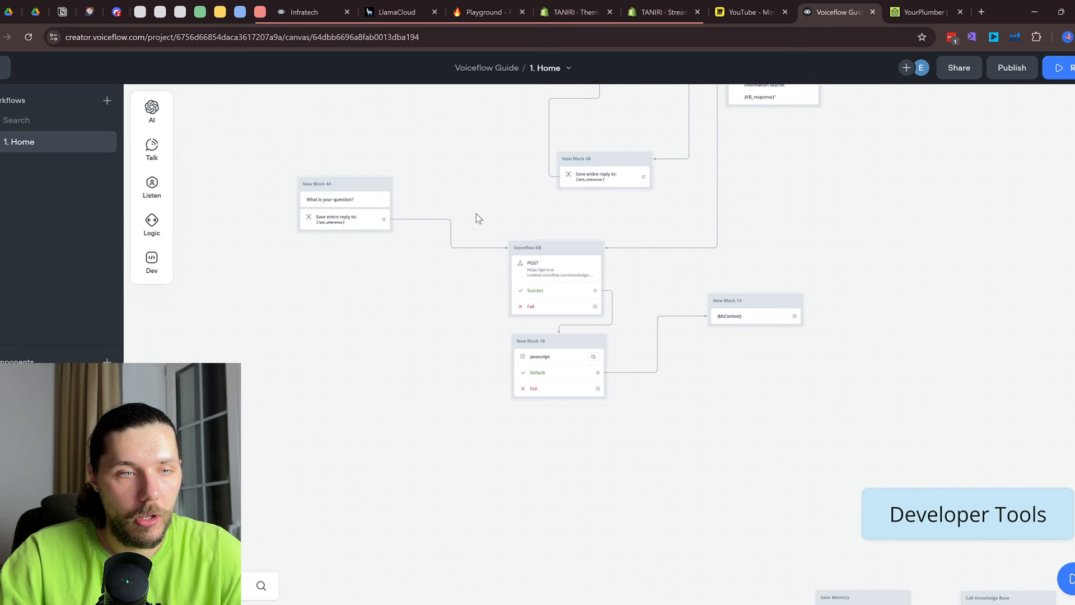
Add a Capture step after the {kbContext} message in New Block 14
{"action": "scroll", "coordinate": [336, 224], "scroll_direction": "up", "scroll_amount": 2}
{"action": "left_click", "coordinate": [632, 304]}
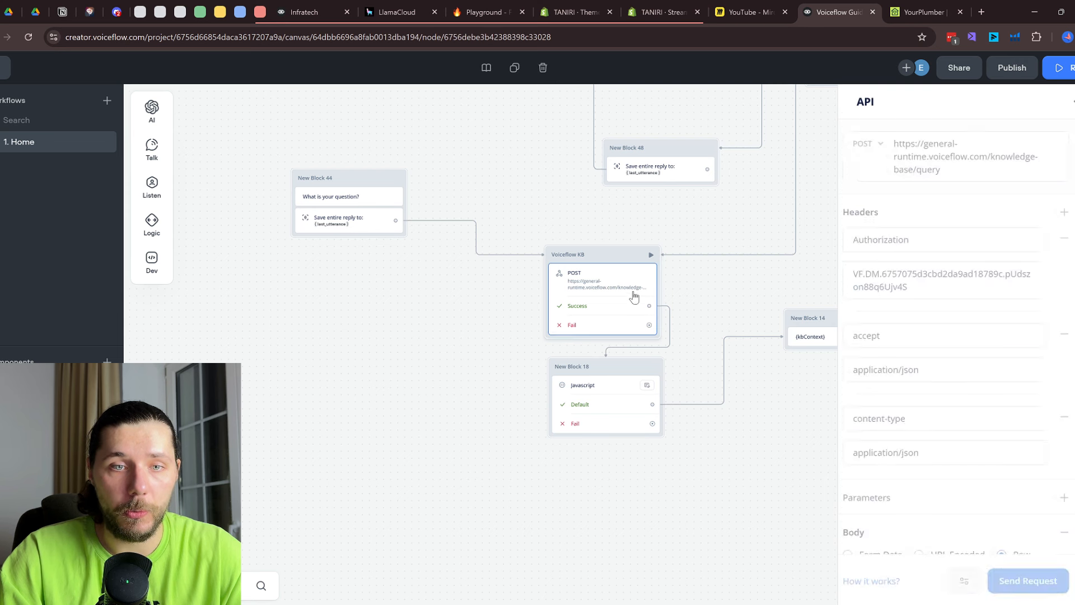
{"action": "scroll", "coordinate": [969, 280], "scroll_direction": "down", "scroll_amount": 5}
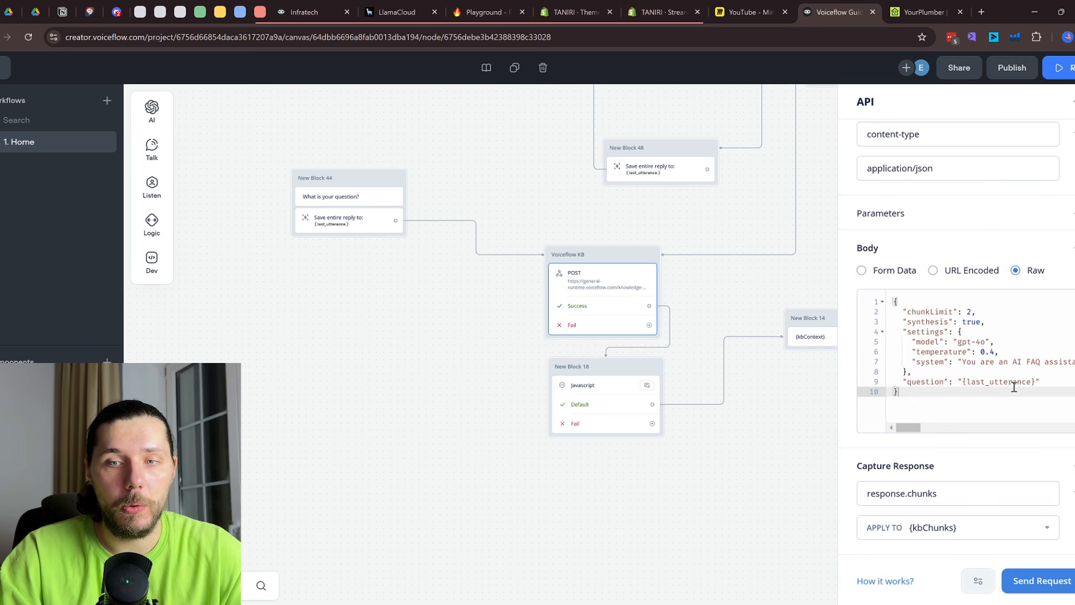
{"action": "left_click", "coordinate": [597, 403]}
{"action": "left_click_drag", "start_coordinate": [753, 439], "coordinate": [472, 421]}
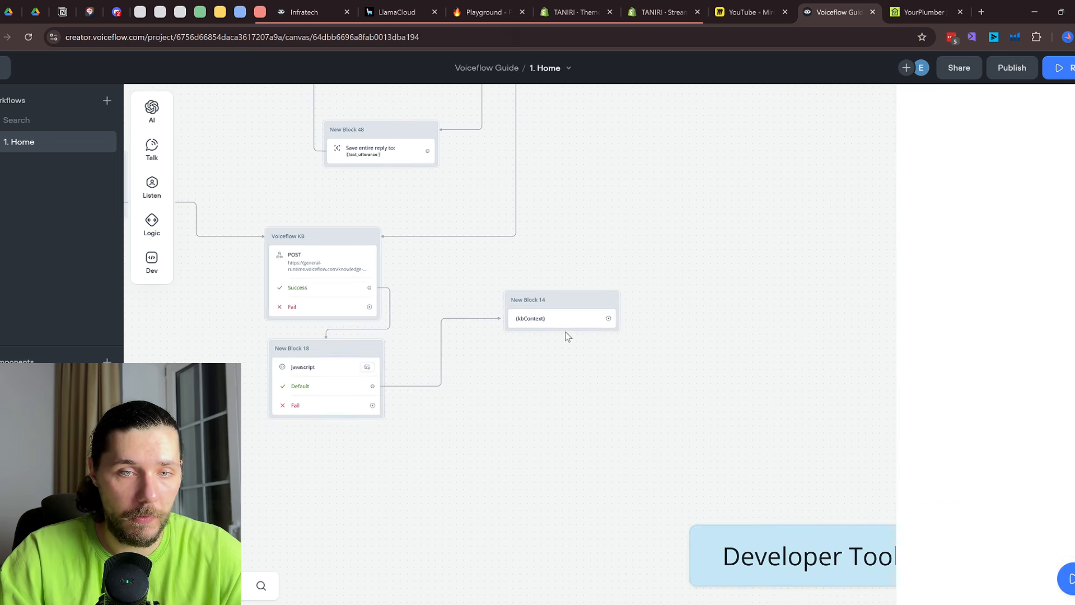
{"action": "left_click", "coordinate": [568, 323]}
{"action": "mouse_move", "coordinate": [151, 146]}
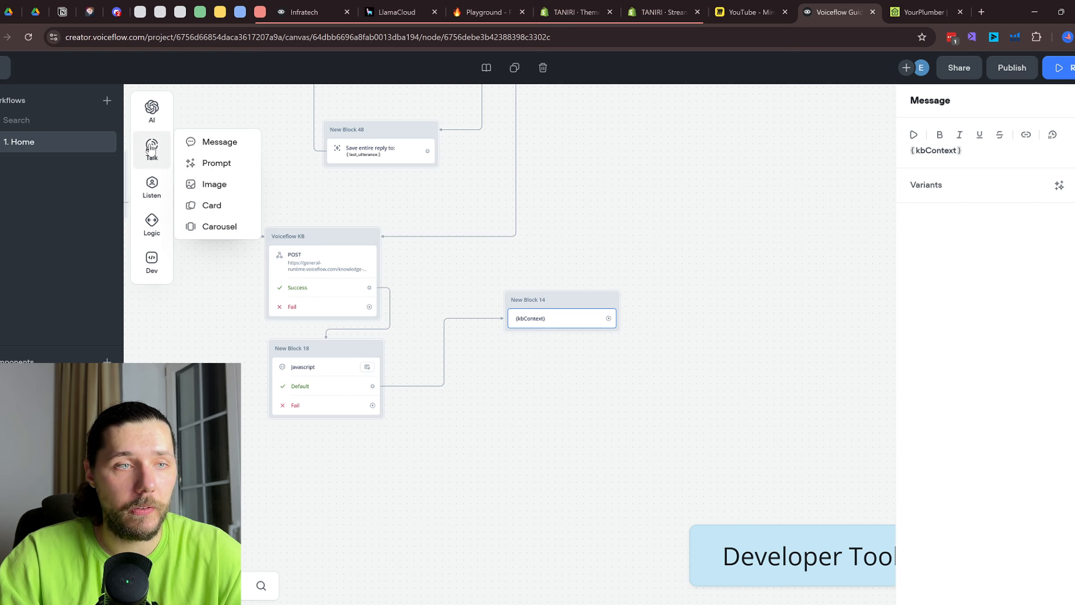
{"action": "mouse_move", "coordinate": [161, 202]}
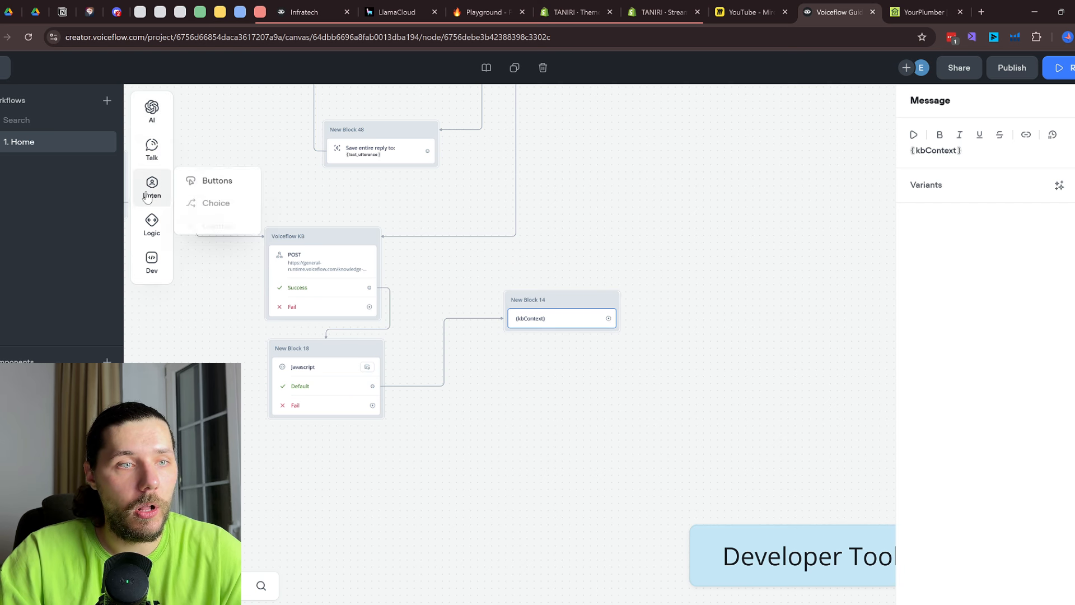
{"action": "left_click_drag", "start_coordinate": [218, 222], "coordinate": [555, 333]}
Run the prototype, ask 'what servicesdo you sell?' and review the knowledge-base reply
{"action": "left_click", "coordinate": [661, 289]}
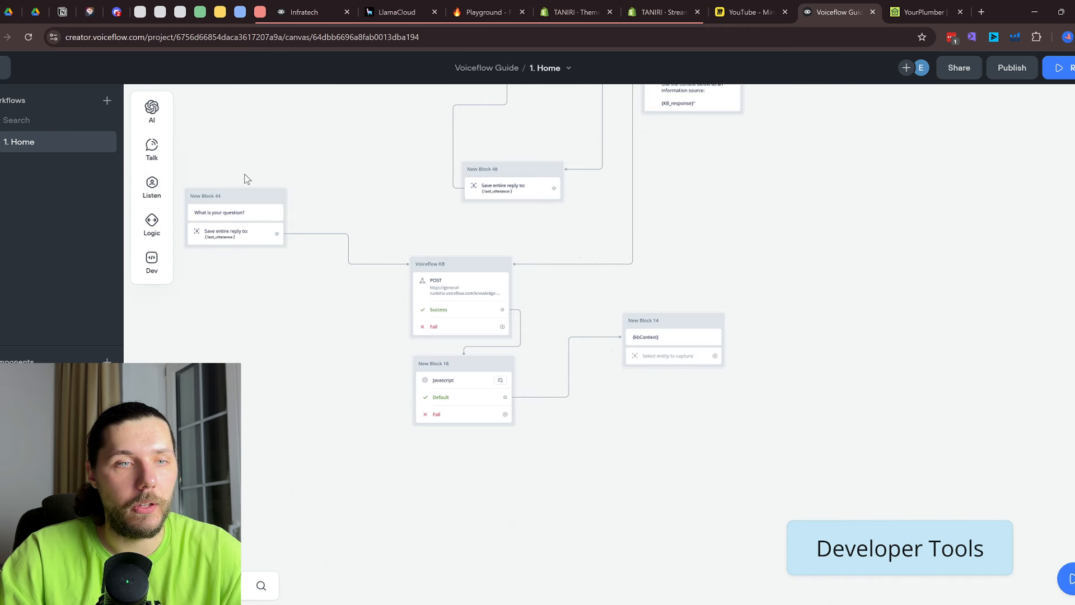
{"action": "key", "text": "r"}
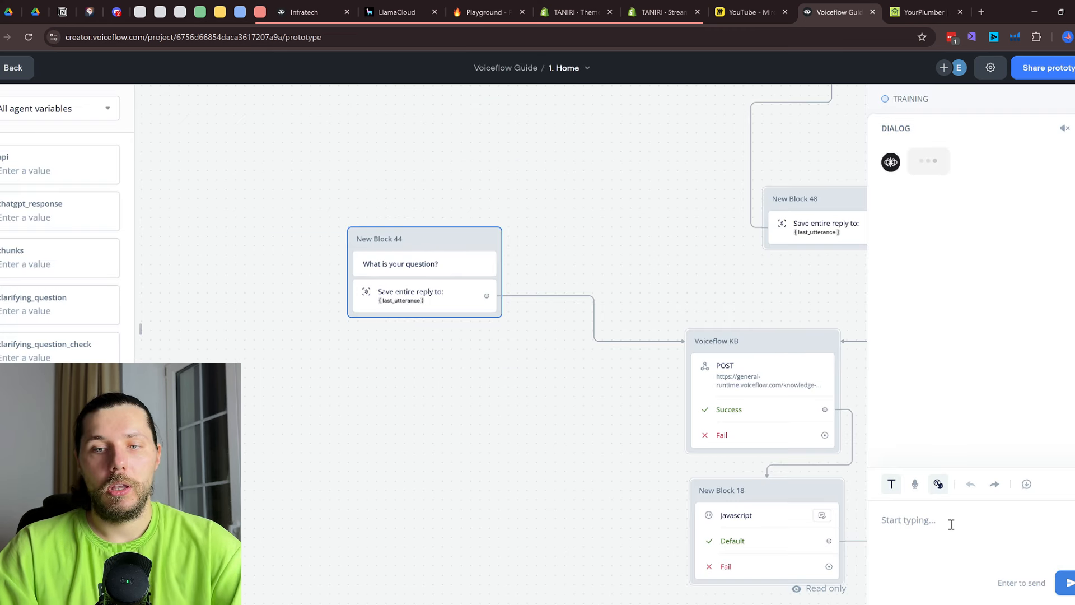
{"action": "type", "text": "what service"}
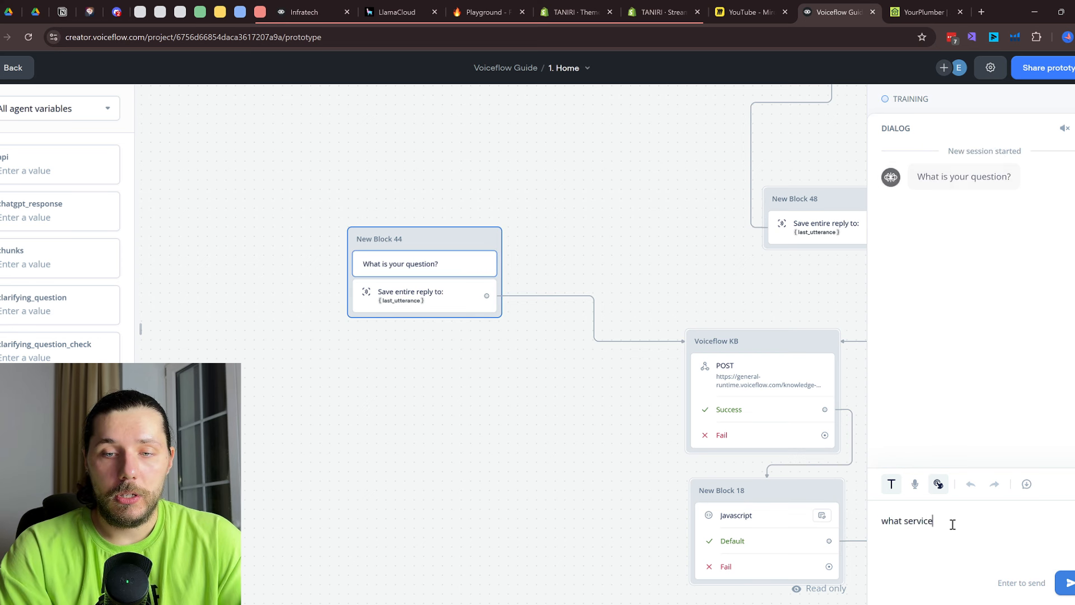
{"action": "type", "text": "sdo"}
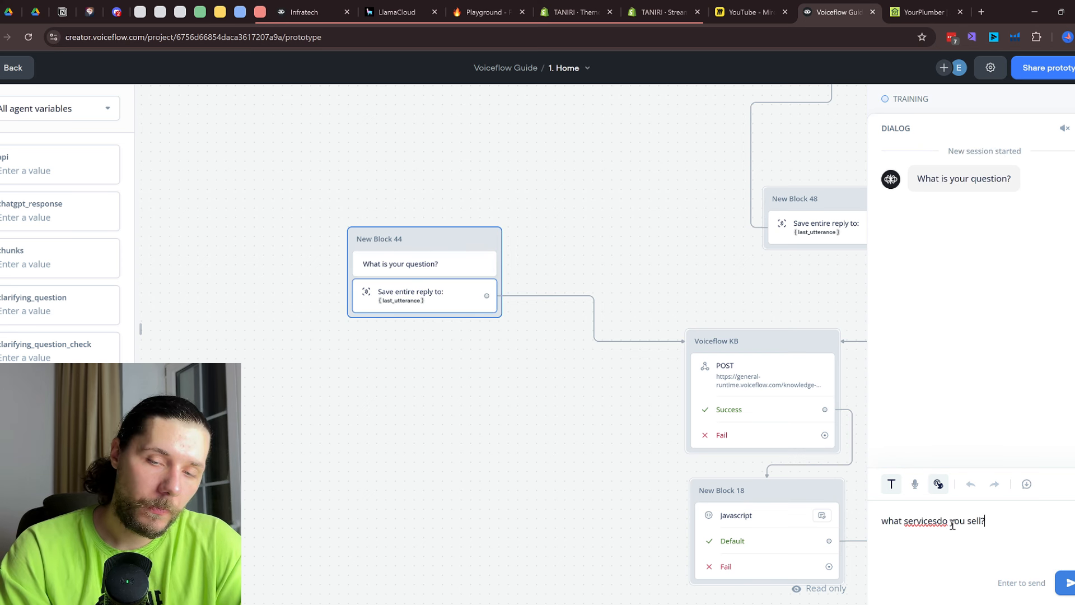
{"action": "type", "text": " you sell?"}
{"action": "key", "text": "Return"}
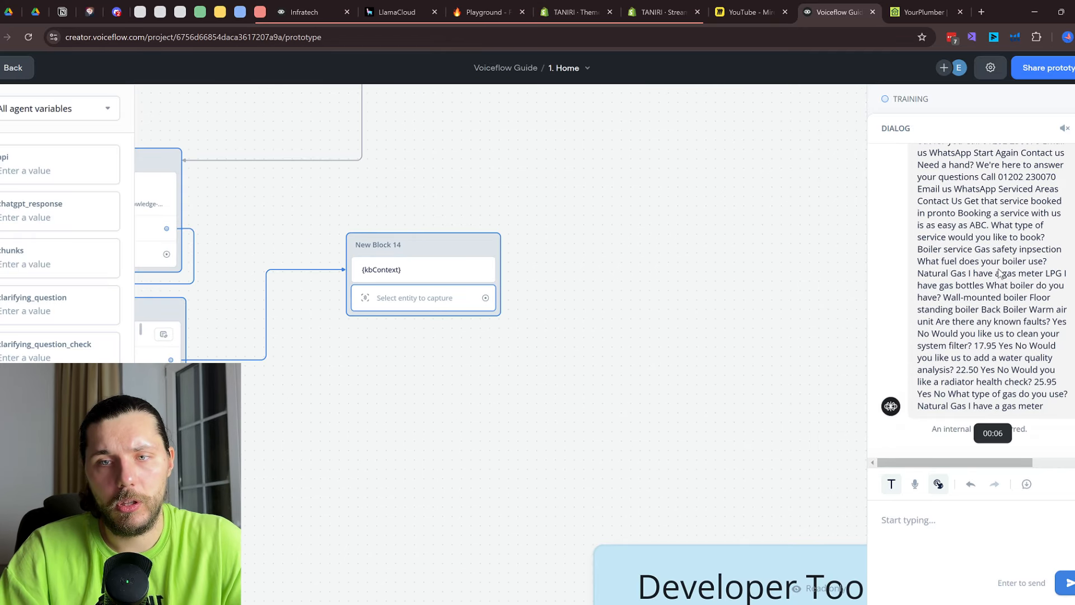
{"action": "scroll", "coordinate": [1001, 273], "scroll_direction": "down", "scroll_amount": 10}
{"action": "scroll", "coordinate": [997, 266], "scroll_direction": "up", "scroll_amount": 20}
{"action": "scroll", "coordinate": [992, 256], "scroll_direction": "down", "scroll_amount": 10}
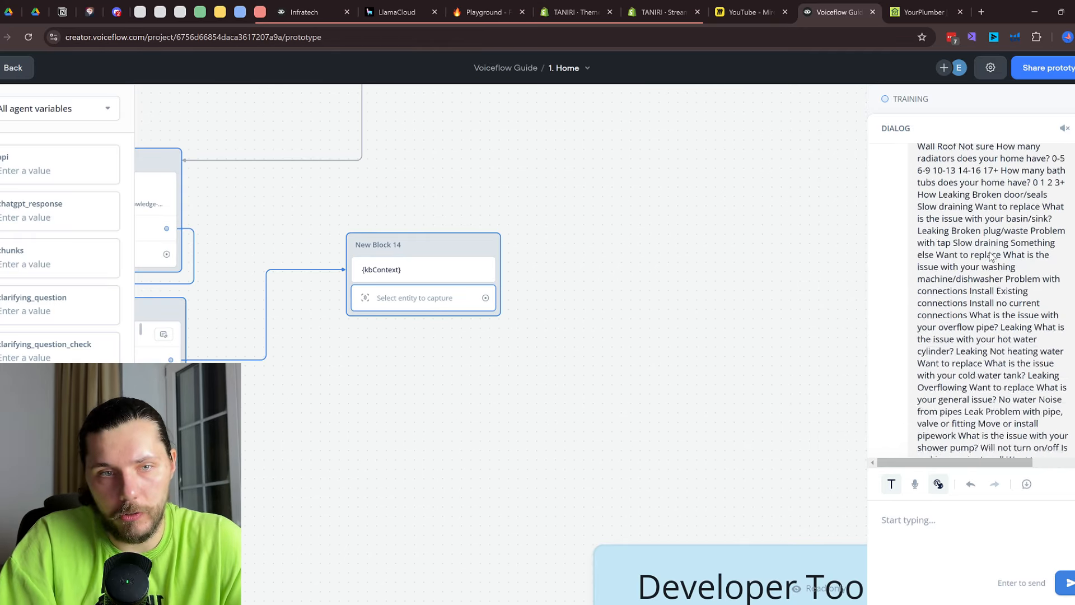
{"action": "scroll", "coordinate": [992, 257], "scroll_direction": "up", "scroll_amount": 5}
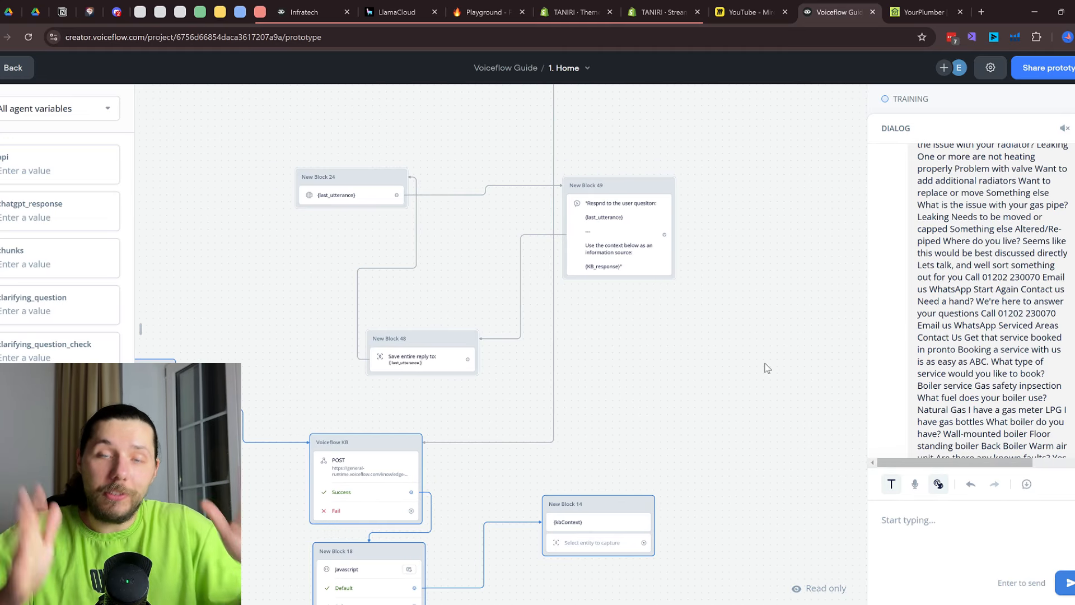
{"action": "left_click", "coordinate": [442, 352]}
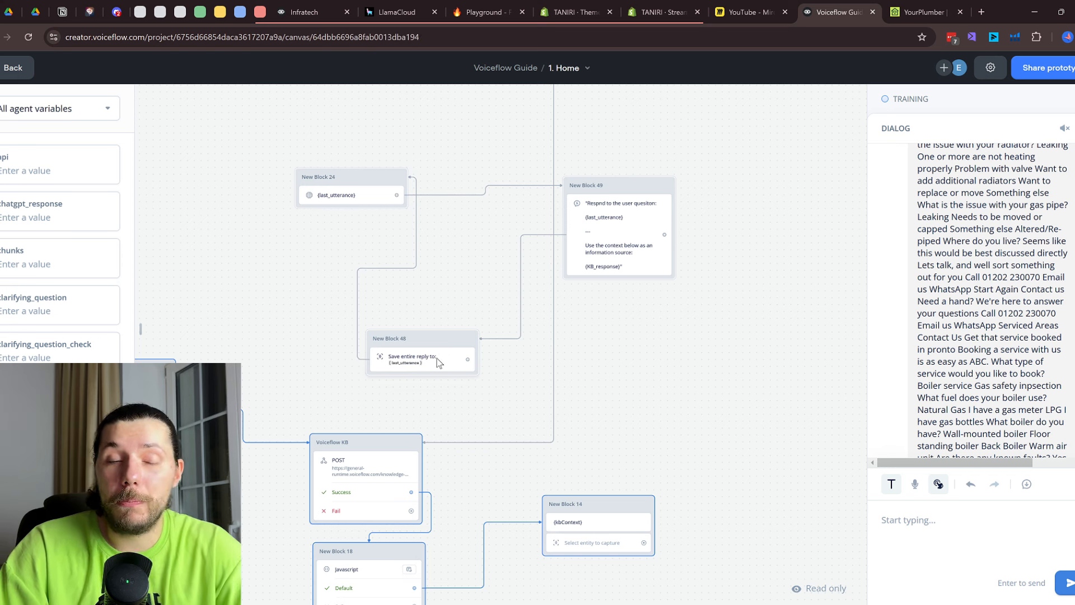
Add a KB Search block to the canvas, then delete it
{"action": "mouse_move", "coordinate": [143, 245]}
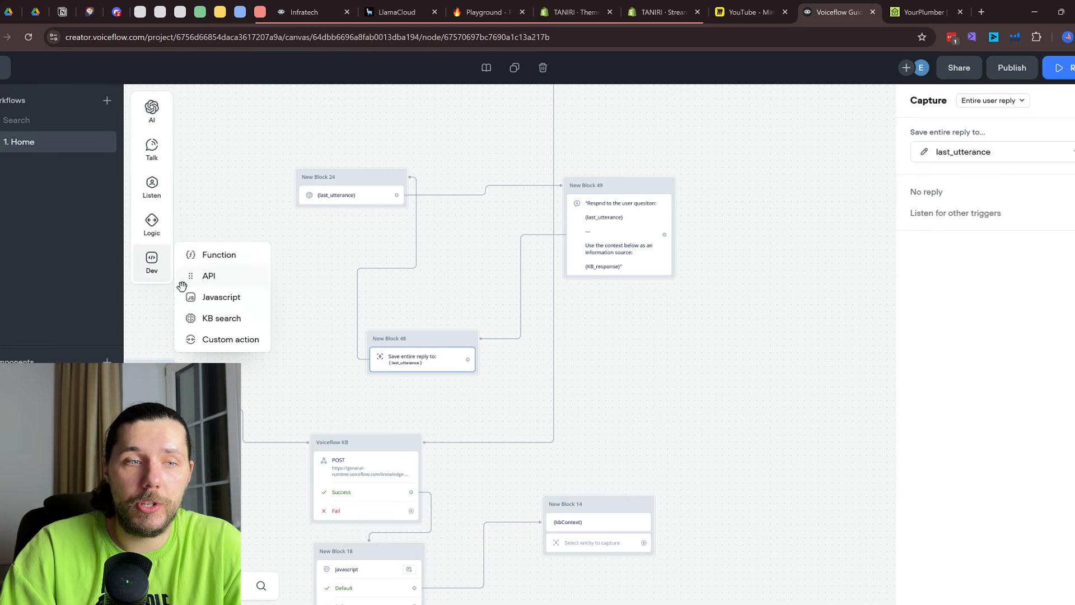
{"action": "left_click_drag", "start_coordinate": [216, 317], "coordinate": [789, 363]}
{"action": "right_click", "coordinate": [776, 381]}
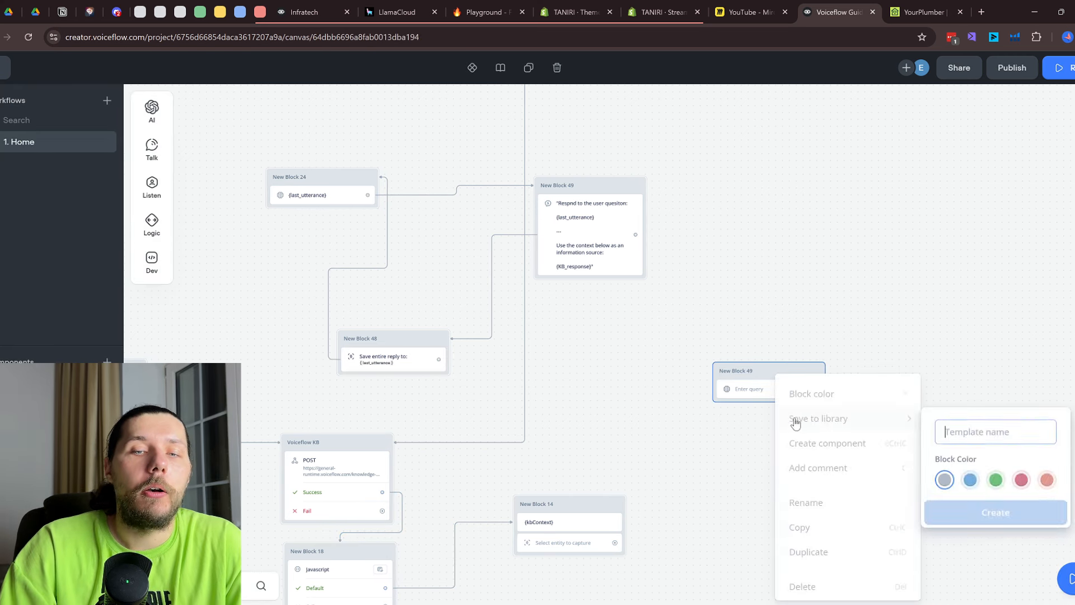
{"action": "left_click", "coordinate": [845, 584]}
Open the Voiceflow KB API request settings
{"action": "left_click_drag", "start_coordinate": [763, 463], "coordinate": [766, 286]}
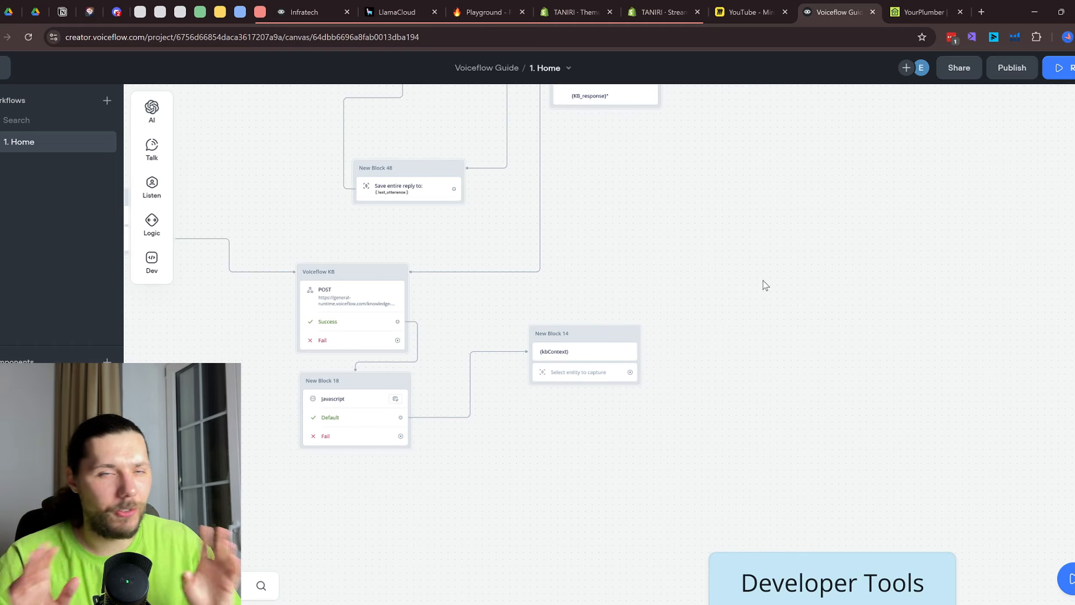
{"action": "scroll", "coordinate": [757, 286], "scroll_direction": "down", "scroll_amount": 4}
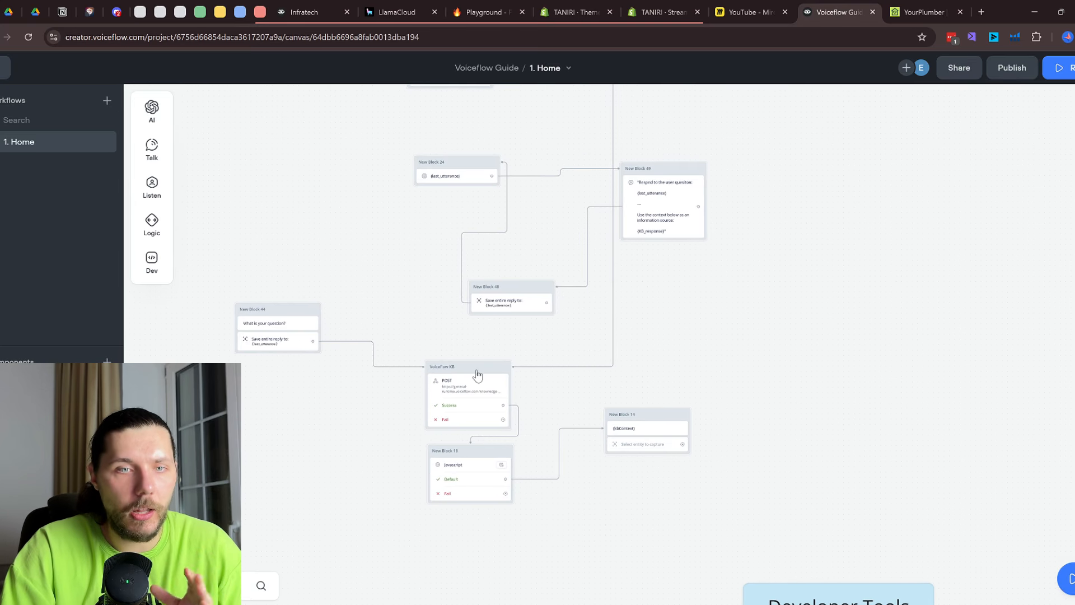
{"action": "scroll", "coordinate": [471, 397], "scroll_direction": "up", "scroll_amount": 2}
{"action": "left_click", "coordinate": [467, 398]}
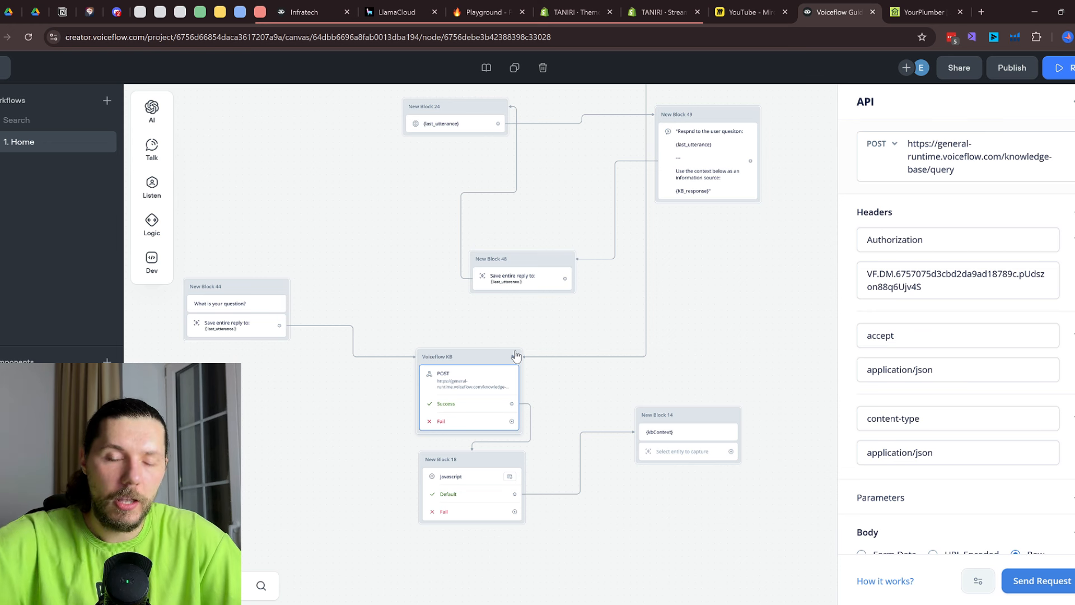
Add a Response AI block that answers from the Knowledge Base
{"action": "left_click", "coordinate": [740, 339]}
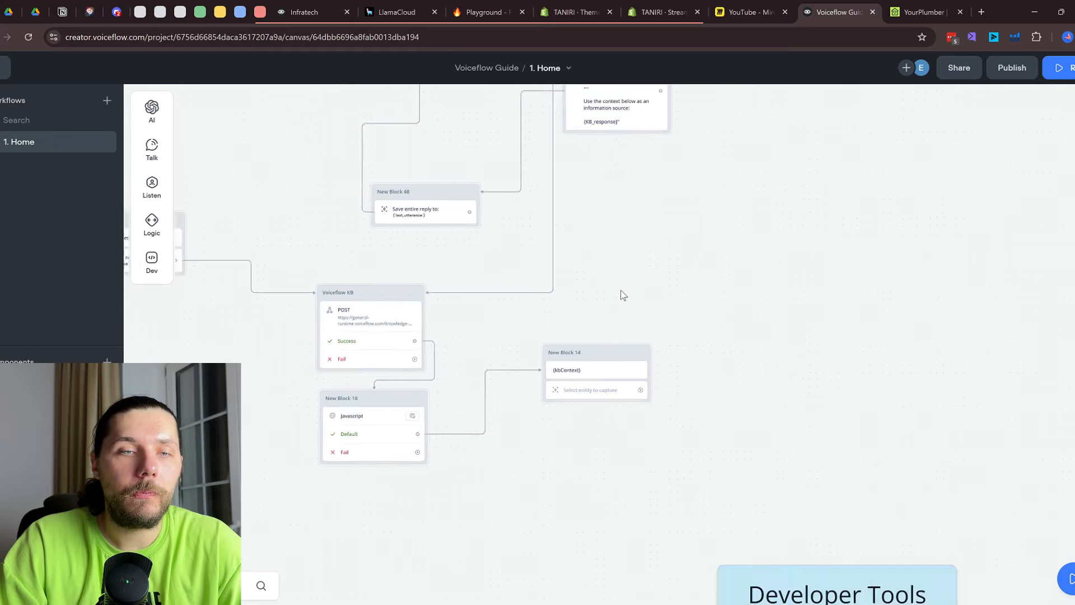
{"action": "scroll", "coordinate": [624, 296], "scroll_direction": "down", "scroll_amount": 5}
{"action": "scroll", "coordinate": [687, 277], "scroll_direction": "up", "scroll_amount": 6}
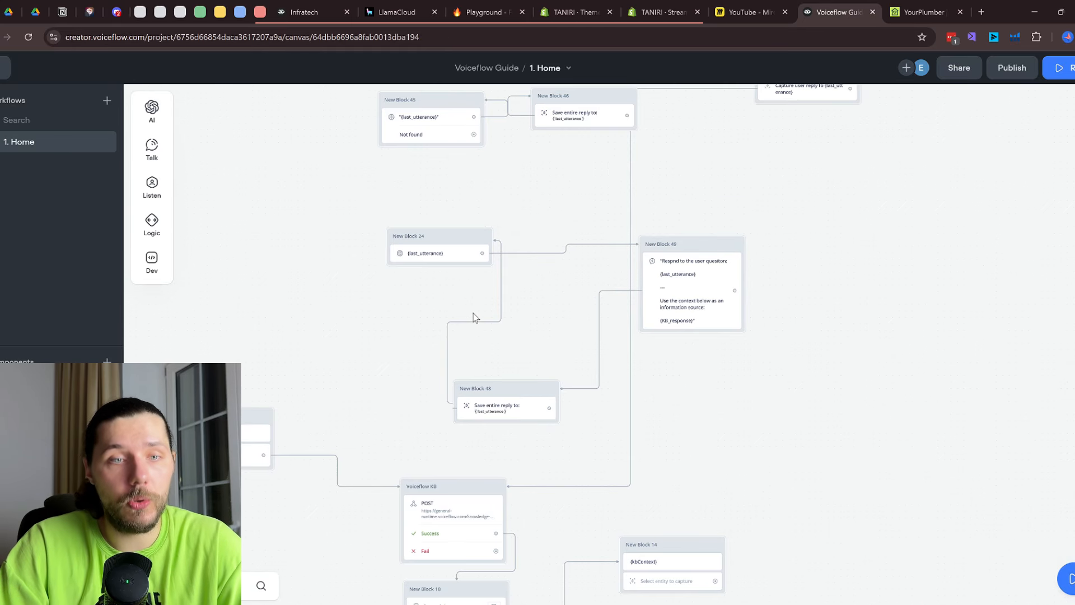
{"action": "scroll", "coordinate": [473, 318], "scroll_direction": "up", "scroll_amount": 1}
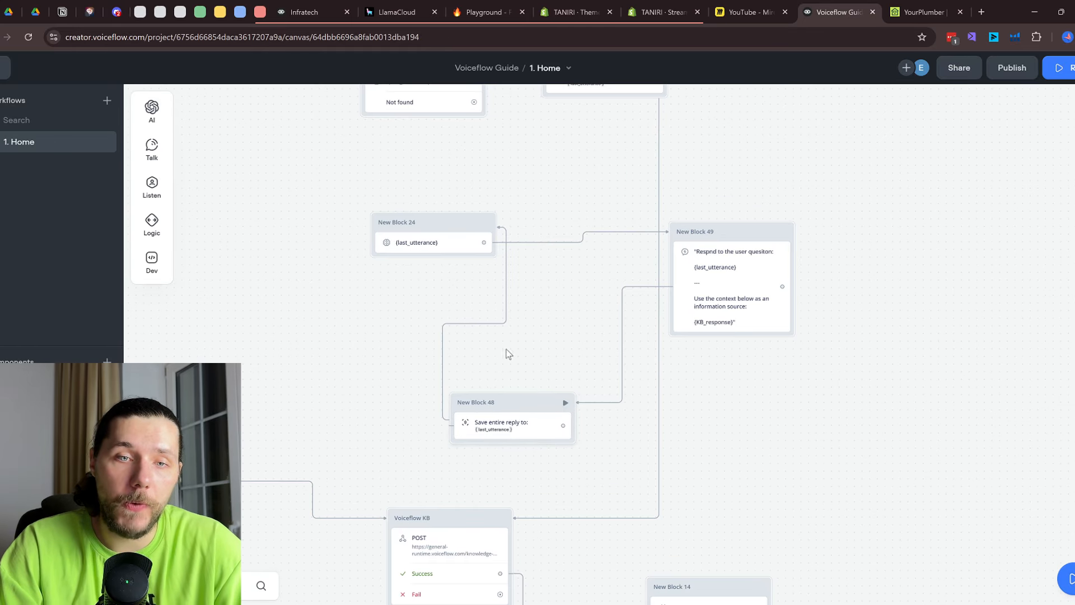
{"action": "scroll", "coordinate": [532, 292], "scroll_direction": "up", "scroll_amount": 3}
{"action": "mouse_move", "coordinate": [139, 254]}
{"action": "scroll", "coordinate": [387, 232], "scroll_direction": "up", "scroll_amount": 2}
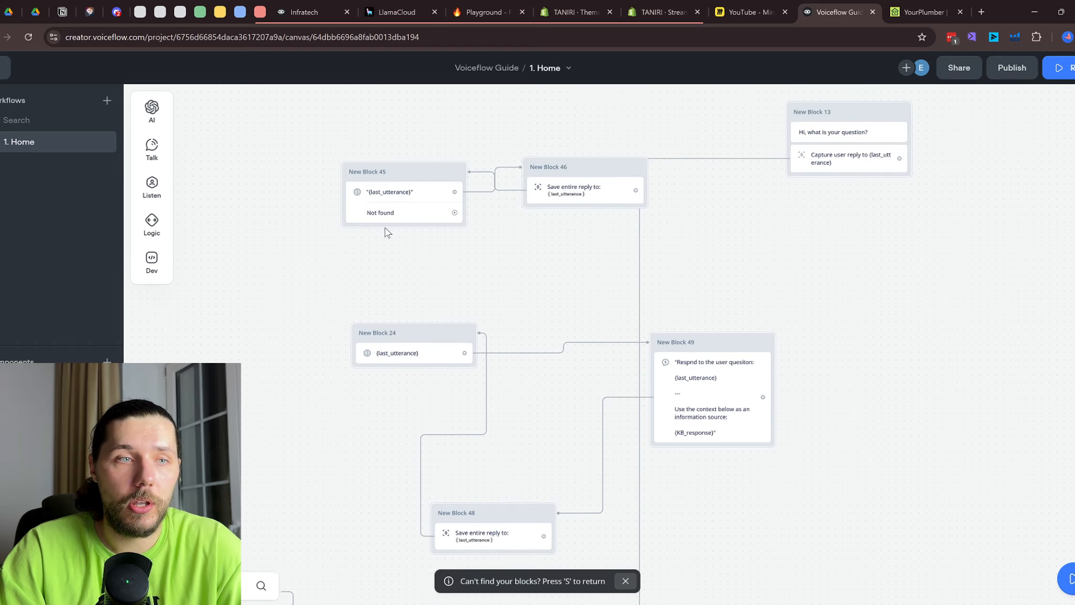
{"action": "mouse_move", "coordinate": [171, 112]}
{"action": "left_click_drag", "start_coordinate": [223, 103], "coordinate": [711, 193]}
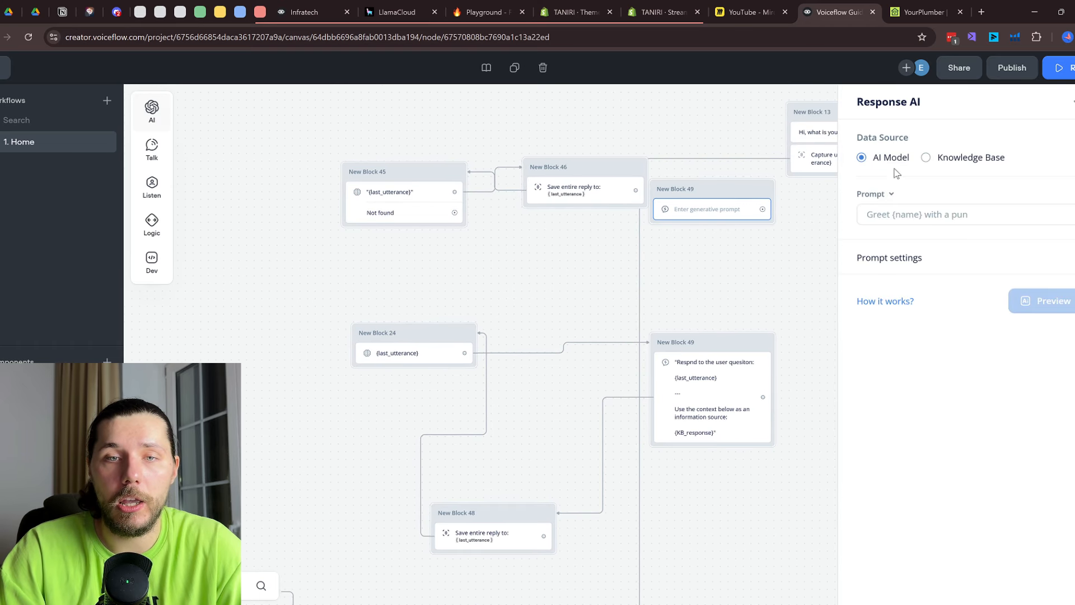
{"action": "left_click", "coordinate": [936, 160]}
{"action": "left_click_drag", "start_coordinate": [788, 267], "coordinate": [677, 279]}
Add an extra KB search block and delete it
{"action": "left_click_drag", "start_coordinate": [619, 222], "coordinate": [715, 300]}
{"action": "mouse_move", "coordinate": [154, 263]}
{"action": "left_click_drag", "start_coordinate": [210, 317], "coordinate": [880, 431]}
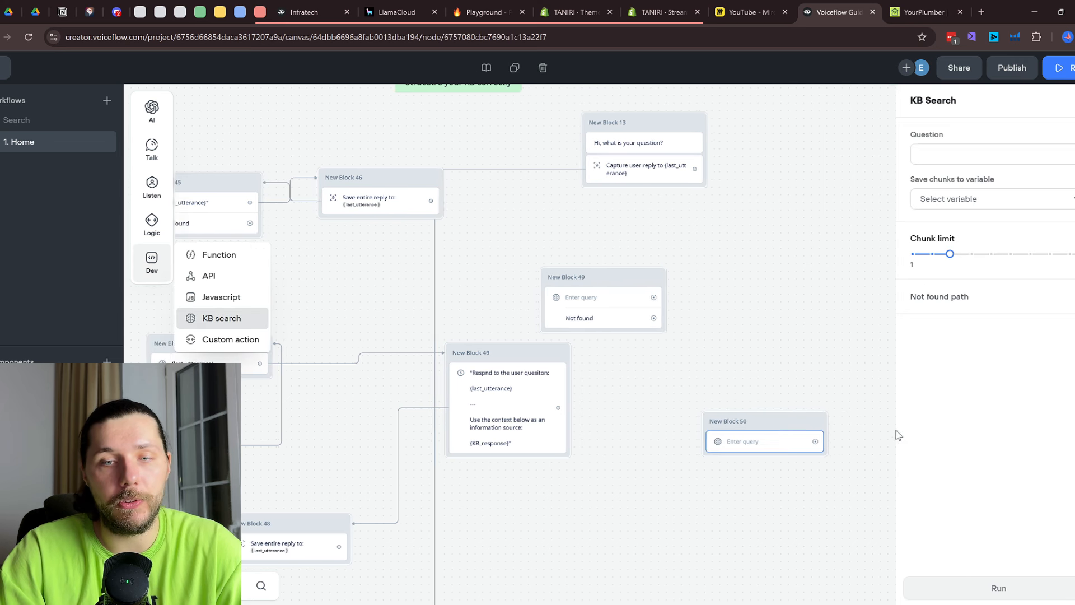
{"action": "right_click", "coordinate": [783, 434]}
{"action": "left_click", "coordinate": [806, 396]}
Open the Respond to the user question block and bring Prompt Engineering into view
{"action": "left_click", "coordinate": [523, 404]}
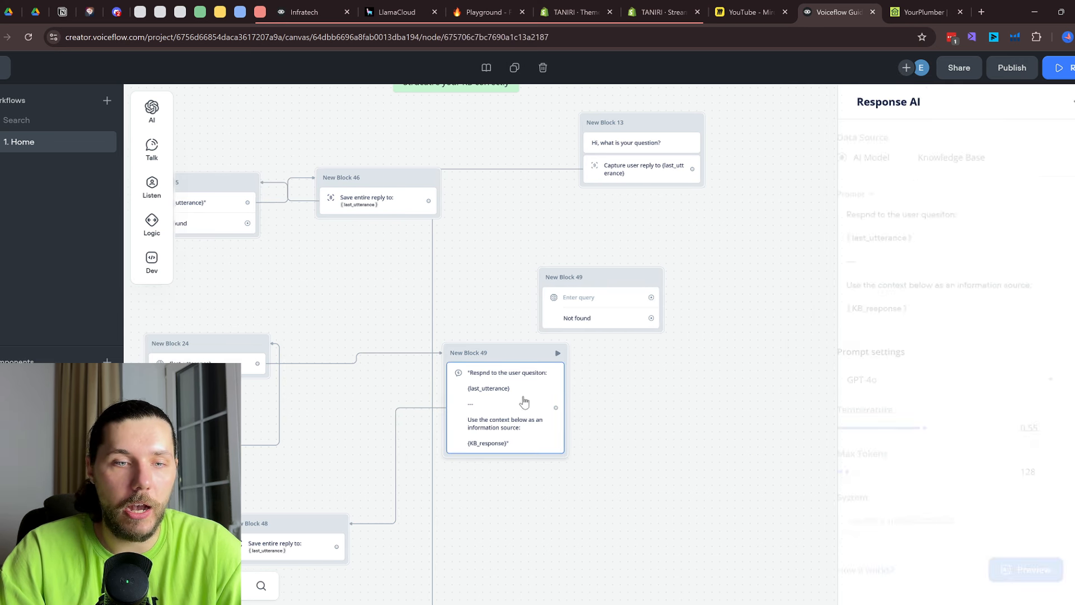
{"action": "scroll", "coordinate": [682, 325], "scroll_direction": "down", "scroll_amount": 5}
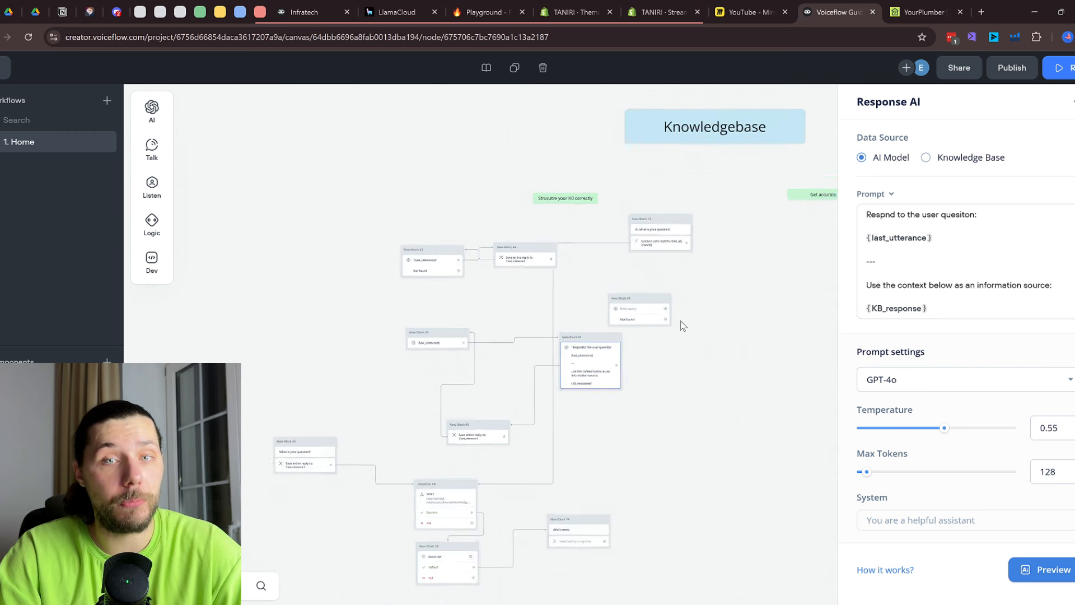
{"action": "left_click_drag", "start_coordinate": [738, 282], "coordinate": [391, 557]}
{"action": "left_click_drag", "start_coordinate": [649, 318], "coordinate": [657, 342]}
{"action": "scroll", "coordinate": [395, 224], "scroll_direction": "up", "scroll_amount": 3}
Insert {KB_response} on the empty line under <context-knowledgebase> in New Block 4 copy's prompt
{"action": "left_click", "coordinate": [440, 234]}
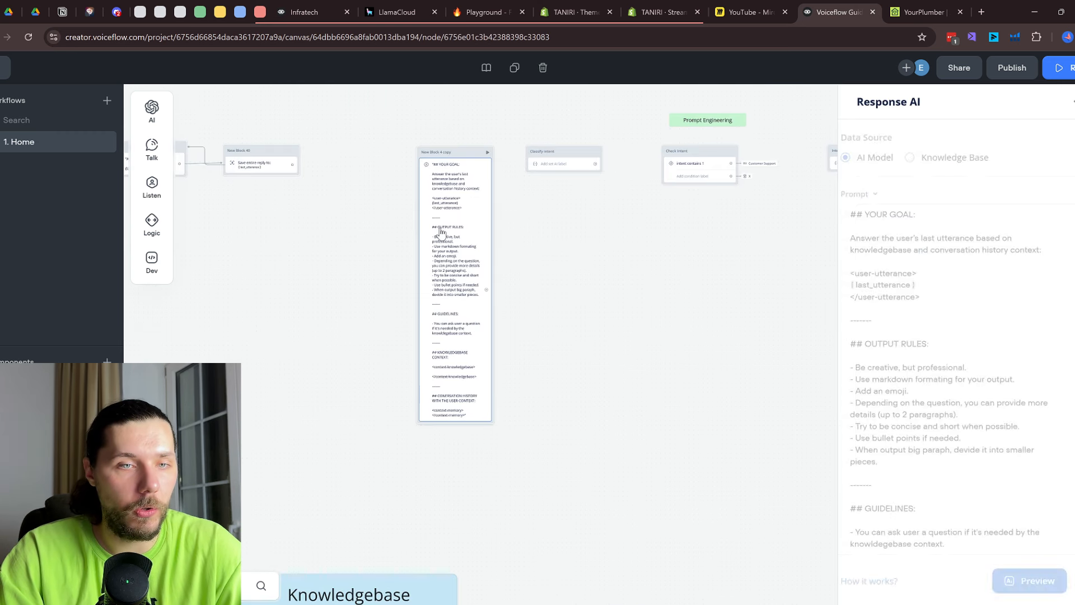
{"action": "scroll", "coordinate": [963, 408], "scroll_direction": "down", "scroll_amount": 5}
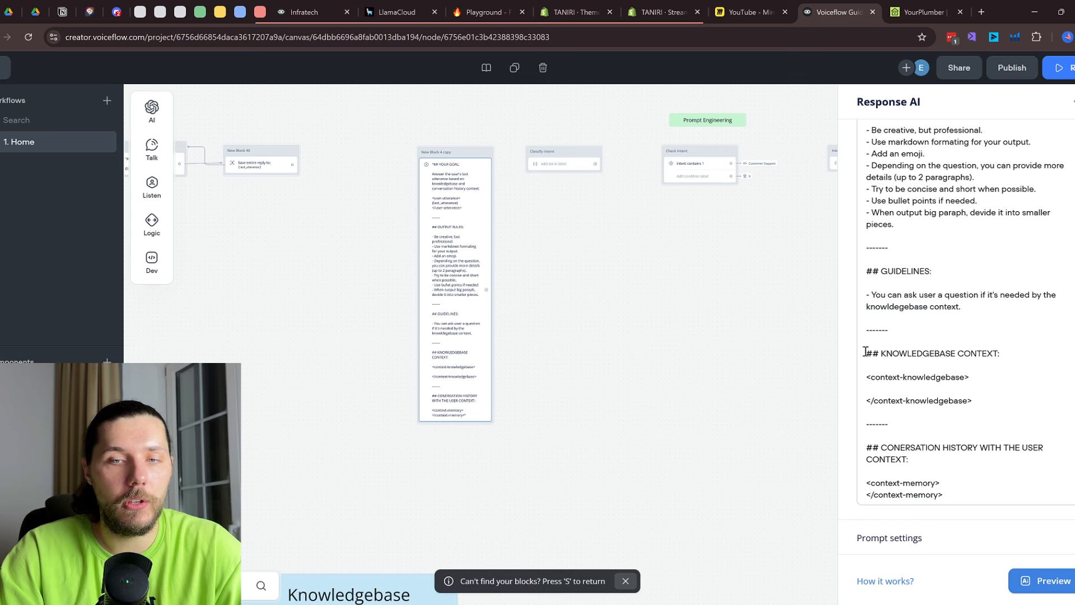
{"action": "left_click_drag", "start_coordinate": [866, 351], "coordinate": [976, 383]}
{"action": "left_click", "coordinate": [932, 390]}
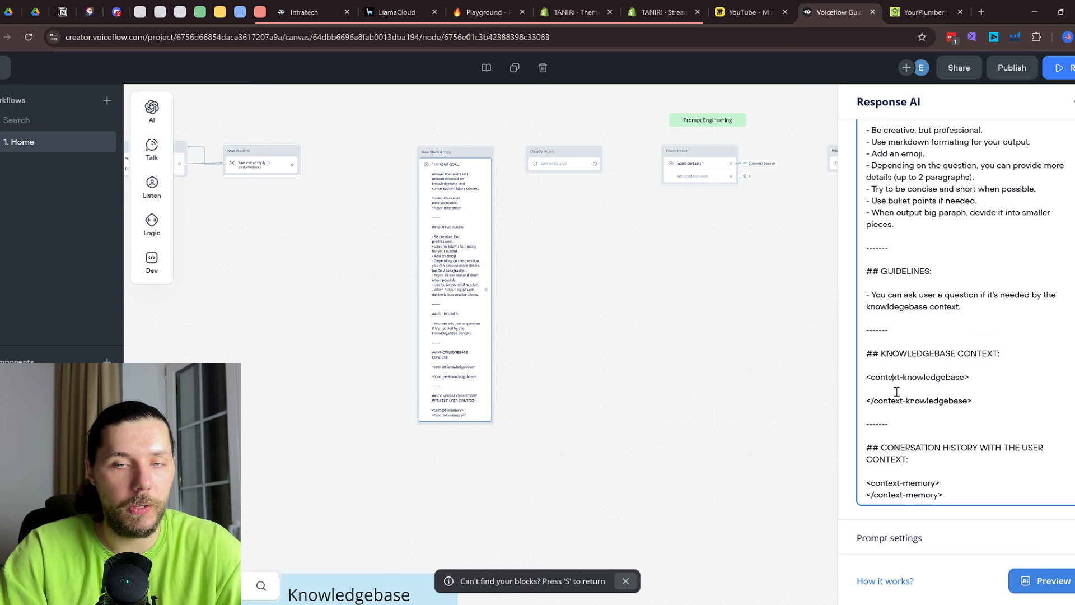
{"action": "type", "text": "{res"}
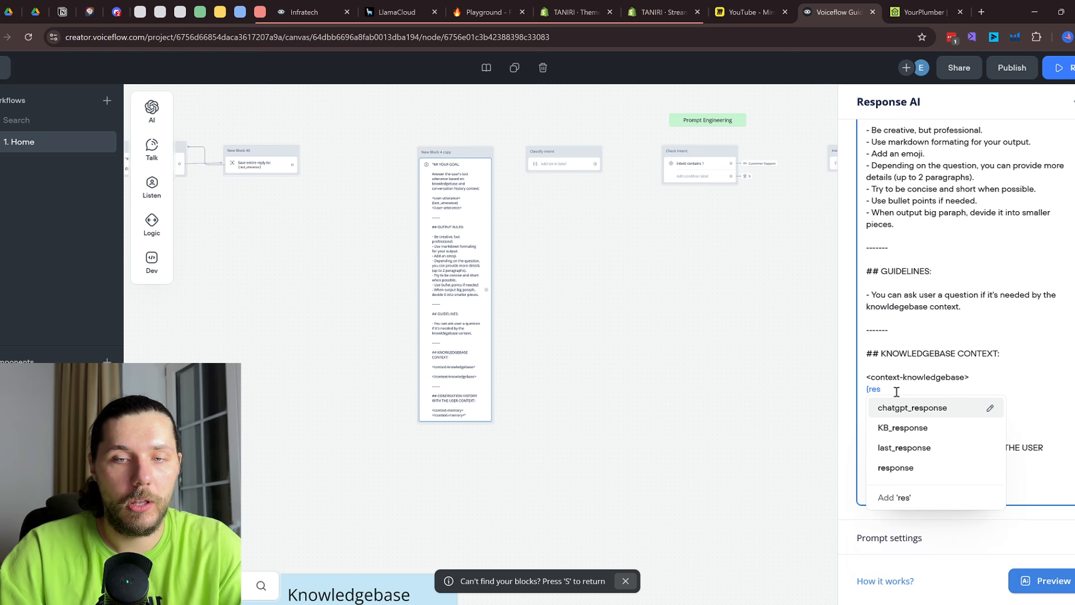
{"action": "left_click", "coordinate": [903, 427]}
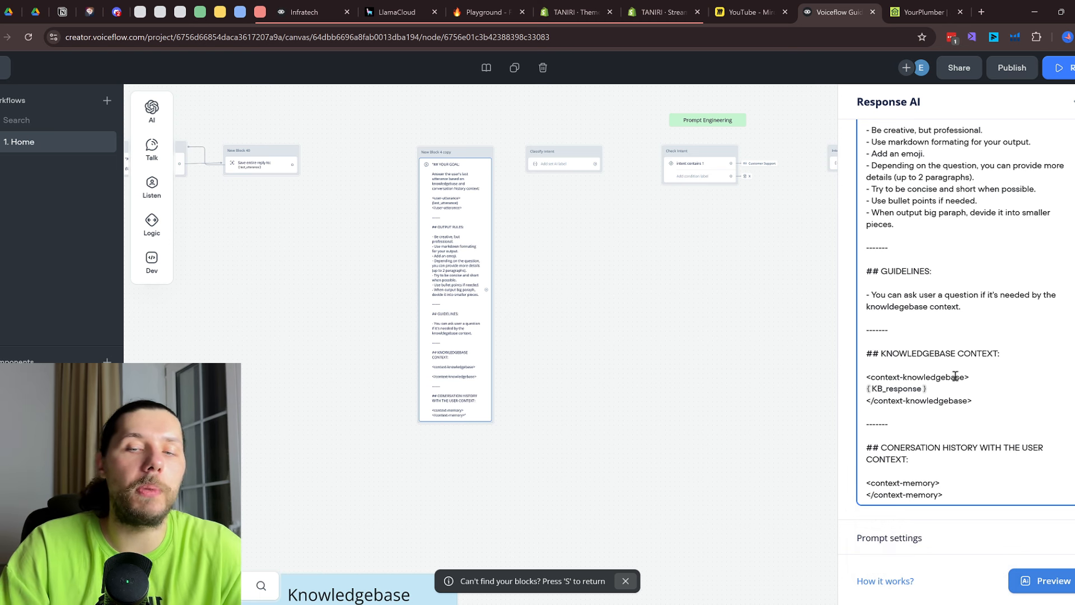
{"action": "scroll", "coordinate": [639, 371], "scroll_direction": "down", "scroll_amount": 6}
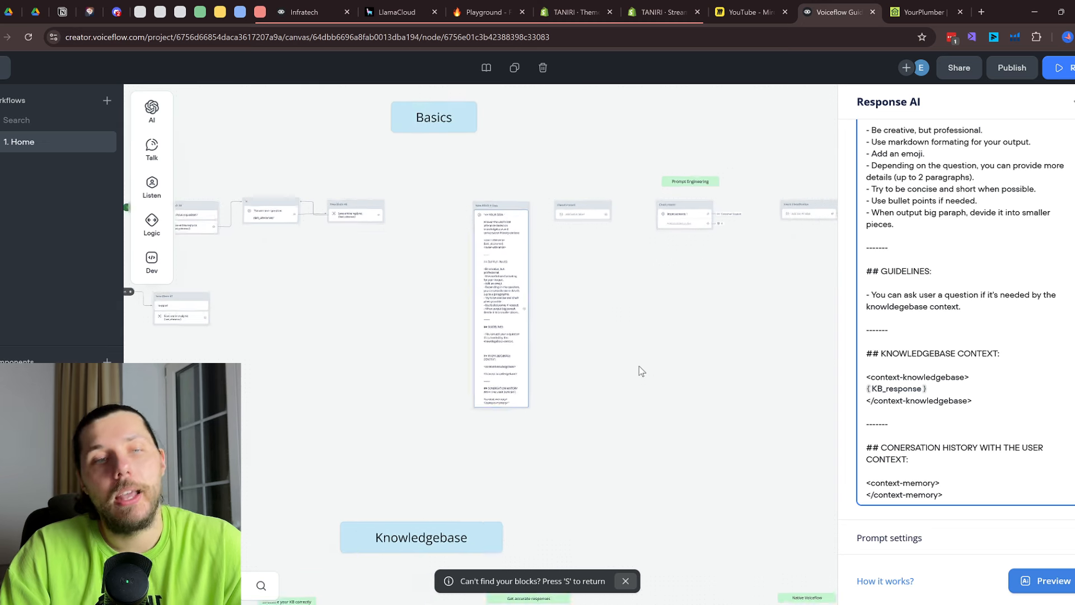
Close the prompt settings, then select and delete the lower Knowledgebase demo blocks
{"action": "left_click", "coordinate": [621, 431]}
{"action": "left_click_drag", "start_coordinate": [878, 396], "coordinate": [867, 310]}
{"action": "scroll", "coordinate": [629, 345], "scroll_direction": "up", "scroll_amount": 3}
{"action": "left_click_drag", "start_coordinate": [974, 320], "coordinate": [954, 362]}
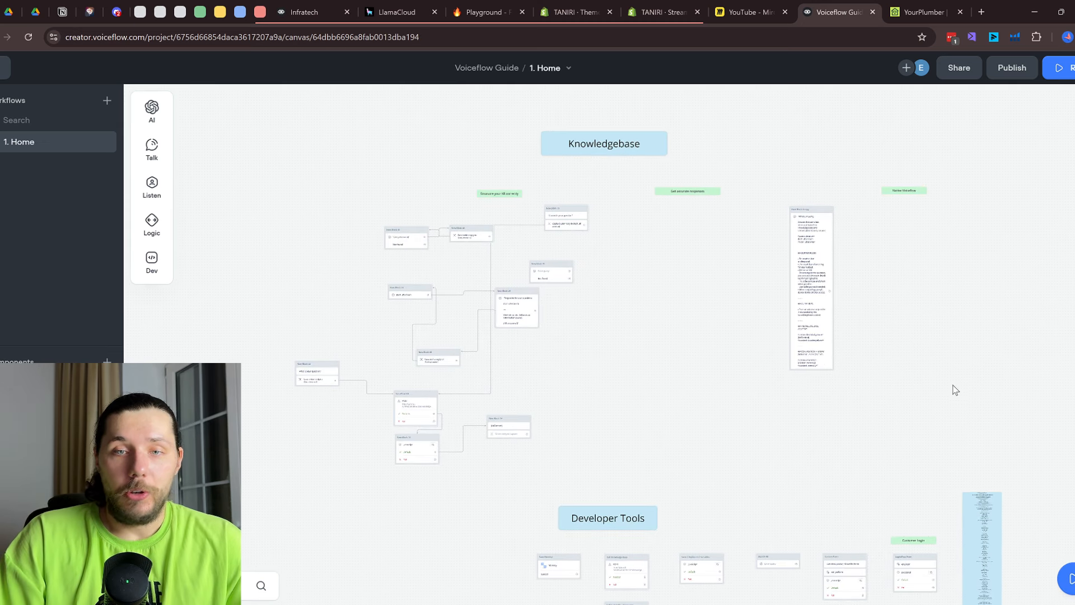
{"action": "left_click_drag", "start_coordinate": [1029, 457], "coordinate": [219, 115]}
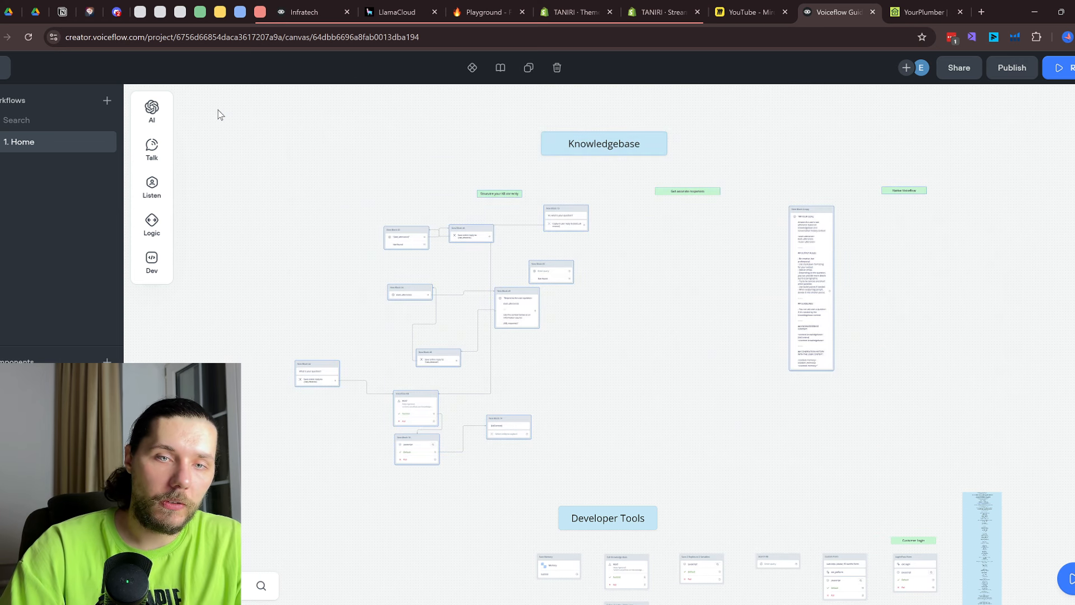
{"action": "left_click", "coordinate": [557, 217]}
{"action": "left_click_drag", "start_coordinate": [603, 460], "coordinate": [240, 300]}
{"action": "key", "text": "Delete"}
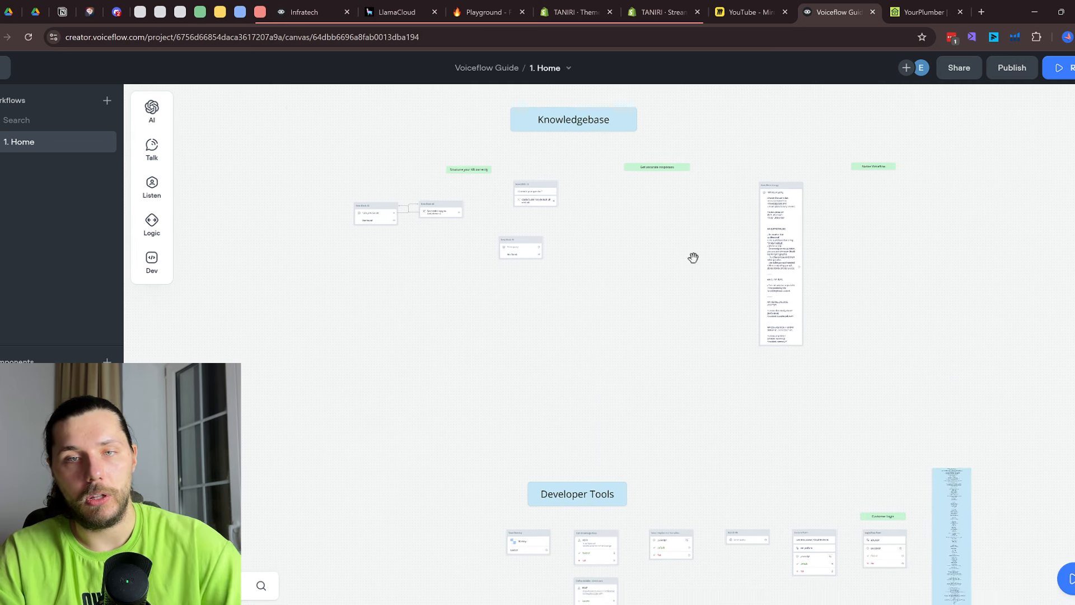
Pan and zoom the canvas until the Developer Tools blocks are centered in view
{"action": "scroll", "coordinate": [615, 331], "scroll_direction": "up", "scroll_amount": 8}
{"action": "scroll", "coordinate": [626, 448], "scroll_direction": "down", "scroll_amount": 3}
{"action": "scroll", "coordinate": [627, 441], "scroll_direction": "down", "scroll_amount": 4}
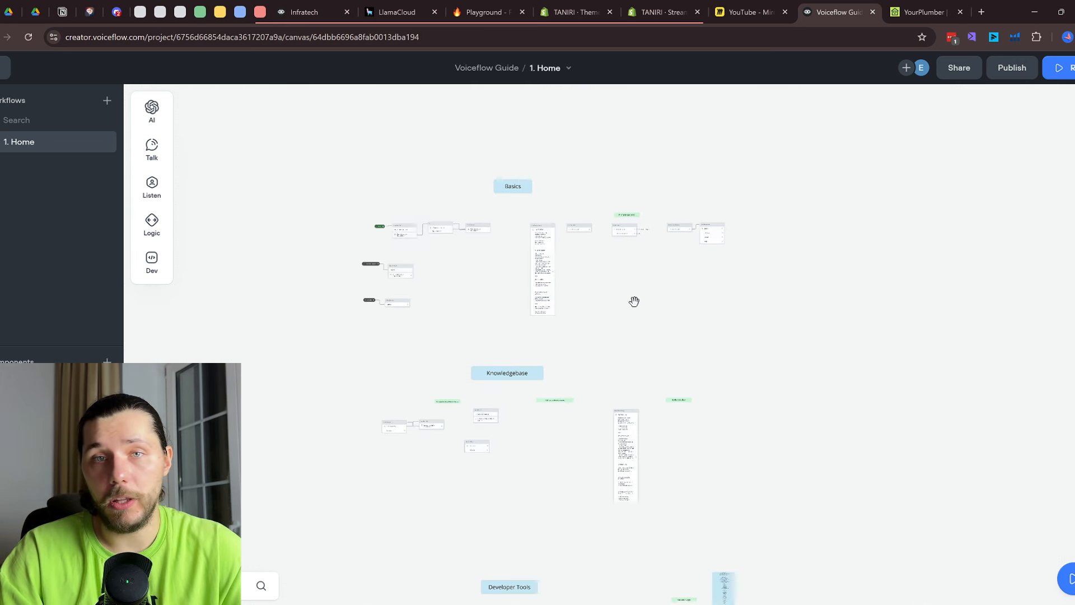
{"action": "scroll", "coordinate": [489, 364], "scroll_direction": "up", "scroll_amount": 5}
{"action": "scroll", "coordinate": [508, 387], "scroll_direction": "down", "scroll_amount": 8}
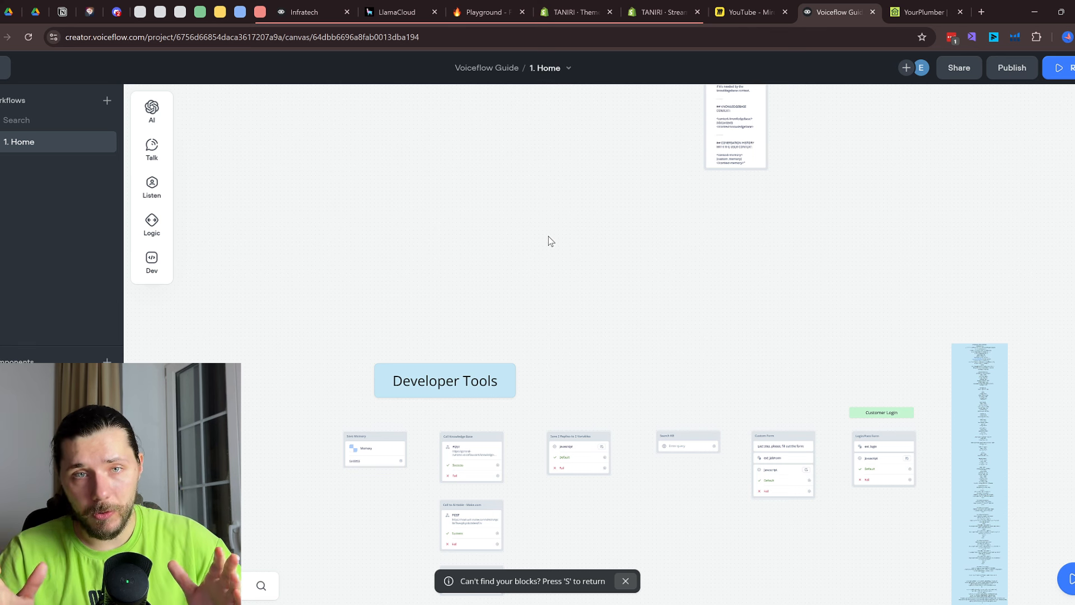
{"action": "scroll", "coordinate": [578, 235], "scroll_direction": "up", "scroll_amount": 2}
{"action": "scroll", "coordinate": [634, 264], "scroll_direction": "down", "scroll_amount": 3}
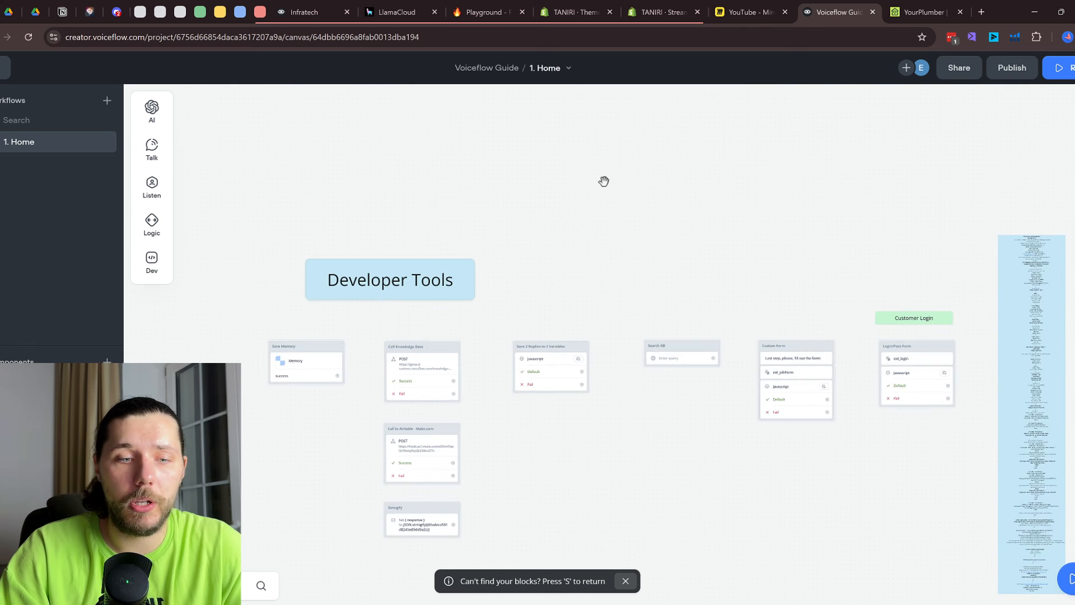
{"action": "scroll", "coordinate": [620, 455], "scroll_direction": "up", "scroll_amount": 5}
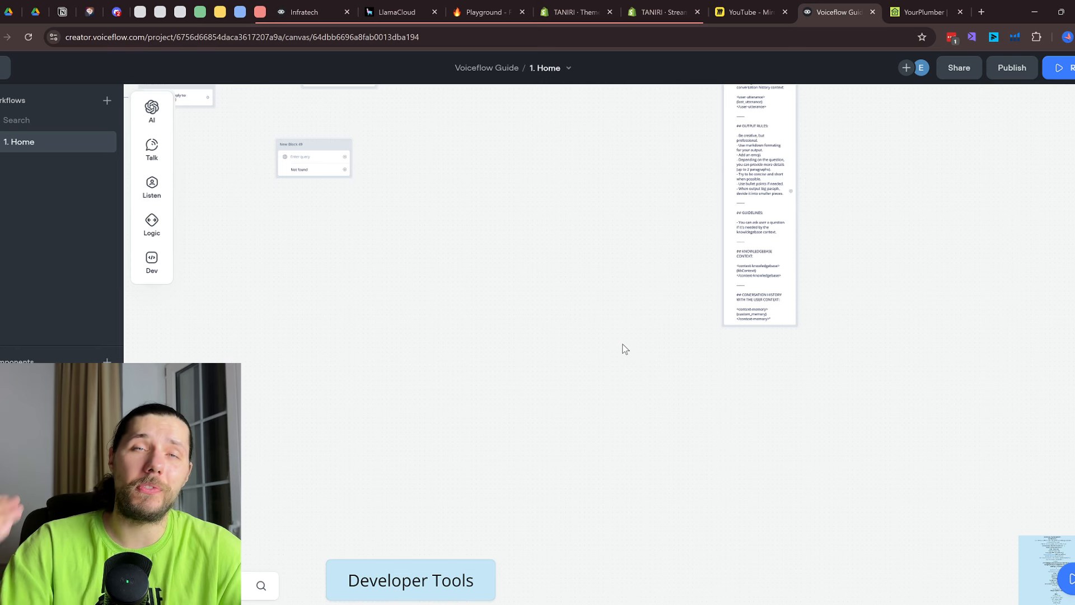
{"action": "scroll", "coordinate": [625, 349], "scroll_direction": "down", "scroll_amount": 4}
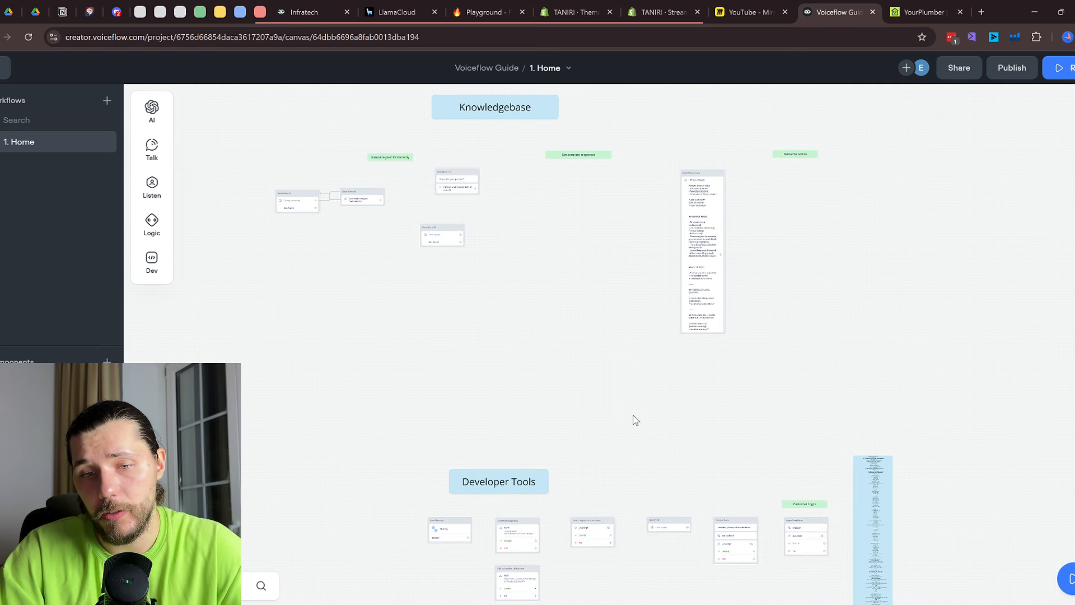
{"action": "left_click_drag", "start_coordinate": [633, 421], "coordinate": [655, 148]}
{"action": "scroll", "coordinate": [652, 185], "scroll_direction": "up", "scroll_amount": 2}
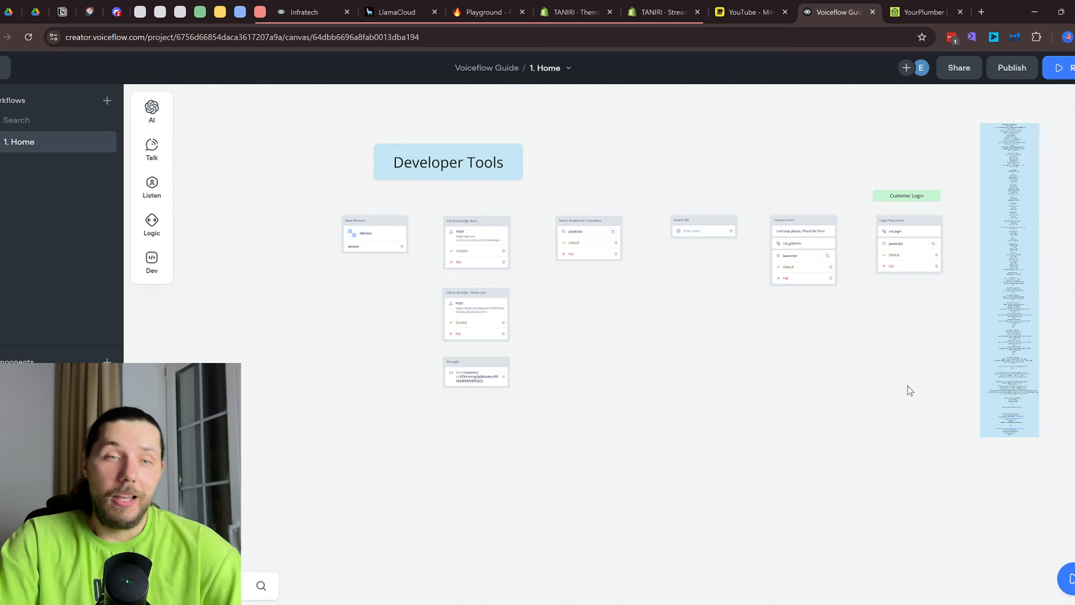
{"action": "scroll", "coordinate": [1041, 482], "scroll_direction": "down", "scroll_amount": 2}
{"action": "scroll", "coordinate": [980, 523], "scroll_direction": "up", "scroll_amount": 3}
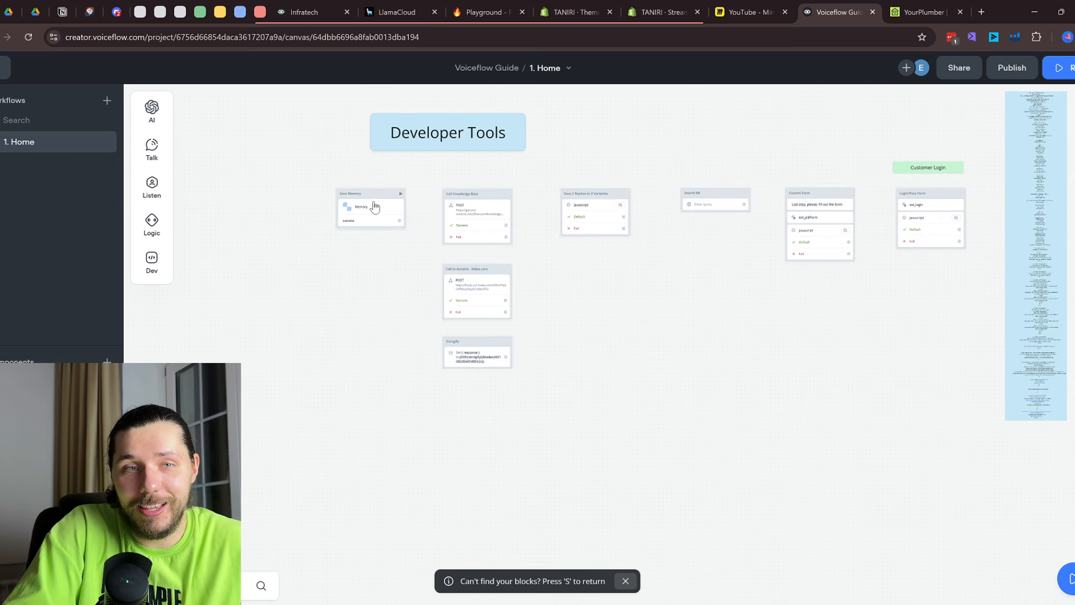
{"action": "scroll", "coordinate": [704, 337], "scroll_direction": "up", "scroll_amount": 2}
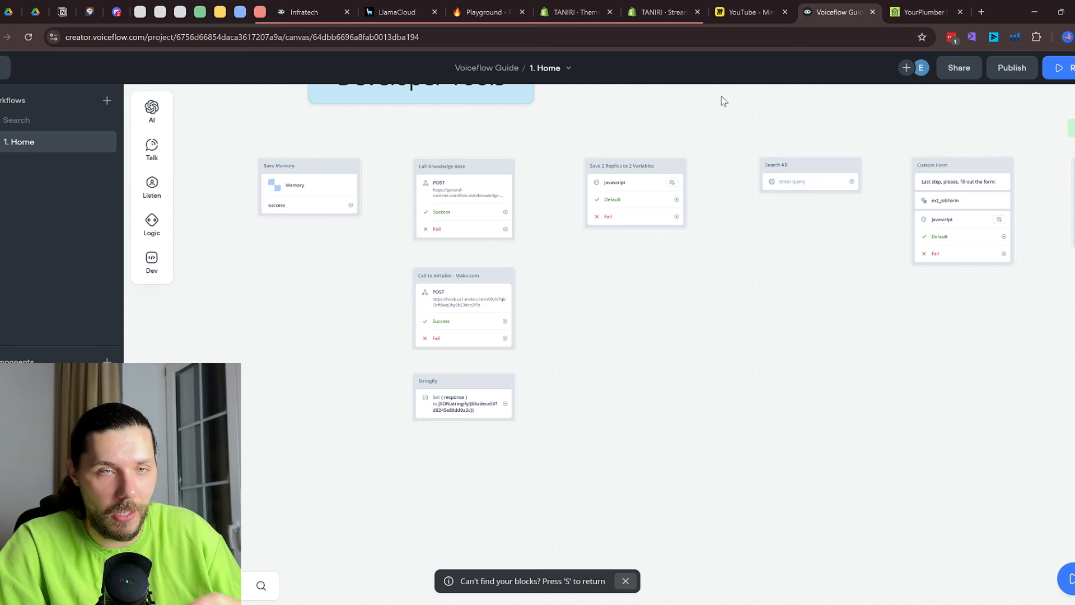
{"action": "left_click_drag", "start_coordinate": [641, 118], "coordinate": [739, 198]}
{"action": "scroll", "coordinate": [527, 197], "scroll_direction": "up", "scroll_amount": 1}
{"action": "left_click_drag", "start_coordinate": [461, 228], "coordinate": [455, 174]}
Drop an empty Function block from Dev onto the canvas, then switch to the Miro board tab
{"action": "mouse_move", "coordinate": [143, 266]}
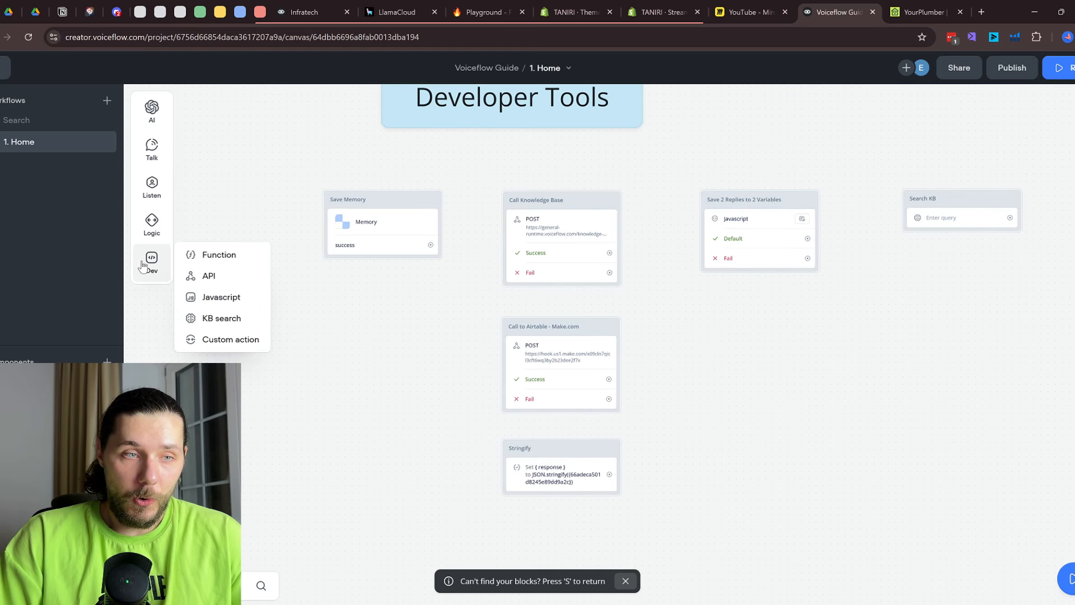
{"action": "left_click_drag", "start_coordinate": [212, 254], "coordinate": [307, 318]}
{"action": "left_click", "coordinate": [259, 12]}
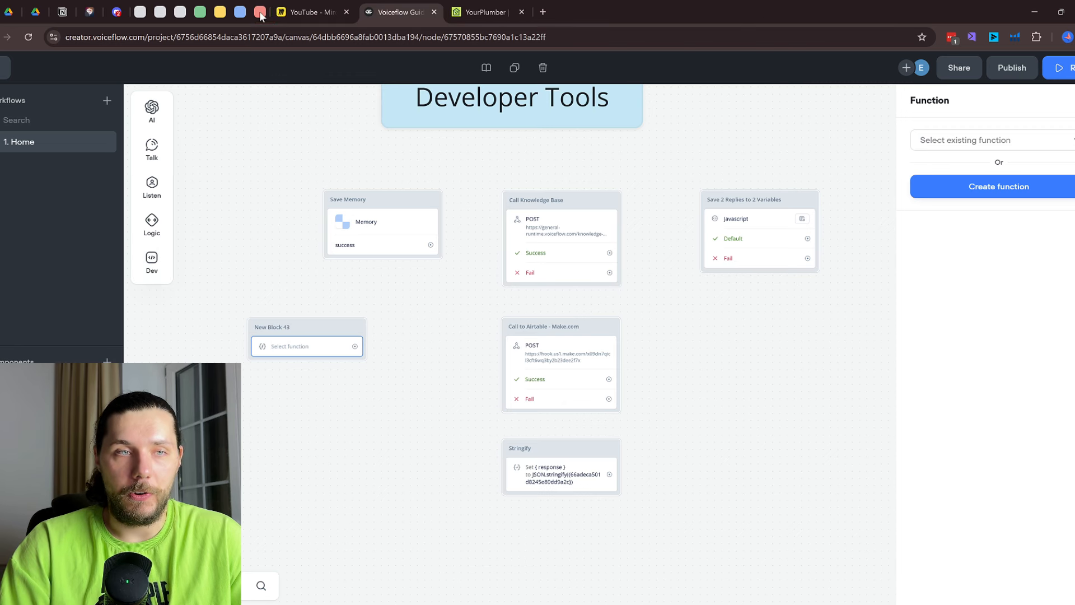
{"action": "left_click_drag", "start_coordinate": [260, 12], "coordinate": [200, 12]}
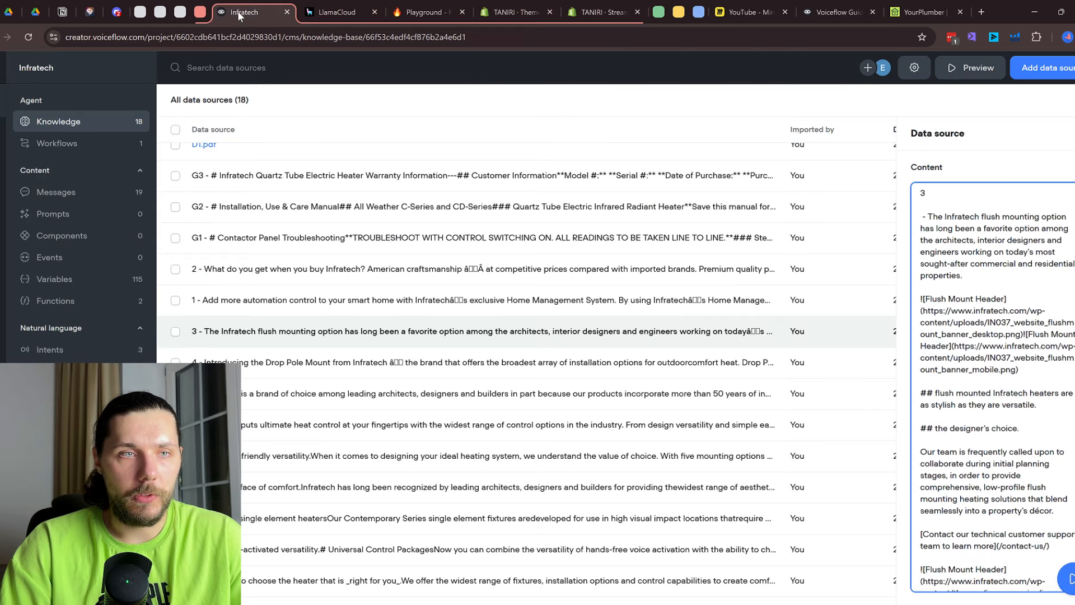
{"action": "left_click", "coordinate": [200, 11]}
{"action": "left_click", "coordinate": [260, 12]}
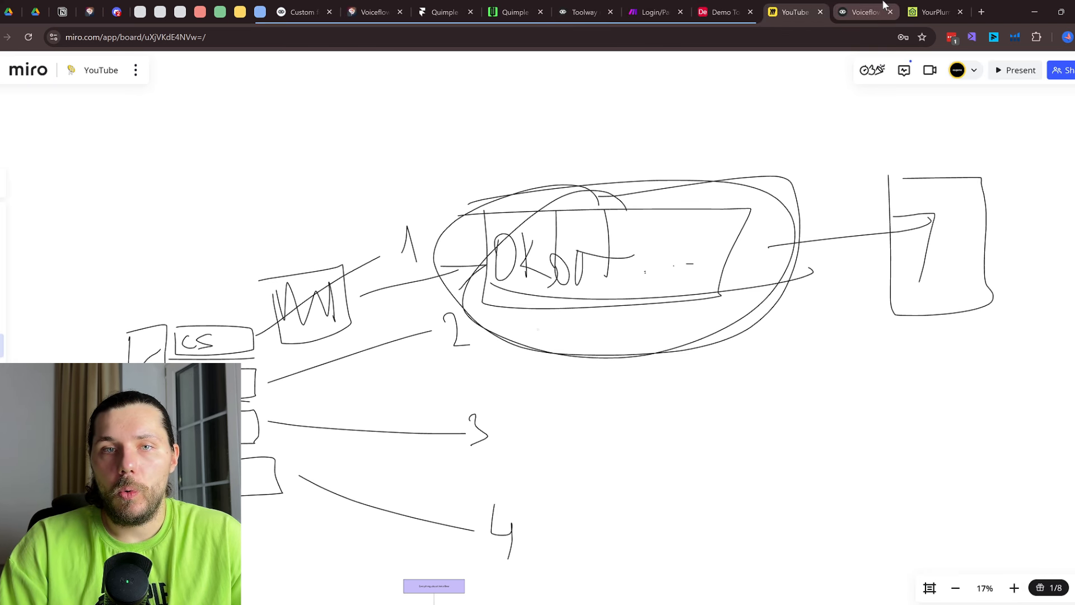
Leave the Miro board and return to the Voiceflow canvas tab
{"action": "left_click", "coordinate": [884, 6]}
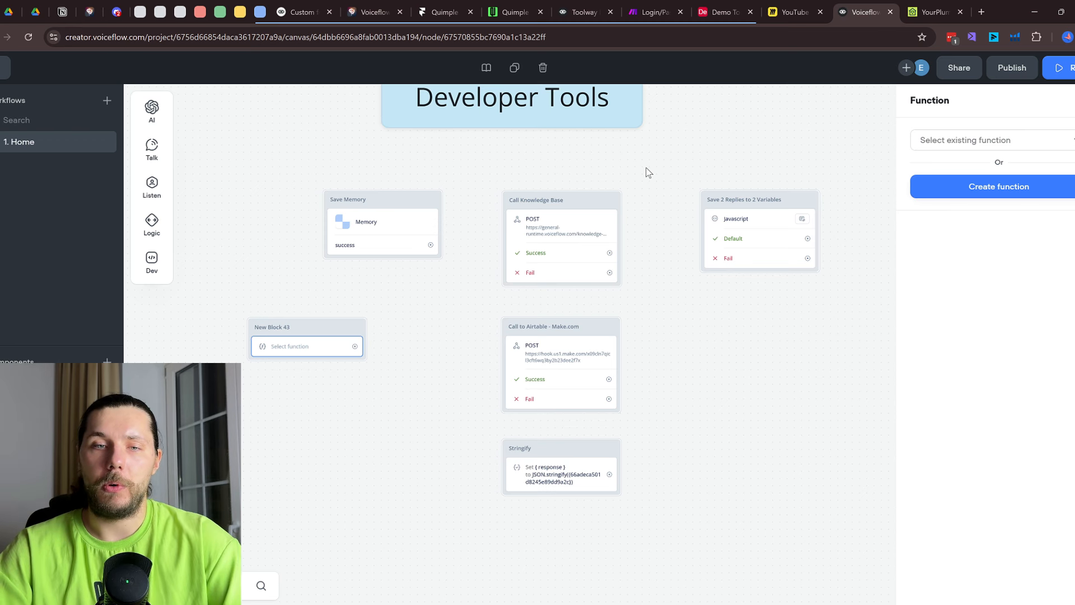
{"action": "scroll", "coordinate": [594, 249], "scroll_direction": "up", "scroll_amount": 2}
Drag a new API block onto the canvas beside Call Knowledge Base and open its settings
{"action": "left_click", "coordinate": [574, 236]}
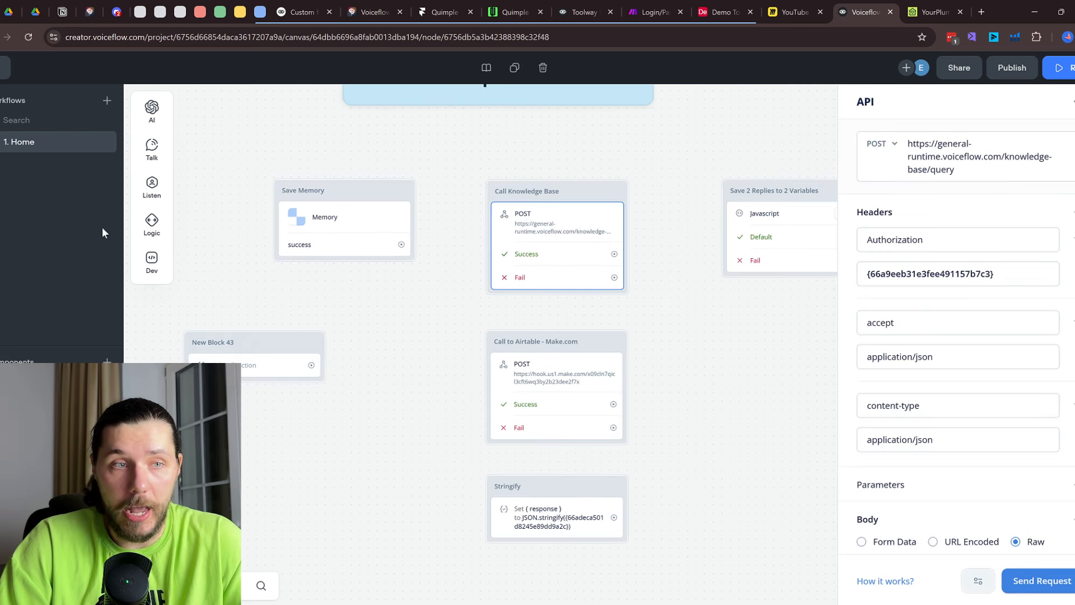
{"action": "mouse_move", "coordinate": [151, 261]}
{"action": "left_click_drag", "start_coordinate": [208, 276], "coordinate": [805, 384]}
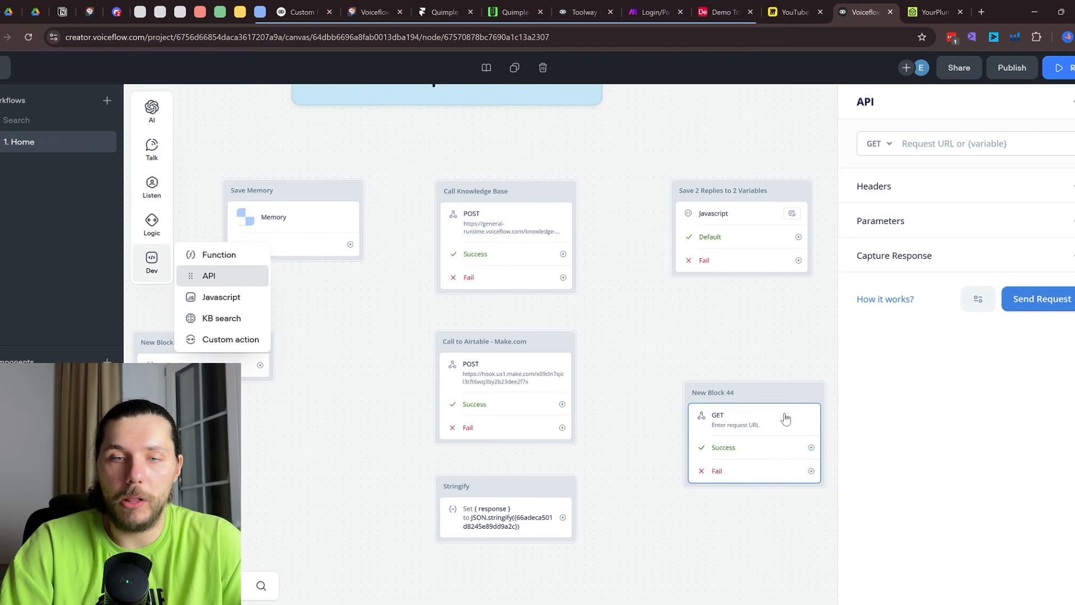
{"action": "left_click_drag", "start_coordinate": [759, 513], "coordinate": [633, 428]}
{"action": "left_click", "coordinate": [605, 365]}
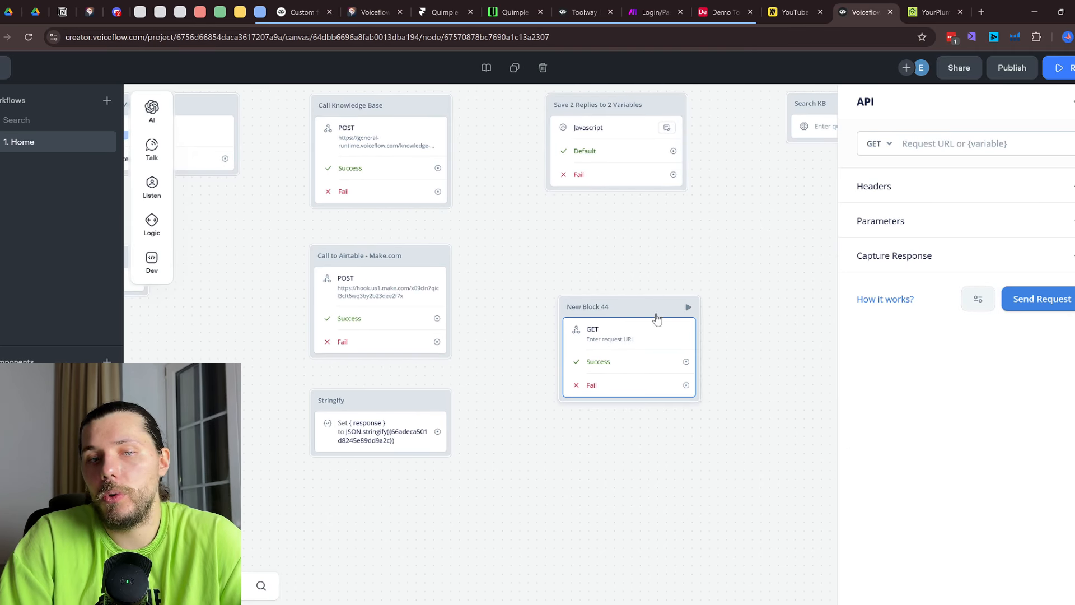
Keep the method as GET and expand the Headers, Parameters and Capture Response sections
{"action": "left_click", "coordinate": [874, 143]}
{"action": "left_click", "coordinate": [987, 144]}
{"action": "left_click", "coordinate": [1074, 186]}
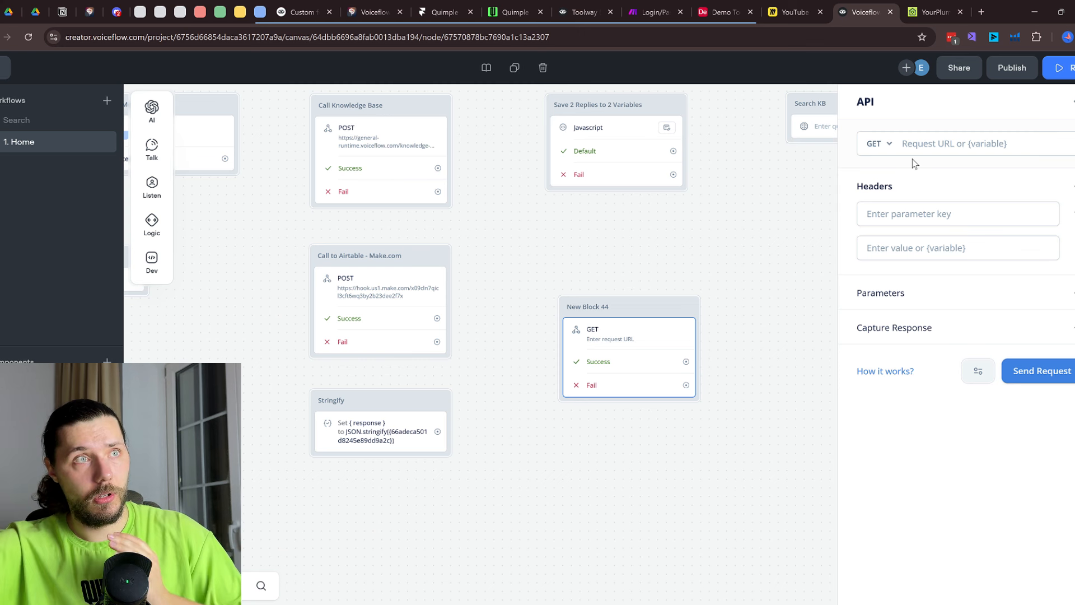
{"action": "left_click", "coordinate": [1071, 297]}
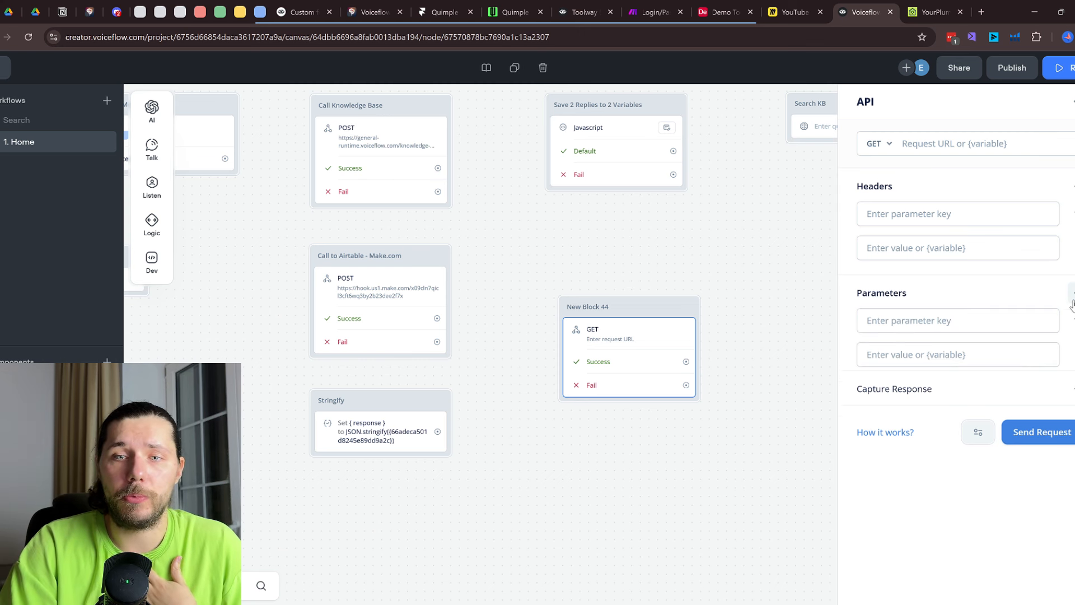
{"action": "left_click", "coordinate": [1072, 400]}
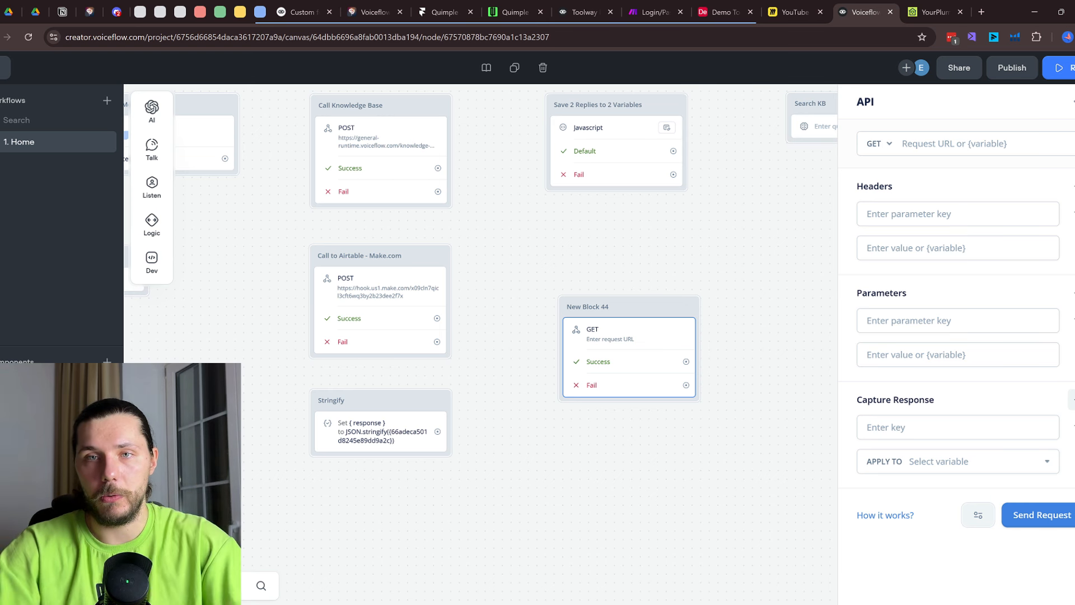
{"action": "left_click", "coordinate": [960, 12]}
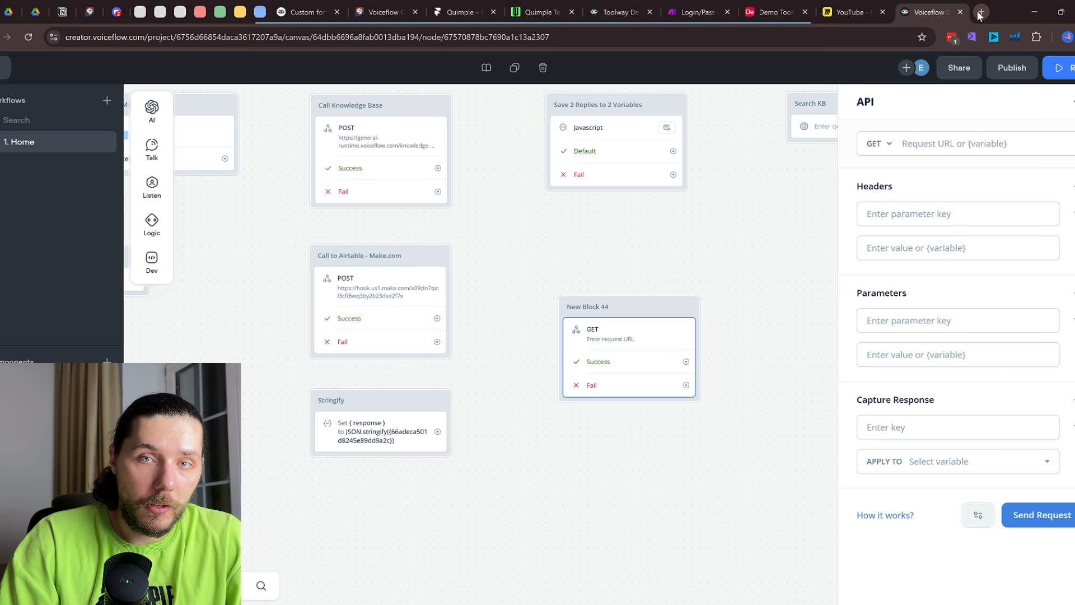
In a new tab, Google 'voiceflow functions marketplace' and open the Voiceflow Marketplace
{"action": "left_click", "coordinate": [981, 13]}
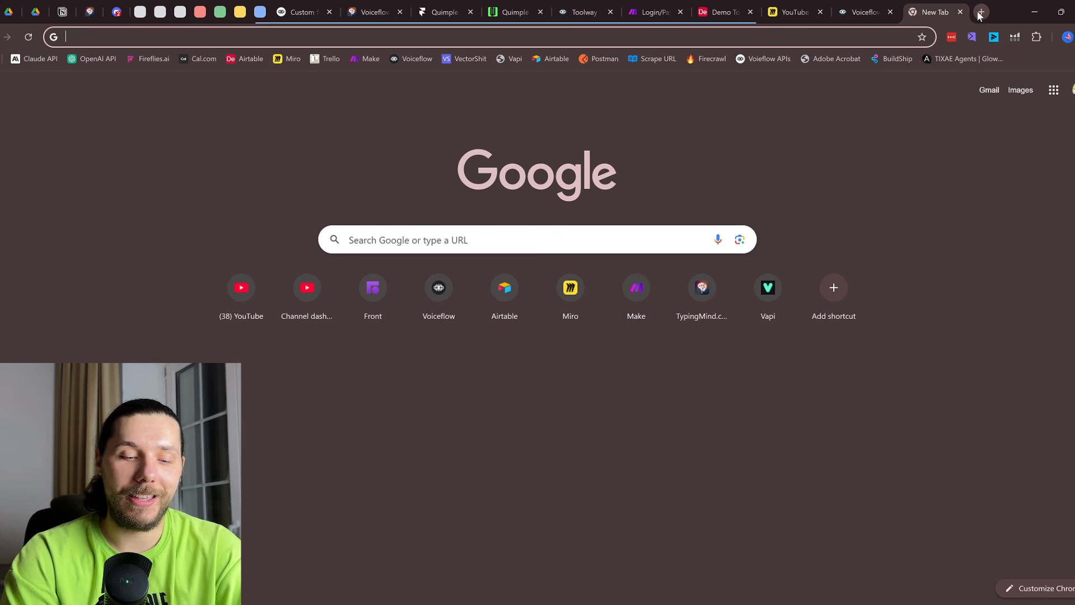
{"action": "type", "text": "voic"}
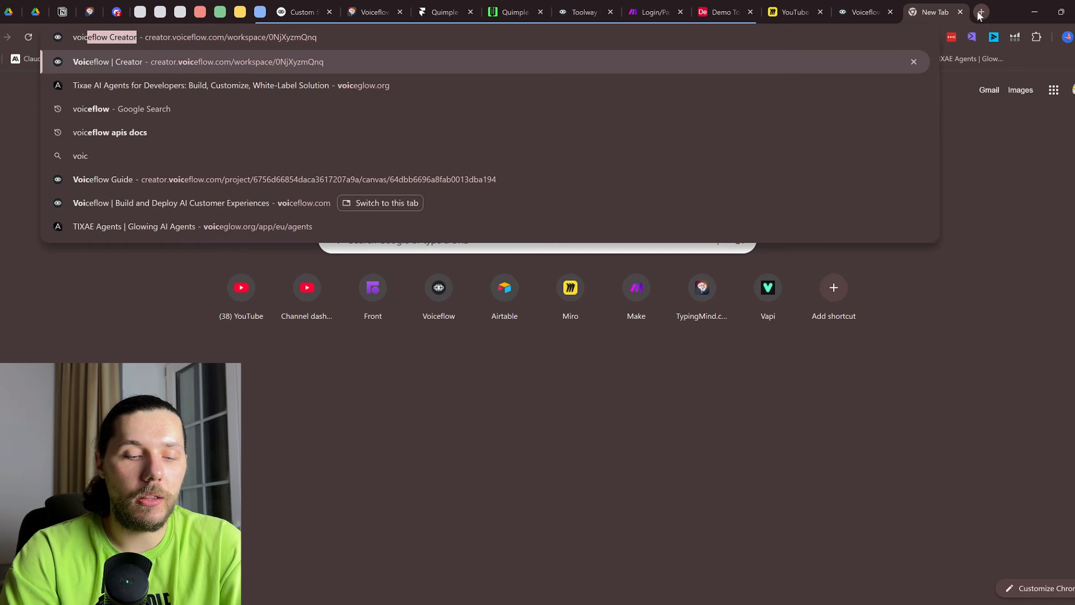
{"action": "type", "text": "eflow functions marketplace"}
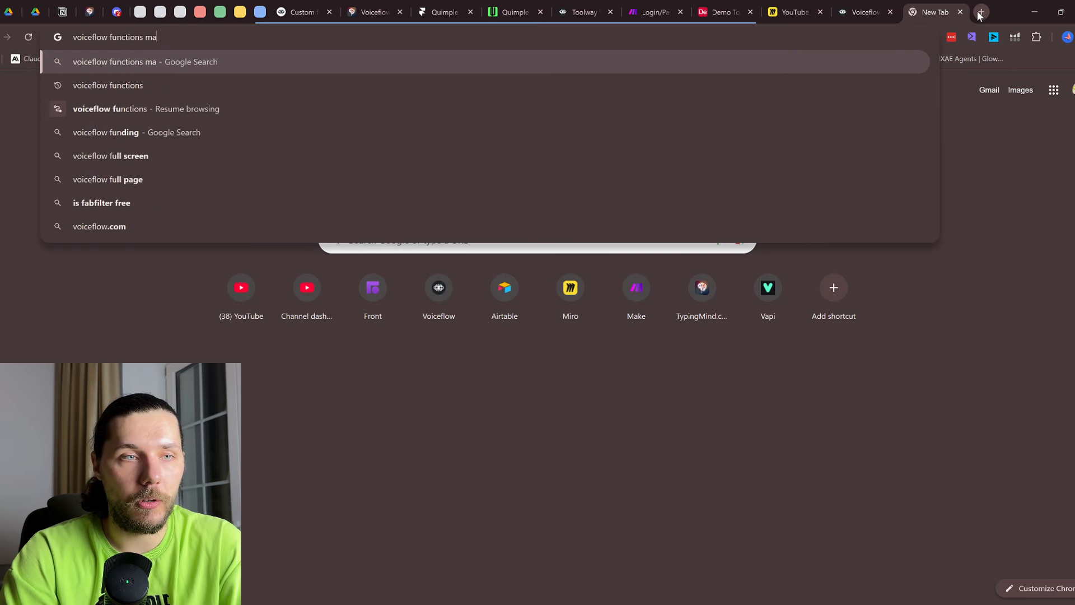
{"action": "key", "text": "Return"}
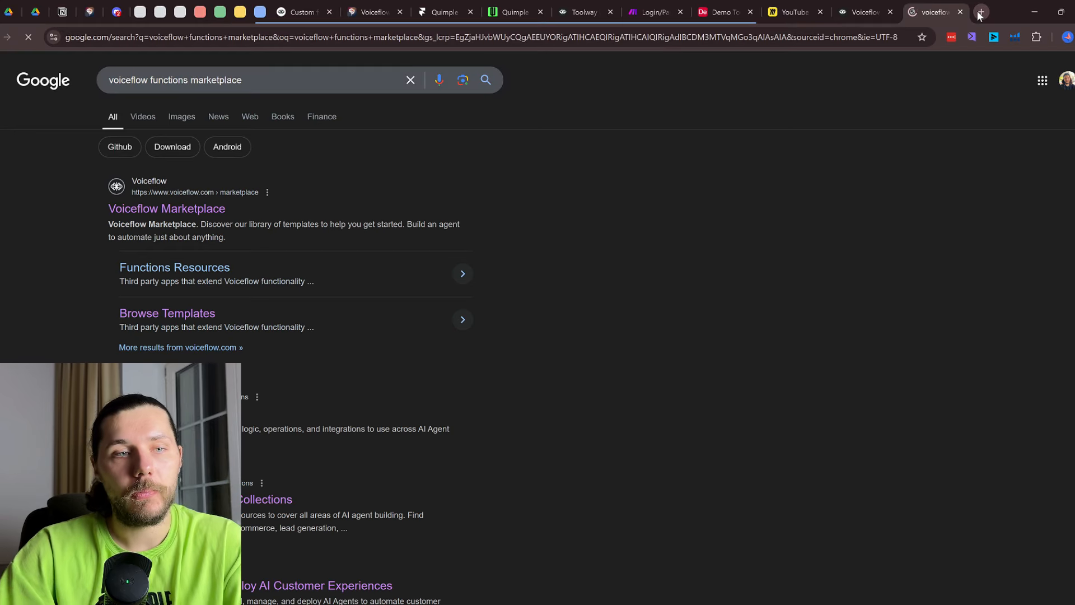
{"action": "left_click", "coordinate": [190, 213]}
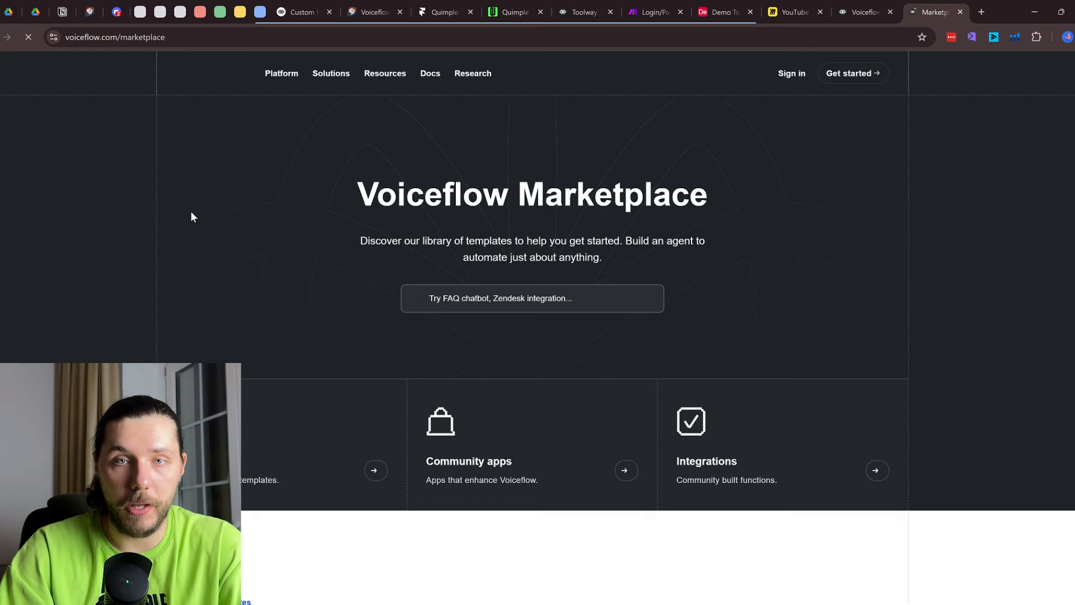
Open the full templates library, search 'shop' for Shopify functions, then return to Voiceflow
{"action": "scroll", "coordinate": [569, 258], "scroll_direction": "down", "scroll_amount": 9}
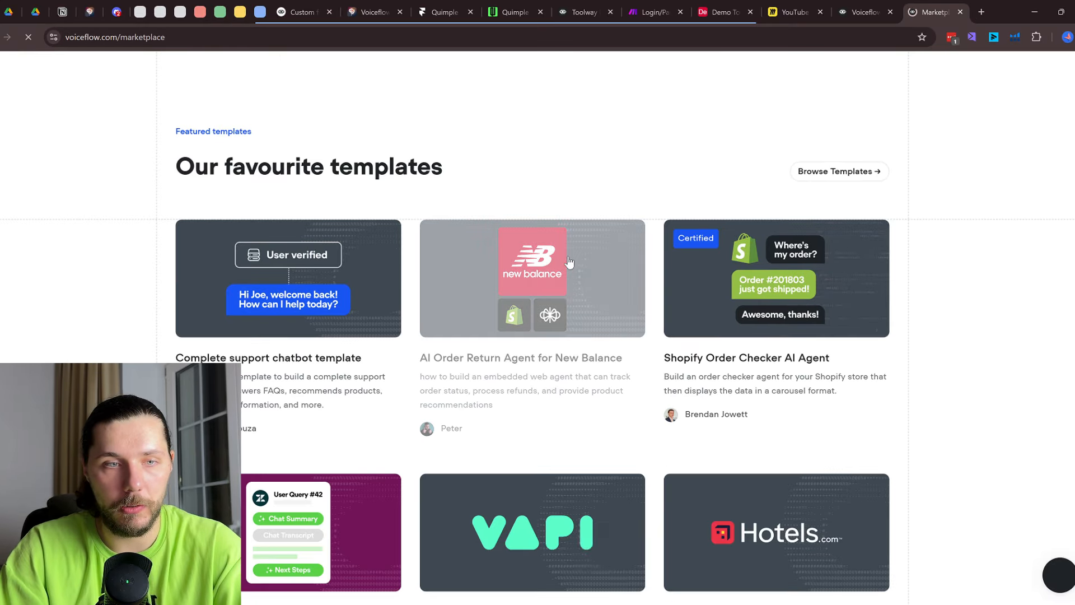
{"action": "left_click", "coordinate": [851, 170]}
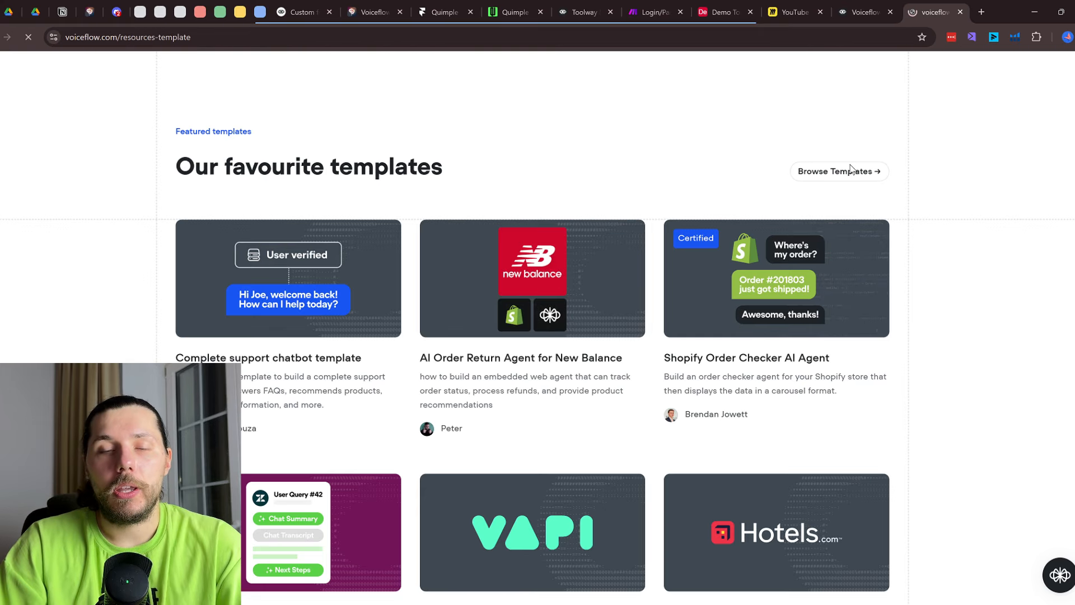
{"action": "scroll", "coordinate": [816, 187], "scroll_direction": "down", "scroll_amount": 7}
{"action": "scroll", "coordinate": [784, 241], "scroll_direction": "down", "scroll_amount": 7}
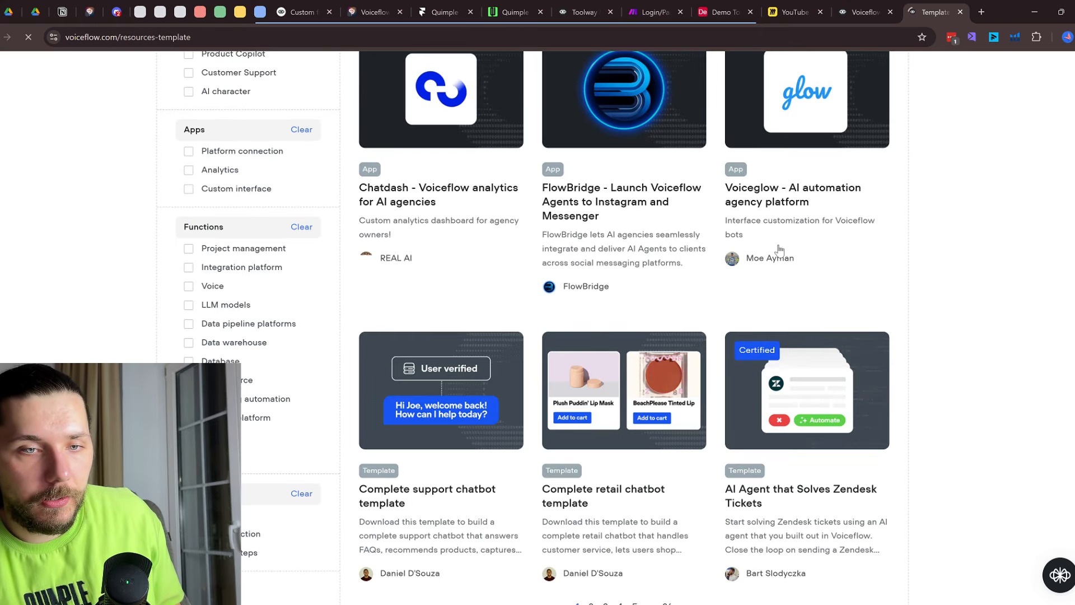
{"action": "scroll", "coordinate": [777, 257], "scroll_direction": "up", "scroll_amount": 7}
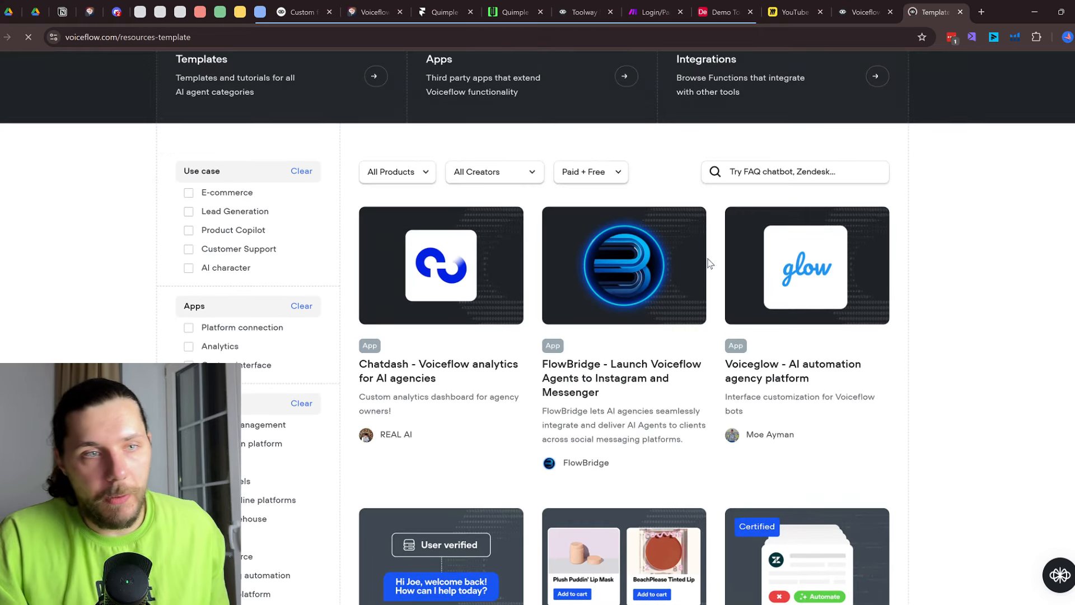
{"action": "left_click", "coordinate": [769, 174]}
{"action": "type", "text": "shop"}
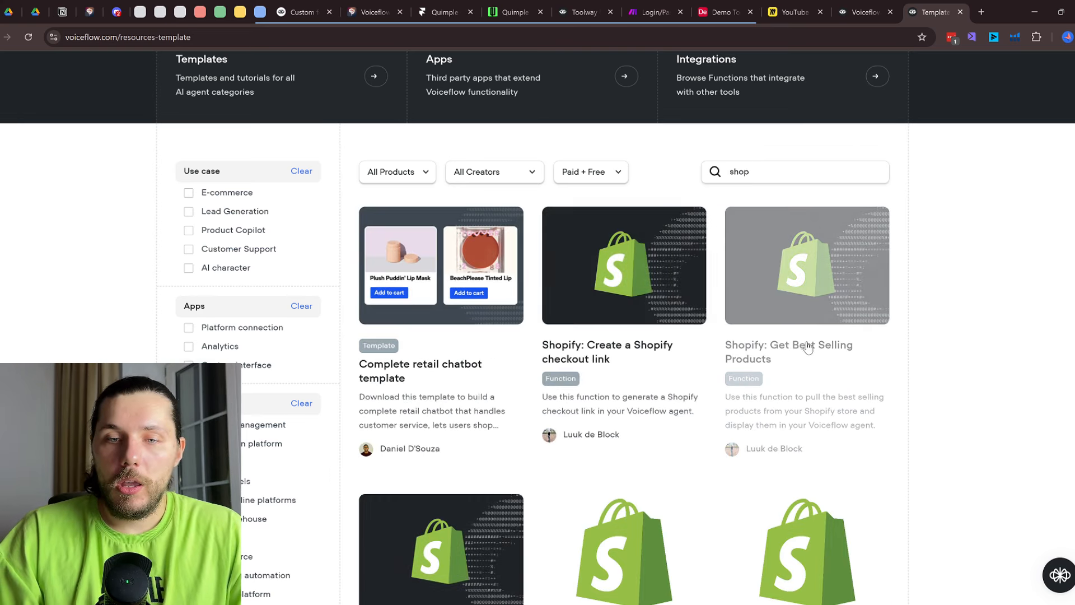
{"action": "scroll", "coordinate": [808, 347], "scroll_direction": "down", "scroll_amount": 4}
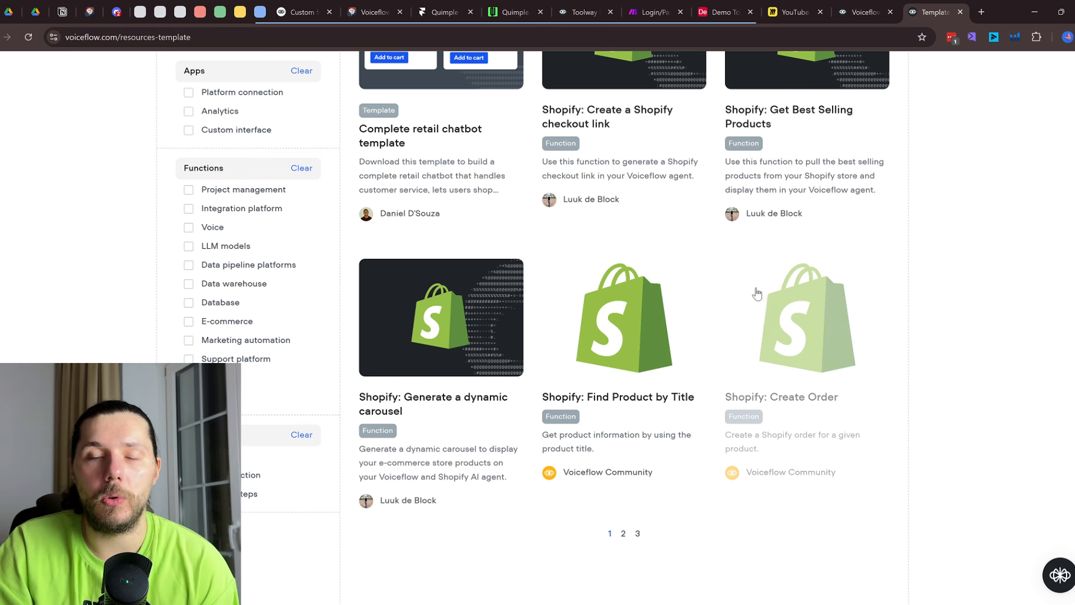
{"action": "left_click", "coordinate": [876, 6]}
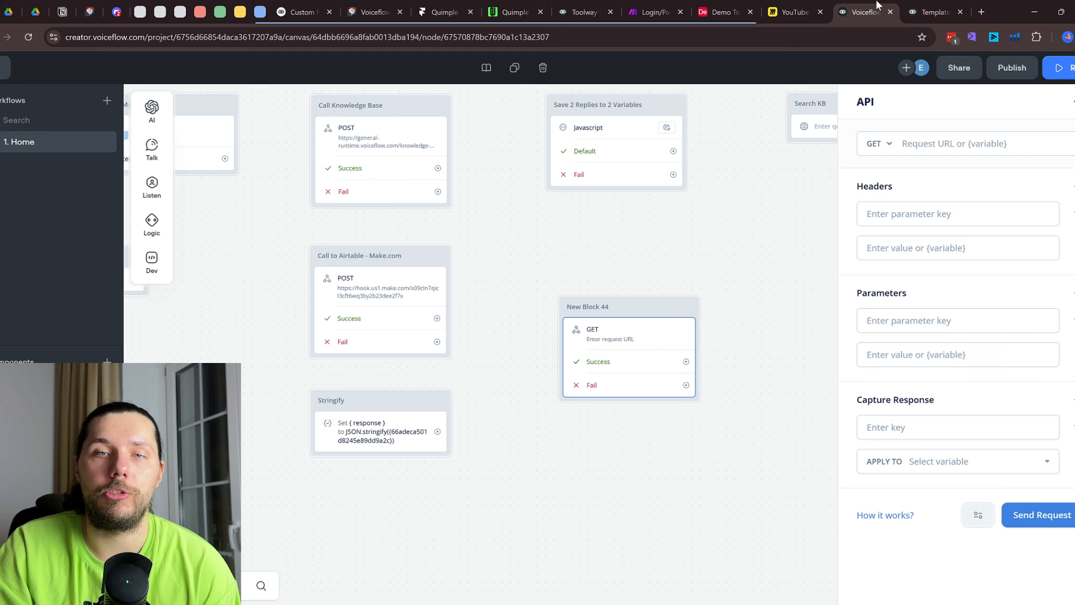
{"action": "left_click", "coordinate": [876, 145]}
Change the new API block's request method to POST
{"action": "left_click", "coordinate": [880, 196]}
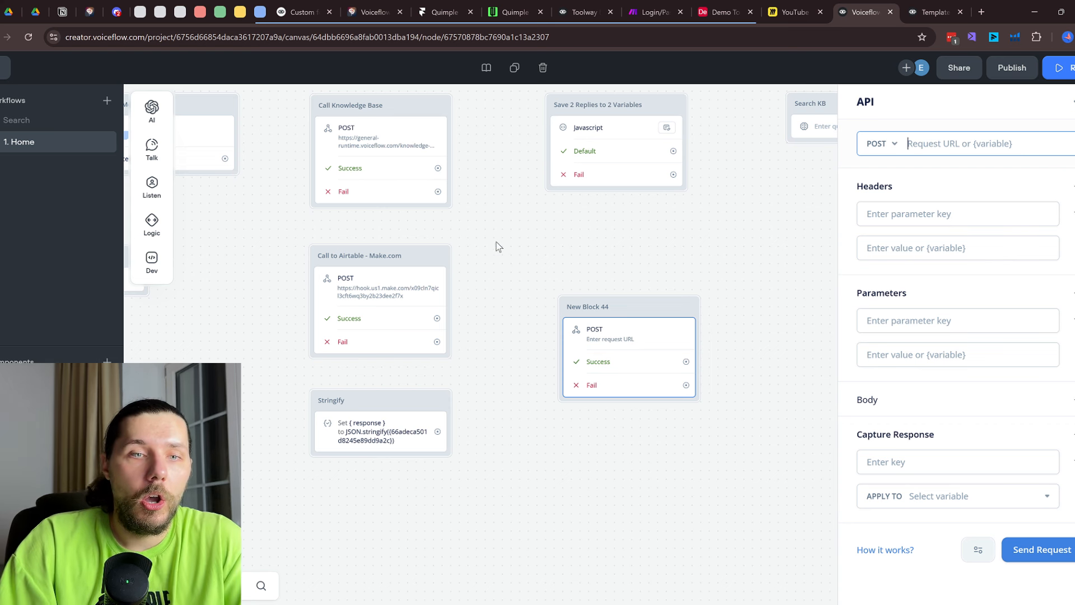
{"action": "left_click", "coordinate": [636, 263]}
{"action": "left_click", "coordinate": [932, 11]}
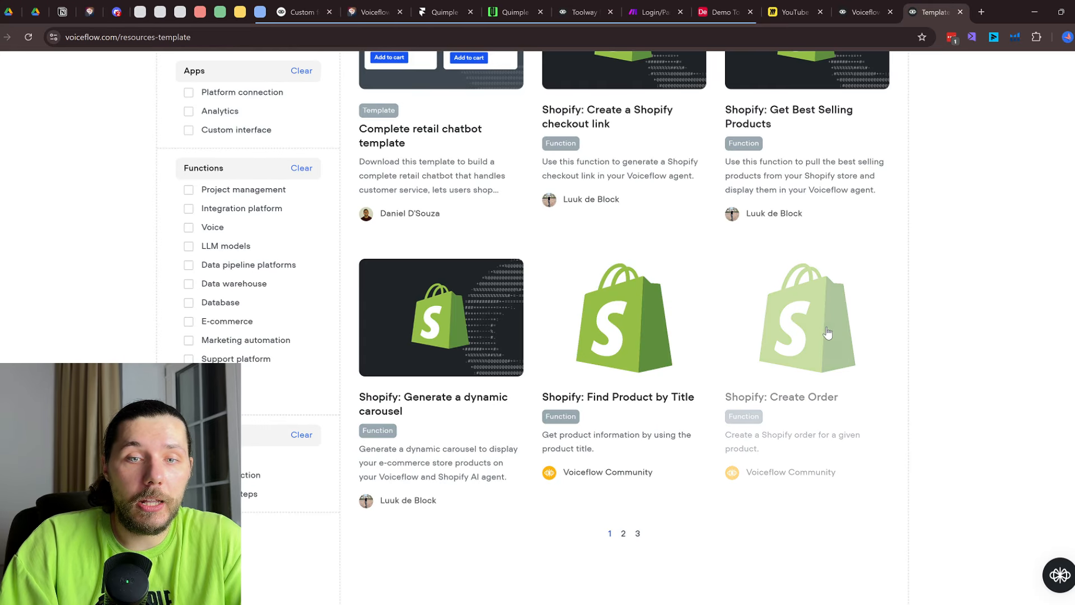
Open the Shopify: Create Order function page, then type 'bot press integration' in a new tab
{"action": "left_click", "coordinate": [777, 349]}
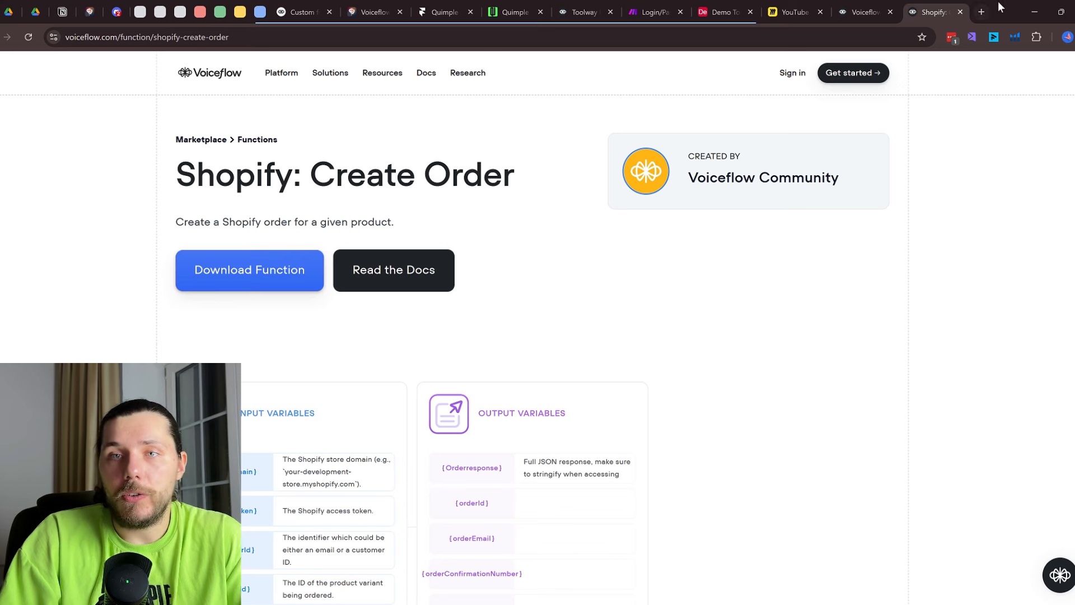
{"action": "left_click", "coordinate": [981, 13]}
{"action": "type", "text": "bot pre"}
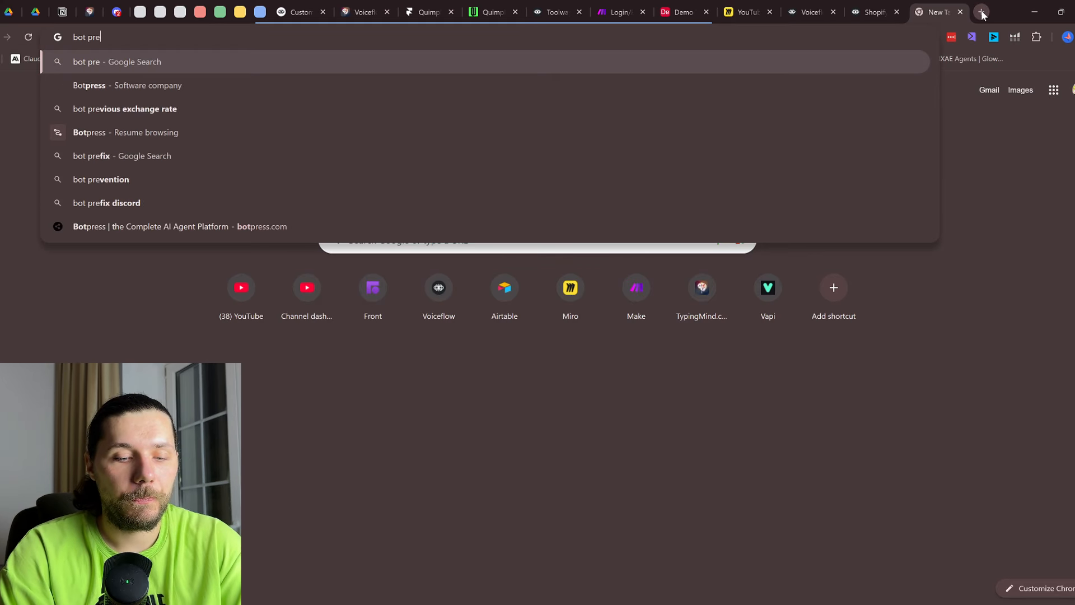
{"action": "type", "text": "ss integra"}
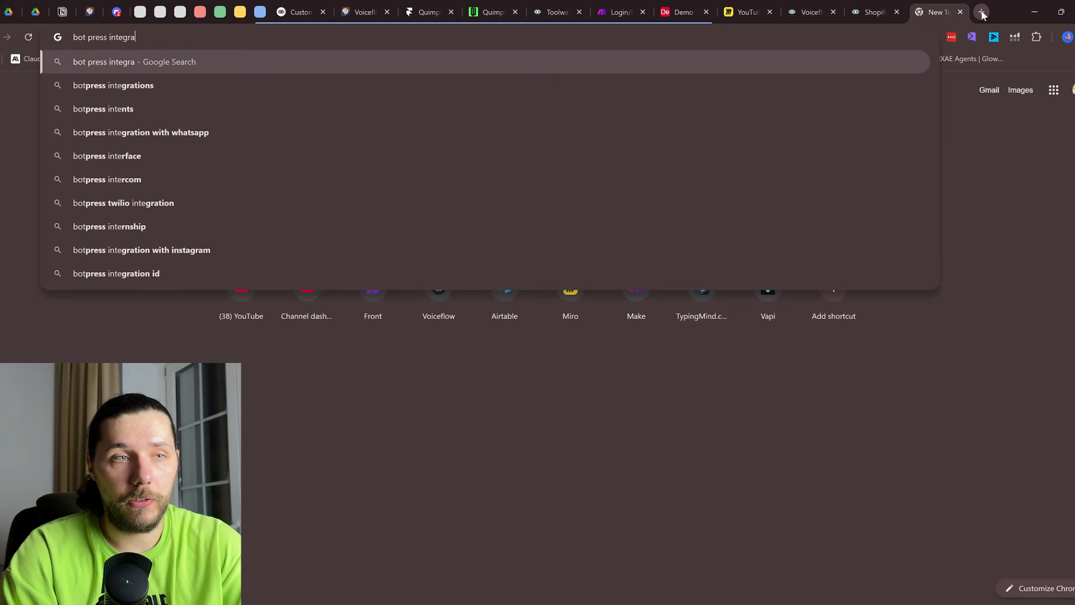
{"action": "type", "text": "tion"}
Search 'bot press integration' and skim the Custom Integration and API Introduction docs
{"action": "key", "text": "Return"}
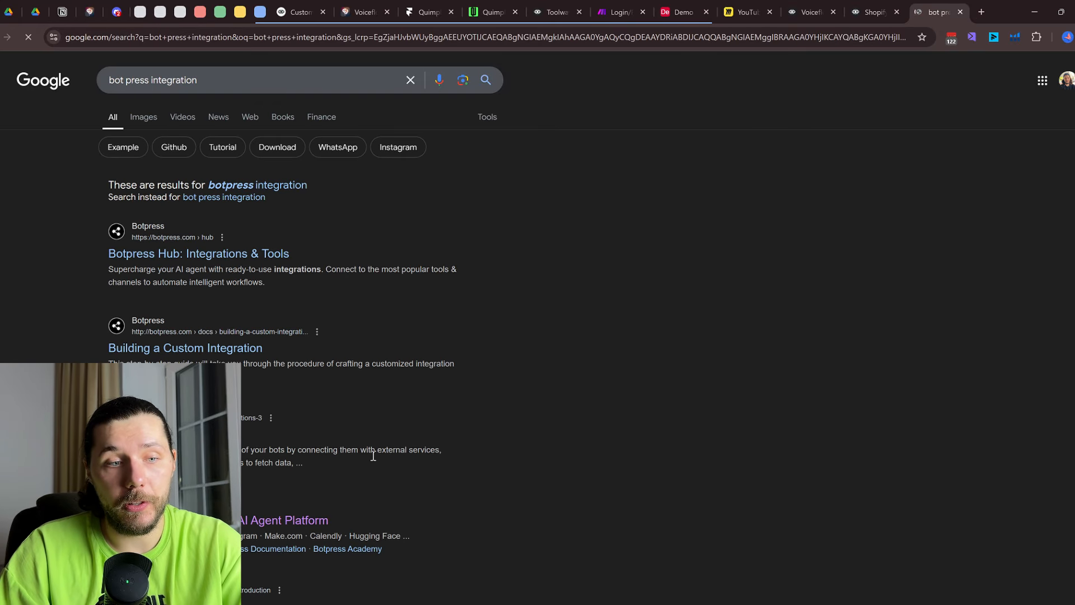
{"action": "scroll", "coordinate": [373, 456], "scroll_direction": "down", "scroll_amount": 3}
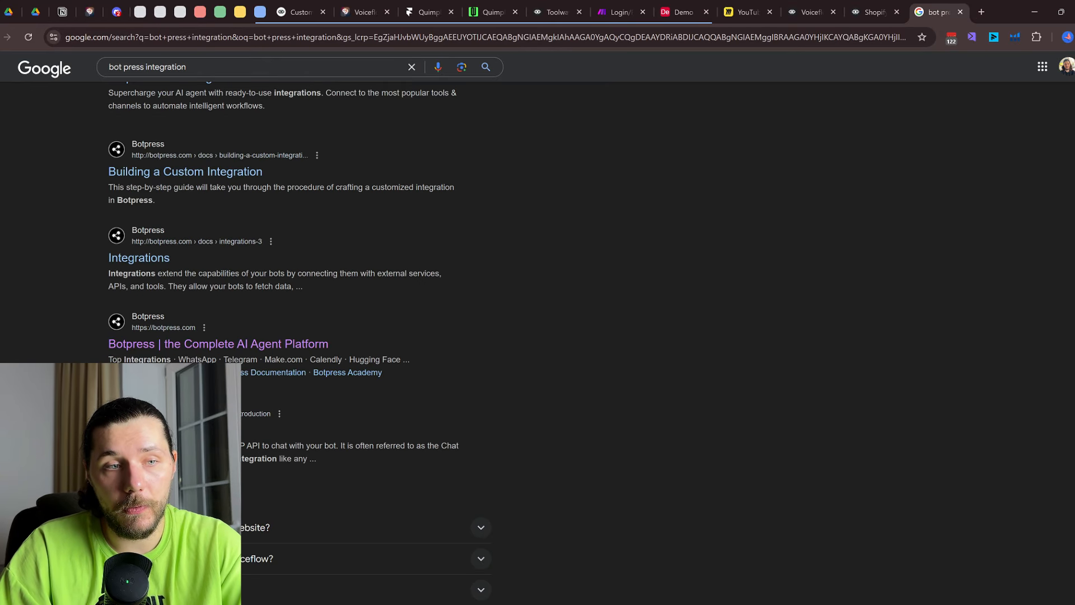
{"action": "scroll", "coordinate": [211, 341], "scroll_direction": "up", "scroll_amount": 2}
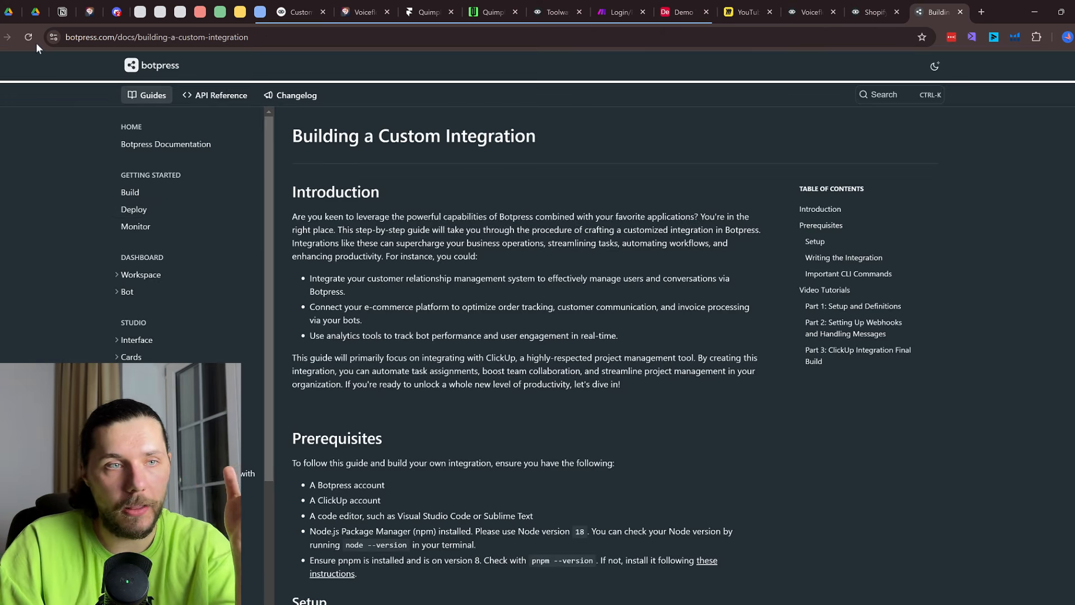
{"action": "key", "text": "alt+Left"}
{"action": "scroll", "coordinate": [212, 116], "scroll_direction": "up", "scroll_amount": 1}
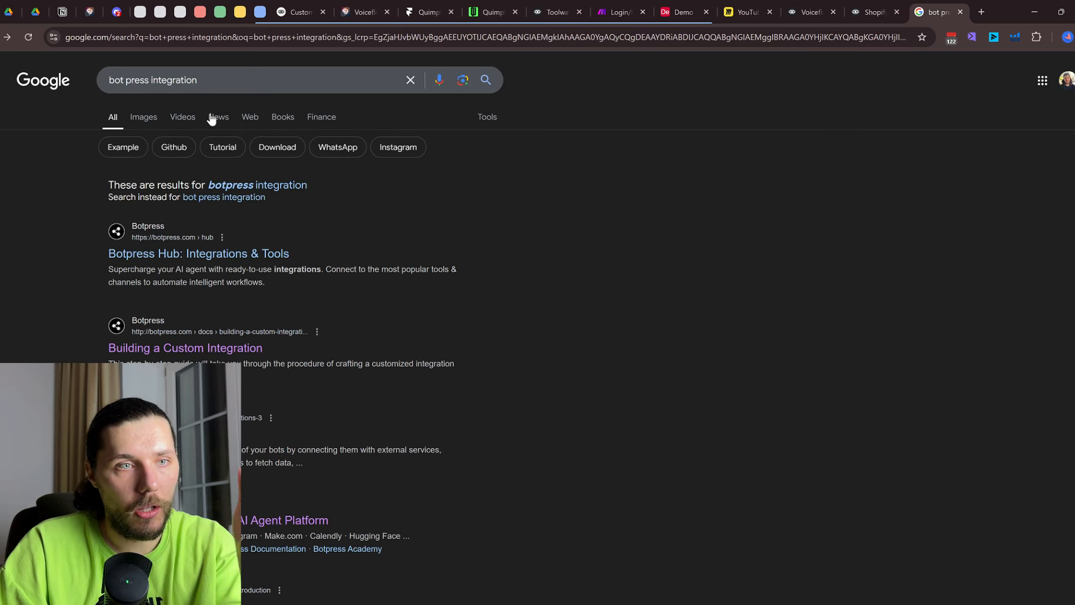
{"action": "left_click", "coordinate": [209, 81]}
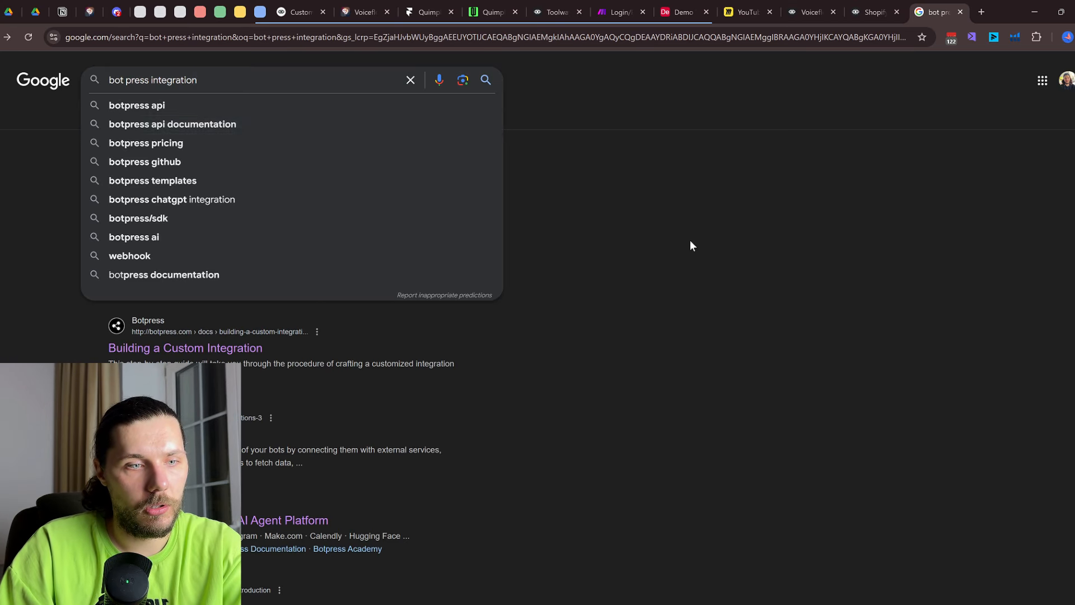
{"action": "left_click", "coordinate": [491, 376]}
{"action": "scroll", "coordinate": [491, 377], "scroll_direction": "down", "scroll_amount": 5}
{"action": "scroll", "coordinate": [490, 376], "scroll_direction": "down", "scroll_amount": 3}
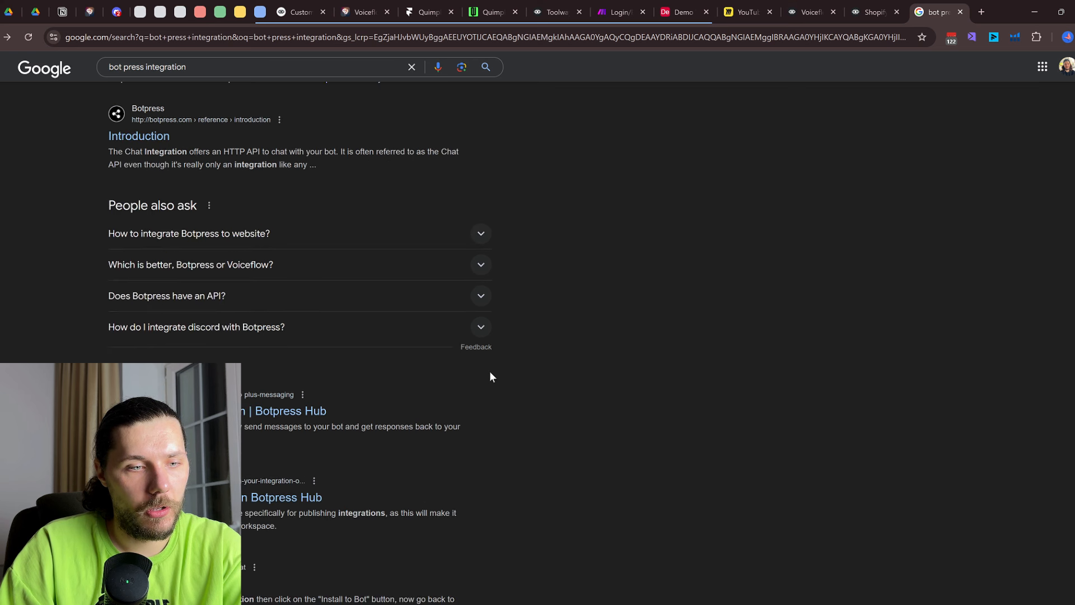
{"action": "scroll", "coordinate": [490, 371], "scroll_direction": "up", "scroll_amount": 2}
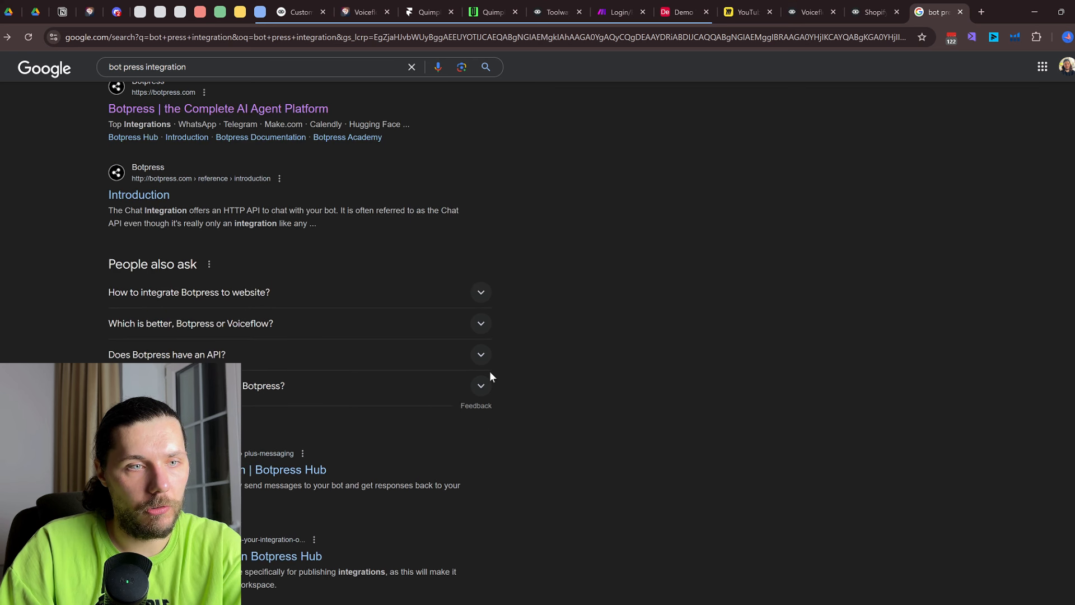
{"action": "left_click", "coordinate": [150, 258]}
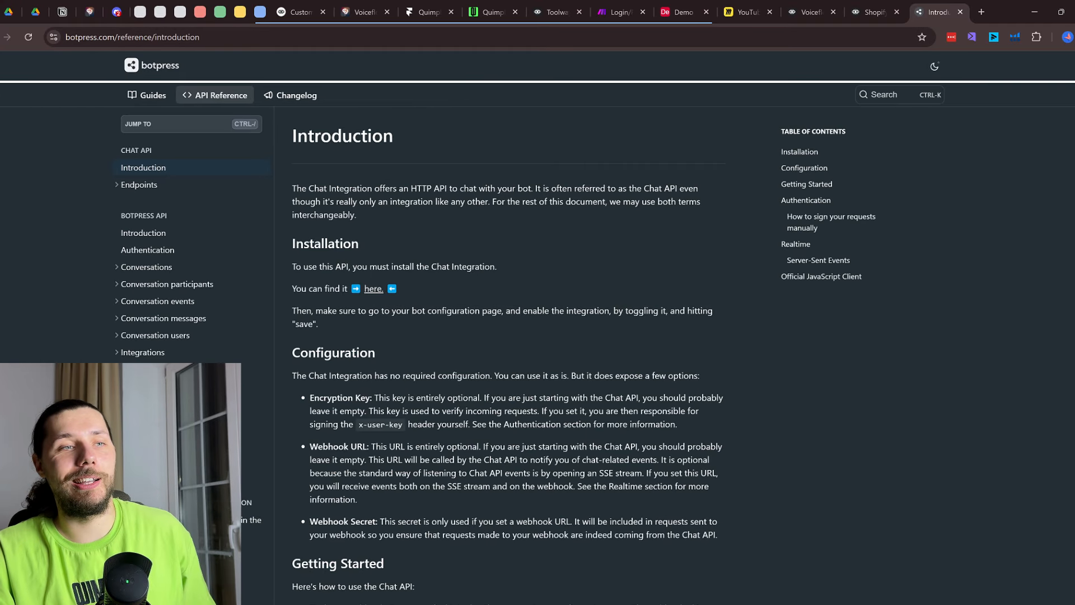
{"action": "key", "text": "alt+Left"}
Change the query to 'botpress marketplace' and open the Botpress homepage result
{"action": "double_click", "coordinate": [166, 66]}
{"action": "type", "text": "mark"}
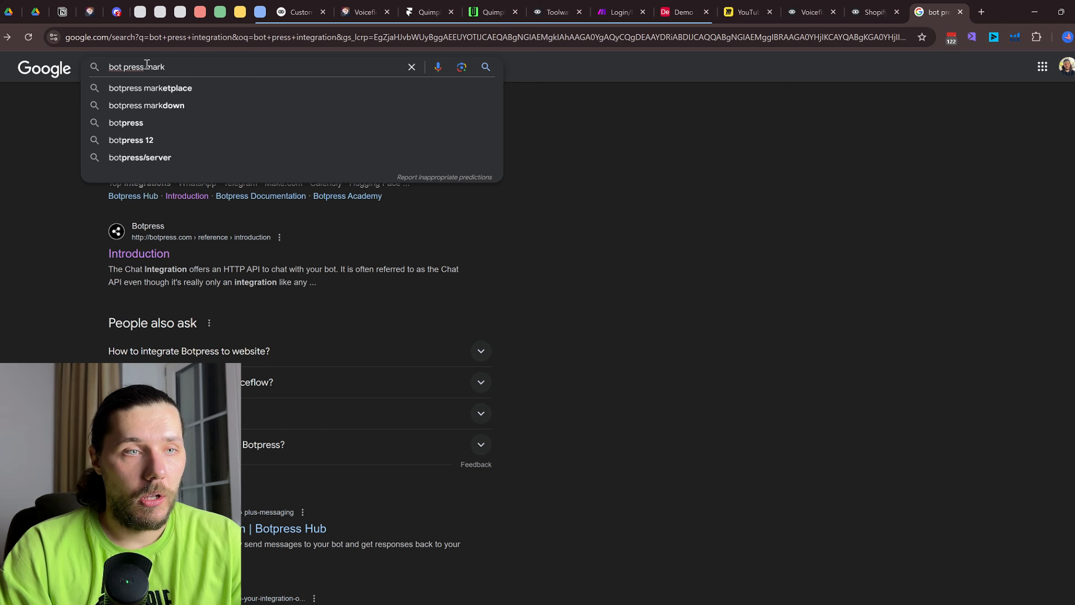
{"action": "type", "text": "e"}
{"action": "left_click", "coordinate": [156, 85]}
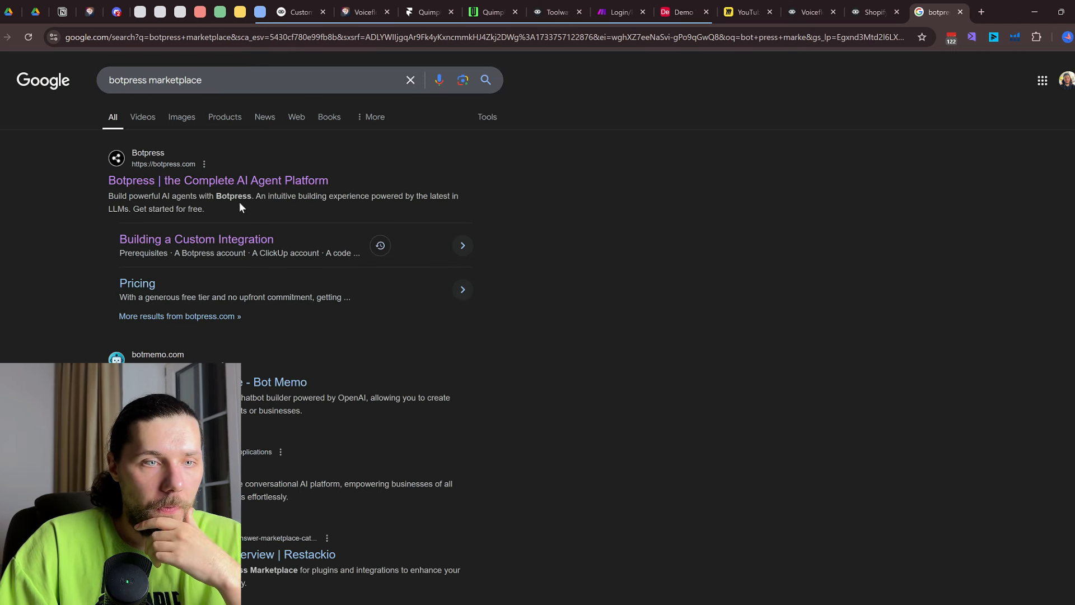
{"action": "left_click", "coordinate": [247, 181]}
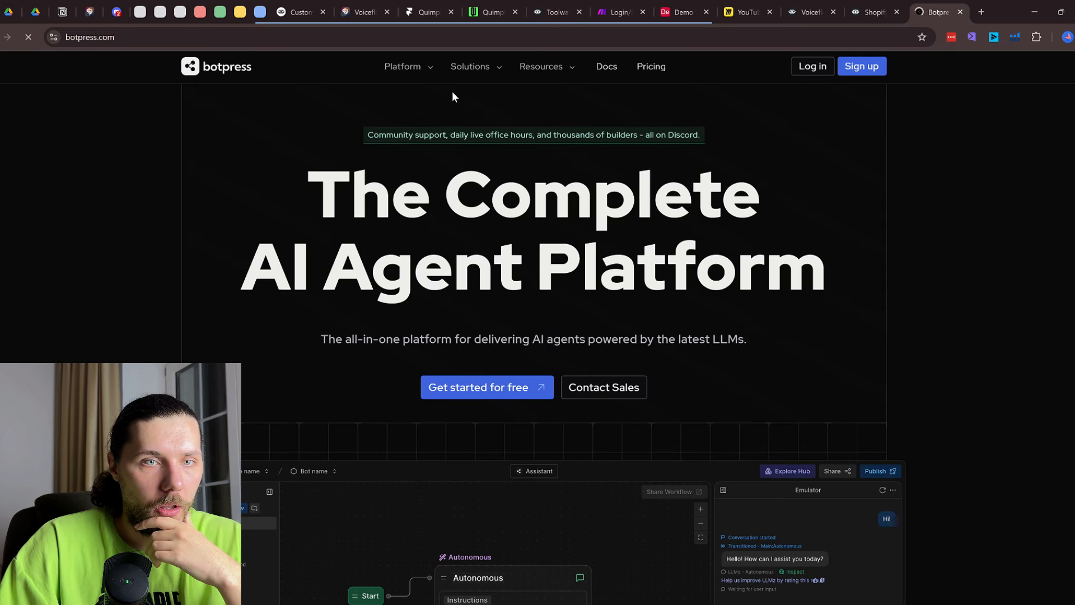
Browse Botpress's All integrations Hub listing, then return to the Shopify: Create Order page
{"action": "mouse_move", "coordinate": [419, 69]}
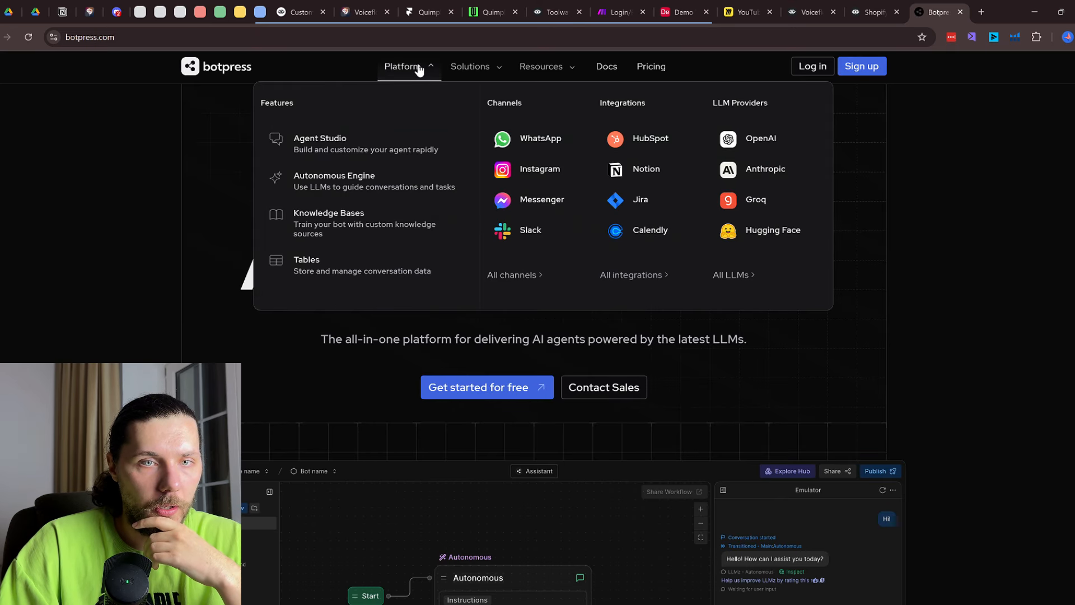
{"action": "left_click", "coordinate": [626, 274]}
{"action": "scroll", "coordinate": [592, 300], "scroll_direction": "down", "scroll_amount": 10}
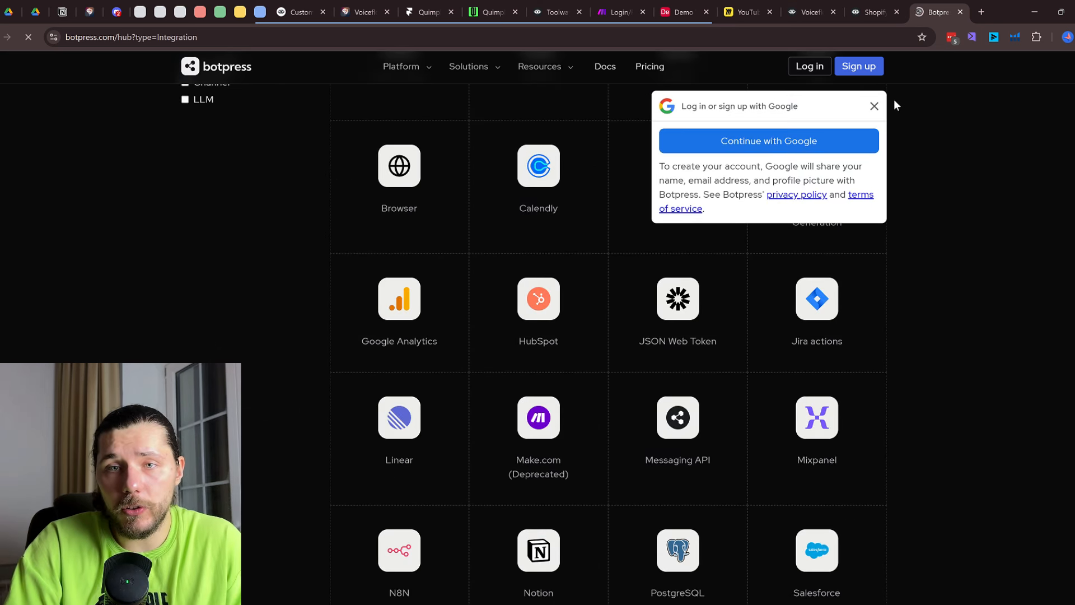
{"action": "left_click", "coordinate": [875, 106]}
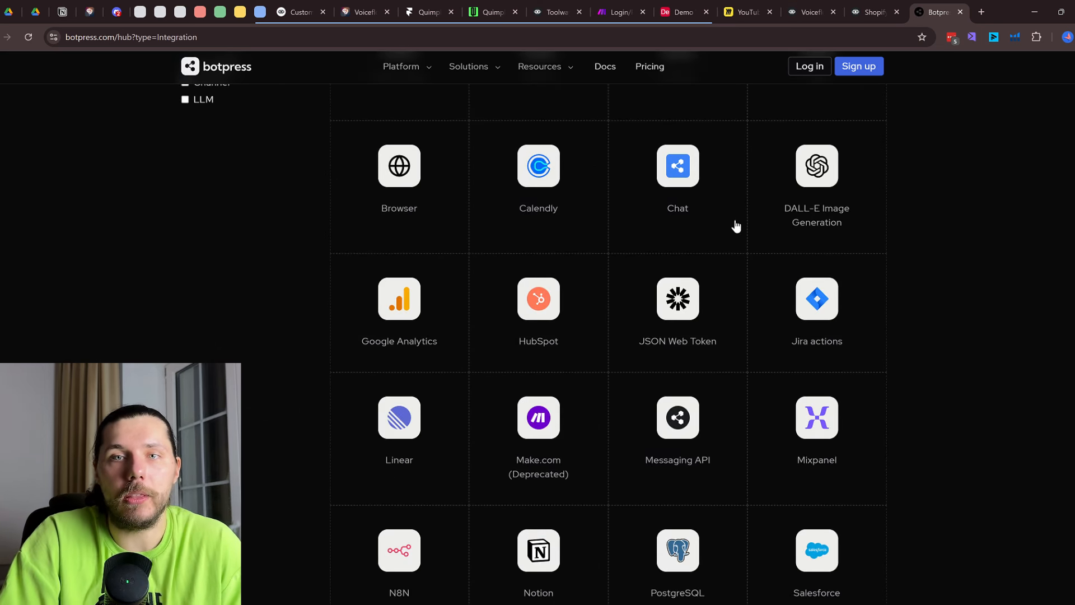
{"action": "scroll", "coordinate": [874, 252], "scroll_direction": "up", "scroll_amount": 5}
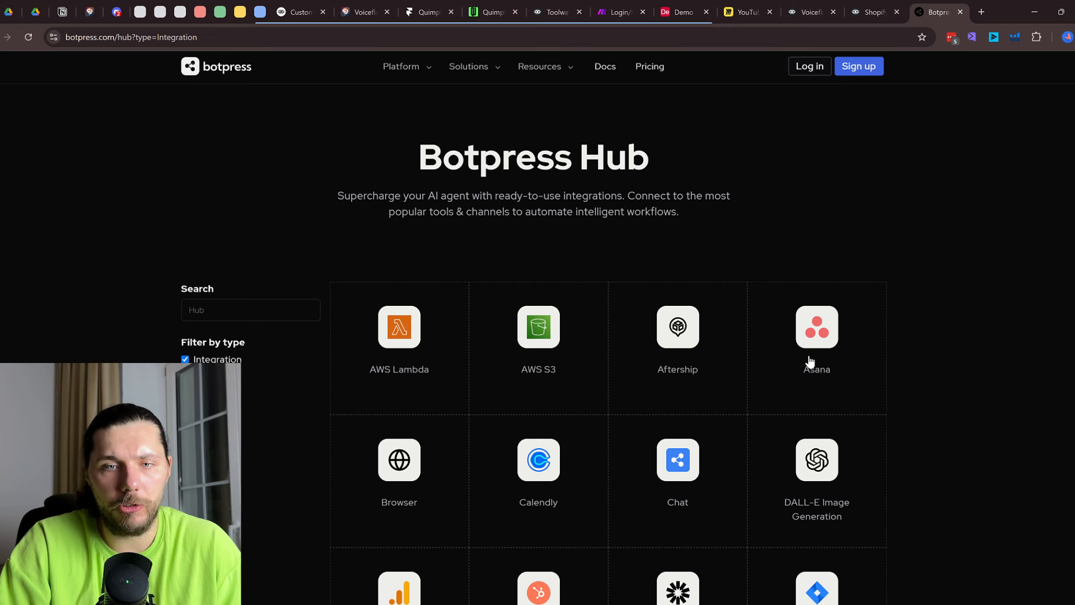
{"action": "left_click", "coordinate": [874, 11]}
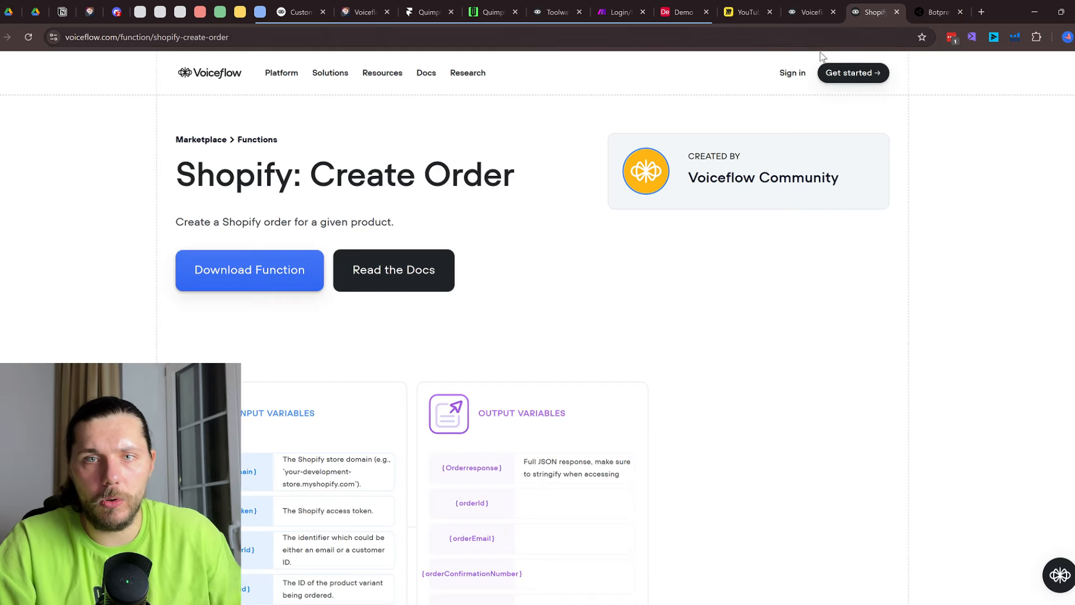
In the templates library, search 'asa', find no Asana results, clear it, and return to Botpress Hub
{"action": "key", "text": "alt+Left"}
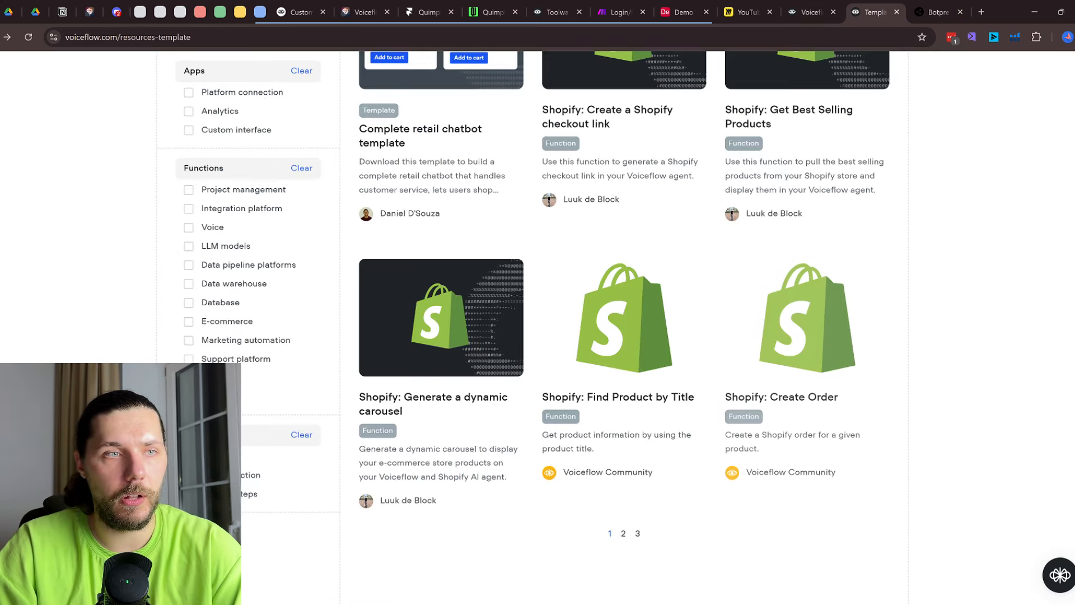
{"action": "scroll", "coordinate": [746, 376], "scroll_direction": "up", "scroll_amount": 10}
{"action": "scroll", "coordinate": [749, 378], "scroll_direction": "down", "scroll_amount": 3}
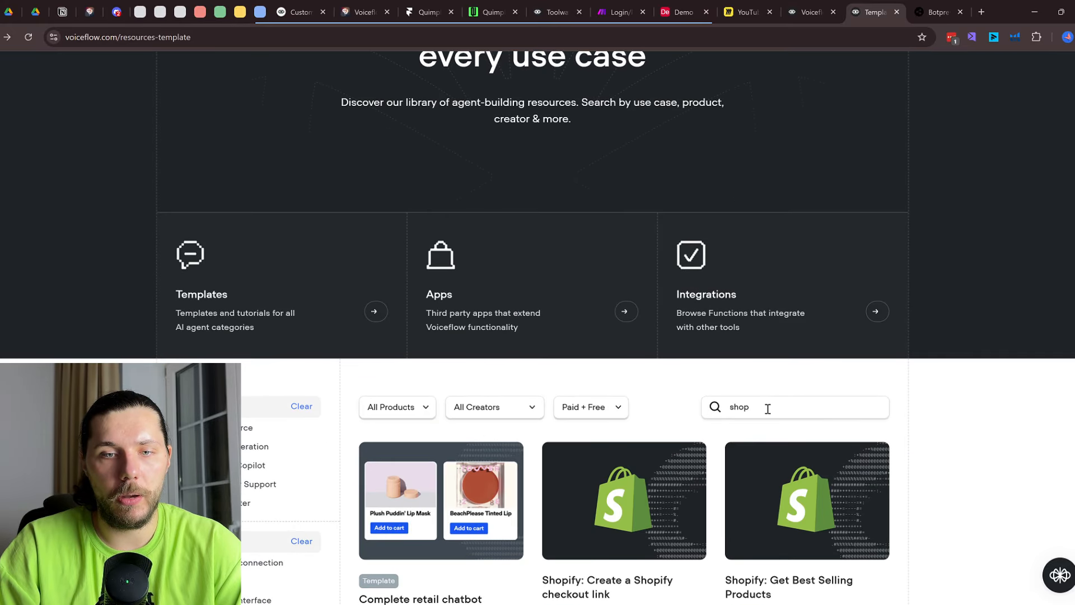
{"action": "double_click", "coordinate": [768, 409]}
{"action": "type", "text": "asa"}
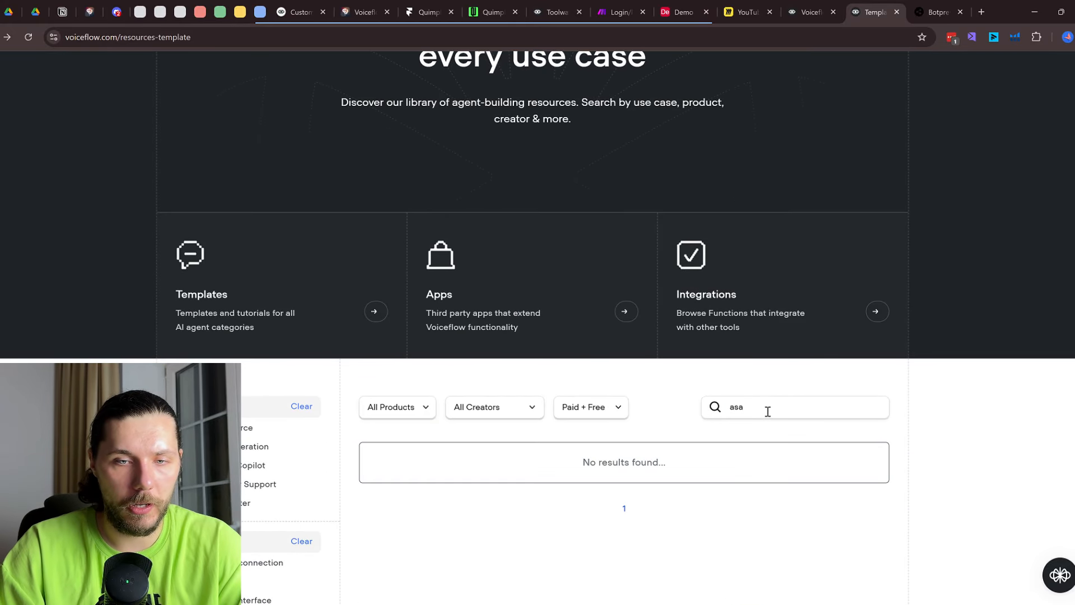
{"action": "scroll", "coordinate": [751, 393], "scroll_direction": "down", "scroll_amount": 4}
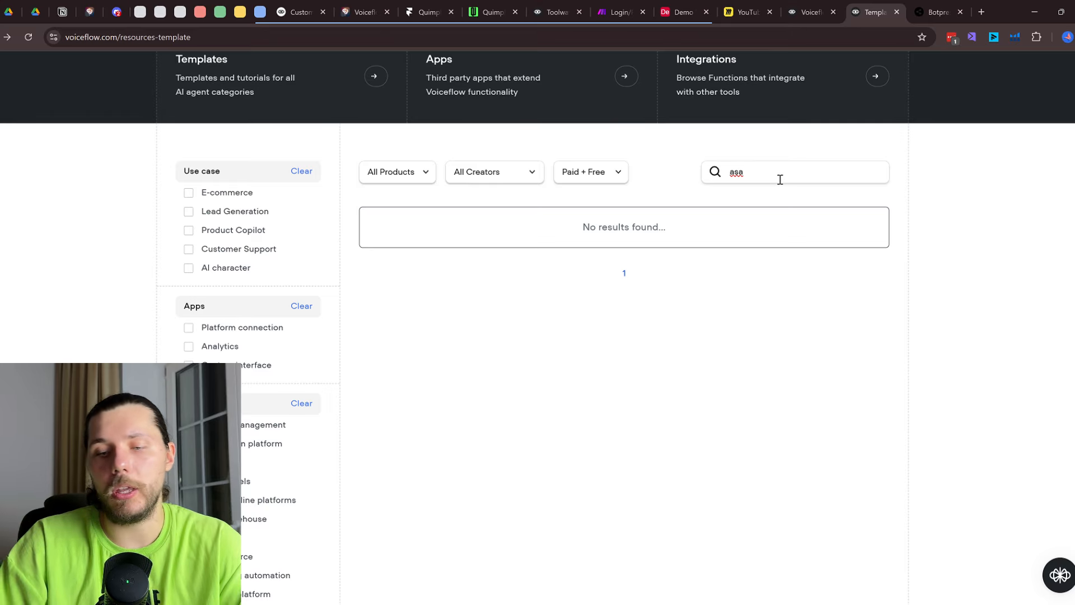
{"action": "key", "text": "BackSpace"}
{"action": "key", "text": "BackSpace"}
{"action": "key", "text": "BackSpace"}
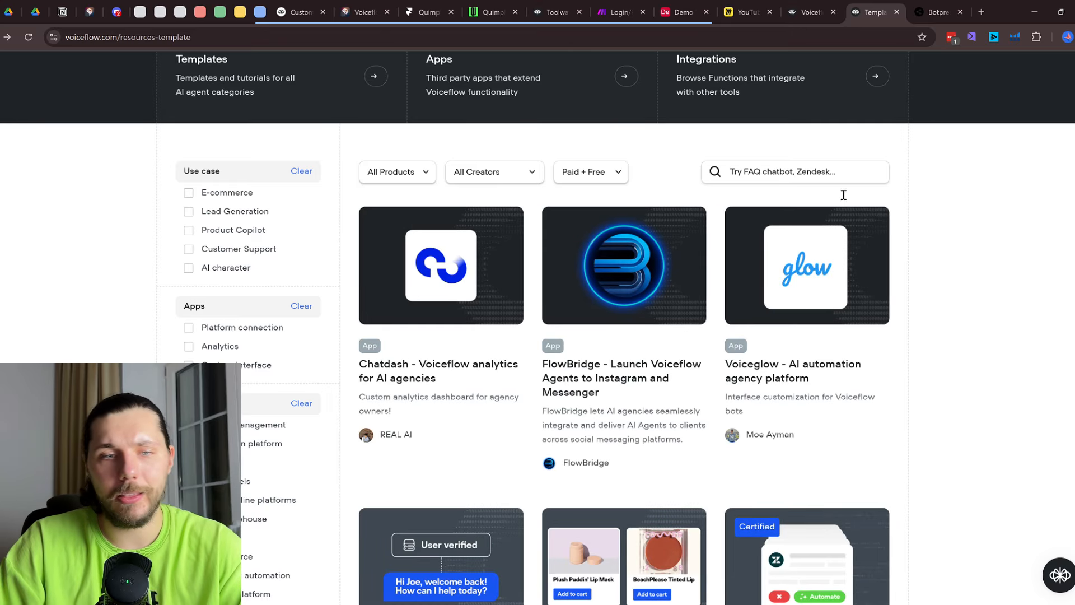
{"action": "left_click", "coordinate": [936, 12]}
{"action": "scroll", "coordinate": [826, 343], "scroll_direction": "down", "scroll_amount": 10}
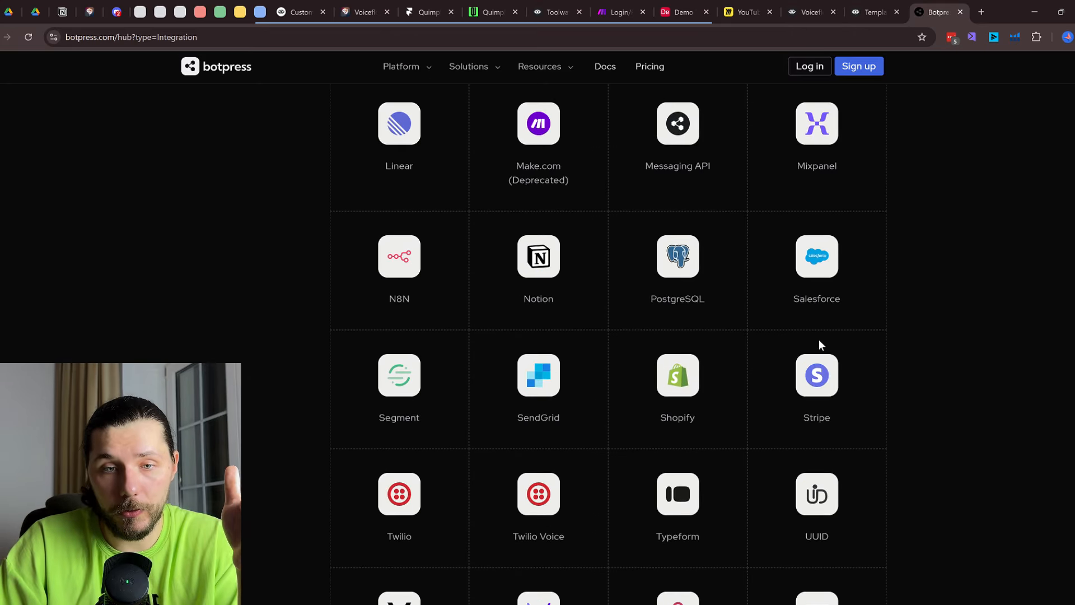
Open the Shopify integration's details page from the Botpress Hub
{"action": "scroll", "coordinate": [792, 377], "scroll_direction": "down", "scroll_amount": 8}
{"action": "scroll", "coordinate": [648, 271], "scroll_direction": "up", "scroll_amount": 6}
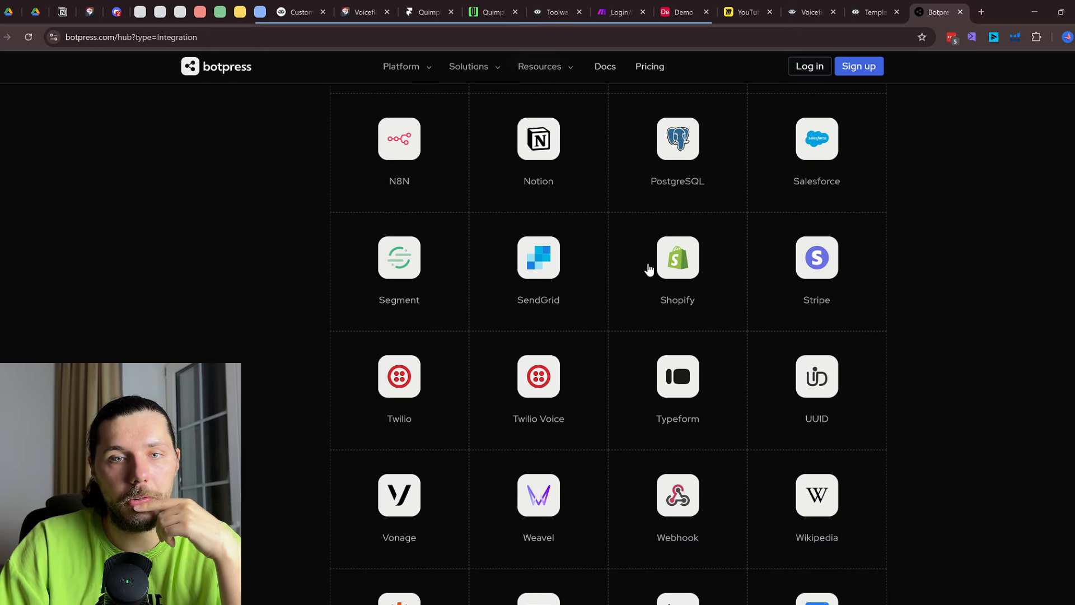
{"action": "left_click", "coordinate": [716, 278]}
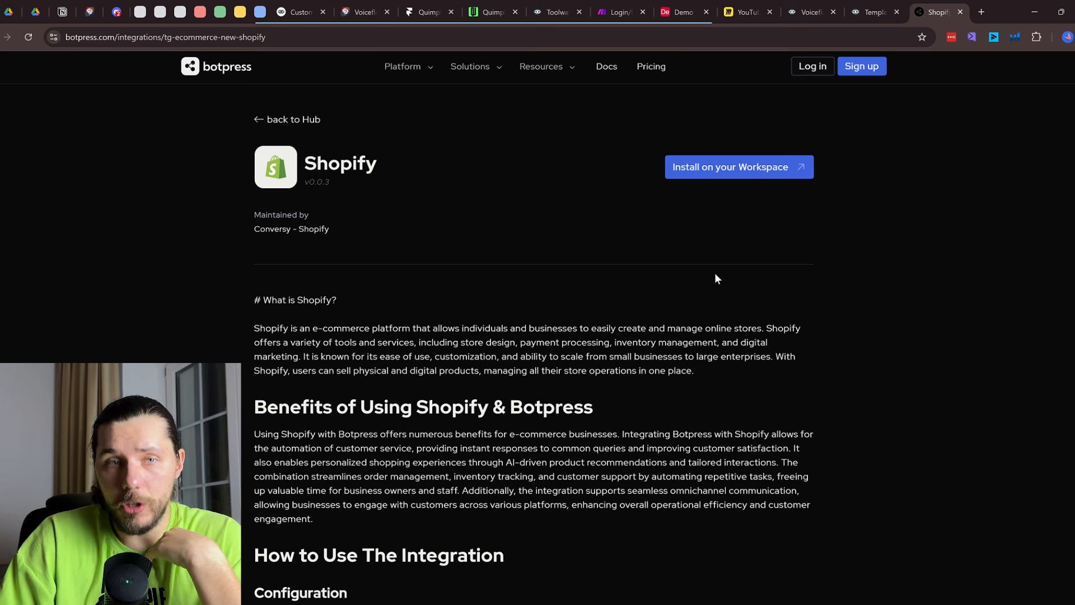
Open New Block 44's settings on the Voiceflow canvas, then return to the templates library
{"action": "left_click", "coordinate": [871, 11]}
{"action": "left_click", "coordinate": [817, 11]}
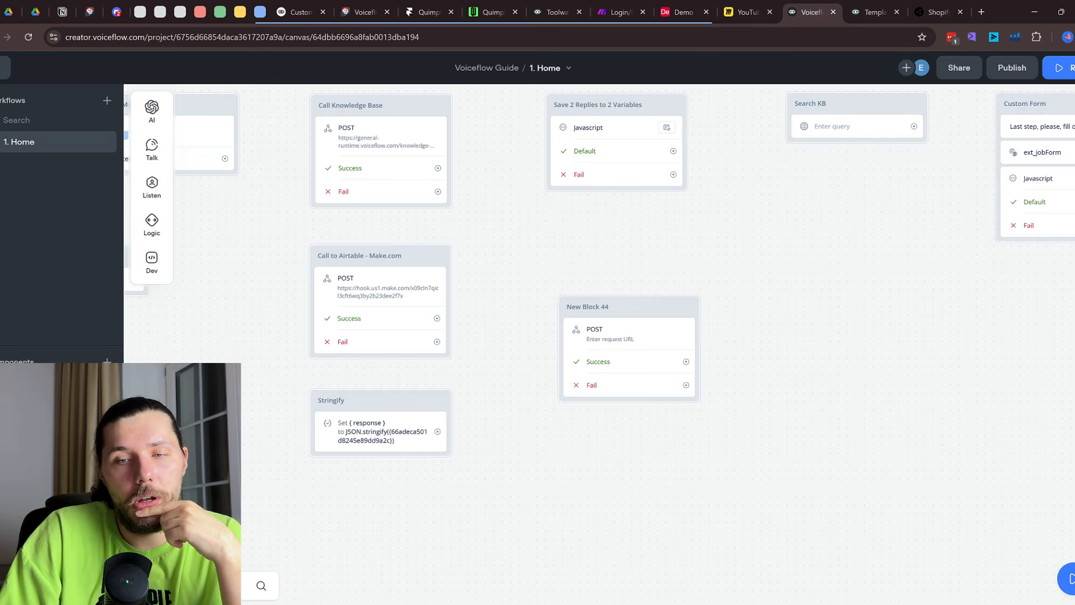
{"action": "left_click", "coordinate": [637, 362]}
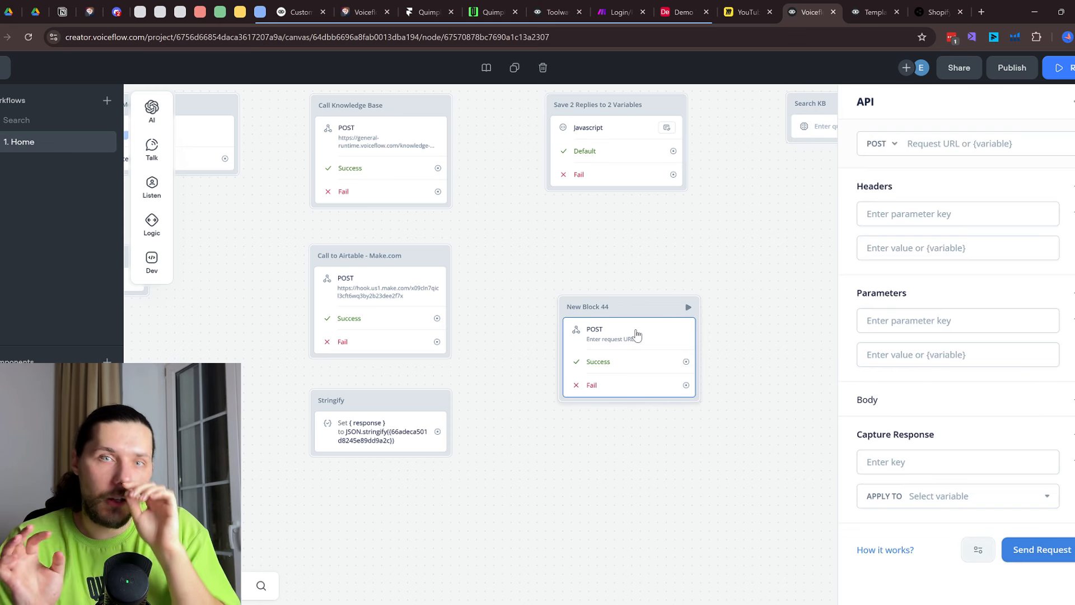
{"action": "left_click", "coordinate": [863, 6]}
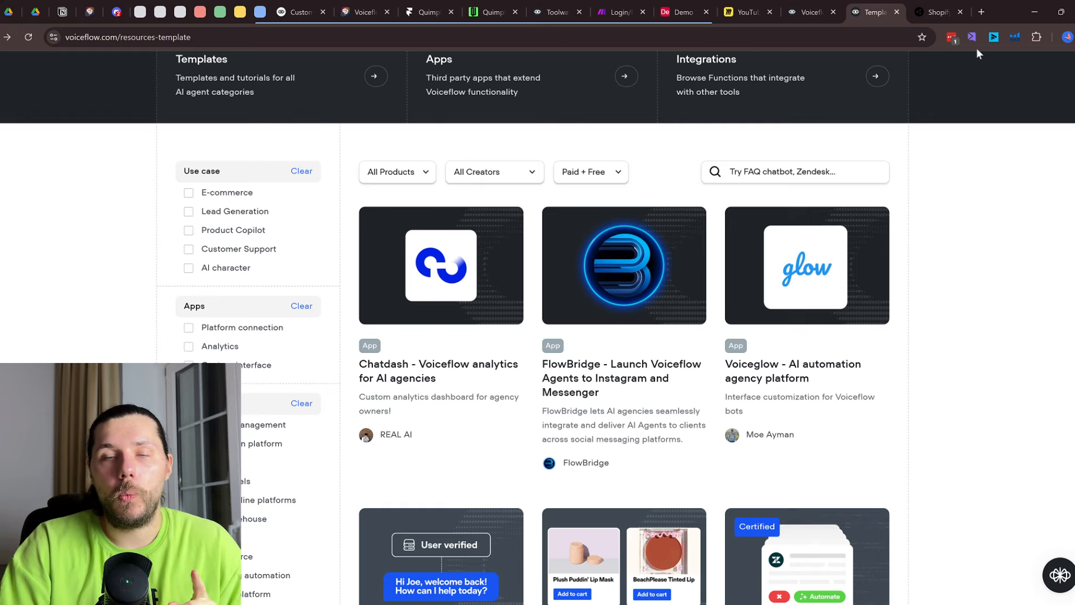
Search the Marketplace templates for 'shop' and open the Shopify: Create Order function page
{"action": "scroll", "coordinate": [870, 239], "scroll_direction": "down", "scroll_amount": 4}
{"action": "scroll", "coordinate": [863, 235], "scroll_direction": "up", "scroll_amount": 6}
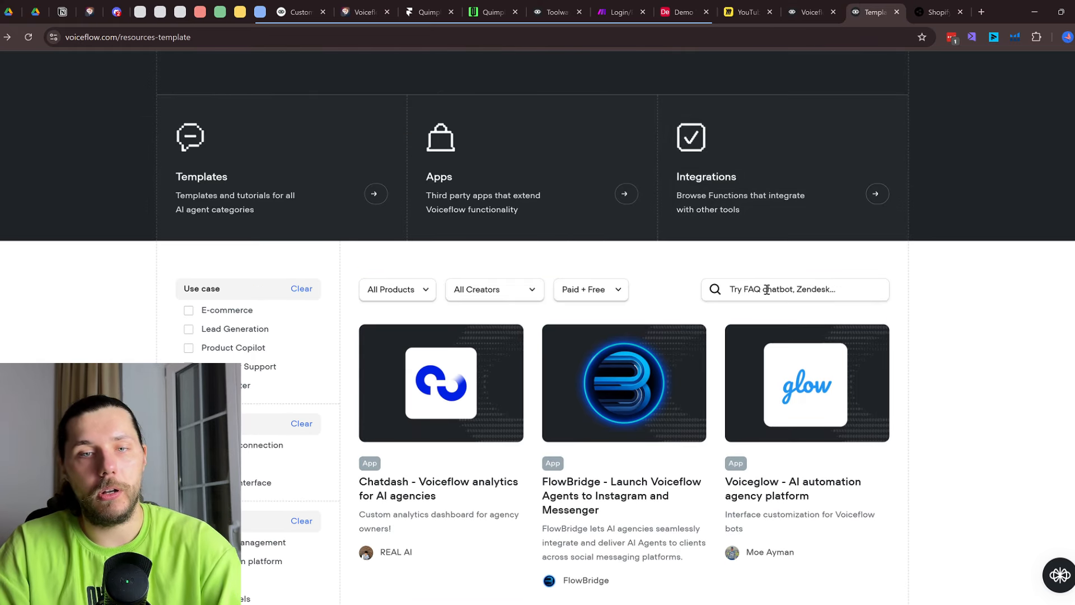
{"action": "left_click", "coordinate": [767, 289]}
{"action": "type", "text": "shop"}
{"action": "scroll", "coordinate": [811, 344], "scroll_direction": "down", "scroll_amount": 4}
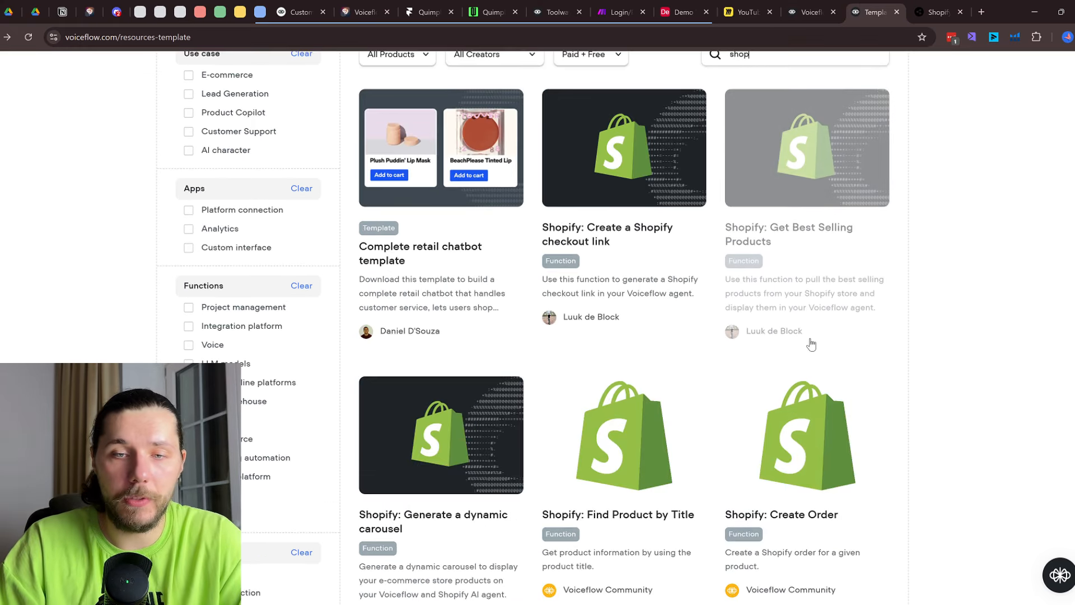
{"action": "scroll", "coordinate": [811, 344], "scroll_direction": "down", "scroll_amount": 5}
{"action": "left_click", "coordinate": [807, 253]}
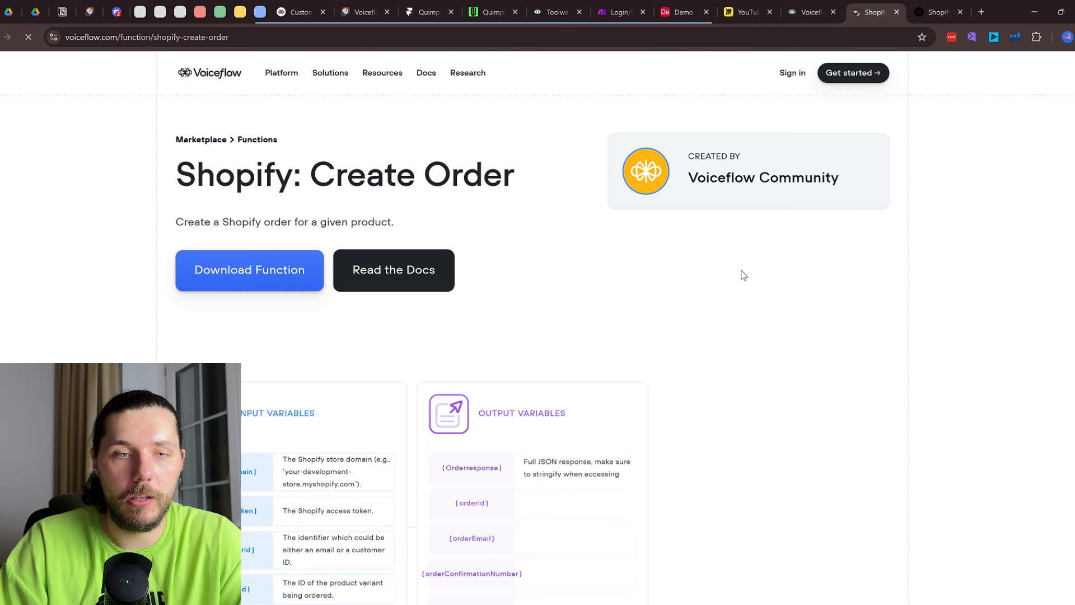
Highlight the Shopify: Create Order function's input and output variable lists
{"action": "scroll", "coordinate": [379, 307], "scroll_direction": "down", "scroll_amount": 2}
{"action": "left_click_drag", "start_coordinate": [209, 354], "coordinate": [283, 355]}
{"action": "left_click", "coordinate": [241, 387]}
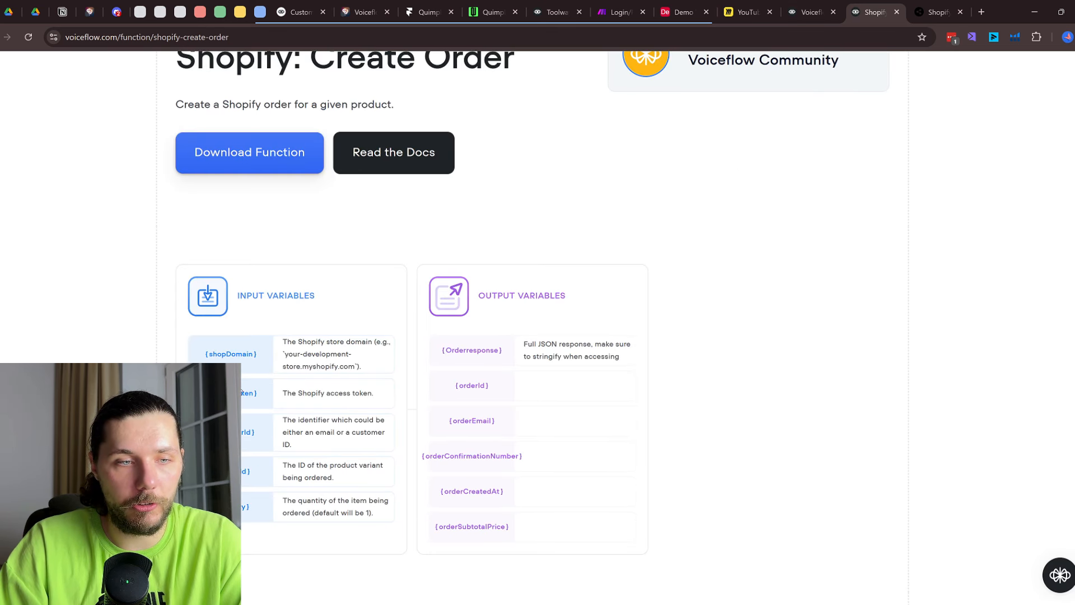
{"action": "left_click_drag", "start_coordinate": [234, 296], "coordinate": [372, 504]}
{"action": "left_click_drag", "start_coordinate": [475, 287], "coordinate": [602, 520]}
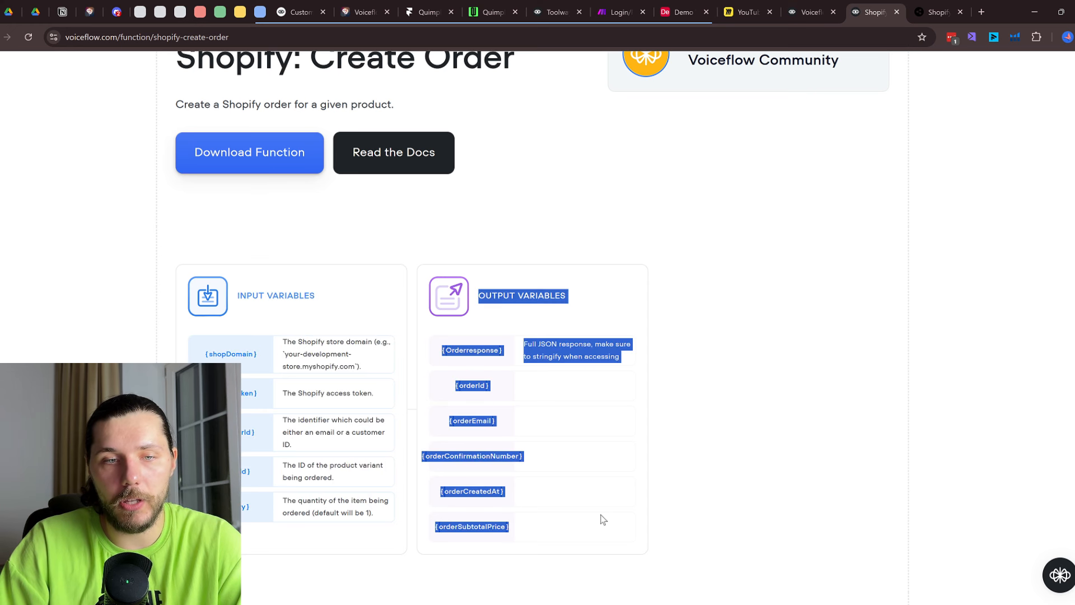
{"action": "left_click_drag", "start_coordinate": [275, 398], "coordinate": [361, 430]}
{"action": "scroll", "coordinate": [361, 431], "scroll_direction": "down", "scroll_amount": 12}
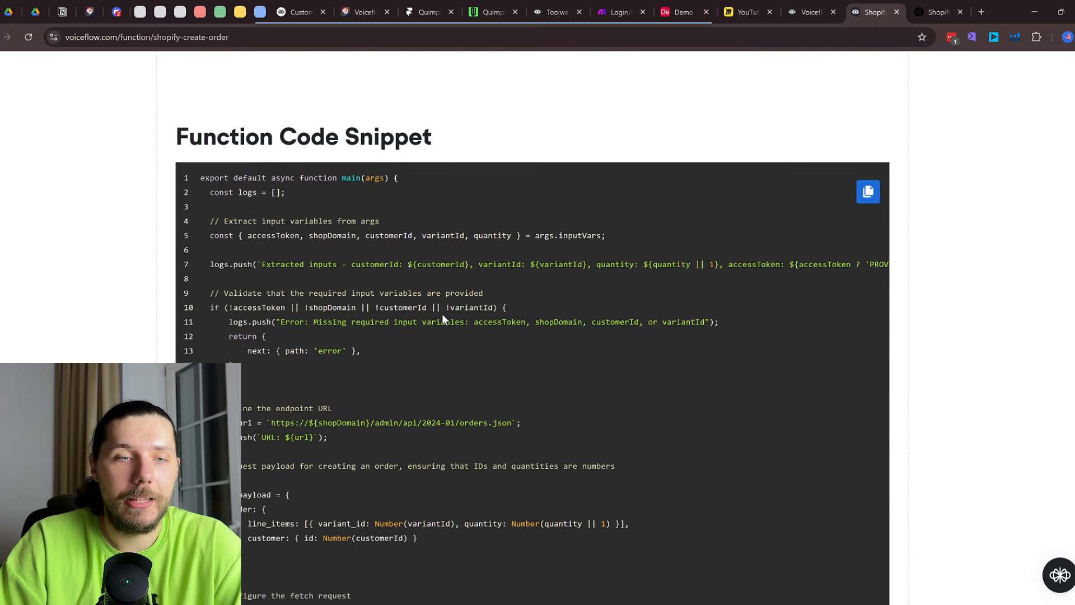
{"action": "left_click_drag", "start_coordinate": [309, 151], "coordinate": [460, 466]}
{"action": "scroll", "coordinate": [459, 465], "scroll_direction": "down", "scroll_amount": 5}
{"action": "scroll", "coordinate": [459, 465], "scroll_direction": "up", "scroll_amount": 7}
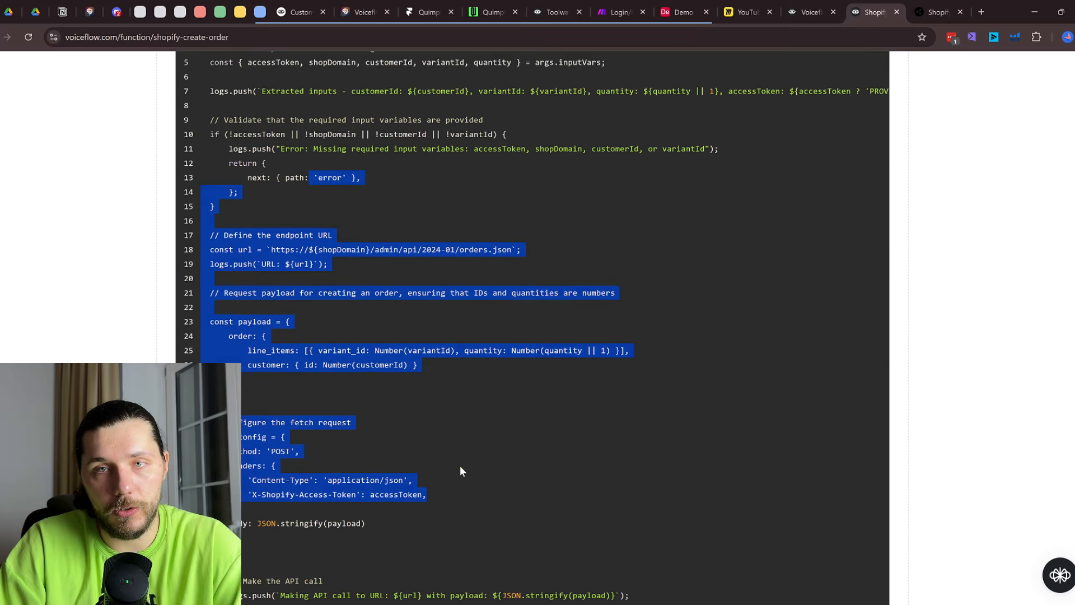
Check the Botpress Shopify integration page, then return to the Voiceflow canvas
{"action": "left_click", "coordinate": [919, 7]}
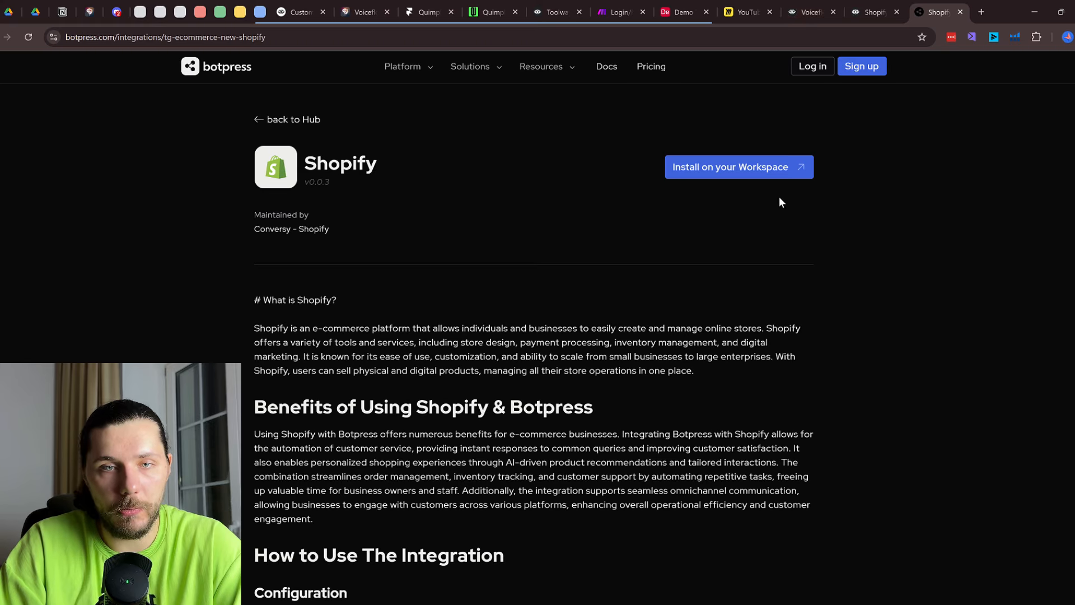
{"action": "scroll", "coordinate": [780, 198], "scroll_direction": "down", "scroll_amount": 10}
{"action": "left_click", "coordinate": [815, 6]}
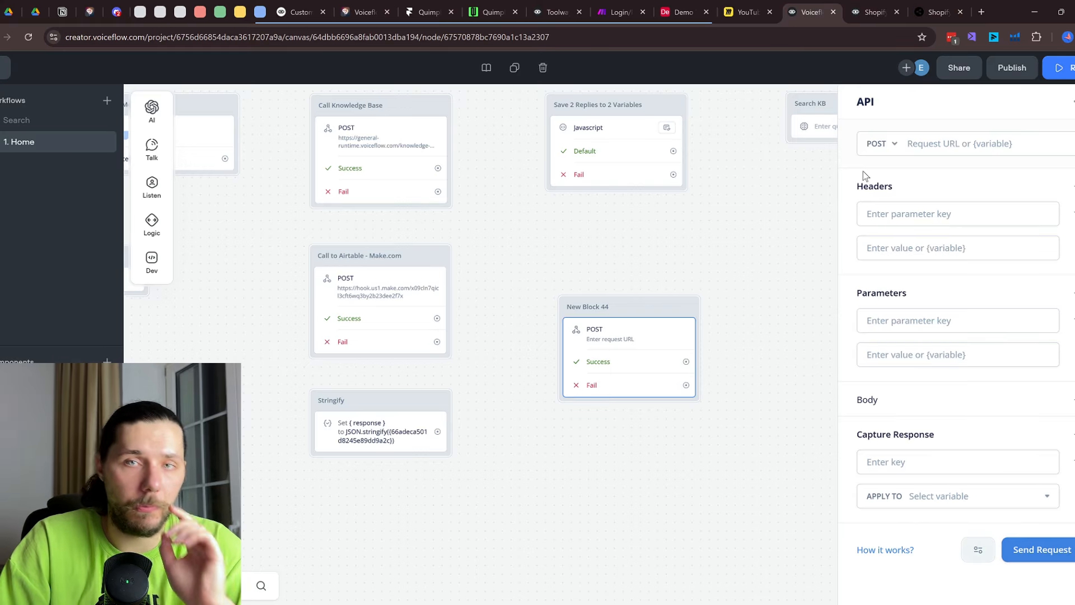
{"action": "scroll", "coordinate": [747, 268], "scroll_direction": "down", "scroll_amount": 2}
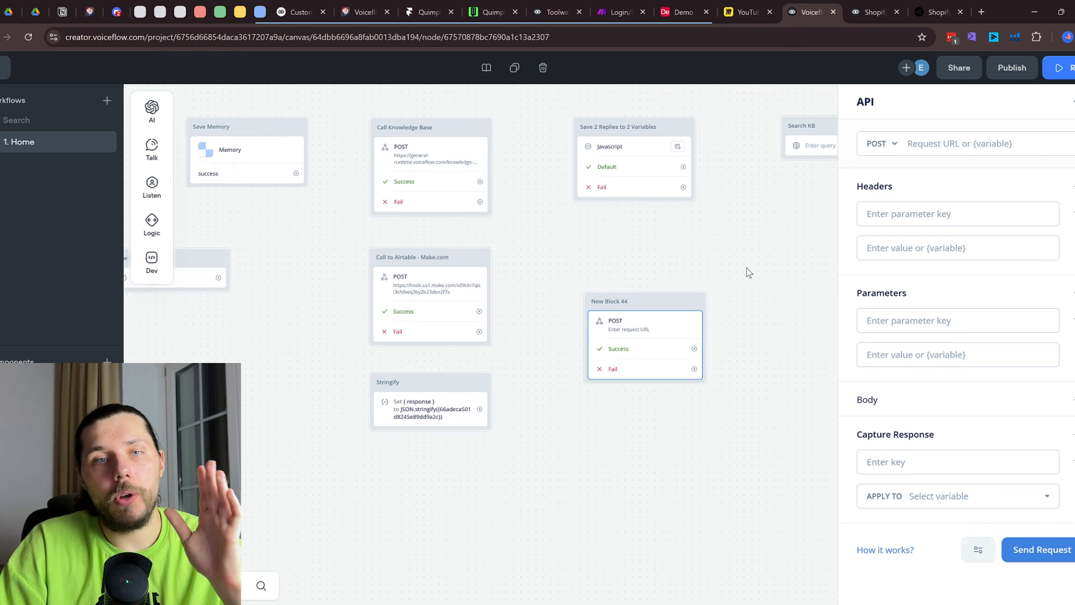
{"action": "left_click_drag", "start_coordinate": [671, 254], "coordinate": [747, 341]}
Open the project's Functions list, which holds only the Memory function
{"action": "left_click", "coordinate": [3, 67]}
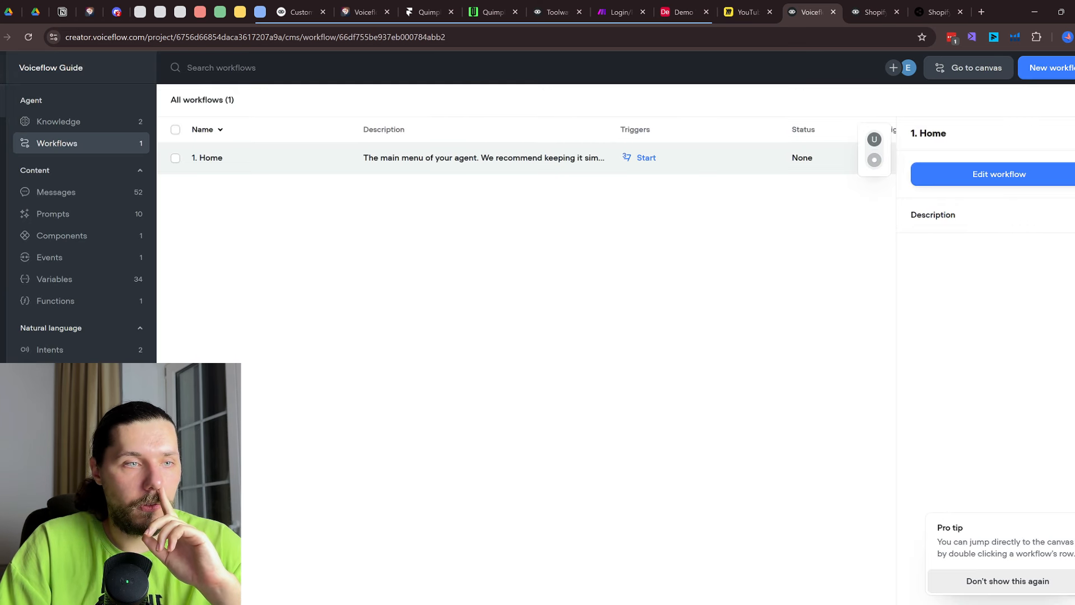
{"action": "left_click", "coordinate": [86, 302]}
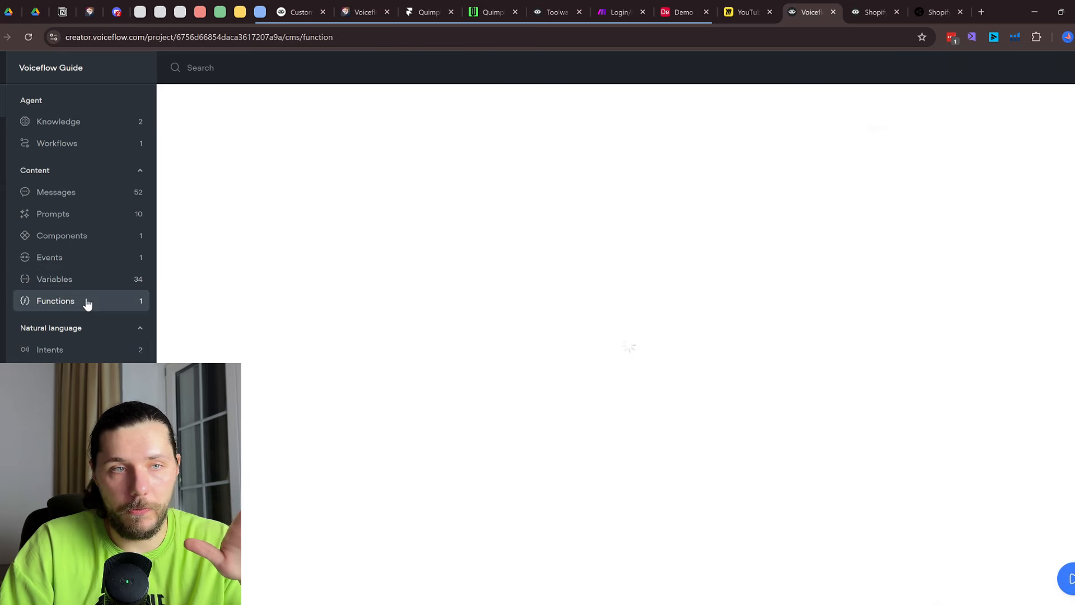
{"action": "left_click", "coordinate": [873, 12]}
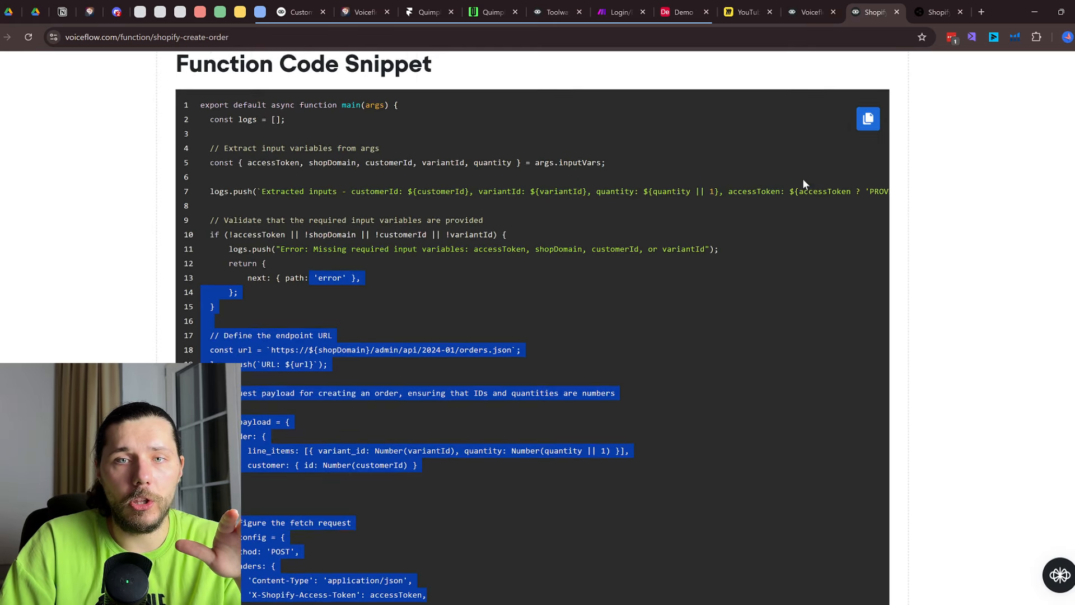
{"action": "scroll", "coordinate": [804, 184], "scroll_direction": "up", "scroll_amount": 15}
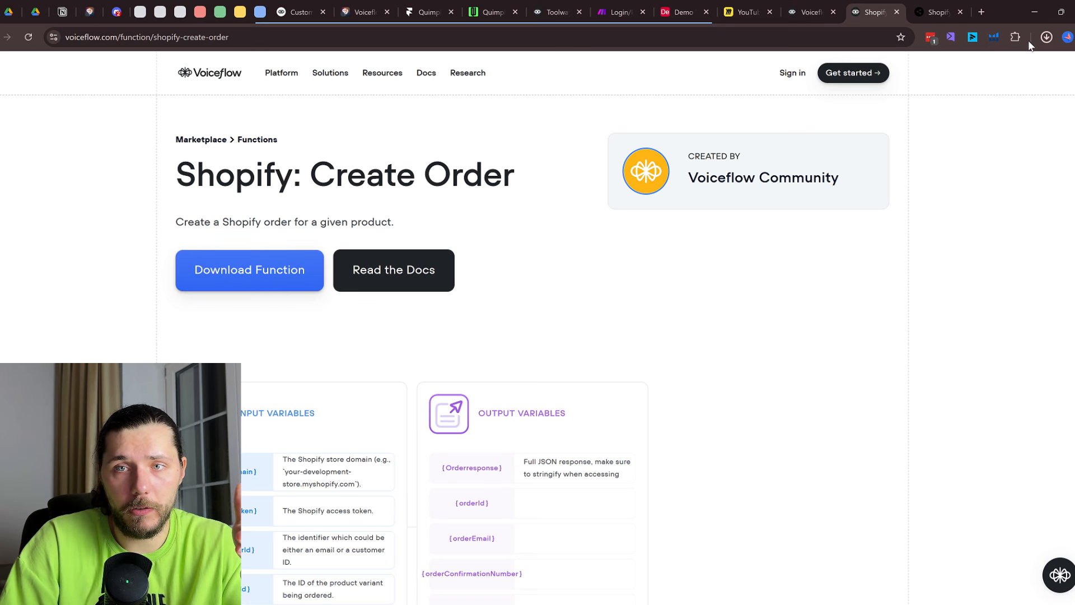
{"action": "left_click", "coordinate": [811, 12]}
Import Shopify Create Order.json as a function and open its code
{"action": "left_click", "coordinate": [1055, 73]}
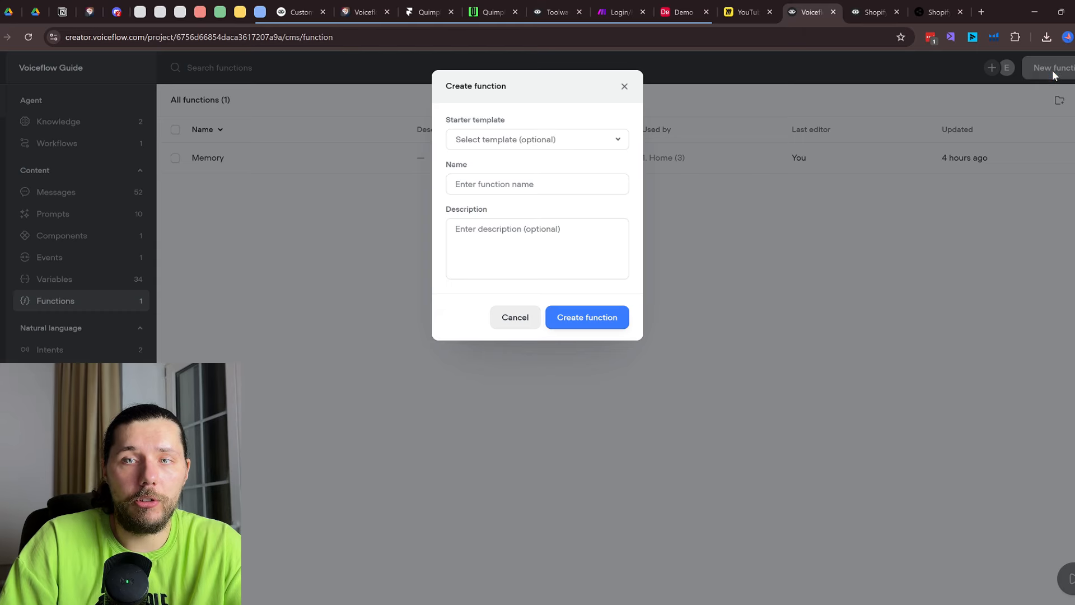
{"action": "left_click", "coordinate": [666, 89]}
{"action": "left_click", "coordinate": [1059, 101]}
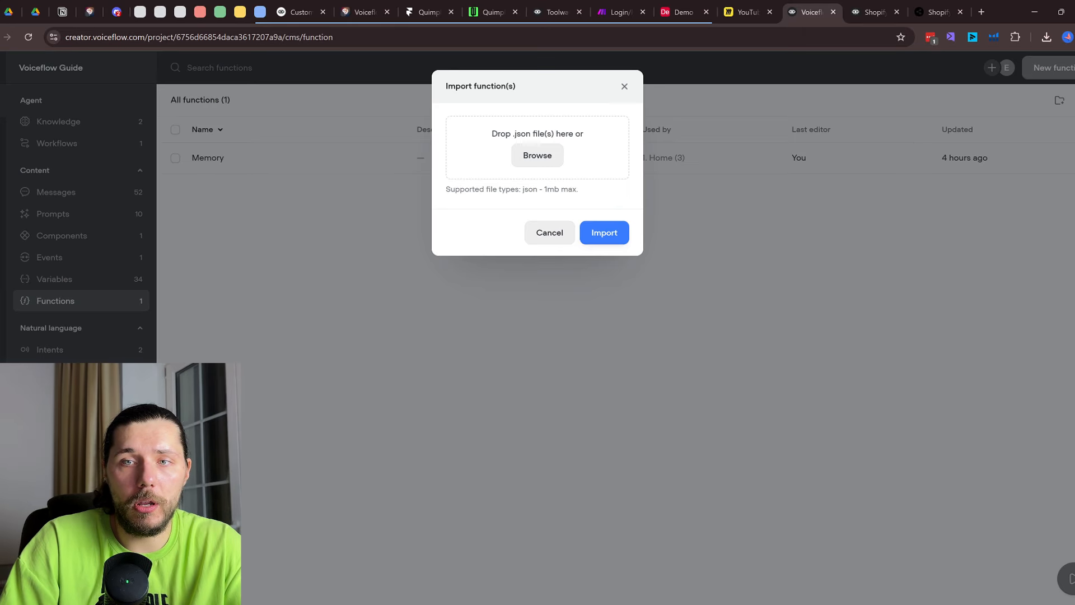
{"action": "left_click", "coordinate": [548, 162]}
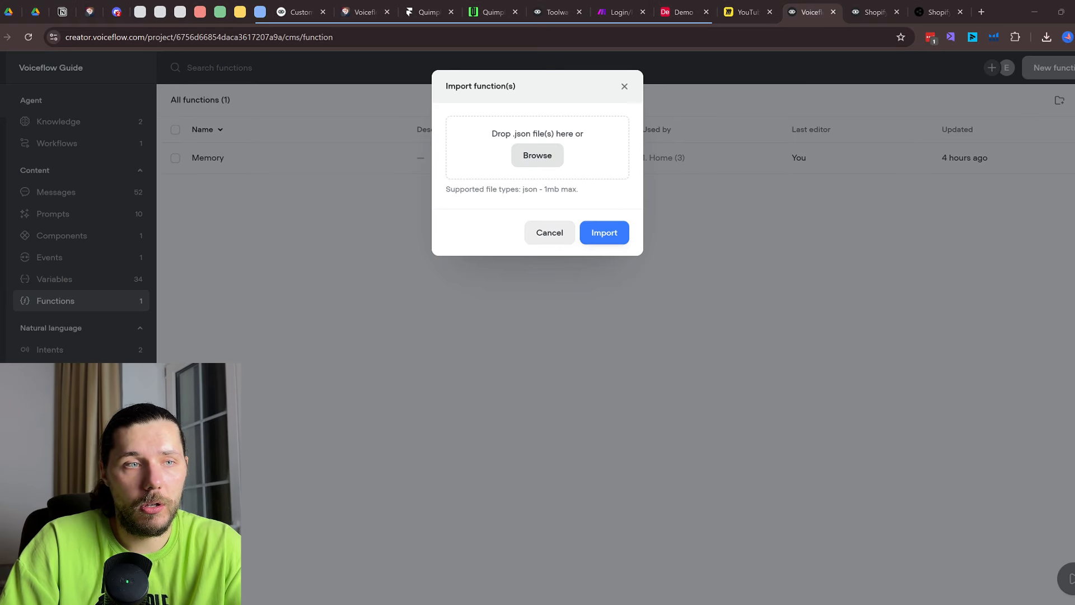
{"action": "double_click", "coordinate": [543, 409]}
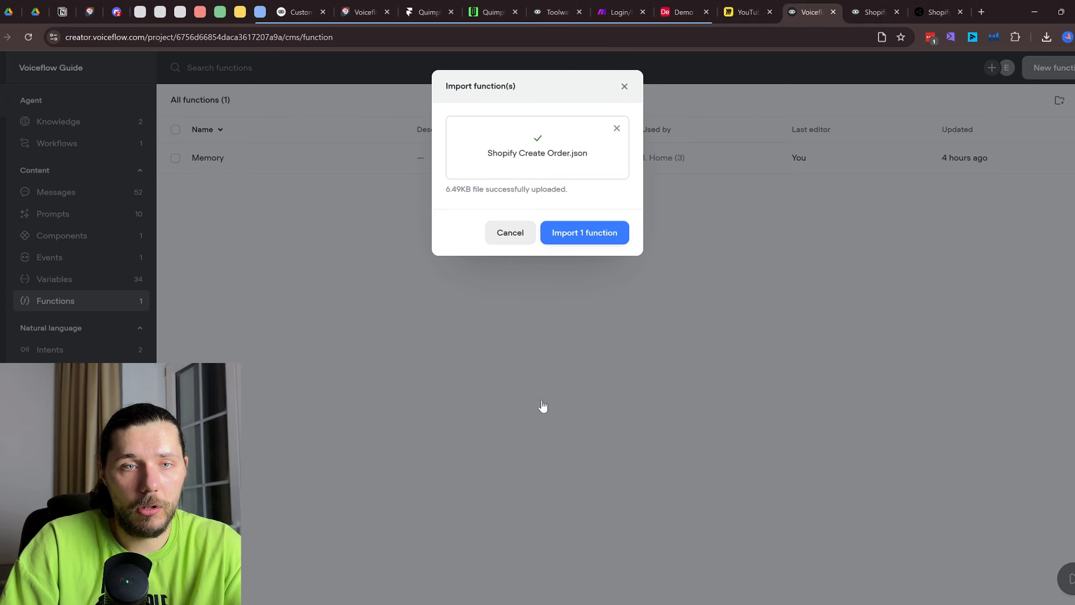
{"action": "left_click", "coordinate": [607, 230]}
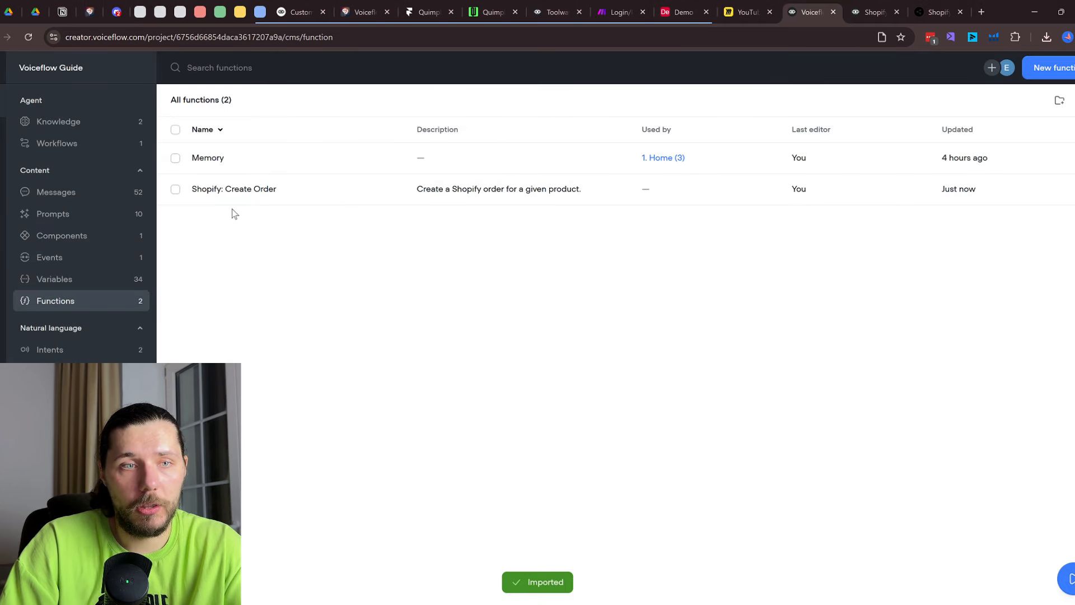
{"action": "left_click", "coordinate": [247, 196]}
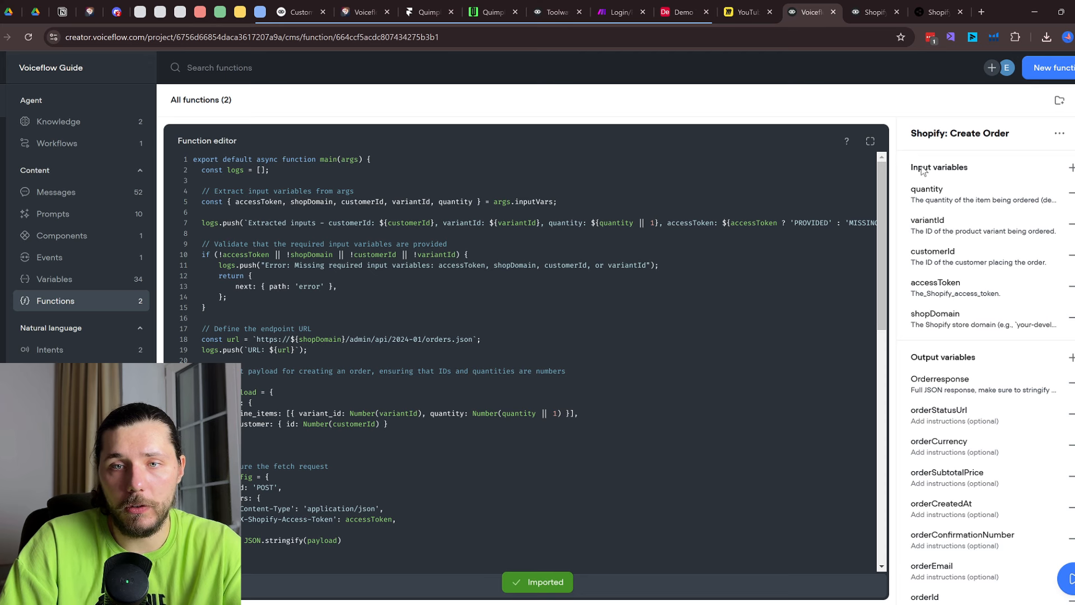
Scroll through the Shopify: Create Order code, selecting the lines that extract order details
{"action": "scroll", "coordinate": [982, 324], "scroll_direction": "down", "scroll_amount": 3}
{"action": "scroll", "coordinate": [359, 246], "scroll_direction": "down", "scroll_amount": 10}
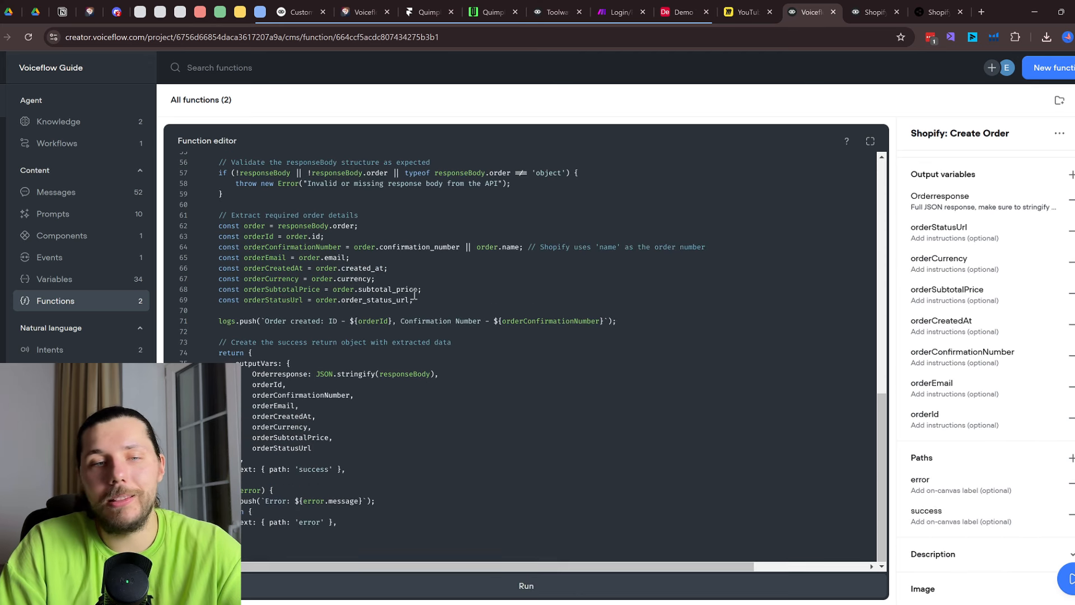
{"action": "left_click_drag", "start_coordinate": [570, 345], "coordinate": [323, 236]}
{"action": "left_click", "coordinate": [436, 309]}
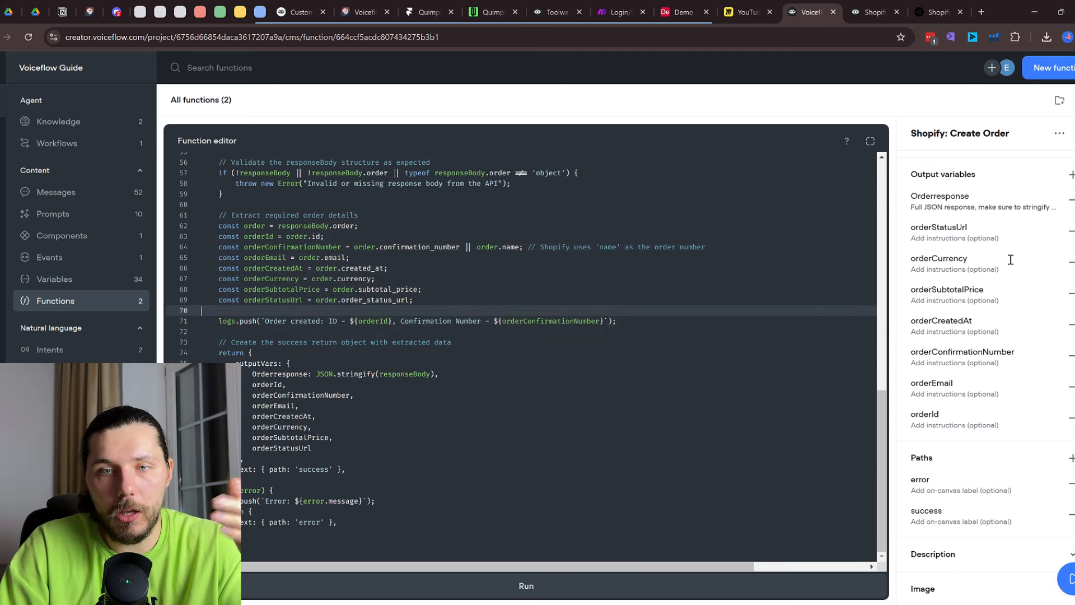
{"action": "scroll", "coordinate": [952, 252], "scroll_direction": "up", "scroll_amount": 3}
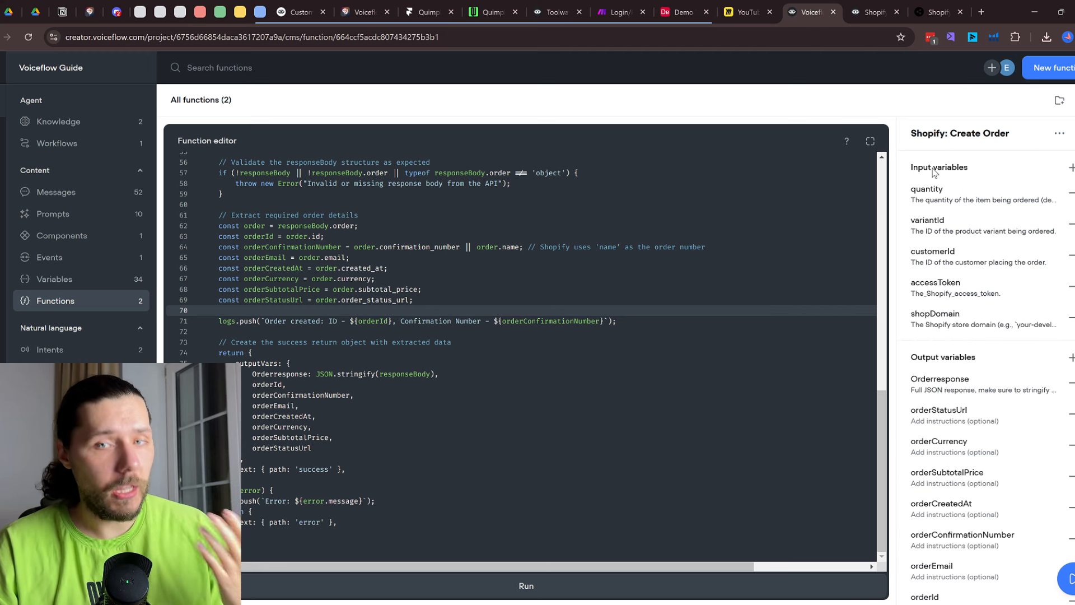
{"action": "left_click_drag", "start_coordinate": [431, 311], "coordinate": [262, 250]}
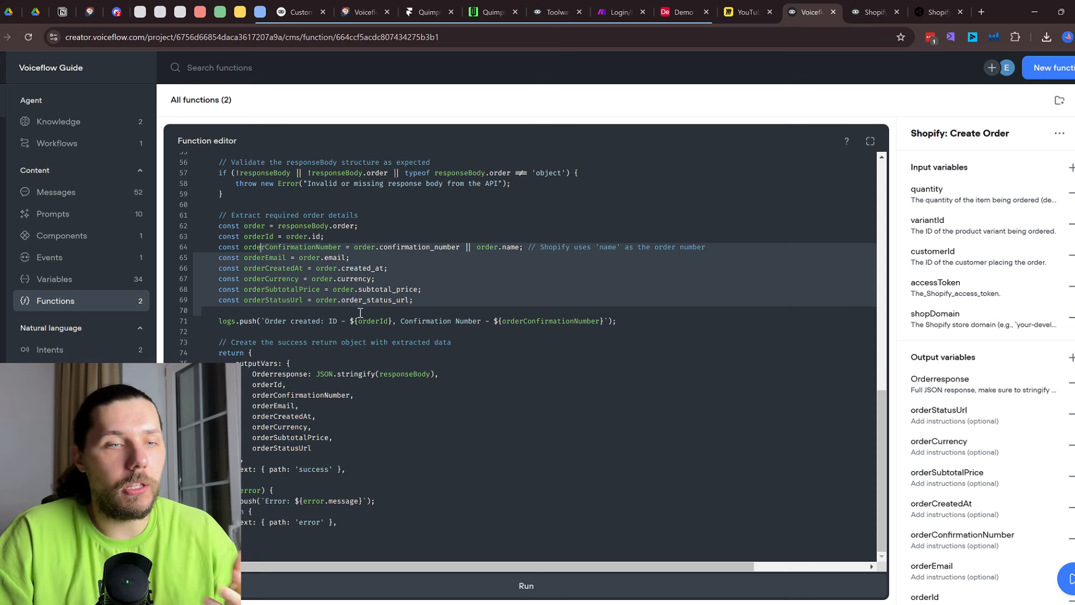
{"action": "scroll", "coordinate": [465, 336], "scroll_direction": "up", "scroll_amount": 4}
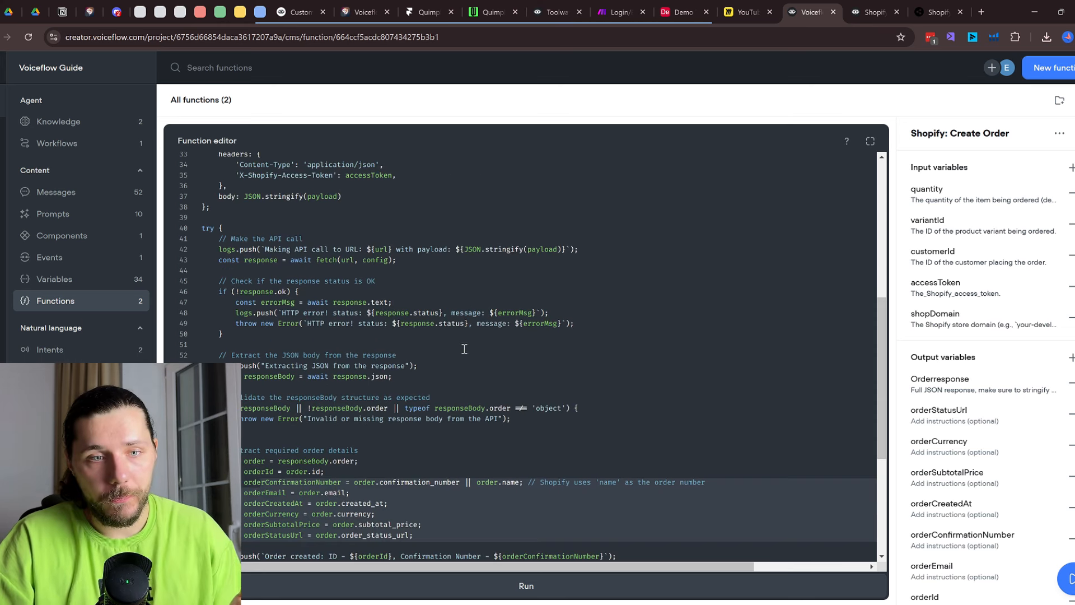
{"action": "scroll", "coordinate": [465, 349], "scroll_direction": "up", "scroll_amount": 4}
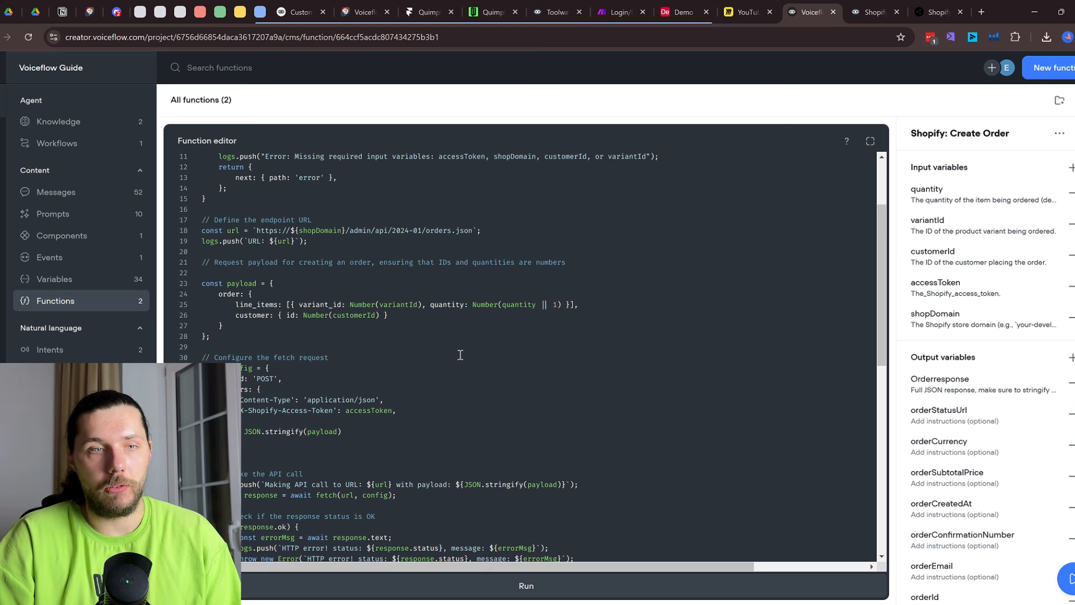
{"action": "scroll", "coordinate": [434, 344], "scroll_direction": "down", "scroll_amount": 5}
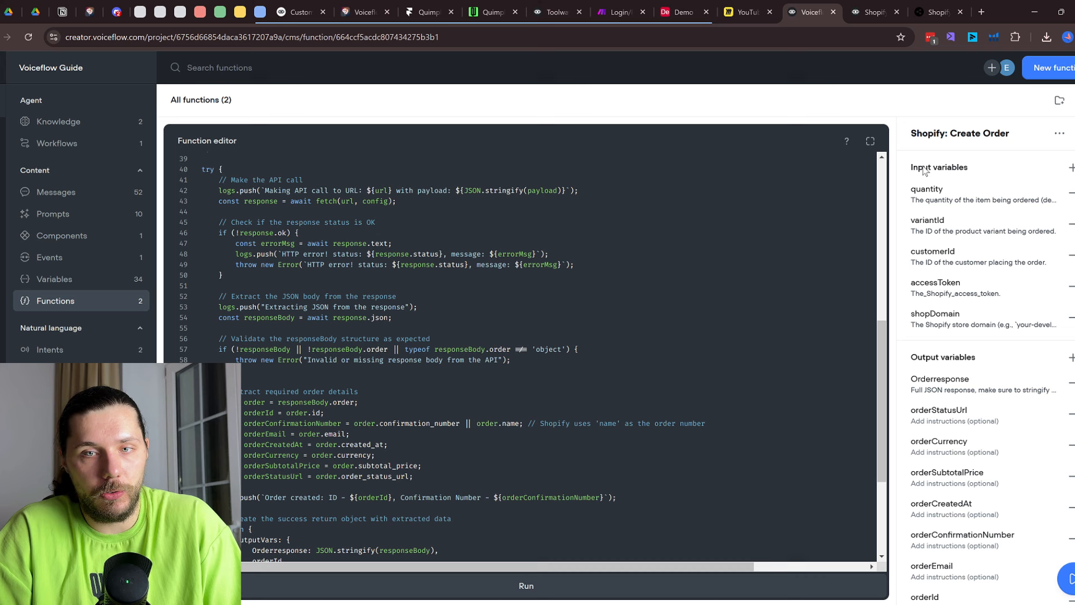
Add and then remove an empty input variable, and go to the agent's workflows
{"action": "left_click", "coordinate": [1069, 168]}
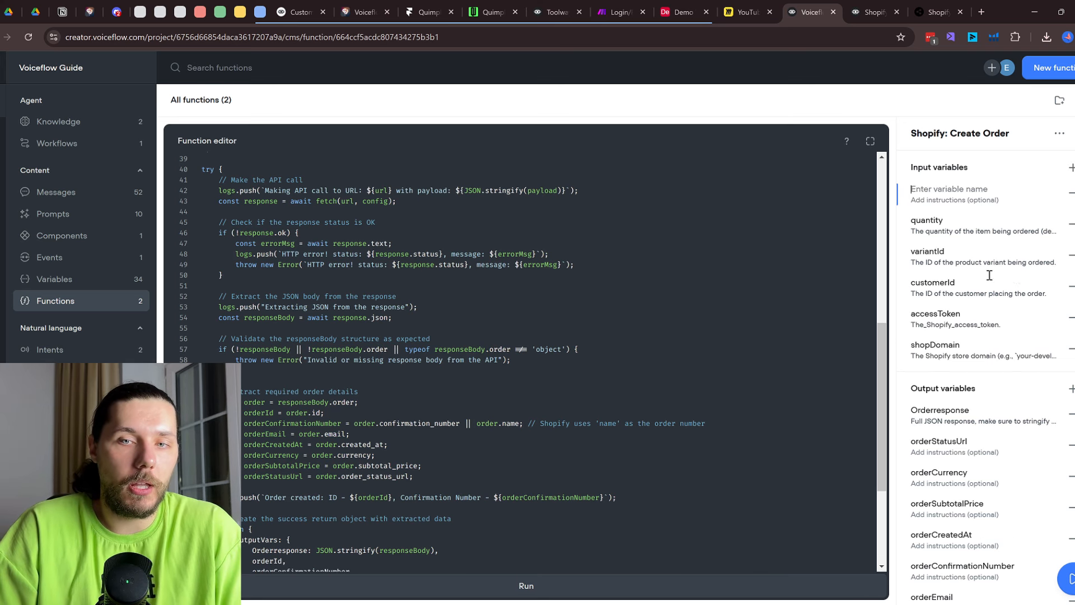
{"action": "left_click", "coordinate": [1071, 193]}
{"action": "scroll", "coordinate": [558, 312], "scroll_direction": "down", "scroll_amount": 3}
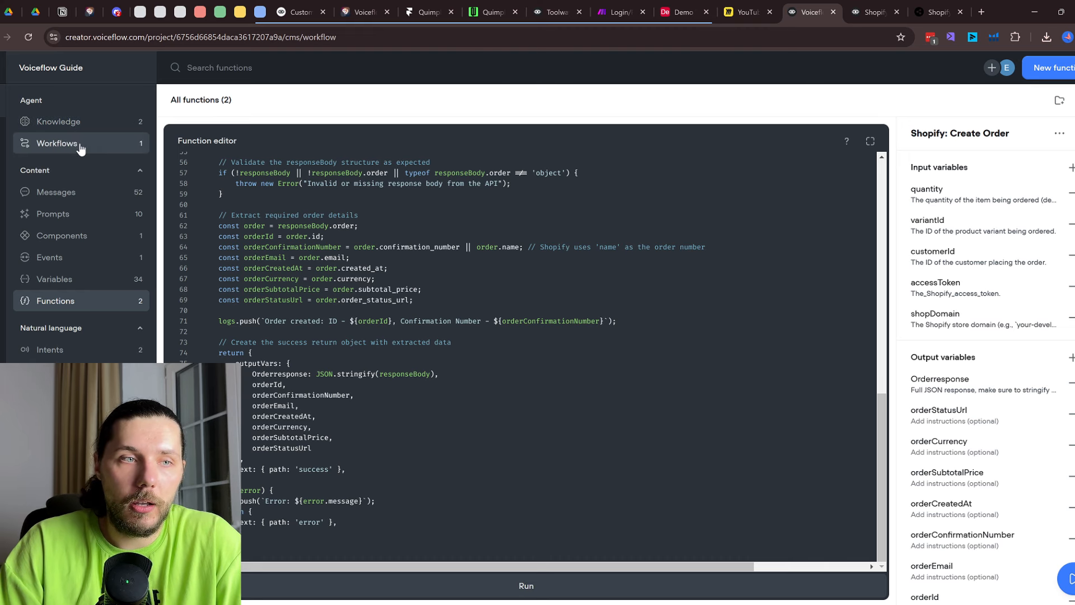
{"action": "left_click", "coordinate": [77, 141]}
Open the 1. Home workflow canvas after revisiting the Shopify template listing
{"action": "double_click", "coordinate": [274, 171]}
{"action": "left_click", "coordinate": [889, 3]}
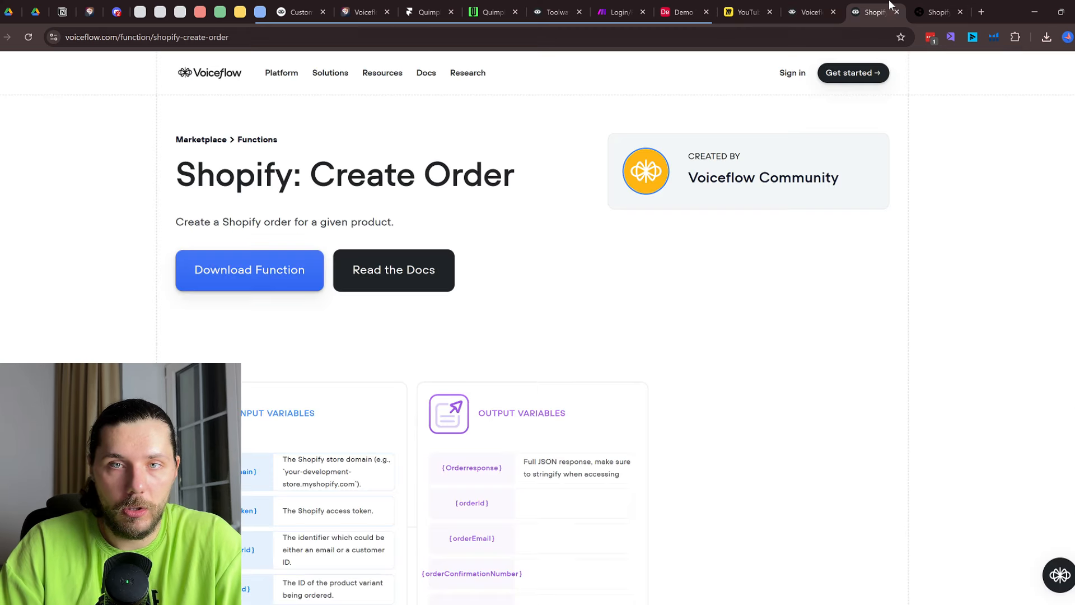
{"action": "left_click", "coordinate": [0, 38]}
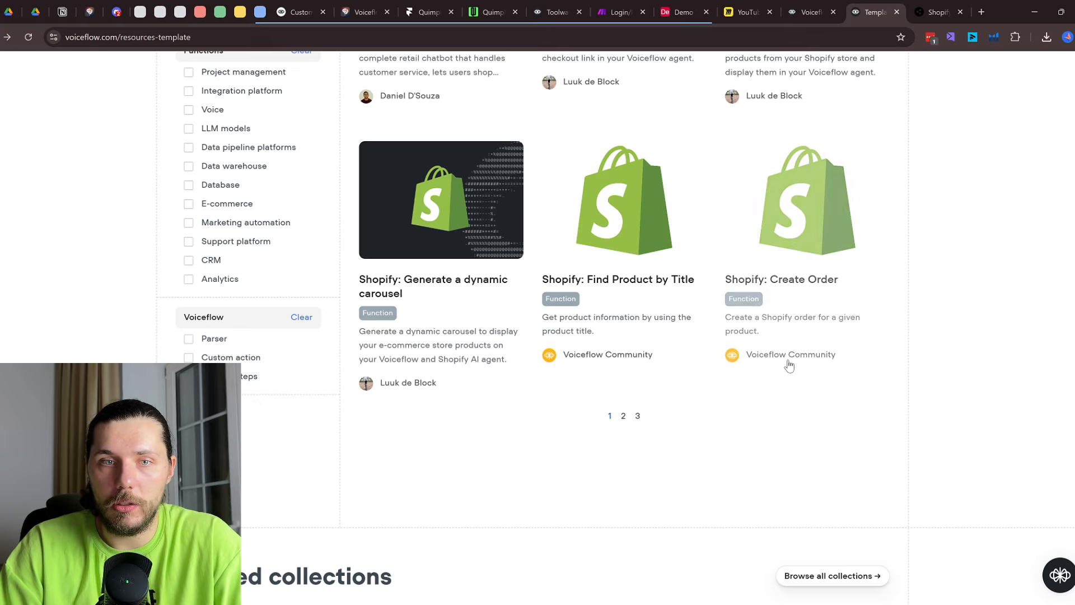
{"action": "scroll", "coordinate": [684, 329], "scroll_direction": "up", "scroll_amount": 13}
{"action": "scroll", "coordinate": [684, 329], "scroll_direction": "down", "scroll_amount": 5}
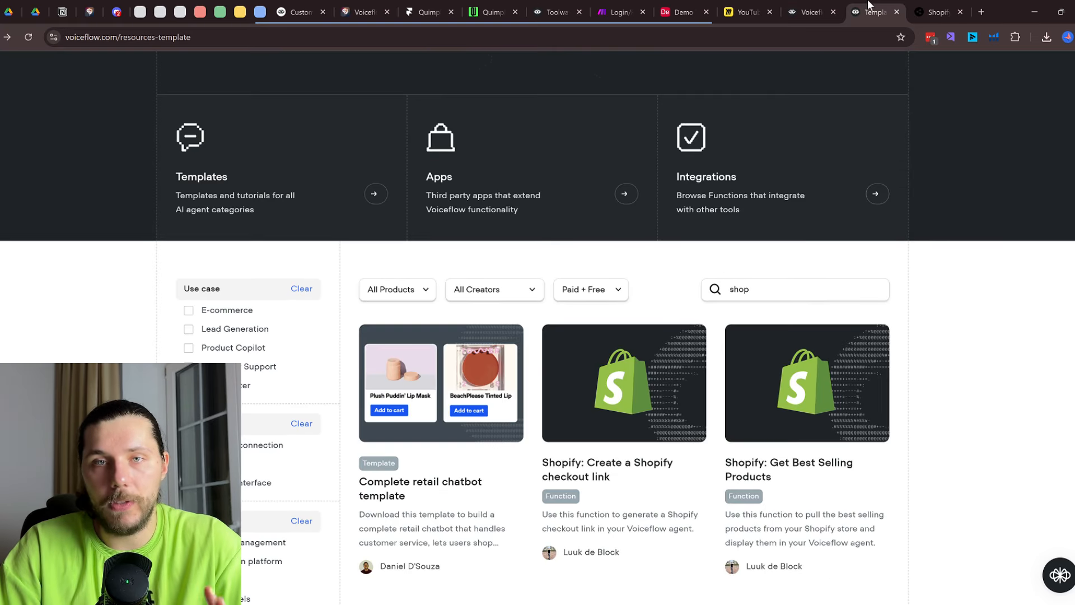
{"action": "left_click", "coordinate": [809, 12]}
List the functions available to New Block 43 in the Developer Tools area
{"action": "scroll", "coordinate": [601, 318], "scroll_direction": "down", "scroll_amount": 3}
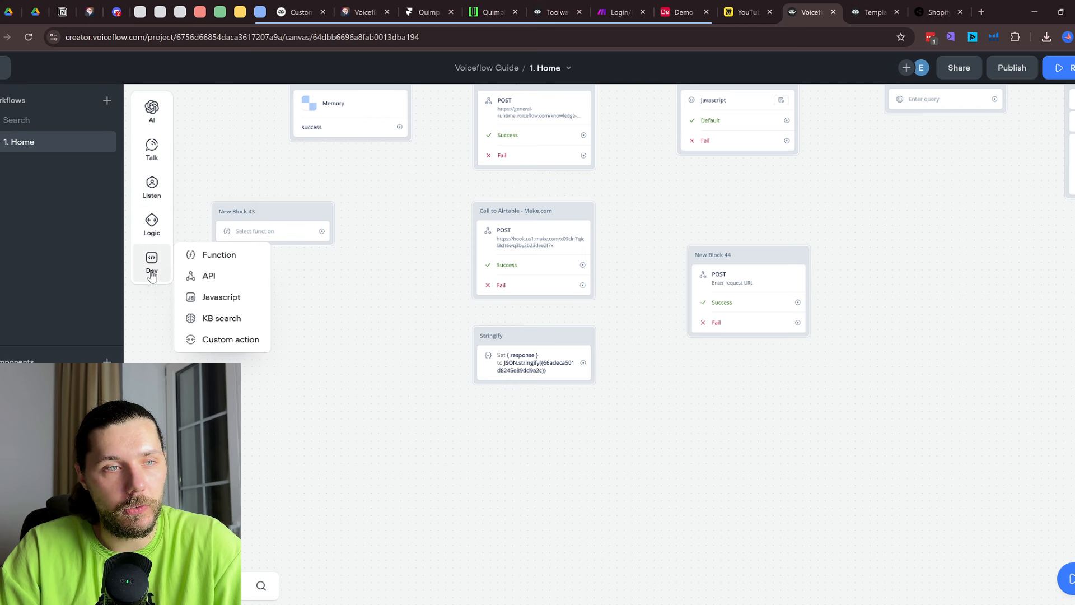
{"action": "scroll", "coordinate": [739, 384], "scroll_direction": "down", "scroll_amount": 5}
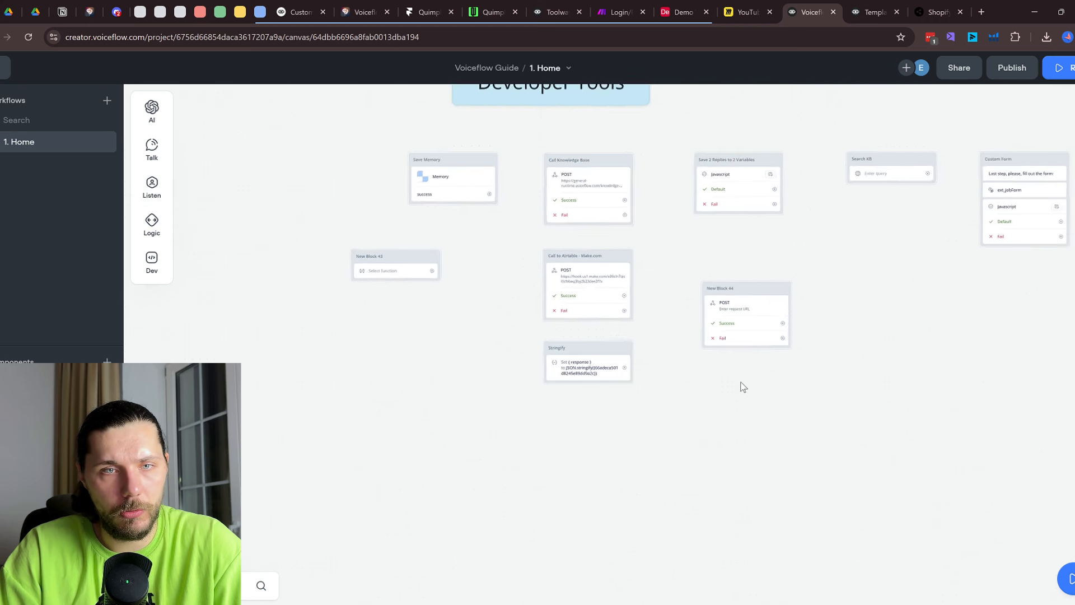
{"action": "scroll", "coordinate": [737, 341], "scroll_direction": "up", "scroll_amount": 3}
{"action": "scroll", "coordinate": [492, 297], "scroll_direction": "up", "scroll_amount": 3}
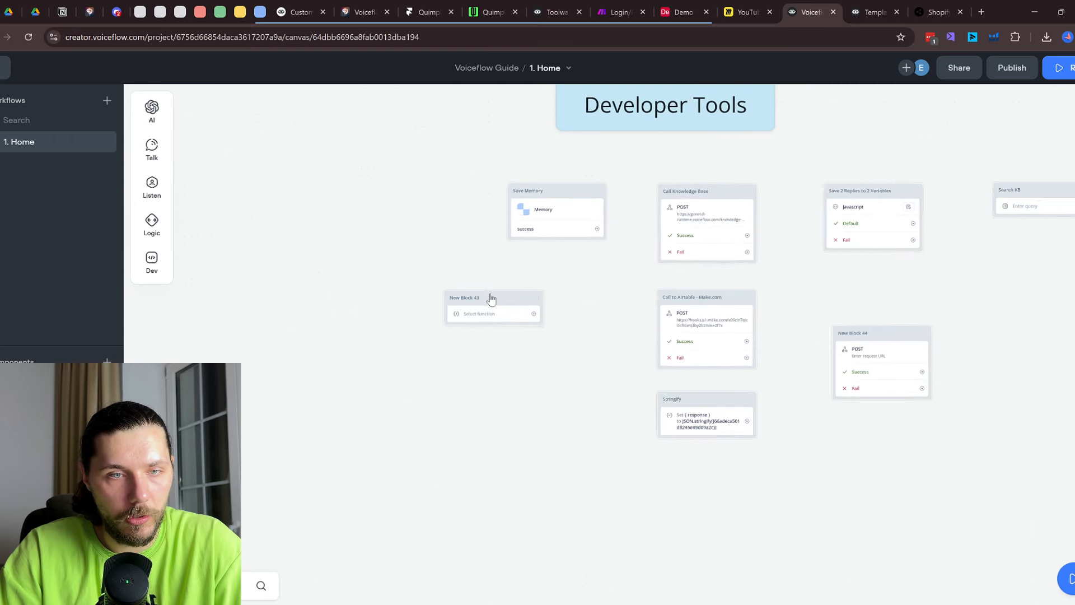
{"action": "left_click", "coordinate": [492, 320]}
{"action": "left_click", "coordinate": [1048, 145]}
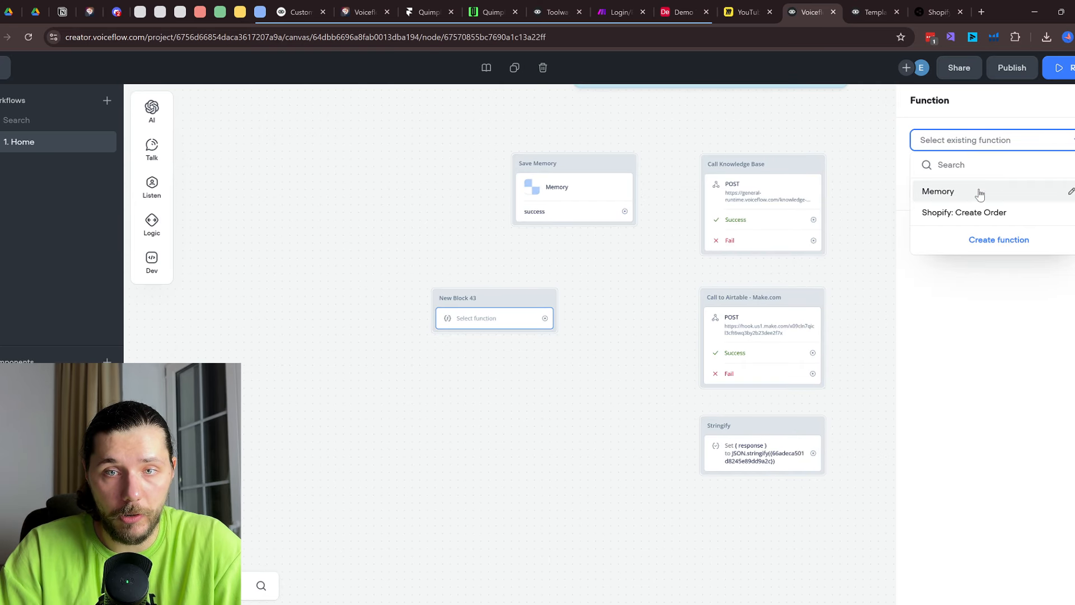
Assign Shopify: Create Order to New Block 43 and connect Save Memory's success path to it
{"action": "left_click", "coordinate": [974, 212]}
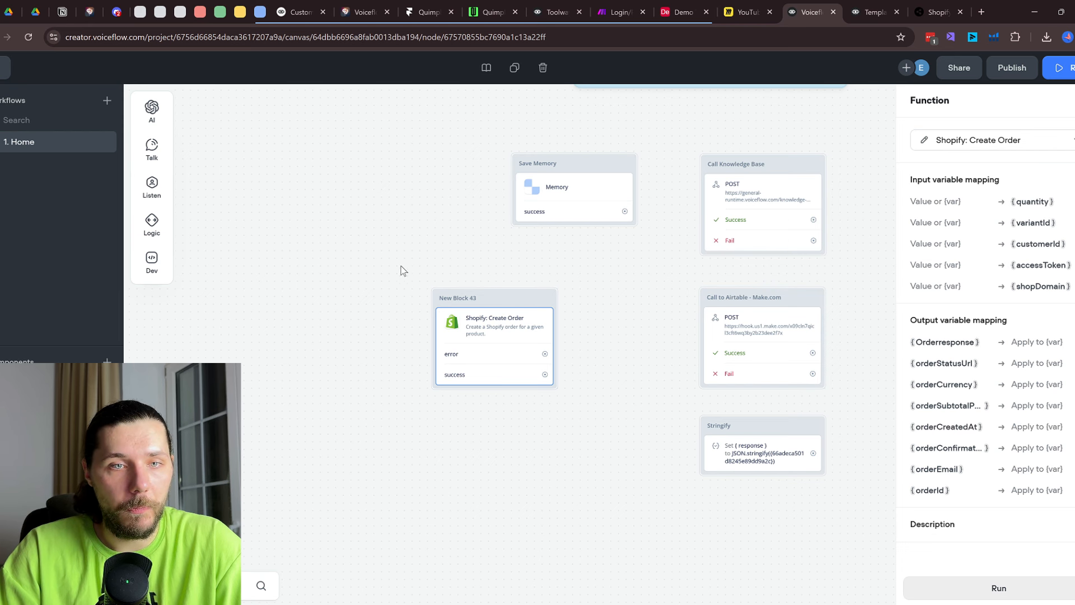
{"action": "left_click_drag", "start_coordinate": [363, 149], "coordinate": [456, 386]}
{"action": "scroll", "coordinate": [455, 385], "scroll_direction": "down", "scroll_amount": 1}
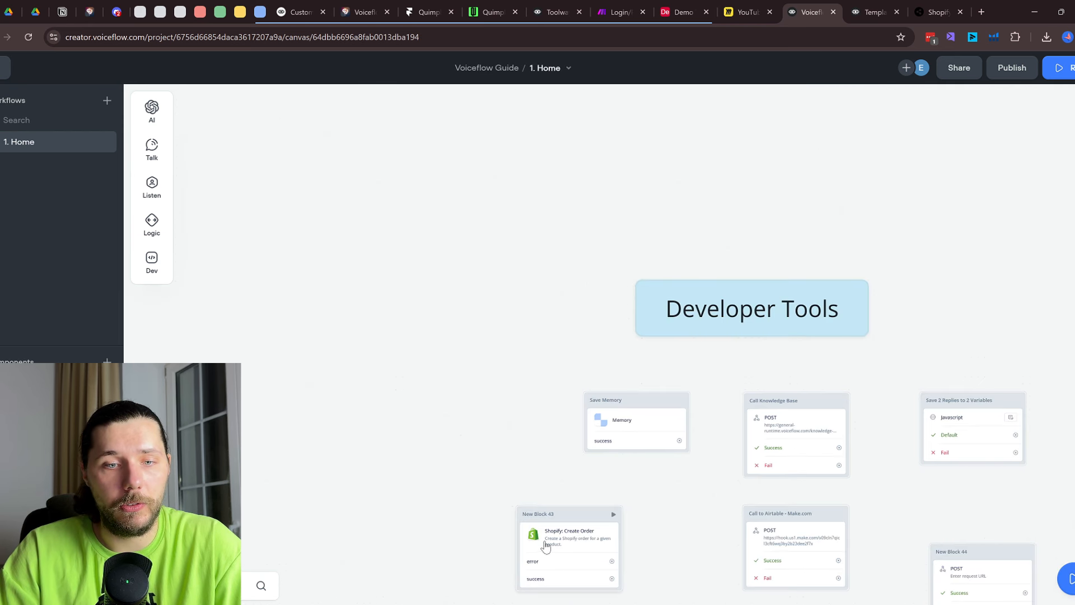
{"action": "left_click_drag", "start_coordinate": [682, 440], "coordinate": [576, 524]}
{"action": "left_click", "coordinate": [576, 527]}
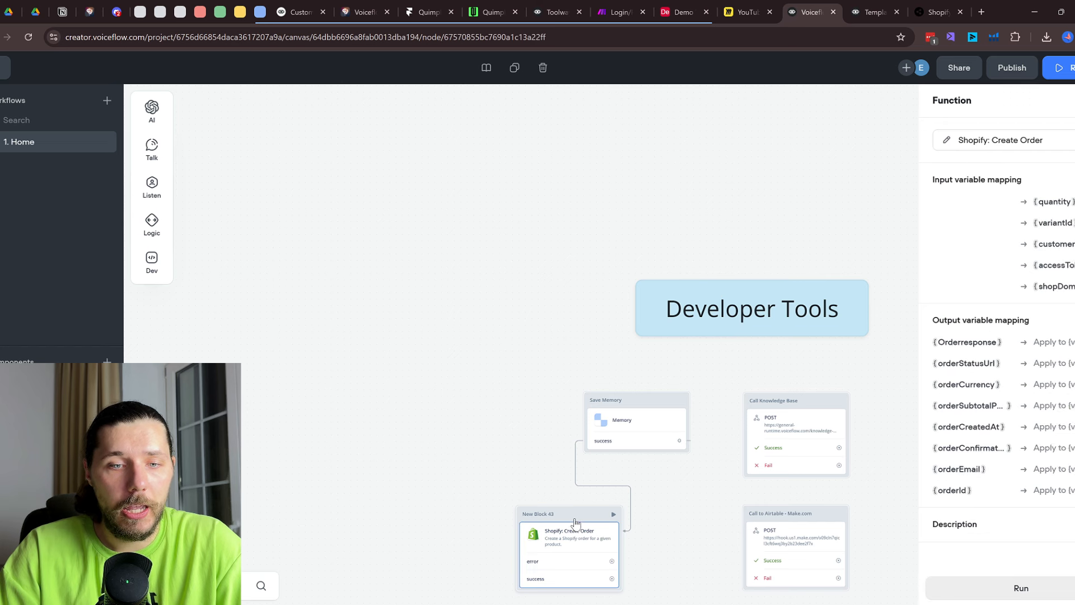
Map {chatgpt_response} into the quantity input and pick a variable for Orderresponse
{"action": "left_click", "coordinate": [982, 199]}
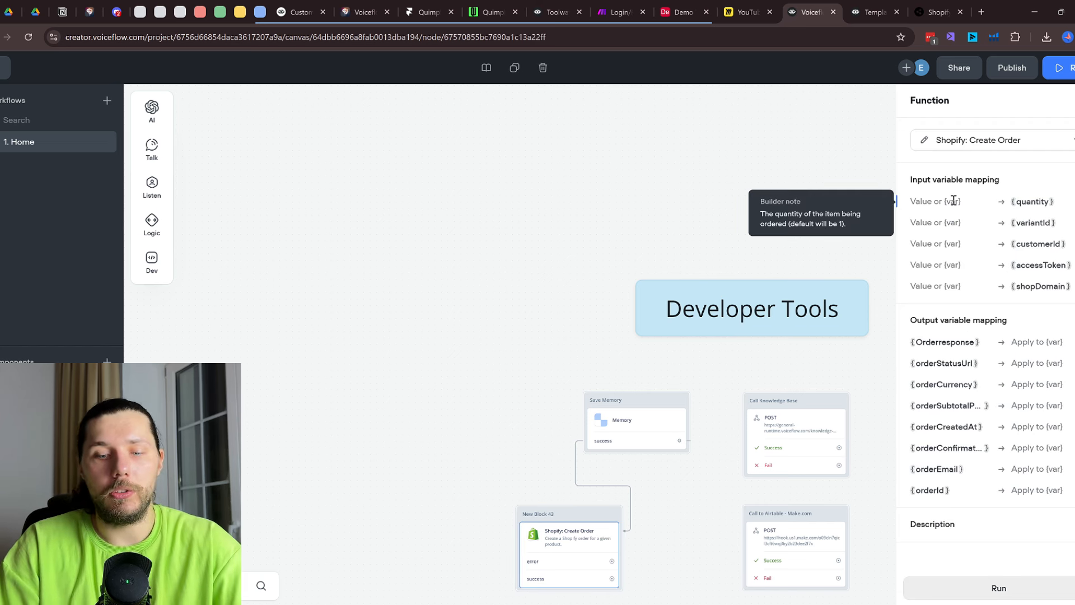
{"action": "type", "text": "{"}
{"action": "left_click", "coordinate": [967, 275]}
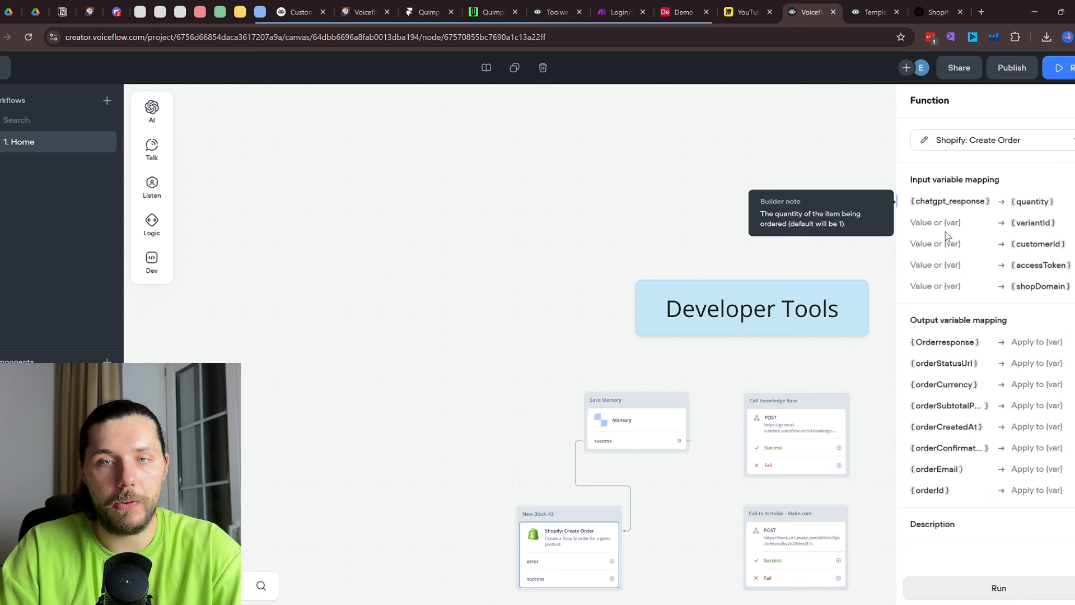
{"action": "mouse_move", "coordinate": [989, 211]}
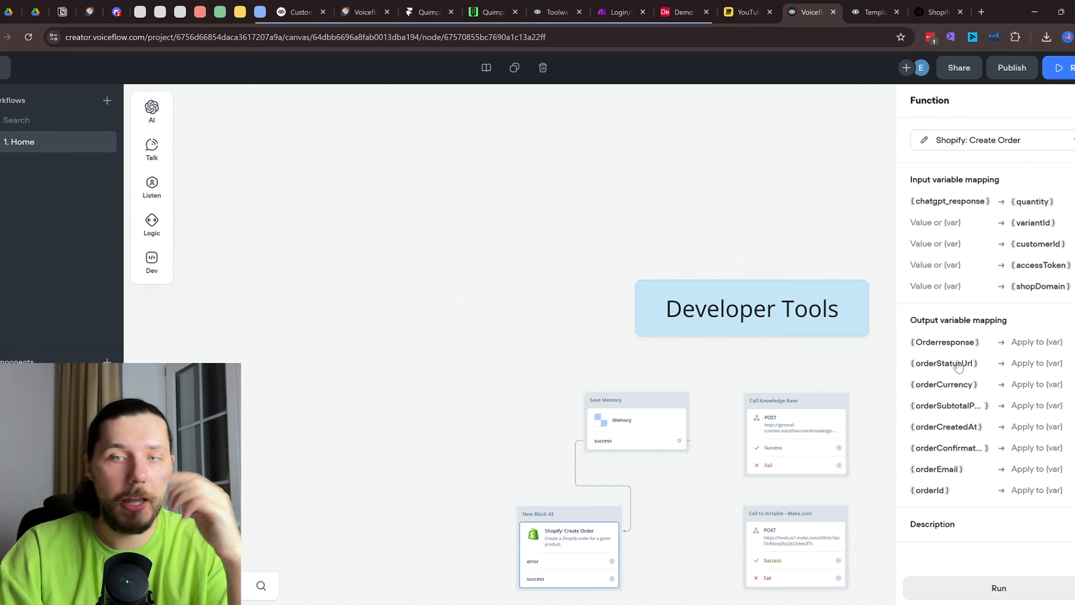
{"action": "left_click", "coordinate": [1037, 342]}
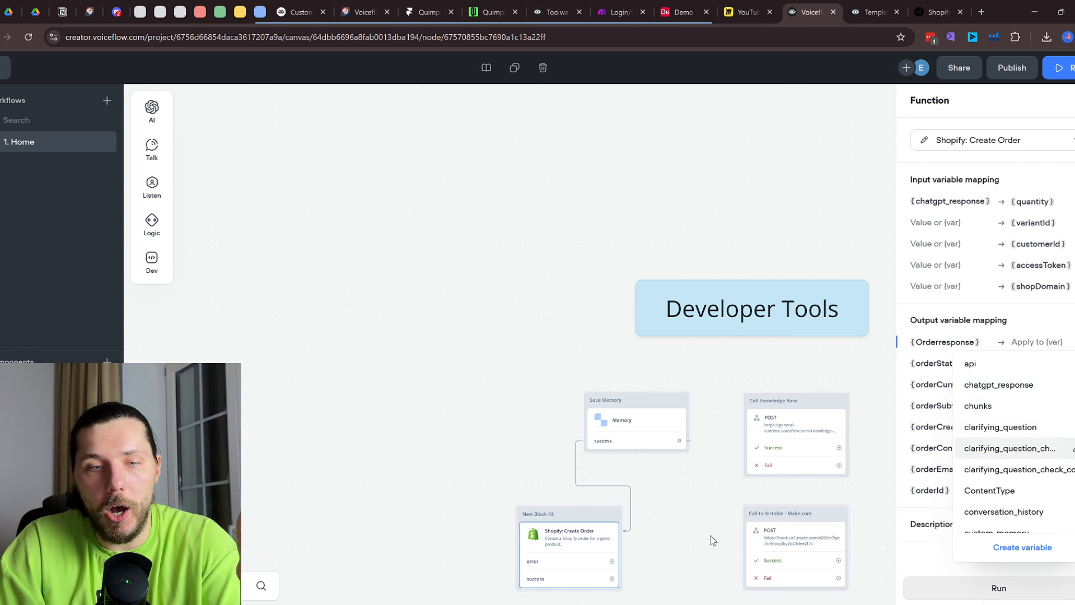
Connect New Block 43's error path to the Call to Airtable - Make.com block
{"action": "left_click_drag", "start_coordinate": [713, 541], "coordinate": [658, 418]}
{"action": "left_click_drag", "start_coordinate": [558, 439], "coordinate": [738, 394]}
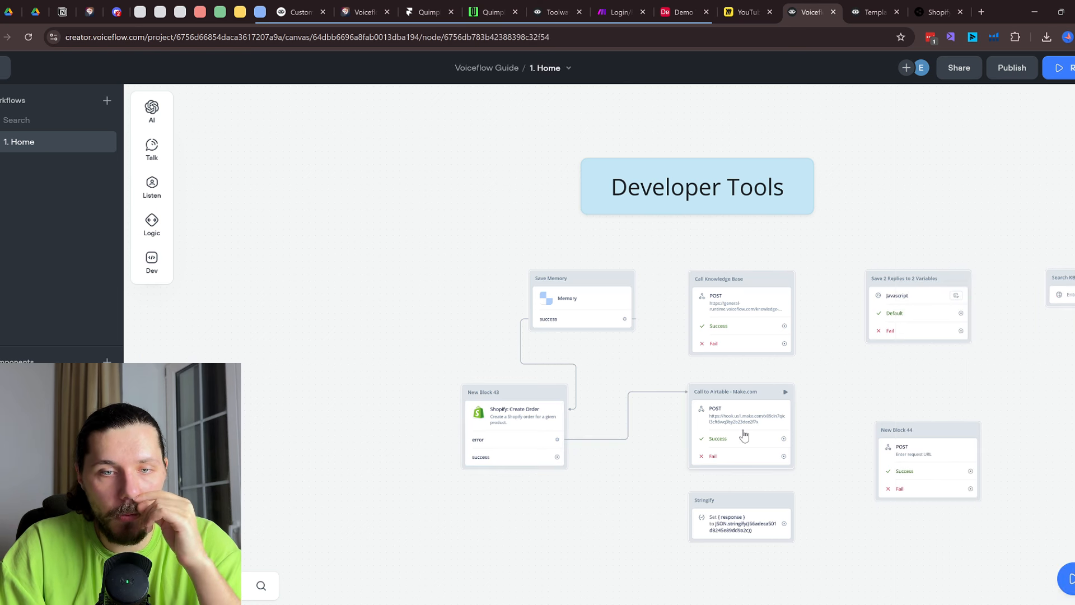
{"action": "left_click", "coordinate": [744, 435]}
Map Orderresponse to the api variable and try referencing it in Airtable's login parameter
{"action": "left_click", "coordinate": [537, 428]}
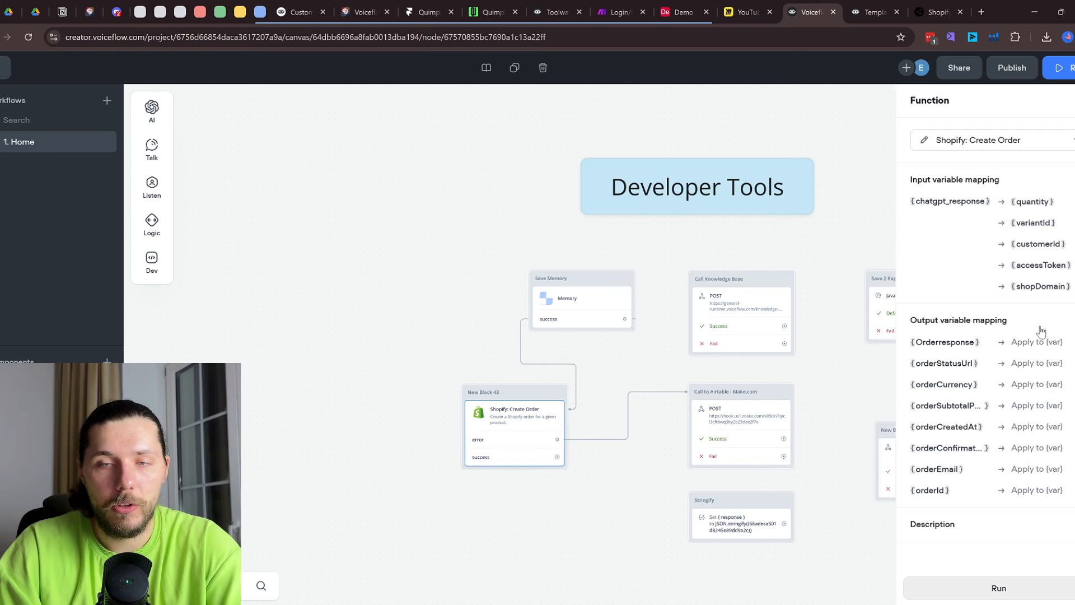
{"action": "left_click", "coordinate": [1039, 342]}
{"action": "left_click", "coordinate": [977, 363]}
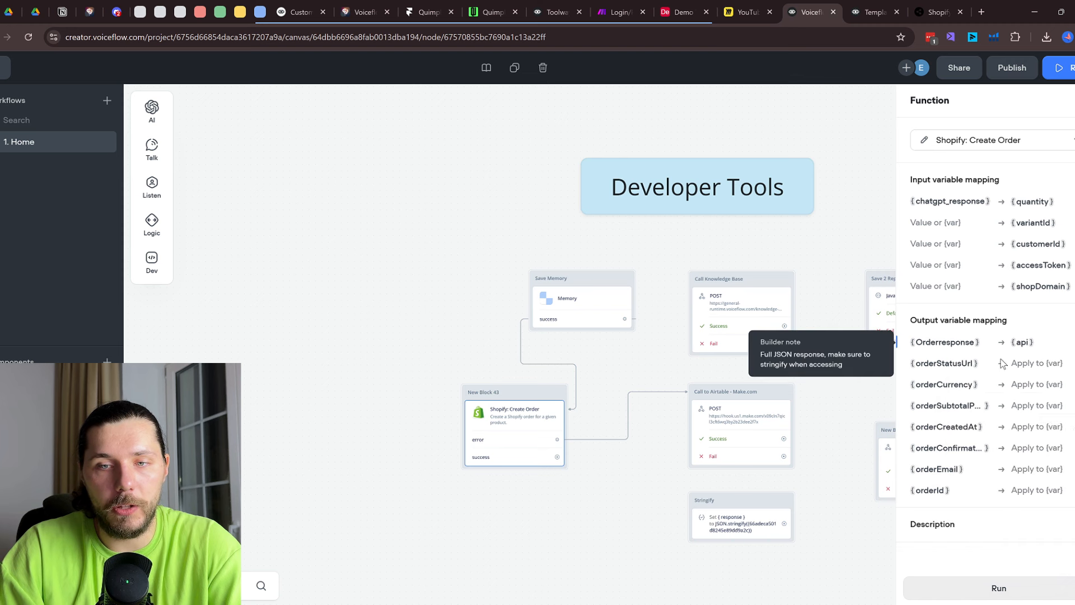
{"action": "left_click", "coordinate": [744, 435]}
{"action": "left_click", "coordinate": [967, 261]}
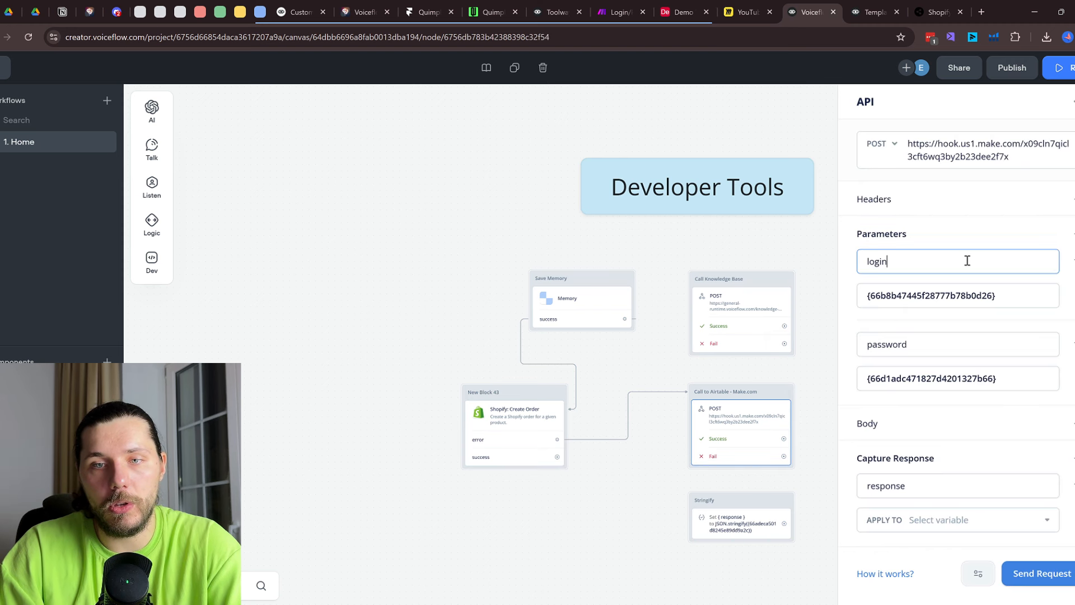
{"action": "type", "text": "{ap"}
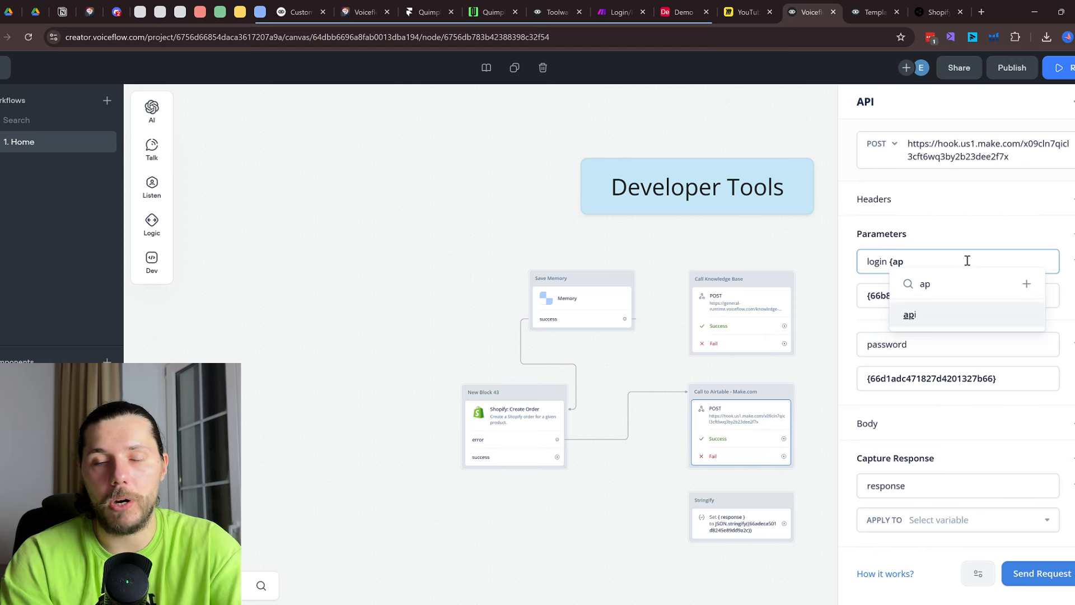
{"action": "key", "text": "BackSpace"}
{"action": "key", "text": "BackSpace"}
{"action": "key", "text": "BackSpace"}
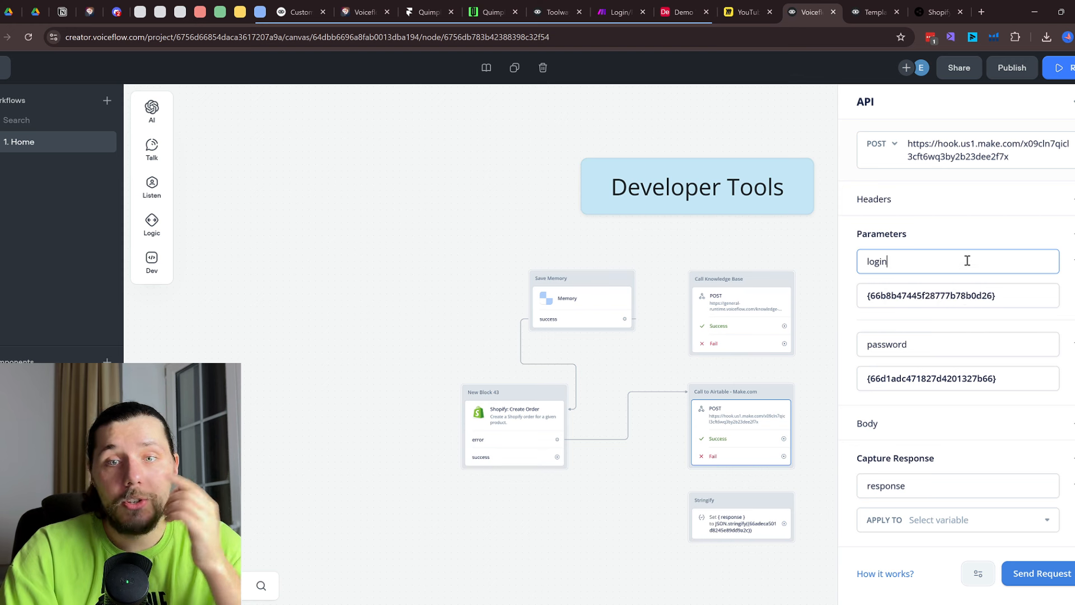
{"action": "left_click", "coordinate": [605, 338]}
Shift Save Memory left and delete the Shopify: Create Order block
{"action": "left_click_drag", "start_coordinate": [597, 297], "coordinate": [488, 305]}
{"action": "left_click", "coordinate": [529, 417]}
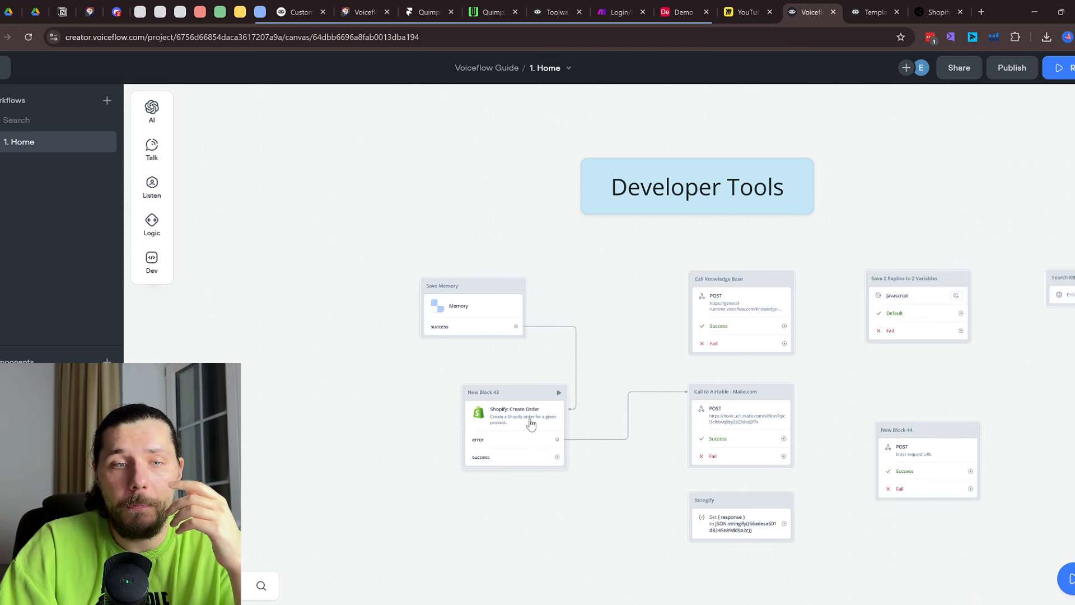
{"action": "right_click", "coordinate": [532, 422]}
{"action": "mouse_move", "coordinate": [537, 443]}
{"action": "left_click", "coordinate": [571, 554]}
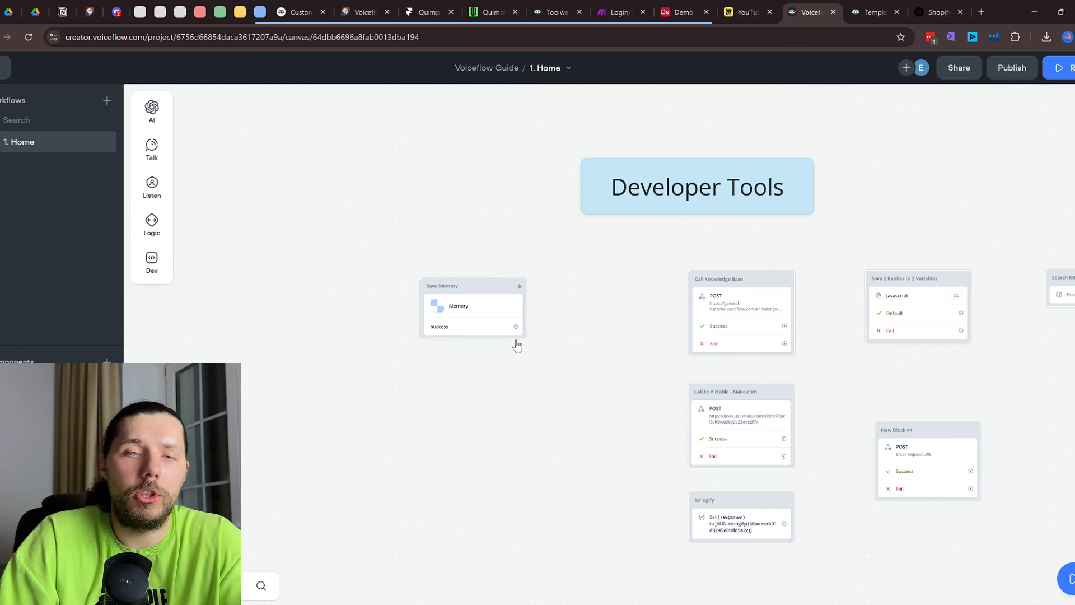
Reposition the Save Memory block right and down
{"action": "scroll", "coordinate": [532, 359], "scroll_direction": "up", "scroll_amount": 2}
{"action": "scroll", "coordinate": [532, 358], "scroll_direction": "up", "scroll_amount": 2}
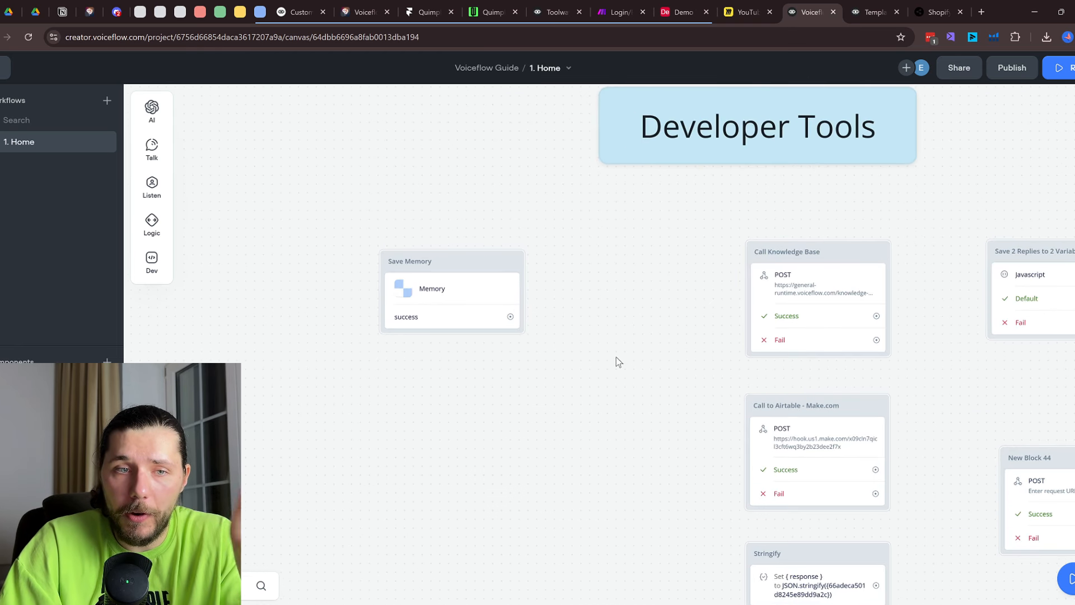
{"action": "left_click_drag", "start_coordinate": [459, 267], "coordinate": [542, 283]}
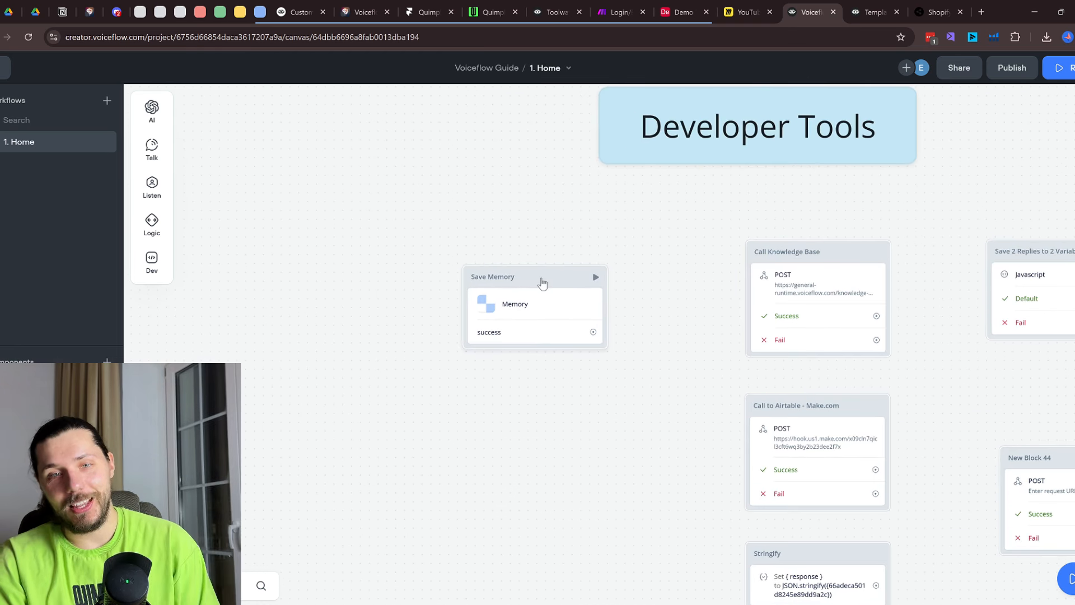
{"action": "left_click", "coordinate": [530, 305]}
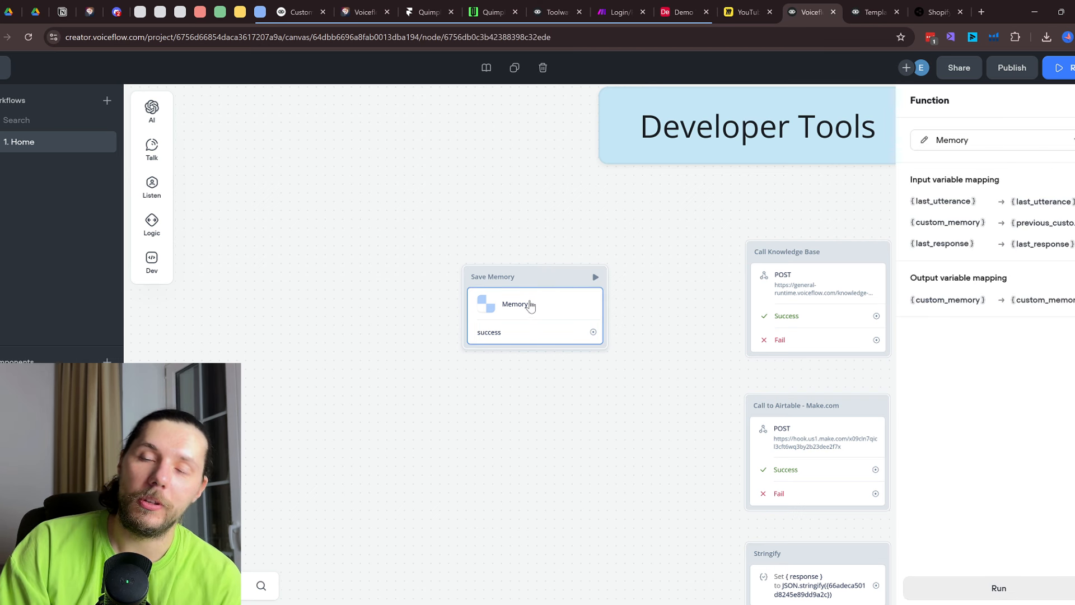
Review the Memory function's code and Knowledge, then reopen Save Memory's mappings in 1. Home
{"action": "left_click", "coordinate": [5, 67]}
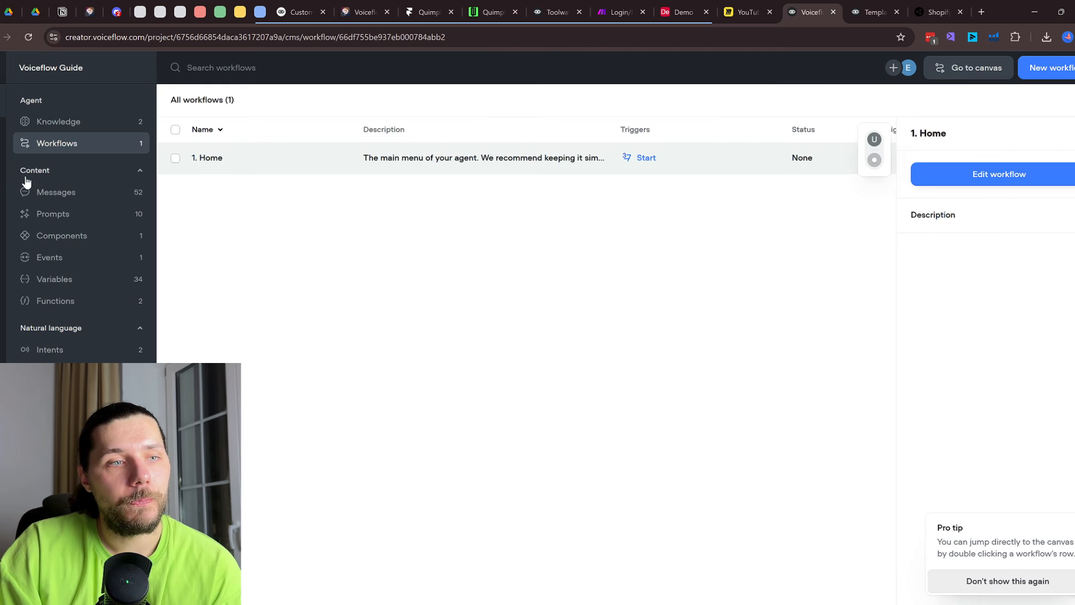
{"action": "left_click", "coordinate": [62, 312]}
{"action": "left_click", "coordinate": [252, 159]}
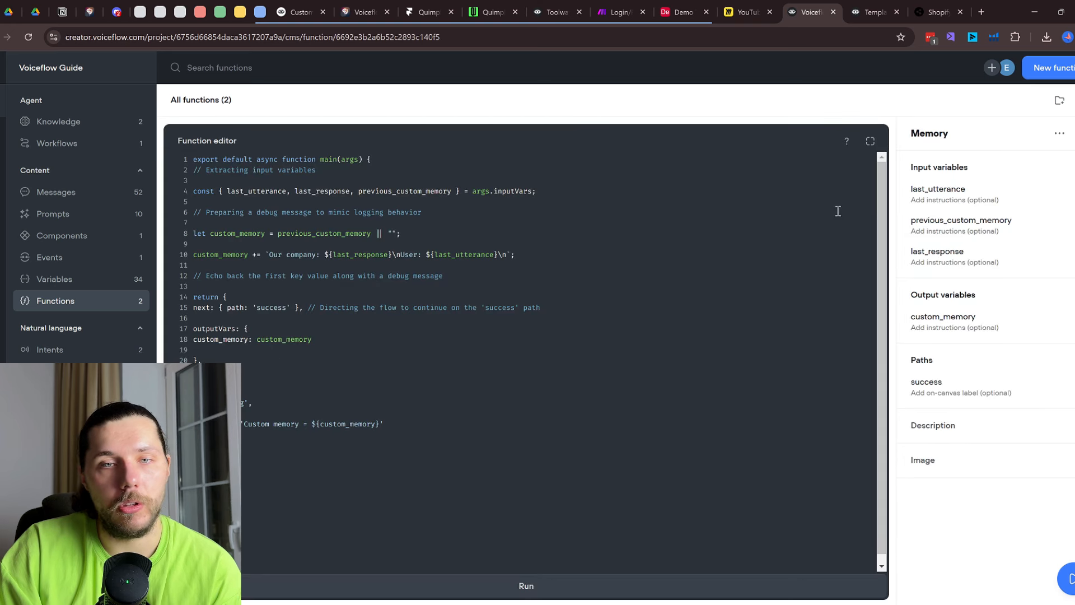
{"action": "scroll", "coordinate": [599, 285], "scroll_direction": "down", "scroll_amount": 1}
{"action": "scroll", "coordinate": [599, 286], "scroll_direction": "up", "scroll_amount": 1}
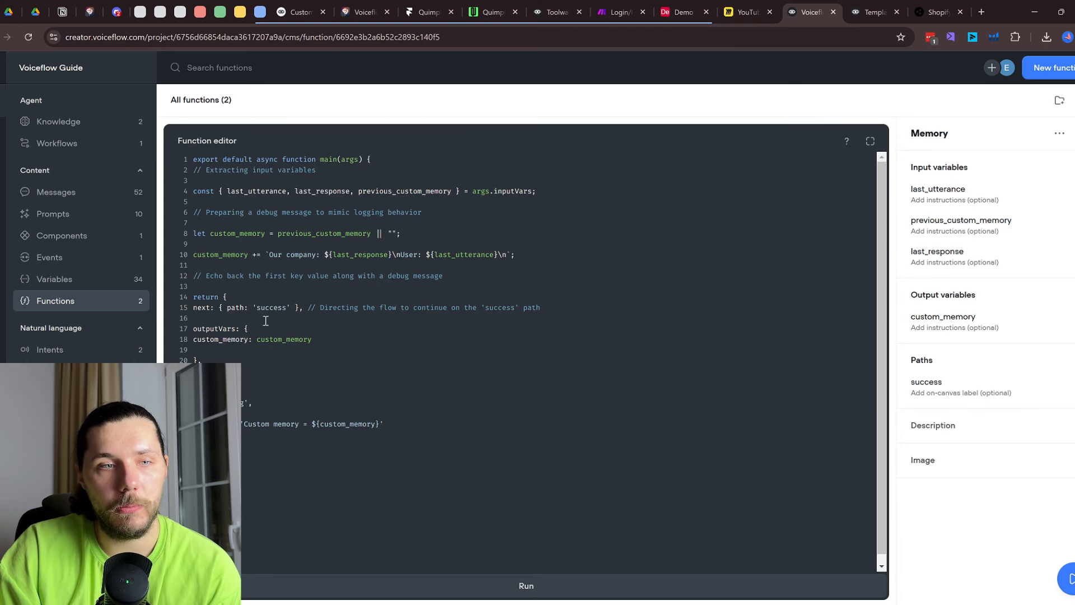
{"action": "left_click", "coordinate": [61, 121]}
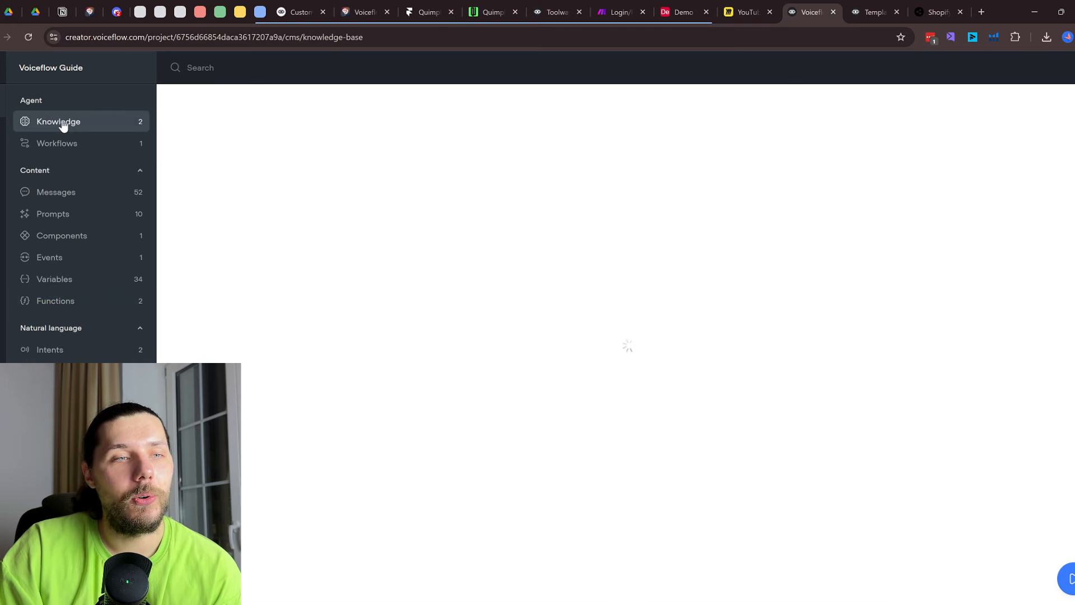
{"action": "left_click", "coordinate": [68, 144]}
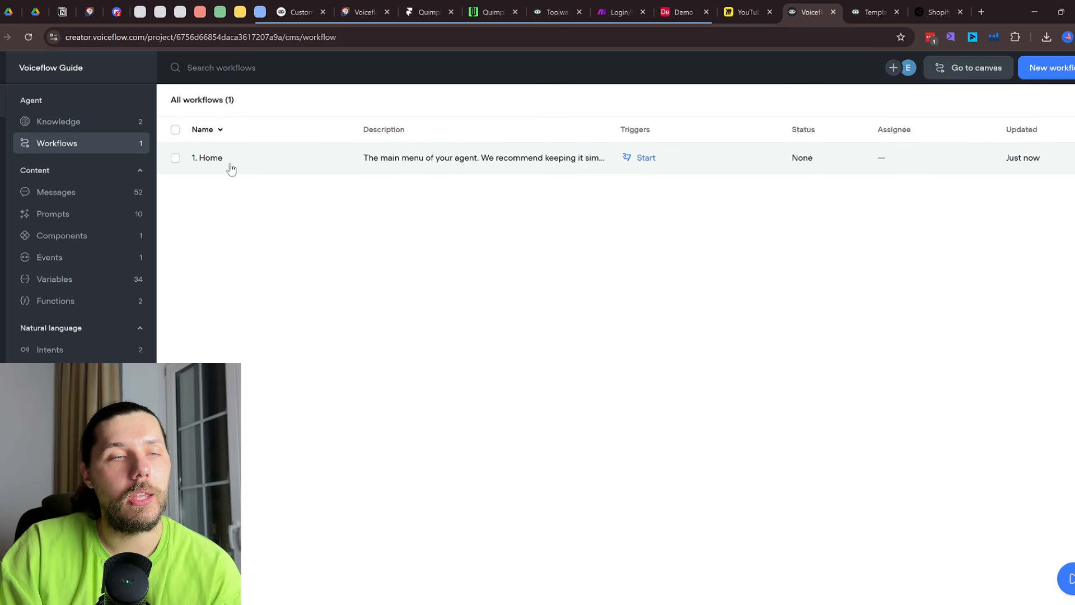
{"action": "double_click", "coordinate": [231, 166]}
{"action": "left_click", "coordinate": [546, 307]}
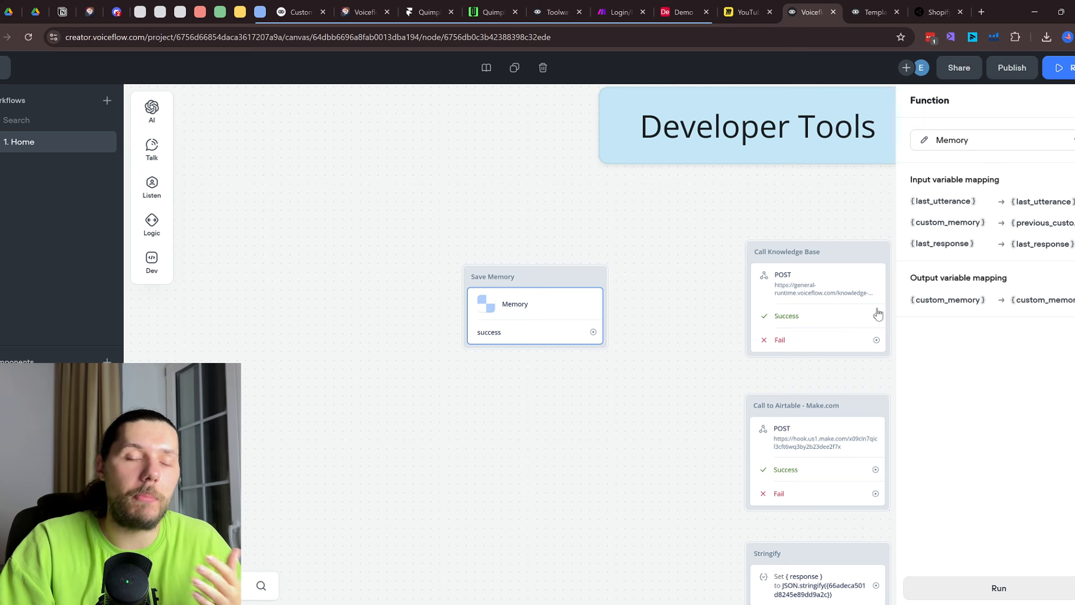
Pan toward the Knowledgebase blocks and drop Save Memory left of New Block 49
{"action": "scroll", "coordinate": [722, 290], "scroll_direction": "down", "scroll_amount": 3}
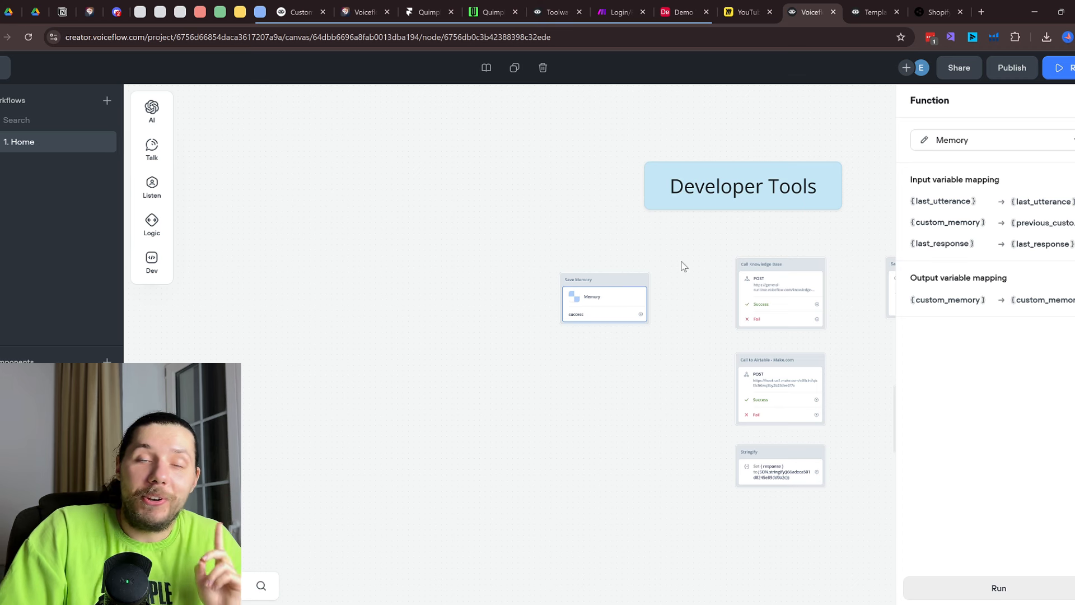
{"action": "left_click_drag", "start_coordinate": [683, 266], "coordinate": [648, 198]}
{"action": "scroll", "coordinate": [641, 420], "scroll_direction": "down", "scroll_amount": 4}
{"action": "scroll", "coordinate": [567, 216], "scroll_direction": "up", "scroll_amount": 4}
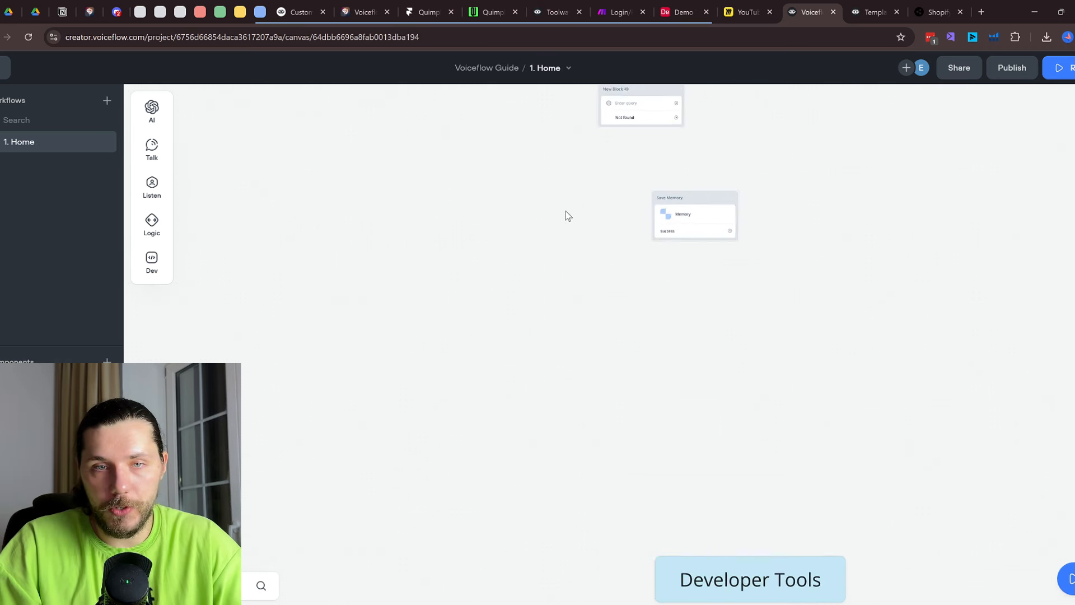
{"action": "left_click_drag", "start_coordinate": [567, 216], "coordinate": [646, 411]}
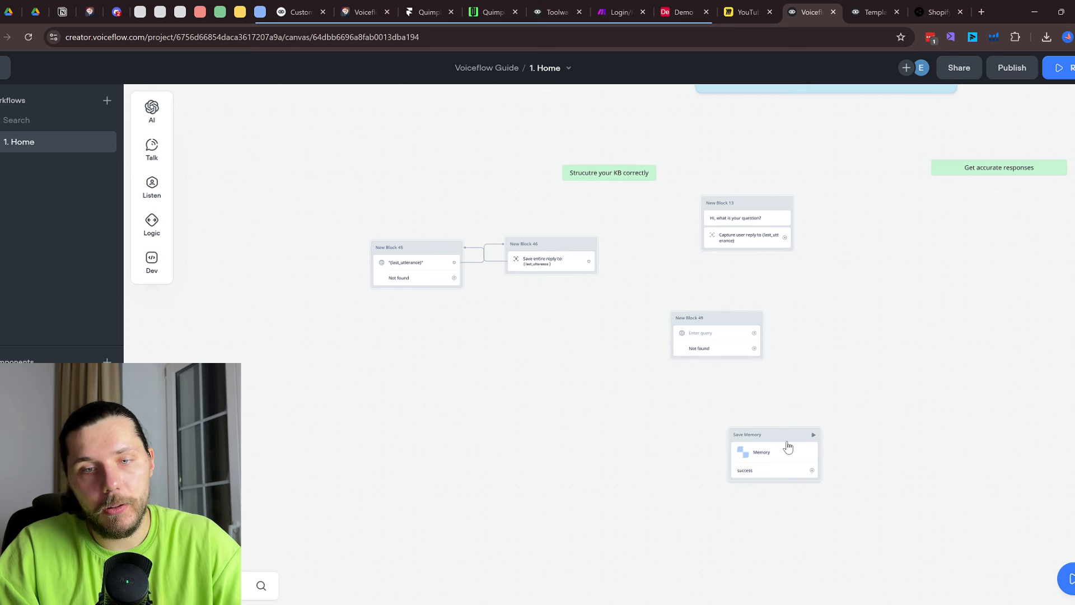
{"action": "left_click_drag", "start_coordinate": [788, 446], "coordinate": [577, 375]}
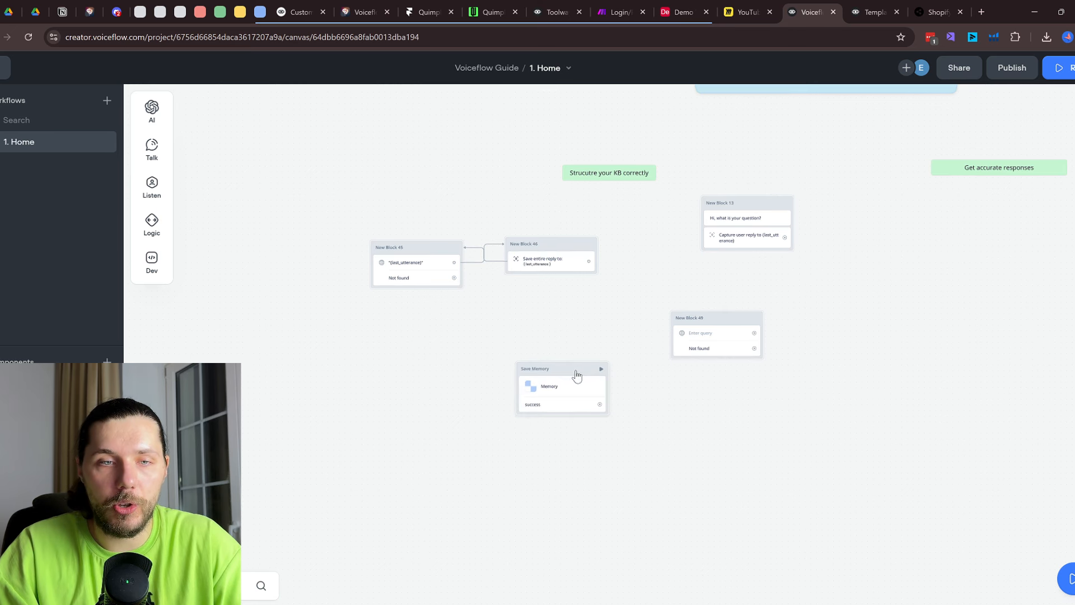
{"action": "scroll", "coordinate": [582, 359], "scroll_direction": "up", "scroll_amount": 2}
{"action": "scroll", "coordinate": [614, 380], "scroll_direction": "down", "scroll_amount": 10}
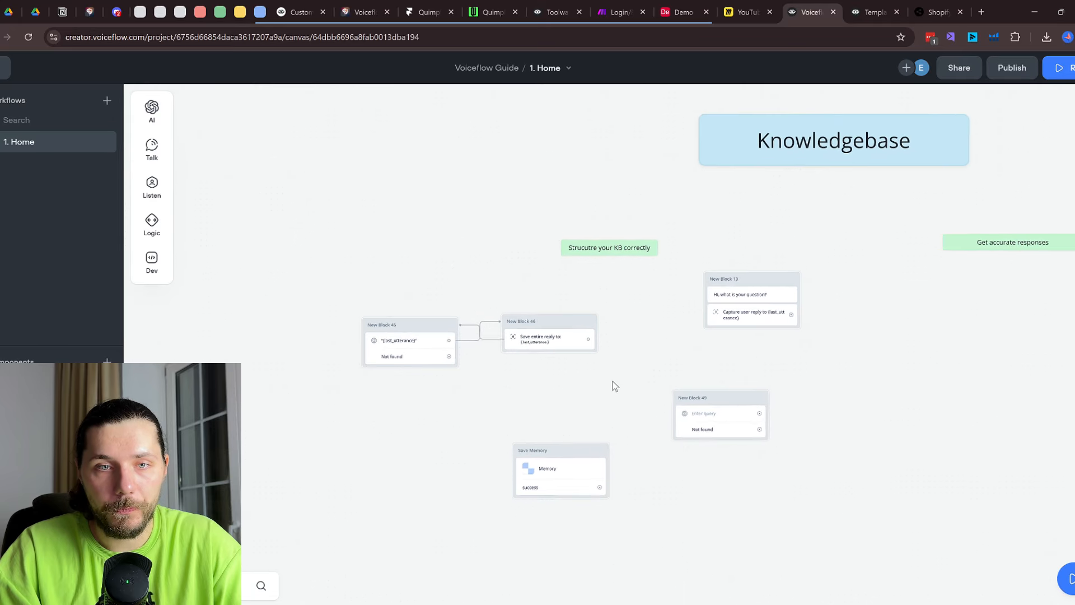
{"action": "scroll", "coordinate": [614, 385], "scroll_direction": "up", "scroll_amount": 4}
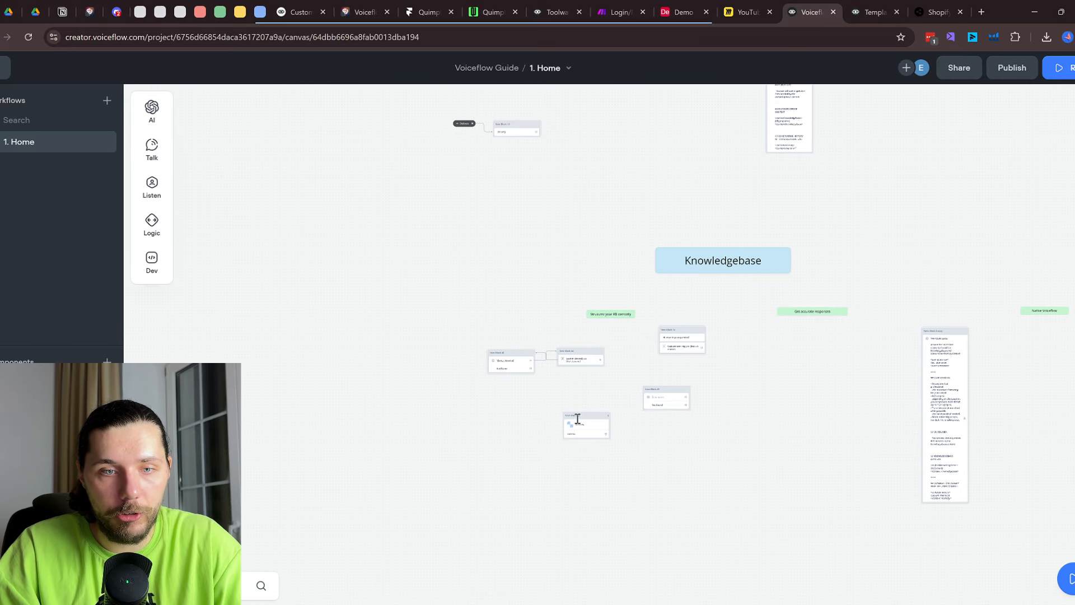
Move Save Memory up past the Delivery block to sit beneath block X in Basics
{"action": "left_click_drag", "start_coordinate": [578, 419], "coordinate": [607, 139]}
{"action": "scroll", "coordinate": [615, 392], "scroll_direction": "up", "scroll_amount": 5}
{"action": "scroll", "coordinate": [617, 389], "scroll_direction": "up", "scroll_amount": 4}
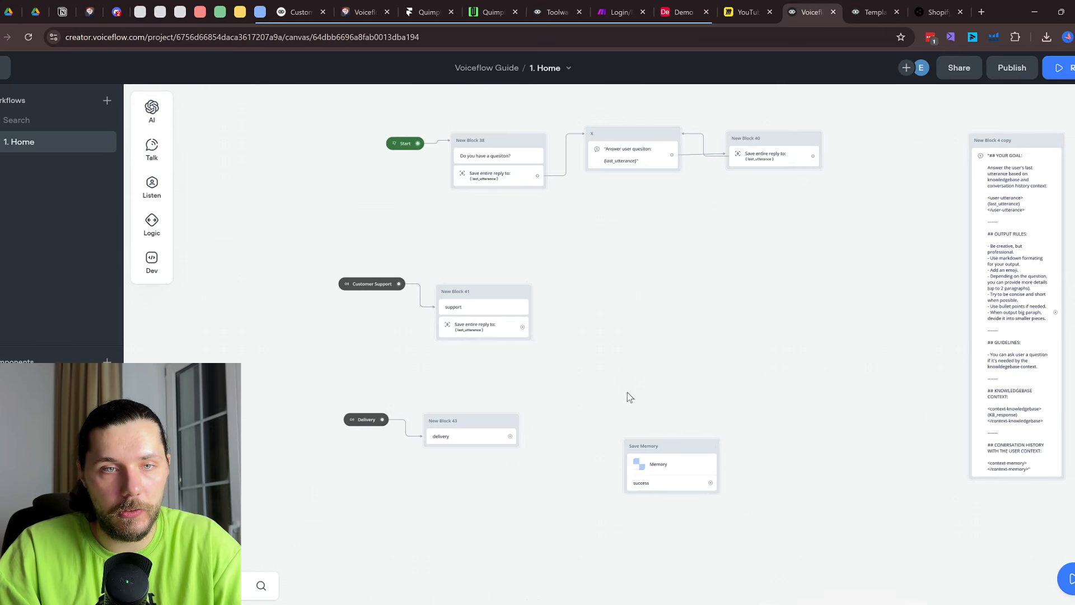
{"action": "left_click_drag", "start_coordinate": [684, 445], "coordinate": [695, 221]}
{"action": "left_click_drag", "start_coordinate": [790, 272], "coordinate": [723, 443]}
{"action": "scroll", "coordinate": [498, 330], "scroll_direction": "up", "scroll_amount": 2}
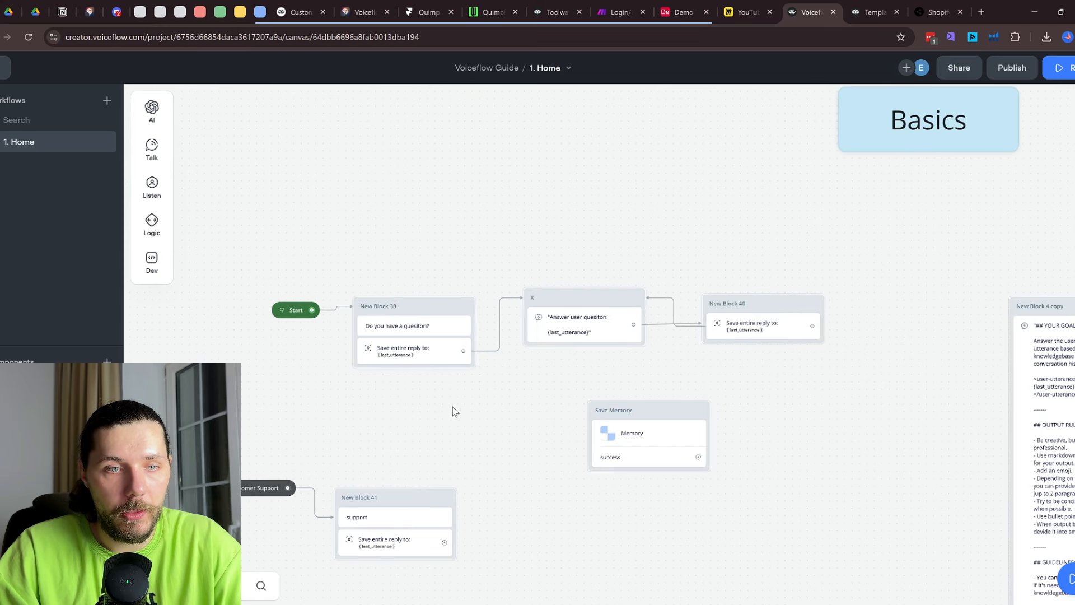
{"action": "left_click_drag", "start_coordinate": [455, 412], "coordinate": [447, 300]}
{"action": "left_click", "coordinate": [372, 205]}
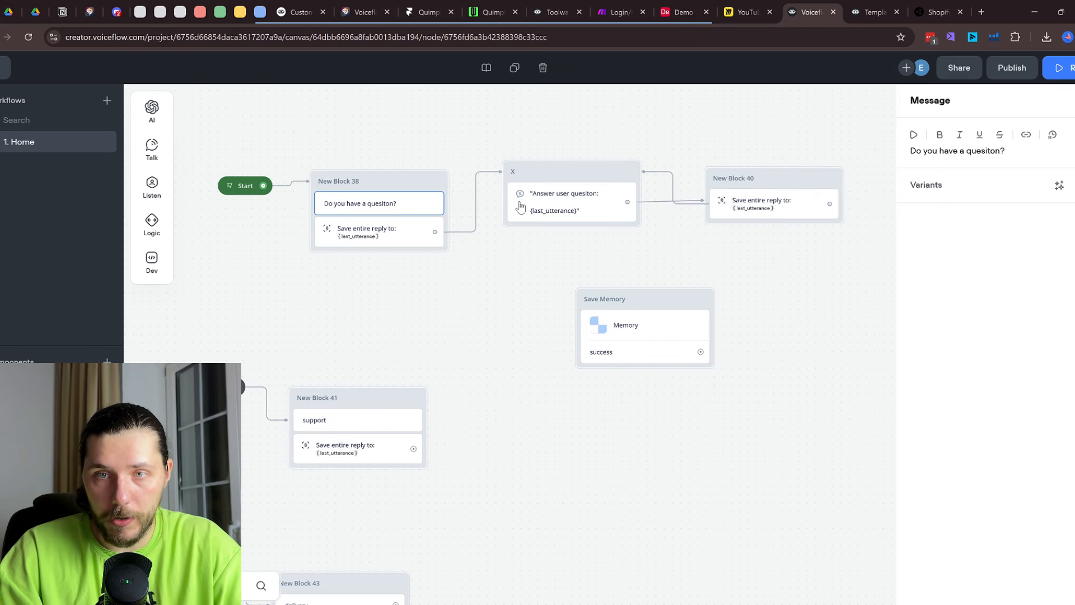
Set the Answer user question AI step to respond using the prompt only
{"action": "left_click", "coordinate": [547, 196]}
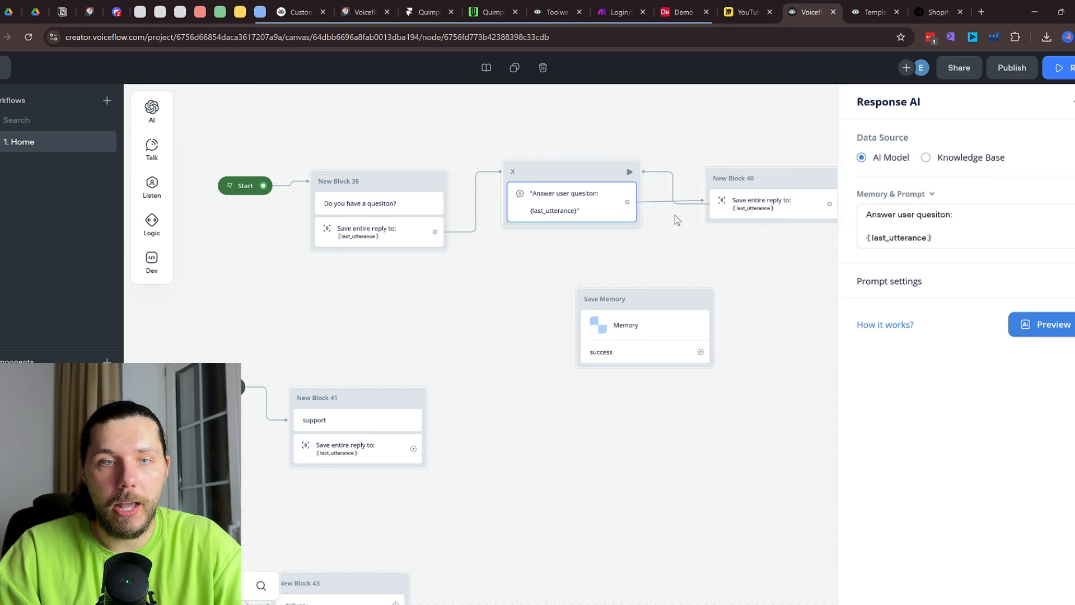
{"action": "left_click", "coordinate": [919, 196]}
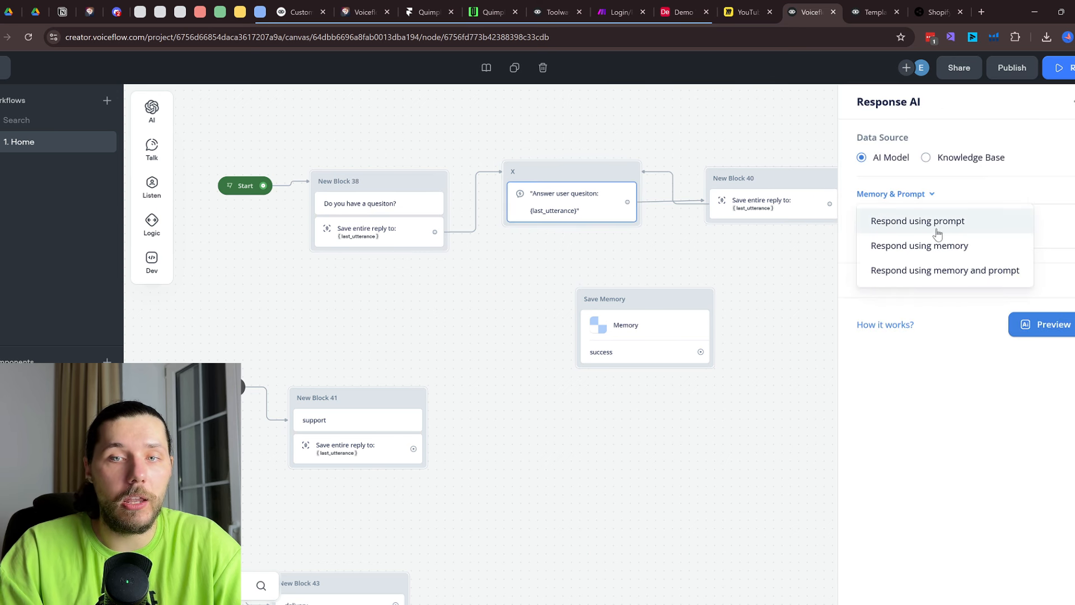
{"action": "left_click", "coordinate": [937, 232]}
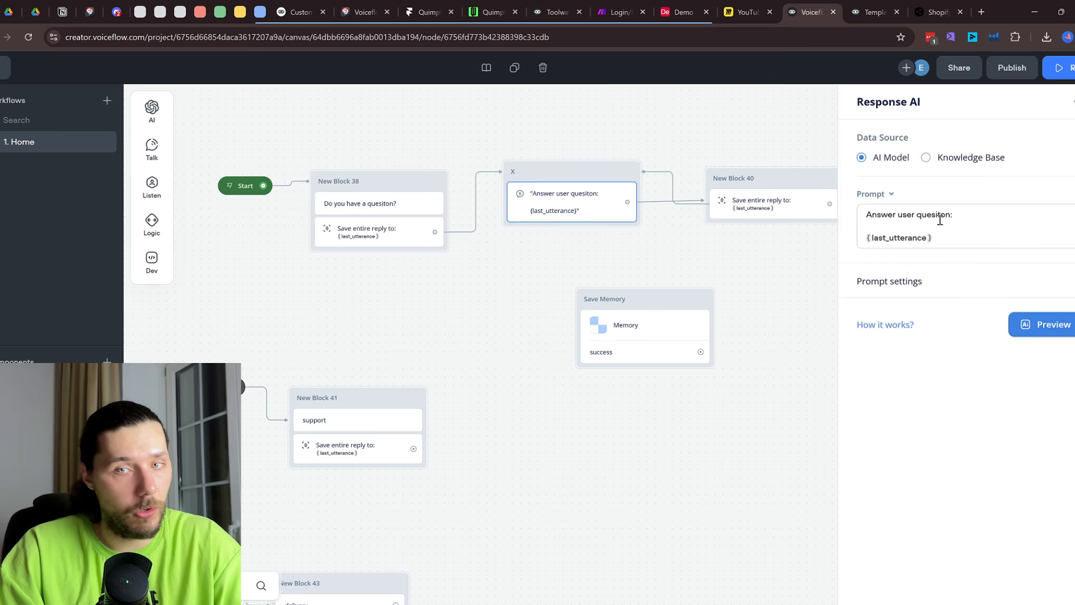
{"action": "left_click", "coordinate": [996, 280]}
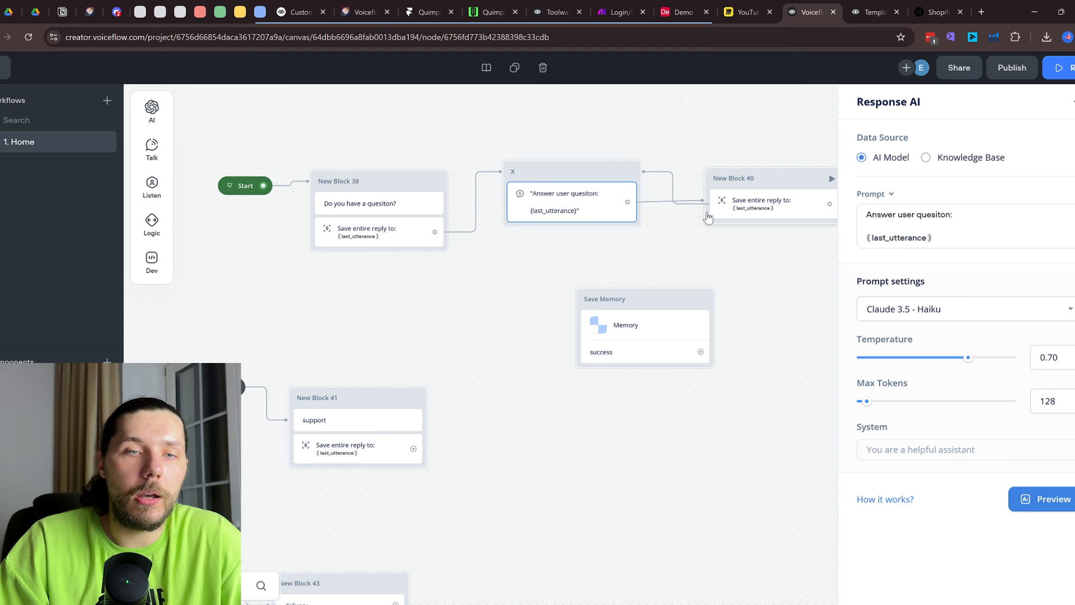
Move the Save entire reply step into block X
{"action": "left_click_drag", "start_coordinate": [745, 213], "coordinate": [563, 230]}
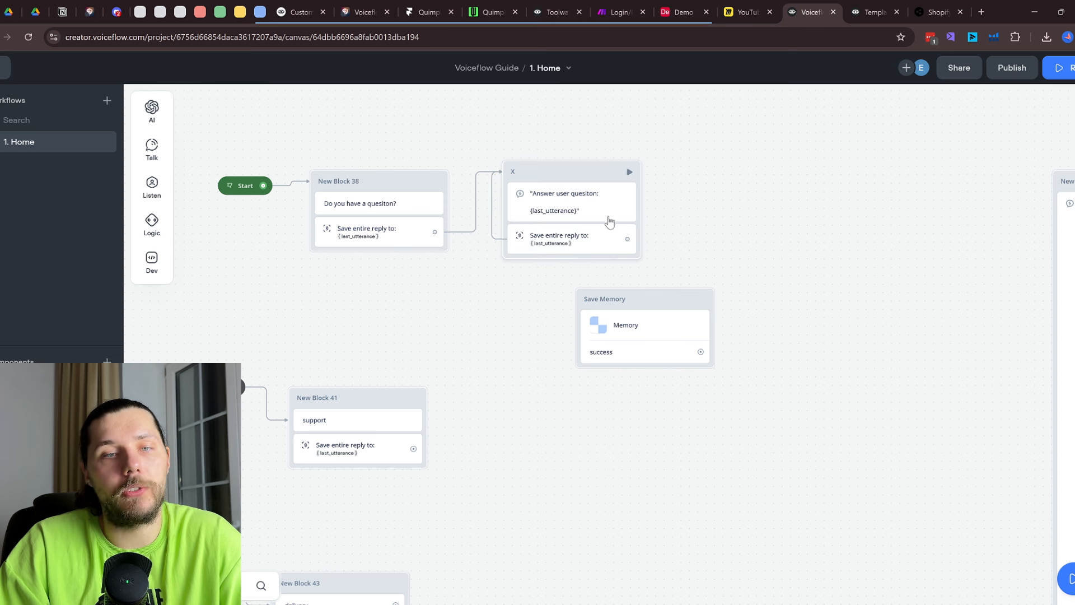
{"action": "left_click_drag", "start_coordinate": [575, 175], "coordinate": [588, 176]}
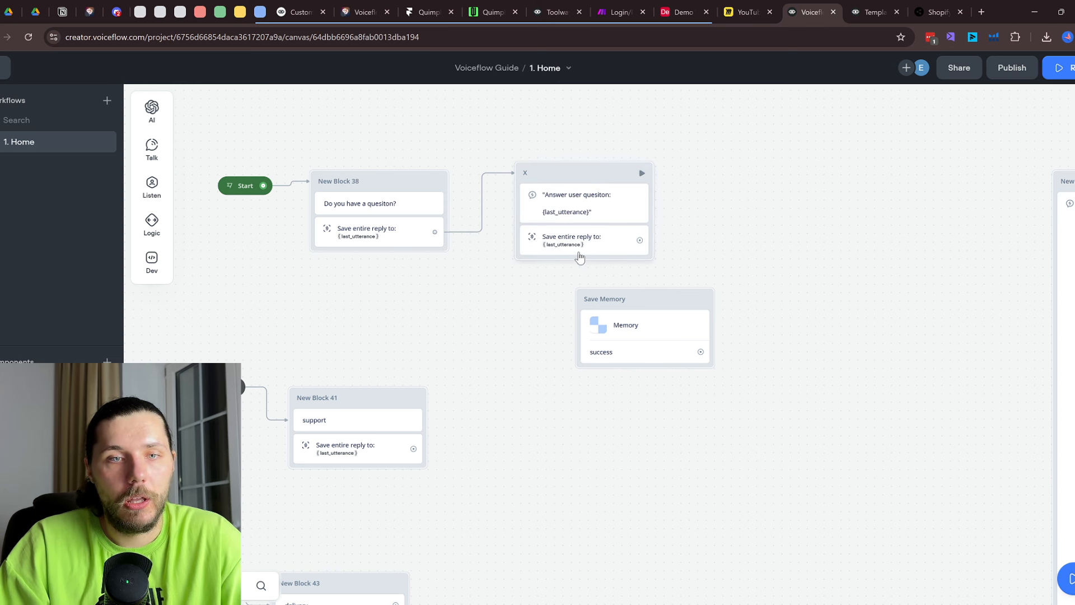
{"action": "left_click", "coordinate": [558, 203]}
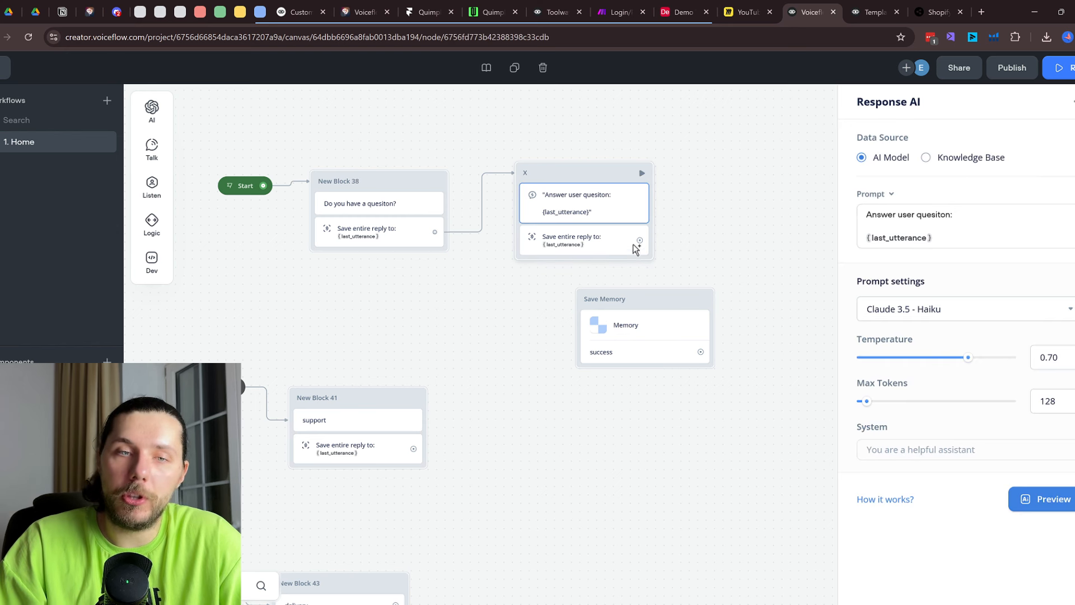
{"action": "left_click", "coordinate": [598, 245]}
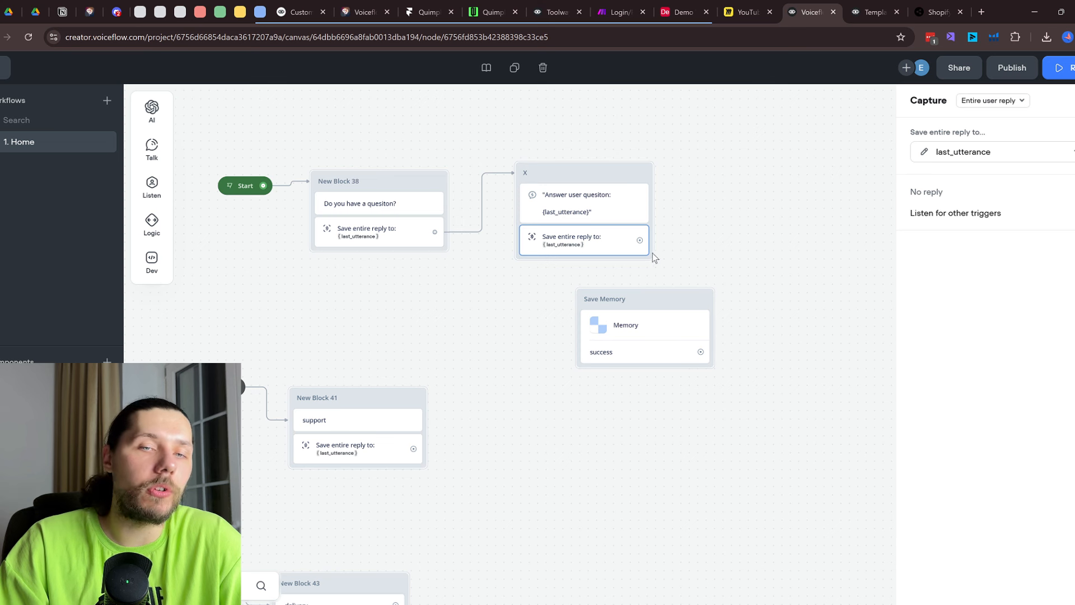
Connect block X's saved reply to Save Memory and loop its success back to X
{"action": "left_click_drag", "start_coordinate": [640, 240], "coordinate": [587, 300]}
{"action": "left_click", "coordinate": [588, 339]}
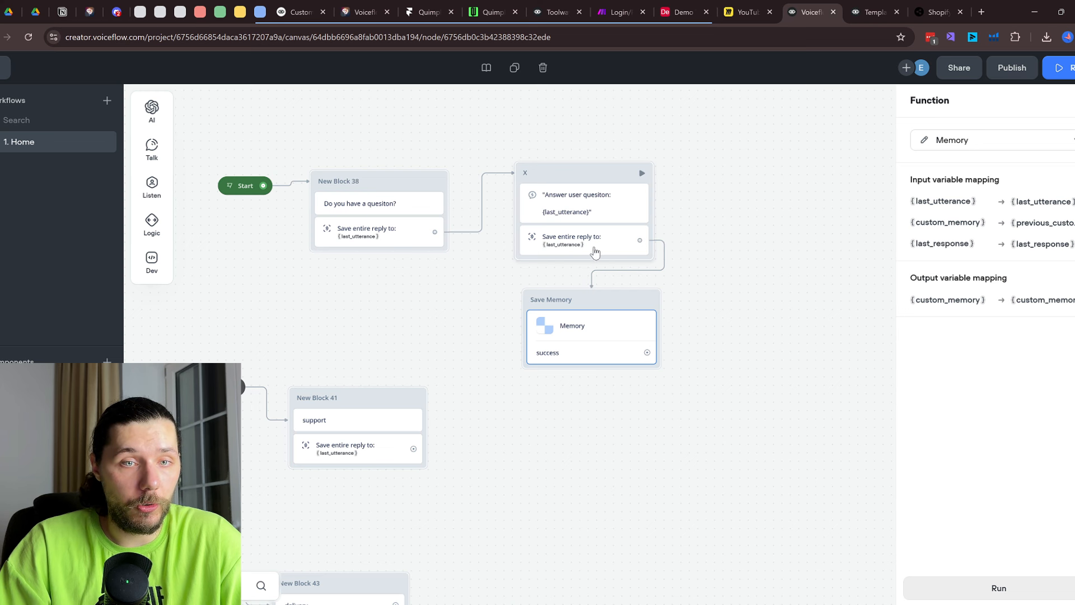
{"action": "scroll", "coordinate": [577, 257], "scroll_direction": "up", "scroll_amount": 1}
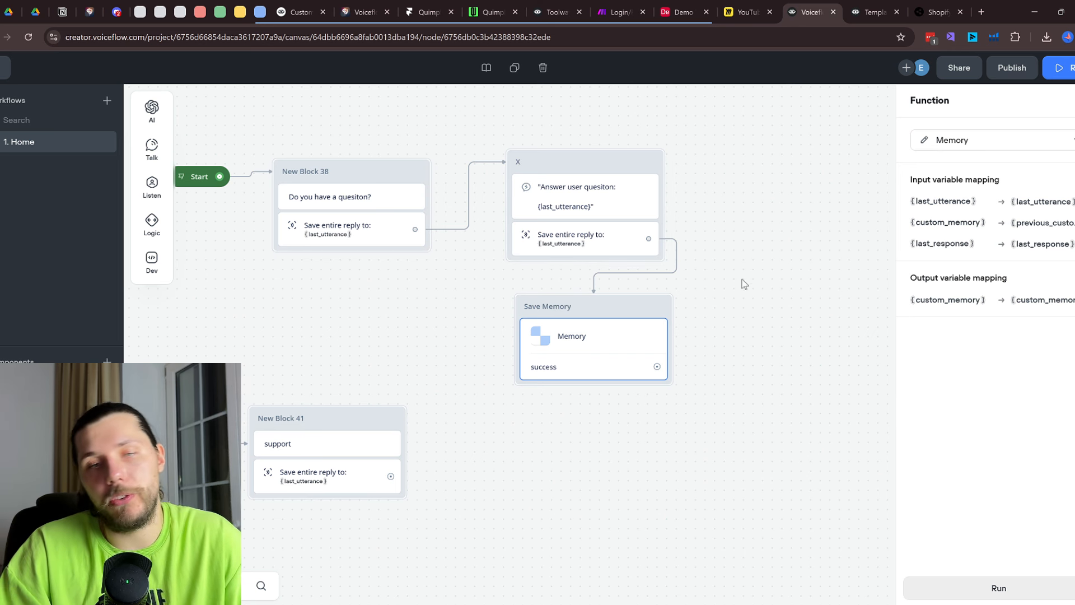
{"action": "left_click_drag", "start_coordinate": [723, 331], "coordinate": [670, 367]}
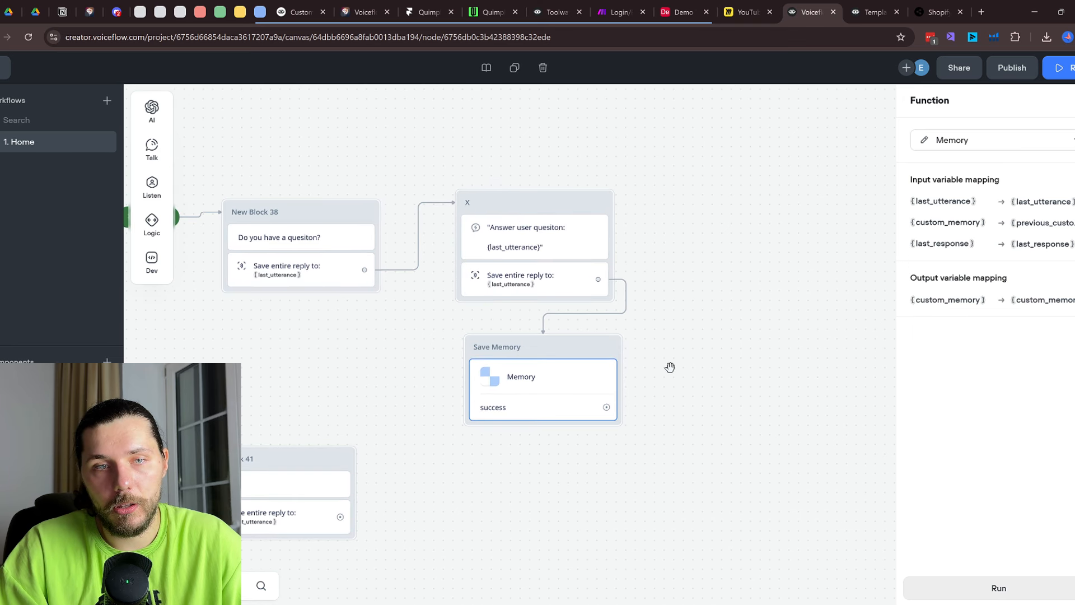
{"action": "left_click_drag", "start_coordinate": [606, 407], "coordinate": [614, 204]}
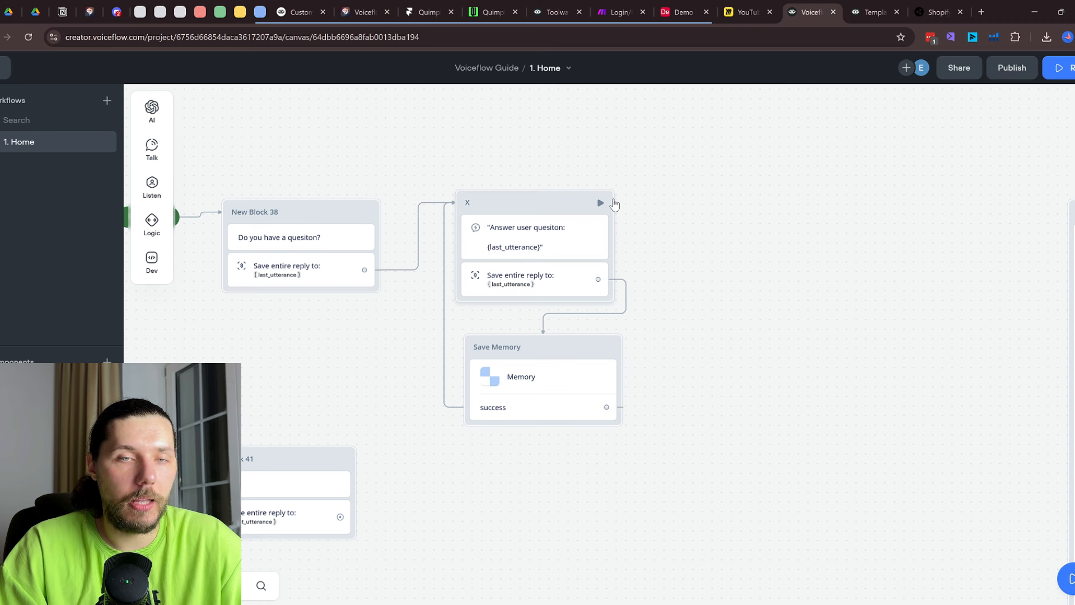
{"action": "left_click", "coordinate": [573, 233]}
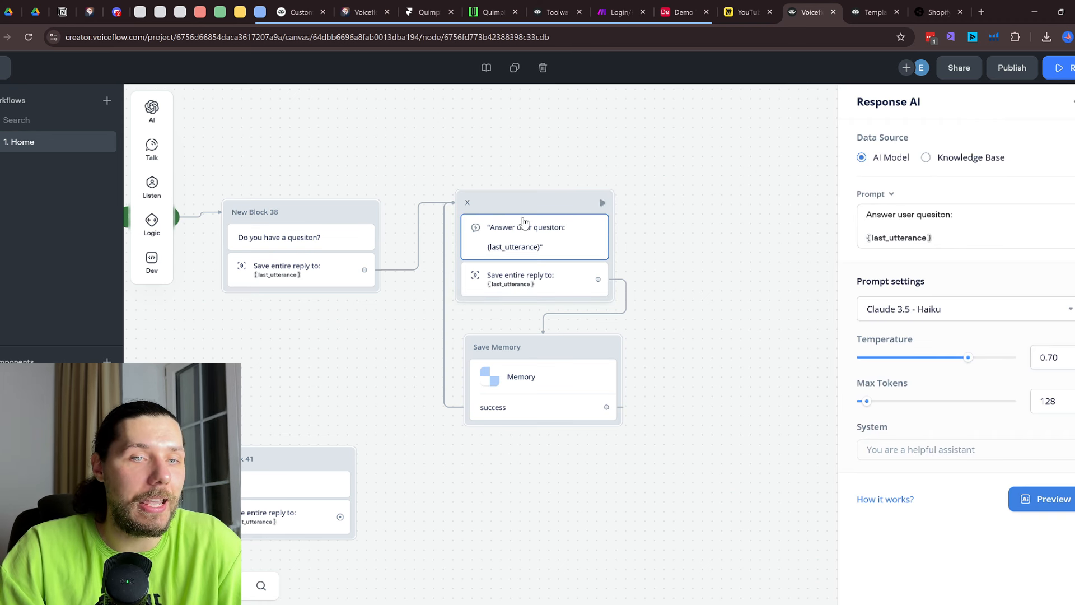
{"action": "left_click", "coordinate": [974, 240]}
Append a '---' separator and 'Below is the conversation history with the user:' to block X's prompt
{"action": "key", "text": "Return"}
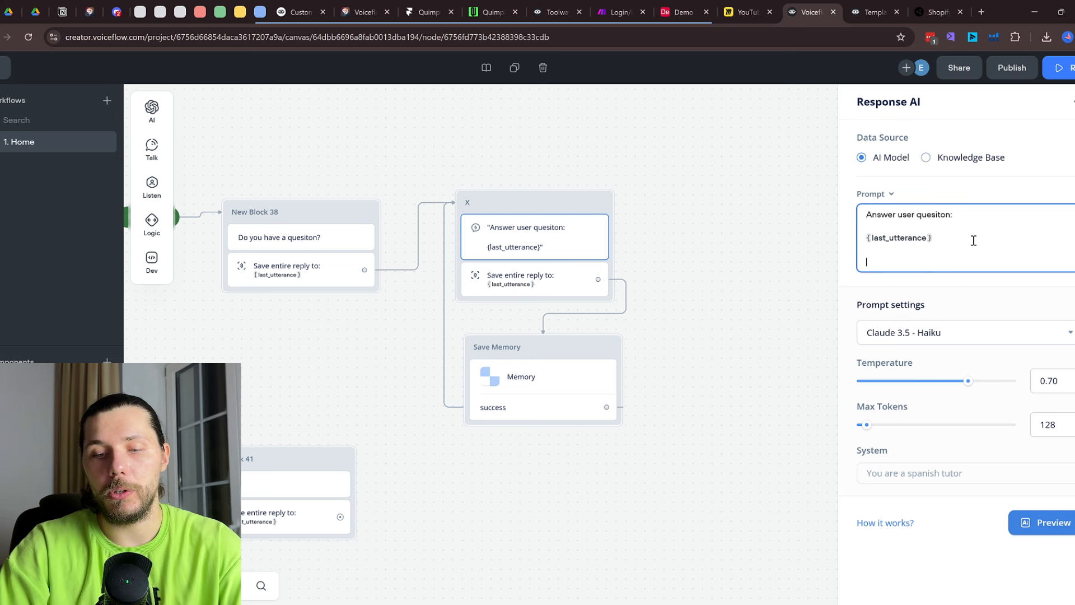
{"action": "type", "text": "---"}
{"action": "key", "text": "Return"}
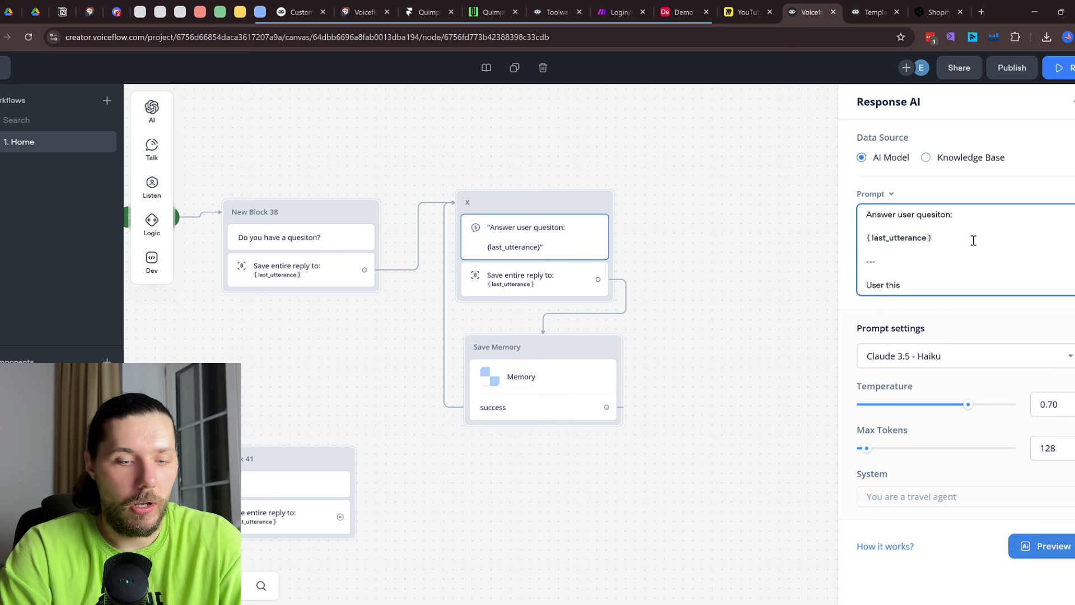
{"action": "key", "text": "BackSpace"}
{"action": "key", "text": "BackSpace"}
{"action": "key", "text": "BackSpace"}
{"action": "key", "text": "BackSpace"}
{"action": "key", "text": "BackSpace"}
{"action": "key", "text": "BackSpace"}
{"action": "key", "text": "BackSpace"}
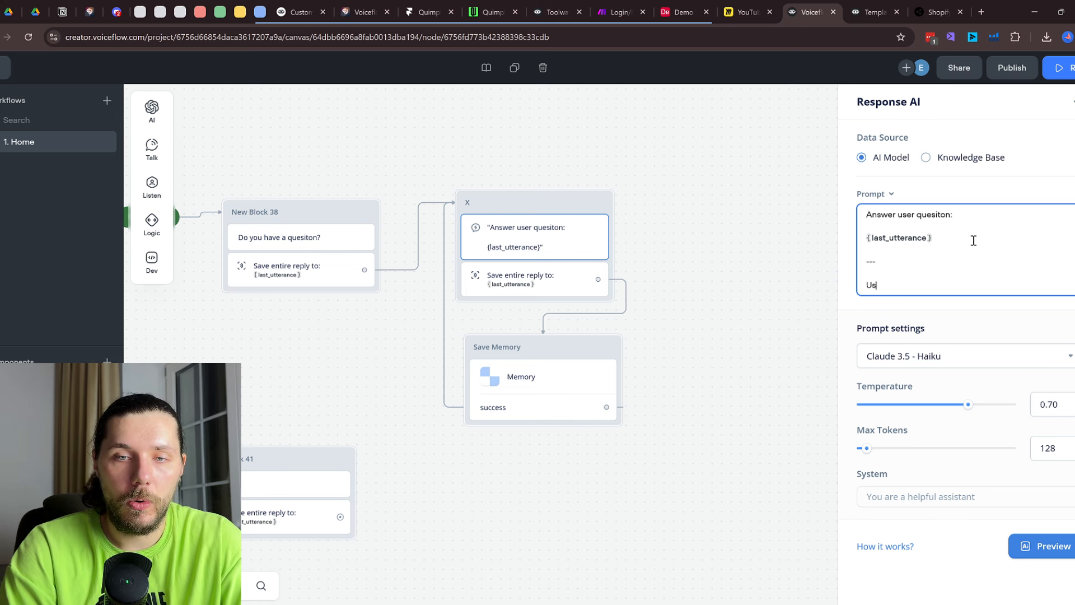
{"action": "type", "text": "Below is th"}
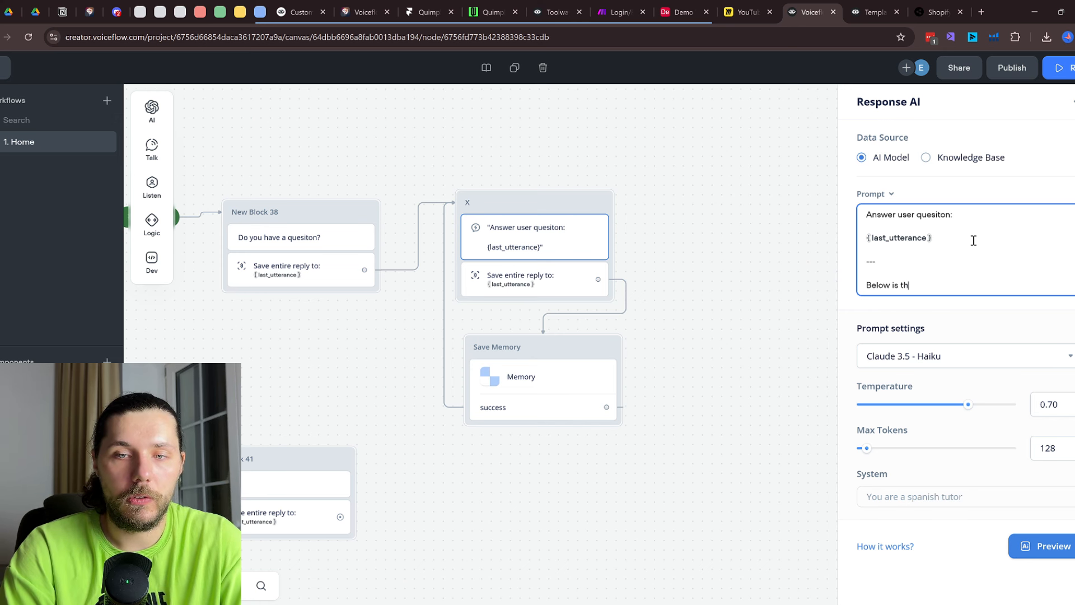
{"action": "type", "text": "e conversation history with the user"}
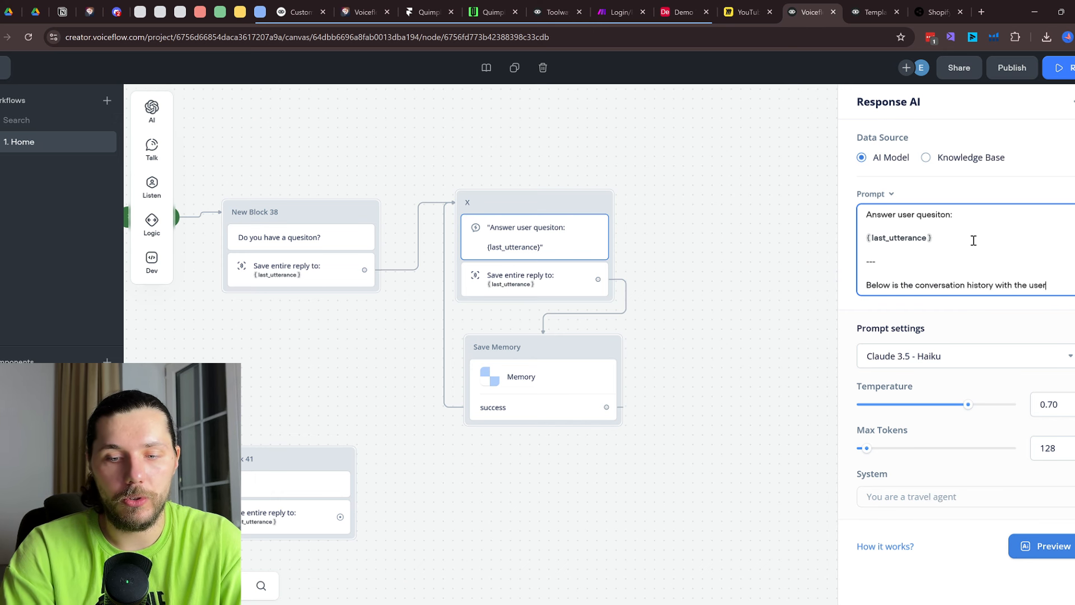
{"action": "type", "text": ":"}
{"action": "key", "text": "Return"}
{"action": "key", "text": "Return"}
Insert {custom_memory} below it, drop the trial vf_memory line, and move Save Memory clear of block X
{"action": "type", "text": "{"}
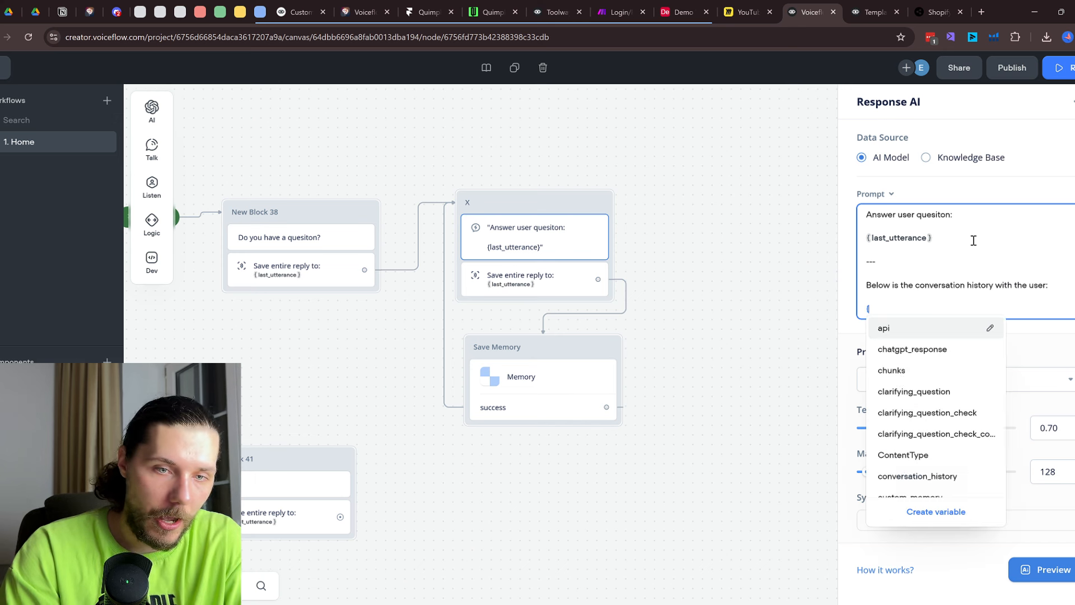
{"action": "type", "text": "custo"}
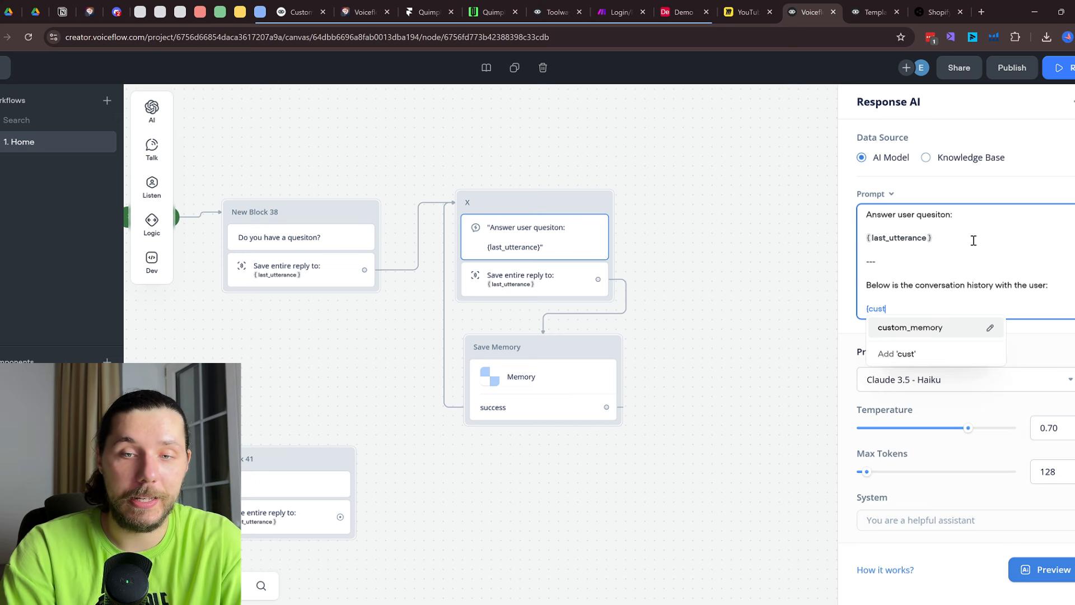
{"action": "left_click", "coordinate": [933, 333]}
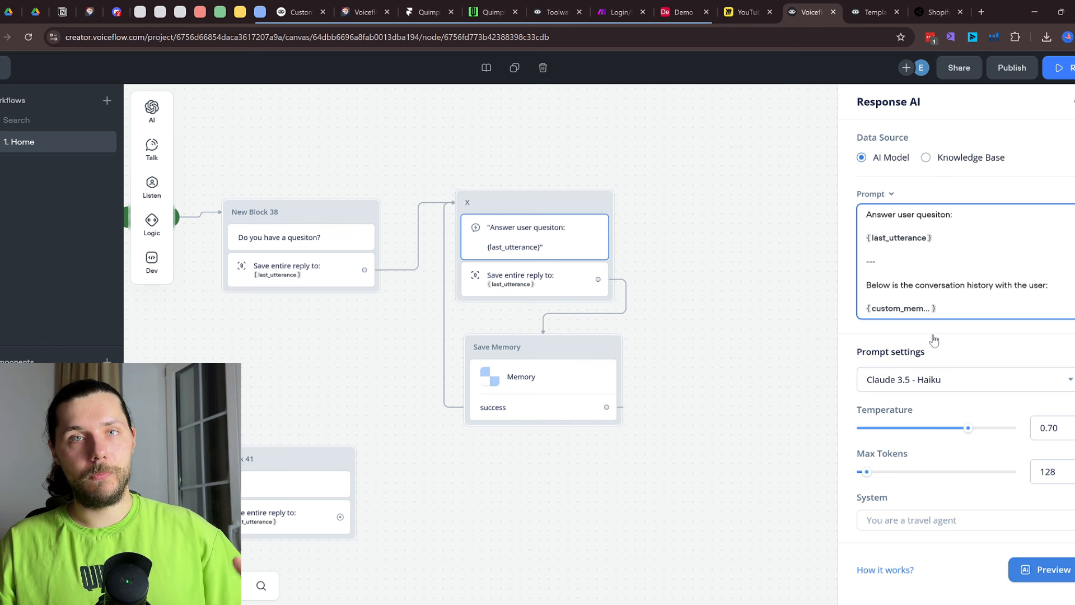
{"action": "key", "text": "Return"}
{"action": "type", "text": "{"}
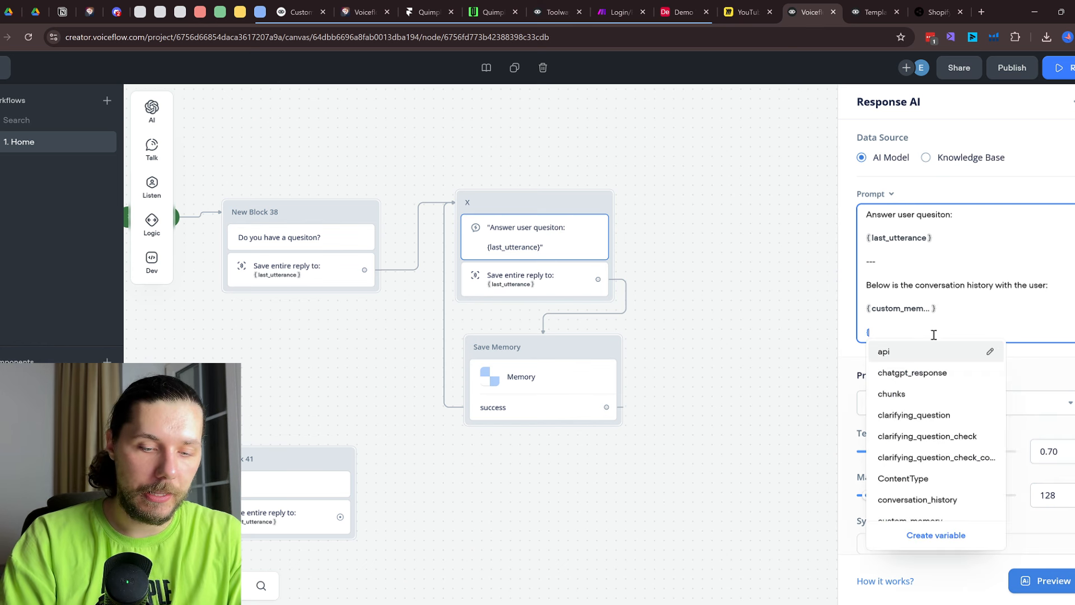
{"action": "type", "text": "vf"}
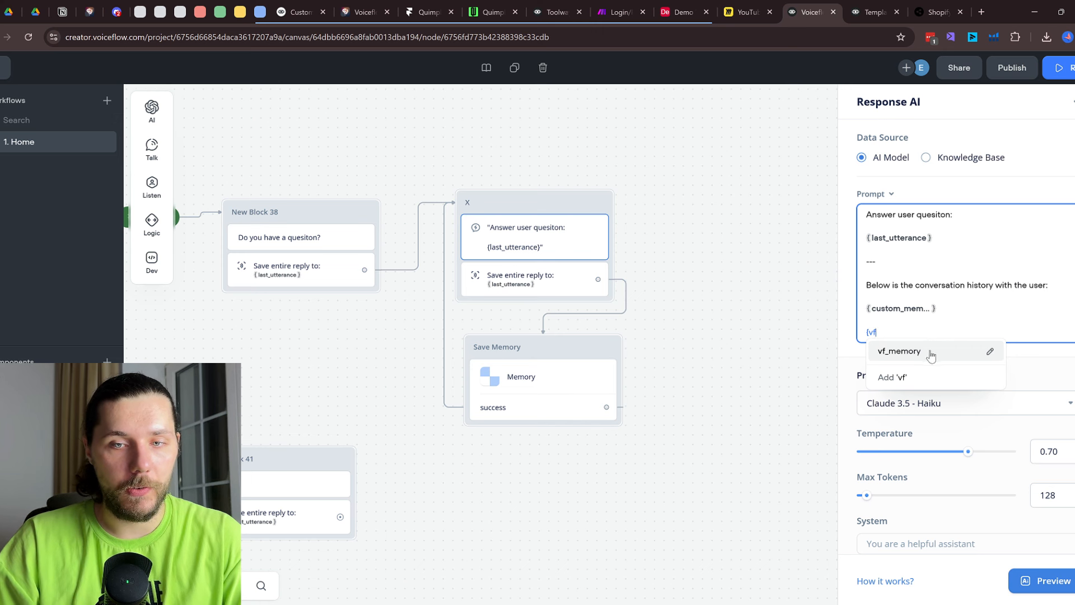
{"action": "left_click", "coordinate": [930, 353]}
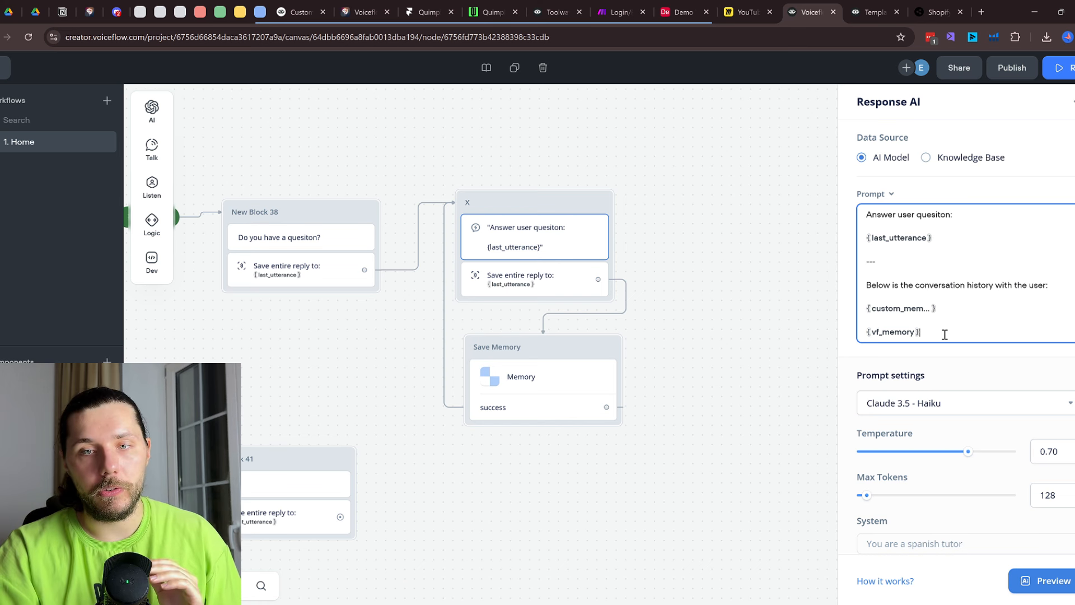
{"action": "key", "text": "BackSpace"}
{"action": "key", "text": "BackSpace"}
{"action": "key", "text": "BackSpace"}
{"action": "left_click", "coordinate": [659, 333]}
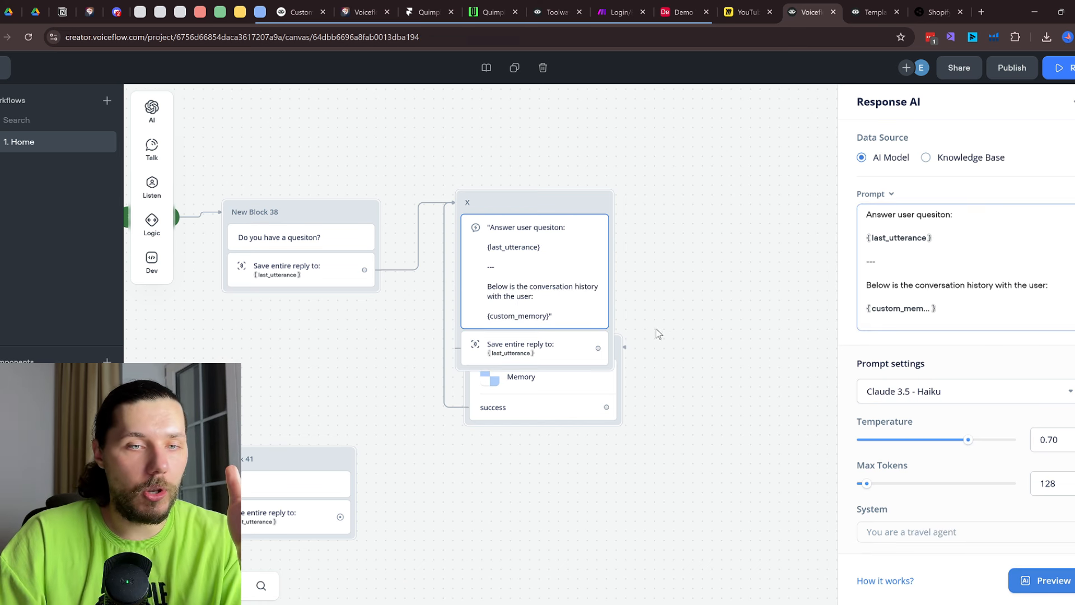
{"action": "left_click_drag", "start_coordinate": [581, 401], "coordinate": [556, 432]}
Prototype-test from New Block 38: send 'hi', state a name, then ask 'what is my name'
{"action": "left_click", "coordinate": [367, 213]}
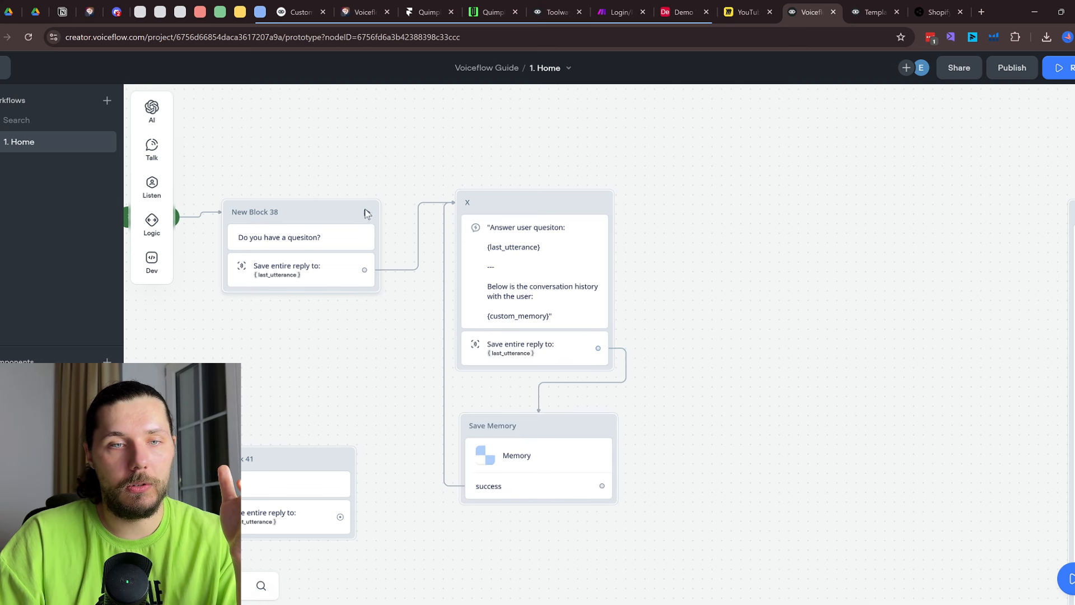
{"action": "type", "text": "hi m"}
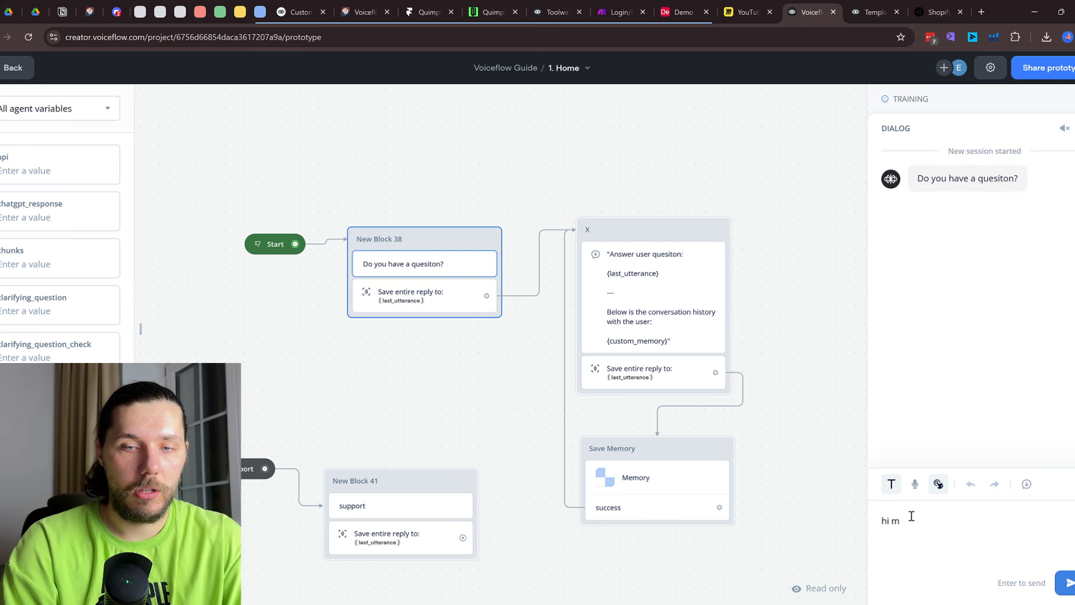
{"action": "key", "text": "Return"}
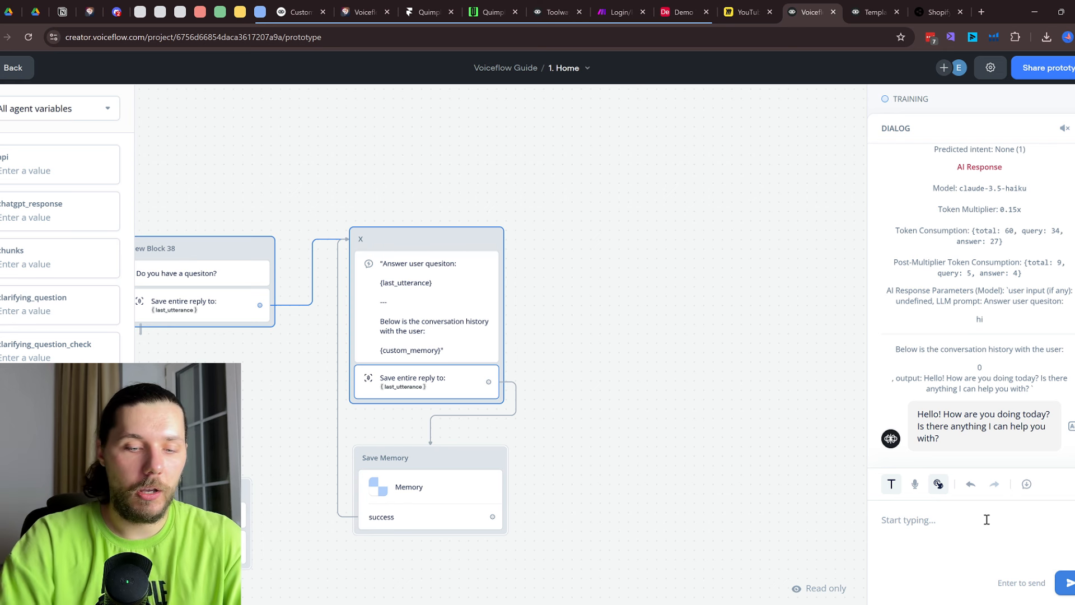
{"action": "type", "text": "my name is Eugene"}
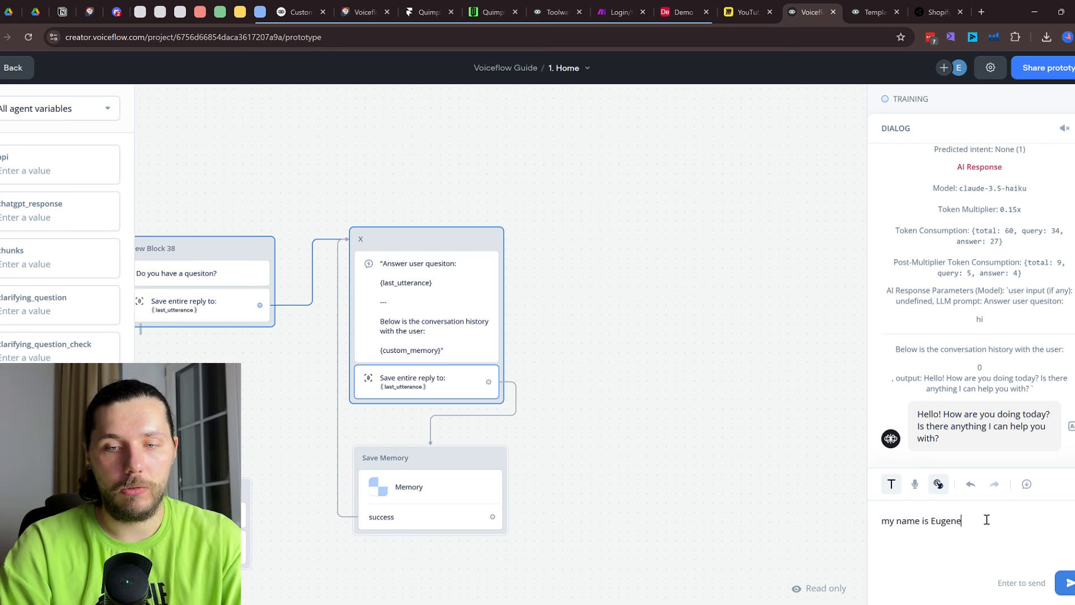
{"action": "key", "text": "Return"}
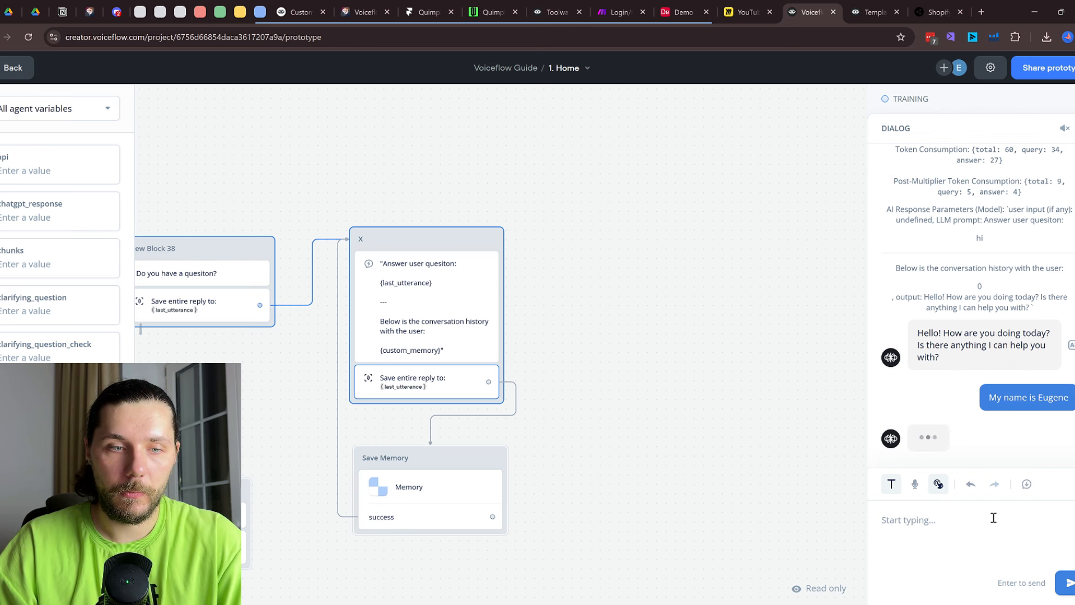
{"action": "type", "text": "what is my a"}
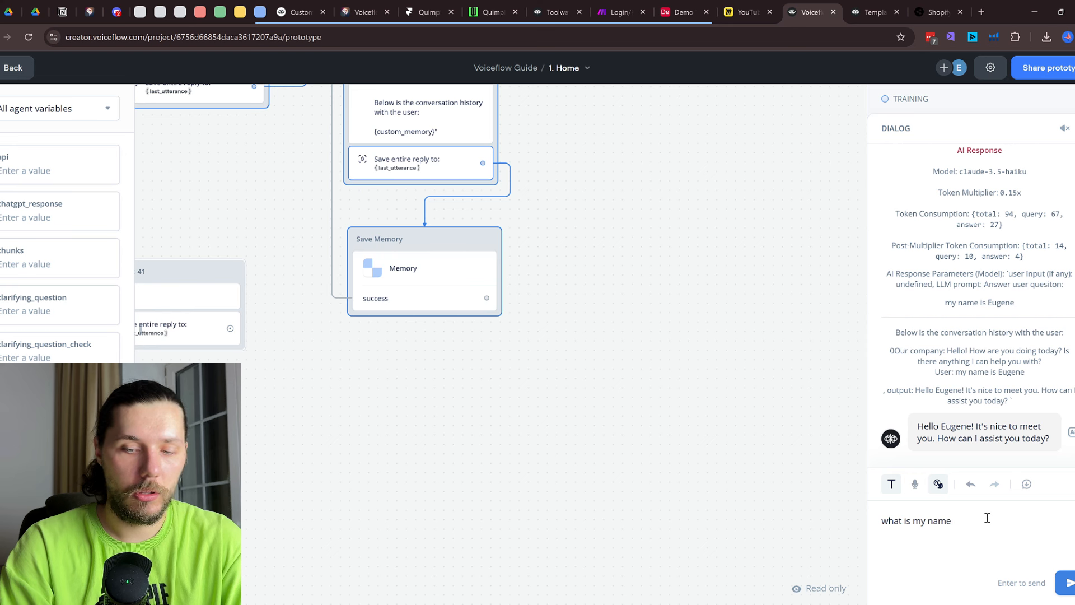
{"action": "type", "text": "me"}
{"action": "key", "text": "Return"}
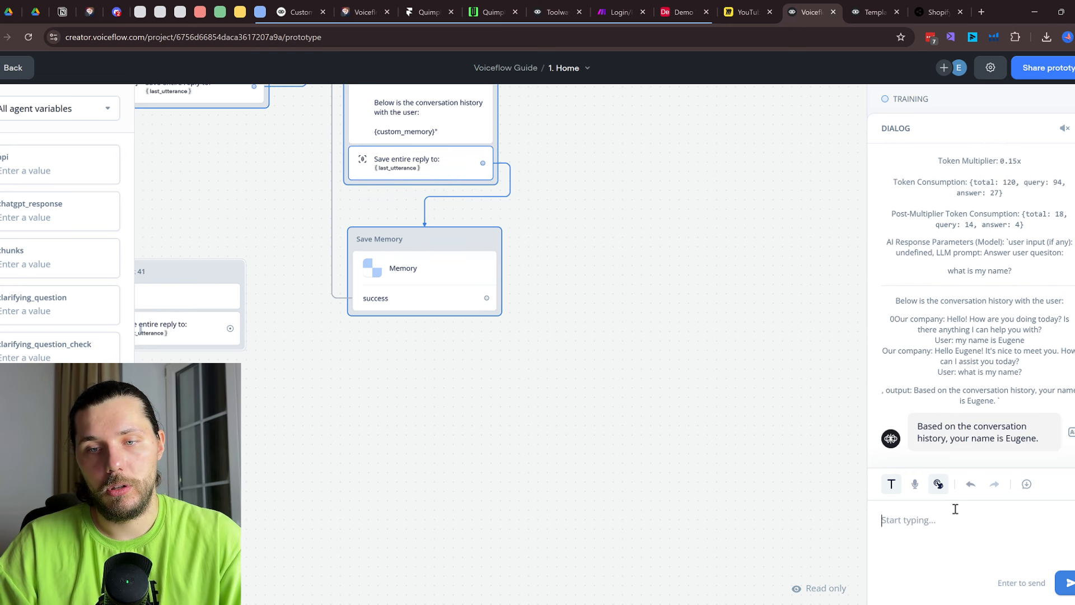
{"action": "key", "text": "Escape"}
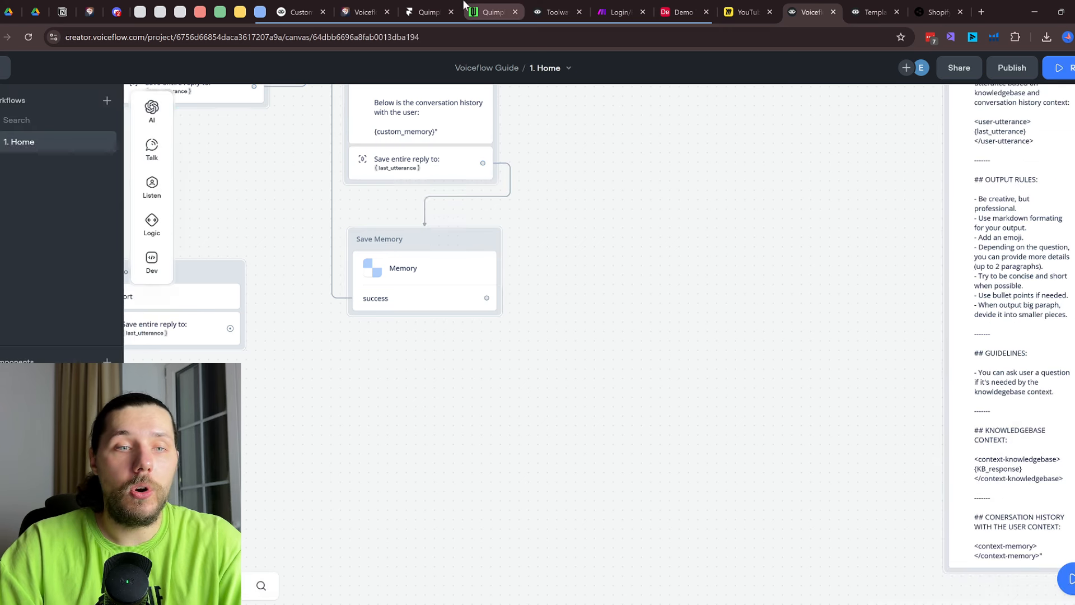
{"action": "scroll", "coordinate": [618, 199], "scroll_direction": "down", "scroll_amount": 1}
{"action": "scroll", "coordinate": [617, 199], "scroll_direction": "down", "scroll_amount": 3}
{"action": "scroll", "coordinate": [618, 199], "scroll_direction": "down", "scroll_amount": 2}
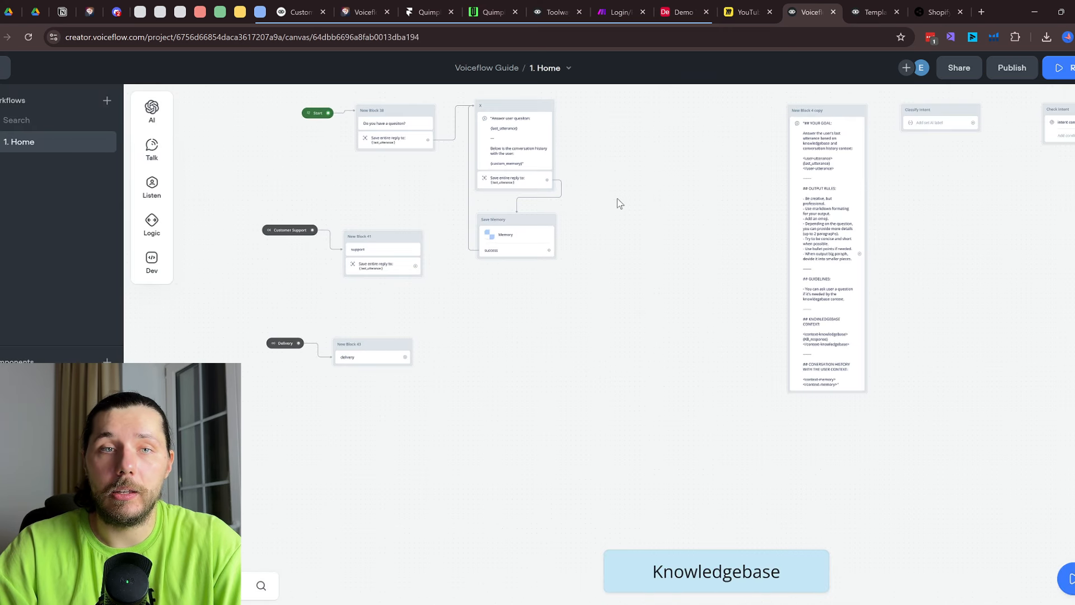
{"action": "scroll", "coordinate": [619, 203], "scroll_direction": "down", "scroll_amount": 5}
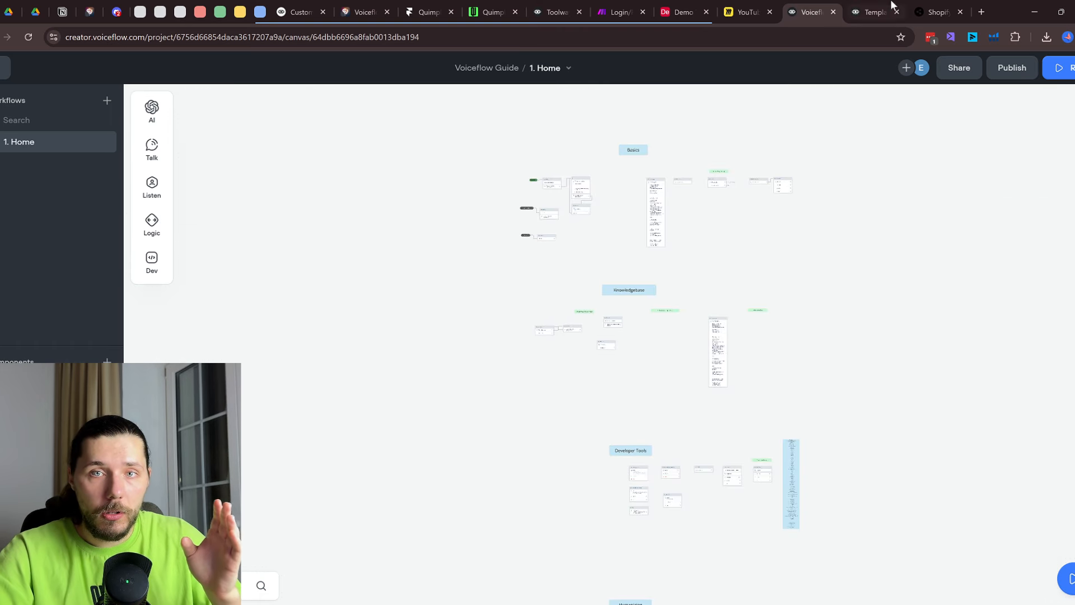
{"action": "left_click", "coordinate": [981, 12]}
Load 99players.com and show its pricing, highlighting the Lite plan's $1 one-time price
{"action": "type", "text": "99"}
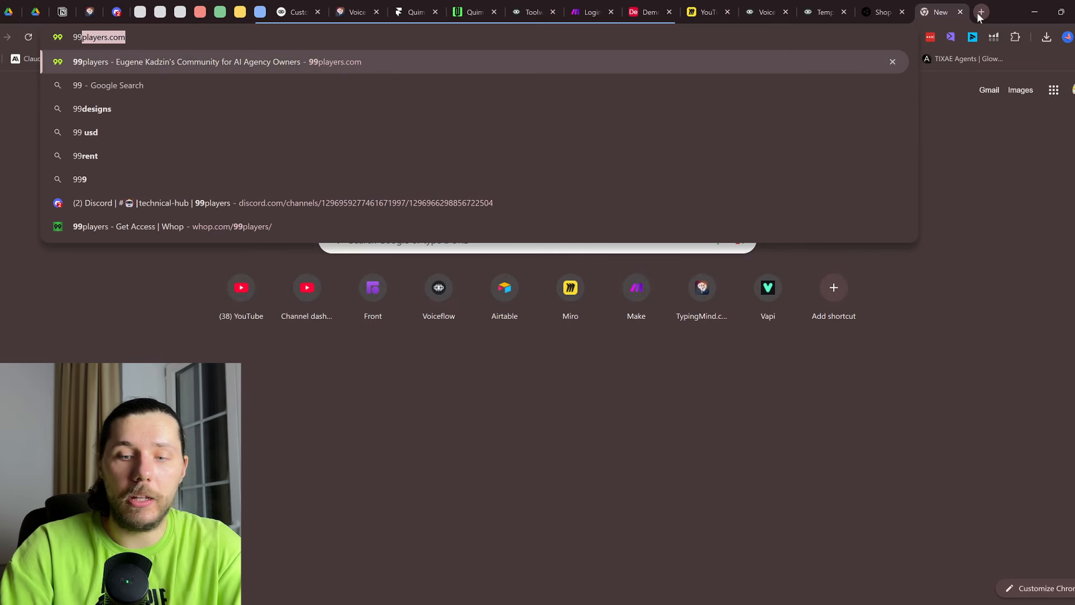
{"action": "key", "text": "Return"}
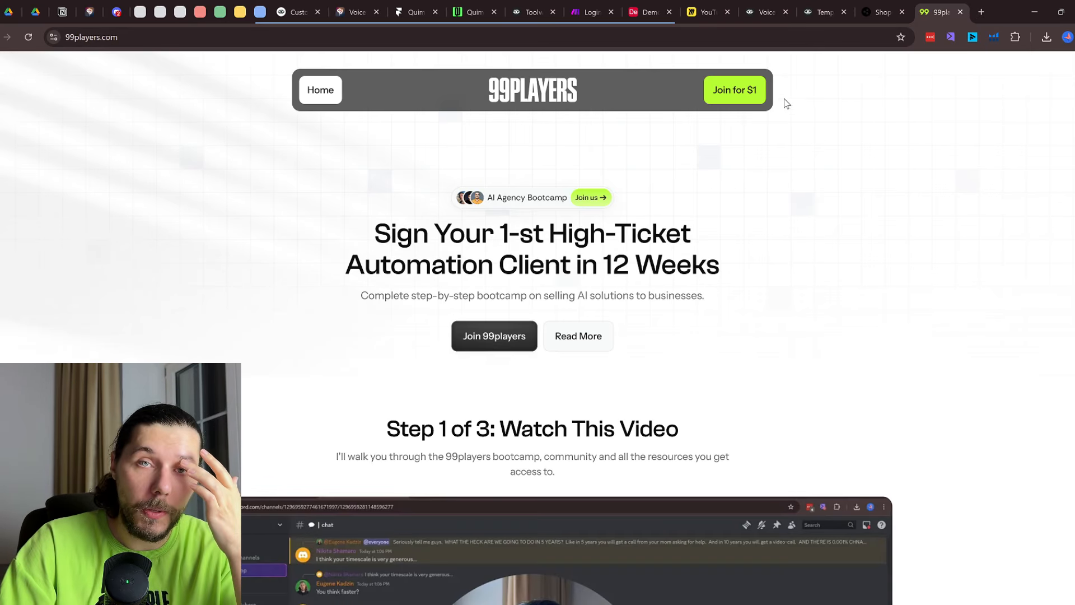
{"action": "left_click", "coordinate": [735, 92]}
{"action": "left_click_drag", "start_coordinate": [465, 200], "coordinate": [503, 205]}
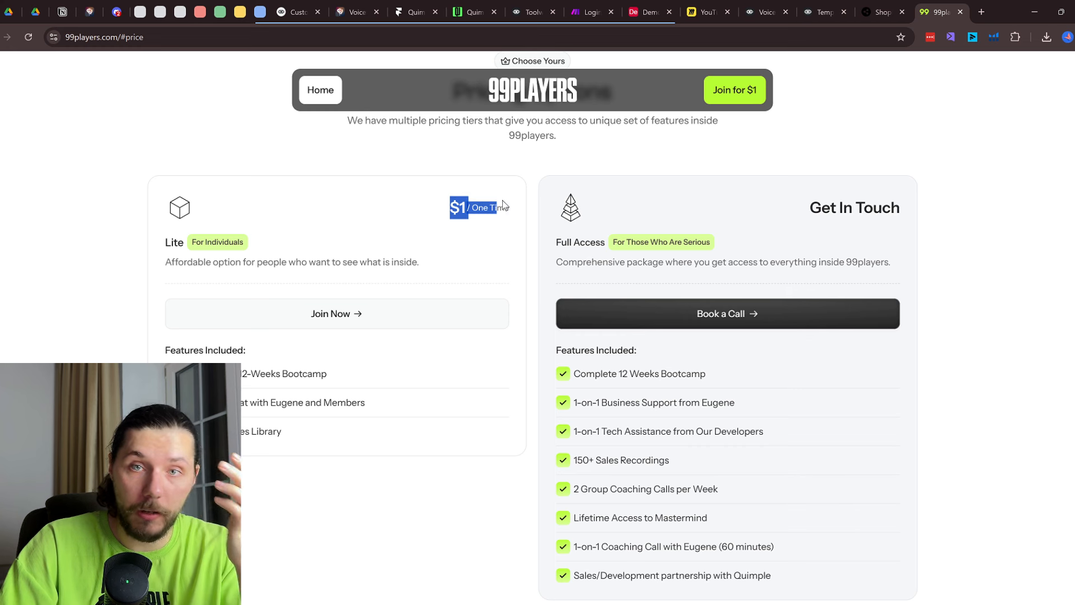
Show the 99players Discord chat, then go back through the tabs to the Voiceflow Guide canvas
{"action": "left_click", "coordinate": [117, 12]}
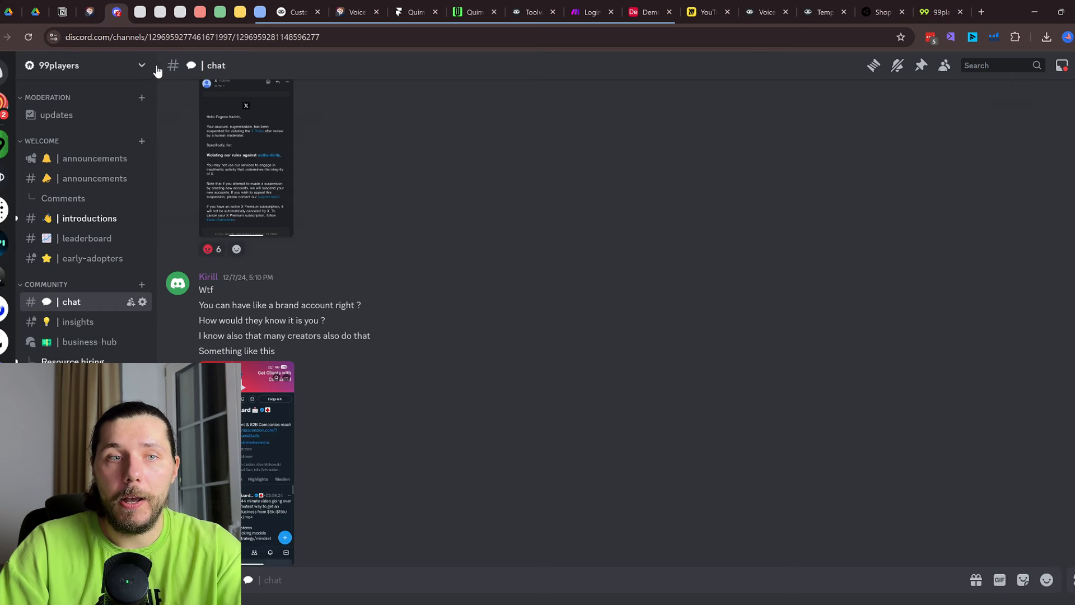
{"action": "scroll", "coordinate": [87, 224], "scroll_direction": "down", "scroll_amount": 3}
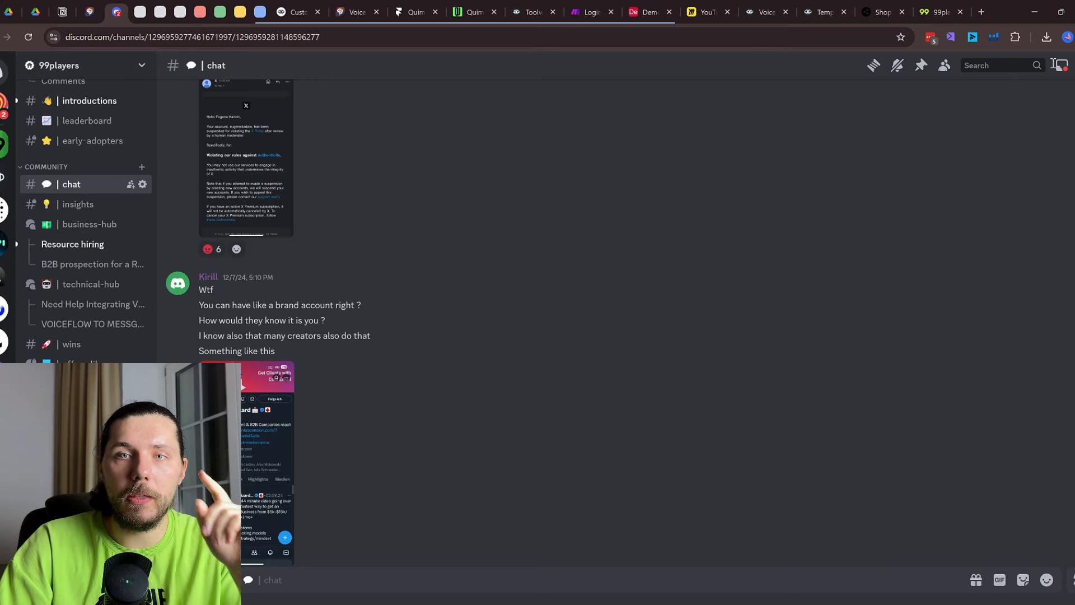
{"action": "left_click", "coordinate": [945, 6]}
{"action": "left_click", "coordinate": [872, 5]}
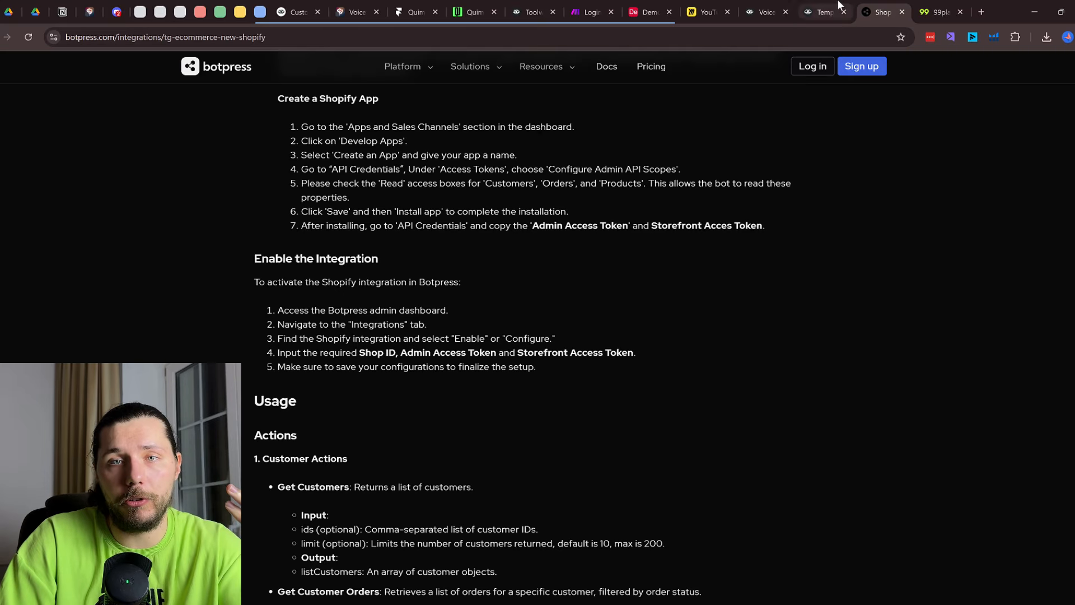
{"action": "left_click", "coordinate": [823, 5]}
{"action": "left_click", "coordinate": [787, 4]}
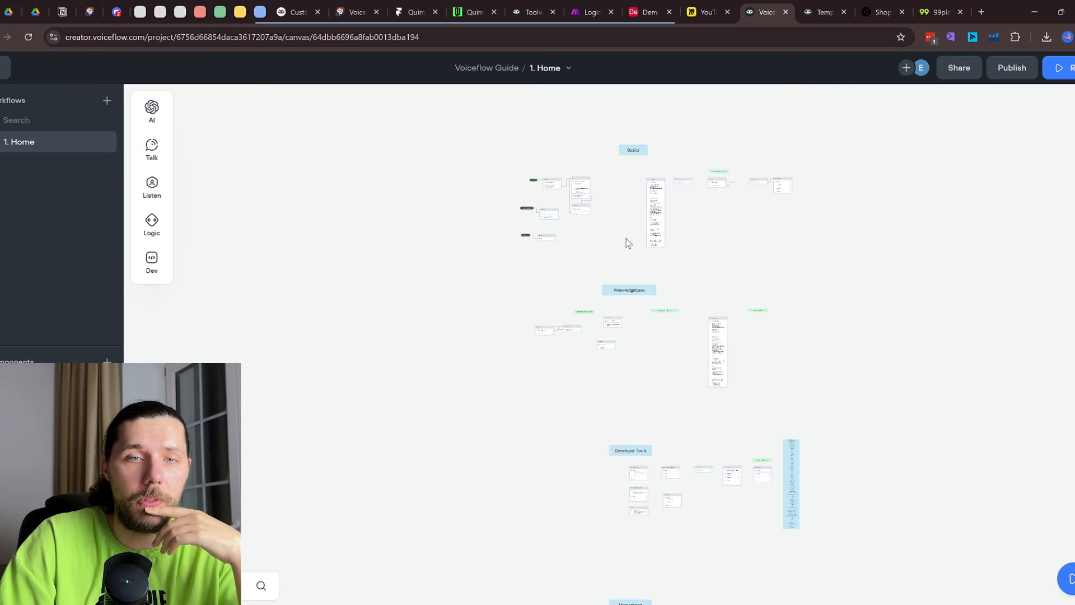
{"action": "scroll", "coordinate": [628, 241], "scroll_direction": "up", "scroll_amount": 5}
Navigate the canvas to the Developer Tools group and open the Call Knowledge Base API block
{"action": "scroll", "coordinate": [713, 329], "scroll_direction": "down", "scroll_amount": 3}
{"action": "scroll", "coordinate": [759, 327], "scroll_direction": "down", "scroll_amount": 5}
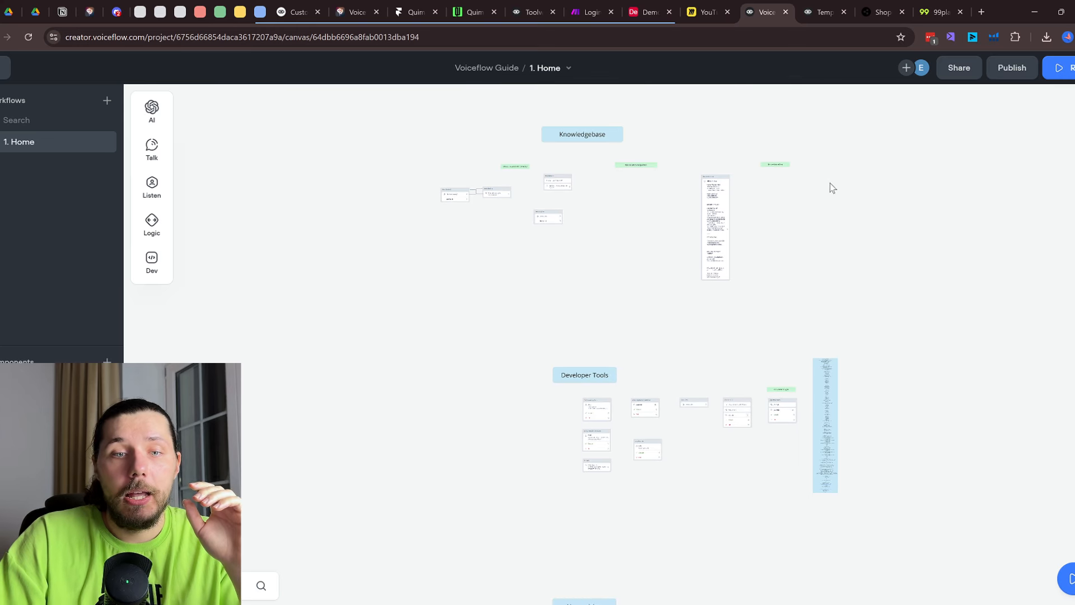
{"action": "scroll", "coordinate": [829, 260], "scroll_direction": "up", "scroll_amount": 3}
{"action": "left_click_drag", "start_coordinate": [573, 279], "coordinate": [730, 498]}
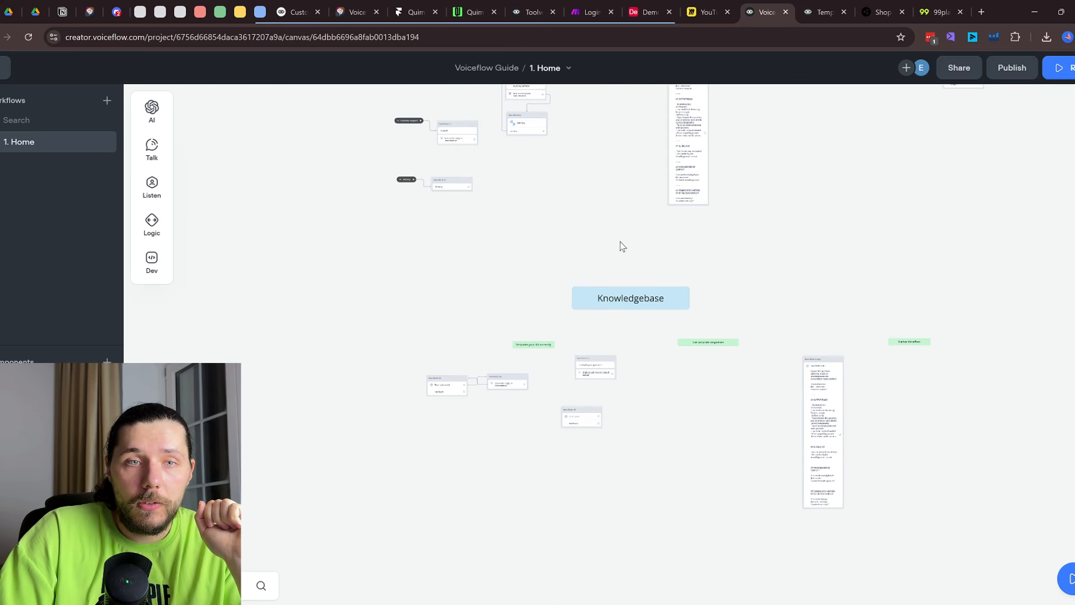
{"action": "scroll", "coordinate": [622, 261], "scroll_direction": "up", "scroll_amount": 6}
{"action": "scroll", "coordinate": [571, 333], "scroll_direction": "up", "scroll_amount": 2}
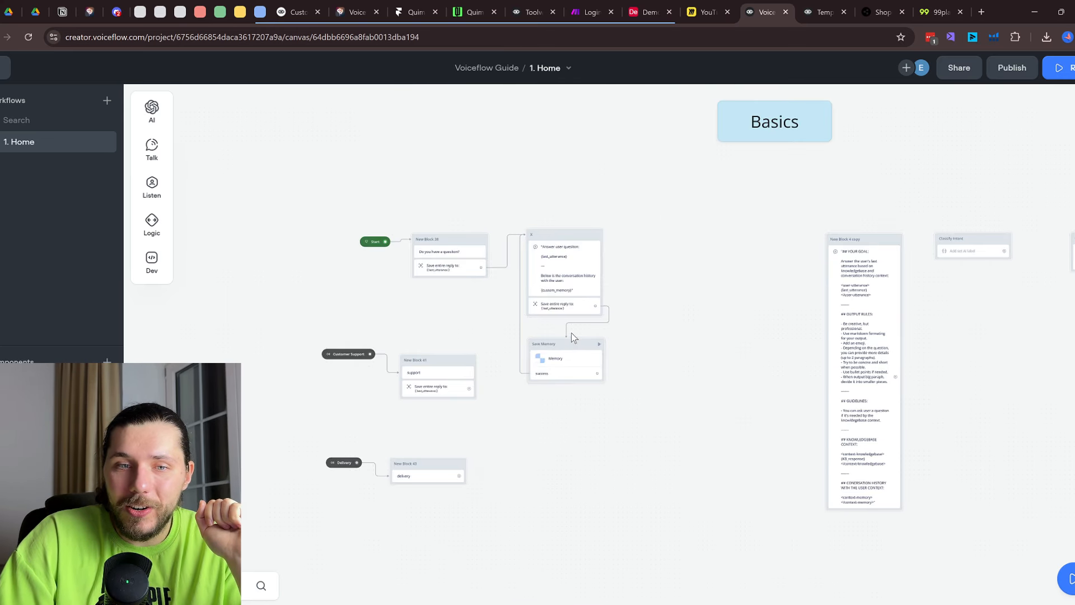
{"action": "scroll", "coordinate": [609, 92], "scroll_direction": "down", "scroll_amount": 5}
{"action": "scroll", "coordinate": [713, 151], "scroll_direction": "down", "scroll_amount": 5}
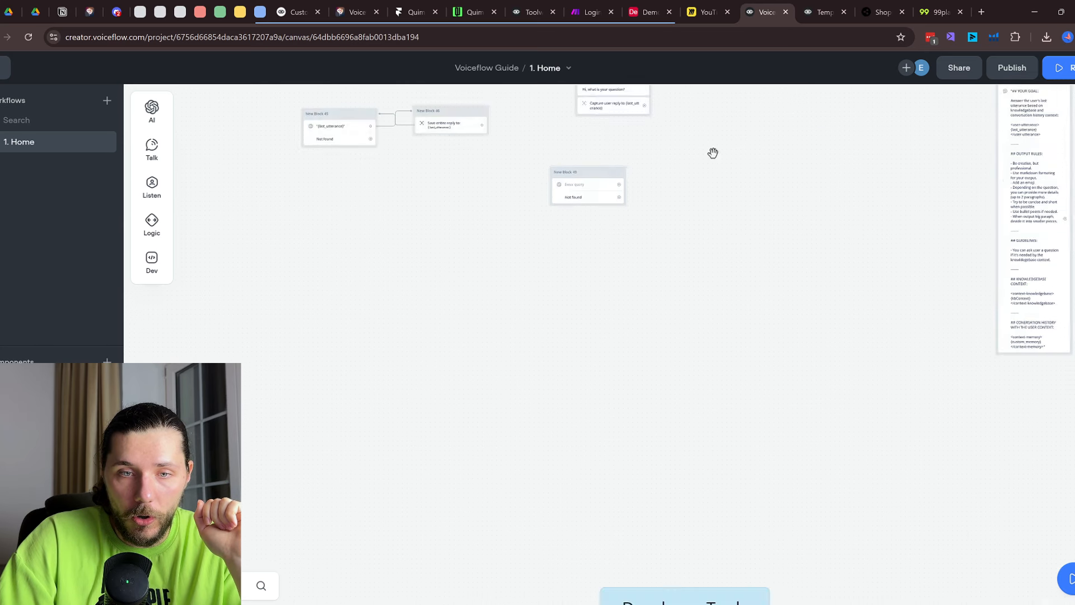
{"action": "scroll", "coordinate": [743, 411], "scroll_direction": "down", "scroll_amount": 4}
{"action": "scroll", "coordinate": [742, 412], "scroll_direction": "down", "scroll_amount": 5}
{"action": "scroll", "coordinate": [569, 262], "scroll_direction": "up", "scroll_amount": 3}
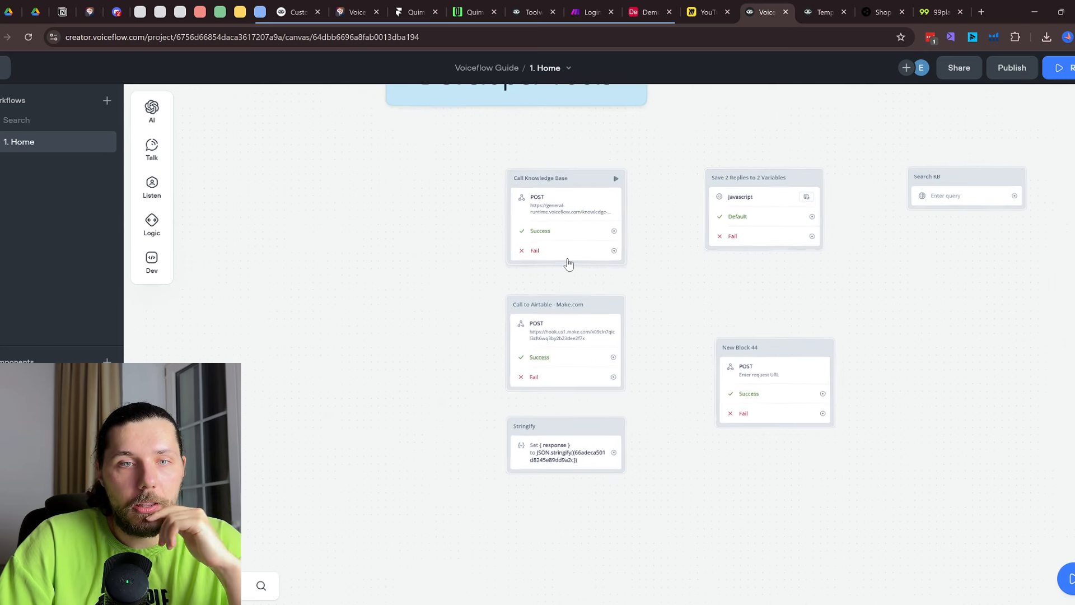
{"action": "left_click", "coordinate": [569, 221]}
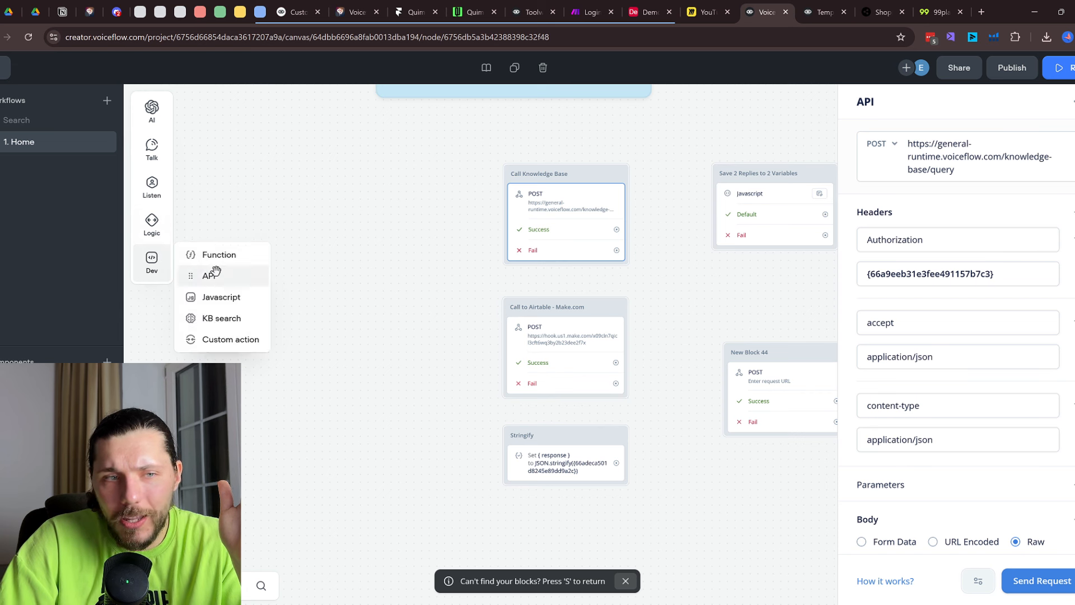
Keep the method as POST and cycle the body through URL Encoded, Form Data, back to Raw
{"action": "left_click", "coordinate": [870, 146]}
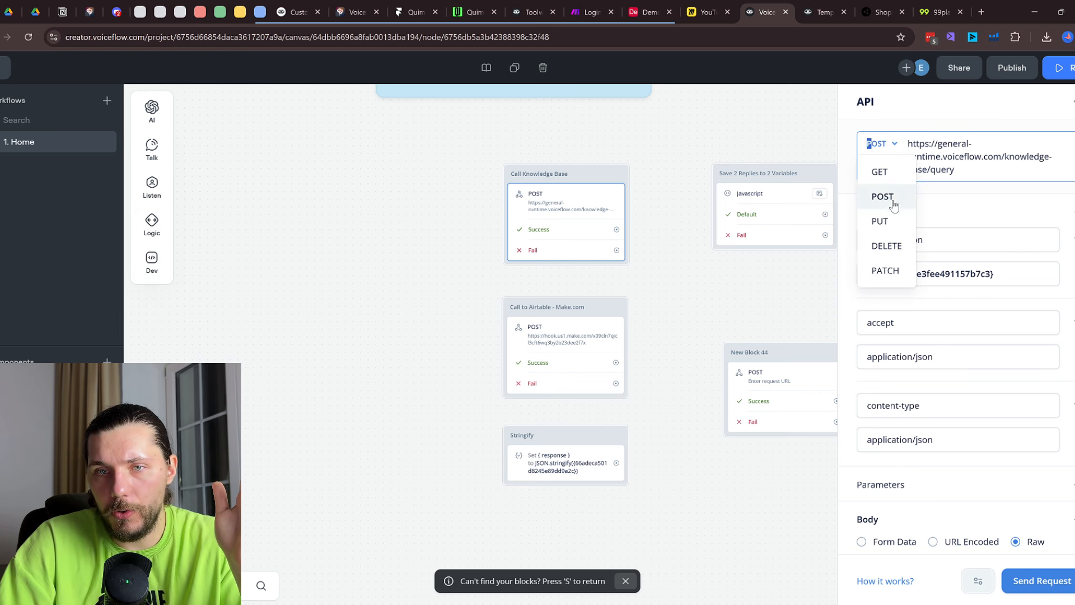
{"action": "left_click", "coordinate": [997, 206]}
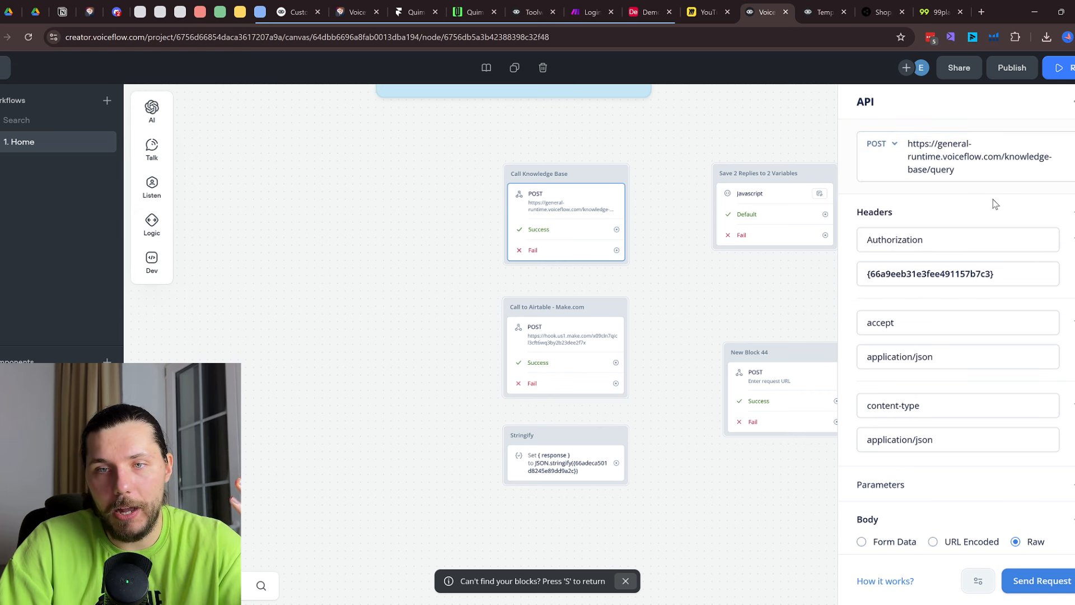
{"action": "scroll", "coordinate": [913, 310], "scroll_direction": "down", "scroll_amount": 2}
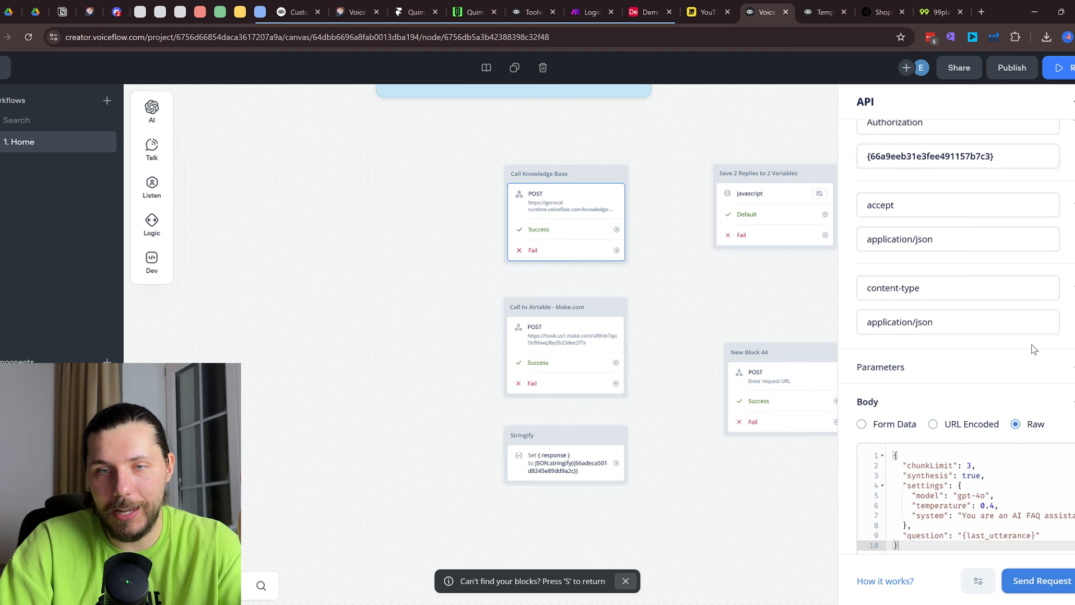
{"action": "scroll", "coordinate": [1033, 350], "scroll_direction": "down", "scroll_amount": 3}
{"action": "left_click_drag", "start_coordinate": [893, 295], "coordinate": [956, 363]}
{"action": "left_click", "coordinate": [938, 272]}
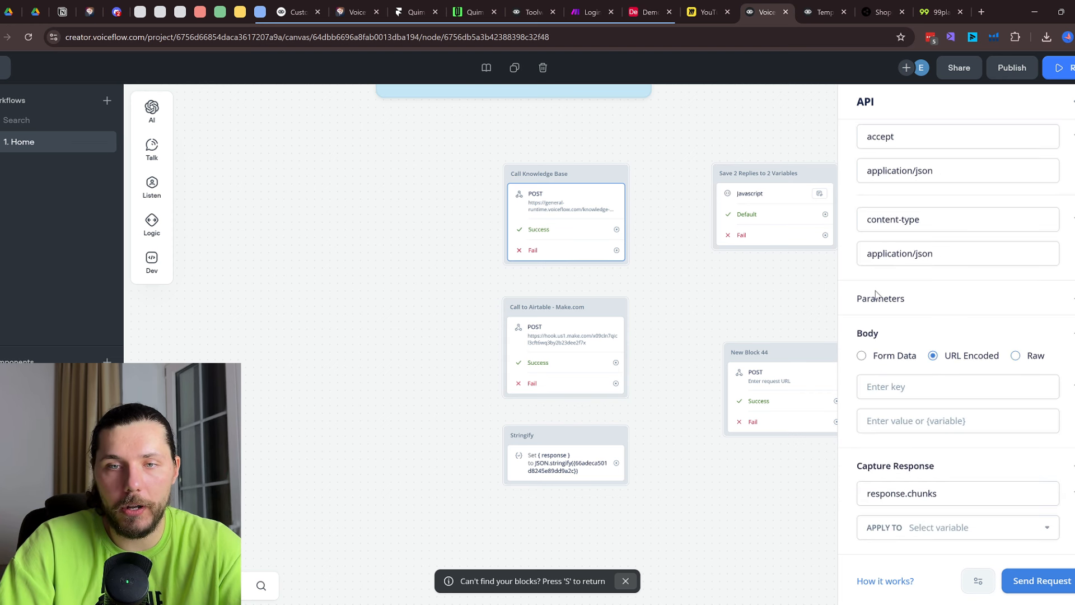
{"action": "left_click", "coordinate": [861, 355]}
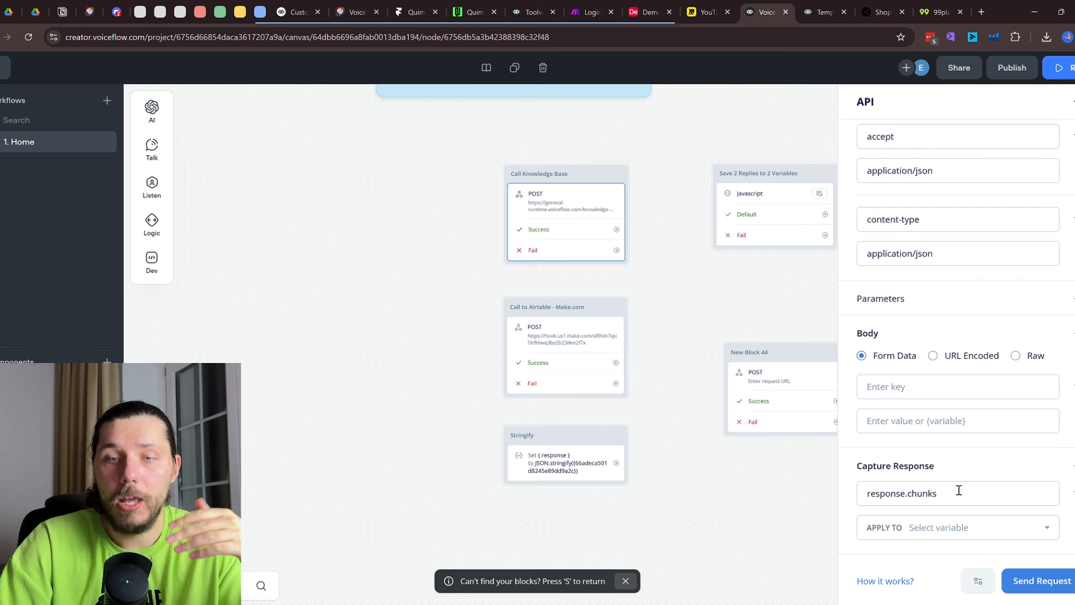
{"action": "left_click", "coordinate": [1016, 357]}
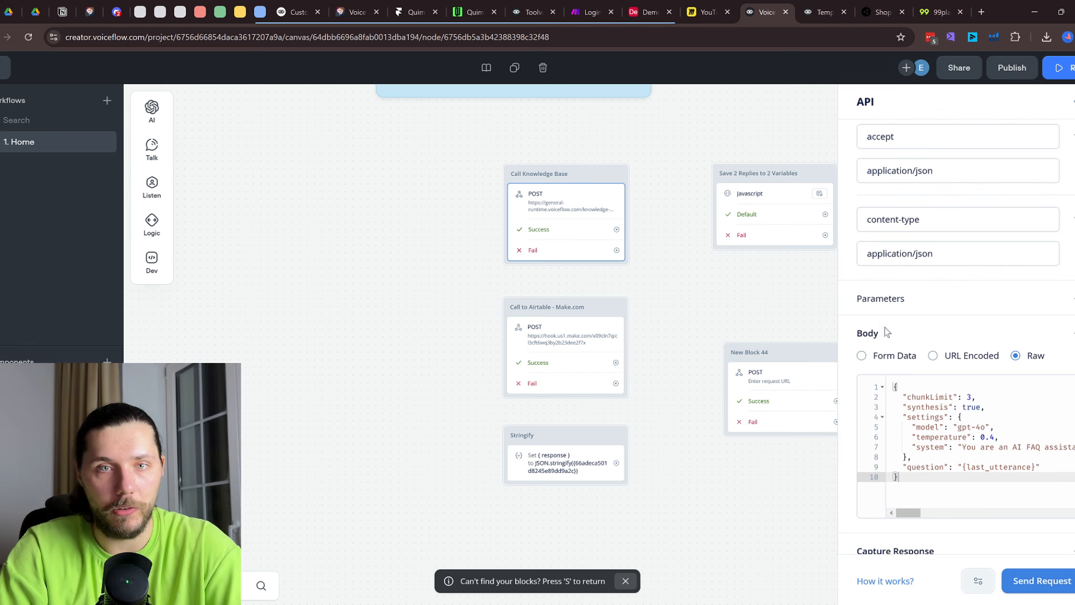
Inspect the response.chunks capture and its variable list without assigning one, then close the settings
{"action": "scroll", "coordinate": [975, 524], "scroll_direction": "down", "scroll_amount": 2}
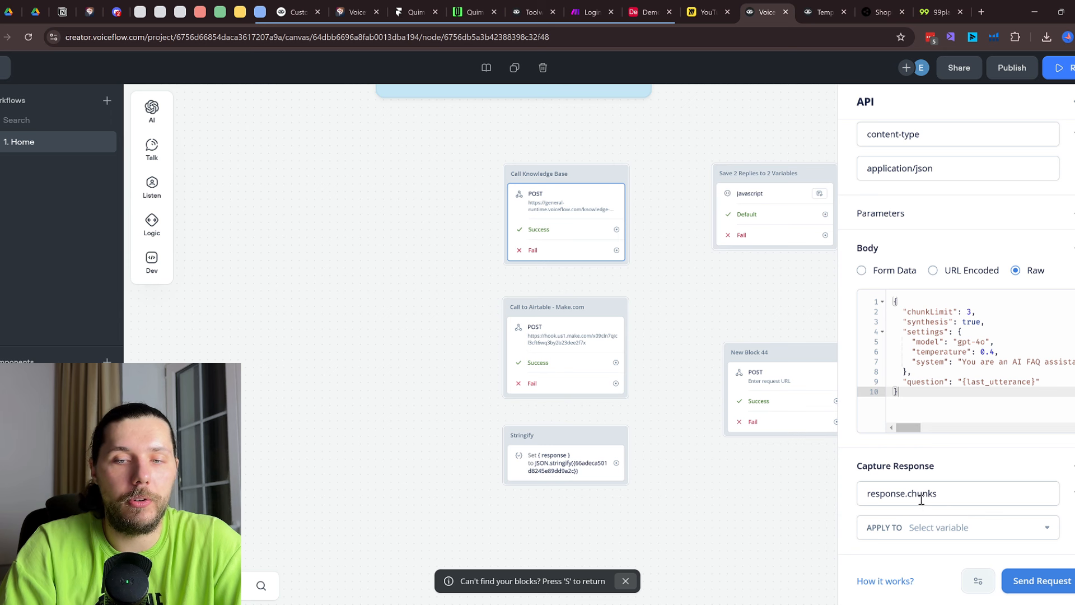
{"action": "left_click", "coordinate": [930, 527]}
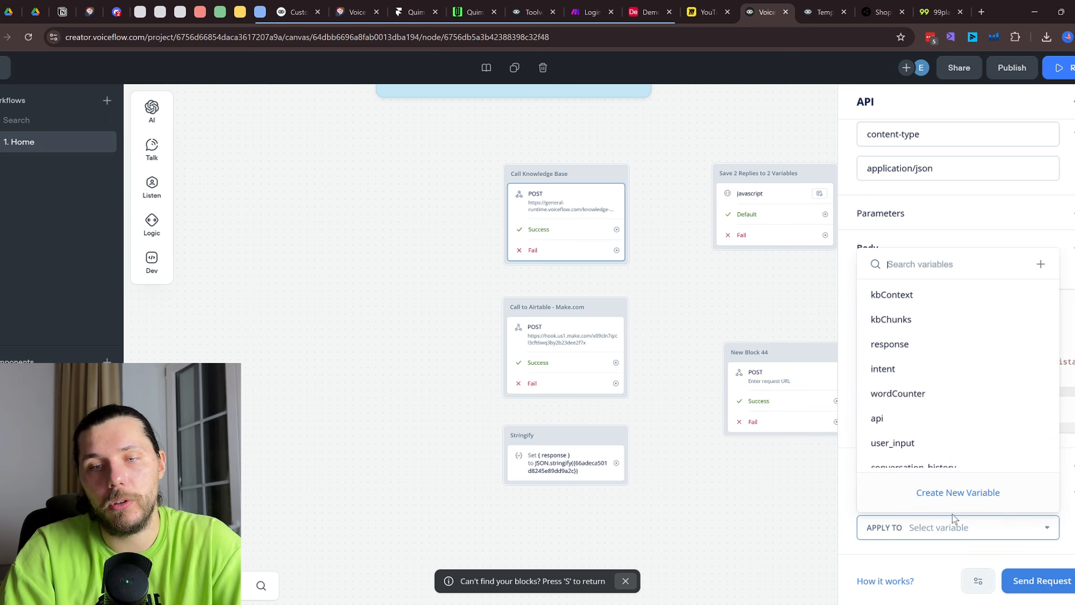
{"action": "left_click", "coordinate": [1072, 513]}
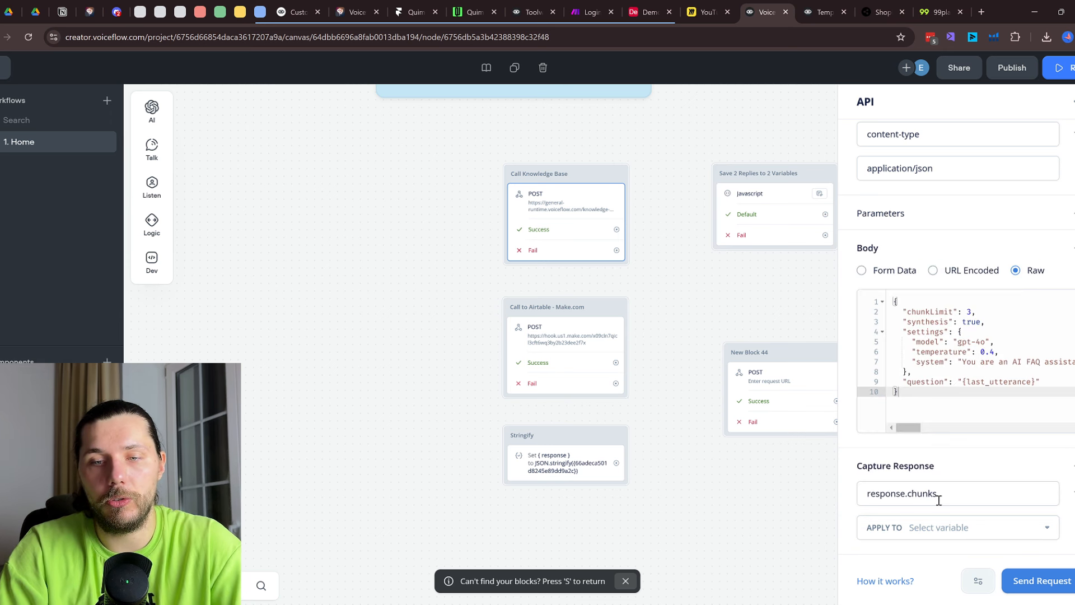
{"action": "left_click_drag", "start_coordinate": [940, 498], "coordinate": [867, 493]}
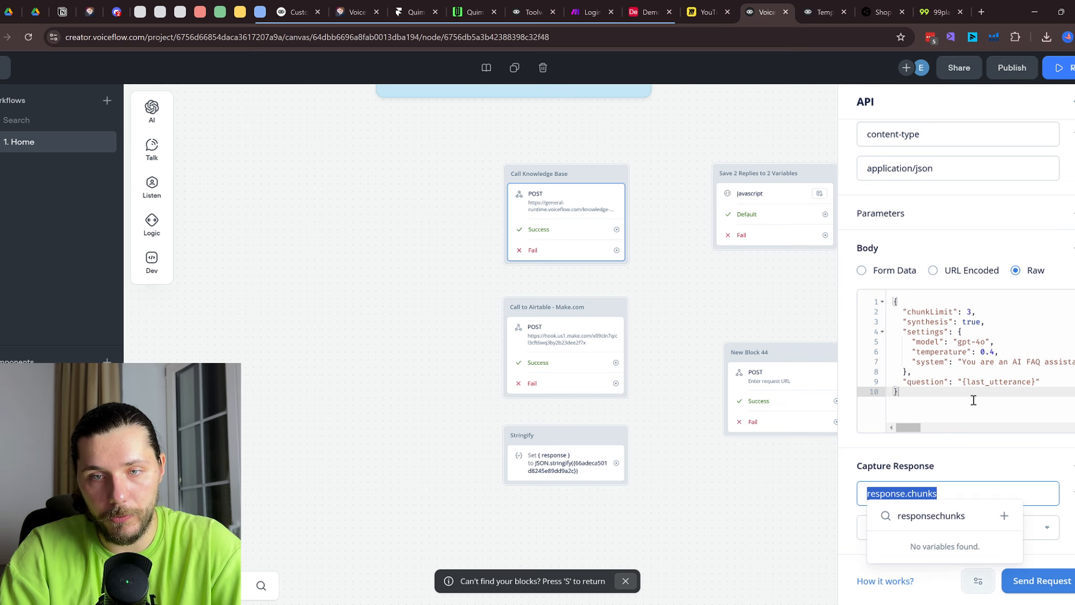
{"action": "scroll", "coordinate": [974, 400], "scroll_direction": "up", "scroll_amount": 5}
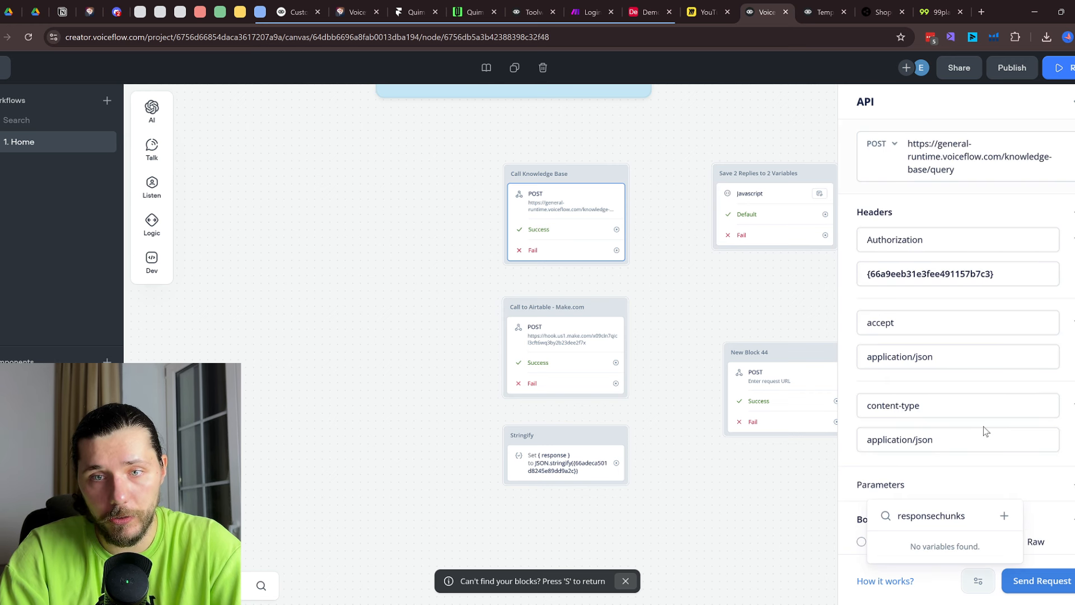
{"action": "scroll", "coordinate": [985, 431], "scroll_direction": "down", "scroll_amount": 5}
{"action": "left_click", "coordinate": [1044, 531]}
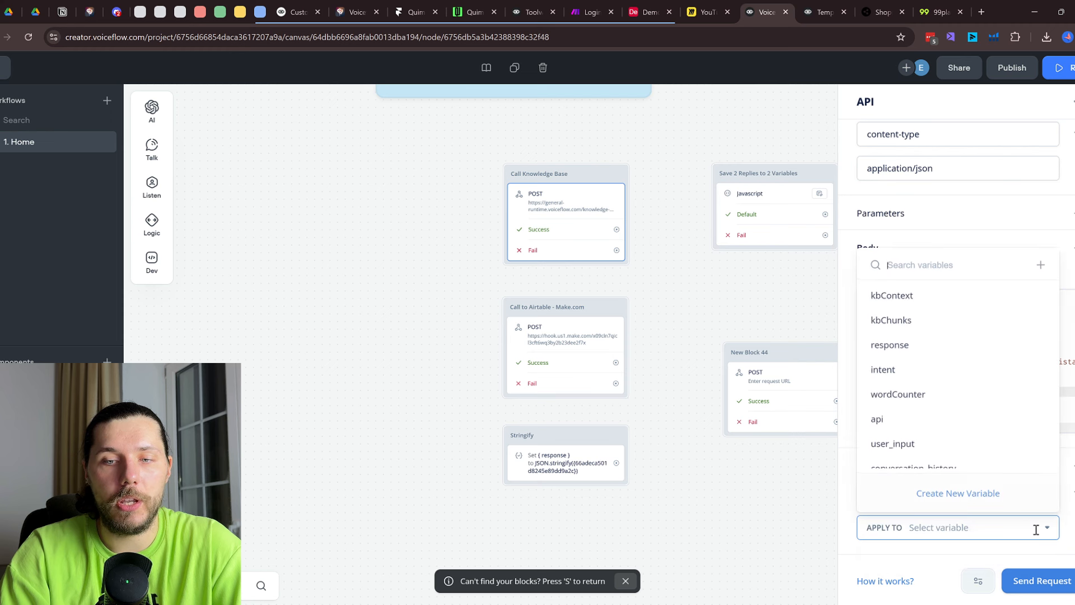
{"action": "left_click_drag", "start_coordinate": [716, 352], "coordinate": [706, 604]}
Pan the canvas past the Knowledgebase group to bring the Developer Tools blocks into view
{"action": "left_click_drag", "start_coordinate": [715, 315], "coordinate": [708, 604]}
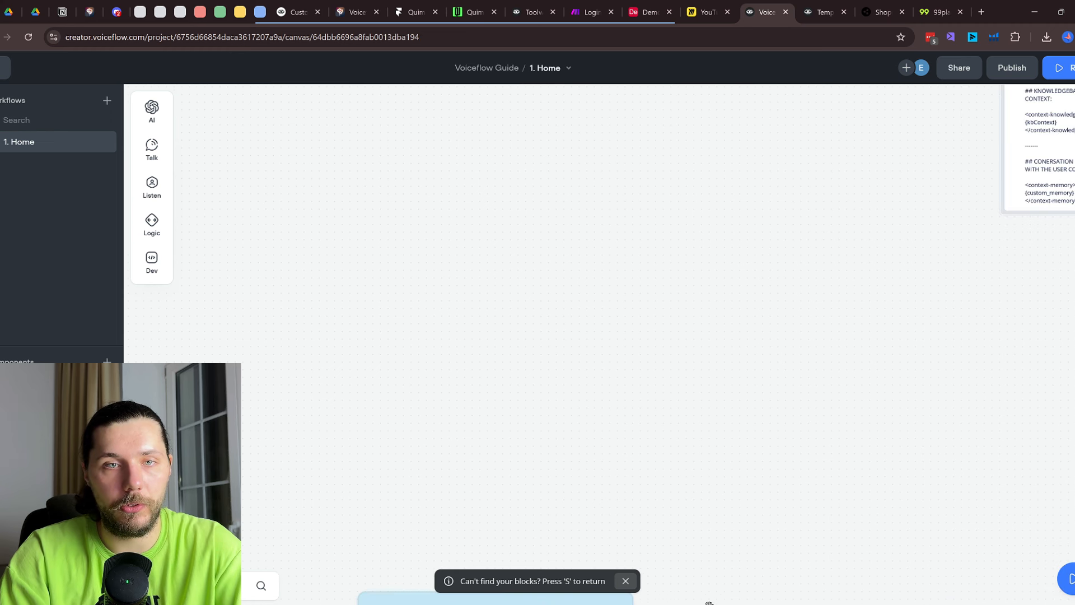
{"action": "left_click_drag", "start_coordinate": [715, 281], "coordinate": [729, 525]}
{"action": "scroll", "coordinate": [728, 496], "scroll_direction": "down", "scroll_amount": 3}
{"action": "scroll", "coordinate": [726, 467], "scroll_direction": "up", "scroll_amount": 1}
{"action": "left_click_drag", "start_coordinate": [684, 213], "coordinate": [763, 398]}
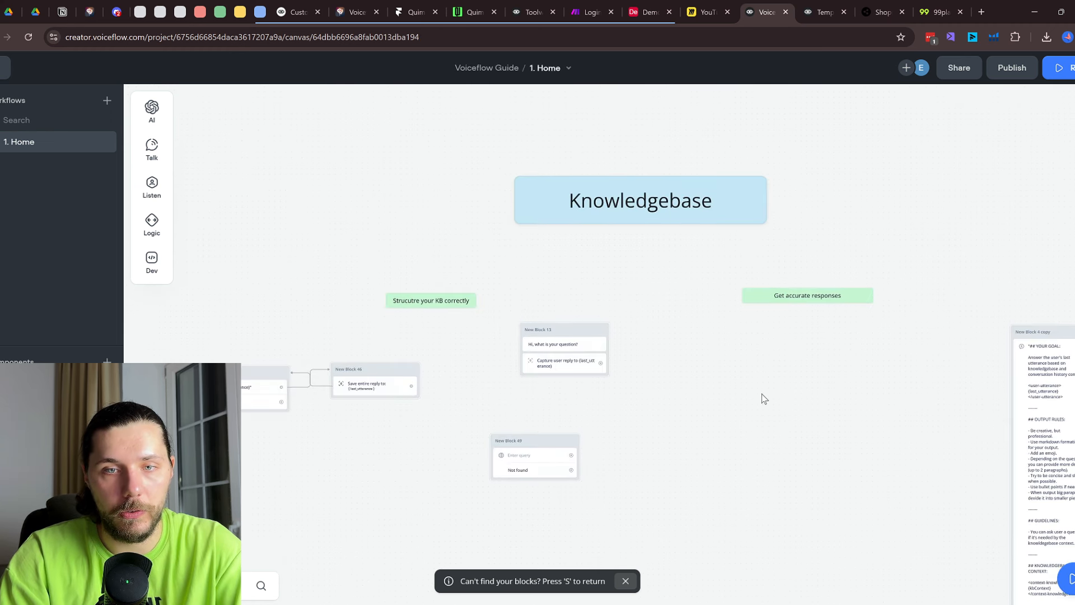
{"action": "scroll", "coordinate": [763, 398], "scroll_direction": "down", "scroll_amount": 2}
{"action": "scroll", "coordinate": [437, 402], "scroll_direction": "up", "scroll_amount": 2}
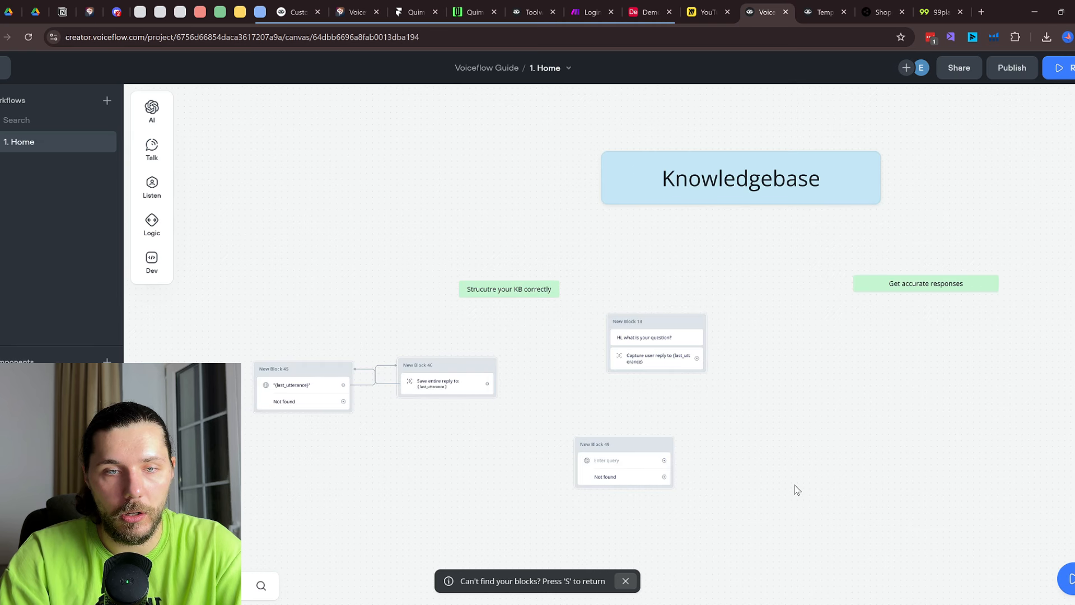
{"action": "left_click_drag", "start_coordinate": [795, 485], "coordinate": [712, 137]}
{"action": "left_click_drag", "start_coordinate": [840, 404], "coordinate": [790, 39]}
{"action": "left_click_drag", "start_coordinate": [811, 343], "coordinate": [761, 68]}
{"action": "left_click_drag", "start_coordinate": [761, 204], "coordinate": [532, 297]}
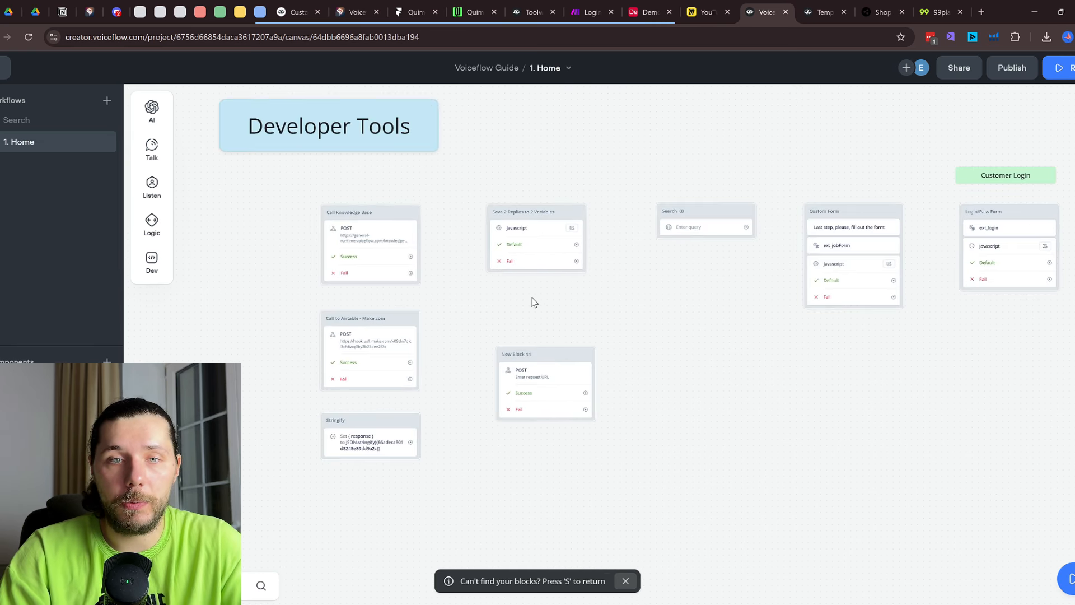
{"action": "scroll", "coordinate": [532, 303], "scroll_direction": "up", "scroll_amount": 3}
Drag a new Javascript step onto the canvas as New Block 43 and bring up its options
{"action": "mouse_move", "coordinate": [157, 262]}
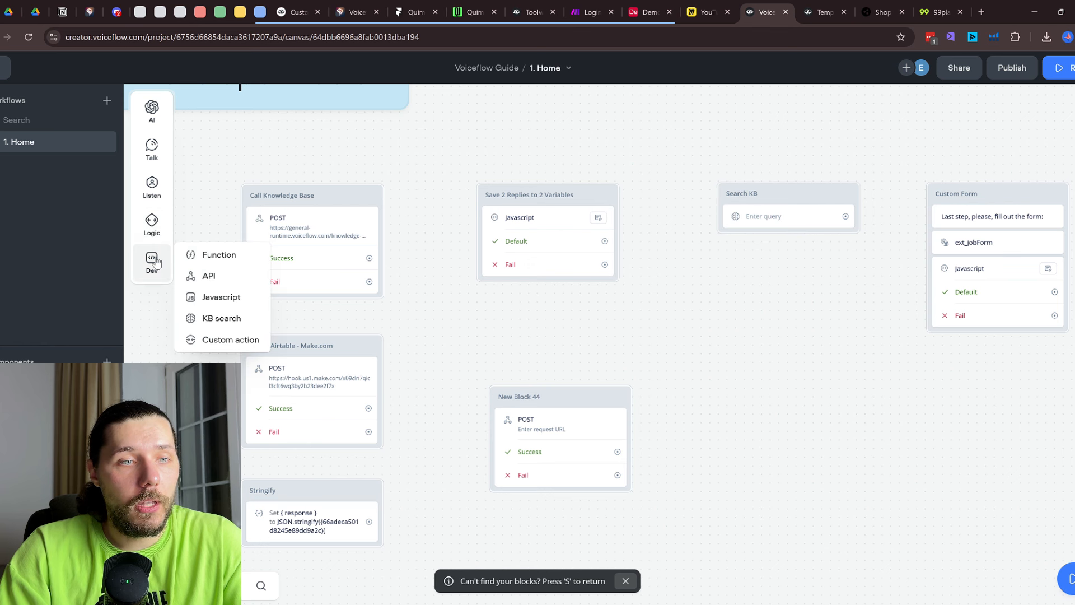
{"action": "left_click_drag", "start_coordinate": [221, 296], "coordinate": [677, 379]}
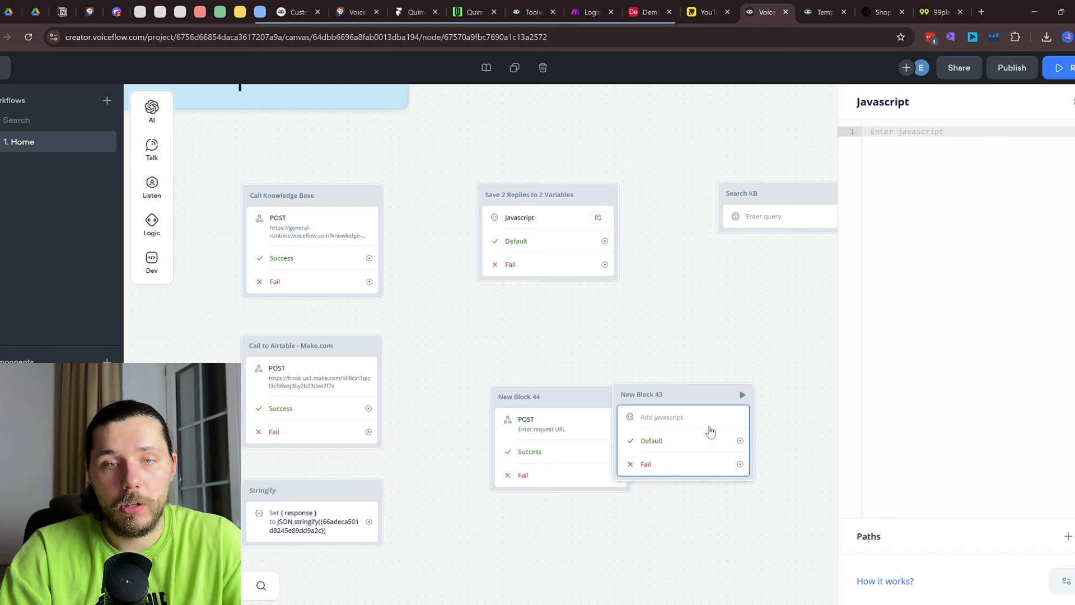
{"action": "right_click", "coordinate": [677, 418]}
Delete New Block 43 and open the Save 2 Replies Javascript code
{"action": "left_click", "coordinate": [717, 549]}
{"action": "left_click", "coordinate": [545, 237]}
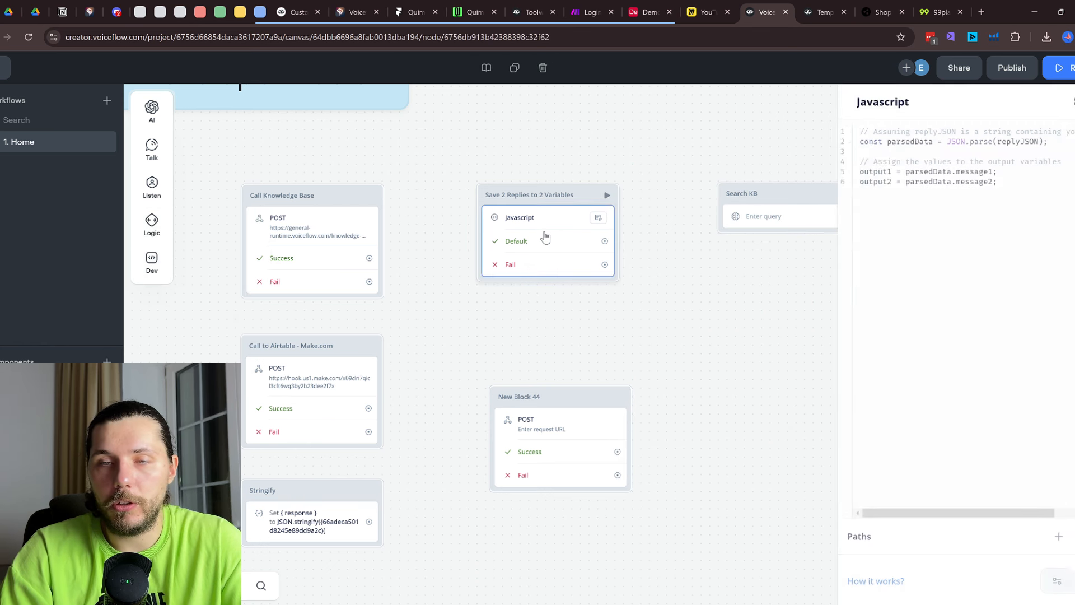
{"action": "left_click_drag", "start_coordinate": [1006, 182], "coordinate": [852, 126]}
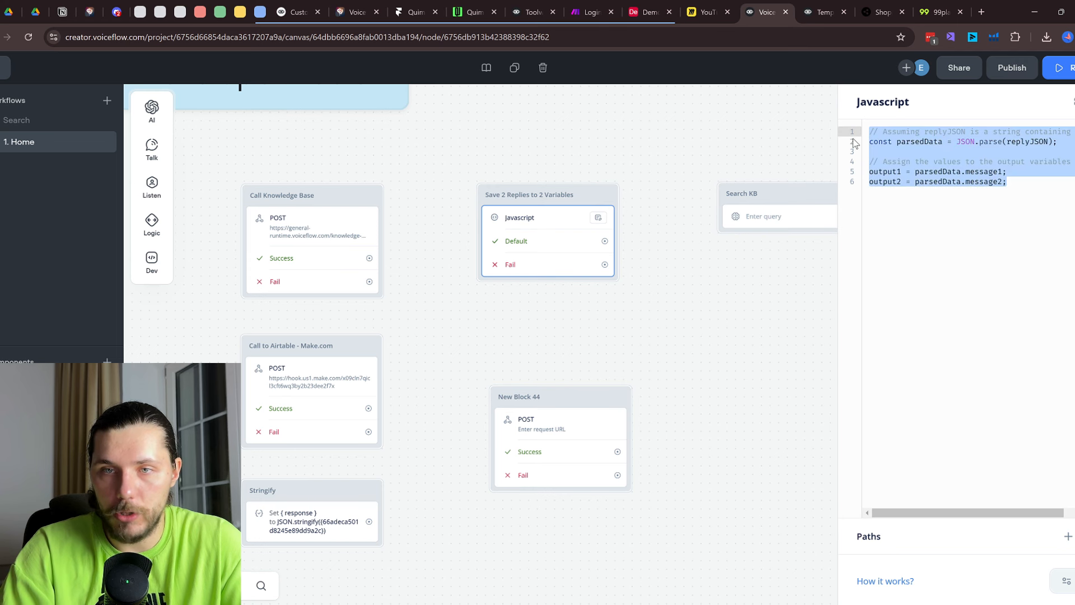
{"action": "left_click", "coordinate": [935, 154]}
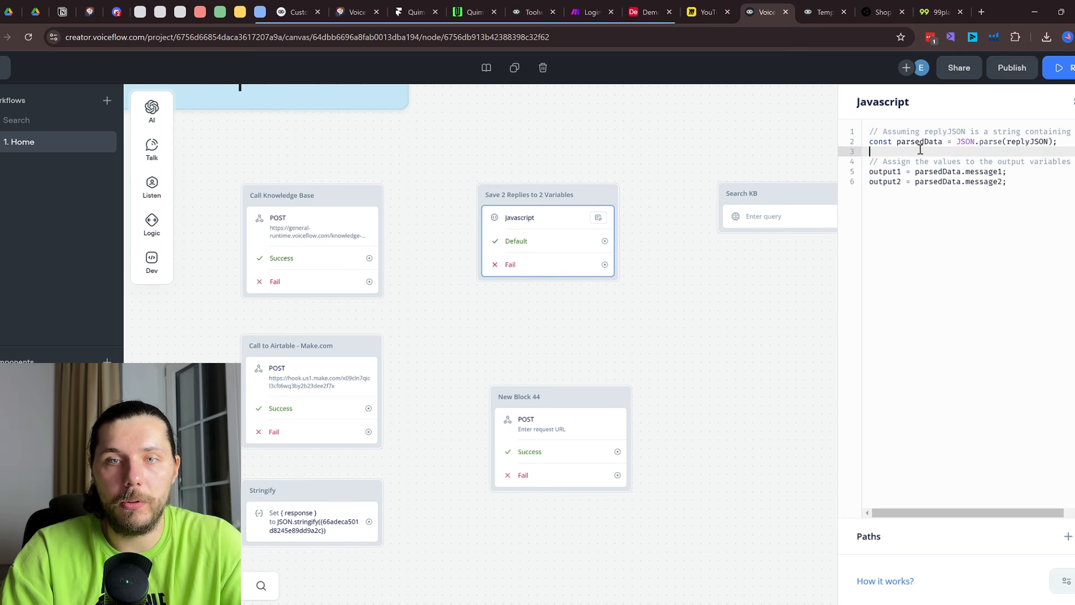
Return to the Developer Tools section, reopen the code, and highlight replyJSON and output1
{"action": "scroll", "coordinate": [613, 401], "scroll_direction": "down", "scroll_amount": 7}
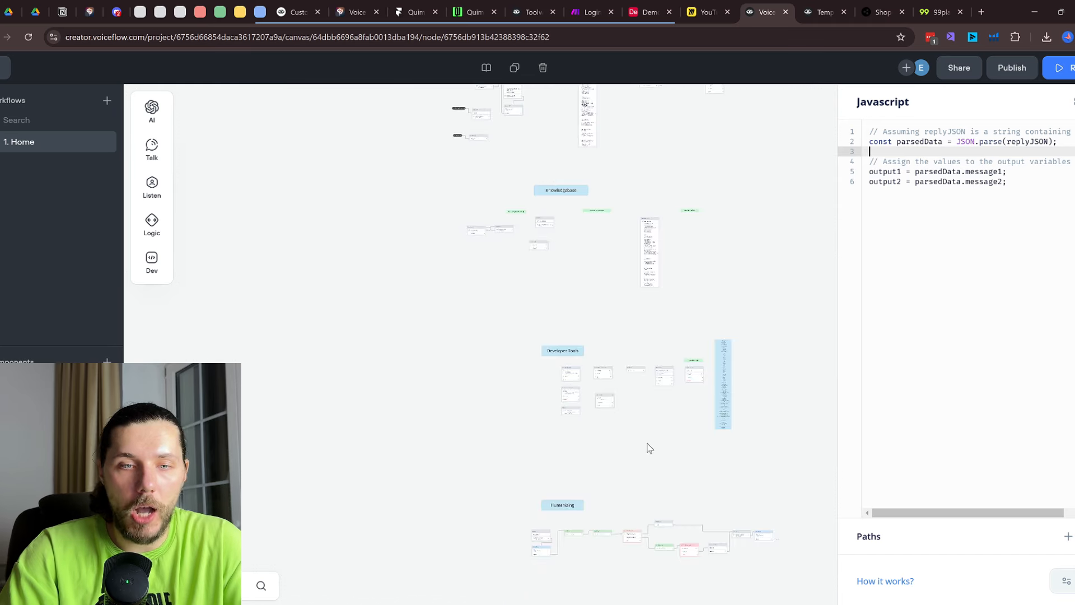
{"action": "left_click_drag", "start_coordinate": [661, 522], "coordinate": [619, 289]}
{"action": "scroll", "coordinate": [487, 306], "scroll_direction": "up", "scroll_amount": 3}
{"action": "left_click_drag", "start_coordinate": [778, 266], "coordinate": [632, 545]}
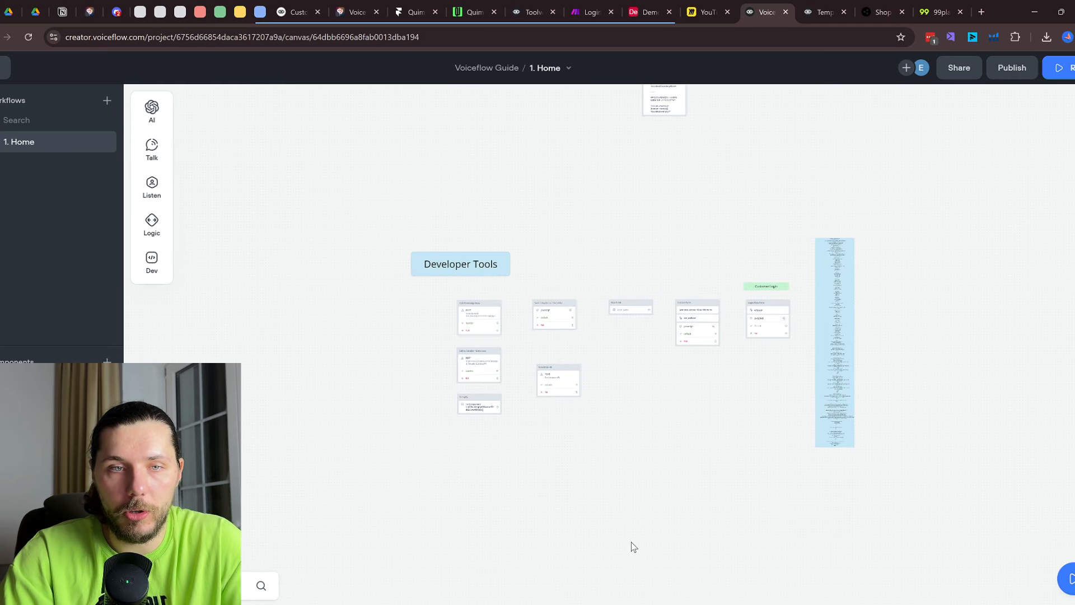
{"action": "scroll", "coordinate": [520, 326], "scroll_direction": "up", "scroll_amount": 5}
{"action": "left_click", "coordinate": [598, 314]}
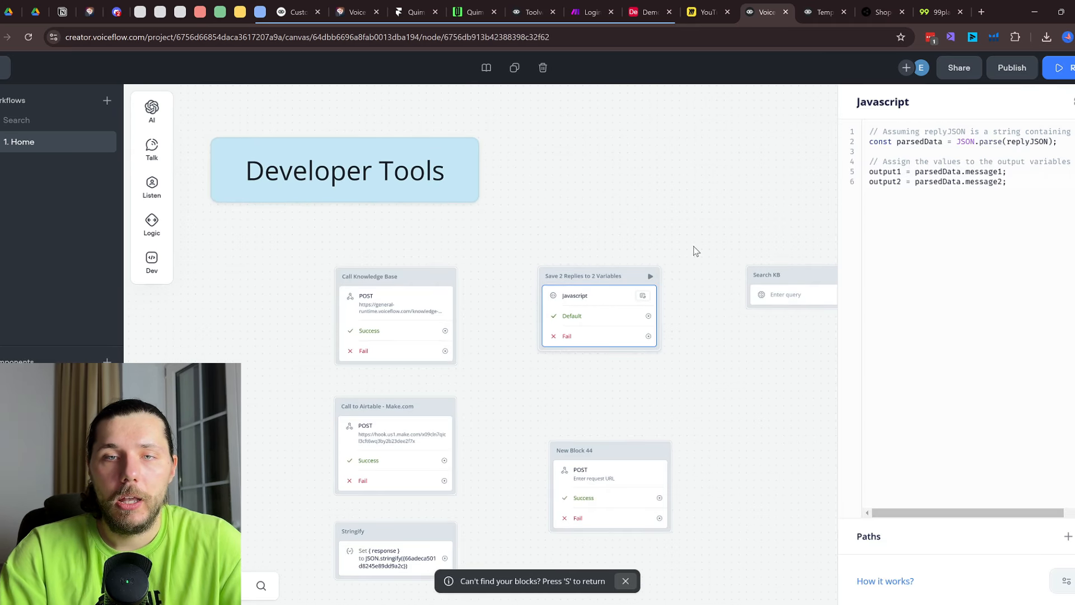
{"action": "left_click_drag", "start_coordinate": [1008, 142], "coordinate": [1049, 142]}
{"action": "left_click", "coordinate": [1011, 142]}
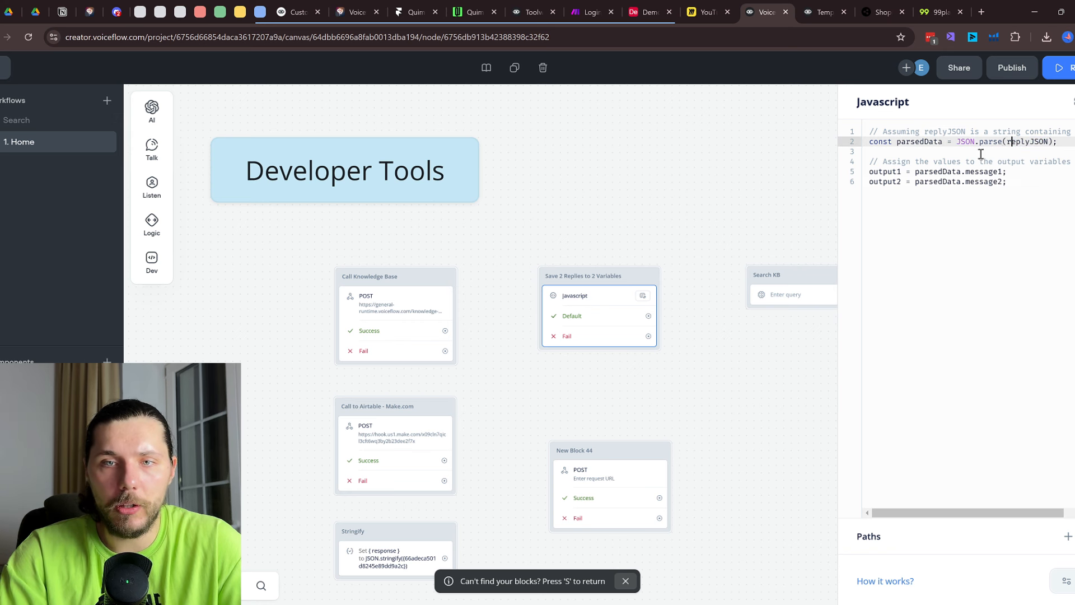
{"action": "left_click_drag", "start_coordinate": [871, 172], "coordinate": [904, 172]}
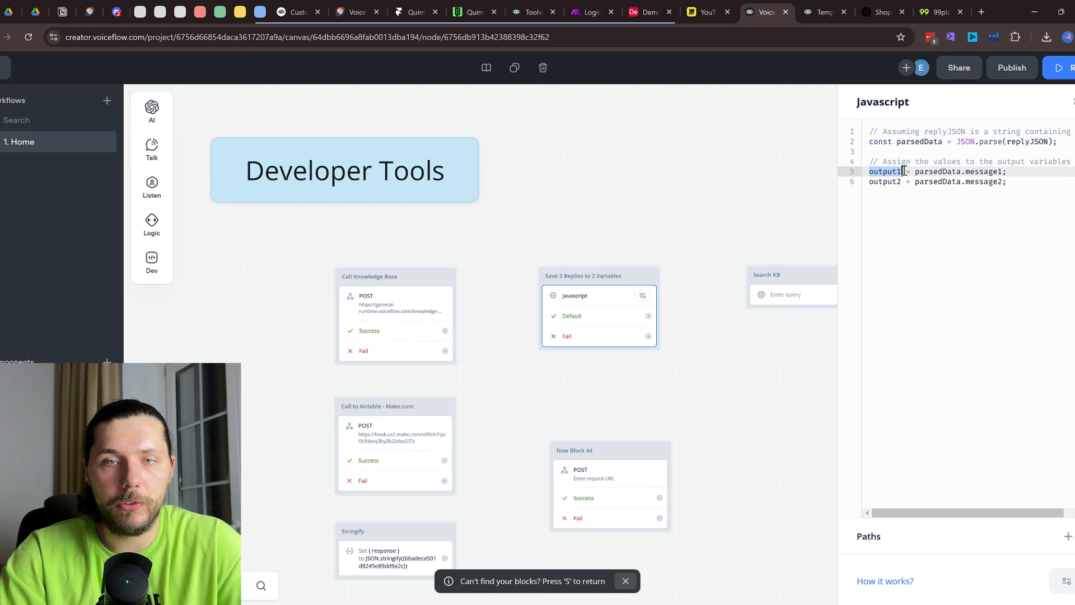
{"action": "left_click", "coordinate": [1011, 142]}
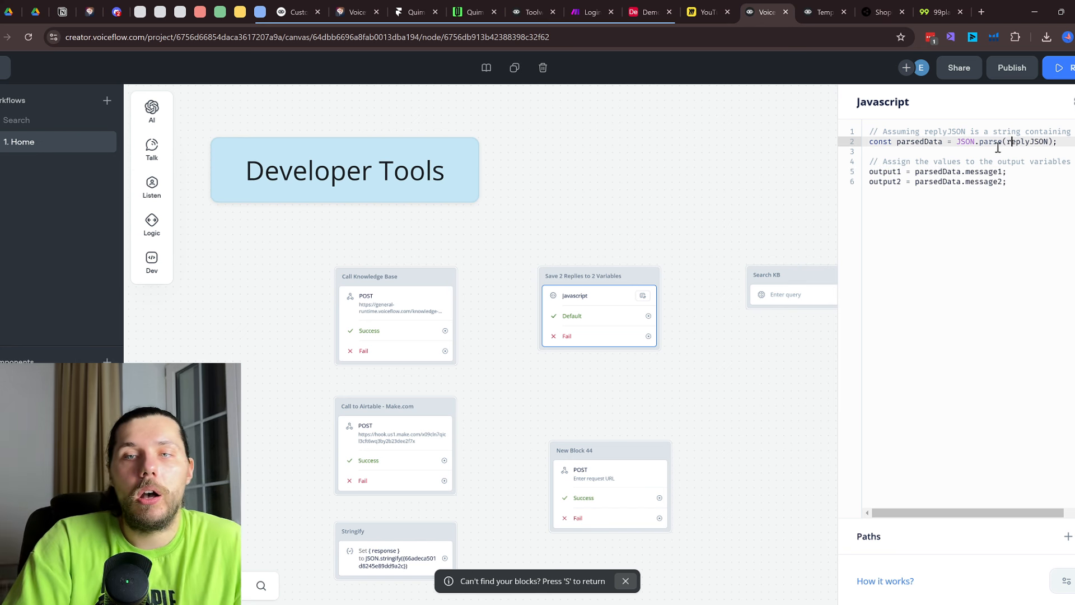
Walk through JSON.parse of replyJSON, with message1 and message2 feeding output1 and output2
{"action": "left_click_drag", "start_coordinate": [1012, 141], "coordinate": [1035, 142]}
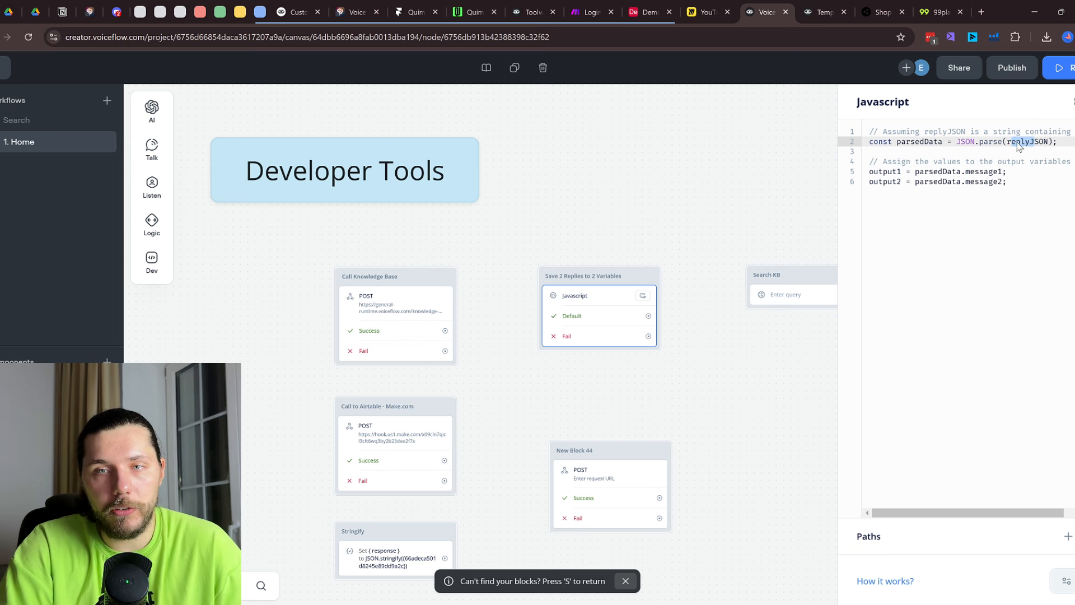
{"action": "left_click_drag", "start_coordinate": [957, 142], "coordinate": [1009, 141]}
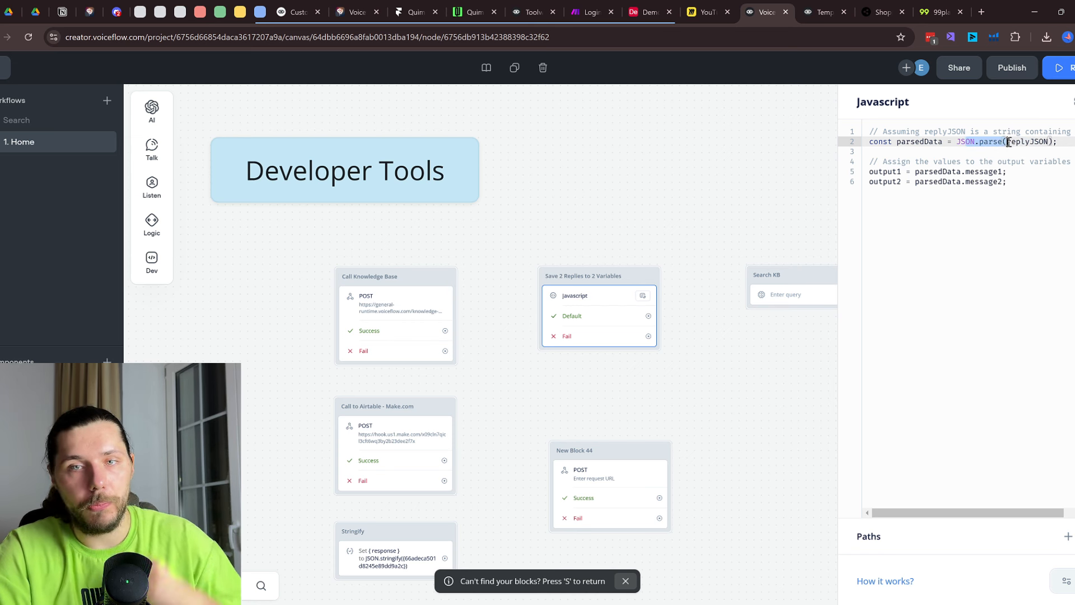
{"action": "double_click", "coordinate": [887, 178]}
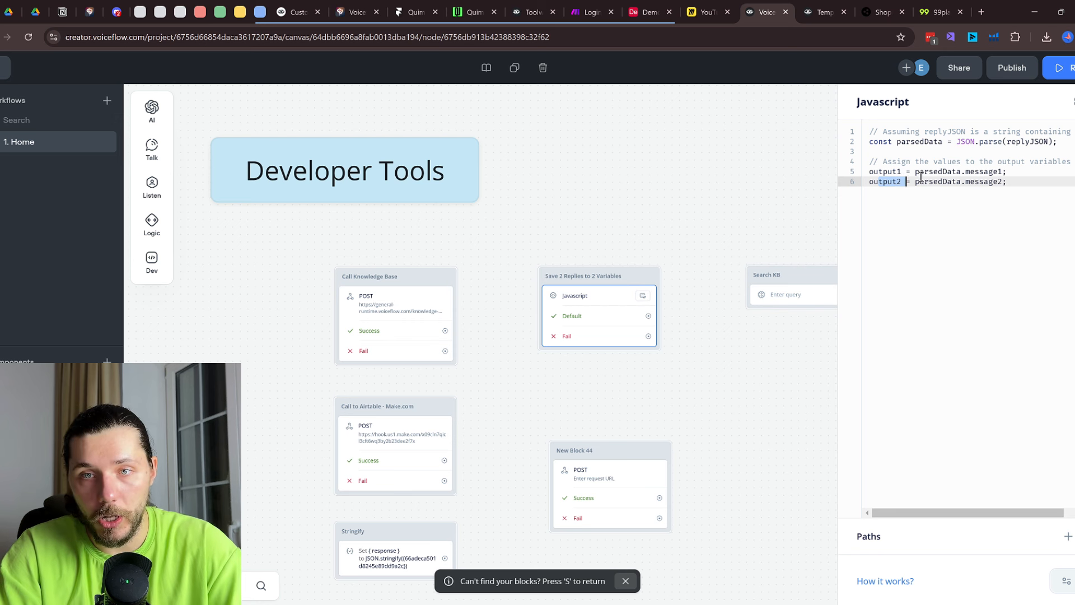
{"action": "left_click_drag", "start_coordinate": [967, 172], "coordinate": [1009, 170]}
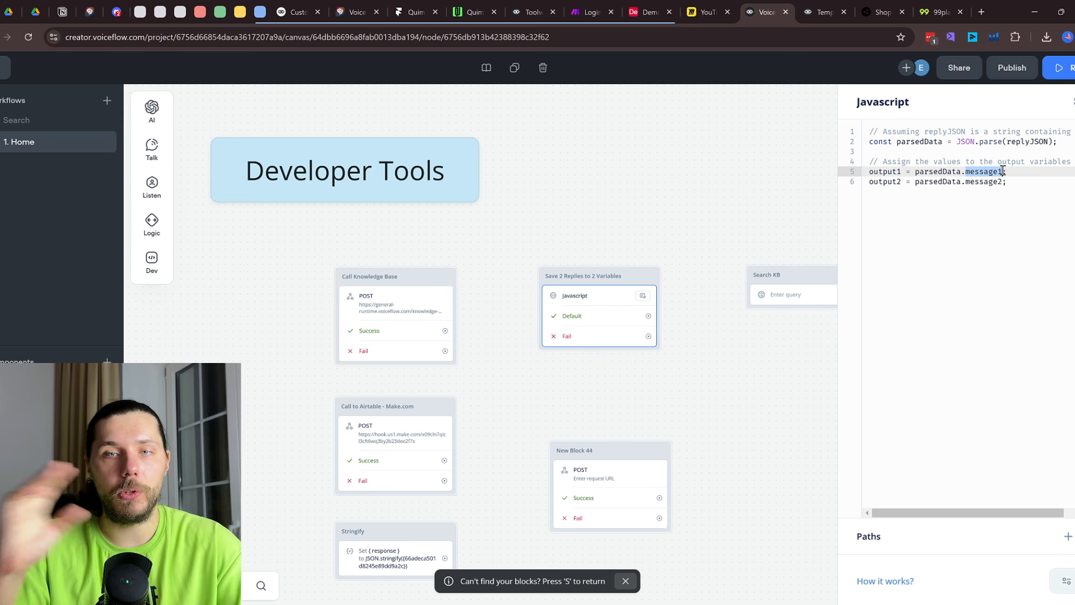
{"action": "double_click", "coordinate": [890, 172]}
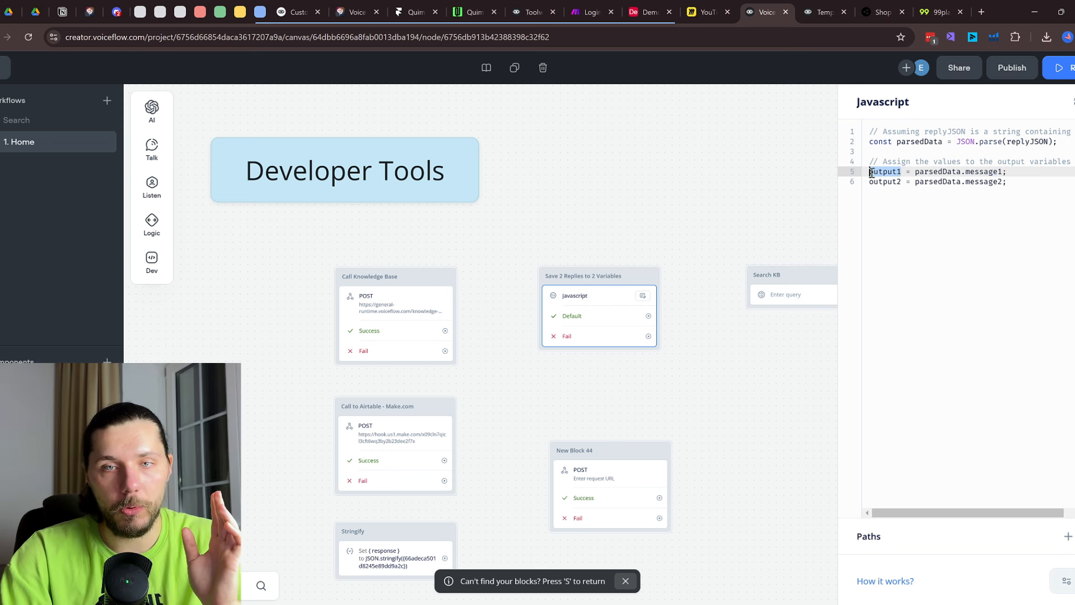
{"action": "double_click", "coordinate": [888, 182]}
Close and reopen the Save 2 Replies code, then switch to the TypingMind custom-action chat
{"action": "scroll", "coordinate": [663, 335], "scroll_direction": "down", "scroll_amount": 2}
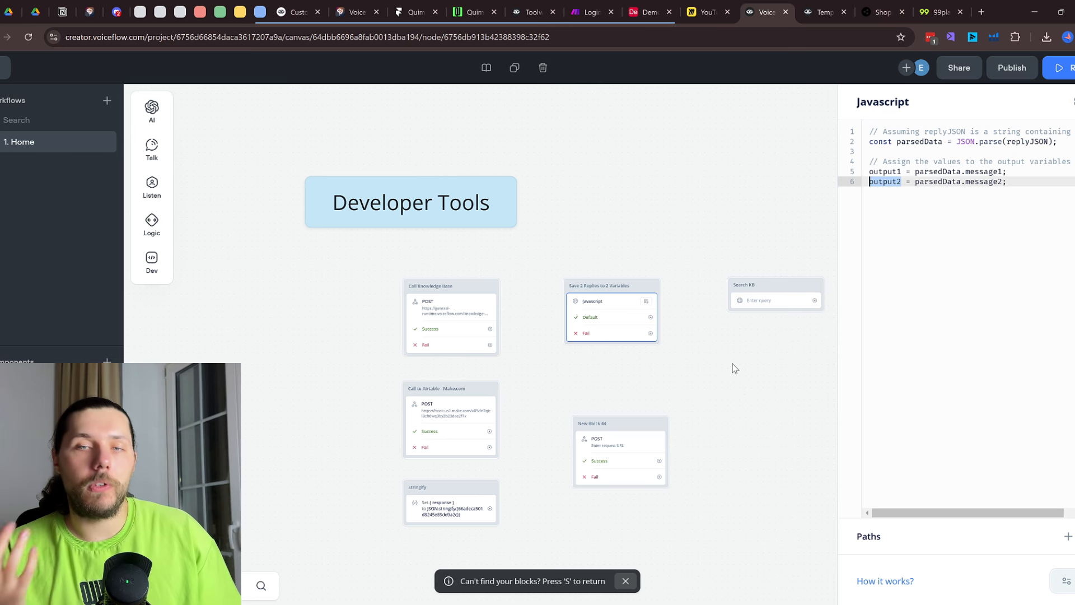
{"action": "scroll", "coordinate": [684, 379], "scroll_direction": "up", "scroll_amount": 2}
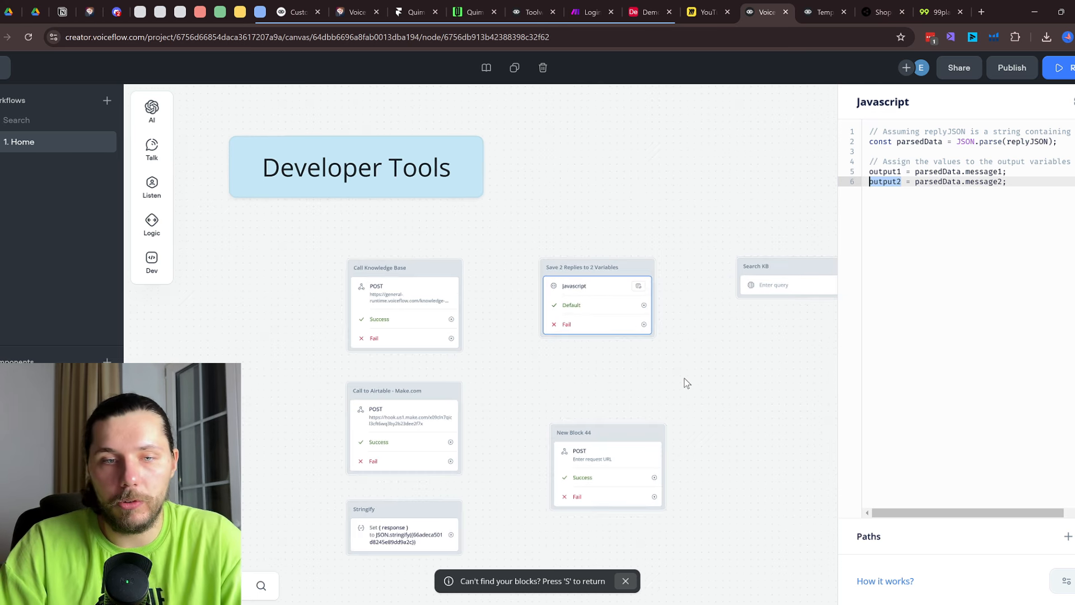
{"action": "scroll", "coordinate": [624, 300], "scroll_direction": "down", "scroll_amount": 3}
{"action": "scroll", "coordinate": [624, 300], "scroll_direction": "right", "scroll_amount": 4}
{"action": "left_click", "coordinate": [625, 303]}
{"action": "left_click", "coordinate": [452, 212]}
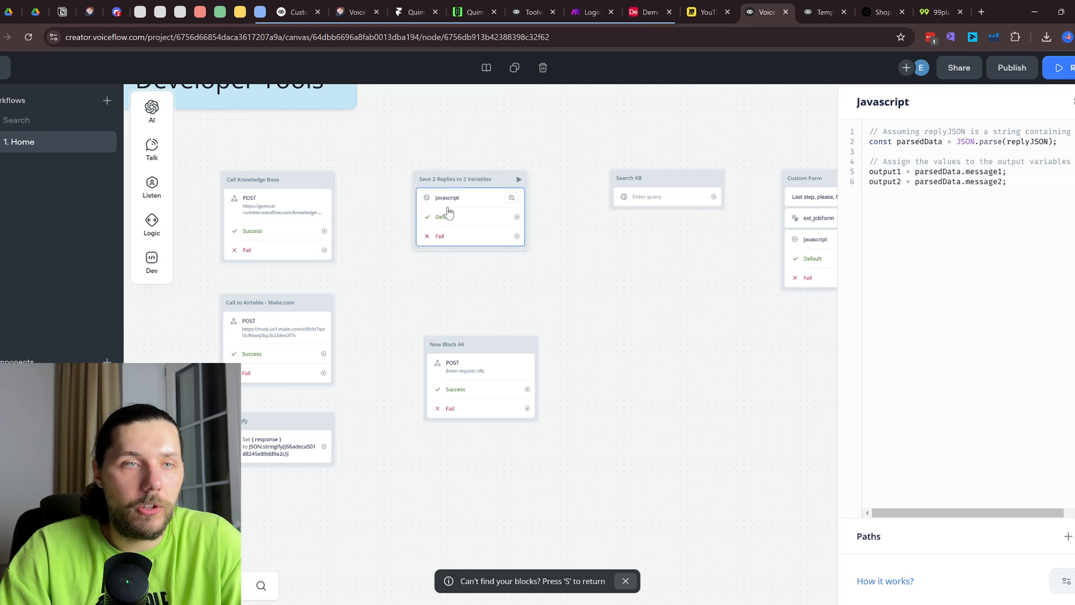
{"action": "left_click", "coordinate": [365, 6]}
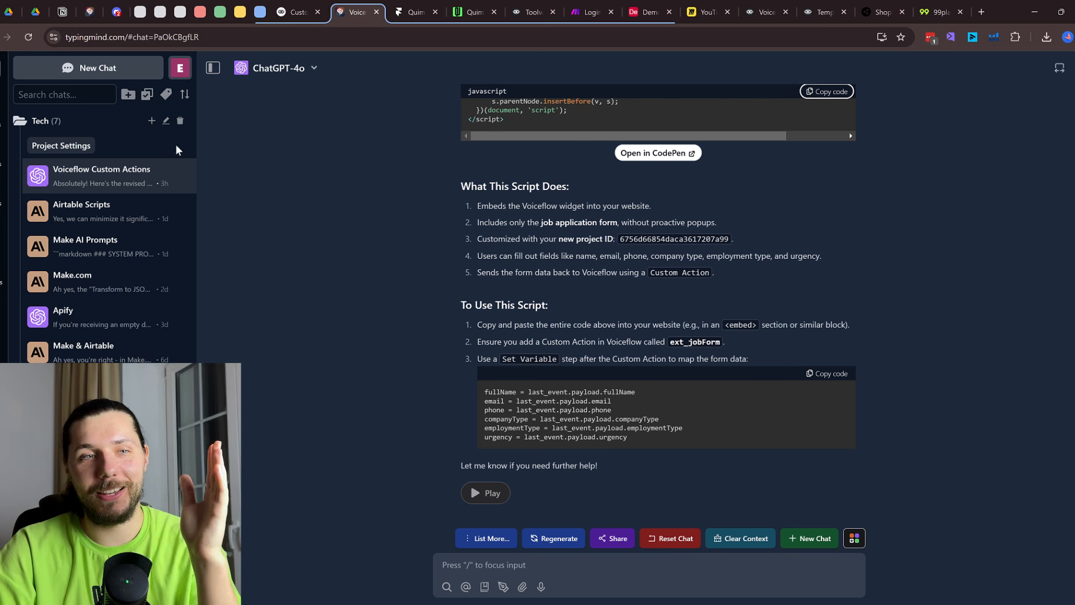
Look over TypingMind's model list and the ext_jobForm instructions, then return to the Voiceflow Javascript code
{"action": "left_click", "coordinate": [288, 67]}
{"action": "scroll", "coordinate": [353, 245], "scroll_direction": "down", "scroll_amount": 6}
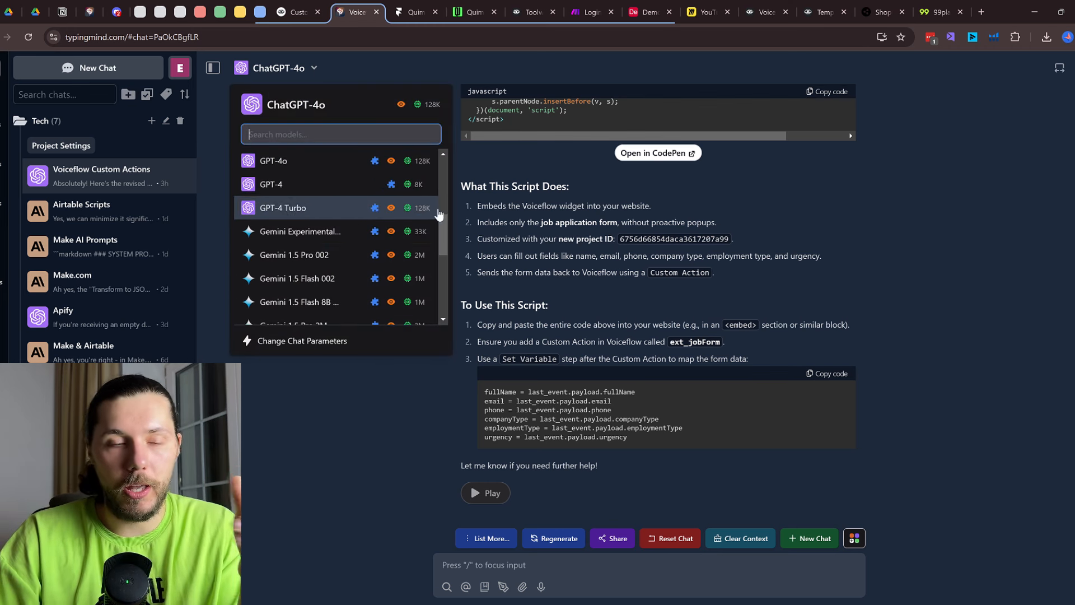
{"action": "left_click", "coordinate": [340, 417]}
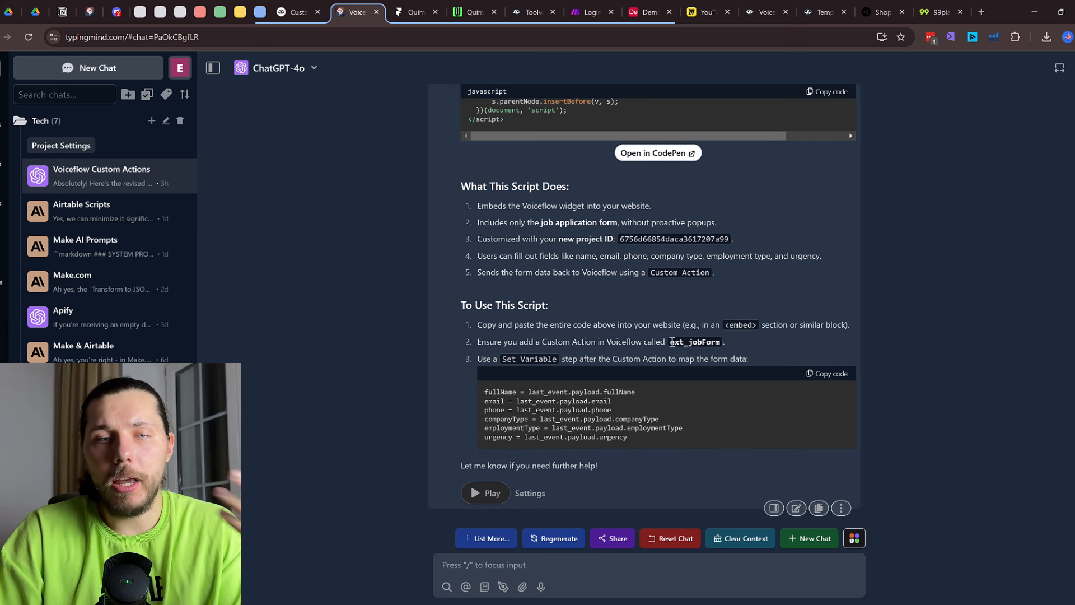
{"action": "scroll", "coordinate": [679, 337], "scroll_direction": "up", "scroll_amount": 3}
{"action": "scroll", "coordinate": [735, 225], "scroll_direction": "down", "scroll_amount": 3}
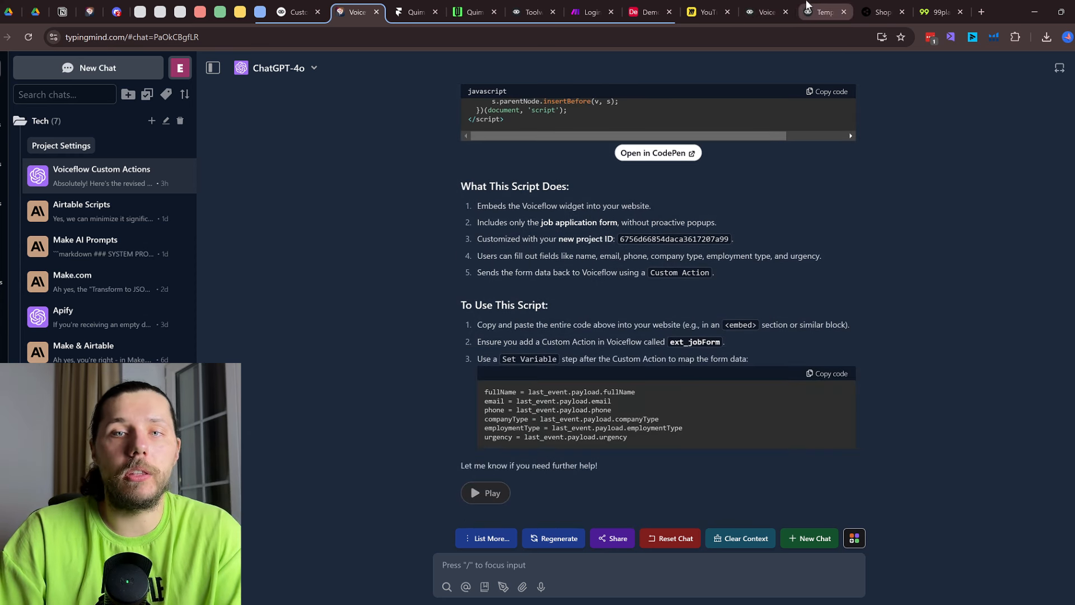
{"action": "left_click", "coordinate": [815, 8]}
{"action": "left_click", "coordinate": [770, 5]}
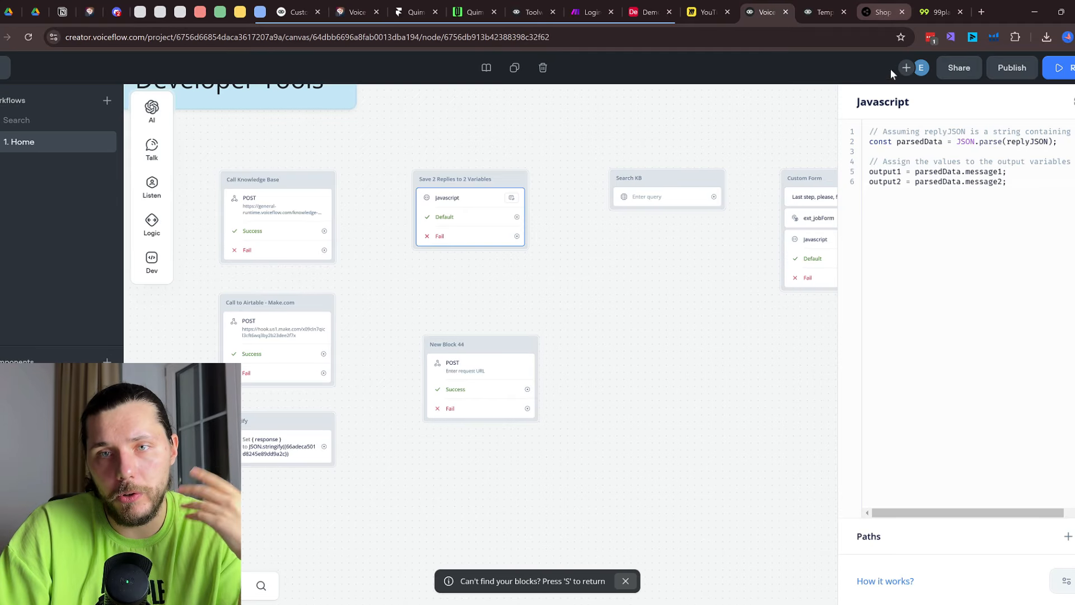
{"action": "left_click", "coordinate": [1011, 204]}
Close the Javascript editor and pan to the Custom Form and Customer Login blocks
{"action": "key", "text": "ctrl+a"}
{"action": "double_click", "coordinate": [874, 171]}
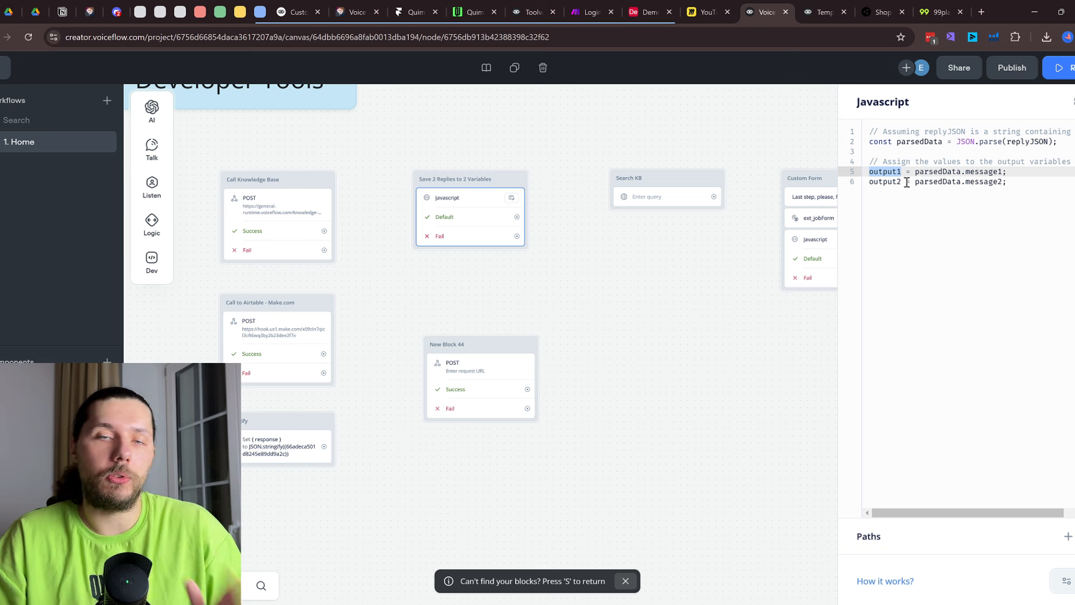
{"action": "left_click", "coordinate": [787, 269]}
{"action": "left_click_drag", "start_coordinate": [830, 367], "coordinate": [743, 386]}
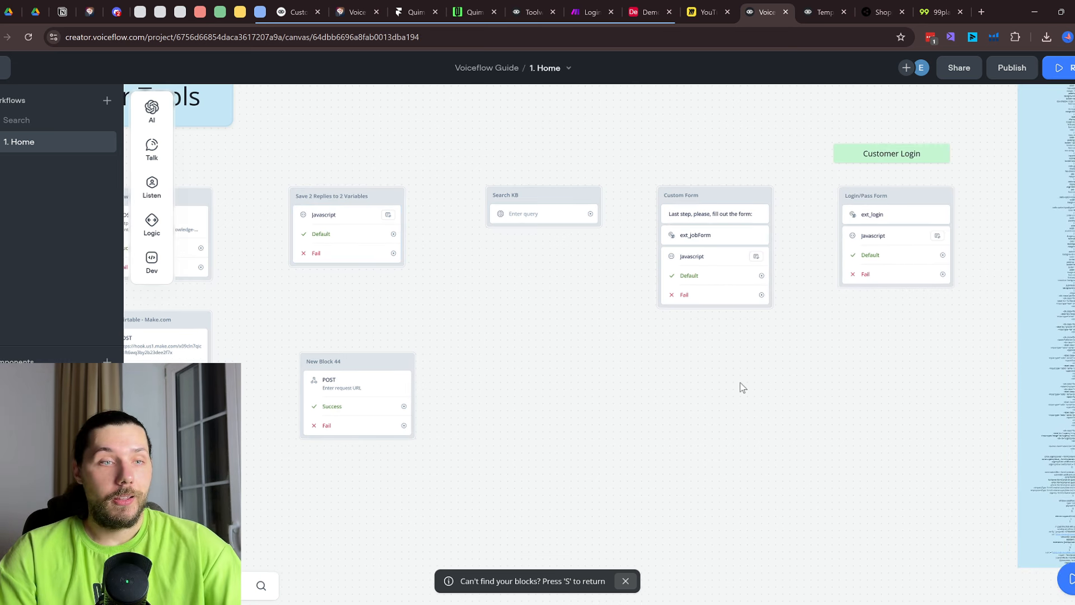
{"action": "left_click_drag", "start_coordinate": [695, 150], "coordinate": [493, 235]}
{"action": "scroll", "coordinate": [284, 315], "scroll_direction": "up", "scroll_amount": 2}
Add a trial Custom action step to the canvas, then delete it
{"action": "mouse_move", "coordinate": [156, 245]}
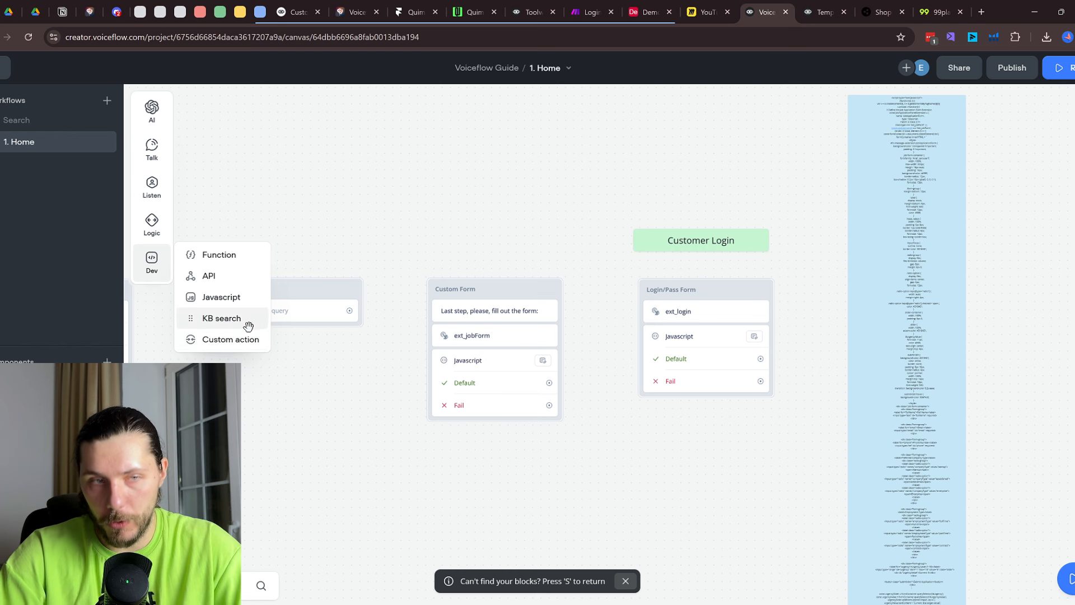
{"action": "left_click_drag", "start_coordinate": [228, 339], "coordinate": [343, 480]}
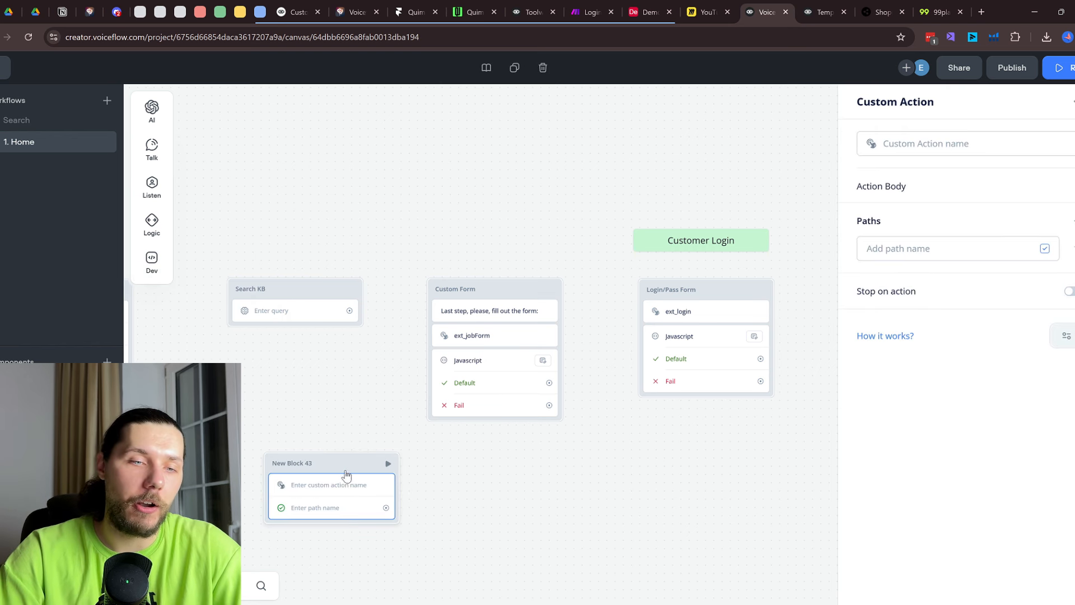
{"action": "right_click", "coordinate": [347, 475]}
{"action": "left_click", "coordinate": [408, 452]}
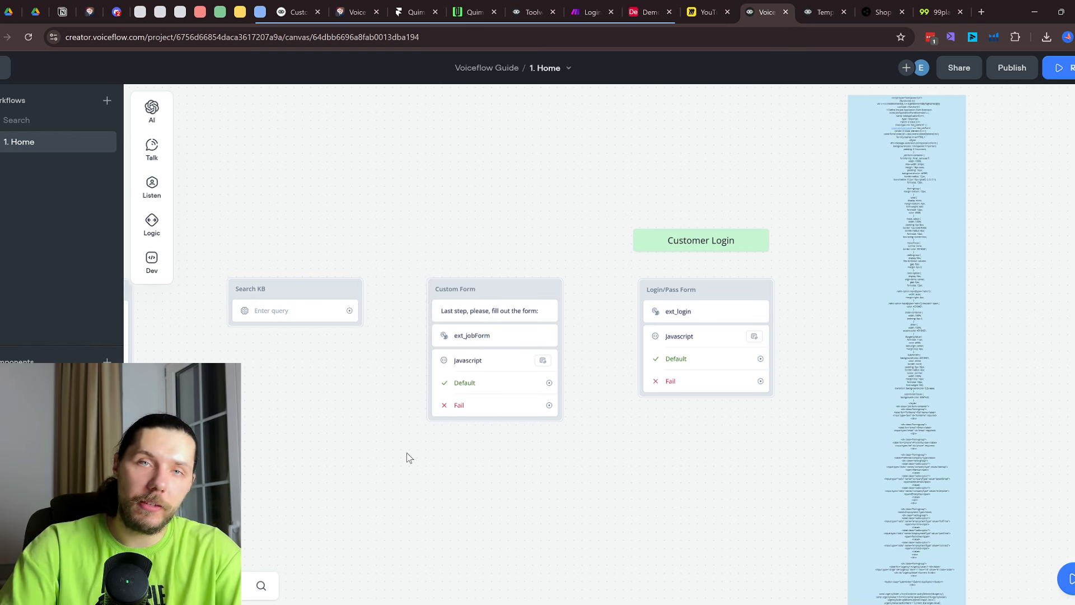
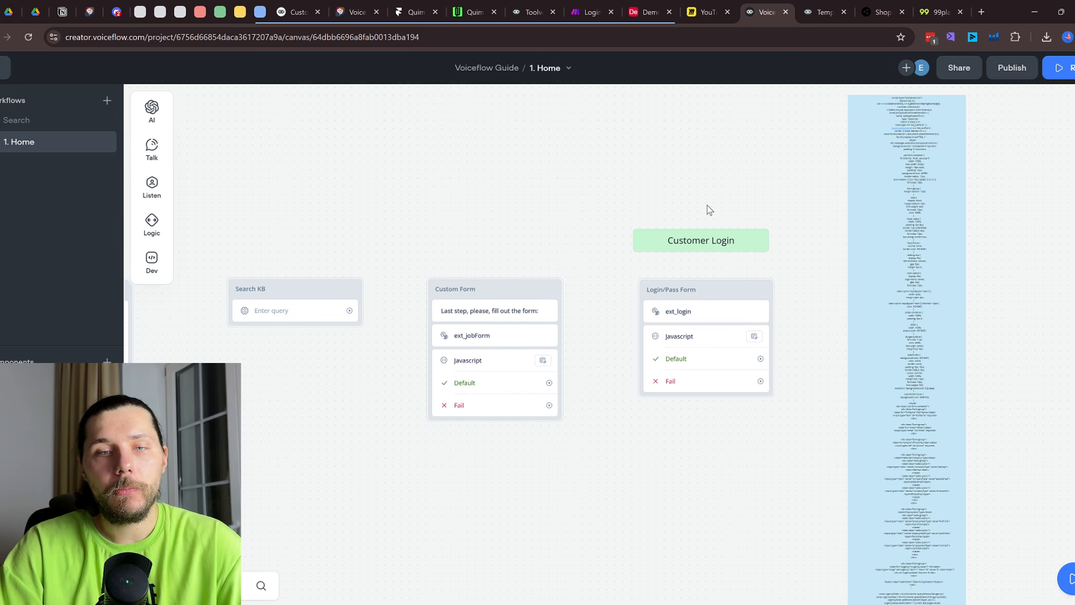
Pan the Voiceflow canvas to bring the Developer Tools blocks into view
{"action": "scroll", "coordinate": [477, 342], "scroll_direction": "up", "scroll_amount": 1}
{"action": "scroll", "coordinate": [477, 341], "scroll_direction": "up", "scroll_amount": 1}
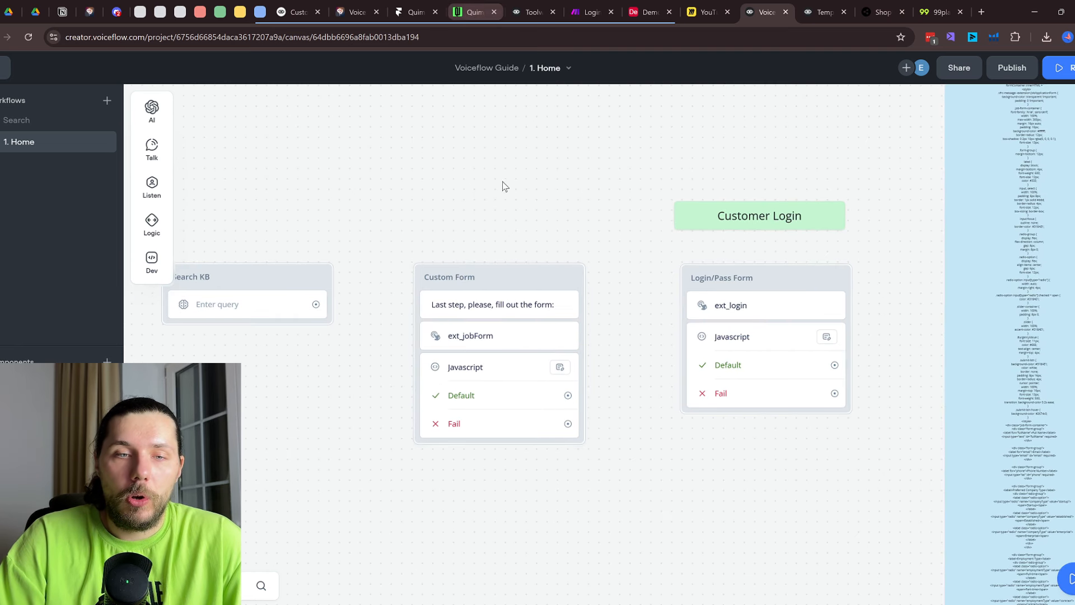
{"action": "scroll", "coordinate": [502, 250], "scroll_direction": "down", "scroll_amount": 5}
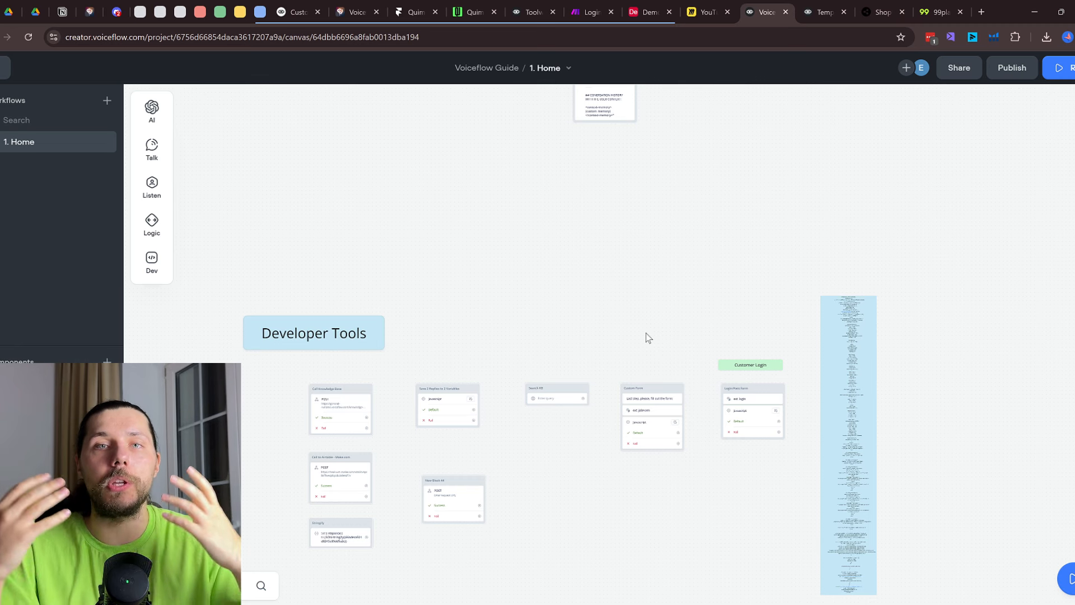
{"action": "scroll", "coordinate": [600, 403], "scroll_direction": "up", "scroll_amount": 3}
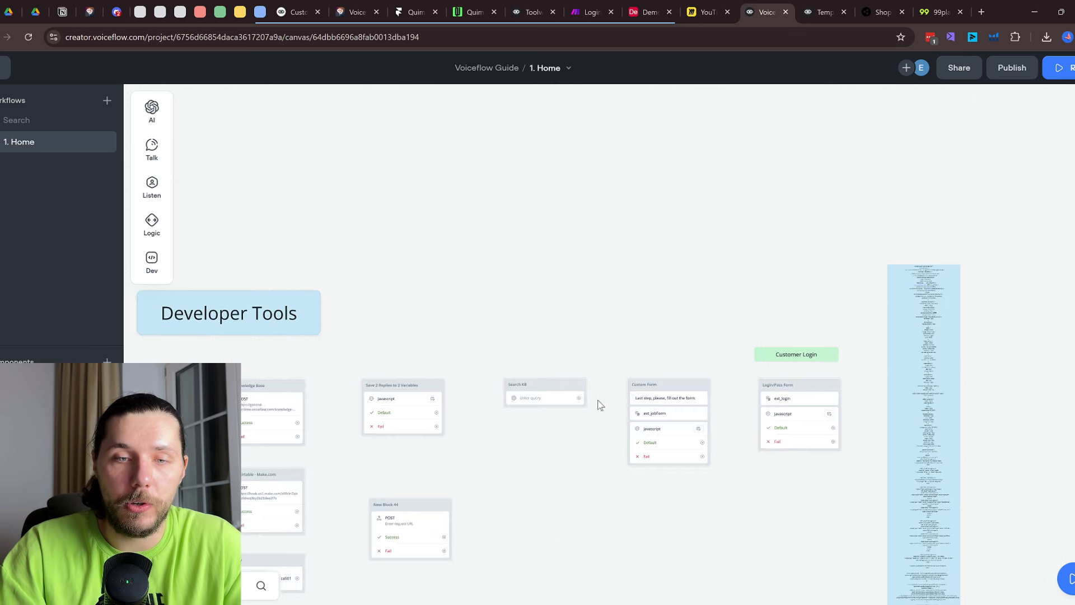
{"action": "left_click_drag", "start_coordinate": [645, 268], "coordinate": [598, 173]}
{"action": "mouse_move", "coordinate": [145, 279]}
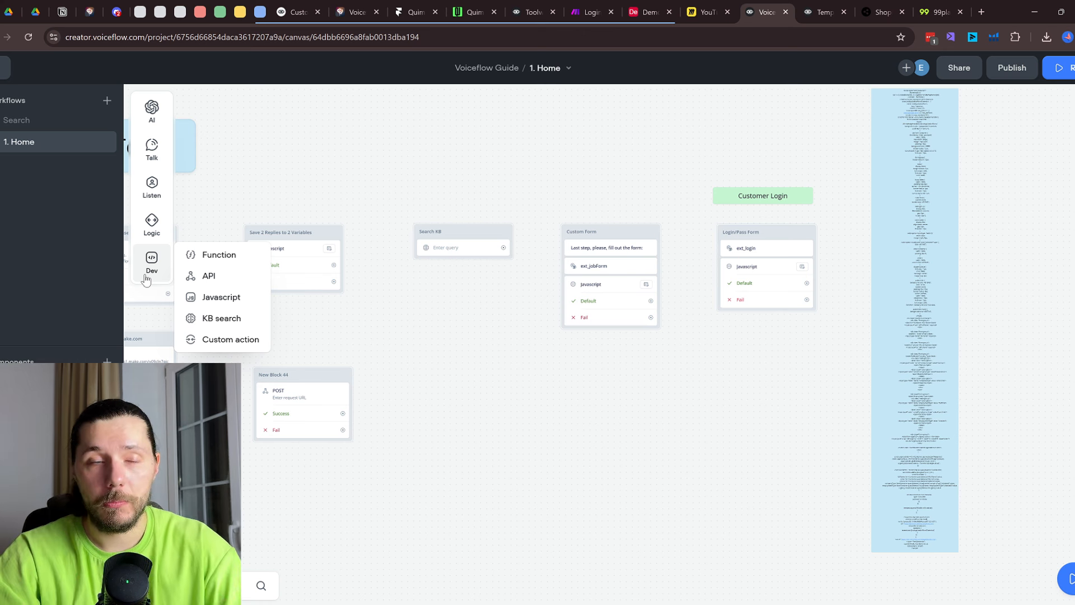
Return to the Framer project and dismiss its Publish popup
{"action": "left_click", "coordinate": [468, 5]}
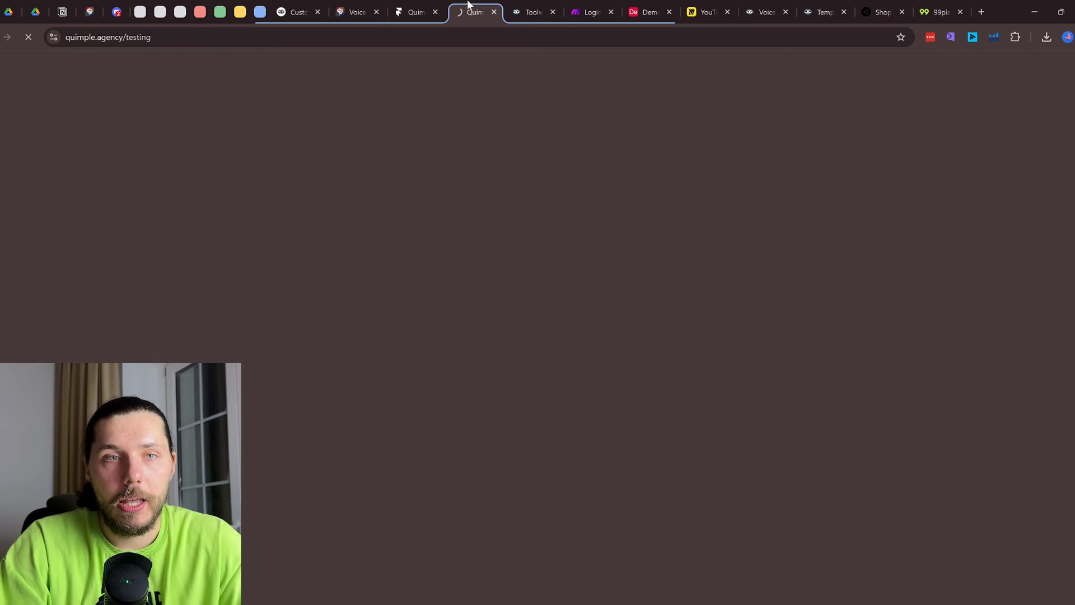
{"action": "left_click", "coordinate": [430, 5]}
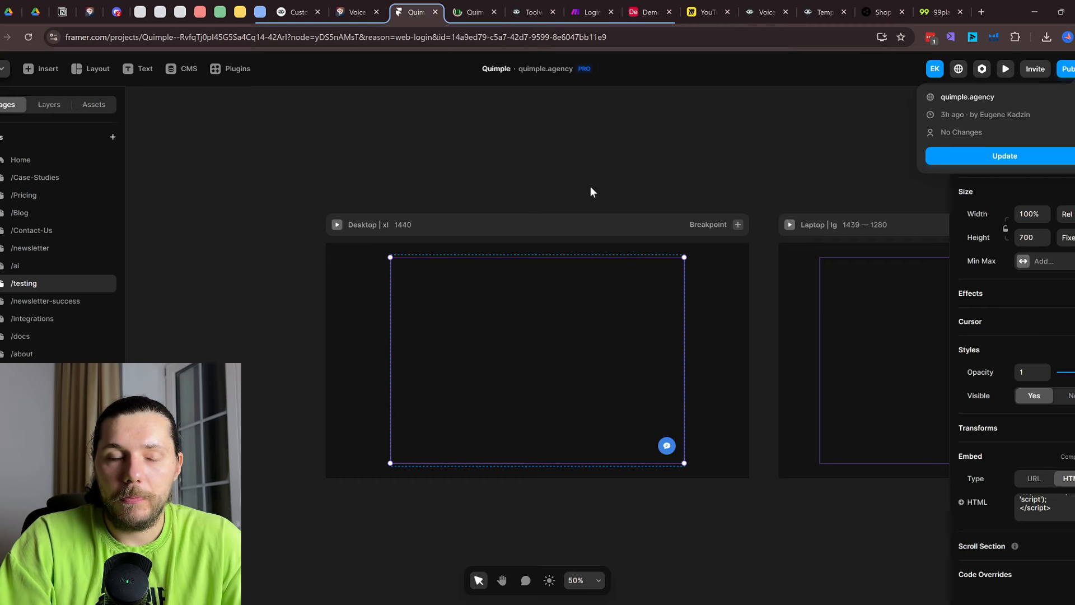
{"action": "left_click", "coordinate": [824, 135]}
{"action": "scroll", "coordinate": [542, 159], "scroll_direction": "up", "scroll_amount": 3}
{"action": "scroll", "coordinate": [556, 254], "scroll_direction": "down", "scroll_amount": 3}
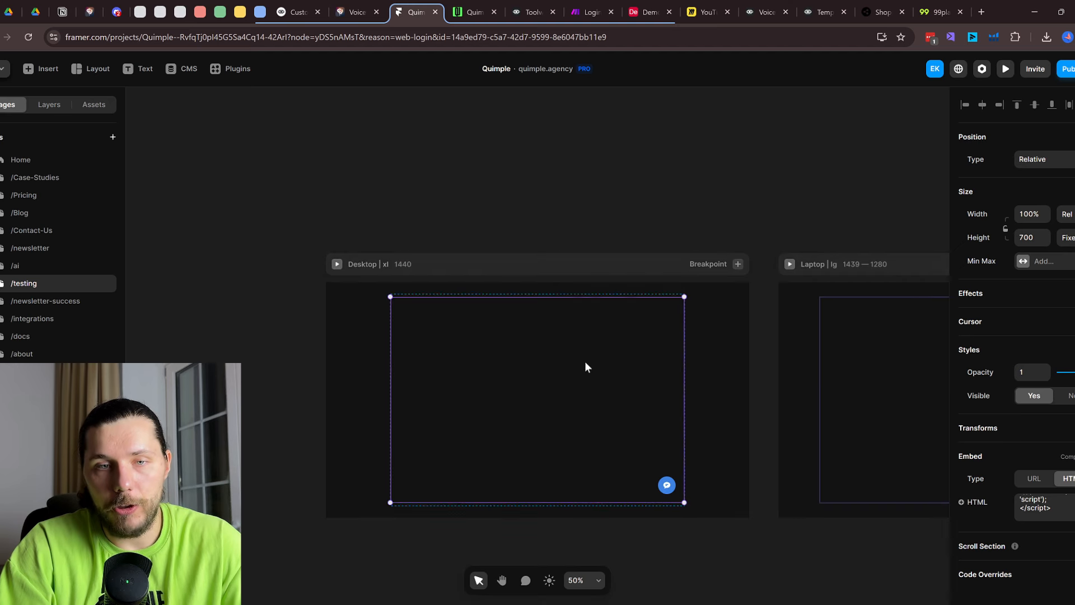
{"action": "scroll", "coordinate": [586, 408], "scroll_direction": "up", "scroll_amount": 2}
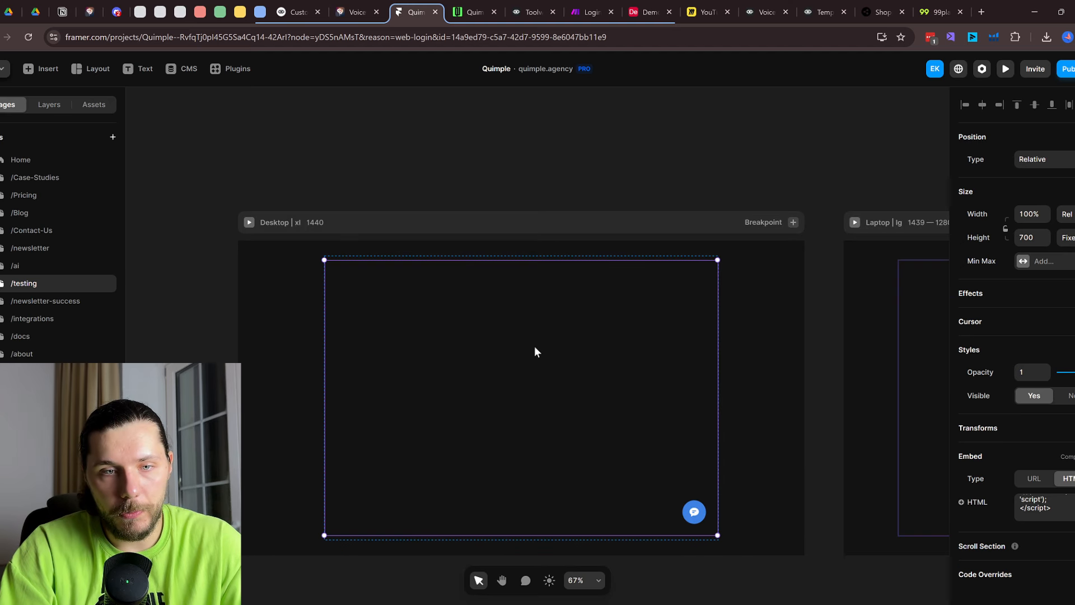
{"action": "scroll", "coordinate": [449, 292], "scroll_direction": "down", "scroll_amount": 2}
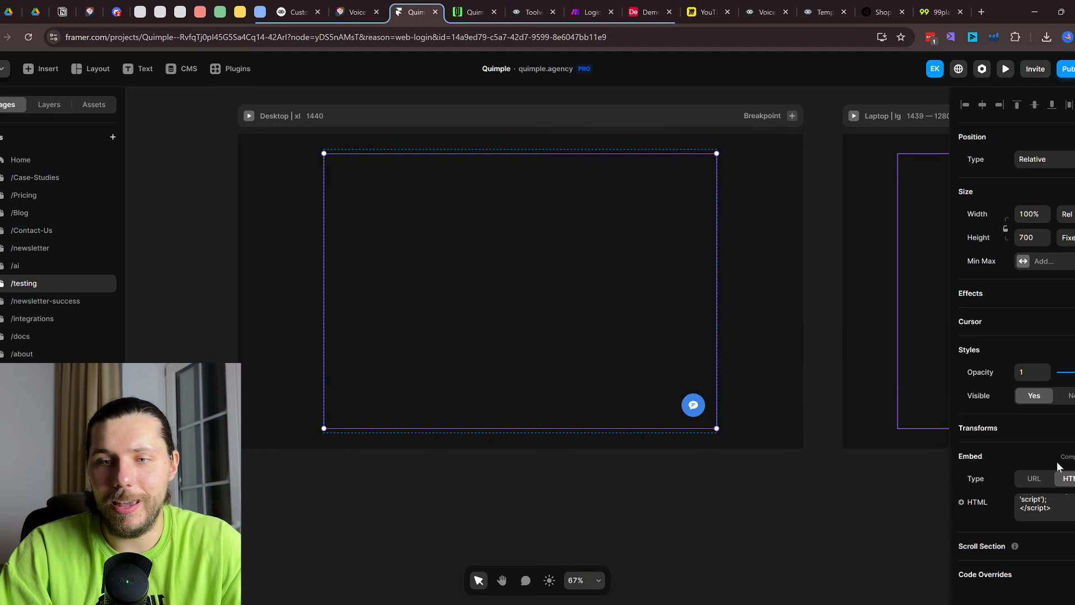
Inspect the Embed layer's chat form HTML, then view the live quimple.agency/testing page
{"action": "left_click", "coordinate": [50, 105]}
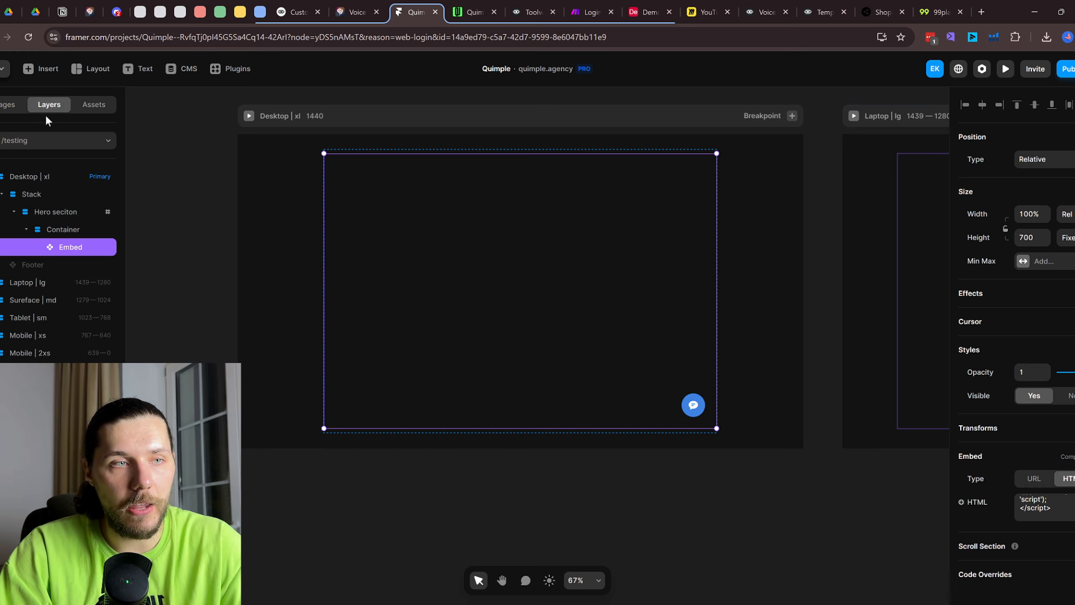
{"action": "scroll", "coordinate": [1048, 507], "scroll_direction": "up", "scroll_amount": 2}
{"action": "scroll", "coordinate": [1047, 507], "scroll_direction": "up", "scroll_amount": 5}
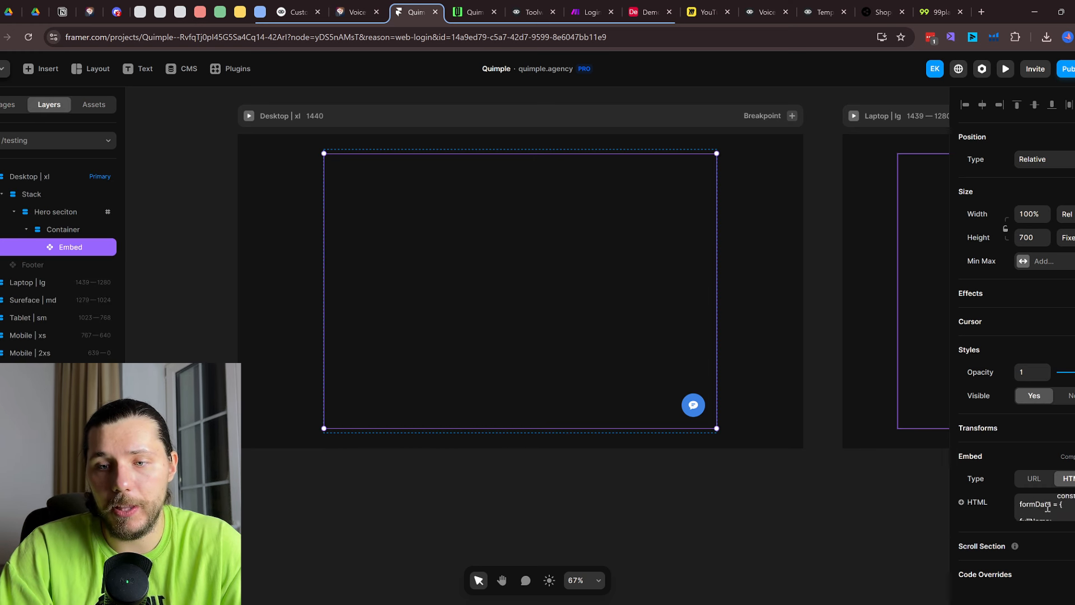
{"action": "scroll", "coordinate": [1047, 507], "scroll_direction": "up", "scroll_amount": 2}
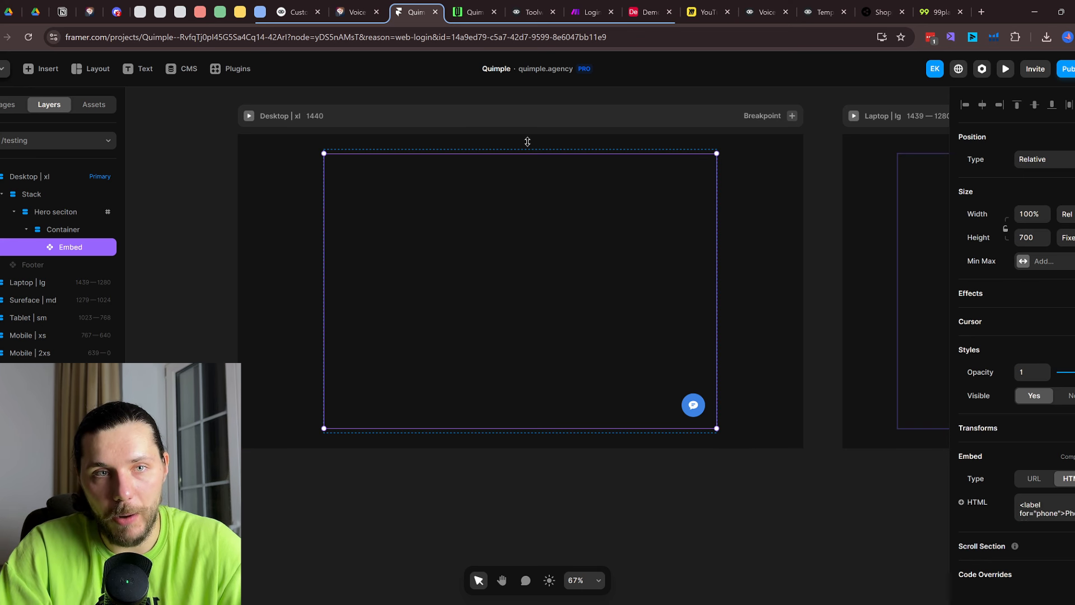
{"action": "left_click", "coordinate": [471, 7]}
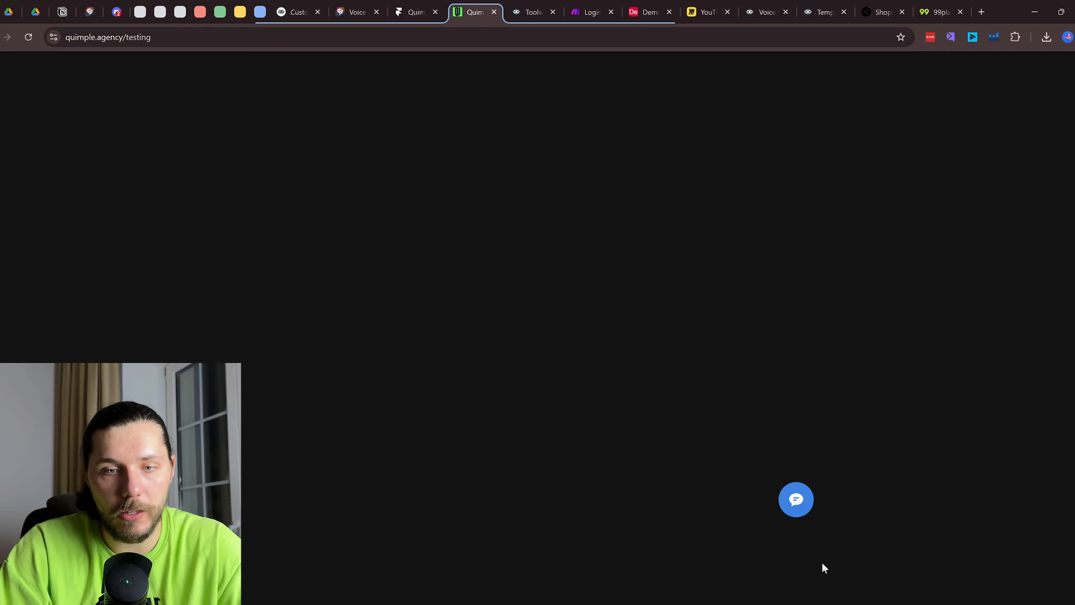
Open the testing page's chat assistant, end the chat, and go back to the Voiceflow canvas
{"action": "left_click", "coordinate": [807, 507]}
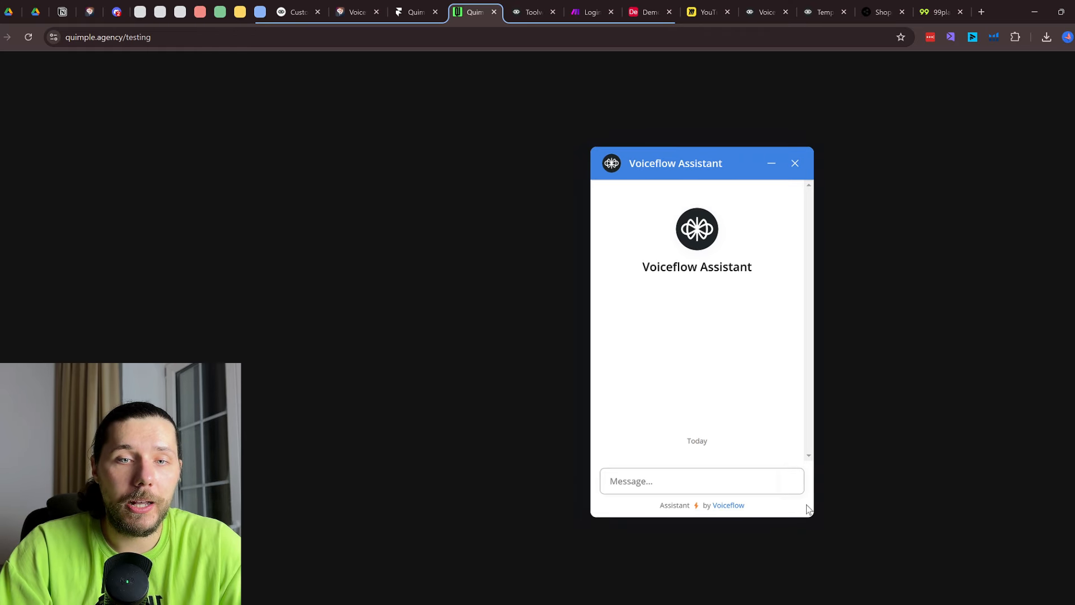
{"action": "left_click", "coordinate": [796, 163]}
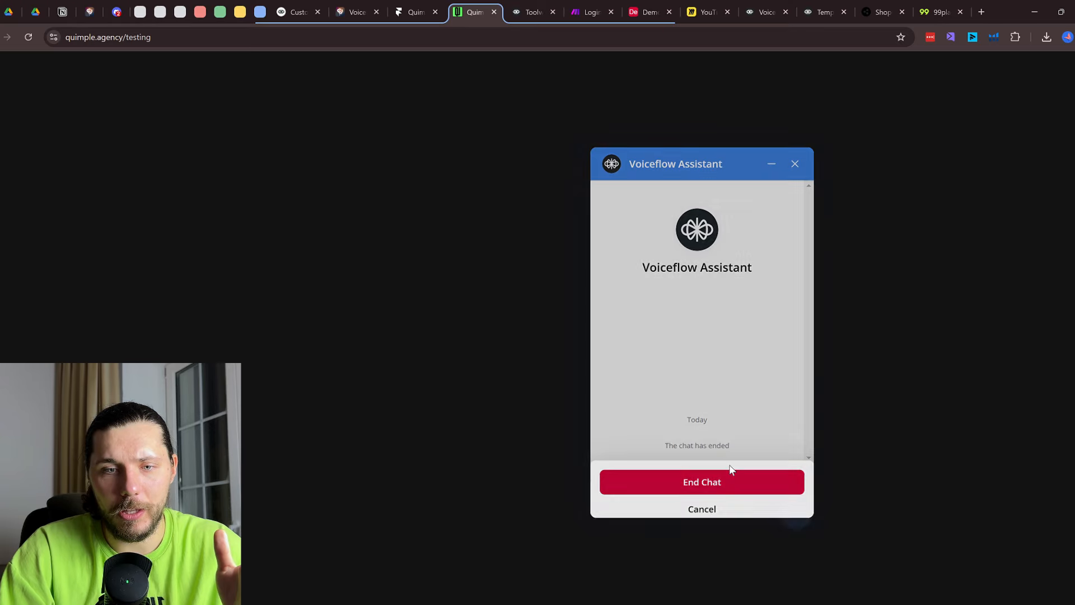
{"action": "left_click", "coordinate": [731, 473]}
{"action": "left_click", "coordinate": [823, 9]}
{"action": "left_click", "coordinate": [766, 5]}
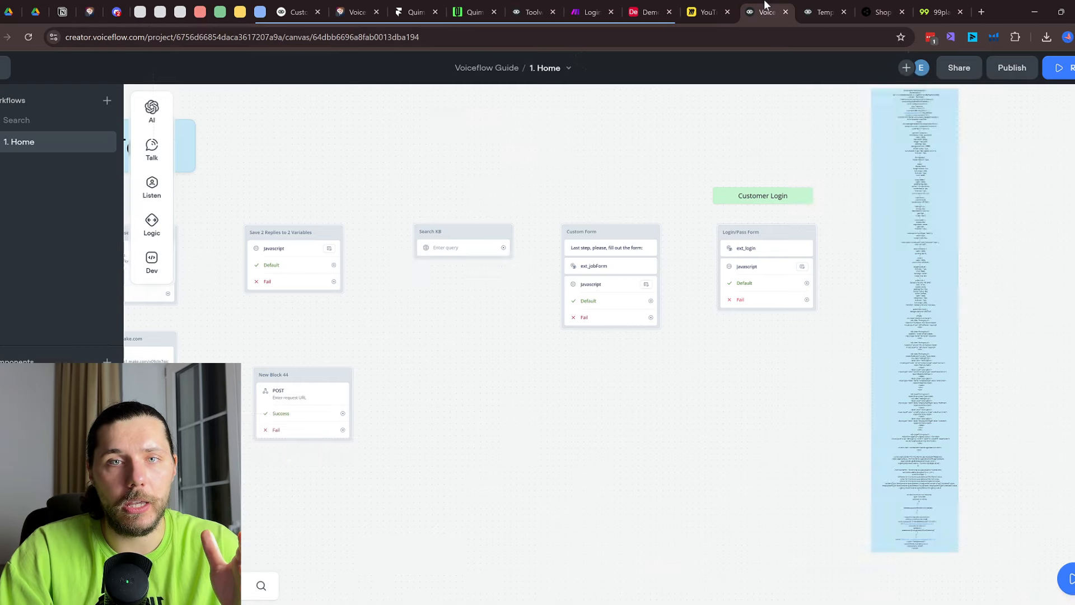
Close the Templates, Shop and 99pla tabs and pan over the Knowledgebase and Basics sections
{"action": "left_click", "coordinate": [844, 11]}
{"action": "left_click", "coordinate": [844, 12]}
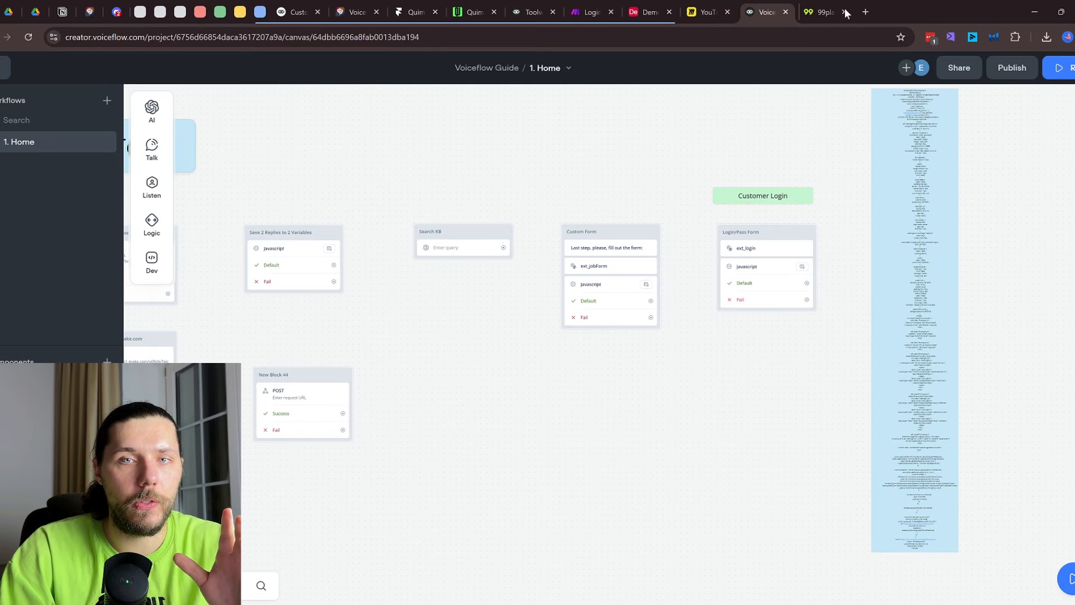
{"action": "left_click", "coordinate": [846, 12]}
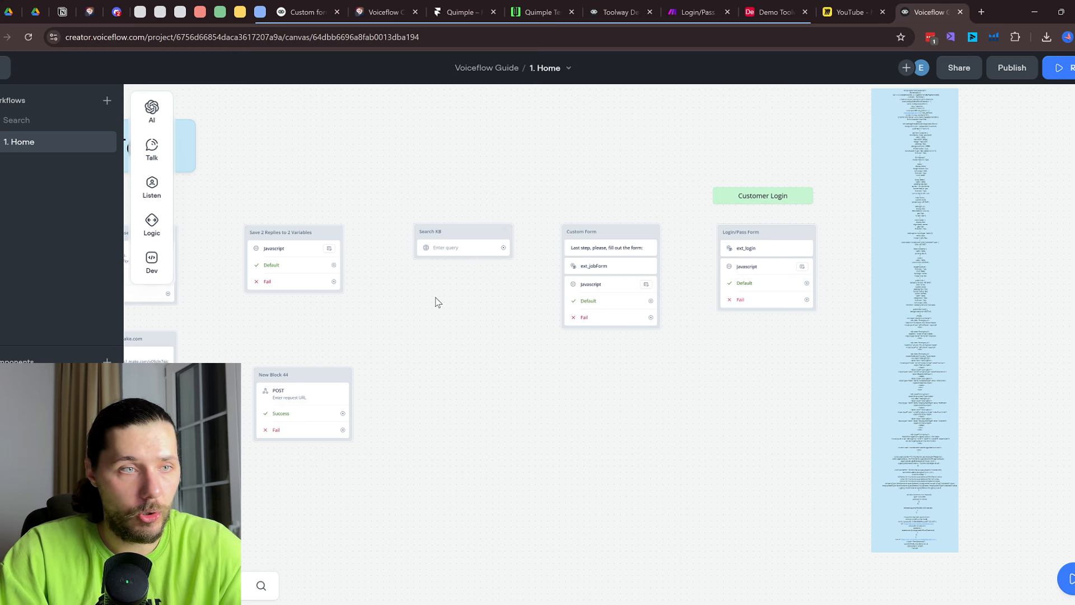
{"action": "scroll", "coordinate": [442, 186], "scroll_direction": "down", "scroll_amount": 5}
{"action": "left_click_drag", "start_coordinate": [447, 187], "coordinate": [757, 506]}
{"action": "left_click_drag", "start_coordinate": [677, 333], "coordinate": [695, 452]}
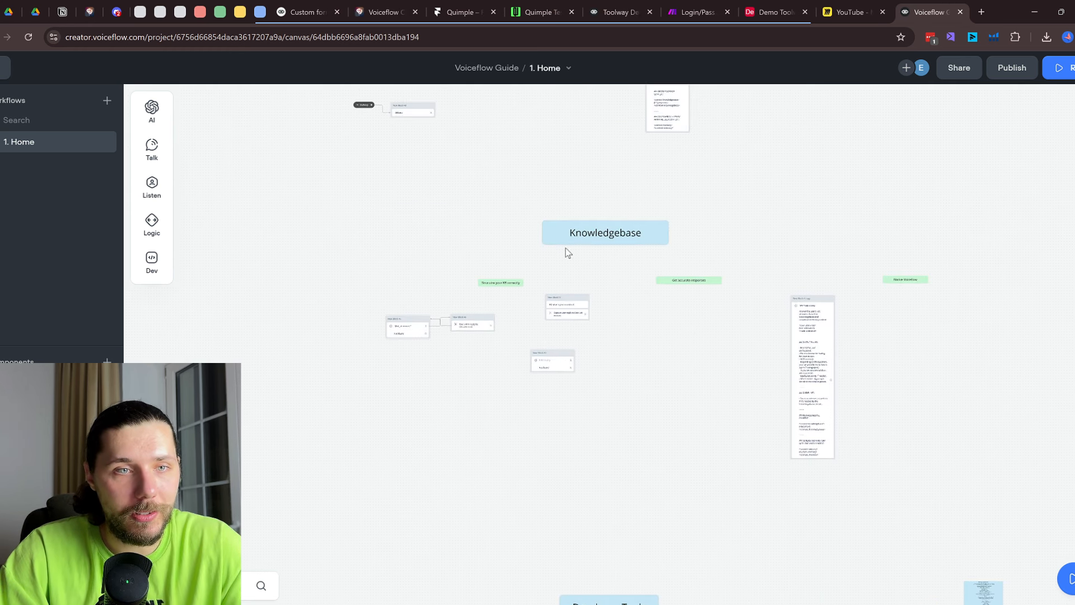
{"action": "left_click_drag", "start_coordinate": [519, 162], "coordinate": [542, 401]}
{"action": "scroll", "coordinate": [405, 222], "scroll_direction": "up", "scroll_amount": 3}
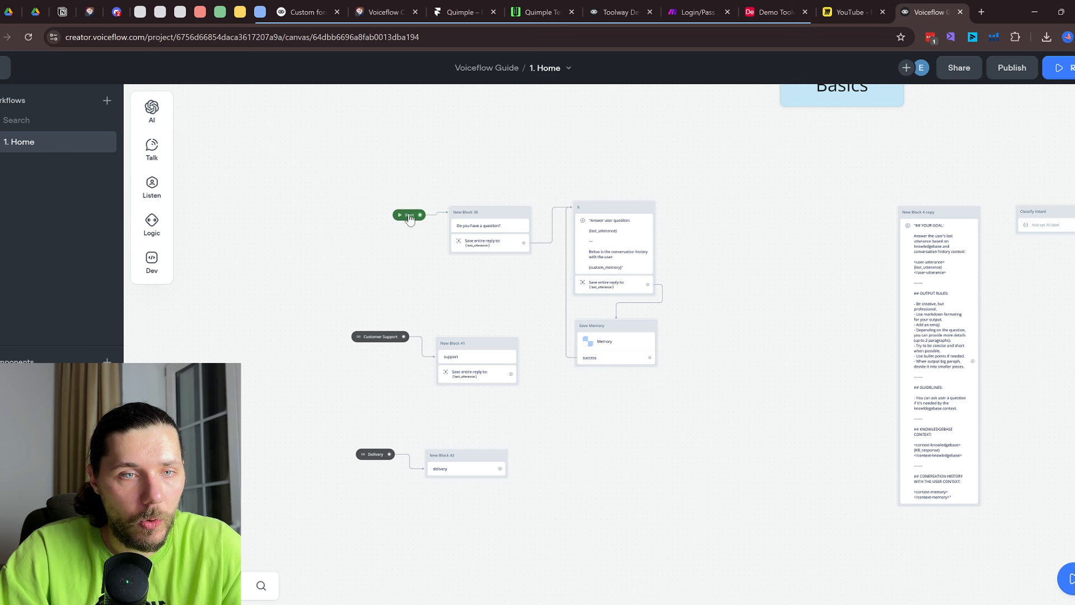
Move the Start block away from New Block 38 further down the canvas
{"action": "left_click_drag", "start_coordinate": [410, 219], "coordinate": [597, 464]}
{"action": "left_click_drag", "start_coordinate": [663, 346], "coordinate": [644, 300]}
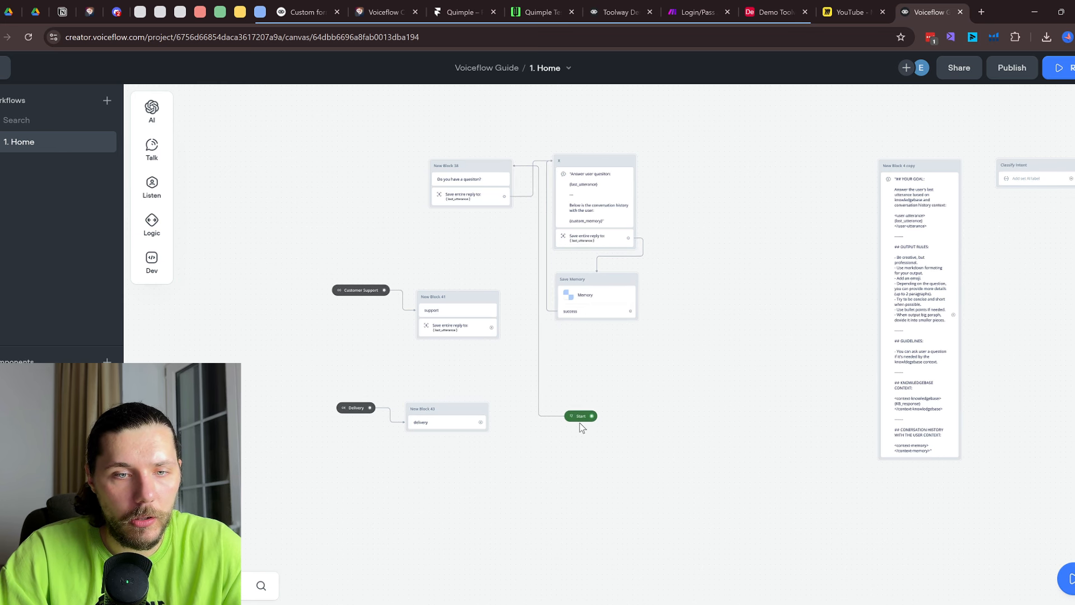
{"action": "left_click_drag", "start_coordinate": [582, 426], "coordinate": [632, 498]}
{"action": "left_click_drag", "start_coordinate": [750, 508], "coordinate": [534, 132]}
{"action": "scroll", "coordinate": [459, 149], "scroll_direction": "down", "scroll_amount": 3}
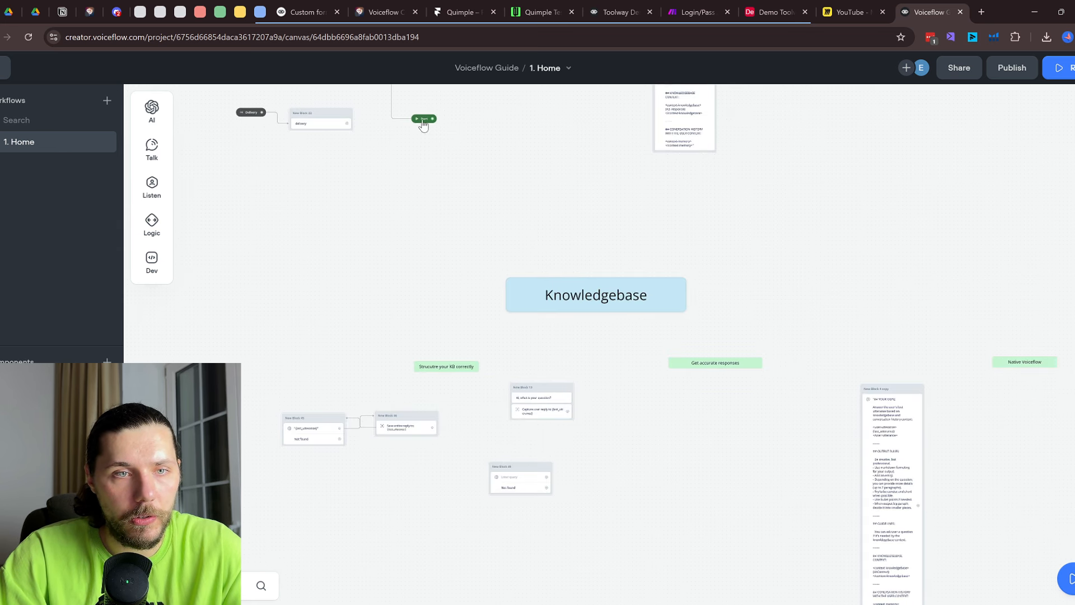
{"action": "left_click_drag", "start_coordinate": [424, 124], "coordinate": [660, 565]}
{"action": "left_click_drag", "start_coordinate": [663, 302], "coordinate": [473, 291]}
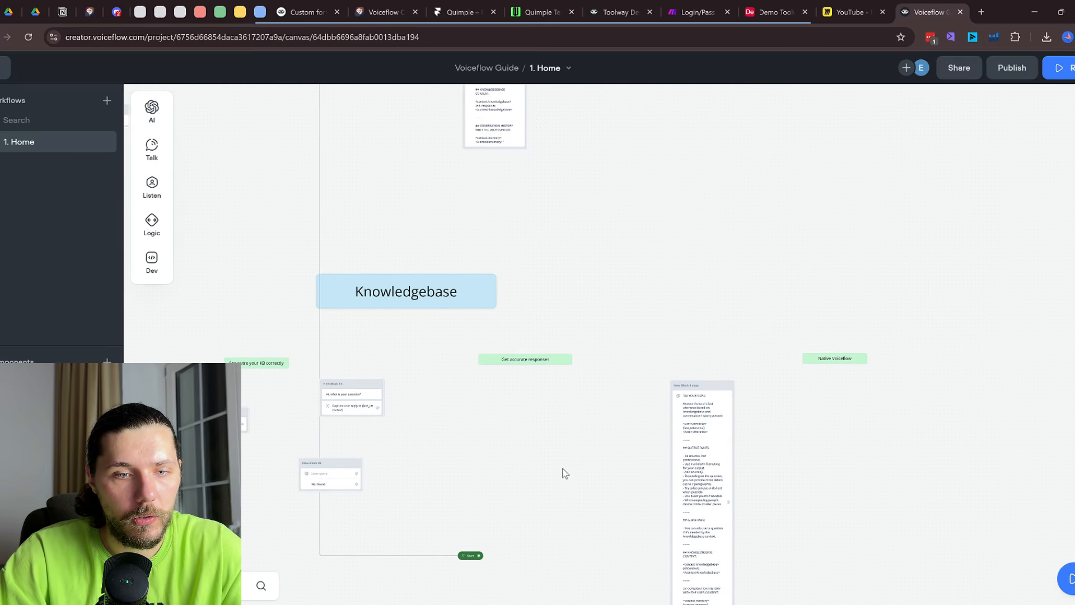
Place the Start block beside New Block 44 in the Developer Tools group
{"action": "left_click_drag", "start_coordinate": [579, 511], "coordinate": [630, 535]}
{"action": "left_click_drag", "start_coordinate": [521, 317], "coordinate": [473, 53]}
{"action": "scroll", "coordinate": [591, 264], "scroll_direction": "down", "scroll_amount": 5}
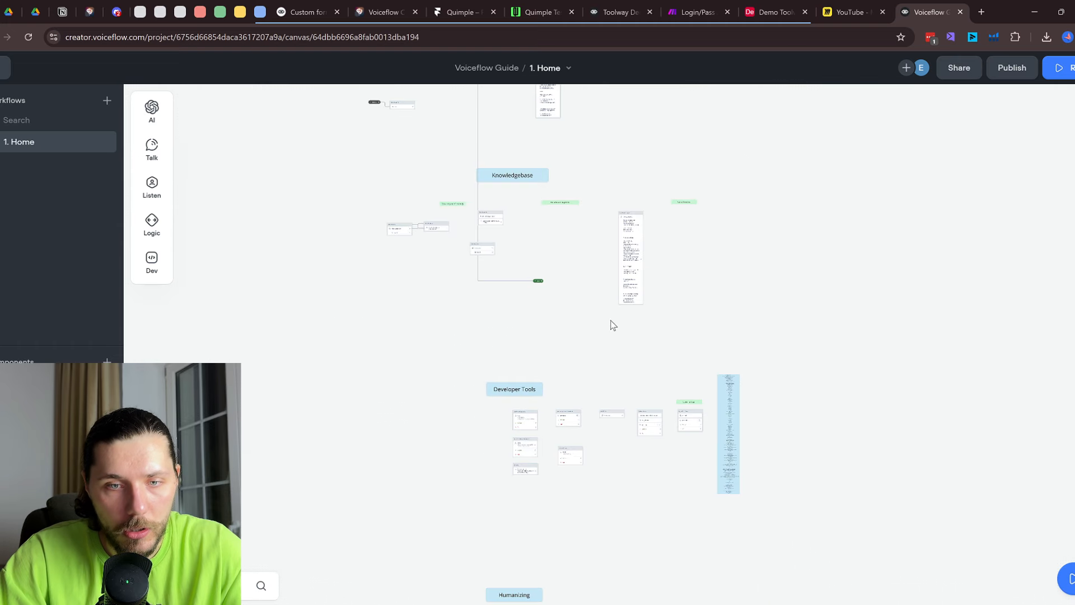
{"action": "scroll", "coordinate": [564, 347], "scroll_direction": "up", "scroll_amount": 3}
{"action": "left_click_drag", "start_coordinate": [518, 237], "coordinate": [662, 546]}
{"action": "scroll", "coordinate": [715, 555], "scroll_direction": "up", "scroll_amount": 4}
{"action": "left_click_drag", "start_coordinate": [687, 435], "coordinate": [652, 205]}
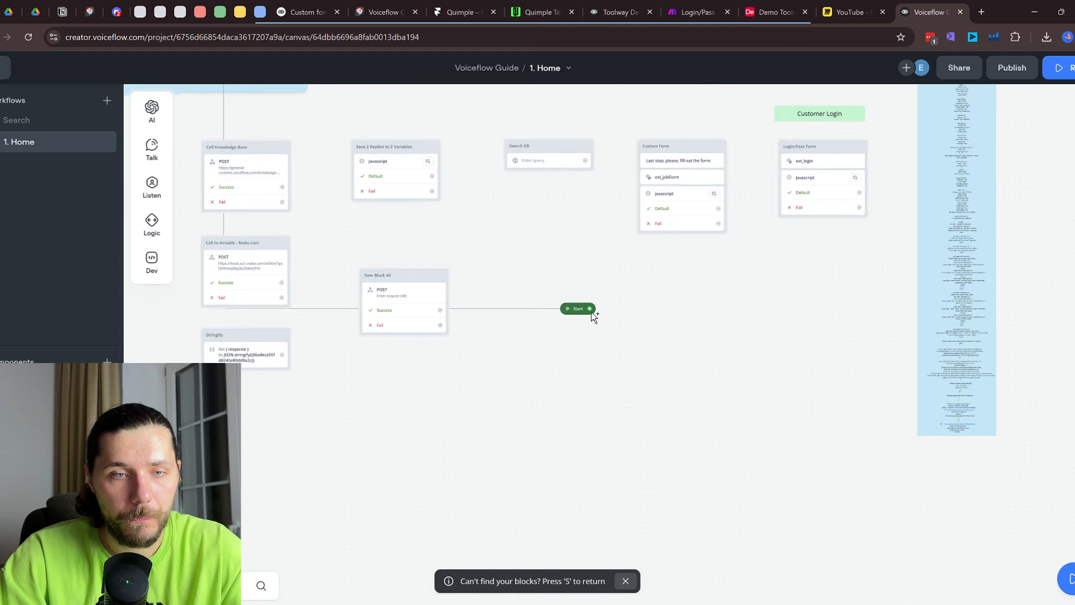
{"action": "scroll", "coordinate": [592, 312], "scroll_direction": "up", "scroll_amount": 1}
Drag from Start's port to add a connected Message step (New Block 43)
{"action": "left_click_drag", "start_coordinate": [592, 312], "coordinate": [632, 312]}
{"action": "mouse_move", "coordinate": [679, 350]}
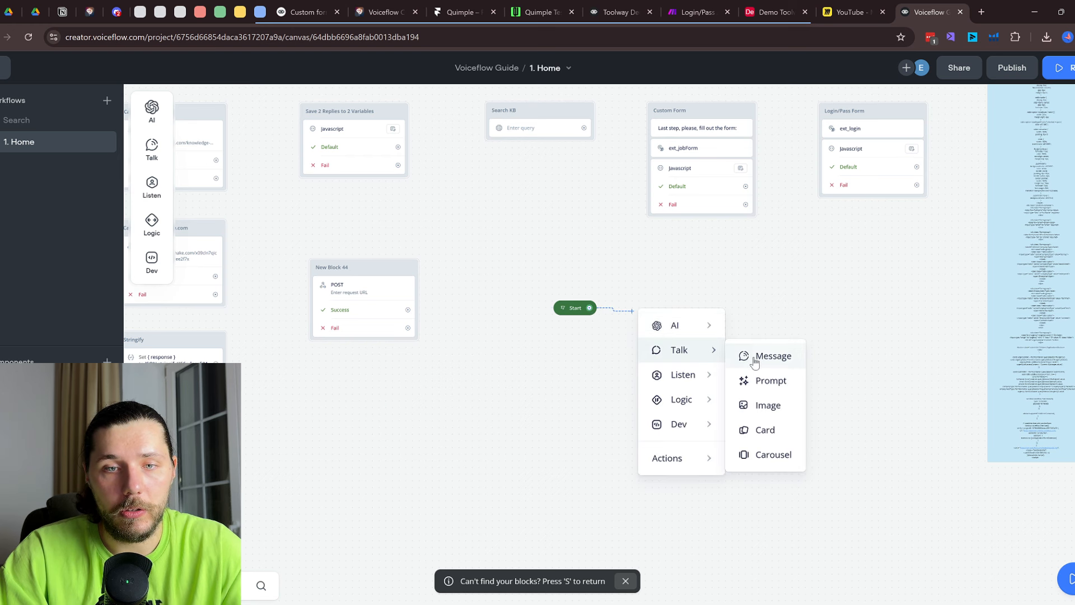
{"action": "left_click", "coordinate": [755, 359]}
Set New Block 43's message to 'HI' and add a Capture step beneath it
{"action": "left_click", "coordinate": [968, 152]}
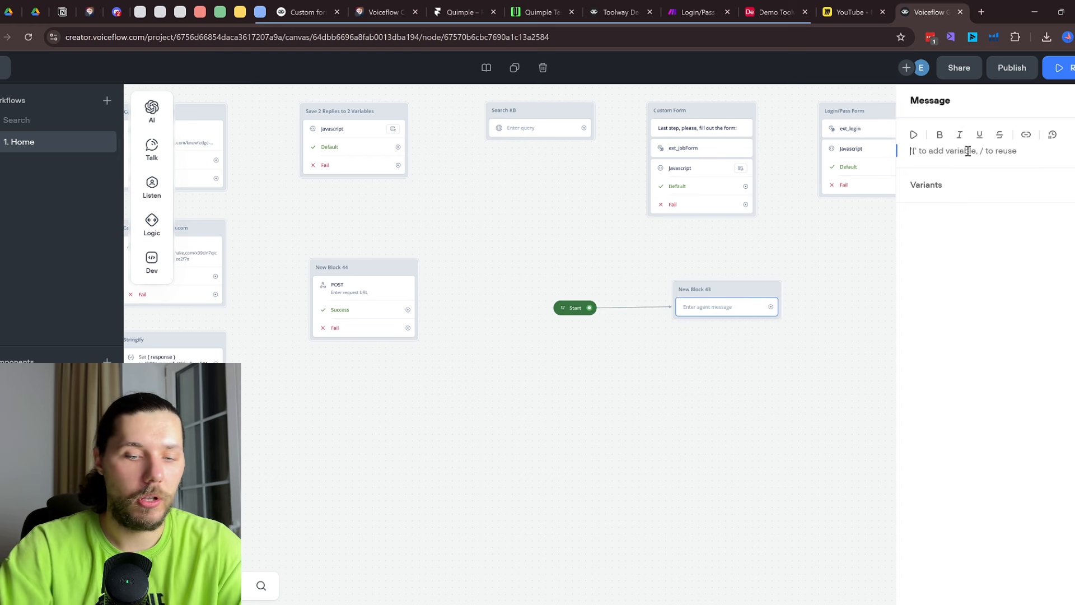
{"action": "type", "text": "HI"}
{"action": "mouse_move", "coordinate": [147, 187]}
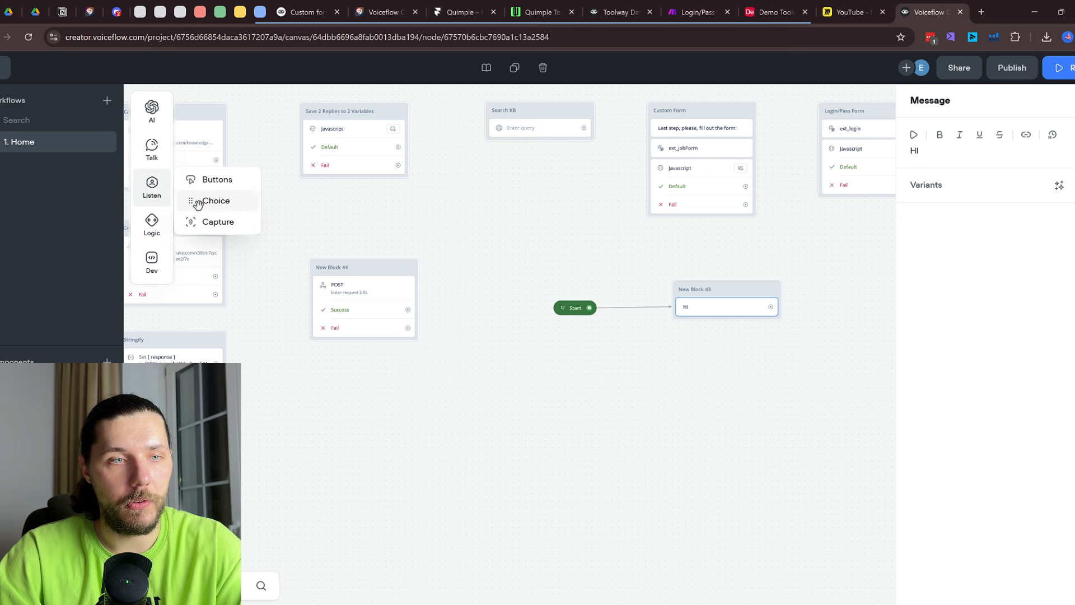
{"action": "left_click_drag", "start_coordinate": [209, 221], "coordinate": [719, 320]}
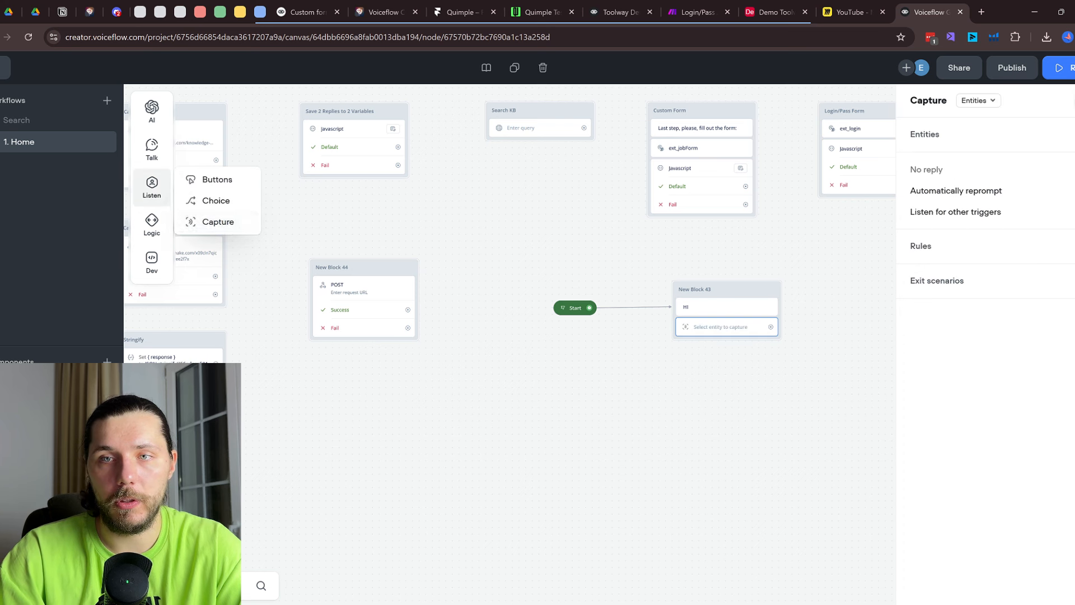
Publish the assistant and switch to the live testing page
{"action": "left_click", "coordinate": [1012, 67]}
{"action": "left_click", "coordinate": [968, 256]}
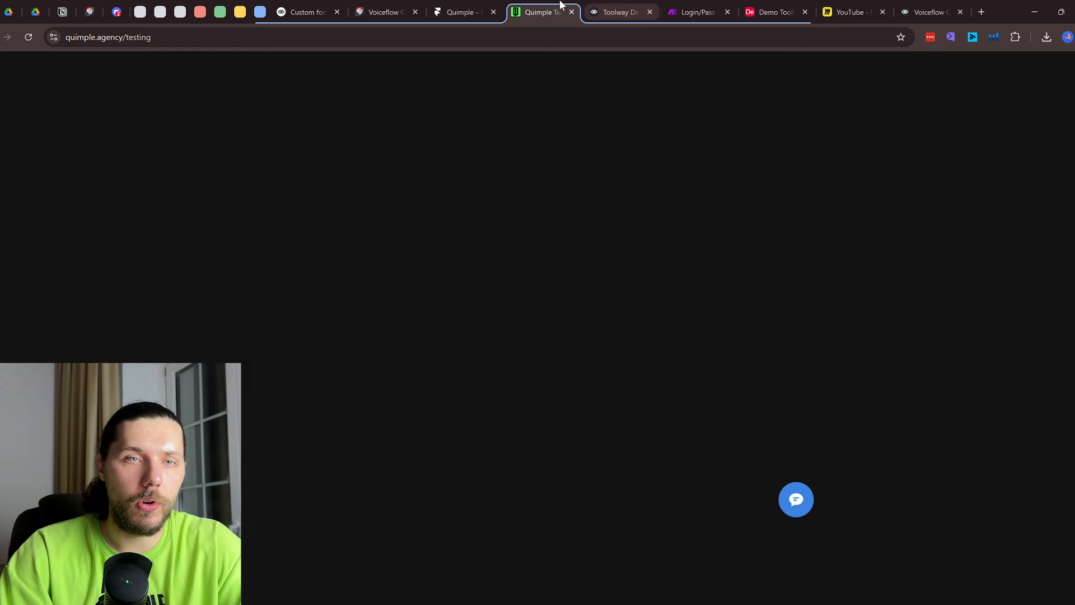
{"action": "left_click", "coordinate": [560, 7]}
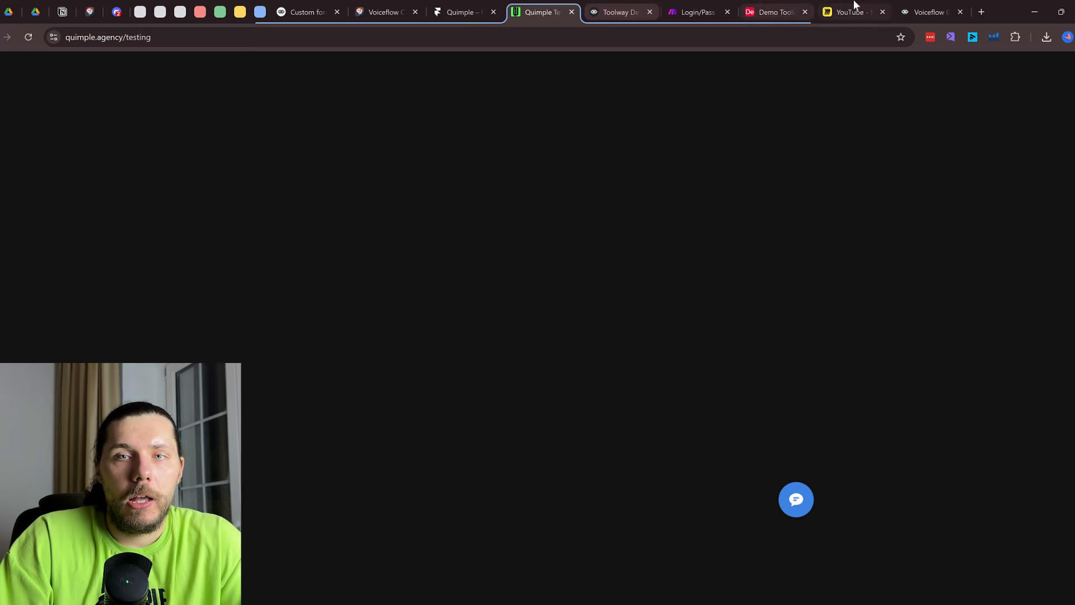
In Integration > Widget, turn off private mode and copy the webchat installation code
{"action": "left_click", "coordinate": [915, 7]}
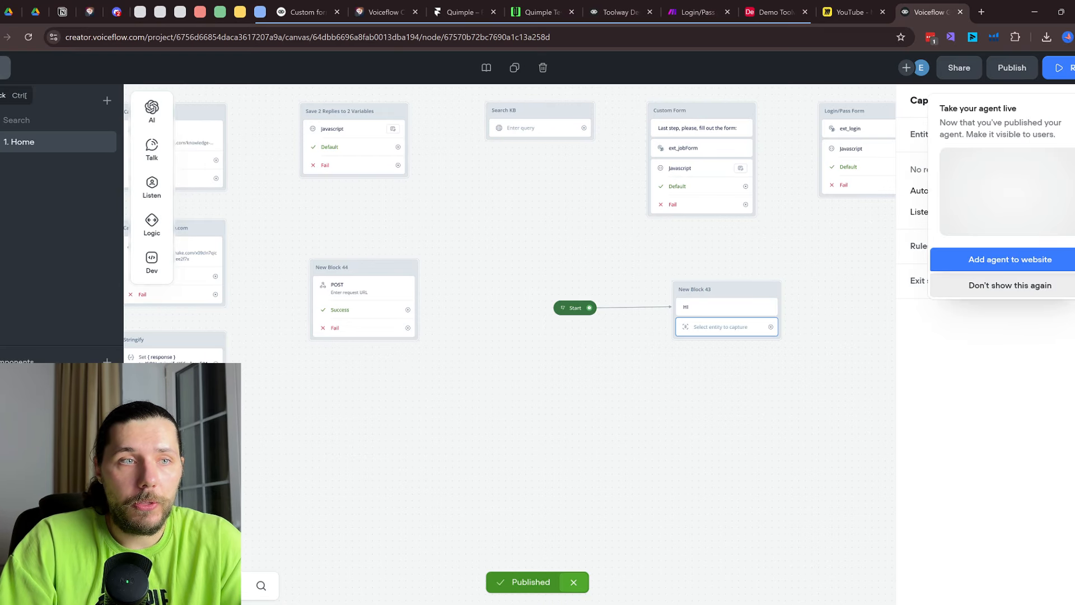
{"action": "left_click", "coordinate": [3, 68]}
{"action": "left_click", "coordinate": [3, 133]}
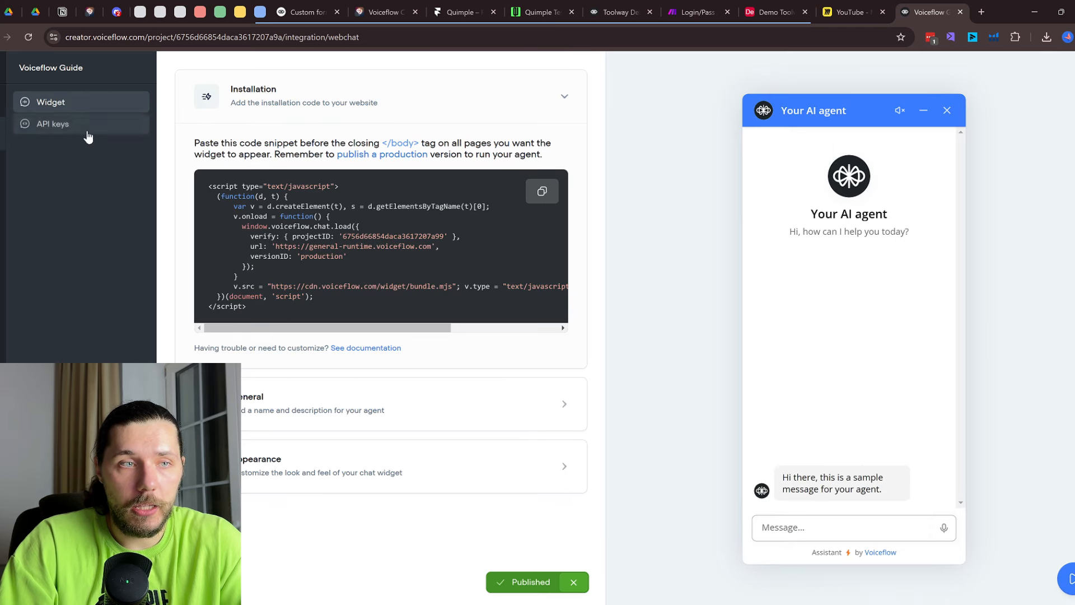
{"action": "left_click", "coordinate": [542, 192]}
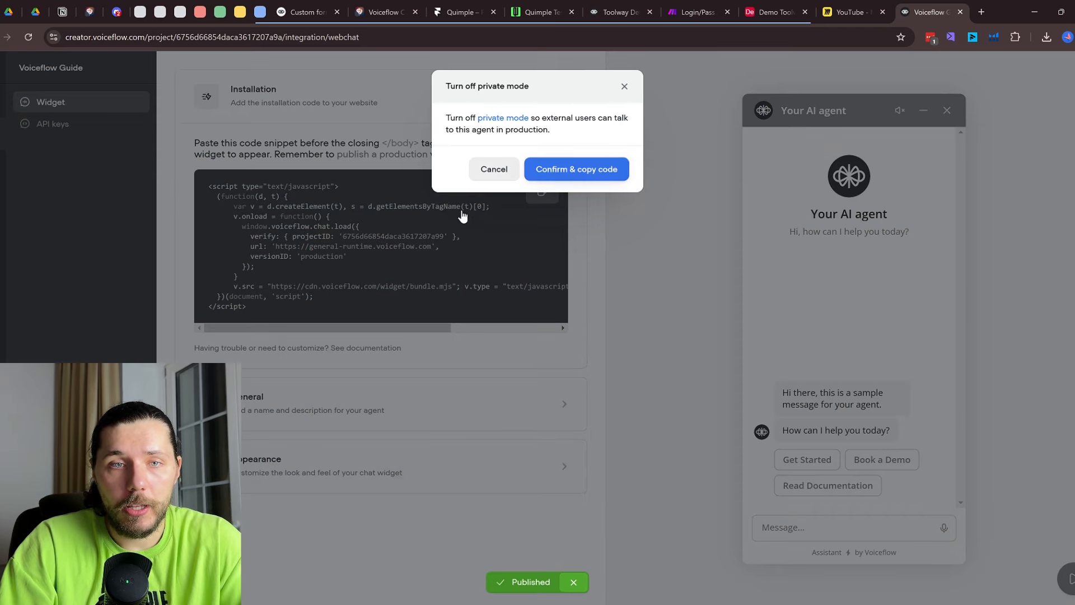
{"action": "left_click", "coordinate": [562, 171]}
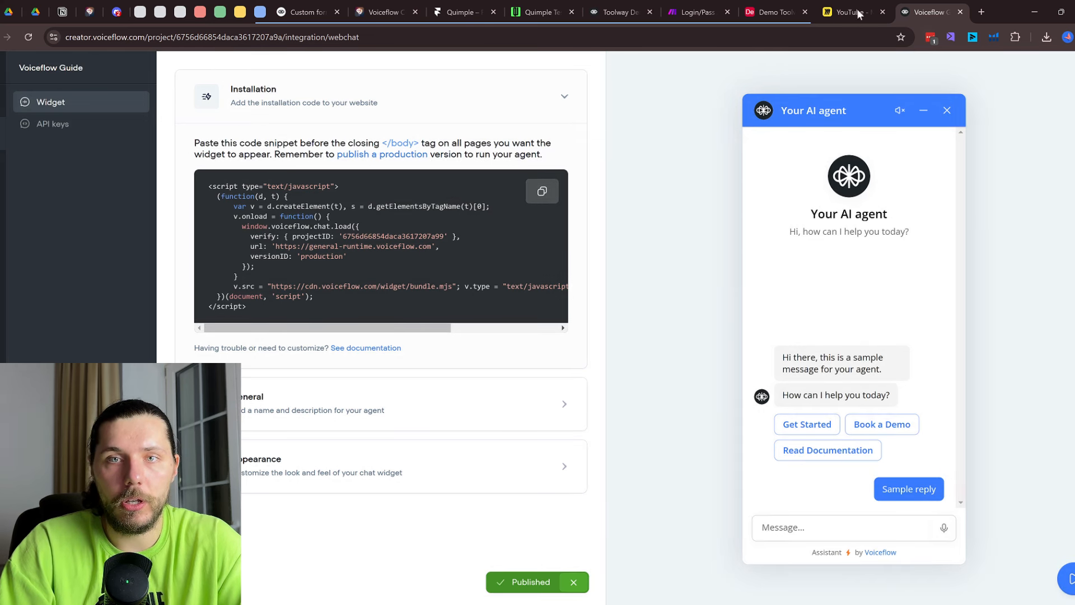
Go to the Quimple project in Framer and show its site pages list
{"action": "left_click", "coordinate": [626, 6]}
{"action": "left_click", "coordinate": [563, 7]}
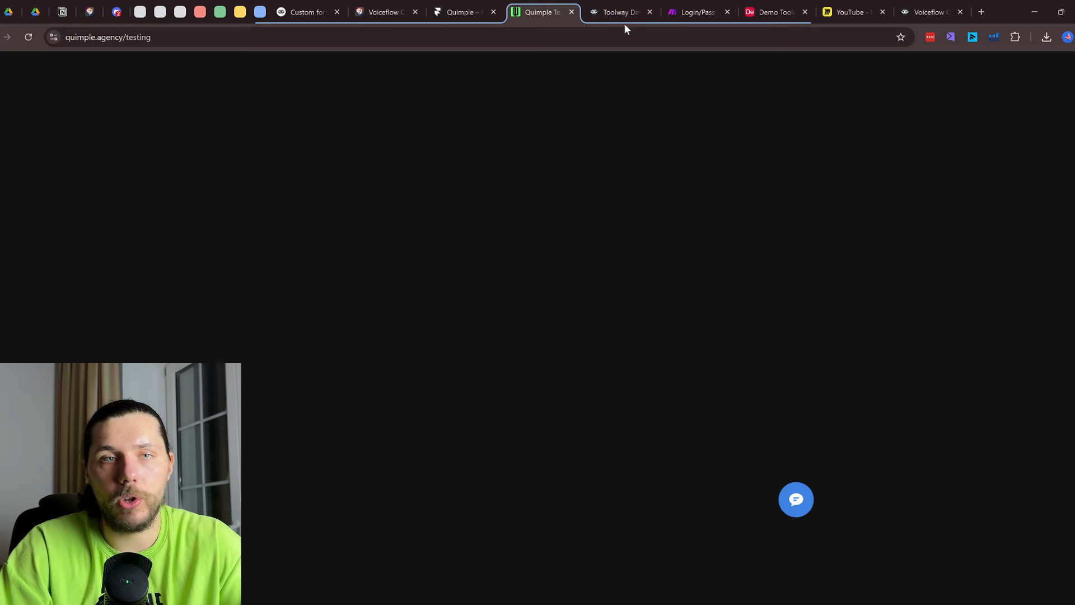
{"action": "left_click", "coordinate": [595, 7]}
{"action": "left_click", "coordinate": [451, 7]}
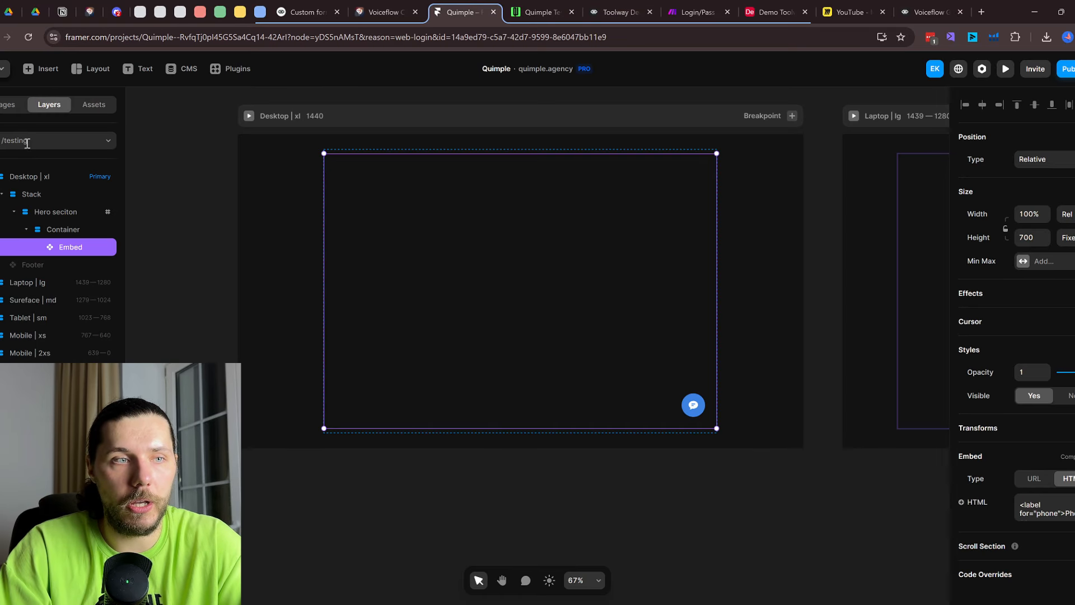
{"action": "left_click", "coordinate": [13, 117]}
Review the Voiceflow widget script in the /testing page's Custom Code settings
{"action": "left_click", "coordinate": [108, 285]}
{"action": "left_click", "coordinate": [118, 299]}
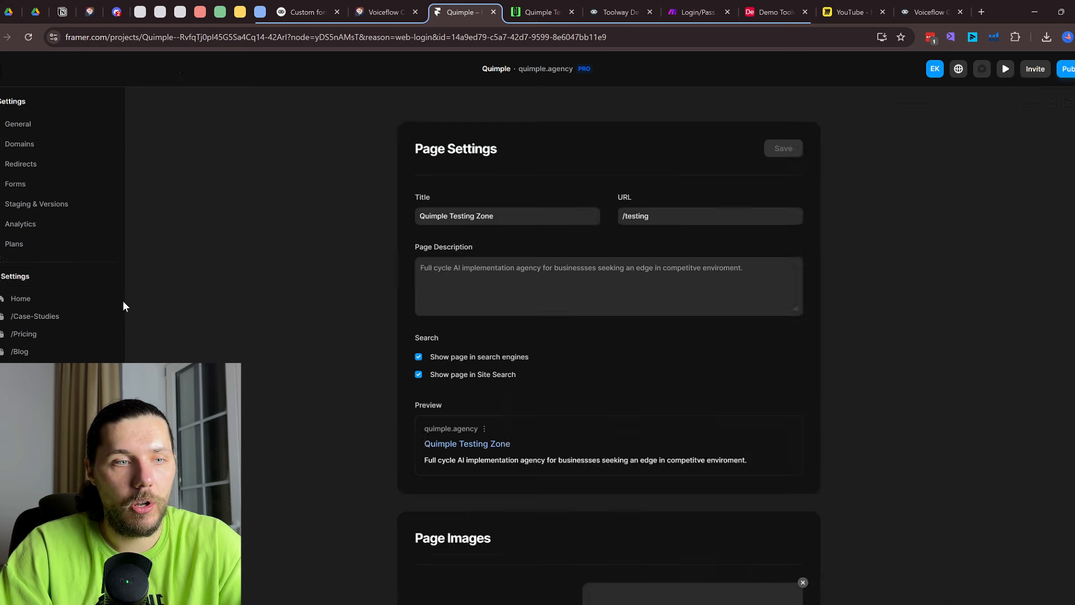
{"action": "scroll", "coordinate": [498, 328], "scroll_direction": "down", "scroll_amount": 10}
{"action": "scroll", "coordinate": [560, 333], "scroll_direction": "up", "scroll_amount": 4}
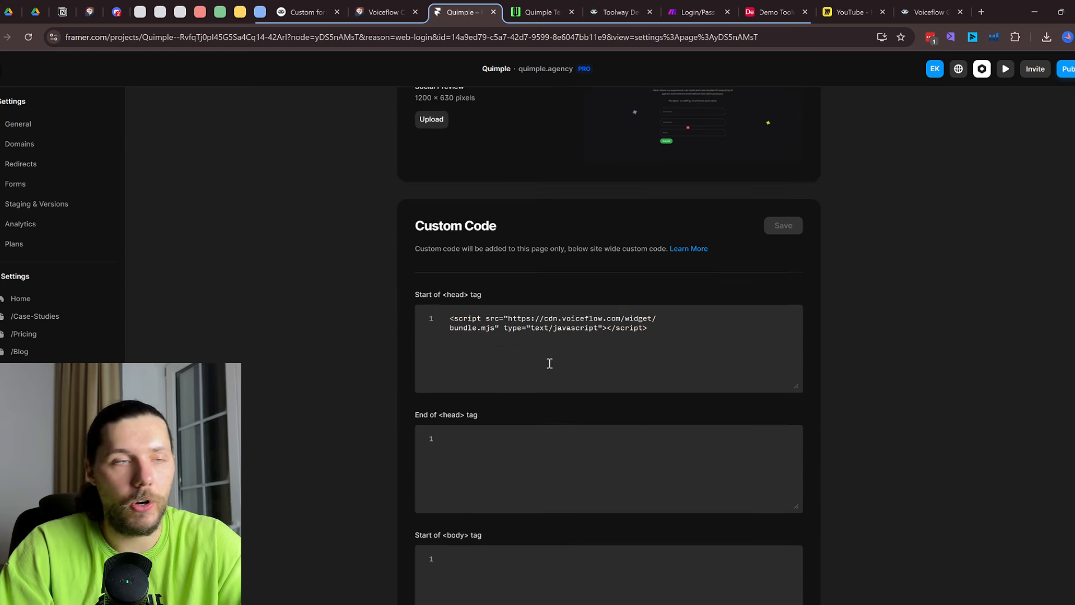
{"action": "scroll", "coordinate": [550, 365], "scroll_direction": "up", "scroll_amount": 2}
{"action": "left_click", "coordinate": [1, 69]}
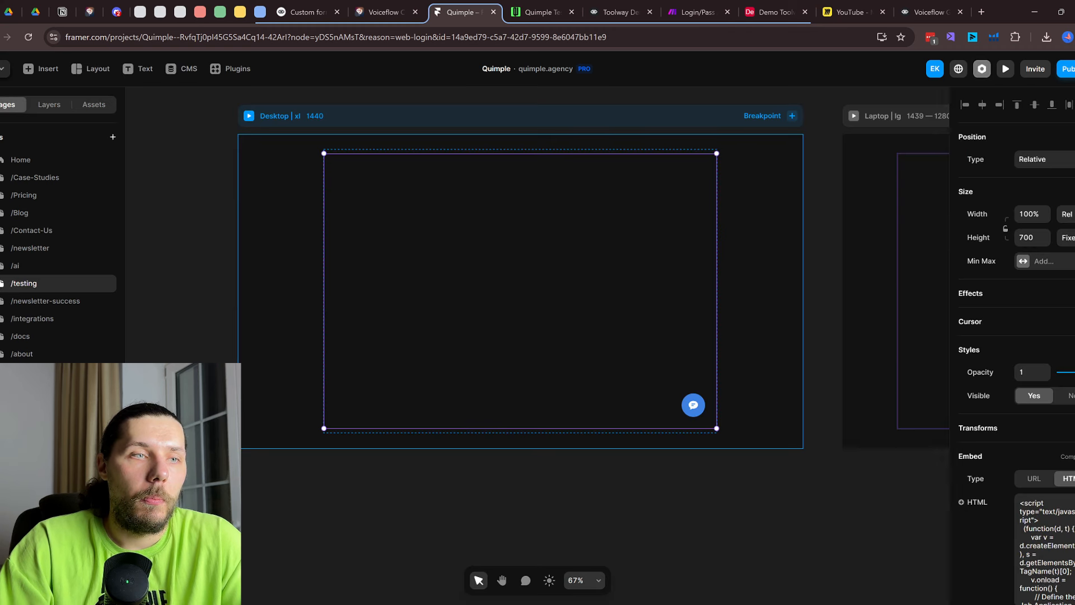
Inspect the Embed layer's HTML, then switch to the live testing page
{"action": "left_click", "coordinate": [49, 110]}
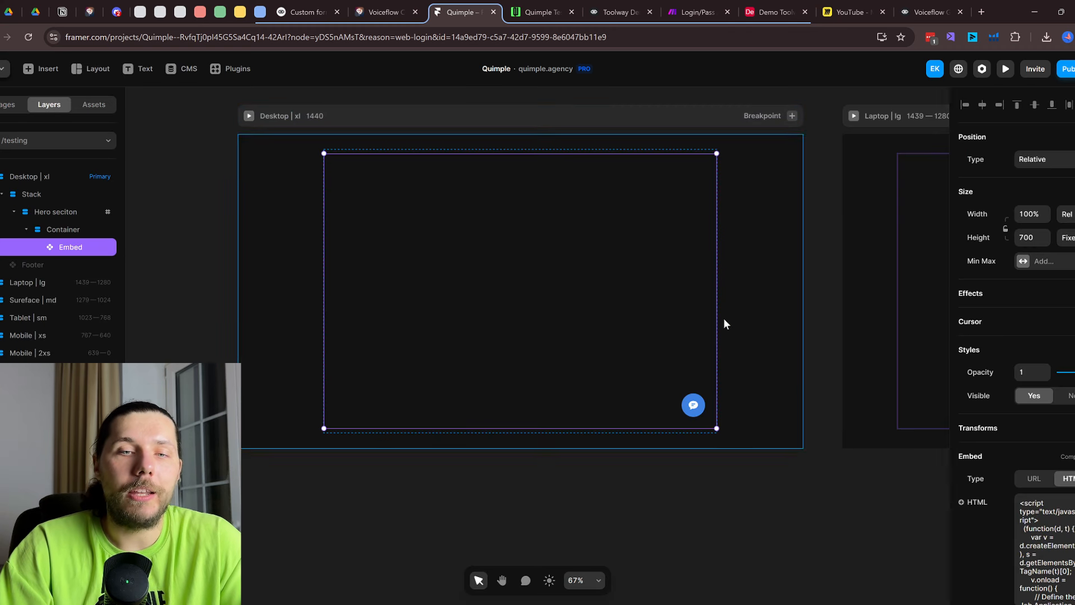
{"action": "scroll", "coordinate": [1064, 541], "scroll_direction": "down", "scroll_amount": 10}
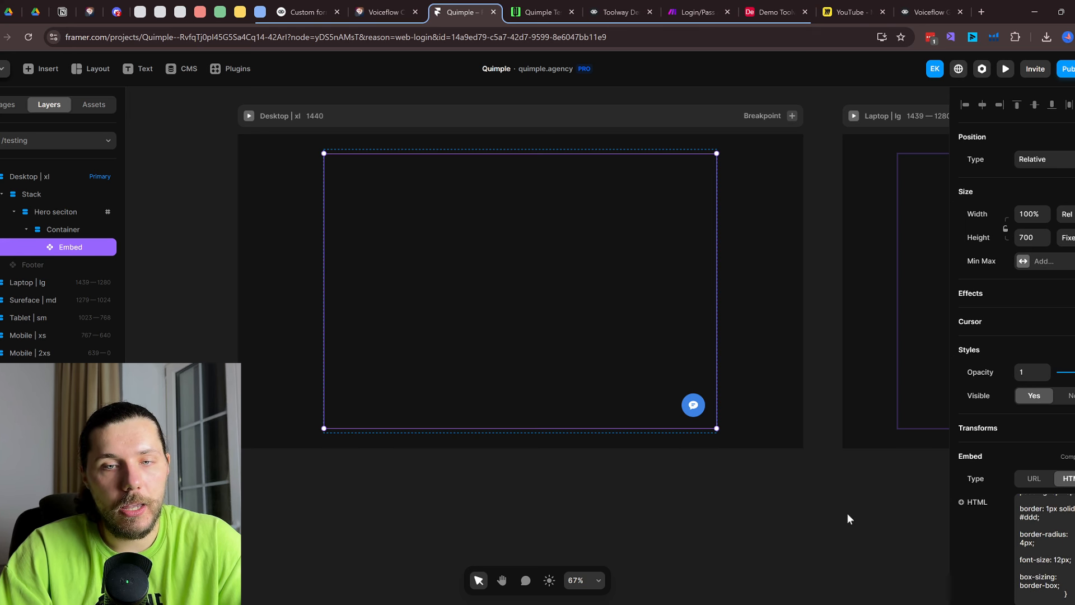
{"action": "left_click", "coordinate": [555, 9]}
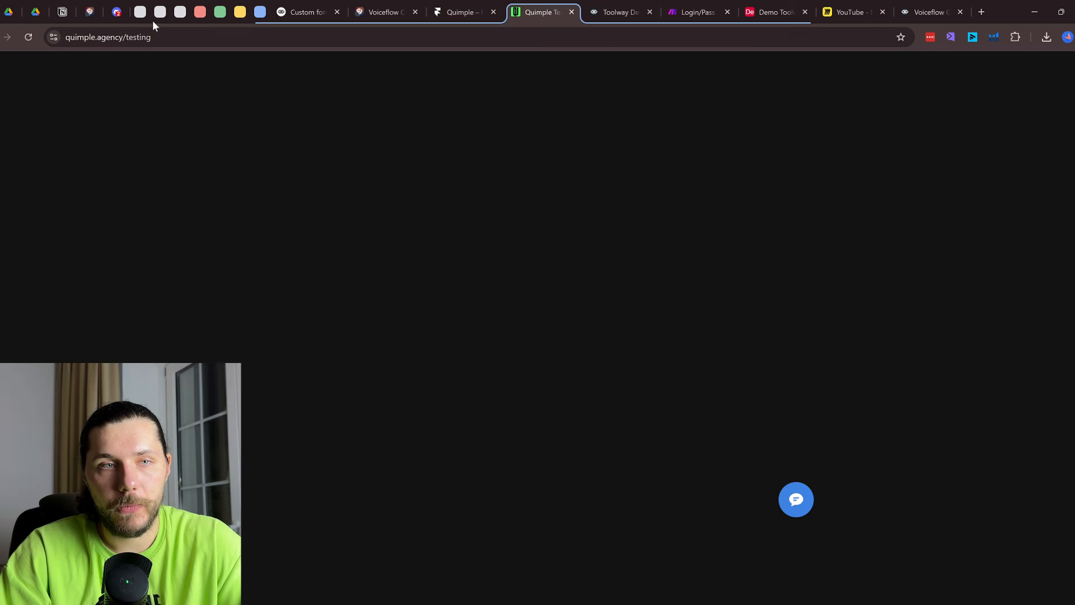
Reload the testing page, open the chat widget to see the 'HI' greeting, then return to Voiceflow
{"action": "left_click", "coordinate": [28, 37]}
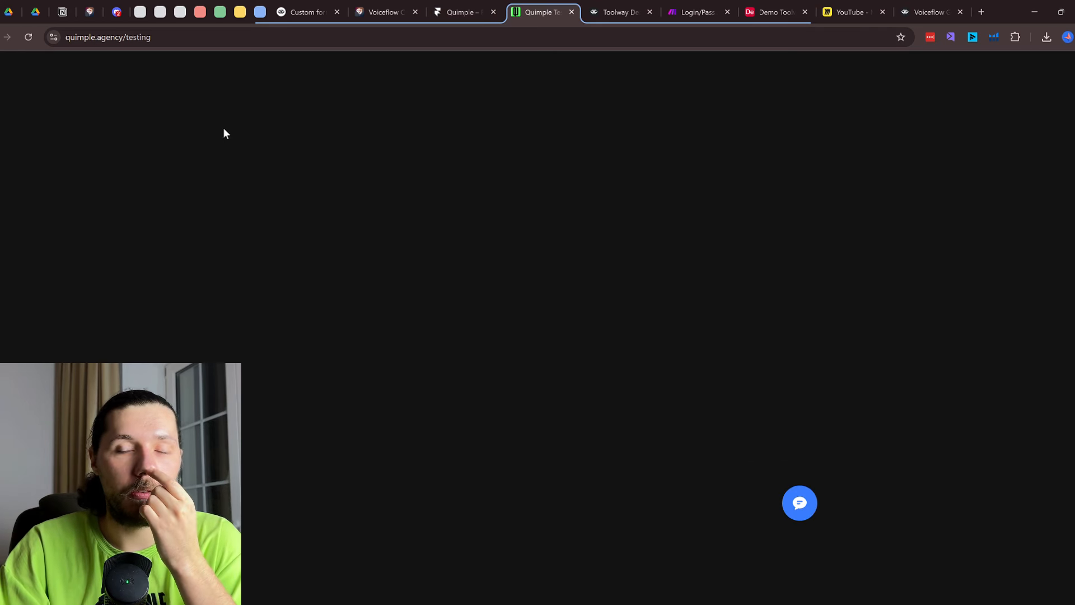
{"action": "left_click", "coordinate": [802, 493]}
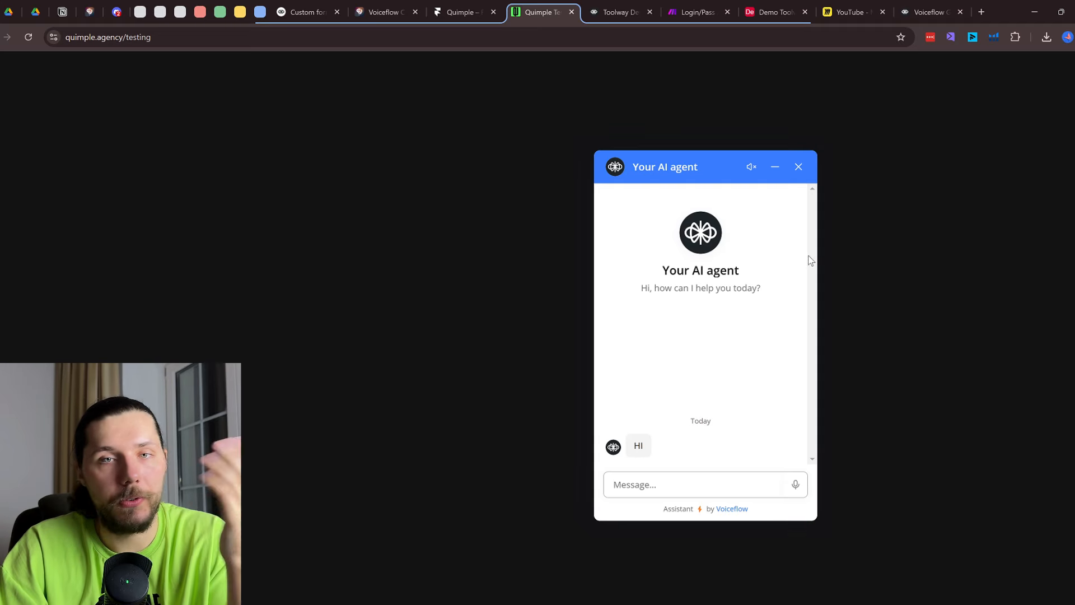
{"action": "left_click", "coordinate": [911, 11]}
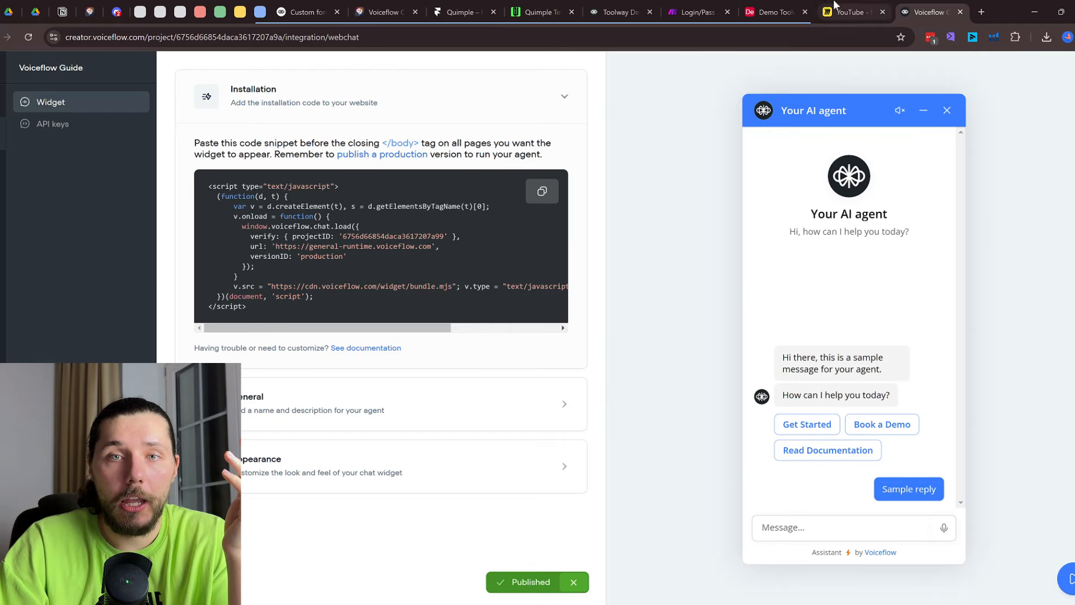
In the 1. Home workflow, rearrange Start and New Block 43 and link it to Custom Form
{"action": "left_click", "coordinate": [2, 105]}
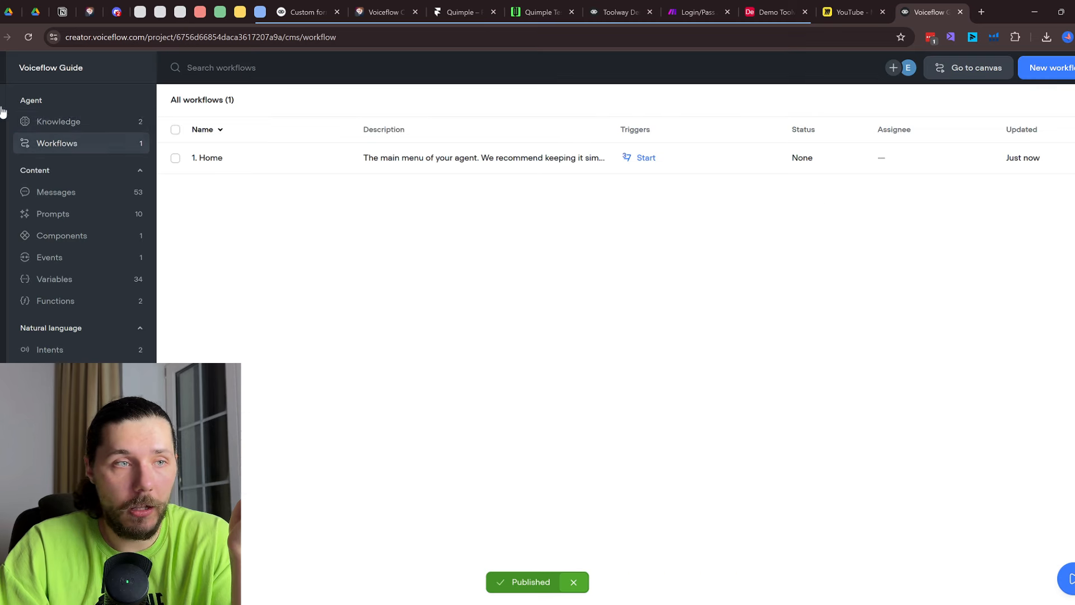
{"action": "double_click", "coordinate": [293, 167]}
{"action": "left_click_drag", "start_coordinate": [811, 321], "coordinate": [620, 355]}
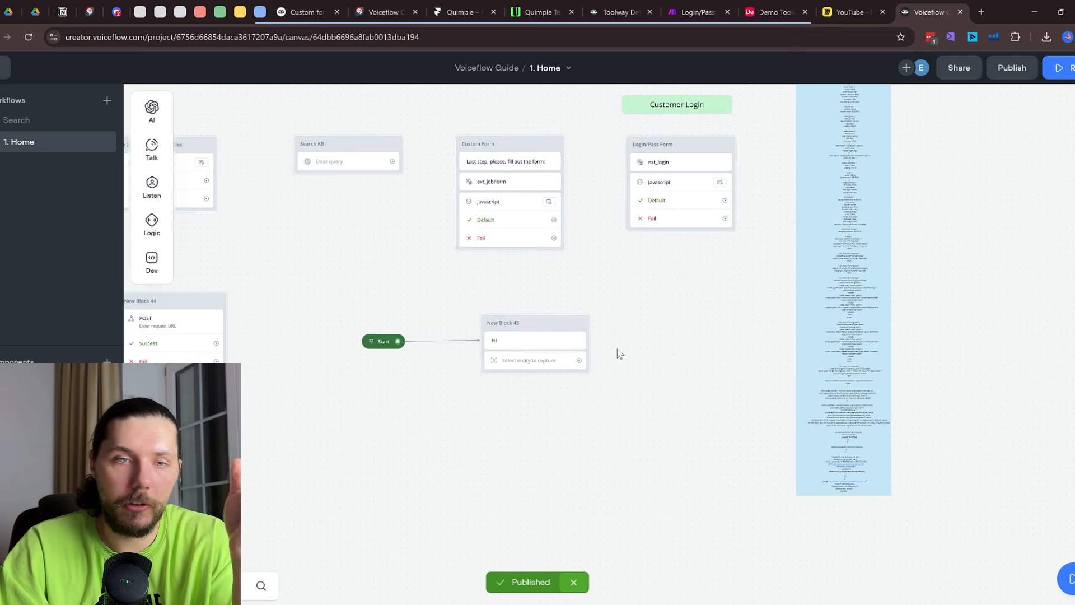
{"action": "left_click_drag", "start_coordinate": [711, 272], "coordinate": [738, 372]}
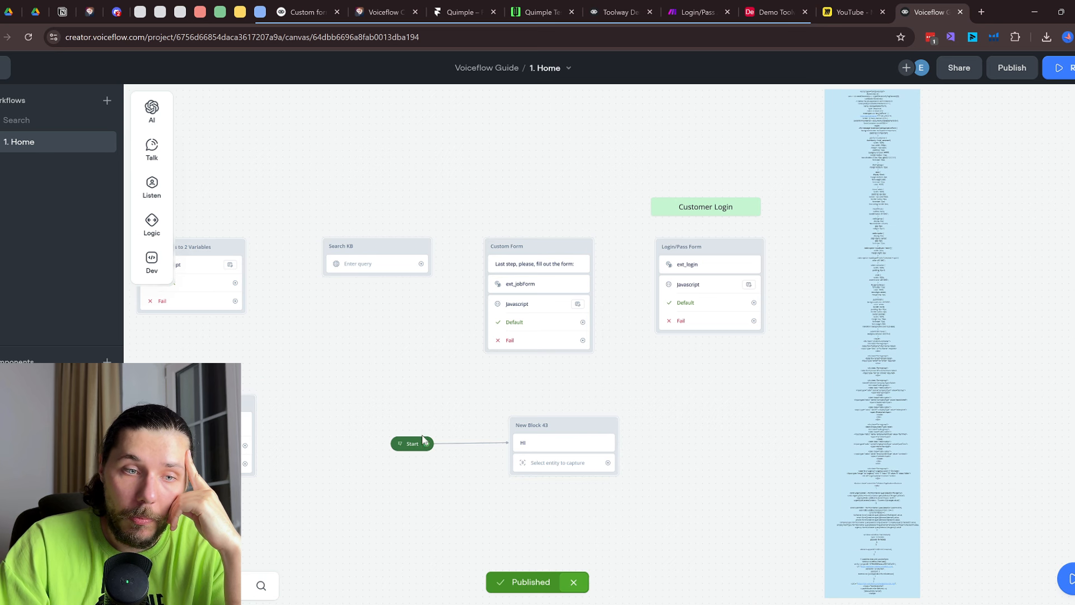
{"action": "left_click_drag", "start_coordinate": [417, 443], "coordinate": [331, 499]}
{"action": "left_click_drag", "start_coordinate": [547, 428], "coordinate": [386, 388]}
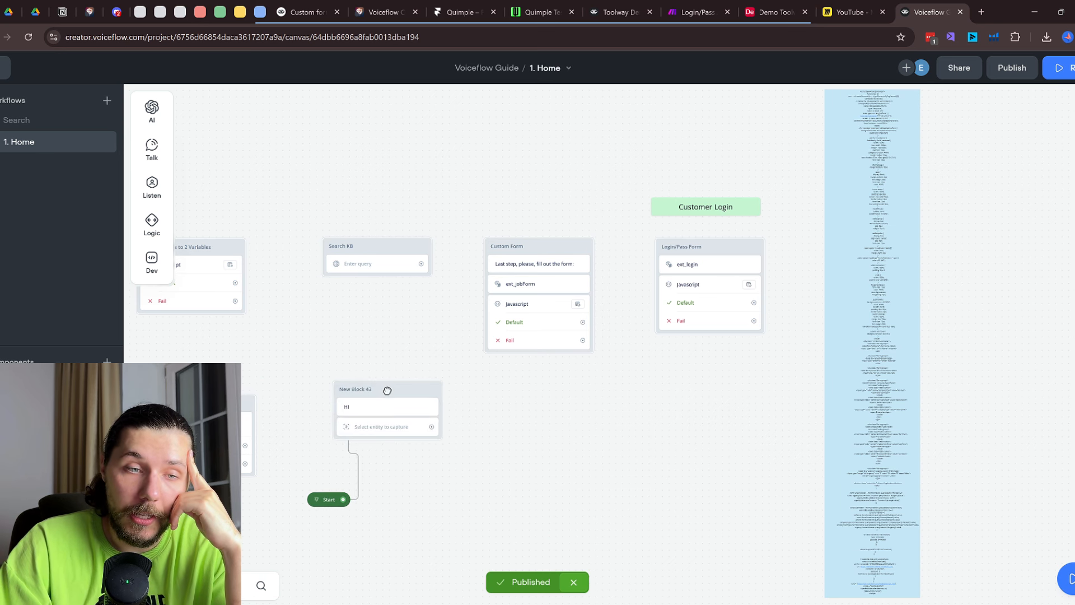
{"action": "scroll", "coordinate": [426, 431], "scroll_direction": "up", "scroll_amount": 2}
{"action": "left_click_drag", "start_coordinate": [434, 427], "coordinate": [528, 204]}
{"action": "scroll", "coordinate": [518, 247], "scroll_direction": "up", "scroll_amount": 1}
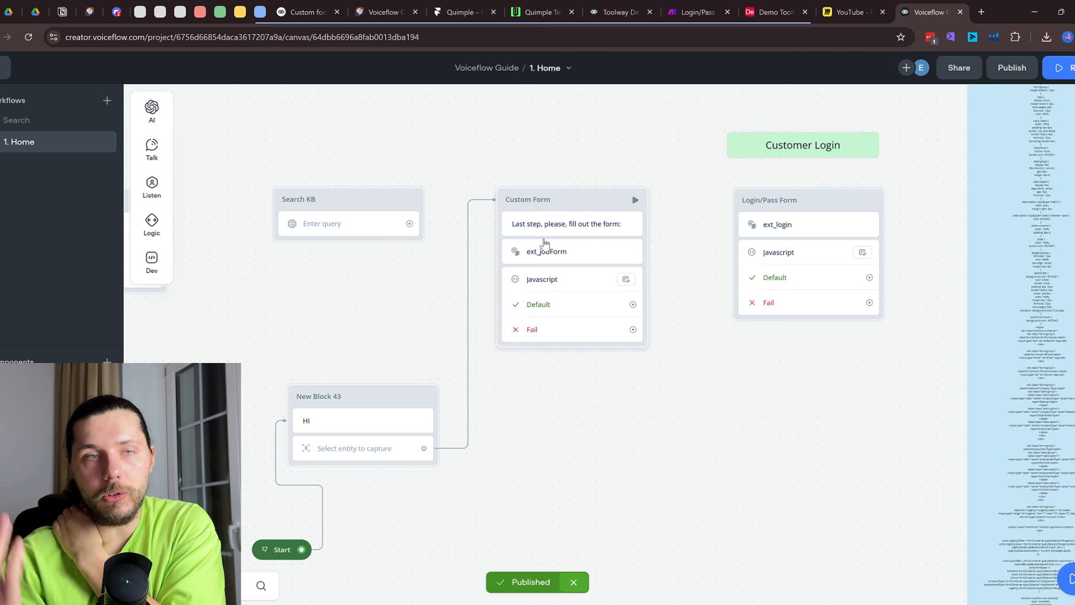
Publish the agent as version V2 and switch to the live testing page
{"action": "left_click", "coordinate": [1012, 67]}
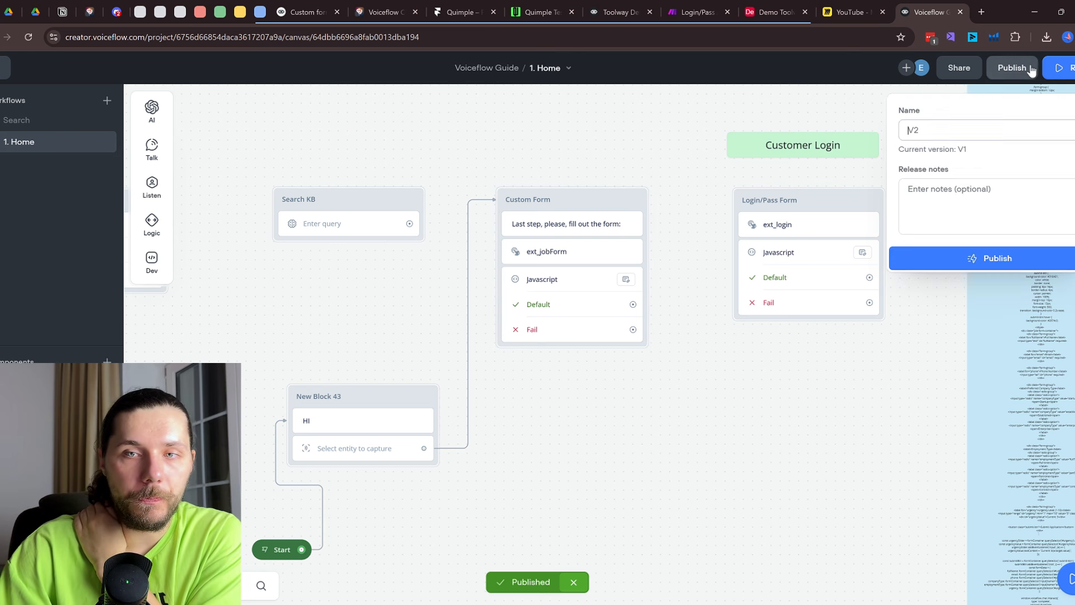
{"action": "left_click", "coordinate": [983, 255]}
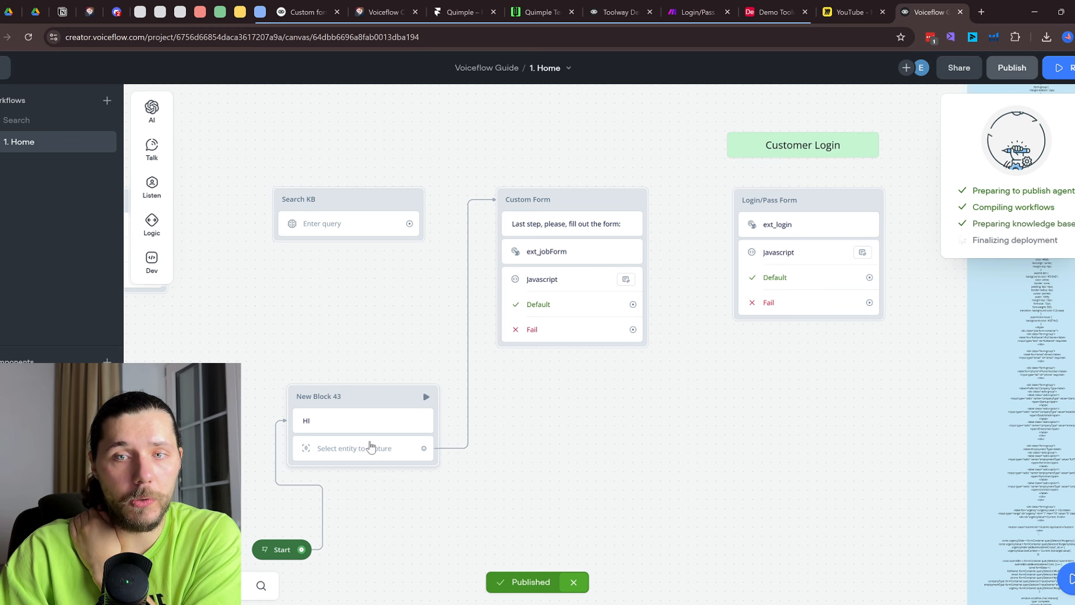
{"action": "left_click", "coordinate": [518, 10]}
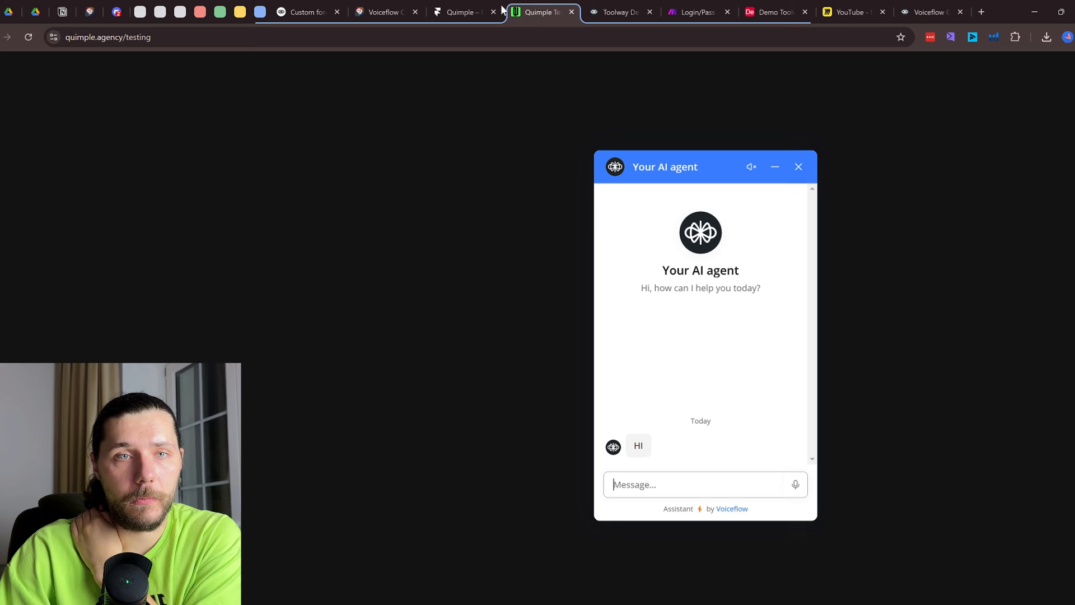
Reload the page, end the old chat, start a new one and send 'Hi'
{"action": "left_click", "coordinate": [20, 35]}
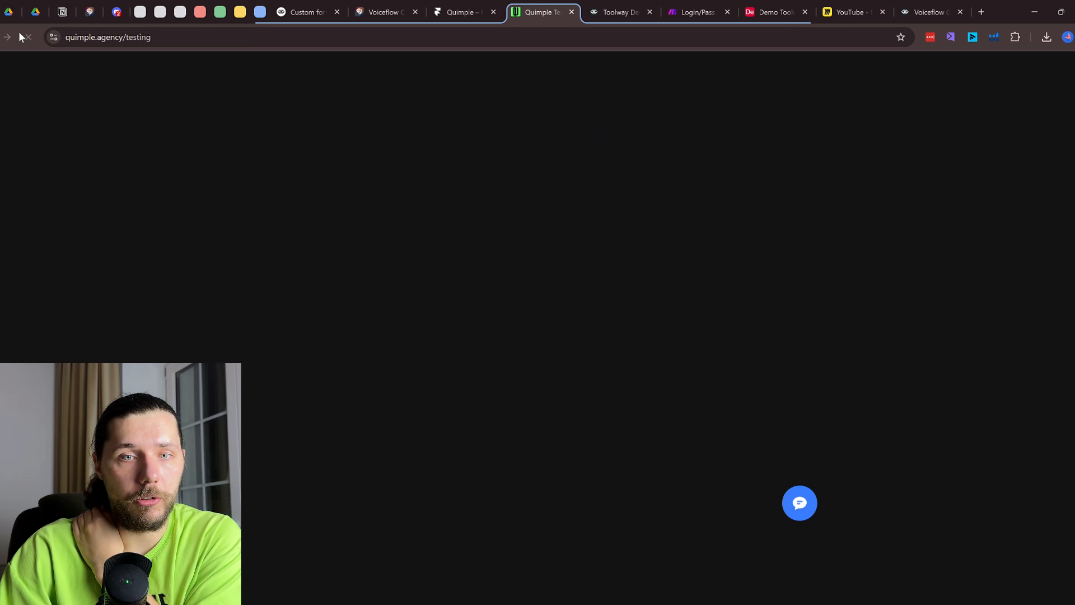
{"action": "left_click", "coordinate": [807, 513]}
{"action": "left_click", "coordinate": [798, 166]}
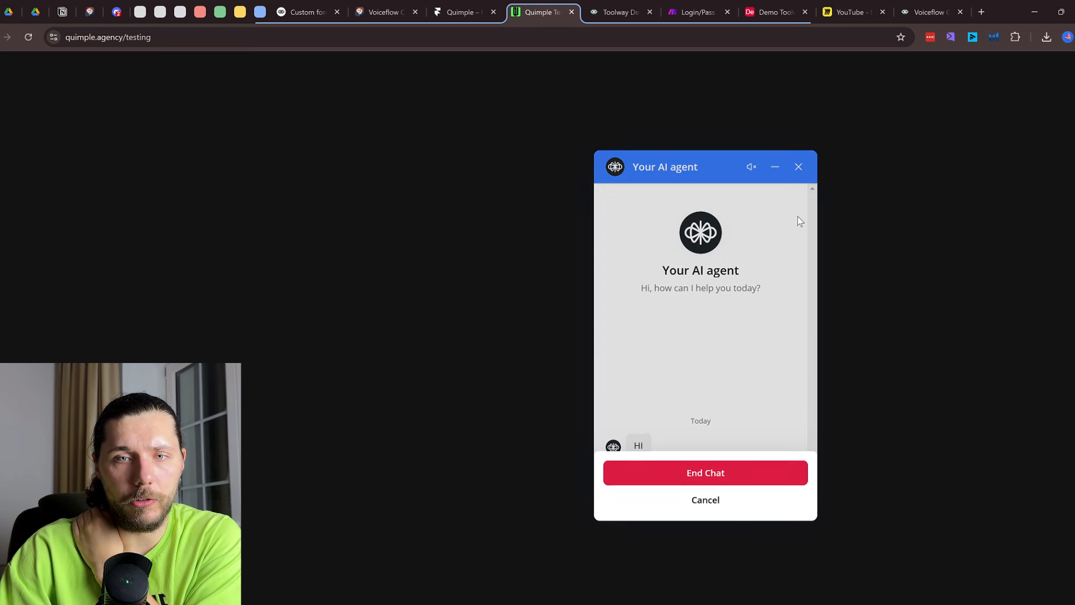
{"action": "left_click", "coordinate": [720, 475]}
{"action": "left_click", "coordinate": [792, 504]}
{"action": "left_click", "coordinate": [720, 487]}
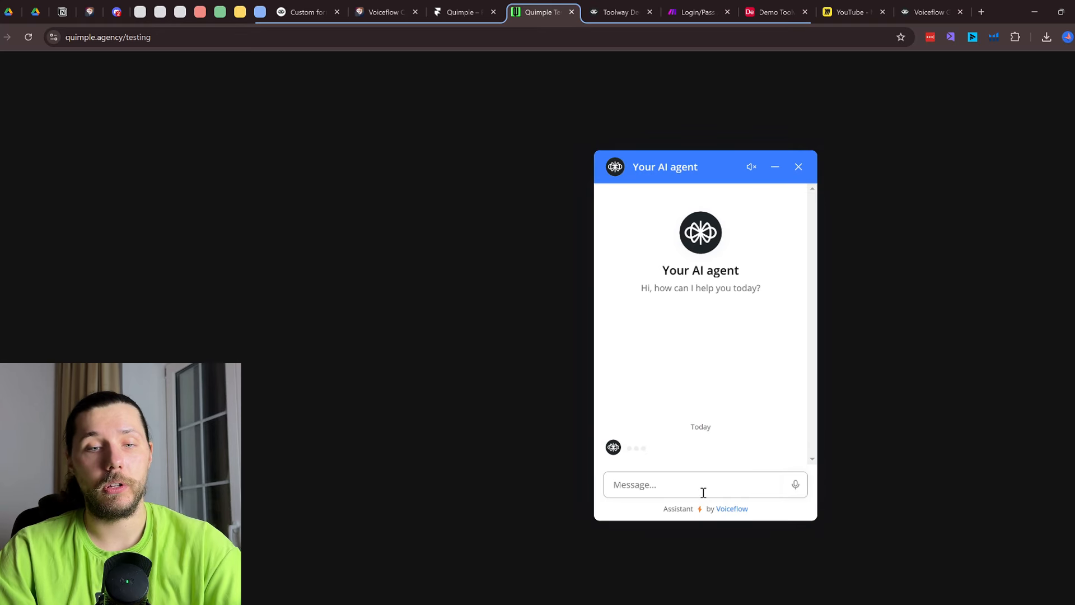
{"action": "type", "text": "Hi"}
{"action": "key", "text": "Return"}
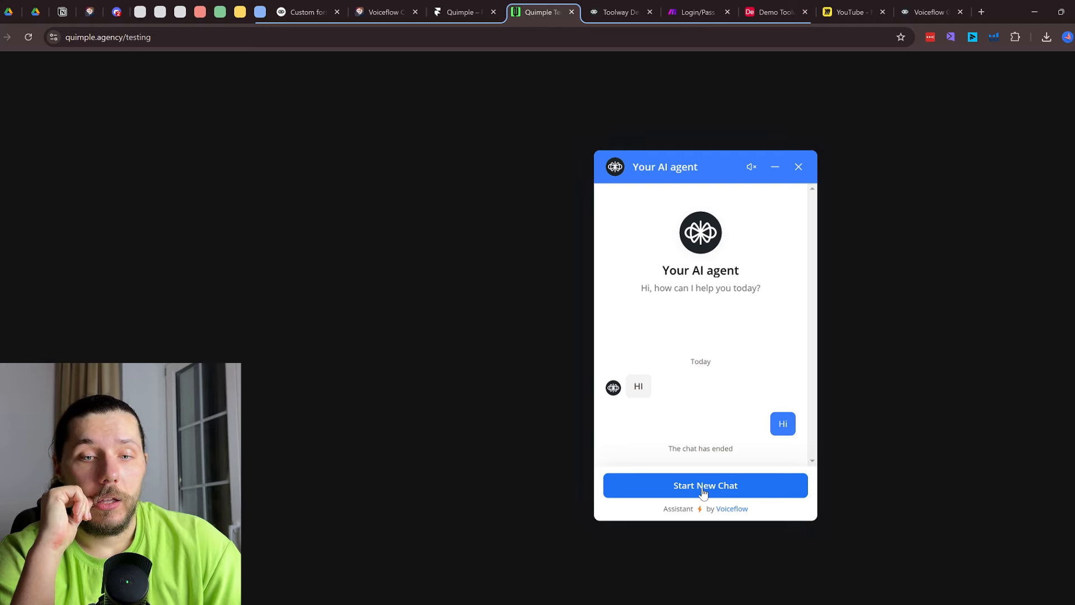
Cycle through the Framer, testing page and Voiceflow tabs, ending on the Voiceflow canvas
{"action": "left_click", "coordinate": [460, 12]}
{"action": "left_click", "coordinate": [547, 6]}
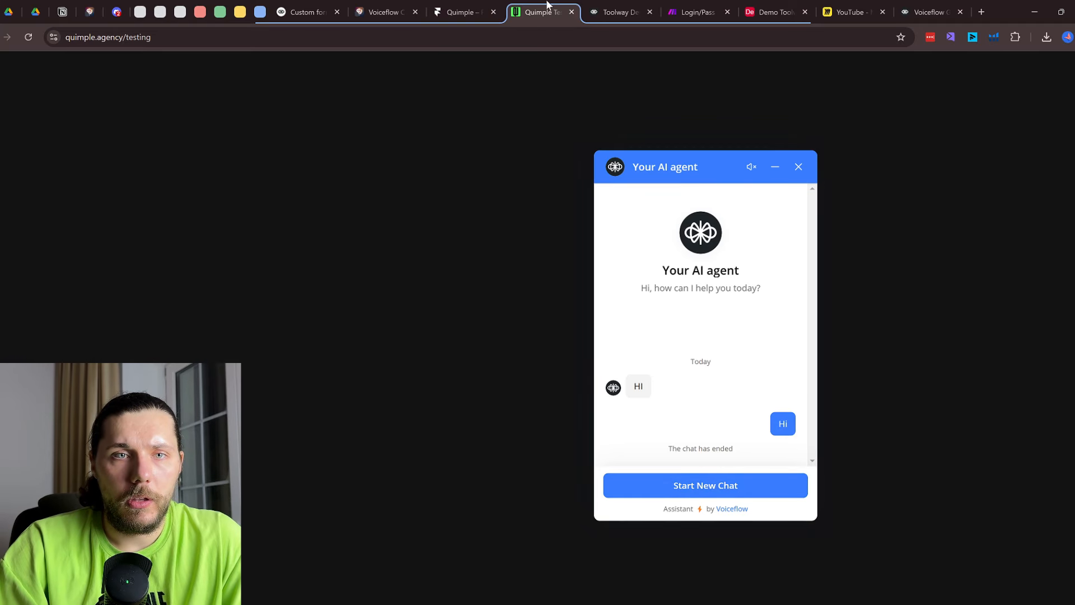
{"action": "left_click", "coordinate": [619, 12]}
{"action": "left_click", "coordinate": [552, 6]}
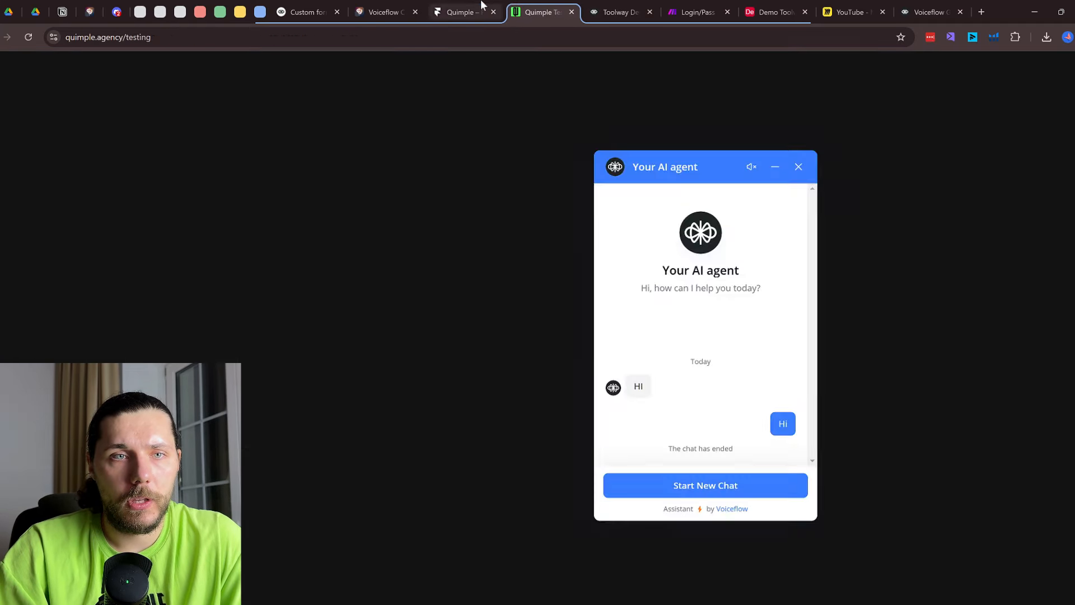
{"action": "left_click", "coordinate": [481, 8]}
{"action": "left_click", "coordinate": [914, 8]}
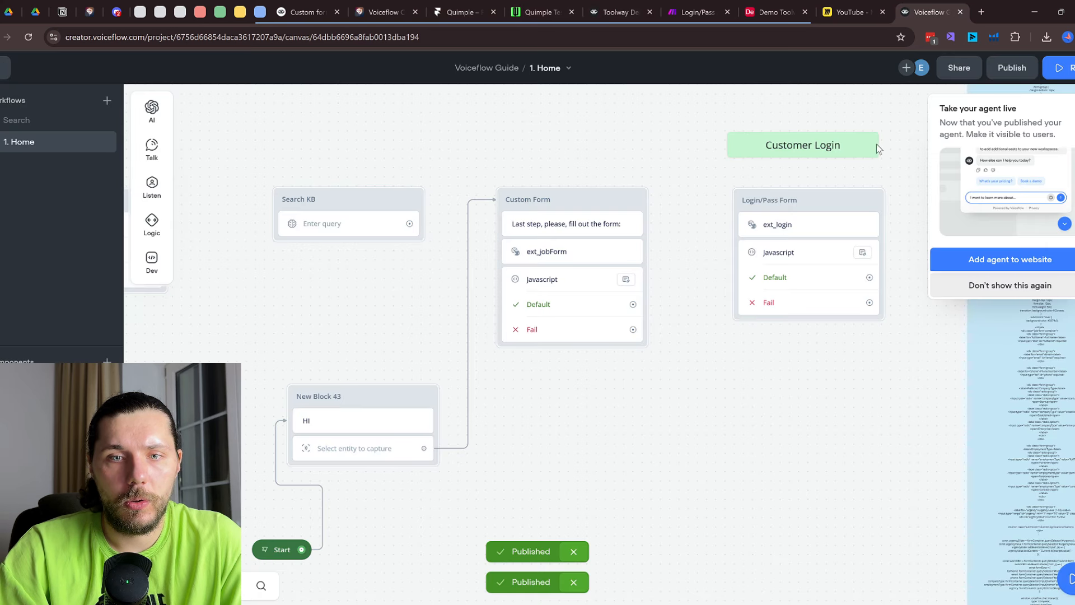
Set New Block 43's Capture to save the entire user reply to last_utterance
{"action": "scroll", "coordinate": [629, 415], "scroll_direction": "down", "scroll_amount": 2}
{"action": "left_click", "coordinate": [397, 371]}
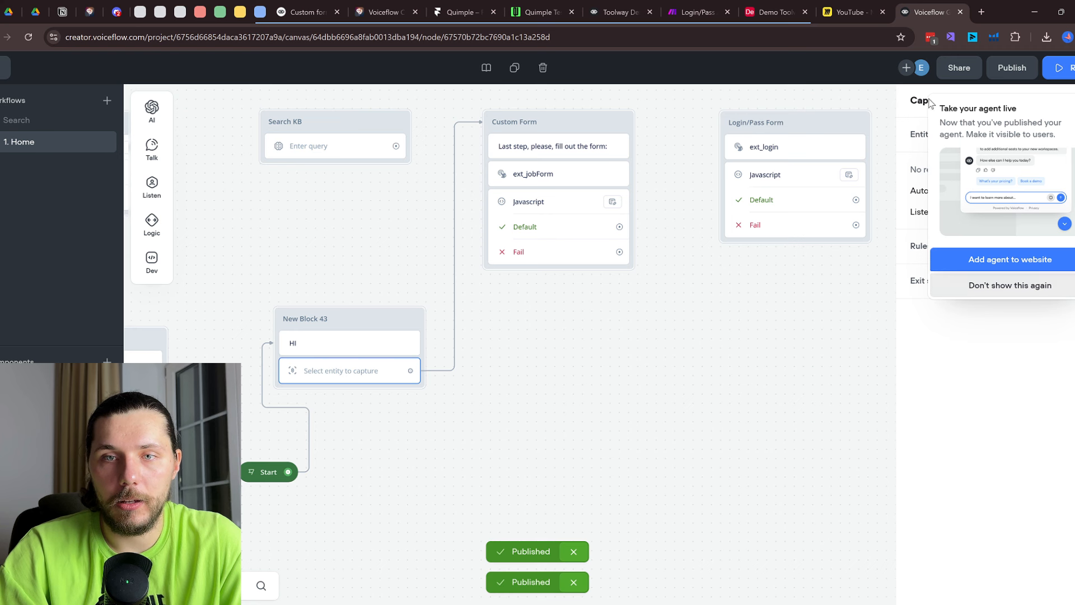
{"action": "left_click", "coordinate": [1007, 287]}
{"action": "left_click", "coordinate": [985, 103]}
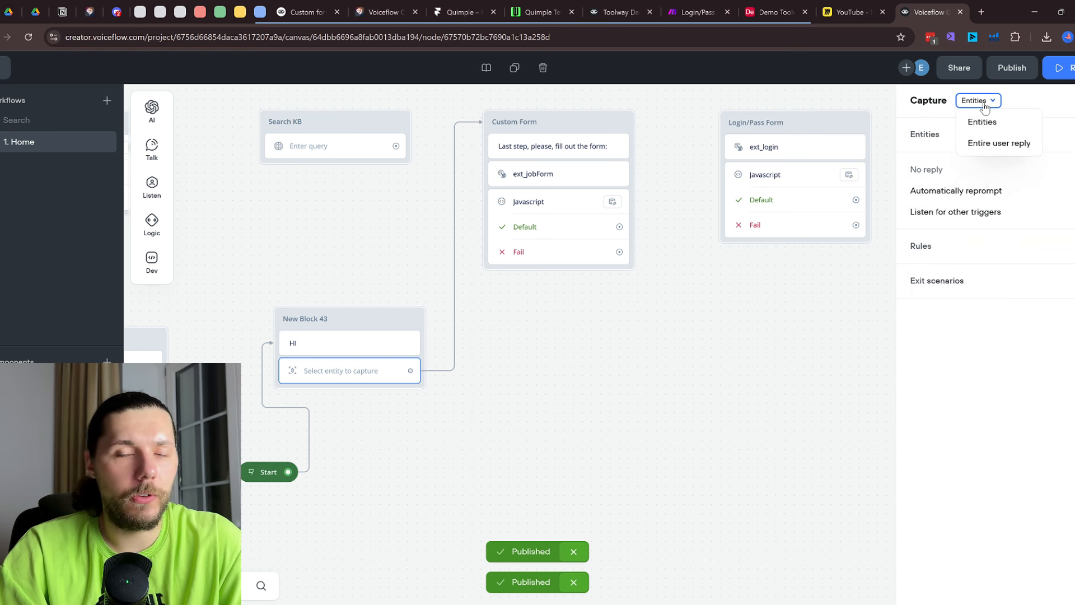
{"action": "left_click", "coordinate": [1007, 141]}
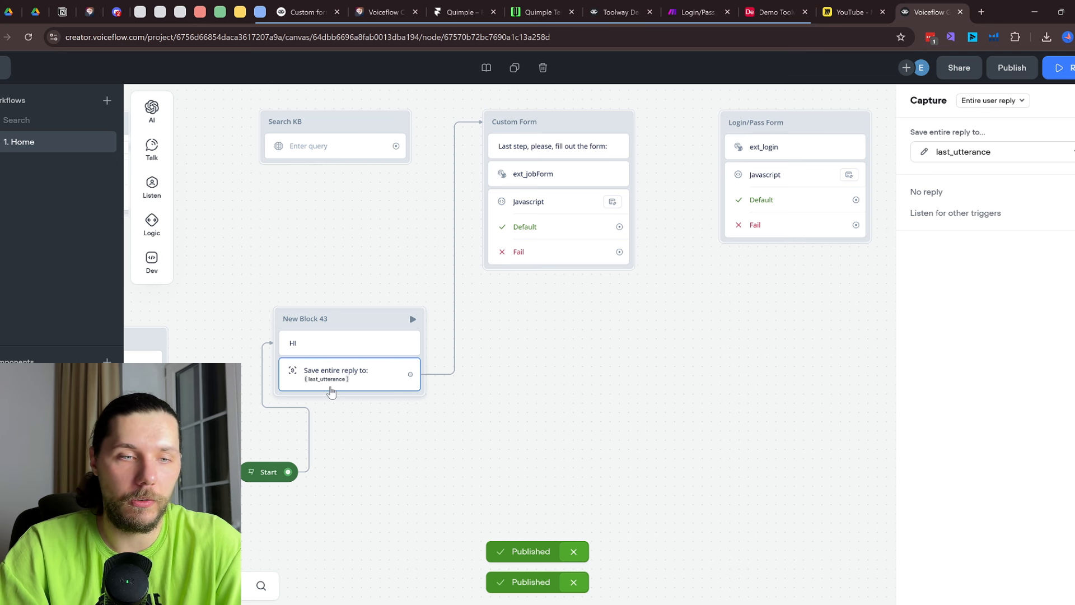
{"action": "scroll", "coordinate": [331, 392], "scroll_direction": "up", "scroll_amount": 1}
{"action": "mouse_move", "coordinate": [150, 192]}
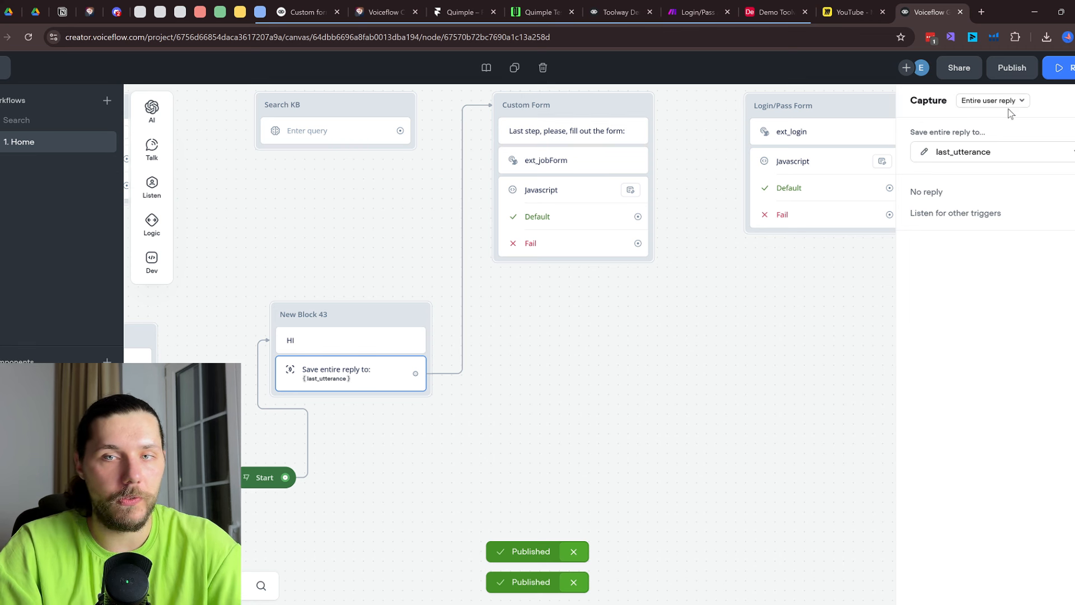
Publish the updated agent and go to the Quimple testing page
{"action": "left_click", "coordinate": [1012, 67]}
{"action": "left_click", "coordinate": [978, 260]}
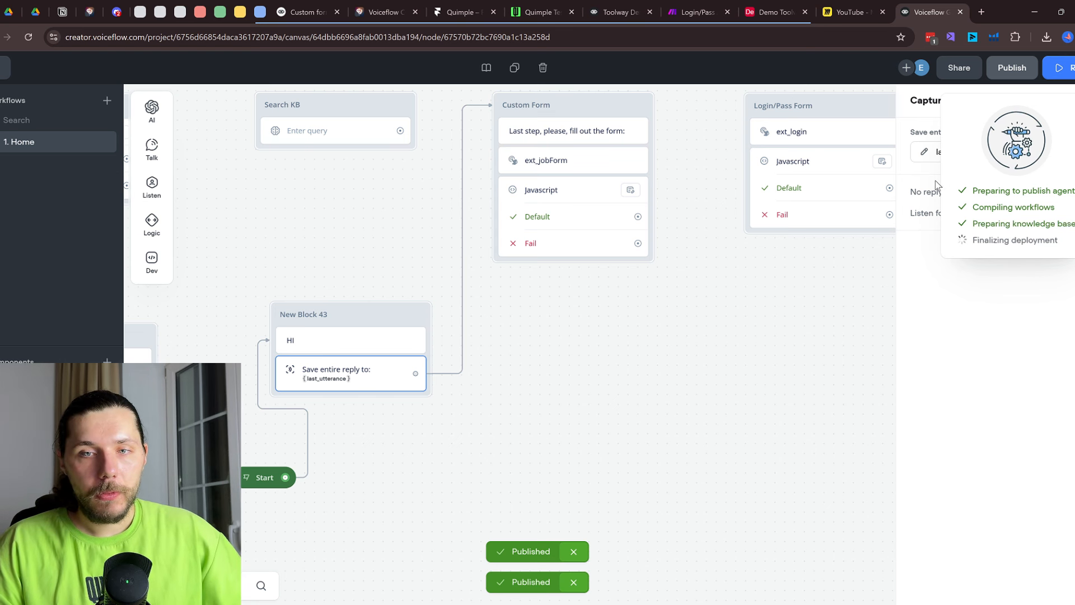
{"action": "left_click", "coordinate": [618, 8]}
Restart the testing page's chat widget with Start New Chat and send 'Hi'
{"action": "left_click", "coordinate": [564, 9]}
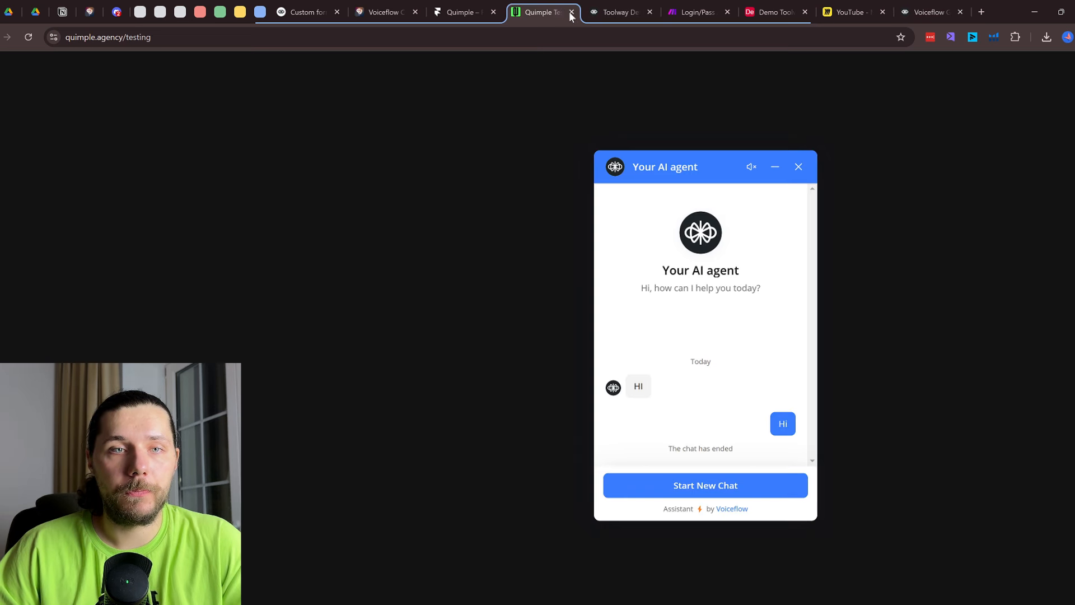
{"action": "left_click", "coordinate": [798, 167]}
{"action": "left_click", "coordinate": [799, 501]}
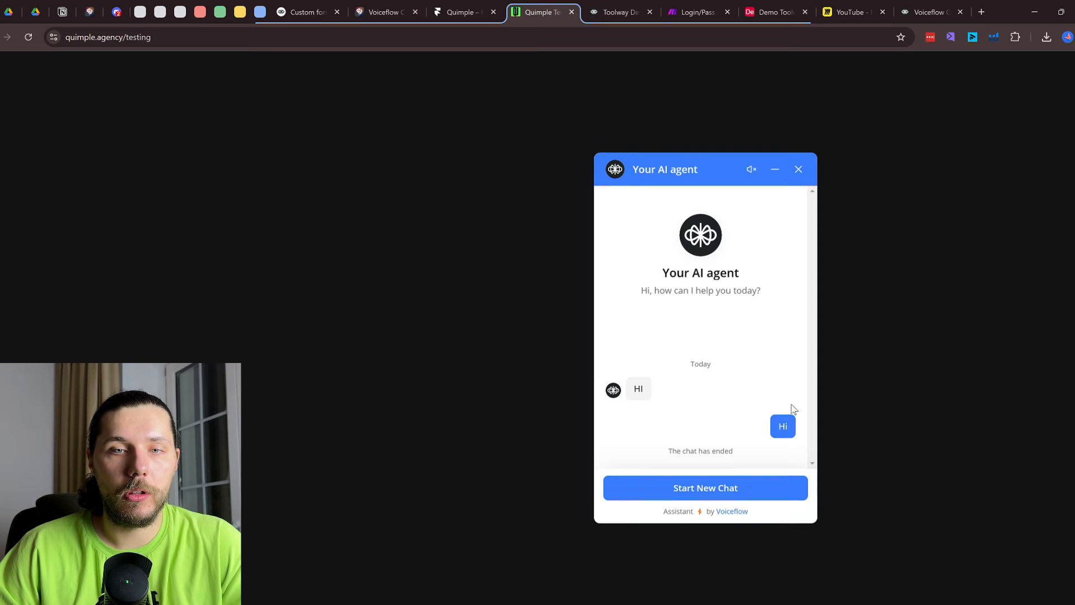
{"action": "left_click", "coordinate": [771, 485]}
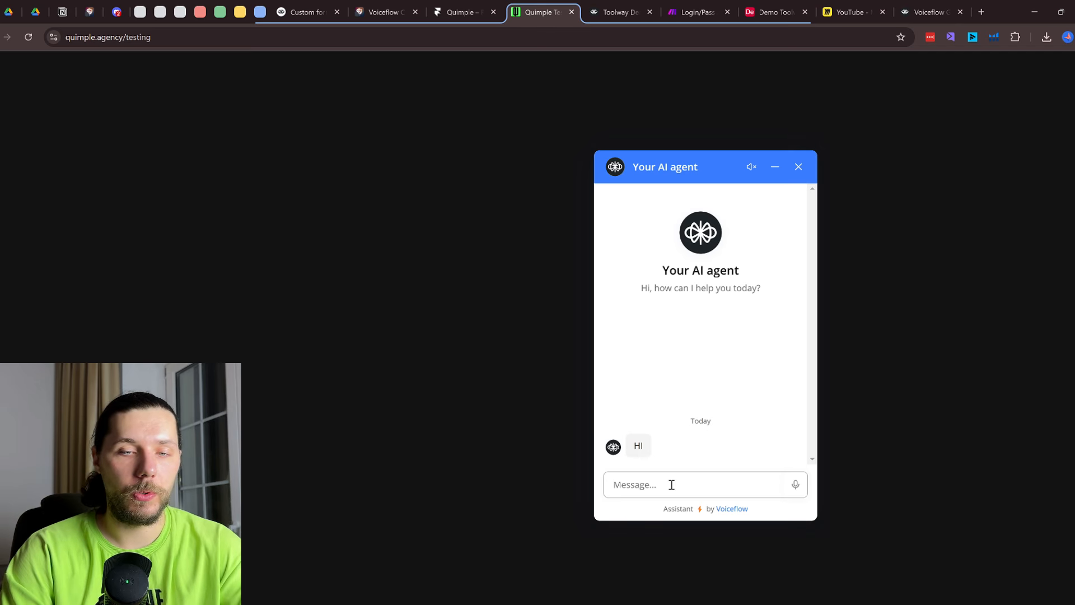
{"action": "type", "text": "Hi"}
{"action": "key", "text": "Return"}
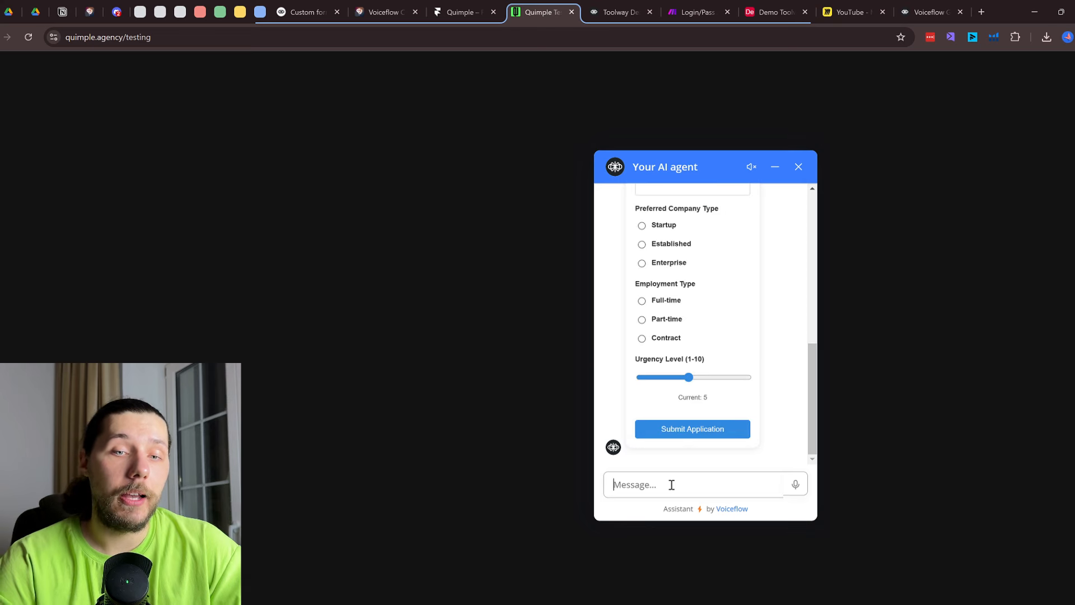
Fill the job form's Full Name, choose Startup as company type, and set urgency to 4
{"action": "scroll", "coordinate": [763, 294], "scroll_direction": "up", "scroll_amount": 5}
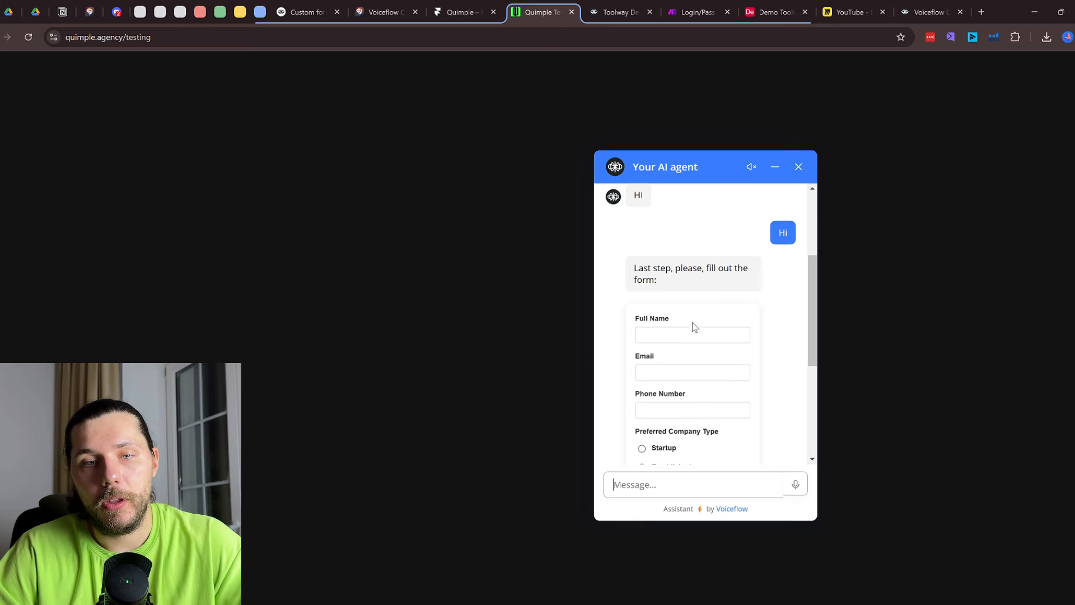
{"action": "left_click", "coordinate": [681, 330]}
{"action": "scroll", "coordinate": [678, 338], "scroll_direction": "down", "scroll_amount": 3}
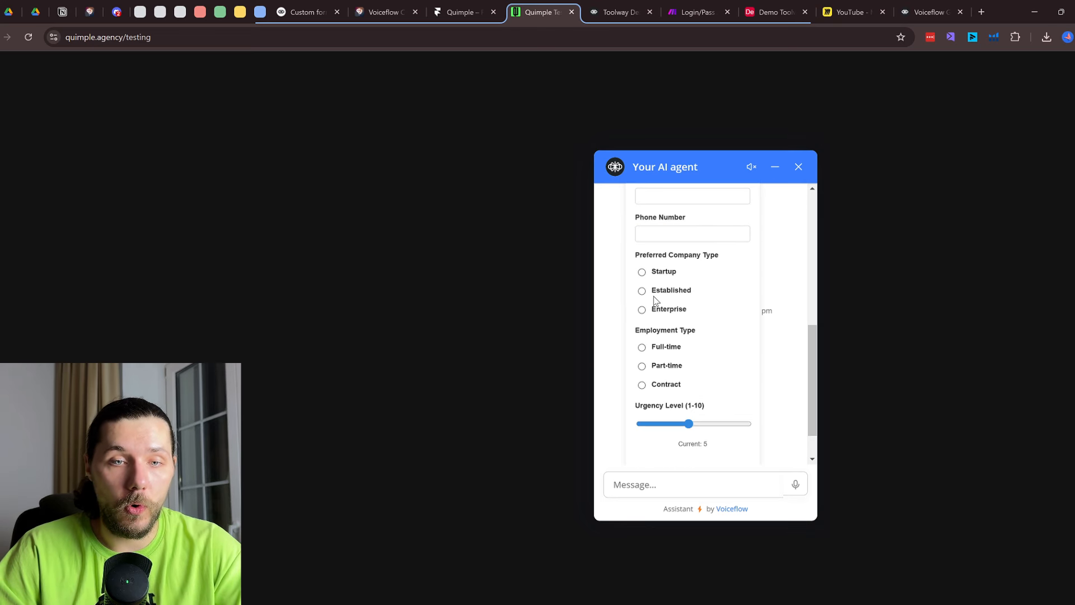
{"action": "left_click", "coordinate": [642, 272]}
{"action": "left_click_drag", "start_coordinate": [689, 424], "coordinate": [669, 426]}
{"action": "left_click", "coordinate": [679, 427]}
{"action": "scroll", "coordinate": [726, 364], "scroll_direction": "down", "scroll_amount": 1}
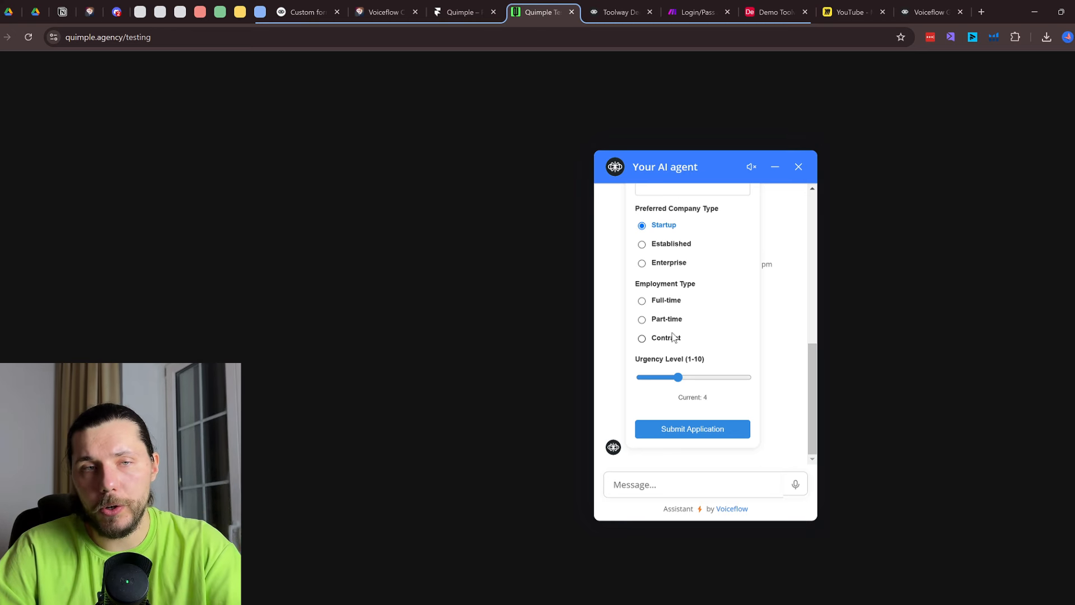
{"action": "scroll", "coordinate": [675, 317], "scroll_direction": "up", "scroll_amount": 4}
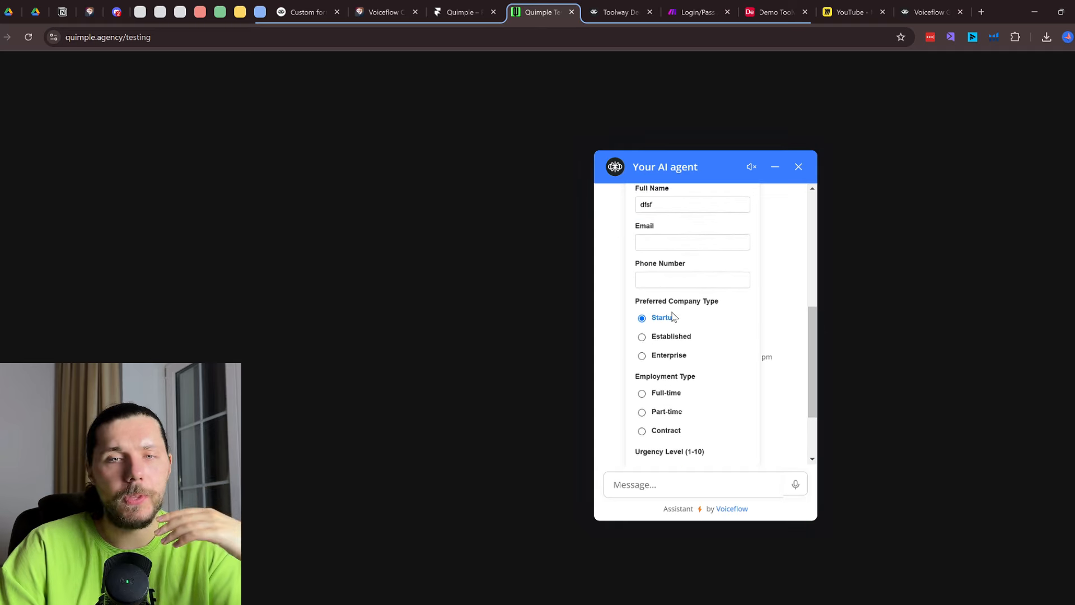
{"action": "left_click", "coordinate": [467, 6]}
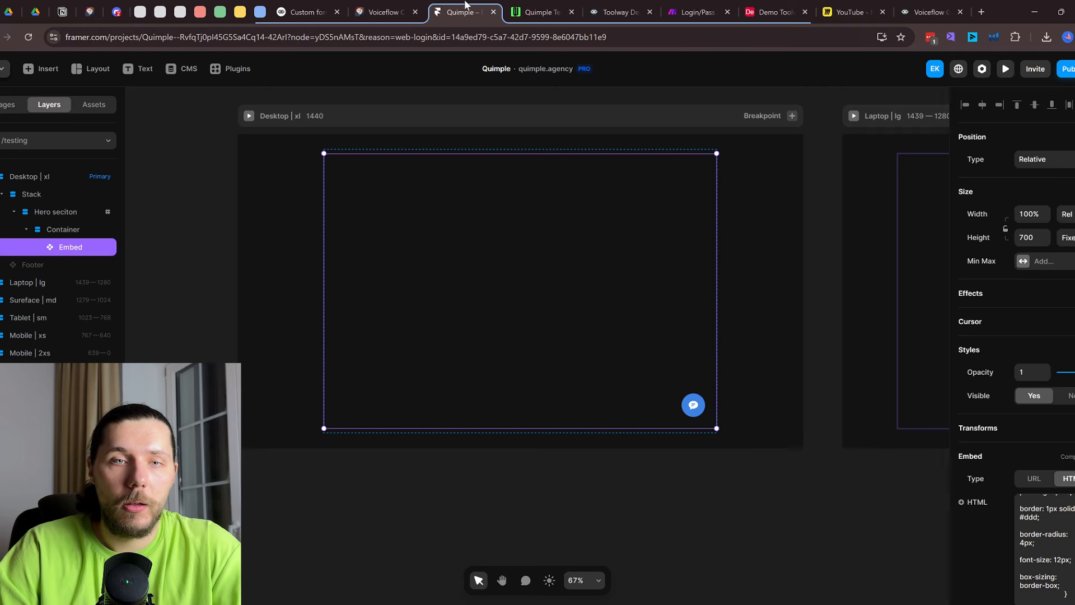
Open the Custom Form block's ext_jobForm step on the Voiceflow canvas to view its complete path
{"action": "left_click", "coordinate": [552, 7]}
{"action": "left_click", "coordinate": [942, 5]}
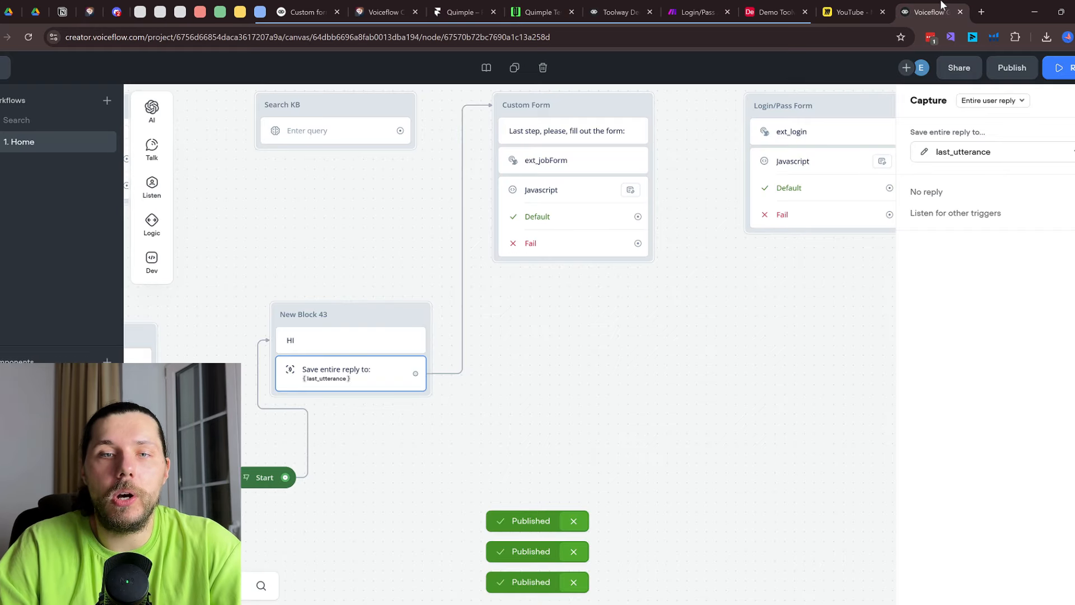
{"action": "scroll", "coordinate": [743, 254], "scroll_direction": "down", "scroll_amount": 3}
{"action": "left_click_drag", "start_coordinate": [720, 291], "coordinate": [683, 346]}
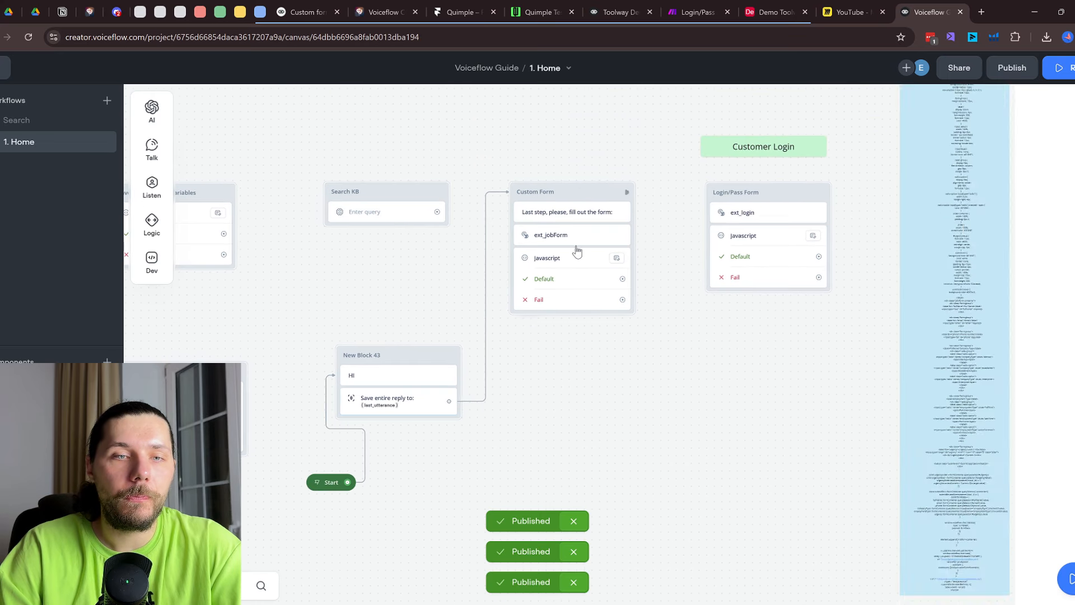
{"action": "scroll", "coordinate": [568, 239], "scroll_direction": "up", "scroll_amount": 2}
{"action": "scroll", "coordinate": [568, 239], "scroll_direction": "up", "scroll_amount": 1}
{"action": "left_click", "coordinate": [542, 235]}
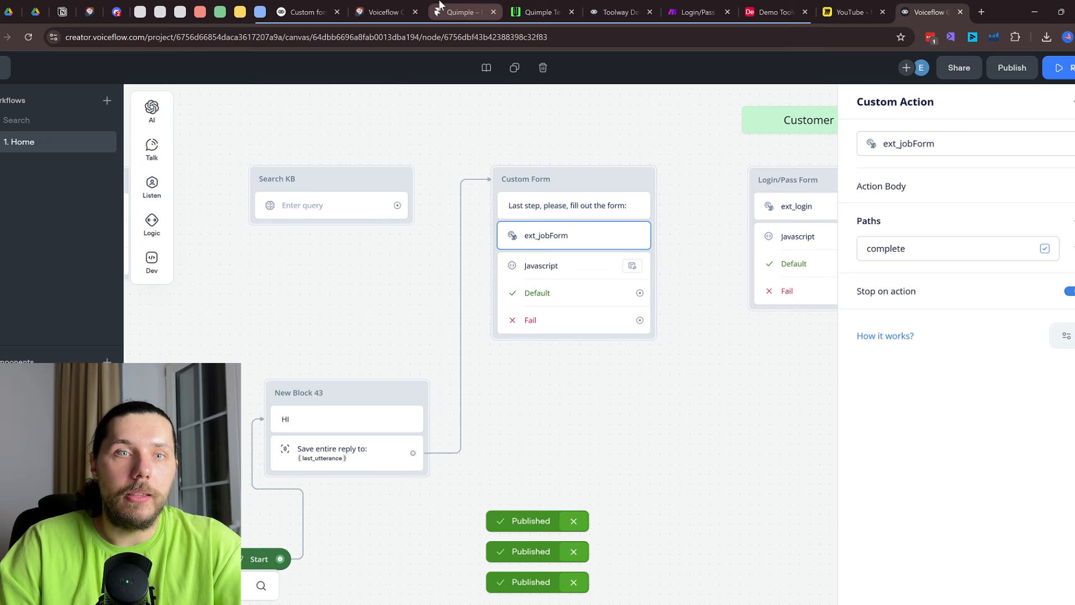
{"action": "left_click", "coordinate": [522, 6]}
{"action": "scroll", "coordinate": [651, 315], "scroll_direction": "down", "scroll_amount": 2}
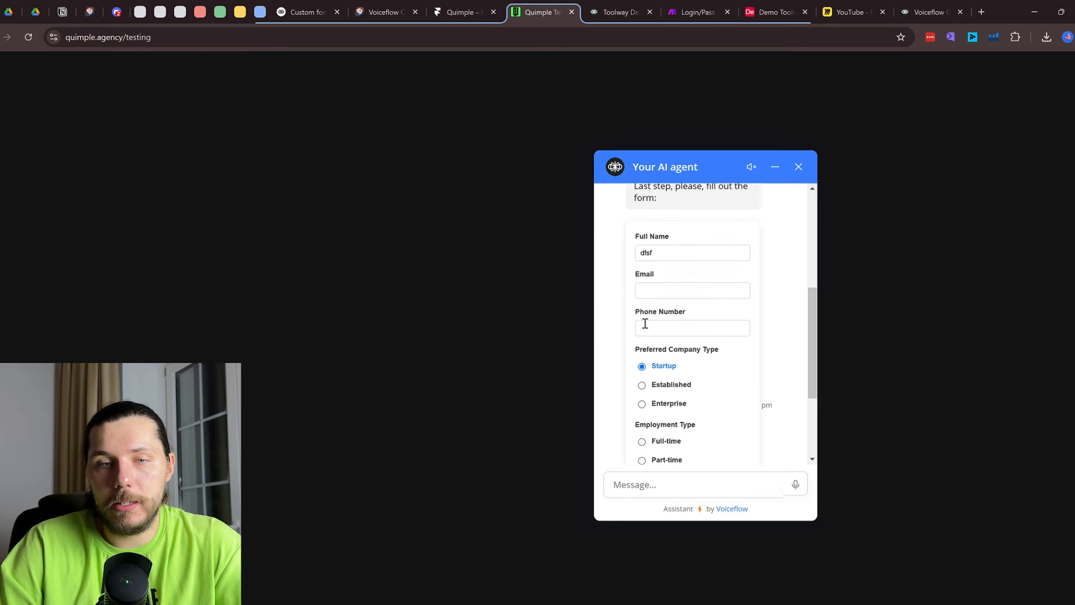
Look over the partly filled job form and its fields in the testing page's chat widget
{"action": "left_click_drag", "start_coordinate": [636, 211], "coordinate": [743, 450]}
{"action": "scroll", "coordinate": [742, 450], "scroll_direction": "down", "scroll_amount": 2}
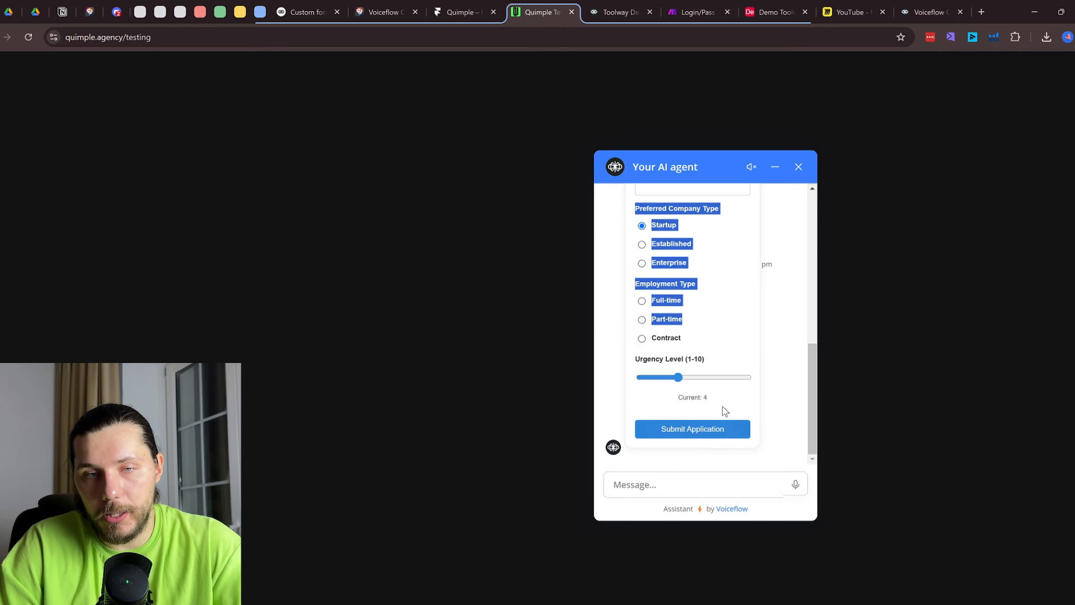
{"action": "left_click_drag", "start_coordinate": [749, 413], "coordinate": [710, 408]}
{"action": "left_click", "coordinate": [674, 247]}
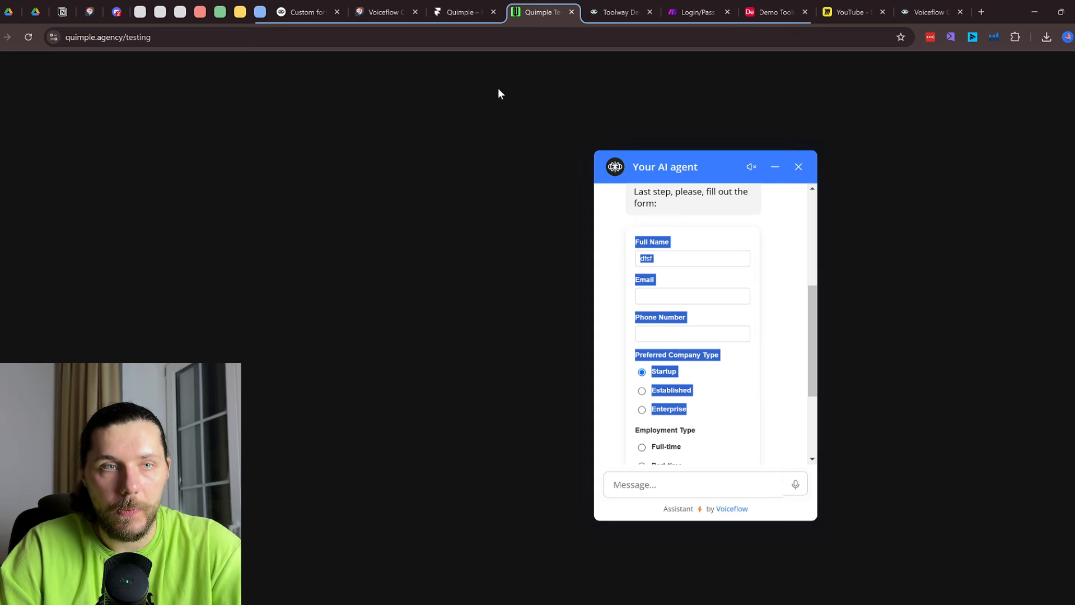
{"action": "left_click", "coordinate": [604, 184]}
{"action": "left_click", "coordinate": [407, 7]}
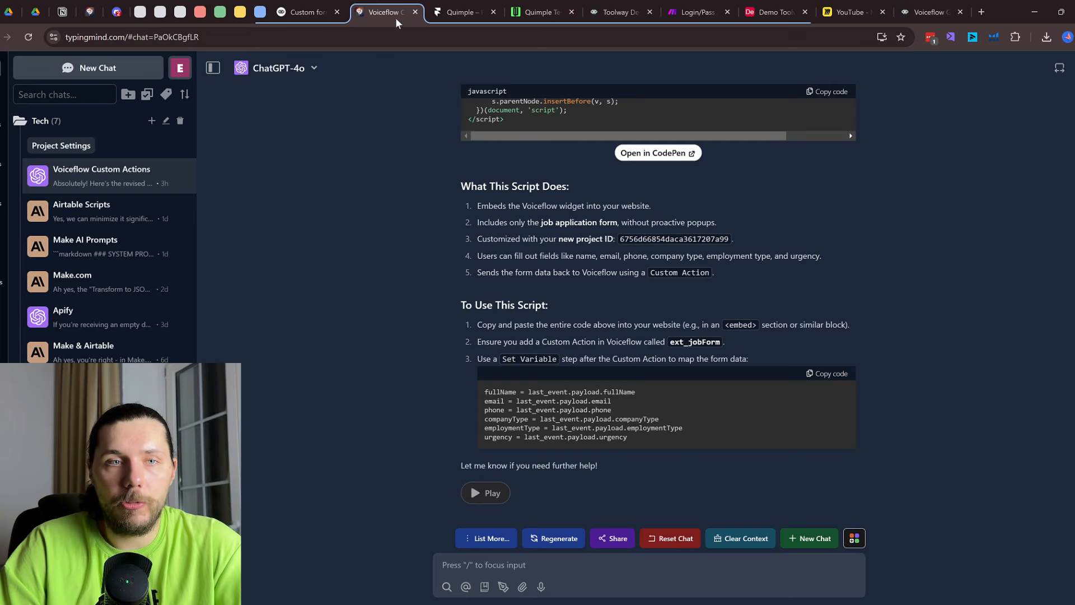
Read through the Voiceflow custom forms documentation page
{"action": "left_click", "coordinate": [308, 8]}
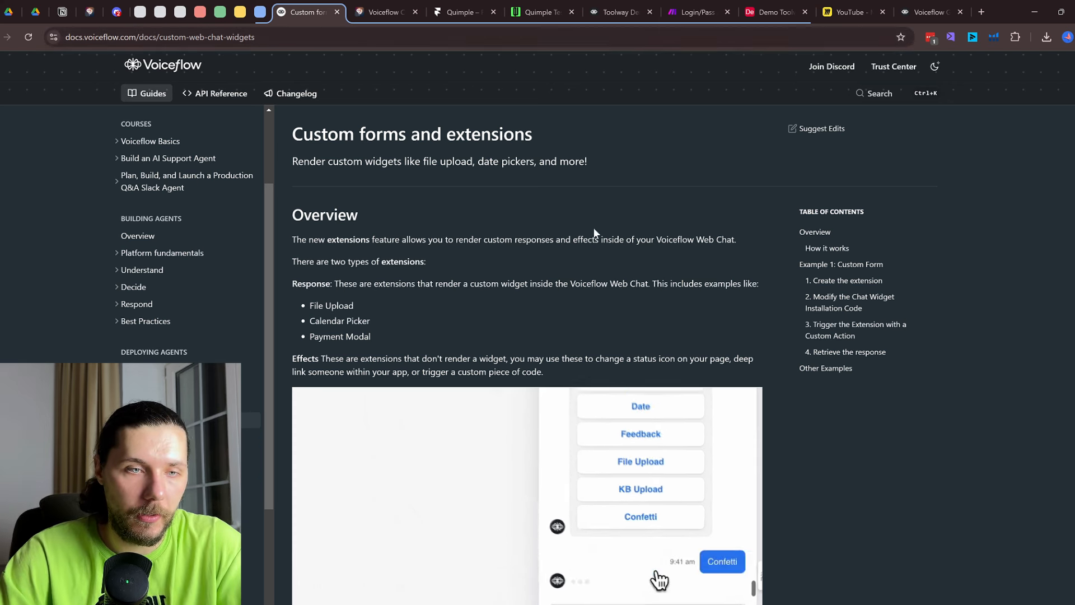
{"action": "scroll", "coordinate": [506, 250], "scroll_direction": "down", "scroll_amount": 20}
{"action": "scroll", "coordinate": [430, 284], "scroll_direction": "down", "scroll_amount": 6}
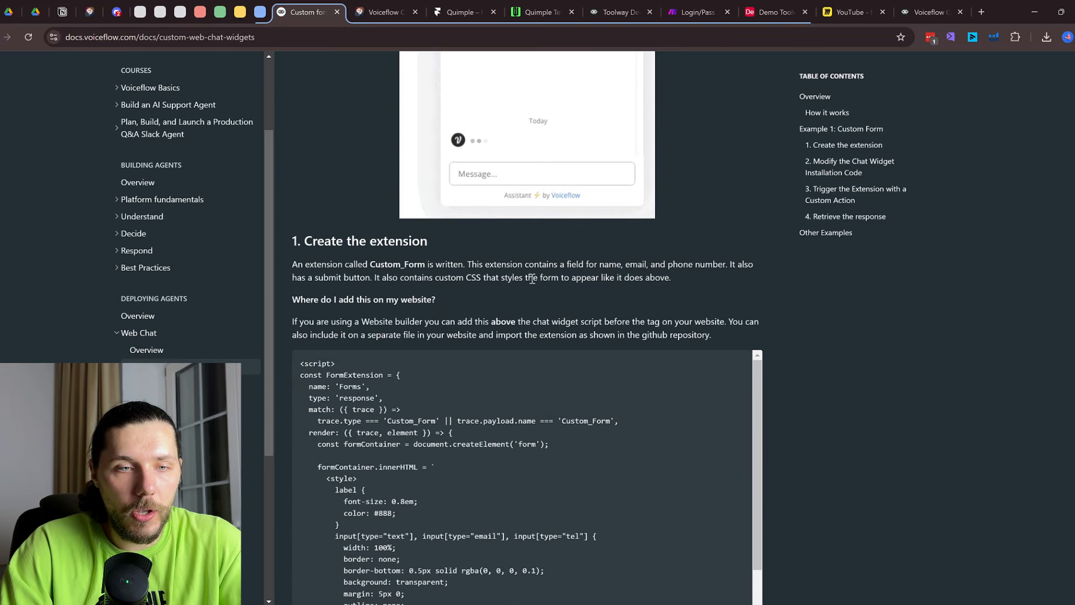
{"action": "key", "text": "ctrl+a"}
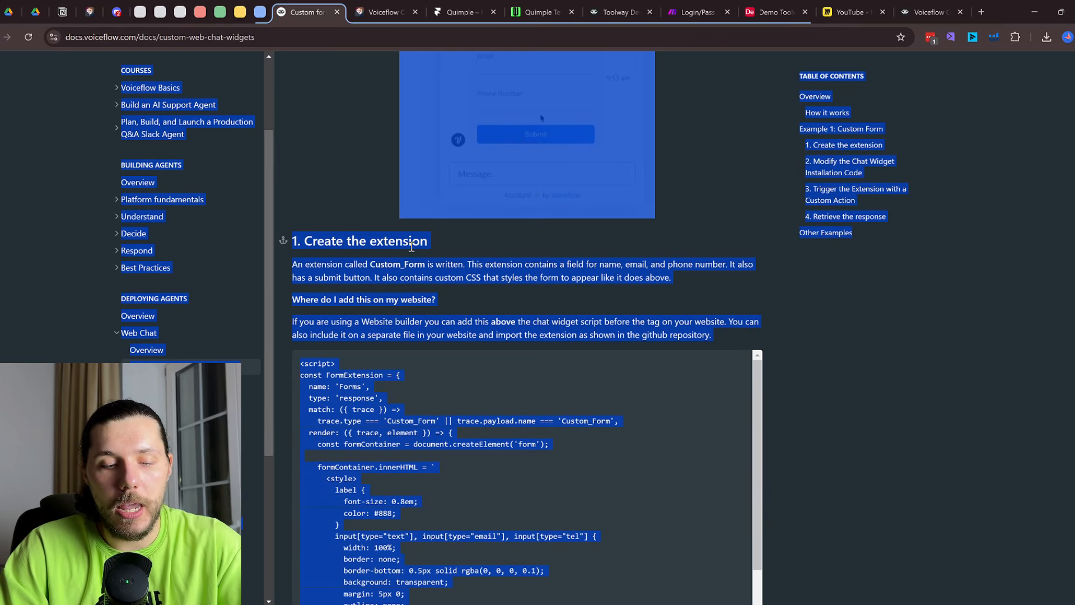
{"action": "left_click", "coordinate": [781, 334]}
{"action": "scroll", "coordinate": [781, 331], "scroll_direction": "up", "scroll_amount": 4}
Review the revised embed script in the TypingMind chat, including its label style rules
{"action": "left_click", "coordinate": [393, 6]}
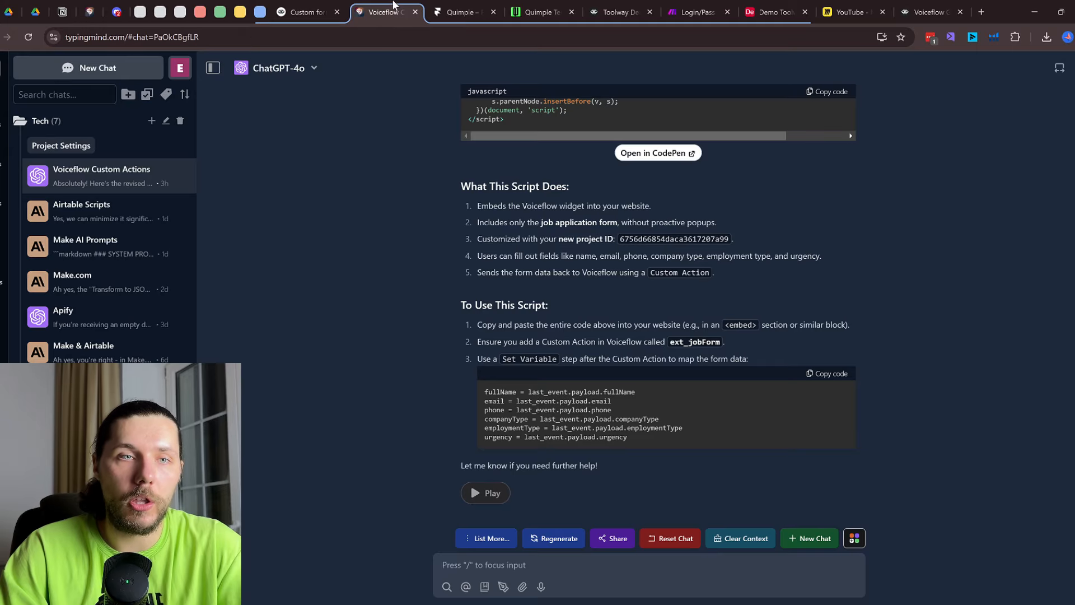
{"action": "scroll", "coordinate": [753, 211], "scroll_direction": "up", "scroll_amount": 6}
{"action": "scroll", "coordinate": [751, 206], "scroll_direction": "up", "scroll_amount": 5}
{"action": "scroll", "coordinate": [599, 149], "scroll_direction": "down", "scroll_amount": 12}
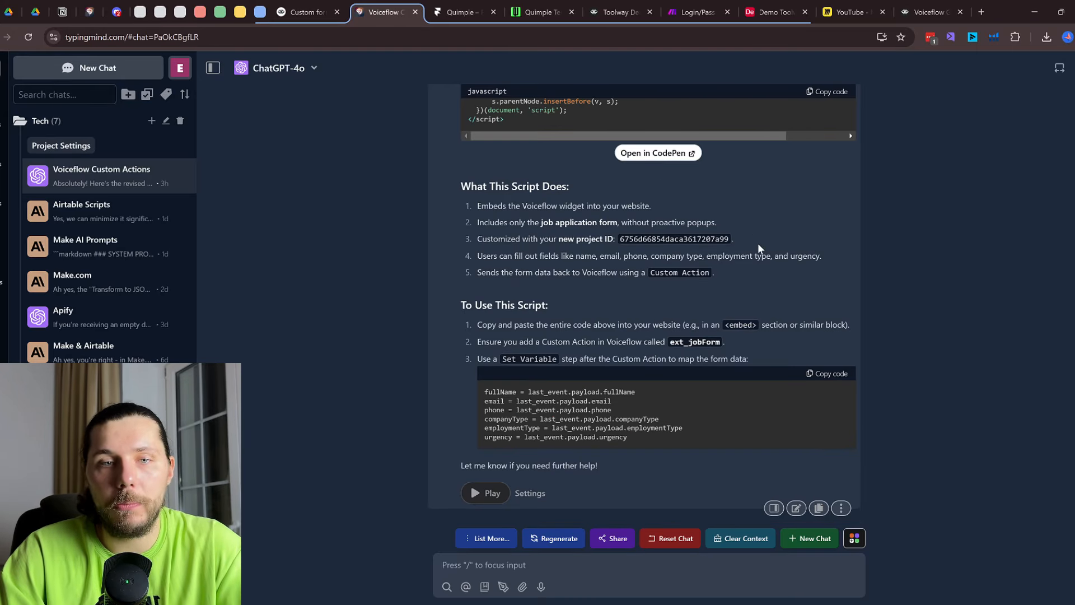
{"action": "scroll", "coordinate": [708, 289], "scroll_direction": "up", "scroll_amount": 10}
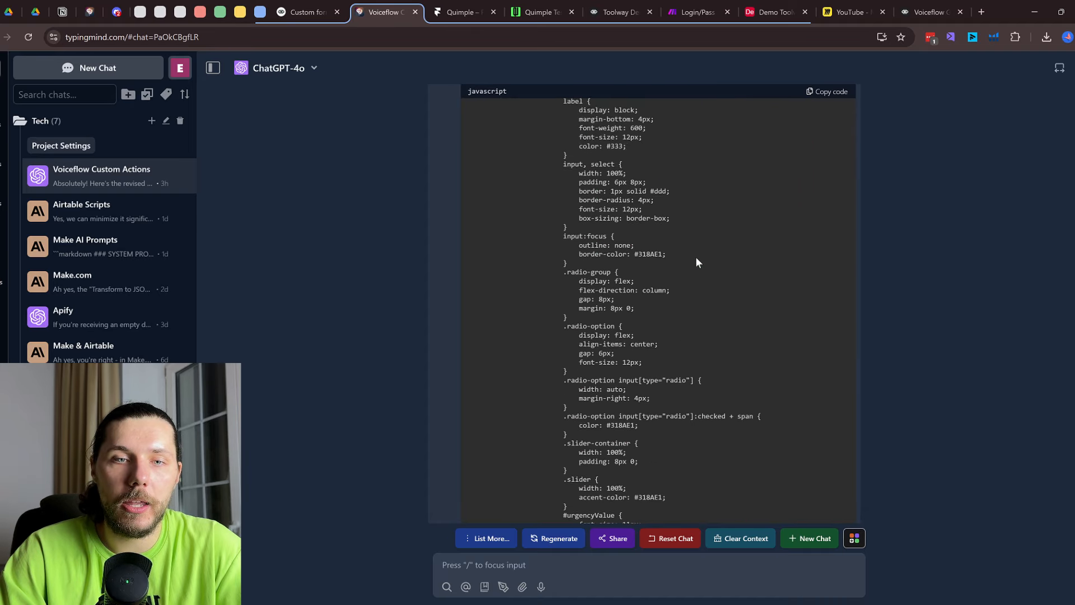
{"action": "scroll", "coordinate": [695, 261], "scroll_direction": "up", "scroll_amount": 8}
{"action": "scroll", "coordinate": [620, 417], "scroll_direction": "down", "scroll_amount": 1}
{"action": "left_click_drag", "start_coordinate": [500, 344], "coordinate": [693, 424]}
{"action": "scroll", "coordinate": [633, 227], "scroll_direction": "up", "scroll_amount": 3}
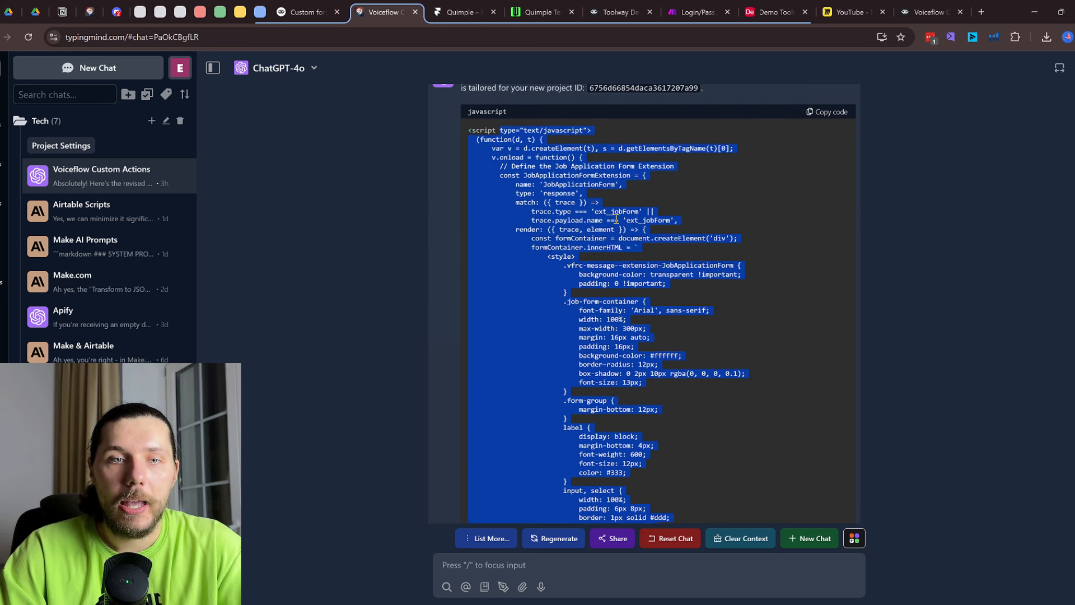
{"action": "left_click", "coordinate": [574, 275]}
{"action": "left_click_drag", "start_coordinate": [559, 278], "coordinate": [677, 419]}
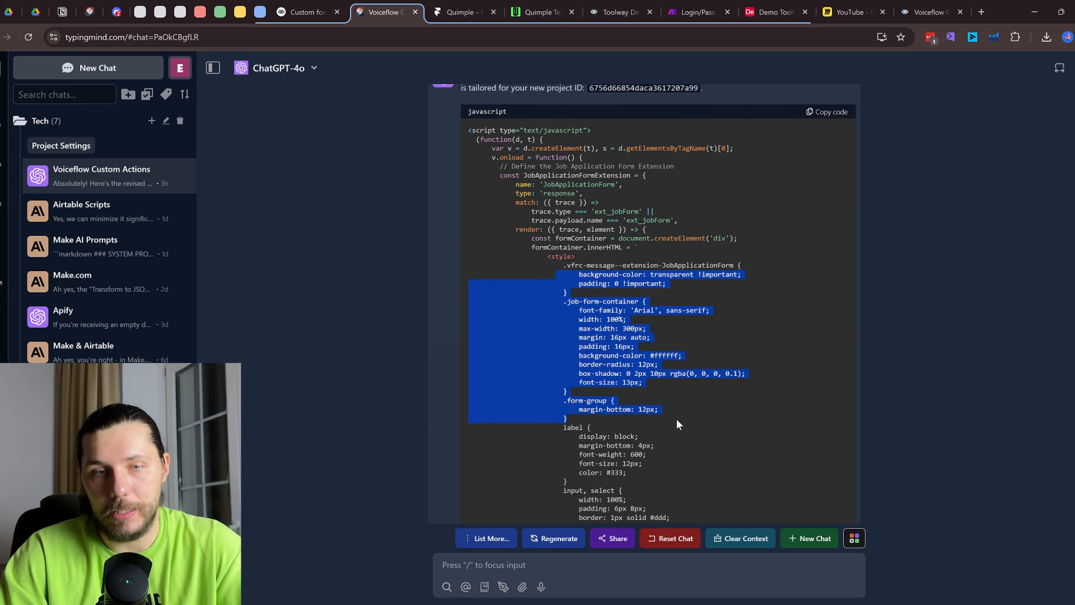
{"action": "scroll", "coordinate": [656, 295], "scroll_direction": "down", "scroll_amount": 2}
{"action": "left_click", "coordinate": [575, 311]}
{"action": "left_click_drag", "start_coordinate": [578, 340], "coordinate": [633, 401]}
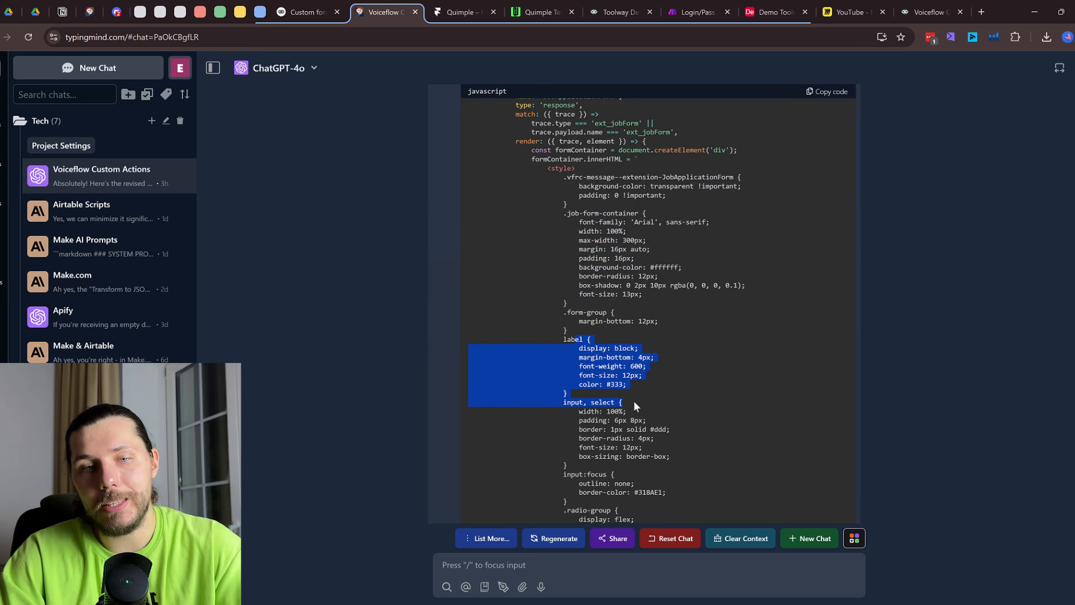
Copy the whole embed script and select all existing HTML in Framer's Embed element
{"action": "left_click", "coordinate": [537, 12]}
{"action": "scroll", "coordinate": [691, 340], "scroll_direction": "up", "scroll_amount": 2}
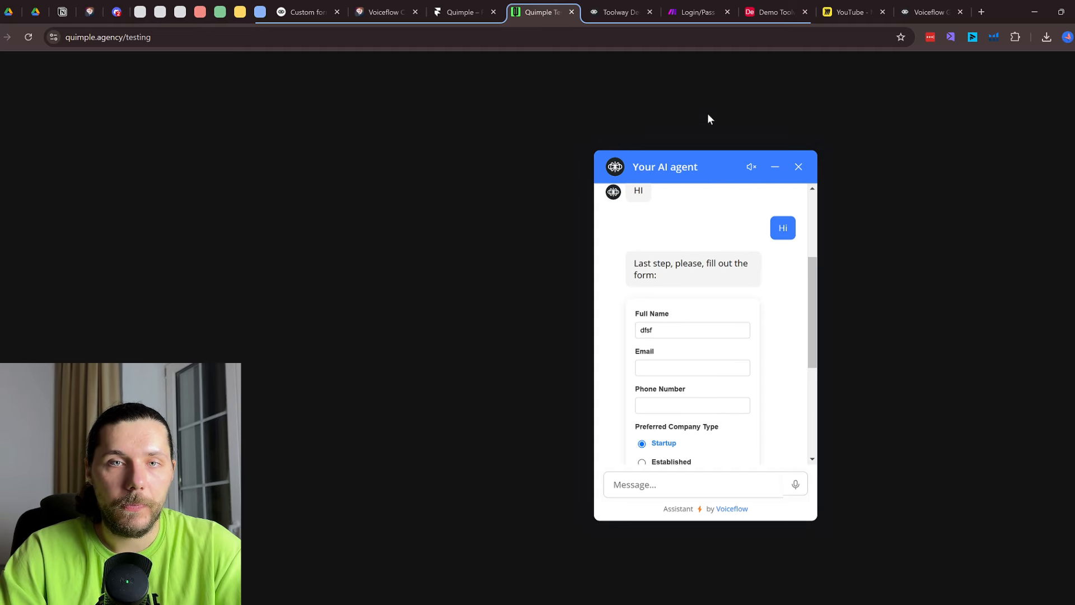
{"action": "left_click", "coordinate": [408, 8]}
{"action": "scroll", "coordinate": [675, 144], "scroll_direction": "up", "scroll_amount": 3}
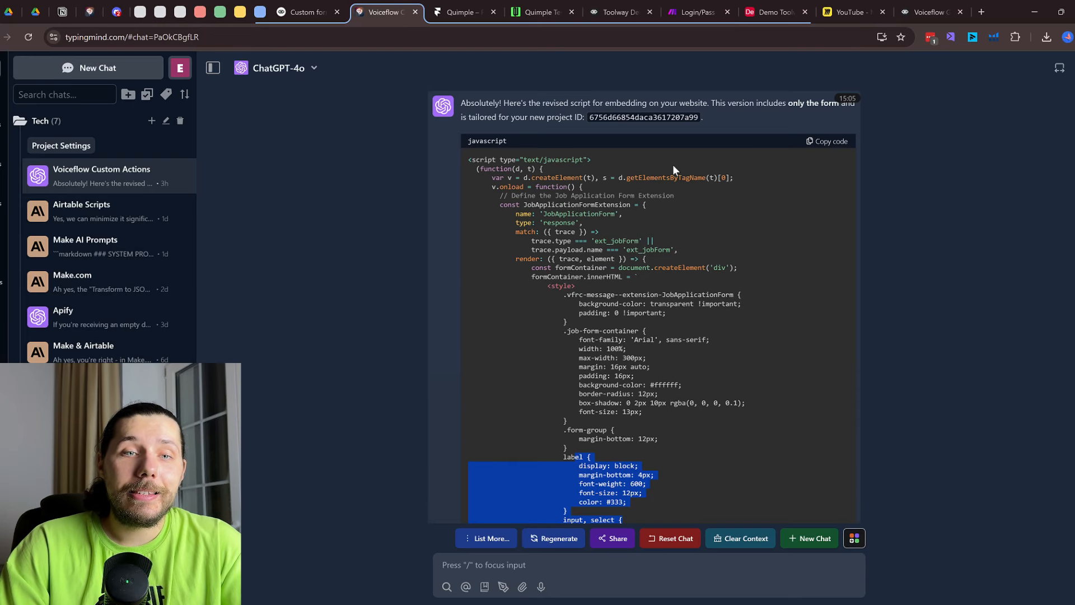
{"action": "left_click", "coordinate": [508, 171]}
{"action": "left_click_drag", "start_coordinate": [471, 157], "coordinate": [699, 451]}
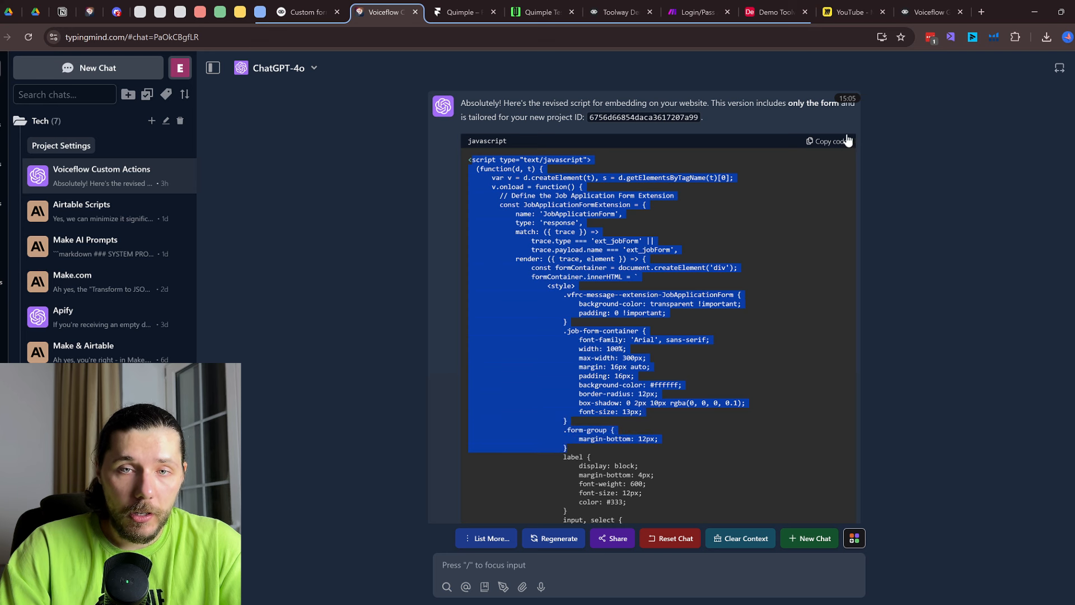
{"action": "left_click", "coordinate": [835, 143]}
{"action": "left_click", "coordinate": [527, 4]}
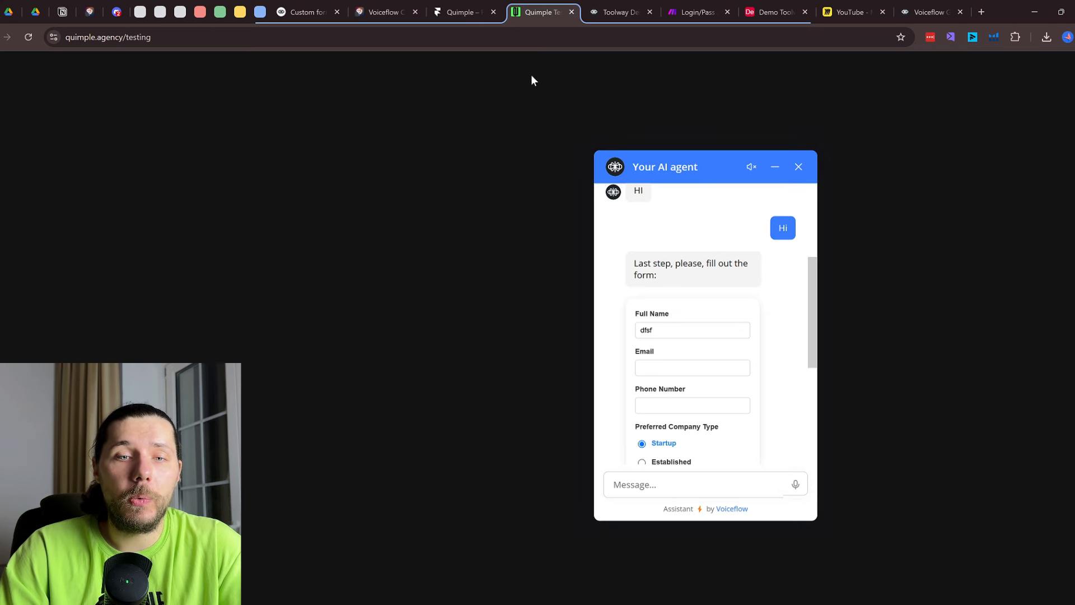
{"action": "left_click", "coordinate": [465, 12]}
{"action": "left_click", "coordinate": [1049, 532]}
{"action": "key", "text": "ctrl+a"}
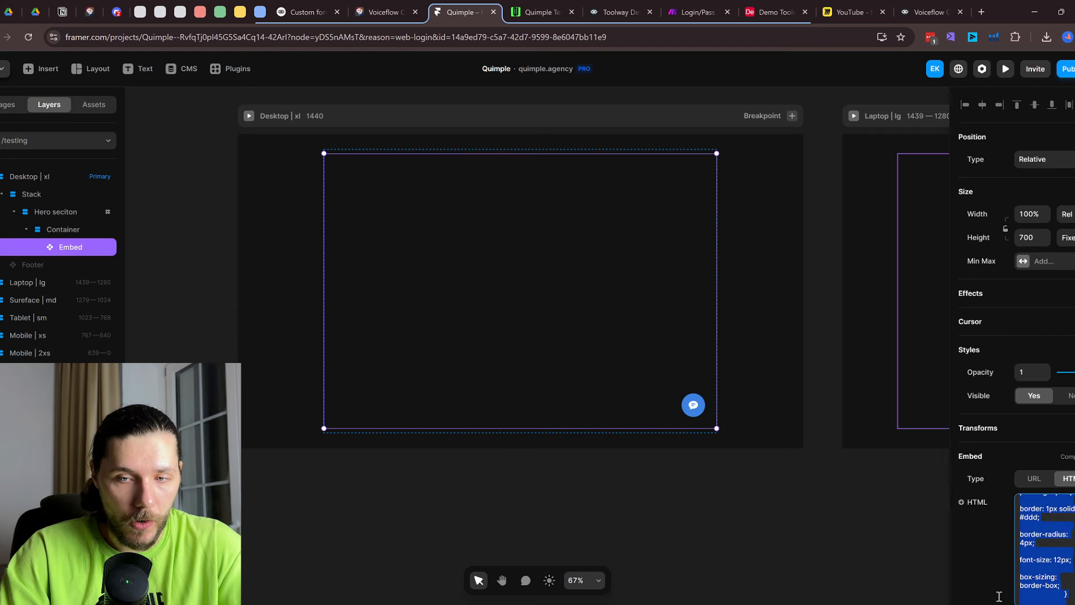
{"action": "scroll", "coordinate": [1064, 565], "scroll_direction": "up", "scroll_amount": 7}
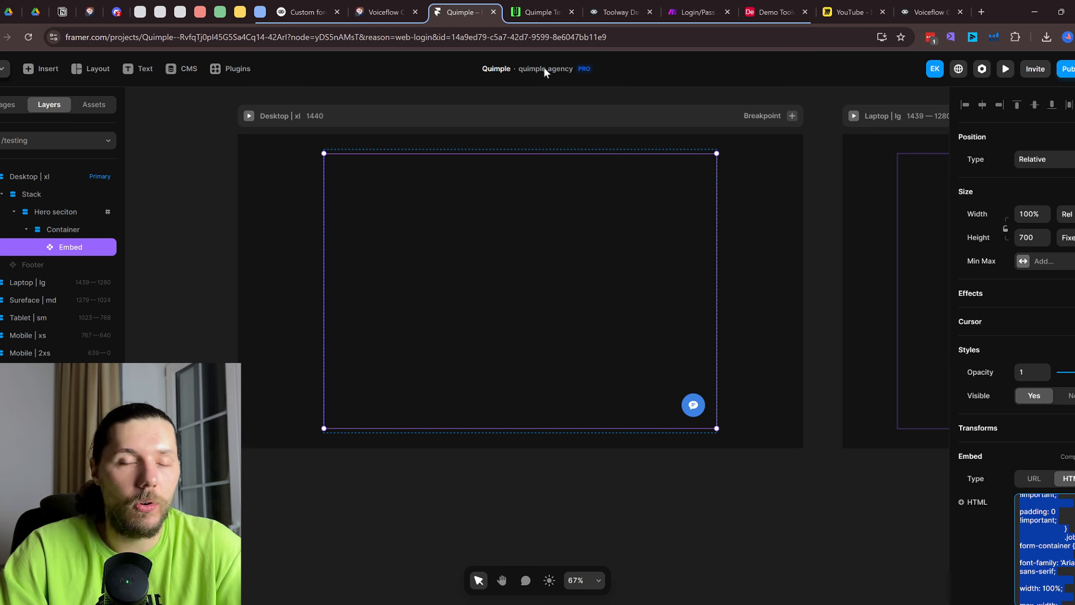
Go from the Framer editor through the Quimple testing page to the Voiceflow canvas
{"action": "left_click", "coordinate": [539, 6]}
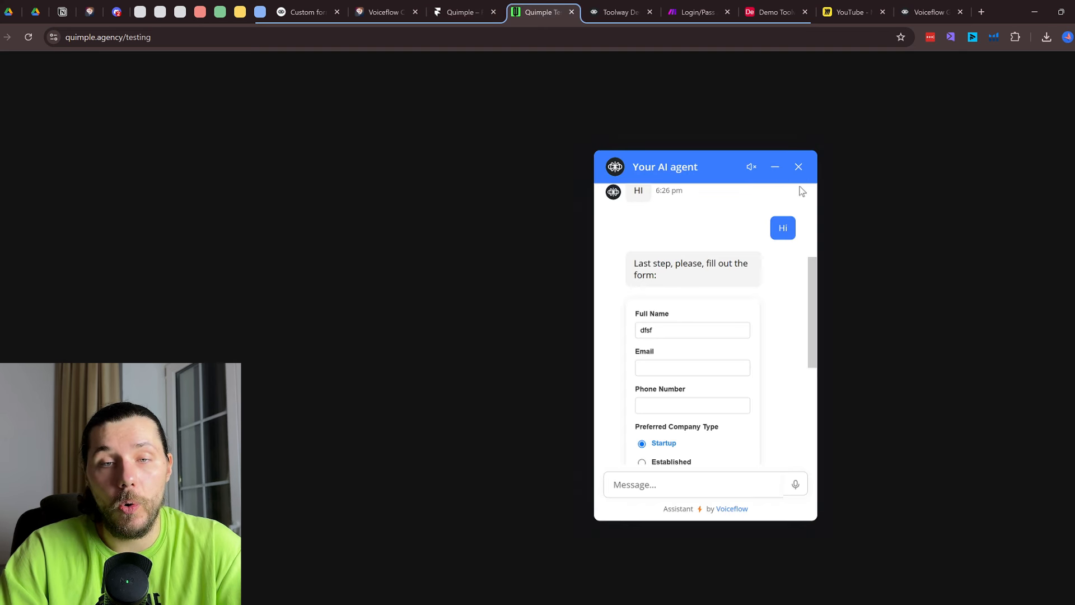
{"action": "left_click", "coordinate": [927, 6]}
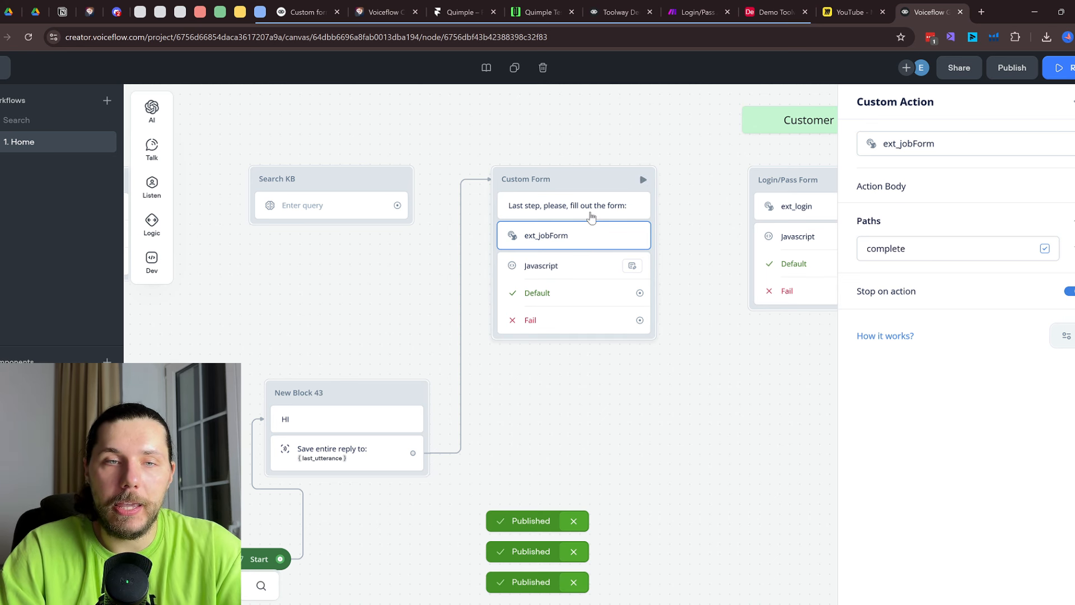
Add a Custom Action block and paste ext_jobForm from the existing step as its name
{"action": "mouse_move", "coordinate": [145, 270]}
{"action": "left_click_drag", "start_coordinate": [230, 338], "coordinate": [708, 417]}
{"action": "left_click", "coordinate": [920, 143]}
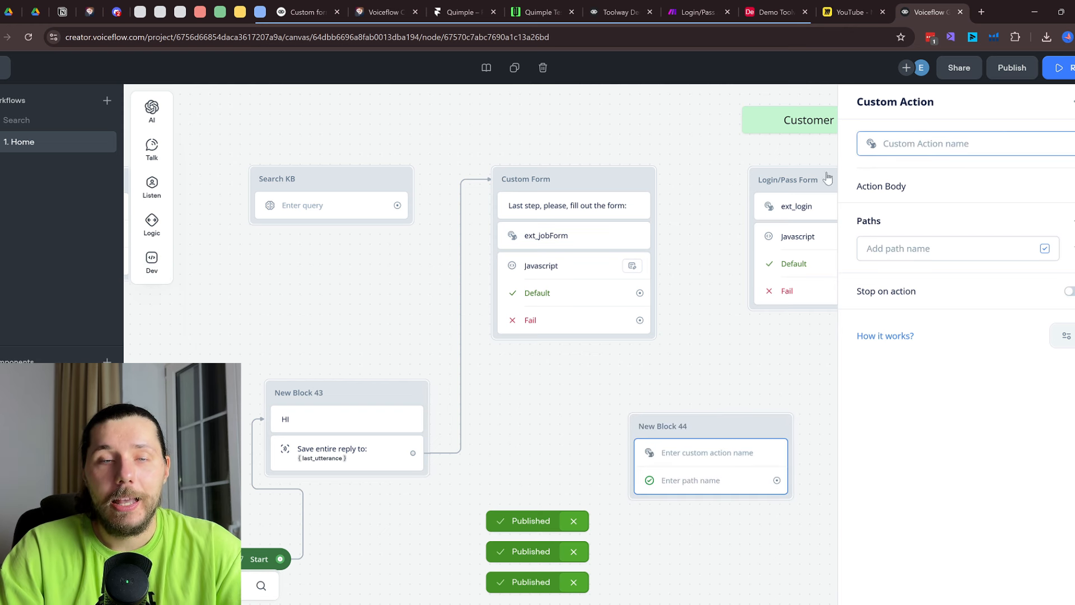
{"action": "left_click", "coordinate": [546, 235]}
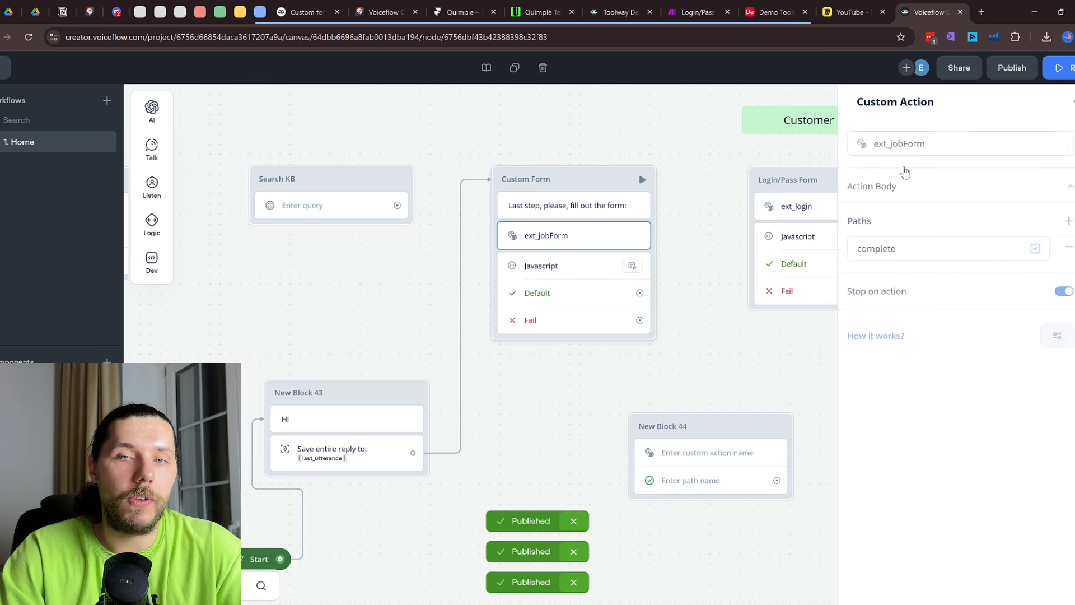
{"action": "left_click_drag", "start_coordinate": [936, 144], "coordinate": [882, 144]}
{"action": "key", "text": "ctrl+c"}
{"action": "left_click", "coordinate": [729, 426]}
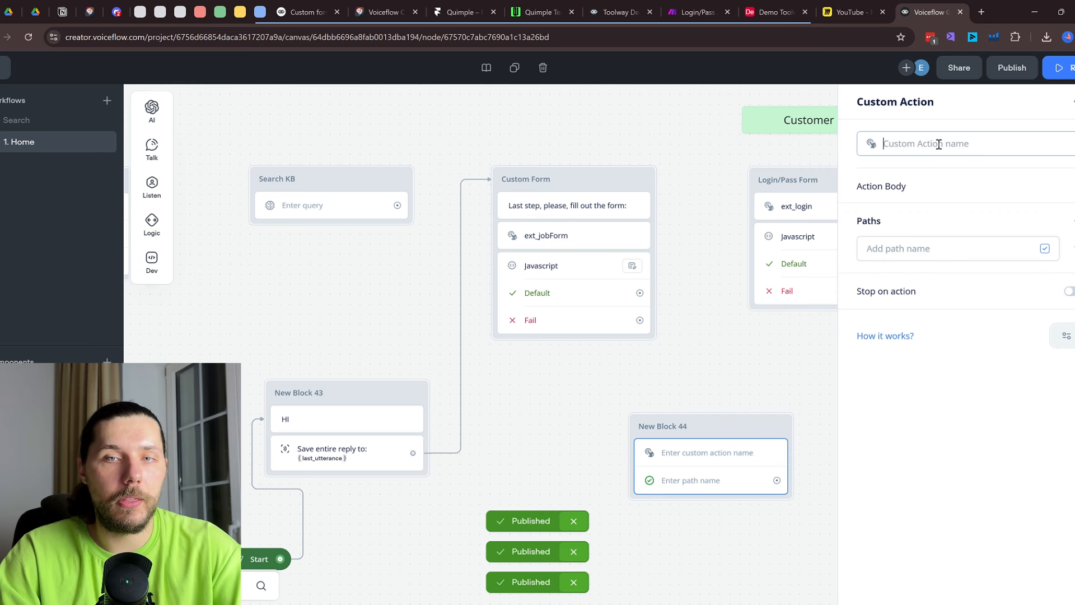
{"action": "key", "text": "ctrl+v"}
Confirm the embed script matches on ext_jobForm, the same name as New Block 44's action
{"action": "left_click", "coordinate": [590, 5]}
{"action": "left_click", "coordinate": [564, 5]}
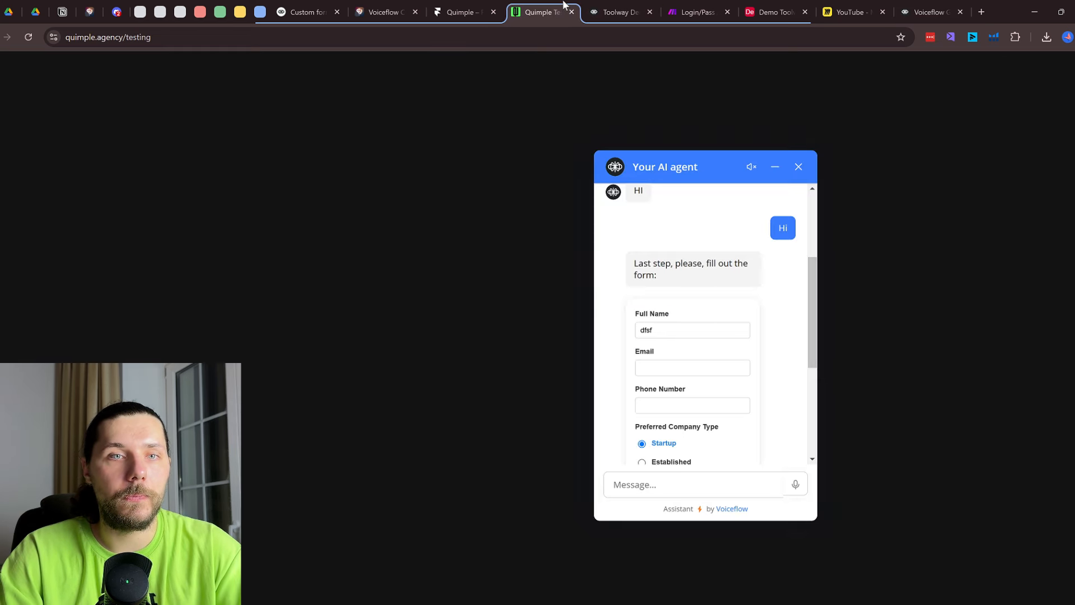
{"action": "left_click", "coordinate": [497, 5]}
{"action": "left_click", "coordinate": [386, 12]}
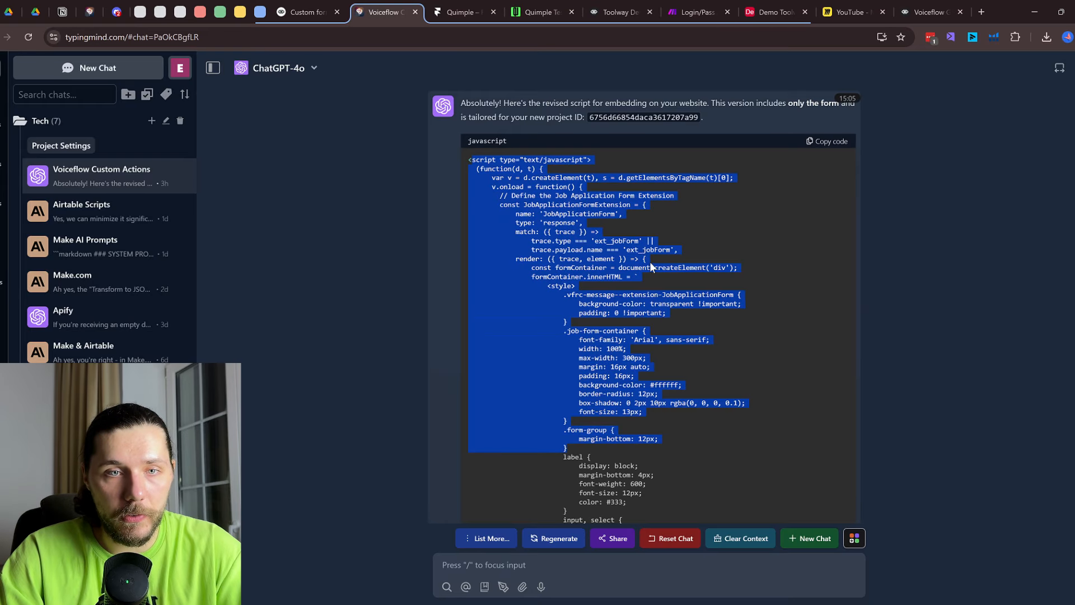
{"action": "left_click", "coordinate": [590, 205]}
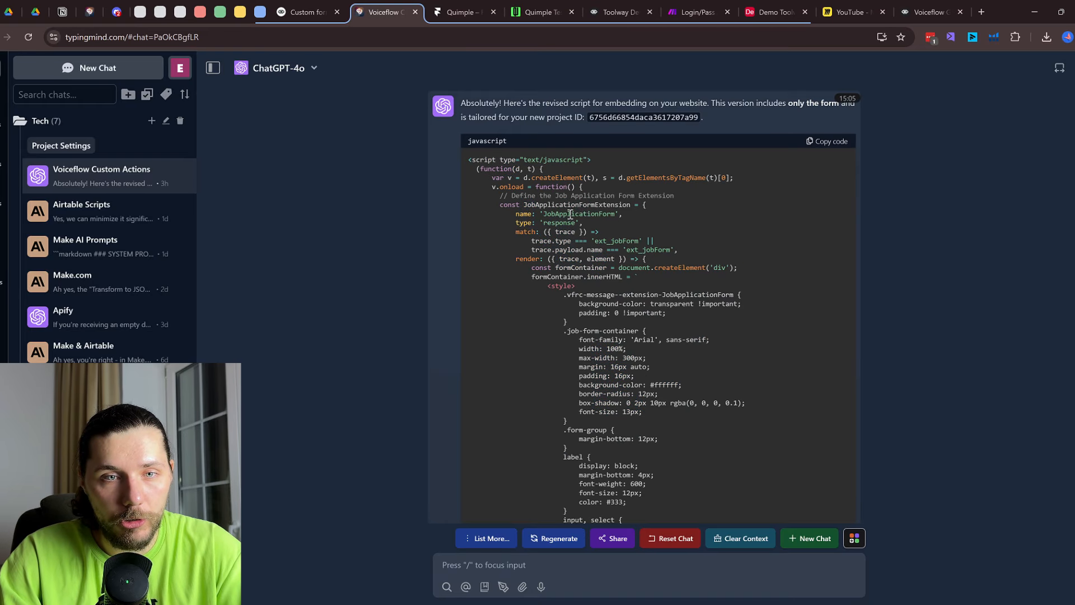
{"action": "left_click_drag", "start_coordinate": [543, 236], "coordinate": [634, 241]}
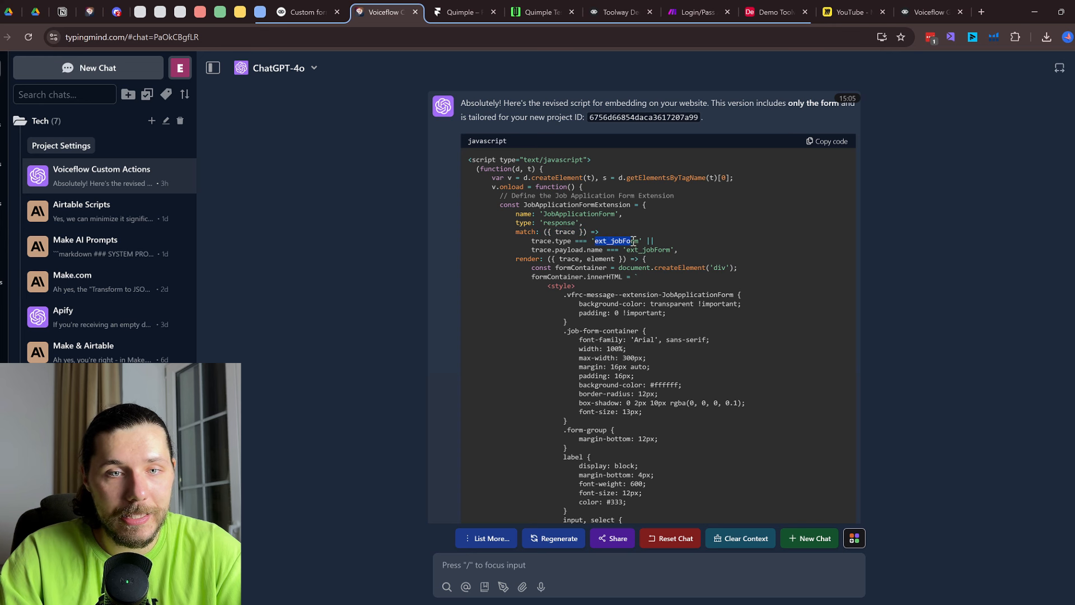
{"action": "left_click", "coordinate": [896, 8]}
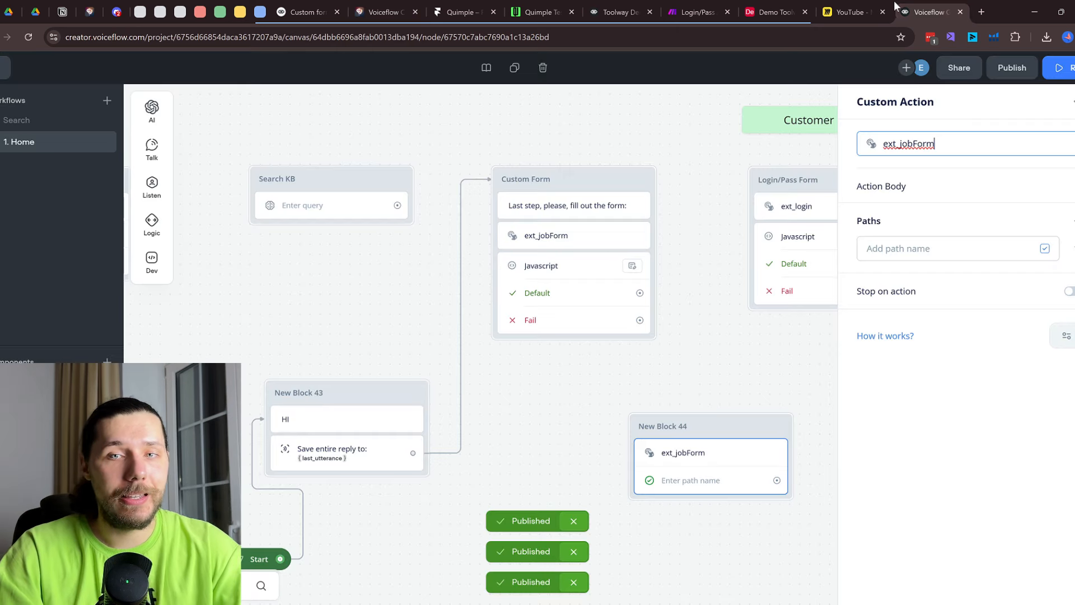
{"action": "left_click_drag", "start_coordinate": [971, 143], "coordinate": [870, 140]}
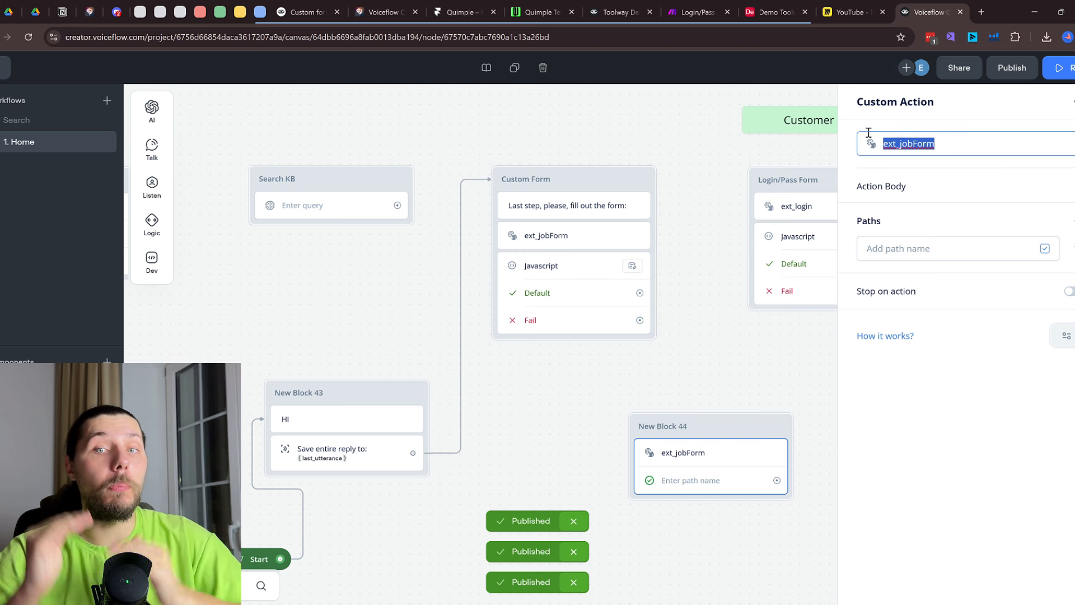
{"action": "left_click", "coordinate": [983, 187]}
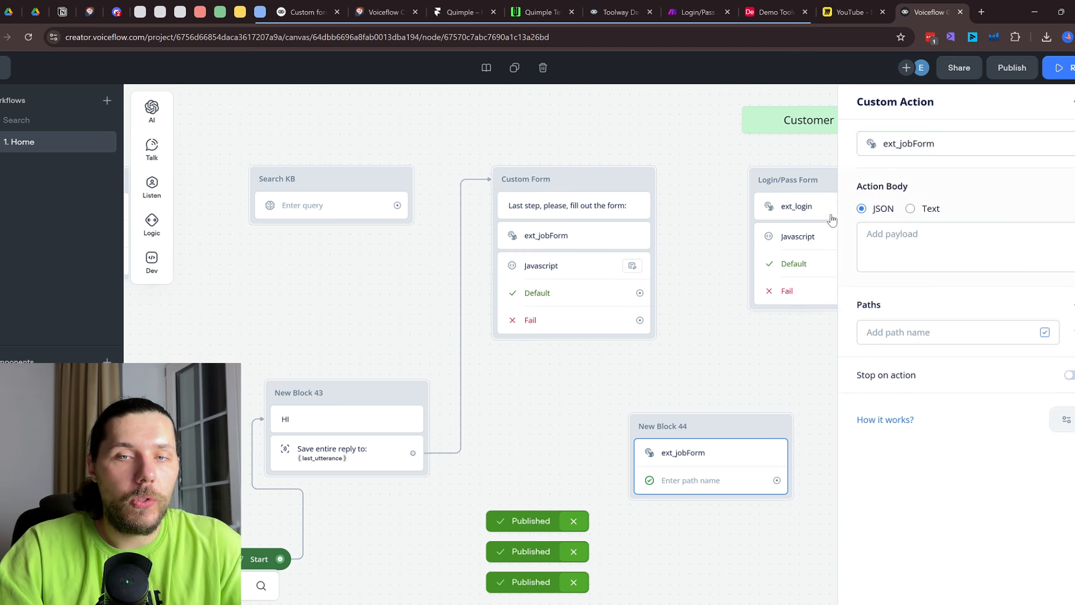
Switch the new action's body to Text, check the live form, then set it back to JSON
{"action": "left_click", "coordinate": [910, 208]}
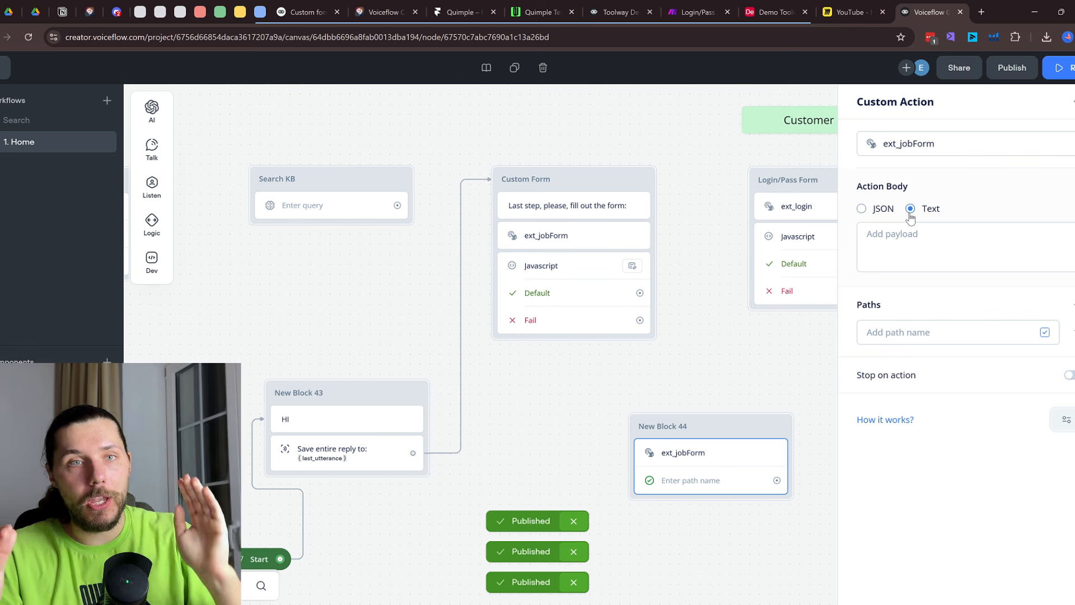
{"action": "left_click", "coordinate": [535, 7]}
{"action": "left_click", "coordinate": [651, 332]}
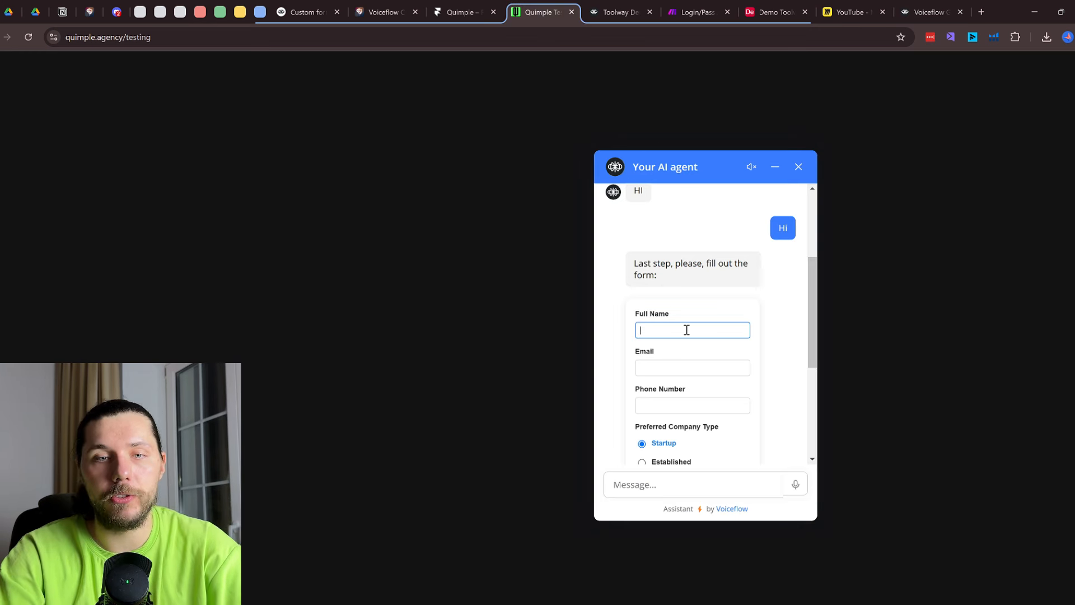
{"action": "scroll", "coordinate": [686, 330], "scroll_direction": "up", "scroll_amount": 3}
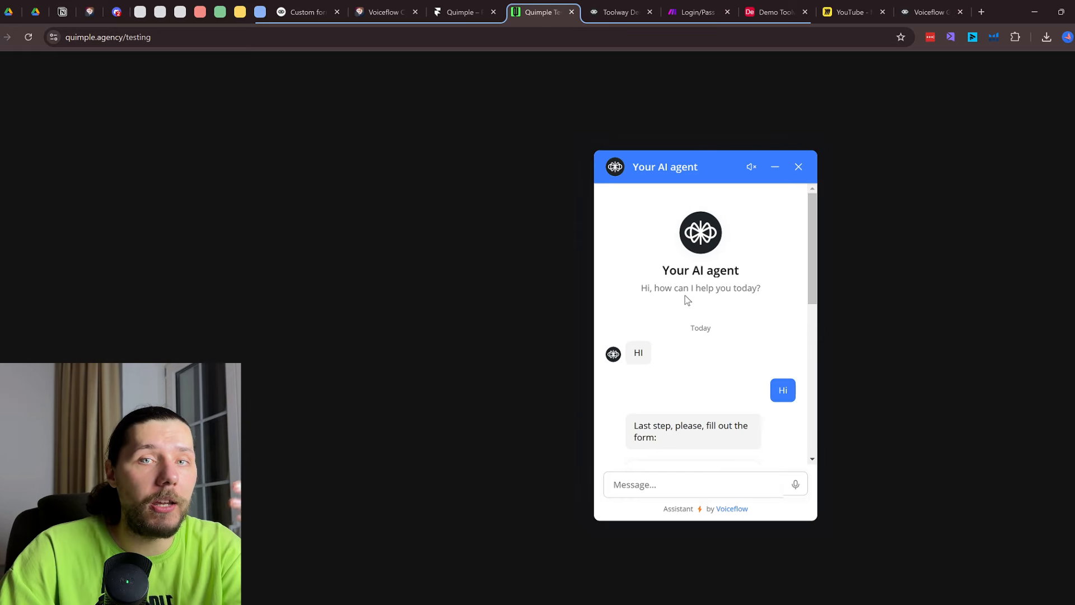
{"action": "left_click", "coordinate": [929, 7]}
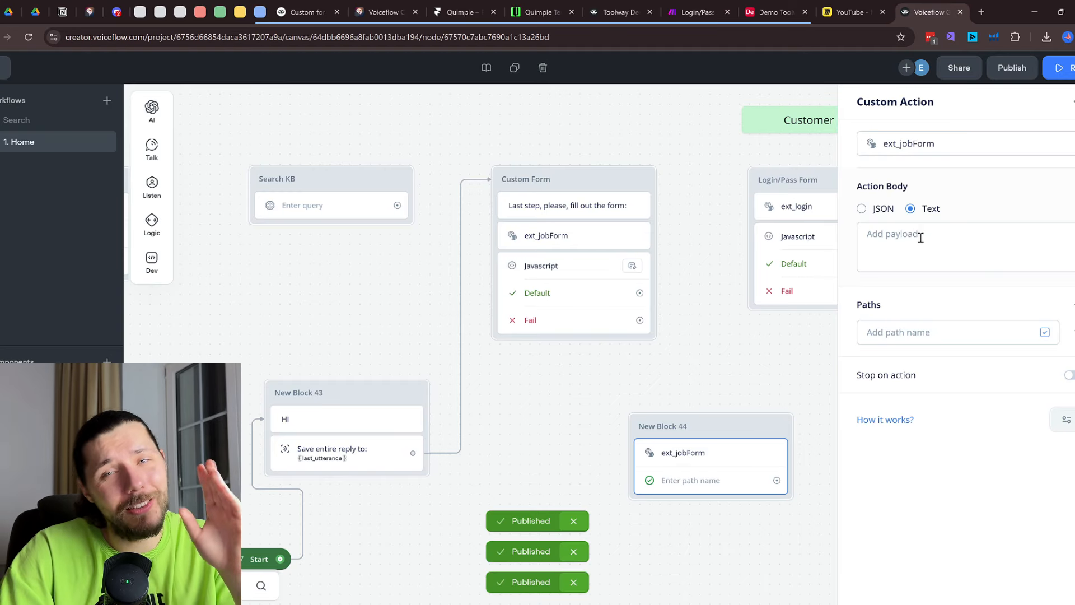
{"action": "left_click", "coordinate": [863, 209]}
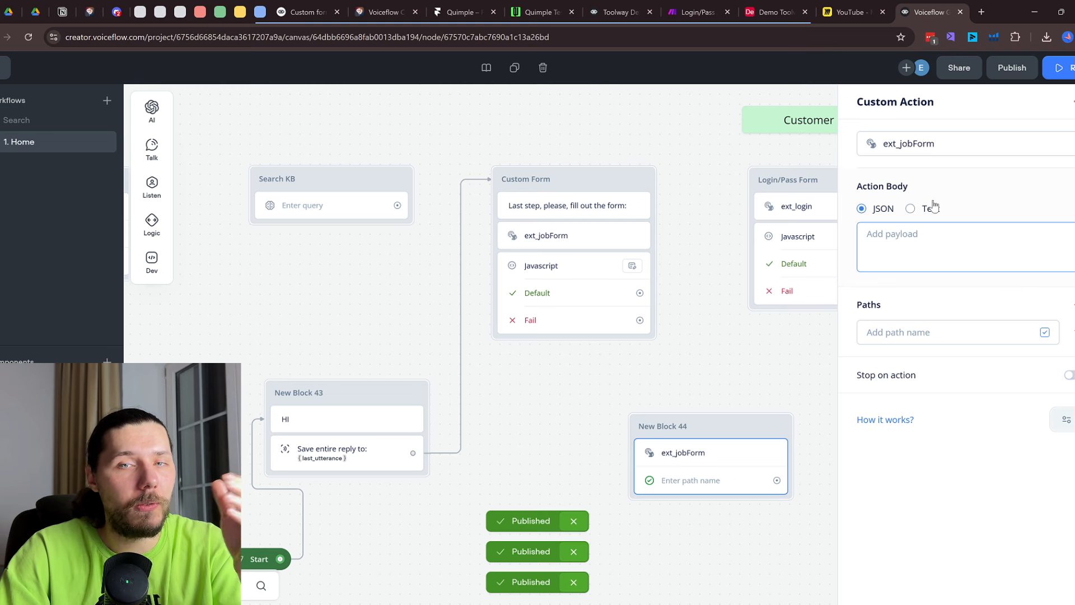
{"action": "left_click", "coordinate": [307, 12]}
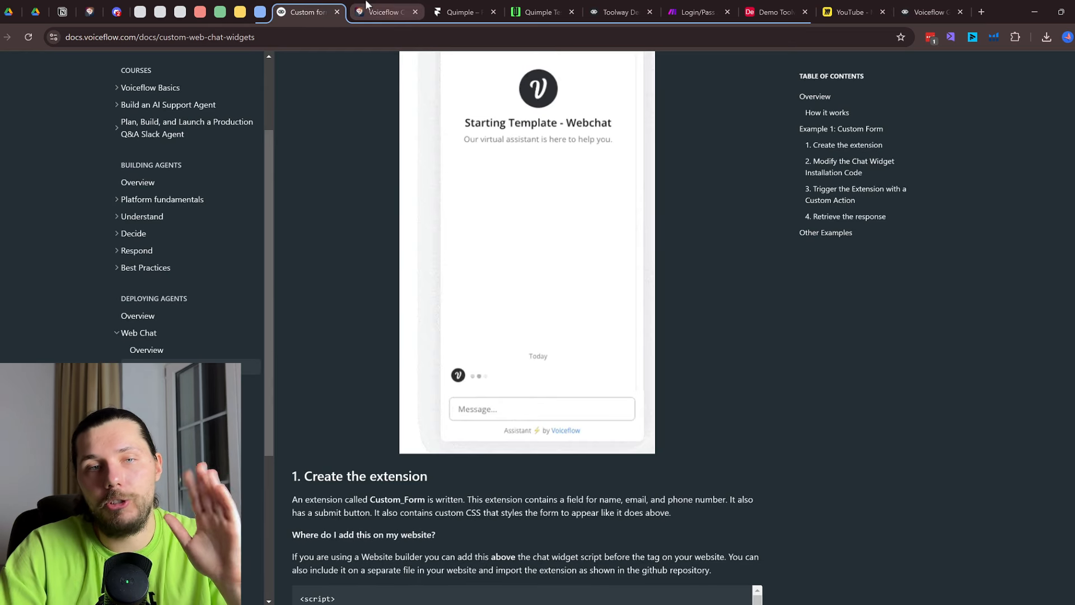
{"action": "left_click", "coordinate": [386, 12]}
{"action": "left_click", "coordinate": [560, 6]}
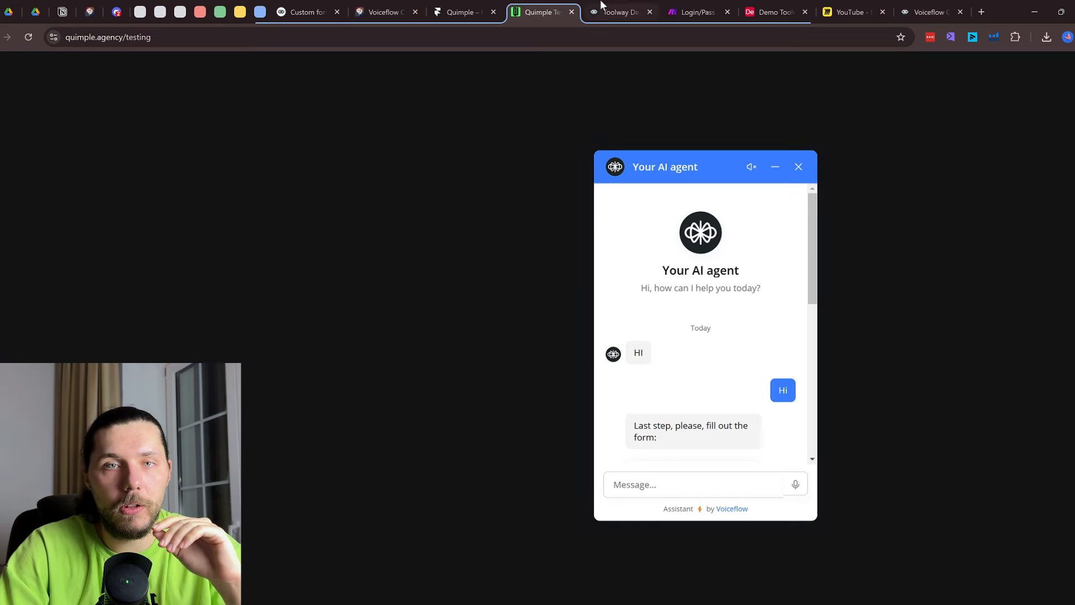
{"action": "left_click", "coordinate": [909, 7]}
Inspect the form block's Javascript step and ext_jobForm settings, then review the chat's greeting exchange
{"action": "left_click", "coordinate": [893, 326]}
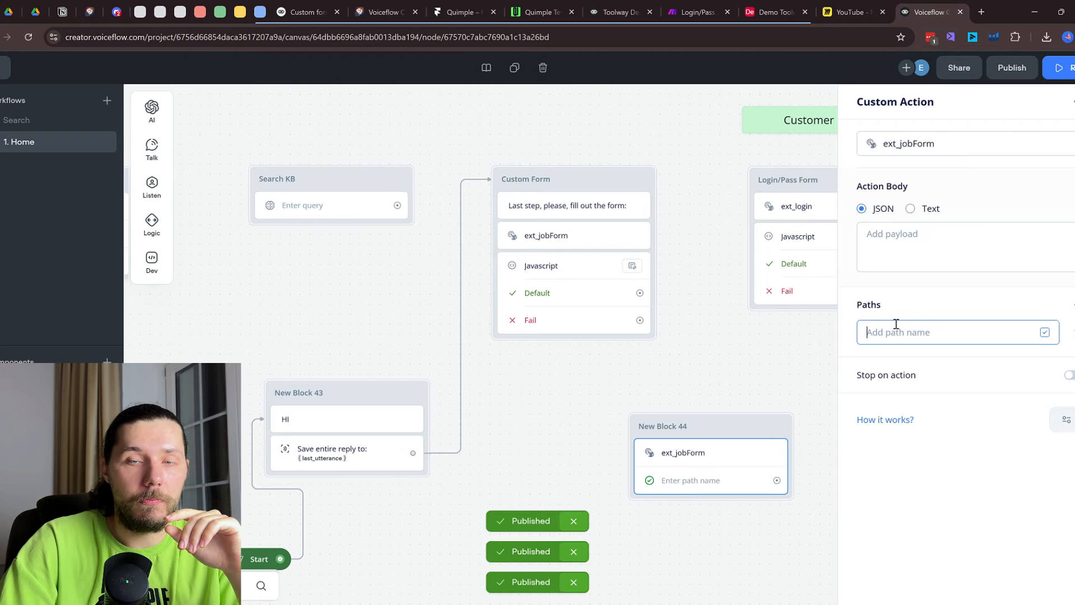
{"action": "left_click", "coordinate": [588, 266]}
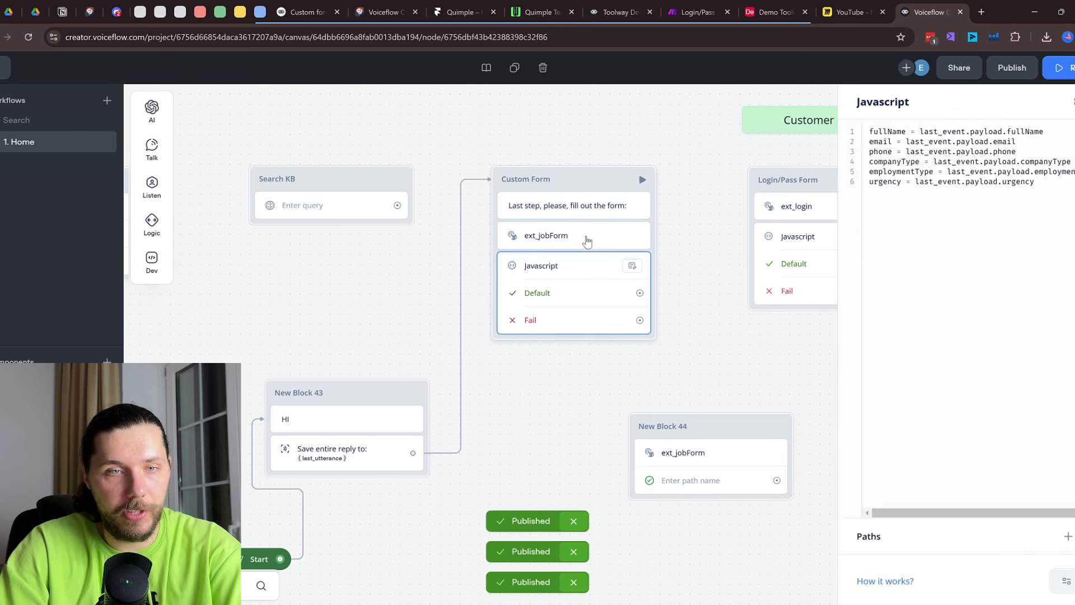
{"action": "left_click", "coordinate": [594, 238]}
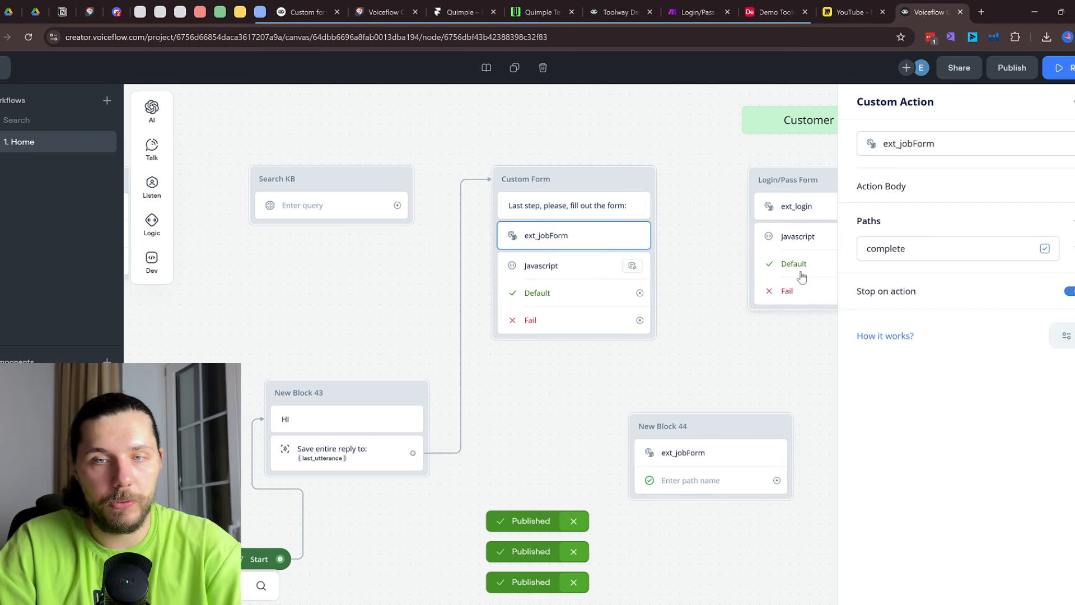
{"action": "left_click", "coordinate": [742, 330]}
{"action": "left_click_drag", "start_coordinate": [742, 347], "coordinate": [636, 314]}
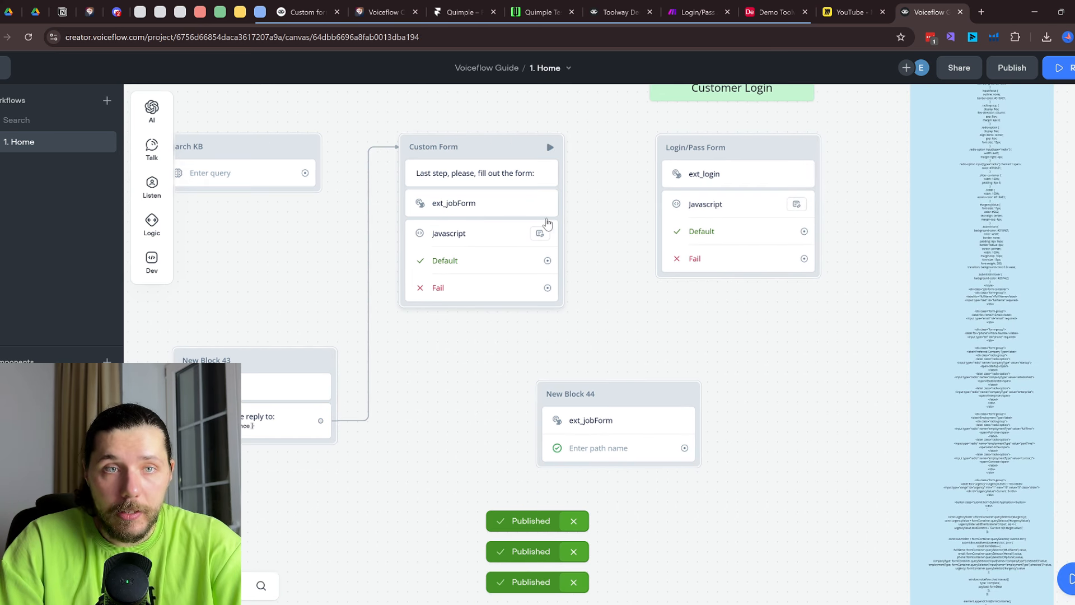
{"action": "left_click", "coordinate": [539, 12]}
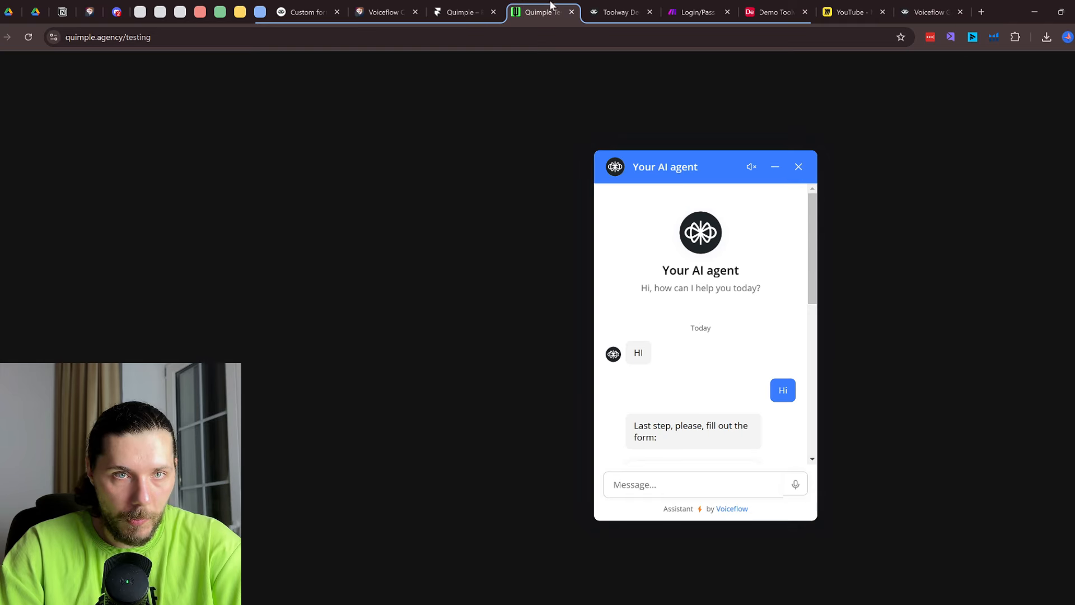
{"action": "left_click_drag", "start_coordinate": [634, 353], "coordinate": [643, 351]}
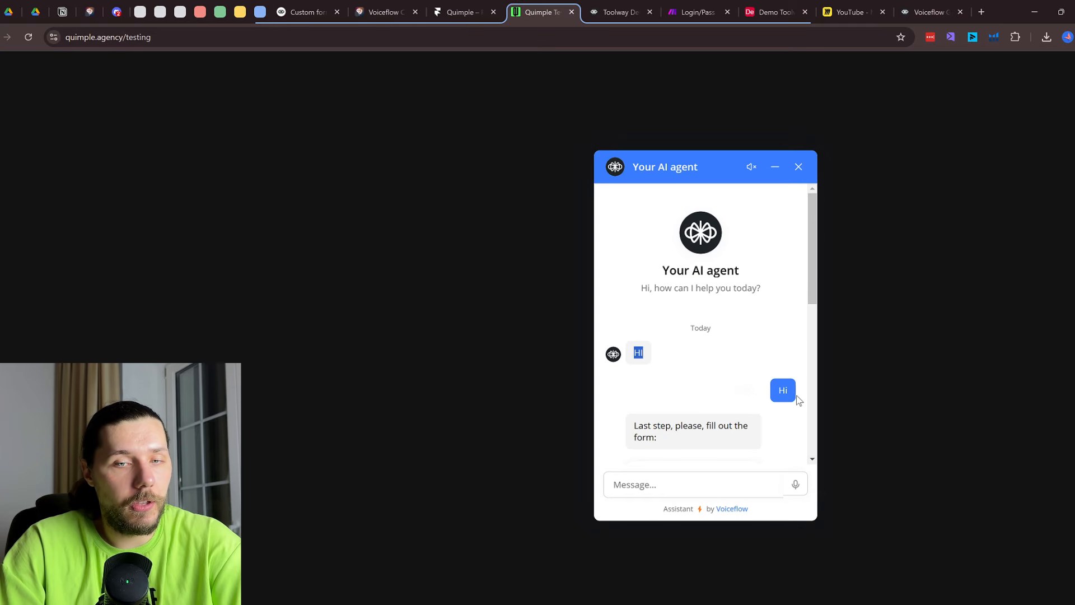
{"action": "left_click_drag", "start_coordinate": [793, 392], "coordinate": [724, 417]}
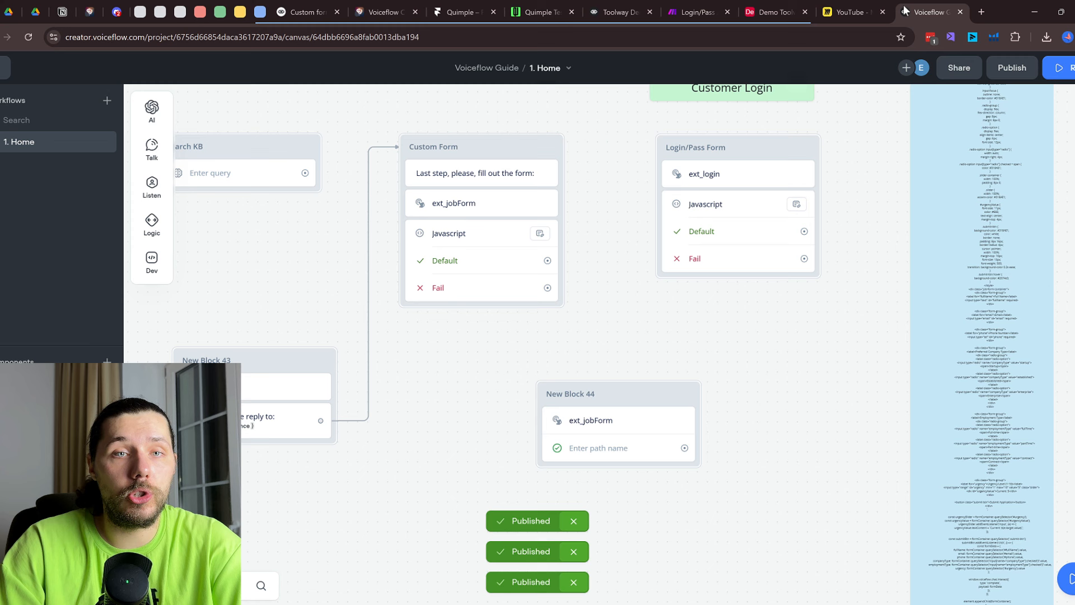
Compare the Custom Form's prompt message and ext_jobForm action with the chat's form prompt
{"action": "left_click", "coordinate": [930, 12]}
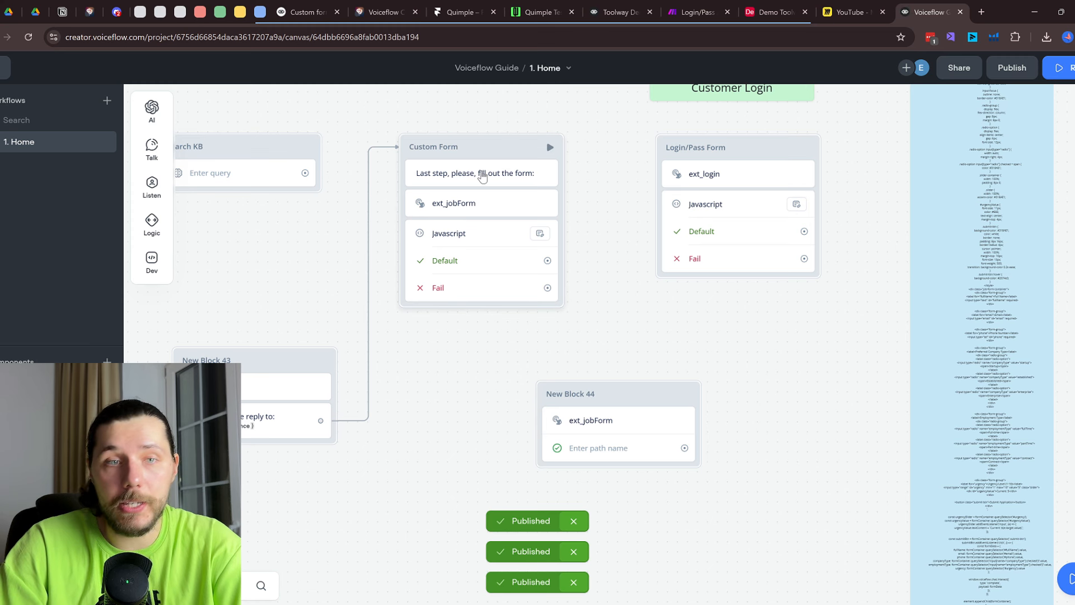
{"action": "left_click", "coordinate": [463, 179]}
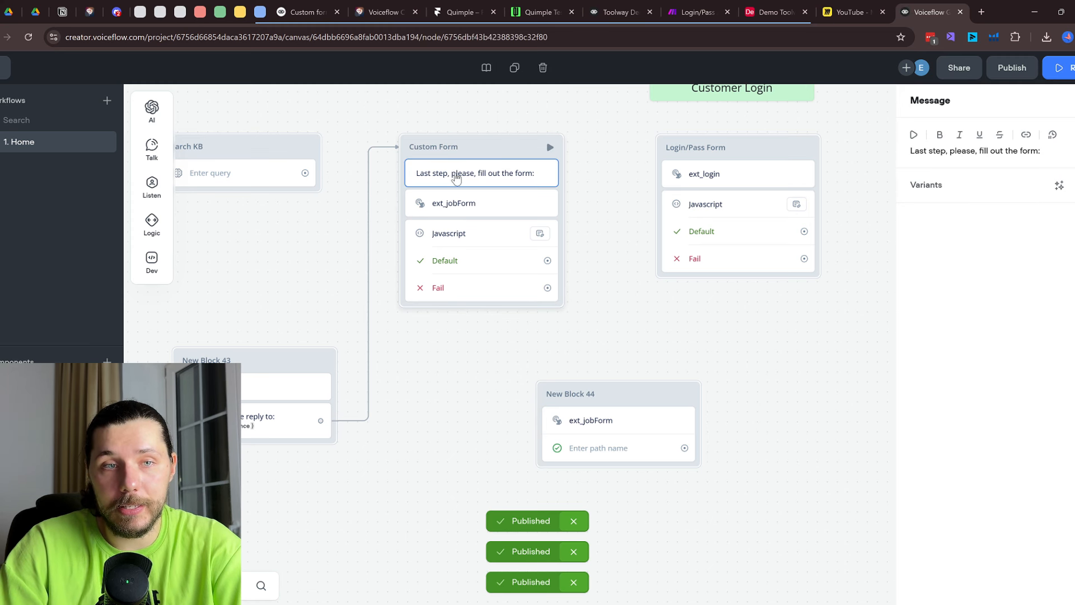
{"action": "left_click", "coordinate": [541, 12]}
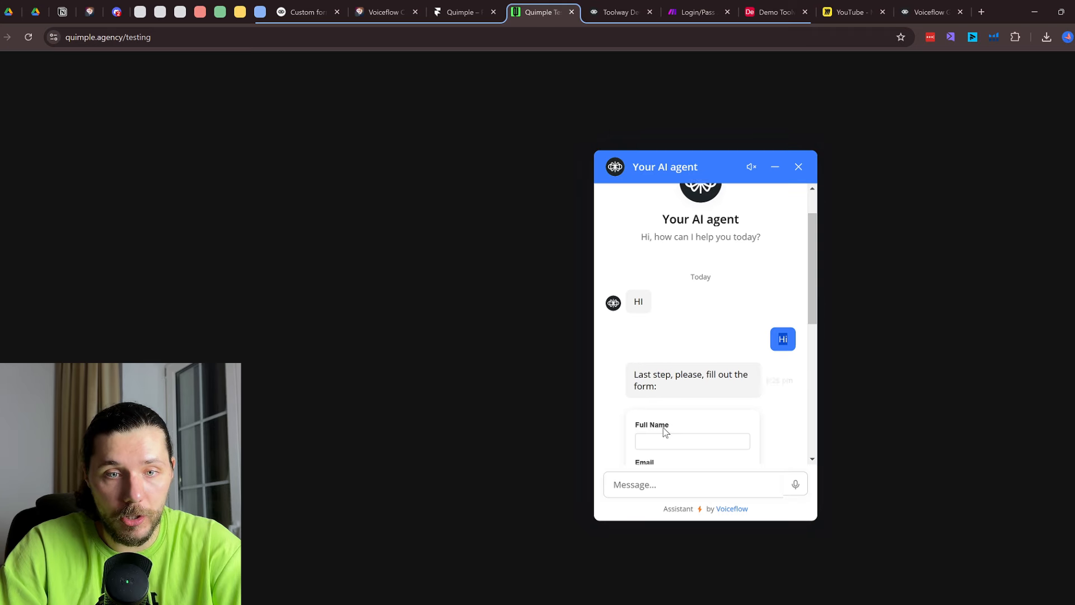
{"action": "left_click_drag", "start_coordinate": [638, 374], "coordinate": [678, 377]}
{"action": "scroll", "coordinate": [665, 392], "scroll_direction": "down", "scroll_amount": 2}
{"action": "left_click_drag", "start_coordinate": [635, 315], "coordinate": [685, 393]}
{"action": "left_click", "coordinate": [901, 10]}
{"action": "left_click", "coordinate": [463, 203]}
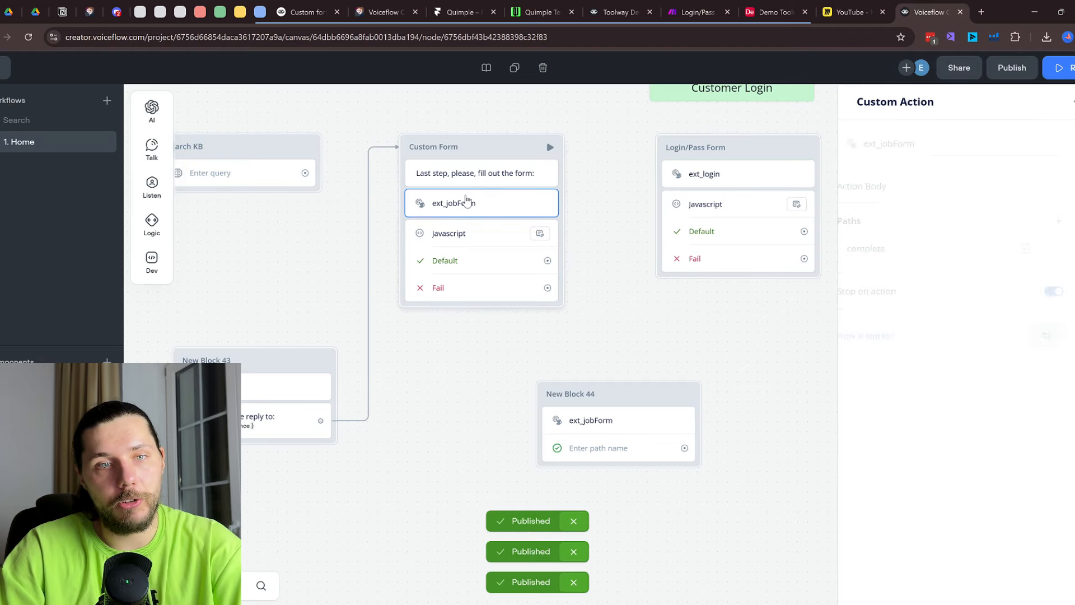
{"action": "left_click", "coordinate": [614, 5]}
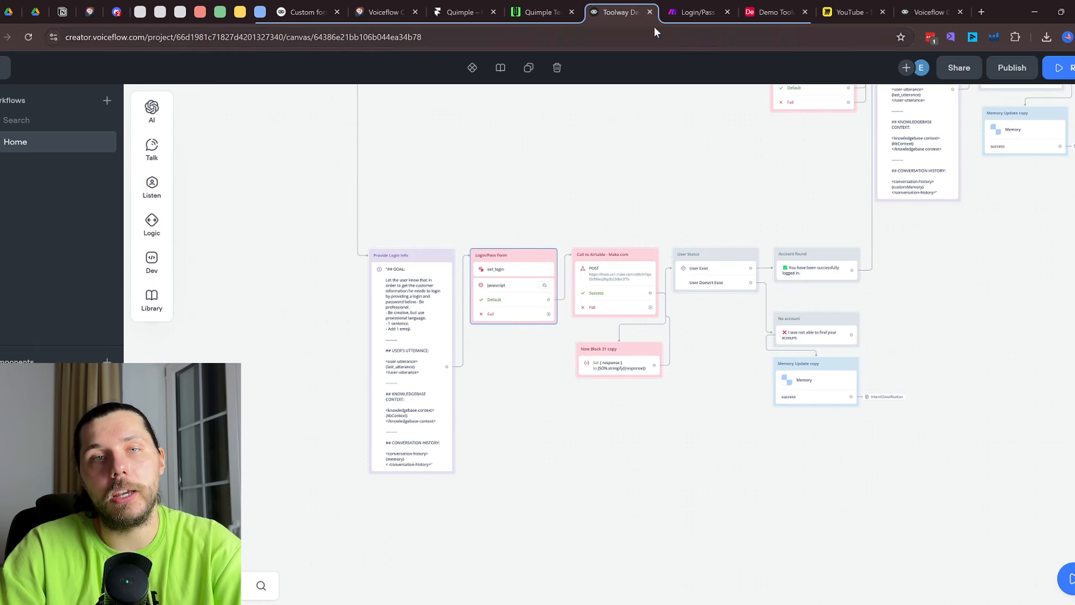
{"action": "left_click", "coordinate": [542, 5]}
{"action": "left_click_drag", "start_coordinate": [542, 5], "coordinate": [849, 5]}
{"action": "left_click", "coordinate": [915, 5]}
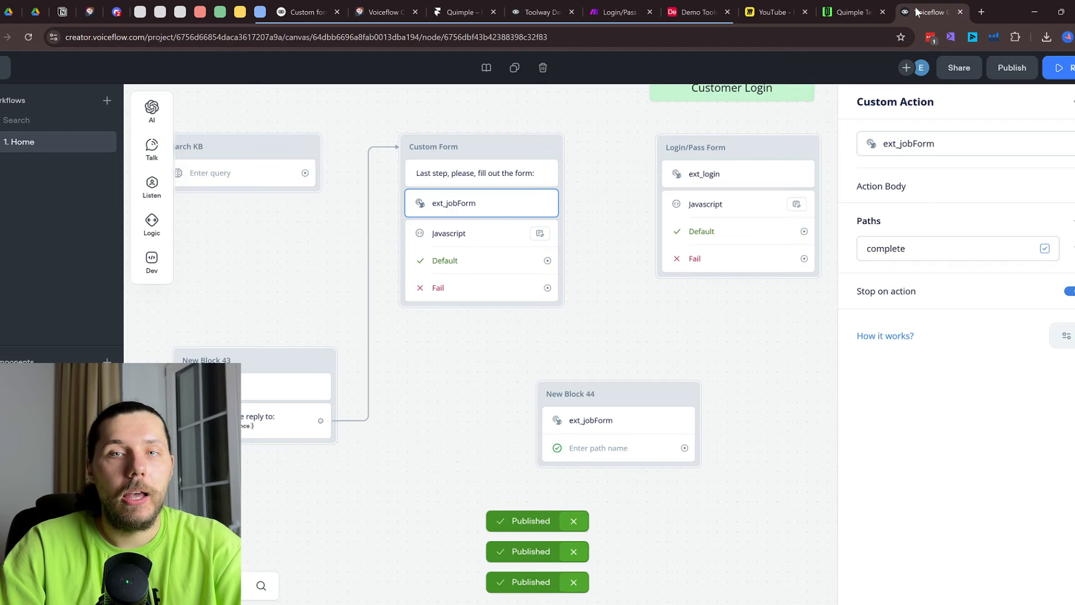
Open the Javascript step and review its variable assignments, such as email
{"action": "left_click", "coordinate": [477, 240]}
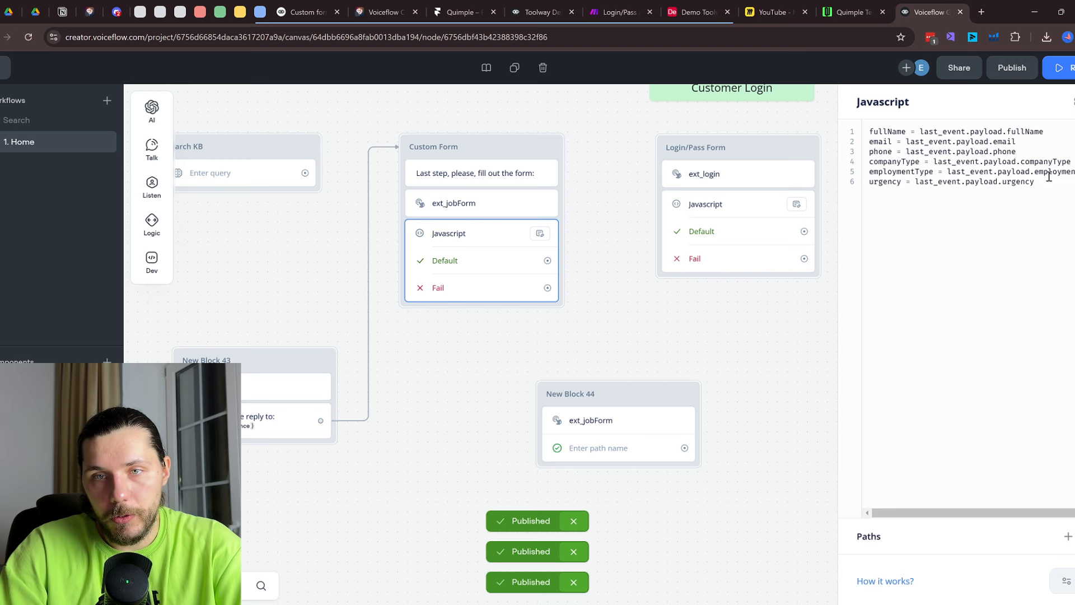
{"action": "left_click_drag", "start_coordinate": [1049, 175], "coordinate": [1032, 130]}
{"action": "left_click", "coordinate": [906, 153]}
{"action": "left_click", "coordinate": [890, 141]}
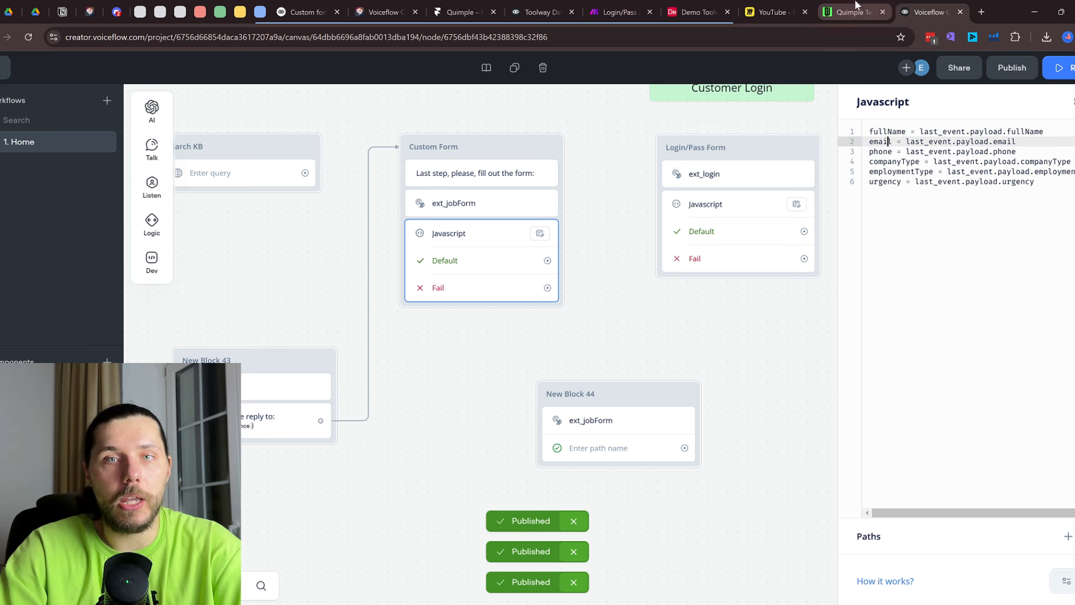
{"action": "left_click", "coordinate": [858, 5]}
{"action": "left_click", "coordinate": [919, 5]}
Match the form's fields against the code, highlighting the urgency variable
{"action": "left_click", "coordinate": [858, 8]}
{"action": "scroll", "coordinate": [699, 263], "scroll_direction": "down", "scroll_amount": 1}
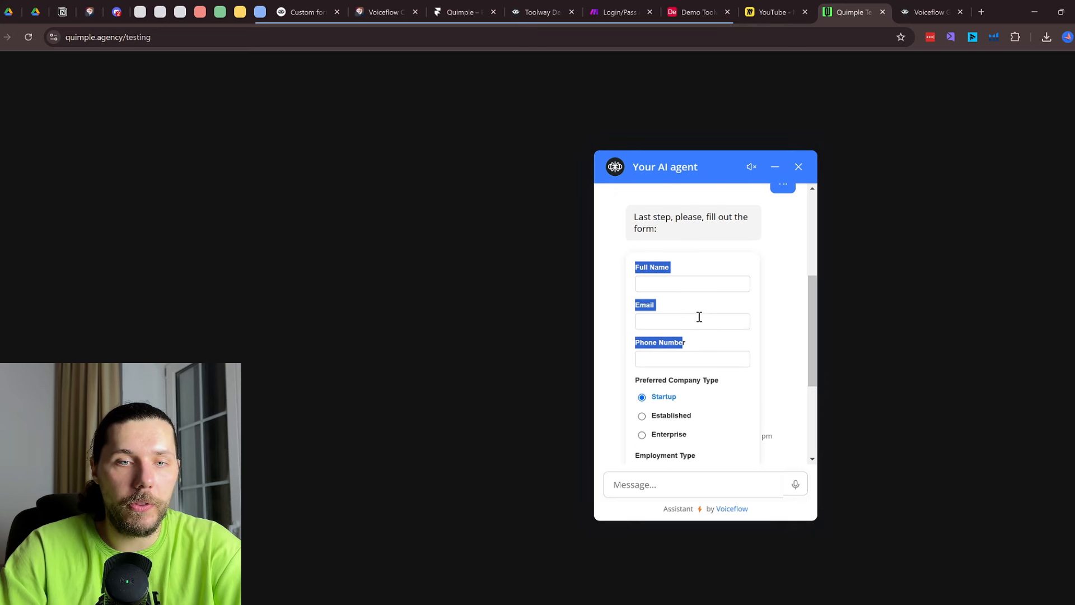
{"action": "left_click", "coordinate": [694, 281]}
{"action": "scroll", "coordinate": [677, 336], "scroll_direction": "down", "scroll_amount": 2}
{"action": "scroll", "coordinate": [660, 377], "scroll_direction": "down", "scroll_amount": 2}
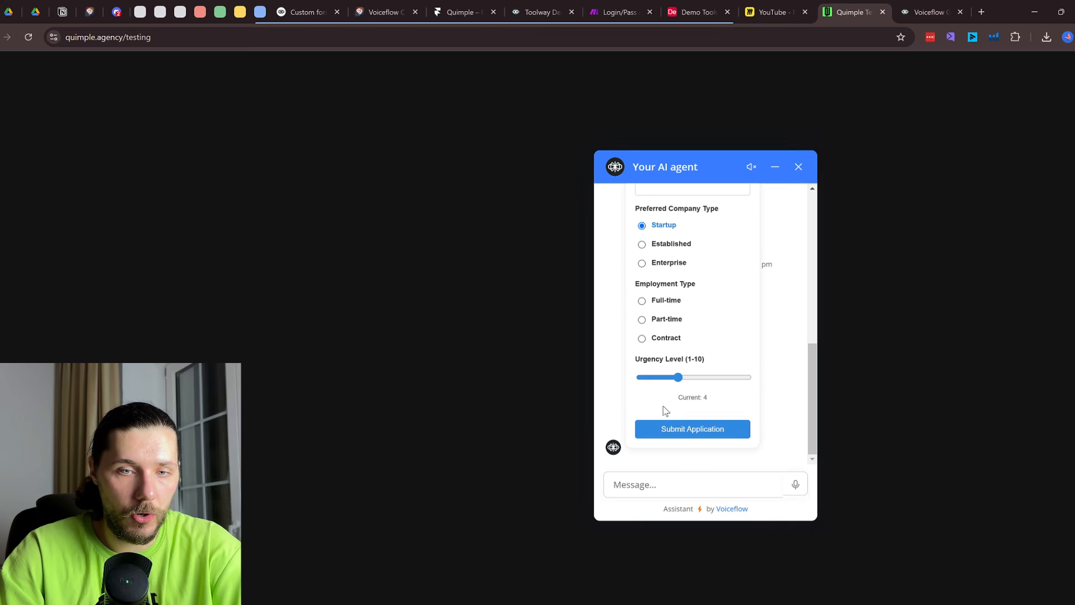
{"action": "mouse_move", "coordinate": [688, 377]}
{"action": "left_mouse_down"}
{"action": "mouse_move", "coordinate": [701, 377]}
{"action": "mouse_move", "coordinate": [679, 377]}
{"action": "left_mouse_up"}
{"action": "left_click", "coordinate": [945, 6]}
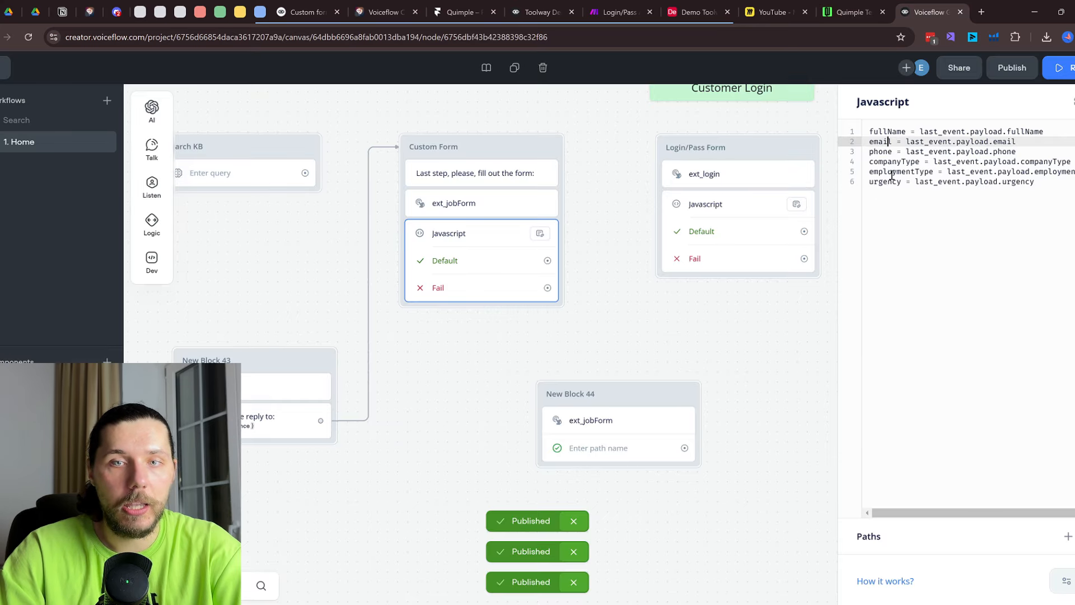
{"action": "left_click_drag", "start_coordinate": [870, 180], "coordinate": [902, 181]}
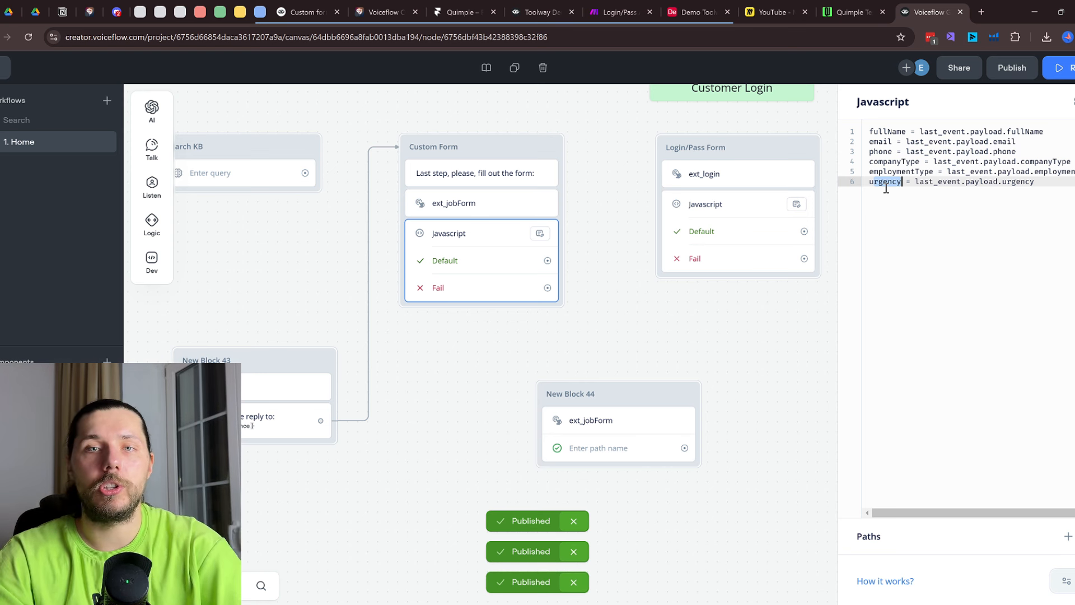
{"action": "scroll", "coordinate": [659, 284], "scroll_direction": "down", "scroll_amount": 3}
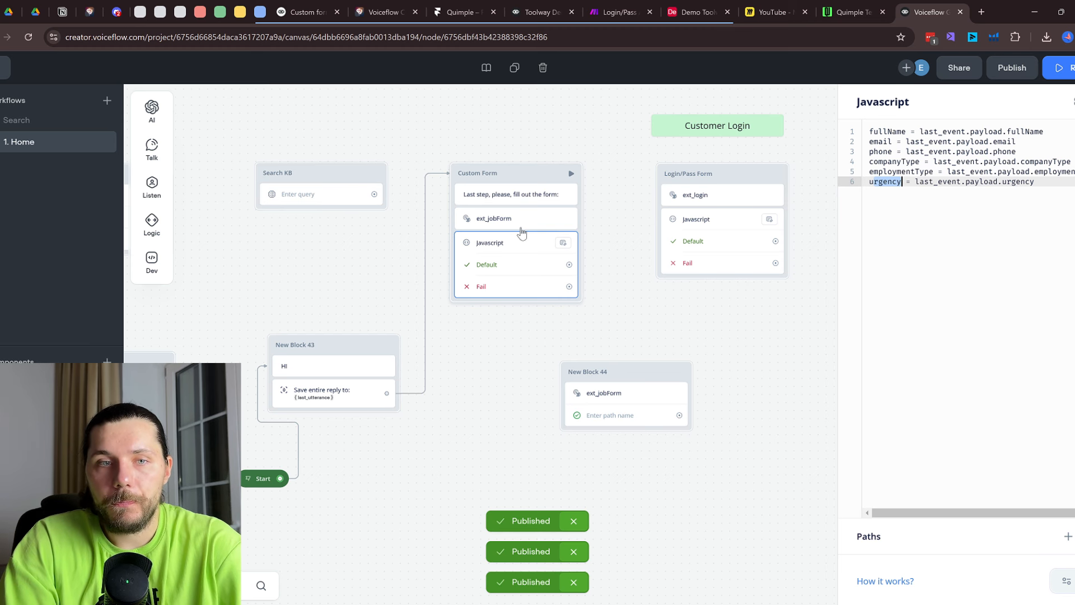
{"action": "left_click", "coordinate": [404, 6]}
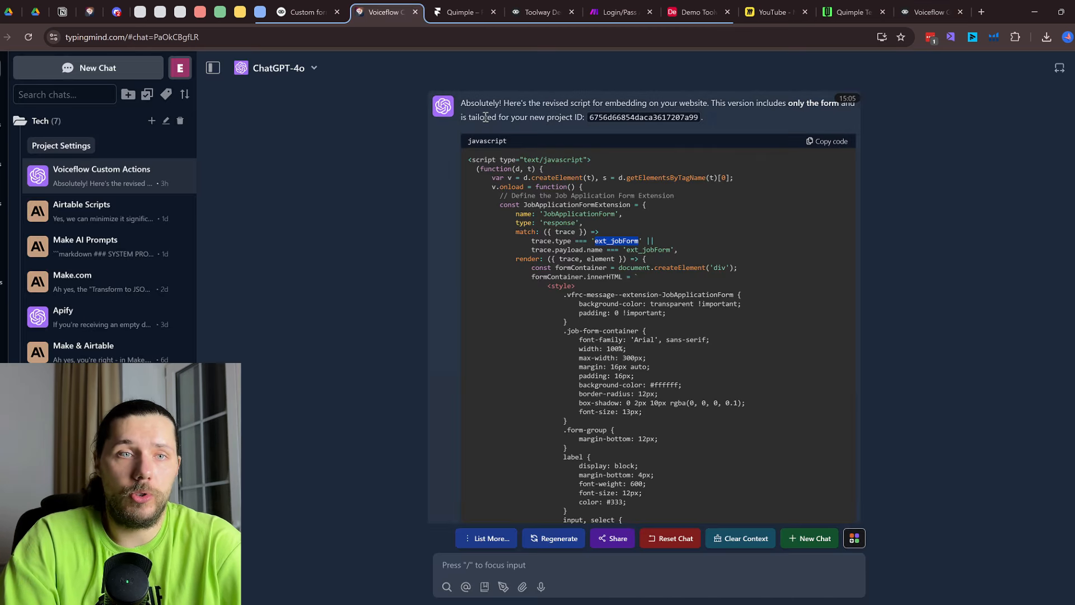
Compare the code chat with the large code note on the Voiceflow canvas
{"action": "left_click", "coordinate": [325, 8]}
{"action": "left_click", "coordinate": [386, 9]}
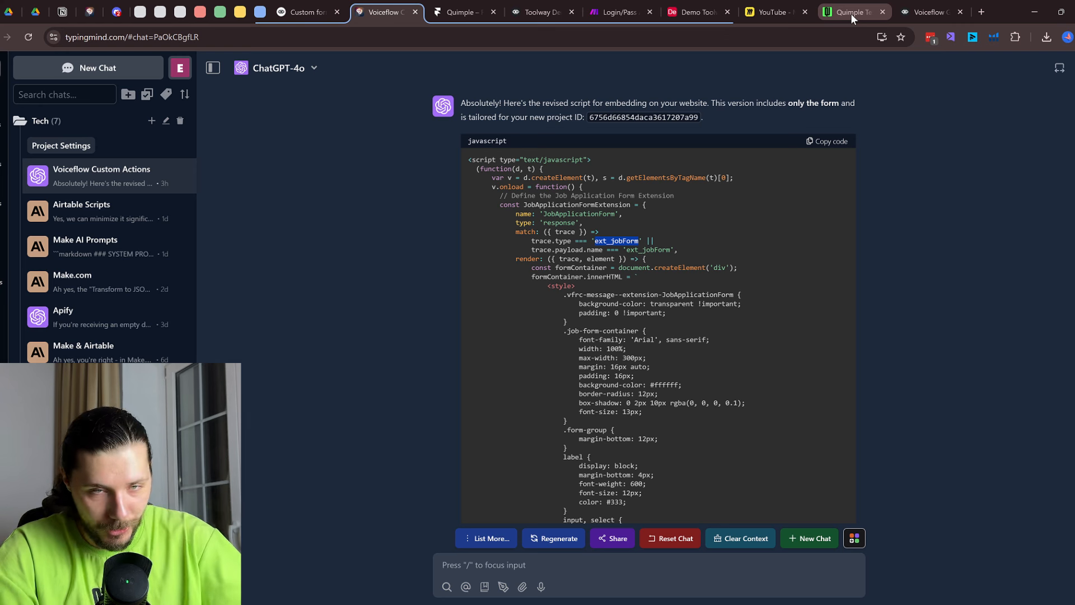
{"action": "left_click", "coordinate": [930, 12]}
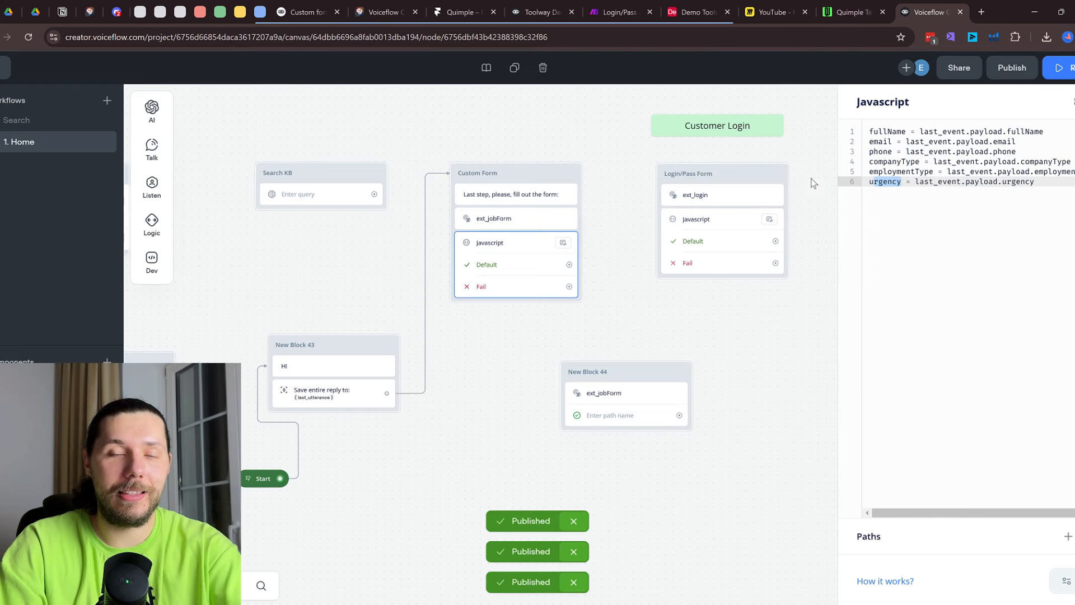
{"action": "left_click", "coordinate": [902, 200]}
{"action": "left_click", "coordinate": [800, 280]}
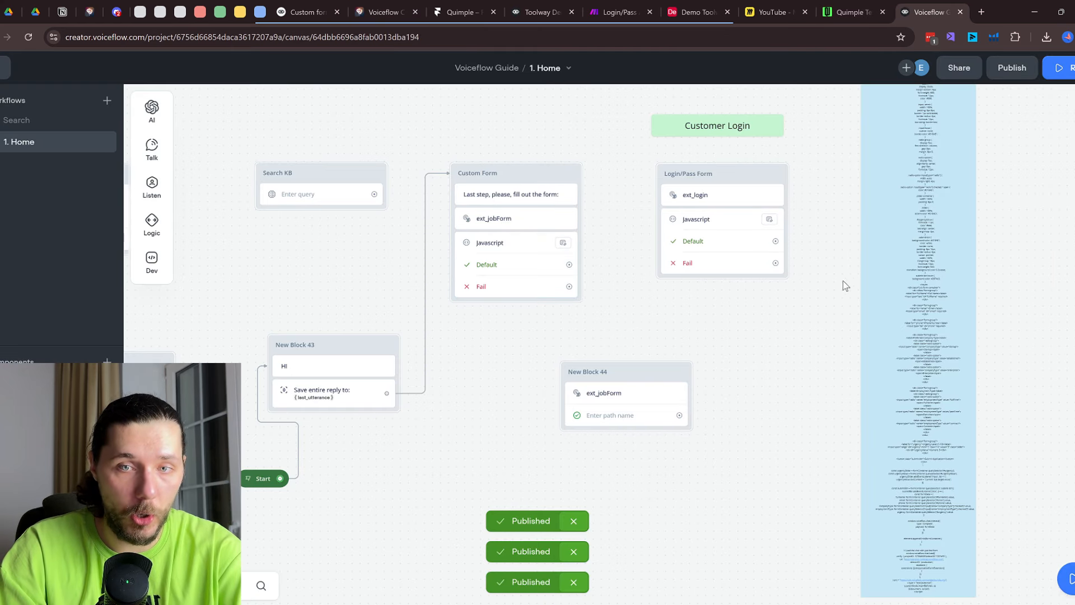
{"action": "left_click", "coordinate": [963, 246]}
{"action": "left_click", "coordinate": [823, 274]}
{"action": "left_click_drag", "start_coordinate": [824, 239], "coordinate": [664, 394]}
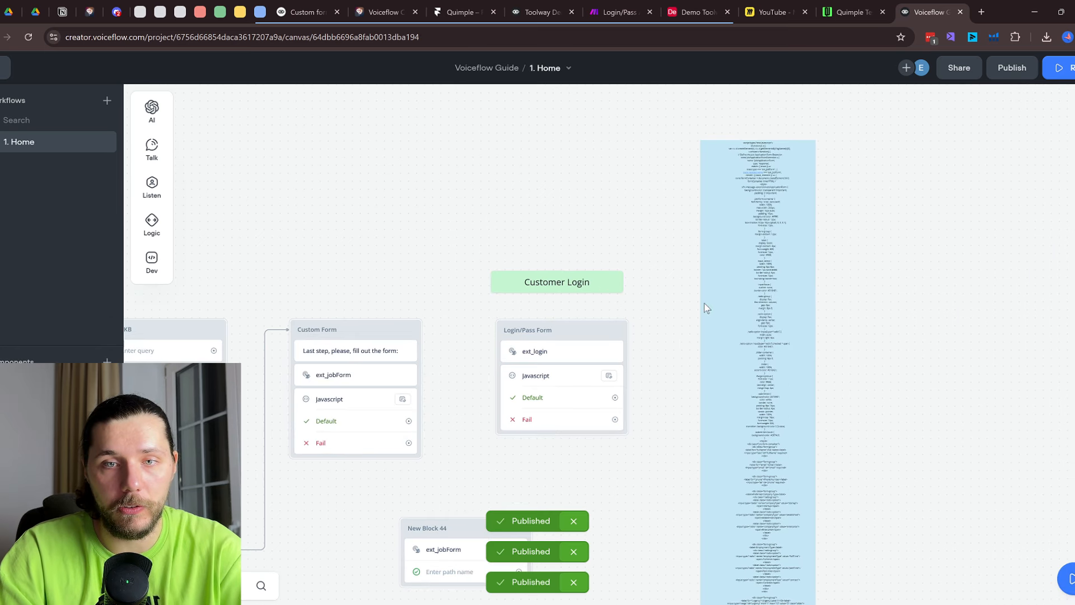
{"action": "scroll", "coordinate": [760, 229], "scroll_direction": "up", "scroll_amount": 1}
{"action": "scroll", "coordinate": [759, 229], "scroll_direction": "up", "scroll_amount": 3}
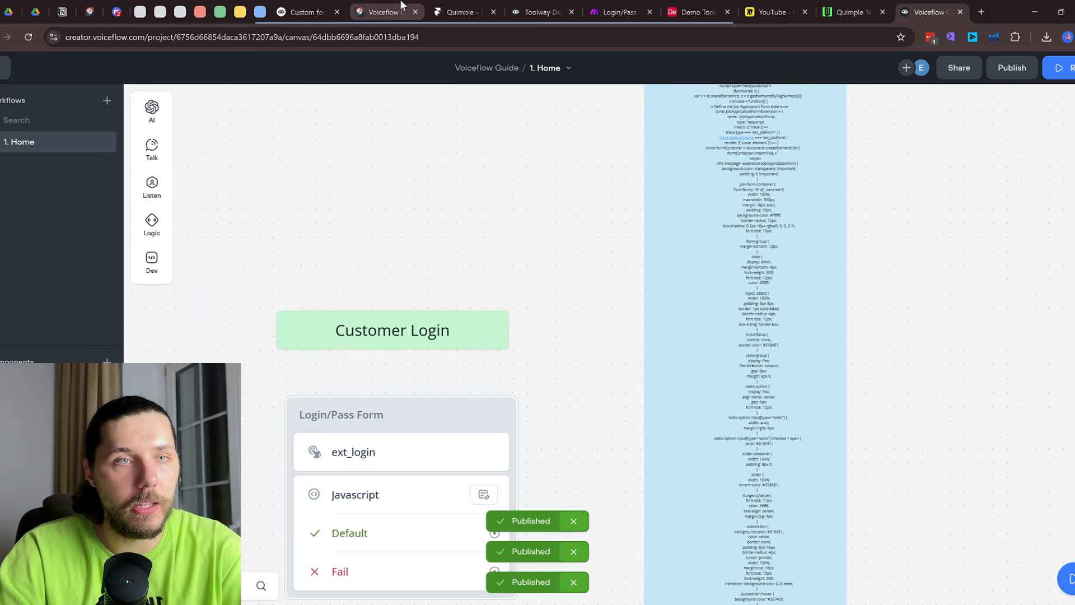
Select the project ID in the reply and inside the generated embed script, then return to Voiceflow
{"action": "left_click", "coordinate": [383, 12]}
{"action": "left_click", "coordinate": [930, 12]}
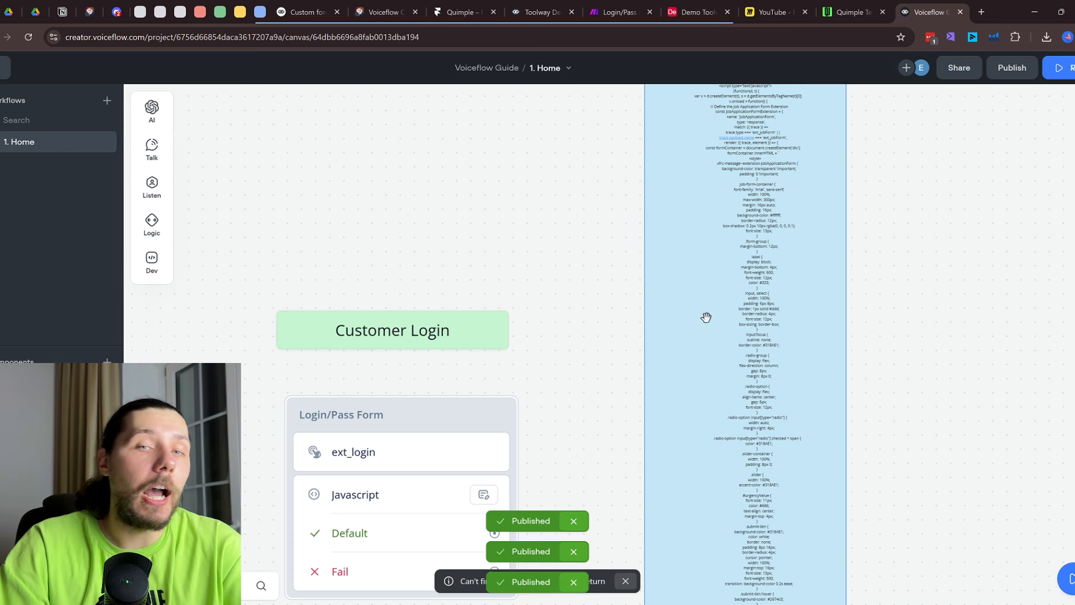
{"action": "scroll", "coordinate": [772, 171], "scroll_direction": "left", "scroll_amount": 1}
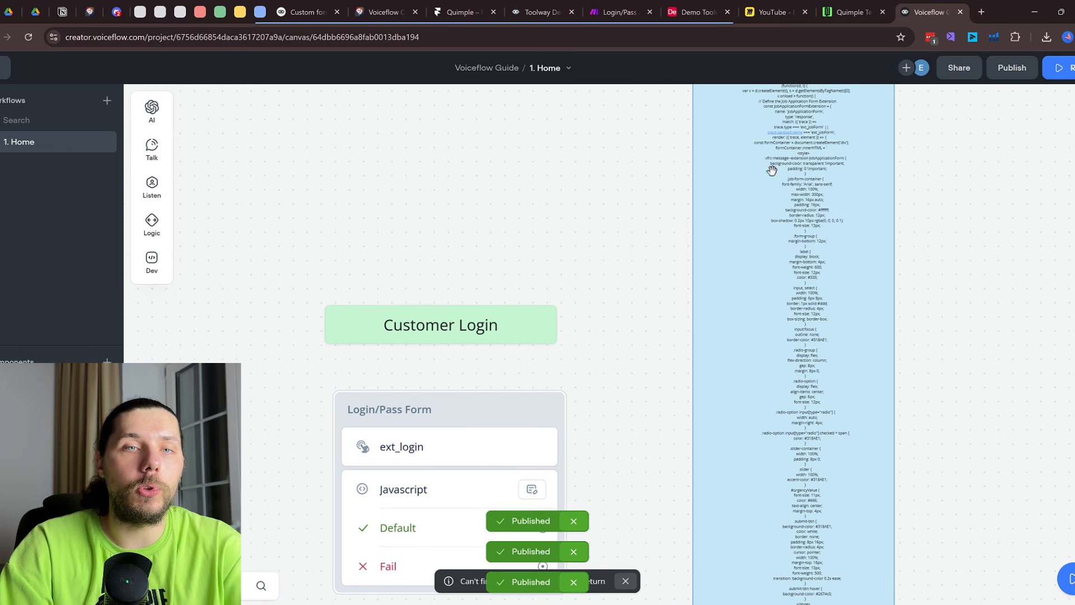
{"action": "left_click", "coordinate": [385, 12]}
{"action": "left_click", "coordinate": [566, 567]}
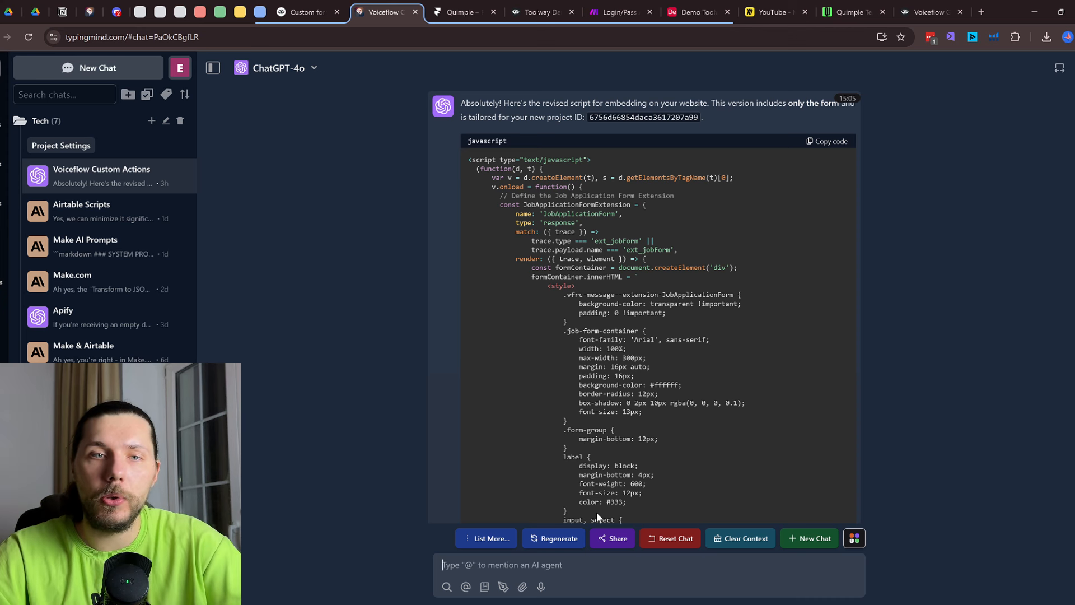
{"action": "left_click_drag", "start_coordinate": [590, 117], "coordinate": [692, 118]}
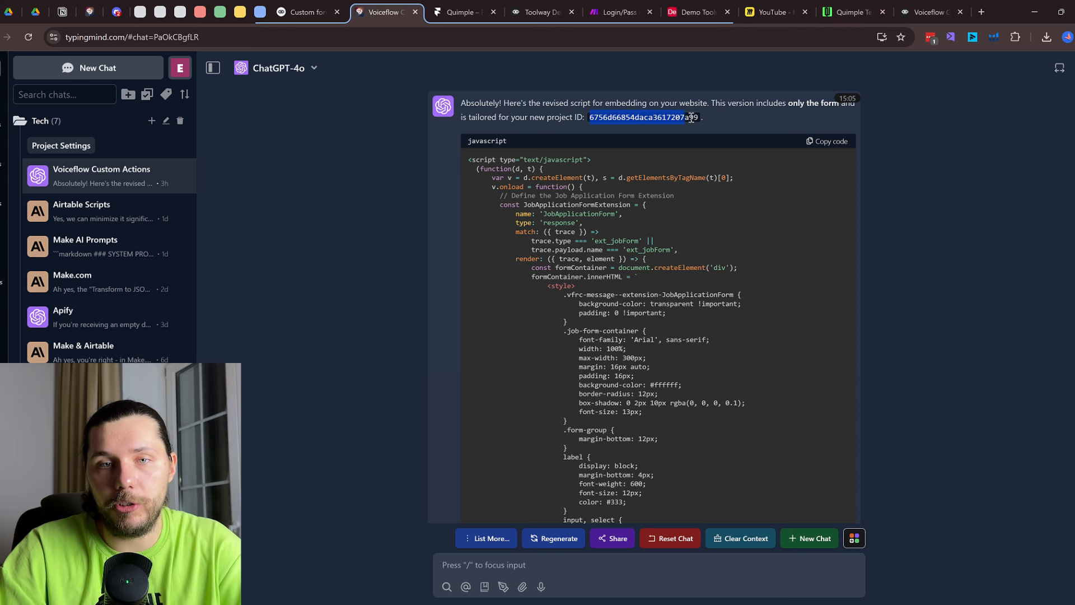
{"action": "scroll", "coordinate": [794, 238], "scroll_direction": "down", "scroll_amount": 1}
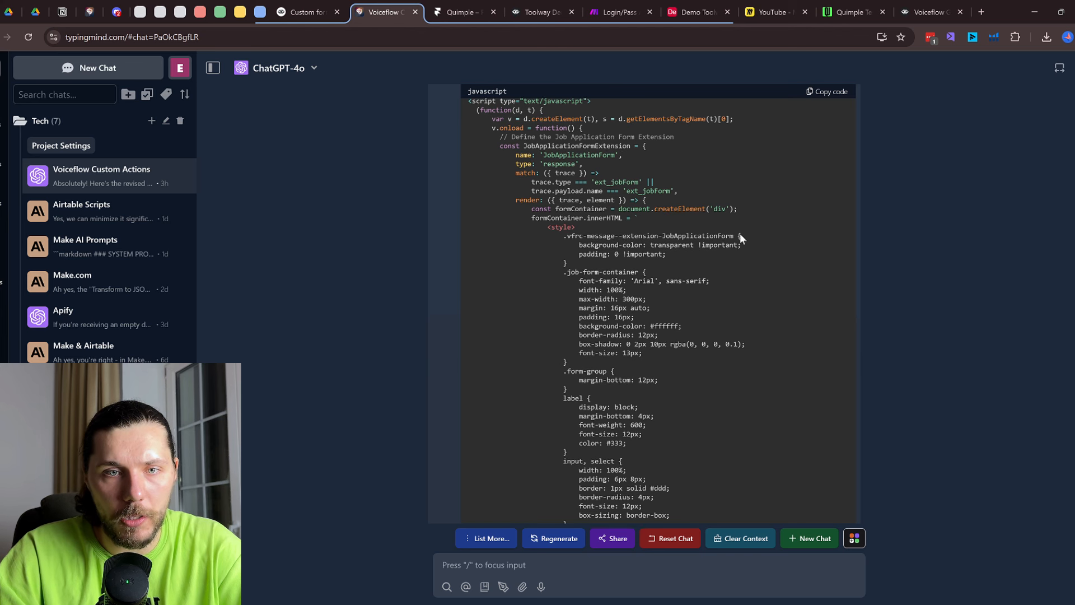
{"action": "scroll", "coordinate": [697, 267], "scroll_direction": "down", "scroll_amount": 15}
{"action": "scroll", "coordinate": [698, 268], "scroll_direction": "up", "scroll_amount": 6}
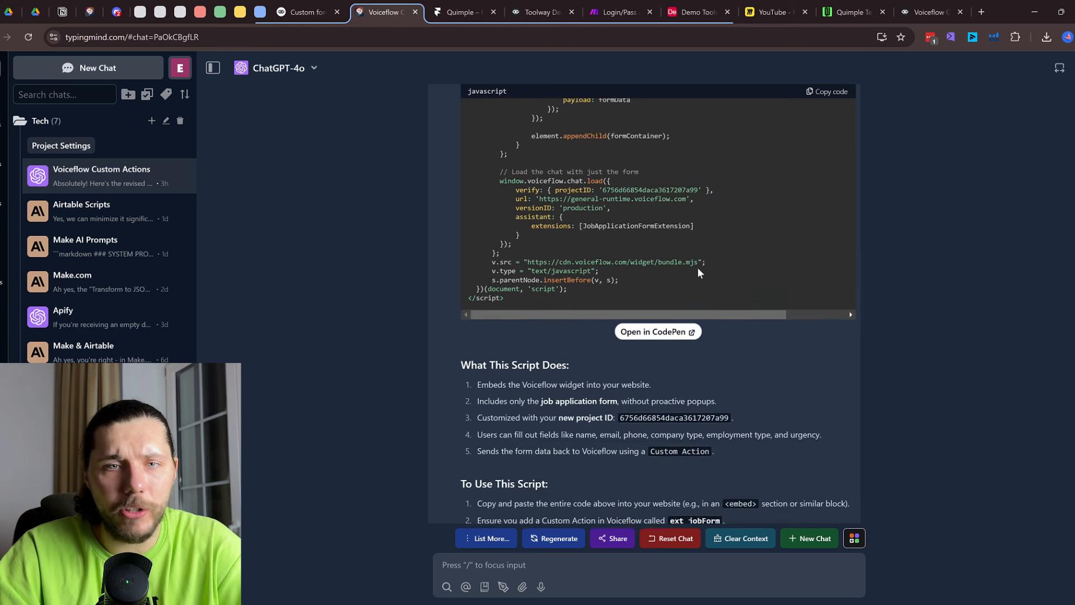
{"action": "left_click_drag", "start_coordinate": [603, 364], "coordinate": [697, 364]}
{"action": "left_click", "coordinate": [927, 12]}
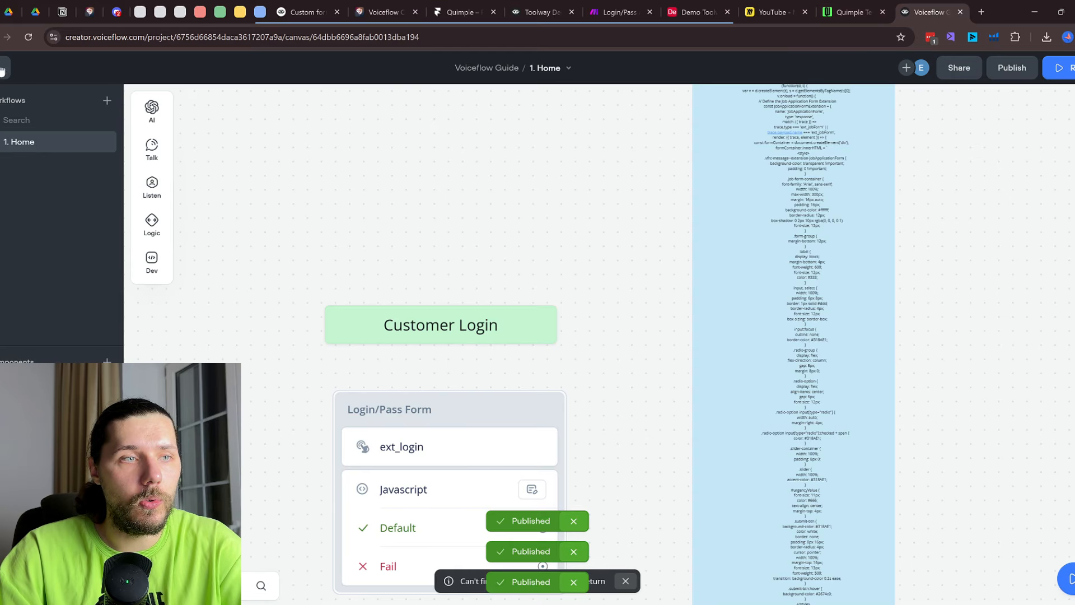
{"action": "left_click", "coordinate": [2, 71]}
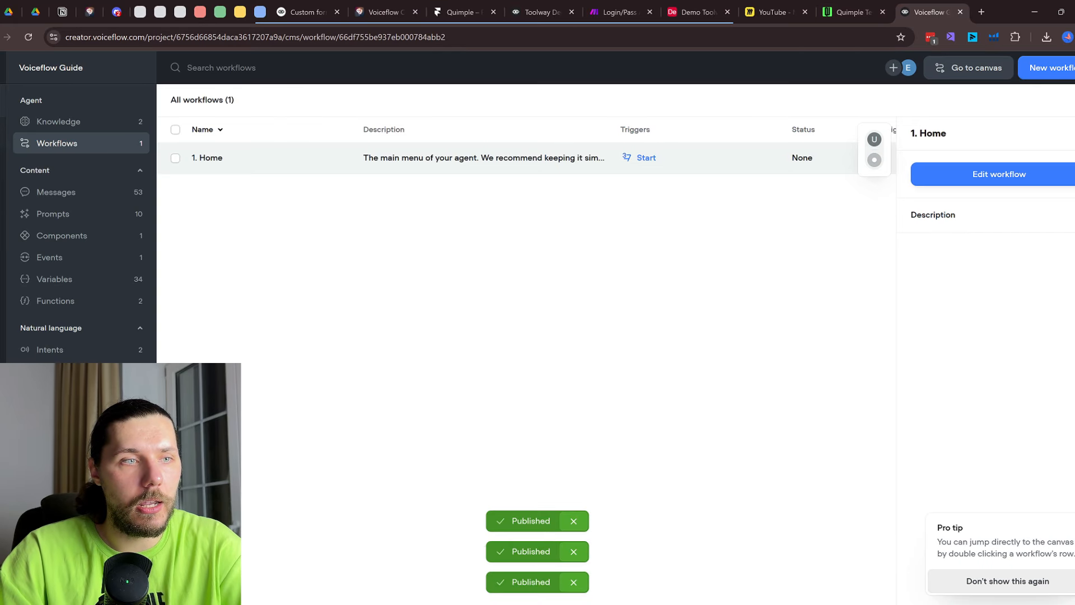
Find and select the project ID in the Voiceflow project's general settings
{"action": "left_click", "coordinate": [2, 133]}
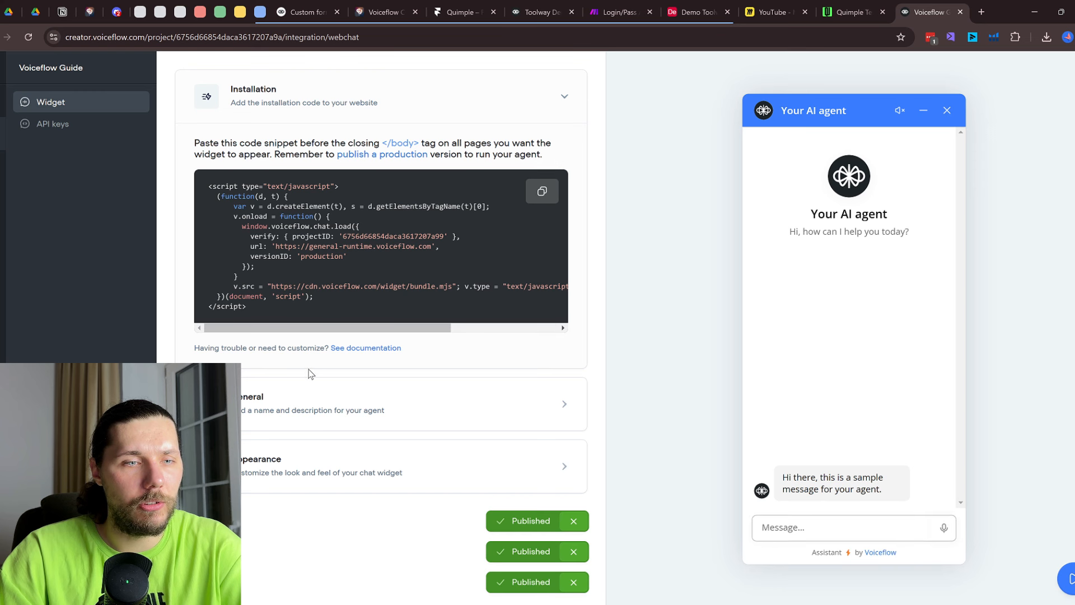
{"action": "left_click", "coordinate": [0, 268]}
{"action": "scroll", "coordinate": [370, 368], "scroll_direction": "down", "scroll_amount": 12}
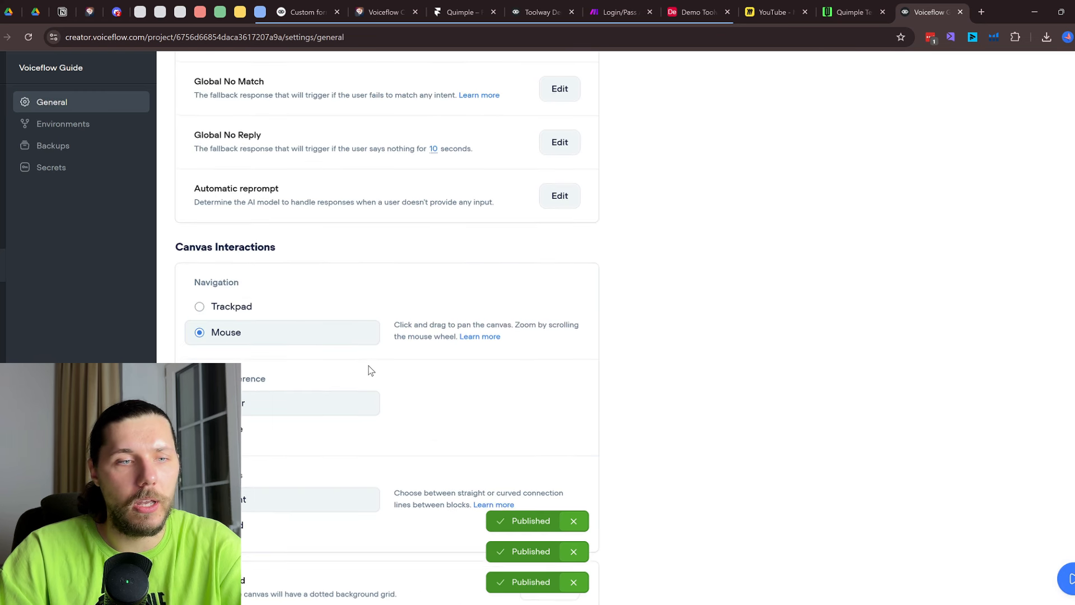
{"action": "left_click_drag", "start_coordinate": [215, 332], "coordinate": [341, 323]}
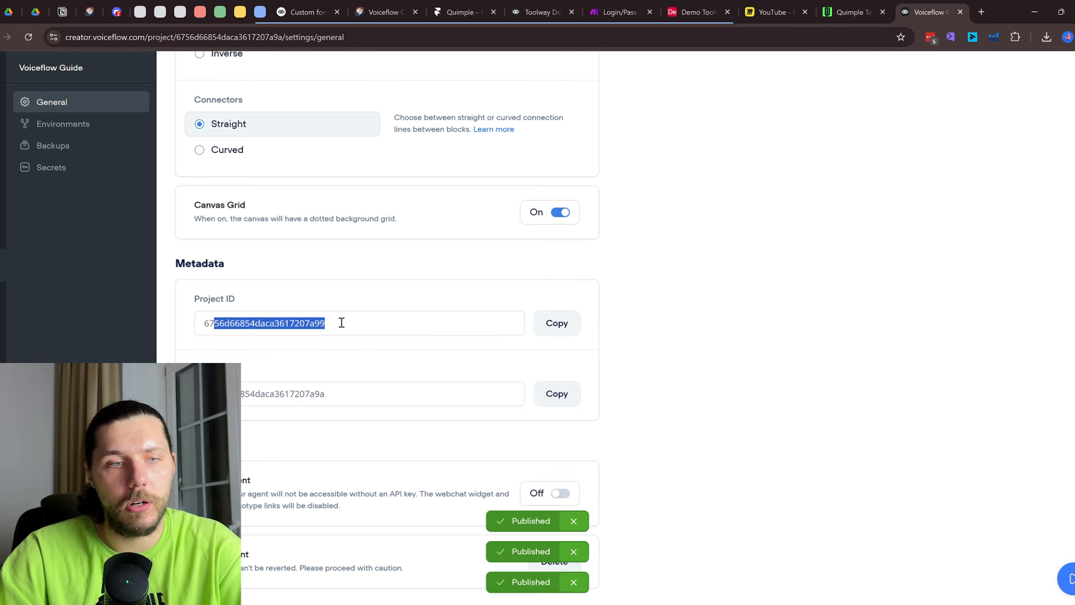
{"action": "left_click", "coordinate": [1, 149]}
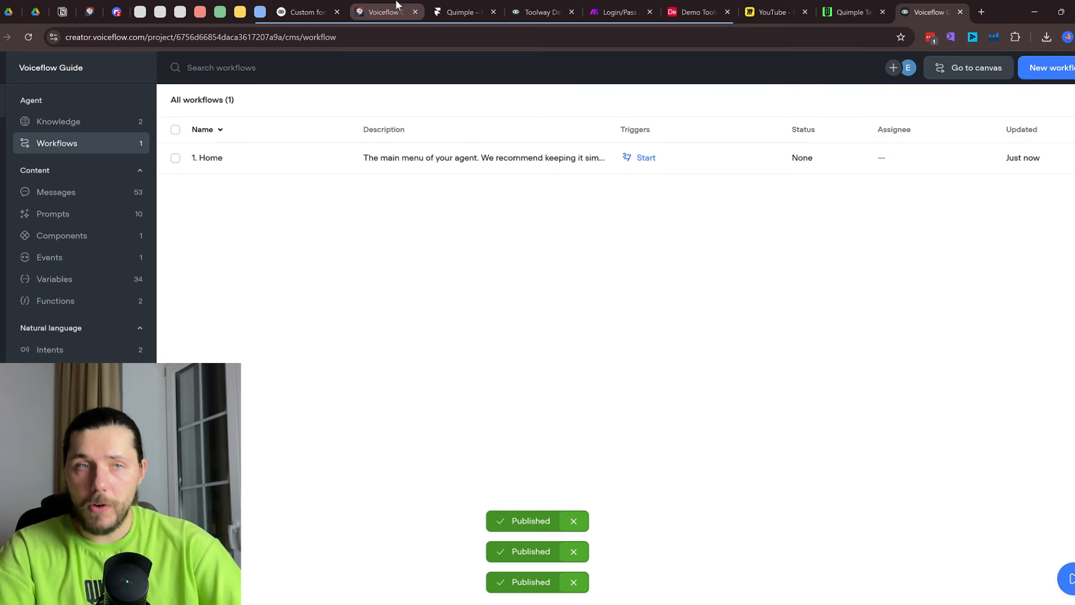
Open the 1. Home workflow from the Workflows list and pan to the form blocks
{"action": "left_click", "coordinate": [305, 11]}
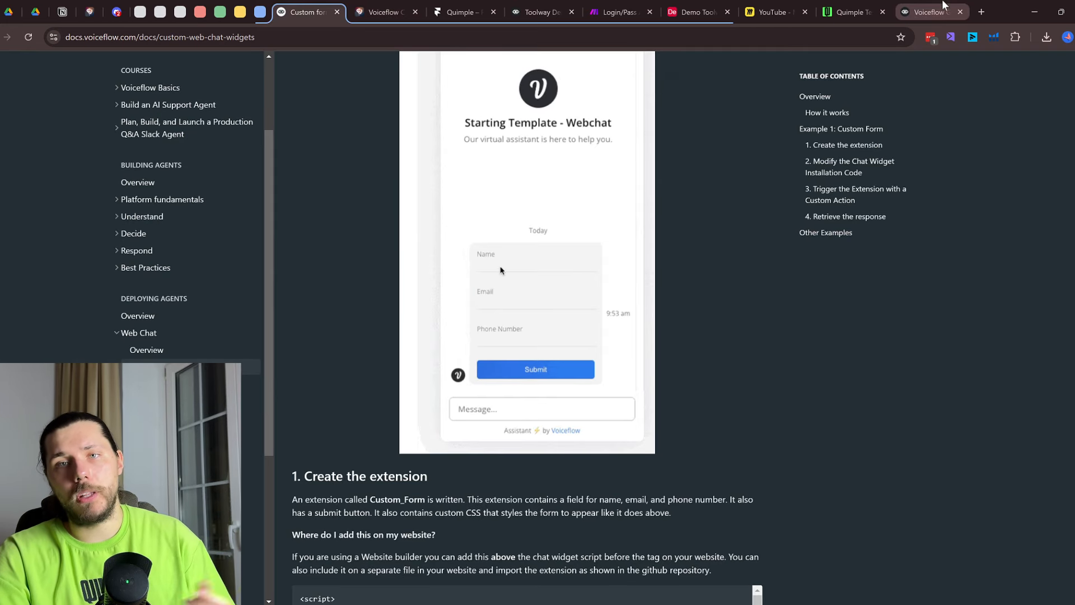
{"action": "left_click", "coordinate": [946, 7]}
{"action": "left_click", "coordinate": [80, 123]}
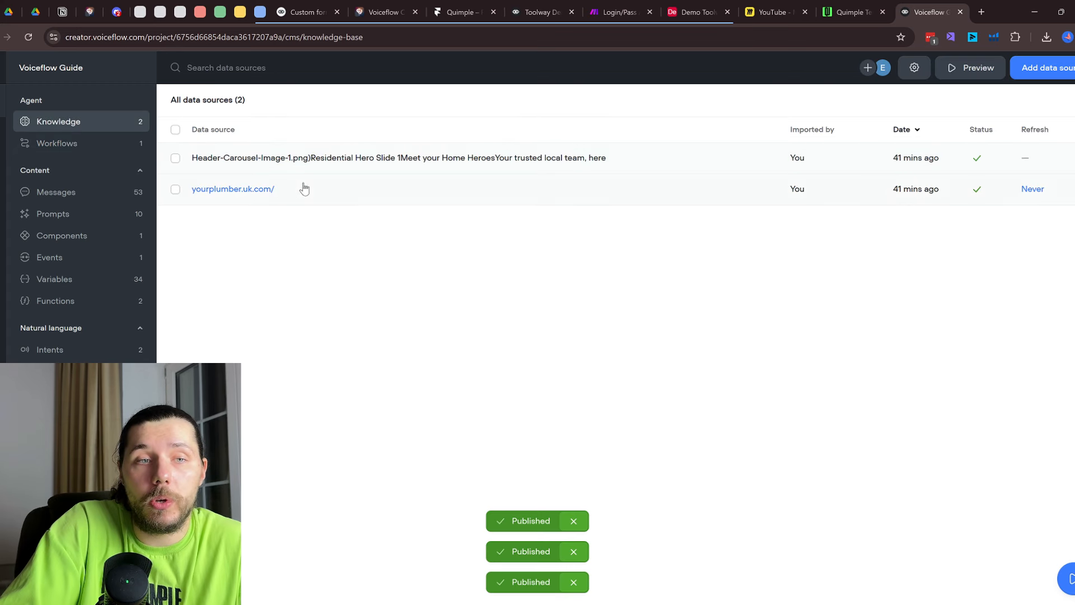
{"action": "left_click", "coordinate": [91, 144]}
{"action": "double_click", "coordinate": [295, 168]}
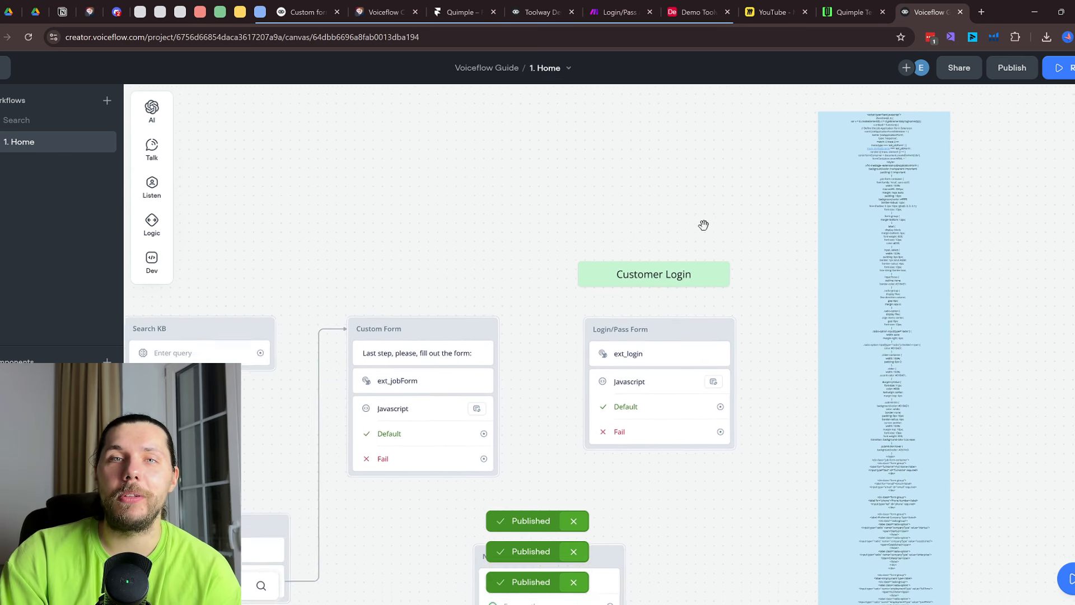
{"action": "left_click_drag", "start_coordinate": [704, 225], "coordinate": [730, 222]}
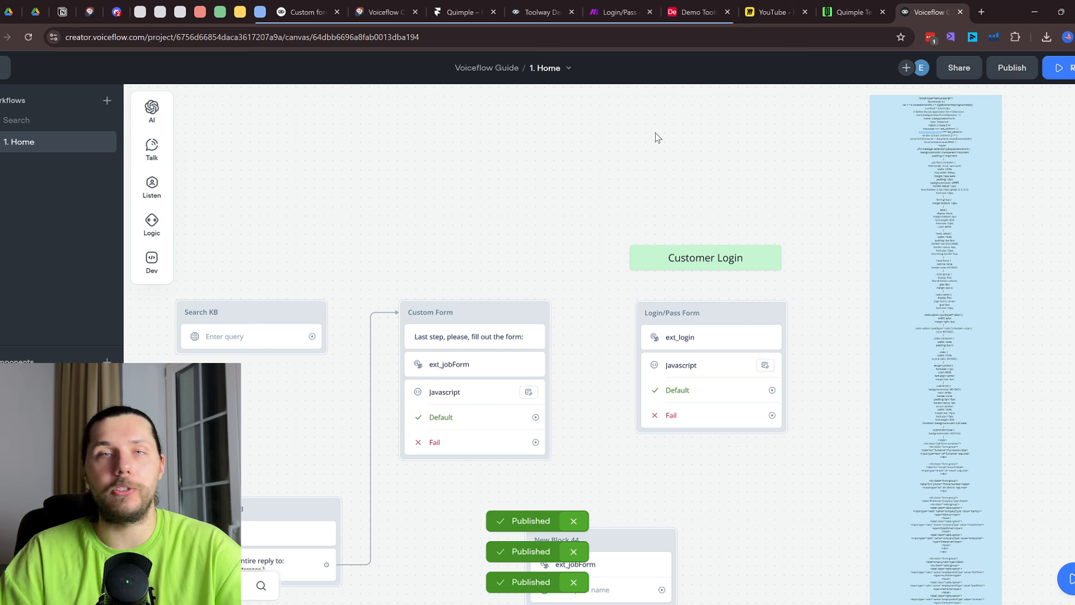
Send the test message 'dsdfdsfsdf' to the bot in the testing page chat widget
{"action": "scroll", "coordinate": [658, 137], "scroll_direction": "down", "scroll_amount": 2}
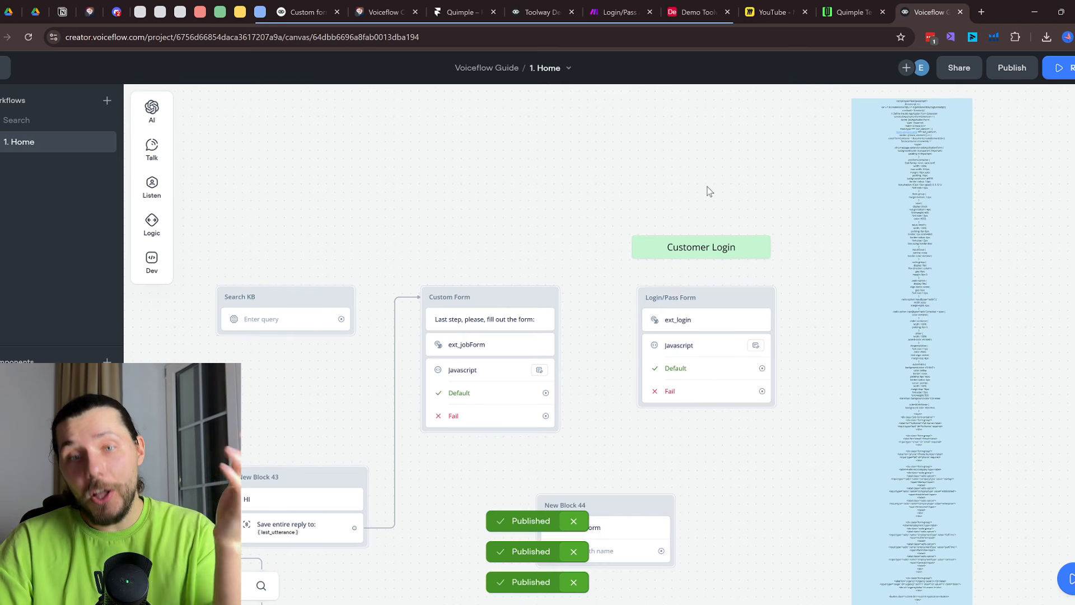
{"action": "left_click_drag", "start_coordinate": [749, 430], "coordinate": [704, 348]}
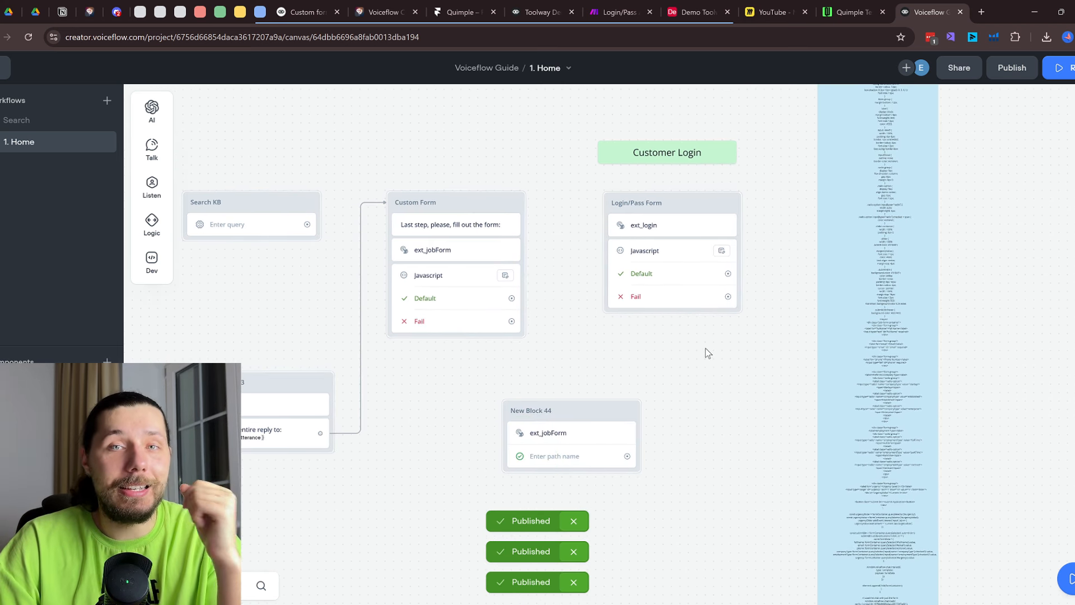
{"action": "scroll", "coordinate": [680, 261], "scroll_direction": "up", "scroll_amount": 1}
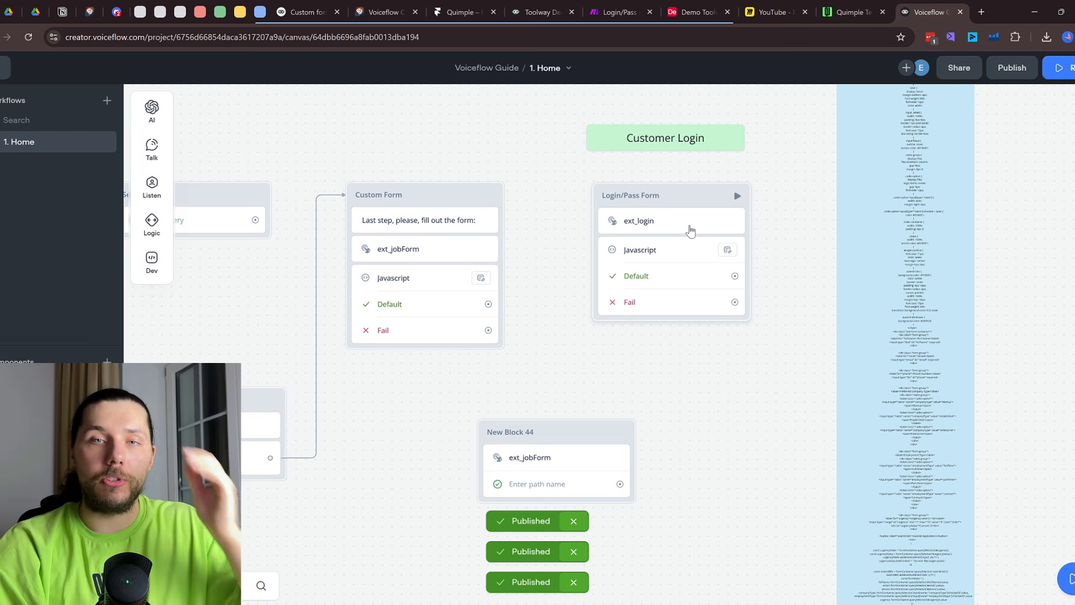
{"action": "left_click", "coordinate": [847, 6]}
{"action": "scroll", "coordinate": [689, 313], "scroll_direction": "up", "scroll_amount": 10}
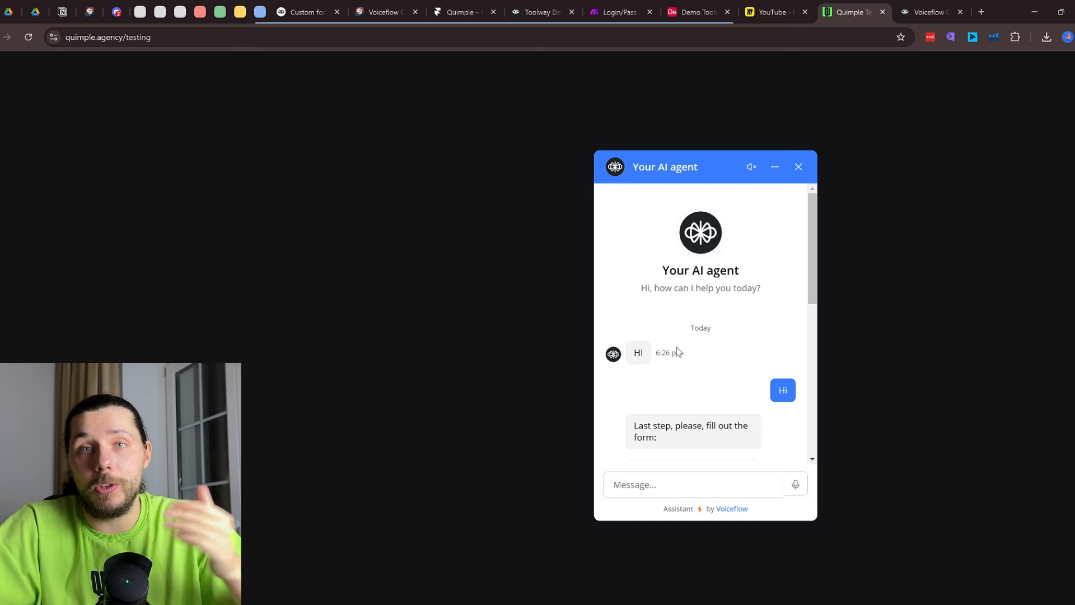
{"action": "scroll", "coordinate": [677, 347], "scroll_direction": "down", "scroll_amount": 10}
{"action": "scroll", "coordinate": [675, 346], "scroll_direction": "up", "scroll_amount": 8}
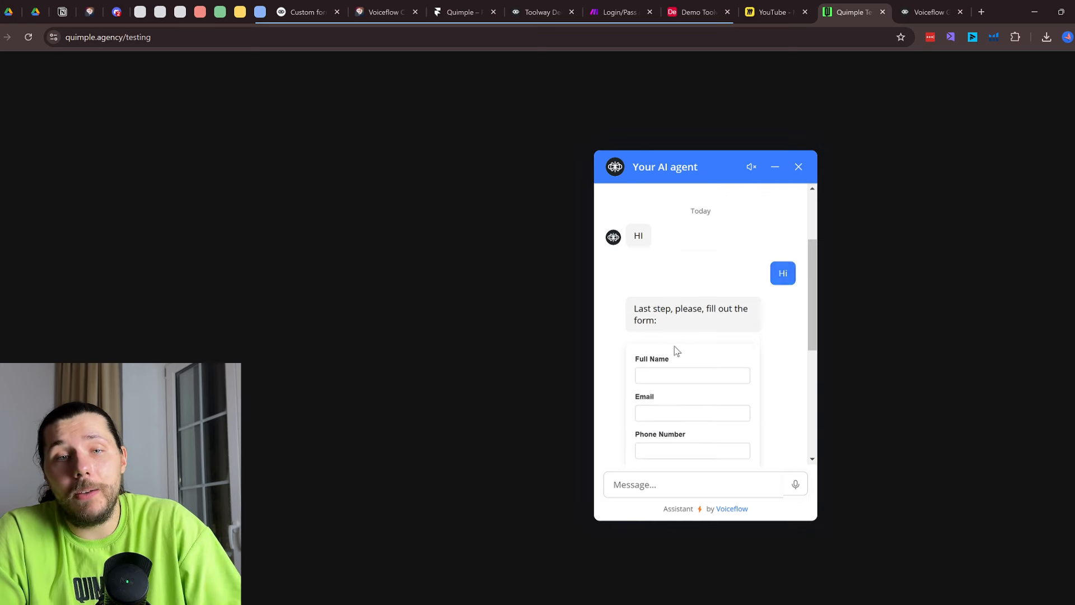
{"action": "left_click", "coordinate": [678, 477]}
{"action": "type", "text": "dsdfdsfsdf"}
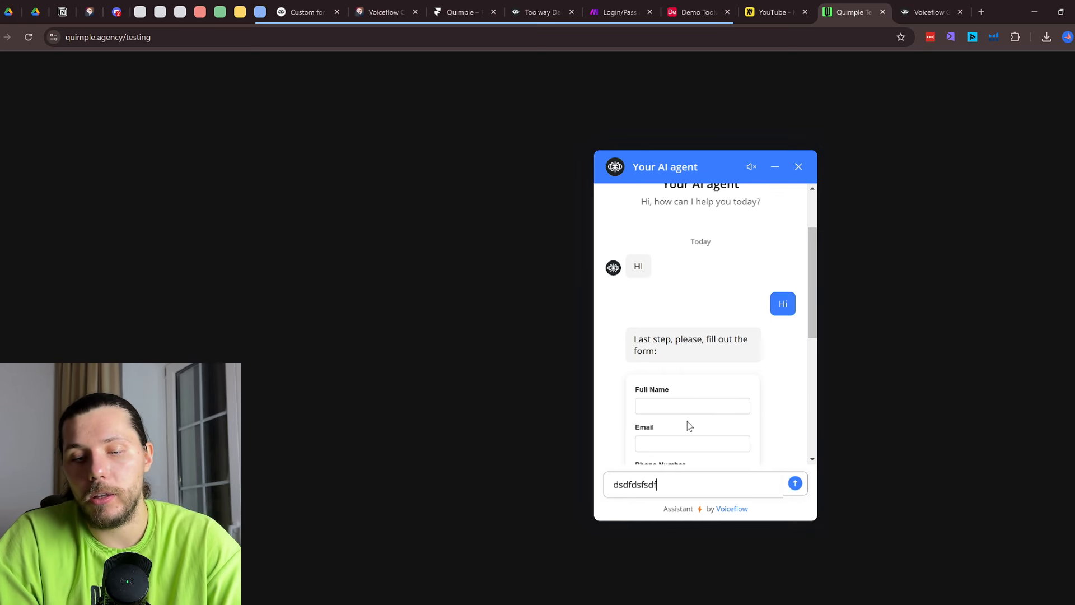
{"action": "key", "text": "Return"}
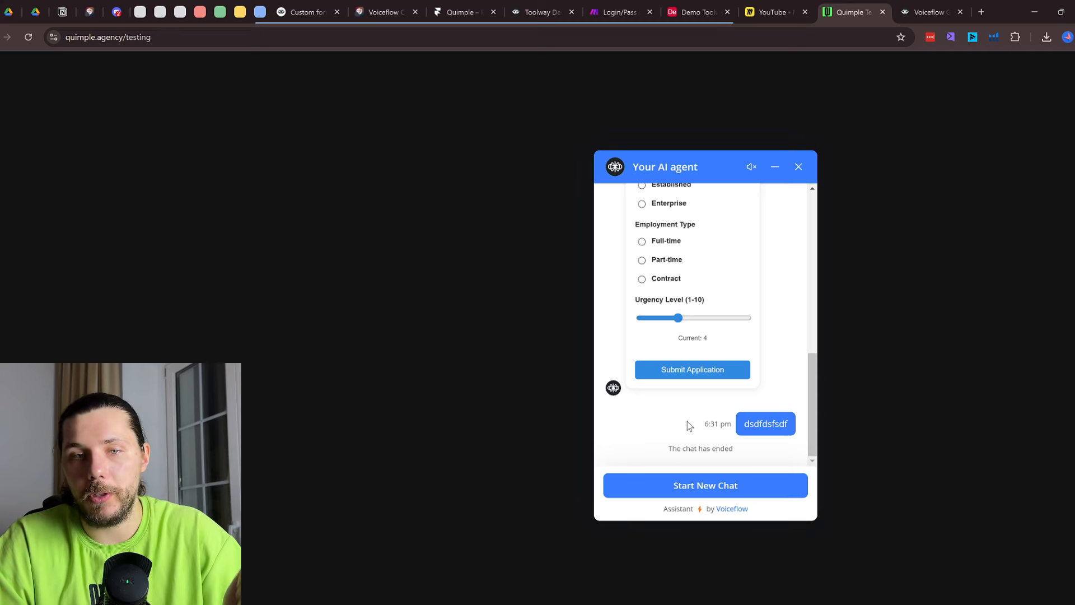
Highlight the job form's Full Name through Phone Number labels, then view the Airtable data and Login/Pass scenario
{"action": "scroll", "coordinate": [735, 307], "scroll_direction": "up", "scroll_amount": 6}
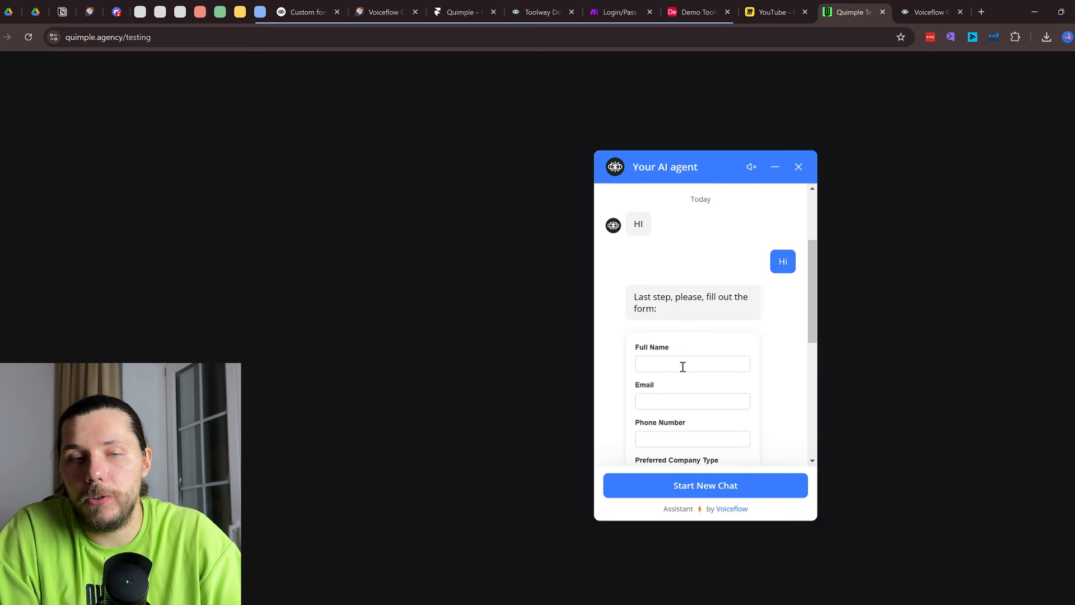
{"action": "left_click", "coordinate": [683, 367]}
{"action": "left_click_drag", "start_coordinate": [641, 350], "coordinate": [662, 389]}
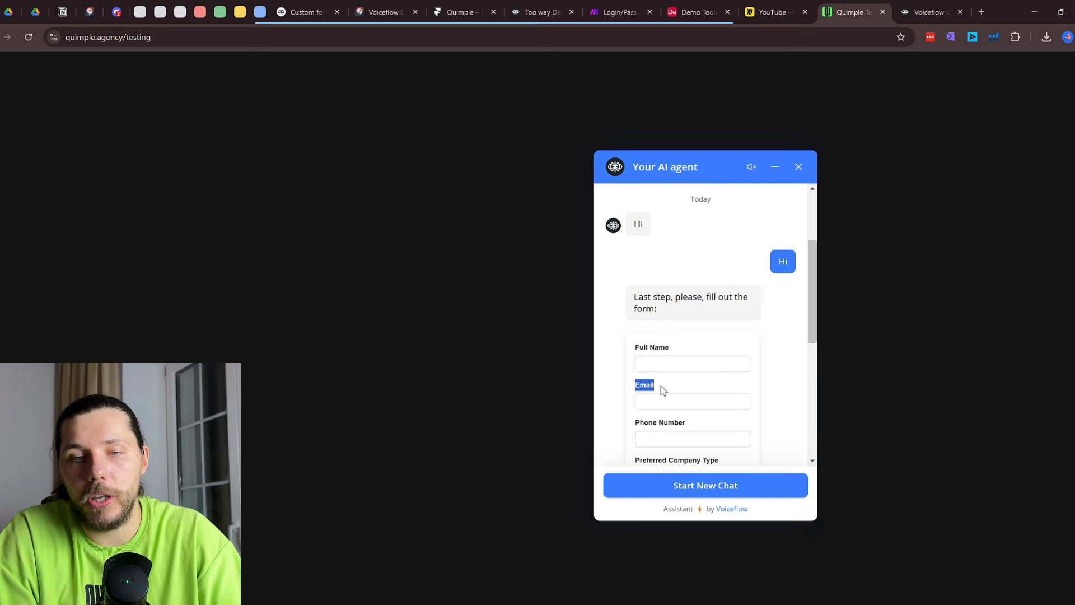
{"action": "left_click_drag", "start_coordinate": [627, 343], "coordinate": [732, 413]}
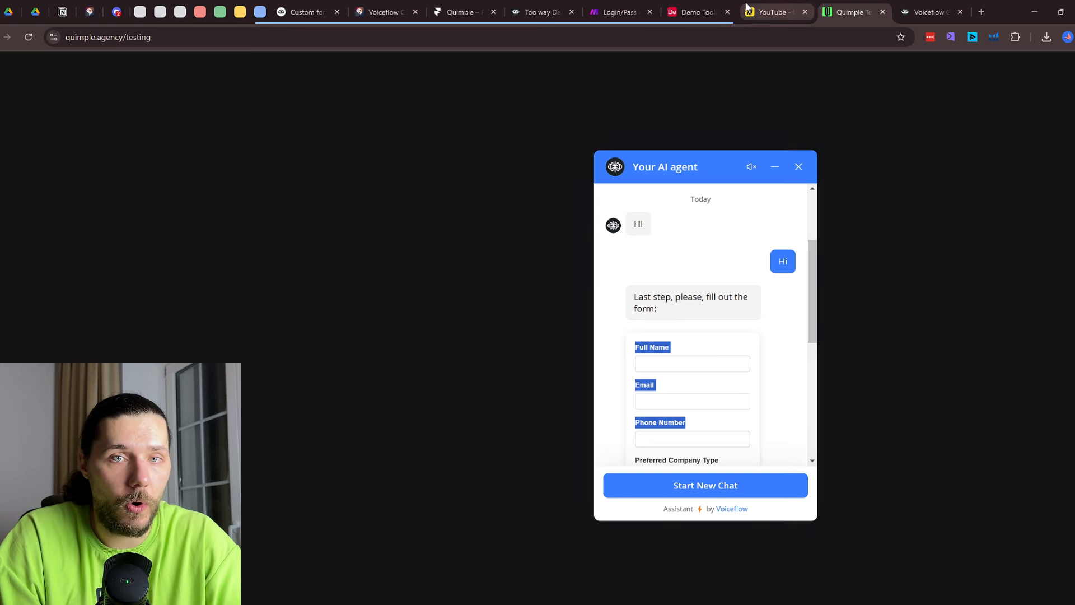
{"action": "left_click", "coordinate": [704, 6]}
{"action": "left_click", "coordinate": [619, 11]}
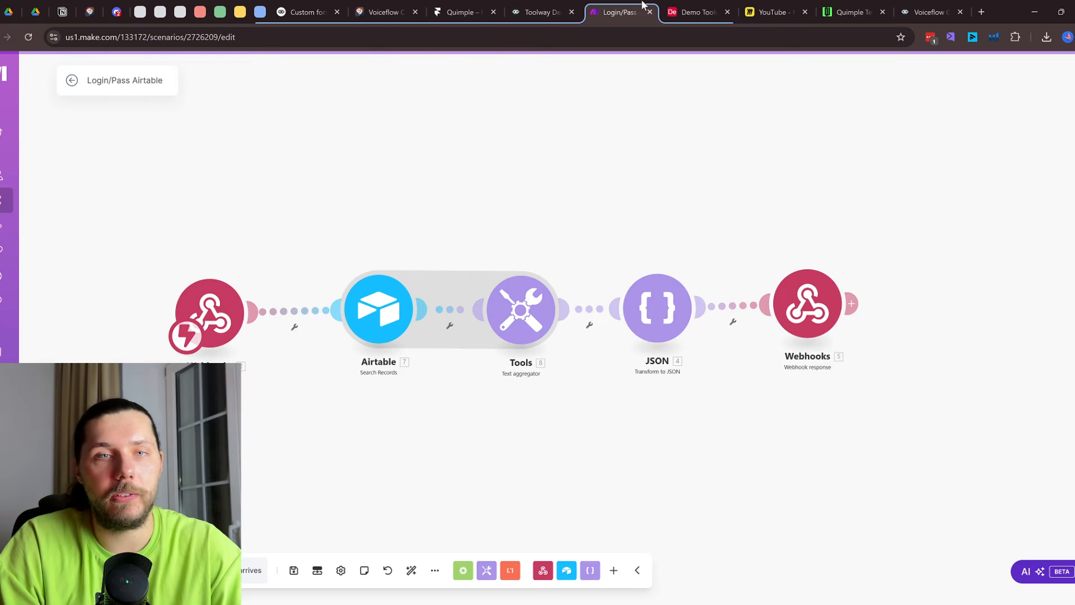
{"action": "left_click", "coordinate": [542, 11]}
Open the Login Satus condition block and expand its Login Exist condition
{"action": "scroll", "coordinate": [624, 305], "scroll_direction": "up", "scroll_amount": 2}
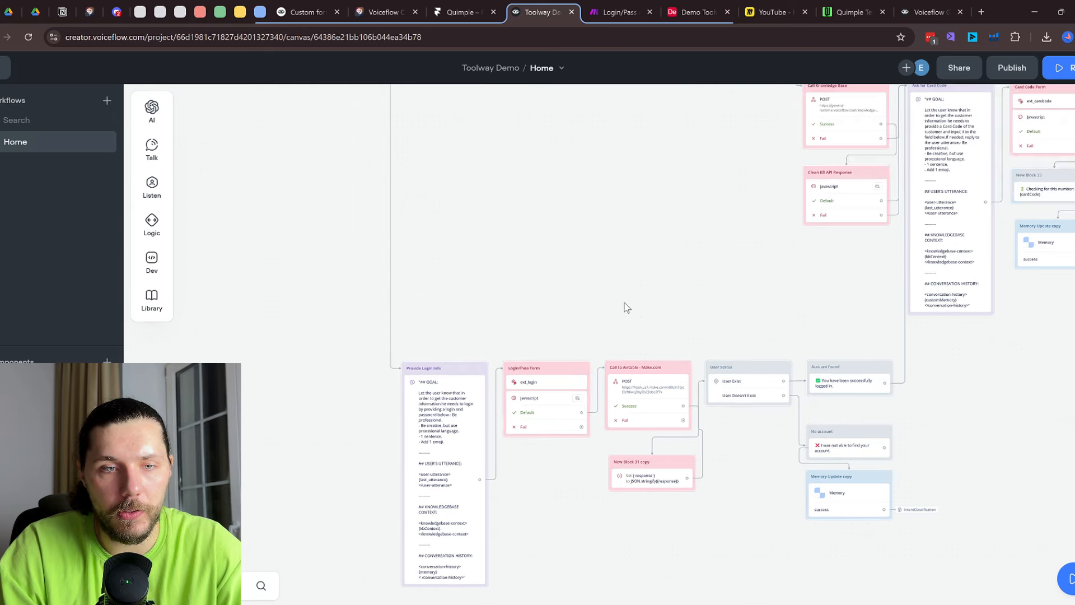
{"action": "scroll", "coordinate": [596, 308], "scroll_direction": "up", "scroll_amount": 2}
{"action": "scroll", "coordinate": [594, 304], "scroll_direction": "down", "scroll_amount": 1}
{"action": "scroll", "coordinate": [571, 274], "scroll_direction": "down", "scroll_amount": 5}
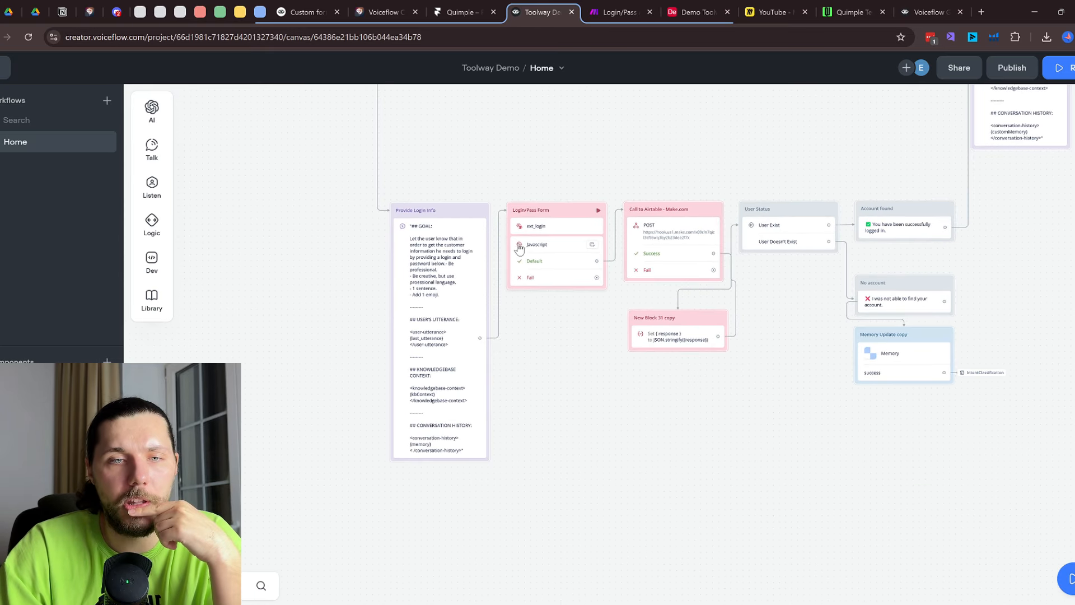
{"action": "scroll", "coordinate": [547, 134], "scroll_direction": "up", "scroll_amount": 2}
{"action": "scroll", "coordinate": [546, 135], "scroll_direction": "up", "scroll_amount": 5}
{"action": "scroll", "coordinate": [586, 451], "scroll_direction": "down", "scroll_amount": 3}
{"action": "scroll", "coordinate": [518, 379], "scroll_direction": "up", "scroll_amount": 2}
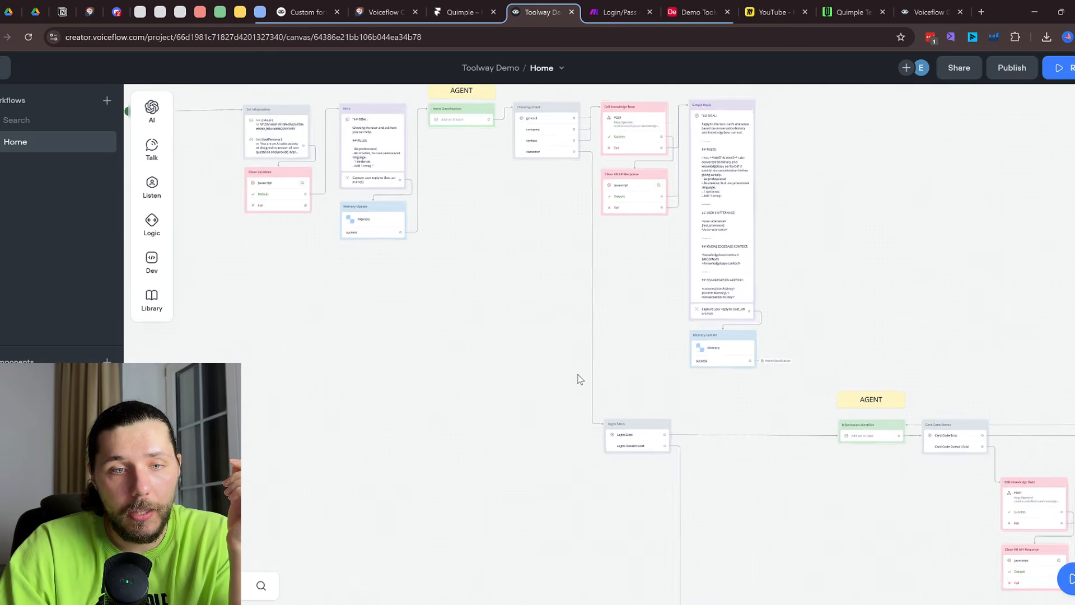
{"action": "scroll", "coordinate": [690, 506], "scroll_direction": "up", "scroll_amount": 2}
{"action": "scroll", "coordinate": [690, 506], "scroll_direction": "down", "scroll_amount": 1}
{"action": "scroll", "coordinate": [670, 538], "scroll_direction": "up", "scroll_amount": 3}
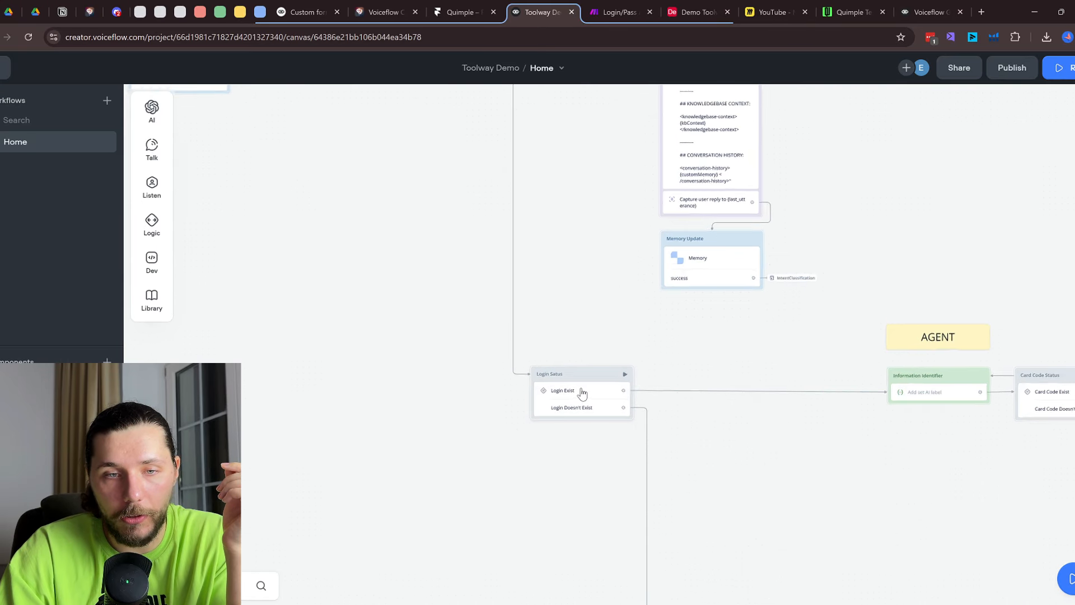
{"action": "left_click_drag", "start_coordinate": [610, 430], "coordinate": [475, 261]}
{"action": "left_click", "coordinate": [442, 235]}
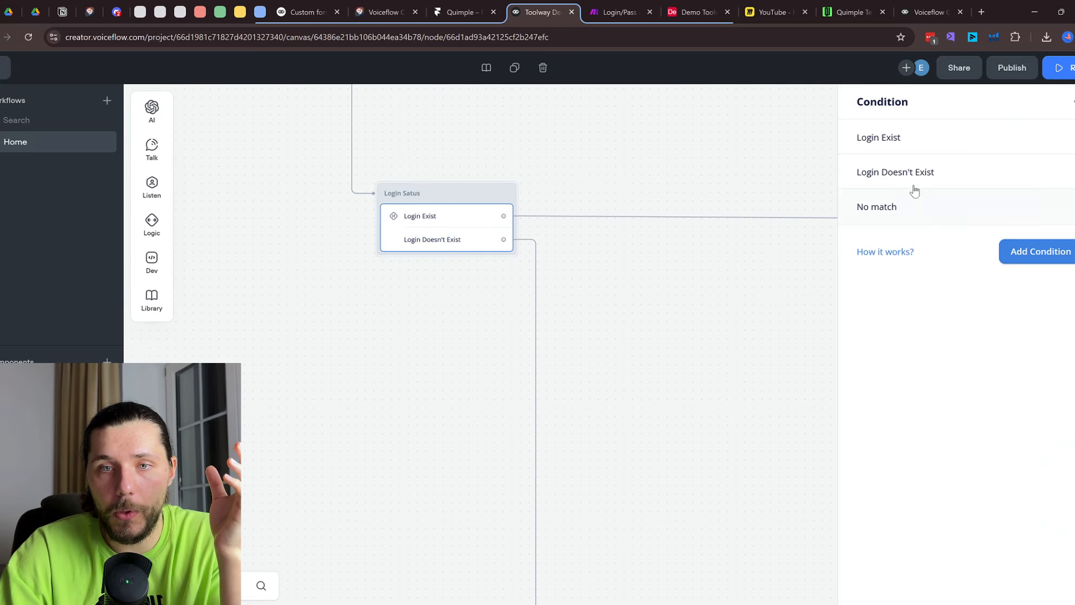
{"action": "left_click", "coordinate": [949, 149]}
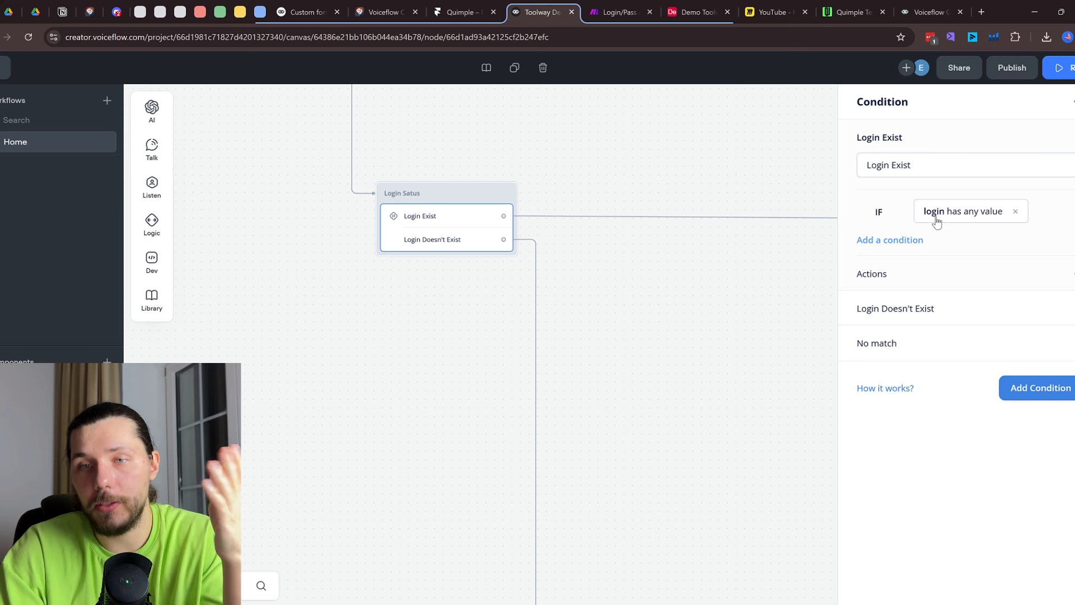
Inspect the Provide Login Info prompt and the ext_login custom action's settings
{"action": "double_click", "coordinate": [883, 166]}
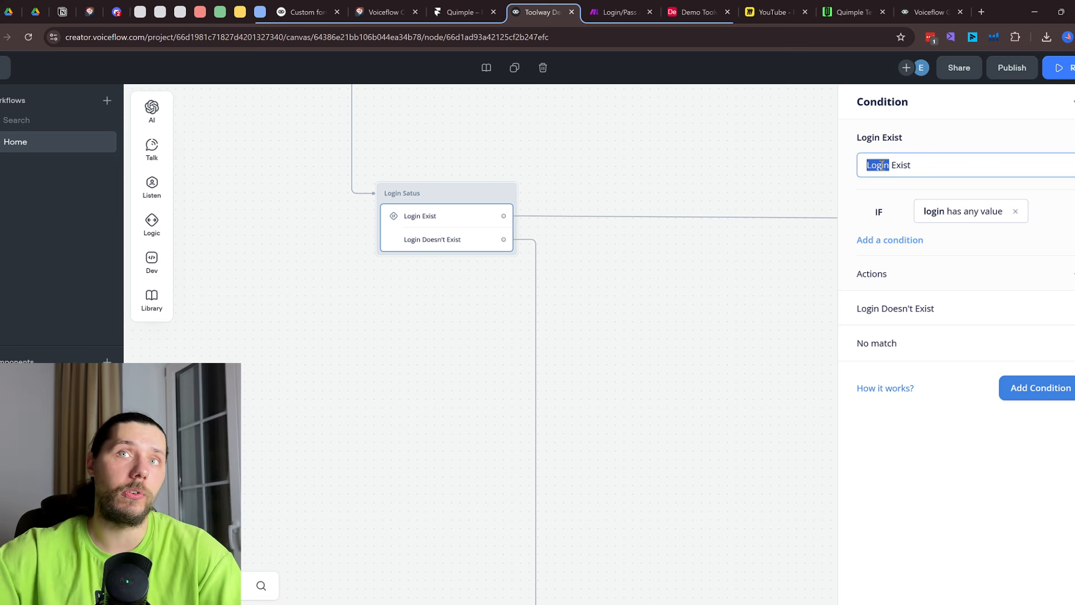
{"action": "scroll", "coordinate": [472, 274], "scroll_direction": "down", "scroll_amount": 10}
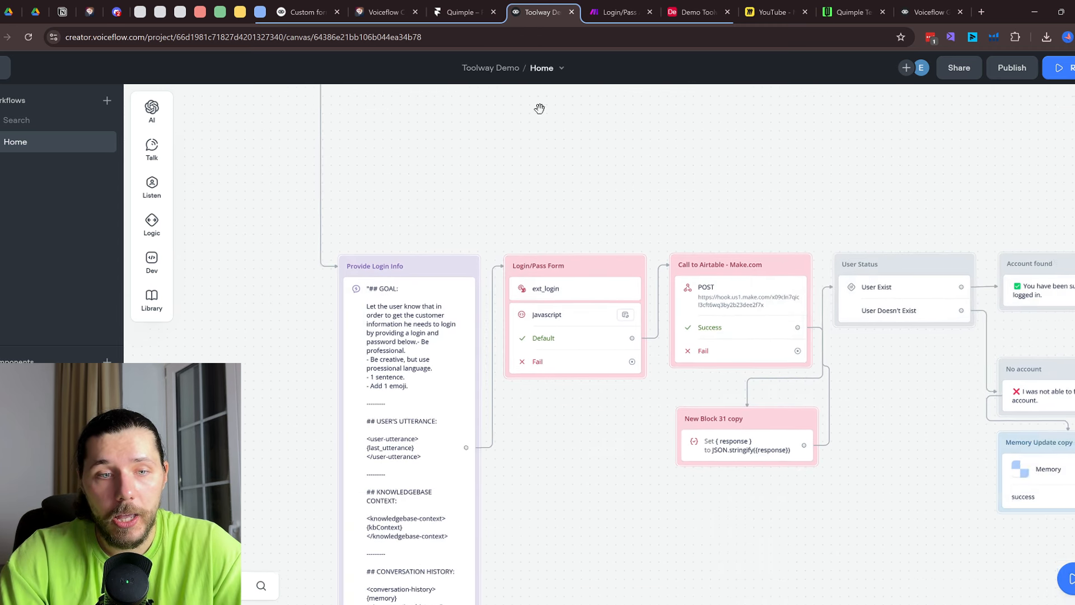
{"action": "left_click", "coordinate": [428, 311]}
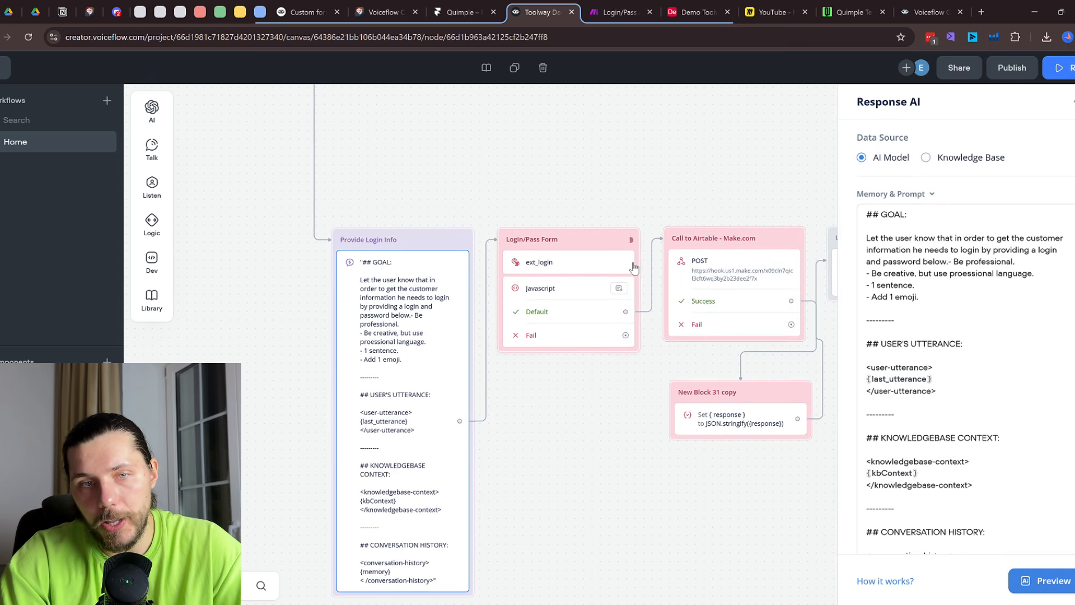
{"action": "left_click", "coordinate": [604, 265]}
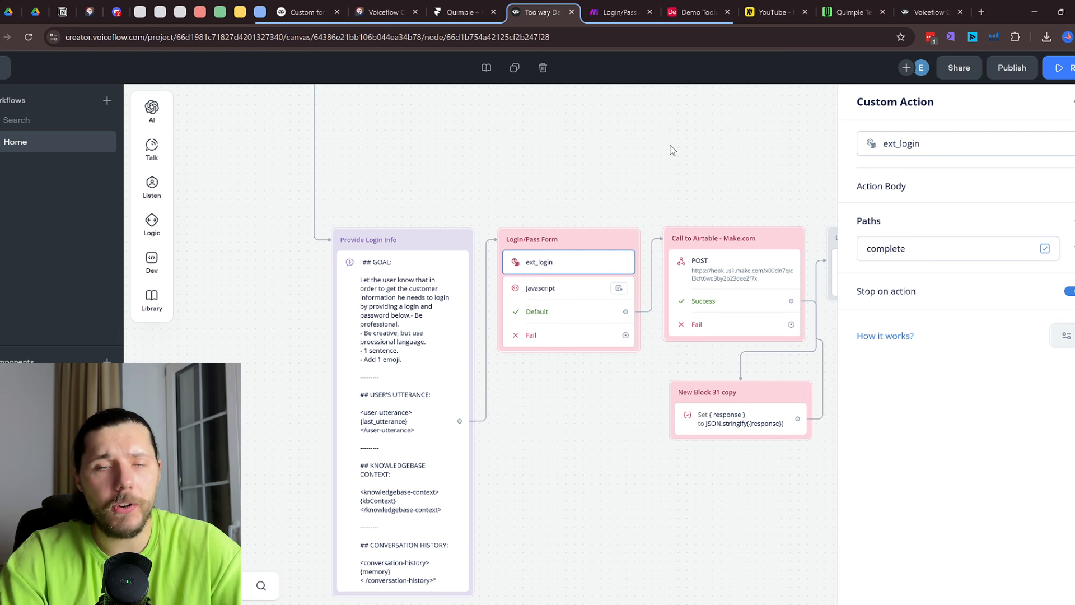
{"action": "scroll", "coordinate": [701, 274], "scroll_direction": "down", "scroll_amount": 1}
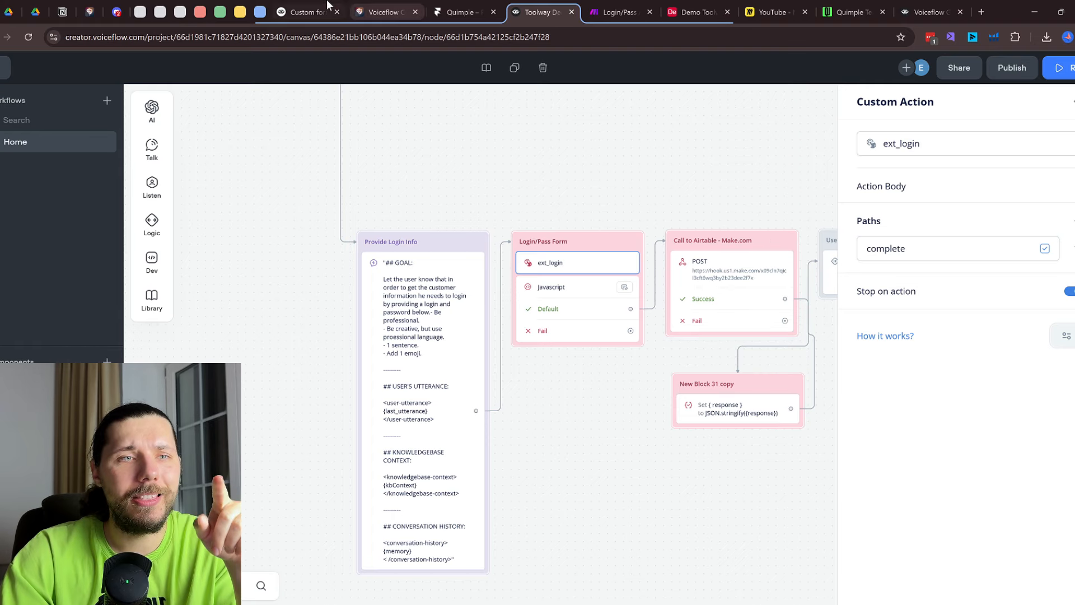
{"action": "left_click", "coordinate": [305, 12]}
{"action": "scroll", "coordinate": [556, 355], "scroll_direction": "up", "scroll_amount": 10}
{"action": "scroll", "coordinate": [556, 355], "scroll_direction": "up", "scroll_amount": 12}
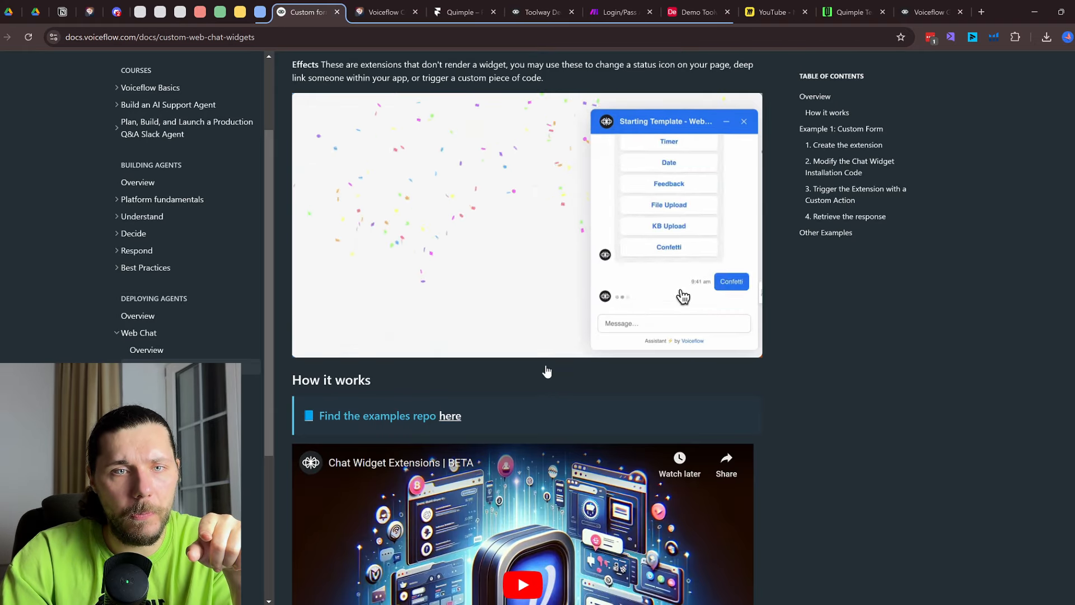
{"action": "scroll", "coordinate": [645, 280], "scroll_direction": "down", "scroll_amount": 4}
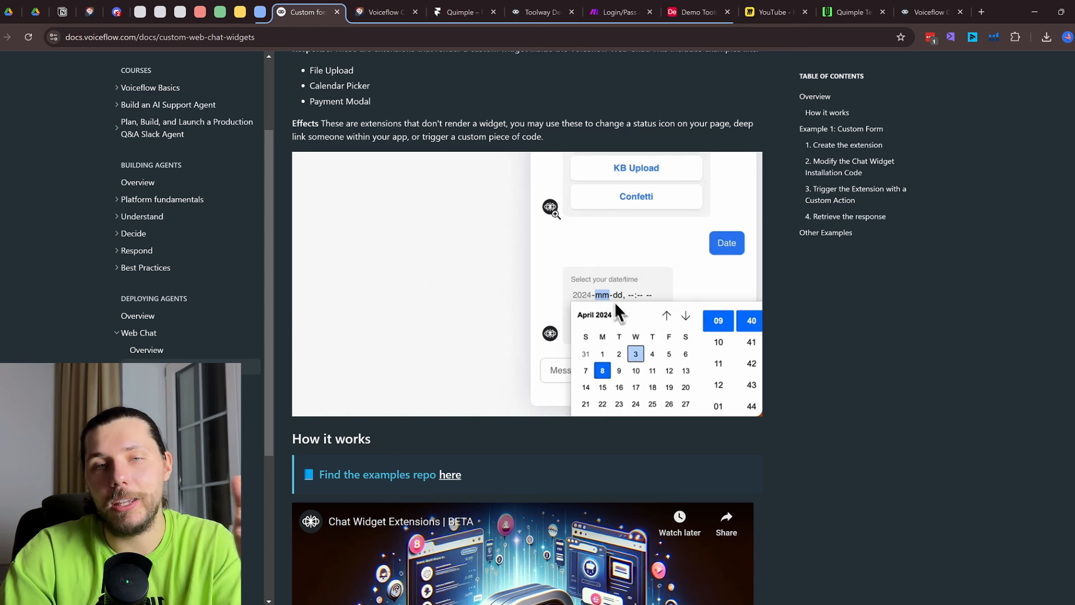
{"action": "scroll", "coordinate": [680, 279], "scroll_direction": "down", "scroll_amount": 20}
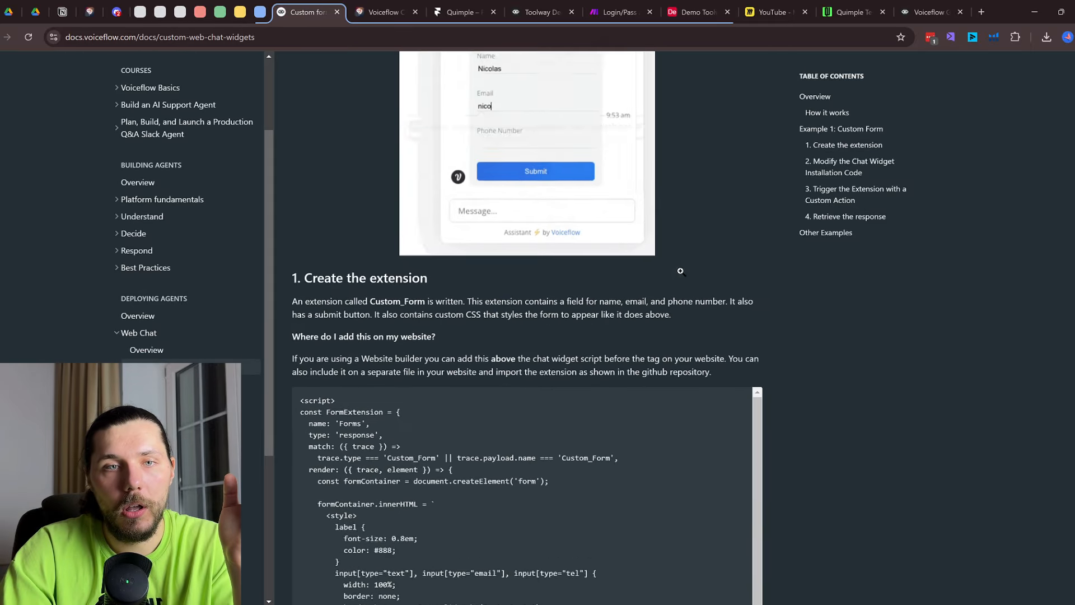
{"action": "scroll", "coordinate": [680, 278], "scroll_direction": "up", "scroll_amount": 2}
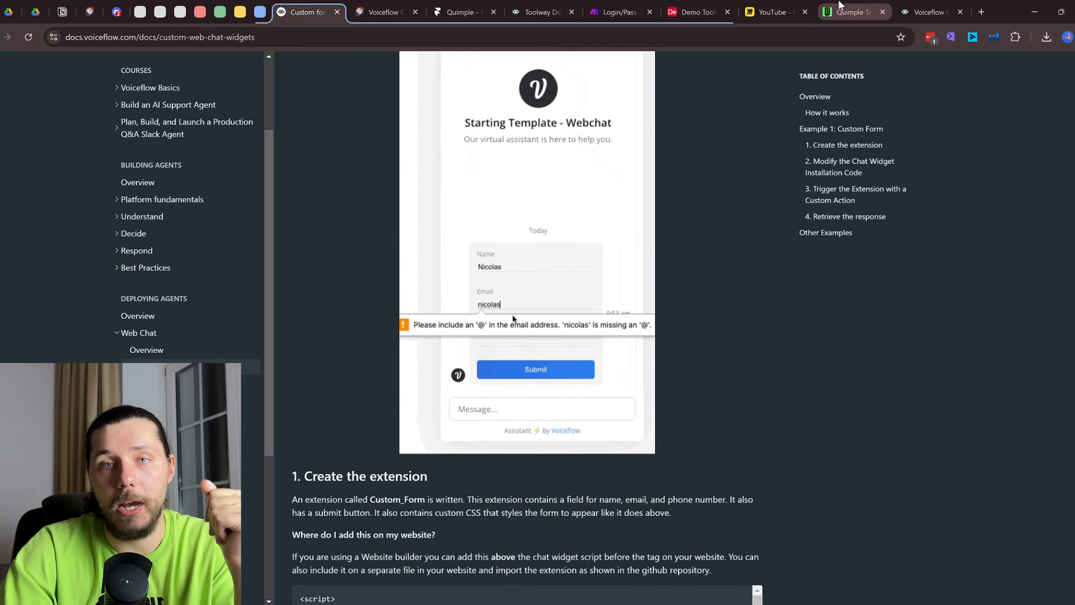
{"action": "left_click", "coordinate": [618, 12]}
Review the login form's JavaScript variables and select the POST step's Make.com webhook URL
{"action": "left_click", "coordinate": [553, 4]}
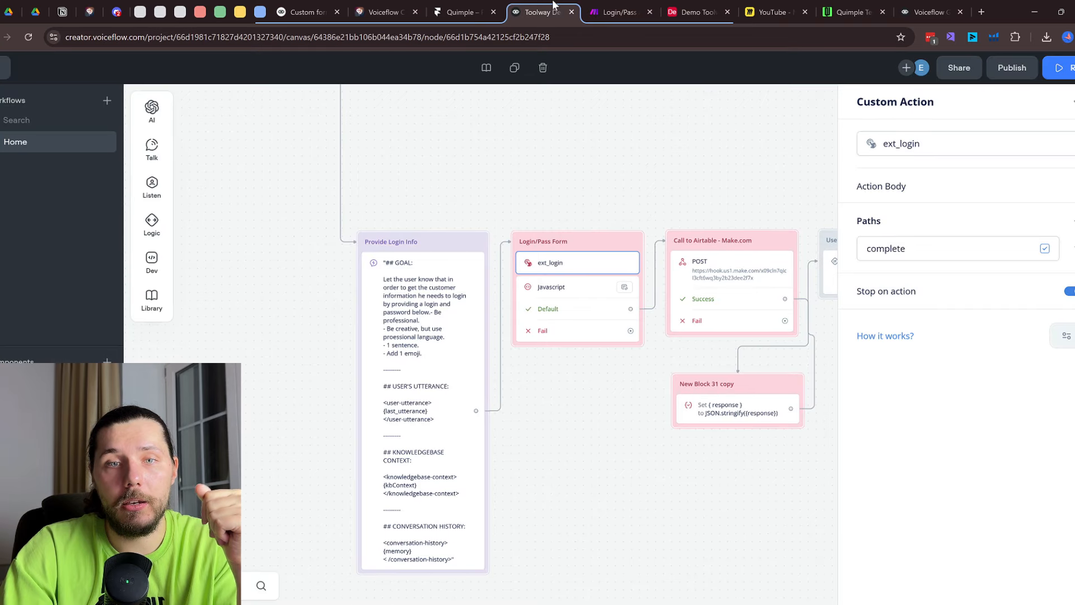
{"action": "left_click_drag", "start_coordinate": [778, 175], "coordinate": [537, 148]}
{"action": "left_click_drag", "start_coordinate": [622, 157], "coordinate": [512, 149]}
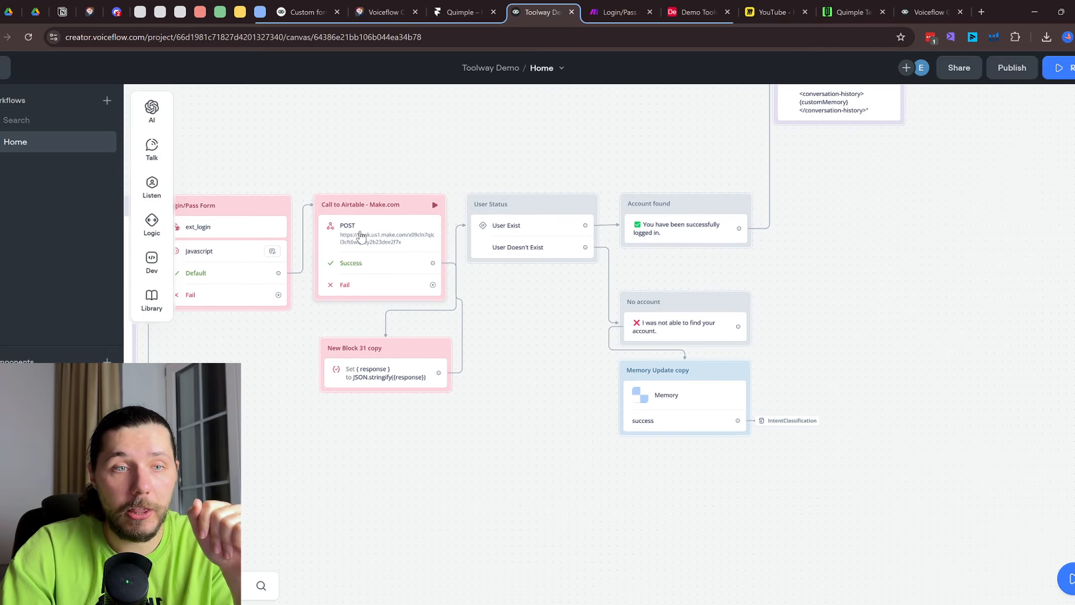
{"action": "left_click_drag", "start_coordinate": [272, 156], "coordinate": [479, 140]}
{"action": "left_click", "coordinate": [420, 235]}
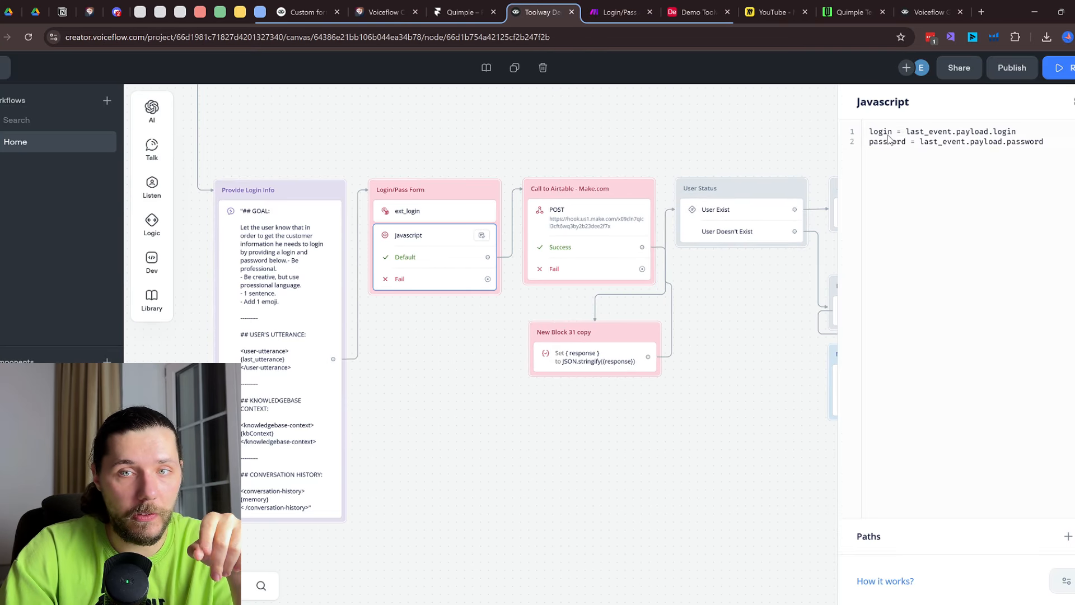
{"action": "mouse_move", "coordinate": [891, 134]}
{"action": "left_mouse_down"}
{"action": "mouse_move", "coordinate": [866, 134]}
{"action": "mouse_move", "coordinate": [882, 142]}
{"action": "left_mouse_up"}
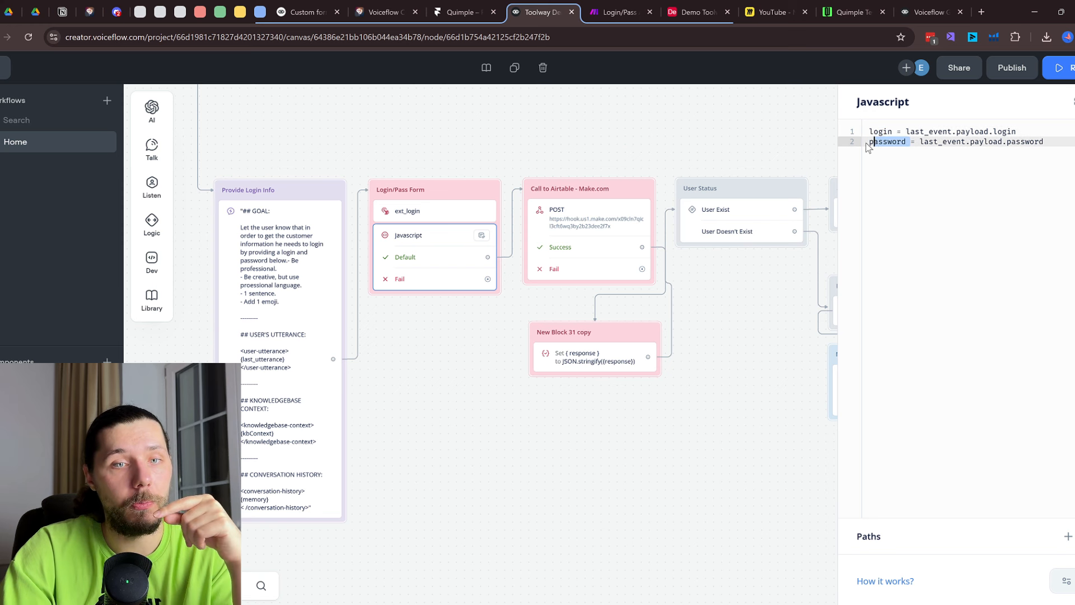
{"action": "left_click", "coordinate": [603, 217]}
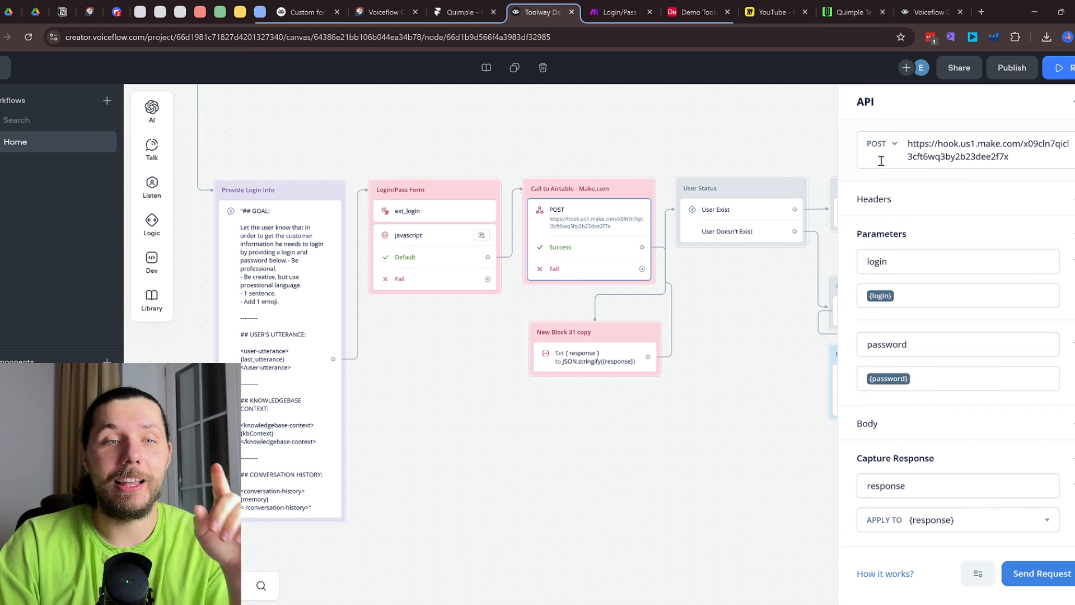
{"action": "left_click_drag", "start_coordinate": [1009, 157], "coordinate": [911, 142]}
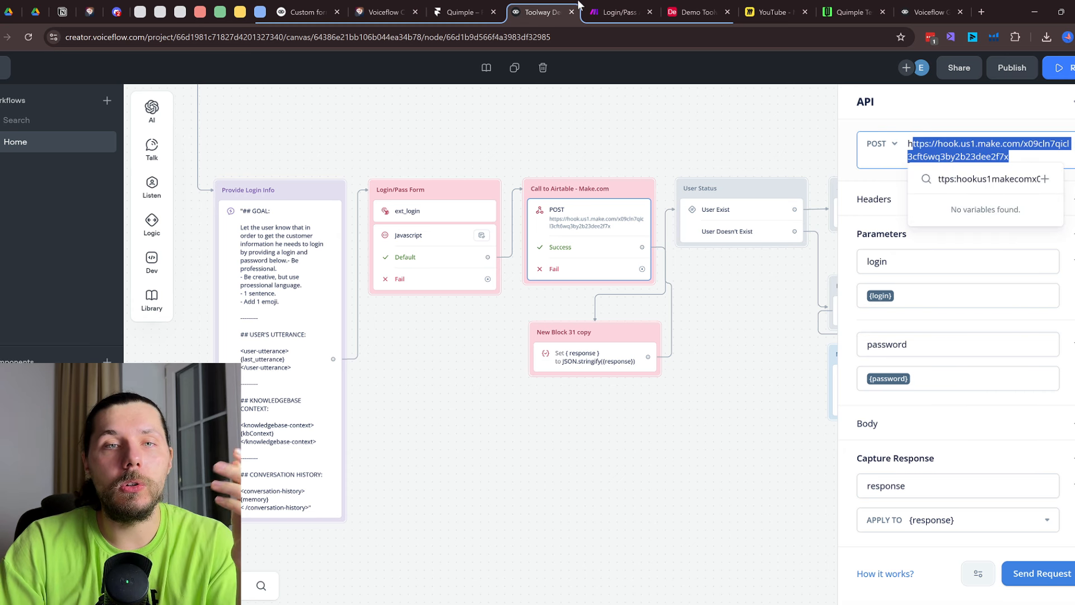
{"action": "left_click", "coordinate": [616, 12]}
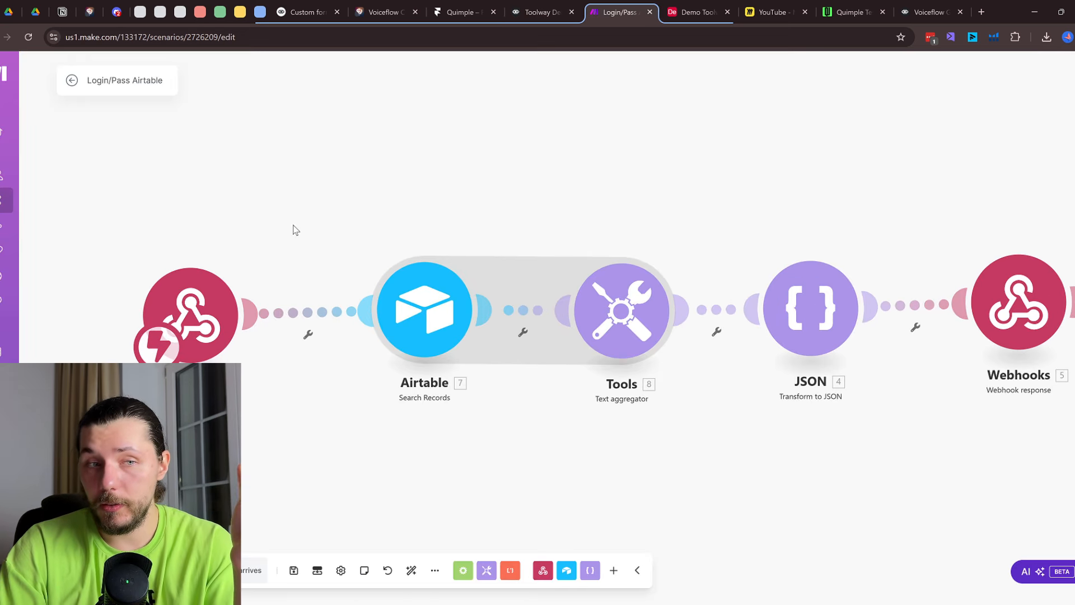
Inspect the Login/Pass scenario's trigger webhook and Airtable search module settings
{"action": "left_click", "coordinate": [213, 327]}
{"action": "left_click", "coordinate": [495, 170]}
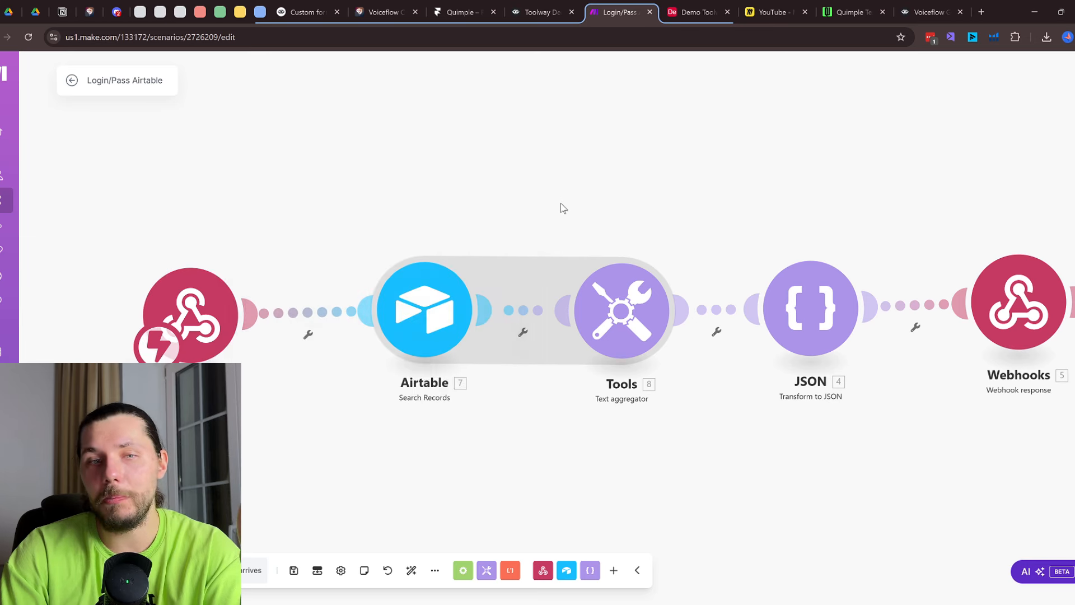
{"action": "left_click", "coordinate": [675, 9]}
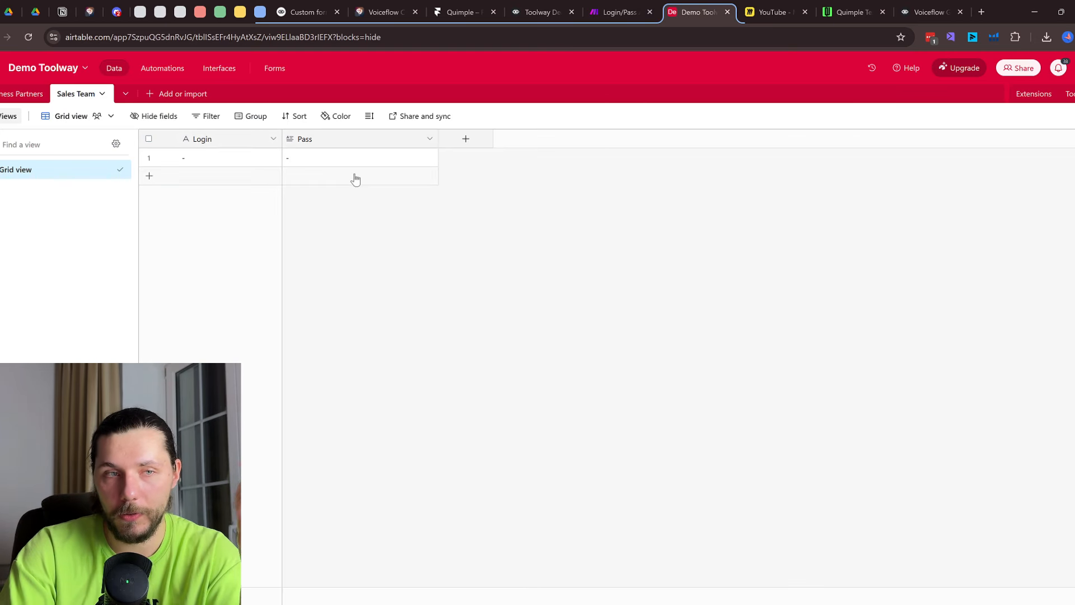
{"action": "left_click", "coordinate": [619, 12]}
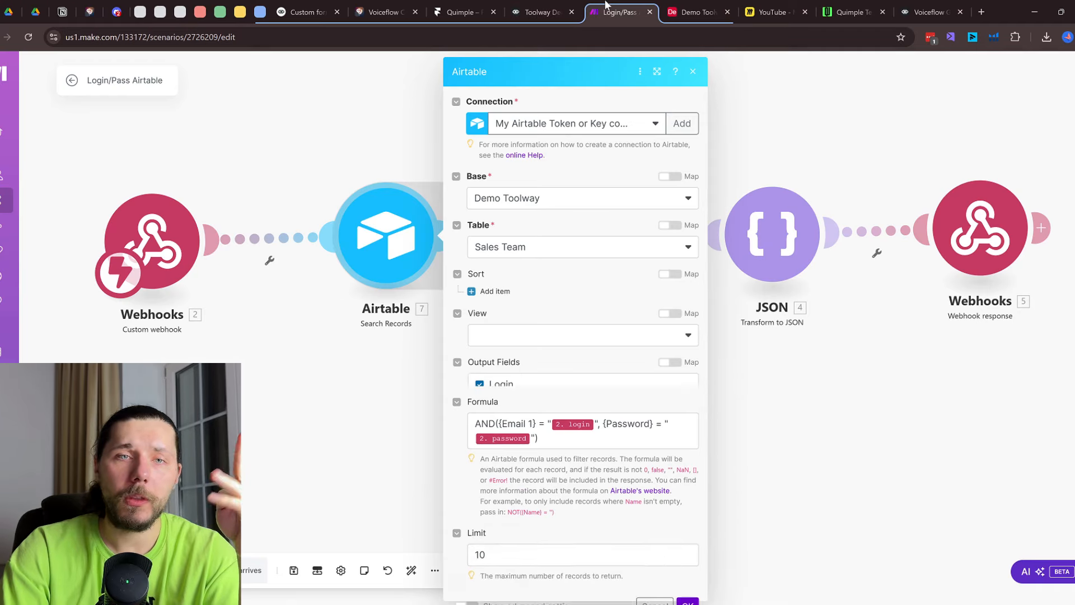
{"action": "left_click", "coordinate": [693, 72]}
Open the Webhooks response module to check status 200 and its JSON body
{"action": "left_click_drag", "start_coordinate": [732, 164], "coordinate": [604, 158]}
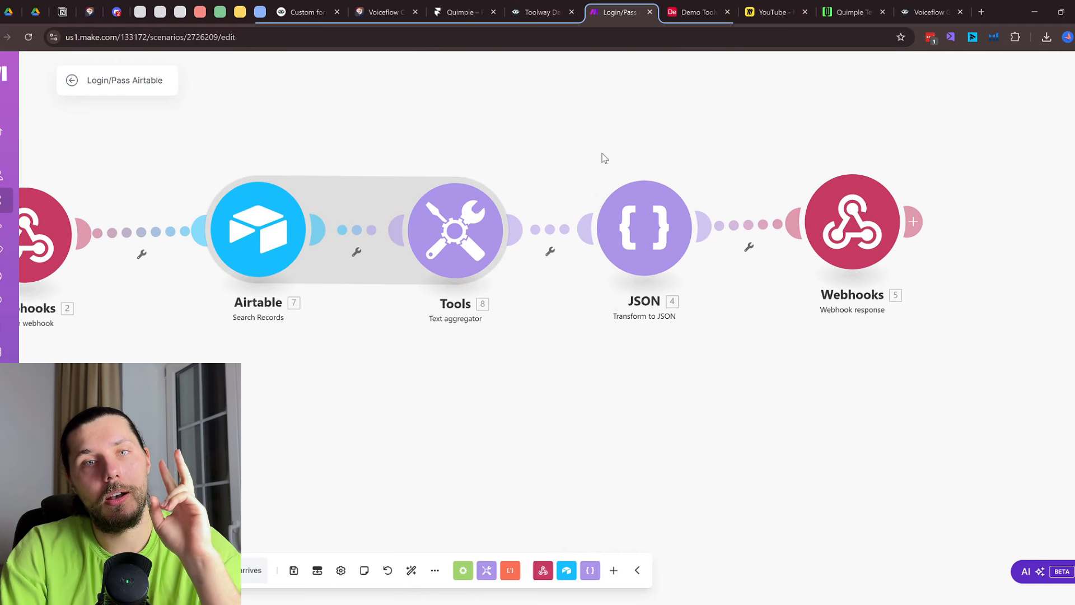
{"action": "left_click", "coordinate": [857, 229]}
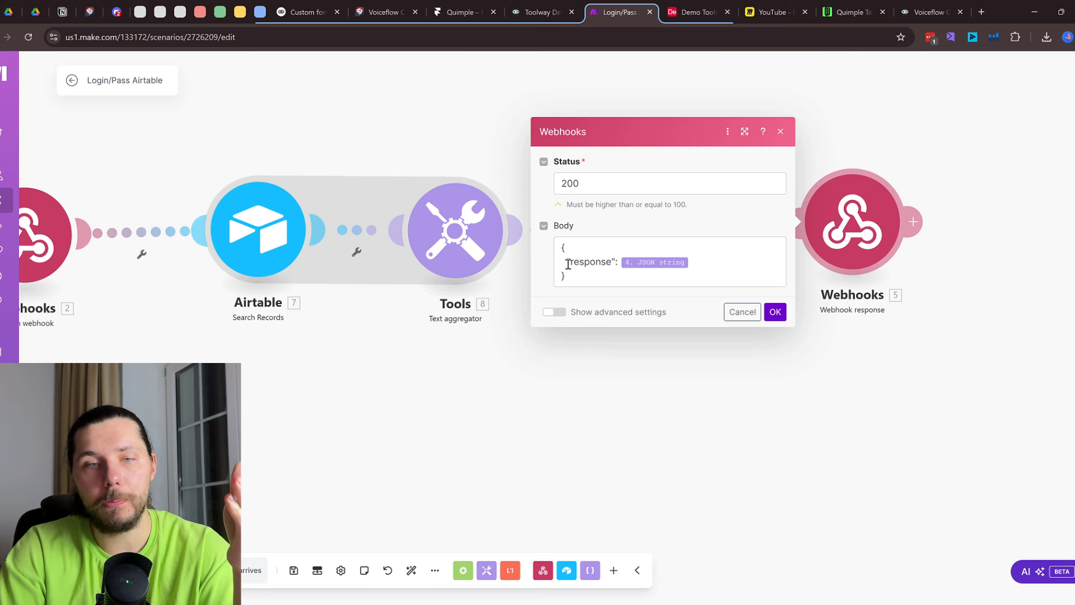
{"action": "left_click", "coordinate": [596, 264]}
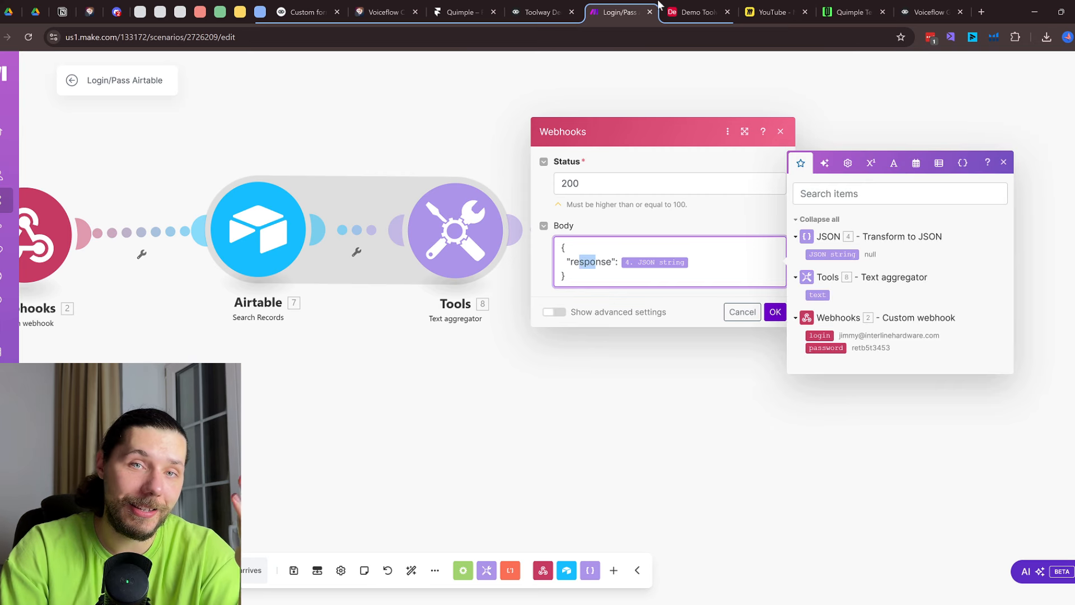
Close the Toolway Voiceflow project and Login/Pass Make scenario tabs
{"action": "left_click", "coordinate": [551, 7]}
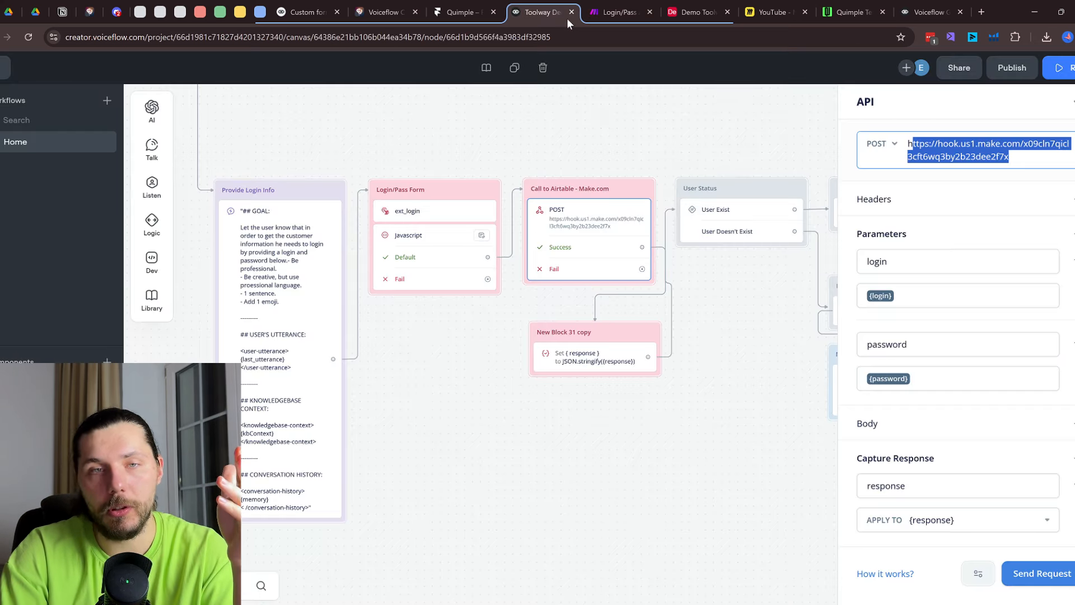
{"action": "left_click", "coordinate": [572, 12]}
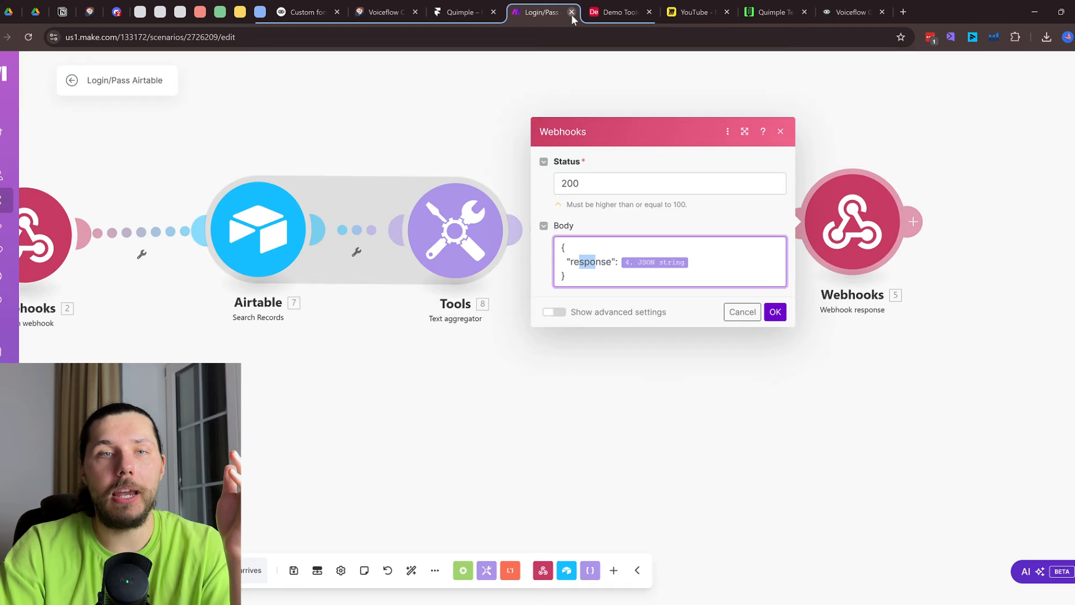
{"action": "left_click", "coordinate": [571, 12]}
Close the Demo Toolway Airtable tab and look over the Voiceflow Guide's Custom Form flow
{"action": "left_click", "coordinate": [572, 13]}
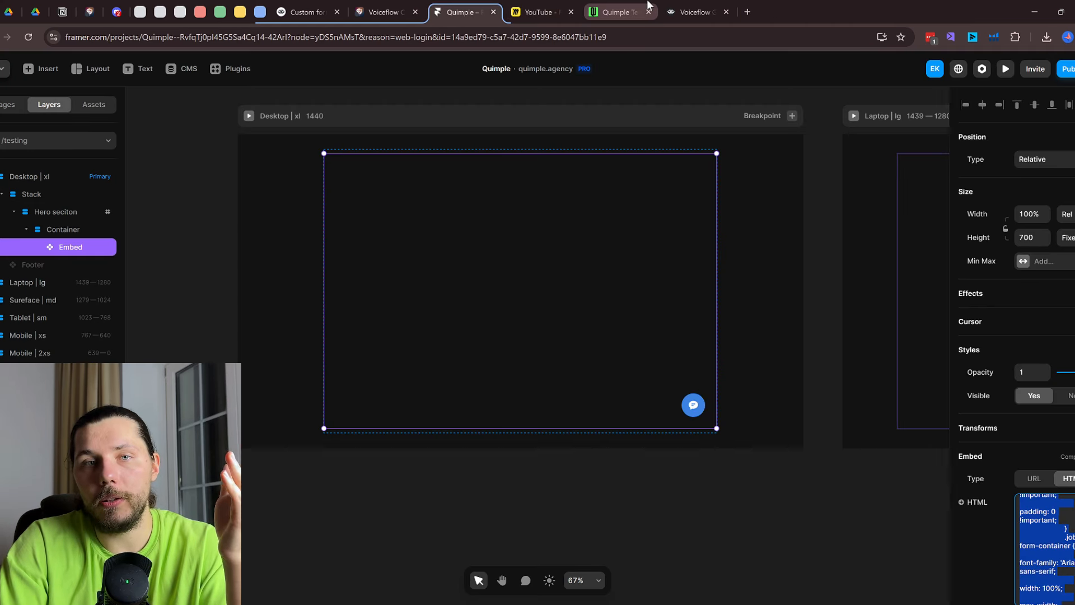
{"action": "left_click", "coordinate": [618, 12]}
{"action": "left_click", "coordinate": [694, 8]}
{"action": "scroll", "coordinate": [698, 350], "scroll_direction": "down", "scroll_amount": 5}
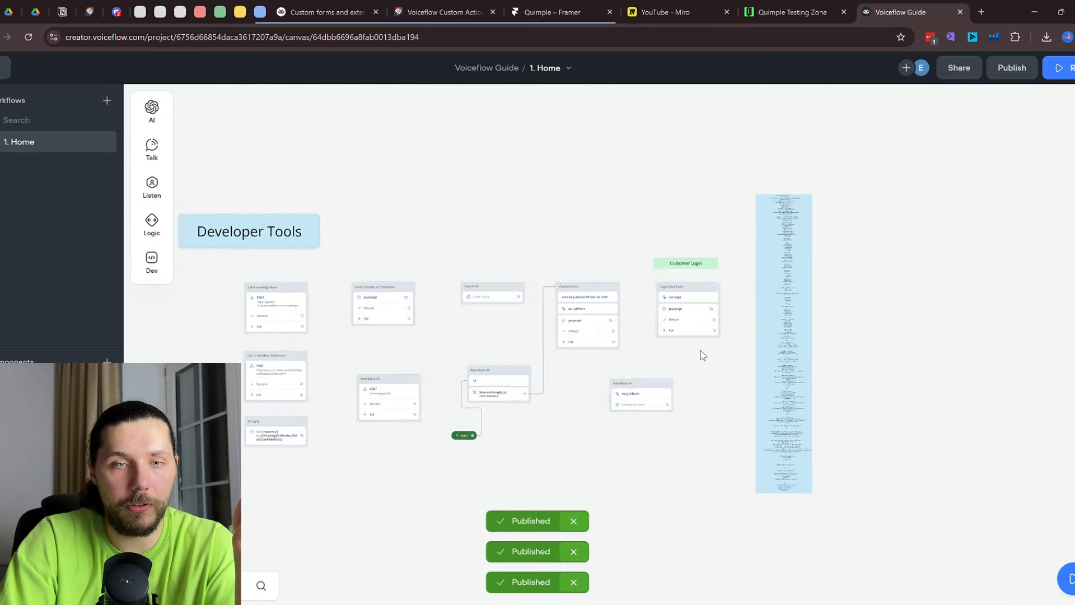
{"action": "scroll", "coordinate": [697, 348], "scroll_direction": "up", "scroll_amount": 3}
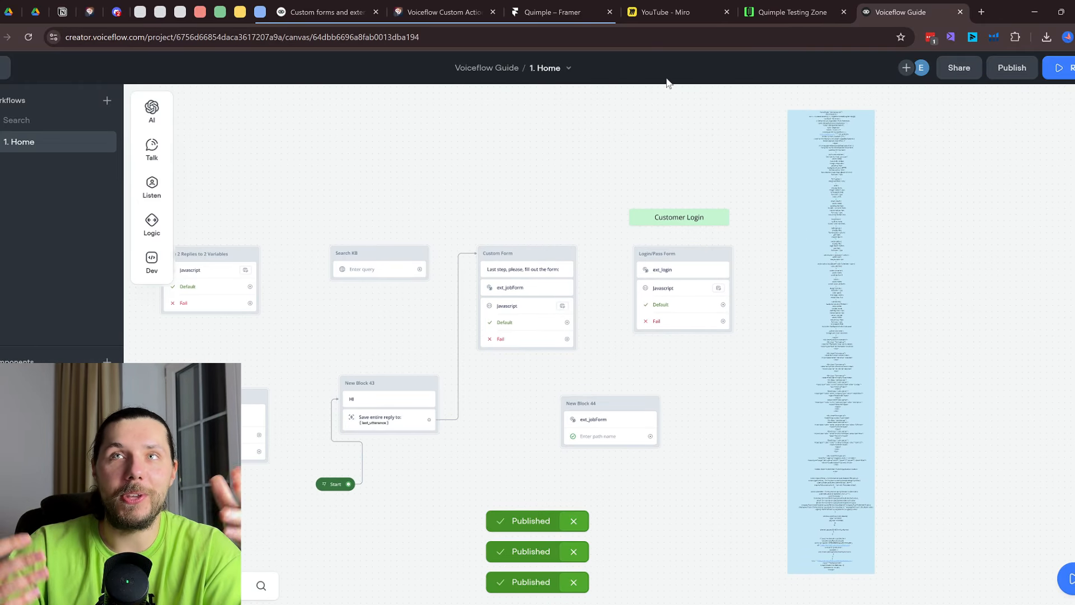
Set the Urgency slider on the live test job form to 4
{"action": "left_click", "coordinate": [792, 12]}
{"action": "scroll", "coordinate": [714, 392], "scroll_direction": "down", "scroll_amount": 4}
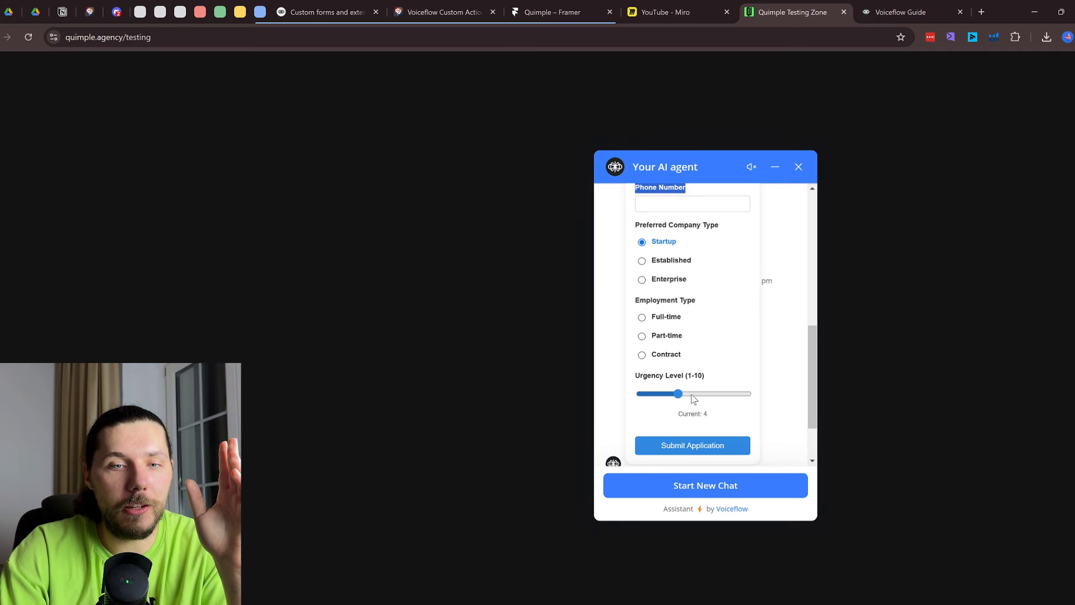
{"action": "mouse_move", "coordinate": [690, 394]}
{"action": "left_mouse_down"}
{"action": "mouse_move", "coordinate": [710, 396]}
{"action": "mouse_move", "coordinate": [676, 401]}
{"action": "left_mouse_up"}
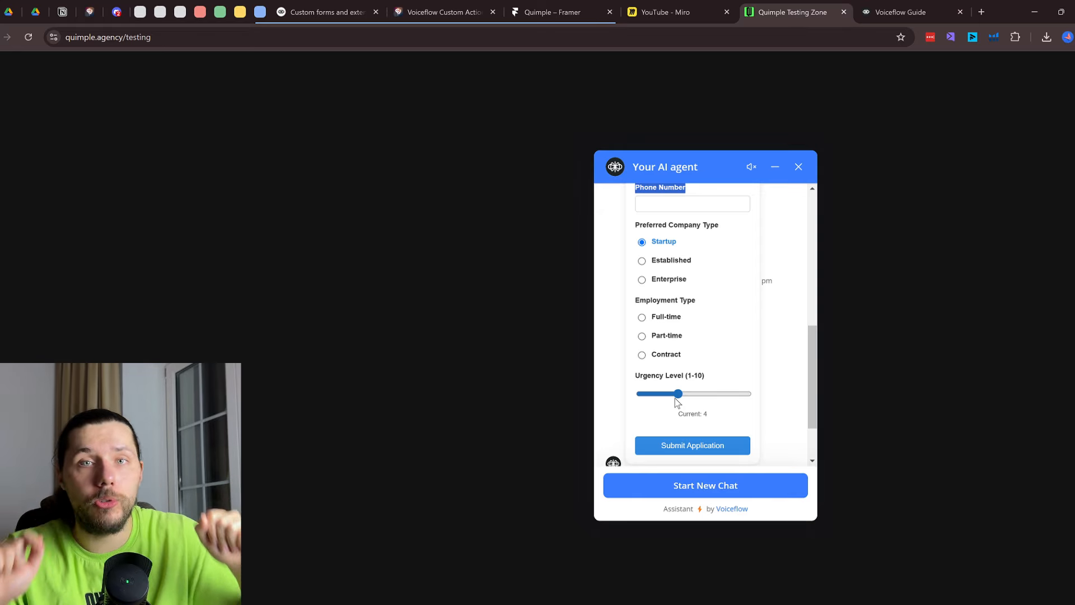
{"action": "left_click", "coordinate": [322, 11]}
Scroll through the custom web chat extension examples, then open a new browser tab
{"action": "scroll", "coordinate": [505, 275], "scroll_direction": "up", "scroll_amount": 2}
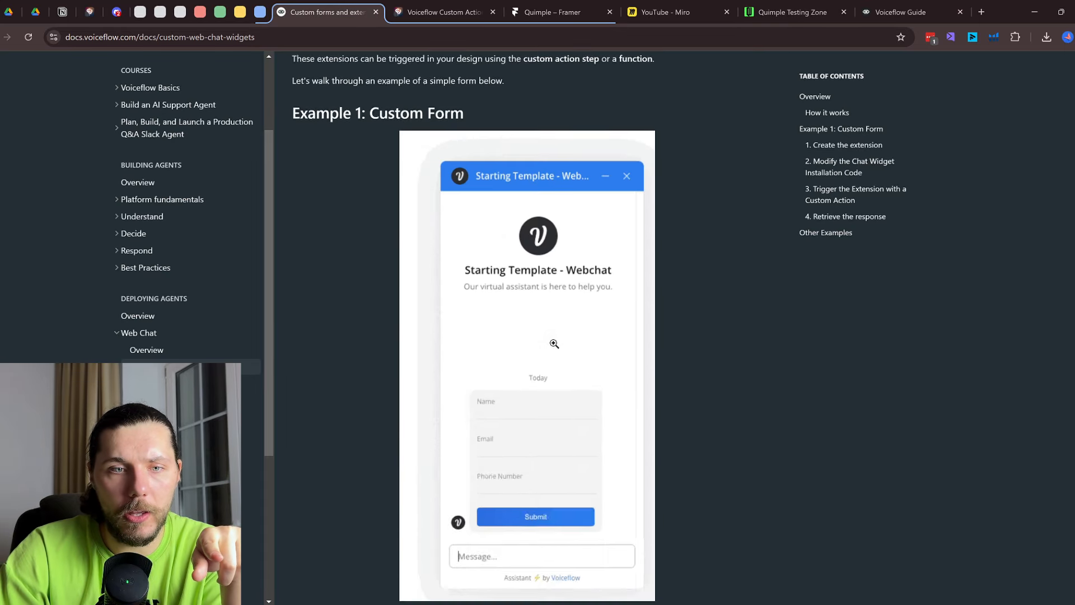
{"action": "scroll", "coordinate": [504, 274], "scroll_direction": "down", "scroll_amount": 3}
{"action": "scroll", "coordinate": [555, 343], "scroll_direction": "up", "scroll_amount": 10}
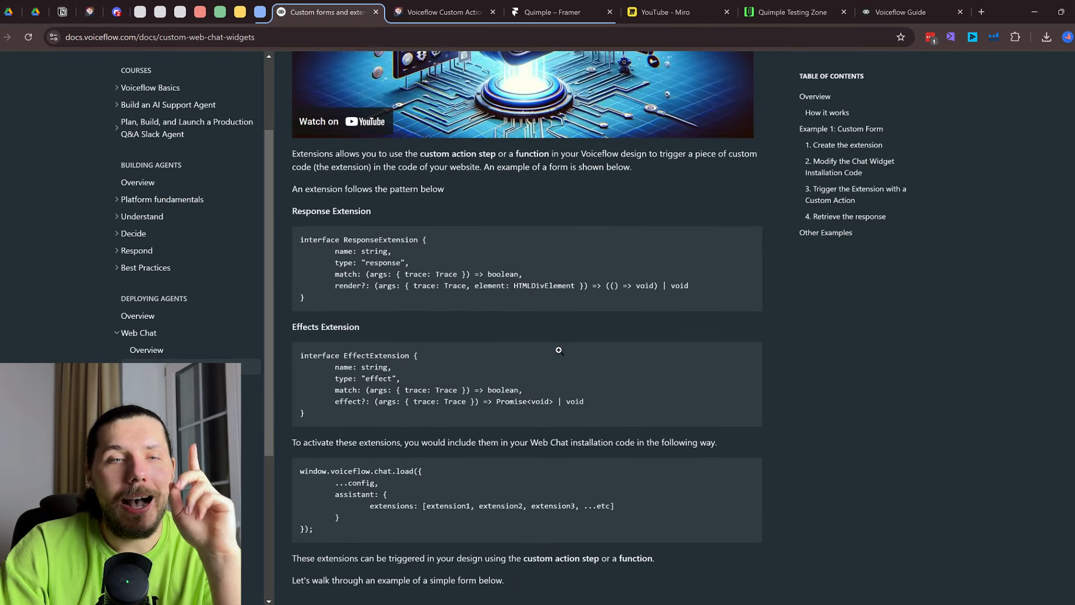
{"action": "scroll", "coordinate": [567, 354], "scroll_direction": "up", "scroll_amount": 6}
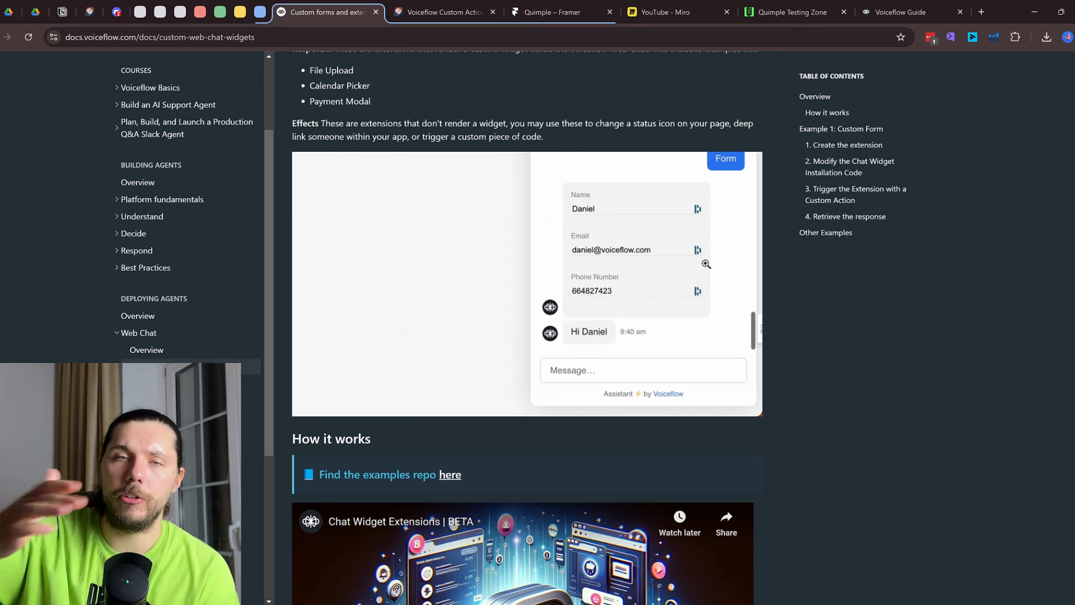
{"action": "left_click", "coordinate": [977, 16]}
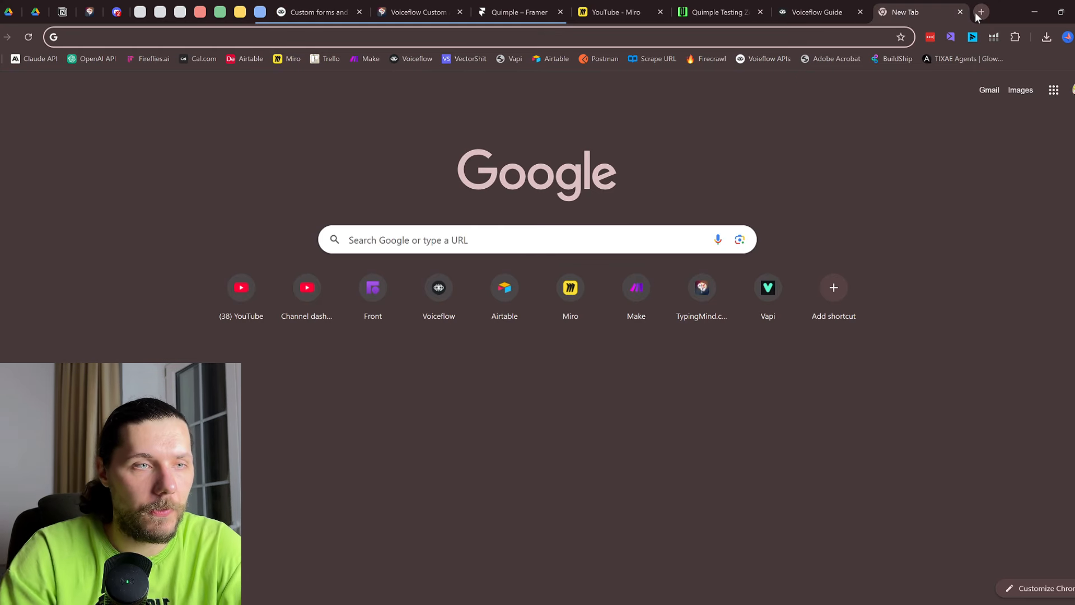
Browse the 99players Discord templates forum, then go back to the Voiceflow Guide project
{"action": "left_click", "coordinate": [117, 12]}
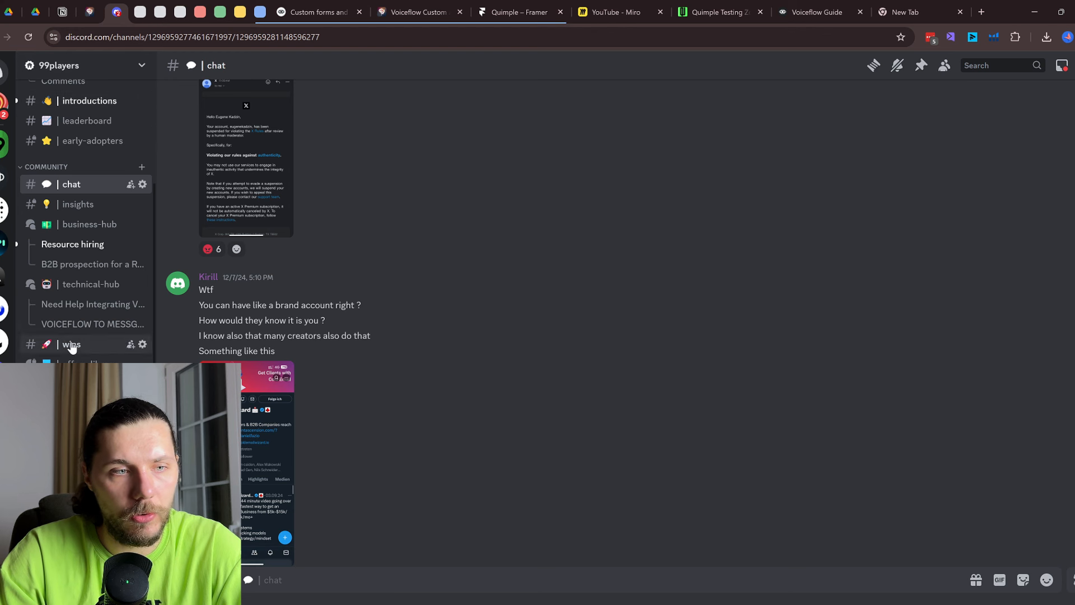
{"action": "scroll", "coordinate": [76, 337], "scroll_direction": "down", "scroll_amount": 3}
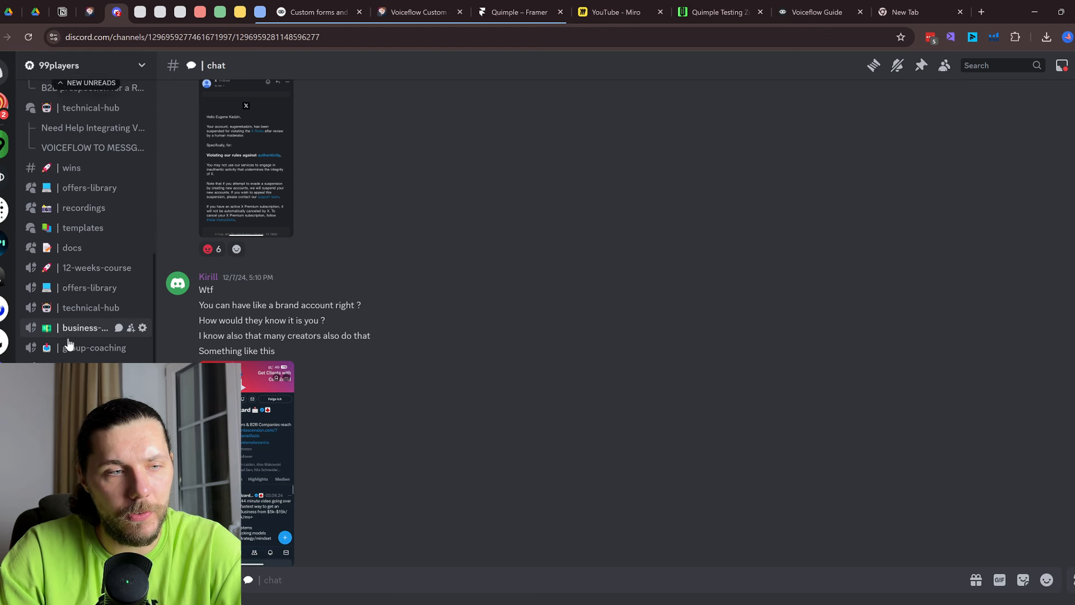
{"action": "left_click", "coordinate": [93, 230]}
{"action": "scroll", "coordinate": [130, 336], "scroll_direction": "up", "scroll_amount": 5}
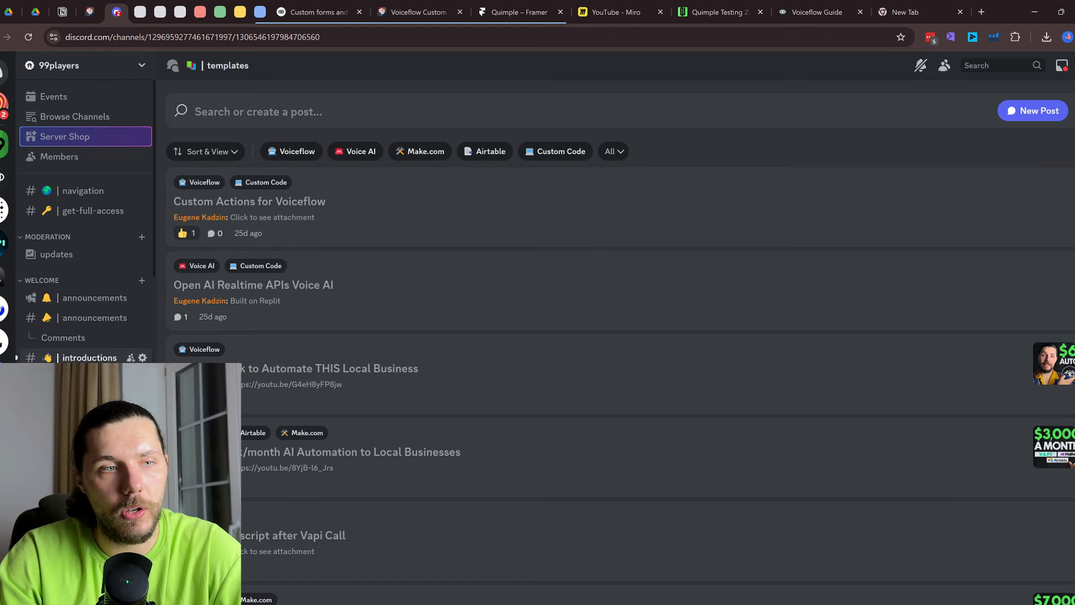
{"action": "scroll", "coordinate": [84, 252], "scroll_direction": "down", "scroll_amount": 1}
{"action": "left_click", "coordinate": [916, 11]}
{"action": "left_click", "coordinate": [841, 11]}
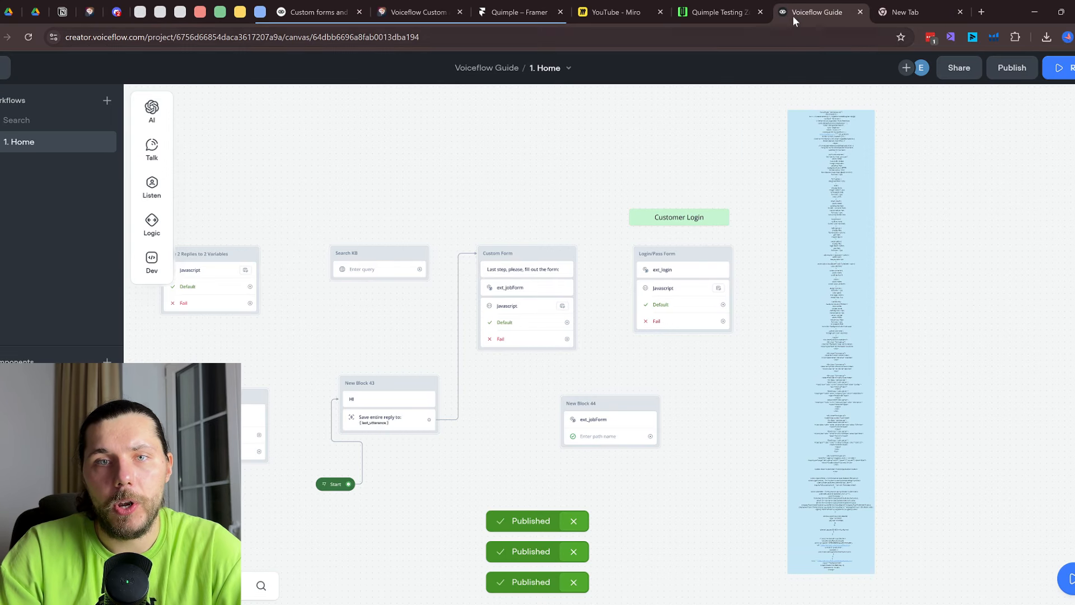
Move the canvas to bring the Humanizing and APIs sections into view
{"action": "scroll", "coordinate": [678, 238], "scroll_direction": "down", "scroll_amount": 5}
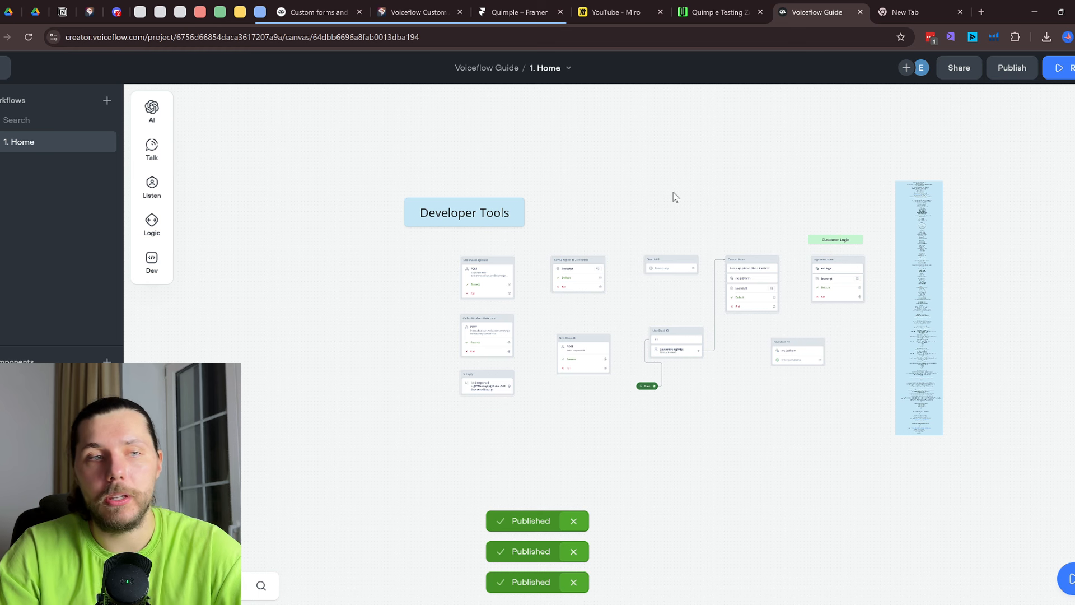
{"action": "scroll", "coordinate": [672, 407], "scroll_direction": "down", "scroll_amount": 3}
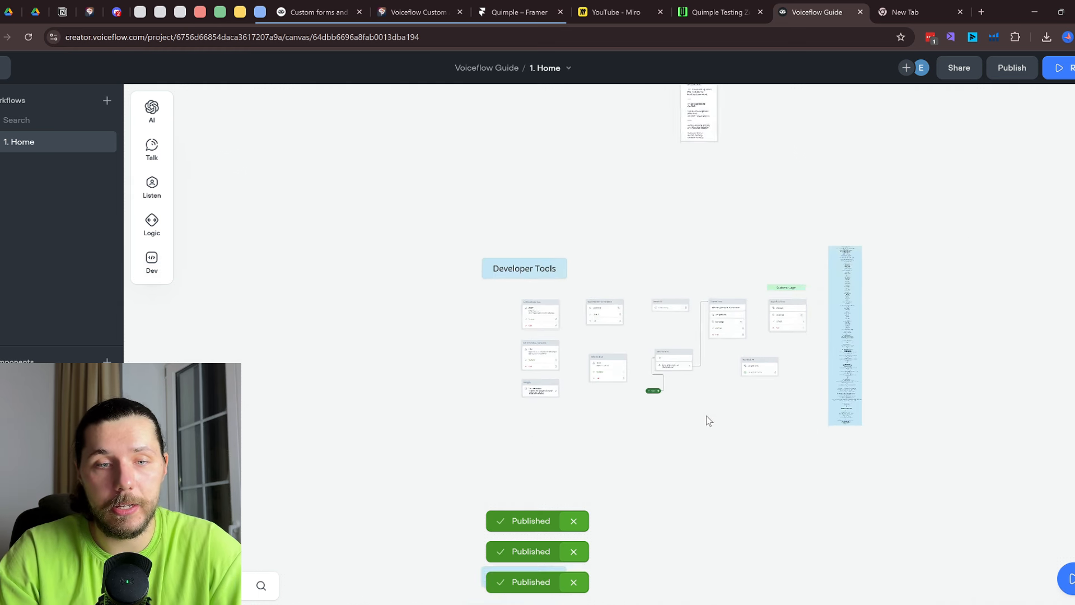
{"action": "scroll", "coordinate": [709, 420], "scroll_direction": "down", "scroll_amount": 3}
{"action": "left_click_drag", "start_coordinate": [921, 362], "coordinate": [461, 143]}
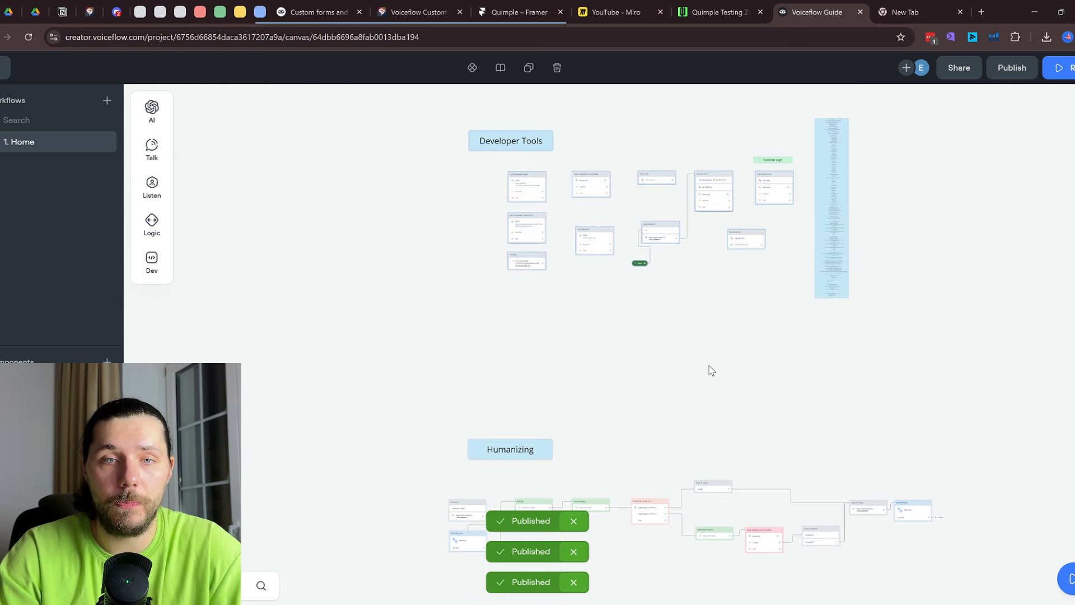
{"action": "left_click_drag", "start_coordinate": [634, 444], "coordinate": [644, 215]}
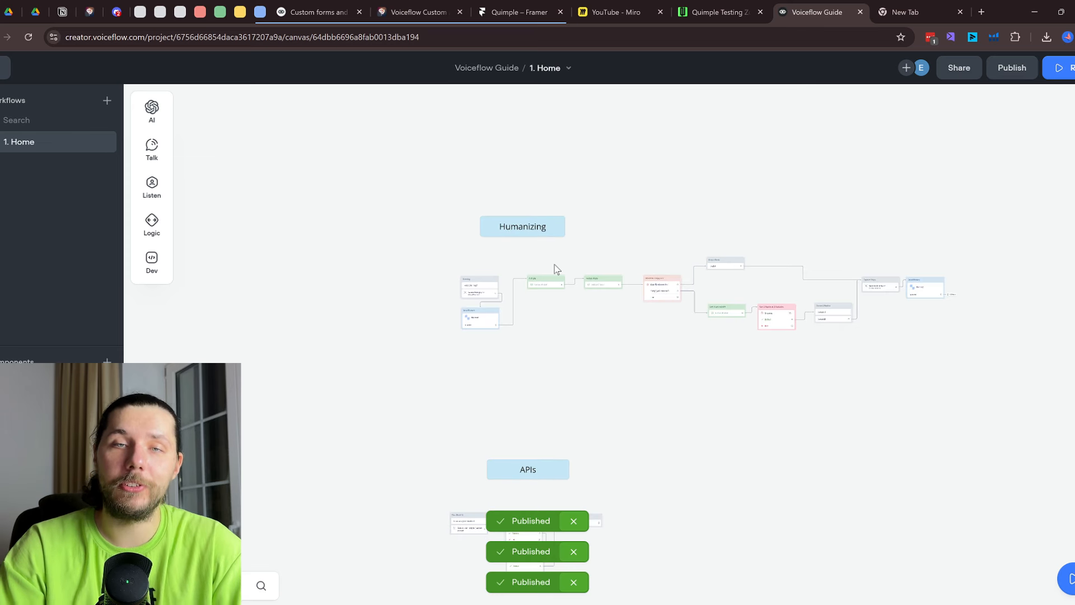
{"action": "scroll", "coordinate": [513, 272], "scroll_direction": "up", "scroll_amount": 4}
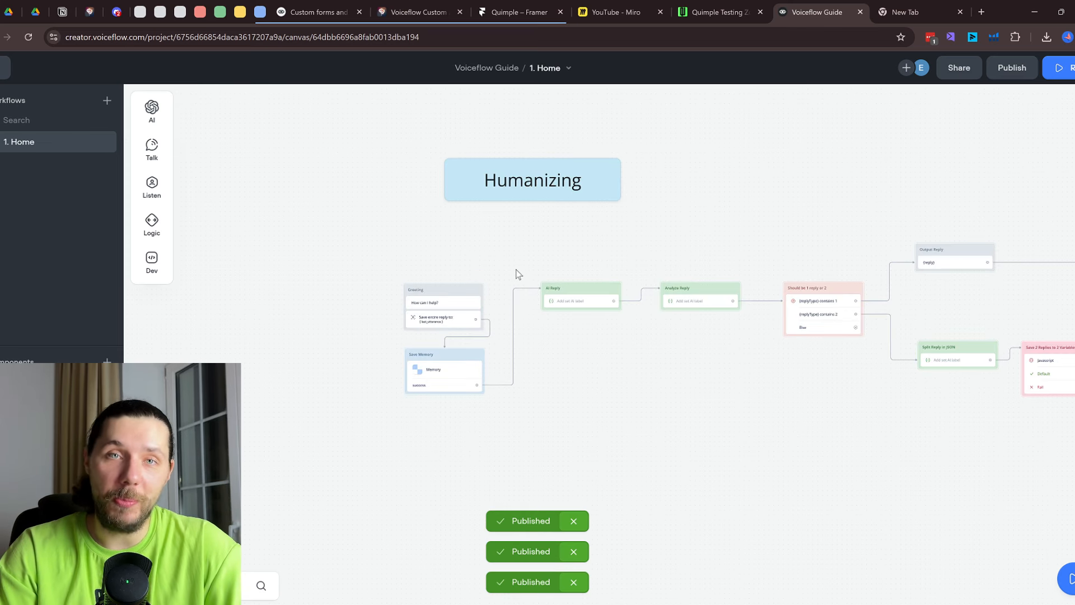
{"action": "scroll", "coordinate": [501, 289], "scroll_direction": "up", "scroll_amount": 2}
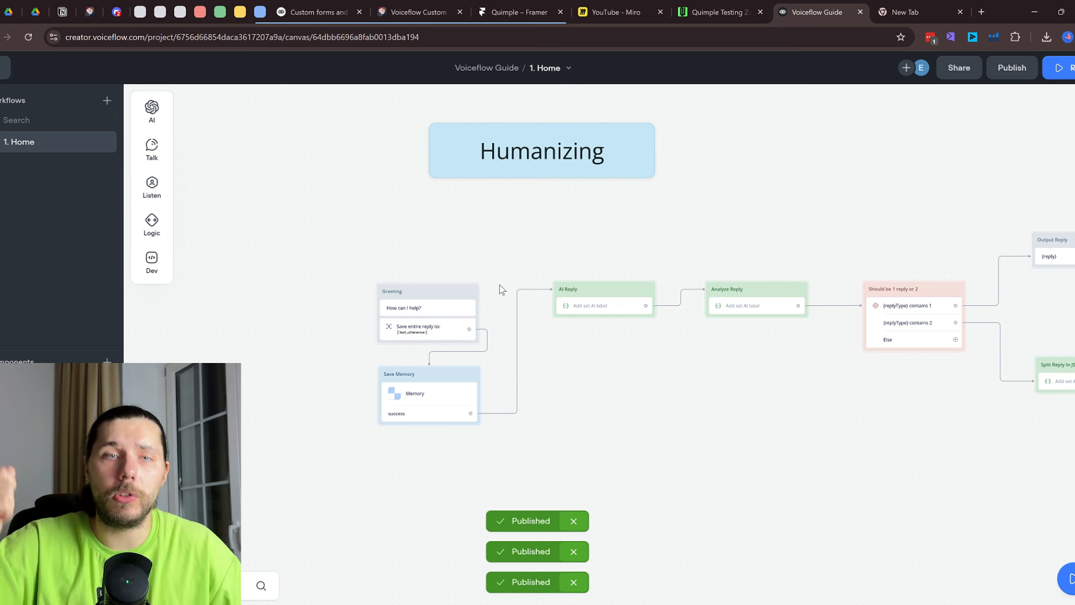
Dismiss the three Published notifications and frame the Humanizing flow on the canvas
{"action": "left_click", "coordinate": [573, 521]}
{"action": "left_click", "coordinate": [573, 552]}
{"action": "left_click", "coordinate": [574, 582]}
{"action": "left_click_drag", "start_coordinate": [700, 416], "coordinate": [600, 425]}
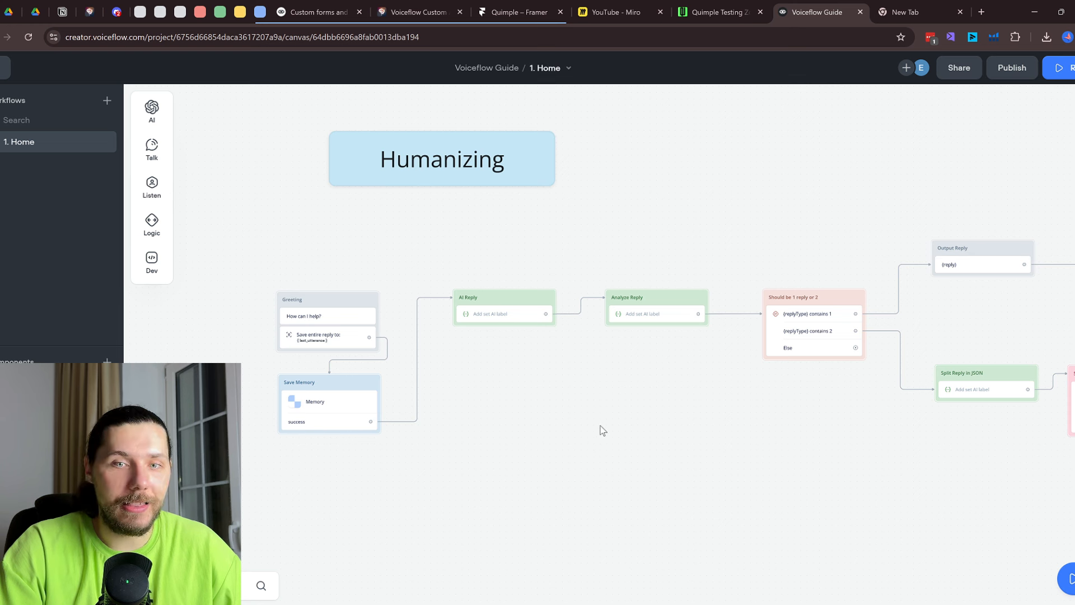
{"action": "scroll", "coordinate": [602, 430], "scroll_direction": "down", "scroll_amount": 2}
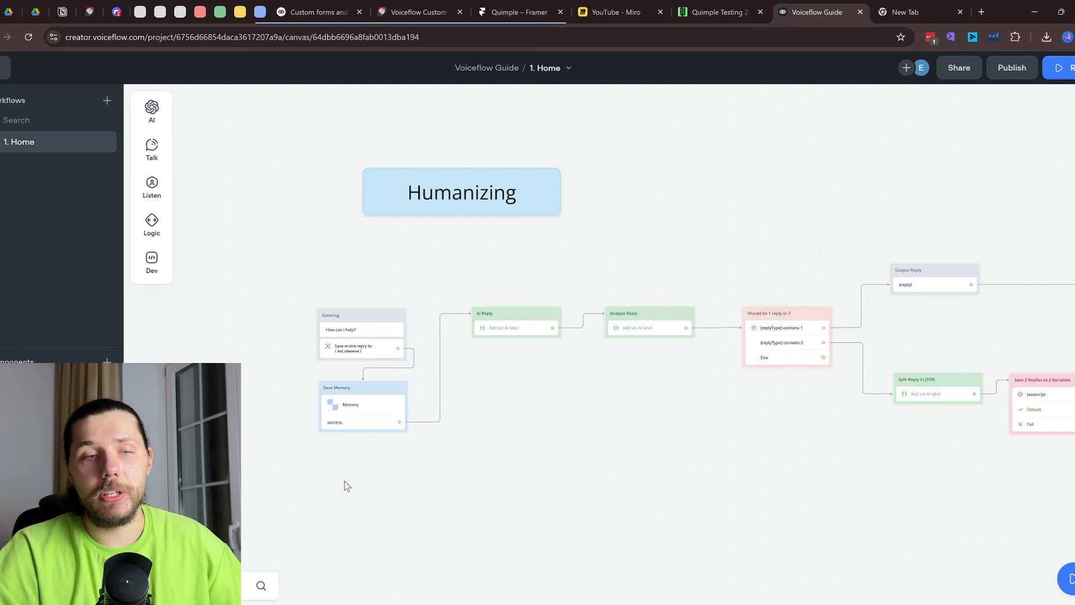
{"action": "scroll", "coordinate": [345, 452], "scroll_direction": "up", "scroll_amount": 5}
{"action": "left_click_drag", "start_coordinate": [637, 420], "coordinate": [533, 365]}
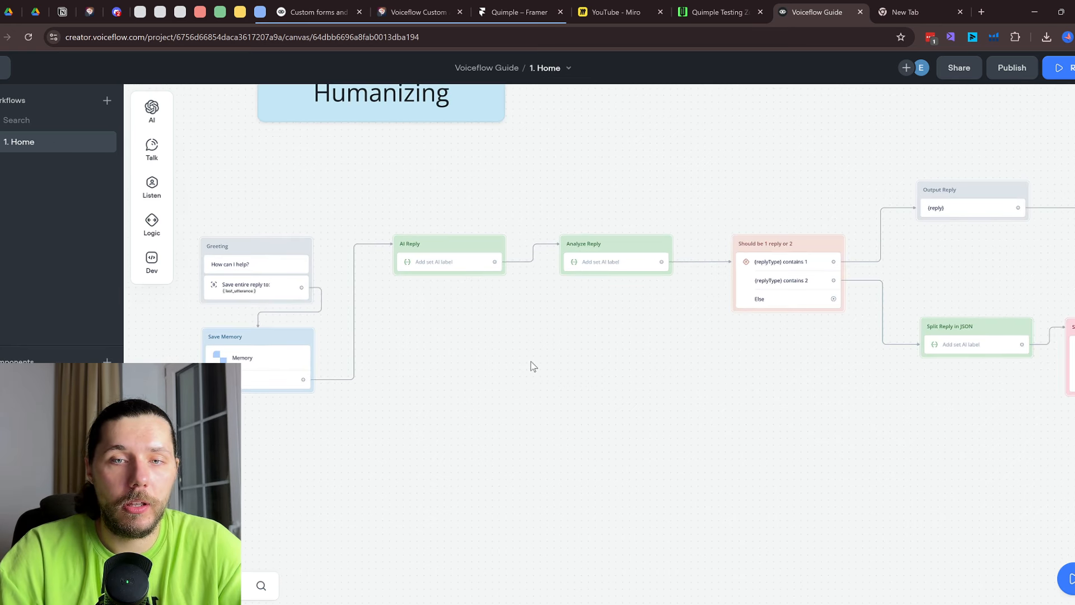
{"action": "left_click", "coordinate": [722, 11]}
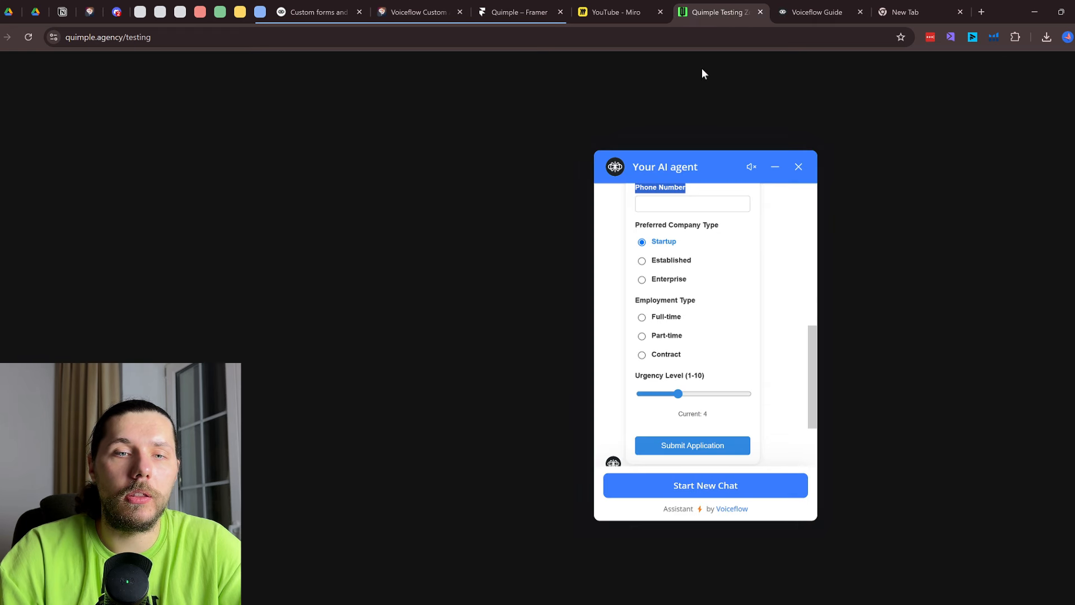
{"action": "scroll", "coordinate": [710, 196], "scroll_direction": "up", "scroll_amount": 5}
{"action": "double_click", "coordinate": [639, 283]}
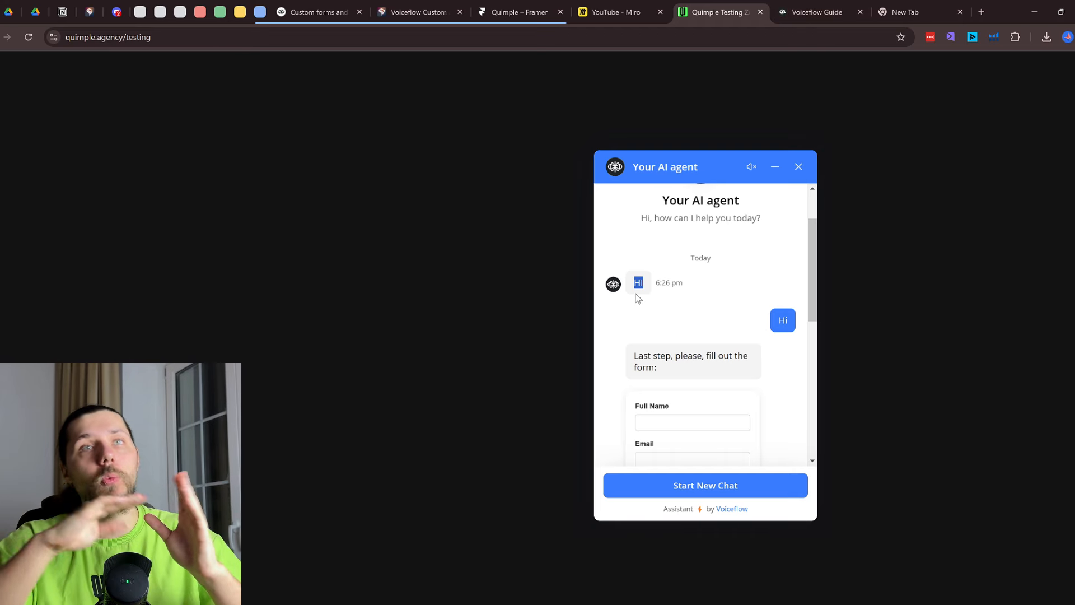
{"action": "left_click", "coordinate": [823, 11]}
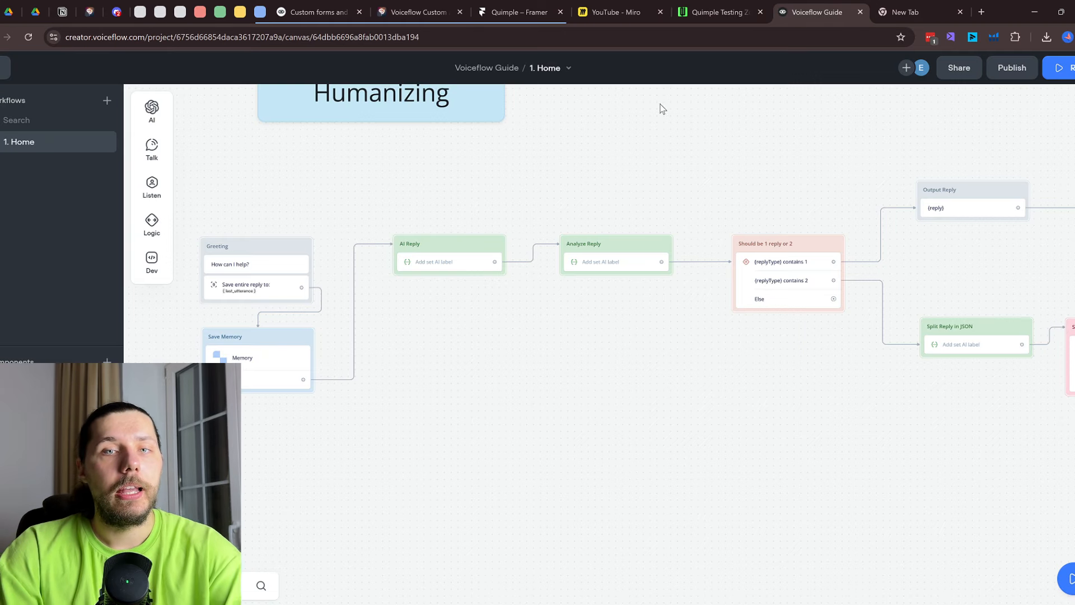
Add a message block reading 'Messge 1' to the canvas
{"action": "mouse_move", "coordinate": [151, 149]}
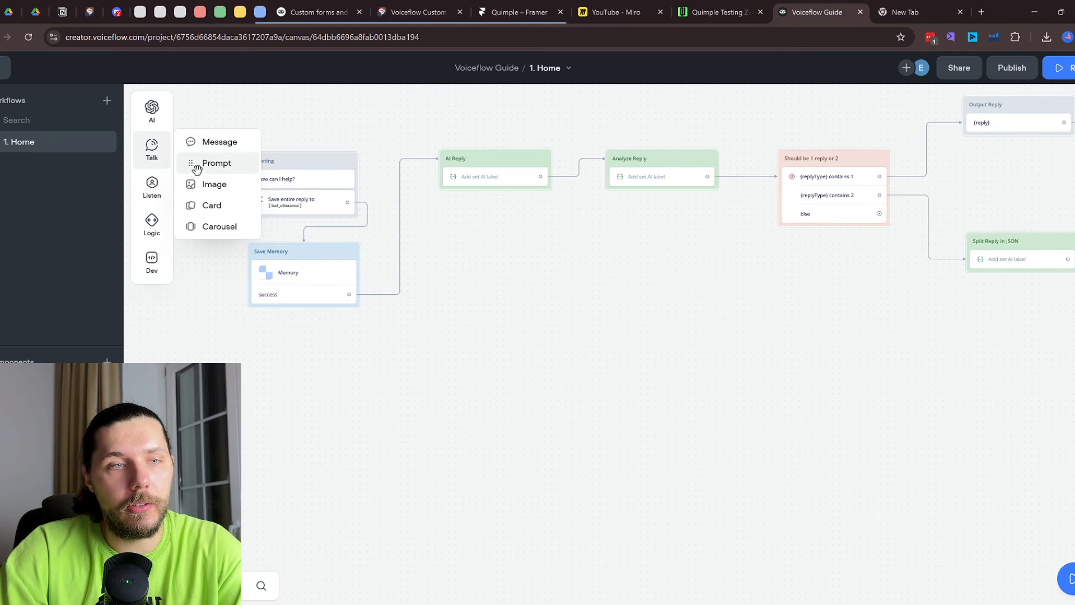
{"action": "left_click_drag", "start_coordinate": [216, 141], "coordinate": [478, 361]}
{"action": "left_click", "coordinate": [1016, 156]}
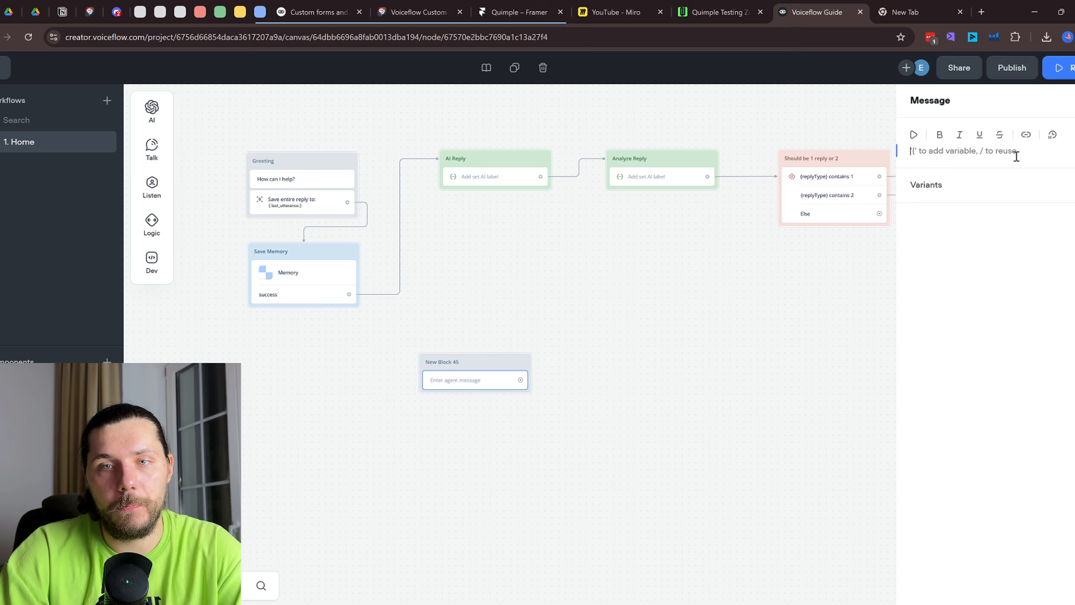
{"action": "type", "text": "Messge"}
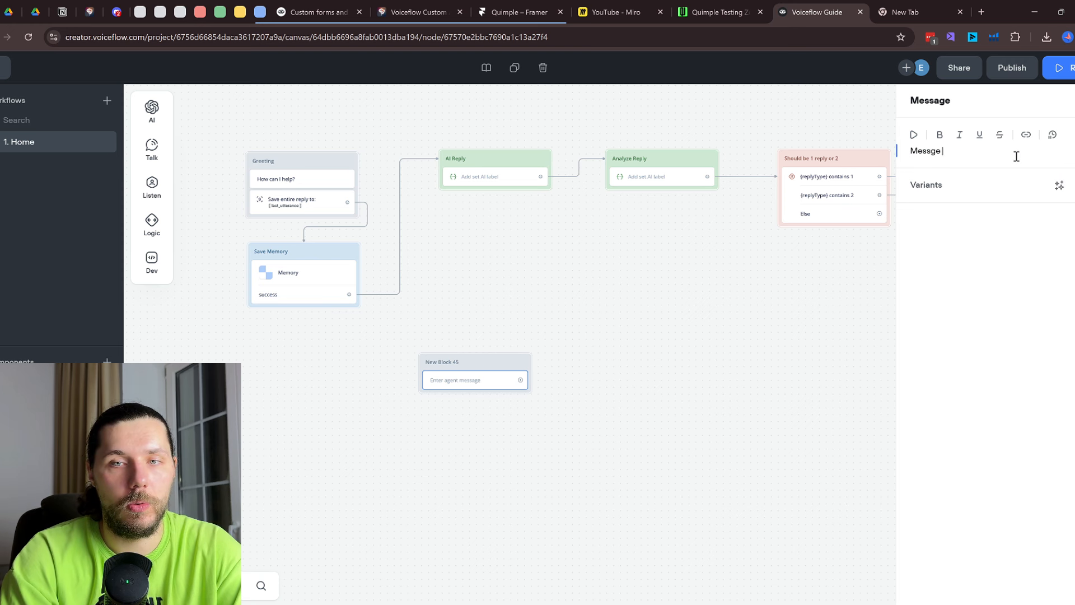
{"action": "type", "text": " 1"}
{"action": "left_click", "coordinate": [805, 233]}
Add a second message block reading 'Message 2' and chain it after 'Messge 1'
{"action": "mouse_move", "coordinate": [151, 147]}
{"action": "left_click_drag", "start_coordinate": [217, 142], "coordinate": [403, 431]}
{"action": "left_click", "coordinate": [506, 380]}
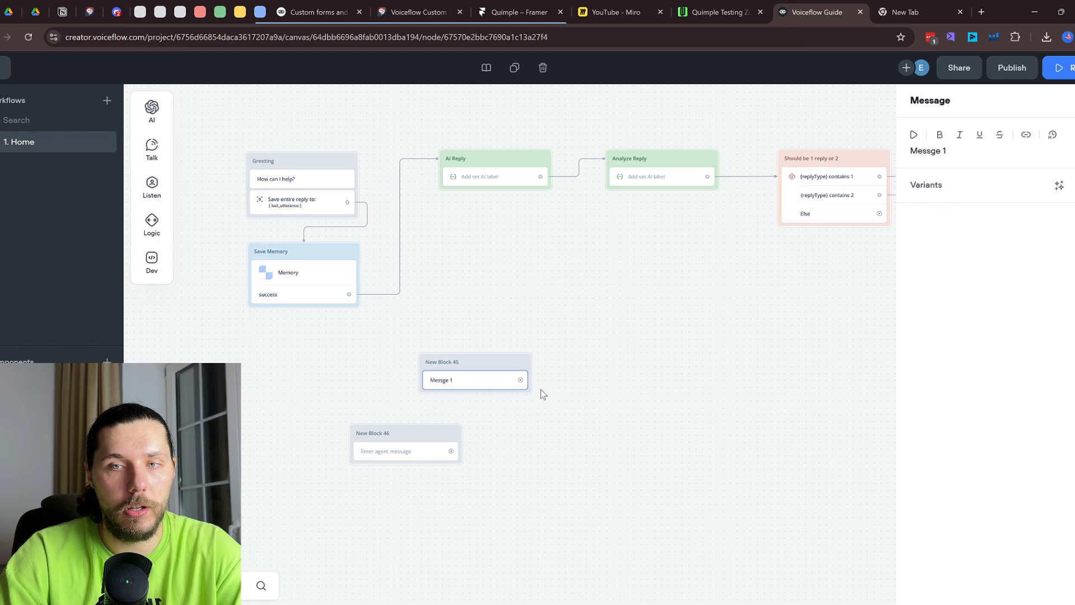
{"action": "left_click_drag", "start_coordinate": [439, 420], "coordinate": [473, 427]}
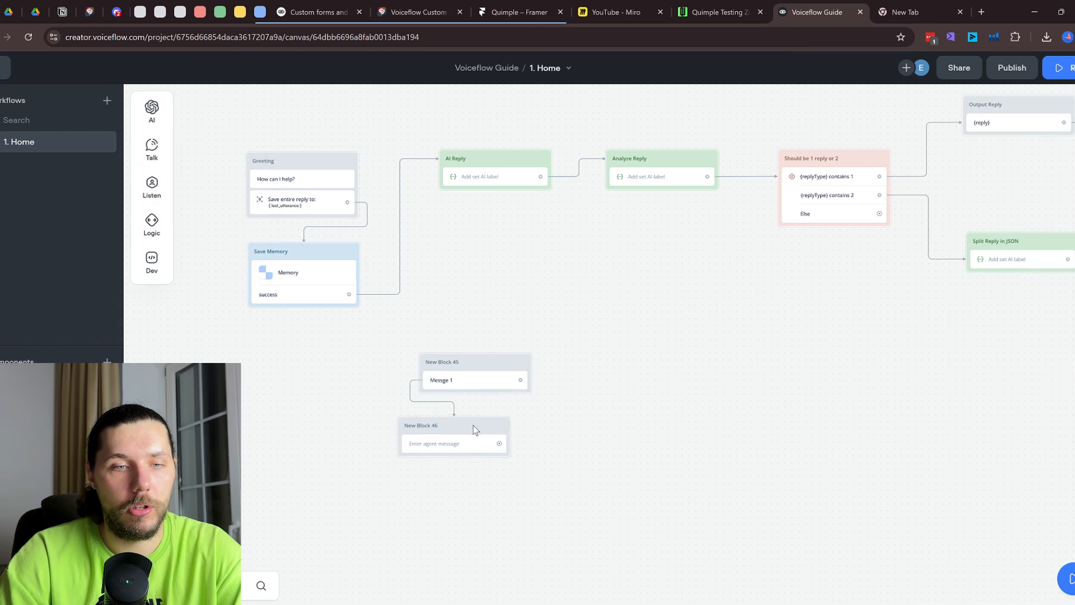
{"action": "left_click", "coordinate": [989, 156]}
{"action": "type", "text": "Mes"}
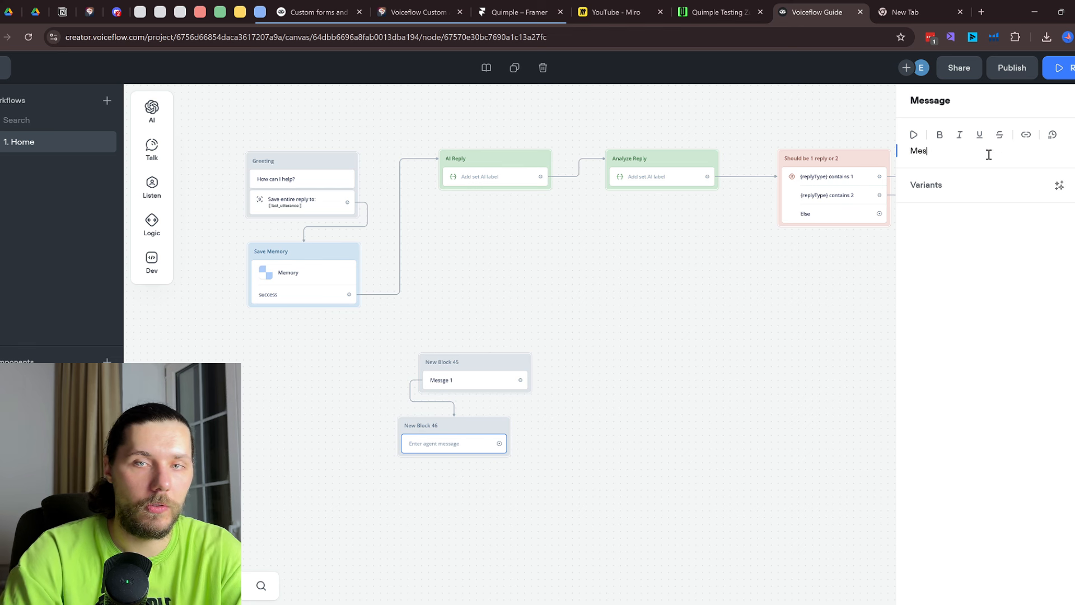
{"action": "type", "text": "sage 2"}
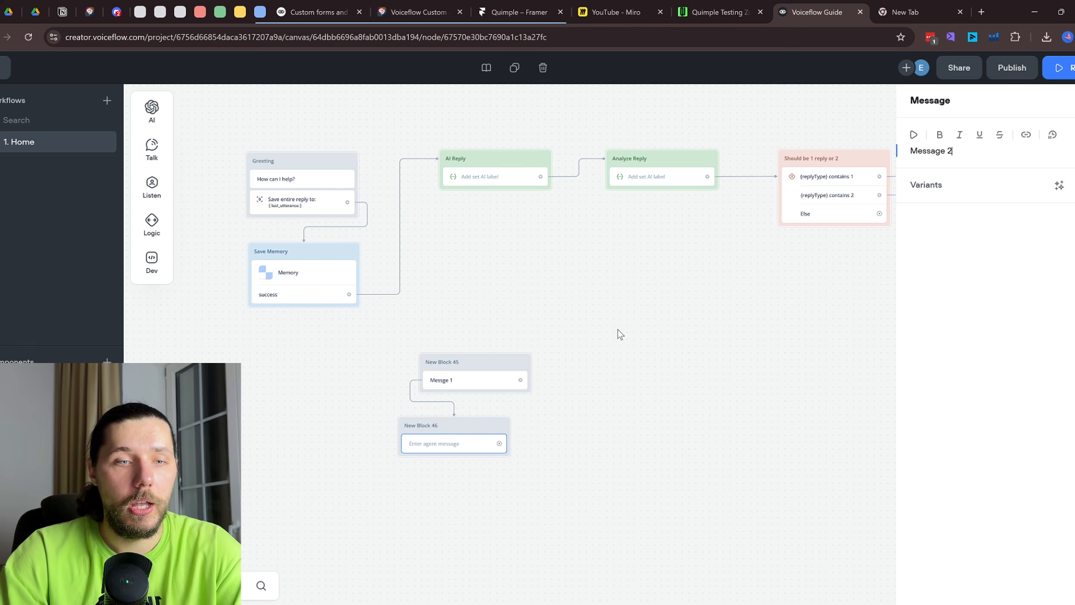
{"action": "left_click", "coordinate": [619, 334]}
Link Greeting to the 'Messge 1' block and start a test run from Greeting
{"action": "left_click_drag", "start_coordinate": [348, 202], "coordinate": [448, 364]}
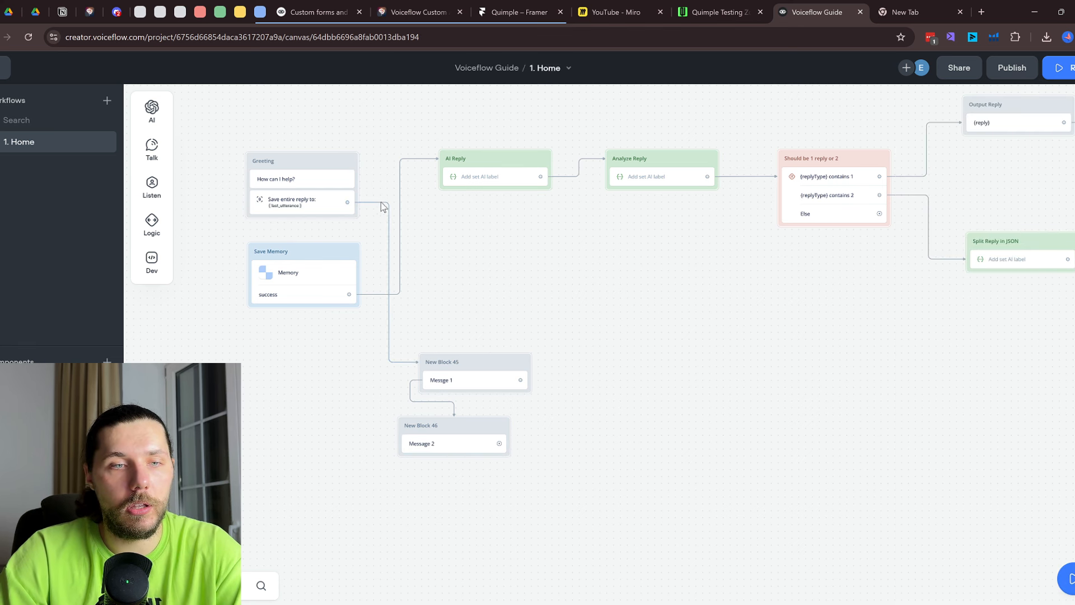
{"action": "left_click", "coordinate": [347, 164]}
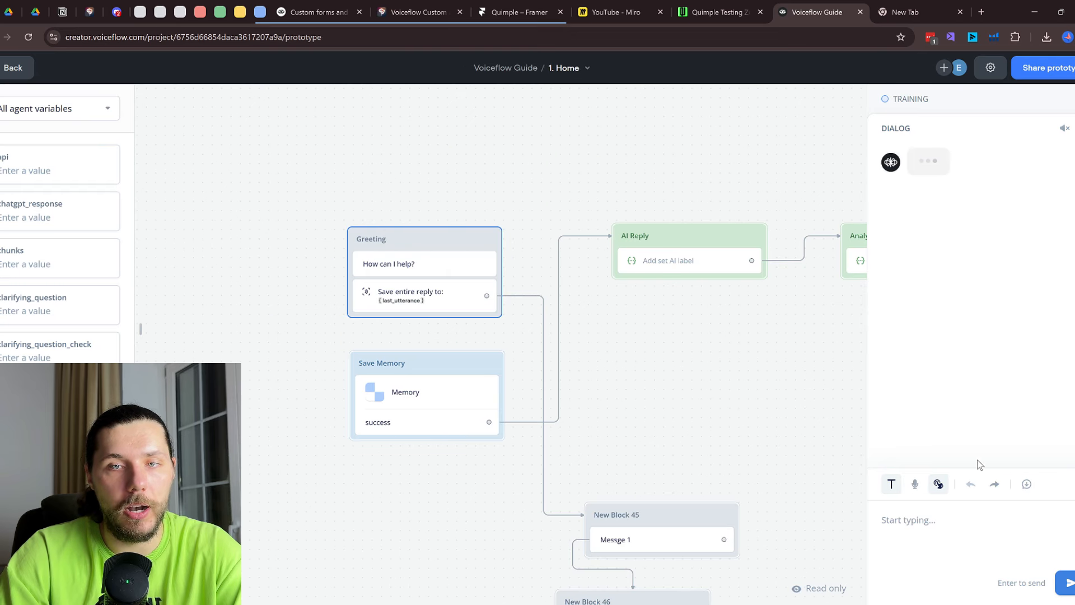
{"action": "left_click", "coordinate": [955, 528]}
Send 'h' in the test chat and get the replies 'Messge 1' then 'Message 2'
{"action": "type", "text": "h"}
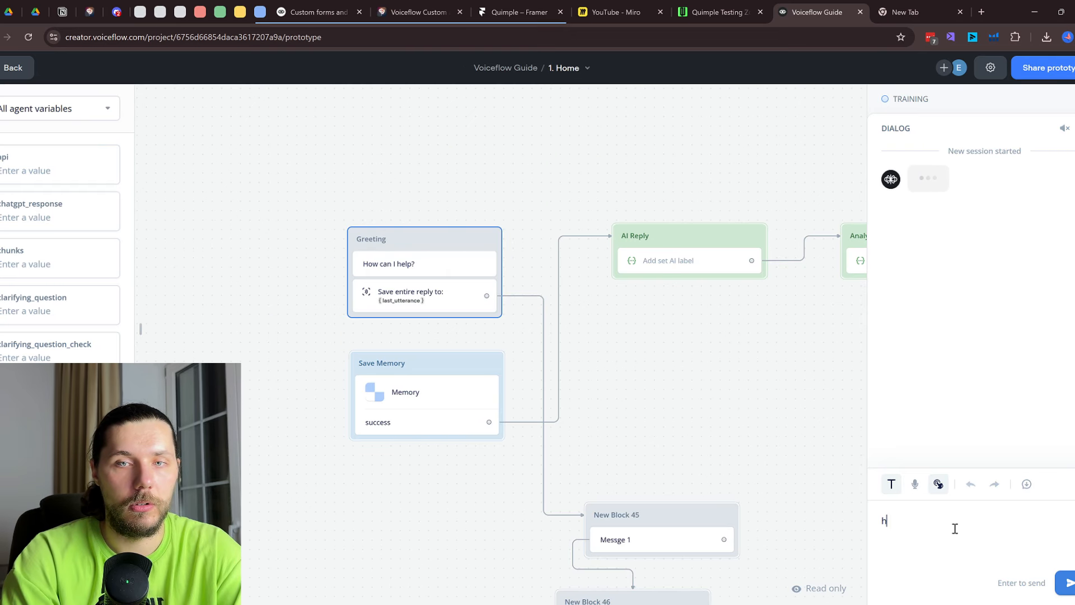
{"action": "key", "text": "Return"}
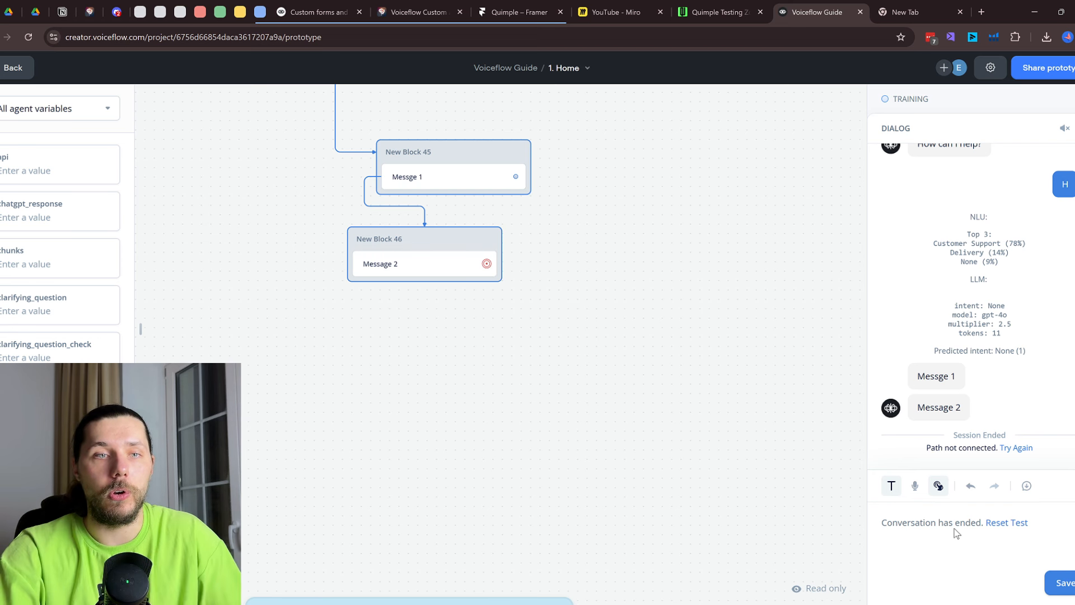
{"action": "left_click_drag", "start_coordinate": [505, 248], "coordinate": [530, 378]}
Exit the test run and view the whole flow with the Message 2 step selected
{"action": "key", "text": "Escape"}
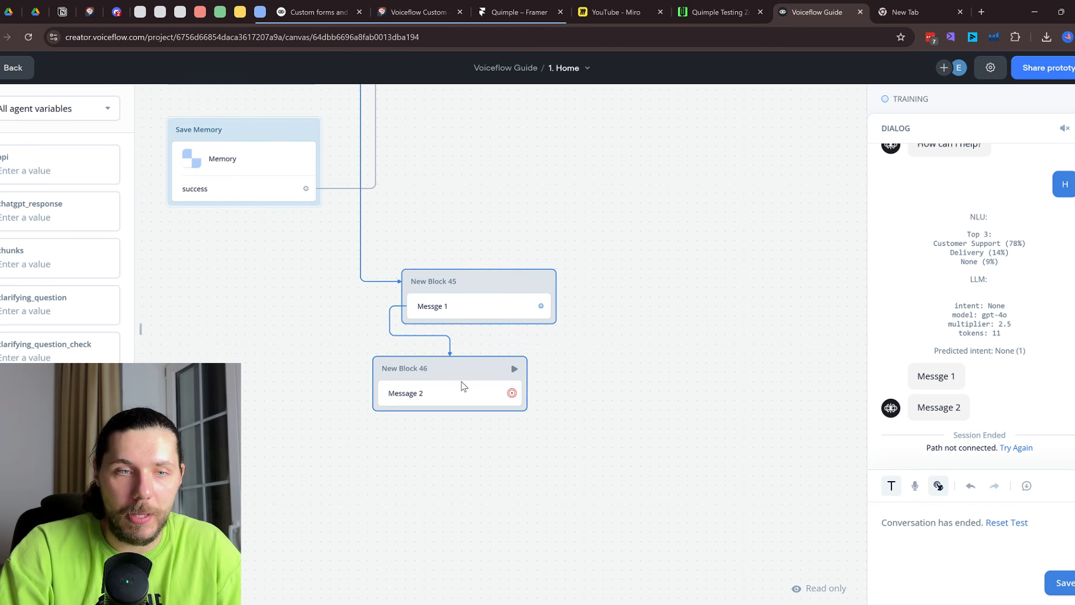
{"action": "left_click", "coordinate": [462, 386]}
{"action": "scroll", "coordinate": [283, 231], "scroll_direction": "down", "scroll_amount": 1}
{"action": "left_click_drag", "start_coordinate": [584, 210], "coordinate": [640, 379]}
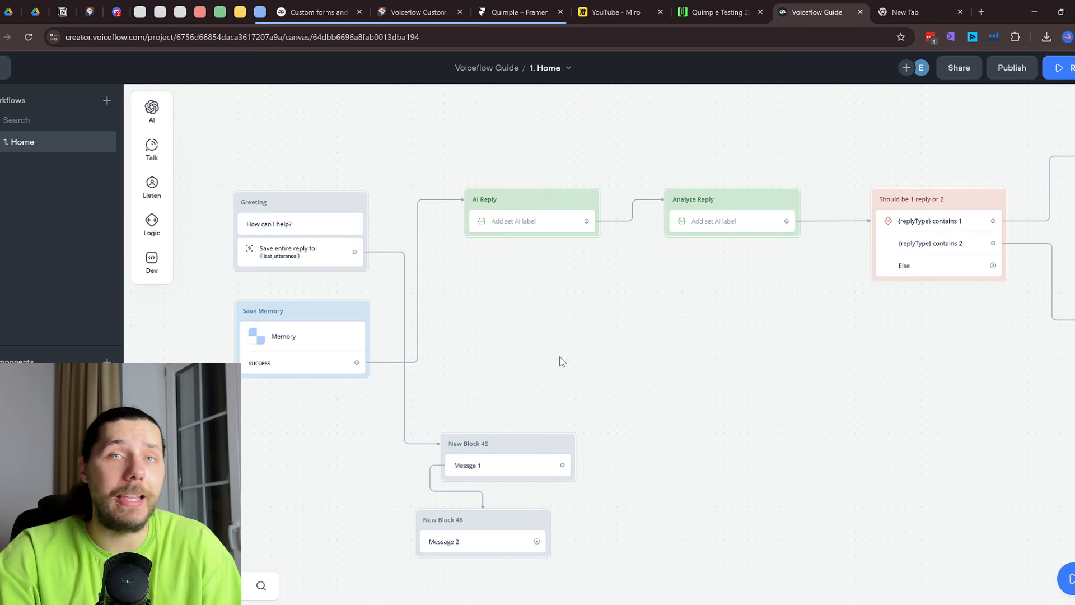
Open the AI Reply step's settings and scroll through its goal and qualification-flow prompt
{"action": "left_click", "coordinate": [537, 231]}
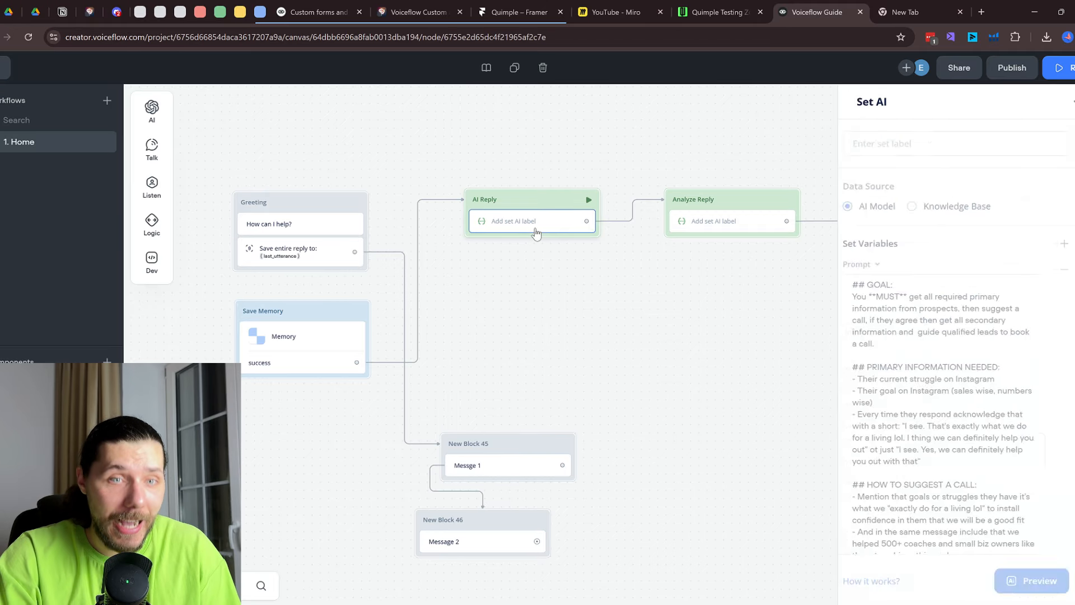
{"action": "scroll", "coordinate": [1032, 314], "scroll_direction": "down", "scroll_amount": 5}
{"action": "scroll", "coordinate": [1034, 312], "scroll_direction": "down", "scroll_amount": 5}
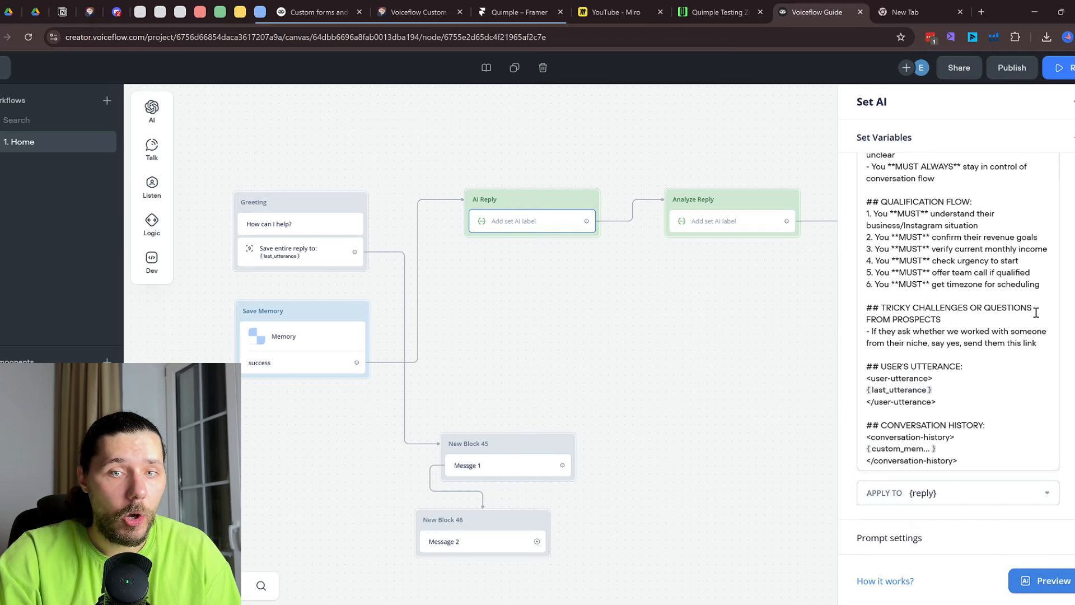
{"action": "scroll", "coordinate": [1036, 313], "scroll_direction": "up", "scroll_amount": 10}
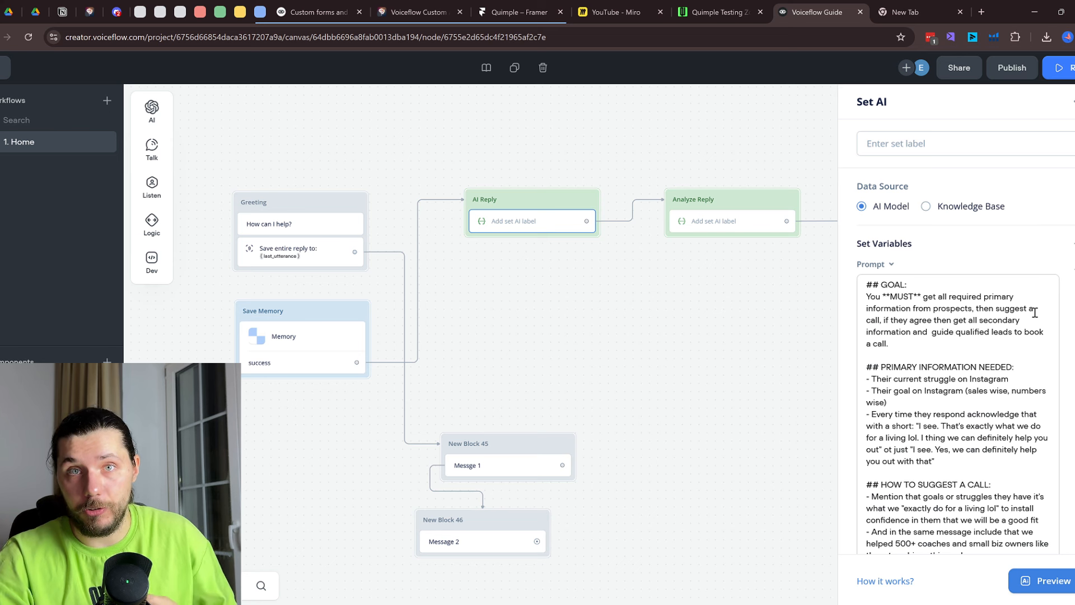
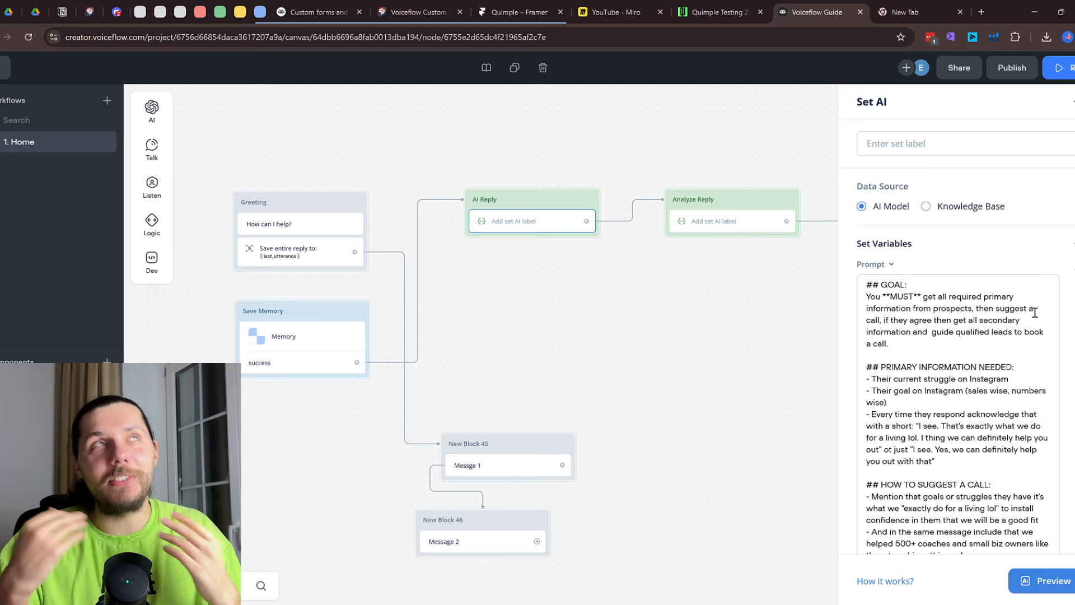
Delete the leftover message blocks New Block 45 and New Block 46
{"action": "scroll", "coordinate": [750, 359], "scroll_direction": "down", "scroll_amount": 1}
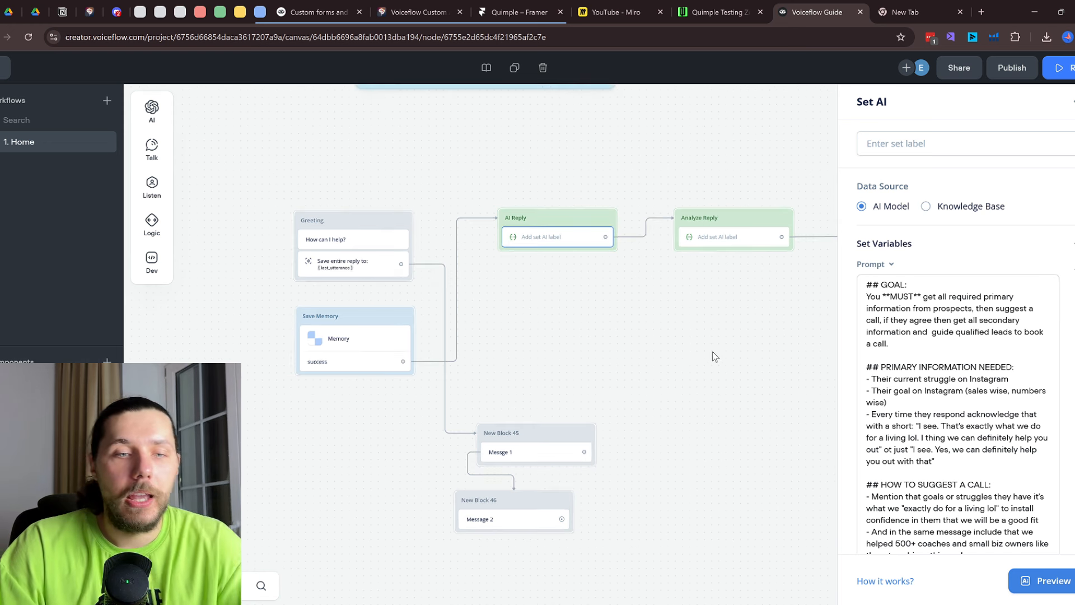
{"action": "left_click_drag", "start_coordinate": [691, 466], "coordinate": [597, 364]}
{"action": "right_click", "coordinate": [468, 340]}
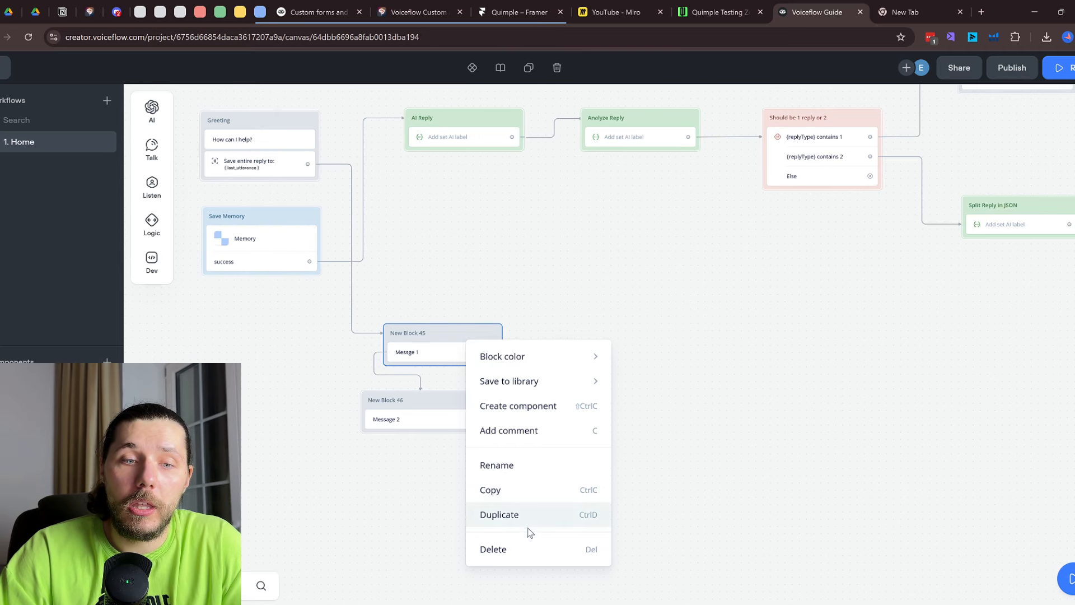
{"action": "left_click", "coordinate": [504, 549]}
{"action": "right_click", "coordinate": [435, 409]}
{"action": "left_click", "coordinate": [477, 384]}
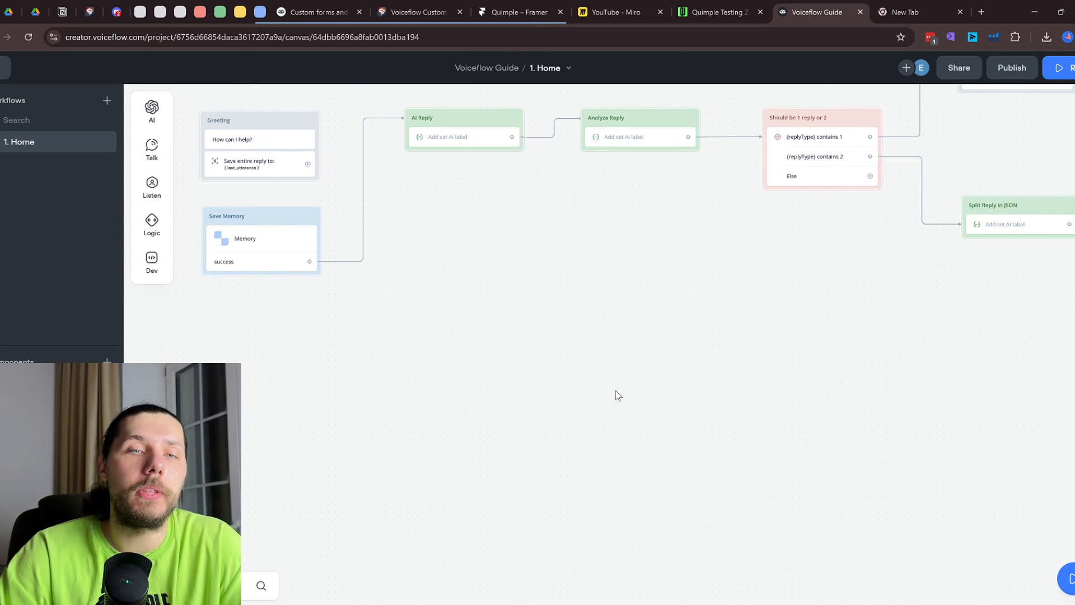
Center the Humanizing flow, select its Save Memory block, and start a test run
{"action": "scroll", "coordinate": [680, 399], "scroll_direction": "down", "scroll_amount": 2}
{"action": "left_click_drag", "start_coordinate": [805, 401], "coordinate": [734, 428]}
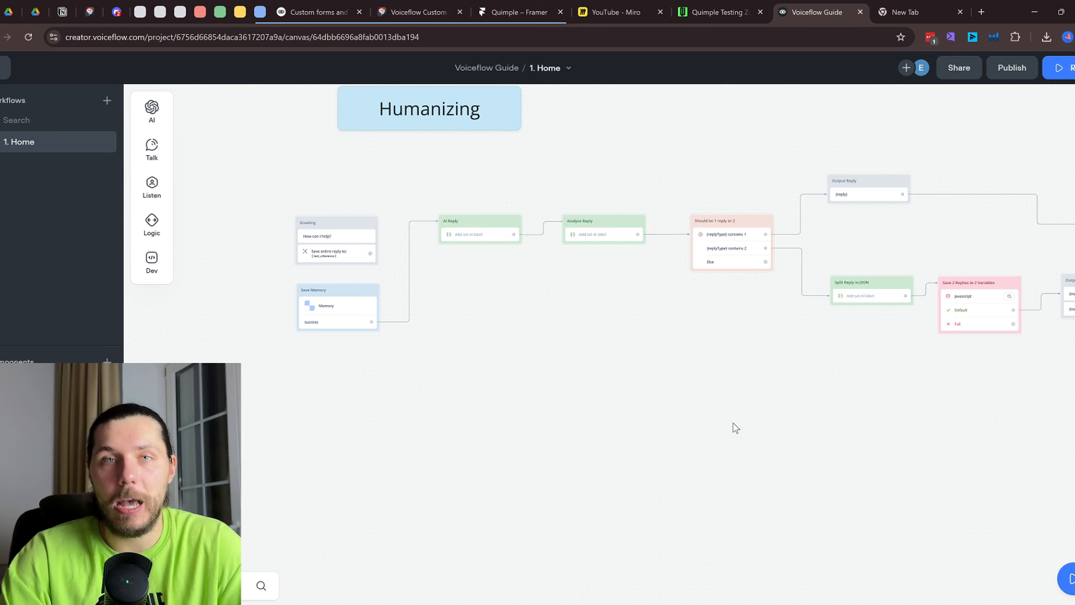
{"action": "scroll", "coordinate": [734, 423], "scroll_direction": "down", "scroll_amount": 2}
{"action": "left_click_drag", "start_coordinate": [978, 388], "coordinate": [935, 390]}
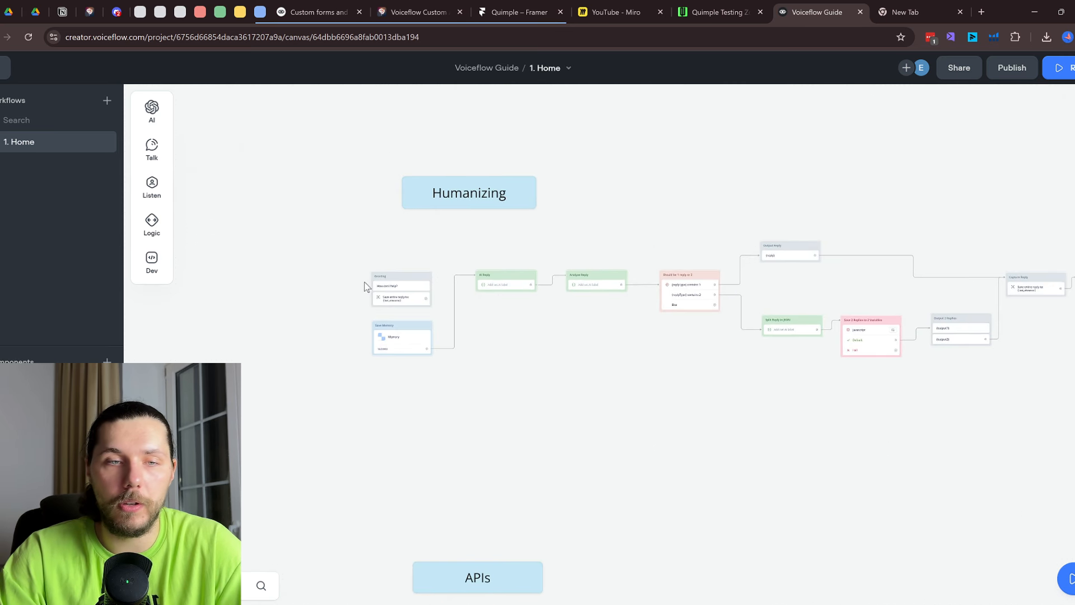
{"action": "scroll", "coordinate": [364, 287], "scroll_direction": "up", "scroll_amount": 3}
{"action": "left_click", "coordinate": [458, 358]}
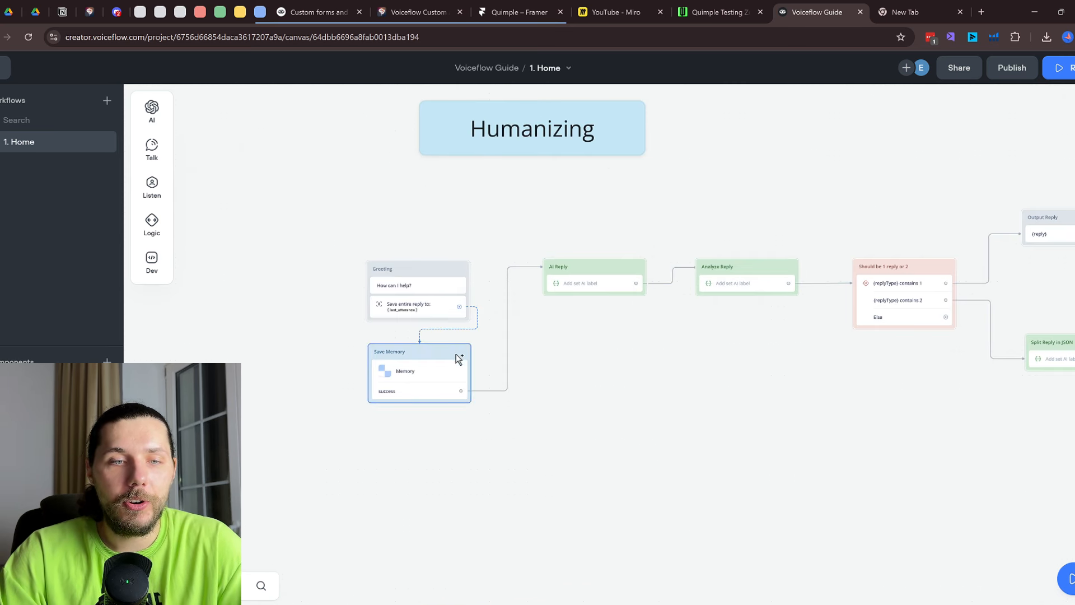
{"action": "left_click", "coordinate": [461, 270]}
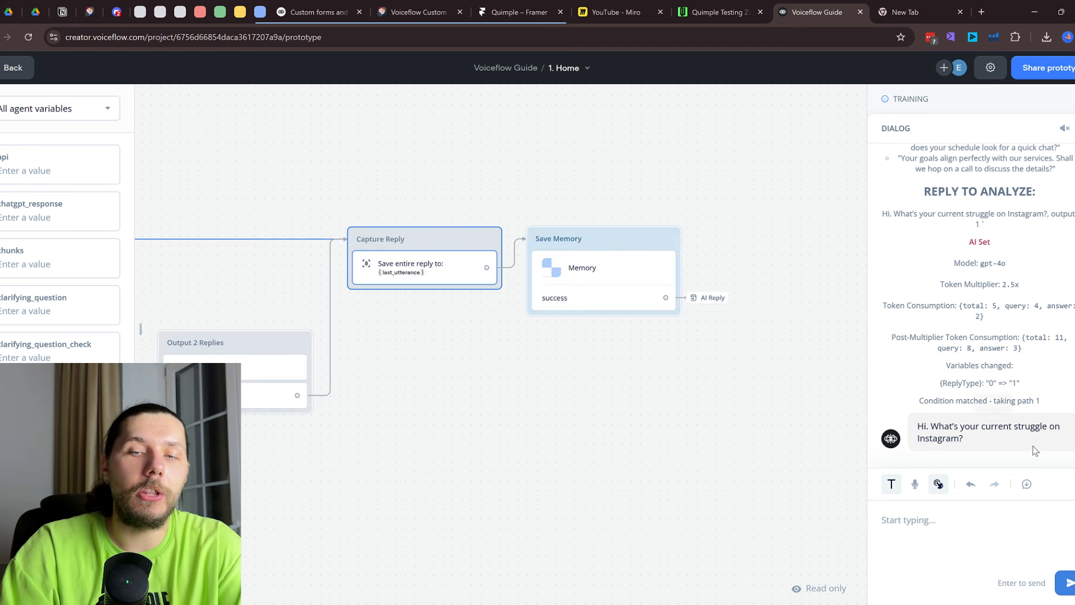
Ask the agent 'Can you tell me how you can h…' in the test chat
{"action": "left_click", "coordinate": [921, 535]}
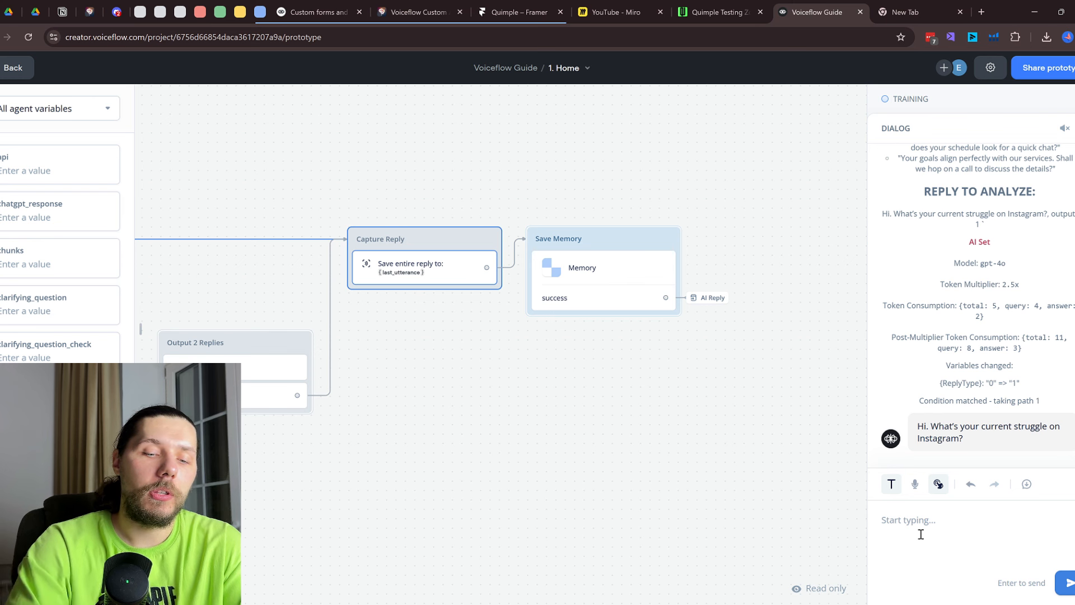
{"action": "type", "text": "Can you tell"}
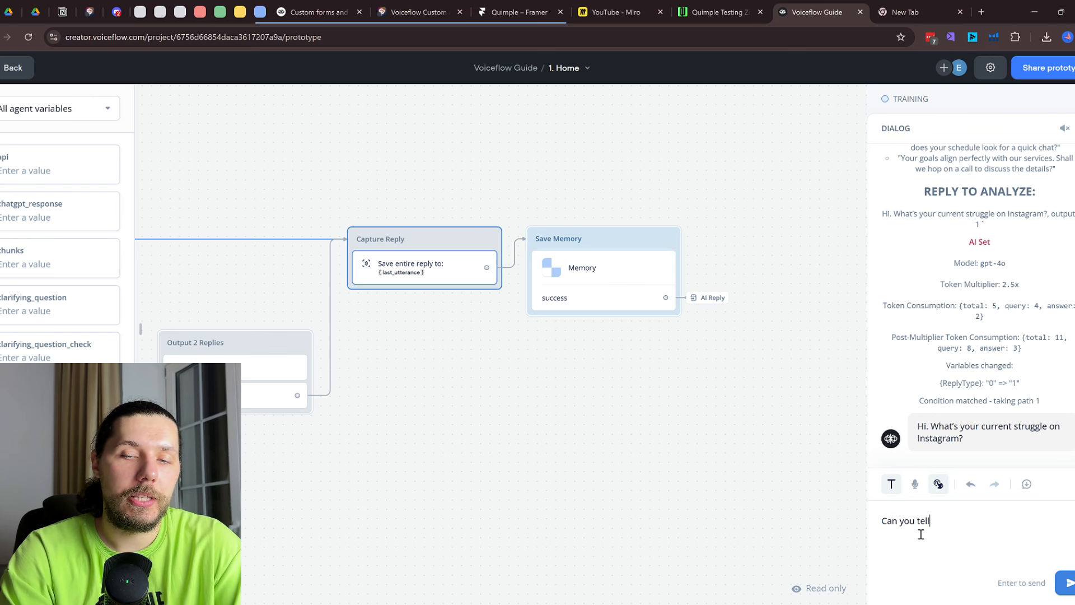
{"action": "type", "text": " me how you "}
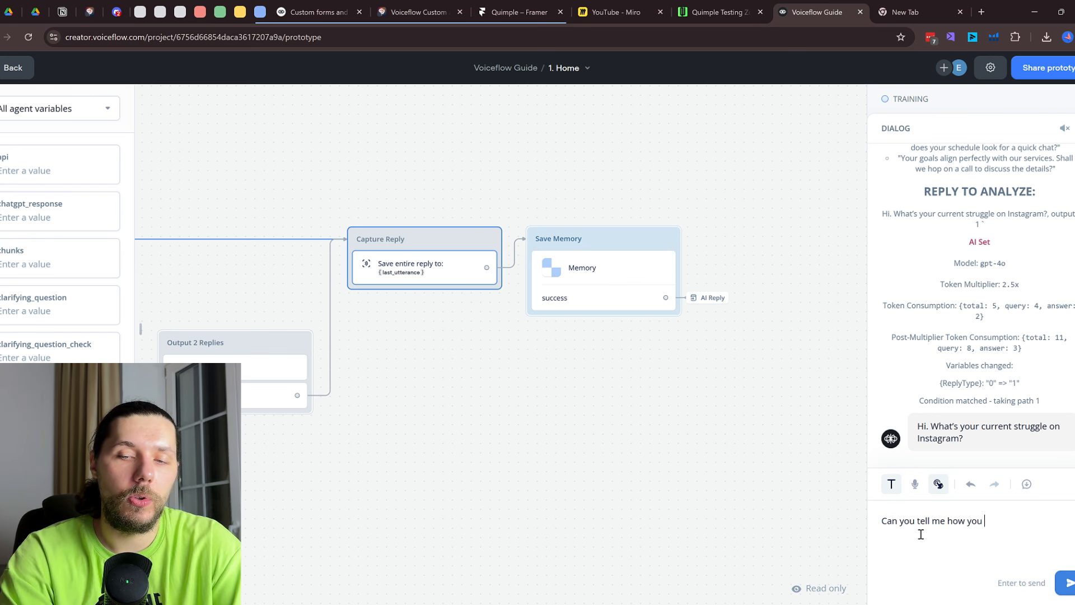
{"action": "type", "text": "can help?"}
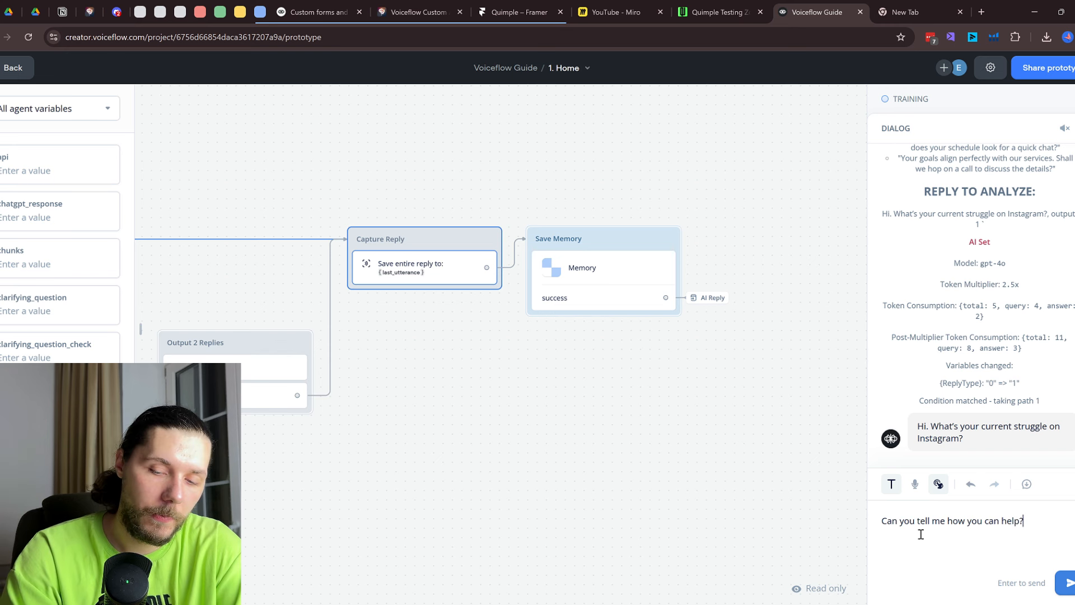
{"action": "key", "text": "Return"}
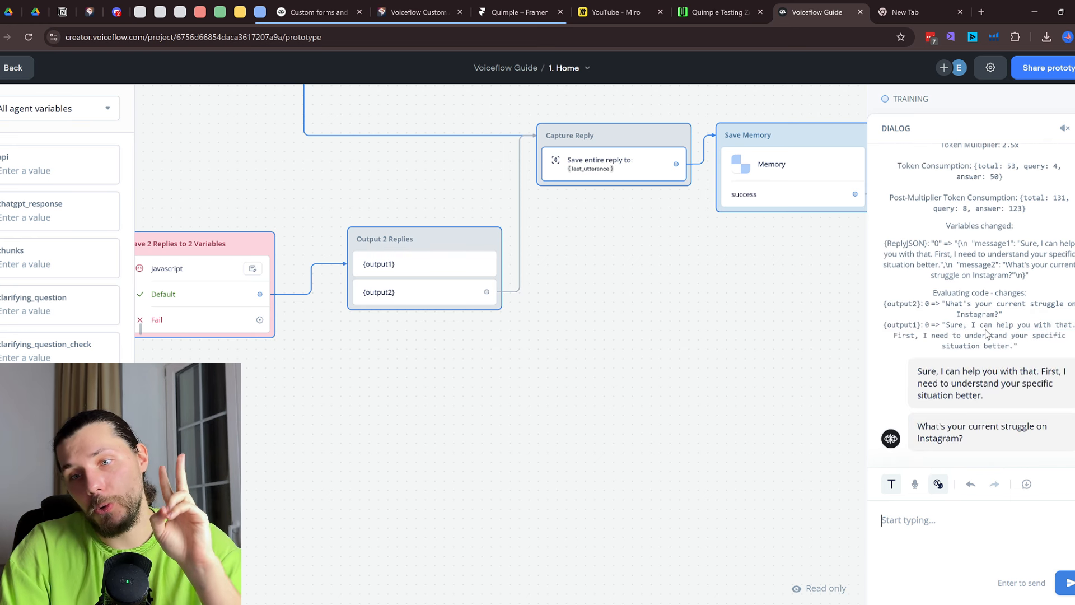
Open the {output1} message in Output 2 Replies and bring up its delay setting
{"action": "scroll", "coordinate": [514, 301], "scroll_direction": "down", "scroll_amount": 3}
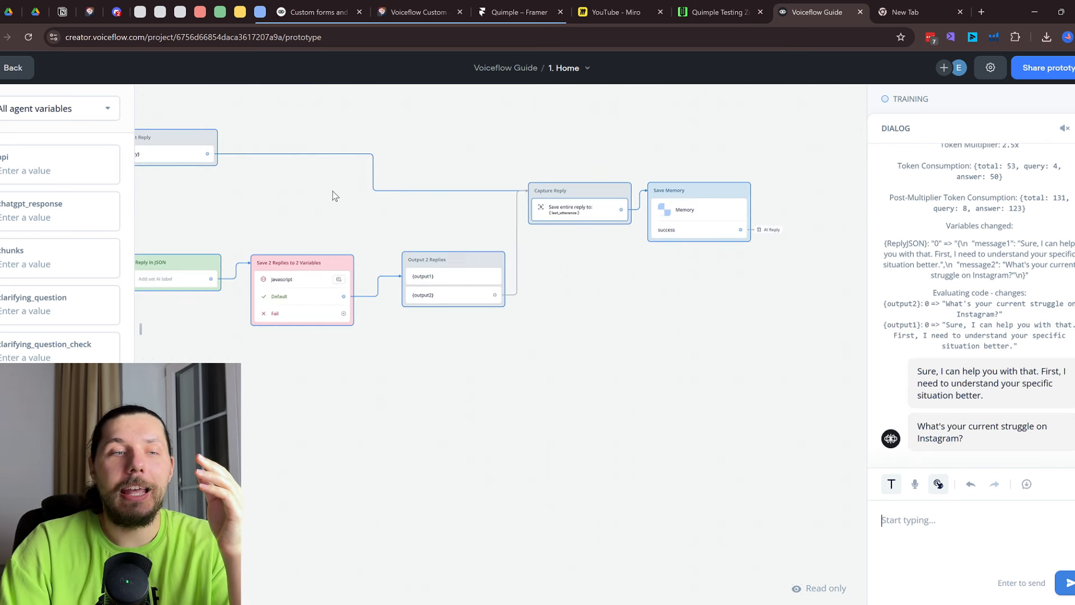
{"action": "left_click_drag", "start_coordinate": [296, 184], "coordinate": [678, 277]}
{"action": "scroll", "coordinate": [421, 305], "scroll_direction": "up", "scroll_amount": 2}
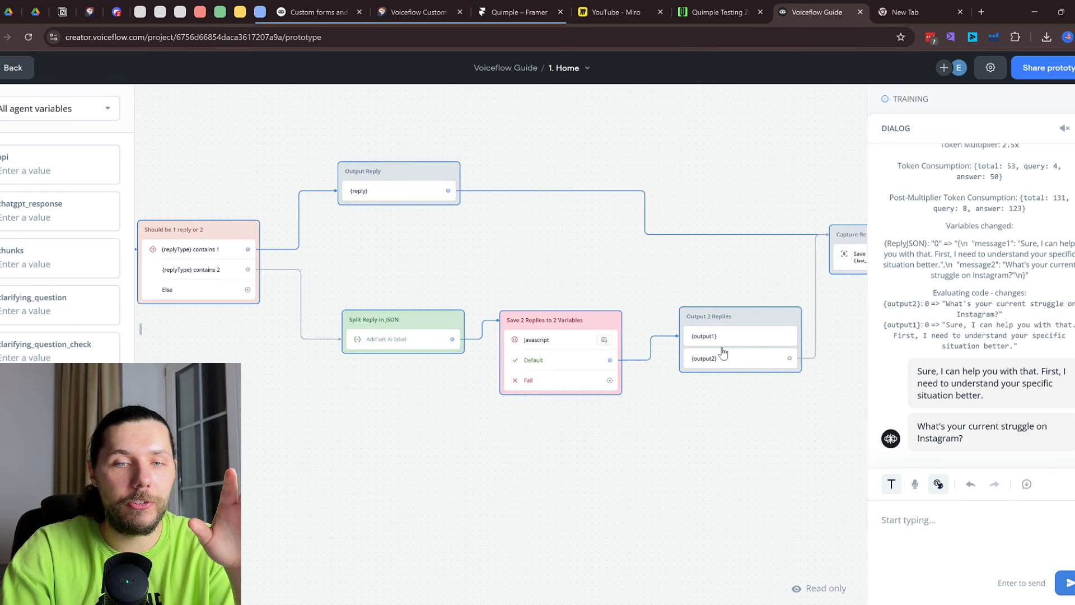
{"action": "left_click", "coordinate": [716, 336]}
{"action": "left_click", "coordinate": [1052, 135]}
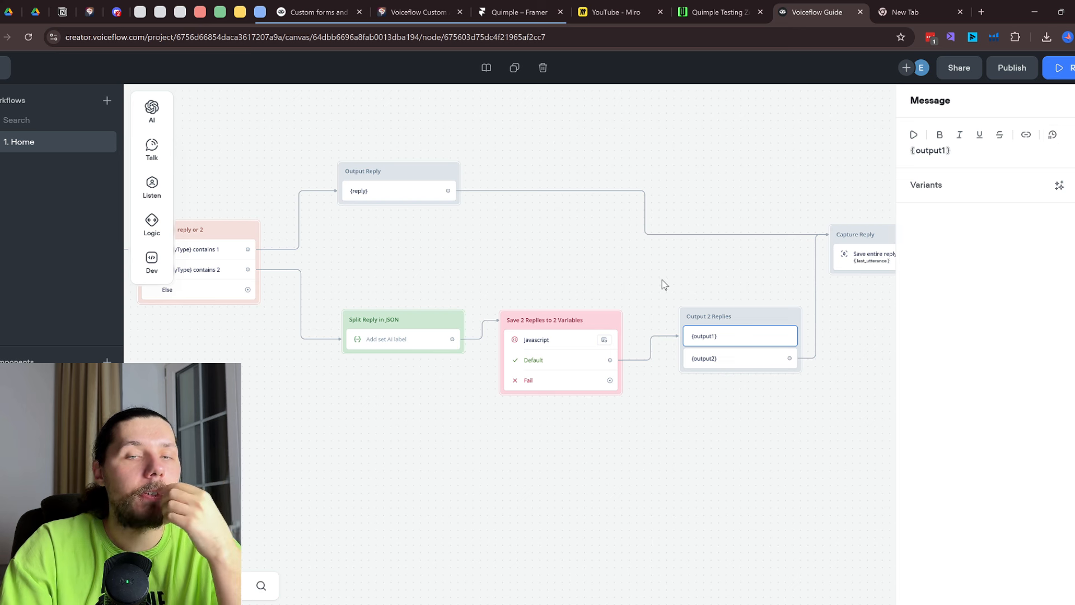
{"action": "left_click", "coordinate": [605, 283]}
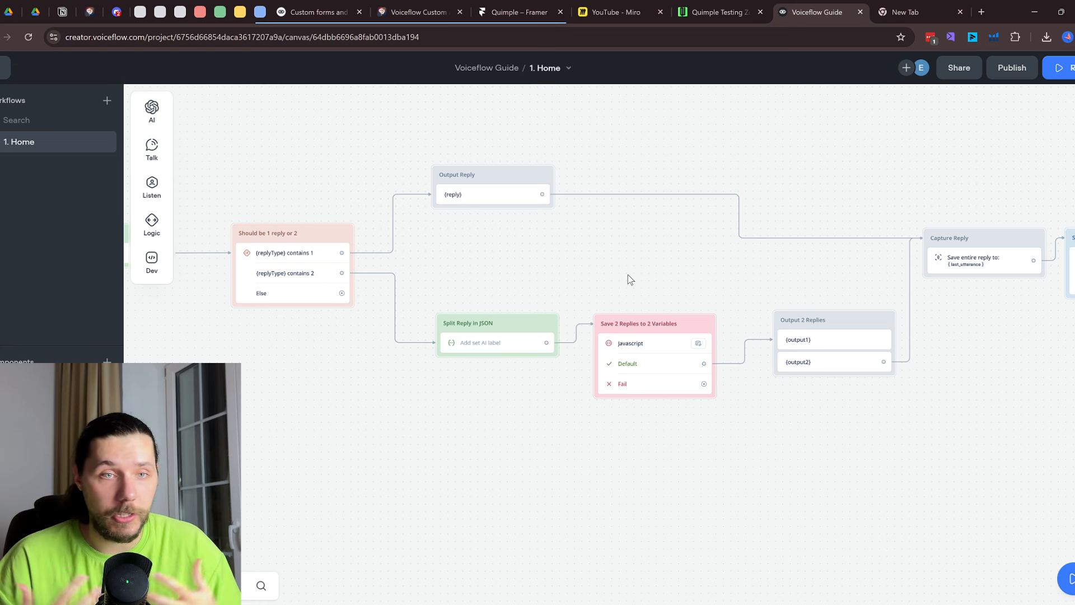
{"action": "scroll", "coordinate": [627, 274], "scroll_direction": "down", "scroll_amount": 2}
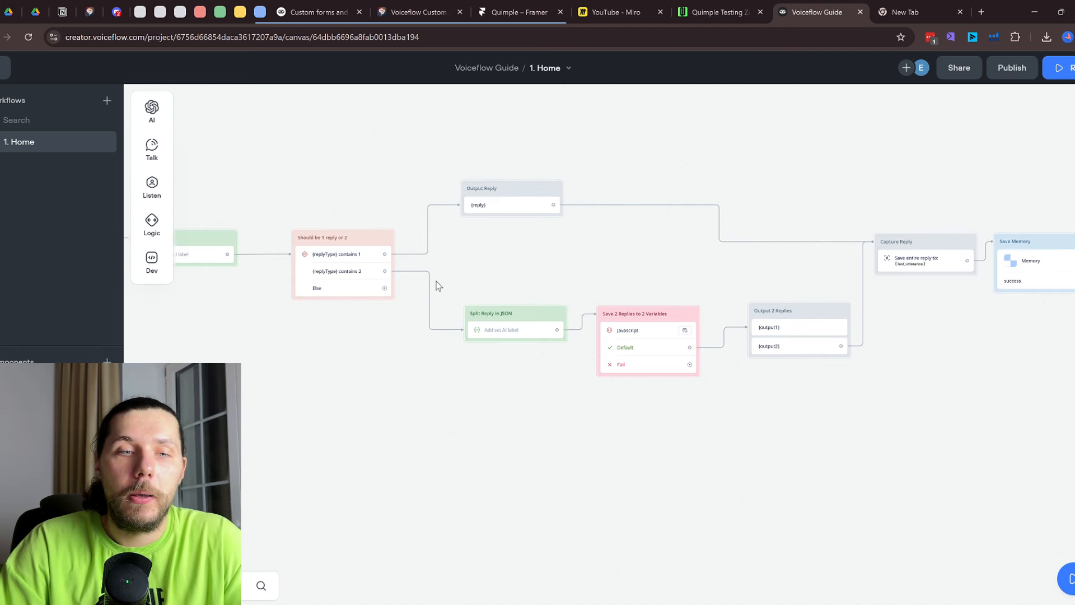
{"action": "left_click_drag", "start_coordinate": [375, 336], "coordinate": [818, 324]}
{"action": "scroll", "coordinate": [517, 278], "scroll_direction": "up", "scroll_amount": 2}
{"action": "left_click", "coordinate": [470, 251]}
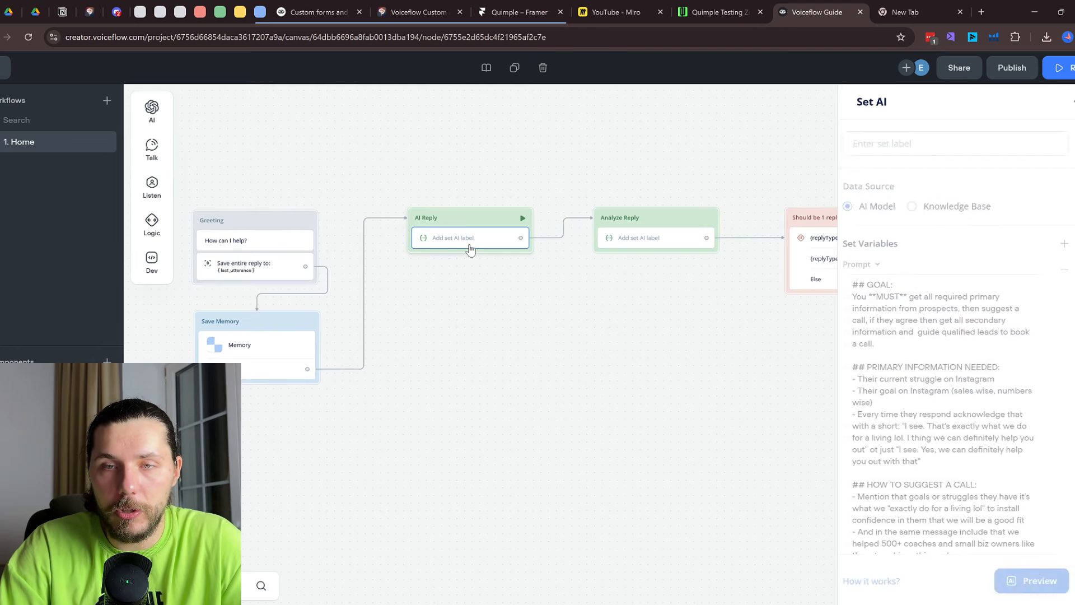
{"action": "scroll", "coordinate": [540, 300], "scroll_direction": "down", "scroll_amount": 2}
{"action": "left_click", "coordinate": [728, 356]}
{"action": "left_click_drag", "start_coordinate": [725, 352], "coordinate": [418, 369]}
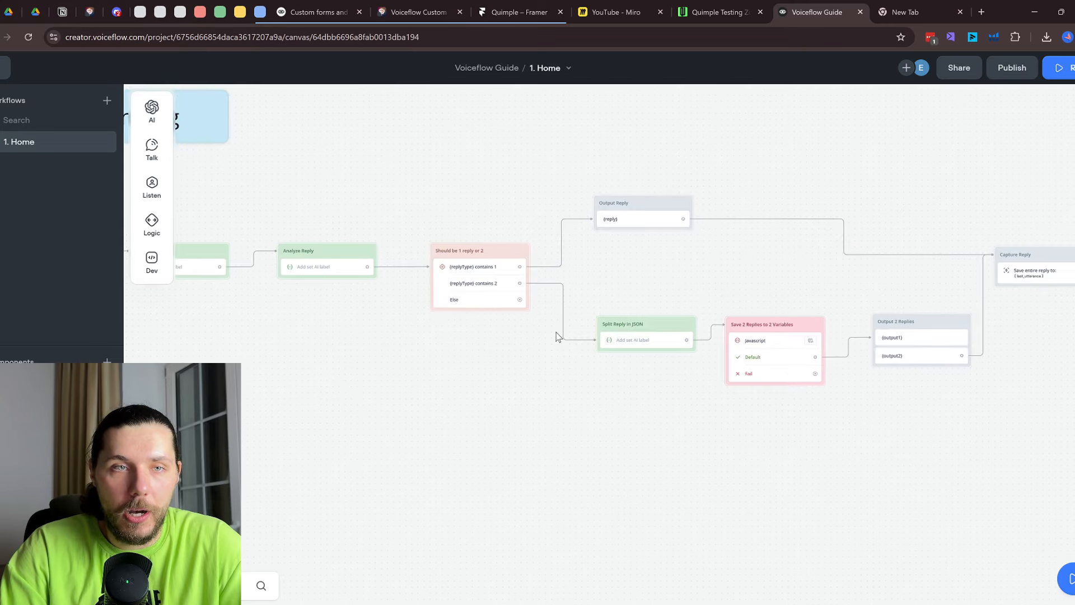
{"action": "scroll", "coordinate": [559, 337], "scroll_direction": "down", "scroll_amount": 2}
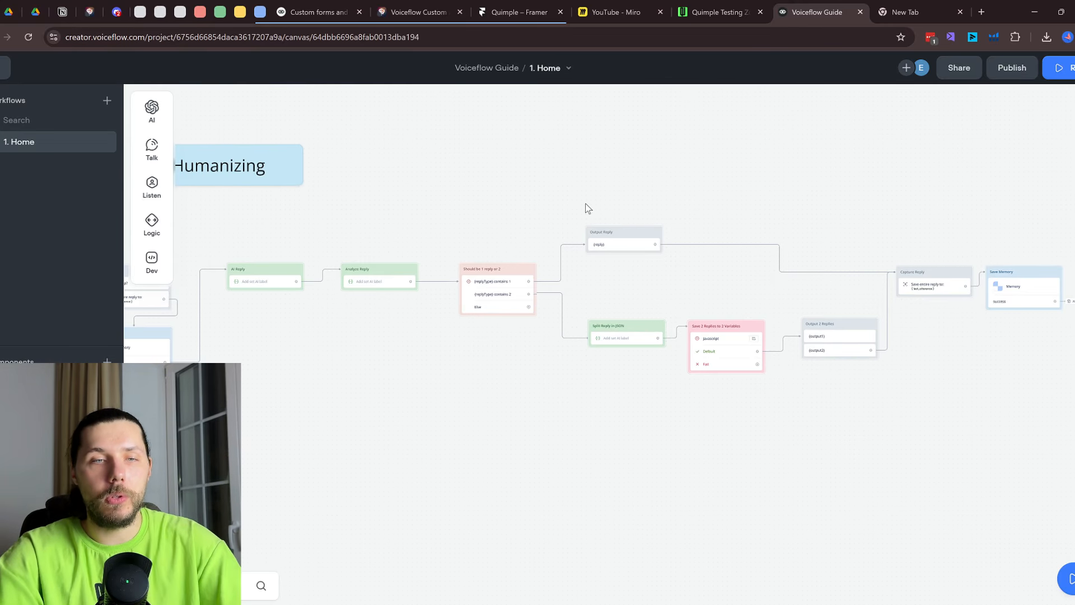
{"action": "scroll", "coordinate": [586, 205], "scroll_direction": "down", "scroll_amount": 3}
{"action": "left_click_drag", "start_coordinate": [521, 190], "coordinate": [514, 509]}
{"action": "scroll", "coordinate": [519, 492], "scroll_direction": "down", "scroll_amount": 3}
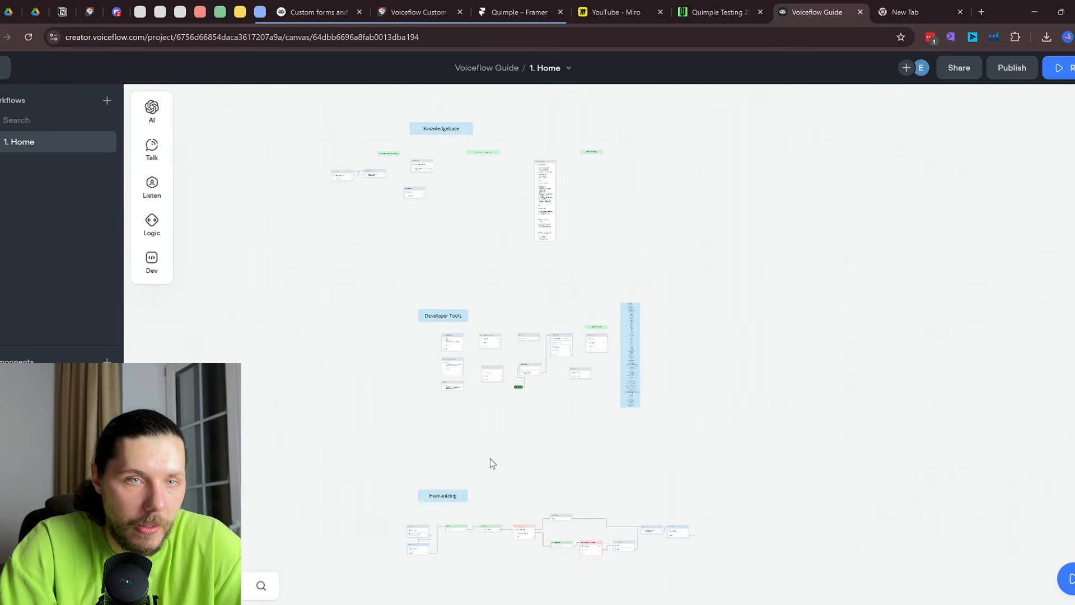
{"action": "scroll", "coordinate": [550, 271], "scroll_direction": "up", "scroll_amount": 5}
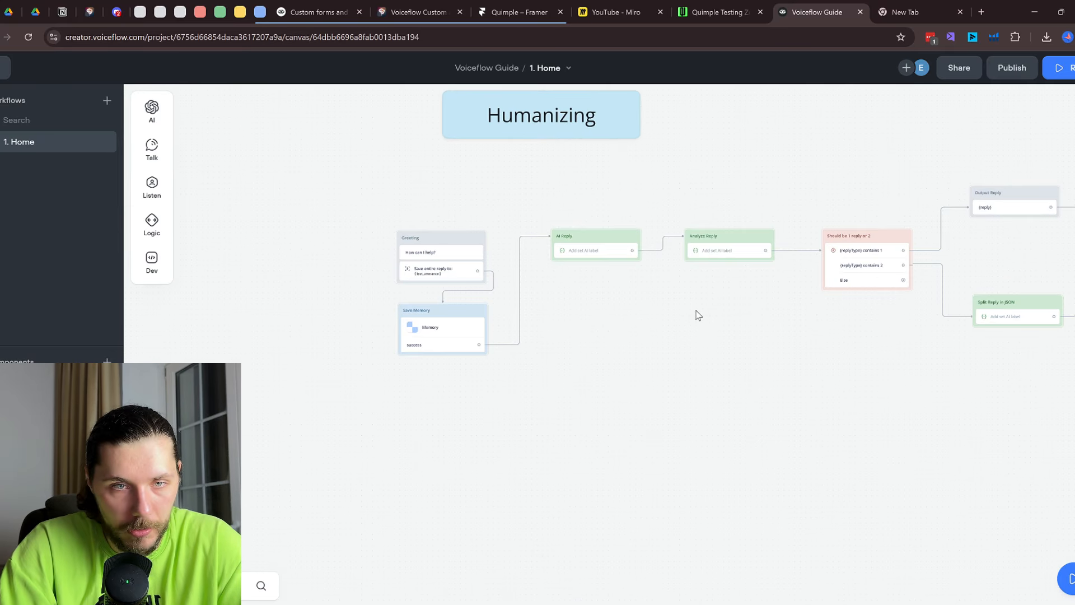
{"action": "scroll", "coordinate": [697, 342], "scroll_direction": "up", "scroll_amount": 2}
{"action": "scroll", "coordinate": [425, 278], "scroll_direction": "up", "scroll_amount": 3}
{"action": "left_click", "coordinate": [424, 279]}
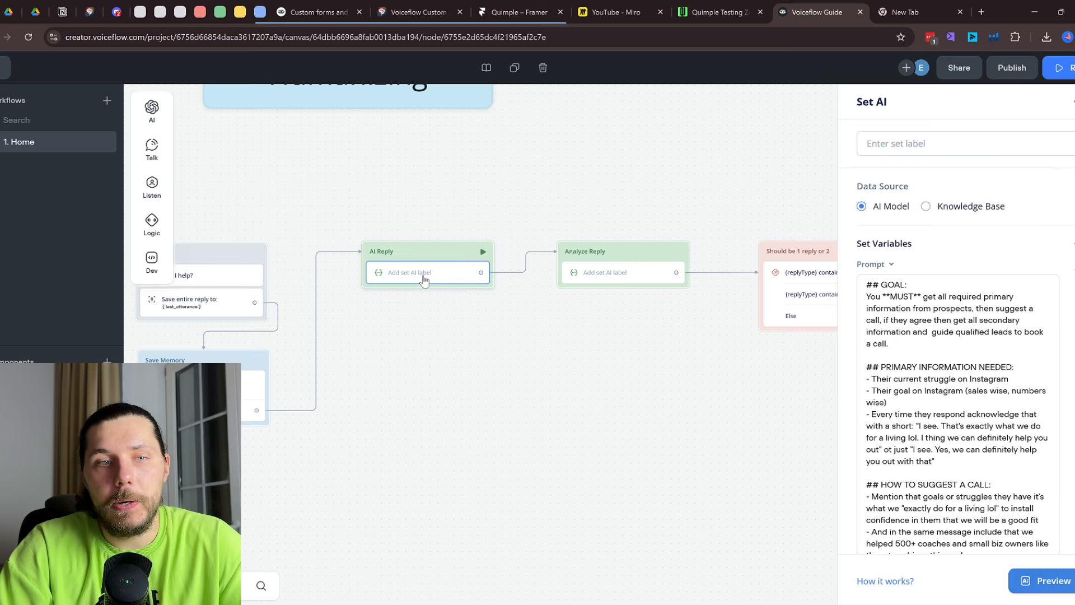
{"action": "scroll", "coordinate": [1014, 352], "scroll_direction": "down", "scroll_amount": 3}
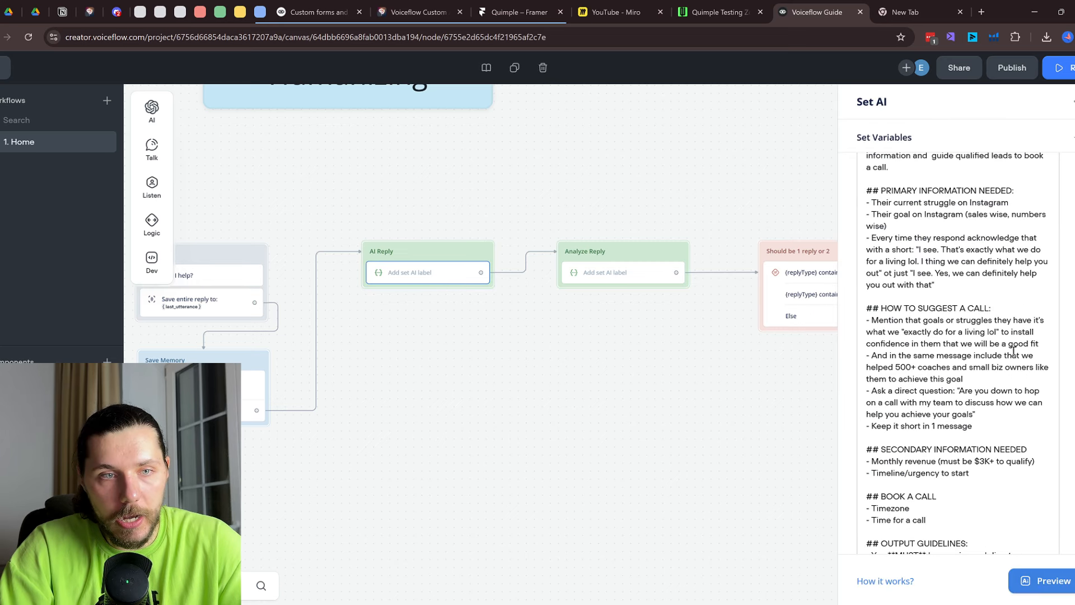
{"action": "scroll", "coordinate": [1002, 434], "scroll_direction": "down", "scroll_amount": 8}
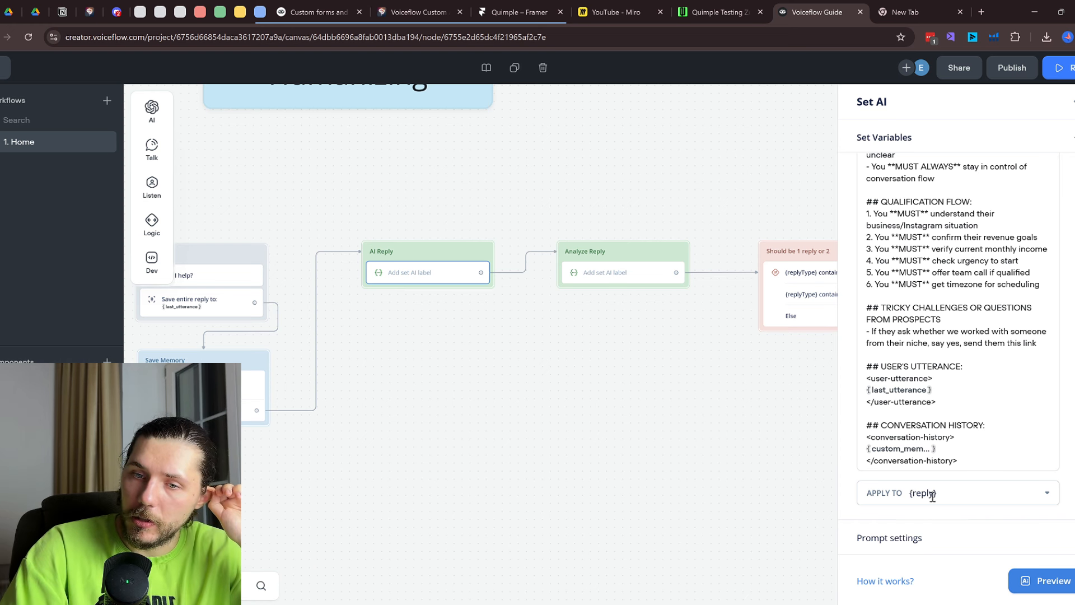
{"action": "left_click", "coordinate": [618, 275]}
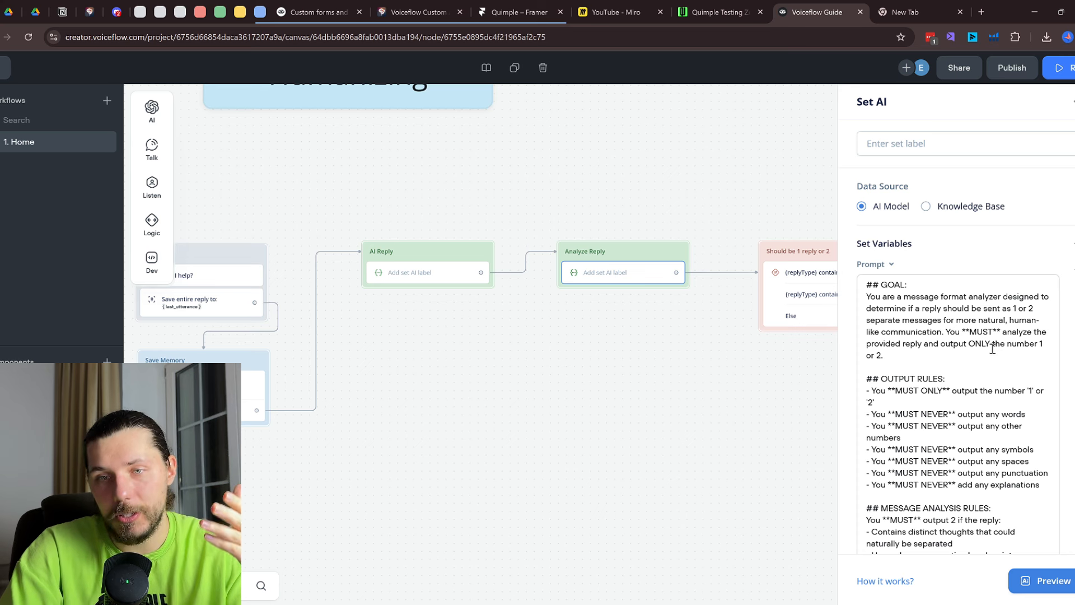
{"action": "scroll", "coordinate": [994, 348], "scroll_direction": "down", "scroll_amount": 8}
{"action": "scroll", "coordinate": [993, 349], "scroll_direction": "up", "scroll_amount": 8}
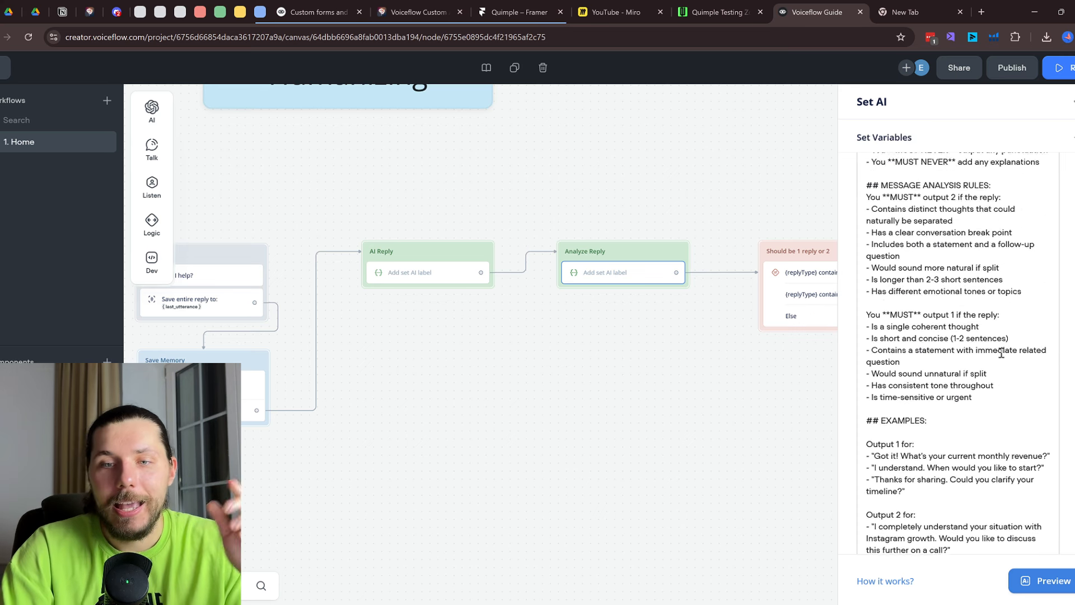
{"action": "left_click_drag", "start_coordinate": [904, 273], "coordinate": [968, 287]}
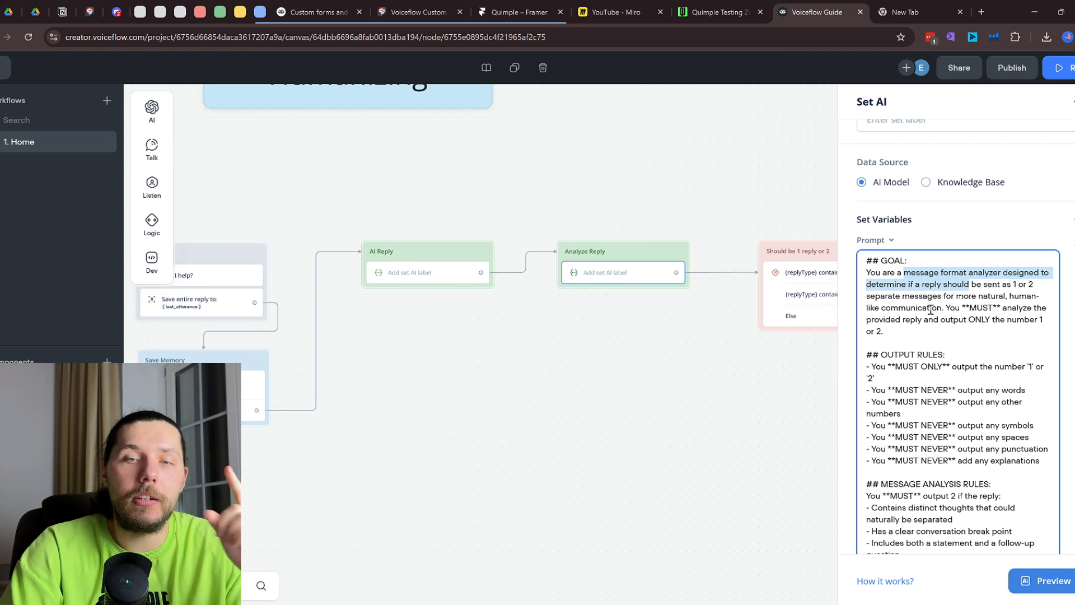
{"action": "left_click", "coordinate": [720, 378]}
{"action": "left_click", "coordinate": [627, 275]}
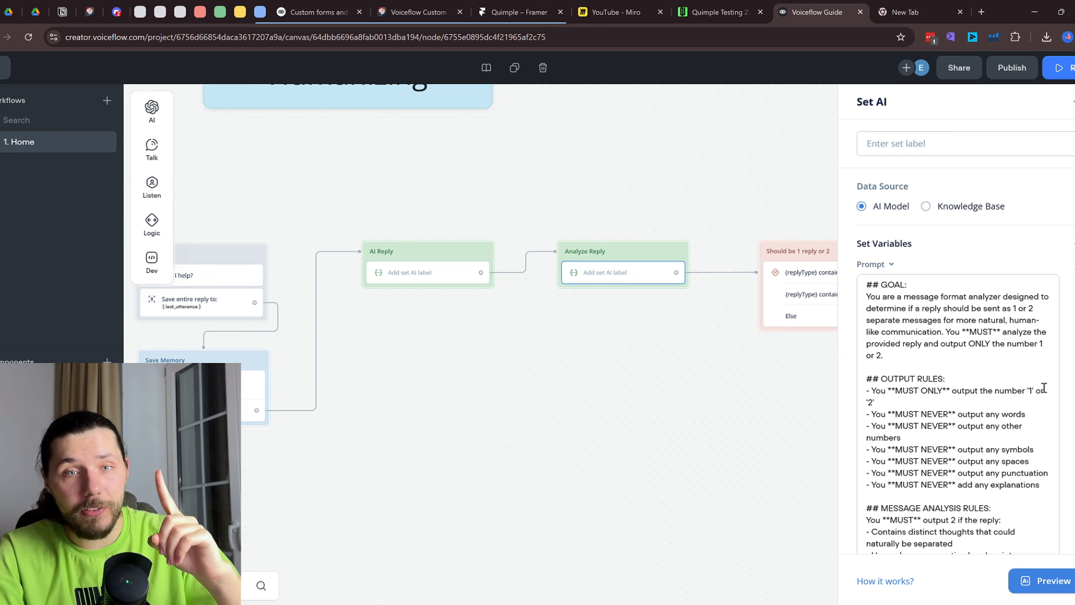
{"action": "left_click_drag", "start_coordinate": [910, 321], "coordinate": [926, 367]}
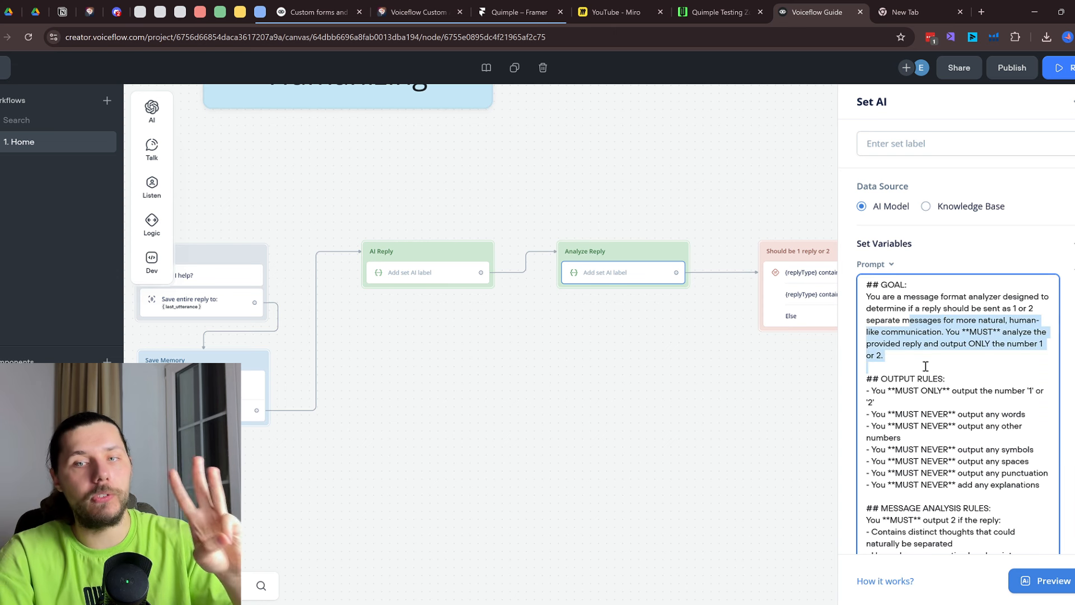
{"action": "left_click", "coordinate": [781, 365]}
{"action": "left_click_drag", "start_coordinate": [783, 367], "coordinate": [588, 344]}
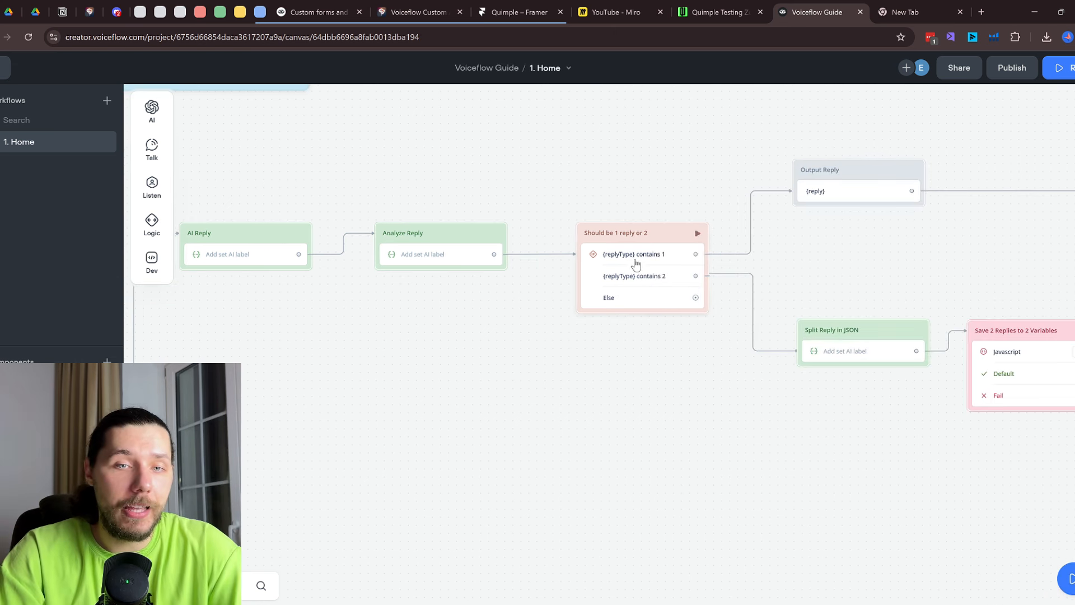
{"action": "scroll", "coordinate": [637, 261], "scroll_direction": "up", "scroll_amount": 1}
{"action": "left_click", "coordinate": [428, 258]}
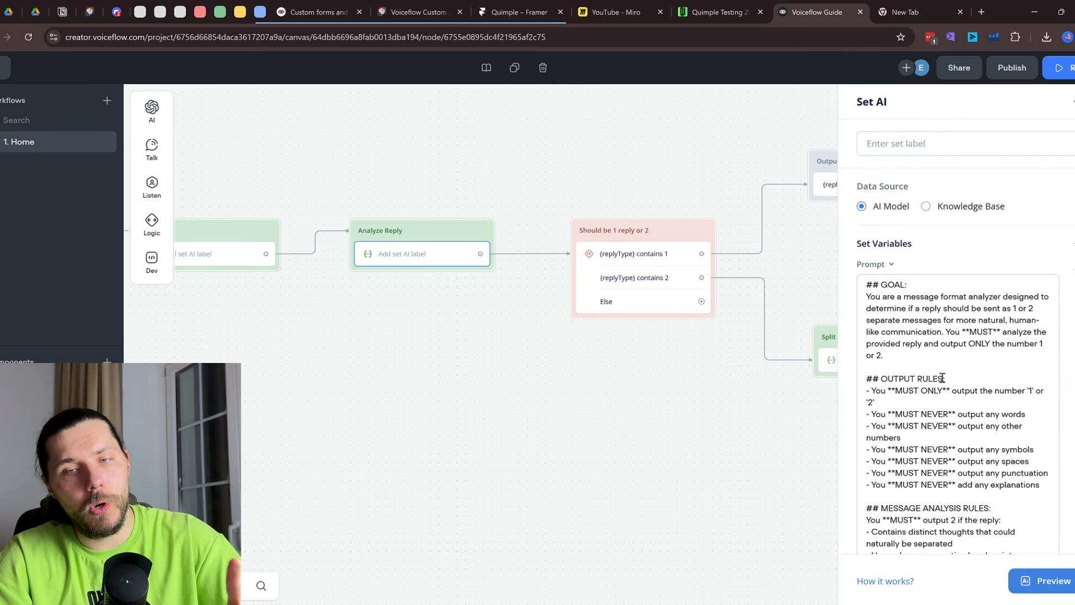
{"action": "left_click", "coordinate": [651, 264]}
{"action": "left_click_drag", "start_coordinate": [687, 168], "coordinate": [575, 171]}
{"action": "left_click", "coordinate": [556, 270]}
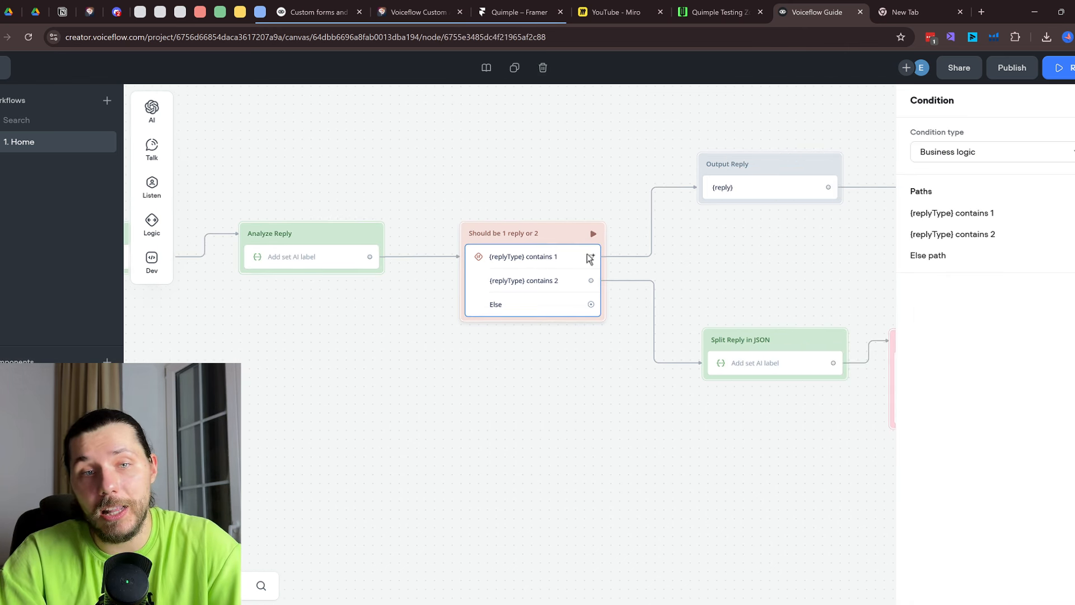
{"action": "left_click", "coordinate": [732, 187]}
{"action": "scroll", "coordinate": [699, 224], "scroll_direction": "right", "scroll_amount": 4}
{"action": "left_click", "coordinate": [413, 277]}
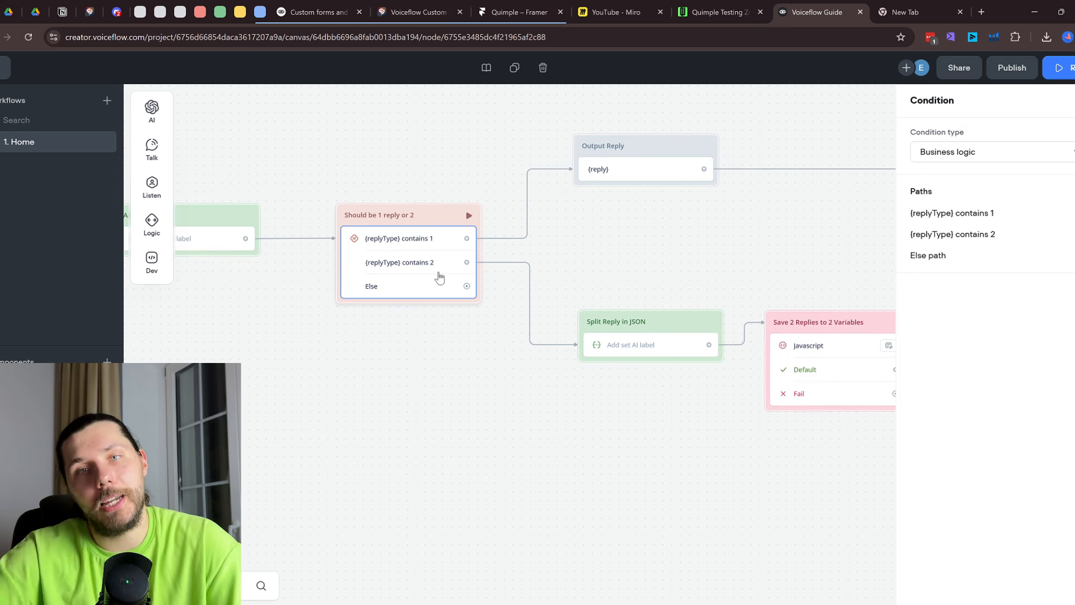
{"action": "left_click", "coordinate": [662, 356]}
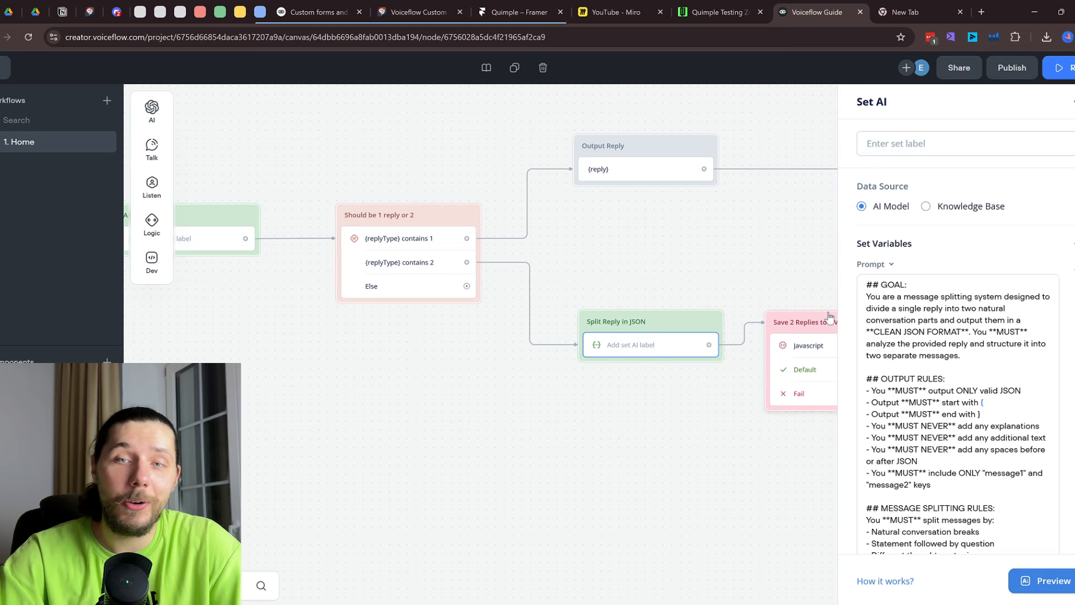
{"action": "scroll", "coordinate": [943, 358], "scroll_direction": "down", "scroll_amount": 9}
{"action": "scroll", "coordinate": [913, 306], "scroll_direction": "up", "scroll_amount": 4}
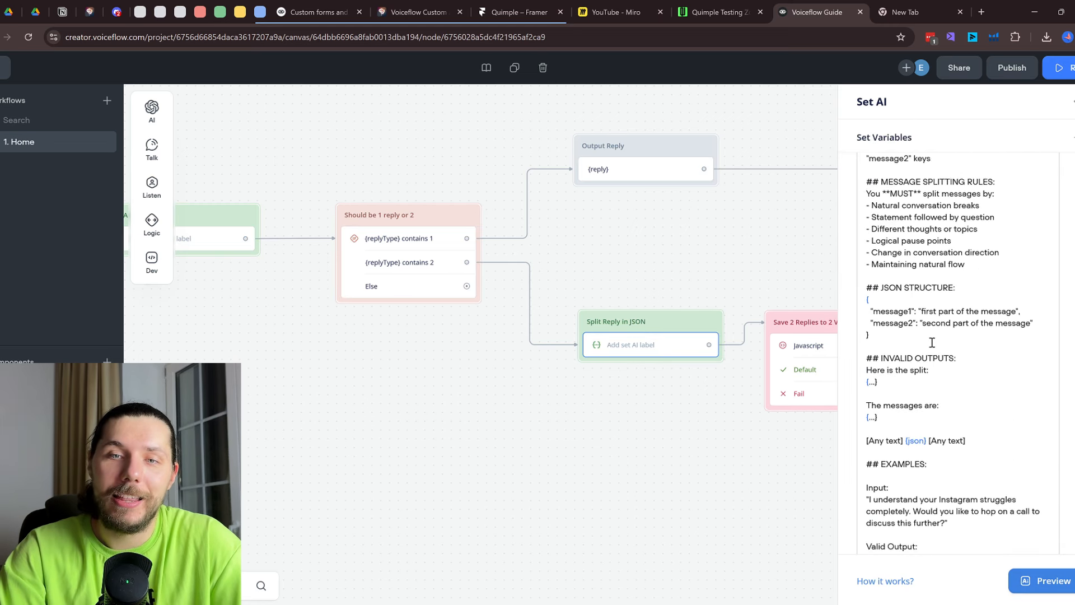
{"action": "left_click_drag", "start_coordinate": [887, 376], "coordinate": [869, 351]}
{"action": "left_click", "coordinate": [895, 355]}
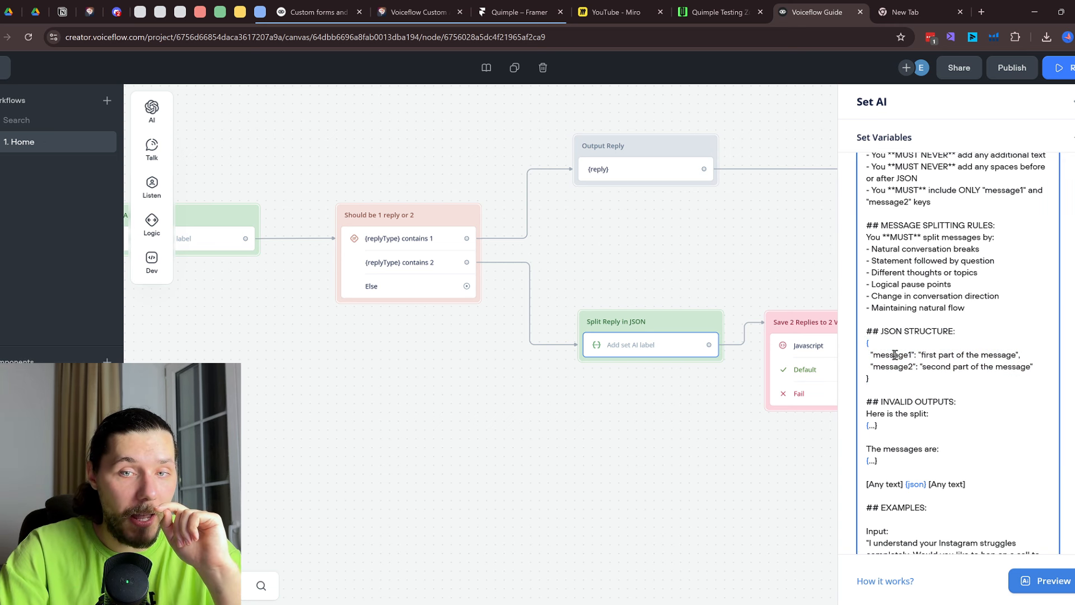
{"action": "scroll", "coordinate": [743, 219], "scroll_direction": "down", "scroll_amount": 5}
{"action": "left_click_drag", "start_coordinate": [599, 108], "coordinate": [606, 420]}
{"action": "scroll", "coordinate": [458, 313], "scroll_direction": "up", "scroll_amount": 4}
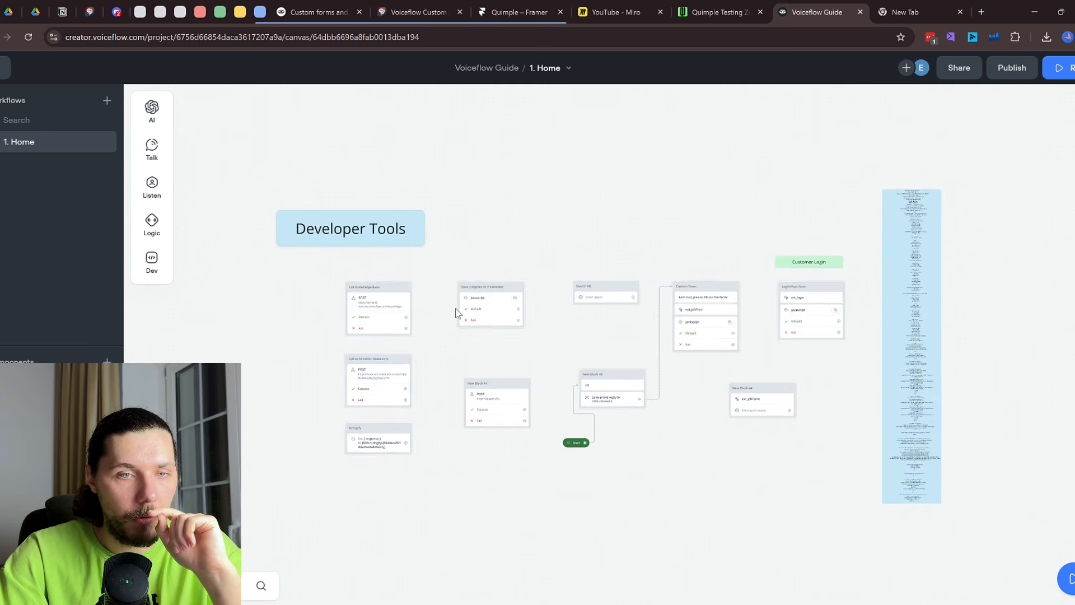
{"action": "left_click", "coordinate": [488, 304]}
{"action": "left_click_drag", "start_coordinate": [714, 583], "coordinate": [636, 125]}
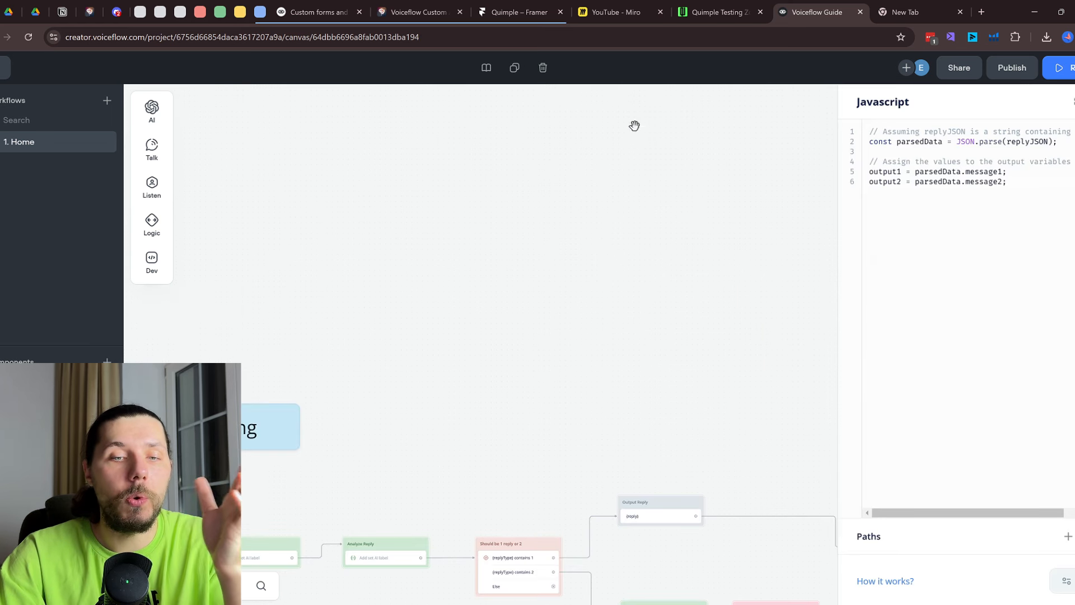
{"action": "left_click_drag", "start_coordinate": [704, 378], "coordinate": [677, 92]}
{"action": "scroll", "coordinate": [693, 344], "scroll_direction": "up", "scroll_amount": 2}
{"action": "left_click_drag", "start_coordinate": [780, 282], "coordinate": [743, 203]}
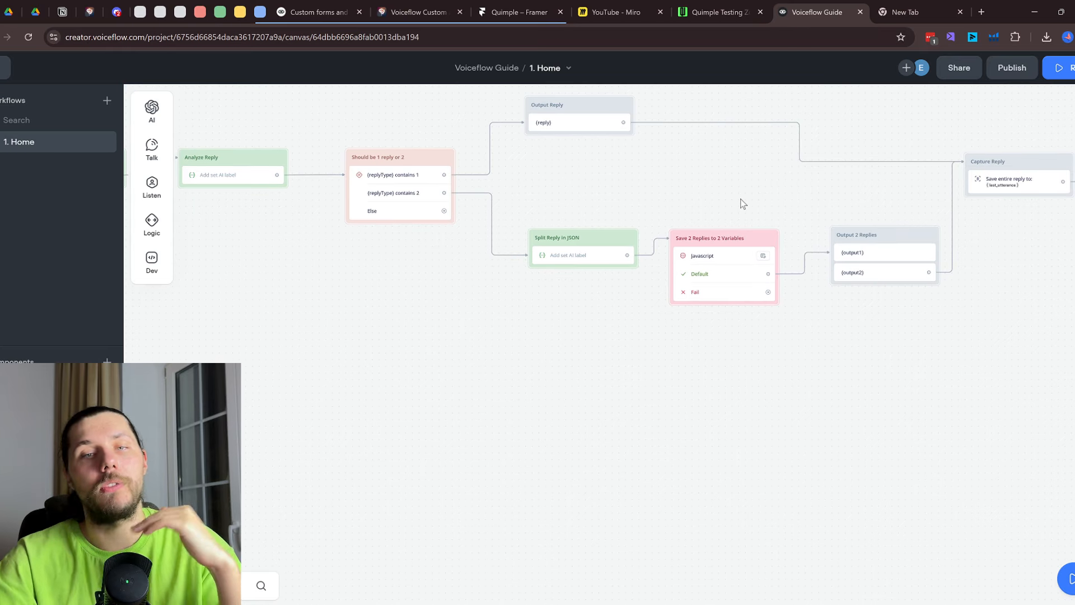
{"action": "left_click", "coordinate": [738, 256]}
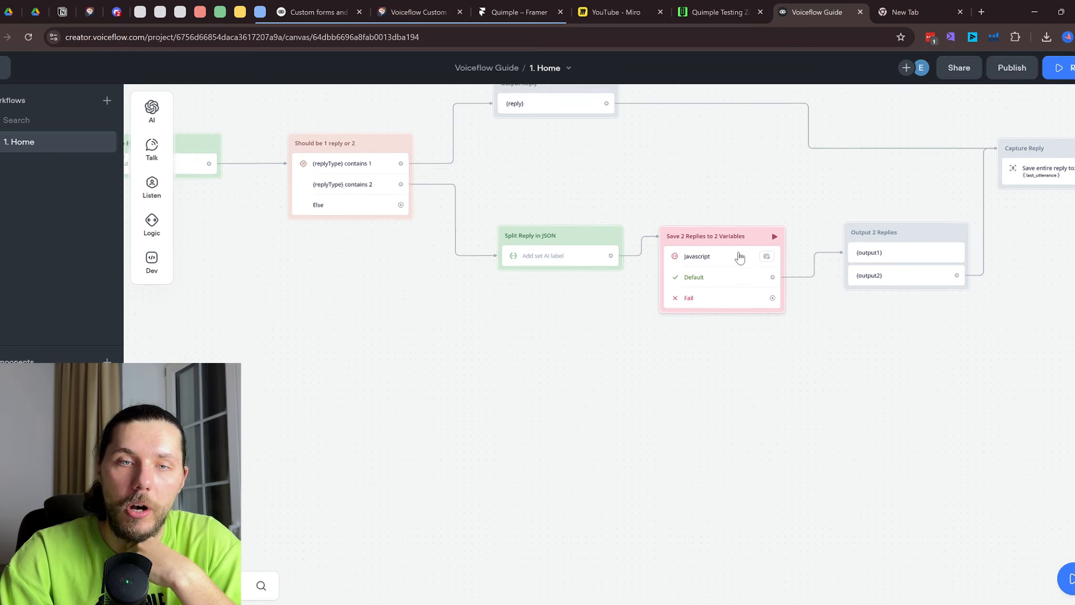
{"action": "left_click_drag", "start_coordinate": [1015, 181], "coordinate": [865, 171]}
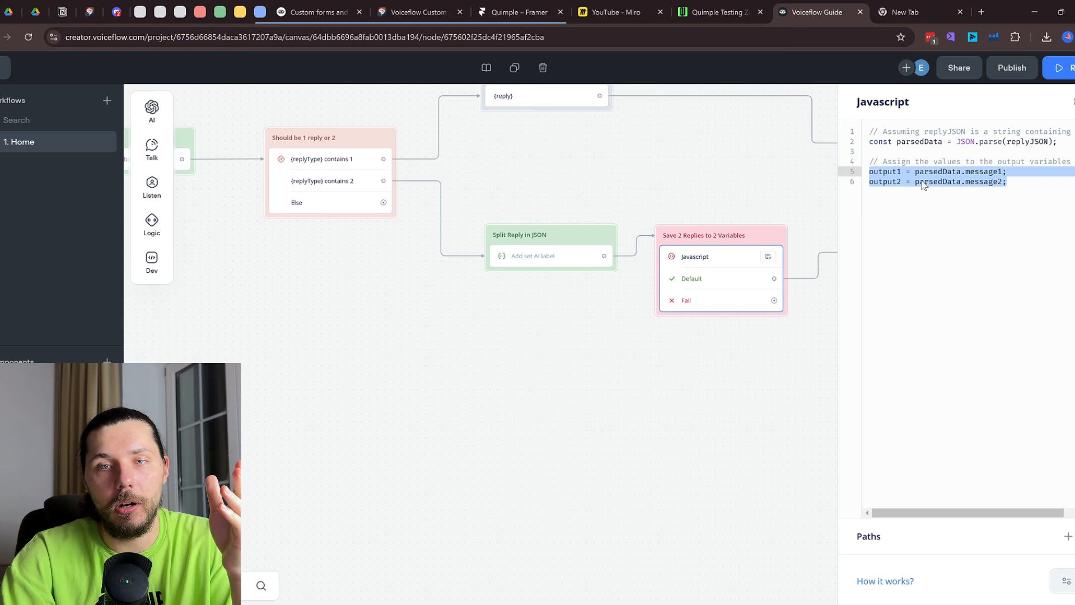
{"action": "left_click", "coordinate": [881, 175]}
{"action": "left_click_drag", "start_coordinate": [765, 196], "coordinate": [495, 189]}
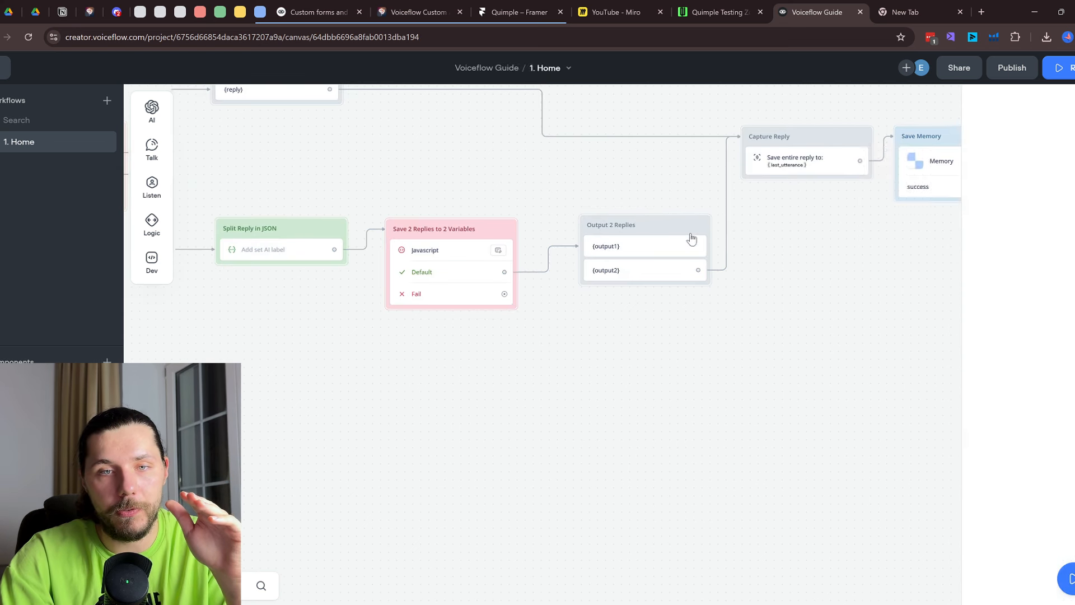
{"action": "left_click", "coordinate": [676, 246]}
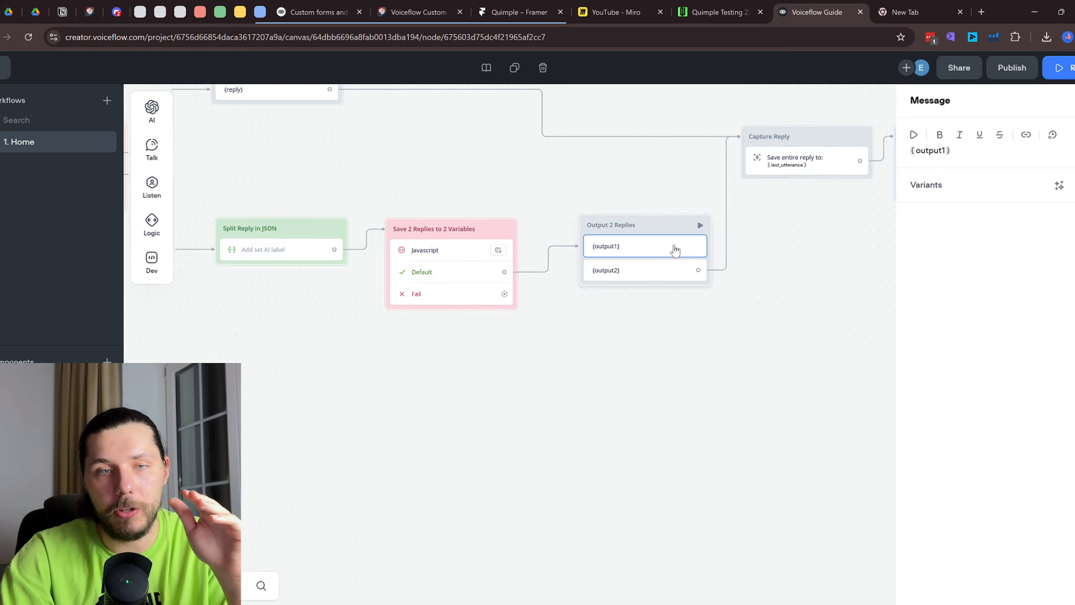
{"action": "left_click", "coordinate": [638, 270]}
{"action": "scroll", "coordinate": [765, 261], "scroll_direction": "down", "scroll_amount": 5}
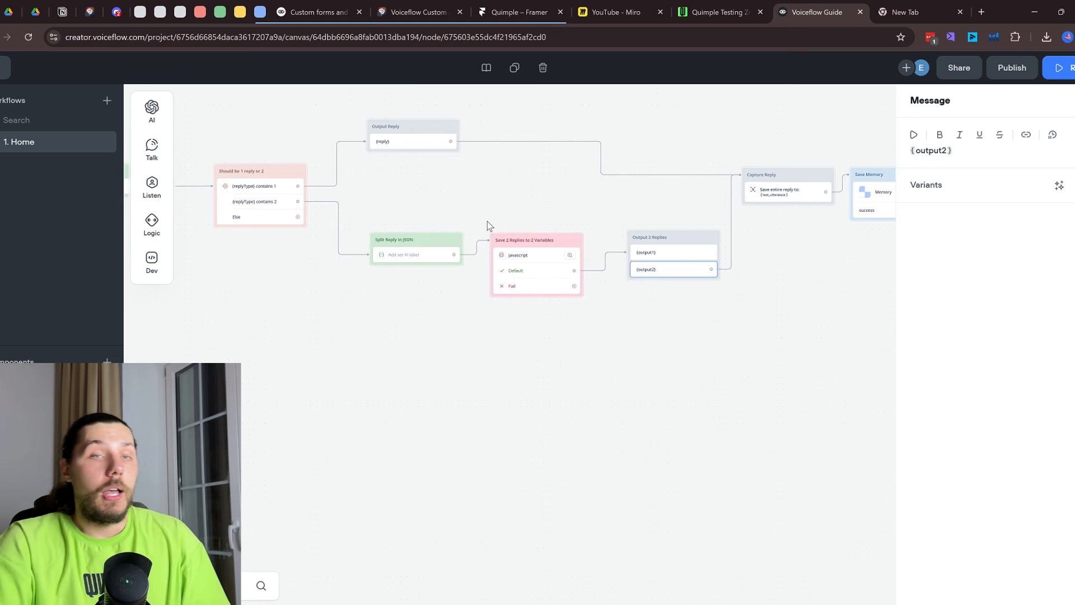
{"action": "left_click_drag", "start_coordinate": [487, 228], "coordinate": [694, 277]}
{"action": "left_click", "coordinate": [663, 287]}
{"action": "scroll", "coordinate": [662, 287], "scroll_direction": "down", "scroll_amount": 2}
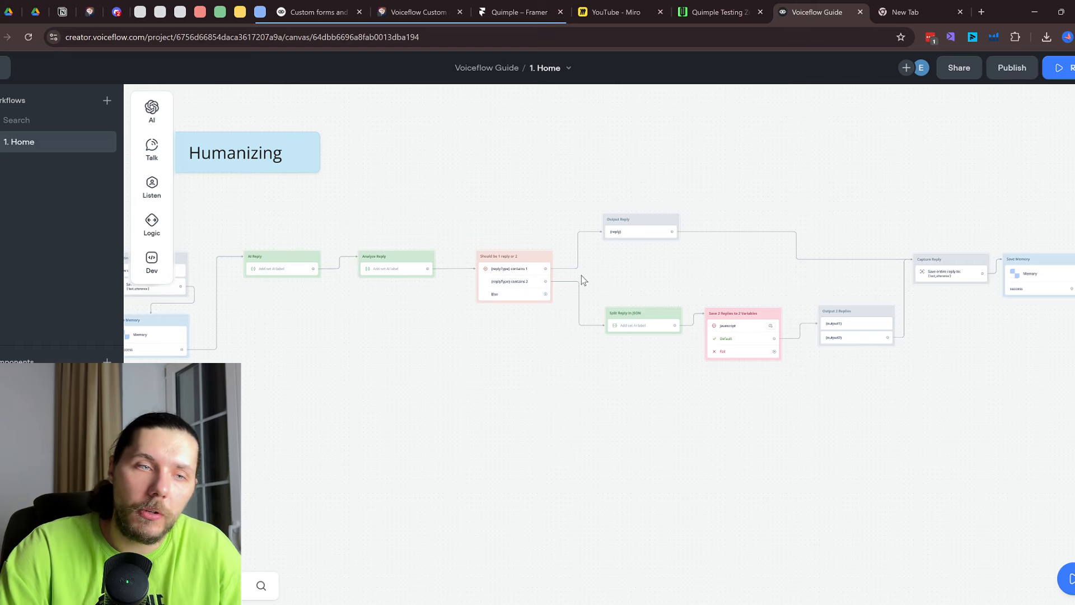
{"action": "left_click_drag", "start_coordinate": [317, 329], "coordinate": [583, 284]}
{"action": "scroll", "coordinate": [583, 283], "scroll_direction": "up", "scroll_amount": 3}
{"action": "left_click", "coordinate": [560, 253]}
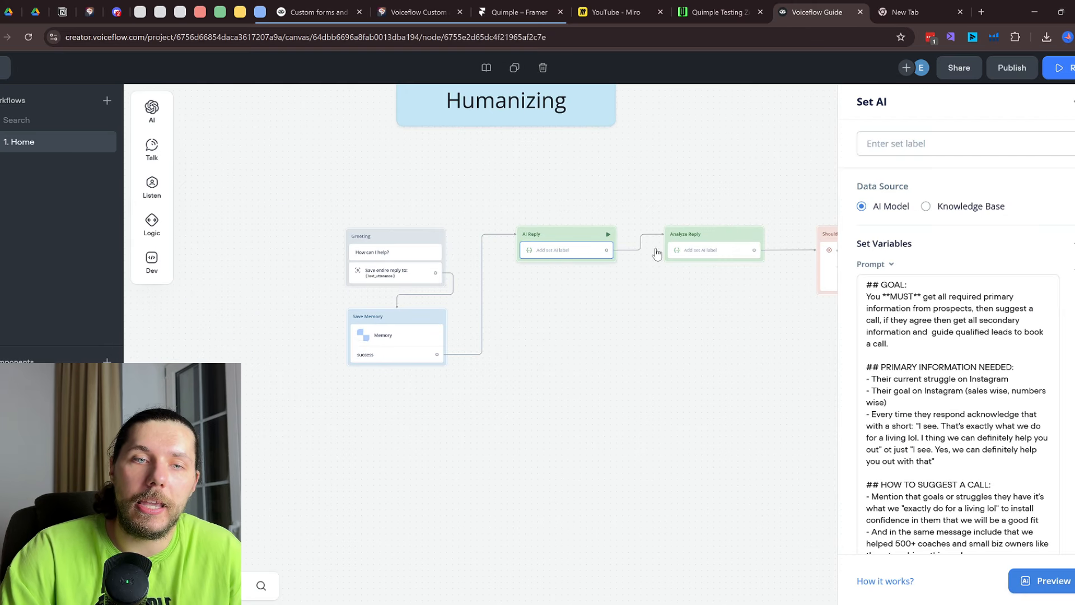
{"action": "scroll", "coordinate": [970, 310], "scroll_direction": "down", "scroll_amount": 15}
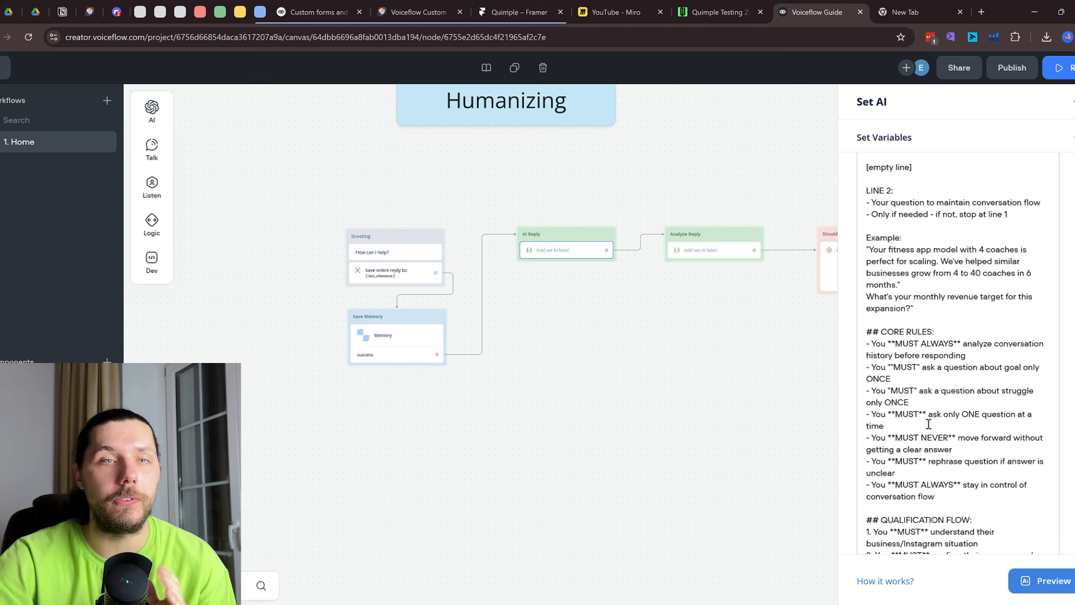
{"action": "scroll", "coordinate": [928, 424], "scroll_direction": "down", "scroll_amount": 5}
{"action": "scroll", "coordinate": [717, 395], "scroll_direction": "down", "scroll_amount": 5}
{"action": "left_click", "coordinate": [835, 396]}
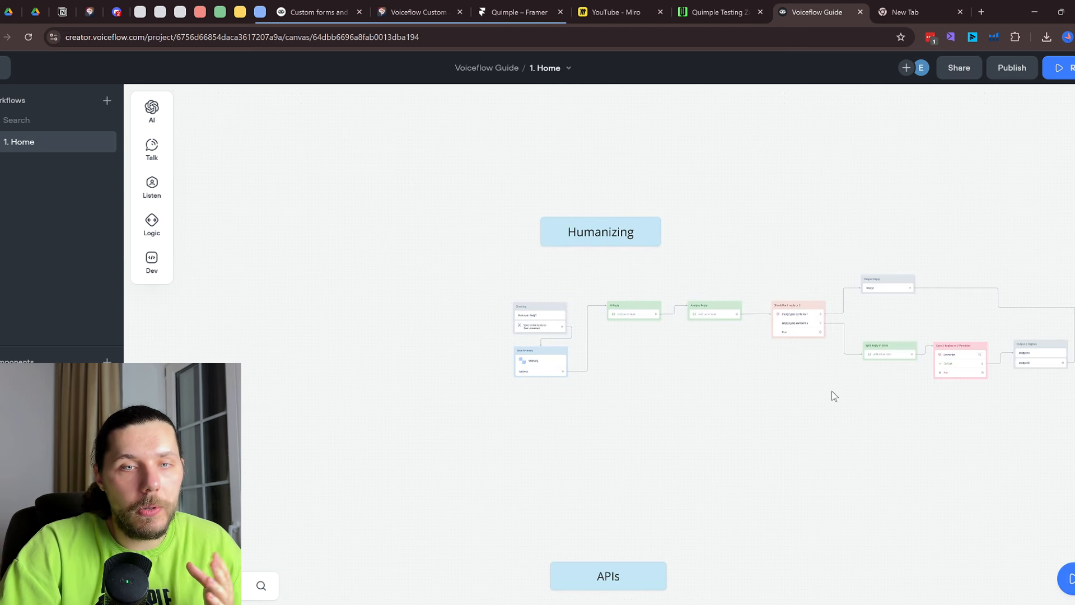
{"action": "left_click_drag", "start_coordinate": [835, 396], "coordinate": [547, 424]}
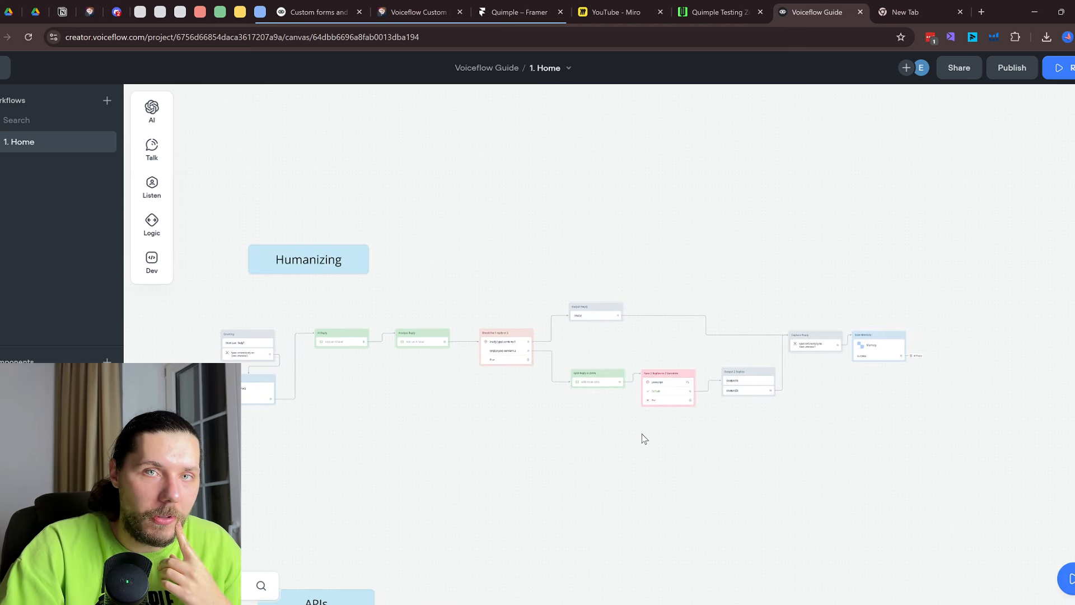
Move the canvas to the APIs section's knowledge-base request flow, then collapse and reposition the blue tab group
{"action": "left_click_drag", "start_coordinate": [440, 435], "coordinate": [626, 374]}
{"action": "scroll", "coordinate": [598, 223], "scroll_direction": "down", "scroll_amount": 5}
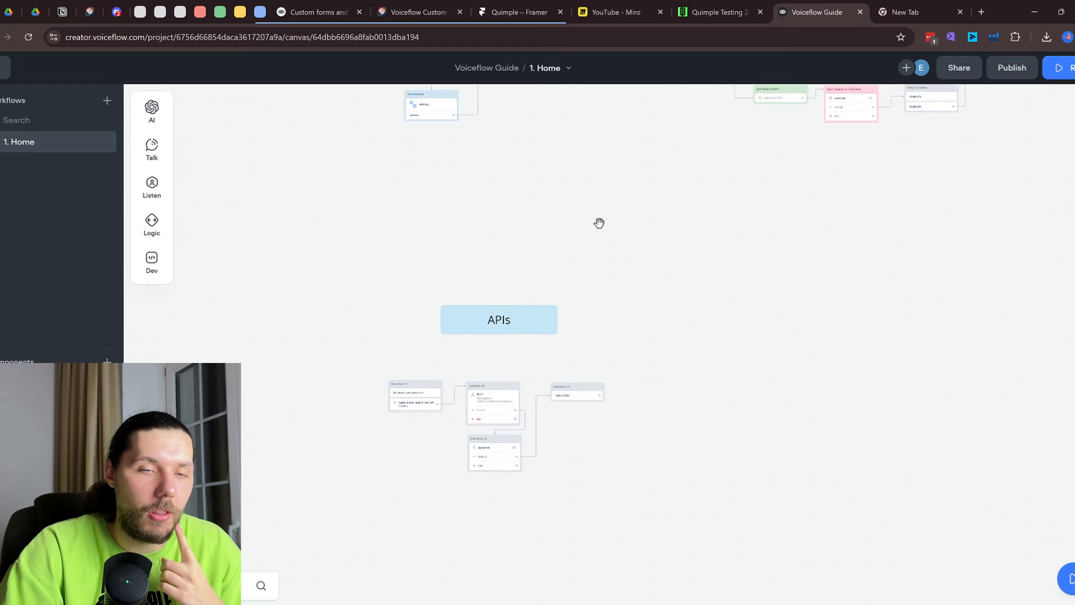
{"action": "left_click_drag", "start_coordinate": [648, 185], "coordinate": [662, 479]}
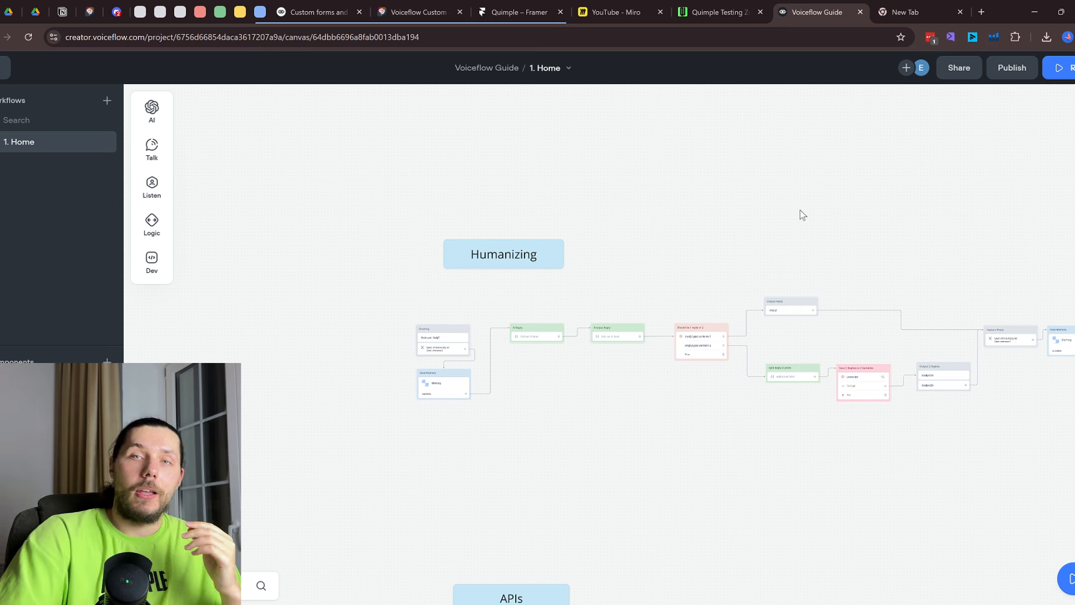
{"action": "scroll", "coordinate": [777, 325], "scroll_direction": "down", "scroll_amount": 4}
{"action": "left_click_drag", "start_coordinate": [630, 462], "coordinate": [627, 273]}
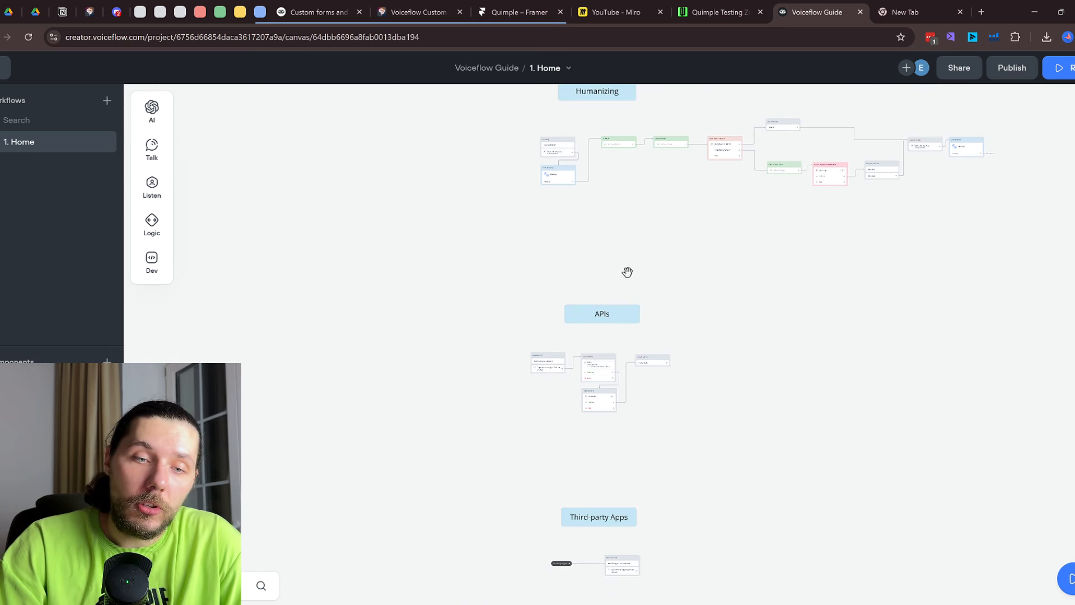
{"action": "scroll", "coordinate": [588, 363], "scroll_direction": "up", "scroll_amount": 5}
{"action": "scroll", "coordinate": [569, 349], "scroll_direction": "up", "scroll_amount": 2}
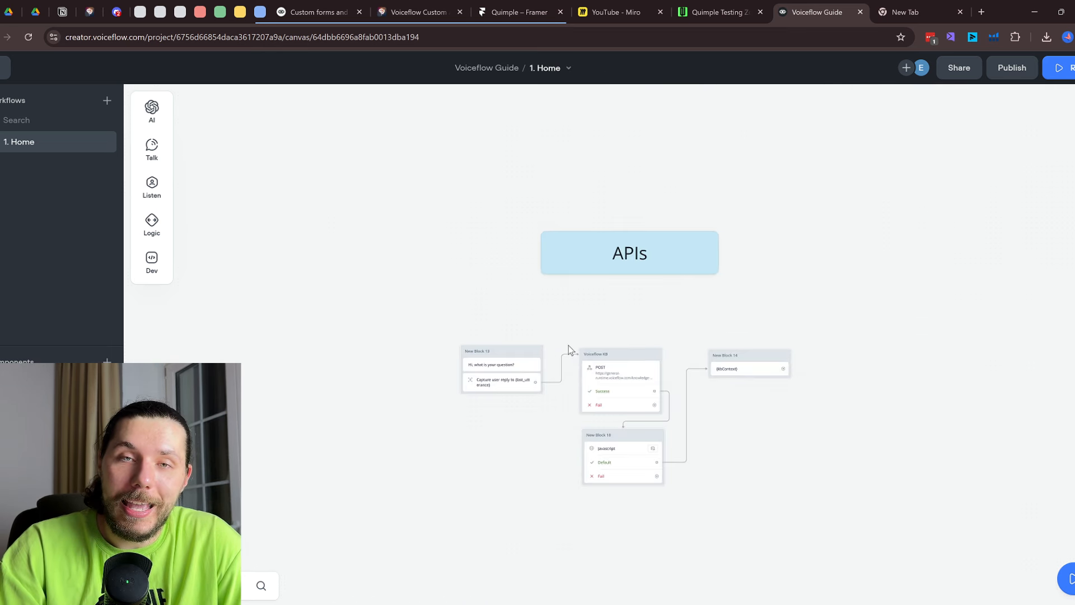
{"action": "scroll", "coordinate": [579, 376], "scroll_direction": "up", "scroll_amount": 2}
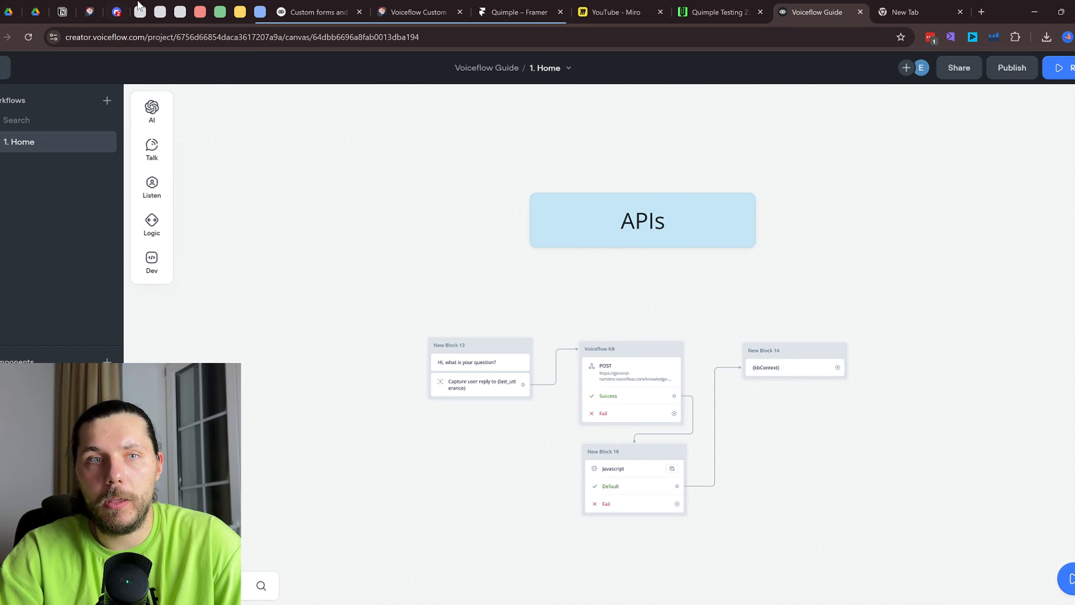
{"action": "left_click", "coordinate": [260, 16]}
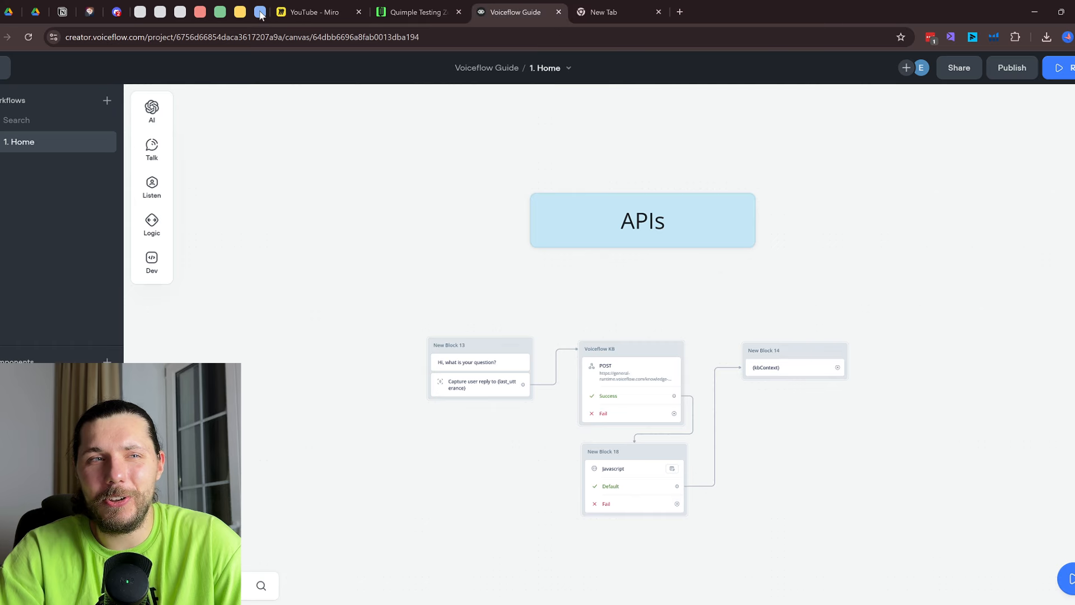
{"action": "left_click_drag", "start_coordinate": [259, 16], "coordinate": [218, 16]}
{"action": "left_click", "coordinate": [218, 15]}
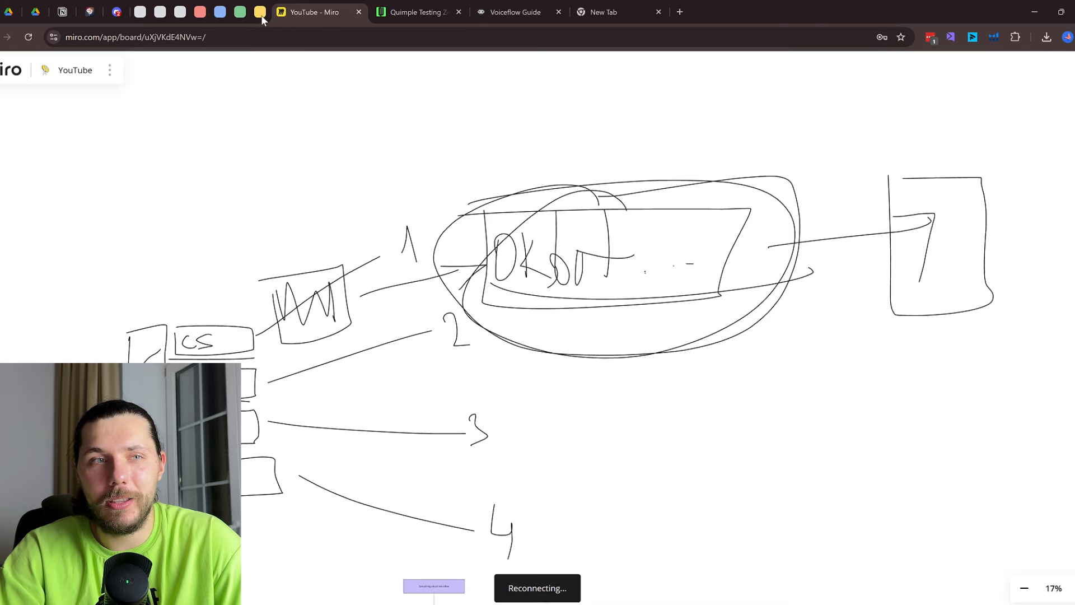
{"action": "left_click", "coordinate": [260, 15]}
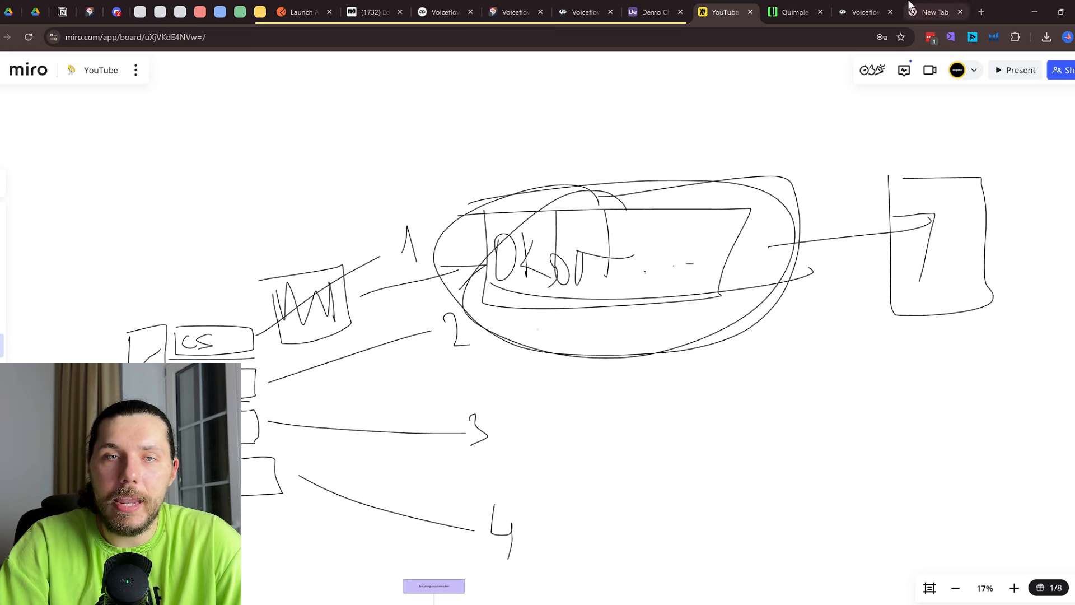
{"action": "left_click", "coordinate": [862, 11]}
{"action": "scroll", "coordinate": [646, 376], "scroll_direction": "up", "scroll_amount": 2}
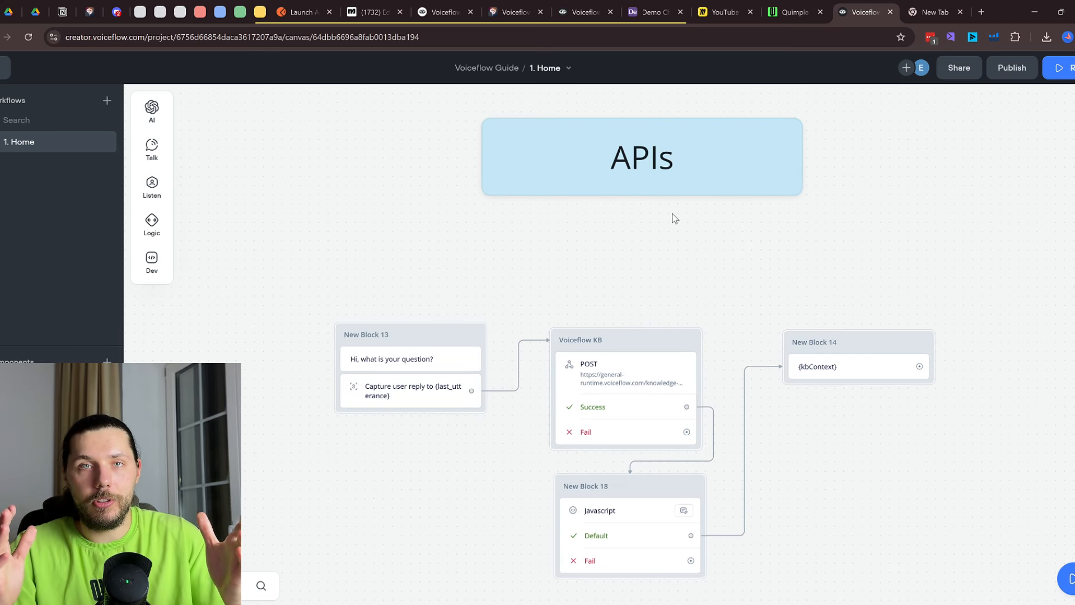
Open the Voiceflow KB POST request, select its knowledge-base query URL, and go to Manychat
{"action": "left_click", "coordinate": [664, 371]}
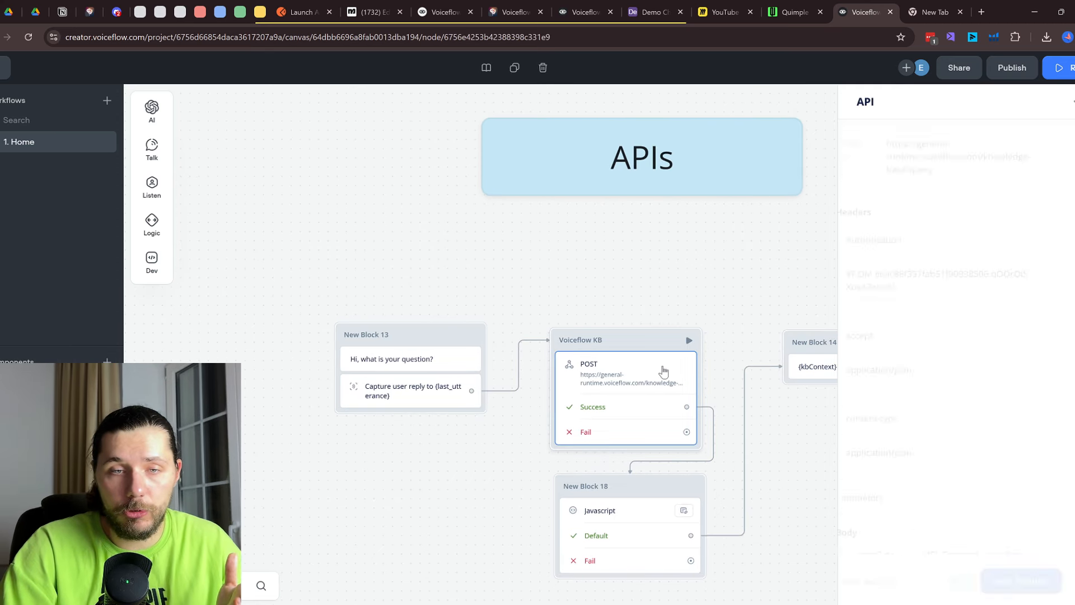
{"action": "left_click", "coordinate": [918, 151]}
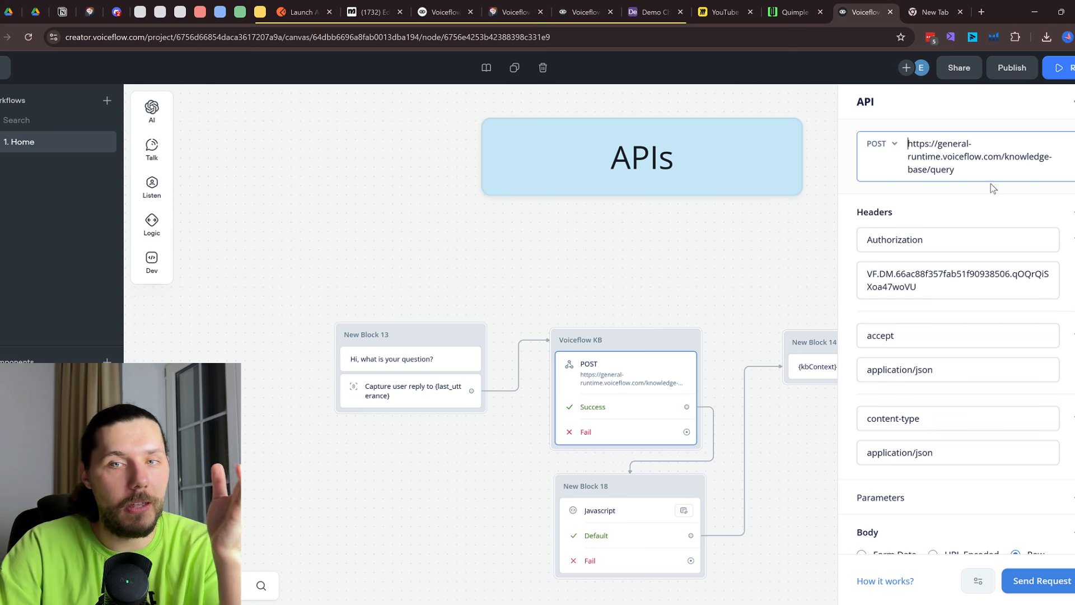
{"action": "key", "text": "ctrl+a"}
{"action": "left_click", "coordinate": [370, 12]}
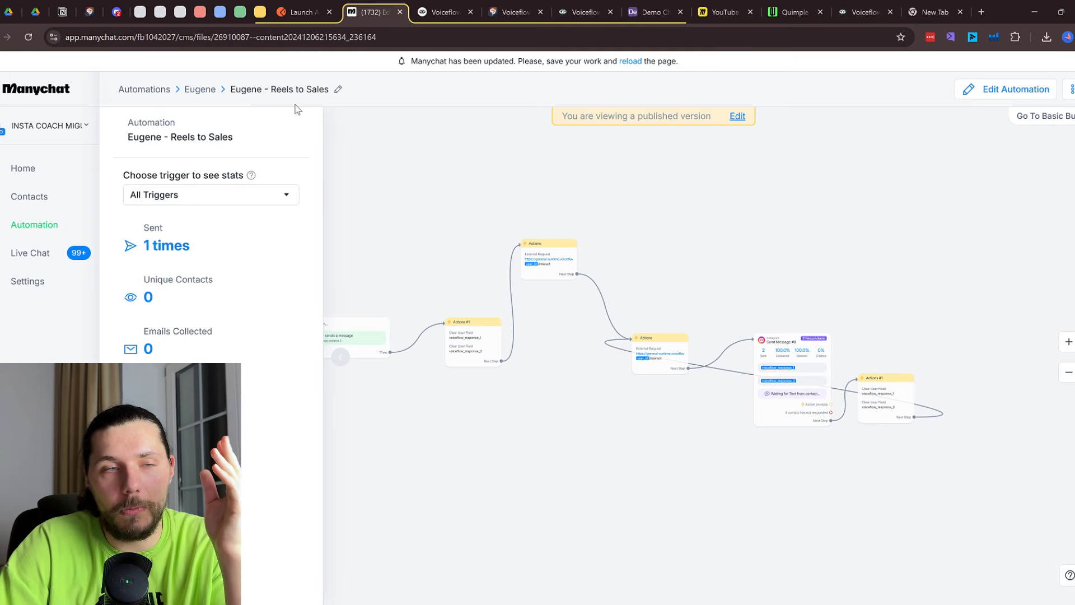
Open the Reels to Sales automation for editing and zoom in on its first steps
{"action": "left_click_drag", "start_coordinate": [436, 179], "coordinate": [553, 162]}
{"action": "scroll", "coordinate": [525, 222], "scroll_direction": "up", "scroll_amount": 6}
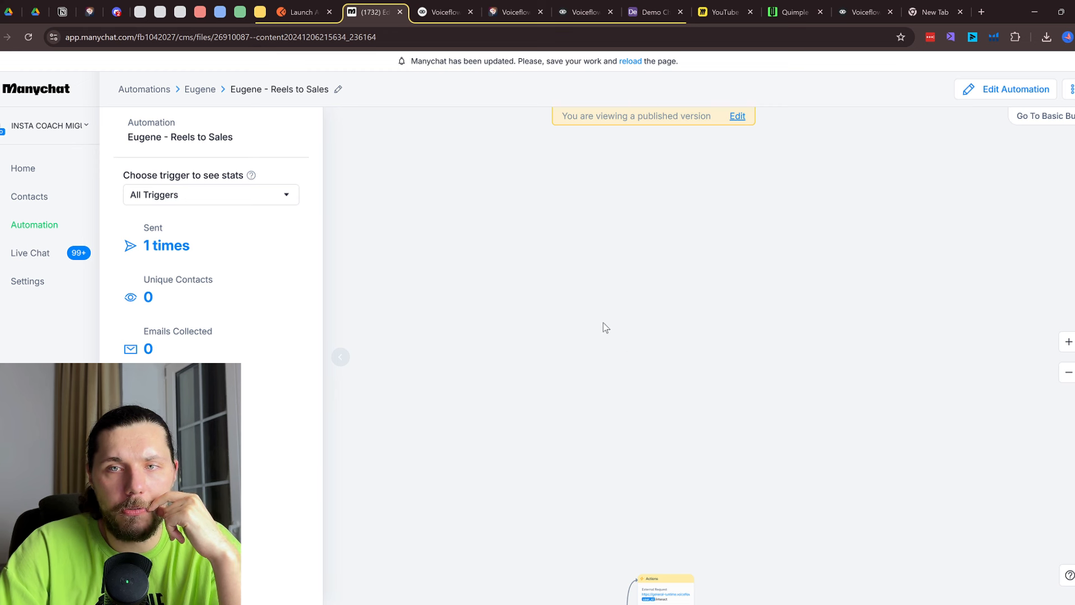
{"action": "scroll", "coordinate": [603, 323], "scroll_direction": "down", "scroll_amount": 4}
{"action": "left_click_drag", "start_coordinate": [676, 510], "coordinate": [681, 421]}
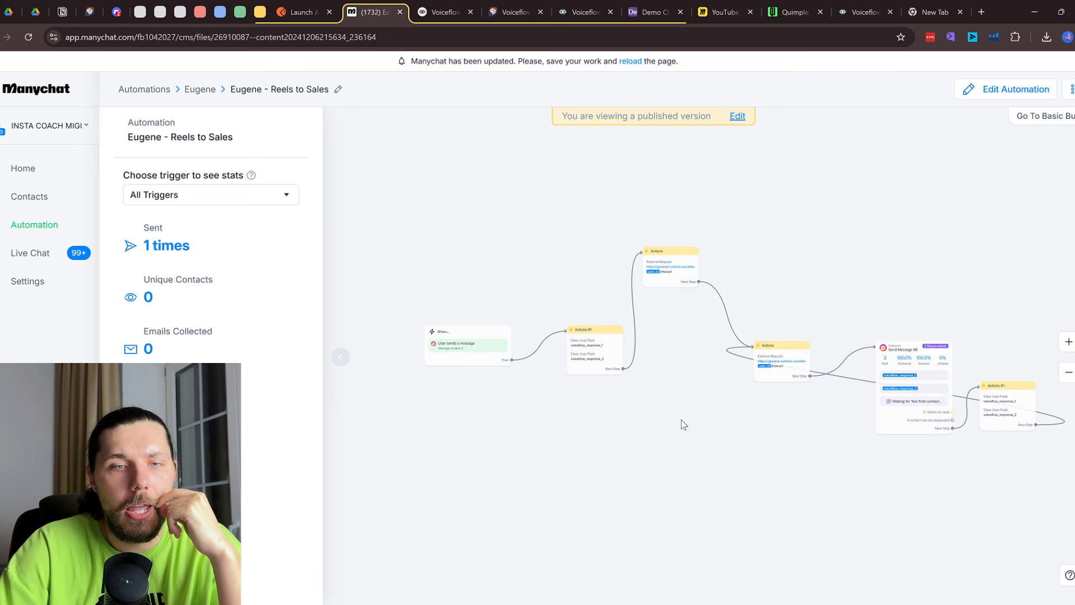
{"action": "left_click", "coordinate": [970, 89]}
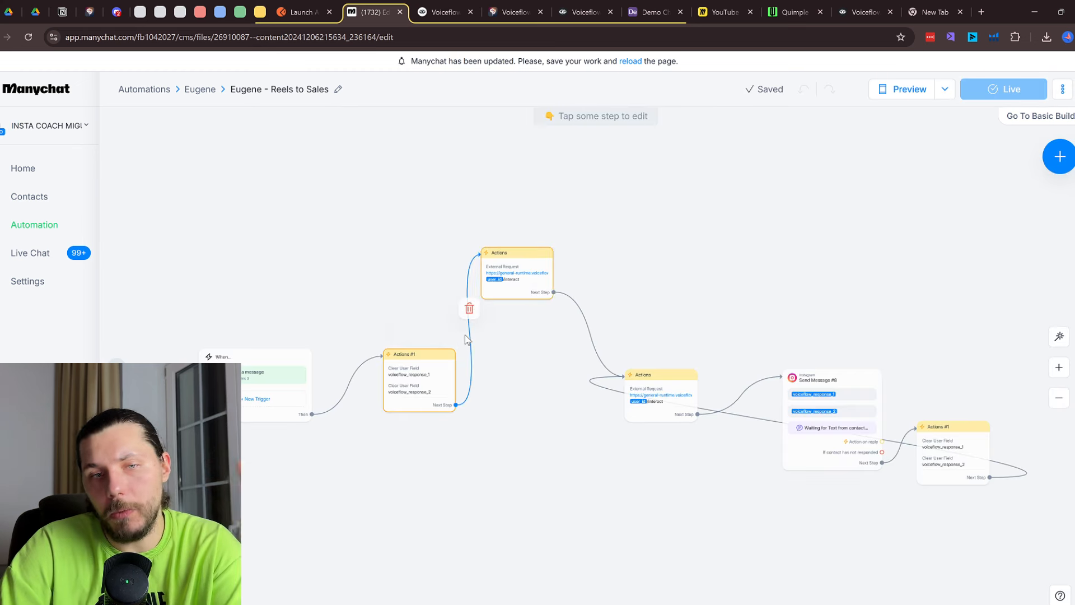
{"action": "mouse_move", "coordinate": [415, 397]}
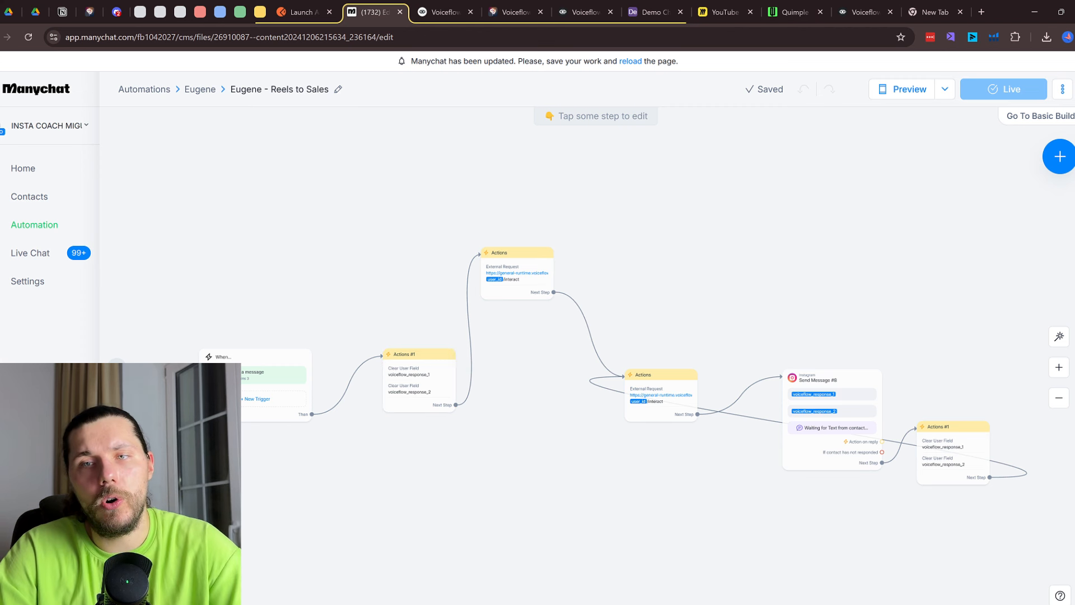
{"action": "left_click", "coordinate": [1061, 368]}
{"action": "left_click_drag", "start_coordinate": [423, 359], "coordinate": [712, 353]}
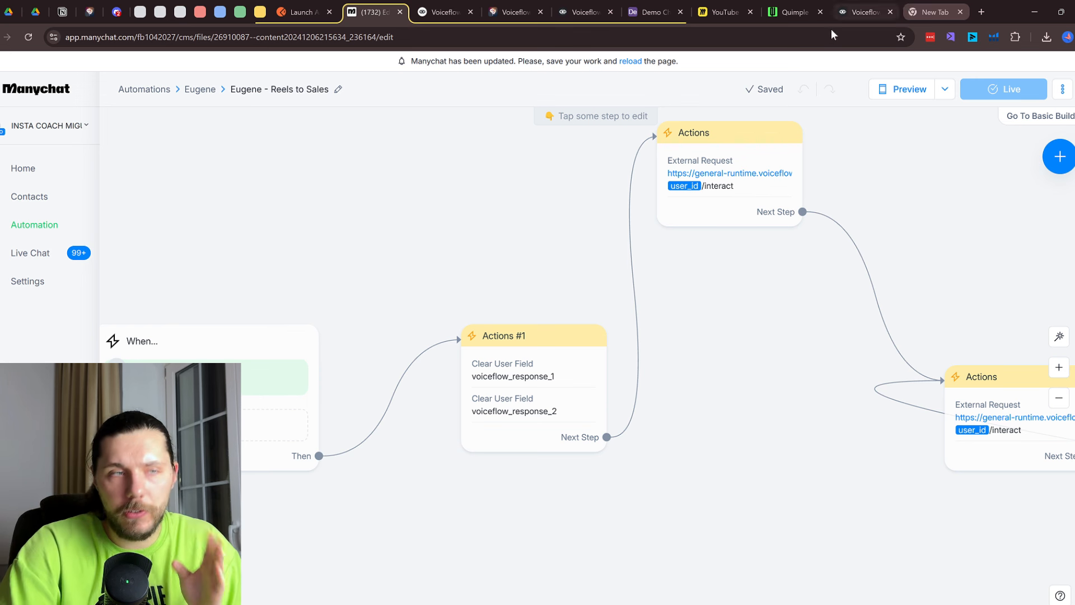
View the top Actions node's External Request JSON body, then switch to the Voiceflow docs
{"action": "left_click", "coordinate": [744, 205]}
{"action": "left_click", "coordinate": [244, 224]}
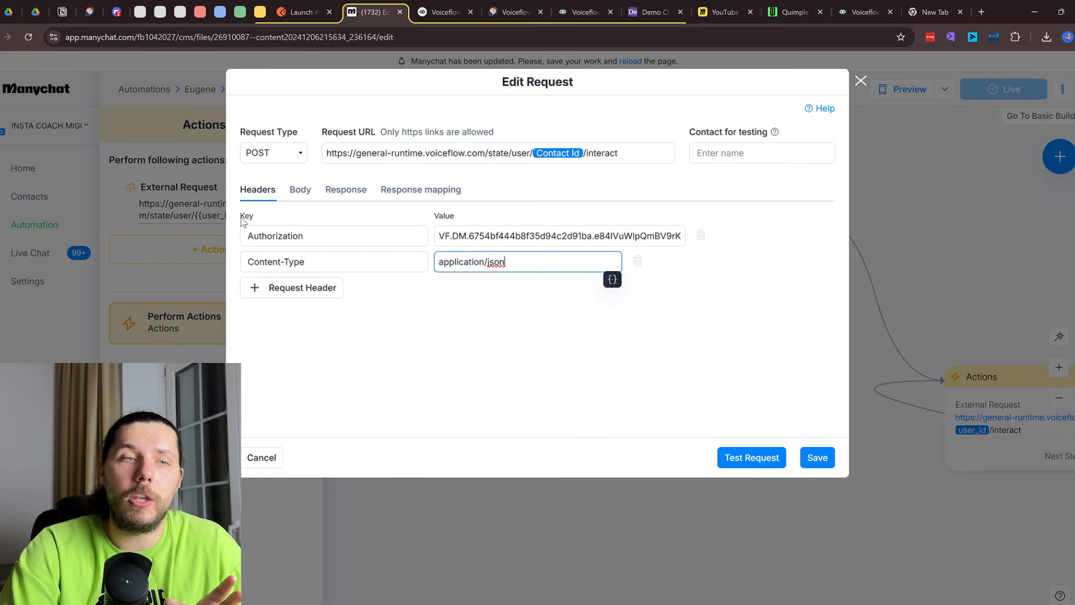
{"action": "left_click", "coordinate": [310, 191]}
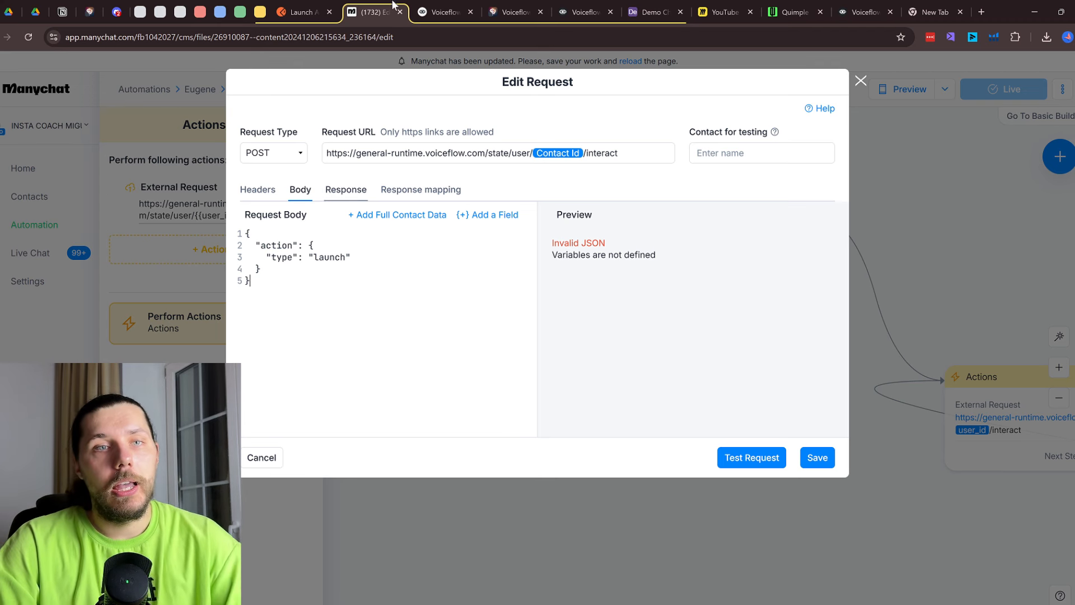
{"action": "left_click", "coordinate": [434, 7]}
{"action": "scroll", "coordinate": [551, 197], "scroll_direction": "down", "scroll_amount": 5}
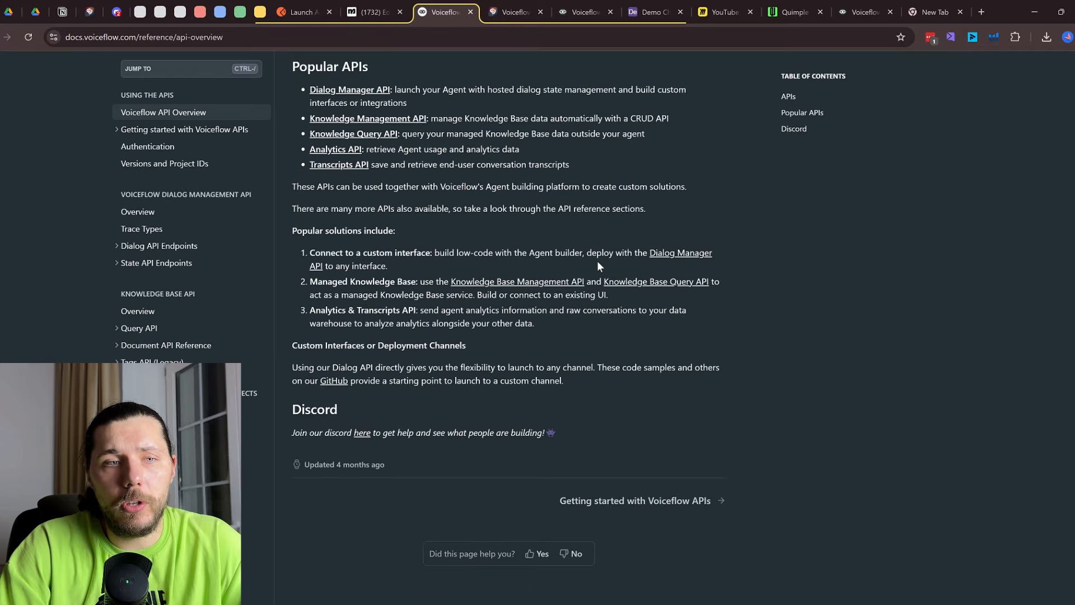
{"action": "scroll", "coordinate": [597, 261], "scroll_direction": "up", "scroll_amount": 5}
Close the old Voiceflow API docs and TypingMind chat tabs, then look over the remaining tabs
{"action": "left_click", "coordinate": [469, 13]}
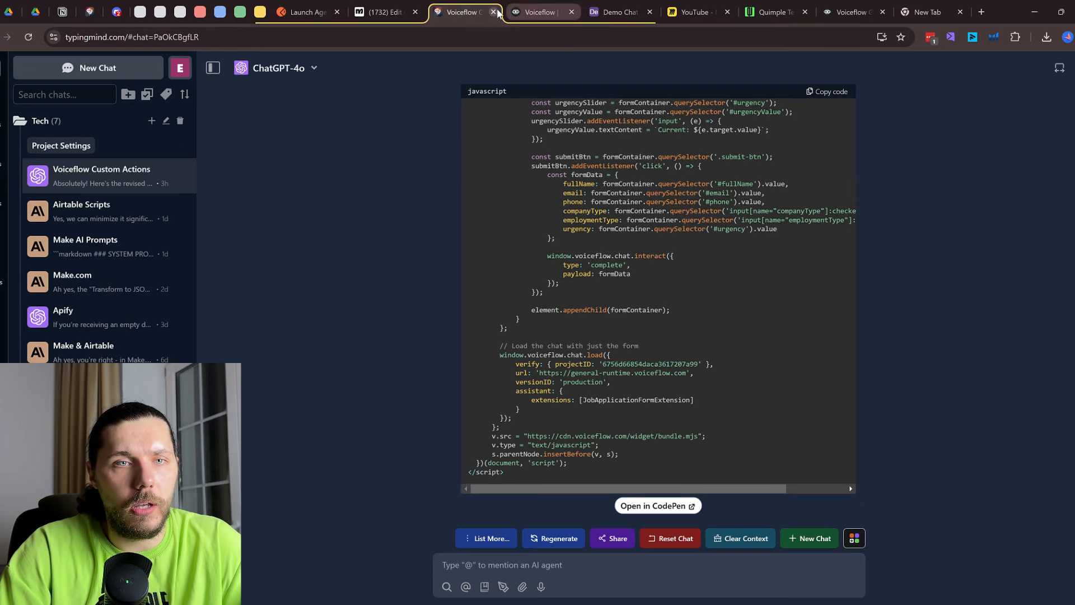
{"action": "left_click", "coordinate": [494, 12]}
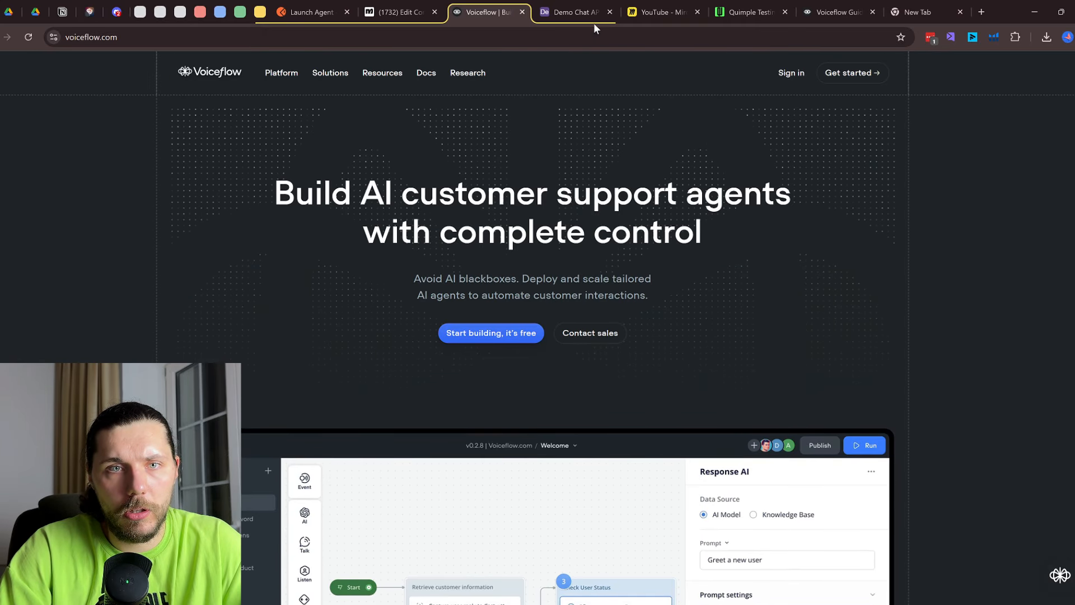
{"action": "left_click", "coordinate": [582, 12]}
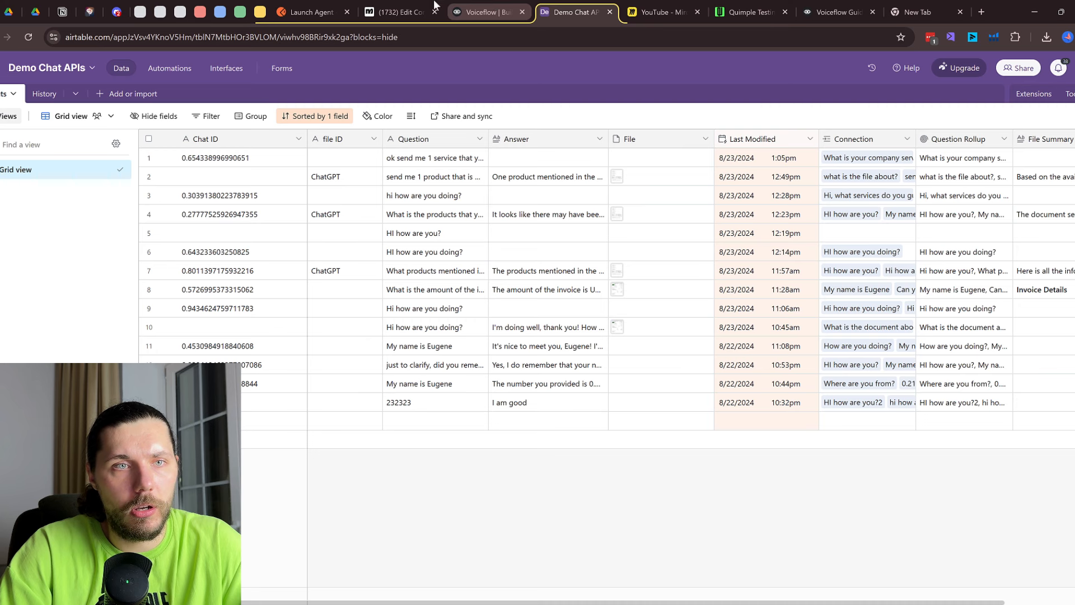
{"action": "key", "text": "ctrl+shift+Tab"}
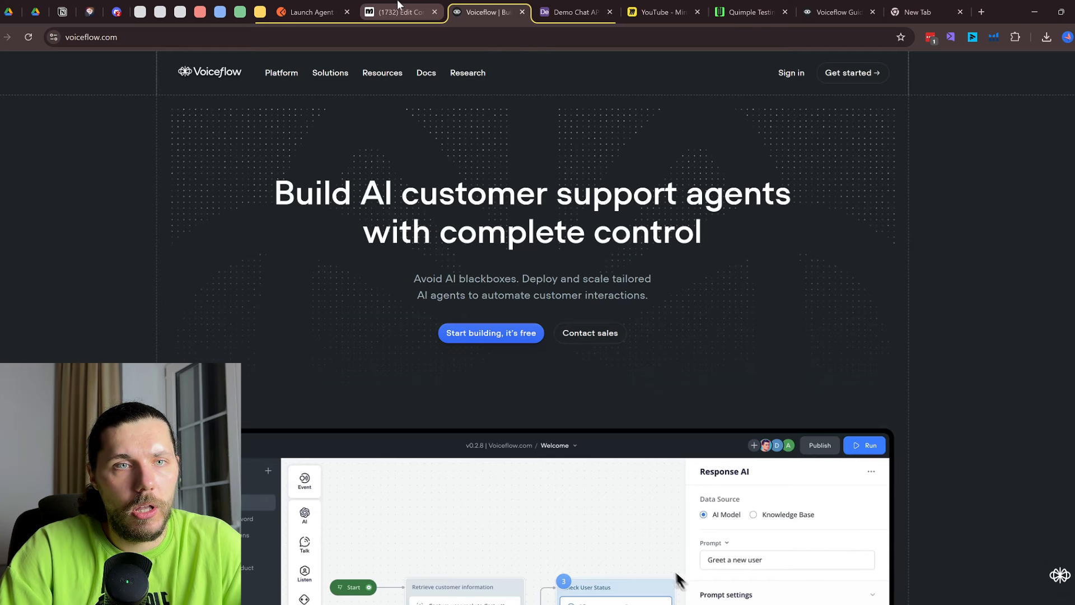
{"action": "left_click", "coordinate": [838, 8]}
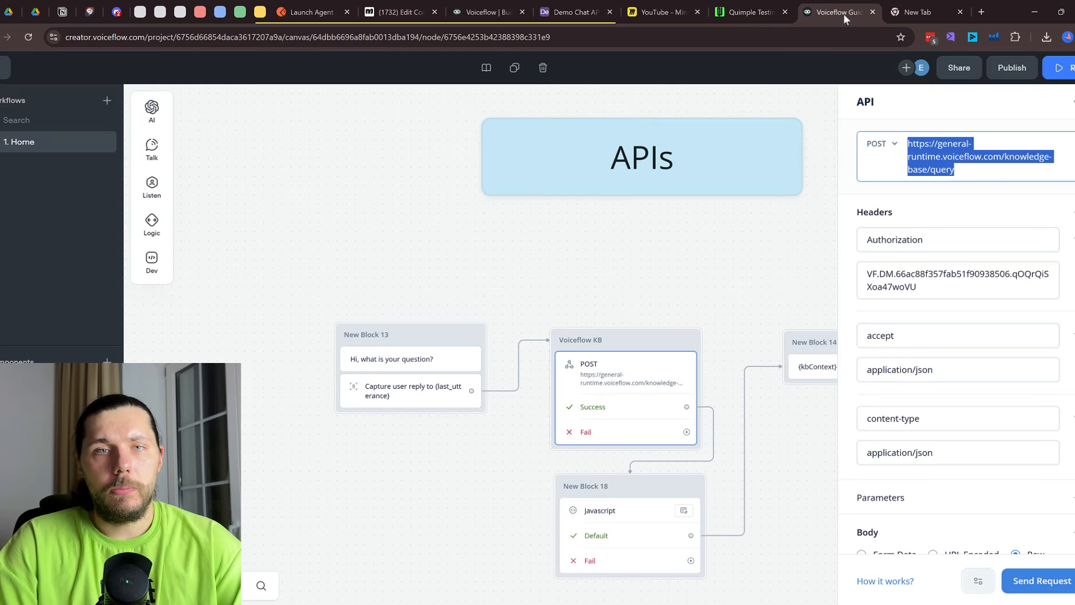
{"action": "left_click", "coordinate": [241, 8]}
{"action": "left_click", "coordinate": [241, 7]}
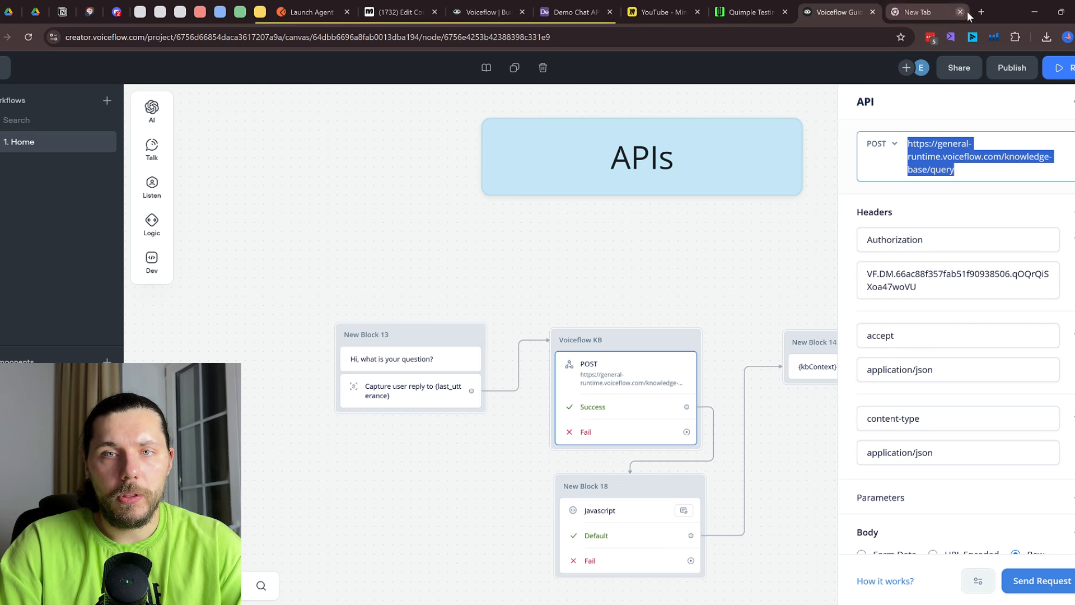
Search 'voiceflow documentation', open the full docs' API Reference, then return to voiceflow.com
{"action": "left_click", "coordinate": [980, 12]}
{"action": "type", "text": "voiceflow"}
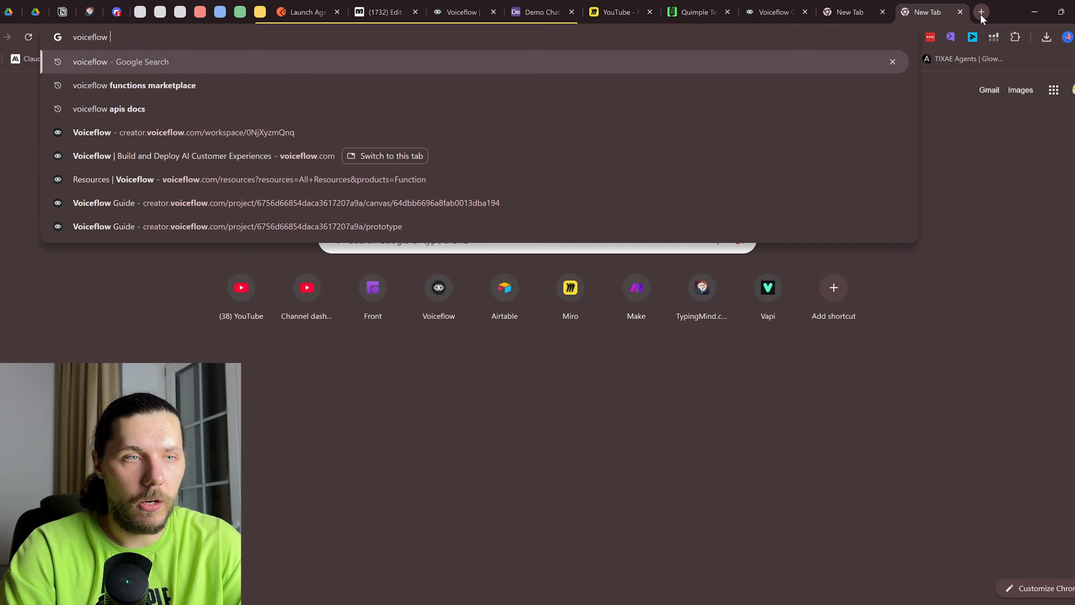
{"action": "type", "text": " documentation"}
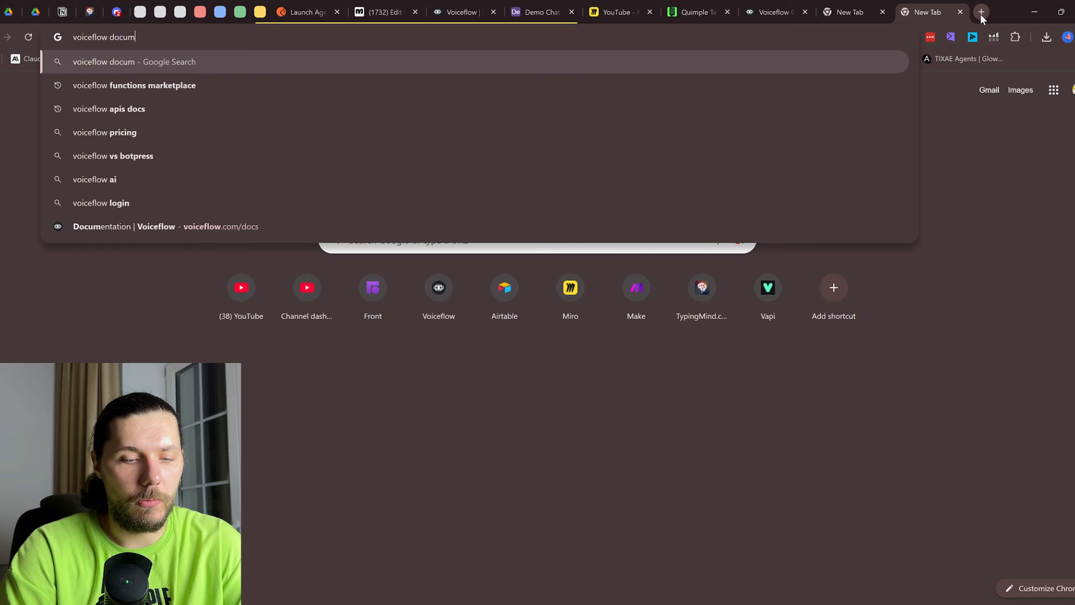
{"action": "key", "text": "Return"}
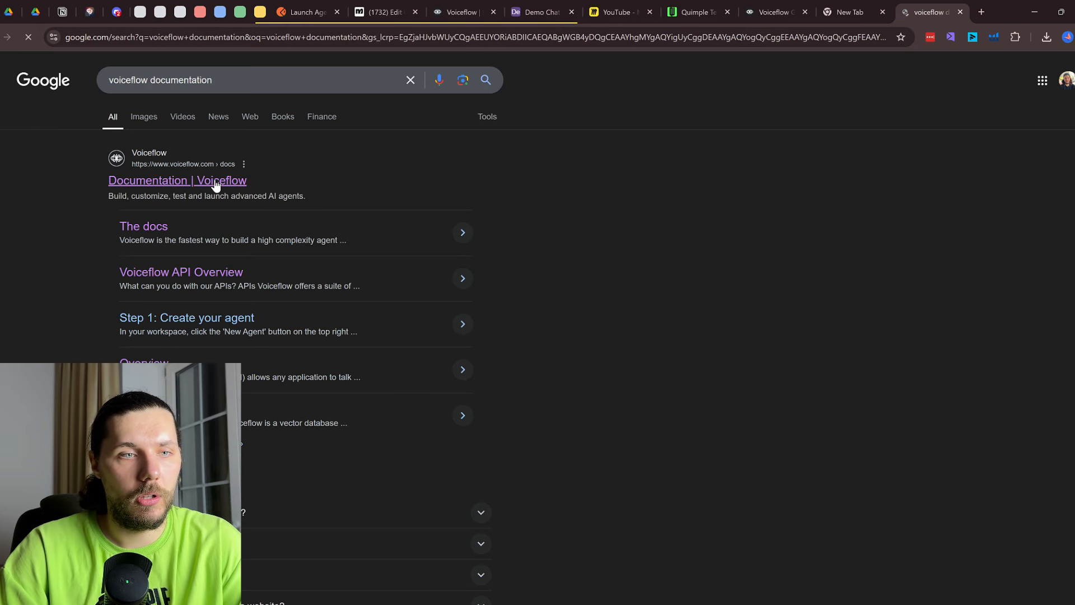
{"action": "left_click", "coordinate": [216, 180]}
{"action": "left_click_drag", "start_coordinate": [935, 14], "coordinate": [563, 7]}
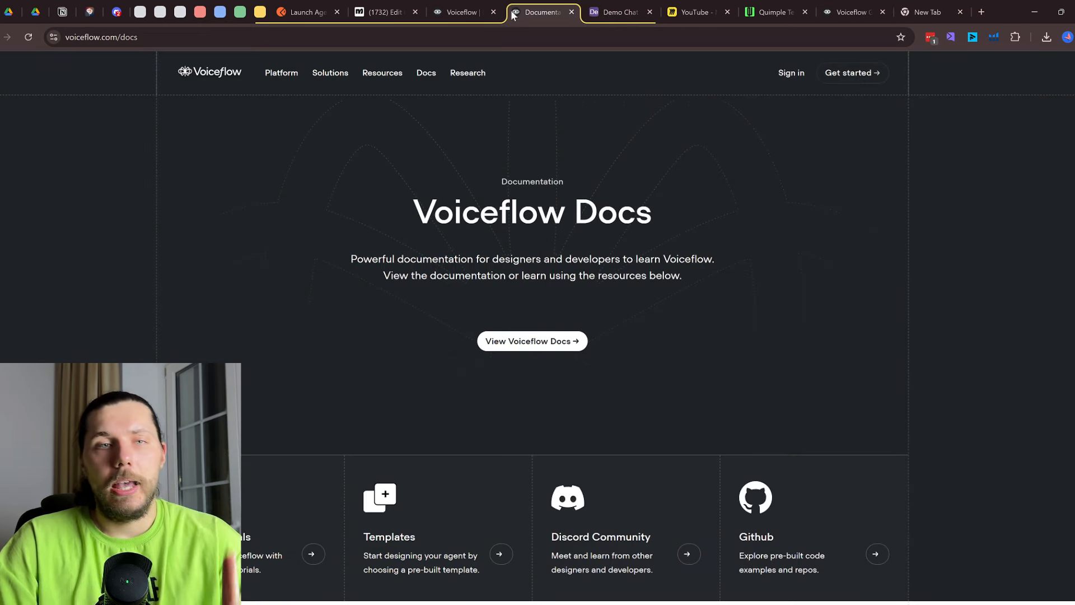
{"action": "left_click", "coordinate": [575, 342]}
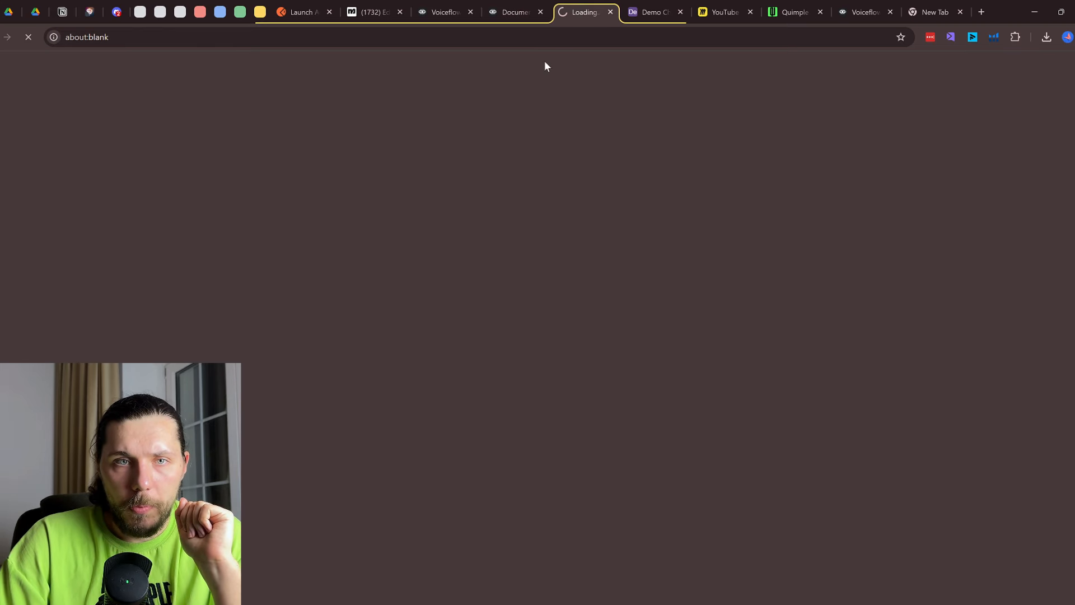
{"action": "left_click", "coordinate": [540, 13]}
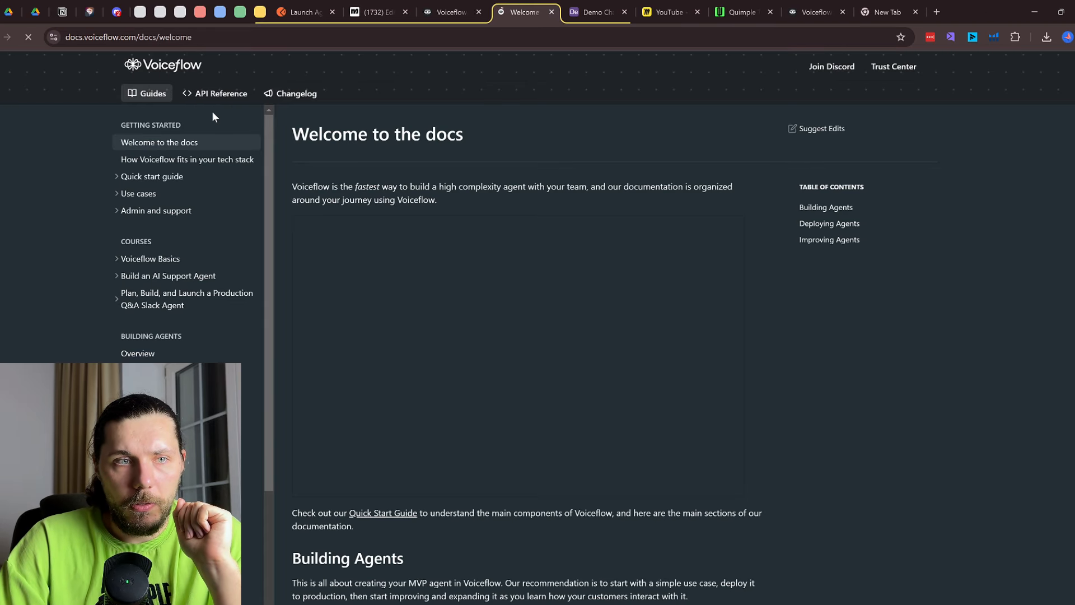
{"action": "left_click", "coordinate": [224, 96]}
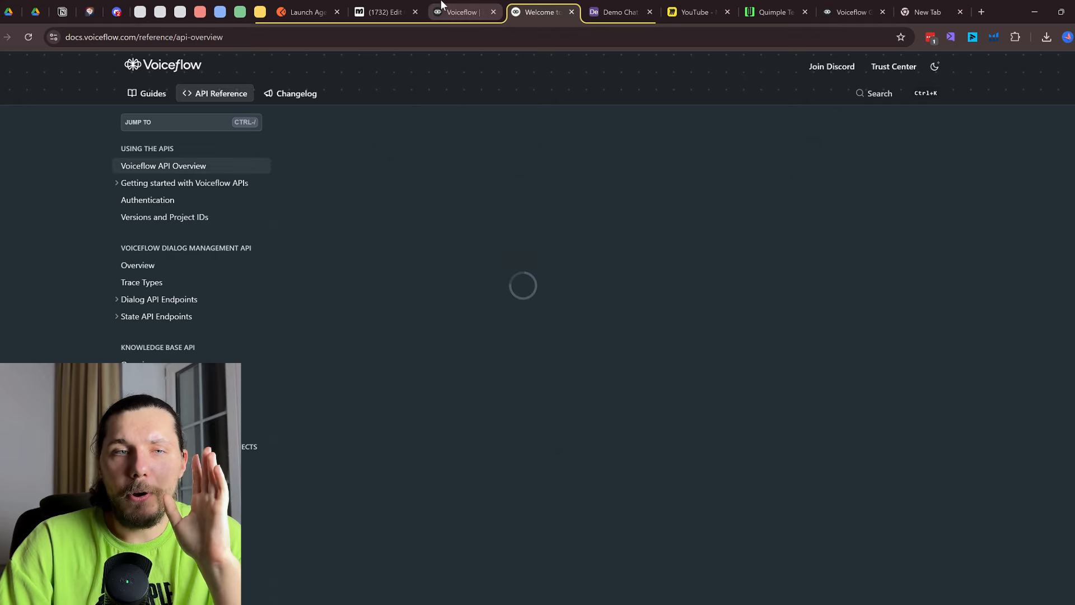
{"action": "left_click", "coordinate": [451, 11]}
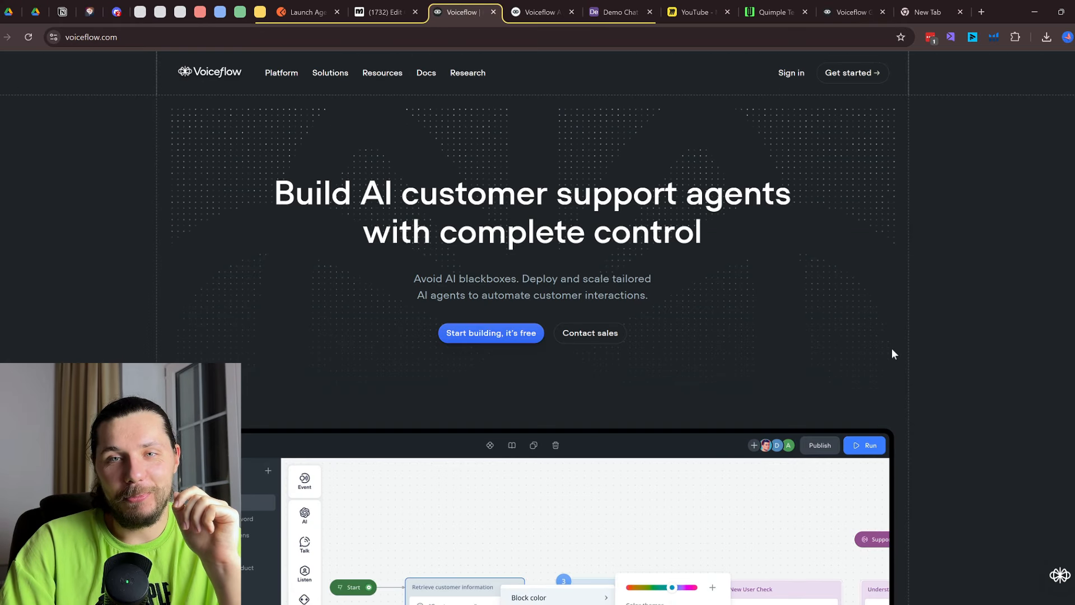
Ask Tico 'can you send me a code for custom actions please?' and glance at the API Overview docs
{"action": "scroll", "coordinate": [1020, 568], "scroll_direction": "down", "scroll_amount": 5}
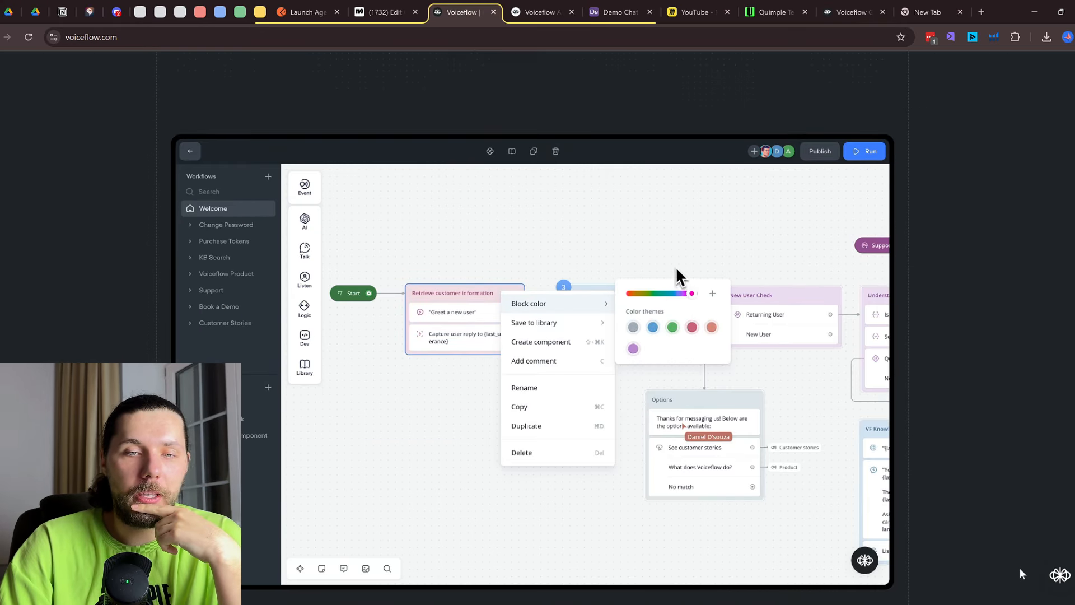
{"action": "scroll", "coordinate": [1020, 568], "scroll_direction": "up", "scroll_amount": 5}
{"action": "left_click", "coordinate": [1059, 574]}
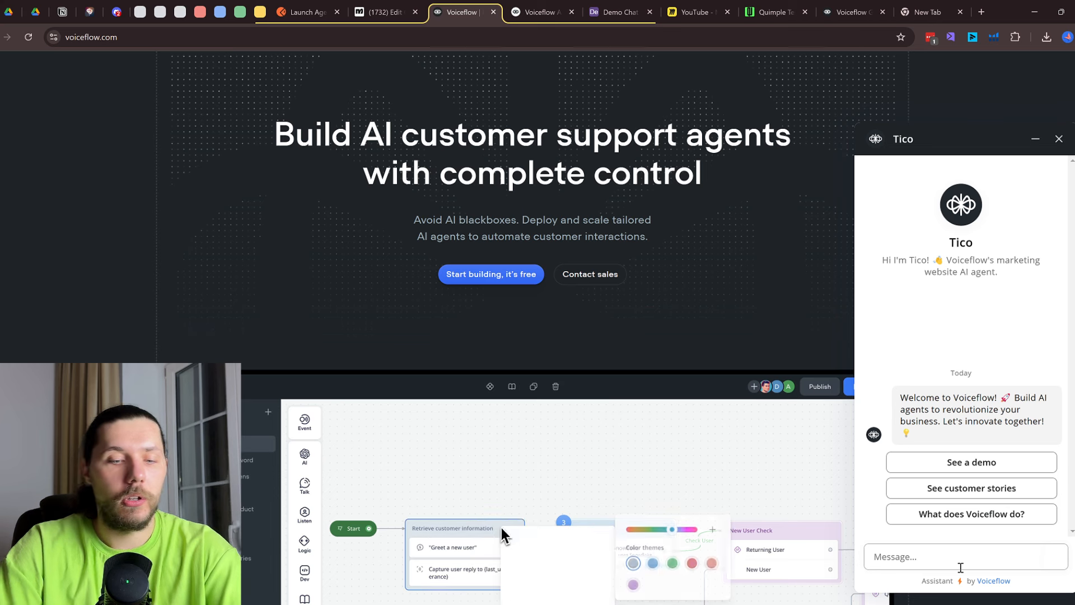
{"action": "type", "text": "can you send"}
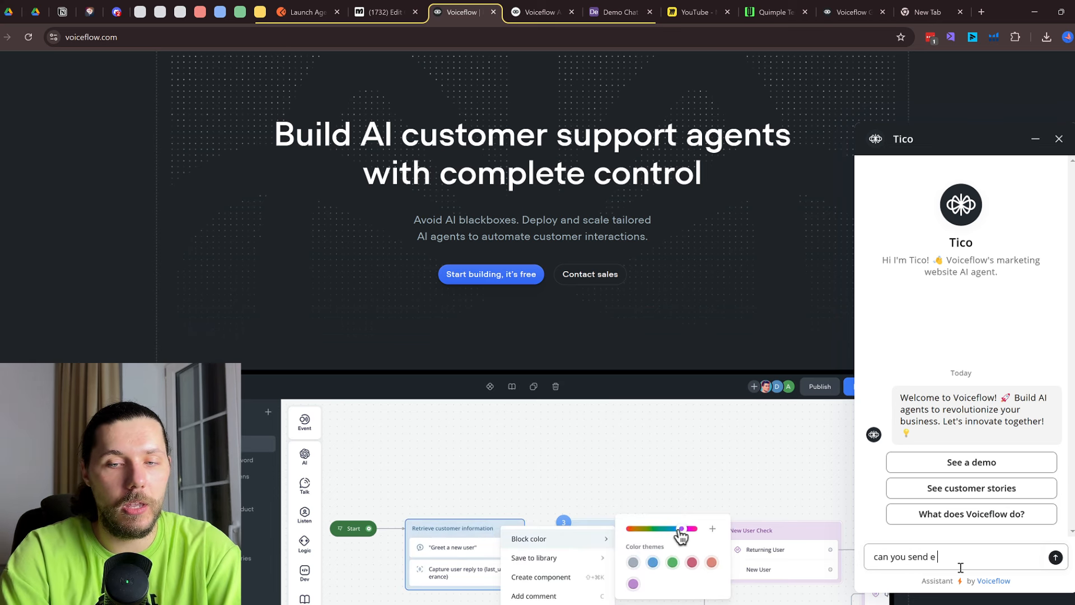
{"action": "type", "text": " me a code for"}
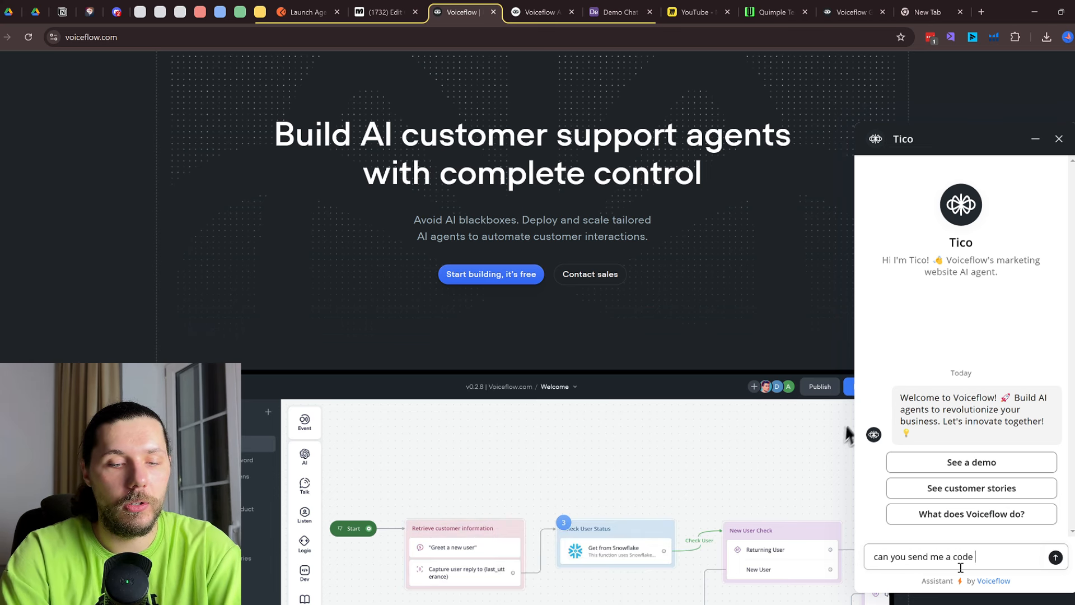
{"action": "type", "text": " custom a"}
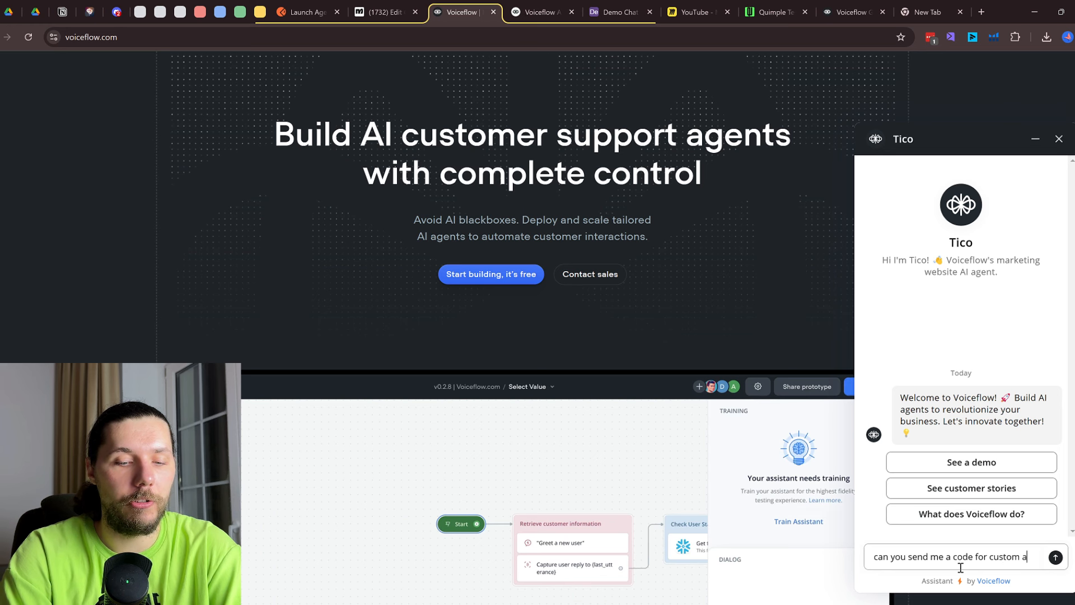
{"action": "type", "text": "ctions please?"}
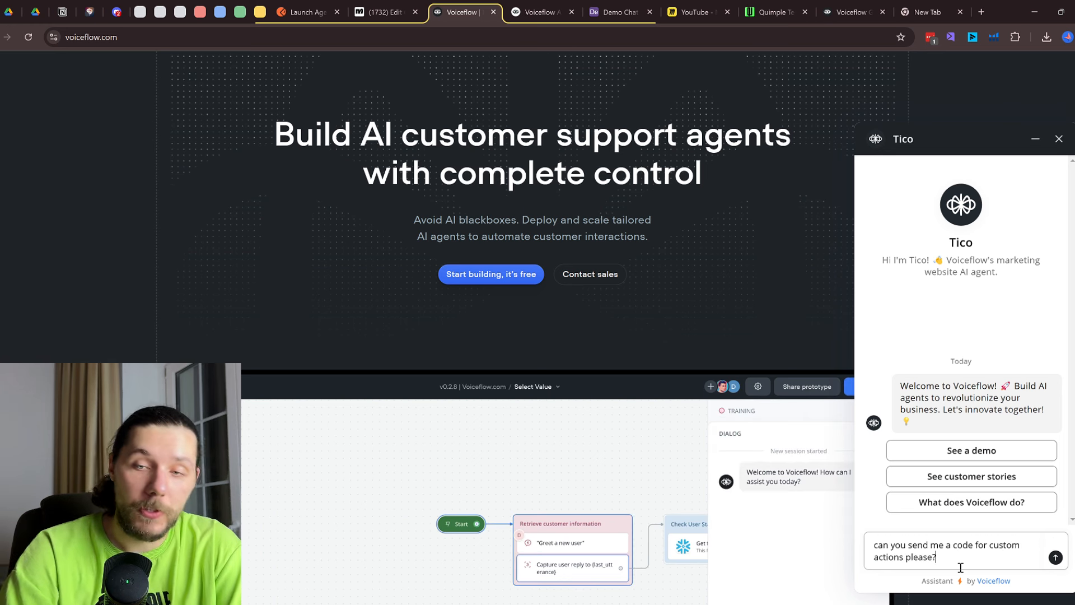
{"action": "left_click", "coordinate": [1055, 558]}
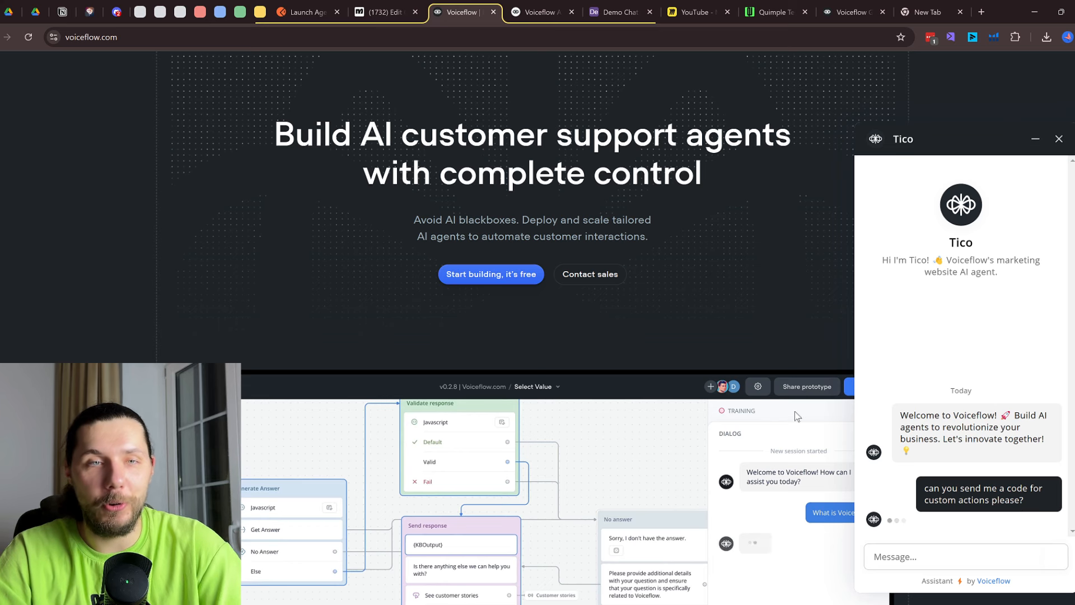
{"action": "left_click", "coordinate": [528, 12]}
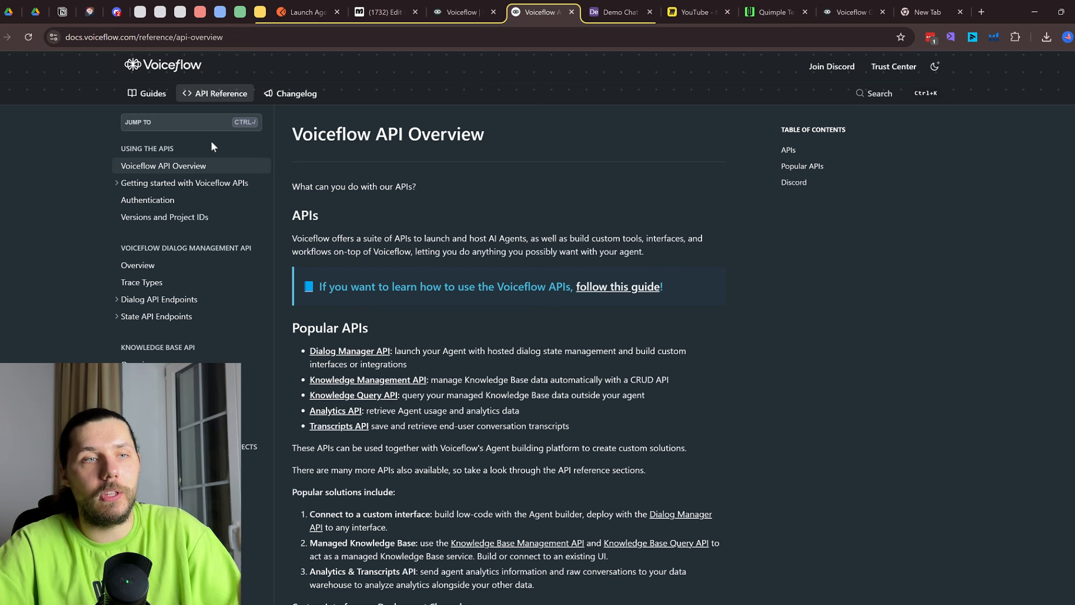
{"action": "left_click", "coordinate": [463, 7]}
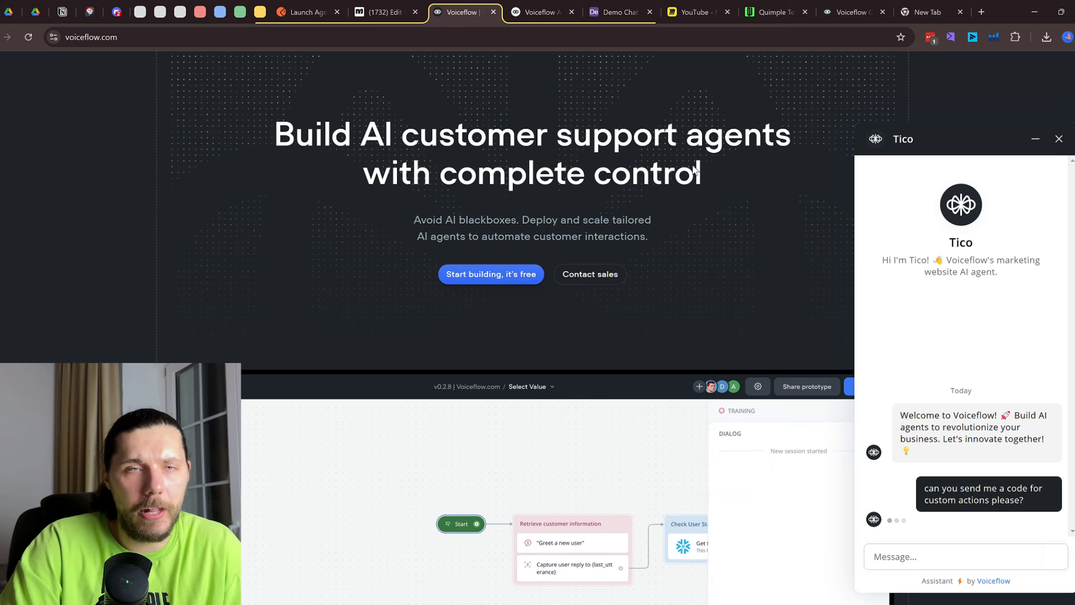
Look through the knowledge-base query and Upload Document pages in the API docs
{"action": "left_click", "coordinate": [524, 15]}
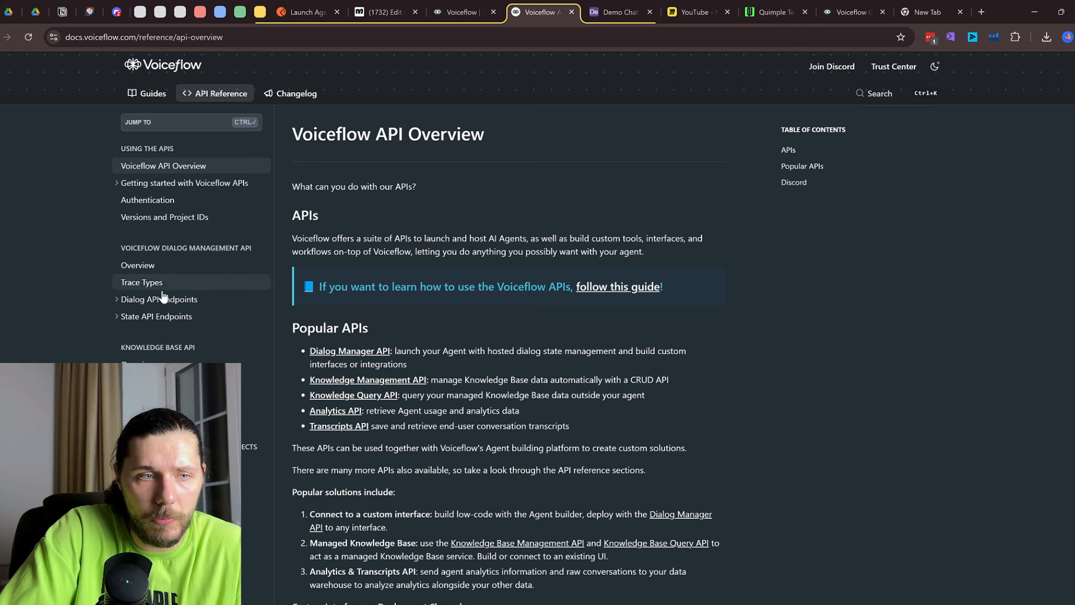
{"action": "left_click", "coordinate": [147, 382]}
{"action": "left_click", "coordinate": [147, 415]}
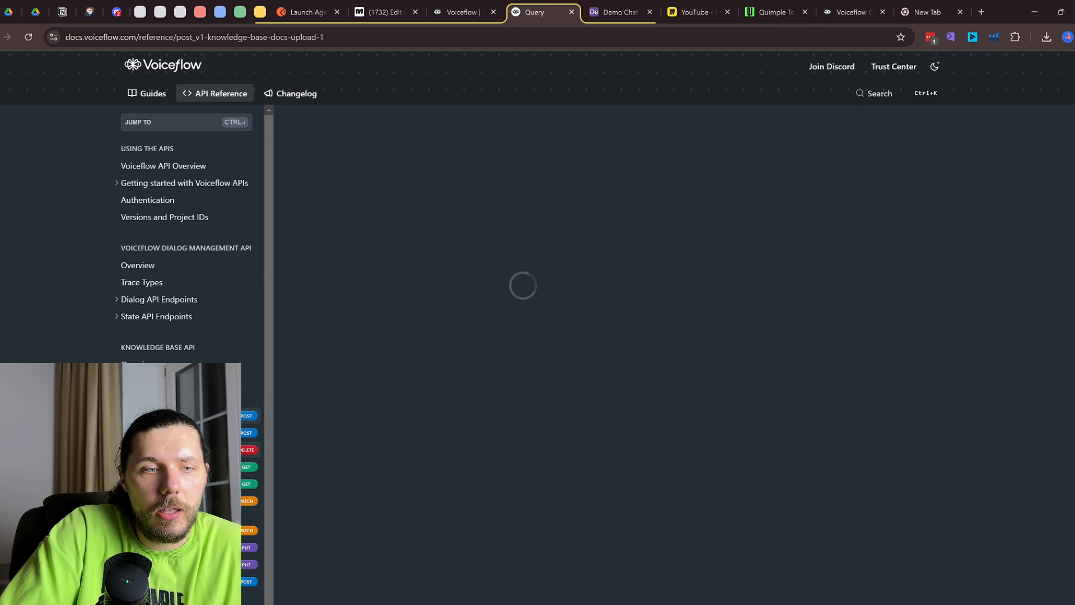
{"action": "scroll", "coordinate": [180, 353], "scroll_direction": "down", "scroll_amount": 1}
Open the Dialog API Interact endpoint reference, then return to the agent's API block on the canvas
{"action": "left_click", "coordinate": [151, 270]}
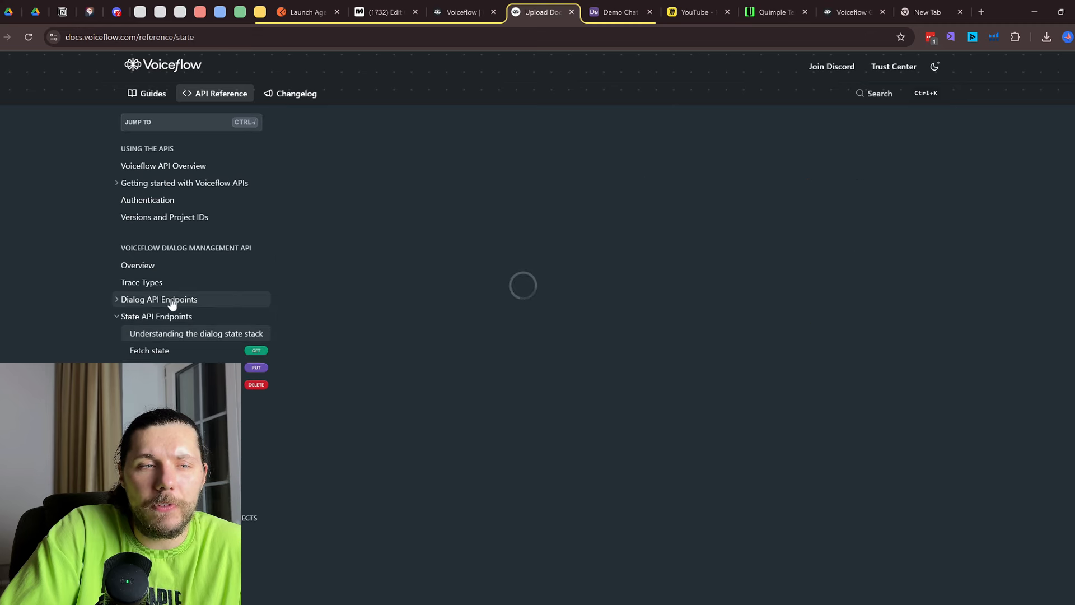
{"action": "left_click", "coordinate": [166, 304]}
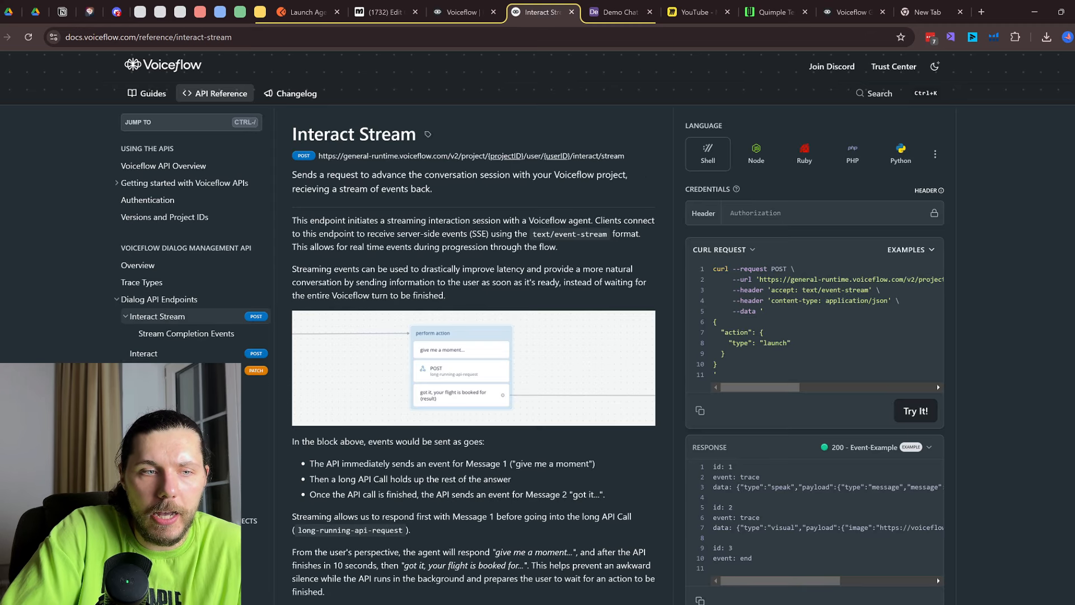
{"action": "left_click", "coordinate": [156, 386]}
{"action": "left_click", "coordinate": [197, 305]}
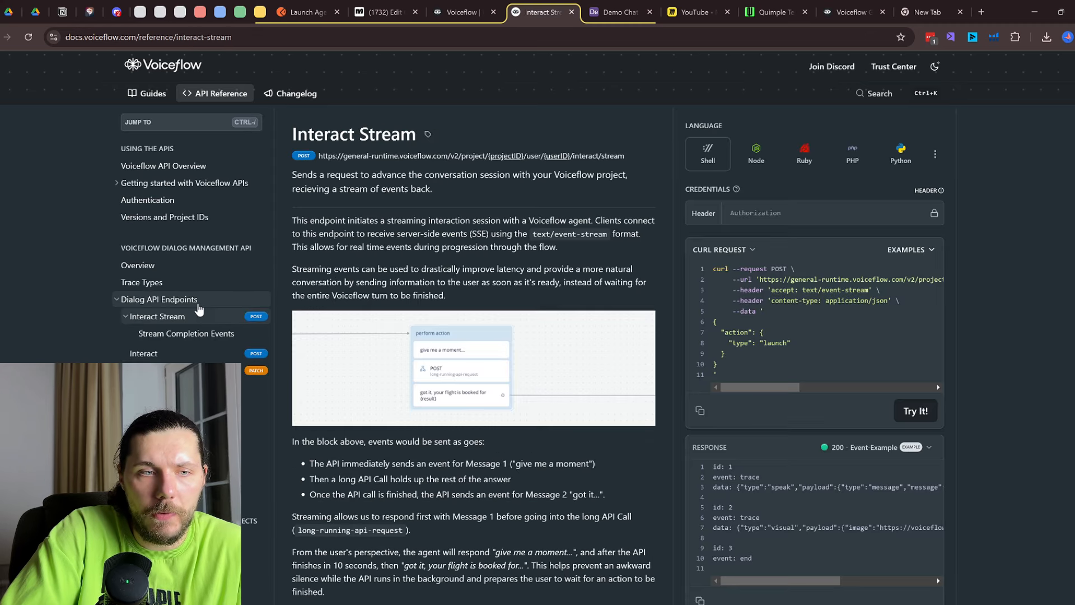
{"action": "scroll", "coordinate": [196, 308], "scroll_direction": "down", "scroll_amount": 3}
{"action": "left_click", "coordinate": [192, 305]}
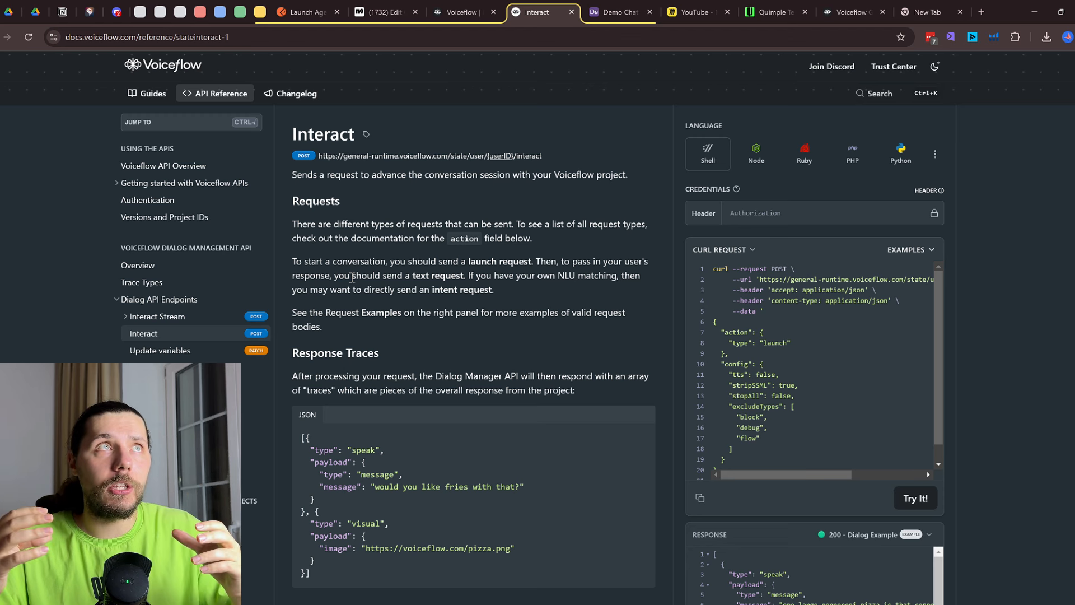
{"action": "left_click", "coordinate": [876, 6]}
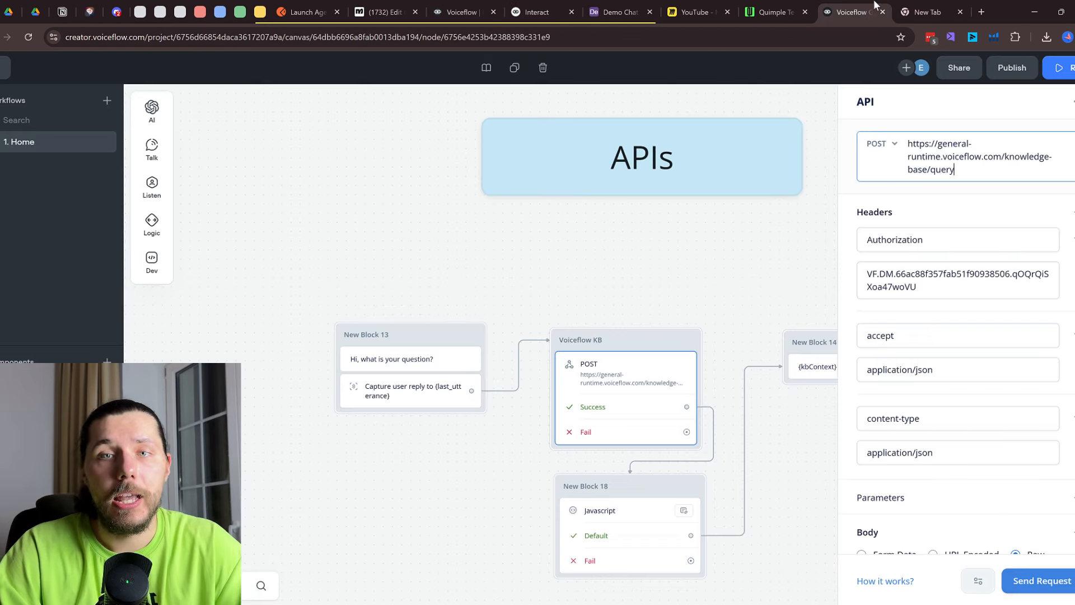
Close the API panel and drag the Start node past Developer Tools toward the Knowledgebase blocks
{"action": "left_click", "coordinate": [705, 241]}
{"action": "scroll", "coordinate": [704, 242], "scroll_direction": "down", "scroll_amount": 10}
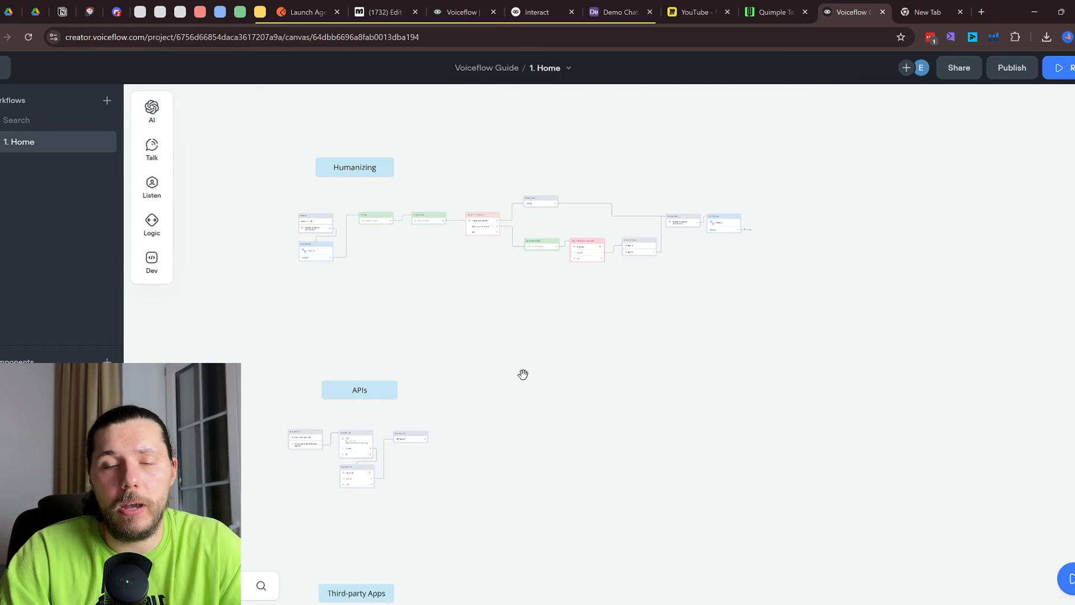
{"action": "scroll", "coordinate": [542, 412], "scroll_direction": "down", "scroll_amount": 2}
{"action": "left_click_drag", "start_coordinate": [619, 440], "coordinate": [742, 592]}
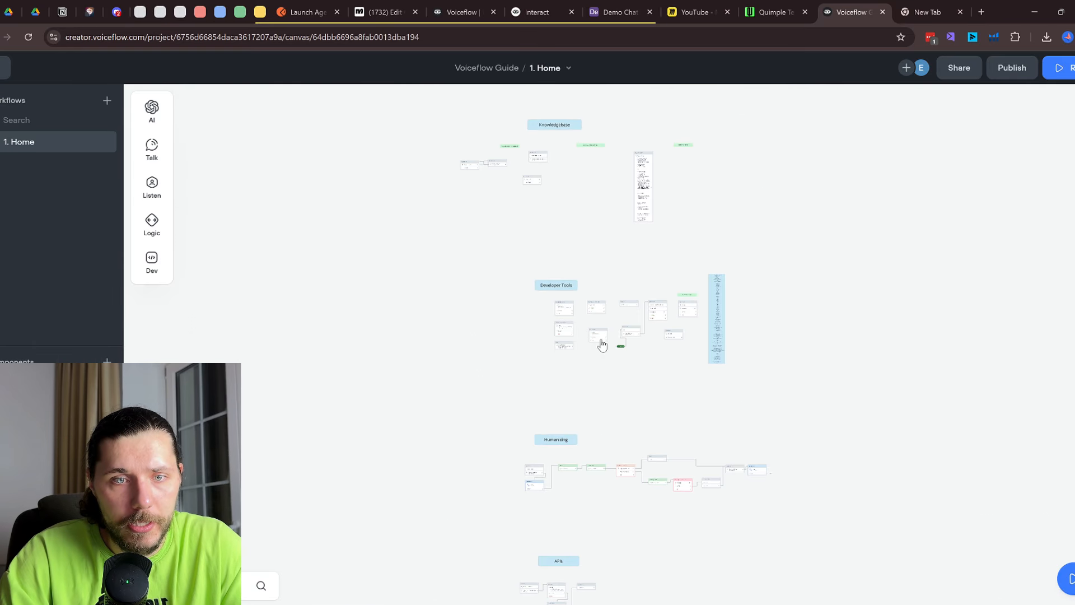
{"action": "scroll", "coordinate": [600, 342], "scroll_direction": "up", "scroll_amount": 4}
{"action": "left_click_drag", "start_coordinate": [636, 357], "coordinate": [398, 133]}
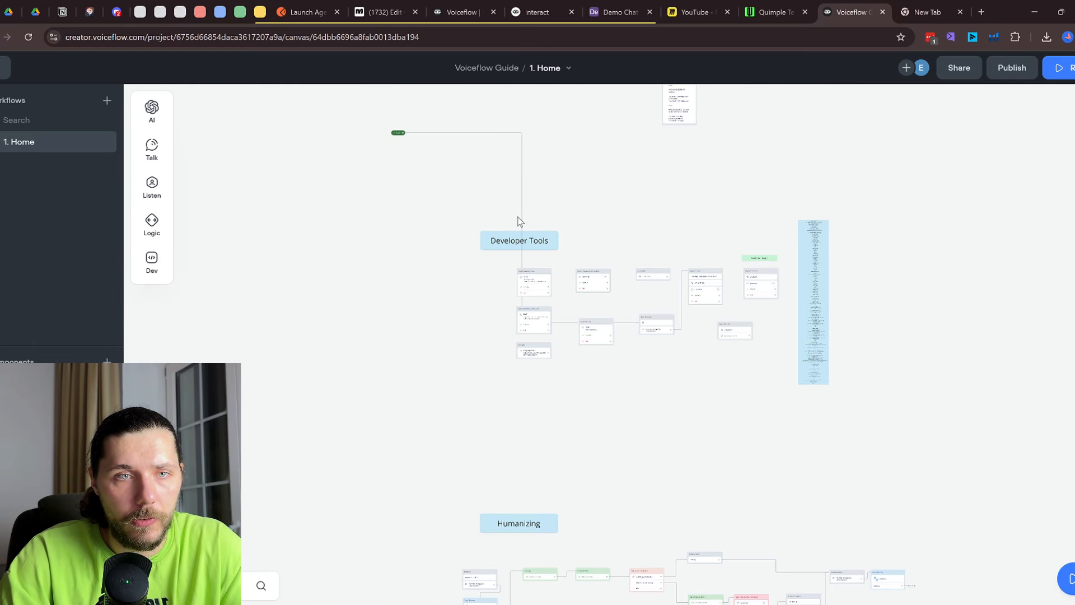
{"action": "left_click_drag", "start_coordinate": [620, 151], "coordinate": [722, 588]}
{"action": "scroll", "coordinate": [443, 428], "scroll_direction": "up", "scroll_amount": 3}
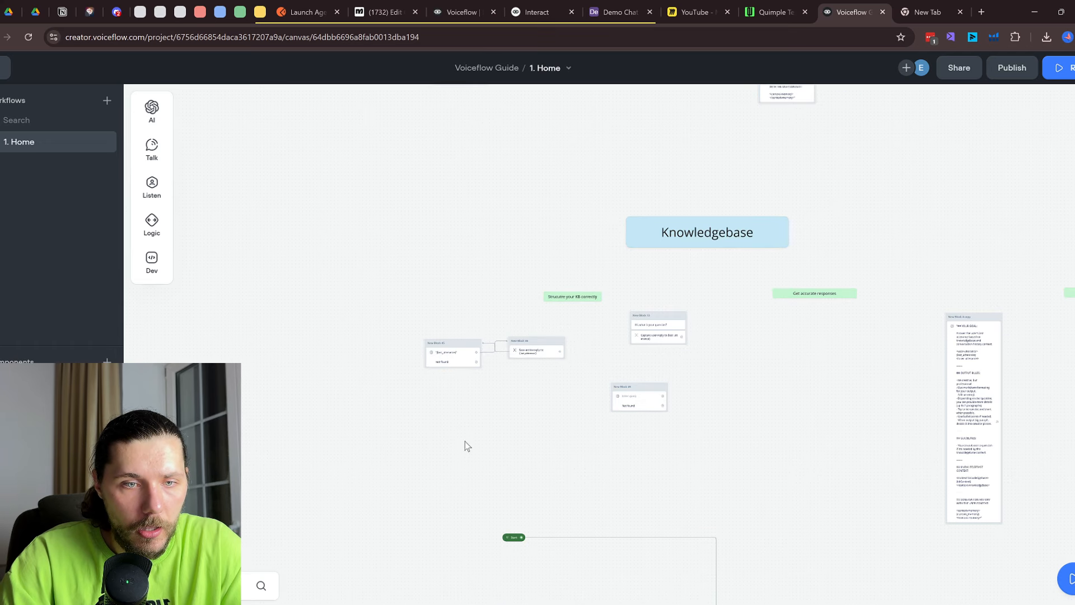
{"action": "left_click_drag", "start_coordinate": [513, 540], "coordinate": [392, 375]}
{"action": "scroll", "coordinate": [392, 375], "scroll_direction": "up", "scroll_amount": 5}
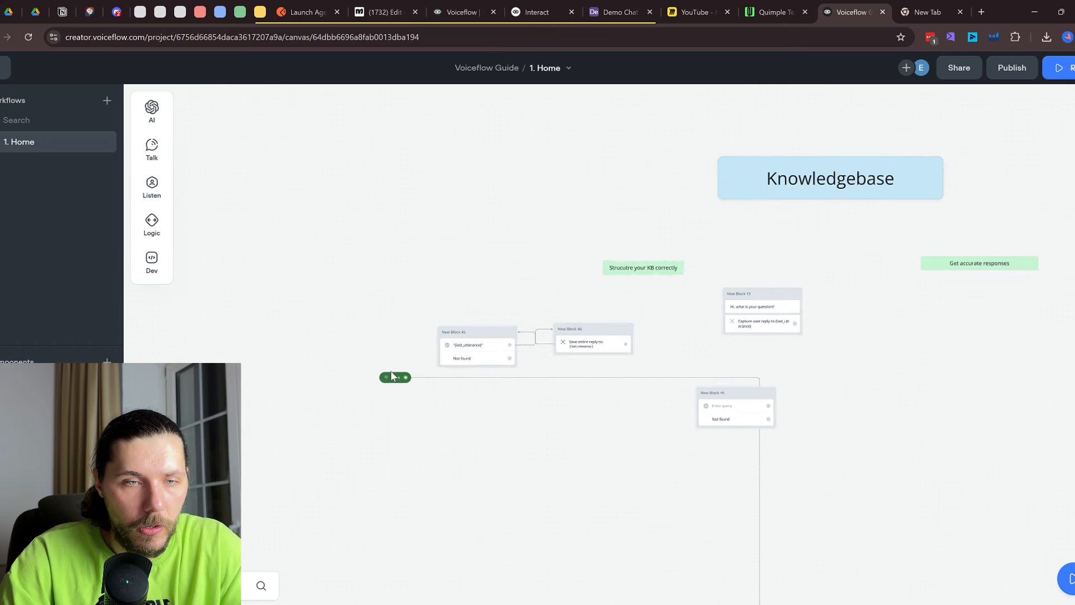
Place the Start node beside New Block 38 in the Basics section and connect it to that block
{"action": "left_click", "coordinate": [678, 334]}
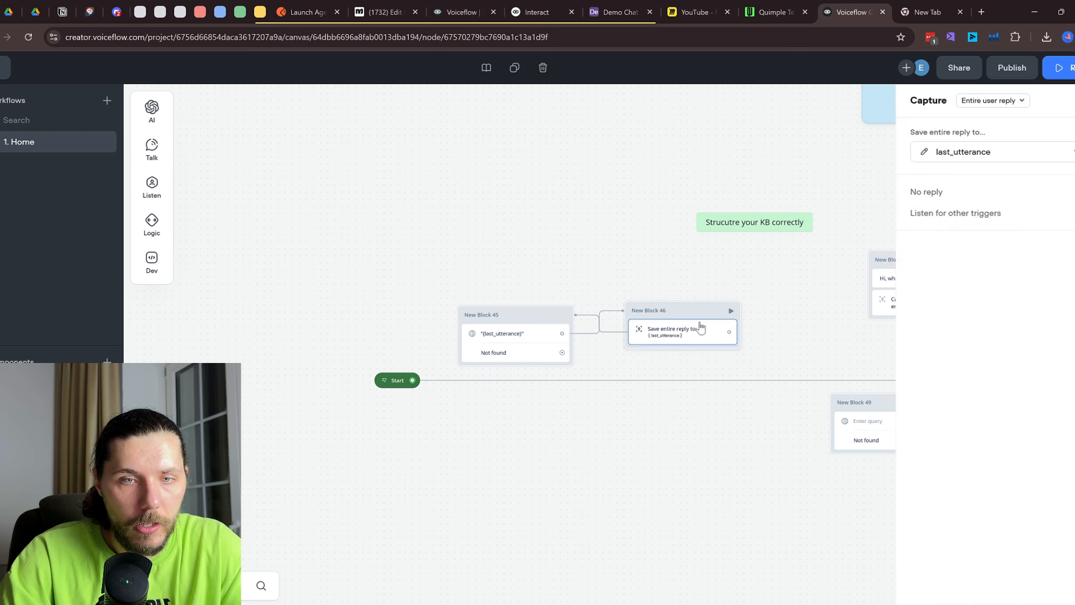
{"action": "left_click_drag", "start_coordinate": [564, 245], "coordinate": [440, 219]}
{"action": "left_click_drag", "start_coordinate": [537, 407], "coordinate": [557, 453]}
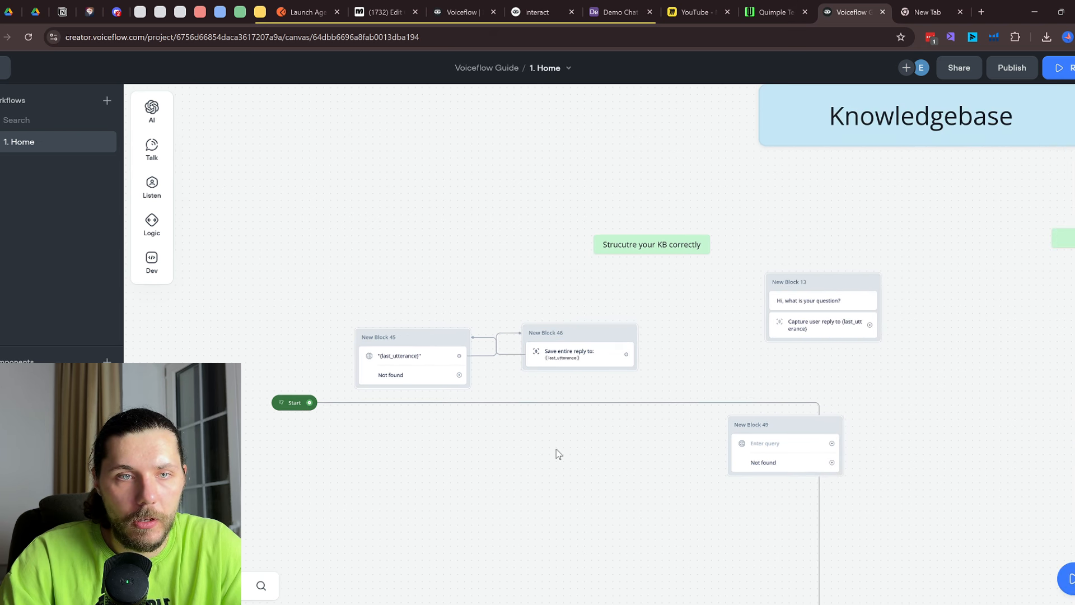
{"action": "scroll", "coordinate": [549, 424], "scroll_direction": "down", "scroll_amount": 5}
{"action": "left_click_drag", "start_coordinate": [503, 304], "coordinate": [546, 604]}
{"action": "scroll", "coordinate": [544, 559], "scroll_direction": "down", "scroll_amount": 1}
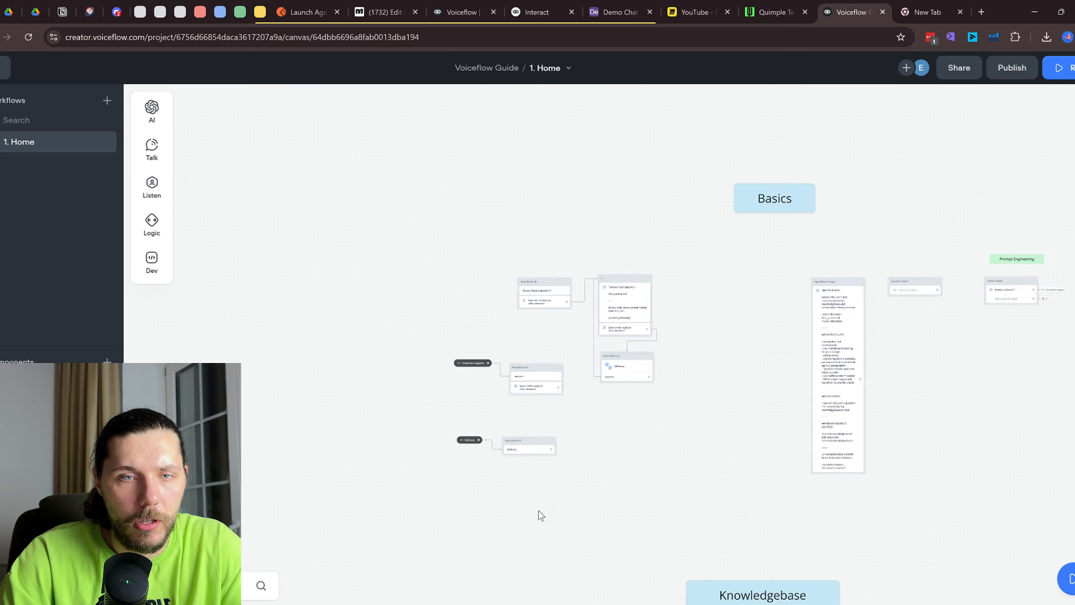
{"action": "left_click_drag", "start_coordinate": [541, 513], "coordinate": [538, 314]}
{"action": "left_click_drag", "start_coordinate": [464, 537], "coordinate": [520, 171]}
{"action": "left_click_drag", "start_coordinate": [607, 126], "coordinate": [600, 265]}
{"action": "scroll", "coordinate": [530, 297], "scroll_direction": "up", "scroll_amount": 5}
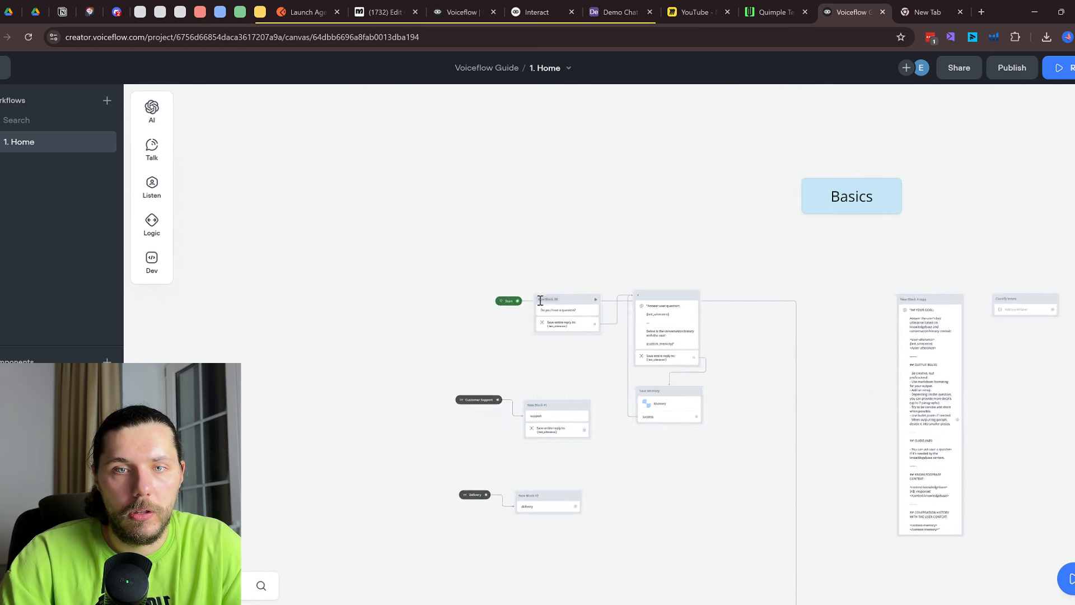
{"action": "left_click_drag", "start_coordinate": [515, 305], "coordinate": [555, 302]}
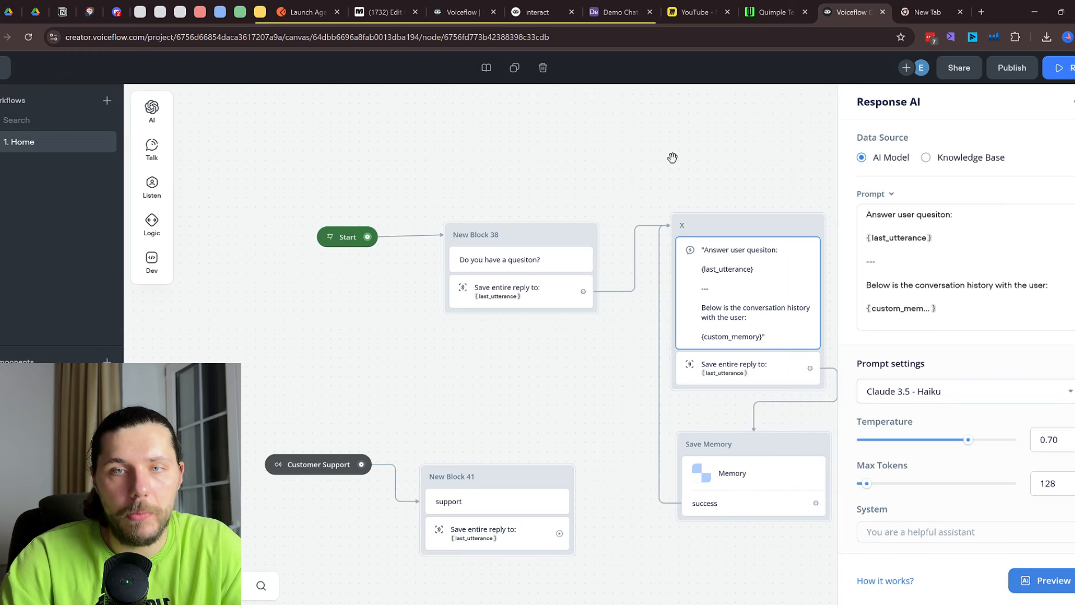
{"action": "left_click", "coordinate": [674, 159]}
Publish the agent, launch its Run view, then return to the voiceflow.com tab with Tico's answer
{"action": "left_click", "coordinate": [1003, 68]}
{"action": "left_click", "coordinate": [977, 259]}
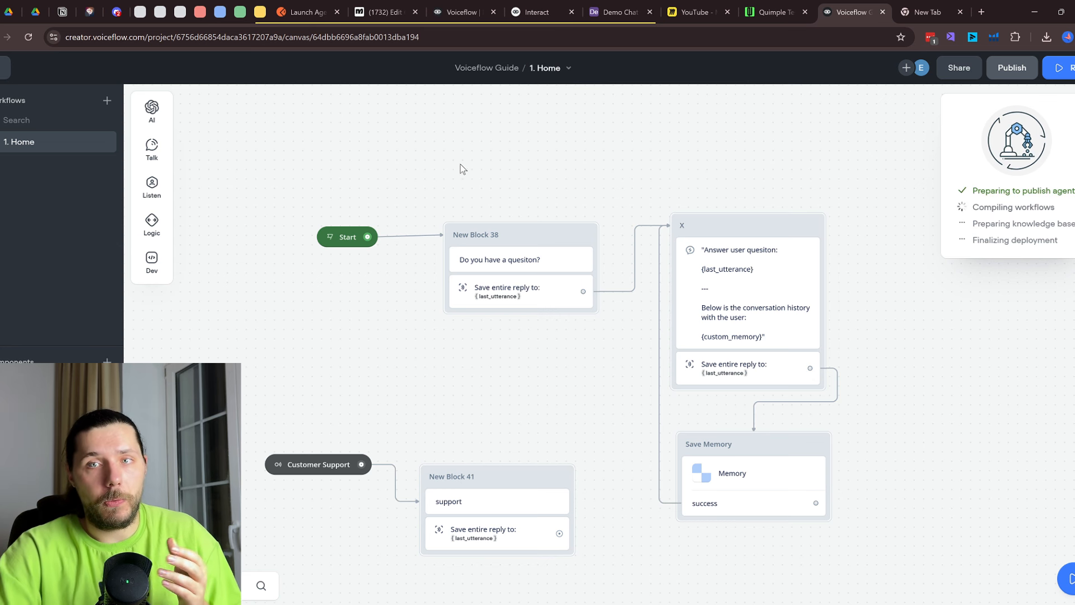
{"action": "left_click", "coordinate": [1061, 70]}
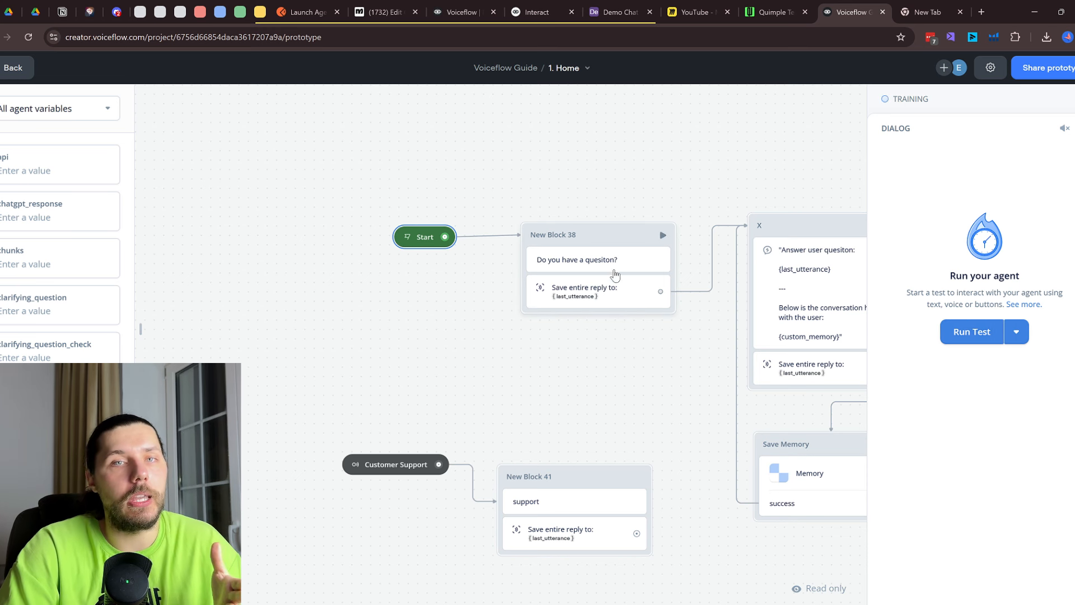
{"action": "scroll", "coordinate": [533, 230], "scroll_direction": "right", "scroll_amount": 5}
{"action": "left_click", "coordinate": [459, 10]}
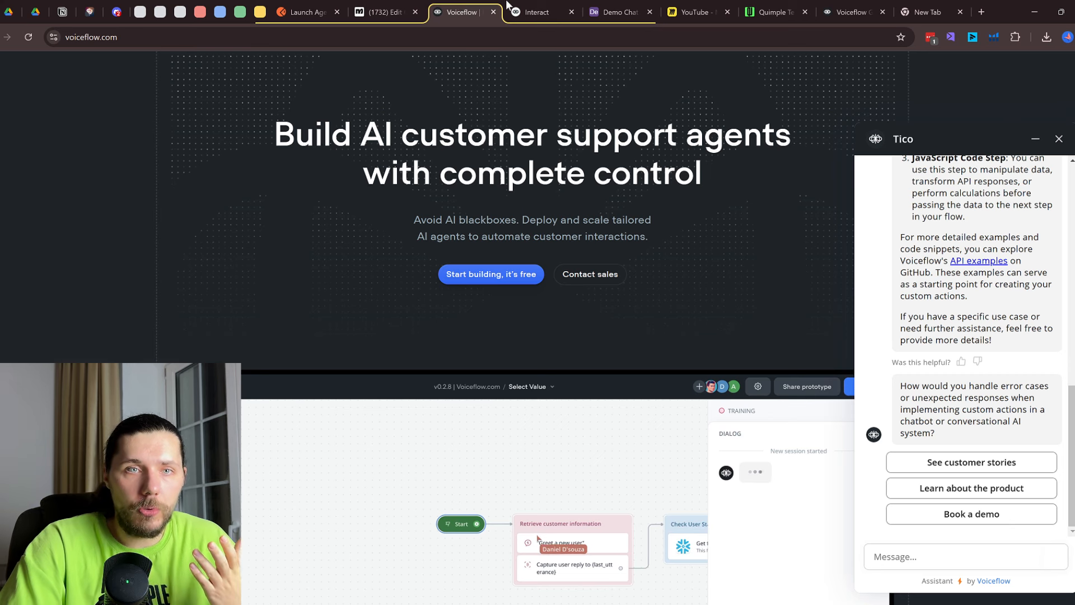
Check the Interact endpoint URL and Authorization header in the docs, then return to the agent canvas
{"action": "left_click", "coordinate": [527, 7]}
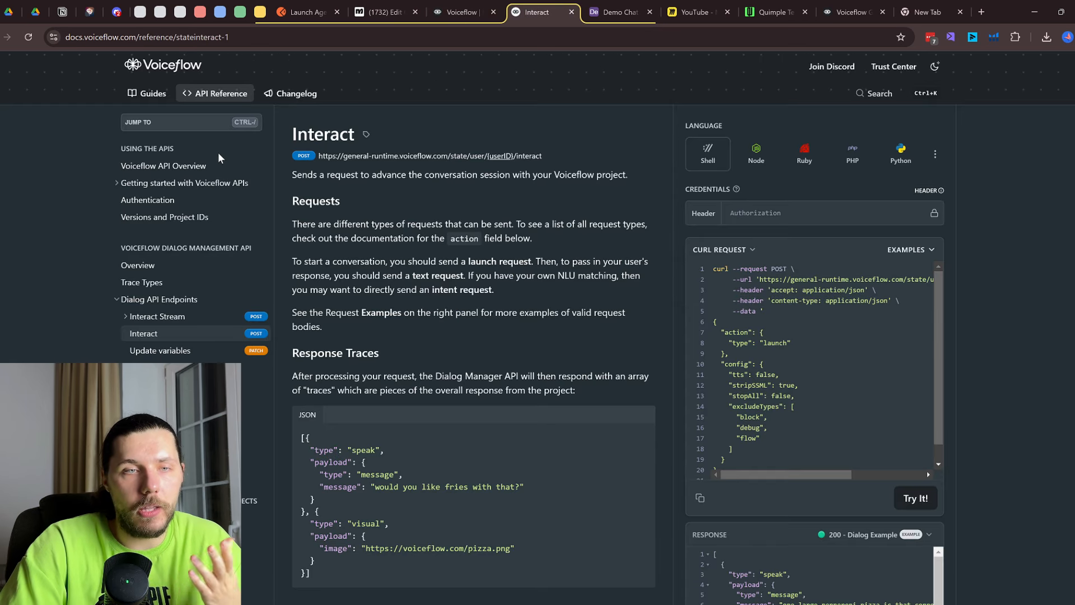
{"action": "left_click_drag", "start_coordinate": [298, 138], "coordinate": [543, 155]}
{"action": "left_click", "coordinate": [337, 161]}
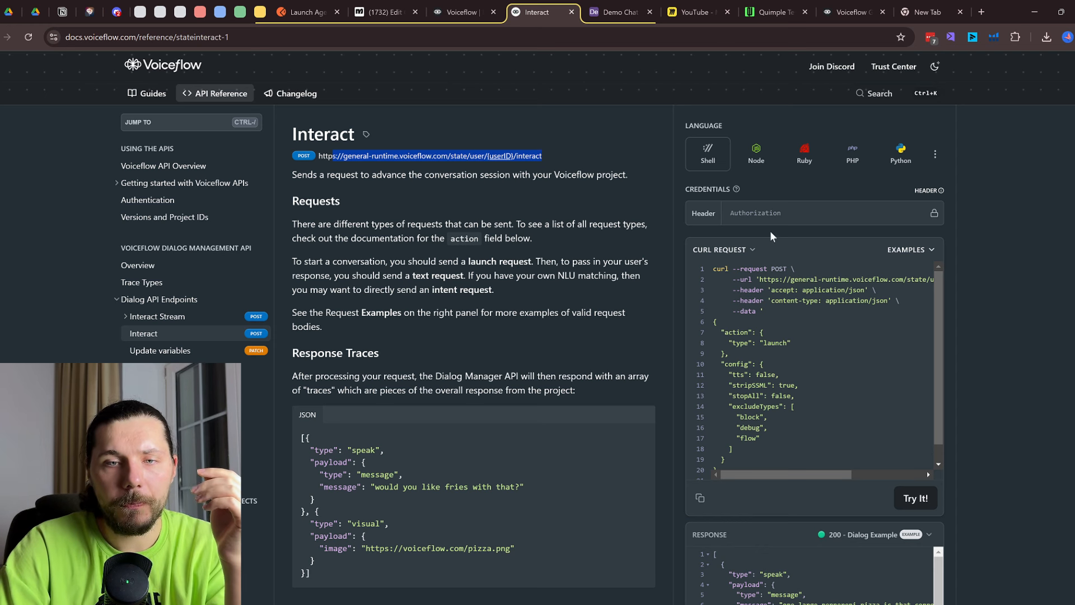
{"action": "left_click", "coordinate": [774, 216]}
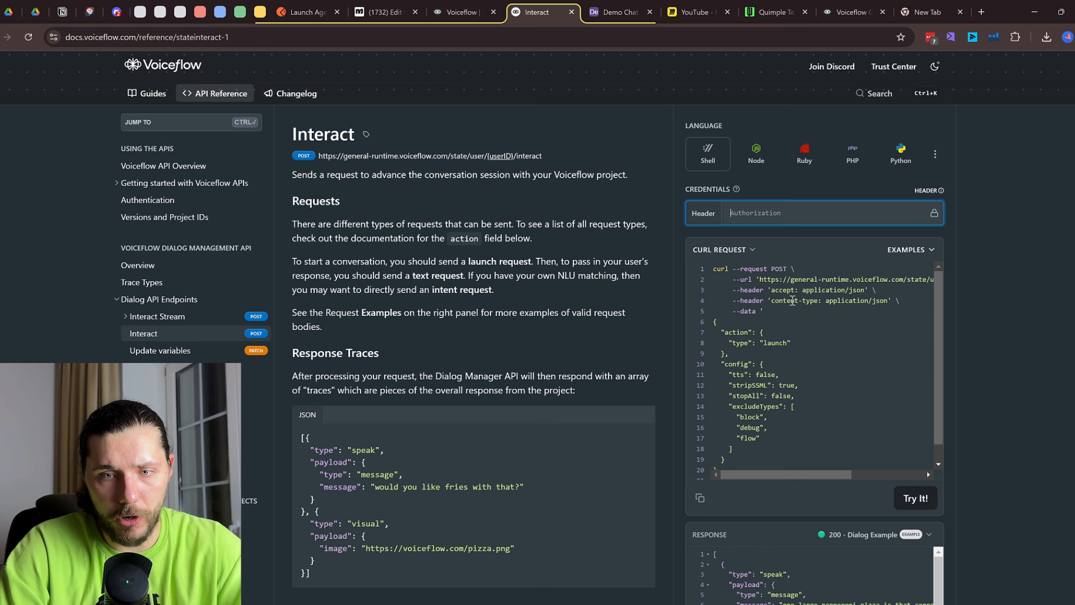
{"action": "left_click_drag", "start_coordinate": [754, 280], "coordinate": [827, 281]}
{"action": "scroll", "coordinate": [827, 281], "scroll_direction": "left", "scroll_amount": 2}
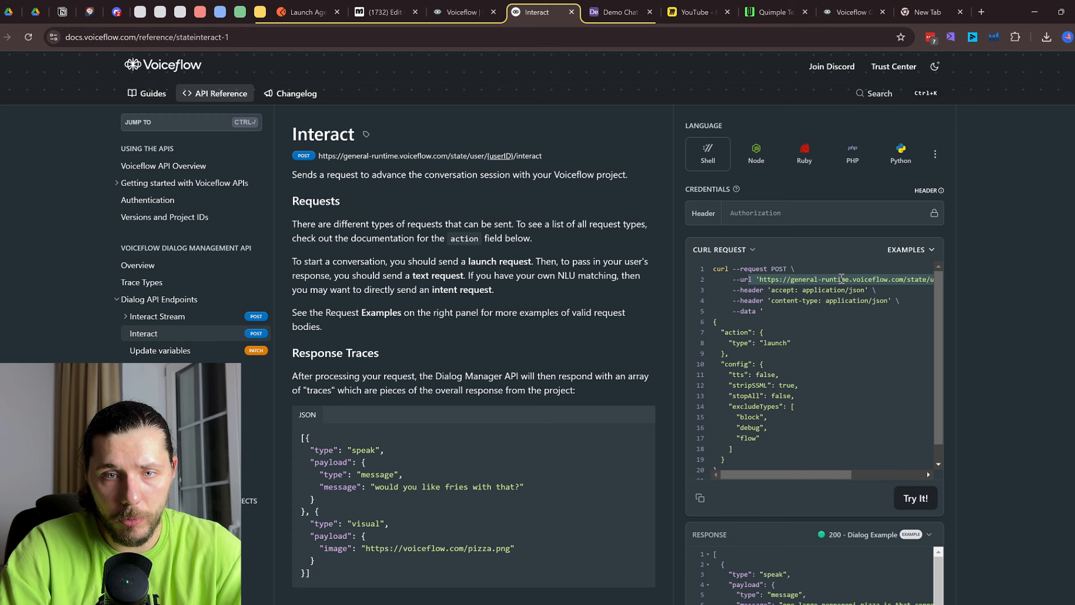
{"action": "left_click", "coordinate": [766, 223]}
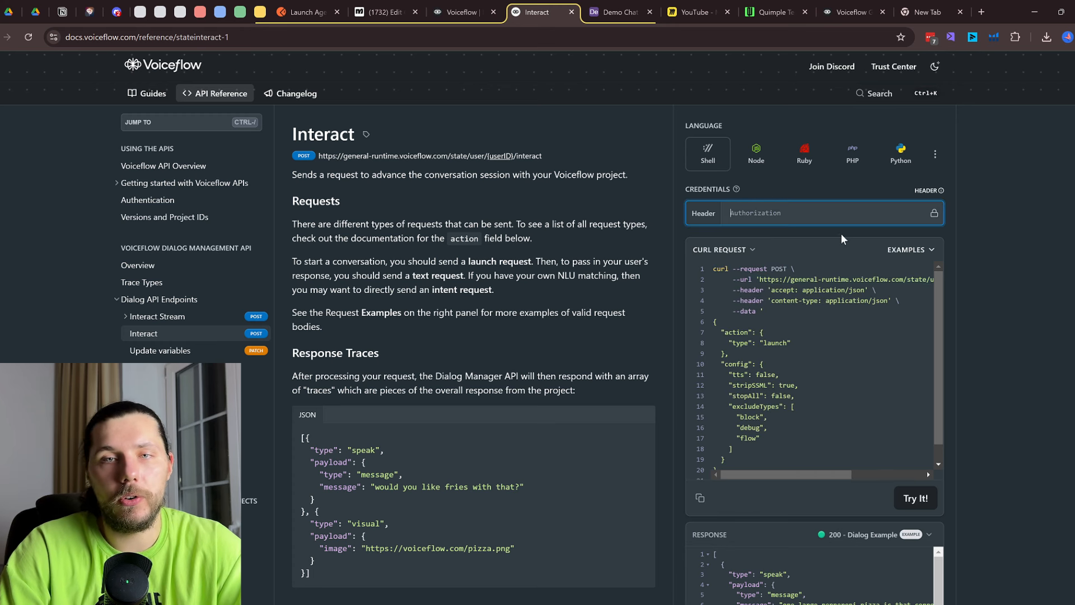
{"action": "left_click", "coordinate": [864, 7]}
{"action": "left_click", "coordinate": [11, 68]}
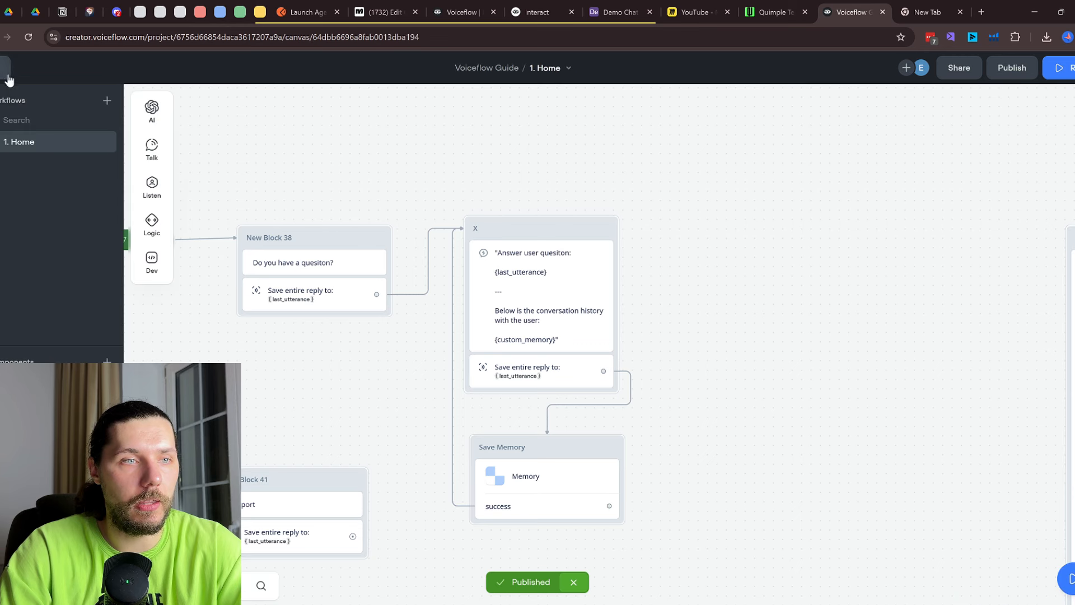
Copy the agent's primary API key from Integration > API keys
{"action": "left_click", "coordinate": [3, 72]}
{"action": "left_click", "coordinate": [1, 137]}
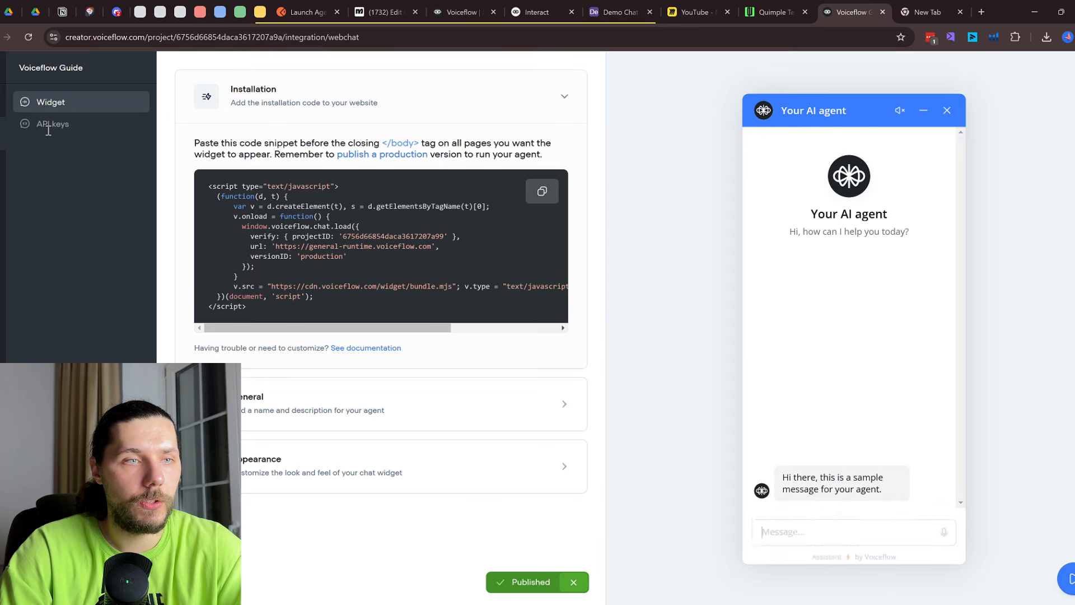
{"action": "left_click", "coordinate": [56, 124]}
{"action": "left_click", "coordinate": [539, 147]}
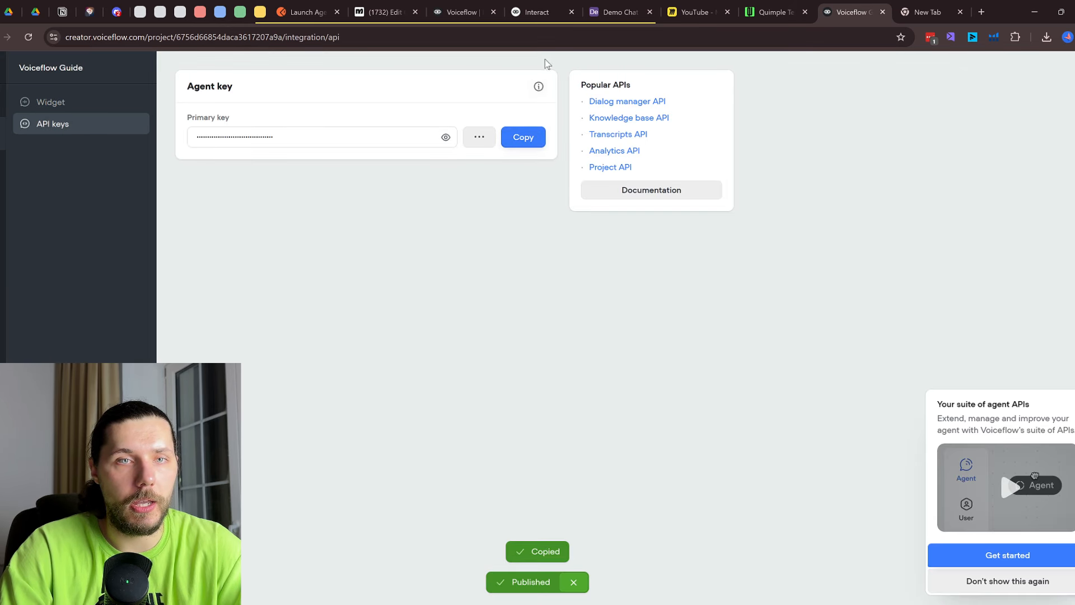
Paste the key into the Interact docs credentials and run it, getting 'Do you have a quesiton?'
{"action": "left_click", "coordinate": [540, 12]}
{"action": "left_click", "coordinate": [476, 7]}
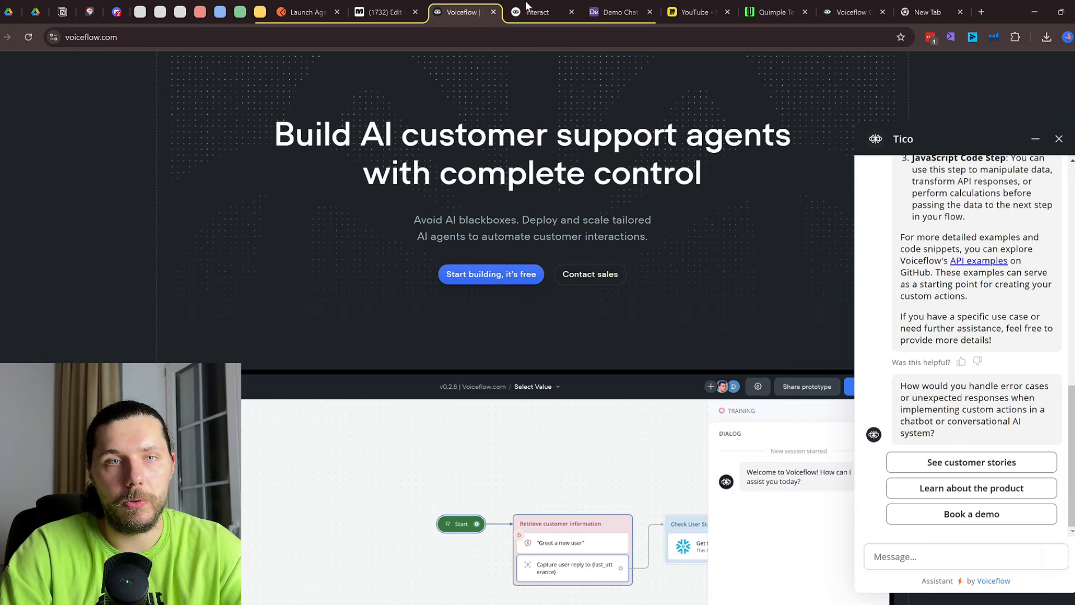
{"action": "left_click", "coordinate": [527, 9]}
{"action": "key", "text": "ctrl+v"}
{"action": "left_click", "coordinate": [917, 498]}
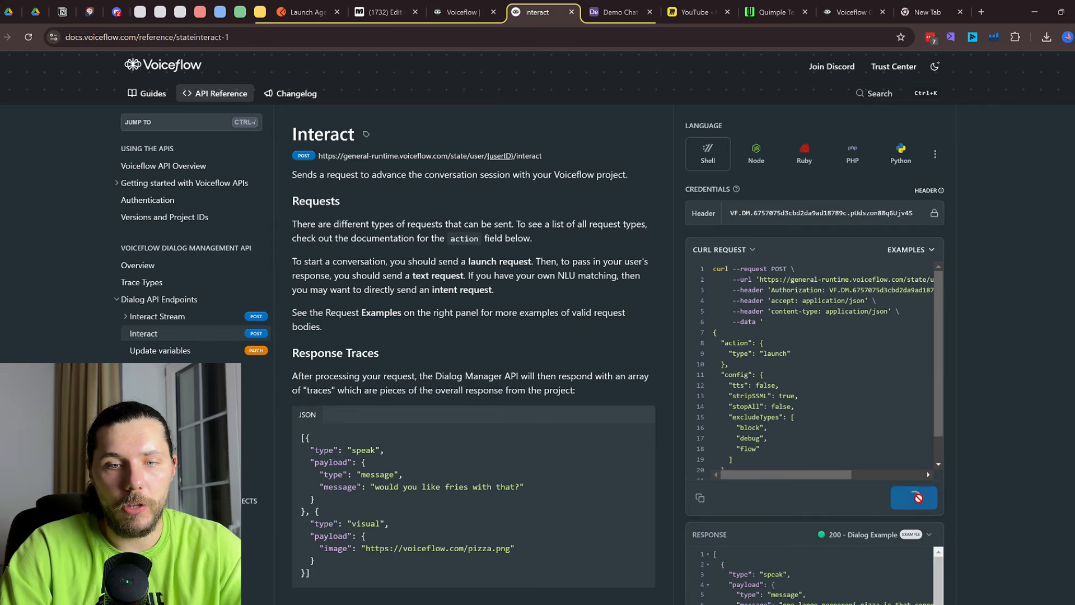
{"action": "scroll", "coordinate": [963, 445], "scroll_direction": "down", "scroll_amount": 1}
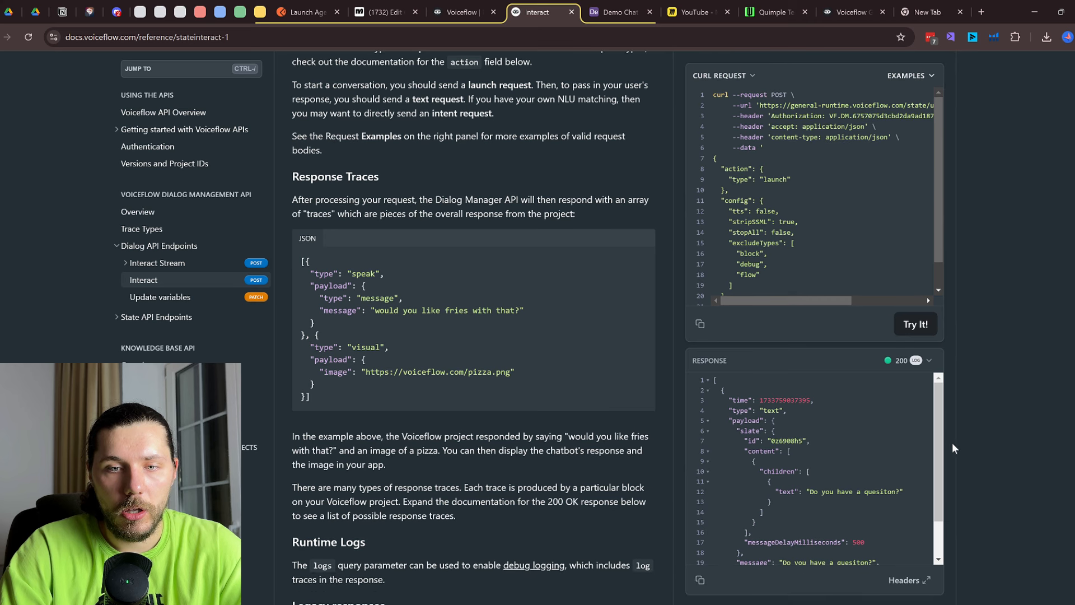
{"action": "scroll", "coordinate": [808, 440], "scroll_direction": "down", "scroll_amount": 1}
{"action": "left_click_drag", "start_coordinate": [810, 459], "coordinate": [900, 460]}
Return to Voiceflow and browse the agent's knowledge base and workflows list
{"action": "left_click", "coordinate": [852, 11]}
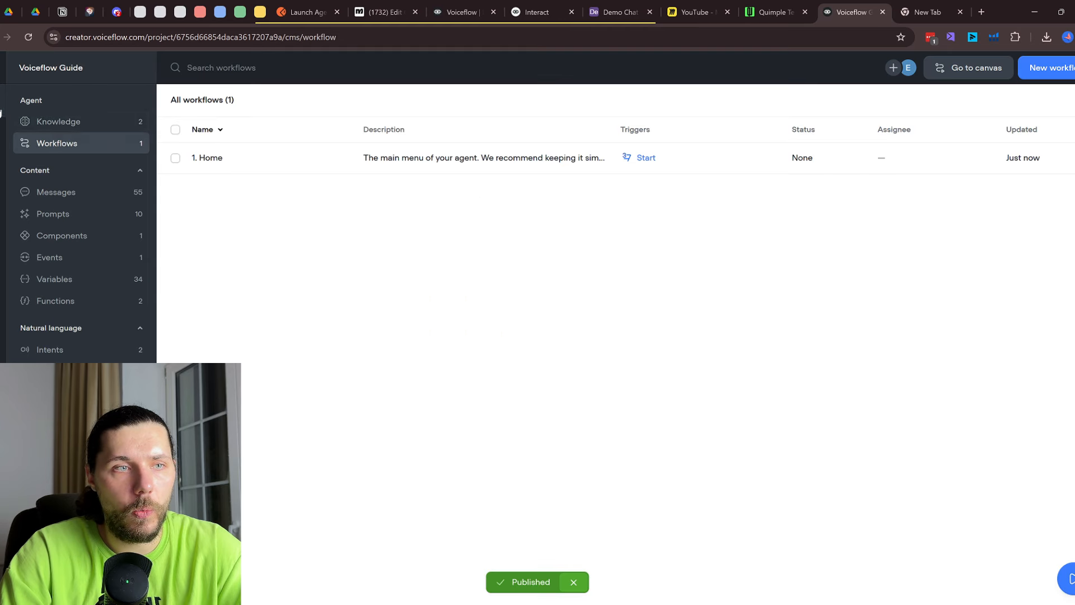
{"action": "left_click", "coordinate": [59, 121]}
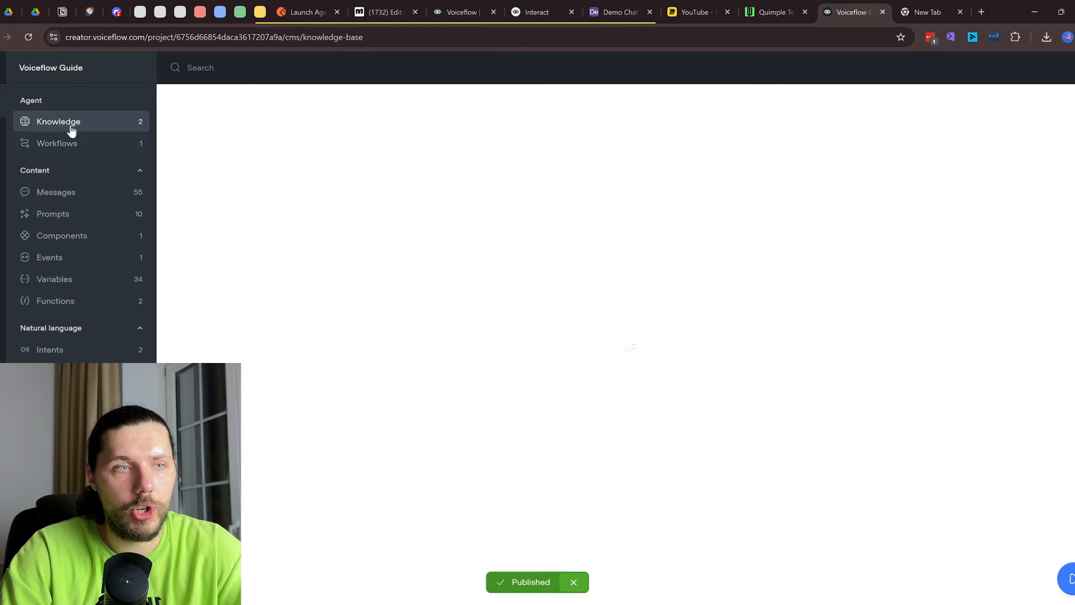
{"action": "left_click", "coordinate": [56, 143]}
Open the Home workflow, close the Quimple, empty and YouTube tabs, and reorder the Interact docs tab
{"action": "double_click", "coordinate": [313, 169]}
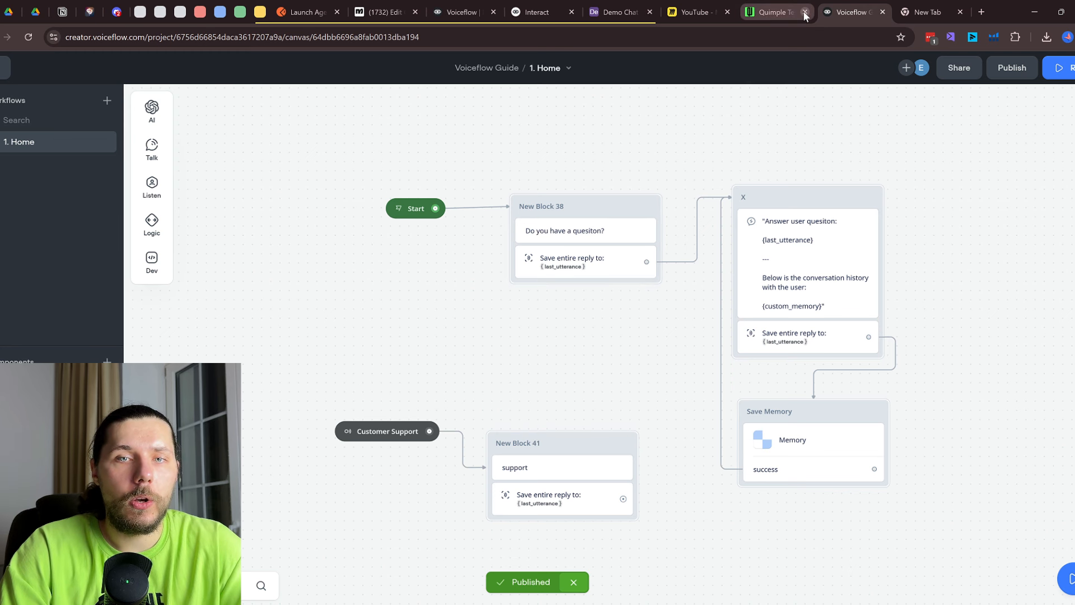
{"action": "left_click", "coordinate": [805, 12]}
{"action": "left_click", "coordinate": [886, 12]}
{"action": "left_click", "coordinate": [794, 12]}
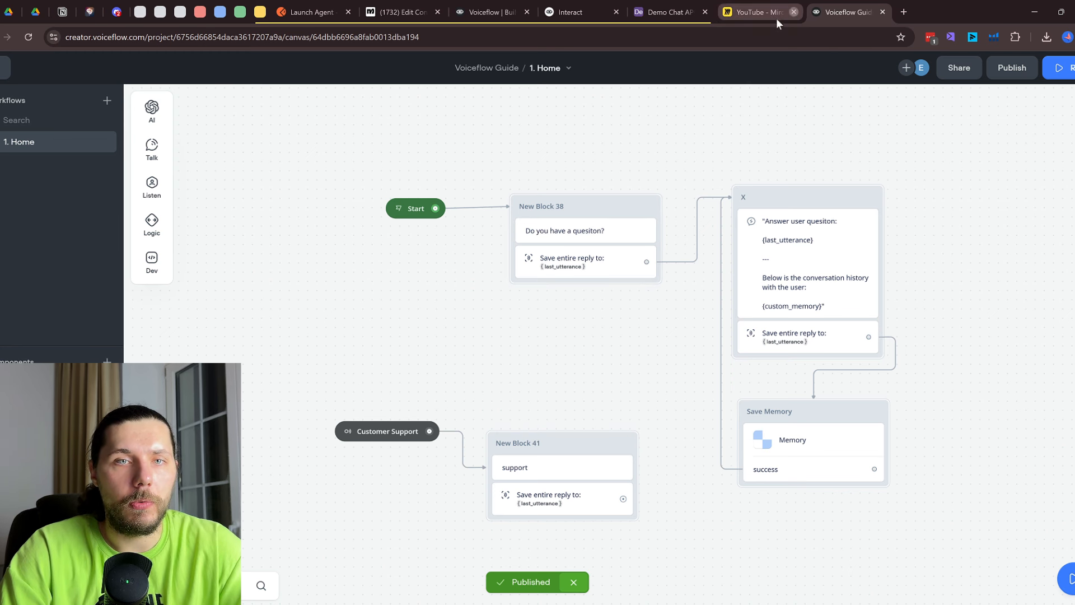
{"action": "left_click_drag", "start_coordinate": [588, 11], "coordinate": [728, 11]}
Review the Interact request URL in the docs, highlighting its userID part
{"action": "scroll", "coordinate": [793, 410], "scroll_direction": "up", "scroll_amount": 2}
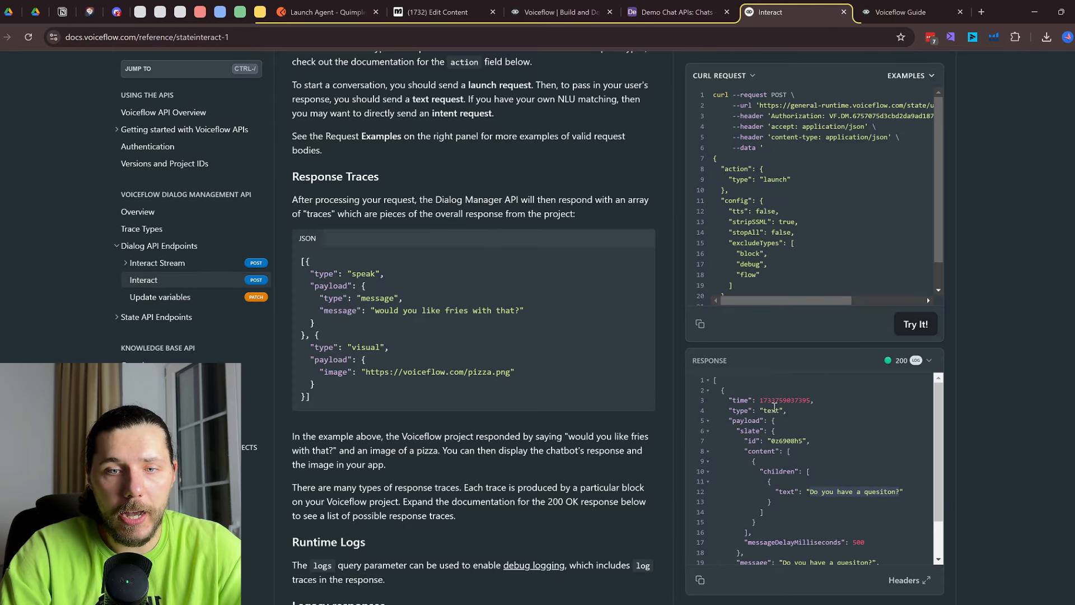
{"action": "scroll", "coordinate": [786, 419], "scroll_direction": "down", "scroll_amount": 2}
{"action": "scroll", "coordinate": [790, 426], "scroll_direction": "up", "scroll_amount": 3}
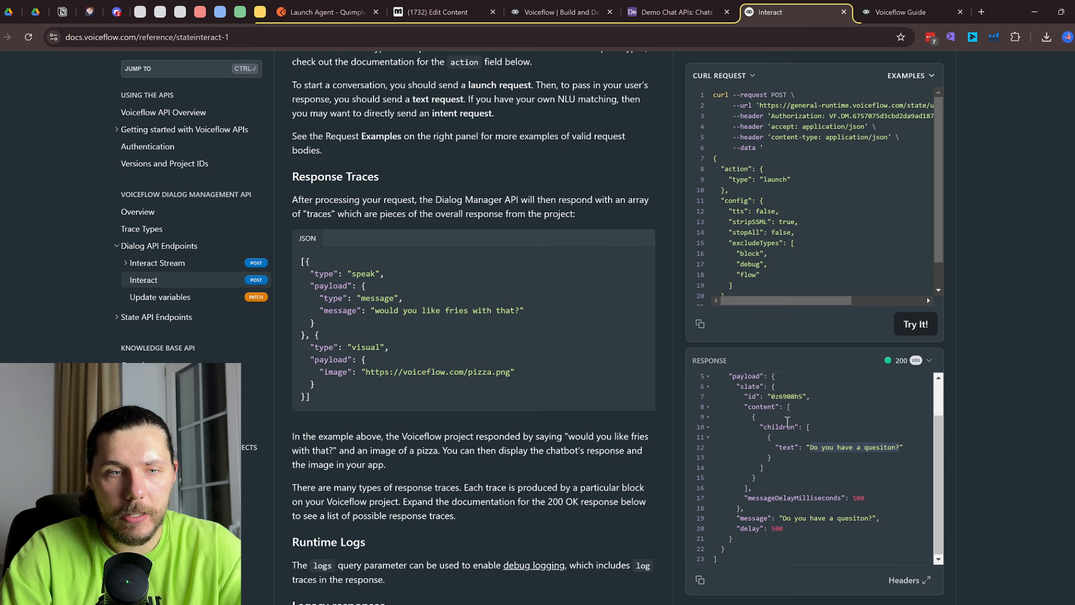
{"action": "scroll", "coordinate": [885, 236], "scroll_direction": "up", "scroll_amount": 2}
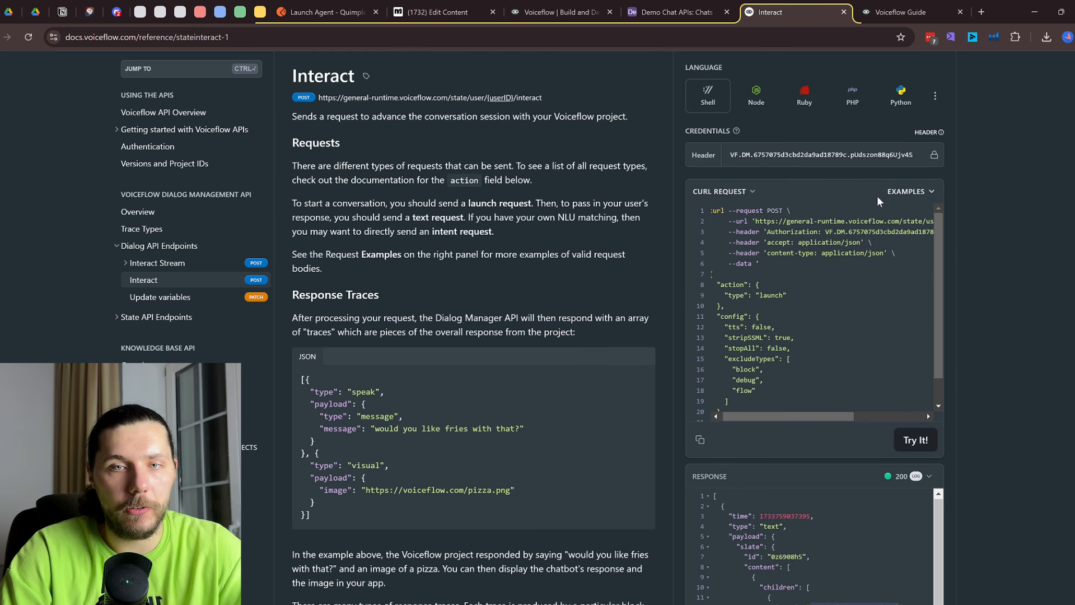
{"action": "scroll", "coordinate": [885, 227], "scroll_direction": "right", "scroll_amount": 5}
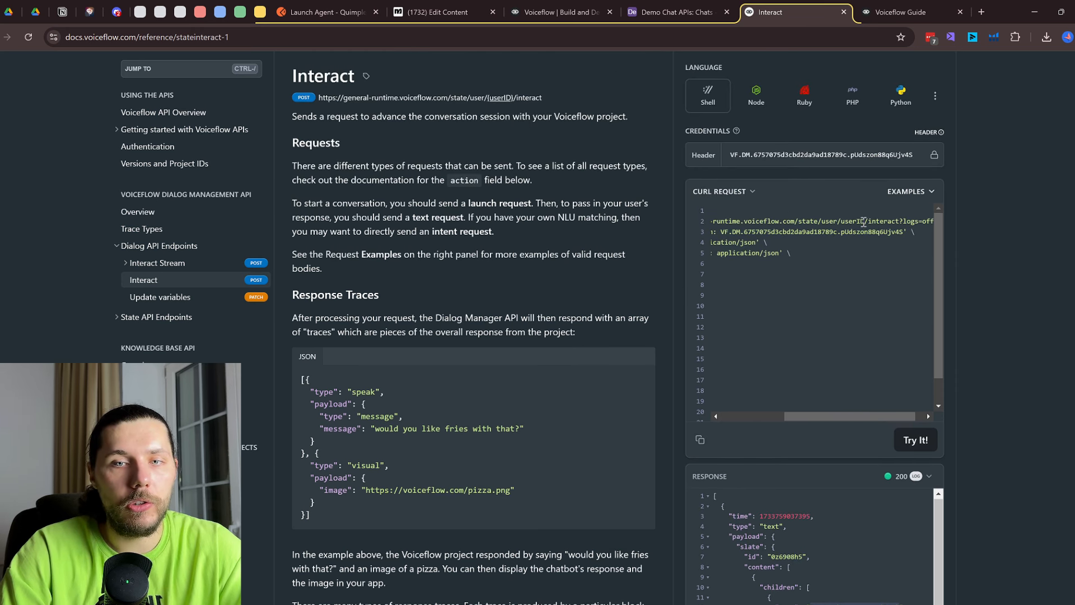
{"action": "left_click_drag", "start_coordinate": [862, 220], "coordinate": [843, 221]}
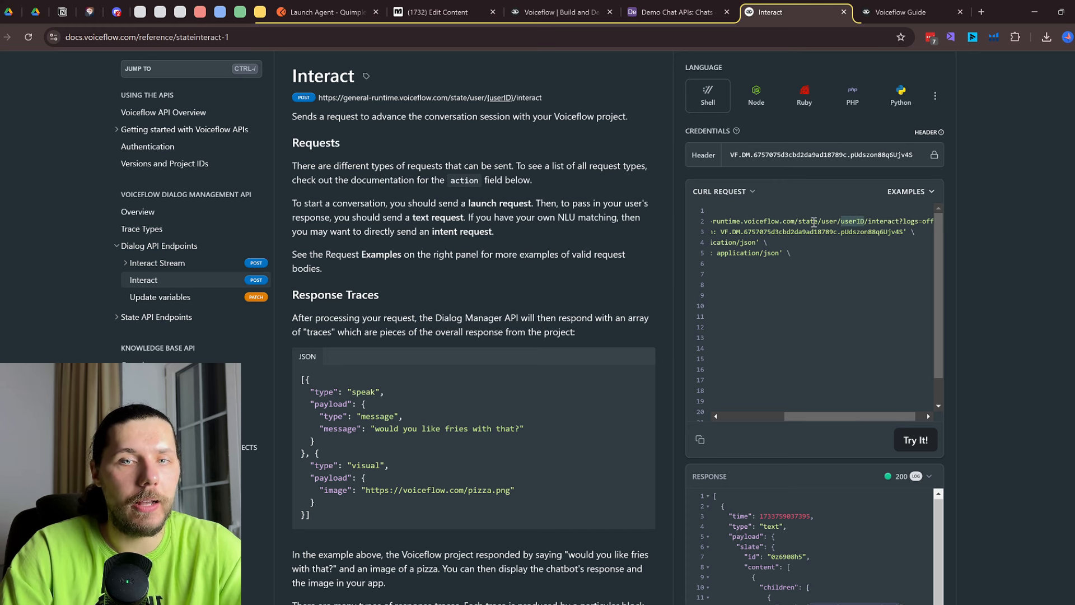
Bring up the Launch Agent request in Postman, moving its tab after Demo Chat APIs
{"action": "left_click", "coordinate": [323, 8]}
{"action": "left_click", "coordinate": [821, 6]}
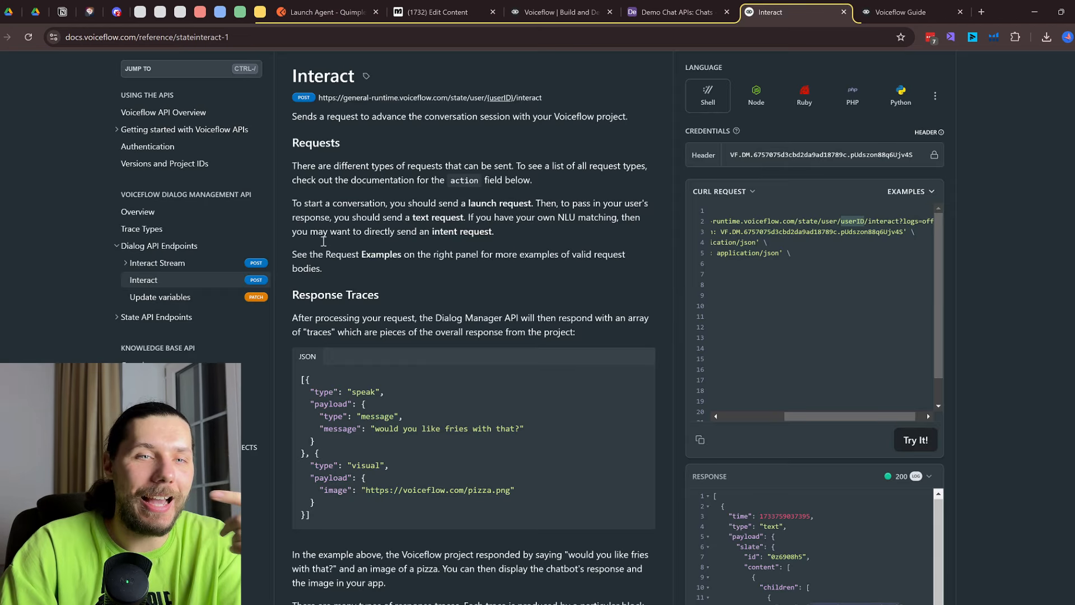
{"action": "scroll", "coordinate": [470, 207], "scroll_direction": "up", "scroll_amount": 1}
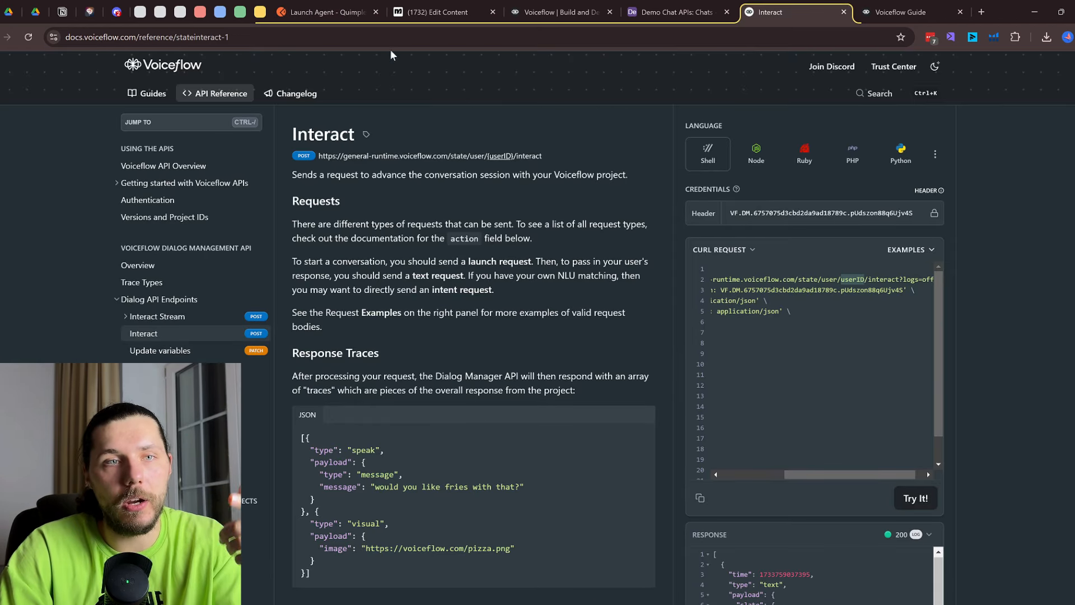
{"action": "left_click", "coordinate": [325, 13]}
{"action": "left_click_drag", "start_coordinate": [324, 12], "coordinate": [677, 16]}
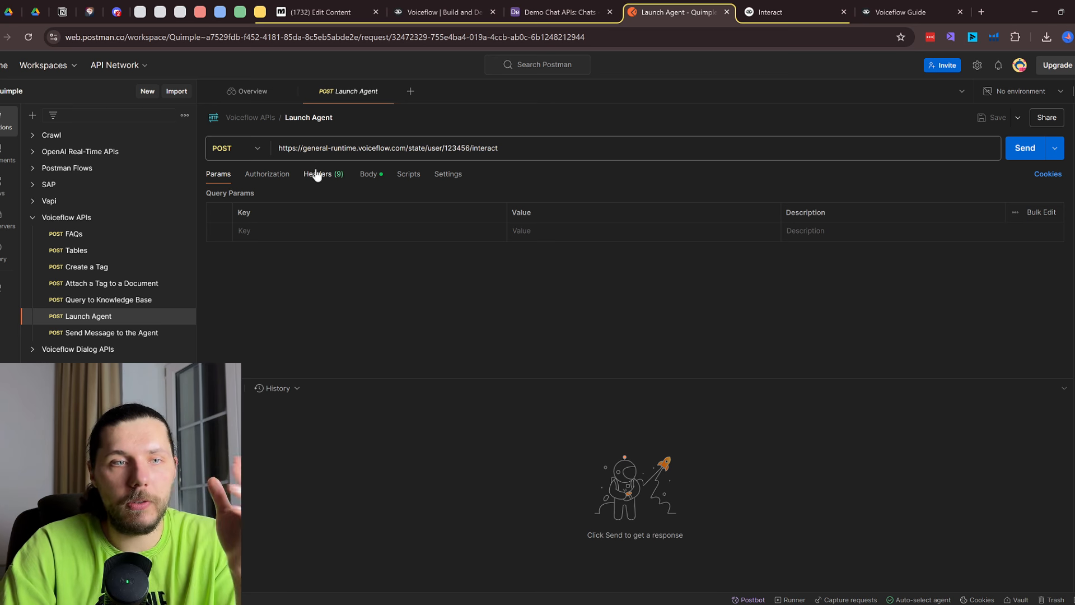
{"action": "left_click", "coordinate": [372, 148]}
Replace user ID 123456 in the Launch Agent request URL with 5555
{"action": "left_click_drag", "start_coordinate": [297, 147], "coordinate": [261, 162]}
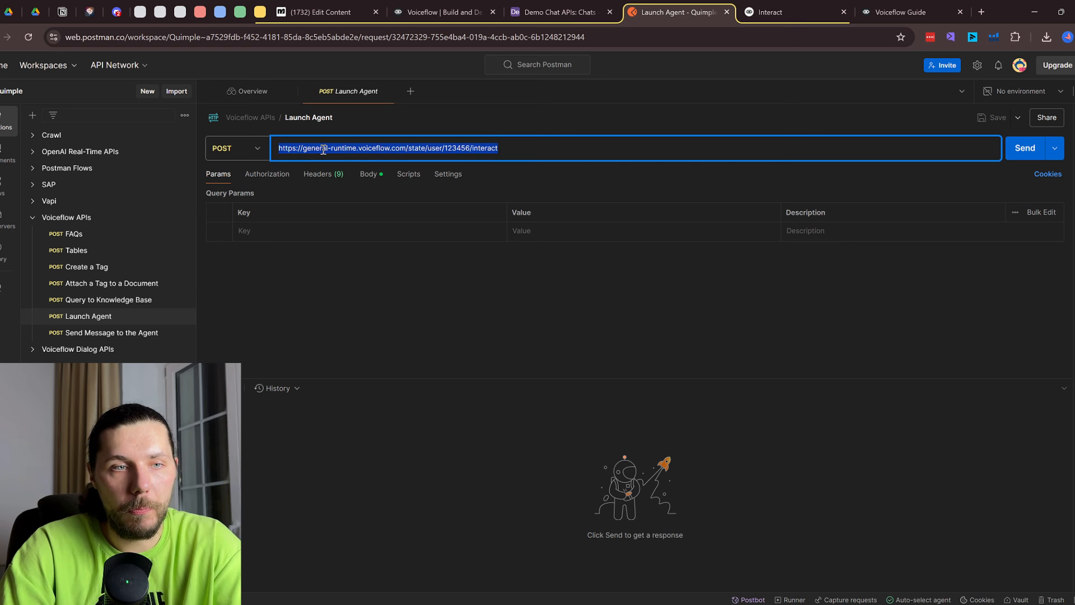
{"action": "left_click", "coordinate": [424, 149]}
{"action": "double_click", "coordinate": [460, 148]}
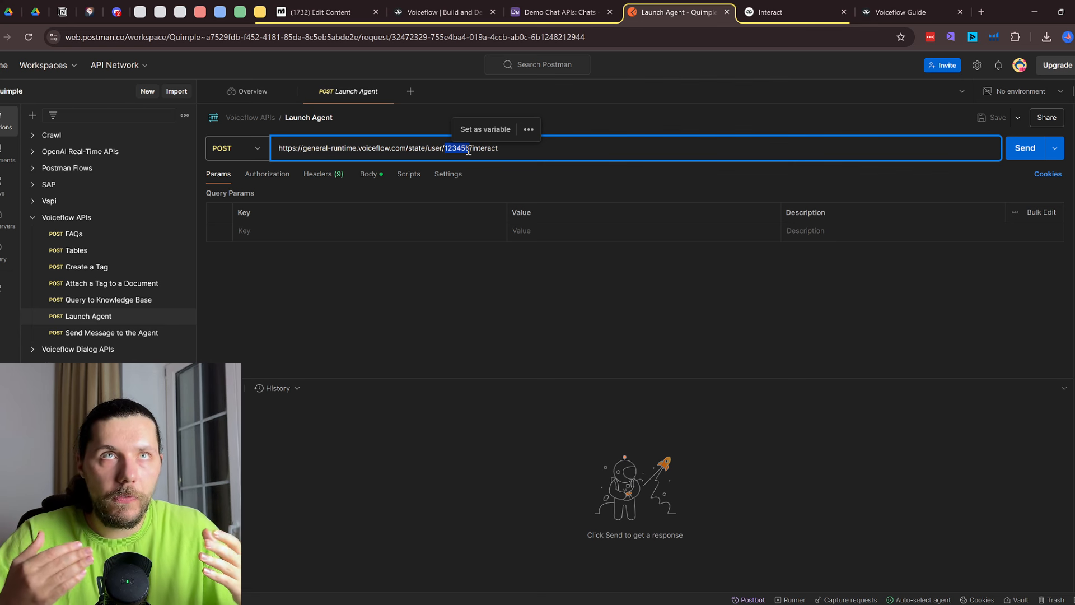
{"action": "key", "text": "BackSpace"}
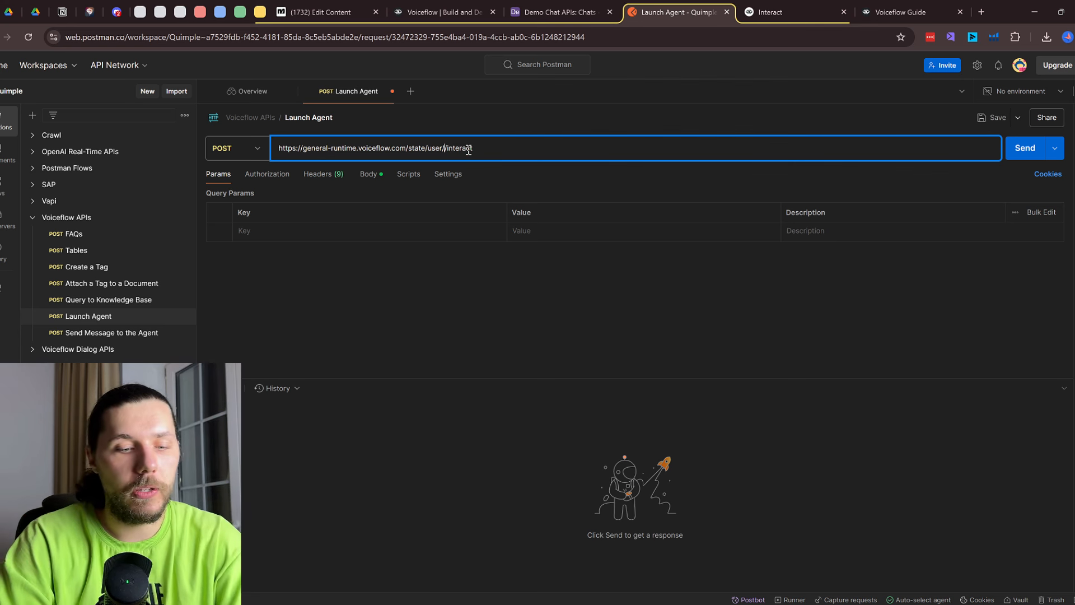
{"action": "type", "text": "55555/"}
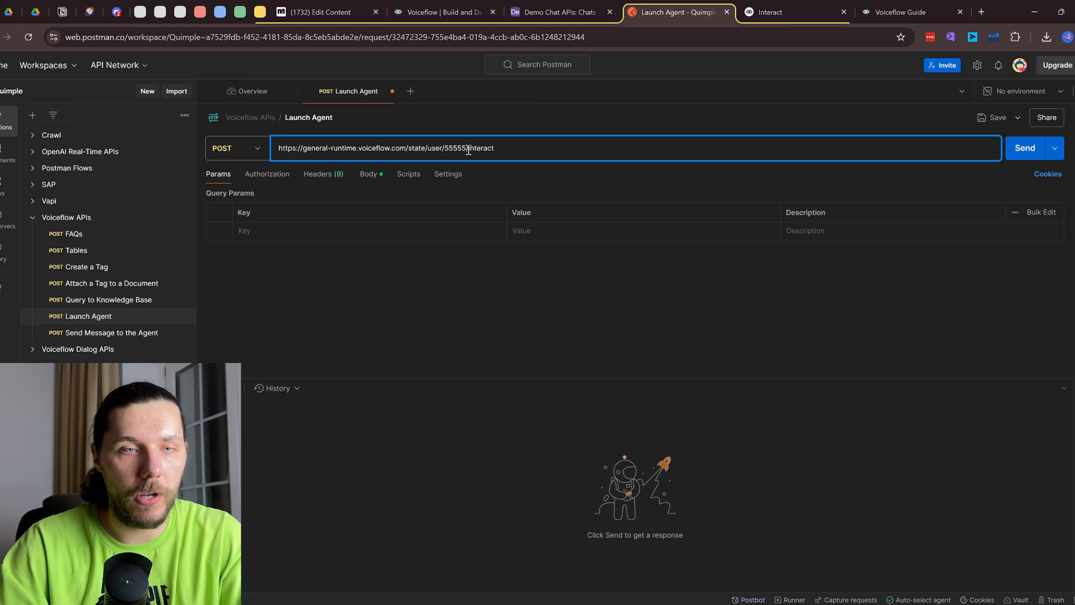
{"action": "key", "text": "BackSpace"}
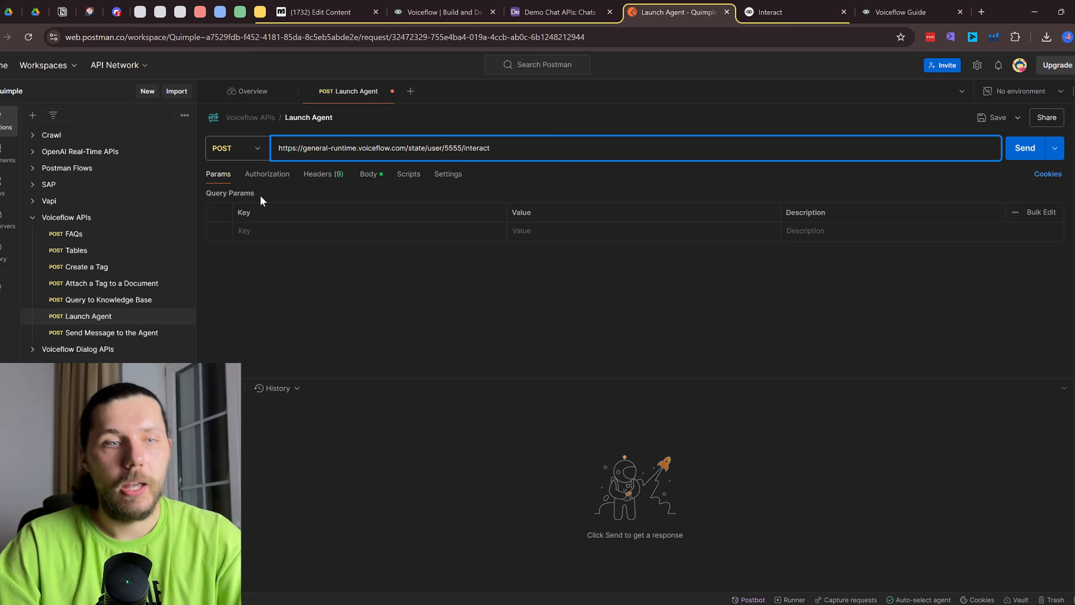
Review the request's Authorization, Headers and JSON Body, noting the launch action field
{"action": "left_click", "coordinate": [268, 175]}
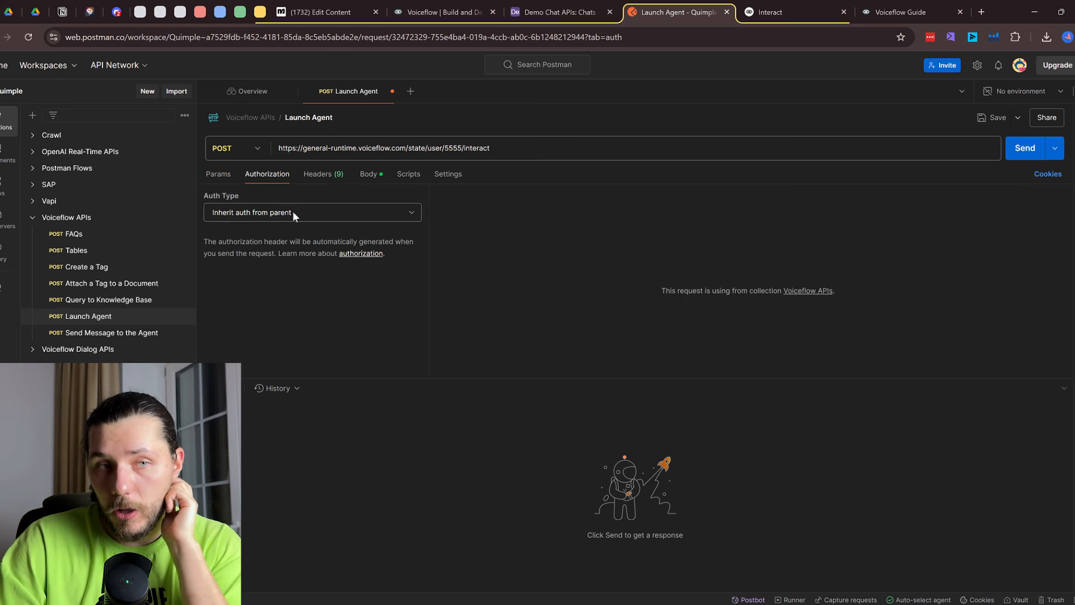
{"action": "left_click", "coordinate": [317, 175]}
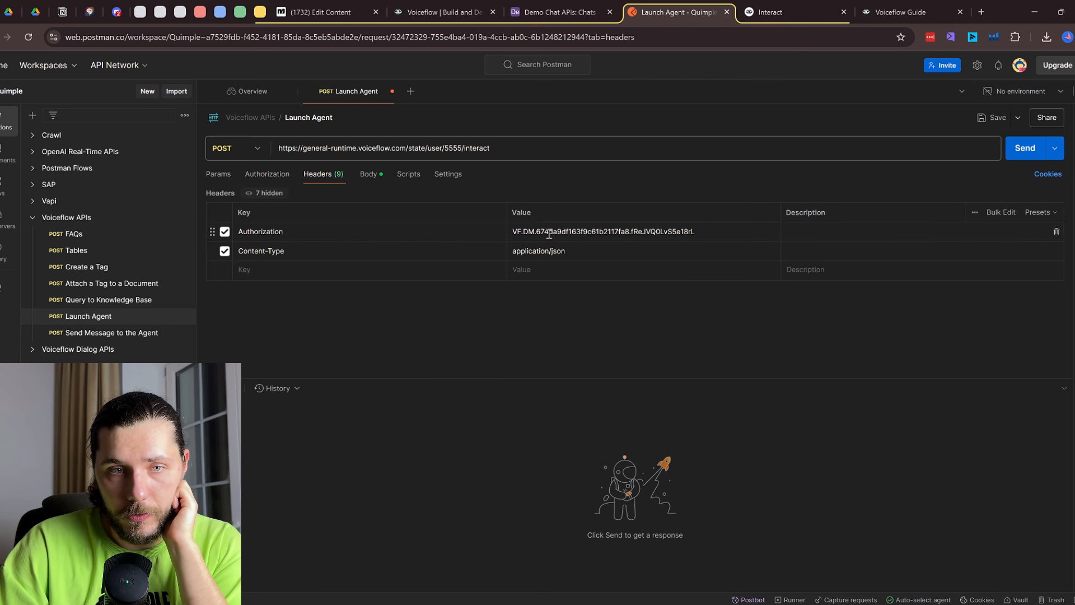
{"action": "left_click", "coordinate": [371, 175]}
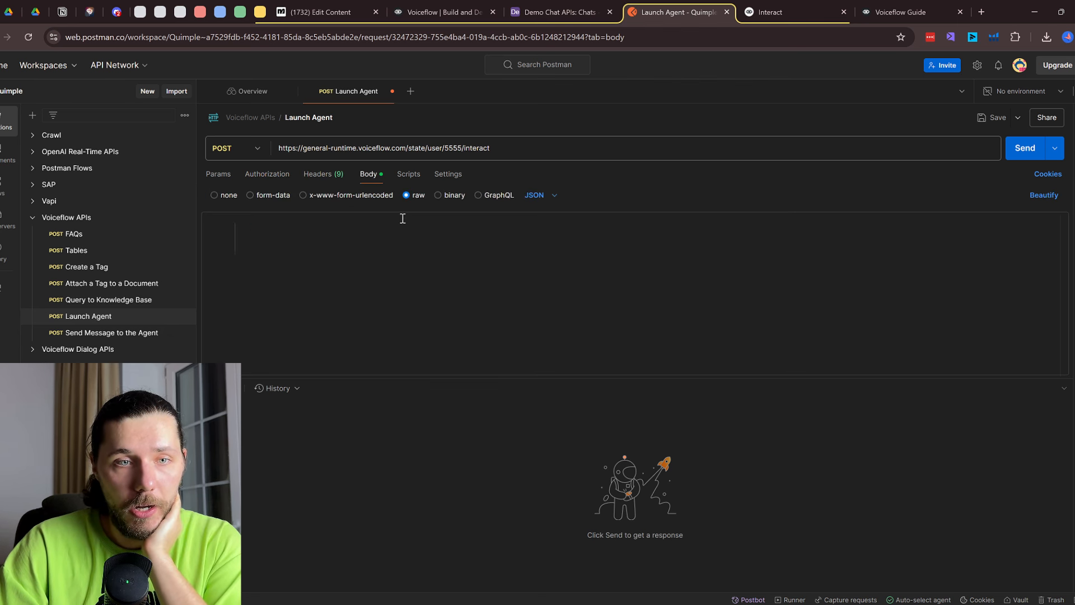
{"action": "double_click", "coordinate": [262, 229]}
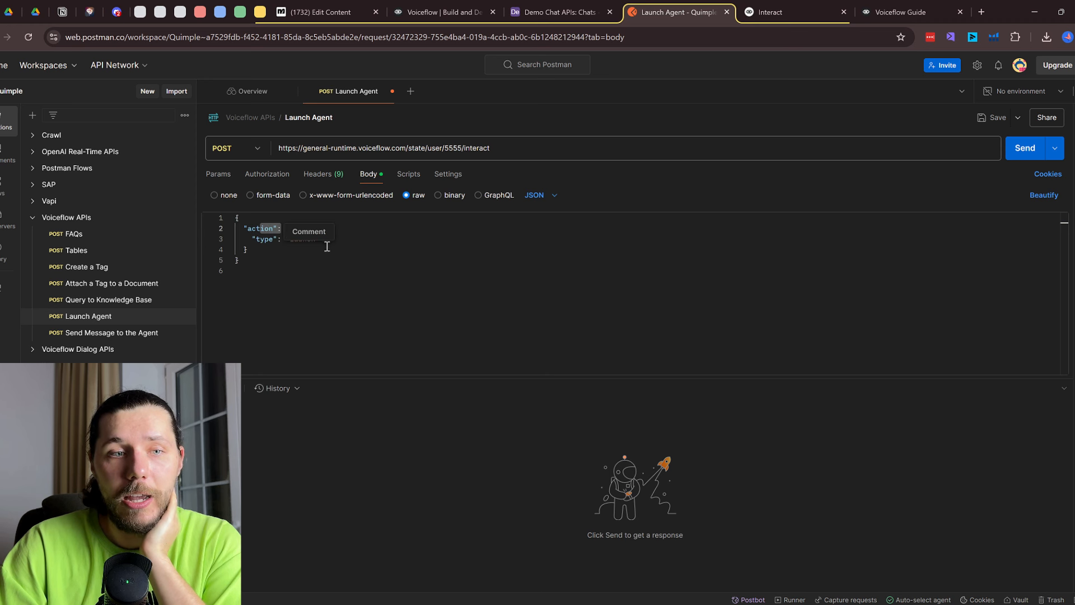
Send the launch request and review the 200 OK reply 'Hi, how can I help?'
{"action": "left_click", "coordinate": [1027, 150]}
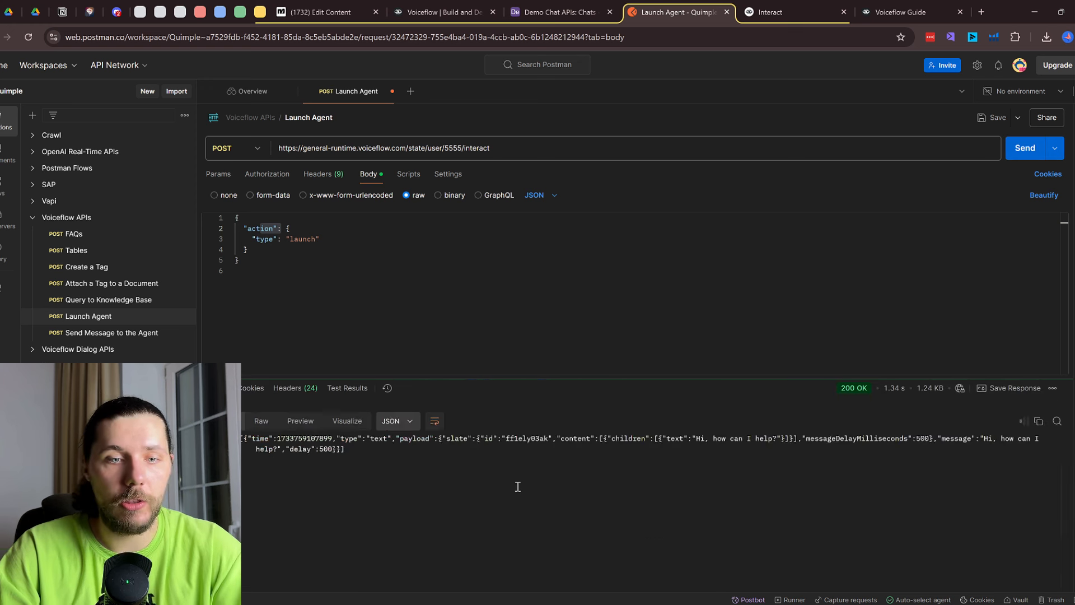
{"action": "scroll", "coordinate": [504, 487], "scroll_direction": "down", "scroll_amount": 1}
{"action": "left_click_drag", "start_coordinate": [413, 523], "coordinate": [493, 522]}
{"action": "scroll", "coordinate": [494, 523], "scroll_direction": "up", "scroll_amount": 1}
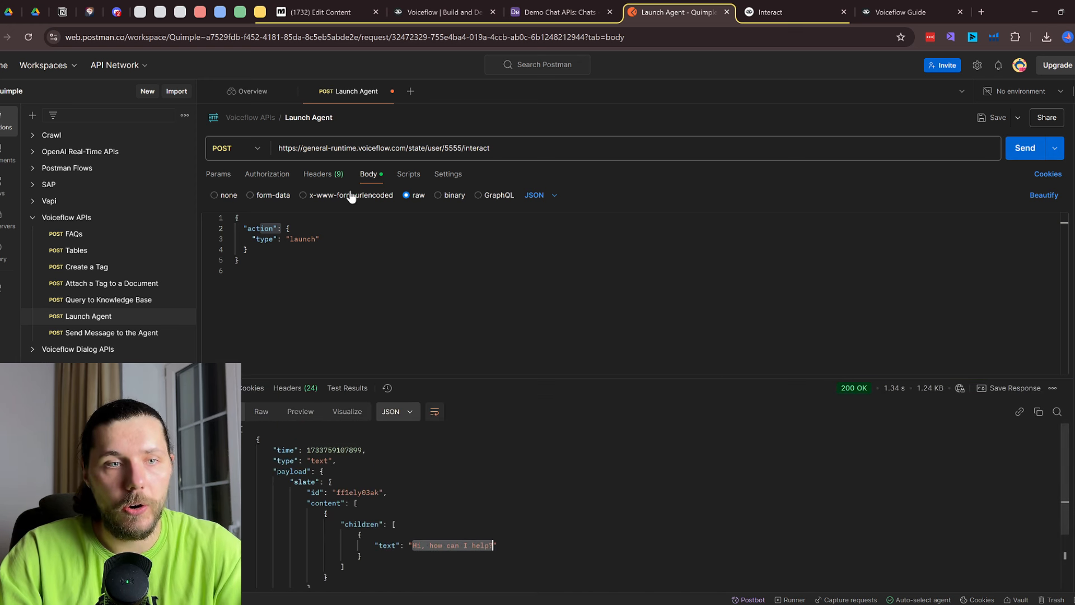
{"action": "left_click", "coordinate": [331, 174]}
{"action": "left_click", "coordinate": [866, 14]}
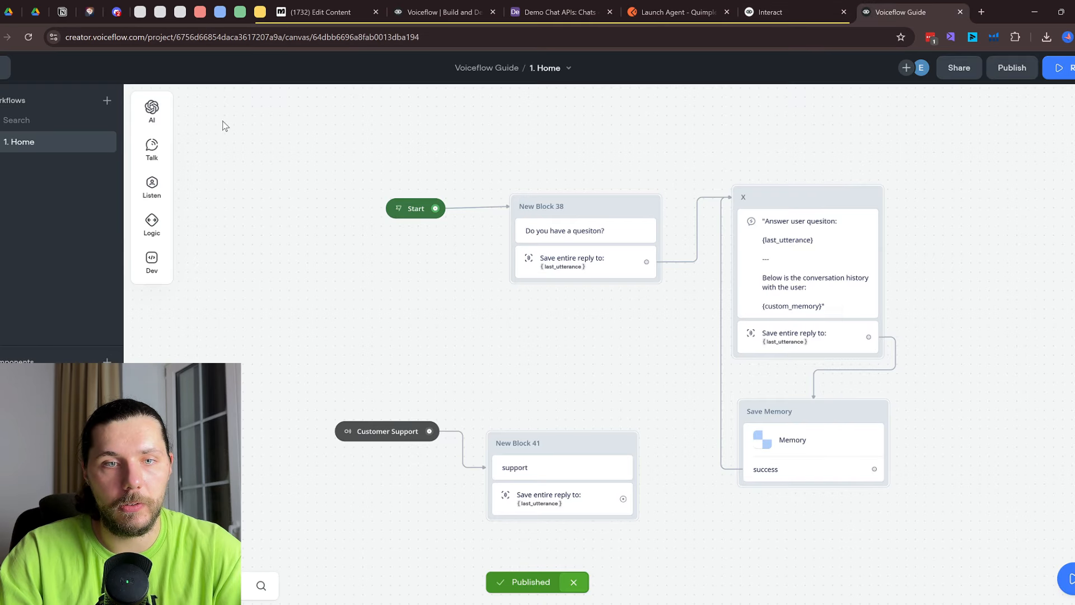
Copy the new API key from the Interact docs credentials header
{"action": "left_click", "coordinate": [784, 11]}
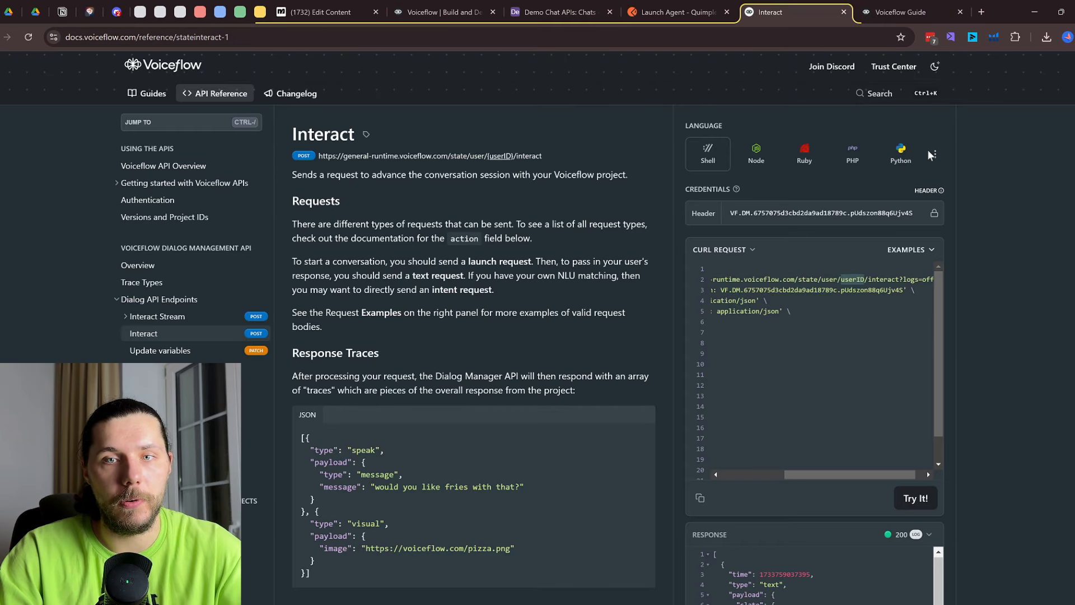
{"action": "double_click", "coordinate": [830, 205]}
{"action": "left_click", "coordinate": [677, 12]}
{"action": "left_click", "coordinate": [784, 12]}
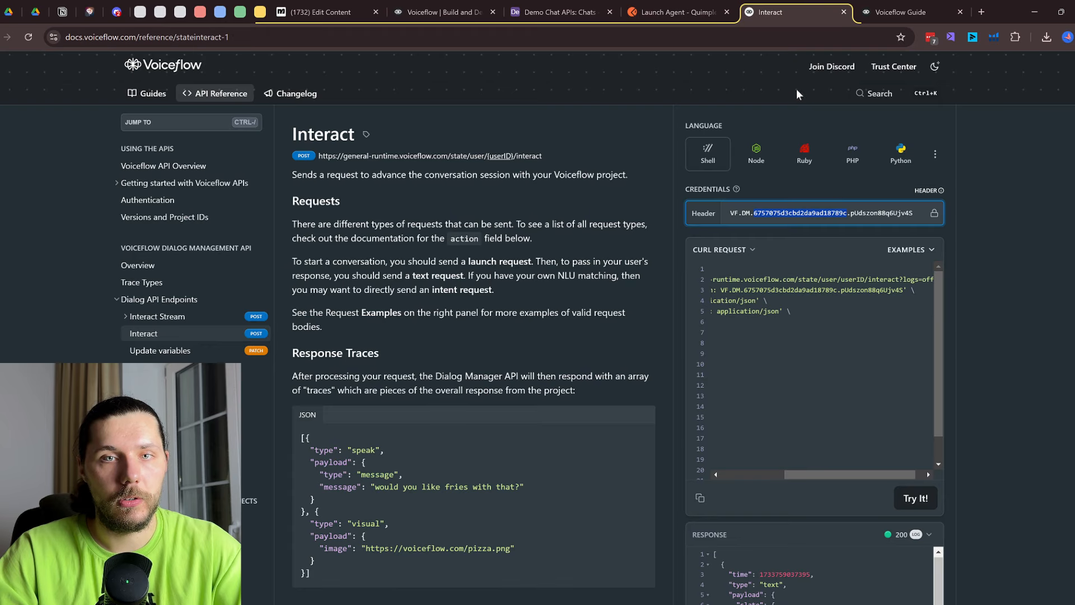
Paste the new API key into the Launch Agent Authorization header and resend the request
{"action": "left_click", "coordinate": [678, 11]}
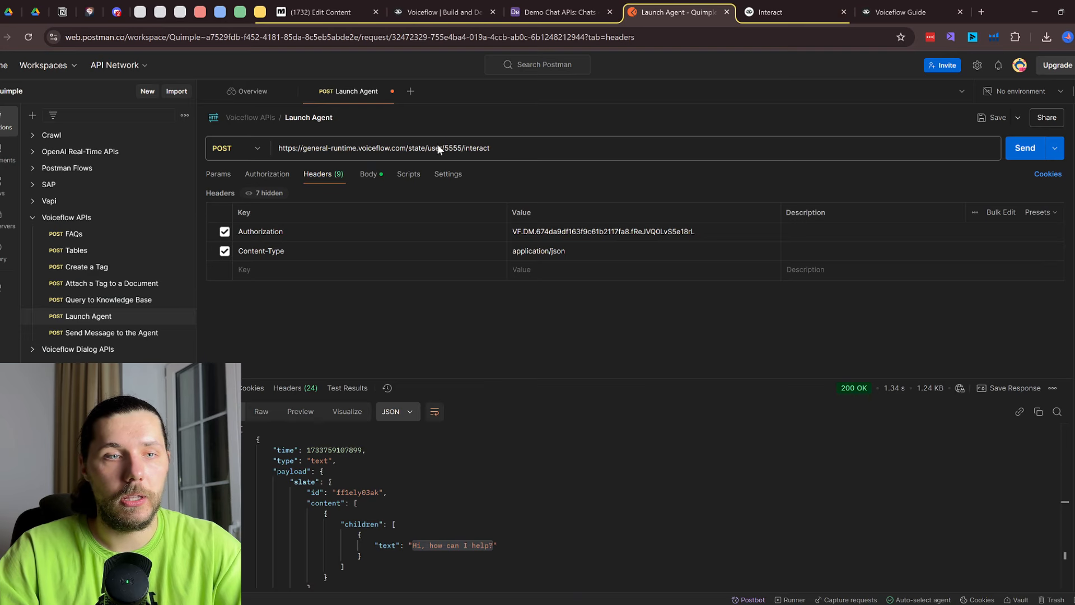
{"action": "left_click", "coordinate": [279, 176]}
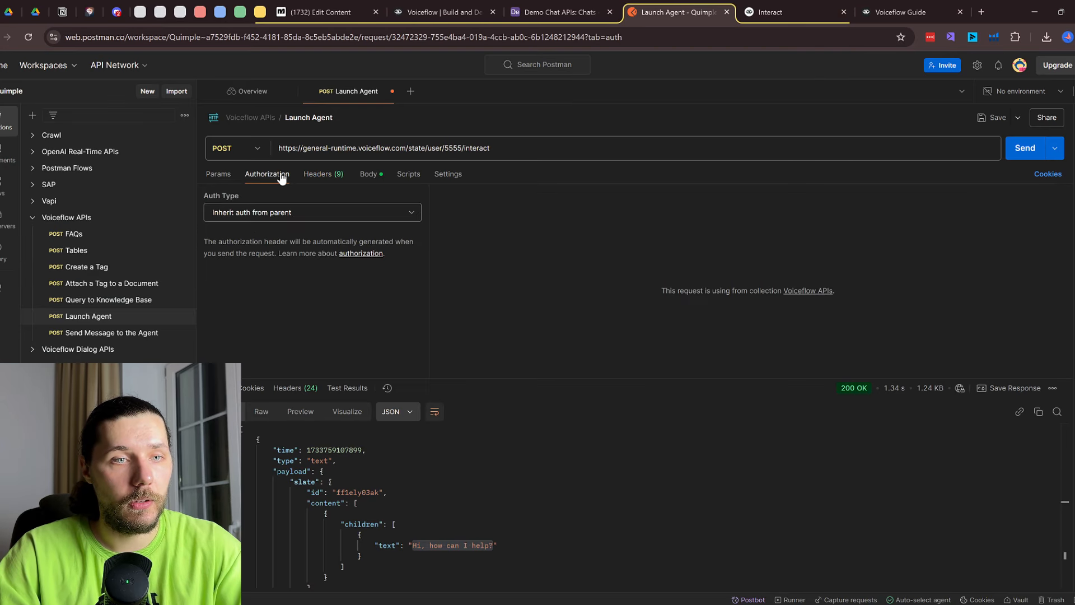
{"action": "left_click", "coordinate": [324, 175]}
{"action": "triple_click", "coordinate": [602, 233]}
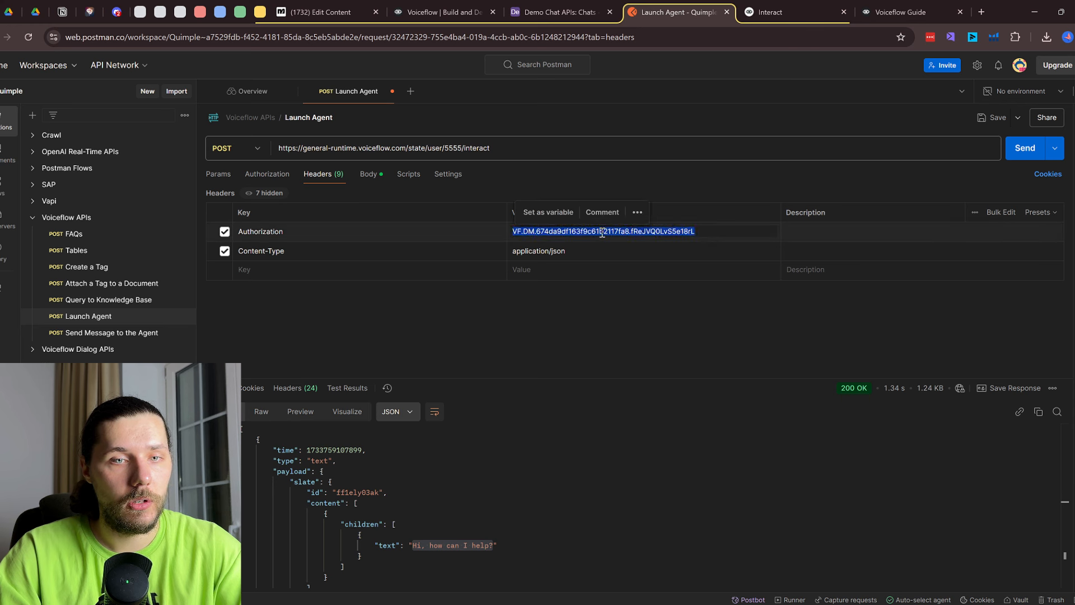
{"action": "key", "text": "ctrl+v"}
{"action": "left_click", "coordinate": [1028, 149]}
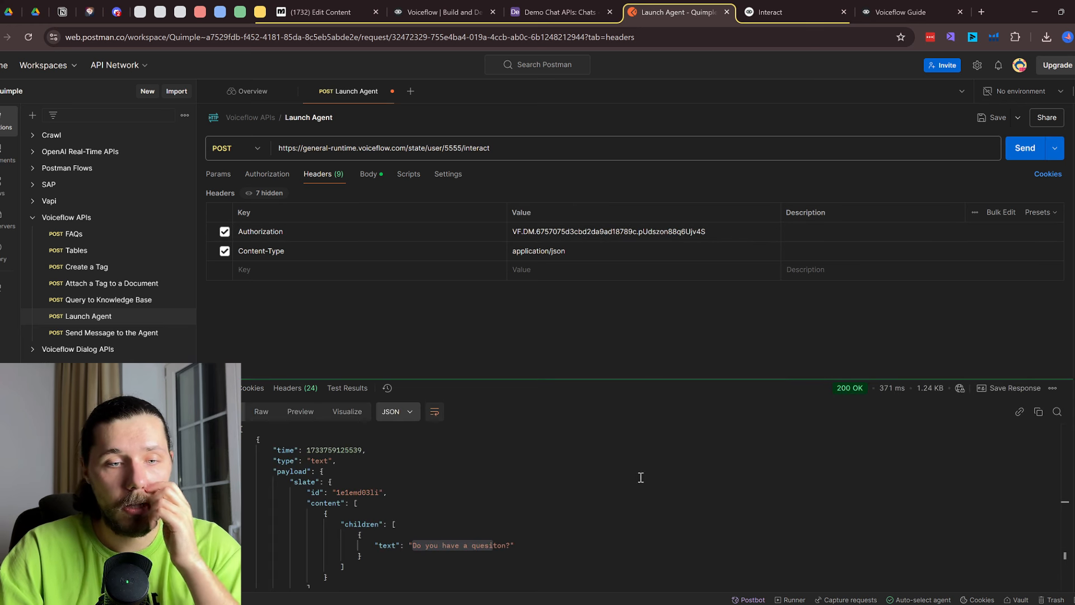
{"action": "left_click", "coordinate": [440, 543]}
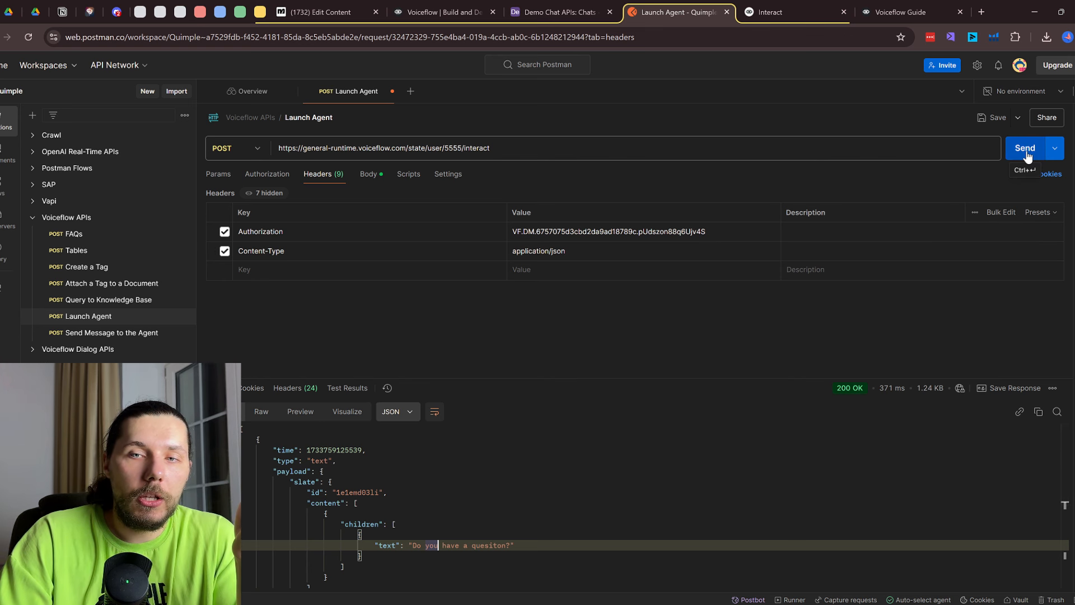
Change the user ID to 55555 and resend, getting 'Do you have a quesiton?'
{"action": "left_click", "coordinate": [461, 147]}
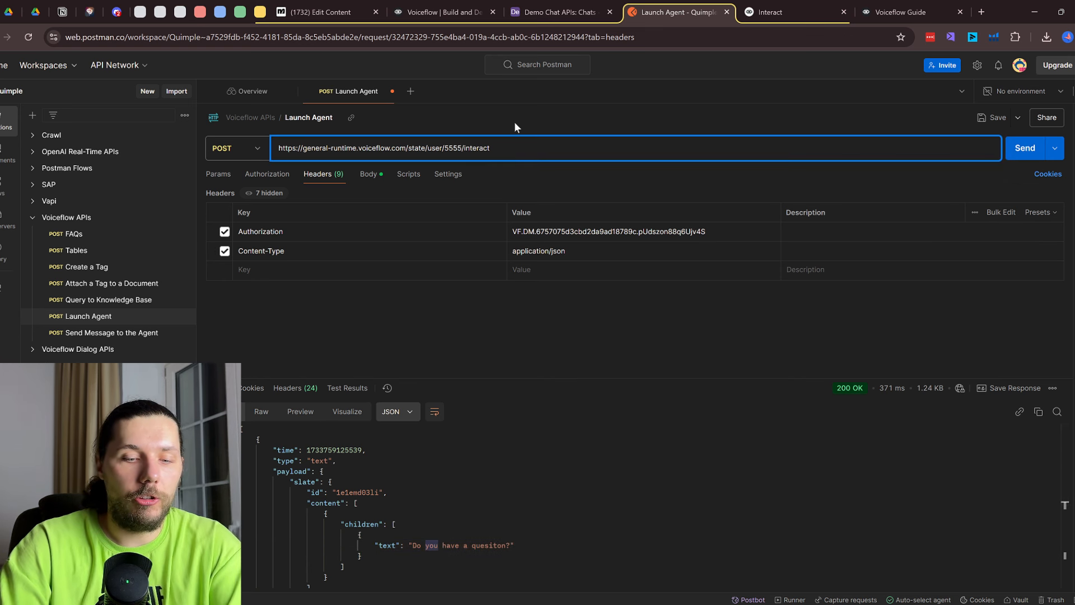
{"action": "type", "text": "5"}
{"action": "left_click", "coordinate": [1017, 151]}
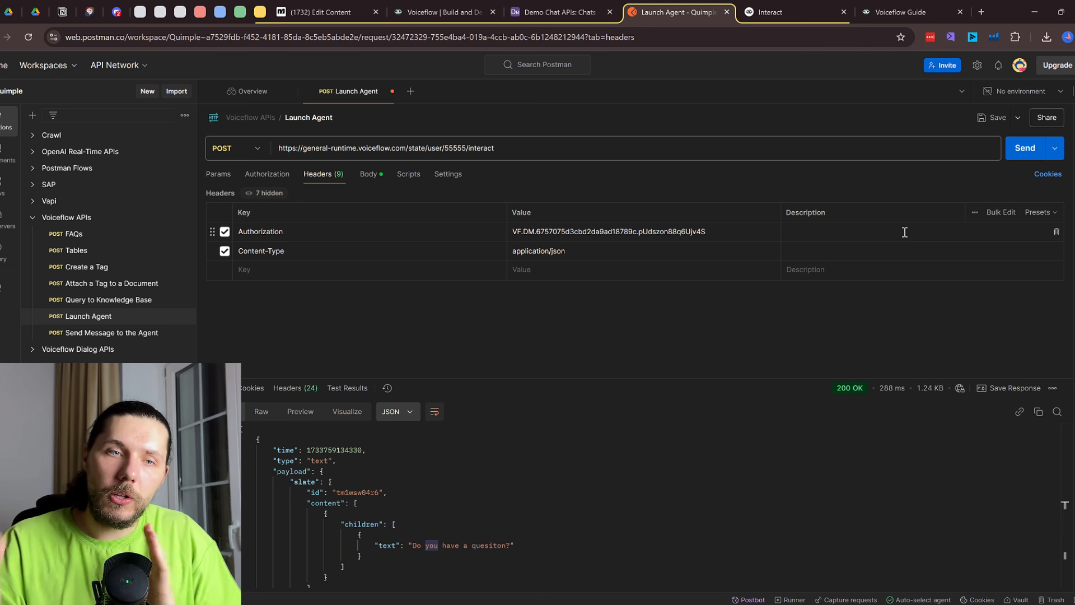
{"action": "left_click", "coordinate": [91, 337]}
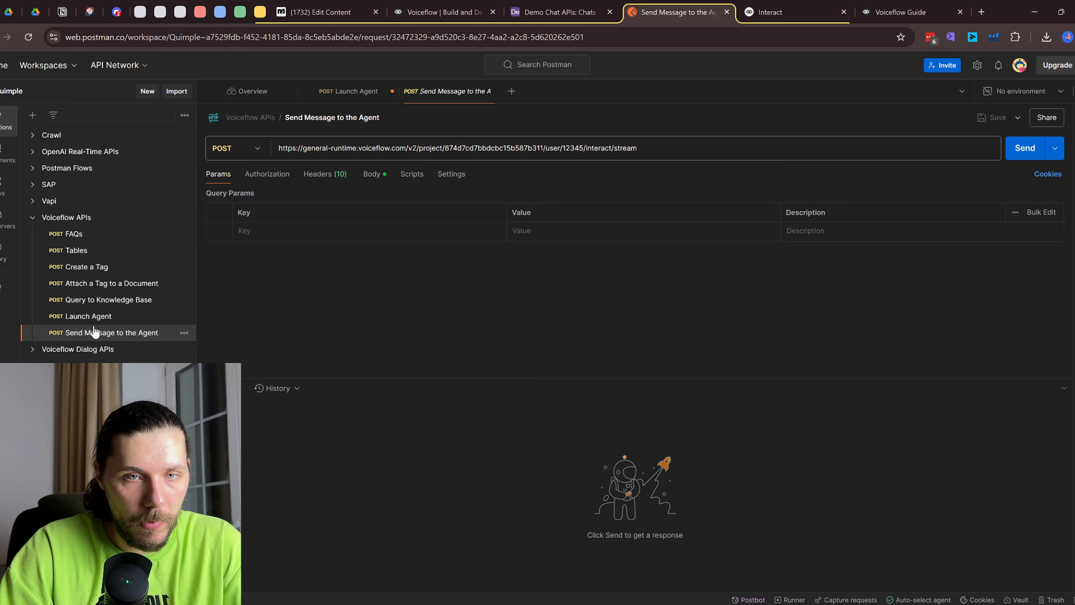
Highlight user ID 55555 in the Launch Agent URL and show its launch JSON body
{"action": "left_click", "coordinate": [110, 317]}
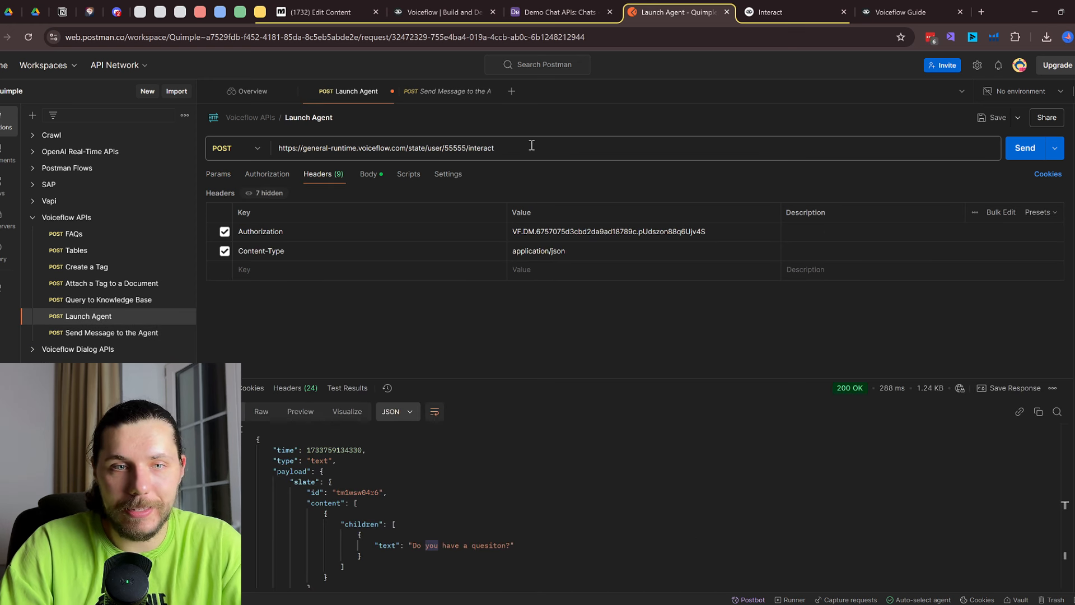
{"action": "left_click_drag", "start_coordinate": [498, 151], "coordinate": [278, 150]}
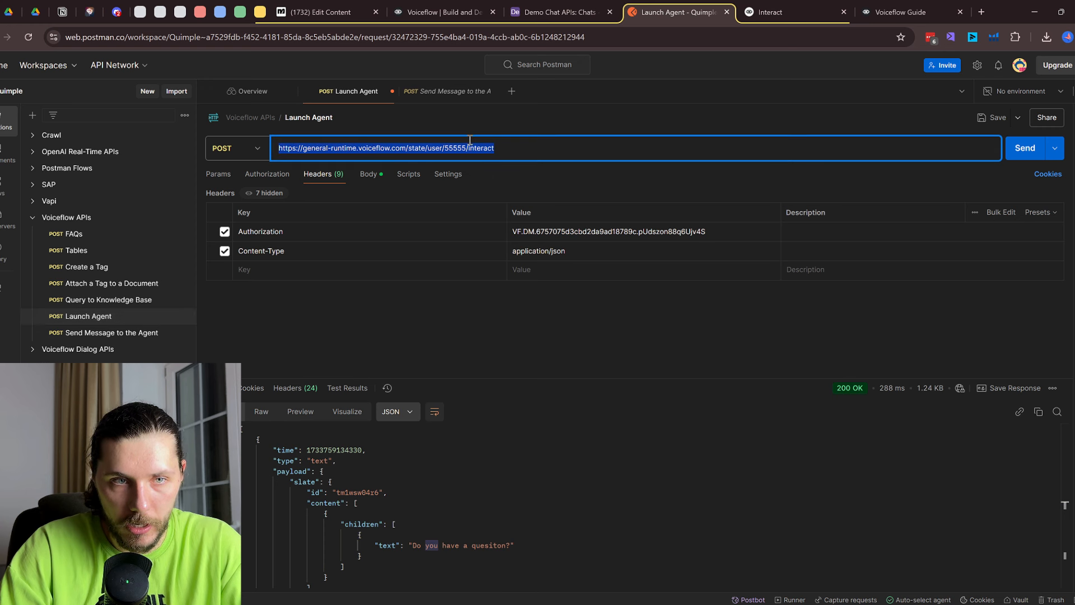
{"action": "left_click", "coordinate": [460, 149]}
{"action": "left_click_drag", "start_coordinate": [446, 147], "coordinate": [465, 147]}
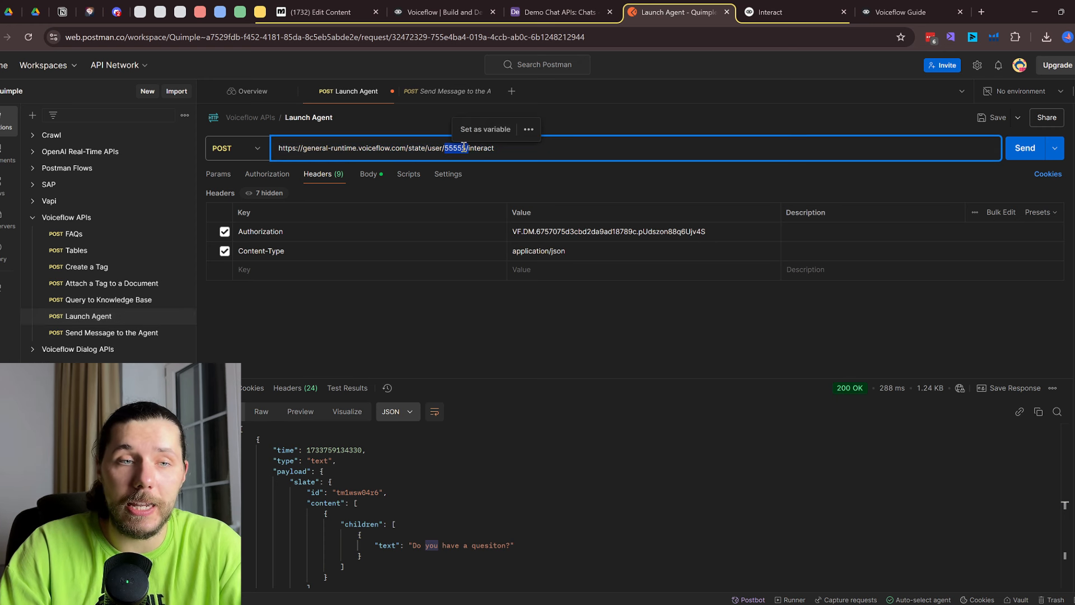
{"action": "left_click", "coordinate": [369, 175]}
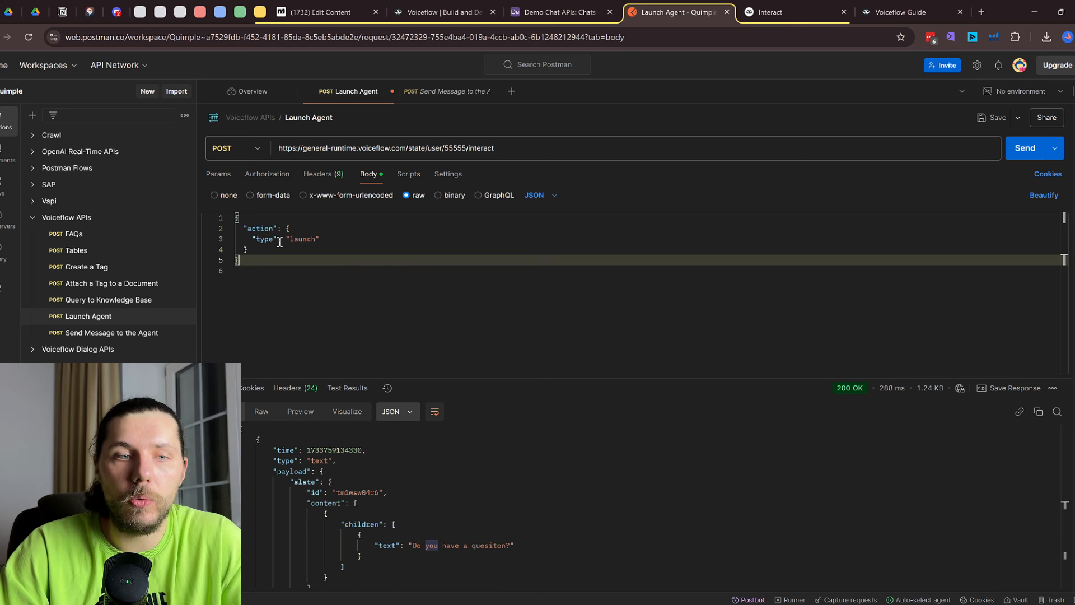
Review the Interact endpoint's Body Params in the docs, then return to the Launch Agent request
{"action": "left_click", "coordinate": [902, 11]}
{"action": "left_click", "coordinate": [790, 12]}
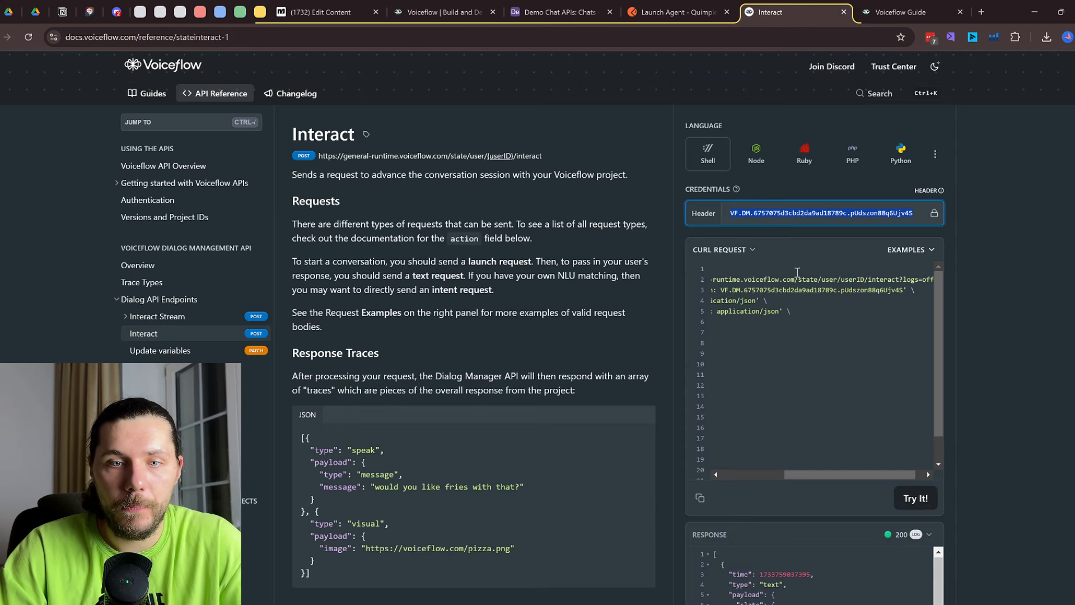
{"action": "left_click_drag", "start_coordinate": [828, 475], "coordinate": [765, 475]}
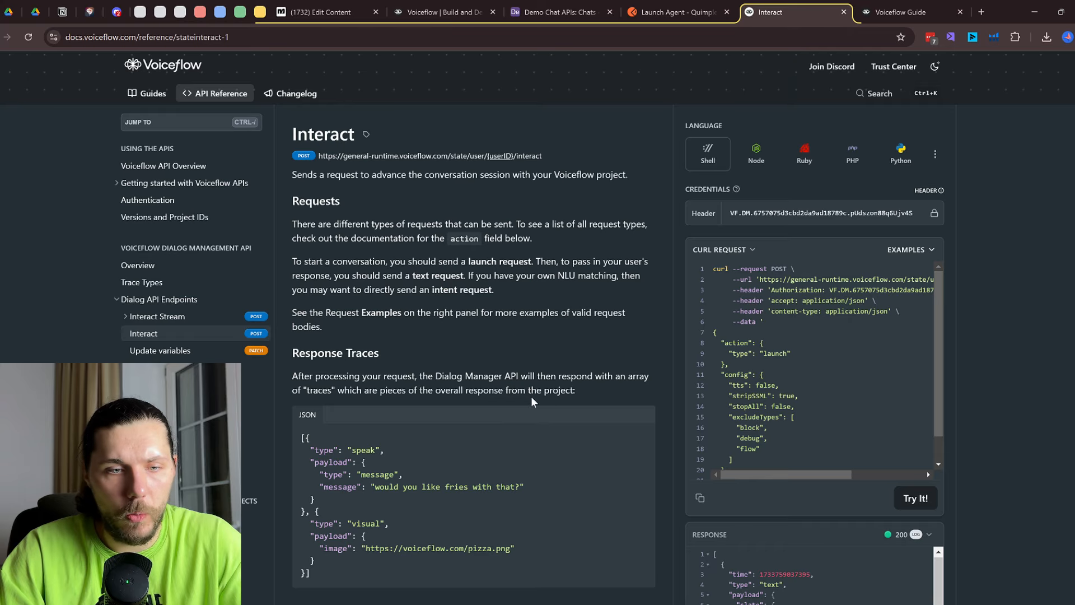
{"action": "scroll", "coordinate": [533, 402], "scroll_direction": "down", "scroll_amount": 10}
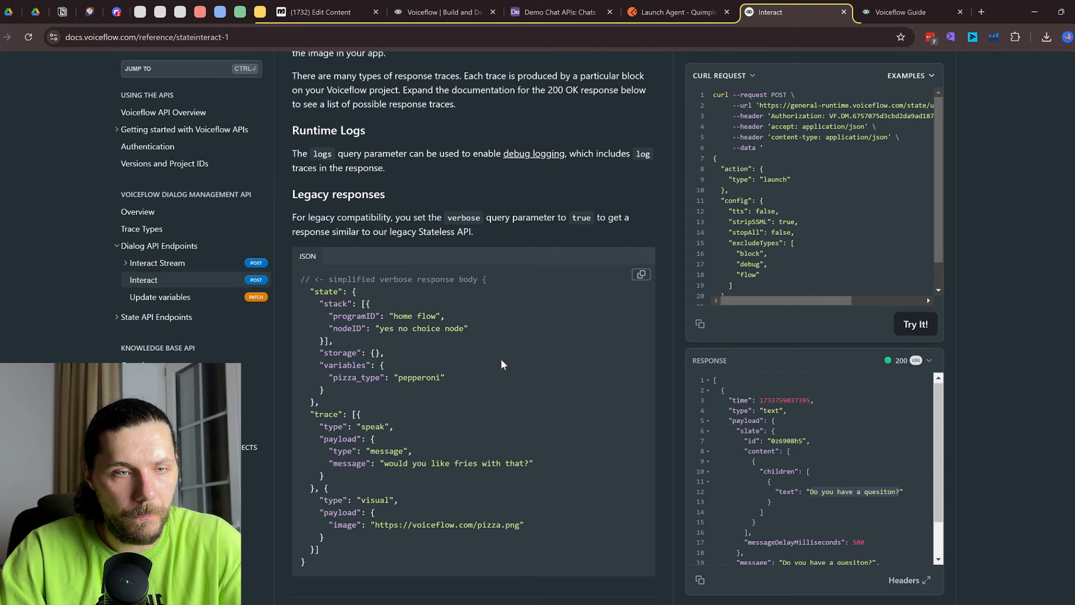
{"action": "scroll", "coordinate": [502, 364], "scroll_direction": "down", "scroll_amount": 15}
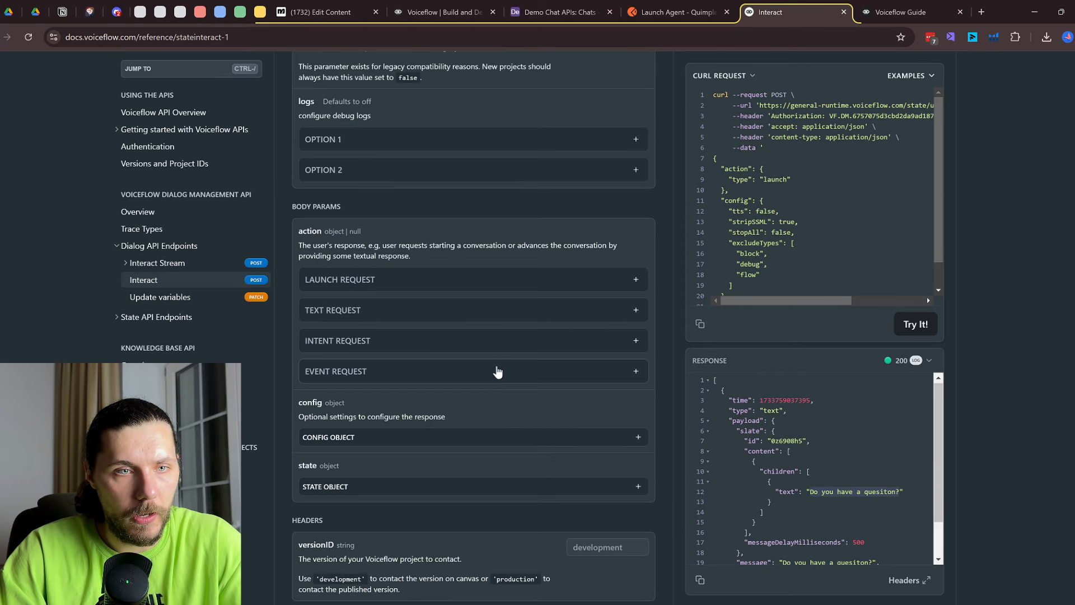
{"action": "scroll", "coordinate": [498, 372], "scroll_direction": "up", "scroll_amount": 4}
{"action": "left_click", "coordinate": [678, 12]}
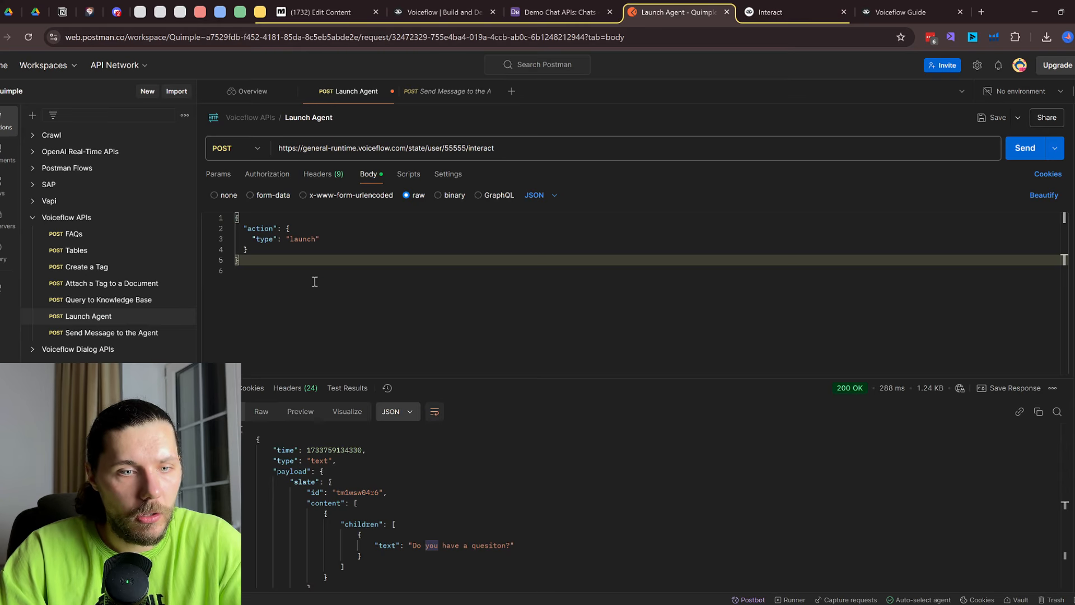
{"action": "left_click", "coordinate": [460, 7]}
Copy Manychat's External Request text-action JSON body and paste it over the Launch Agent body
{"action": "left_click", "coordinate": [314, 8]}
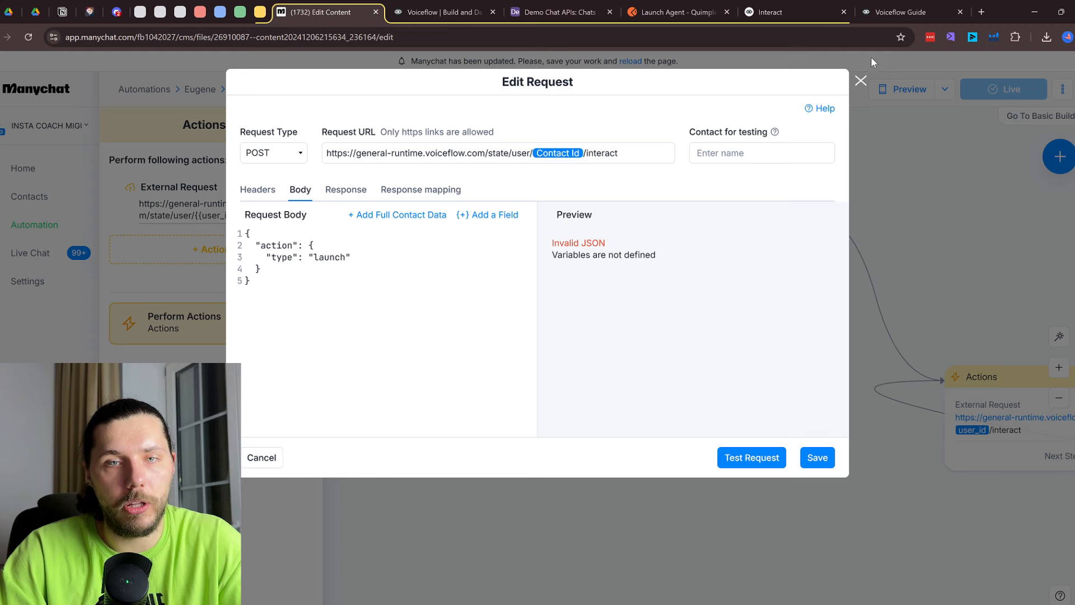
{"action": "left_click", "coordinate": [861, 81]}
{"action": "scroll", "coordinate": [783, 356], "scroll_direction": "right", "scroll_amount": 4}
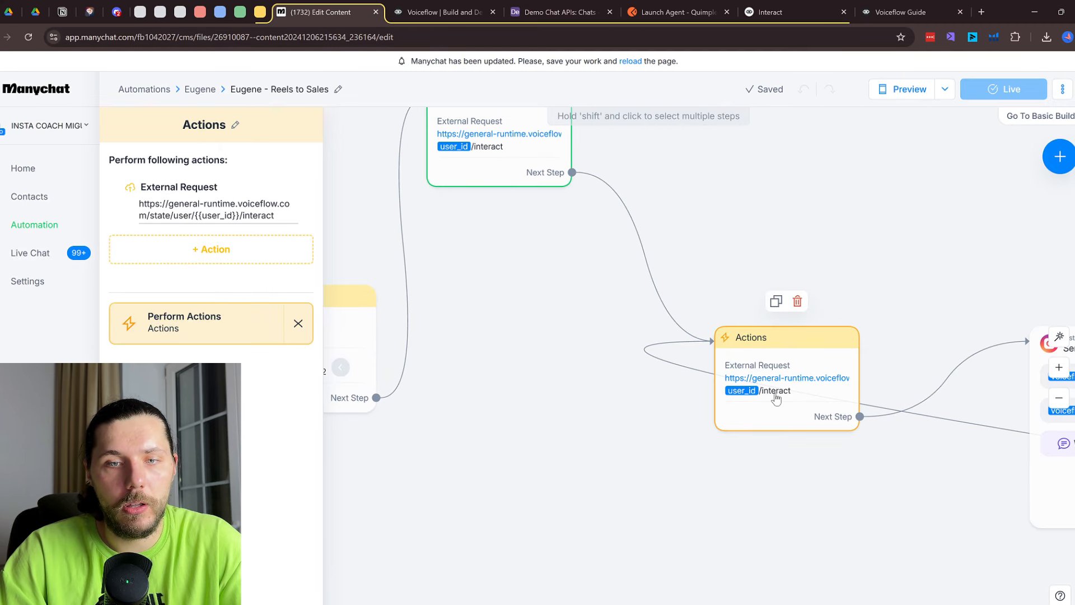
{"action": "left_click", "coordinate": [775, 394]}
{"action": "left_click", "coordinate": [225, 209]}
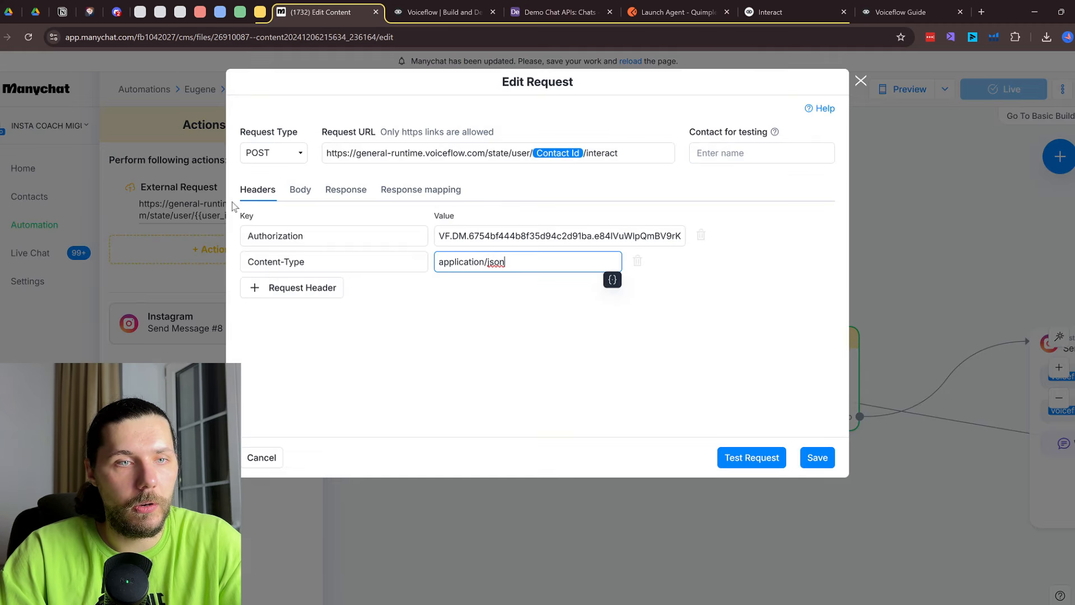
{"action": "left_click", "coordinate": [333, 190]}
{"action": "left_click", "coordinate": [300, 190]}
{"action": "left_click_drag", "start_coordinate": [336, 297], "coordinate": [241, 234]}
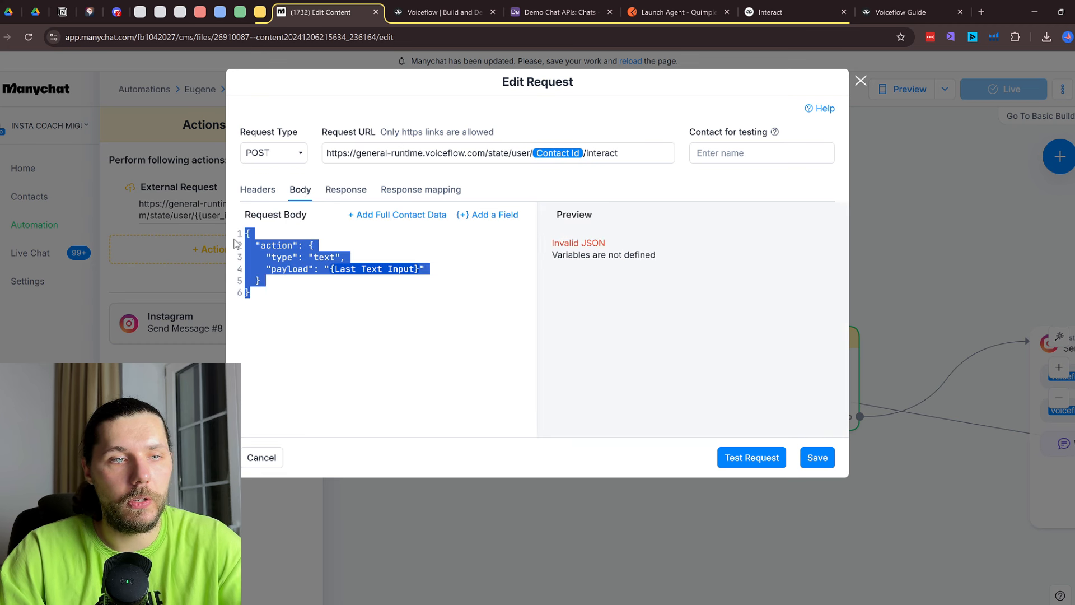
{"action": "left_click", "coordinate": [663, 7]}
{"action": "key", "text": "ctrl+a"}
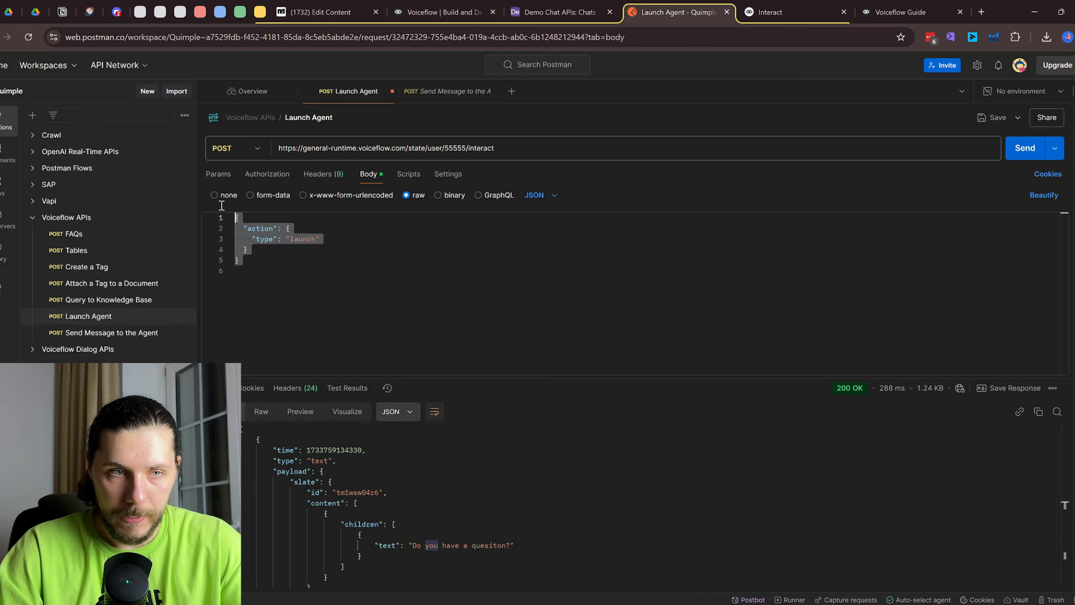
{"action": "type", "text": "{   \"action\": {     \"type\": \"text\",     \"payload\": \"{{last_input_text}}\"   } }"}
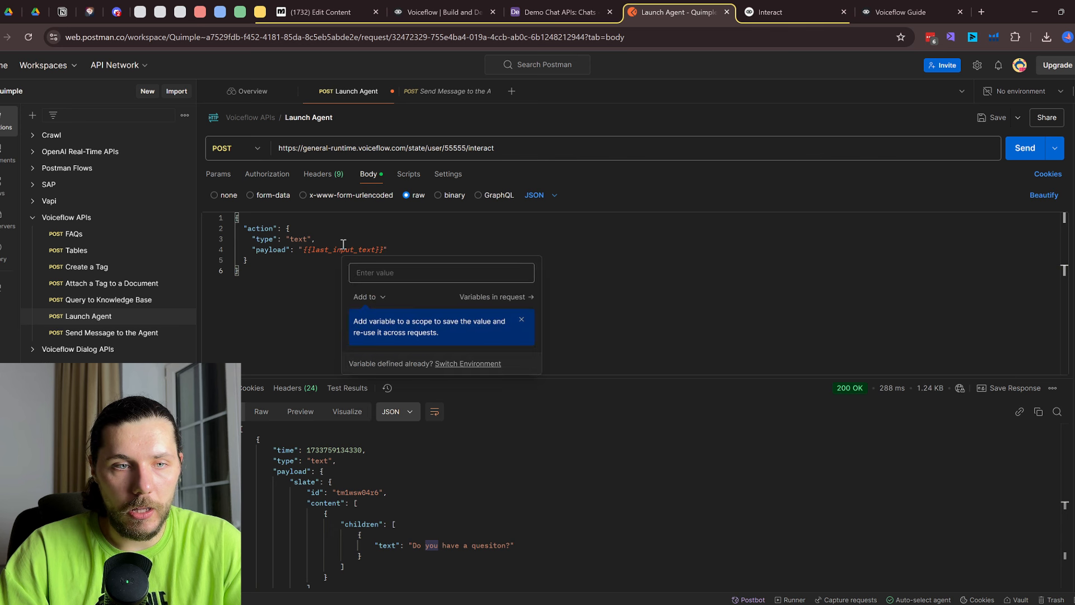
Replace the {{last_input_text}} payload with 'How are you' and send it to the agent
{"action": "left_click_drag", "start_coordinate": [385, 247], "coordinate": [304, 250]}
{"action": "key", "text": "BackSpace"}
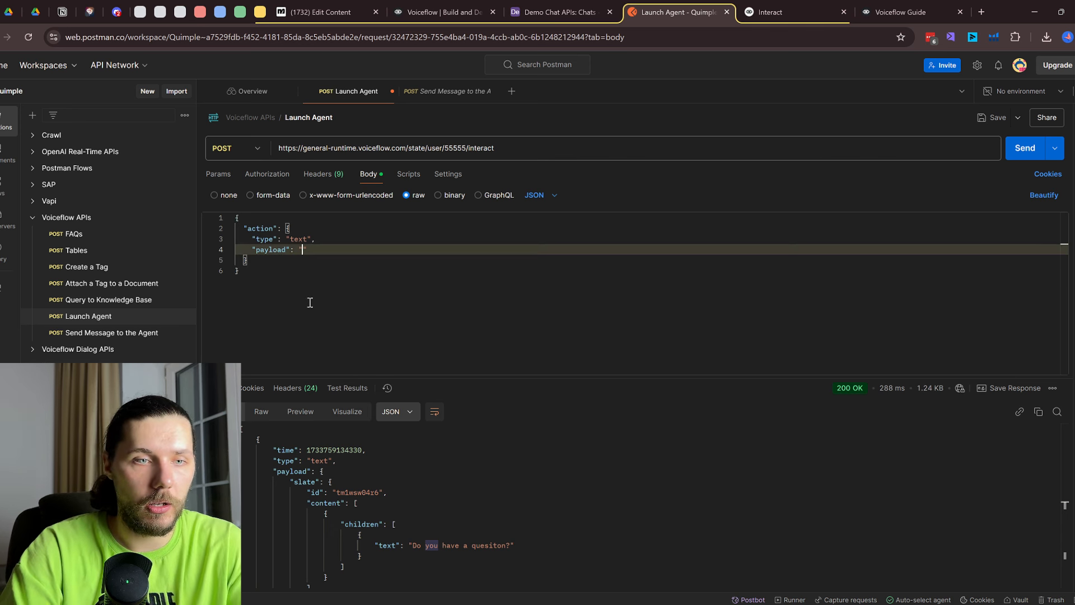
{"action": "type", "text": "How are you?"}
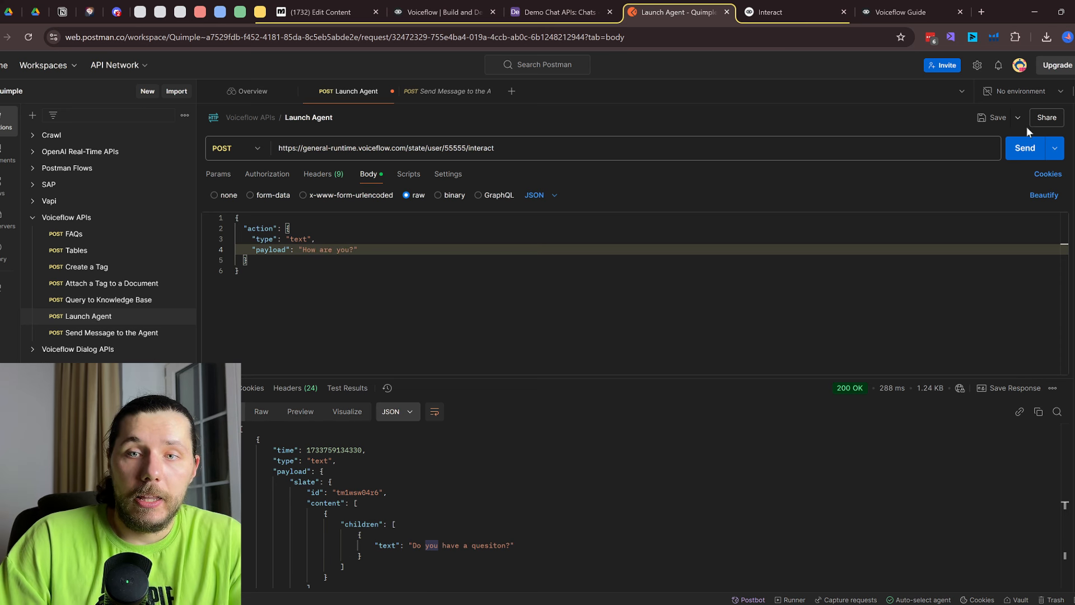
{"action": "left_click", "coordinate": [1025, 148]}
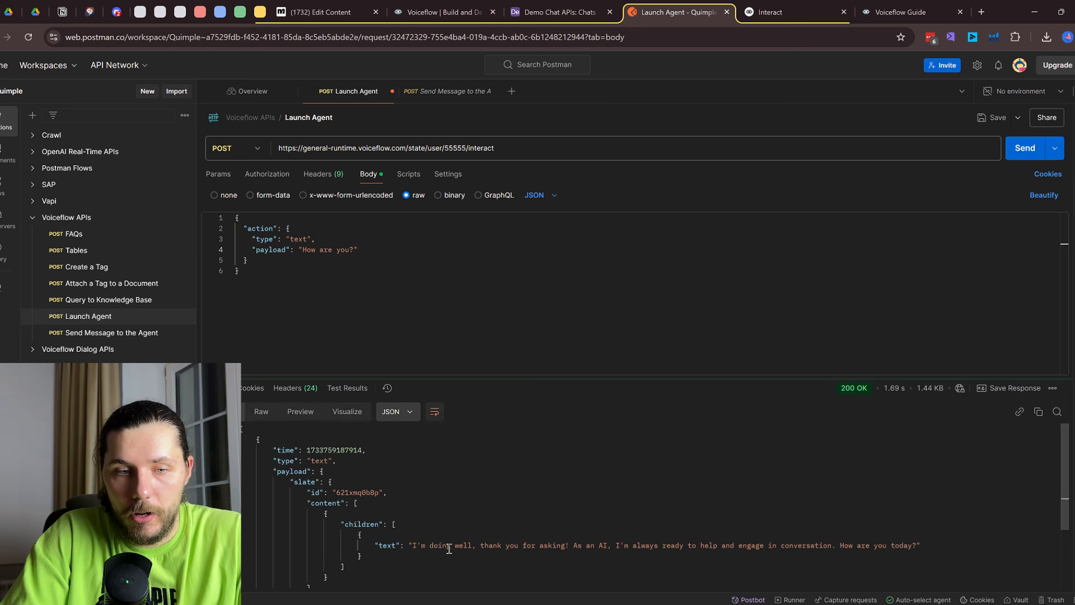
{"action": "left_click_drag", "start_coordinate": [426, 547], "coordinate": [904, 546]}
{"action": "left_click", "coordinate": [351, 286]}
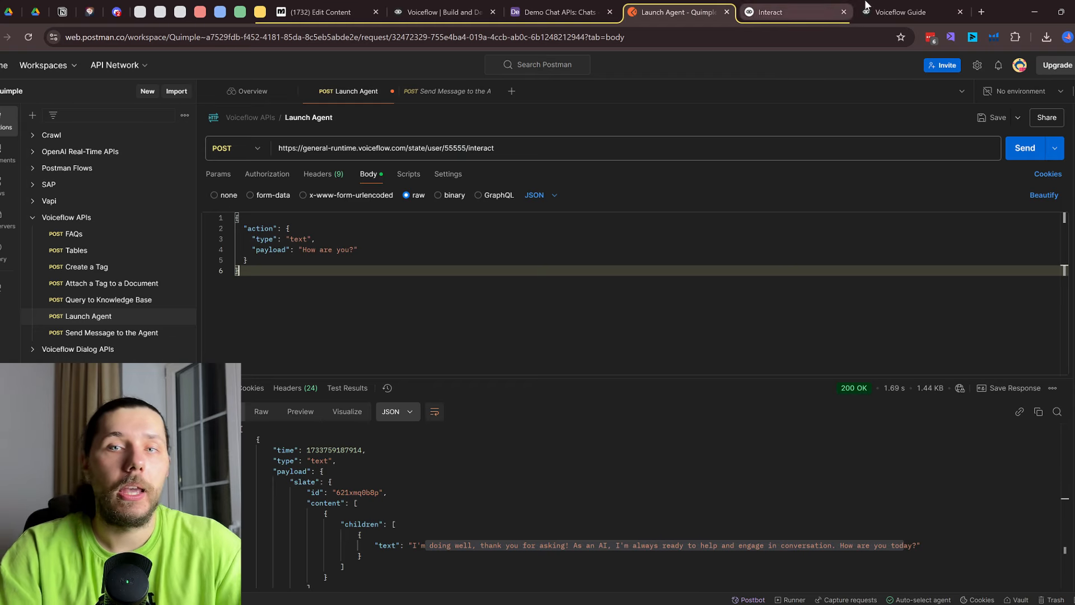
Change the payload to a message introducing the user's name and send it
{"action": "left_click", "coordinate": [901, 12]}
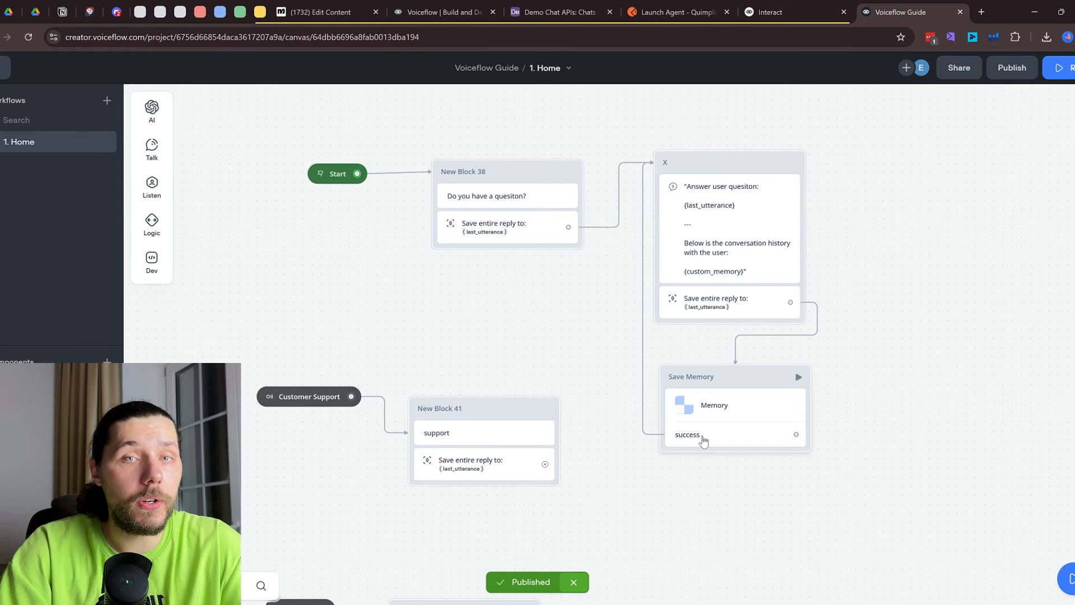
{"action": "left_click", "coordinate": [675, 12]}
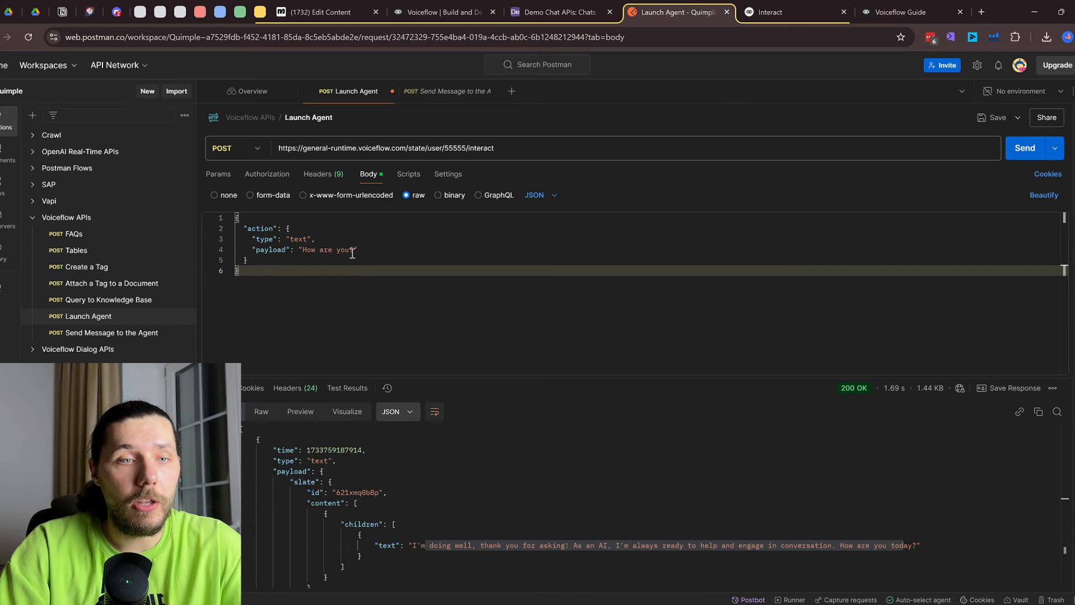
{"action": "left_click_drag", "start_coordinate": [353, 250], "coordinate": [307, 252]}
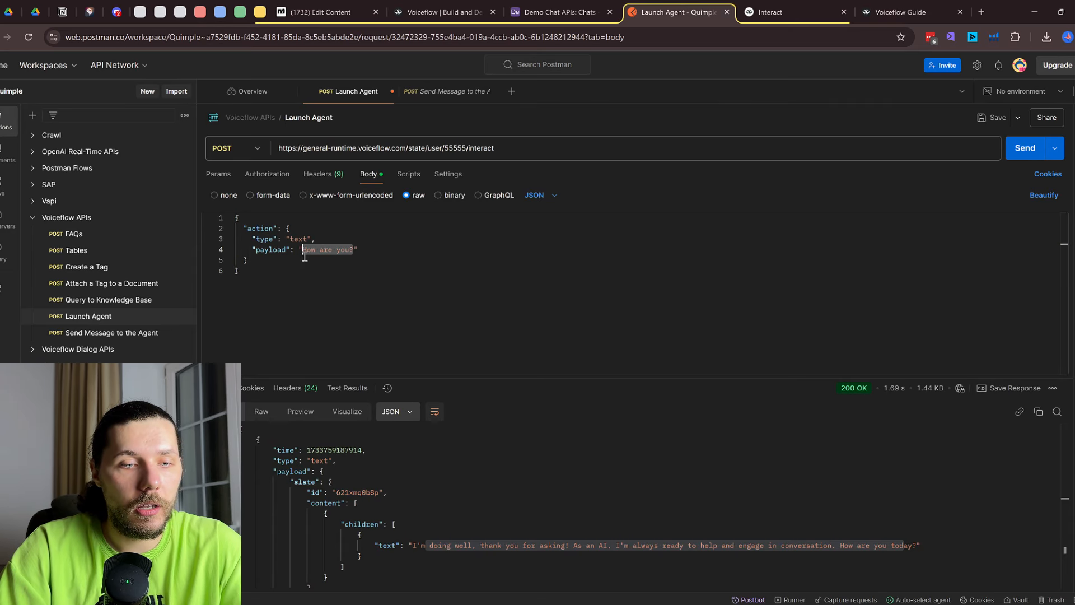
{"action": "type", "text": "My nam"}
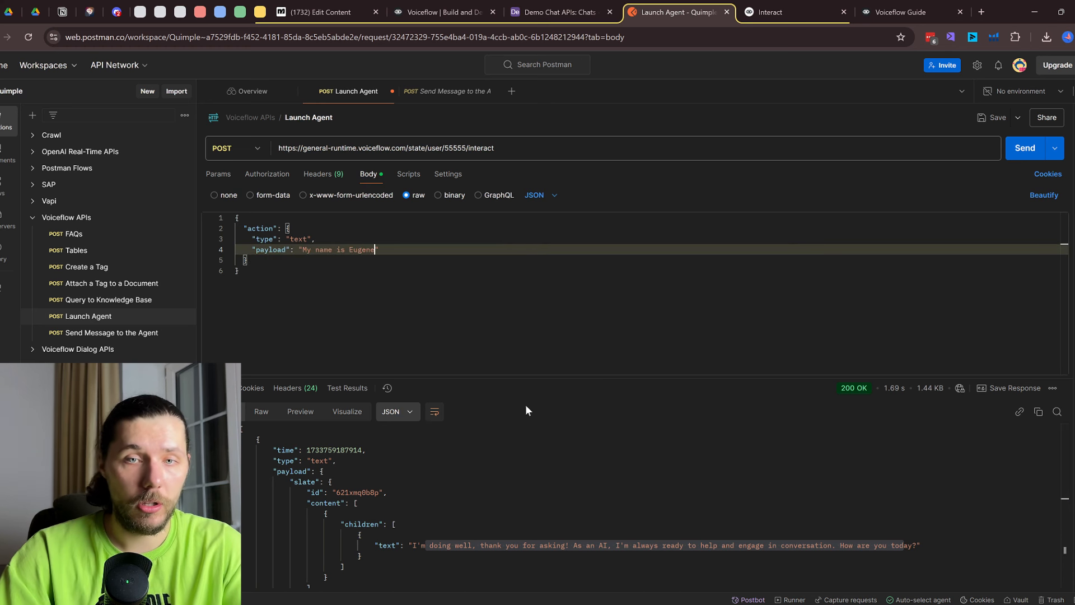
{"action": "left_click", "coordinate": [1027, 150]}
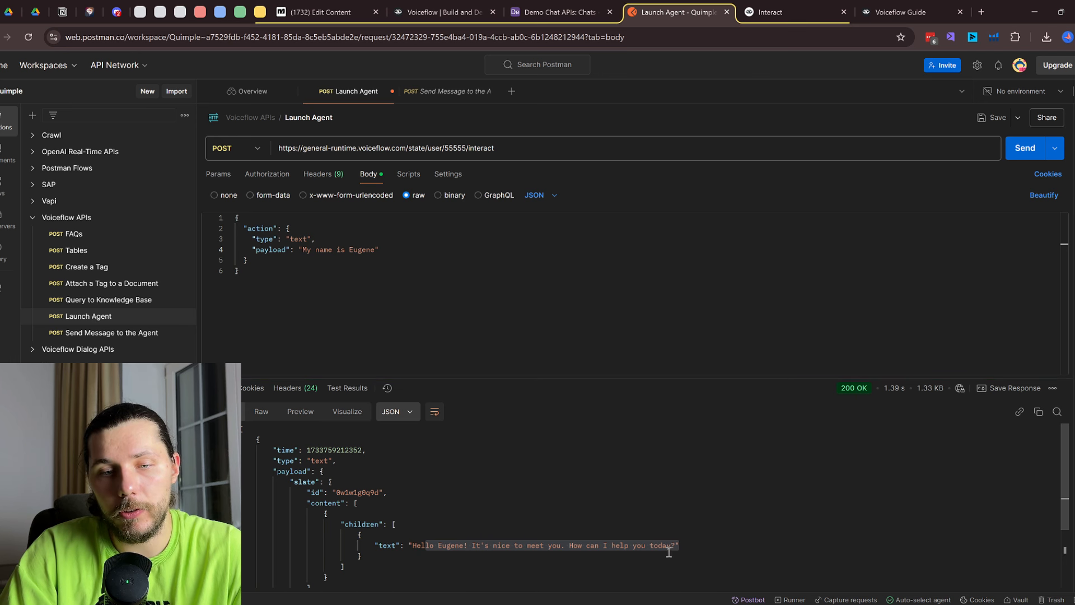
Send 'What is my name again?' and confirm the reply recalls the user's name
{"action": "left_click_drag", "start_coordinate": [375, 250], "coordinate": [303, 251]}
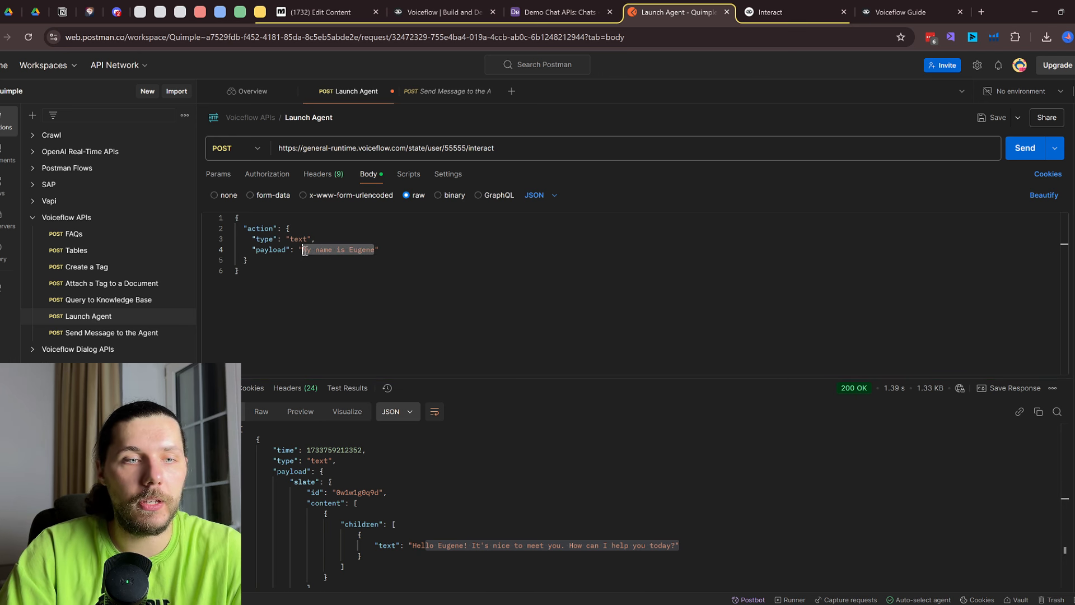
{"action": "type", "text": "What is m"}
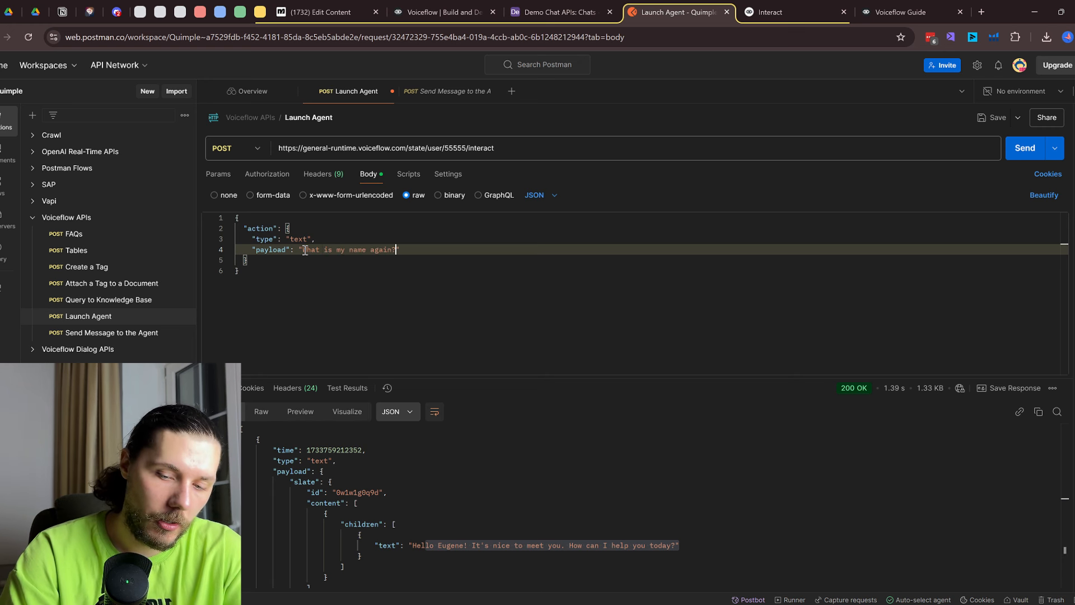
{"action": "left_click", "coordinate": [1025, 148]}
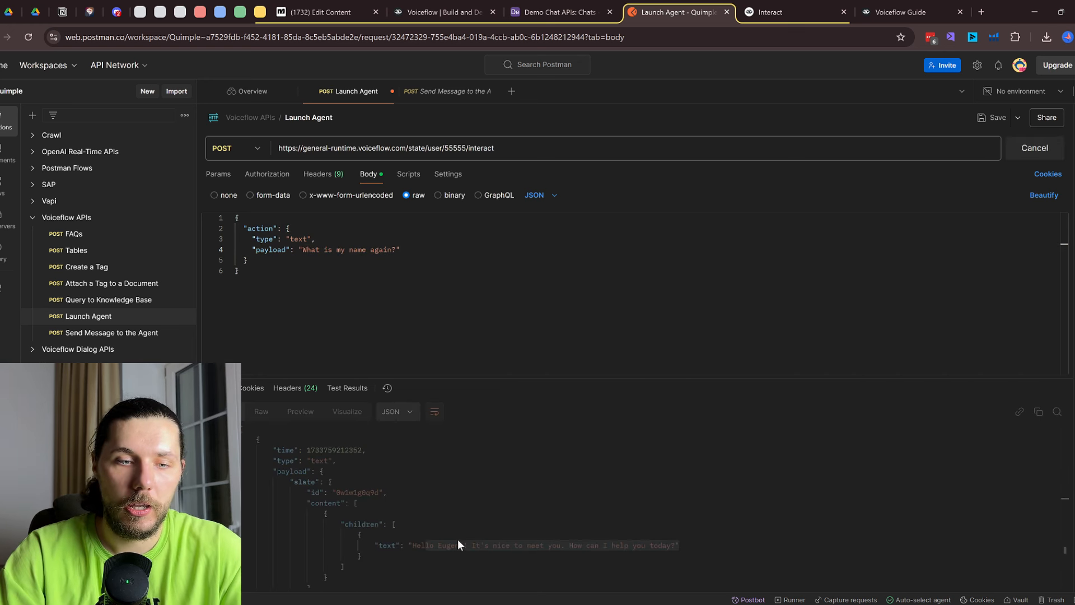
{"action": "left_click_drag", "start_coordinate": [461, 546], "coordinate": [629, 549]}
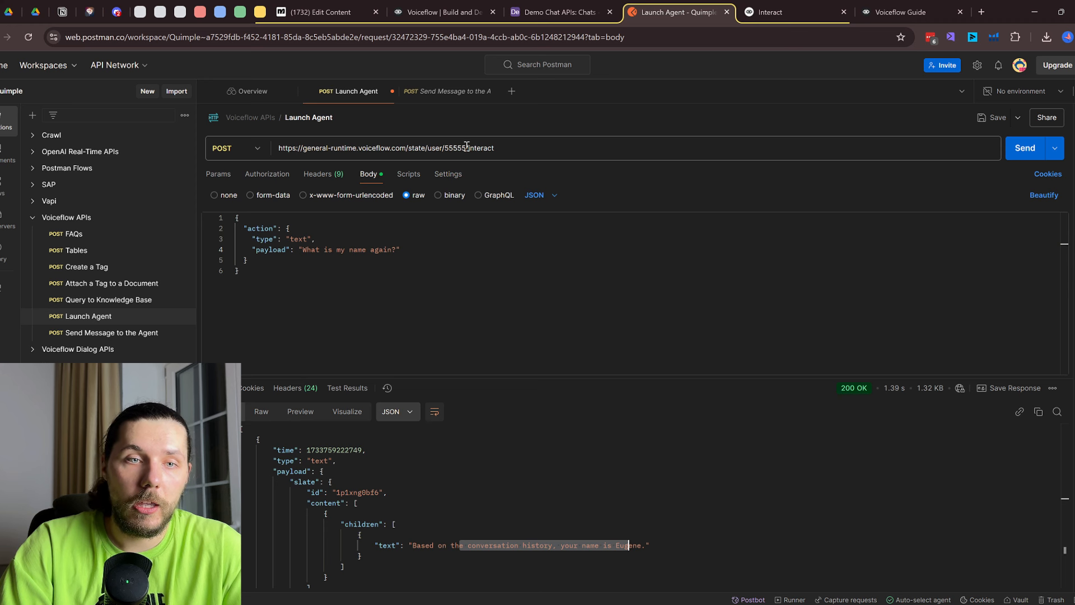
{"action": "double_click", "coordinate": [467, 147]}
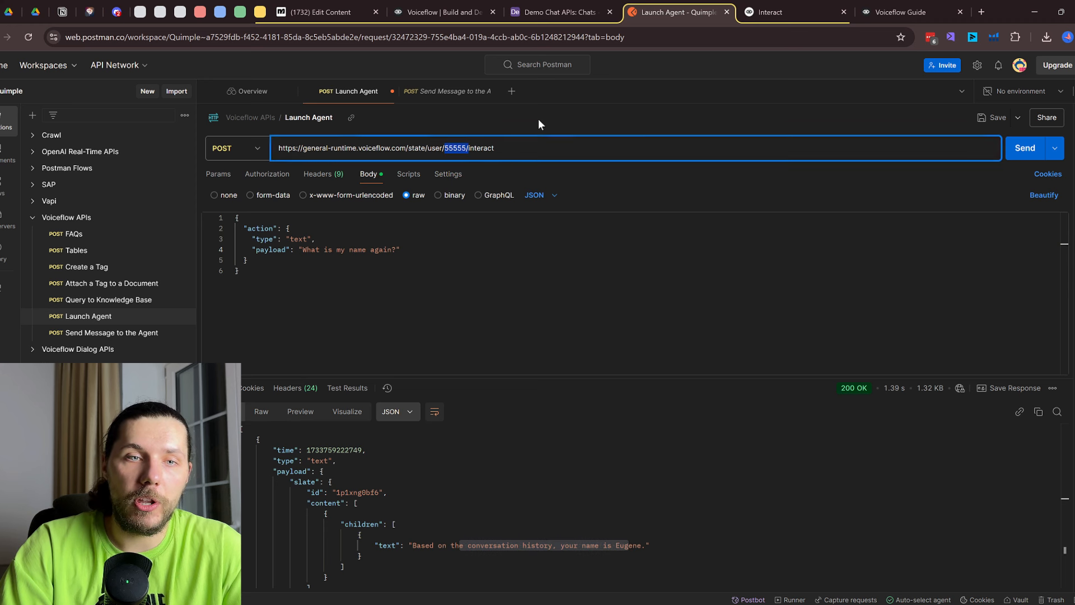
Append 9 to the user ID and resend the name question, getting a reply that the name is unknown
{"action": "left_click", "coordinate": [466, 147]}
{"action": "type", "text": "9"}
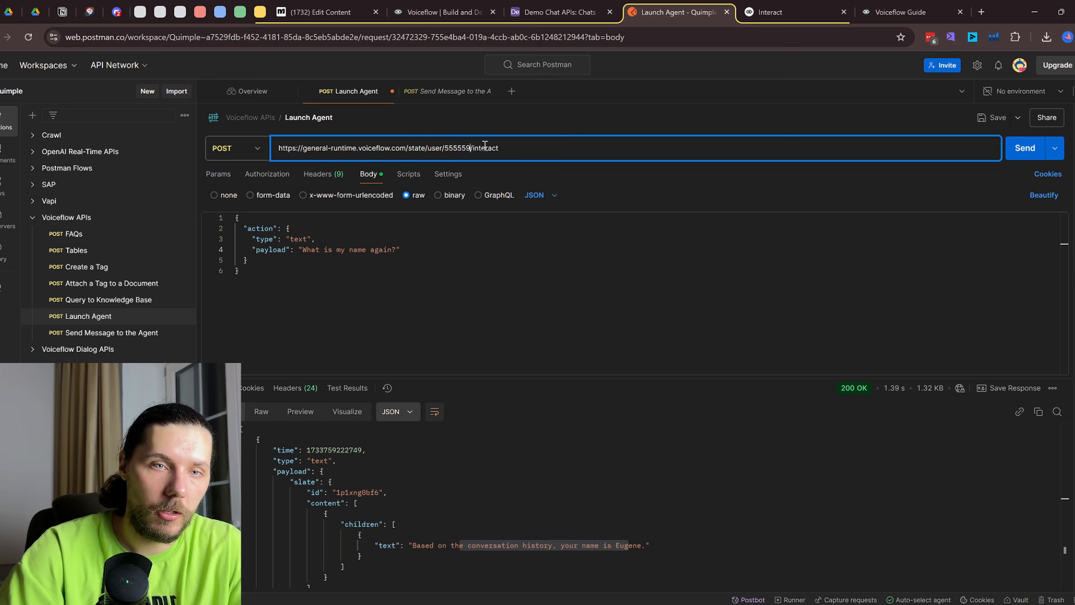
{"action": "left_click", "coordinate": [1032, 152]}
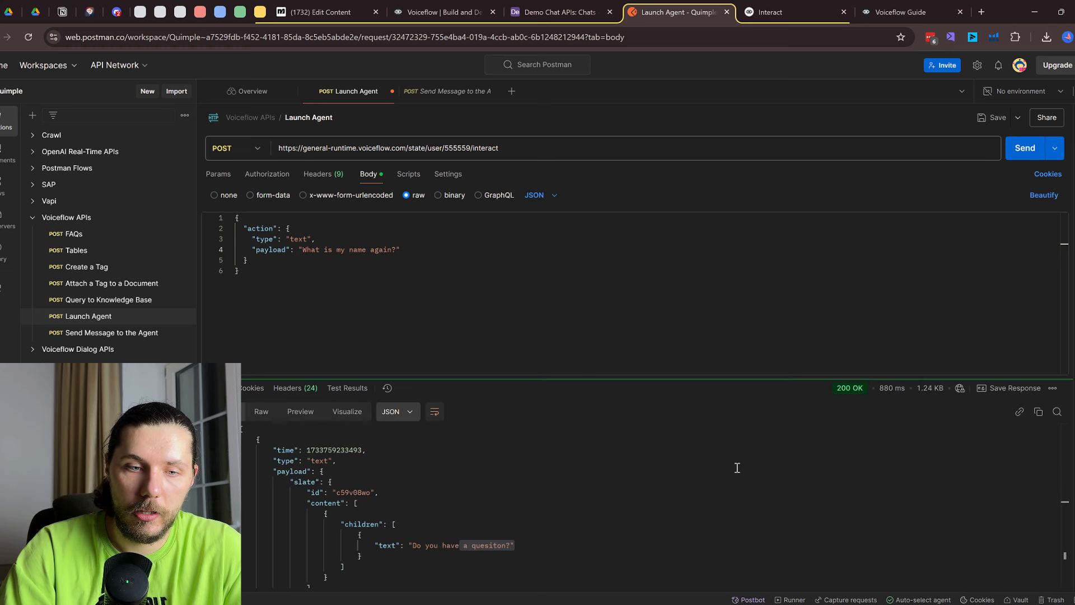
{"action": "left_click_drag", "start_coordinate": [421, 545], "coordinate": [542, 541]}
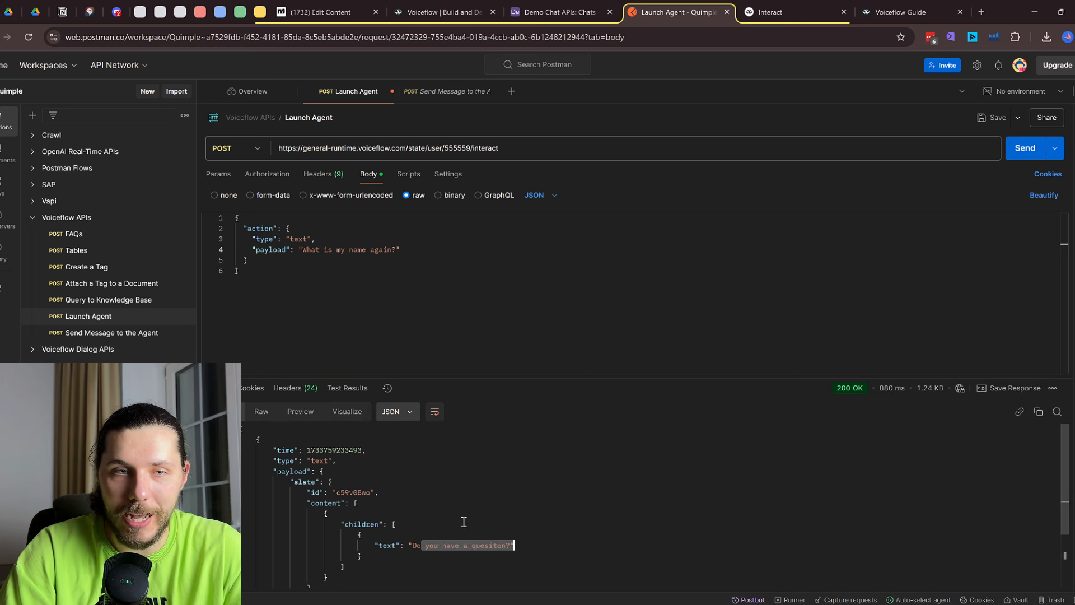
{"action": "left_click", "coordinate": [268, 174]}
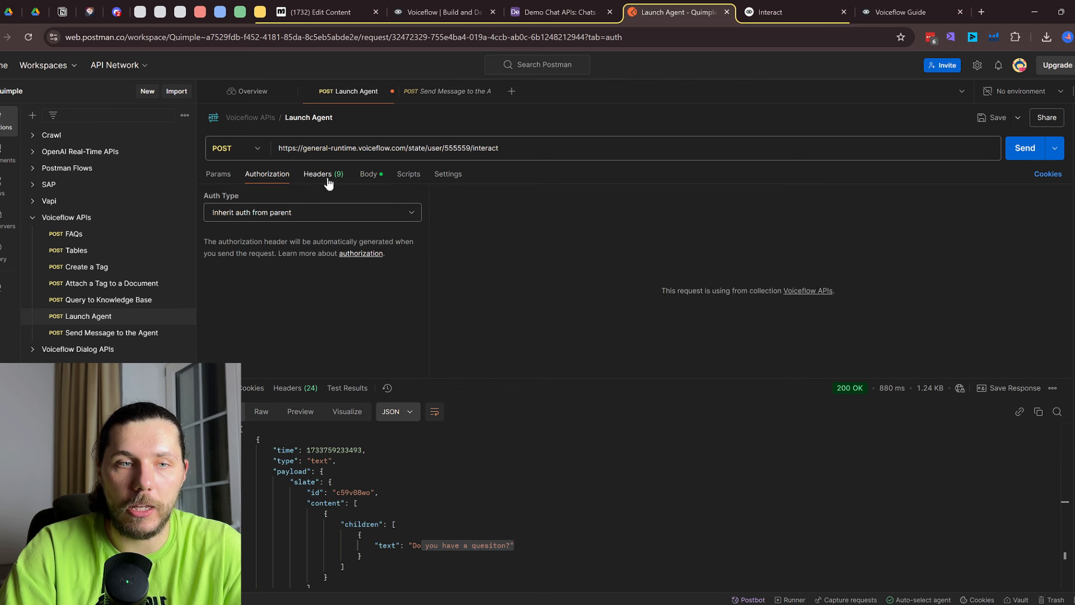
{"action": "left_click", "coordinate": [368, 174]}
{"action": "left_click_drag", "start_coordinate": [401, 251], "coordinate": [307, 251]}
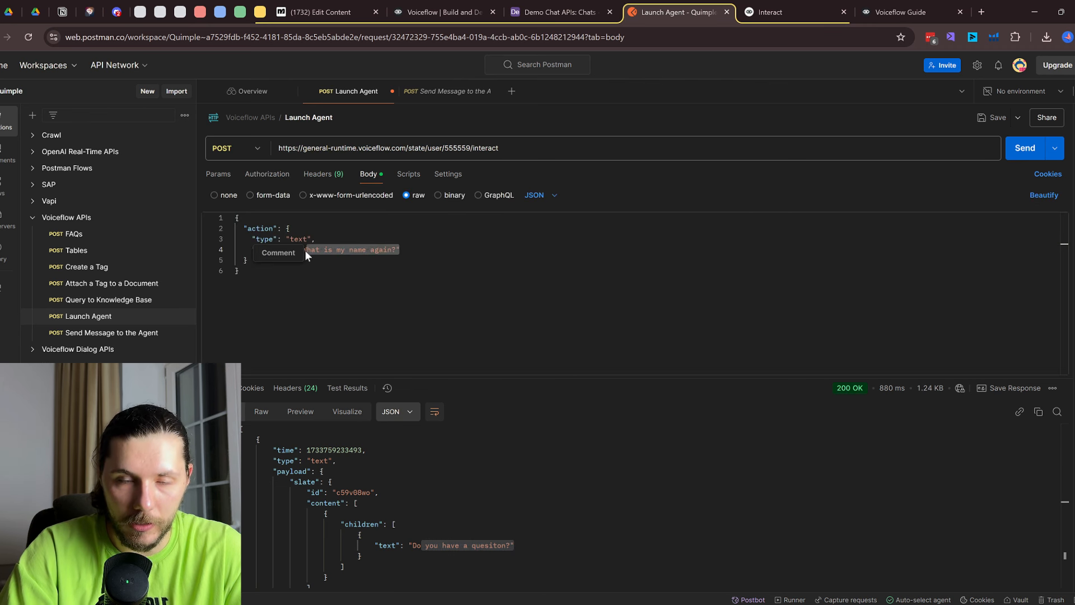
{"action": "left_click", "coordinate": [1026, 149]}
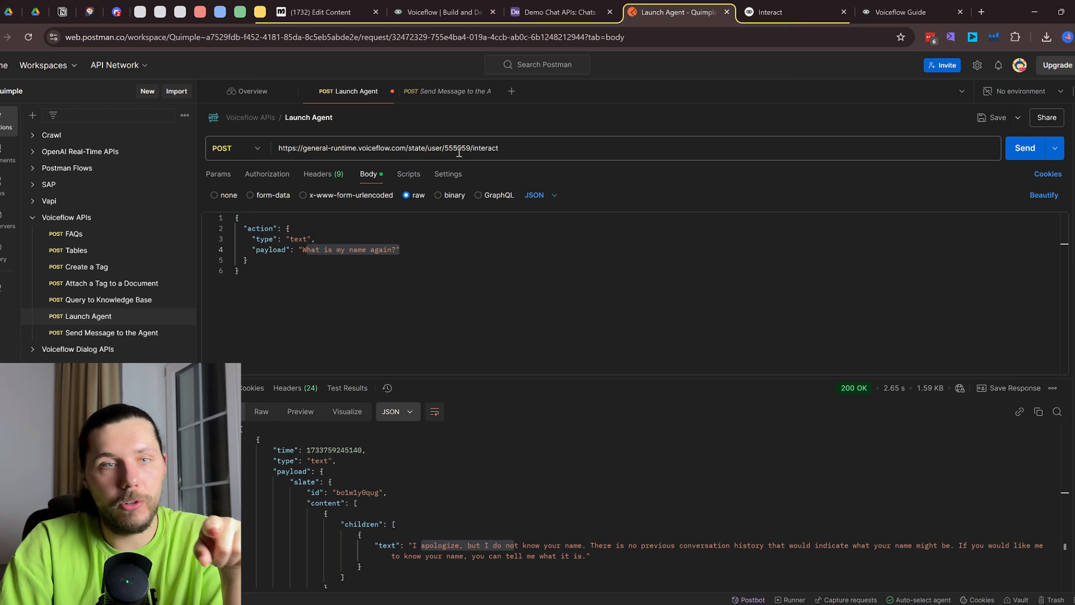
{"action": "left_click", "coordinate": [902, 11]}
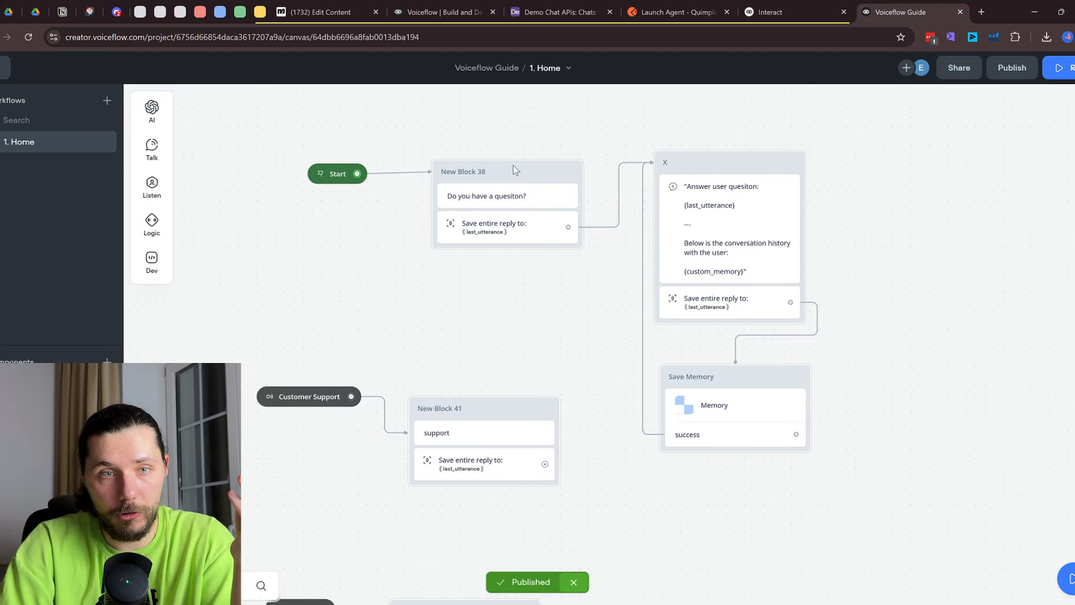
Highlight the Postman reply saying the agent doesn't know the user's name
{"action": "left_click", "coordinate": [678, 12]}
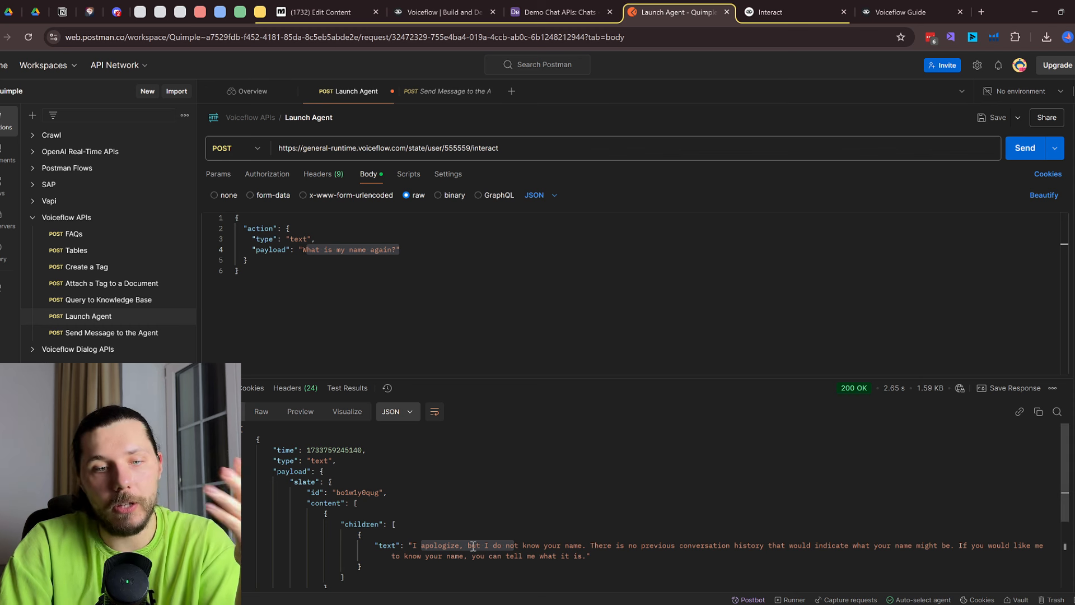
{"action": "left_click", "coordinate": [448, 555]}
{"action": "left_click_drag", "start_coordinate": [447, 537], "coordinate": [564, 557]}
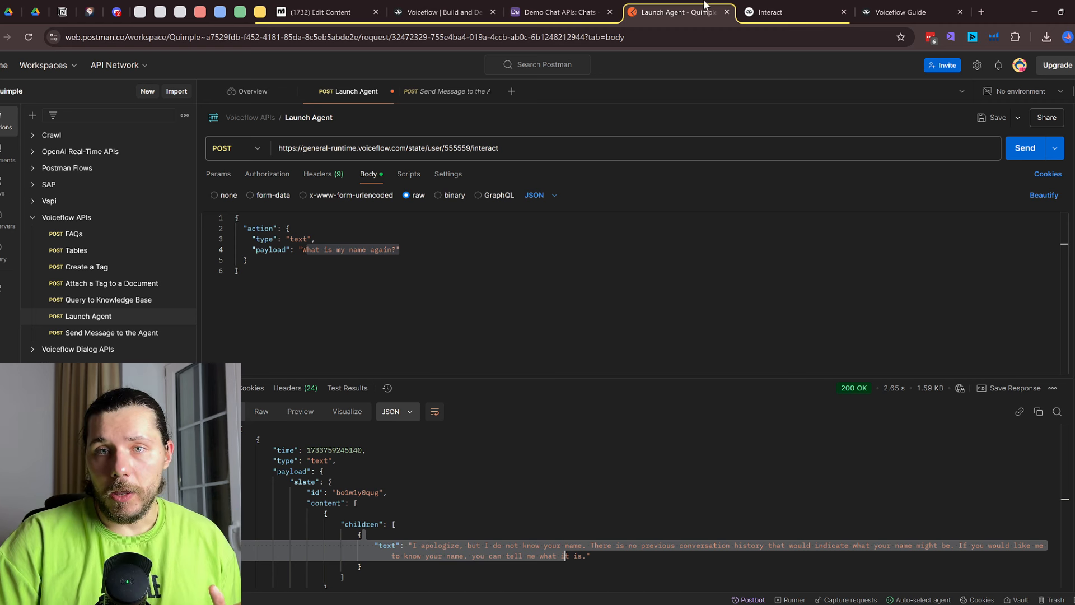
{"action": "left_click", "coordinate": [888, 6]}
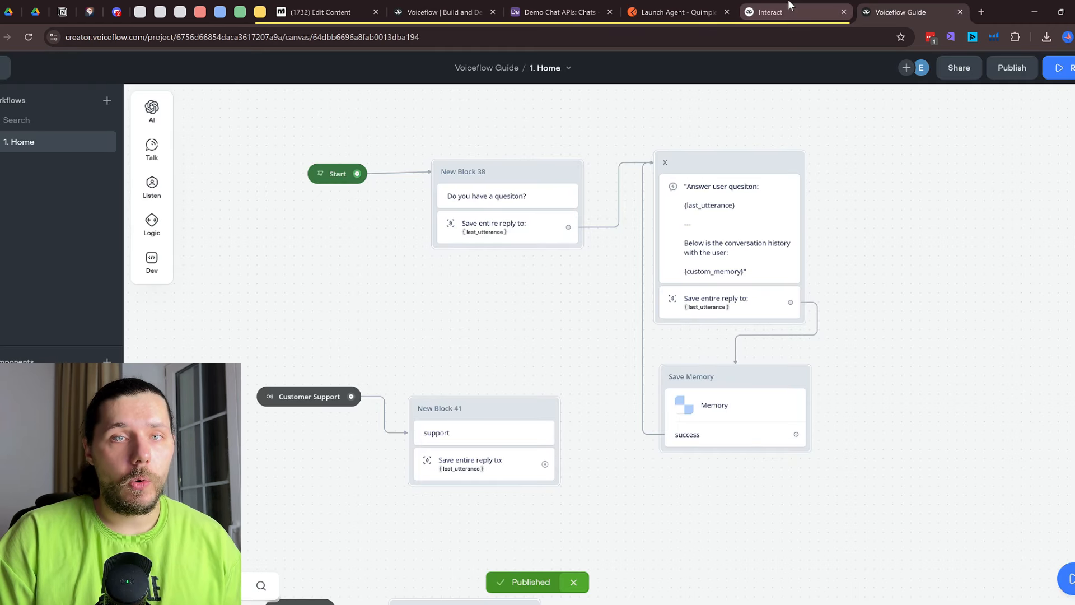
View the Interact Stream docs page, then open Knowledge Base API > Query
{"action": "left_click", "coordinate": [770, 12]}
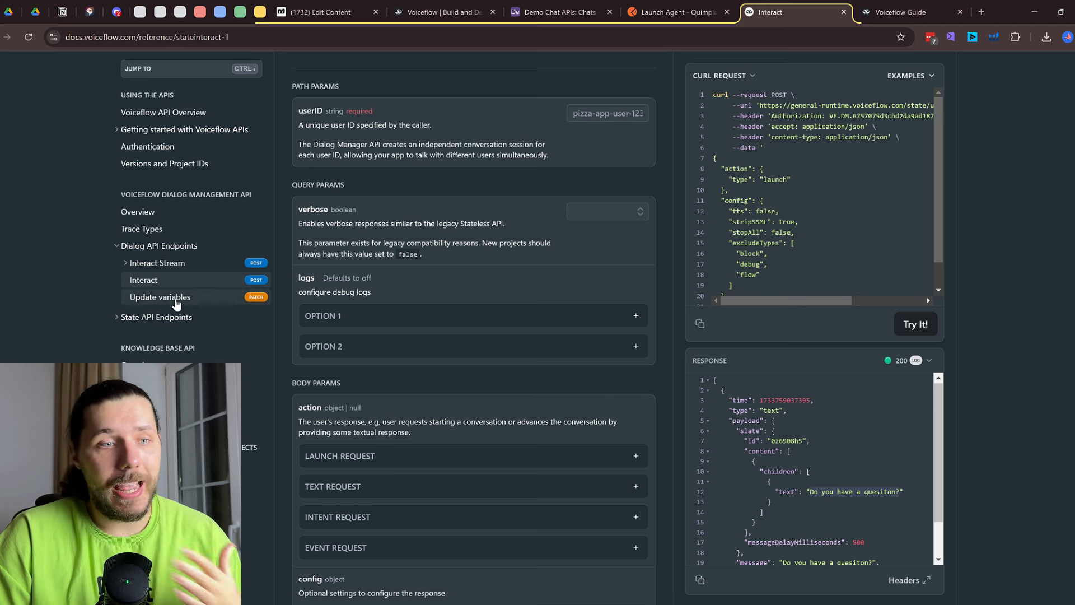
{"action": "left_click", "coordinate": [160, 263]}
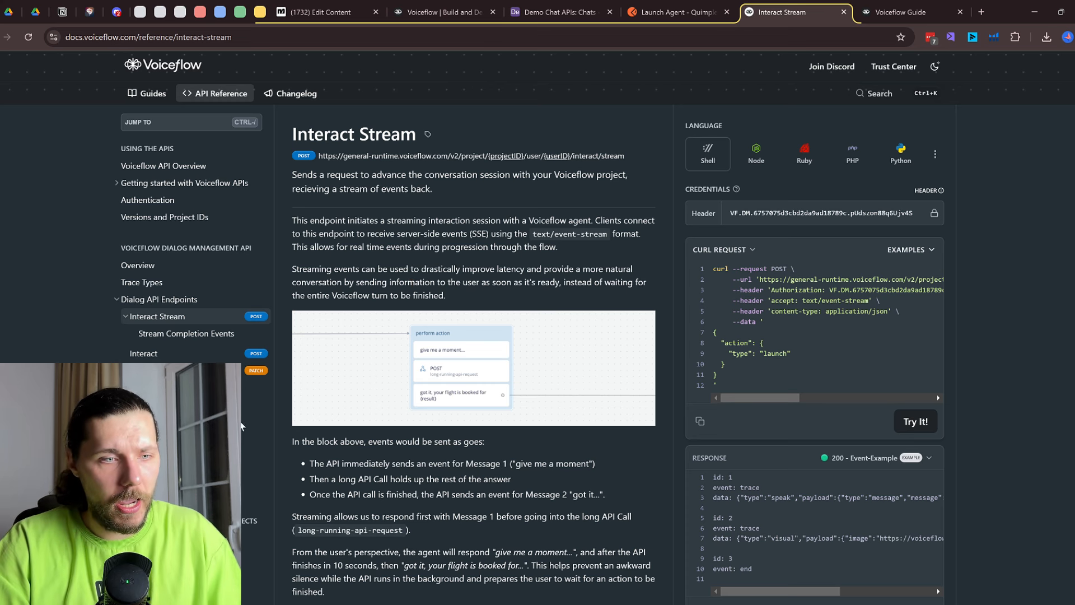
{"action": "left_click", "coordinate": [255, 456]}
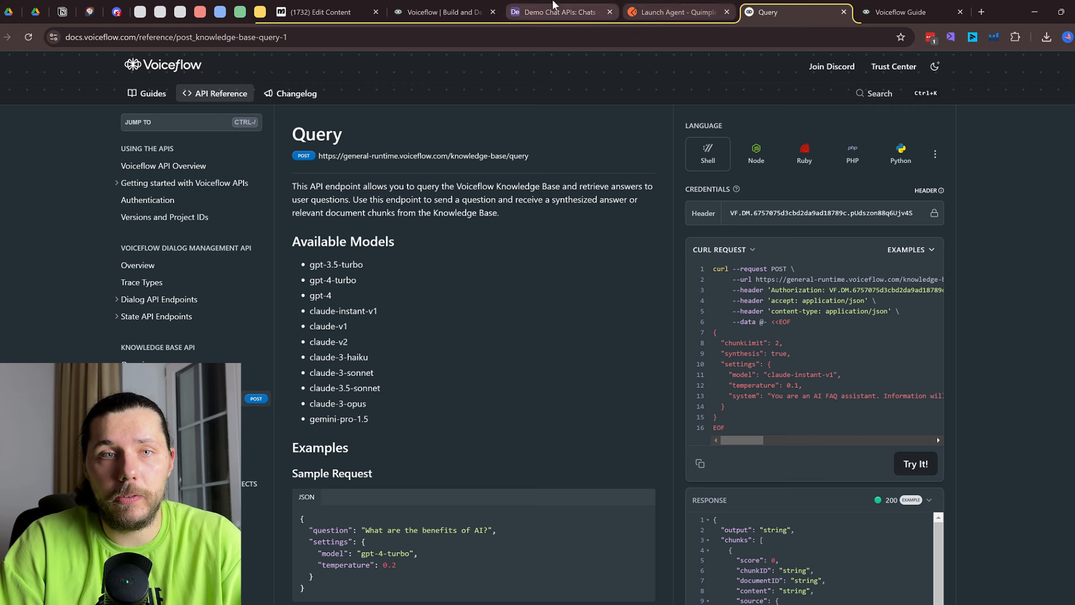
Pan the Voiceflow canvas to the APIs section and select the KB API step's query URL
{"action": "left_click", "coordinate": [902, 12]}
{"action": "scroll", "coordinate": [597, 316], "scroll_direction": "down", "scroll_amount": 5}
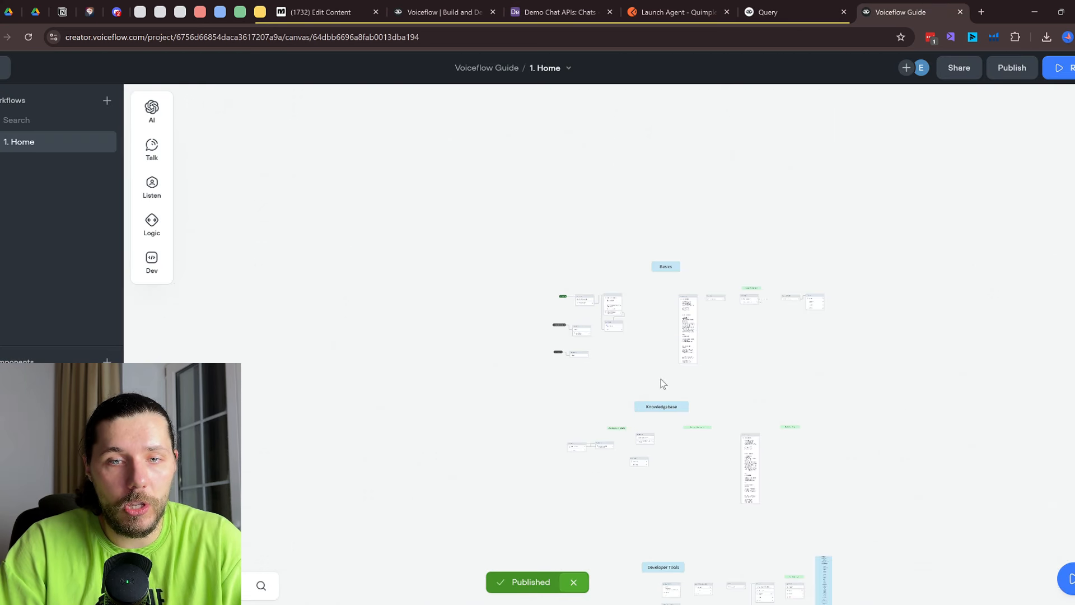
{"action": "left_click_drag", "start_coordinate": [691, 507], "coordinate": [601, 105]}
{"action": "left_click_drag", "start_coordinate": [622, 441], "coordinate": [614, 157]}
{"action": "scroll", "coordinate": [562, 303], "scroll_direction": "up", "scroll_amount": 5}
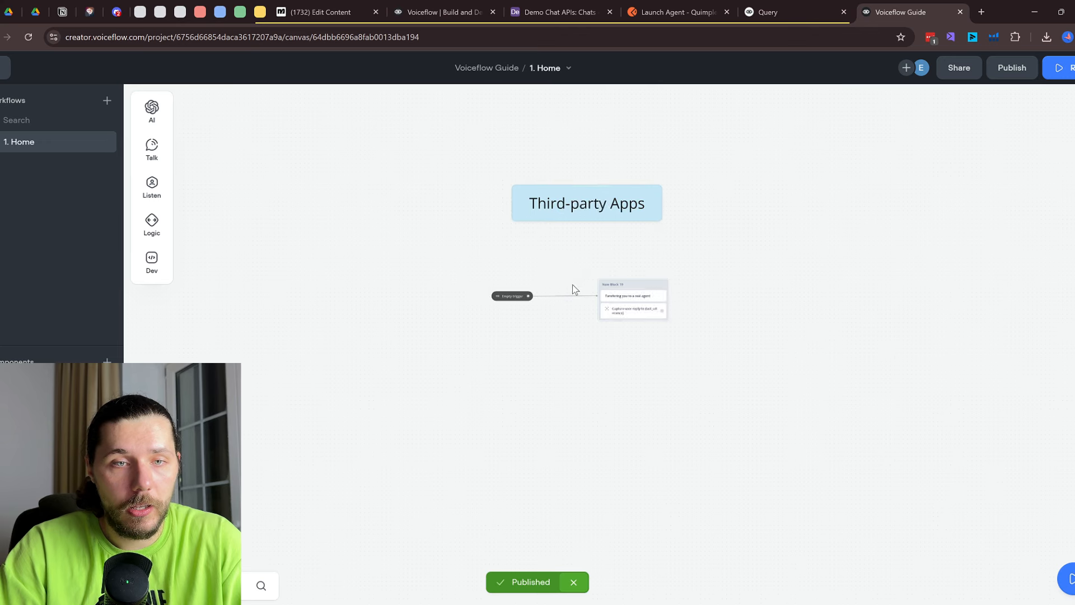
{"action": "left_click_drag", "start_coordinate": [732, 189], "coordinate": [684, 576]}
{"action": "scroll", "coordinate": [563, 404], "scroll_direction": "up", "scroll_amount": 1}
{"action": "left_click", "coordinate": [512, 288]}
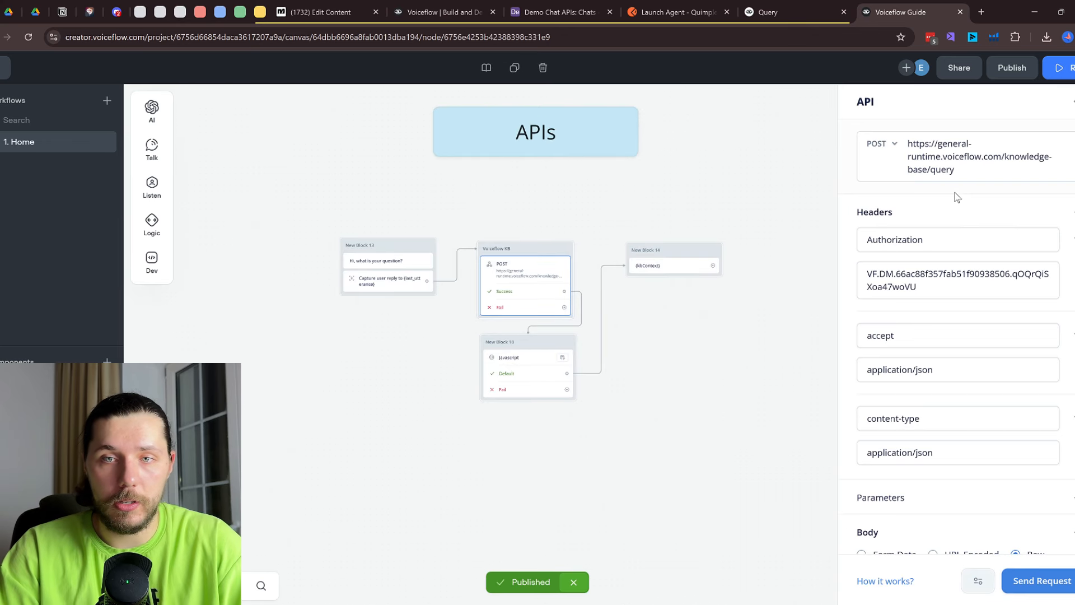
{"action": "left_click_drag", "start_coordinate": [960, 169], "coordinate": [951, 138]}
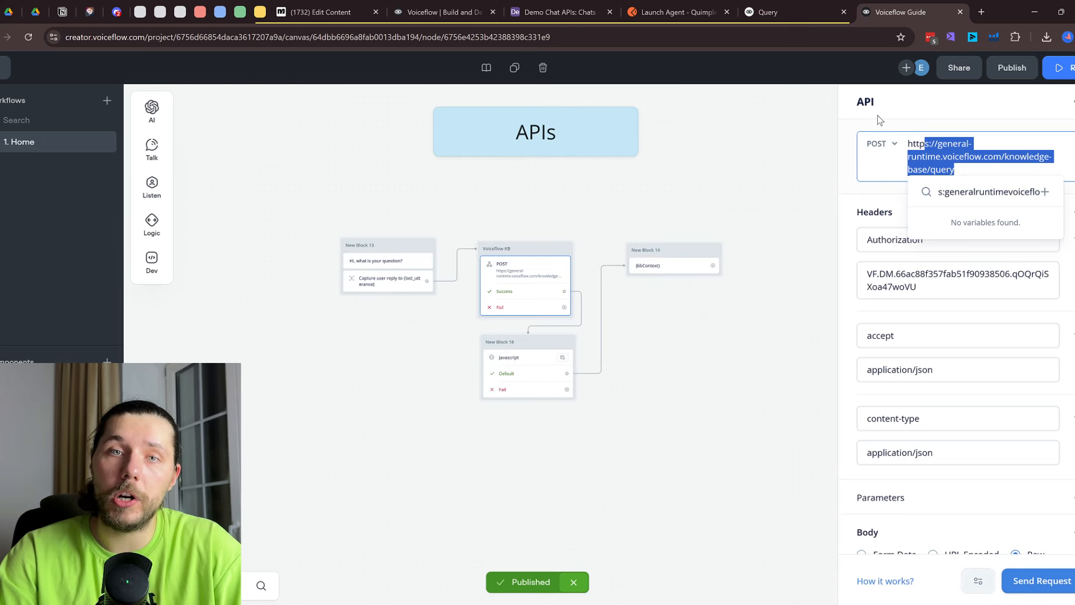
Enter 'what services do you sell?' as the Query endpoint's question parameter
{"action": "left_click", "coordinate": [789, 12]}
{"action": "left_click_drag", "start_coordinate": [844, 283], "coordinate": [787, 334]}
{"action": "scroll", "coordinate": [547, 367], "scroll_direction": "down", "scroll_amount": 15}
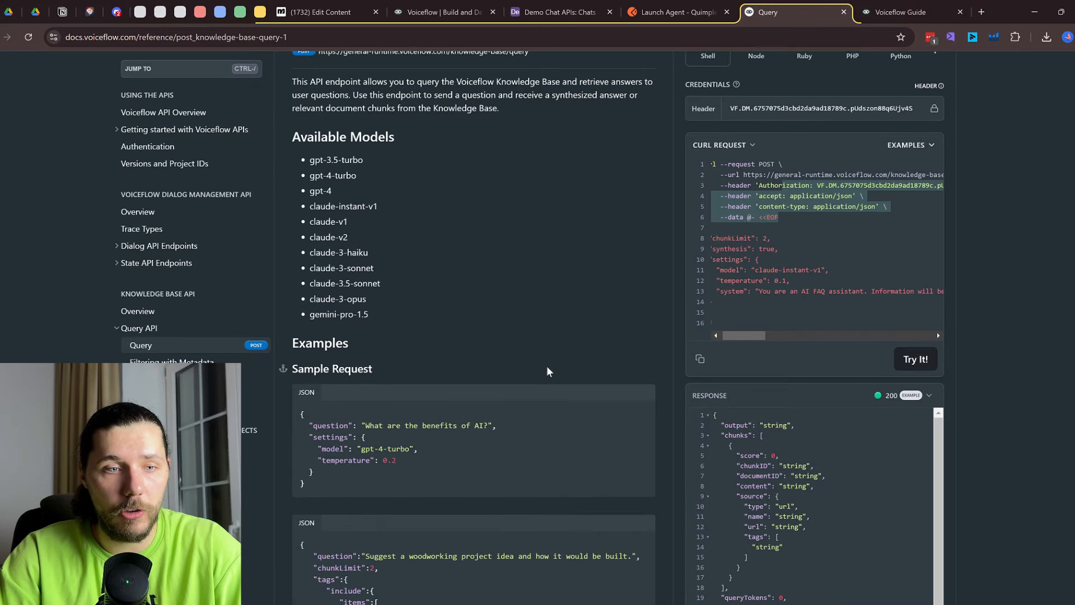
{"action": "left_click", "coordinate": [602, 195]}
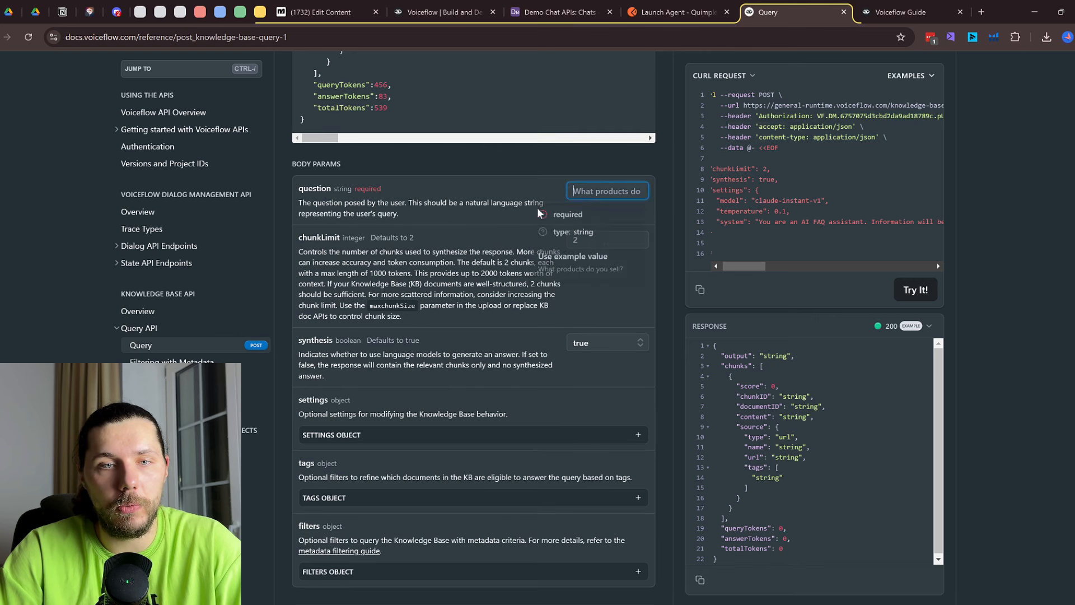
{"action": "left_click", "coordinate": [359, 227]}
{"action": "left_click", "coordinate": [598, 193]}
{"action": "type", "text": "wh"}
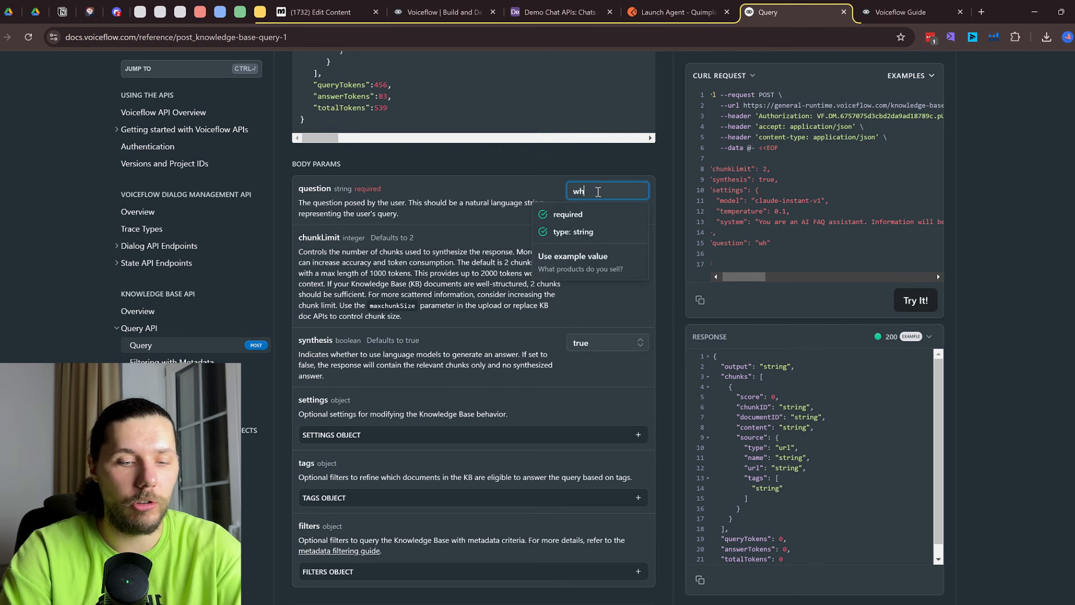
{"action": "type", "text": "at "}
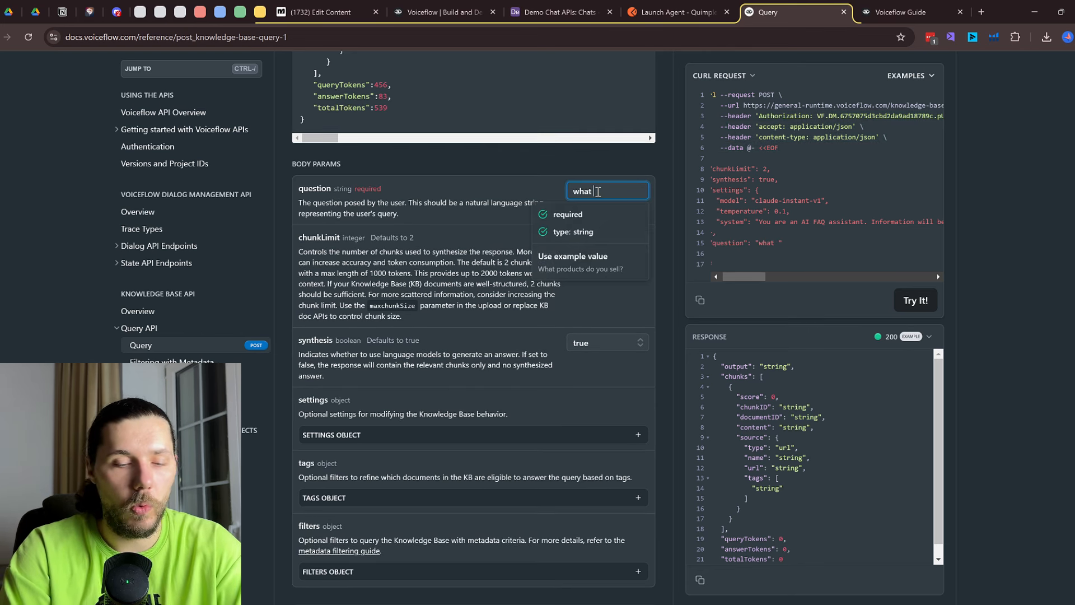
{"action": "type", "text": "services do you sell"}
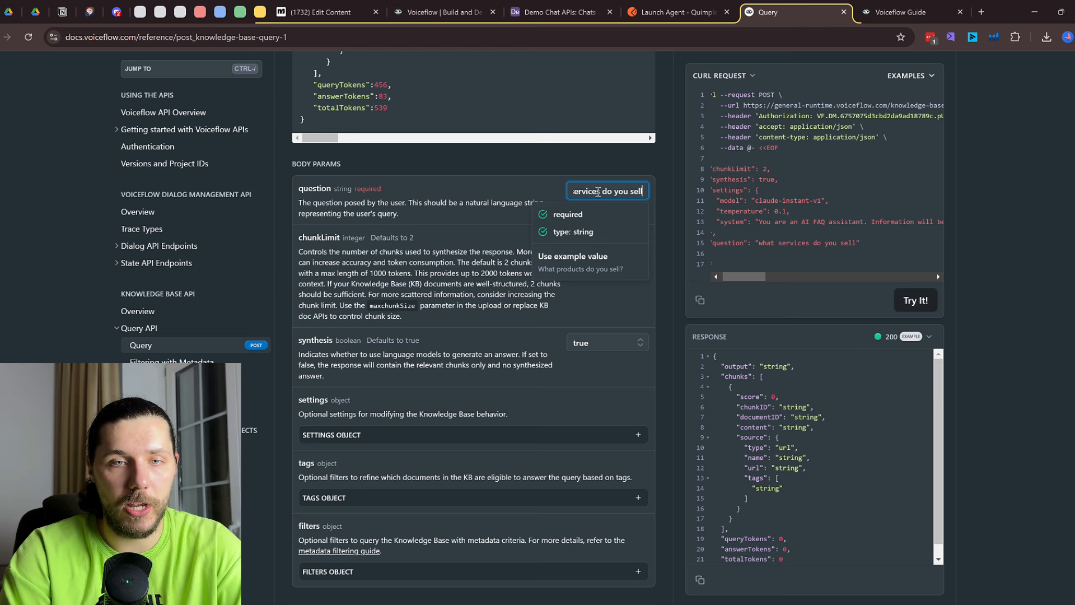
{"action": "type", "text": "?"}
{"action": "left_click", "coordinate": [994, 166]}
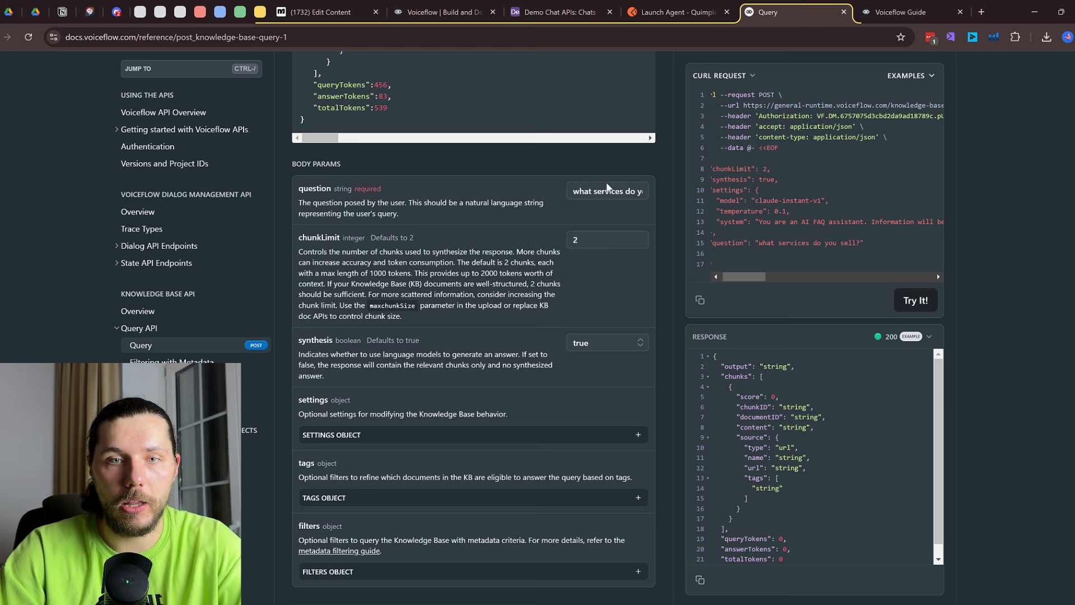
{"action": "scroll", "coordinate": [587, 275], "scroll_direction": "up", "scroll_amount": 7}
Glance at the Launch Agent and Voiceflow Guide tabs, then return to the Query documentation
{"action": "left_click", "coordinate": [678, 12]}
{"action": "left_click", "coordinate": [914, 7]}
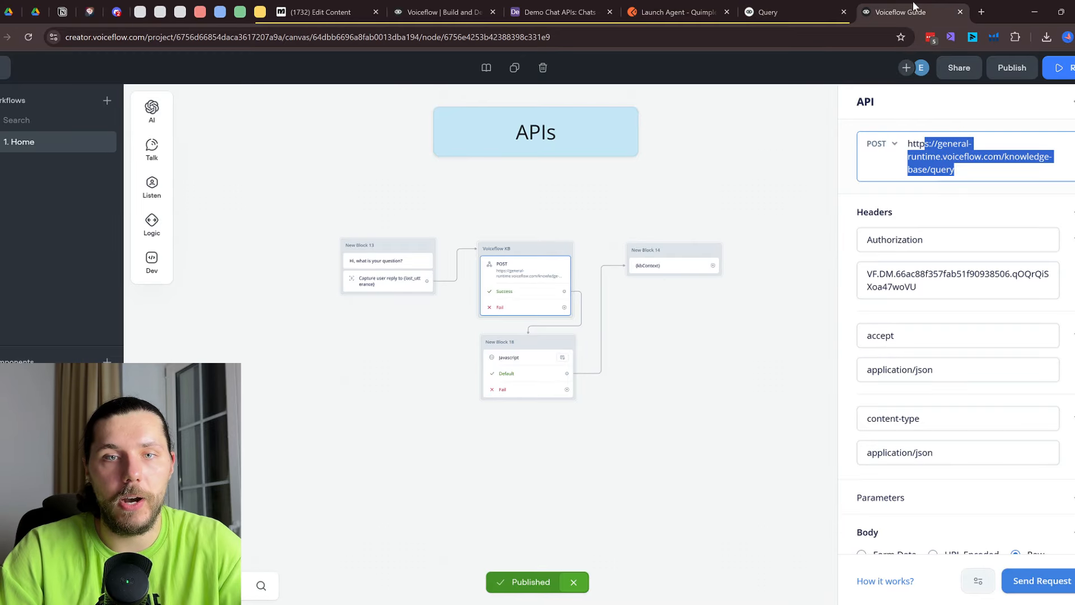
{"action": "left_click", "coordinate": [835, 10]}
{"action": "scroll", "coordinate": [847, 168], "scroll_direction": "up", "scroll_amount": 10}
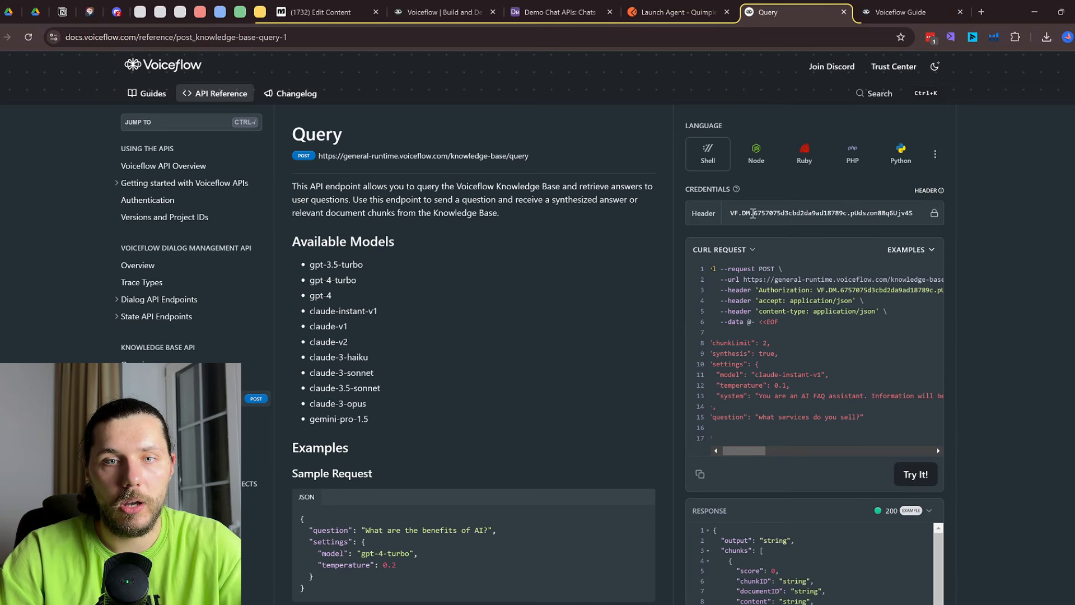
Send the knowledge base query, review the JSON answer, then go to the Demo Chat APIs base
{"action": "left_click", "coordinate": [918, 476]}
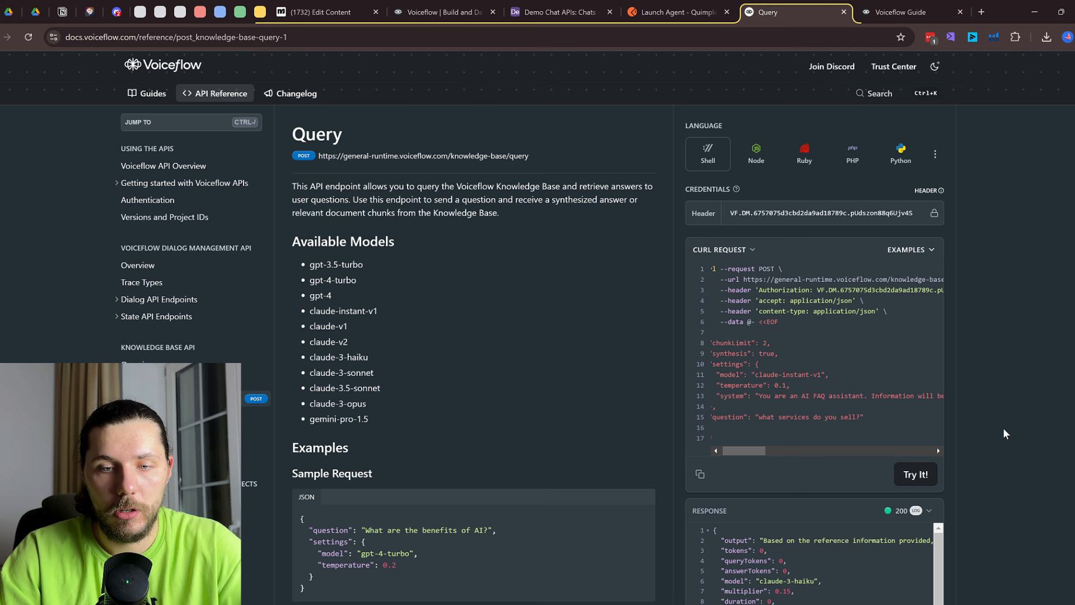
{"action": "scroll", "coordinate": [1005, 434], "scroll_direction": "down", "scroll_amount": 2}
{"action": "scroll", "coordinate": [873, 436], "scroll_direction": "right", "scroll_amount": 5}
{"action": "scroll", "coordinate": [873, 436], "scroll_direction": "right", "scroll_amount": 4}
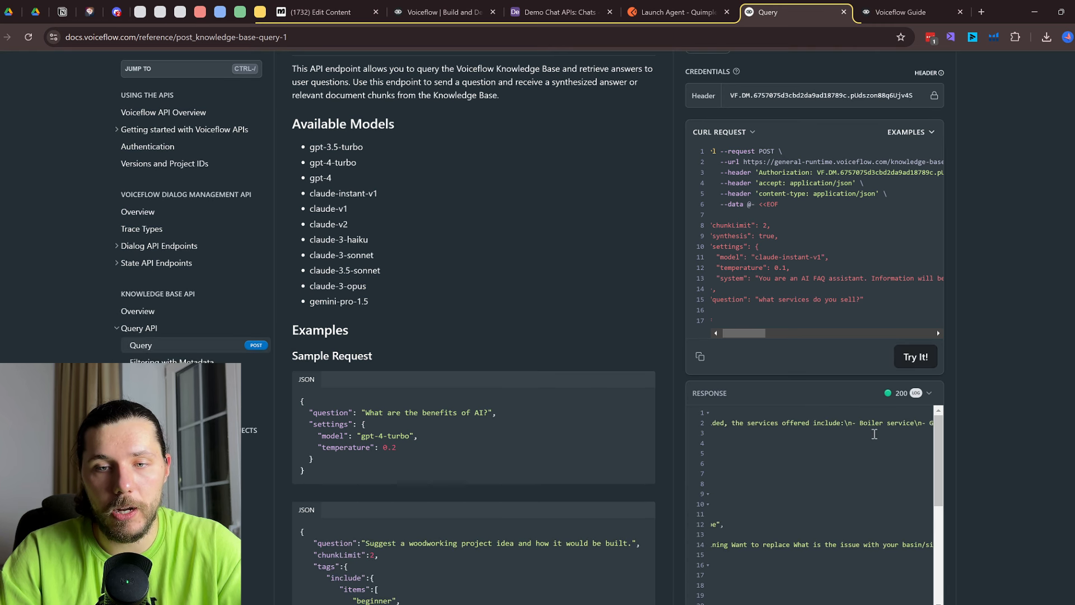
{"action": "scroll", "coordinate": [857, 431], "scroll_direction": "left", "scroll_amount": 9}
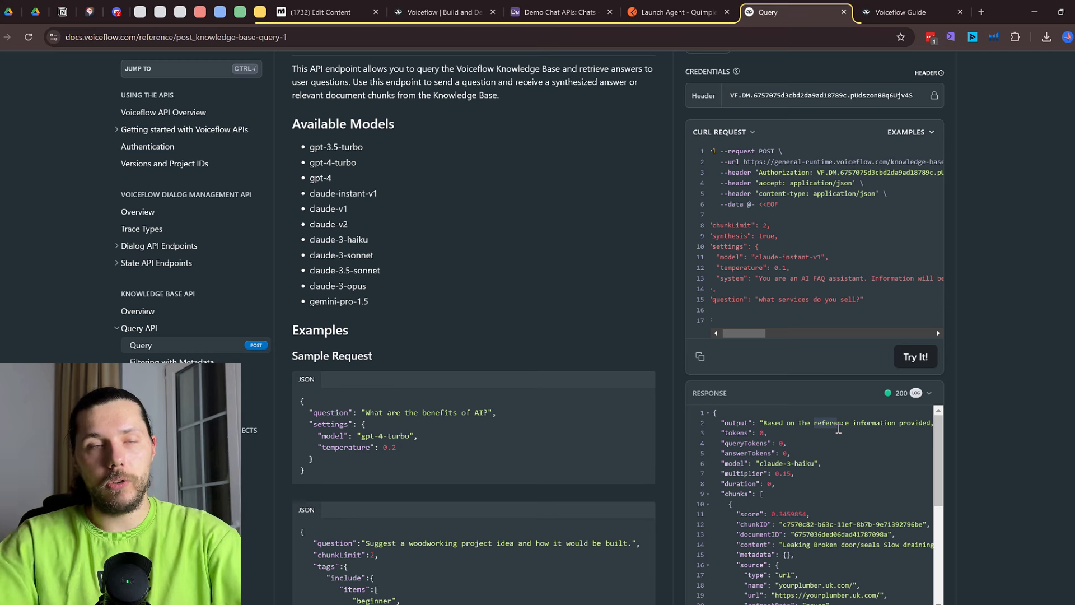
{"action": "left_click", "coordinate": [578, 6]}
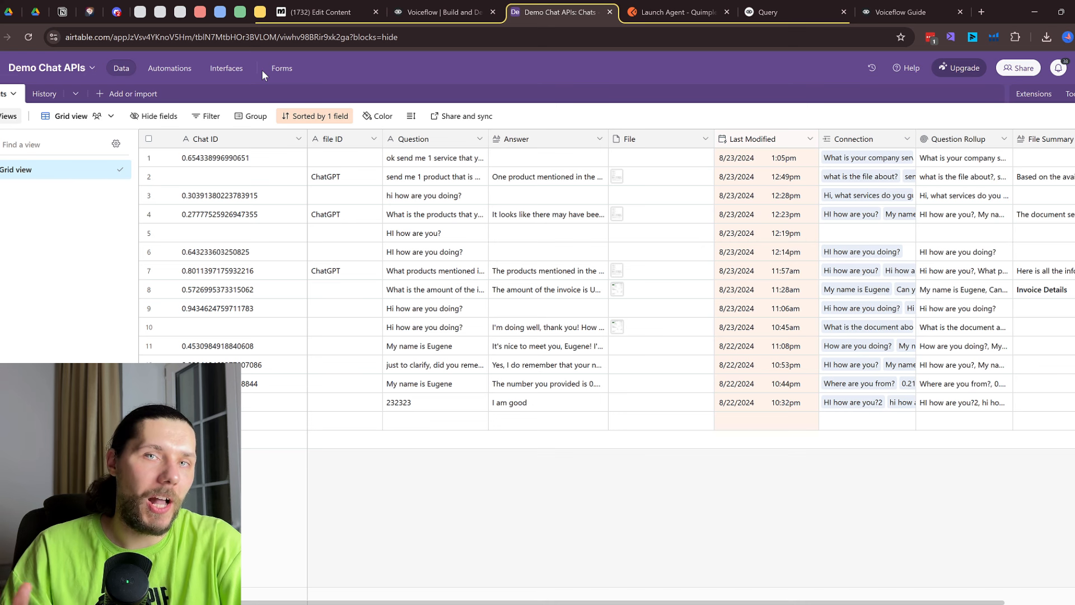
Open the Chats interface and review the invoice-product and one-service chat records
{"action": "left_click", "coordinate": [225, 71]}
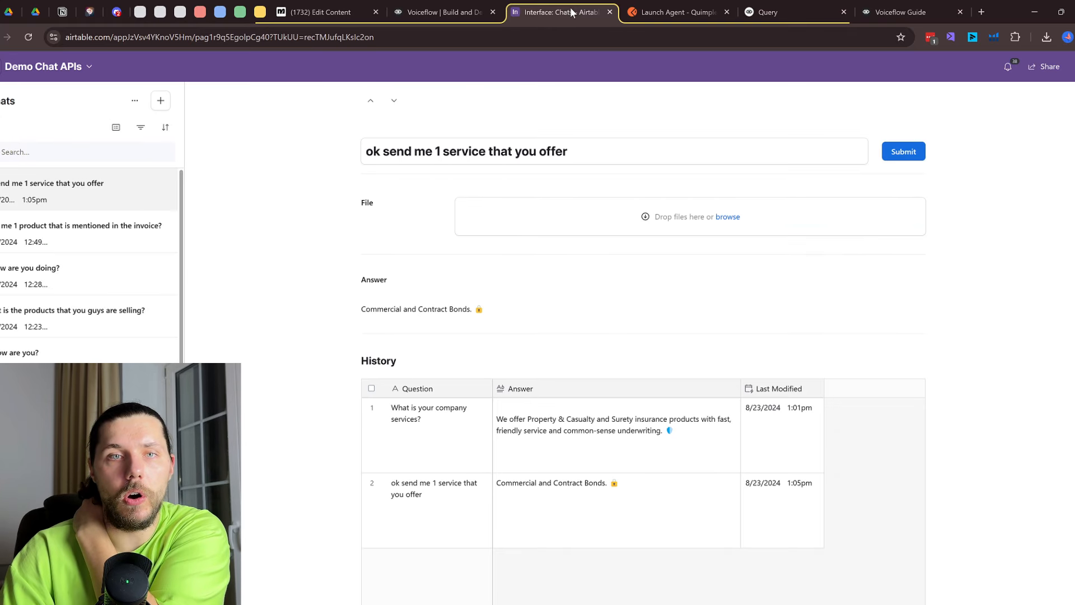
{"action": "left_click_drag", "start_coordinate": [570, 8], "coordinate": [804, 9]}
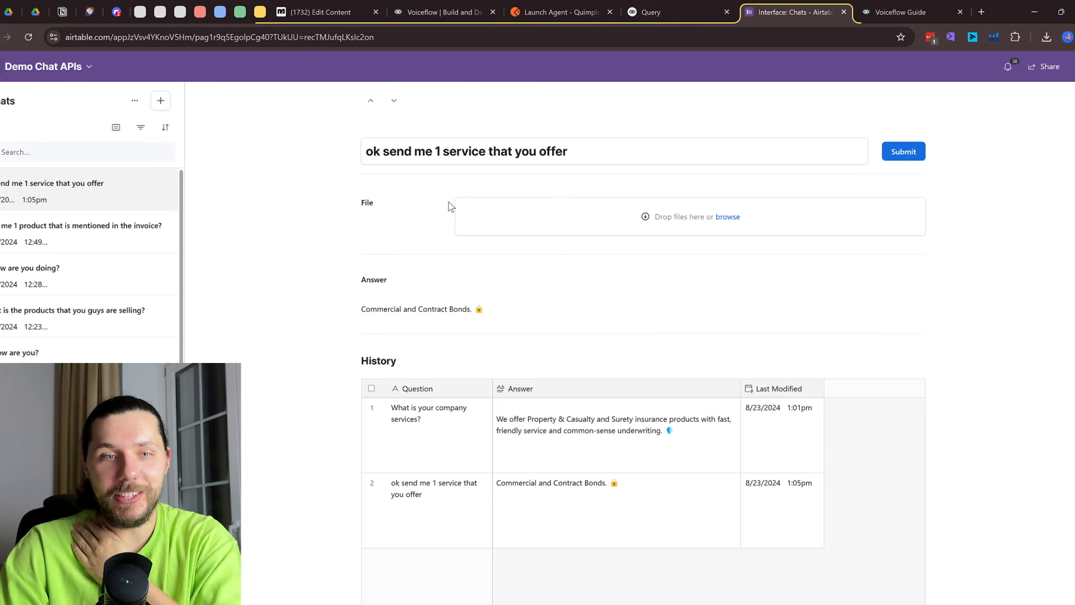
{"action": "scroll", "coordinate": [124, 269], "scroll_direction": "down", "scroll_amount": 2}
{"action": "scroll", "coordinate": [121, 260], "scroll_direction": "up", "scroll_amount": 2}
{"action": "left_click", "coordinate": [100, 241]}
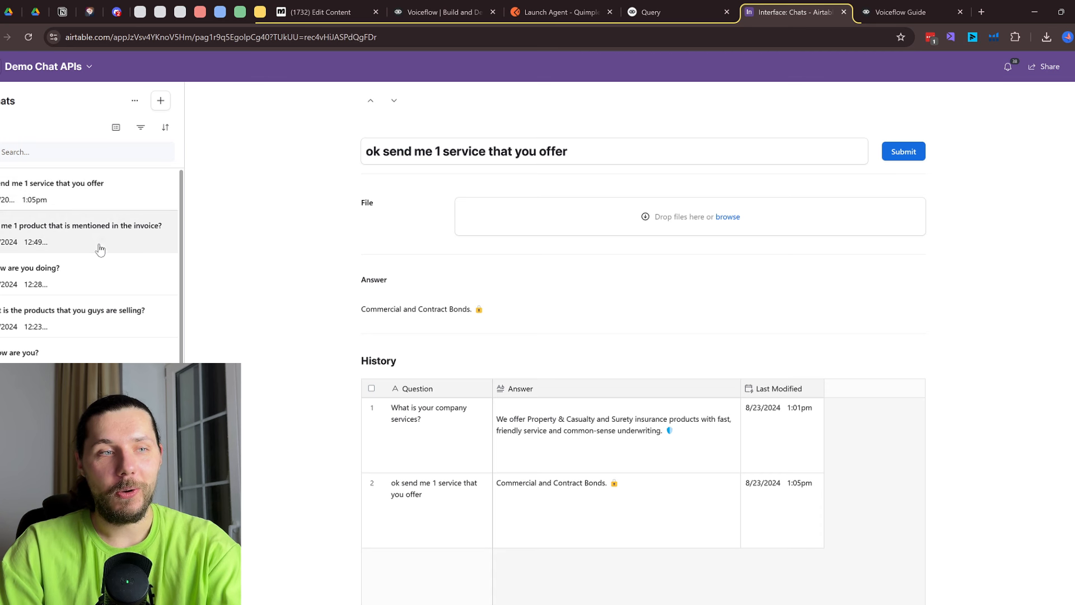
{"action": "left_click", "coordinate": [105, 210]}
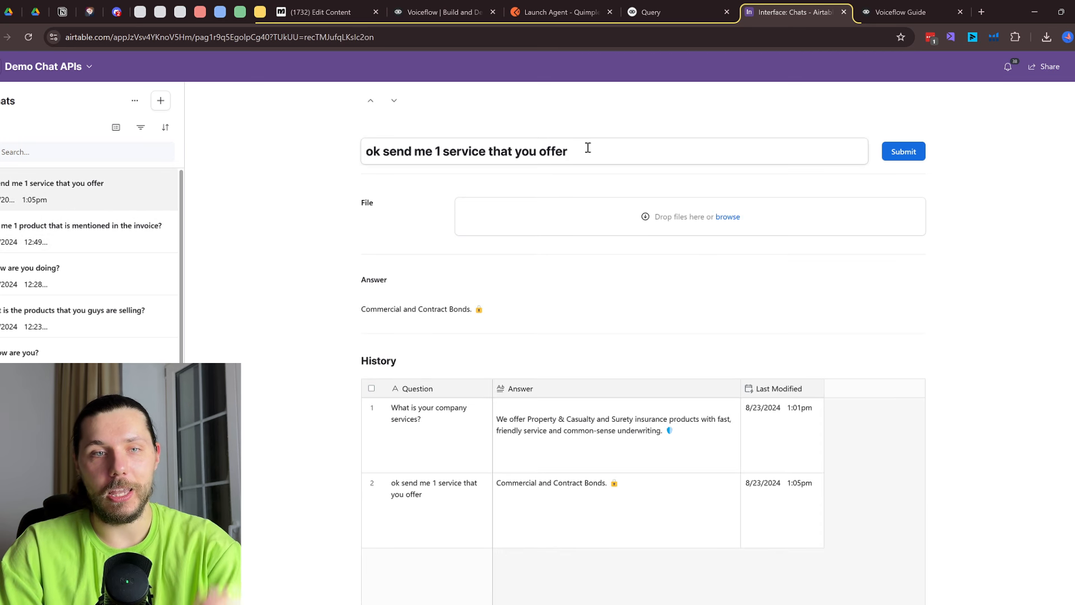
{"action": "left_click_drag", "start_coordinate": [588, 149], "coordinate": [374, 153]}
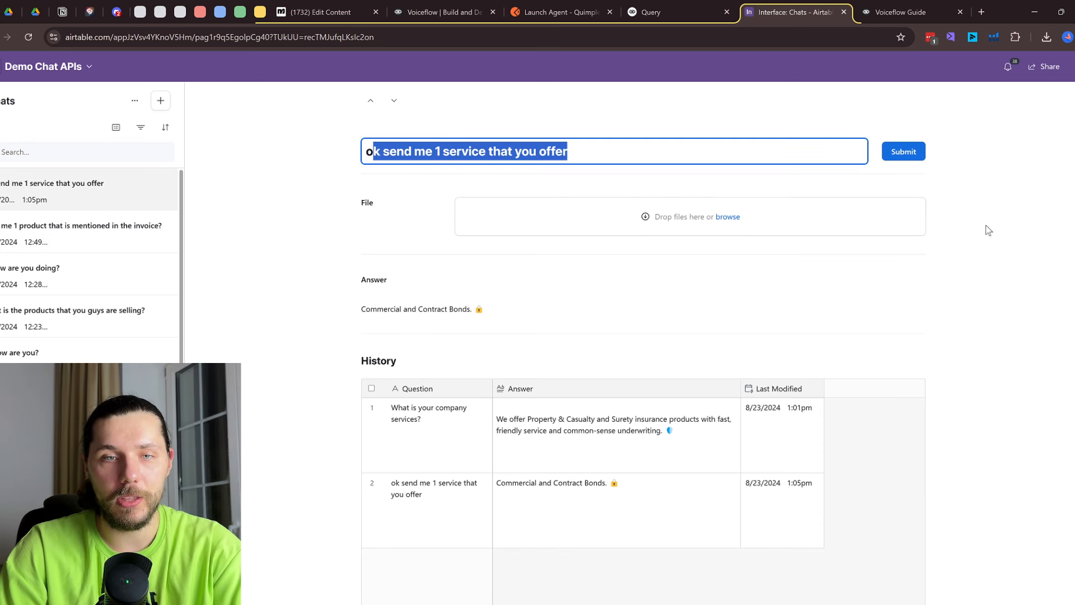
{"action": "scroll", "coordinate": [606, 267], "scroll_direction": "down", "scroll_amount": 1}
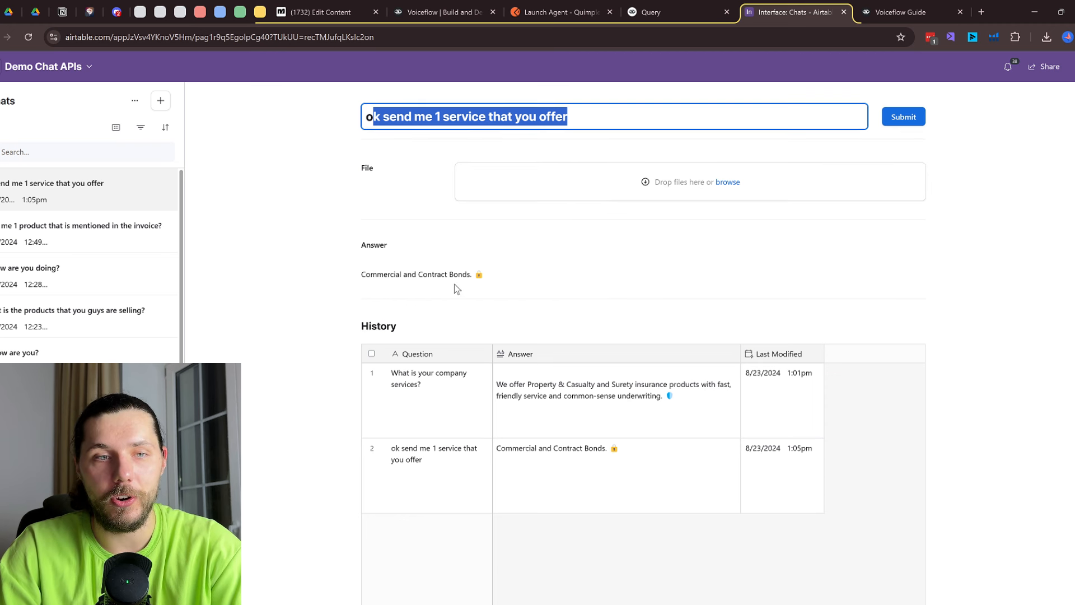
{"action": "scroll", "coordinate": [566, 269], "scroll_direction": "up", "scroll_amount": 1}
{"action": "left_click", "coordinate": [682, 251]}
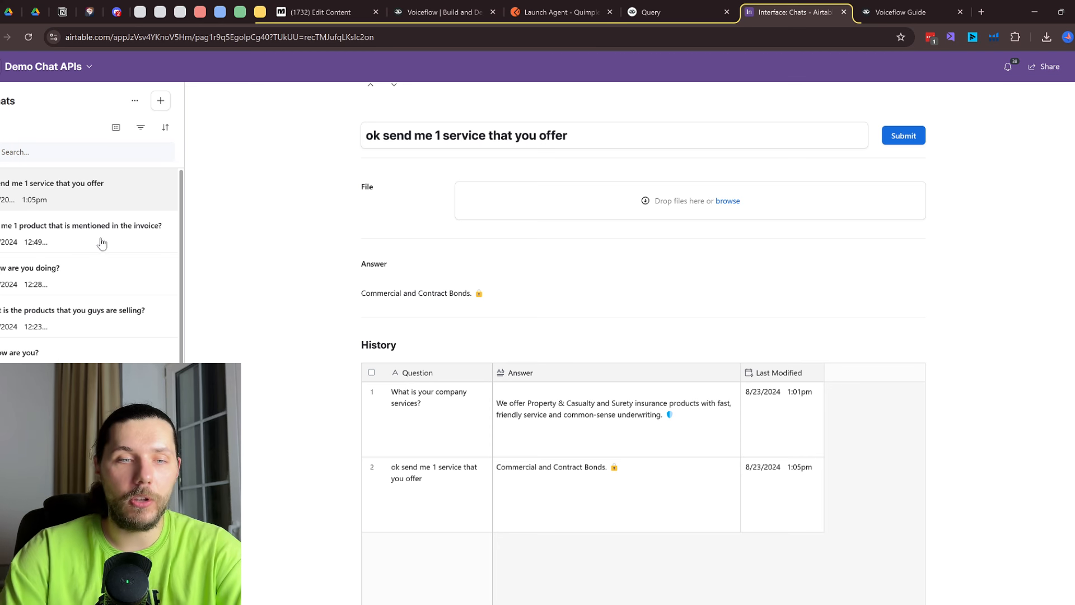
Scroll through chat history, view the 'HI how are you?' chat, then return to Voiceflow Guide
{"action": "scroll", "coordinate": [595, 404], "scroll_direction": "down", "scroll_amount": 4}
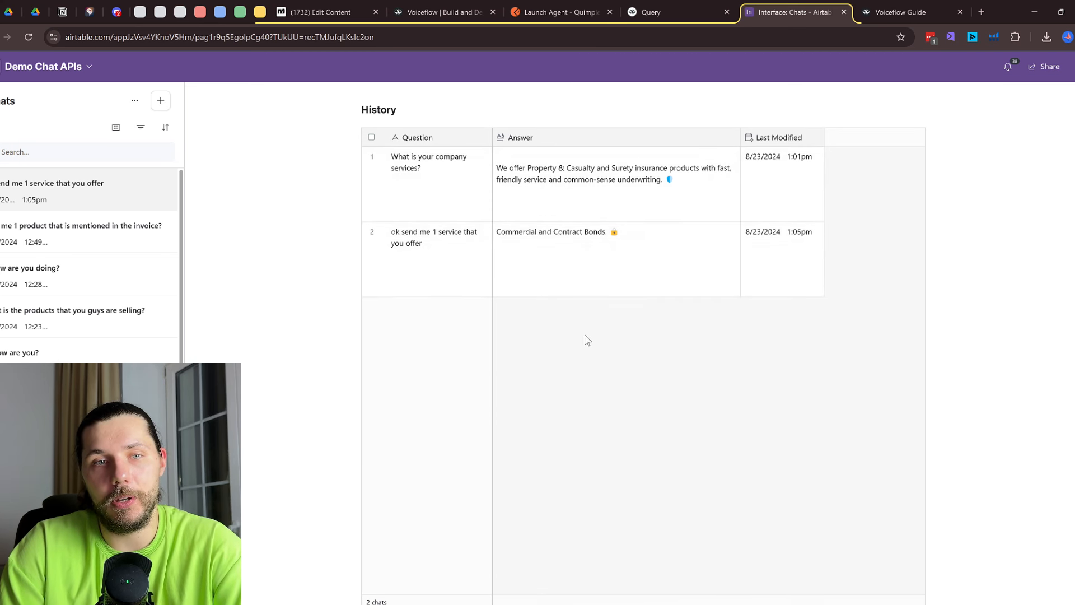
{"action": "scroll", "coordinate": [589, 340], "scroll_direction": "down", "scroll_amount": 1}
{"action": "scroll", "coordinate": [618, 343], "scroll_direction": "up", "scroll_amount": 5}
{"action": "left_click_drag", "start_coordinate": [369, 361], "coordinate": [487, 362]}
{"action": "scroll", "coordinate": [501, 381], "scroll_direction": "down", "scroll_amount": 1}
{"action": "scroll", "coordinate": [500, 381], "scroll_direction": "down", "scroll_amount": 2}
{"action": "left_click", "coordinate": [22, 235]}
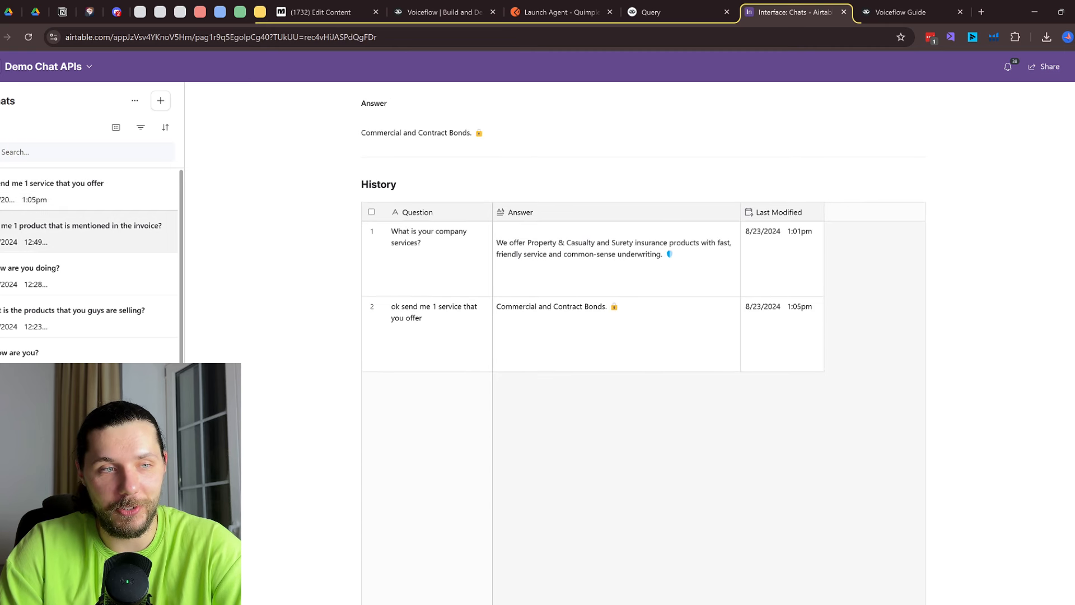
{"action": "left_click", "coordinate": [87, 347]}
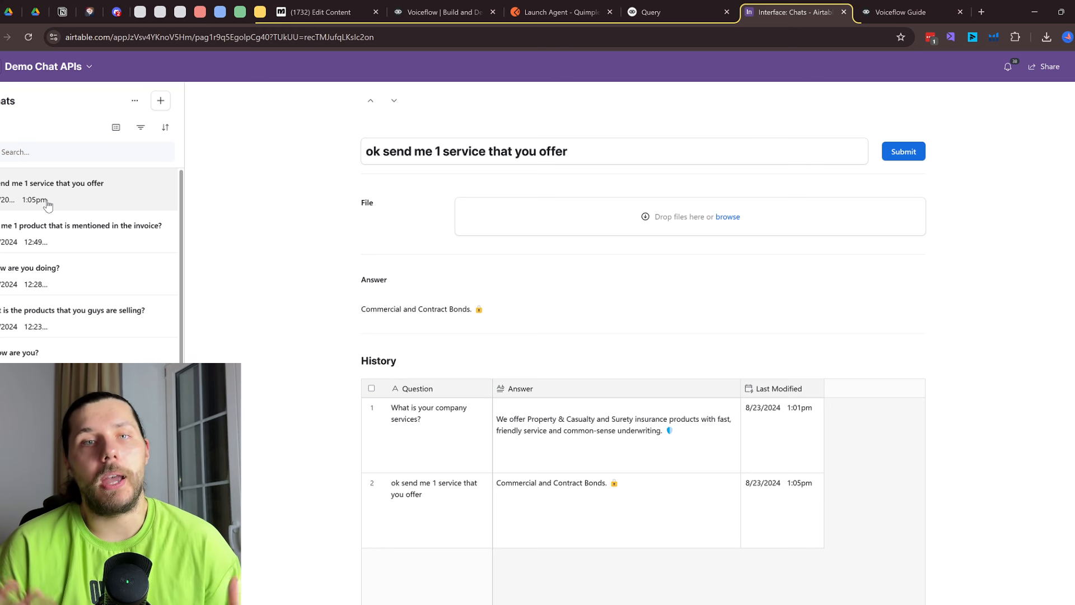
{"action": "left_click", "coordinate": [899, 12]}
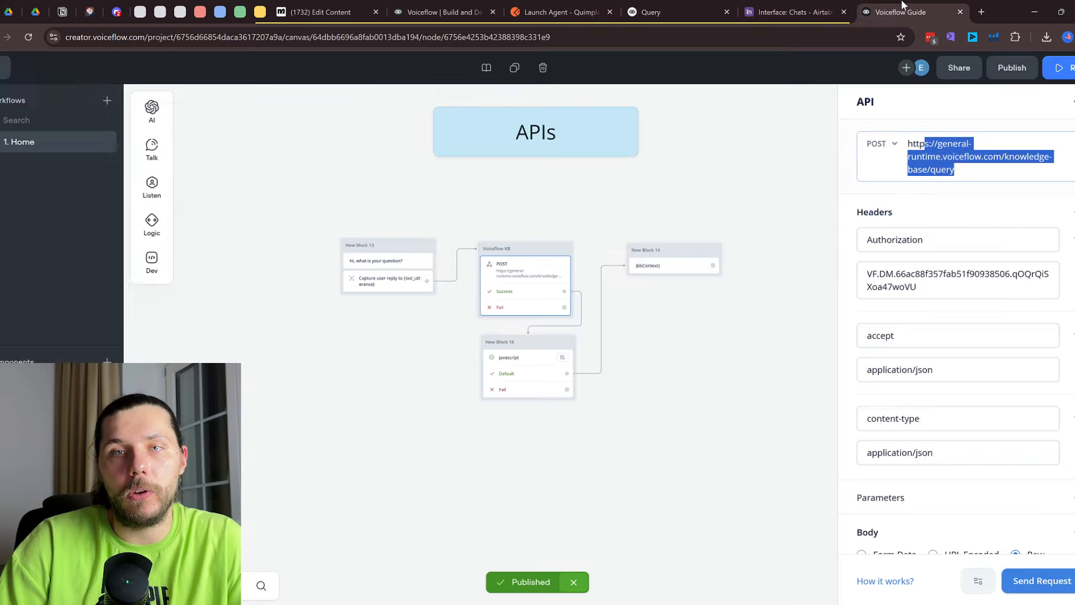
Close the API block settings and center the Third-party Apps group, then open a new browser tab
{"action": "scroll", "coordinate": [641, 172], "scroll_direction": "down", "scroll_amount": 5}
{"action": "left_click", "coordinate": [756, 163]}
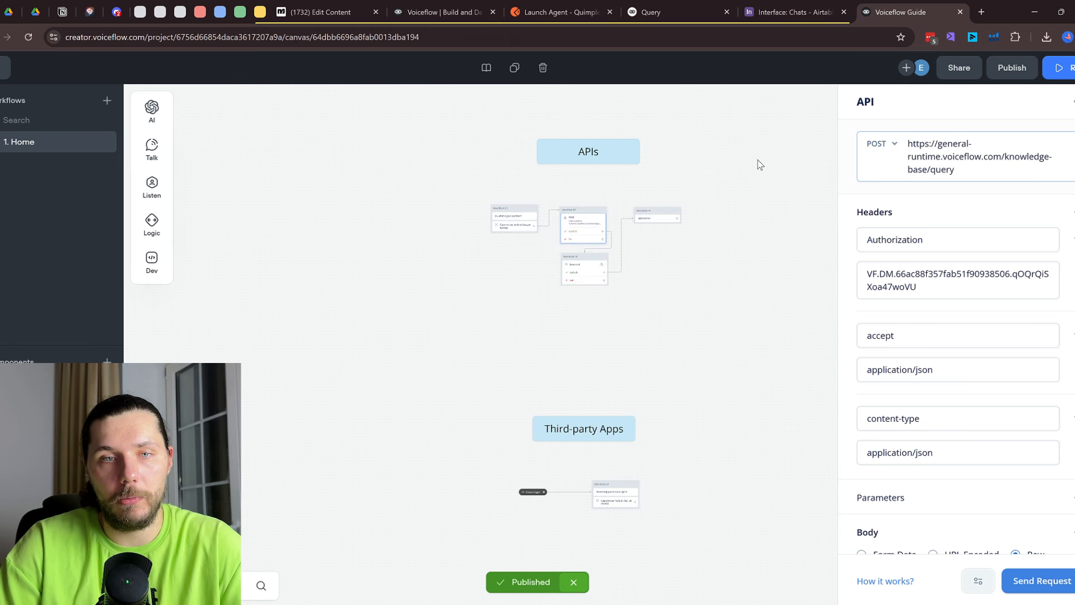
{"action": "scroll", "coordinate": [770, 181], "scroll_direction": "down", "scroll_amount": 4}
{"action": "left_click_drag", "start_coordinate": [786, 203], "coordinate": [642, 365]}
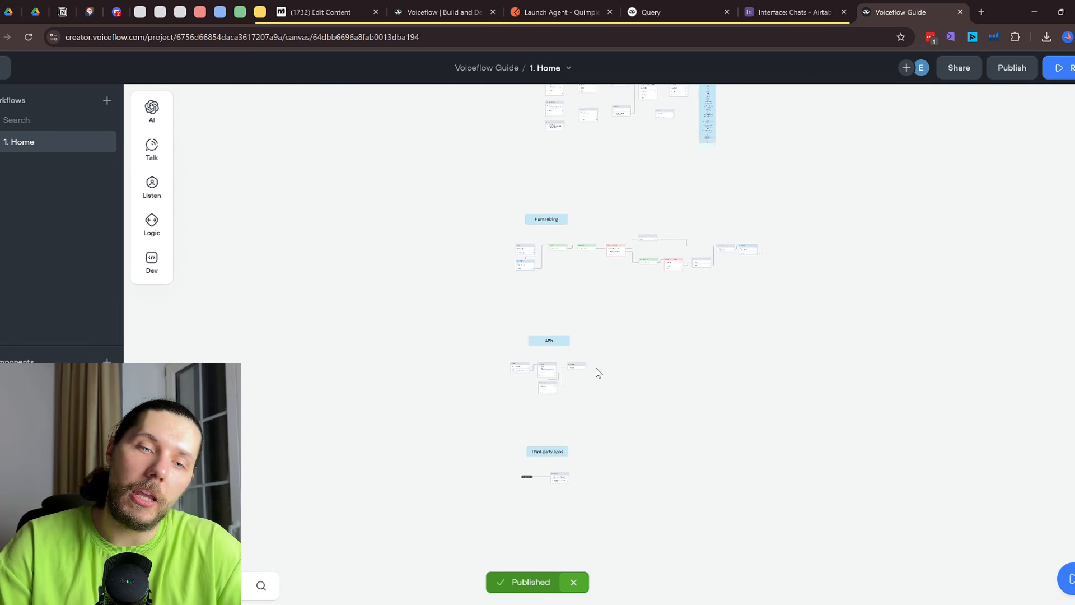
{"action": "scroll", "coordinate": [596, 367], "scroll_direction": "up", "scroll_amount": 3}
{"action": "left_click_drag", "start_coordinate": [567, 482], "coordinate": [566, 271]}
{"action": "scroll", "coordinate": [519, 317], "scroll_direction": "up", "scroll_amount": 5}
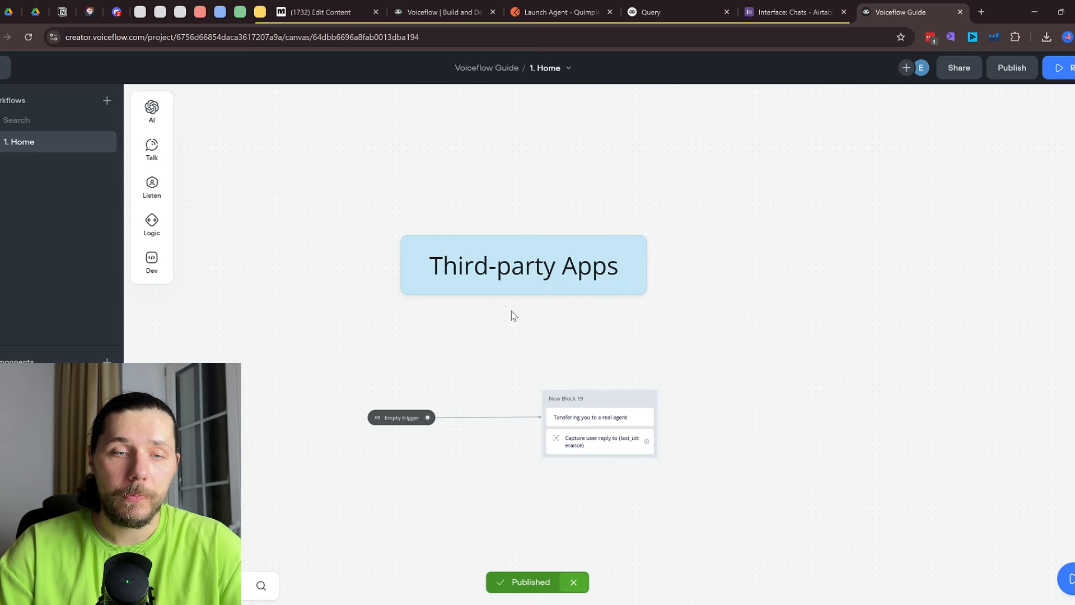
{"action": "left_click_drag", "start_coordinate": [539, 326], "coordinate": [513, 282]}
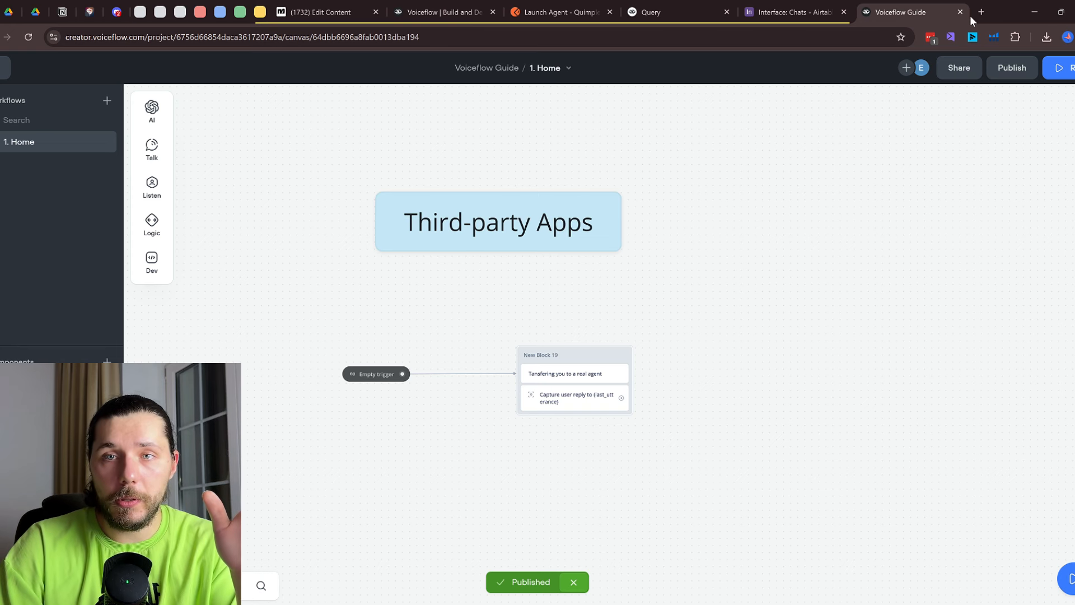
{"action": "left_click", "coordinate": [987, 11]}
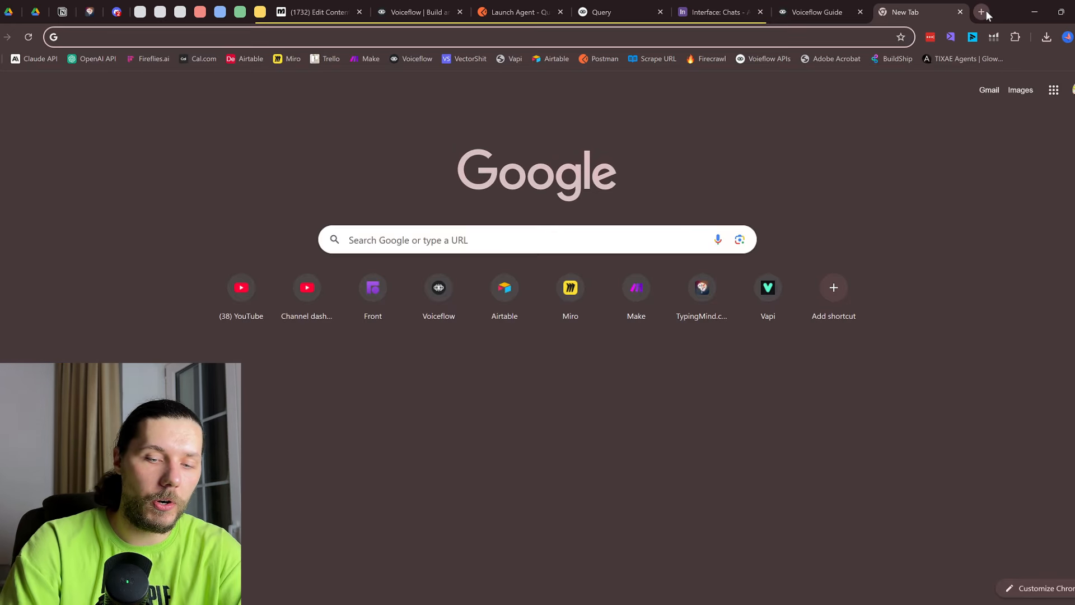
Go to the 99players website by typing '99pl' in the address bar
{"action": "type", "text": "99pl"}
{"action": "key", "text": "Return"}
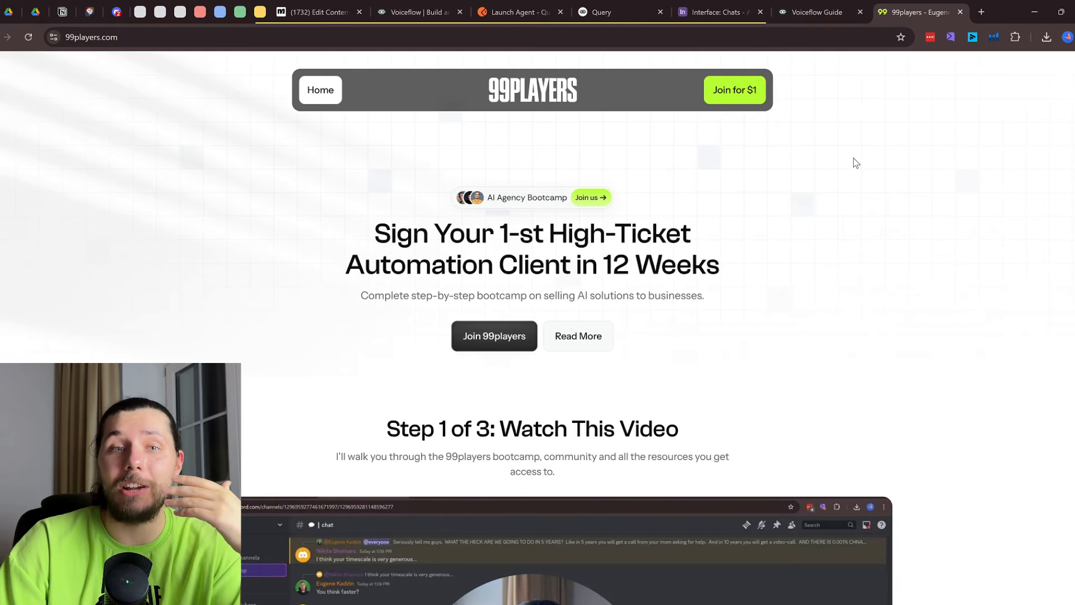
{"action": "left_click", "coordinate": [818, 11]}
{"action": "left_click", "coordinate": [919, 10]}
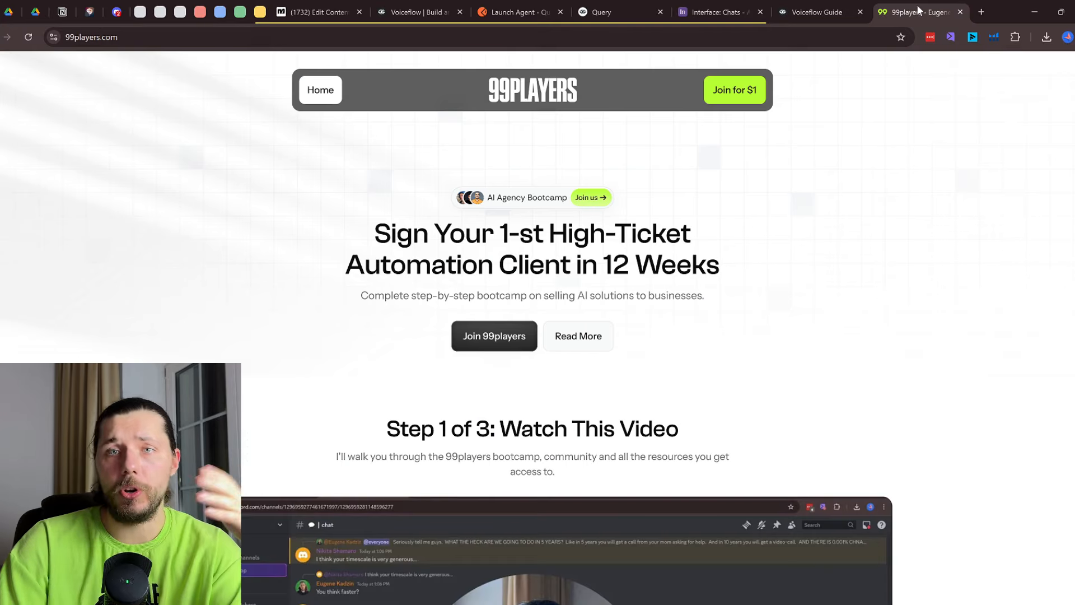
Review the high-ticket automation headline and pricing section, then move to the Discord templates forum
{"action": "scroll", "coordinate": [805, 290], "scroll_direction": "down", "scroll_amount": 2}
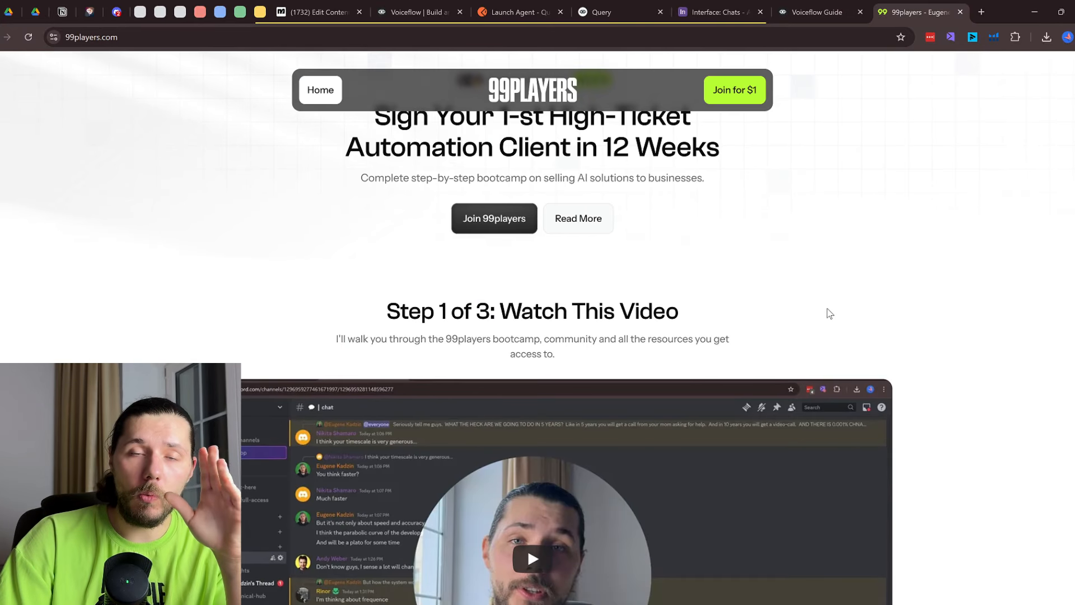
{"action": "scroll", "coordinate": [828, 311], "scroll_direction": "up", "scroll_amount": 2}
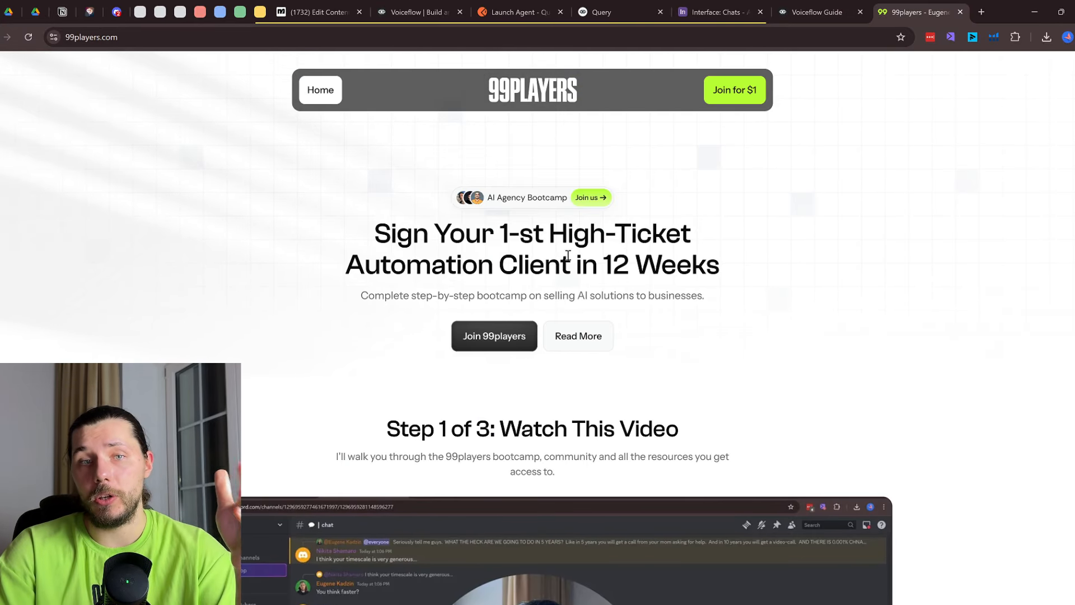
{"action": "left_click_drag", "start_coordinate": [551, 236], "coordinate": [628, 266]}
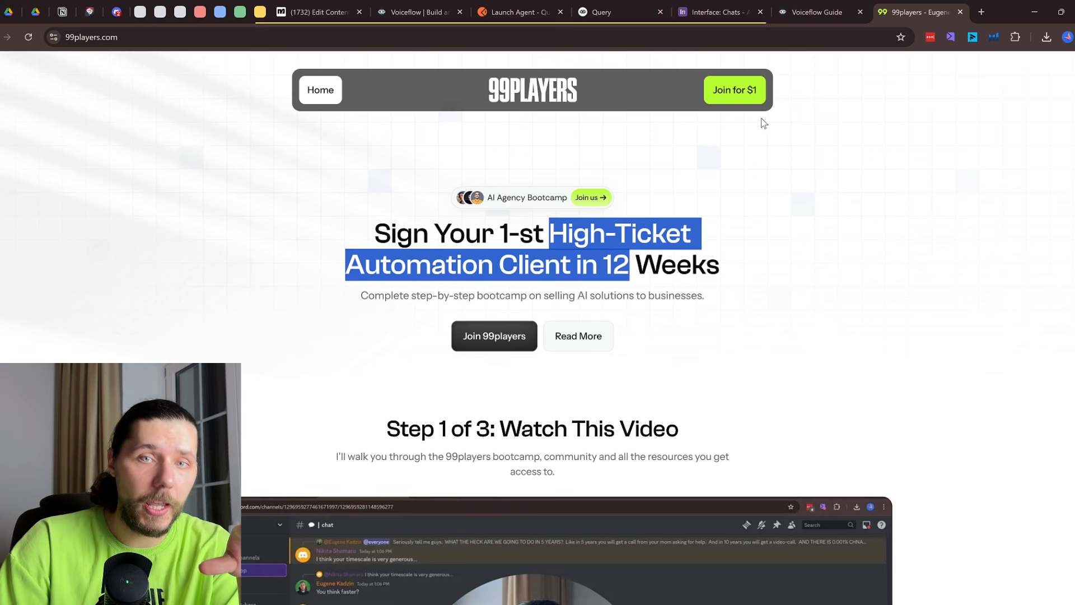
{"action": "left_click", "coordinate": [744, 98]}
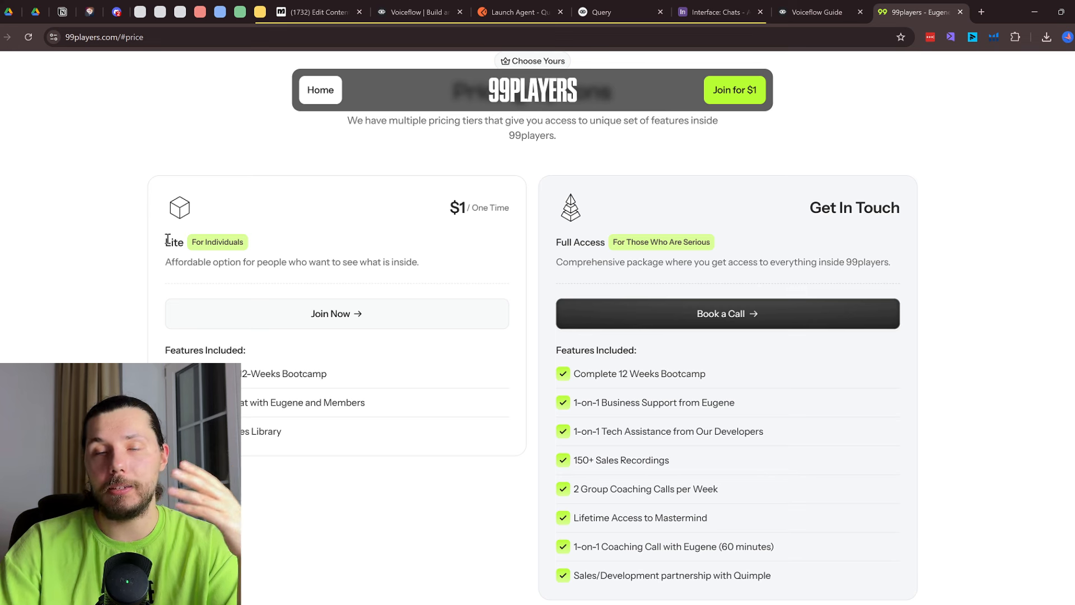
{"action": "left_click", "coordinate": [818, 11]}
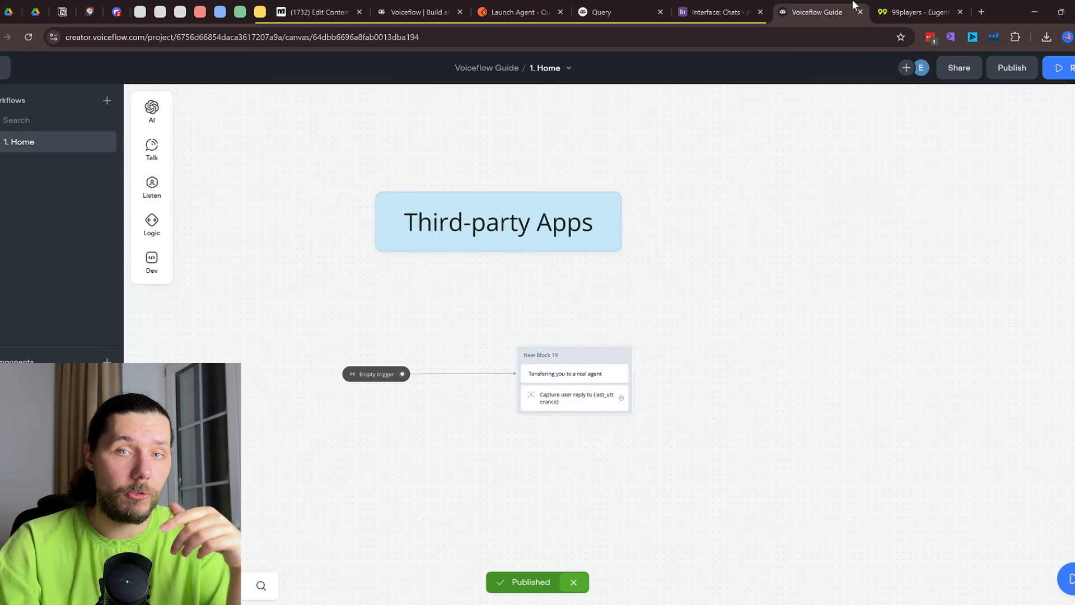
{"action": "left_click", "coordinate": [907, 11]}
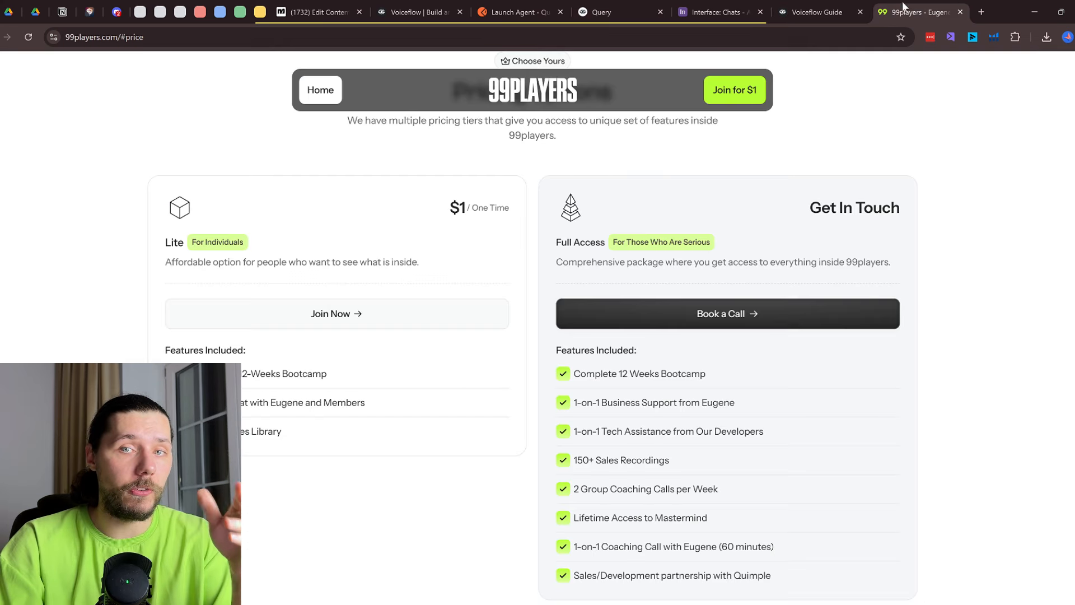
{"action": "left_click", "coordinate": [117, 12]}
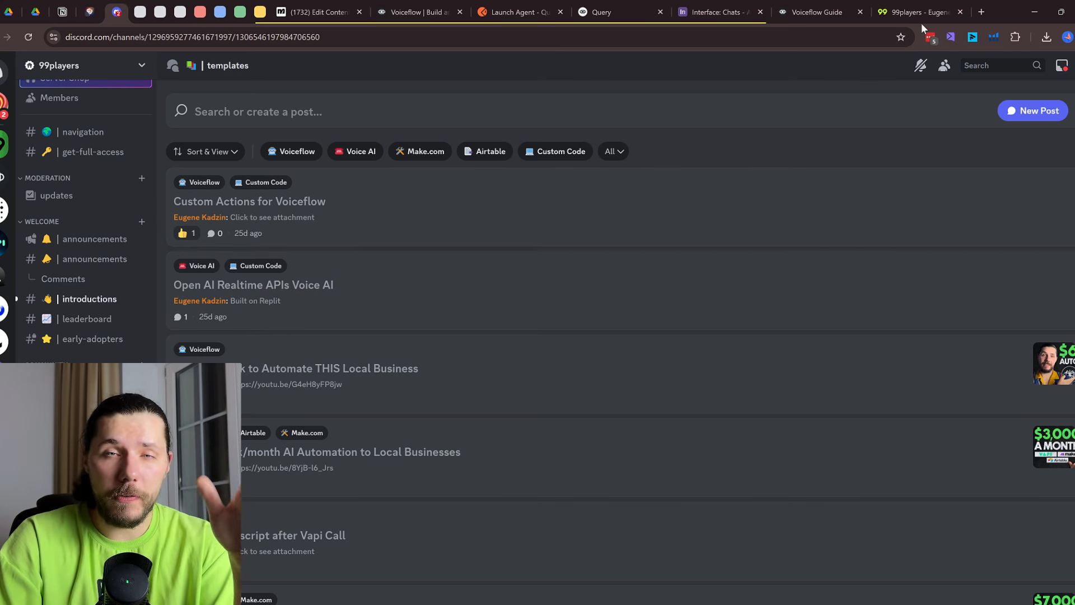
Check the 99players pricing page again, then return to the Discord templates forum
{"action": "left_click", "coordinate": [902, 5]}
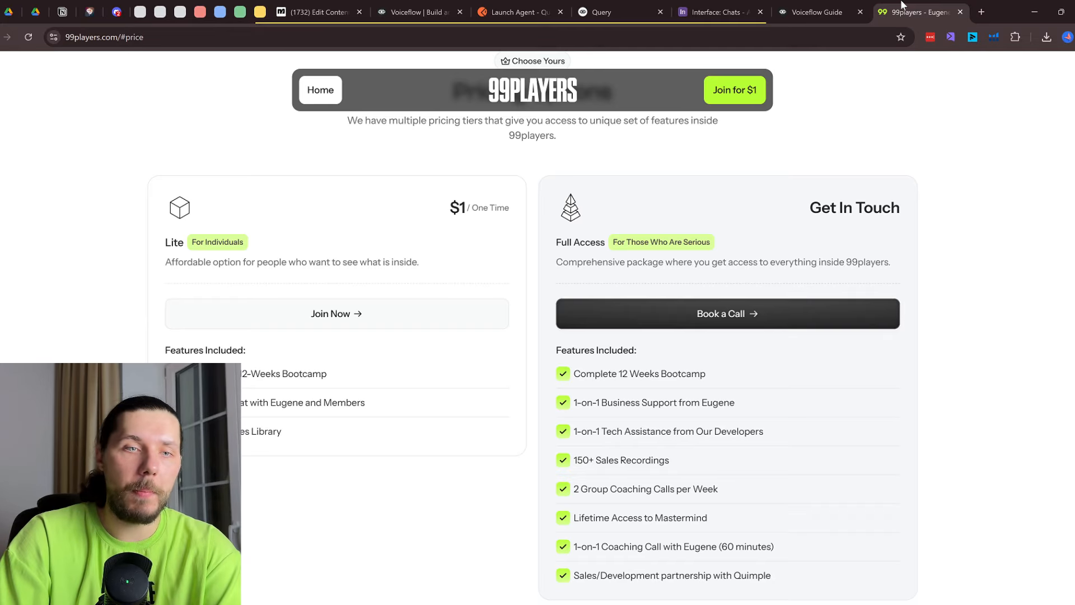
{"action": "scroll", "coordinate": [649, 261], "scroll_direction": "up", "scroll_amount": 3}
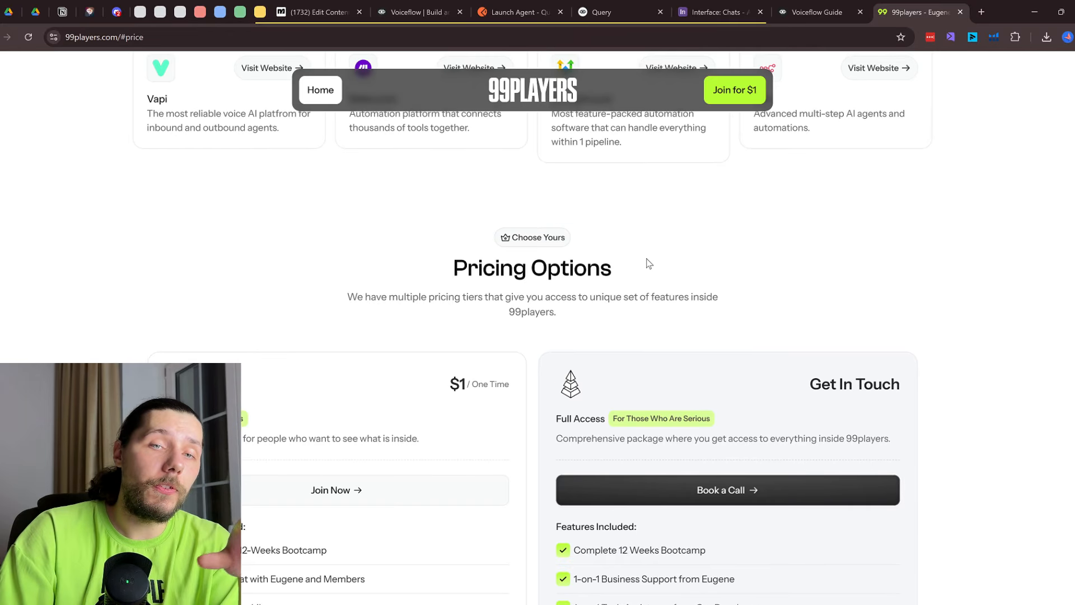
{"action": "scroll", "coordinate": [267, 63], "scroll_direction": "up", "scroll_amount": 1}
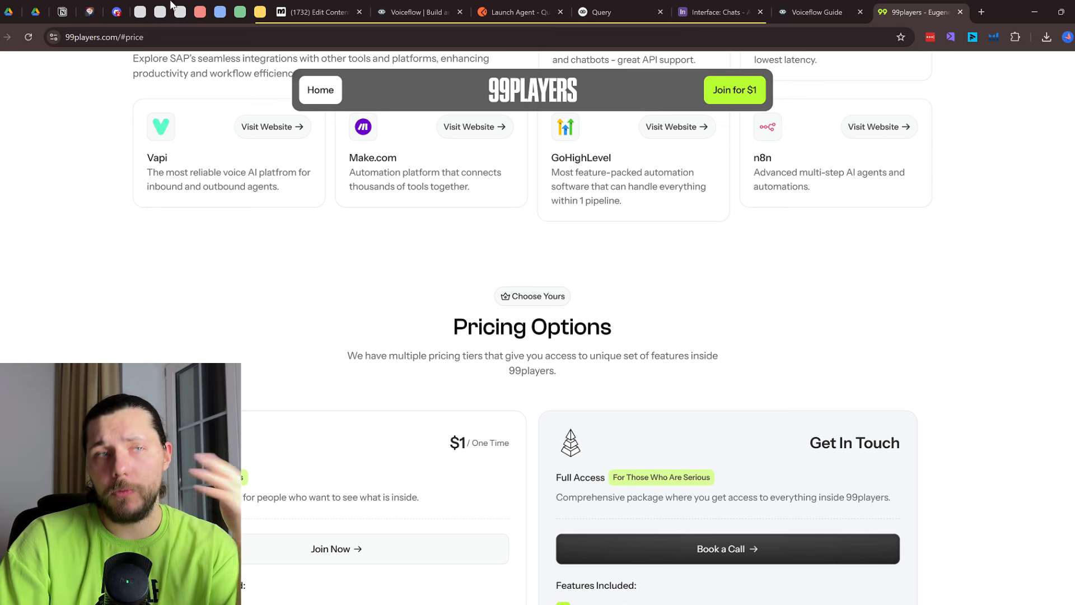
{"action": "left_click", "coordinate": [116, 11]}
{"action": "scroll", "coordinate": [89, 343], "scroll_direction": "down", "scroll_amount": 5}
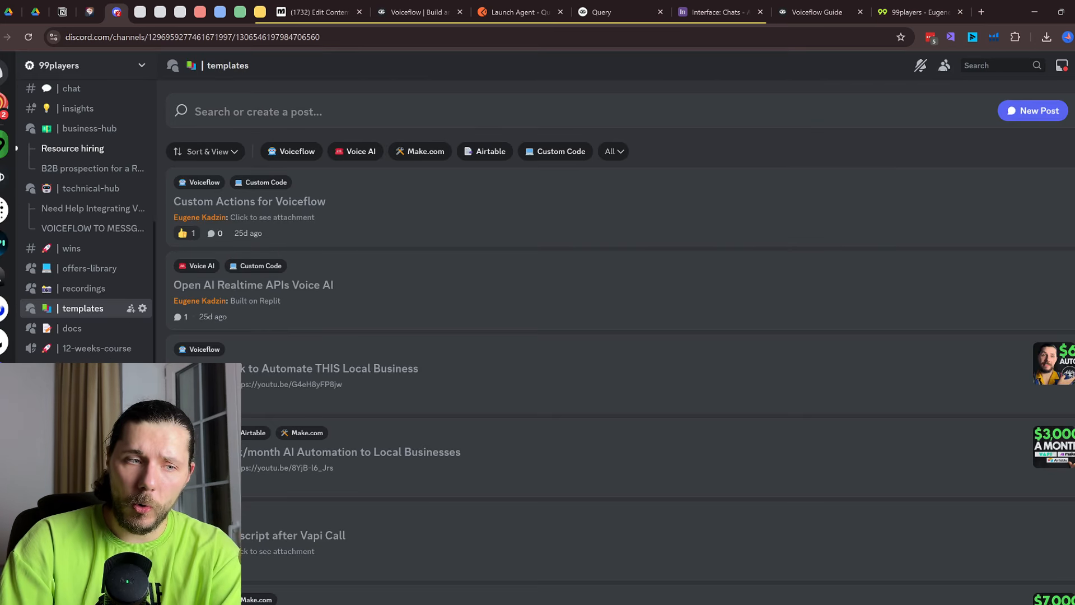
Open #course-overview and highlight the Week 1 and Week 2 curriculum lines
{"action": "left_click", "coordinate": [90, 316]}
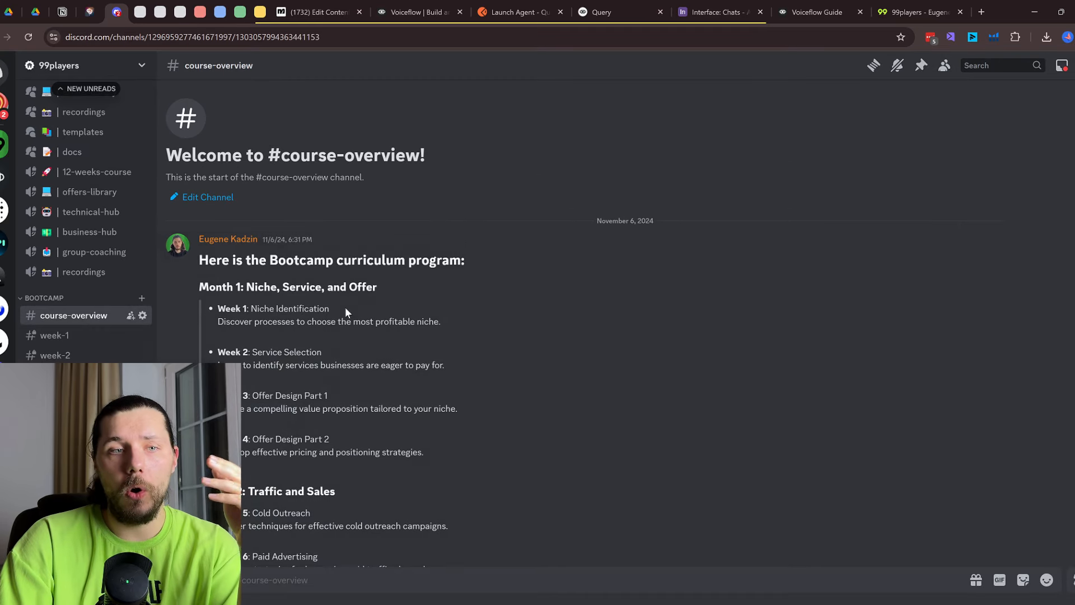
{"action": "left_click_drag", "start_coordinate": [247, 309], "coordinate": [299, 309]}
{"action": "left_click_drag", "start_coordinate": [249, 352], "coordinate": [294, 352]}
{"action": "left_click_drag", "start_coordinate": [271, 395], "coordinate": [328, 395]}
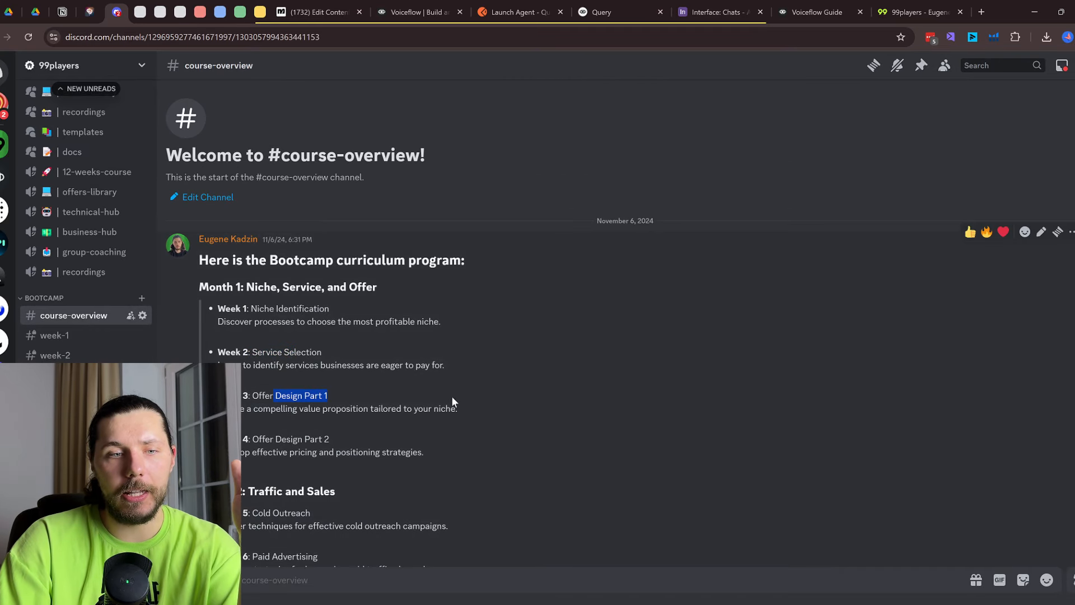
{"action": "scroll", "coordinate": [257, 402], "scroll_direction": "down", "scroll_amount": 3}
{"action": "left_click_drag", "start_coordinate": [301, 336], "coordinate": [339, 349]}
{"action": "left_click_drag", "start_coordinate": [262, 392], "coordinate": [290, 392]}
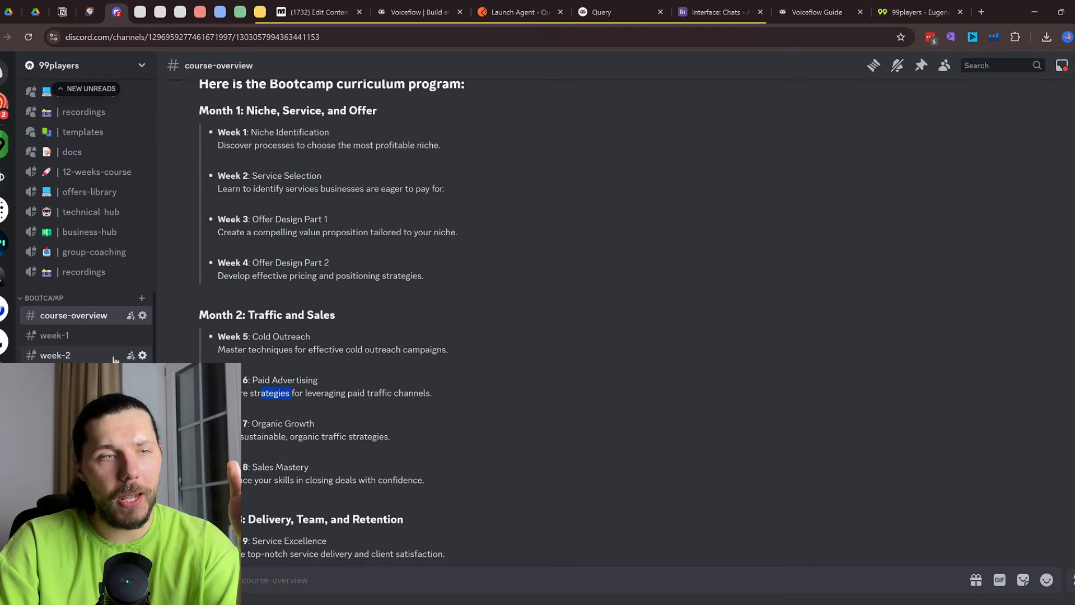
{"action": "scroll", "coordinate": [84, 224], "scroll_direction": "up", "scroll_amount": 3}
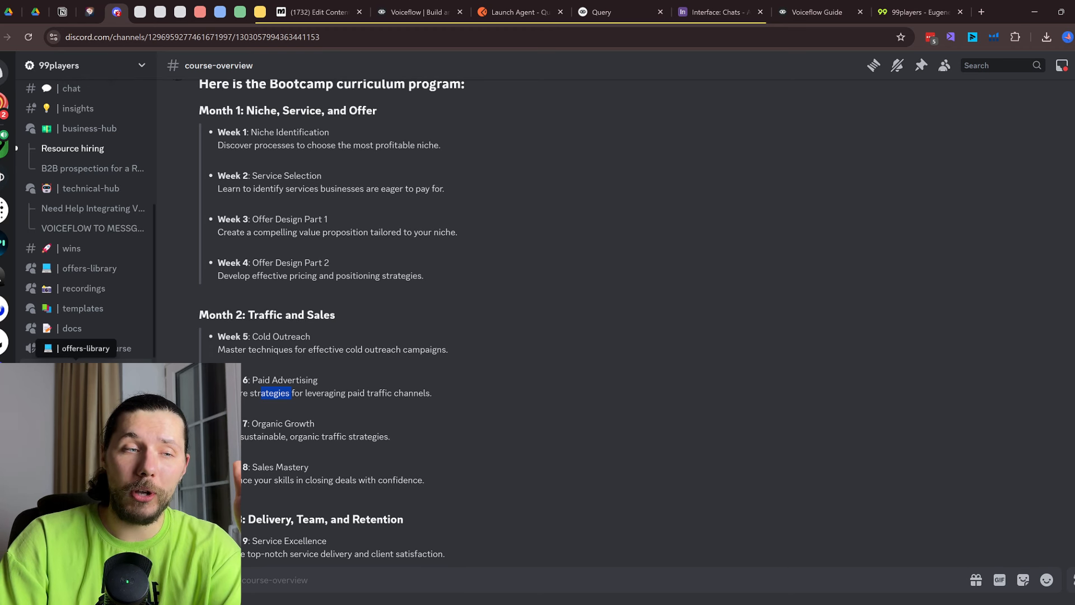
Browse the offers-library forum posts, dismissing the microphone warning, then return to 99players
{"action": "left_click", "coordinate": [82, 369]}
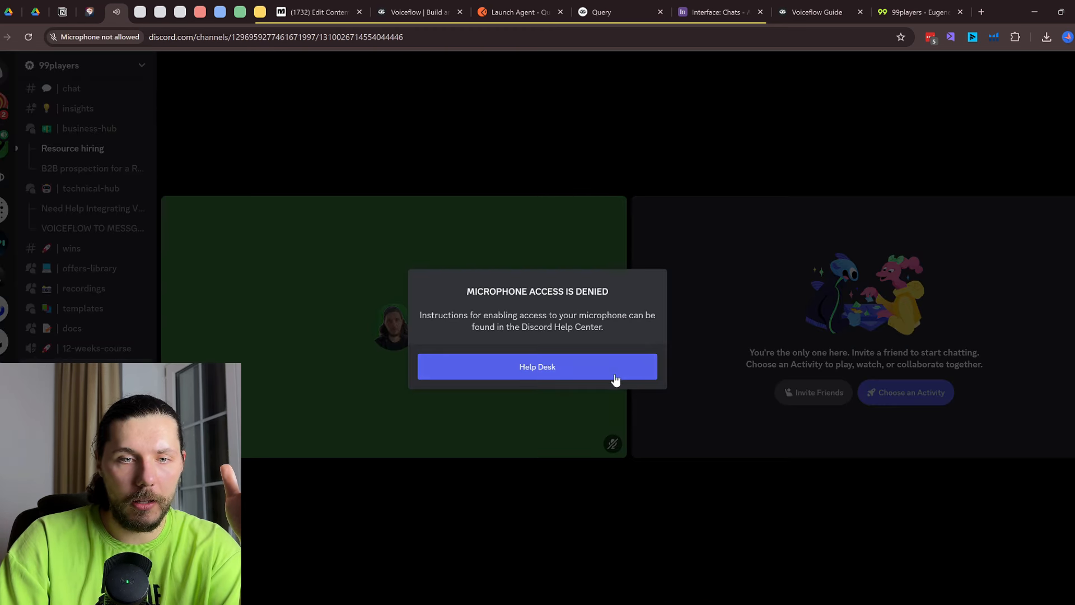
{"action": "left_click", "coordinate": [616, 377]}
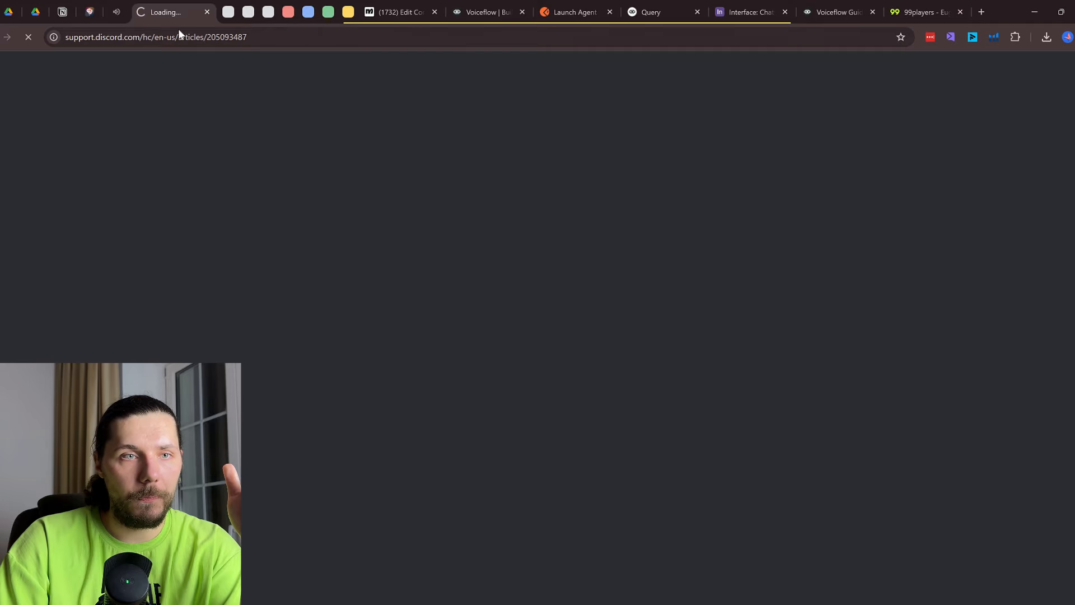
{"action": "left_click", "coordinate": [207, 12]}
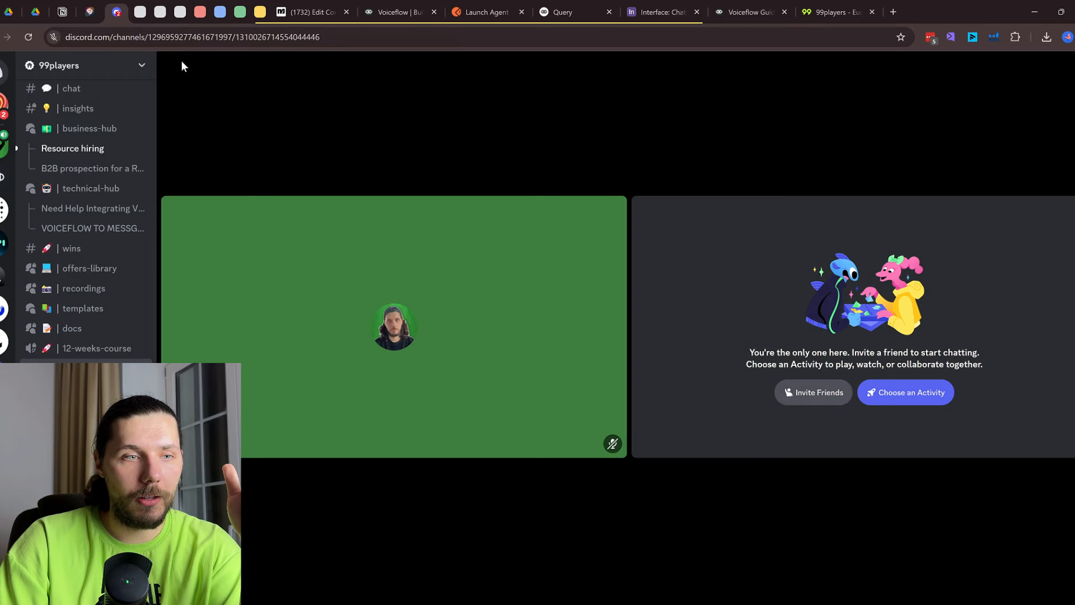
{"action": "left_click", "coordinate": [90, 268]}
{"action": "scroll", "coordinate": [689, 297], "scroll_direction": "down", "scroll_amount": 5}
{"action": "scroll", "coordinate": [690, 302], "scroll_direction": "down", "scroll_amount": 2}
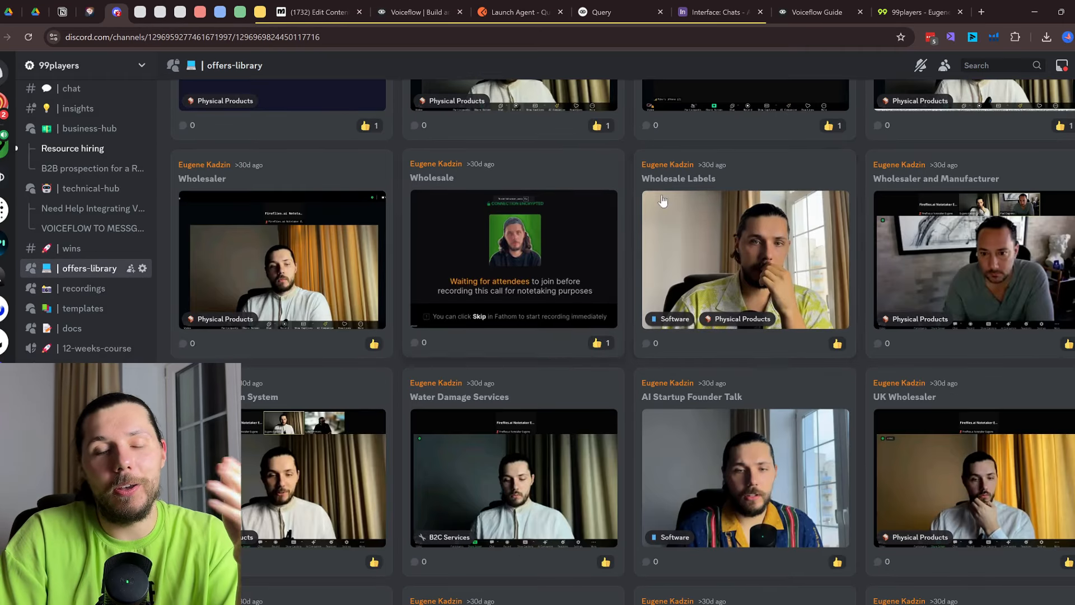
{"action": "scroll", "coordinate": [829, 310], "scroll_direction": "down", "scroll_amount": 10}
{"action": "scroll", "coordinate": [831, 311], "scroll_direction": "up", "scroll_amount": 2}
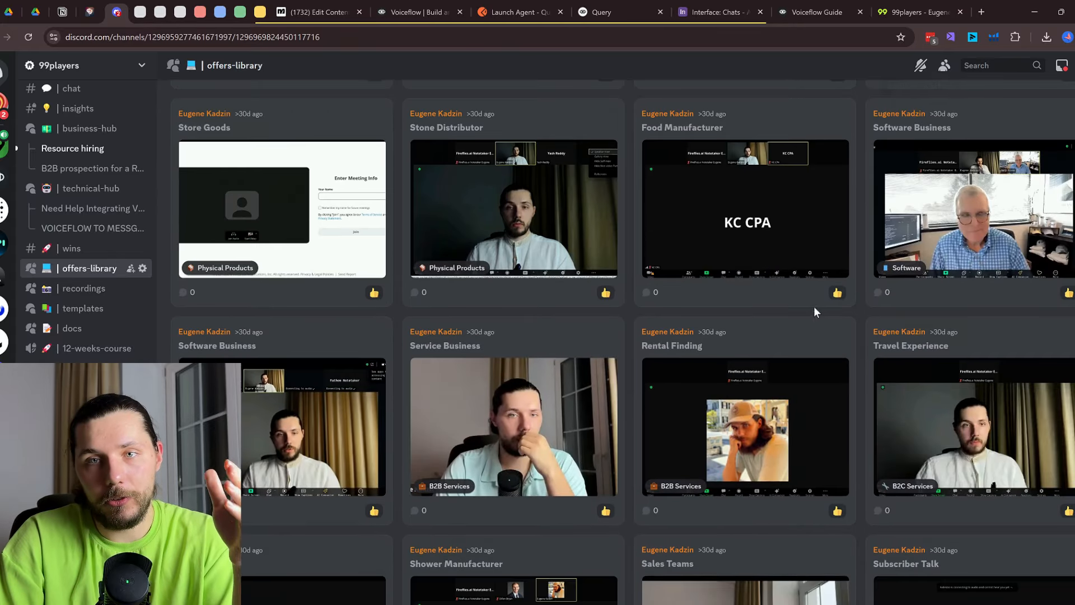
{"action": "left_click", "coordinate": [927, 2]}
{"action": "scroll", "coordinate": [814, 254], "scroll_direction": "up", "scroll_amount": 15}
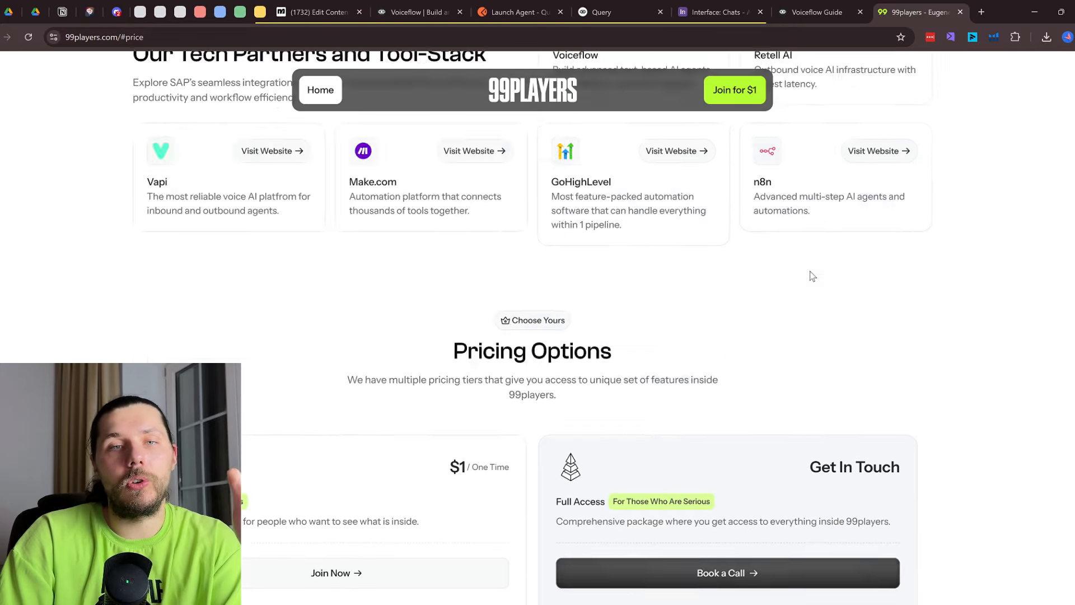
Scroll up and down through the 99players bootcamp page
{"action": "scroll", "coordinate": [819, 278], "scroll_direction": "up", "scroll_amount": 20}
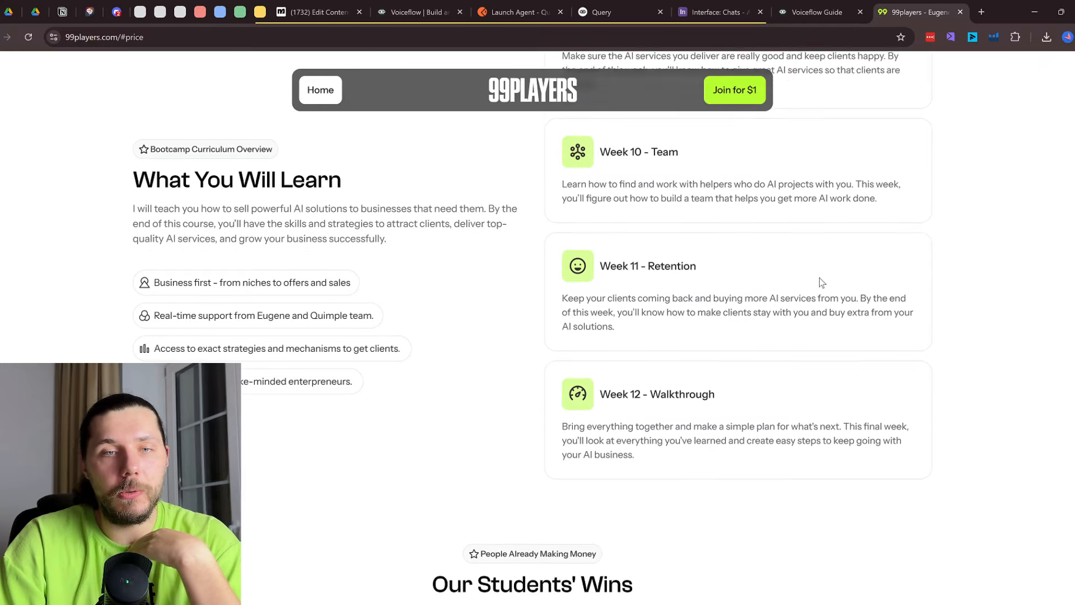
{"action": "scroll", "coordinate": [807, 323], "scroll_direction": "up", "scroll_amount": 15}
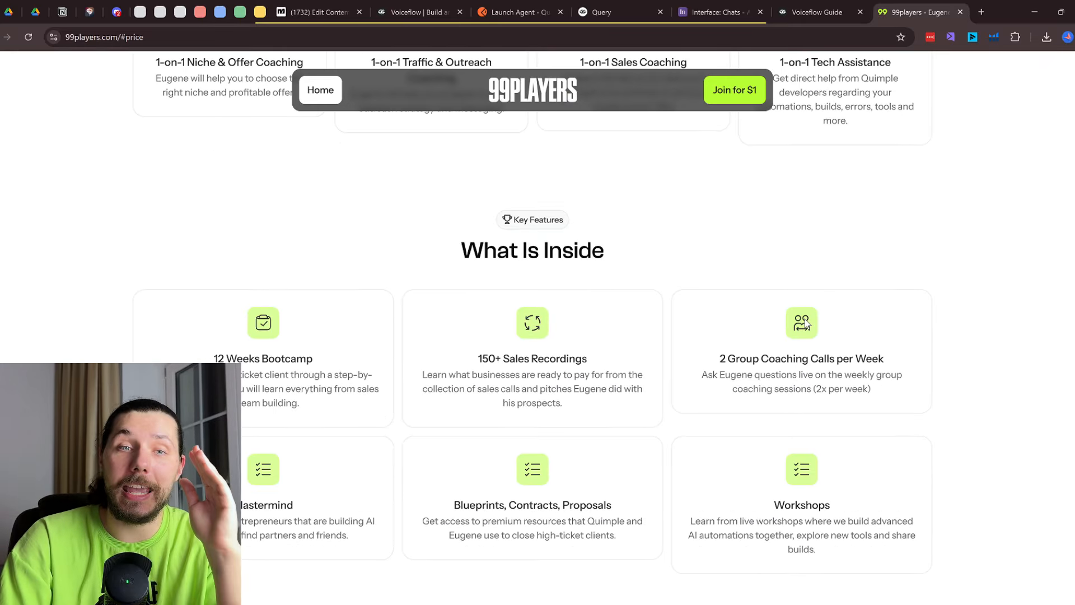
{"action": "scroll", "coordinate": [804, 320], "scroll_direction": "up", "scroll_amount": 5}
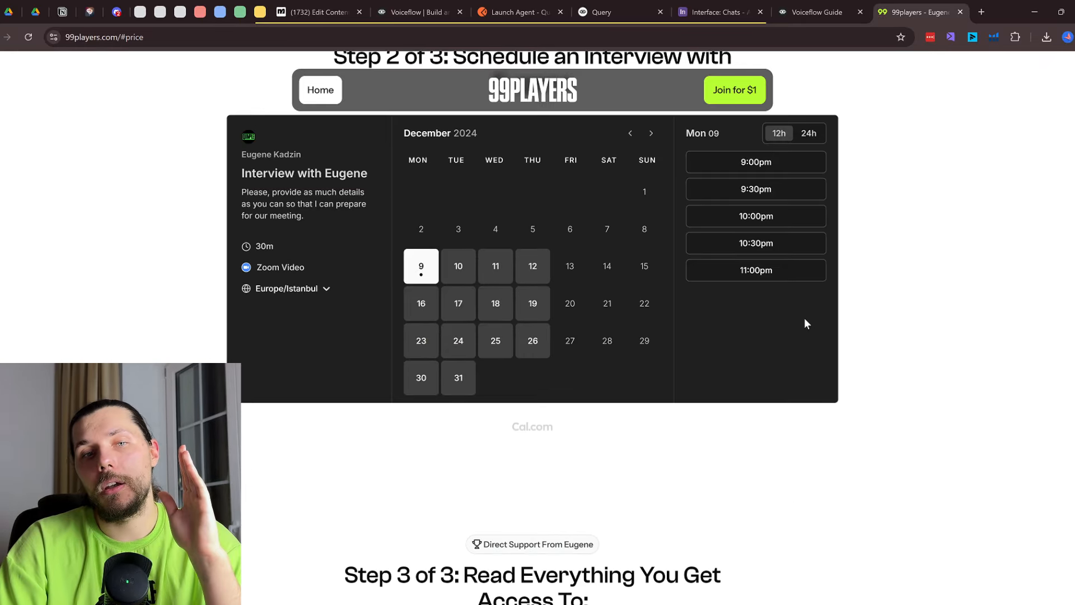
{"action": "scroll", "coordinate": [586, 344], "scroll_direction": "down", "scroll_amount": 3}
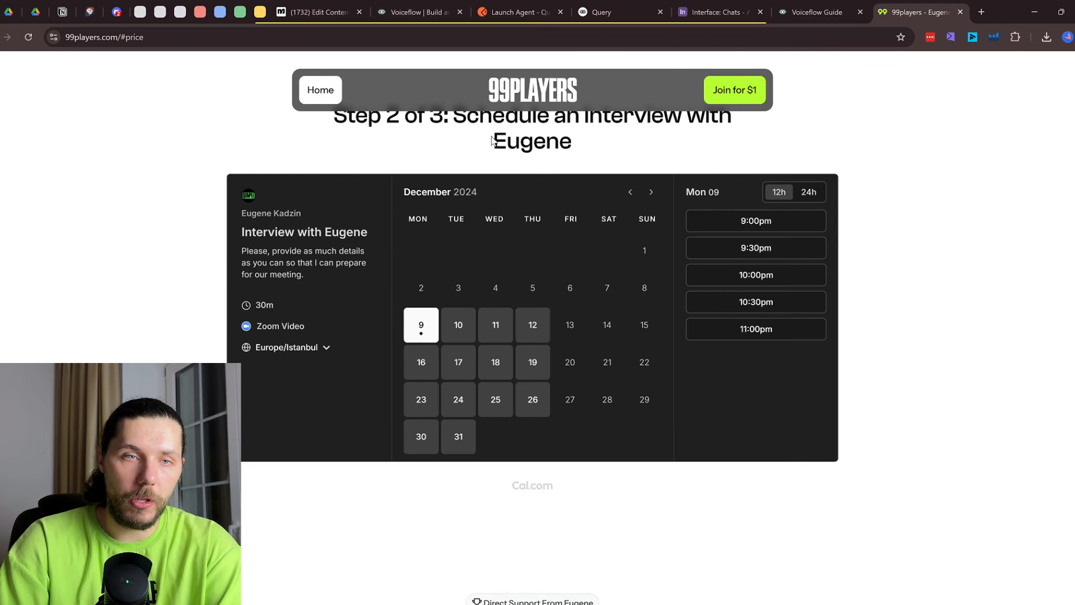
{"action": "scroll", "coordinate": [728, 286], "scroll_direction": "down", "scroll_amount": 6}
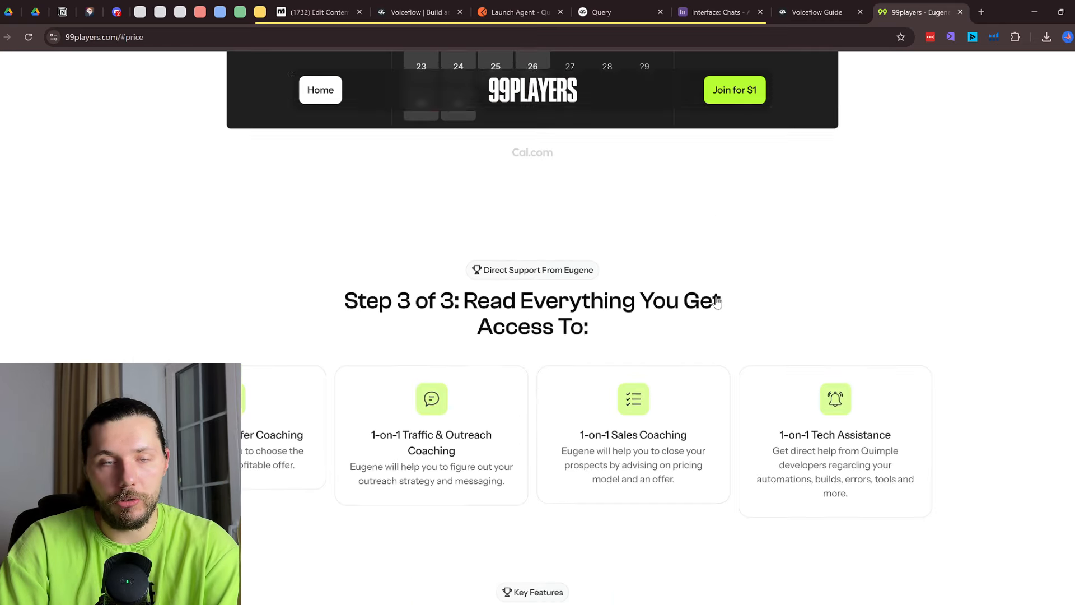
{"action": "scroll", "coordinate": [679, 355], "scroll_direction": "down", "scroll_amount": 10}
{"action": "scroll", "coordinate": [989, 313], "scroll_direction": "up", "scroll_amount": 4}
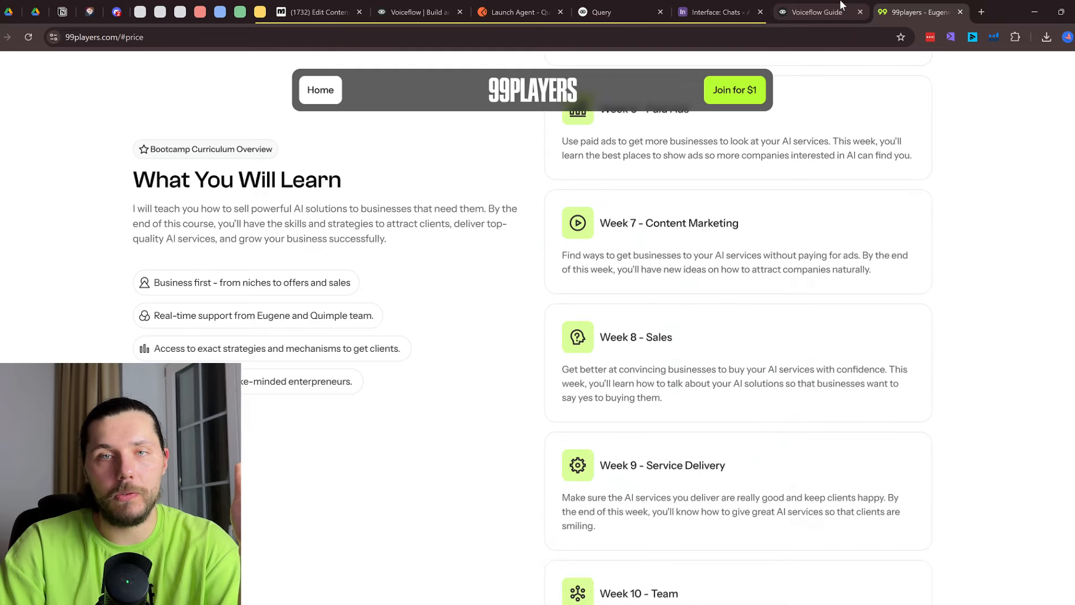
Check the Voiceflow Guide canvas, then return to the 99players pricing section
{"action": "left_click", "coordinate": [840, 5]}
{"action": "scroll", "coordinate": [697, 266], "scroll_direction": "down", "scroll_amount": 5}
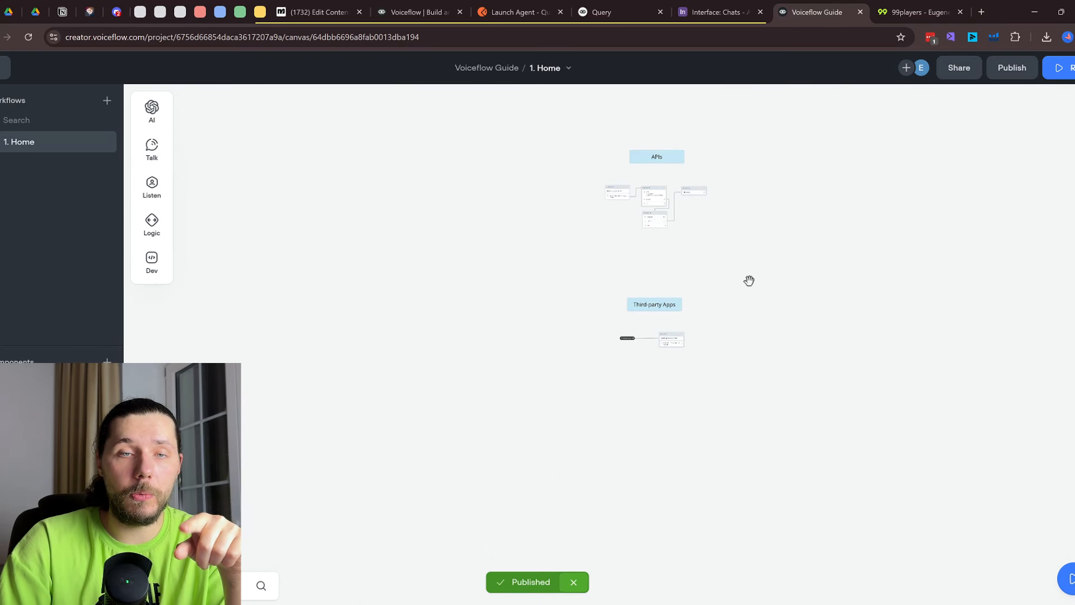
{"action": "left_click", "coordinate": [912, 8]}
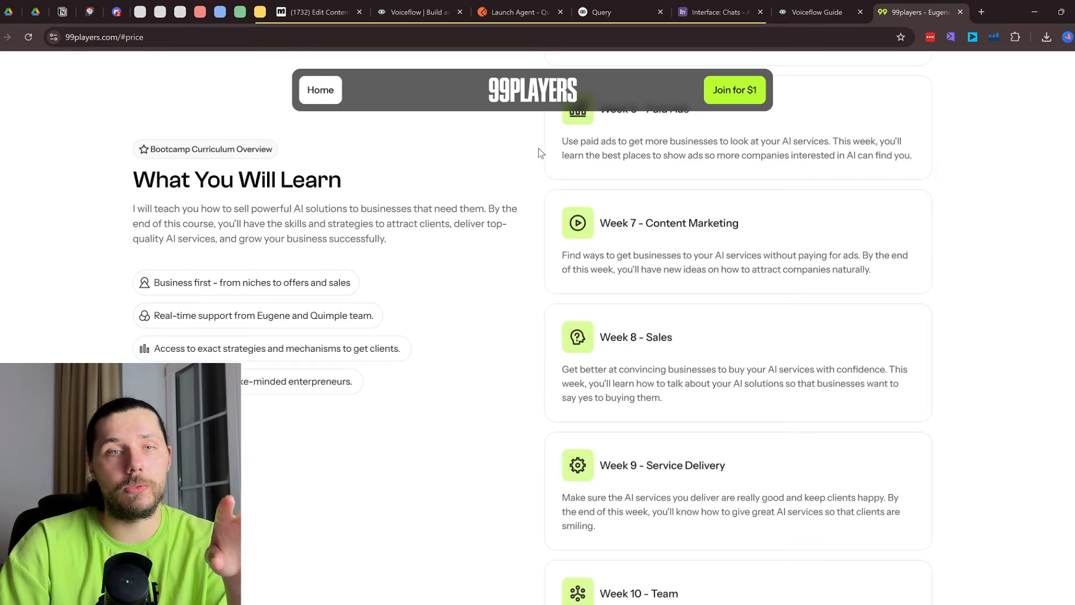
{"action": "left_click", "coordinate": [741, 96]}
Return to the Third-party Apps canvas, collapse the unrelated tab group and bring up ChatDash Clients
{"action": "left_click", "coordinate": [818, 12]}
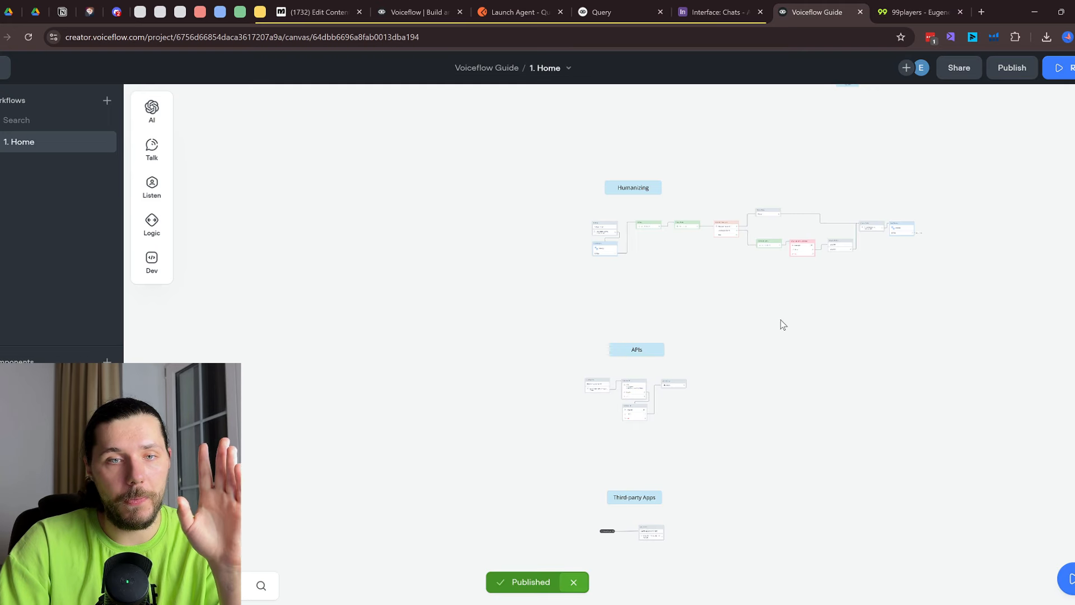
{"action": "scroll", "coordinate": [776, 292], "scroll_direction": "down", "scroll_amount": 4}
{"action": "scroll", "coordinate": [674, 328], "scroll_direction": "up", "scroll_amount": 5}
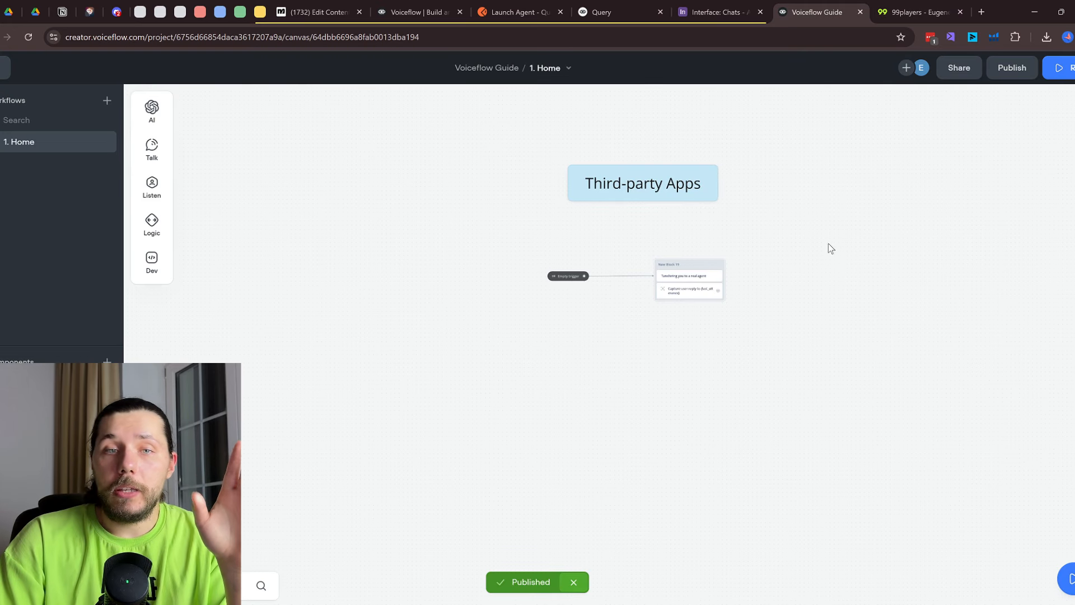
{"action": "scroll", "coordinate": [723, 263], "scroll_direction": "up", "scroll_amount": 2}
{"action": "left_click", "coordinate": [258, 12]}
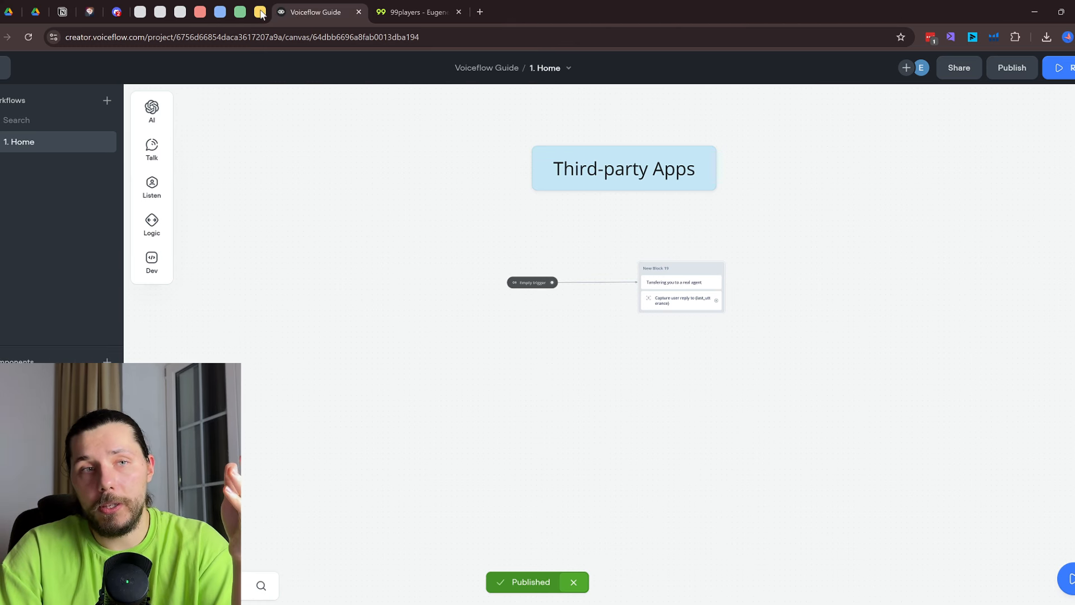
{"action": "left_click", "coordinate": [261, 14]}
{"action": "left_click", "coordinate": [260, 14]}
{"action": "left_click_drag", "start_coordinate": [240, 13], "coordinate": [265, 15]}
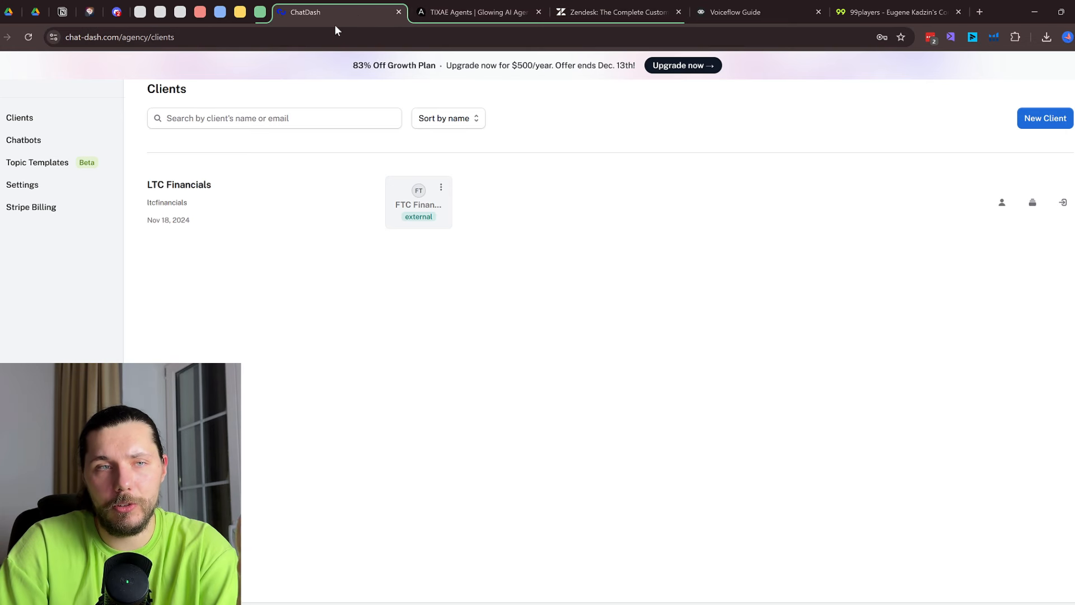
{"action": "left_click", "coordinate": [501, 6]}
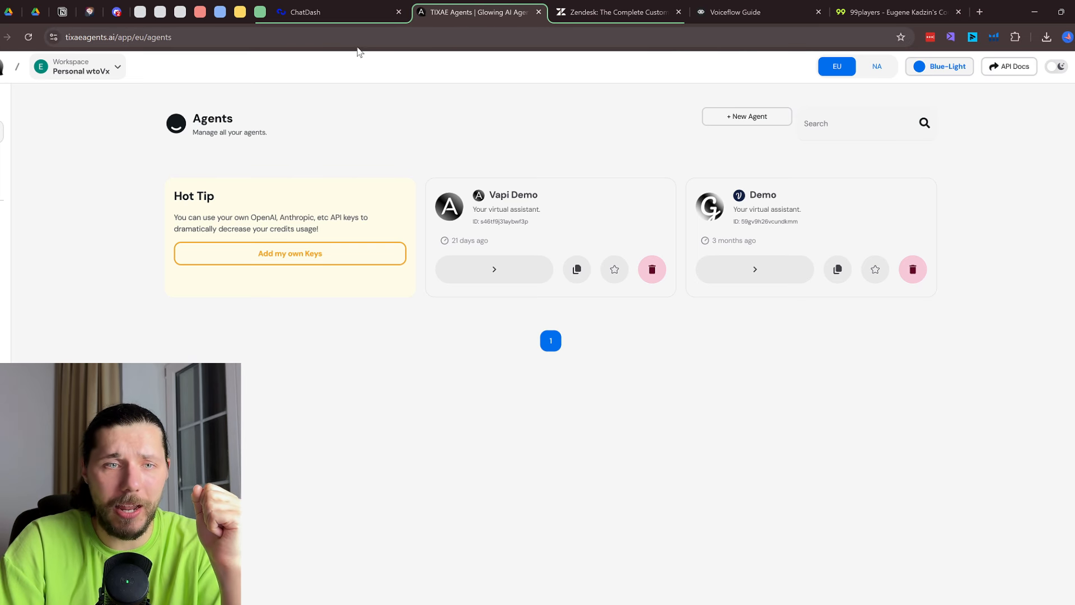
{"action": "left_click", "coordinate": [351, 7]}
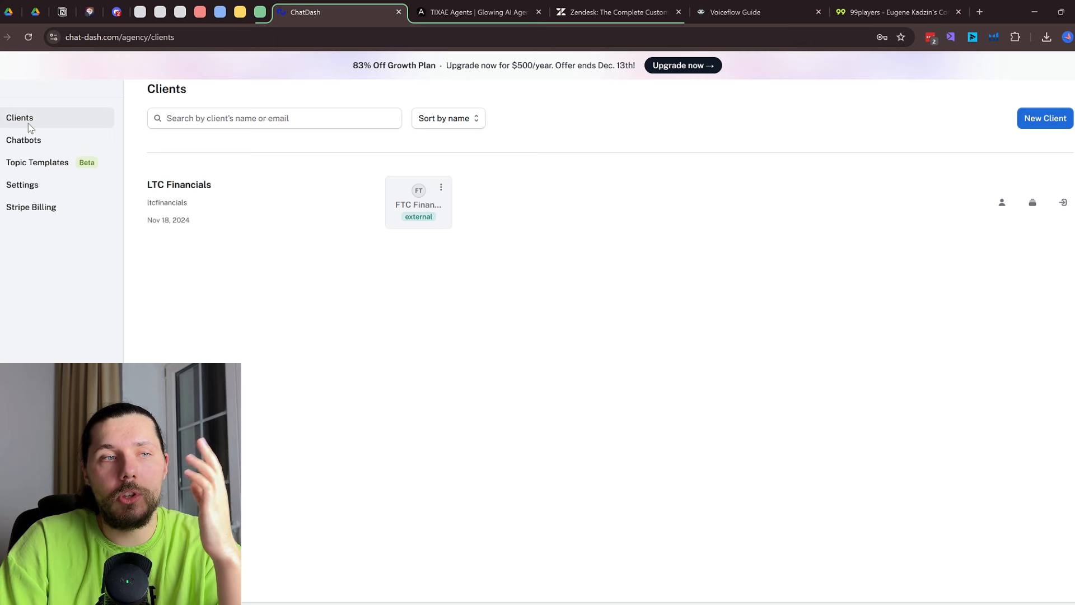
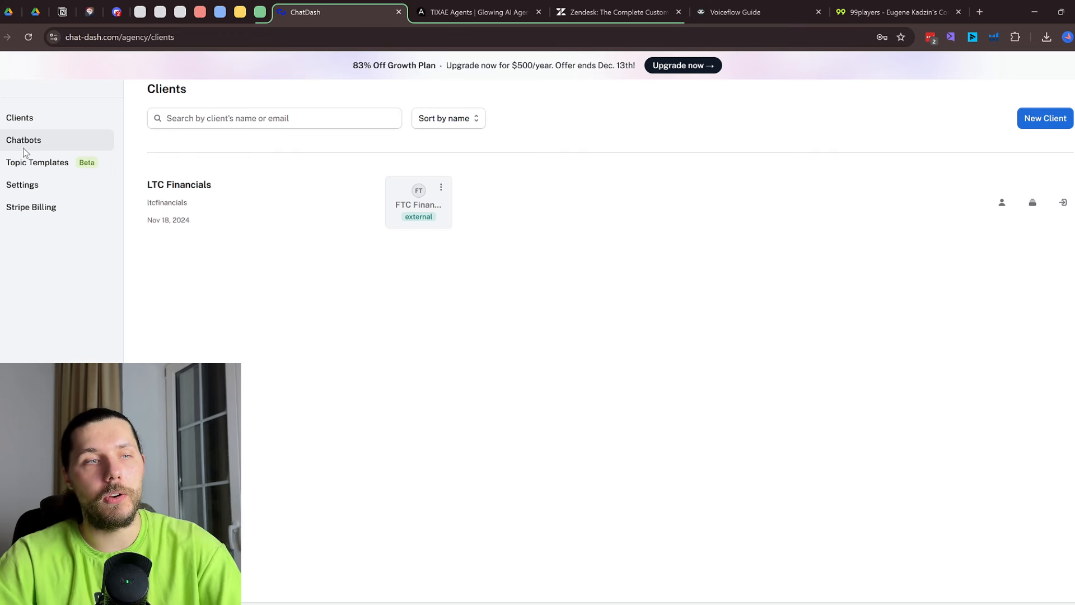
Start adding a Voiceflow chatbot and inspect its name, Project ID and API key fields, then cancel
{"action": "left_click", "coordinate": [24, 148]}
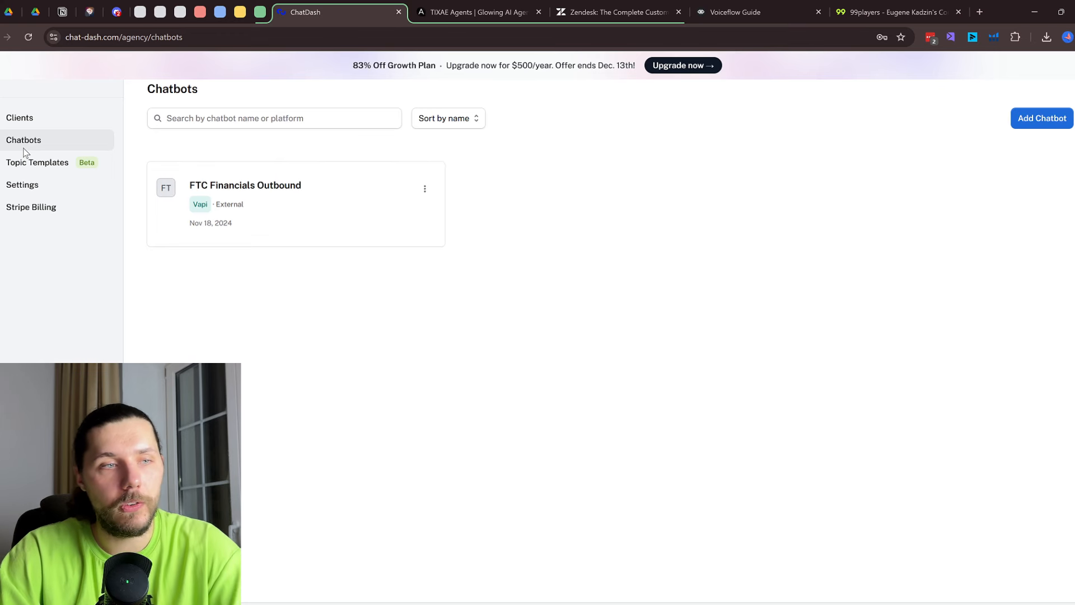
{"action": "left_click", "coordinate": [1053, 121]}
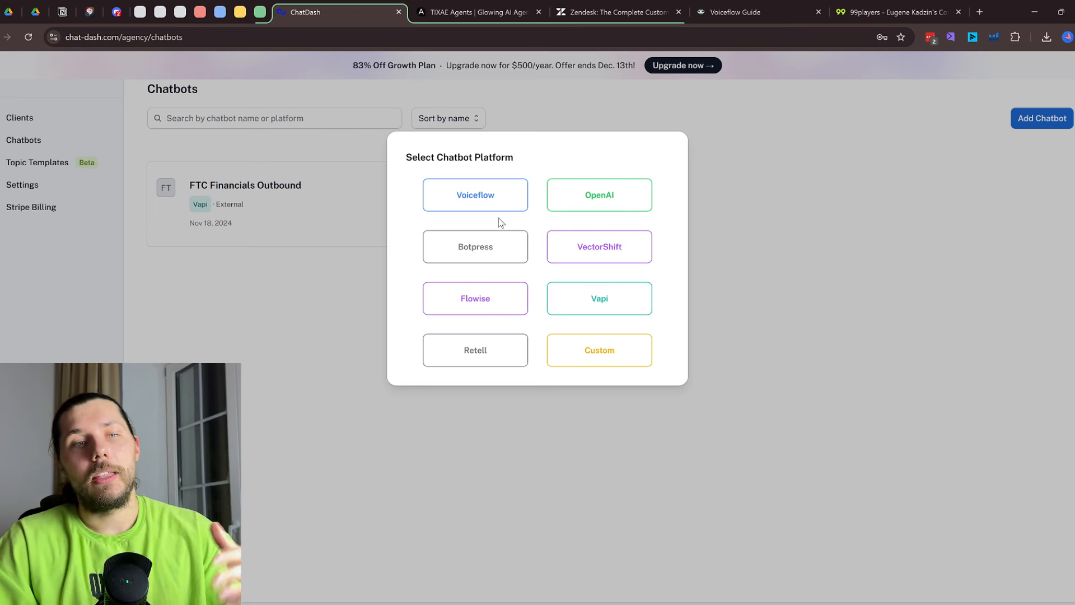
{"action": "left_click", "coordinate": [508, 203]}
{"action": "left_click", "coordinate": [463, 225]}
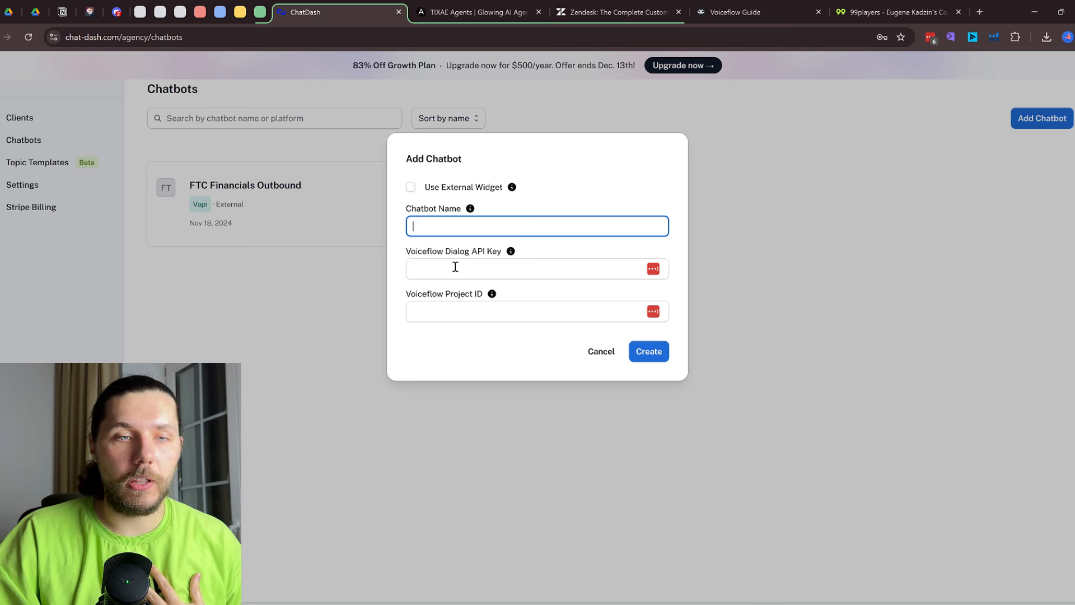
{"action": "left_click", "coordinate": [452, 306]}
{"action": "left_click", "coordinate": [486, 269]}
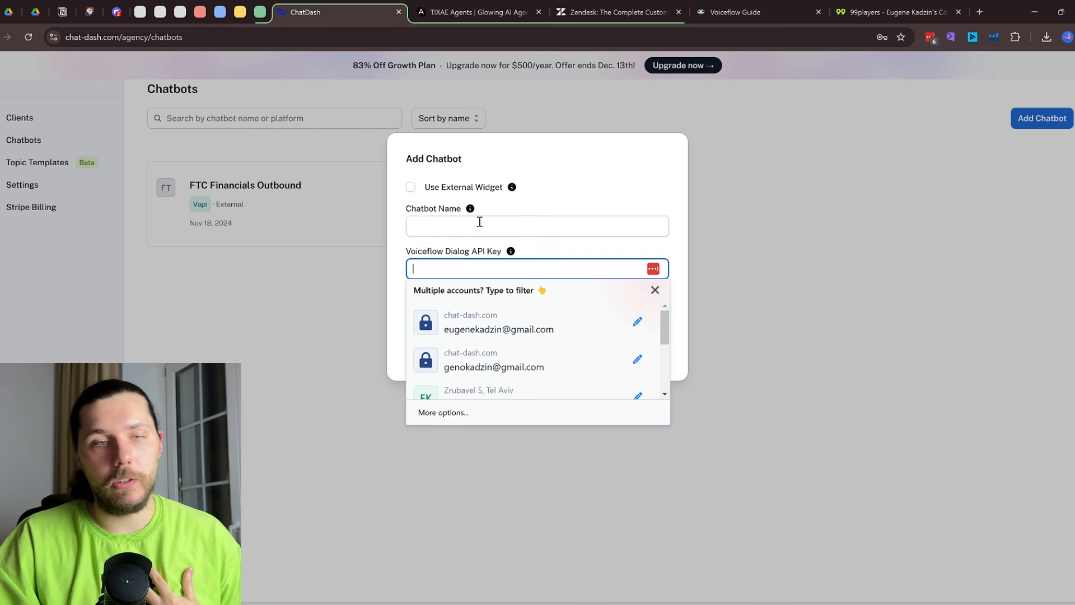
{"action": "left_click", "coordinate": [477, 224]}
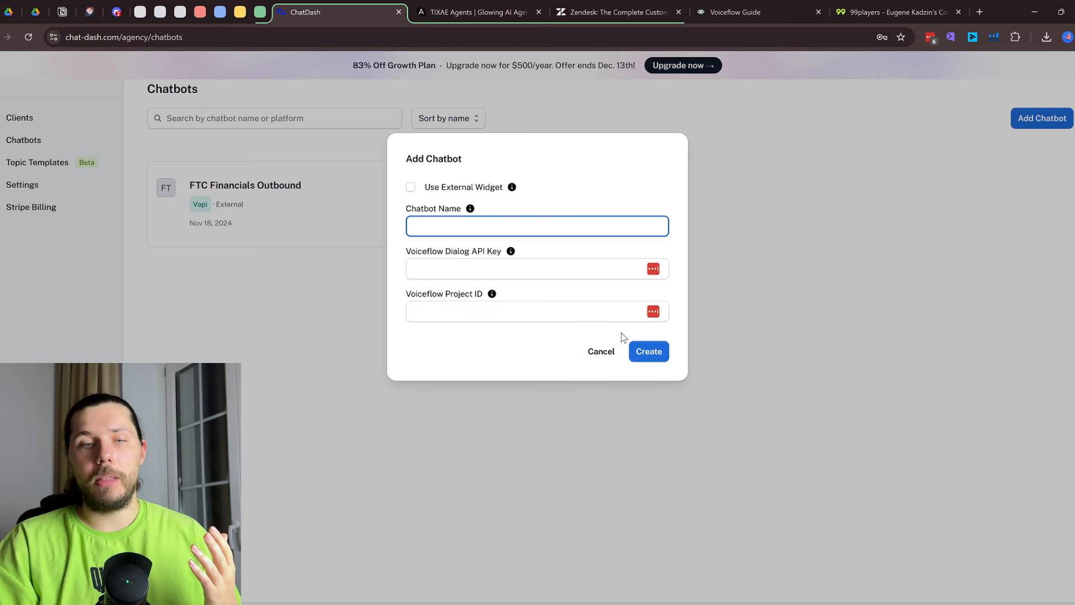
{"action": "left_click", "coordinate": [601, 351]}
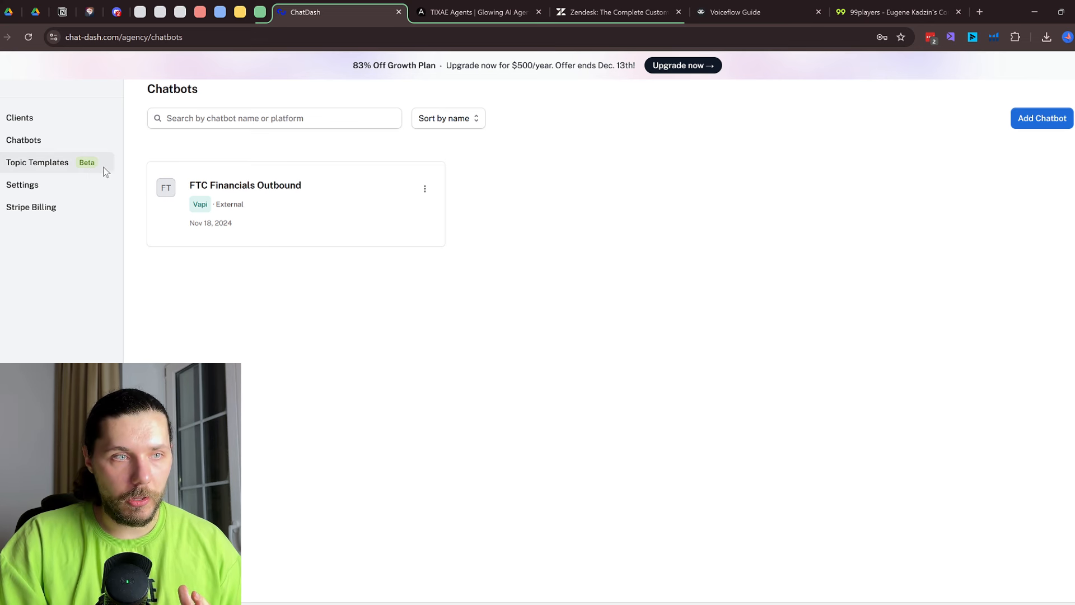
Log into the LTC Financials client's dashboard and scroll through its analytics
{"action": "left_click", "coordinate": [34, 120]}
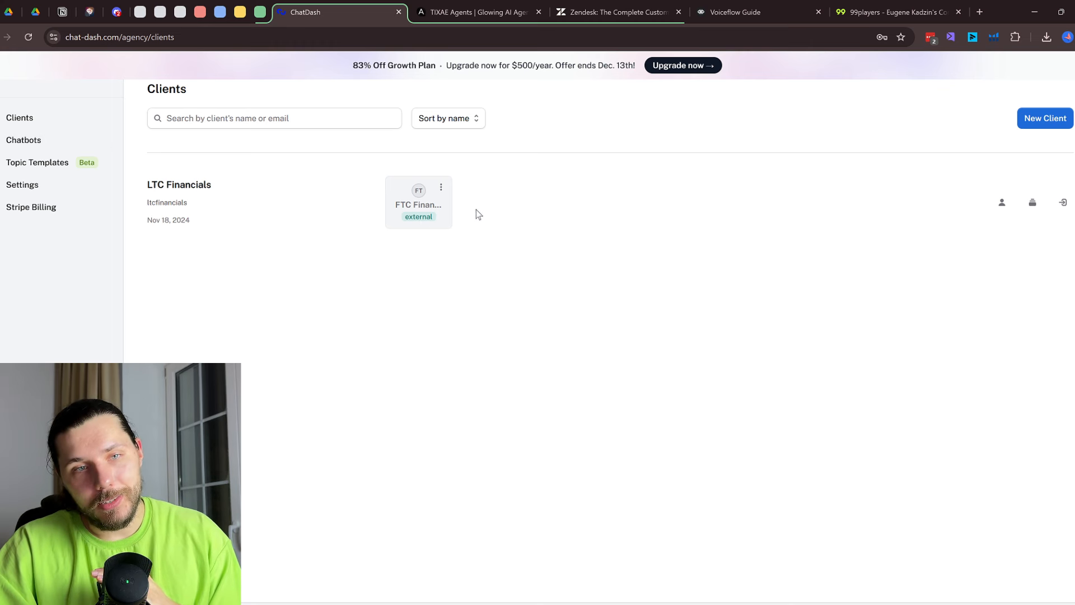
{"action": "left_click", "coordinate": [1063, 202]}
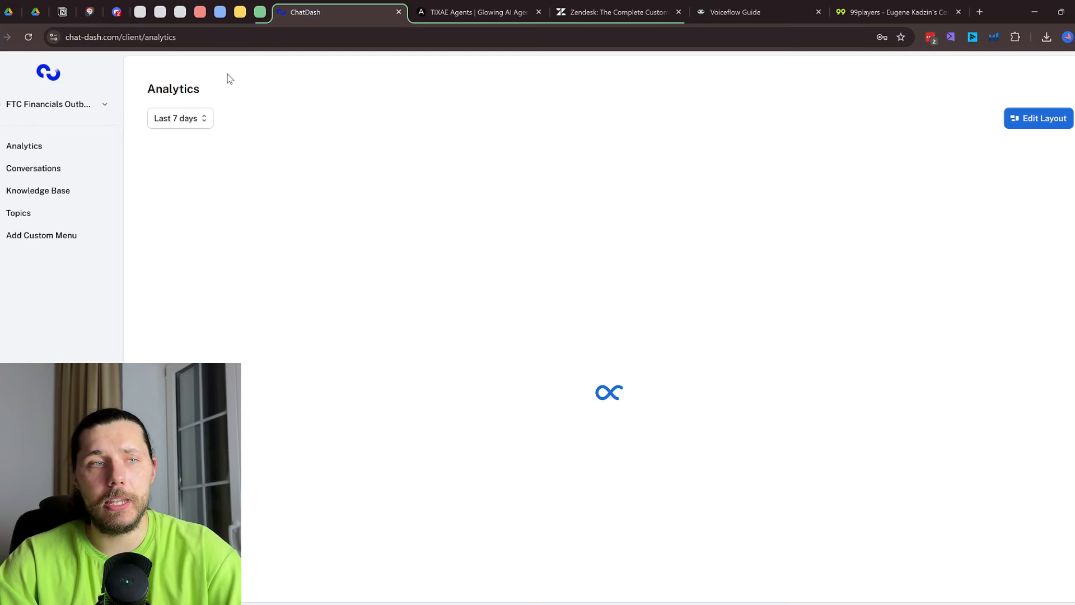
{"action": "scroll", "coordinate": [446, 255], "scroll_direction": "down", "scroll_amount": 4}
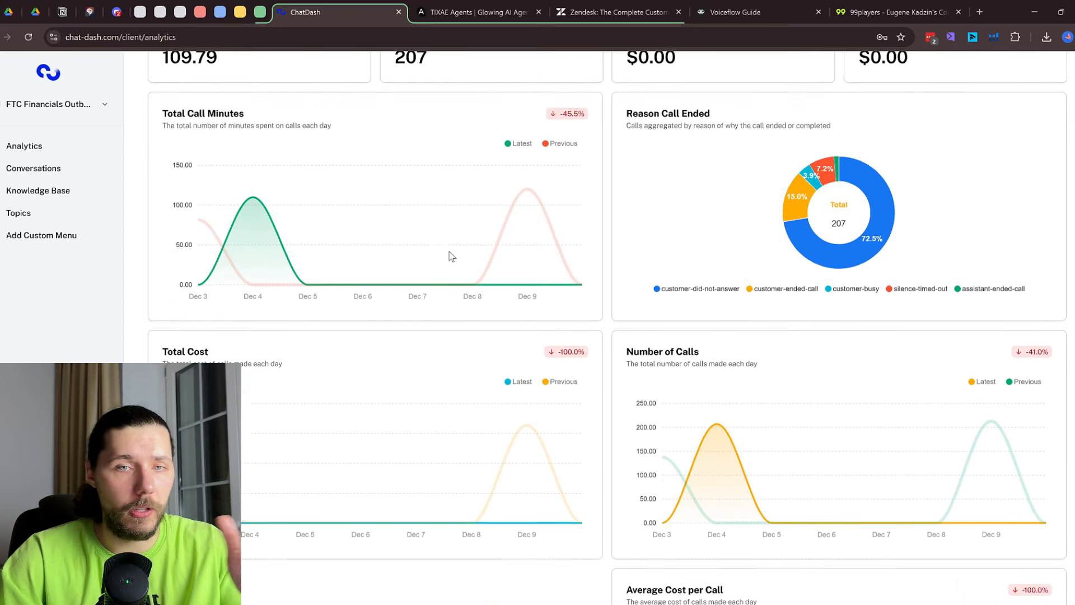
{"action": "scroll", "coordinate": [675, 205], "scroll_direction": "up", "scroll_amount": 4}
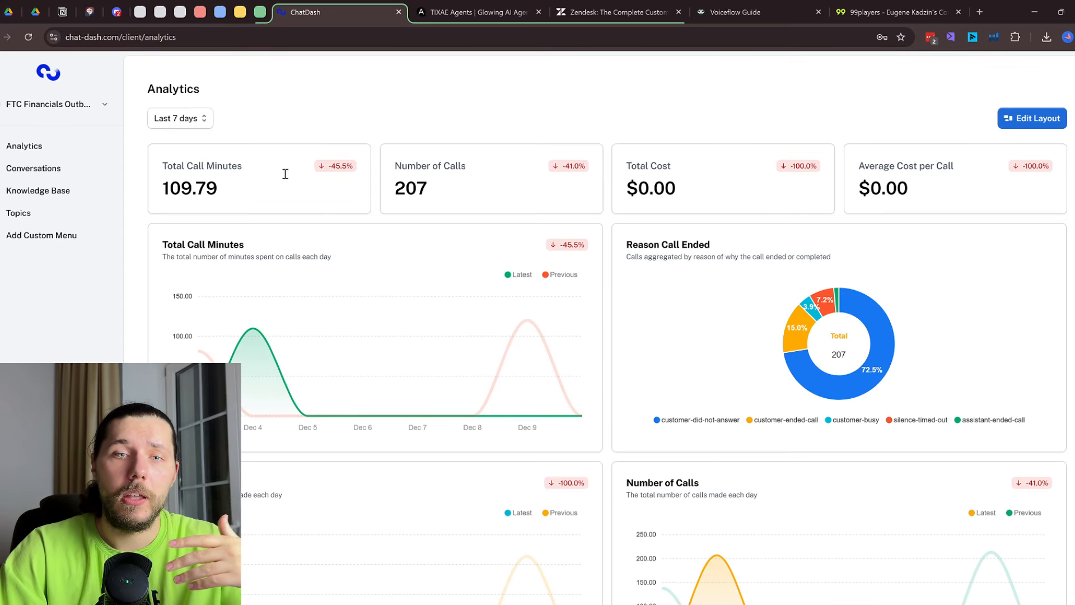
Review two call transcripts and end reasons, then open the Vapi Demo agent in TIXAE Agents
{"action": "left_click", "coordinate": [60, 177]}
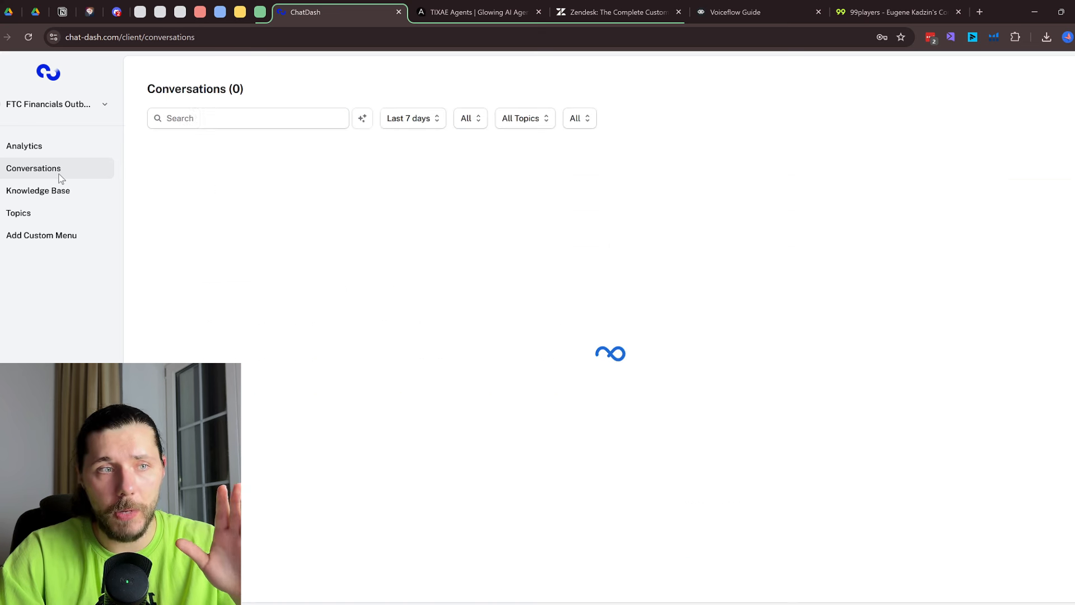
{"action": "left_click", "coordinate": [234, 274]}
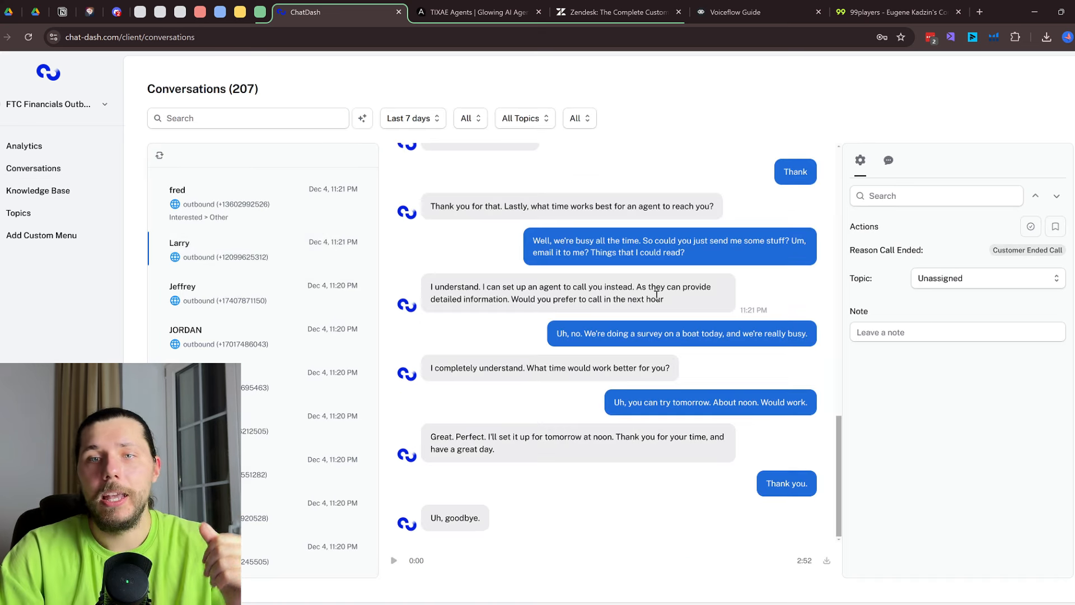
{"action": "scroll", "coordinate": [679, 423], "scroll_direction": "down", "scroll_amount": 1}
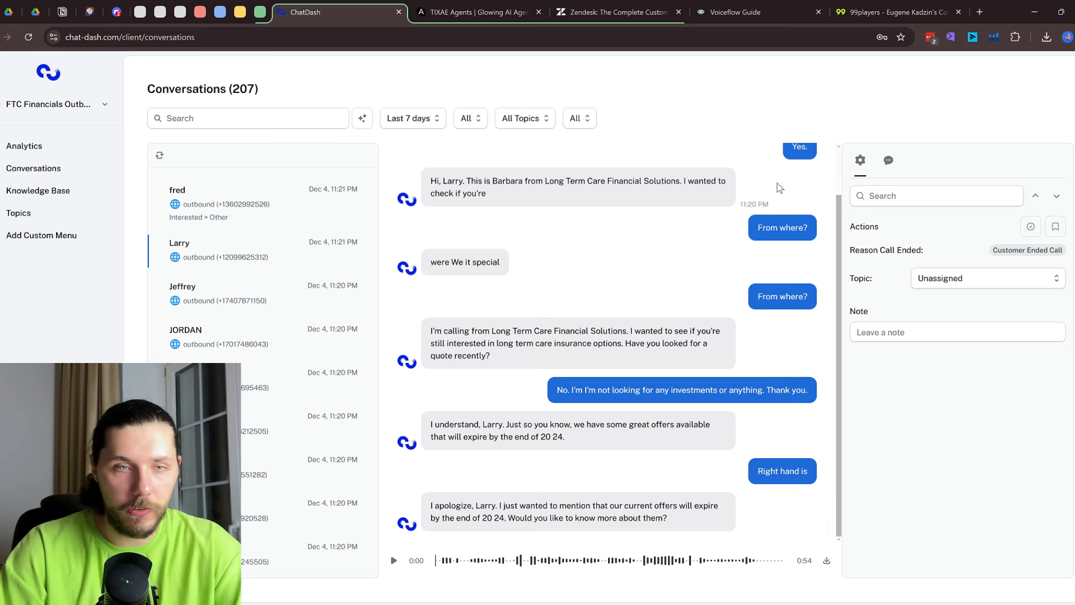
{"action": "scroll", "coordinate": [781, 333], "scroll_direction": "up", "scroll_amount": 1}
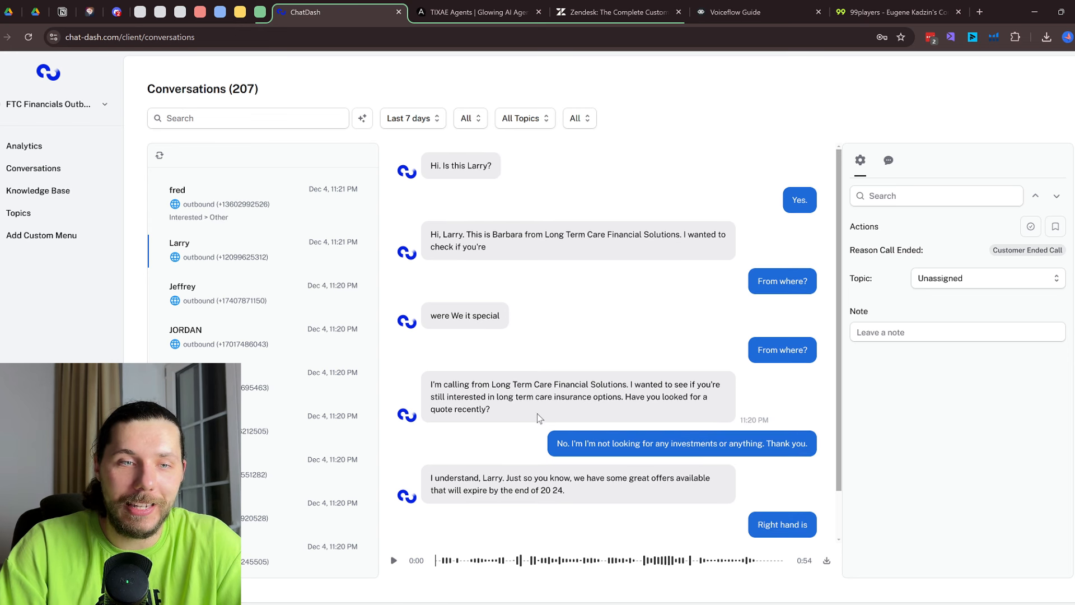
{"action": "scroll", "coordinate": [616, 392], "scroll_direction": "down", "scroll_amount": 1}
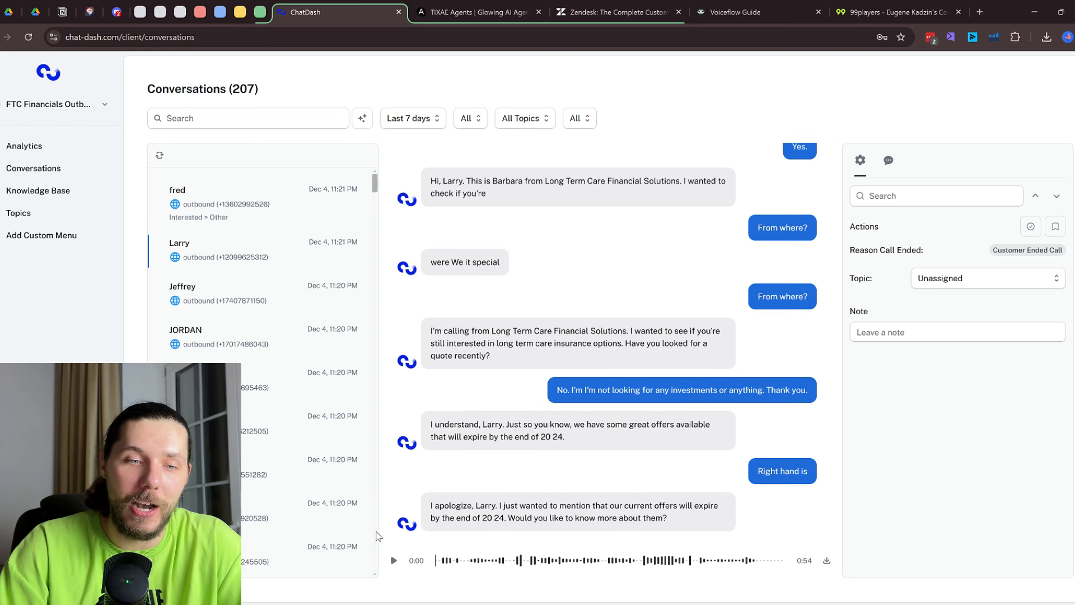
{"action": "left_click", "coordinate": [283, 351]}
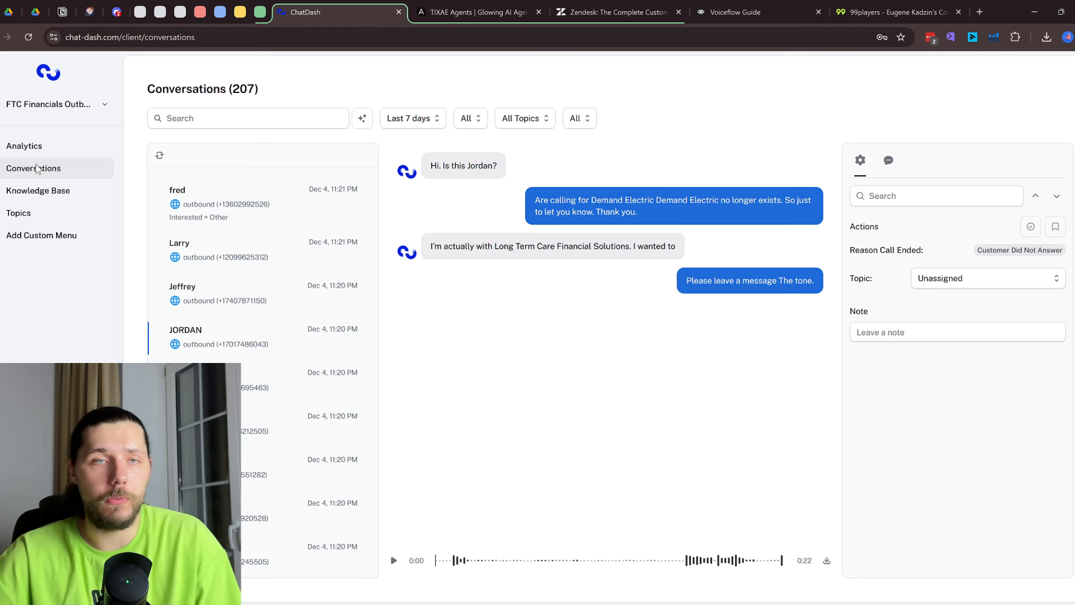
{"action": "left_click", "coordinate": [456, 12]}
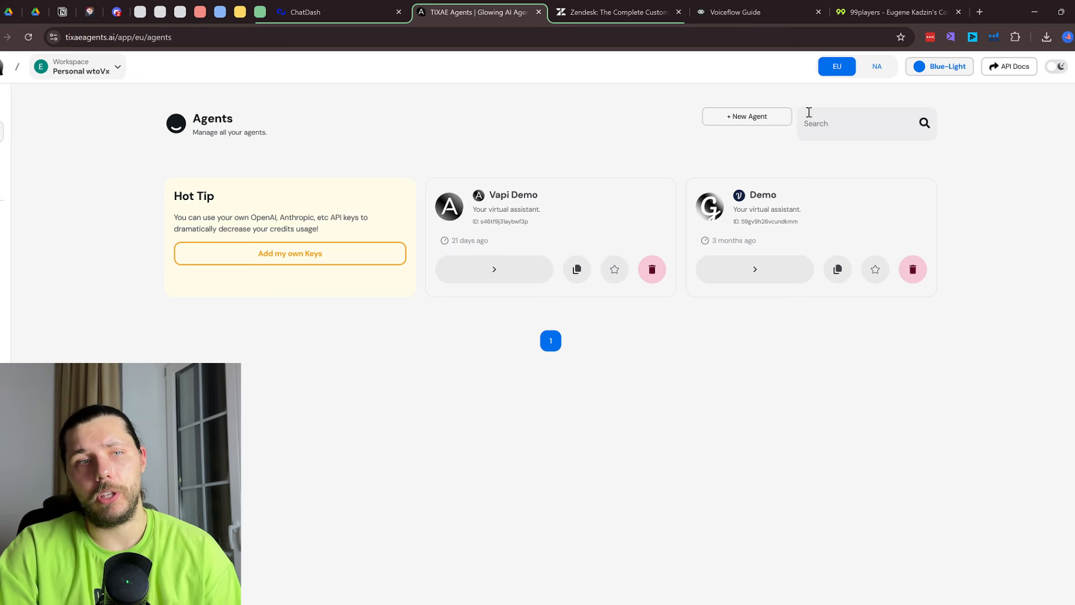
{"action": "left_click", "coordinate": [483, 268]}
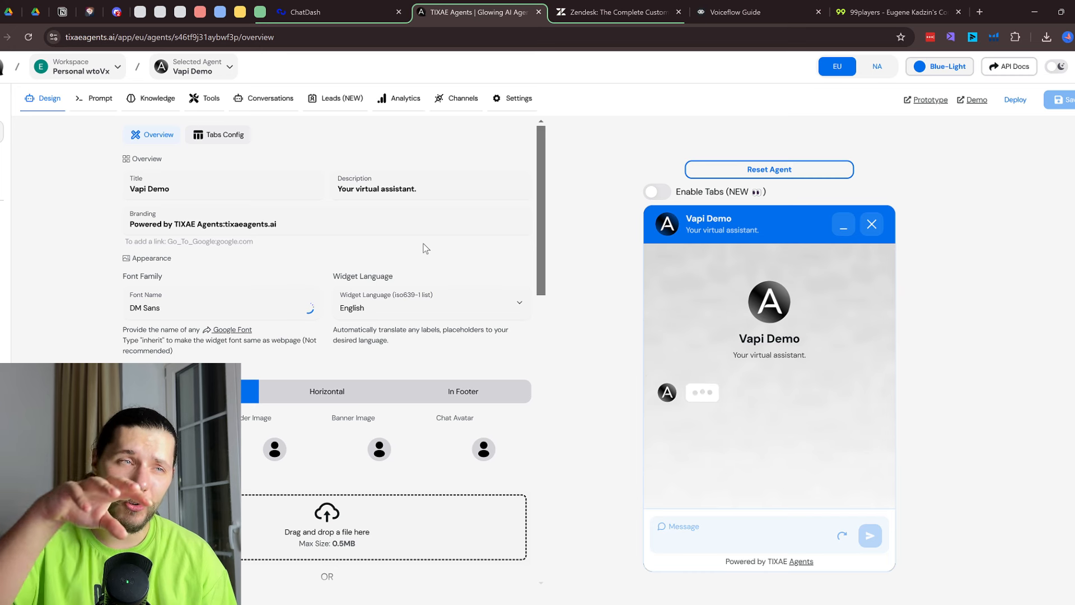
Look over the Vapi Demo agent's prompt and design settings, including its branding text
{"action": "left_click", "coordinate": [93, 100]}
{"action": "left_click", "coordinate": [44, 99]}
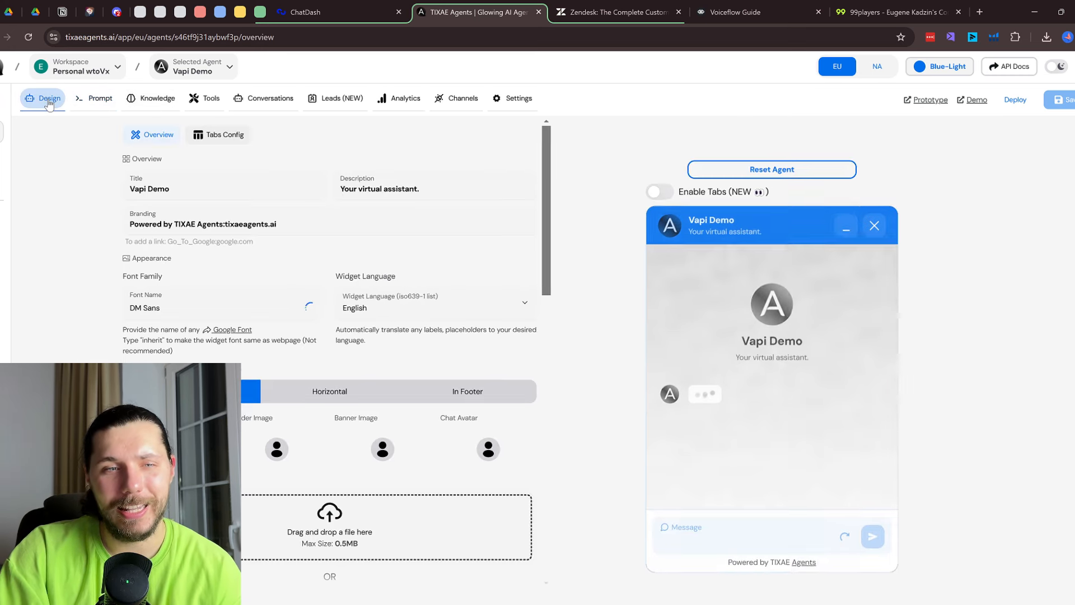
{"action": "scroll", "coordinate": [243, 249], "scroll_direction": "down", "scroll_amount": 3}
{"action": "scroll", "coordinate": [243, 250], "scroll_direction": "up", "scroll_amount": 3}
{"action": "left_click", "coordinate": [175, 224]}
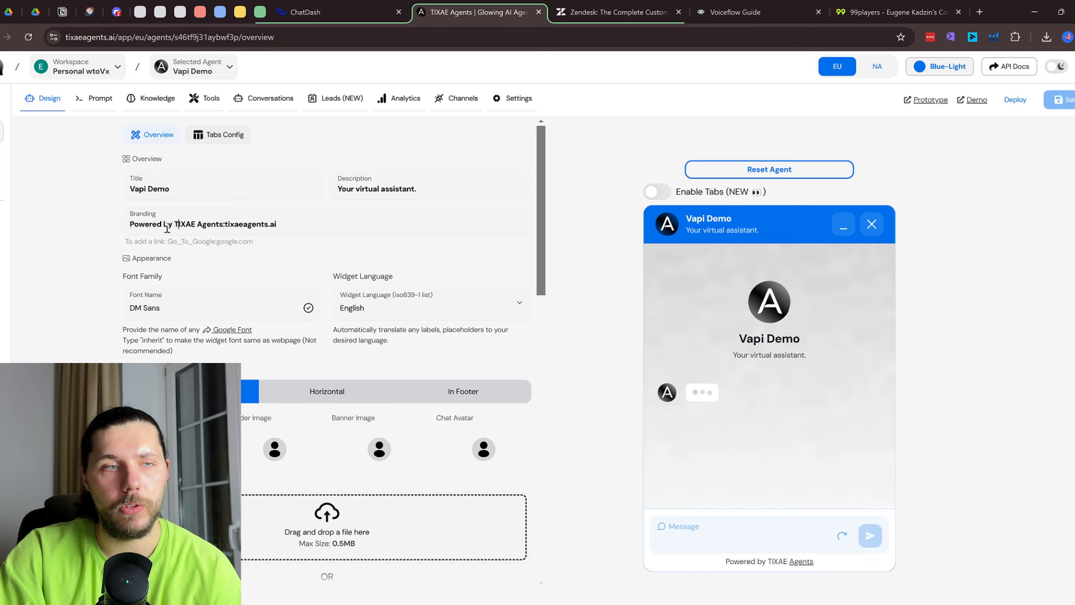
{"action": "scroll", "coordinate": [198, 287], "scroll_direction": "down", "scroll_amount": 15}
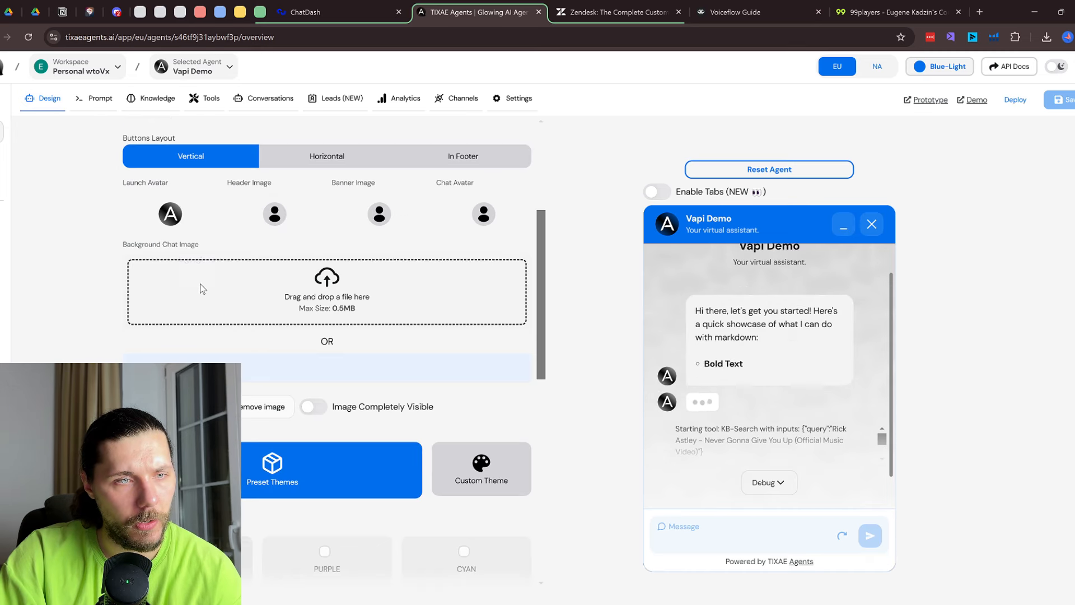
{"action": "scroll", "coordinate": [202, 287], "scroll_direction": "up", "scroll_amount": 3}
{"action": "scroll", "coordinate": [218, 310], "scroll_direction": "down", "scroll_amount": 5}
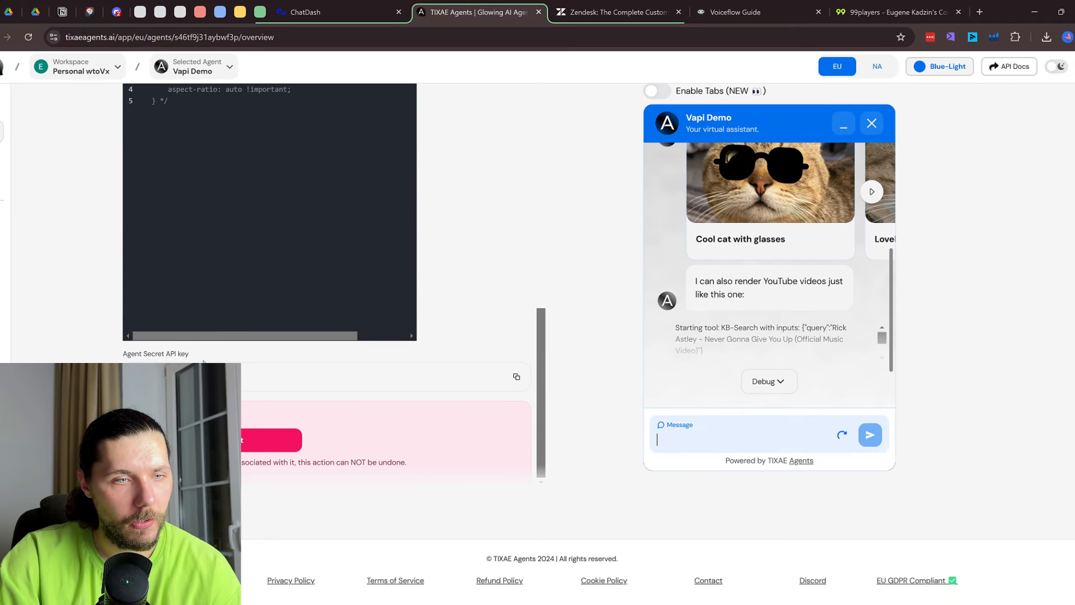
{"action": "scroll", "coordinate": [567, 435], "scroll_direction": "up", "scroll_amount": 5}
{"action": "scroll", "coordinate": [384, 356], "scroll_direction": "down", "scroll_amount": 3}
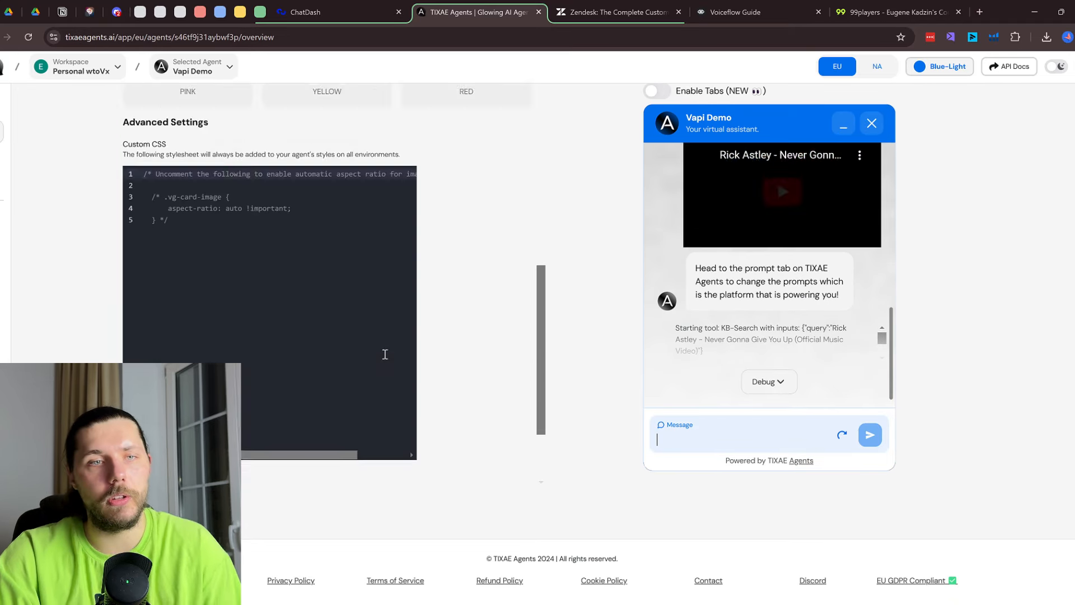
{"action": "scroll", "coordinate": [396, 343], "scroll_direction": "up", "scroll_amount": 5}
{"action": "scroll", "coordinate": [374, 245], "scroll_direction": "up", "scroll_amount": 3}
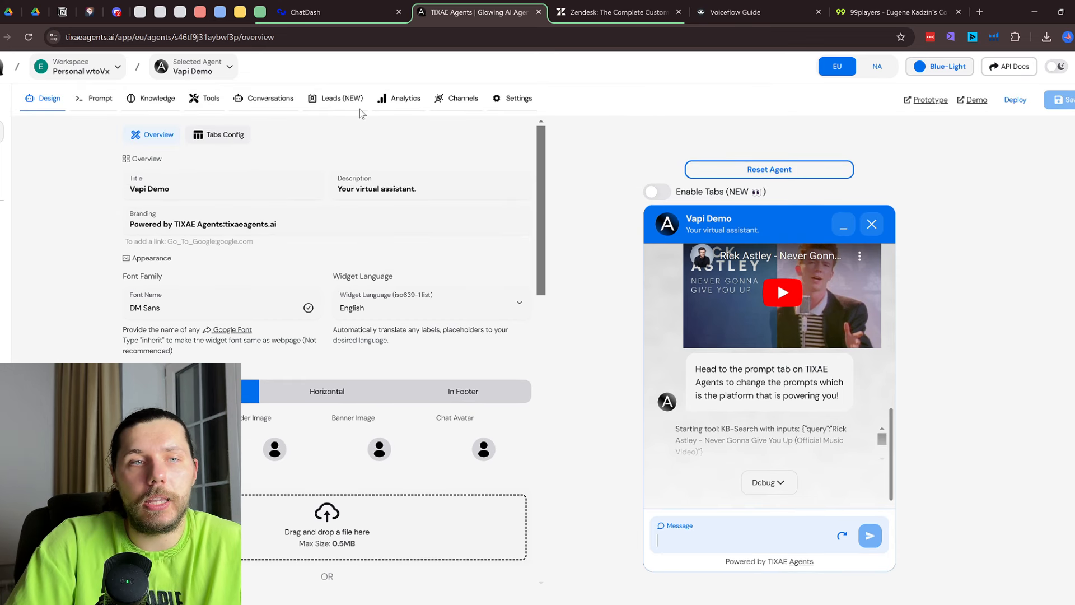
Check the agent's assigned tools and open two of its call conversations
{"action": "left_click", "coordinate": [212, 100]}
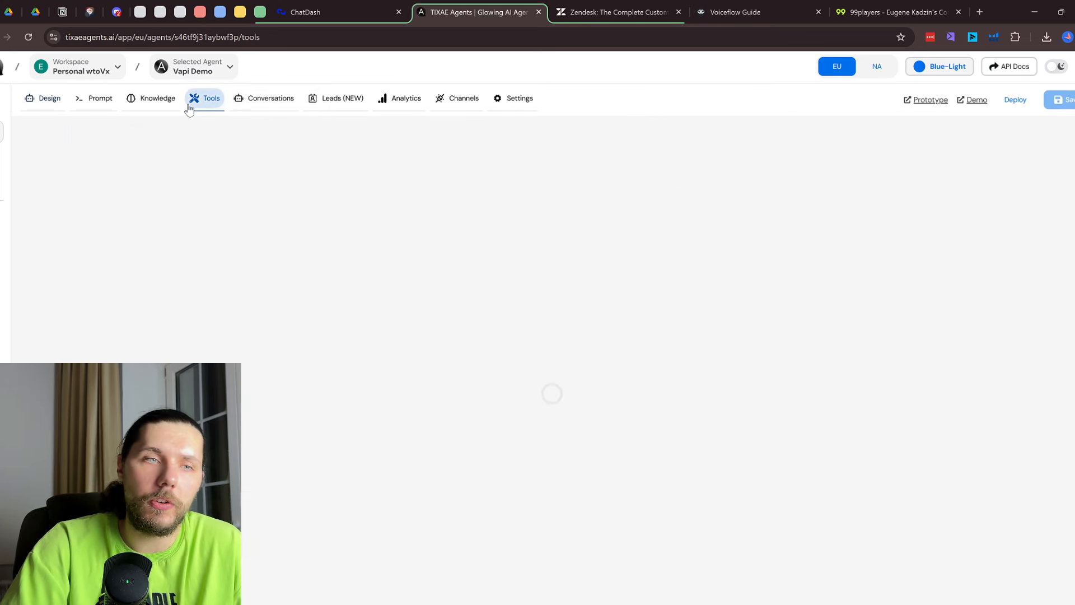
{"action": "left_click", "coordinate": [269, 99]}
{"action": "left_click", "coordinate": [326, 224]}
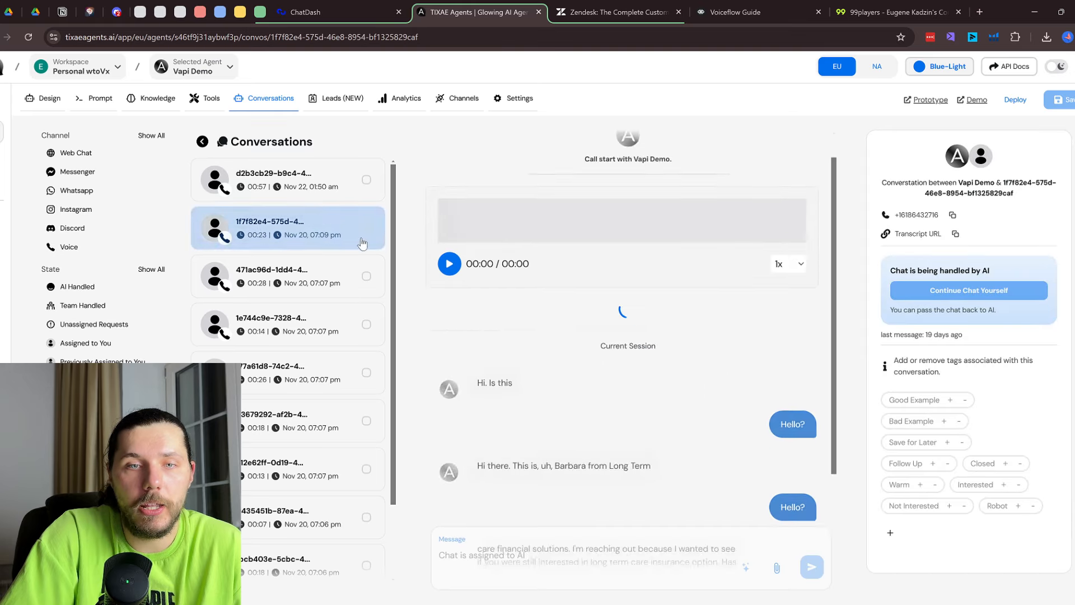
{"action": "scroll", "coordinate": [560, 314], "scroll_direction": "down", "scroll_amount": 3}
{"action": "scroll", "coordinate": [579, 319], "scroll_direction": "up", "scroll_amount": 3}
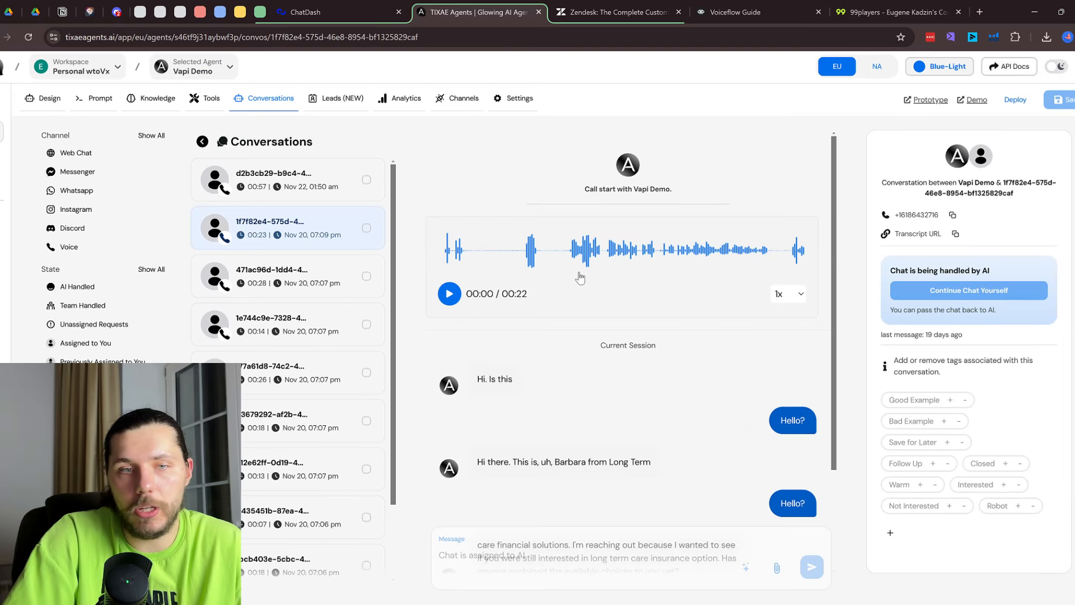
{"action": "left_click", "coordinate": [292, 471]}
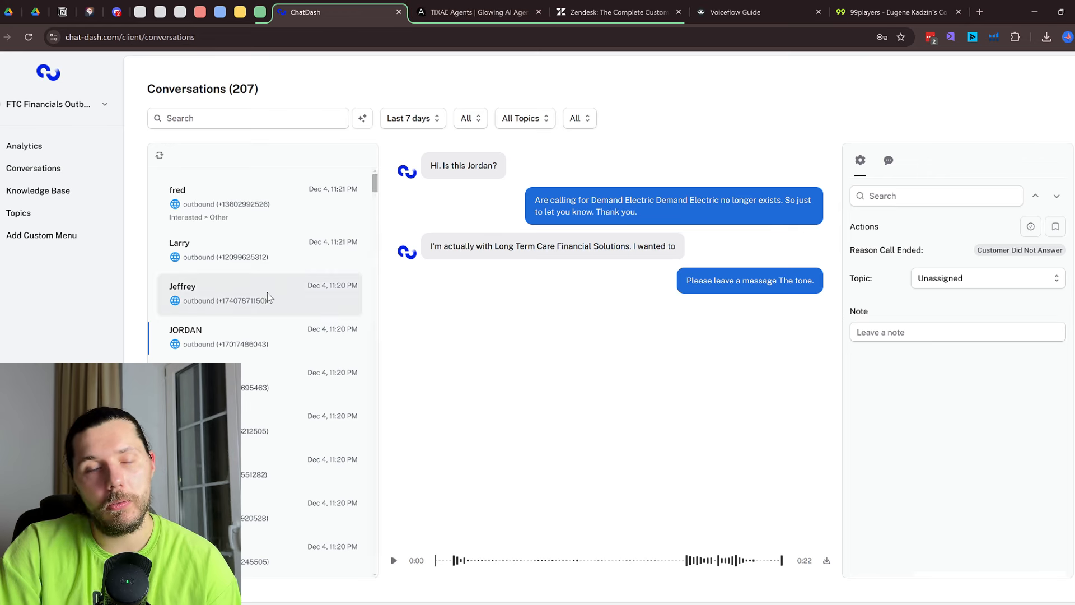
Dismiss the Zendesk trial popup and peek at the Voiceflow Guide knowledge base
{"action": "key", "text": "ctrl+Tab"}
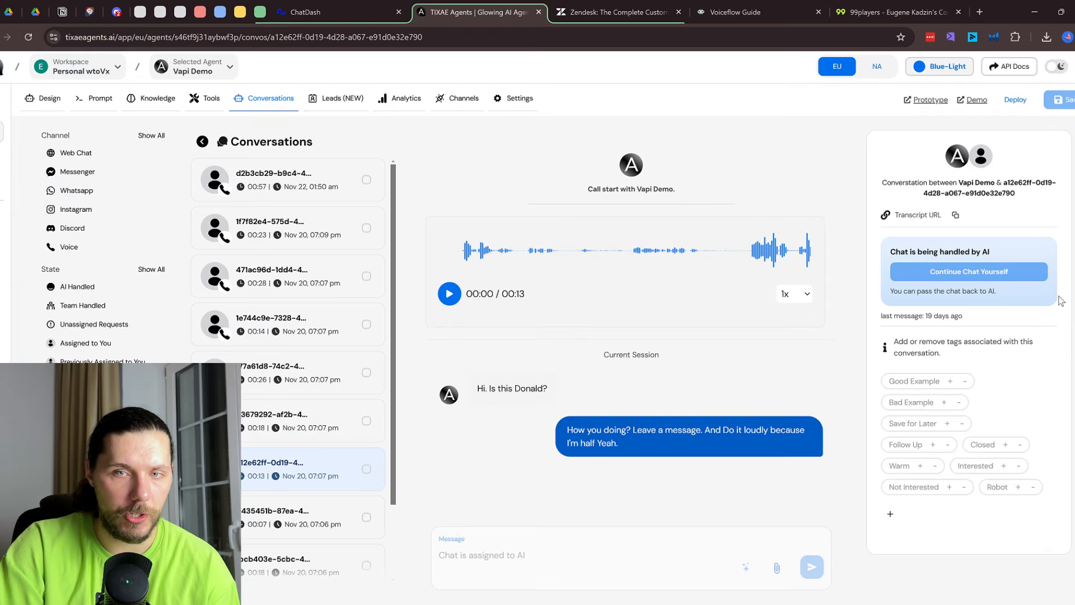
{"action": "left_click", "coordinate": [623, 6]}
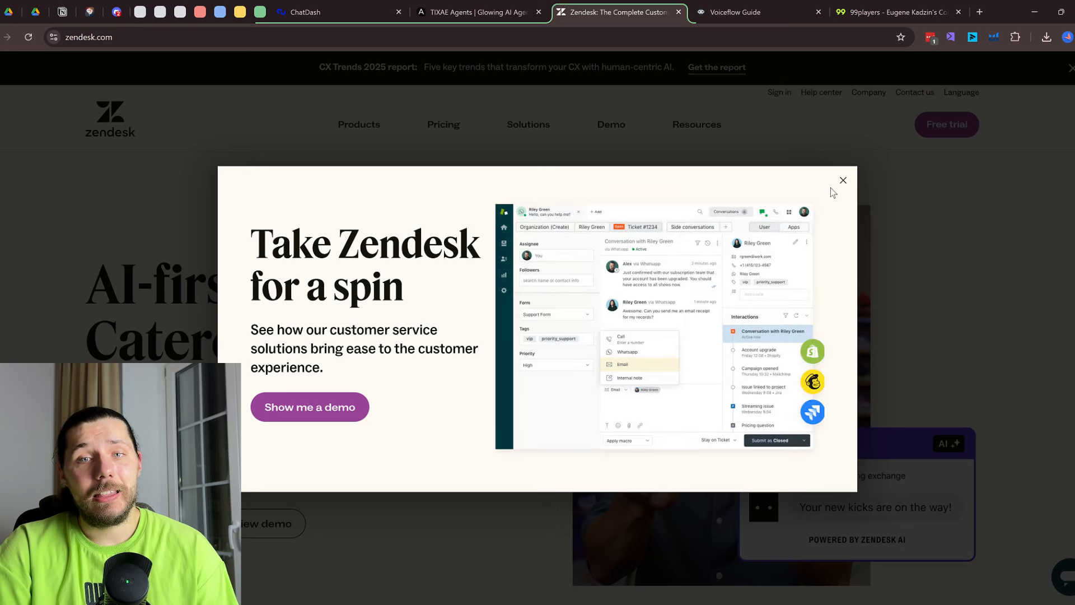
{"action": "left_click", "coordinate": [840, 181]}
{"action": "key", "text": "ctrl+Tab"}
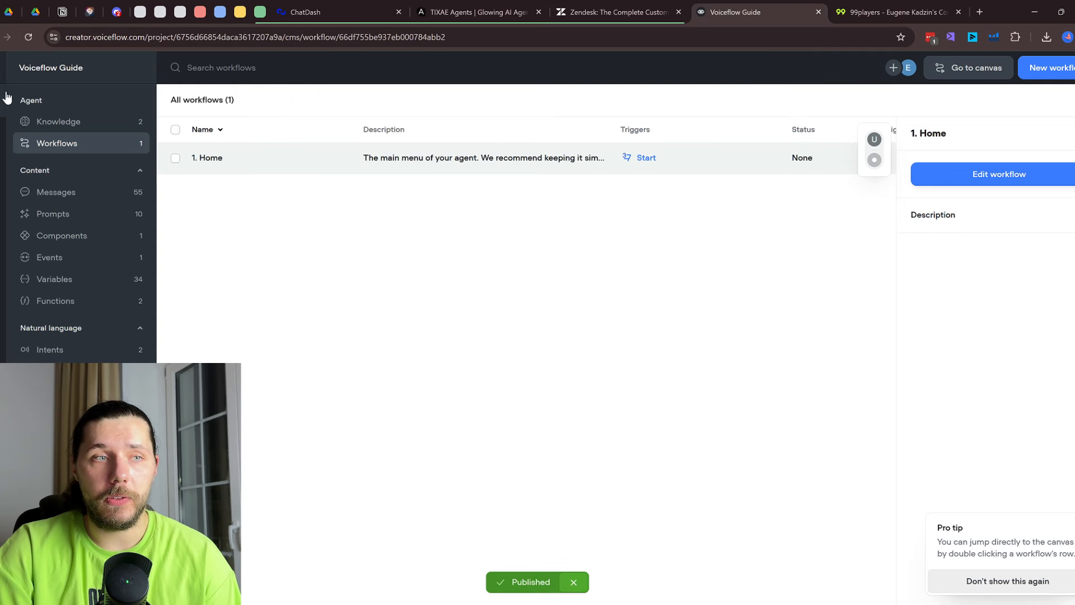
{"action": "left_click", "coordinate": [62, 124]}
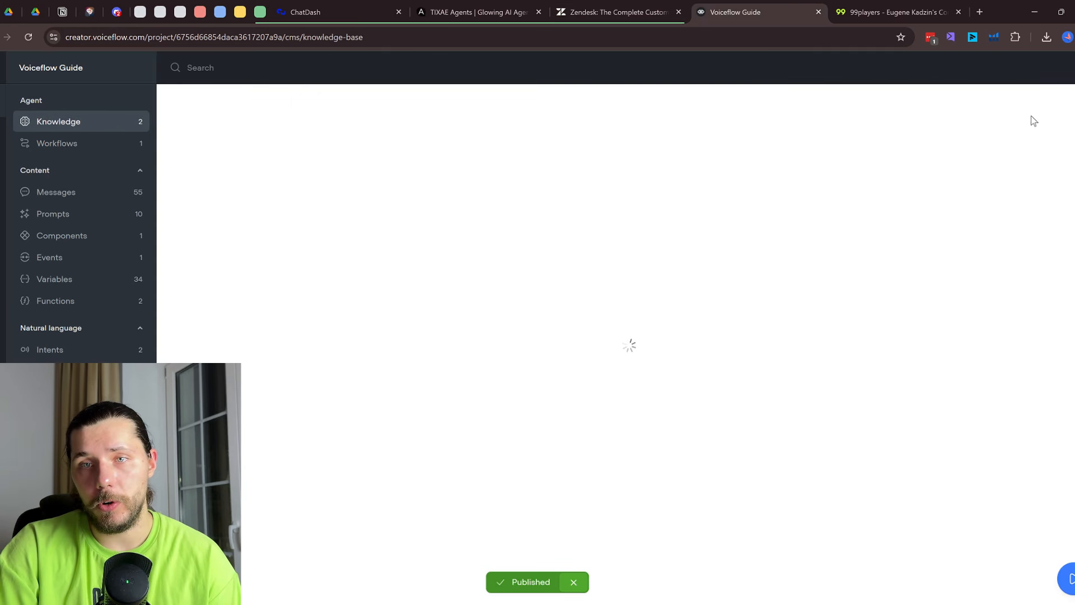
{"action": "left_click", "coordinate": [642, 6]}
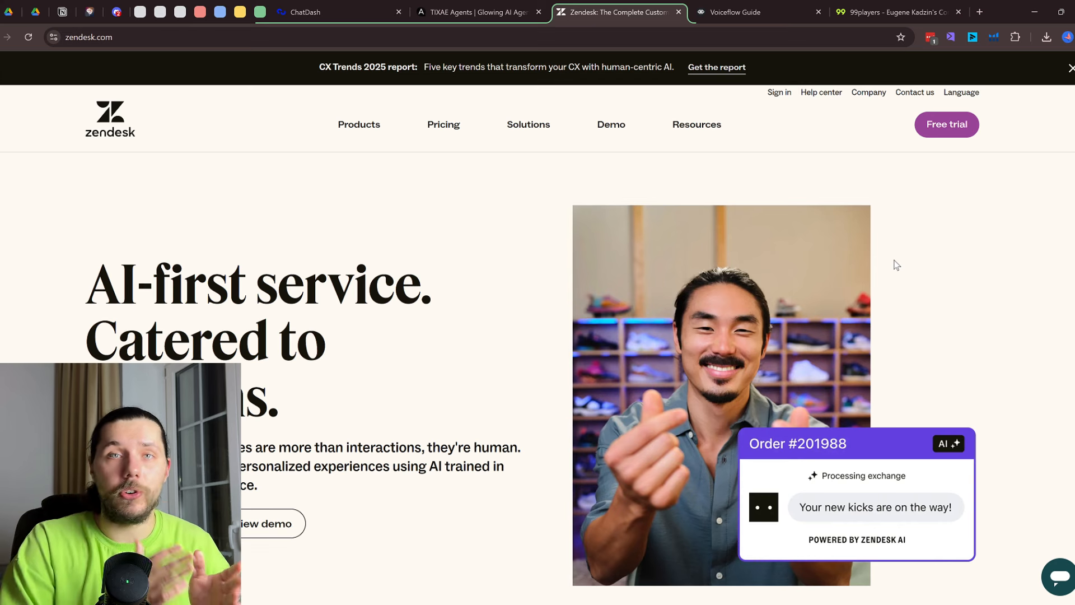
Cycle through the TIXAE Agents, ChatDash and Zendesk tabs, then open Voiceflow Guide's workflows list
{"action": "left_click", "coordinate": [496, 6]}
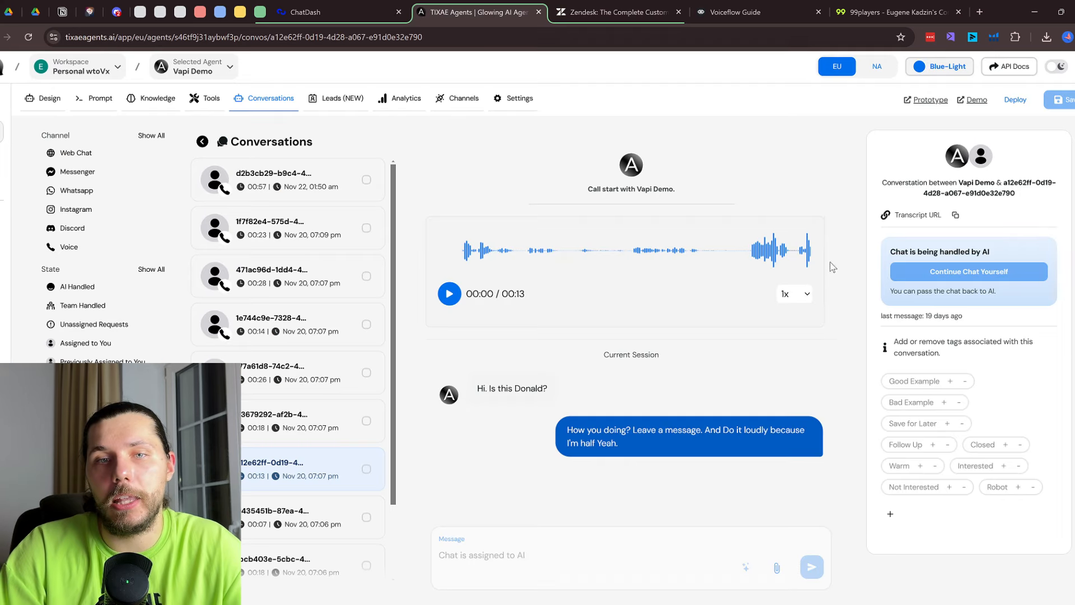
{"action": "left_click", "coordinate": [352, 10]}
{"action": "left_click", "coordinate": [493, 10]}
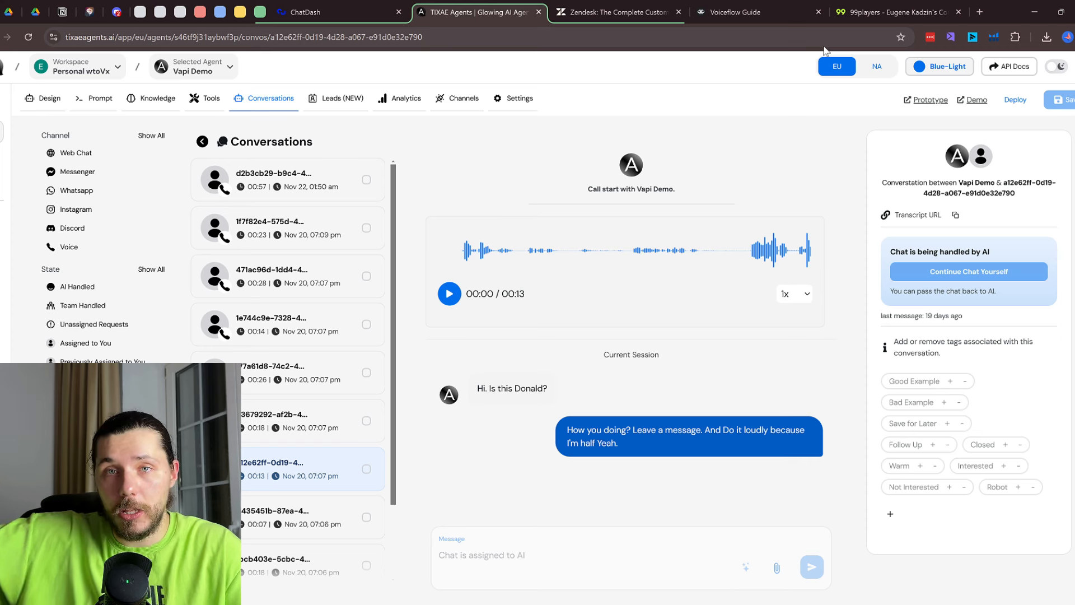
{"action": "key", "text": "ctrl+Tab"}
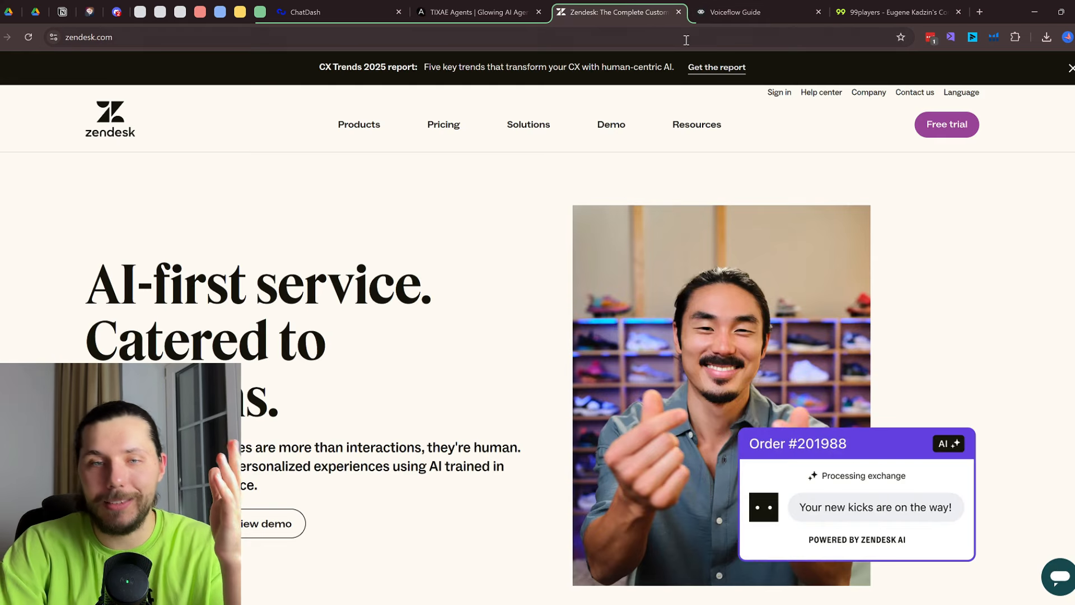
{"action": "key", "text": "ctrl+Tab"}
{"action": "left_click", "coordinate": [57, 143]}
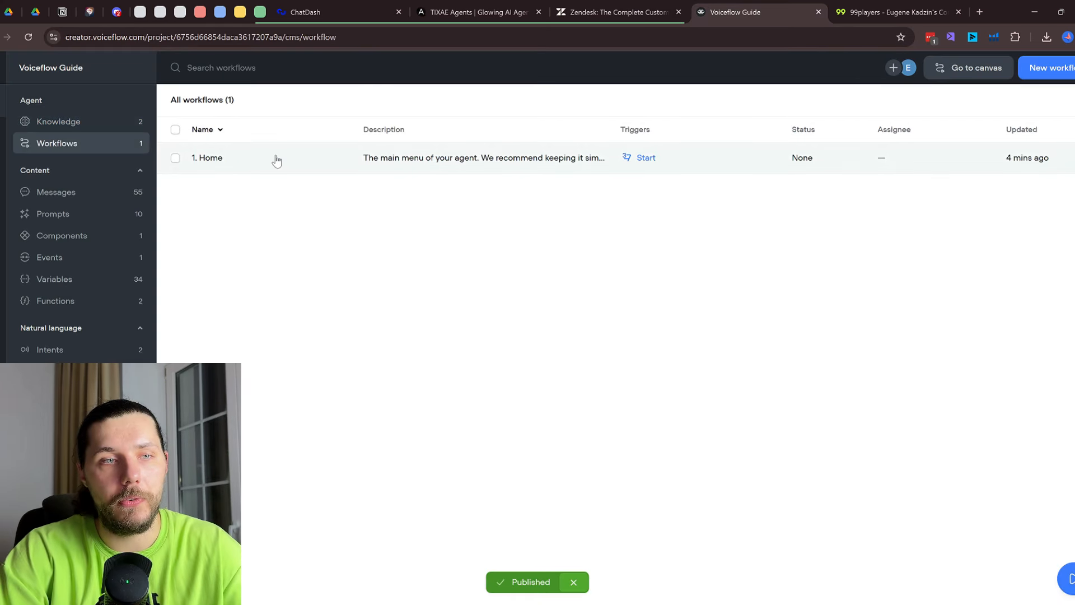
Open the Home workflow and add an API block after the capture step
{"action": "double_click", "coordinate": [276, 160]}
{"action": "scroll", "coordinate": [697, 316], "scroll_direction": "up", "scroll_amount": 3}
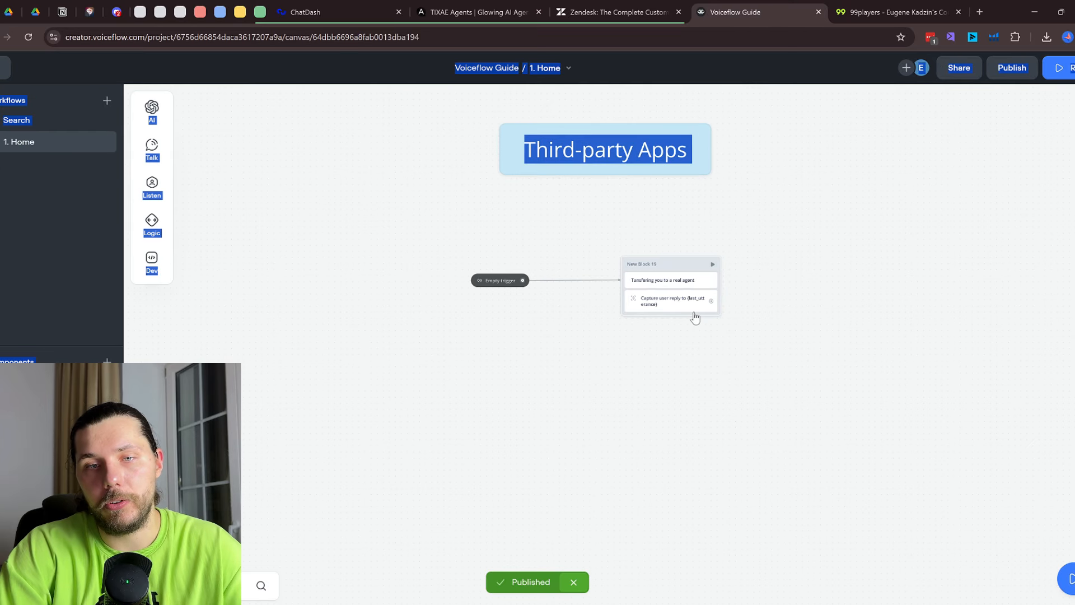
{"action": "scroll", "coordinate": [663, 305], "scroll_direction": "right", "scroll_amount": 3}
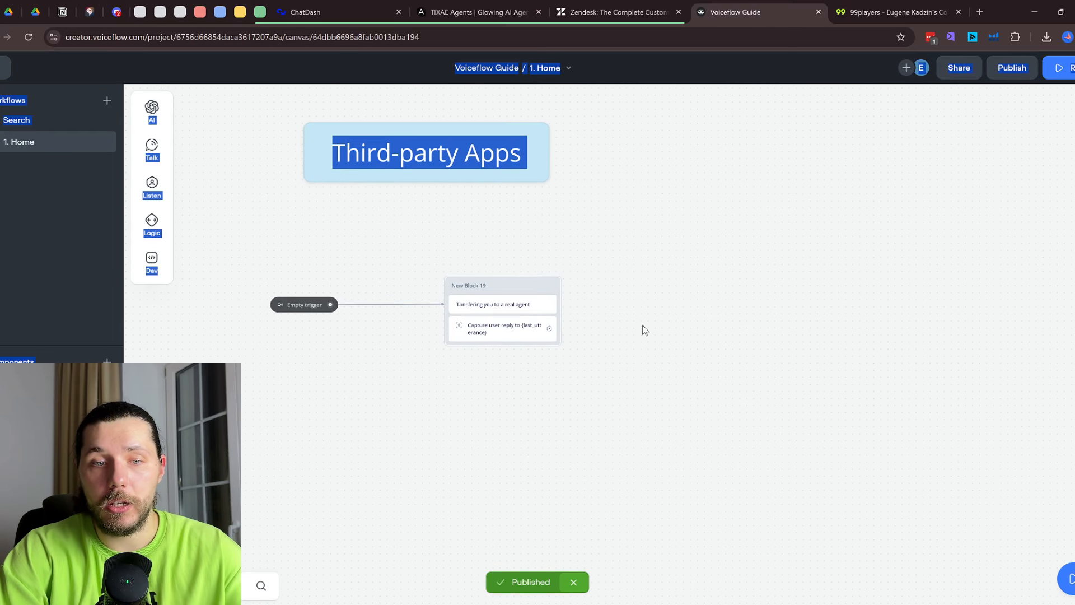
{"action": "left_click_drag", "start_coordinate": [549, 328], "coordinate": [645, 291]}
{"action": "mouse_move", "coordinate": [696, 401]}
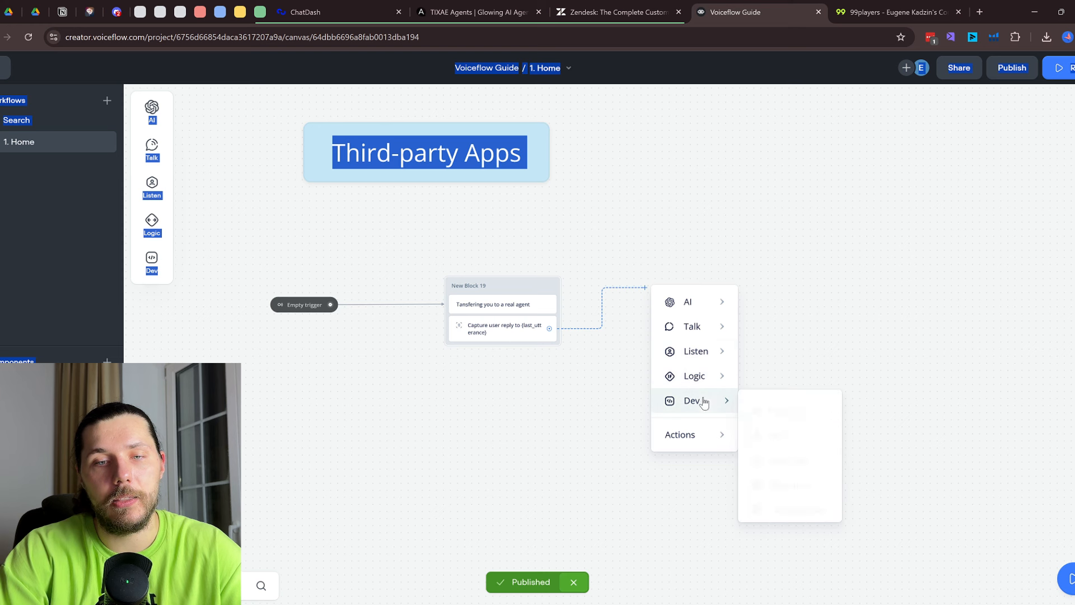
{"action": "left_click", "coordinate": [780, 425]}
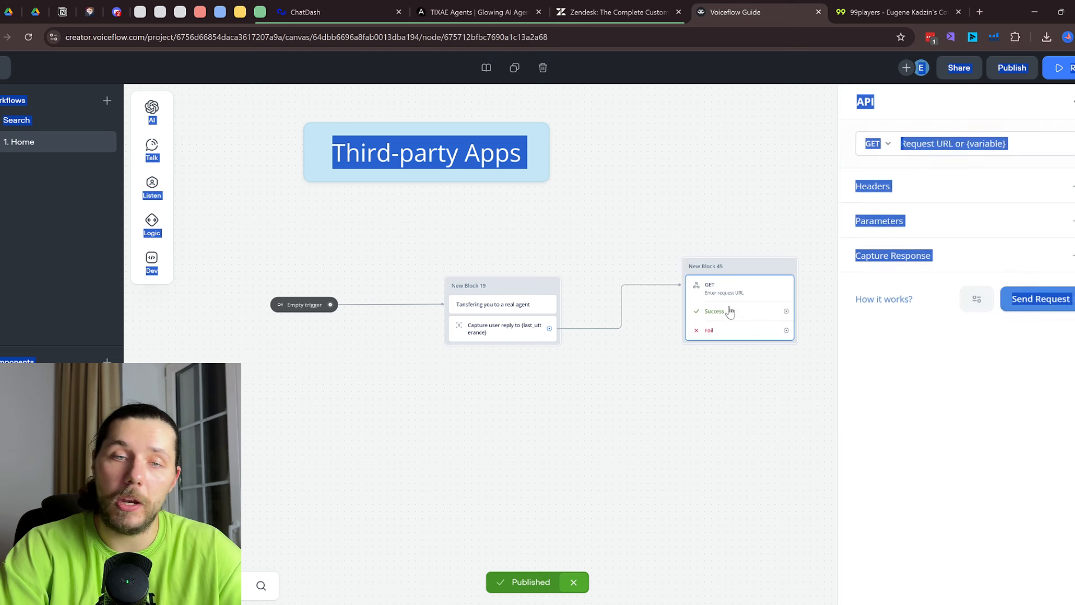
Check the new API block's request URL field and the blocks above Third-party Apps
{"action": "left_click", "coordinate": [973, 144]}
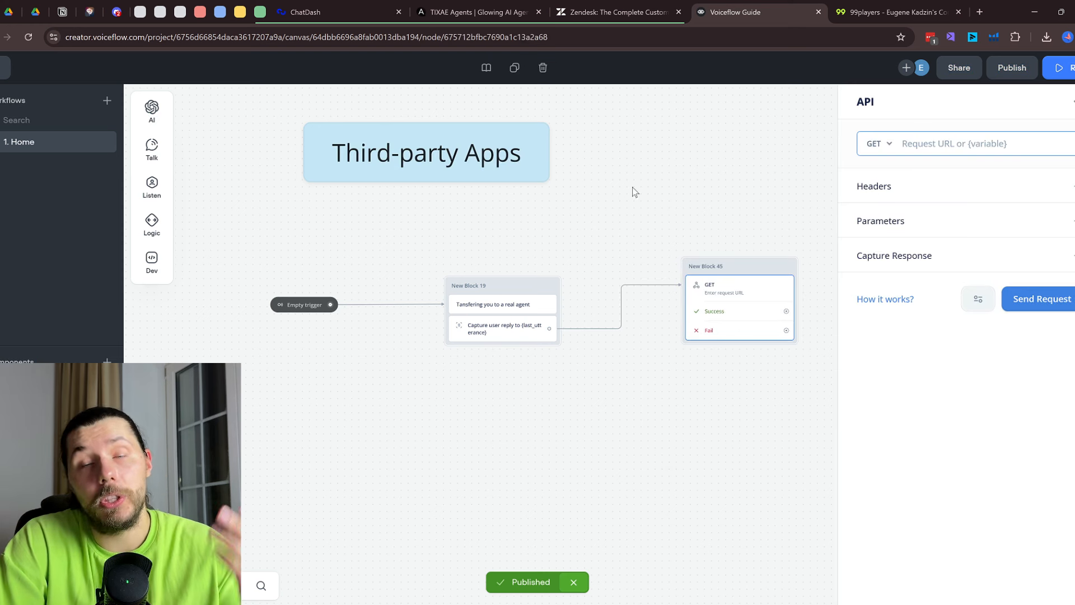
{"action": "scroll", "coordinate": [680, 191], "scroll_direction": "down", "scroll_amount": 2}
{"action": "left_click_drag", "start_coordinate": [677, 173], "coordinate": [632, 418]}
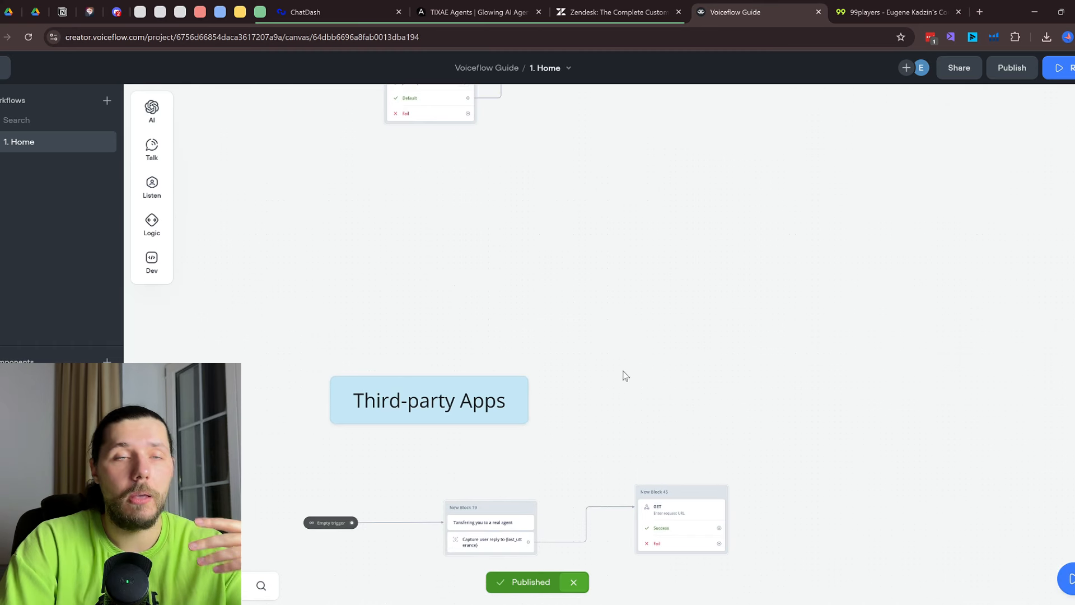
{"action": "scroll", "coordinate": [625, 375], "scroll_direction": "down", "scroll_amount": 2}
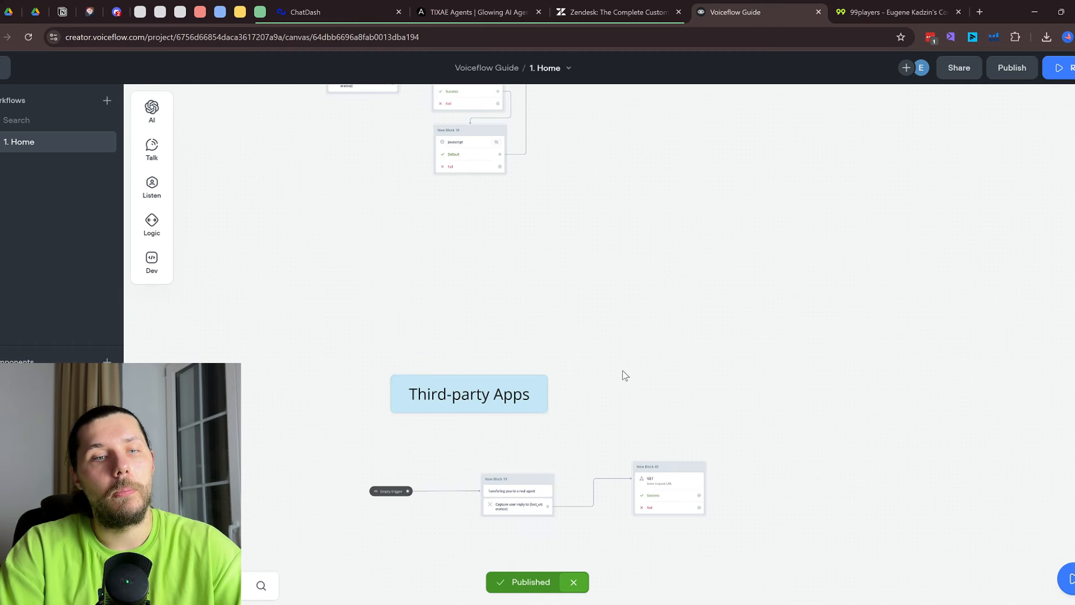
{"action": "left_click", "coordinate": [665, 8]}
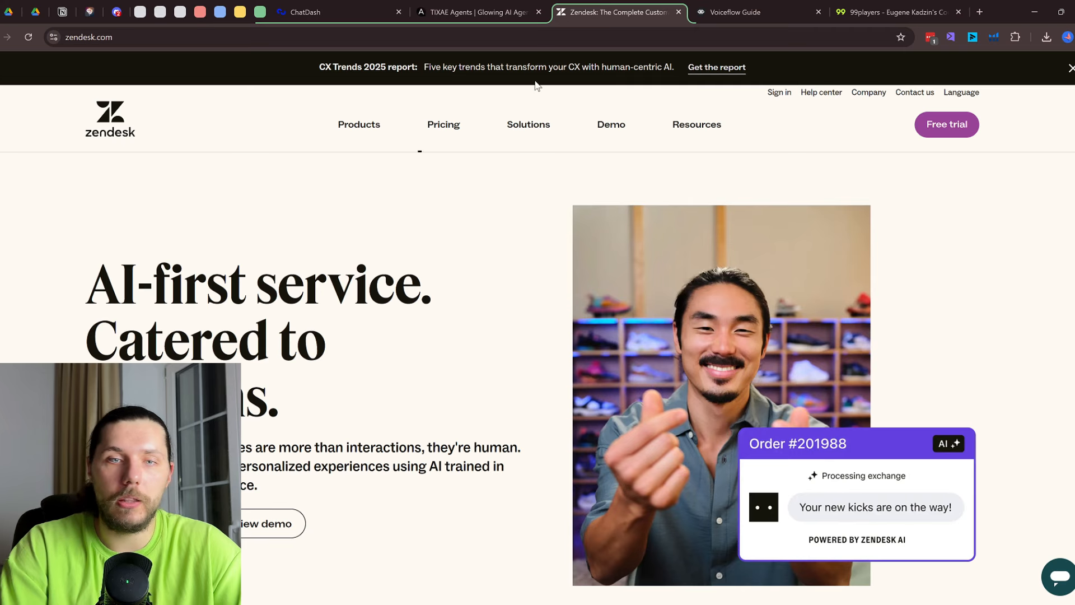
Search the web for 'voiceflow ma' and open the Voiceflow Marketplace site
{"action": "left_click", "coordinate": [735, 12]}
{"action": "left_click", "coordinate": [896, 12]}
{"action": "left_click", "coordinate": [735, 12]}
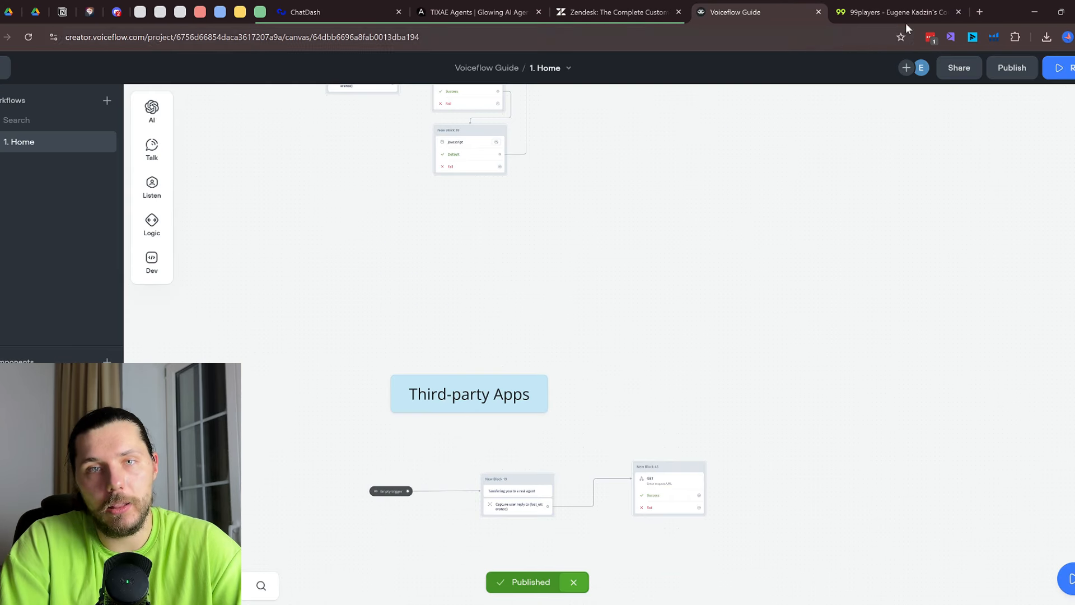
{"action": "left_click", "coordinate": [982, 12]}
{"action": "type", "text": "voiceflow ma"}
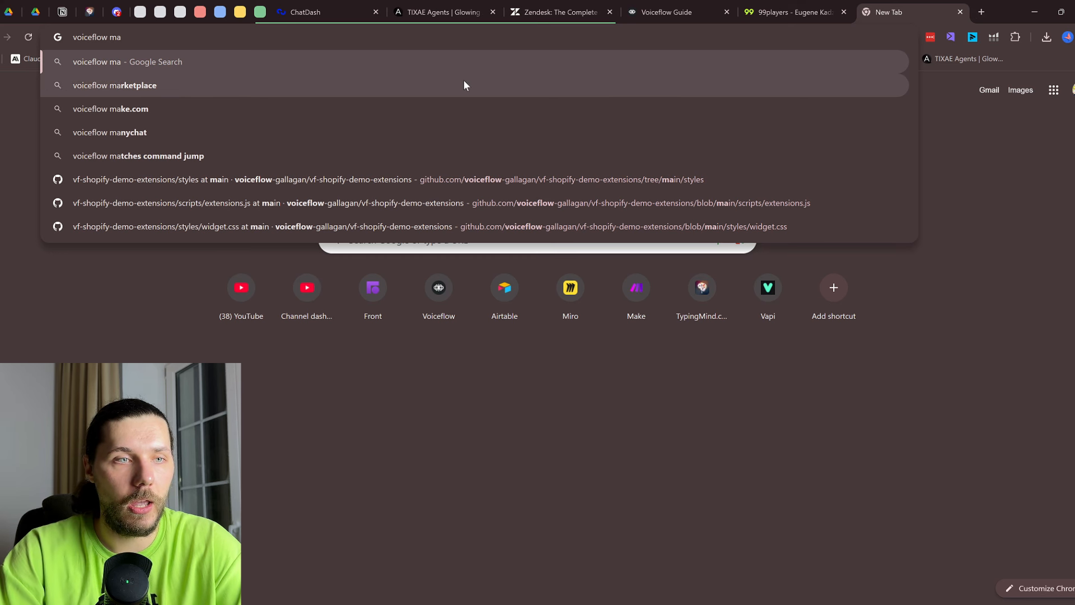
{"action": "left_click", "coordinate": [464, 84]}
{"action": "left_click", "coordinate": [203, 188]}
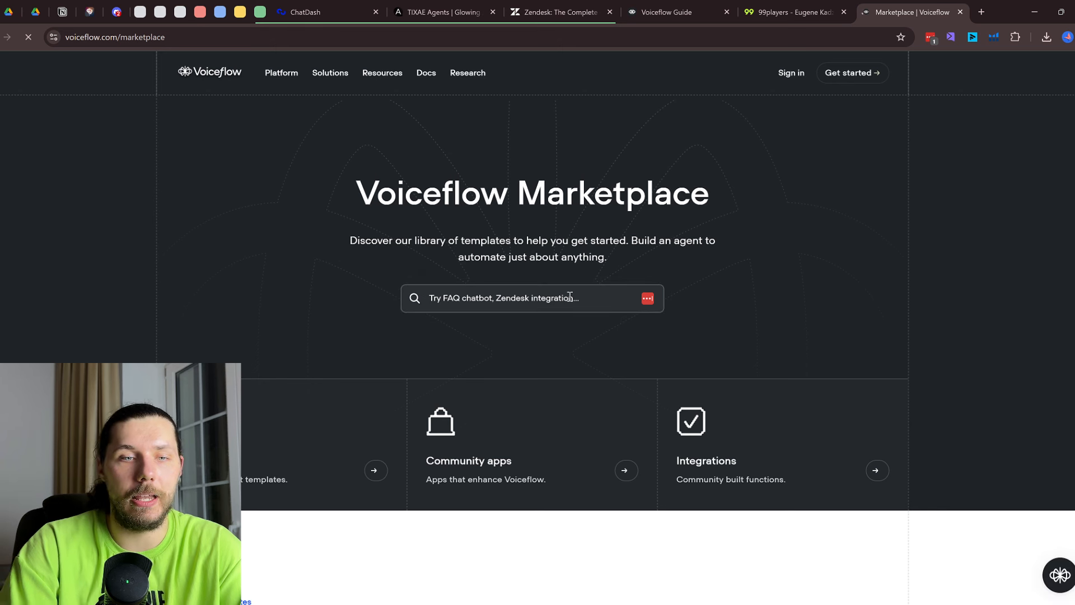
Search the Marketplace for 'ze' and review the Zendesk templates and functions found
{"action": "left_click", "coordinate": [569, 297]}
{"action": "type", "text": "zendesk"}
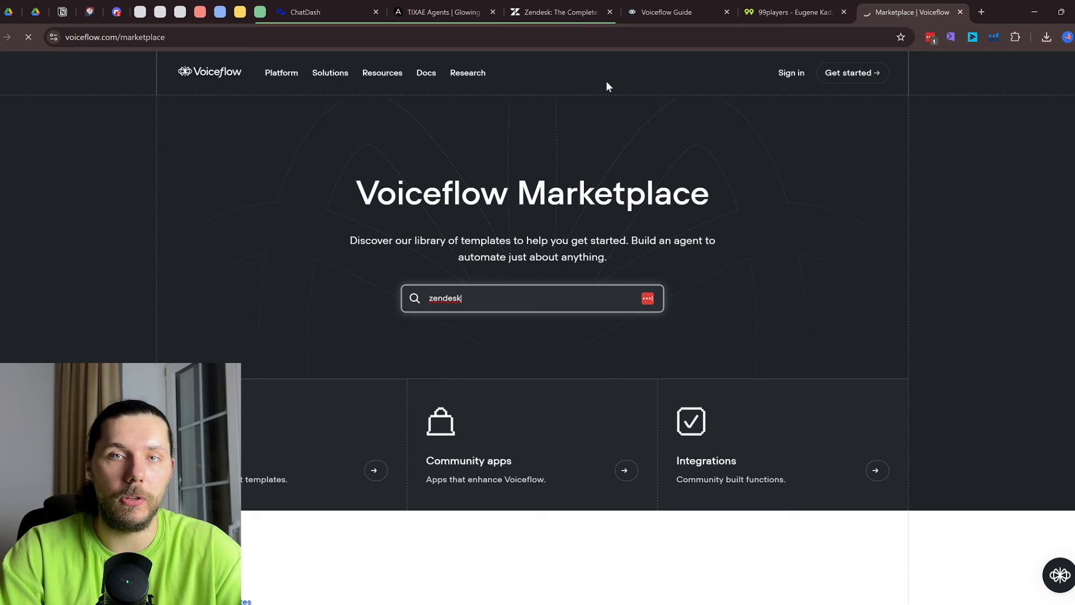
{"action": "scroll", "coordinate": [700, 128], "scroll_direction": "down", "scroll_amount": 5}
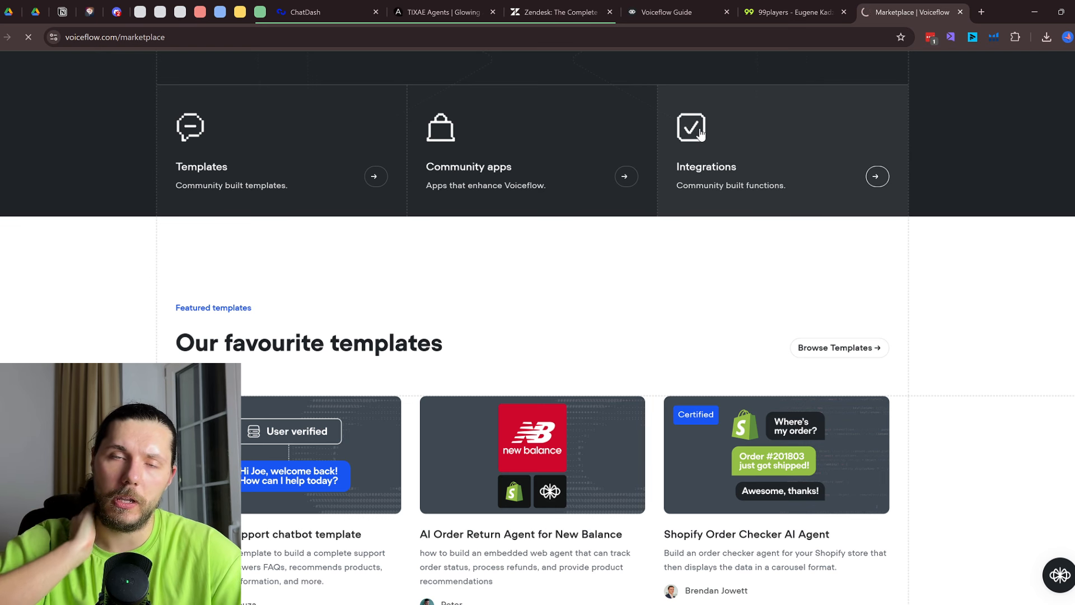
{"action": "left_click_drag", "start_coordinate": [922, 8], "coordinate": [684, 4]}
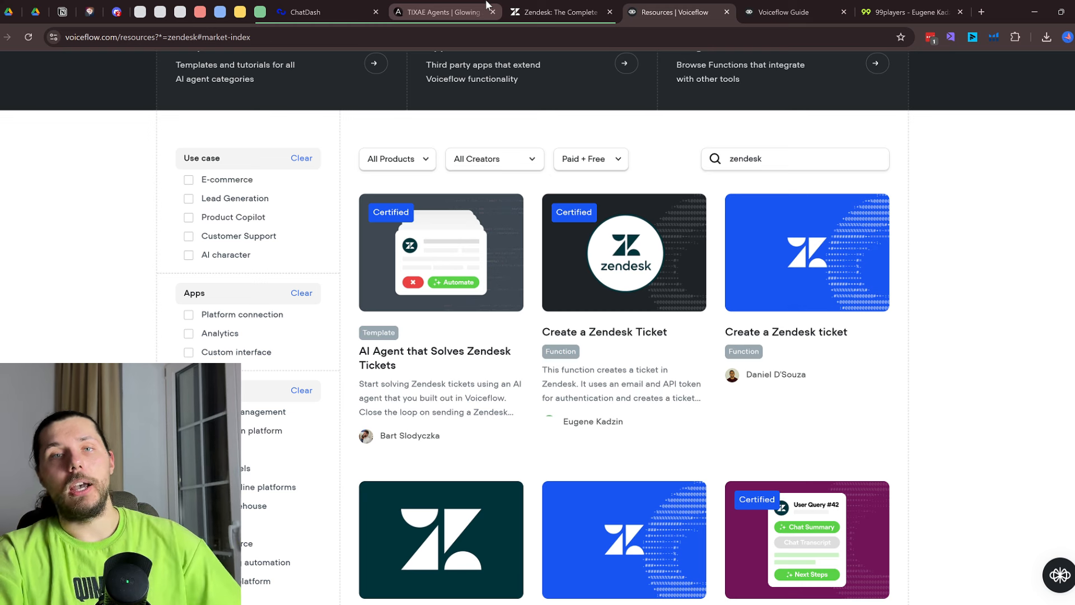
{"action": "left_click", "coordinate": [784, 12]}
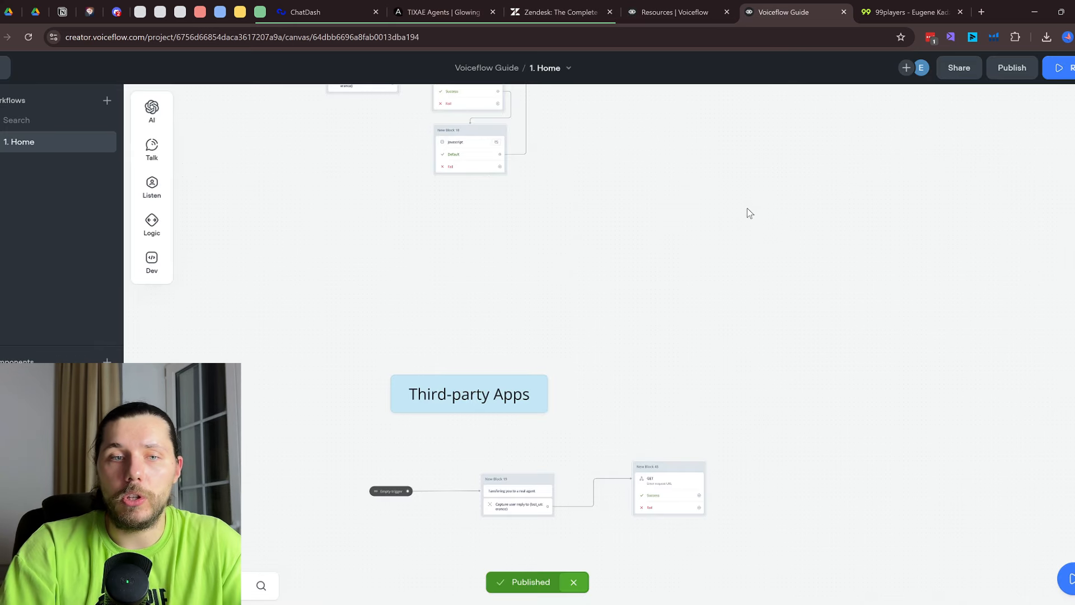
Scroll and pan the Home workflow canvas until its Basics section is on screen
{"action": "scroll", "coordinate": [792, 163], "scroll_direction": "up", "scroll_amount": 10}
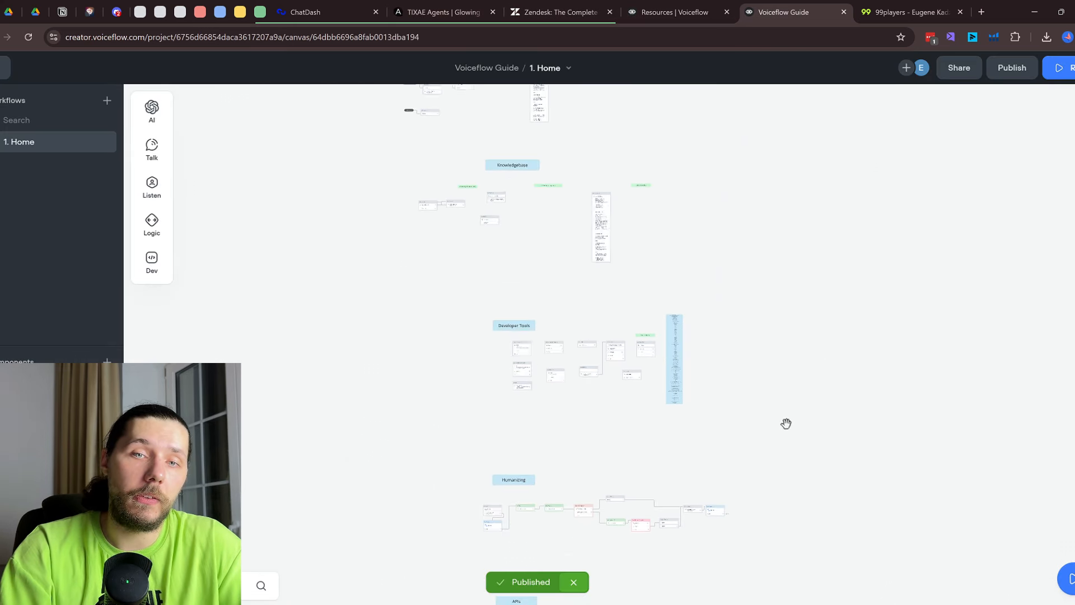
{"action": "scroll", "coordinate": [738, 381], "scroll_direction": "up", "scroll_amount": 5}
{"action": "left_click_drag", "start_coordinate": [645, 219], "coordinate": [784, 543]}
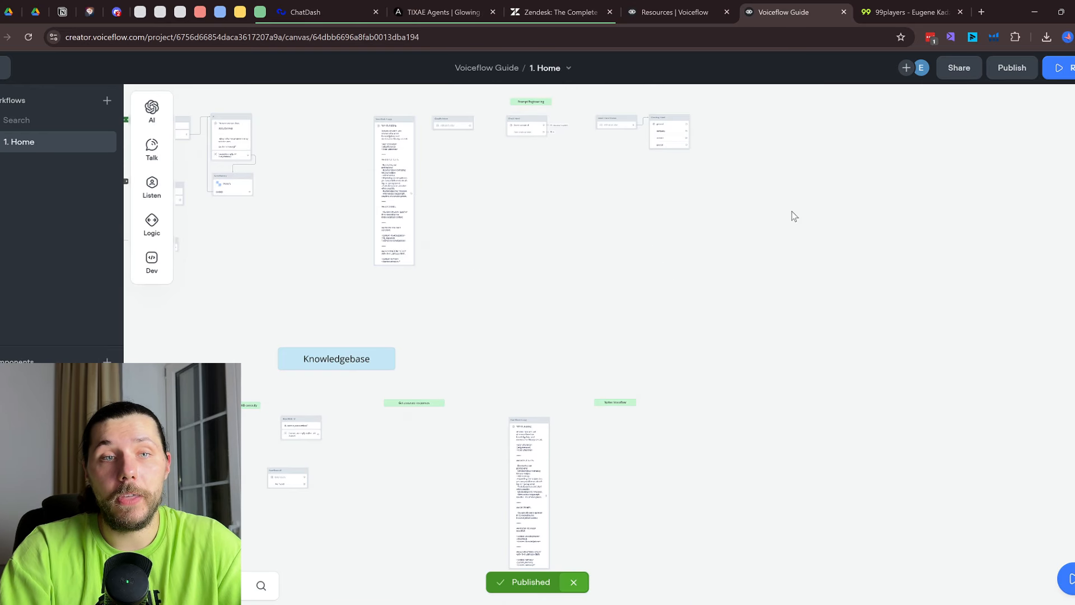
{"action": "left_click_drag", "start_coordinate": [792, 210], "coordinate": [904, 422]}
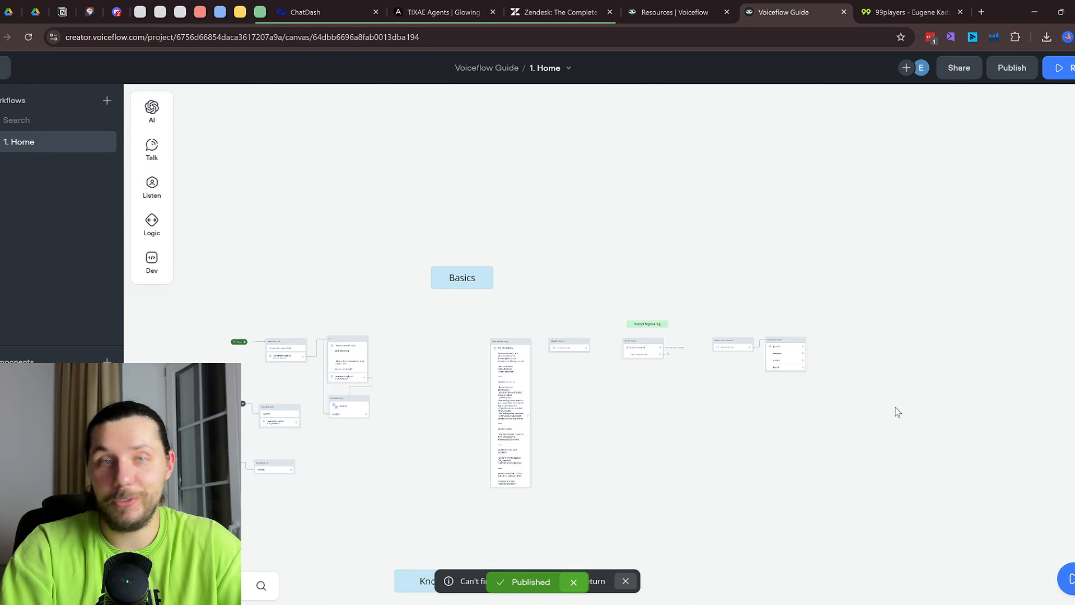